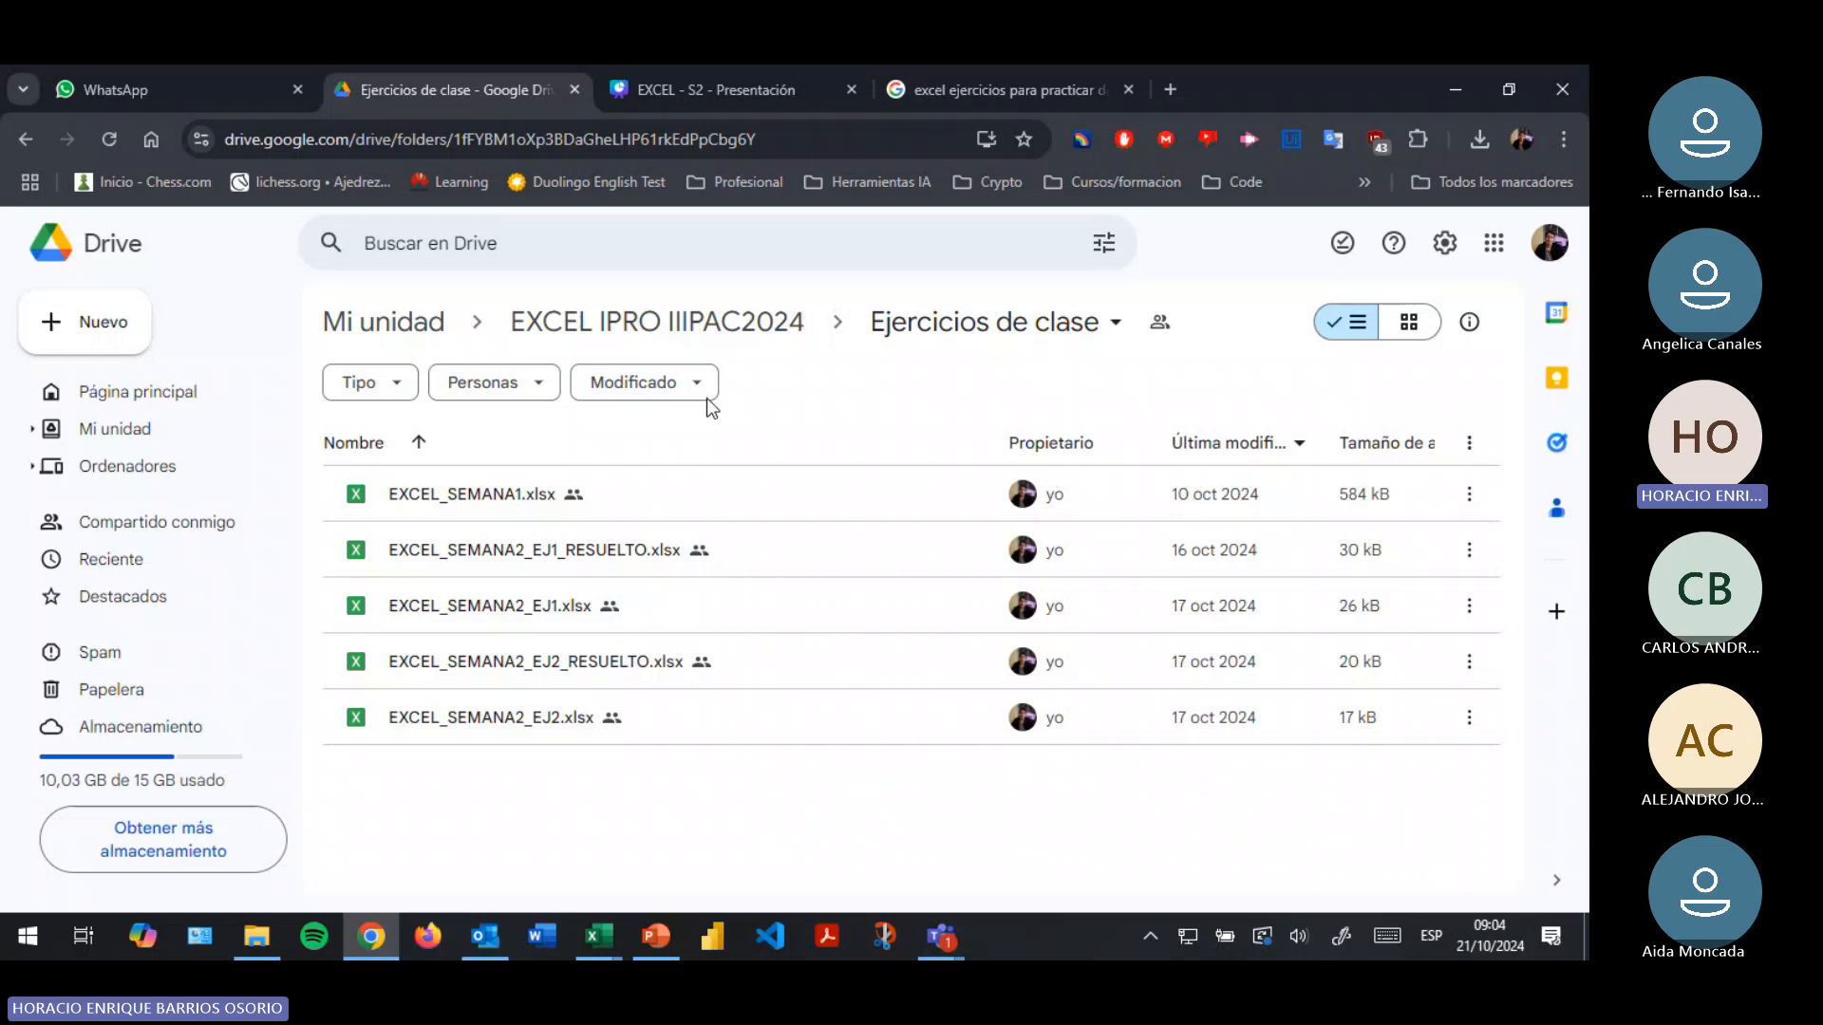
Open the datasets folder of EXCEL IPRO IIIPAC2024 and highlight the gdp.csv, inflation-gdp.csv and population.csv files
{"action": "left_click", "coordinate": [701, 328]}
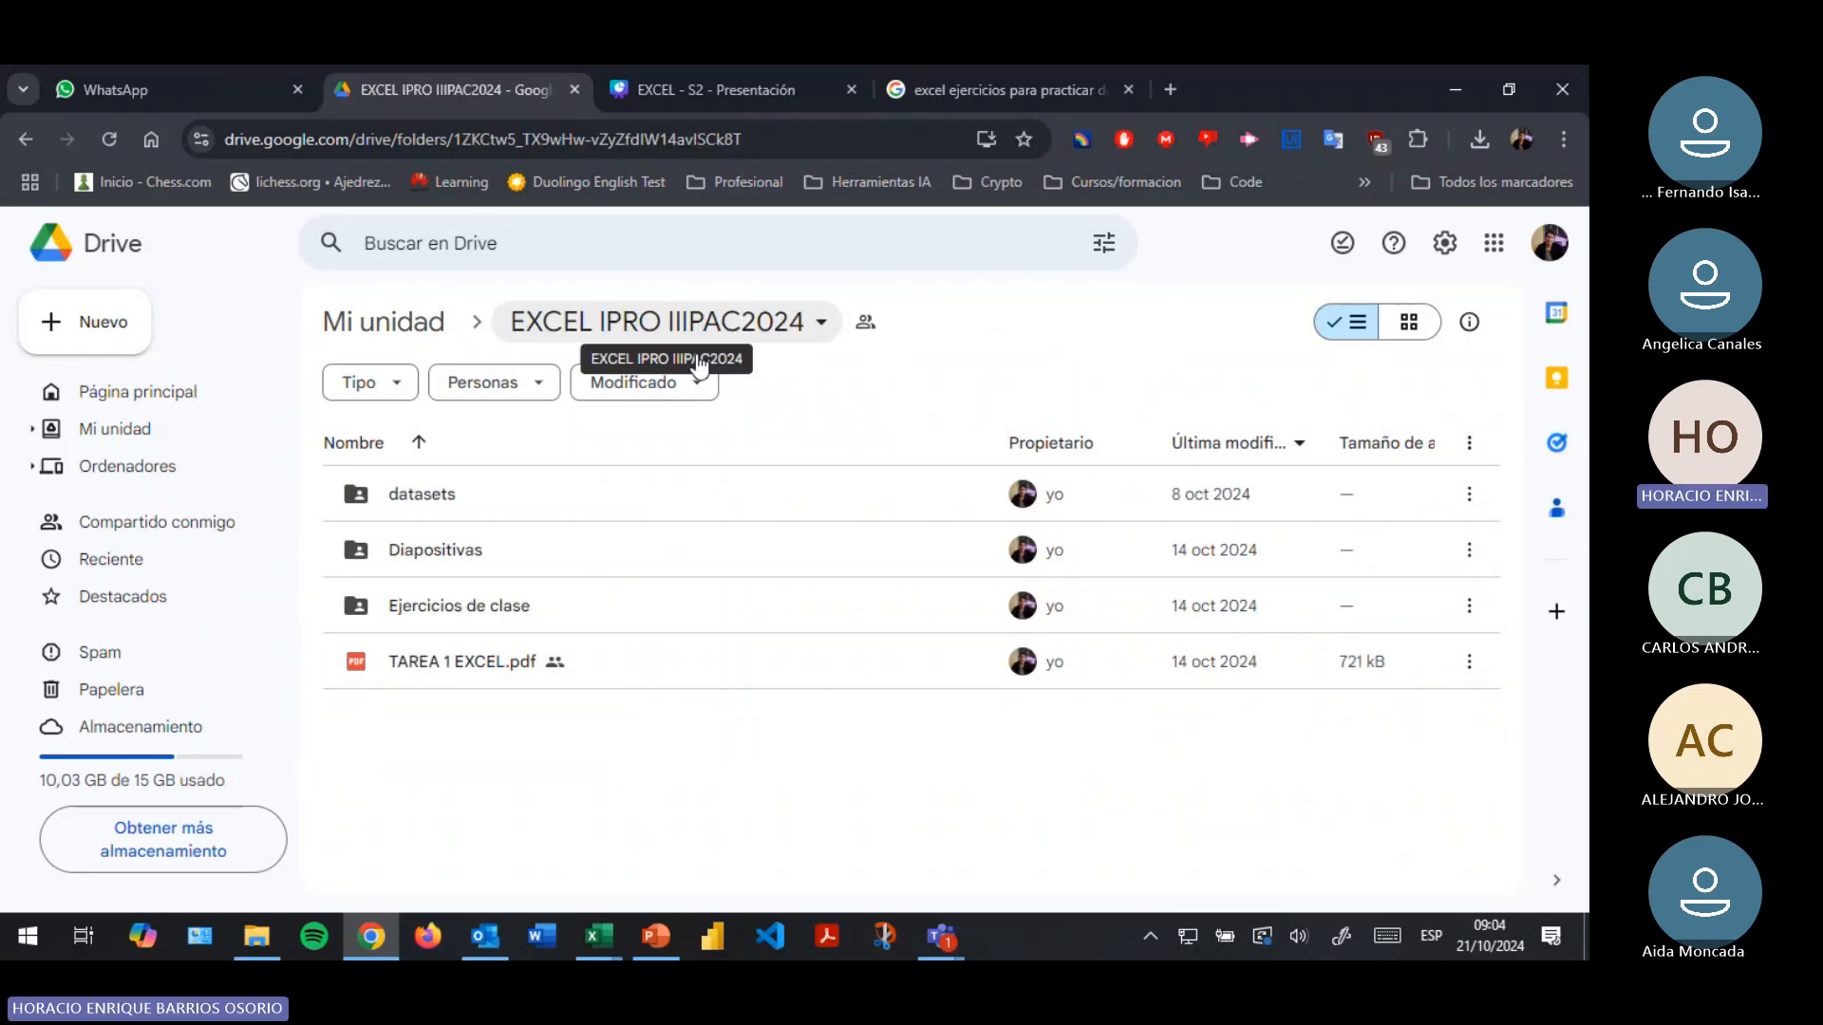
{"action": "double_click", "coordinate": [510, 517]}
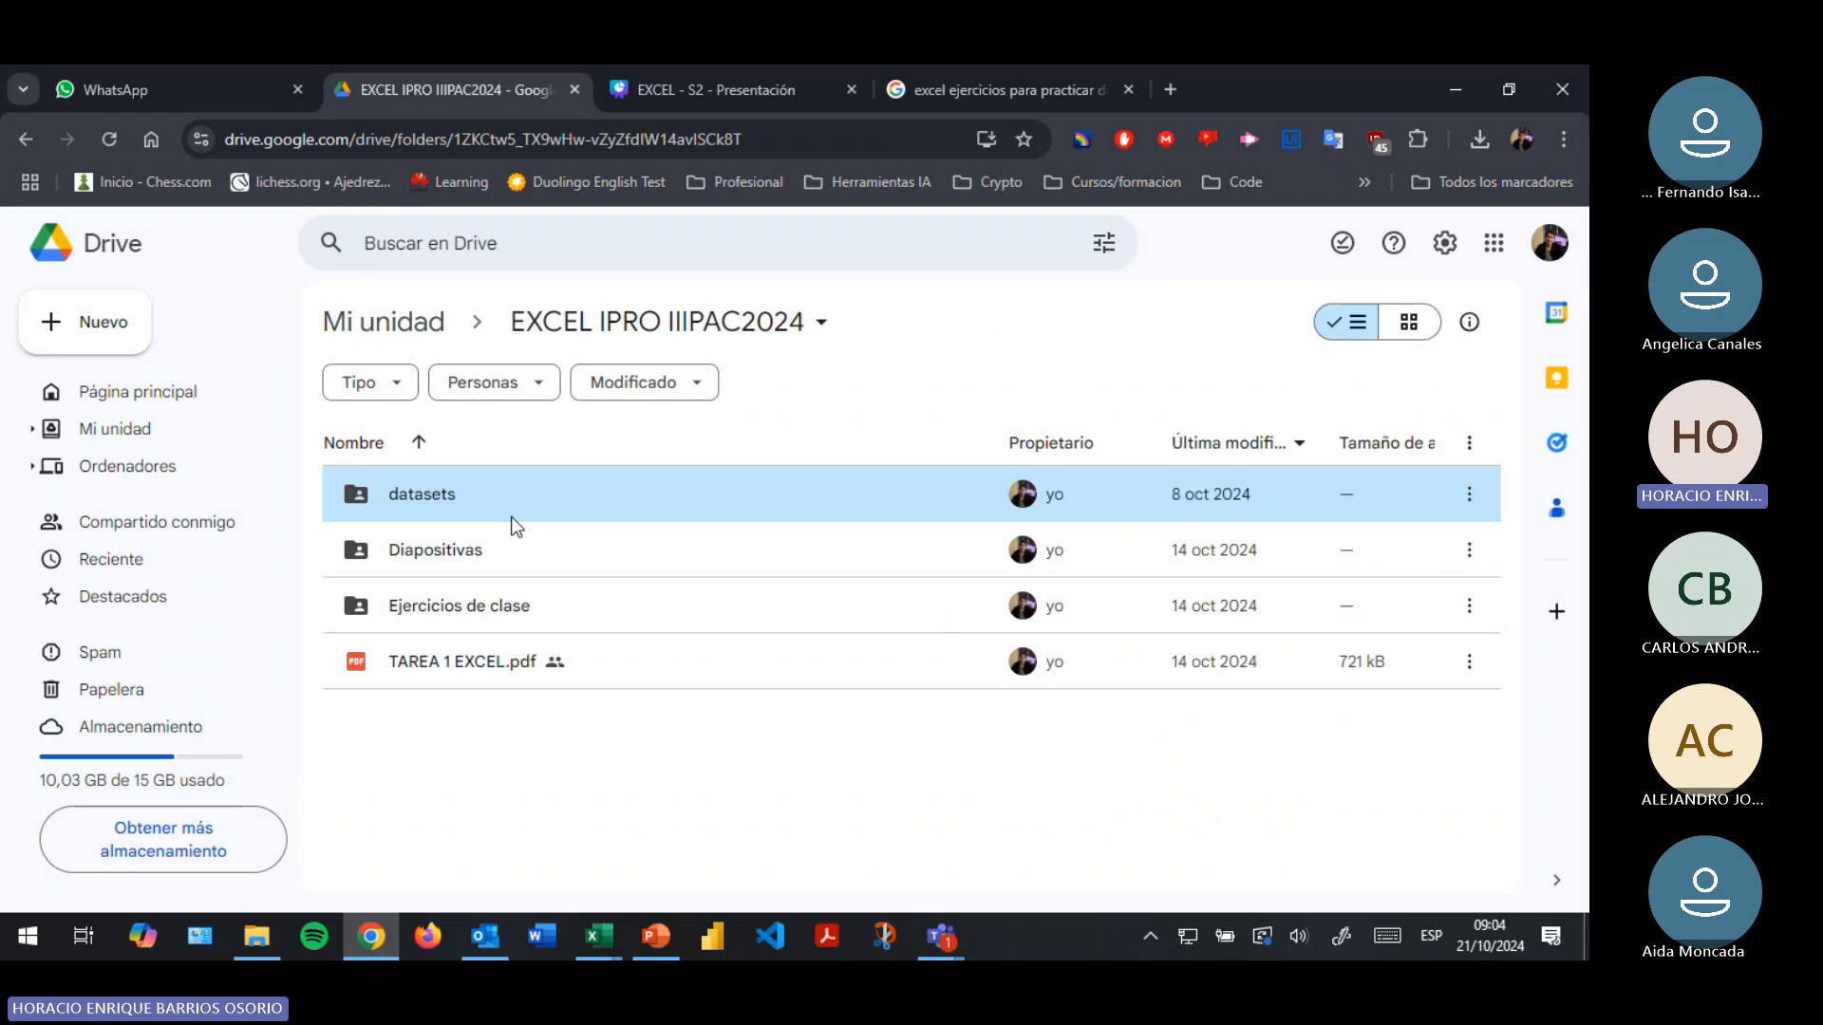
{"action": "left_click_drag", "start_coordinate": [513, 761], "coordinate": [441, 543]}
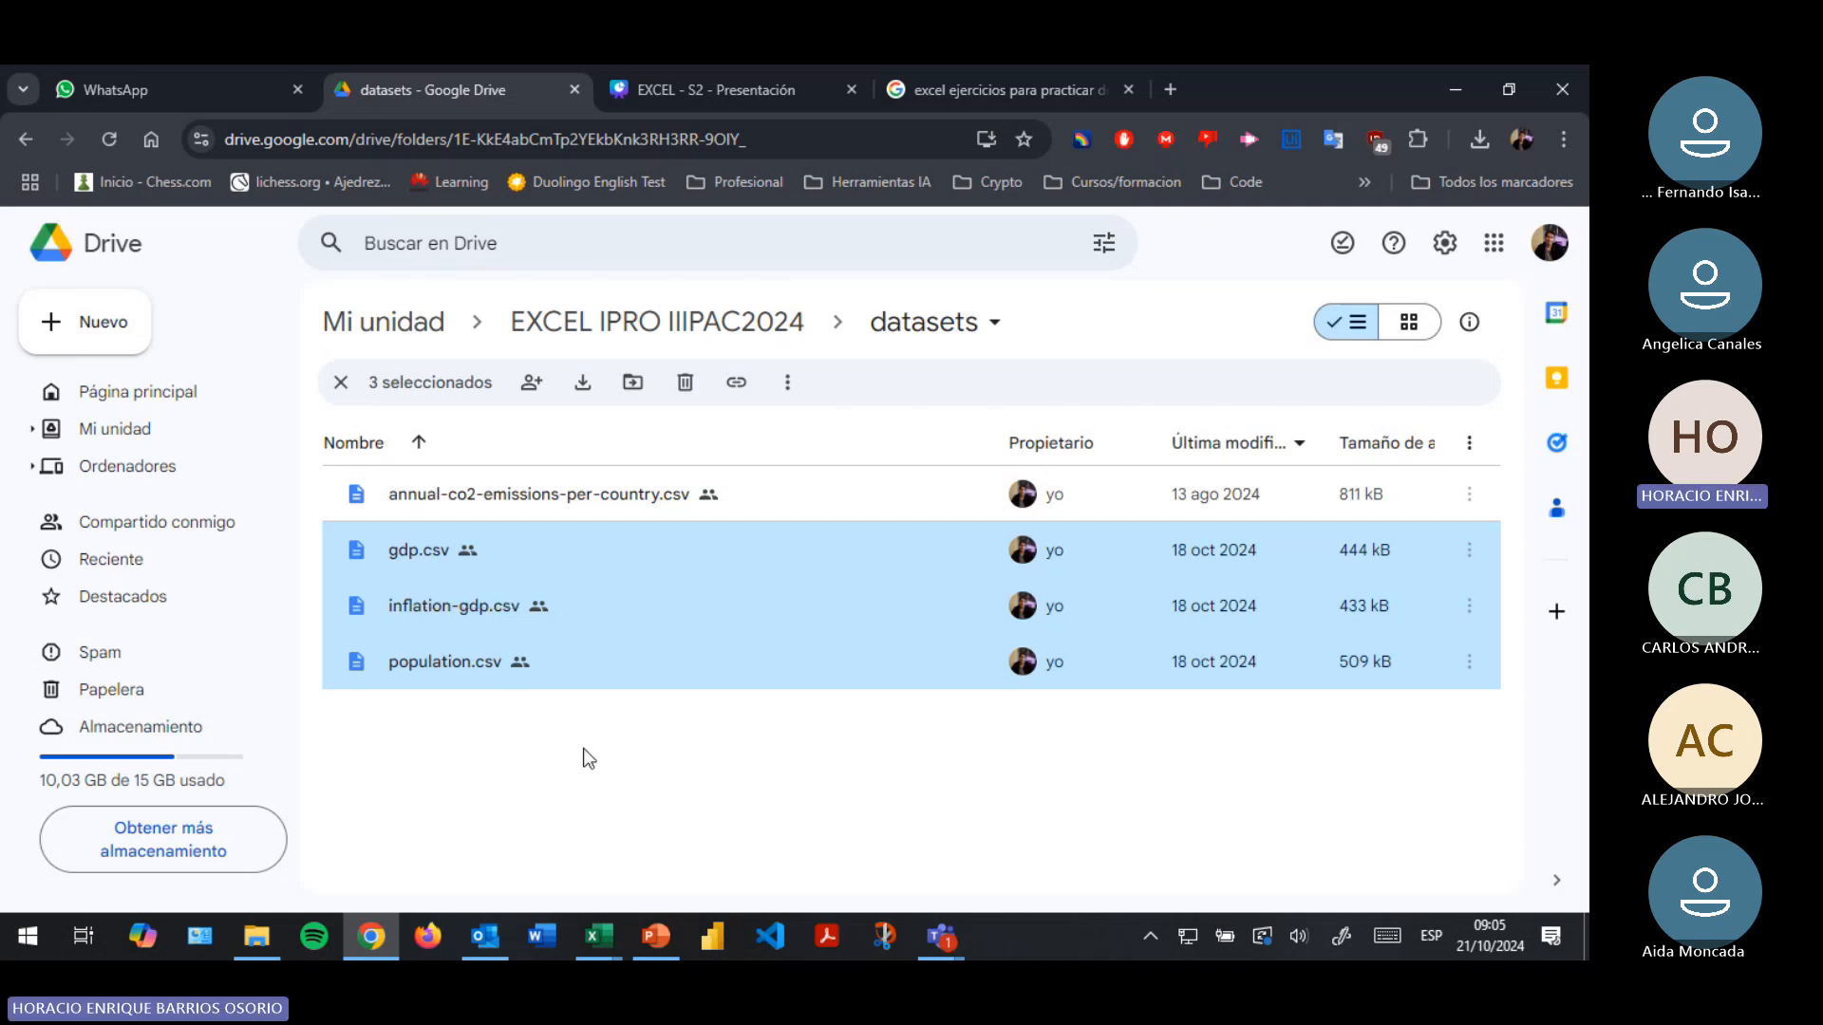
{"action": "left_click_drag", "start_coordinate": [591, 753], "coordinate": [504, 545]}
Check the meeting's recording options in Teams and return to the blank workbook Libro1 in Excel
{"action": "left_click", "coordinate": [598, 934]}
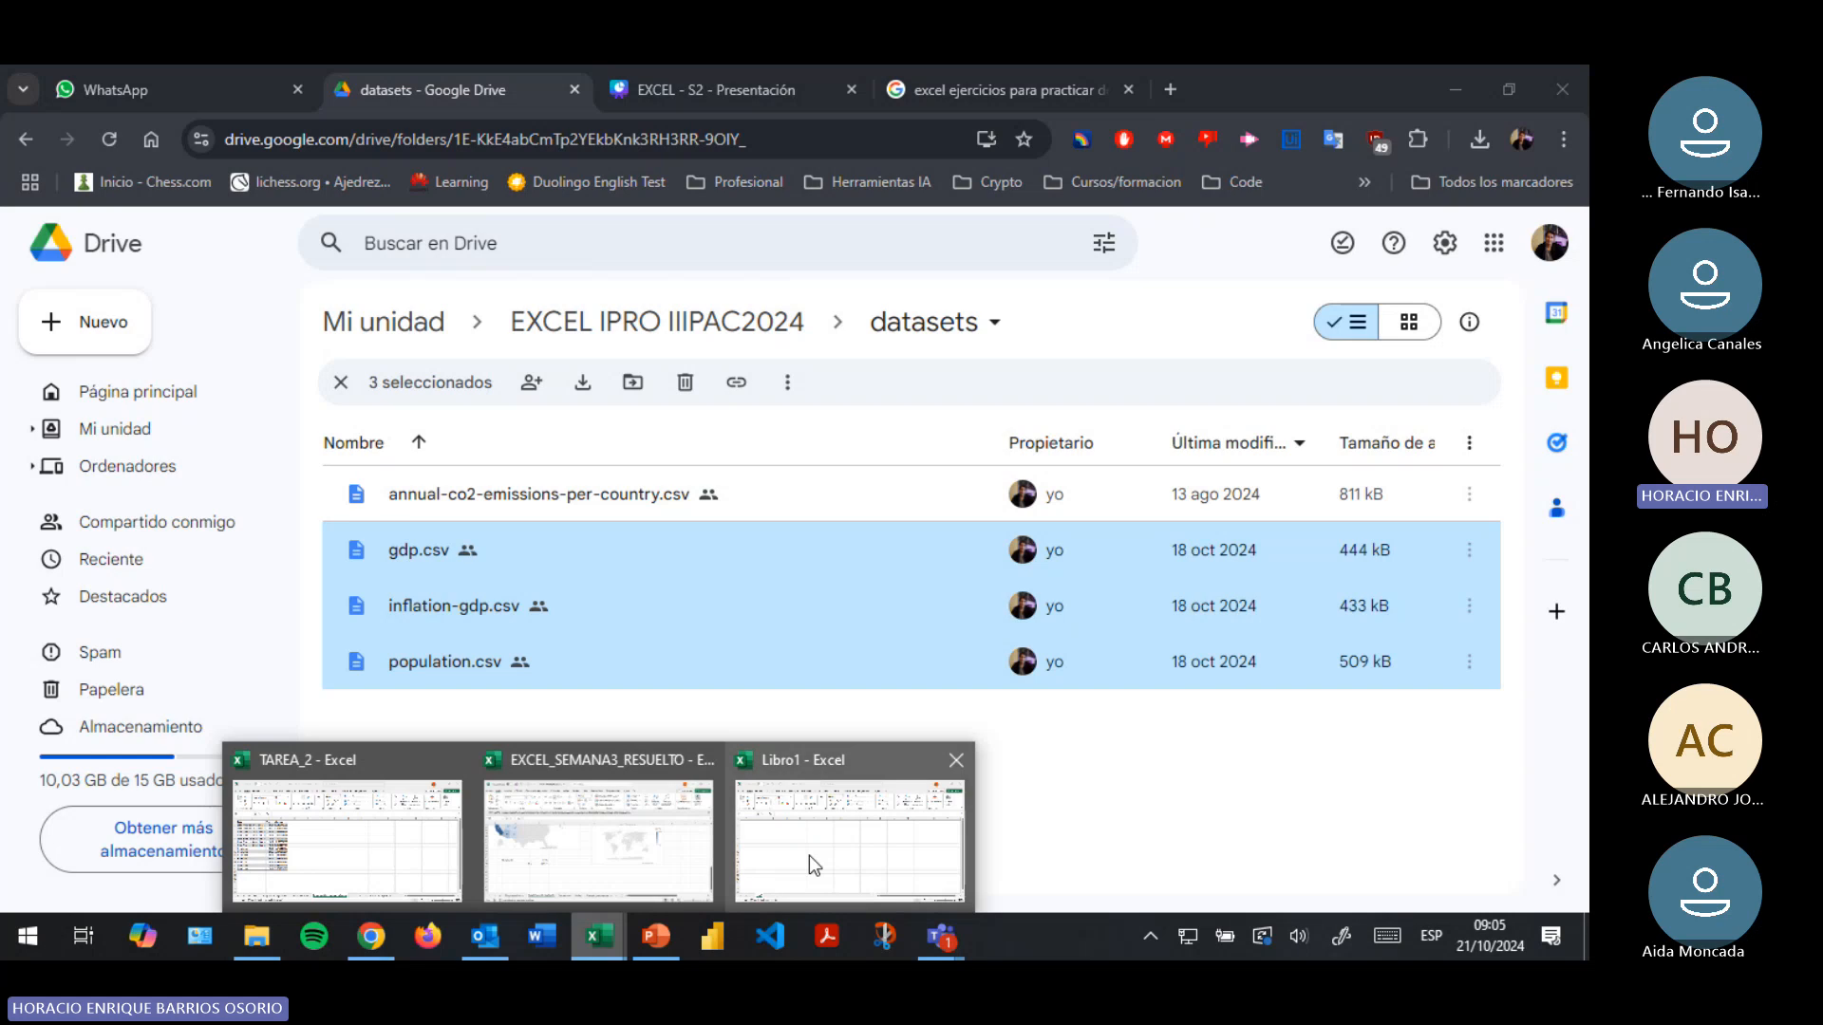
{"action": "left_click", "coordinate": [809, 857]}
{"action": "left_click", "coordinate": [940, 936]}
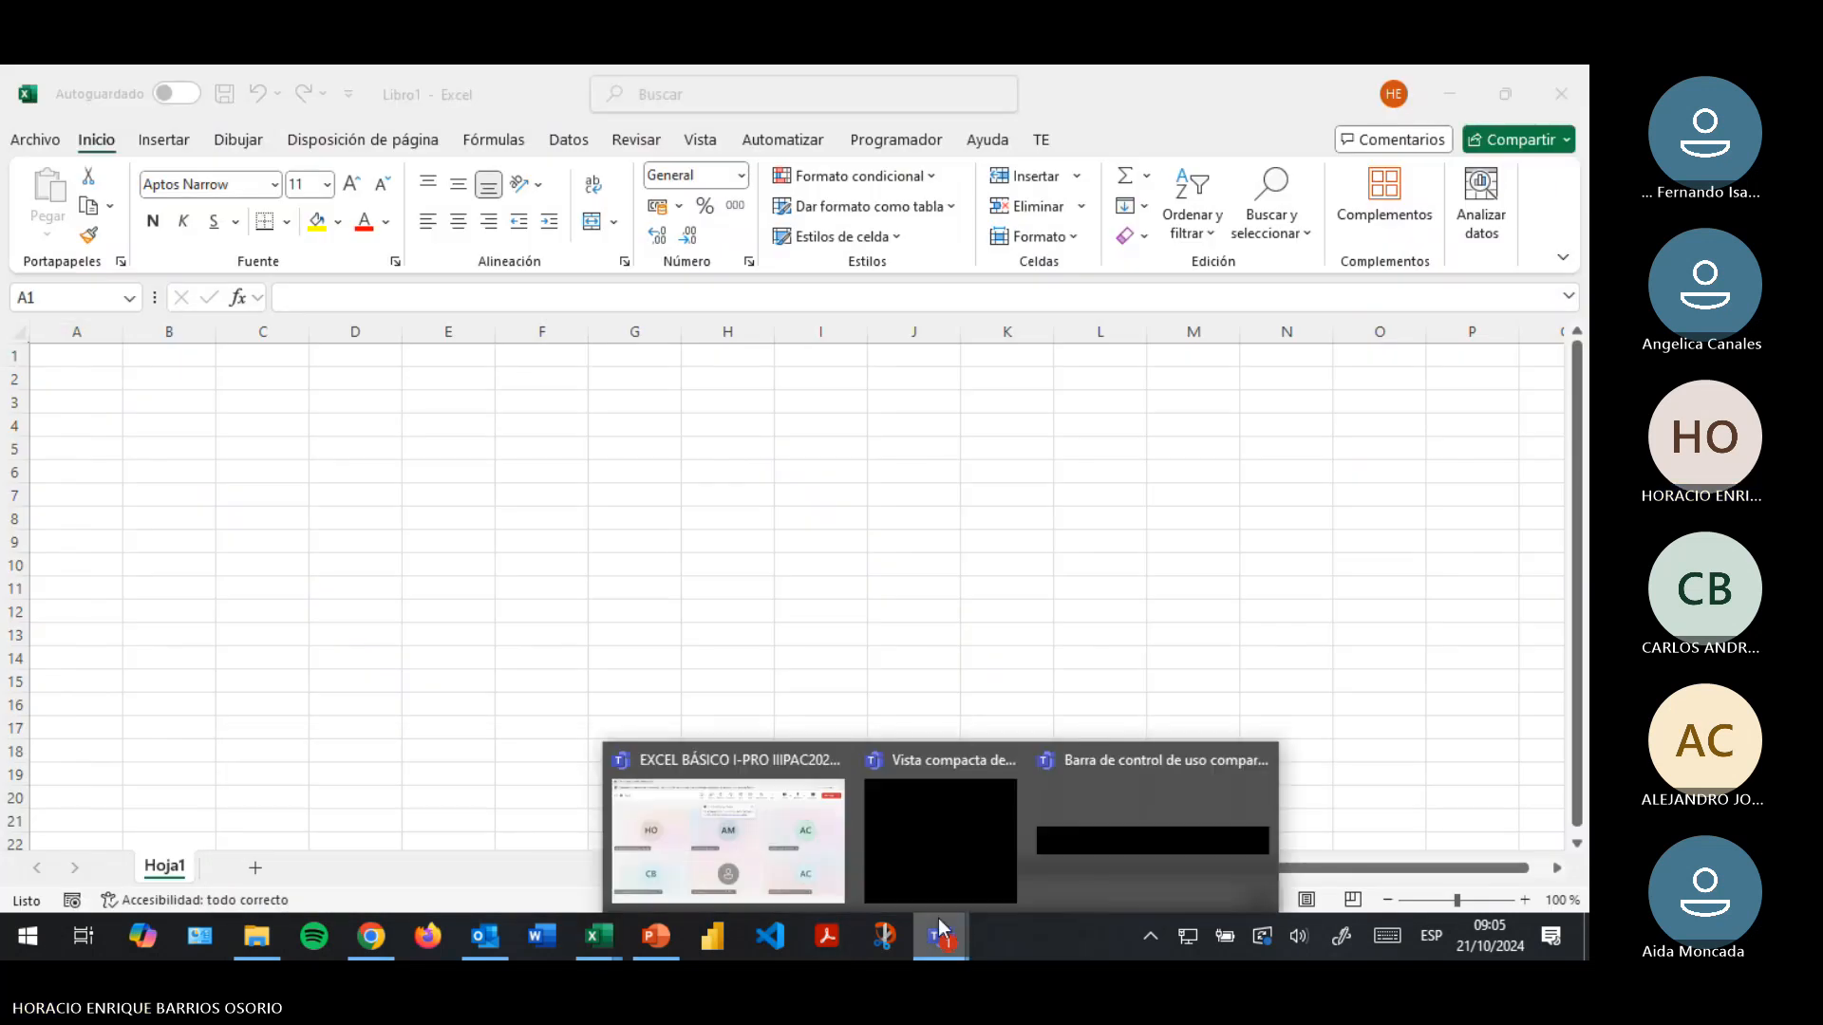
{"action": "left_click", "coordinate": [728, 841]}
{"action": "left_click", "coordinate": [1104, 175]}
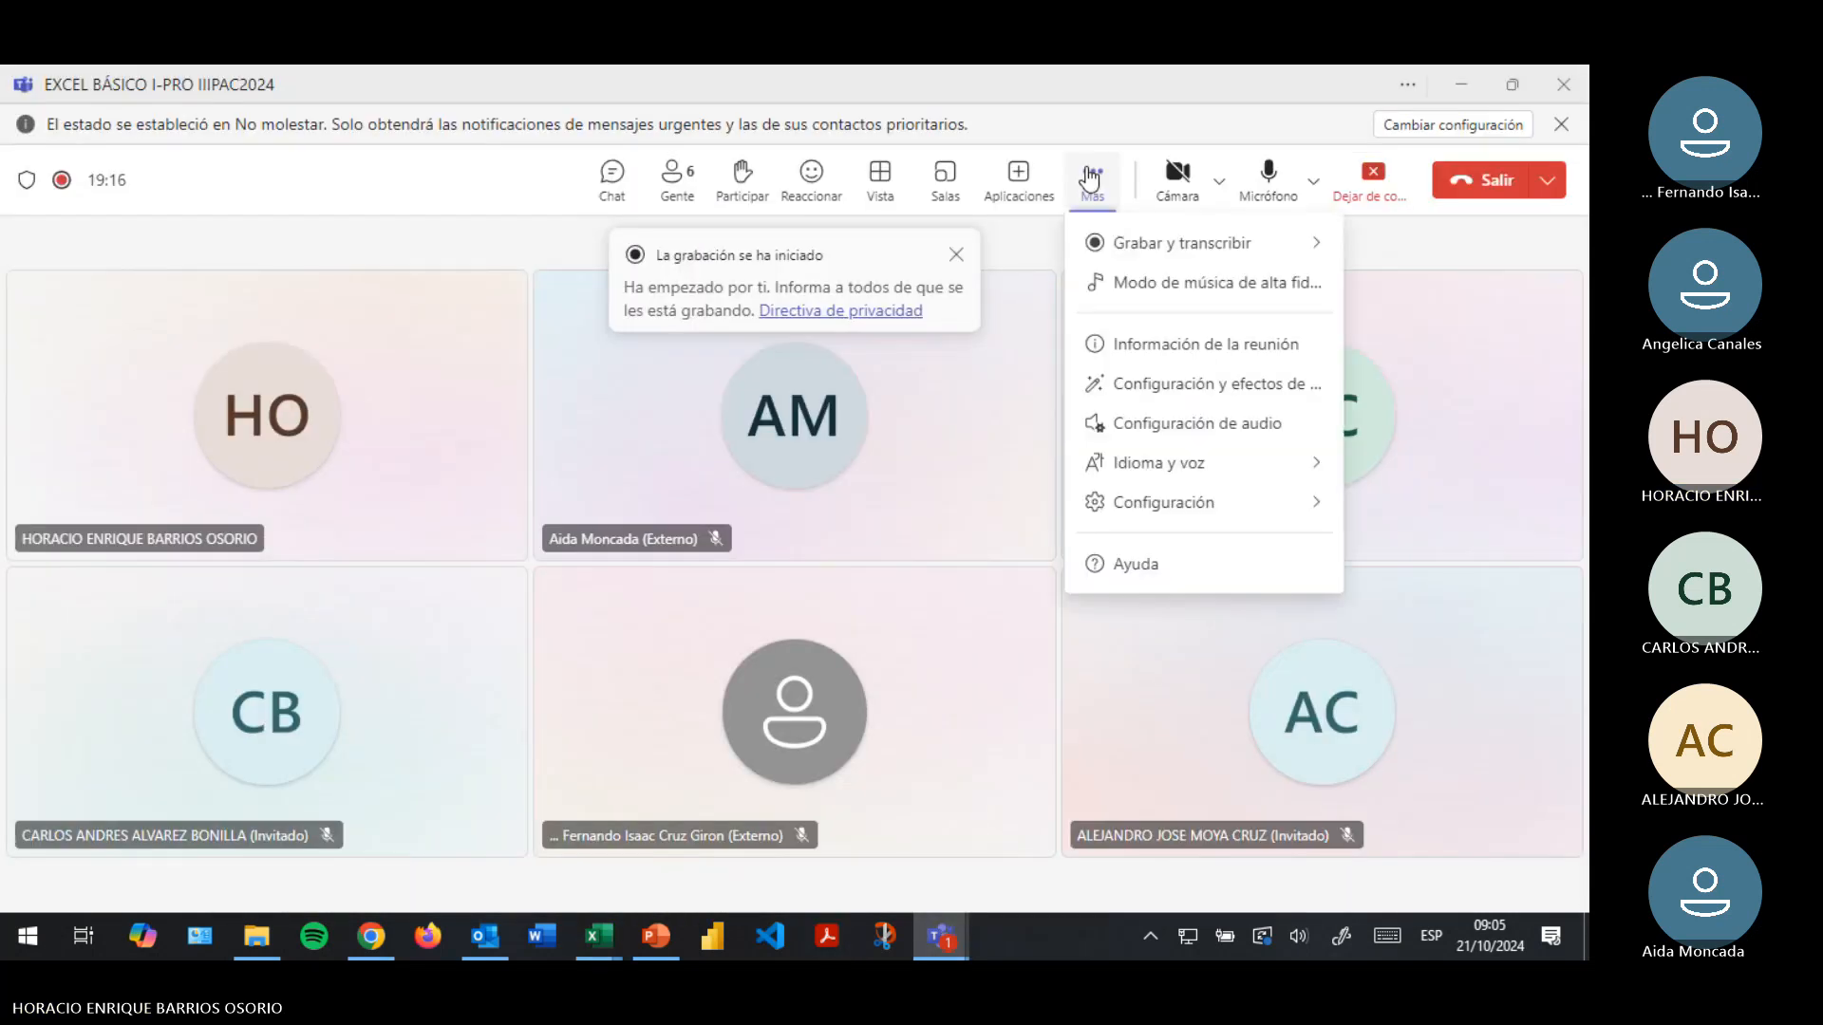
{"action": "mouse_move", "coordinate": [1166, 261]}
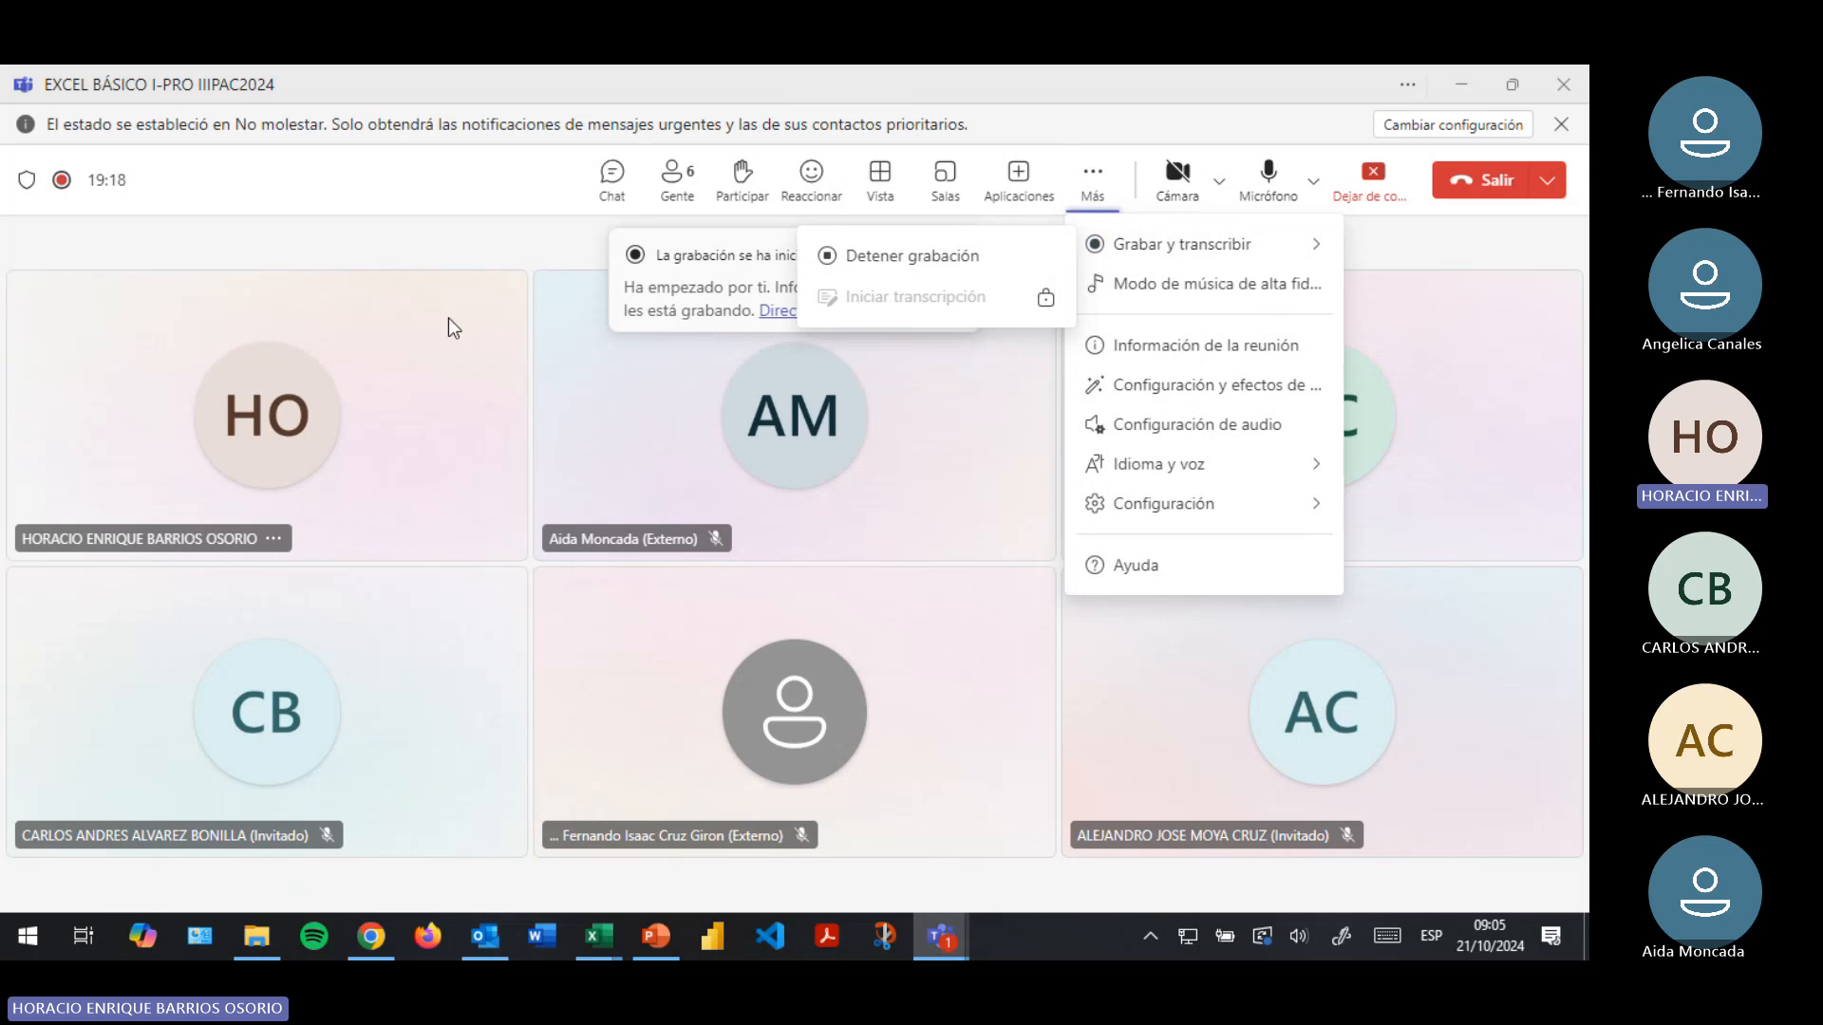
{"action": "left_click", "coordinate": [443, 259]}
{"action": "mouse_move", "coordinate": [598, 954]}
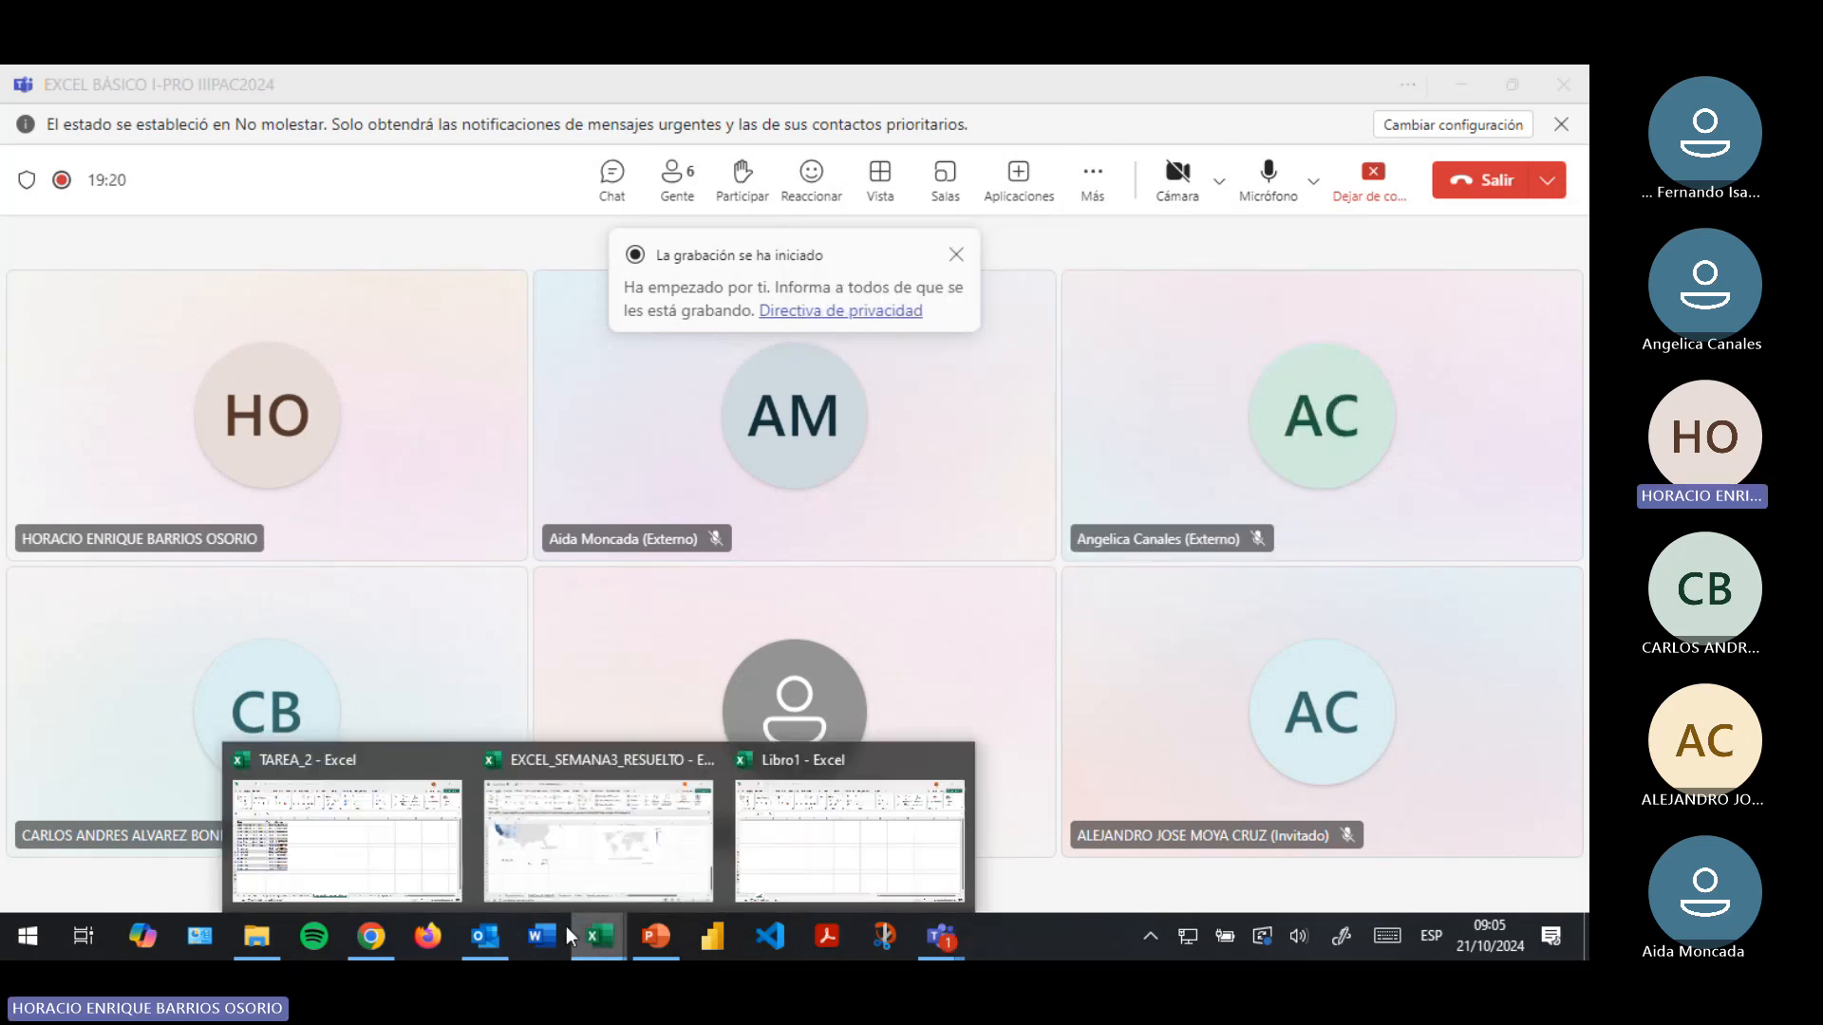
{"action": "left_click", "coordinate": [836, 881]}
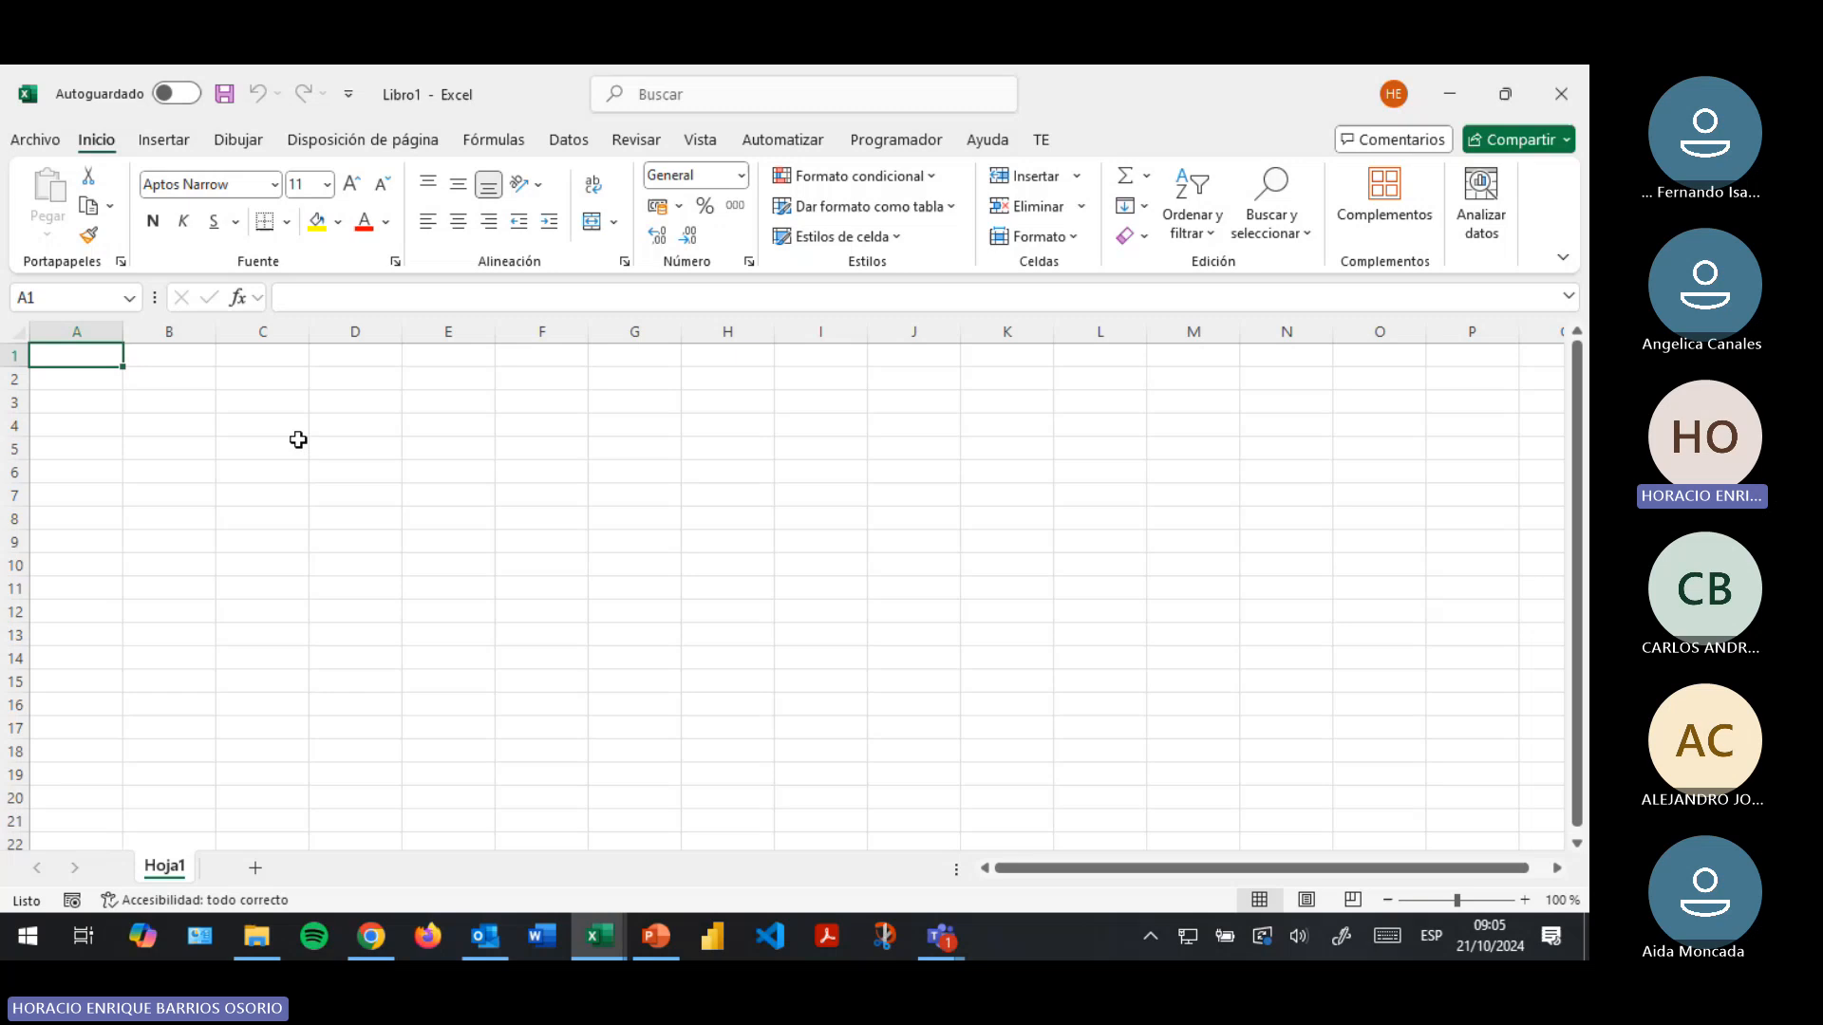
Dismiss the recording notice in the Teams meeting and return to the Libro1 workbook in Excel
{"action": "key", "text": "alt+Tab"}
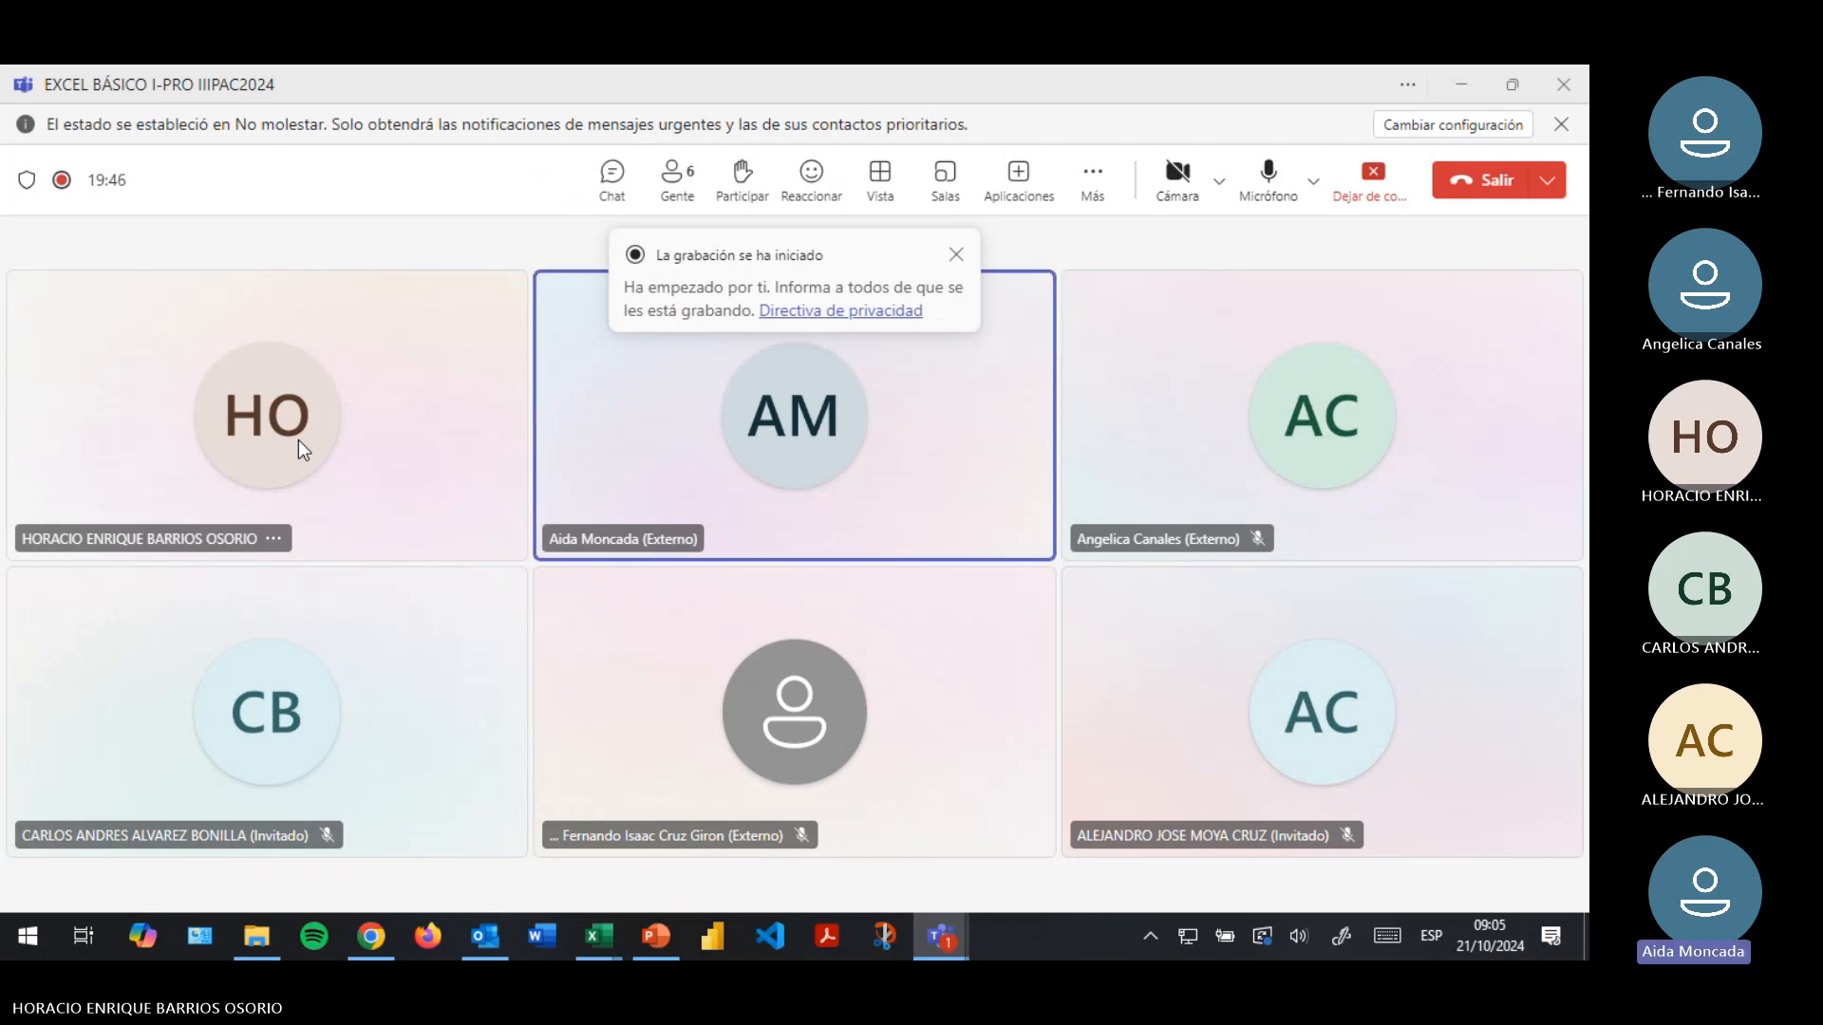
{"action": "left_click", "coordinate": [956, 255]}
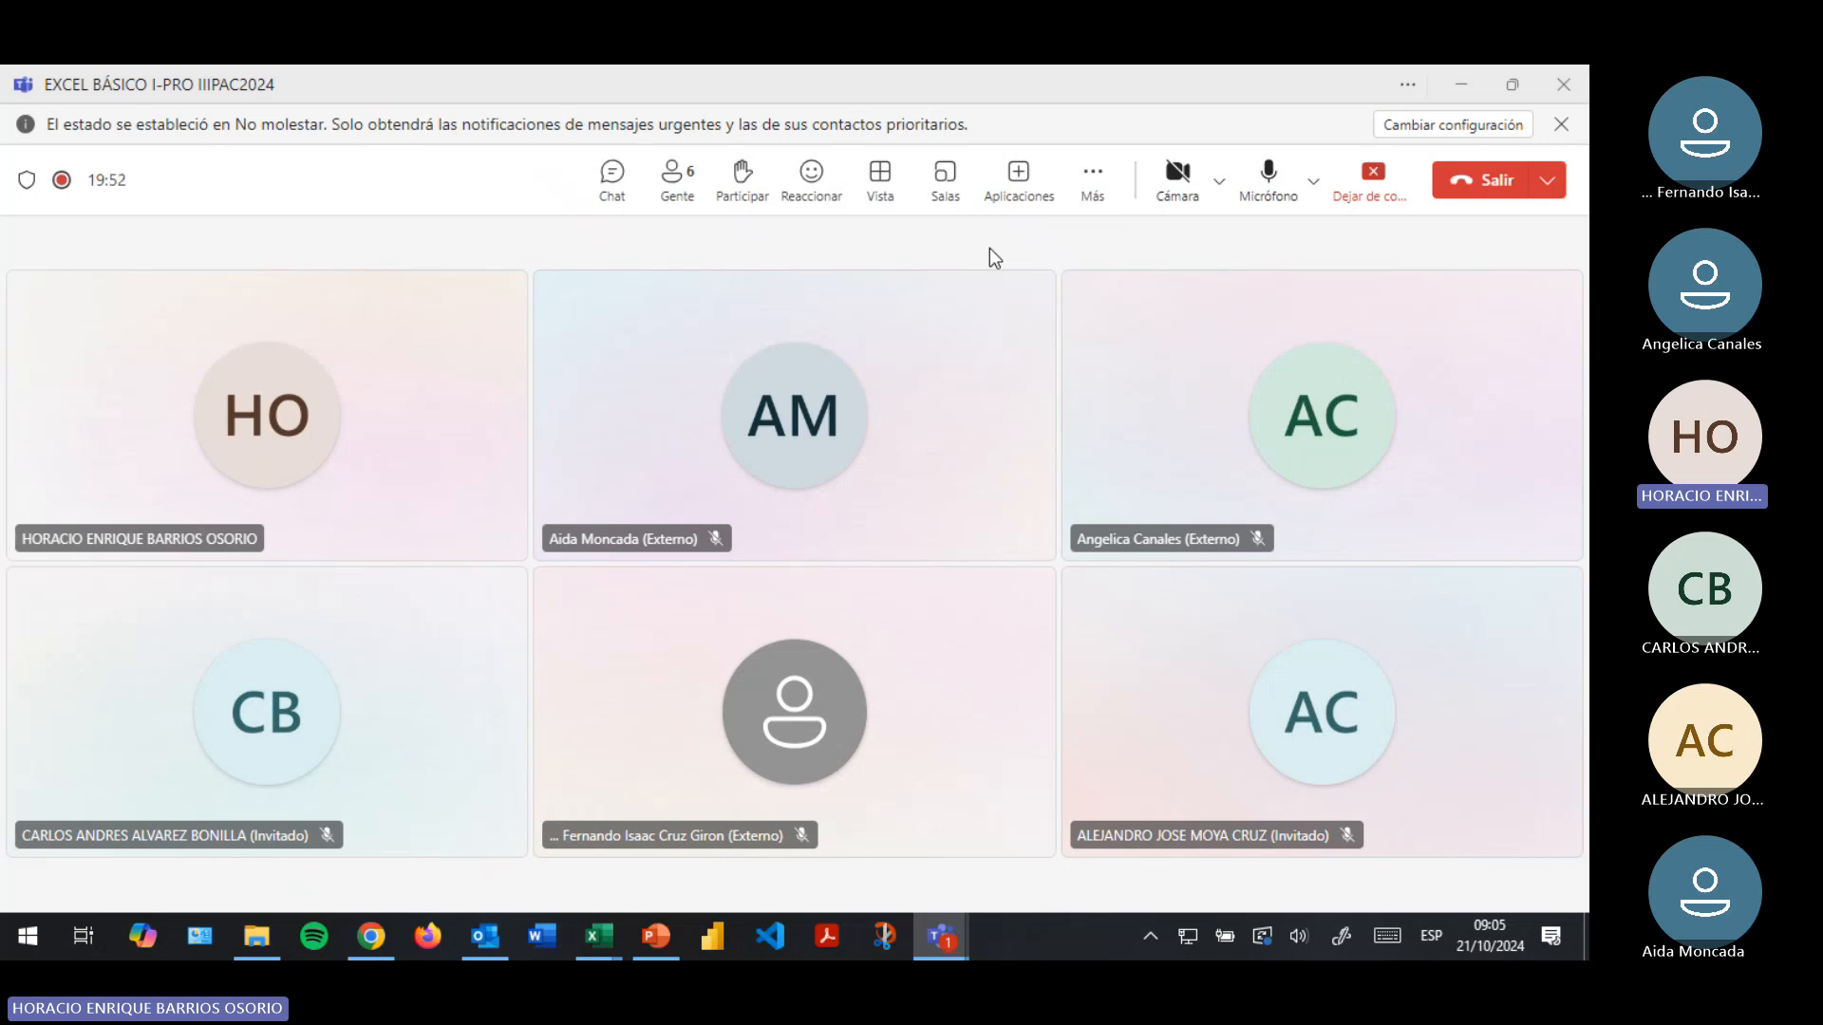
{"action": "key", "text": "alt+Tab"}
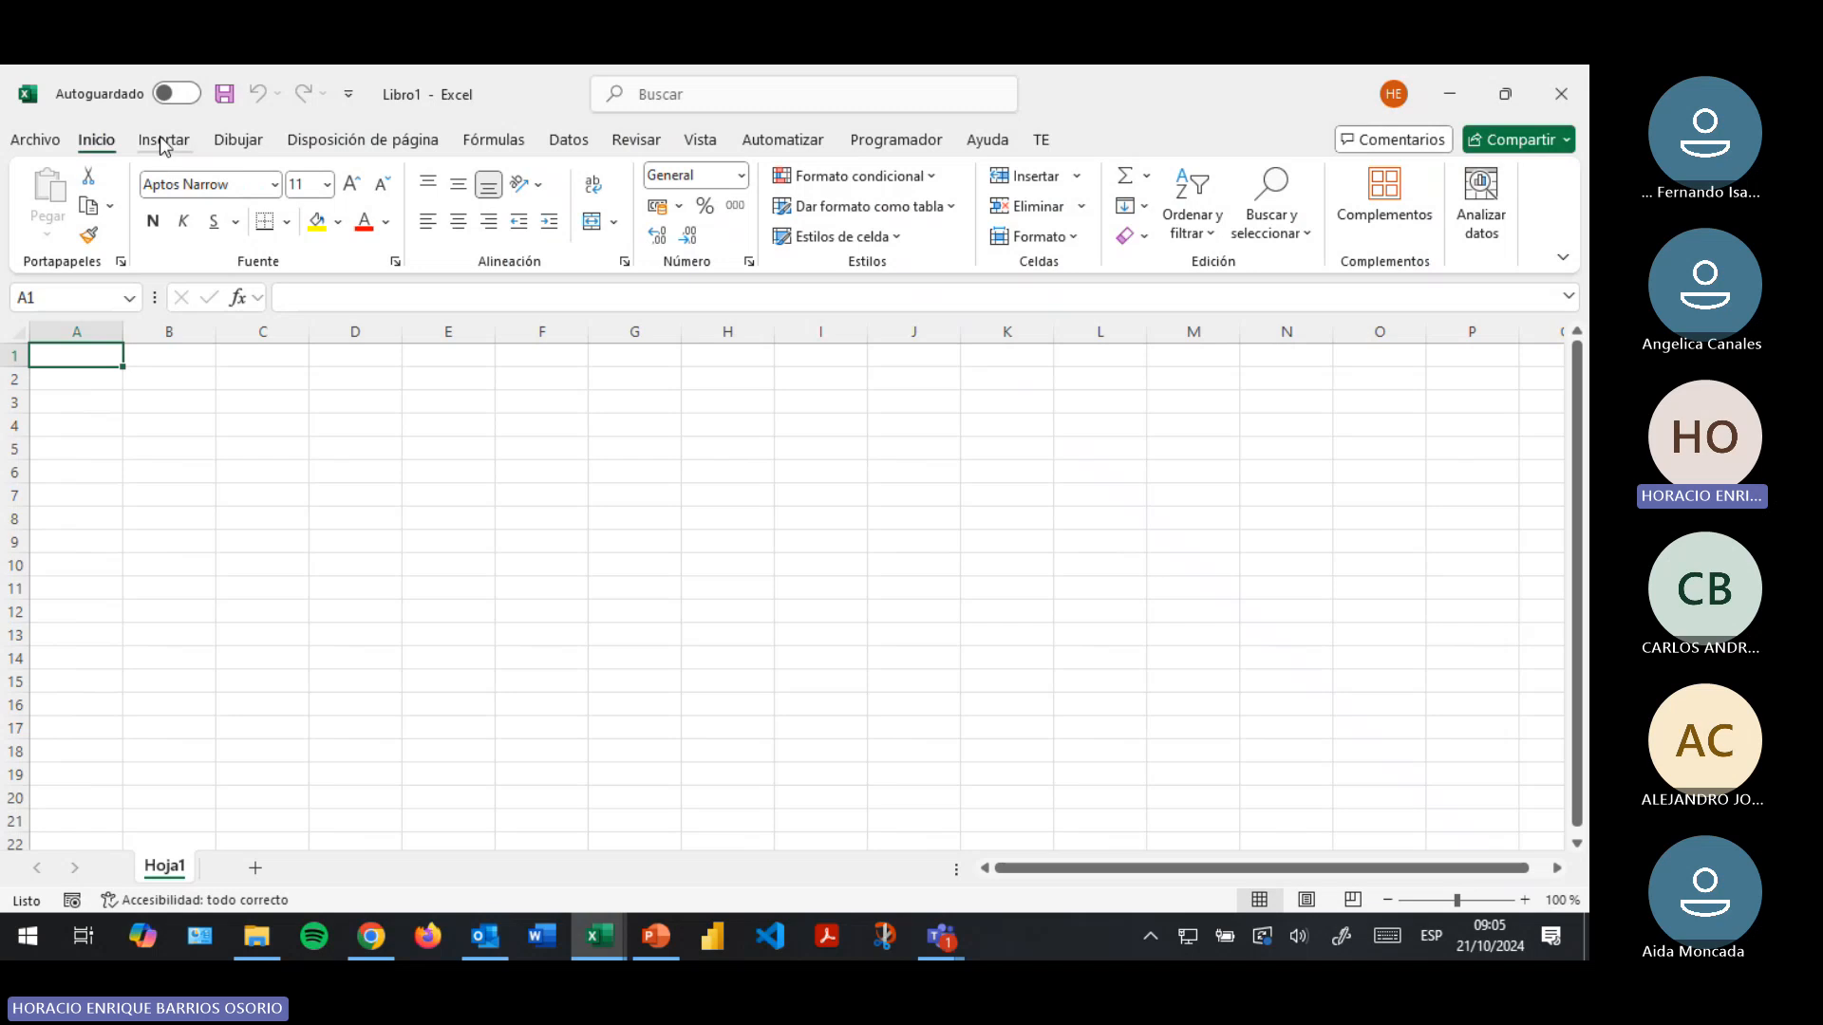
Start a text/CSV data import and browse to the datasets folder under Documents, CURSOS CEETI, IIIPAC2024, EXCEL
{"action": "left_click", "coordinate": [562, 140]}
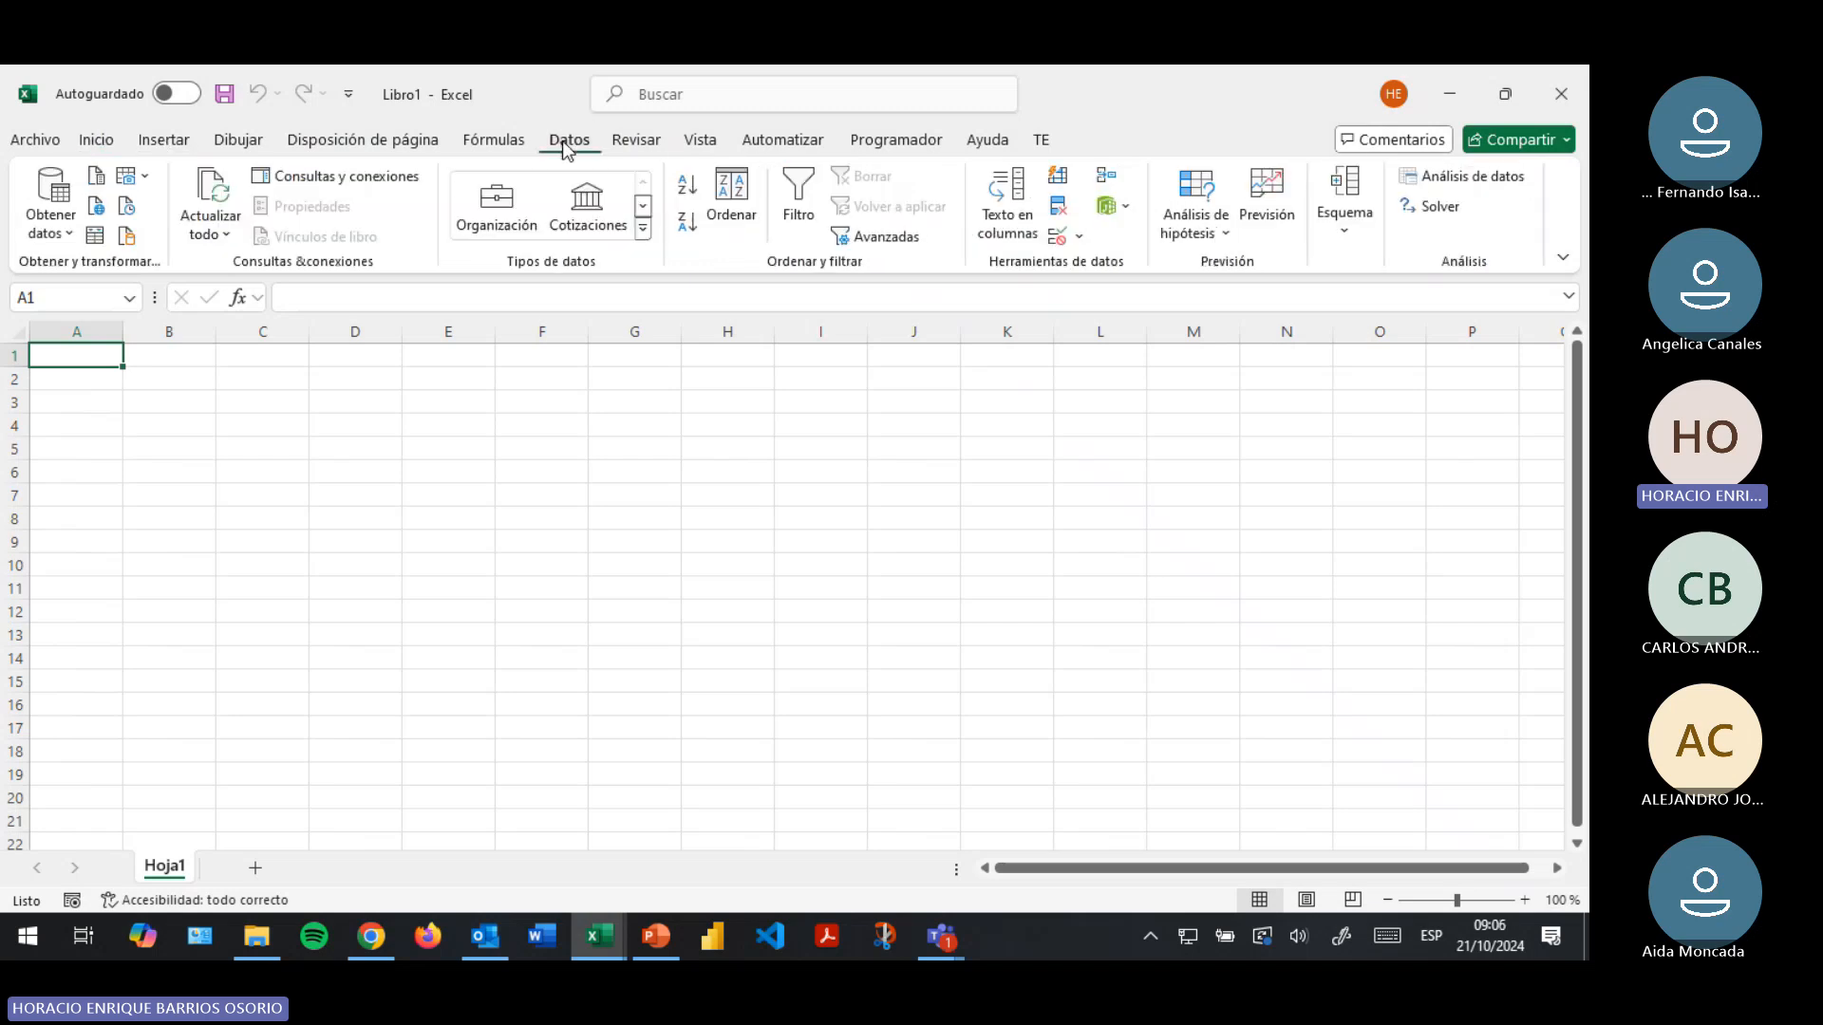
{"action": "left_click", "coordinate": [49, 228]}
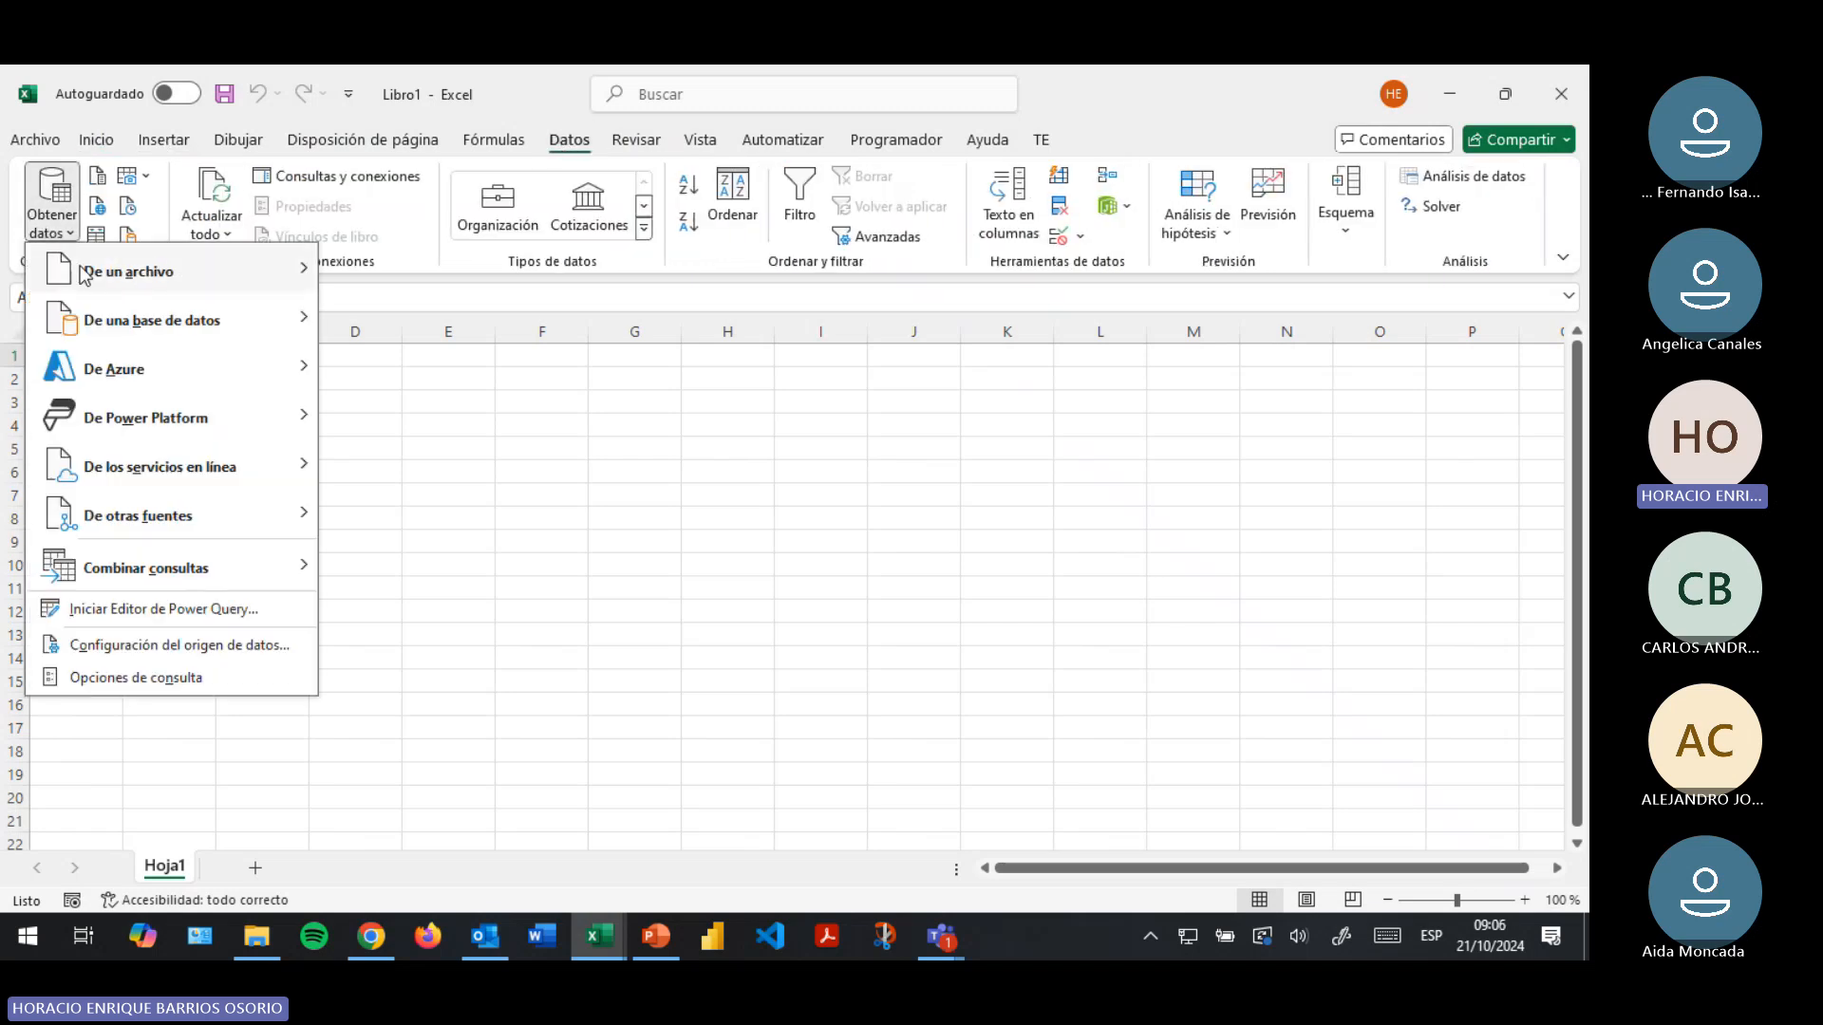
{"action": "mouse_move", "coordinate": [237, 271]}
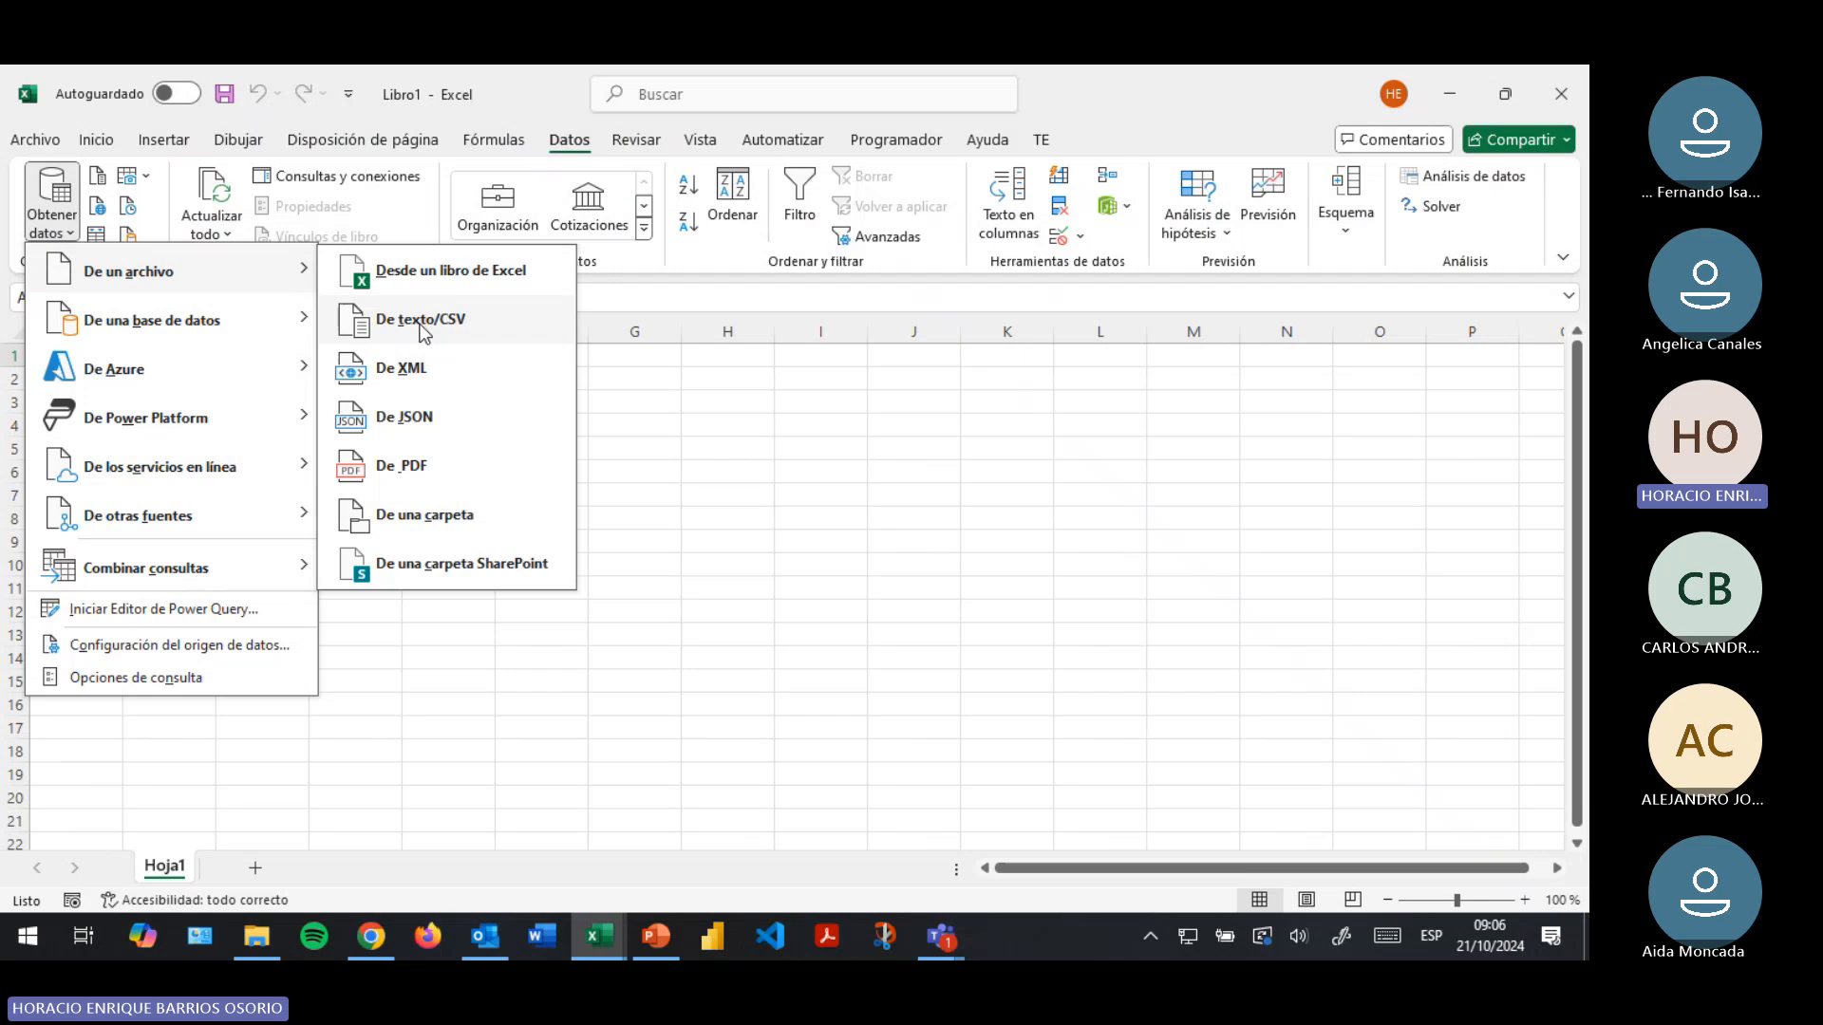
{"action": "left_click", "coordinate": [421, 325]}
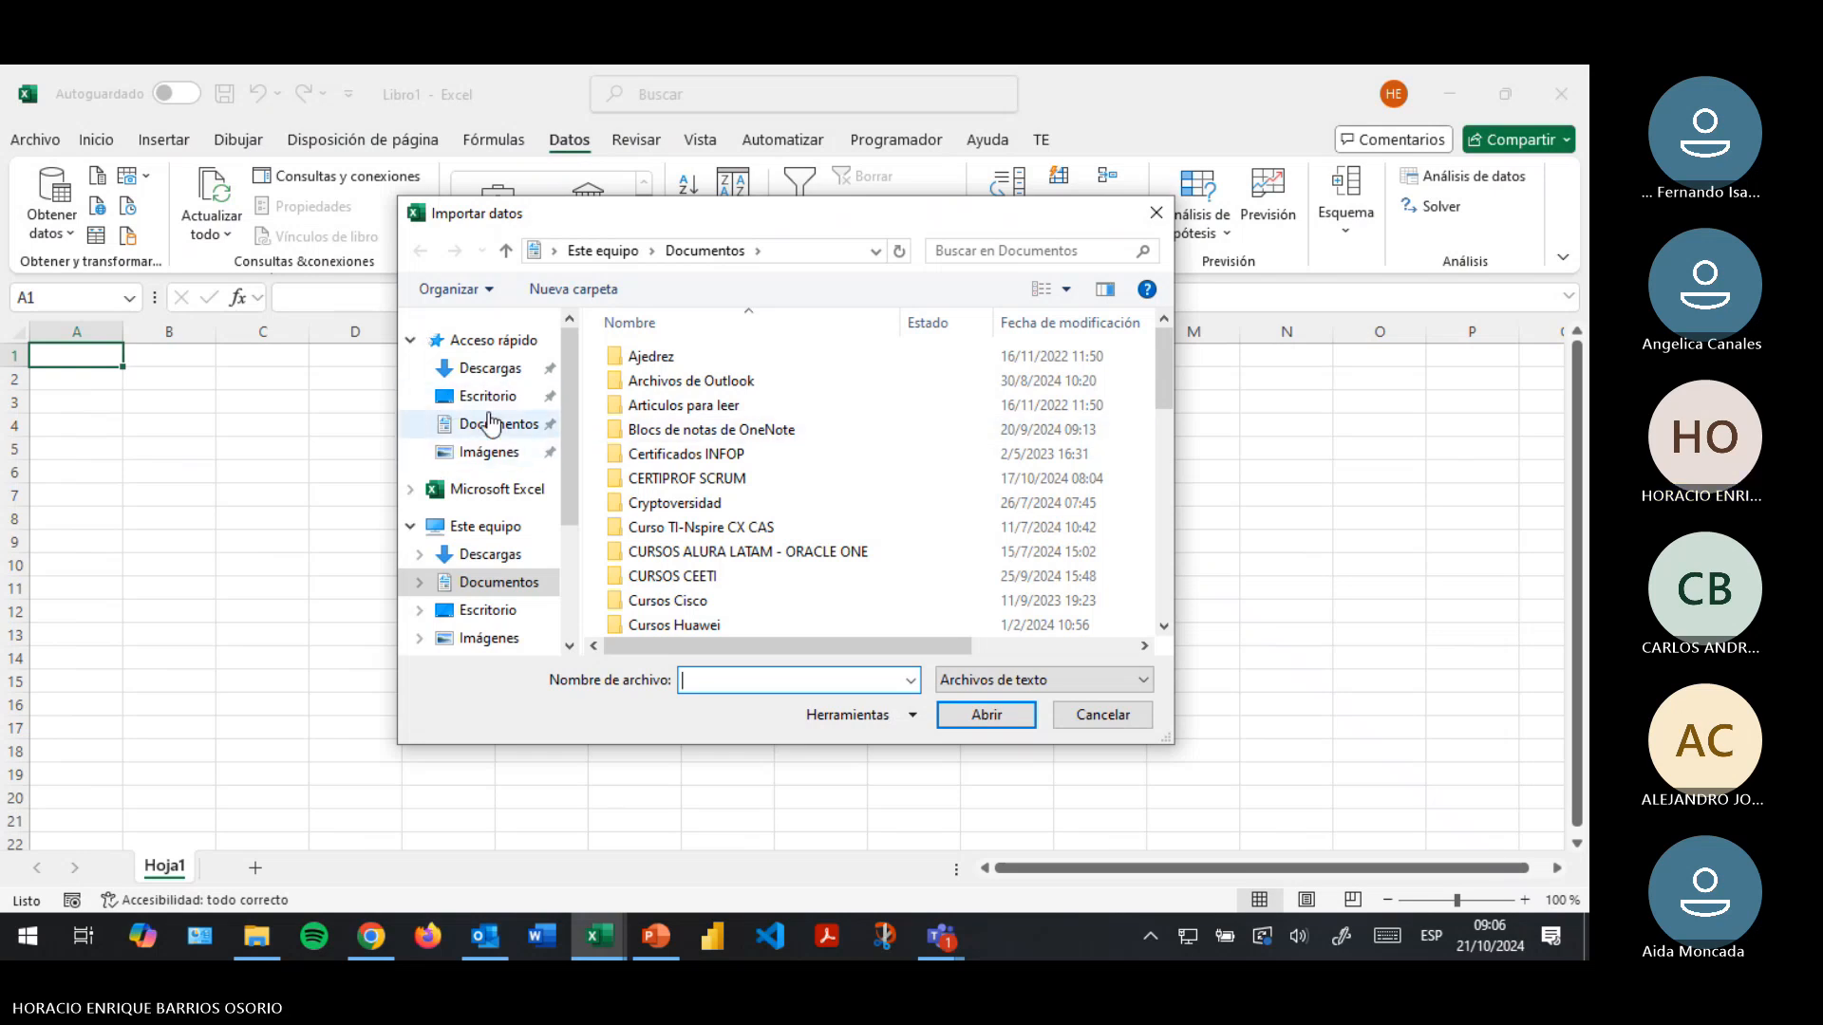
{"action": "scroll", "coordinate": [674, 486], "scroll_direction": "down", "scroll_amount": 1}
{"action": "double_click", "coordinate": [678, 525]}
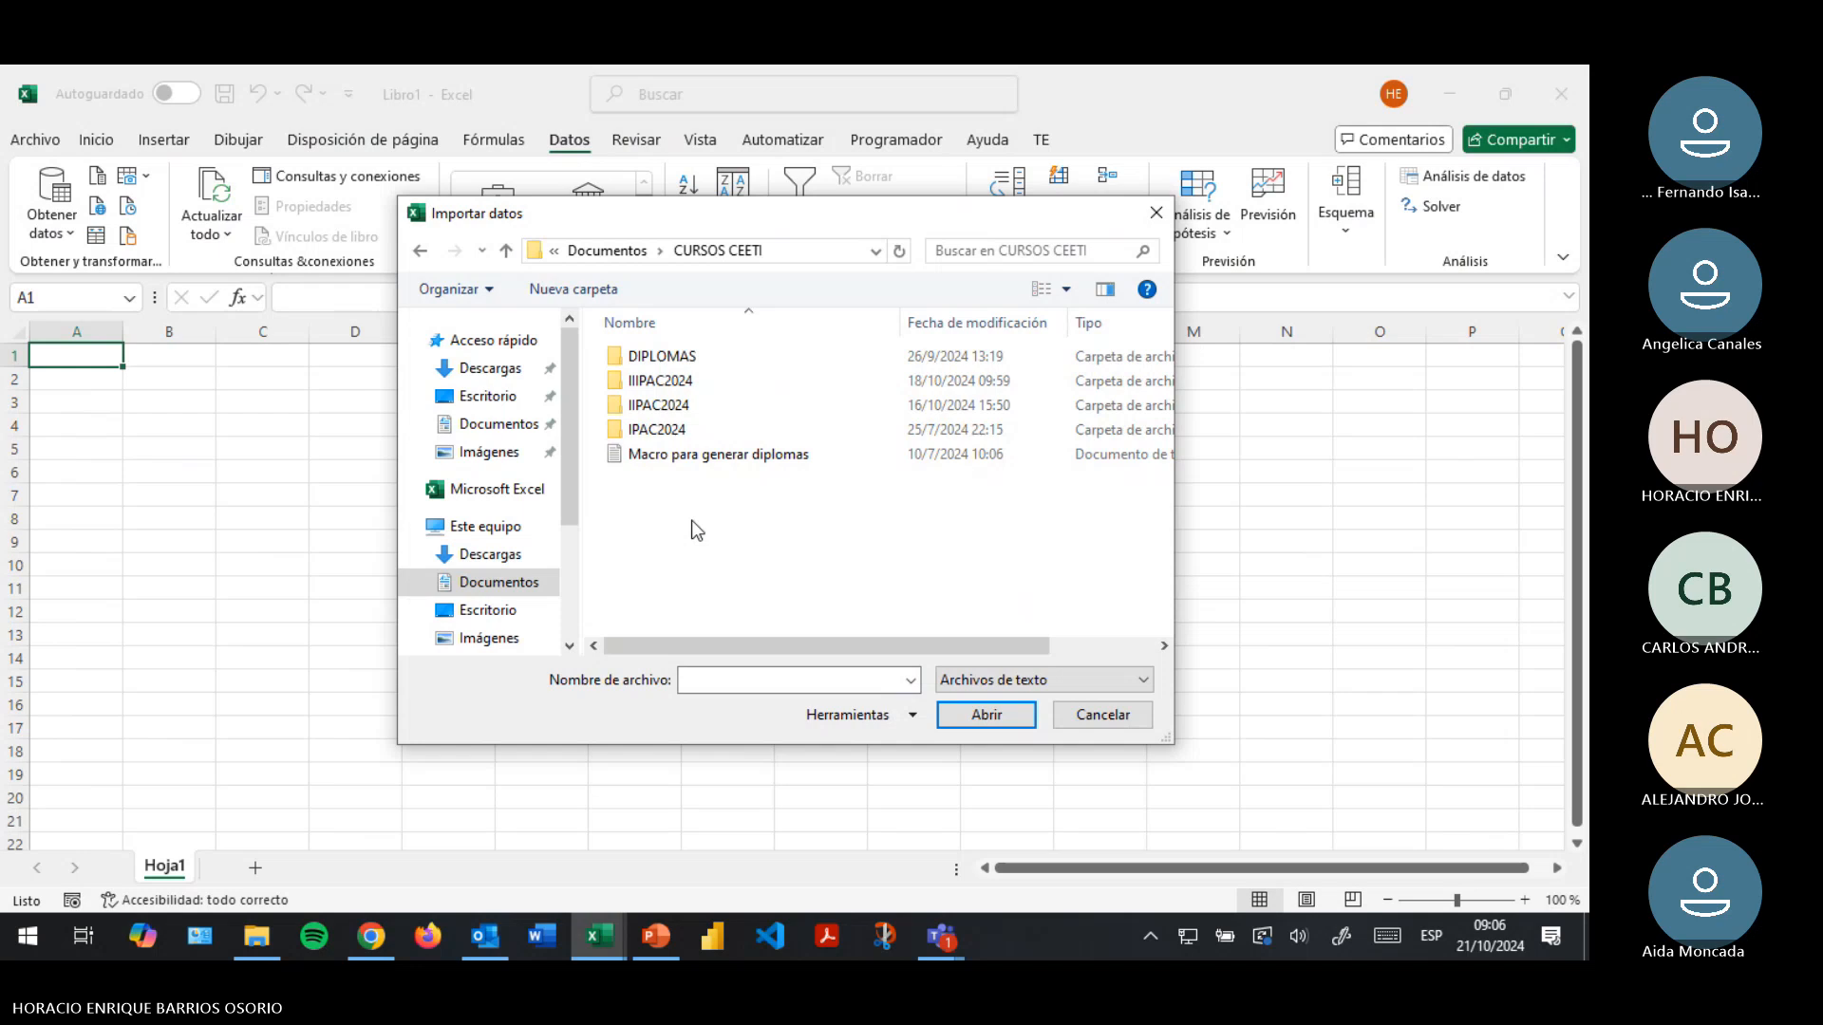
{"action": "left_click", "coordinate": [677, 389]}
{"action": "double_click", "coordinate": [678, 384]}
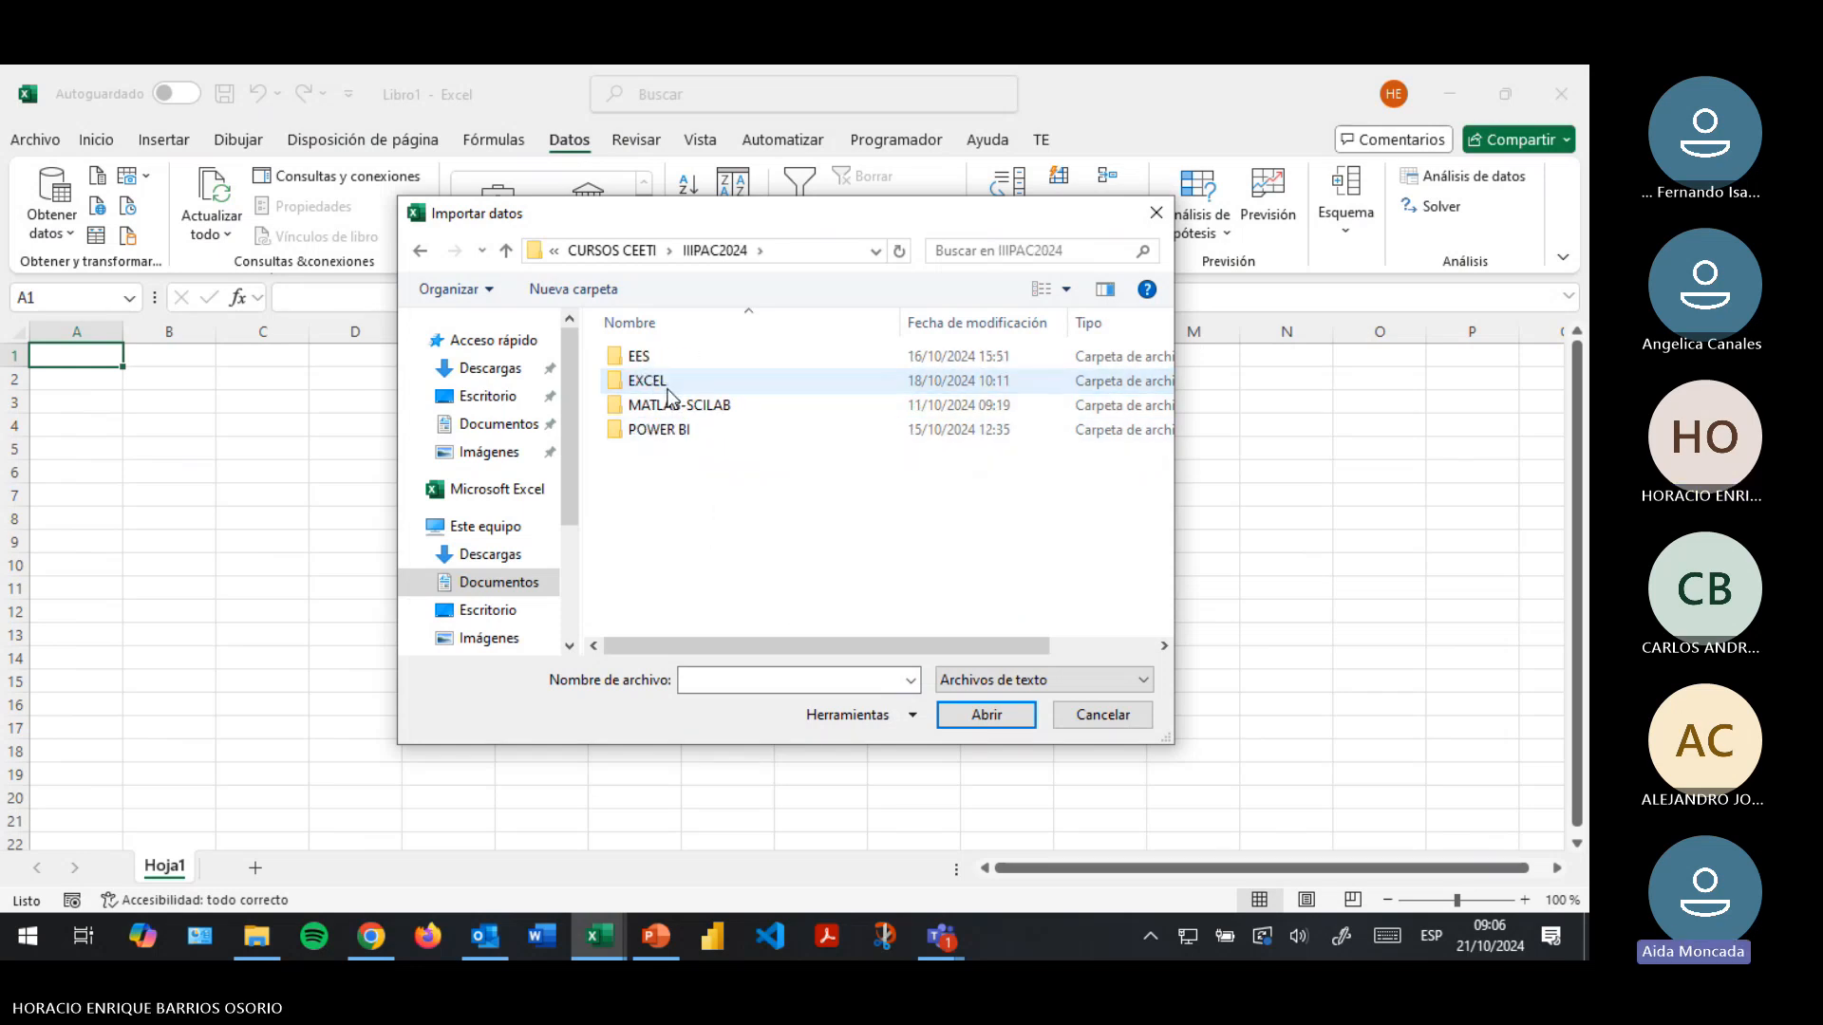
{"action": "double_click", "coordinate": [668, 381]}
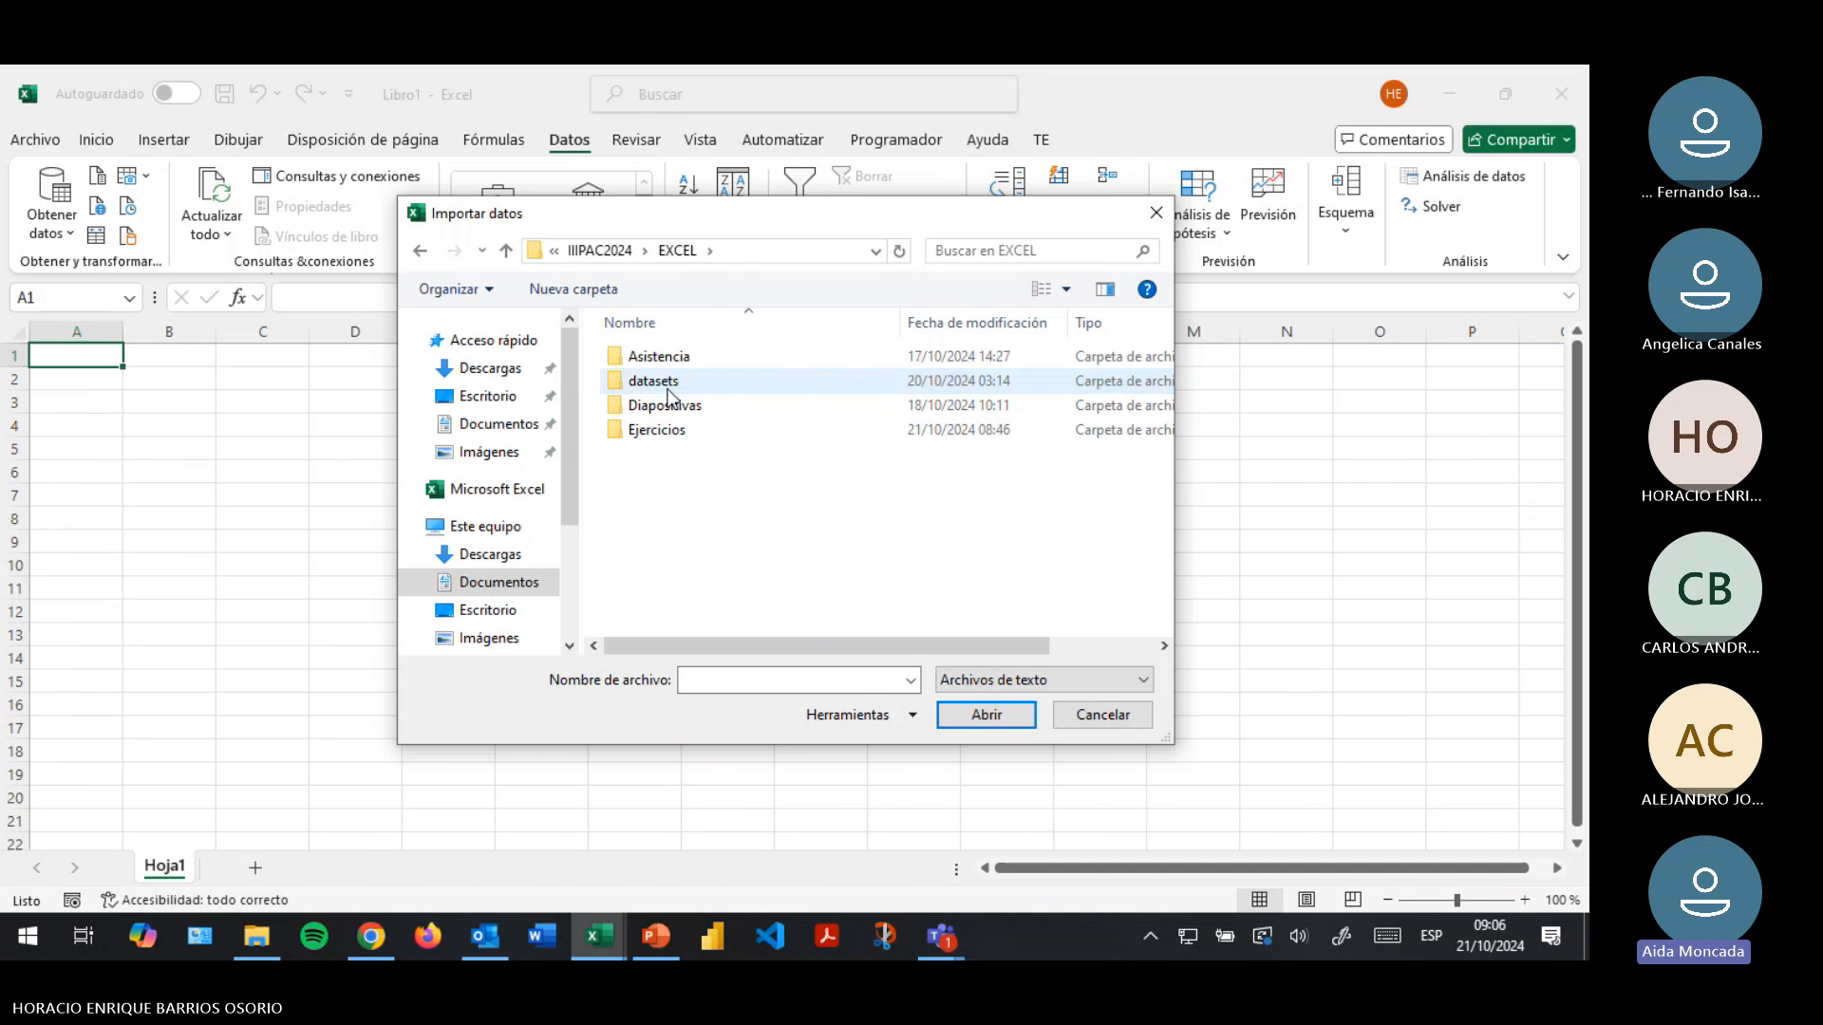
{"action": "double_click", "coordinate": [667, 380]}
Look over the gdp, inflation-gdp and population files available for import in the datasets folder
{"action": "left_click", "coordinate": [680, 409]}
{"action": "left_click", "coordinate": [690, 431]}
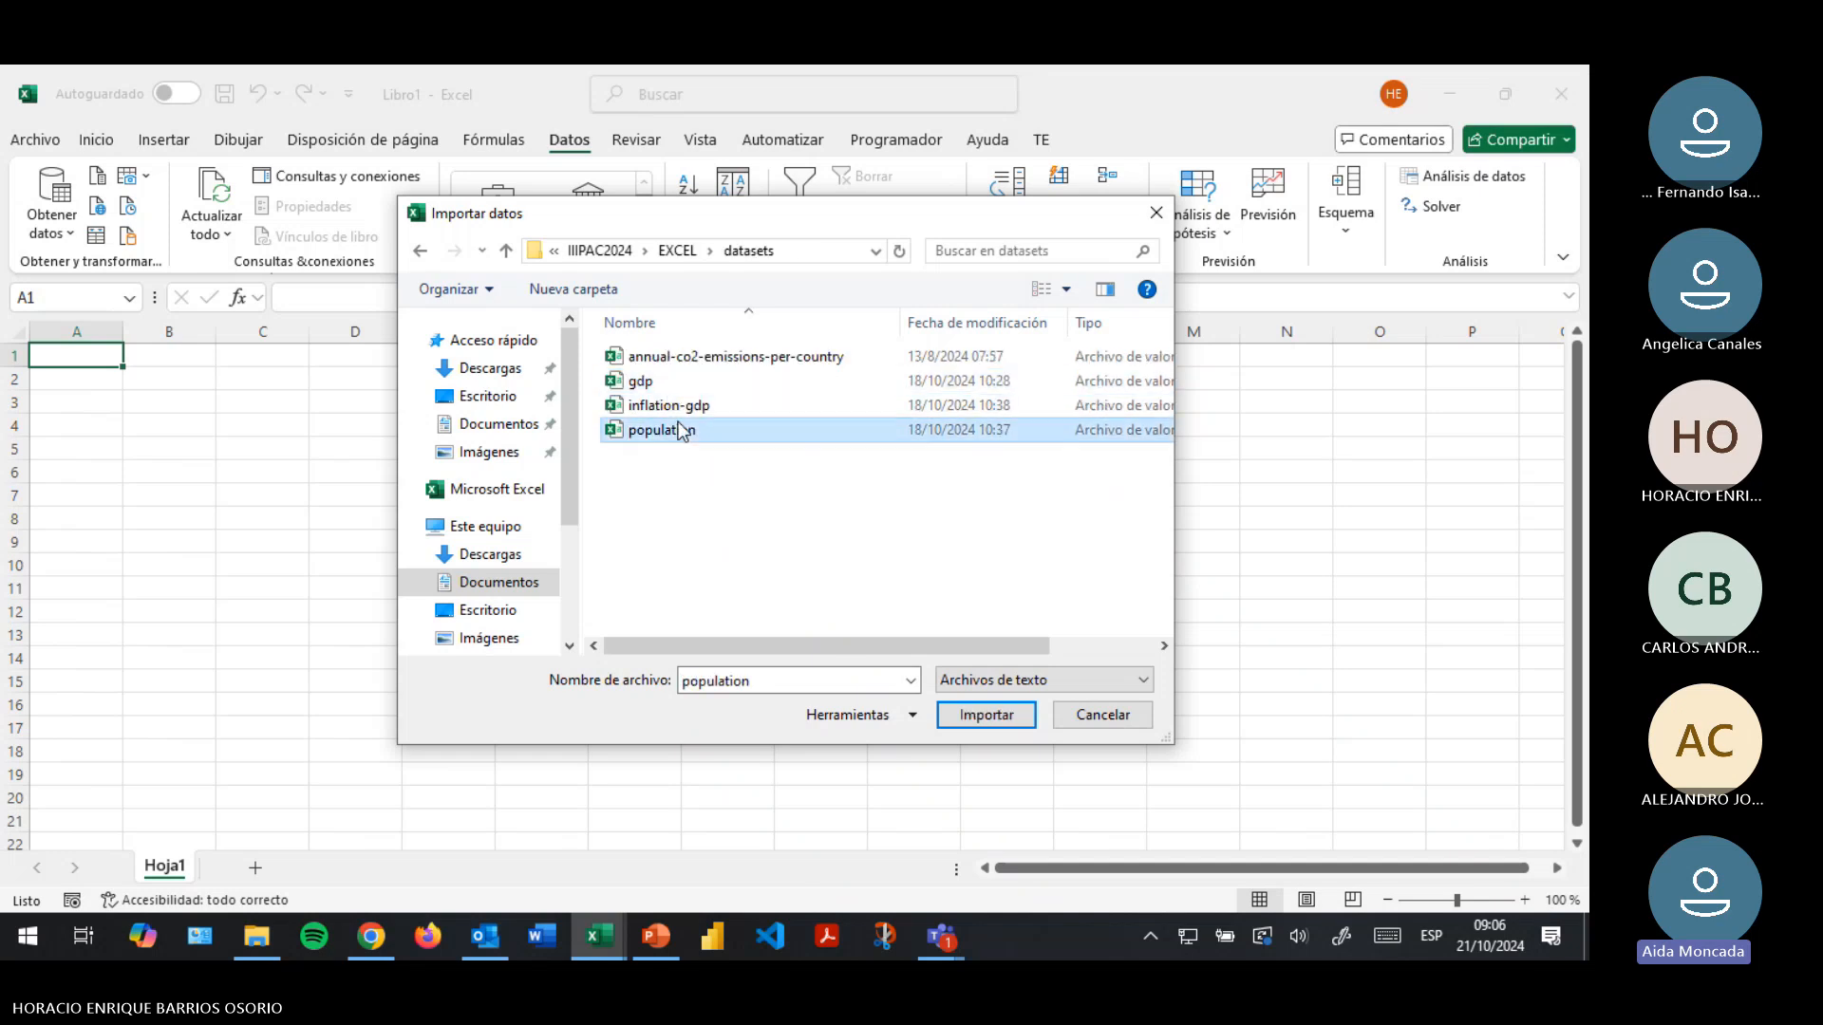
{"action": "left_click", "coordinate": [688, 411]}
{"action": "left_click", "coordinate": [685, 385]}
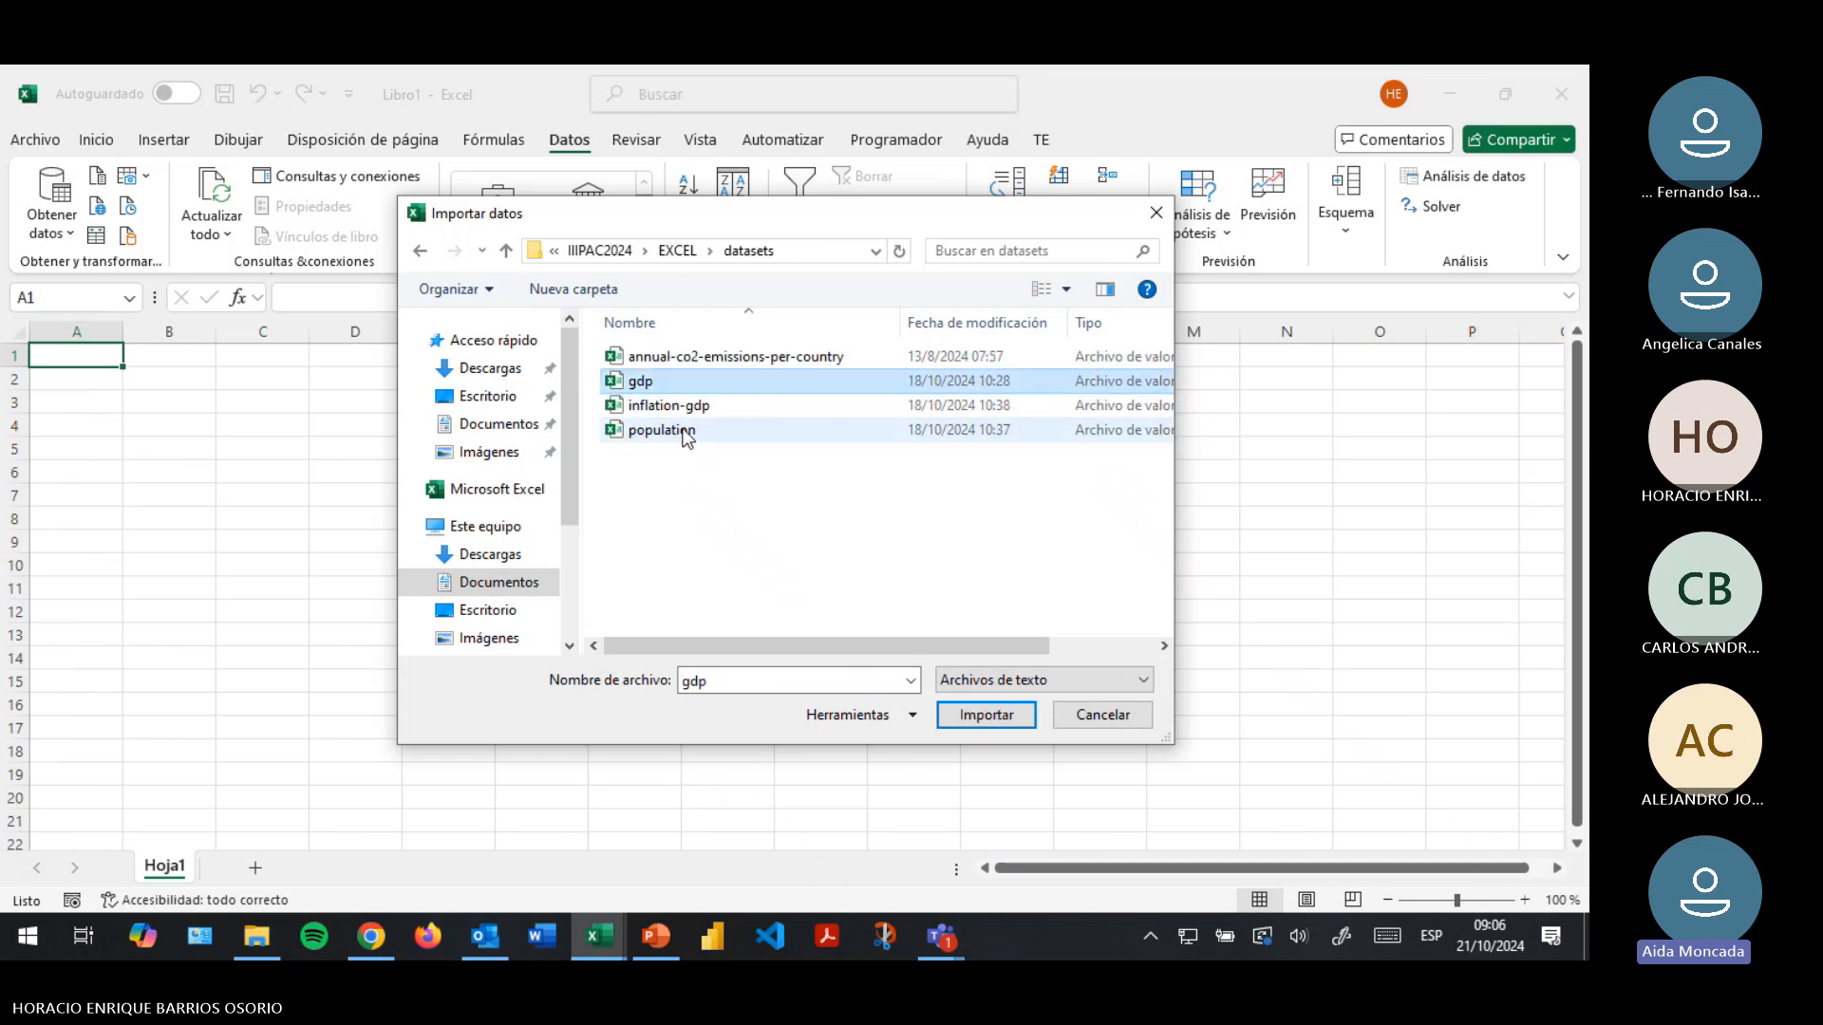
{"action": "left_click", "coordinate": [683, 430]}
{"action": "left_click", "coordinate": [666, 406]}
{"action": "left_click", "coordinate": [672, 384]}
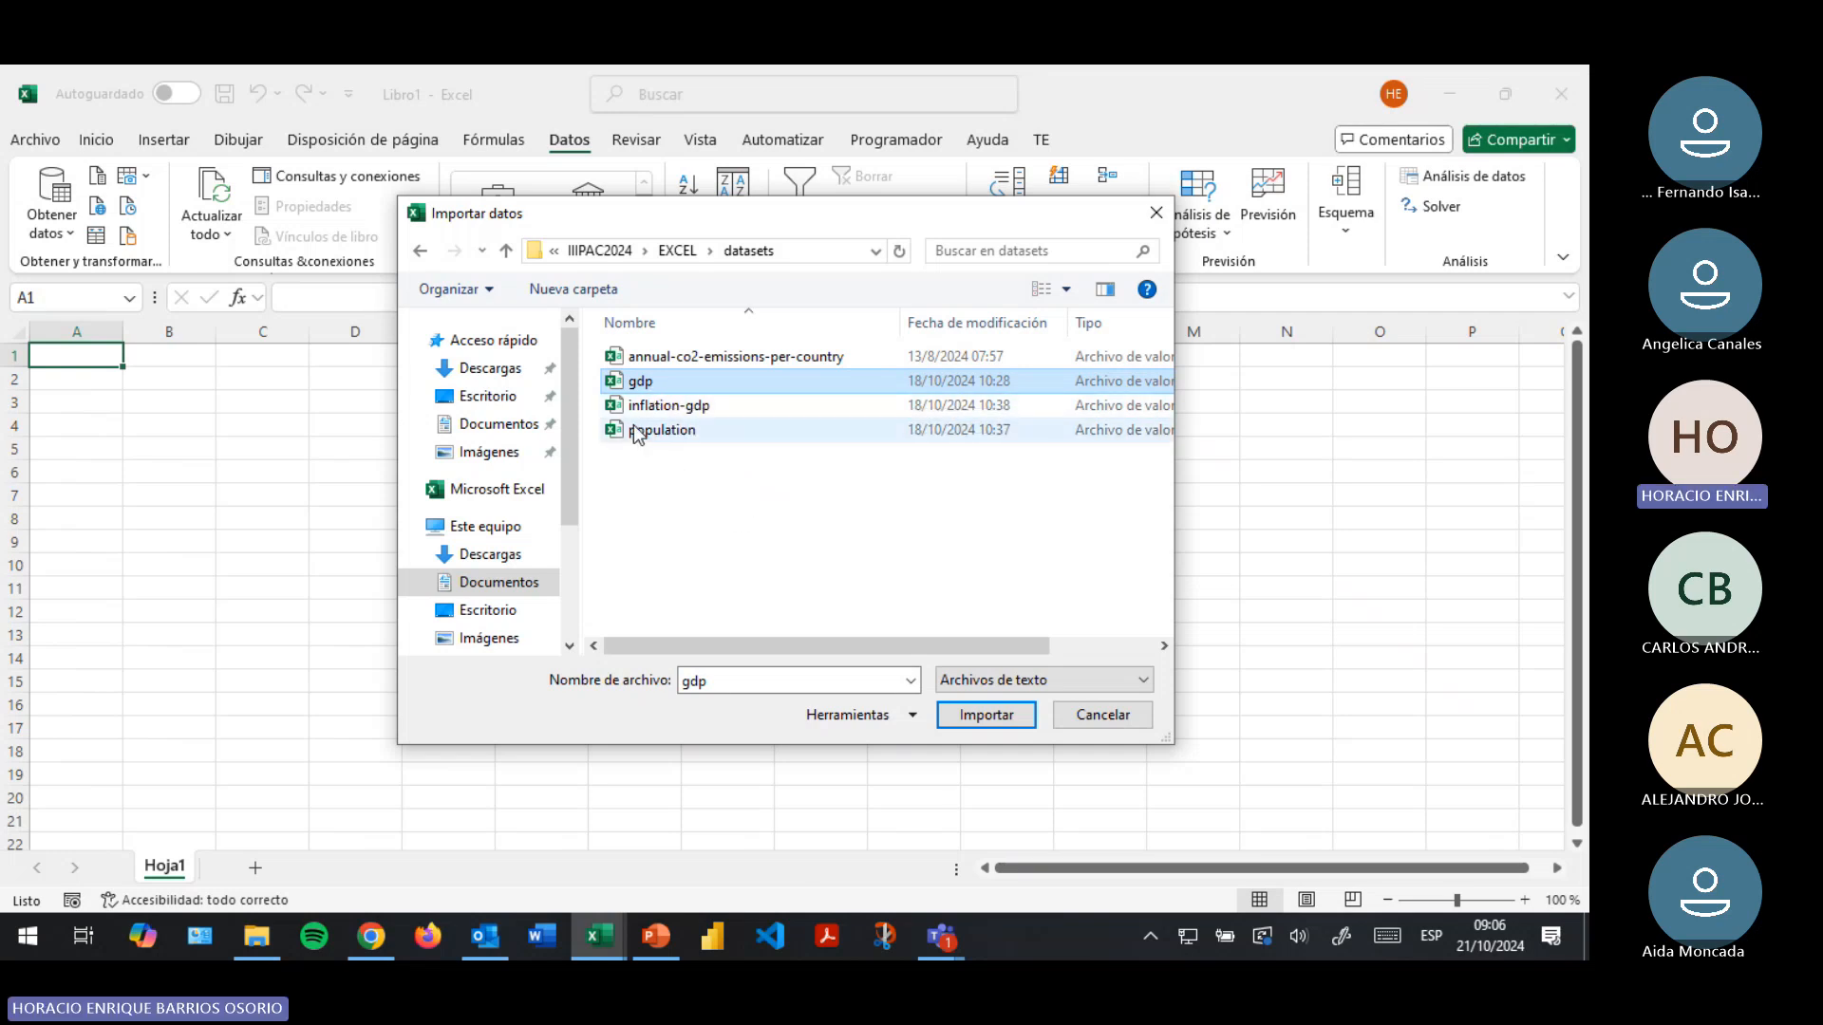
{"action": "left_click", "coordinate": [690, 483]}
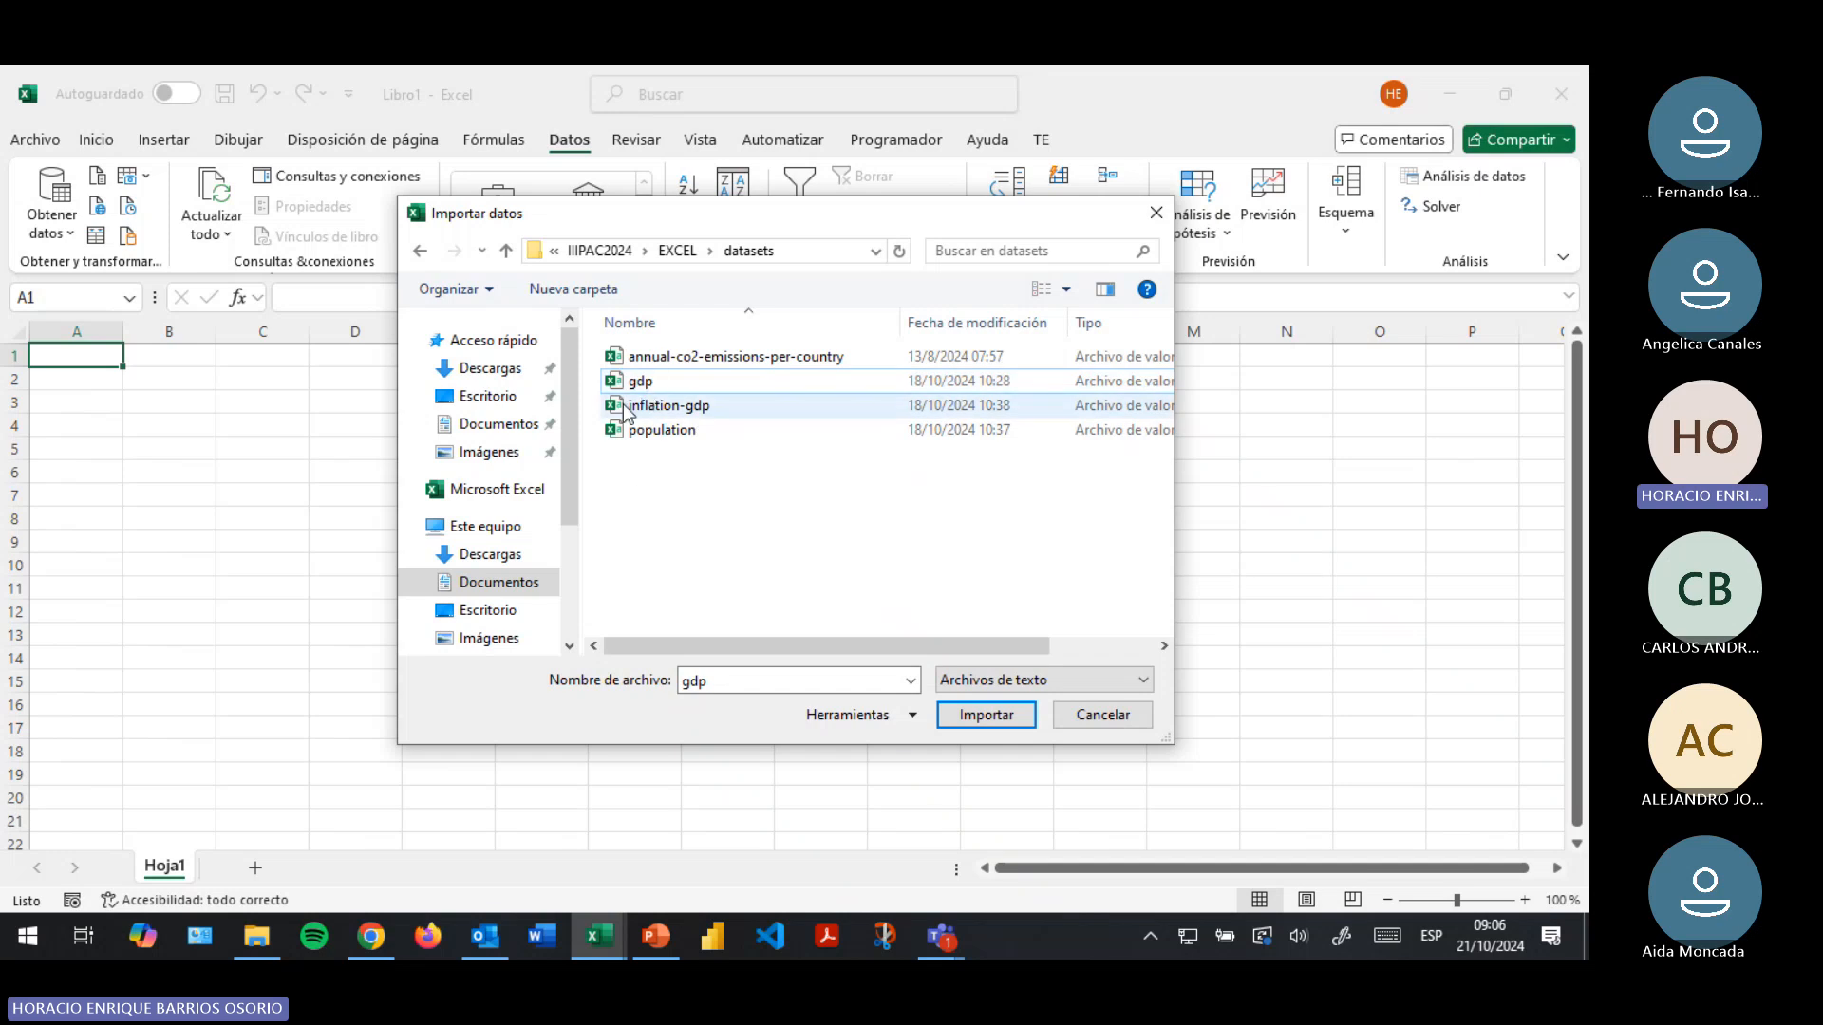
{"action": "left_click", "coordinate": [654, 405]}
{"action": "left_click", "coordinate": [640, 381]}
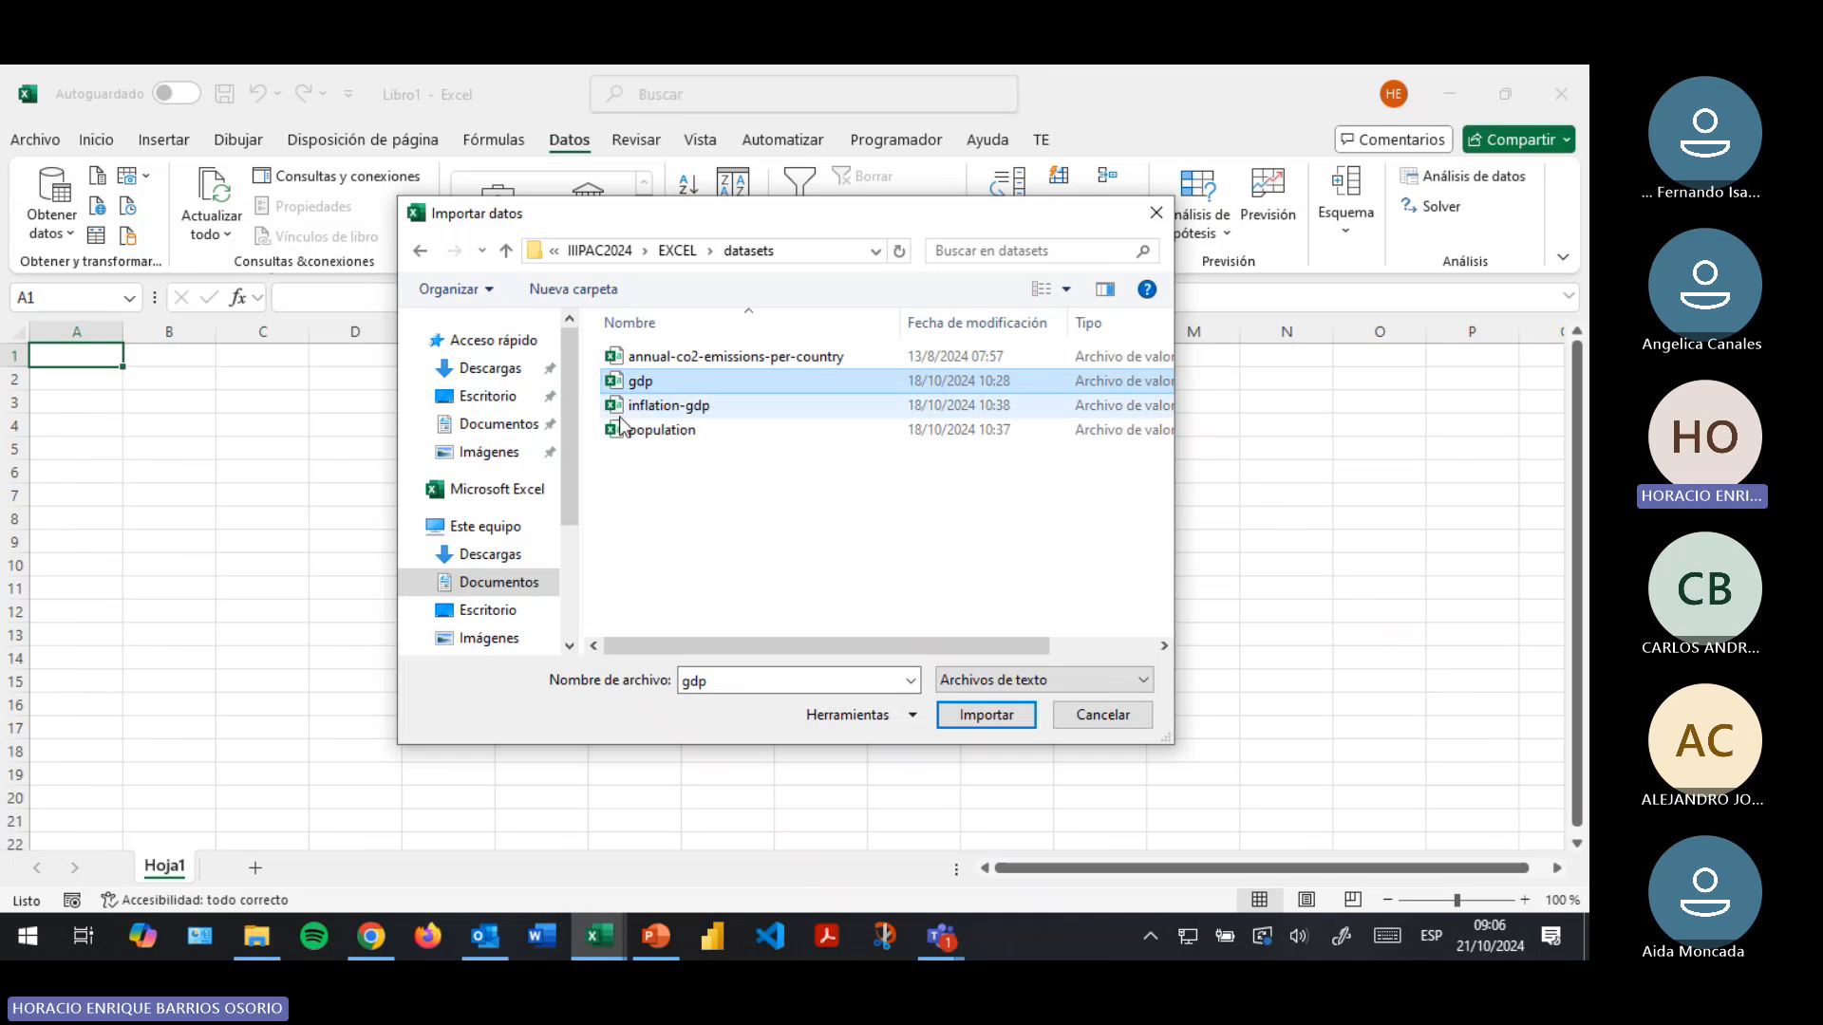
{"action": "left_click", "coordinate": [651, 405]}
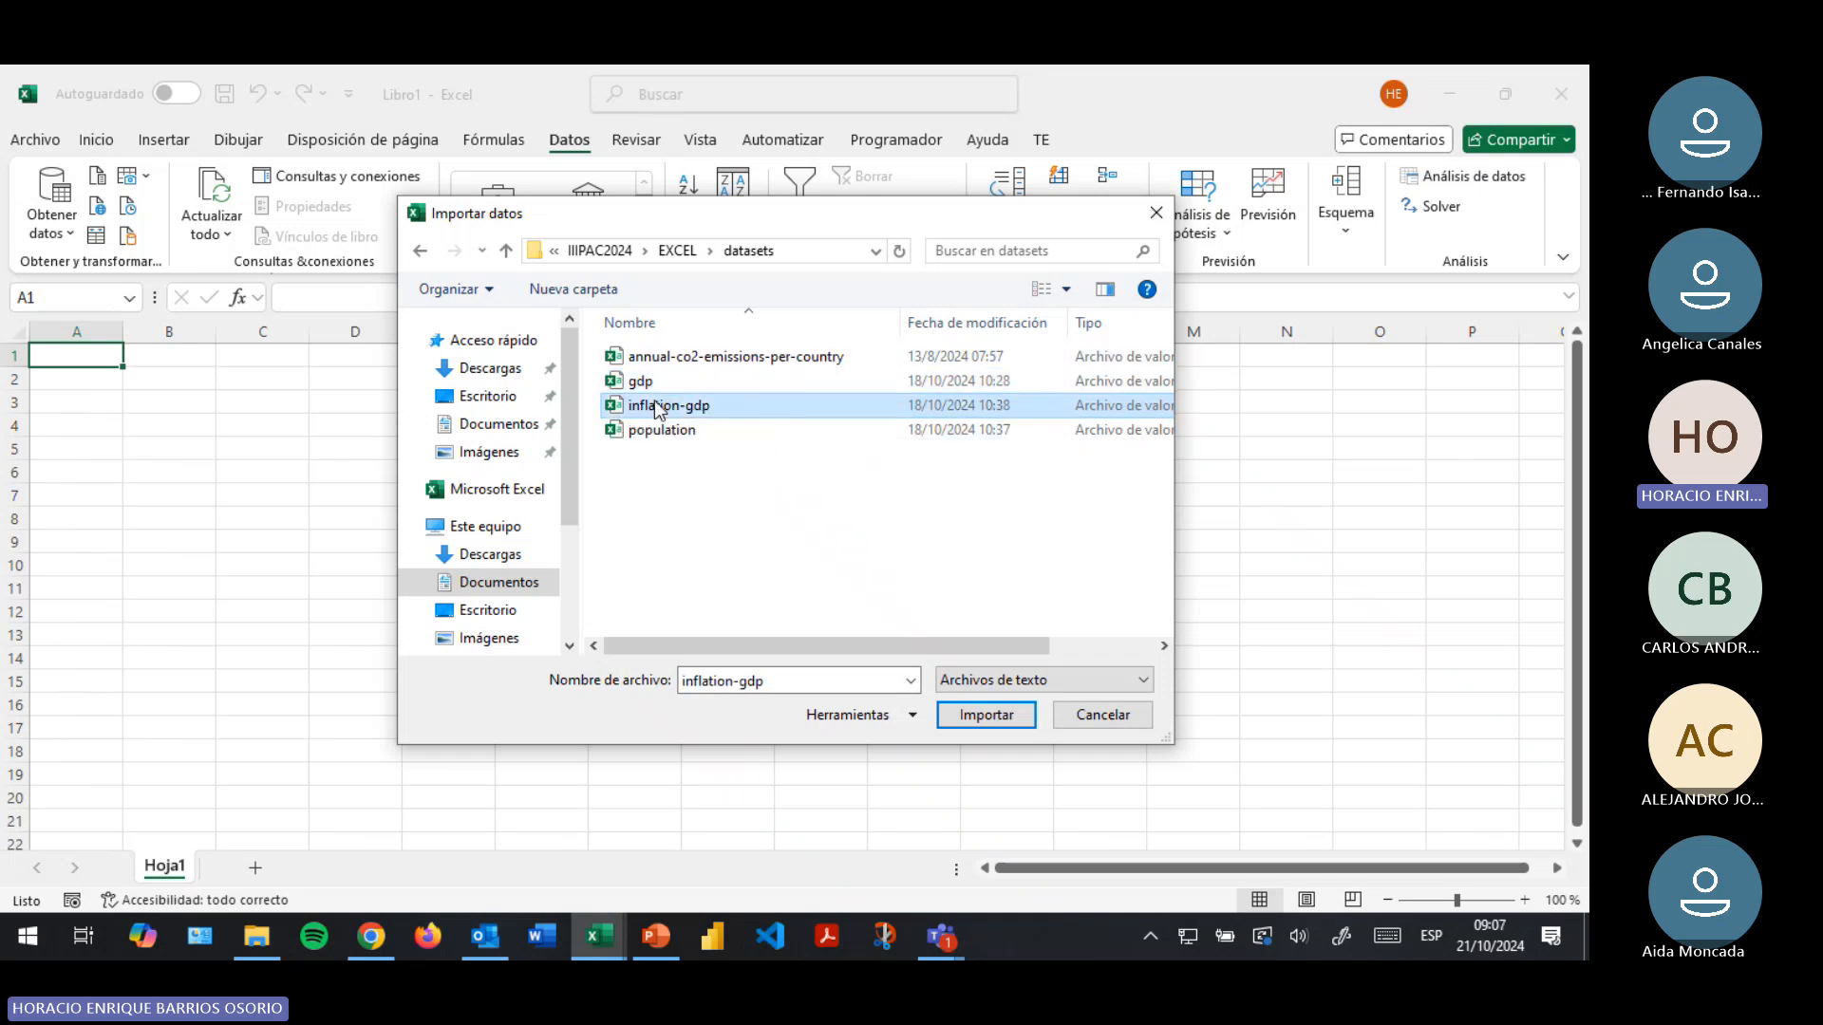
{"action": "left_click", "coordinate": [666, 429]}
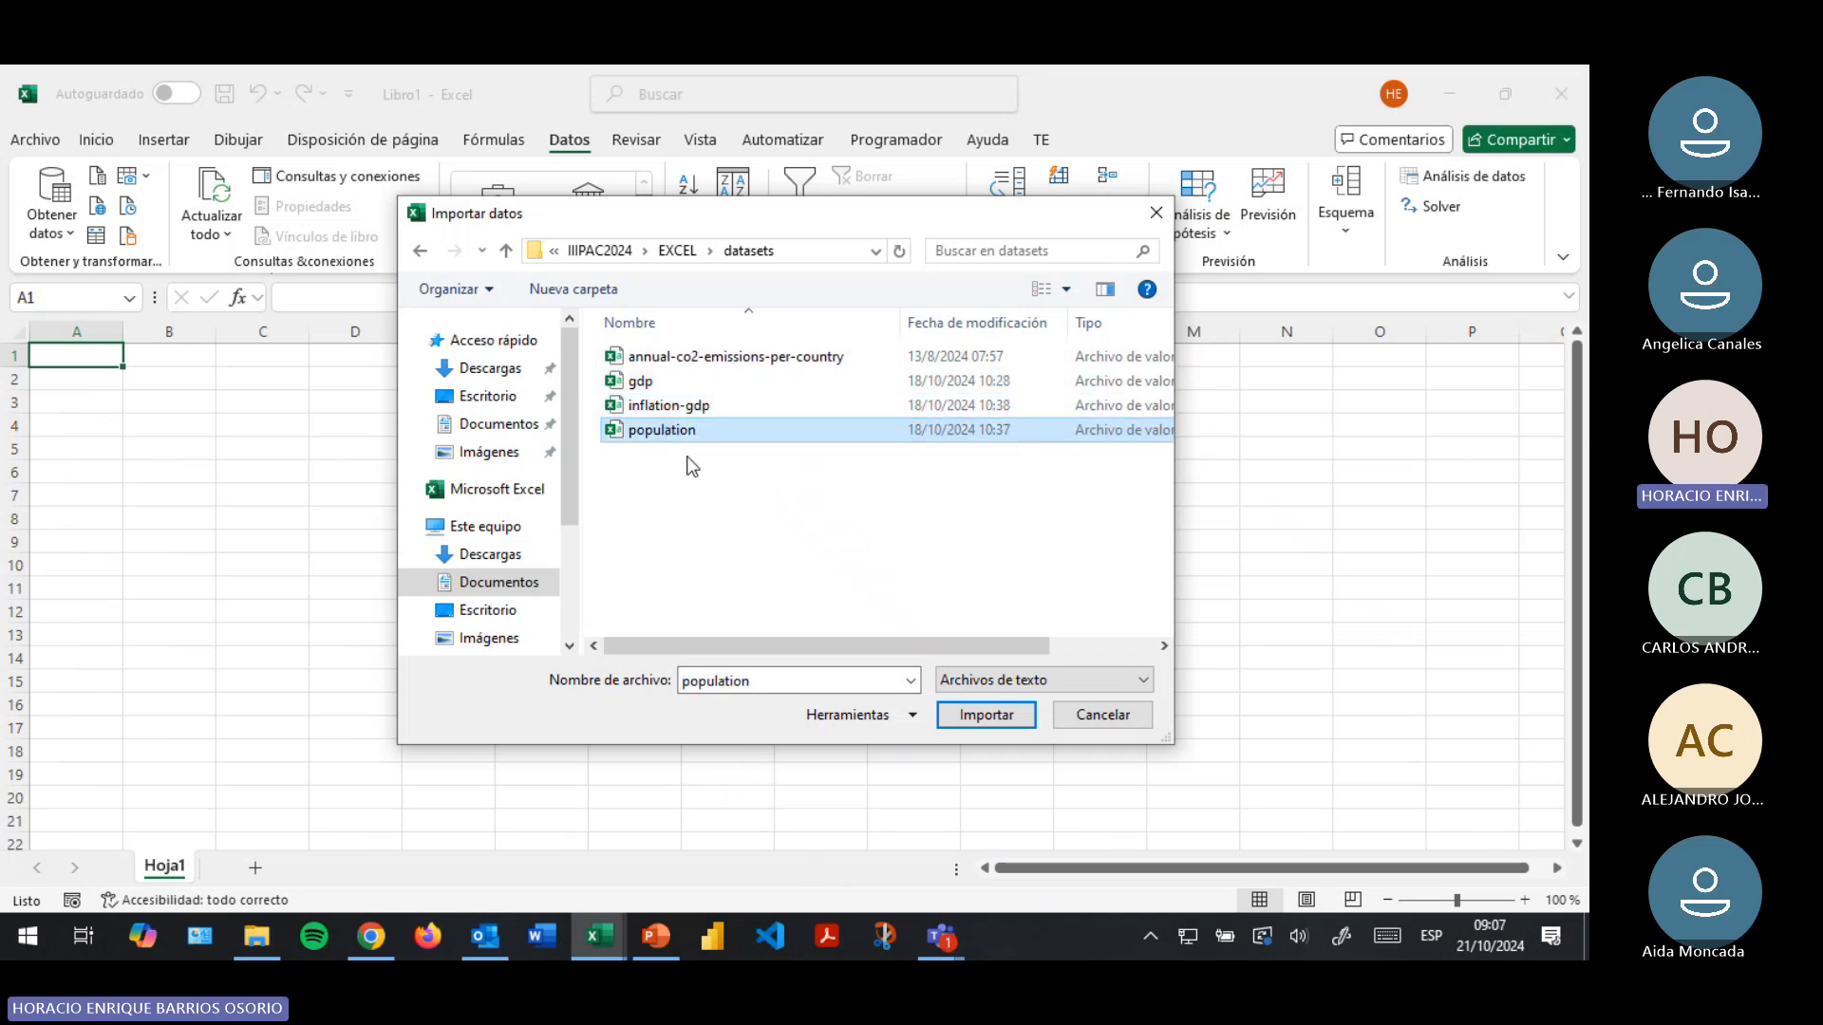
Import the gdp file and open its data for transformation in the Power Query Editor
{"action": "left_click", "coordinate": [657, 384]}
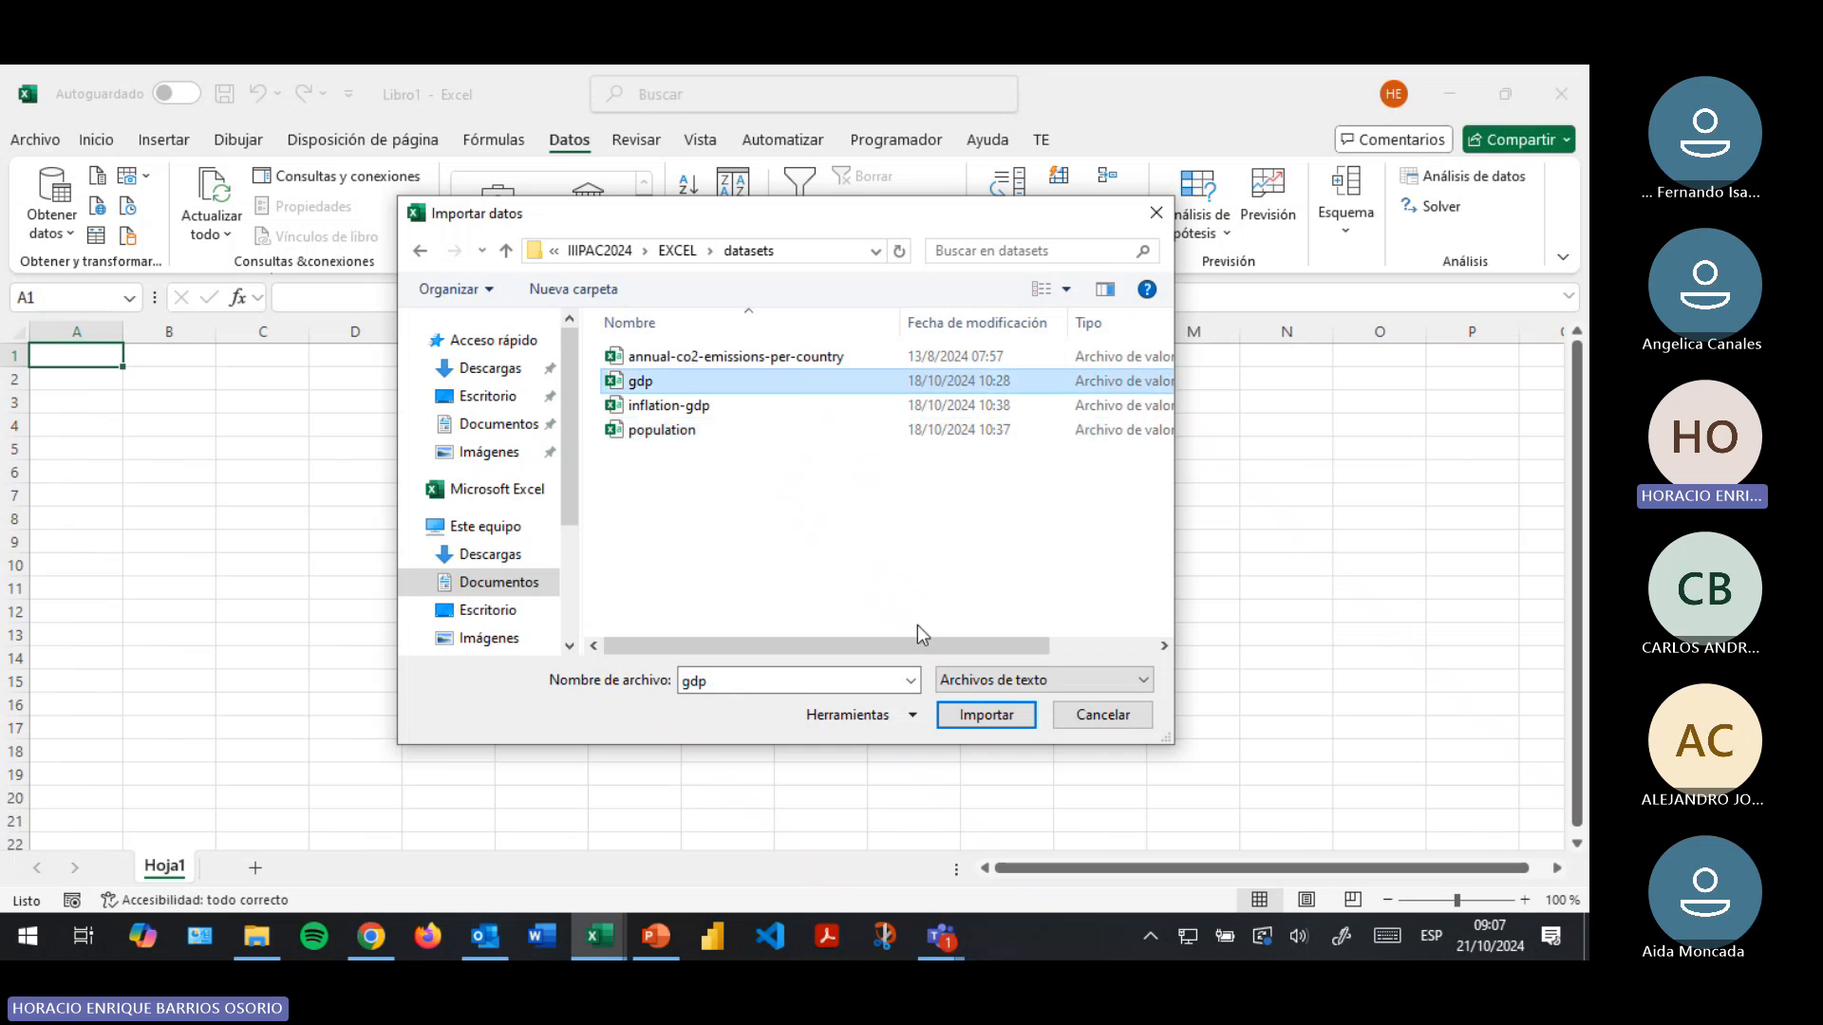
{"action": "left_click", "coordinate": [959, 719]}
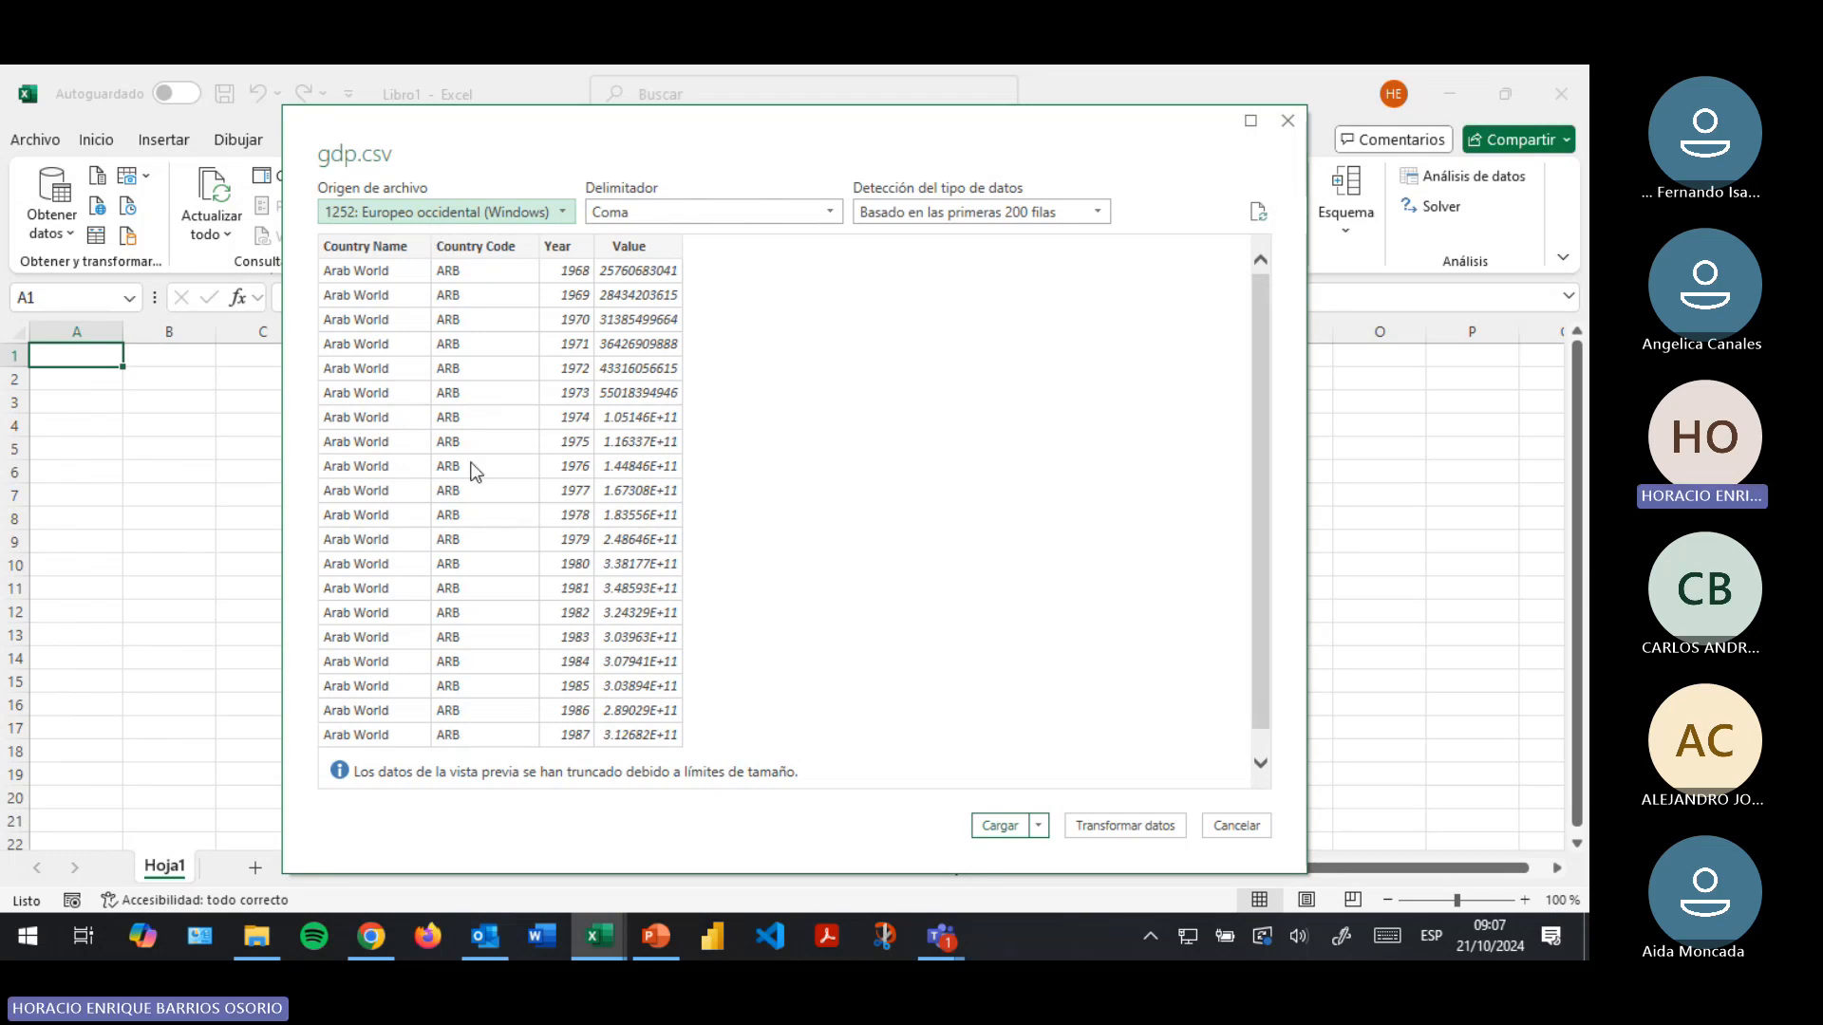
{"action": "left_click", "coordinate": [1122, 828]}
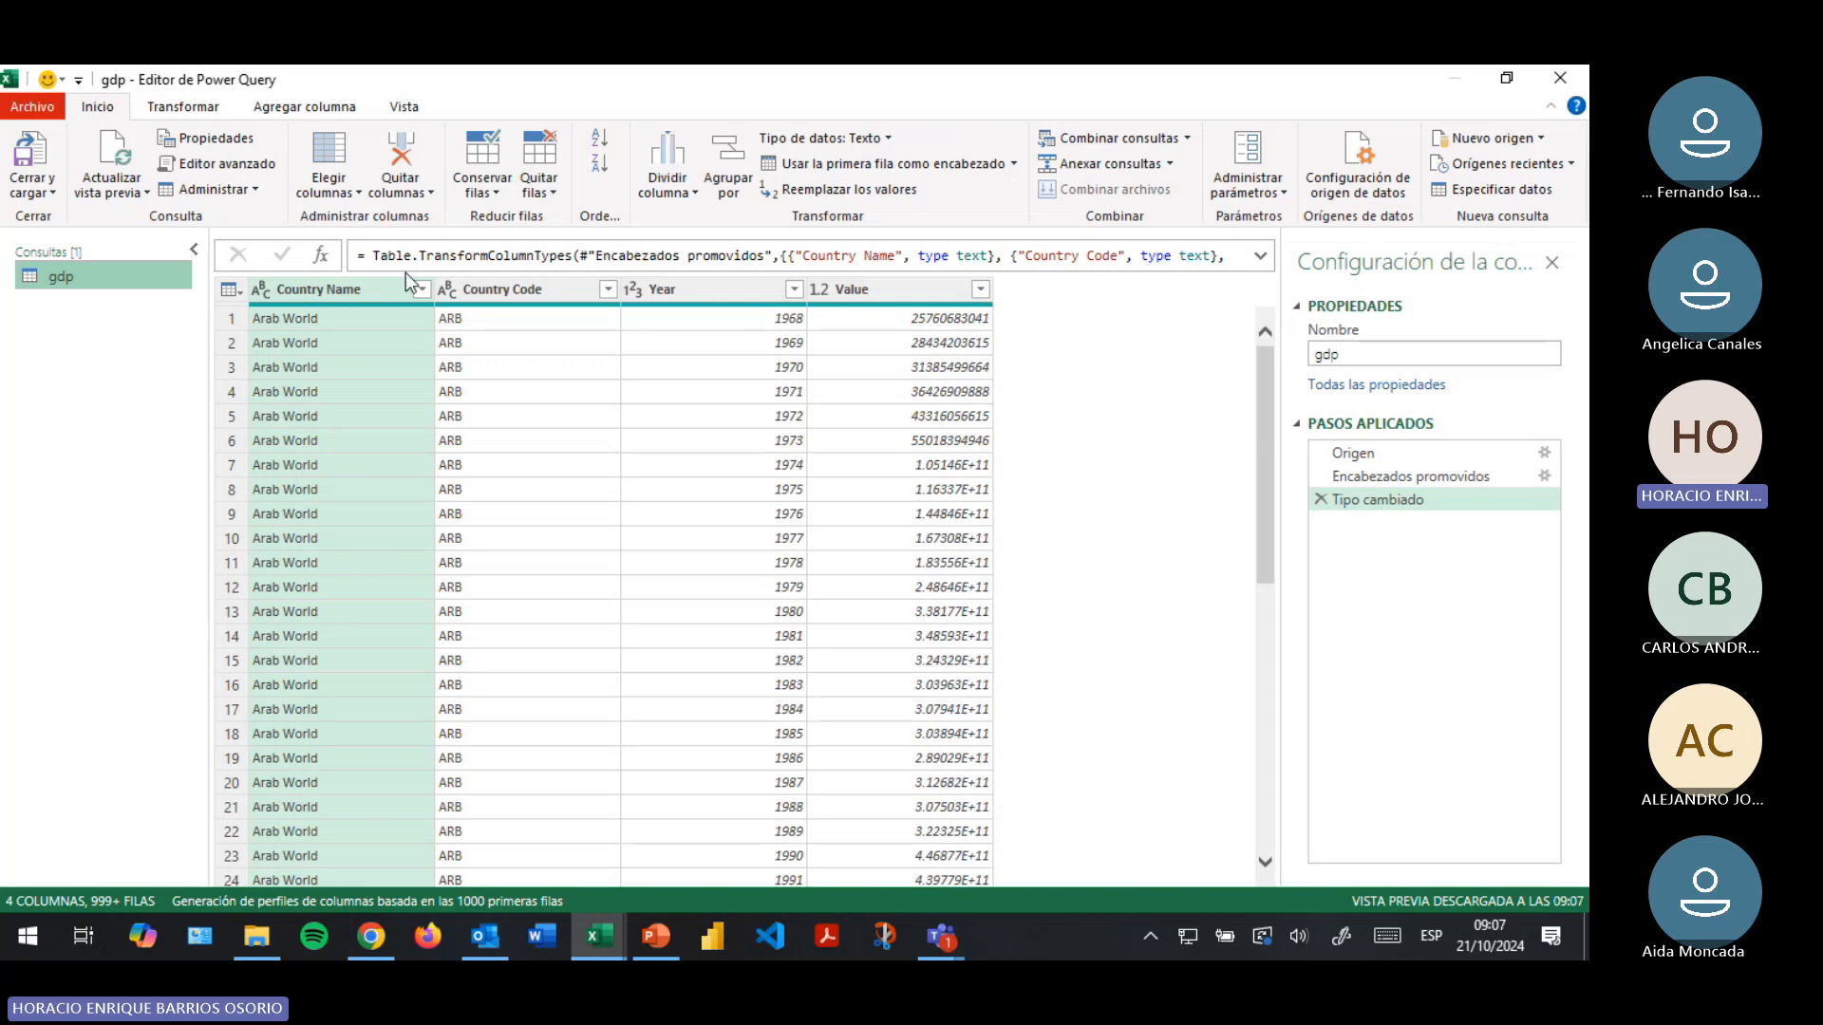
Try removing the Country Code column from the gdp query, and delete the resulting applied step
{"action": "left_click", "coordinate": [513, 288]}
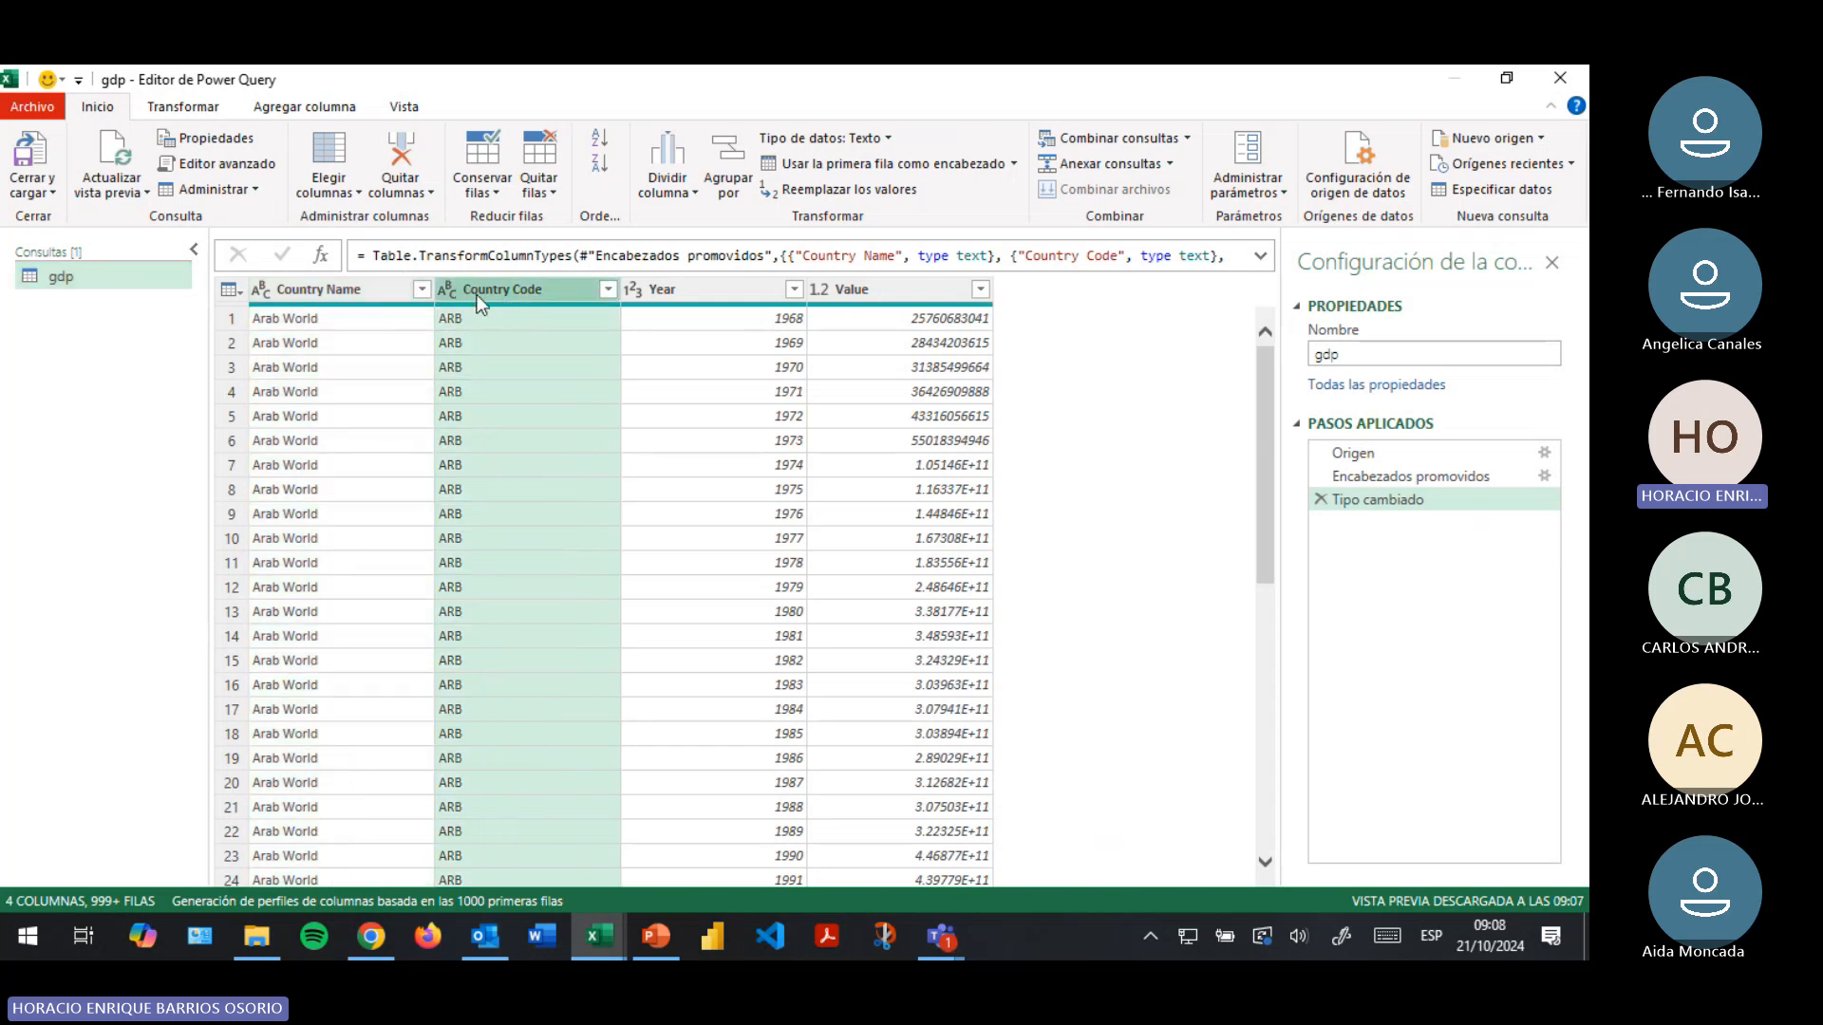
{"action": "left_click", "coordinate": [398, 162]}
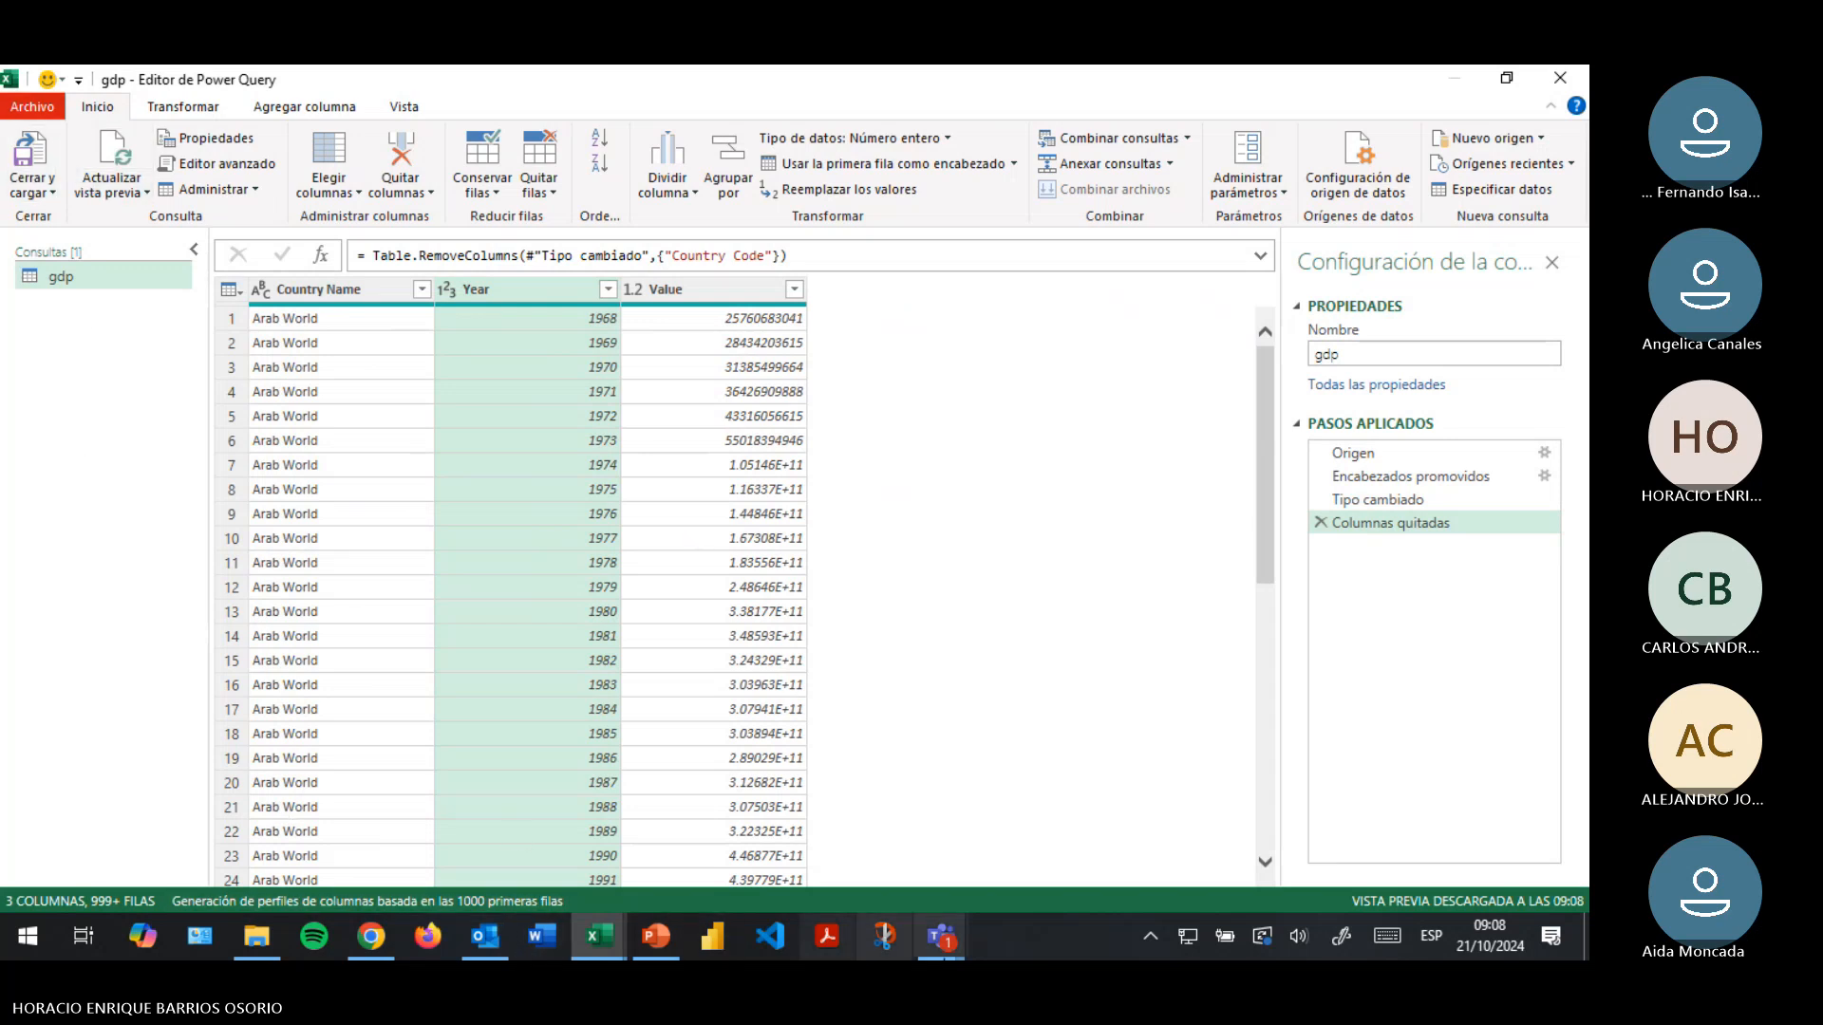
{"action": "mouse_move", "coordinate": [940, 936]}
{"action": "mouse_move", "coordinate": [834, 799]}
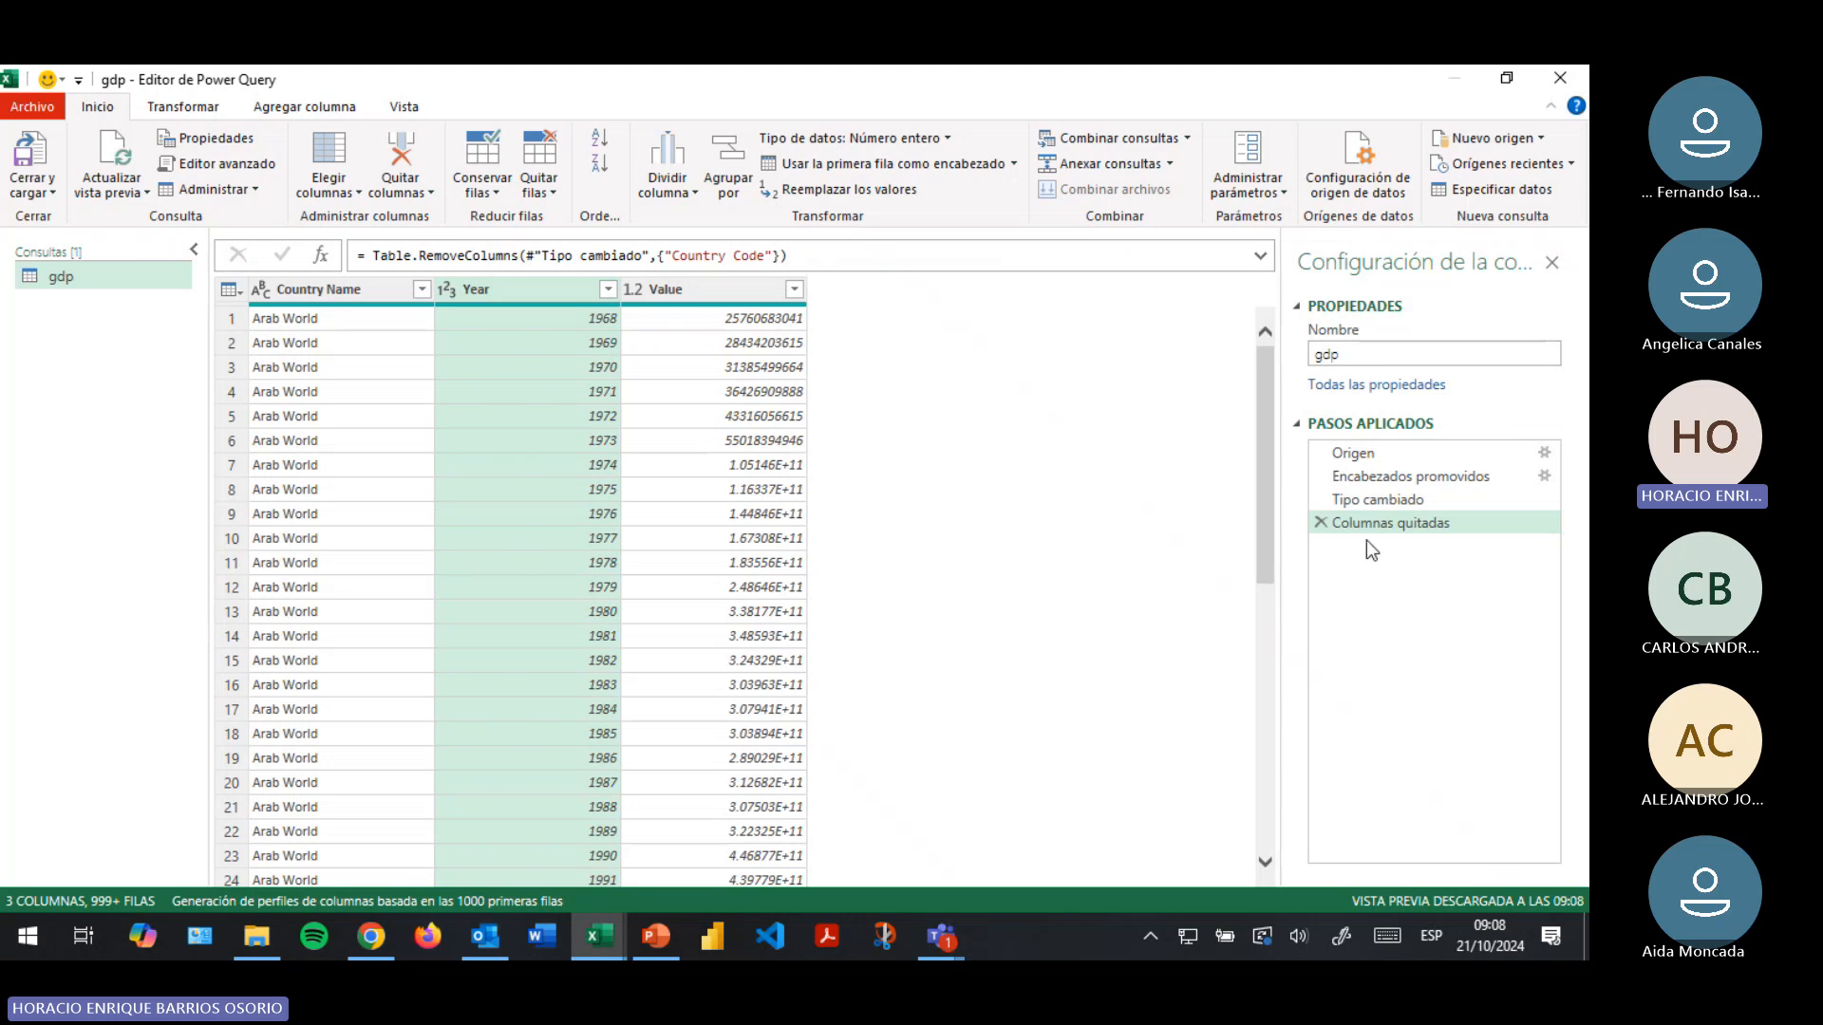
{"action": "left_click", "coordinate": [1320, 522]}
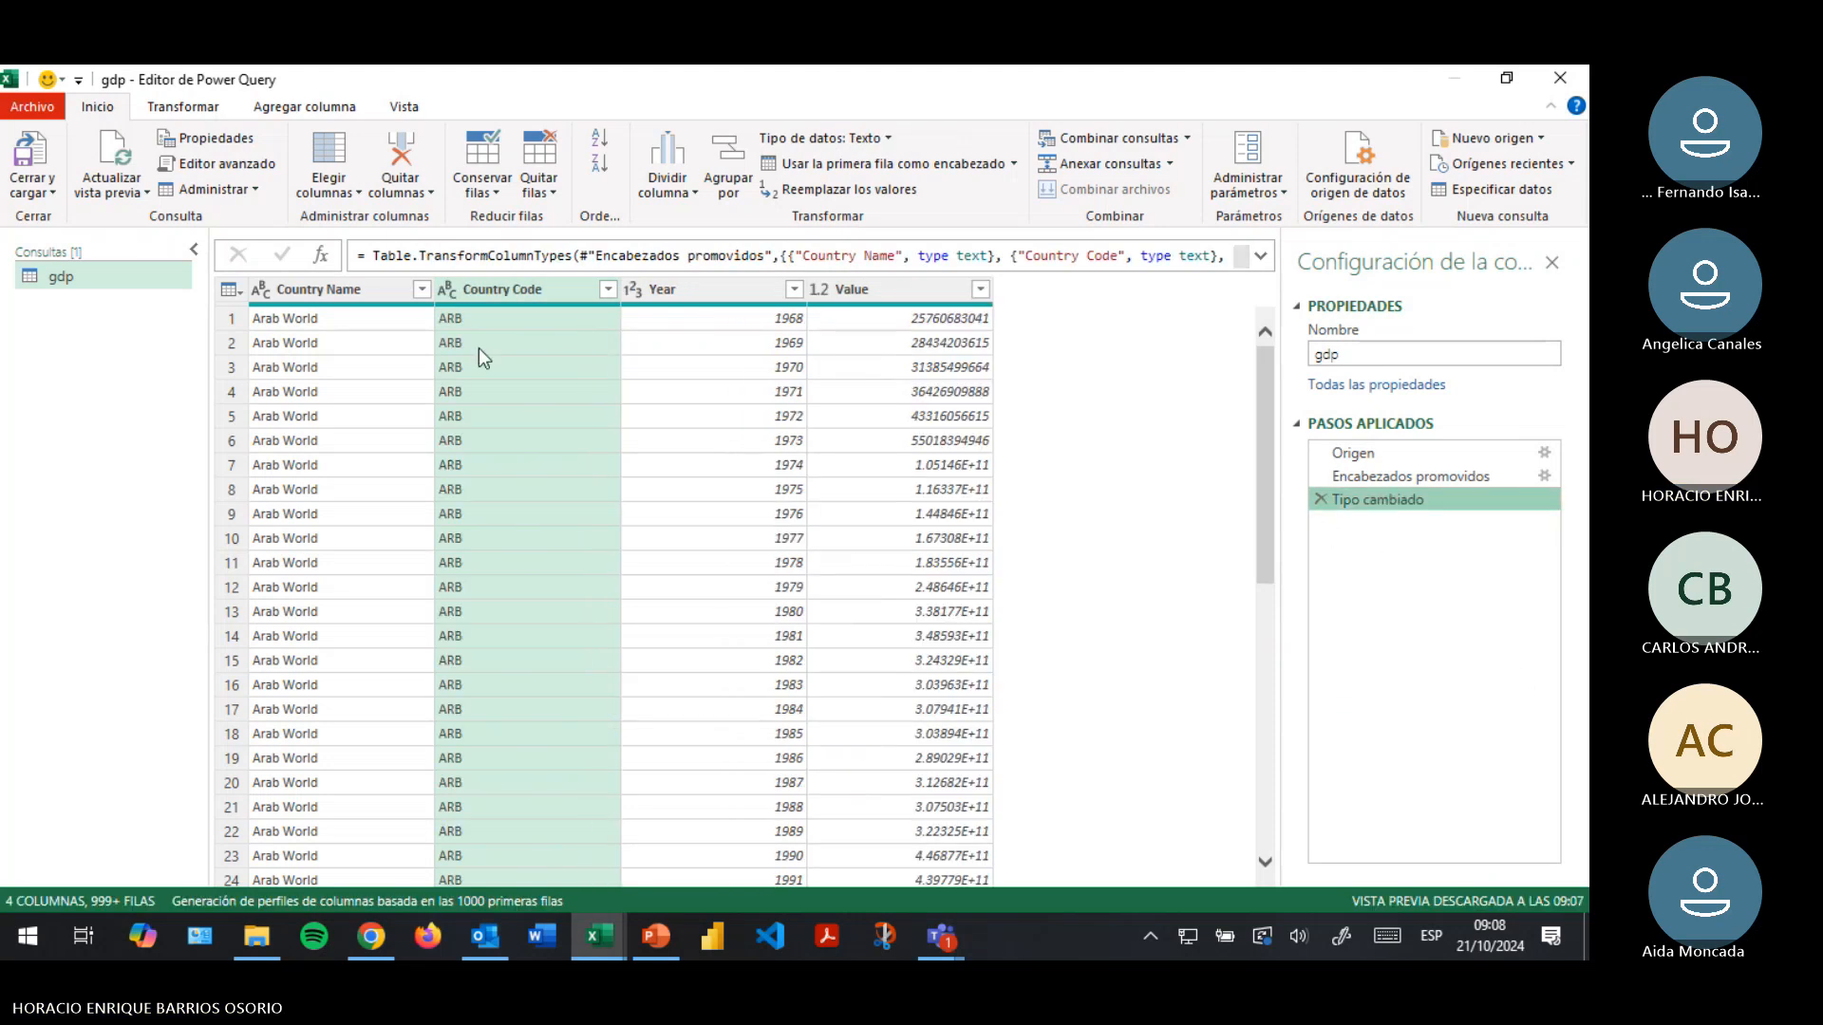
Remove the Country Code column from the gdp query
{"action": "left_click", "coordinate": [515, 301]}
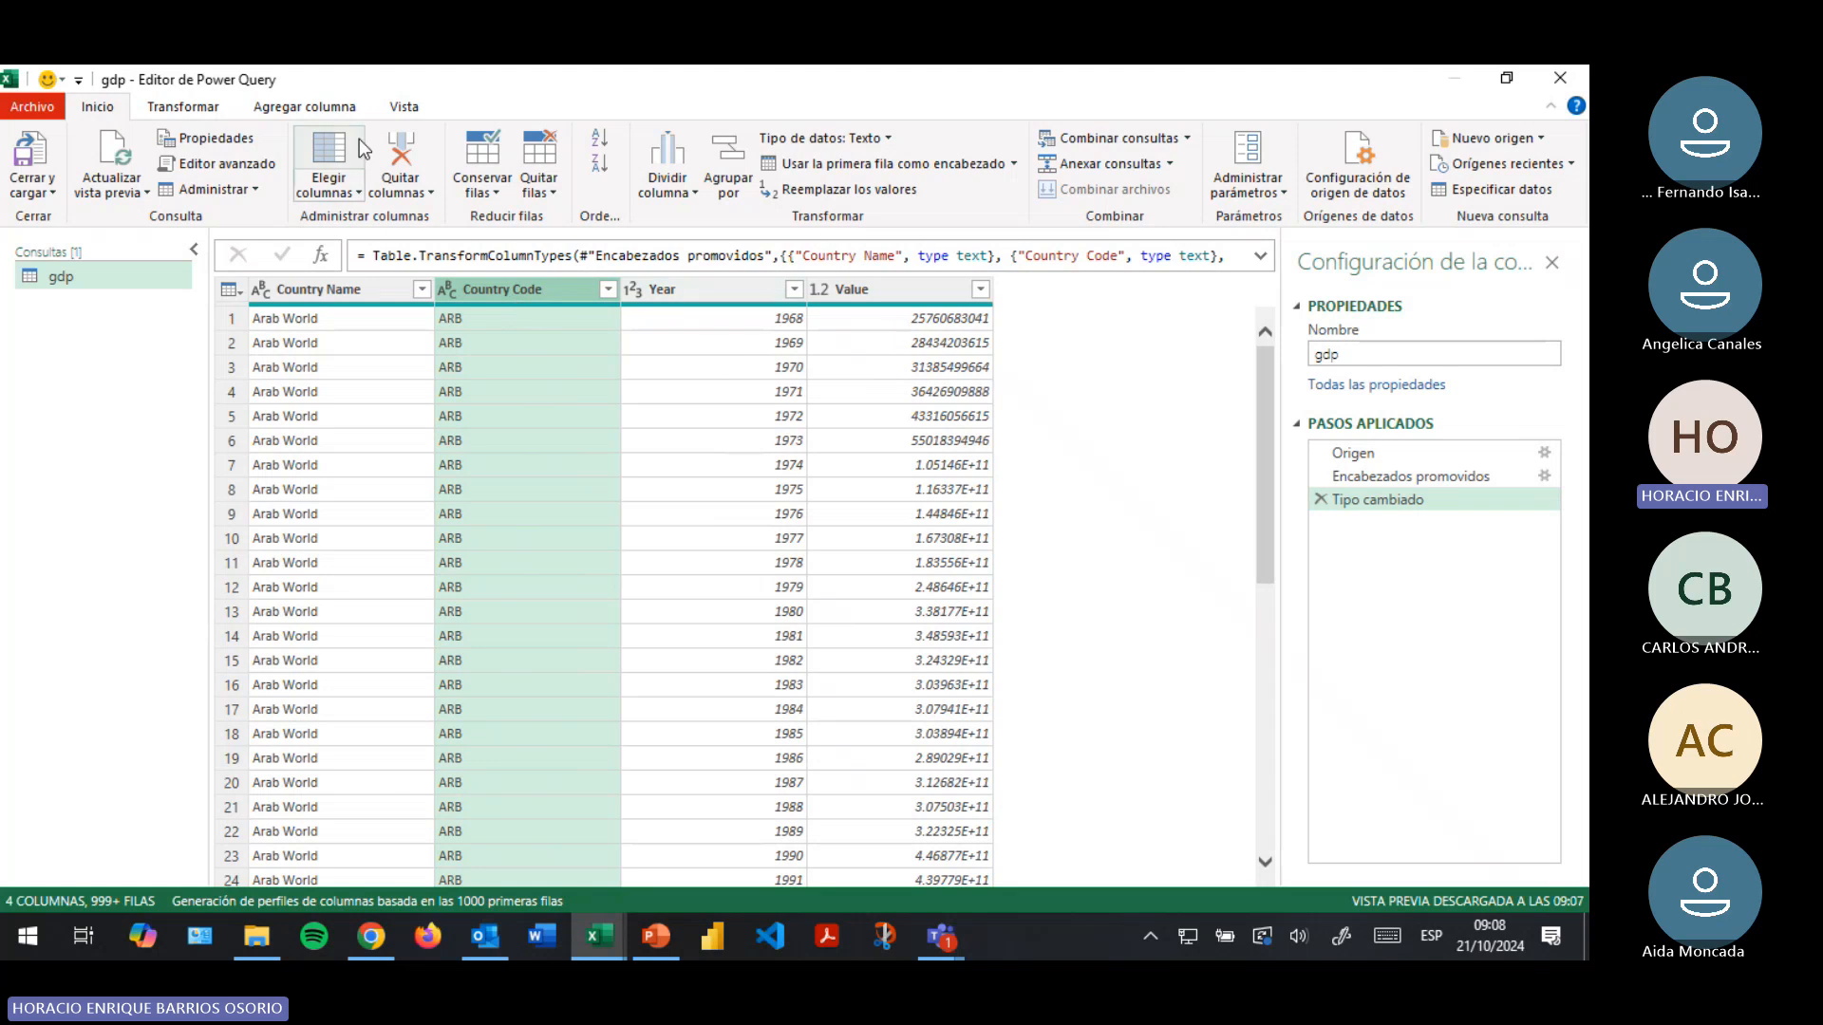
{"action": "left_click", "coordinate": [408, 144]}
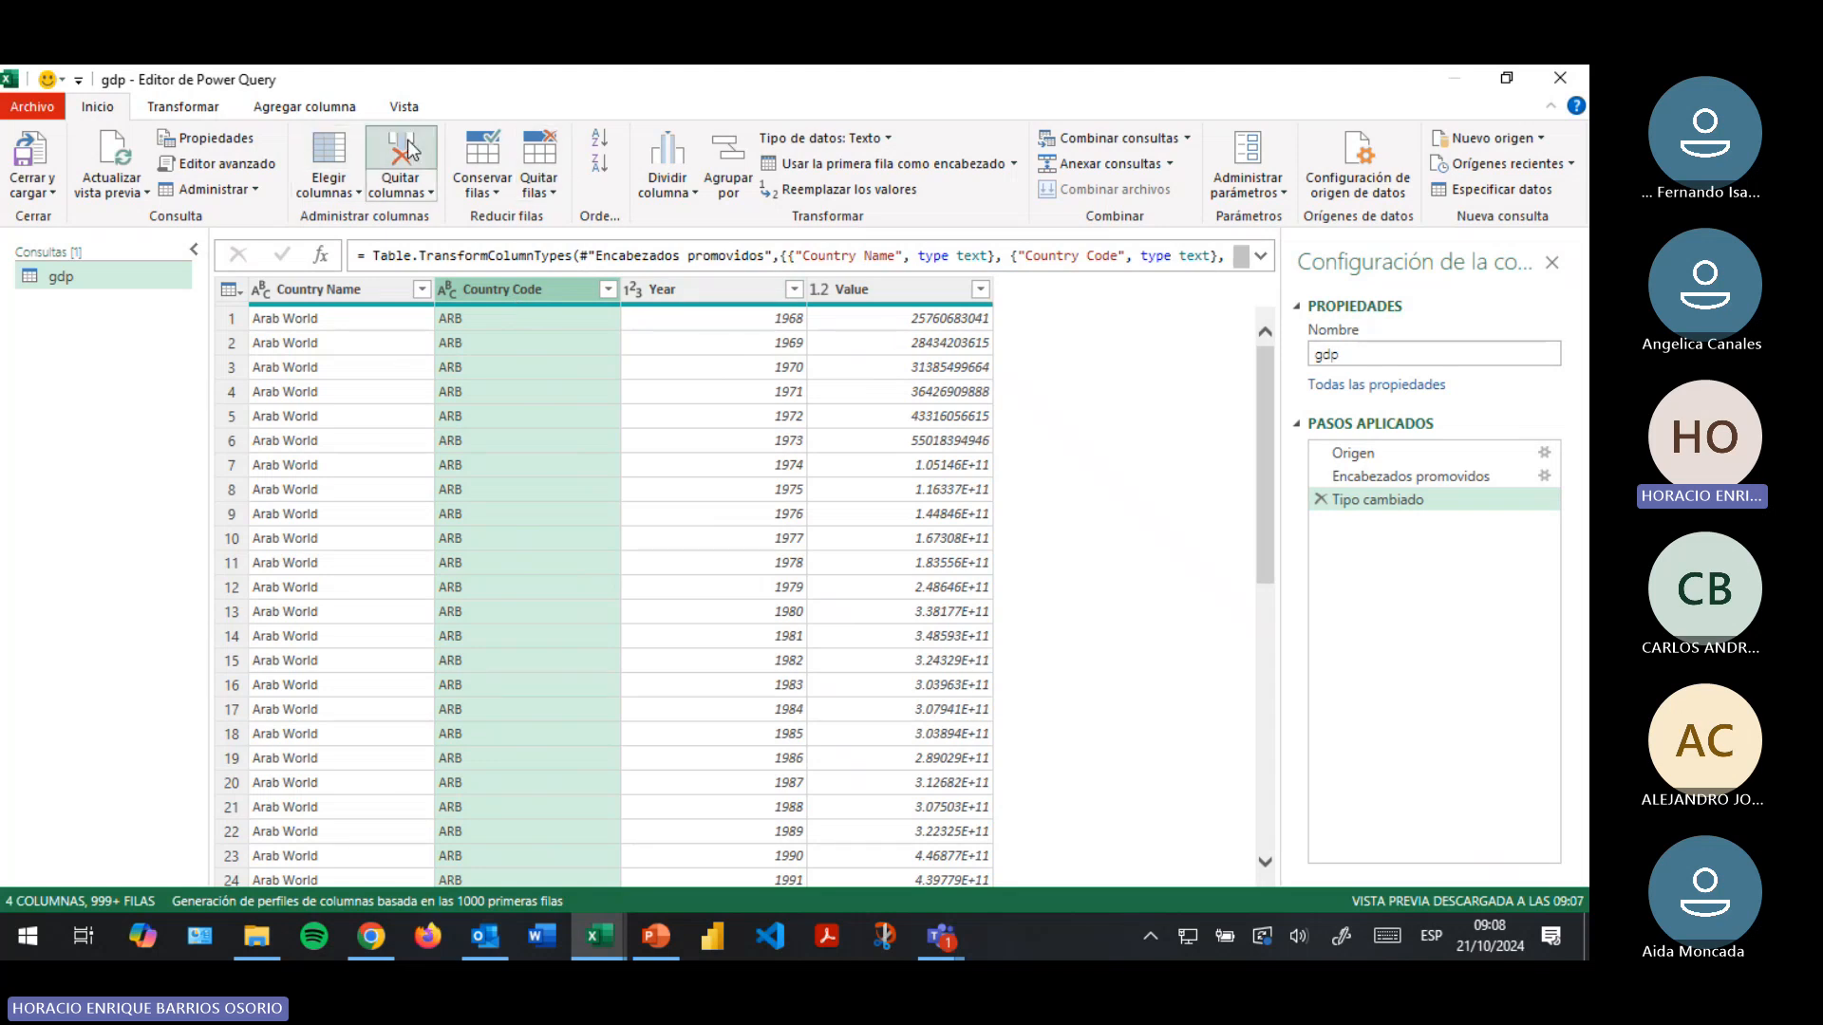
Rename the gdp query's Country Name column as País and its Year column as Año
{"action": "left_click", "coordinate": [293, 289]}
{"action": "double_click", "coordinate": [293, 289]}
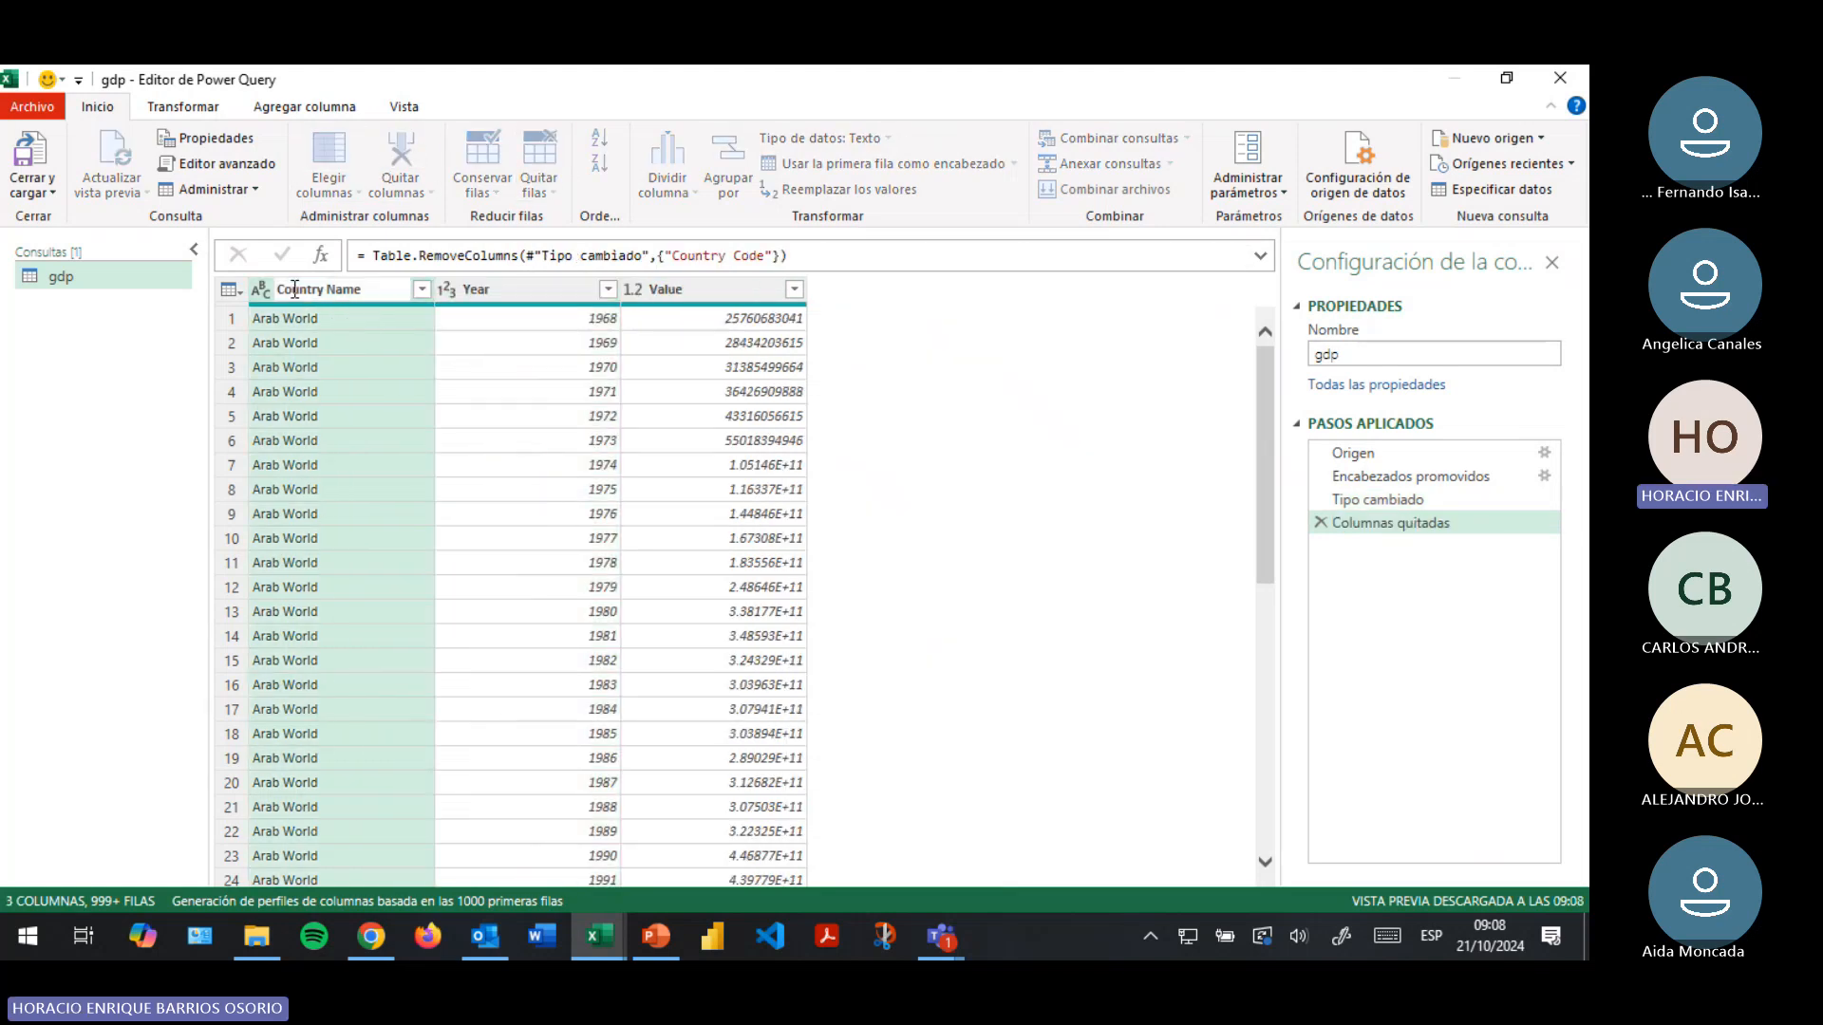
{"action": "type", "text": "País"}
{"action": "key", "text": "Return"}
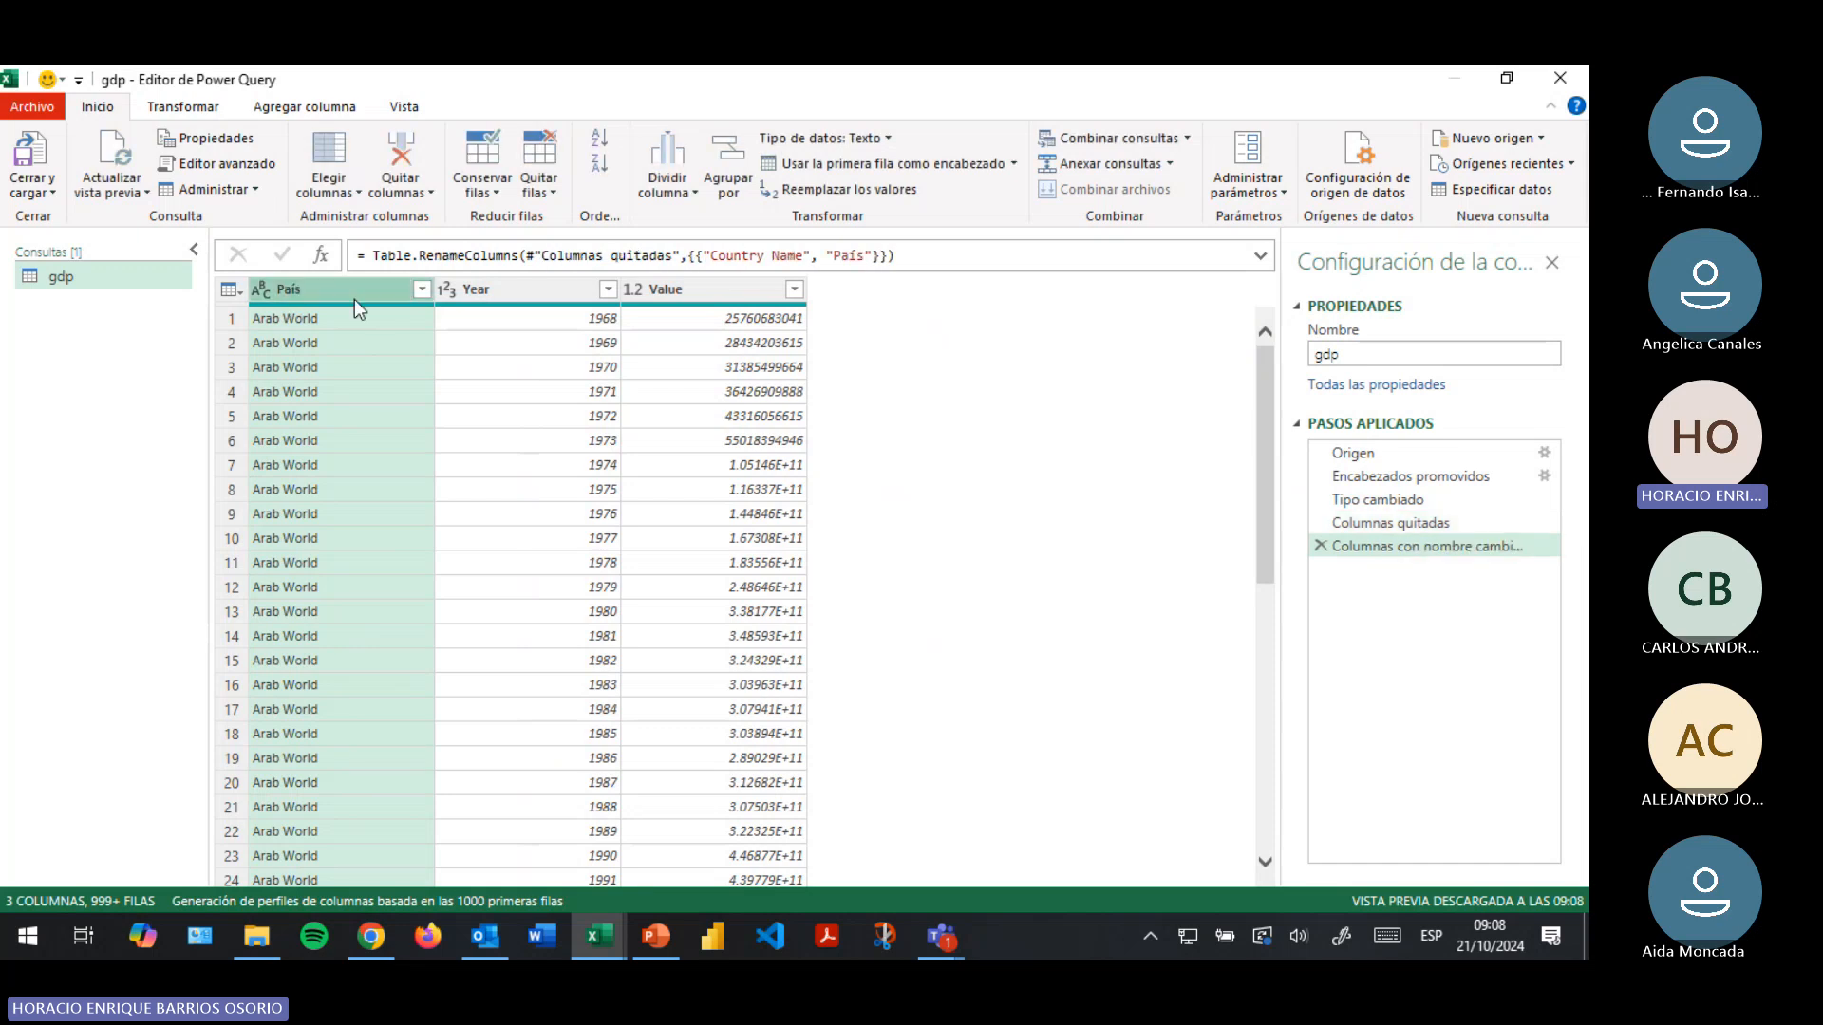
{"action": "left_click", "coordinate": [473, 294]}
{"action": "double_click", "coordinate": [473, 293]}
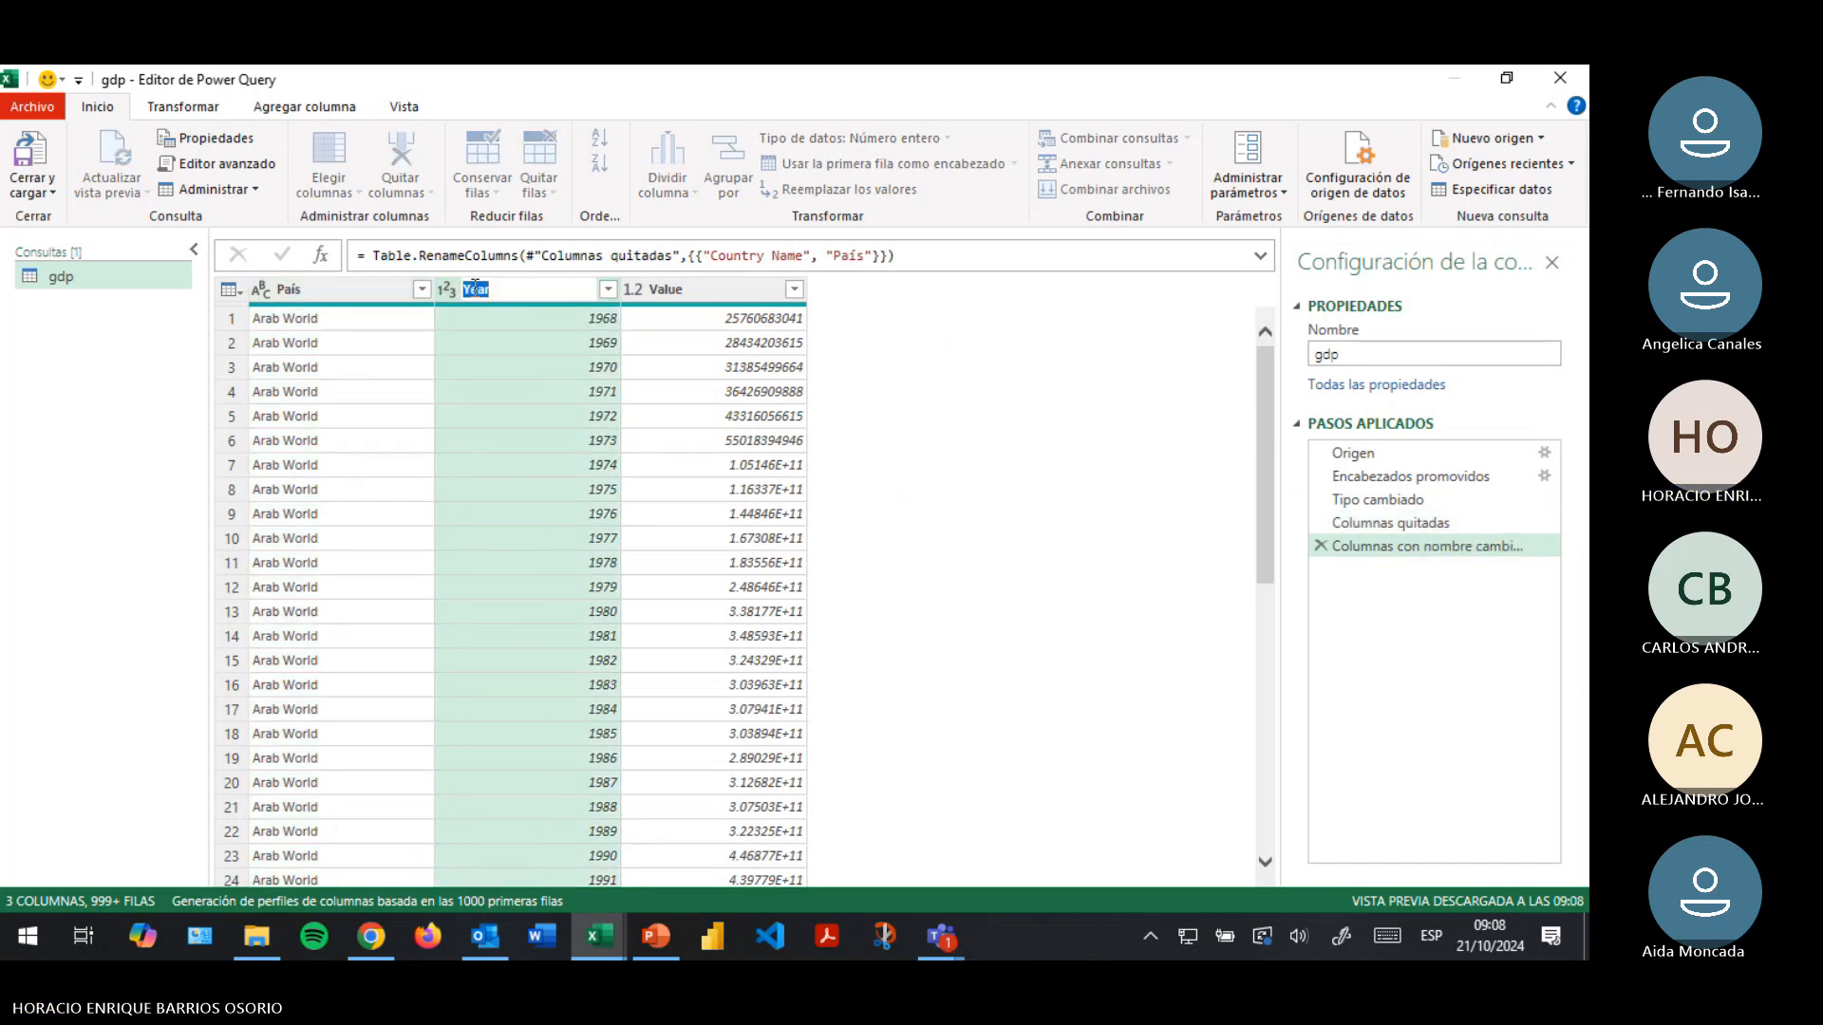
{"action": "type", "text": "Año"}
{"action": "key", "text": "Return"}
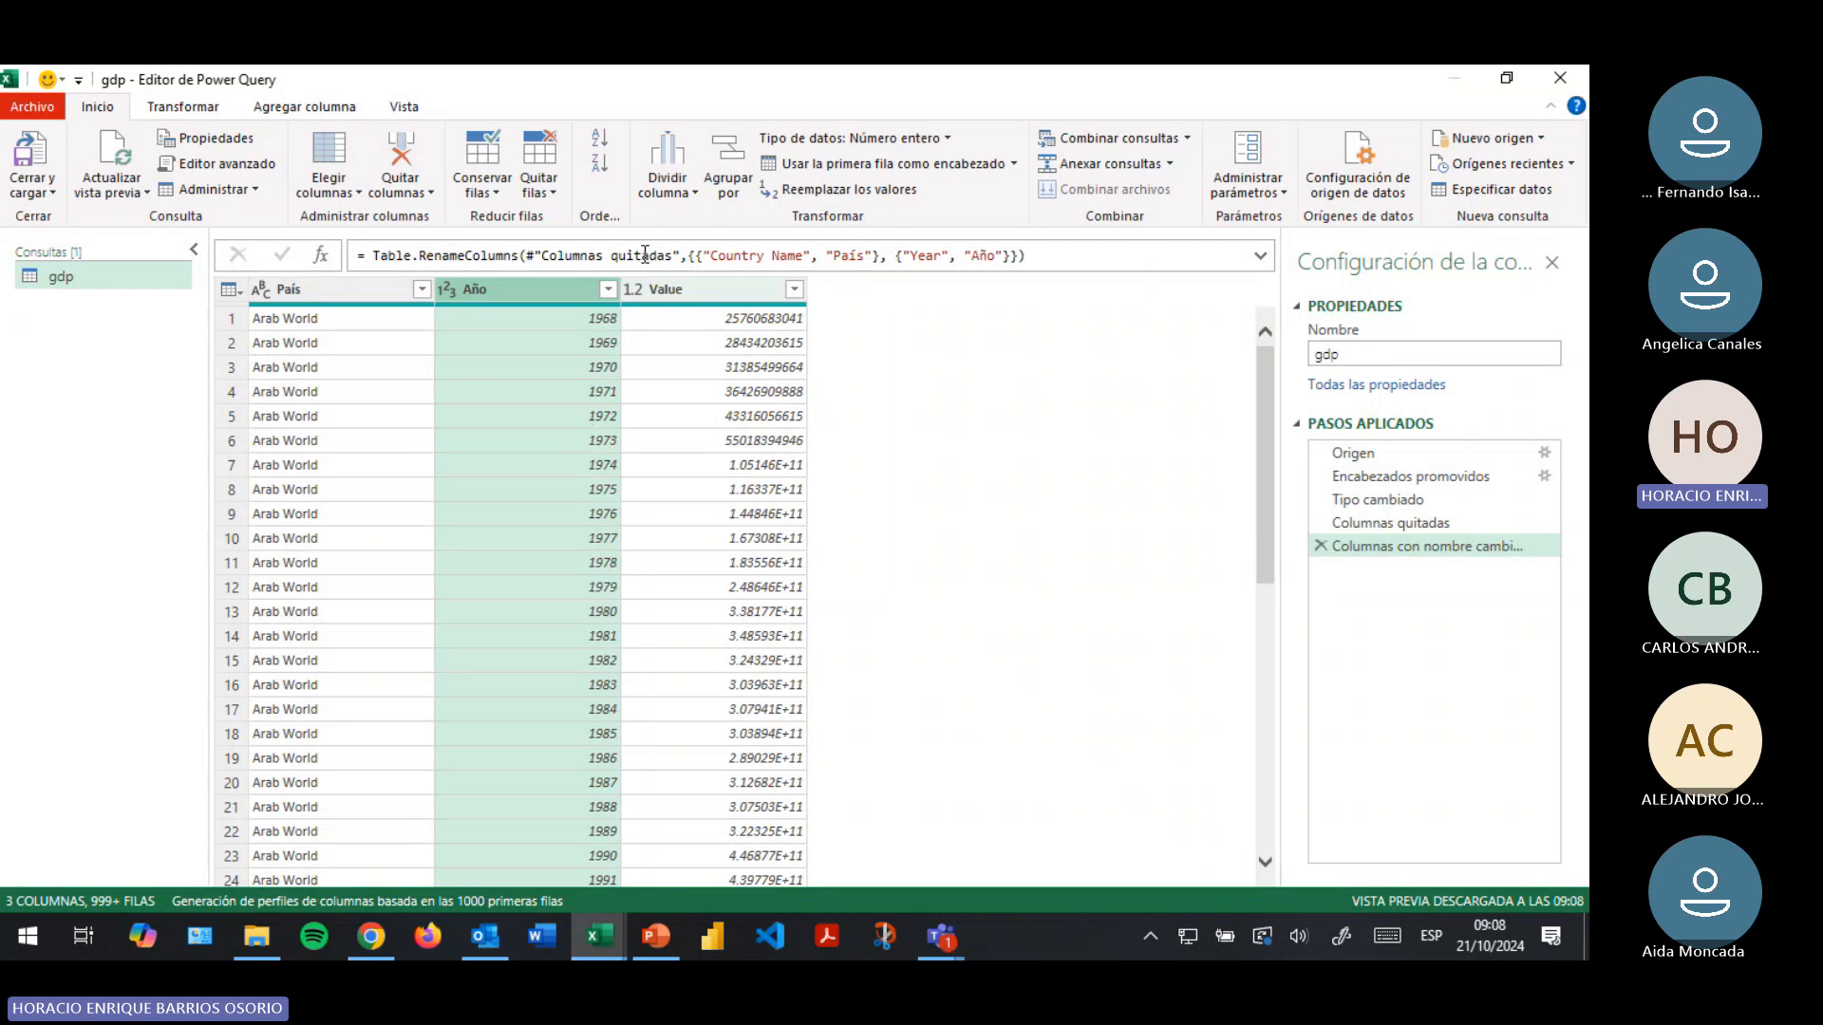
Rename the Value column of the gdp query as Población
{"action": "double_click", "coordinate": [670, 283]}
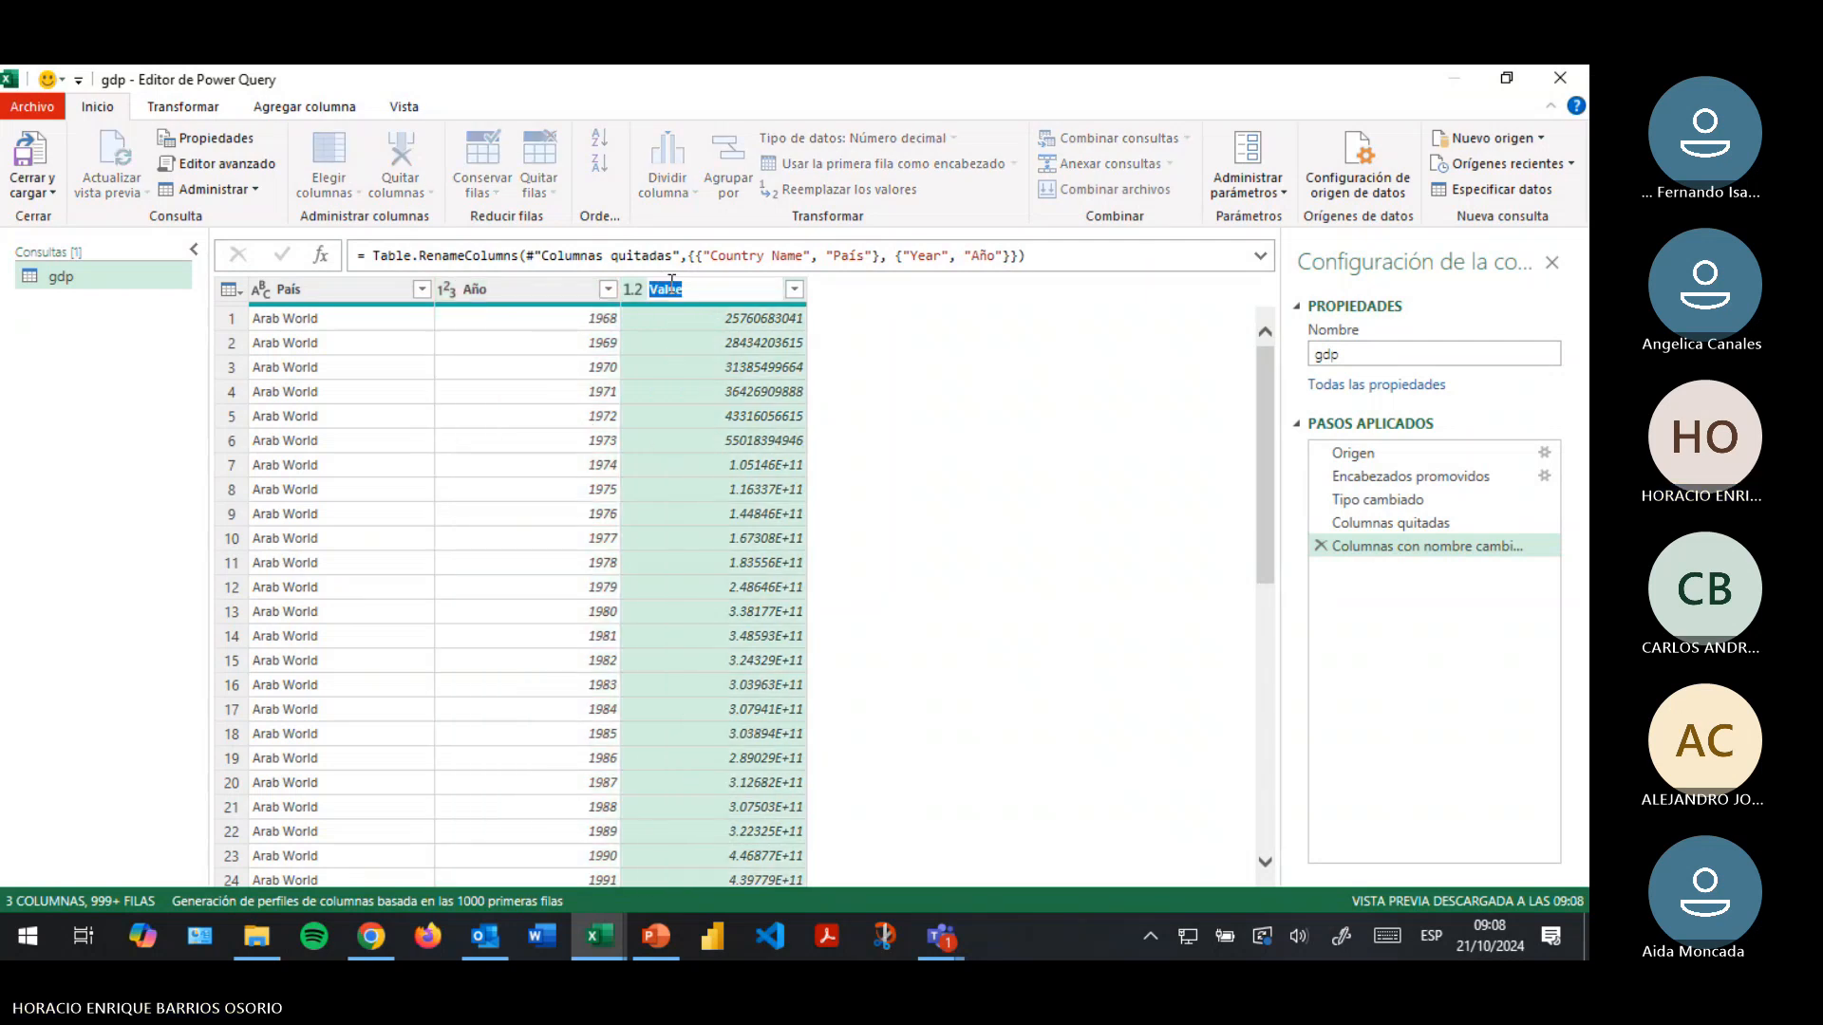
{"action": "type", "text": "Poblaci"}
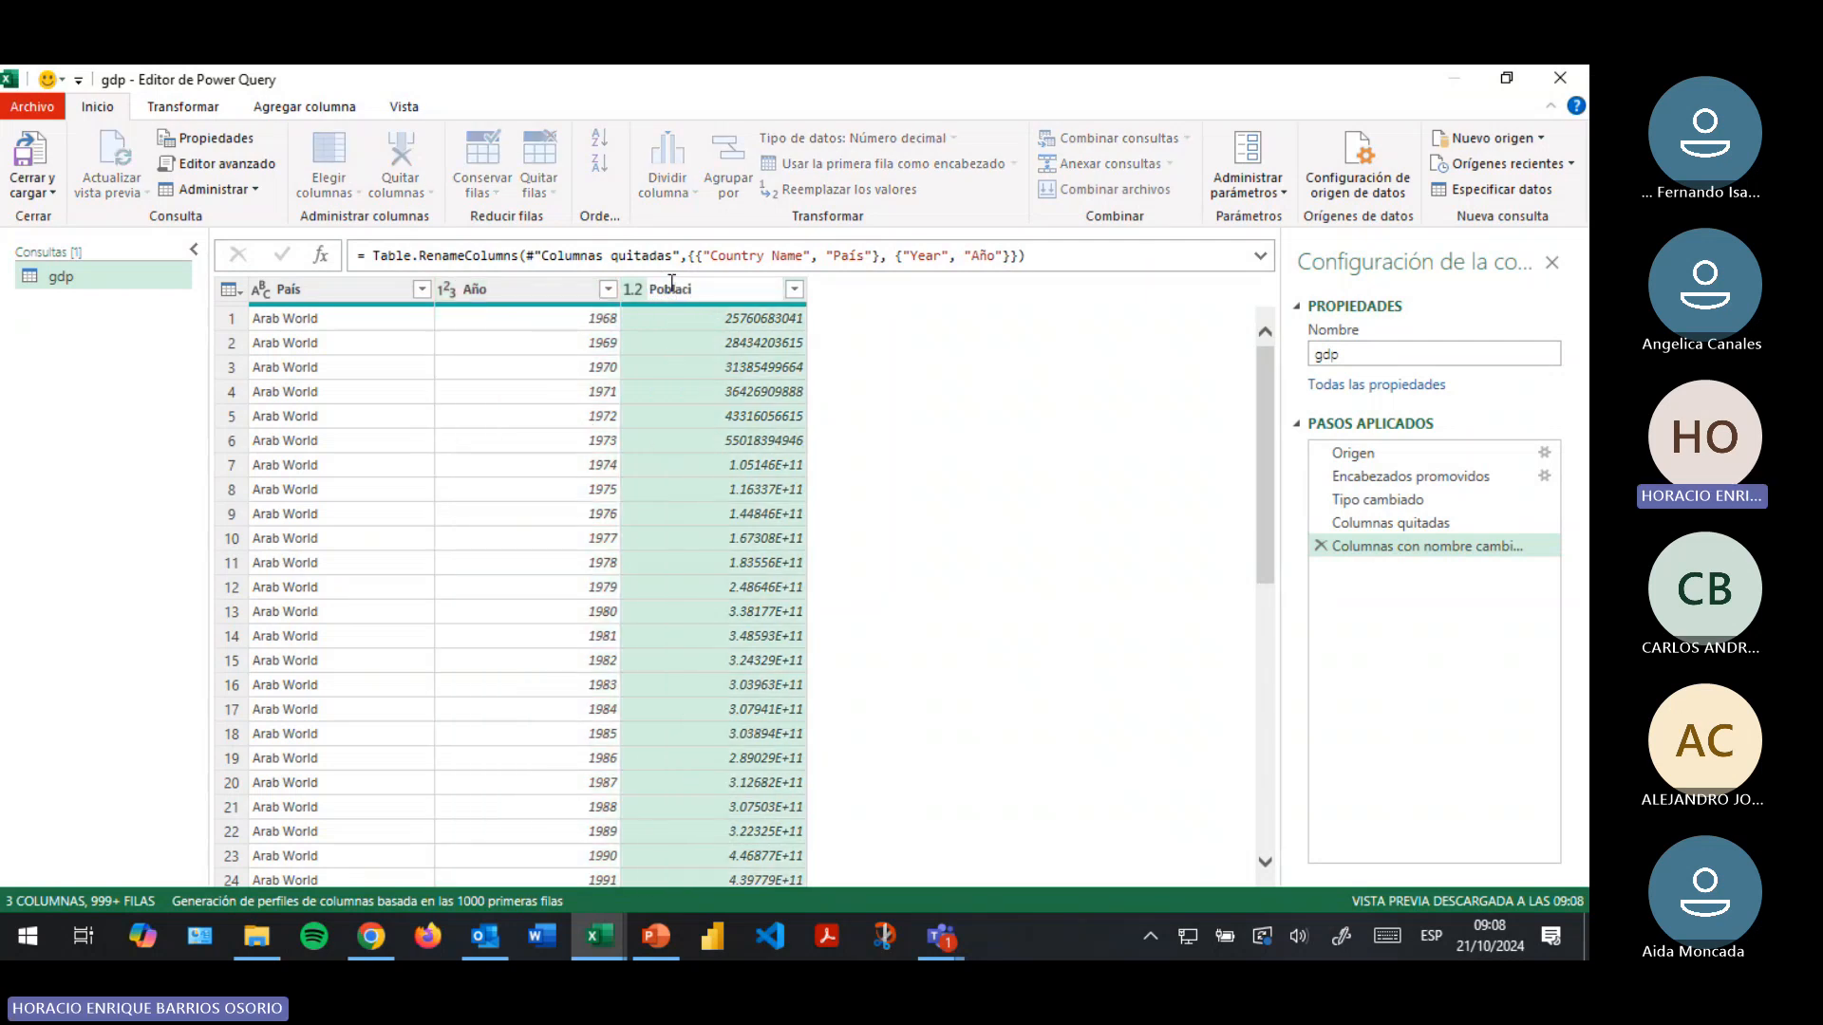
{"action": "type", "text": "ón"}
{"action": "key", "text": "Return"}
{"action": "key", "text": "Return"}
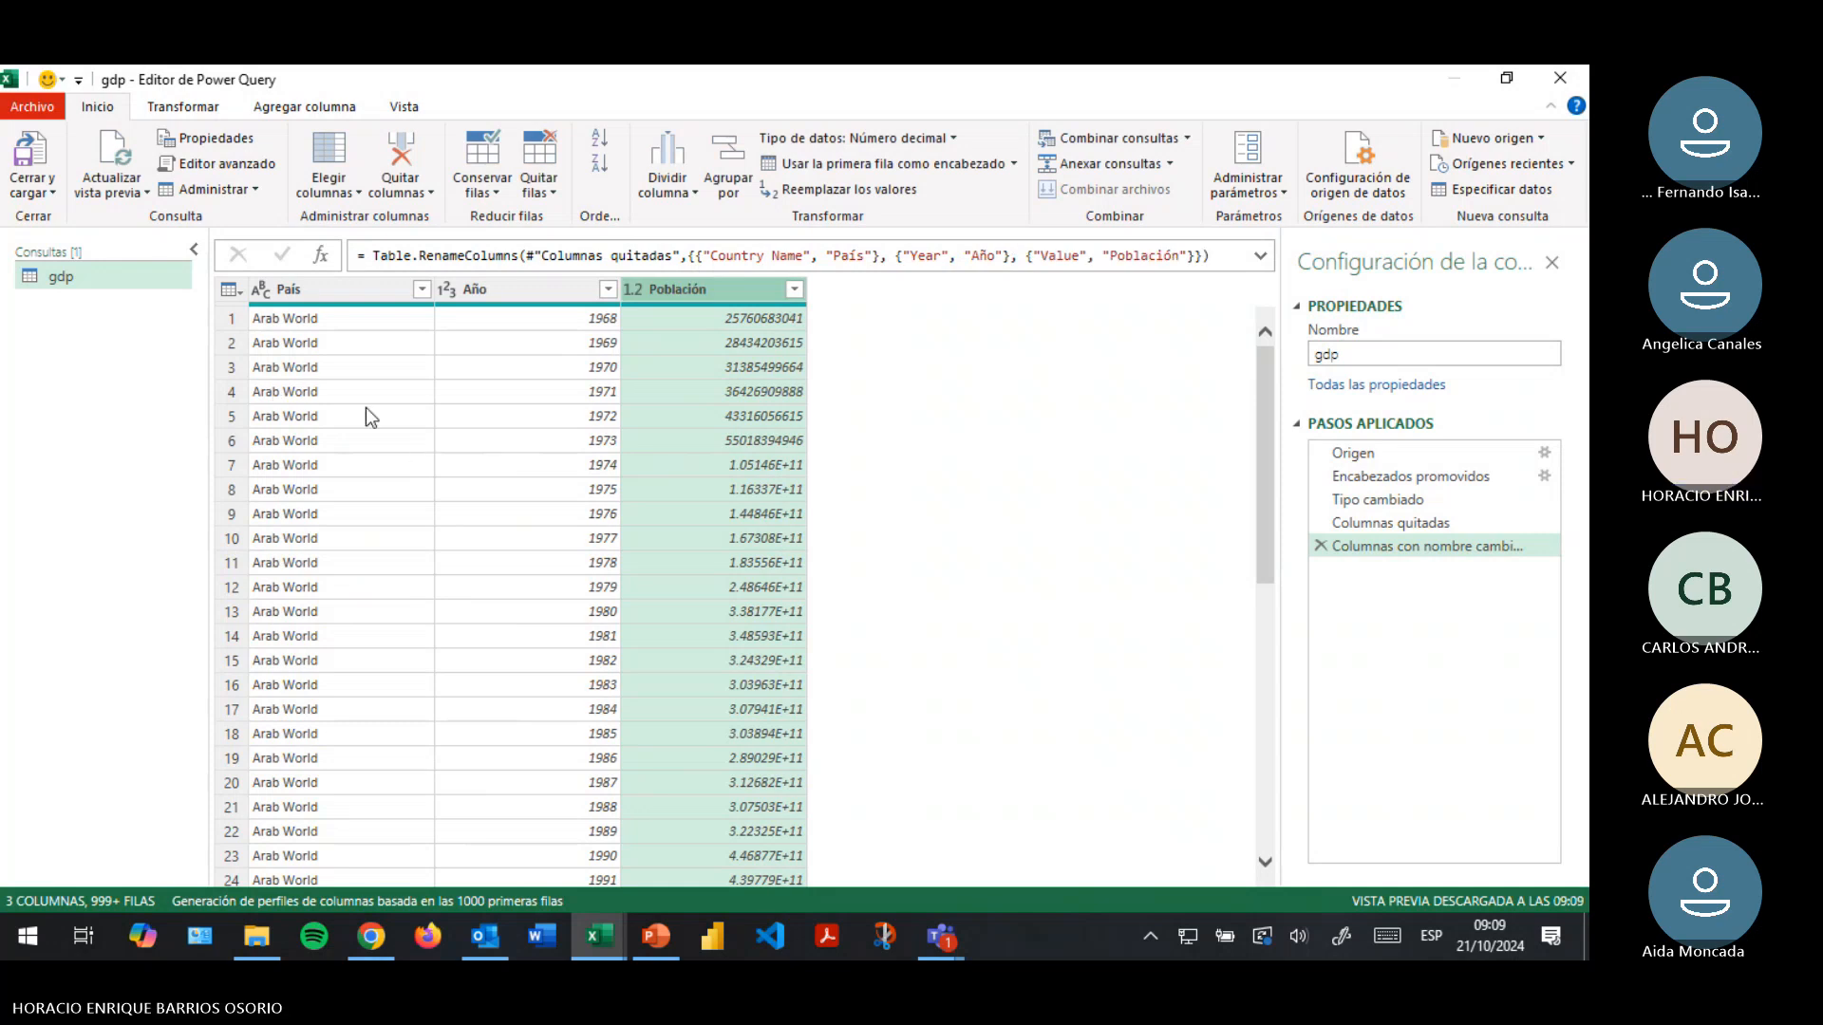
Change the name of the gdp query's Población column to PIB [$]
{"action": "double_click", "coordinate": [699, 289]}
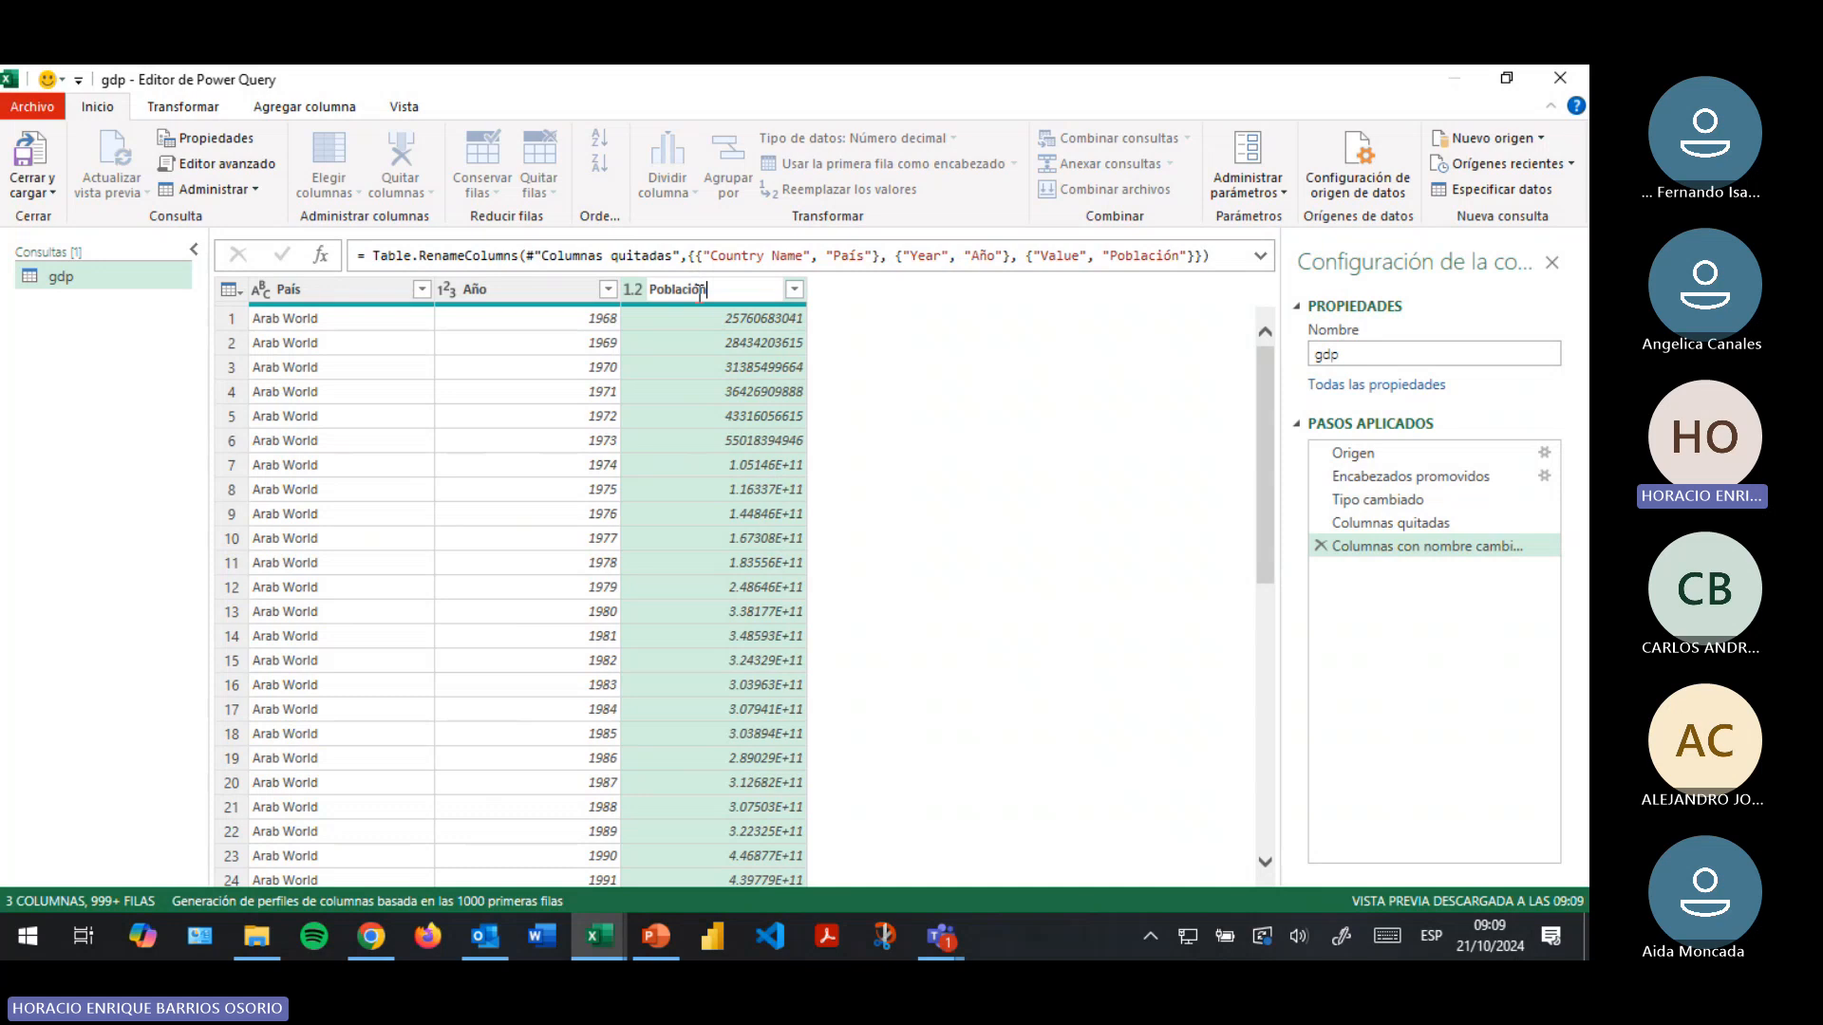
{"action": "key", "text": "ctrl+a"}
{"action": "type", "text": "pi"}
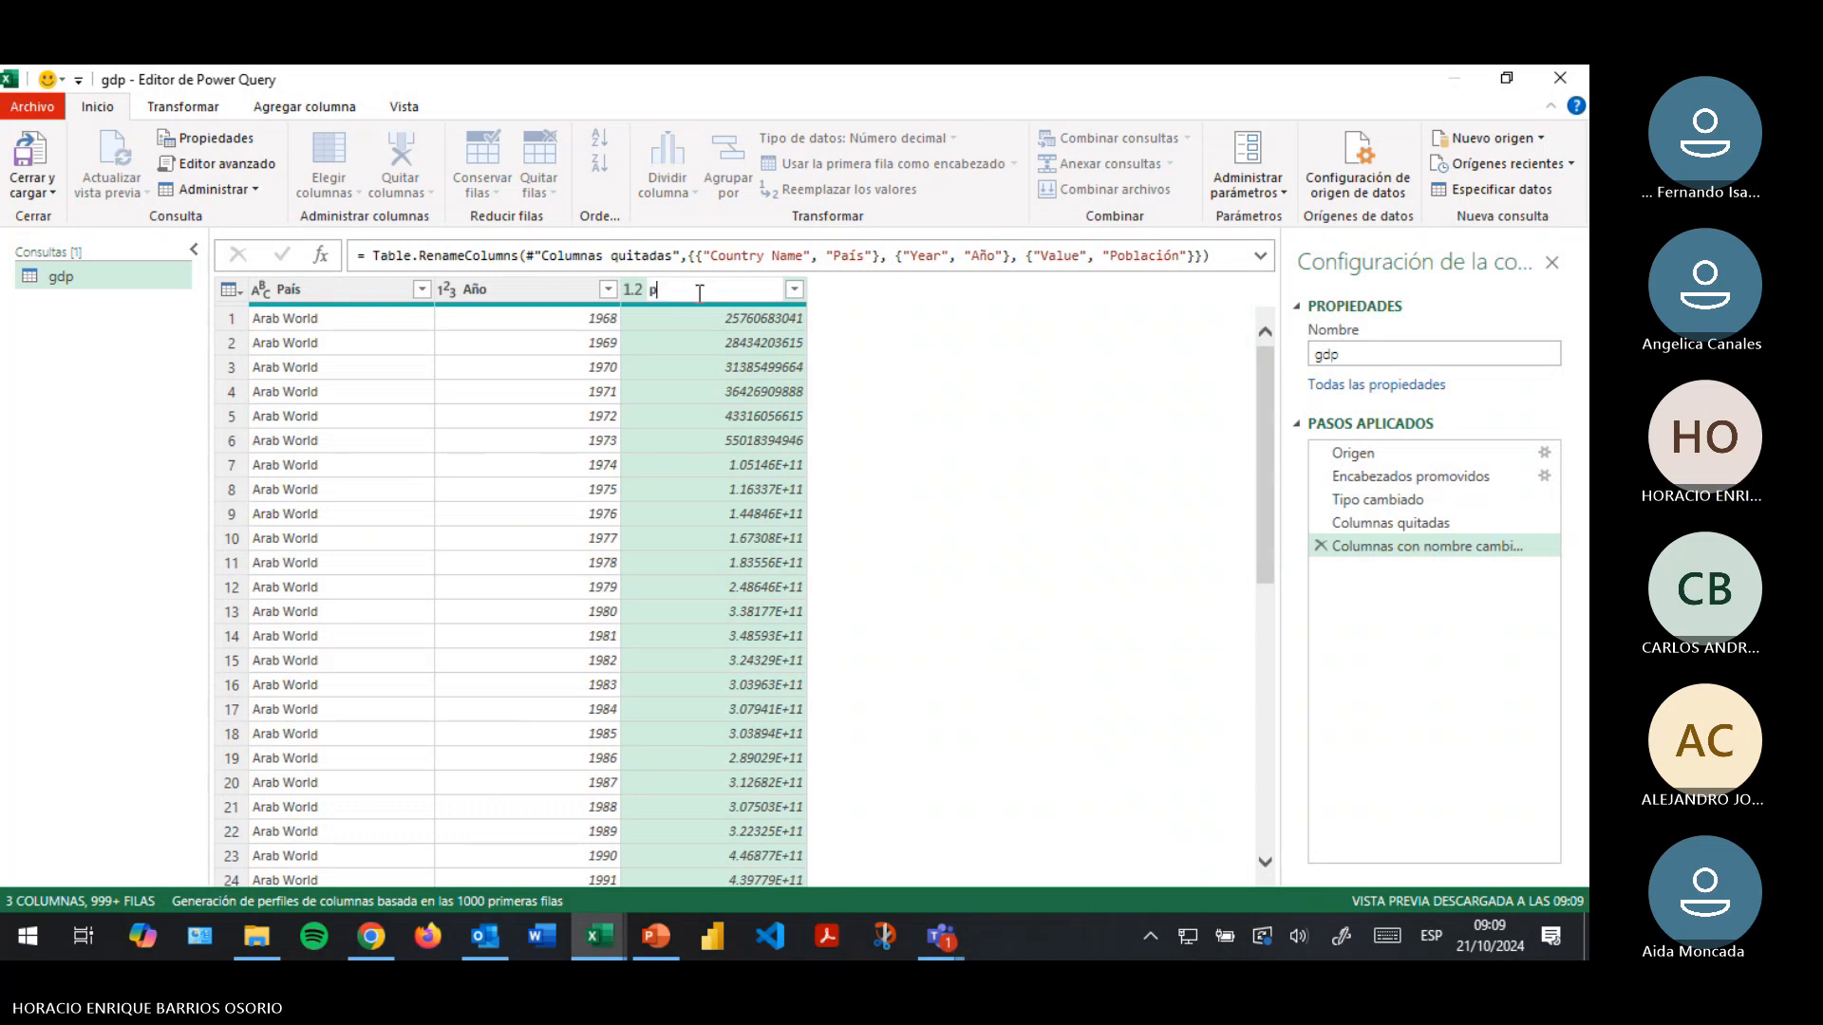
{"action": "key", "text": "BackSpace"}
{"action": "key", "text": "BackSpace"}
{"action": "type", "text": "PIB "}
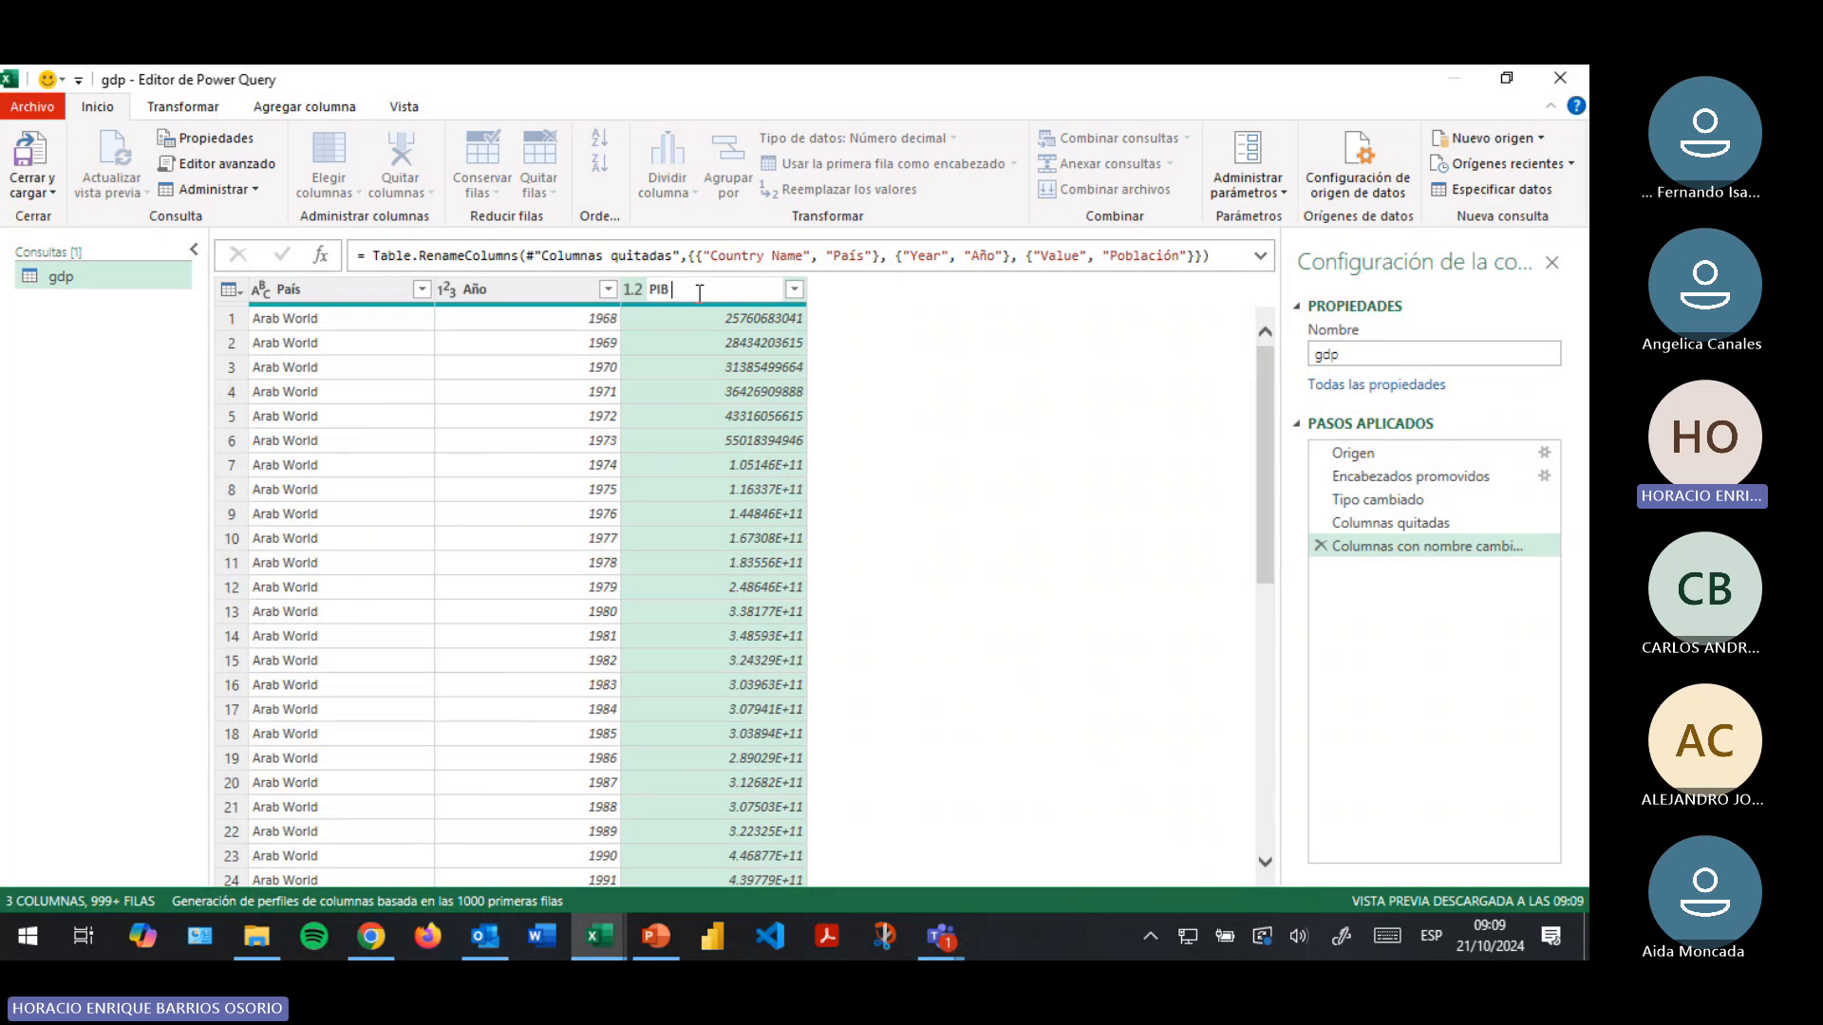
{"action": "type", "text": "[$]"}
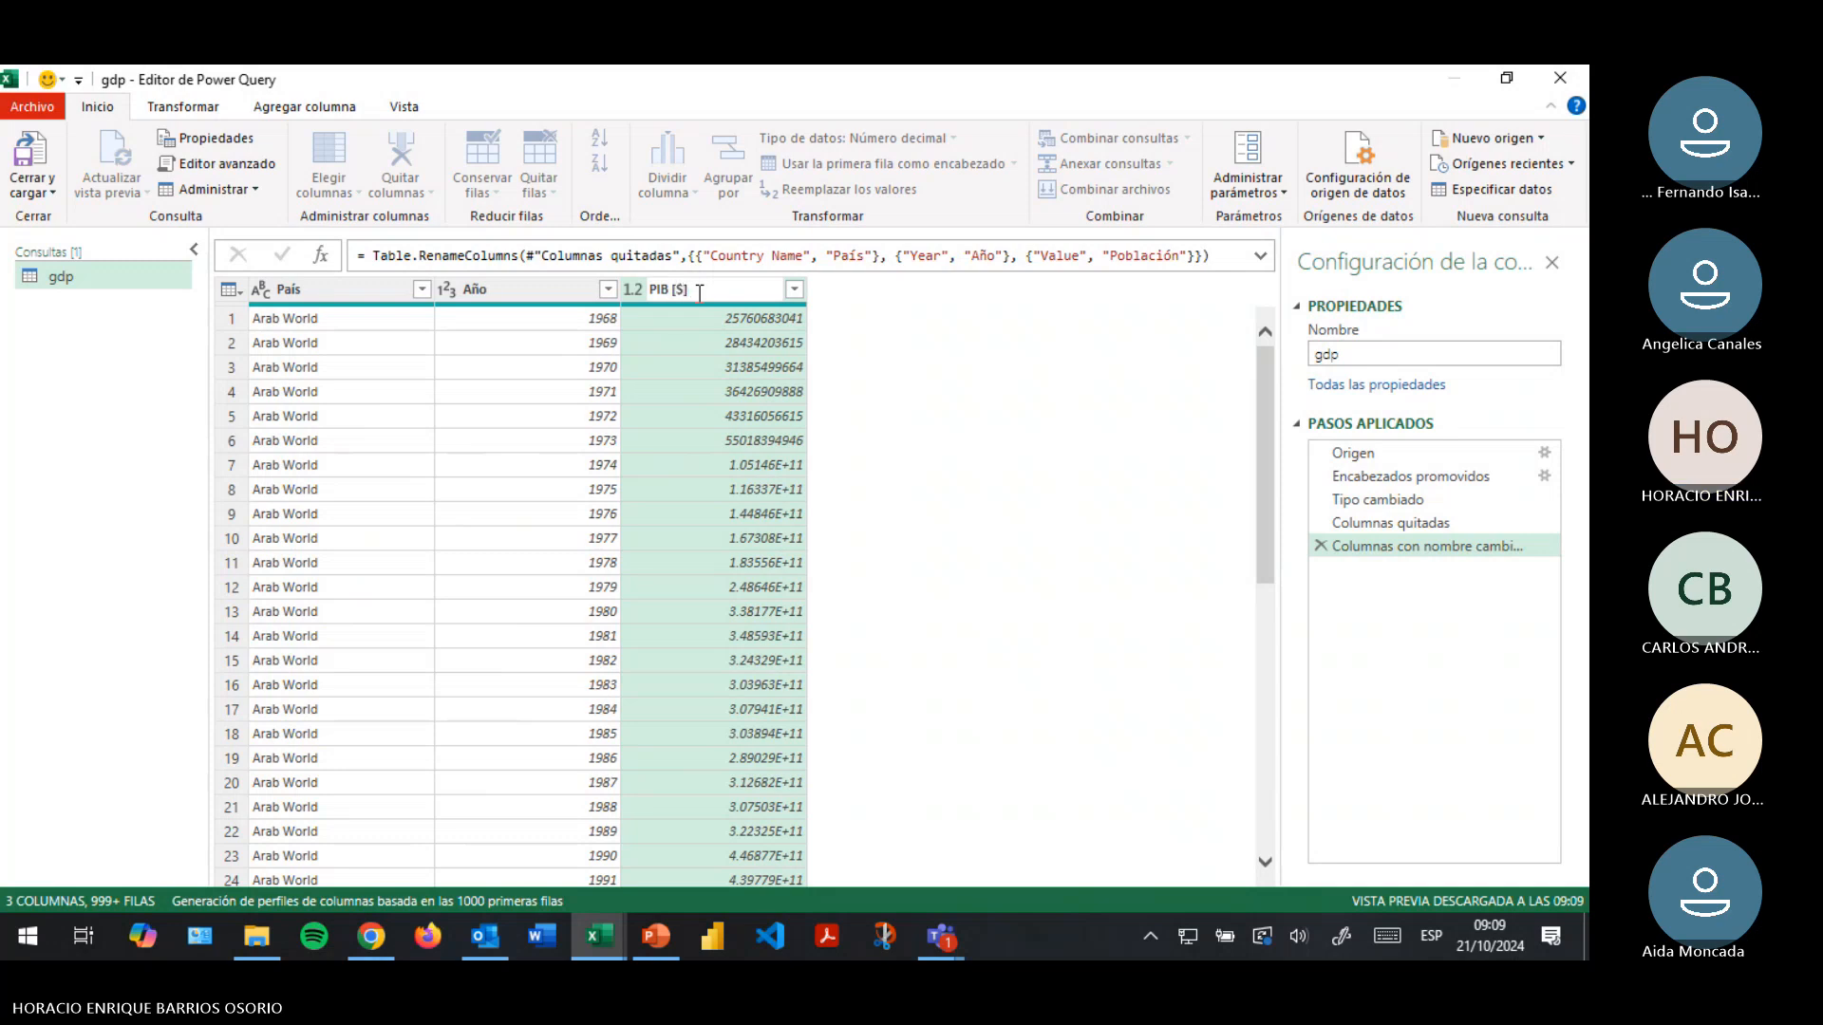
{"action": "key", "text": "Return"}
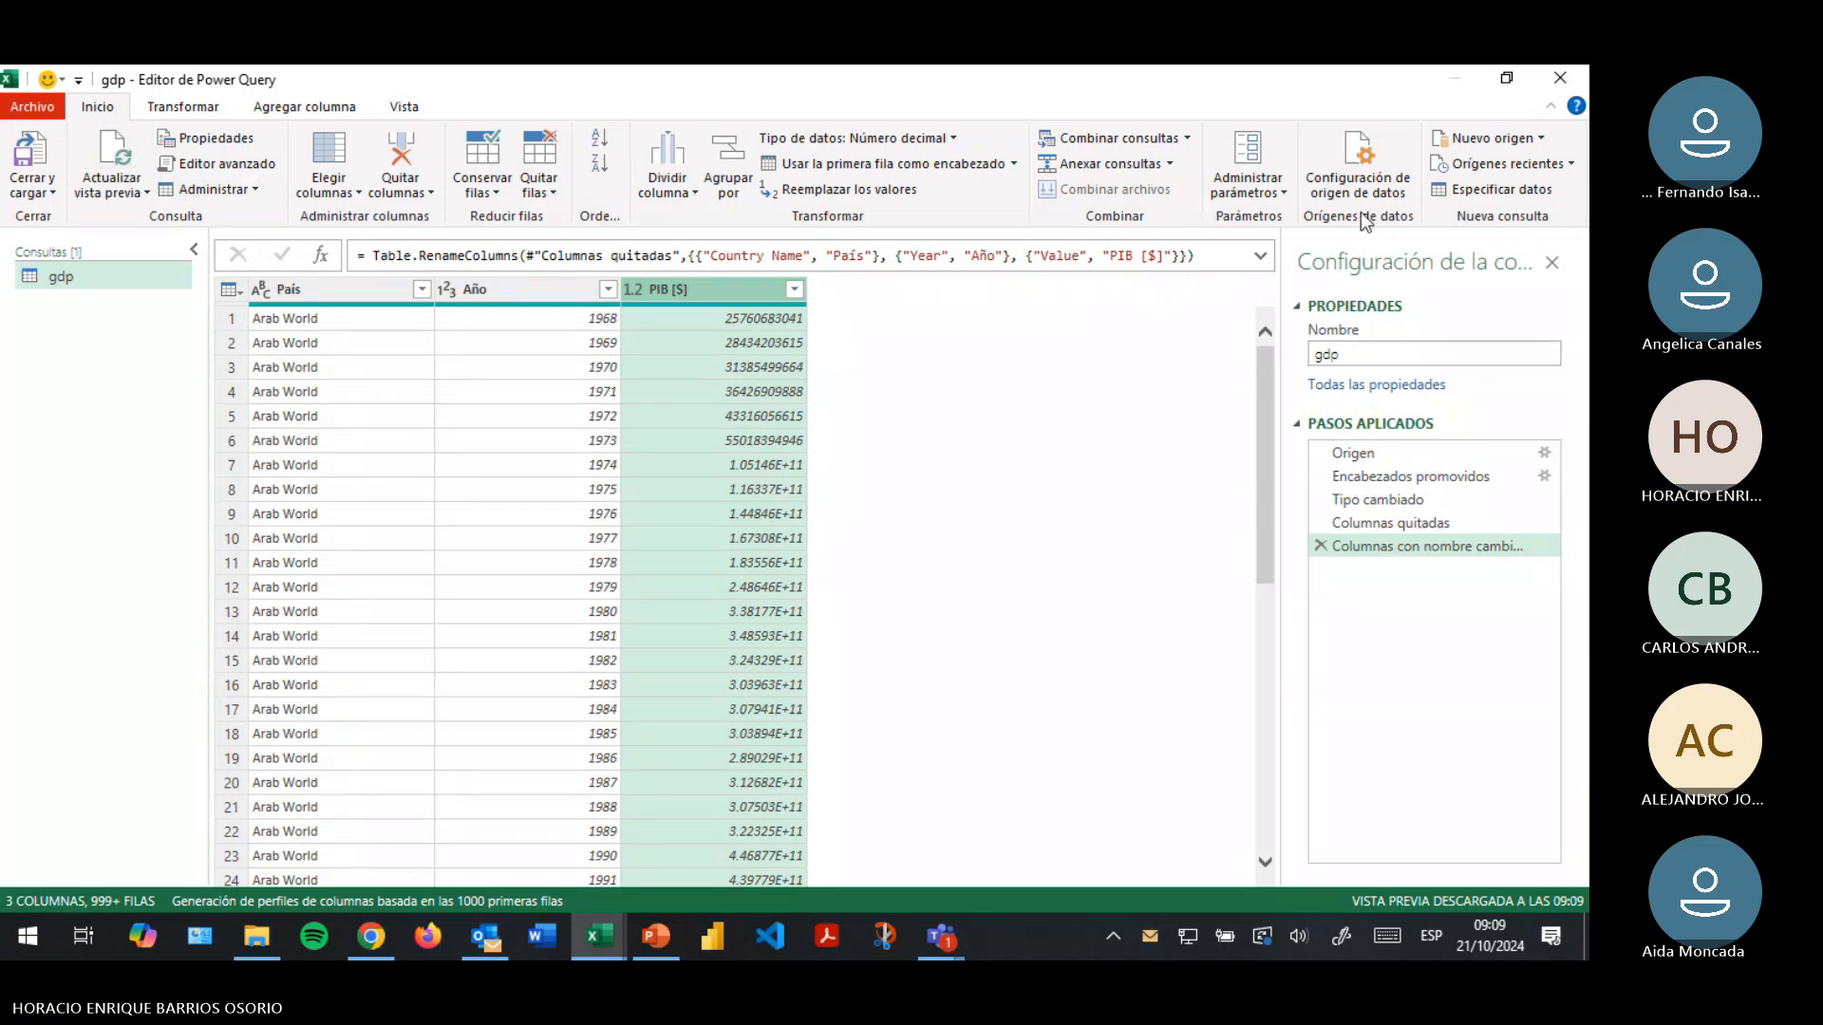
Add the inflation-gdp CSV file from the datasets folder as a new query, keeping the default import settings
{"action": "left_click", "coordinate": [1547, 139]}
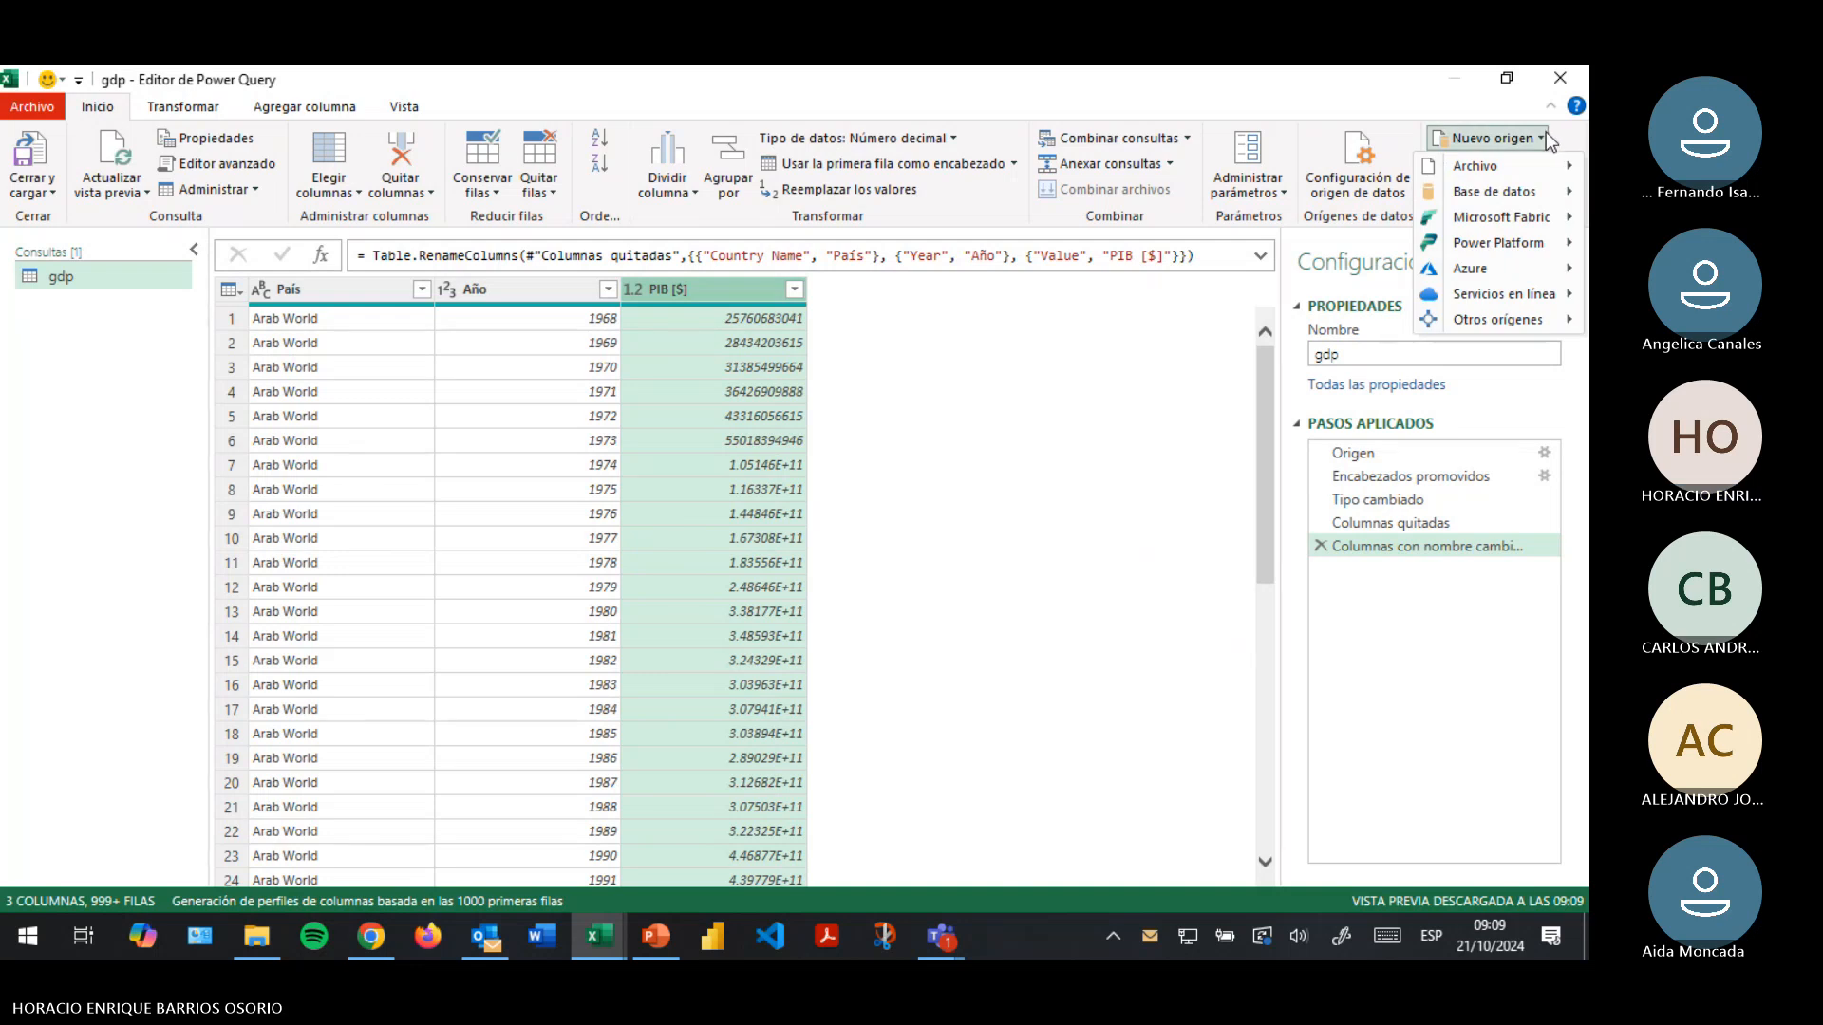
{"action": "left_click", "coordinate": [1546, 133]}
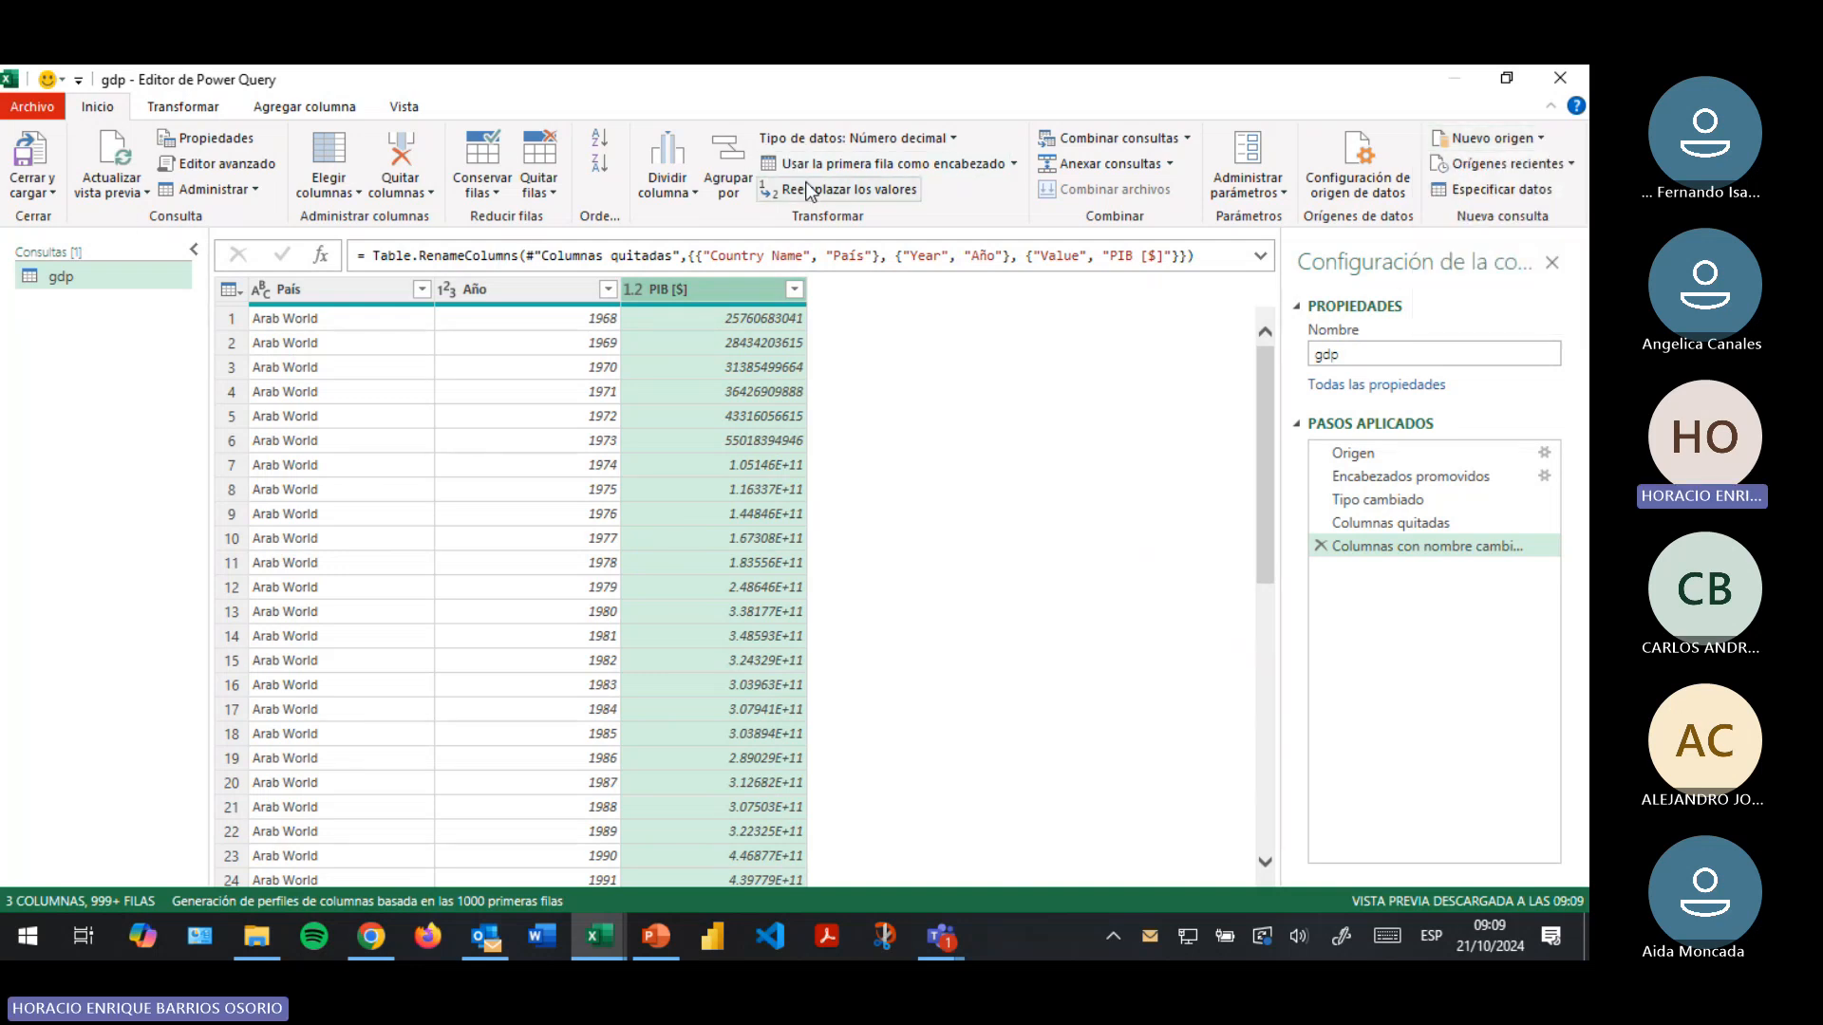
{"action": "left_click", "coordinate": [1452, 138]}
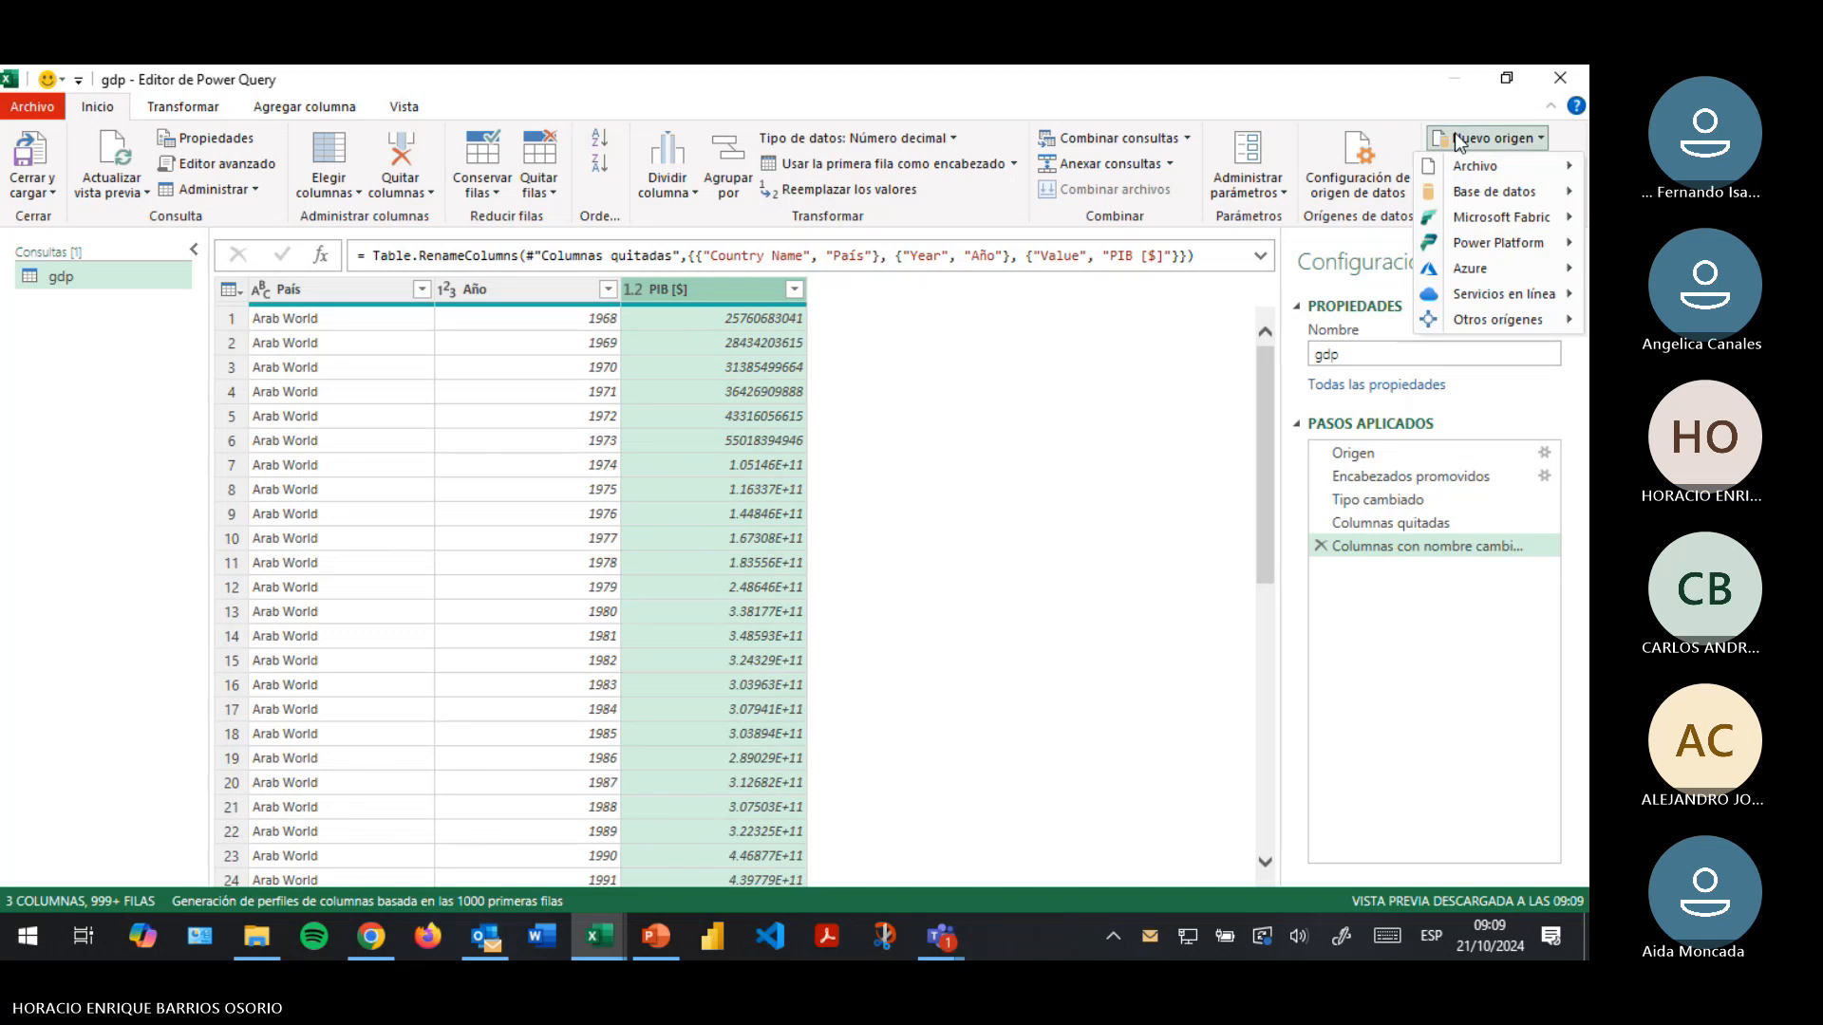
{"action": "mouse_move", "coordinate": [1463, 171]}
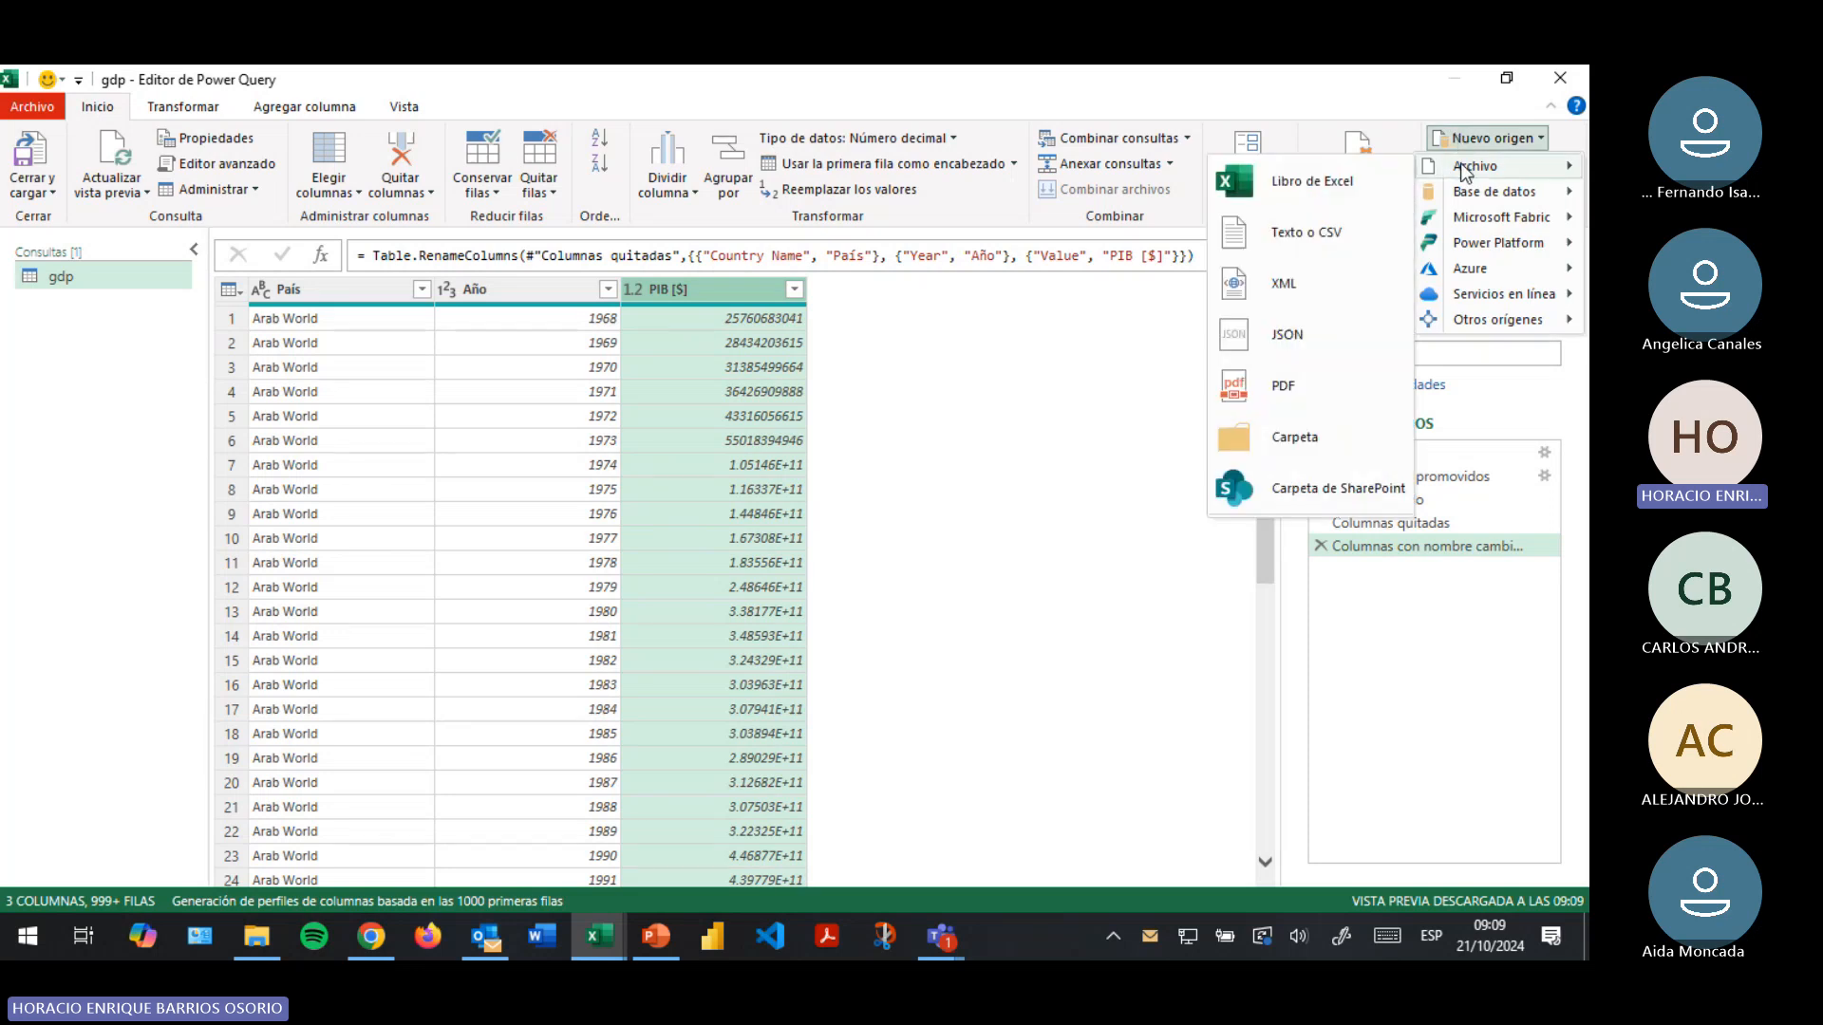
{"action": "left_click", "coordinate": [1306, 236]}
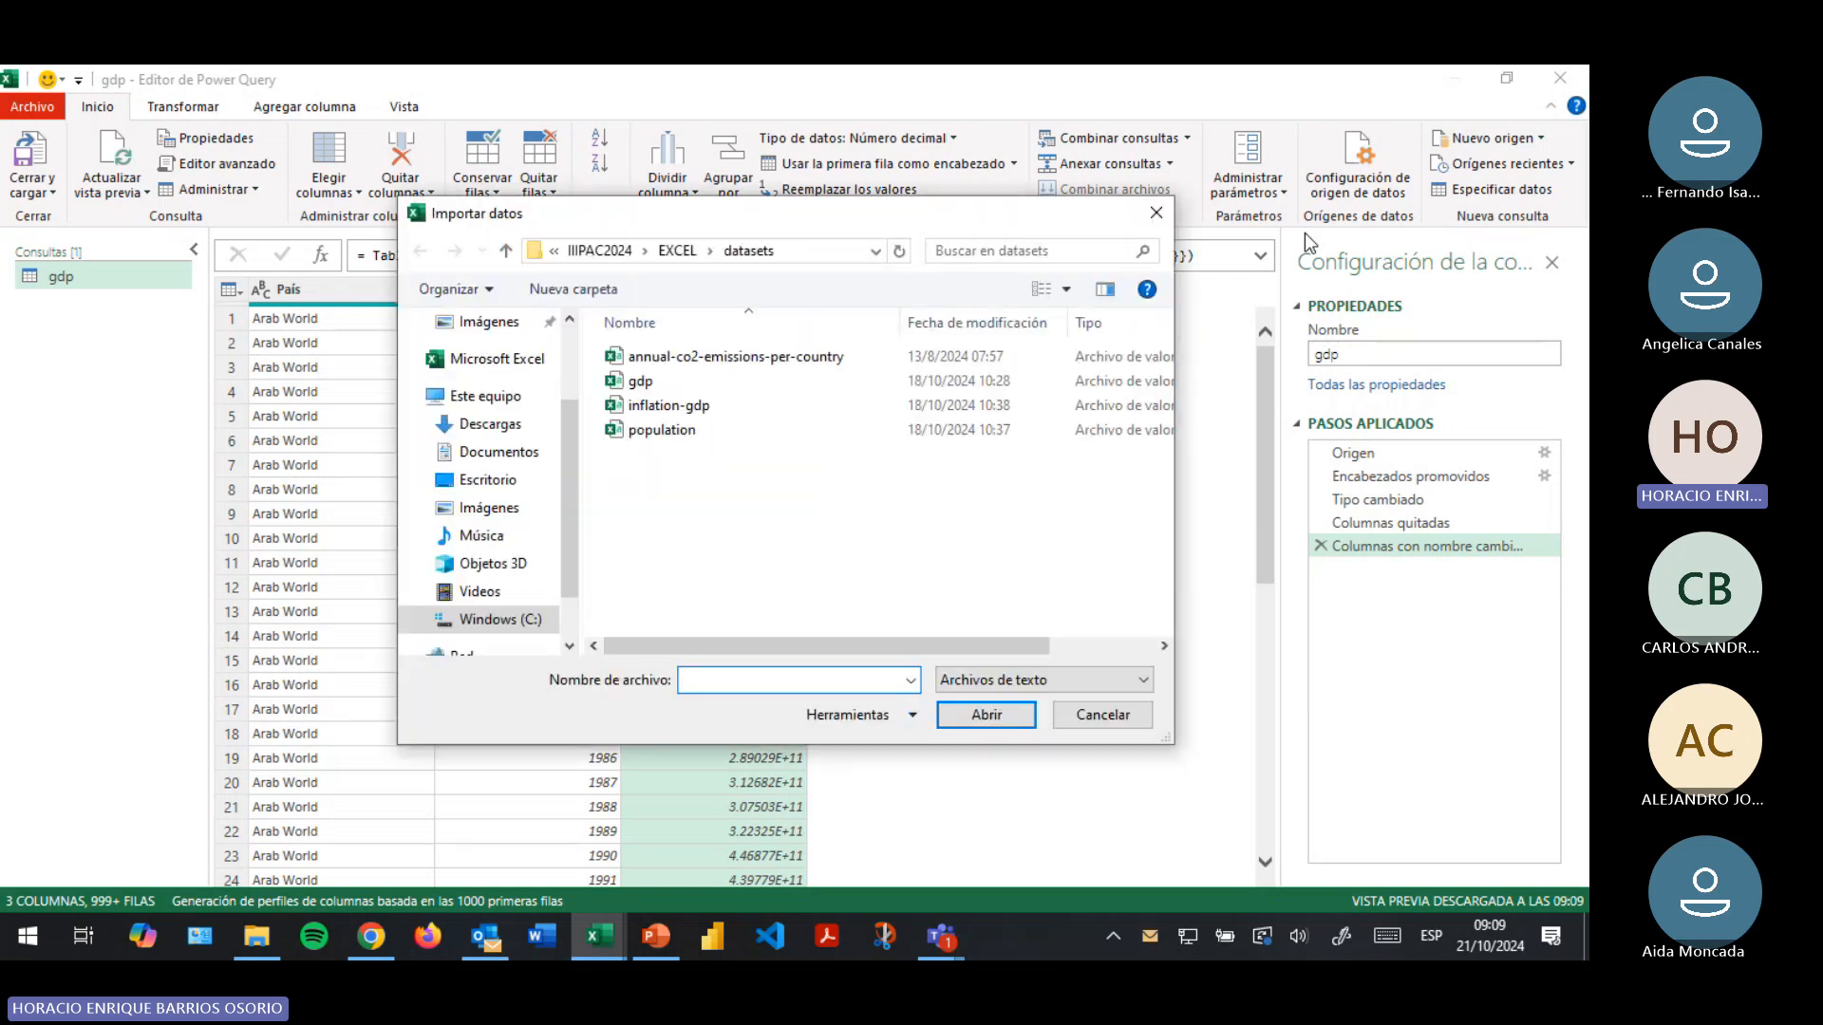
{"action": "left_click", "coordinate": [676, 405]}
{"action": "left_click", "coordinate": [987, 718]}
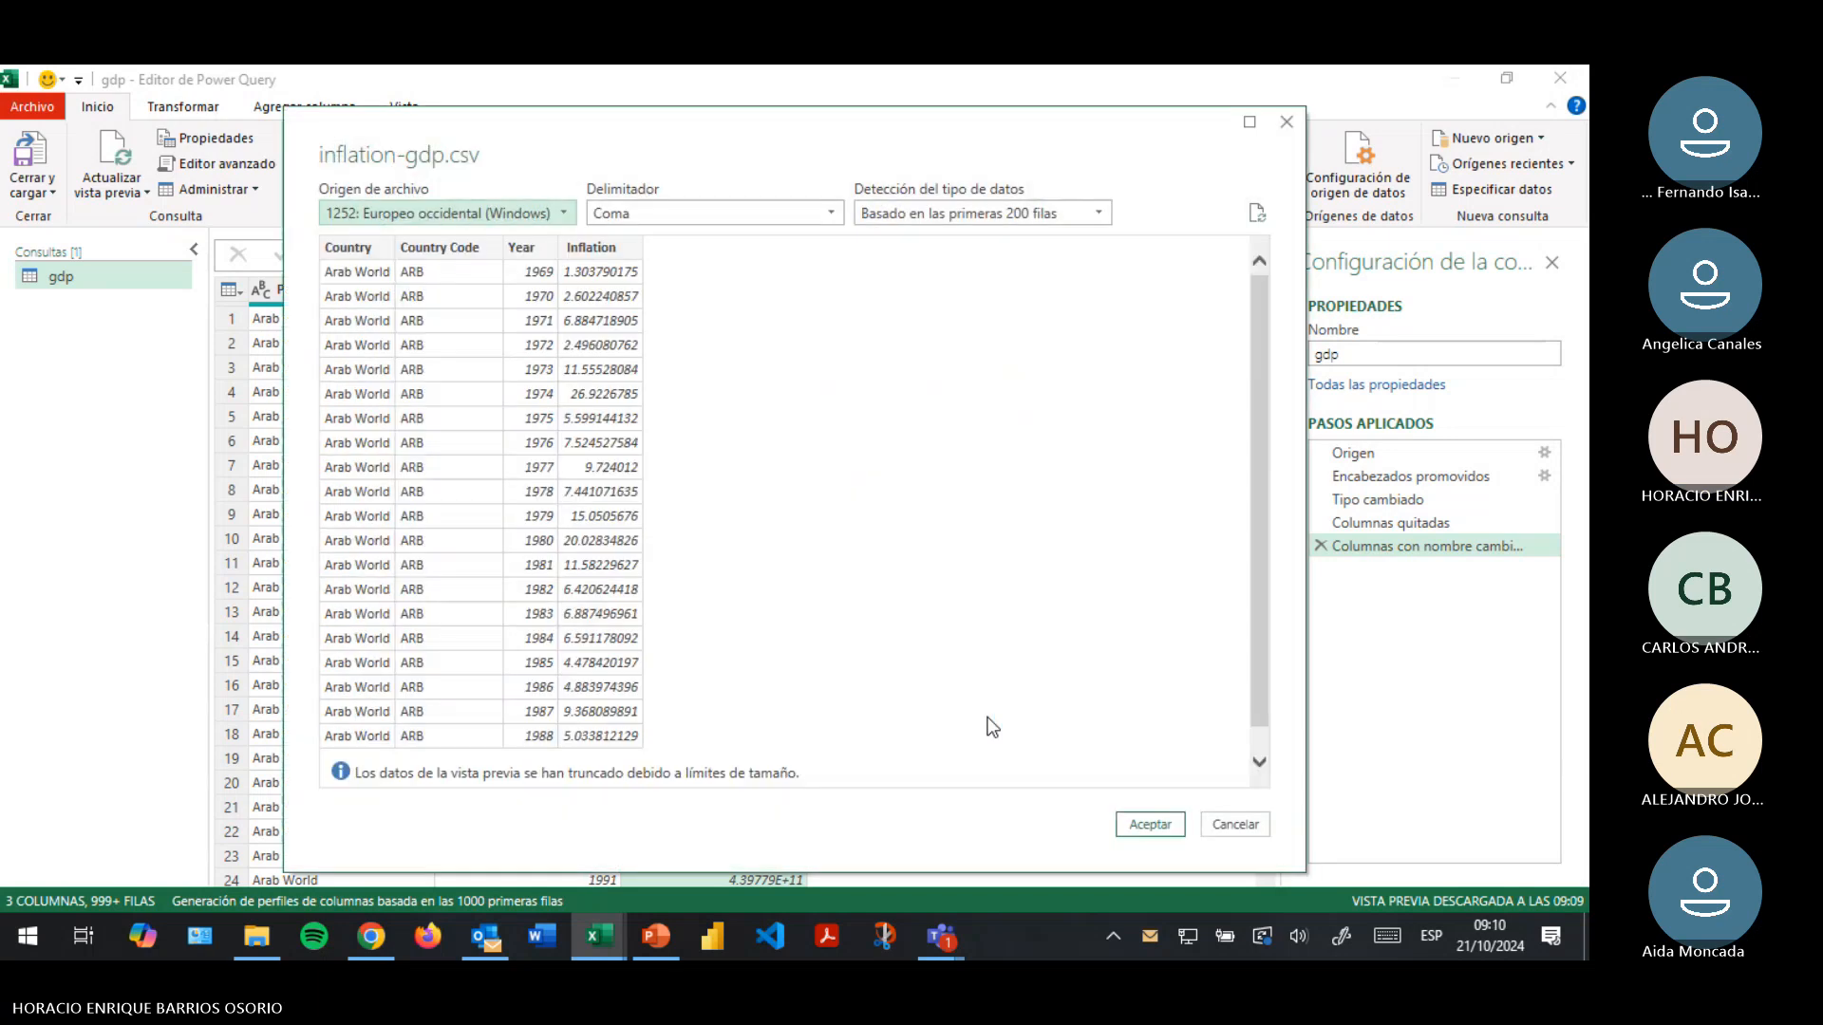
{"action": "left_click", "coordinate": [1147, 824]}
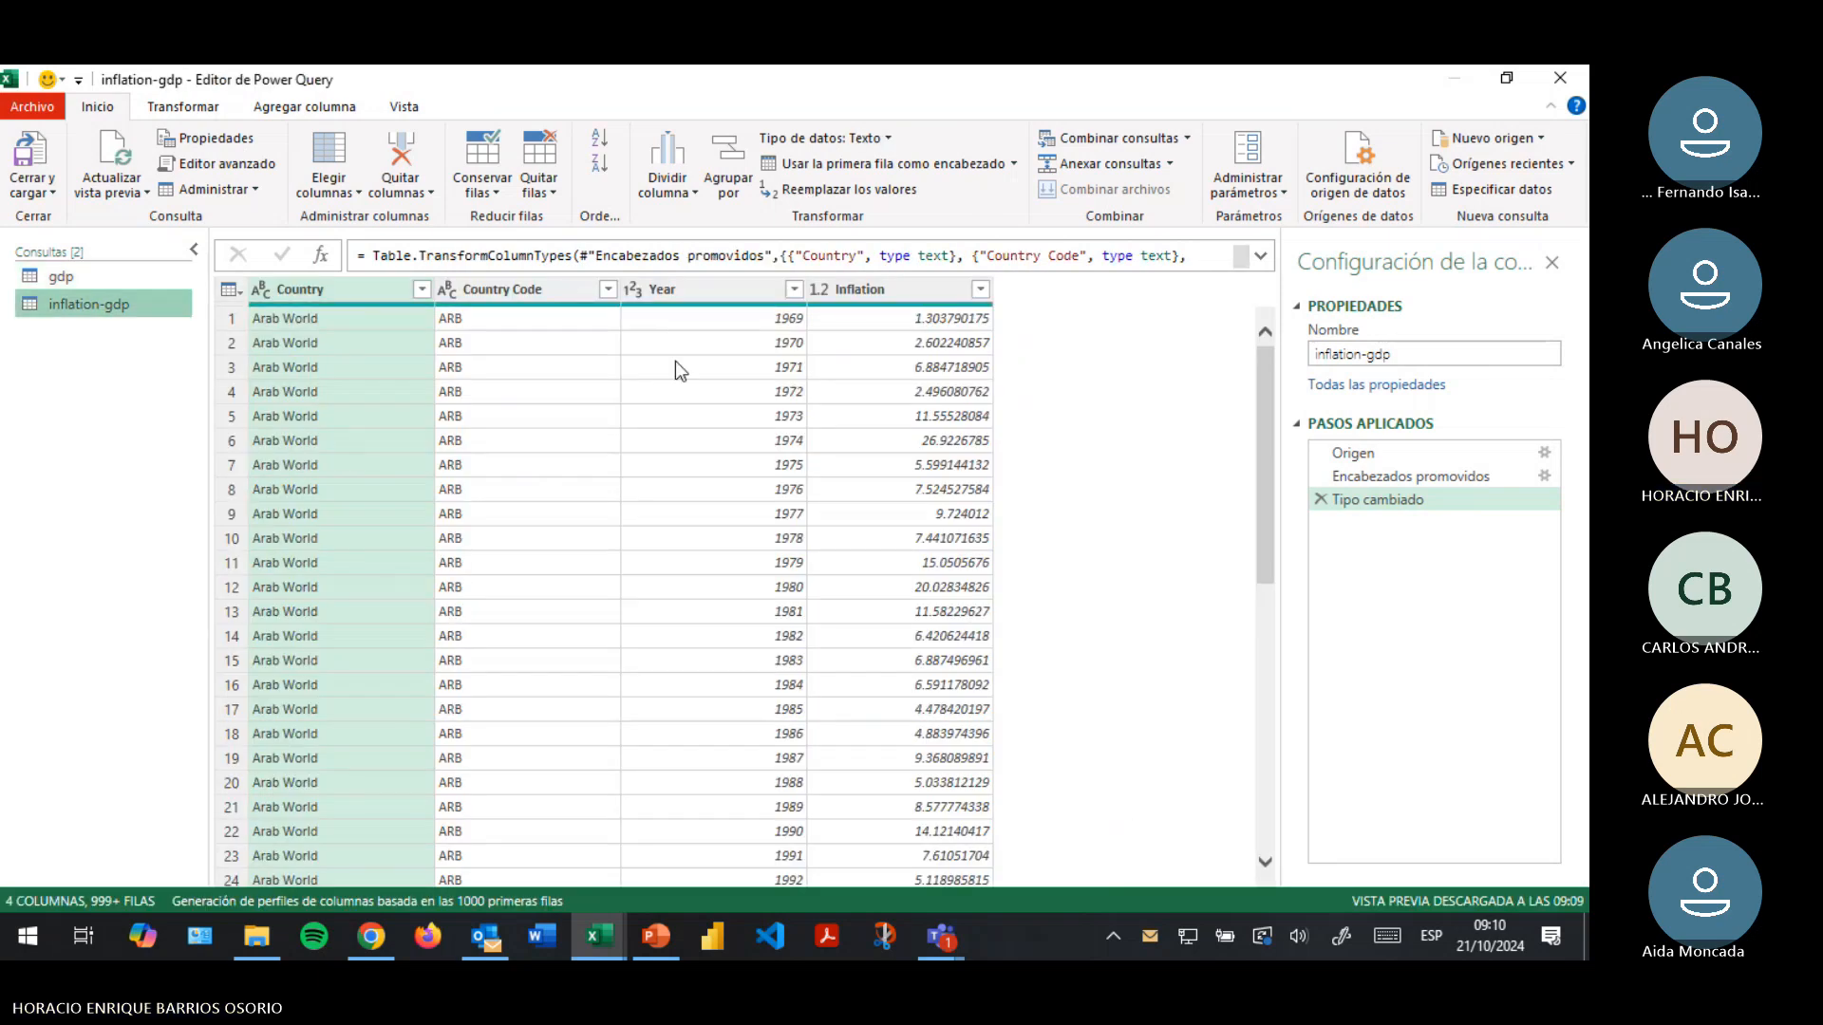
{"action": "left_click", "coordinate": [525, 290]}
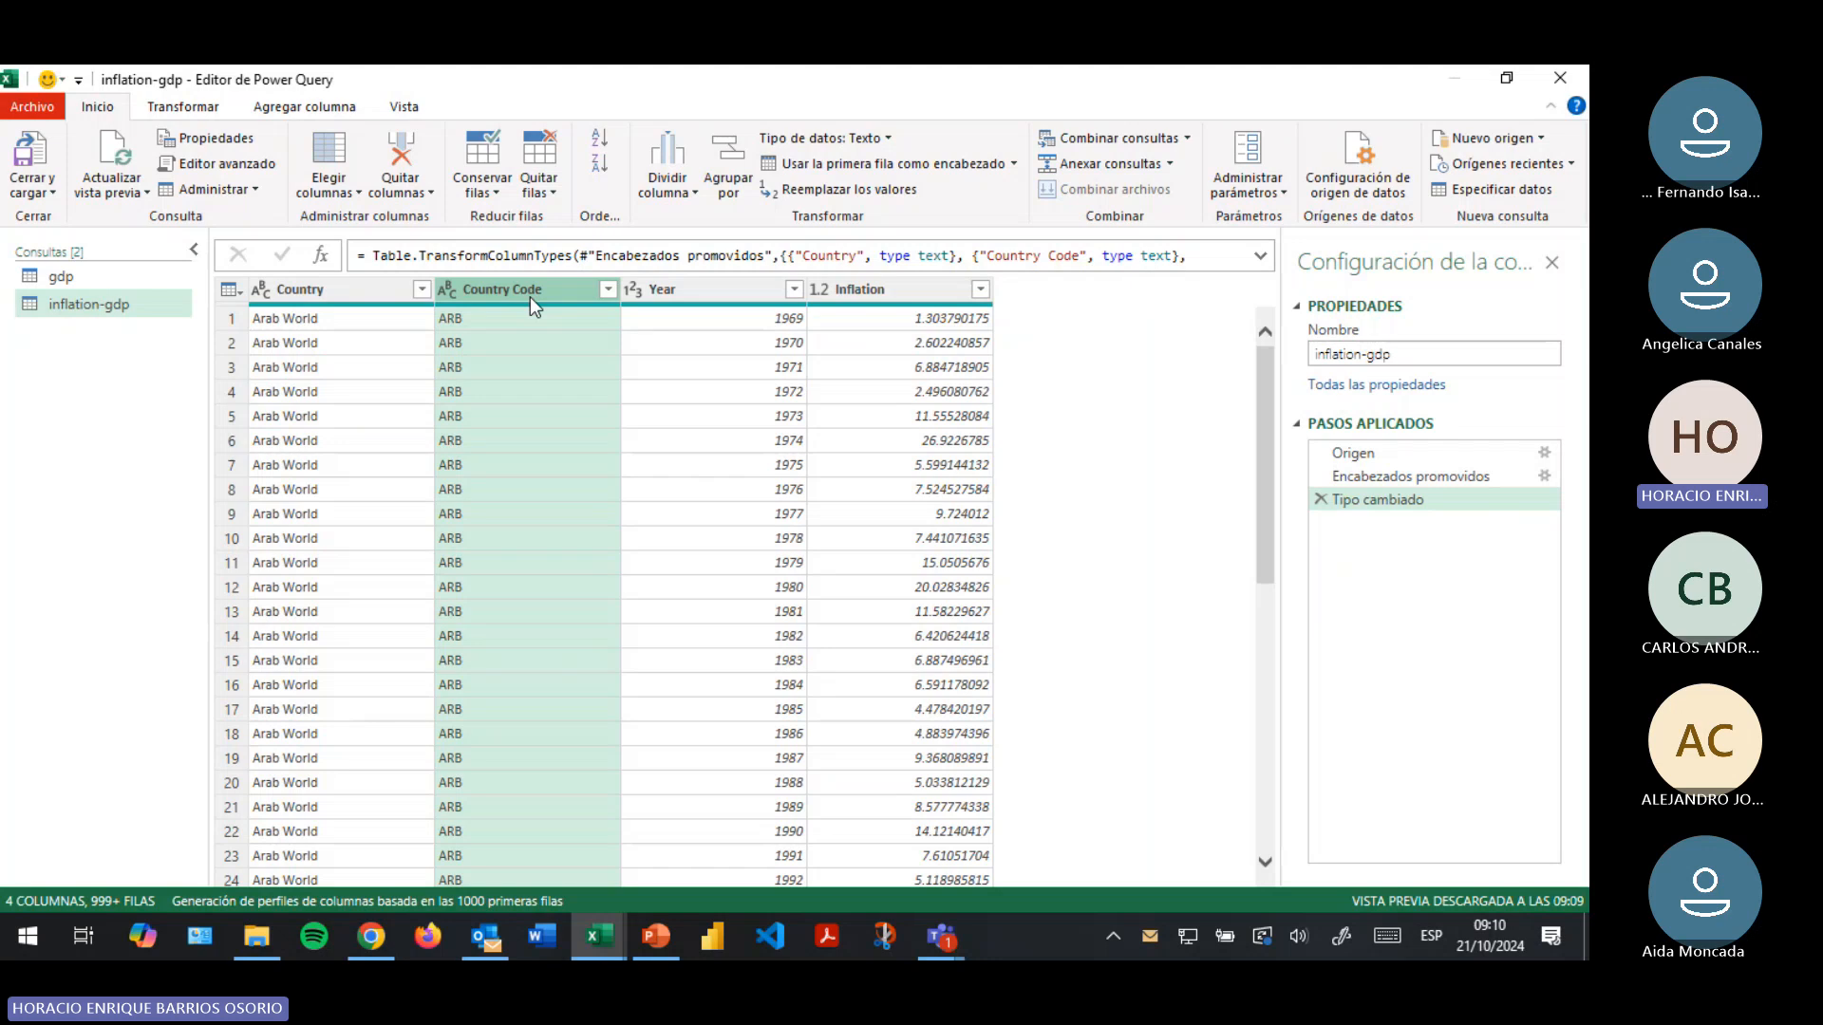
{"action": "left_click", "coordinate": [48, 284]}
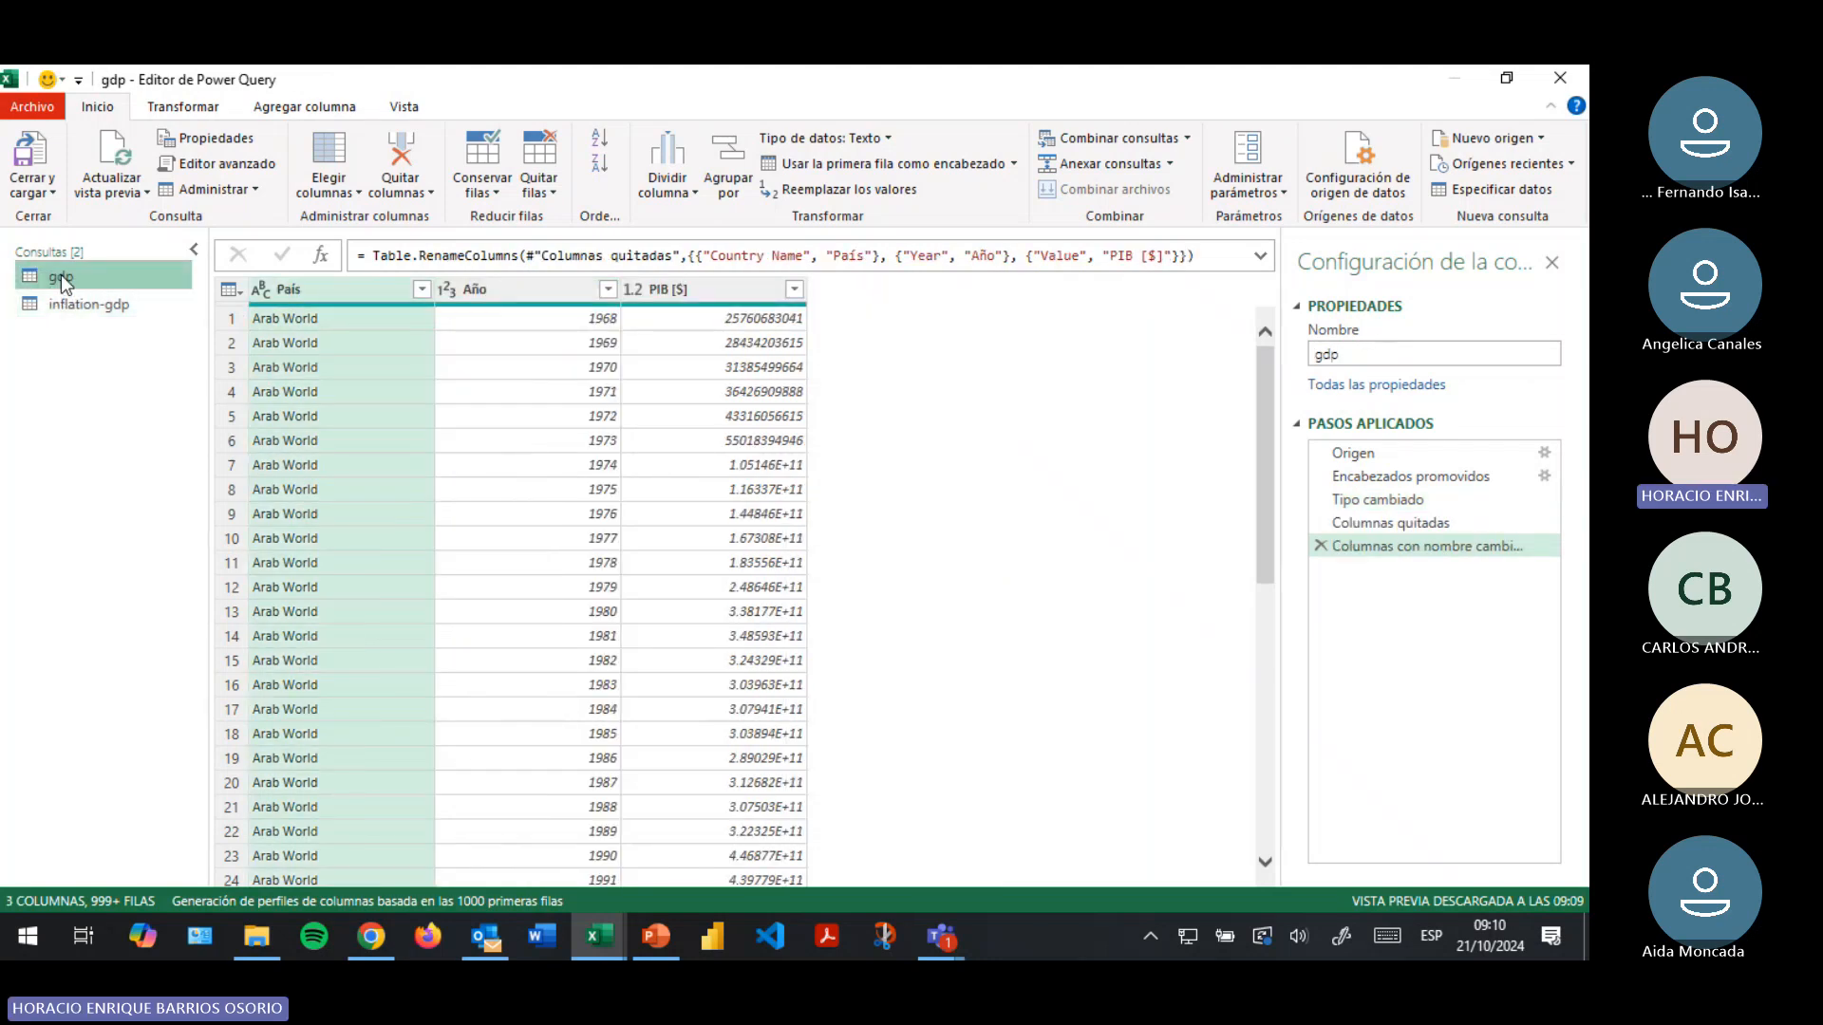
{"action": "left_click", "coordinate": [123, 304]}
{"action": "left_click", "coordinate": [465, 285]}
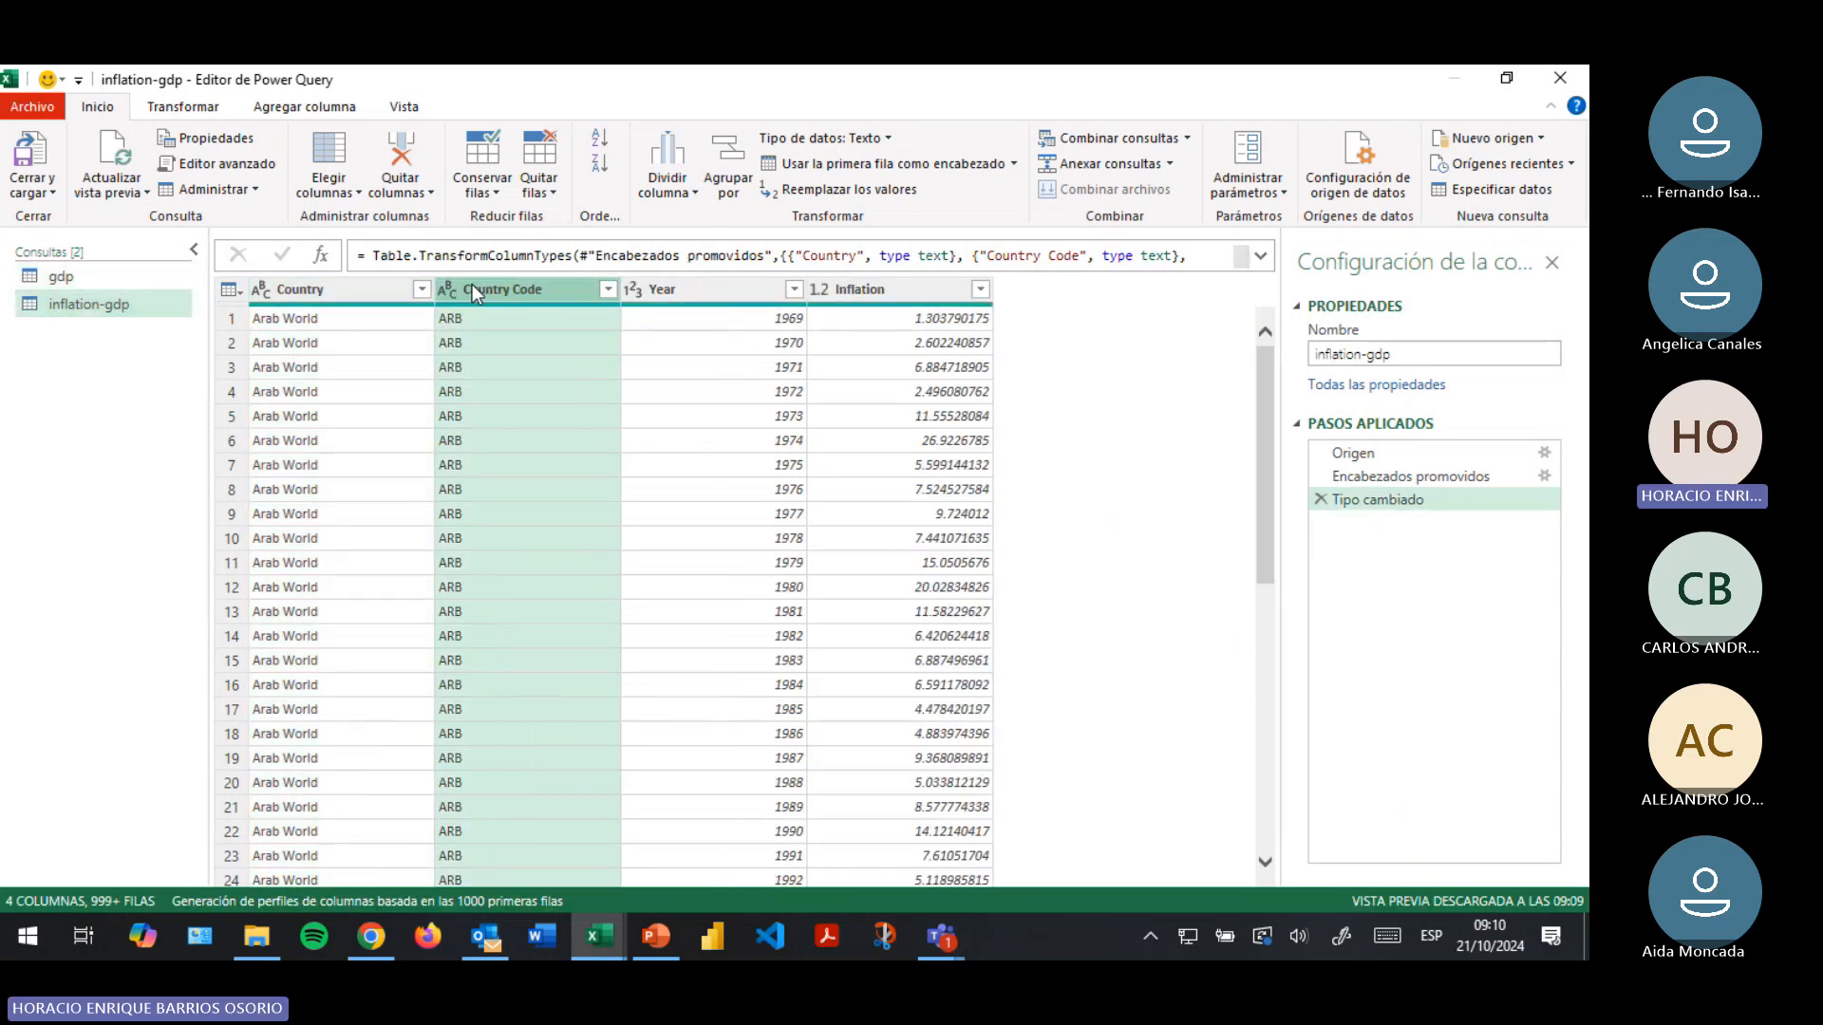
{"action": "double_click", "coordinate": [516, 286]}
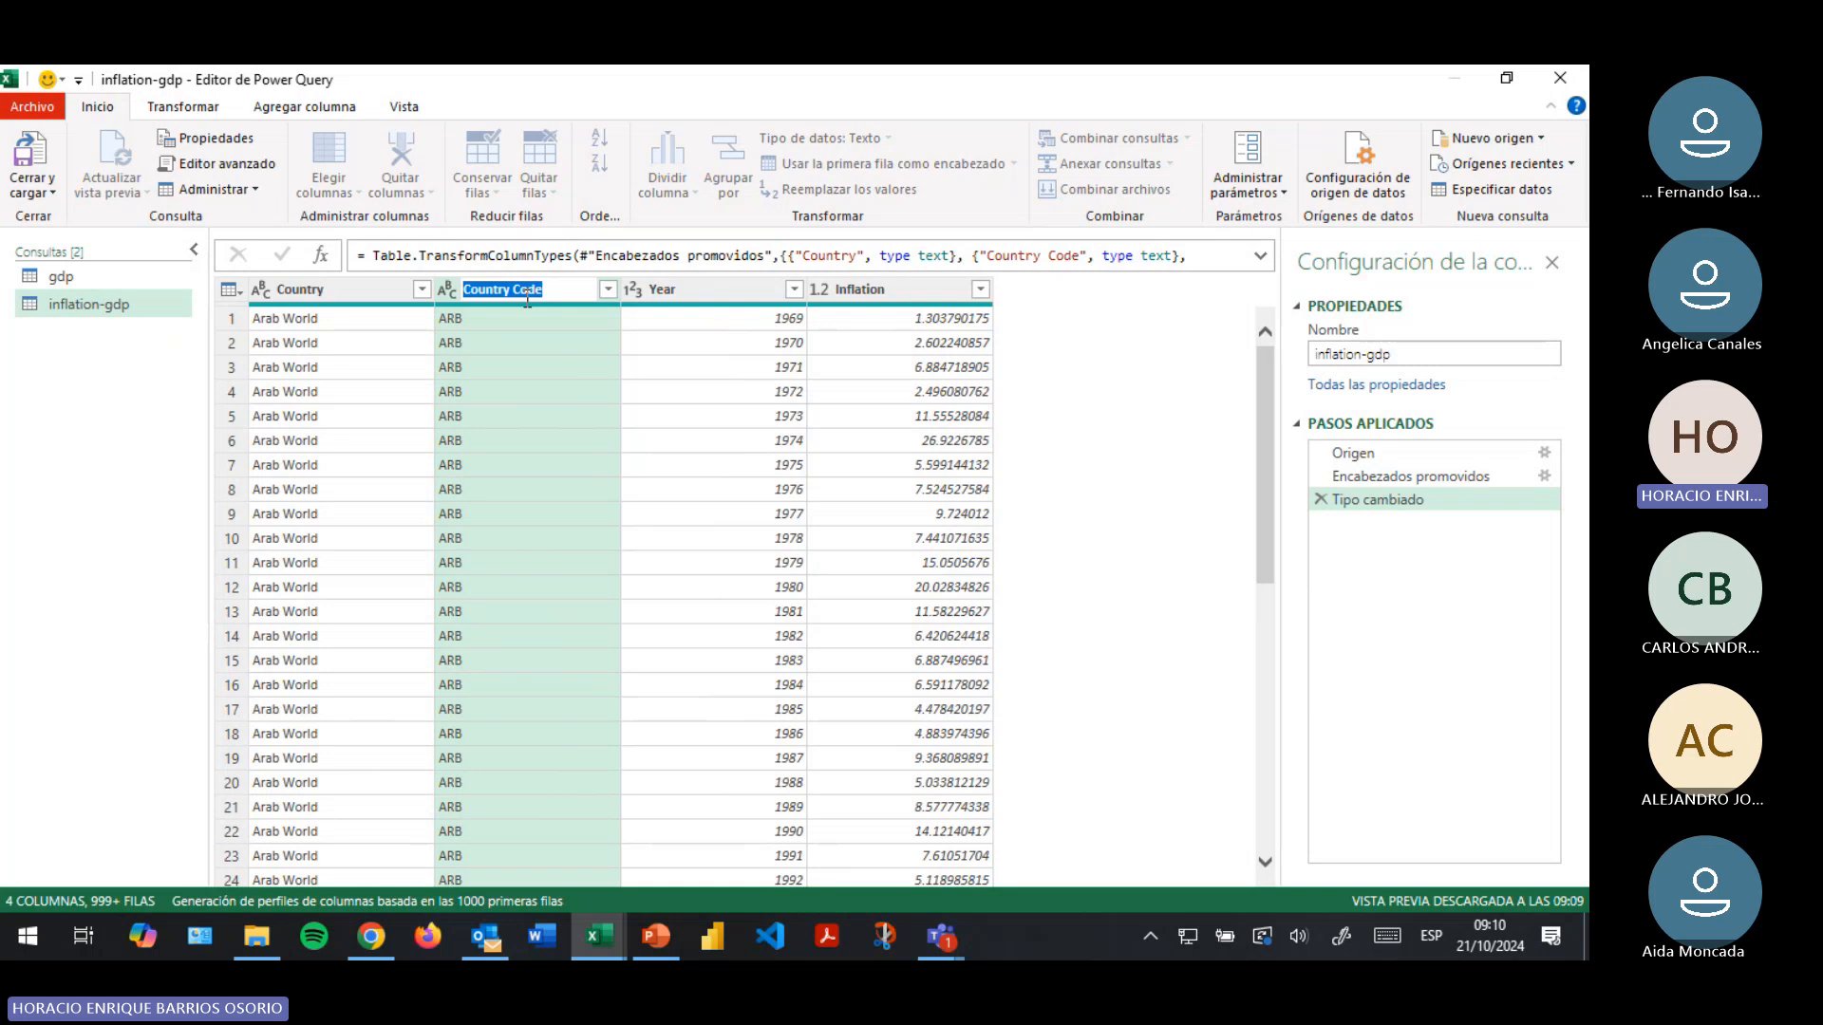
{"action": "left_click", "coordinate": [523, 466]}
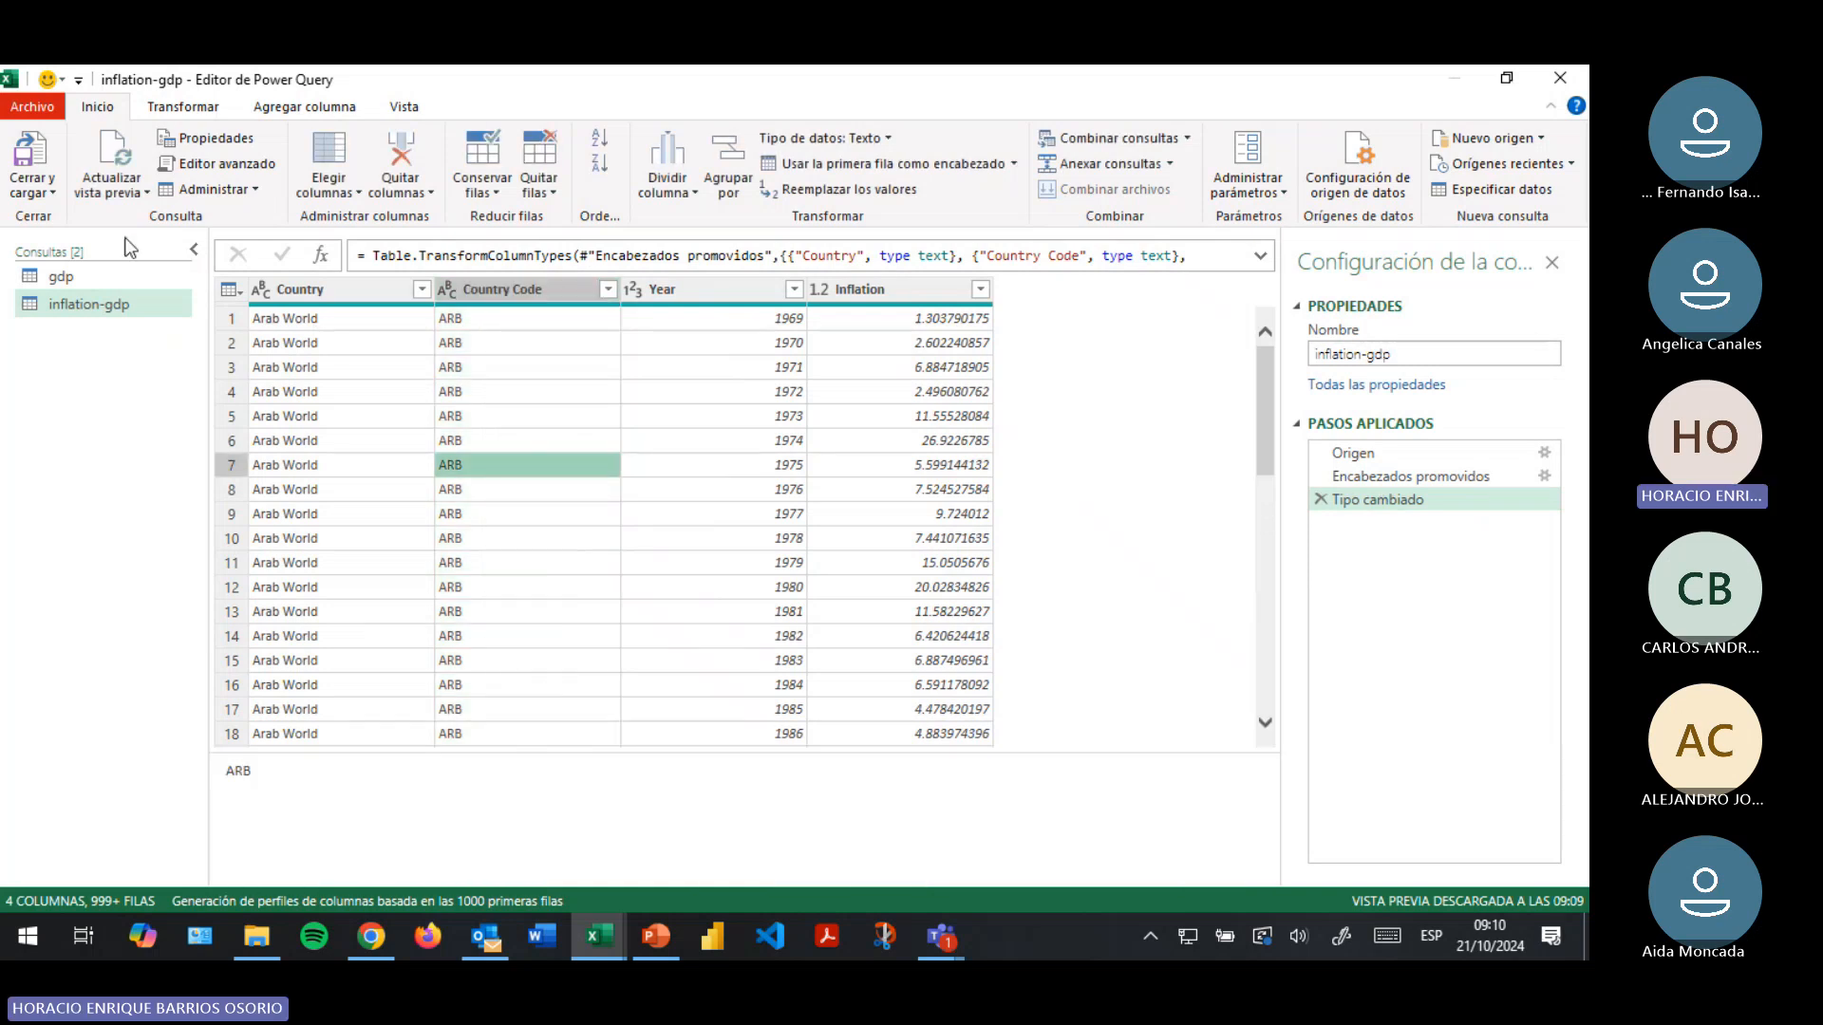
Delete the Columnas quitadas applied step from the gdp query to restore its Country Code column
{"action": "left_click", "coordinate": [63, 276]}
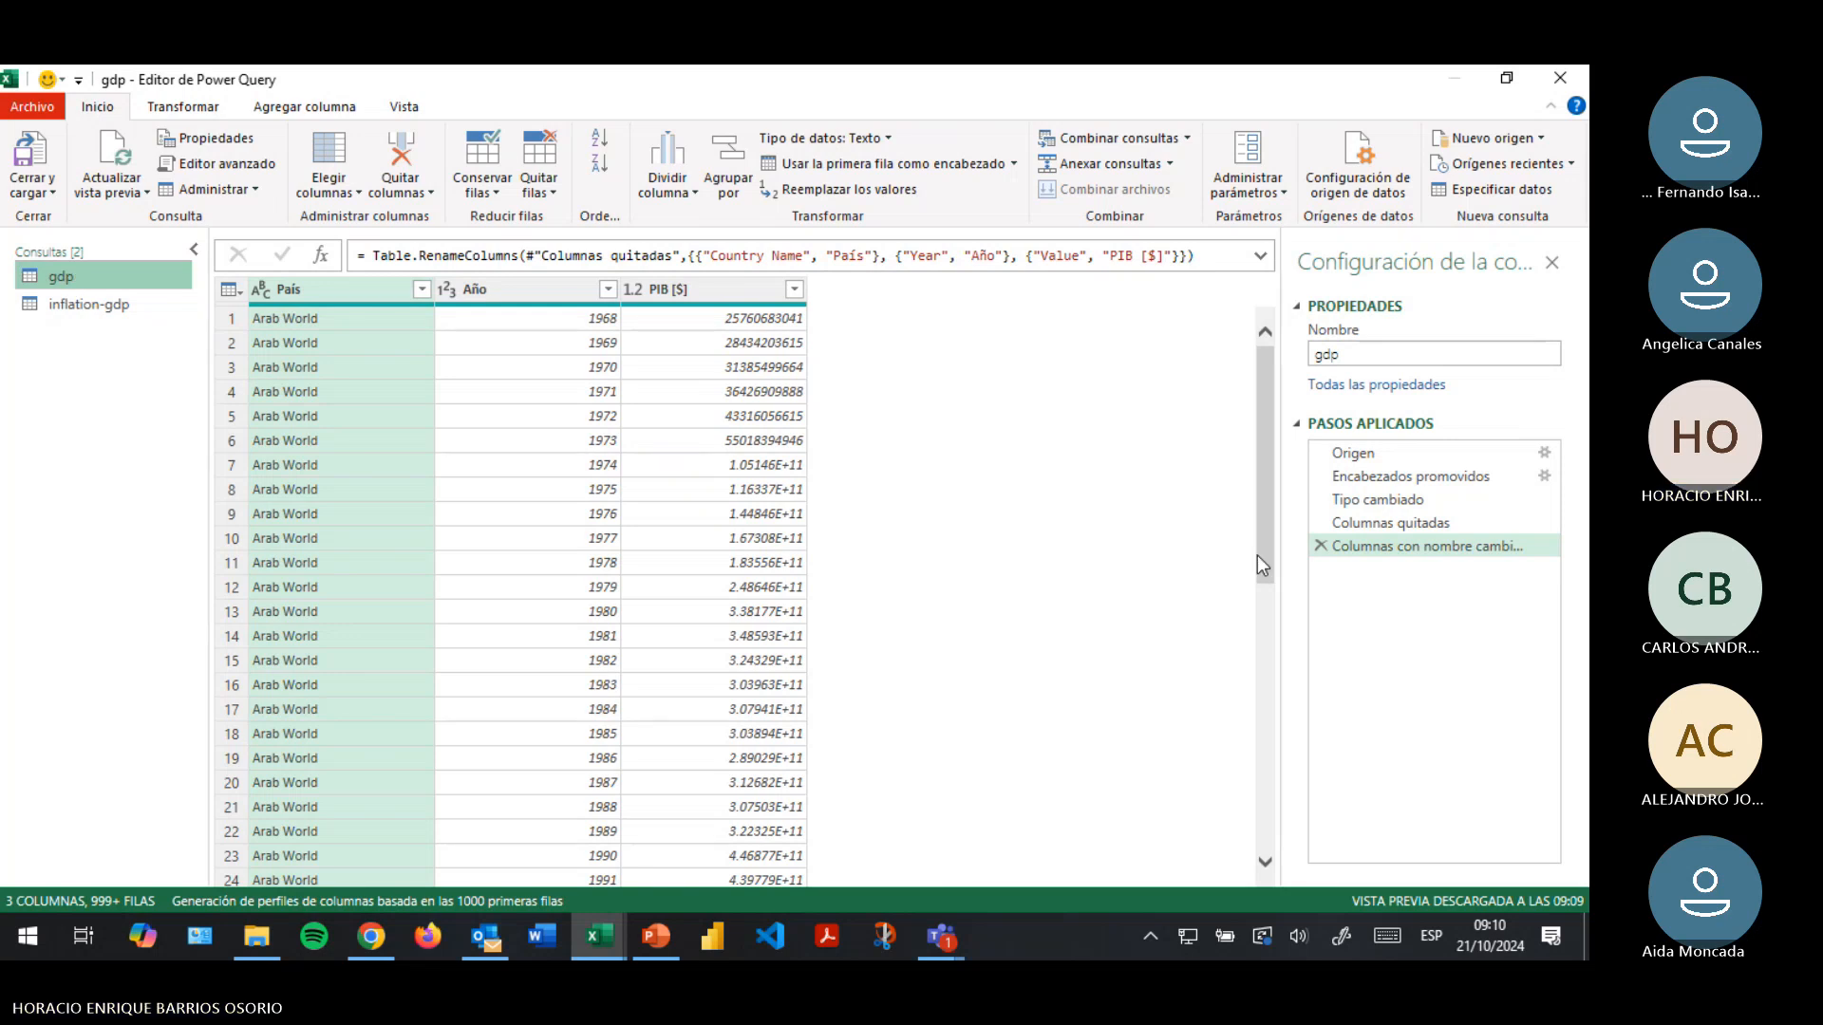
{"action": "left_click", "coordinate": [1320, 523]}
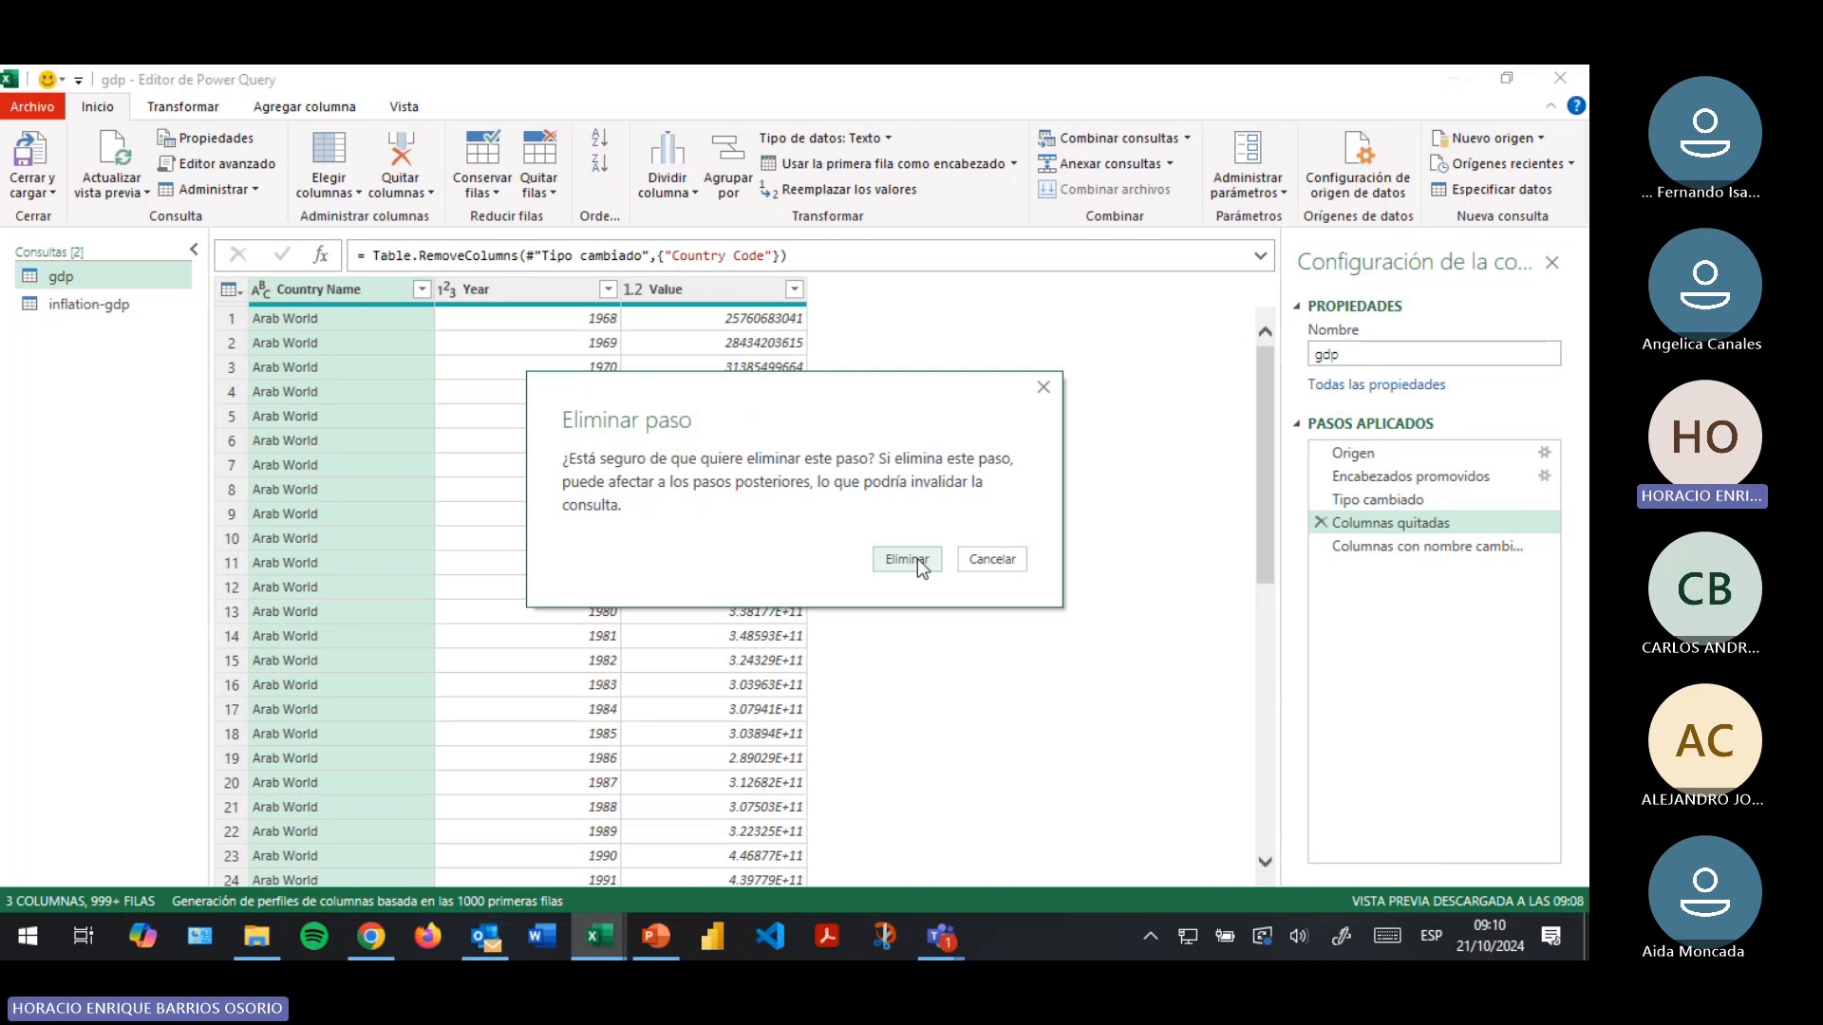
{"action": "left_click", "coordinate": [913, 559]}
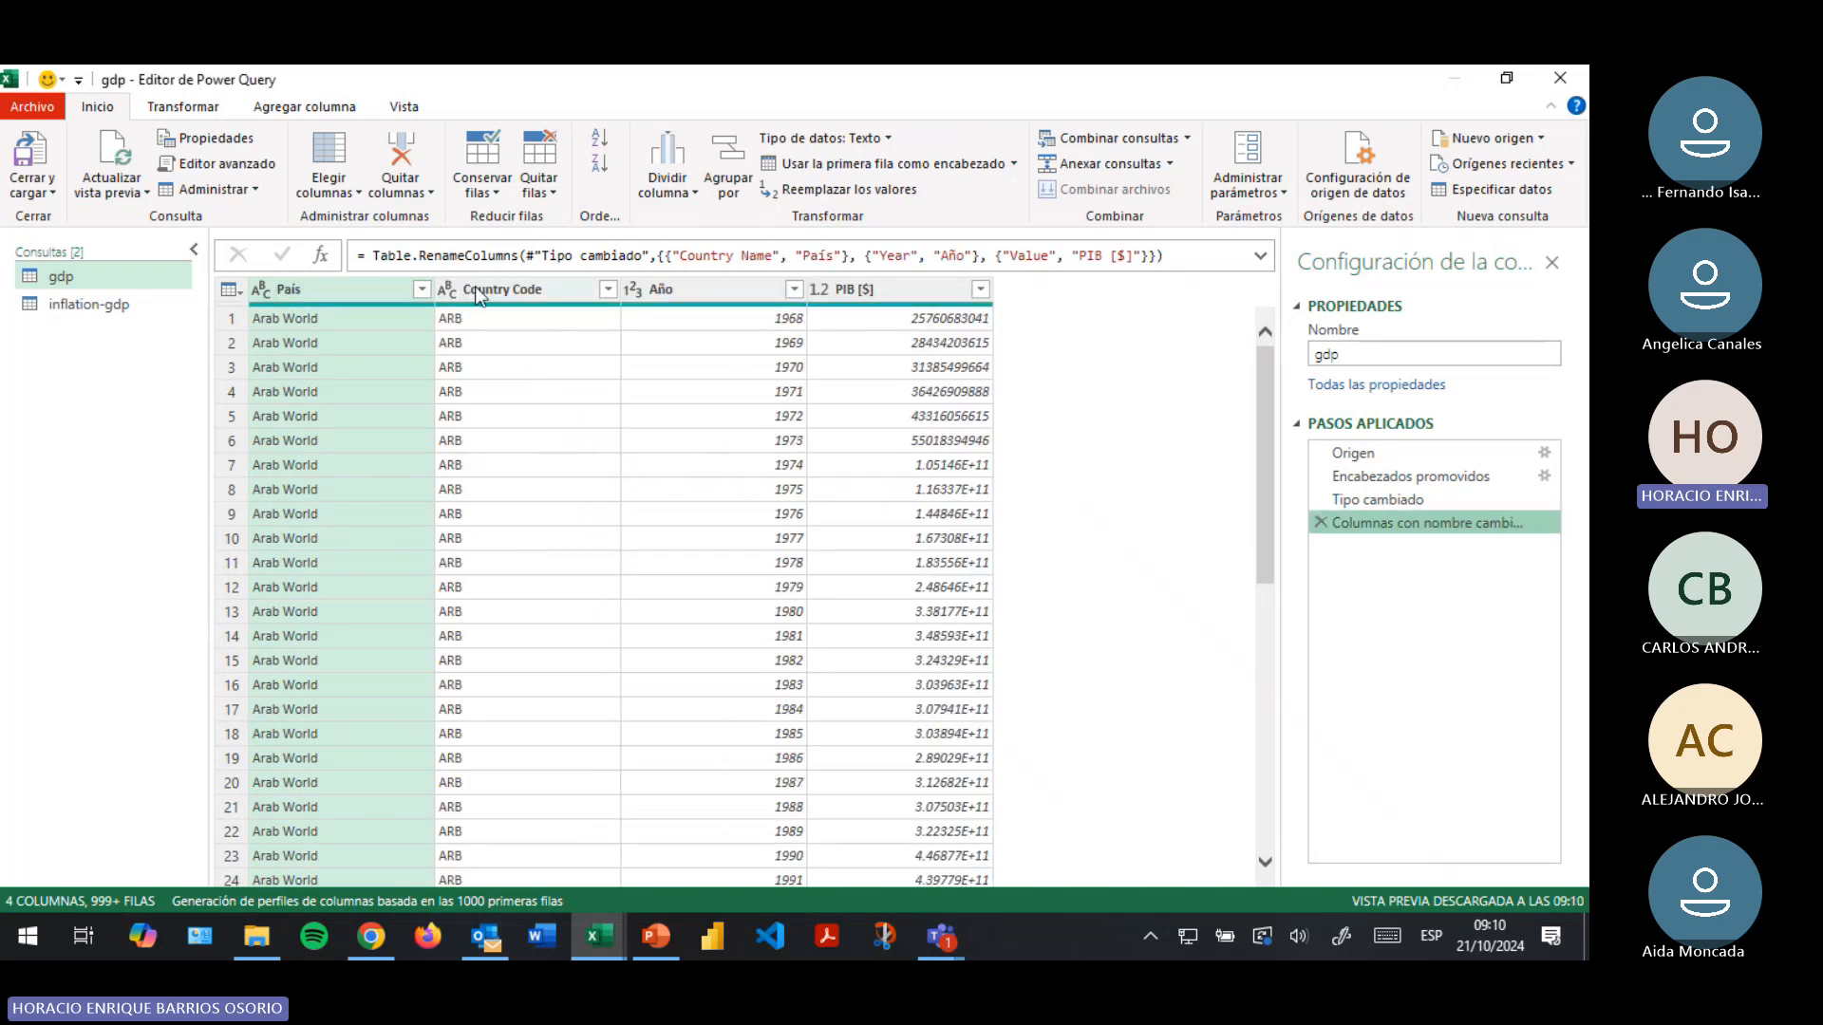
Rename the gdp query's Country Code column as Código de país
{"action": "left_click", "coordinate": [479, 297]}
{"action": "double_click", "coordinate": [479, 289]}
{"action": "type", "text": "c"}
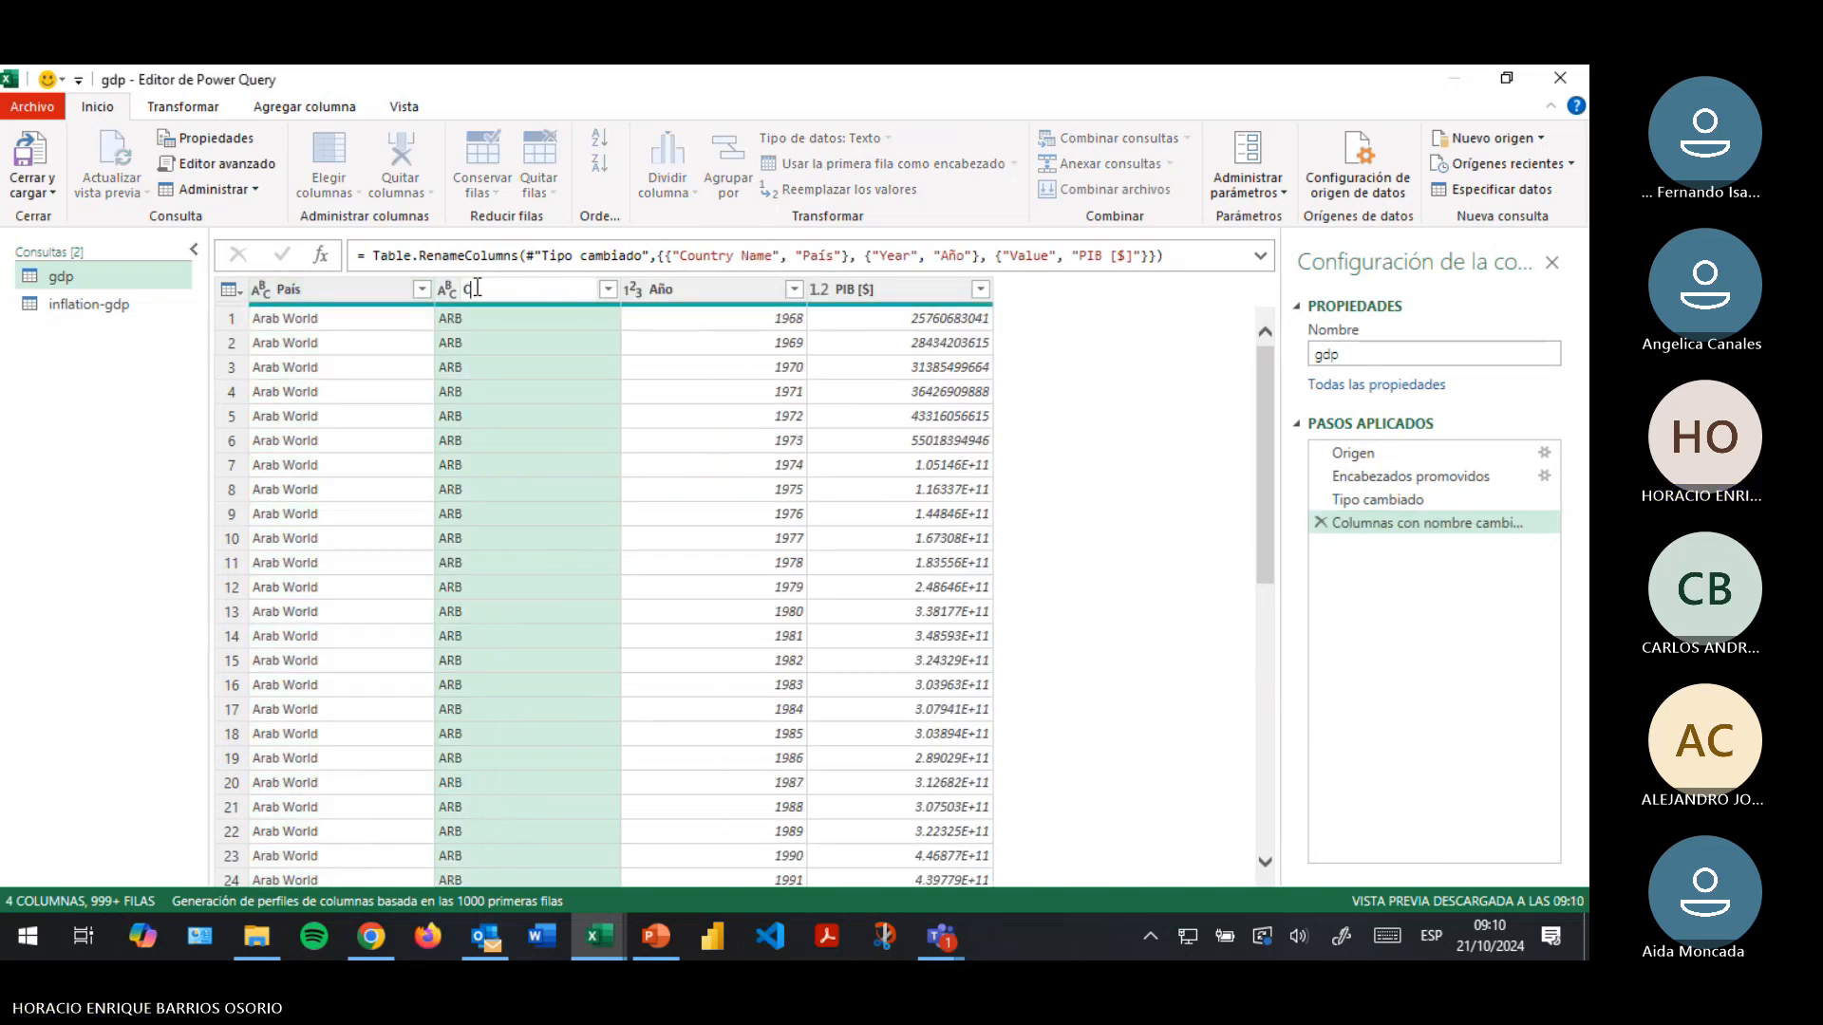
{"action": "type", "text": "ódigo de país"}
{"action": "key", "text": "Return"}
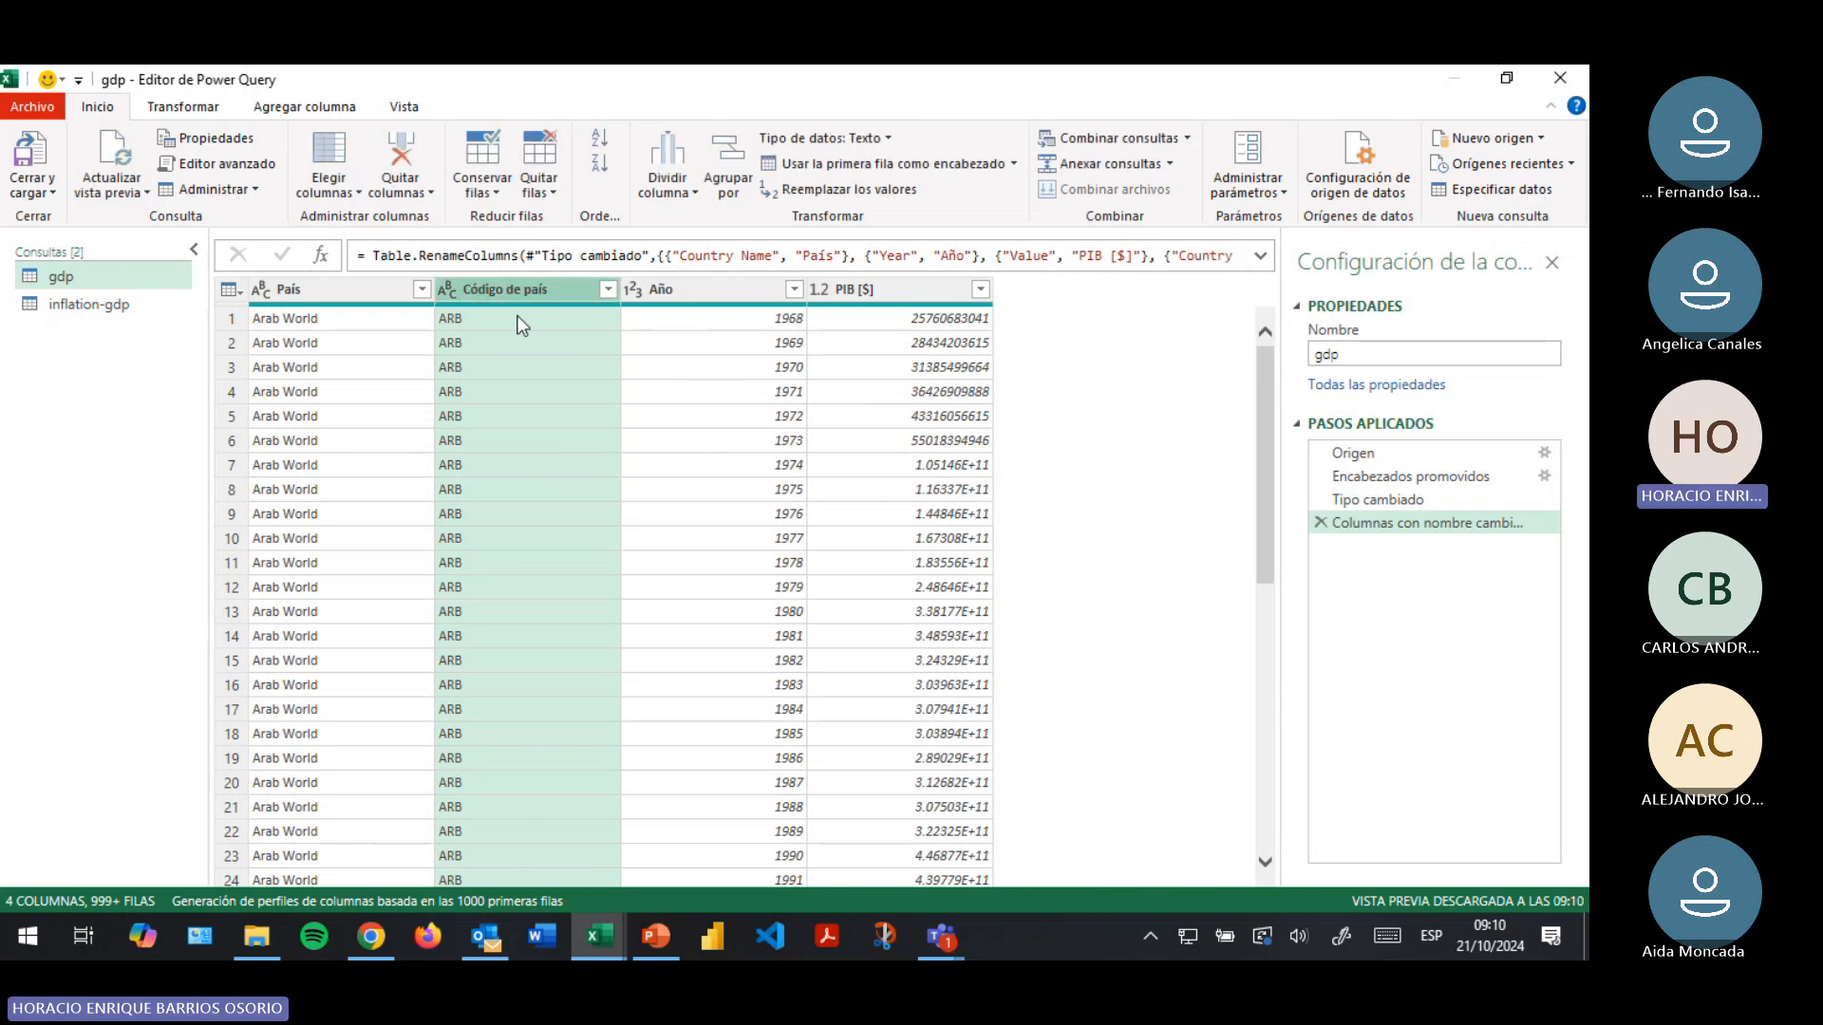
Rename the Country Code column of the inflation-gdp query as Código de país
{"action": "left_click", "coordinate": [69, 305]}
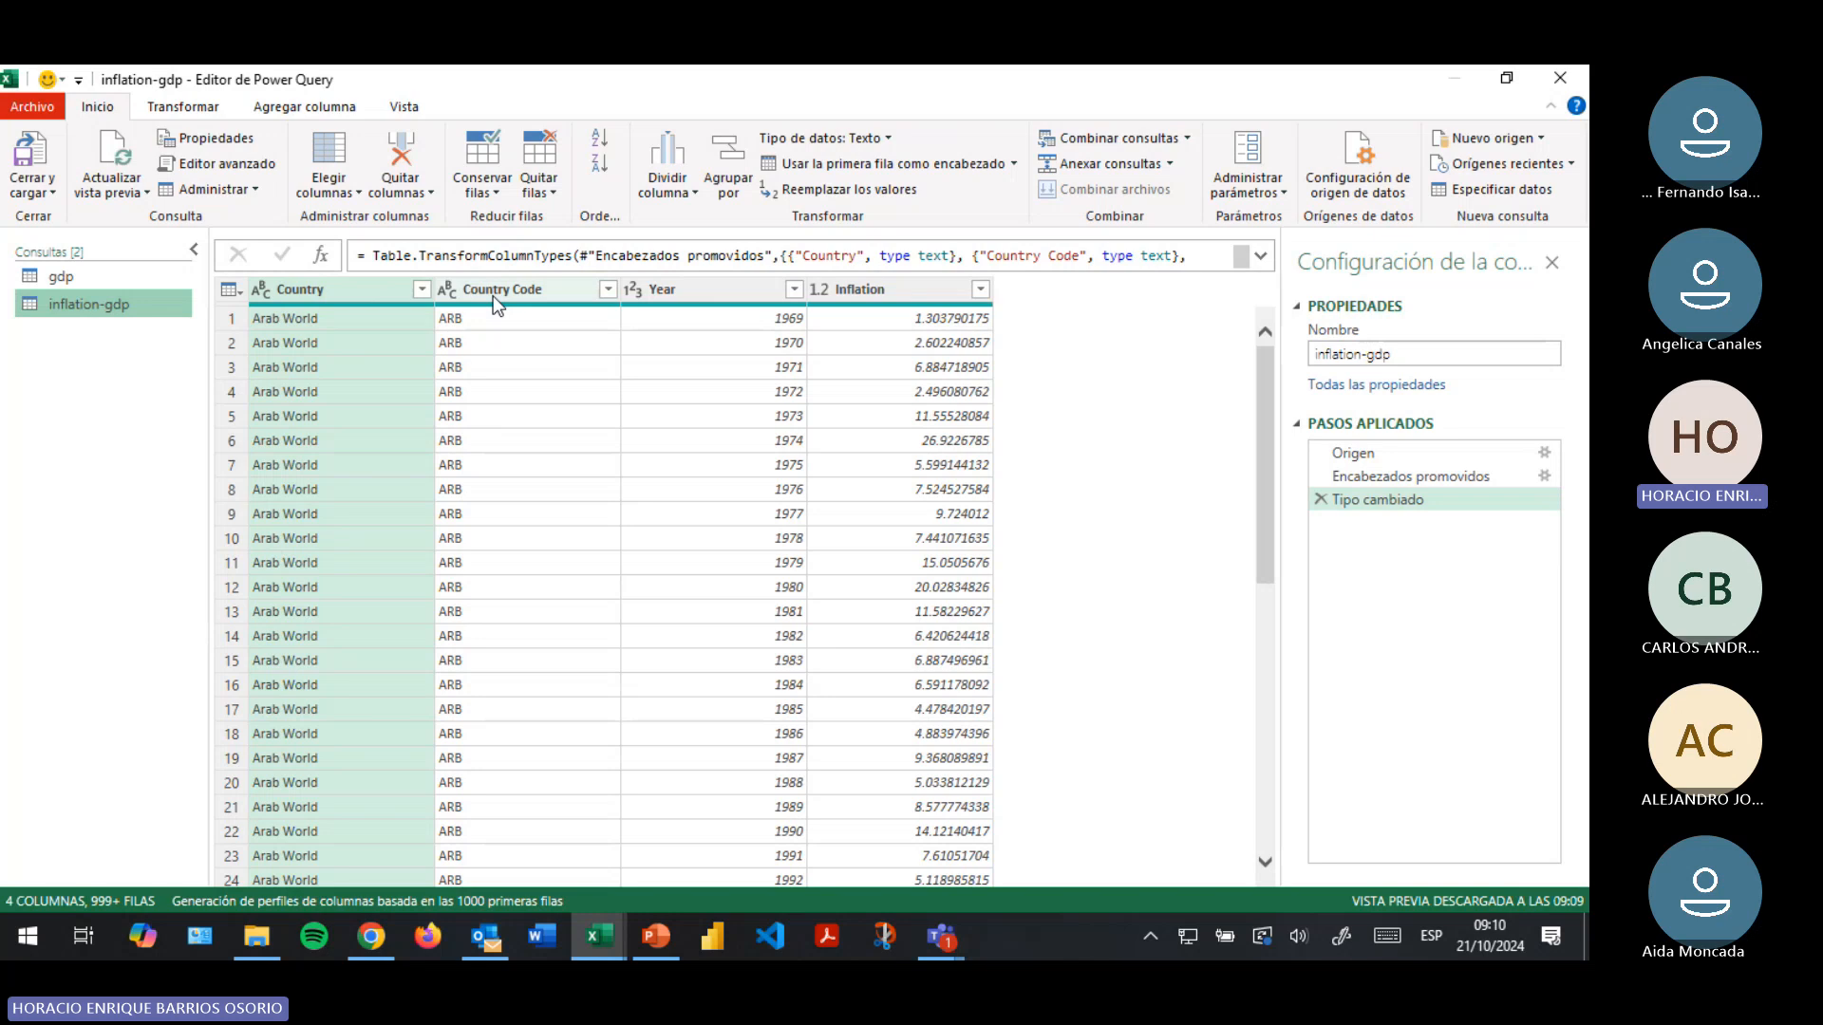
{"action": "left_click", "coordinate": [493, 294]}
{"action": "key", "text": "ctrl+a"}
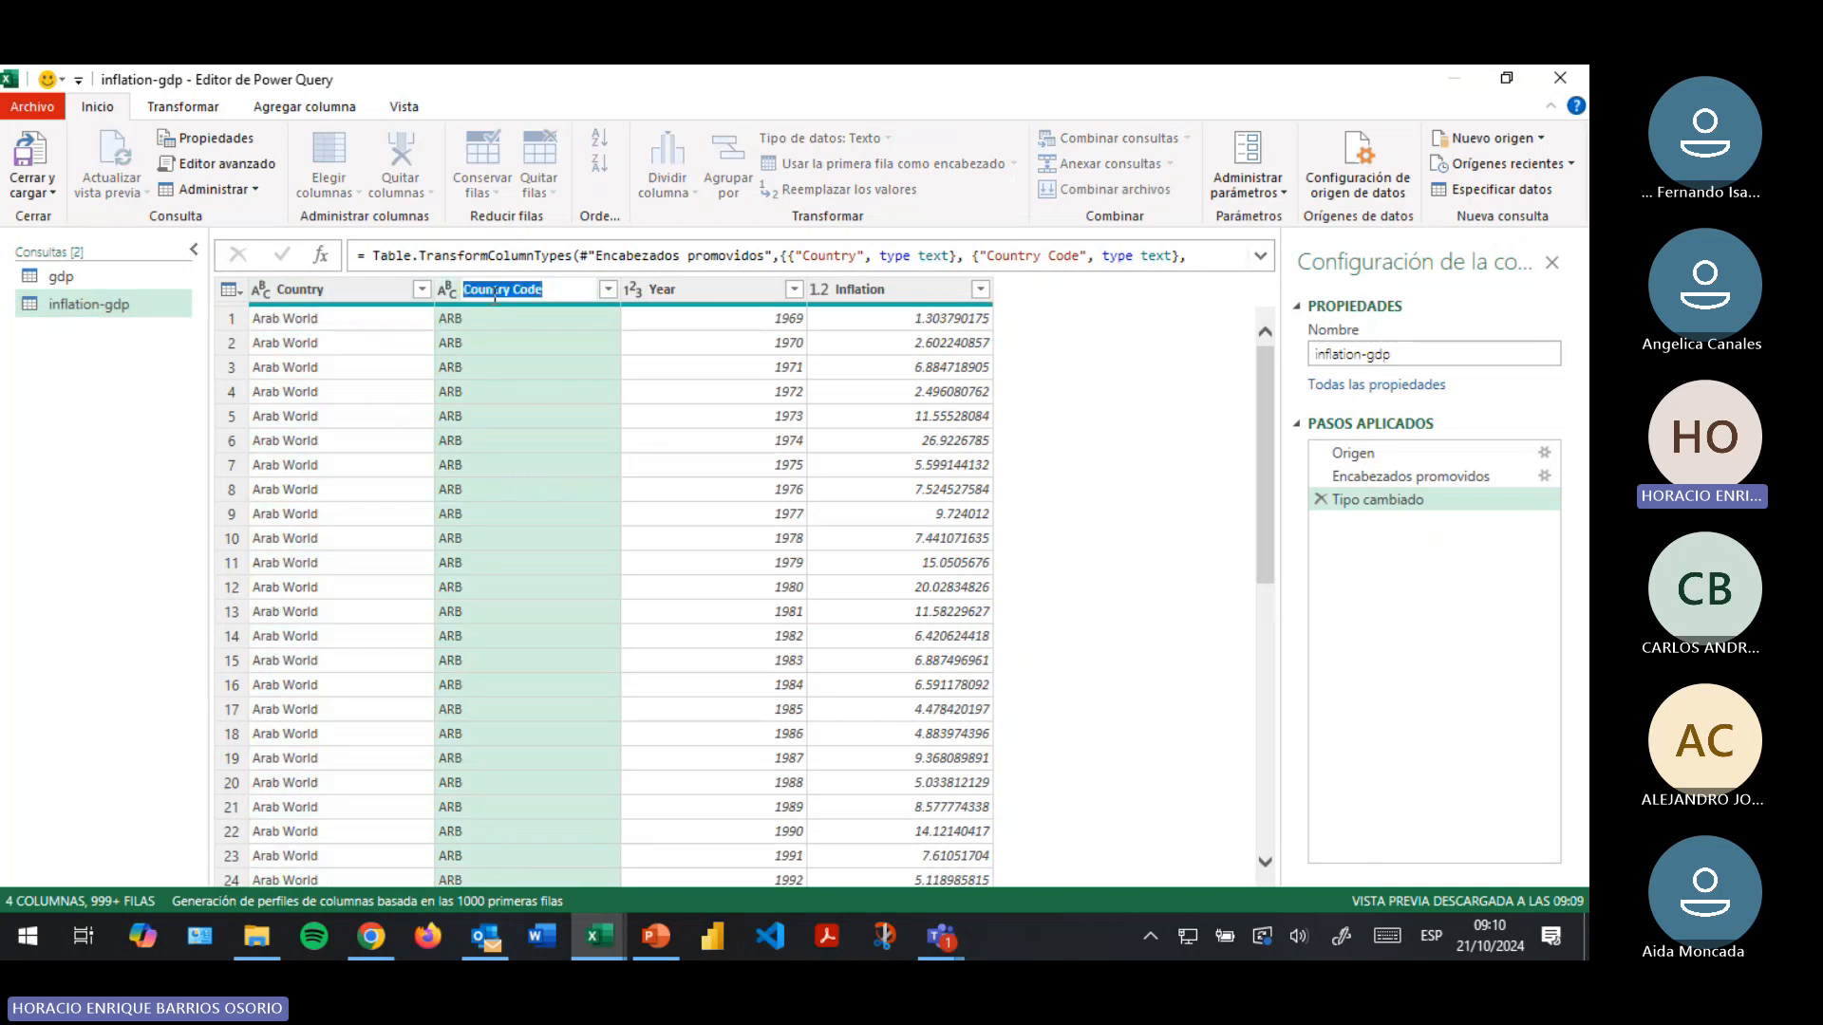
{"action": "type", "text": "Código de país"}
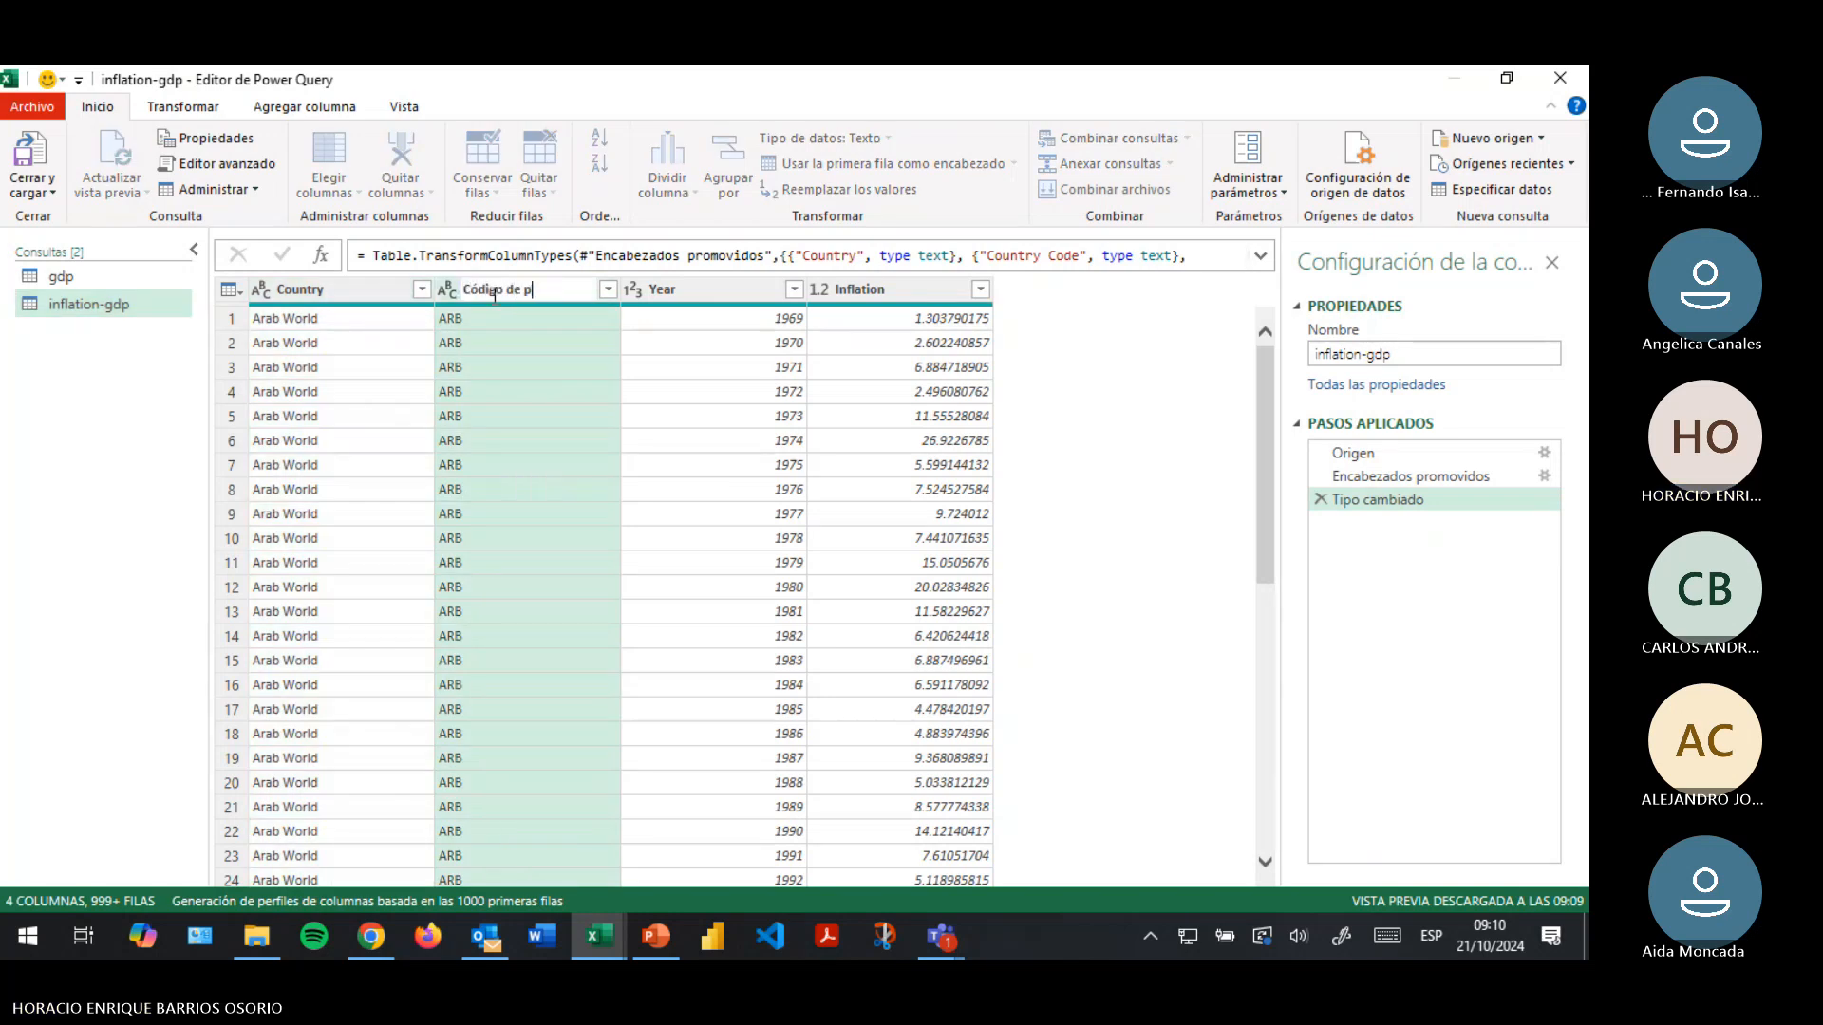
{"action": "key", "text": "Return"}
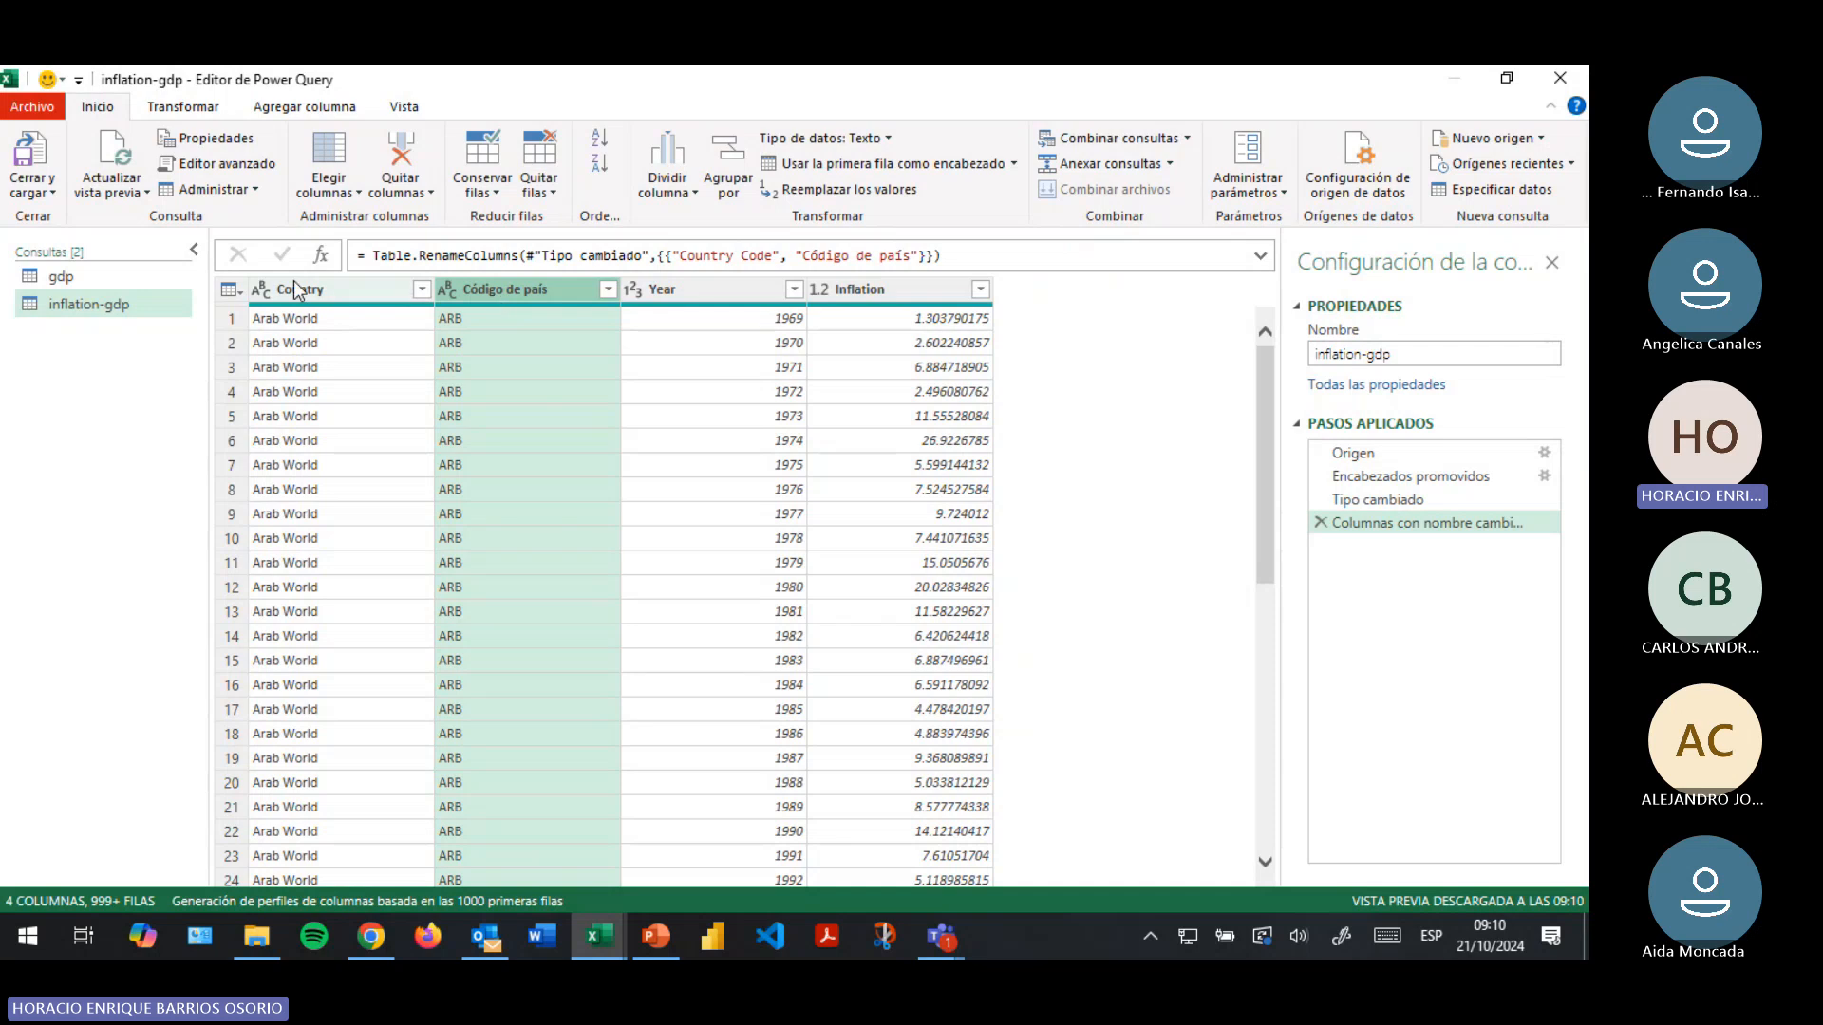
Compare the column names of the gdp and inflation-gdp queries, ending on the gdp query
{"action": "left_click", "coordinate": [59, 278]}
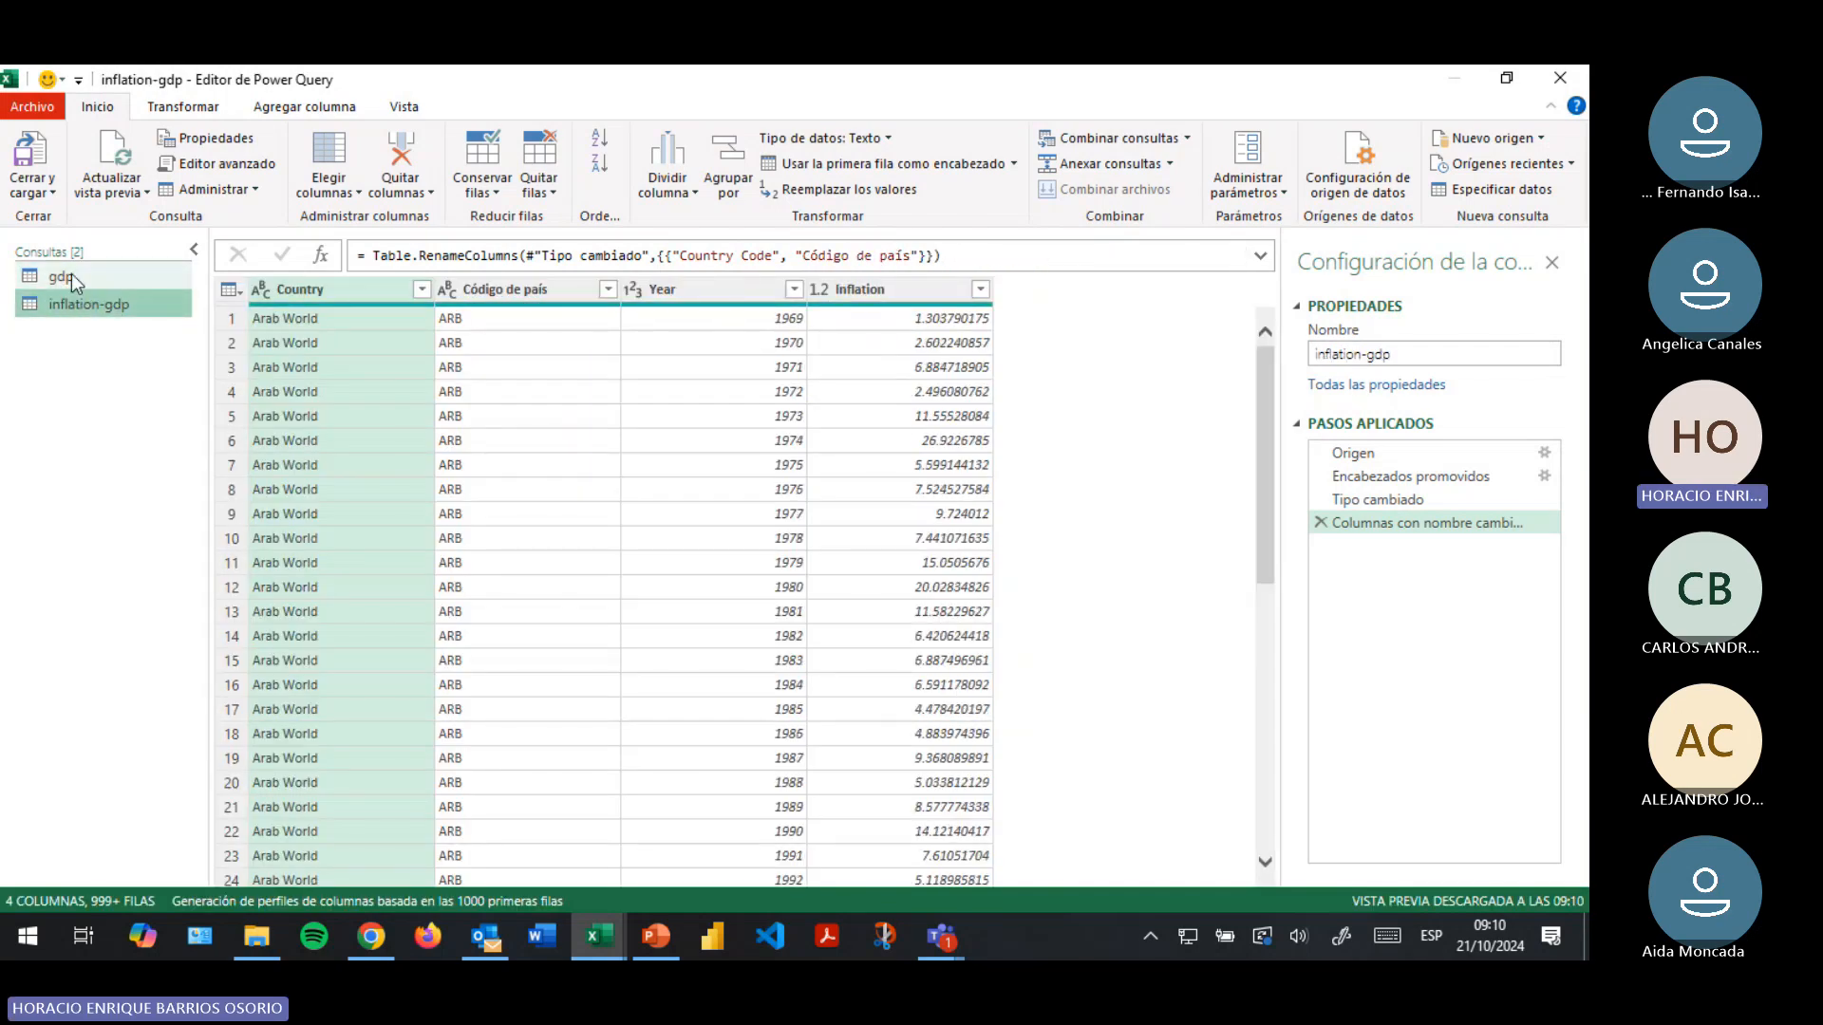
{"action": "left_click", "coordinate": [72, 274]}
{"action": "left_click", "coordinate": [96, 310]}
{"action": "left_click", "coordinate": [57, 275]}
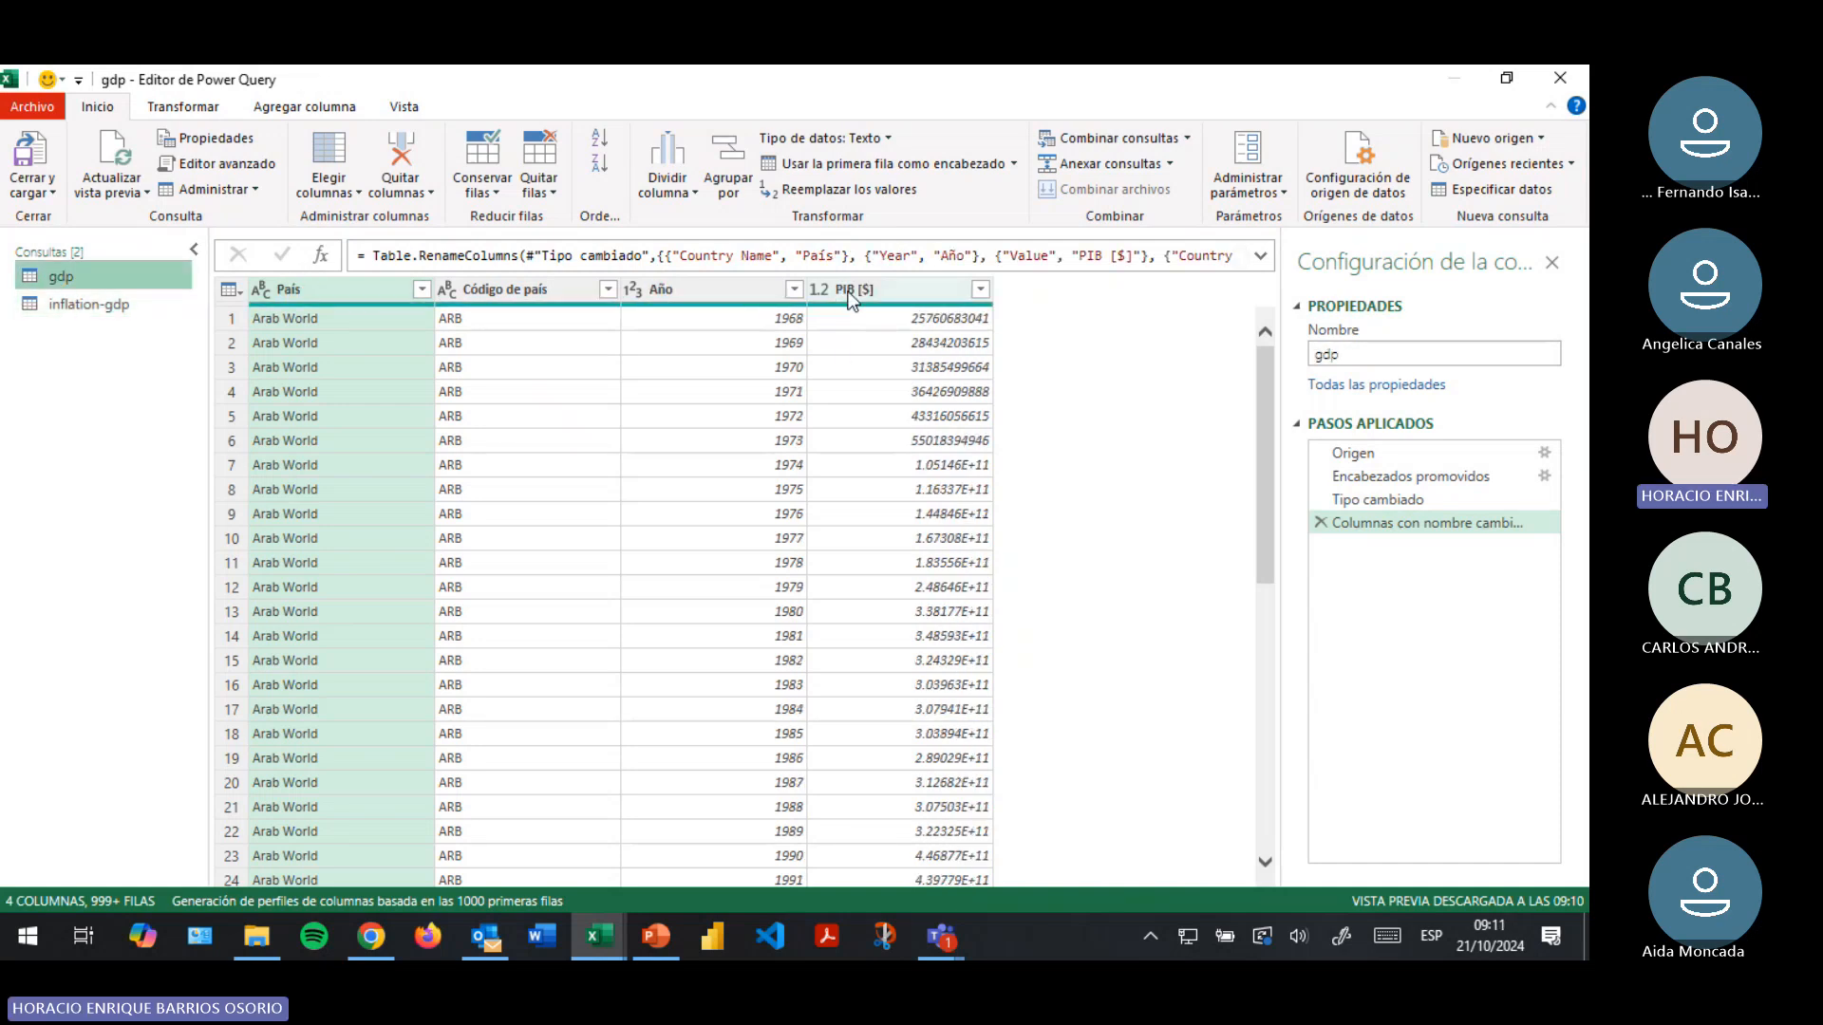
Check the inflation-gdp query again and examine the Código de país column of the gdp query
{"action": "left_click", "coordinate": [47, 305]}
{"action": "left_click", "coordinate": [57, 277]}
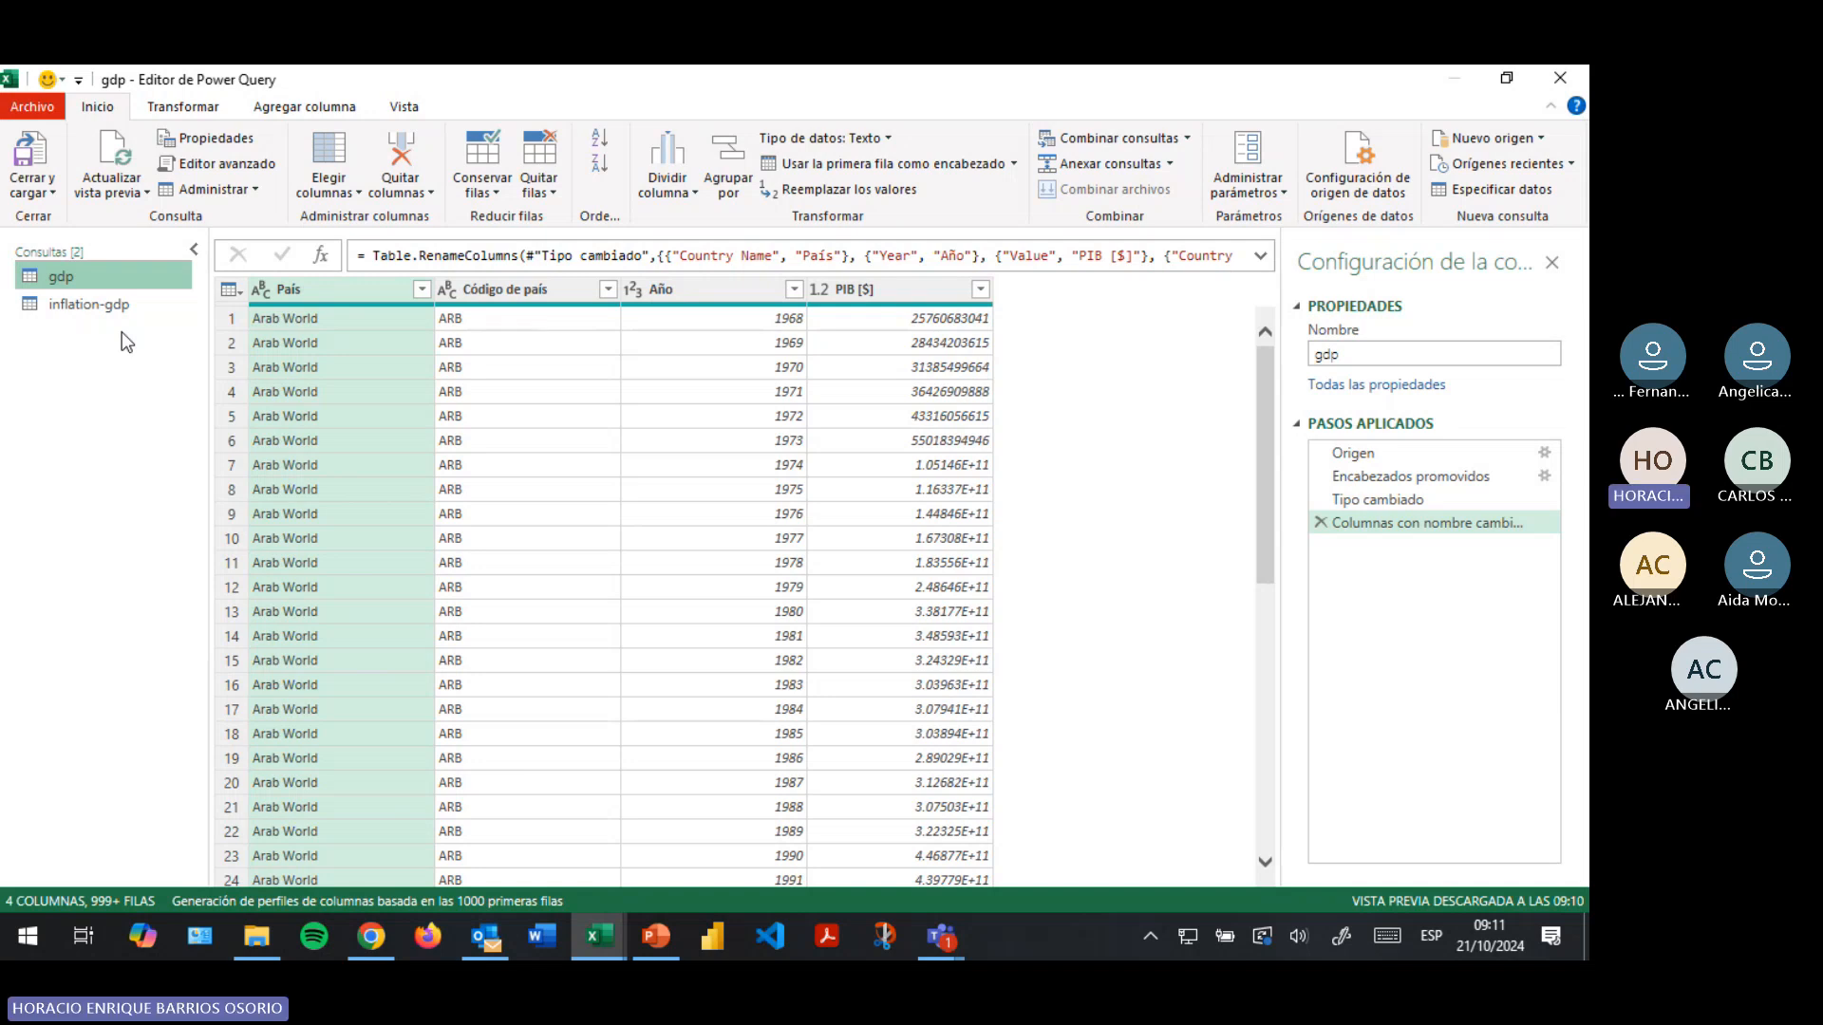
{"action": "left_click", "coordinate": [557, 287]}
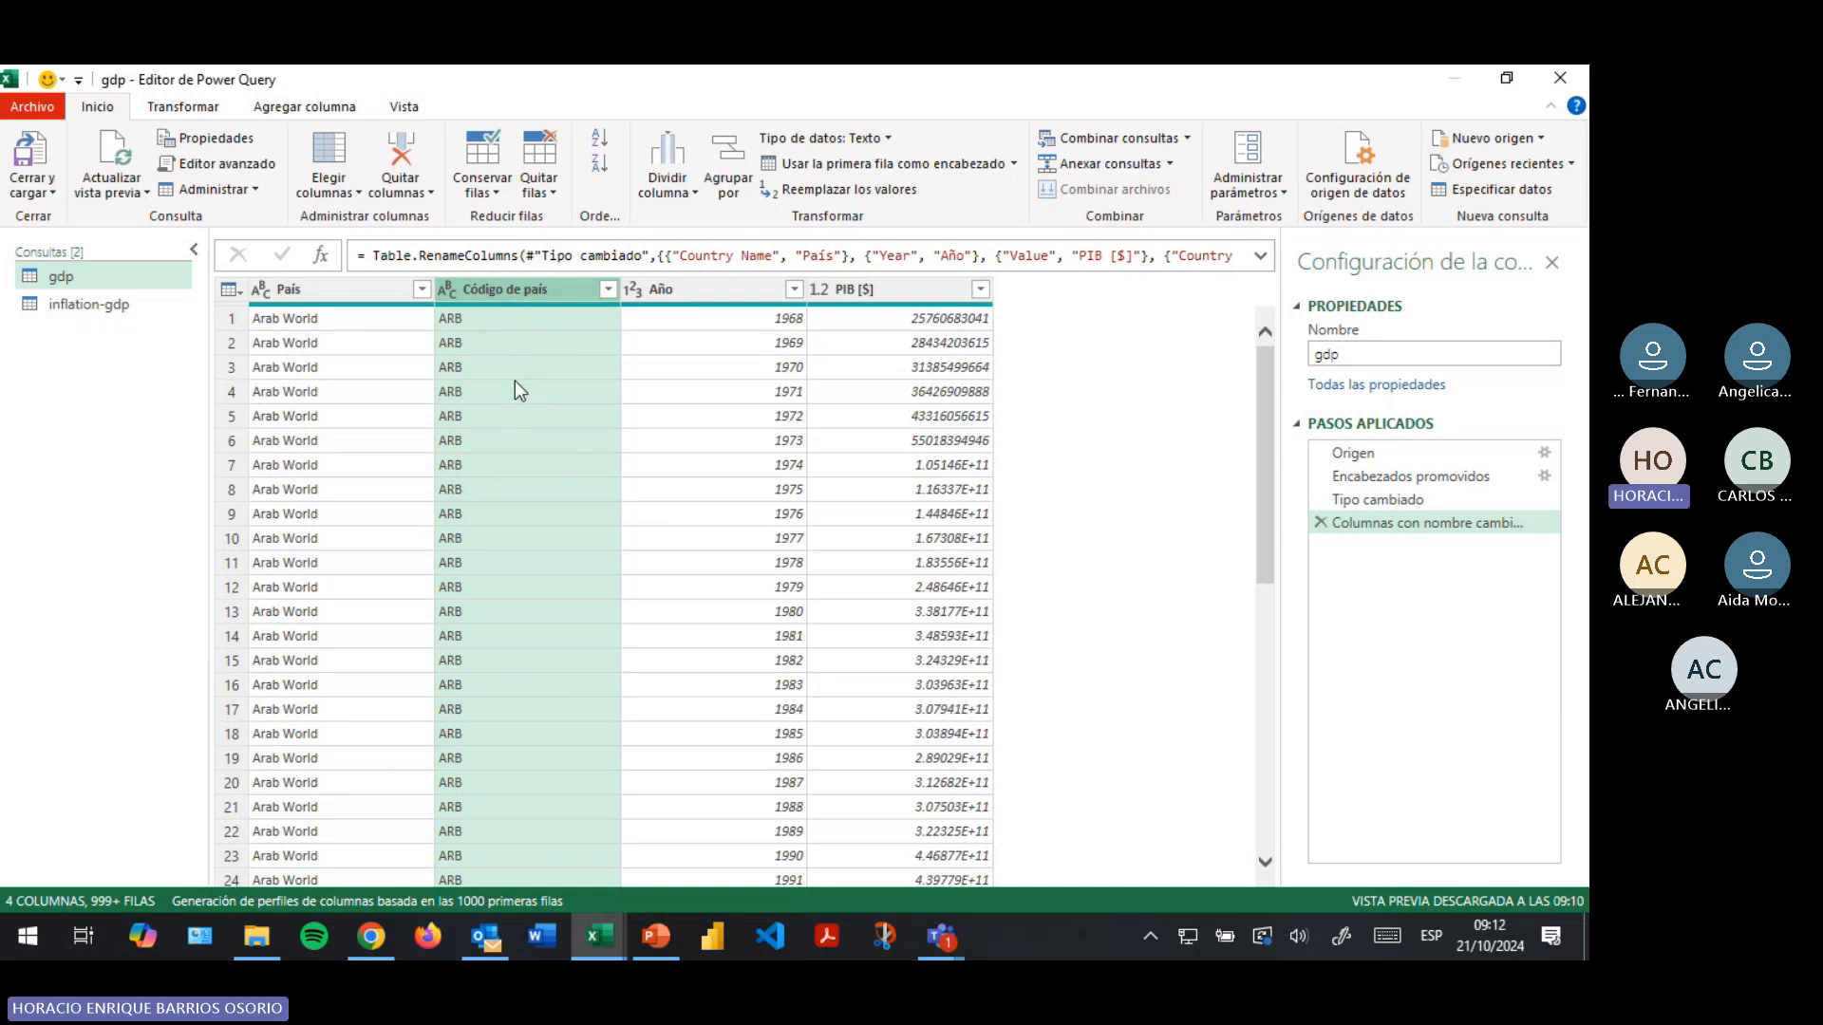
Rename the Country column of the inflation-gdp query as País
{"action": "left_click", "coordinate": [95, 312]}
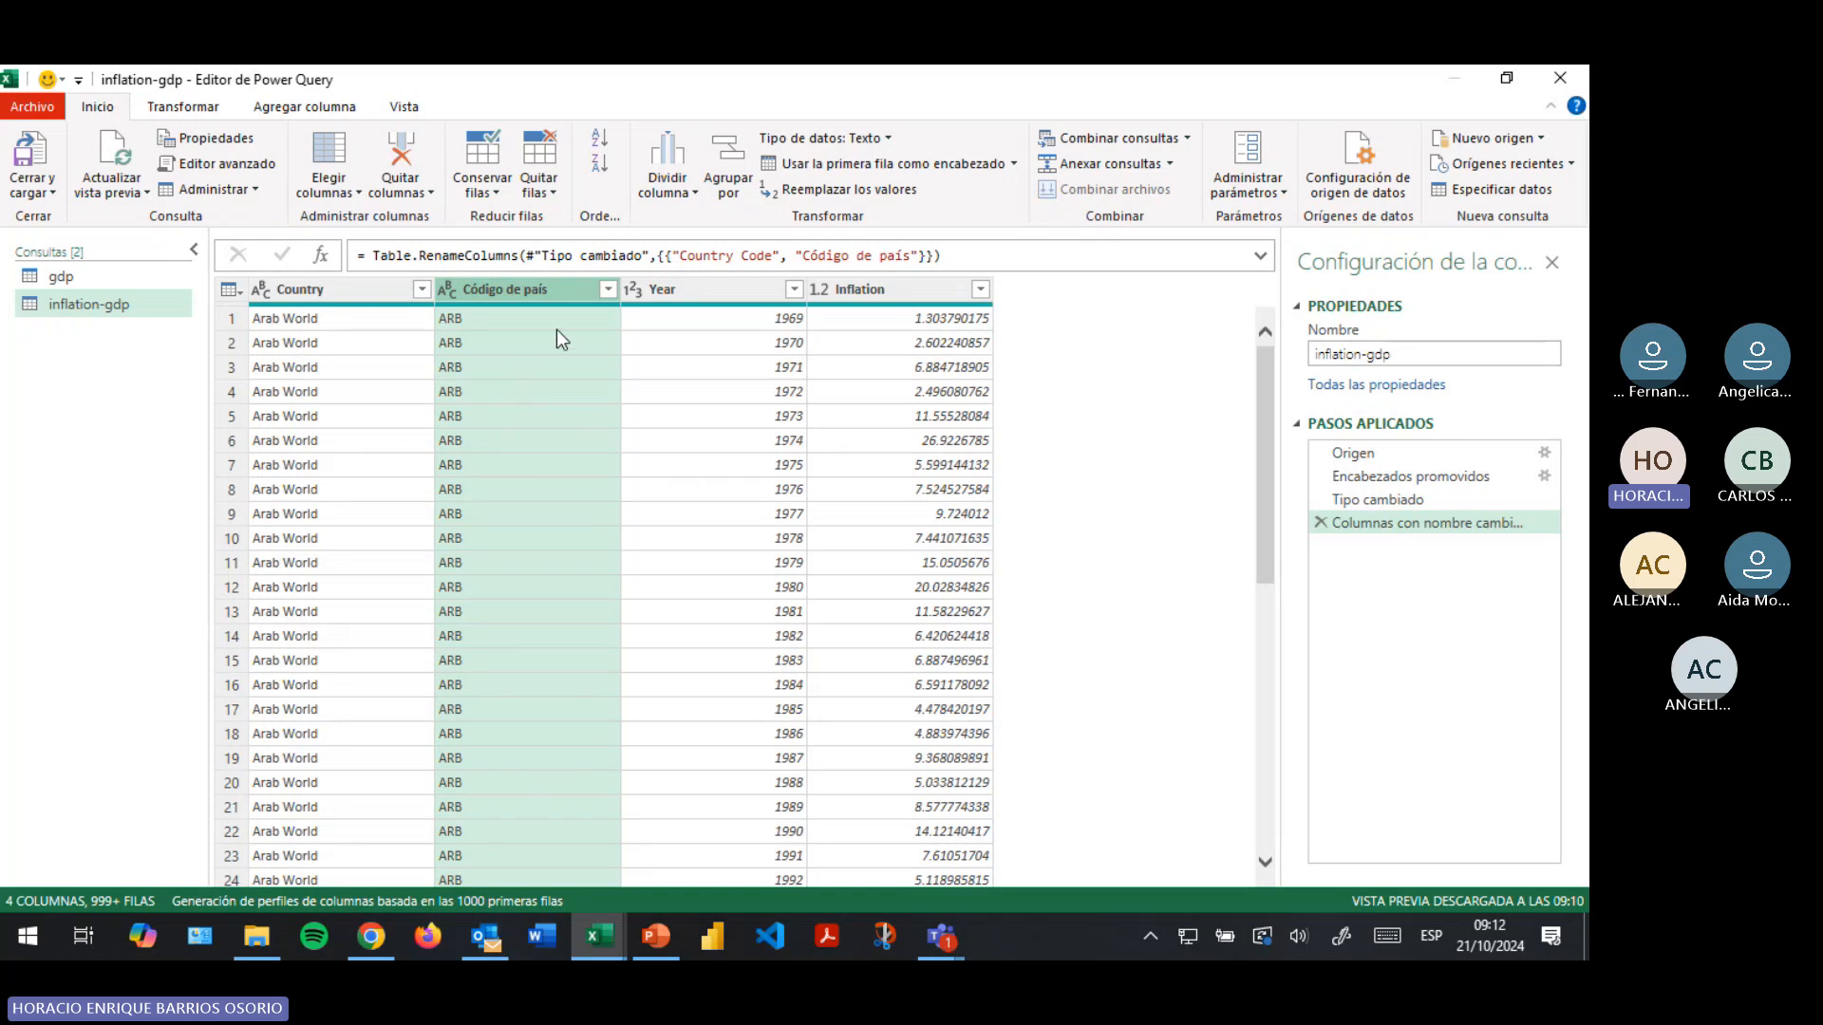
{"action": "left_click", "coordinate": [300, 290]}
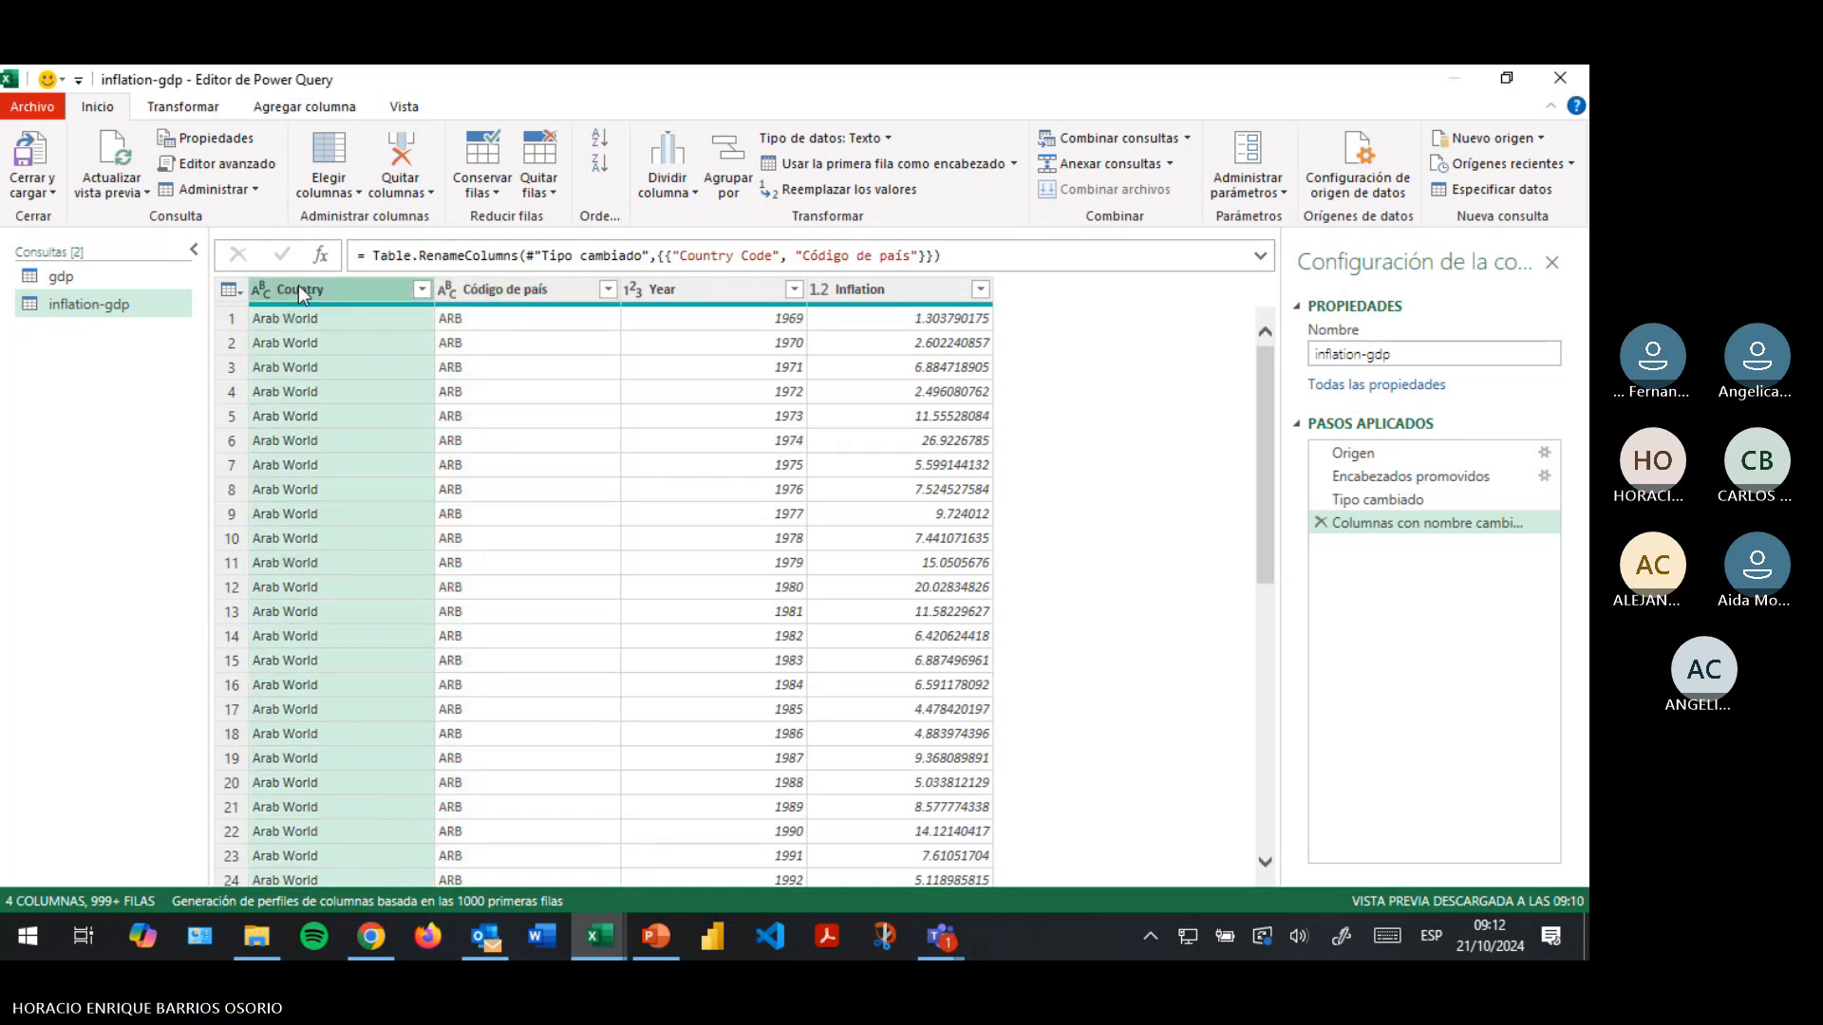
{"action": "double_click", "coordinate": [300, 290]}
{"action": "key", "text": "BackSpace"}
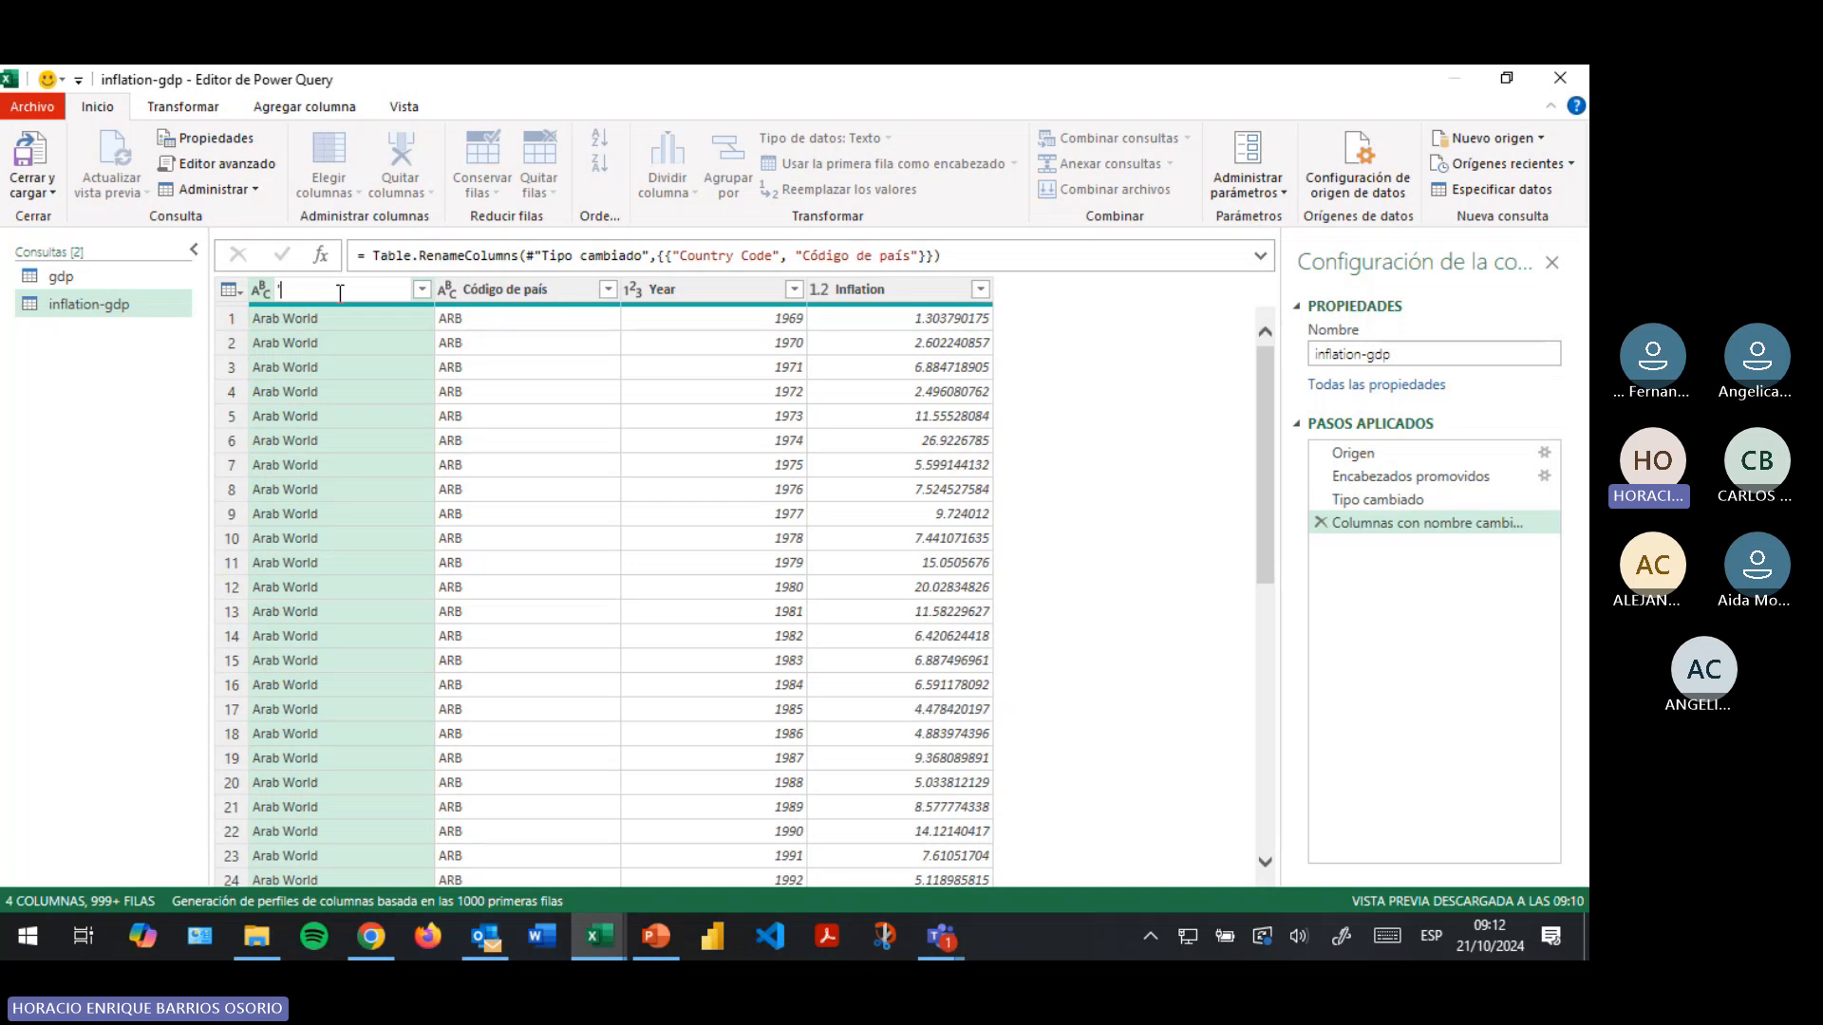
{"action": "type", "text": "País"}
{"action": "key", "text": "Return"}
Rename the Year column of the inflation-gdp query as Año
{"action": "double_click", "coordinate": [670, 291]}
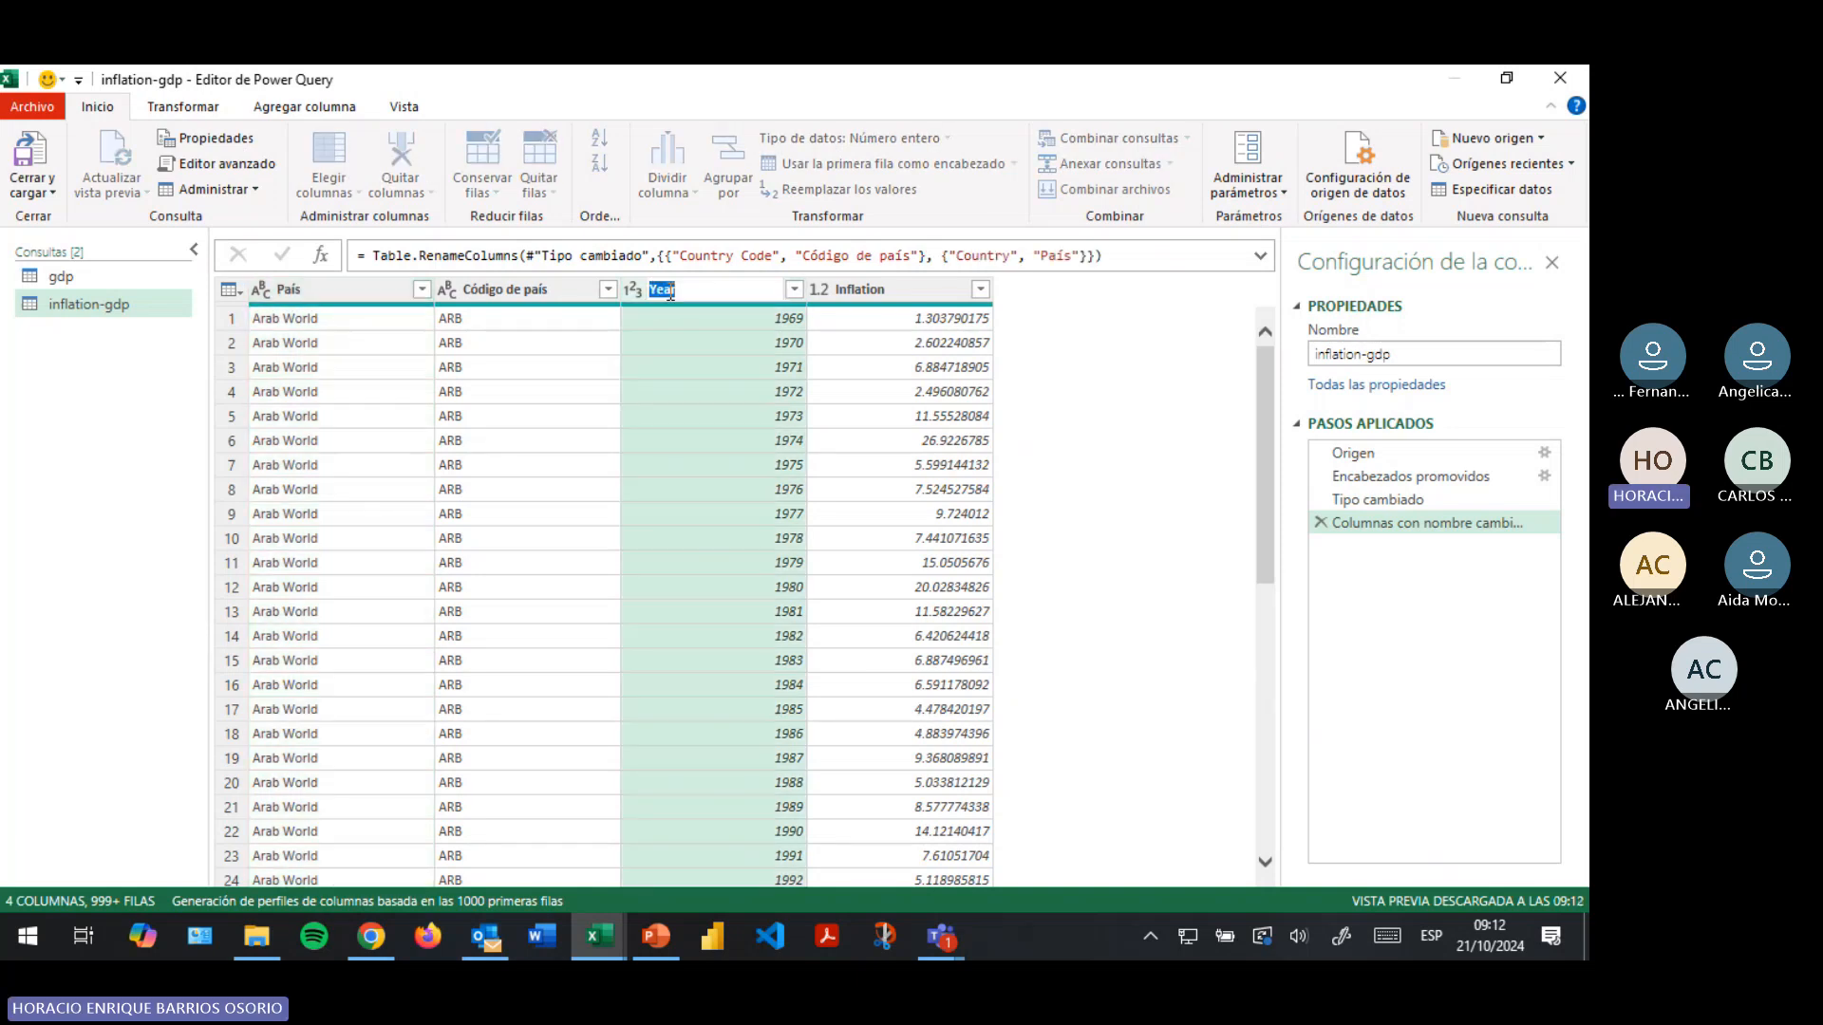
{"action": "left_click", "coordinate": [670, 291]}
{"action": "key", "text": "BackSpace"}
{"action": "key", "text": "BackSpace"}
{"action": "key", "text": "BackSpace"}
{"action": "key", "text": "BackSpace"}
{"action": "type", "text": "Año"}
{"action": "key", "text": "Return"}
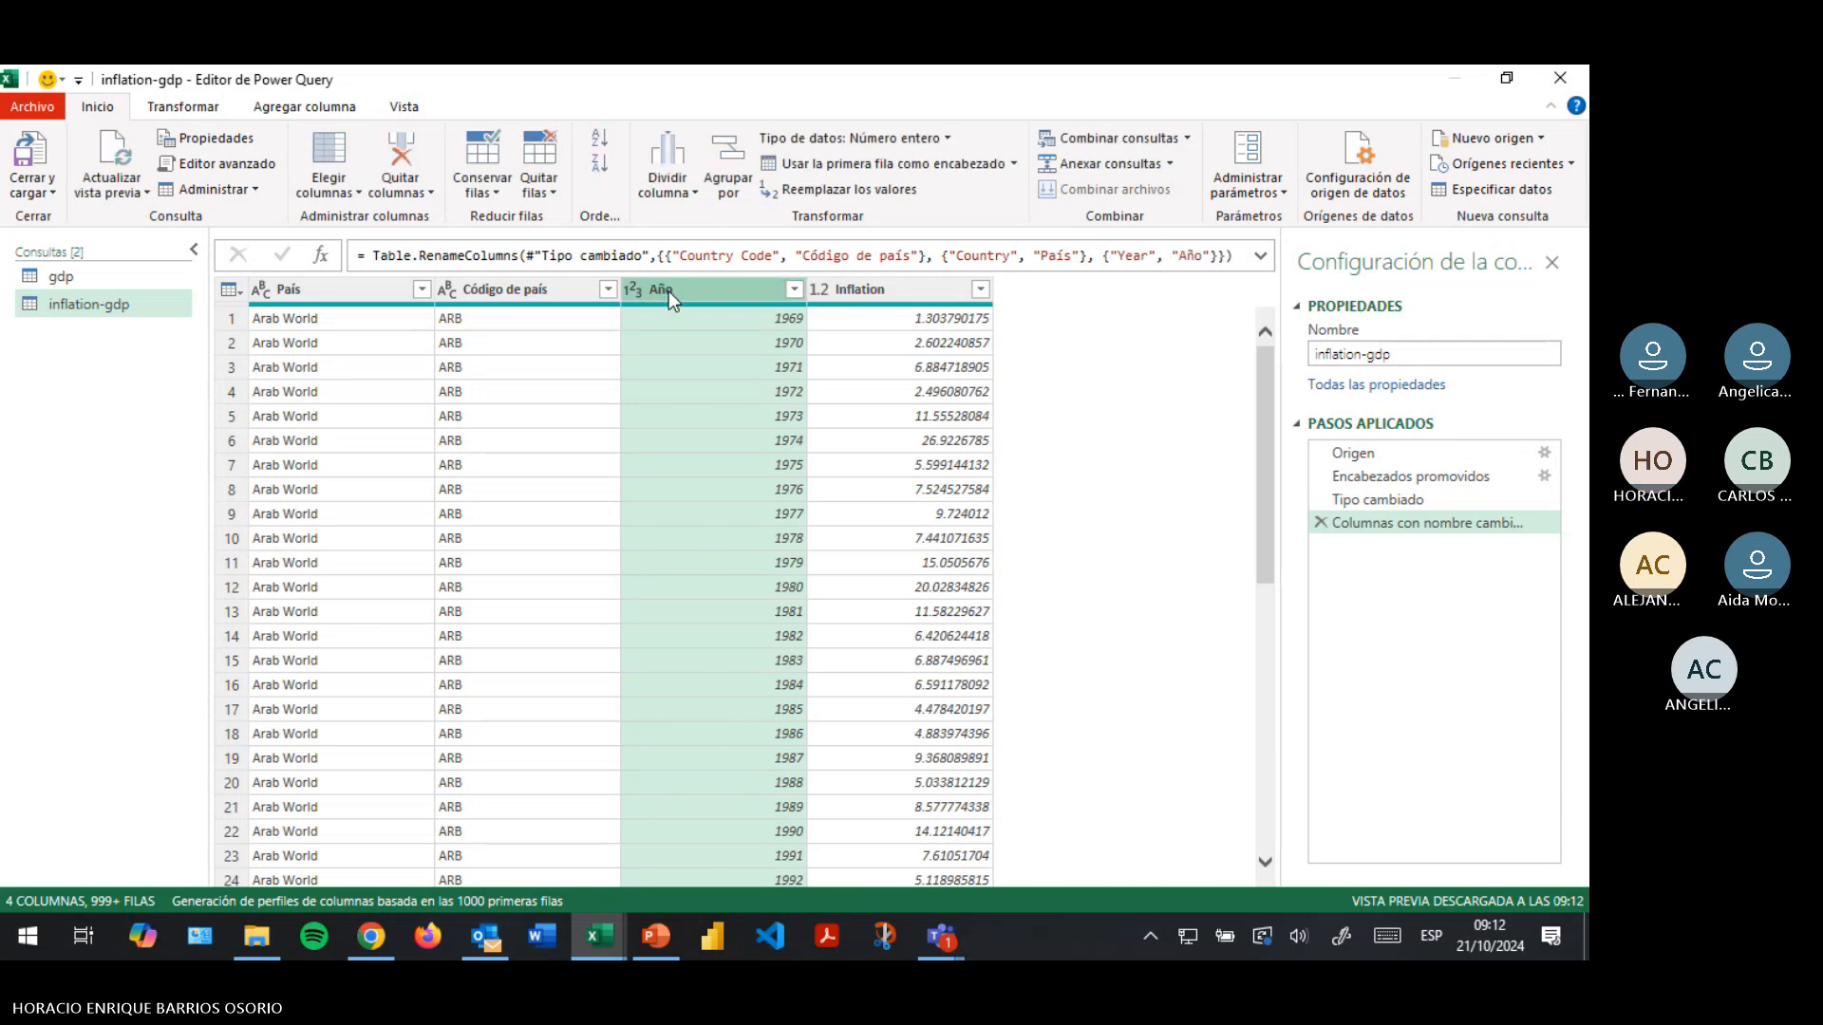
Rename the Inflation column of the inflation-gdp query as Indice de inflación [%]
{"action": "double_click", "coordinate": [869, 291]}
{"action": "left_click", "coordinate": [868, 292]}
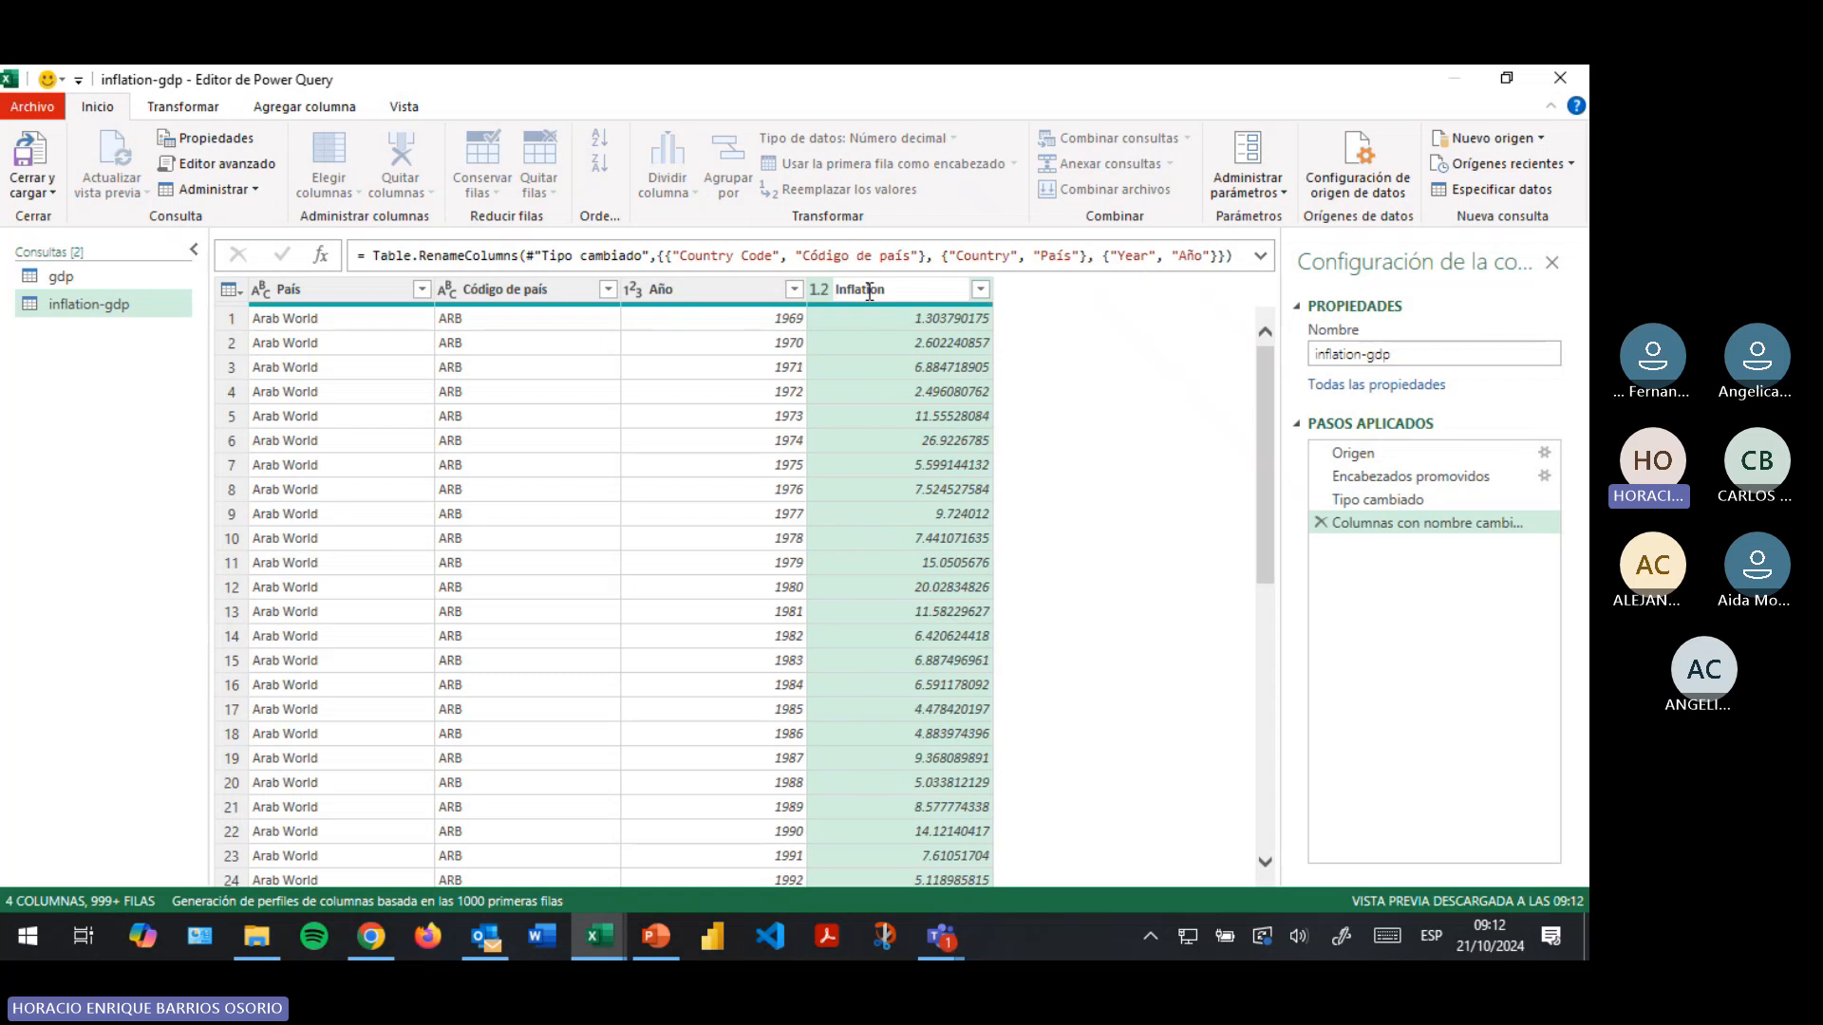
{"action": "double_click", "coordinate": [868, 292]}
{"action": "key", "text": "BackSpace"}
{"action": "type", "text": "Indice de inflación [%]"}
{"action": "key", "text": "Return"}
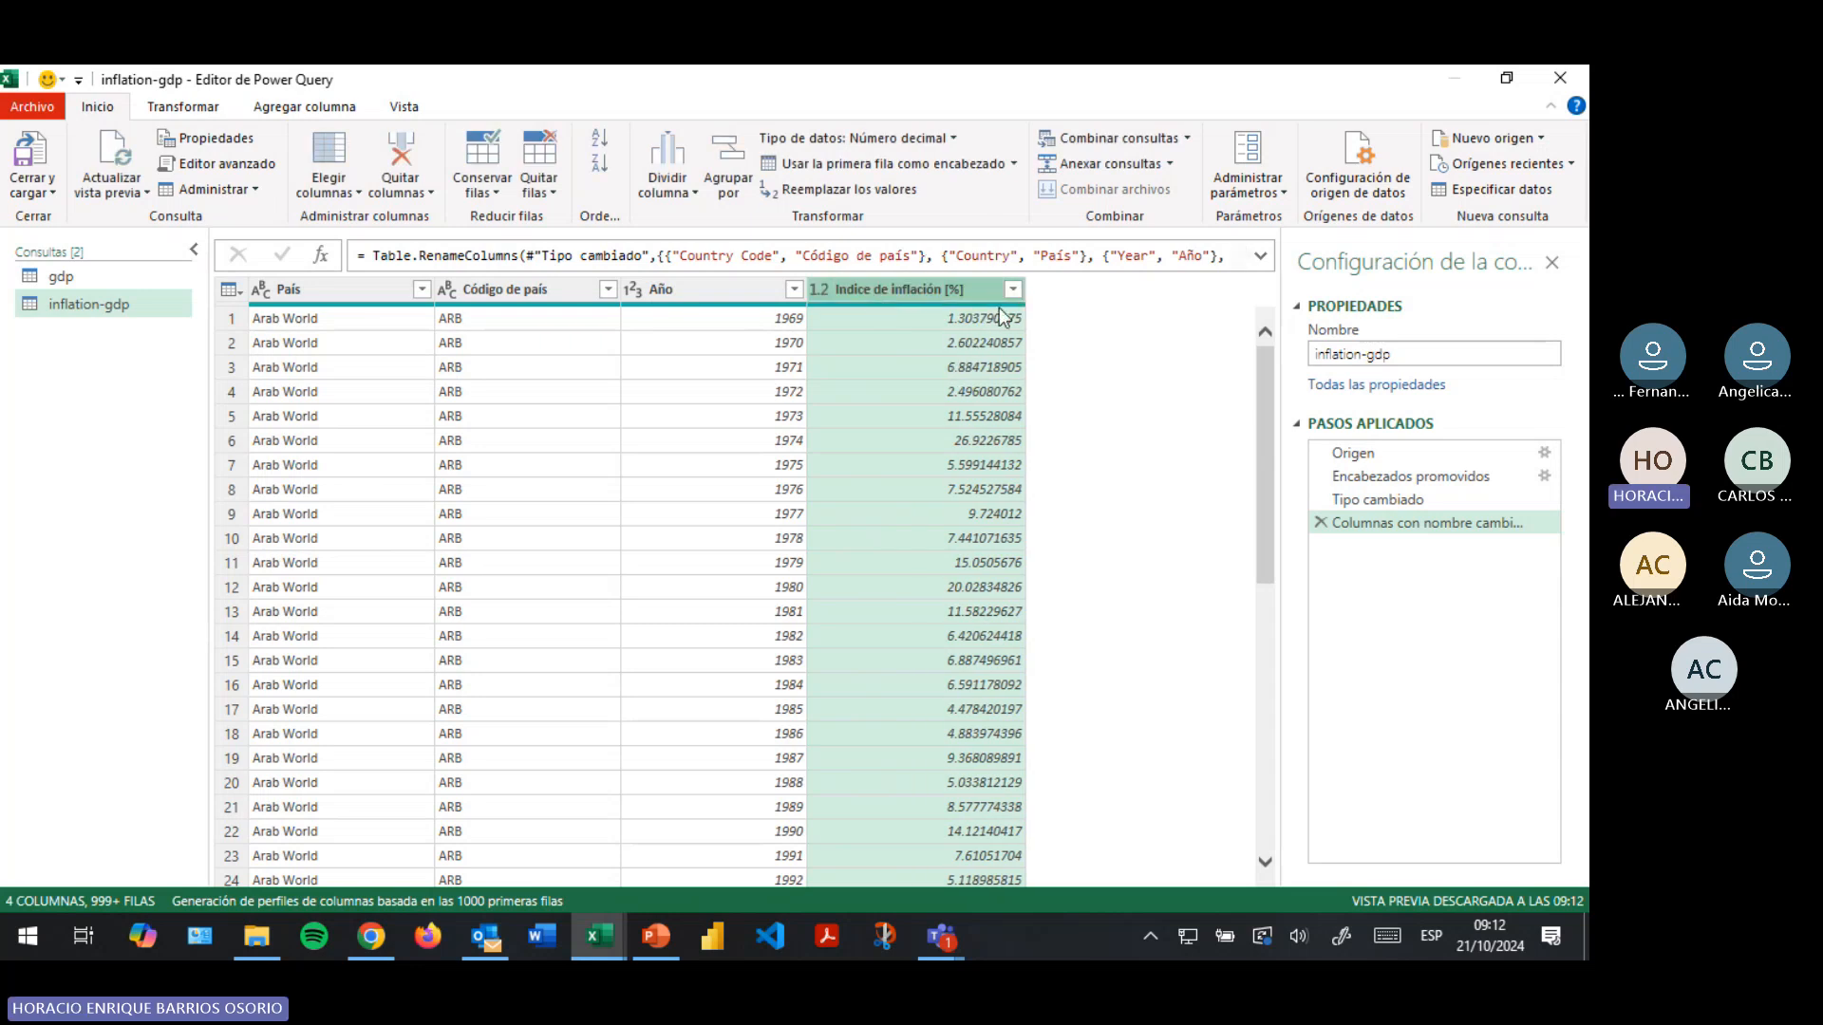
Inspect several individual values in the Indice de inflación [%] column of the inflation-gdp query
{"action": "left_click", "coordinate": [999, 311]}
{"action": "left_click", "coordinate": [942, 400]}
{"action": "left_click", "coordinate": [942, 556]}
{"action": "left_click", "coordinate": [952, 397]}
{"action": "left_click", "coordinate": [953, 315]}
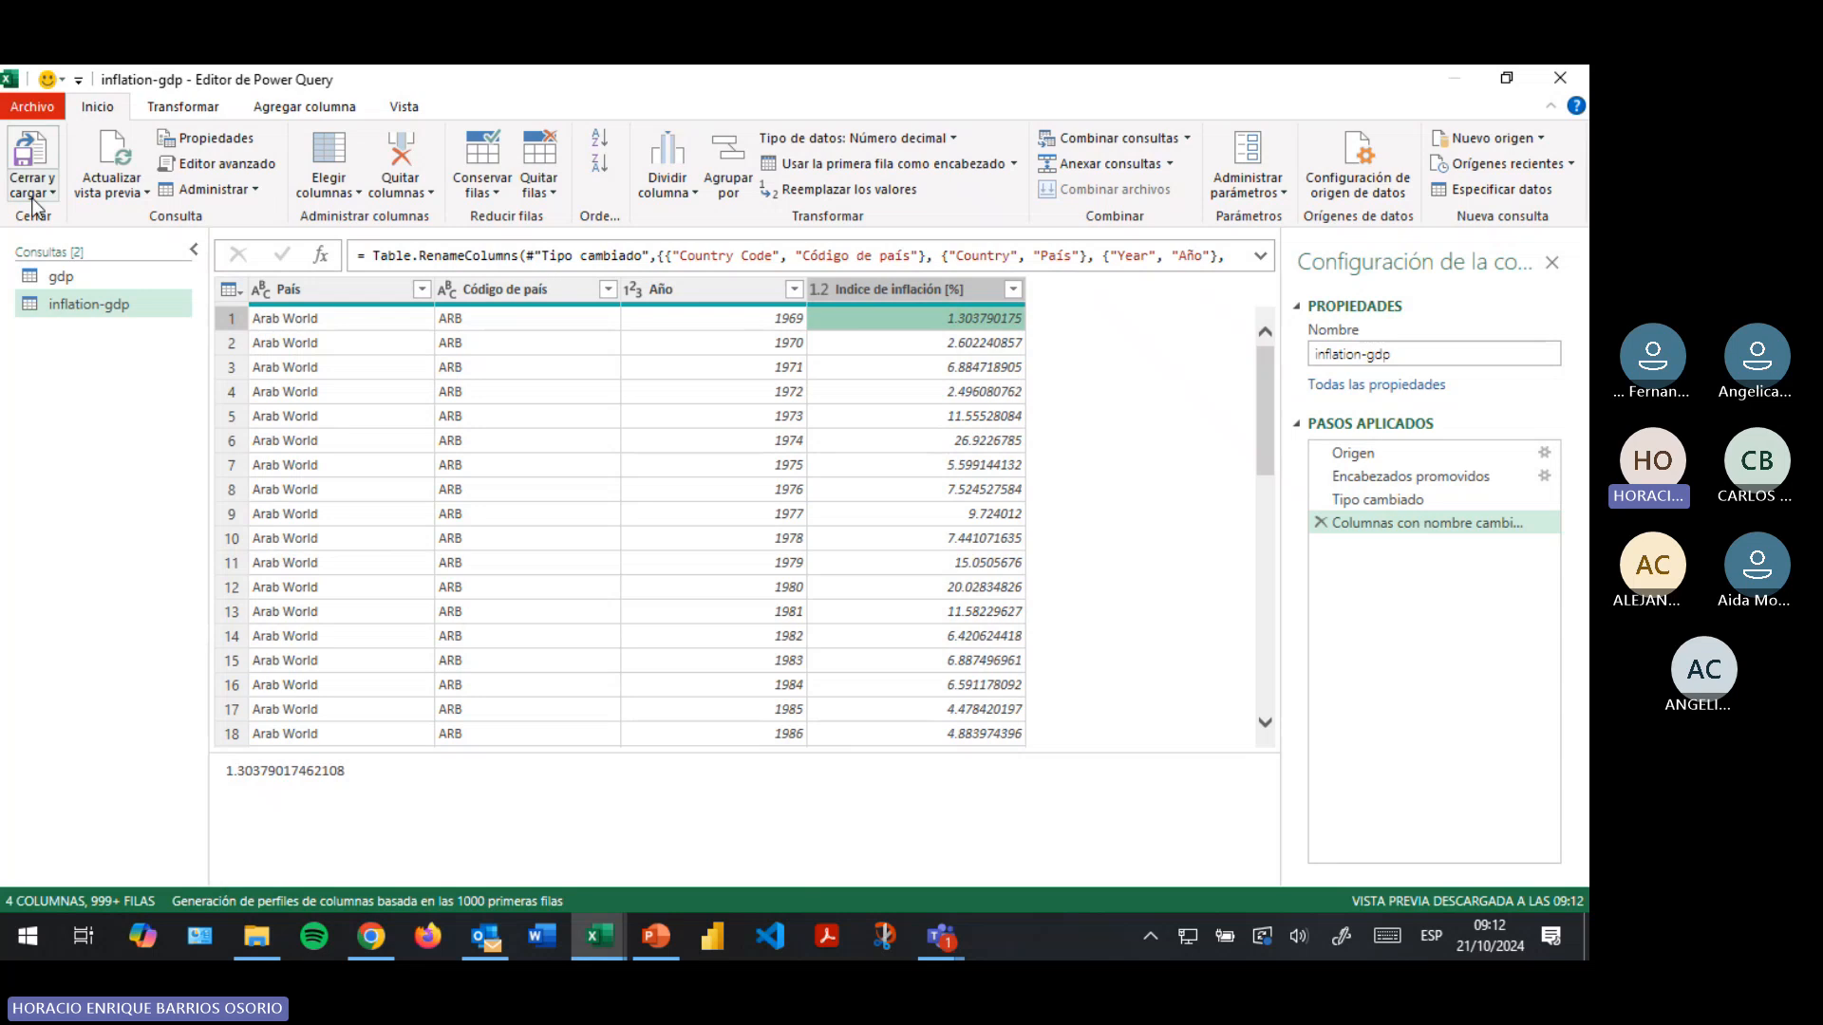
Import population.csv from the datasets folder as a new text/CSV query, keeping the default import options
{"action": "left_click", "coordinate": [1500, 160]}
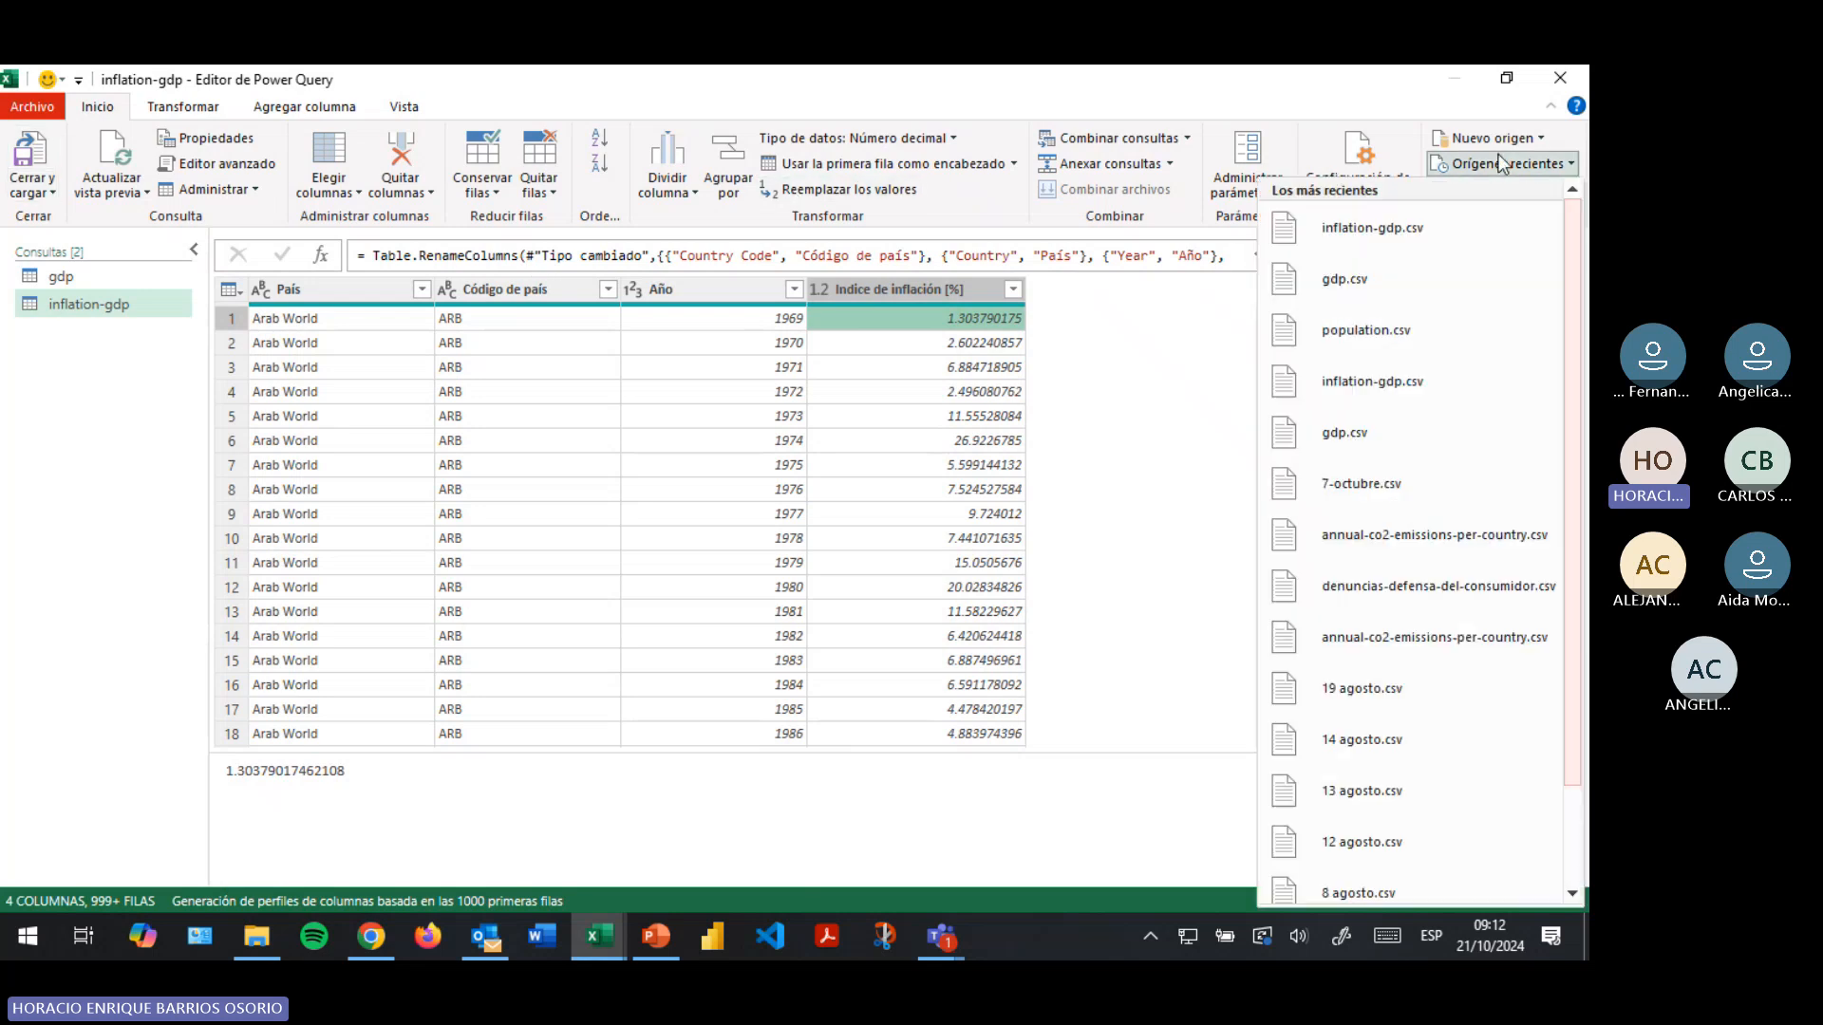
{"action": "left_click", "coordinate": [1509, 140]}
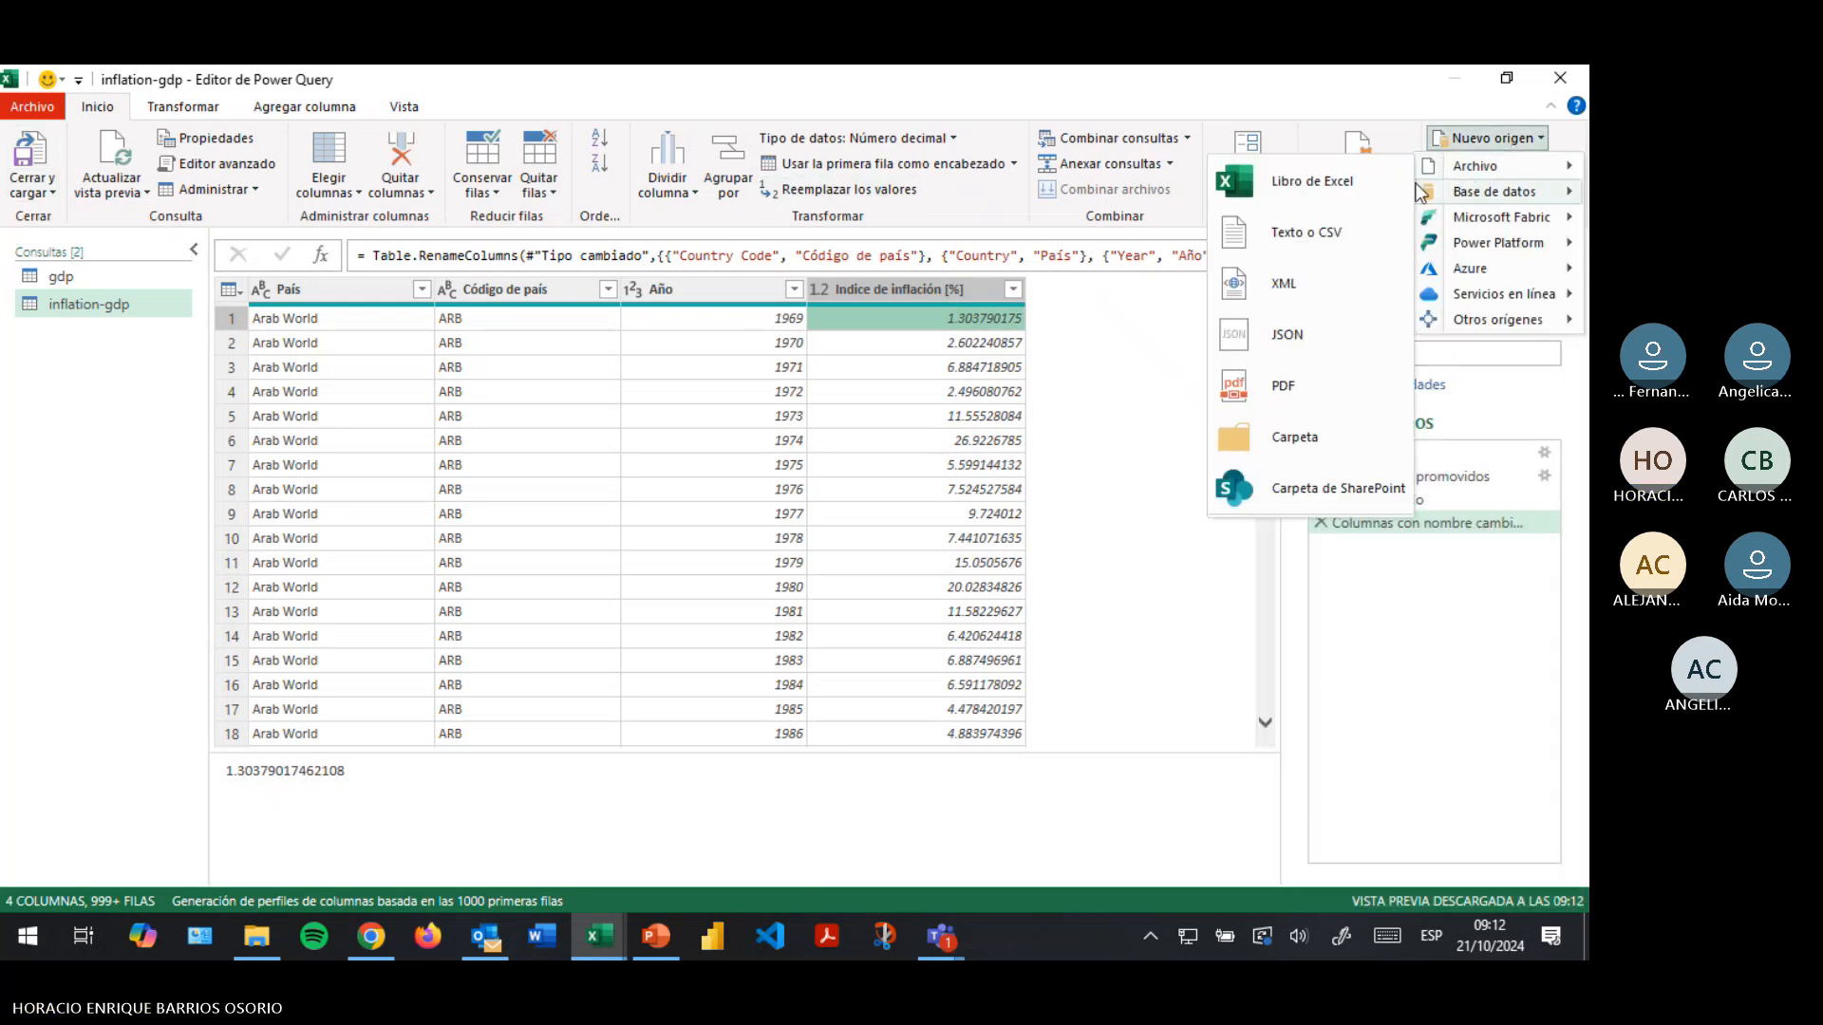
{"action": "left_click", "coordinate": [1329, 233]}
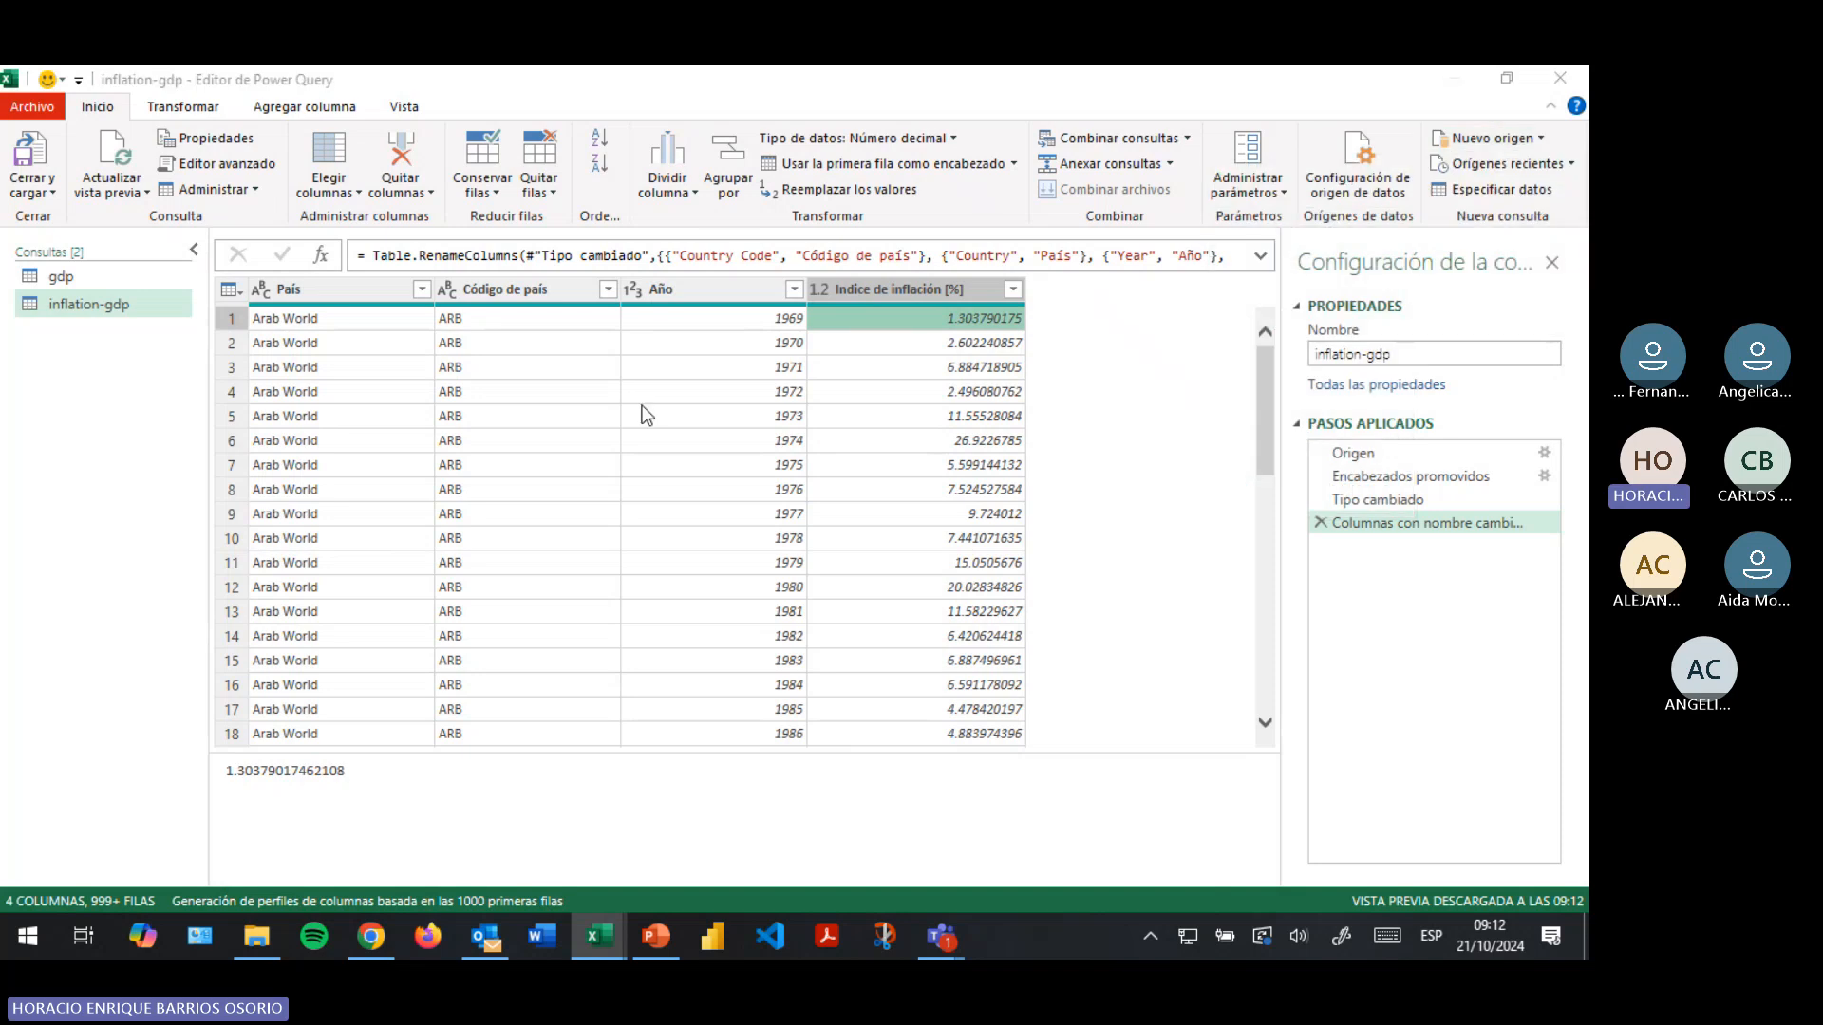
{"action": "left_click", "coordinate": [719, 431]}
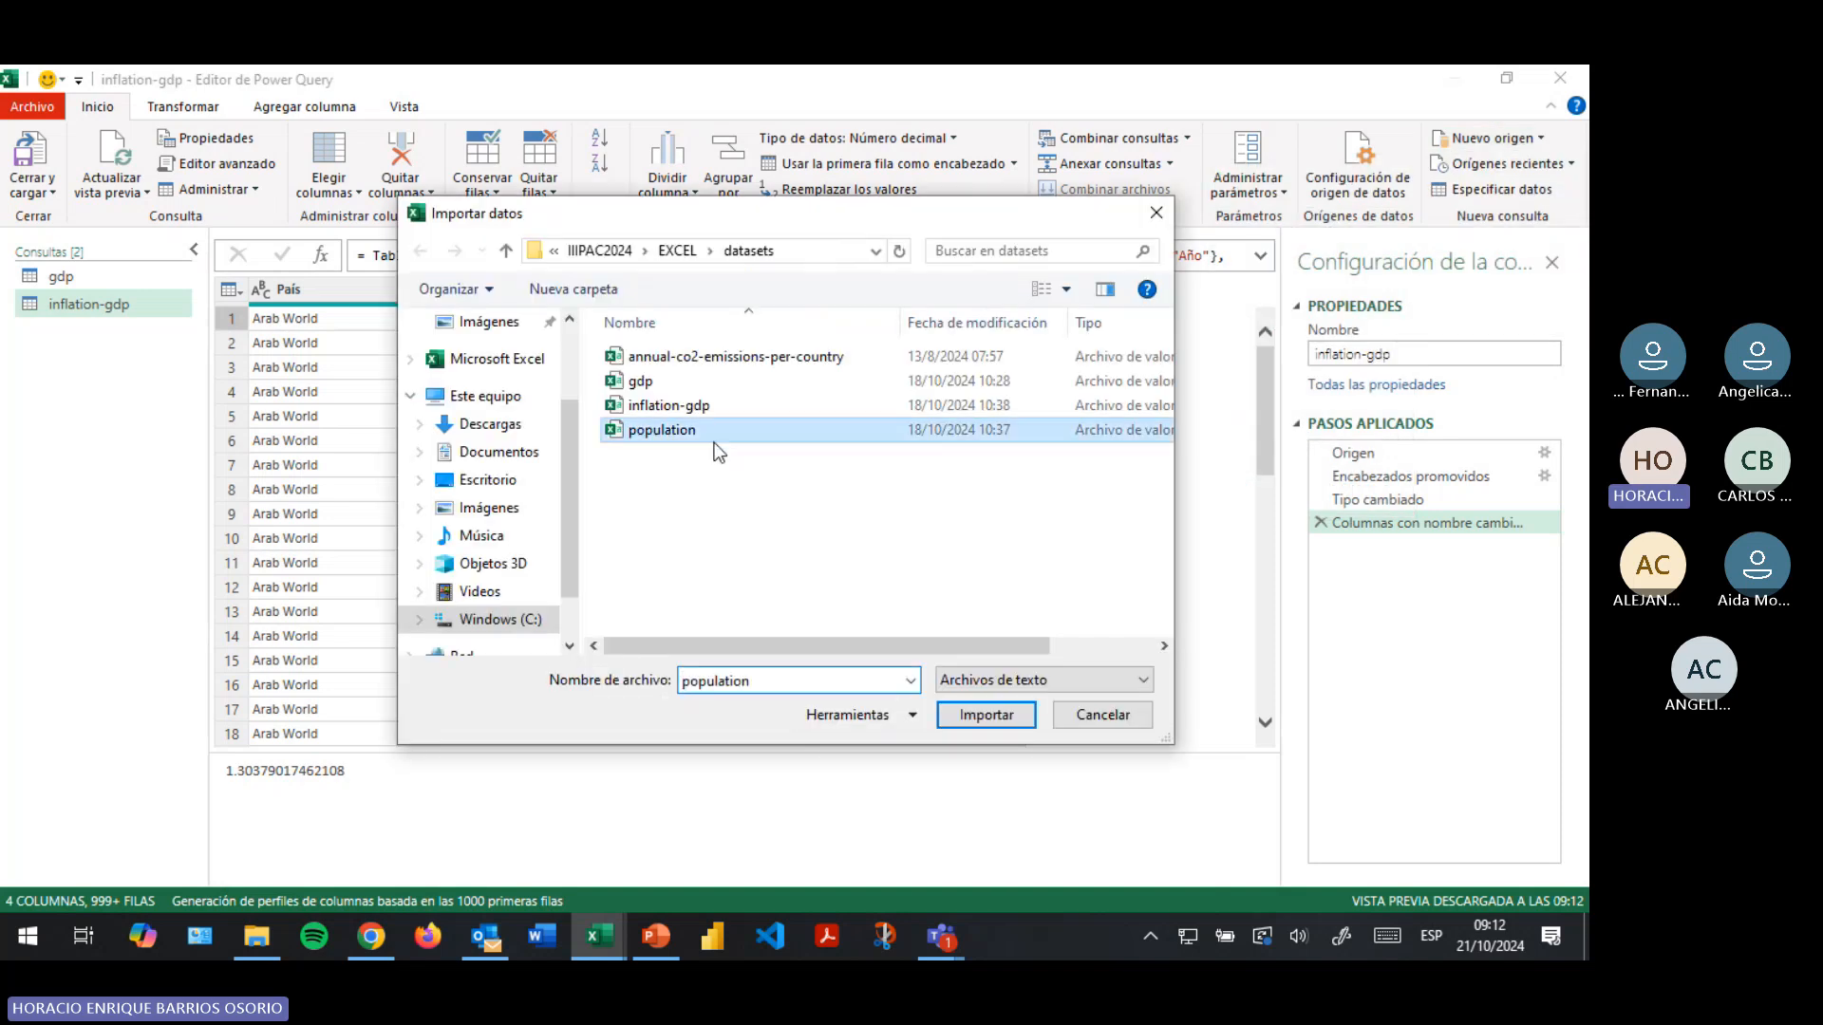
{"action": "left_click", "coordinate": [1009, 723]}
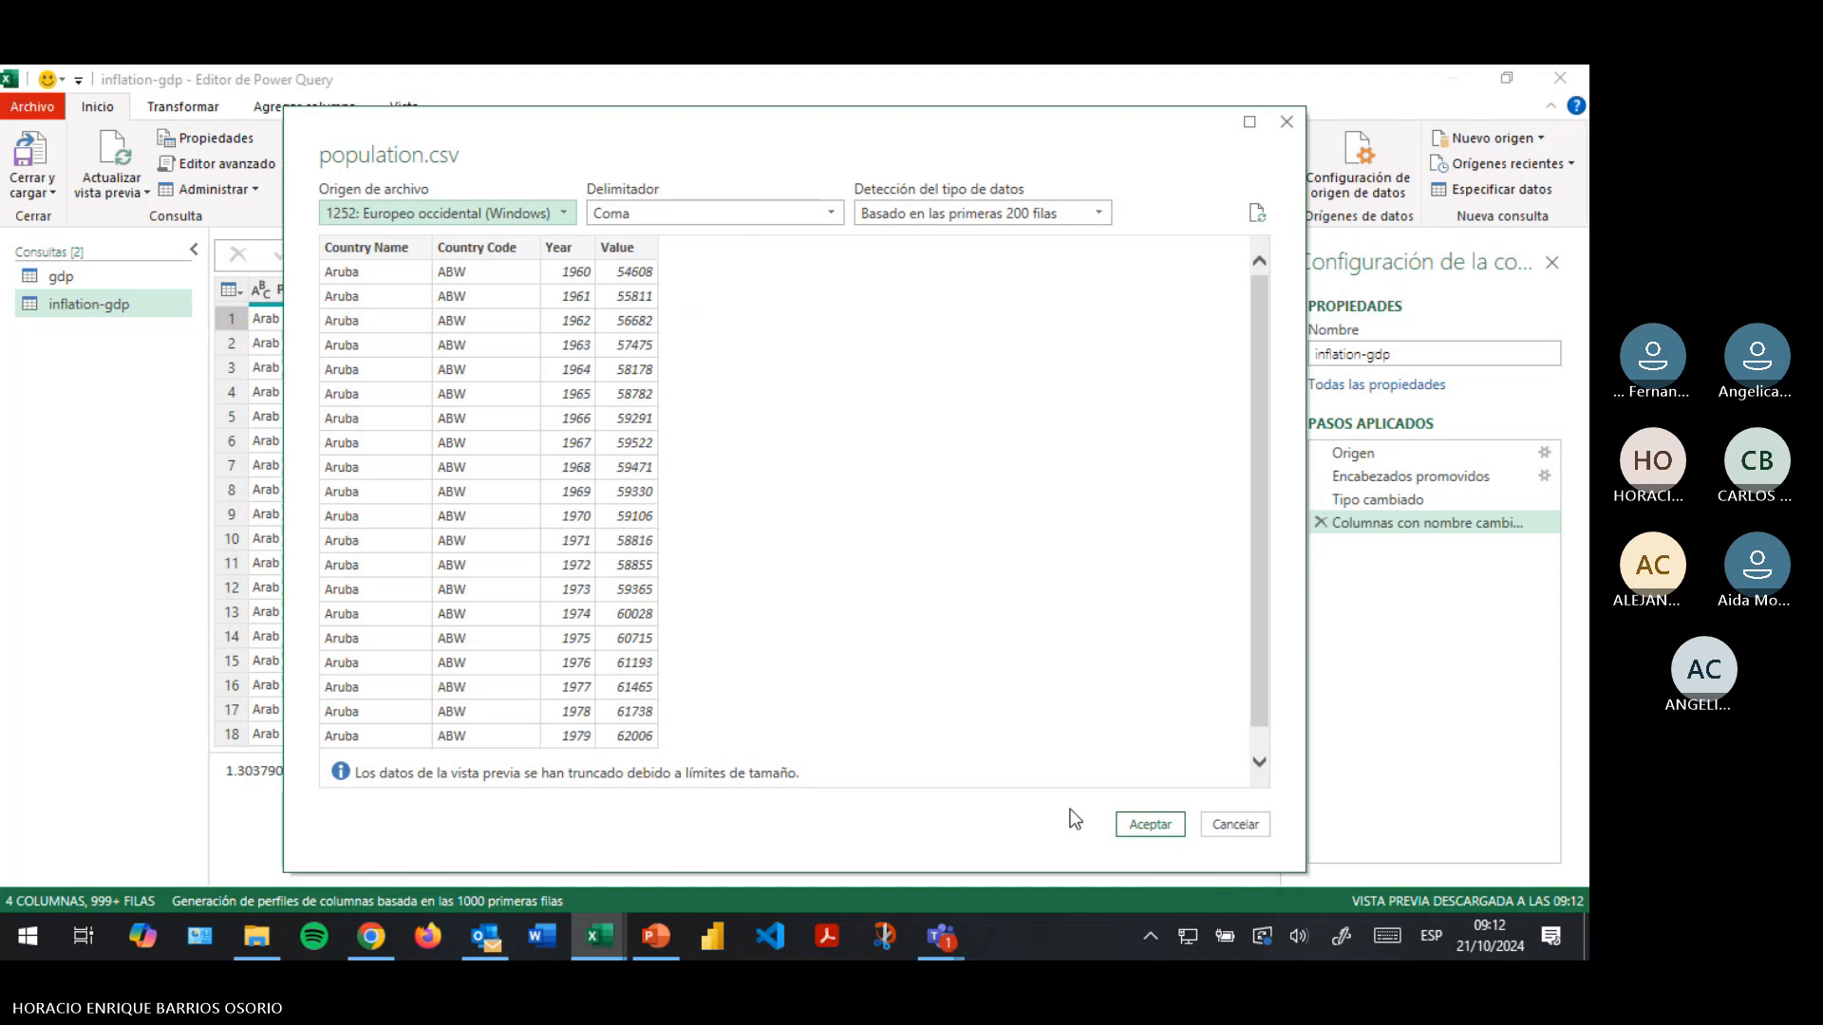
{"action": "left_click", "coordinate": [1149, 824]}
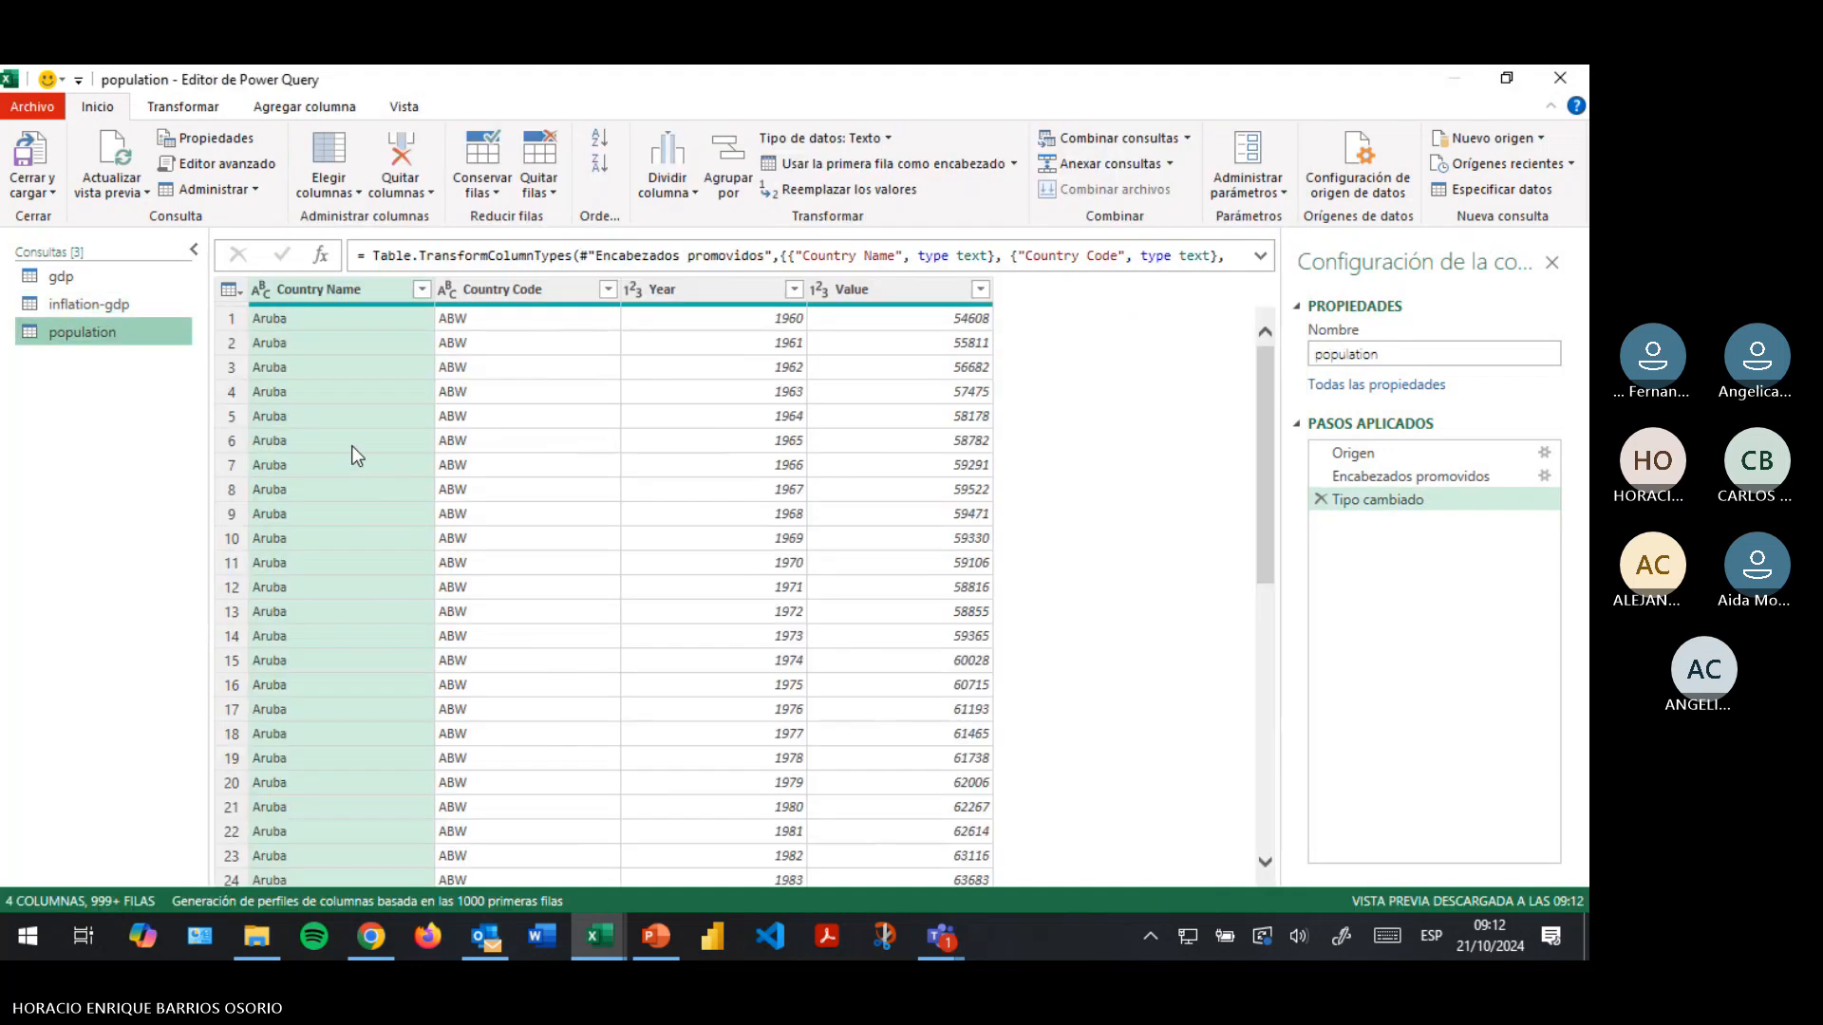
Rename the population query's Country Name and Country Code columns as País and Código de país
{"action": "double_click", "coordinate": [355, 283]}
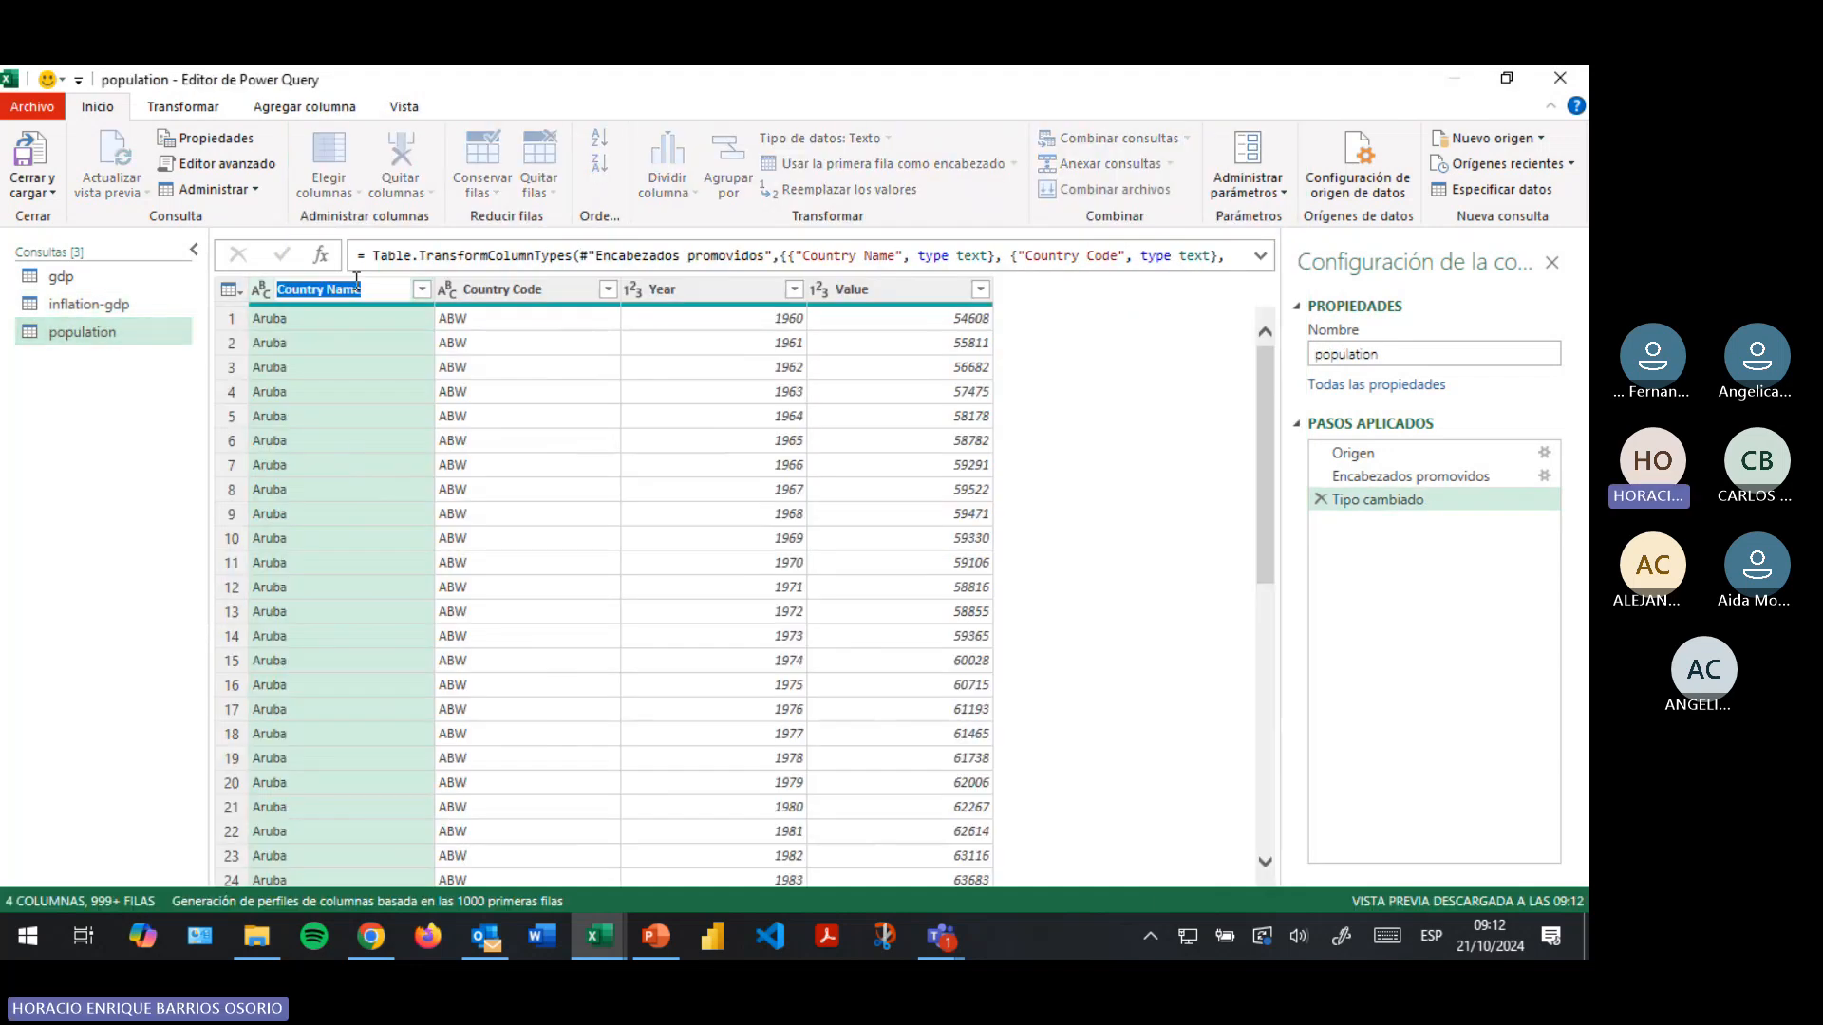
{"action": "type", "text": "País"}
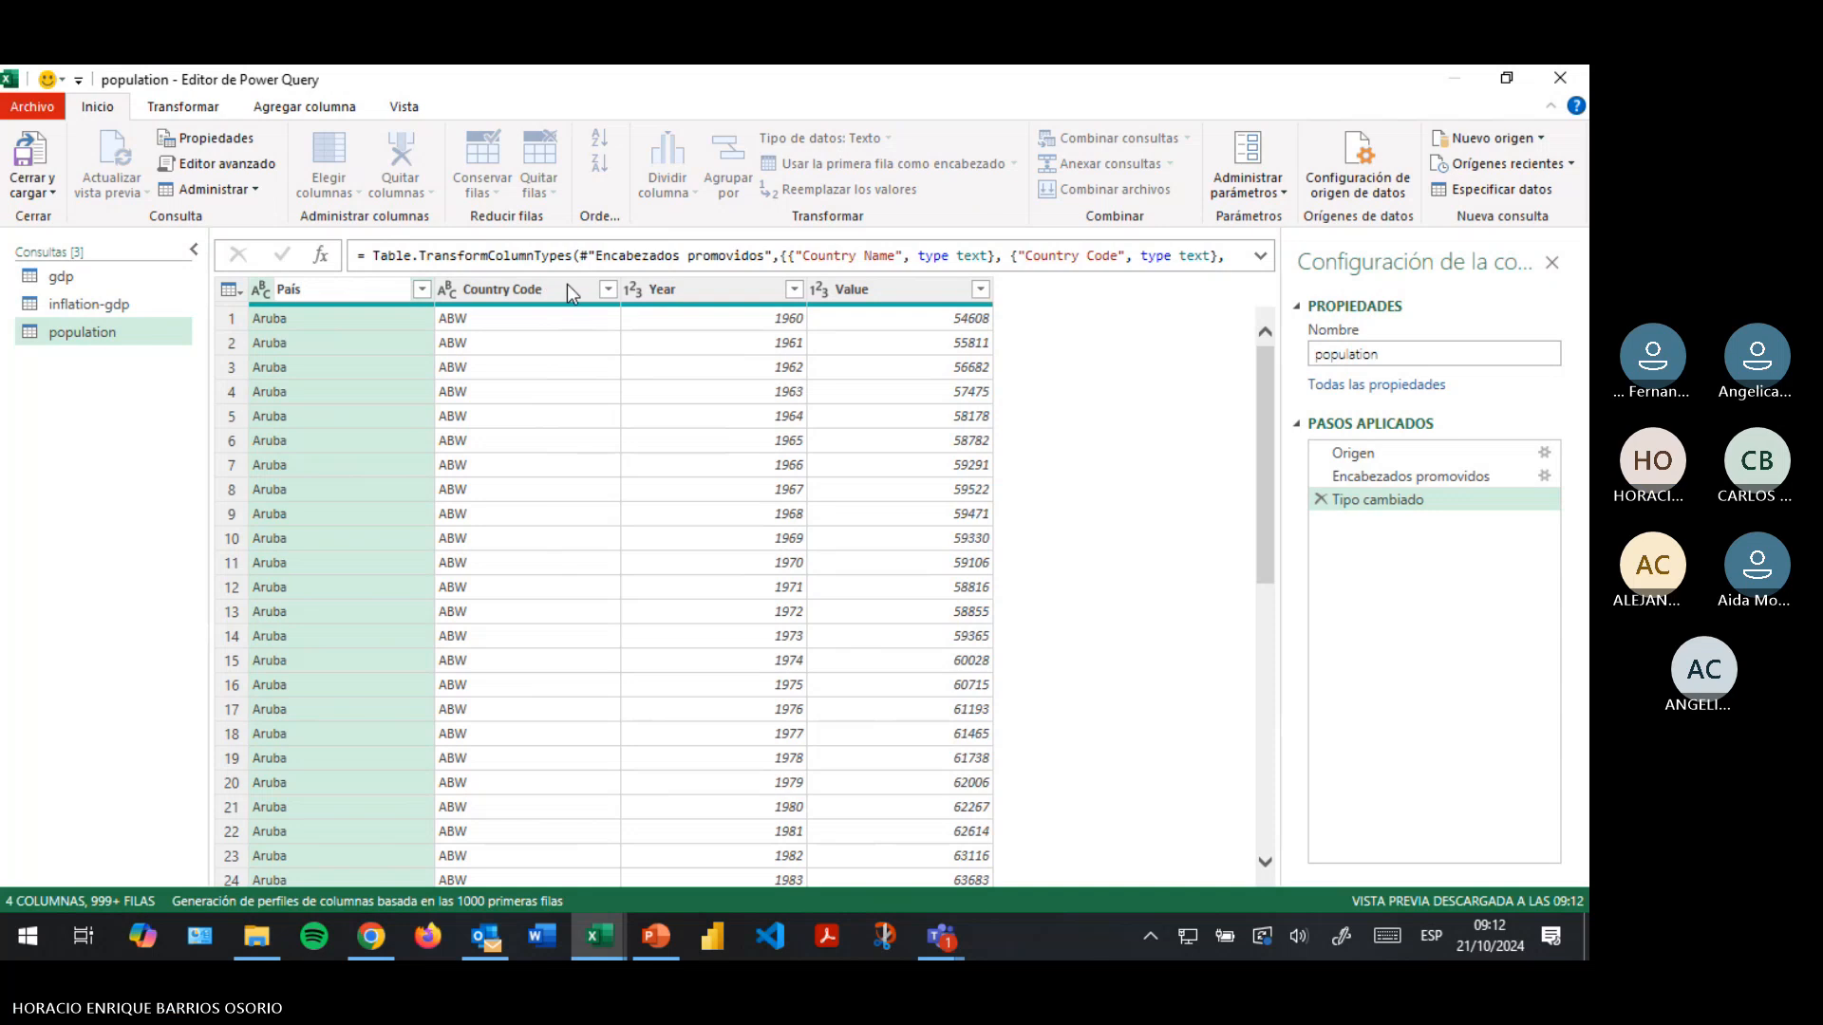
{"action": "left_click", "coordinate": [567, 287]}
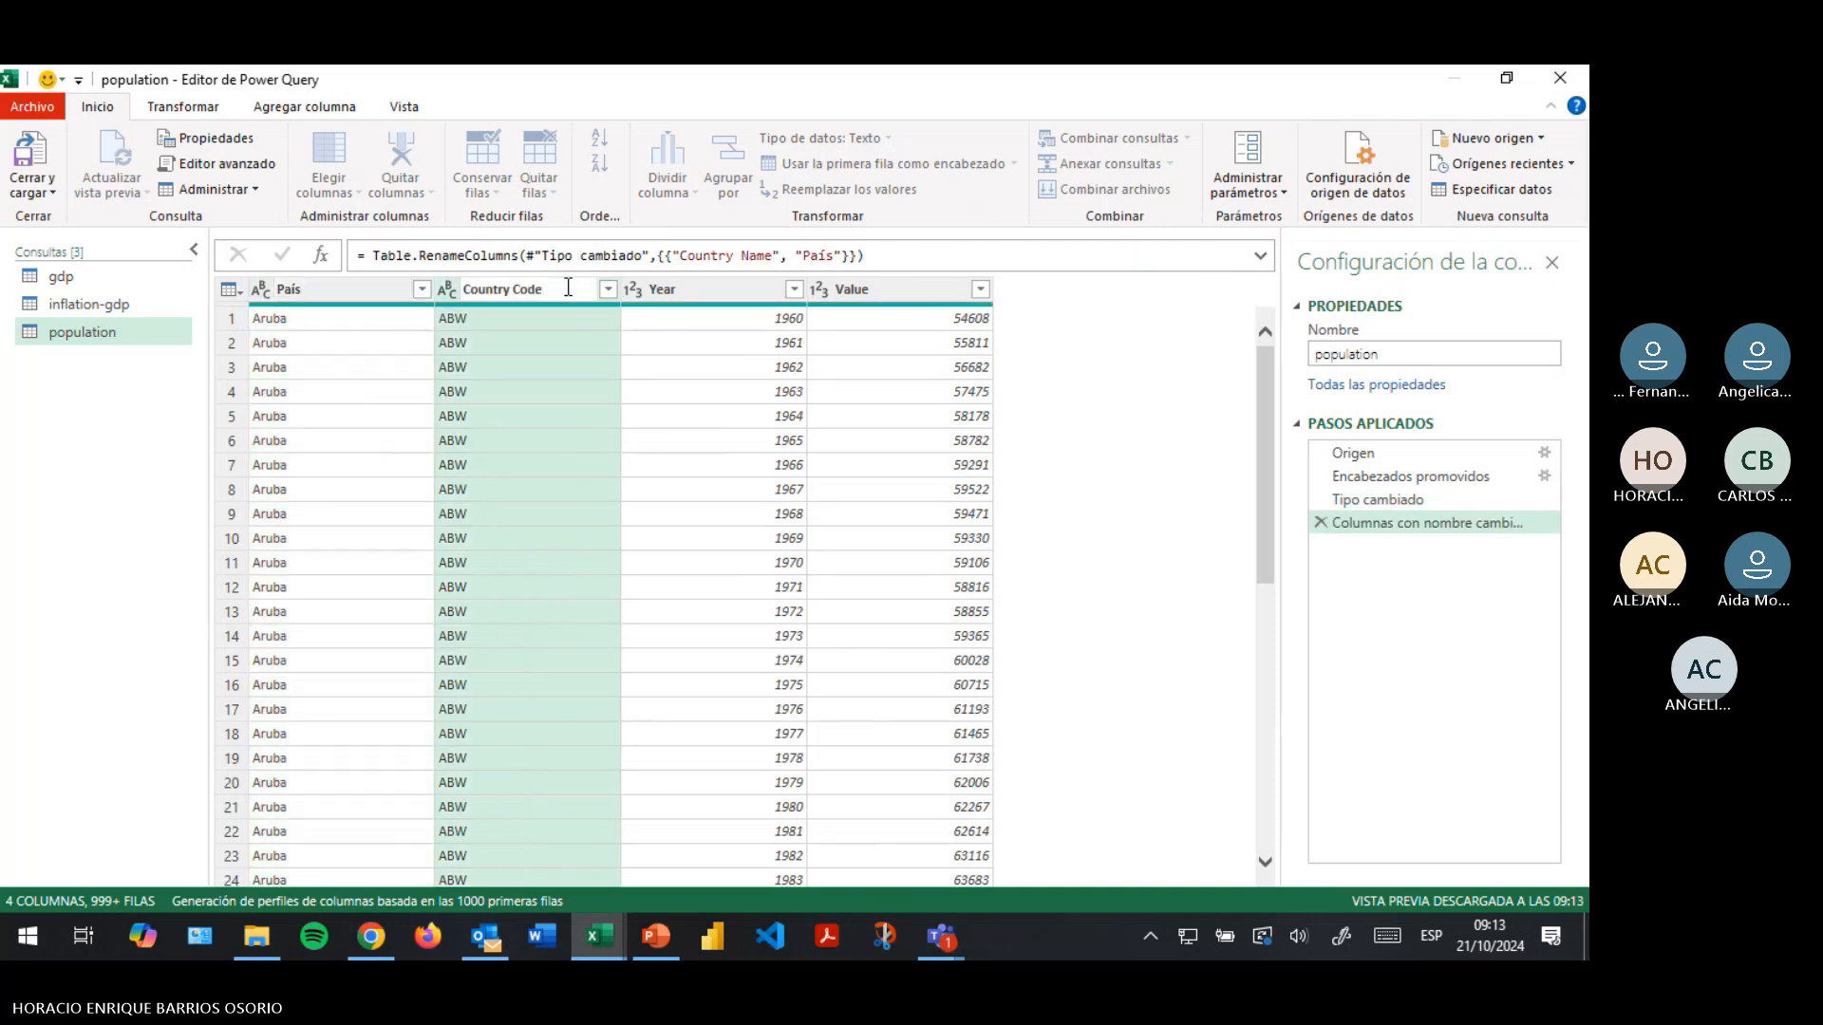
{"action": "double_click", "coordinate": [567, 286]}
{"action": "type", "text": "Código de país"}
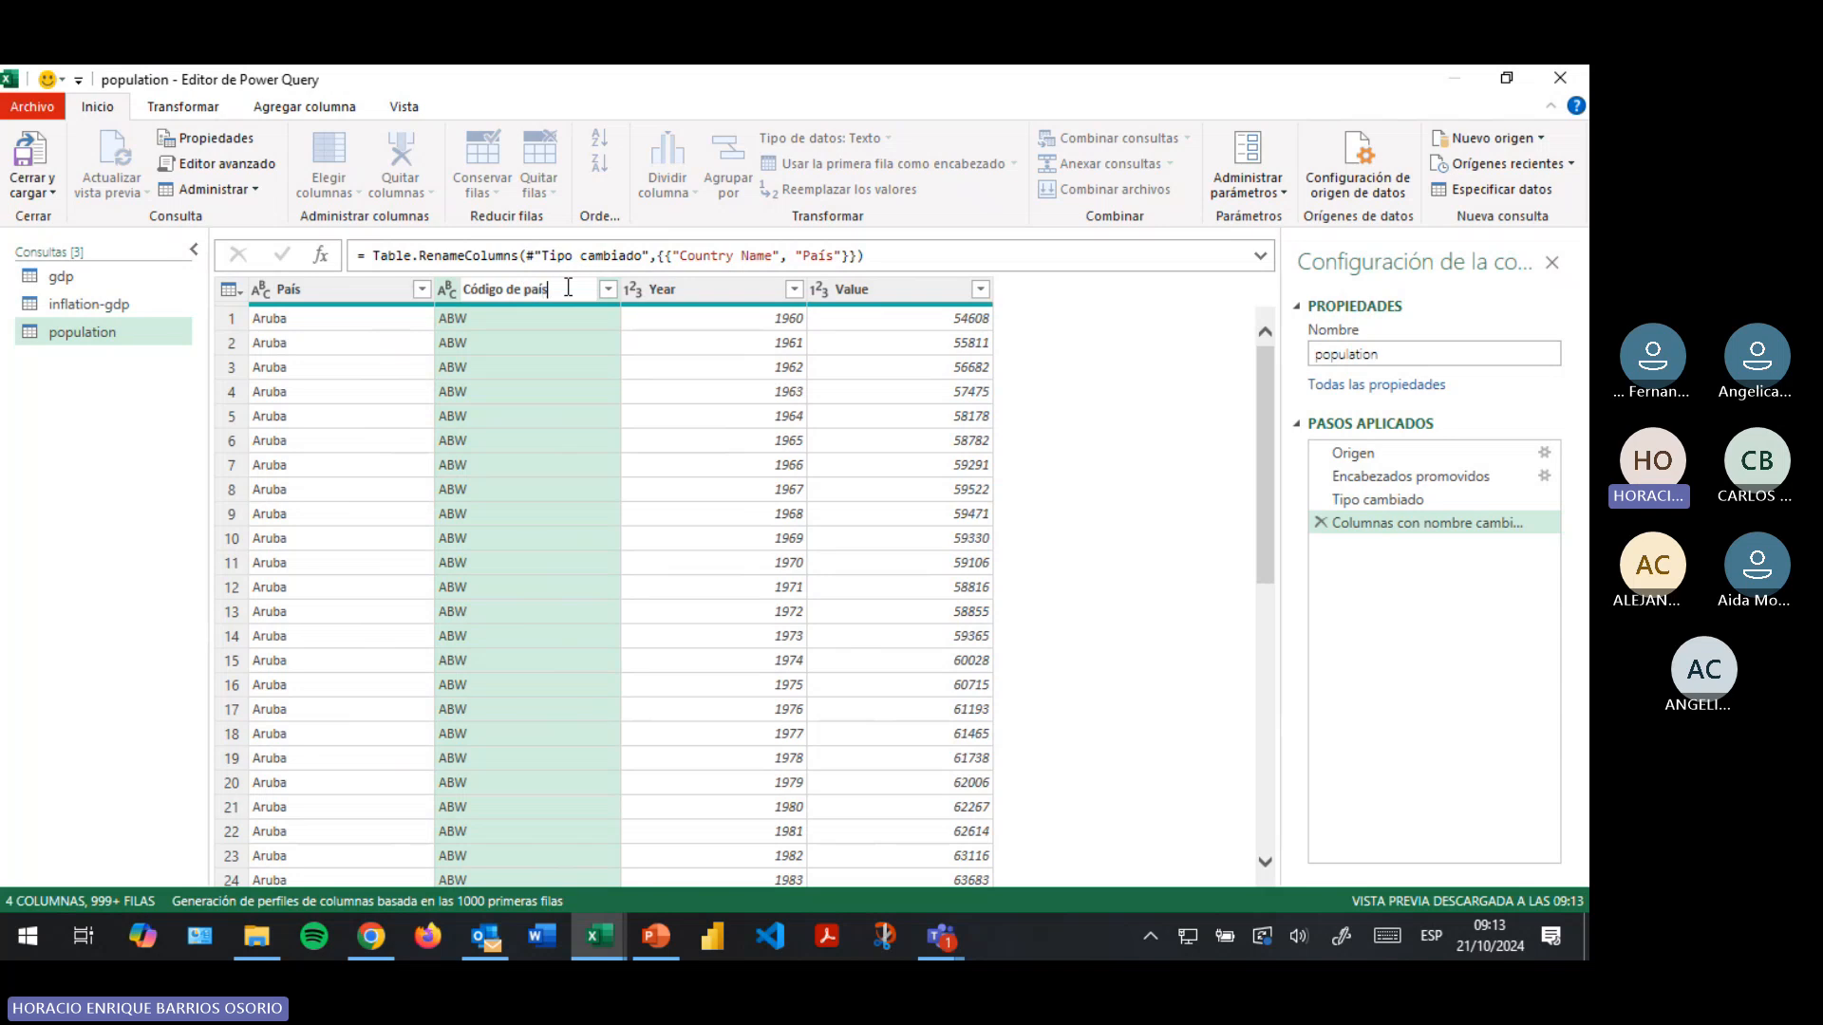
{"action": "key", "text": "Return"}
Rename the Year column of the population query as Año
{"action": "left_click", "coordinate": [662, 289]}
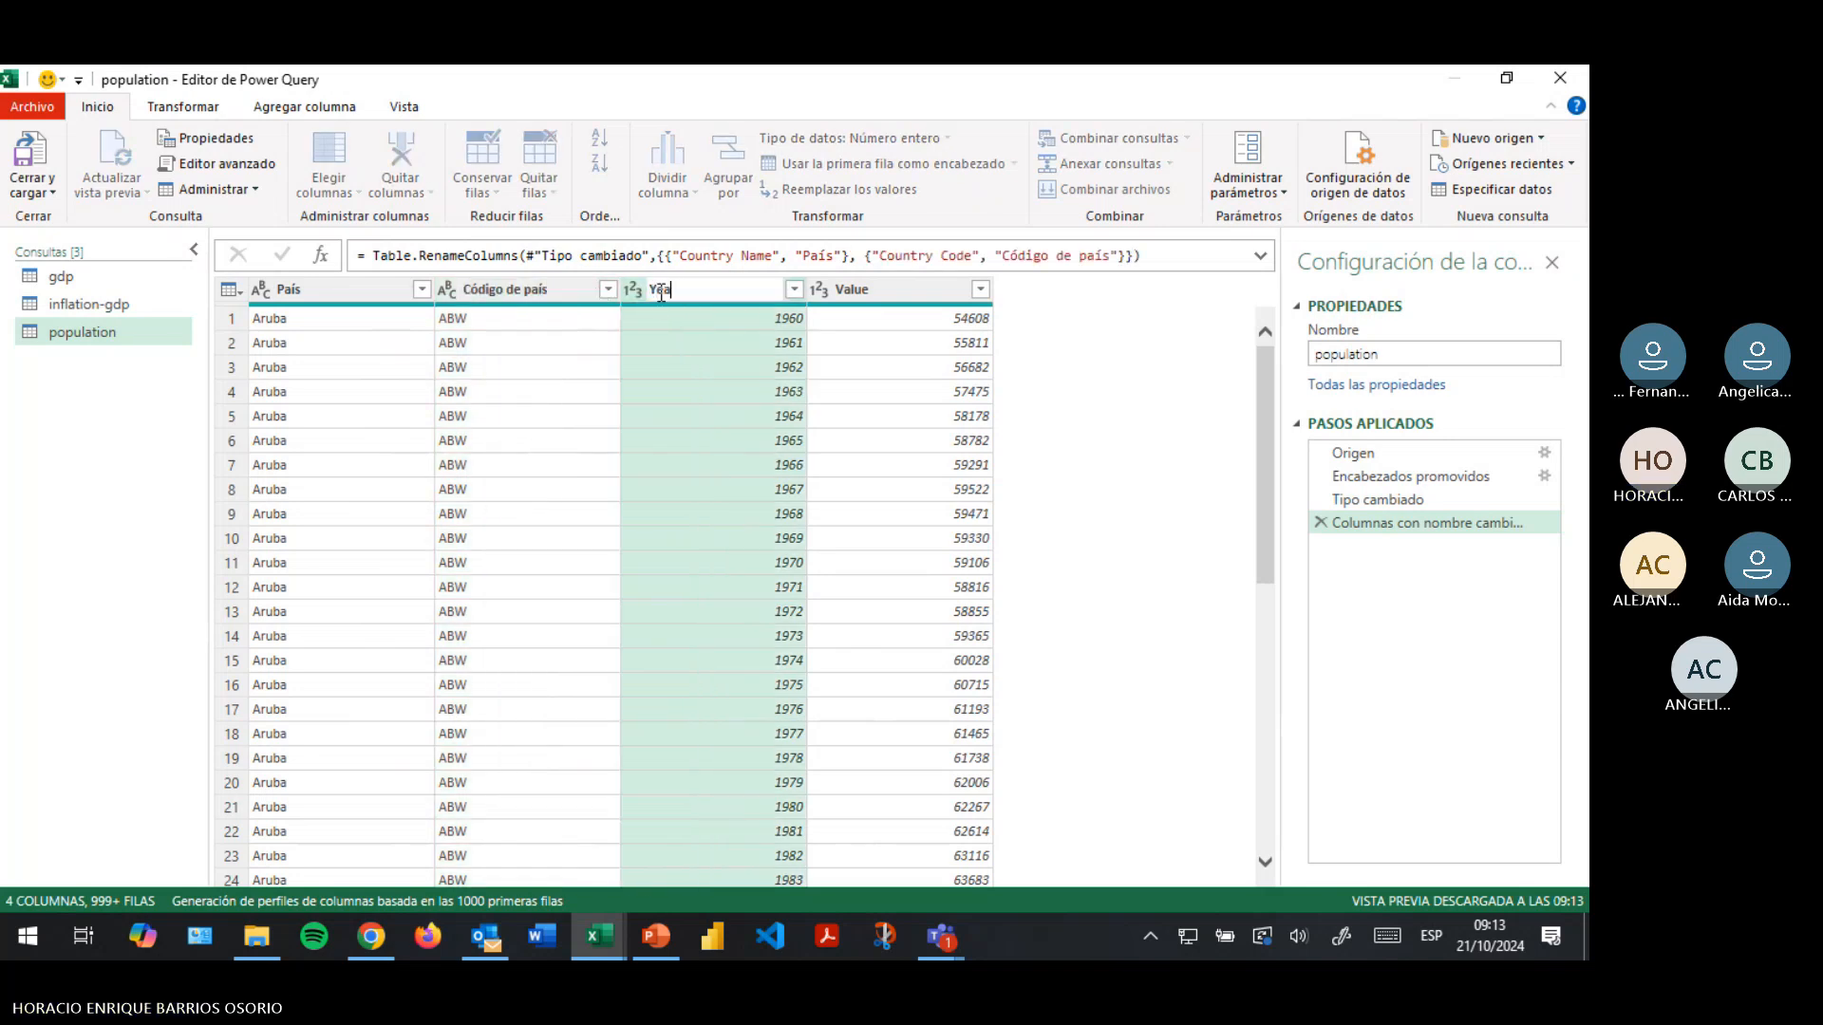
{"action": "key", "text": "BackSpace"}
{"action": "key", "text": "BackSpace"}
{"action": "key", "text": "BackSpace"}
{"action": "key", "text": "BackSpace"}
{"action": "type", "text": "a"}
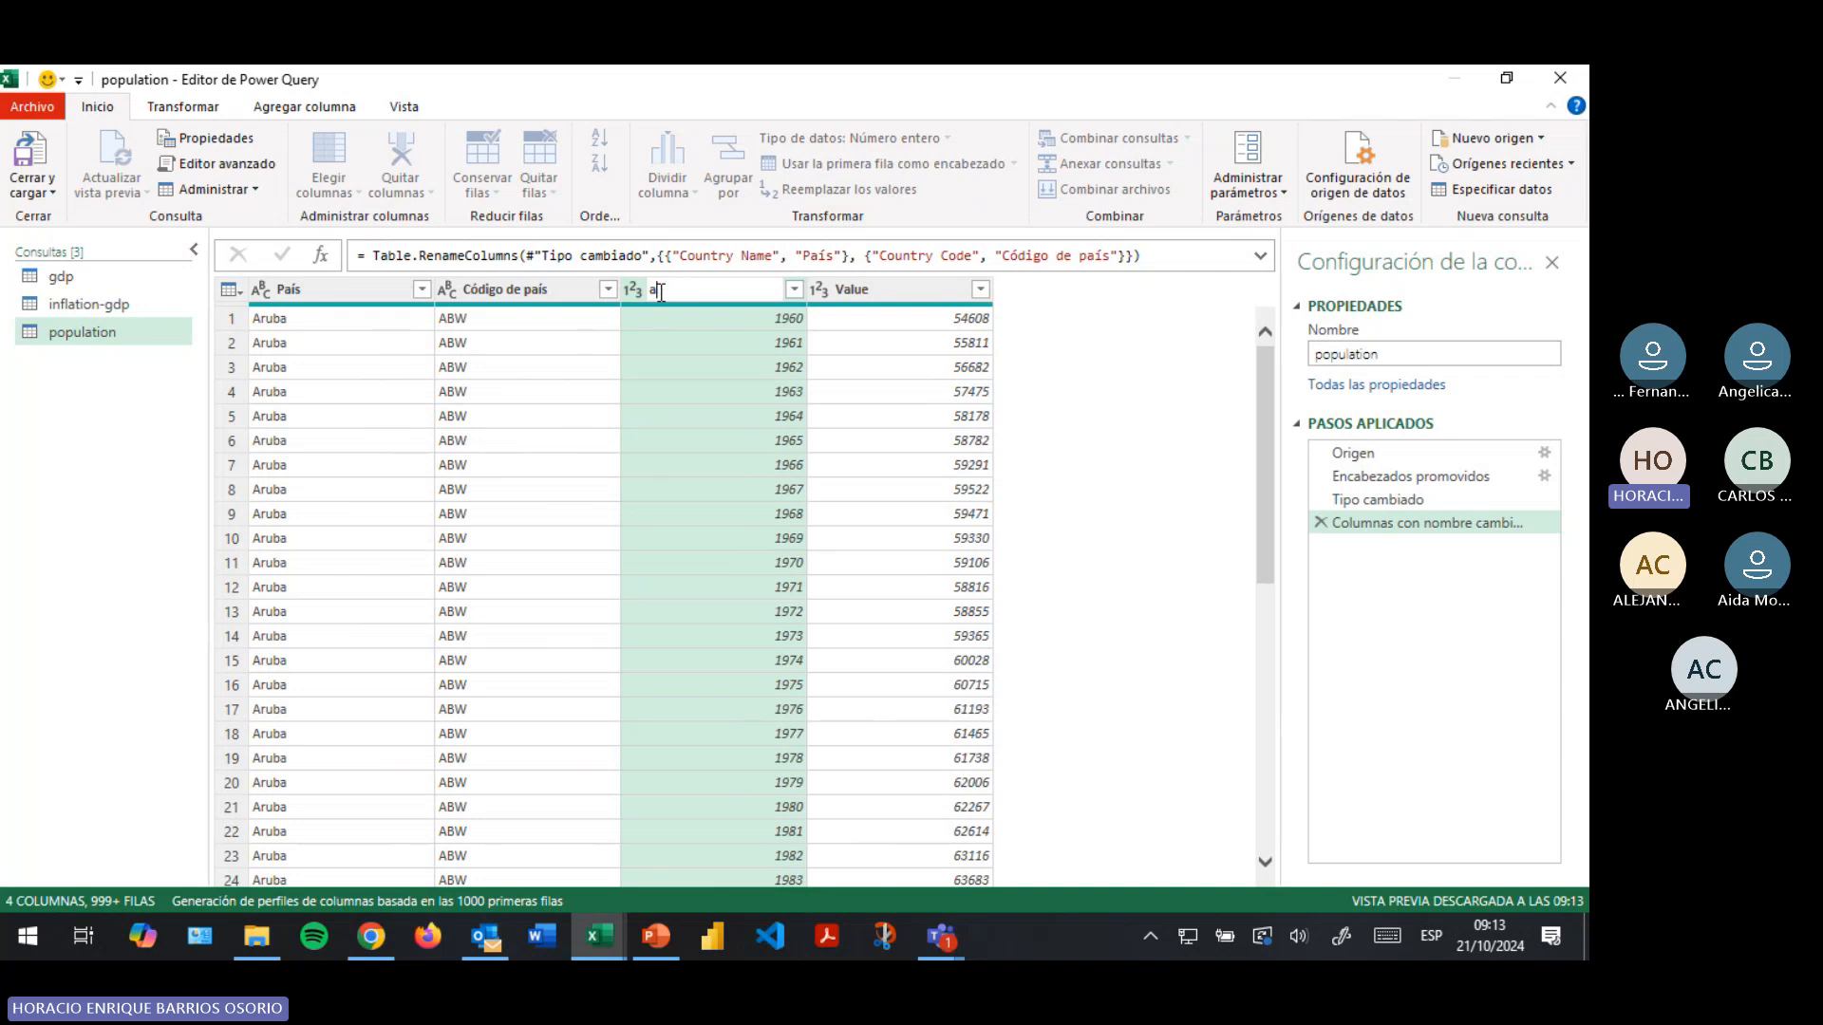
{"action": "type", "text": "ño"}
{"action": "key", "text": "Return"}
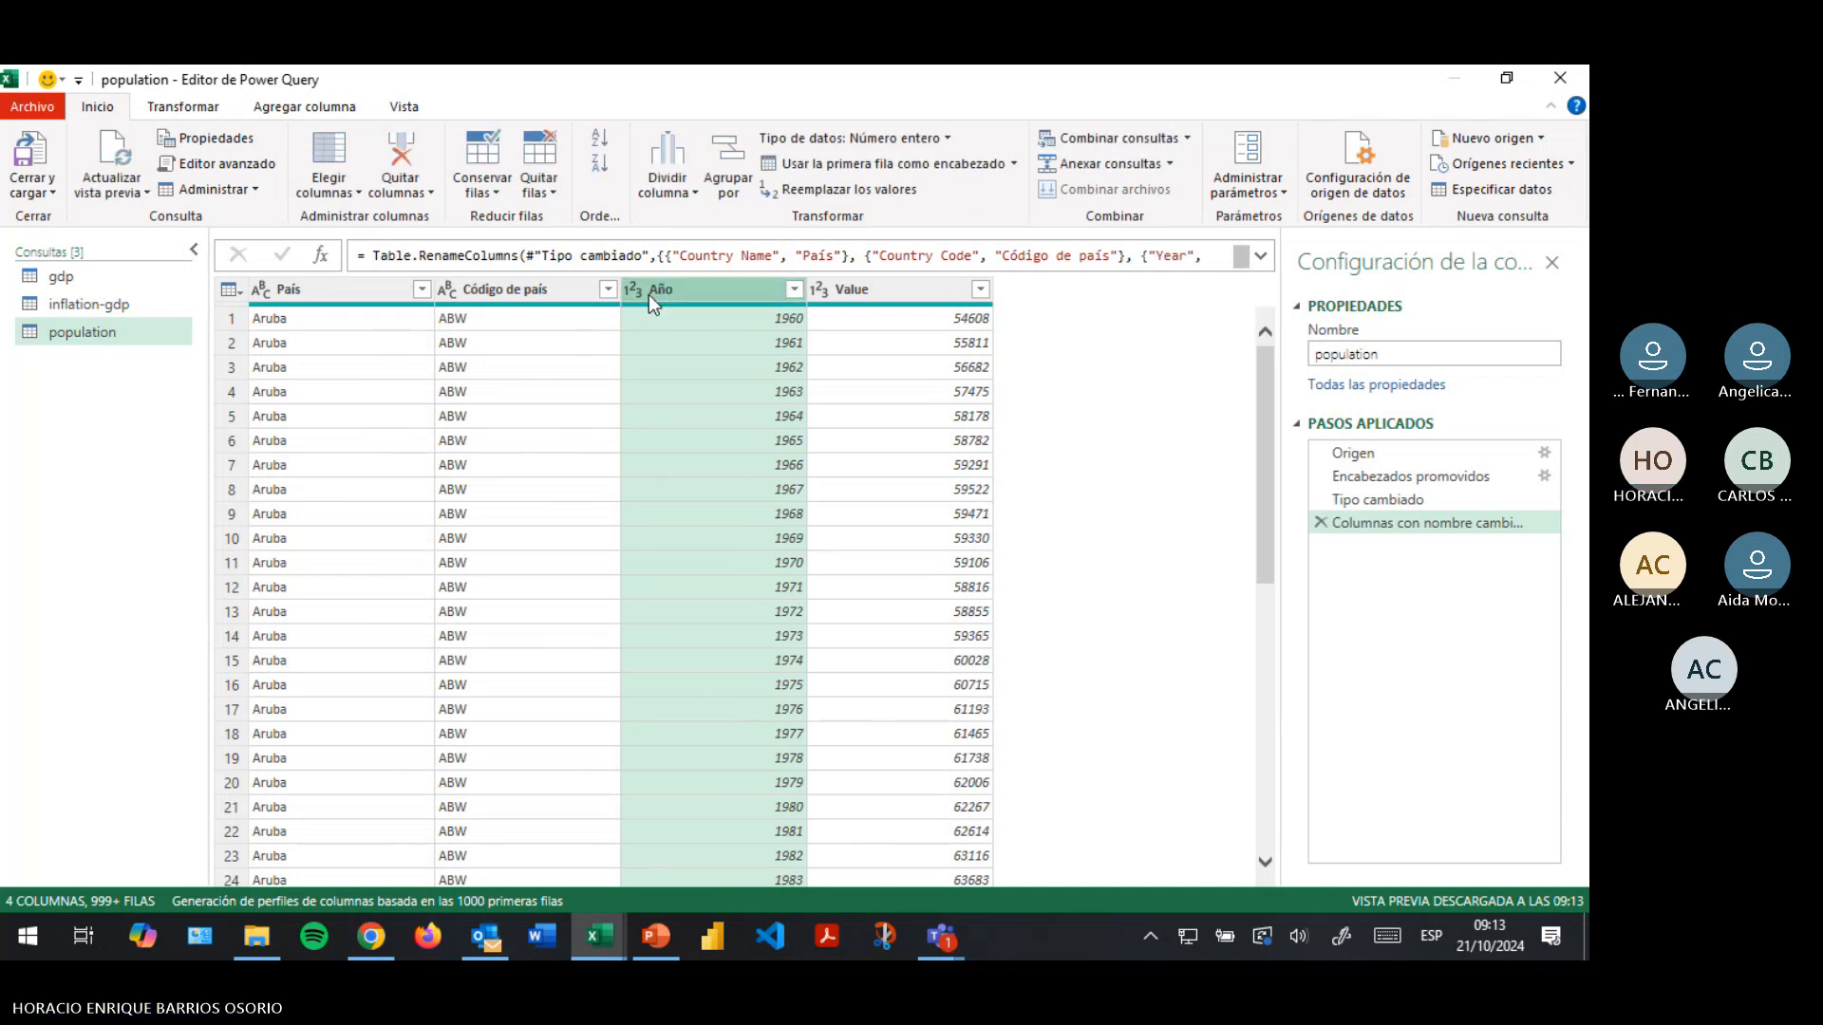
Rename the Value column of the population query as Población
{"action": "left_click", "coordinate": [902, 291]}
{"action": "double_click", "coordinate": [902, 291]}
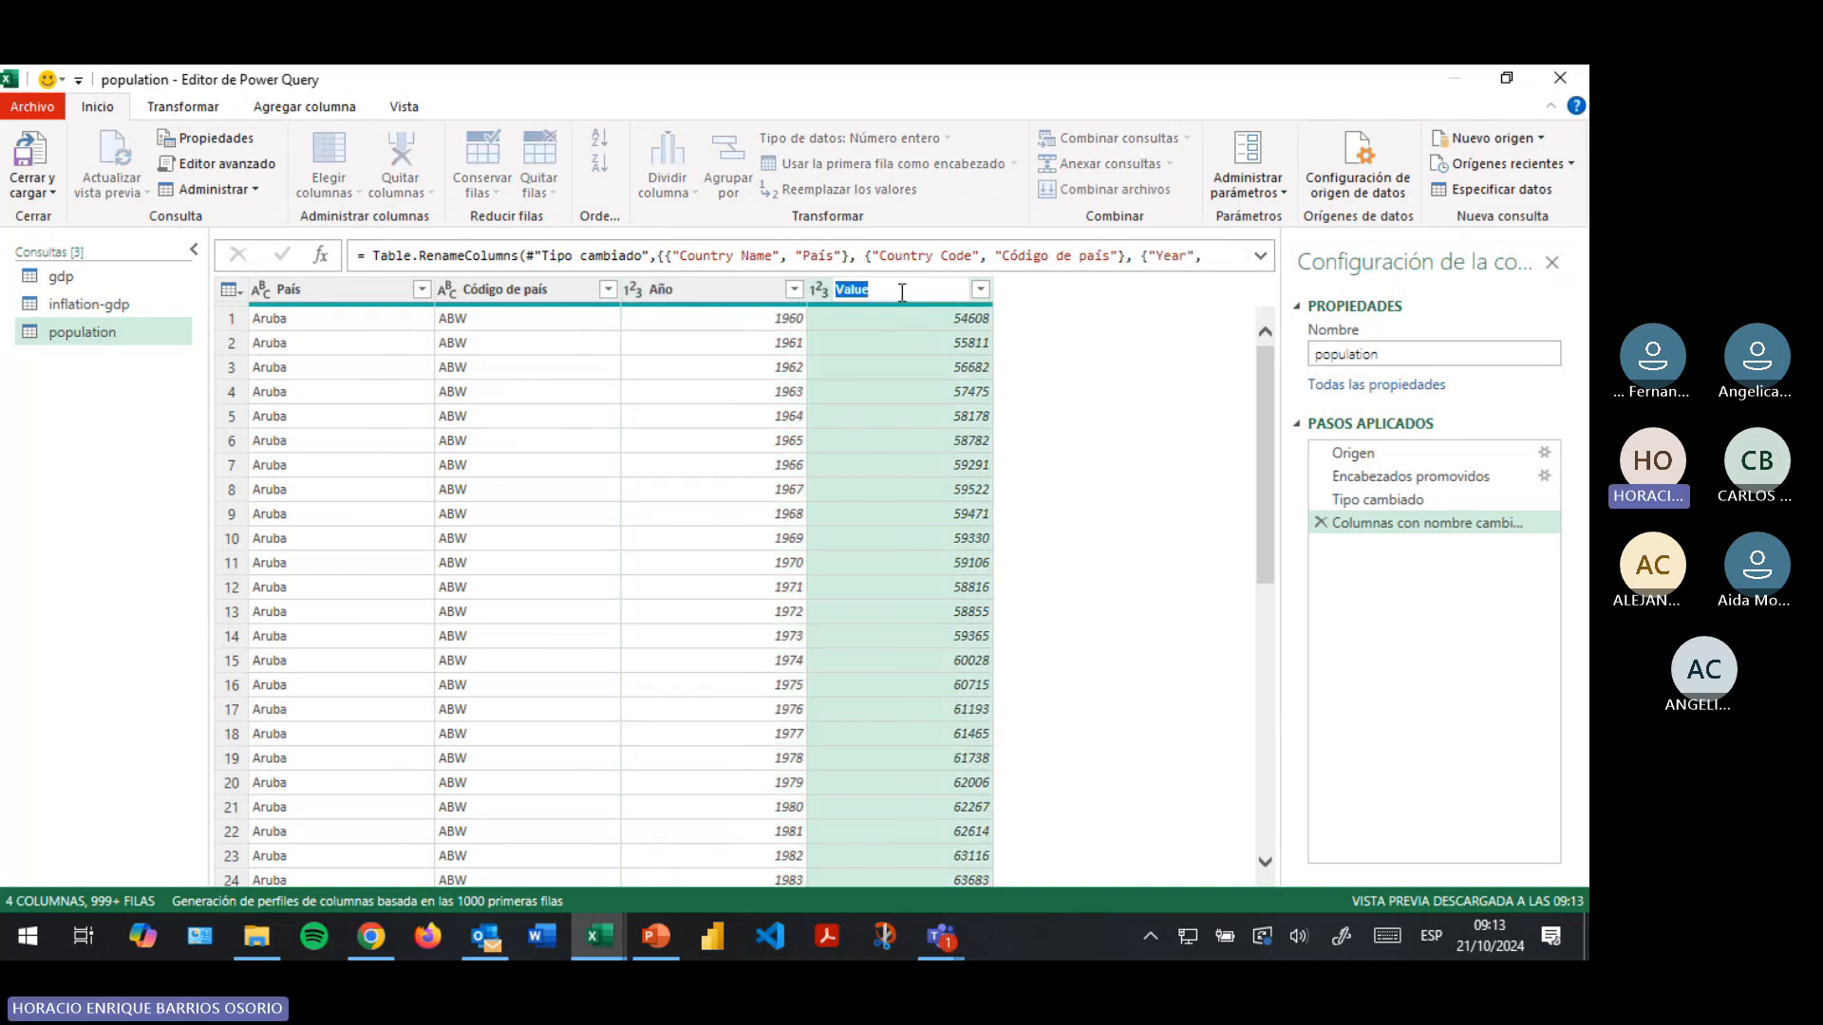
{"action": "type", "text": "Población"}
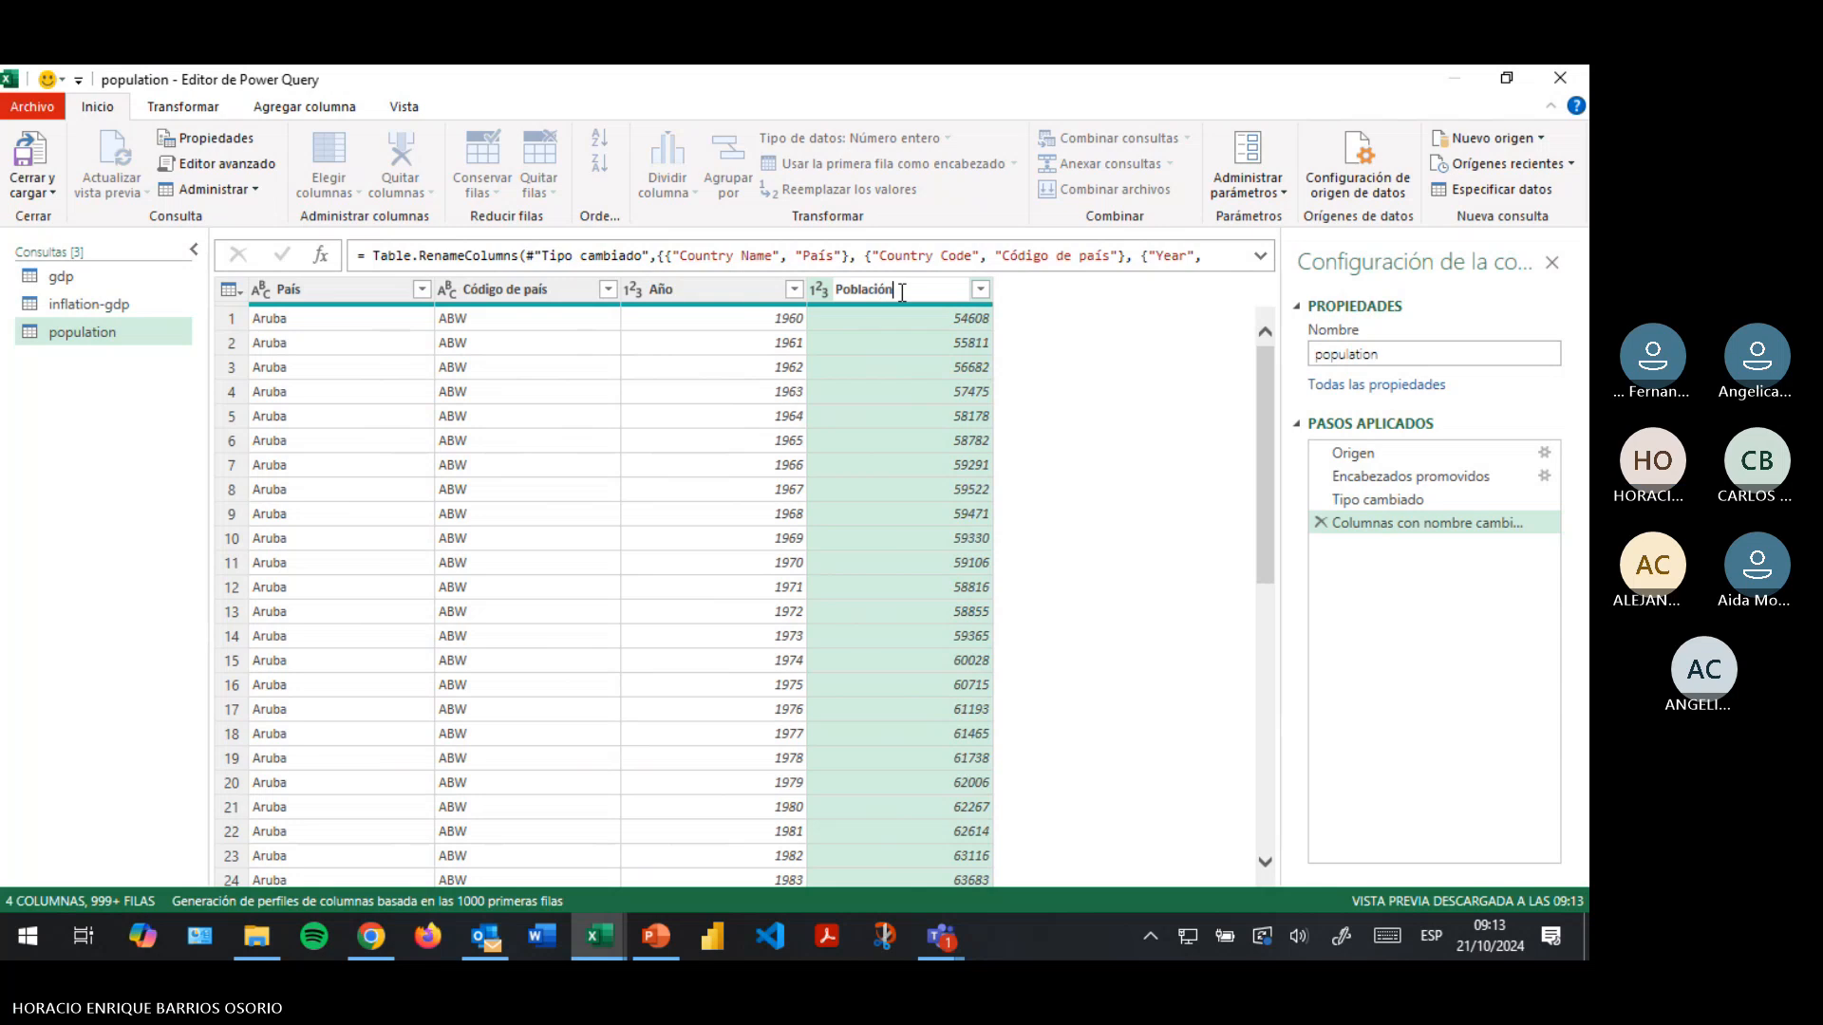
{"action": "key", "text": "Return"}
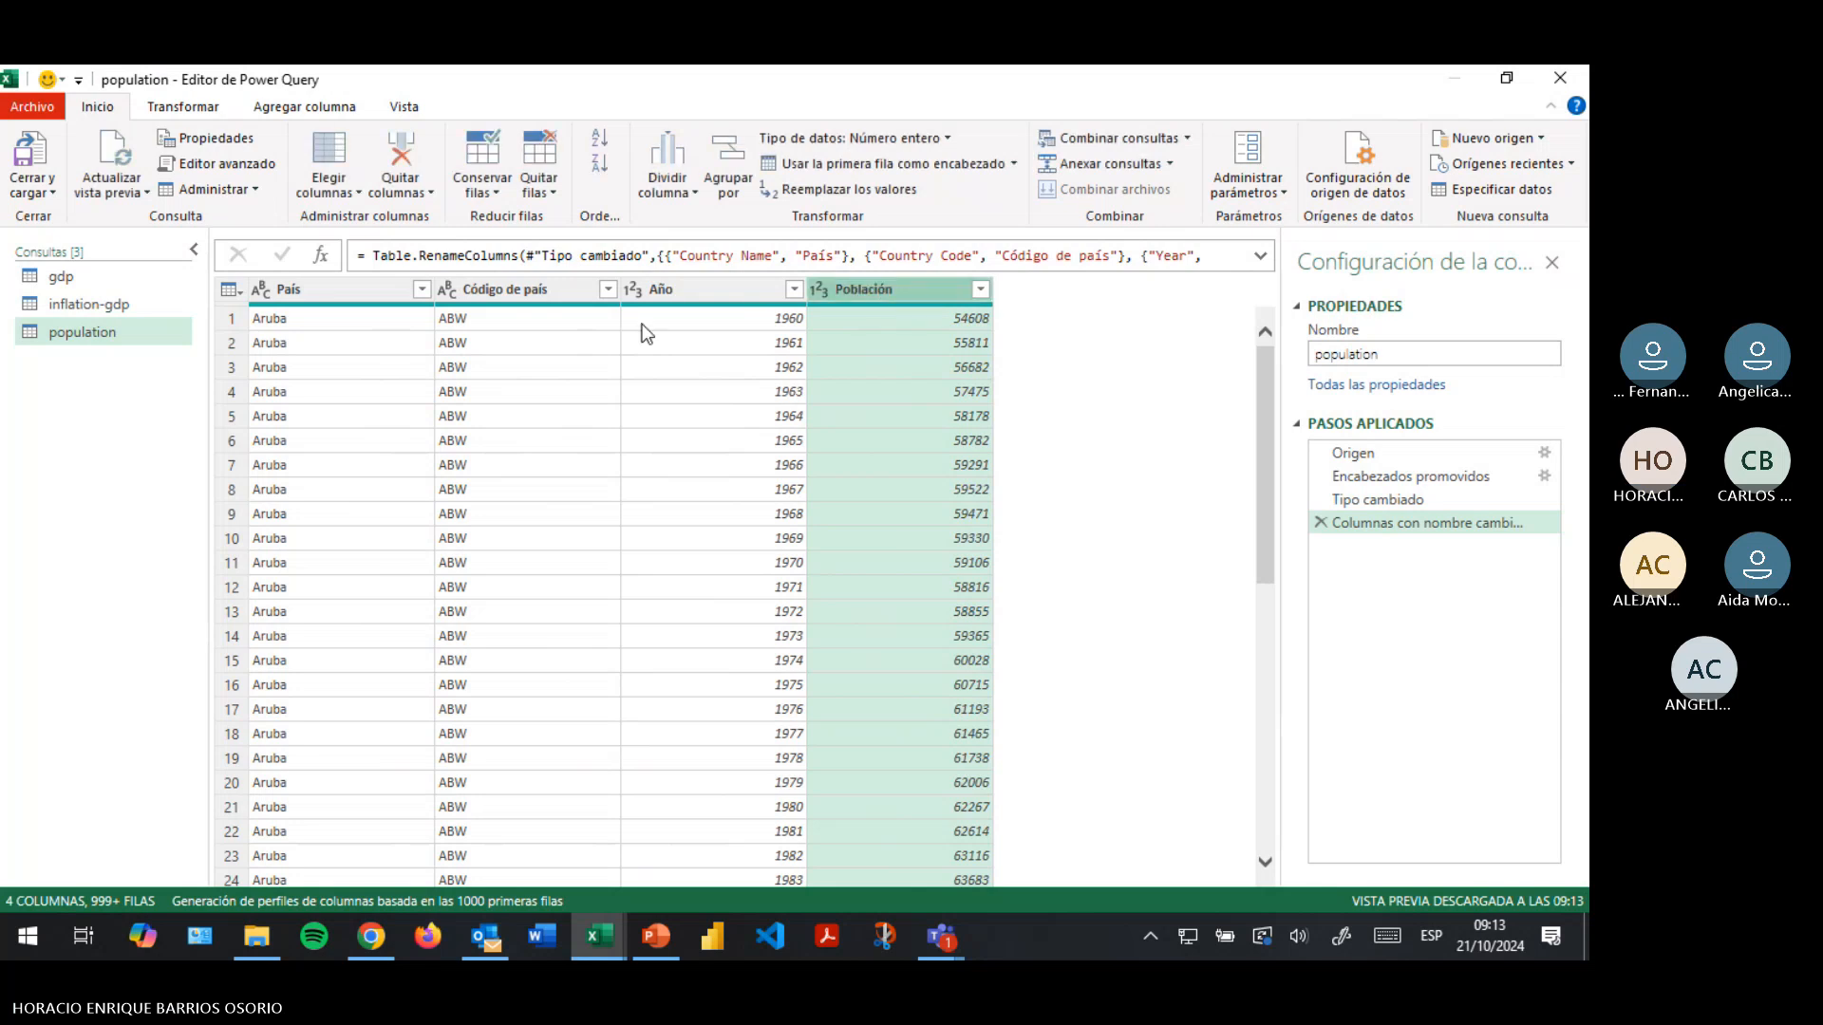
Close the query editor, load the queries into the workbook and look through the inflation-gdp, gdp and Hoja1 sheets
{"action": "left_click", "coordinate": [42, 169]}
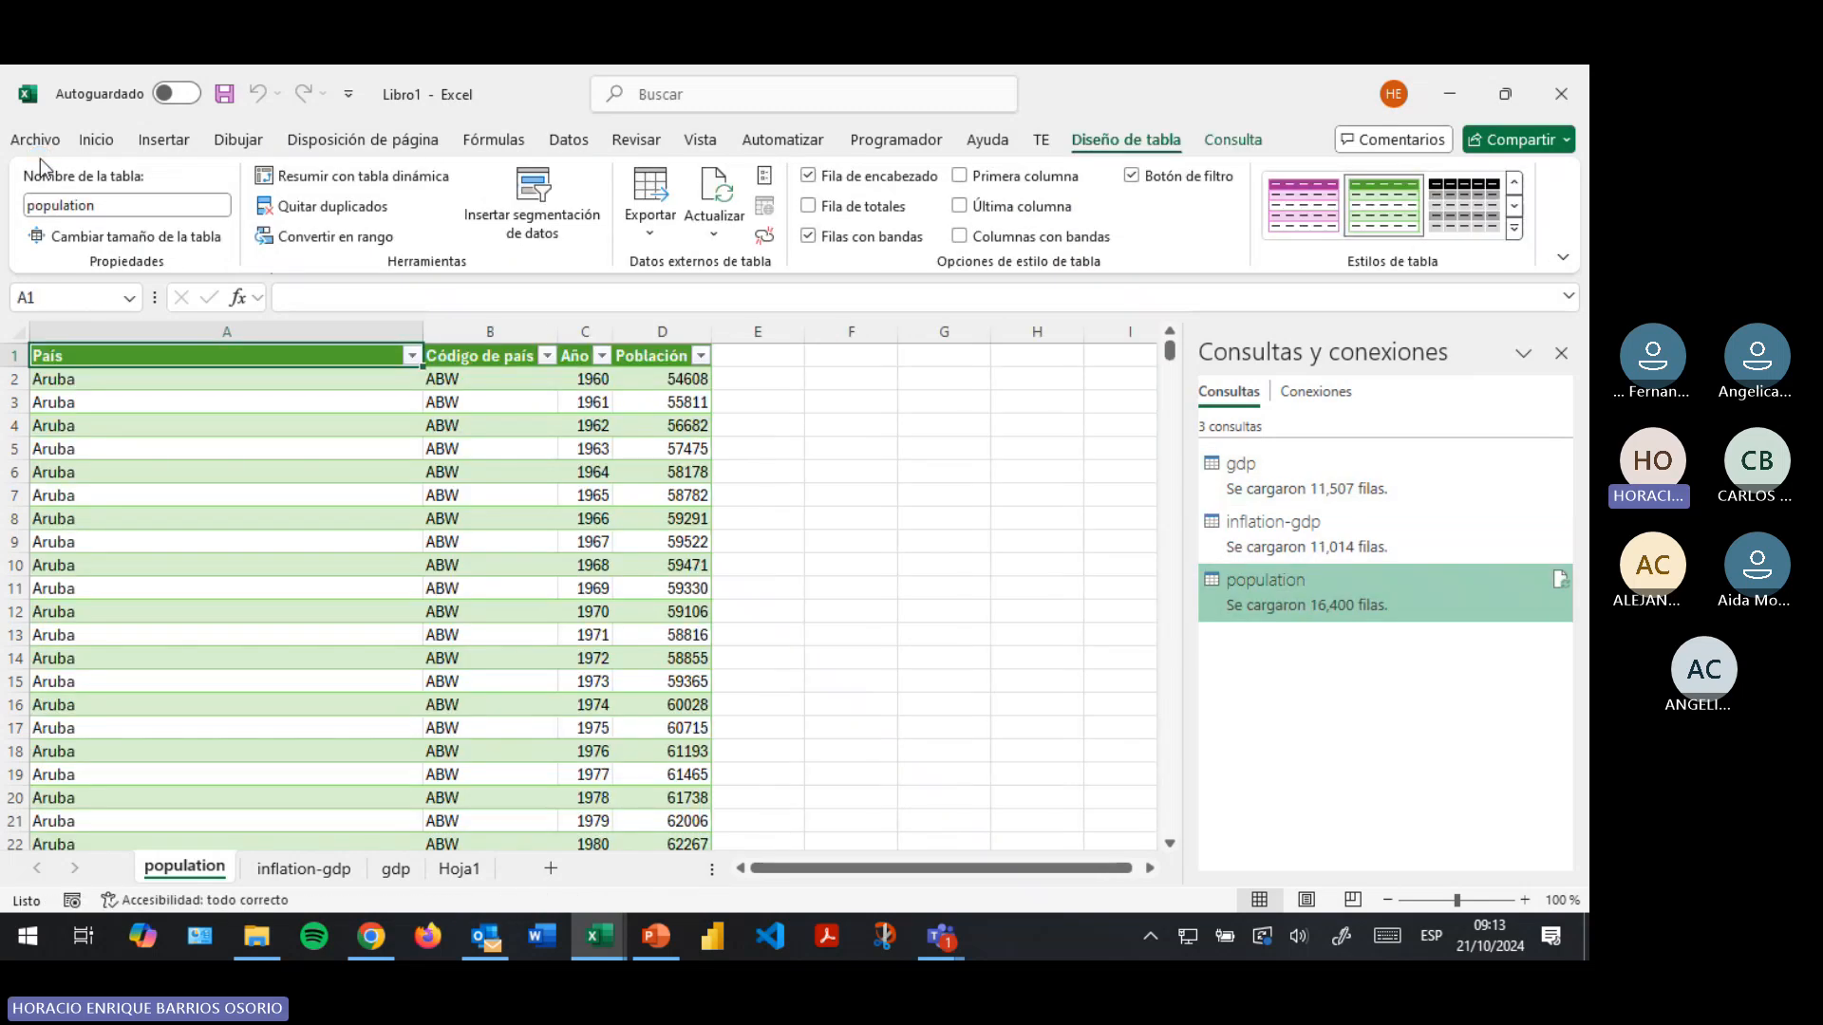
{"action": "left_click", "coordinate": [298, 869]}
{"action": "left_click", "coordinate": [393, 872]}
{"action": "left_click", "coordinate": [454, 869]}
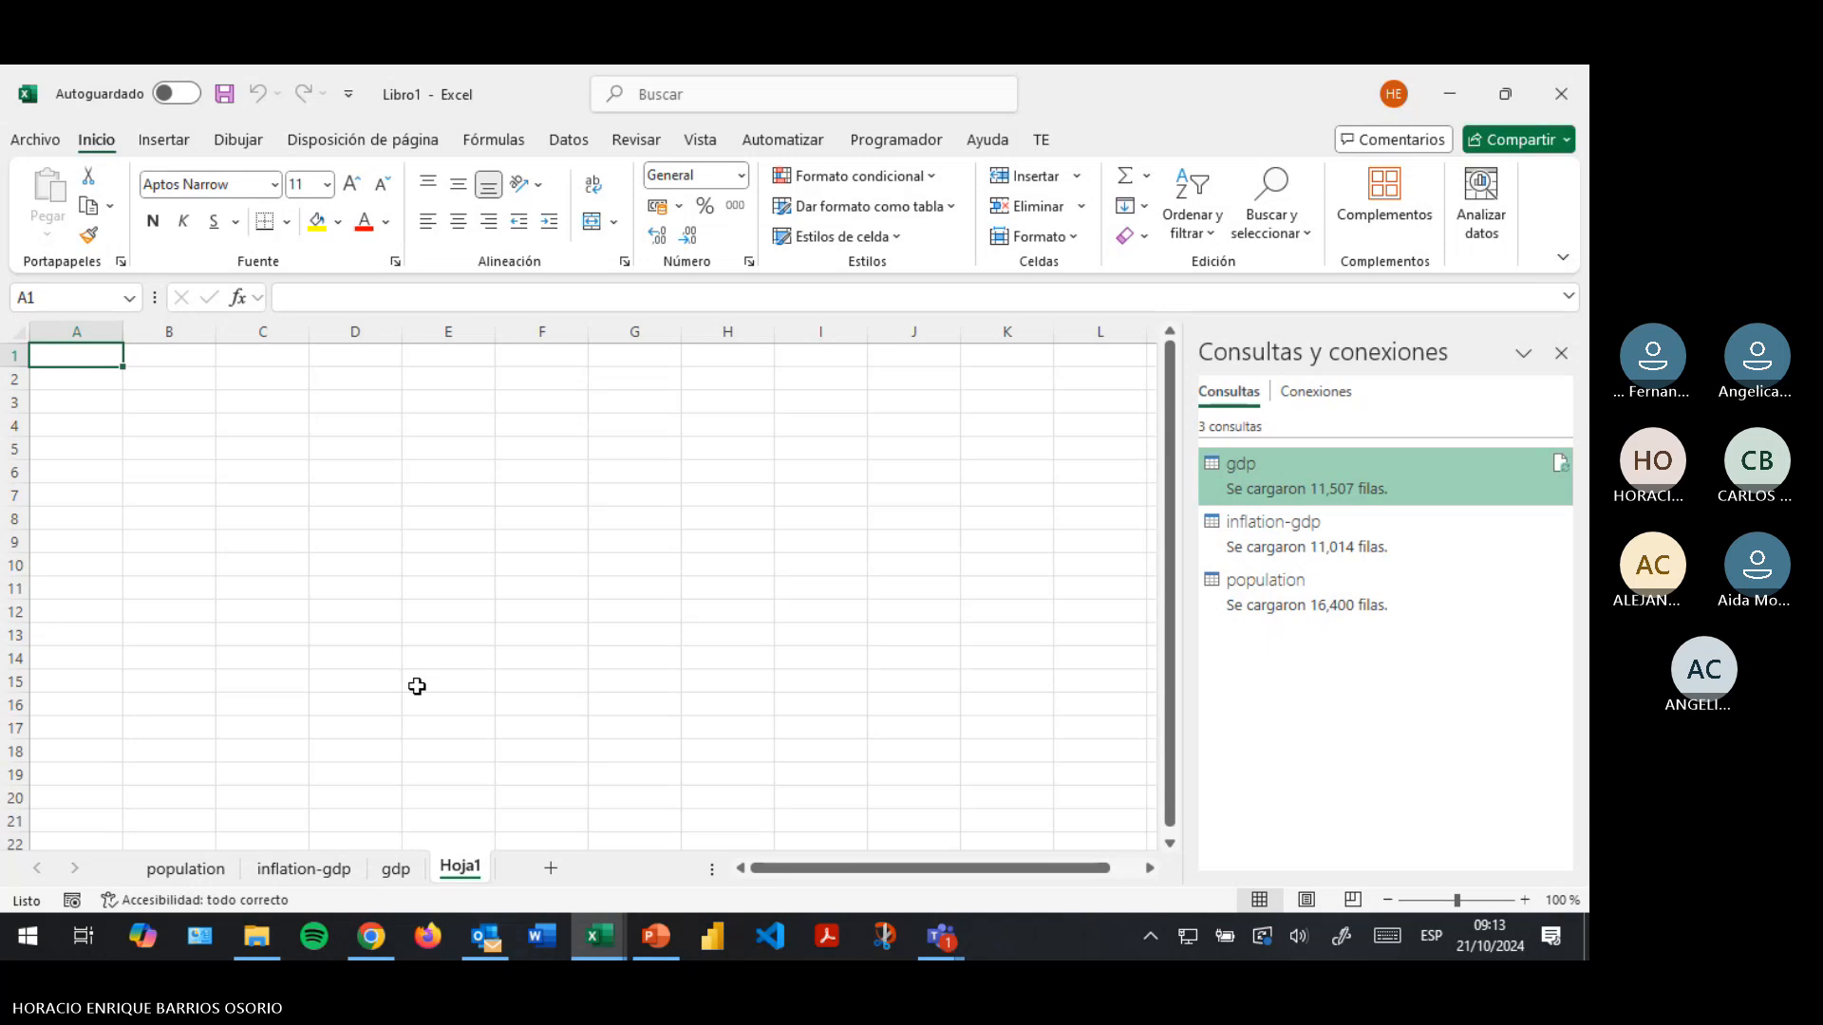
Filter the País column of the population table to Honduras and review the filtered rows
{"action": "left_click", "coordinate": [165, 872]}
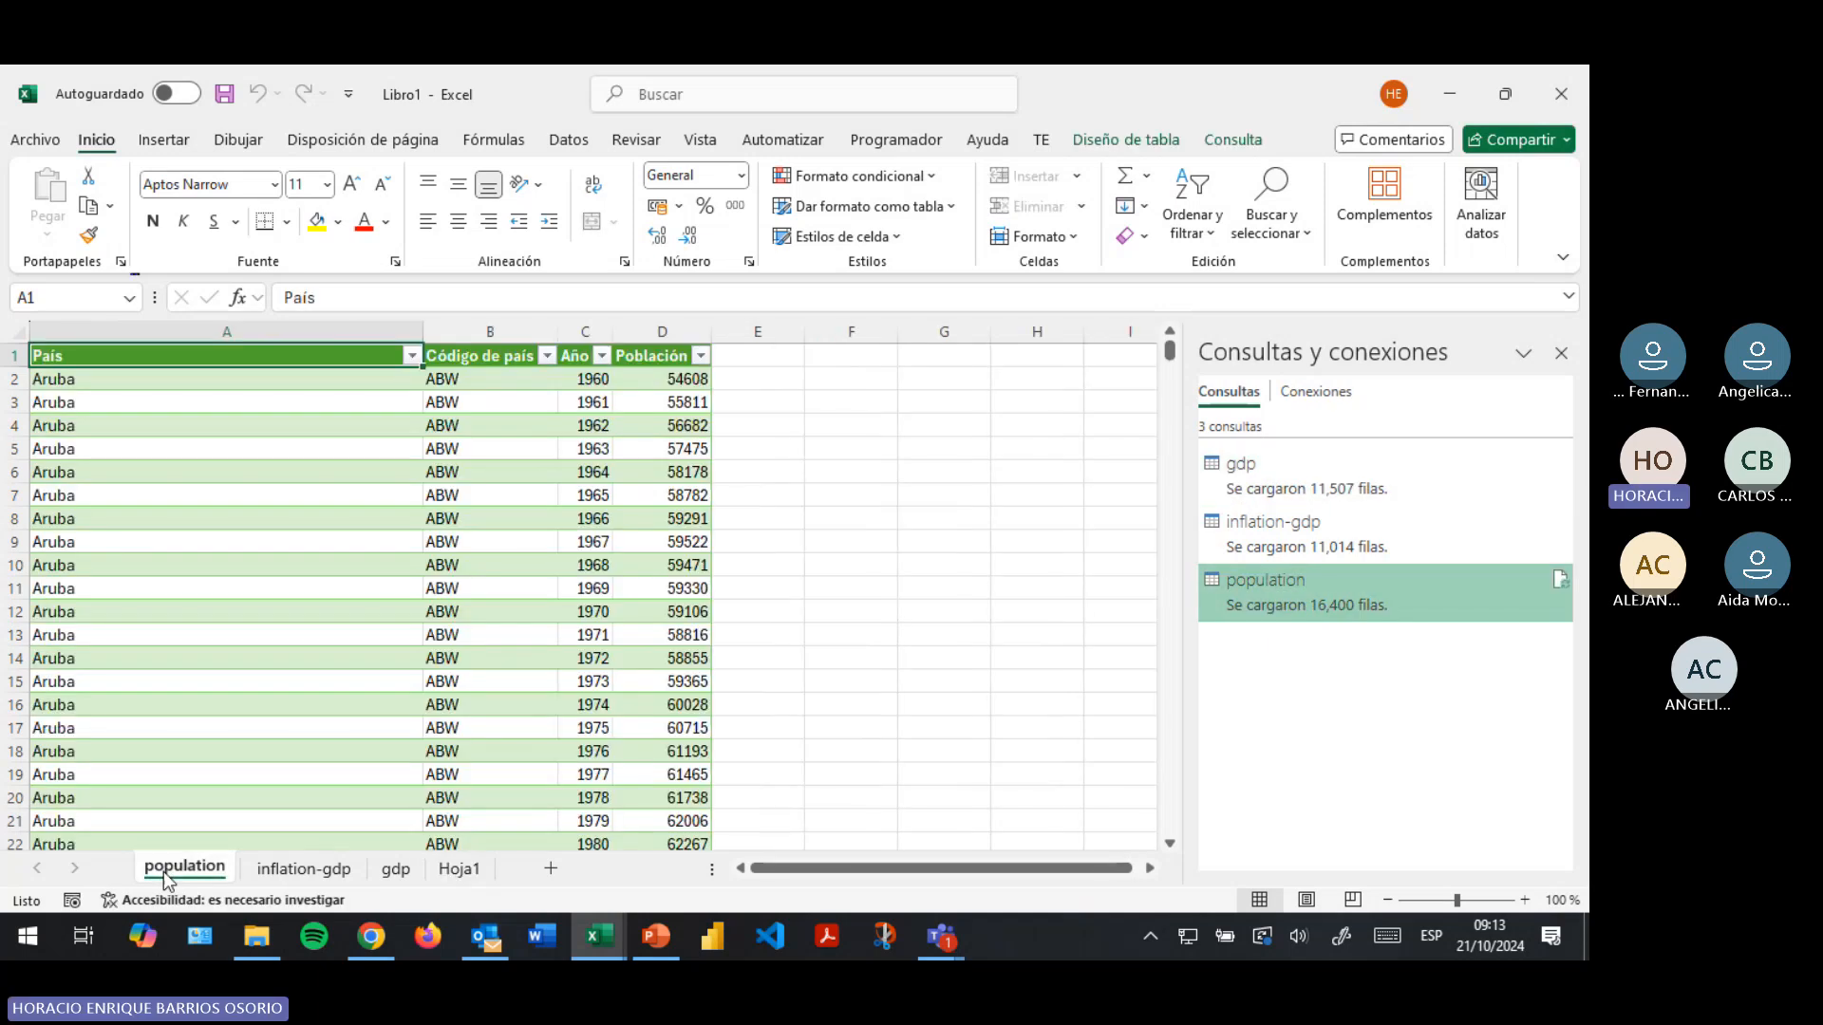
{"action": "left_click", "coordinate": [412, 356]}
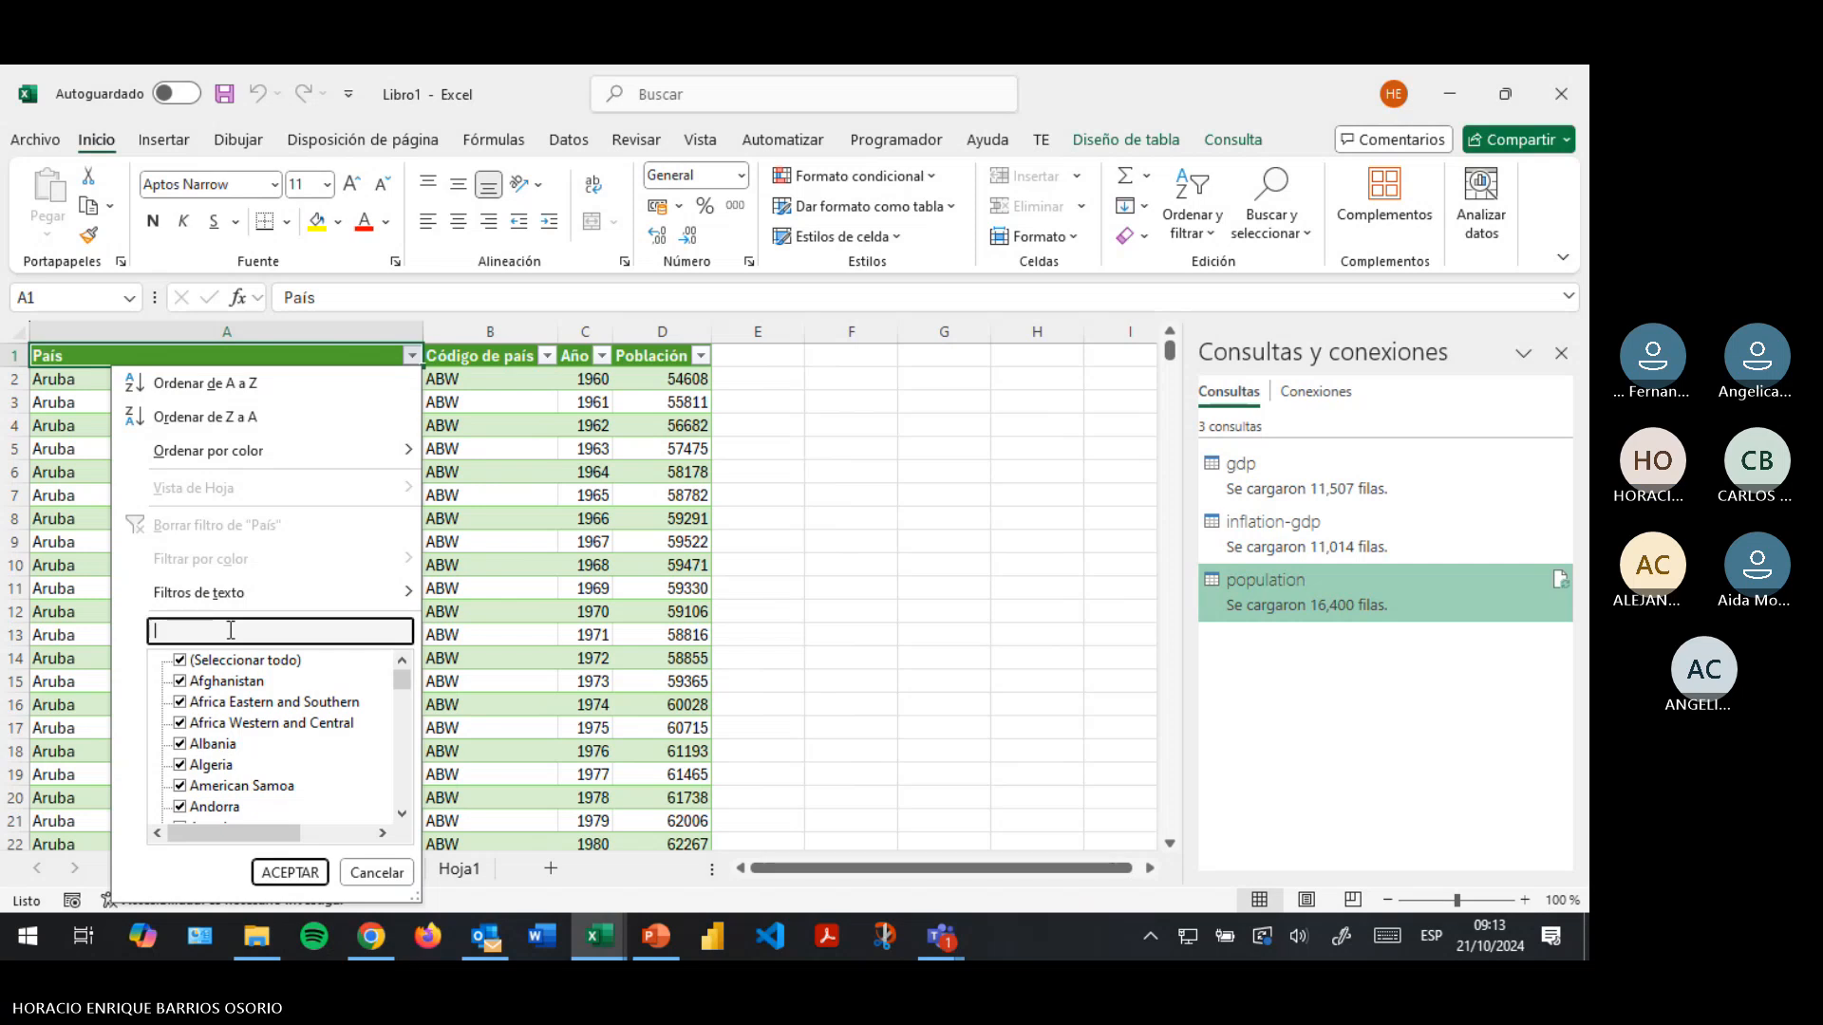
{"action": "type", "text": "honduras"}
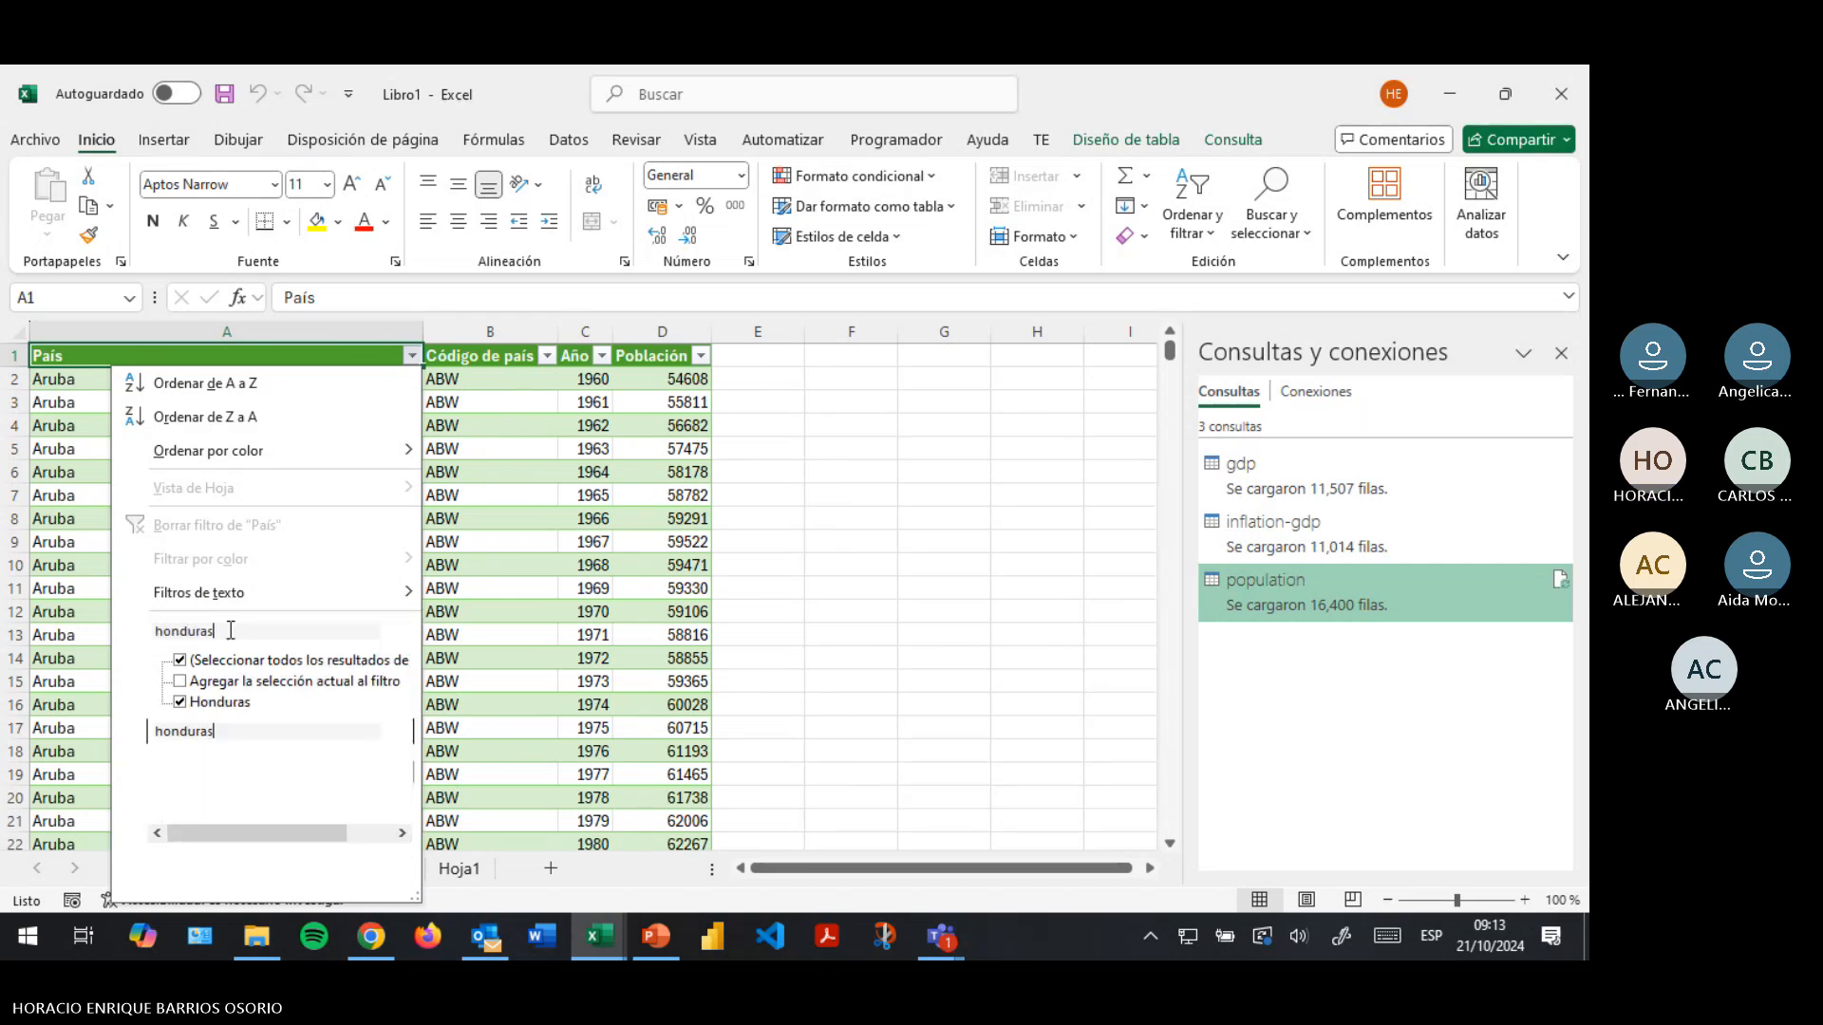
{"action": "key", "text": "Return"}
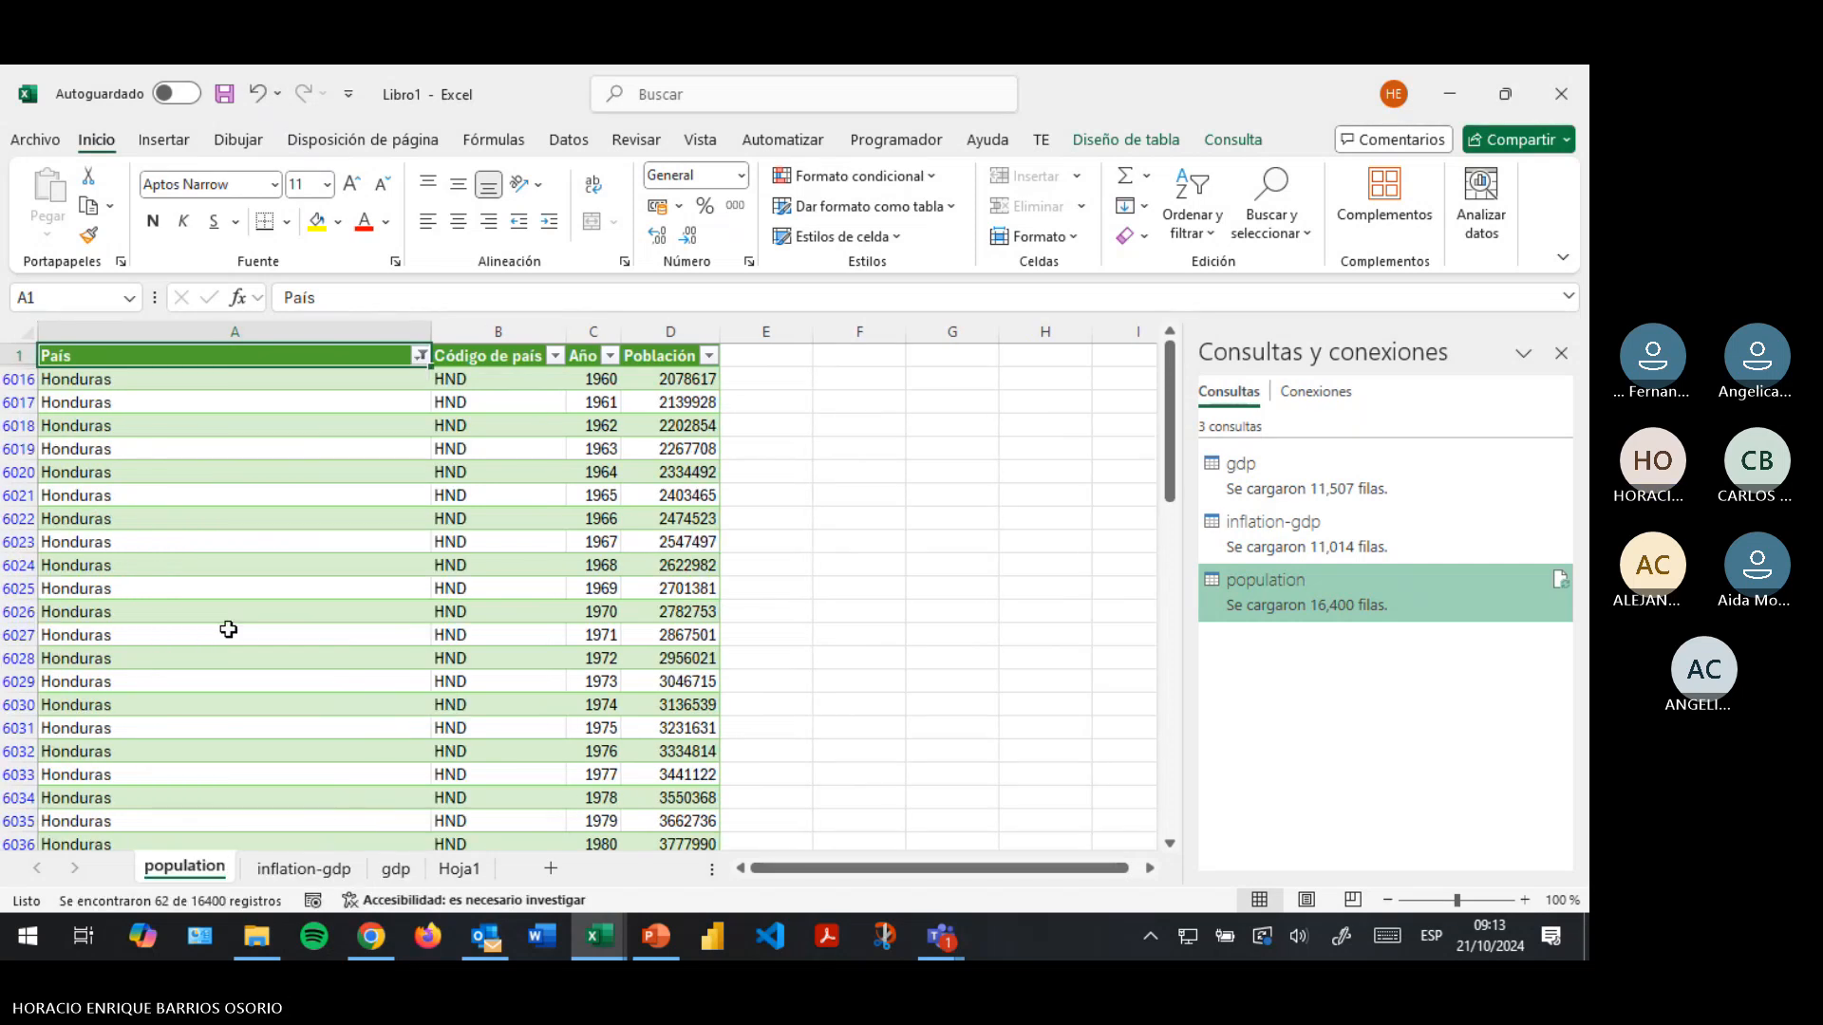
{"action": "scroll", "coordinate": [227, 629], "scroll_direction": "down", "scroll_amount": 18}
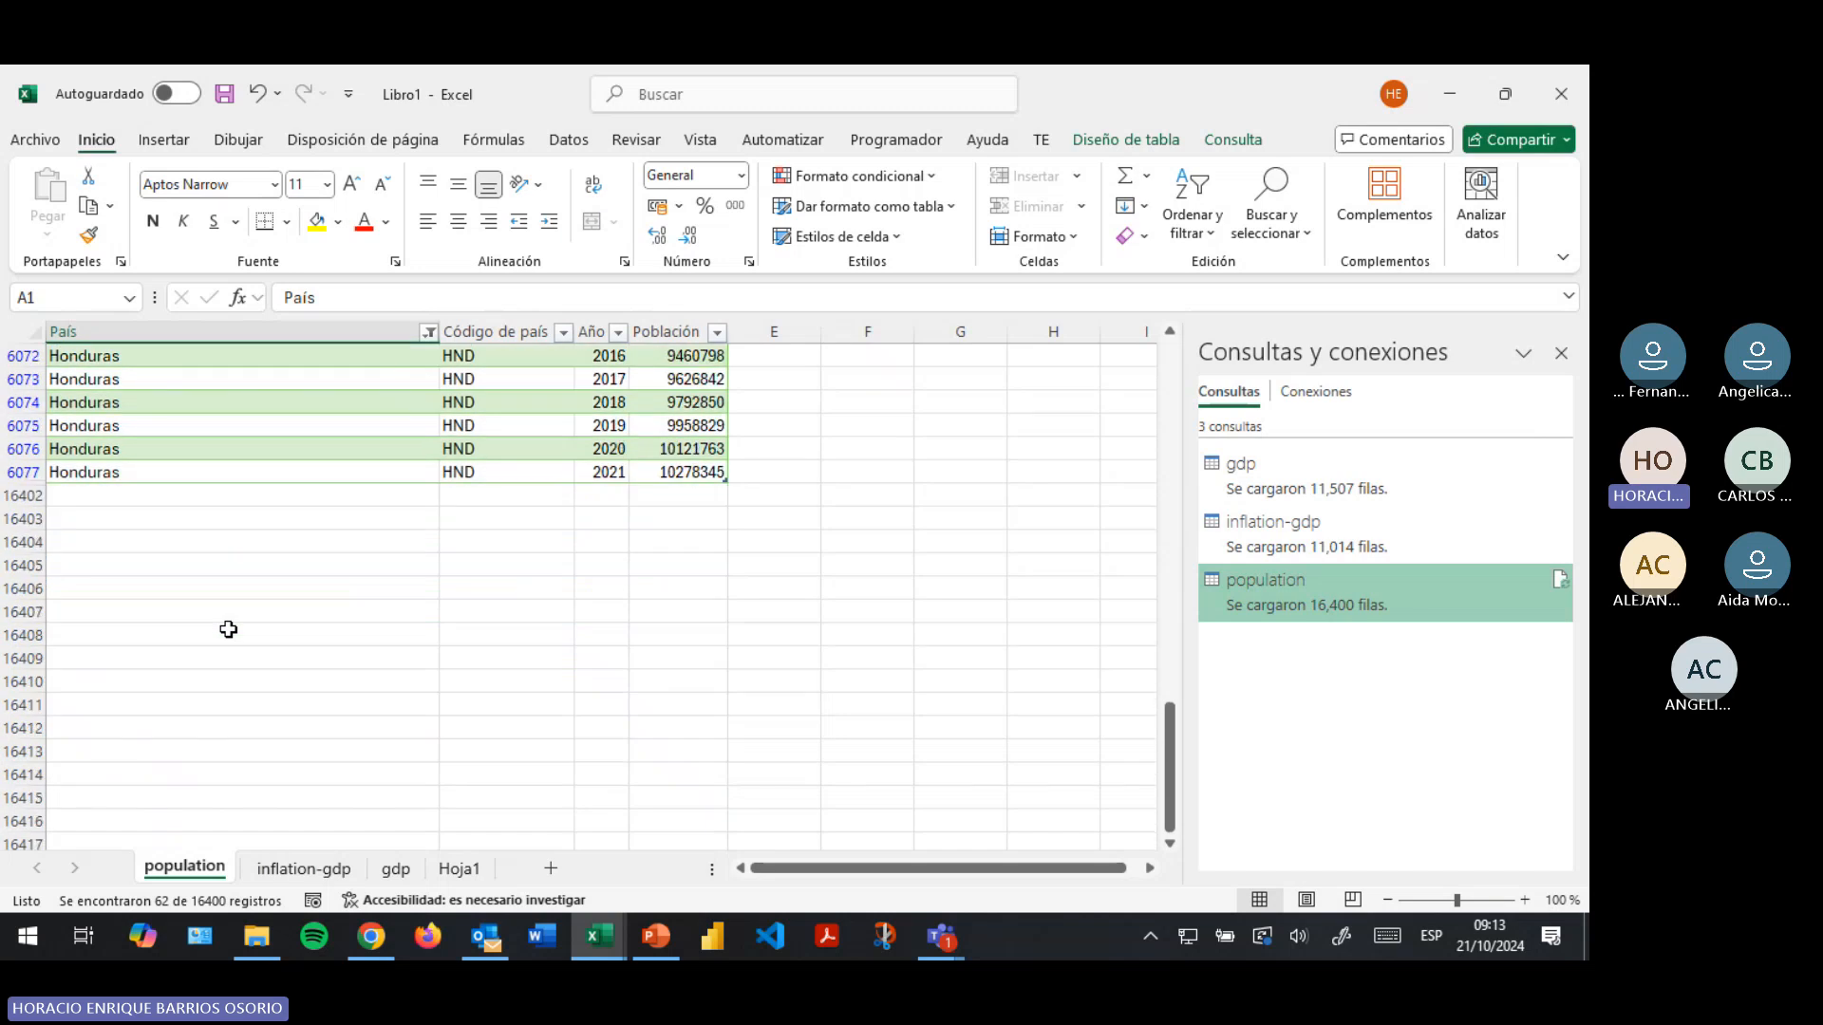
{"action": "scroll", "coordinate": [228, 629], "scroll_direction": "up", "scroll_amount": 19}
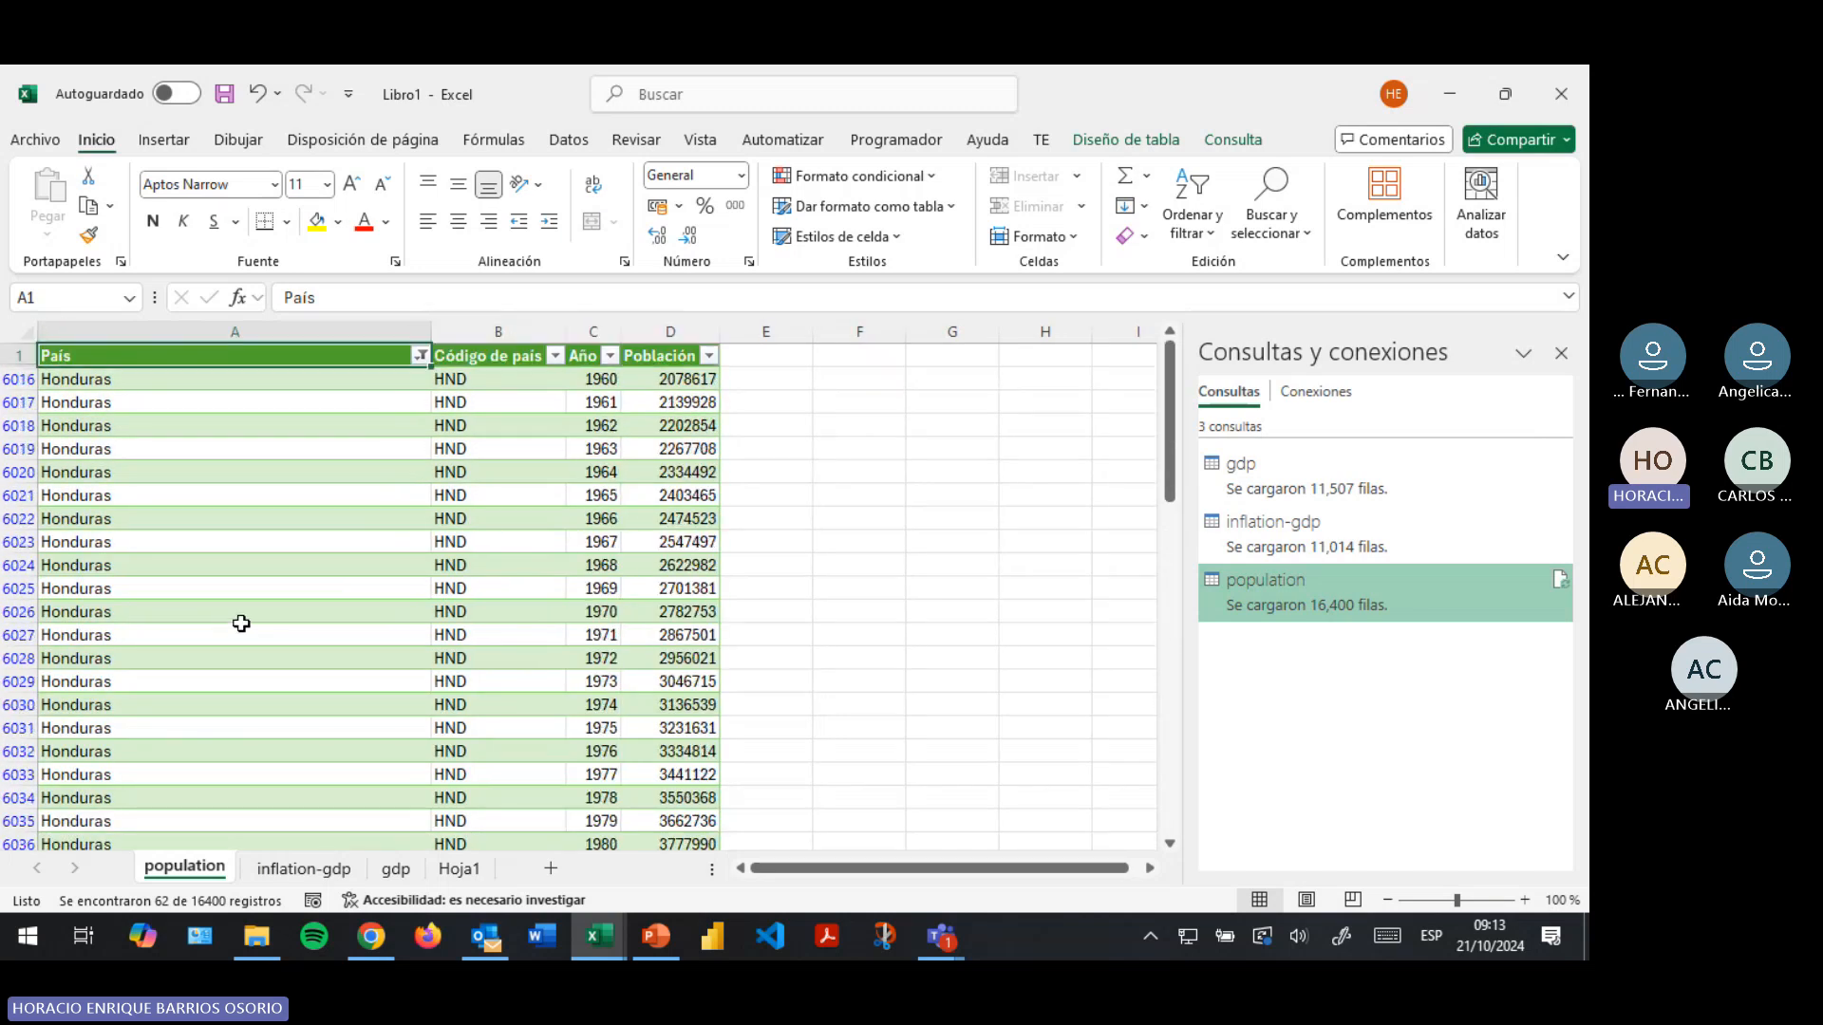
{"action": "scroll", "coordinate": [241, 622], "scroll_direction": "down", "scroll_amount": 20}
{"action": "scroll", "coordinate": [245, 601], "scroll_direction": "up", "scroll_amount": 6}
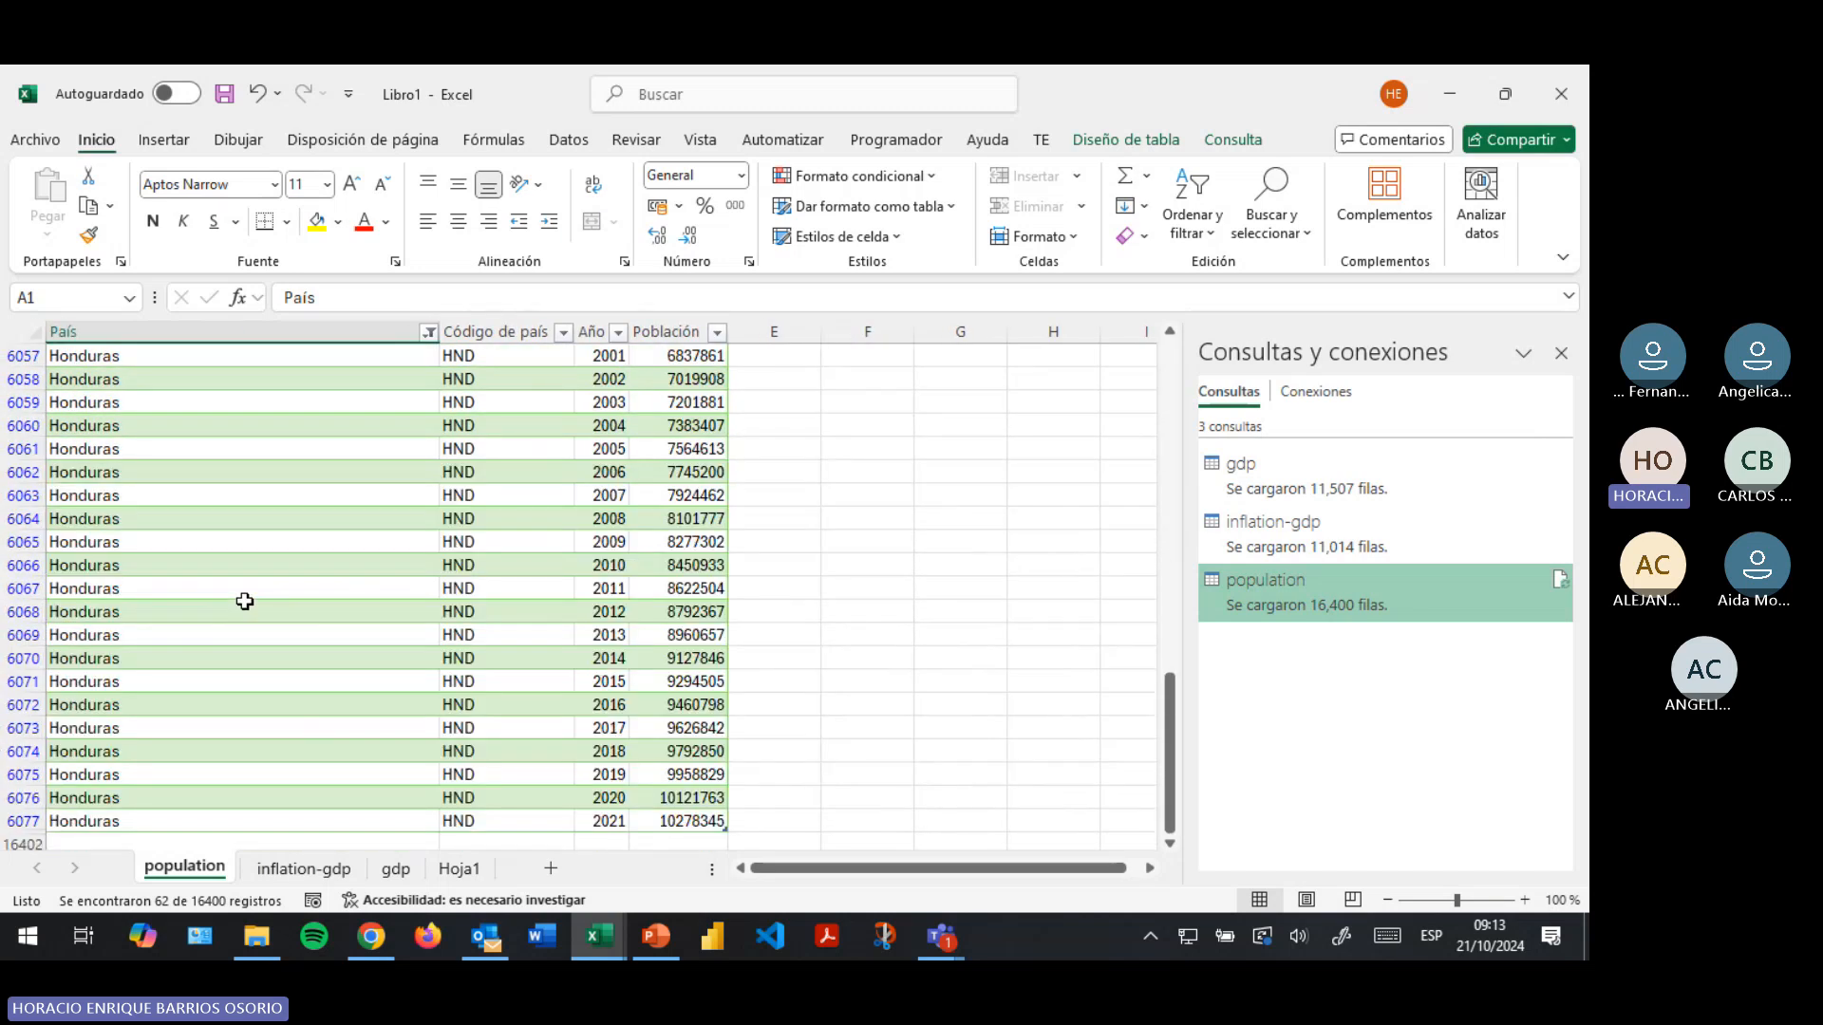
Copy the filtered Honduras rows of the population table with their headers and paste them as values at cell A1 of Hoja1
{"action": "scroll", "coordinate": [245, 601], "scroll_direction": "up", "scroll_amount": 14}
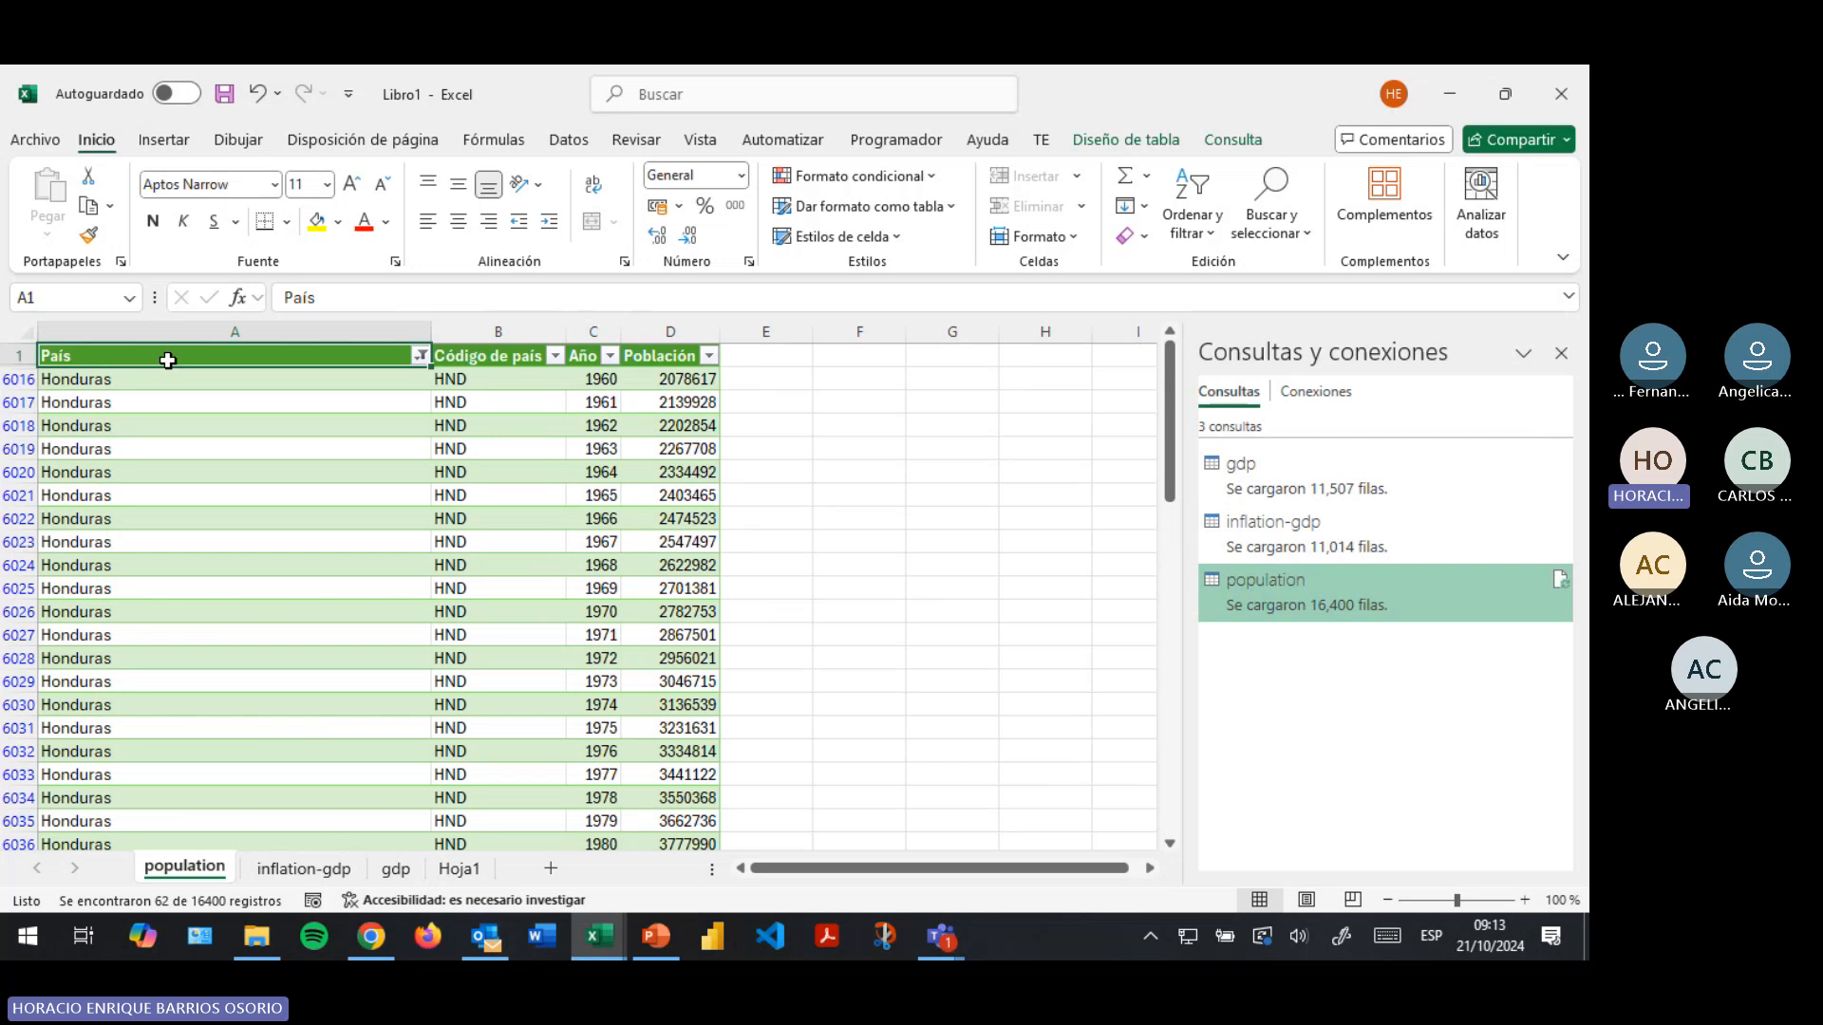
{"action": "key", "text": "ctrl+shift+Right"}
{"action": "key", "text": "ctrl+shift+Down"}
{"action": "key", "text": "ctrl+c"}
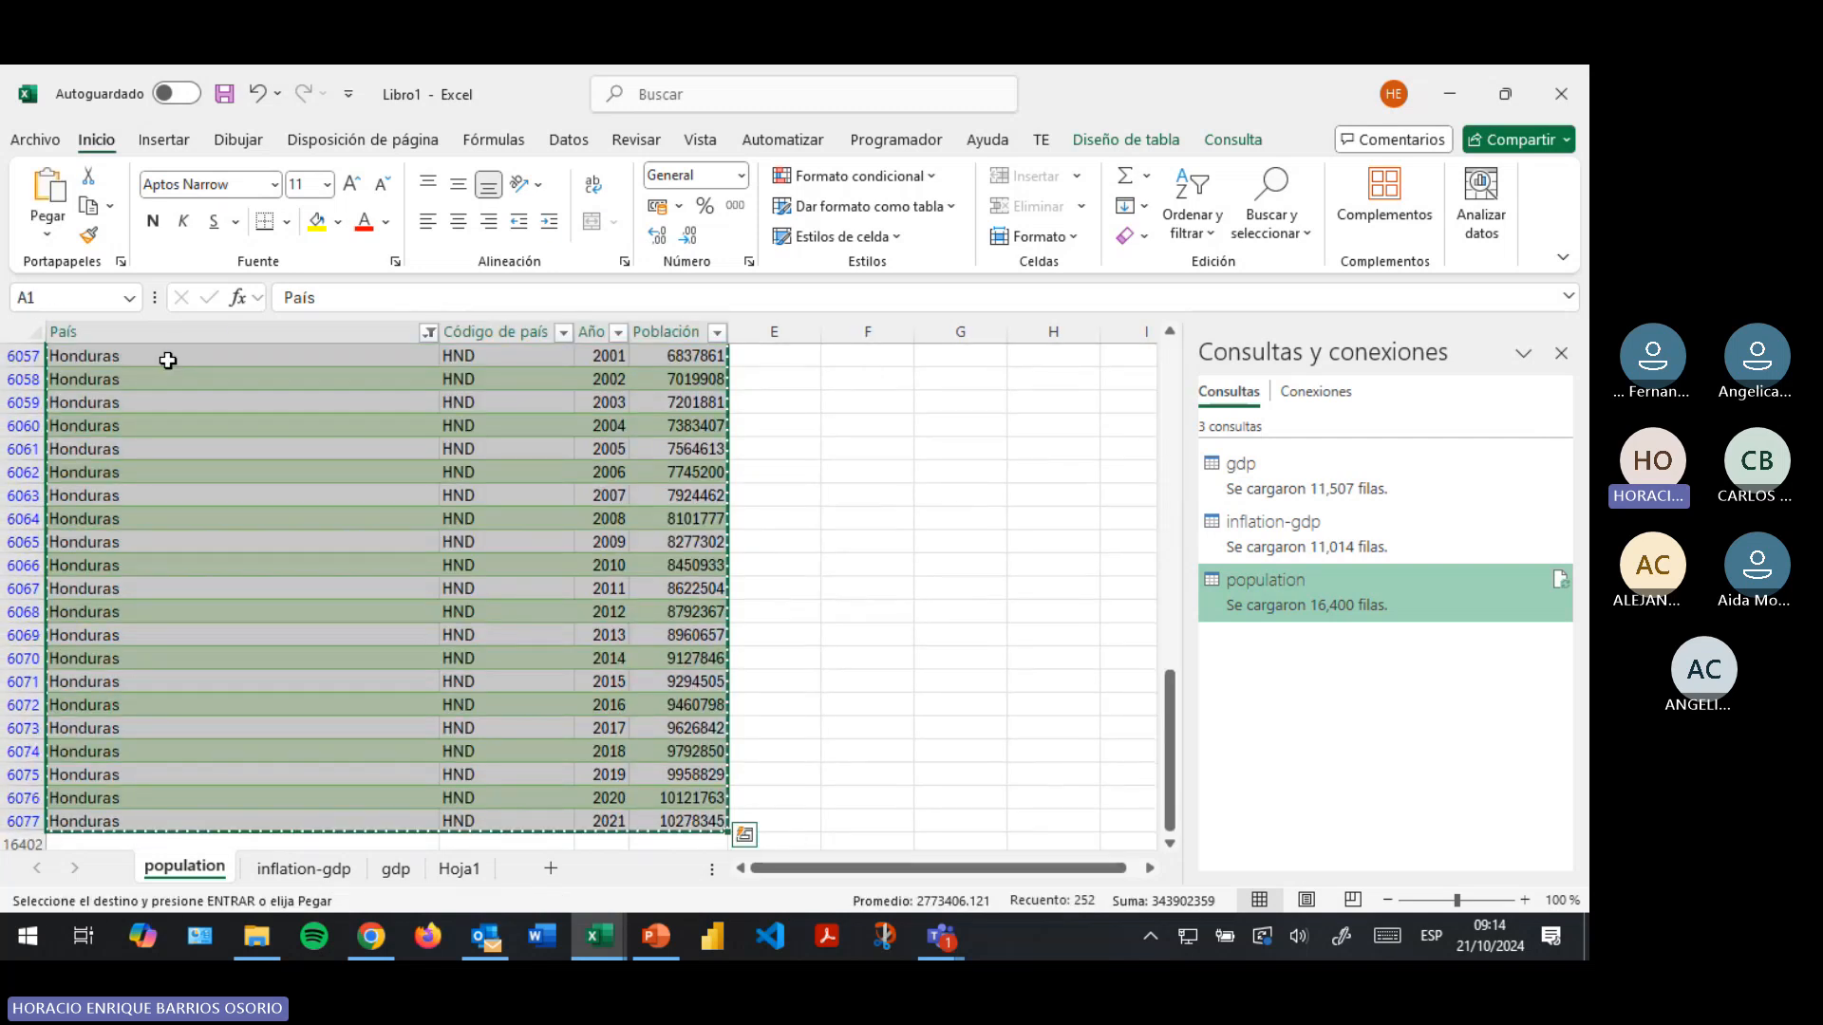
{"action": "left_click", "coordinate": [459, 869]}
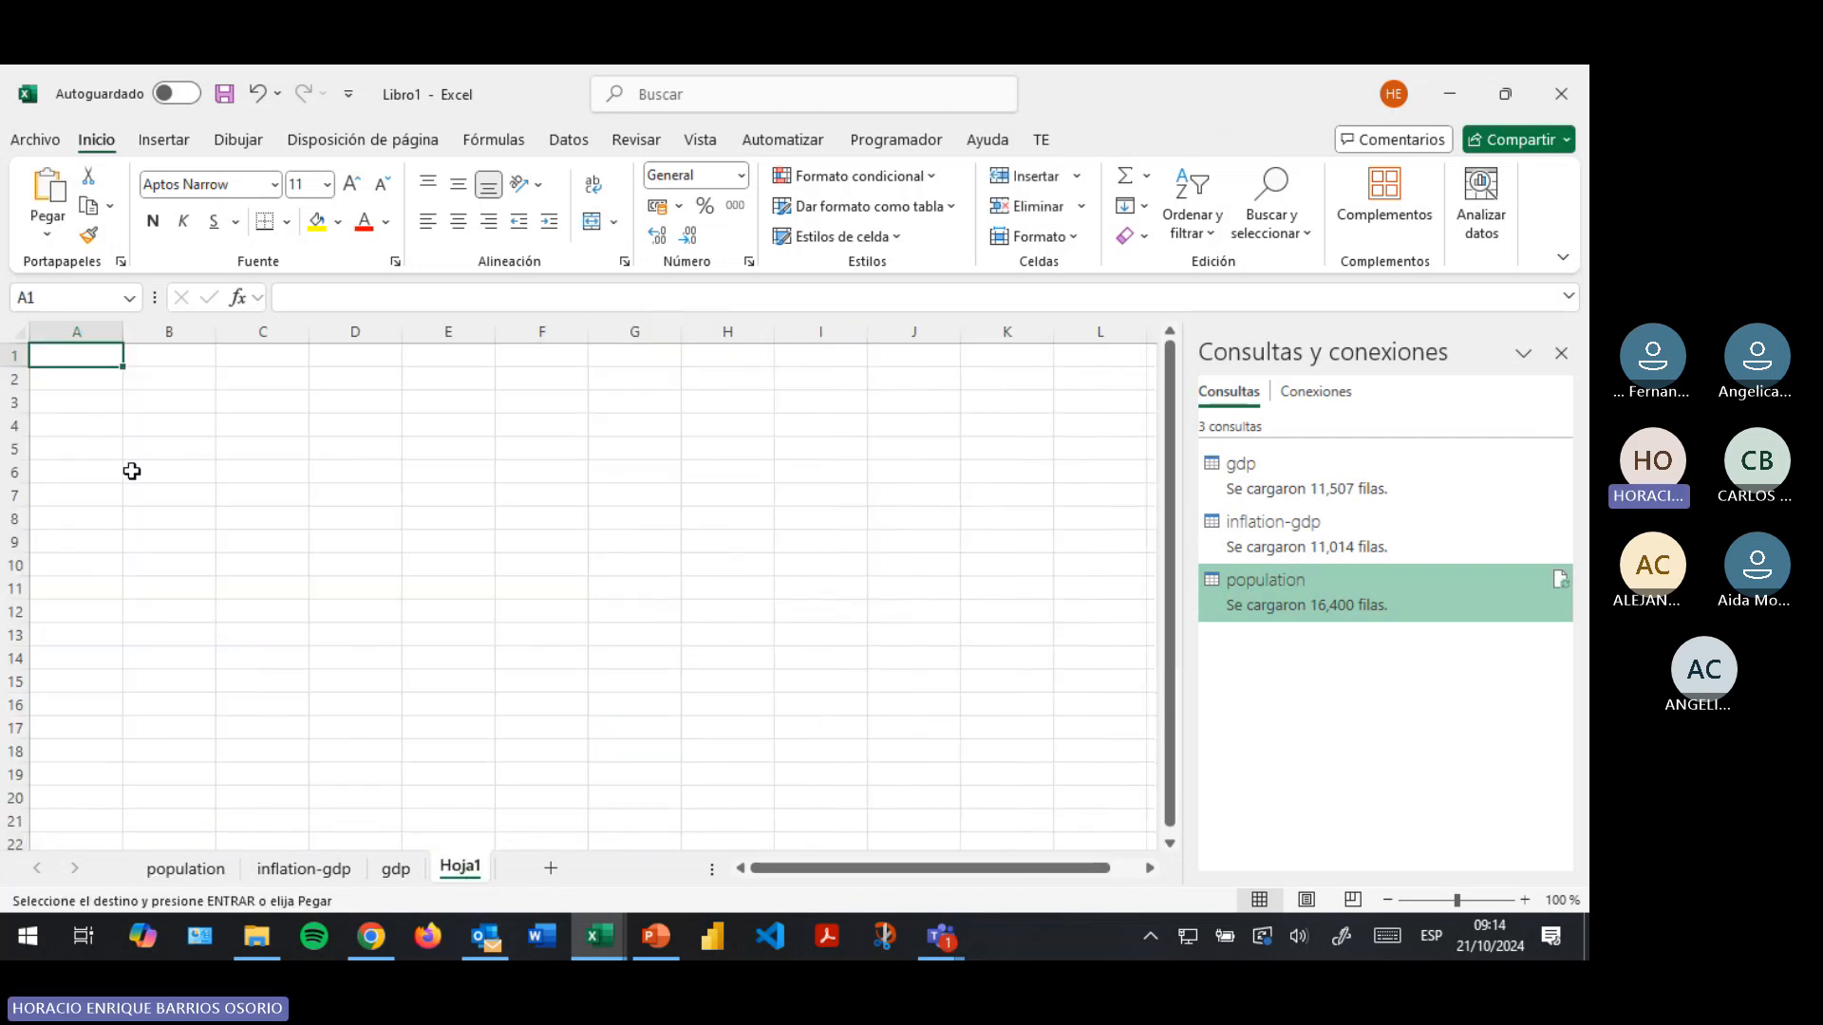
{"action": "right_click", "coordinate": [92, 361]}
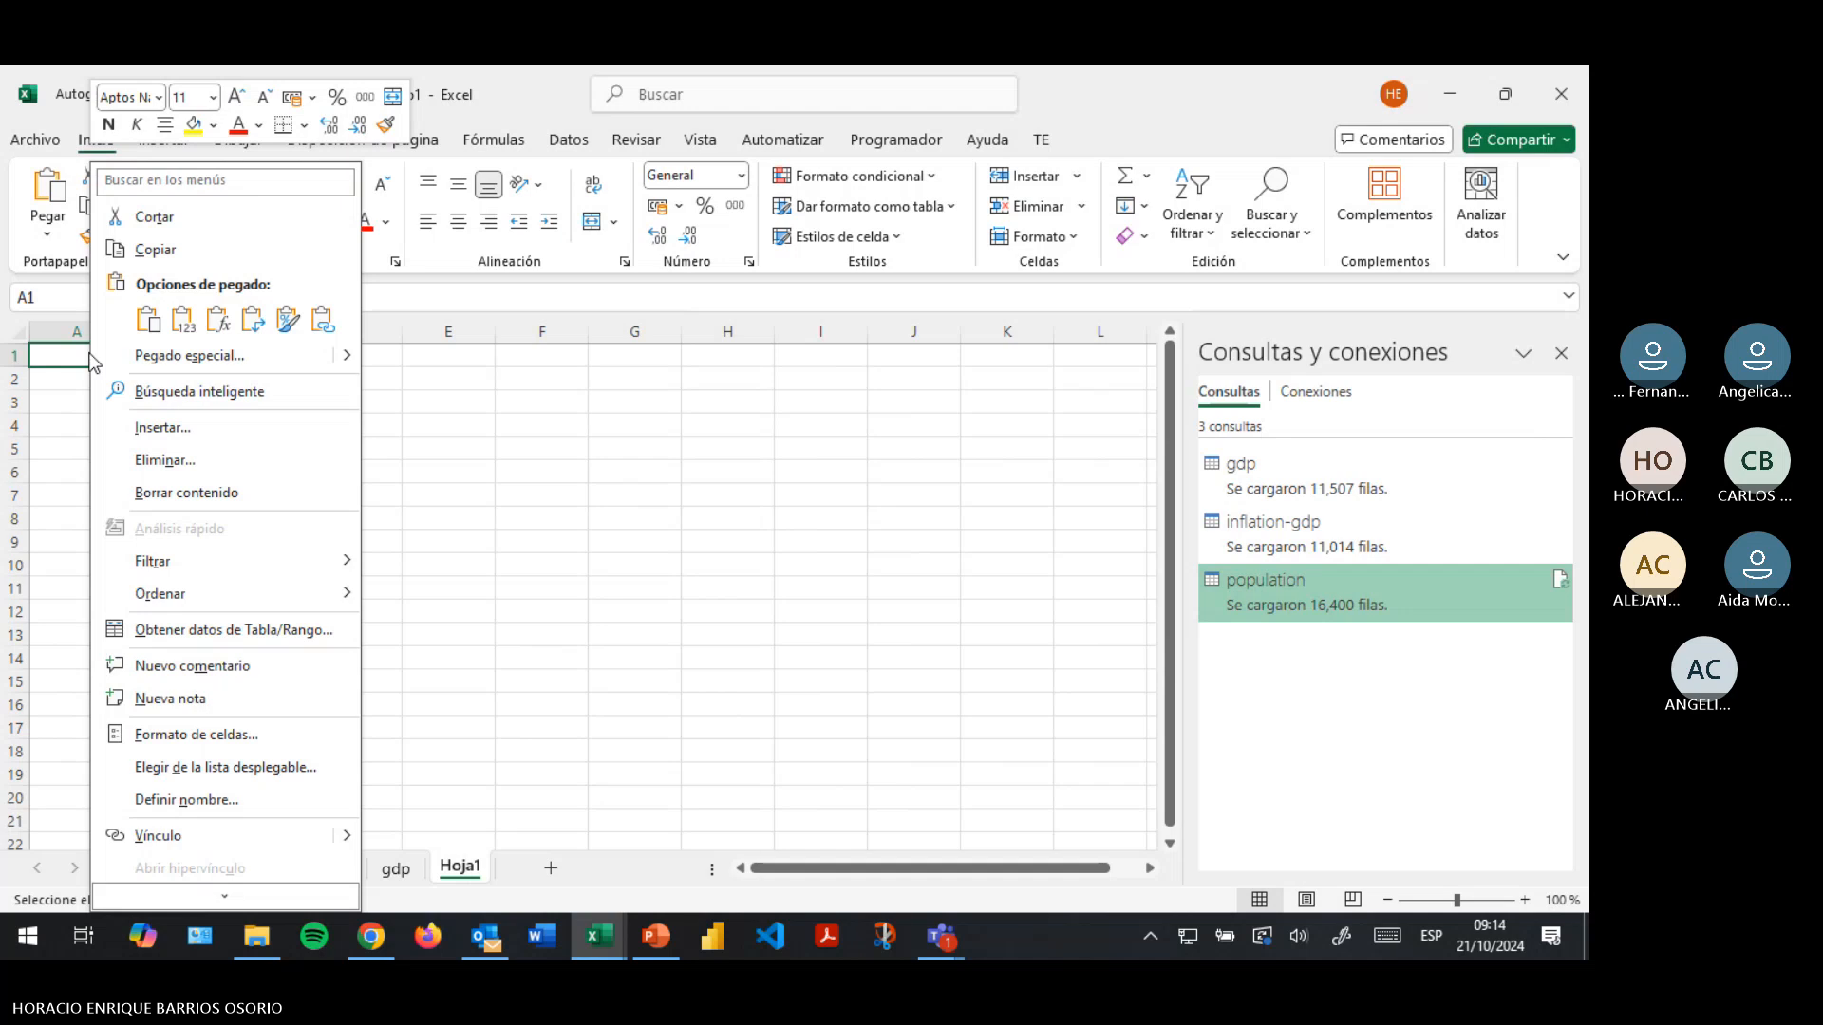
{"action": "left_click", "coordinate": [180, 321]}
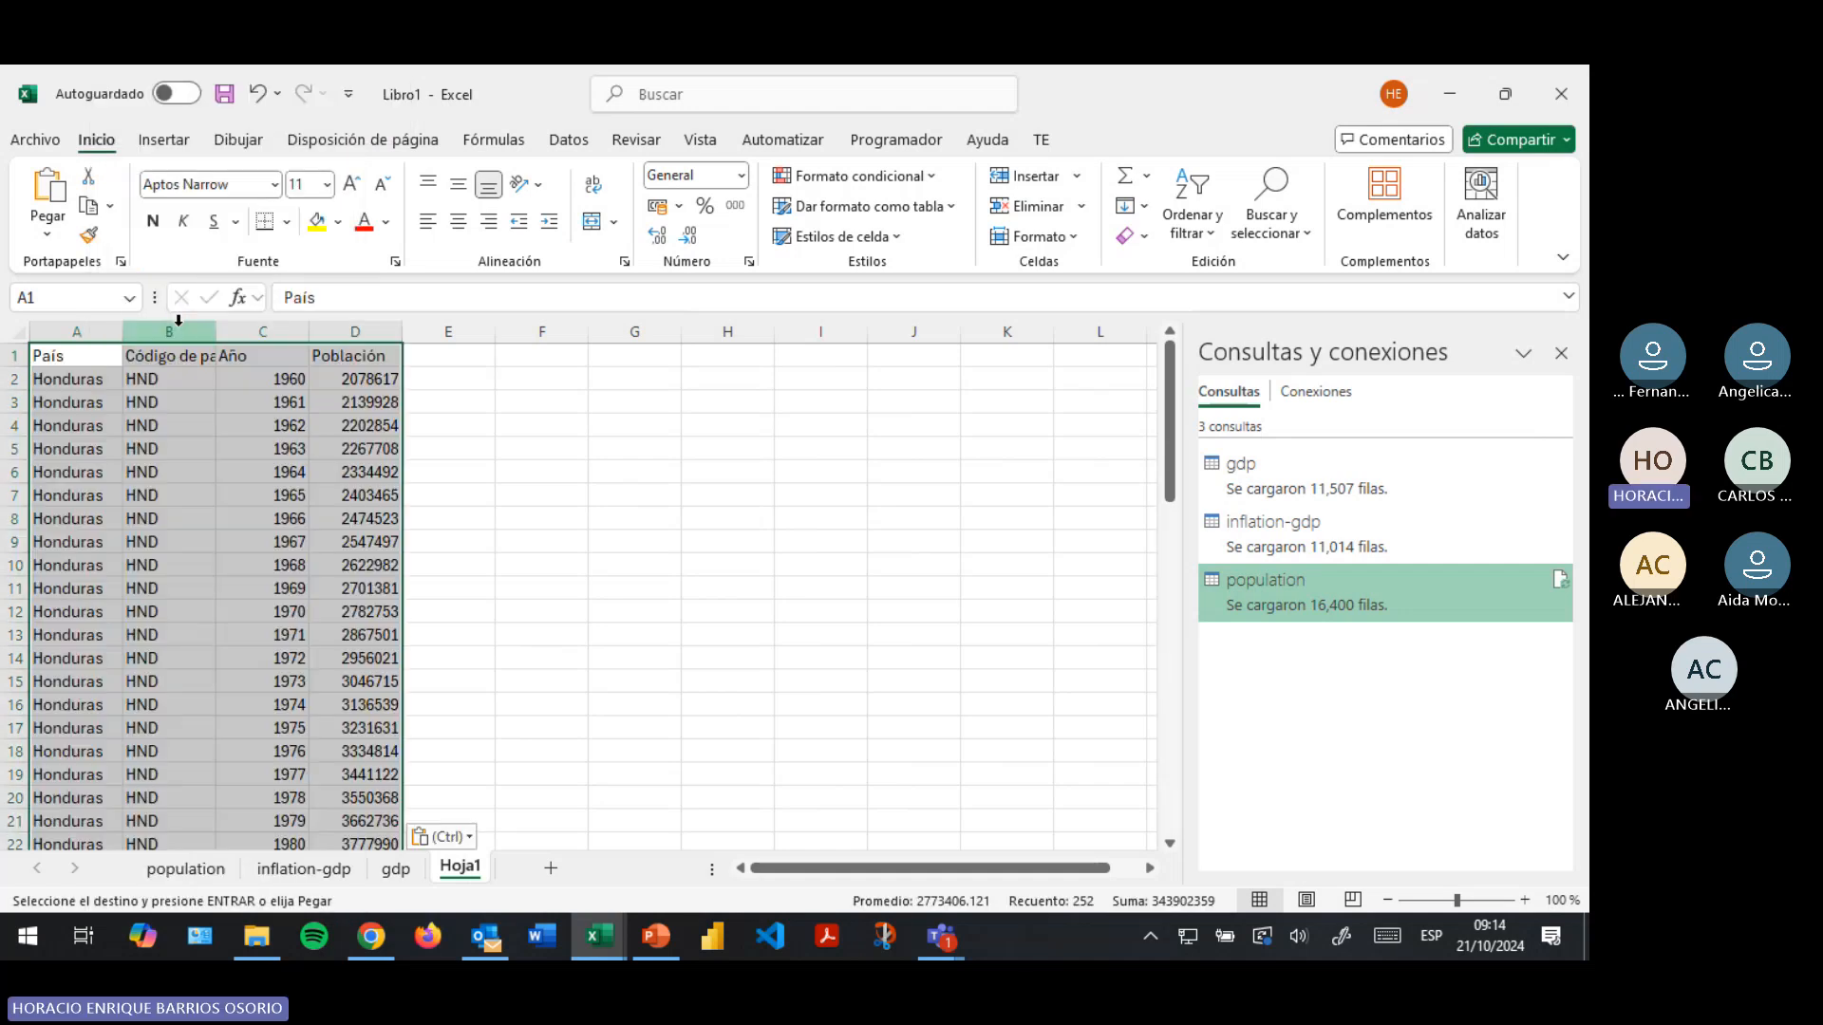
Autofit the column widths of the pasted Honduras data and format the range as a table with a light blue banded style
{"action": "left_click", "coordinate": [1086, 238]}
{"action": "left_click", "coordinate": [1144, 400]}
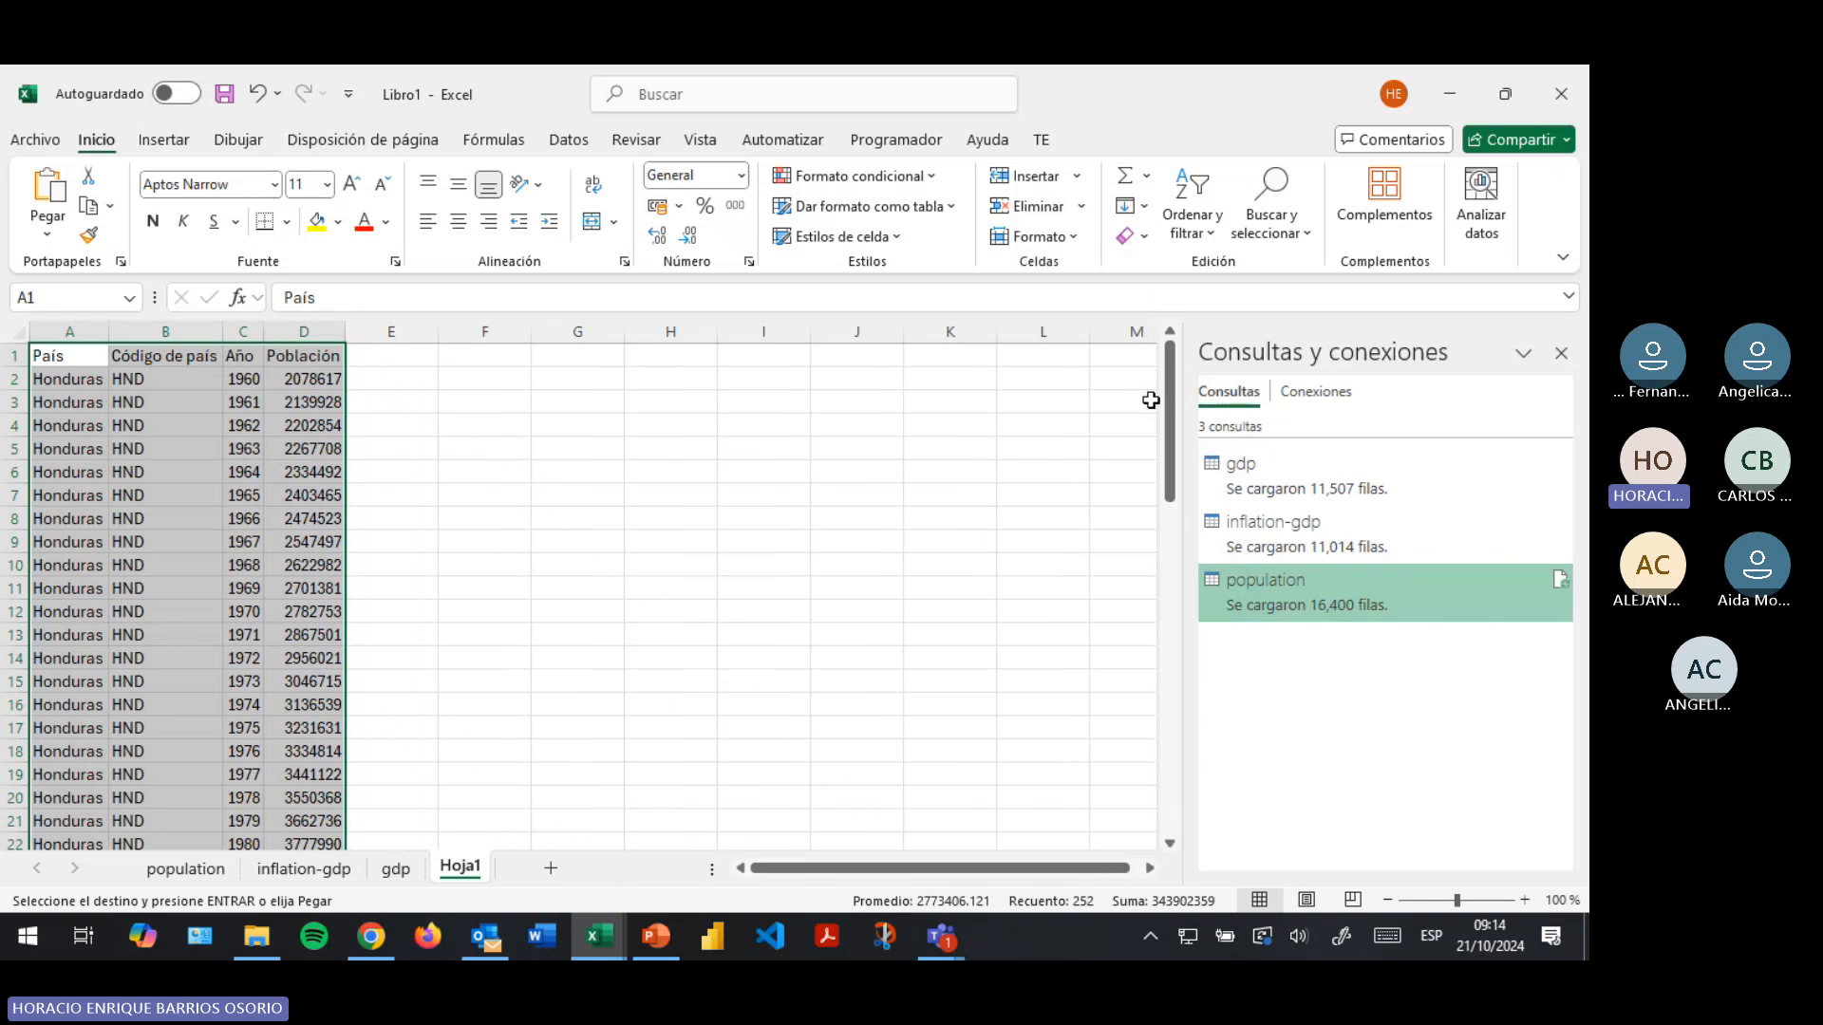
{"action": "left_click", "coordinate": [865, 206]}
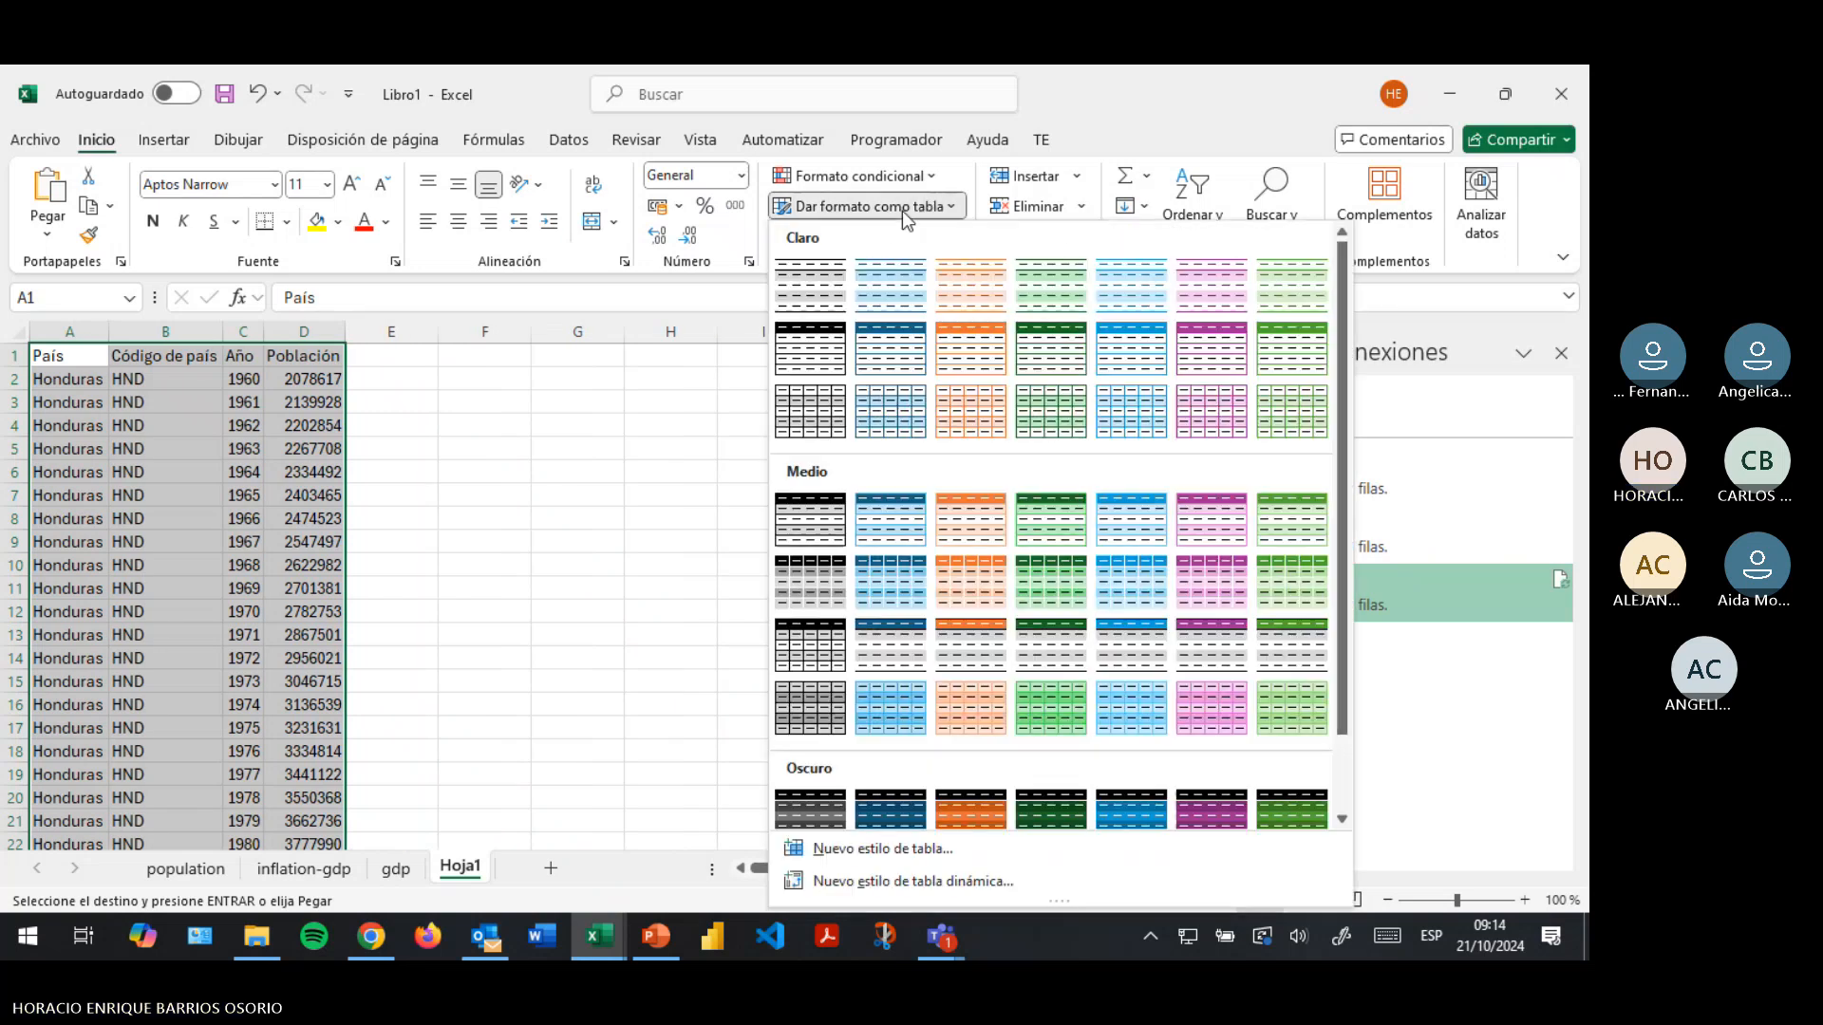
{"action": "left_click", "coordinate": [871, 275]}
{"action": "left_click", "coordinate": [1160, 643]}
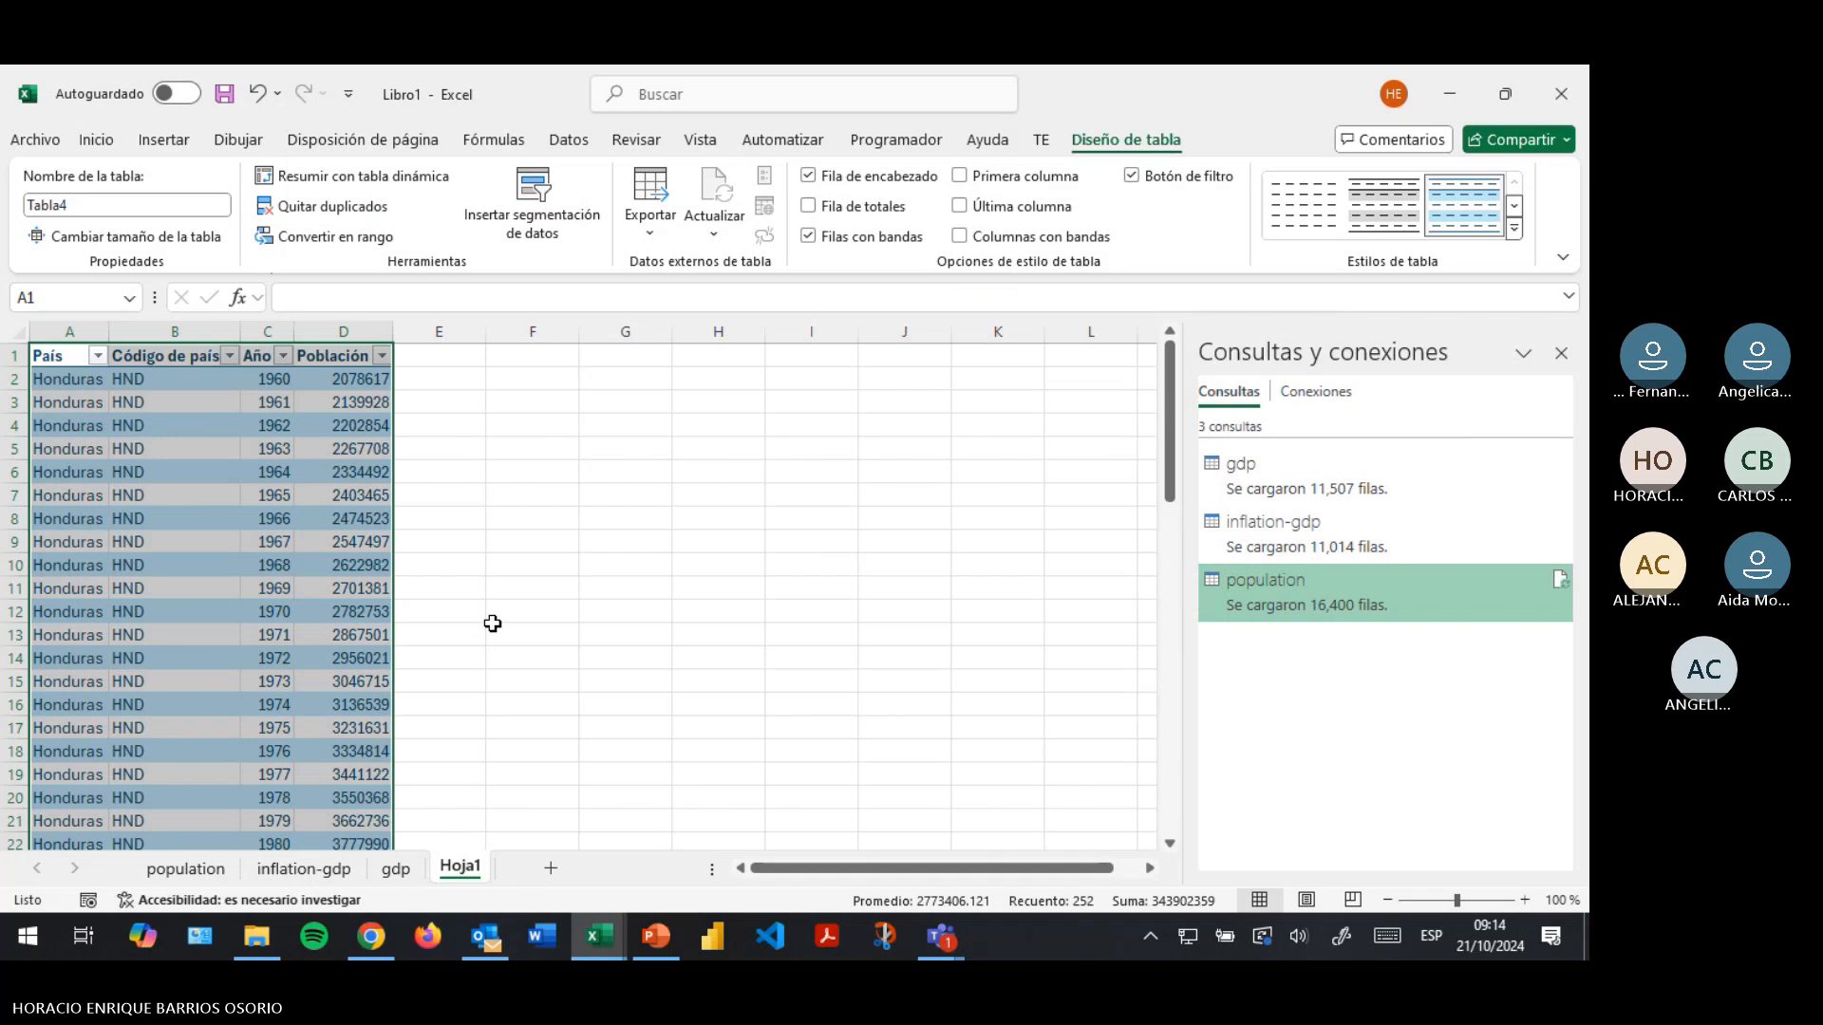
Look through the Honduras table on Hoja1 from the first year to the last and back
{"action": "left_click", "coordinate": [250, 611]}
{"action": "scroll", "coordinate": [249, 610], "scroll_direction": "down", "scroll_amount": 4}
{"action": "scroll", "coordinate": [248, 609], "scroll_direction": "down", "scroll_amount": 8}
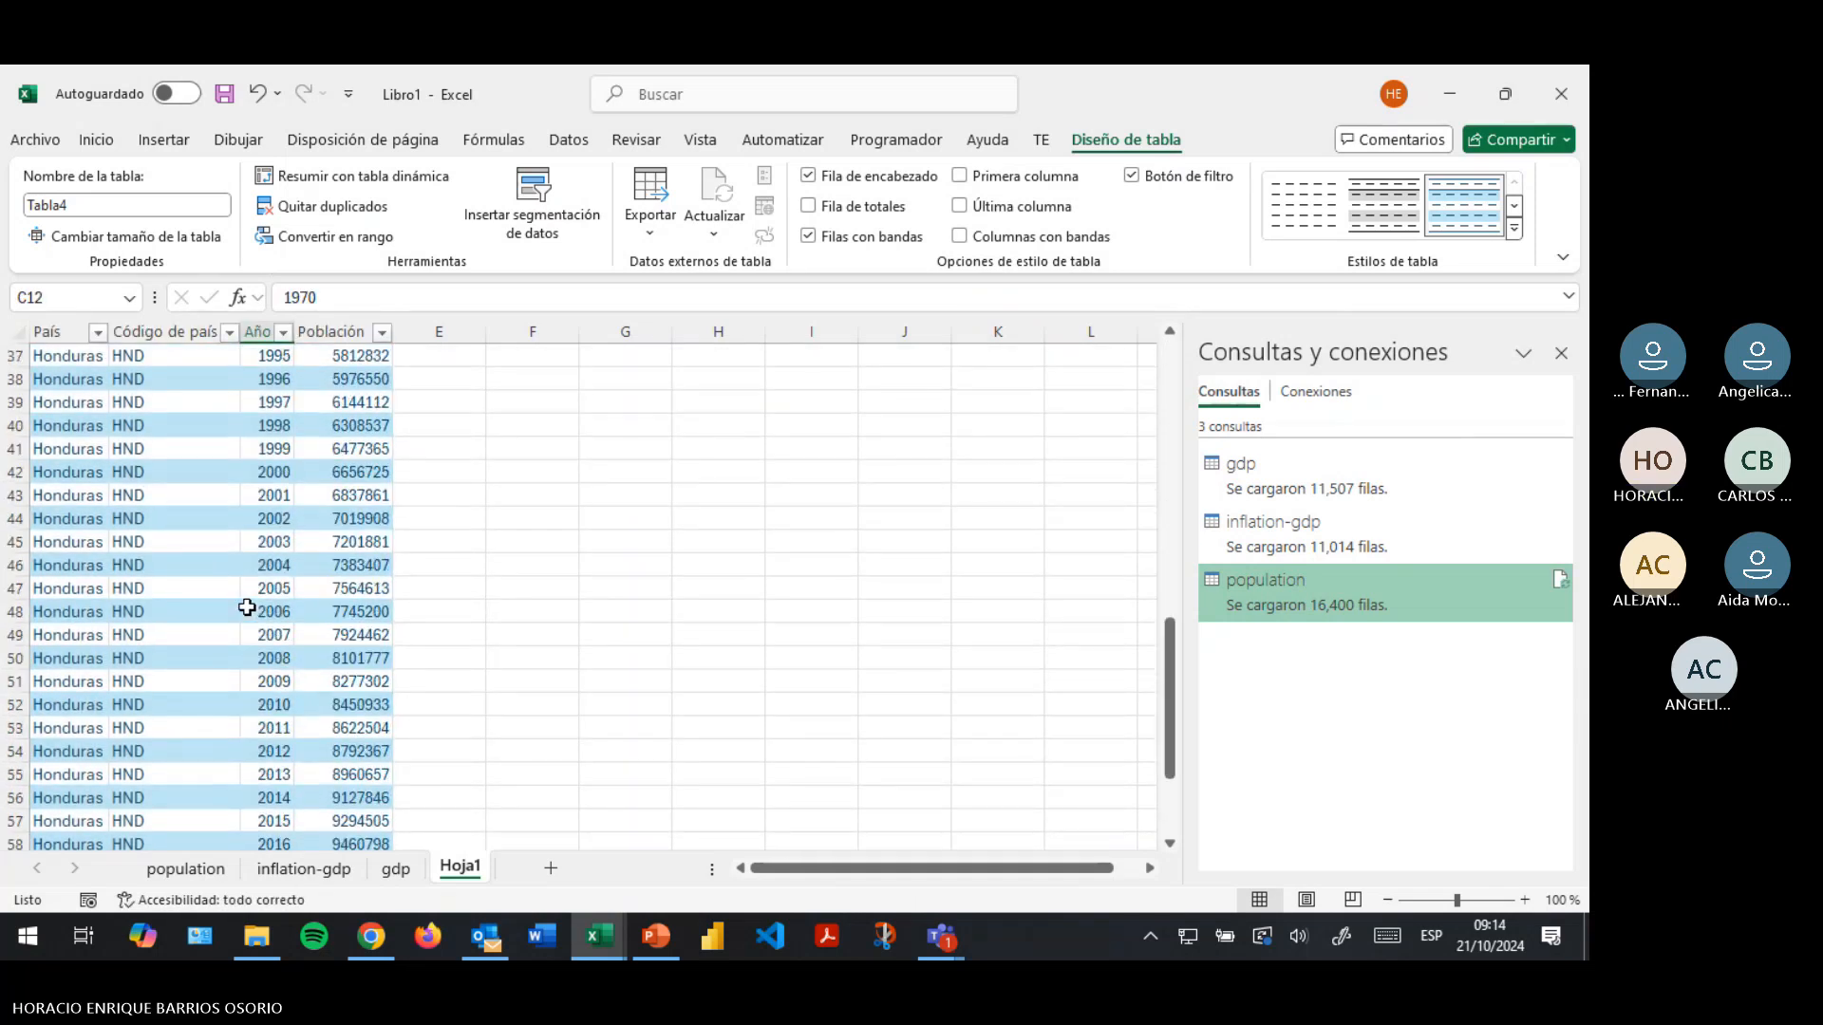
{"action": "scroll", "coordinate": [251, 646], "scroll_direction": "down", "scroll_amount": 5}
{"action": "scroll", "coordinate": [256, 684], "scroll_direction": "up", "scroll_amount": 15}
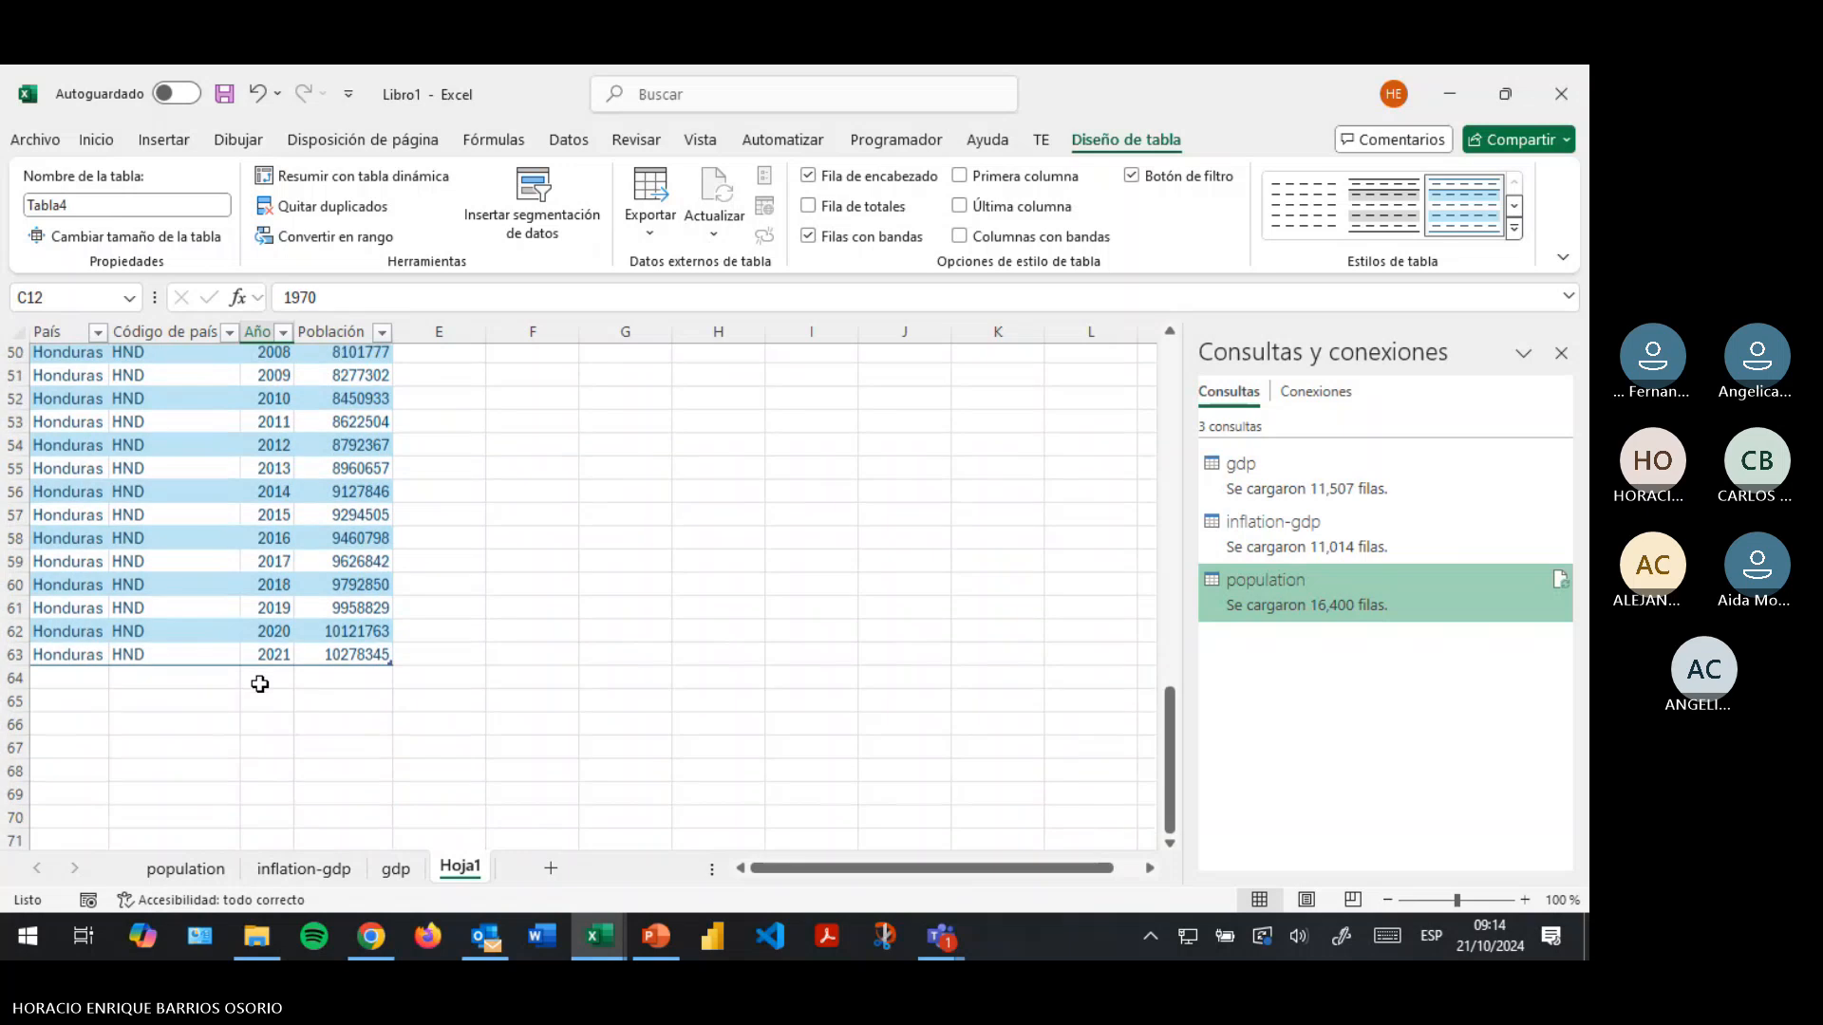
{"action": "scroll", "coordinate": [260, 683], "scroll_direction": "up", "scroll_amount": 1}
{"action": "left_click", "coordinate": [261, 682]}
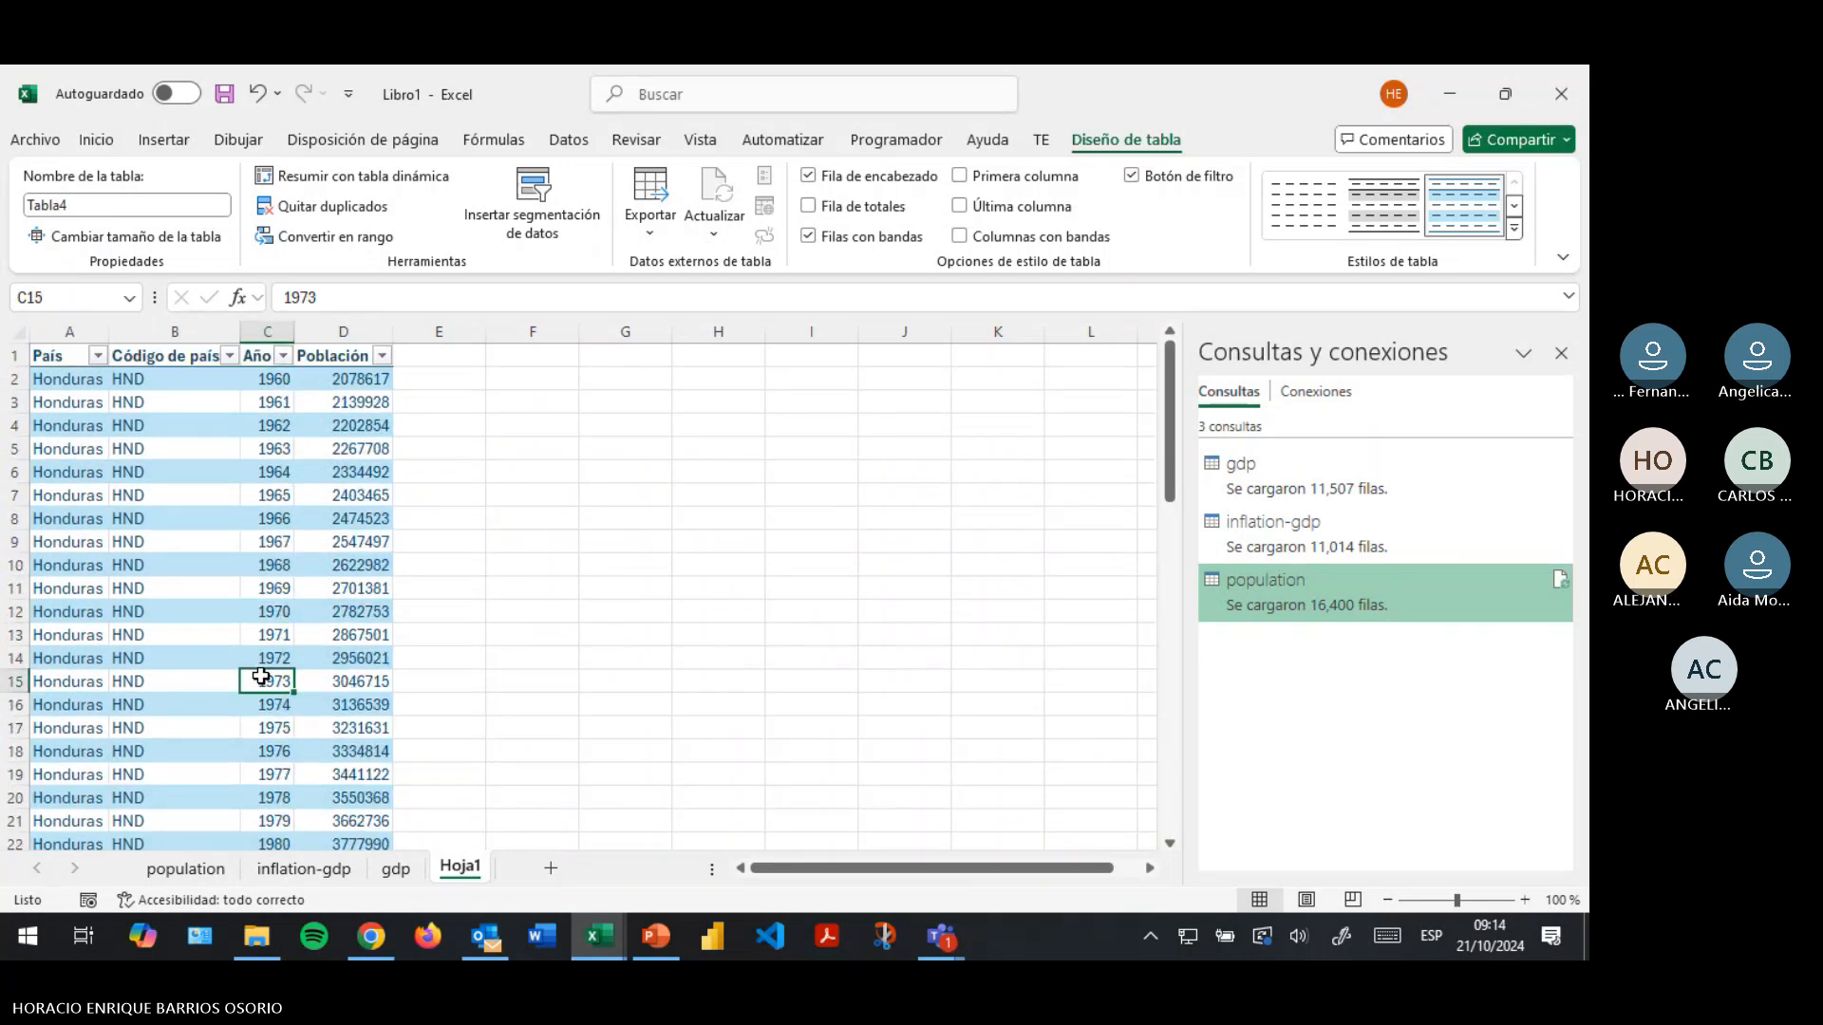
{"action": "left_click", "coordinate": [272, 495]}
{"action": "left_click", "coordinate": [89, 400]}
{"action": "left_click", "coordinate": [88, 377]}
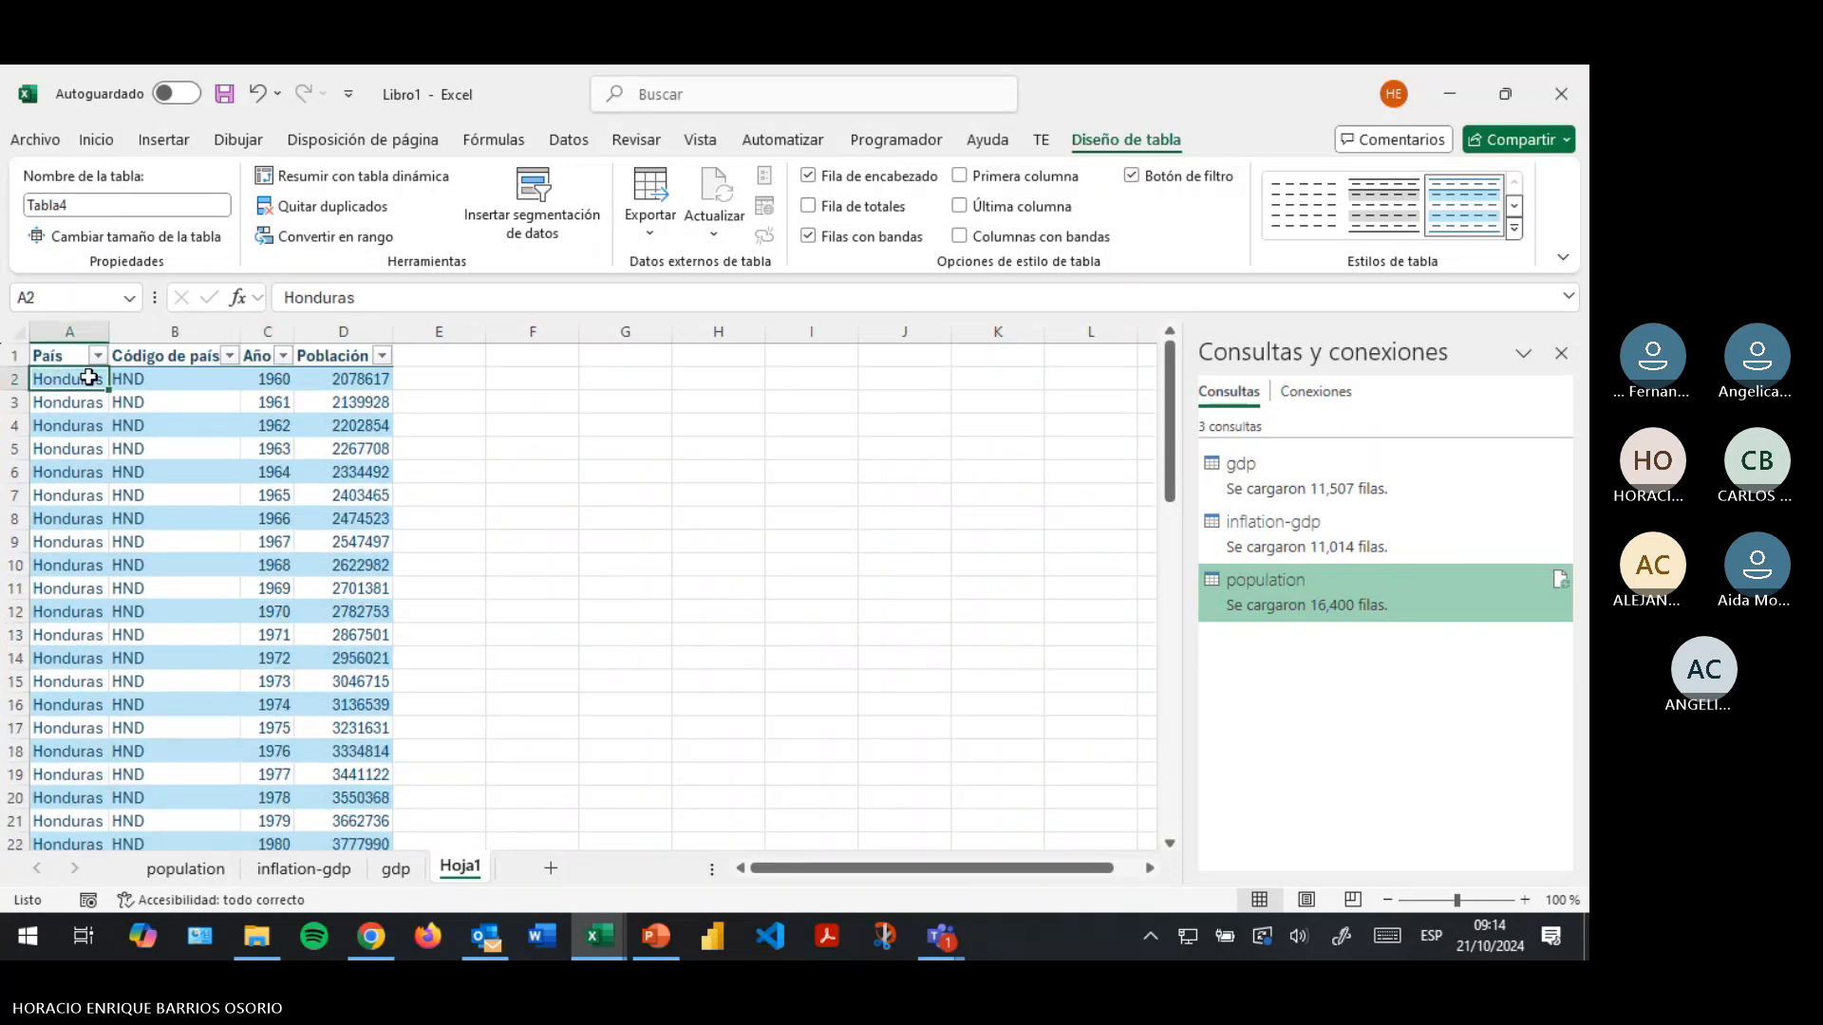
{"action": "left_click", "coordinate": [244, 450]}
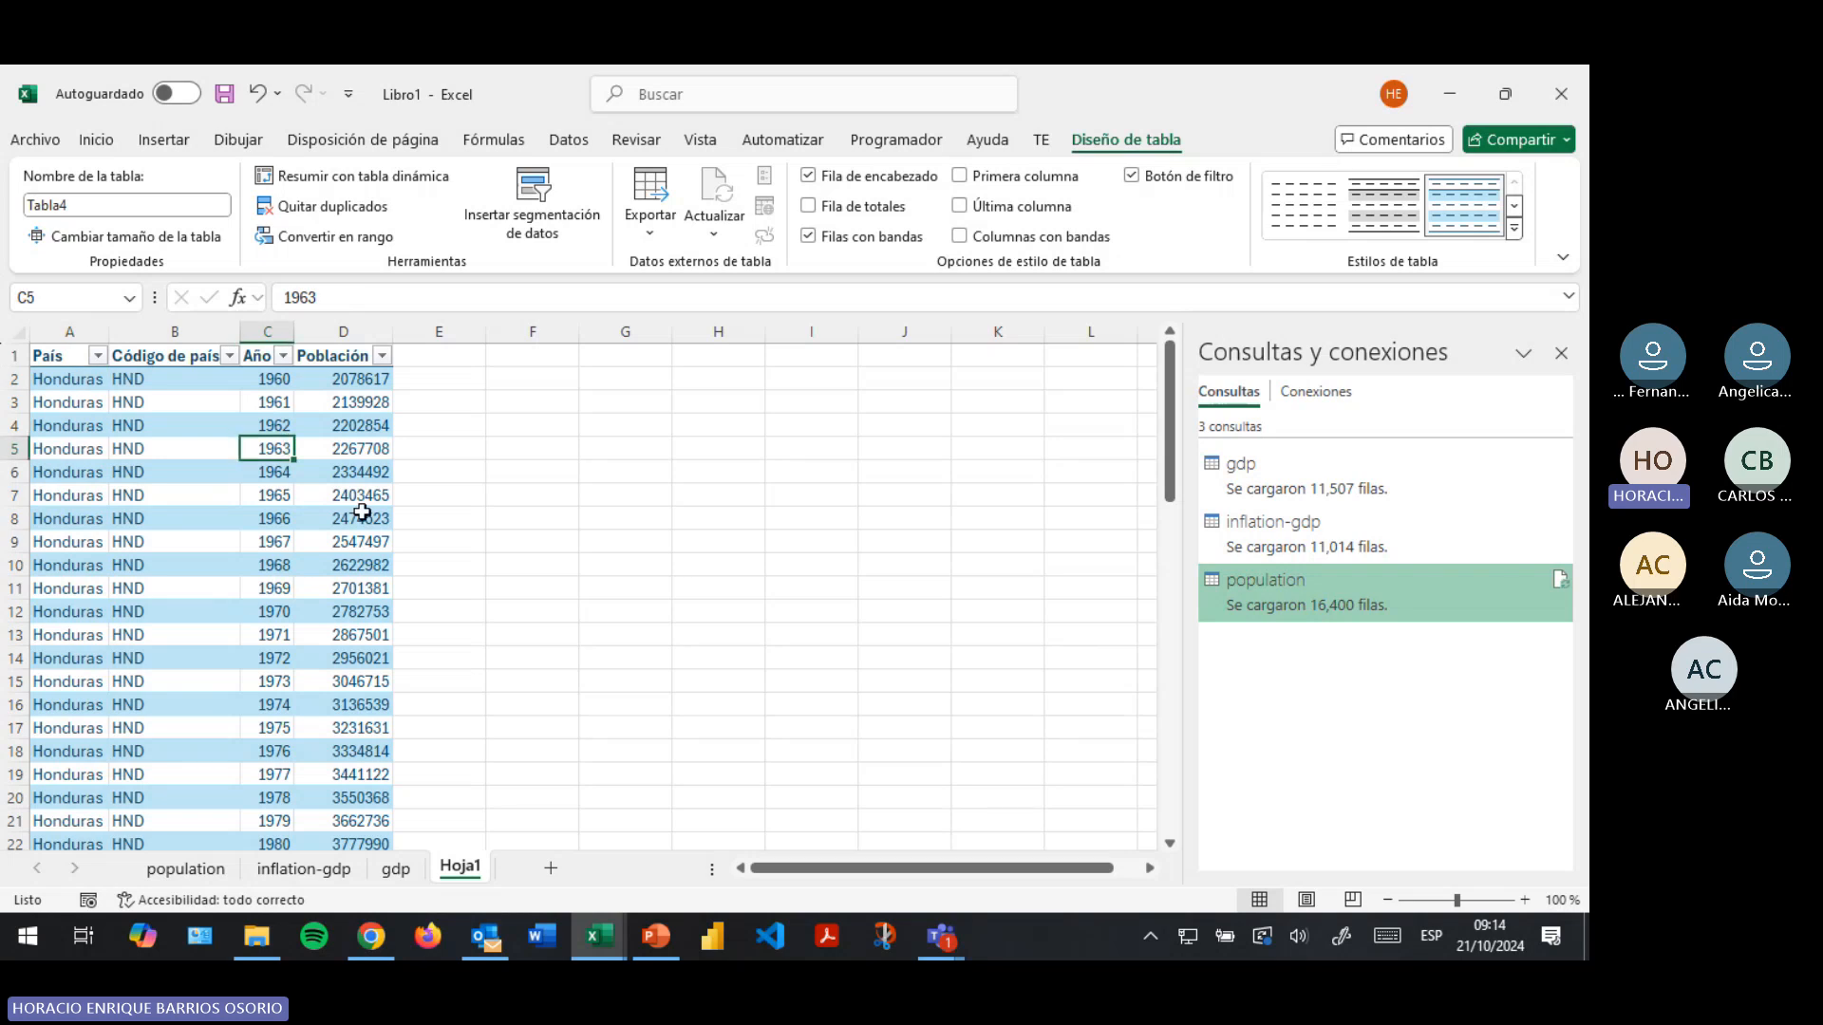
Rename the Honduras table on Hoja1 as Población_HN
{"action": "left_click", "coordinate": [189, 539]}
{"action": "left_click", "coordinate": [72, 203]}
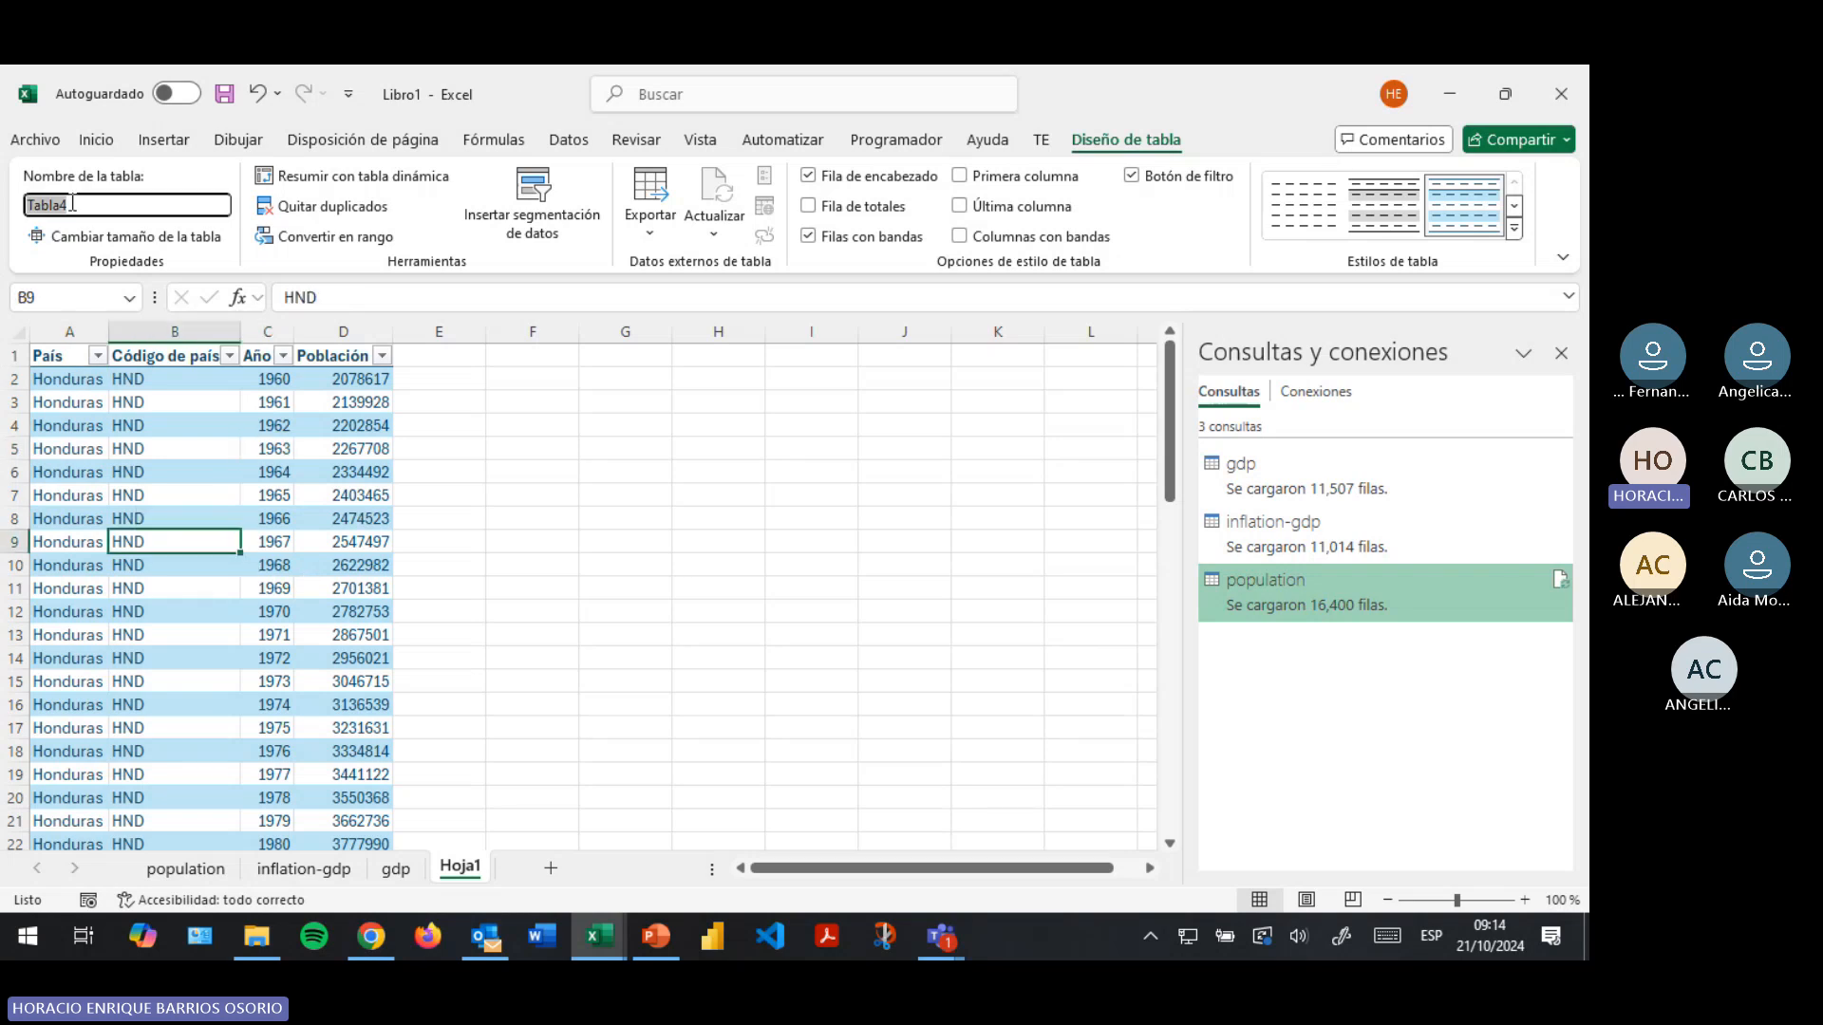
{"action": "type", "text": "Pop"}
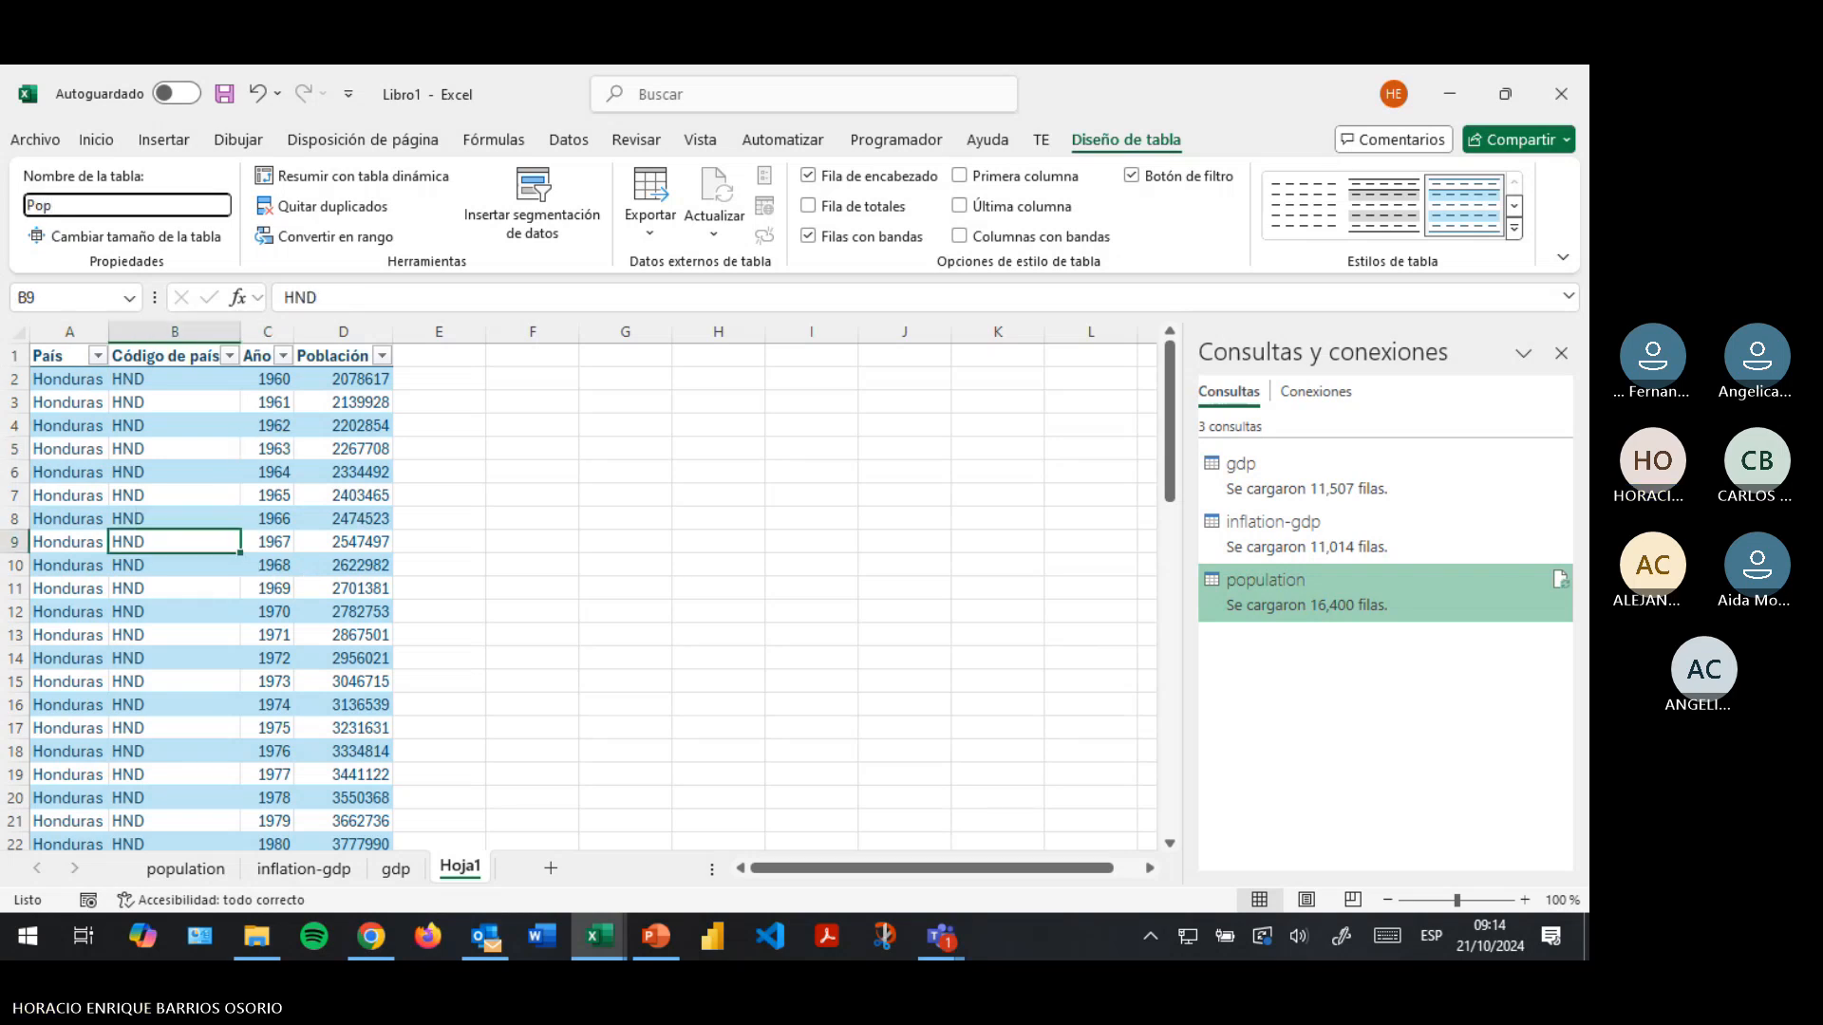
{"action": "type", "text": "lación_HN"}
{"action": "key", "text": "Return"}
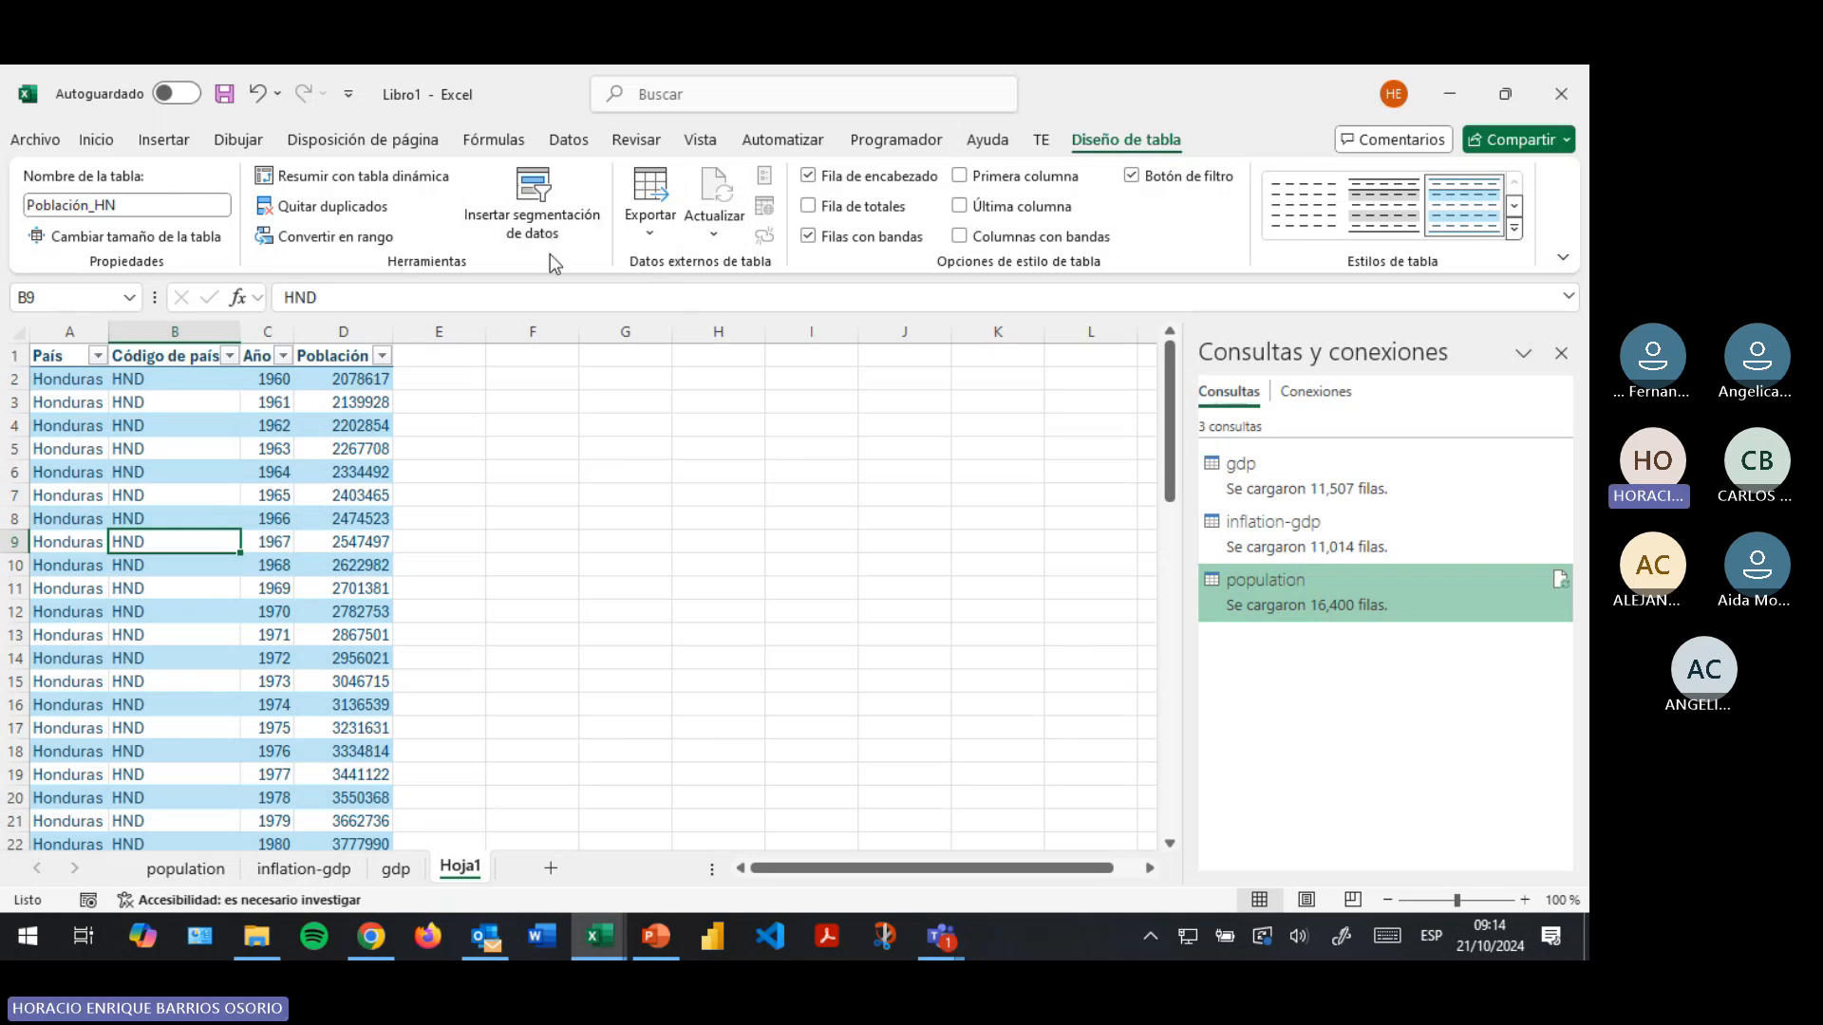
Insert a slicer for only the Año field of the Población_HN table
{"action": "left_click", "coordinate": [72, 564]}
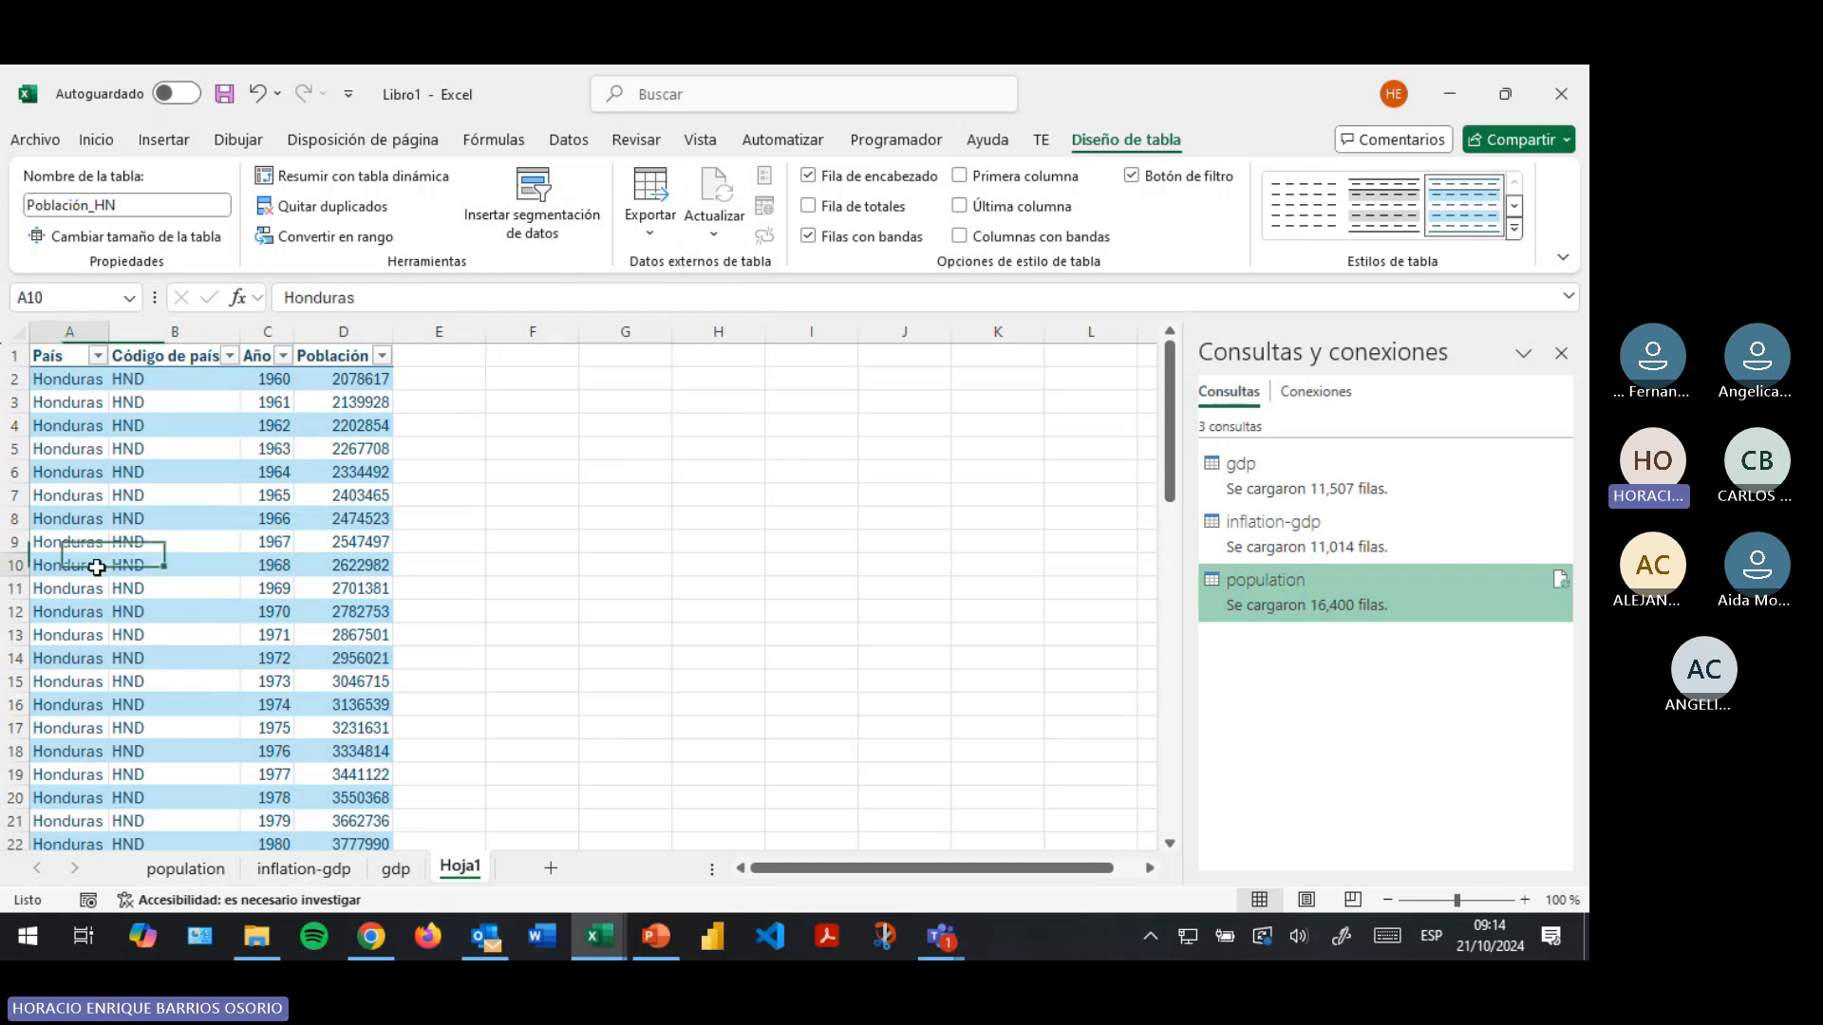
{"action": "left_click", "coordinate": [65, 379]}
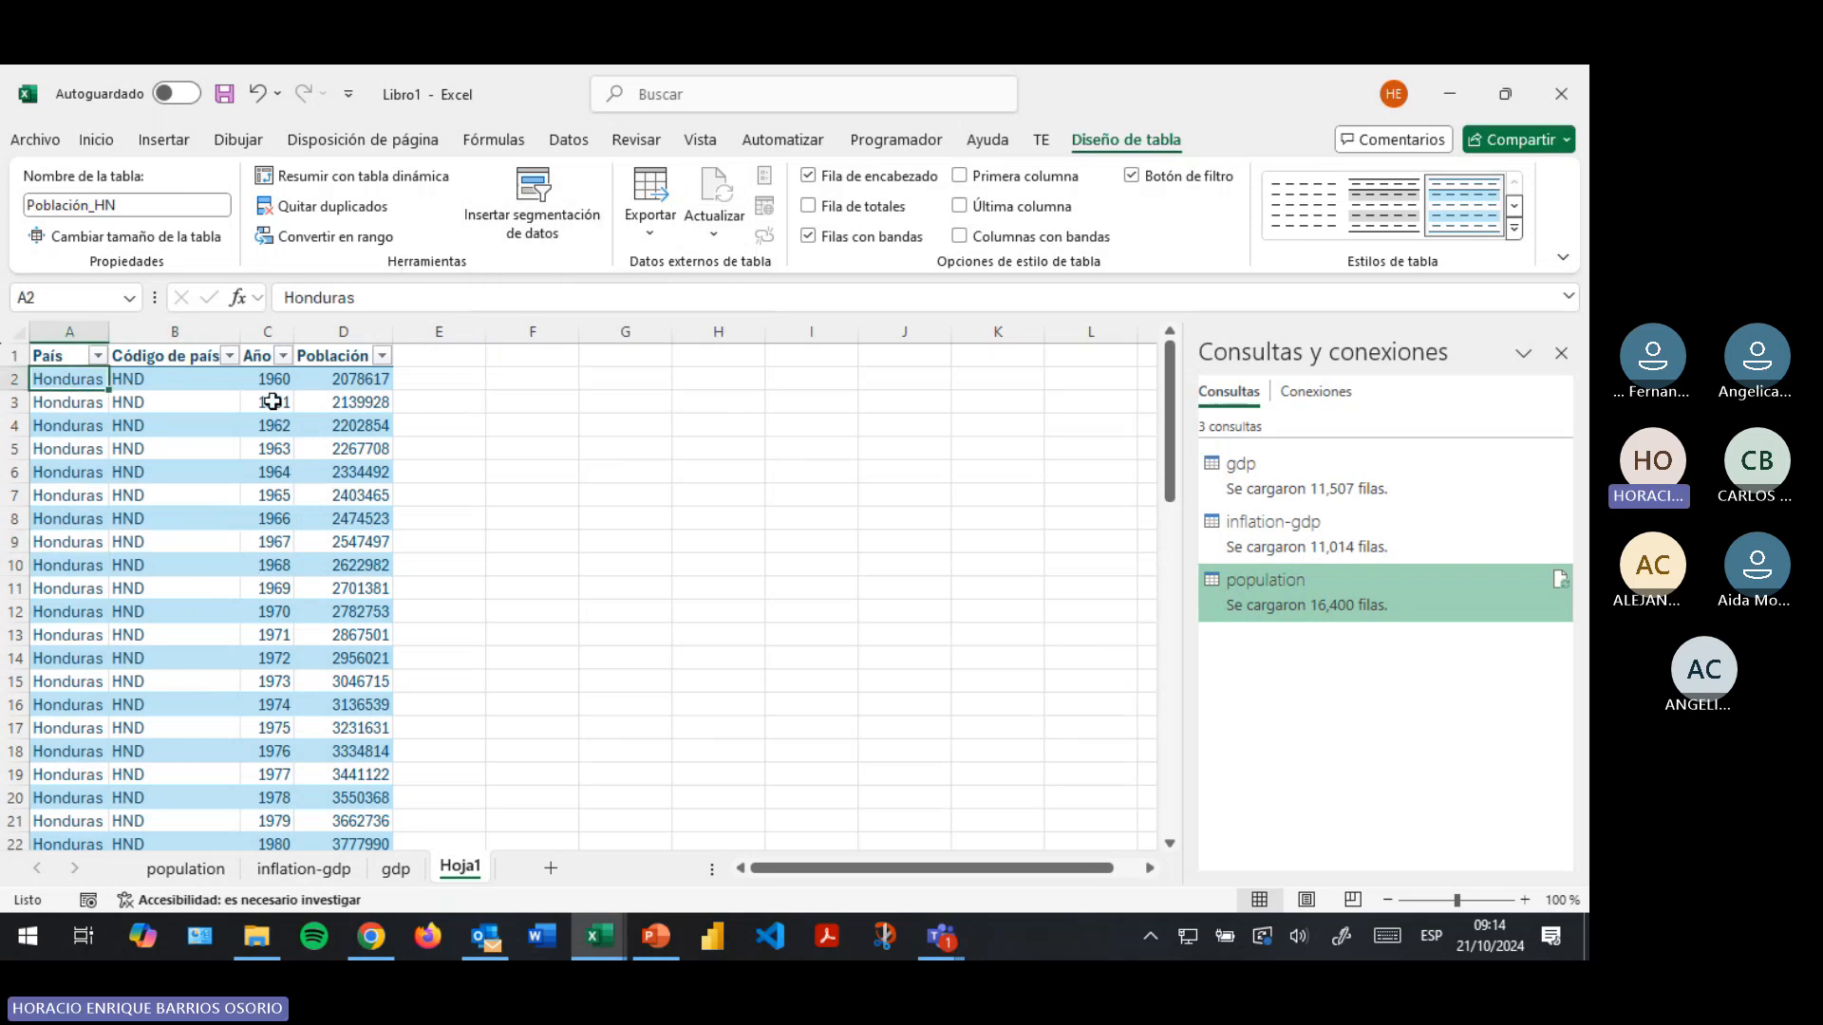
{"action": "left_click", "coordinate": [537, 224]}
{"action": "left_click_drag", "start_coordinate": [1149, 354], "coordinate": [860, 236]}
{"action": "left_click", "coordinate": [769, 289]}
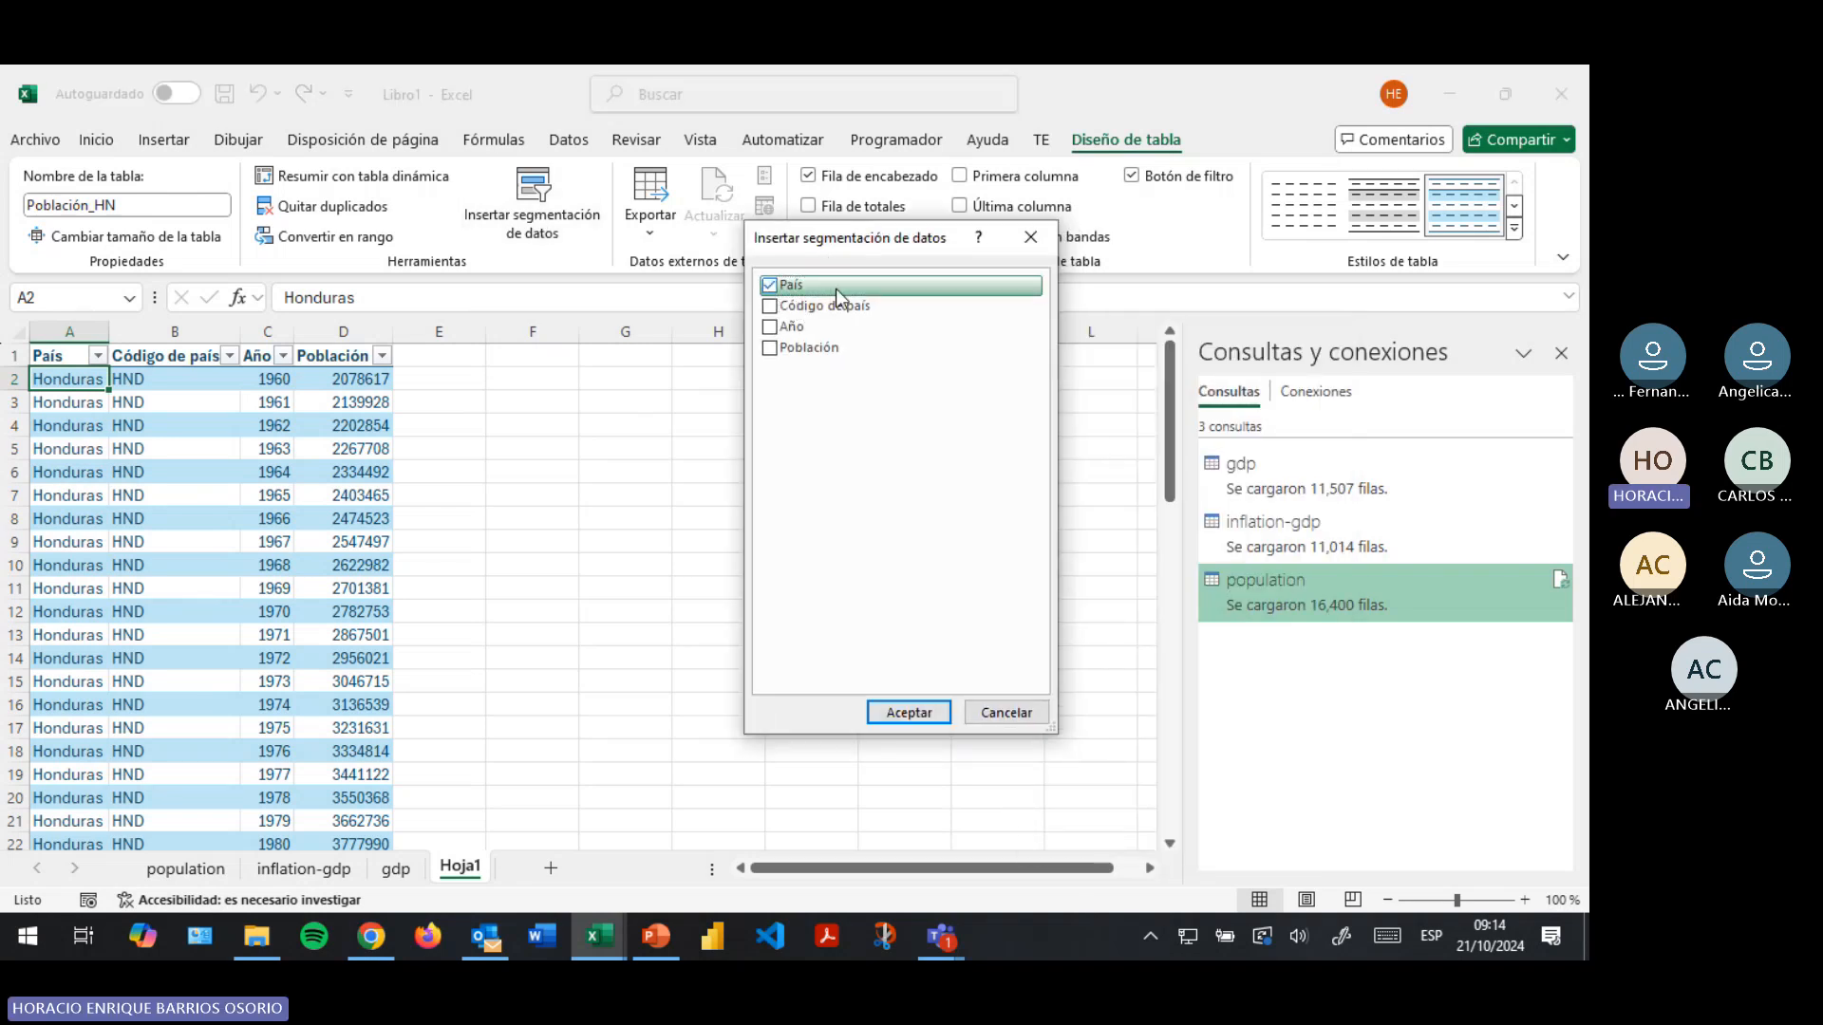
{"action": "left_click", "coordinate": [769, 285]}
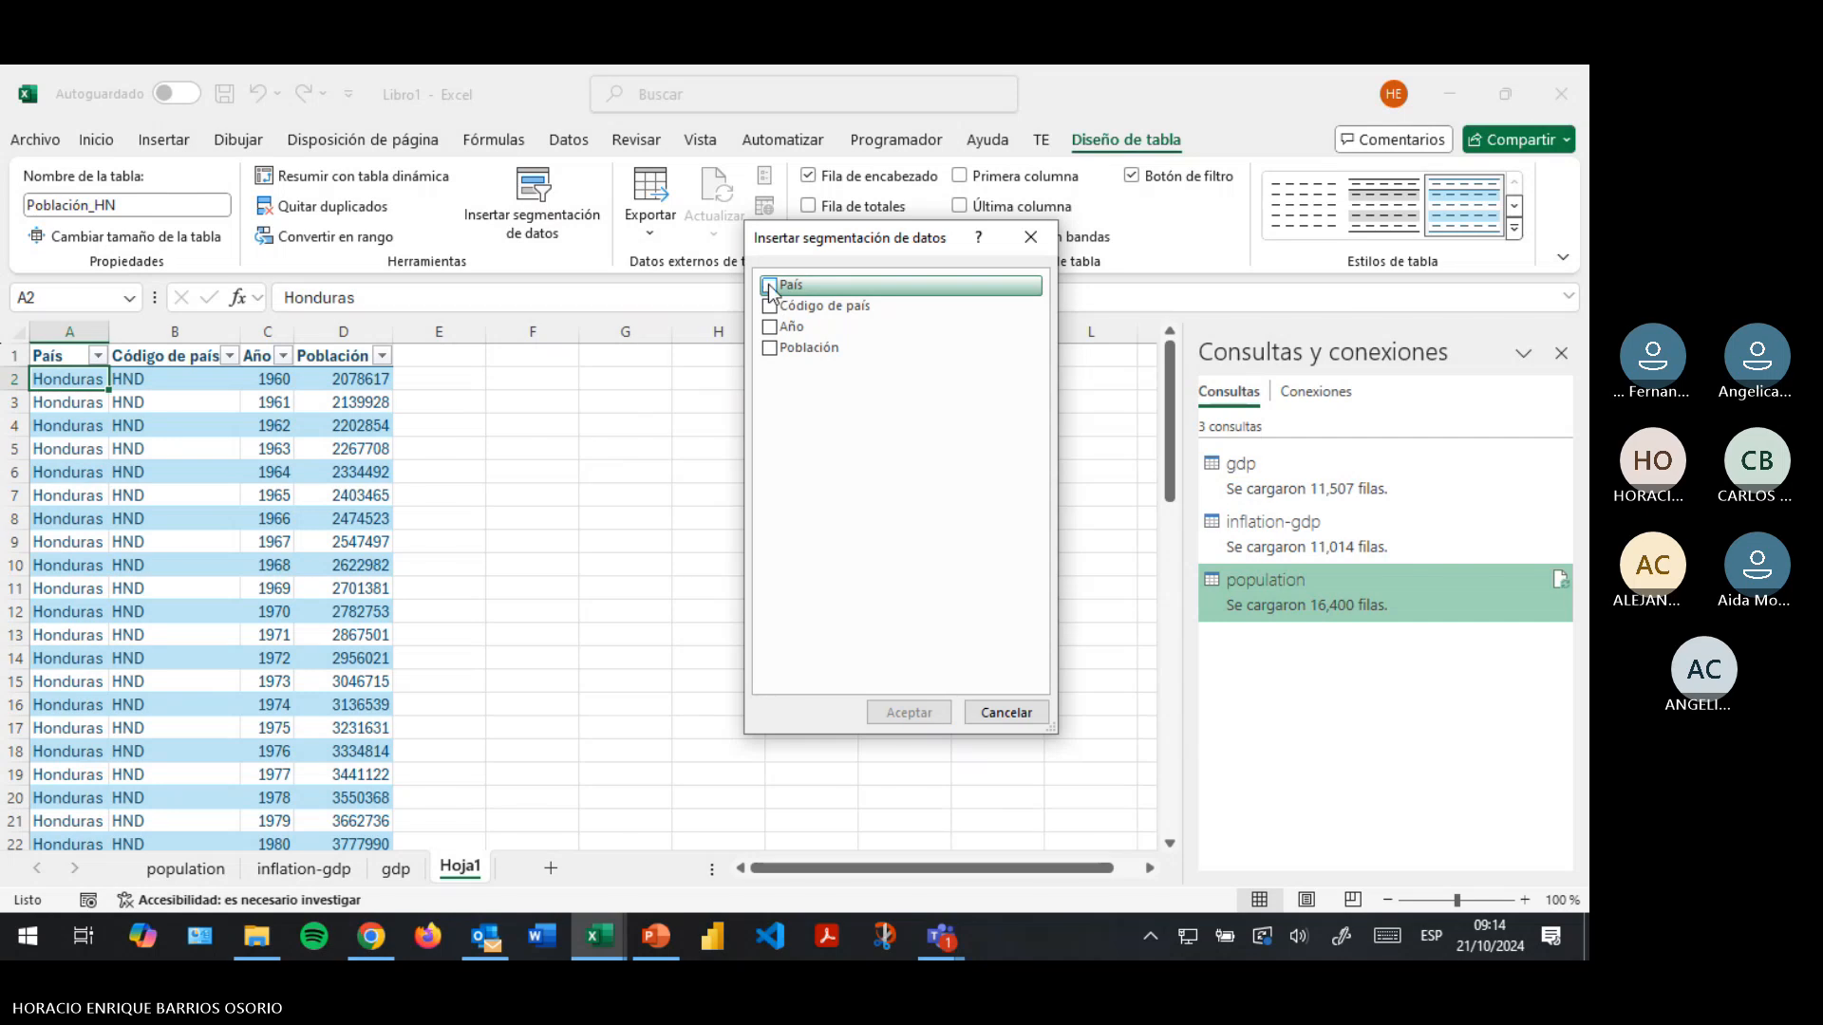
{"action": "left_click", "coordinate": [769, 287]}
{"action": "left_click", "coordinate": [769, 286]}
{"action": "left_click", "coordinate": [769, 327]}
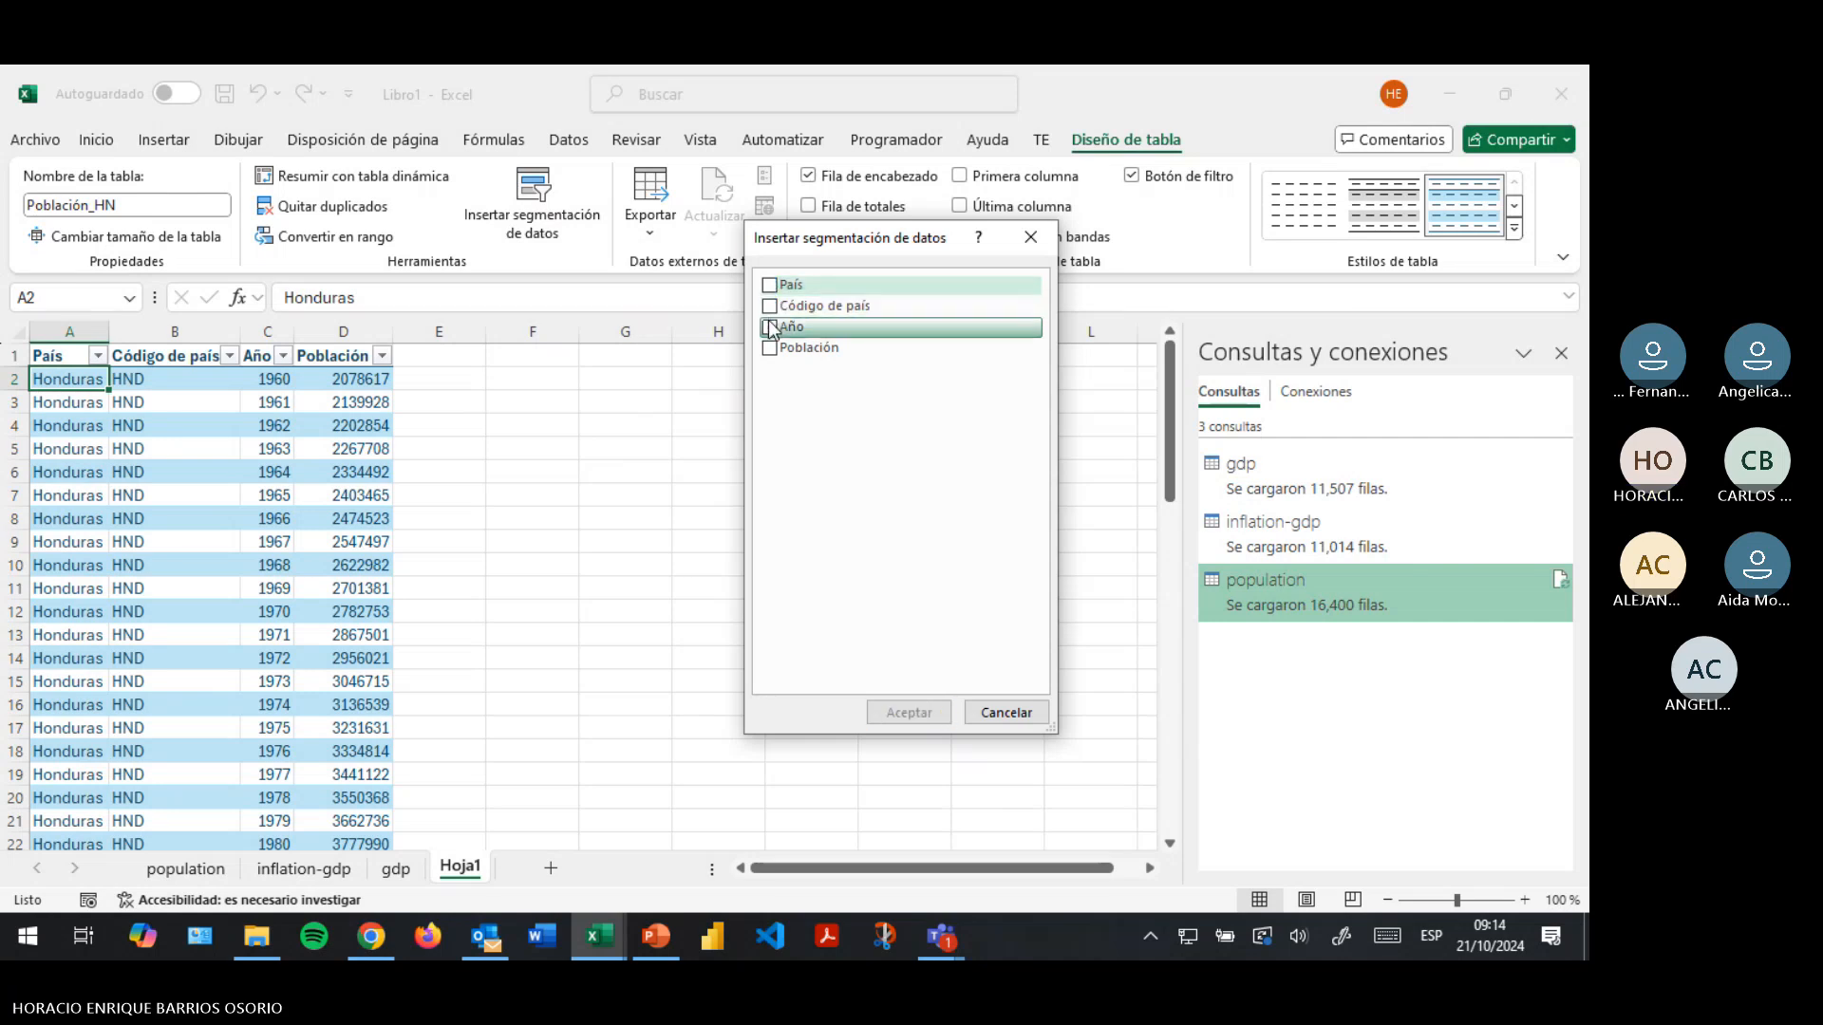
{"action": "left_click", "coordinate": [770, 327]}
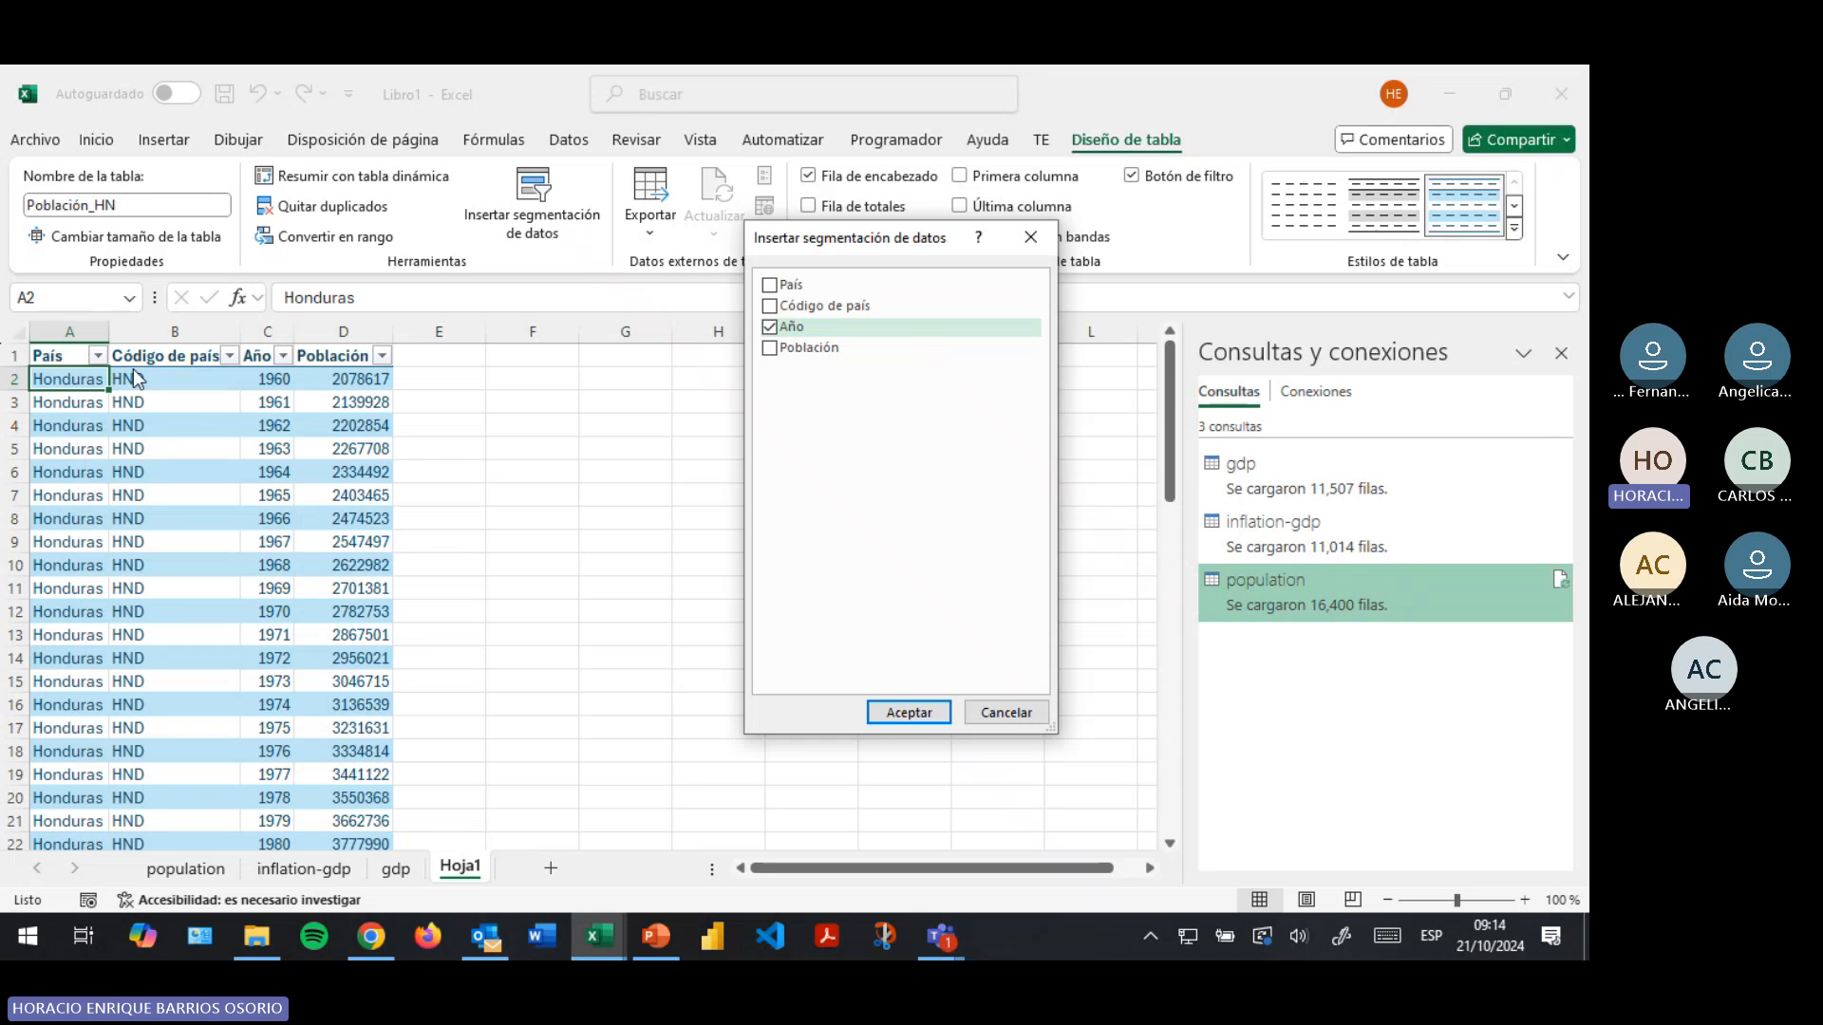
{"action": "left_click", "coordinate": [925, 714]}
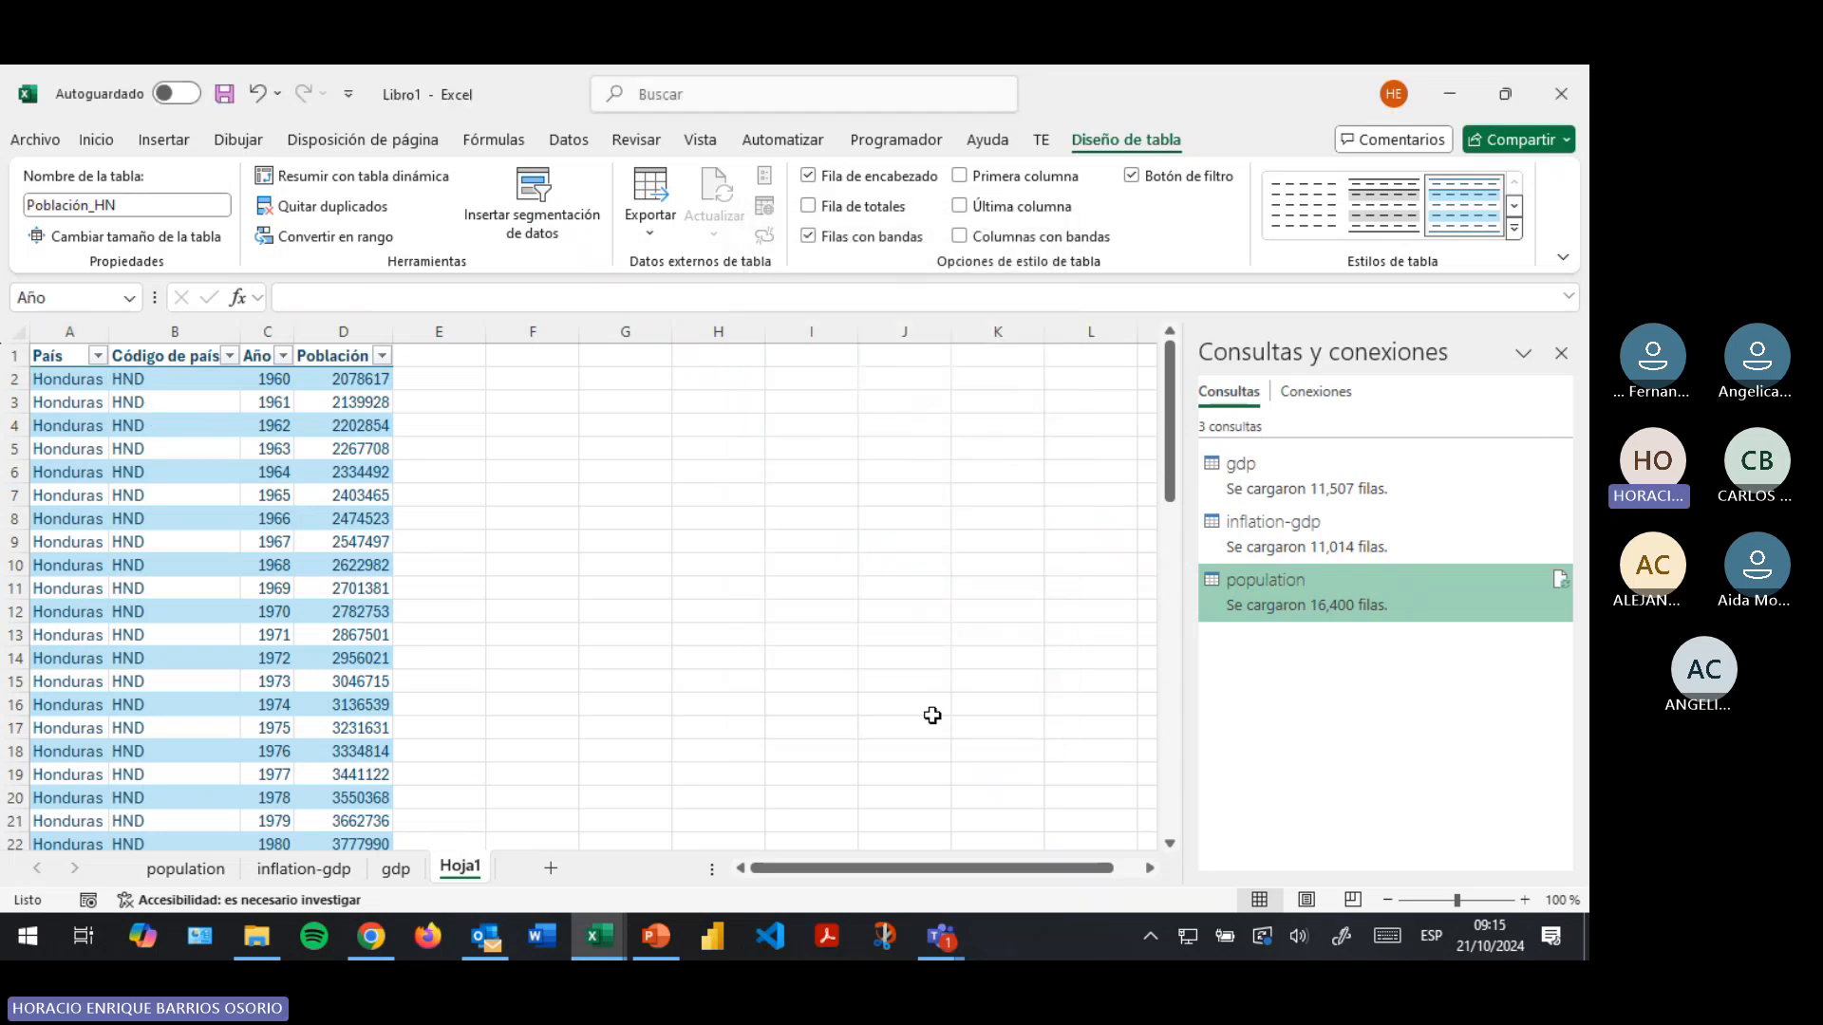
Move the Año slicer beside the Población column at the first row and look through its list of years
{"action": "left_click_drag", "start_coordinate": [582, 457], "coordinate": [482, 354]}
{"action": "scroll", "coordinate": [526, 554], "scroll_direction": "down", "scroll_amount": 10}
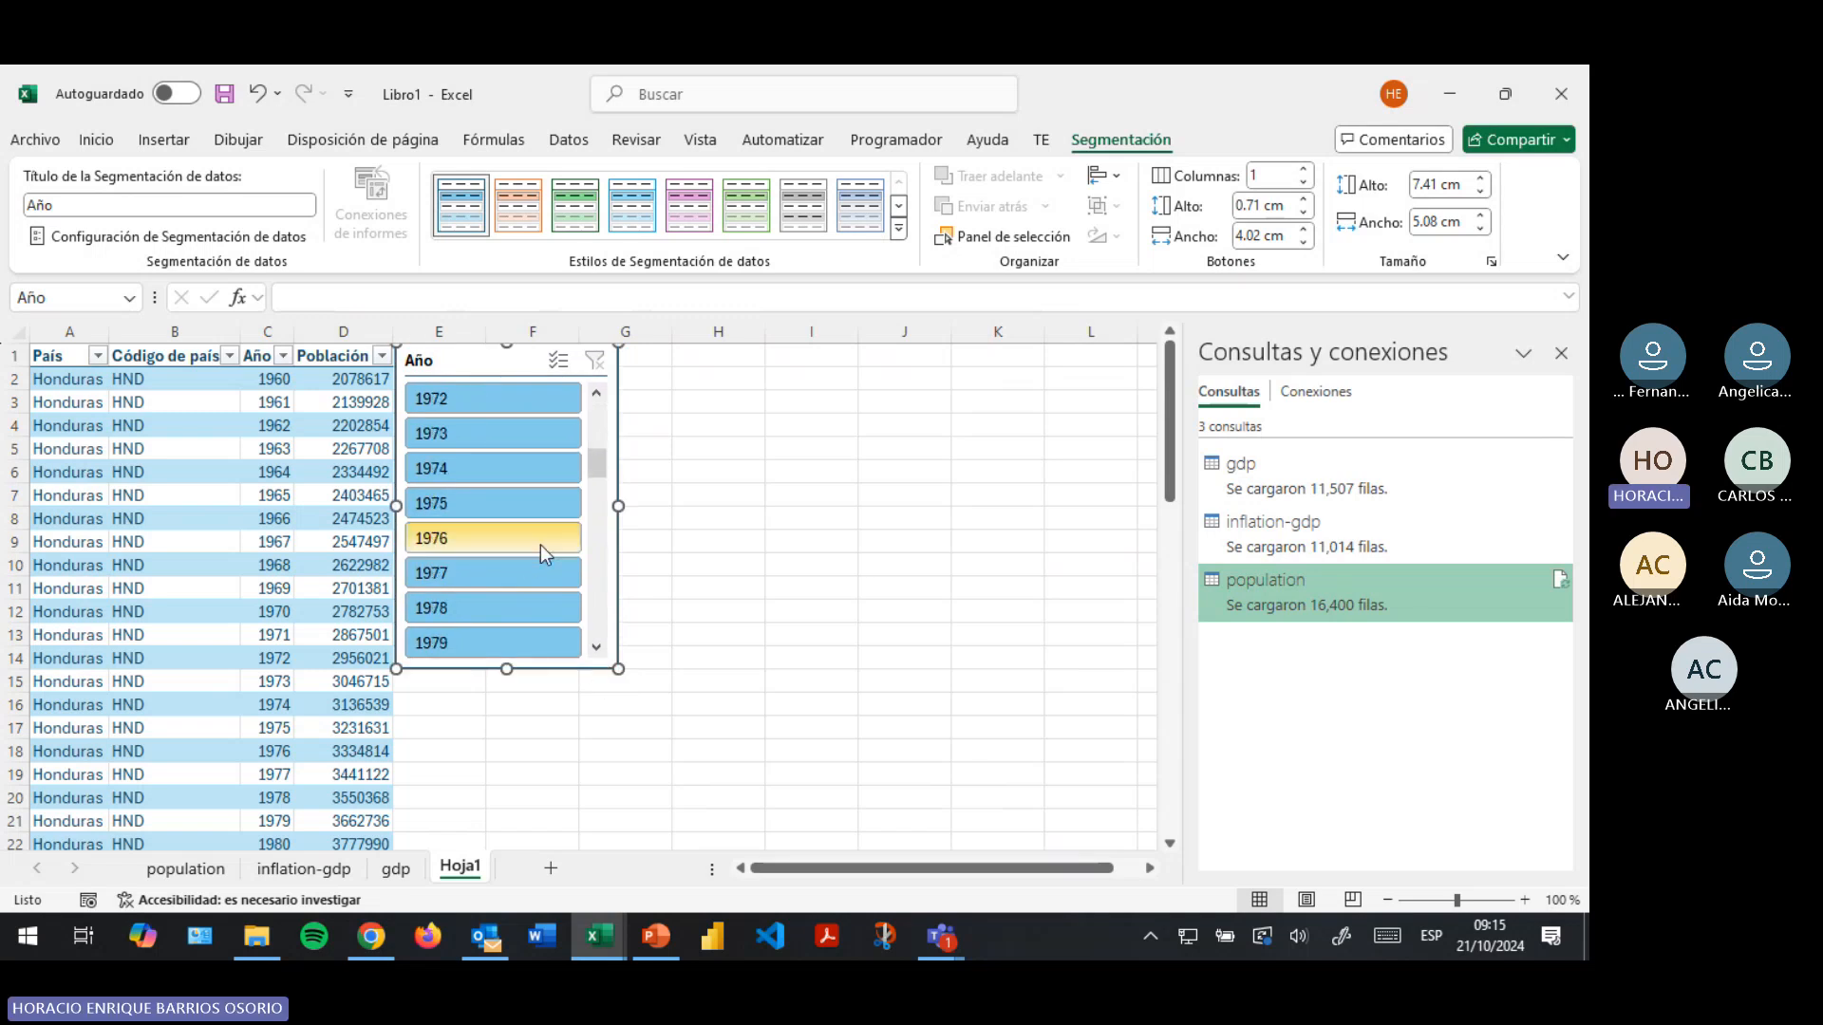
{"action": "scroll", "coordinate": [537, 544], "scroll_direction": "down", "scroll_amount": 6}
{"action": "scroll", "coordinate": [519, 550], "scroll_direction": "up", "scroll_amount": 16}
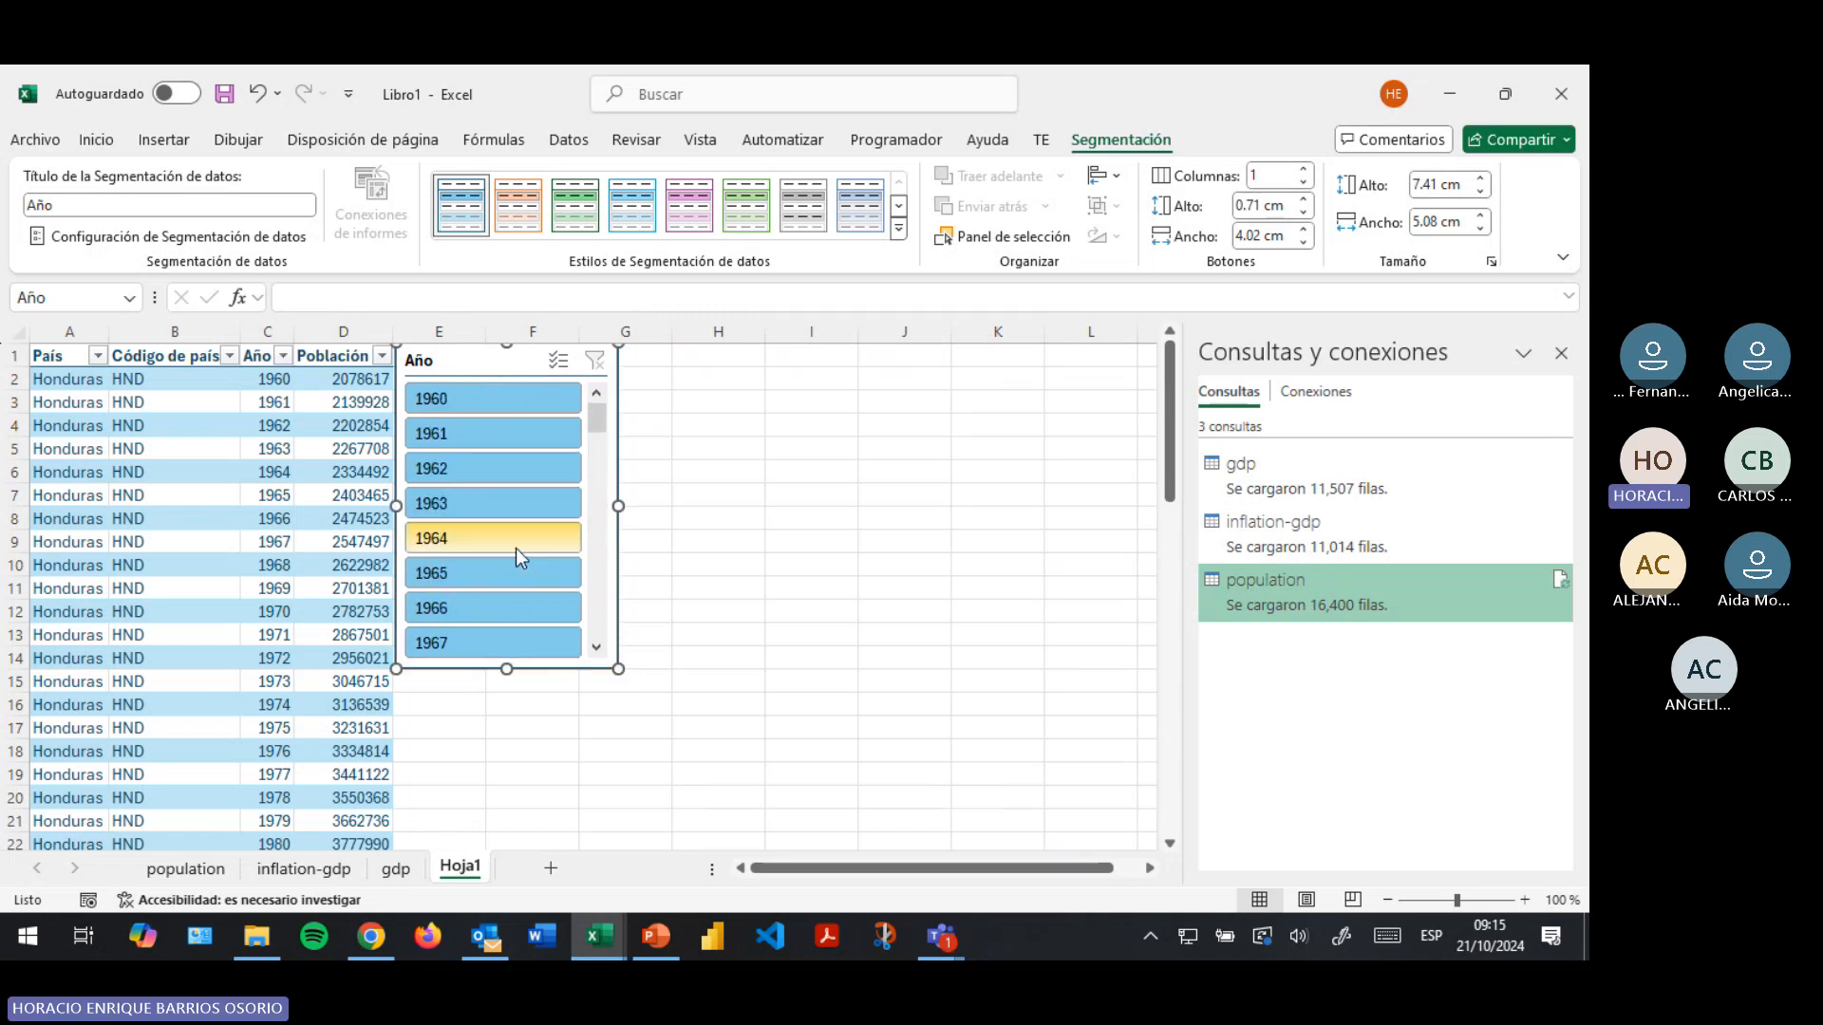
Filter the Honduras table with the Año slicer by the single years 1963, 1964 and 1960 in turn
{"action": "left_click", "coordinate": [448, 505]}
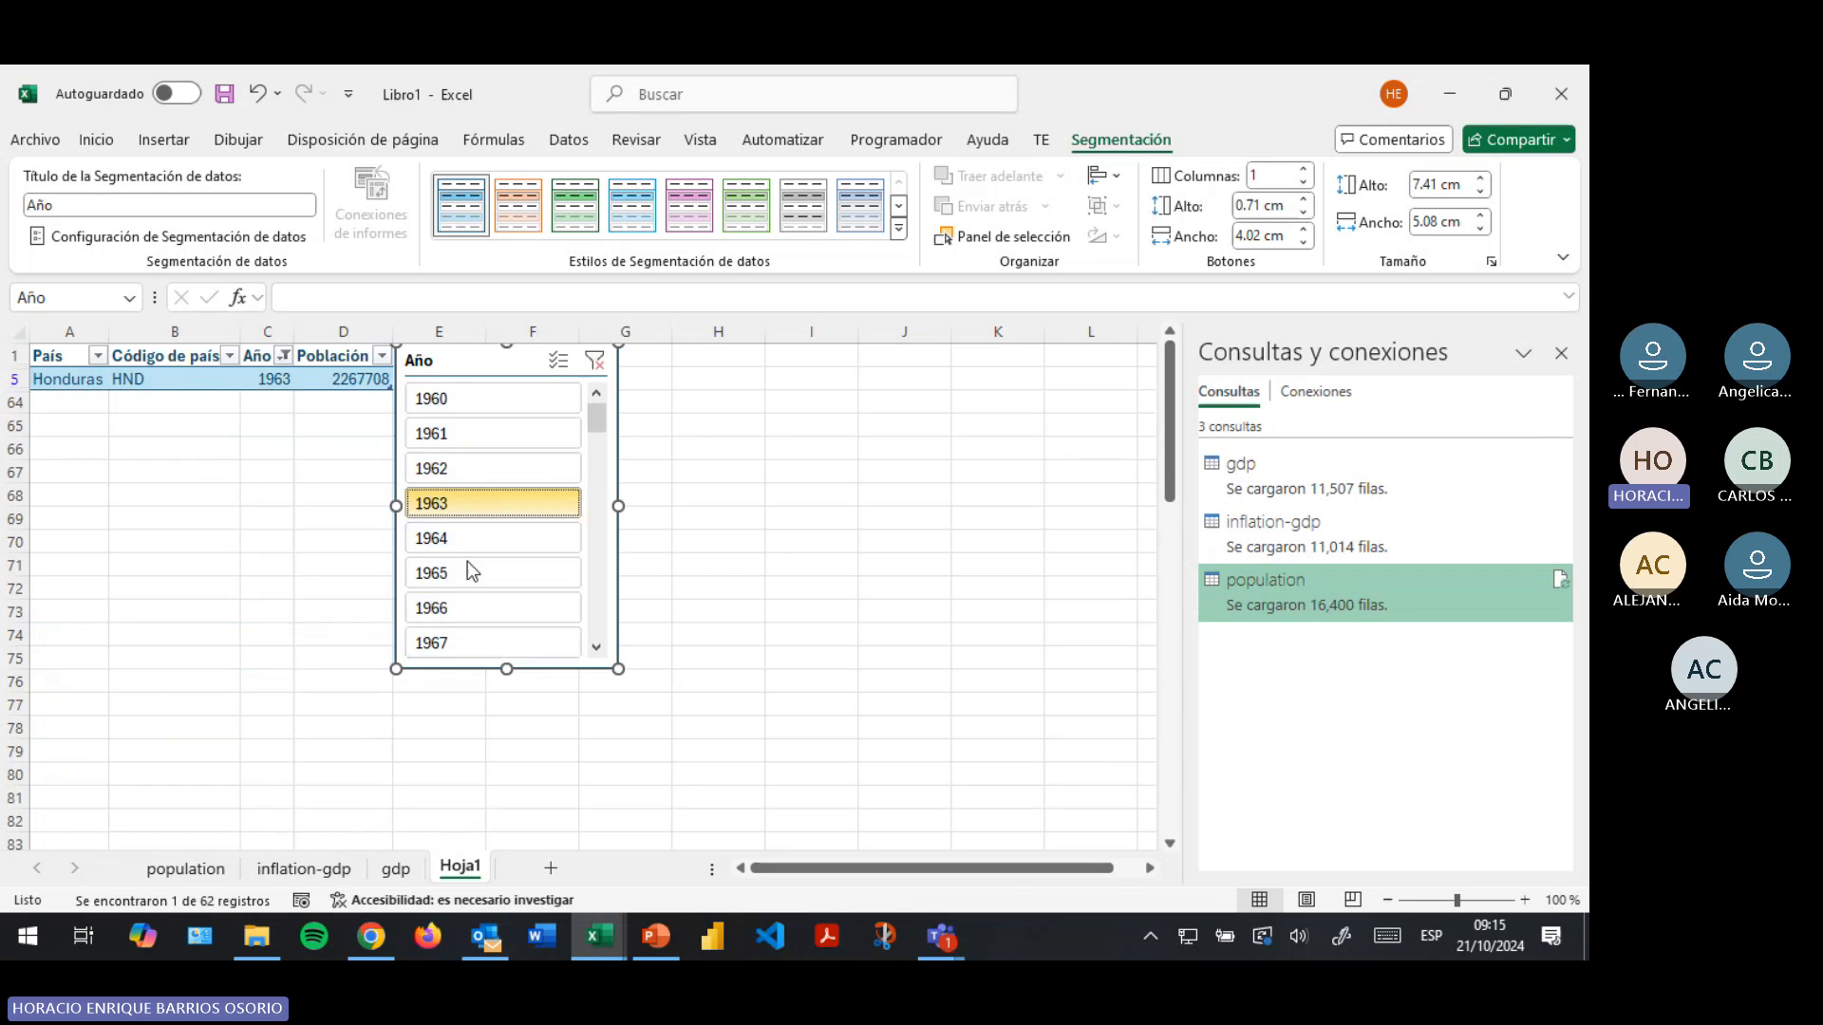
{"action": "left_click", "coordinate": [492, 527]}
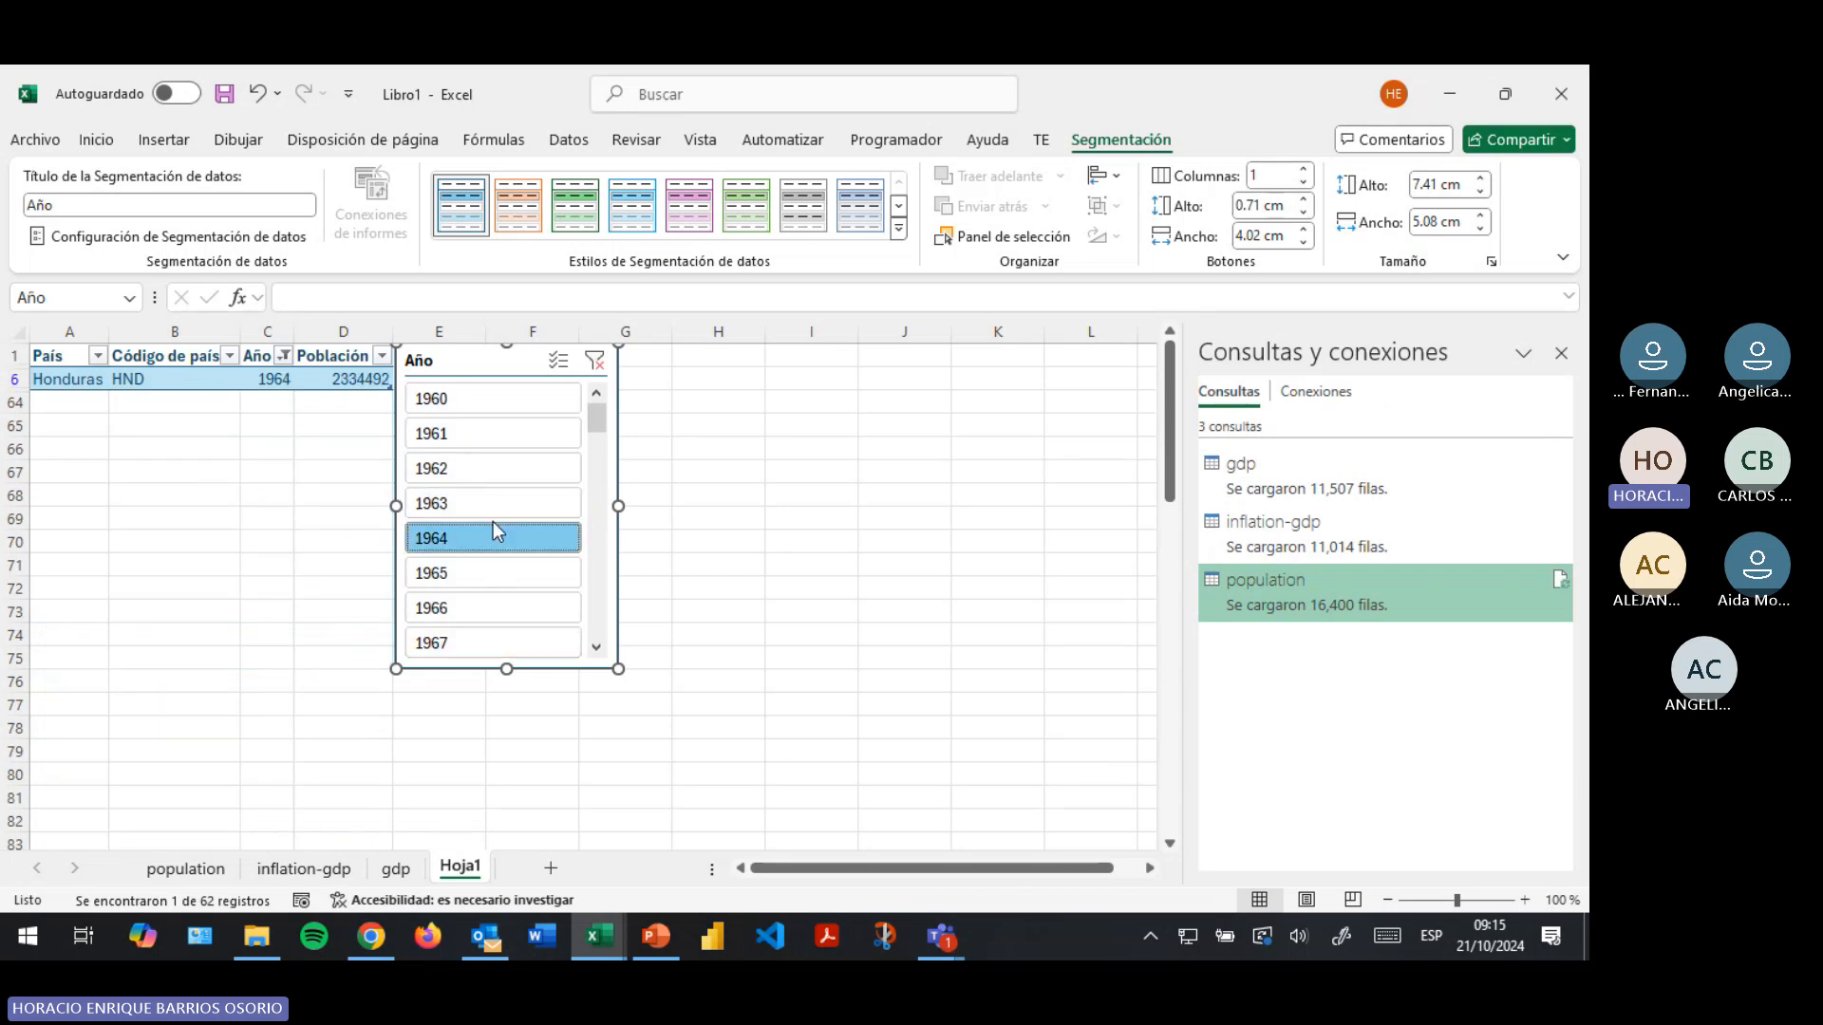
{"action": "left_click", "coordinate": [492, 398]}
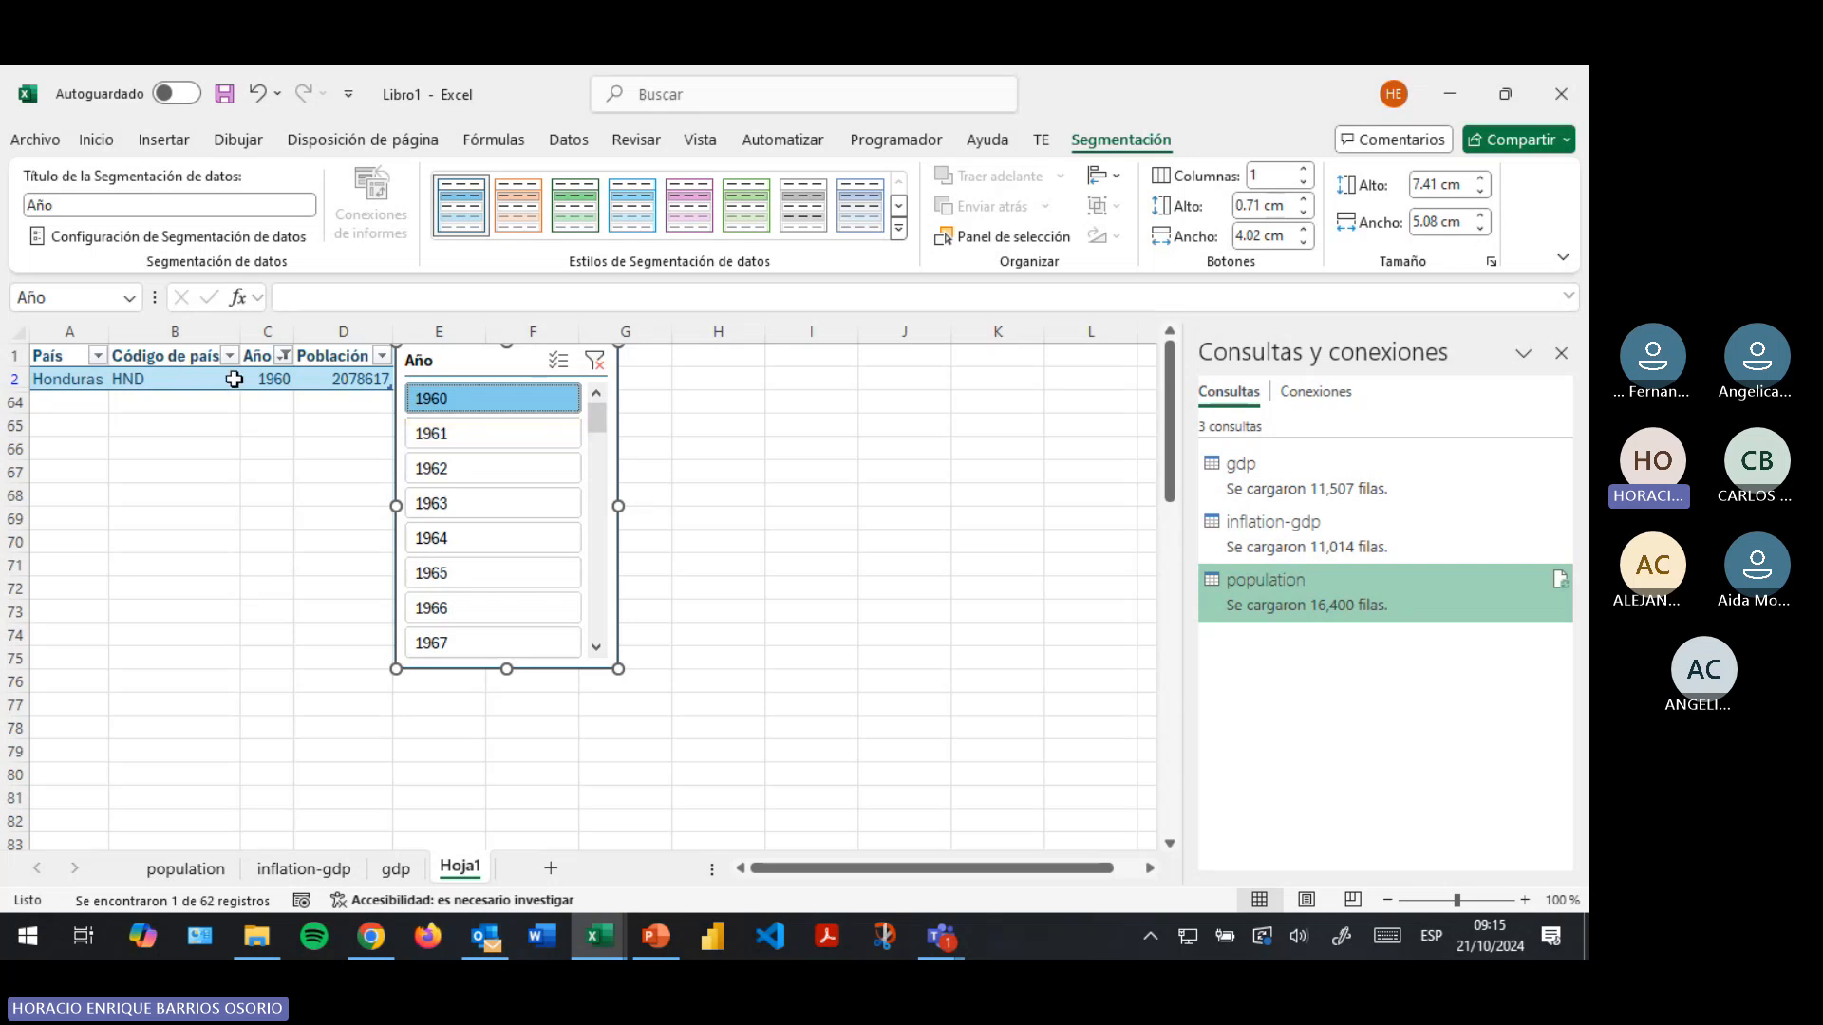
Select the years 1960 through 1970 together in the Año slicer, review the filtered rows, and clear the slicer filter
{"action": "left_click", "coordinate": [469, 434]}
{"action": "left_click", "coordinate": [514, 399], "text": "ctrl"}
{"action": "left_click", "coordinate": [489, 469], "text": "ctrl"}
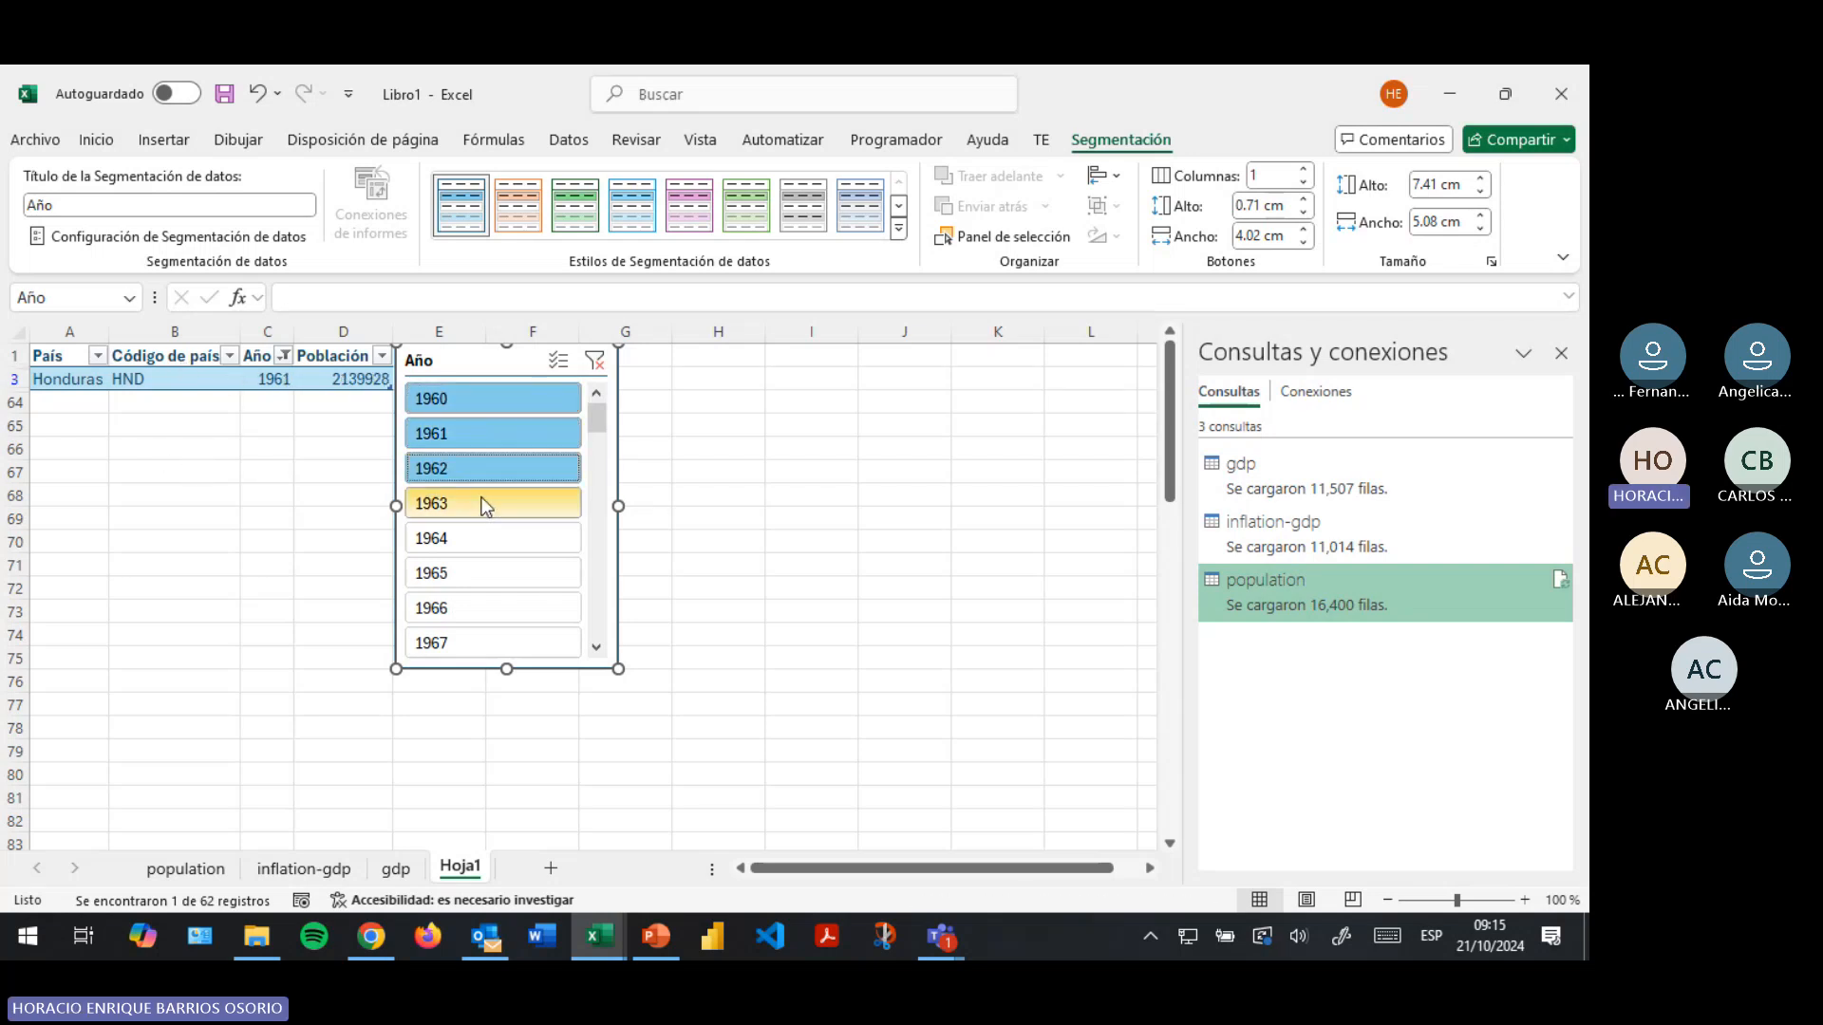
{"action": "left_click", "coordinate": [476, 514], "text": "ctrl"}
{"action": "left_click", "coordinate": [473, 533], "text": "ctrl"}
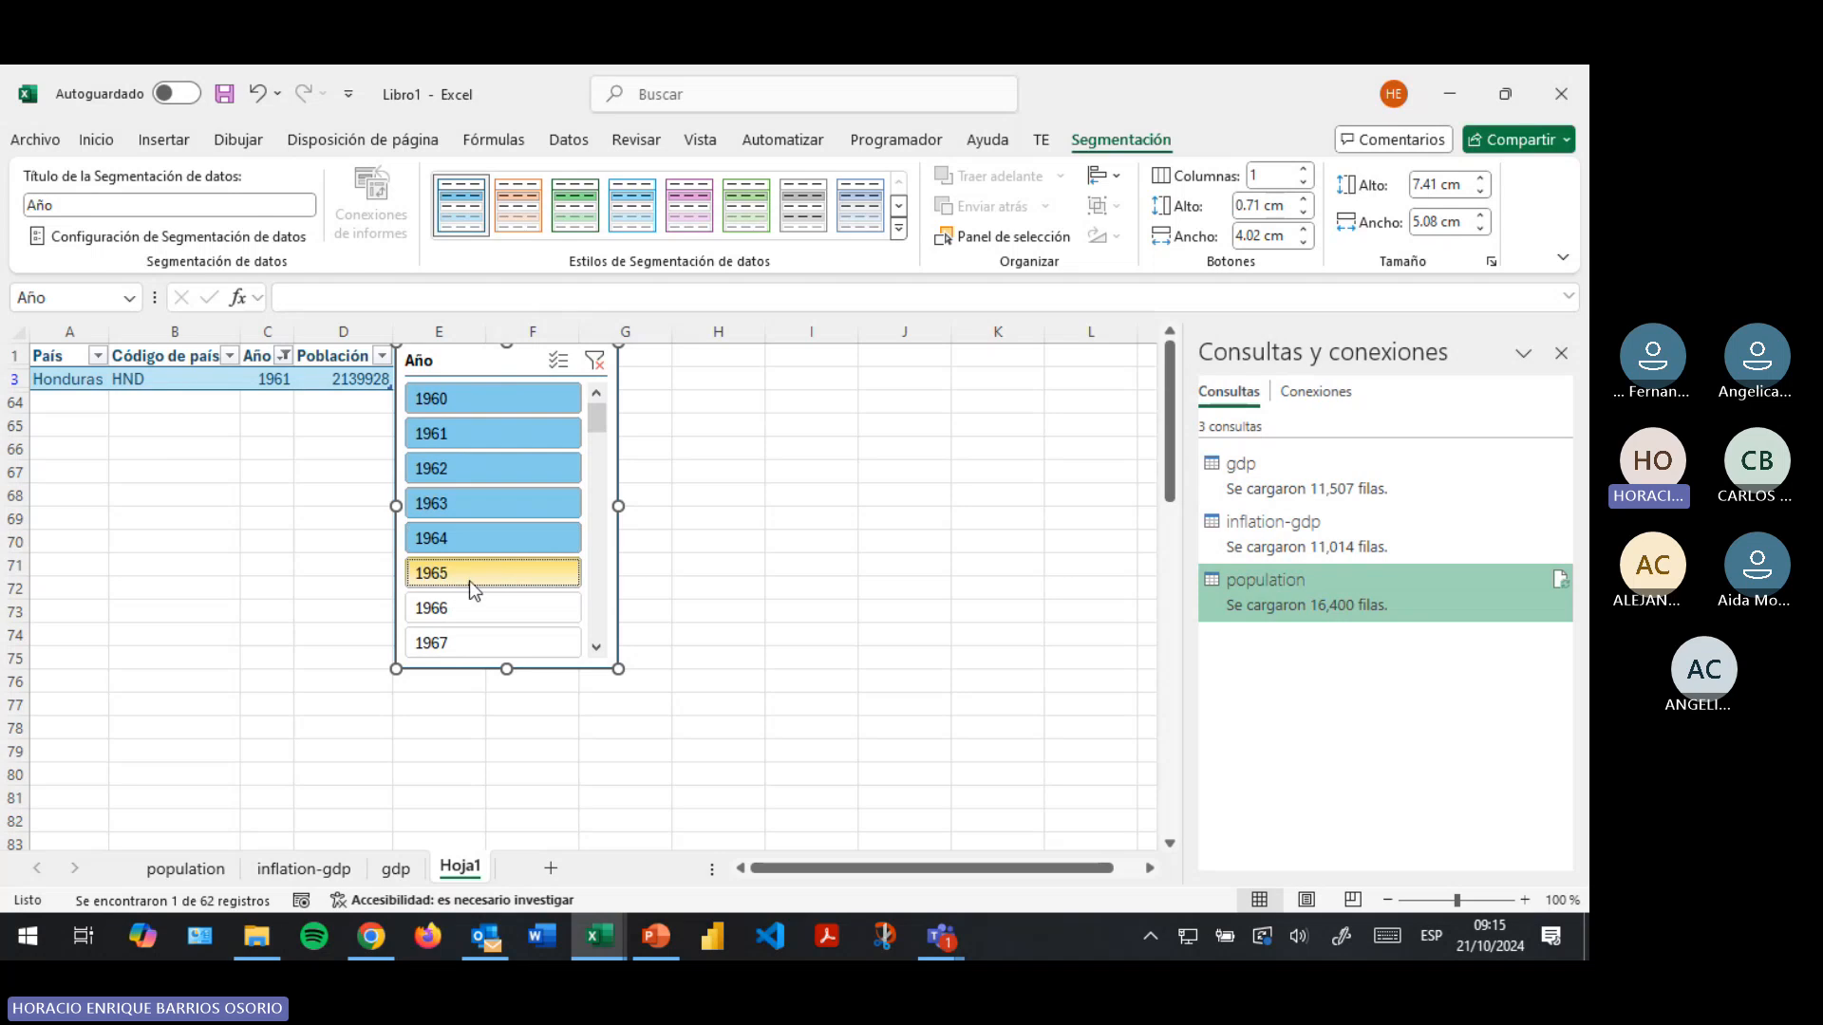
{"action": "left_click", "coordinate": [469, 576], "text": "ctrl"}
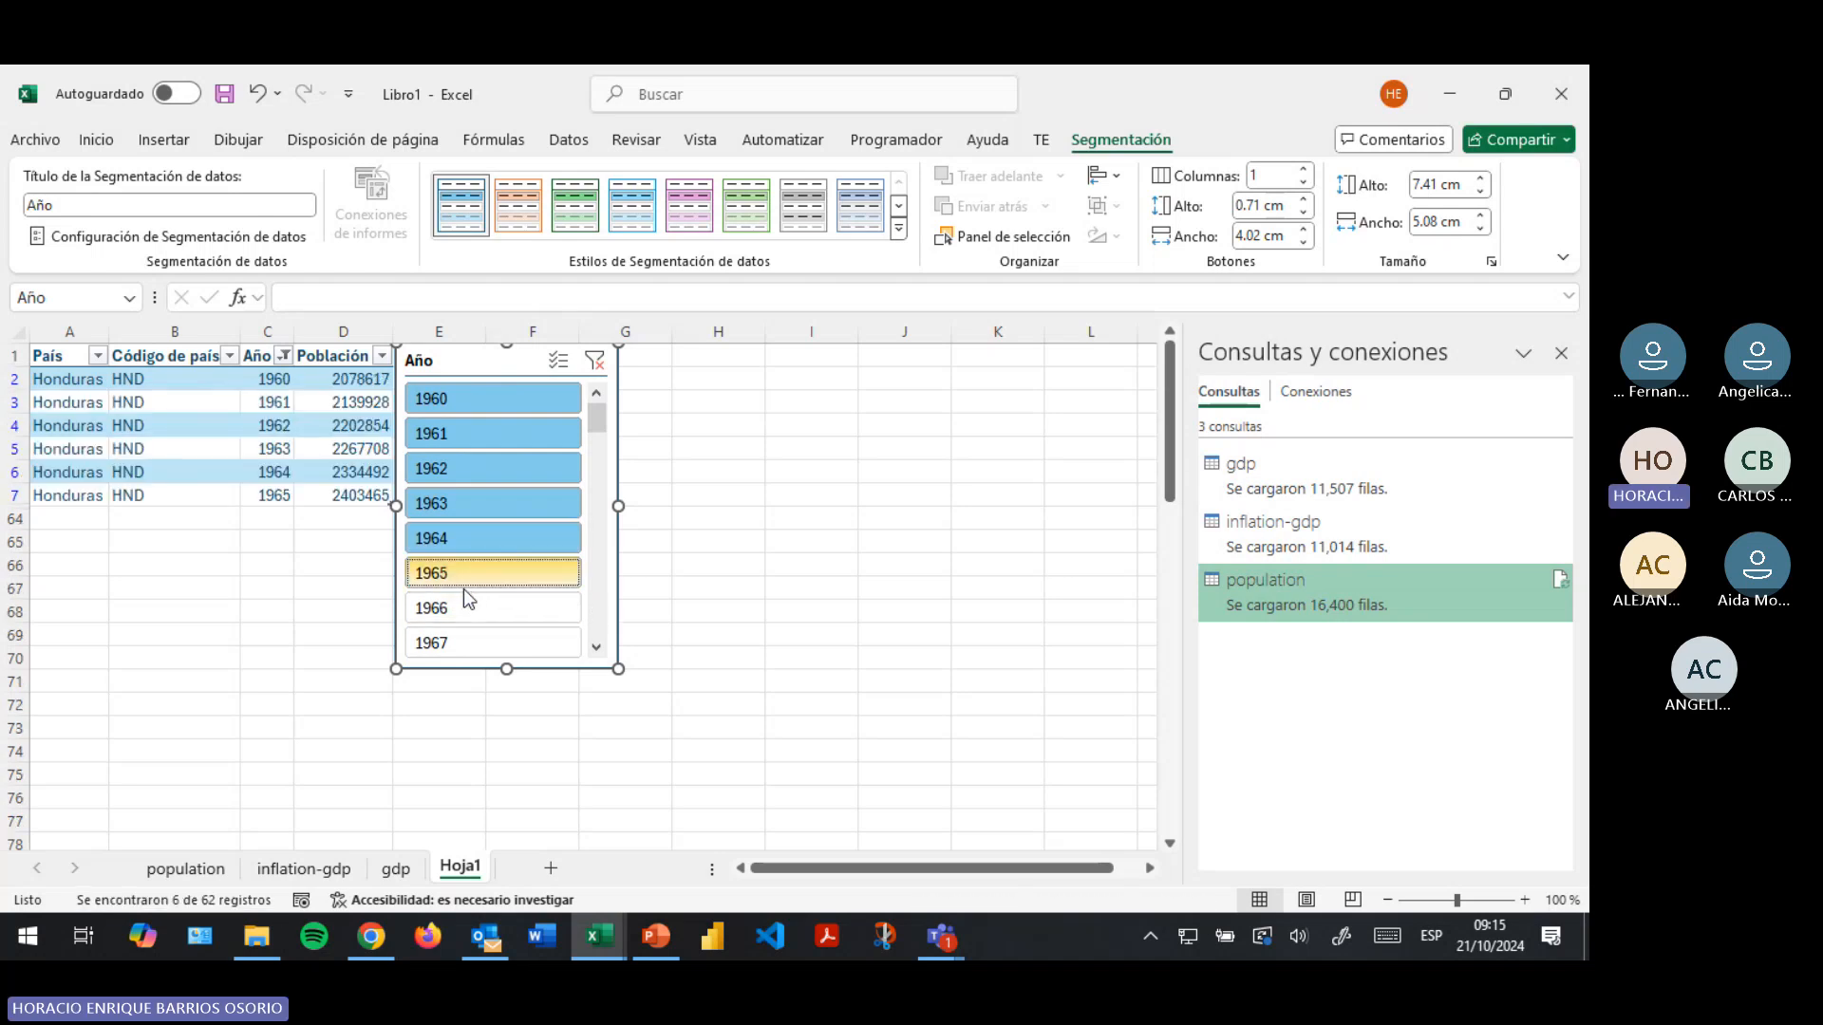
{"action": "left_click", "coordinate": [463, 583], "text": "ctrl"}
{"action": "left_click", "coordinate": [459, 616], "text": "ctrl"}
{"action": "left_click", "coordinate": [471, 581], "text": "ctrl"}
{"action": "left_click", "coordinate": [437, 649], "text": "ctrl"}
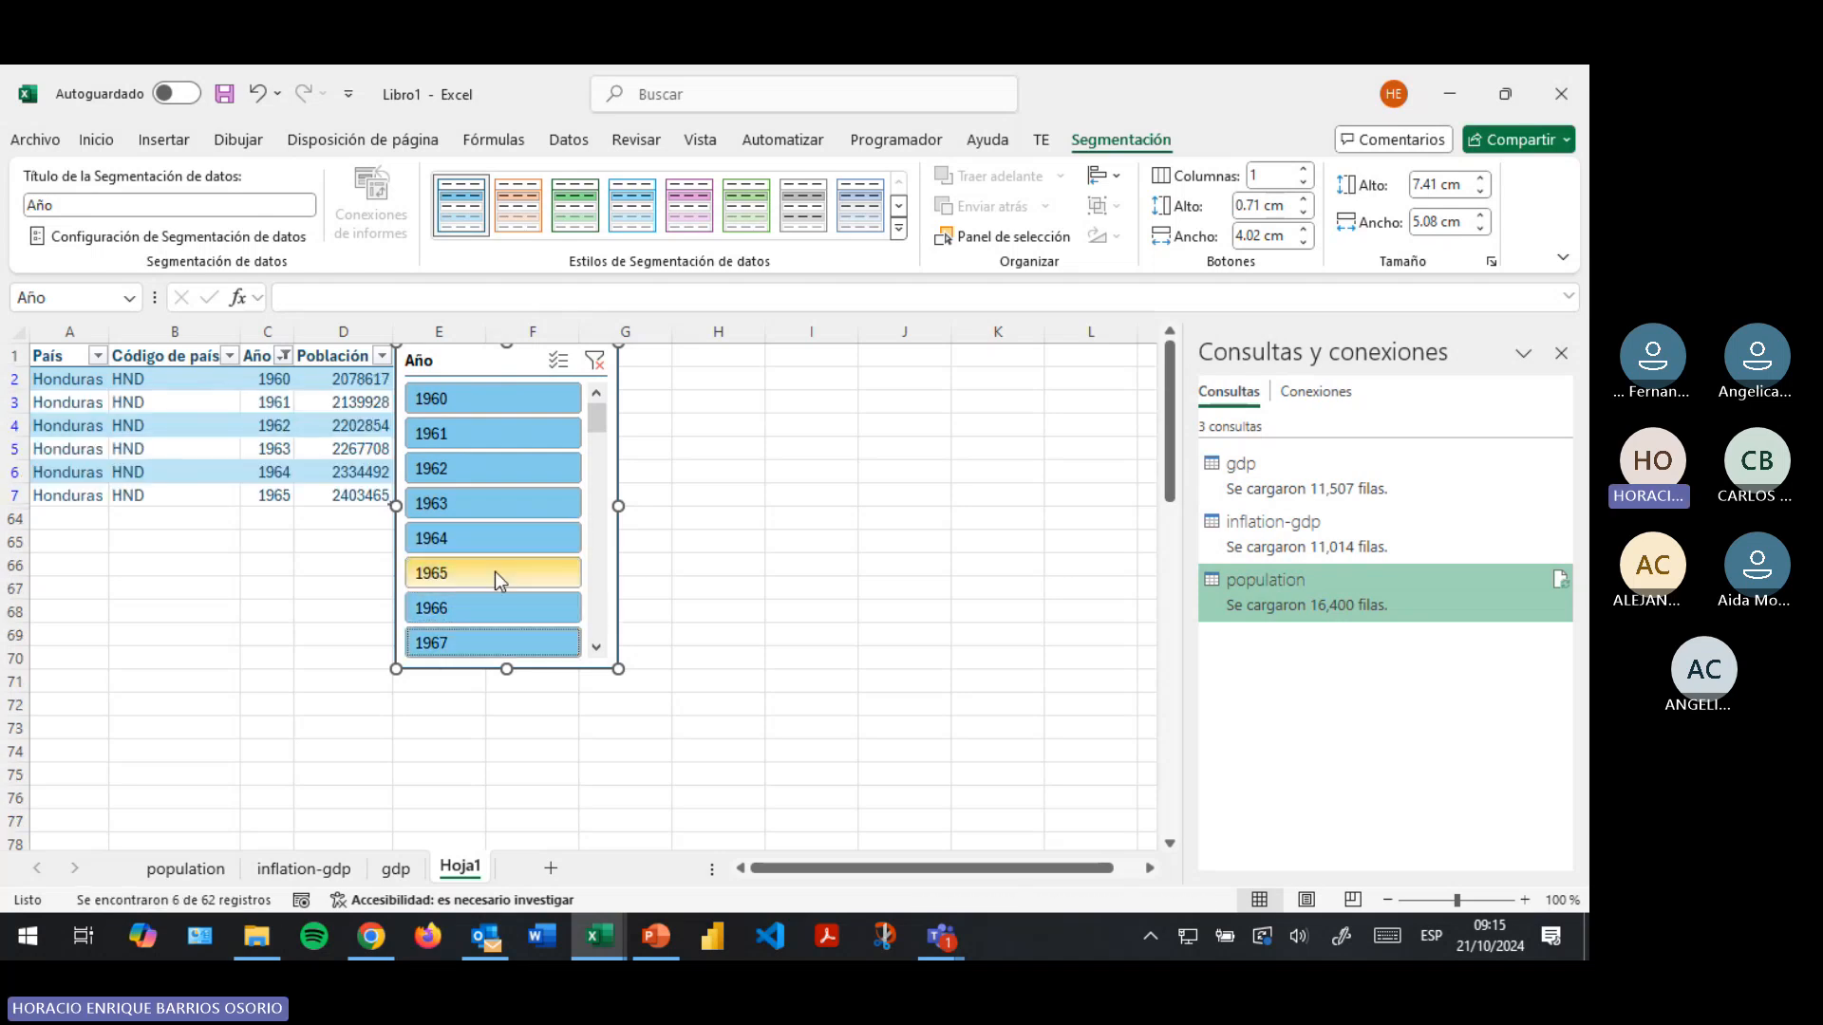
{"action": "scroll", "coordinate": [501, 570], "scroll_direction": "down", "scroll_amount": 2}
{"action": "left_click", "coordinate": [469, 513], "text": "ctrl"}
{"action": "left_click", "coordinate": [473, 476], "text": "ctrl"}
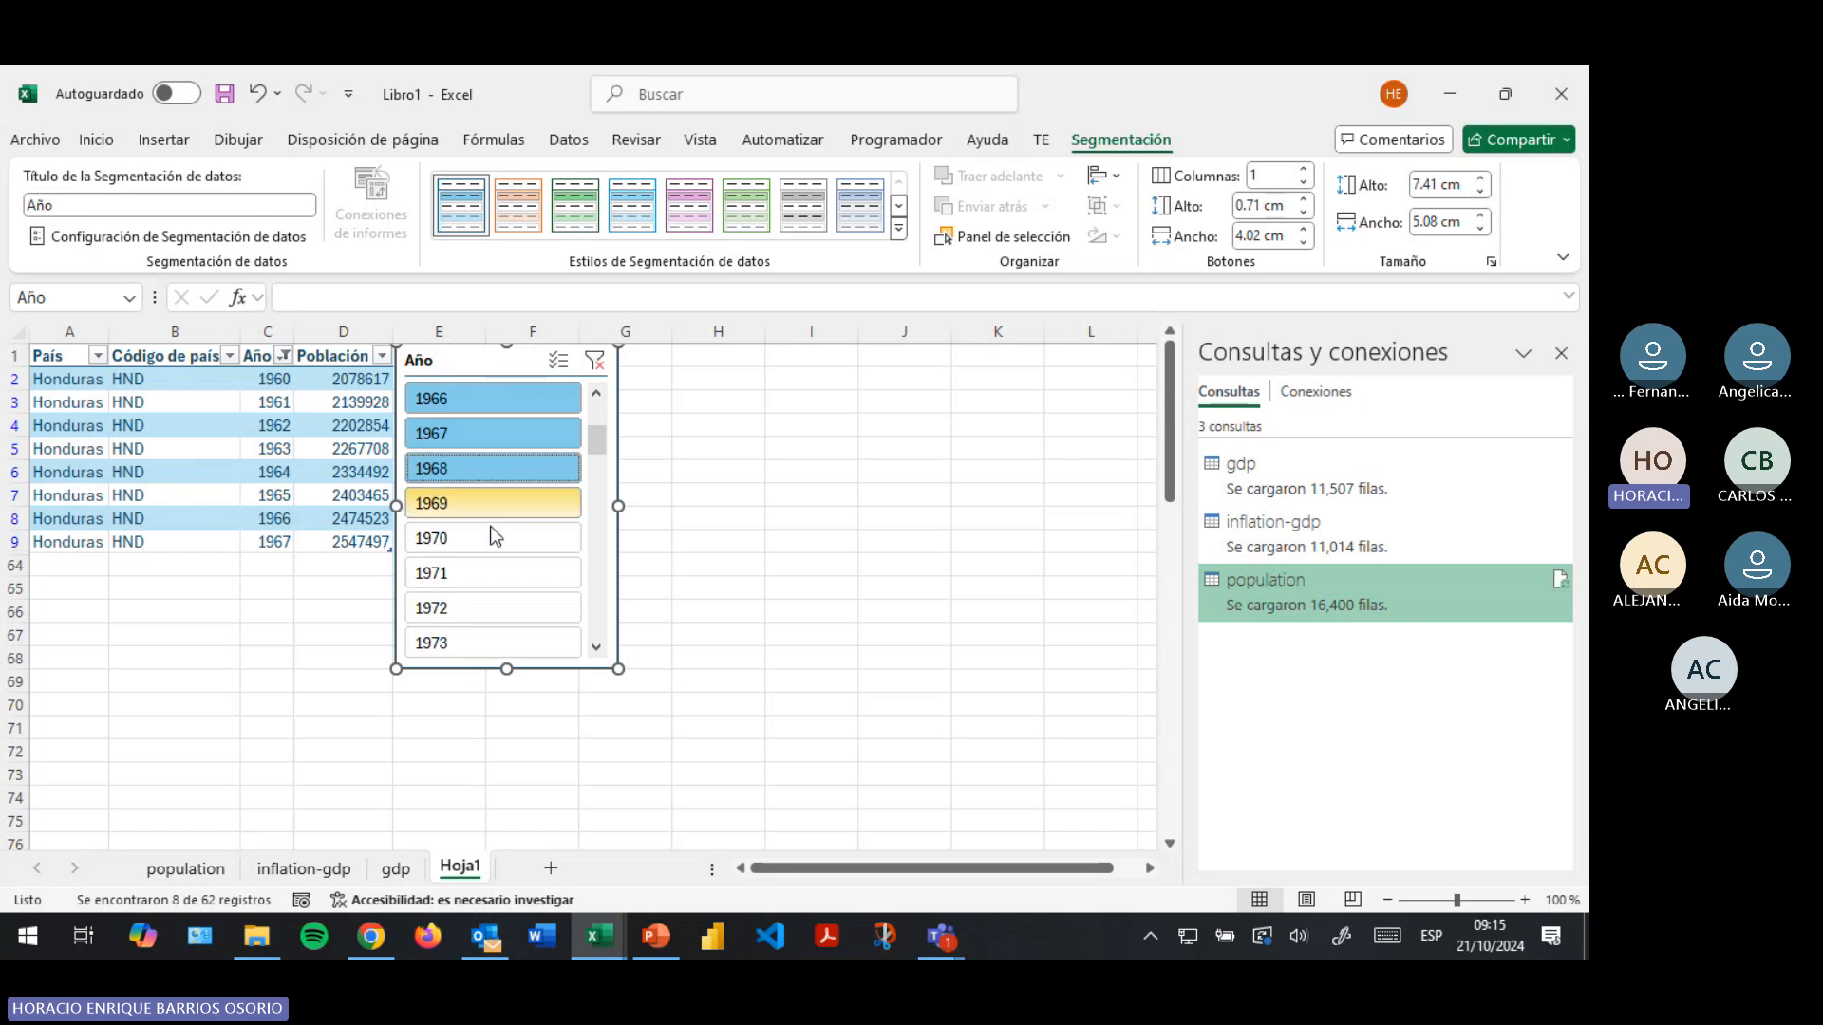
{"action": "left_click", "coordinate": [485, 539], "text": "ctrl"}
{"action": "scroll", "coordinate": [513, 532], "scroll_direction": "up", "scroll_amount": 2}
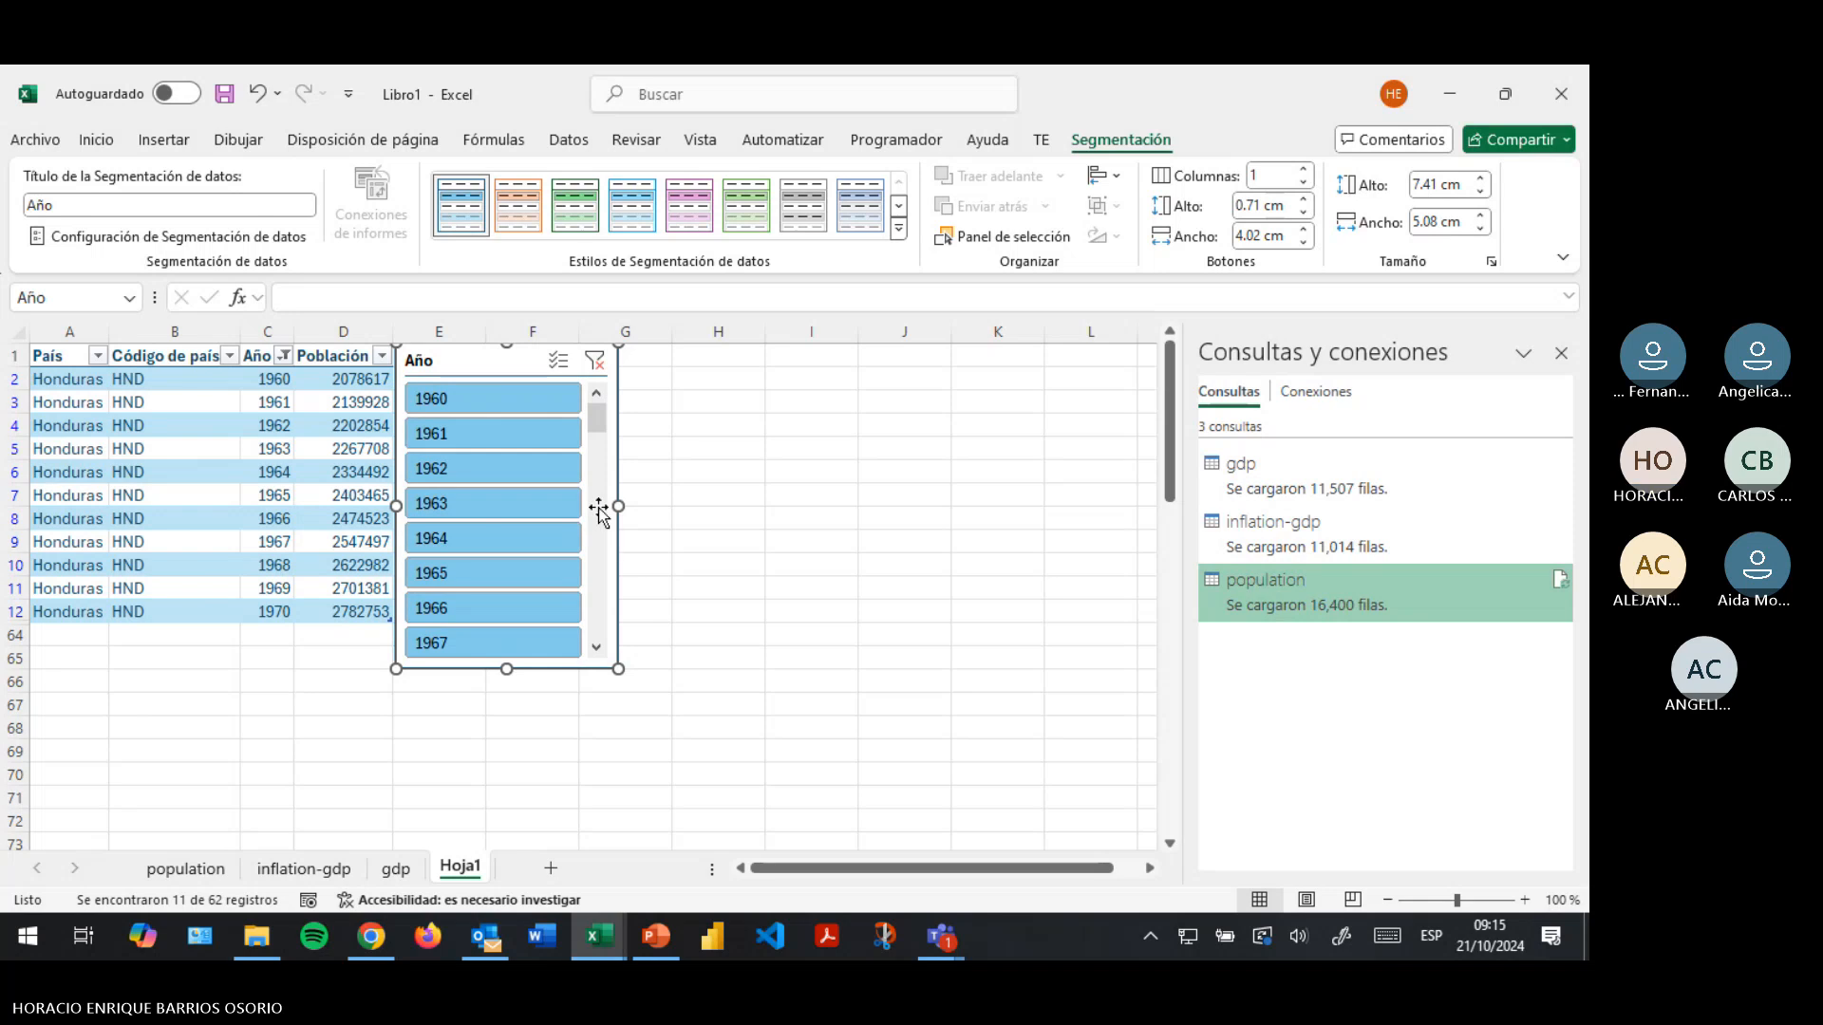
{"action": "left_click", "coordinate": [599, 368]}
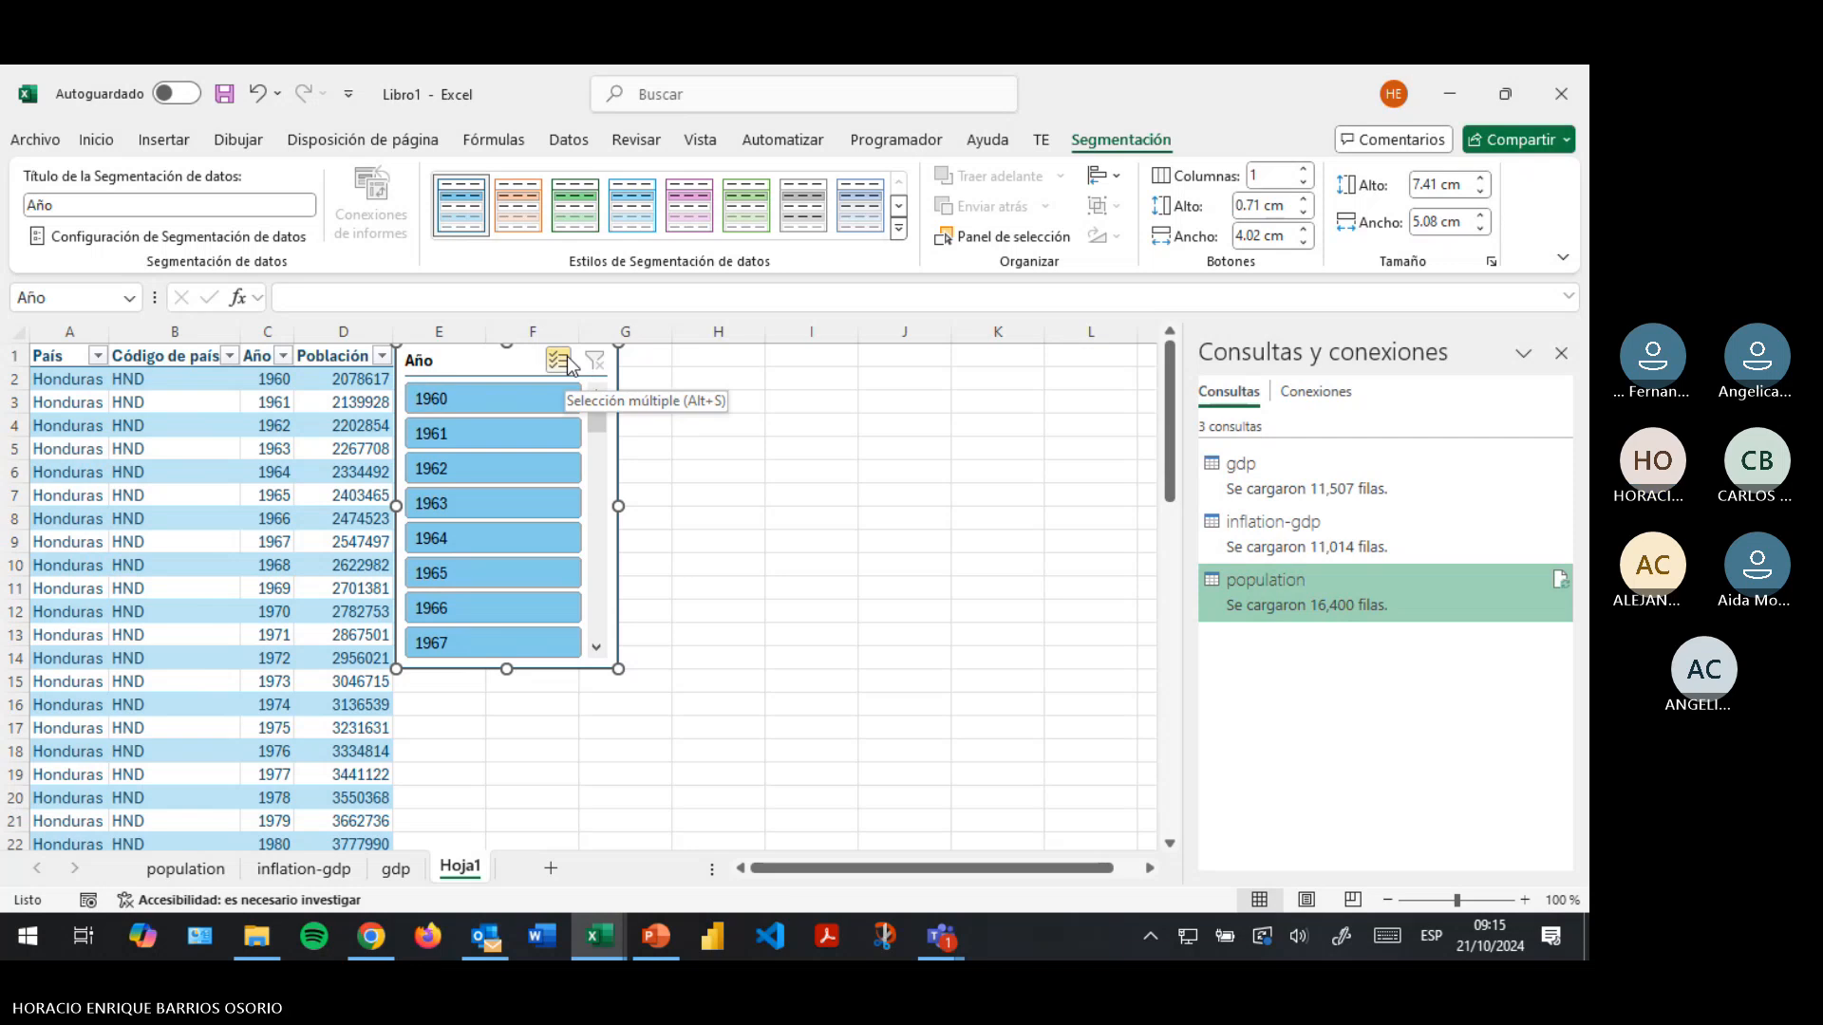
Add a totals row to the Población_HN table and select its Población total
{"action": "left_click", "coordinate": [254, 560]}
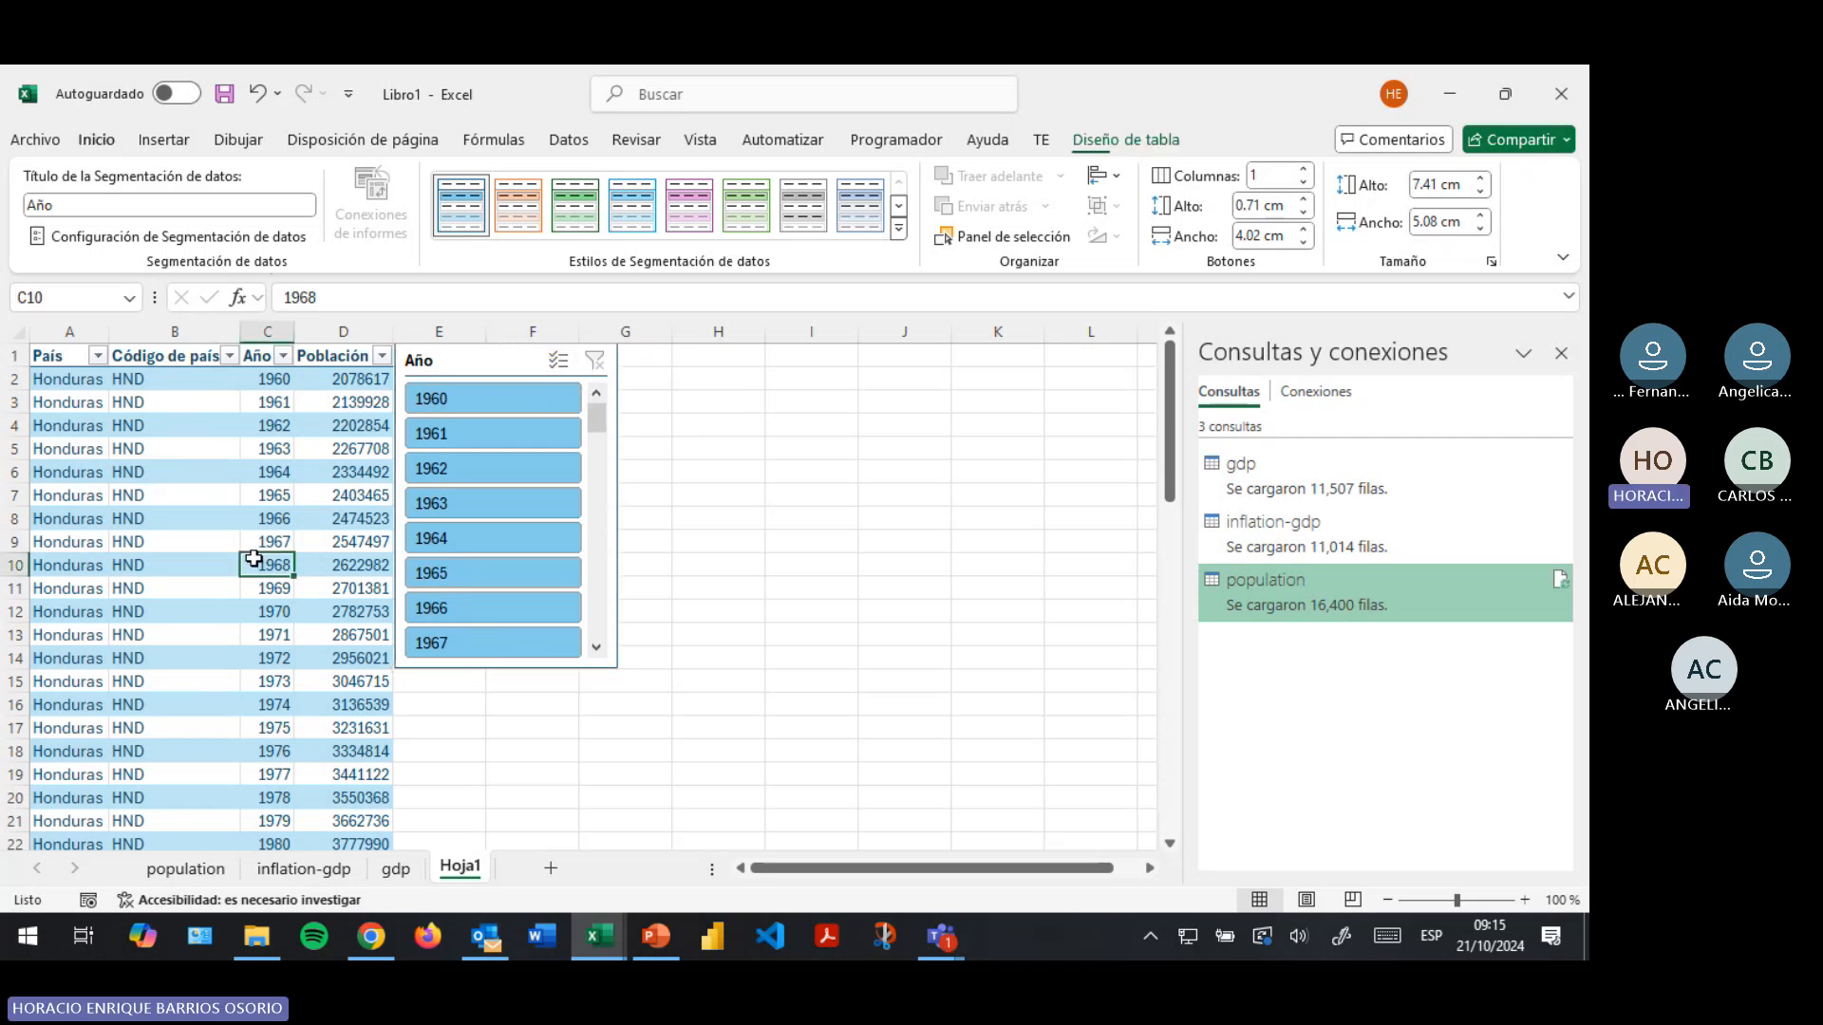
{"action": "left_click", "coordinate": [1149, 133]}
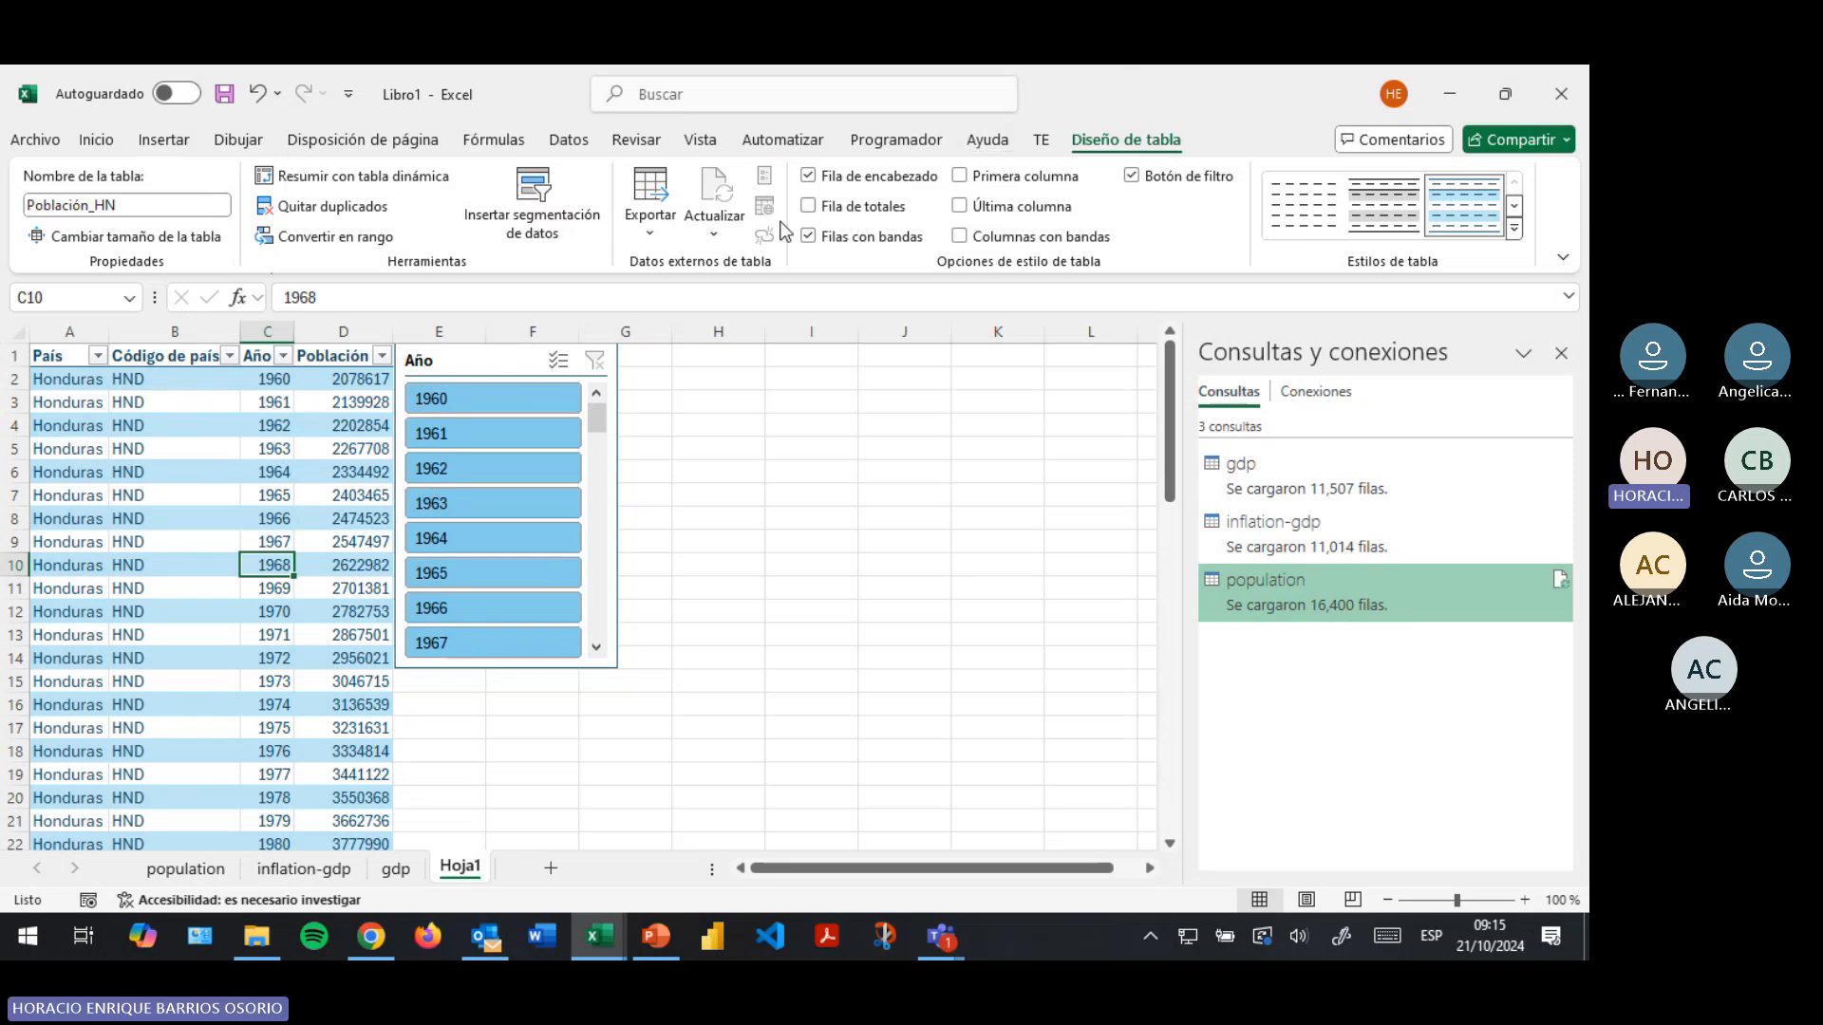
{"action": "left_click", "coordinate": [809, 209]}
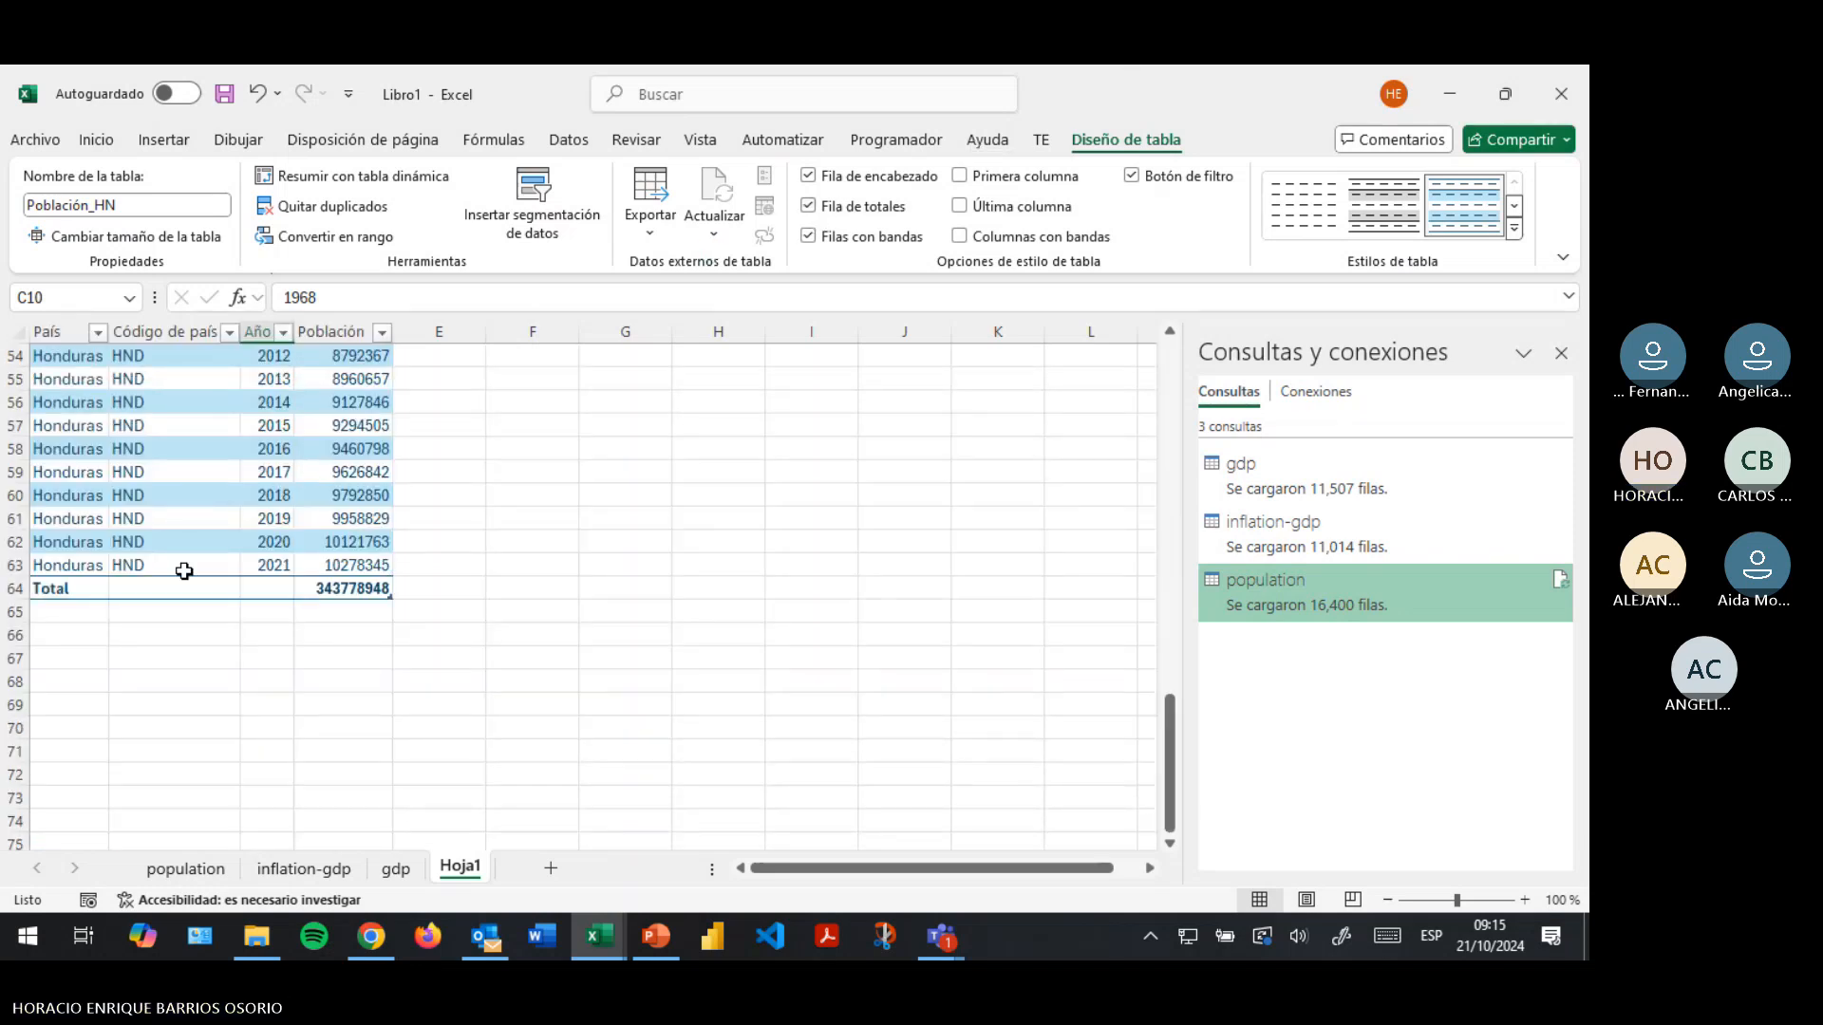
{"action": "left_click", "coordinate": [346, 589]}
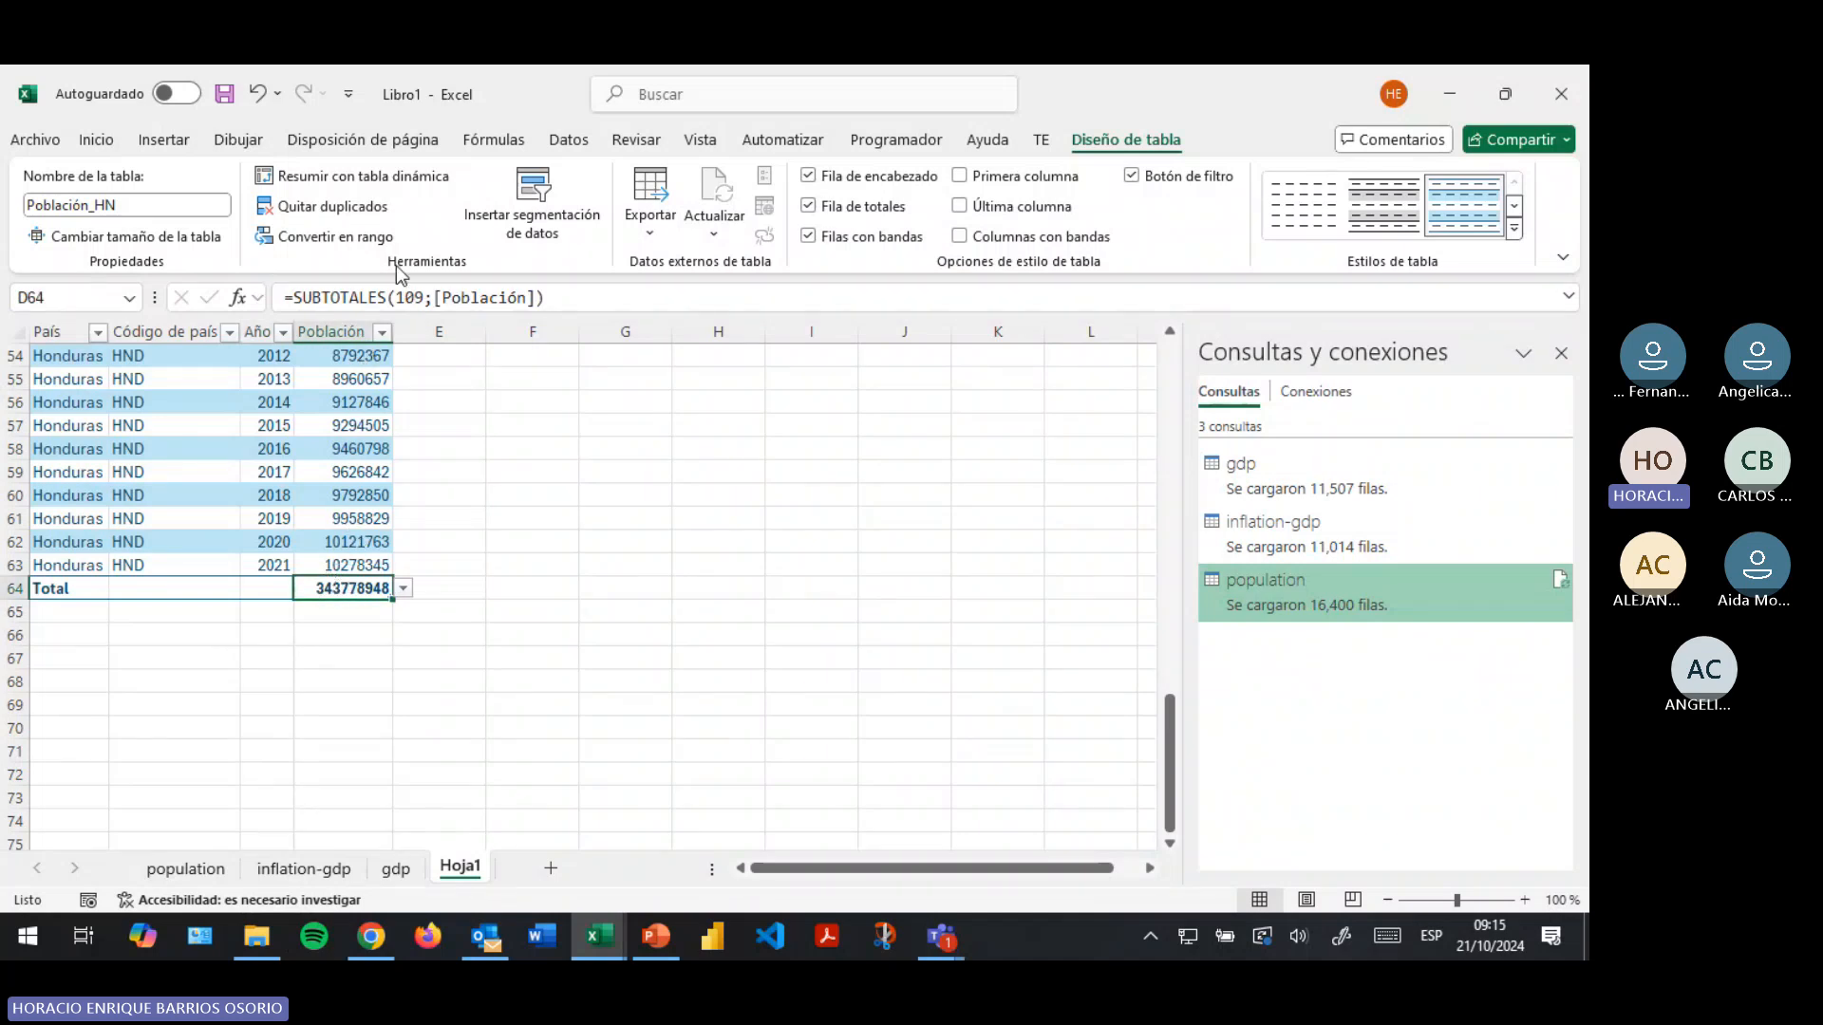
Examine the SUBTOTALES formula in the Población total and the table rows it covers
{"action": "left_click", "coordinate": [422, 297]}
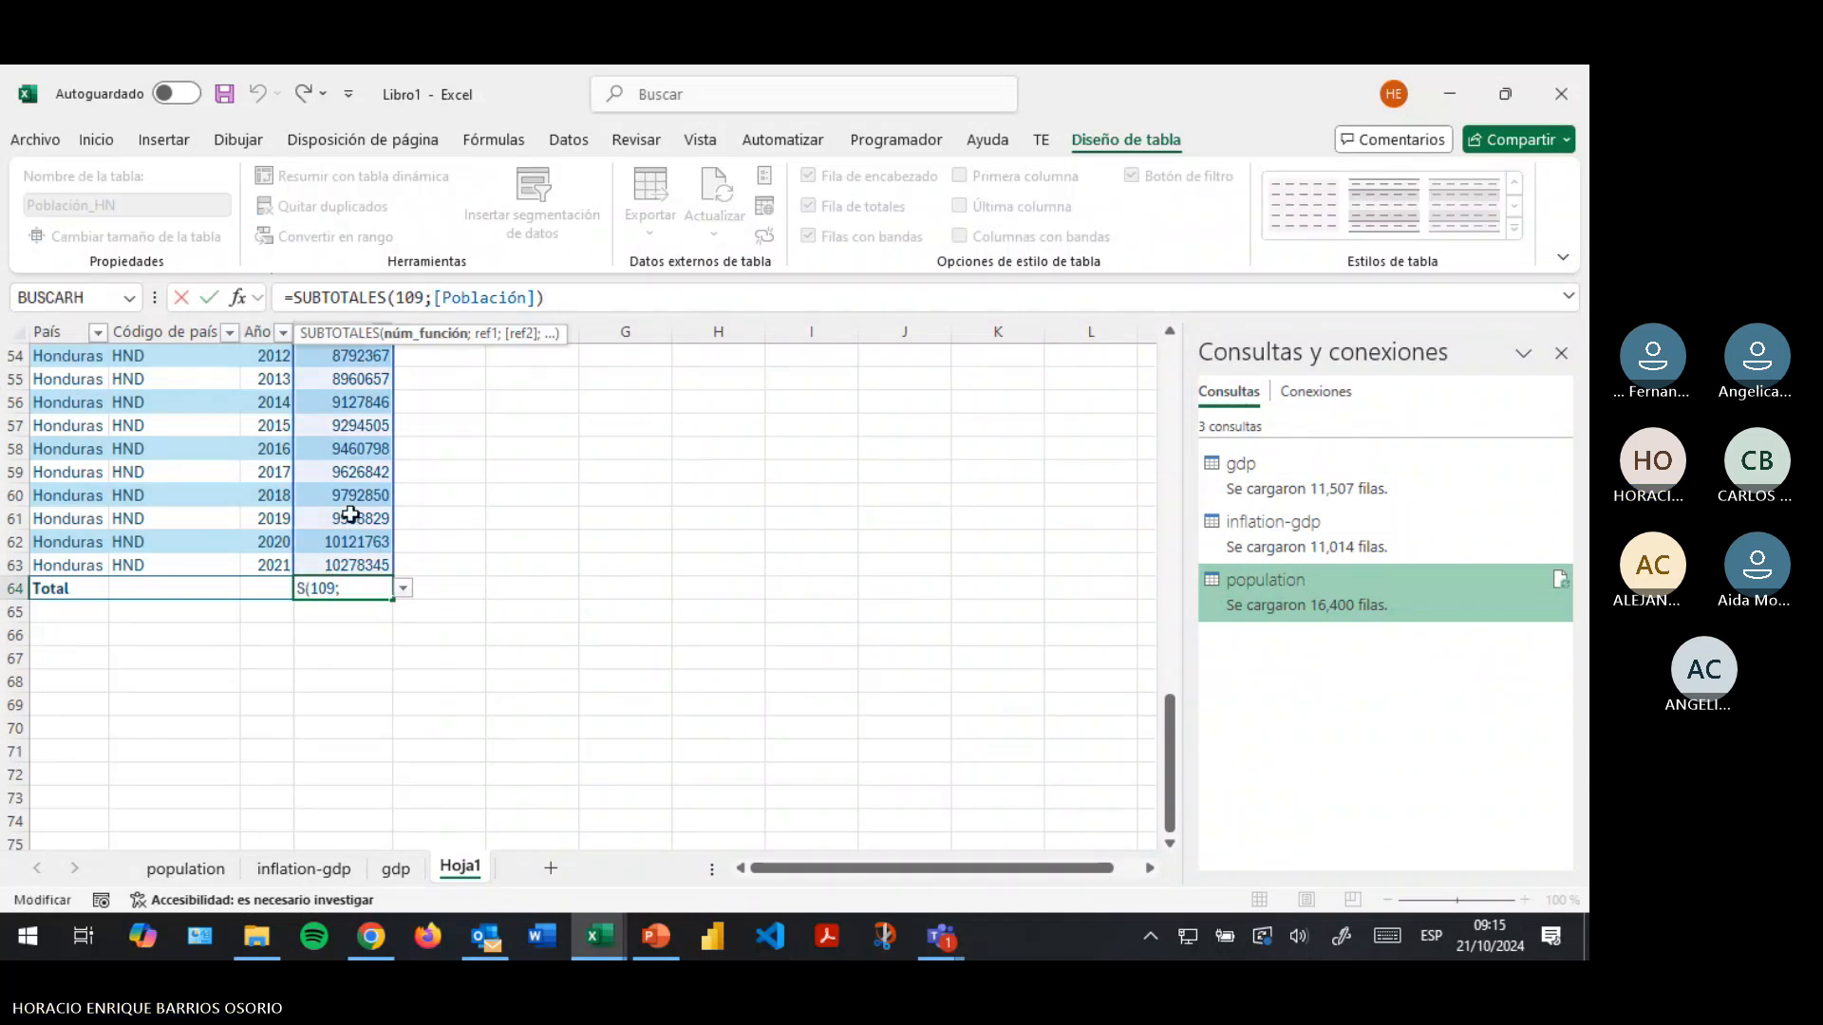
{"action": "scroll", "coordinate": [346, 532], "scroll_direction": "up", "scroll_amount": 6}
{"action": "scroll", "coordinate": [347, 531], "scroll_direction": "up", "scroll_amount": 5}
{"action": "key", "text": "Return"}
{"action": "scroll", "coordinate": [346, 528], "scroll_direction": "up", "scroll_amount": 9}
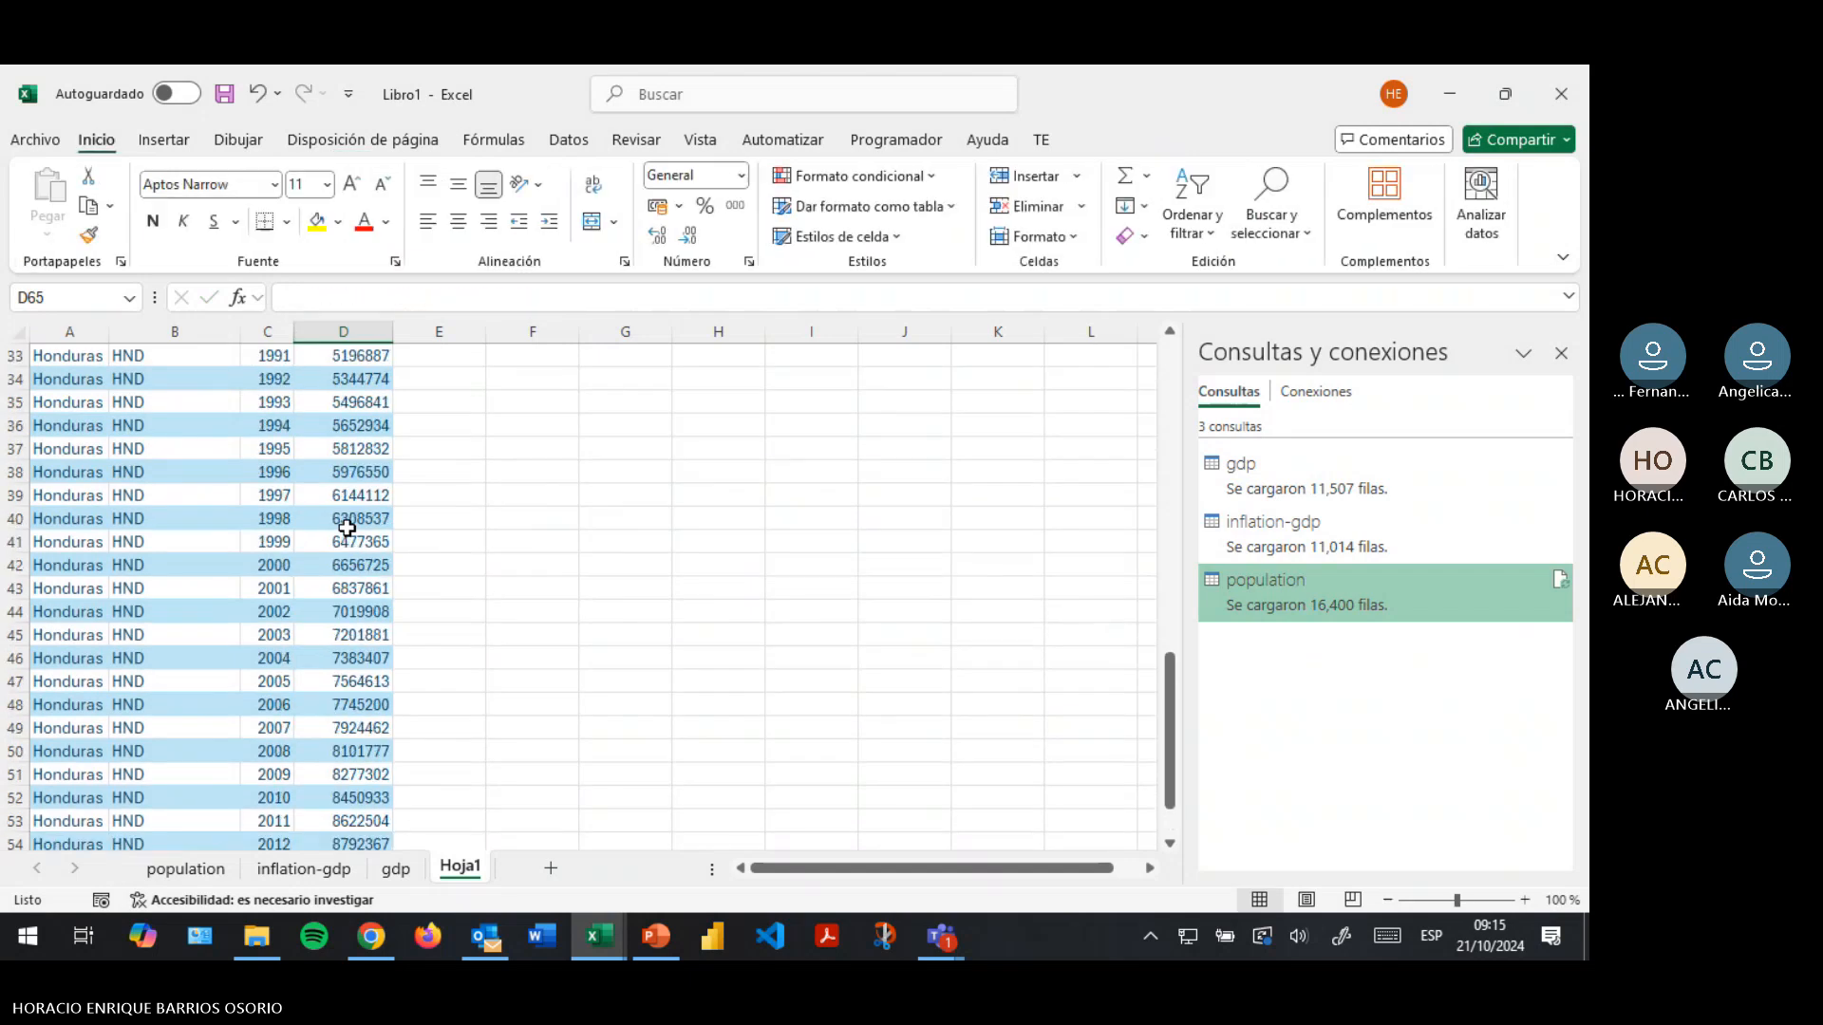
{"action": "scroll", "coordinate": [347, 528], "scroll_direction": "up", "scroll_amount": 7}
{"action": "scroll", "coordinate": [346, 528], "scroll_direction": "down", "scroll_amount": 17}
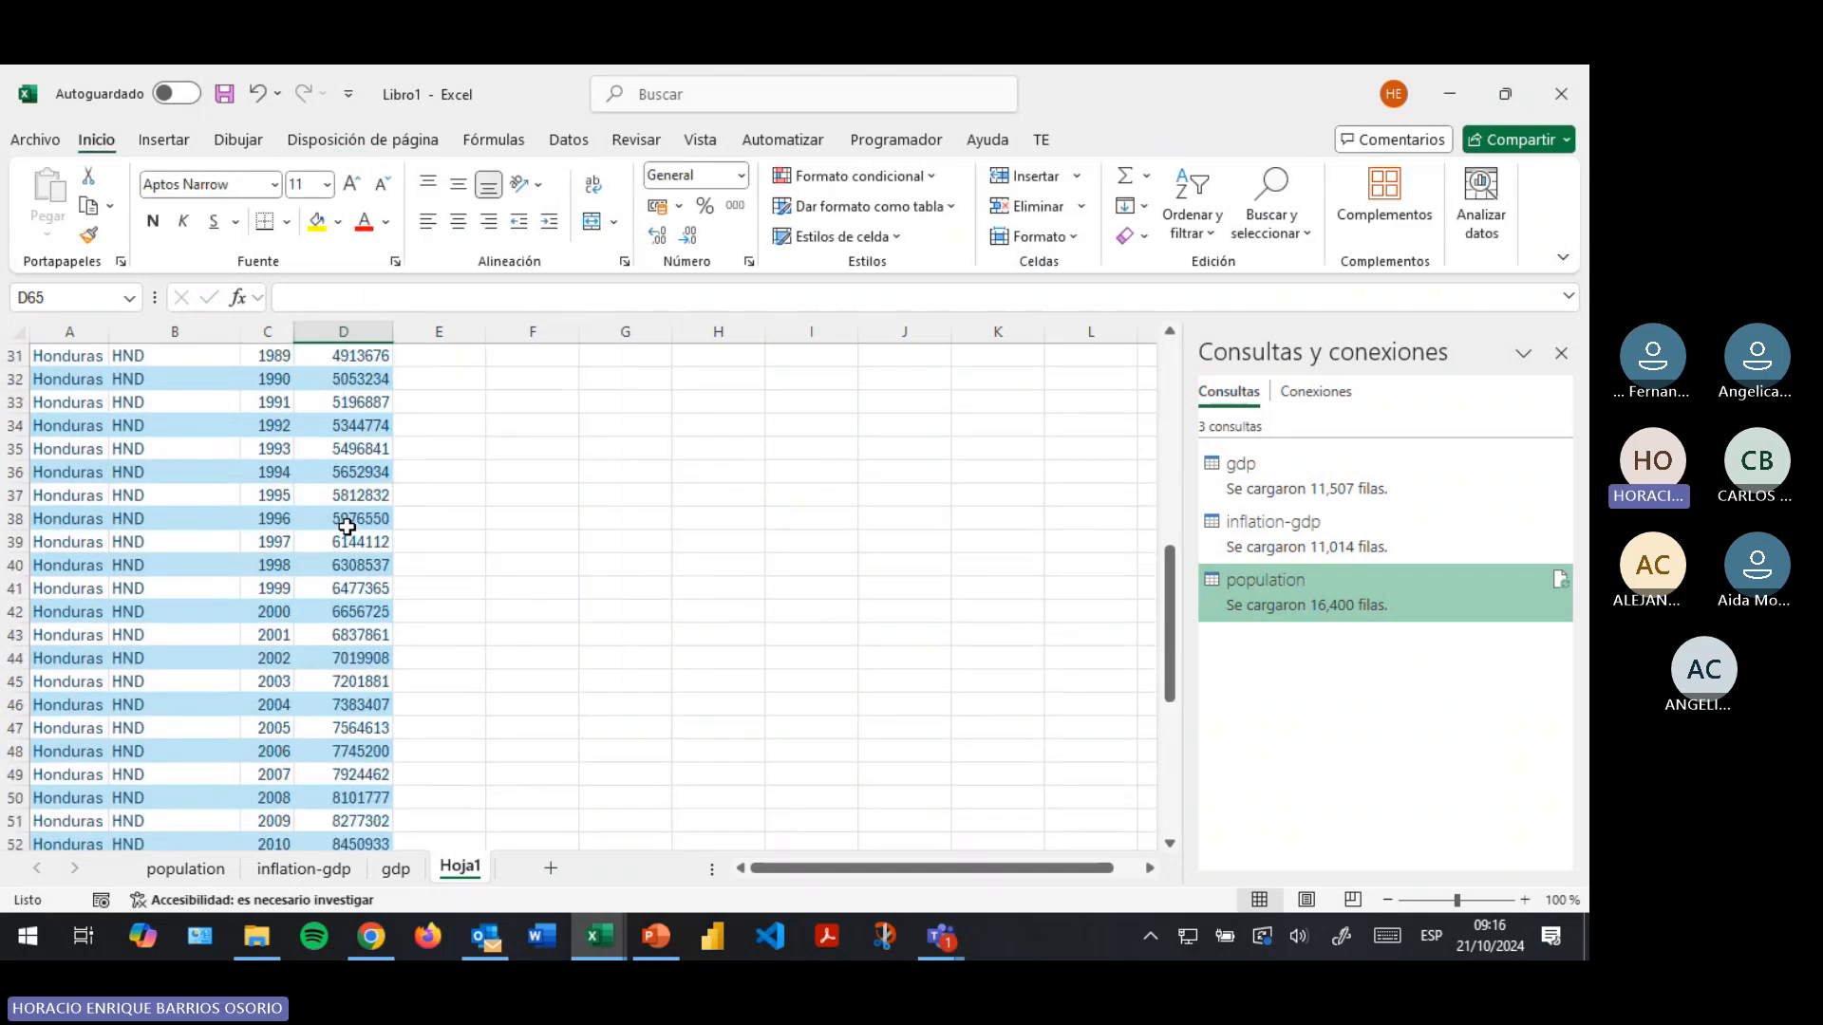
{"action": "left_click", "coordinate": [356, 631]}
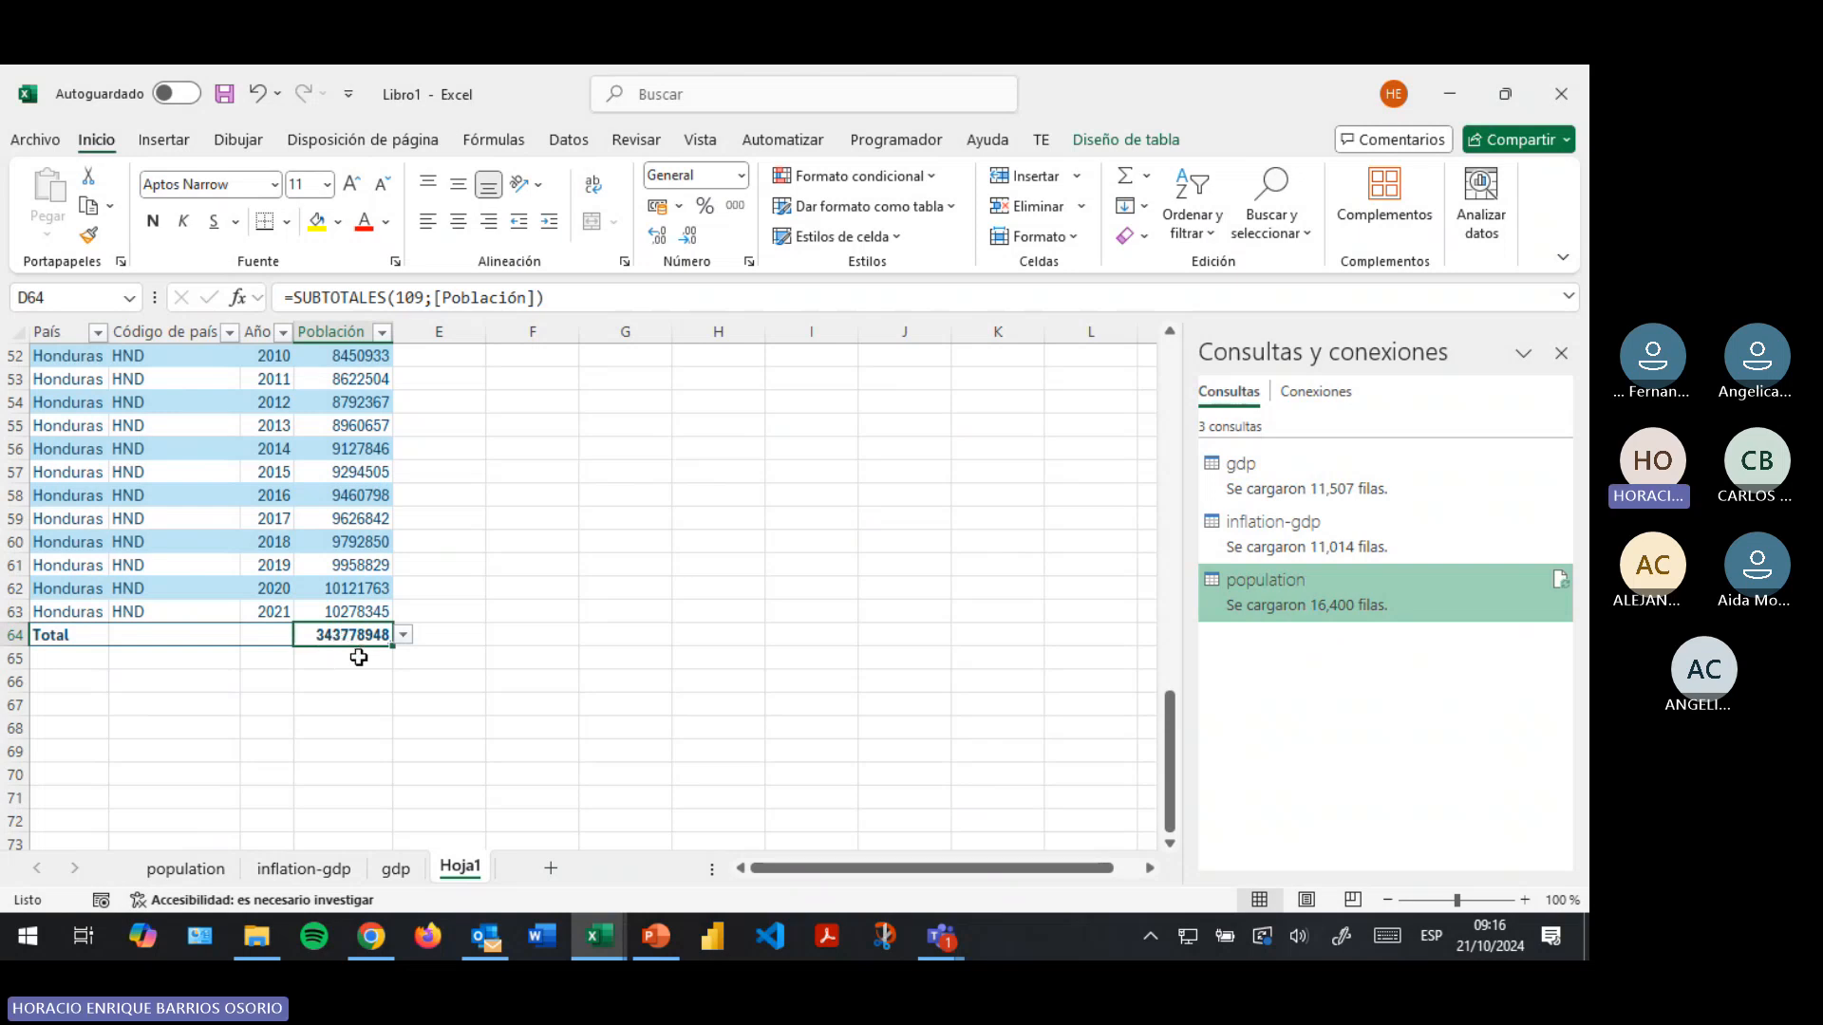
{"action": "scroll", "coordinate": [324, 599], "scroll_direction": "up", "scroll_amount": 17}
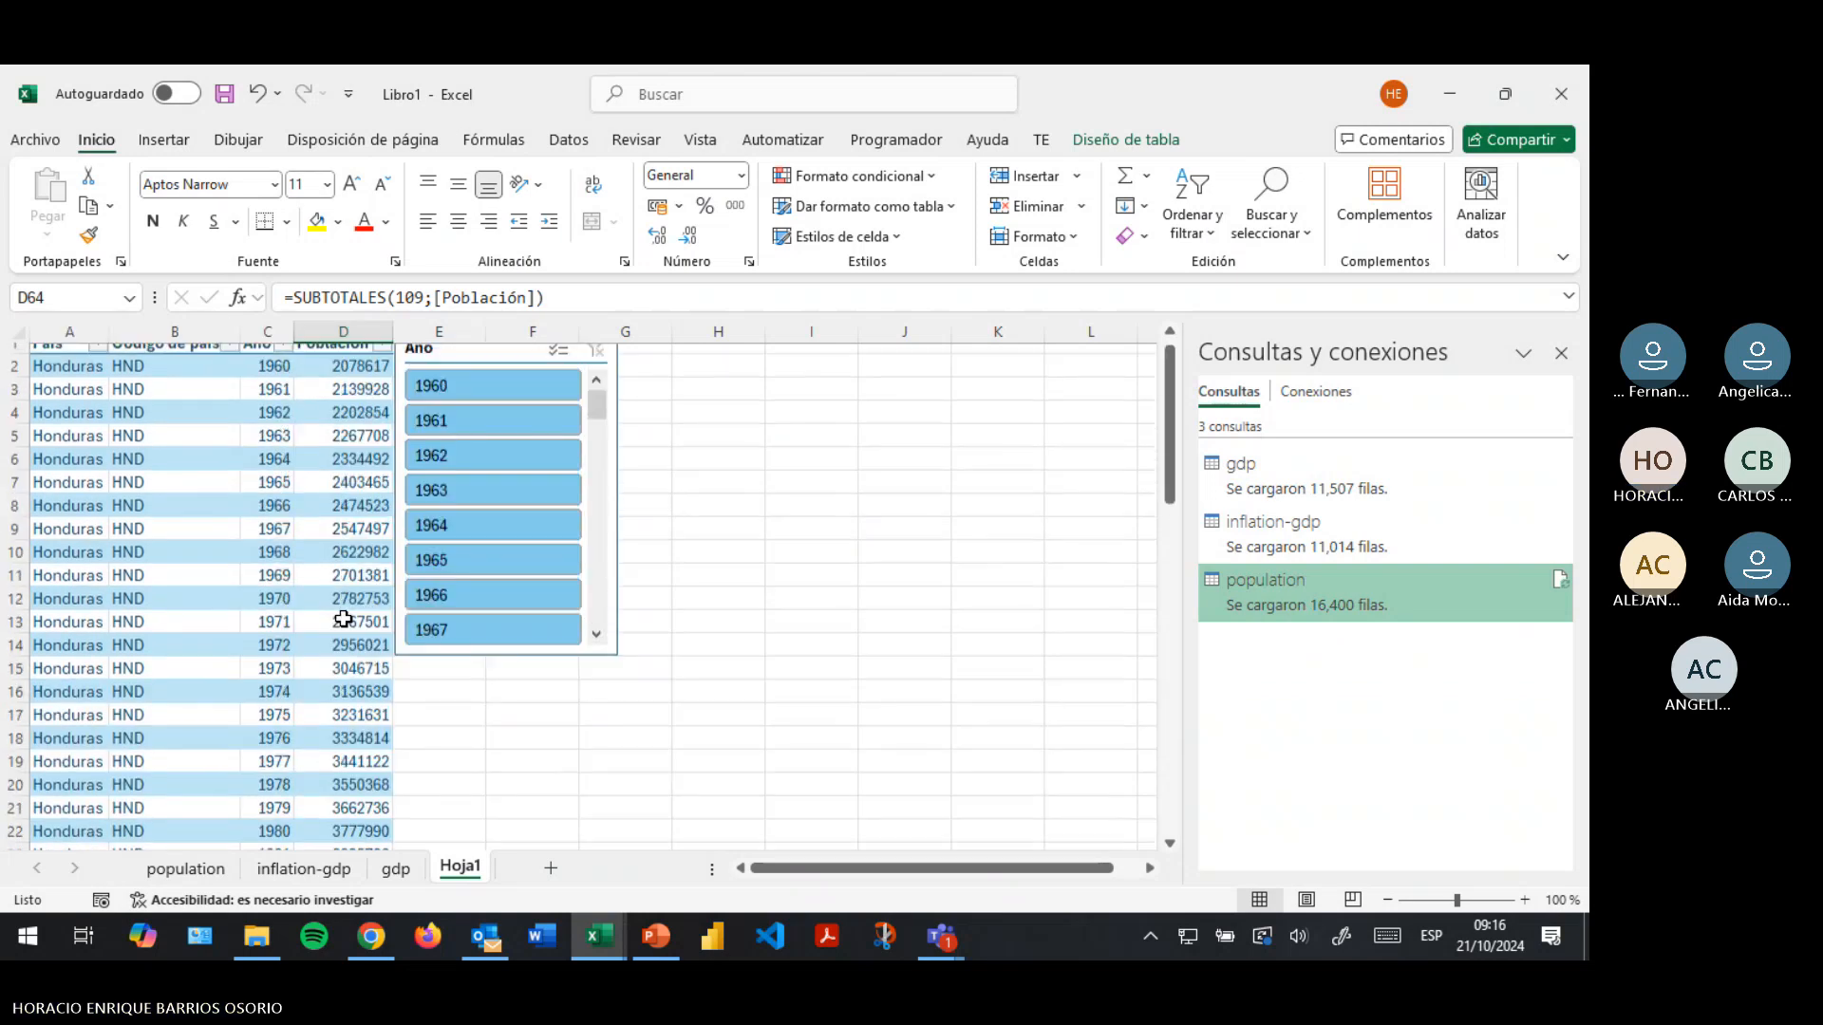
Highlight the Honduras Población values from 1960 downward and compare them with the cell in the totals row
{"action": "left_click_drag", "start_coordinate": [361, 389], "coordinate": [337, 862]}
{"action": "scroll", "coordinate": [294, 731], "scroll_direction": "down", "scroll_amount": 7}
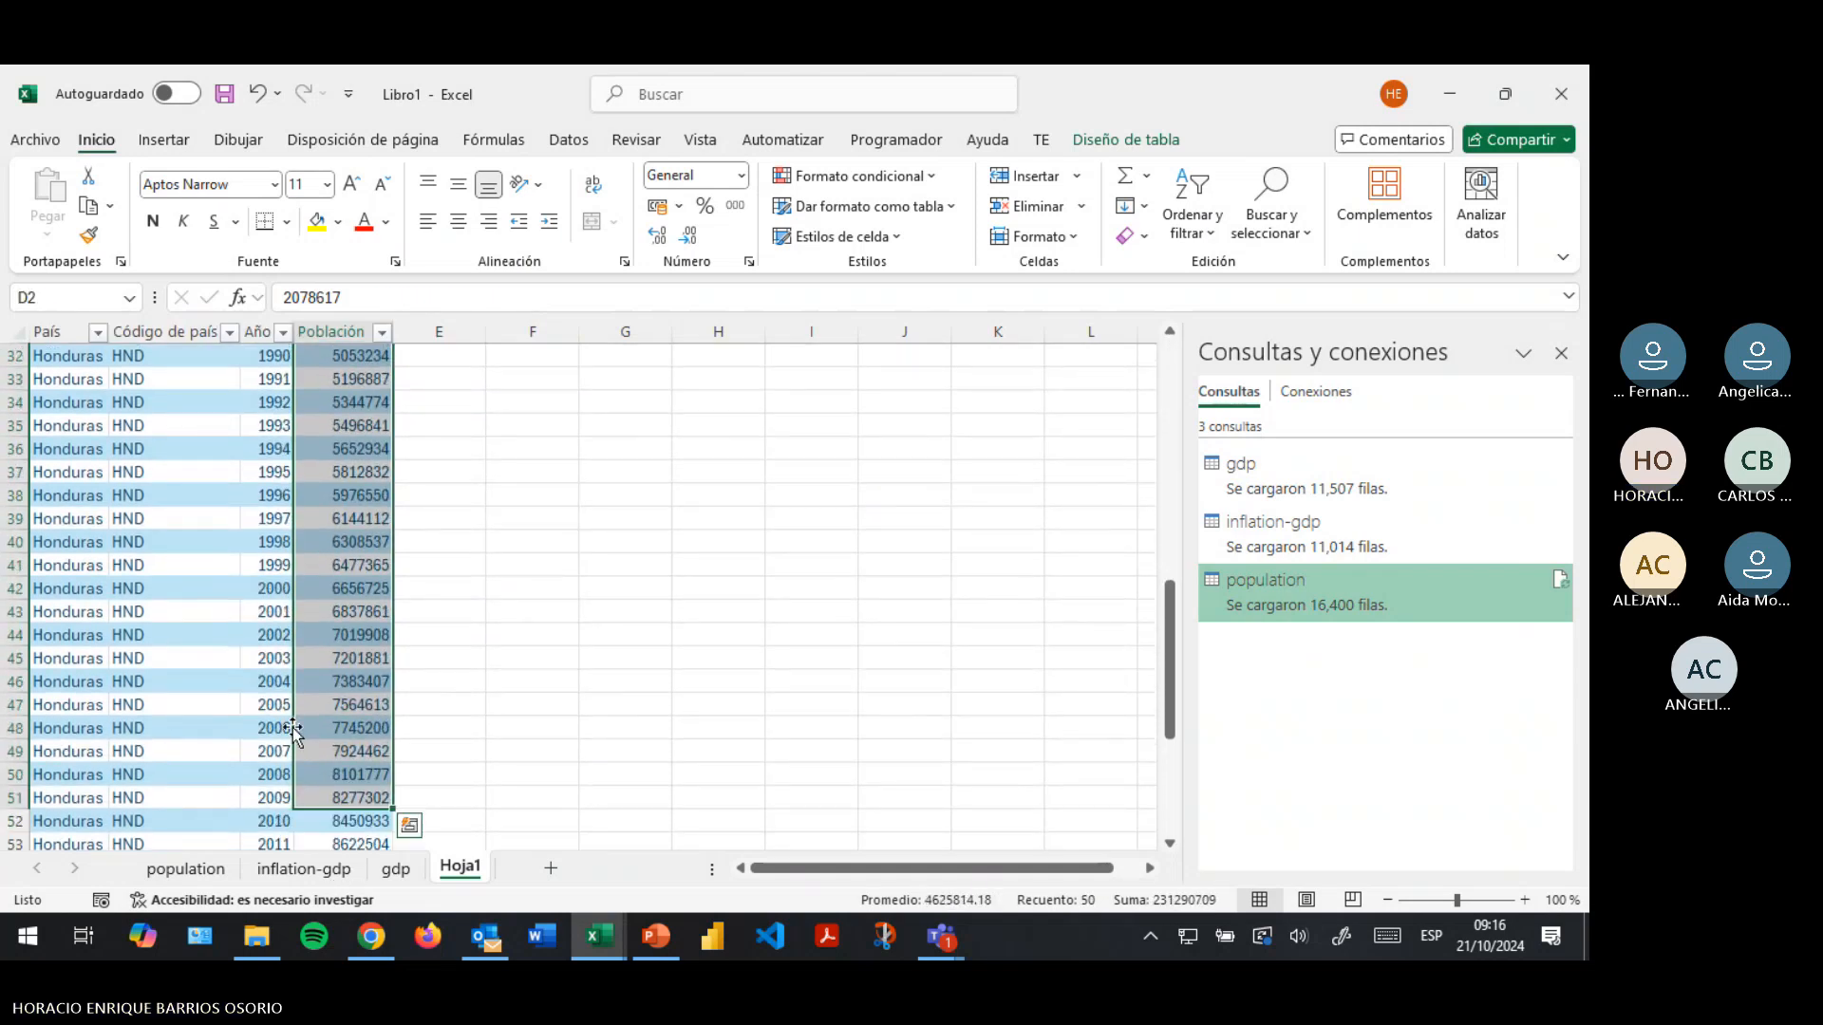
{"action": "left_click", "coordinate": [358, 472]}
{"action": "left_click", "coordinate": [349, 519]}
{"action": "left_click_drag", "start_coordinate": [357, 499], "coordinate": [358, 543]}
{"action": "left_click", "coordinate": [358, 564]}
{"action": "left_click", "coordinate": [354, 638]}
{"action": "left_click", "coordinate": [363, 681]}
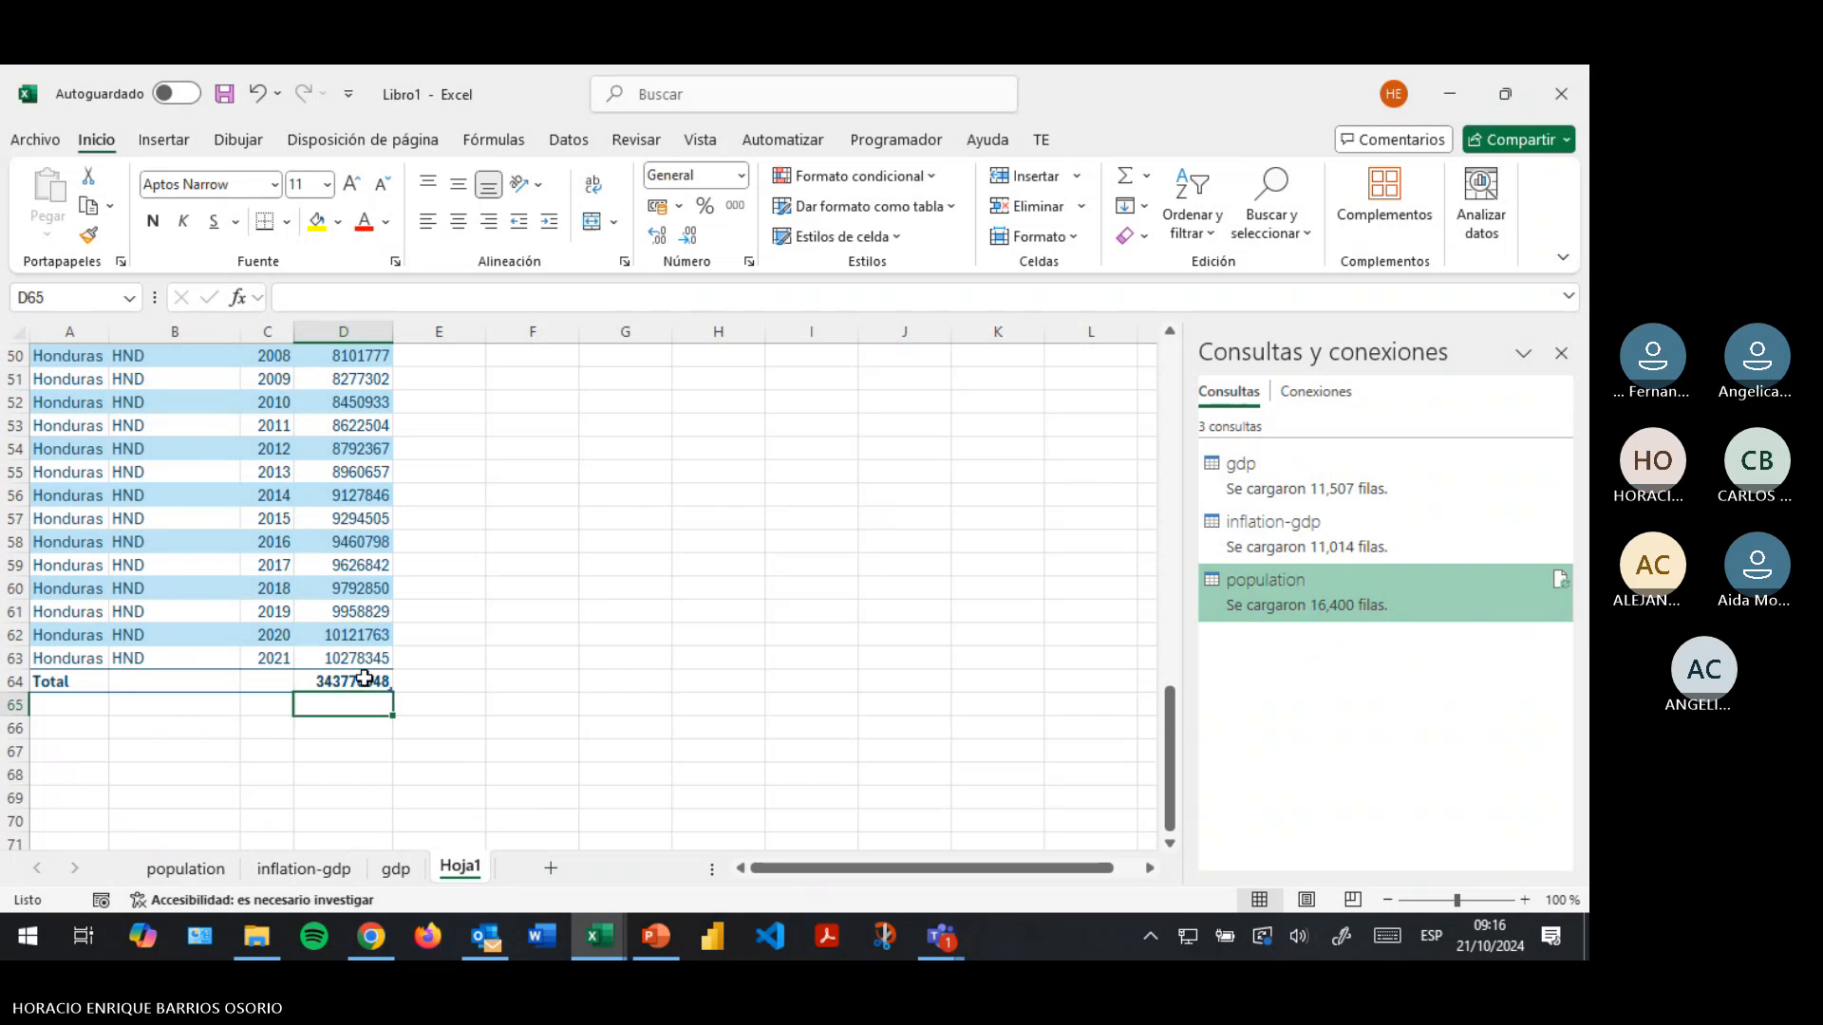
Remove the totals row from the Población_HN table
{"action": "scroll", "coordinate": [376, 566], "scroll_direction": "up", "scroll_amount": 16}
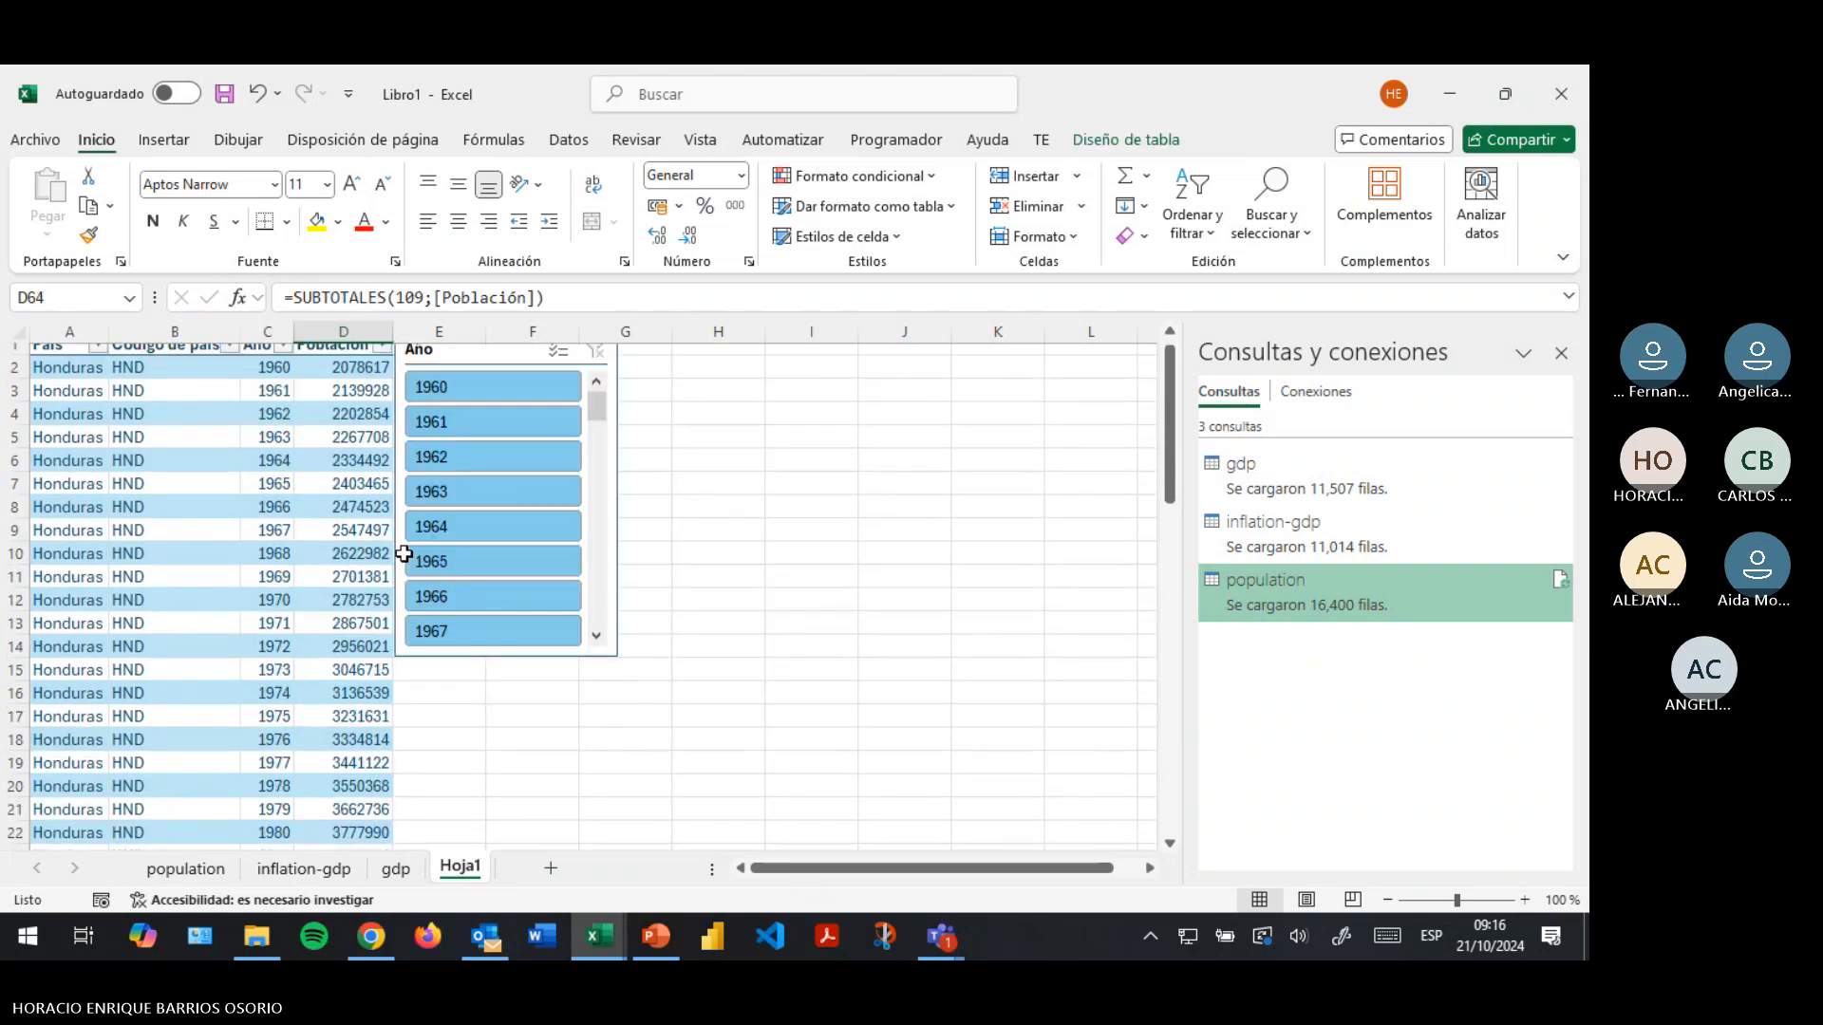
{"action": "left_click", "coordinate": [1130, 141]}
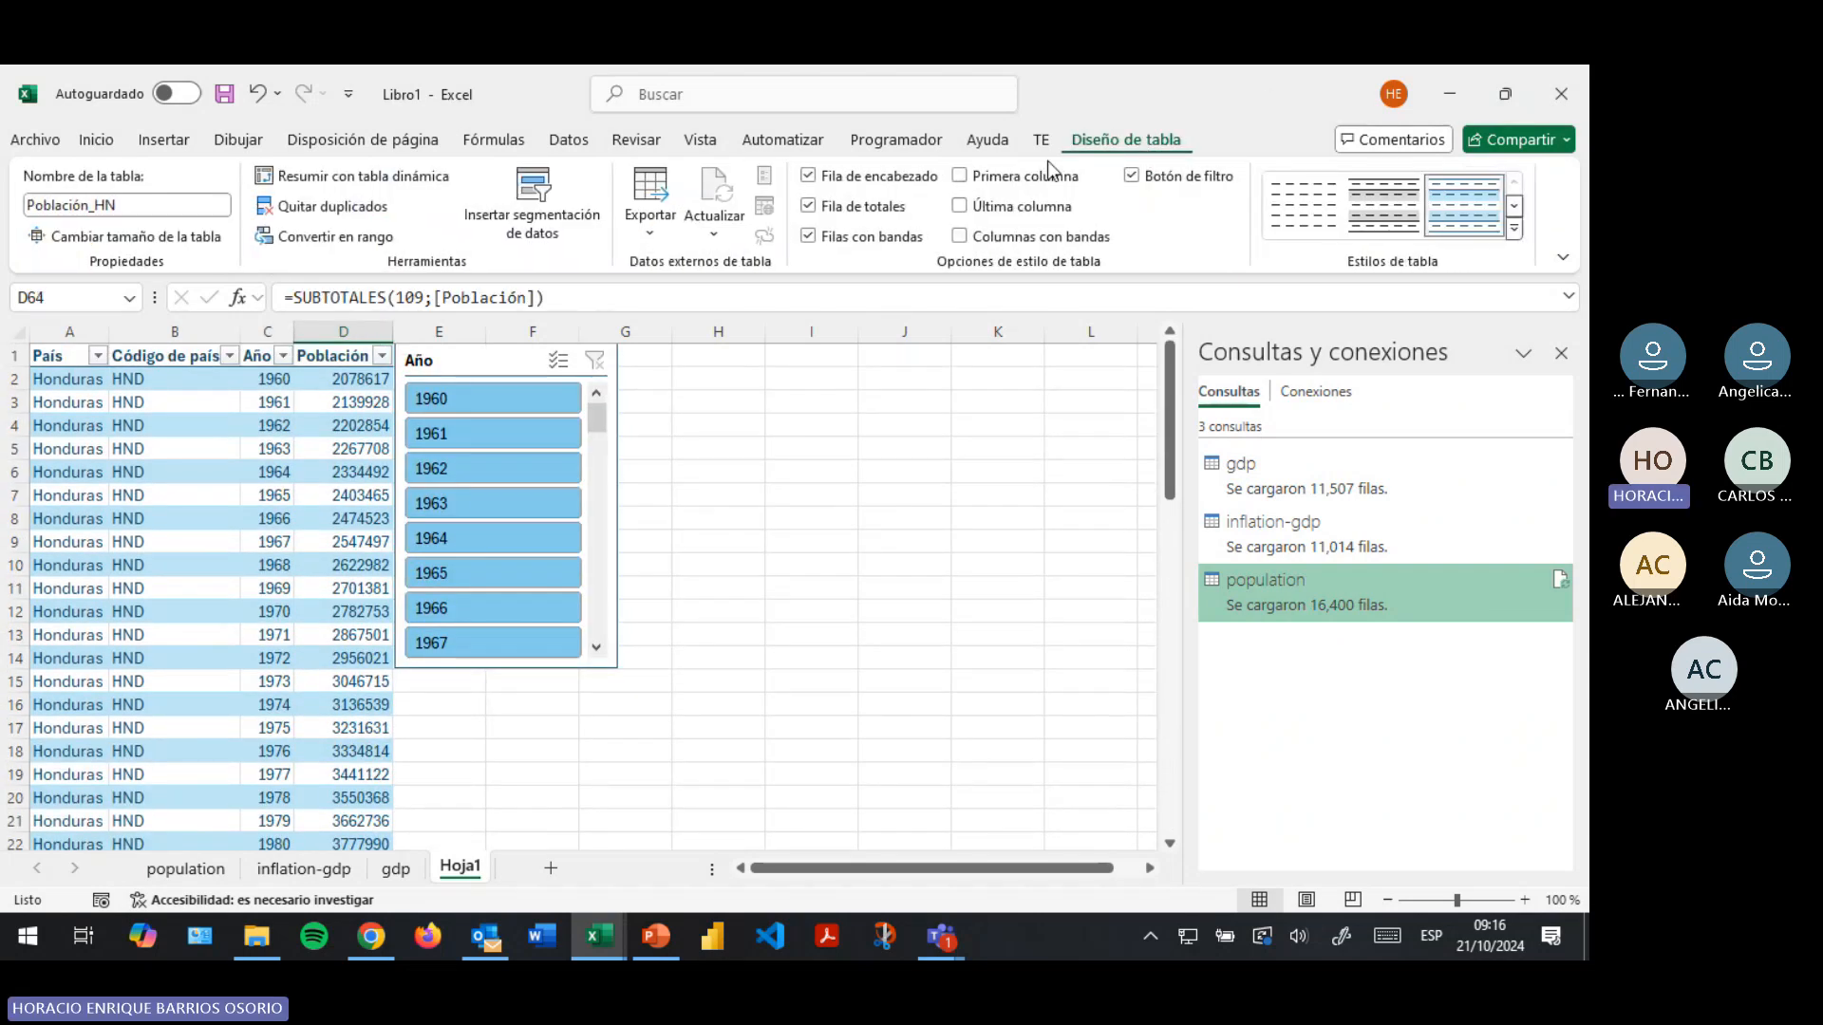
{"action": "left_click", "coordinate": [807, 207]}
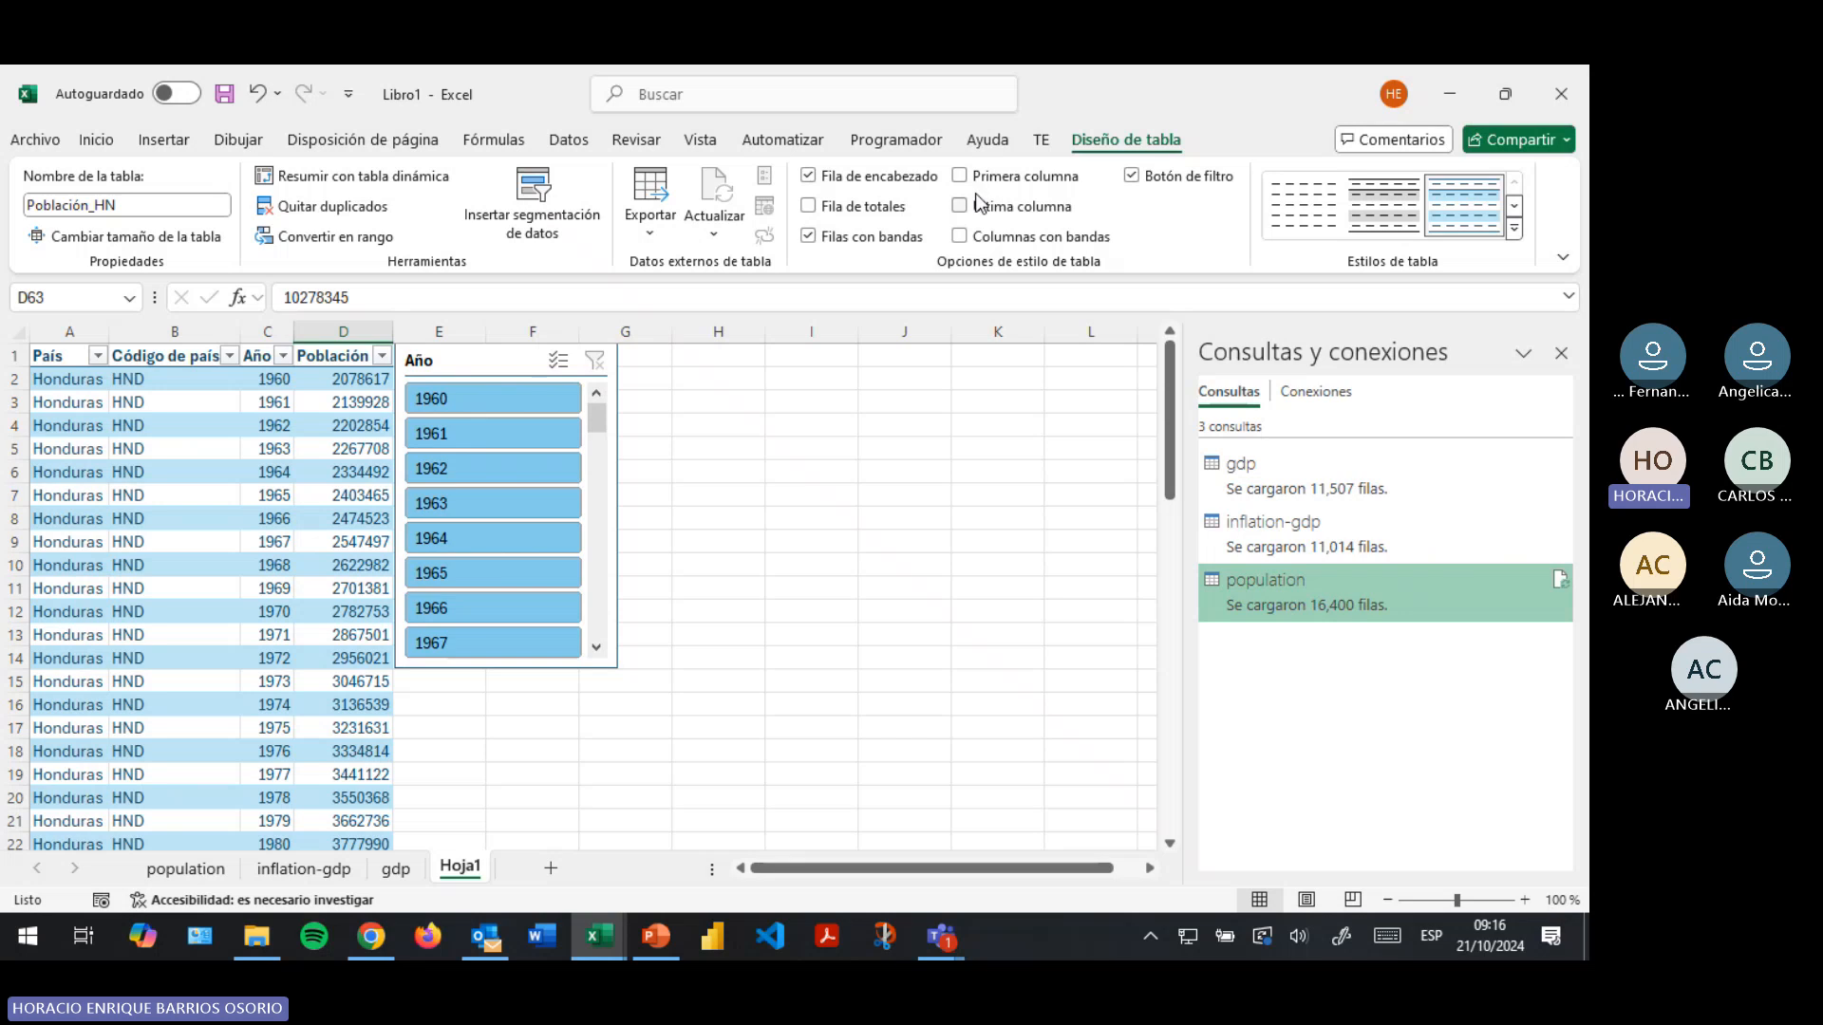
Try the last-column, first-column and banded-column style options on the Población_HN table, turning each one off again
{"action": "left_click", "coordinate": [957, 206]}
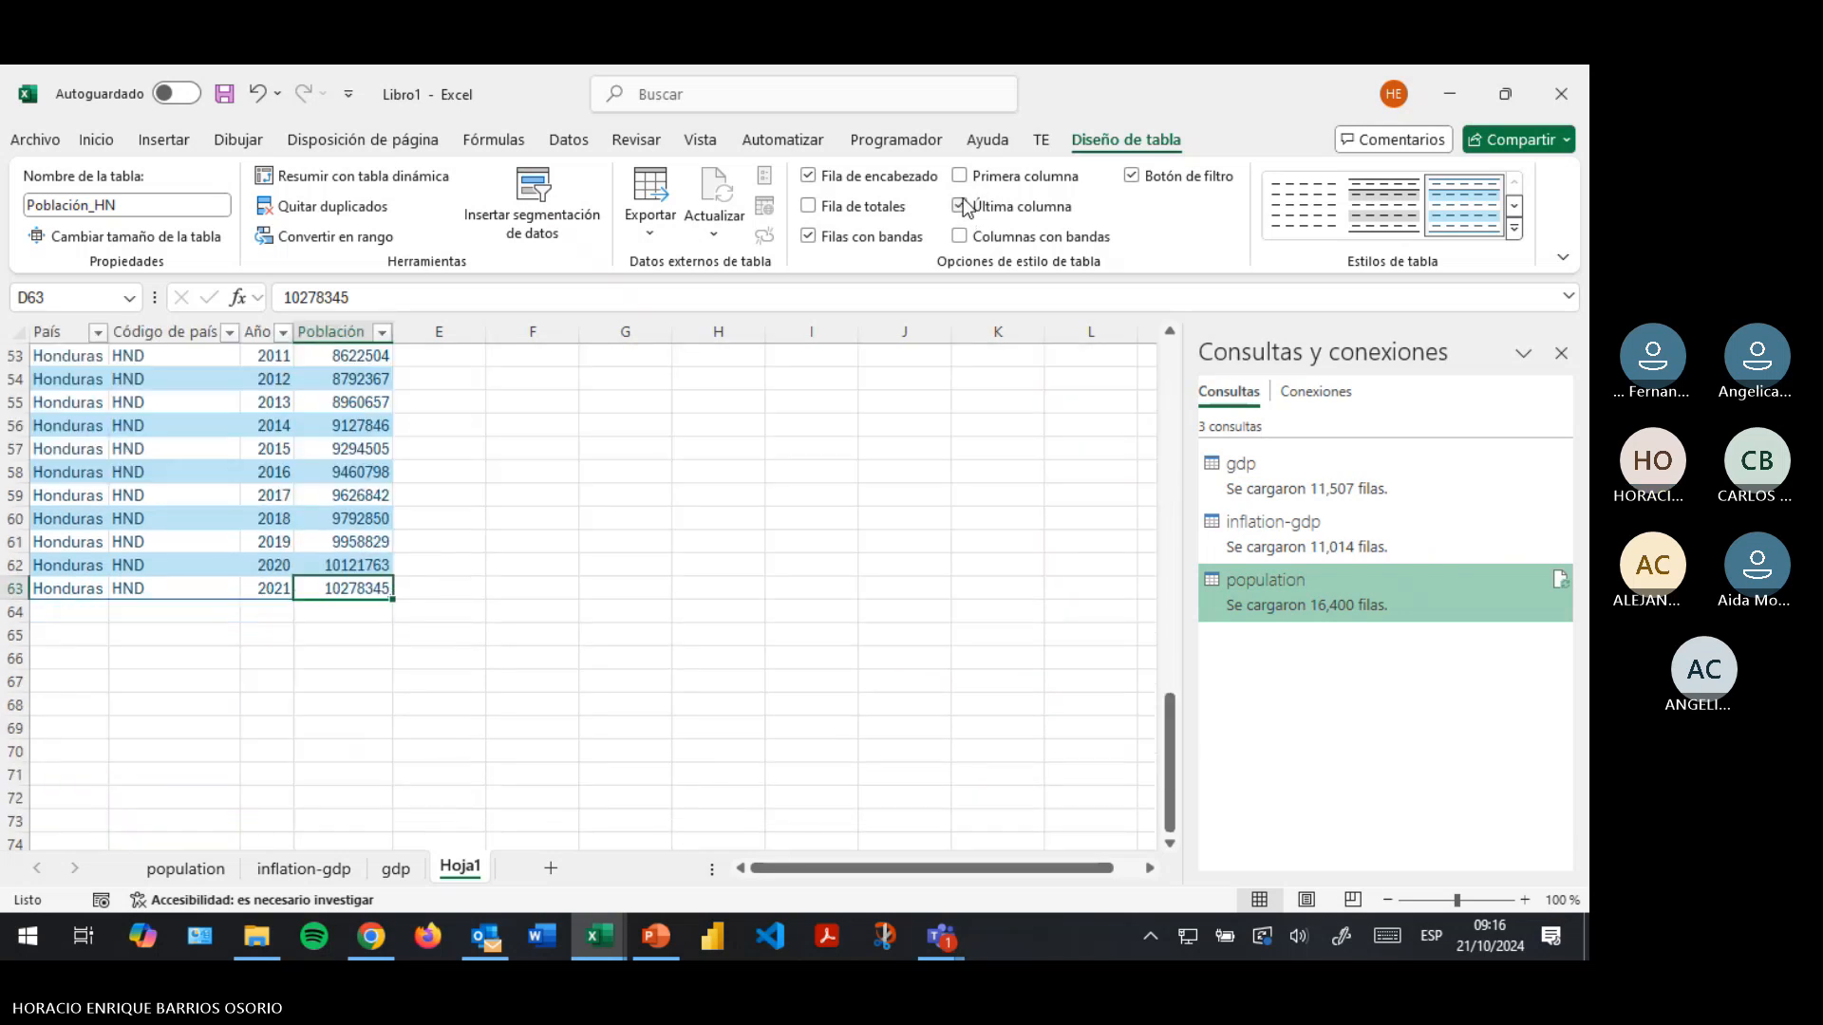
{"action": "left_click", "coordinate": [960, 179]}
{"action": "left_click", "coordinate": [960, 180]}
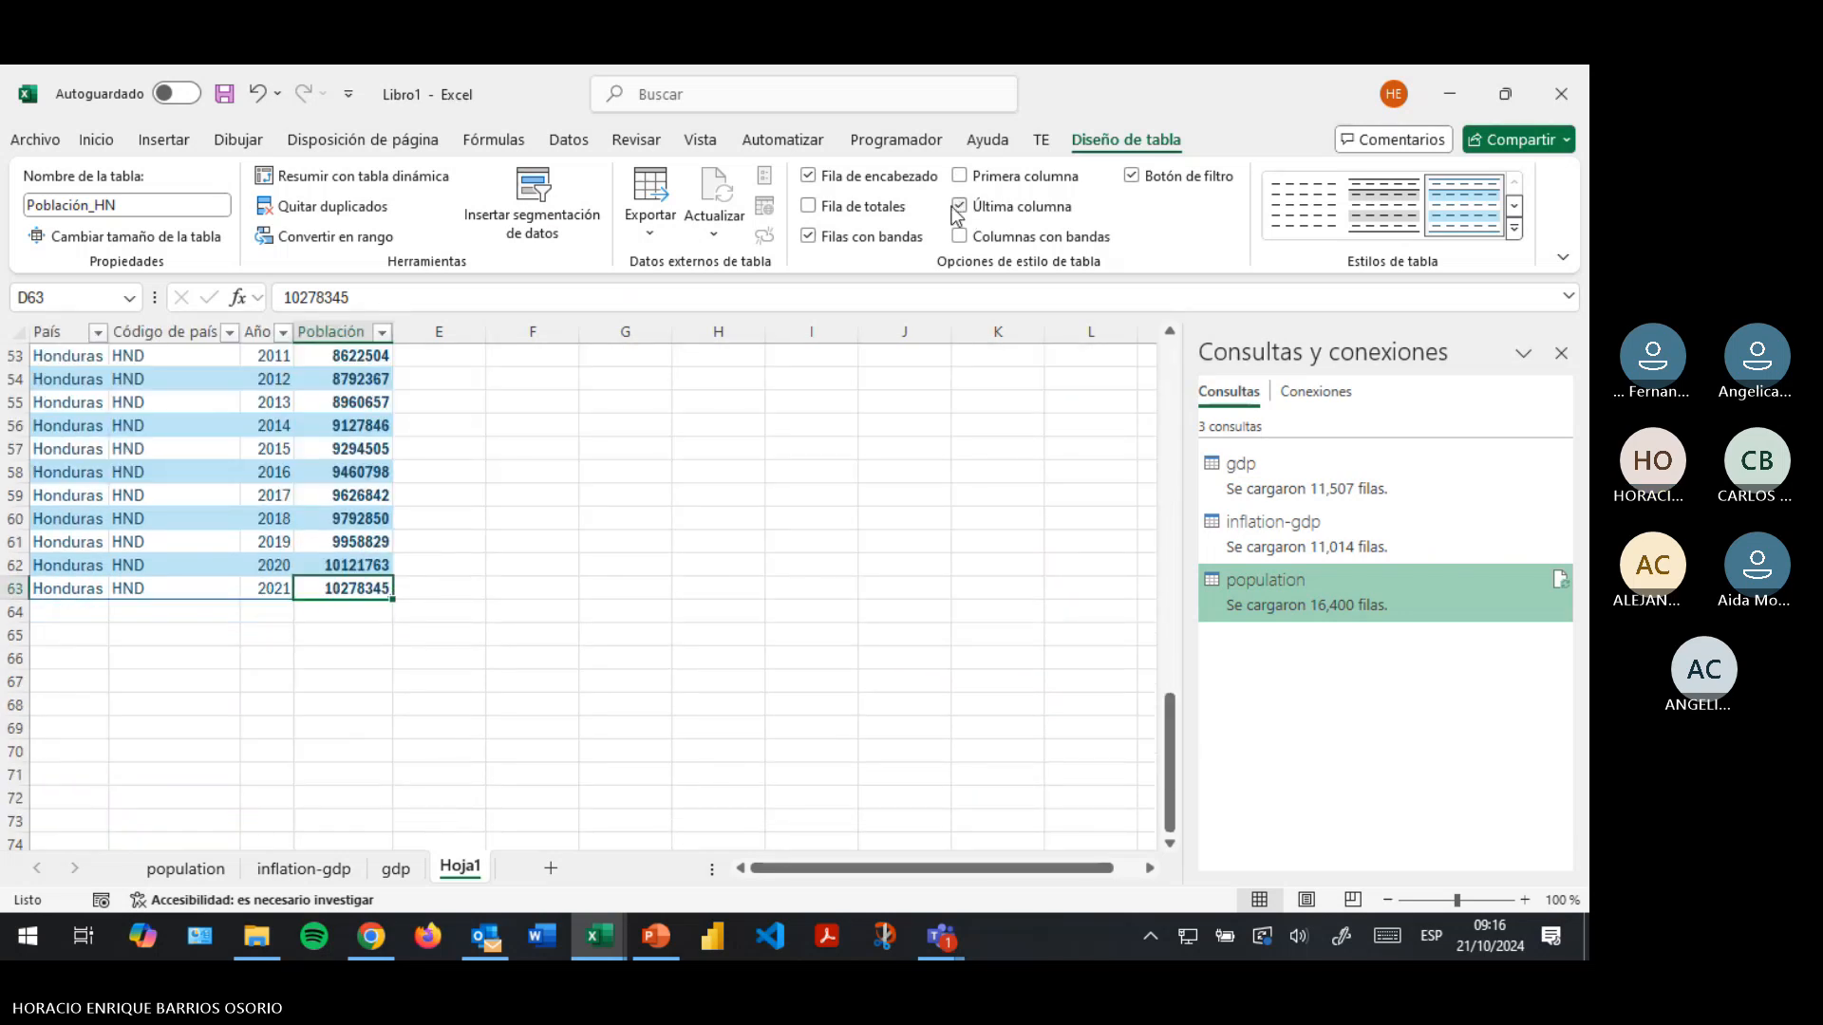
{"action": "left_click", "coordinate": [958, 207]}
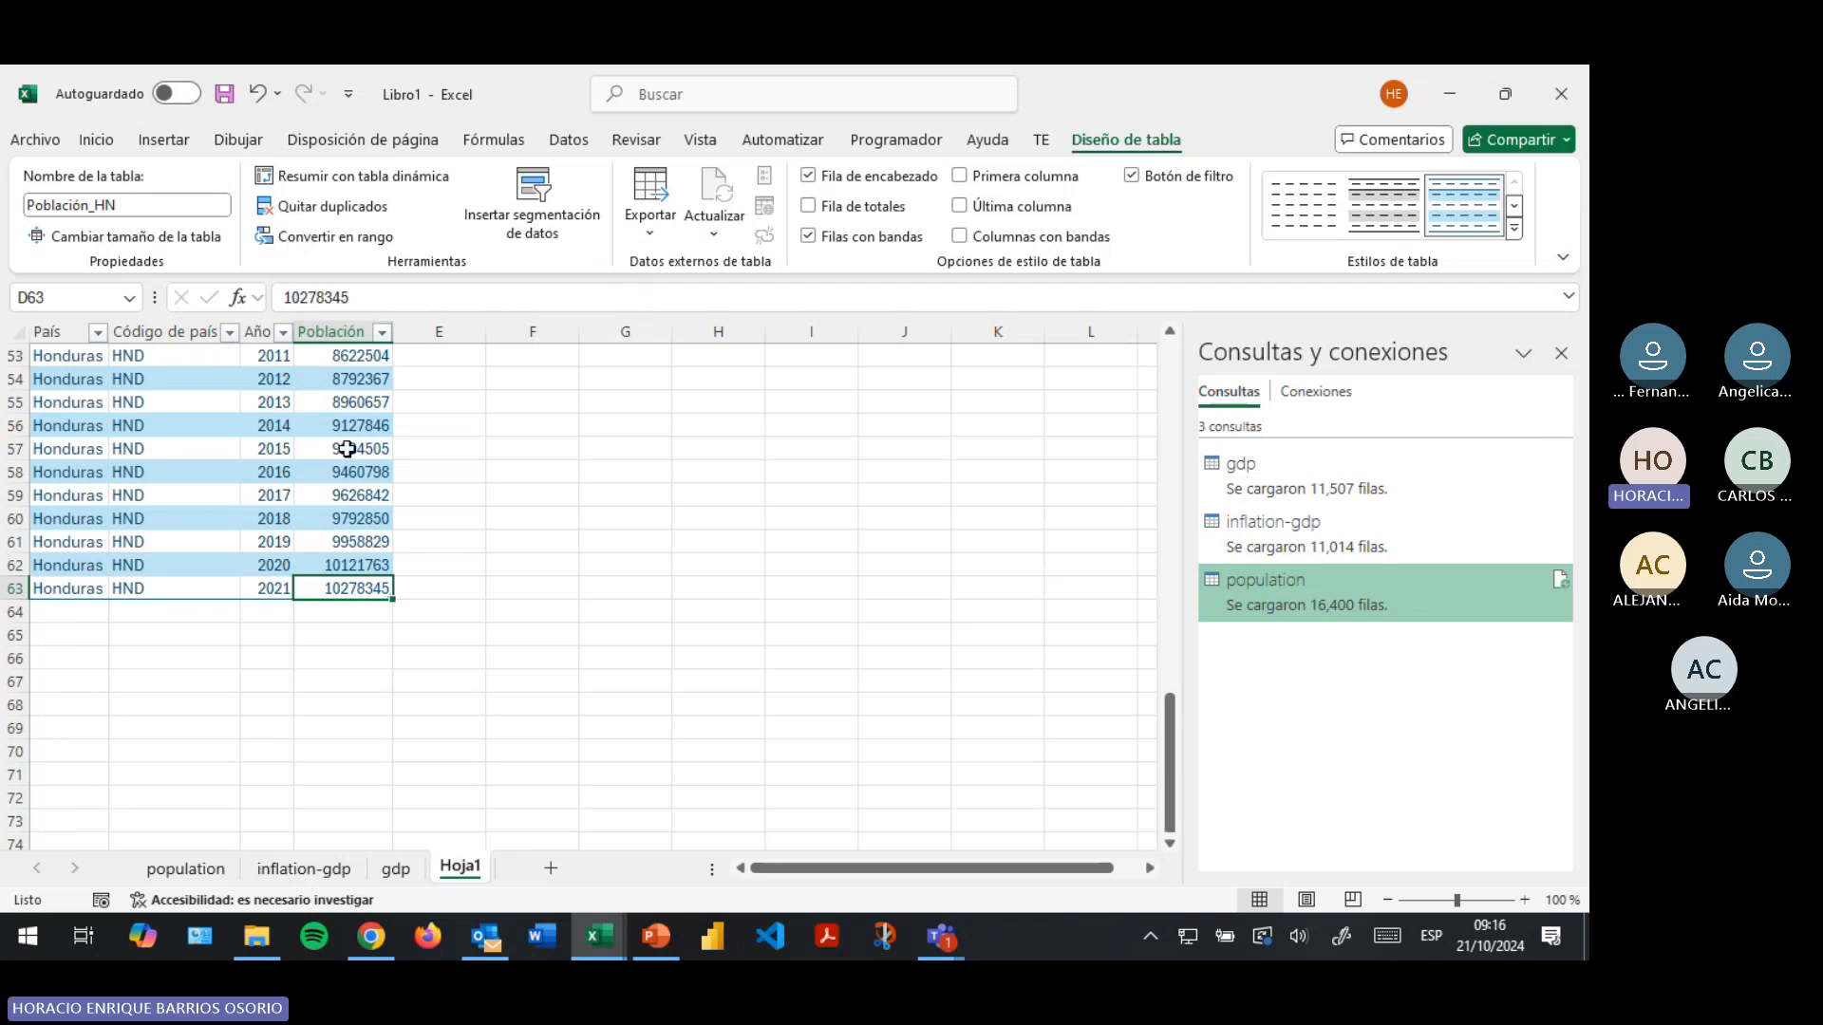
{"action": "scroll", "coordinate": [455, 447], "scroll_direction": "up", "scroll_amount": 17}
{"action": "left_click", "coordinate": [961, 247]}
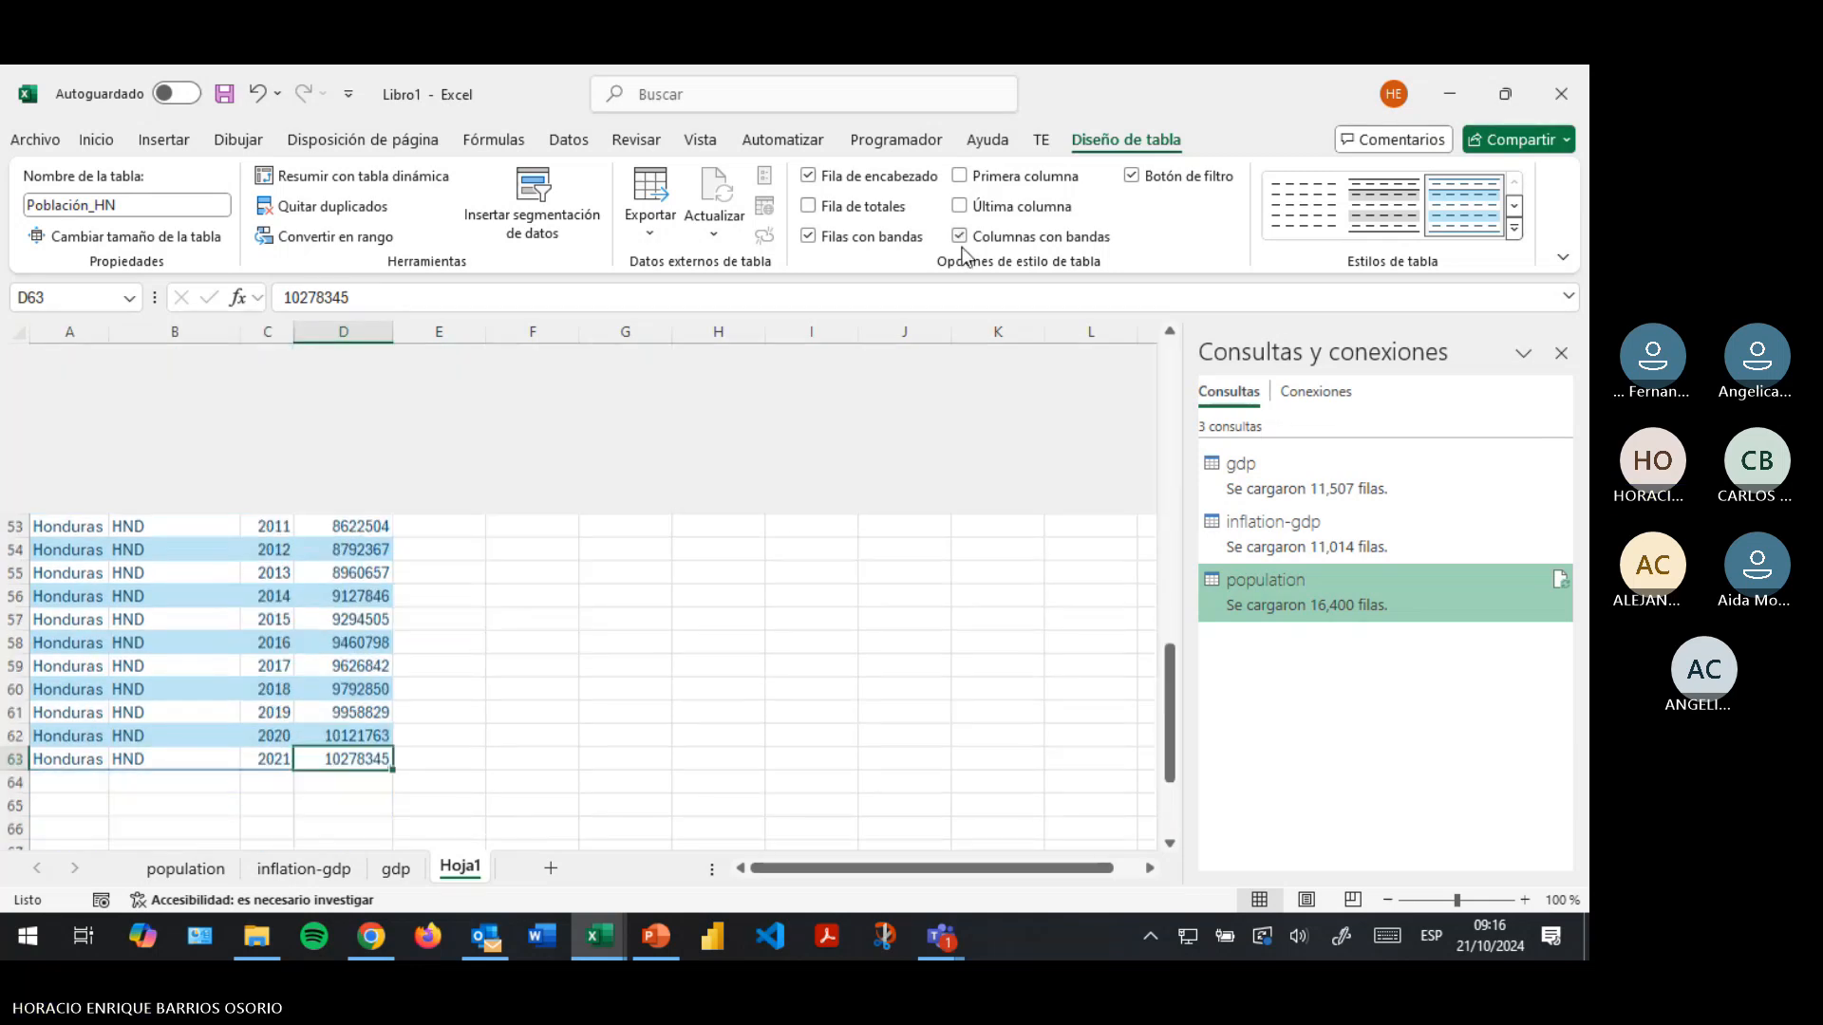
{"action": "left_click", "coordinate": [962, 241]}
{"action": "scroll", "coordinate": [399, 484], "scroll_direction": "up", "scroll_amount": 17}
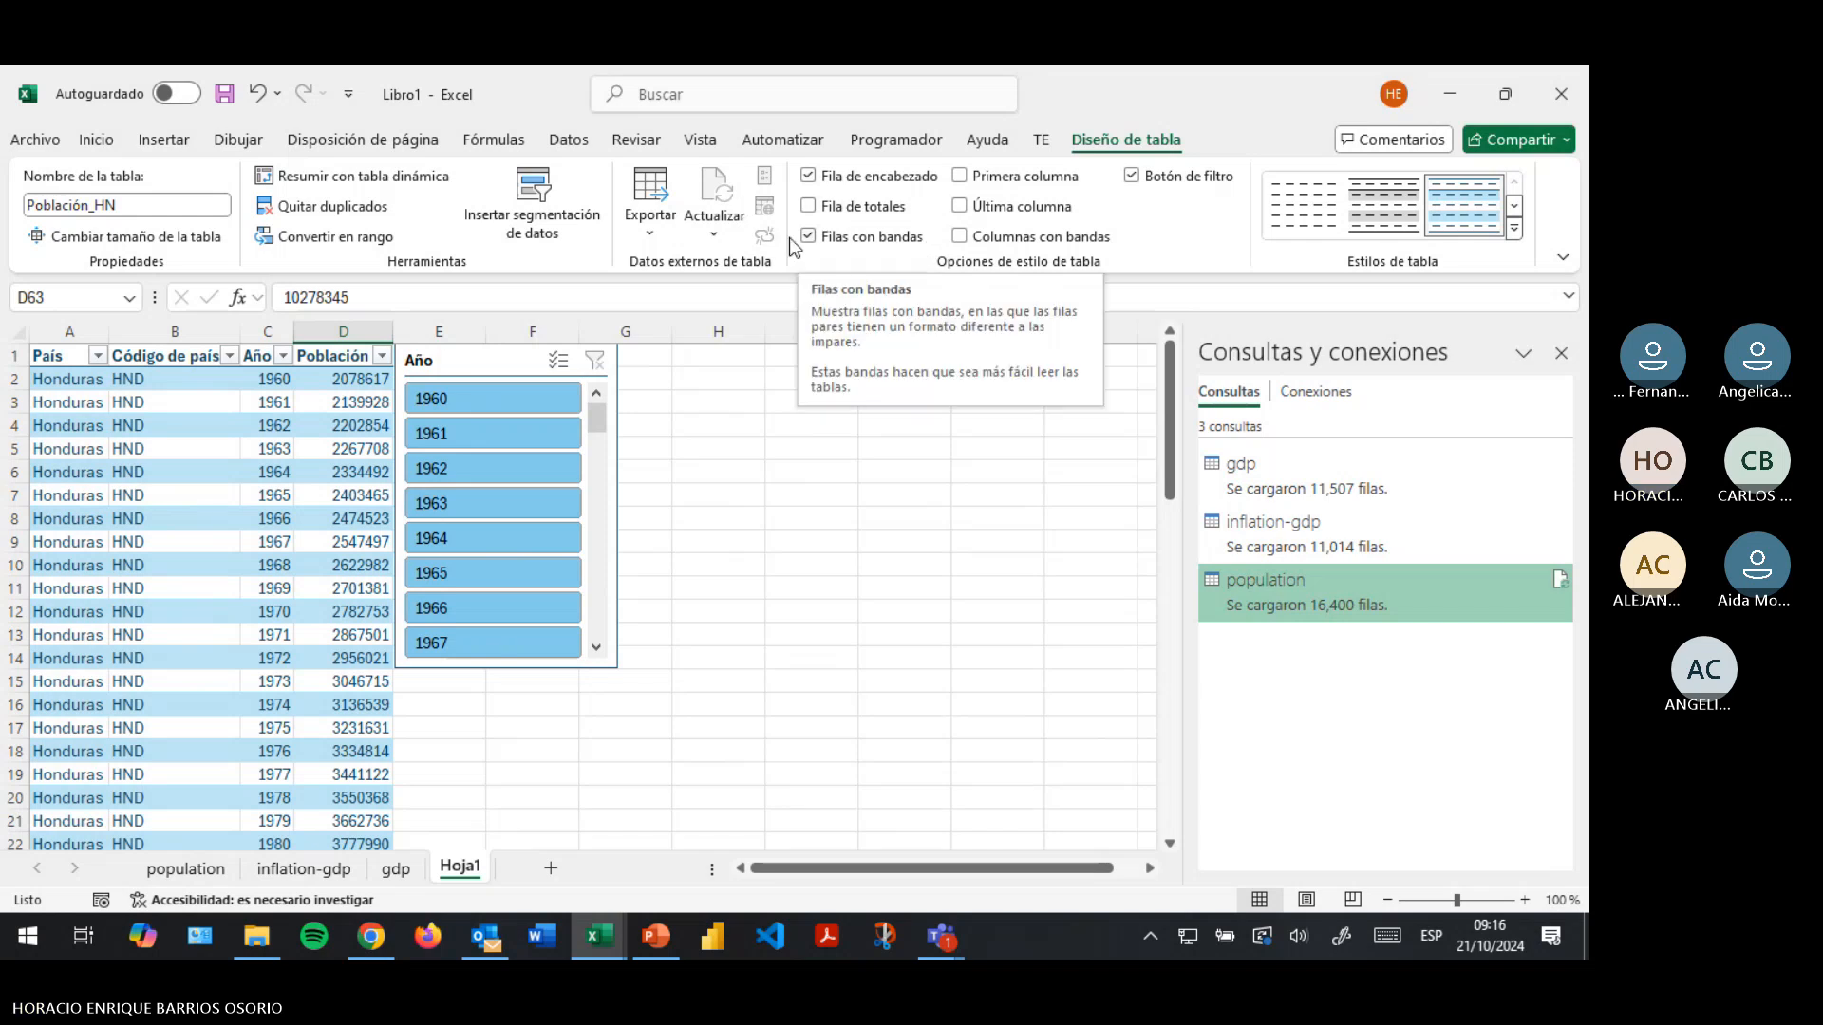
Review the export and refresh options available for the Población_HN table
{"action": "left_click", "coordinate": [714, 228]}
{"action": "left_click", "coordinate": [642, 220]}
{"action": "left_click", "coordinate": [642, 224]}
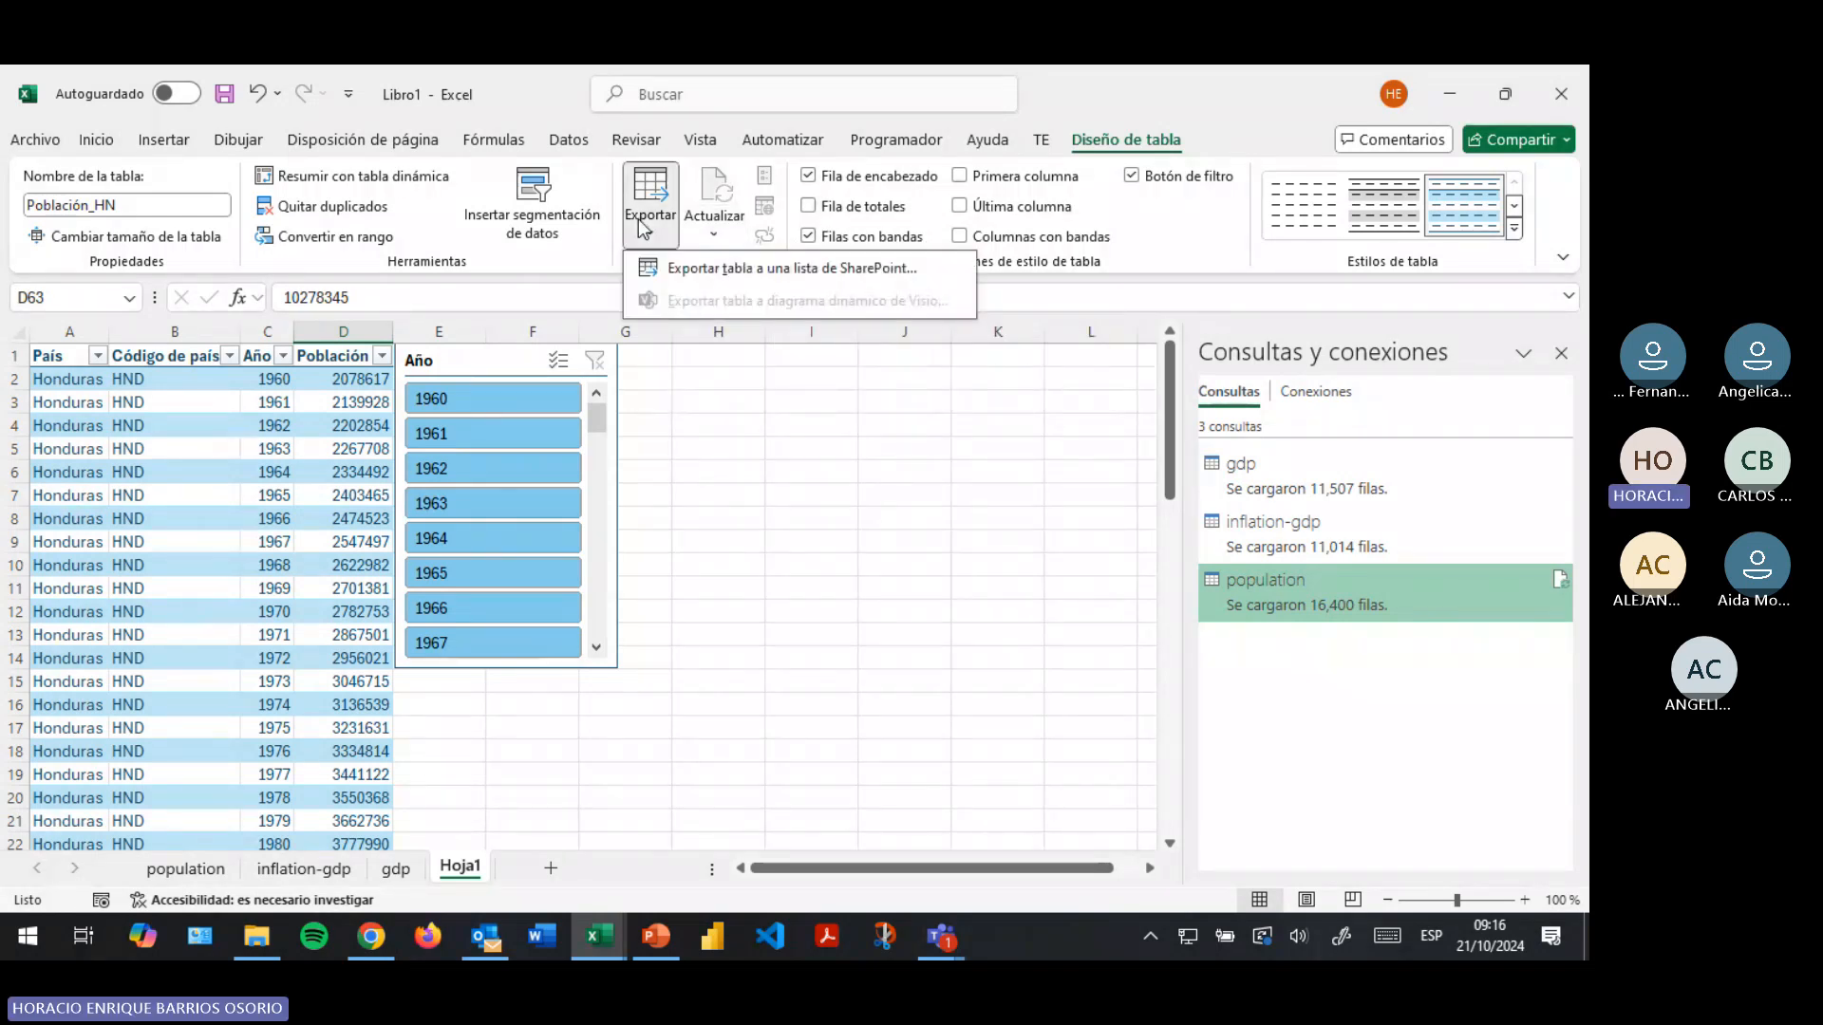
{"action": "left_click", "coordinate": [642, 224]}
{"action": "left_click", "coordinate": [714, 228]}
{"action": "left_click", "coordinate": [714, 228]}
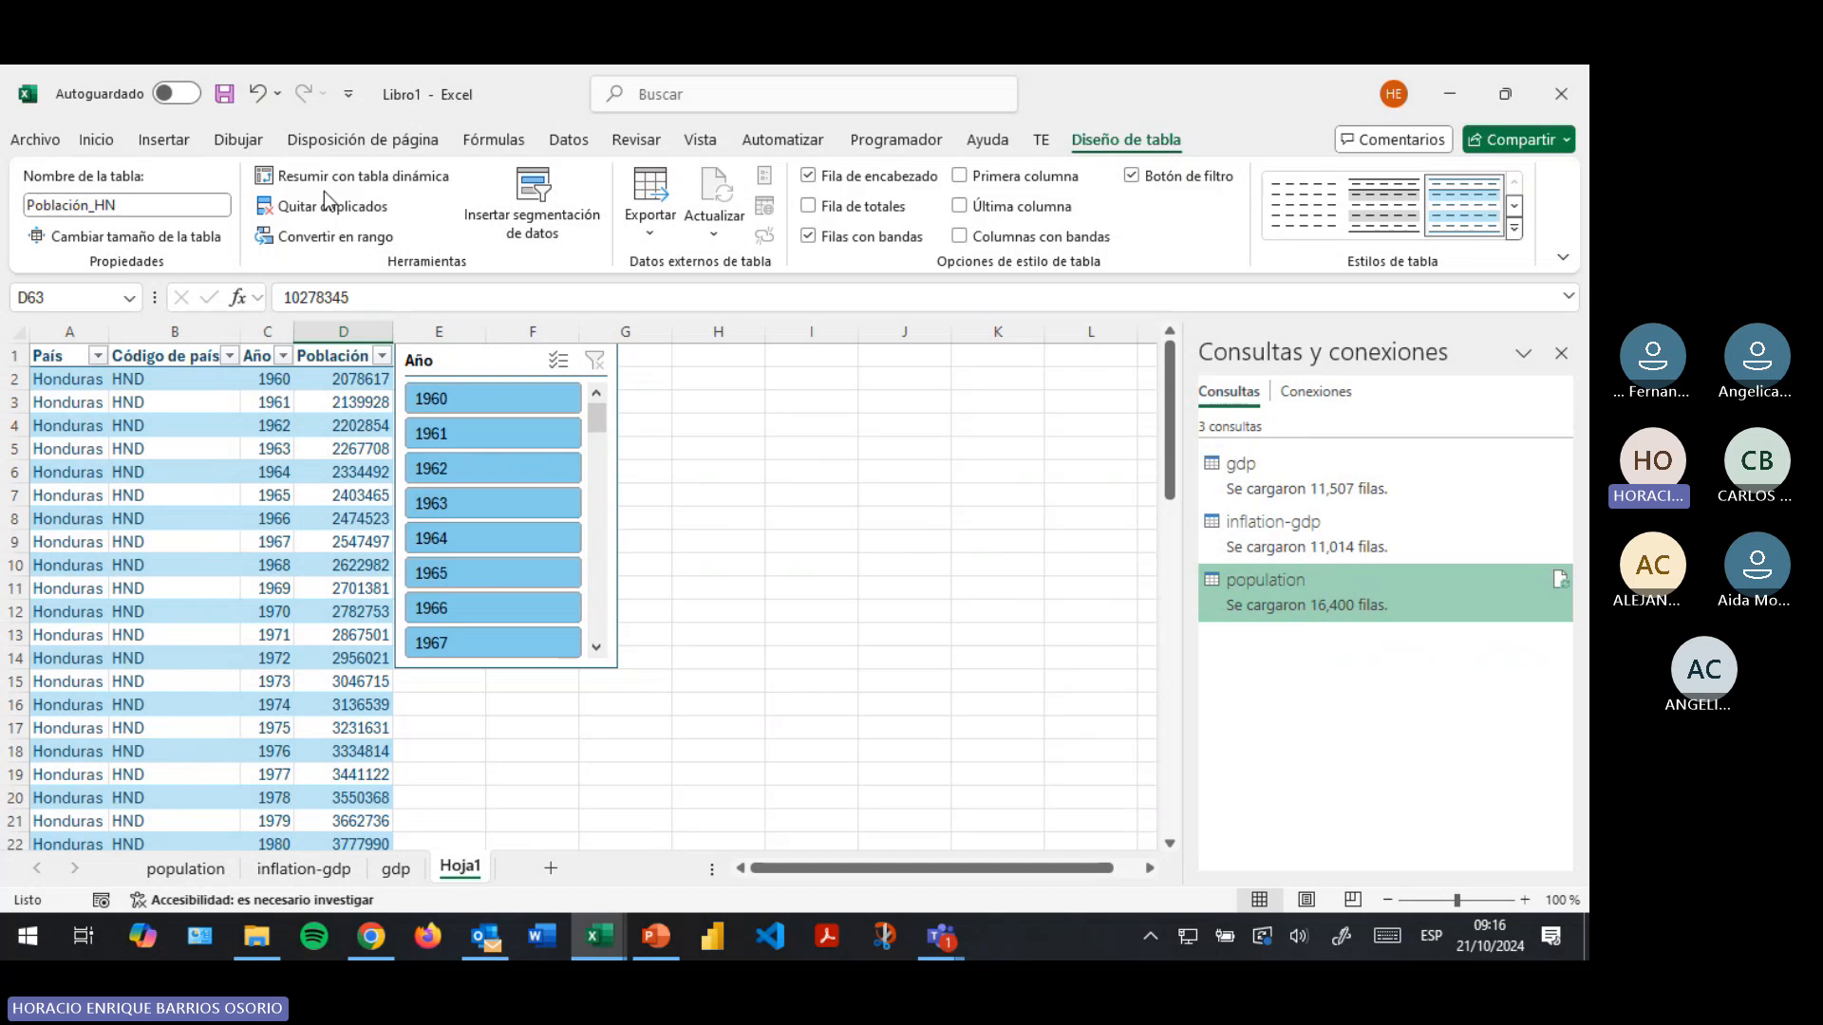
{"action": "left_click", "coordinate": [308, 204]}
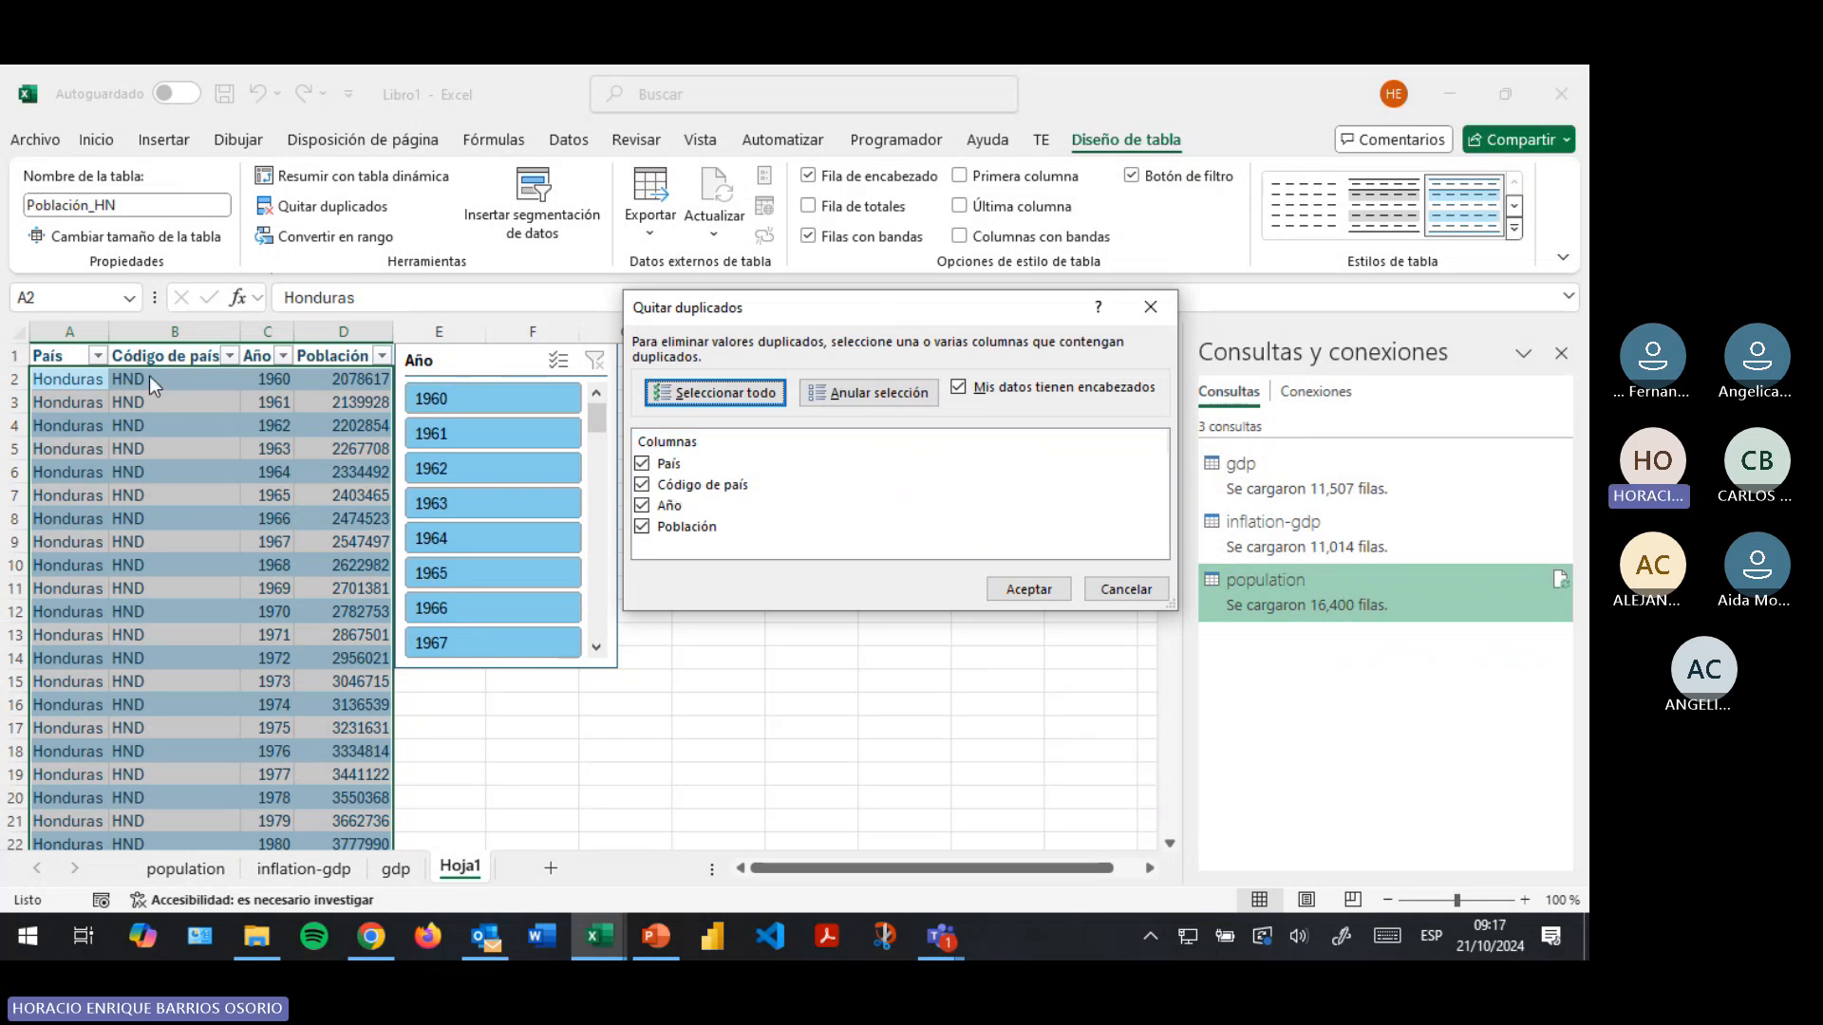
{"action": "left_click", "coordinate": [642, 506]}
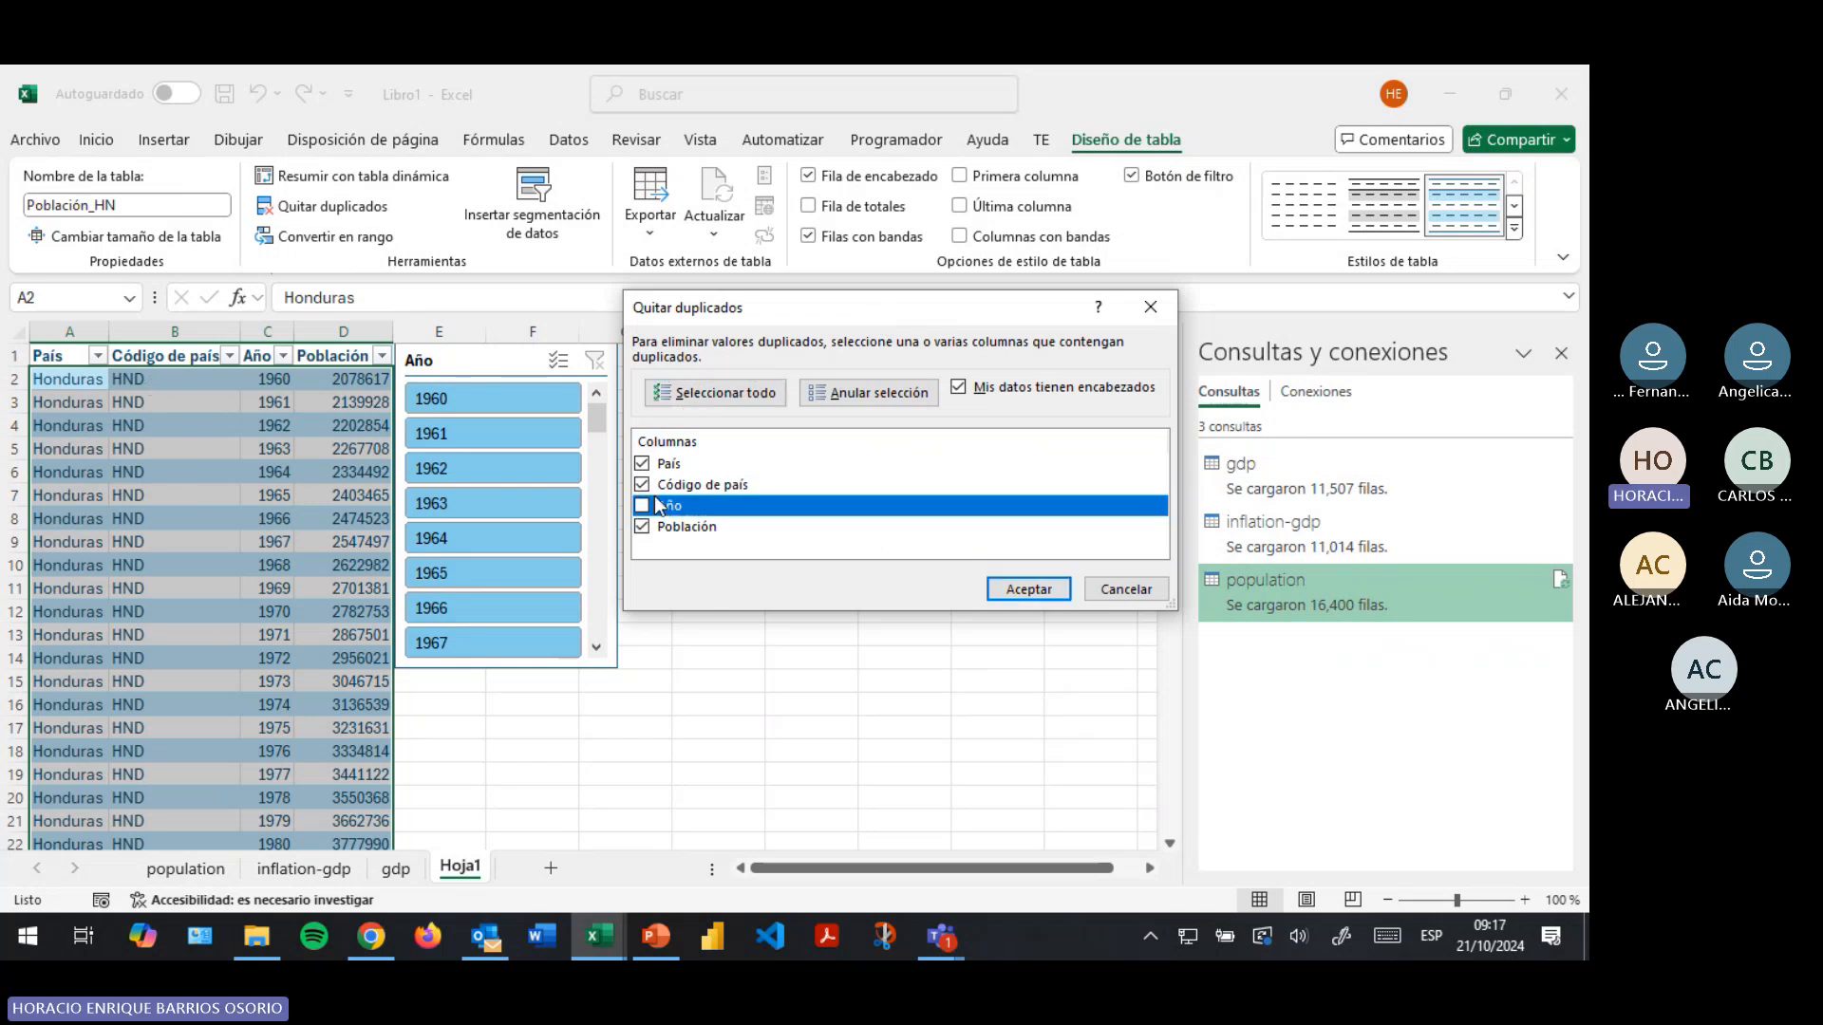
{"action": "left_click", "coordinate": [1120, 594]}
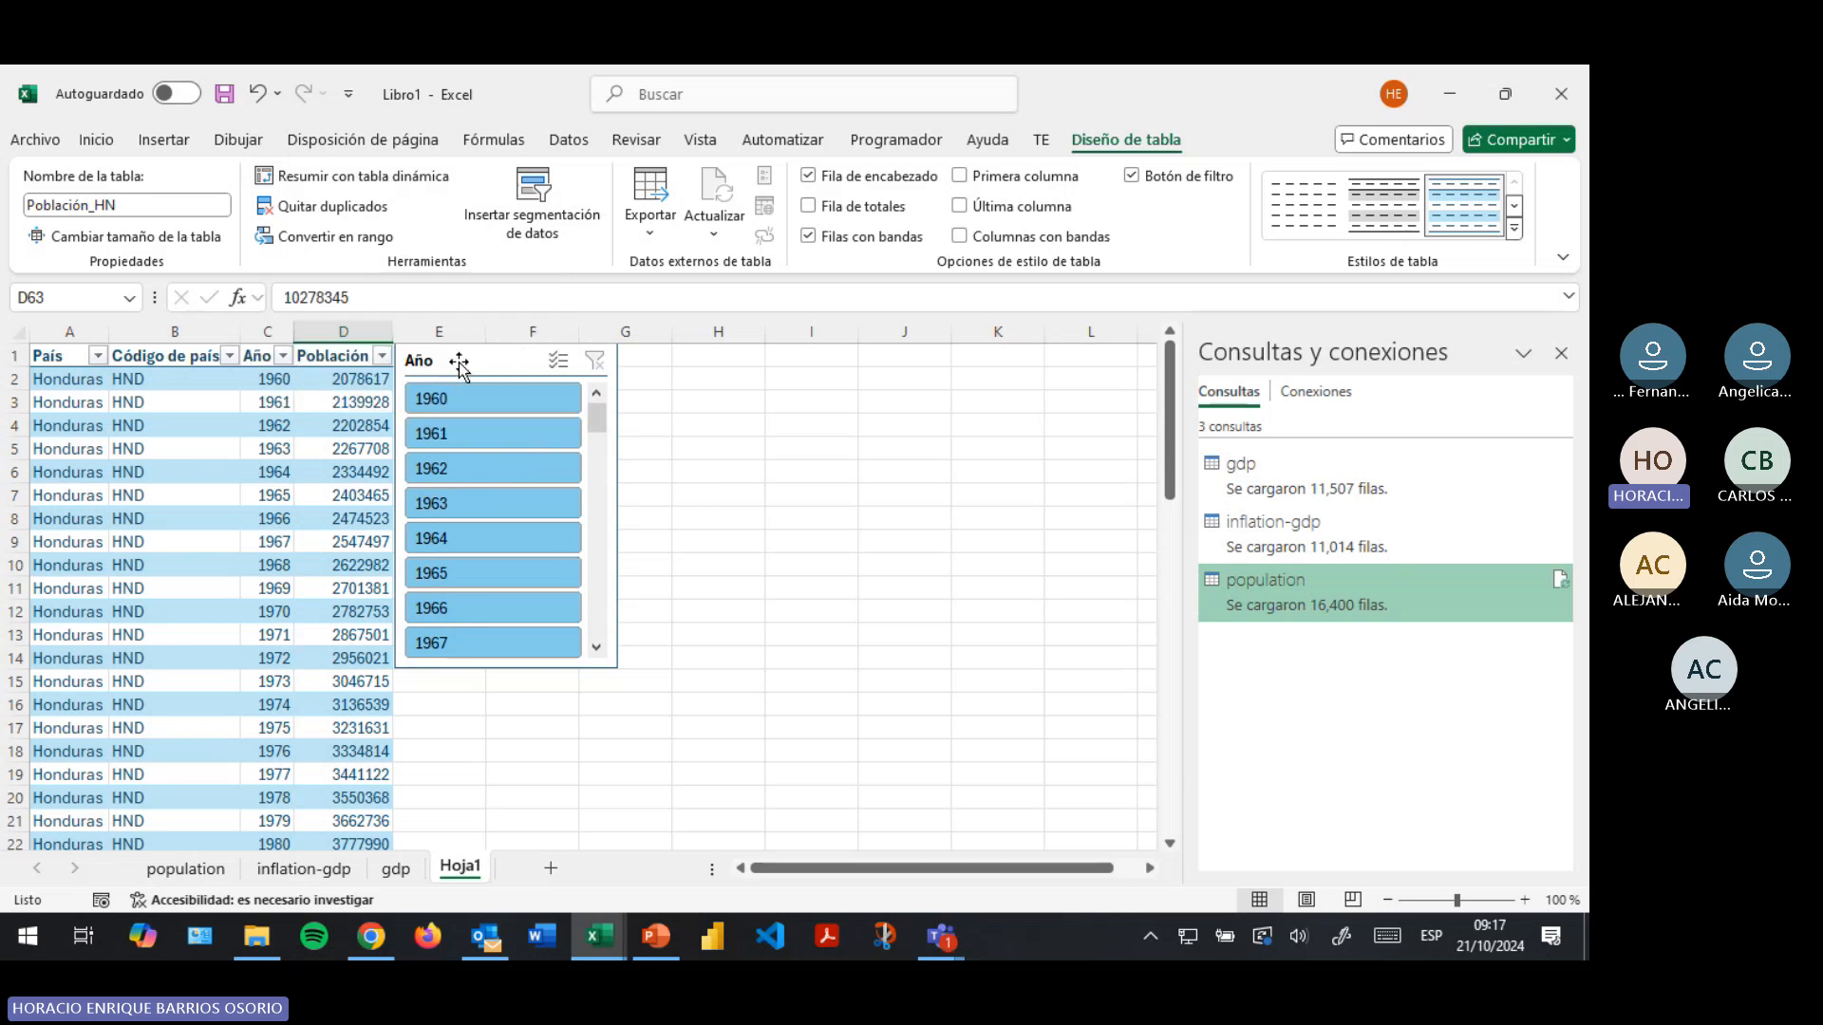
Select the Año slicer and review its style, button and size options
{"action": "left_click", "coordinate": [459, 362]}
{"action": "left_click_drag", "start_coordinate": [463, 361], "coordinate": [464, 361]}
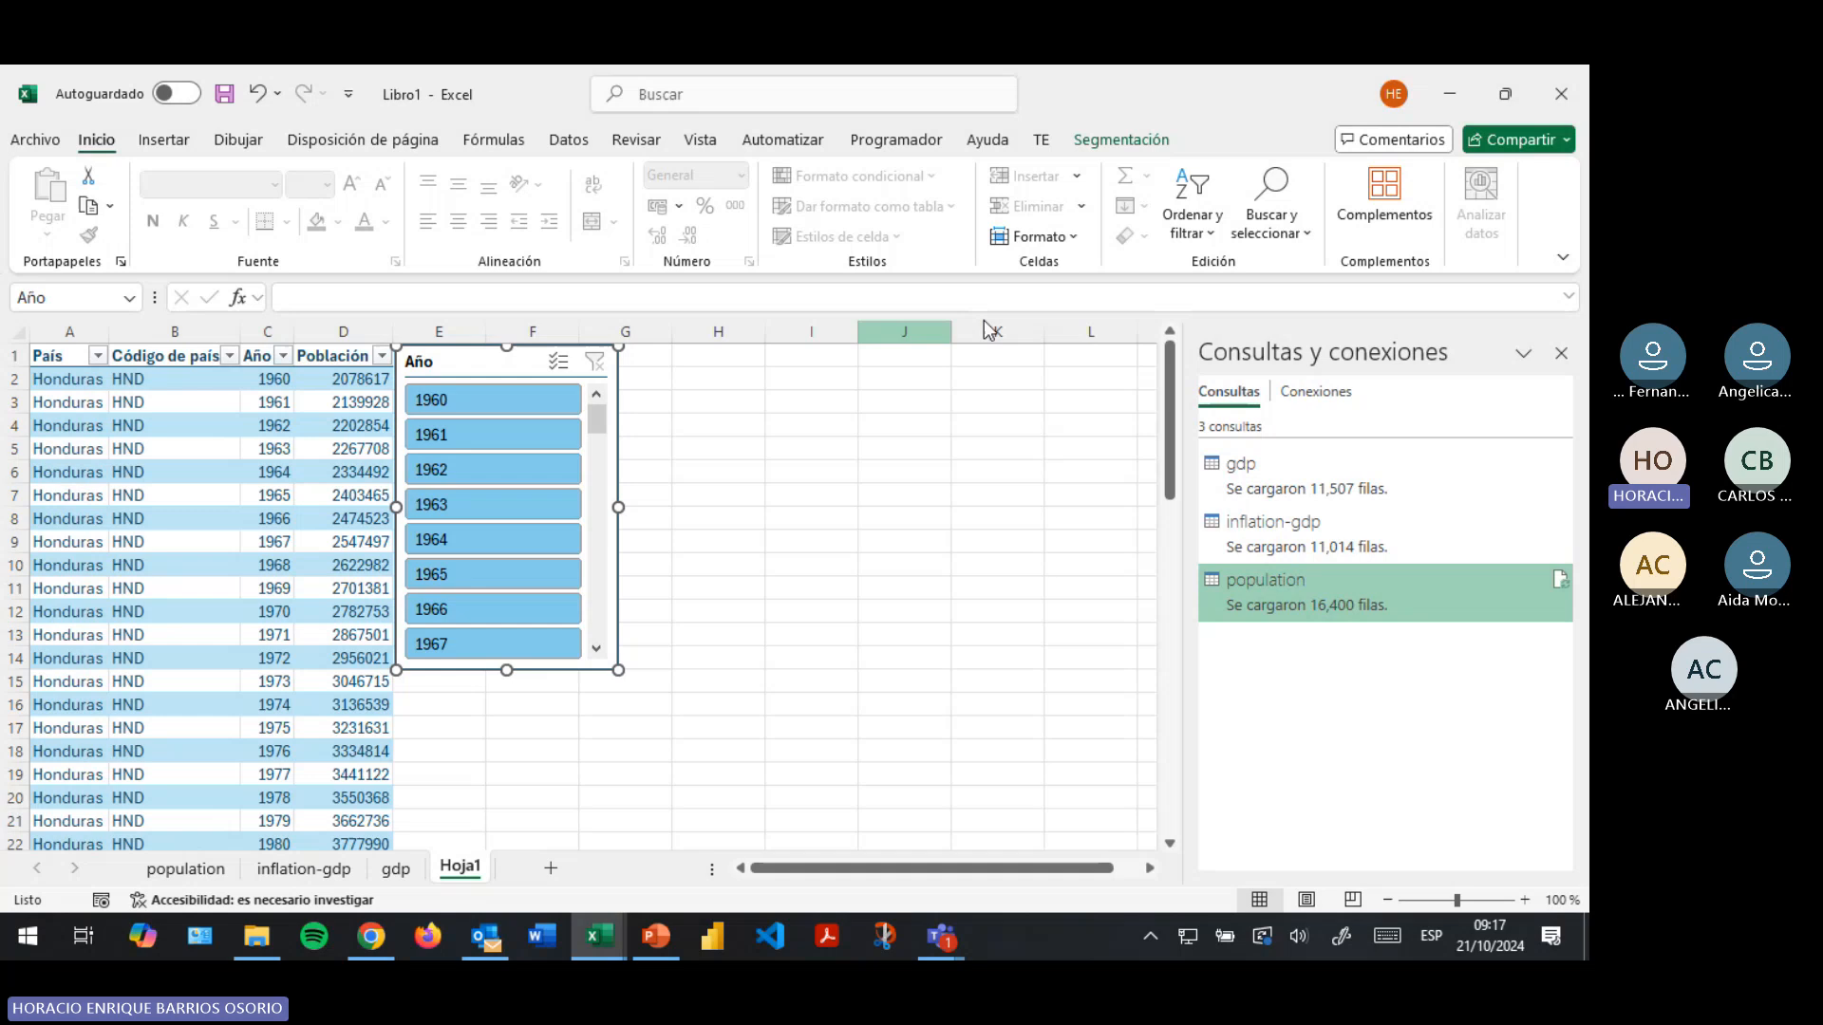
{"action": "left_click", "coordinate": [1125, 142]}
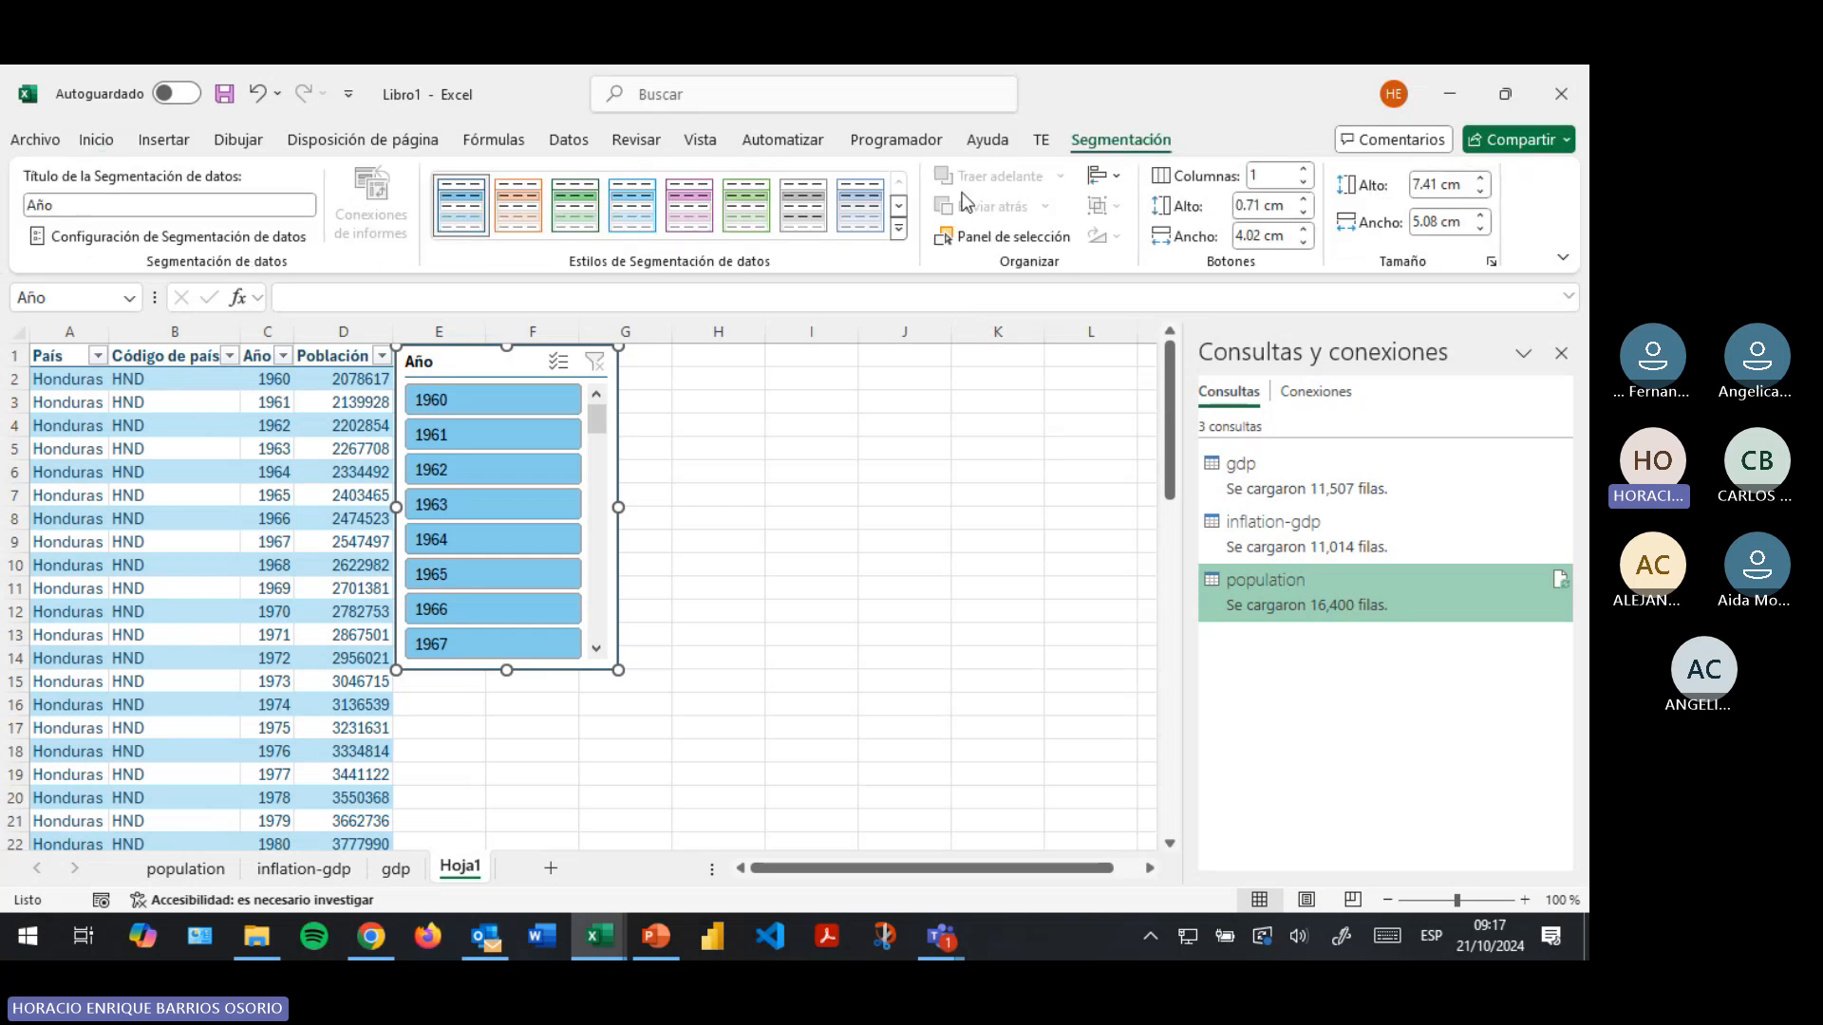
{"action": "left_click", "coordinate": [221, 423]}
{"action": "left_click", "coordinate": [1144, 142]}
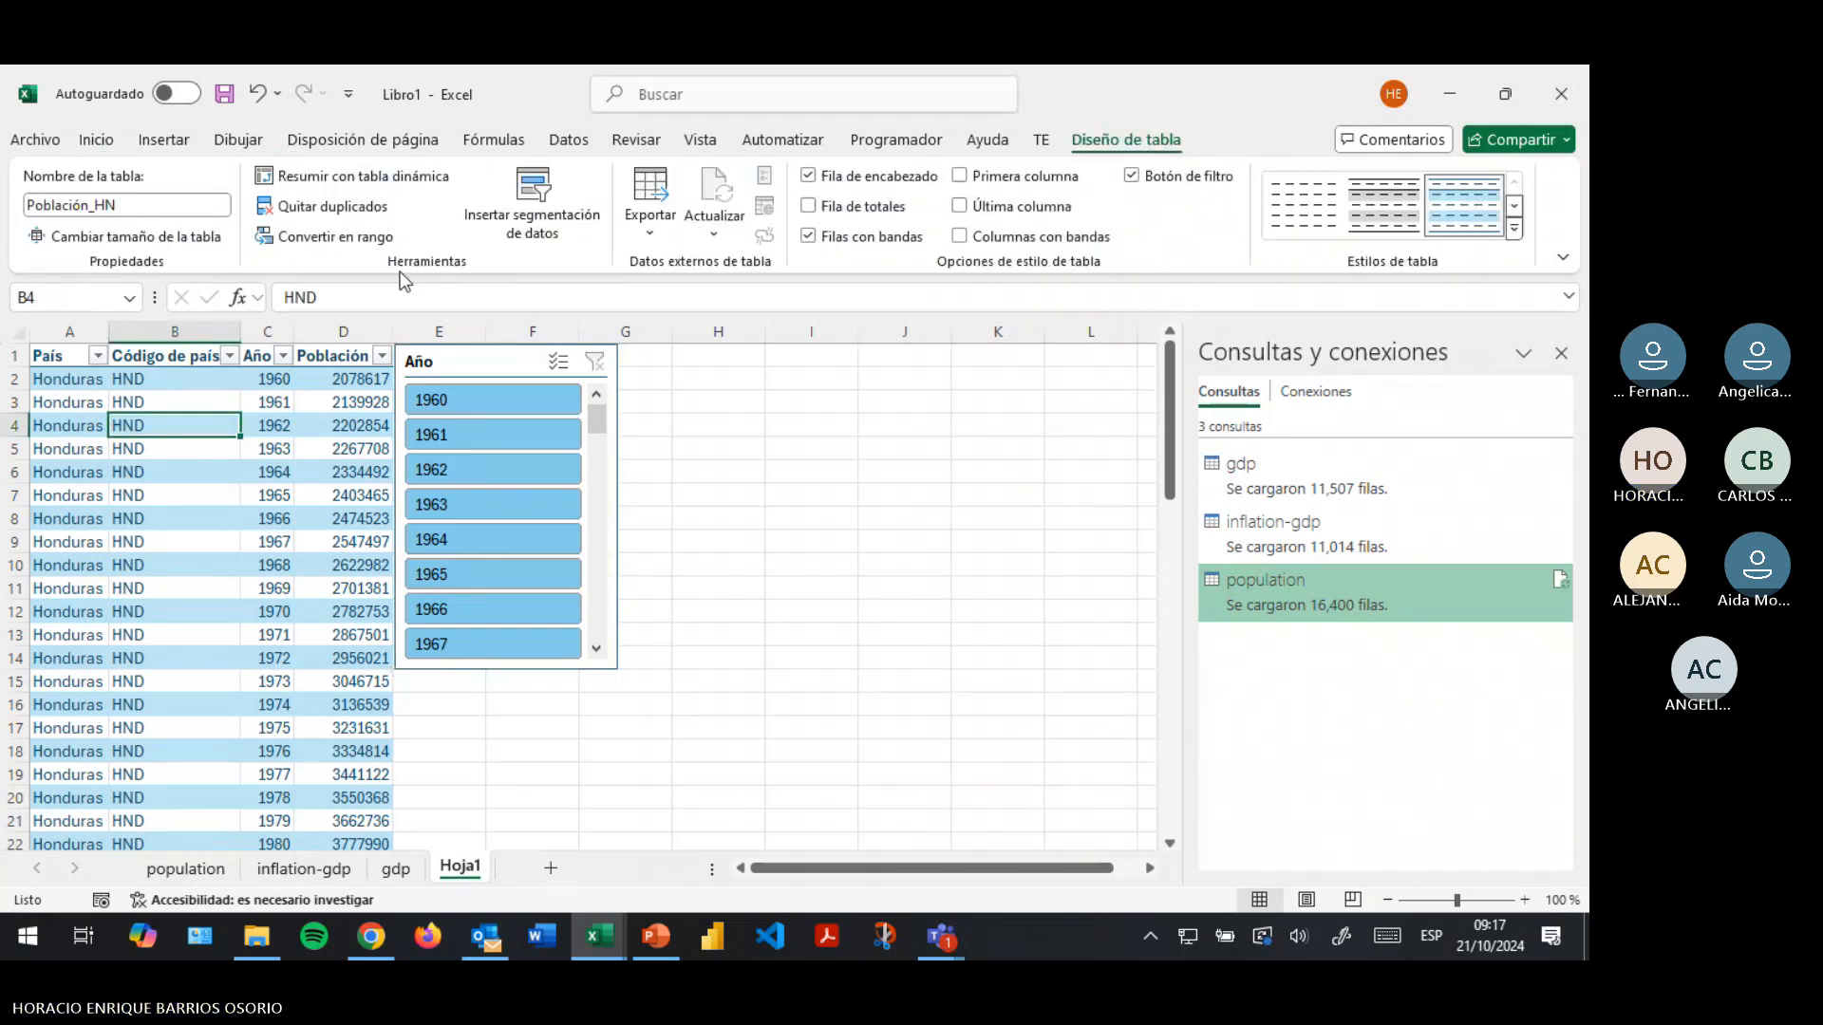
{"action": "left_click", "coordinate": [400, 187]}
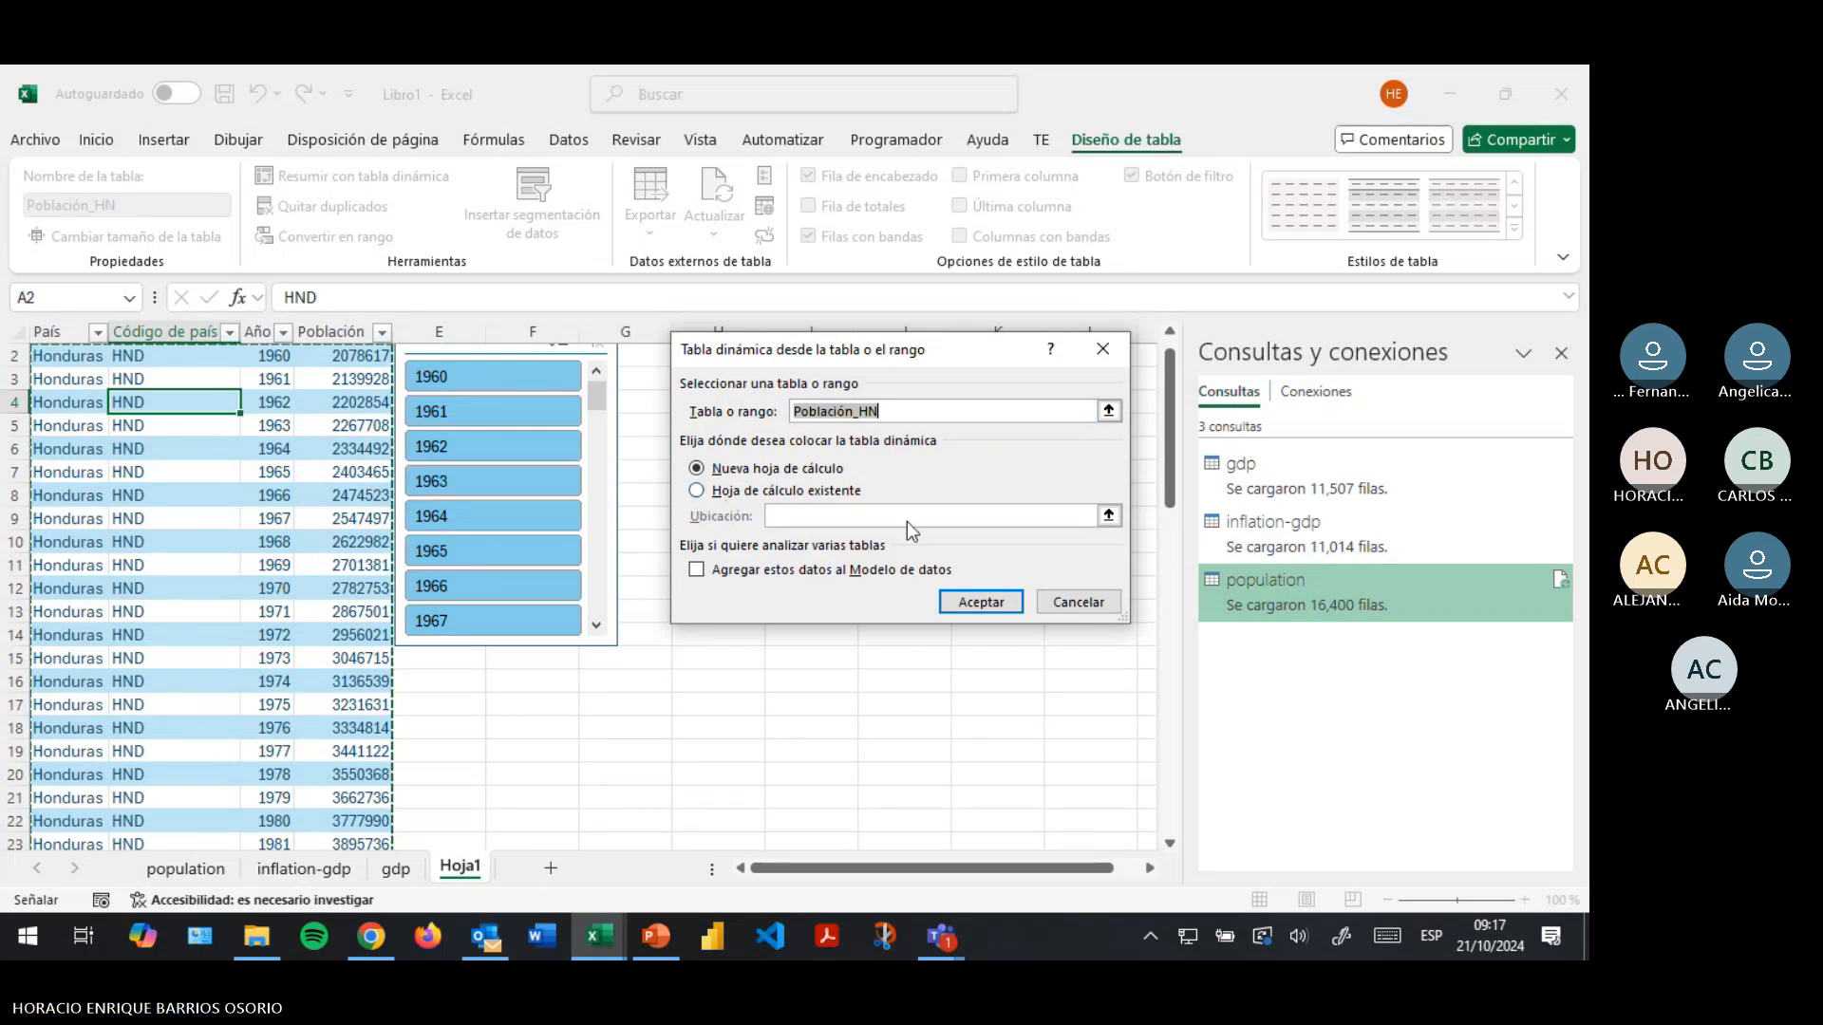
{"action": "left_click", "coordinate": [1077, 602]}
Clear the País filter from the table on the population sheet
{"action": "left_click", "coordinate": [185, 869]}
{"action": "left_click", "coordinate": [486, 518]}
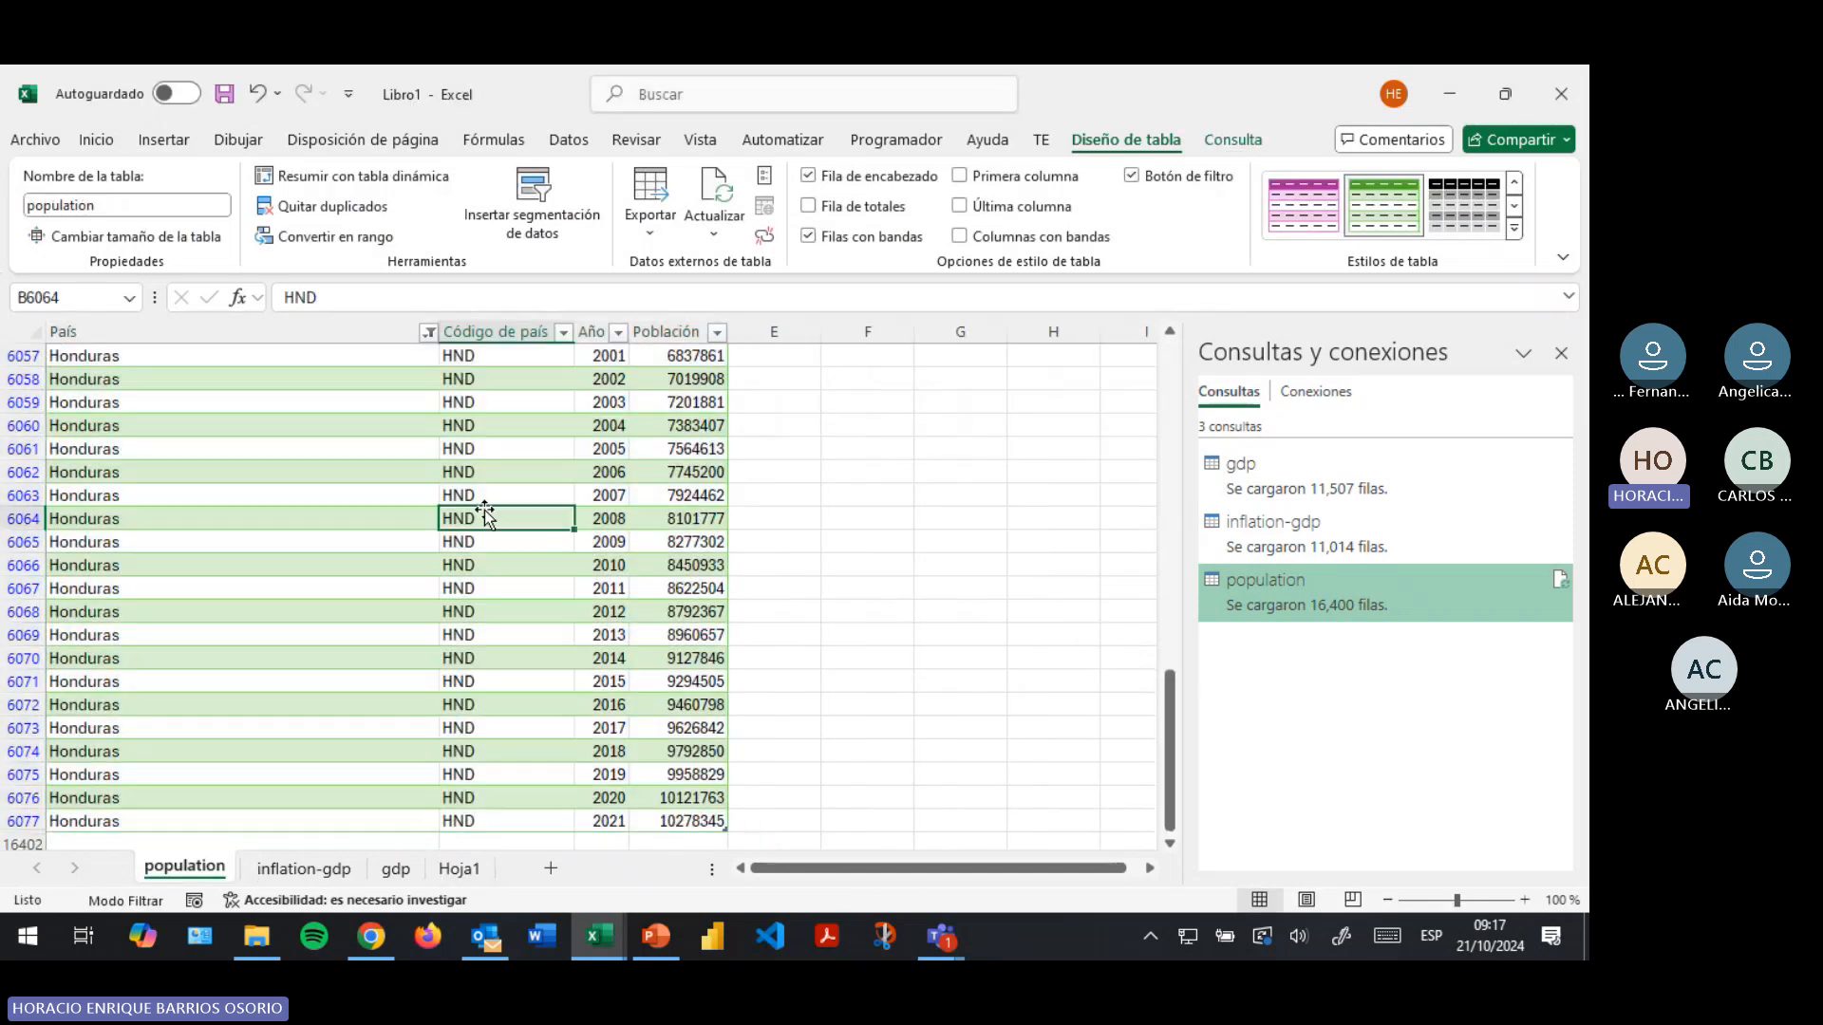
{"action": "scroll", "coordinate": [569, 549], "scroll_direction": "up", "scroll_amount": 14}
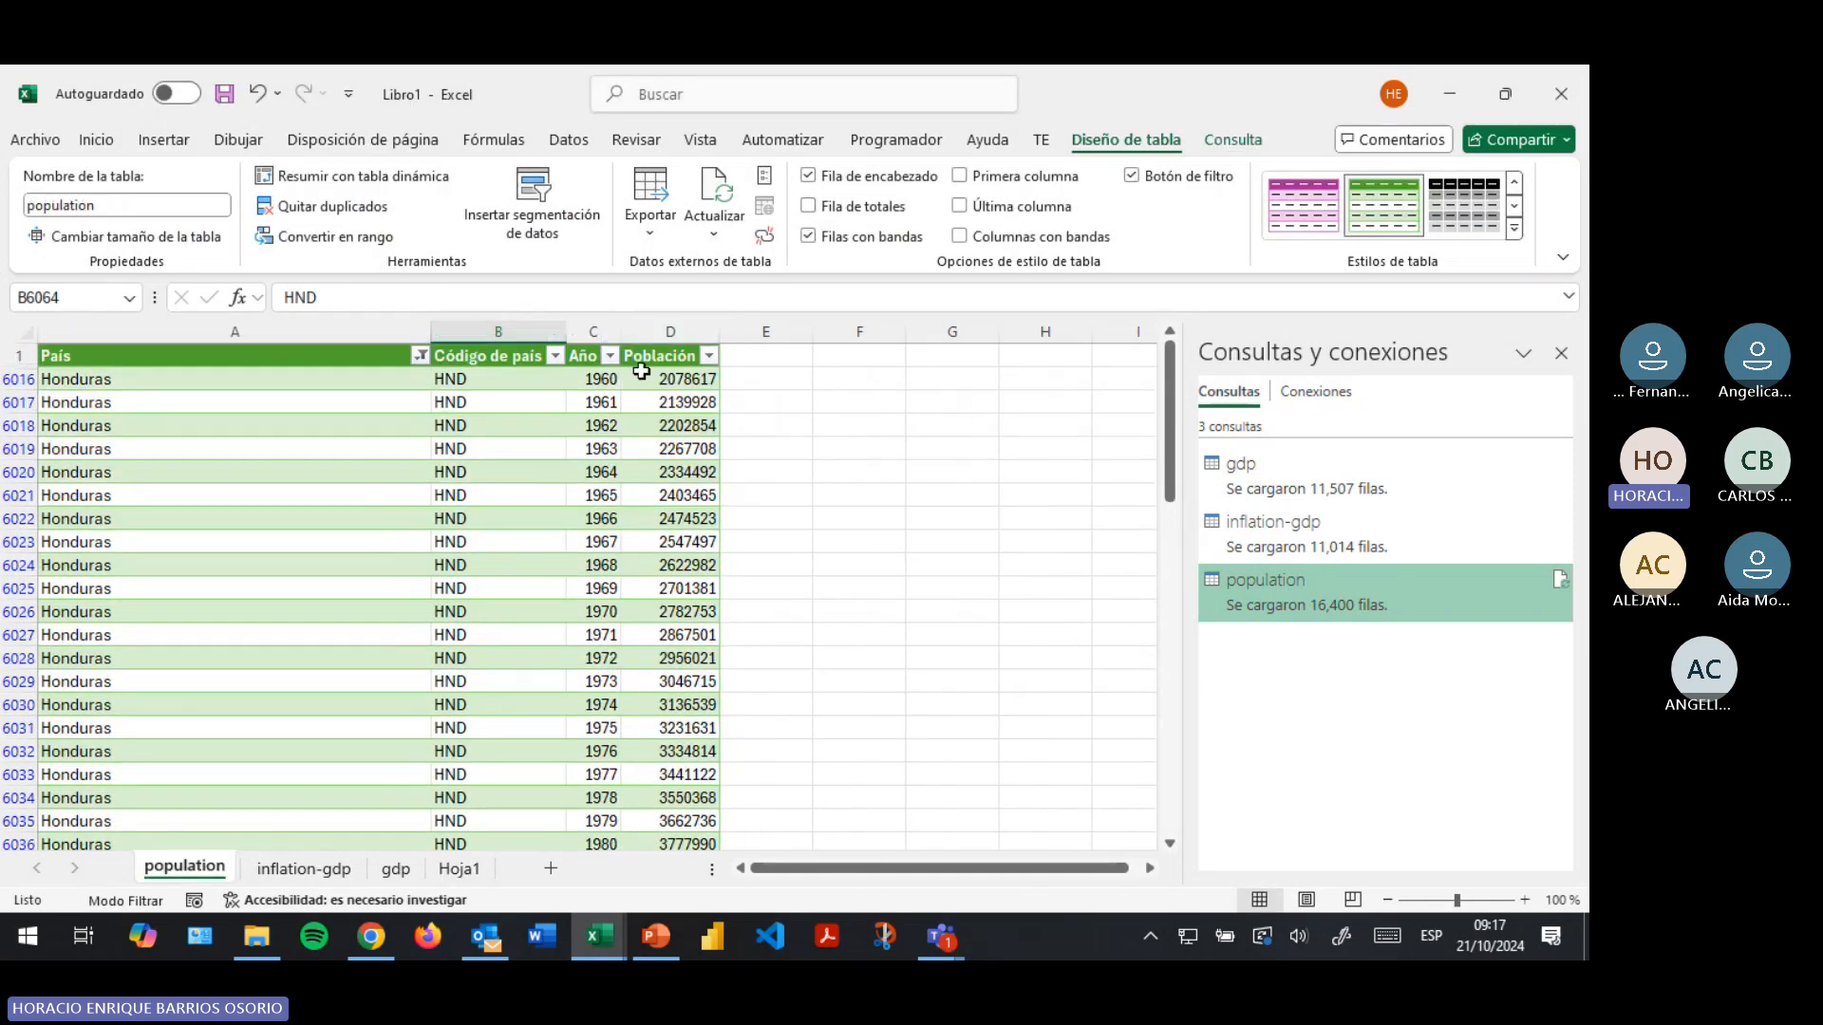
{"action": "left_click", "coordinate": [419, 355]}
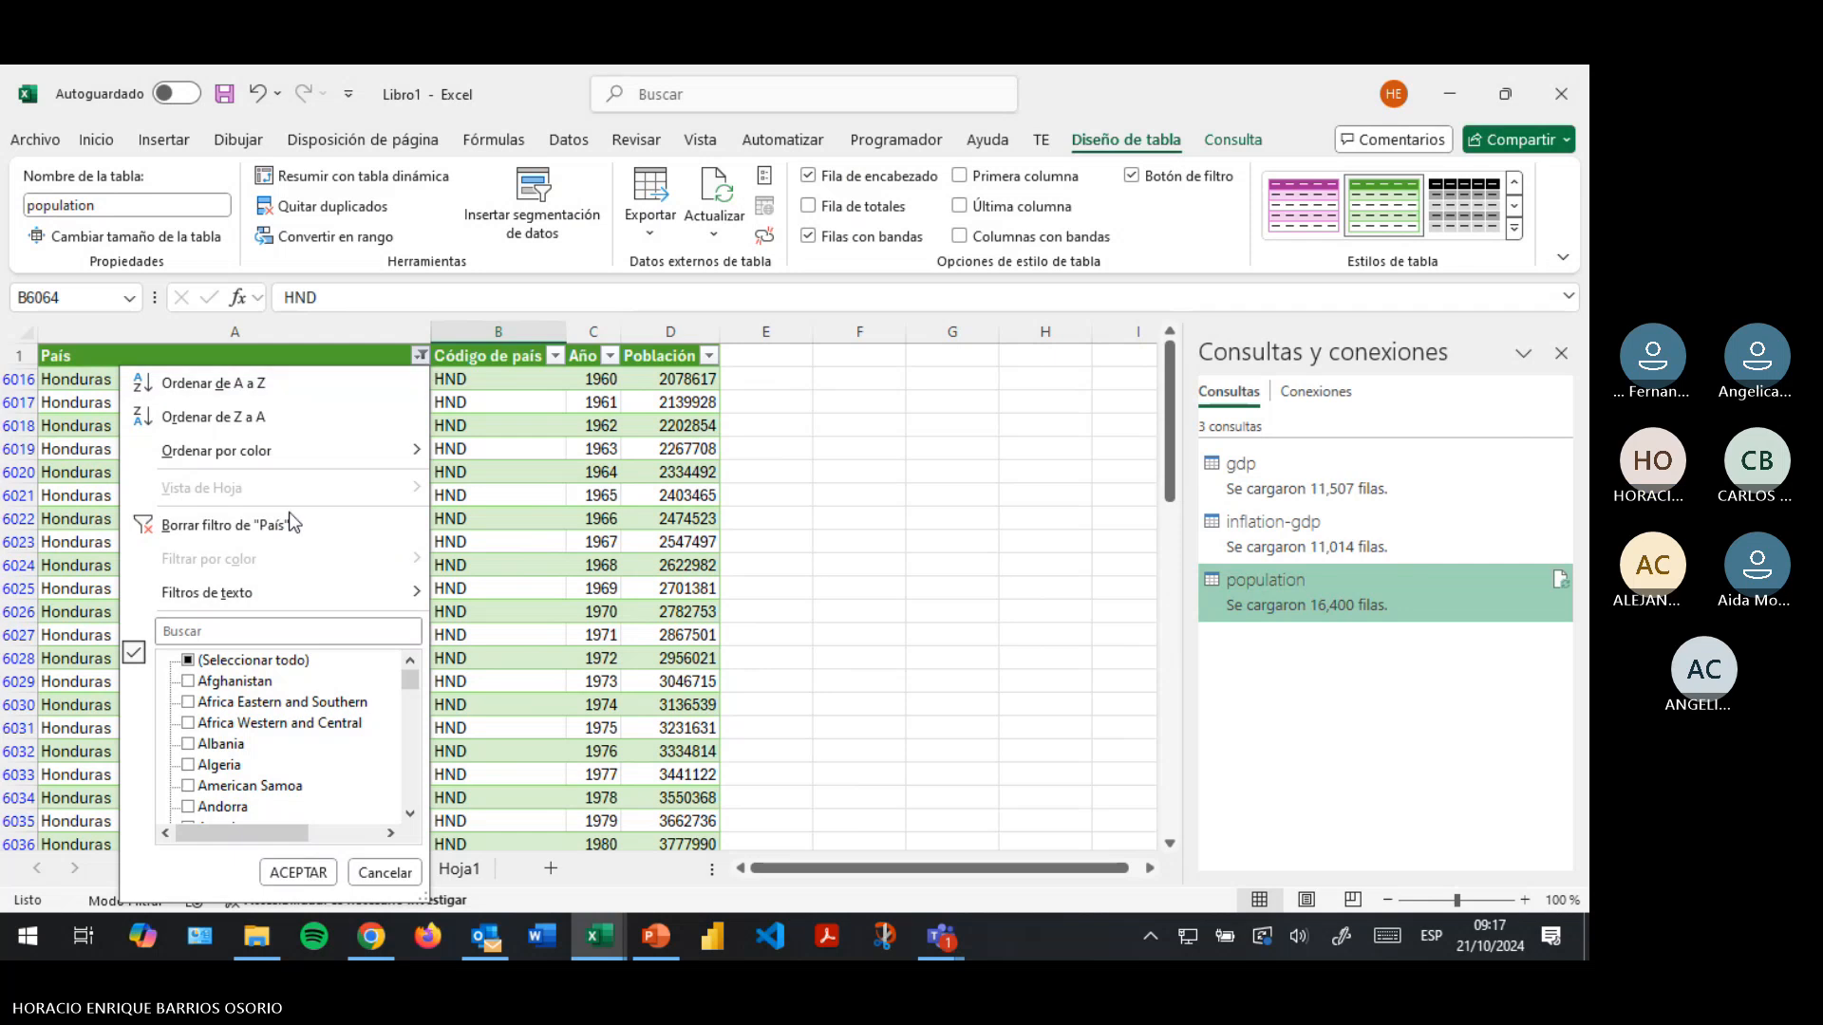
{"action": "left_click", "coordinate": [228, 525]}
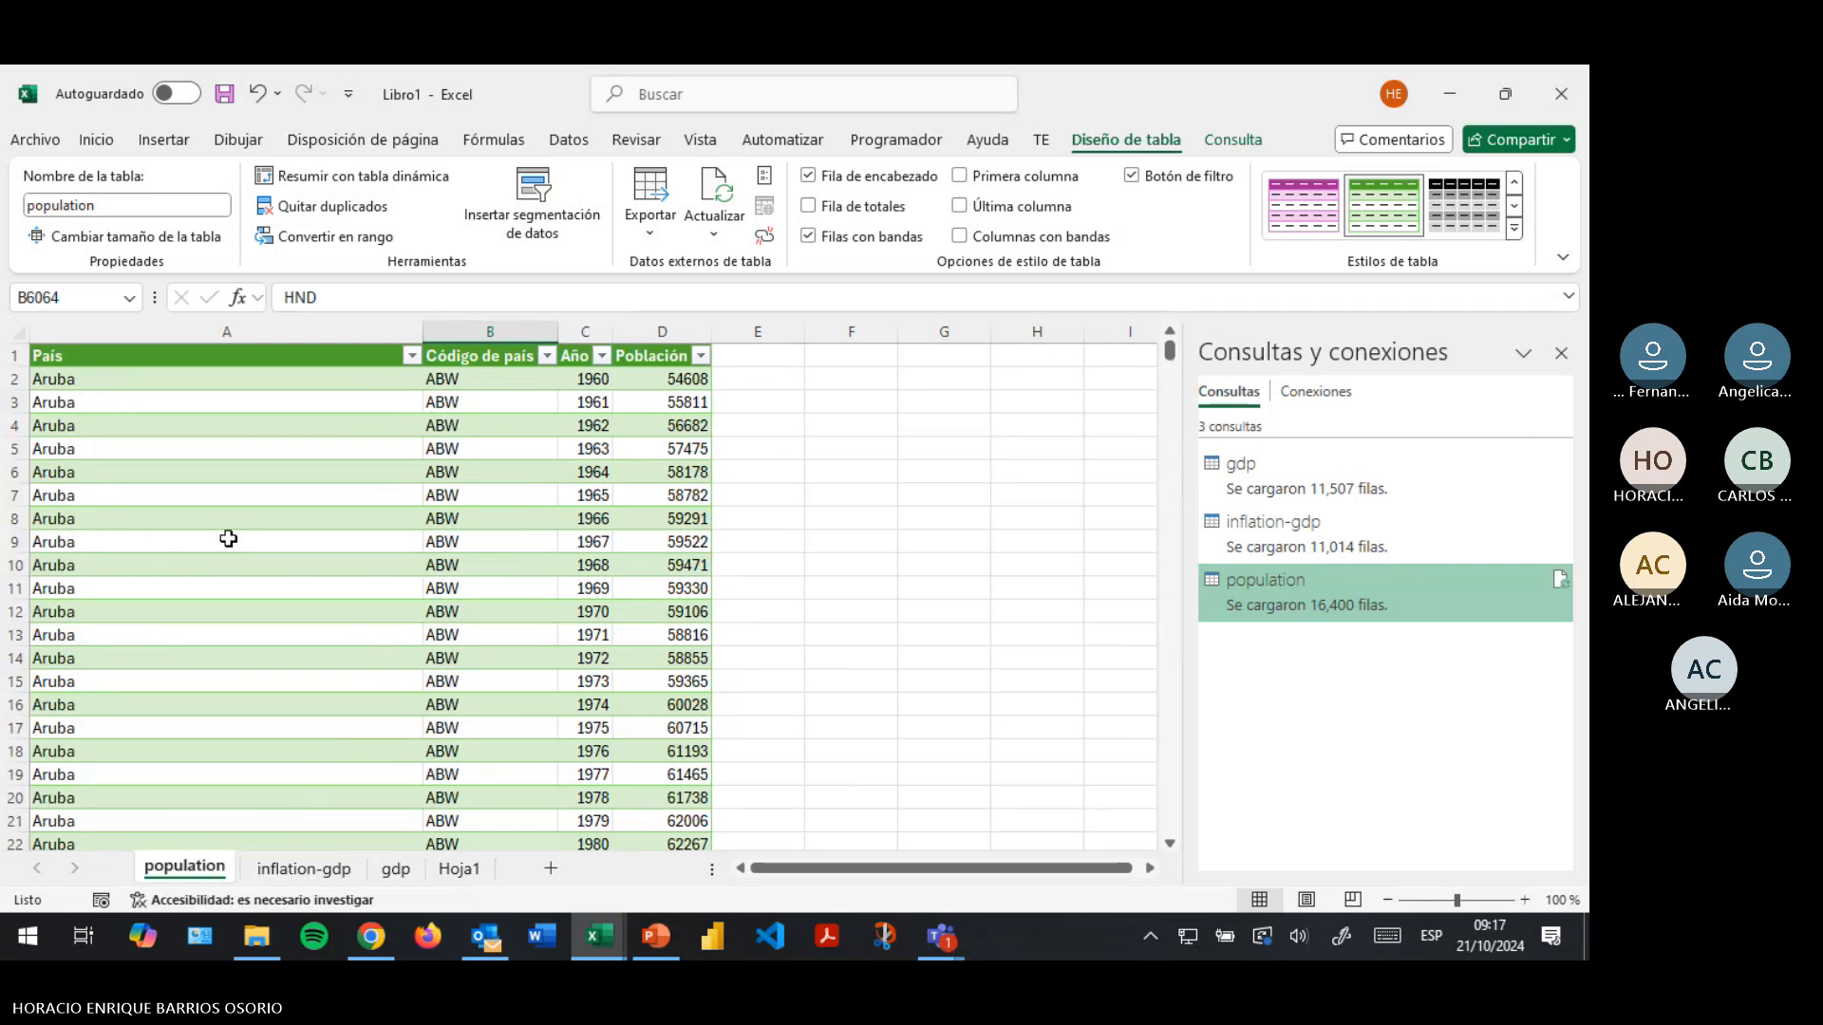
Insert a País slicer for the population table and place it right beside the Población column
{"action": "left_click", "coordinate": [636, 479]}
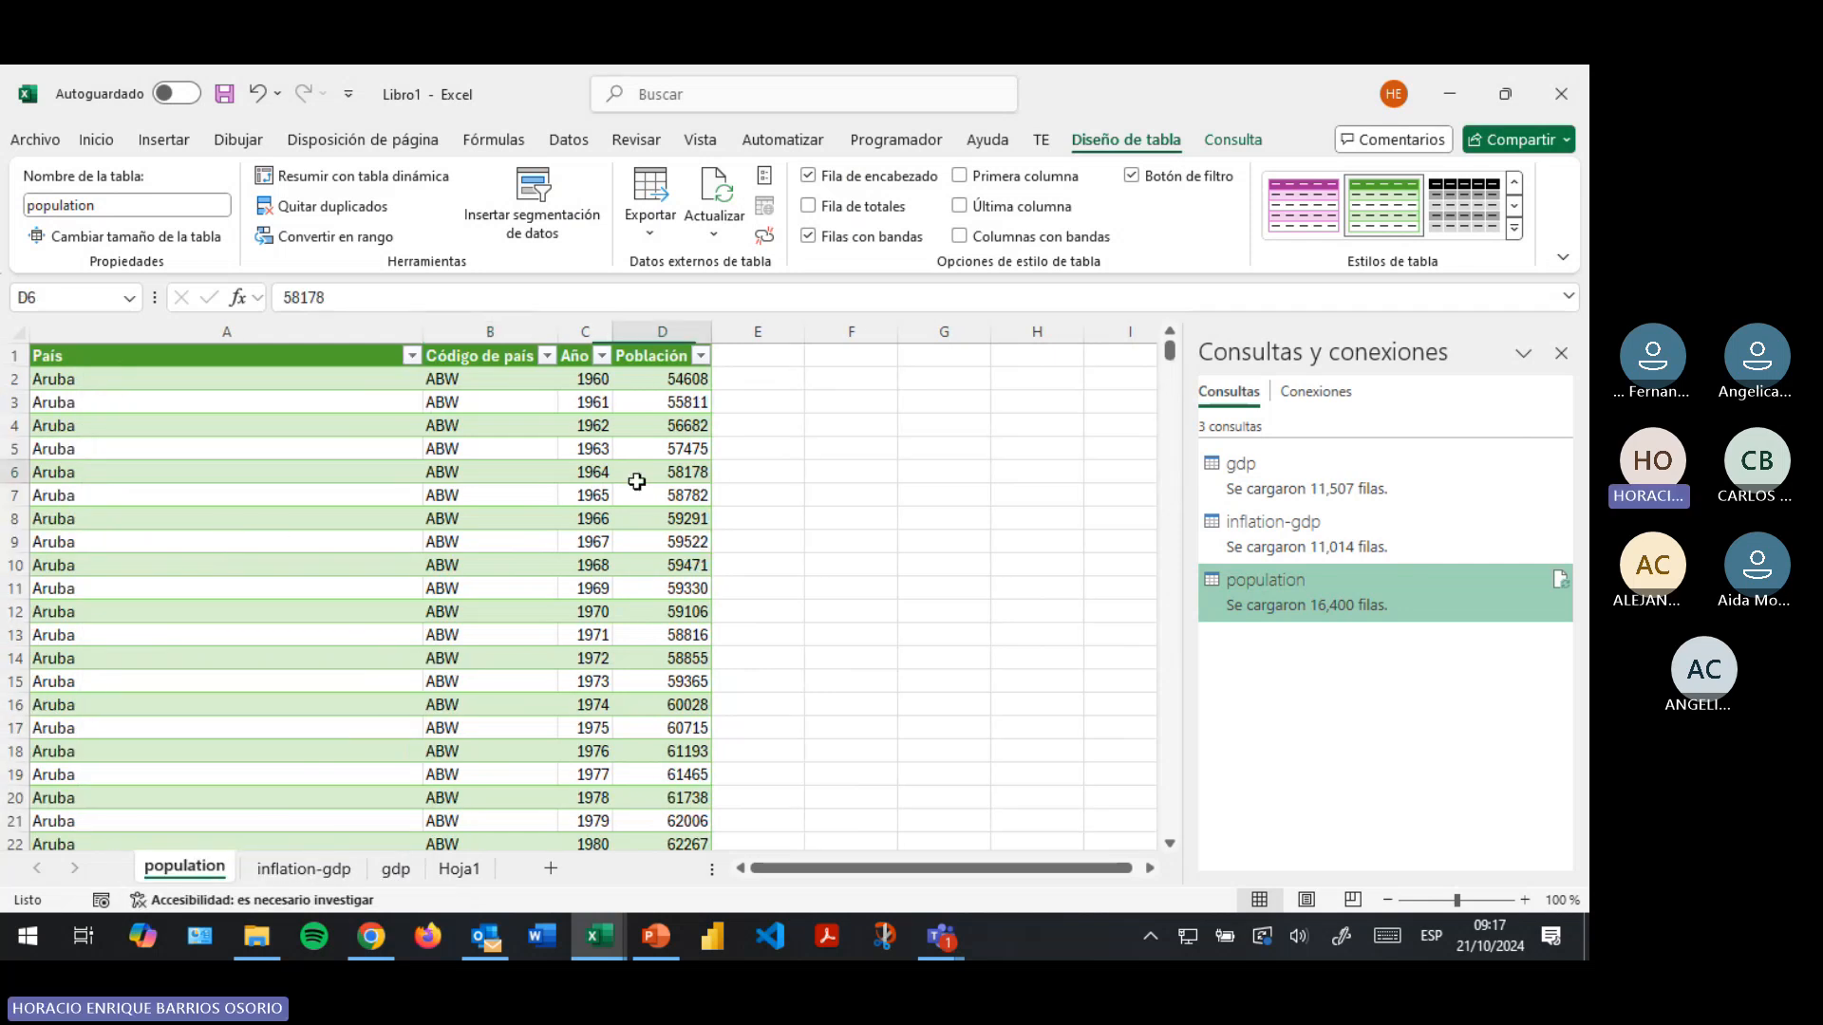
{"action": "left_click", "coordinate": [532, 204]}
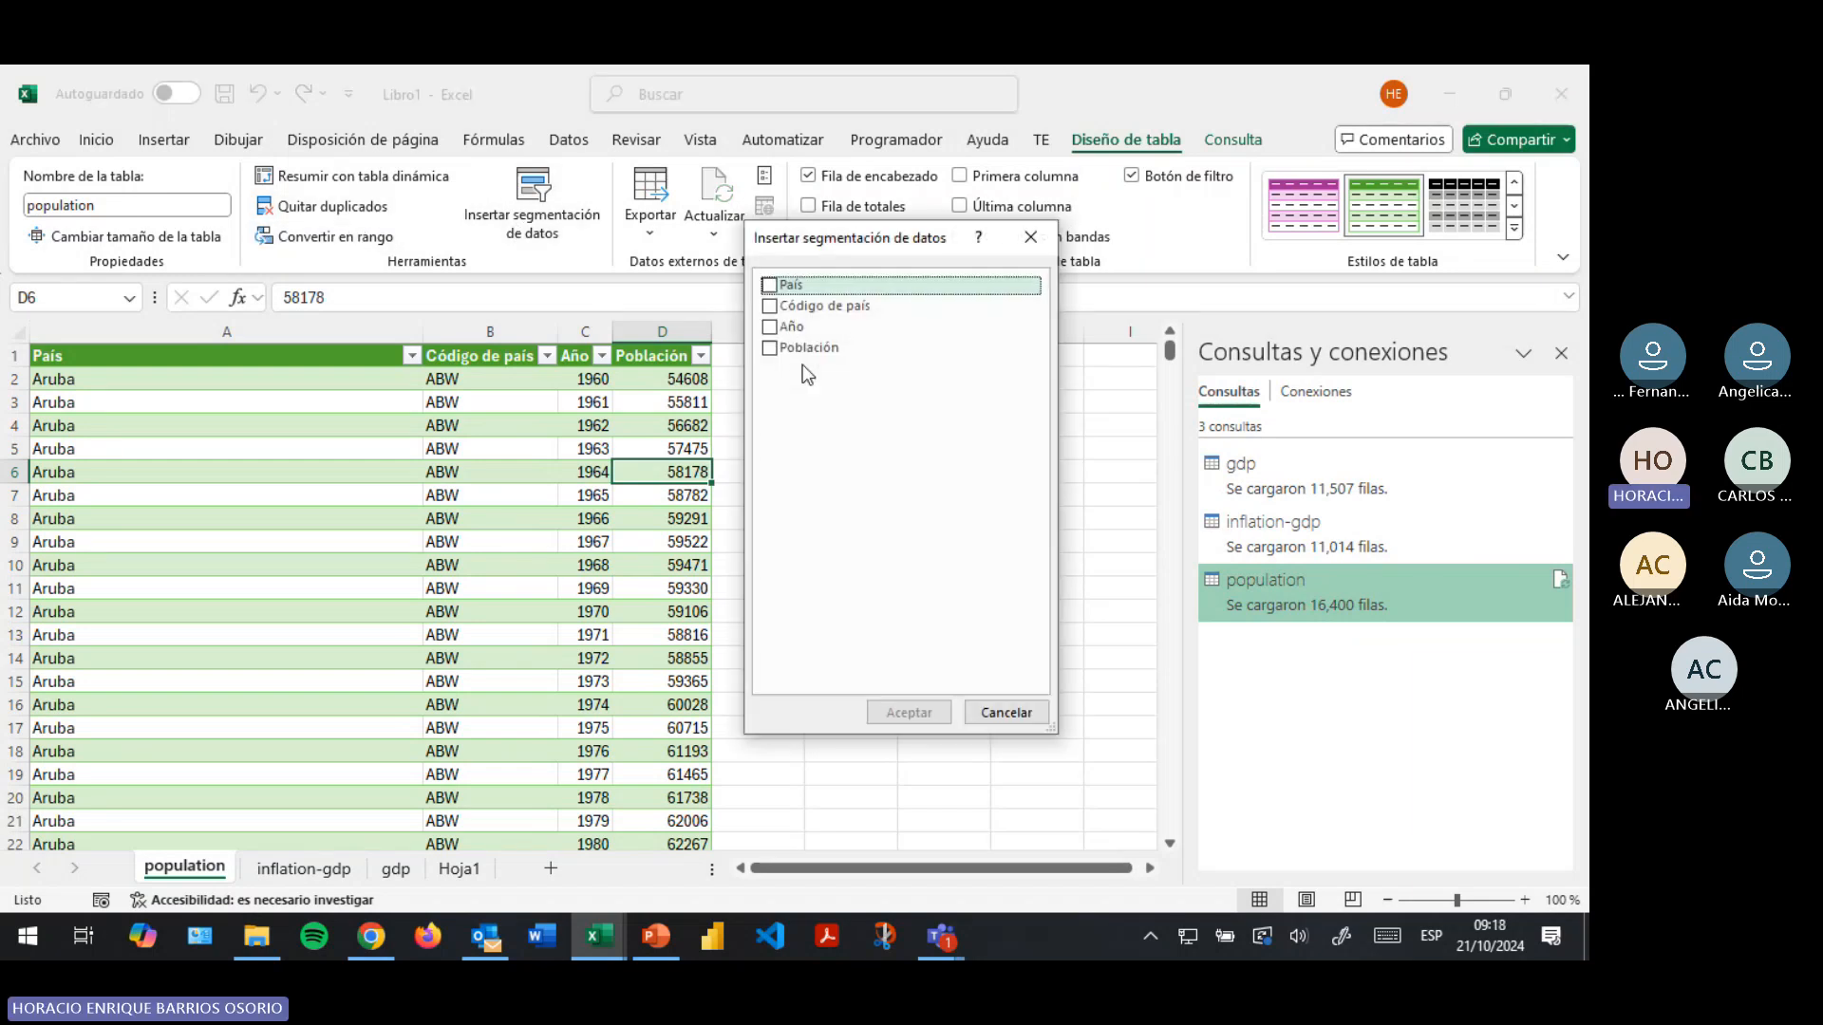
{"action": "left_click", "coordinate": [769, 285]}
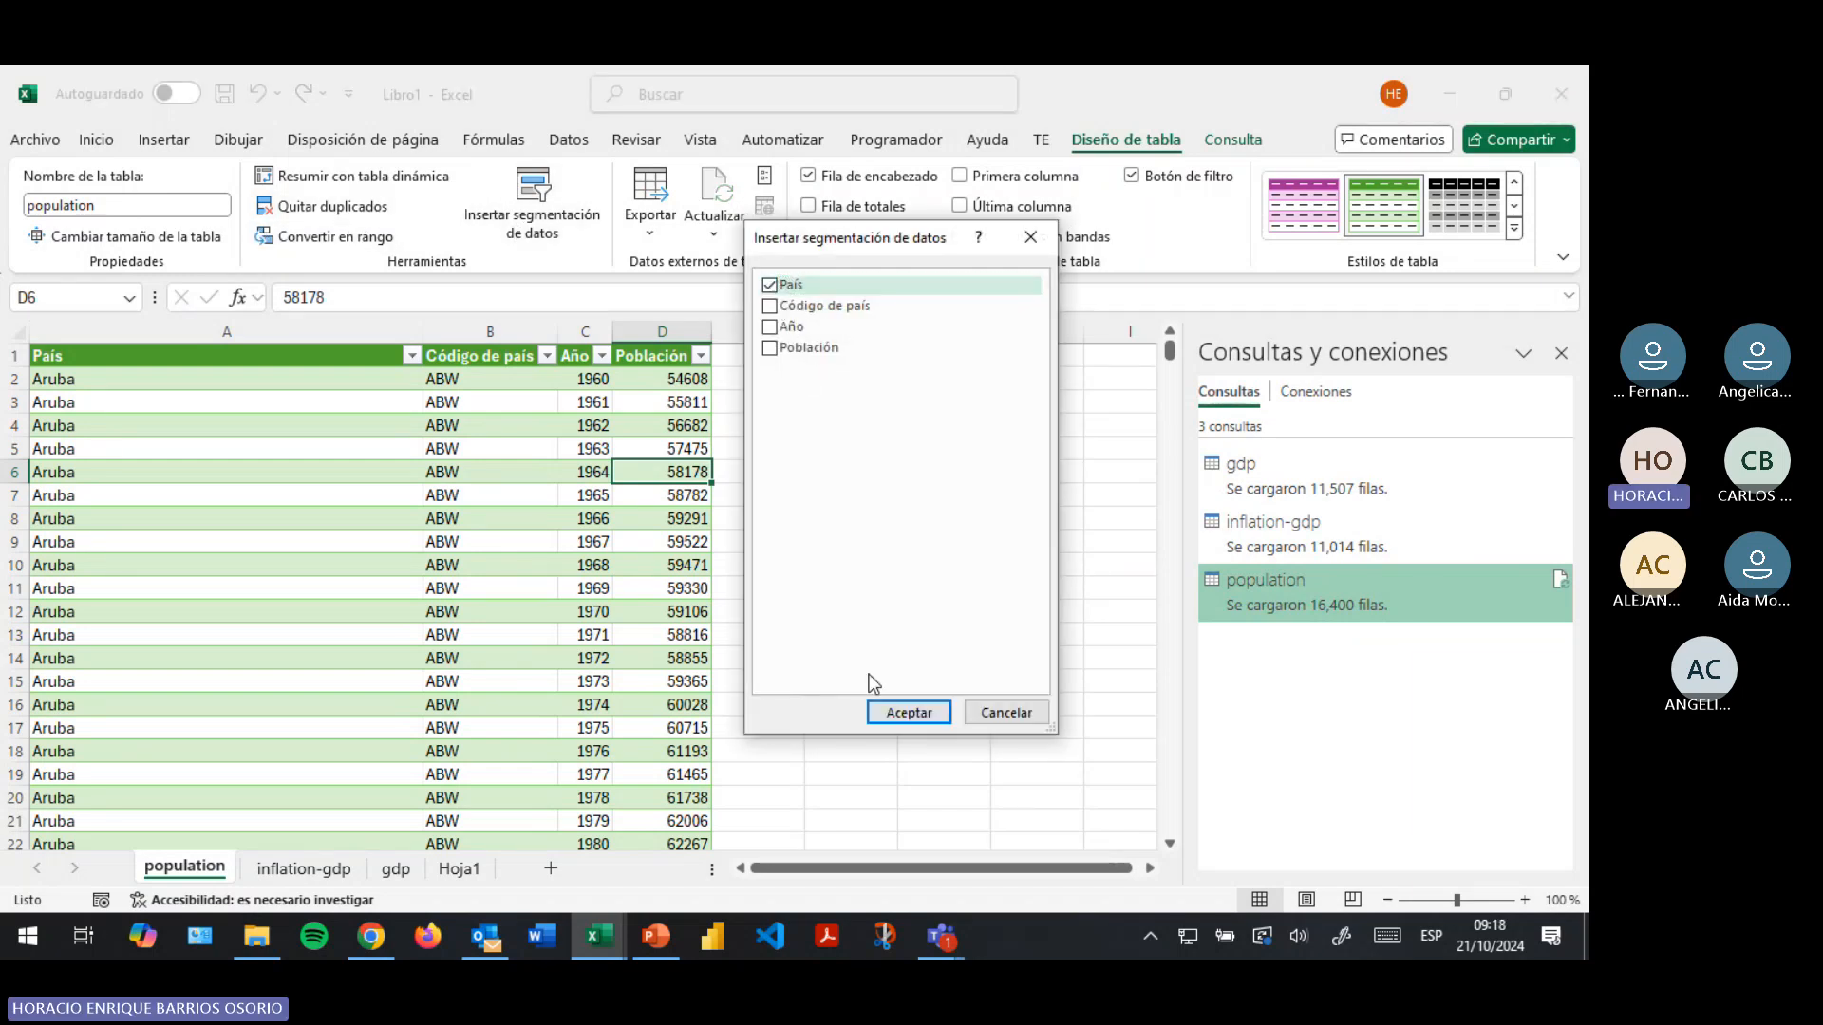
{"action": "left_click", "coordinate": [907, 713]}
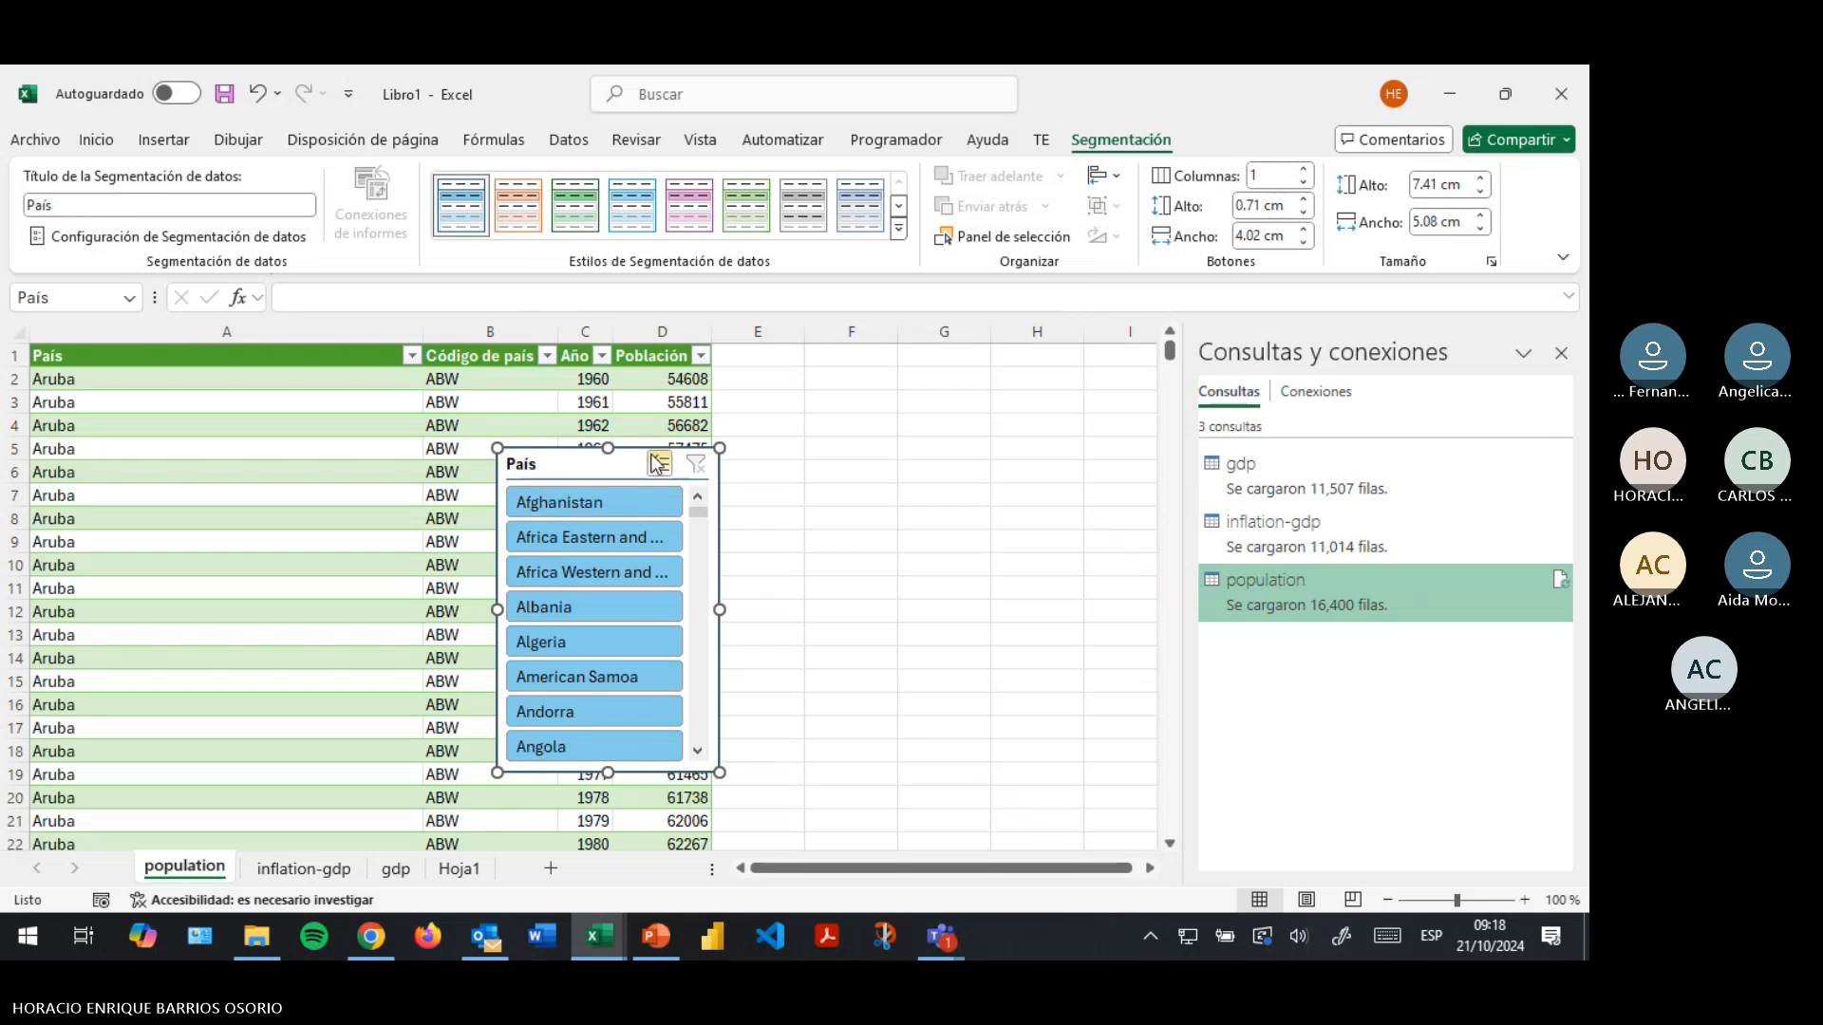
{"action": "left_click_drag", "start_coordinate": [625, 453], "coordinate": [848, 380]}
{"action": "left_click_drag", "start_coordinate": [847, 363], "coordinate": [848, 351]}
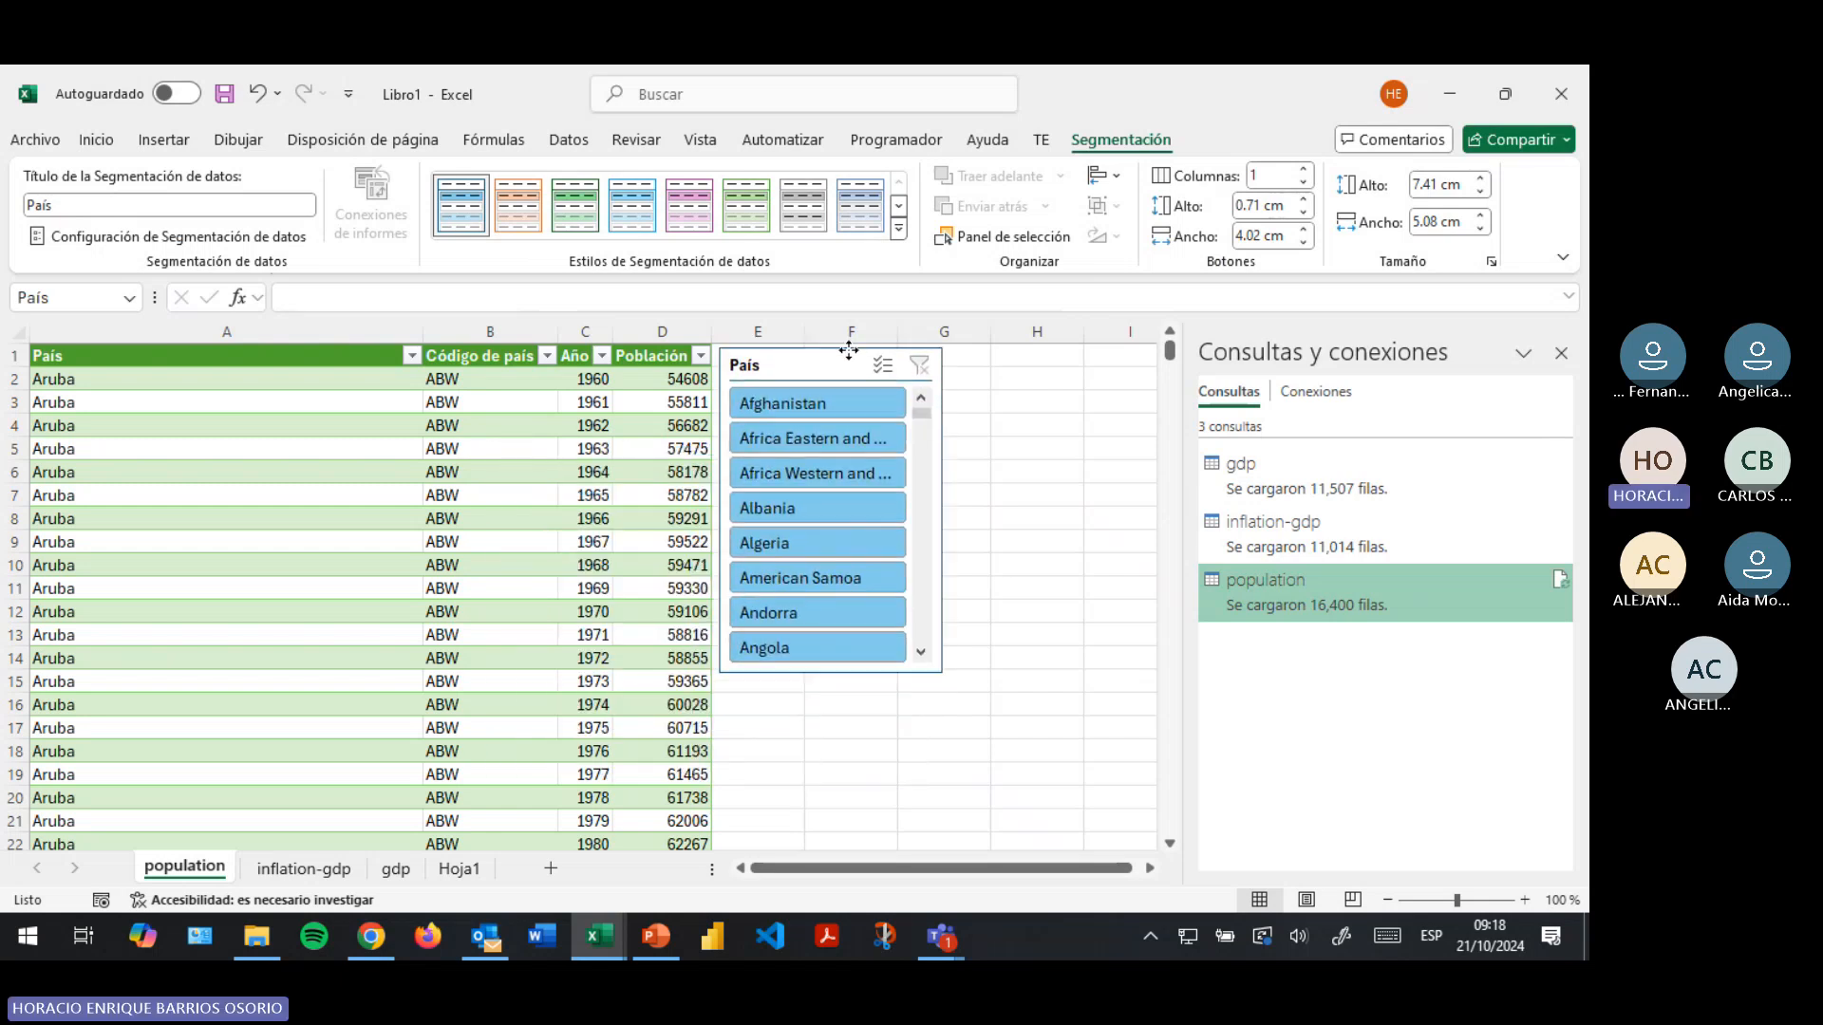
Insert an Año slicer for the population table and place it directly to the right of the País slicer
{"action": "left_click", "coordinate": [370, 612]}
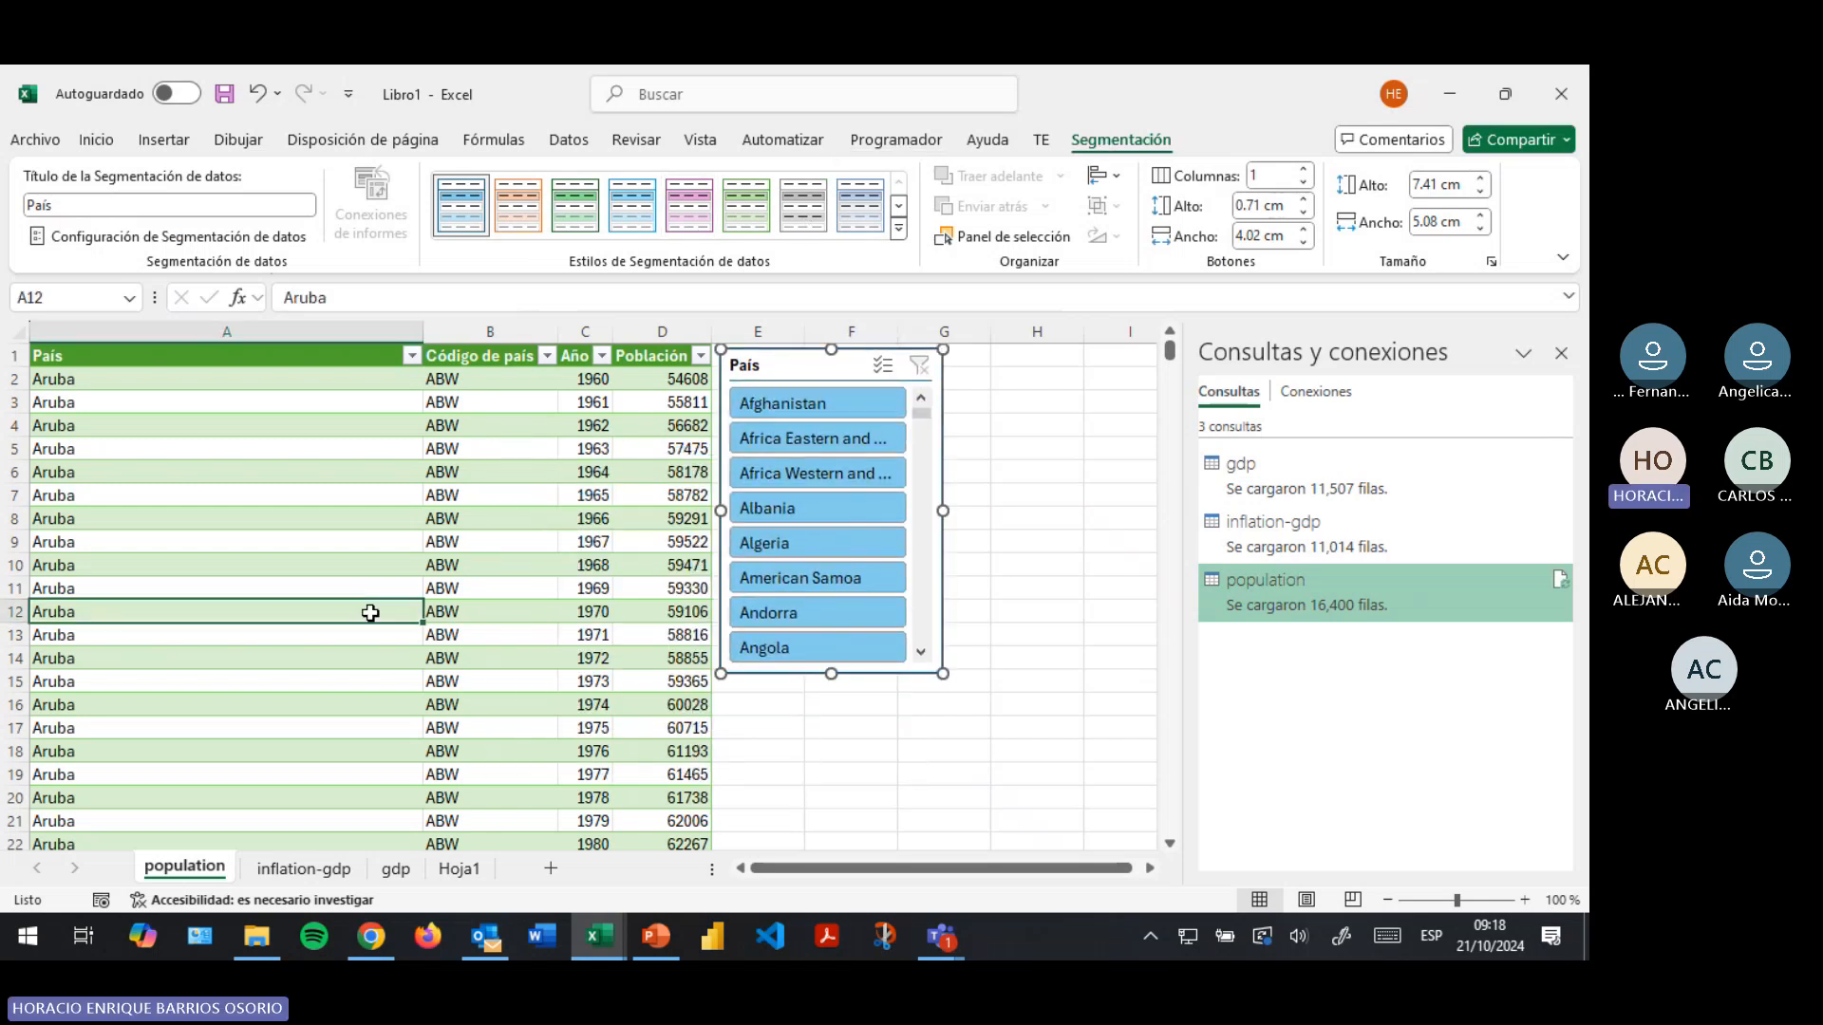
{"action": "left_click", "coordinate": [1138, 130]}
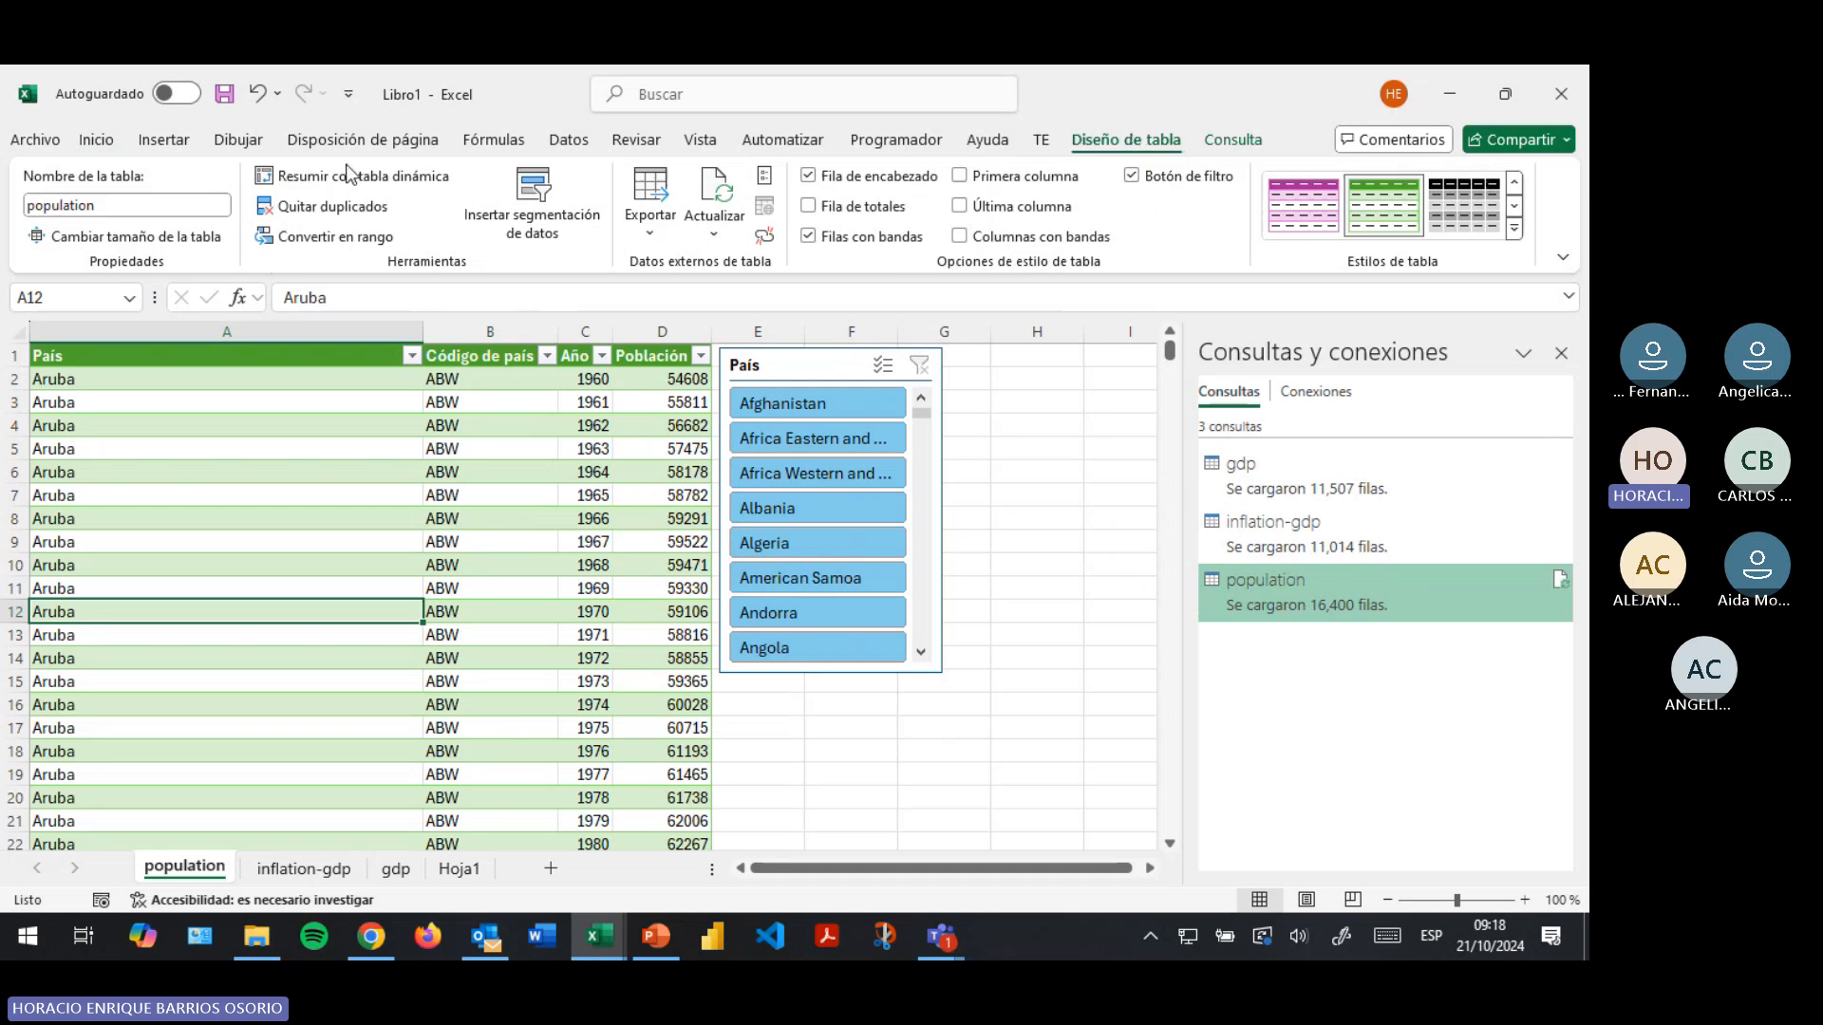
{"action": "left_click", "coordinate": [543, 226]}
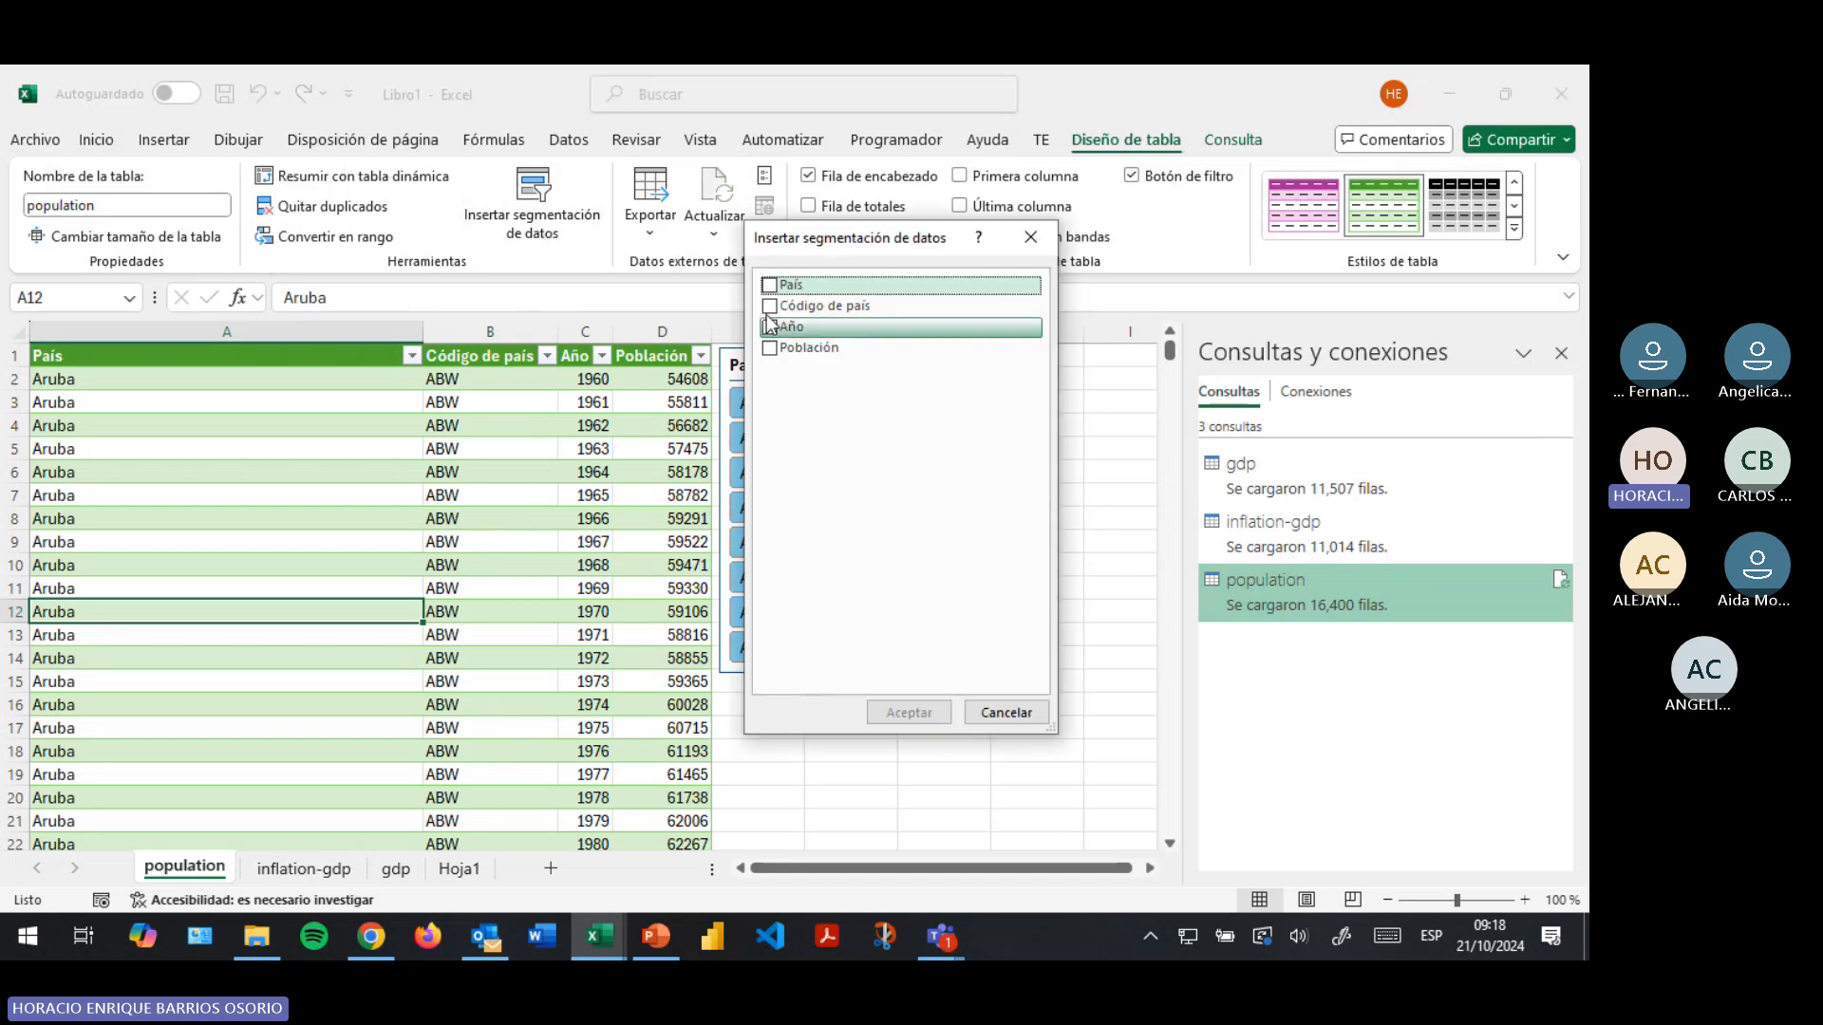
{"action": "left_click", "coordinate": [770, 326]}
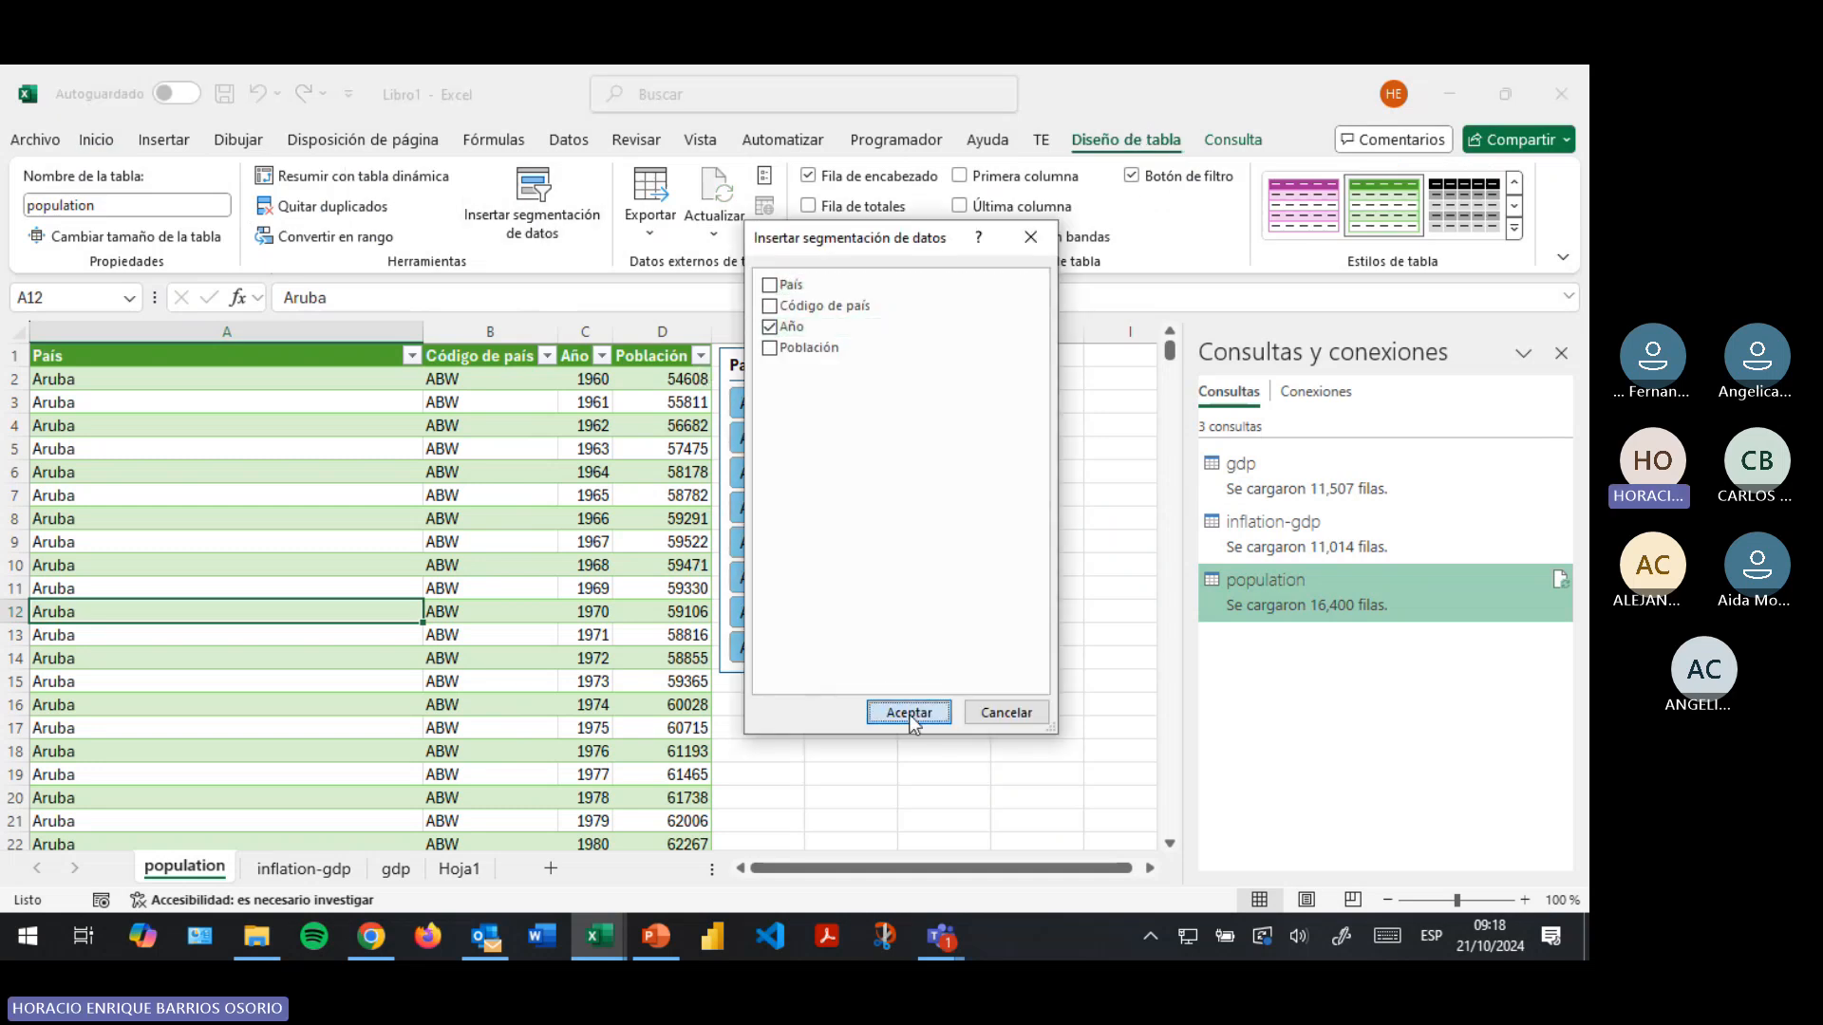
{"action": "left_click", "coordinate": [893, 710]}
{"action": "left_click_drag", "start_coordinate": [563, 477], "coordinate": [1001, 365]}
{"action": "left_click", "coordinate": [857, 732]}
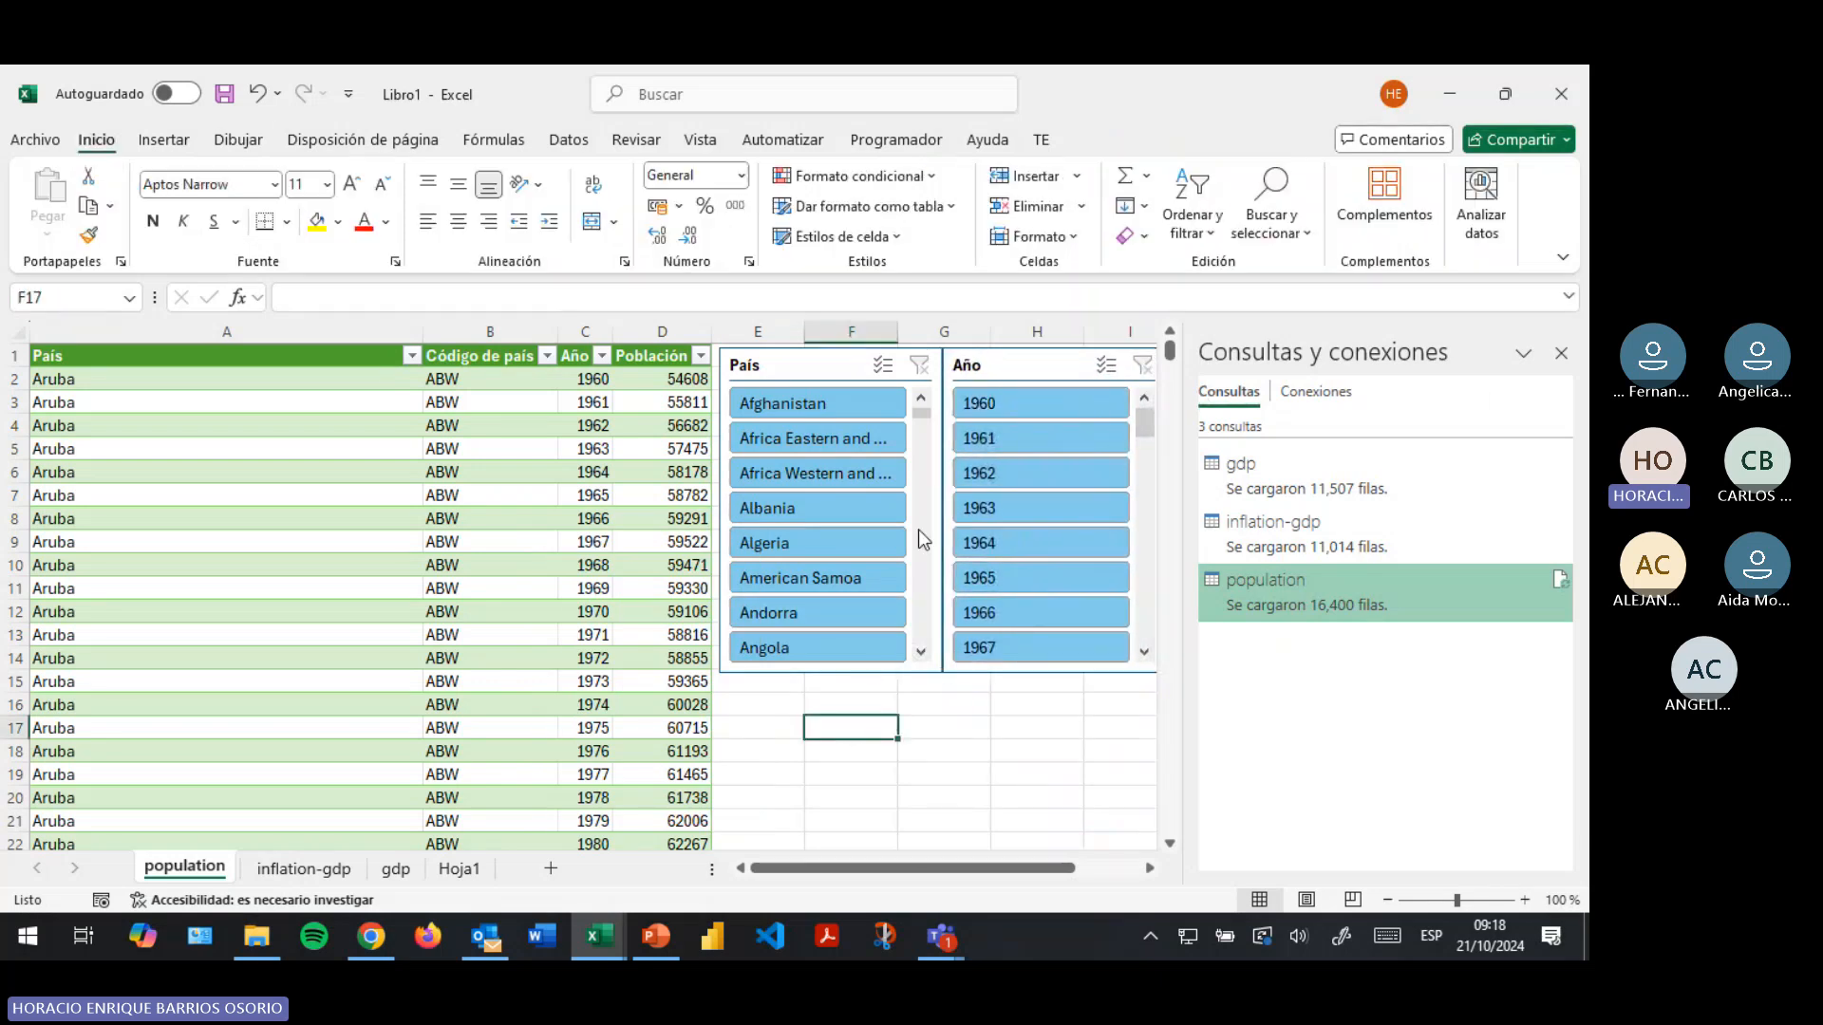
Look through the countries offered in the País slicer and the rows of the population table
{"action": "scroll", "coordinate": [929, 503], "scroll_direction": "down", "scroll_amount": 3}
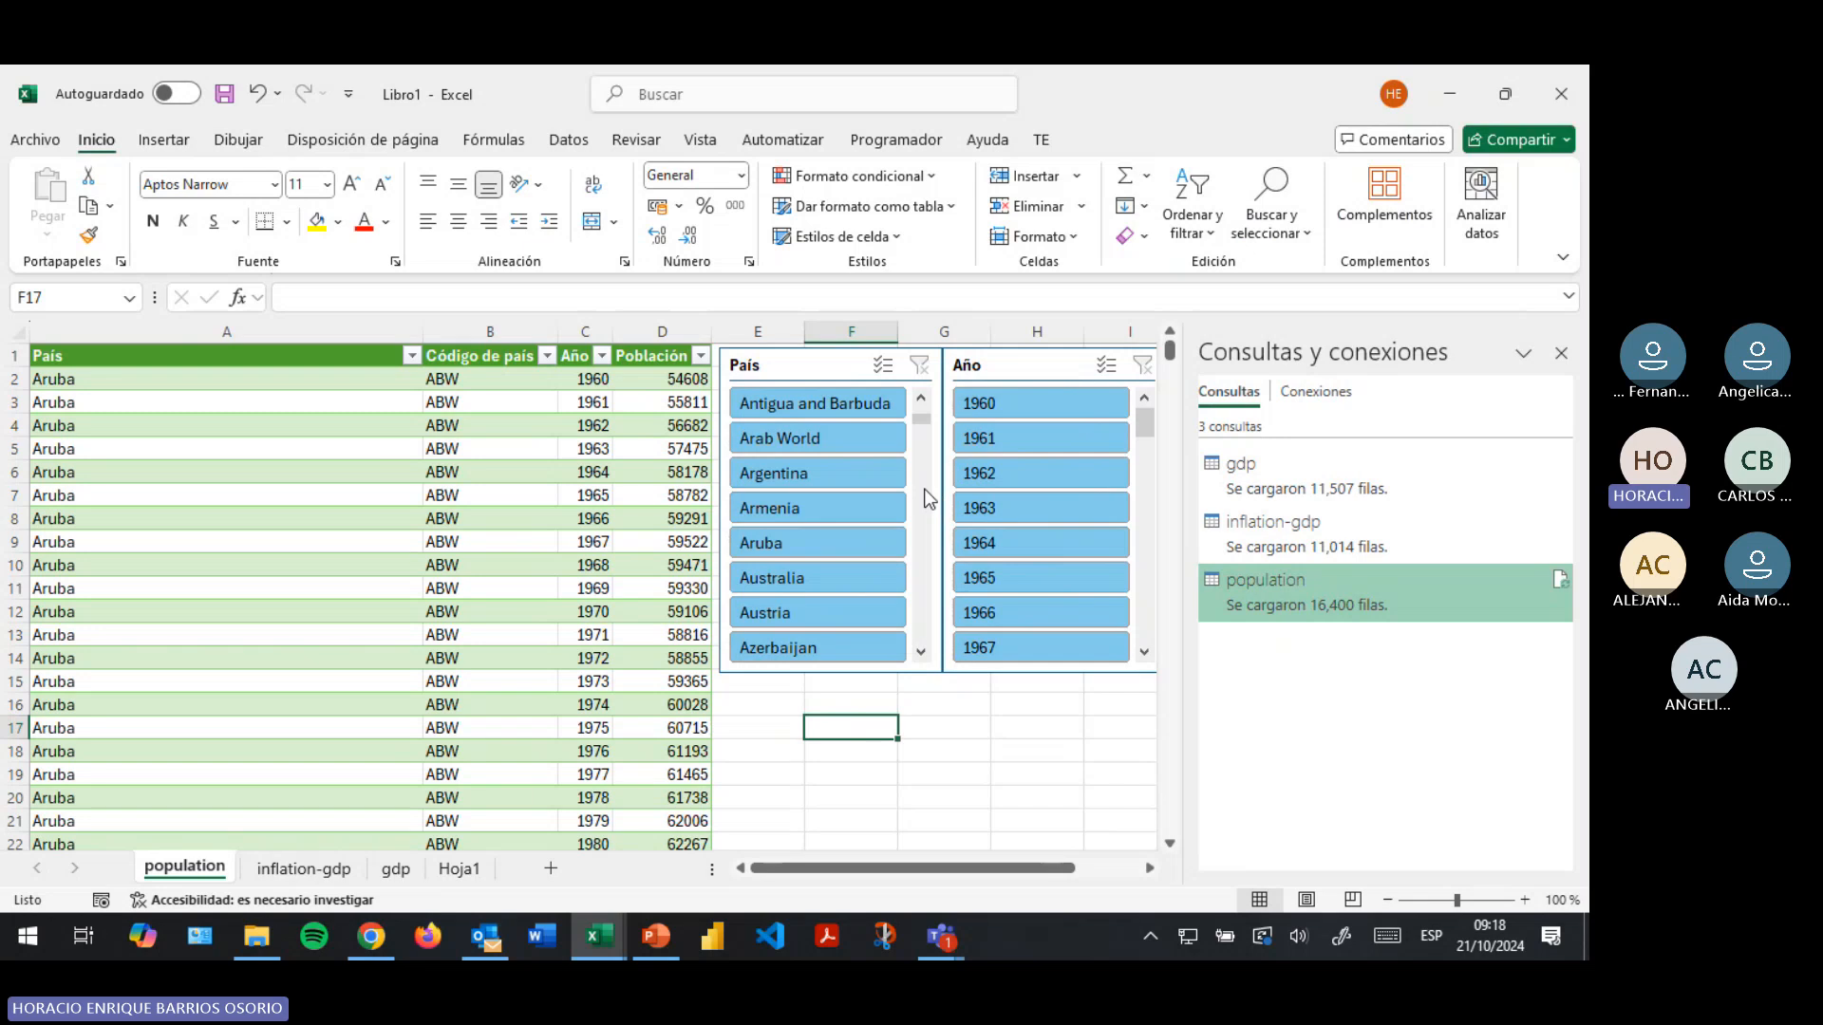
{"action": "scroll", "coordinate": [926, 454], "scroll_direction": "down", "scroll_amount": 3}
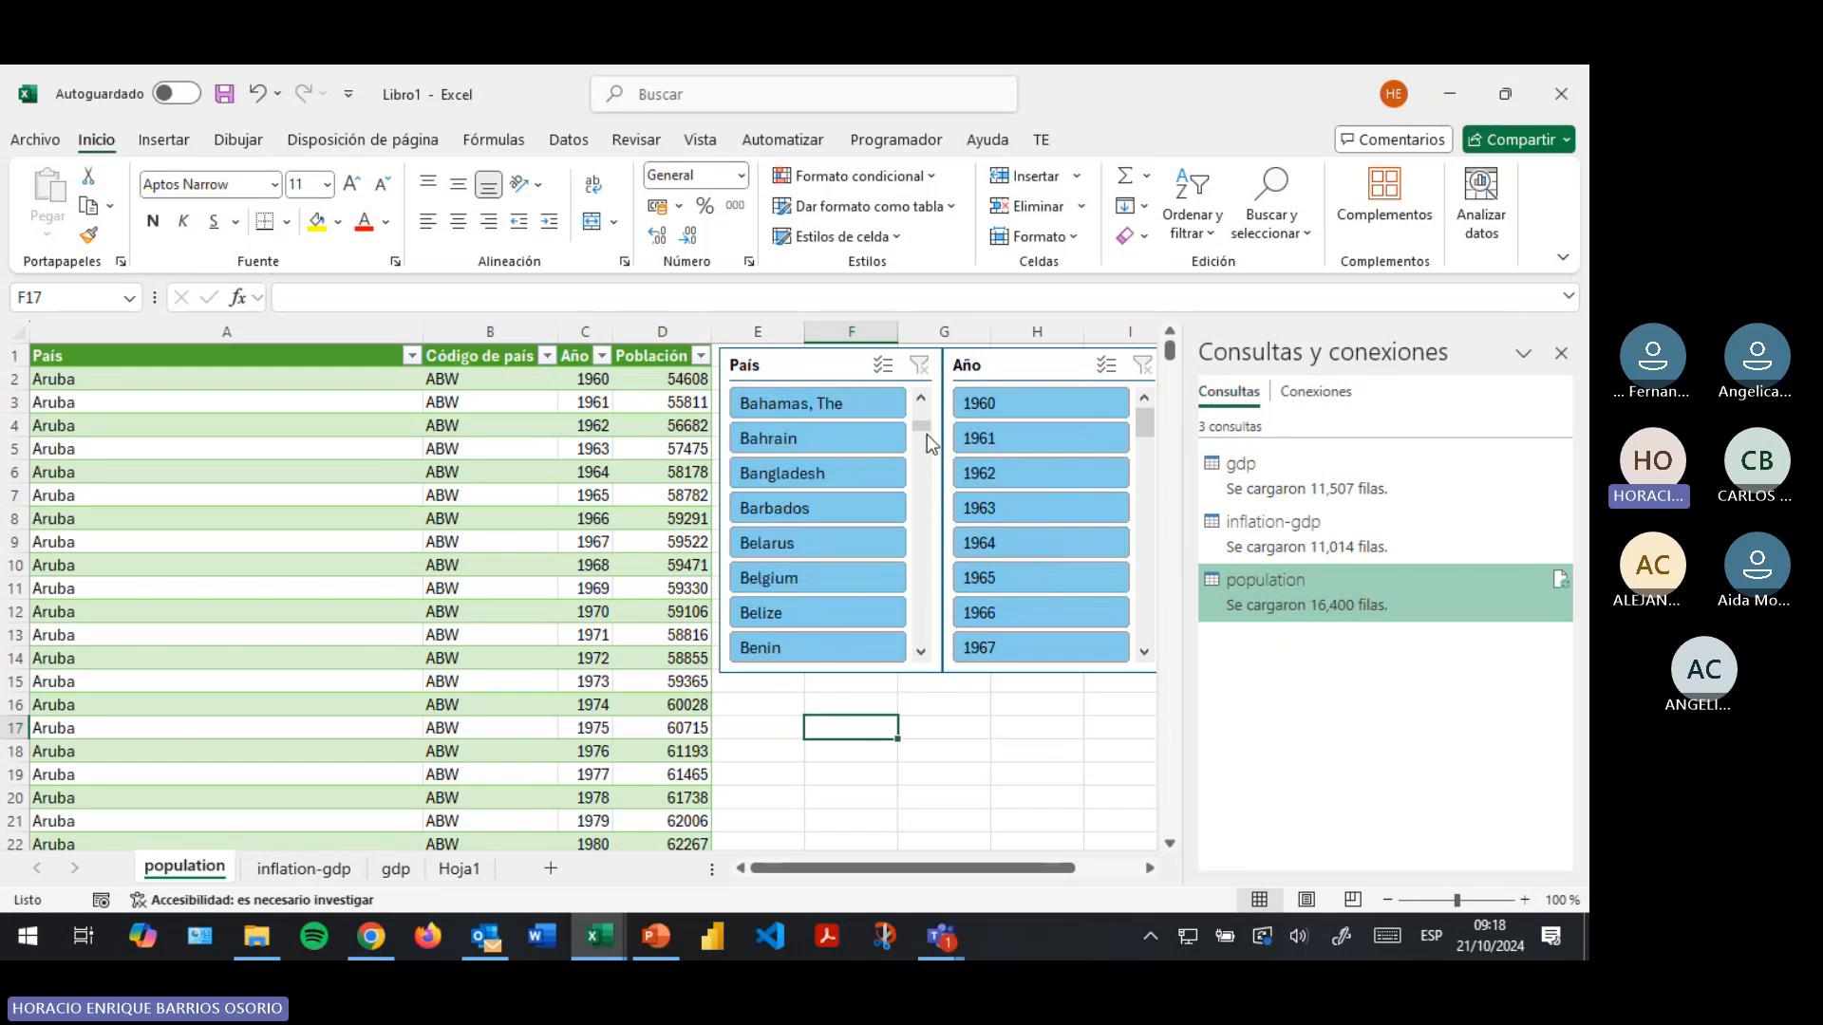
{"action": "scroll", "coordinate": [927, 418], "scroll_direction": "up", "scroll_amount": 6}
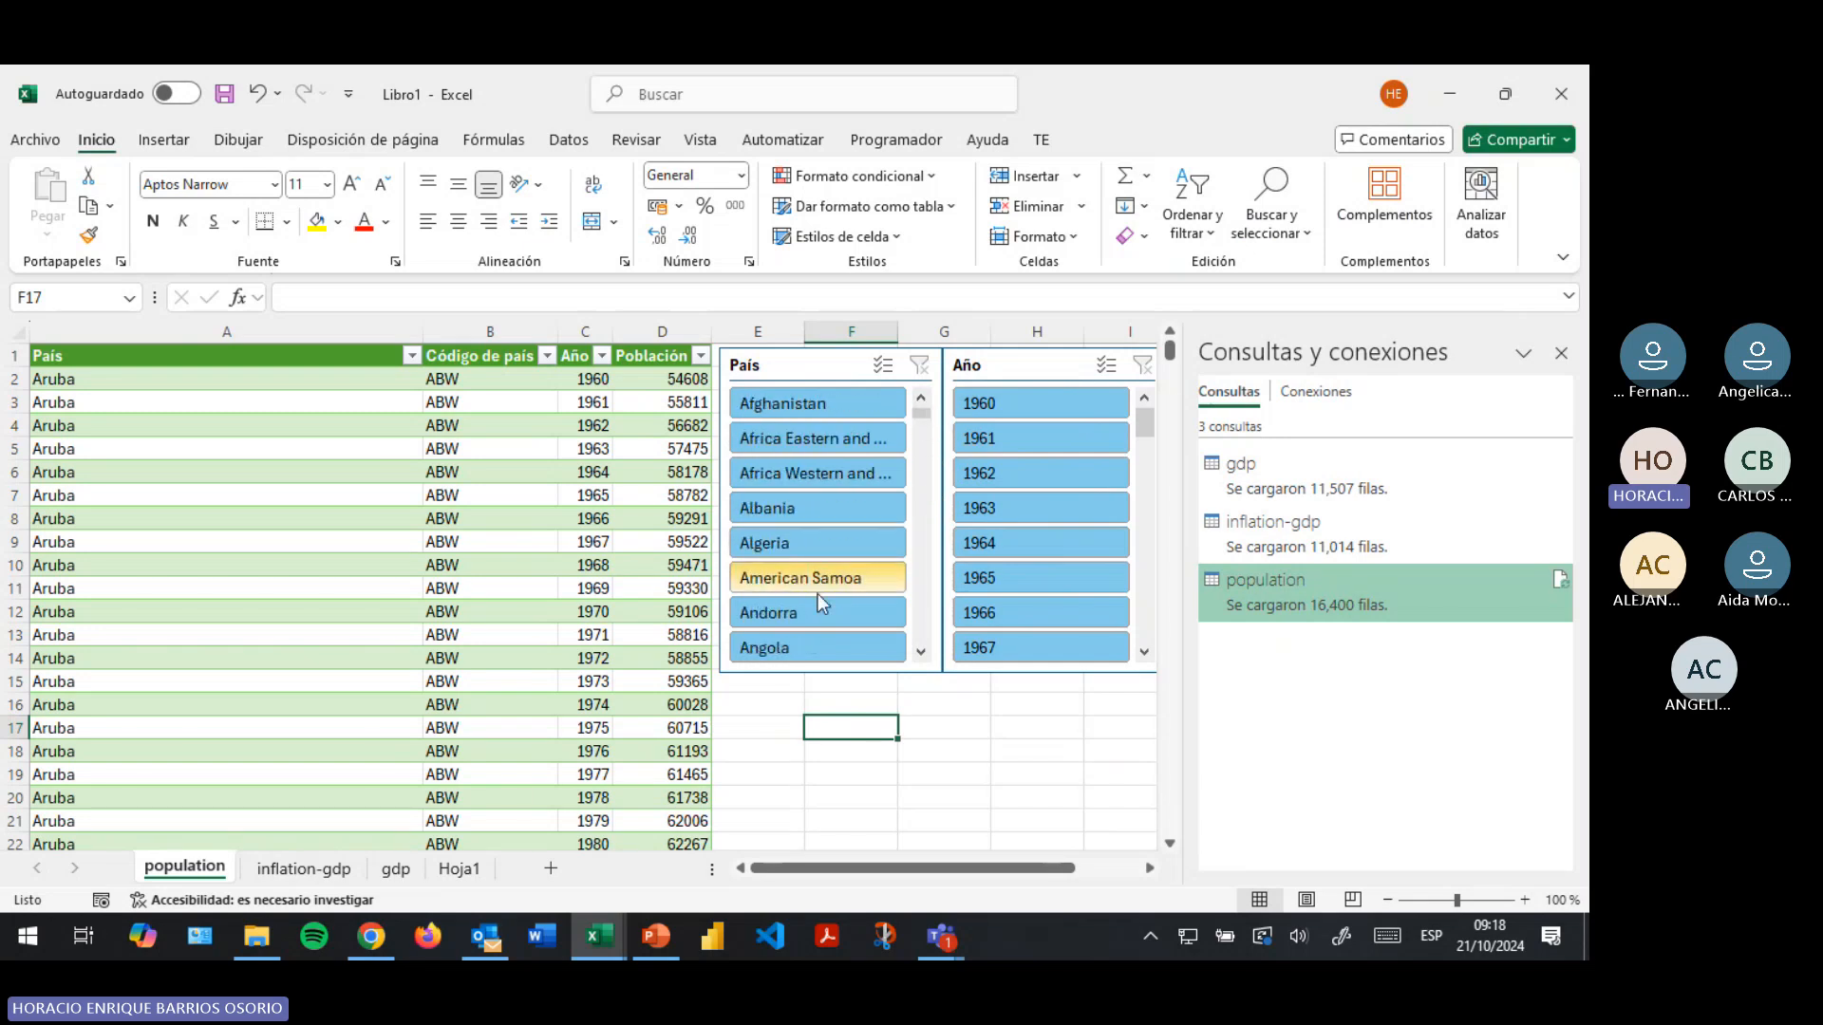
{"action": "left_click", "coordinate": [492, 458]}
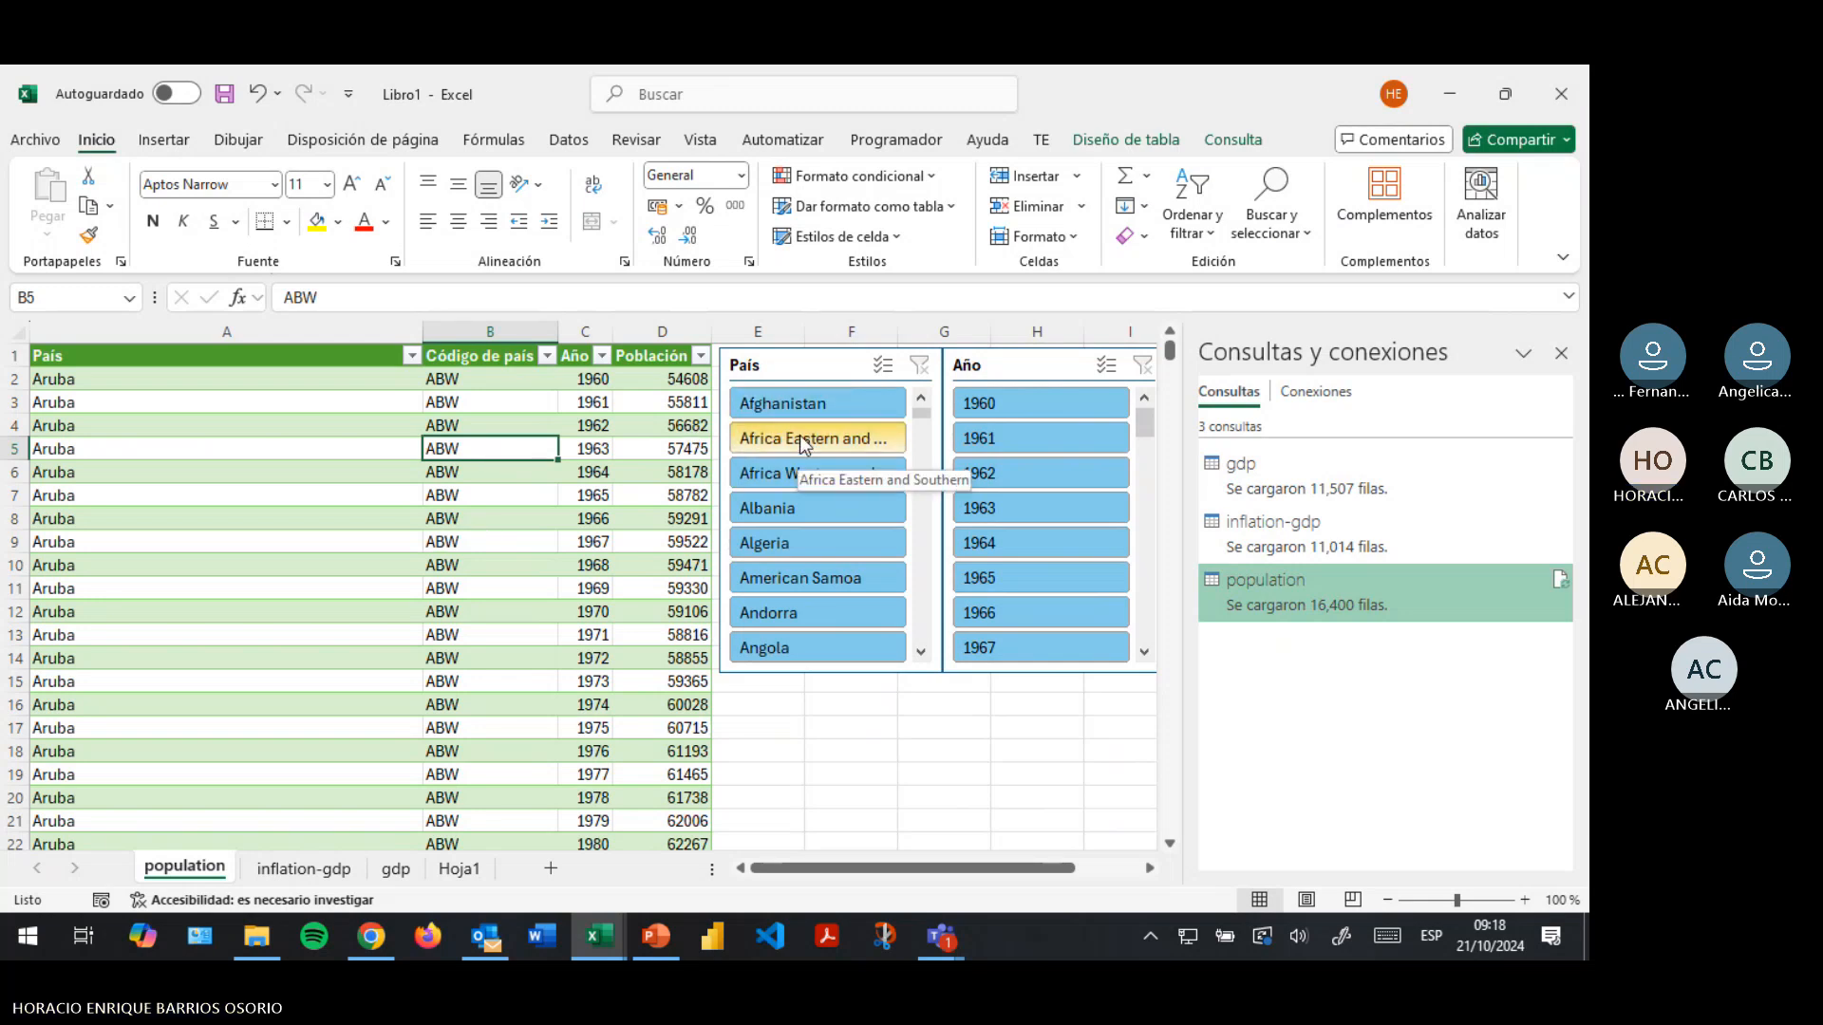
{"action": "left_click", "coordinate": [224, 446]}
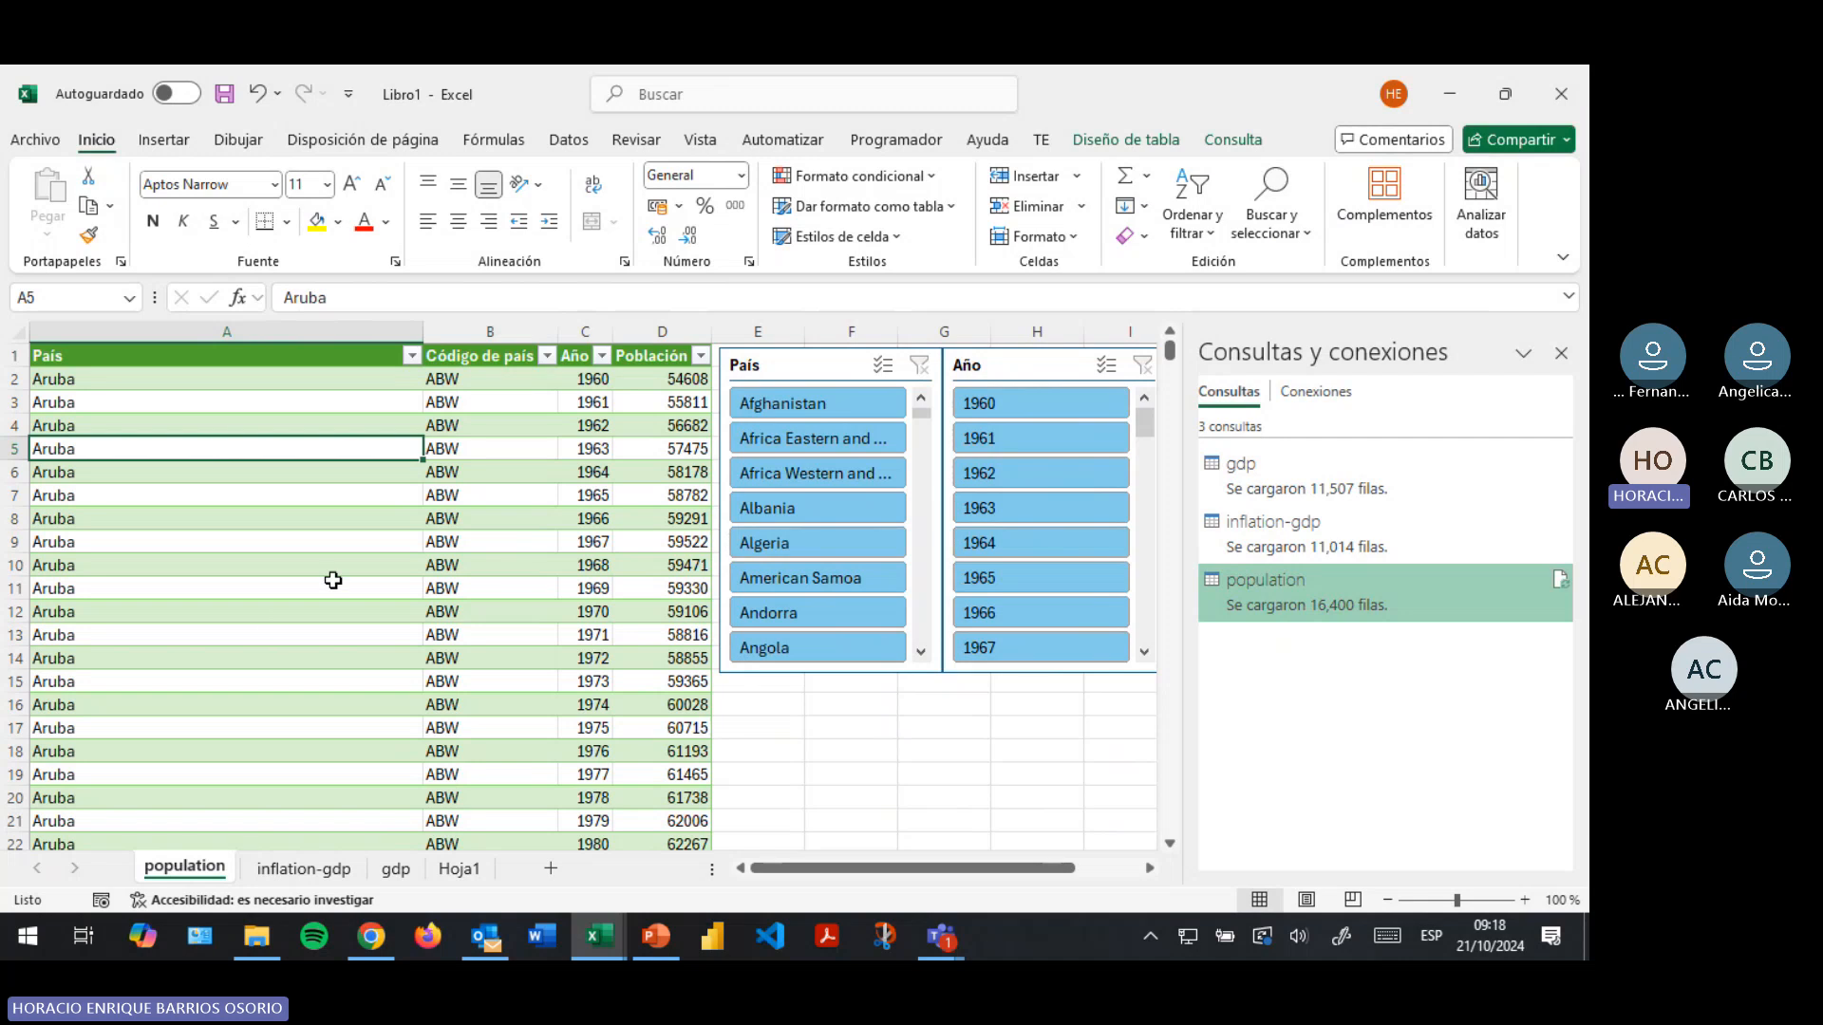
{"action": "scroll", "coordinate": [333, 580], "scroll_direction": "down", "scroll_amount": 3}
{"action": "scroll", "coordinate": [333, 580], "scroll_direction": "up", "scroll_amount": 3}
Summarize the population table with a pivot table on a new worksheet, adding the data to the data model
{"action": "left_click", "coordinate": [1142, 137]}
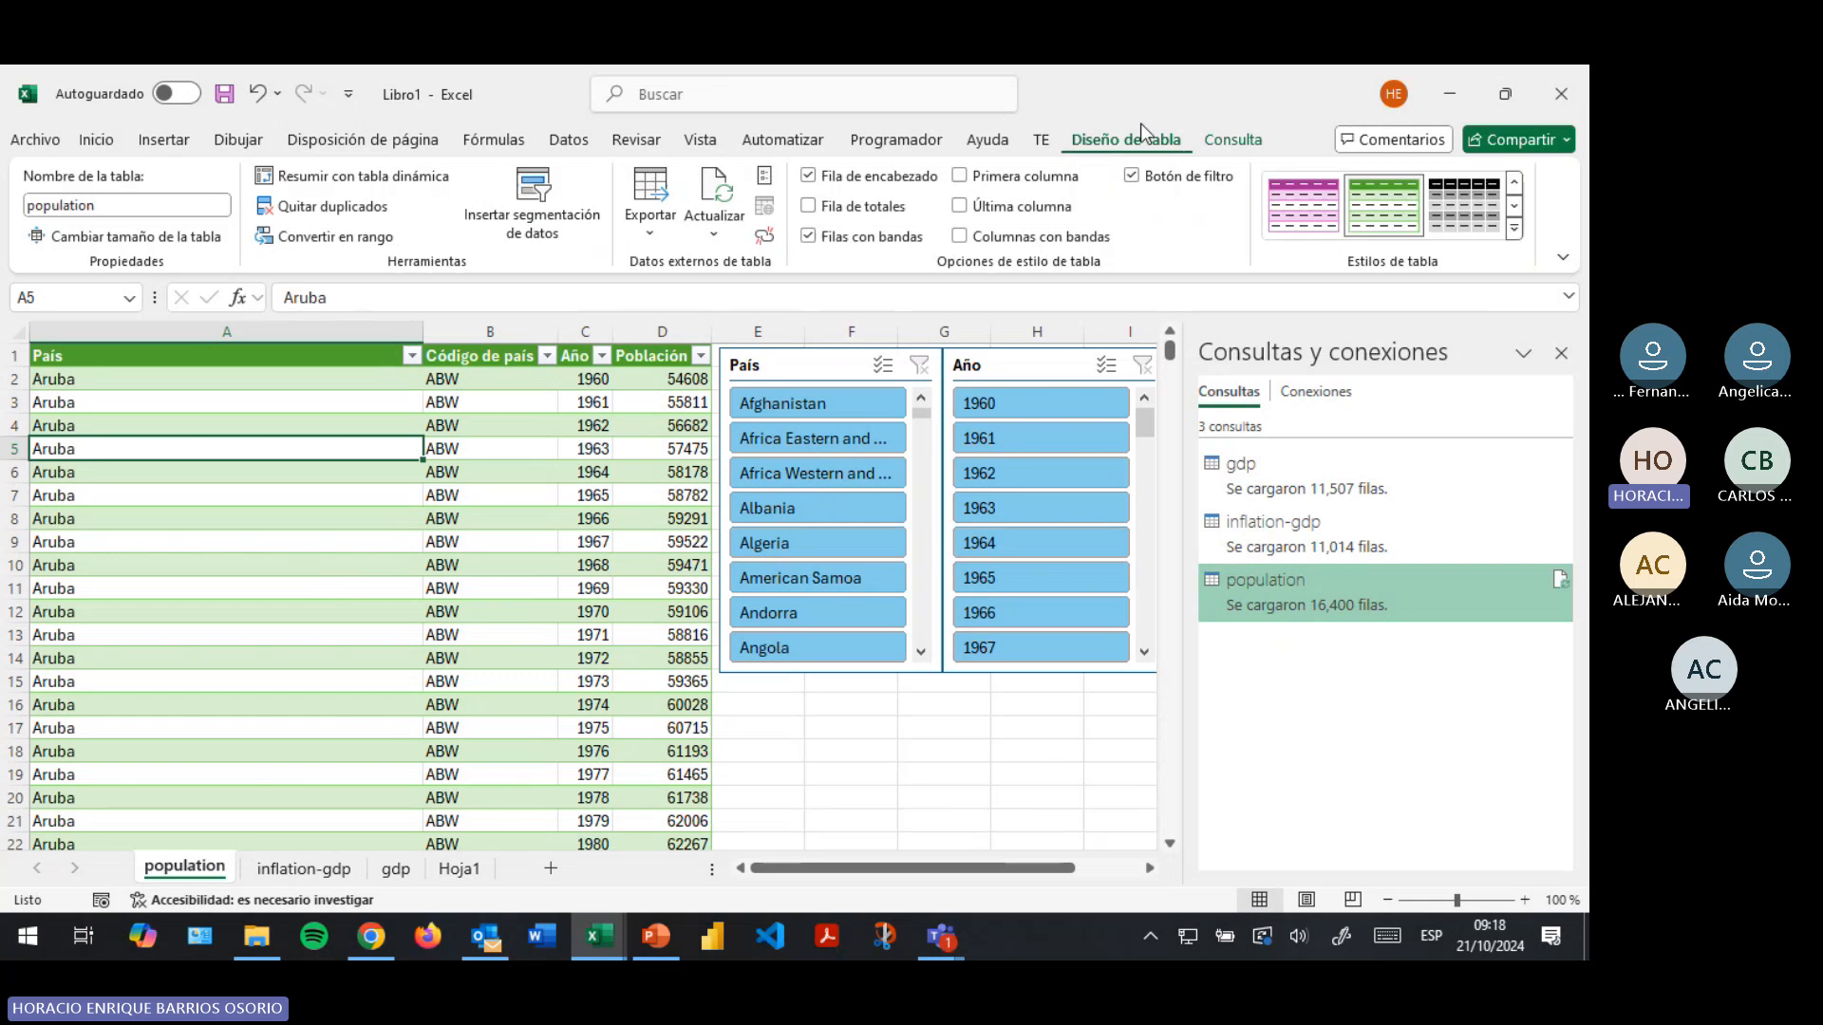
{"action": "left_click", "coordinate": [1233, 140]}
{"action": "left_click", "coordinate": [1120, 140]}
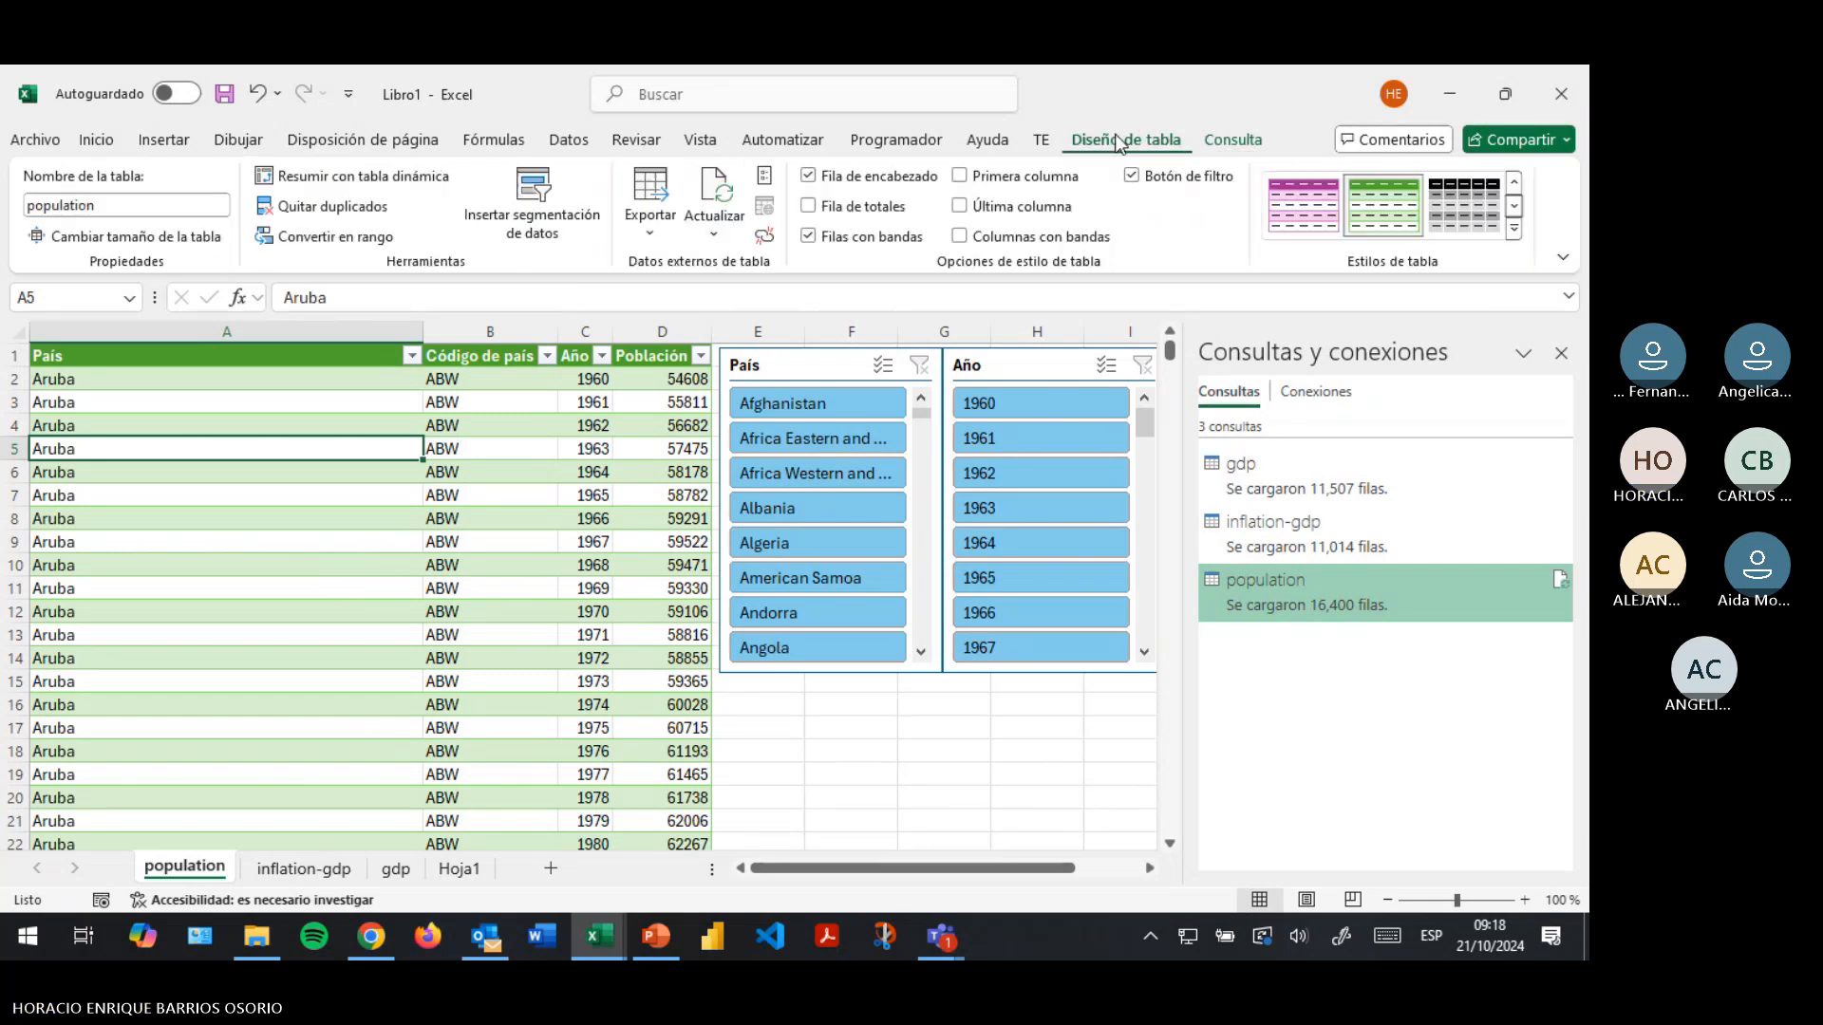
{"action": "left_click", "coordinate": [354, 177]}
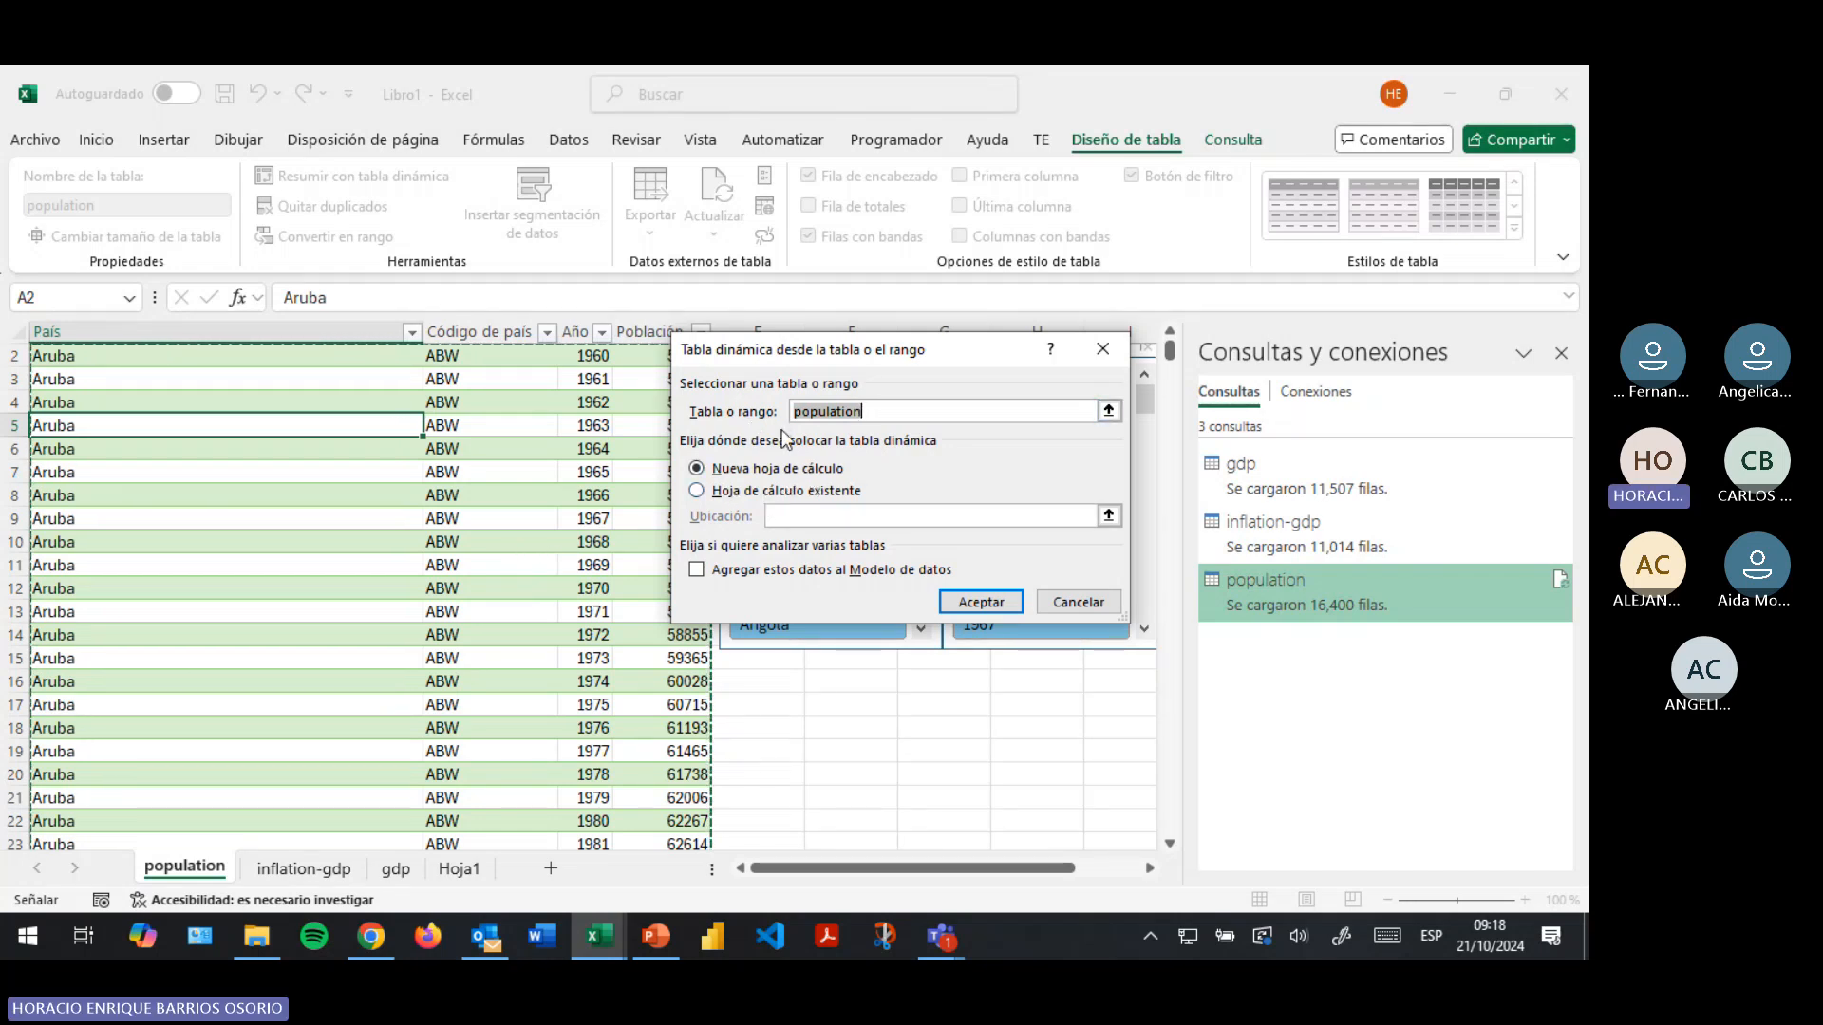
{"action": "left_click", "coordinate": [707, 490]}
{"action": "left_click", "coordinate": [736, 469]}
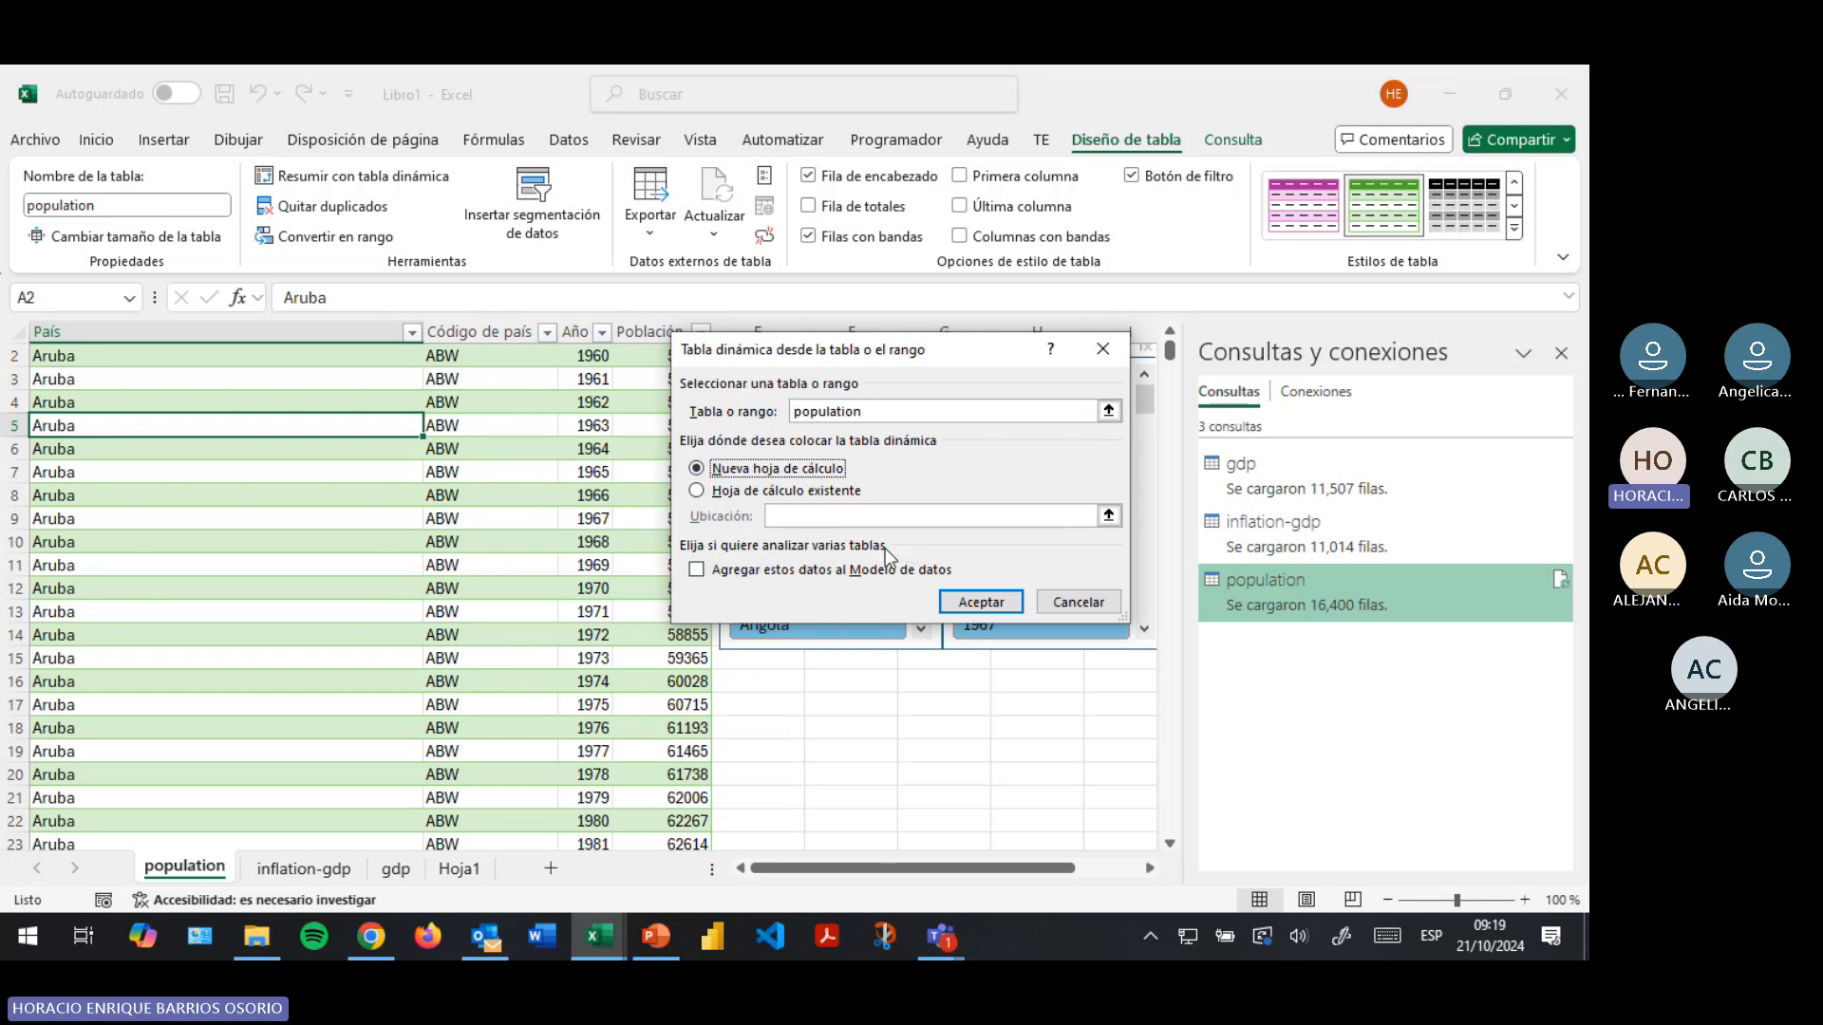
{"action": "left_click", "coordinate": [696, 570]}
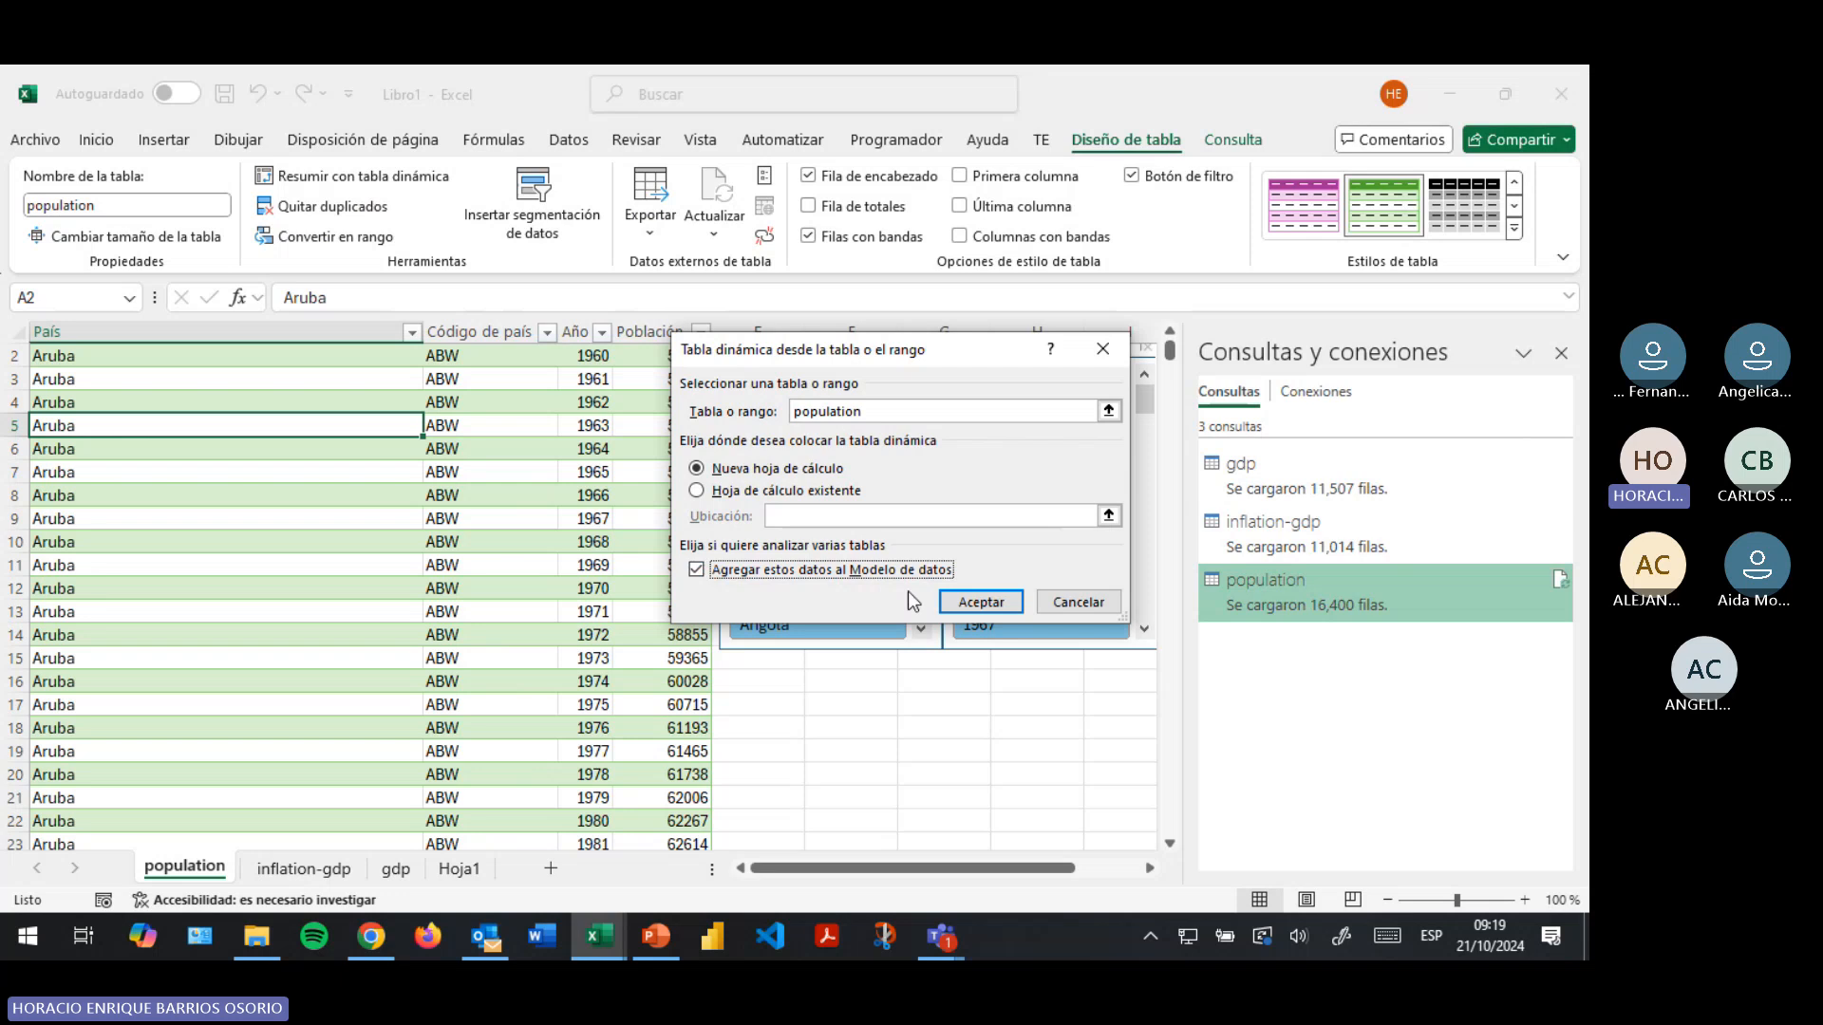
{"action": "left_click", "coordinate": [961, 602]}
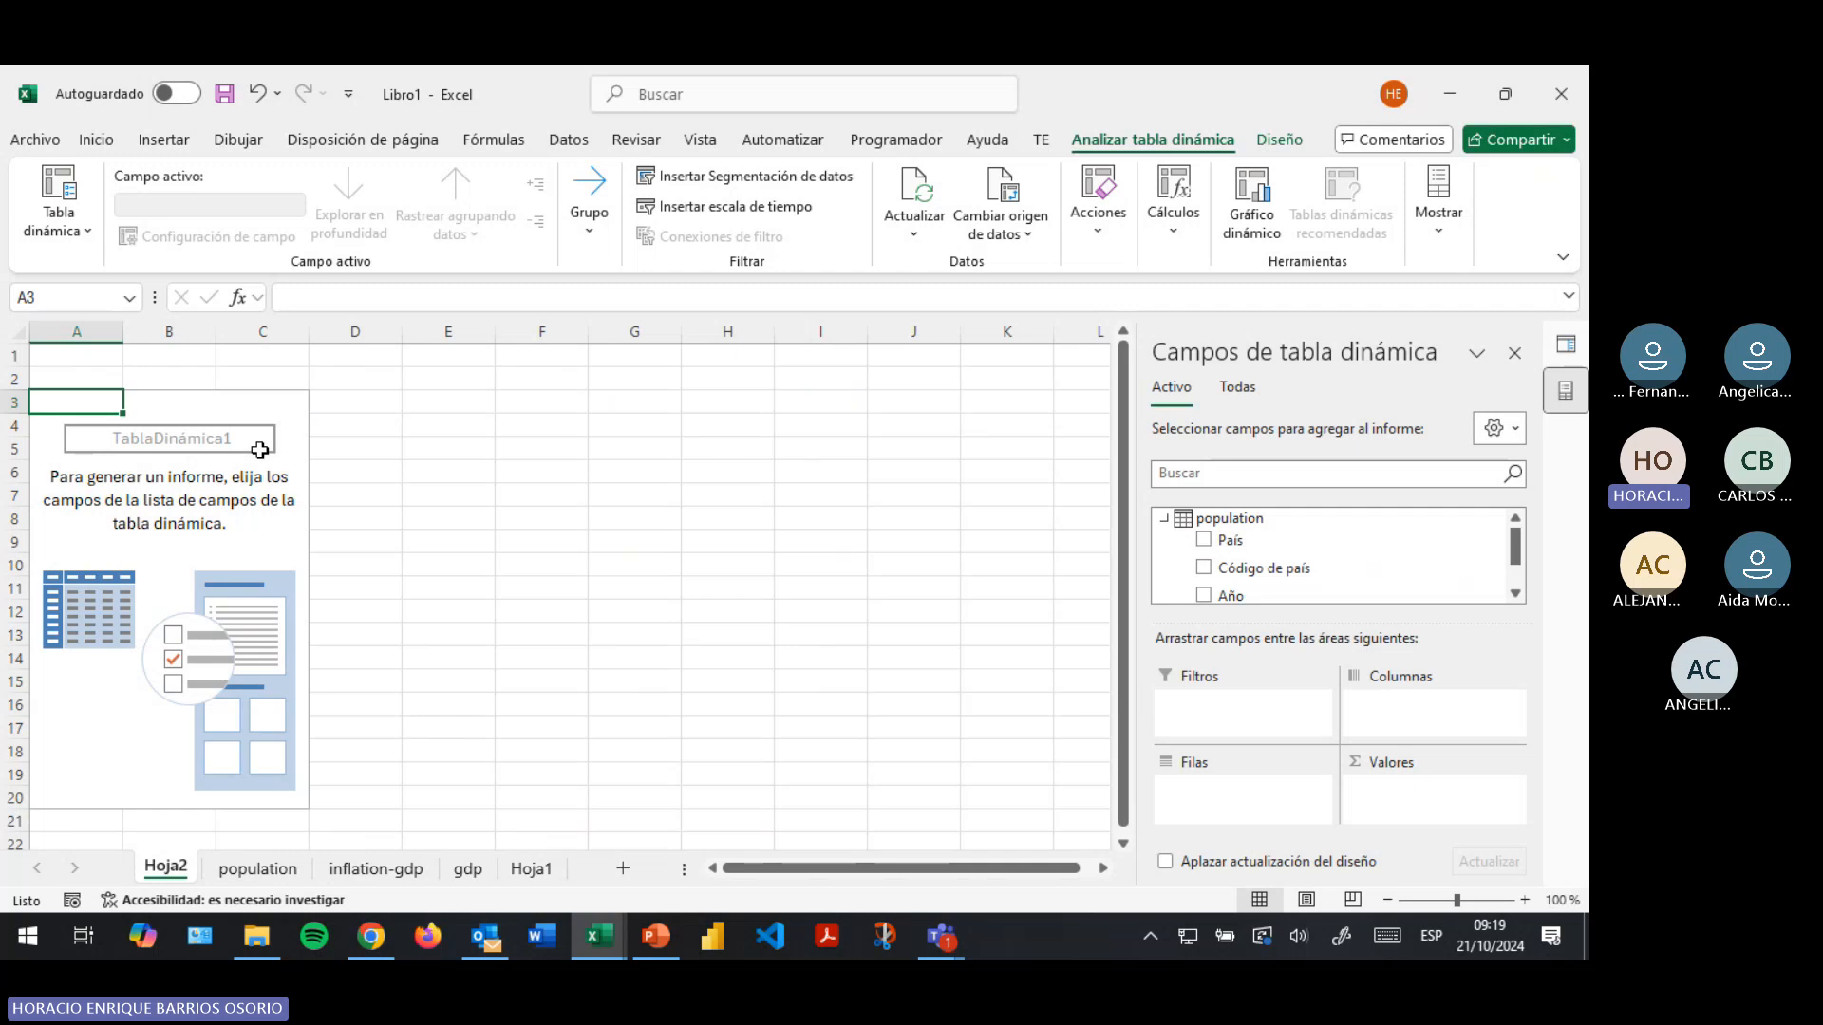
Select cells inside and outside the empty pivot table area to check when its field list is shown
{"action": "left_click", "coordinate": [225, 537]}
{"action": "left_click", "coordinate": [574, 500]}
{"action": "left_click", "coordinate": [197, 495]}
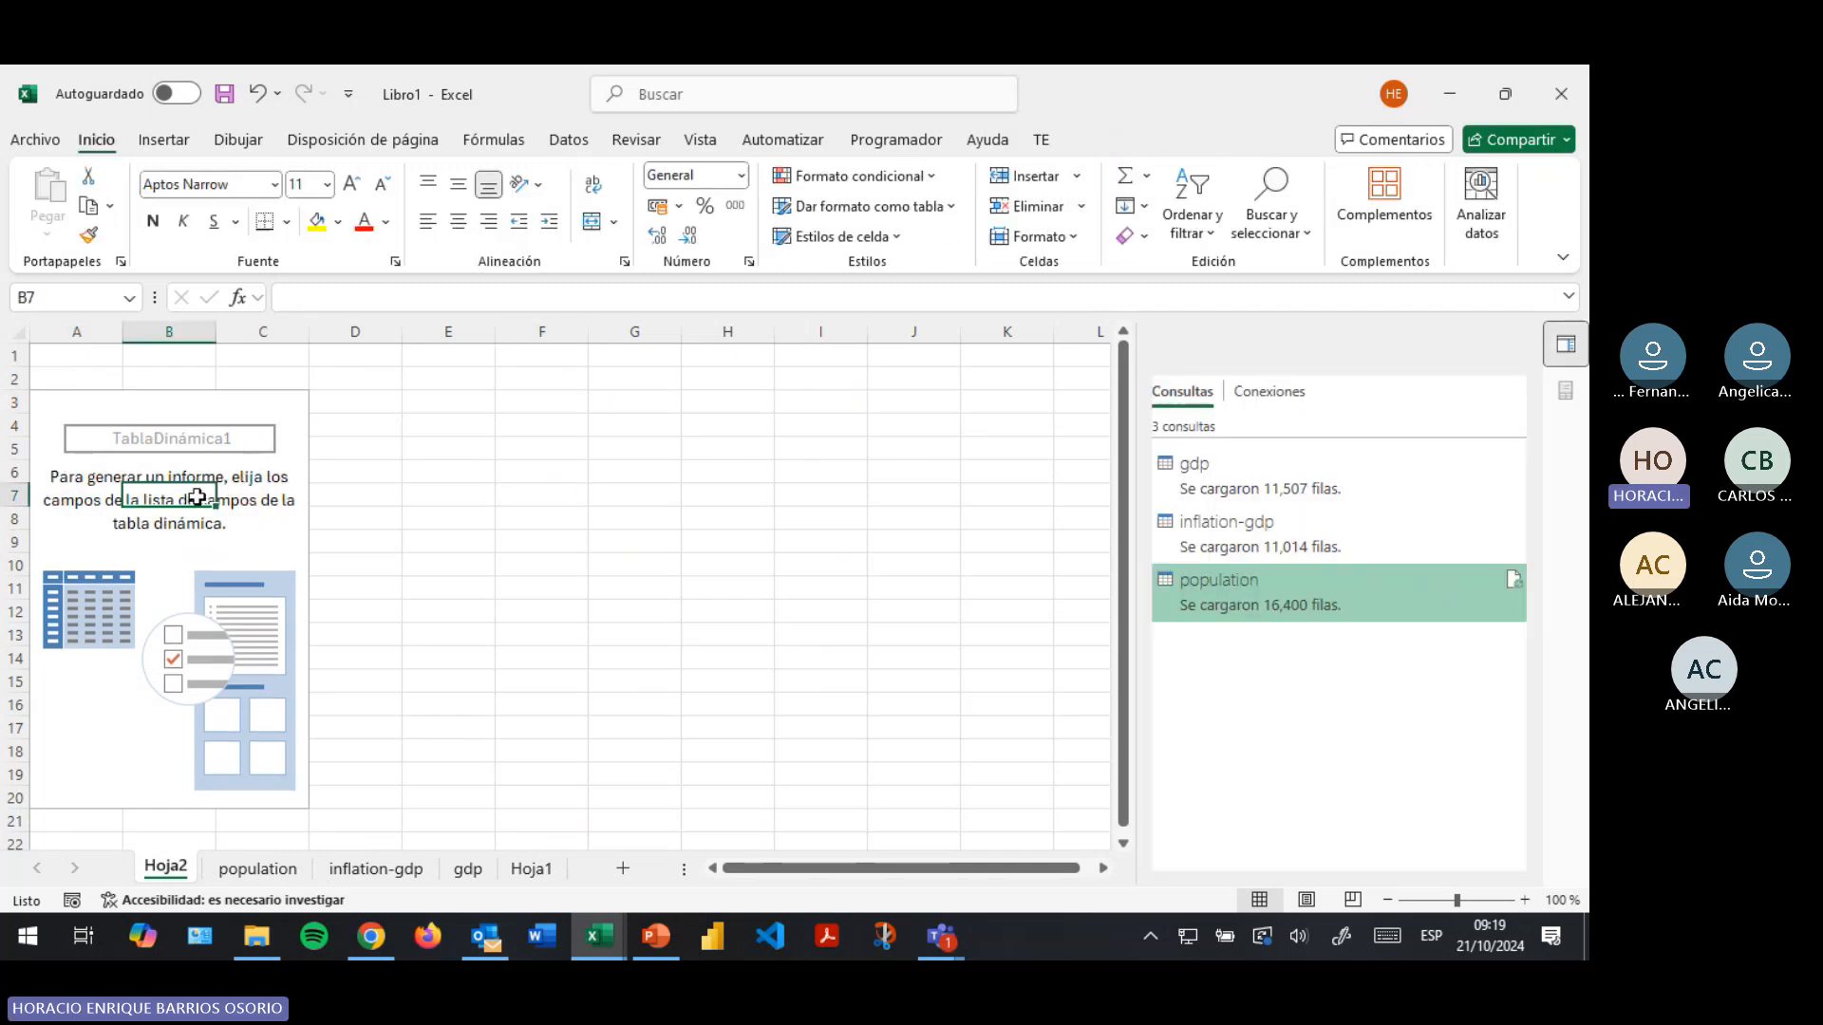
{"action": "left_click", "coordinate": [741, 475]}
{"action": "left_click", "coordinate": [459, 475]}
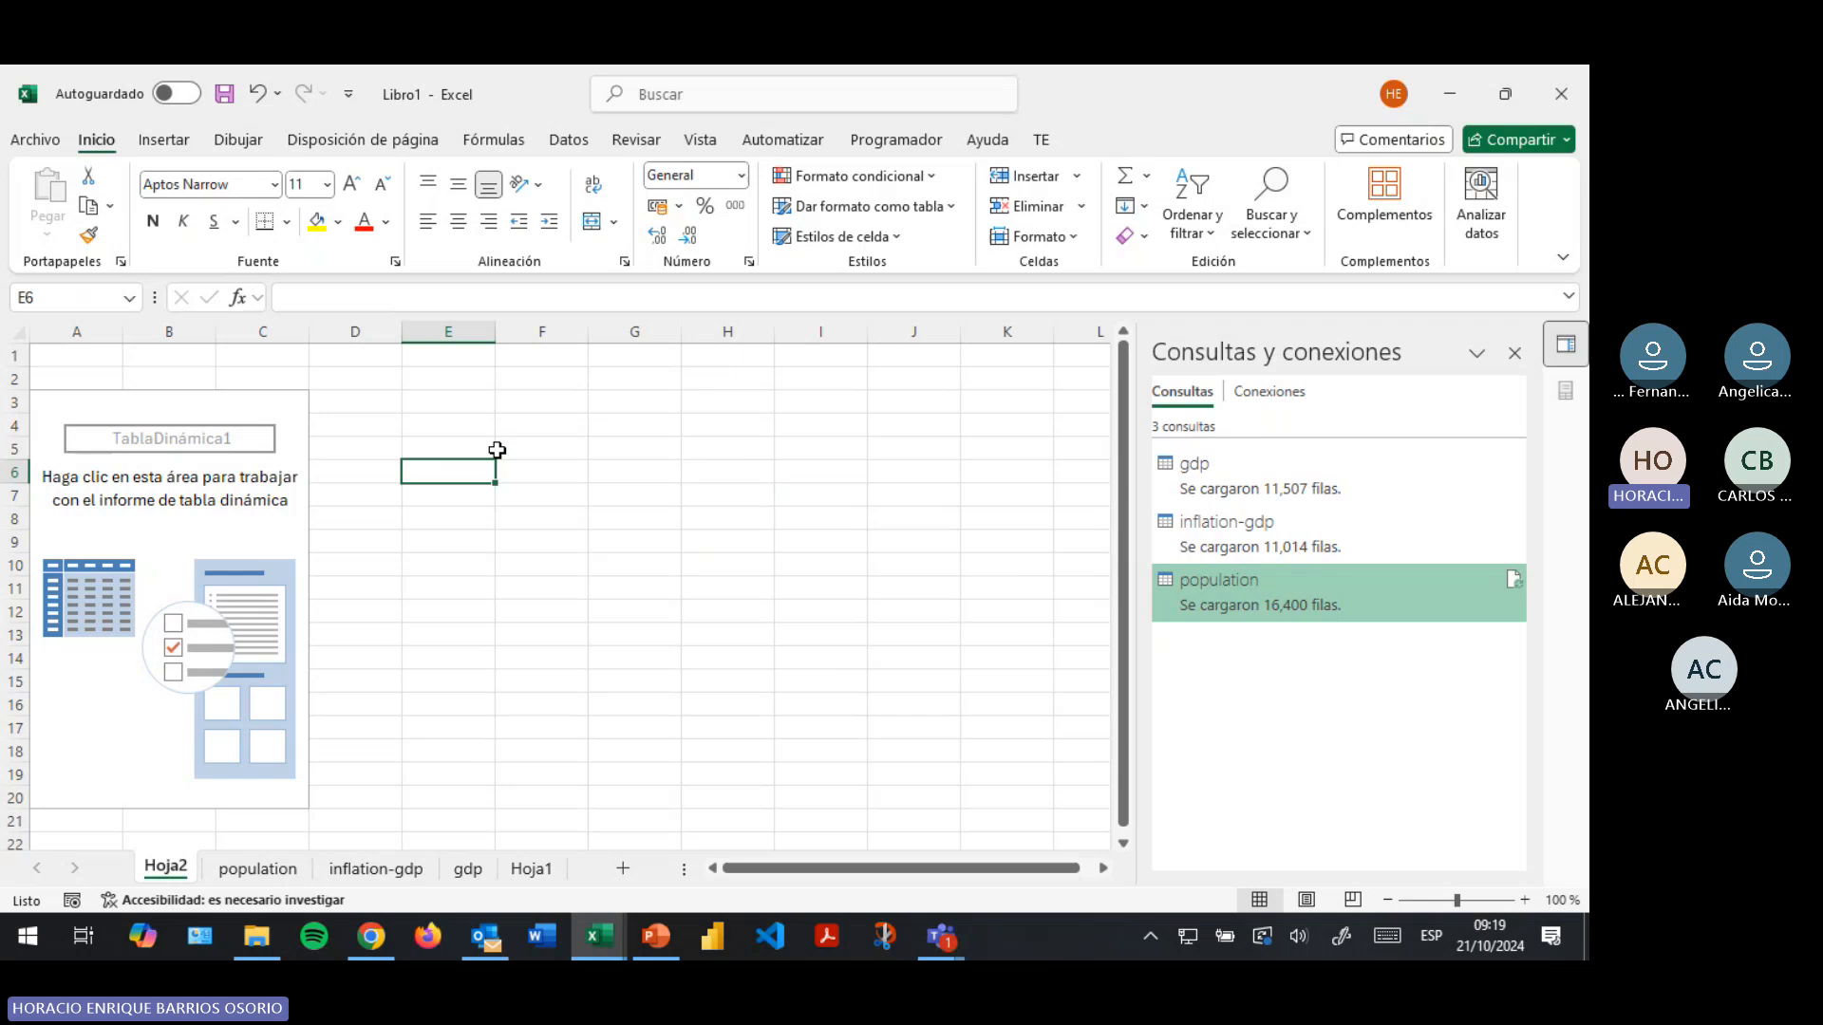
{"action": "left_click", "coordinate": [204, 500]}
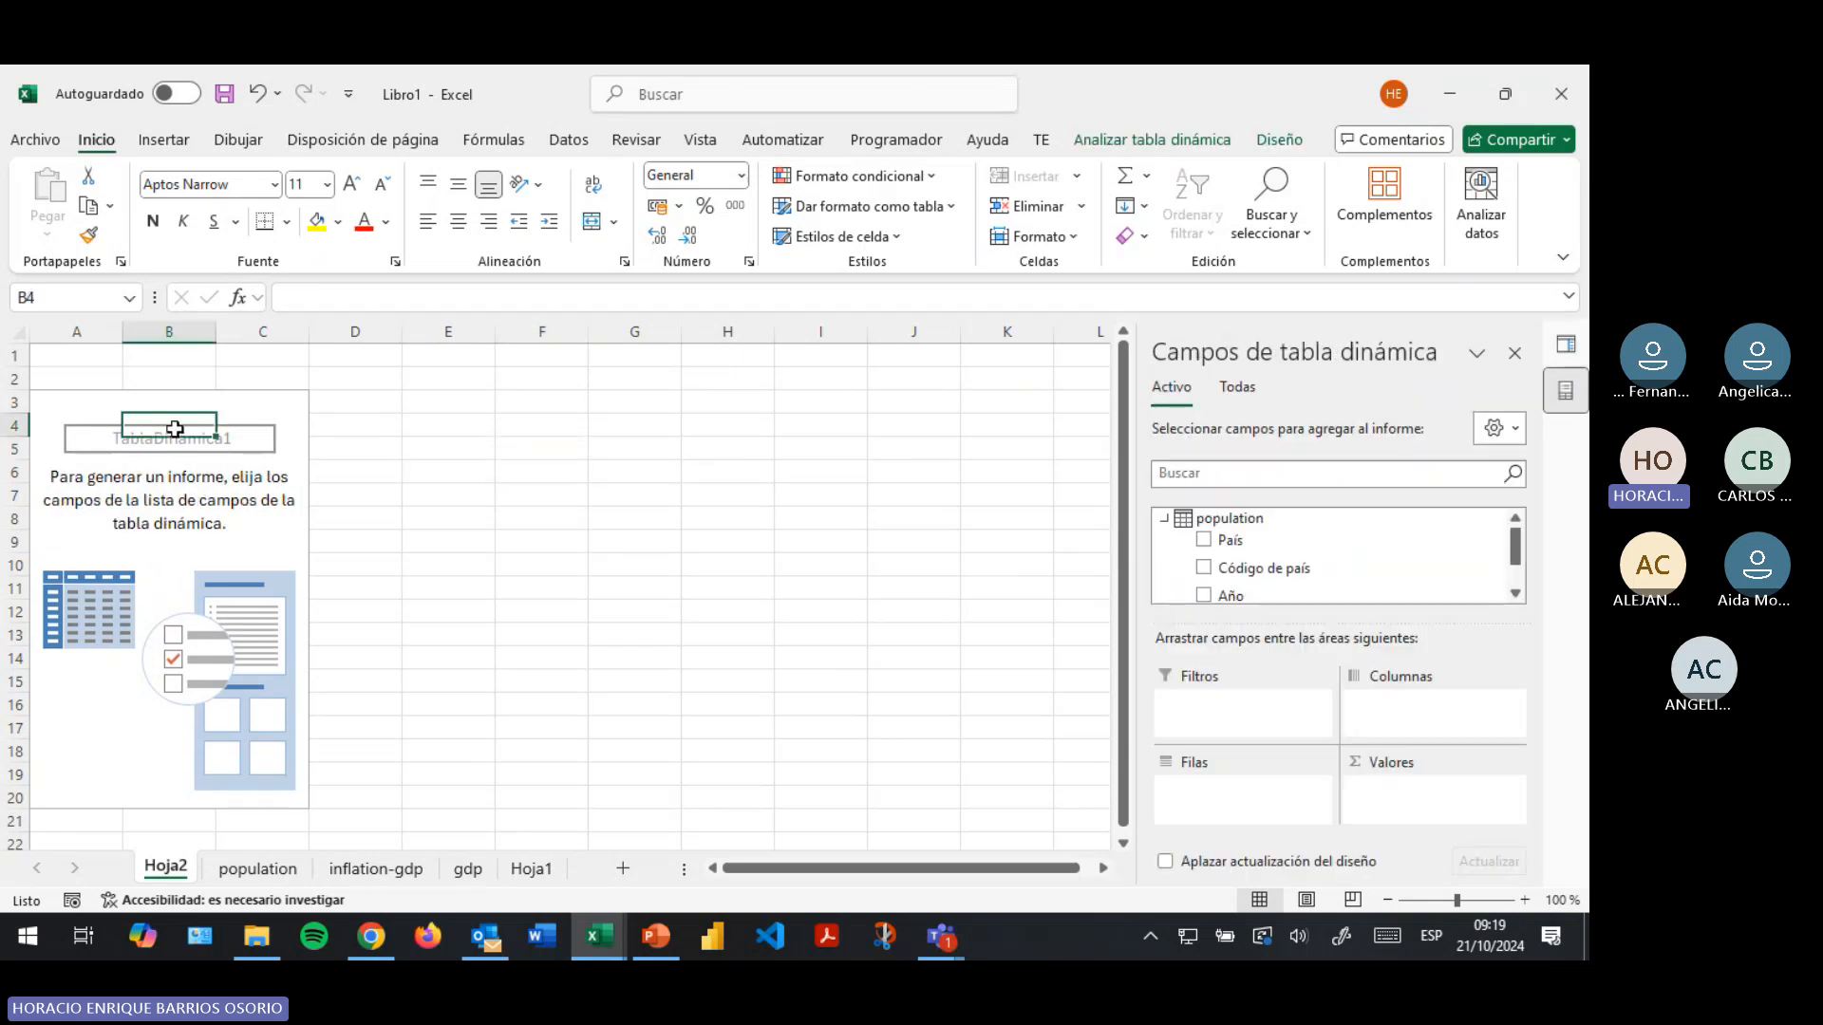
{"action": "left_click", "coordinate": [245, 506]}
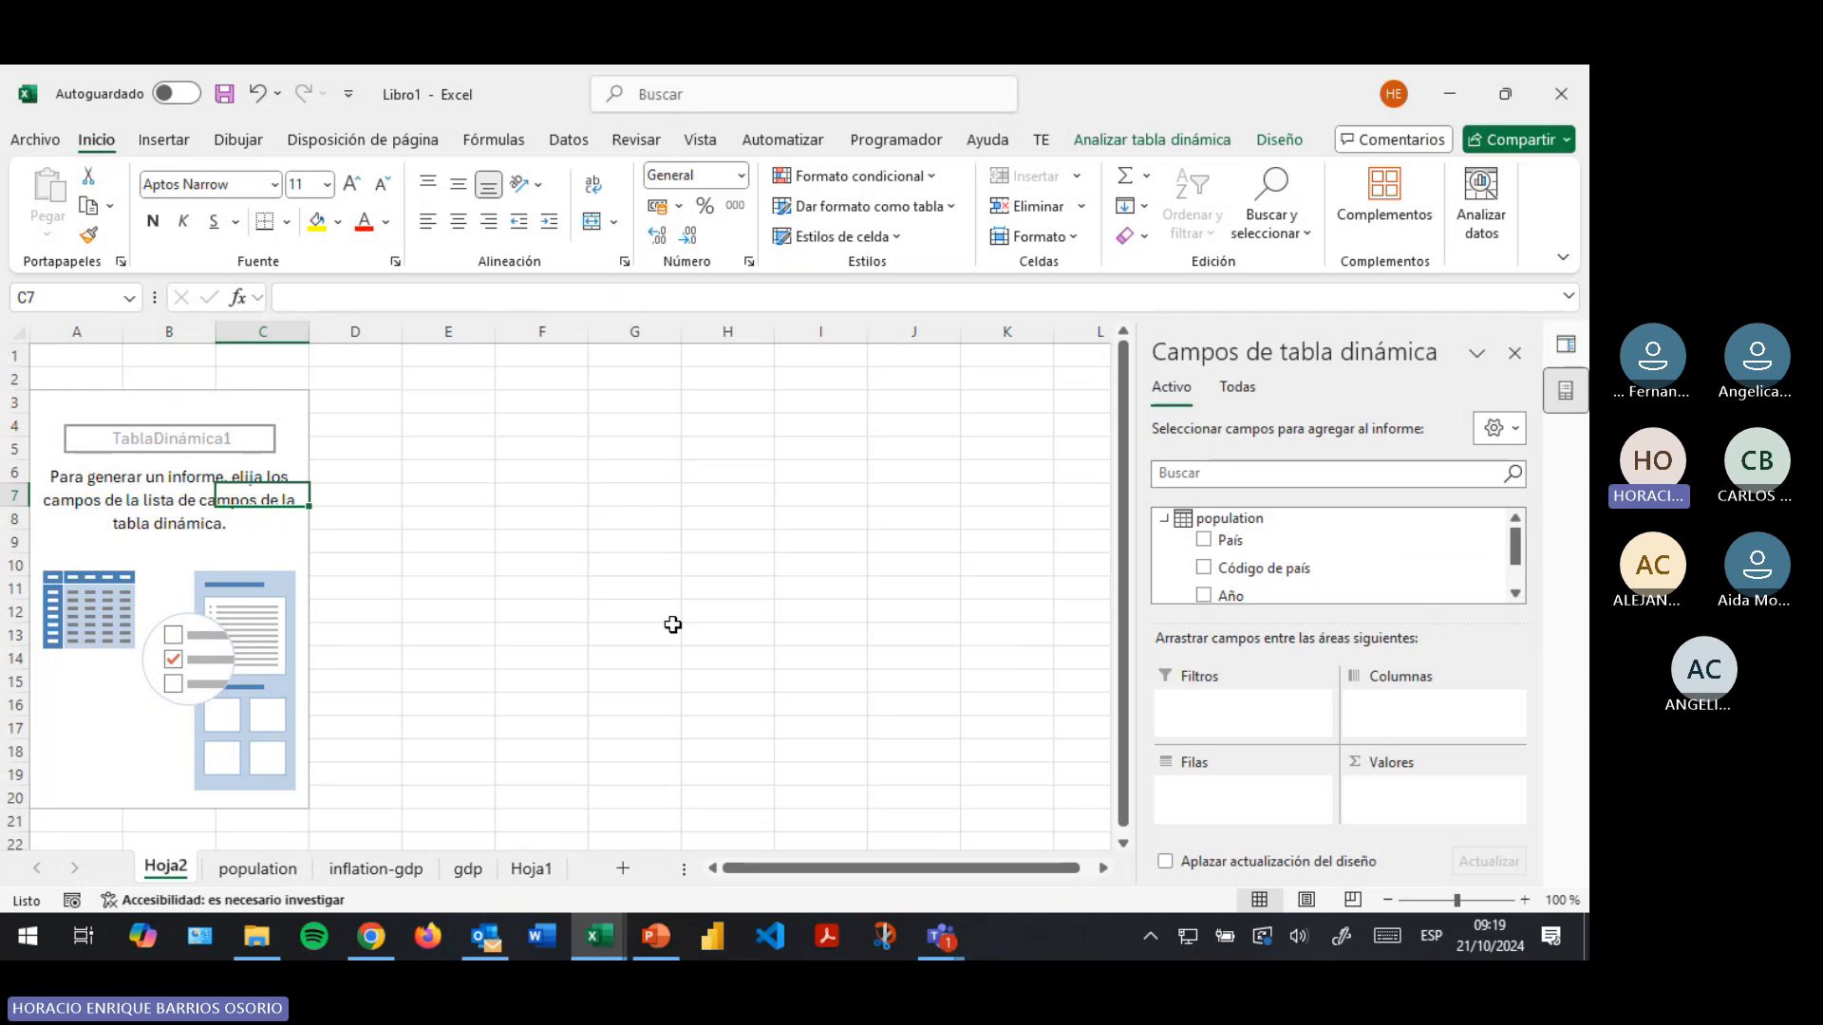
{"action": "left_click", "coordinate": [248, 567]}
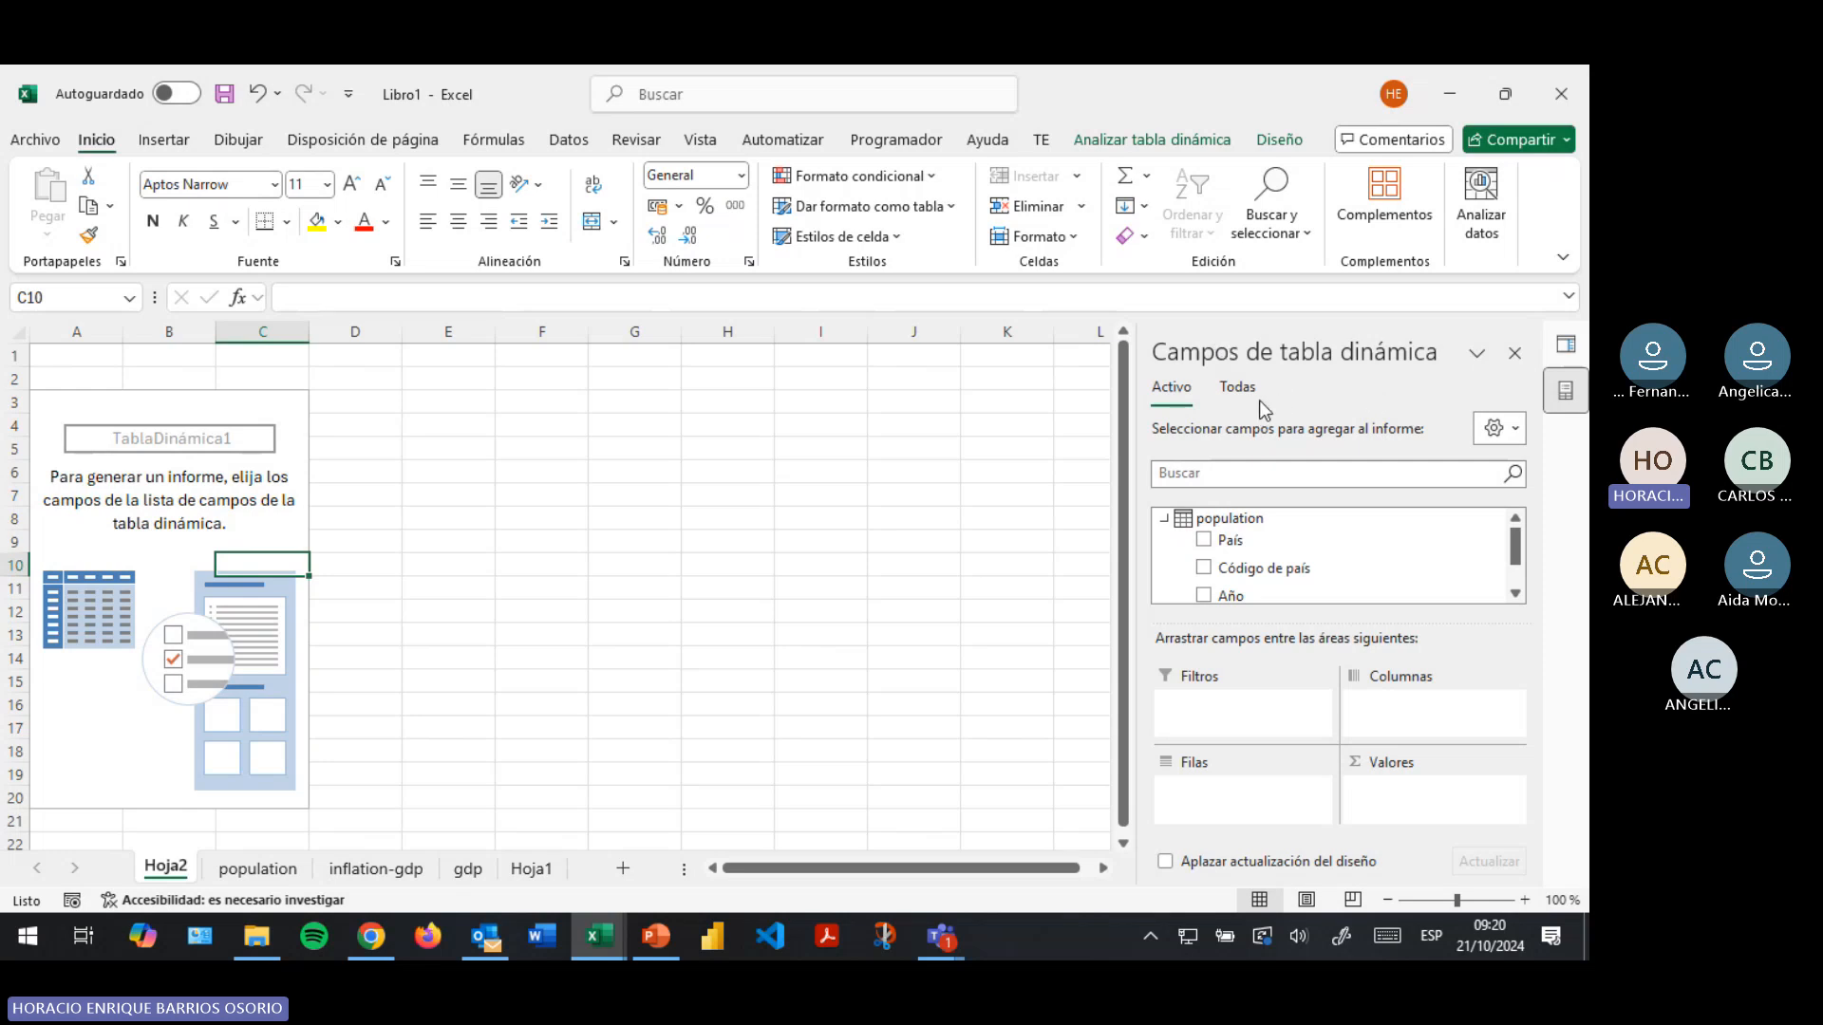
Review the layout options of the pivot table field list and the fields available from the population table
{"action": "left_click", "coordinate": [1496, 428]}
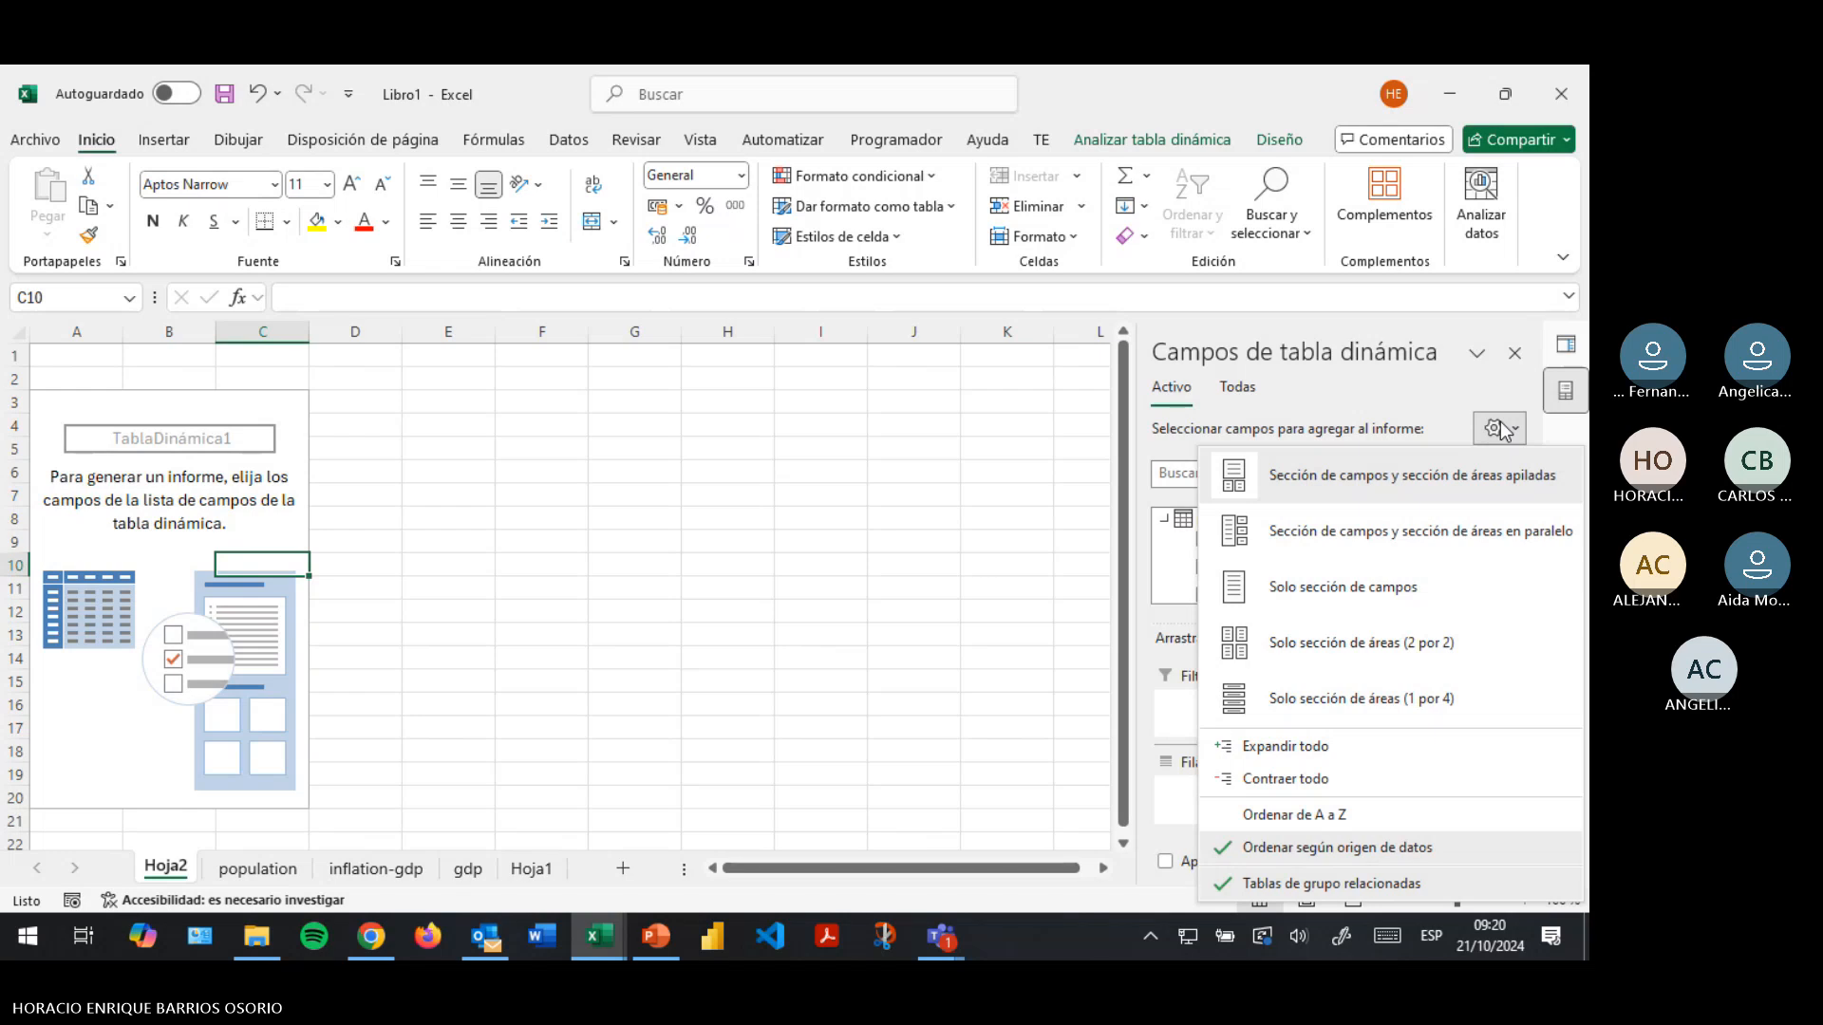
{"action": "left_click", "coordinate": [1509, 434]}
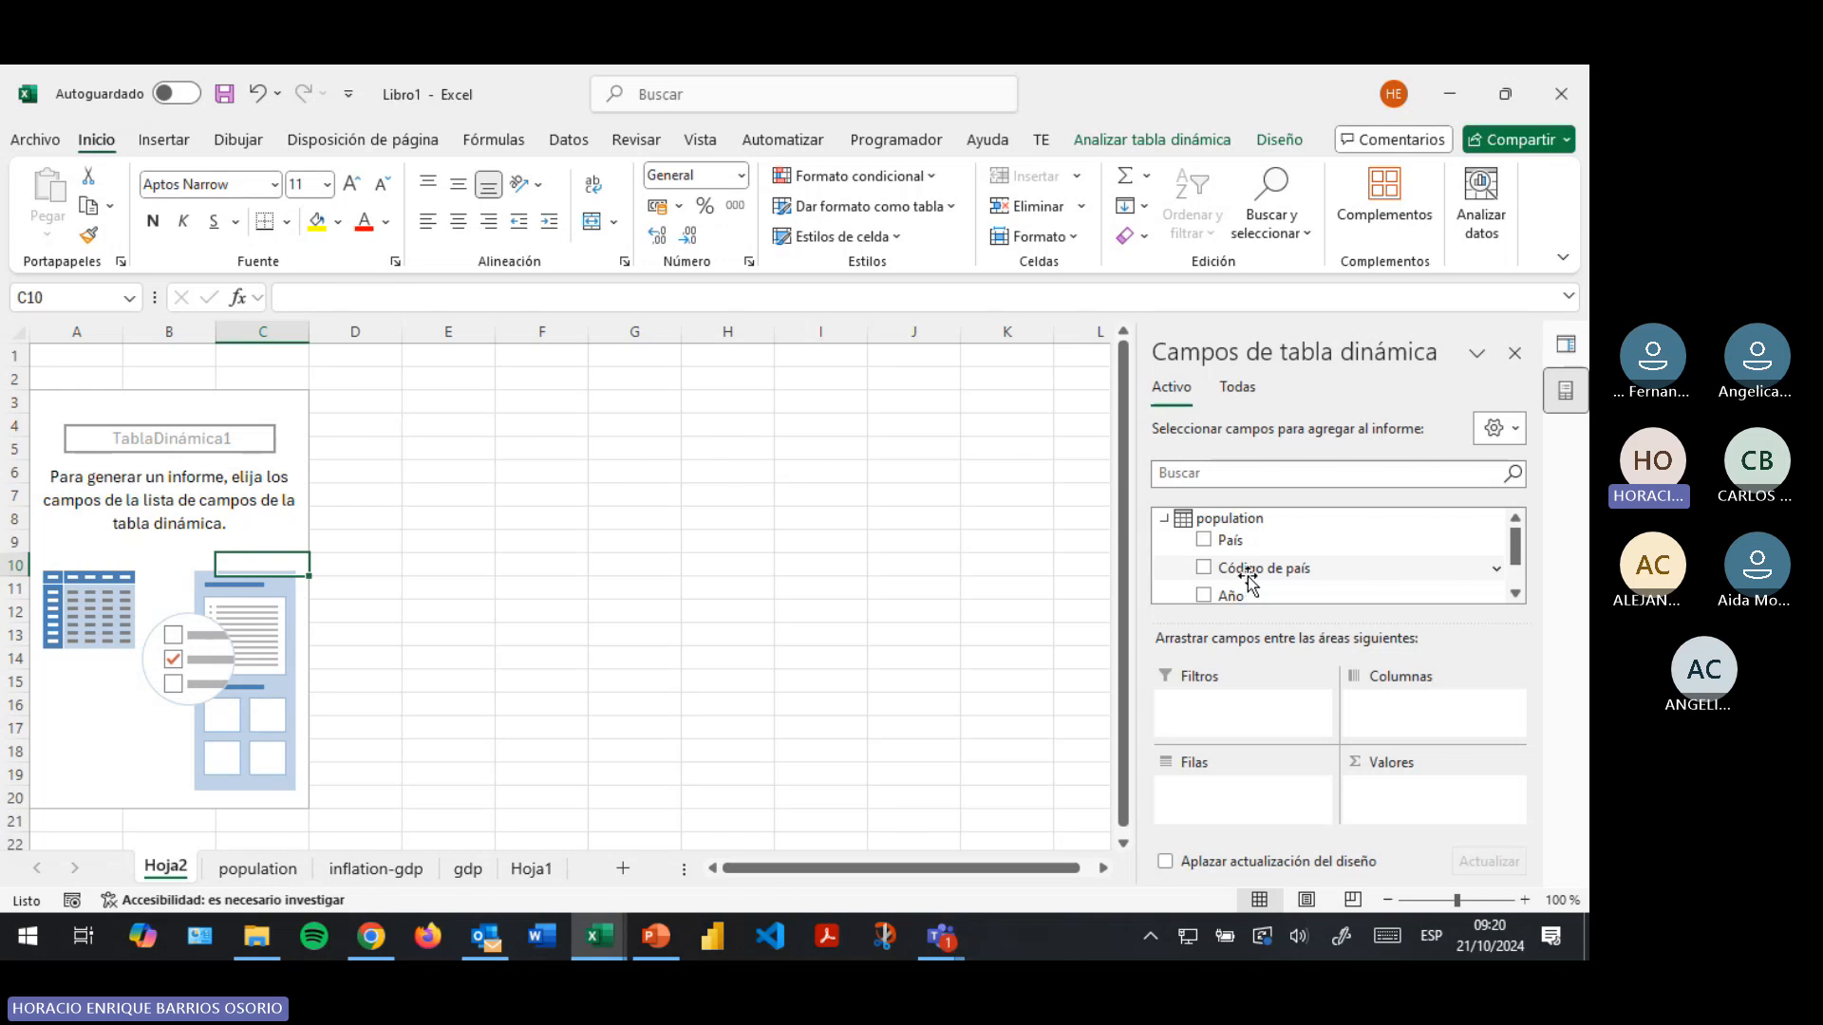
{"action": "scroll", "coordinate": [1306, 562], "scroll_direction": "down", "scroll_amount": 1}
{"action": "scroll", "coordinate": [1307, 562], "scroll_direction": "up", "scroll_amount": 1}
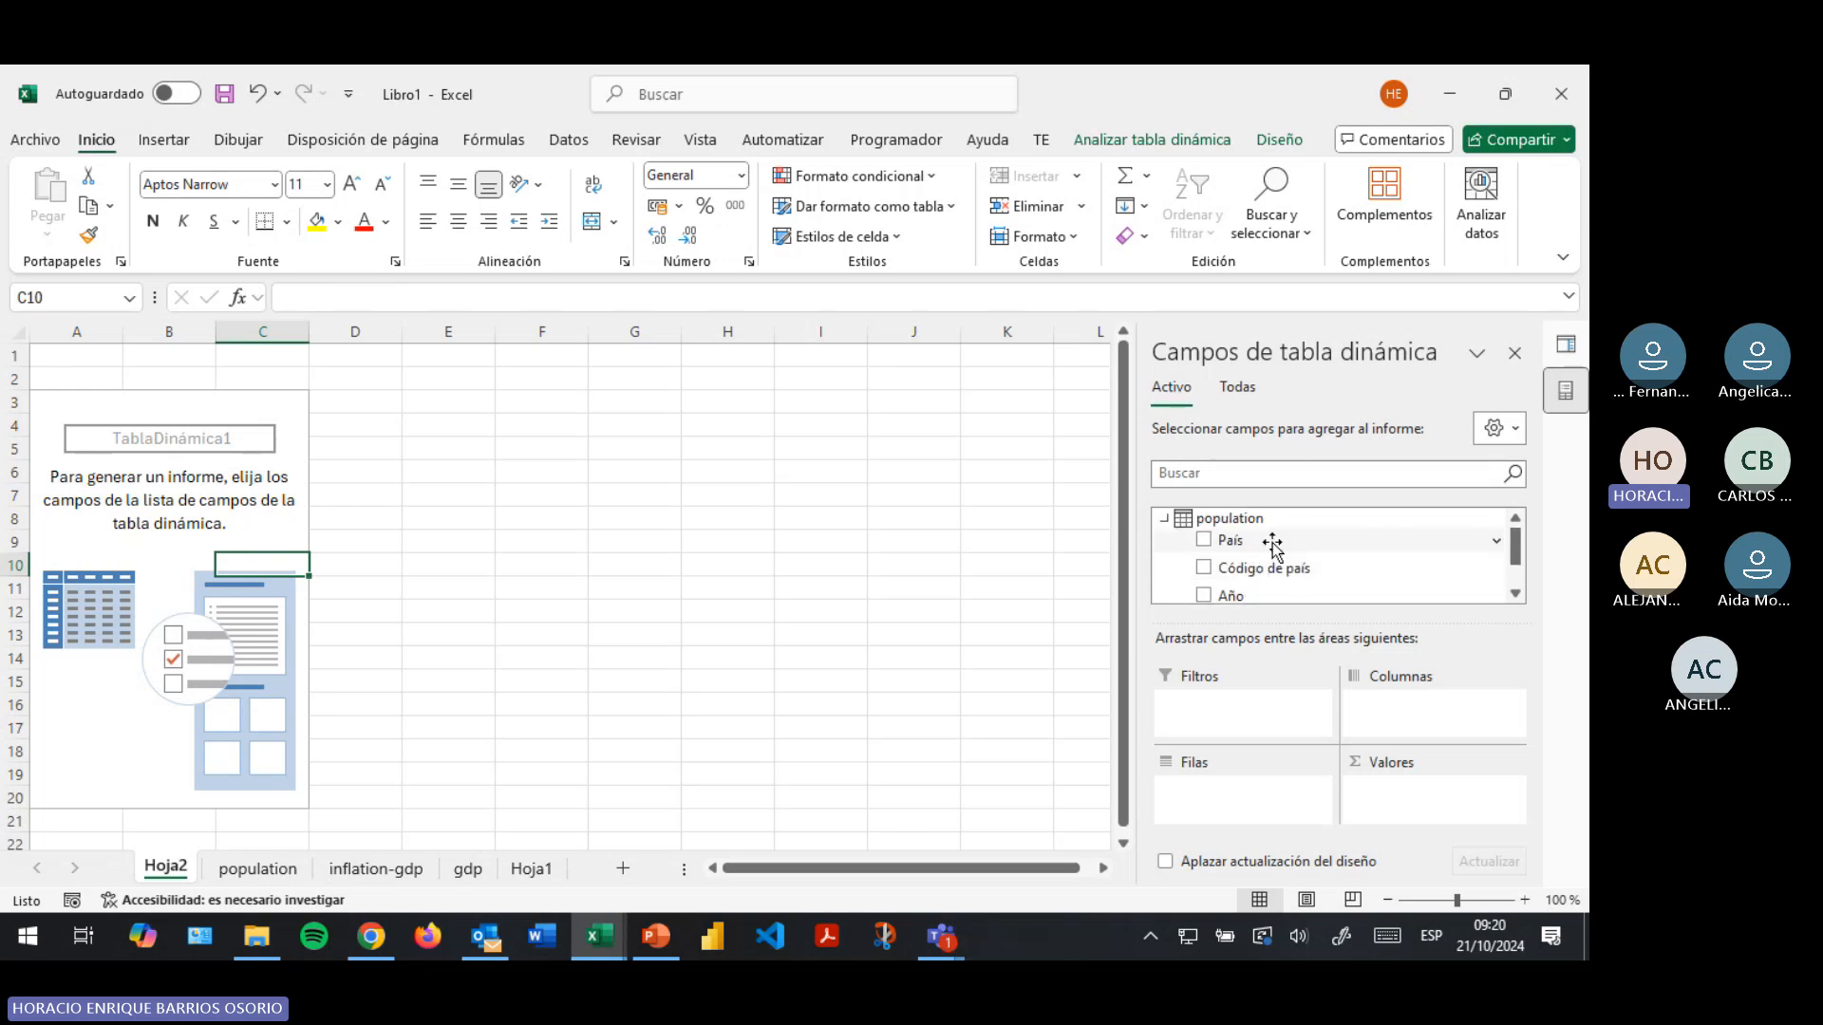
{"action": "scroll", "coordinate": [1275, 555], "scroll_direction": "down", "scroll_amount": 1}
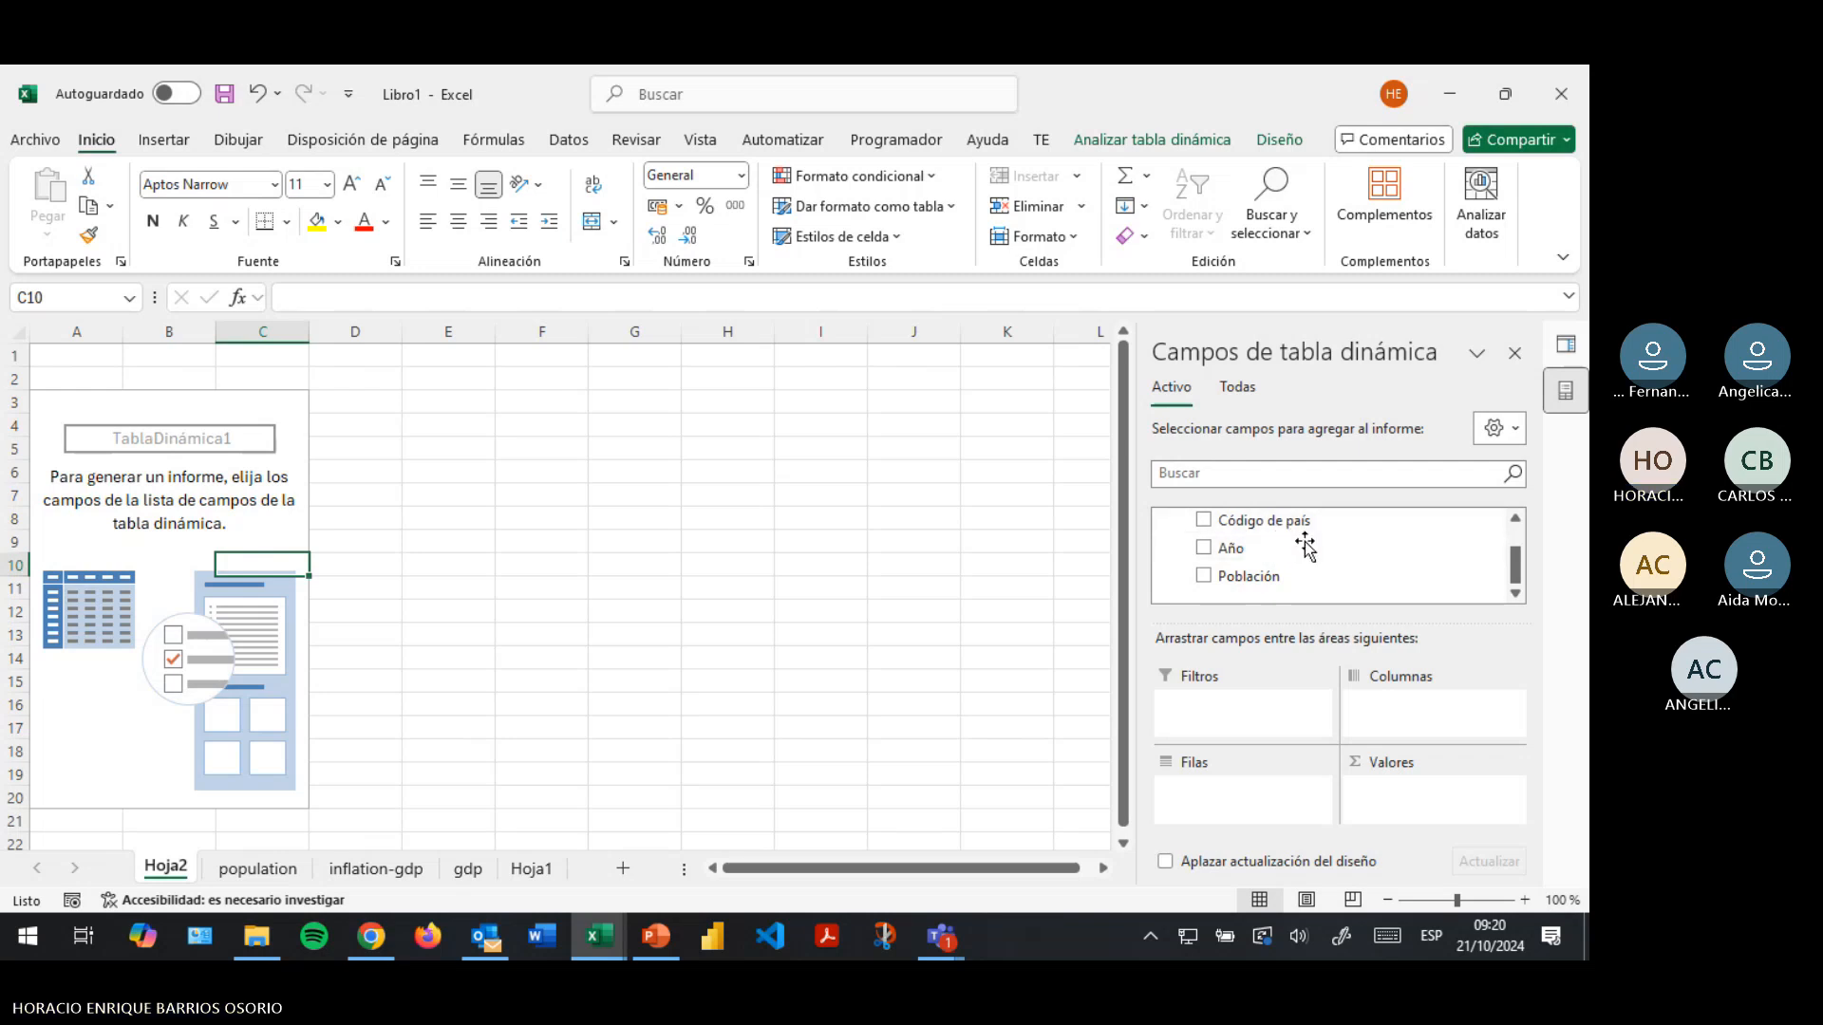
{"action": "scroll", "coordinate": [1296, 556], "scroll_direction": "up", "scroll_amount": 1}
{"action": "scroll", "coordinate": [1307, 570], "scroll_direction": "down", "scroll_amount": 1}
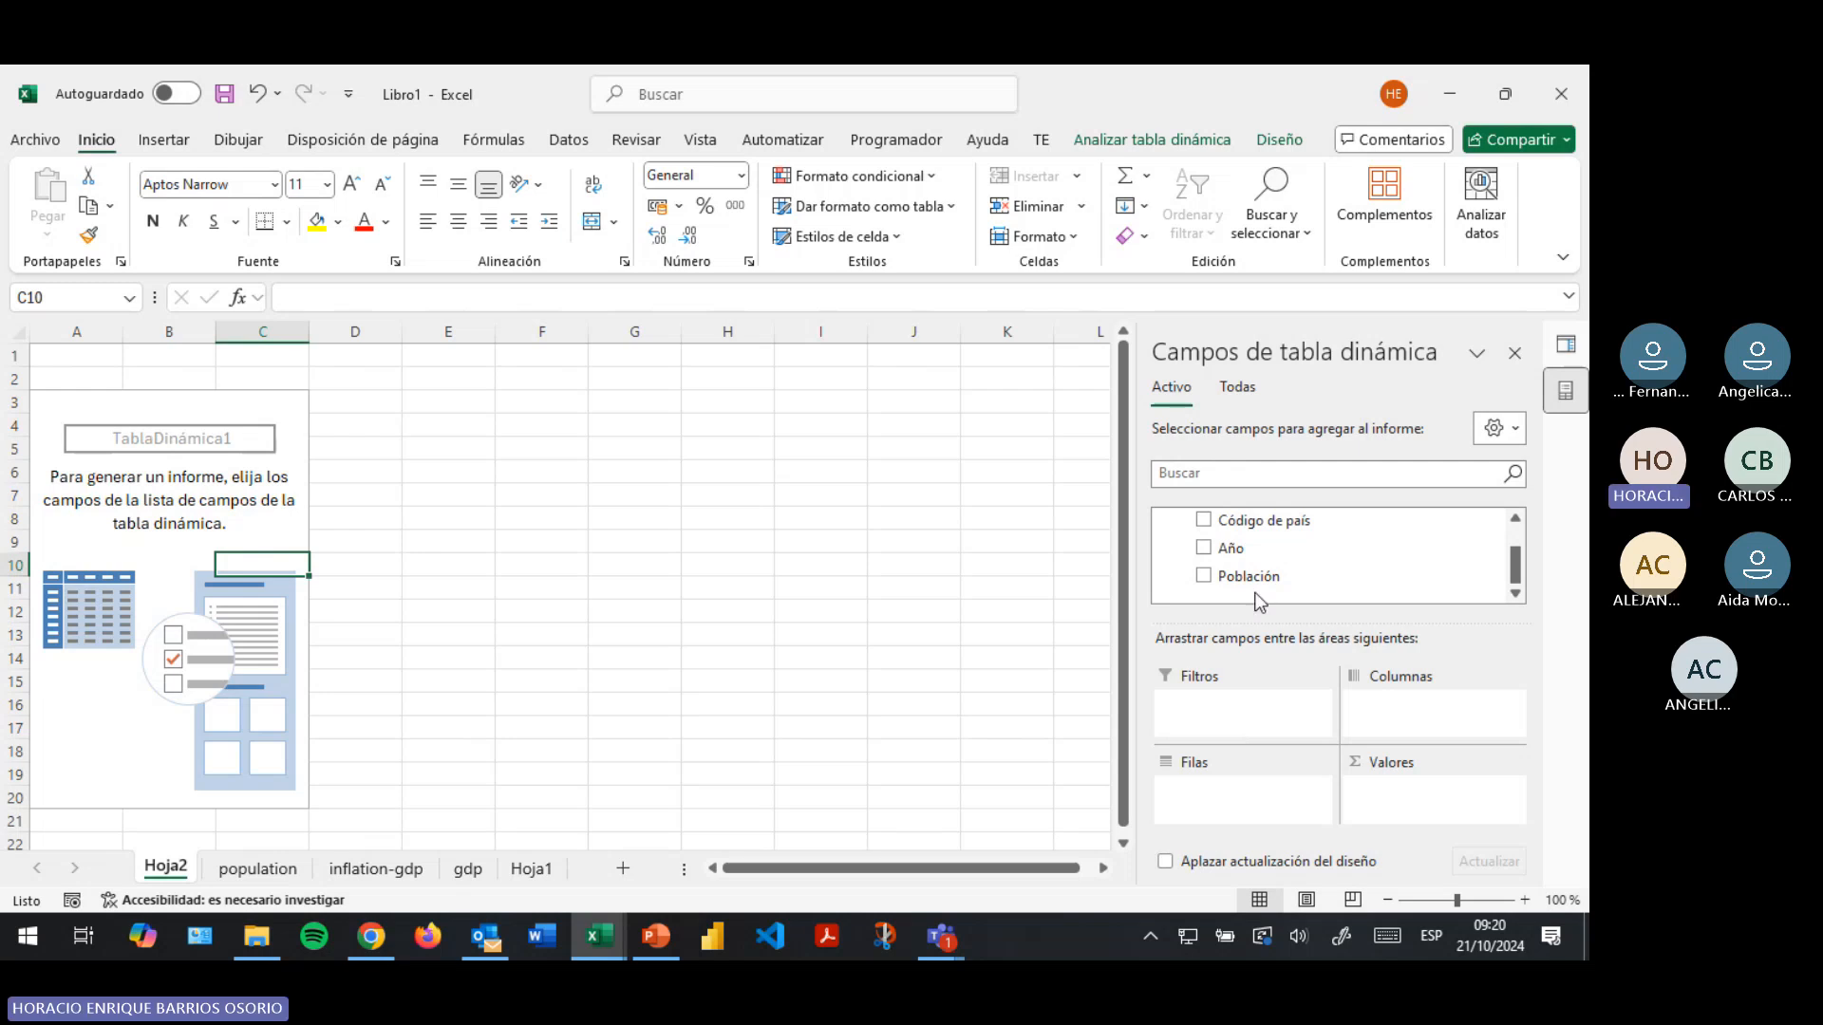
{"action": "scroll", "coordinate": [1277, 560], "scroll_direction": "up", "scroll_amount": 2}
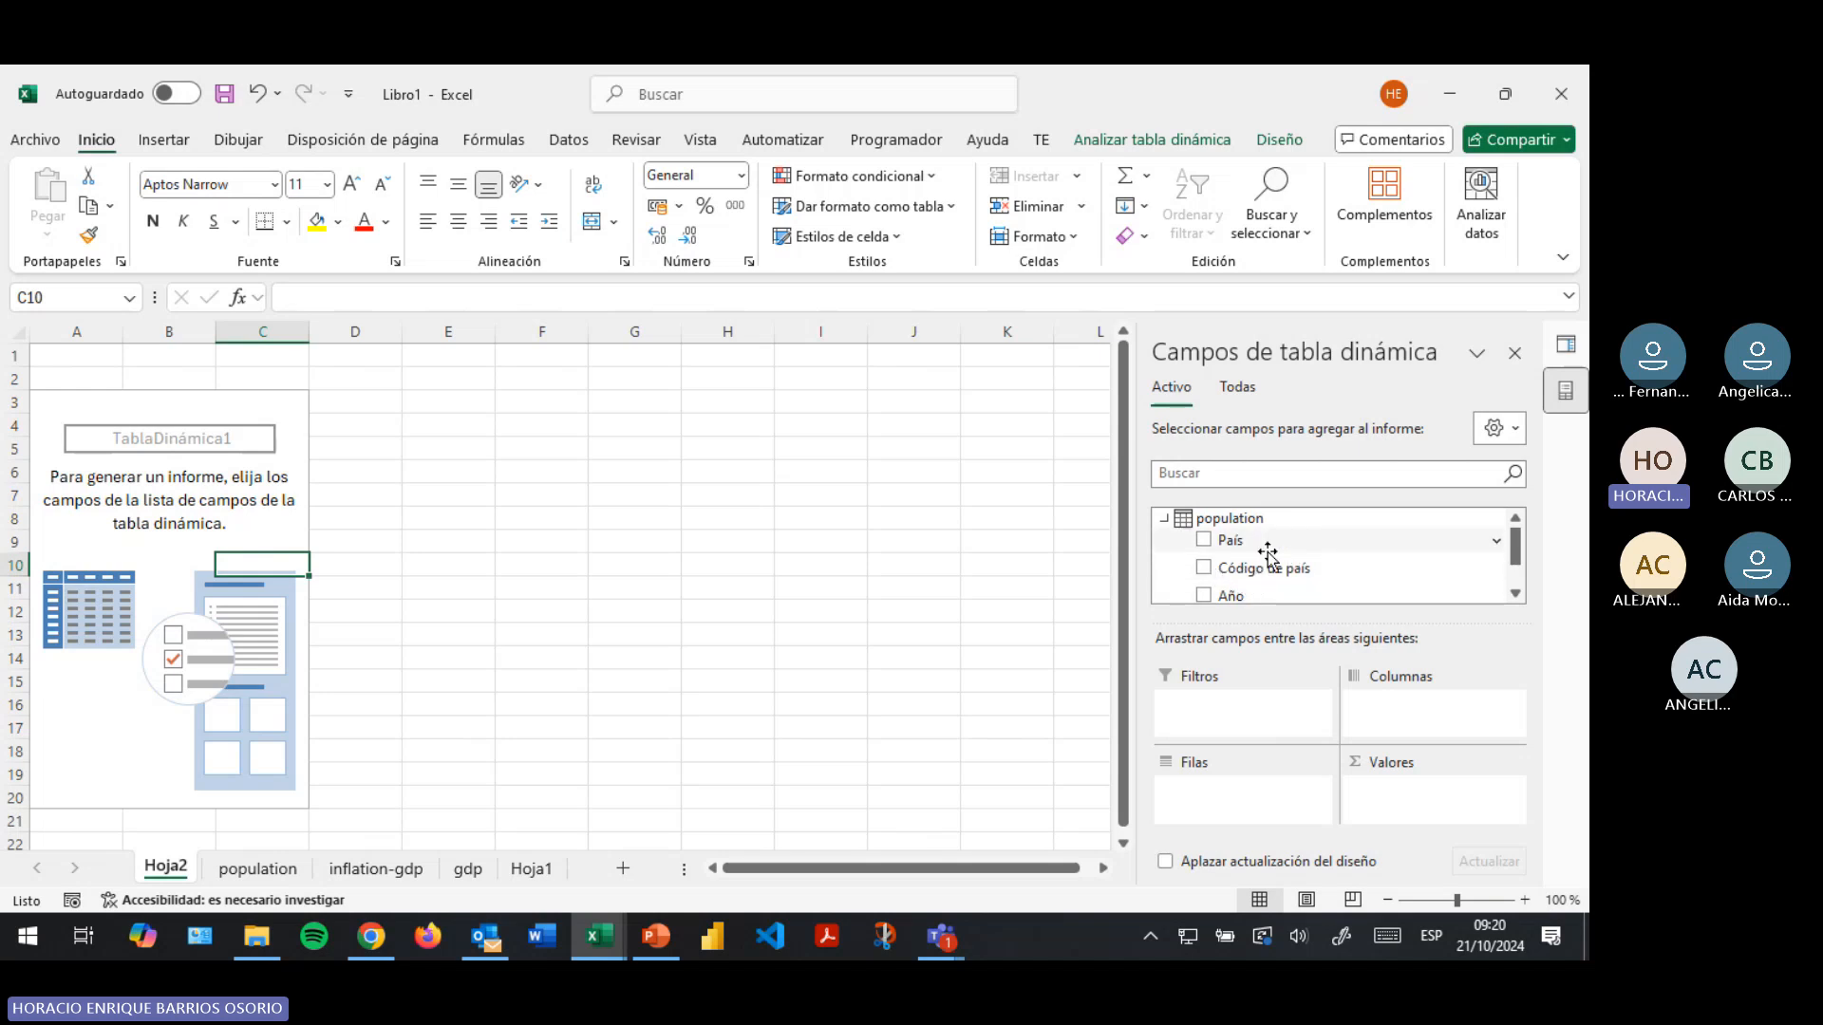
{"action": "scroll", "coordinate": [1268, 554], "scroll_direction": "down", "scroll_amount": 2}
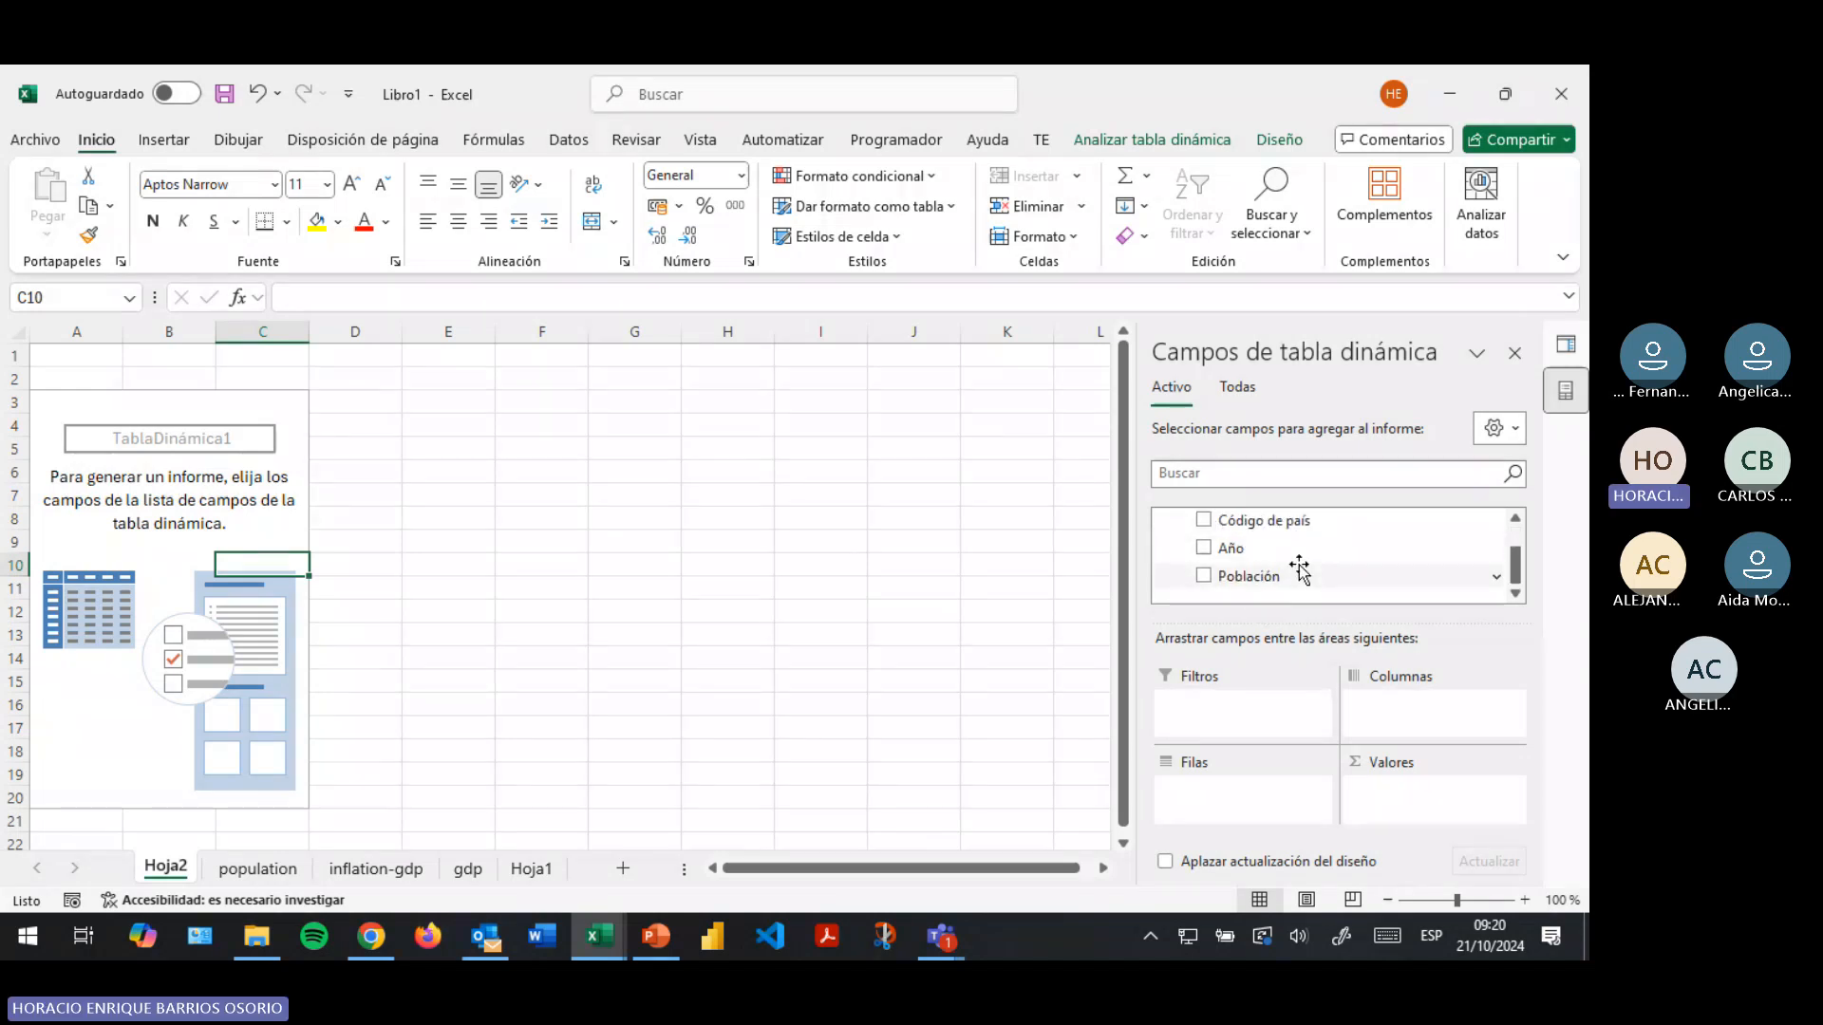
{"action": "scroll", "coordinate": [1299, 570], "scroll_direction": "up", "scroll_amount": 2}
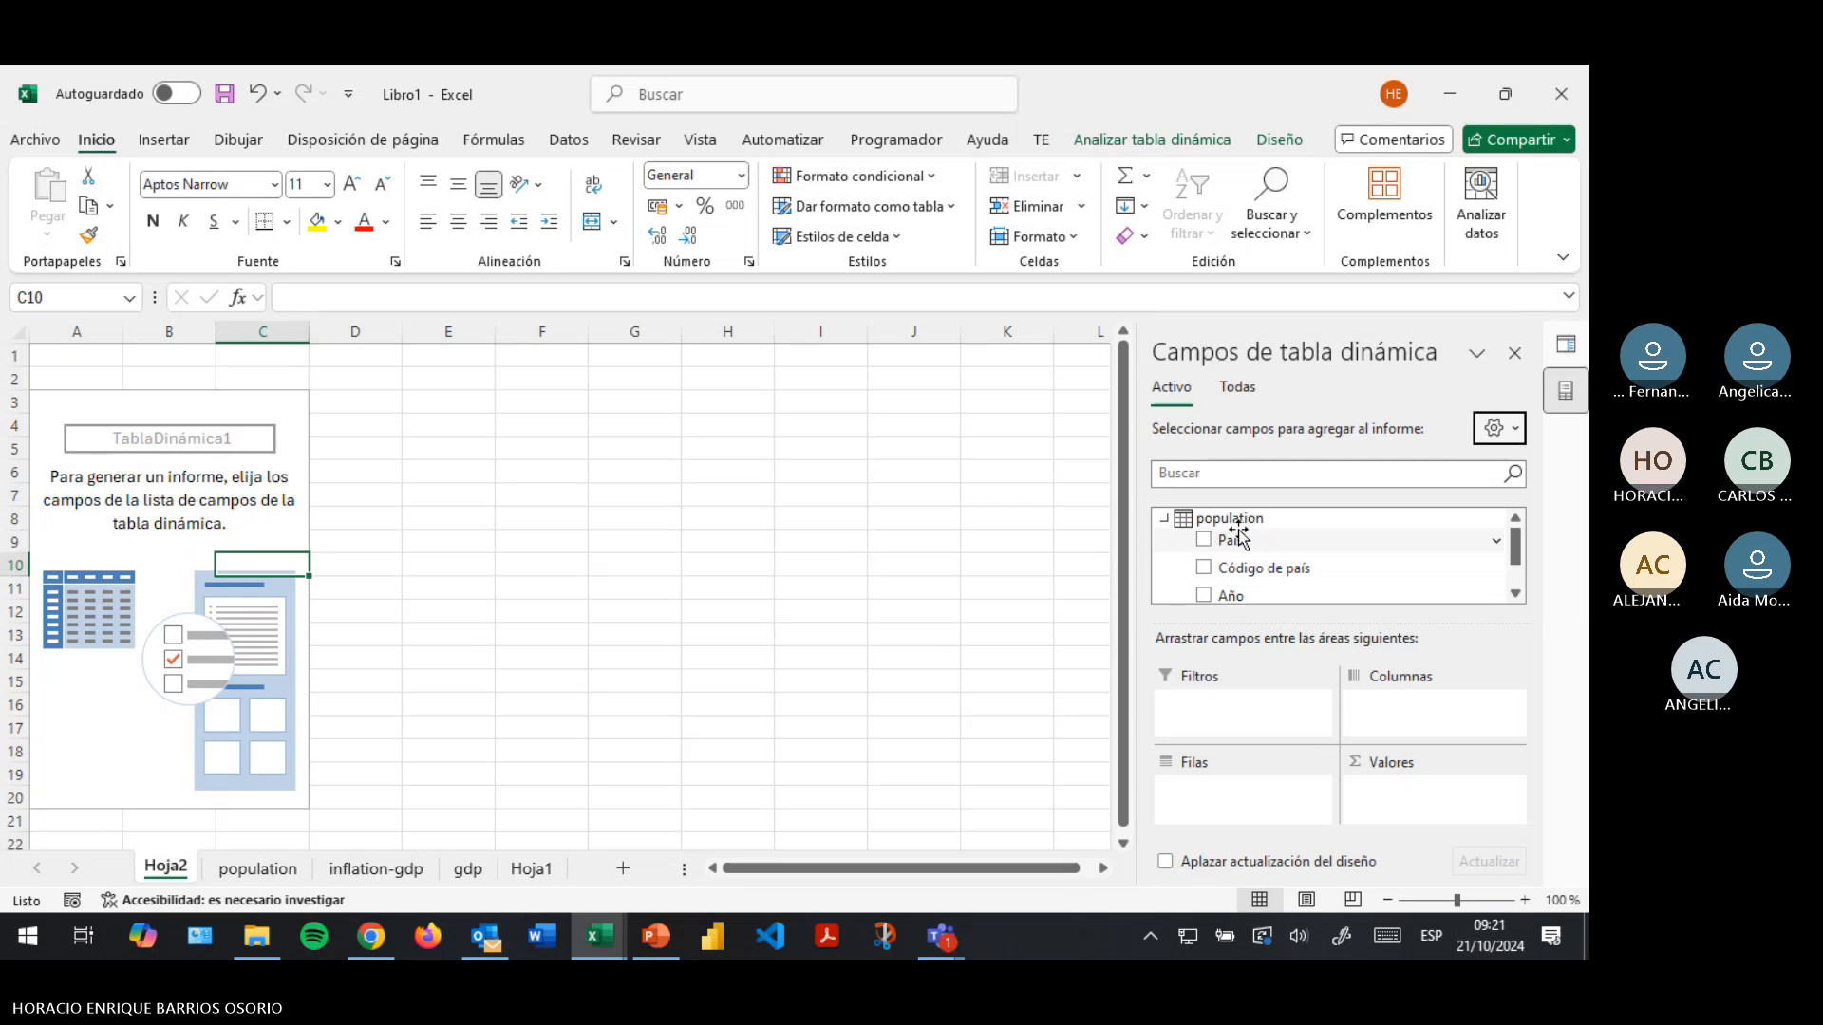
Add the País field to the rows of the pivot table on Hoja2
{"action": "left_click_drag", "start_coordinate": [1239, 536], "coordinate": [1213, 805]}
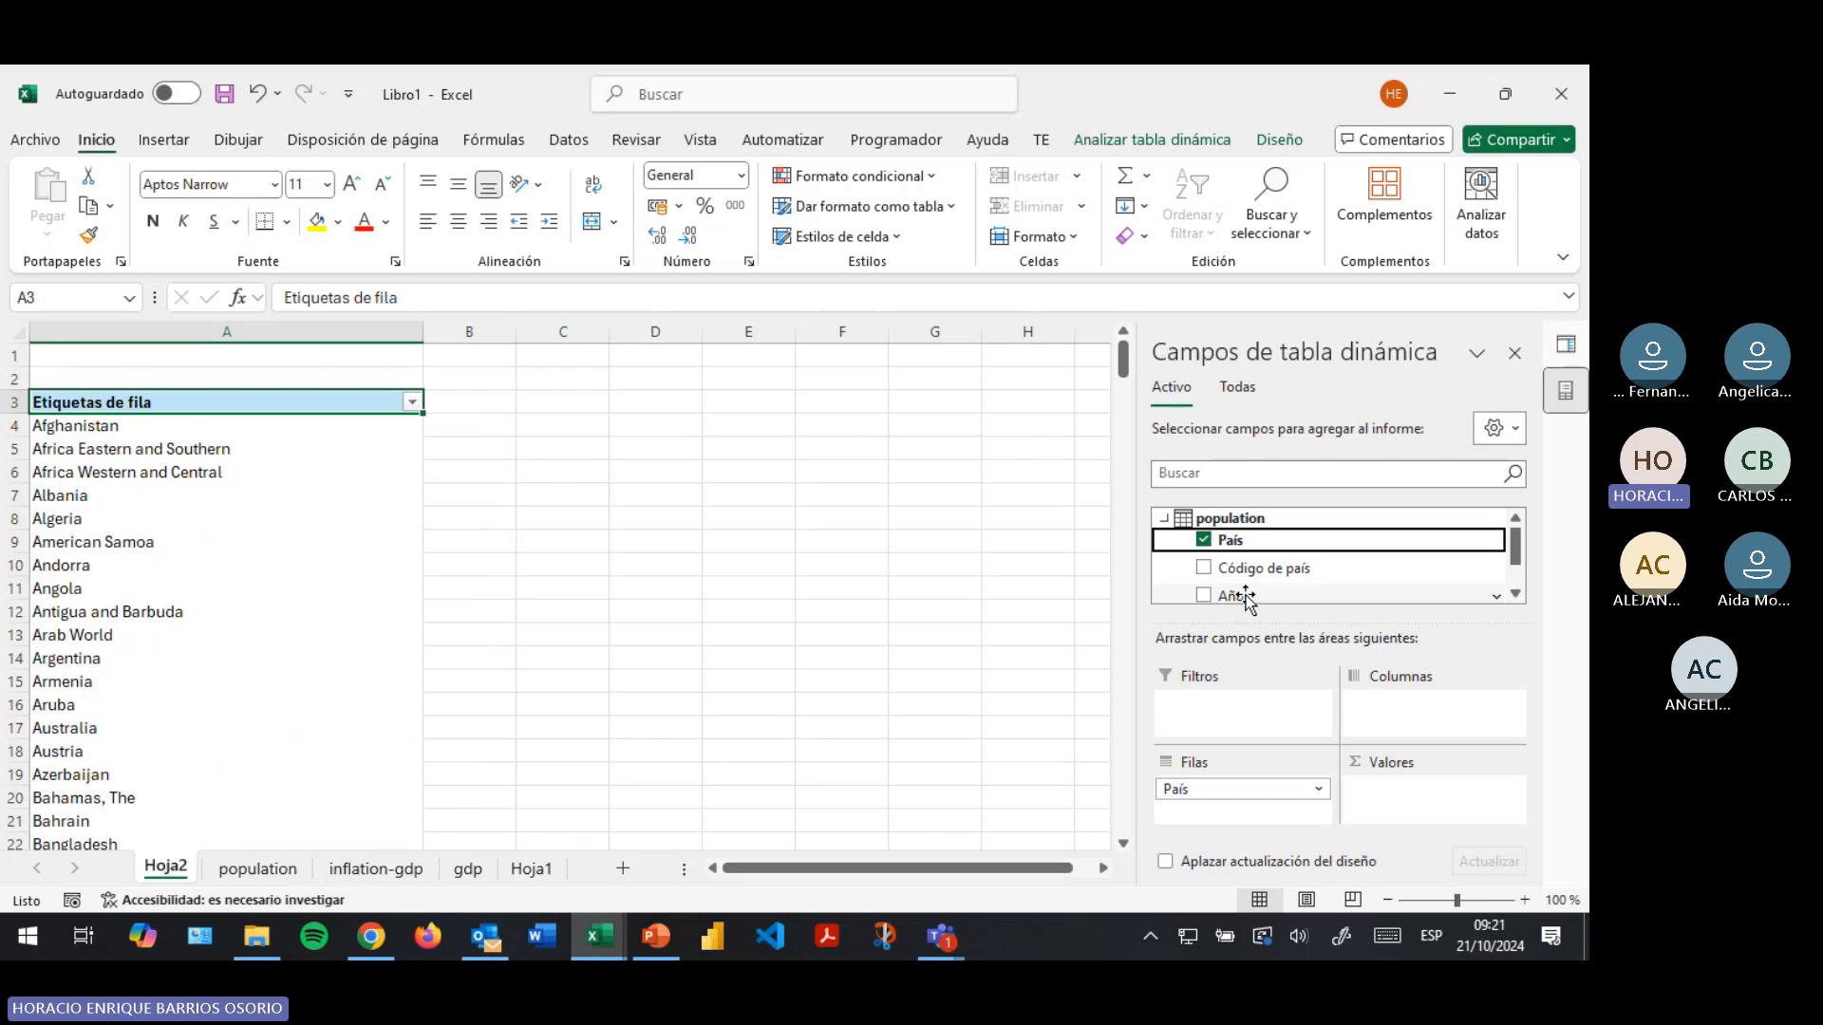
Try the Año field as columns and as rows below País, and remove it from the pivot table
{"action": "left_click_drag", "start_coordinate": [1244, 598], "coordinate": [1392, 731]}
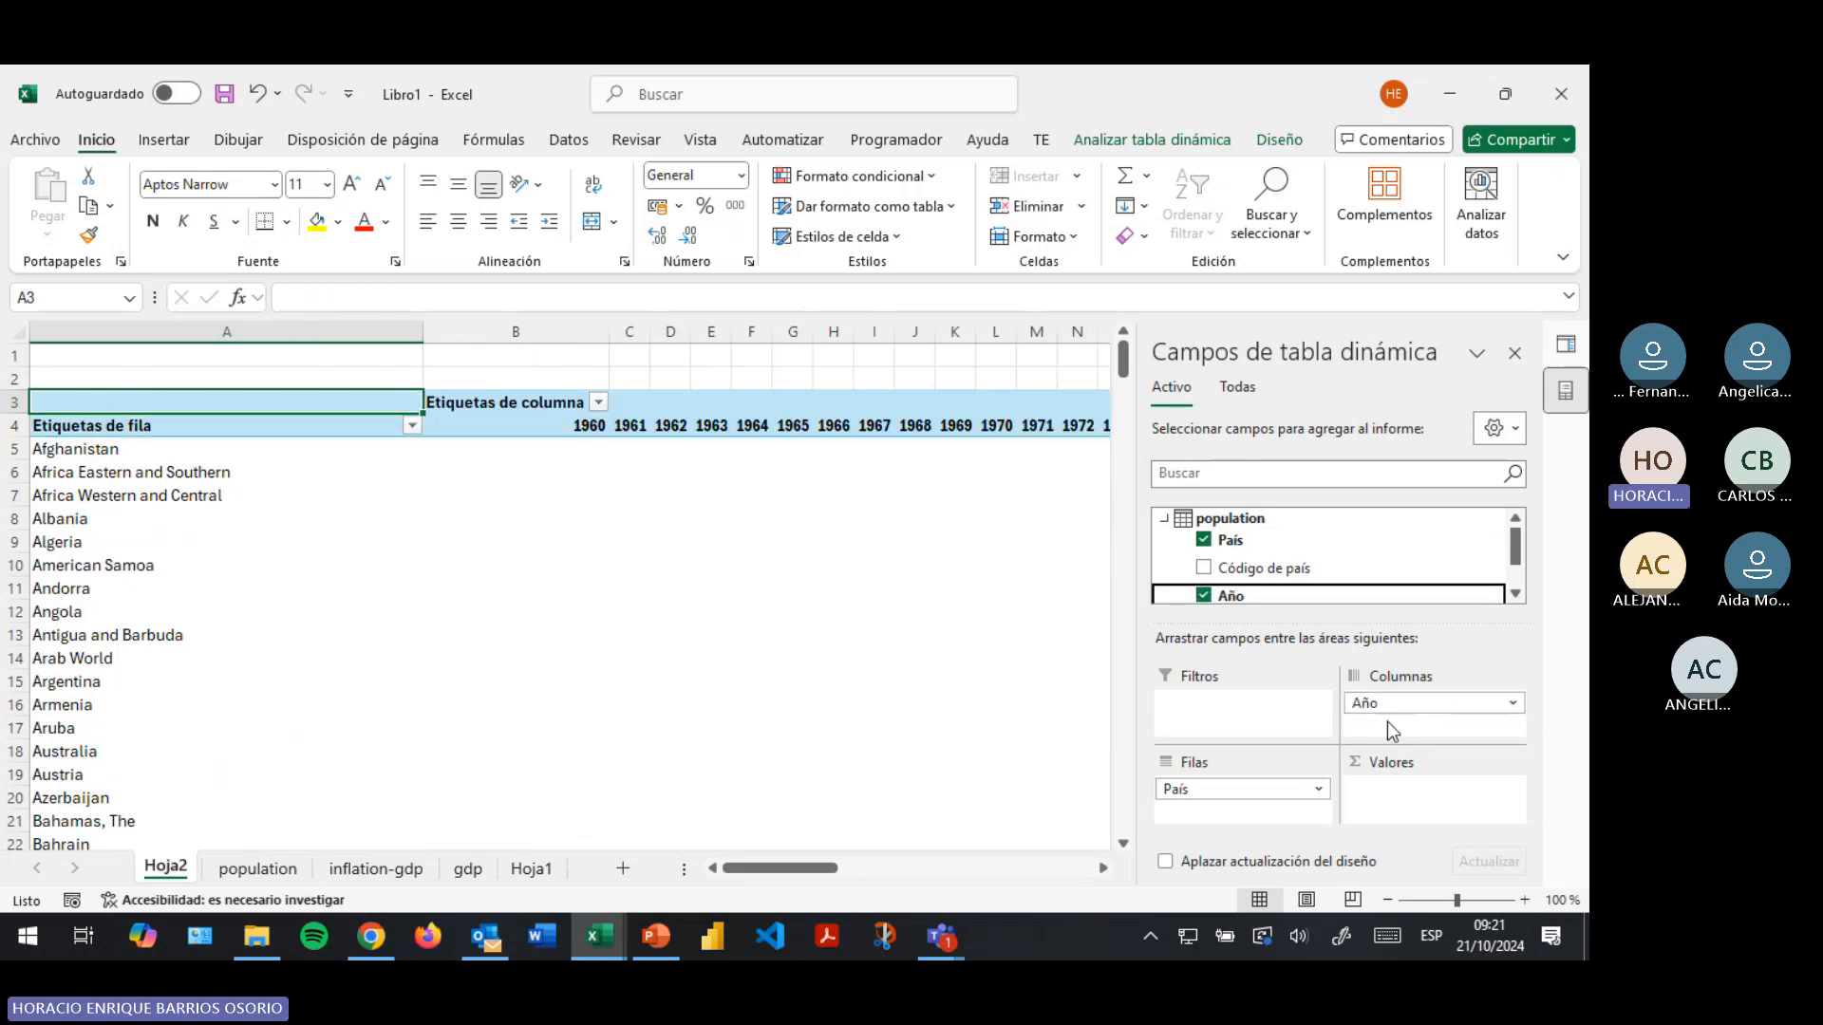
{"action": "left_click_drag", "start_coordinate": [818, 867], "coordinate": [745, 850]}
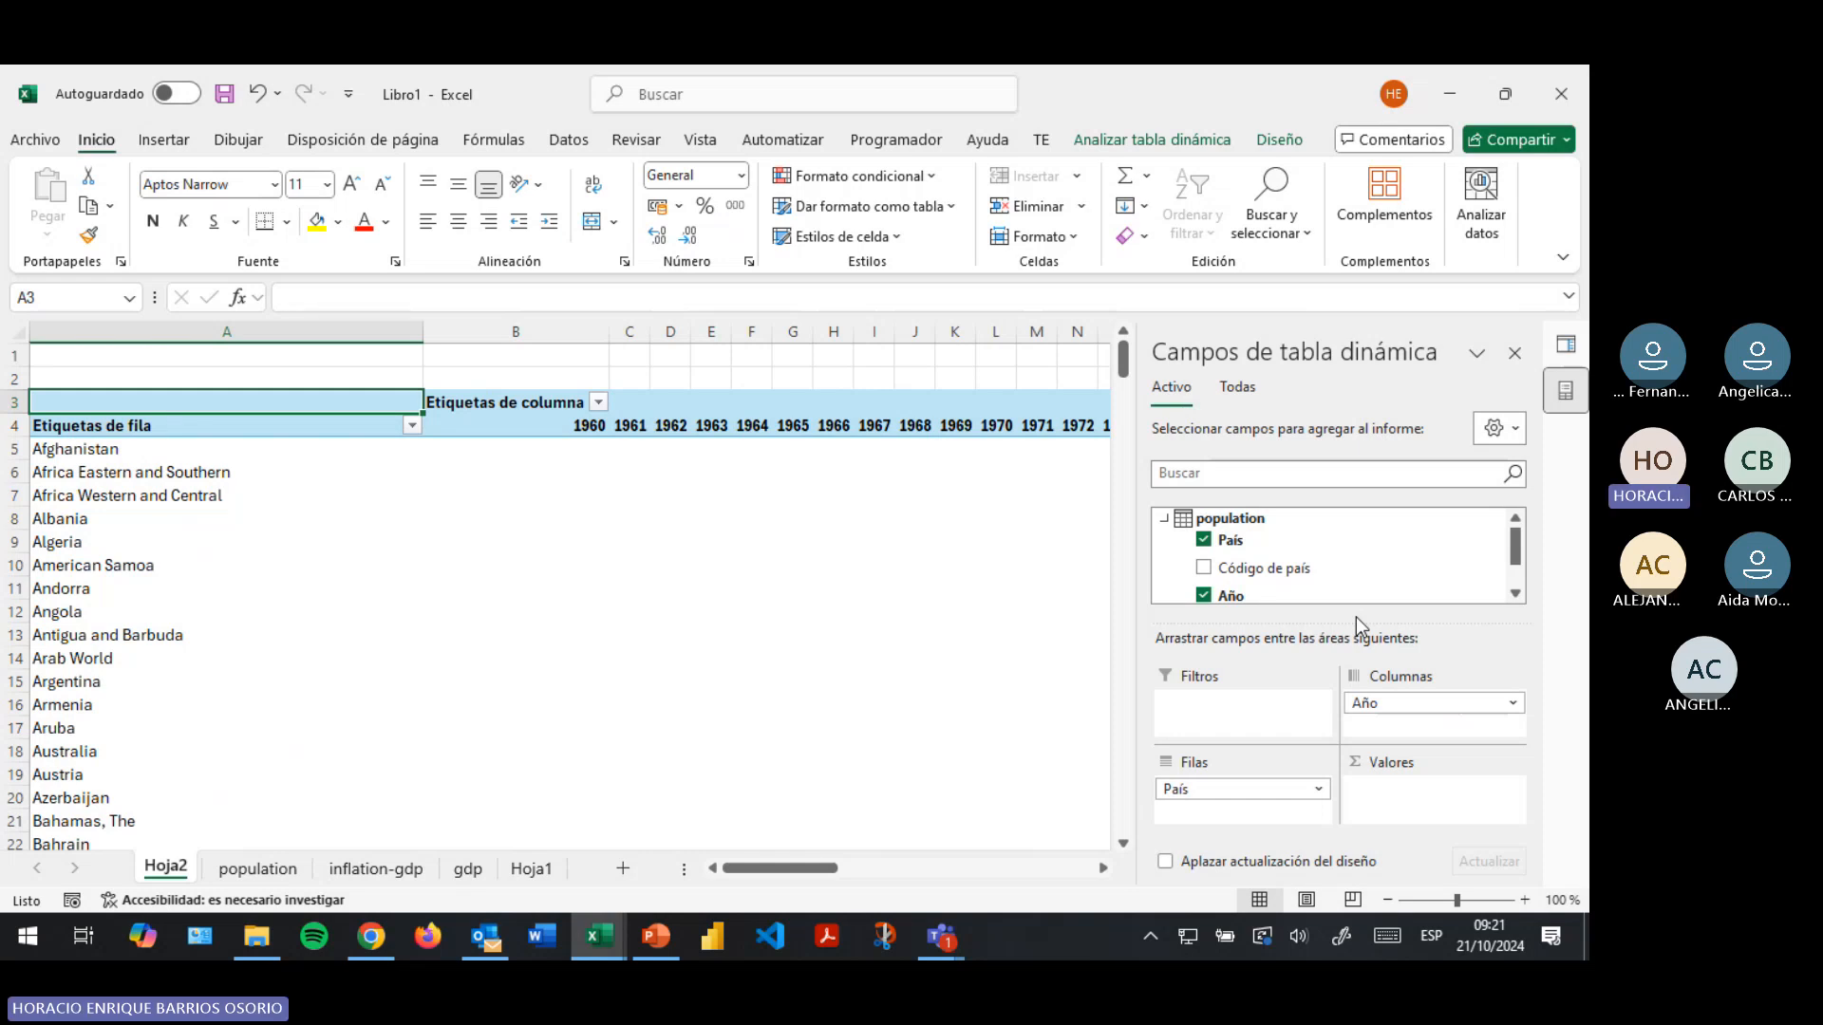
{"action": "left_click_drag", "start_coordinate": [1460, 711], "coordinate": [1201, 819]}
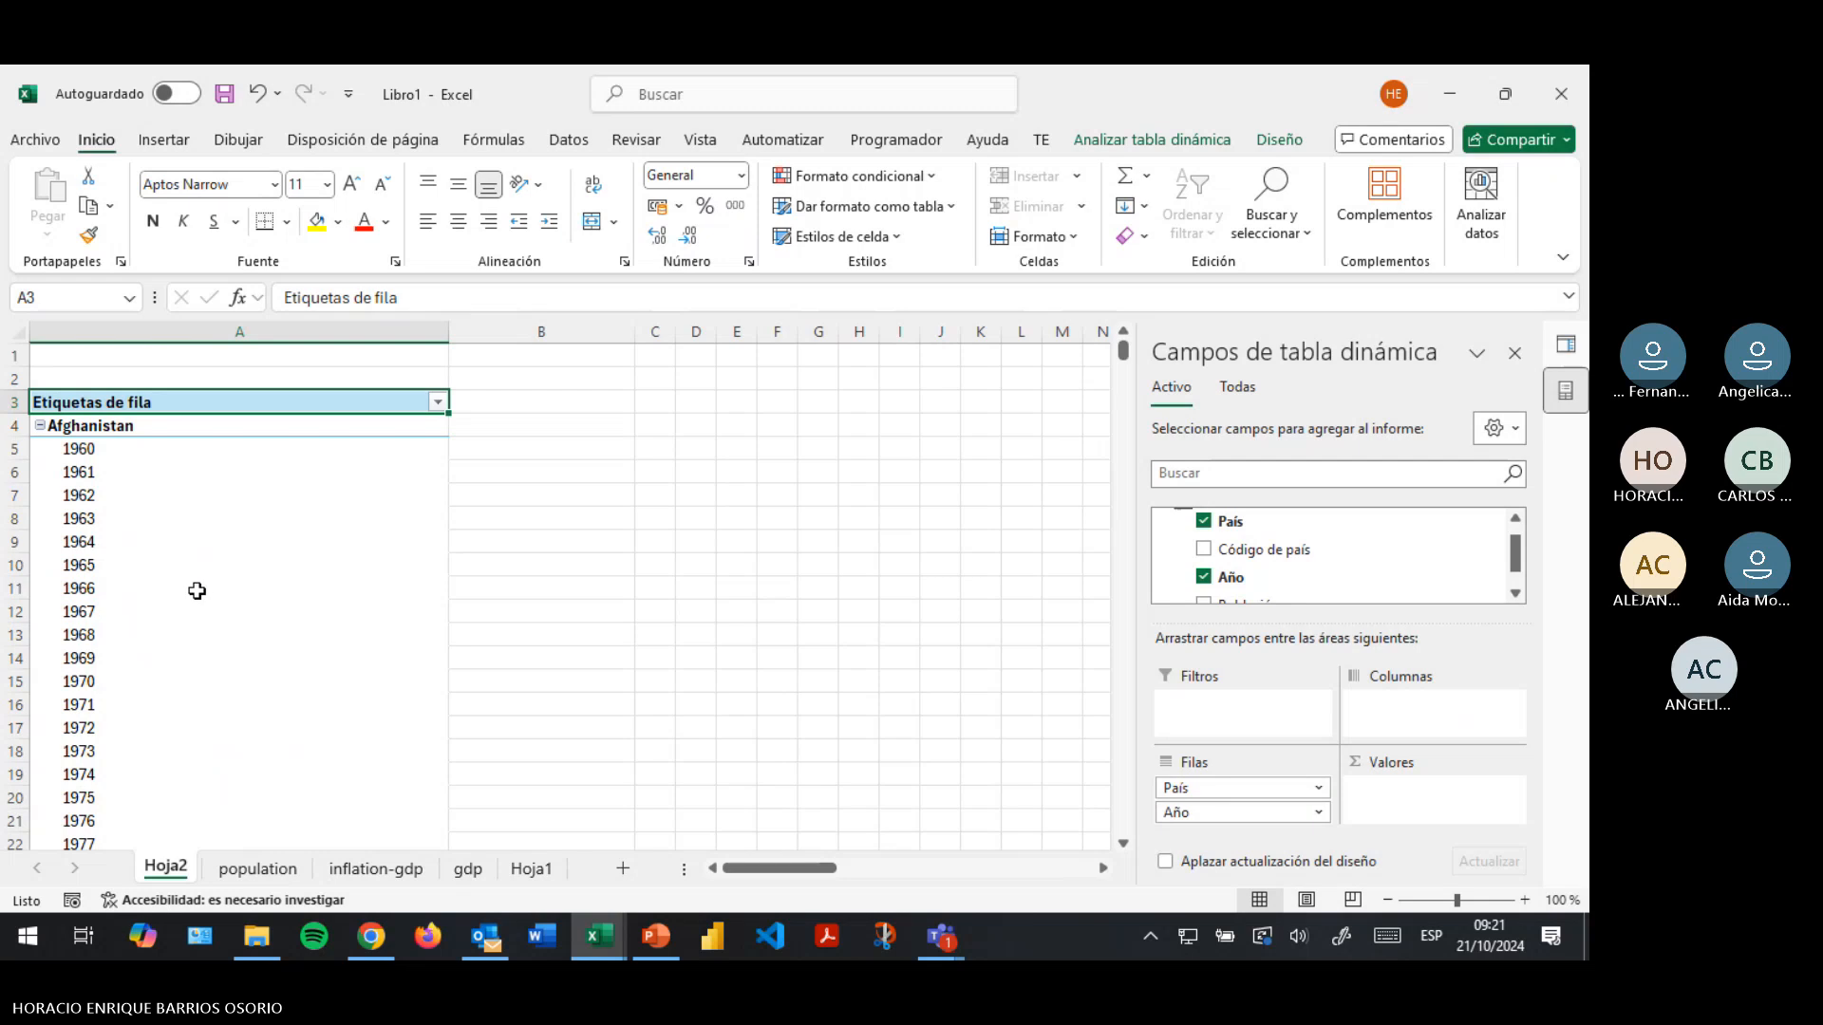
{"action": "left_click", "coordinate": [1320, 810]}
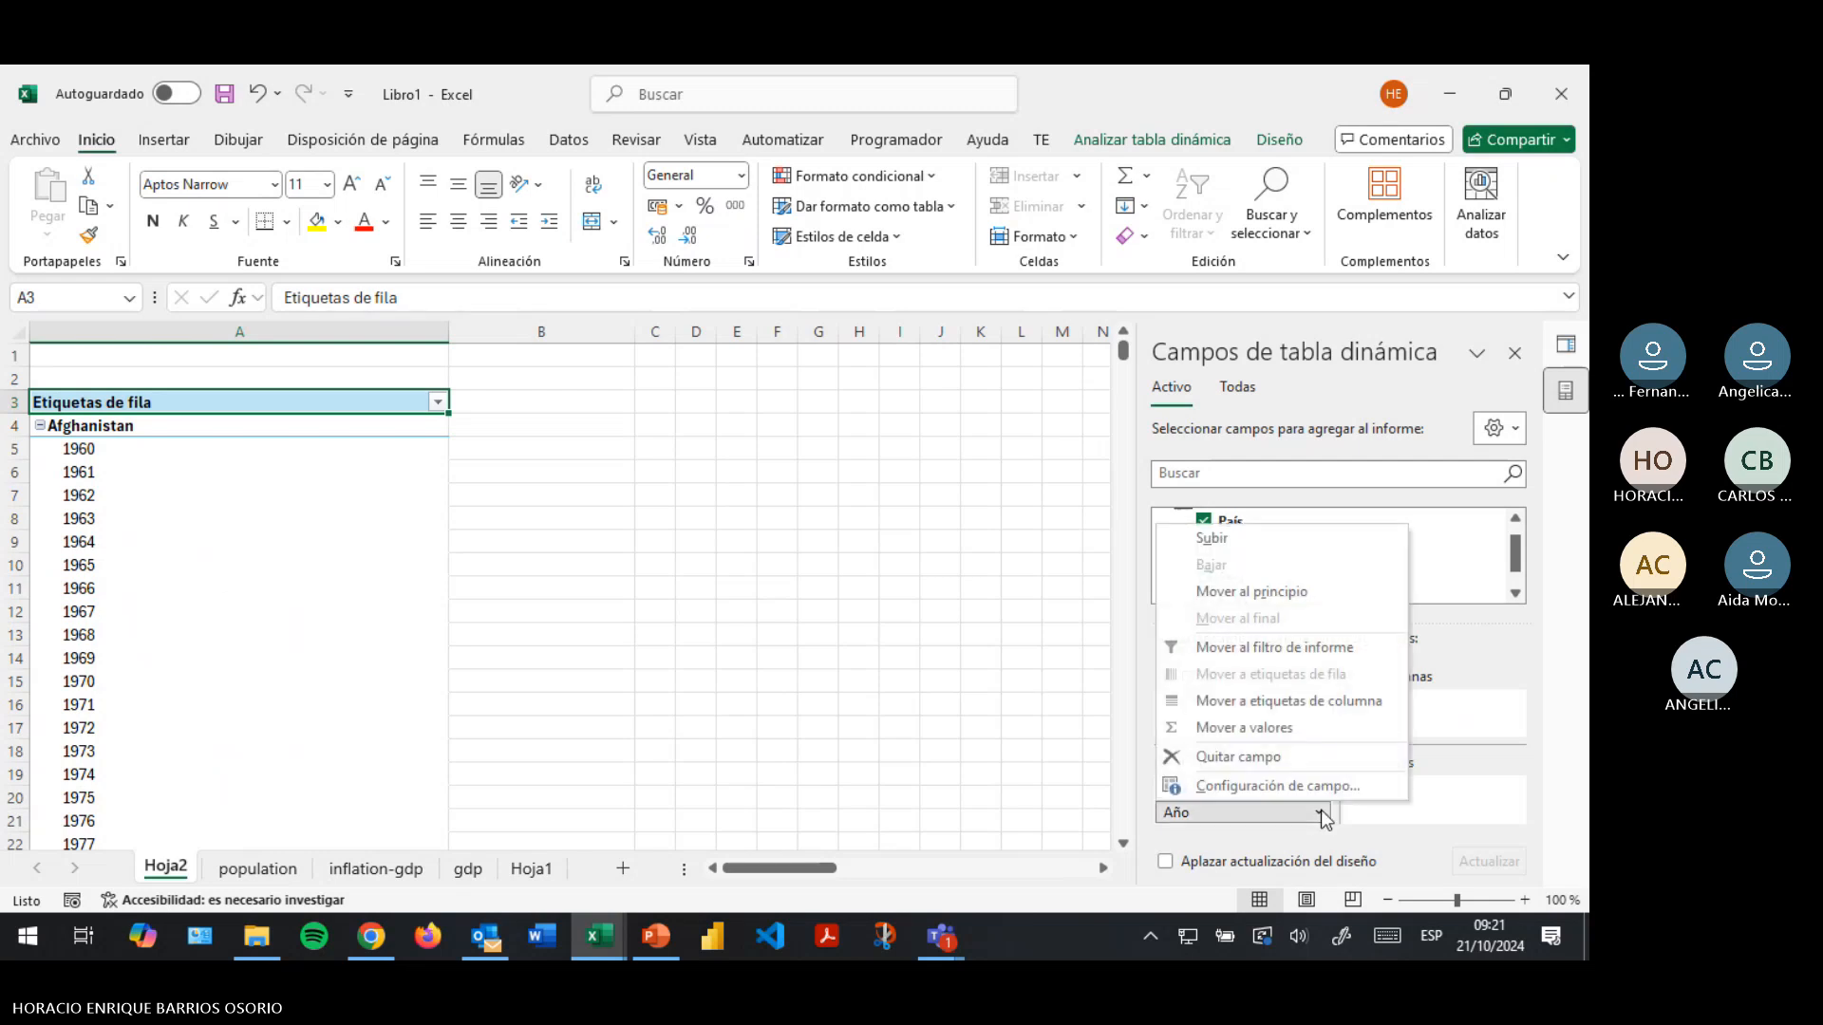
{"action": "left_click", "coordinate": [1234, 756]}
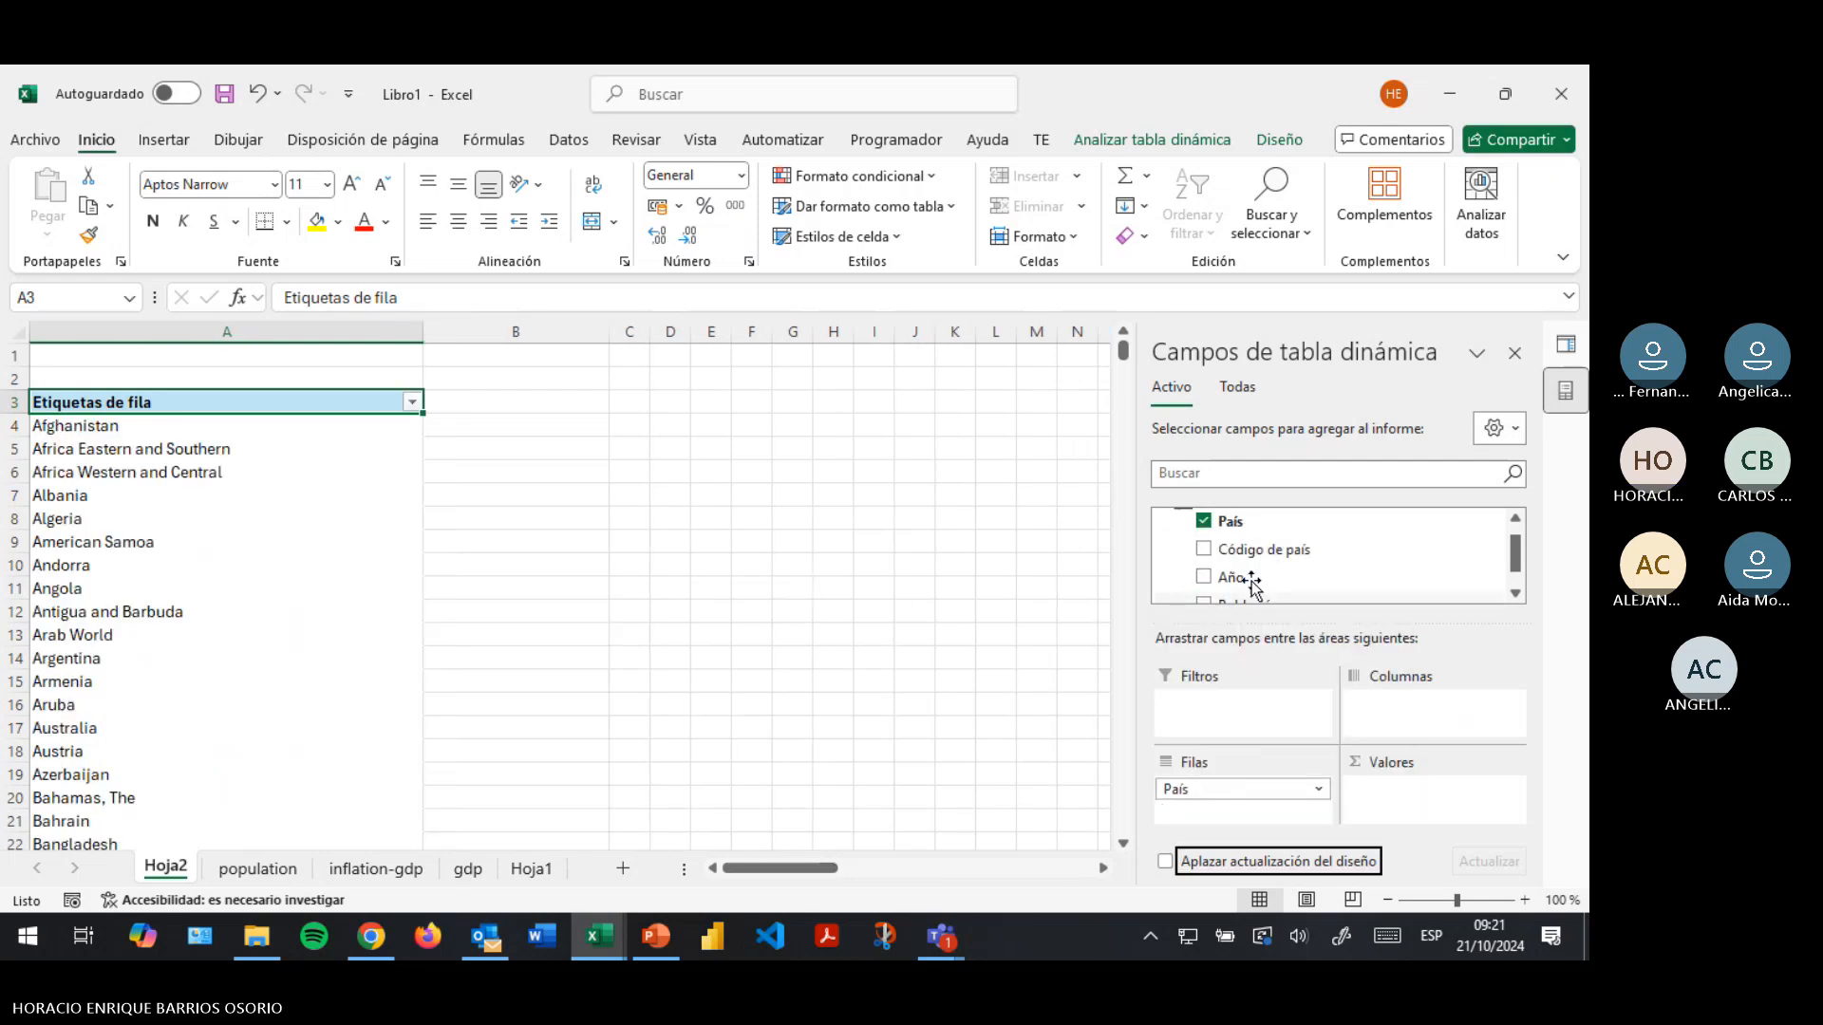
Add the Año field to the pivot table rows below País
{"action": "scroll", "coordinate": [1308, 562], "scroll_direction": "up", "scroll_amount": 1}
{"action": "scroll", "coordinate": [1301, 565], "scroll_direction": "down", "scroll_amount": 2}
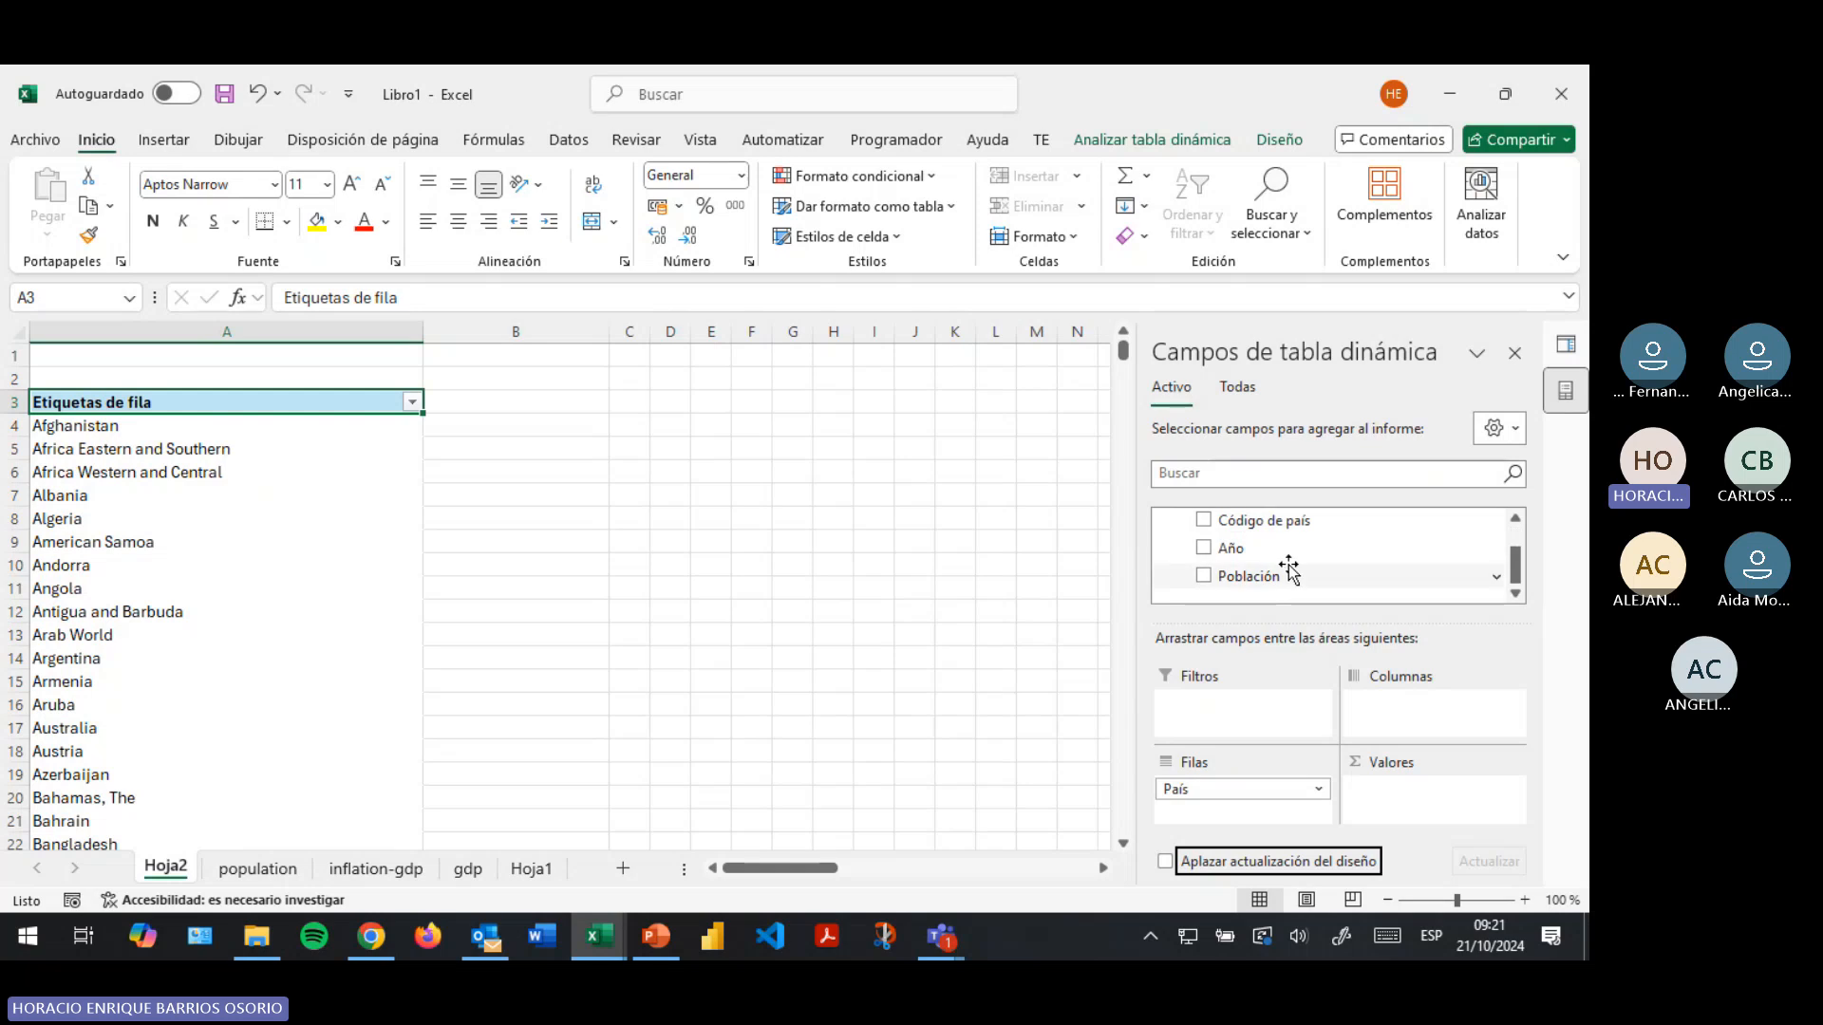
{"action": "left_click", "coordinate": [1219, 550]}
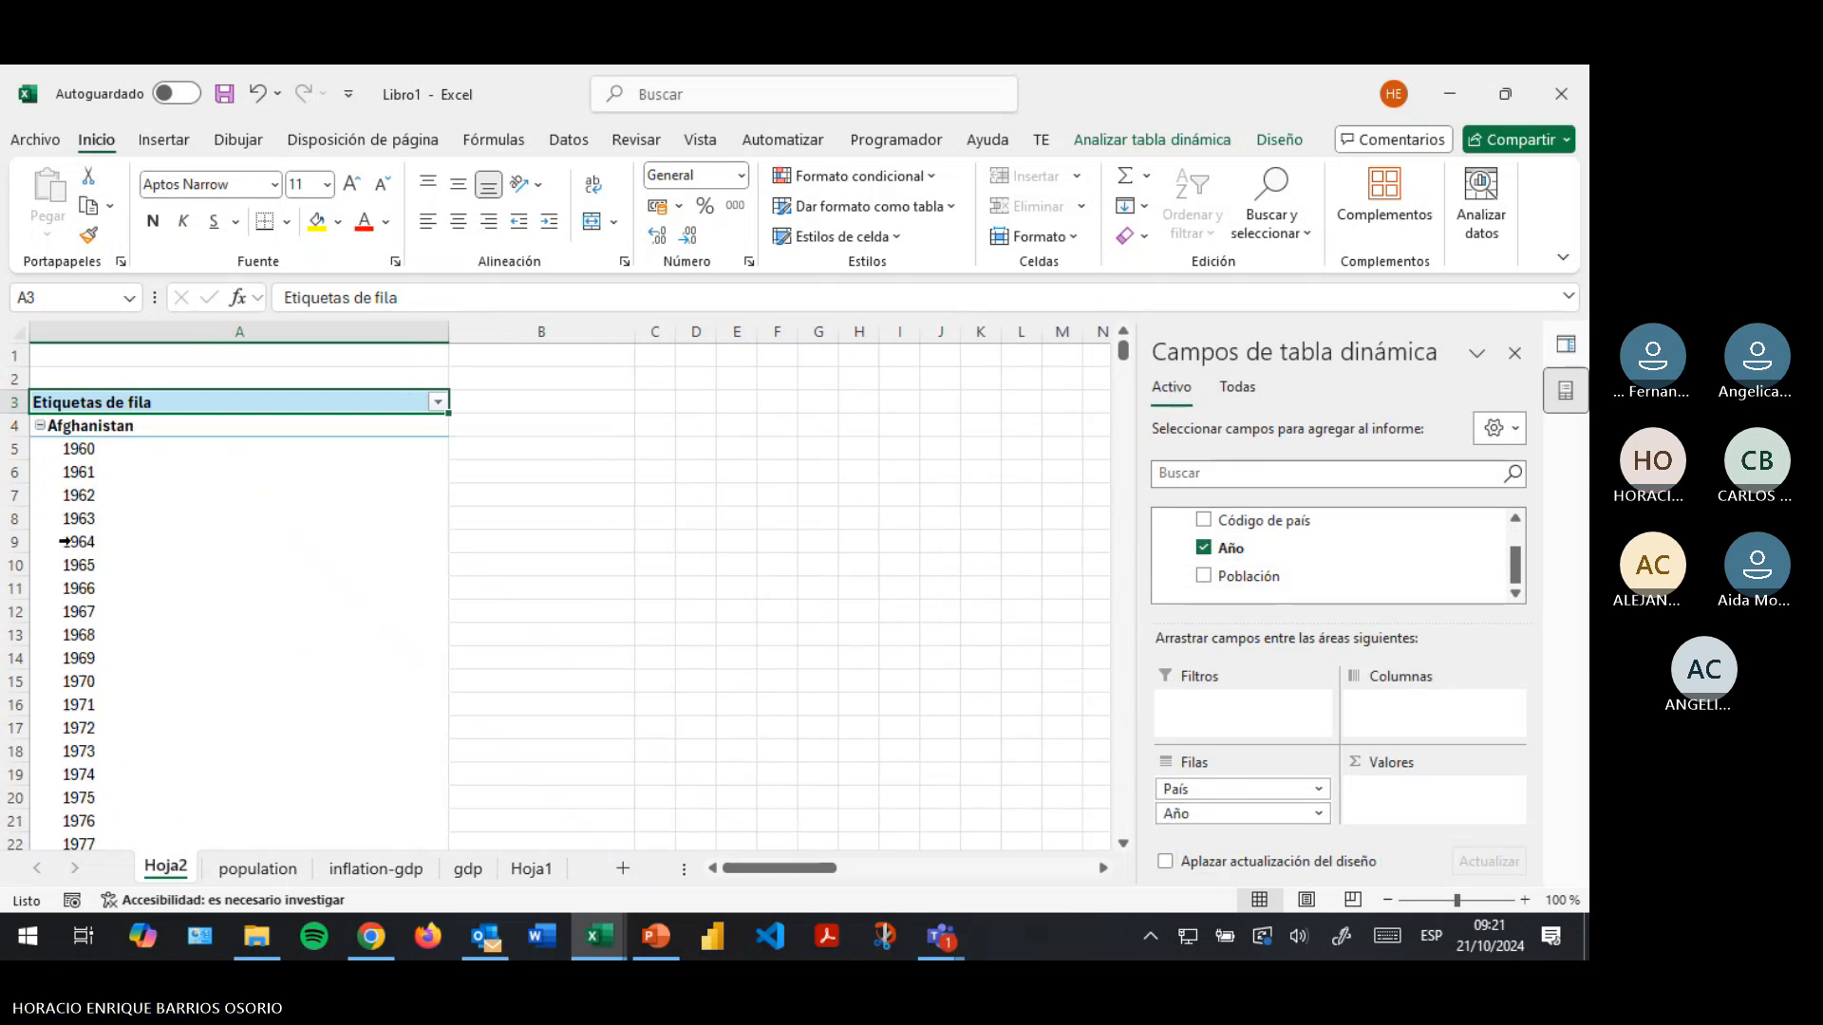
Collapse and expand the Afghanistan group in the pivot table to check how its years are nested
{"action": "left_click", "coordinate": [42, 425]}
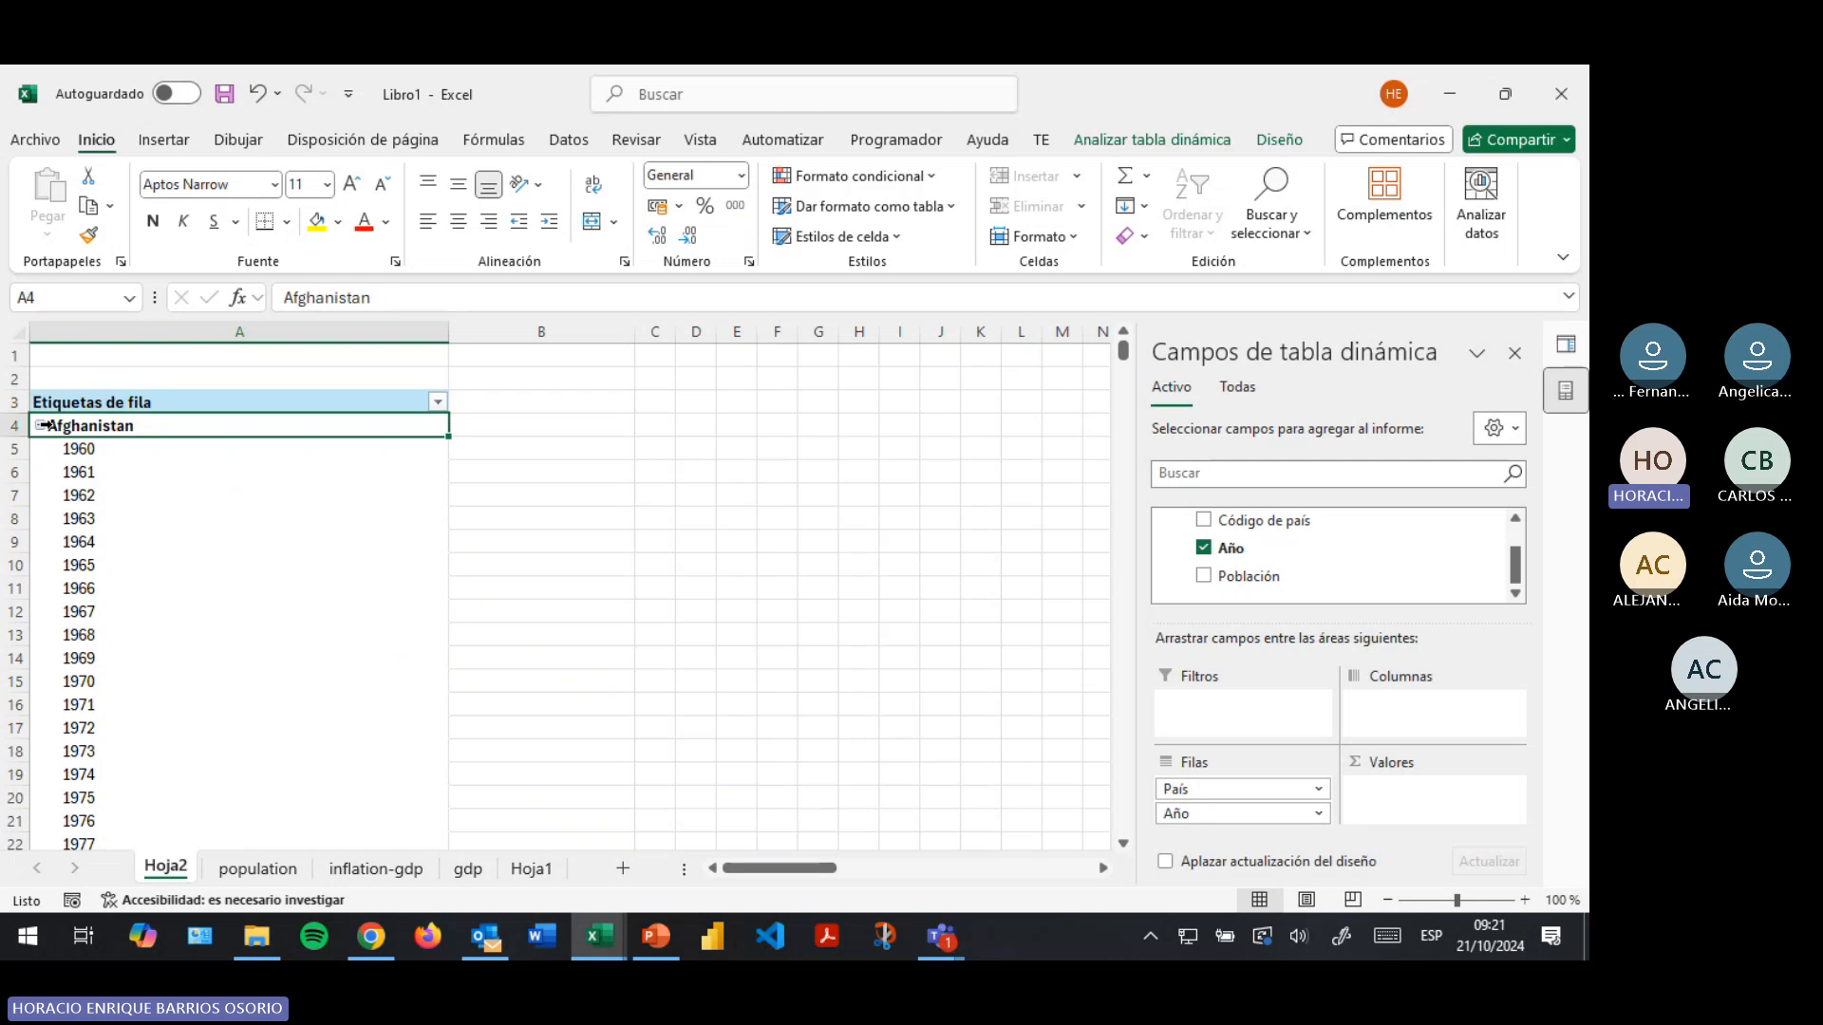
{"action": "left_click", "coordinate": [41, 426]}
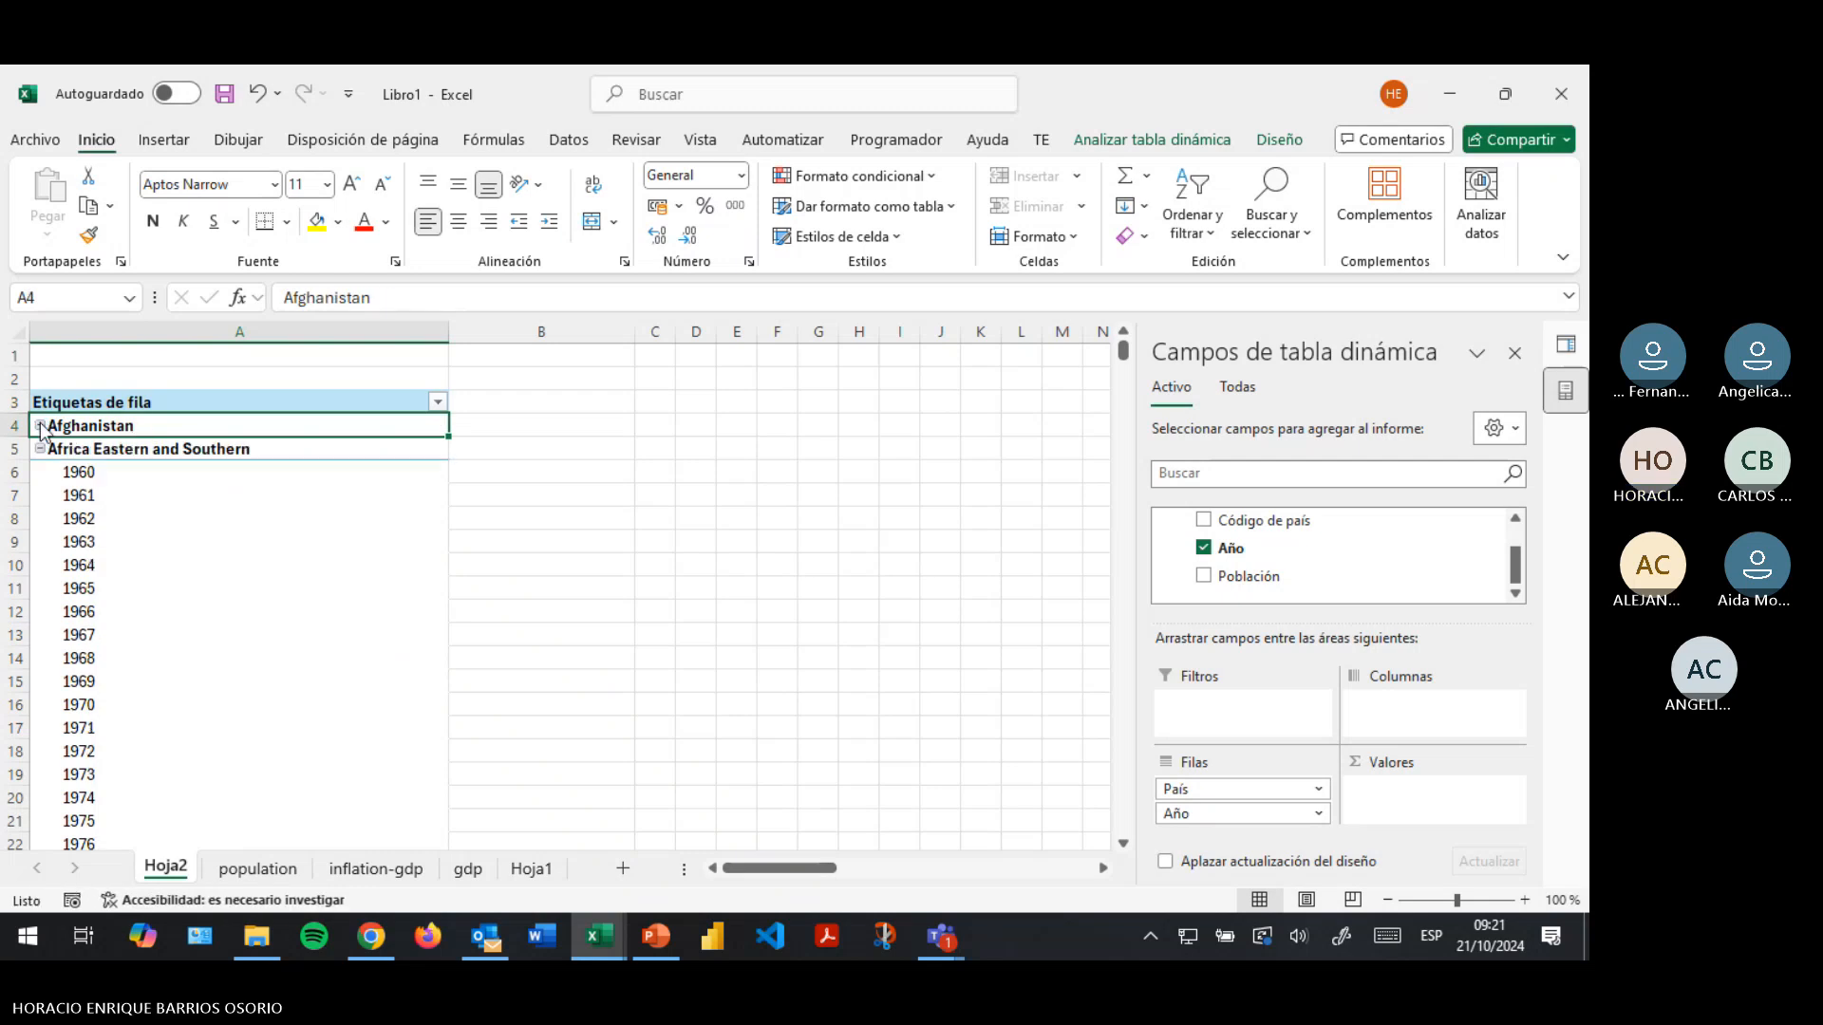
{"action": "left_click", "coordinate": [41, 426]}
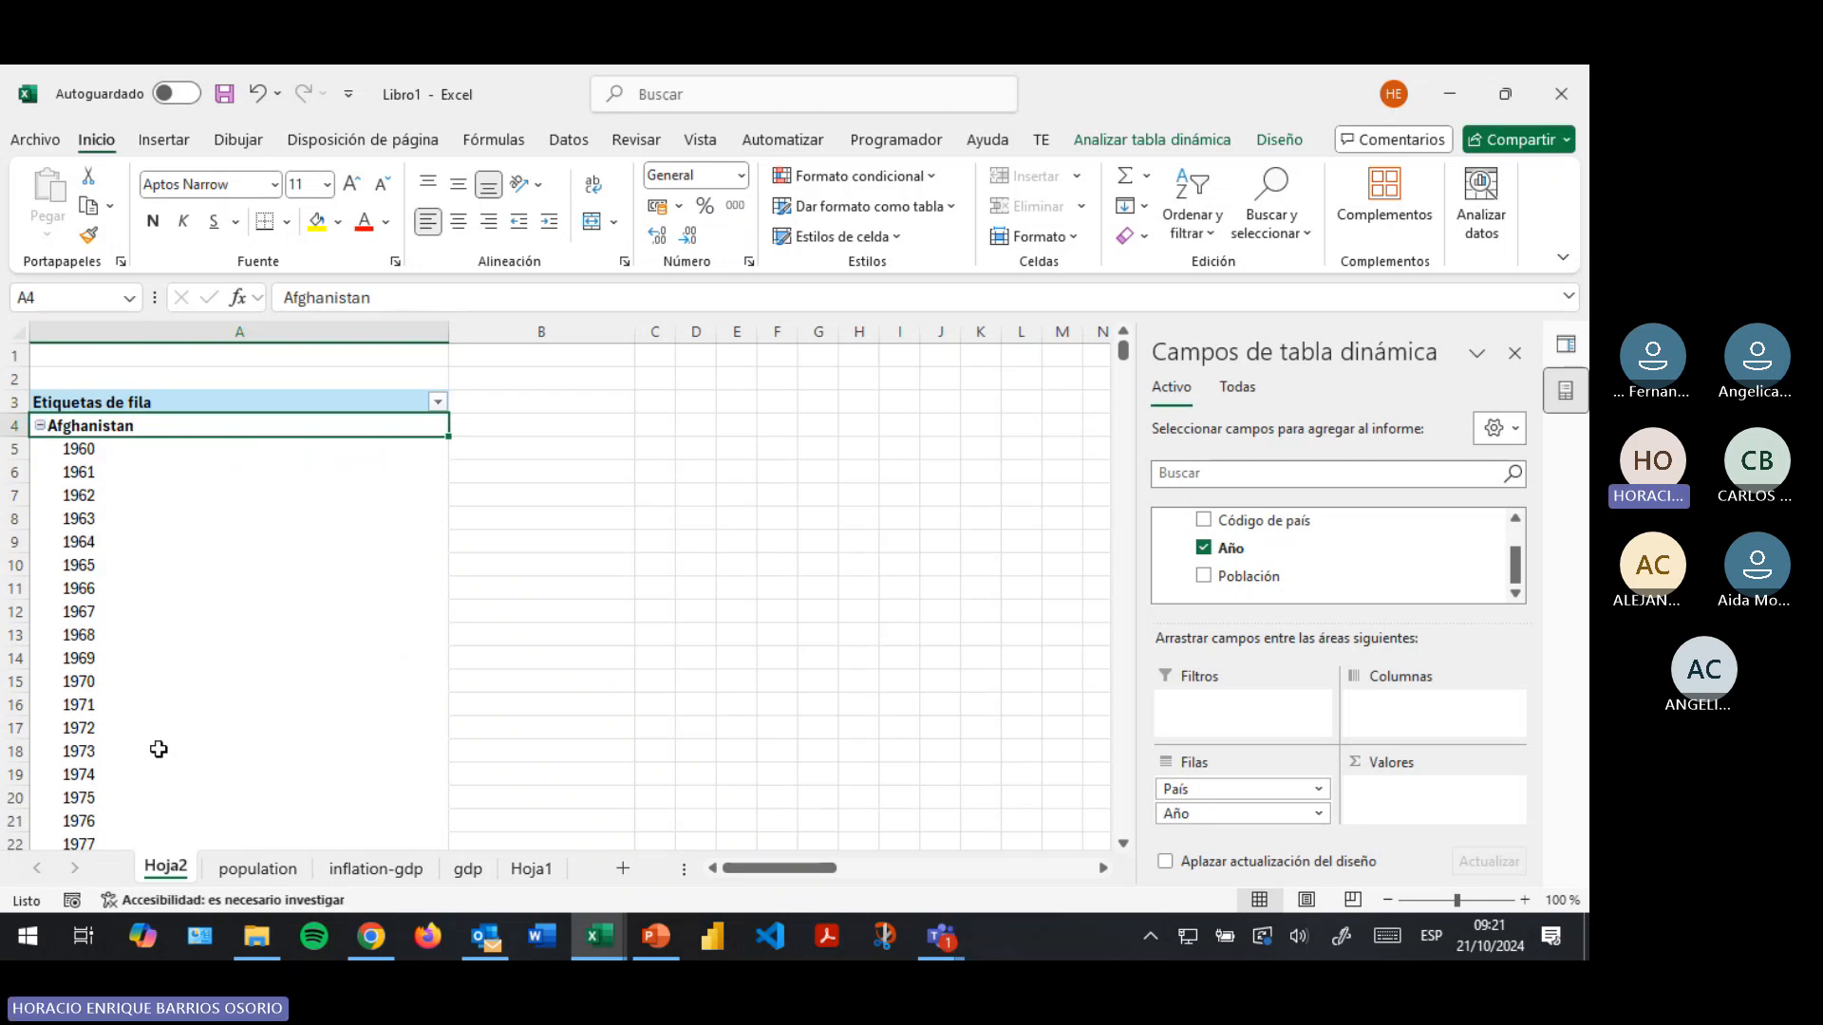
{"action": "scroll", "coordinate": [159, 749], "scroll_direction": "down", "scroll_amount": 2}
{"action": "scroll", "coordinate": [158, 749], "scroll_direction": "up", "scroll_amount": 2}
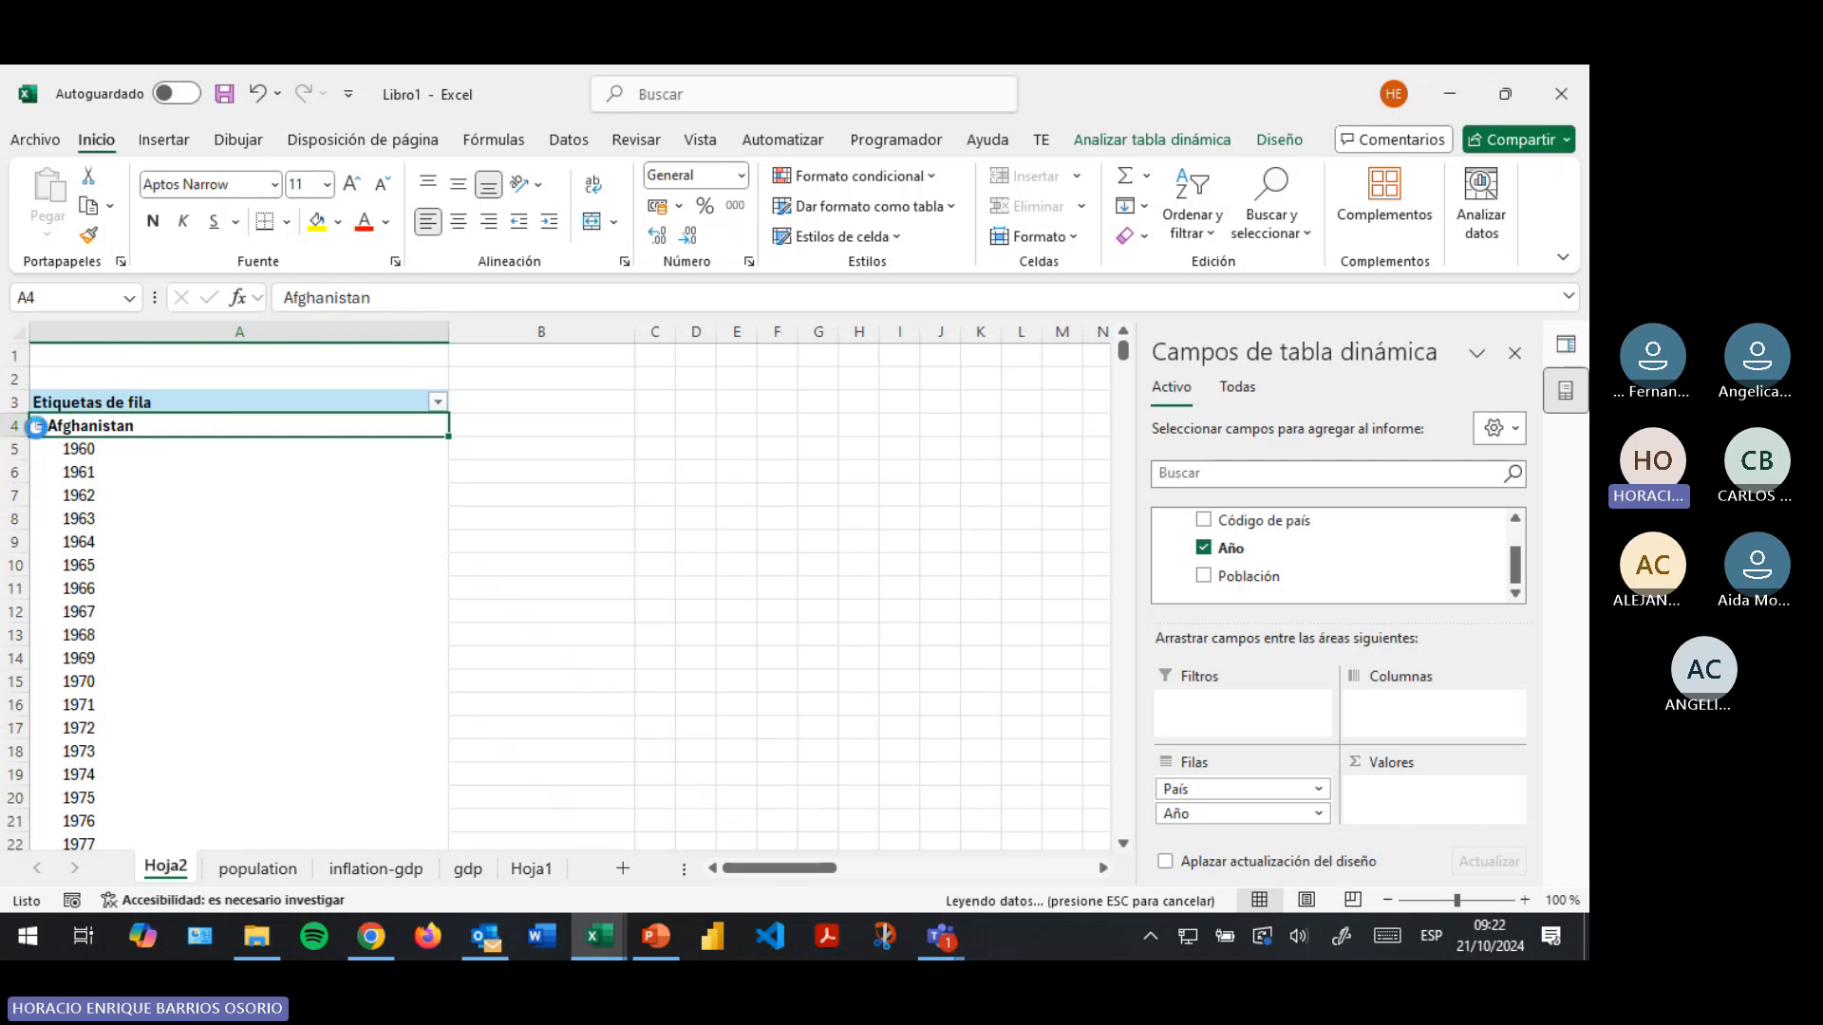
{"action": "left_click", "coordinate": [40, 425]}
{"action": "left_click", "coordinate": [39, 426]}
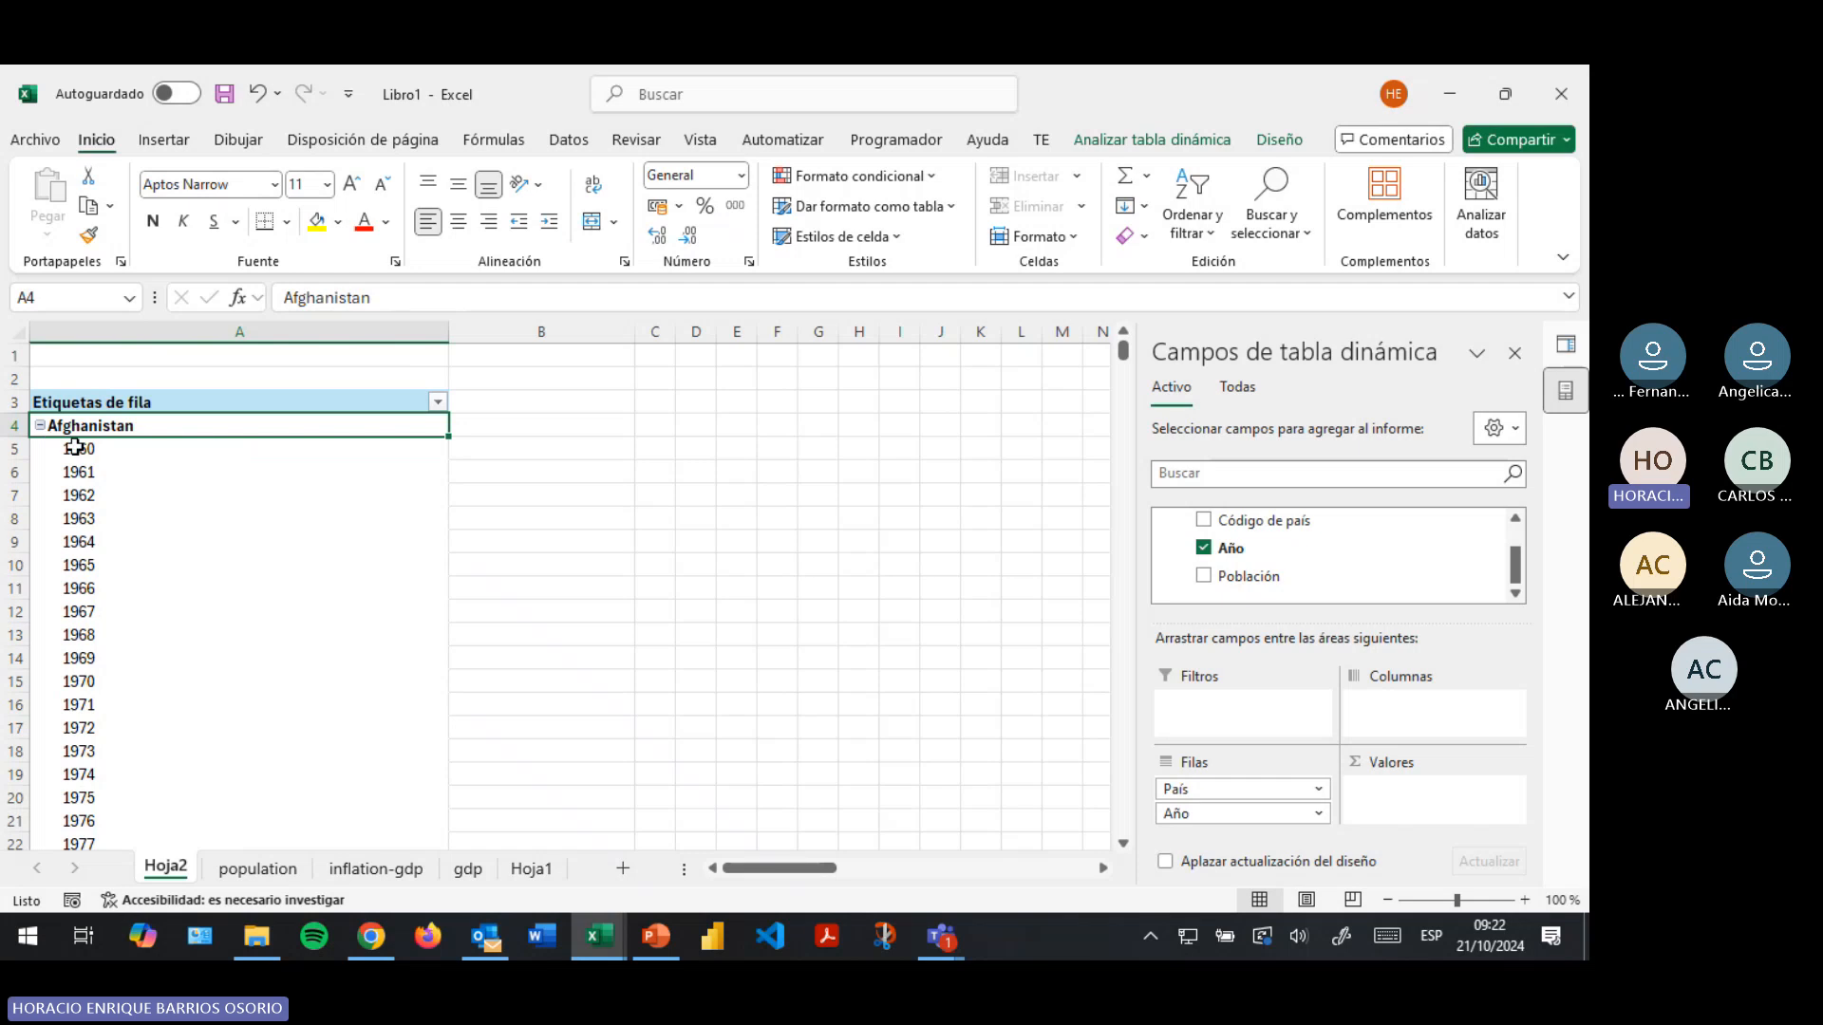
Select several year rows under Afghanistan to review the nested years
{"action": "key", "text": "Down"}
{"action": "key", "text": "Down"}
{"action": "key", "text": "Down"}
{"action": "key", "text": "Down"}
{"action": "key", "text": "Down"}
{"action": "key", "text": "Down"}
{"action": "key", "text": "Down"}
{"action": "key", "text": "Down"}
{"action": "key", "text": "Down"}
{"action": "key", "text": "Down"}
{"action": "key", "text": "Down"}
{"action": "key", "text": "Down"}
{"action": "left_click", "coordinate": [92, 583]}
{"action": "left_click", "coordinate": [85, 520]}
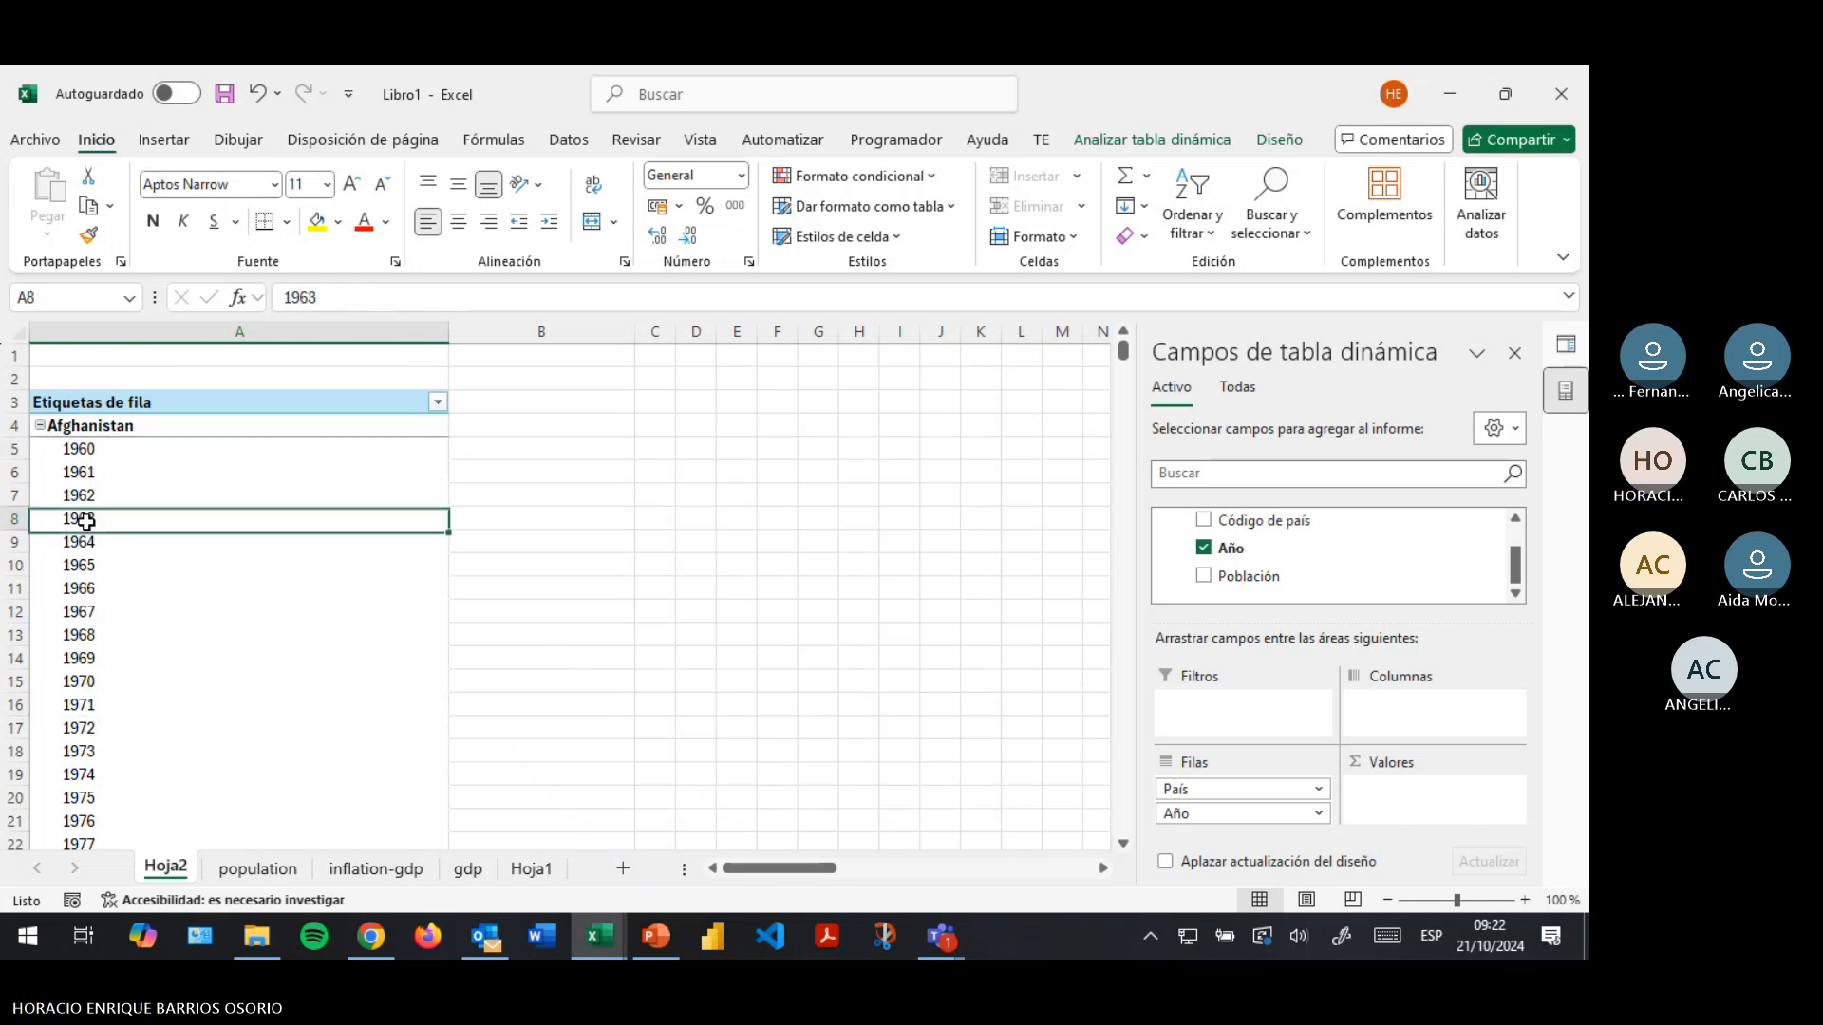
{"action": "left_click", "coordinate": [84, 441]}
{"action": "left_click", "coordinate": [89, 451]}
{"action": "left_click", "coordinate": [124, 519]}
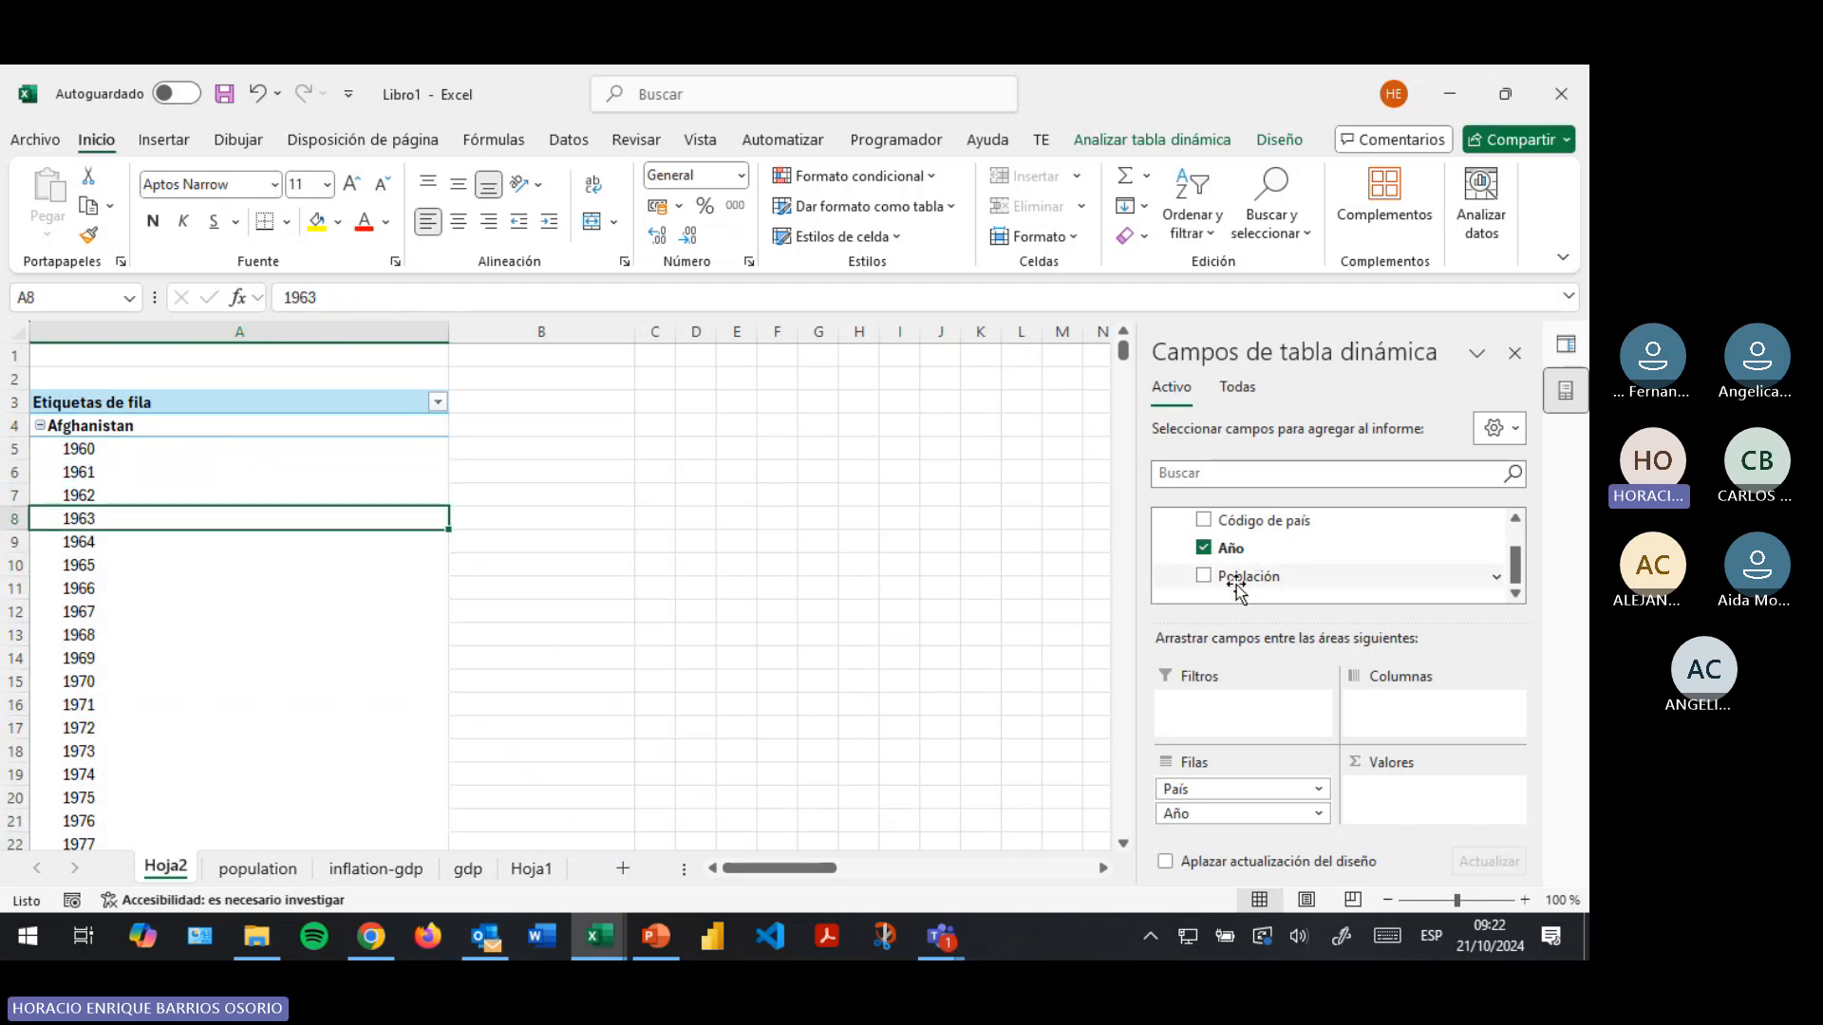
Try to add the Población field to the pivot table's columns
{"action": "left_click_drag", "start_coordinate": [1237, 576], "coordinate": [1434, 717]}
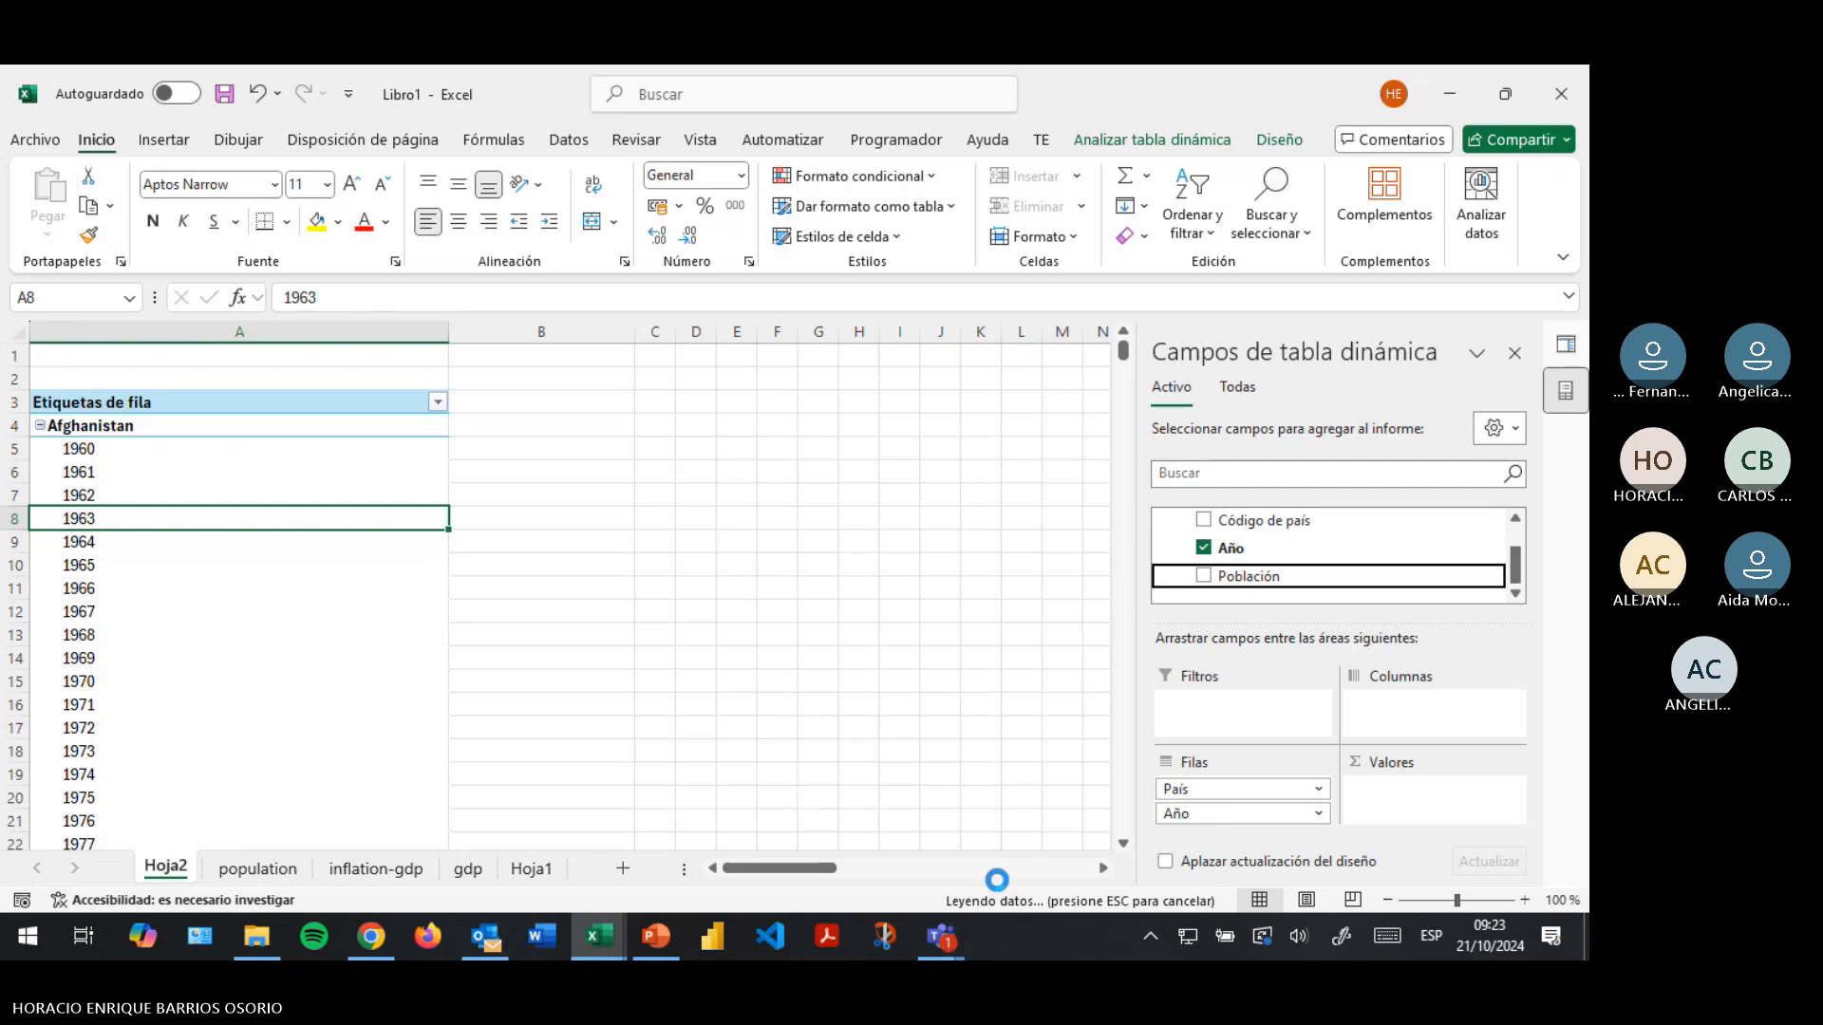
Switch to the EXCEL BÁSICO meeting in Teams and stop sharing the screen
{"action": "mouse_move", "coordinate": [954, 927]}
{"action": "left_click", "coordinate": [1058, 828]}
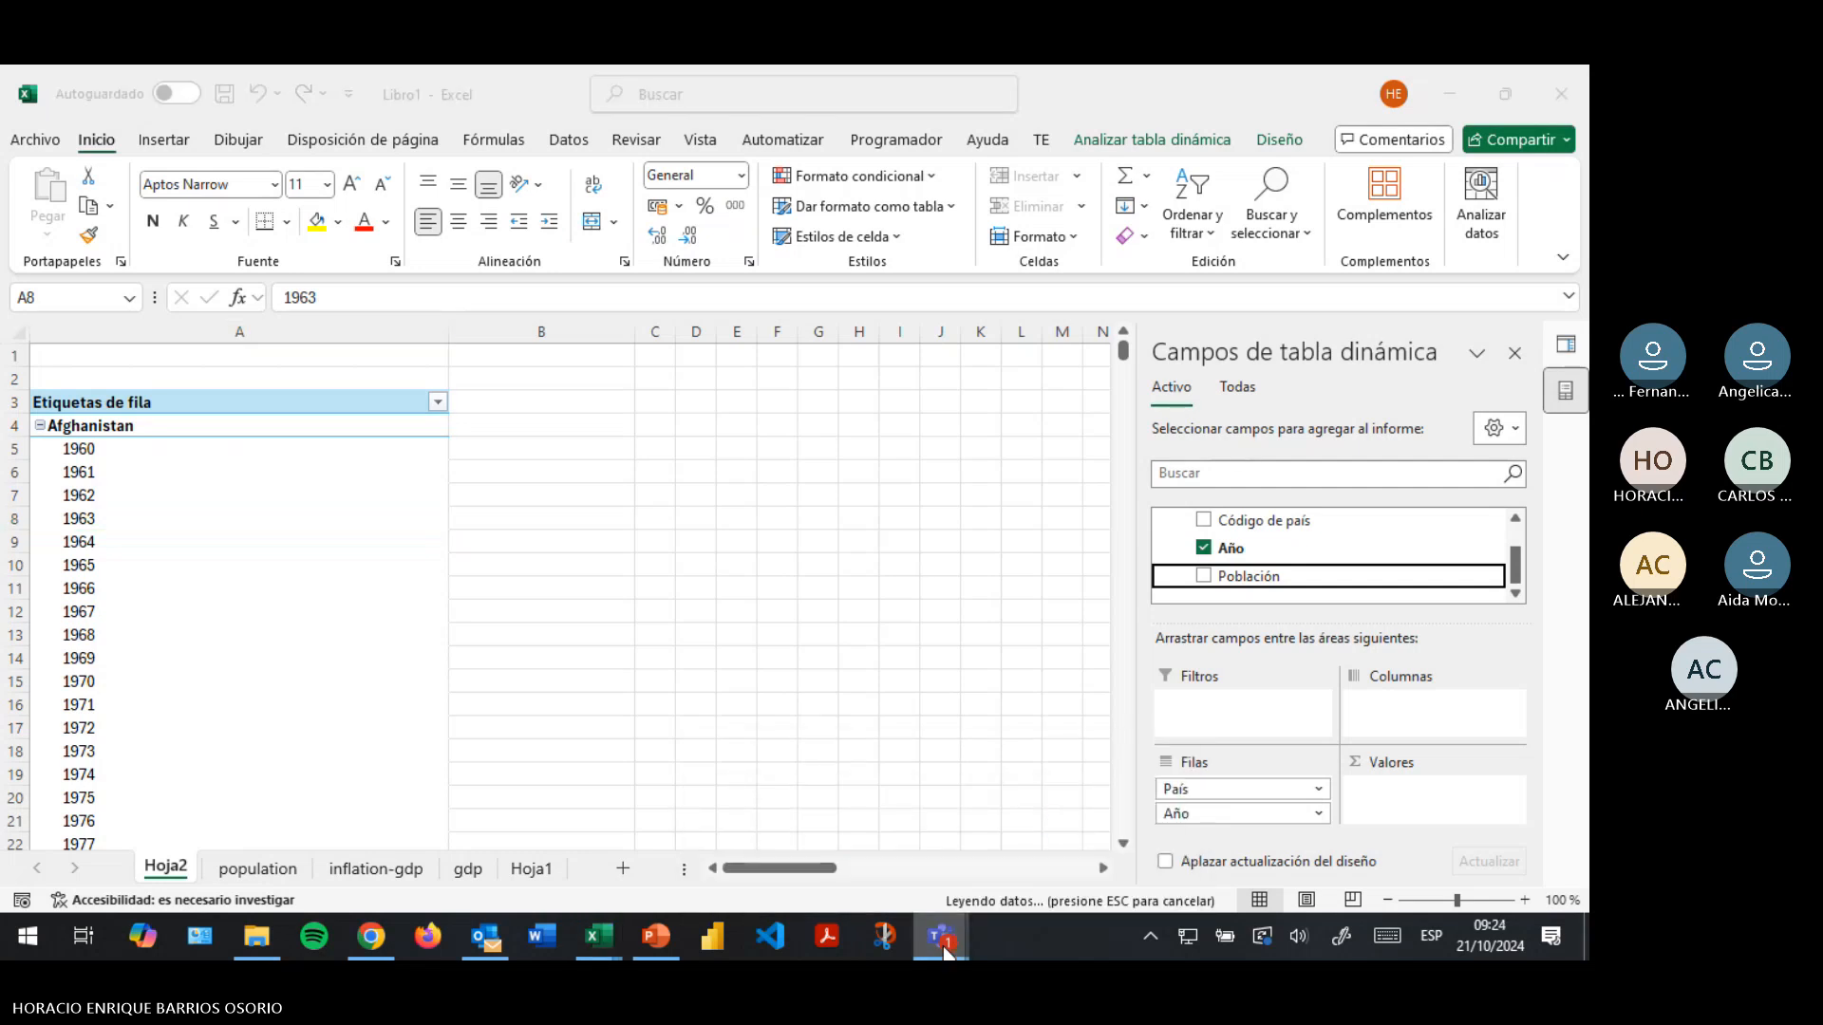
{"action": "mouse_move", "coordinate": [944, 949]}
{"action": "left_click", "coordinate": [1052, 835]}
{"action": "left_click", "coordinate": [868, 885]}
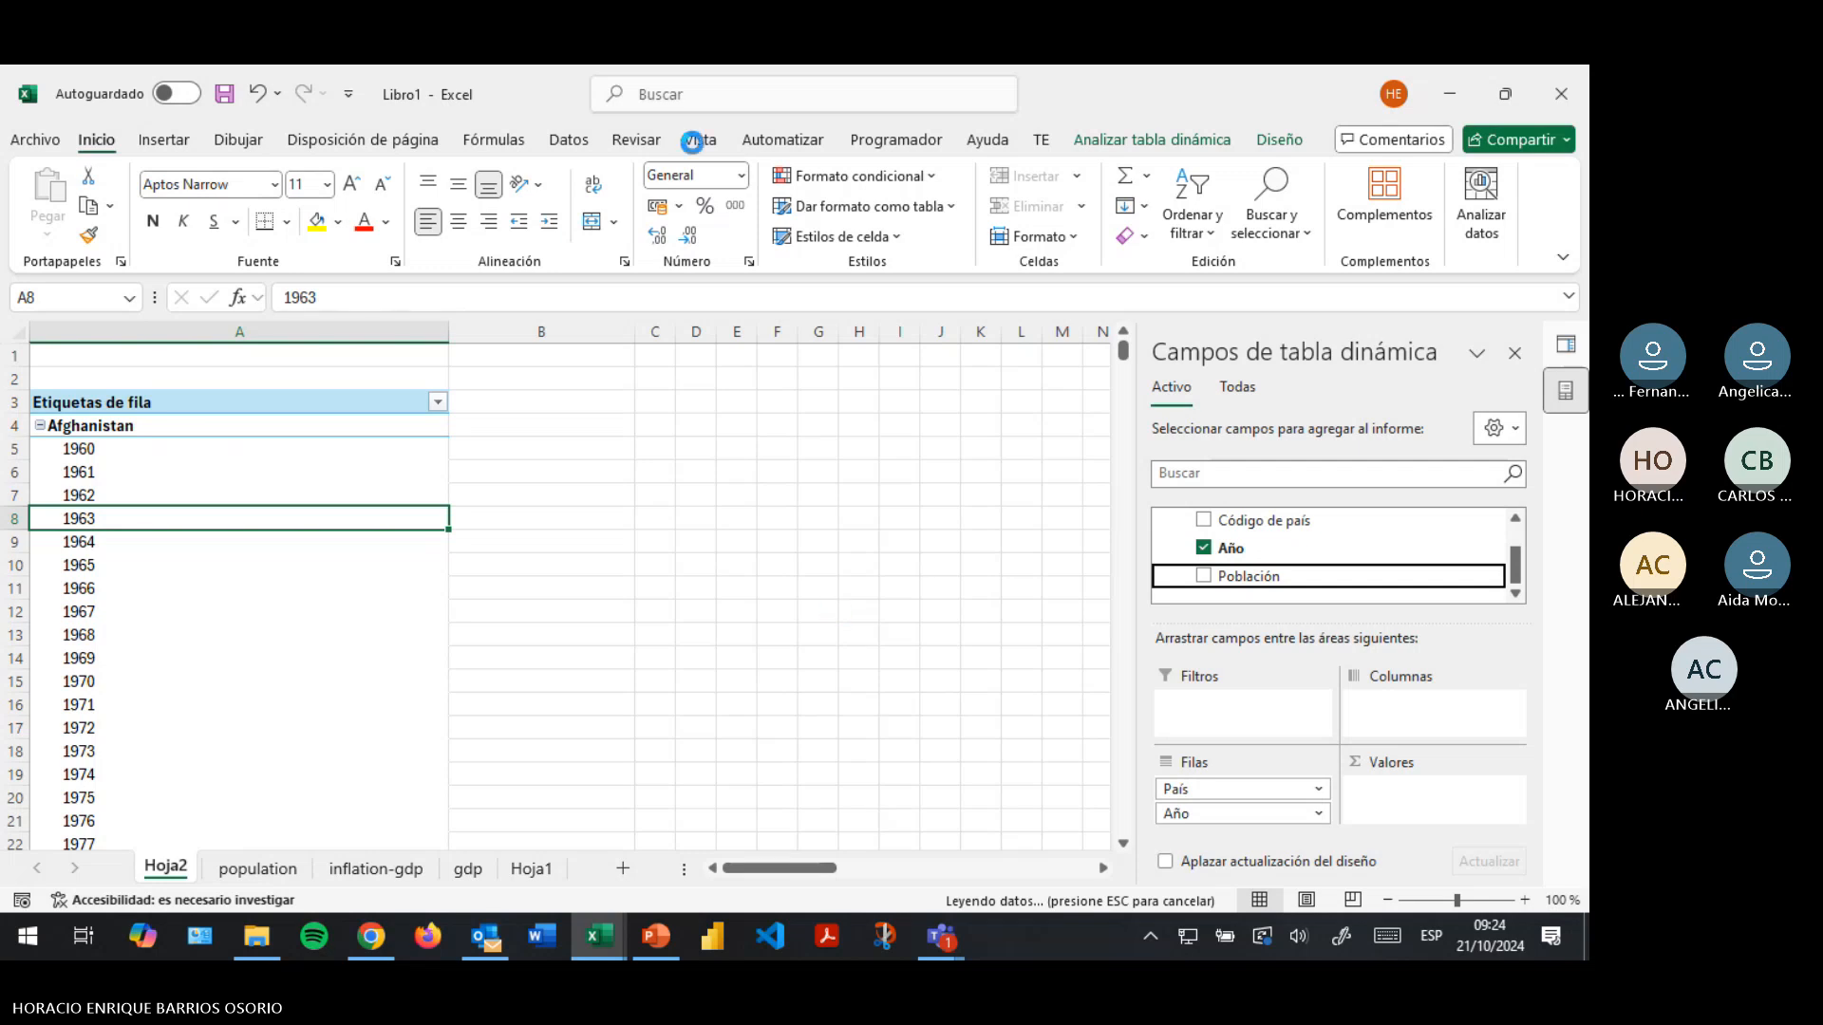
{"action": "mouse_move", "coordinate": [940, 936]}
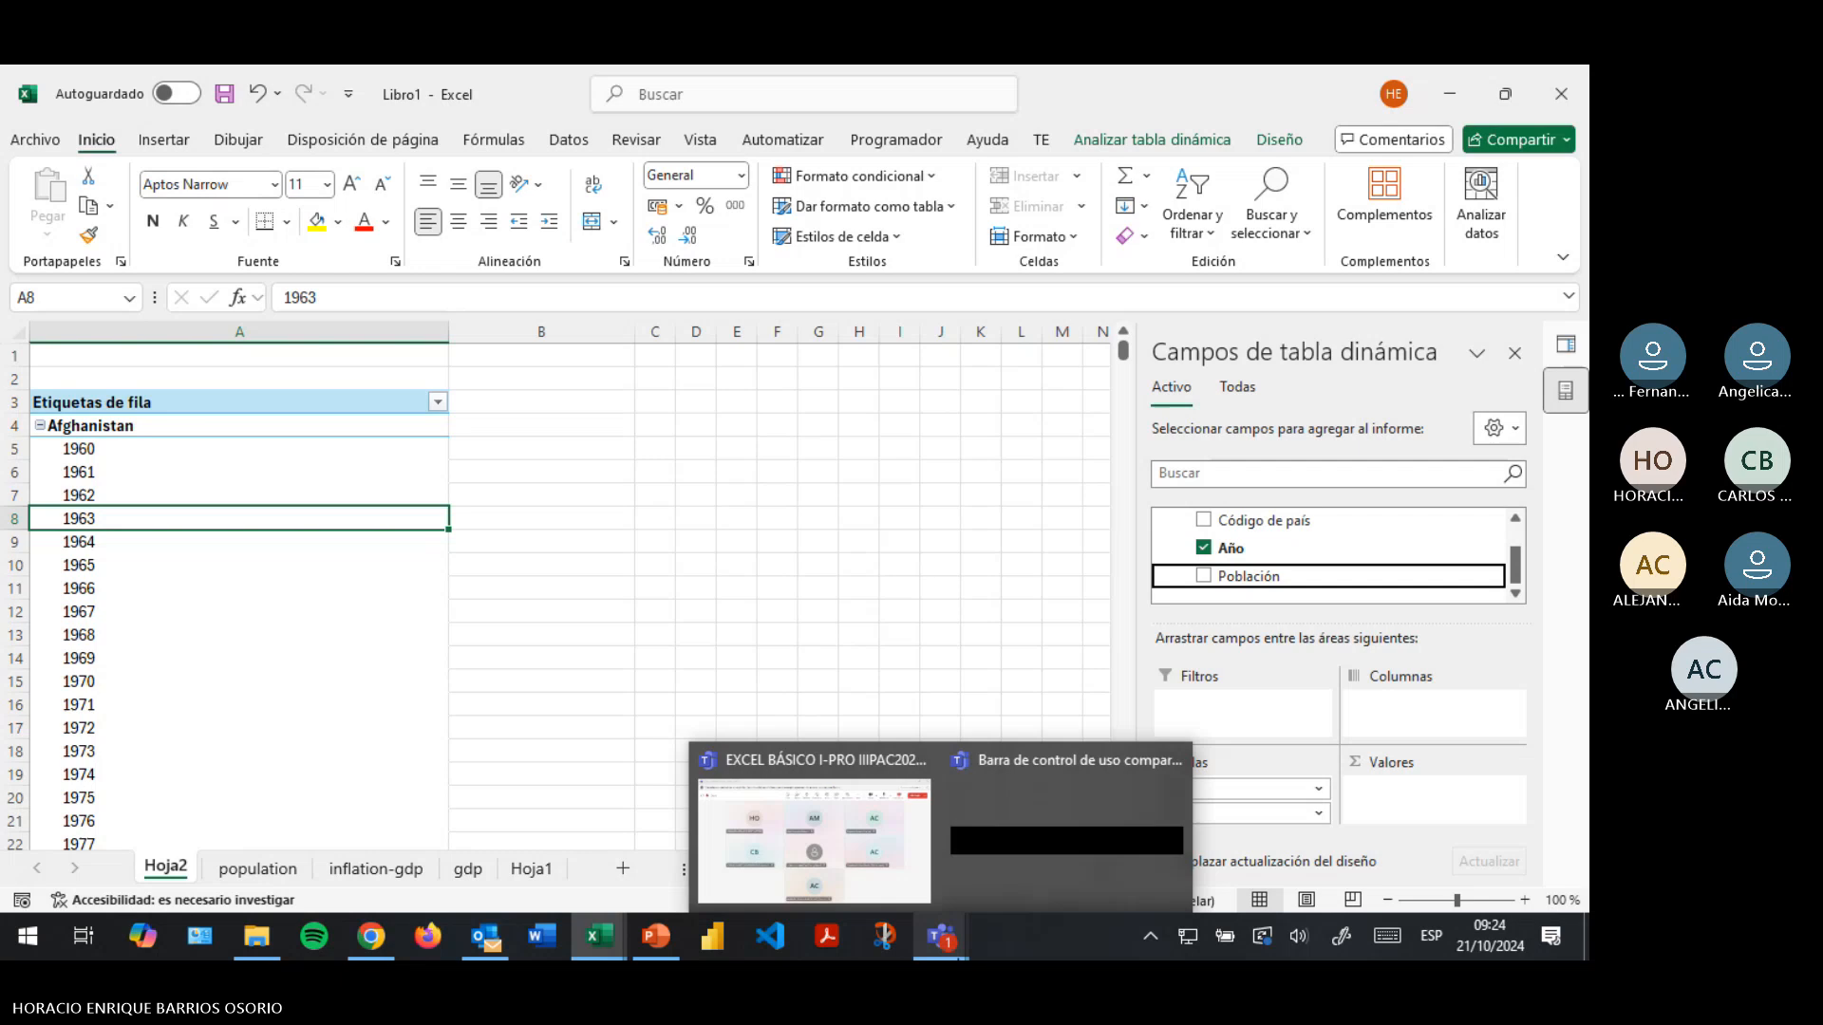
{"action": "left_click", "coordinate": [829, 867]}
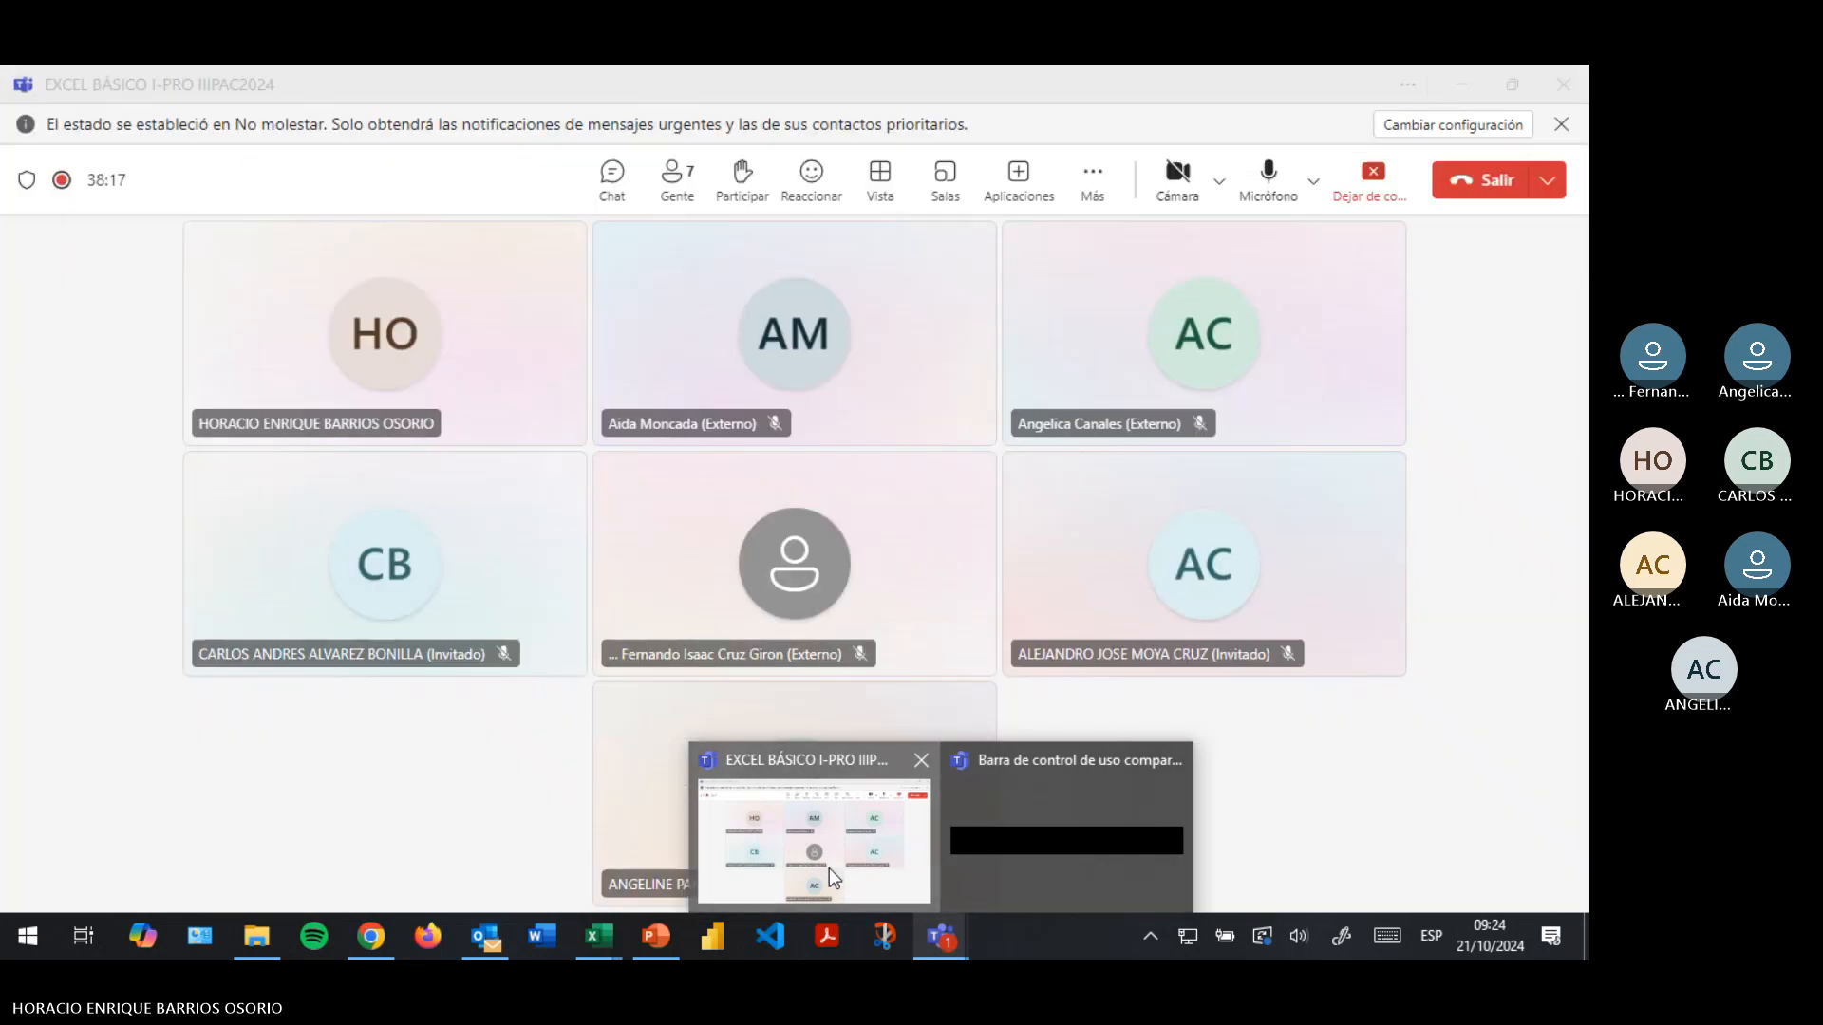
{"action": "left_click", "coordinate": [1373, 178]}
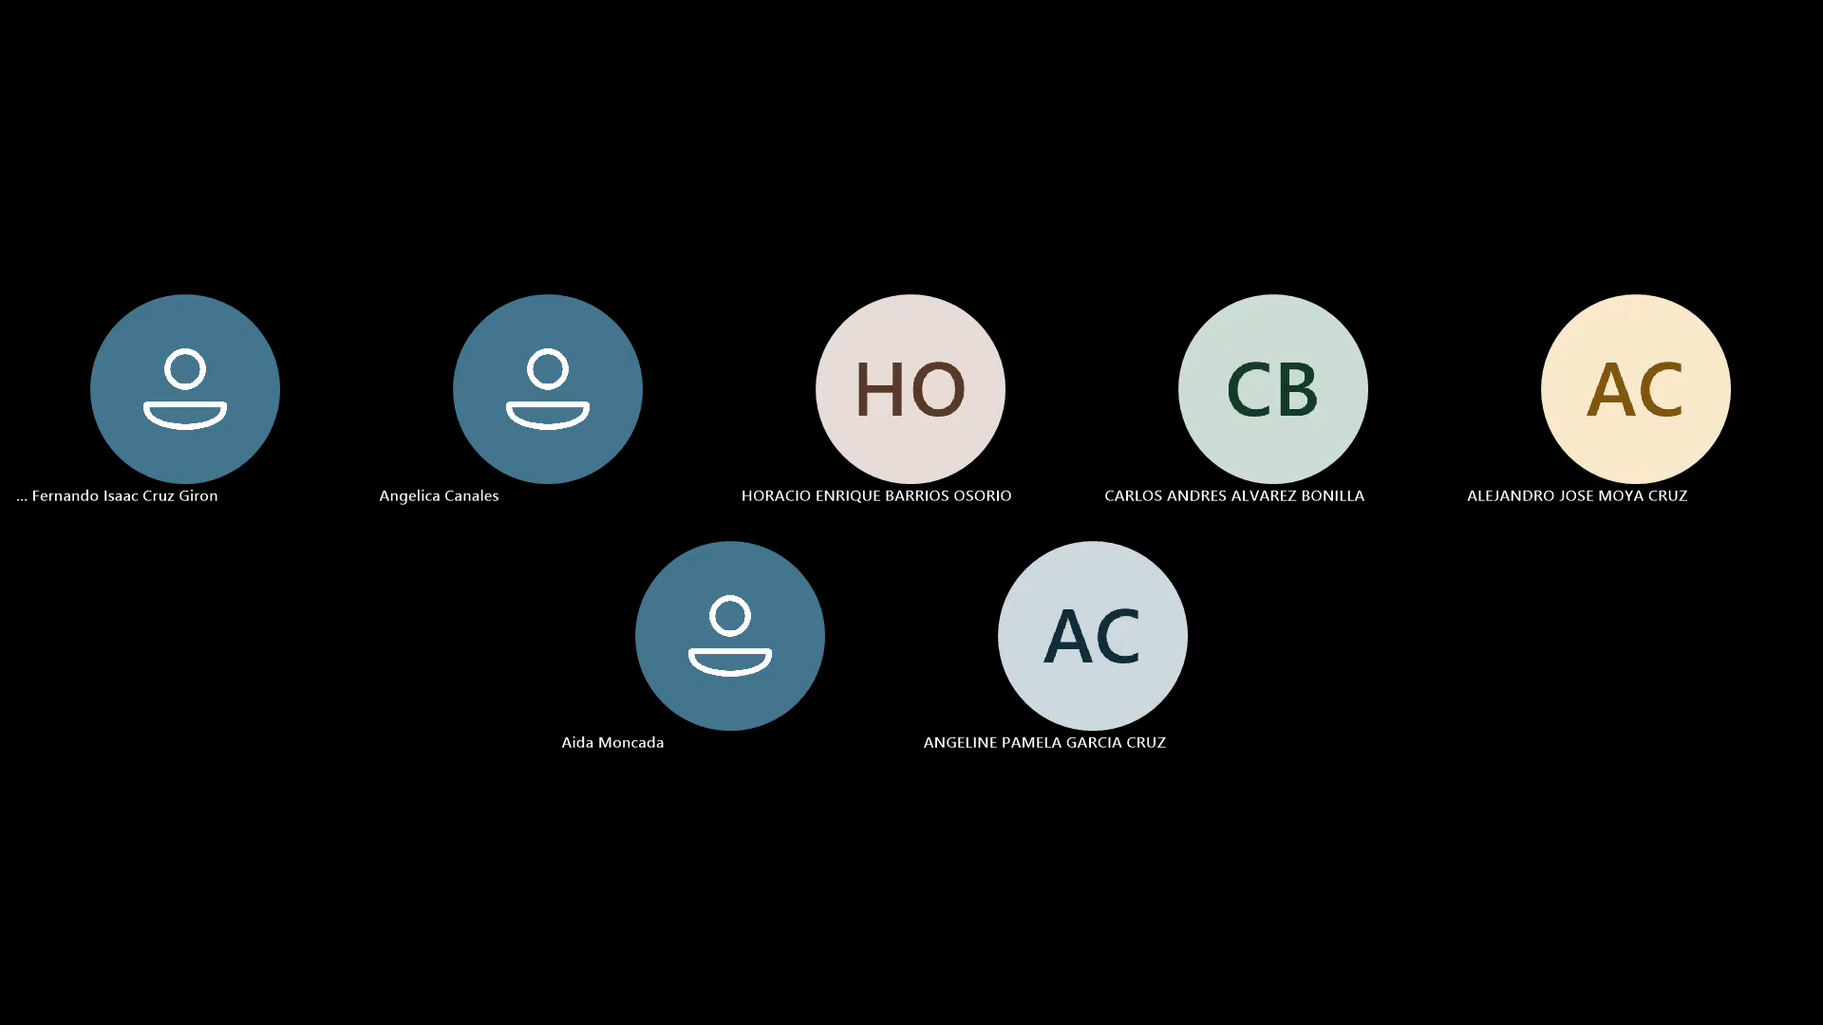
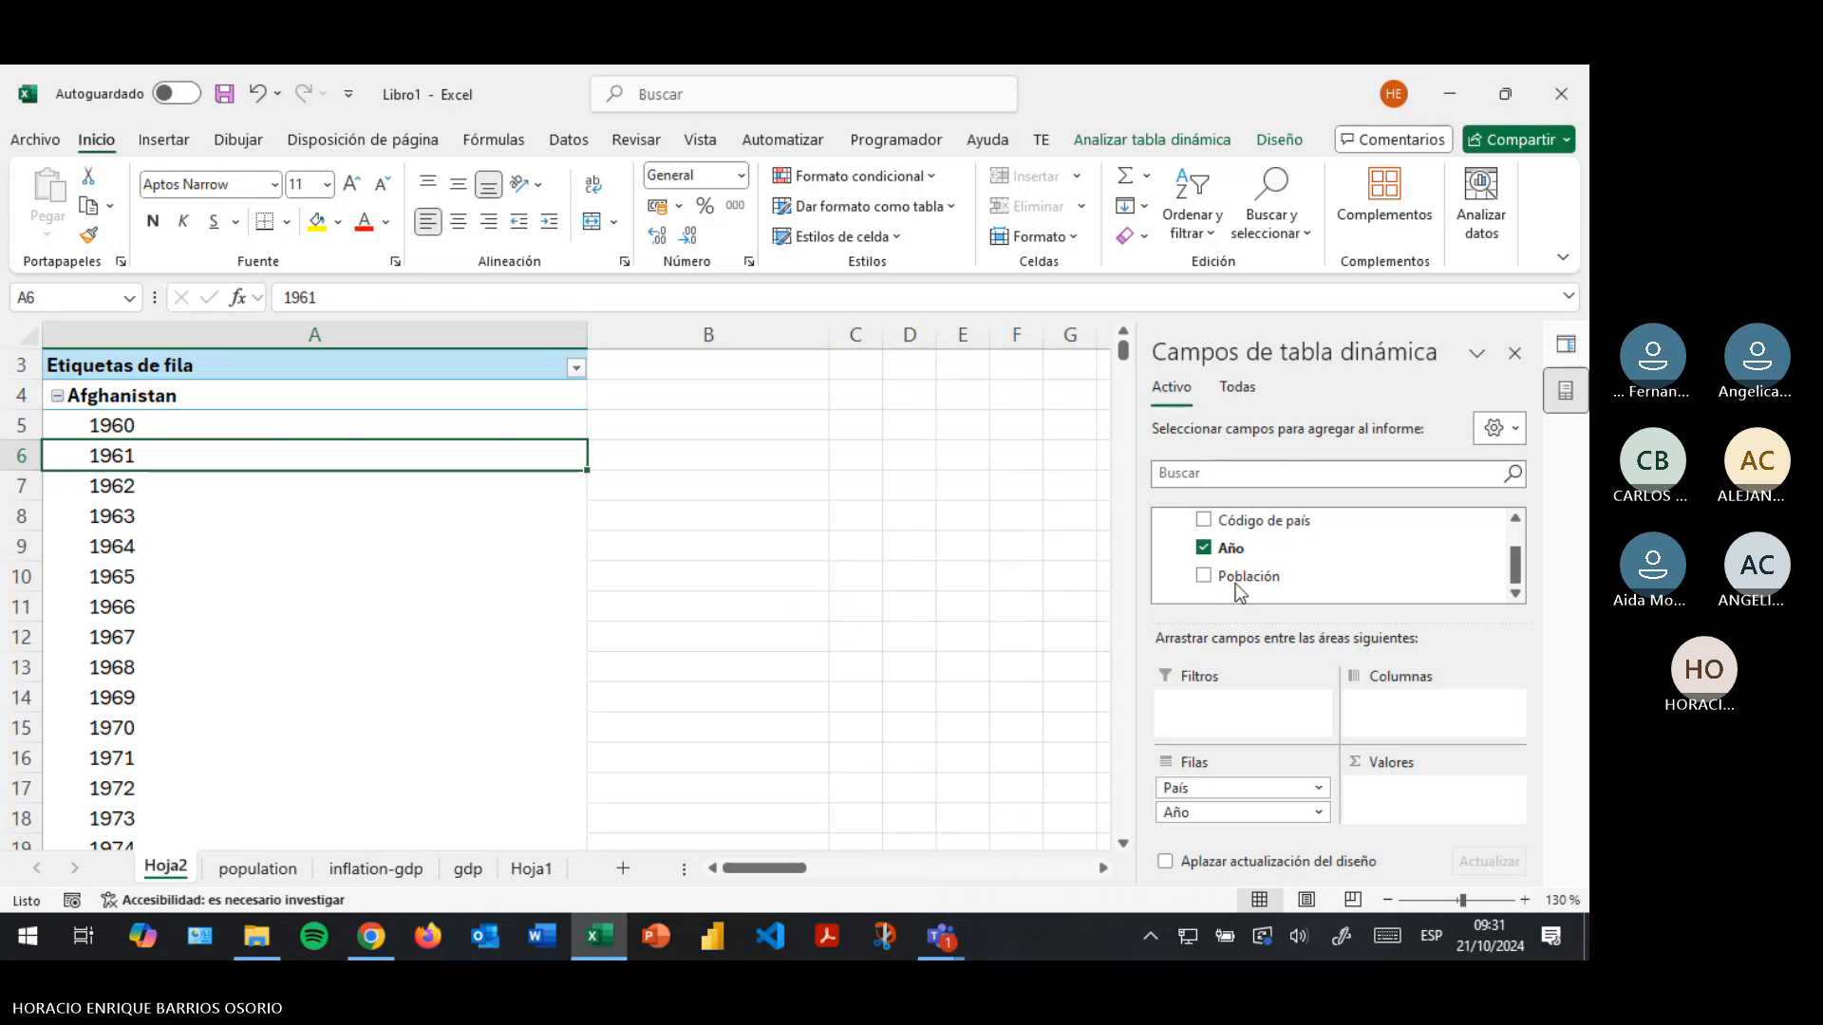
Try to open the field settings of the Año row field in the pivot table
{"action": "left_click", "coordinate": [1314, 646]}
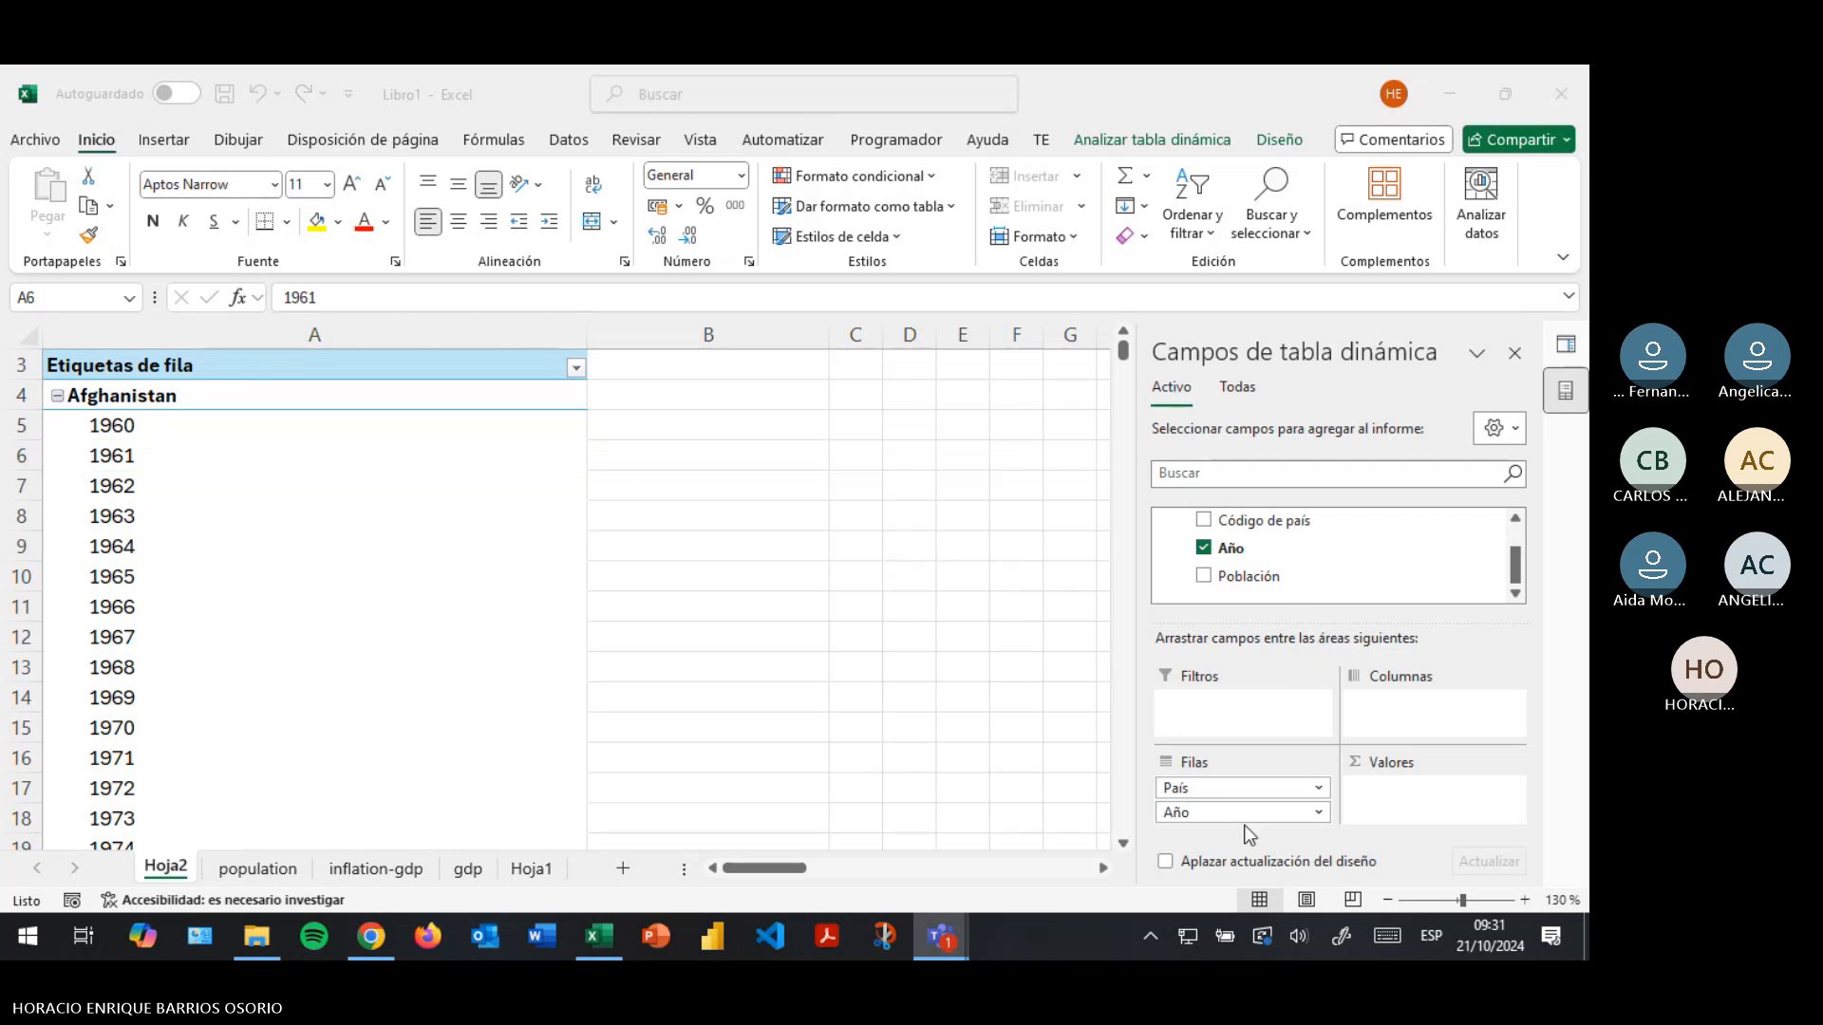
{"action": "left_click", "coordinate": [1318, 813]}
{"action": "left_click", "coordinate": [1319, 813]}
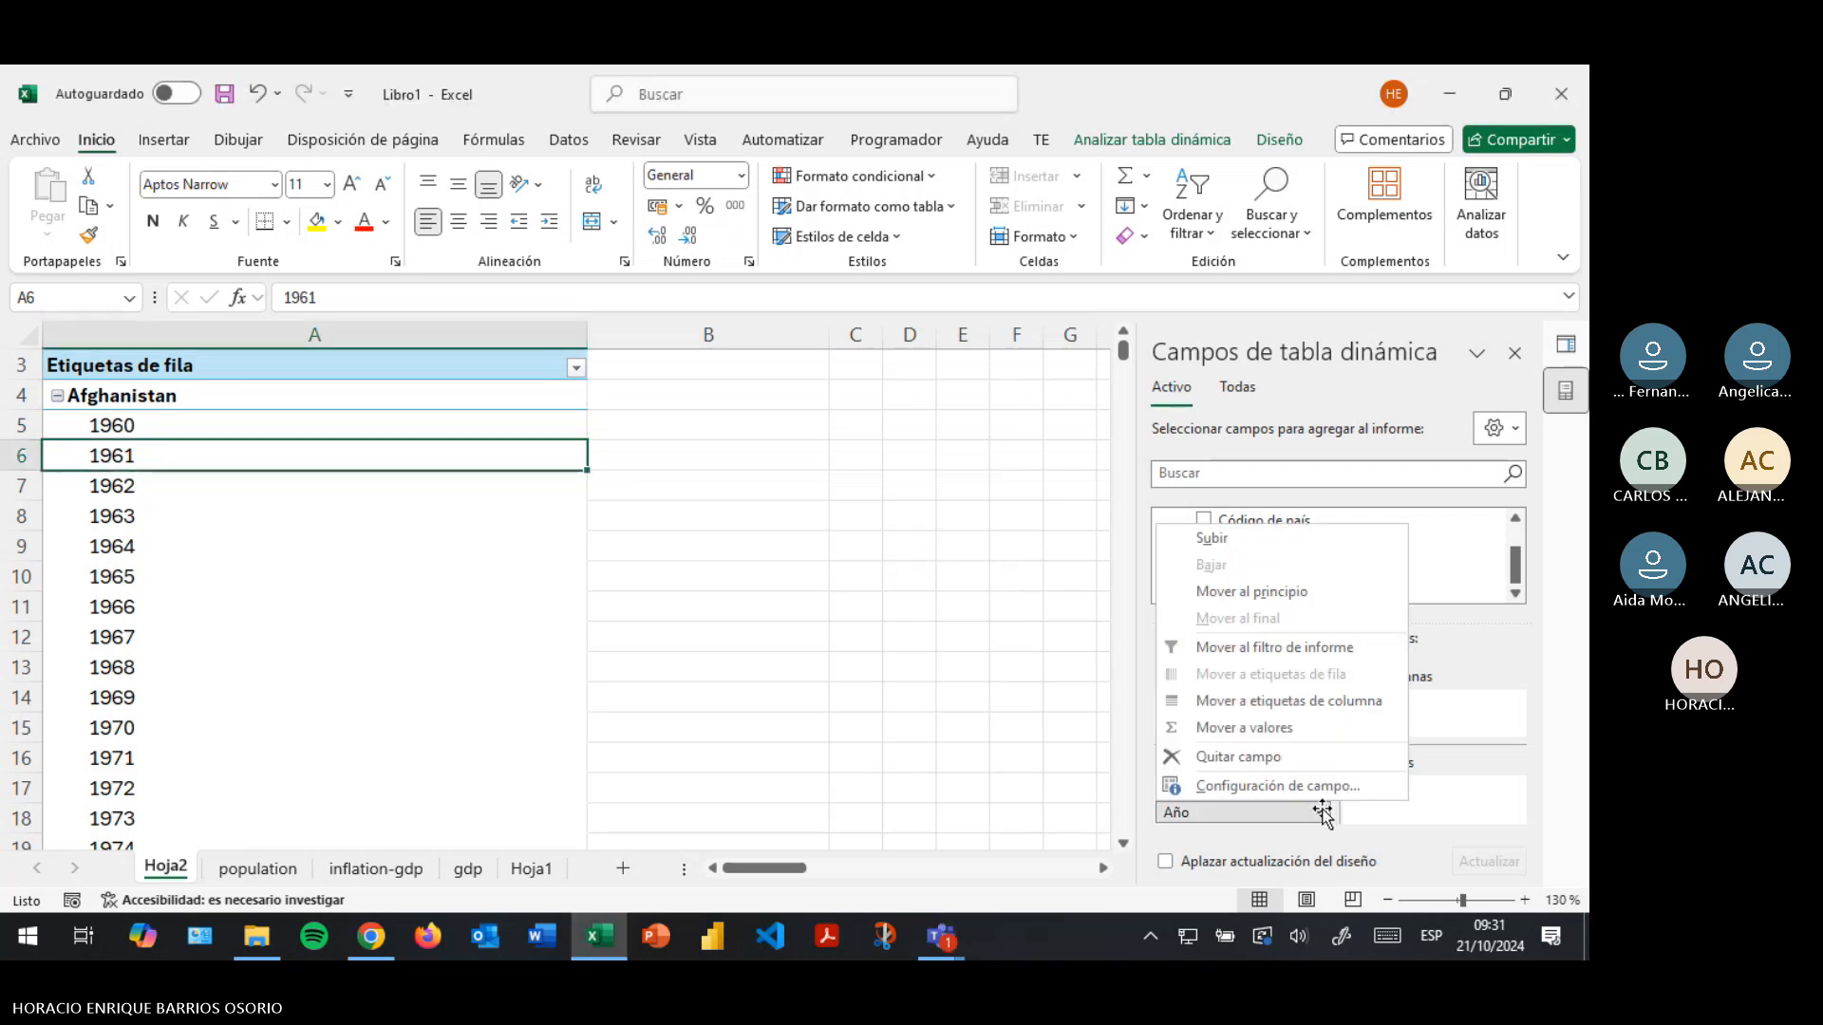
{"action": "left_click", "coordinate": [1291, 786]}
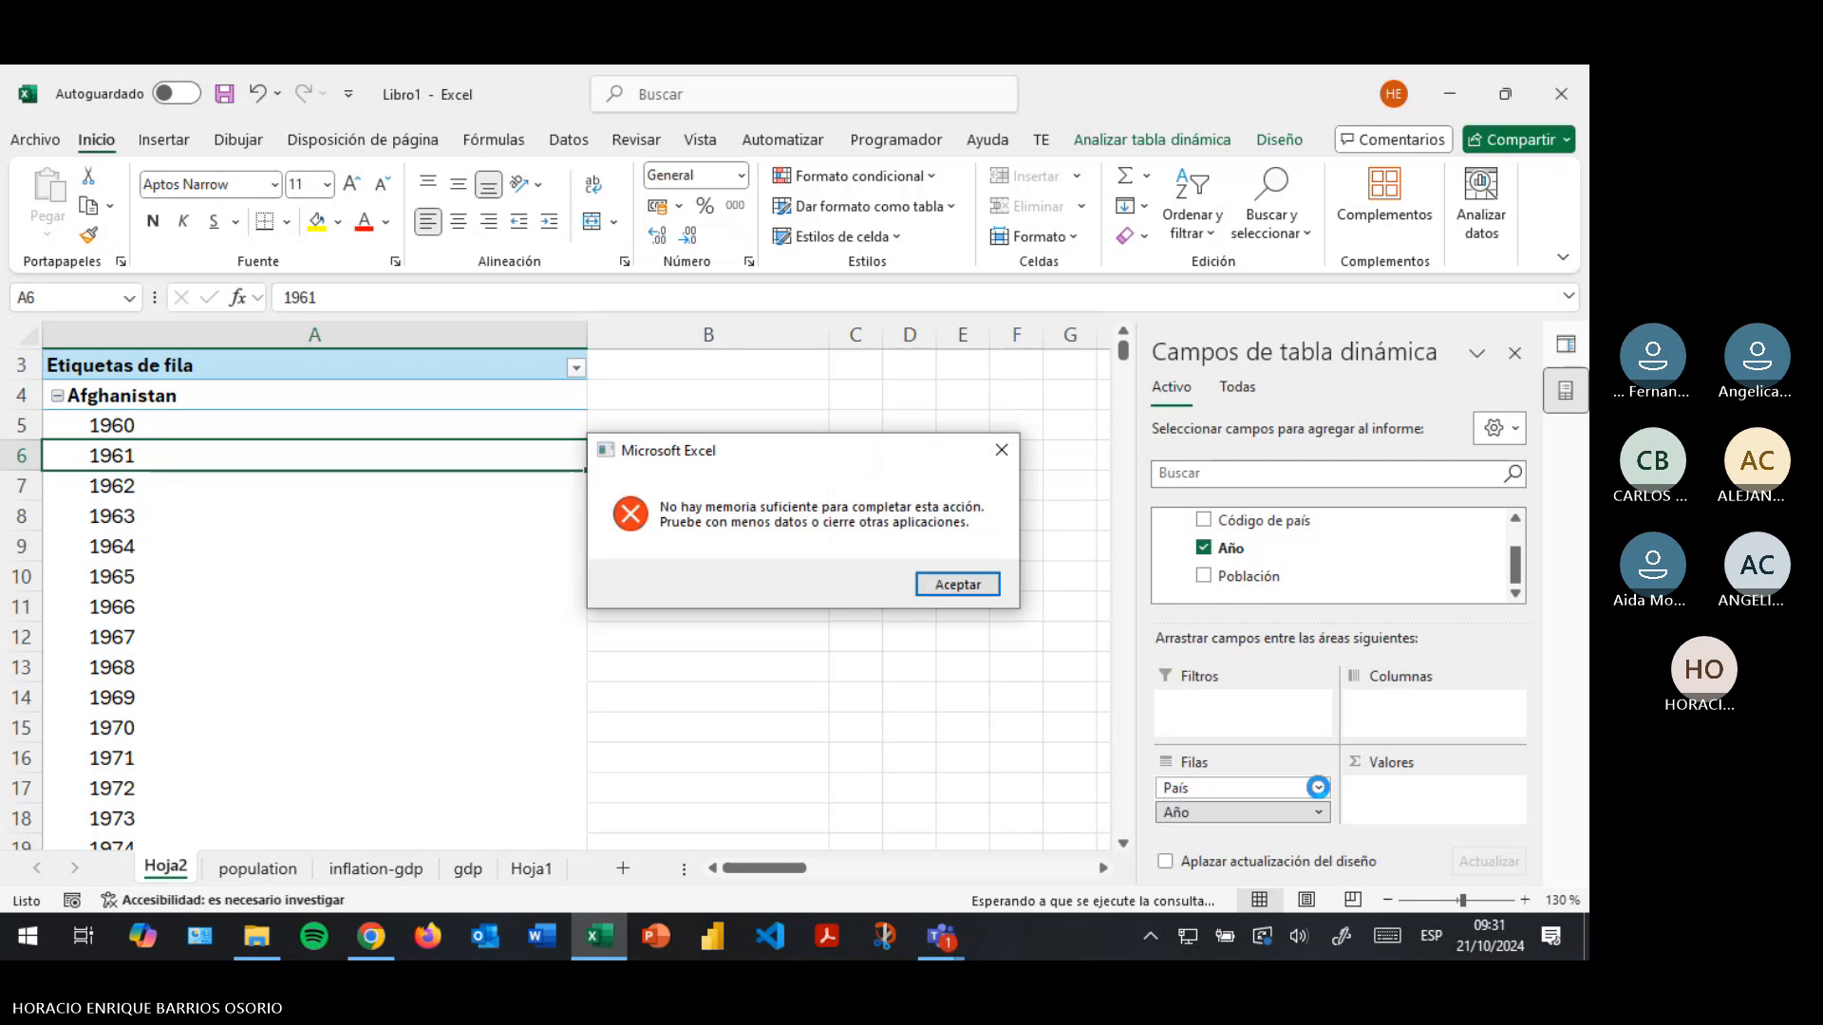
{"action": "left_click", "coordinate": [973, 591]}
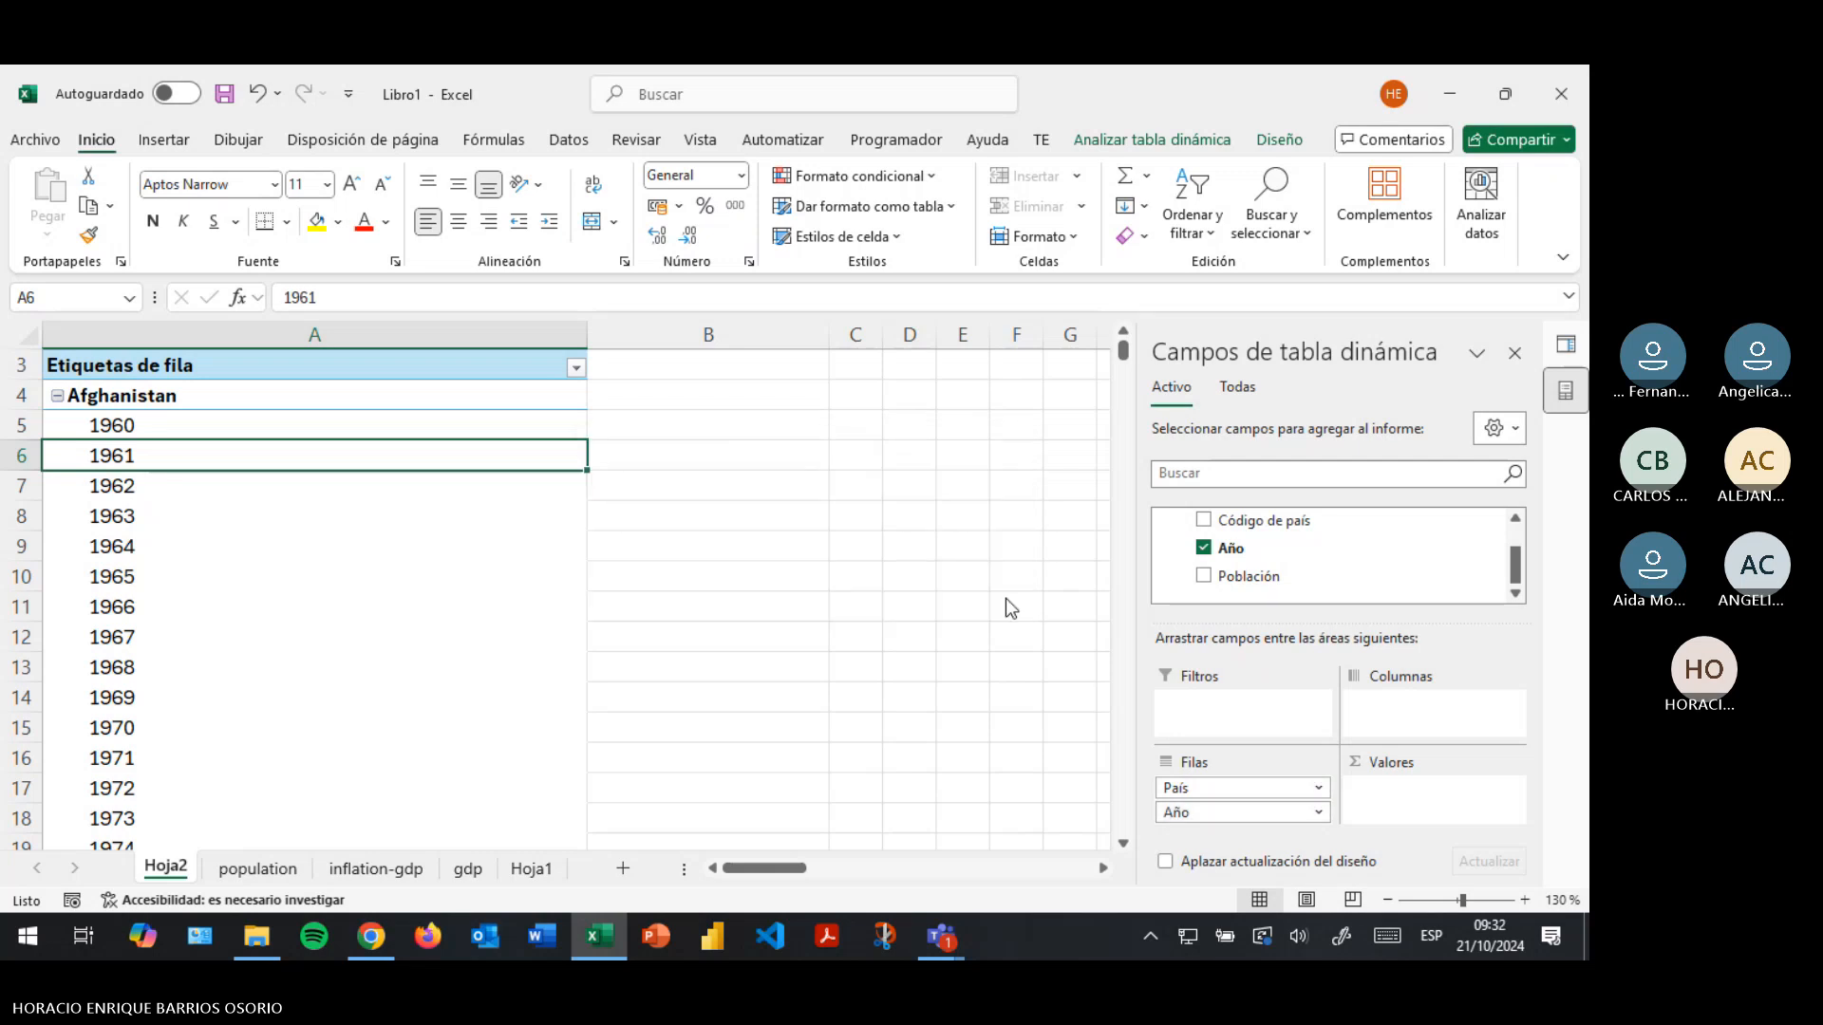
Try Año in the values area, and remove both the Año and País fields from the pivot table
{"action": "left_click", "coordinate": [1318, 813]}
{"action": "left_click", "coordinate": [1257, 739]}
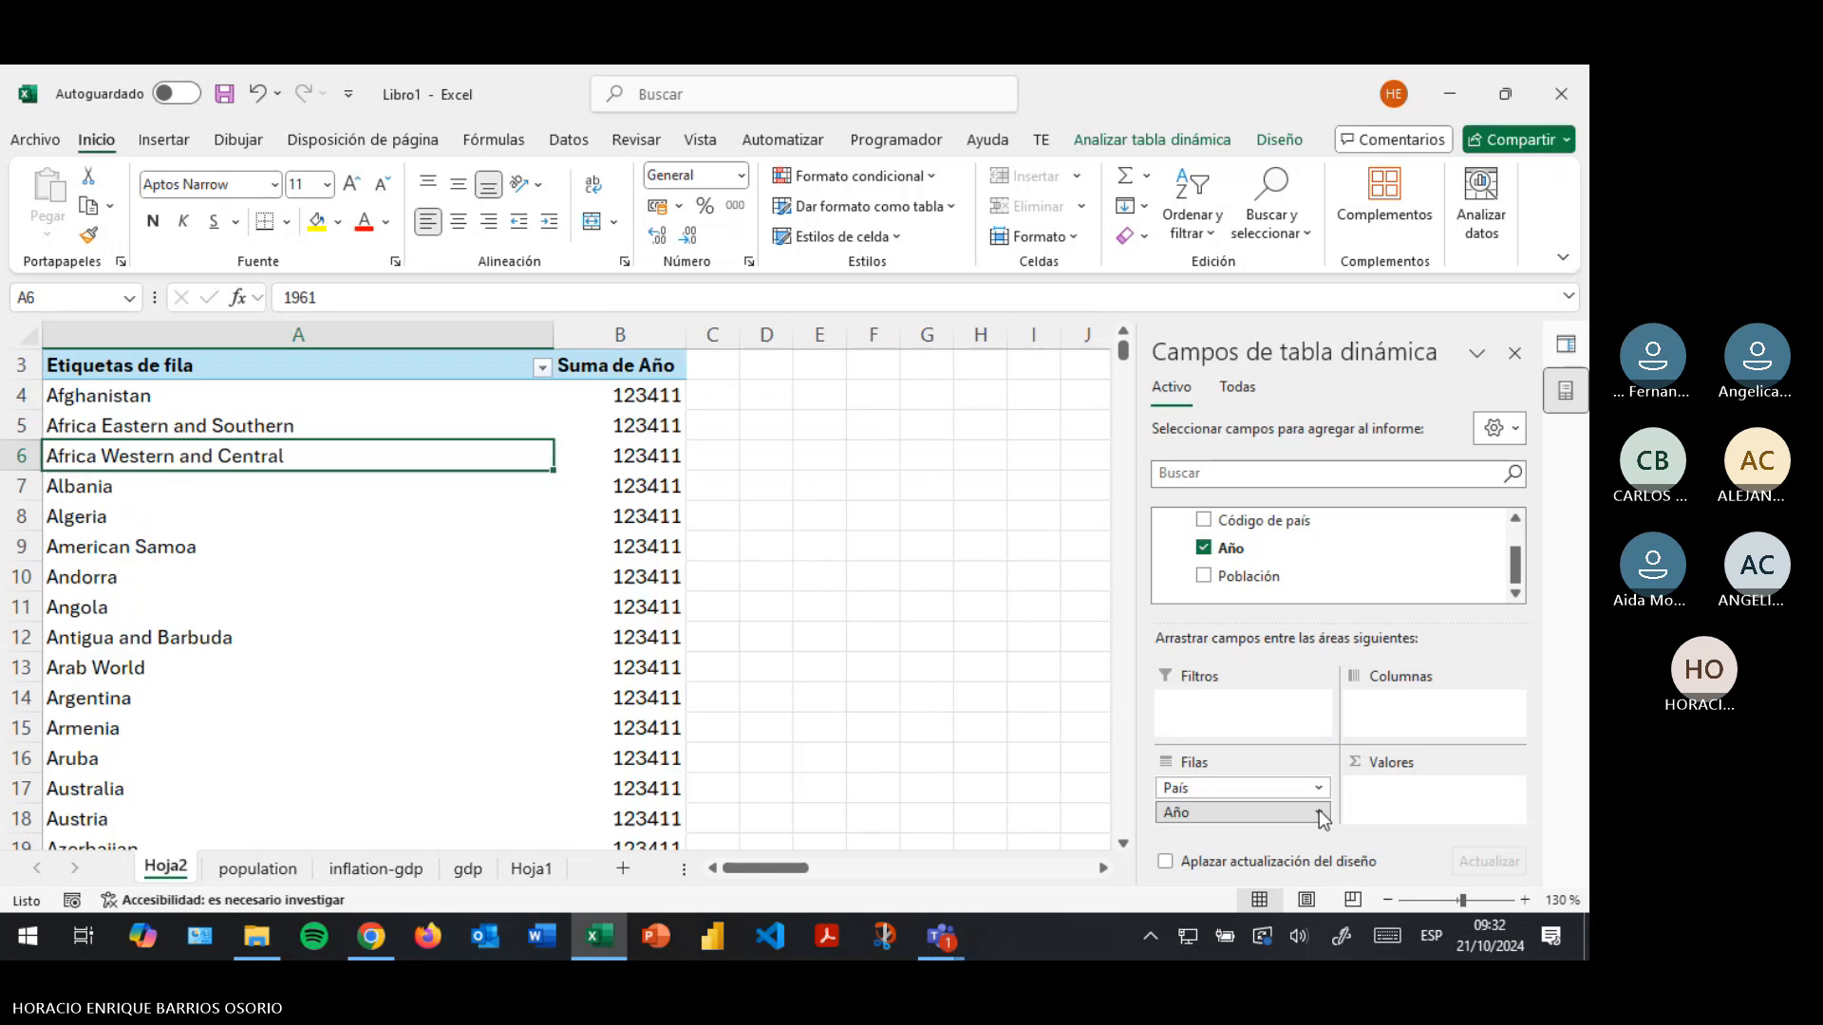
{"action": "left_click", "coordinate": [1512, 789]}
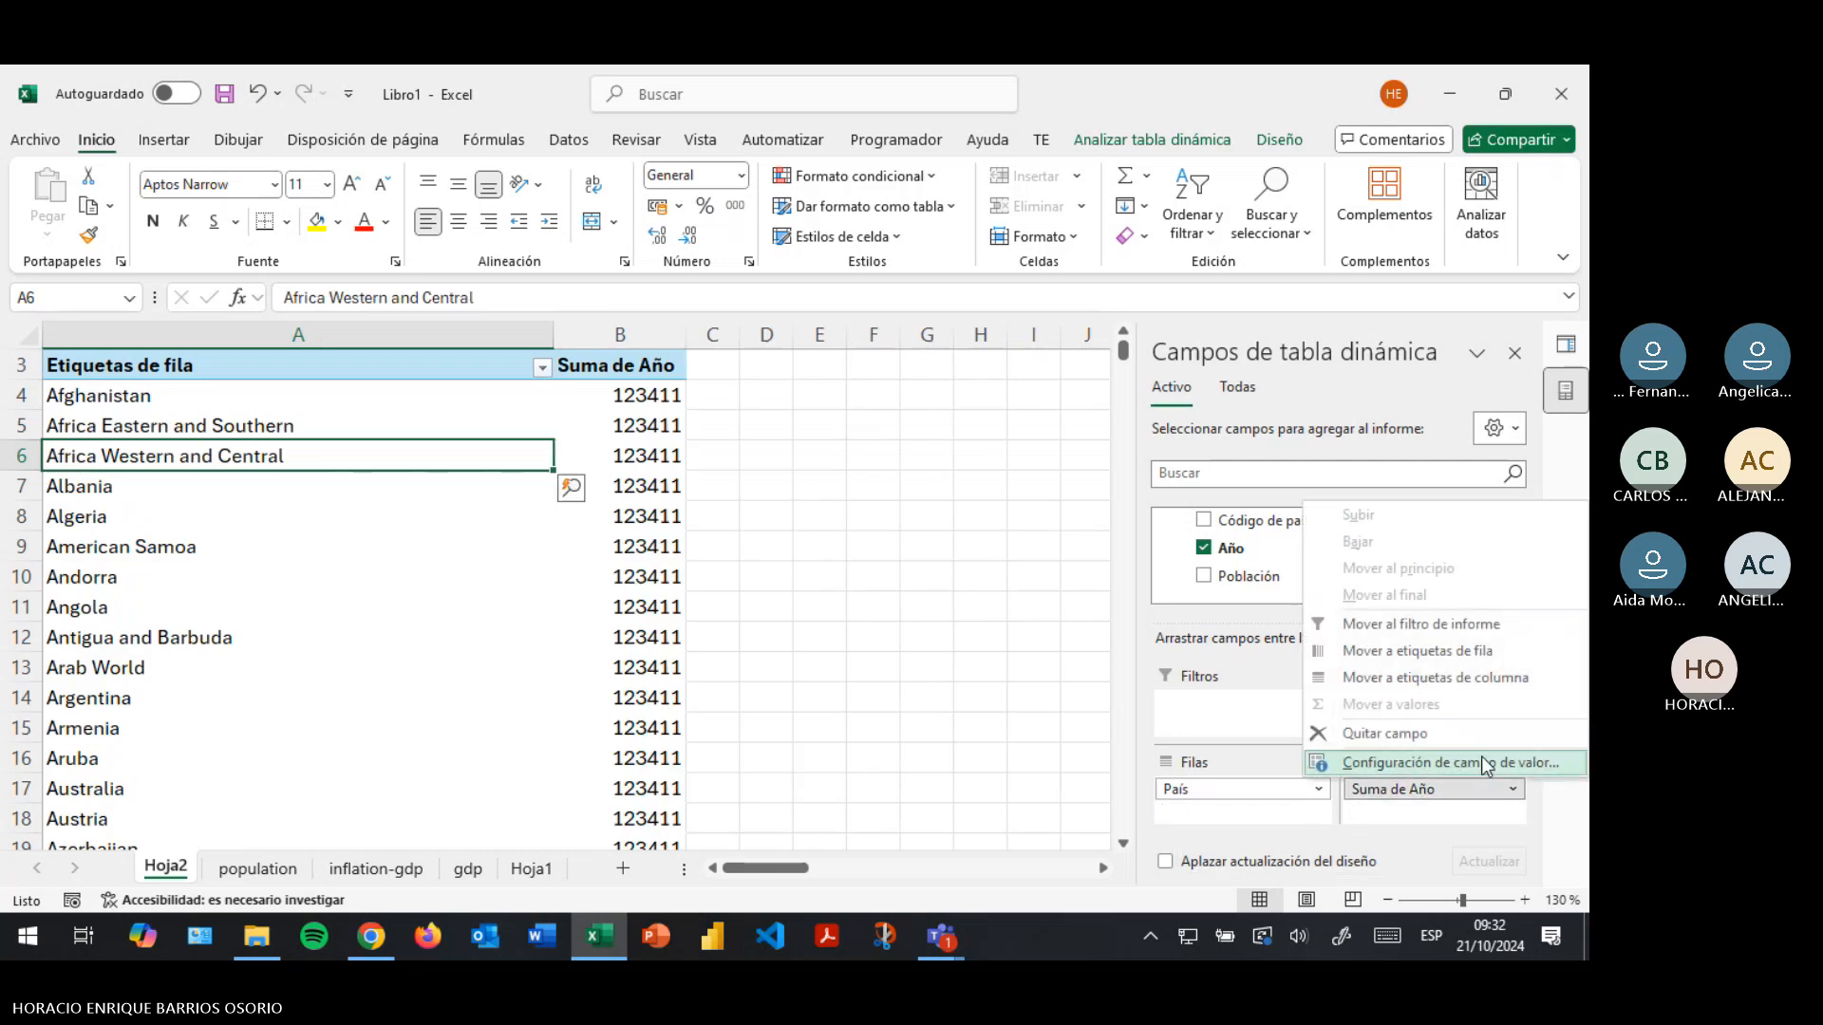
{"action": "left_click", "coordinate": [1411, 733]}
{"action": "left_click", "coordinate": [1317, 789]}
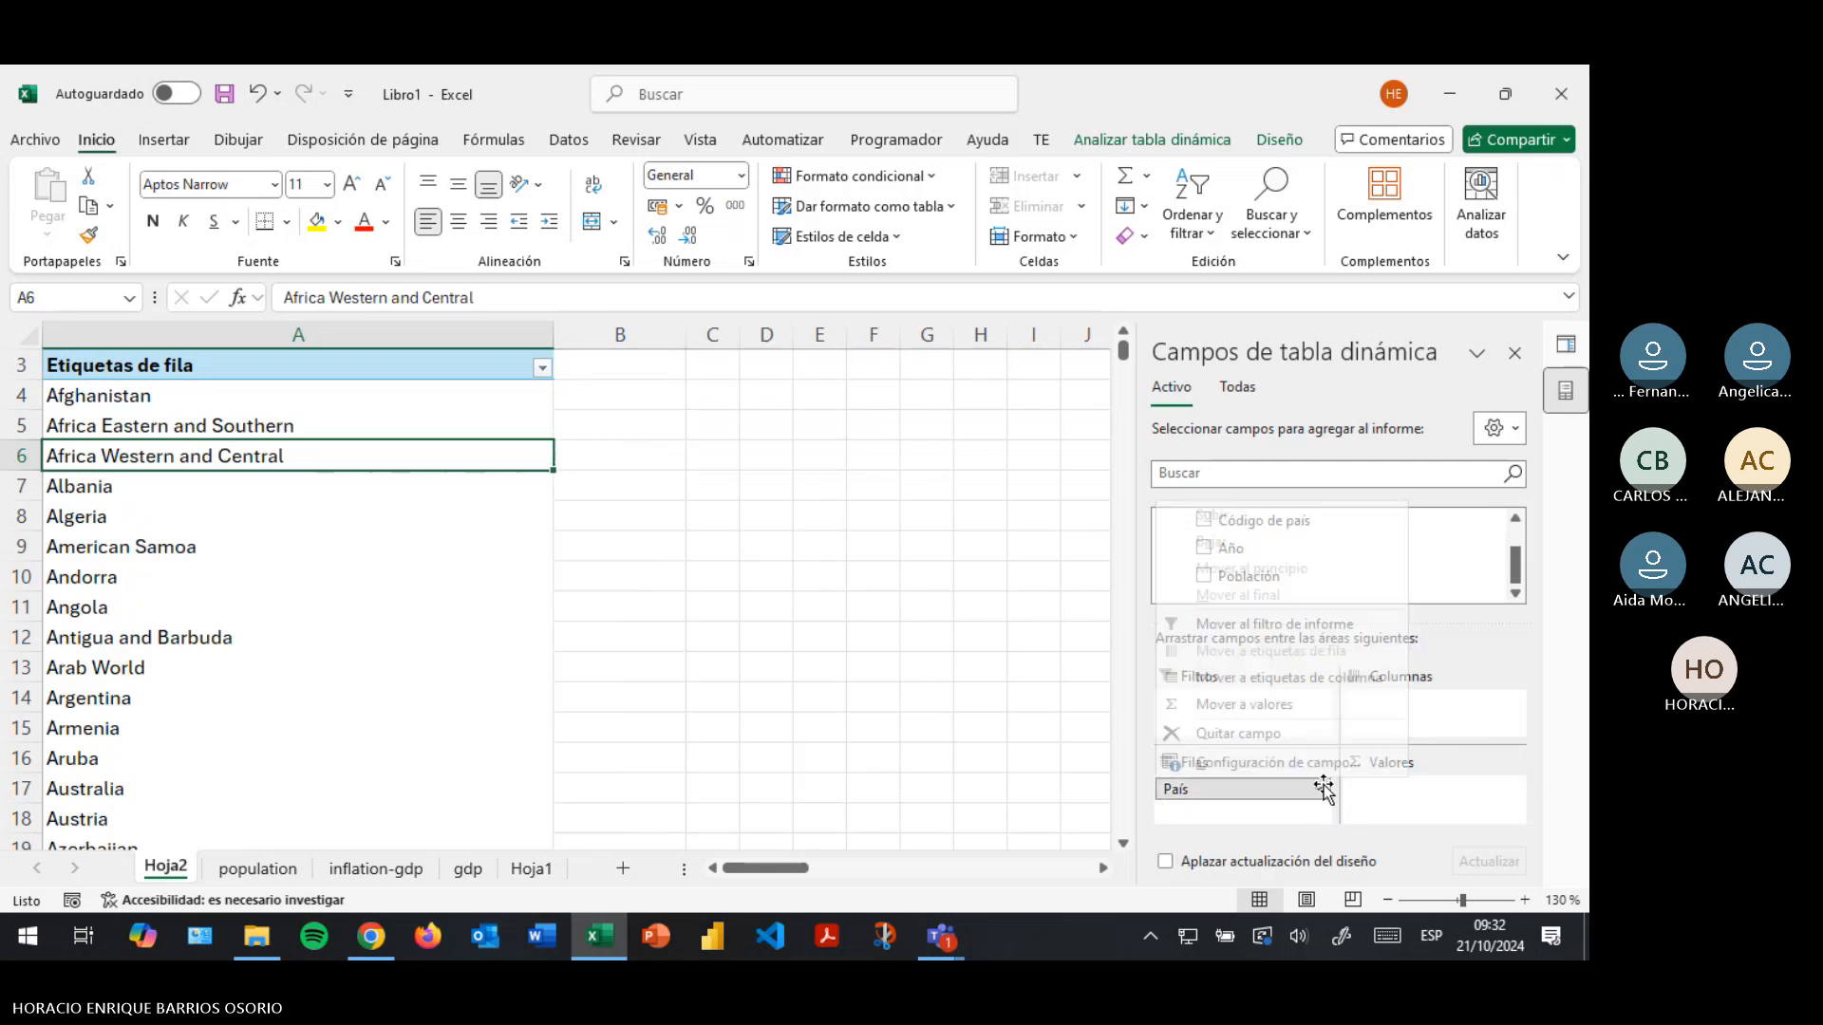
{"action": "left_click", "coordinate": [1217, 738]}
Add the Población field to the pivot table's columns and the Año field to its rows
{"action": "left_click_drag", "start_coordinate": [1230, 580], "coordinate": [1400, 711]}
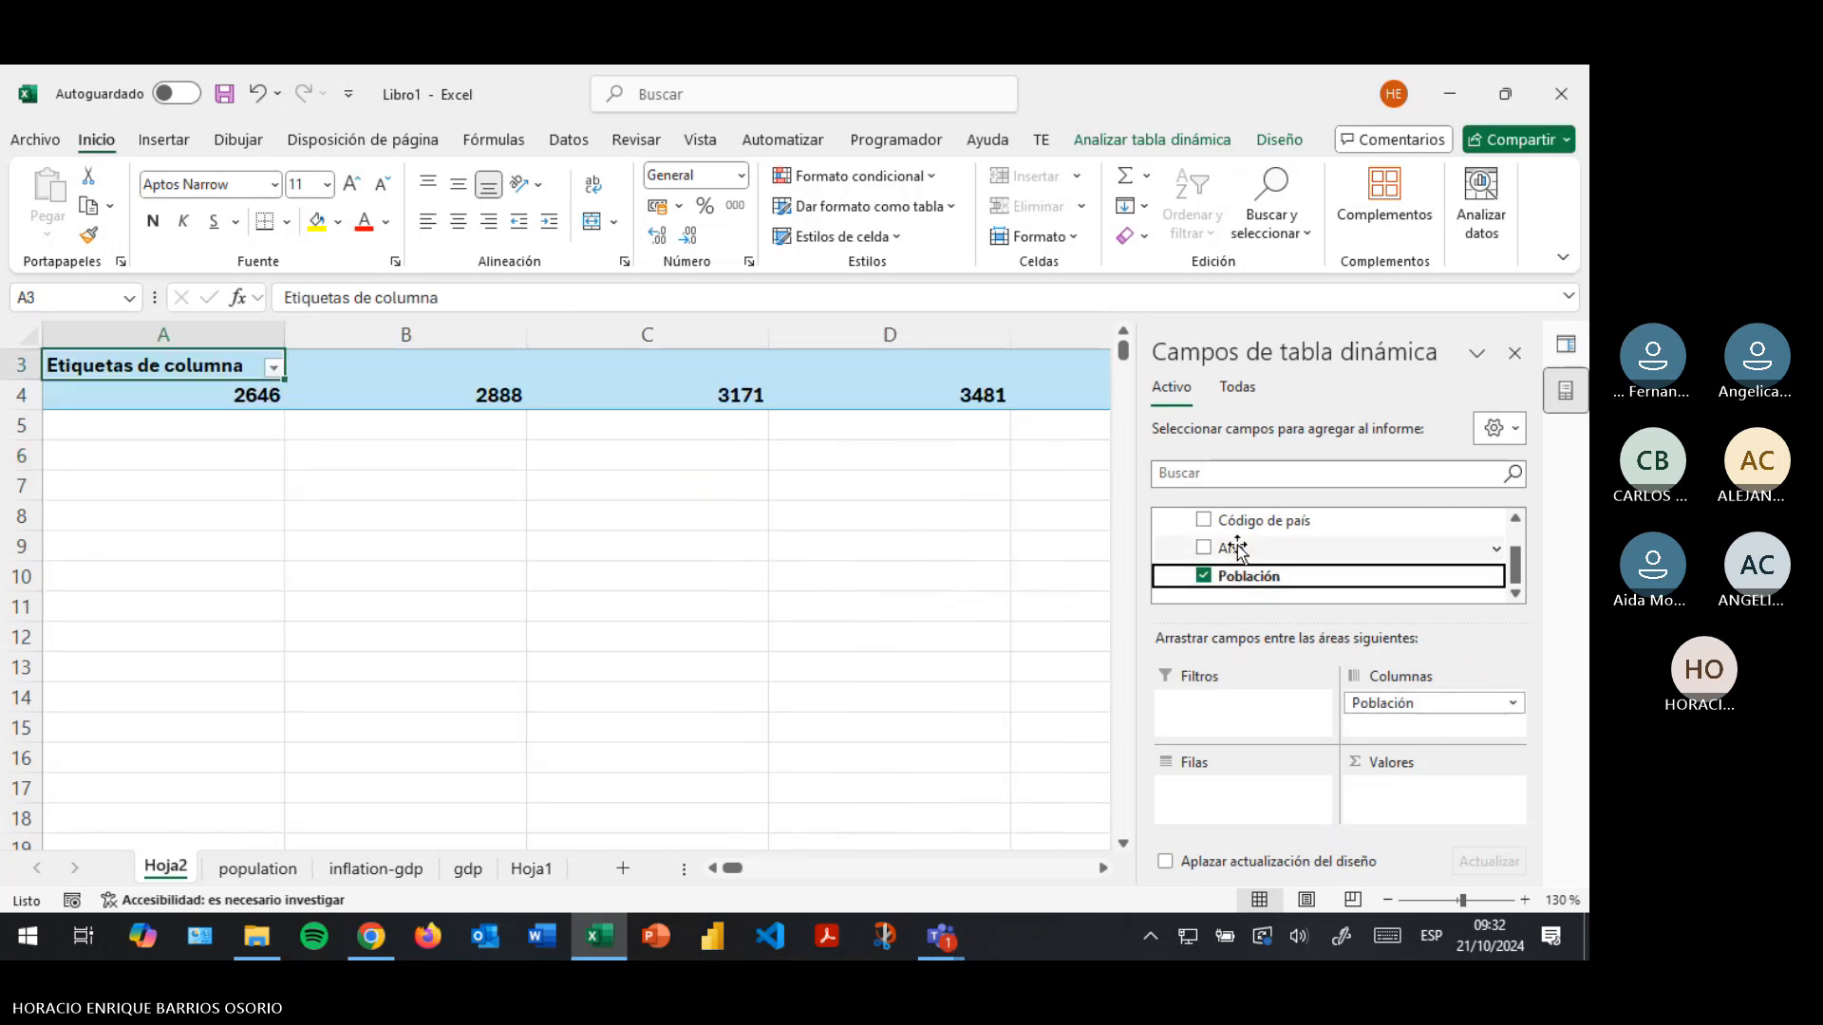
{"action": "left_click_drag", "start_coordinate": [1237, 549], "coordinate": [1237, 784]}
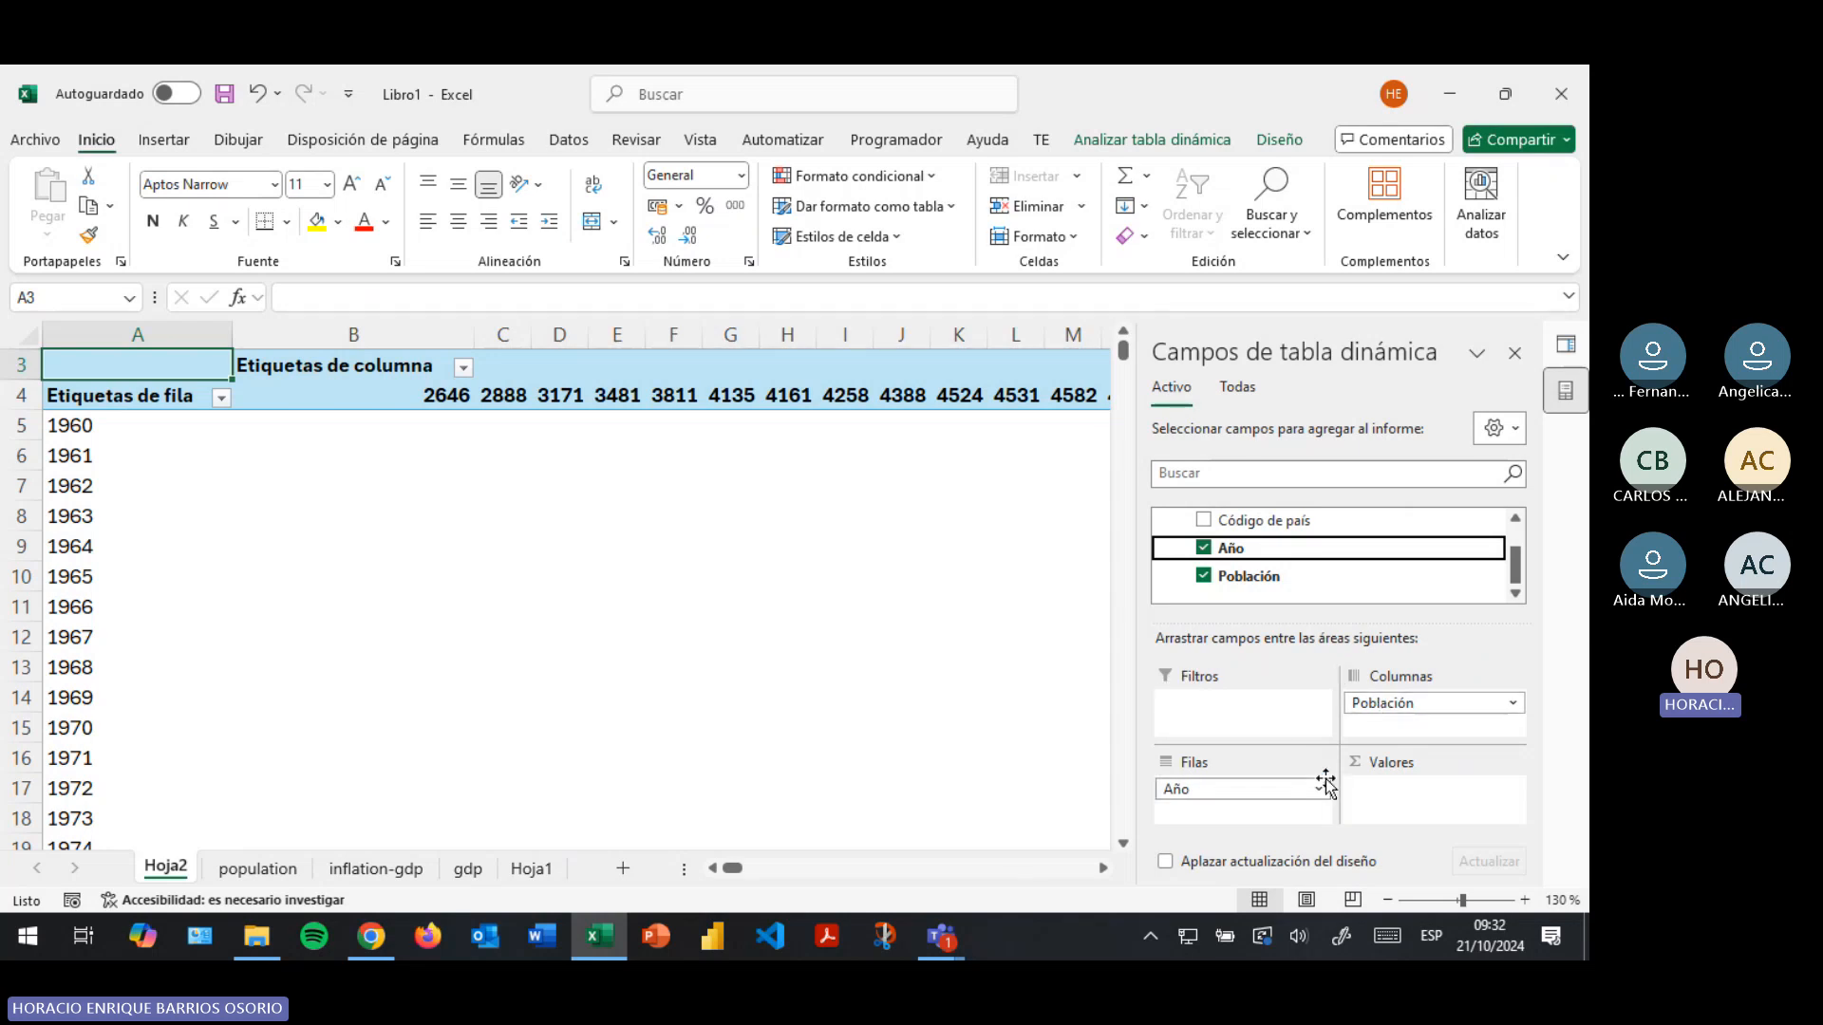
Review the population figures used as column headings and move the Población field from the columns to the values
{"action": "scroll", "coordinate": [1262, 545], "scroll_direction": "up", "scroll_amount": 1}
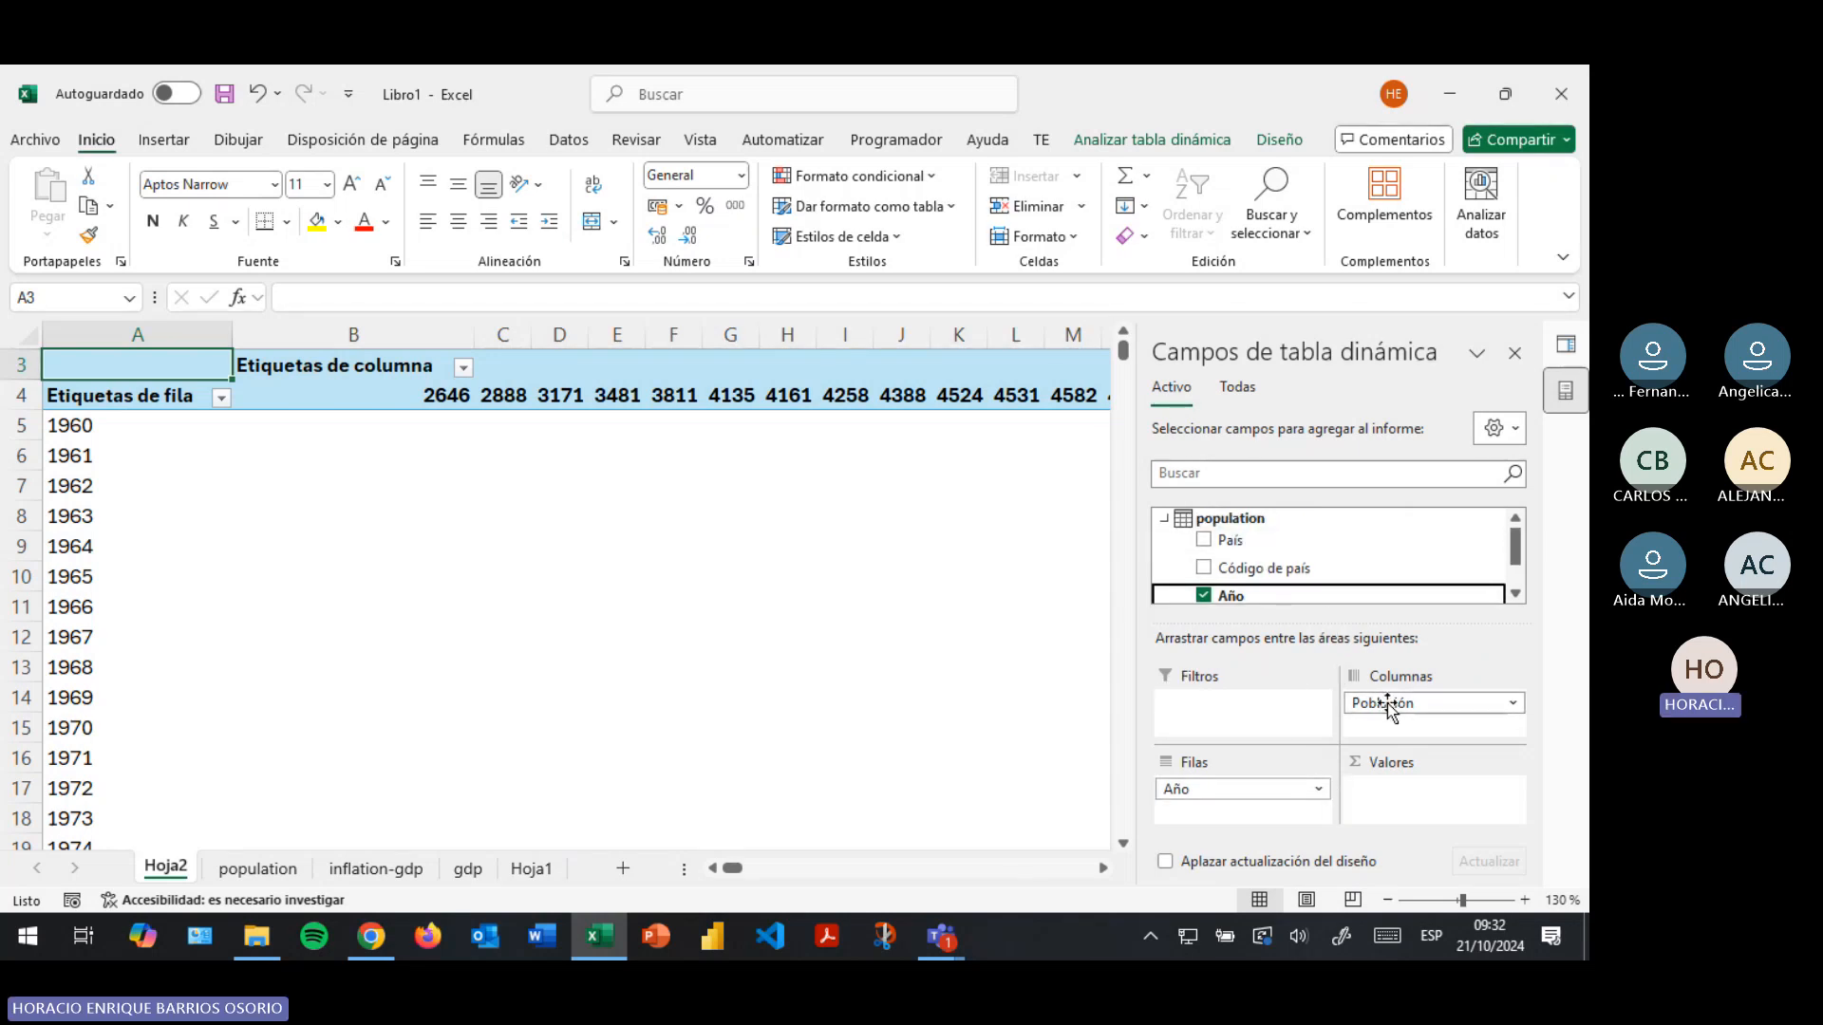
{"action": "mouse_move", "coordinate": [1387, 701]}
{"action": "left_mouse_down"}
{"action": "mouse_move", "coordinate": [1420, 714]}
{"action": "mouse_move", "coordinate": [1408, 702]}
{"action": "left_mouse_up"}
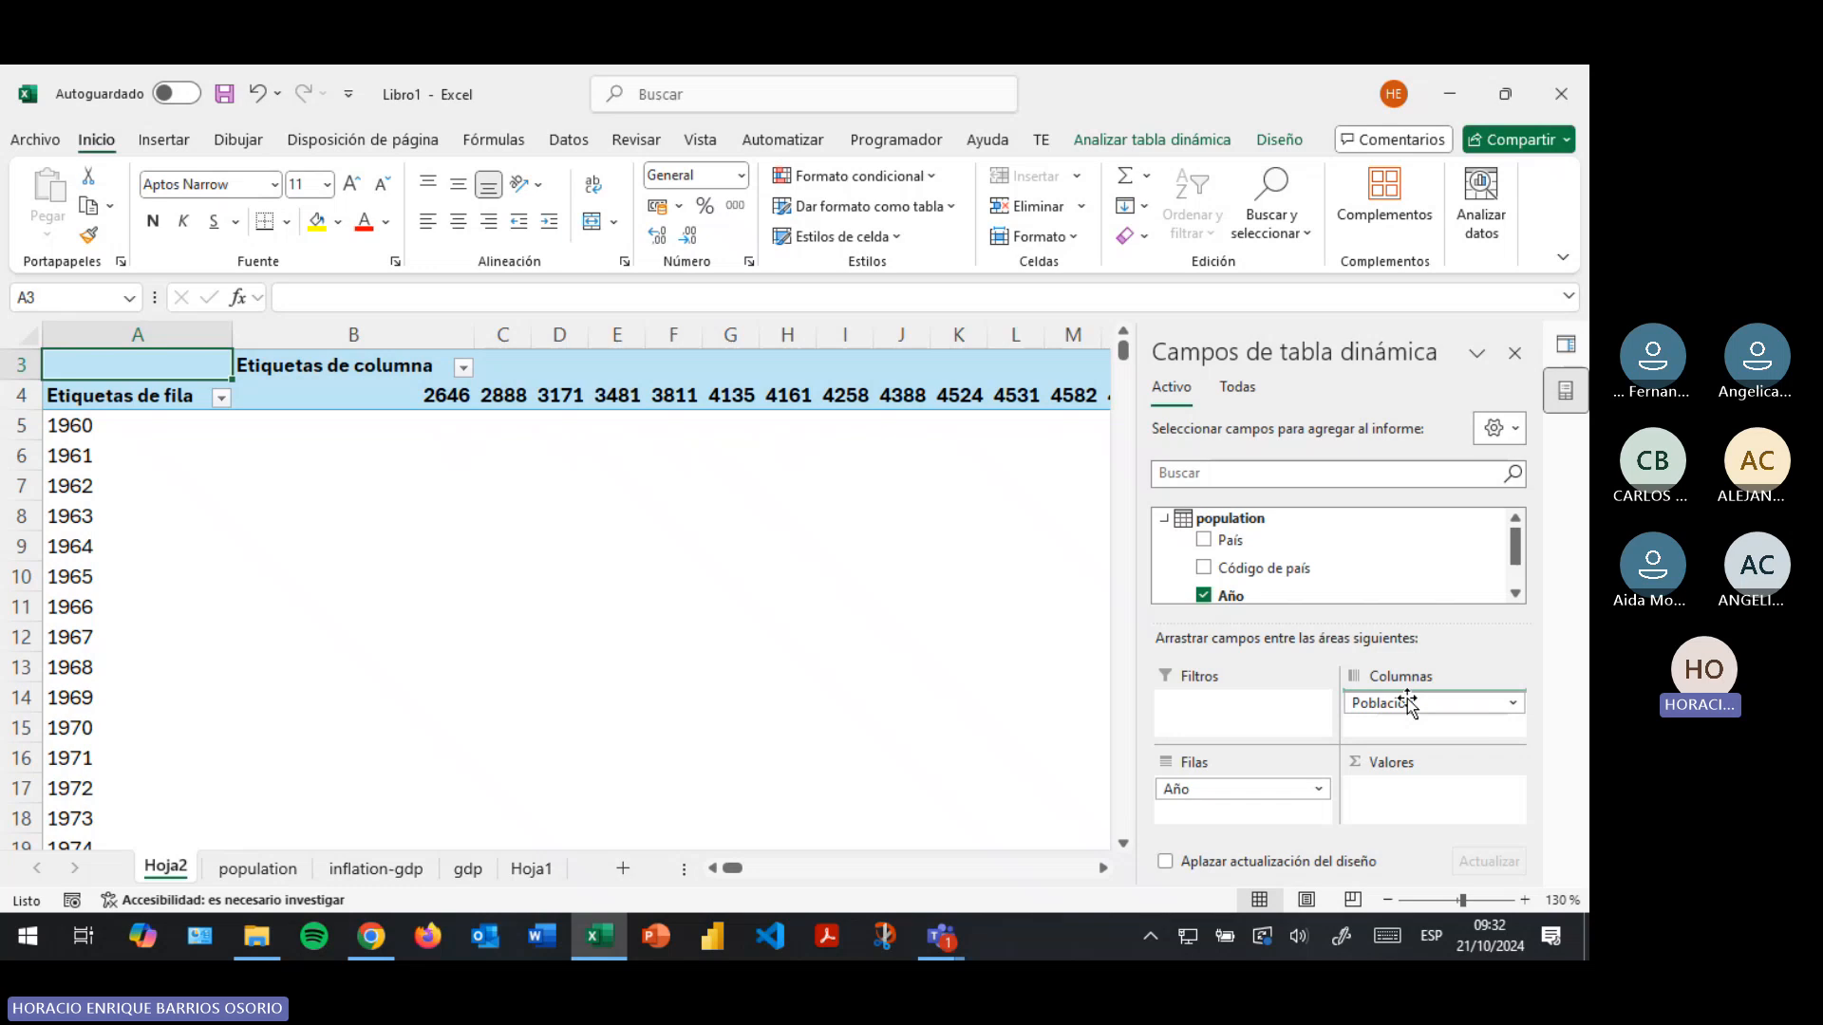
{"action": "left_click", "coordinate": [501, 394]}
{"action": "left_click", "coordinate": [959, 383]}
{"action": "left_click", "coordinate": [1053, 380]}
{"action": "left_click", "coordinate": [819, 381]}
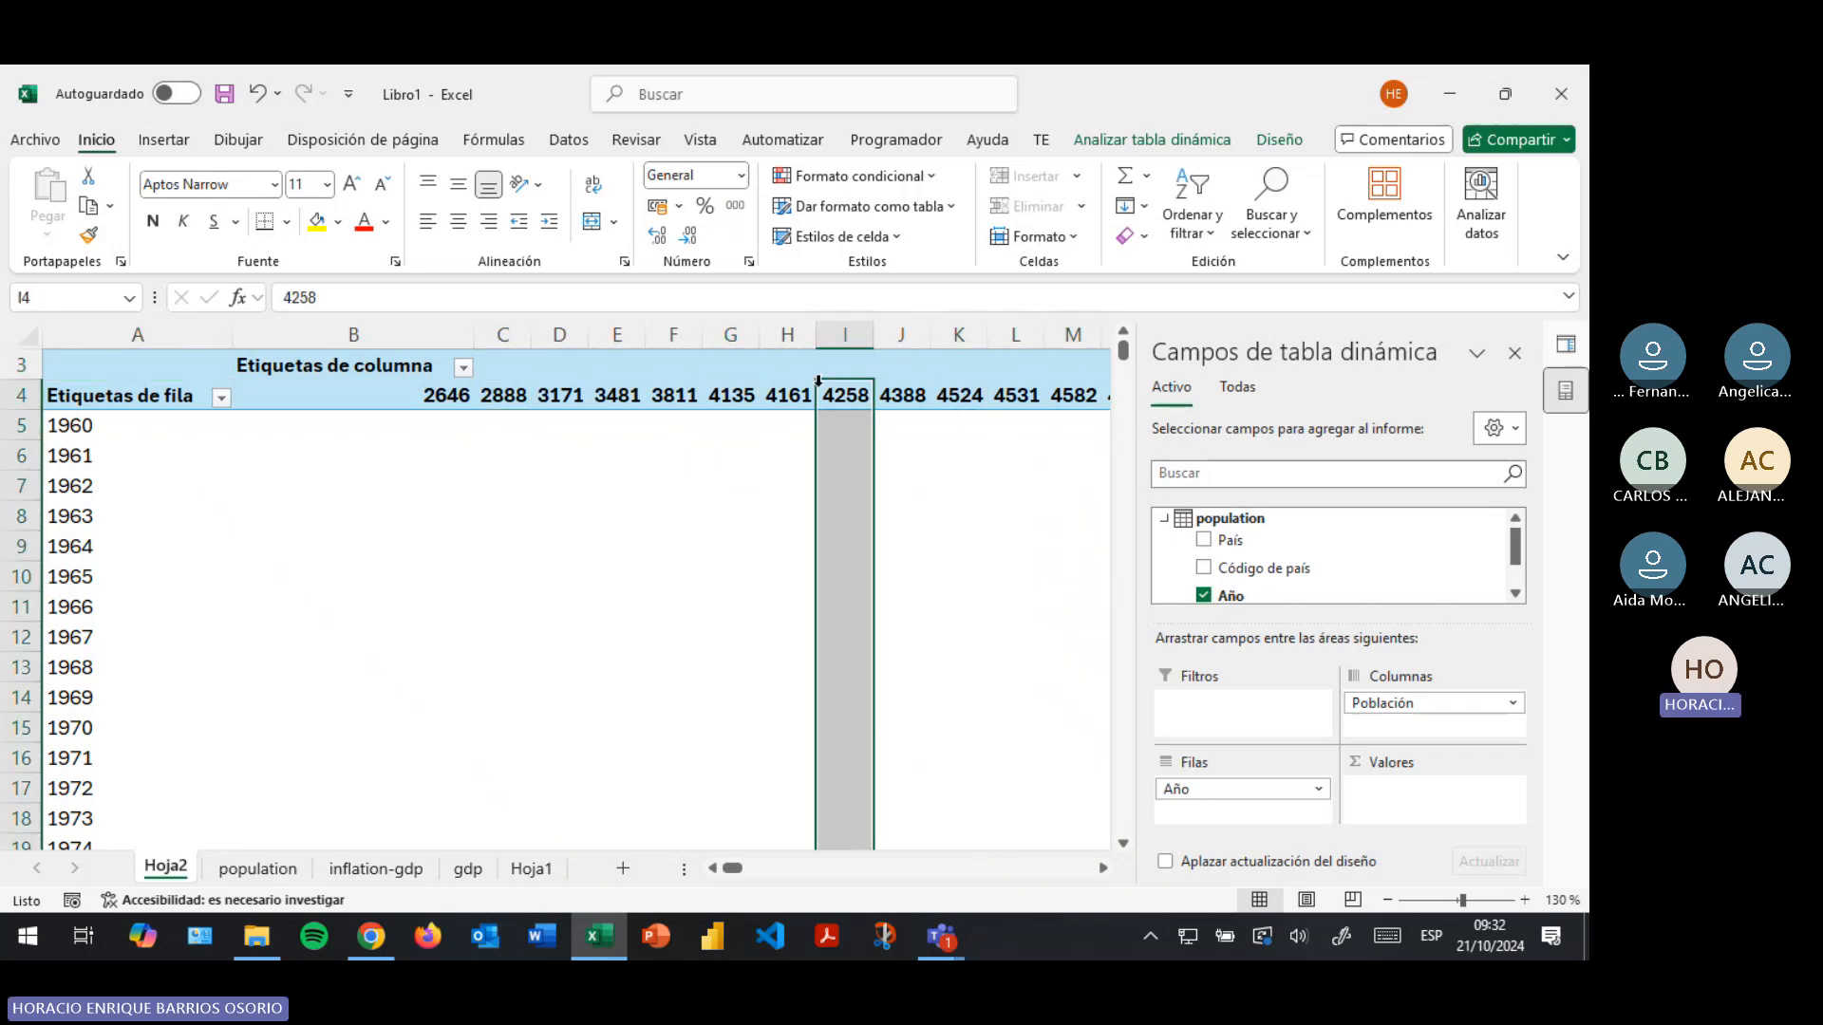
{"action": "left_click", "coordinate": [1007, 382]}
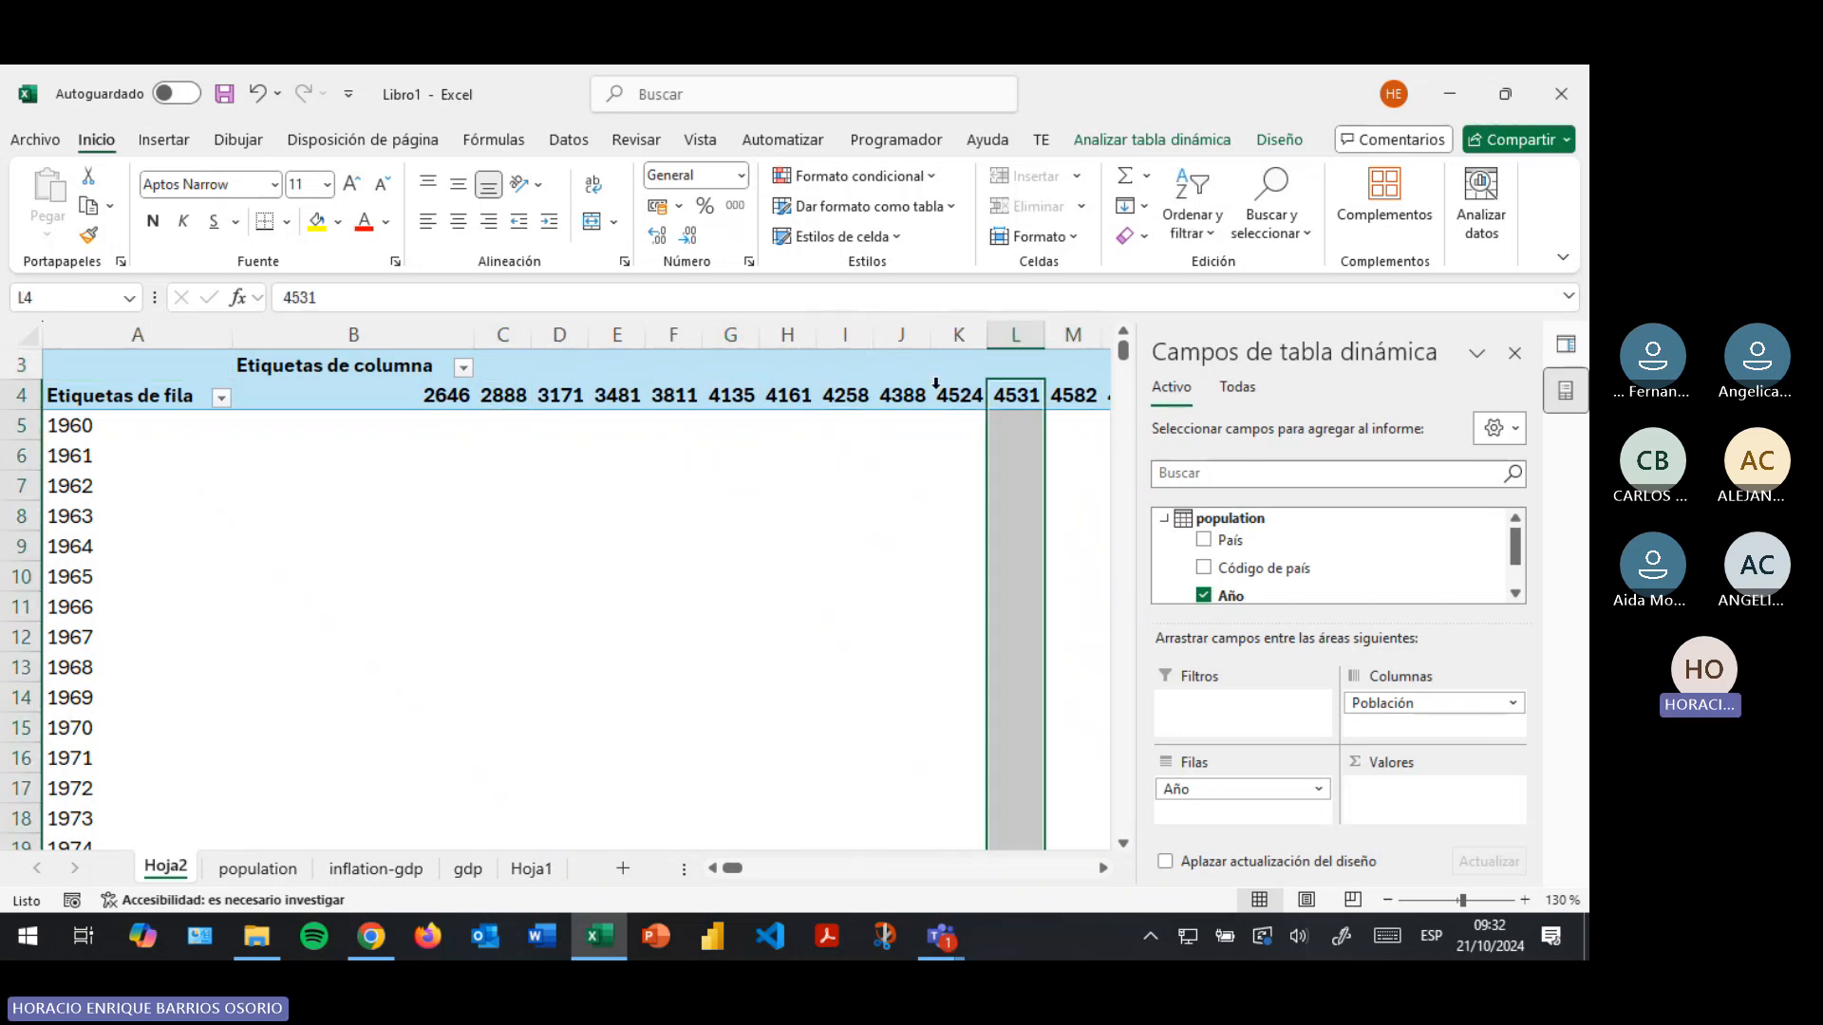
{"action": "left_click", "coordinate": [939, 379]}
{"action": "left_click_drag", "start_coordinate": [1396, 703], "coordinate": [1412, 797]}
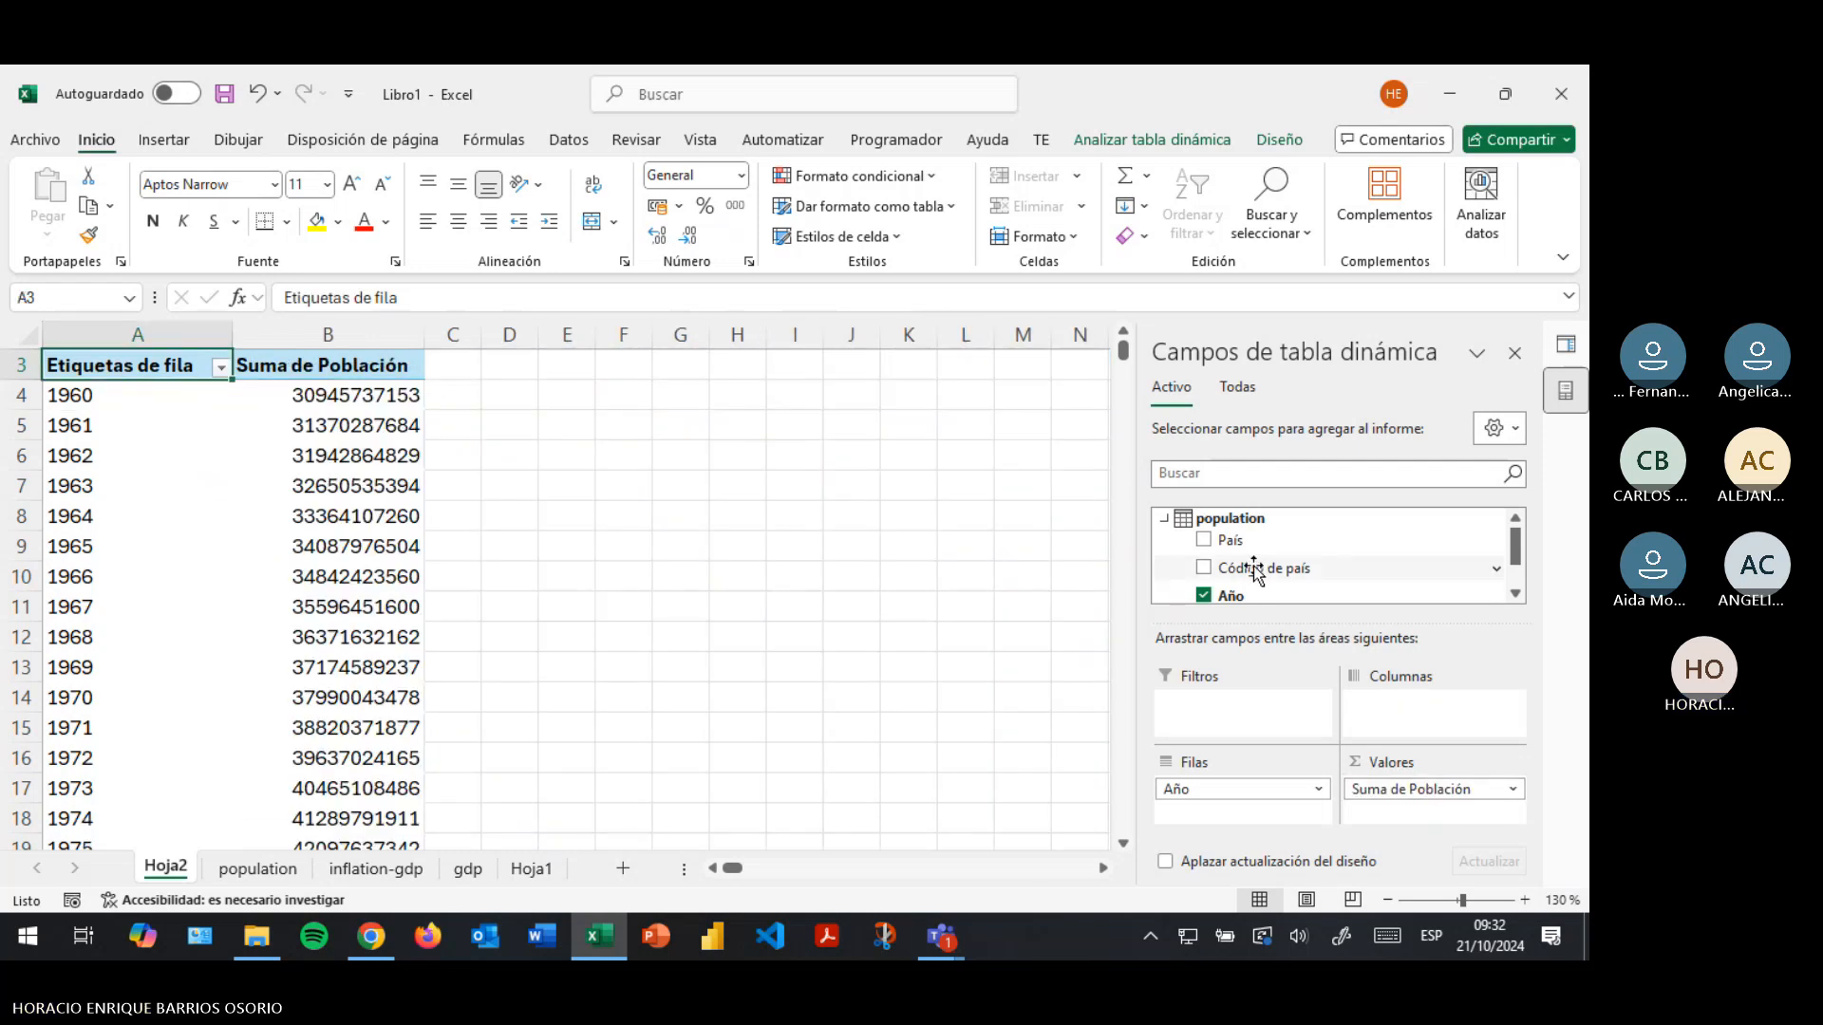
Add the País field above Año in the pivot table's rows
{"action": "left_click_drag", "start_coordinate": [1241, 542], "coordinate": [1253, 794]}
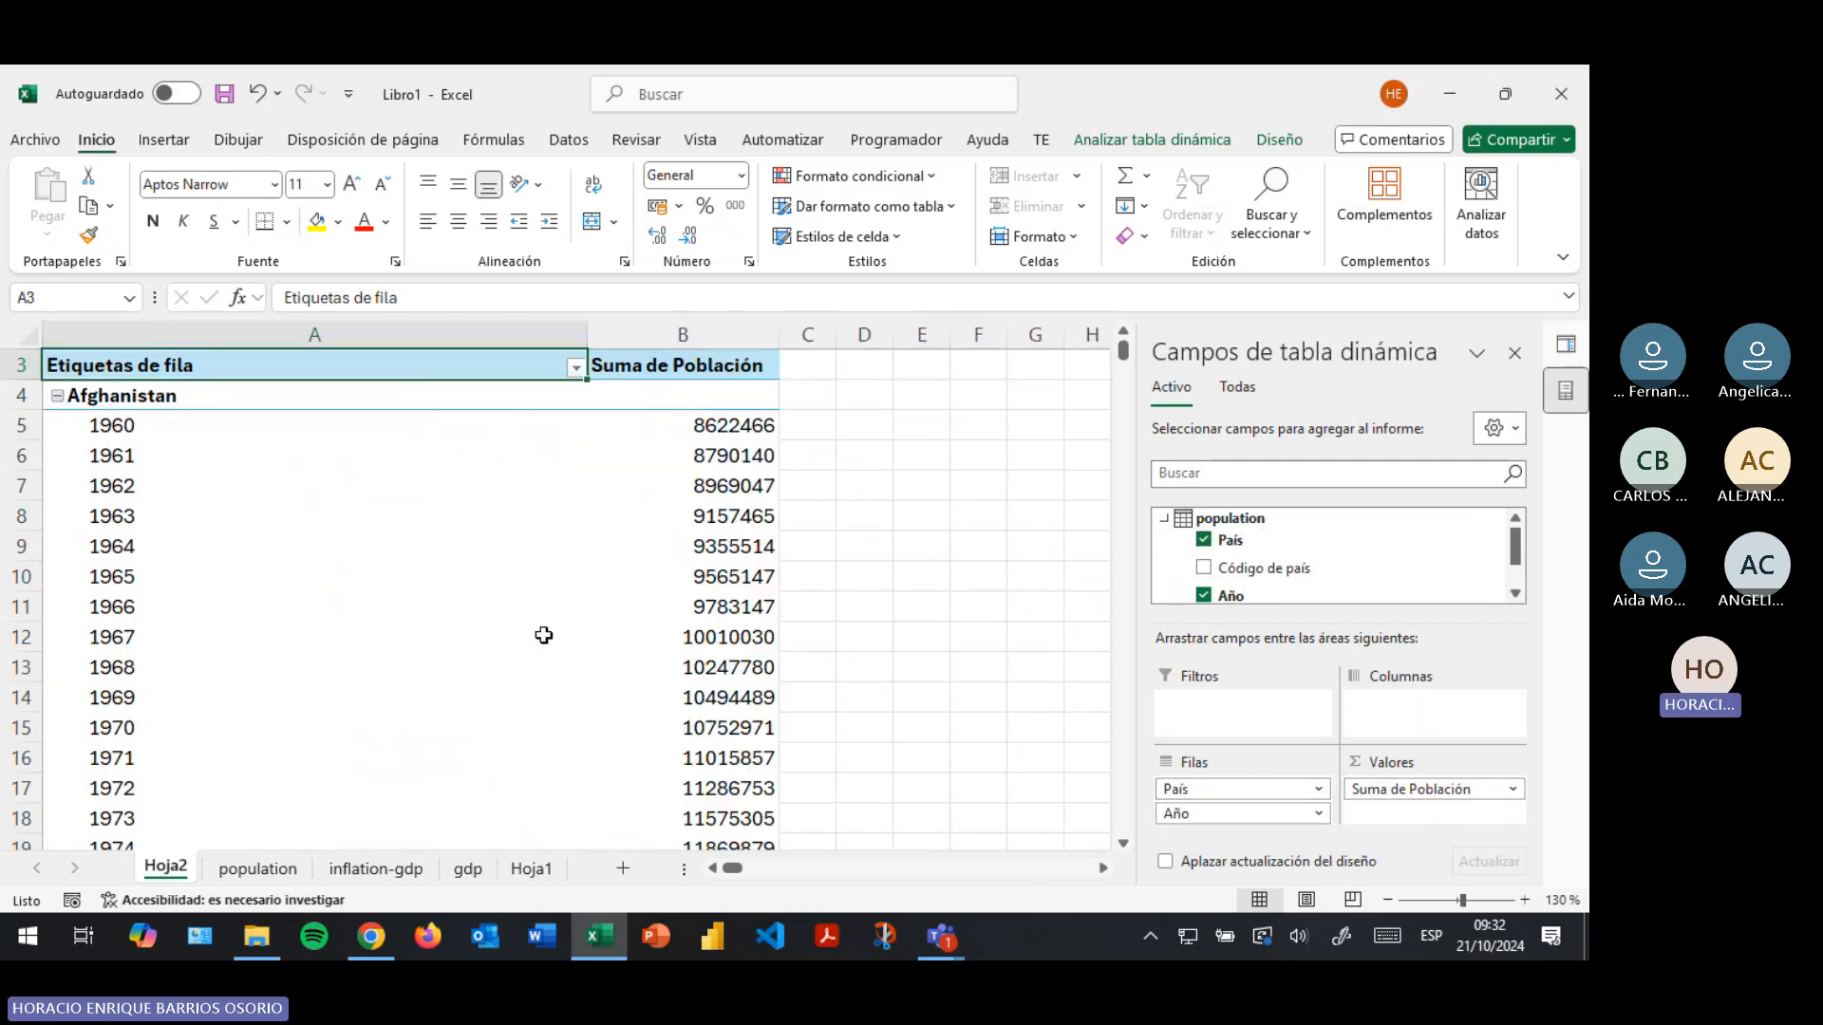
{"action": "left_click", "coordinate": [1318, 814]}
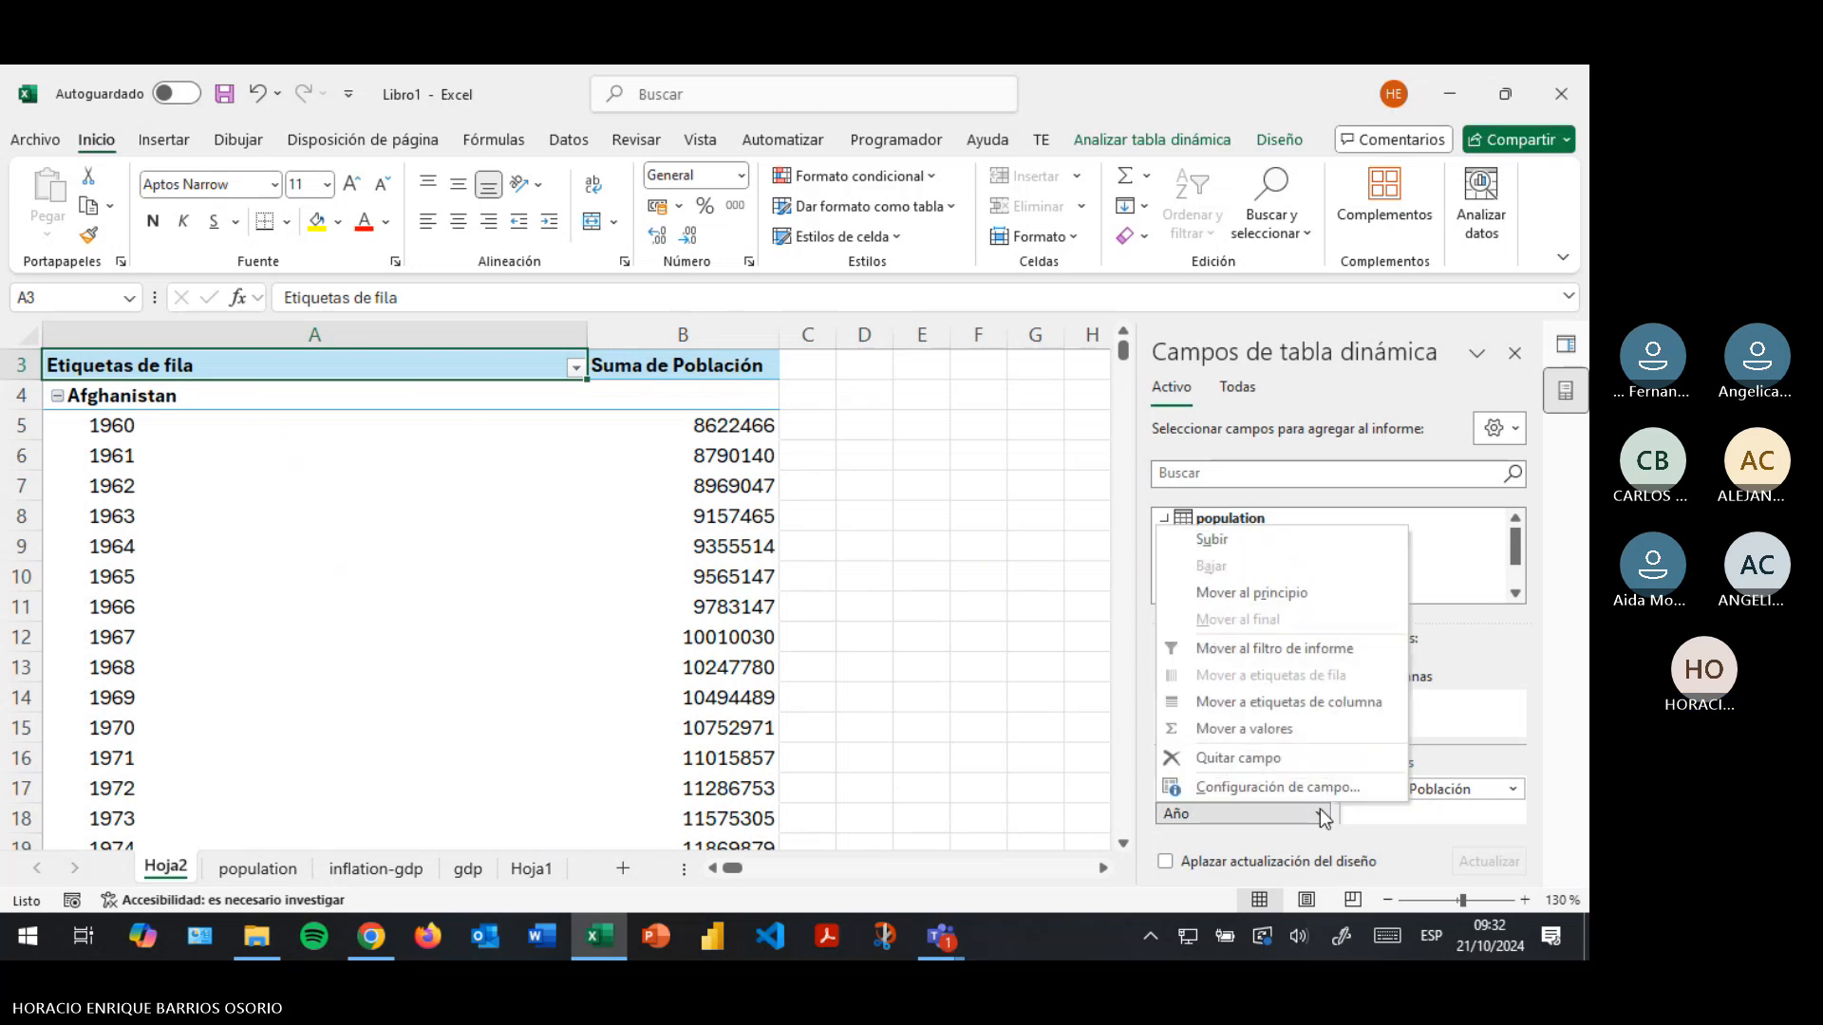
{"action": "left_click", "coordinate": [382, 530]}
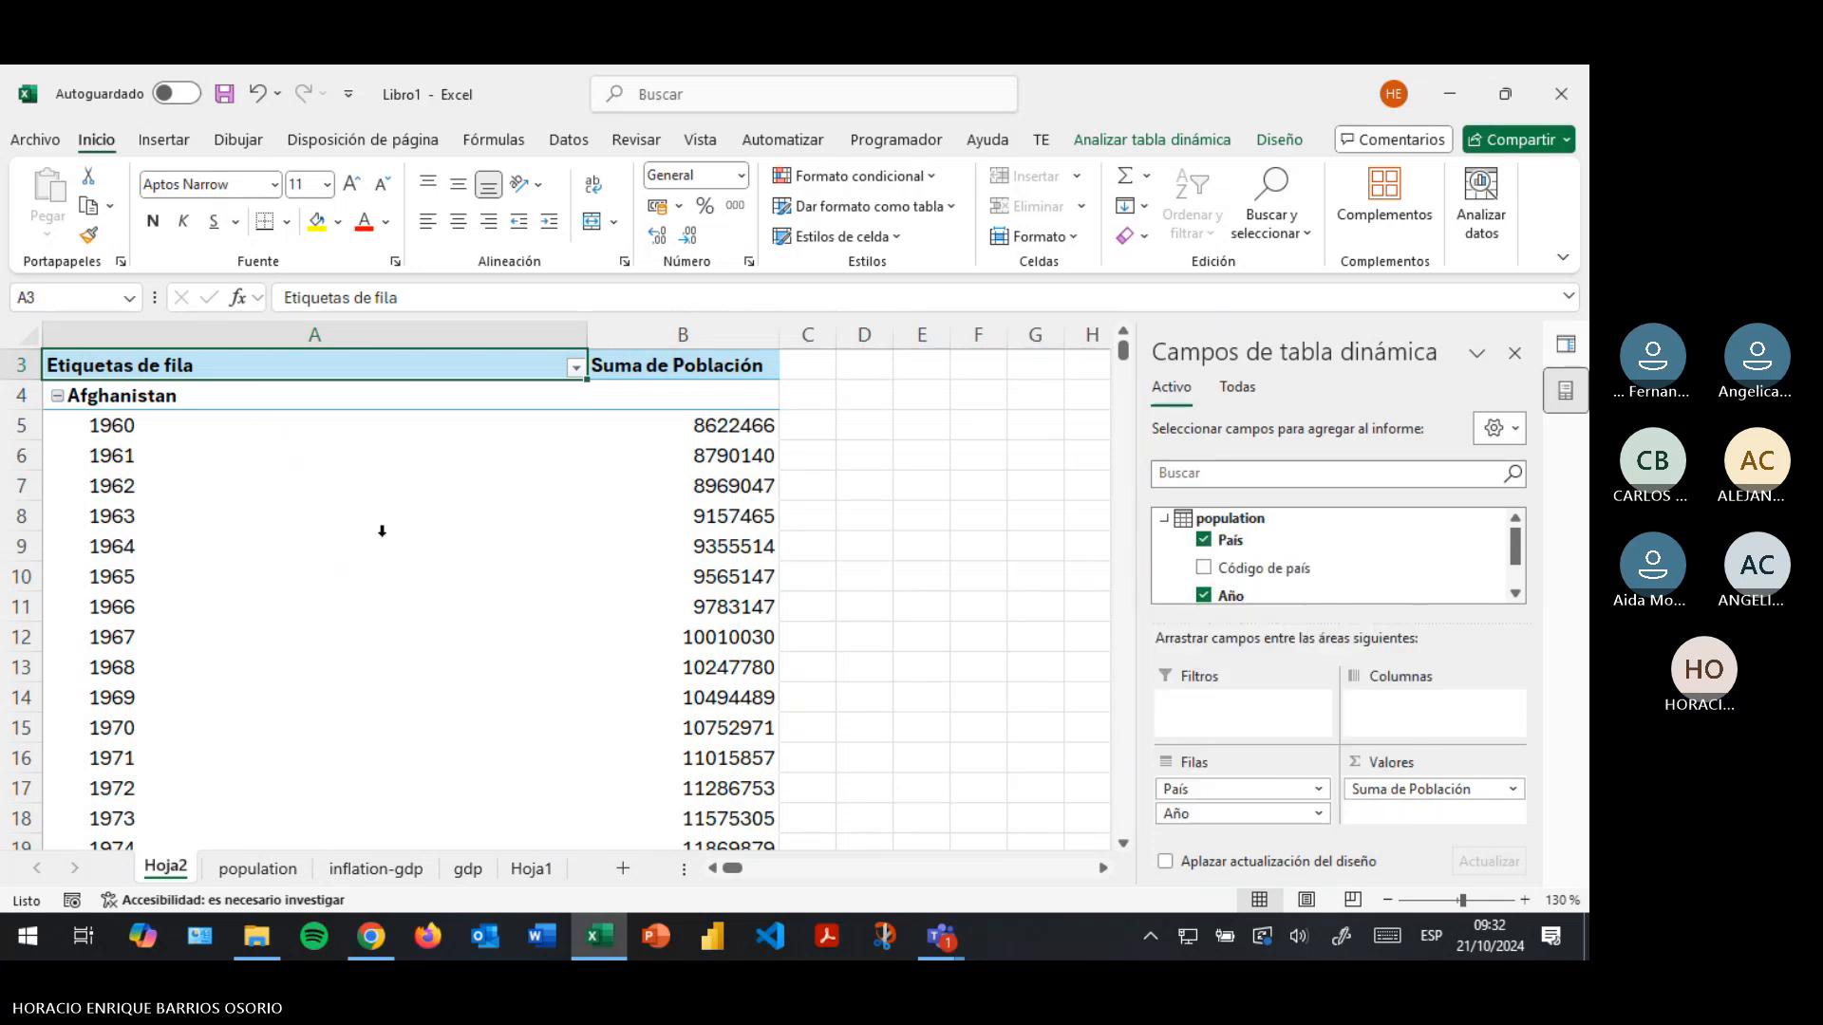
Hide the pivot table's field list
{"action": "right_click", "coordinate": [170, 369]}
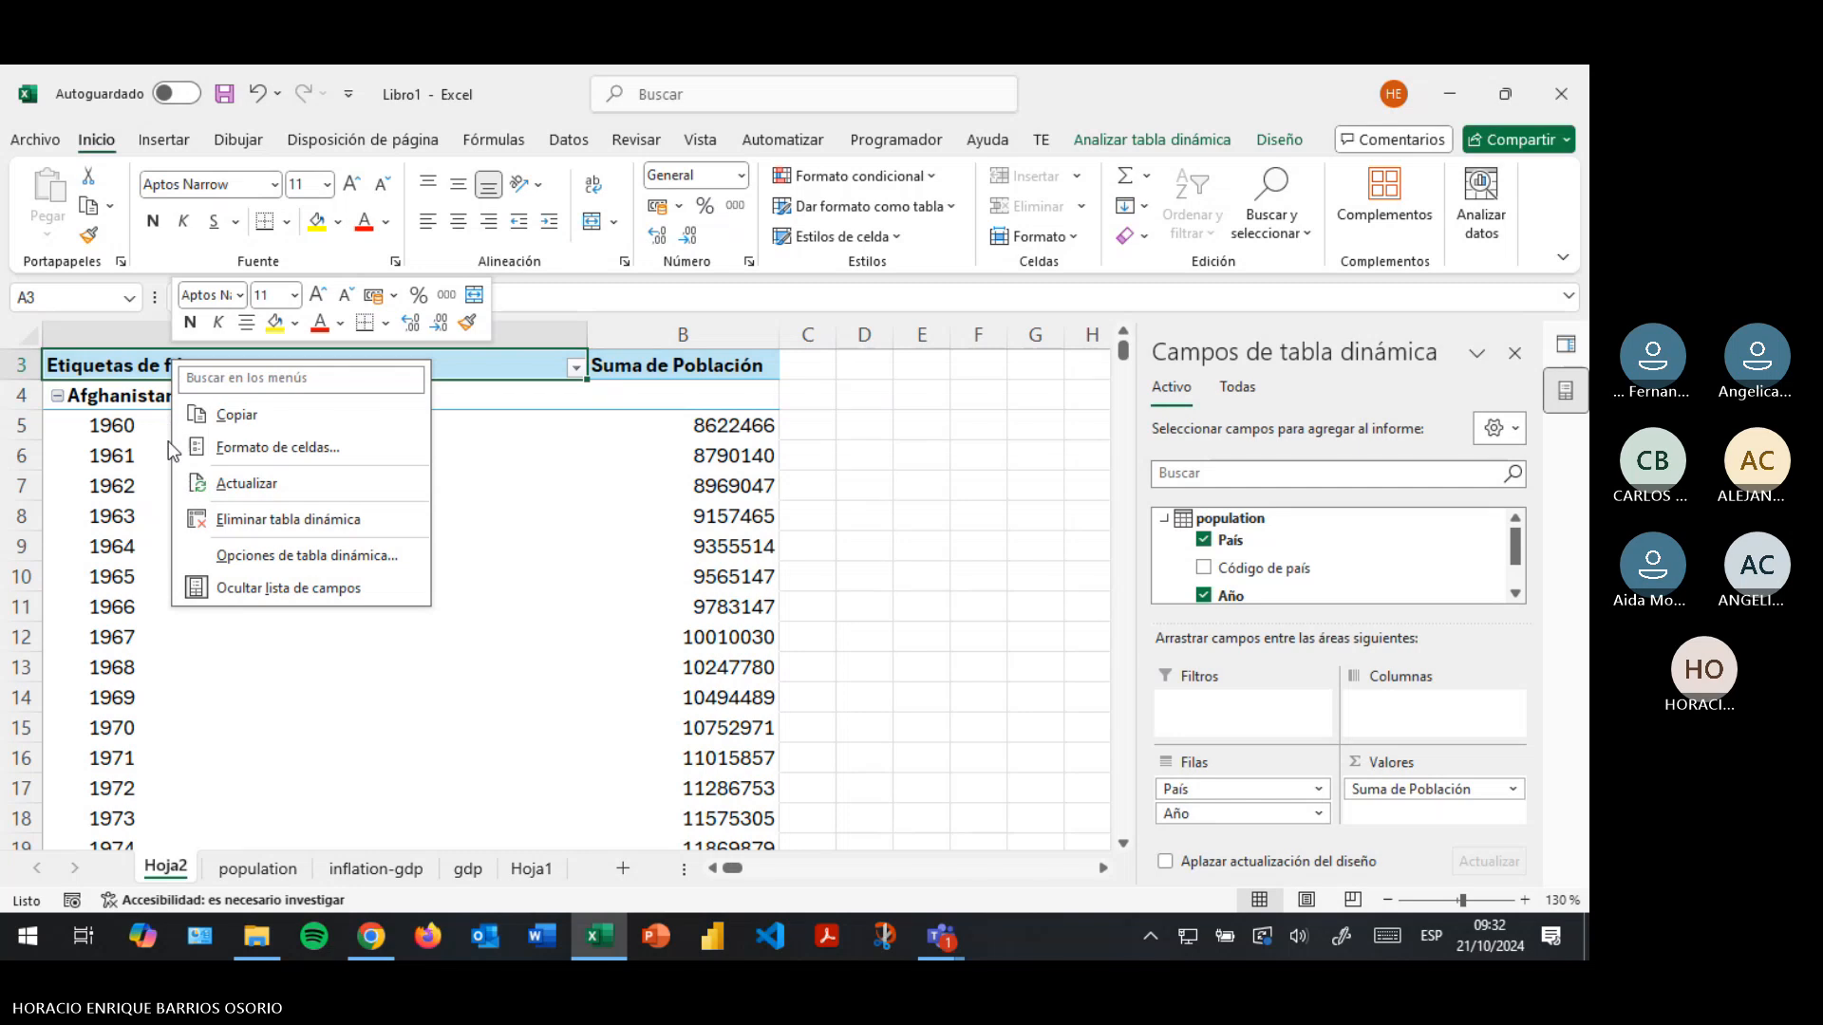
{"action": "left_click", "coordinate": [267, 590]}
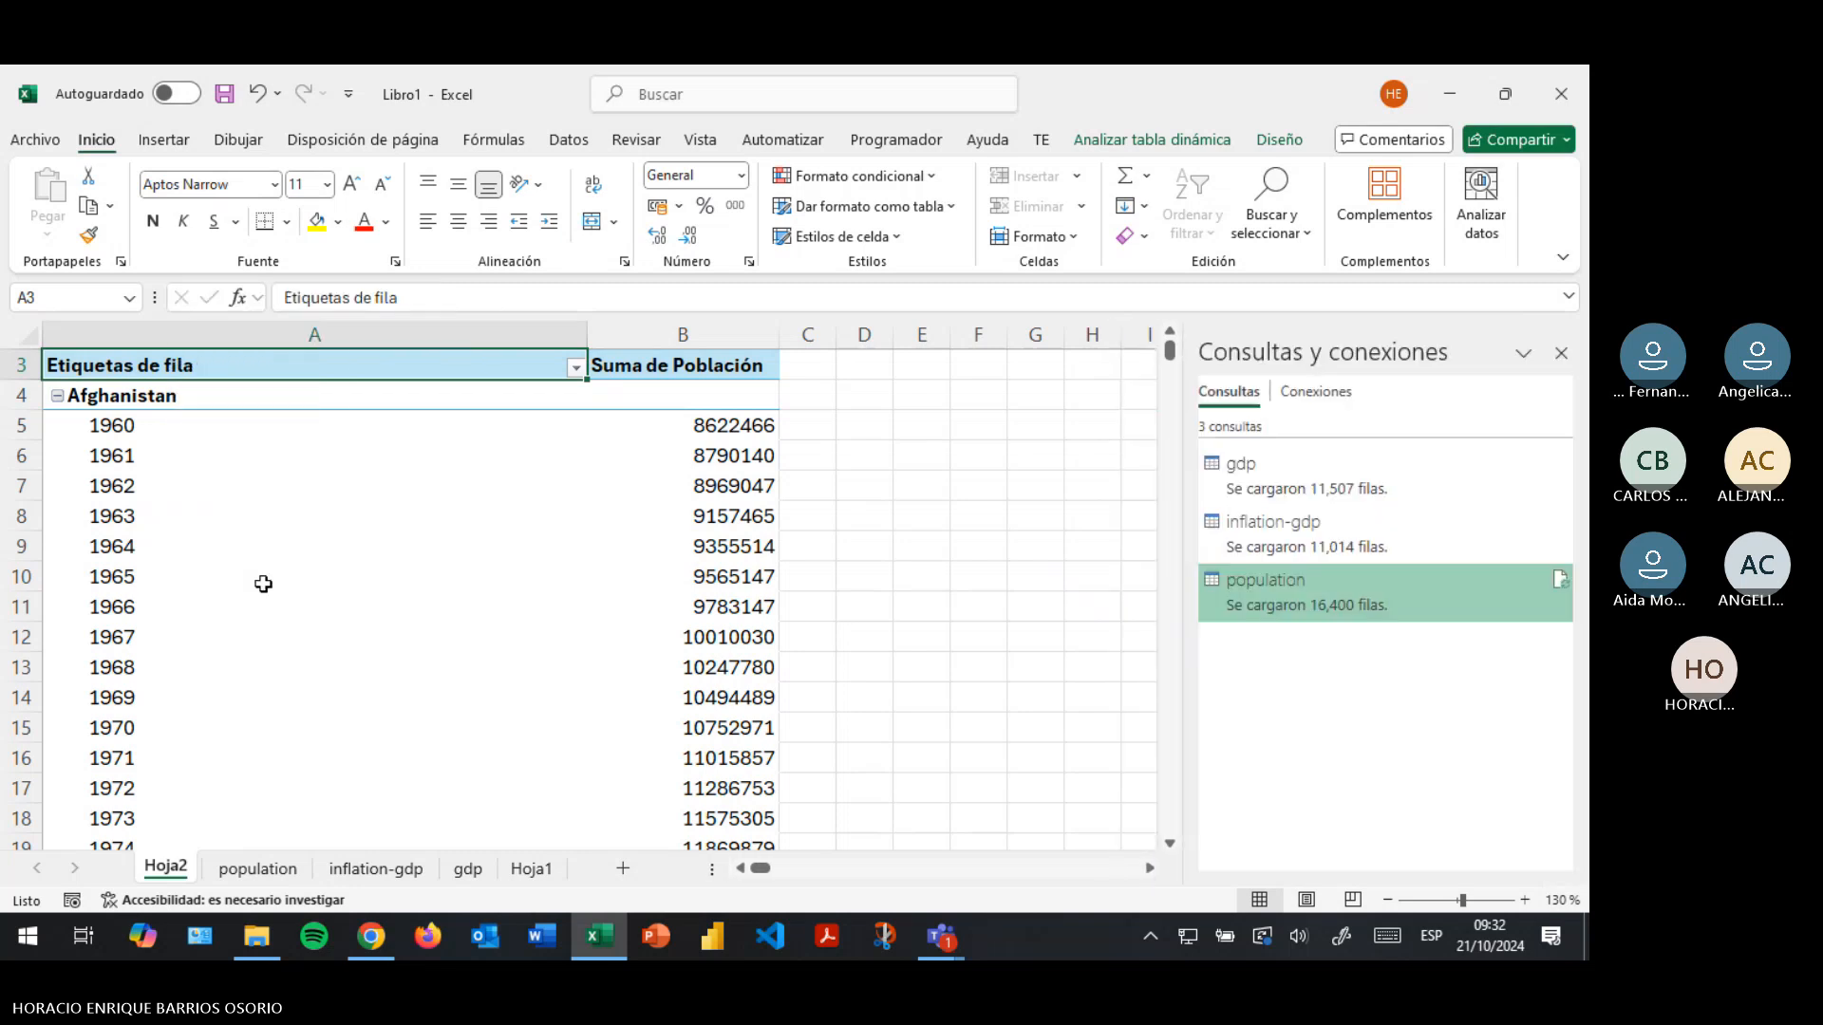
{"action": "left_click", "coordinate": [292, 515]}
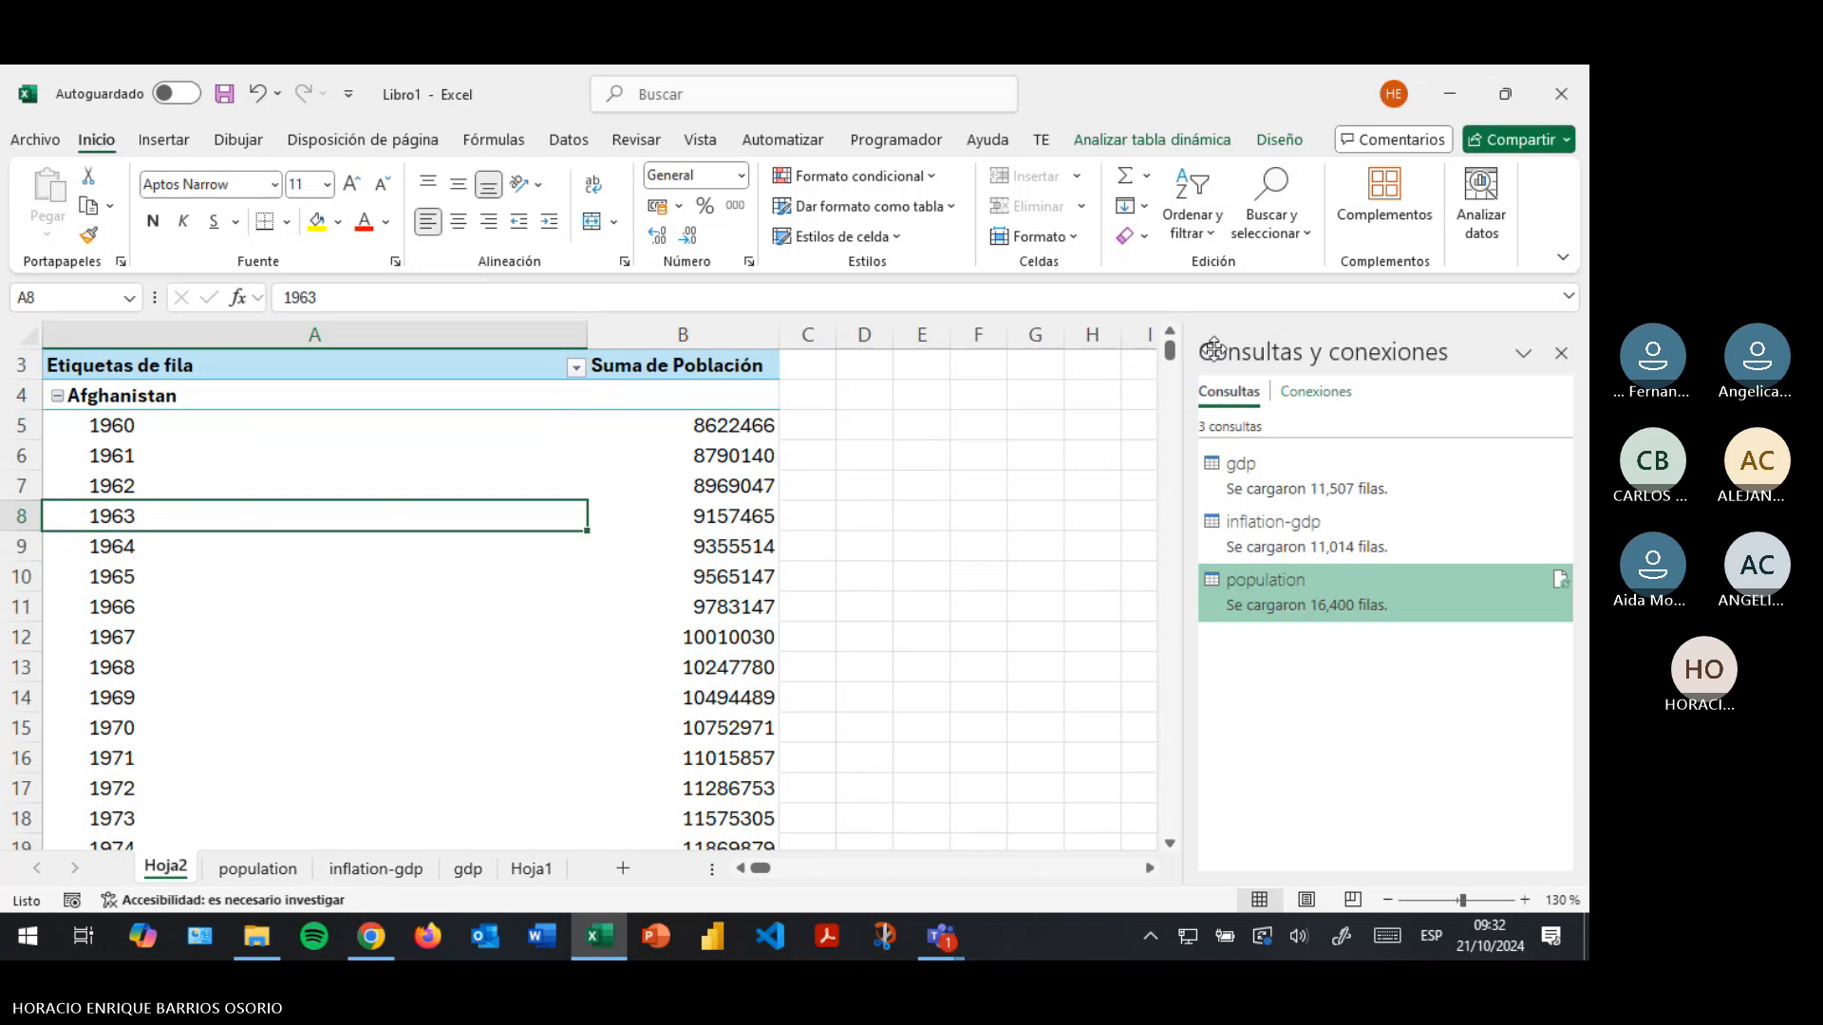
{"action": "left_click", "coordinate": [1147, 141]}
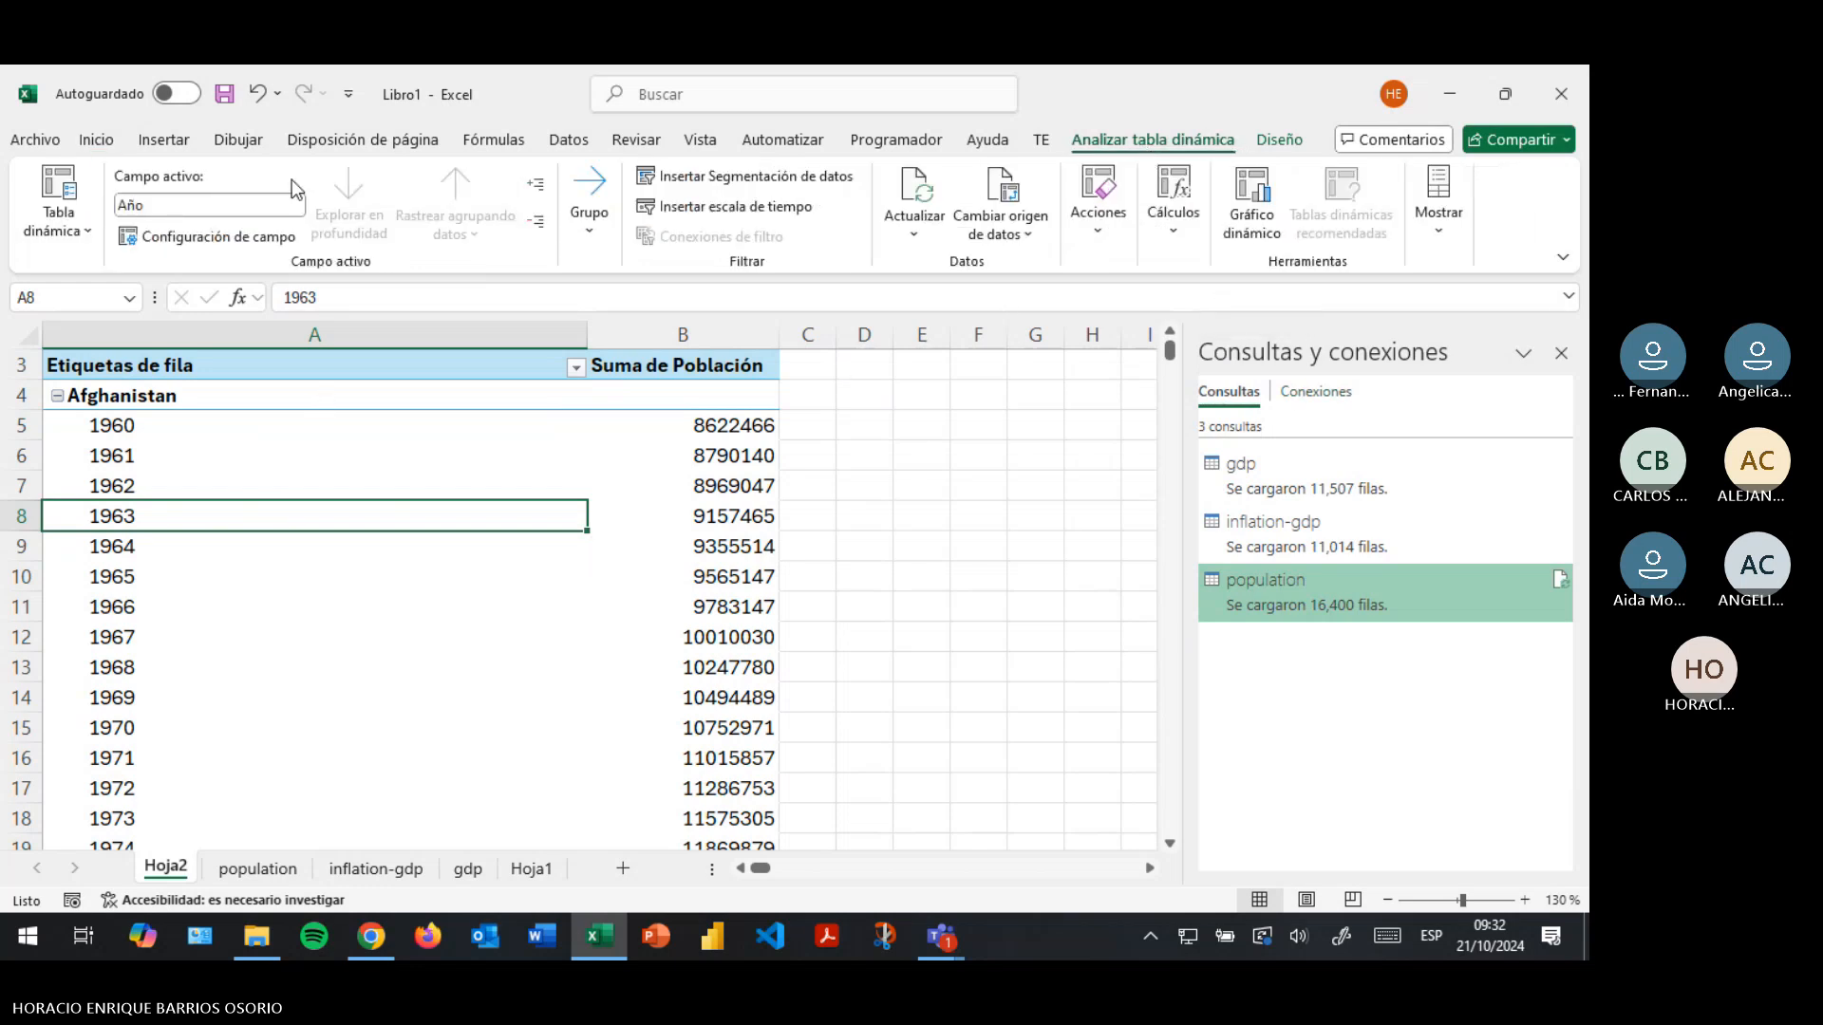
Undo the addition of the País field, keeping Año in the rows and Suma de Población in the values
{"action": "left_click", "coordinate": [257, 93]}
{"action": "left_click", "coordinate": [258, 93]}
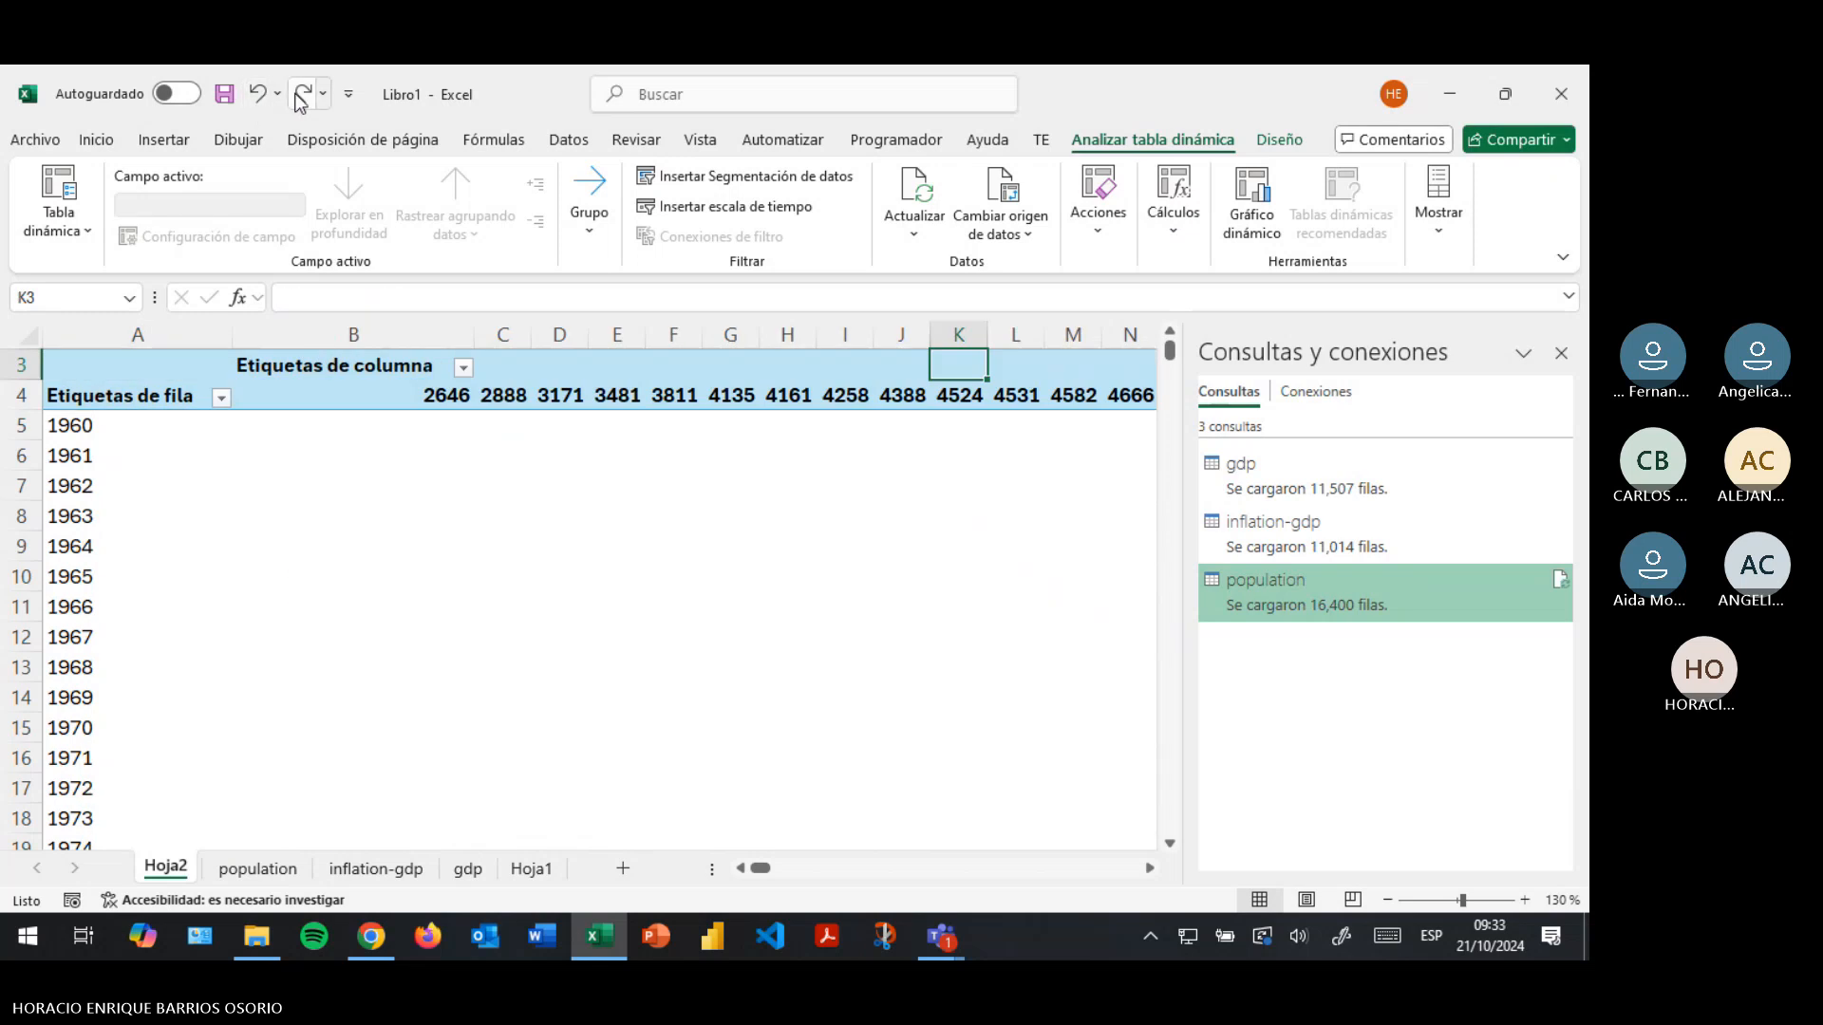
{"action": "left_click", "coordinate": [304, 93]}
{"action": "left_click_drag", "start_coordinate": [285, 702], "coordinate": [299, 662]}
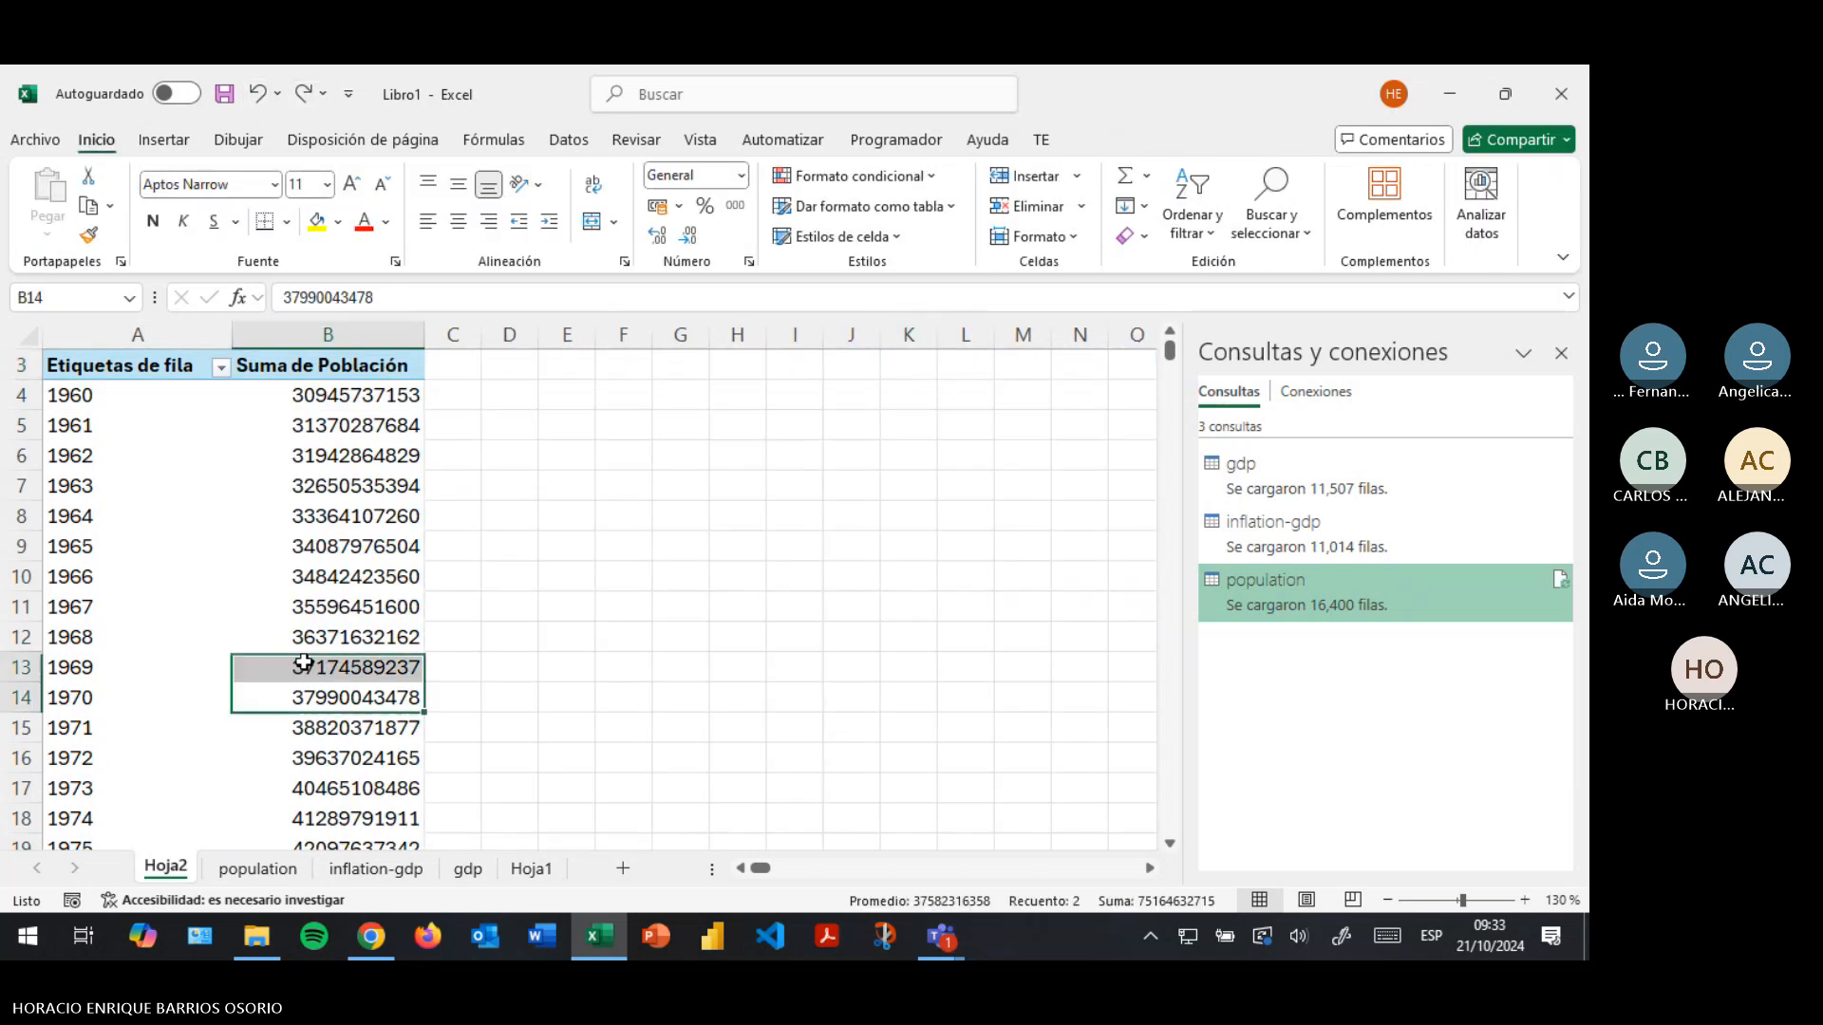
Look through the pivot table options and the available pivot table actions without changing anything
{"action": "left_click", "coordinate": [1171, 142]}
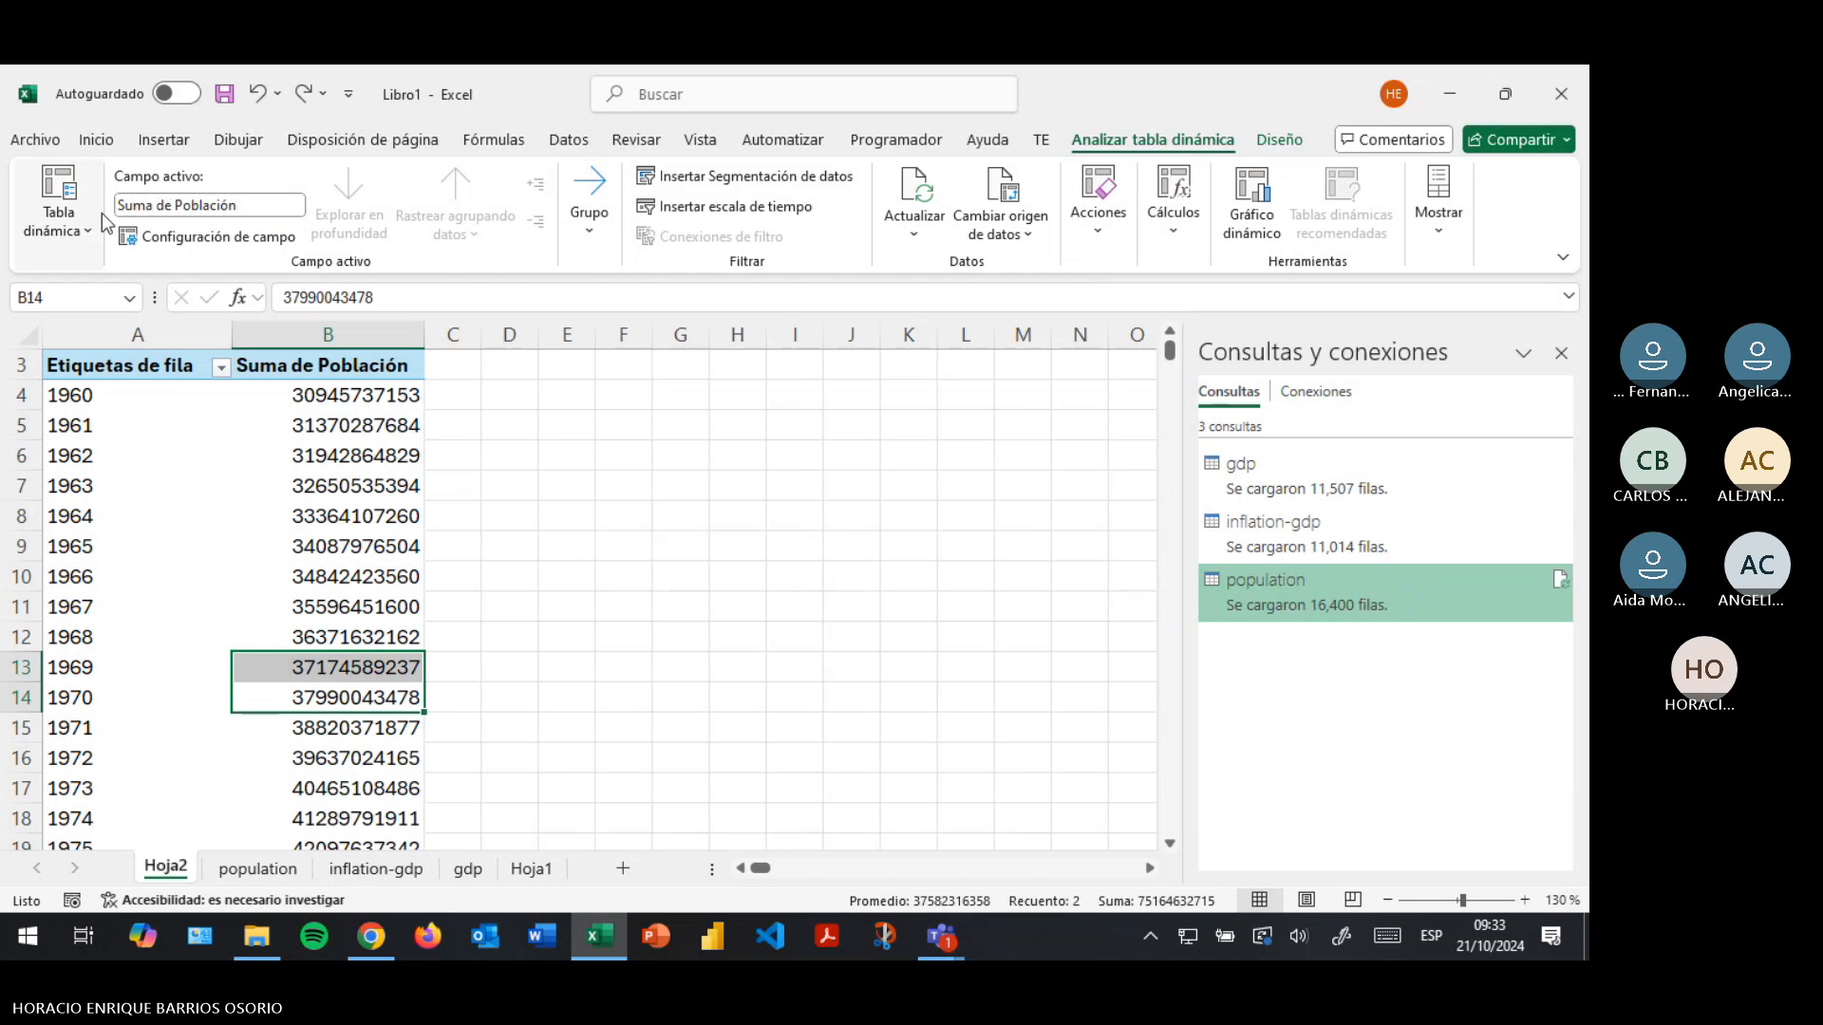
{"action": "left_click", "coordinate": [85, 243]}
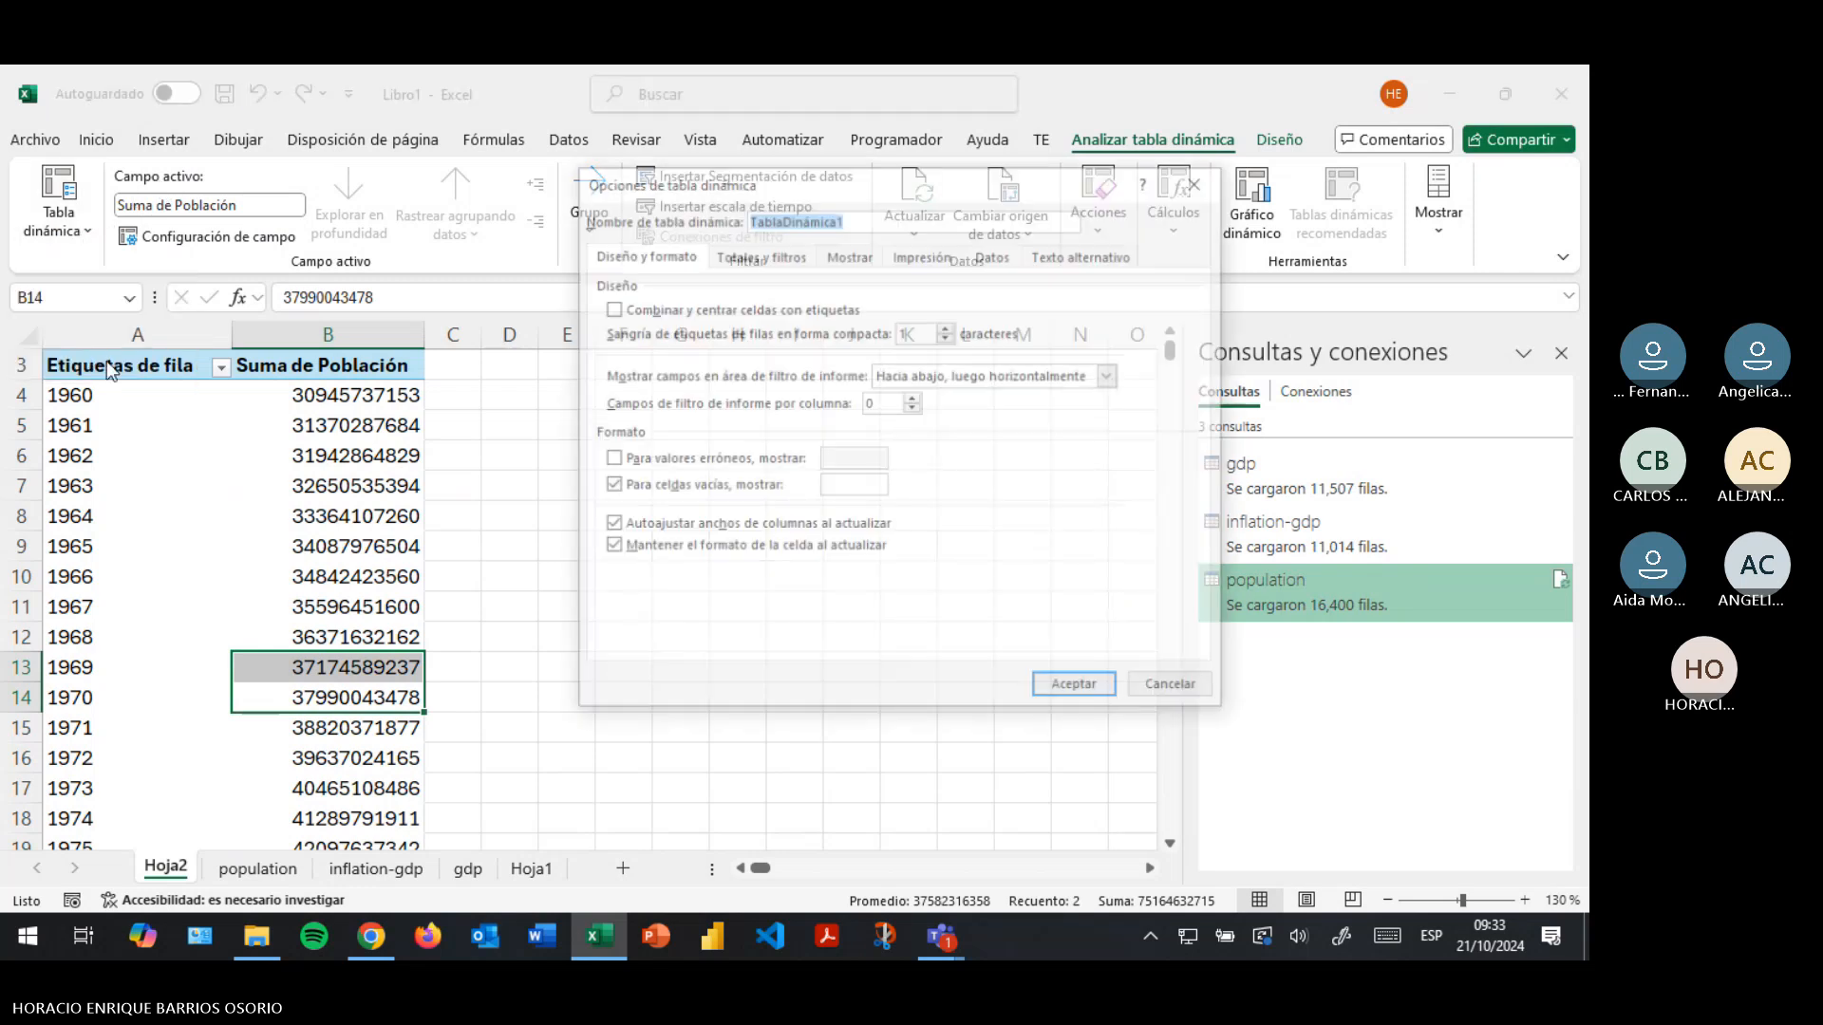
{"action": "left_click", "coordinate": [1204, 185]}
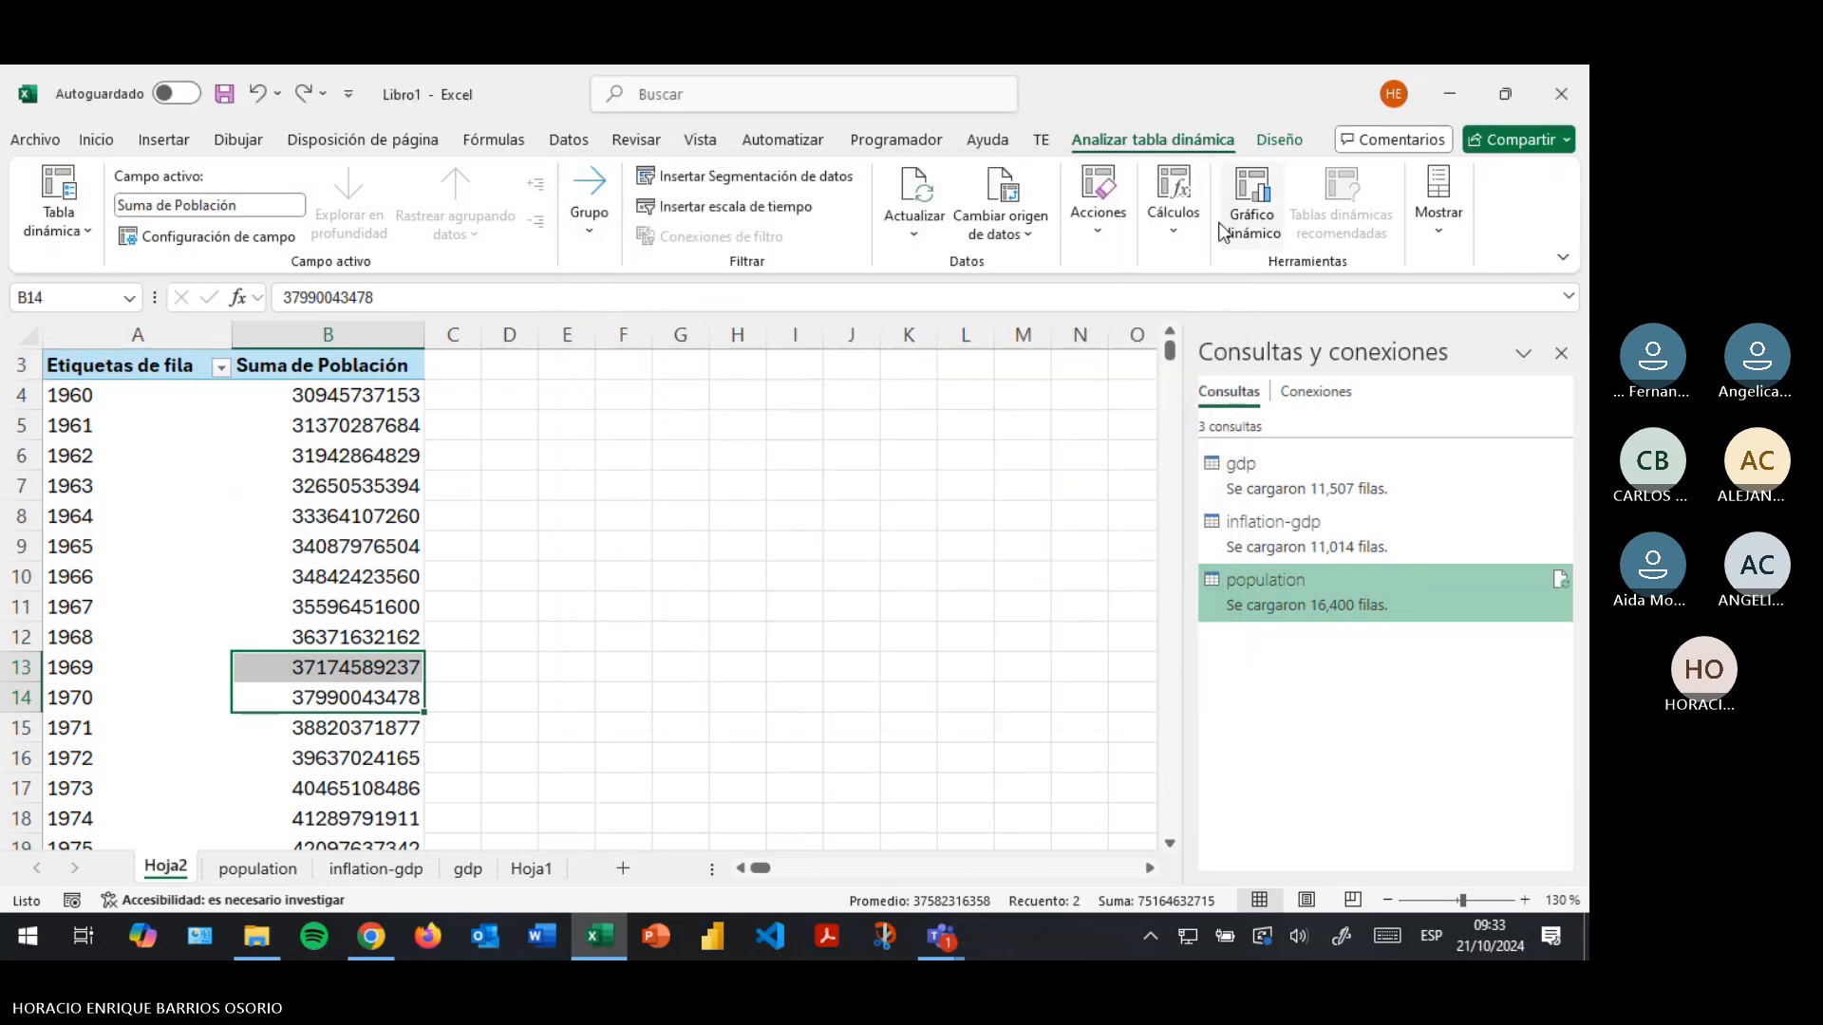
{"action": "left_click", "coordinate": [1113, 232]}
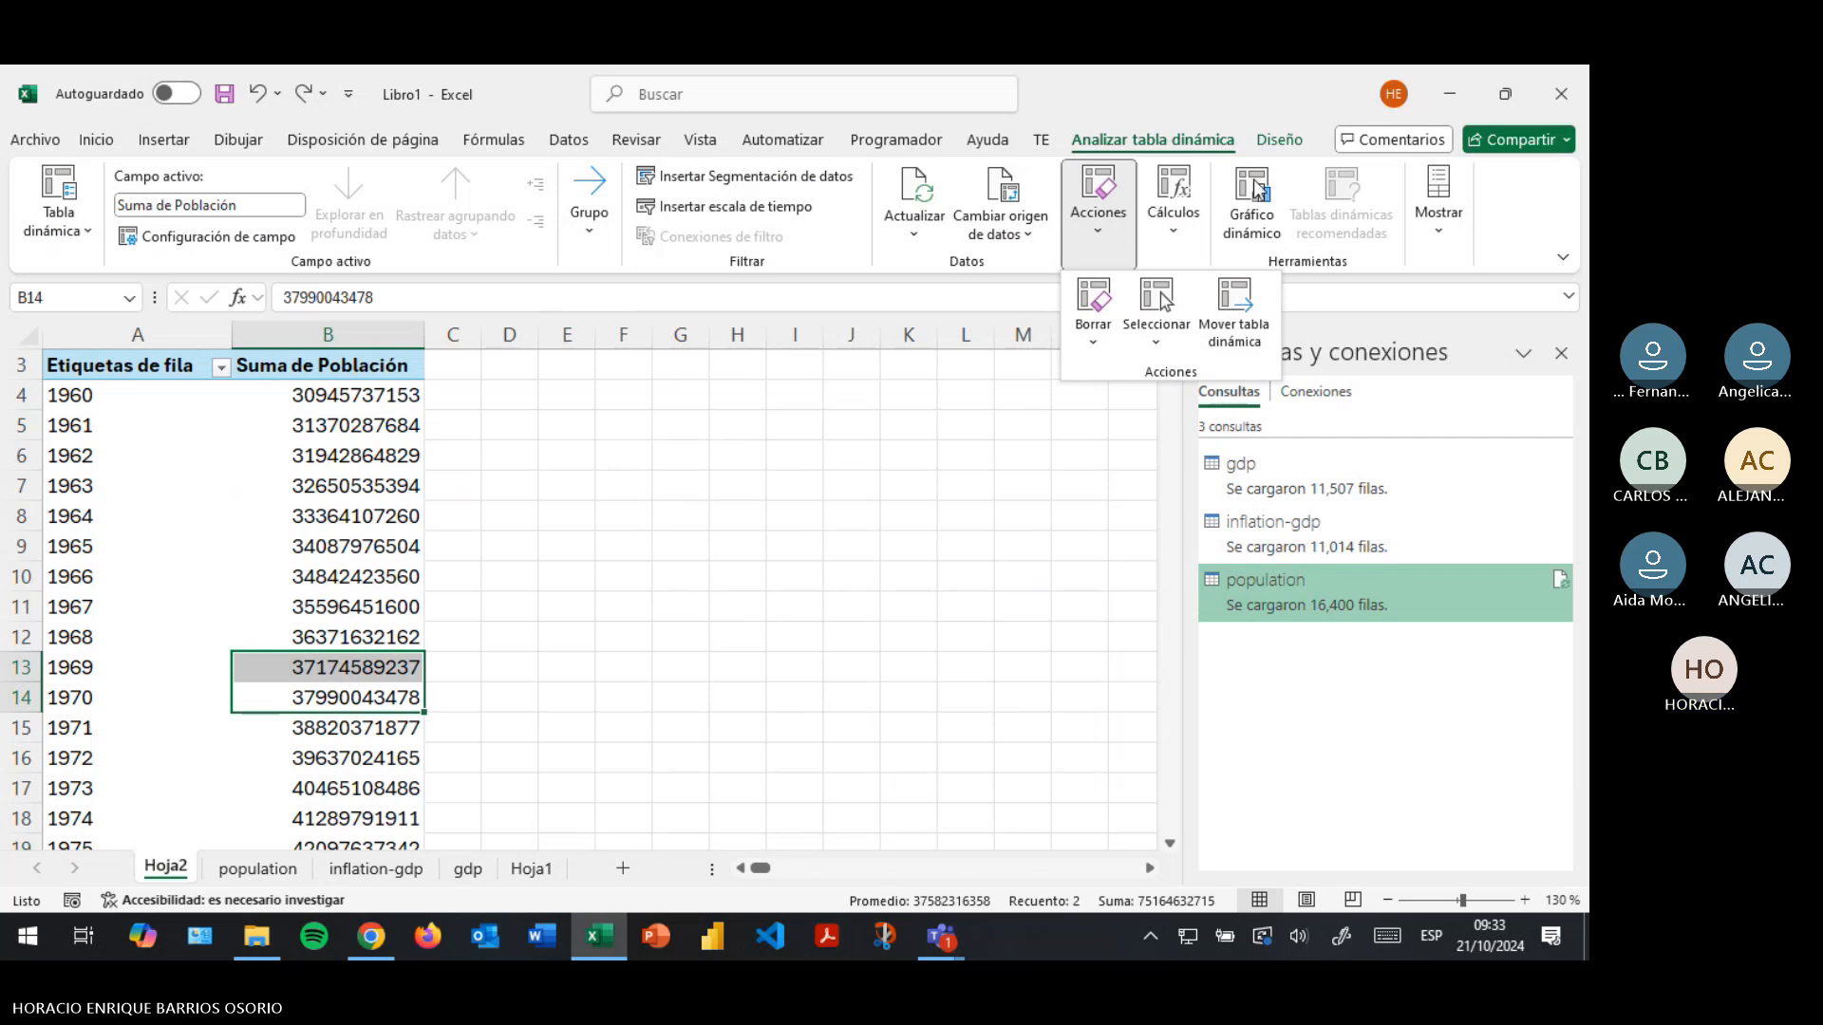
{"action": "left_click", "coordinate": [1450, 232]}
{"action": "left_click", "coordinate": [1274, 118]}
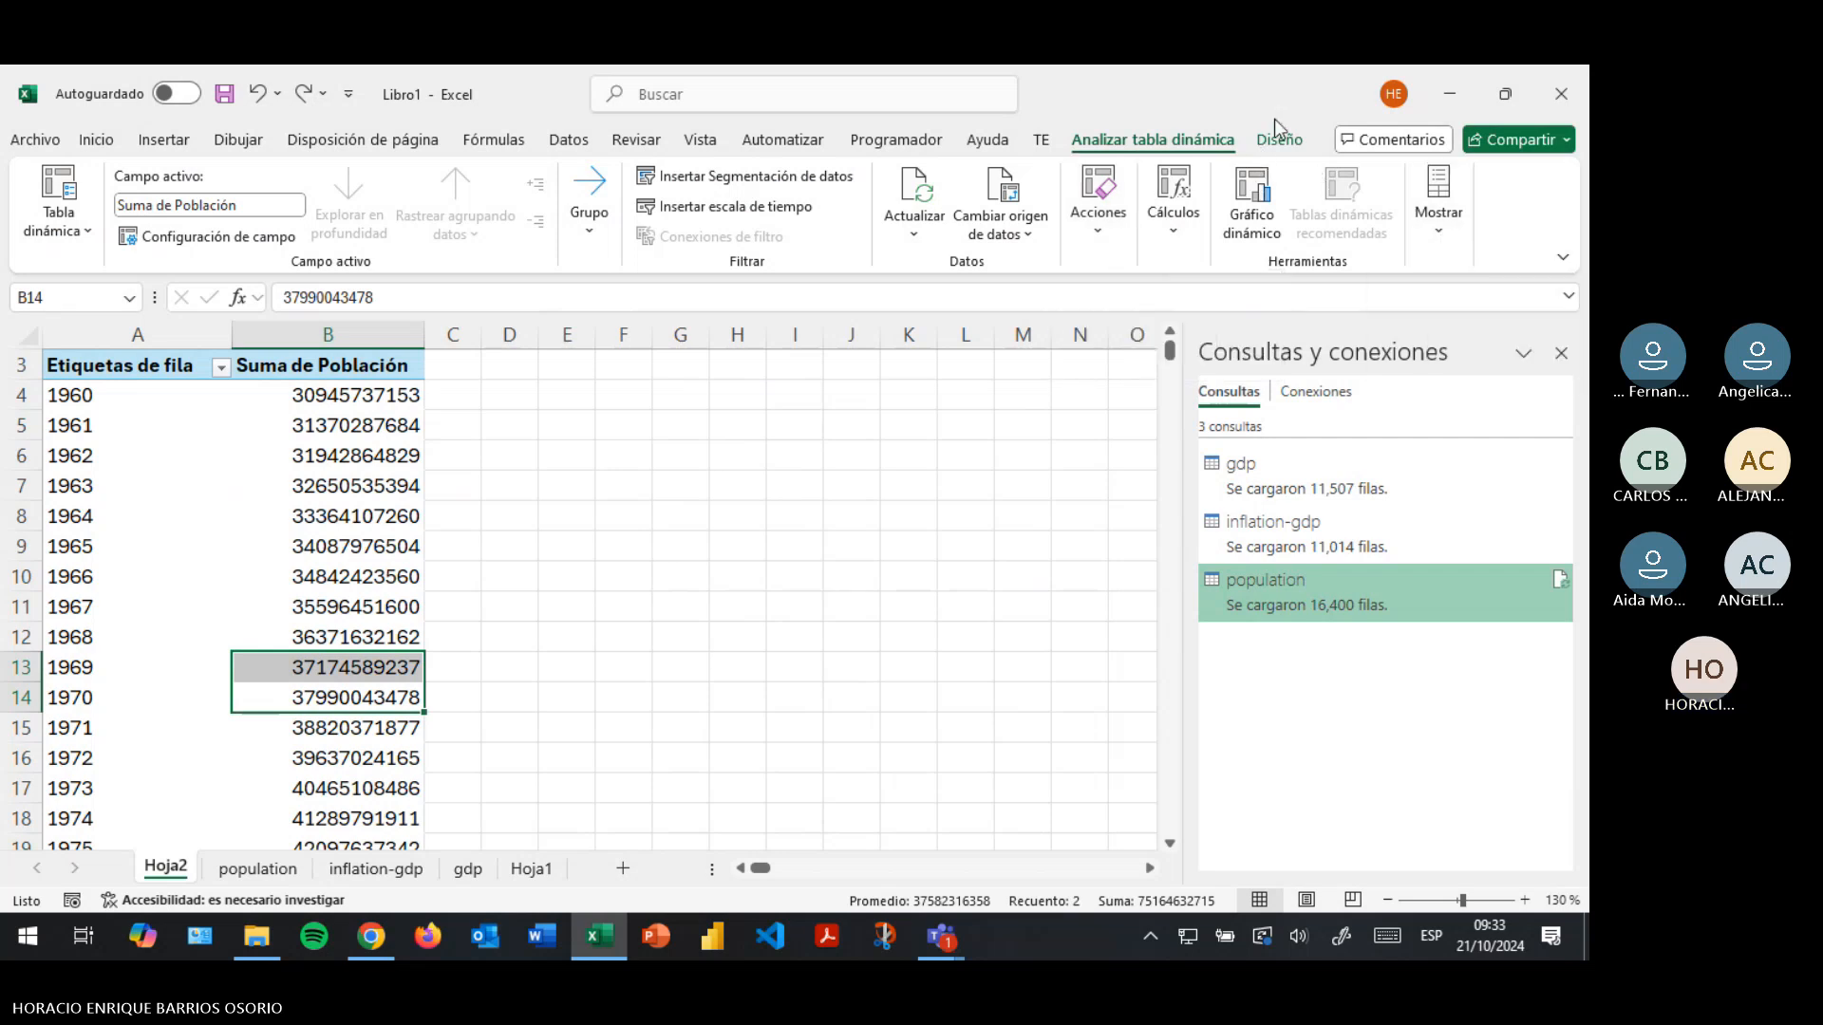
Inspect the value field settings of Suma de Población and leave them without changes
{"action": "left_click", "coordinate": [1280, 140]}
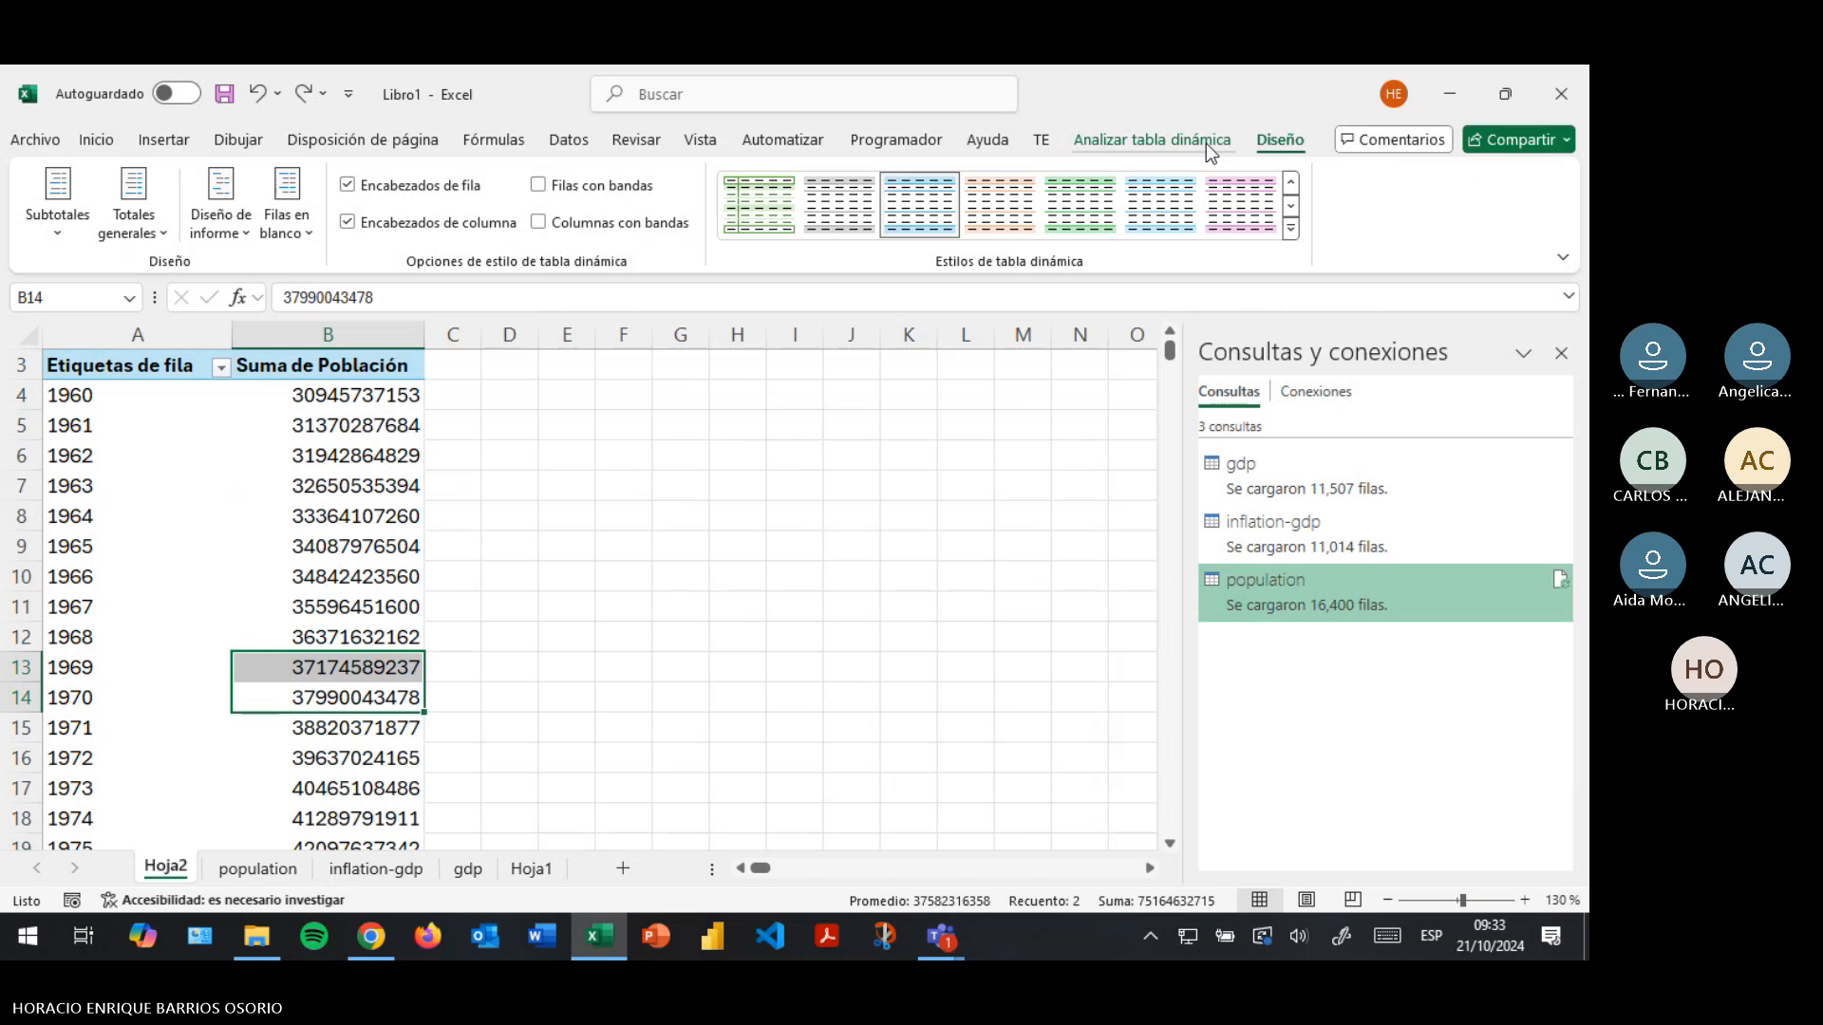
{"action": "left_click", "coordinate": [1205, 145]}
{"action": "left_click", "coordinate": [271, 455]}
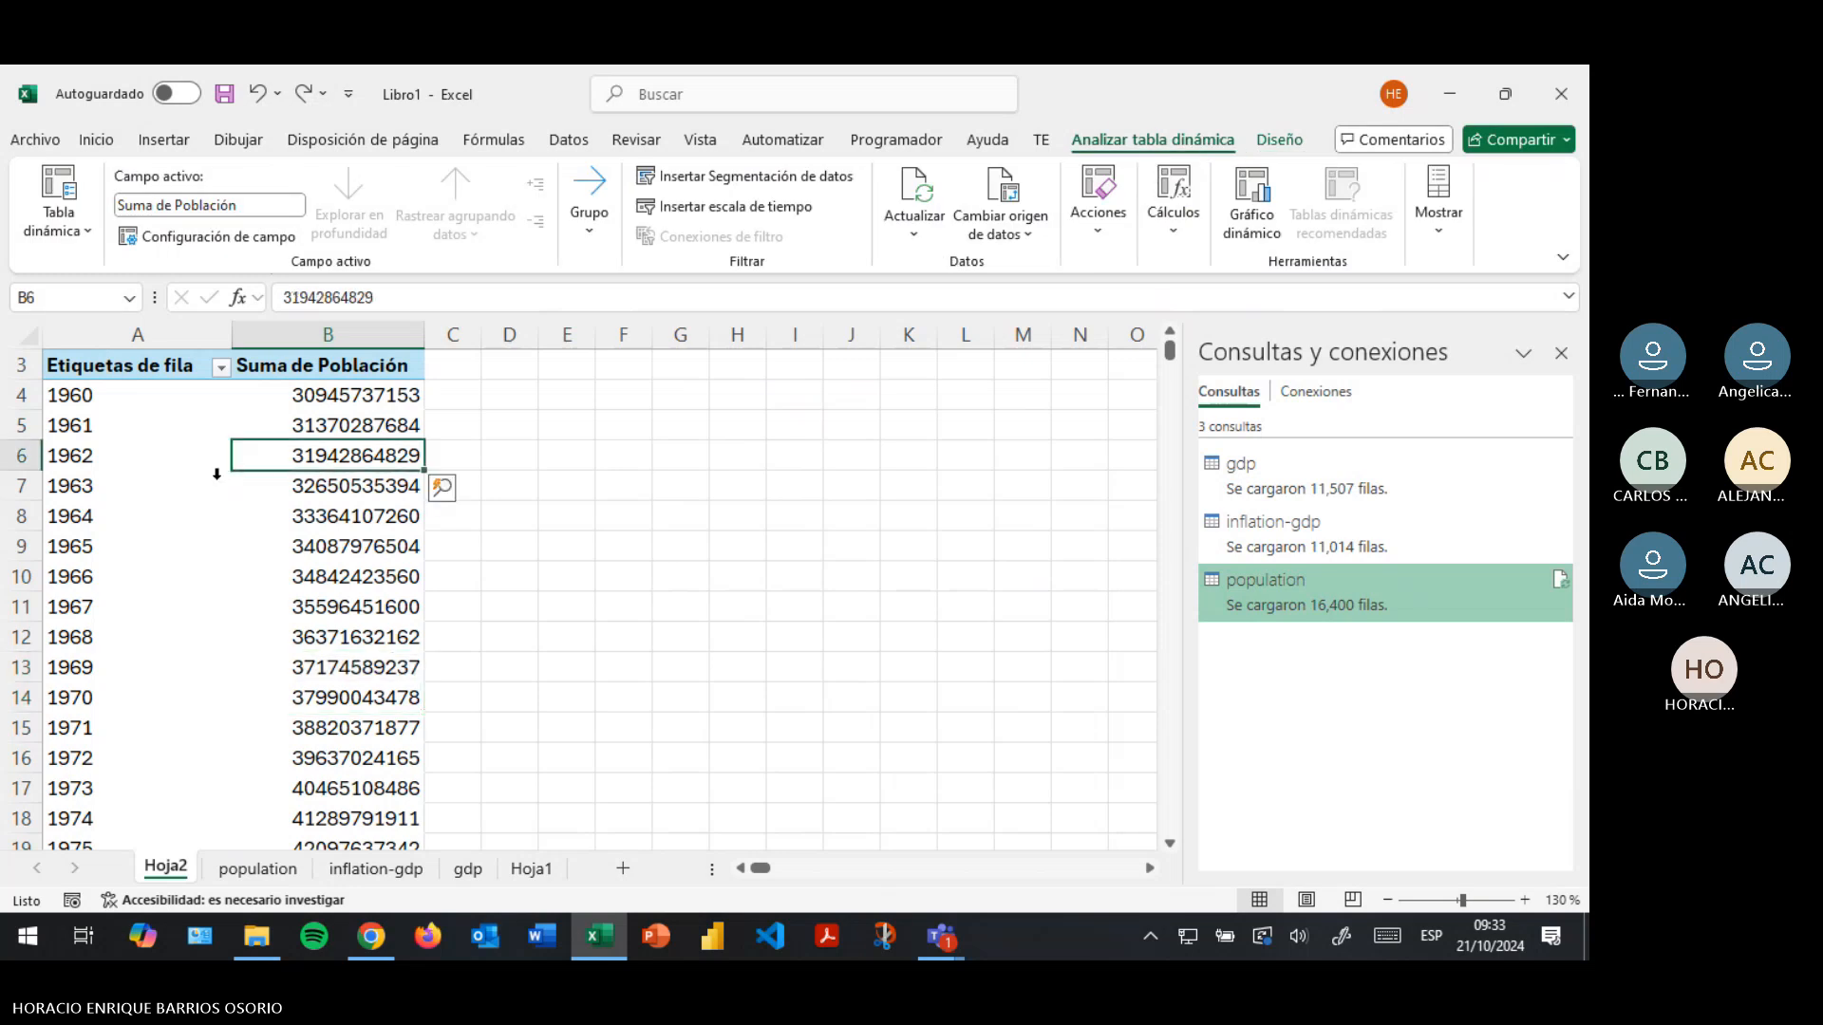
{"action": "left_click", "coordinate": [214, 237]}
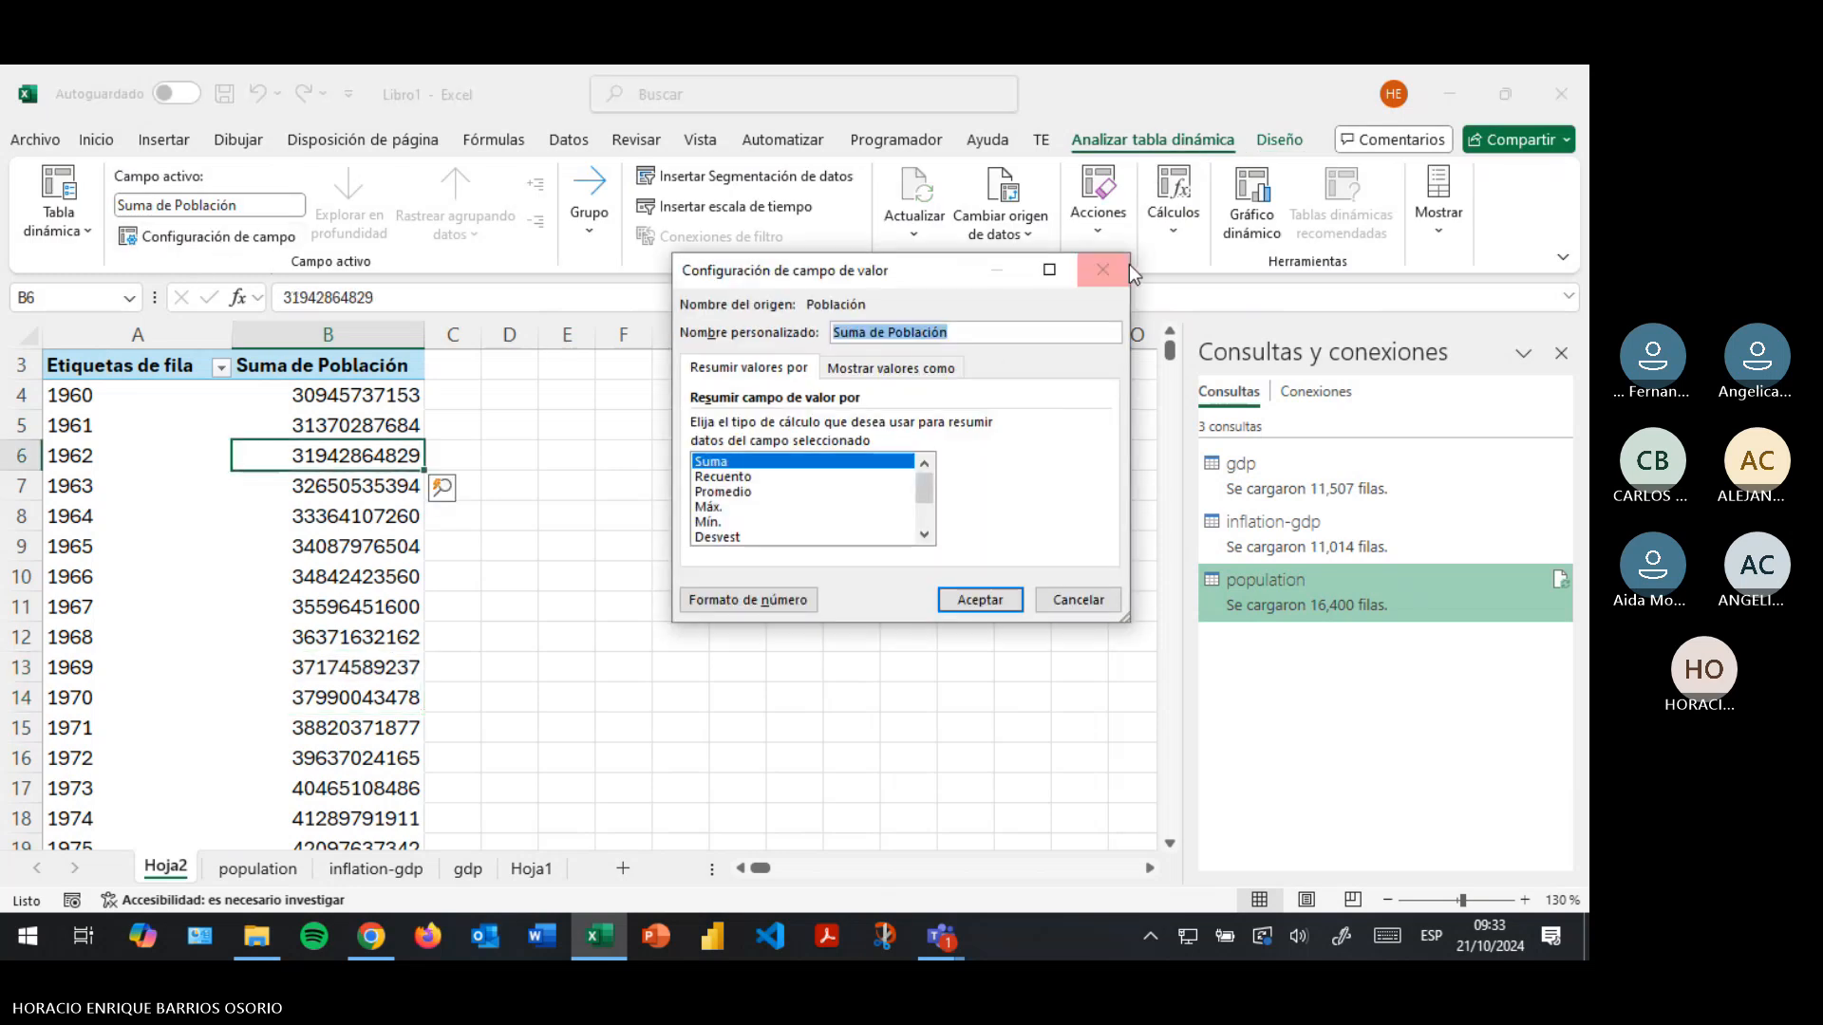
{"action": "left_click", "coordinate": [1103, 268]}
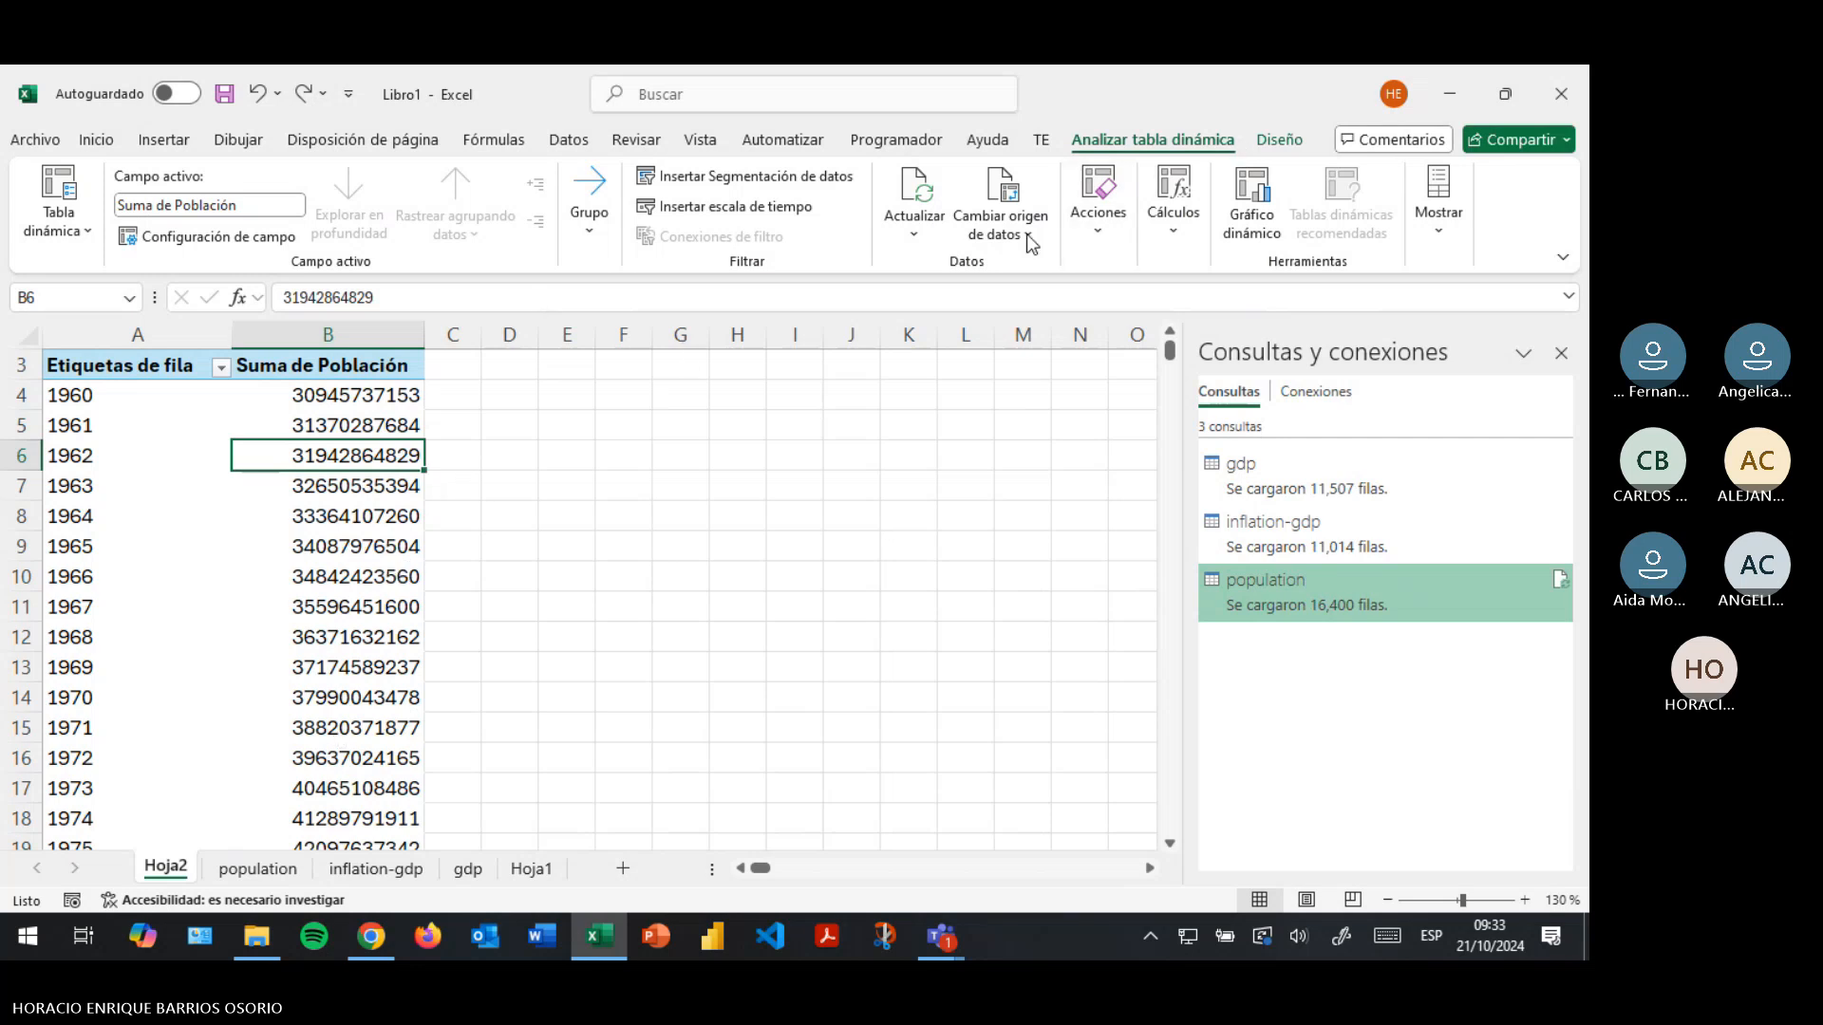
Check the pivot table options dialog again, close it and view the list of further options
{"action": "left_click", "coordinate": [1279, 140]}
{"action": "left_click", "coordinate": [1223, 133]}
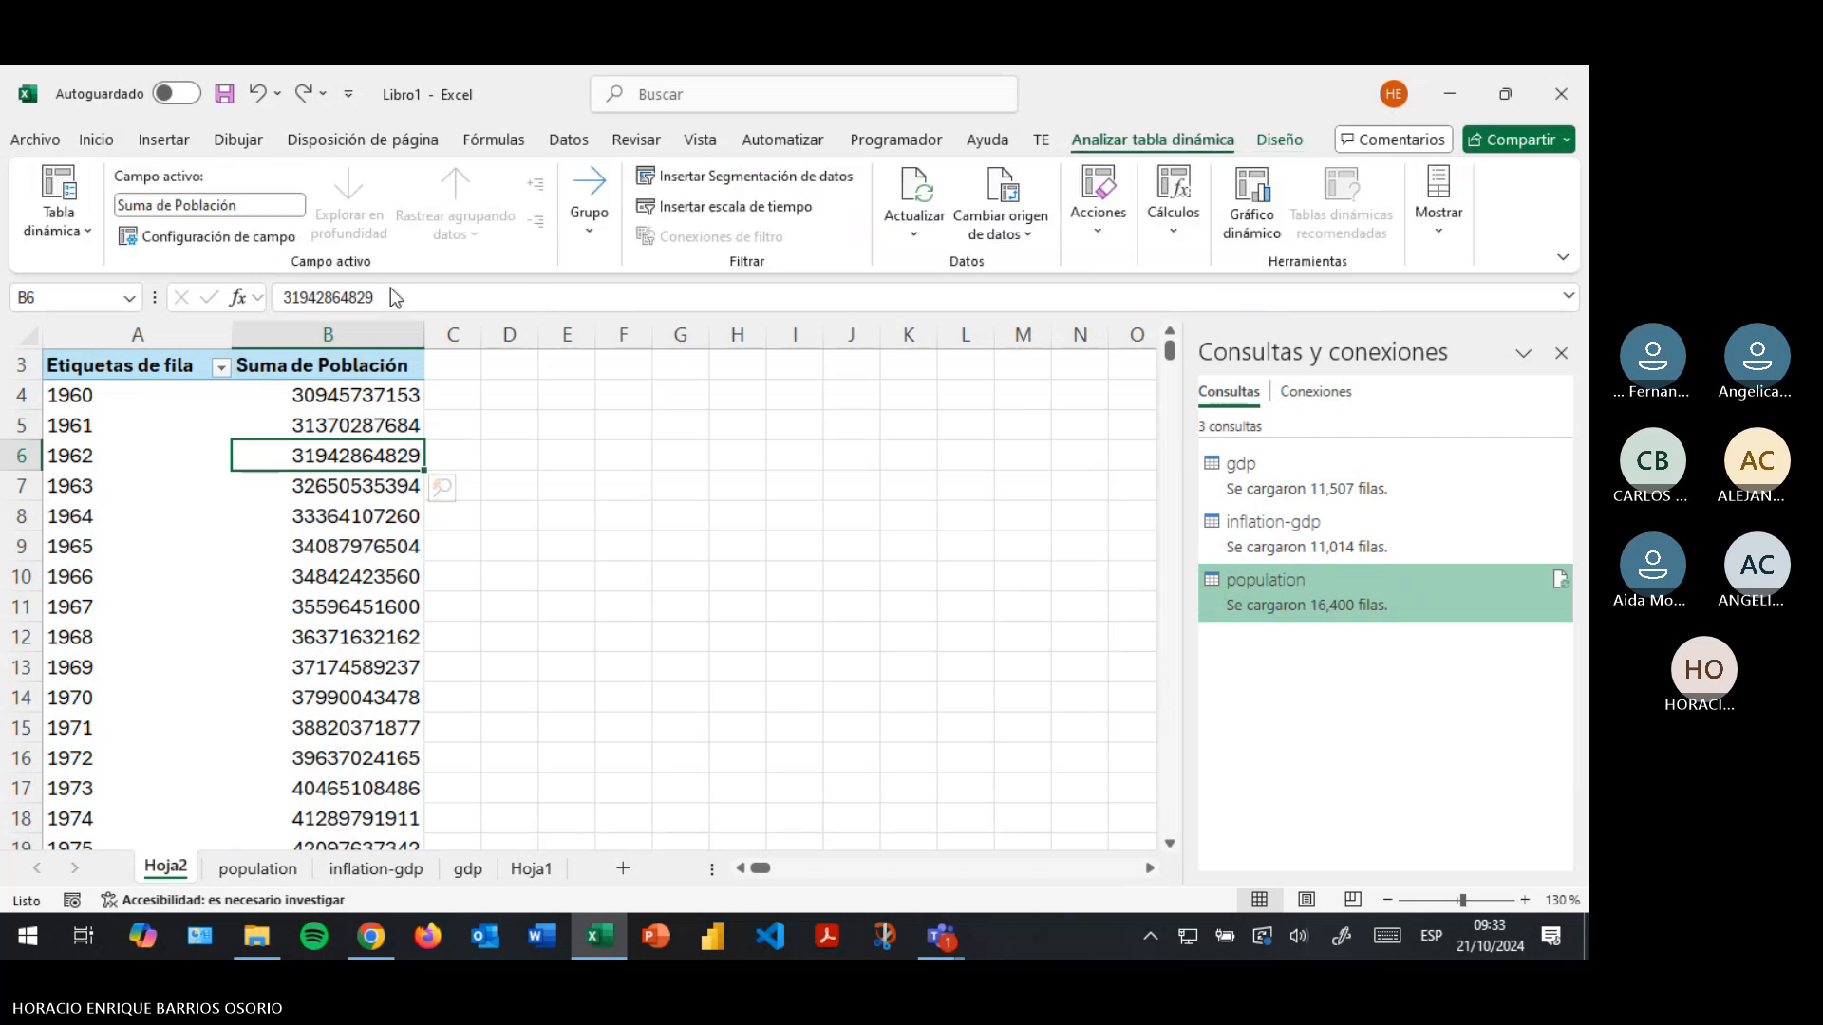
{"action": "left_click", "coordinate": [77, 247]}
{"action": "left_click", "coordinate": [78, 345]}
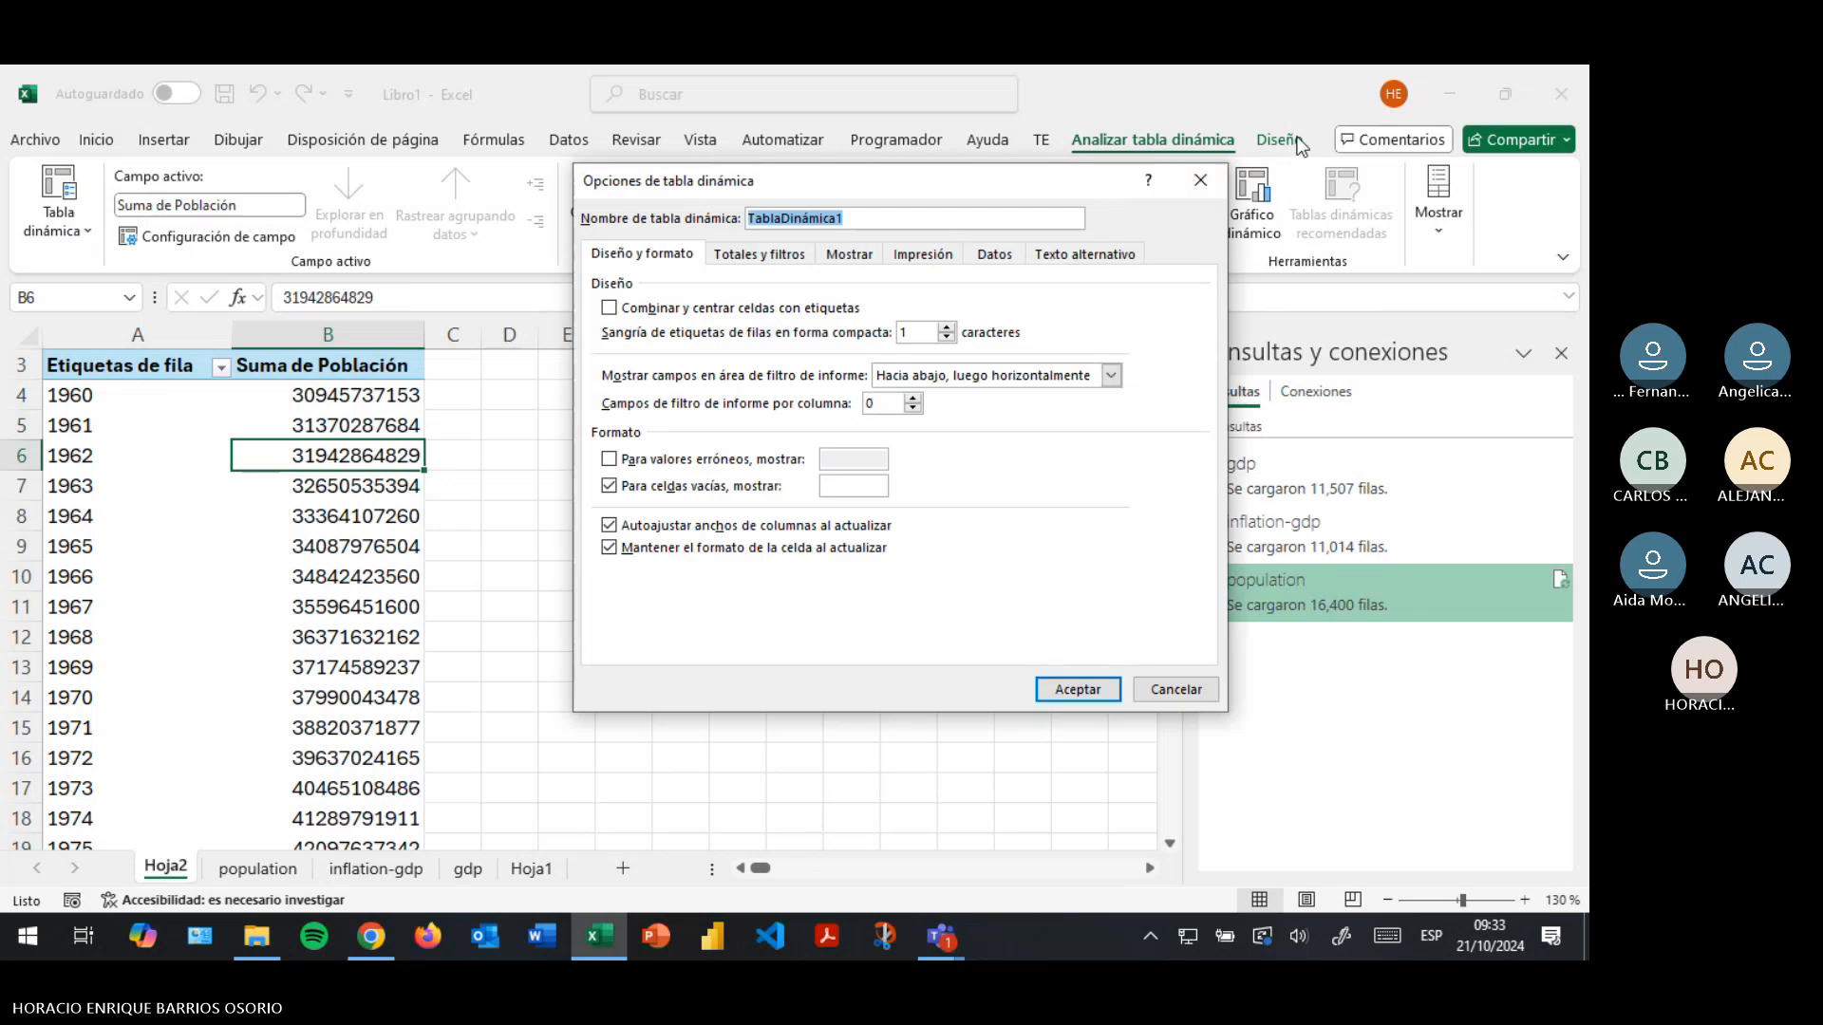
{"action": "left_click", "coordinate": [1201, 182]}
{"action": "left_click", "coordinate": [59, 211]}
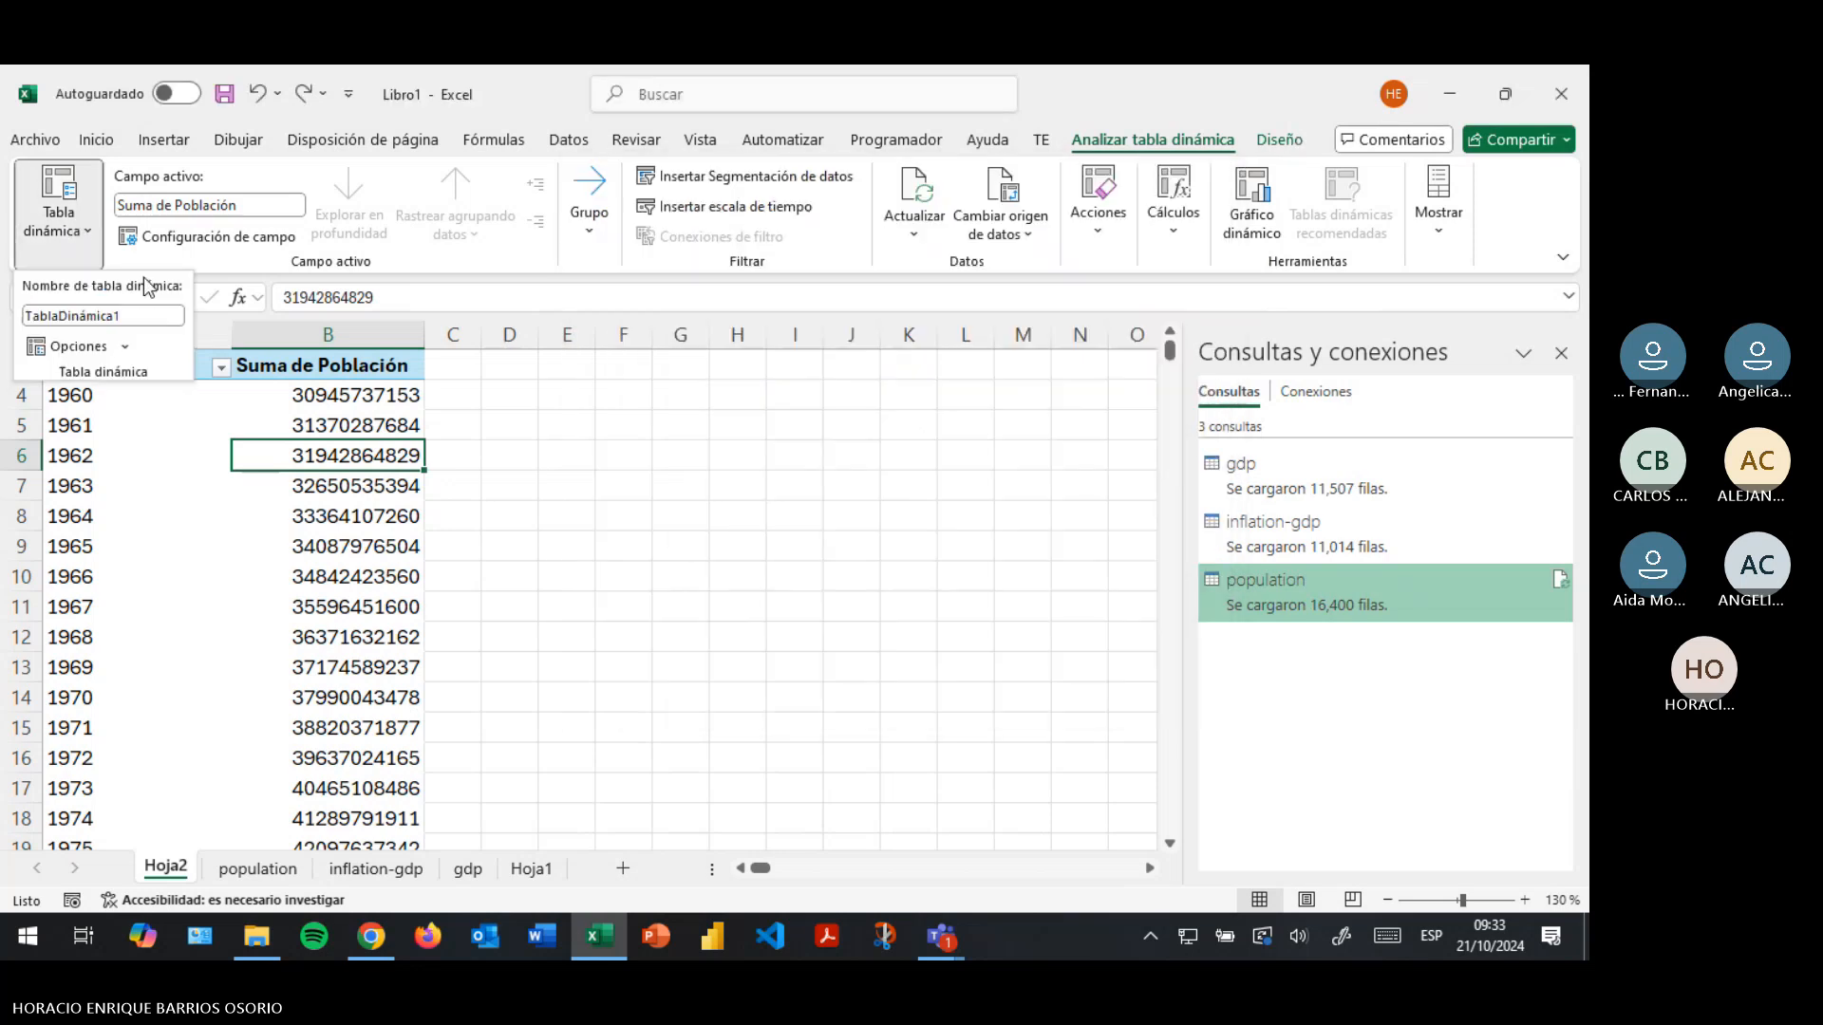
{"action": "left_click", "coordinate": [124, 349]}
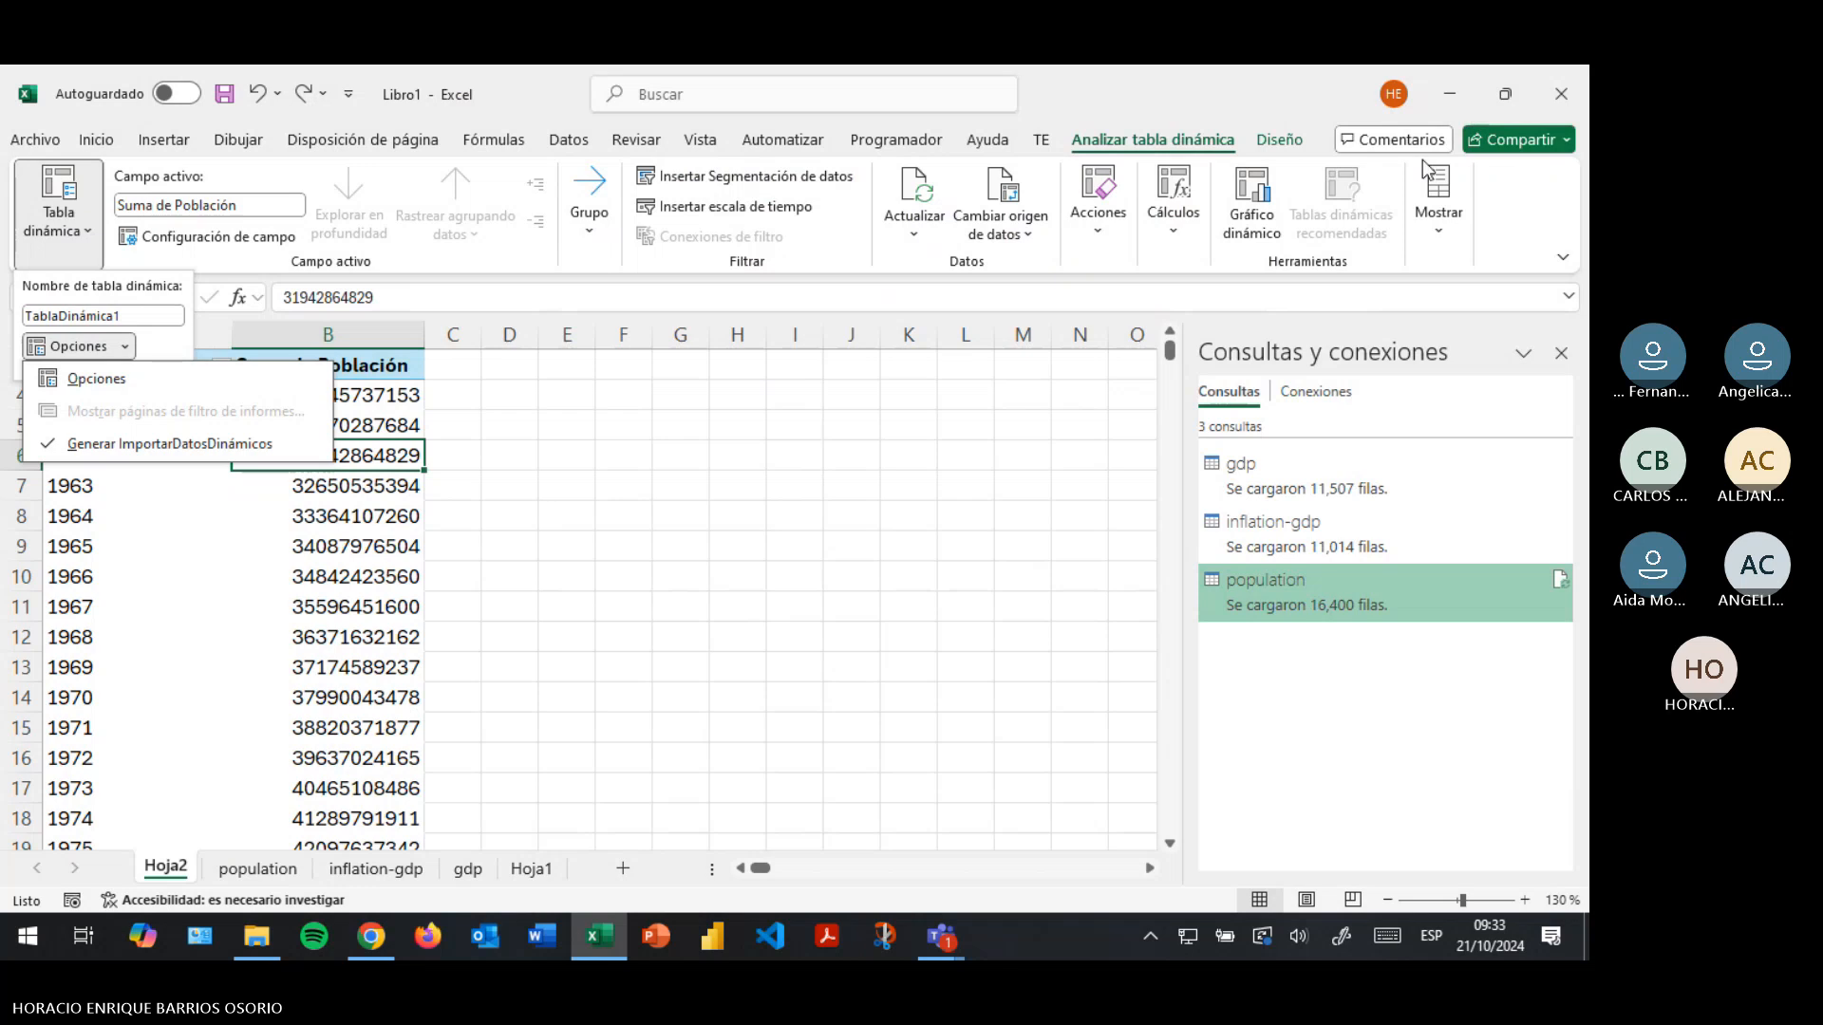
Show the pivot table field list again and add the País field above Año in the rows
{"action": "left_click", "coordinate": [1438, 204]}
{"action": "left_click", "coordinate": [1407, 314]}
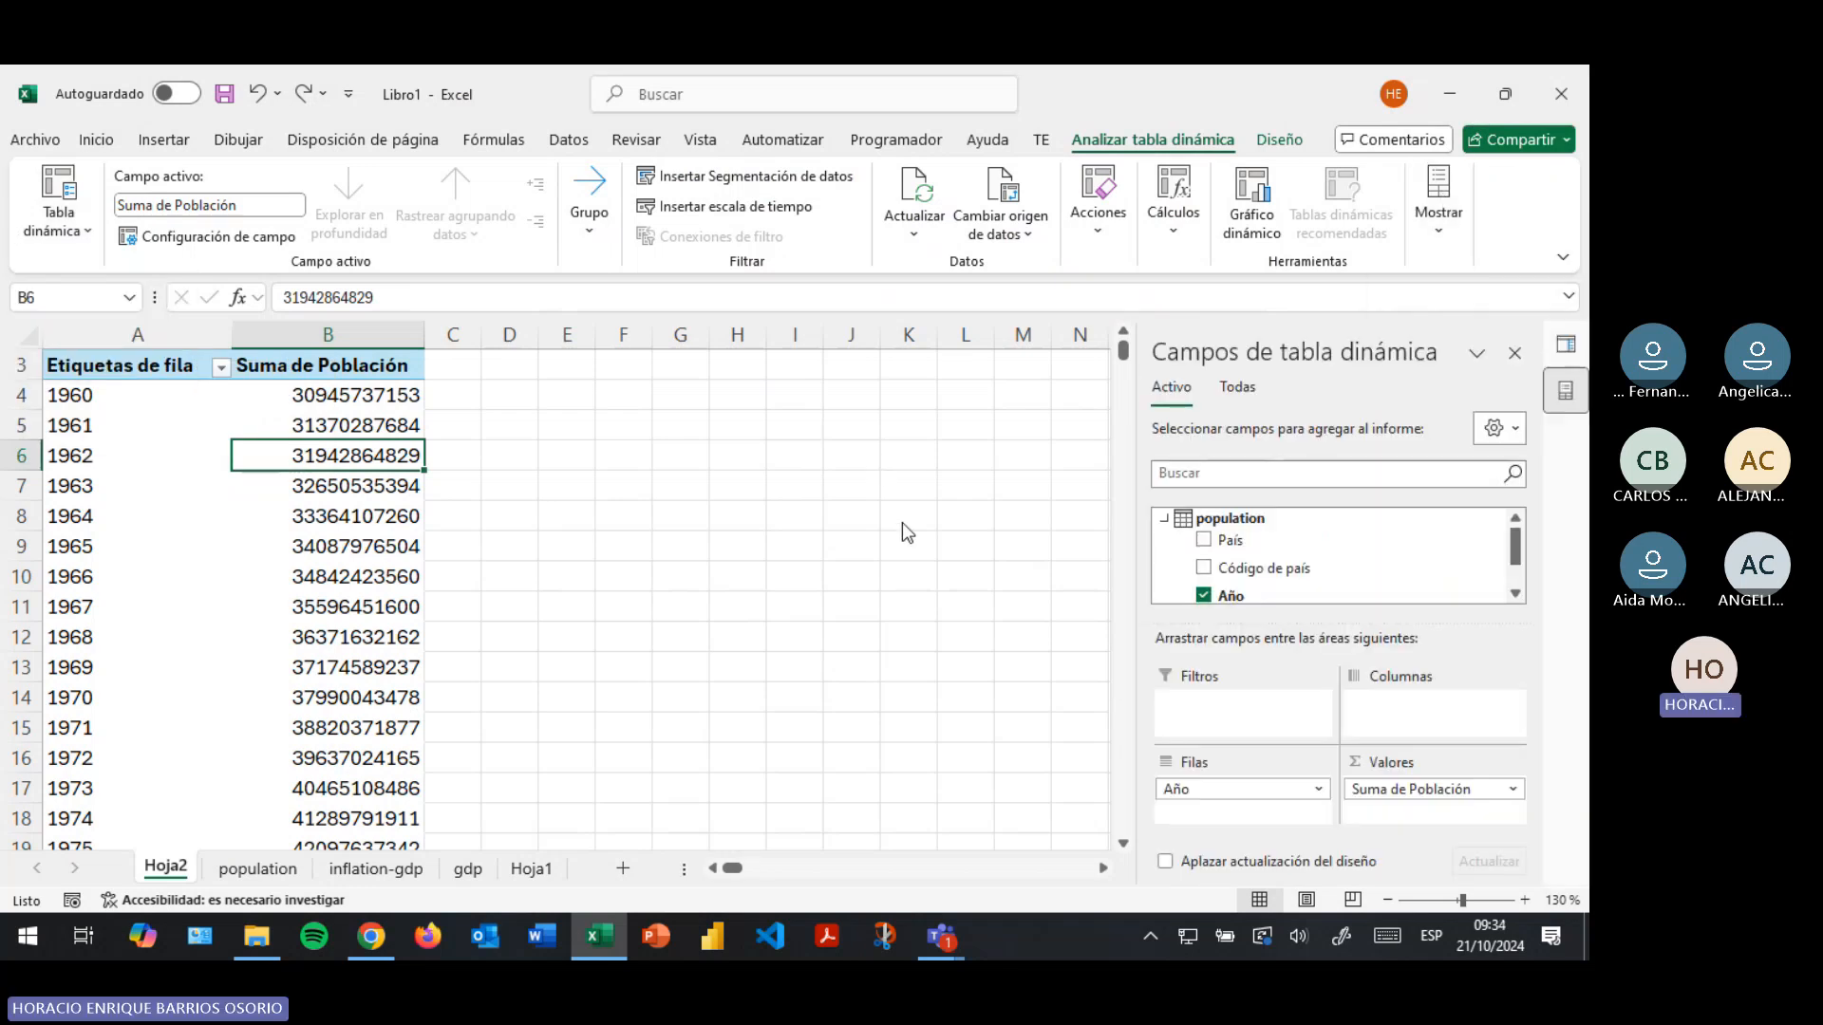
{"action": "left_click_drag", "start_coordinate": [1230, 539], "coordinate": [1206, 783]}
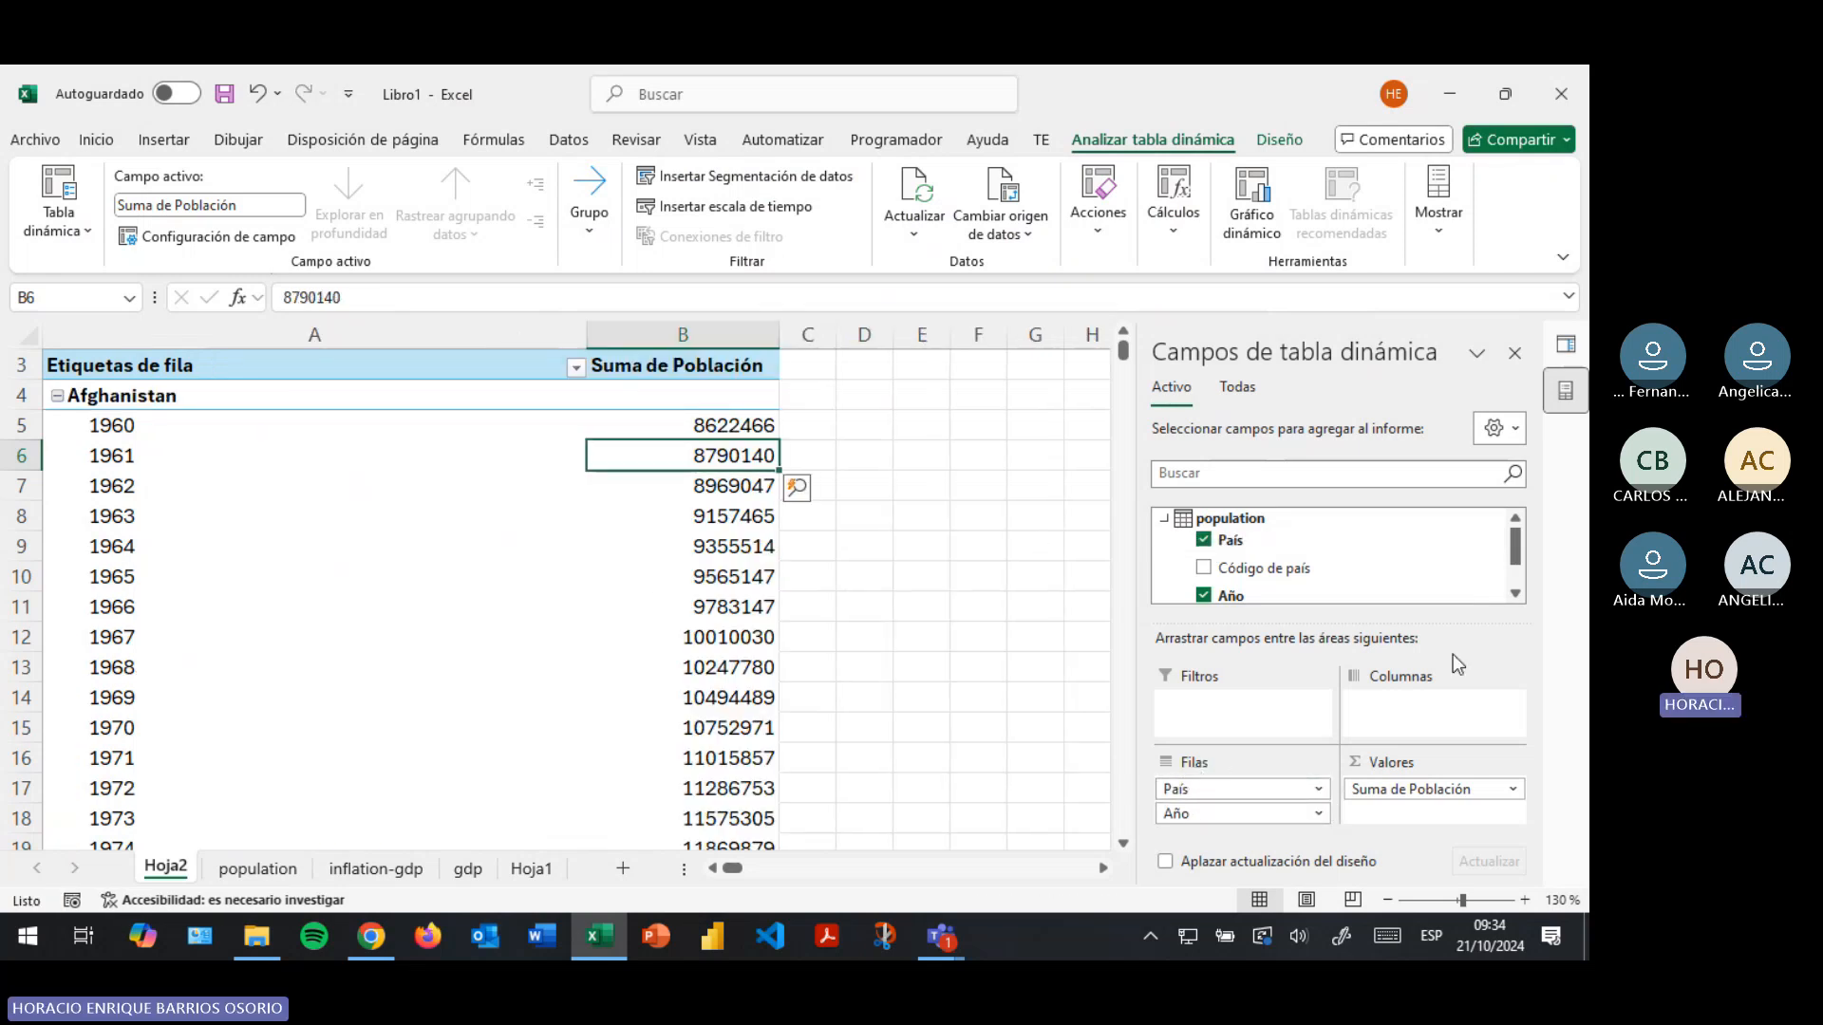
{"action": "left_click", "coordinate": [904, 509]}
{"action": "scroll", "coordinate": [650, 612], "scroll_direction": "down", "scroll_amount": 8}
{"action": "scroll", "coordinate": [651, 611], "scroll_direction": "up", "scroll_amount": 9}
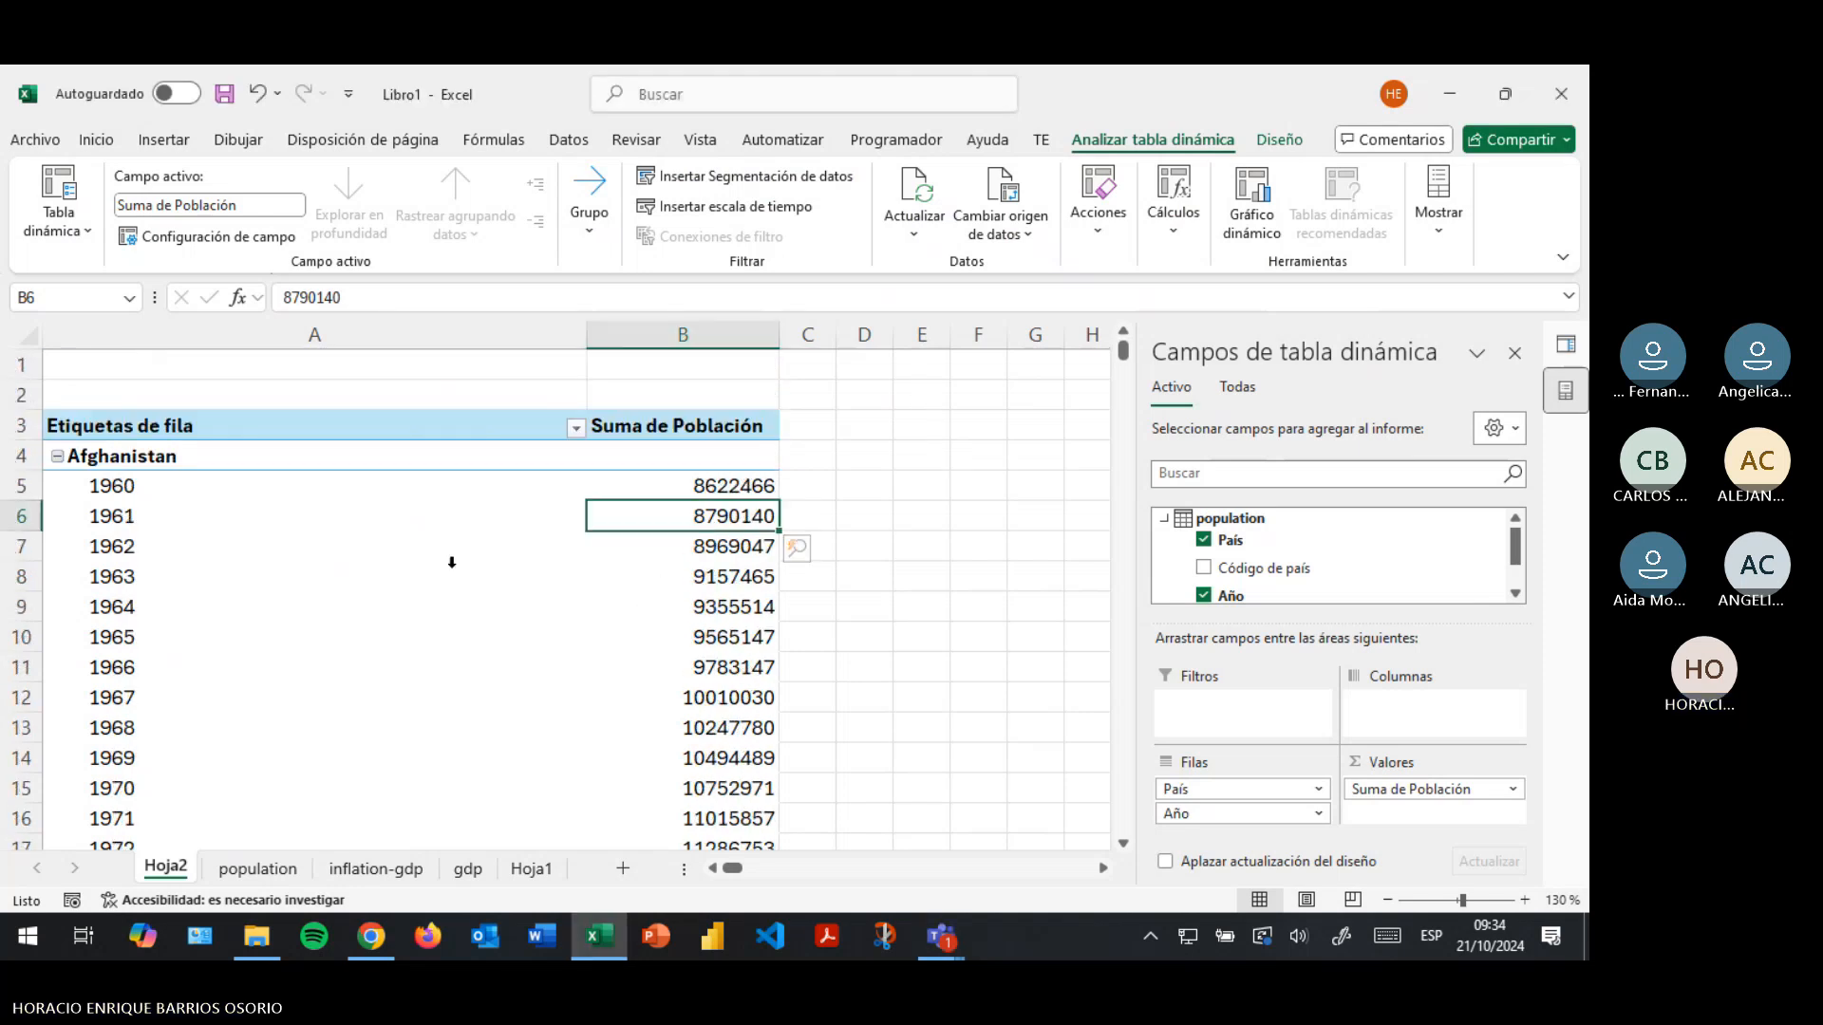
Collapse the entire País field in the pivot table and test expanding and collapsing Afghanistan
{"action": "right_click", "coordinate": [61, 458]}
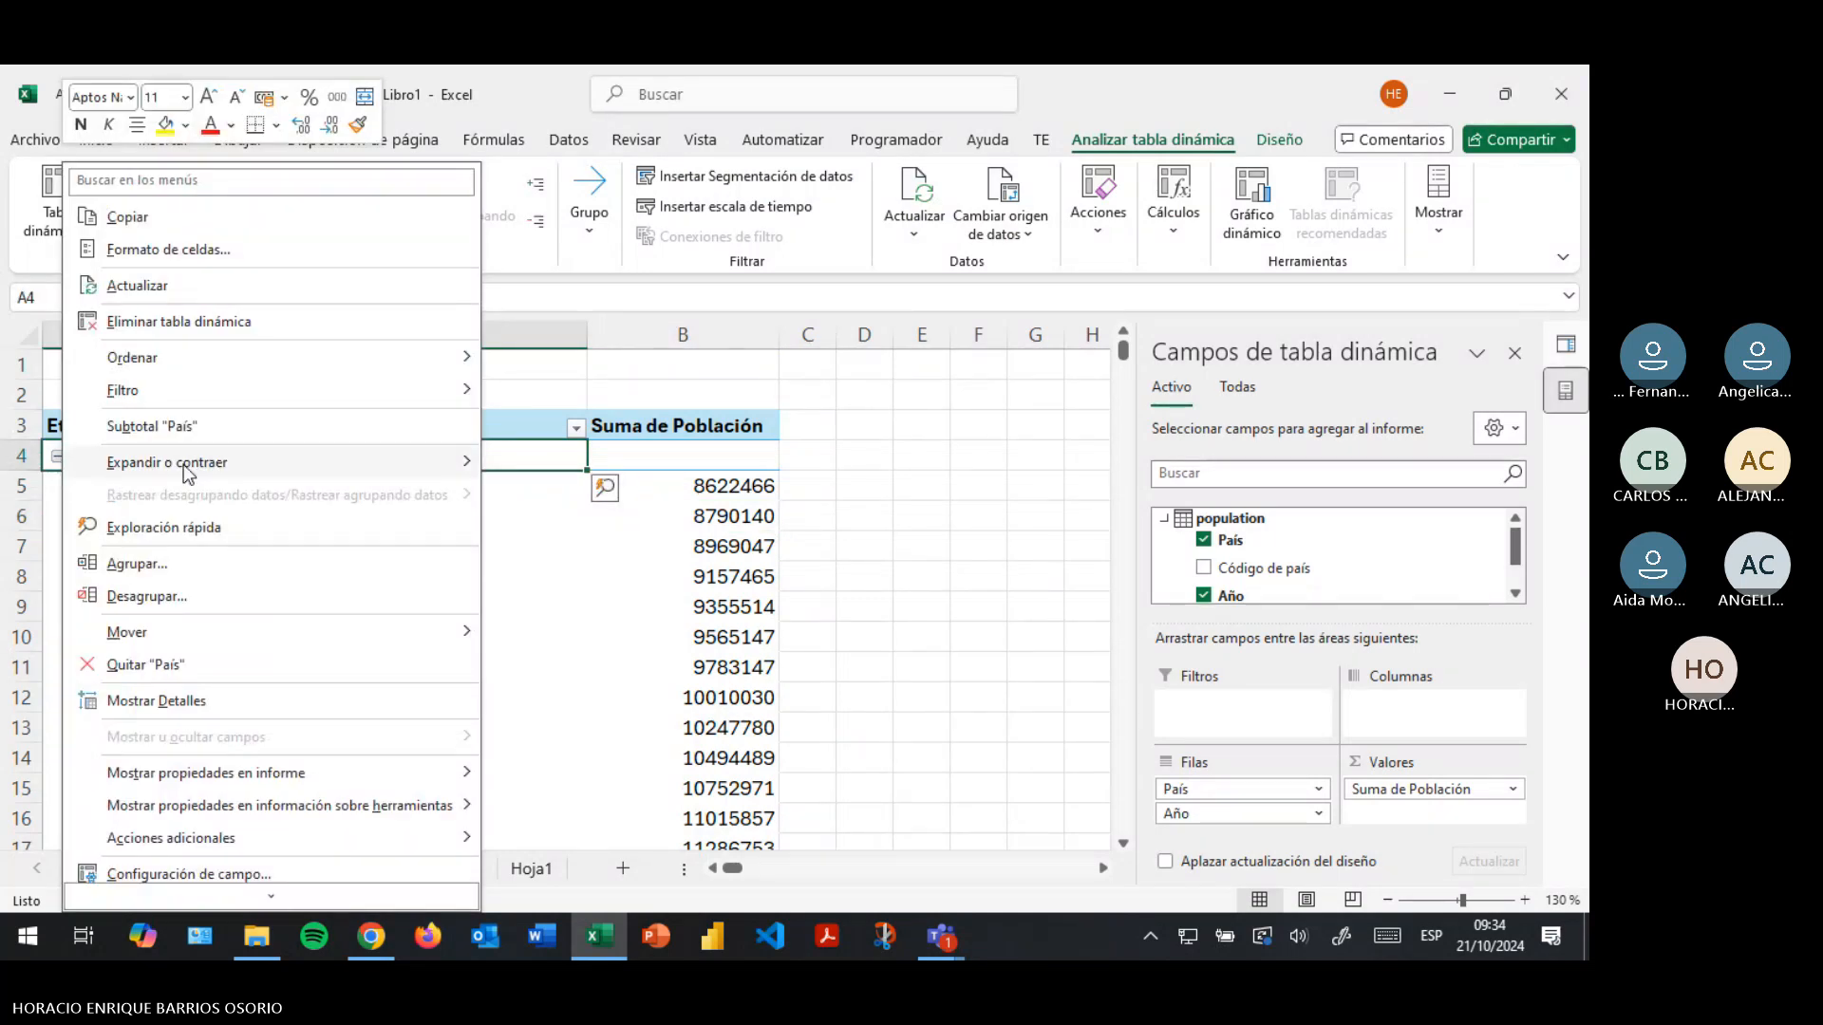
{"action": "mouse_move", "coordinate": [277, 469]}
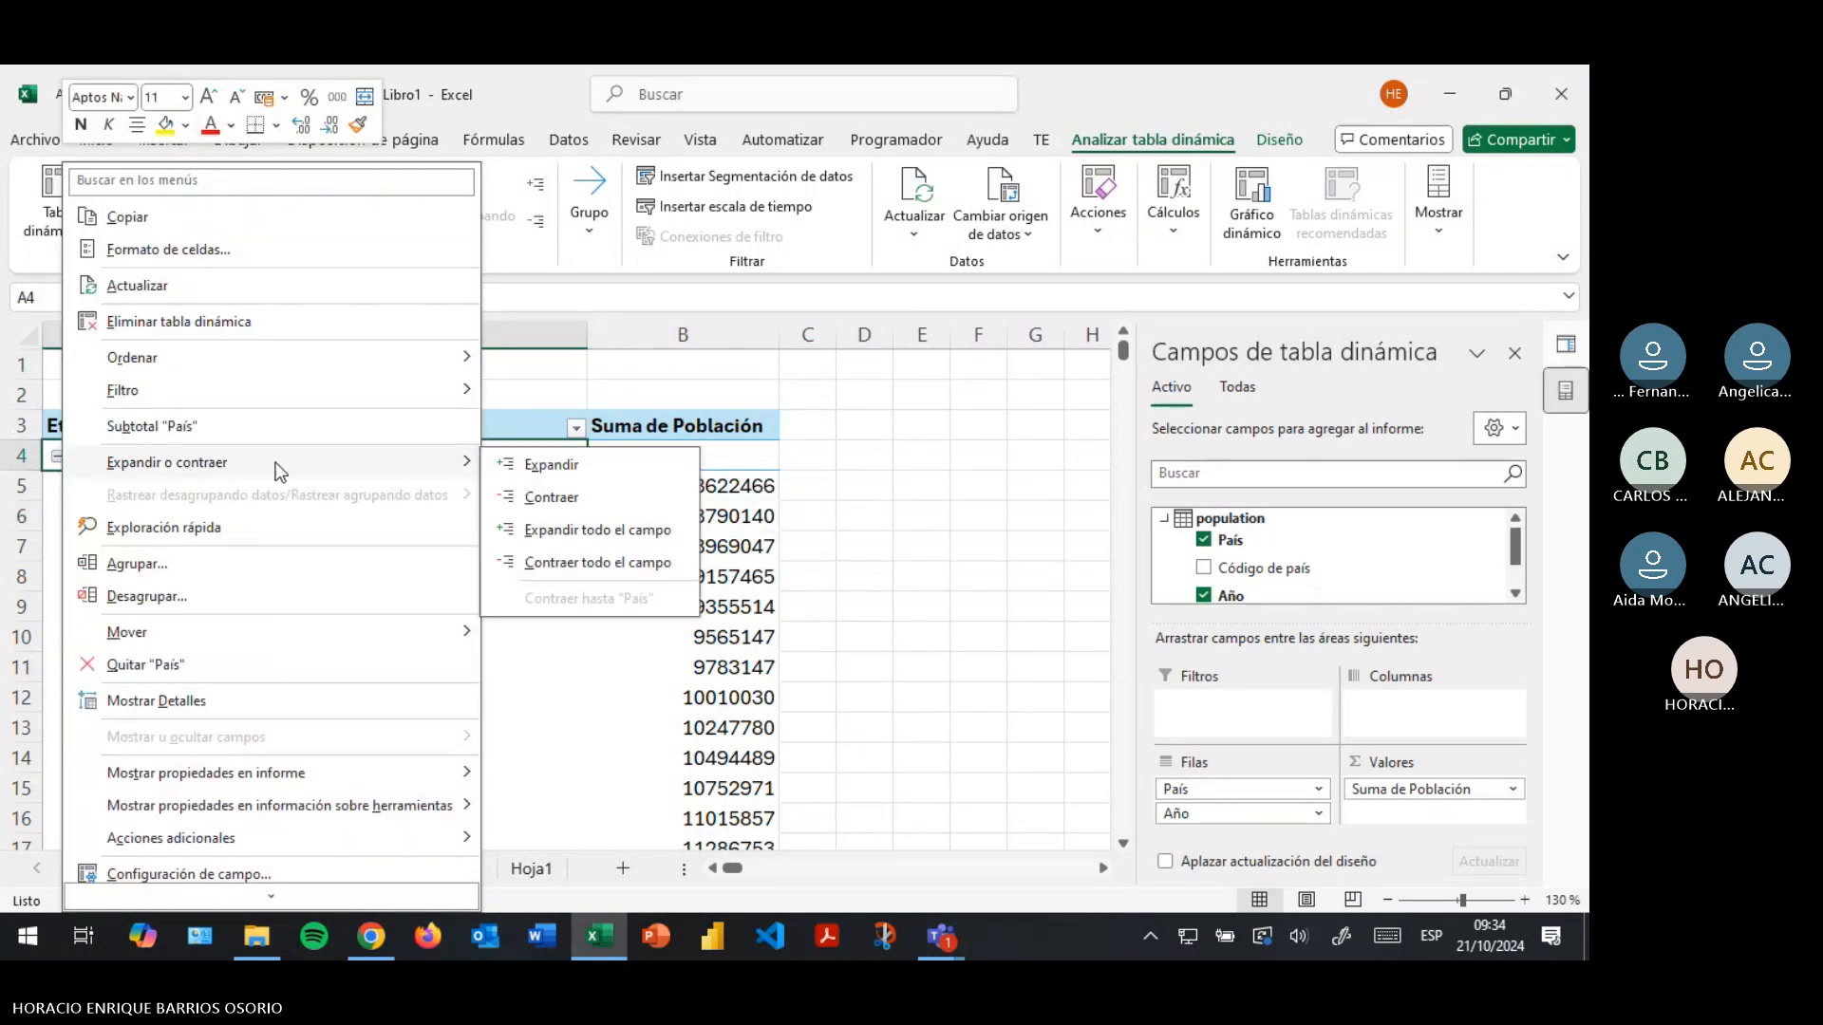
{"action": "left_click", "coordinate": [596, 556]}
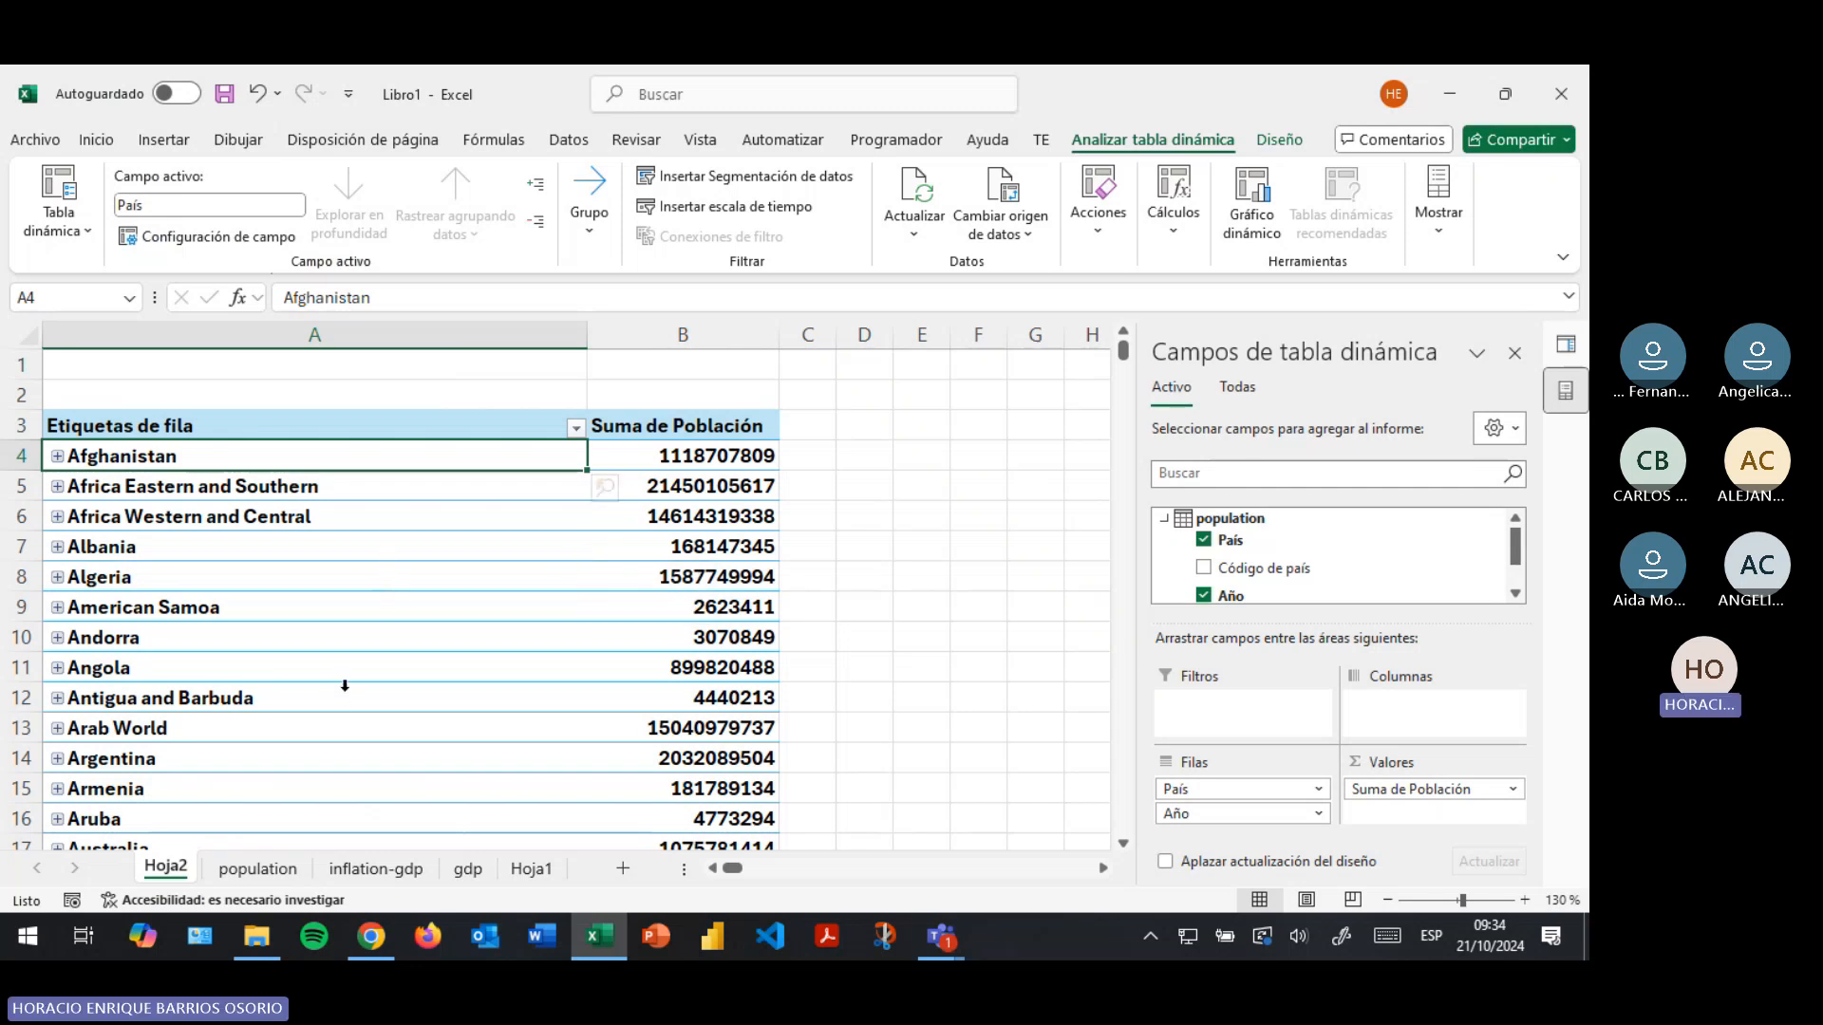
{"action": "left_click", "coordinate": [58, 457]}
{"action": "left_click", "coordinate": [58, 457]}
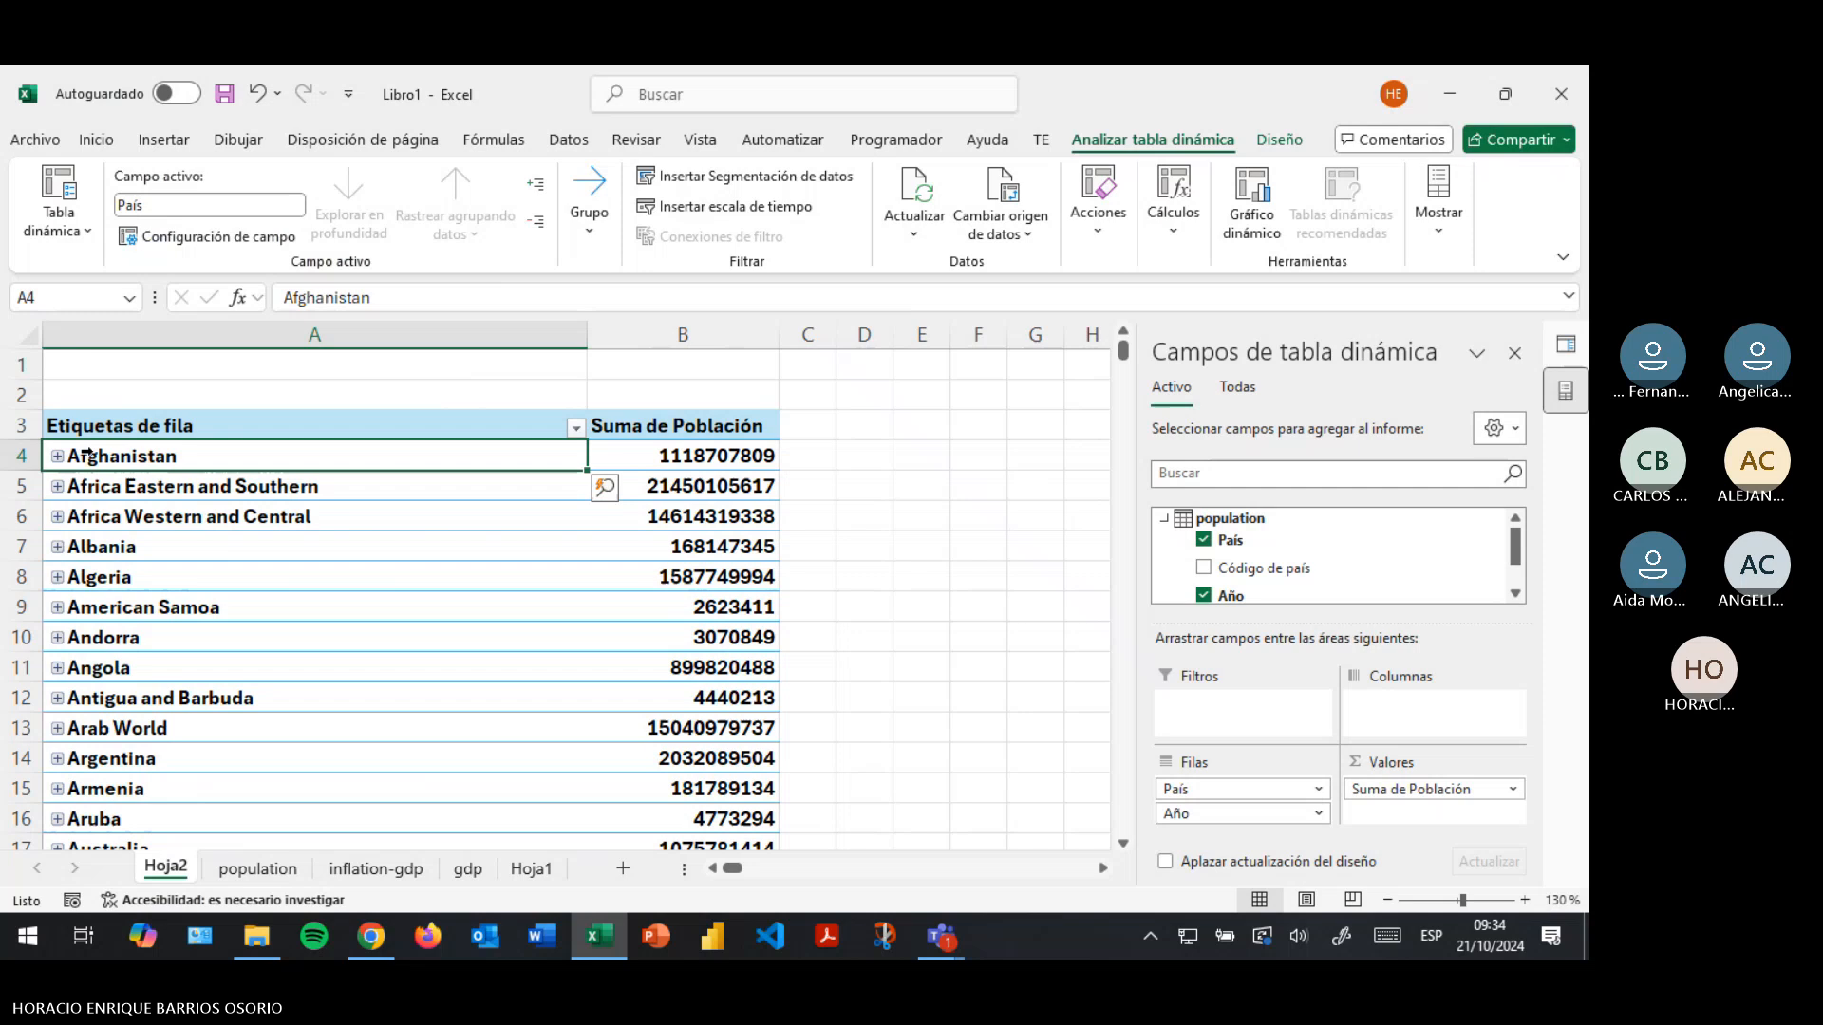
{"action": "left_click", "coordinate": [642, 456]}
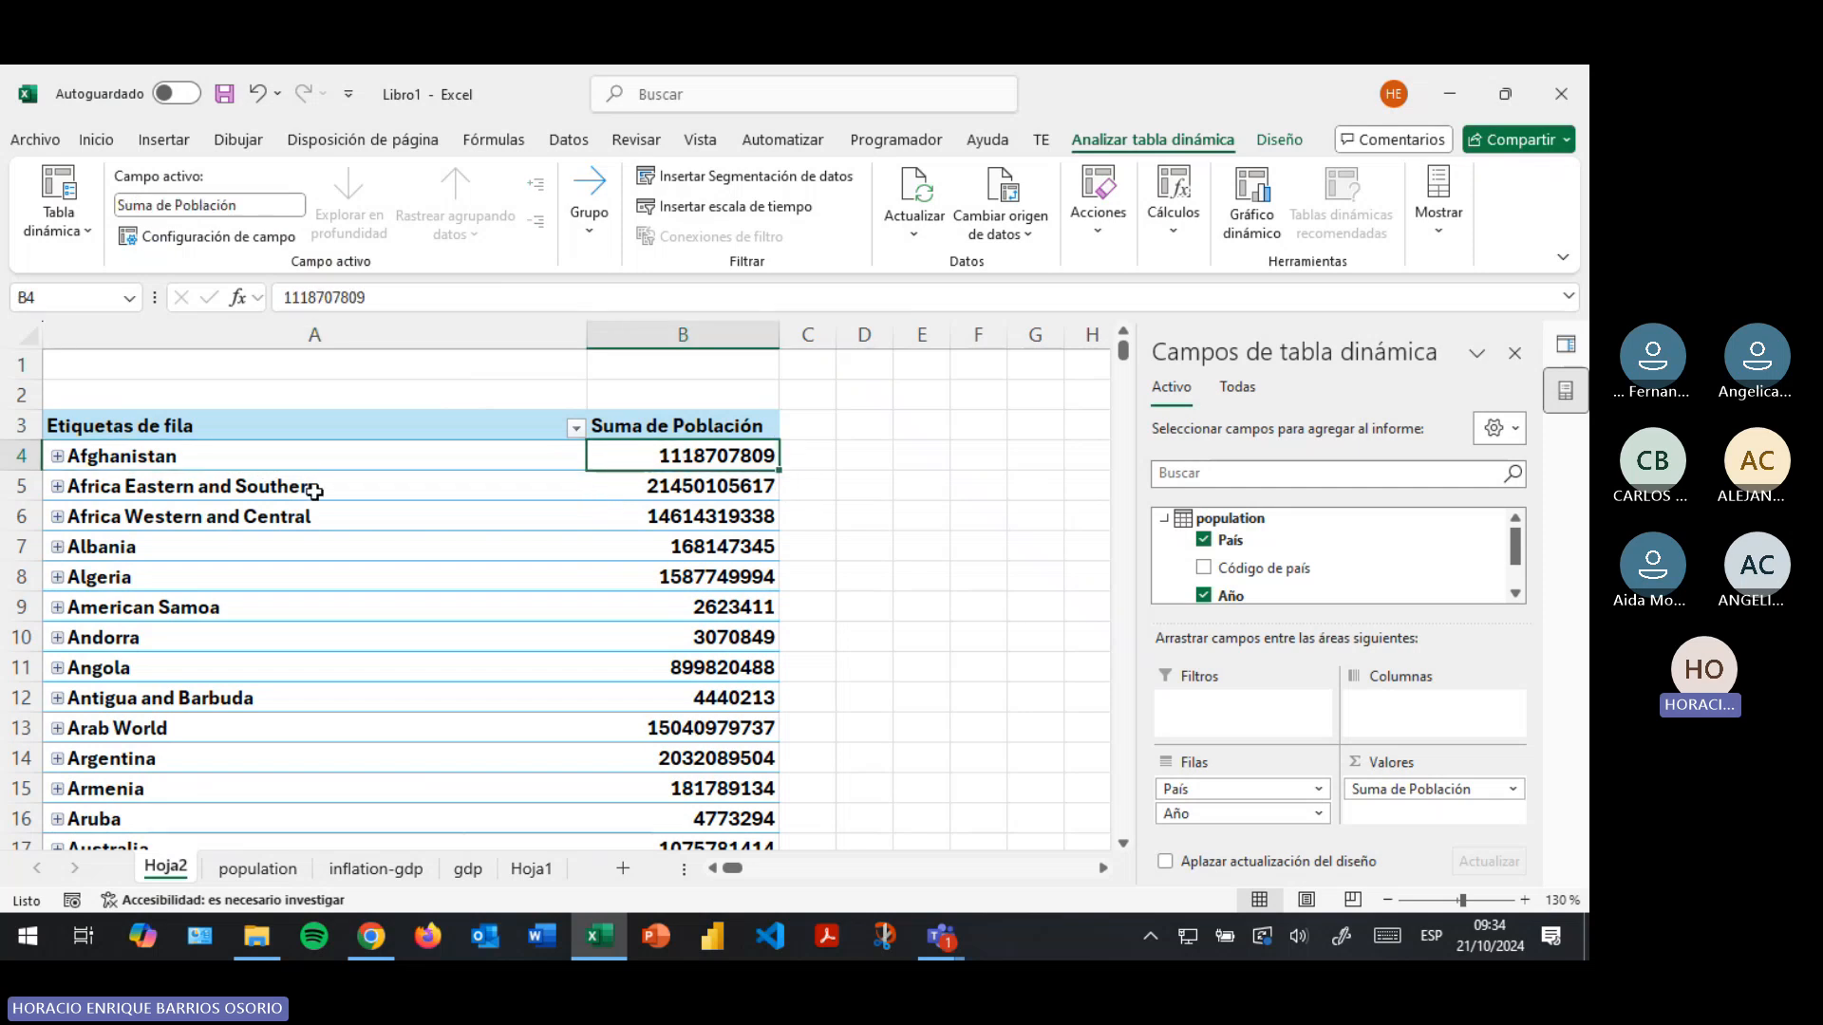
Expand Afghanistan to review its yearly population figures down to 2021, and collapse it again
{"action": "left_click", "coordinate": [57, 457]}
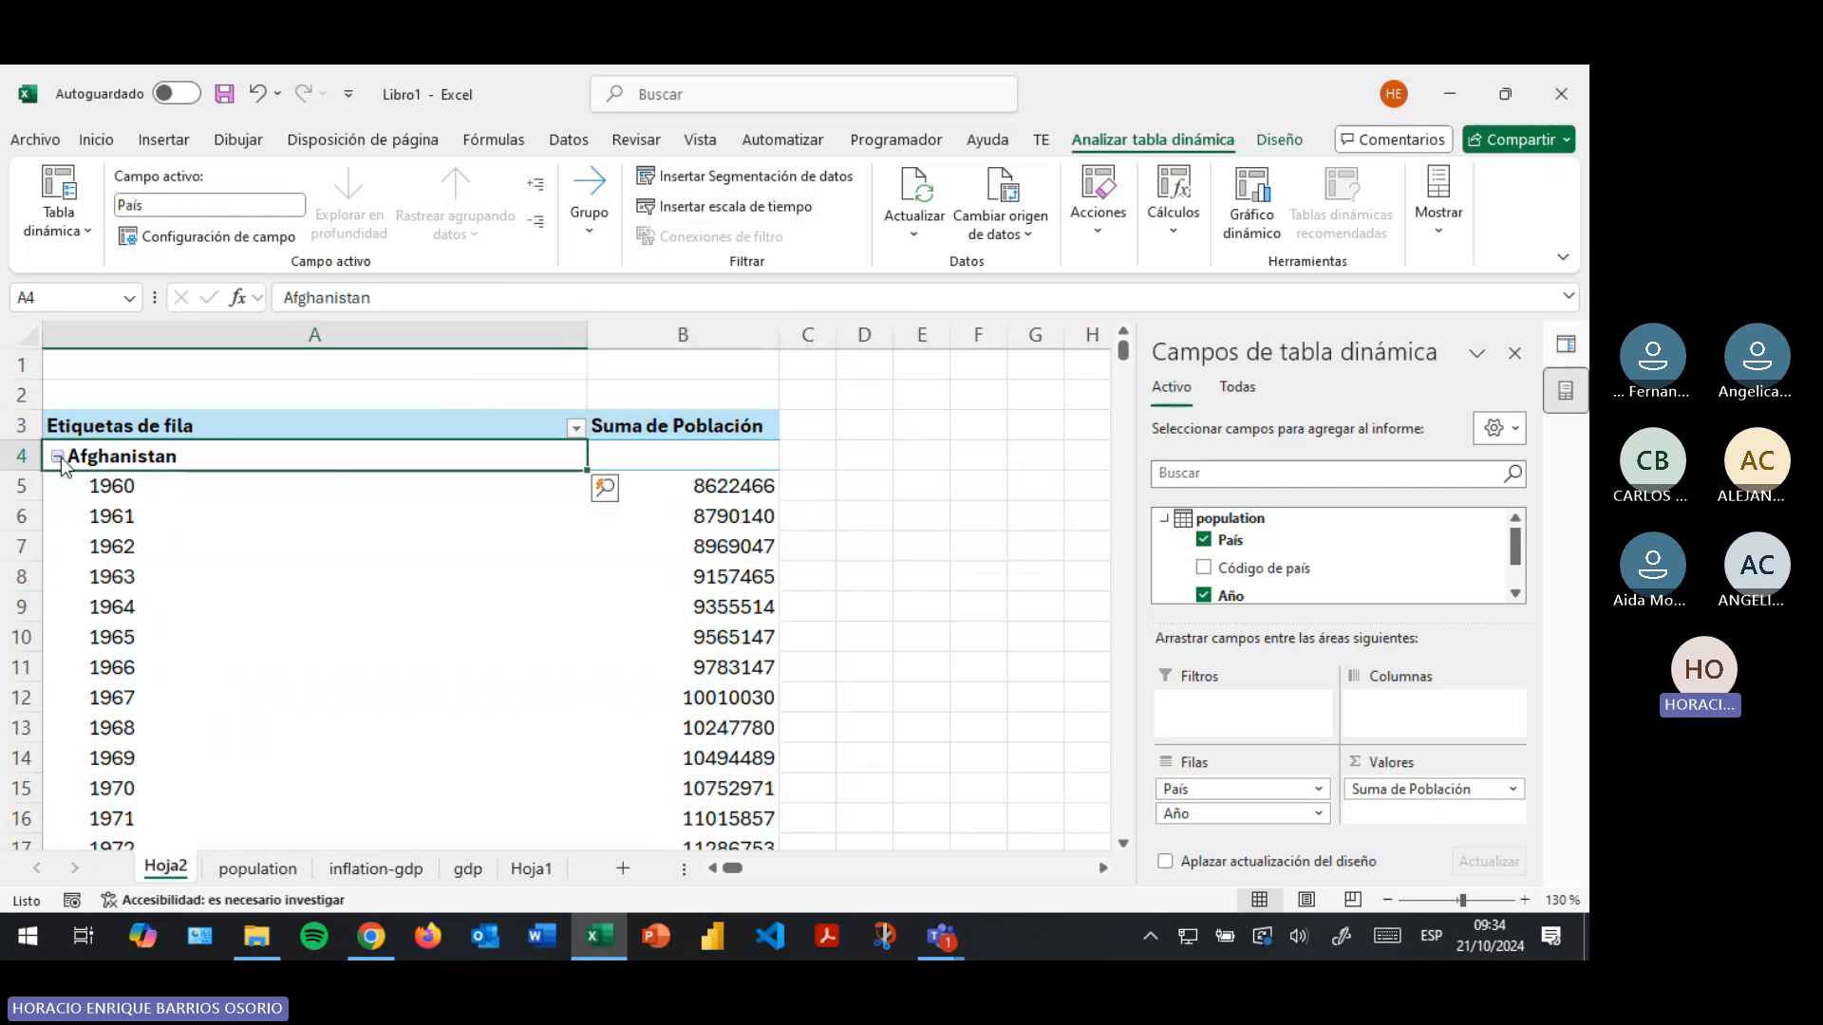
{"action": "scroll", "coordinate": [177, 675], "scroll_direction": "down", "scroll_amount": 1}
{"action": "scroll", "coordinate": [178, 675], "scroll_direction": "down", "scroll_amount": 16}
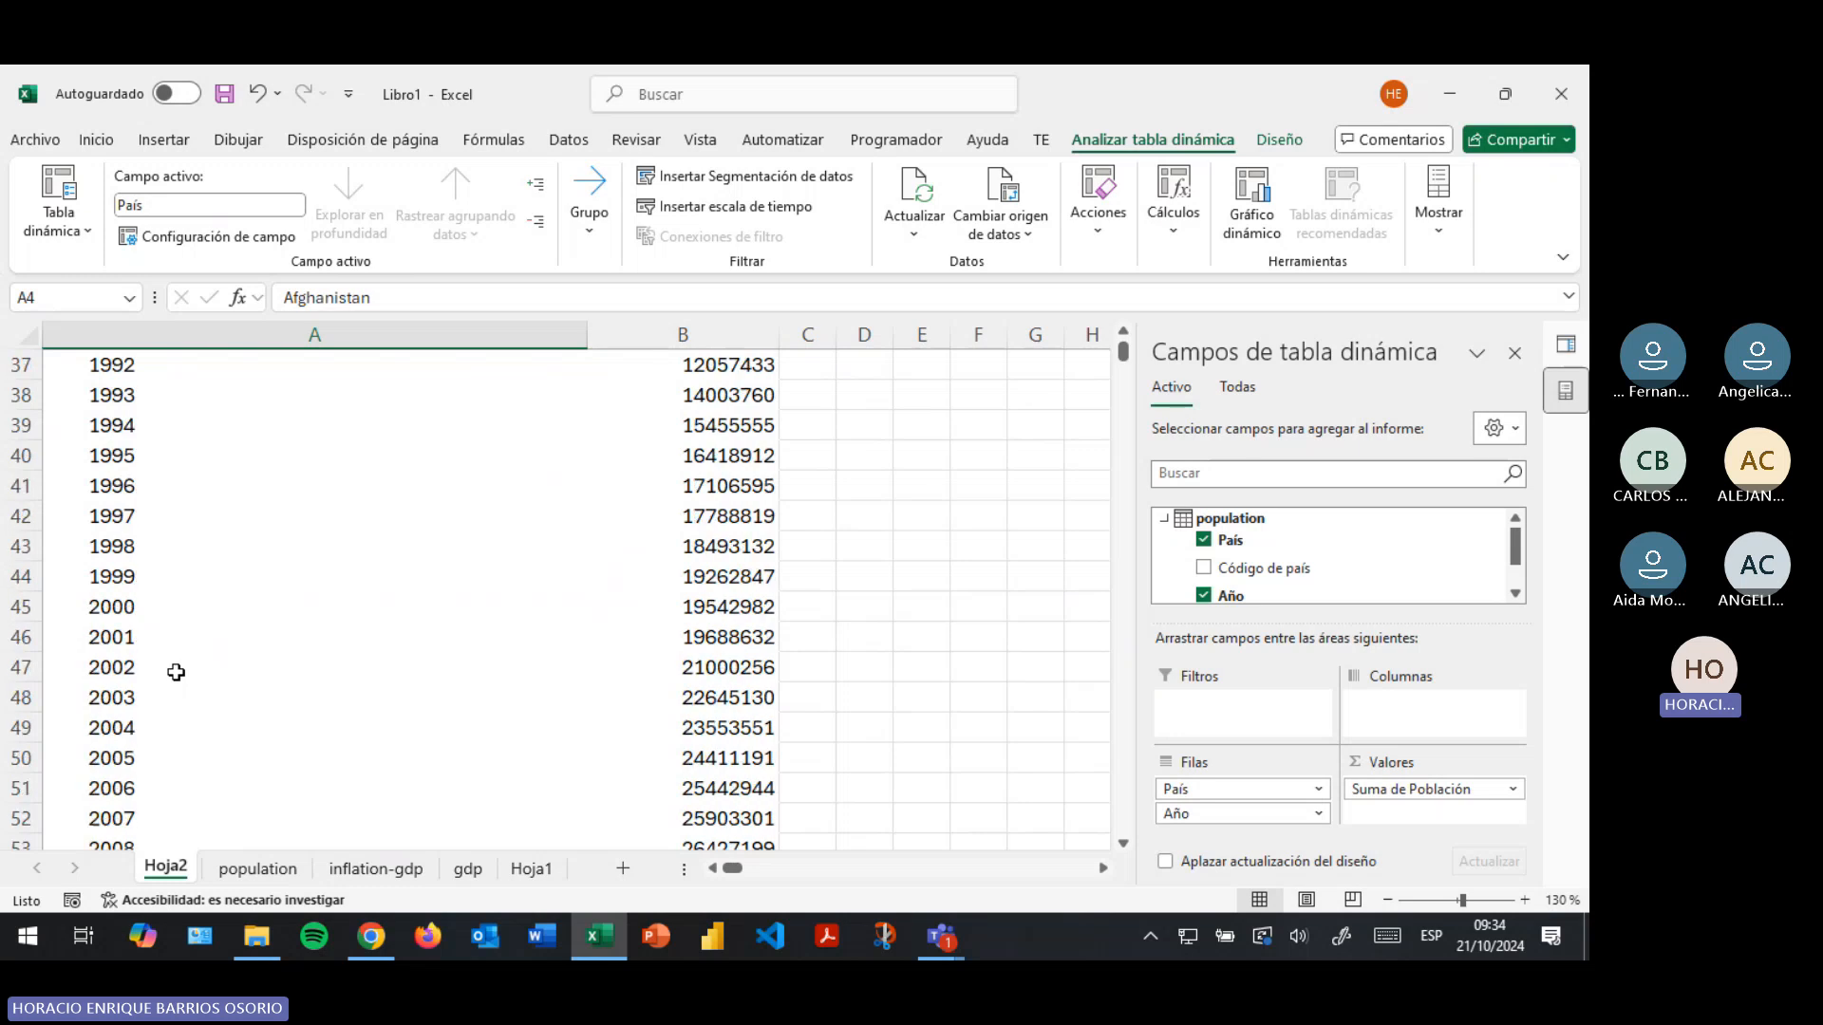
{"action": "scroll", "coordinate": [175, 671], "scroll_direction": "up", "scroll_amount": 1}
{"action": "scroll", "coordinate": [656, 693], "scroll_direction": "down", "scroll_amount": 2}
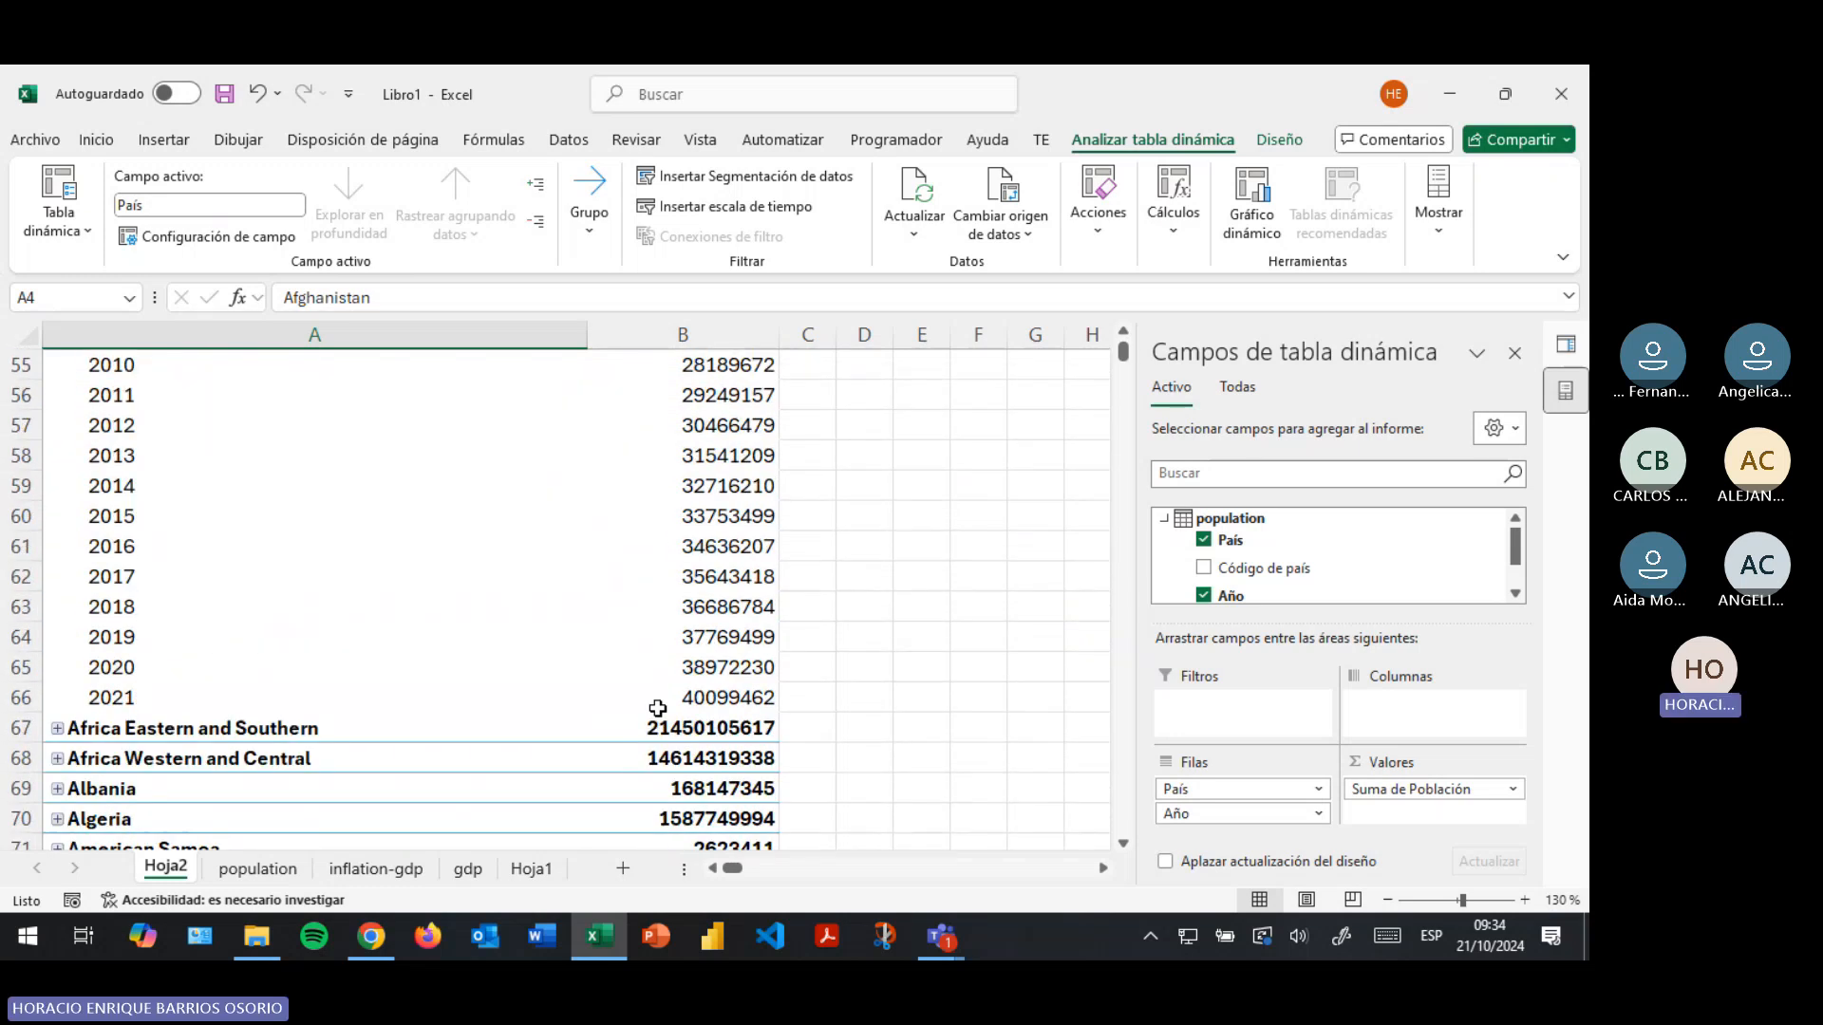
{"action": "left_click", "coordinate": [704, 698]}
{"action": "scroll", "coordinate": [566, 684], "scroll_direction": "up", "scroll_amount": 18}
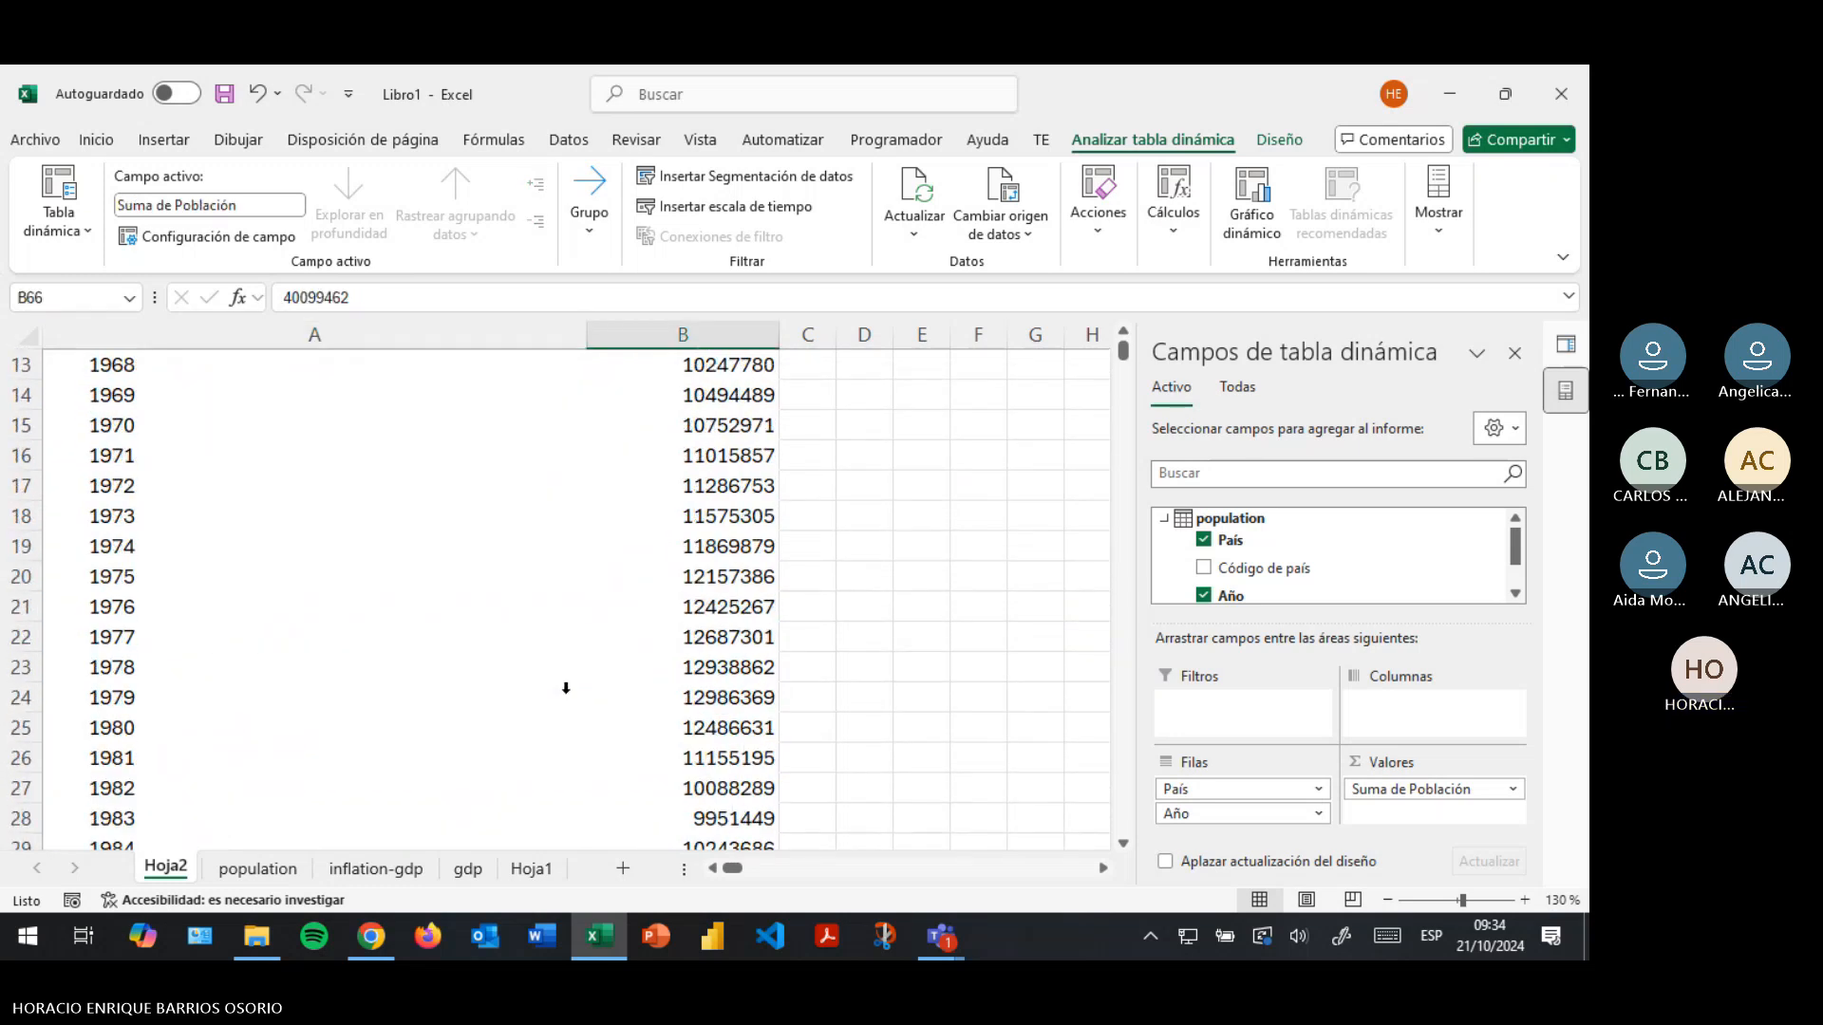
{"action": "left_click", "coordinate": [57, 457]}
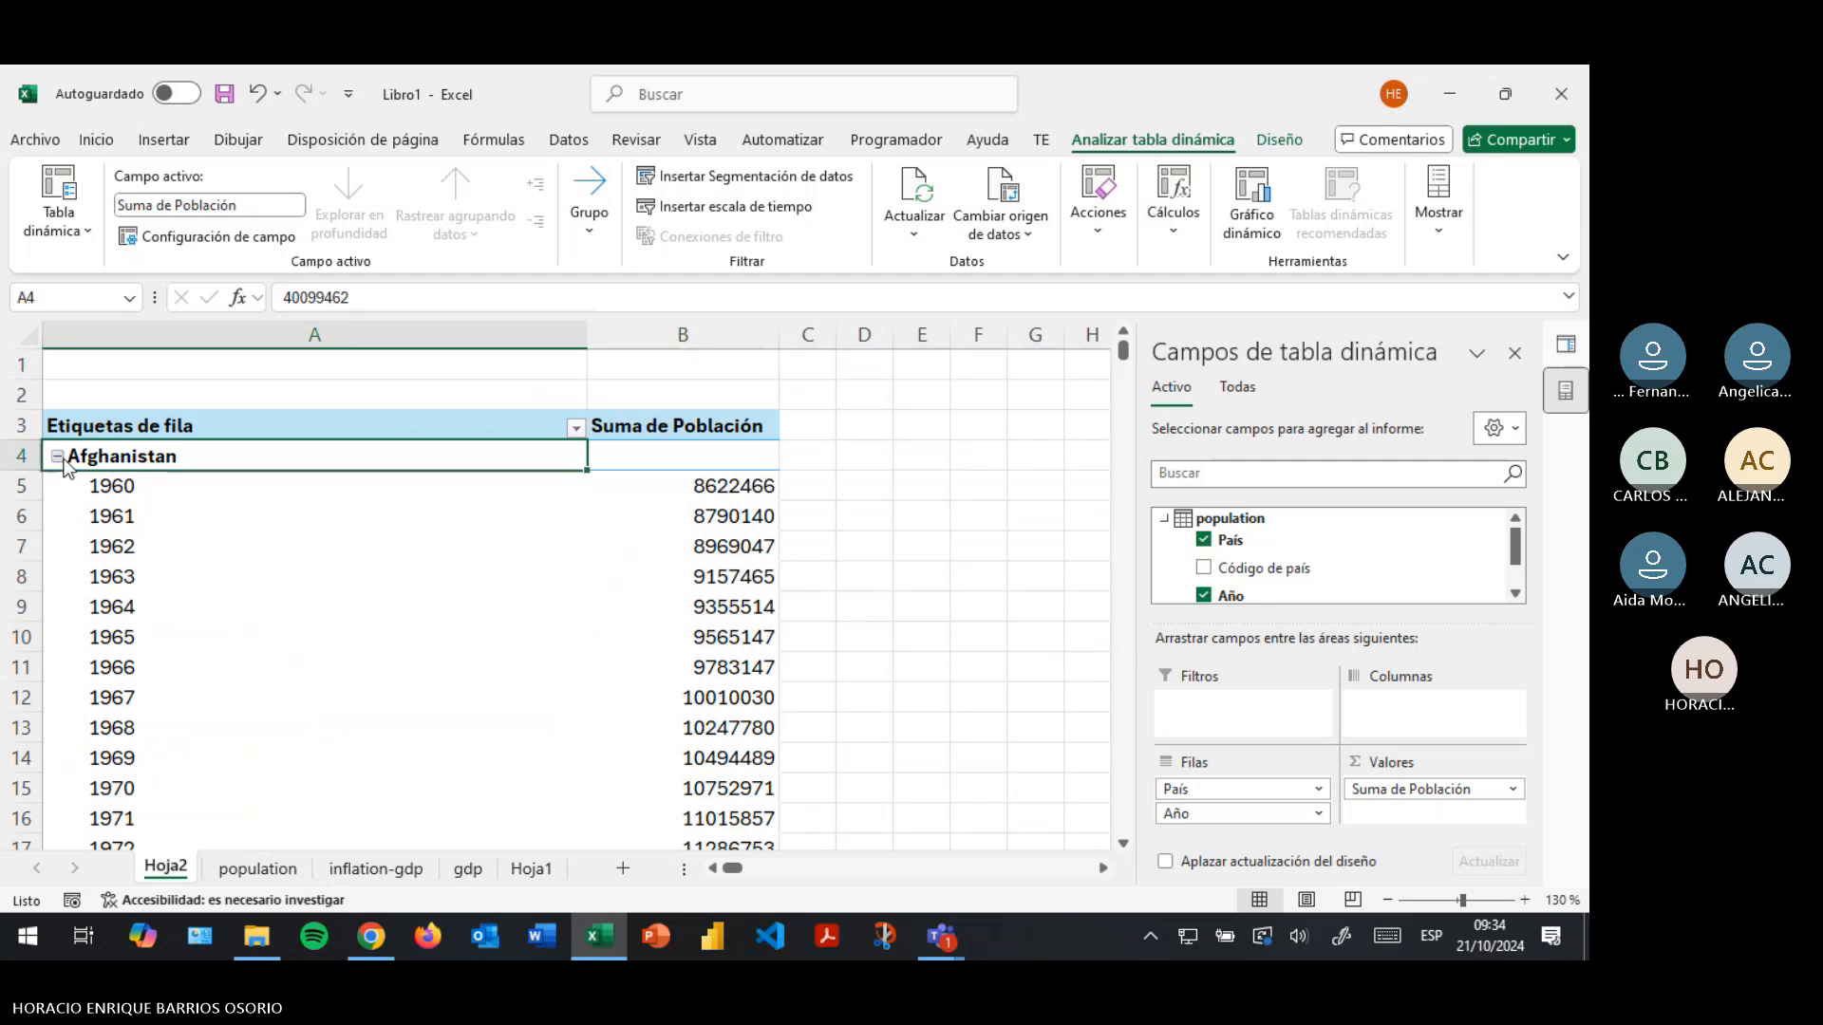
Review the summed population of the countries down the collapsed pivot table and return to Afghanistan
{"action": "left_click", "coordinate": [696, 458]}
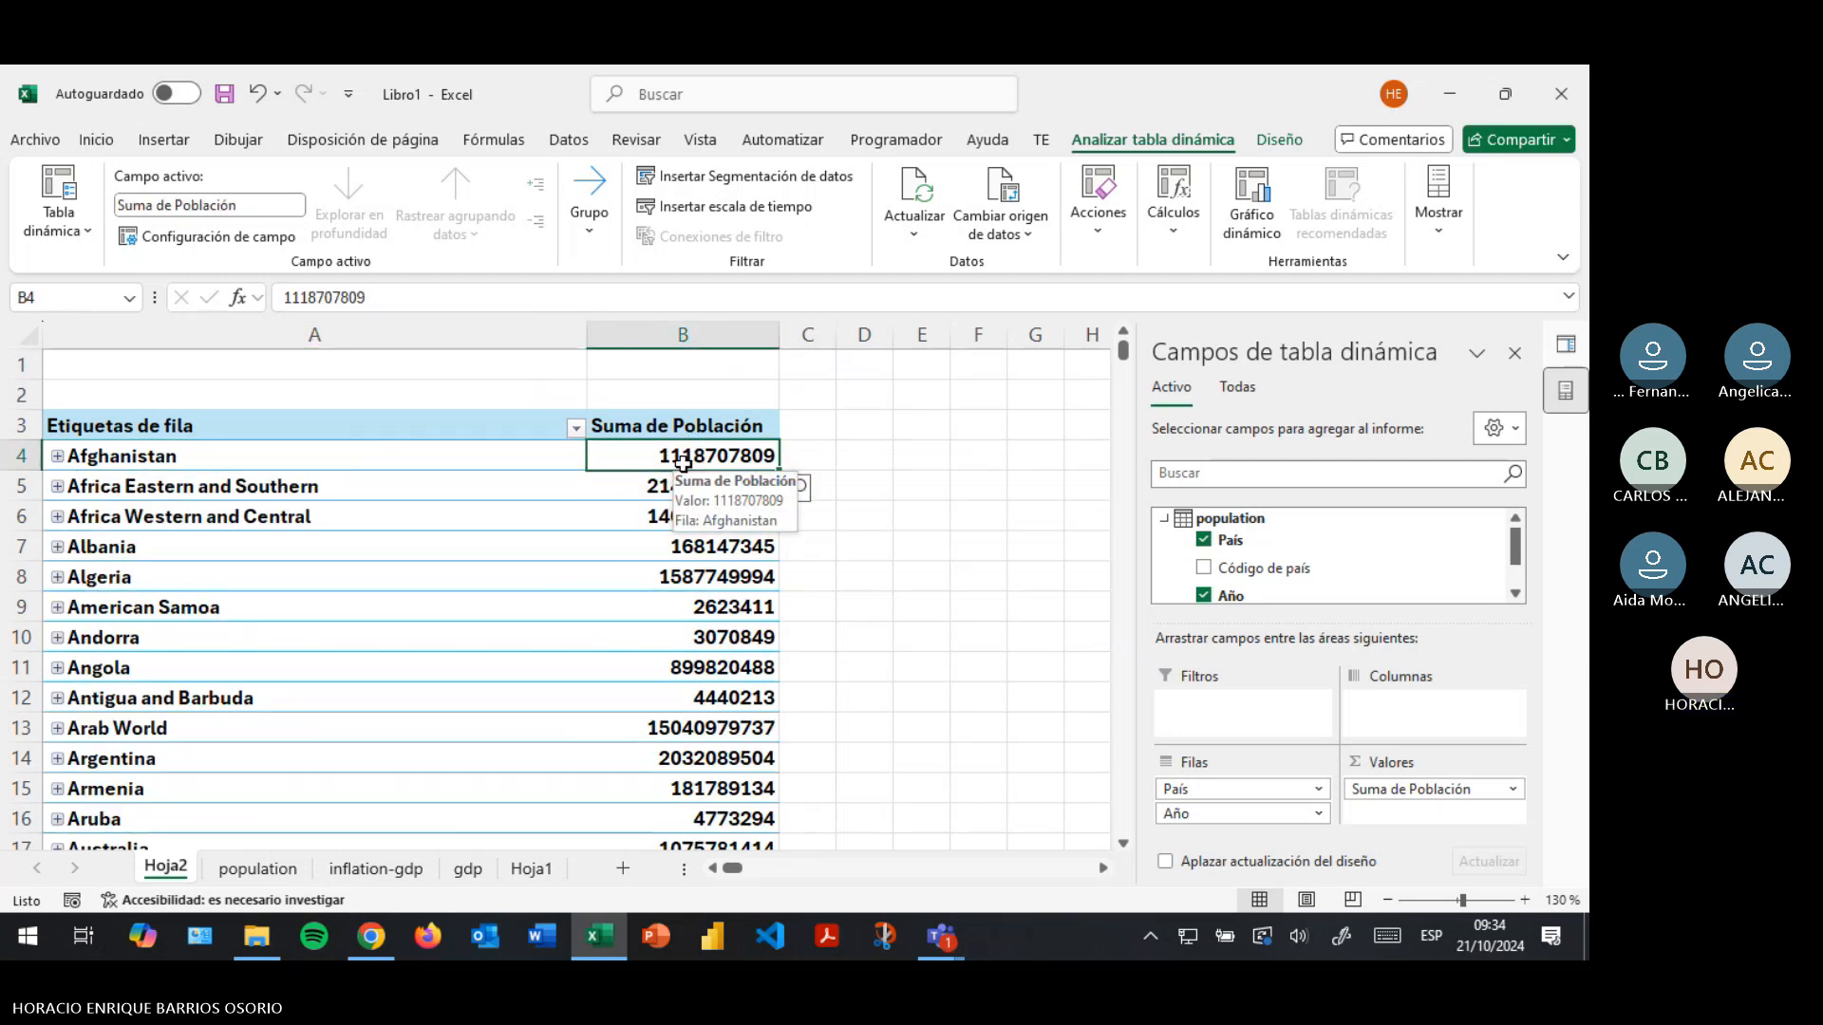
{"action": "scroll", "coordinate": [763, 556], "scroll_direction": "down", "scroll_amount": 4}
{"action": "scroll", "coordinate": [763, 555], "scroll_direction": "down", "scroll_amount": 20}
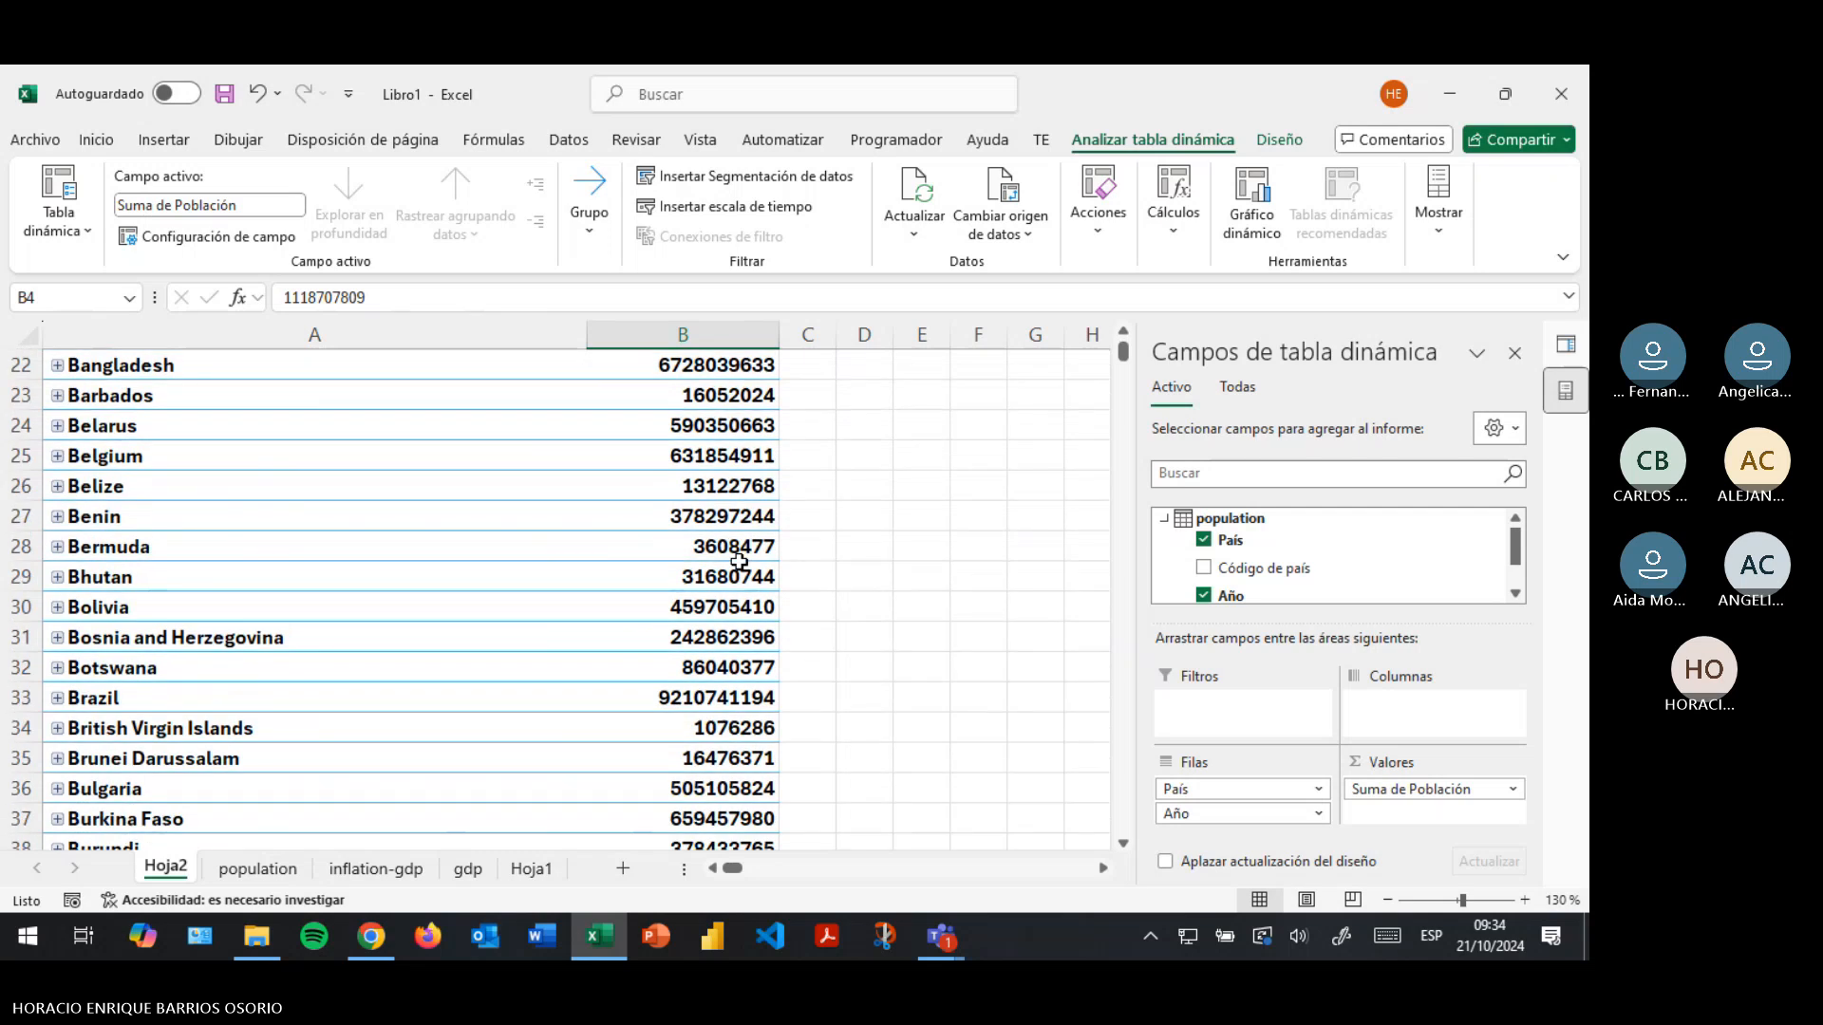
{"action": "scroll", "coordinate": [735, 564], "scroll_direction": "down", "scroll_amount": 14}
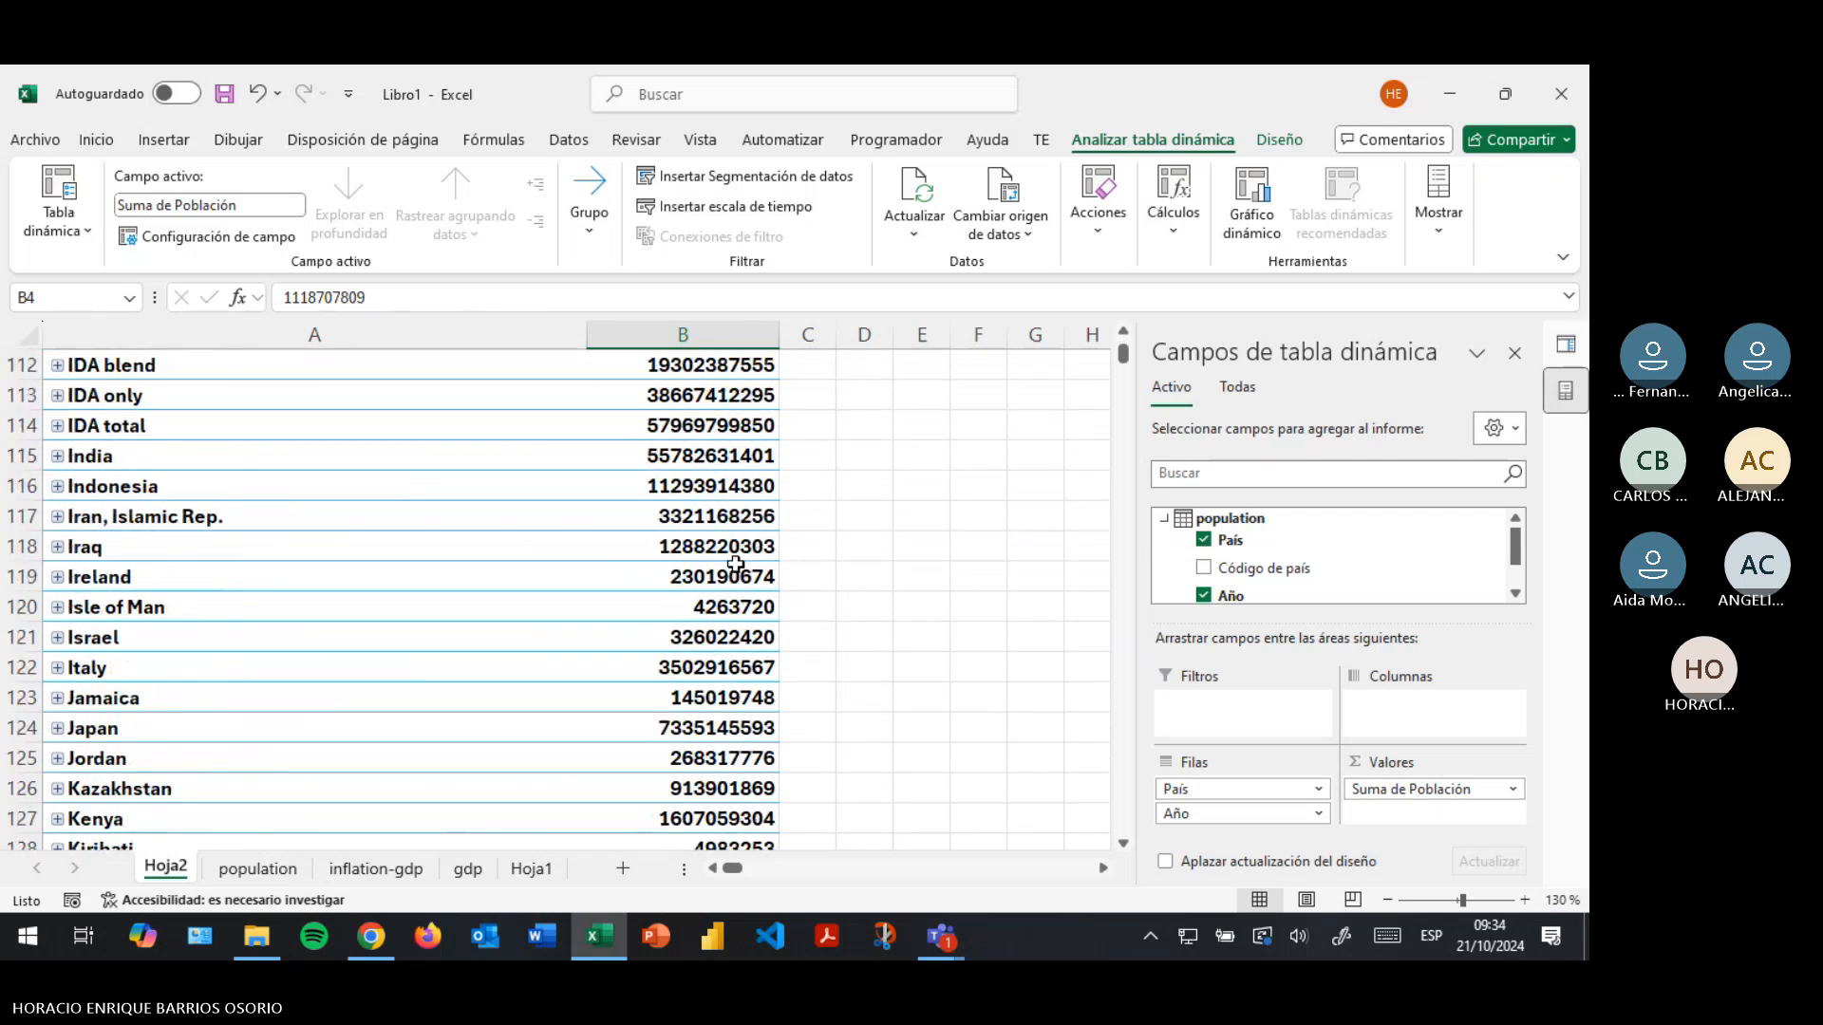
{"action": "scroll", "coordinate": [811, 471], "scroll_direction": "up", "scroll_amount": 20}
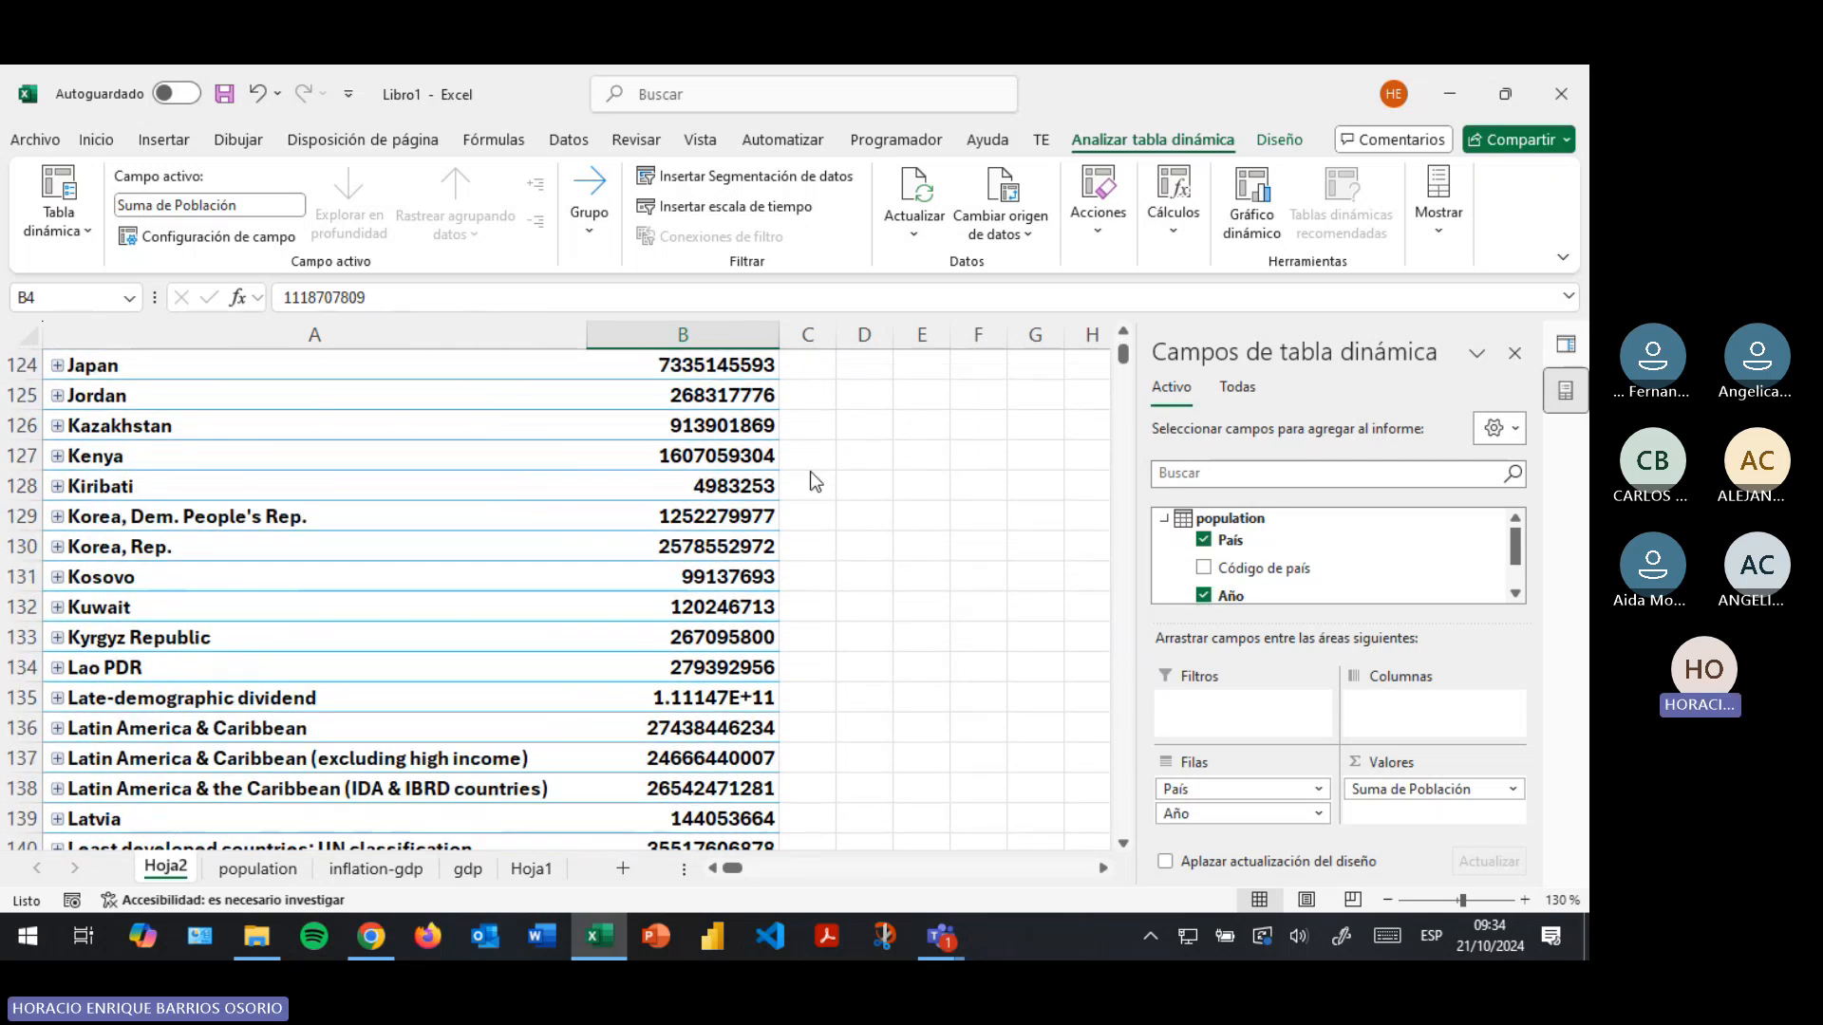
{"action": "scroll", "coordinate": [488, 674], "scroll_direction": "up", "scroll_amount": 7}
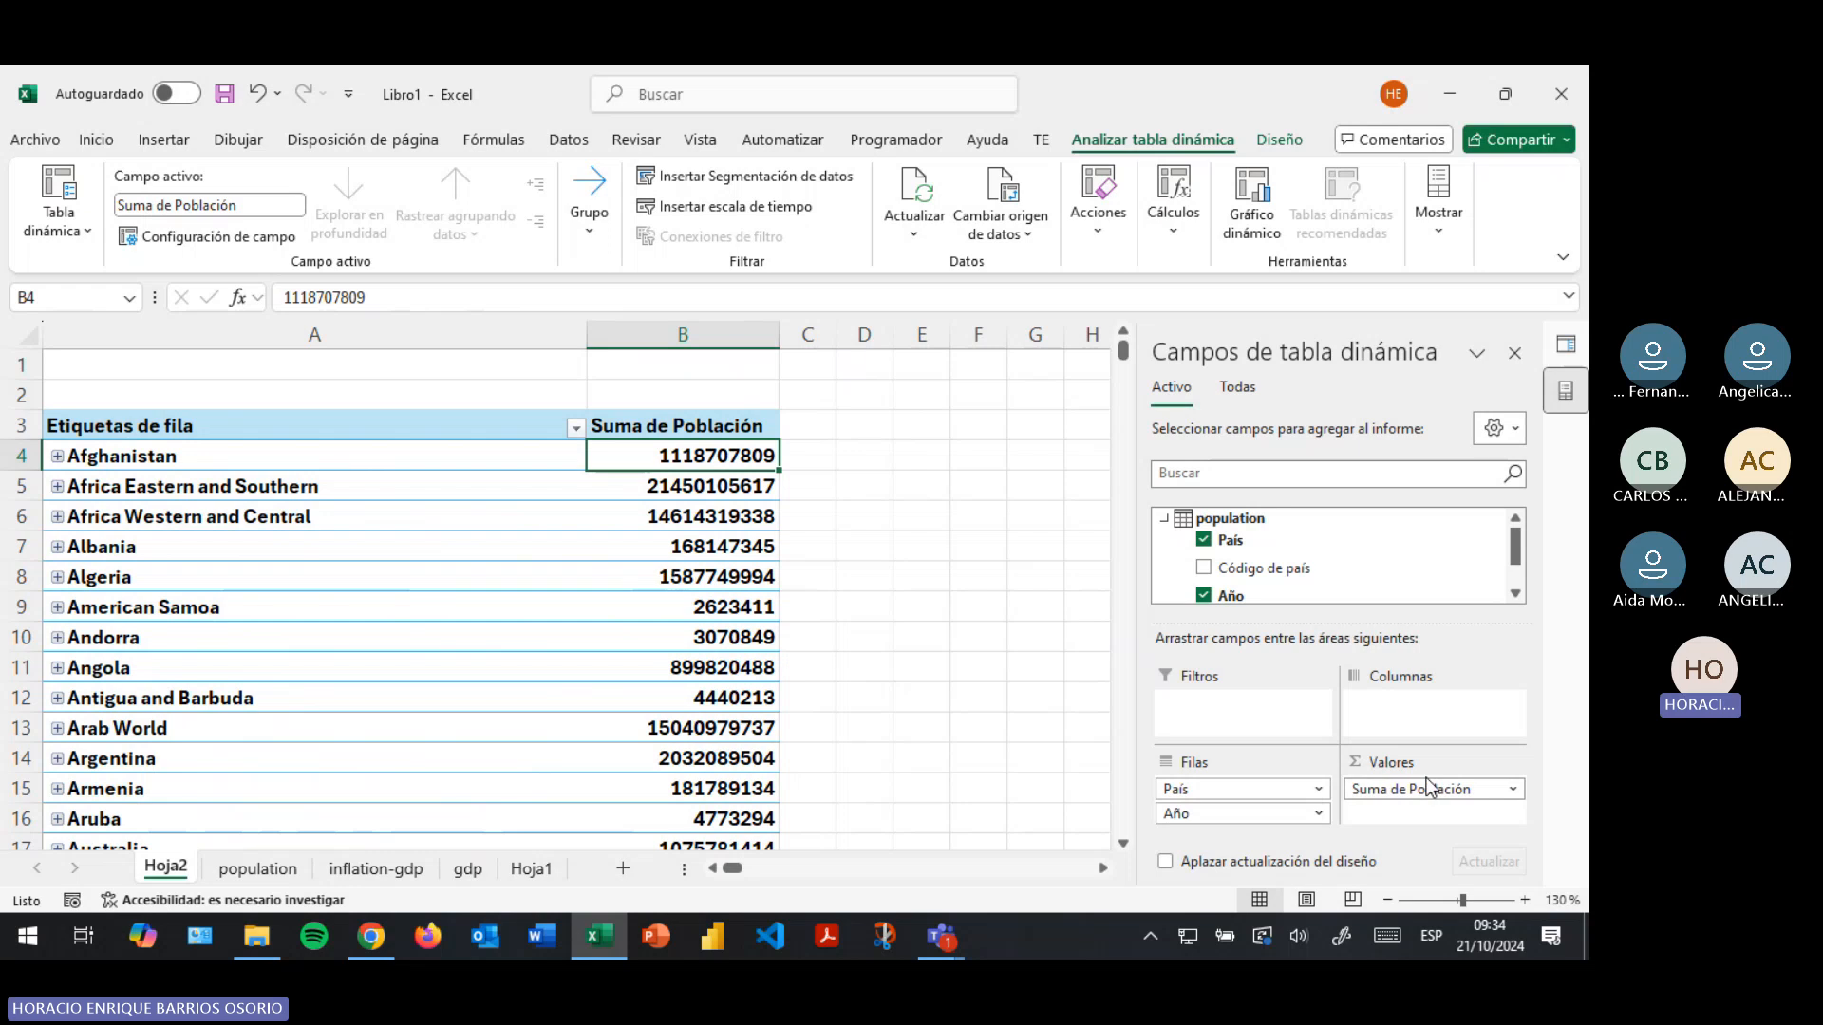
Open the value field settings of Suma de Población and try the Promedio and Mín. summary functions
{"action": "left_click", "coordinate": [1511, 787]}
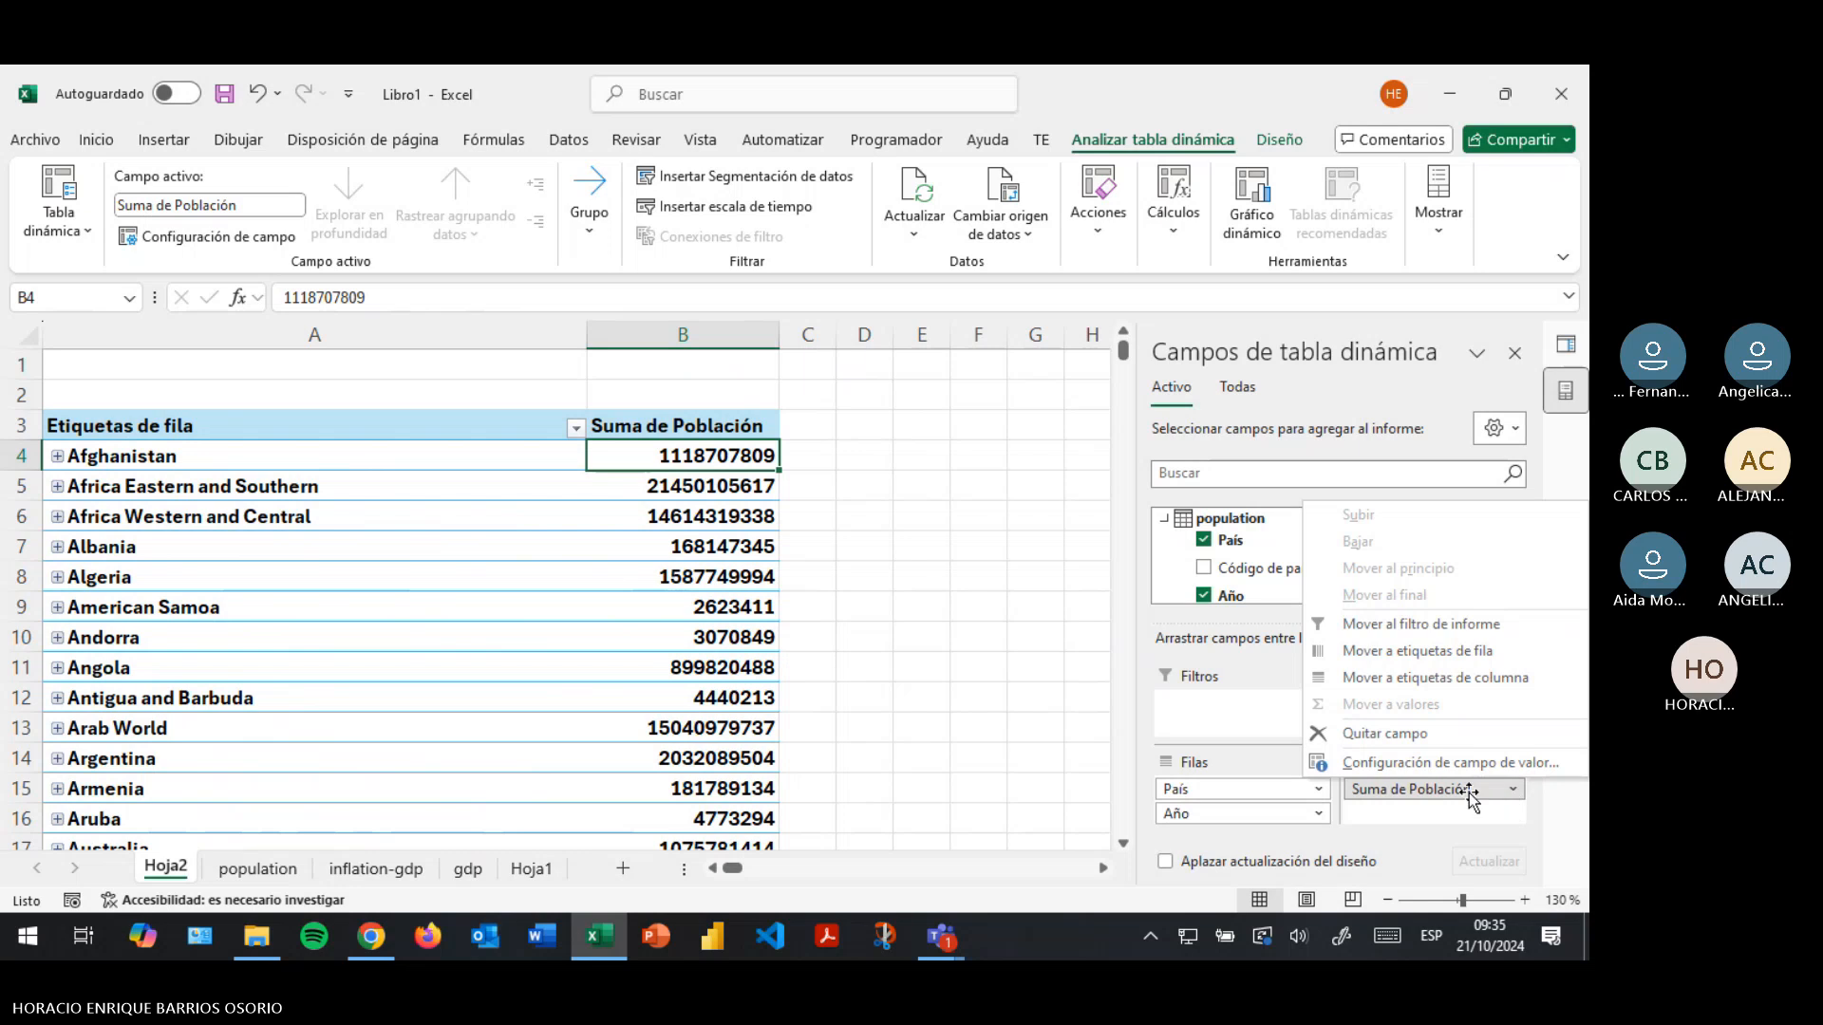
{"action": "left_click", "coordinate": [1459, 763]}
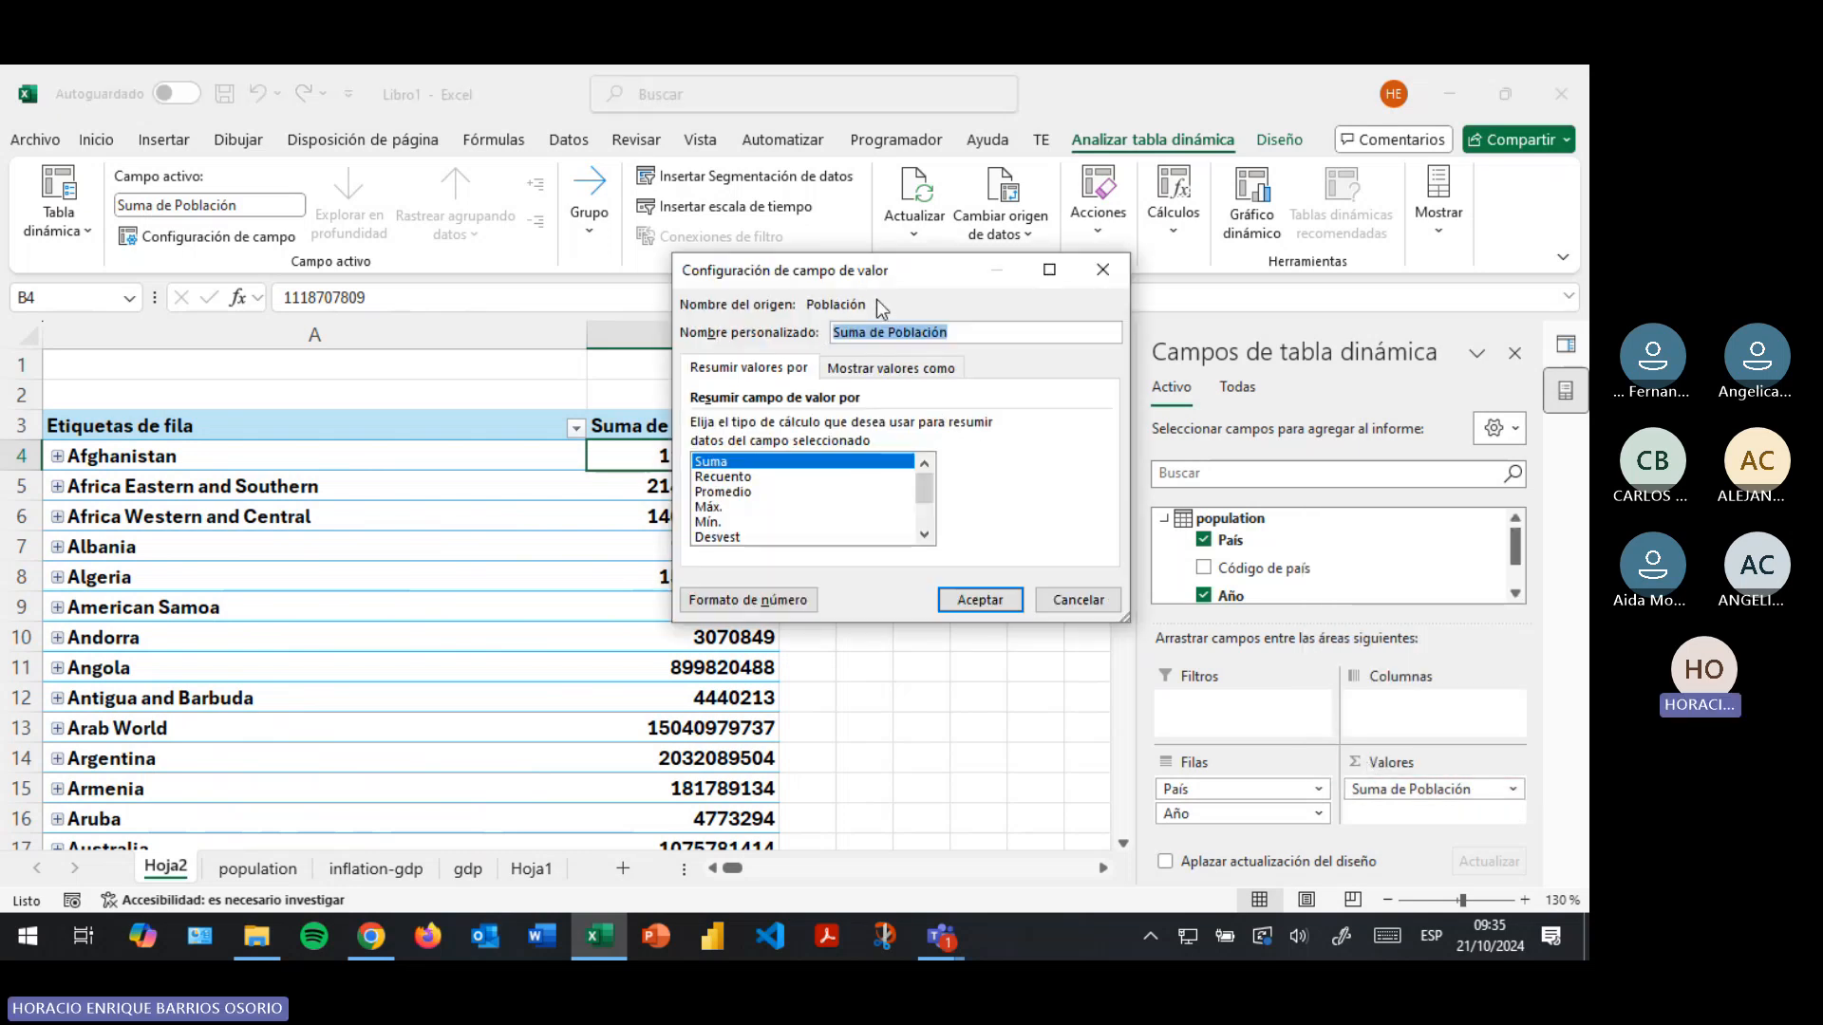
{"action": "left_click", "coordinate": [906, 333]}
{"action": "left_click", "coordinate": [749, 492]}
{"action": "left_click", "coordinate": [800, 524]}
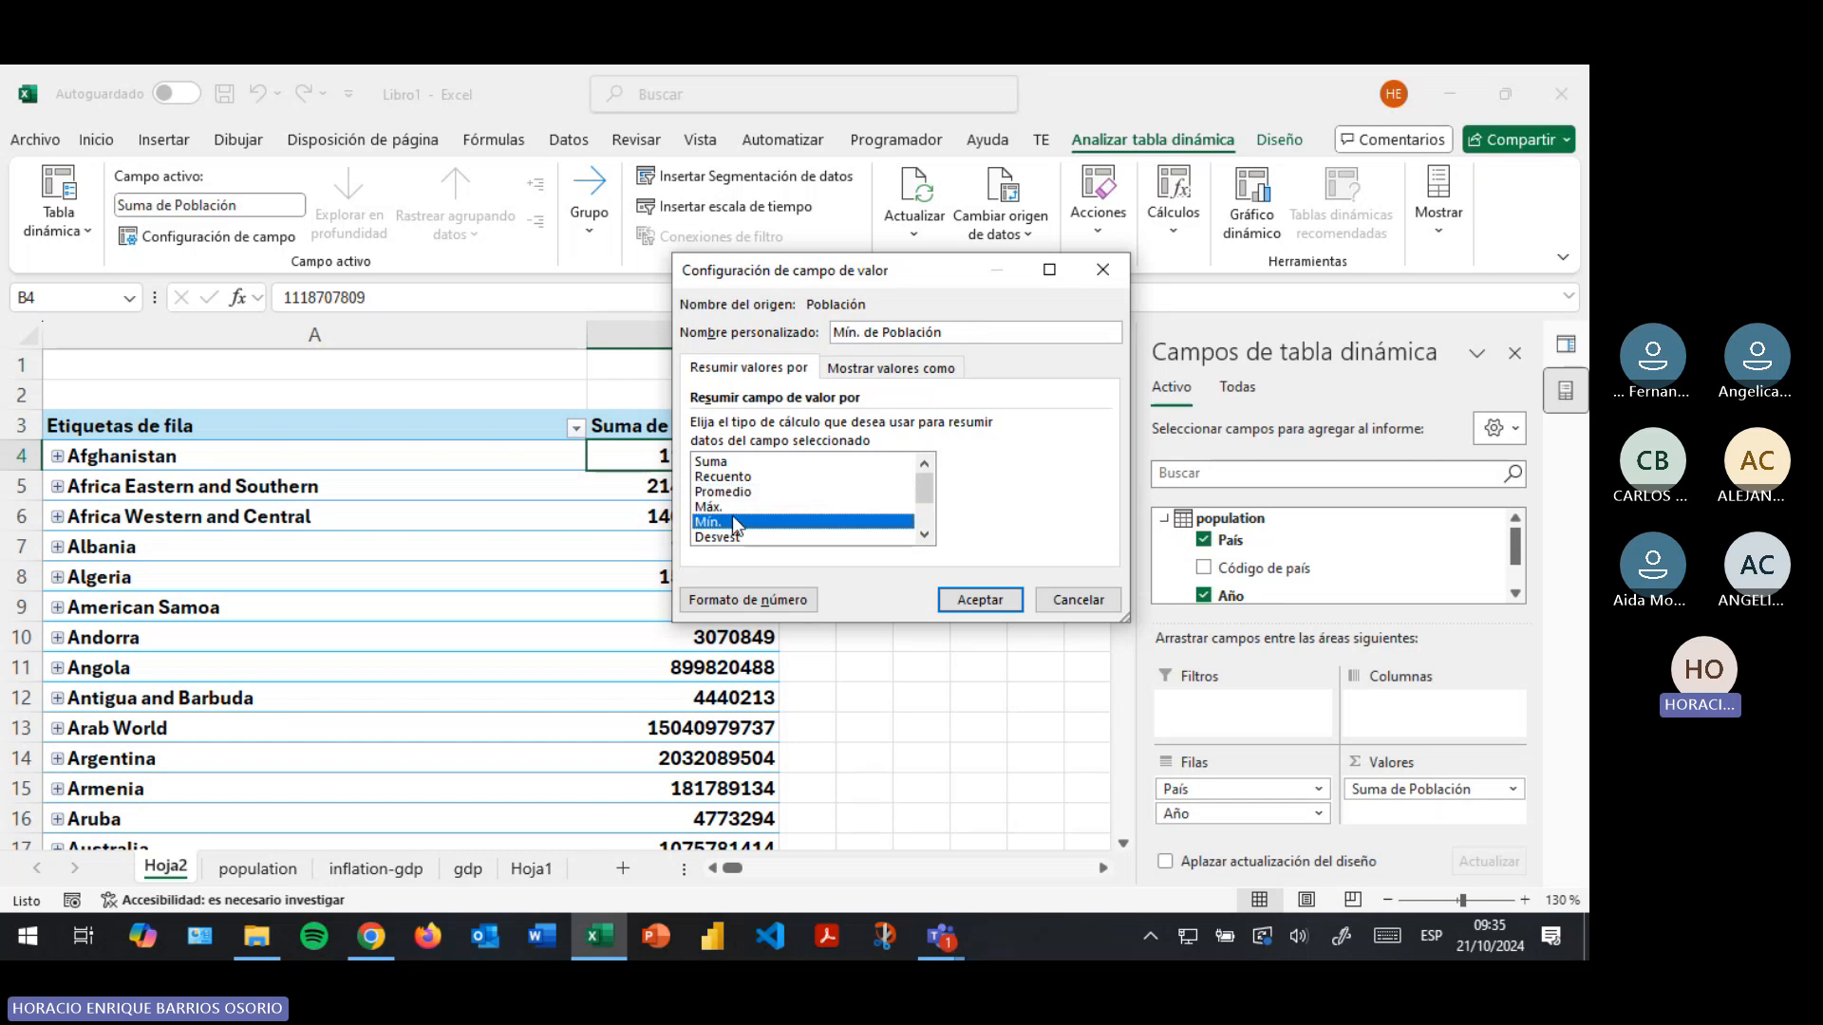
{"action": "scroll", "coordinate": [802, 530], "scroll_direction": "down", "scroll_amount": 1}
{"action": "scroll", "coordinate": [802, 529], "scroll_direction": "up", "scroll_amount": 1}
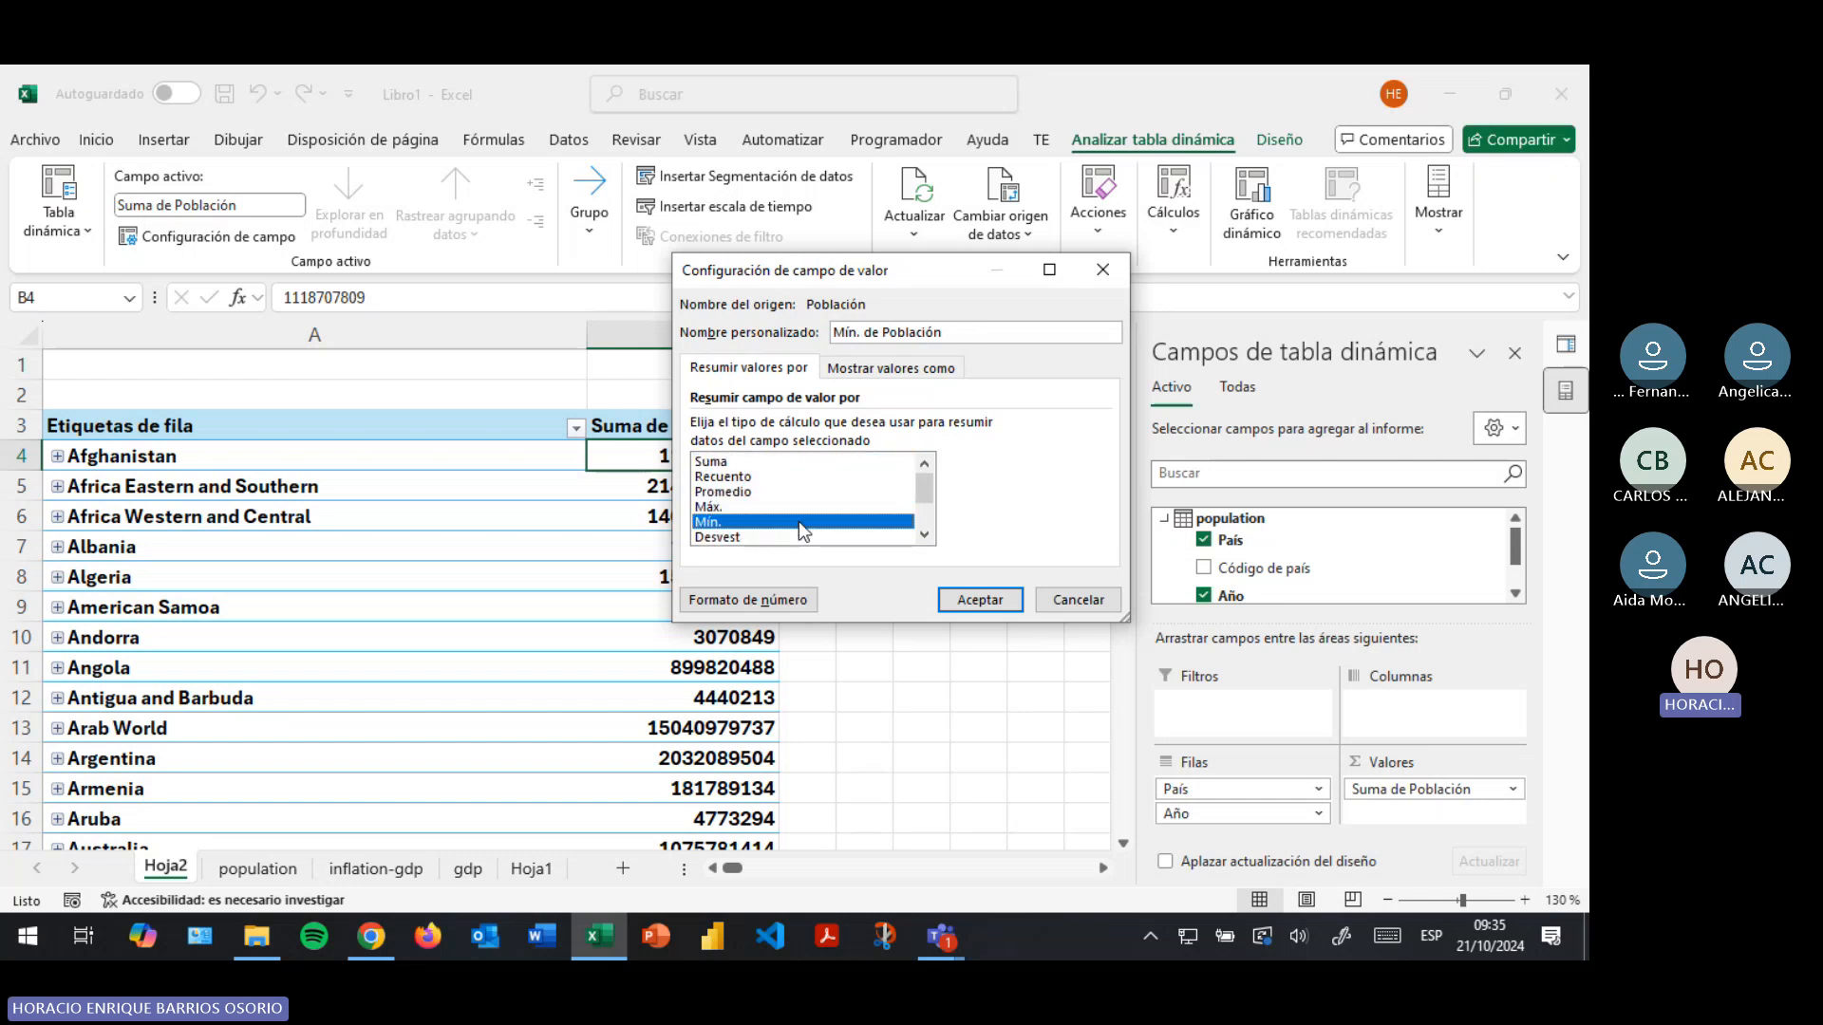
Try the other summary functions for Población, from Recuento through Desvest to Recuento distinto
{"action": "left_click", "coordinate": [712, 479]}
{"action": "left_click", "coordinate": [740, 494]}
{"action": "left_click", "coordinate": [722, 508]}
{"action": "left_click", "coordinate": [708, 526]}
{"action": "left_click", "coordinate": [711, 538]}
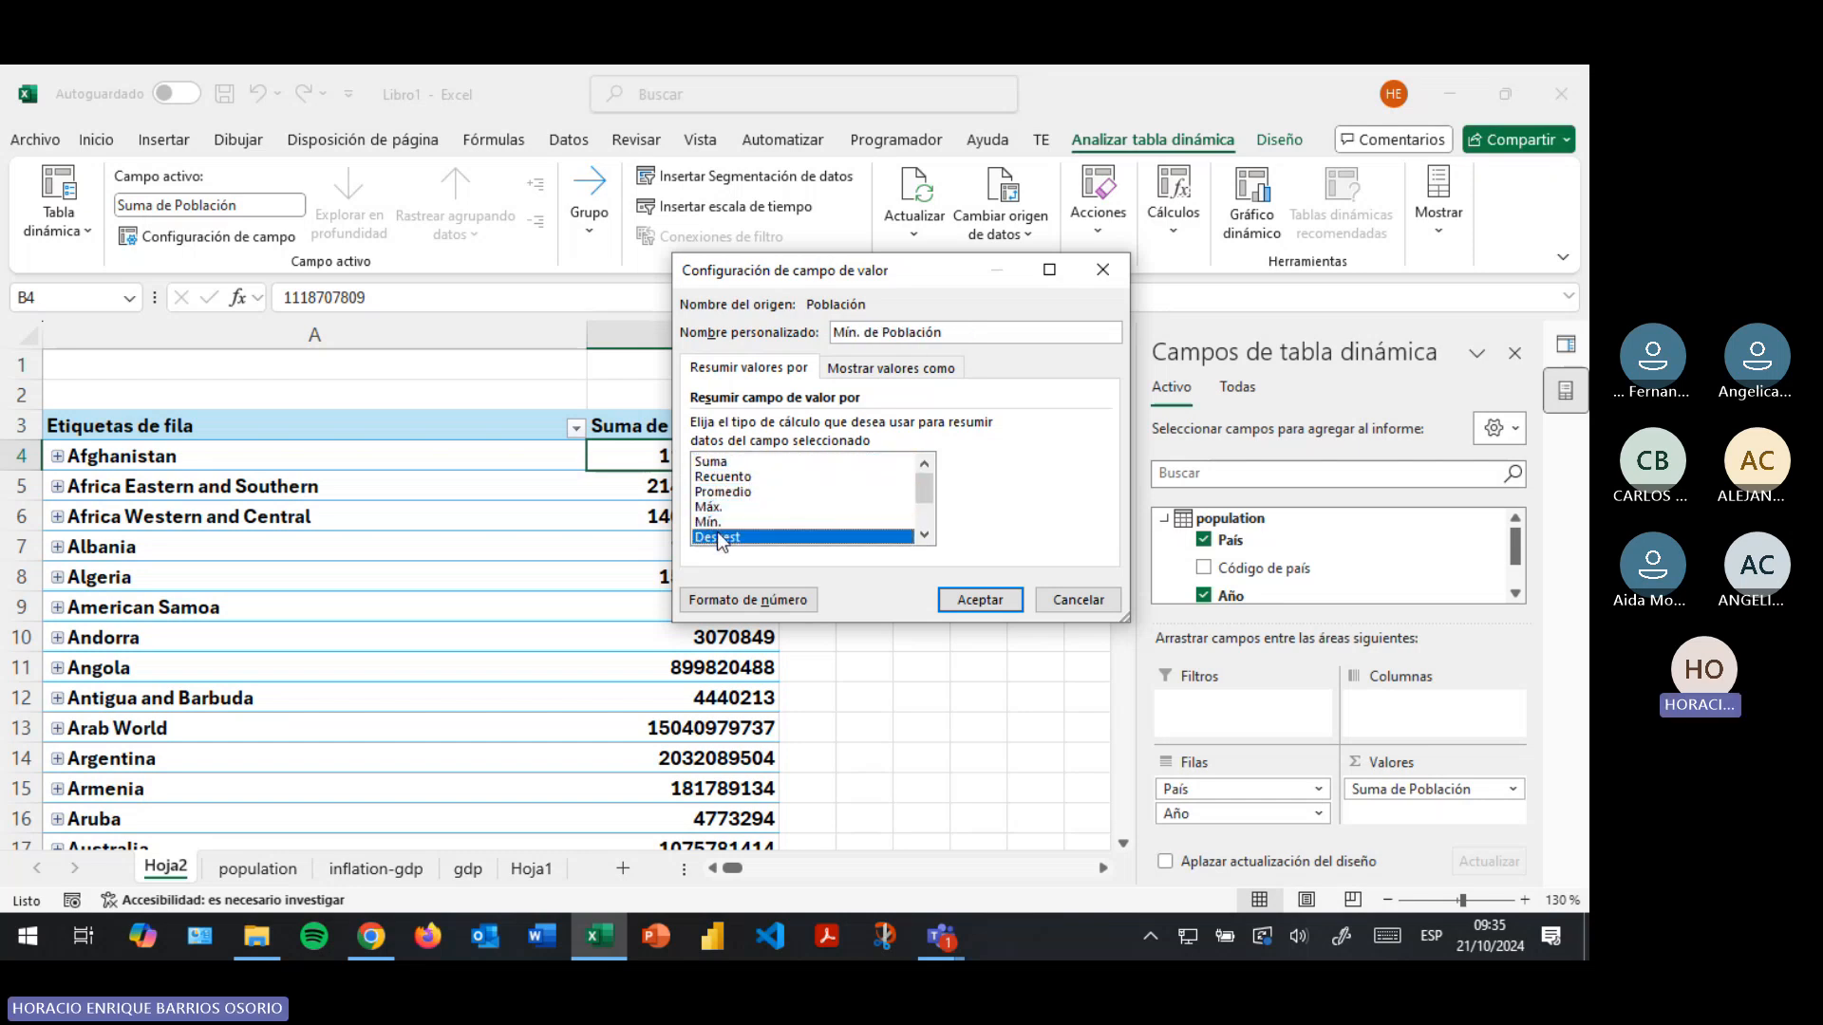
{"action": "scroll", "coordinate": [734, 517], "scroll_direction": "down", "scroll_amount": 1}
{"action": "left_click", "coordinate": [762, 538]}
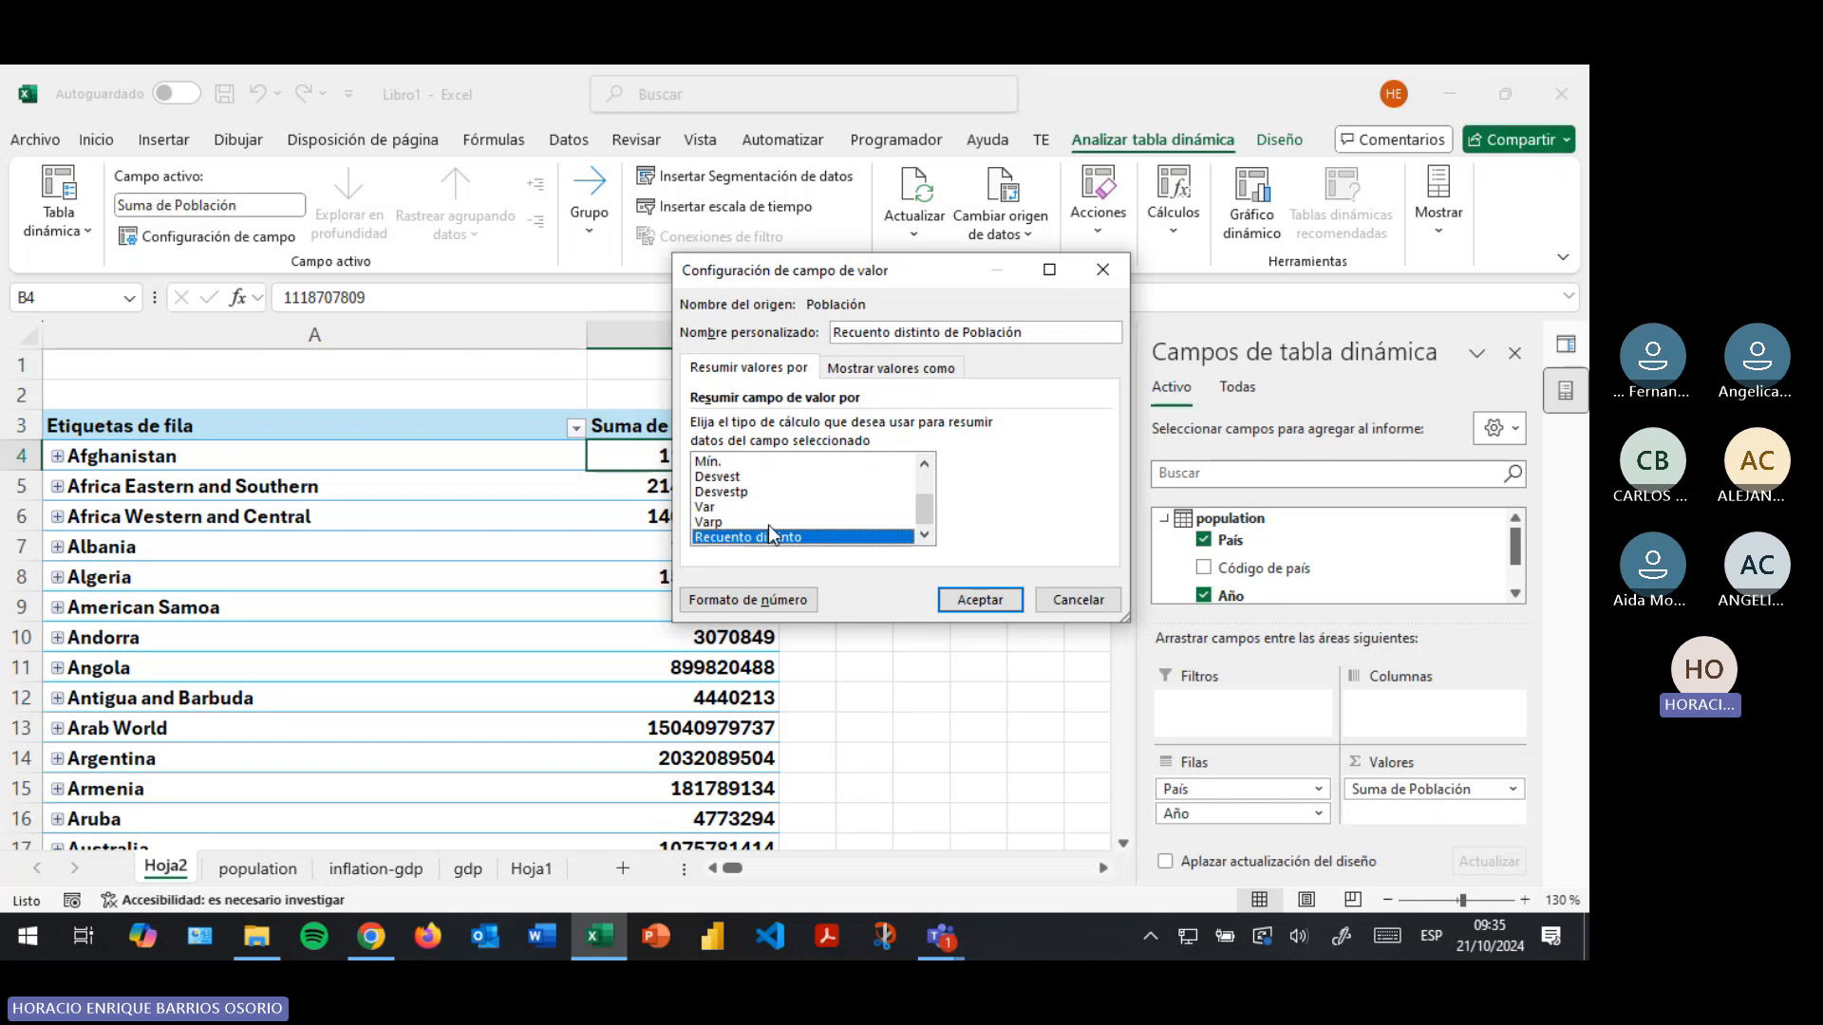
{"action": "scroll", "coordinate": [771, 532], "scroll_direction": "up", "scroll_amount": 2}
Glance at the Mostrar valores como settings, compare Suma, Máx. and Promedio, and choose Máx. as the summary function for Población
{"action": "left_click", "coordinate": [862, 373]}
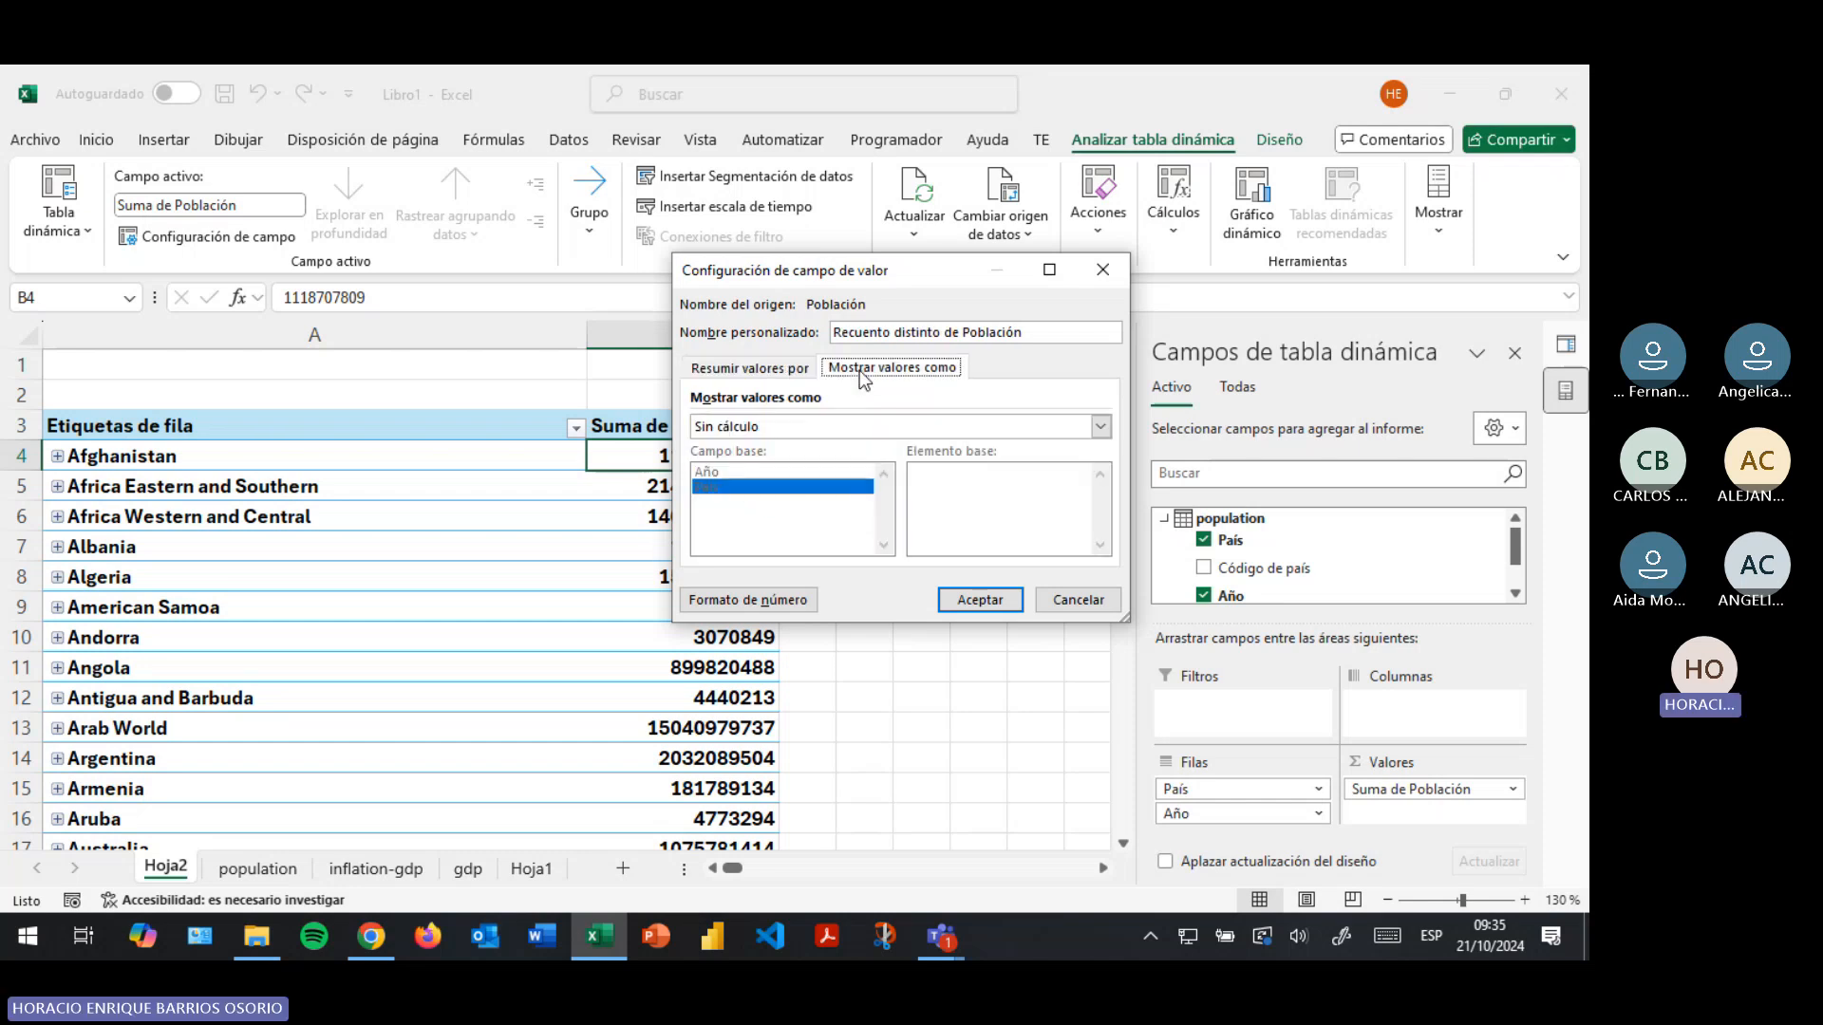
{"action": "left_click", "coordinate": [758, 370]}
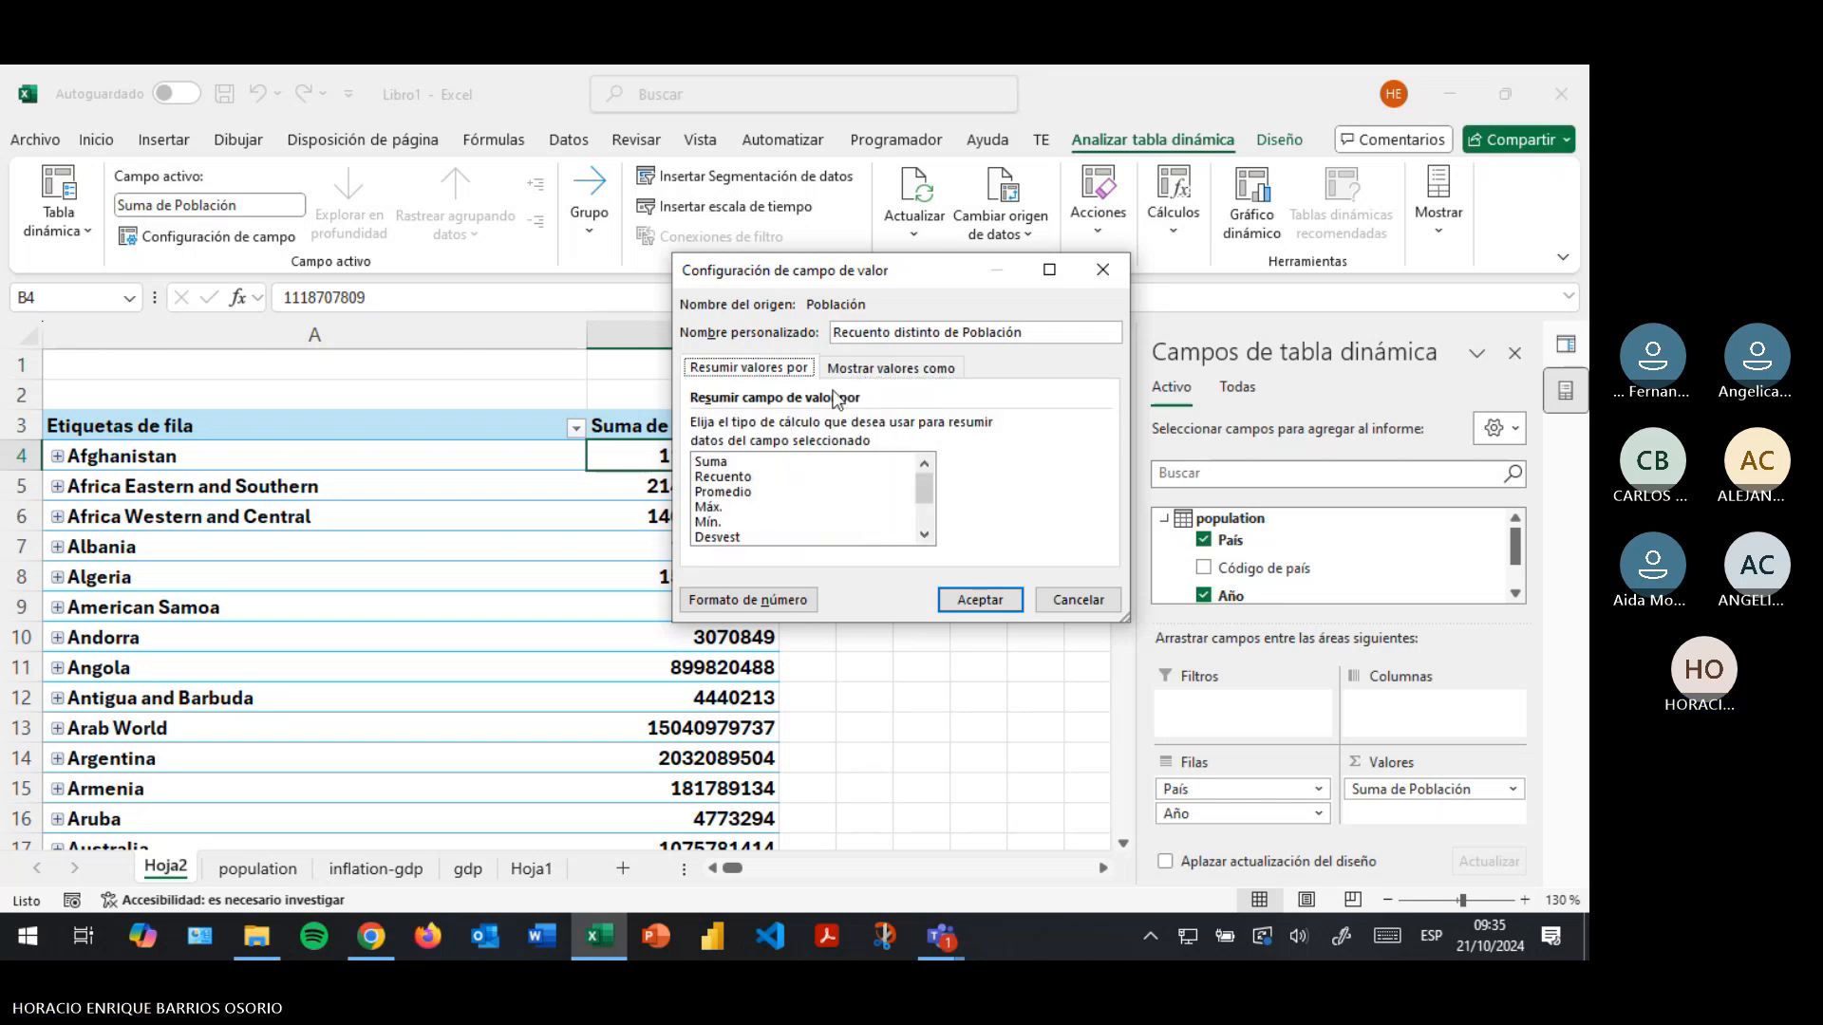
{"action": "left_click", "coordinate": [753, 479]}
{"action": "left_click", "coordinate": [749, 464]}
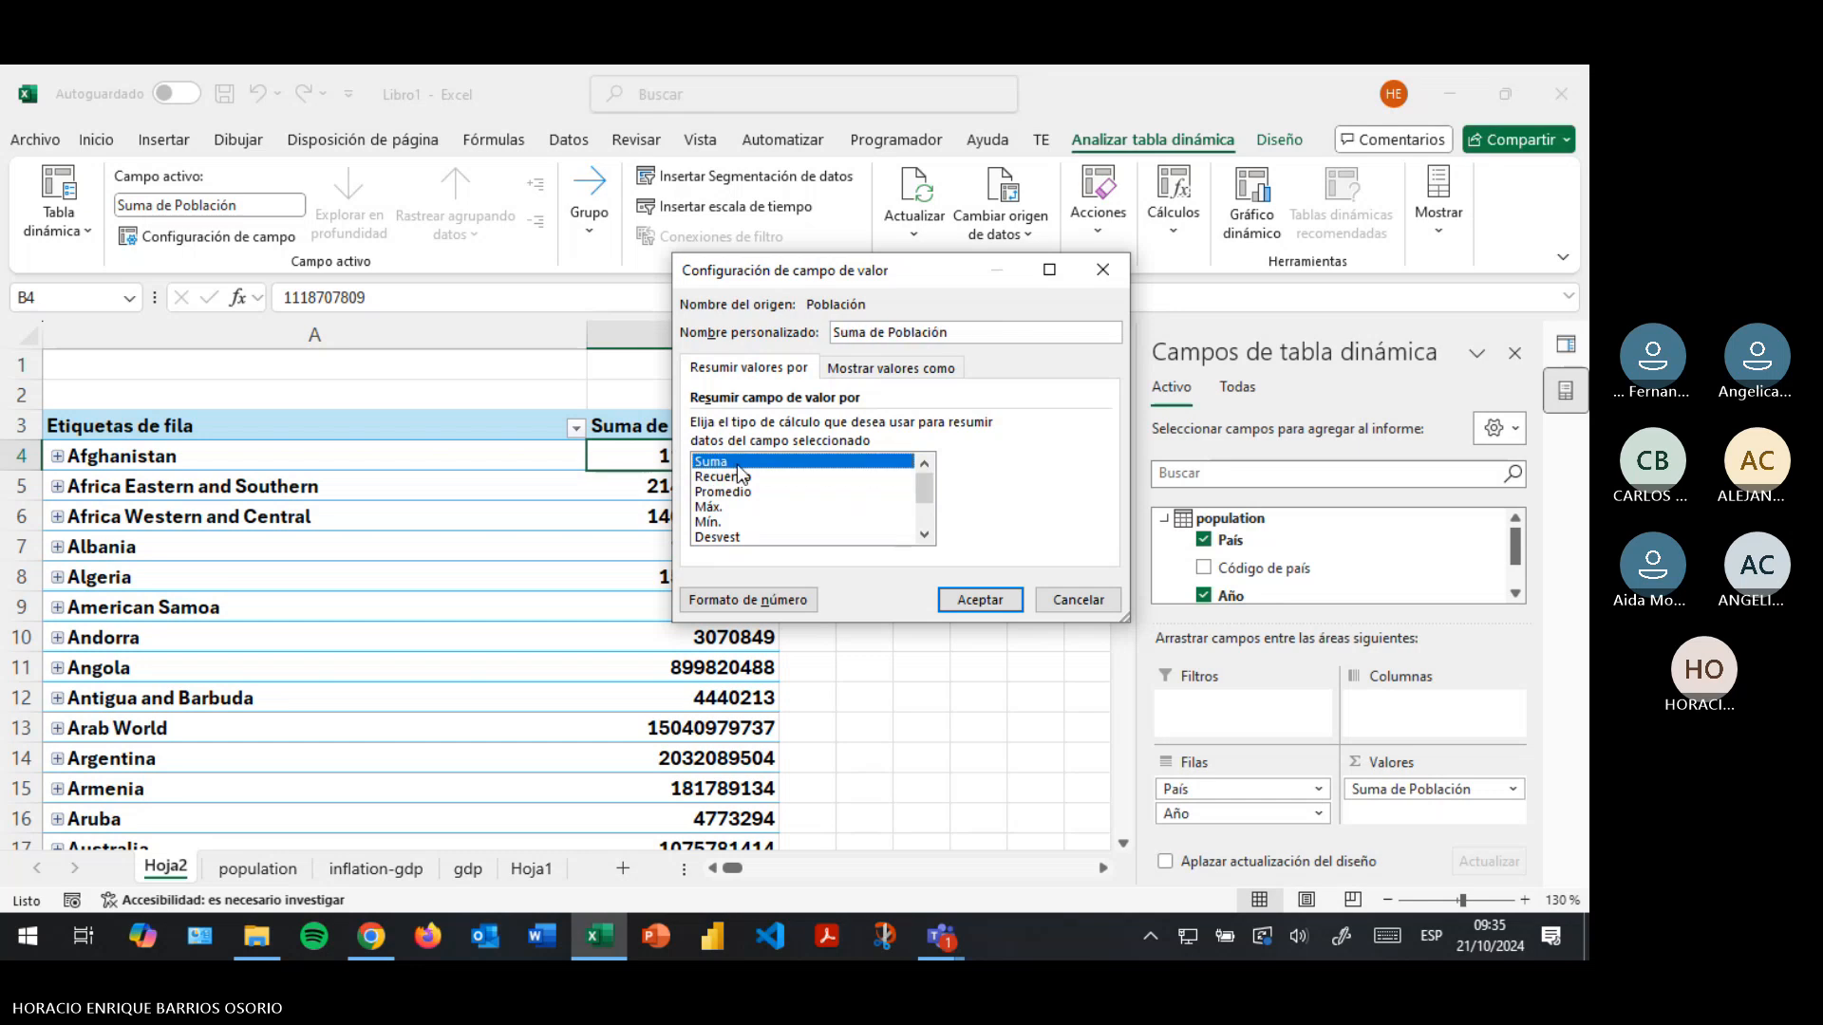
{"action": "left_click", "coordinate": [759, 508]}
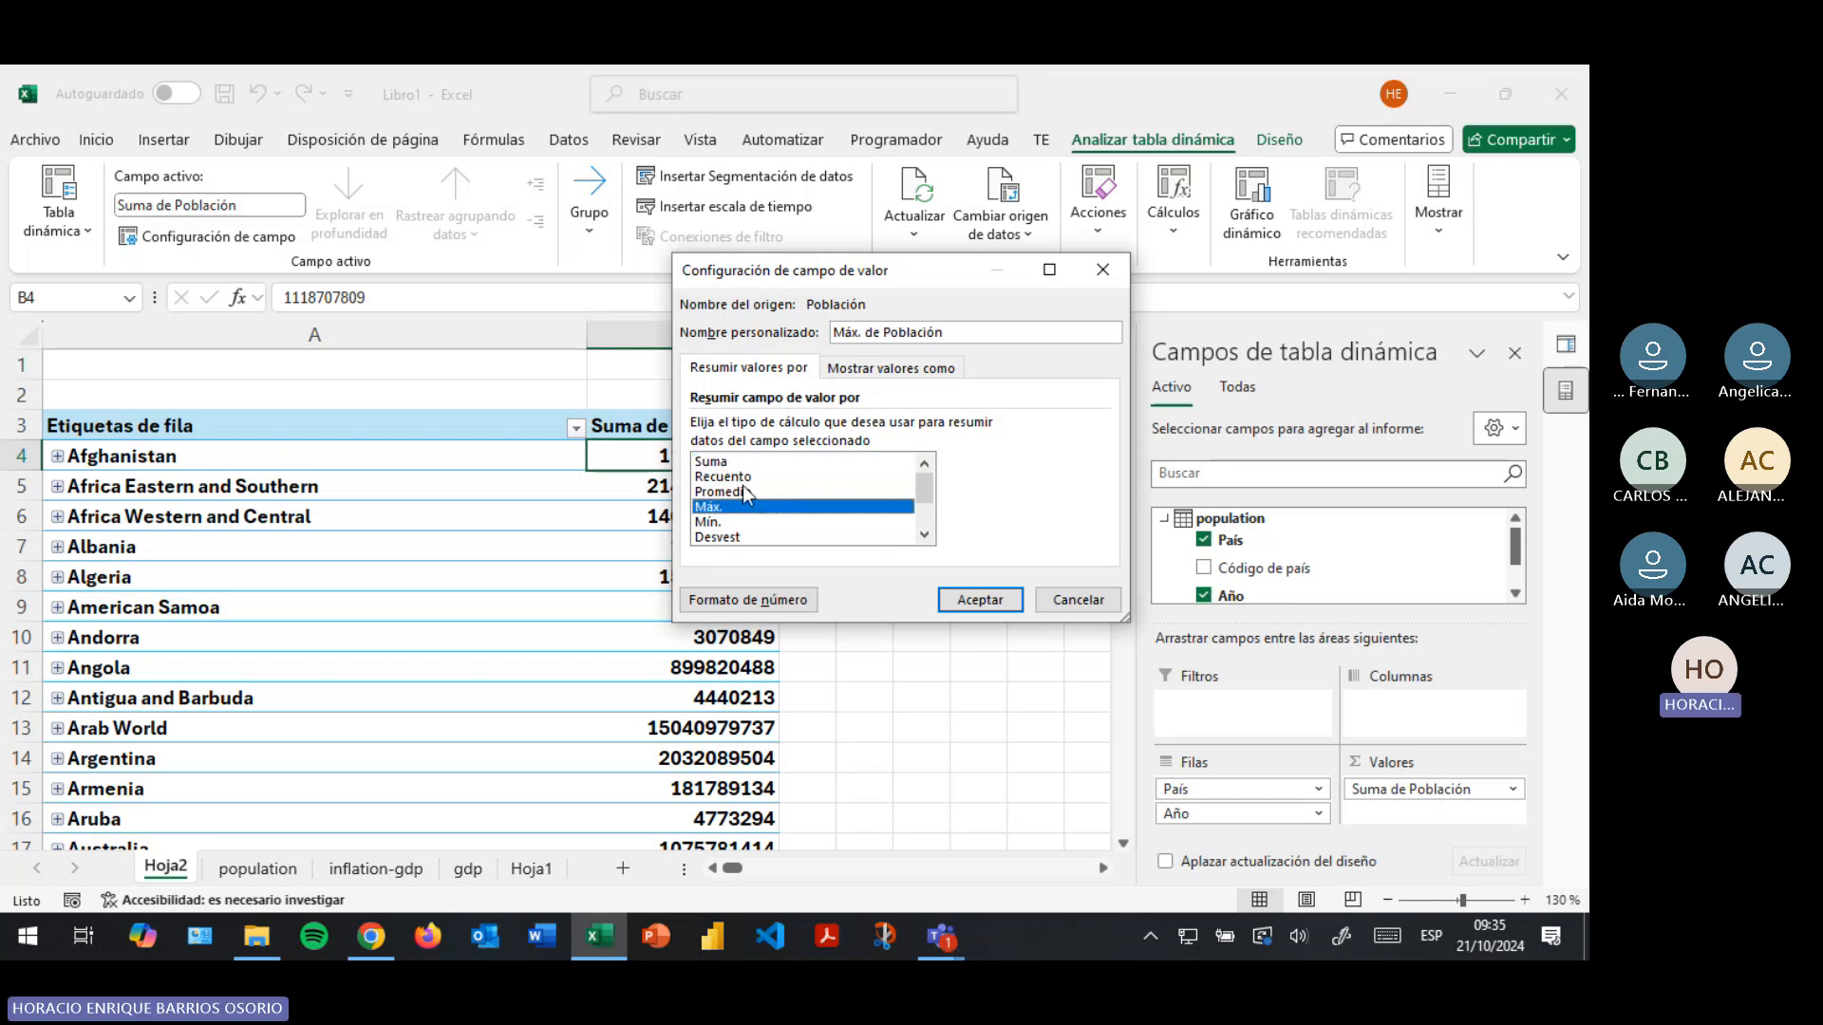
{"action": "left_click", "coordinate": [745, 492]}
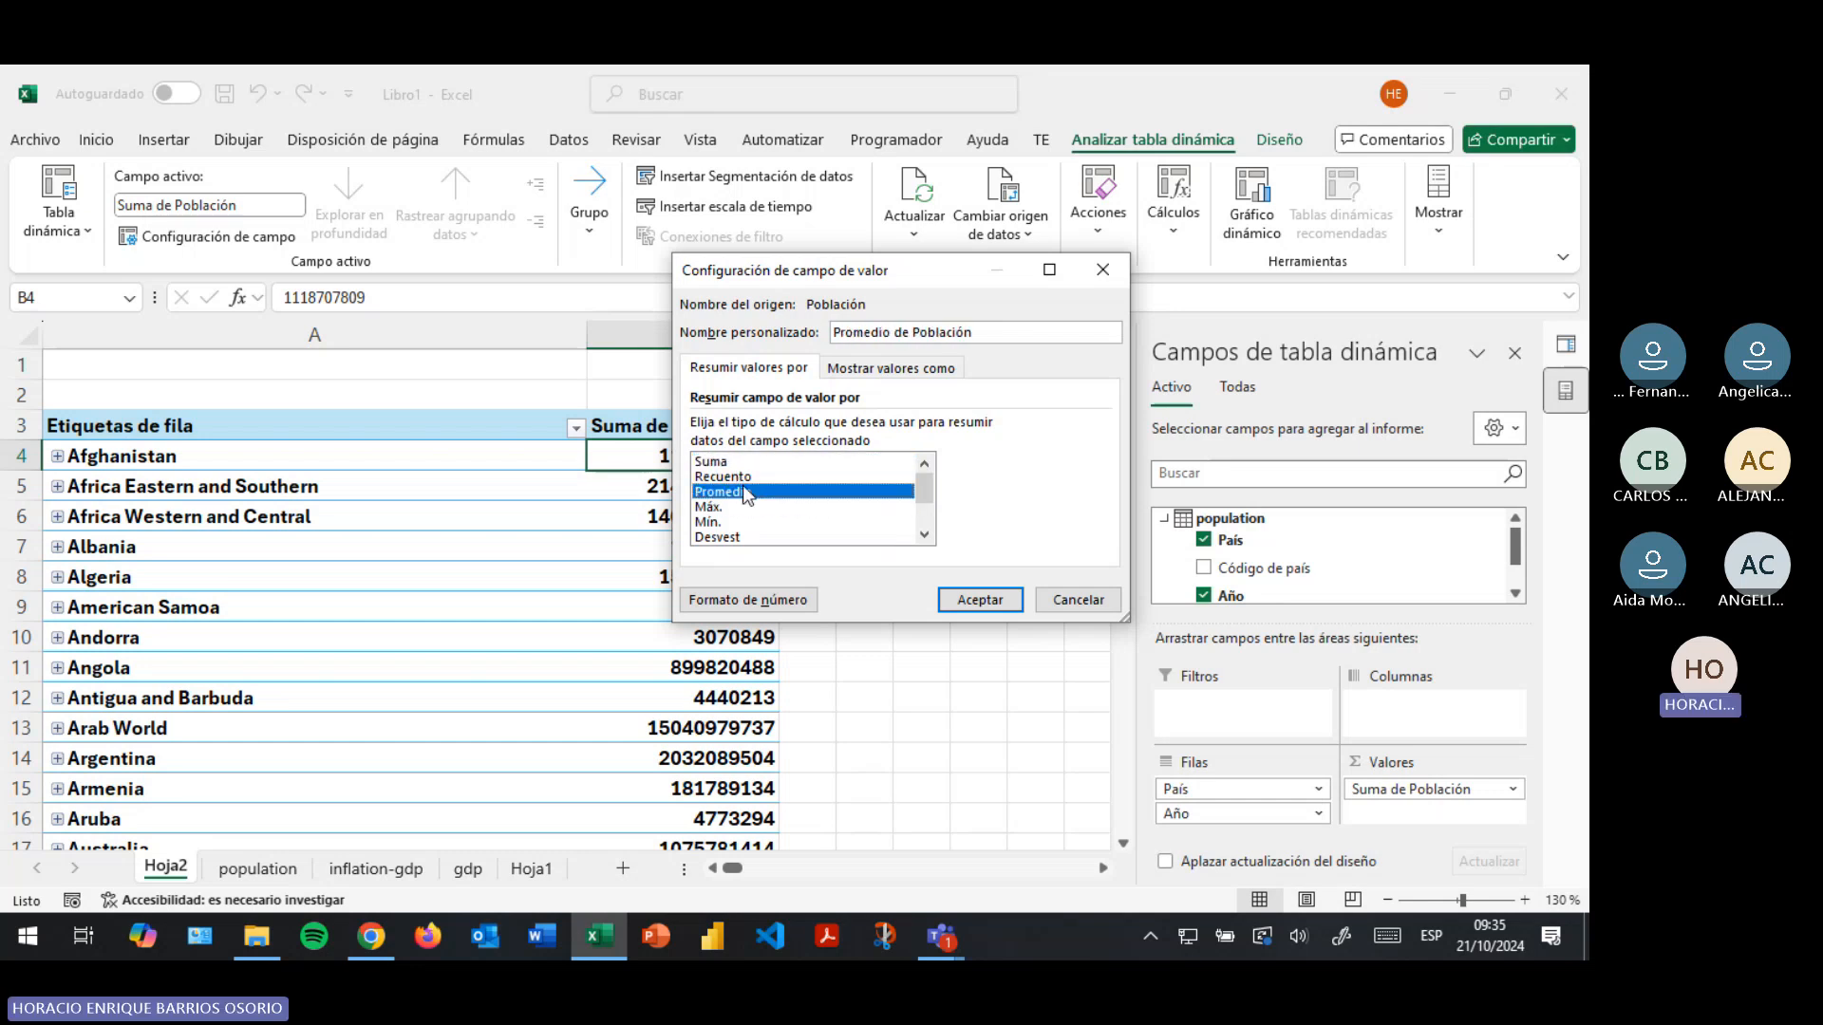
{"action": "left_click", "coordinate": [737, 506]}
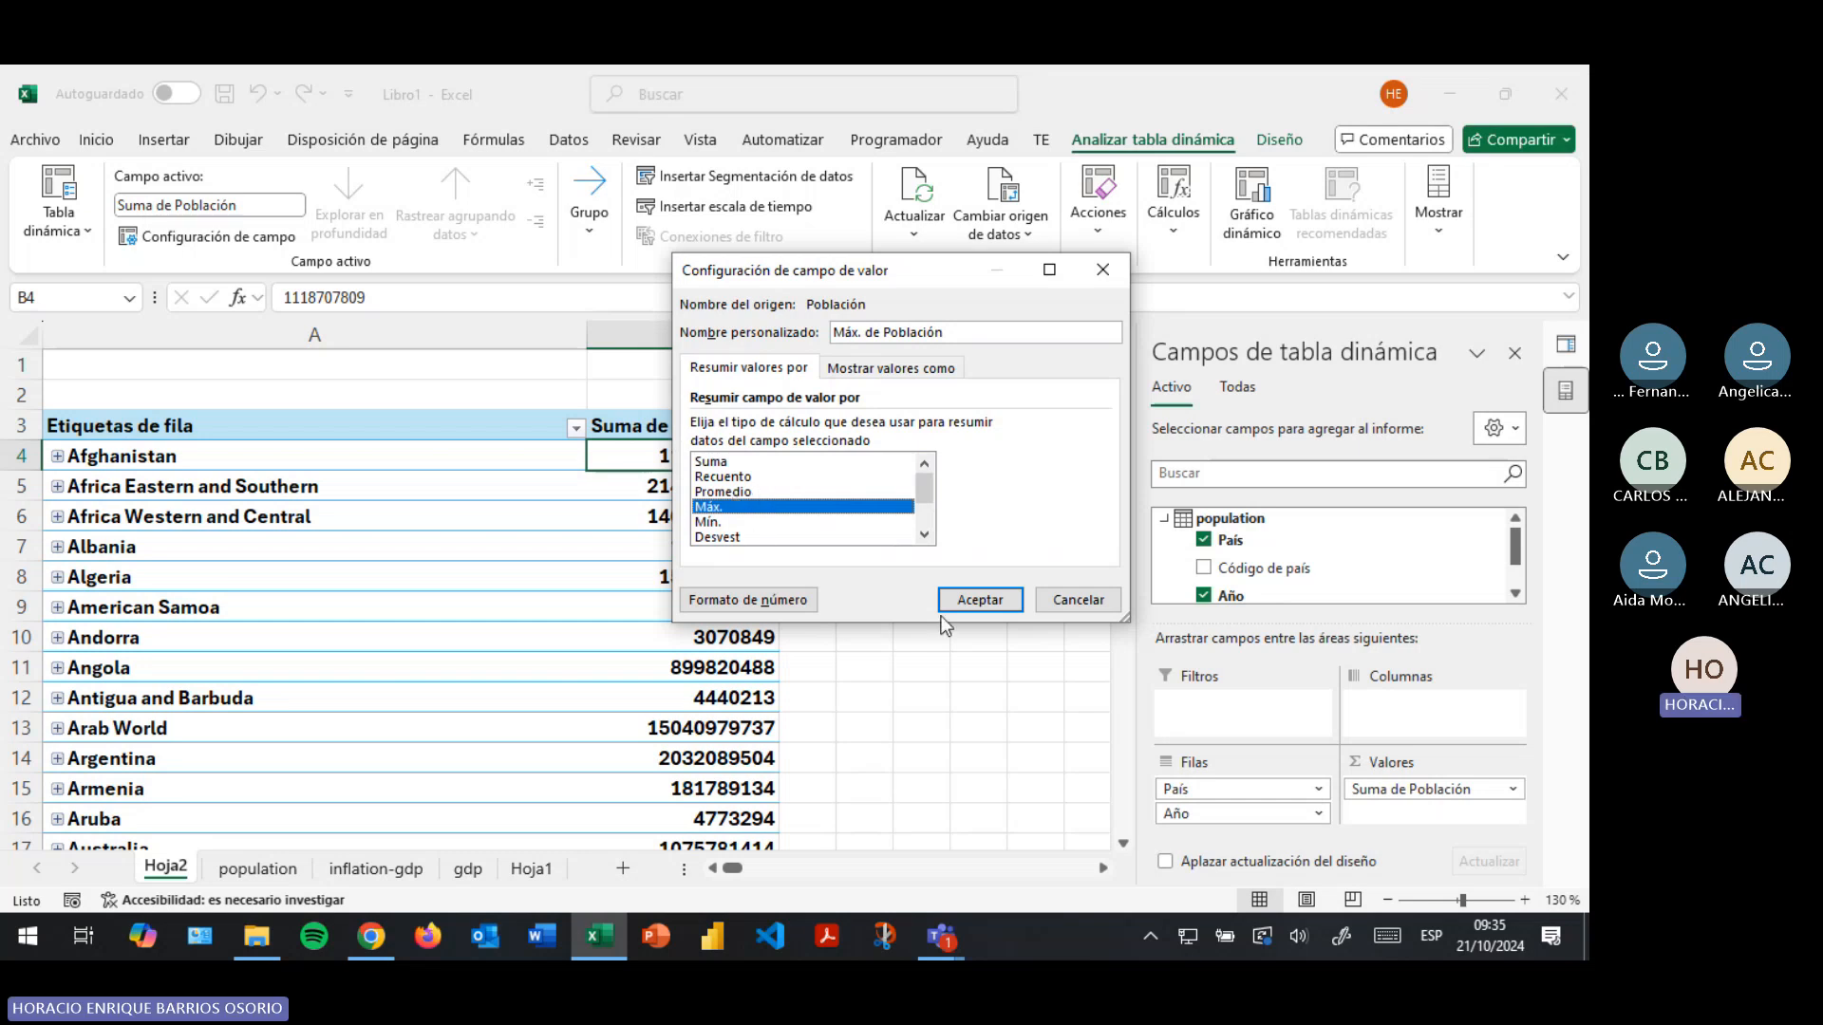
Look through the calculations for showing values and try Clasificar de mayor a menor with País as base field
{"action": "left_click", "coordinate": [890, 369]}
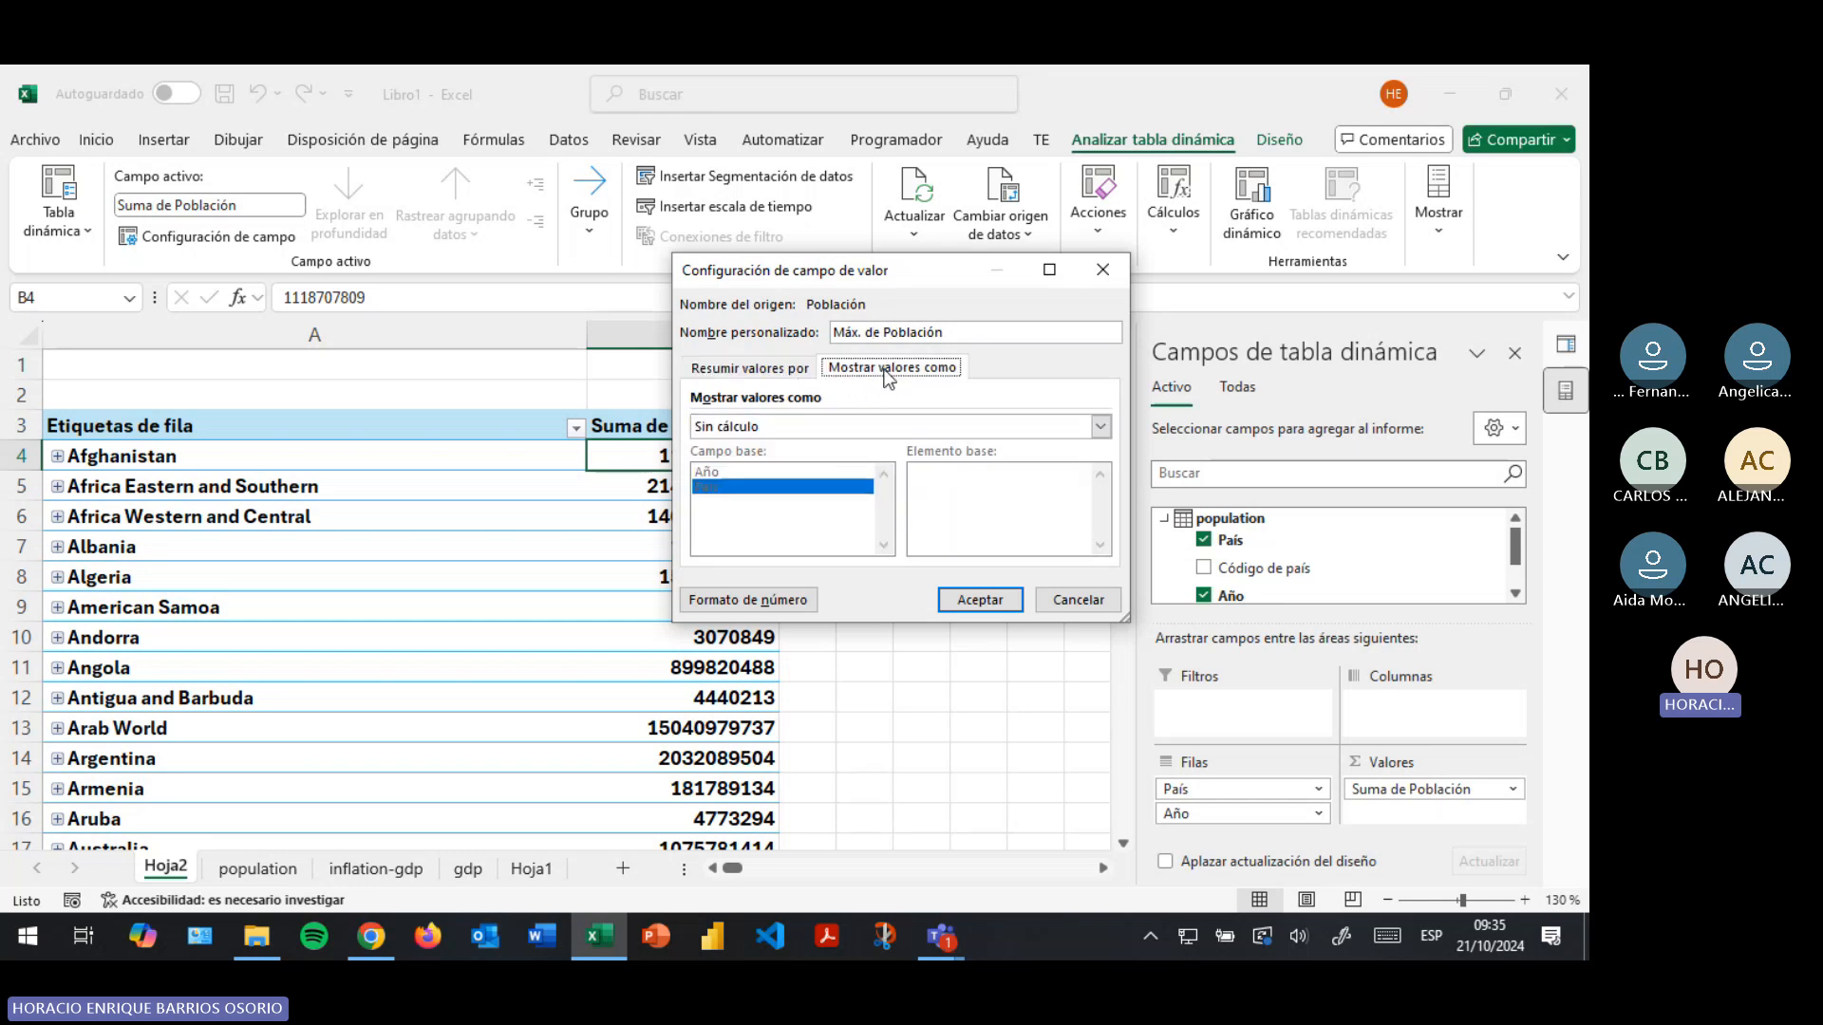
{"action": "left_click", "coordinate": [1100, 427]}
{"action": "left_click", "coordinate": [1101, 427]}
{"action": "left_click", "coordinate": [1100, 428]}
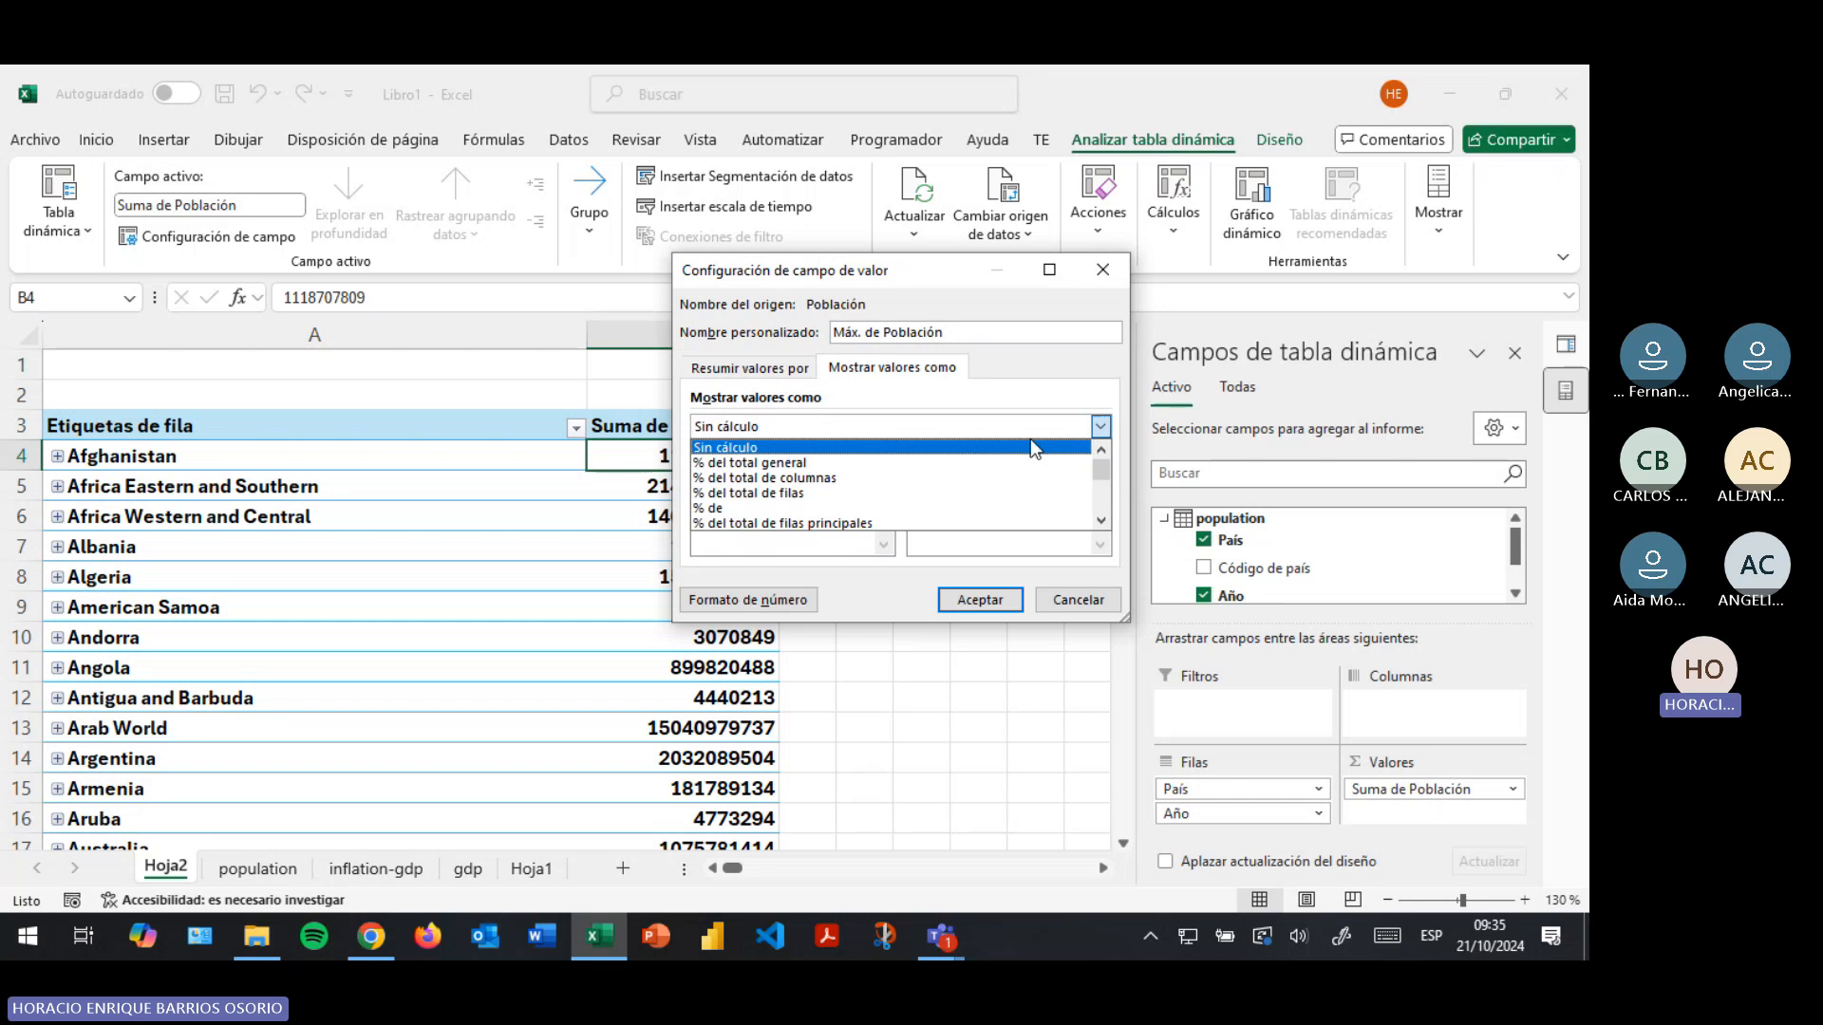
{"action": "scroll", "coordinate": [798, 481], "scroll_direction": "down", "scroll_amount": 3}
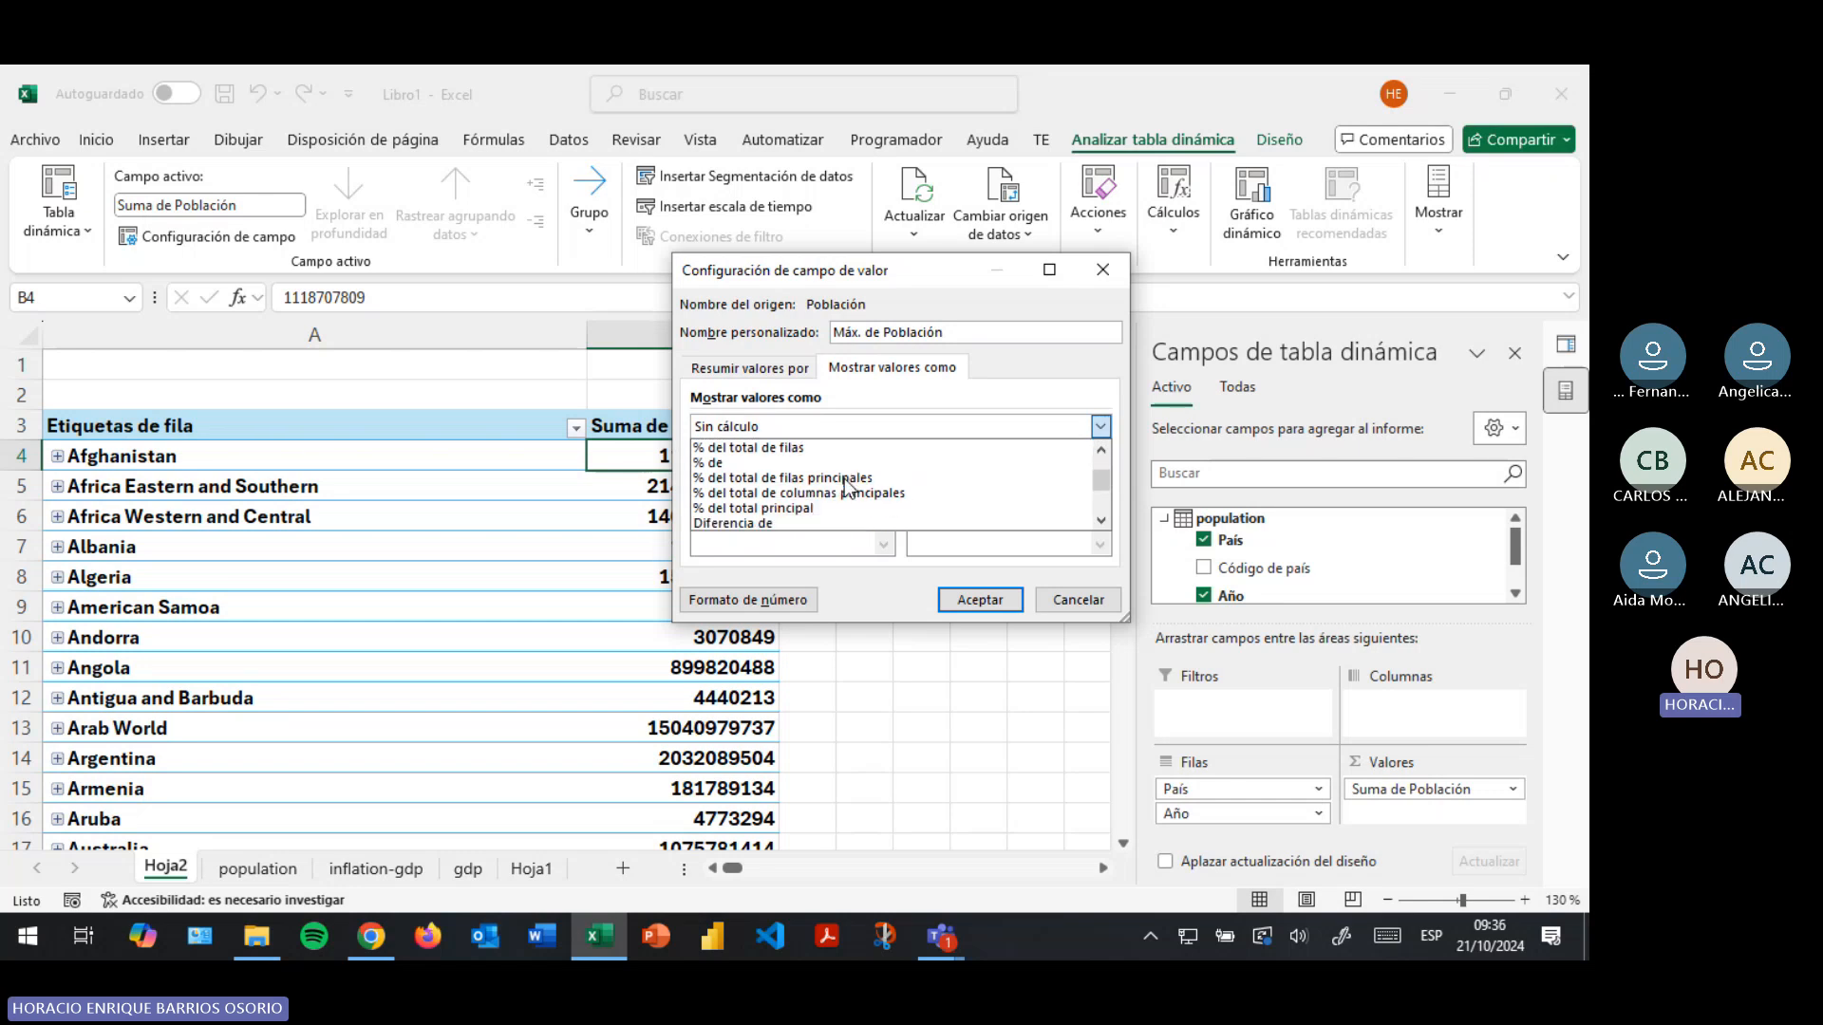
{"action": "scroll", "coordinate": [847, 481], "scroll_direction": "down", "scroll_amount": 1}
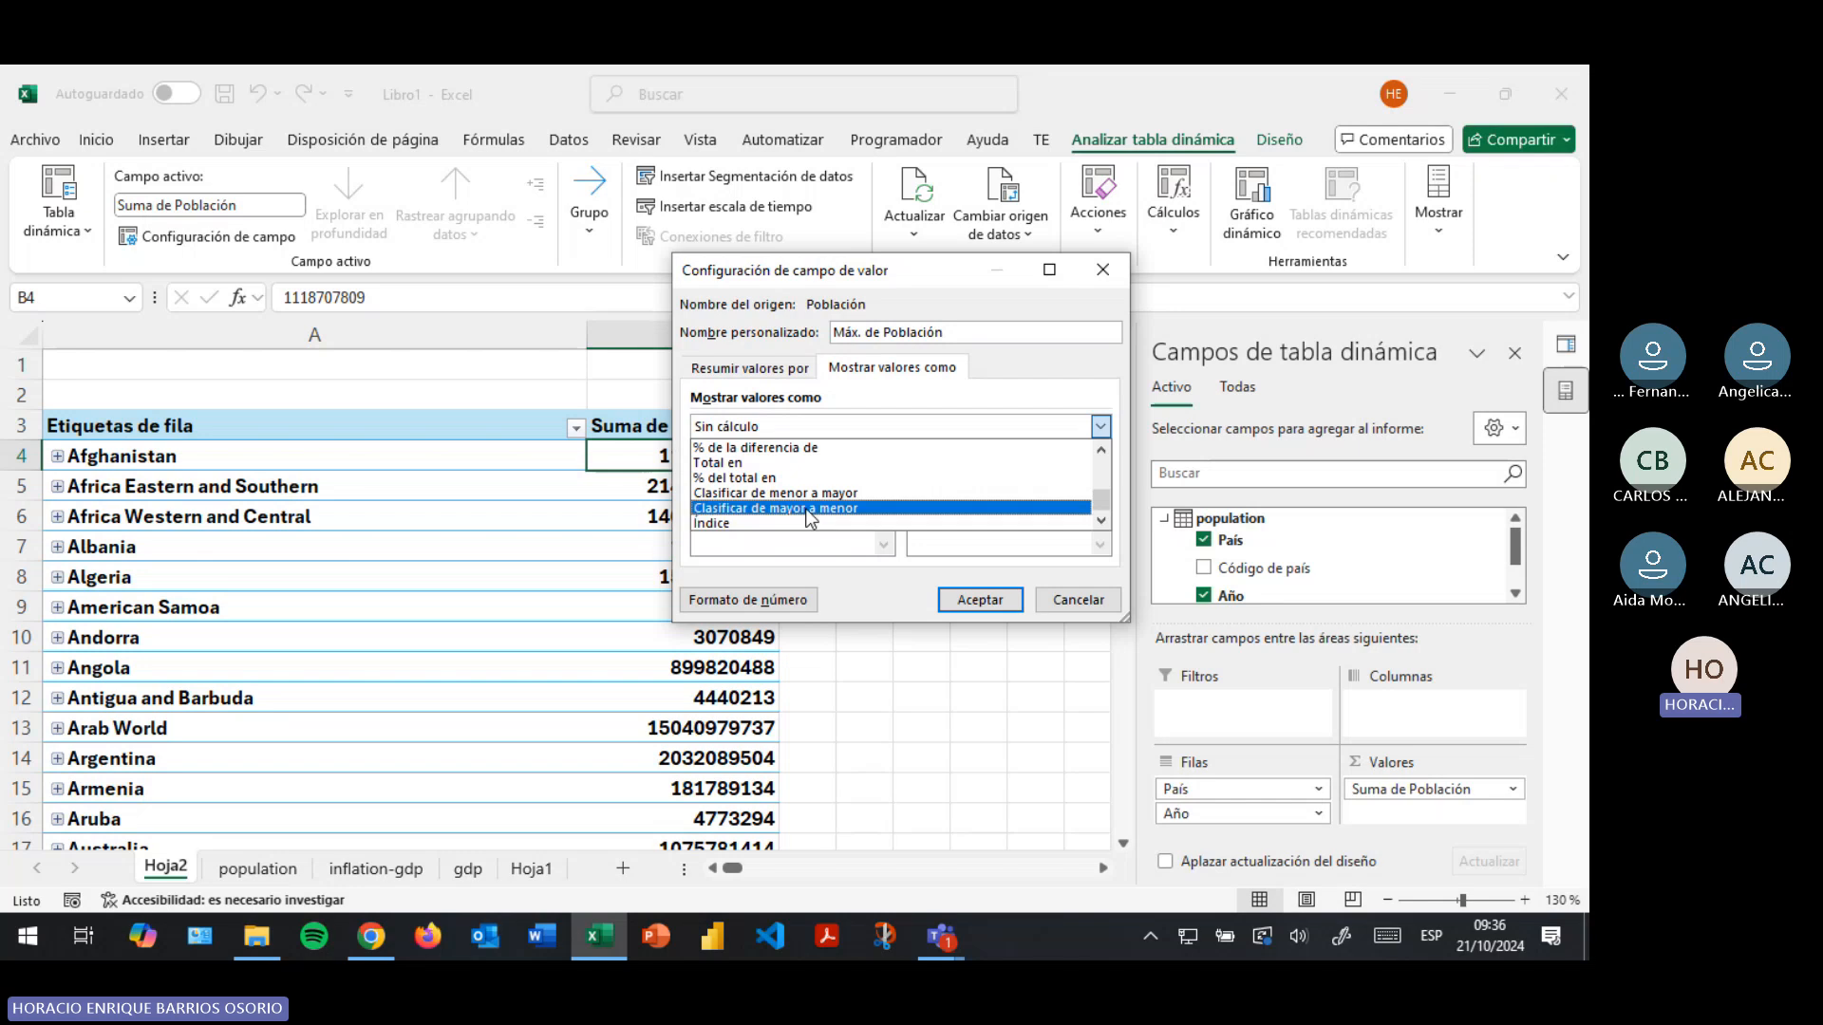
{"action": "left_click", "coordinate": [792, 509]}
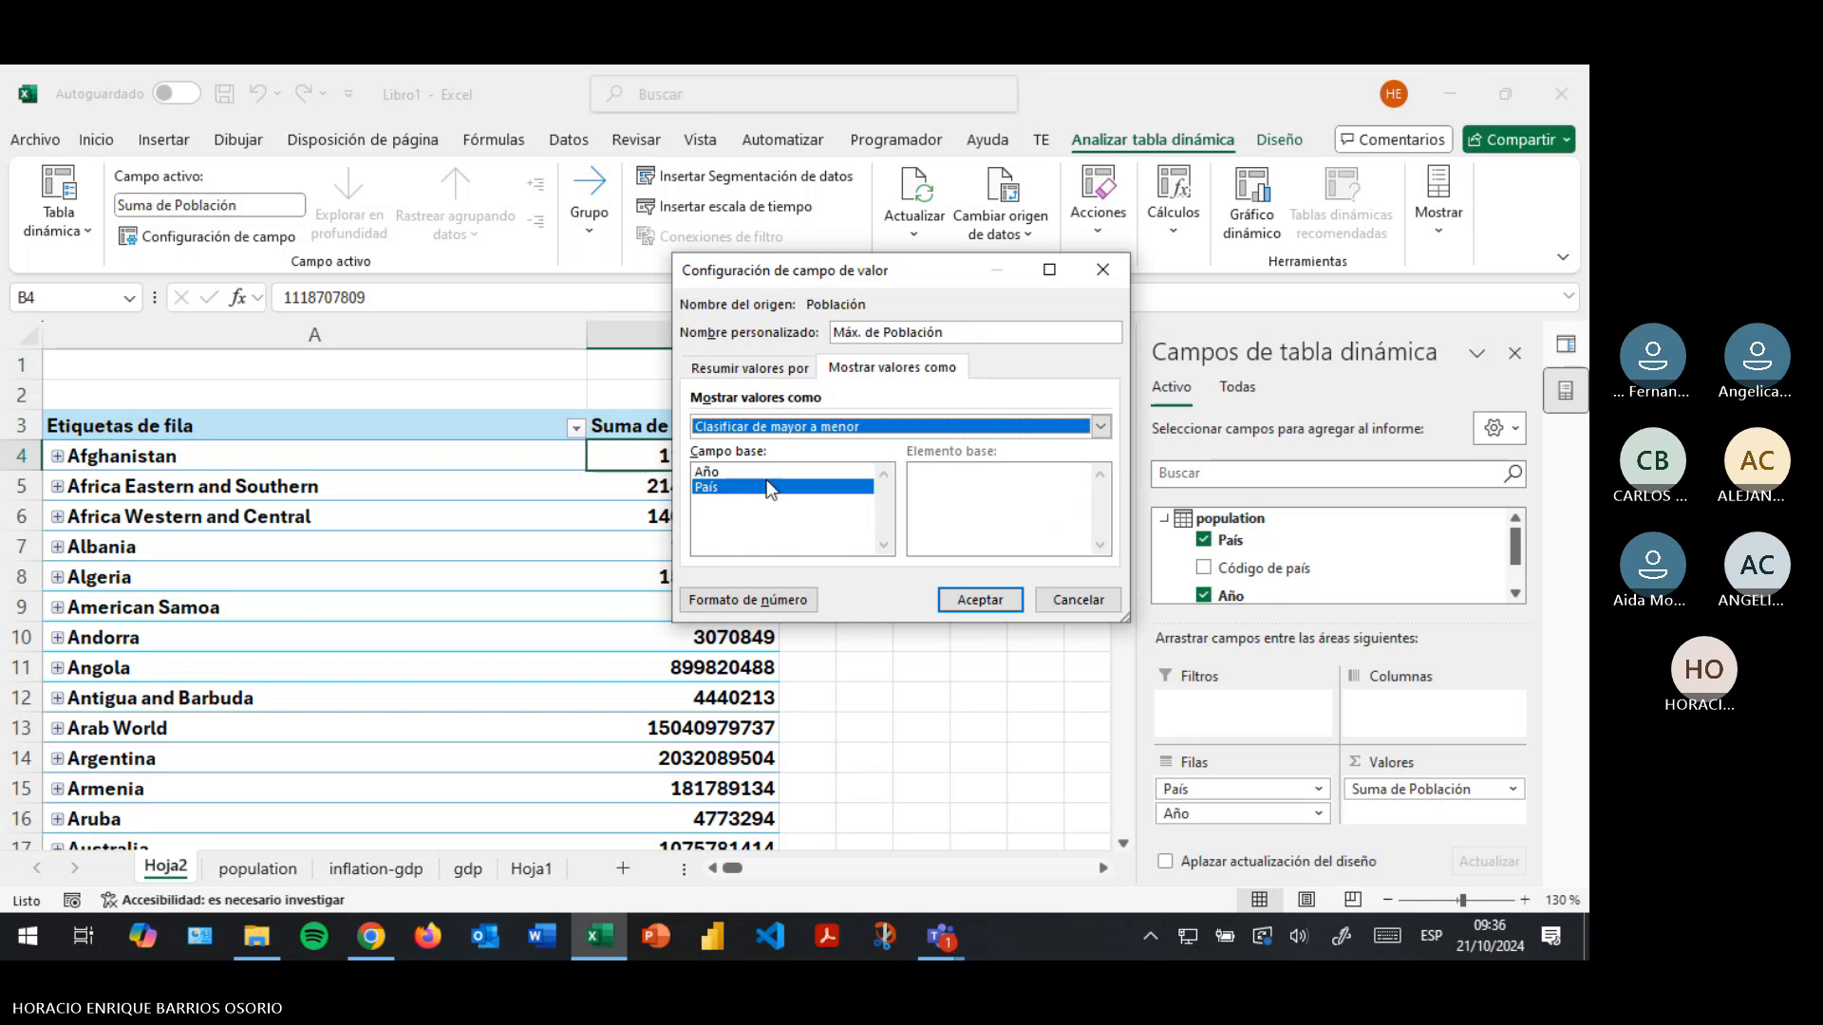
Show the Población values as Total en with País as the base field, after trying % del total en
{"action": "left_click", "coordinate": [832, 436]}
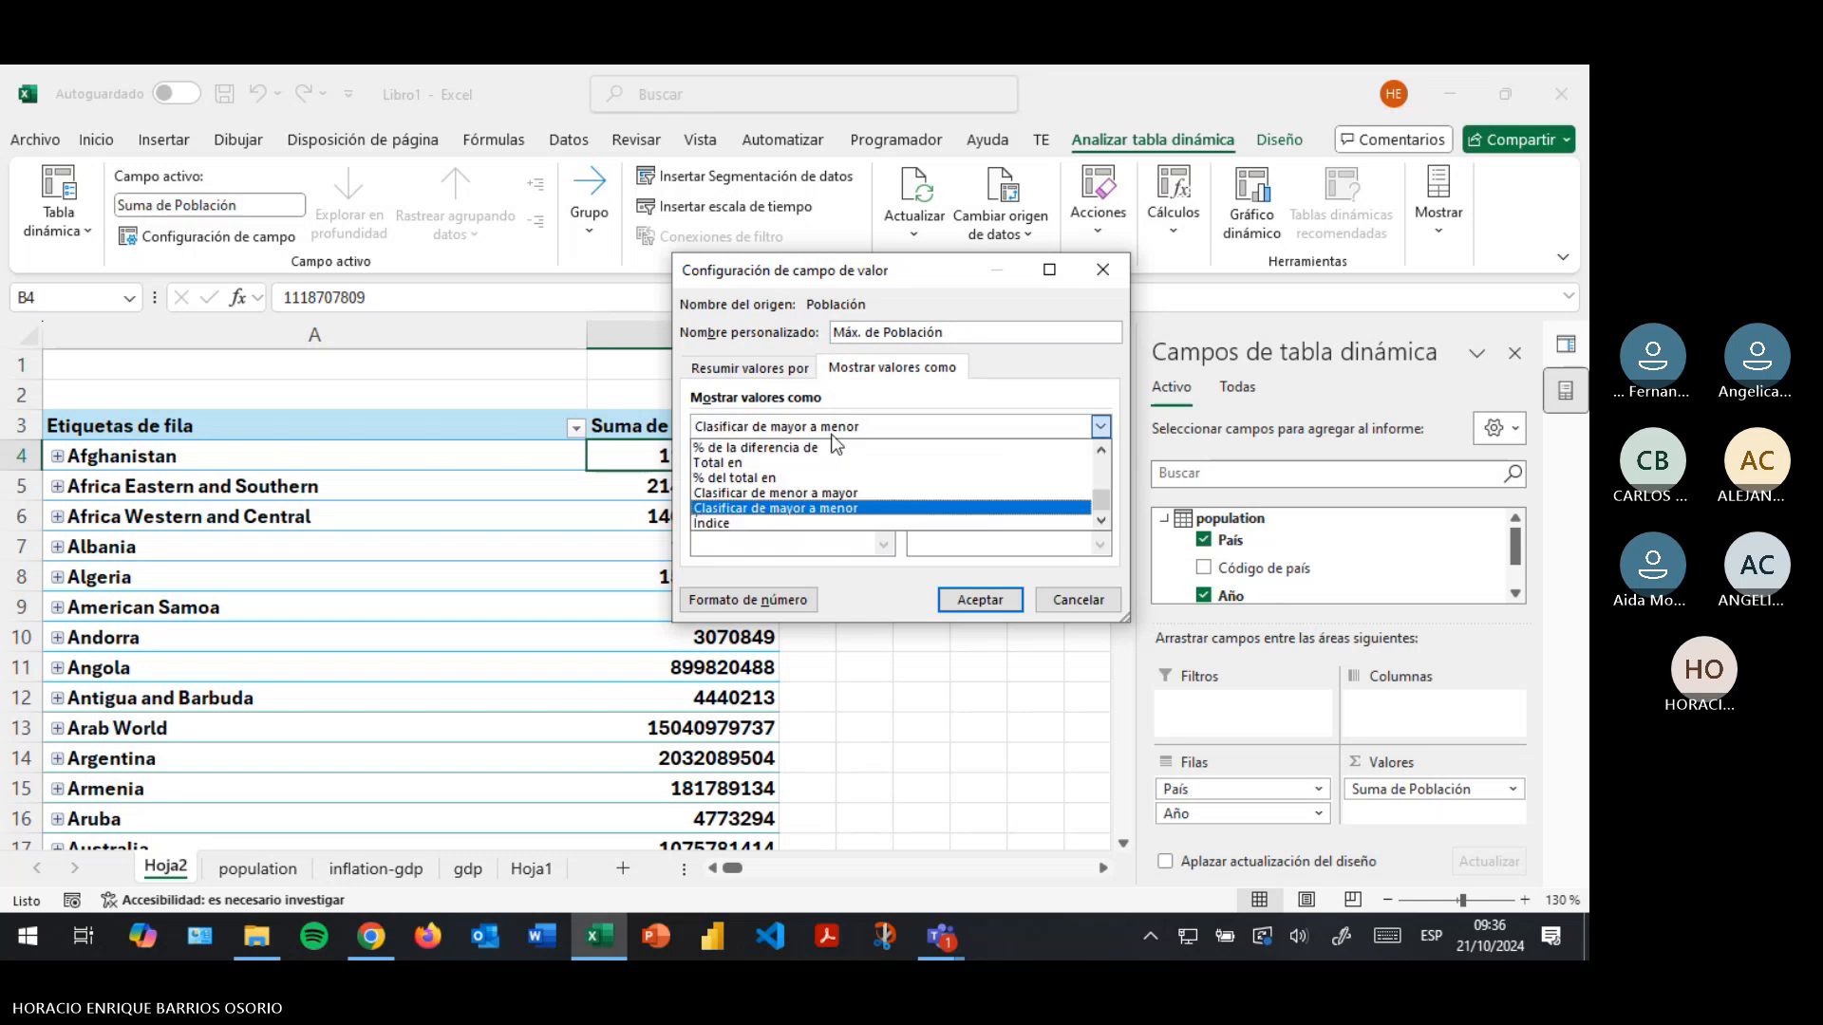
{"action": "left_click", "coordinate": [736, 477]}
{"action": "left_click", "coordinate": [757, 434]}
{"action": "left_click", "coordinate": [727, 462]}
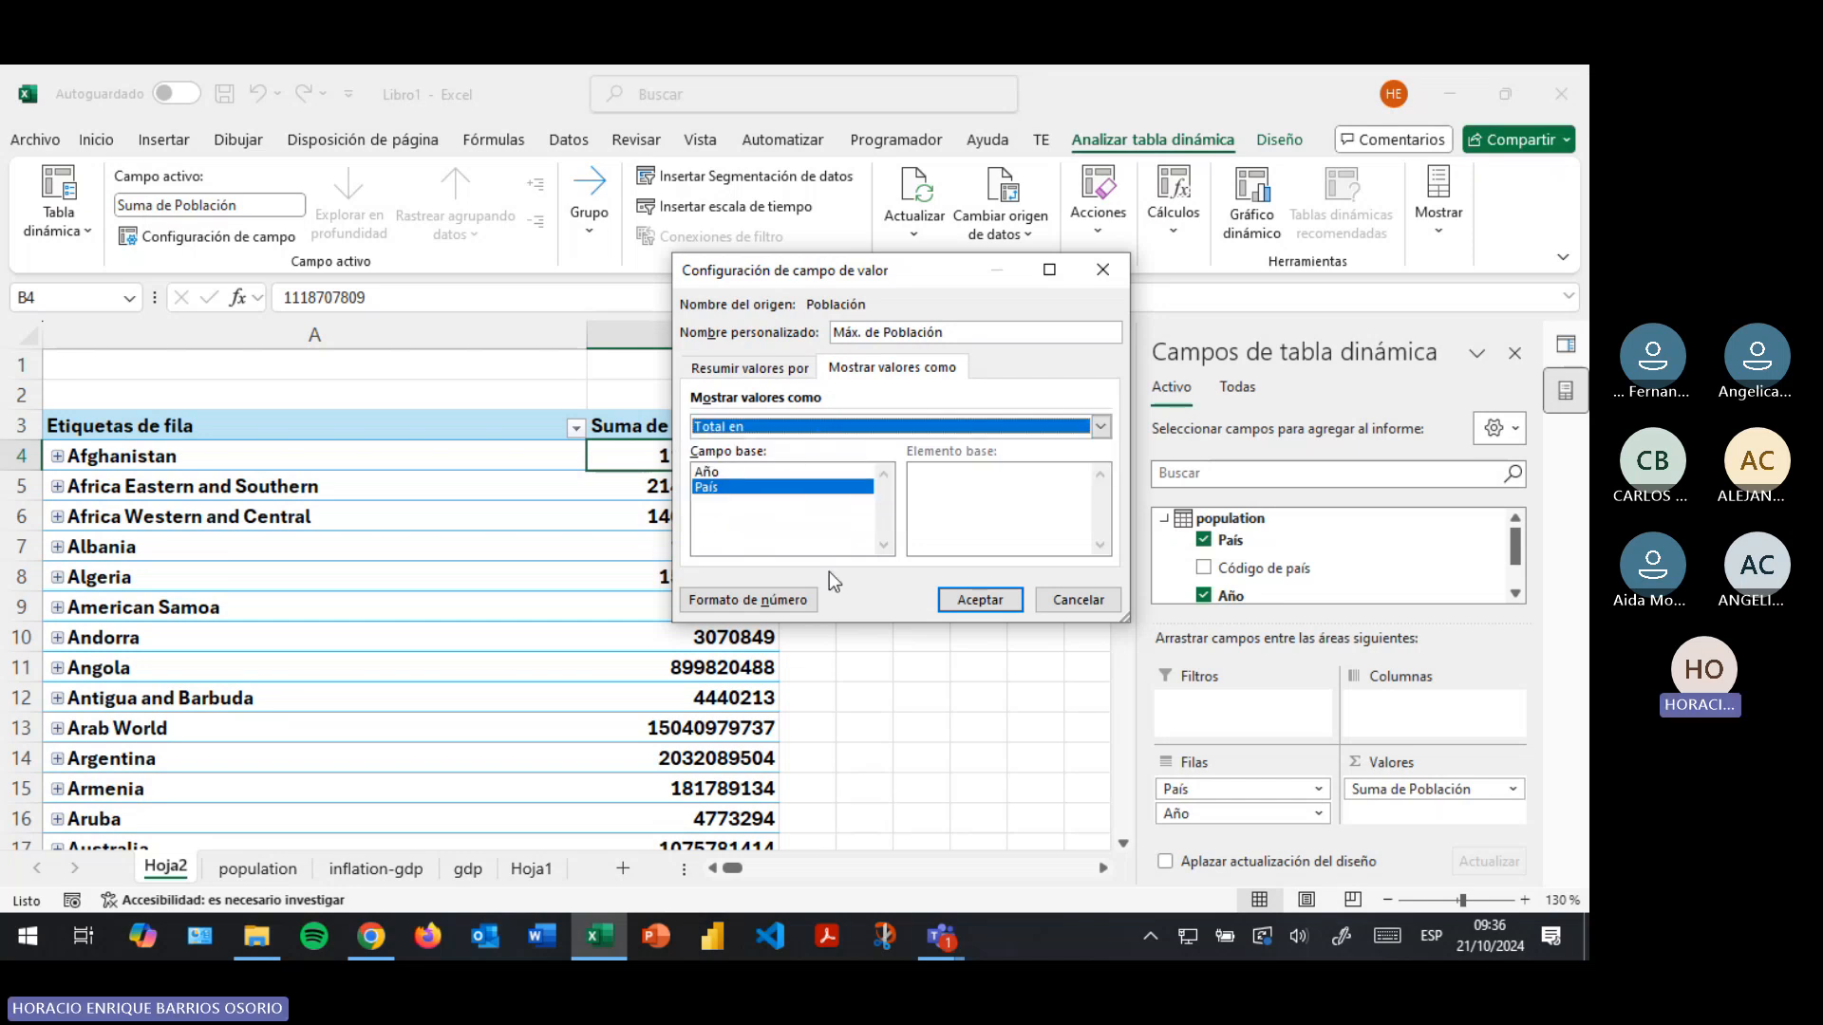
Check number format categories such as Número, Contabilidad and Hora, cancel the format dialog, and apply the value field settings
{"action": "left_click", "coordinate": [782, 600]}
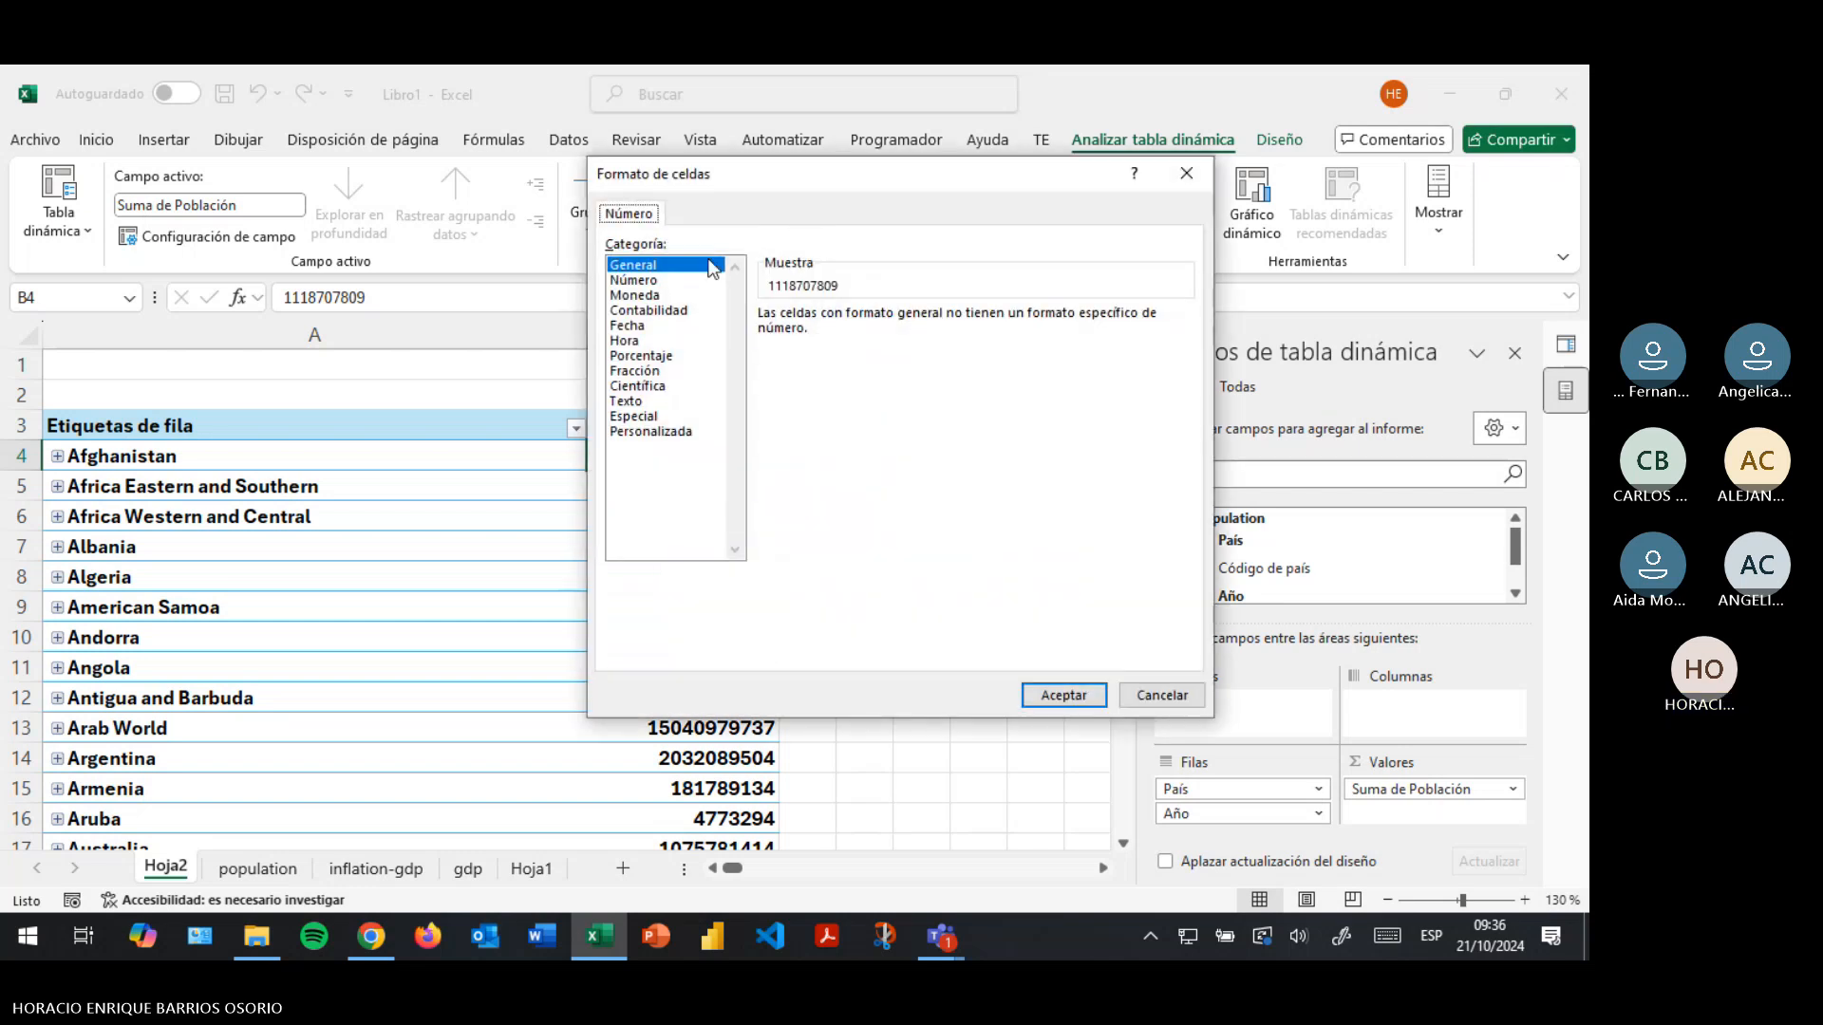
{"action": "key", "text": "Down"}
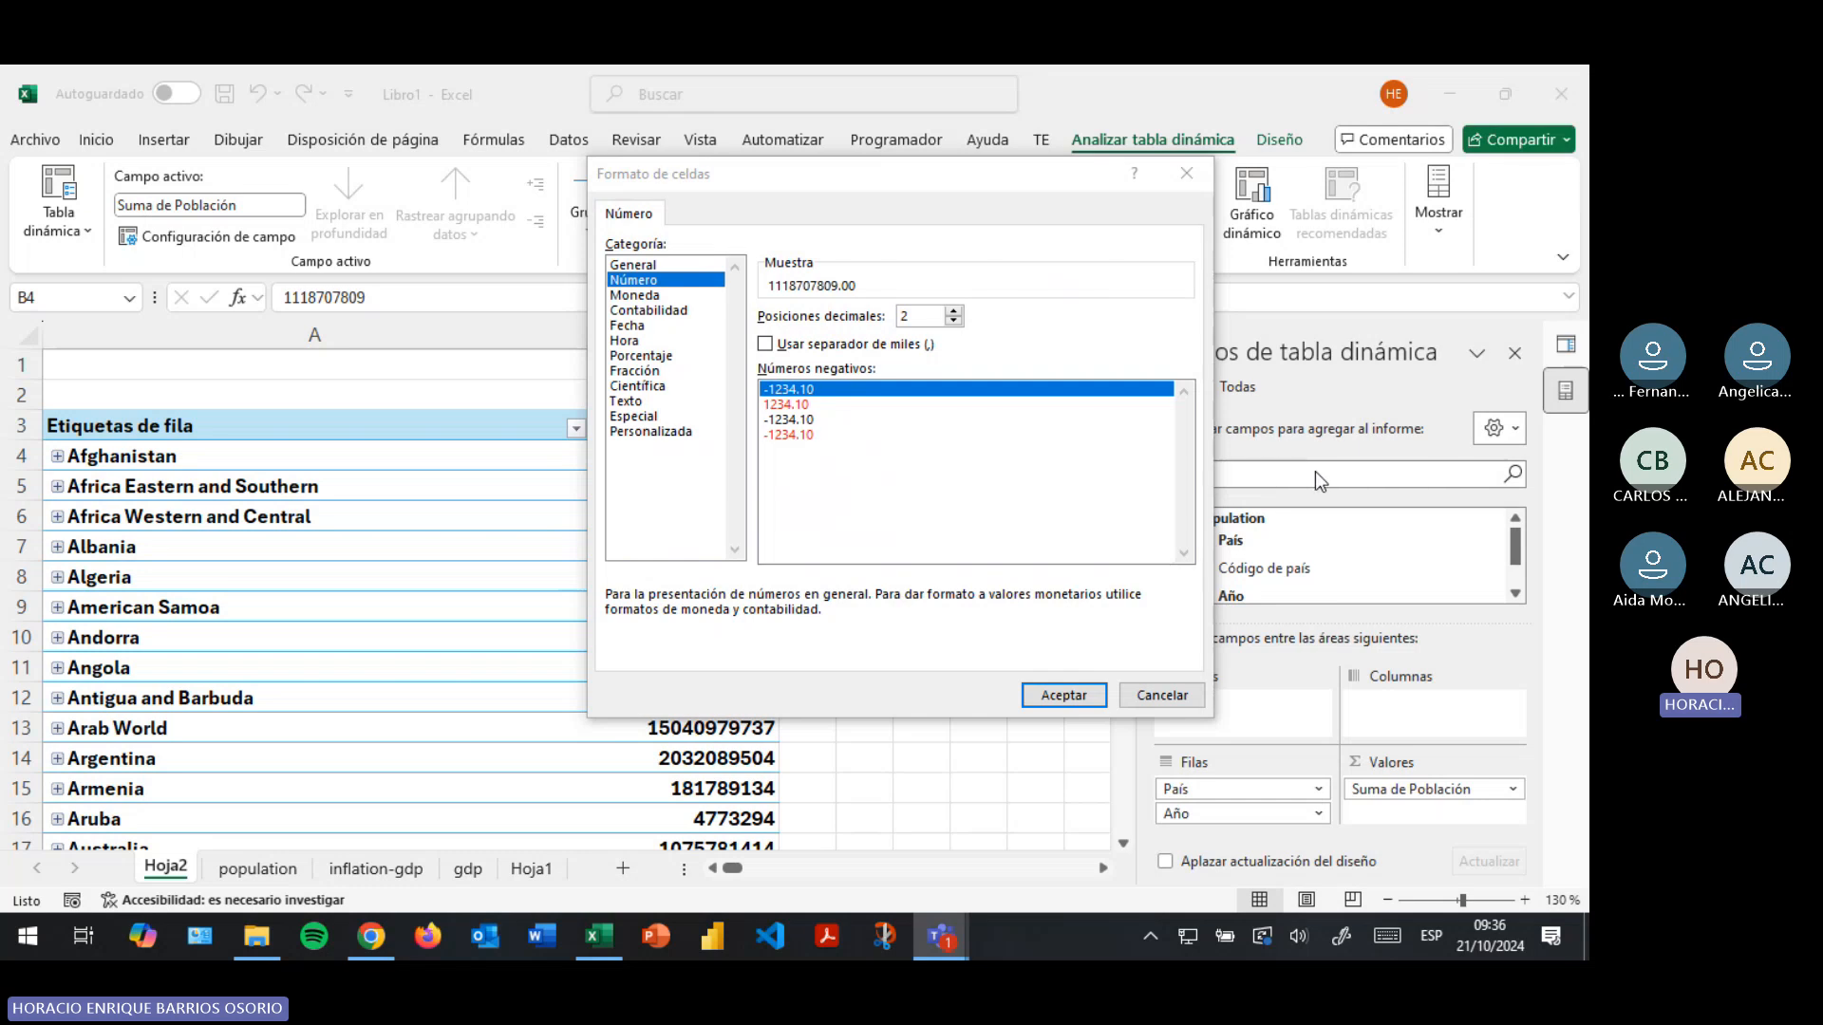
{"action": "left_click", "coordinate": [678, 313]}
{"action": "left_click", "coordinate": [657, 283]}
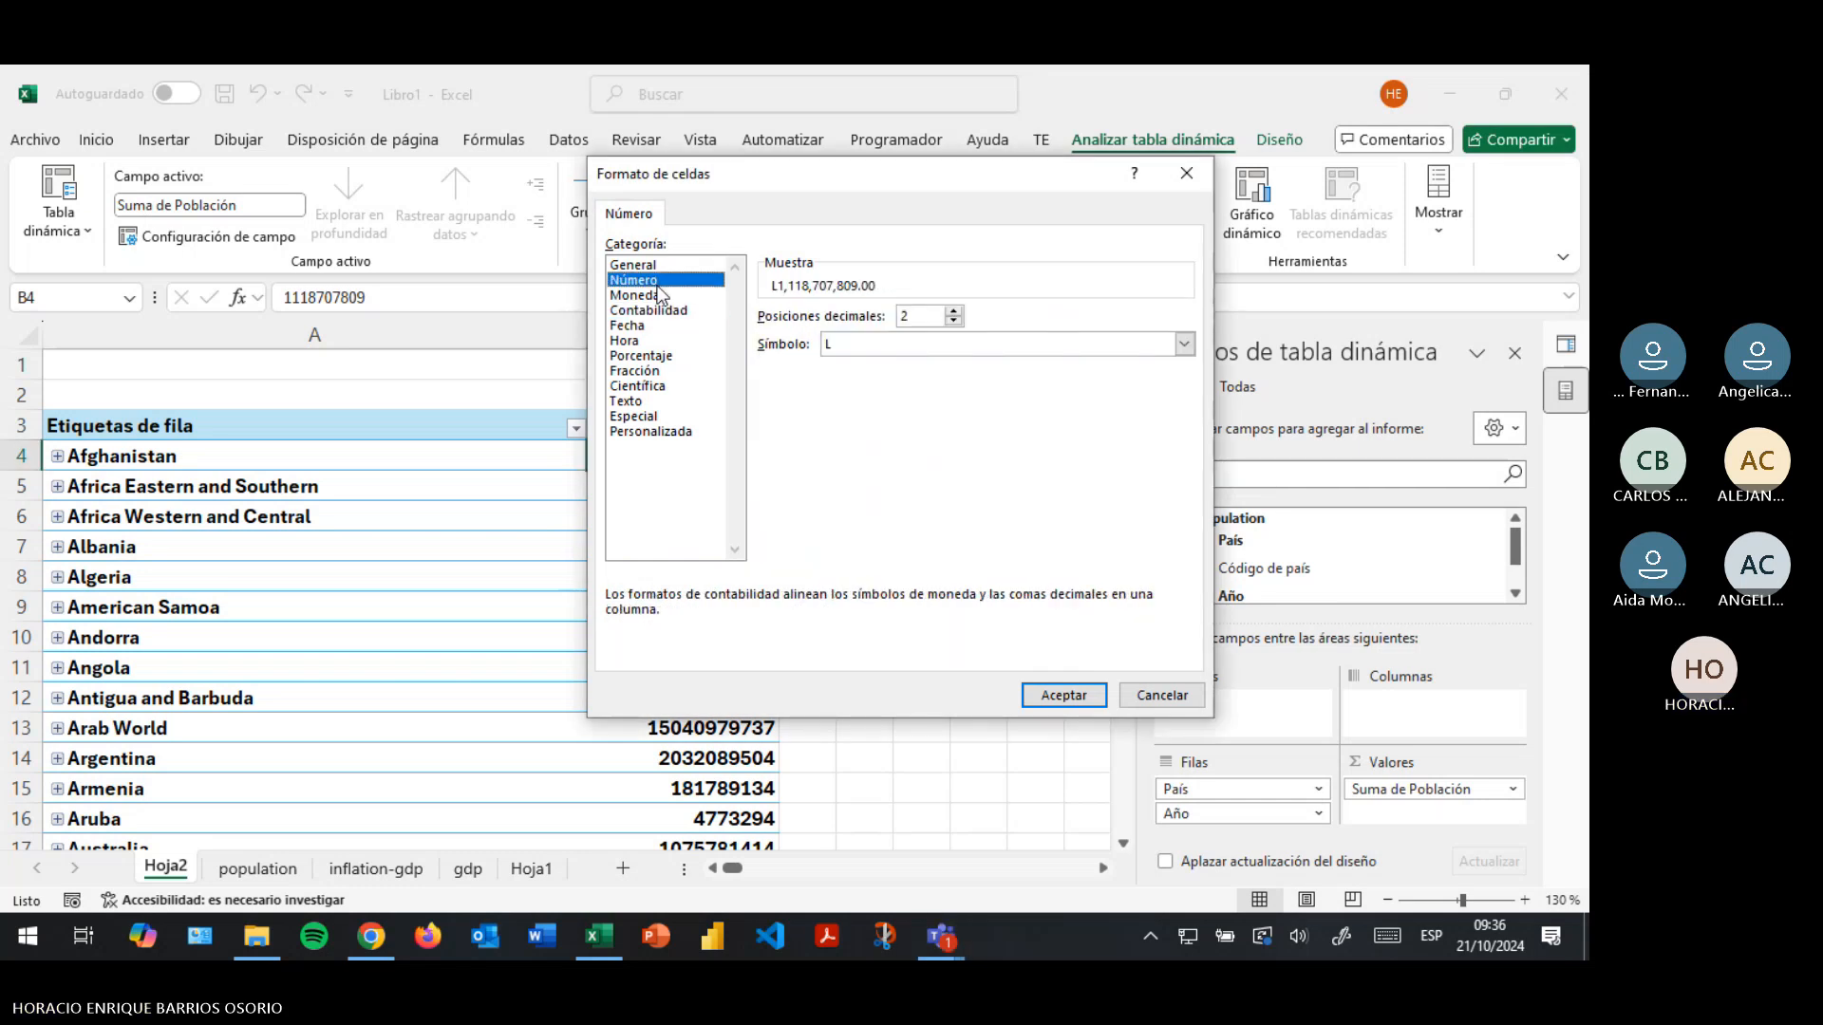
{"action": "left_click", "coordinate": [655, 387]}
{"action": "left_click", "coordinate": [661, 340]}
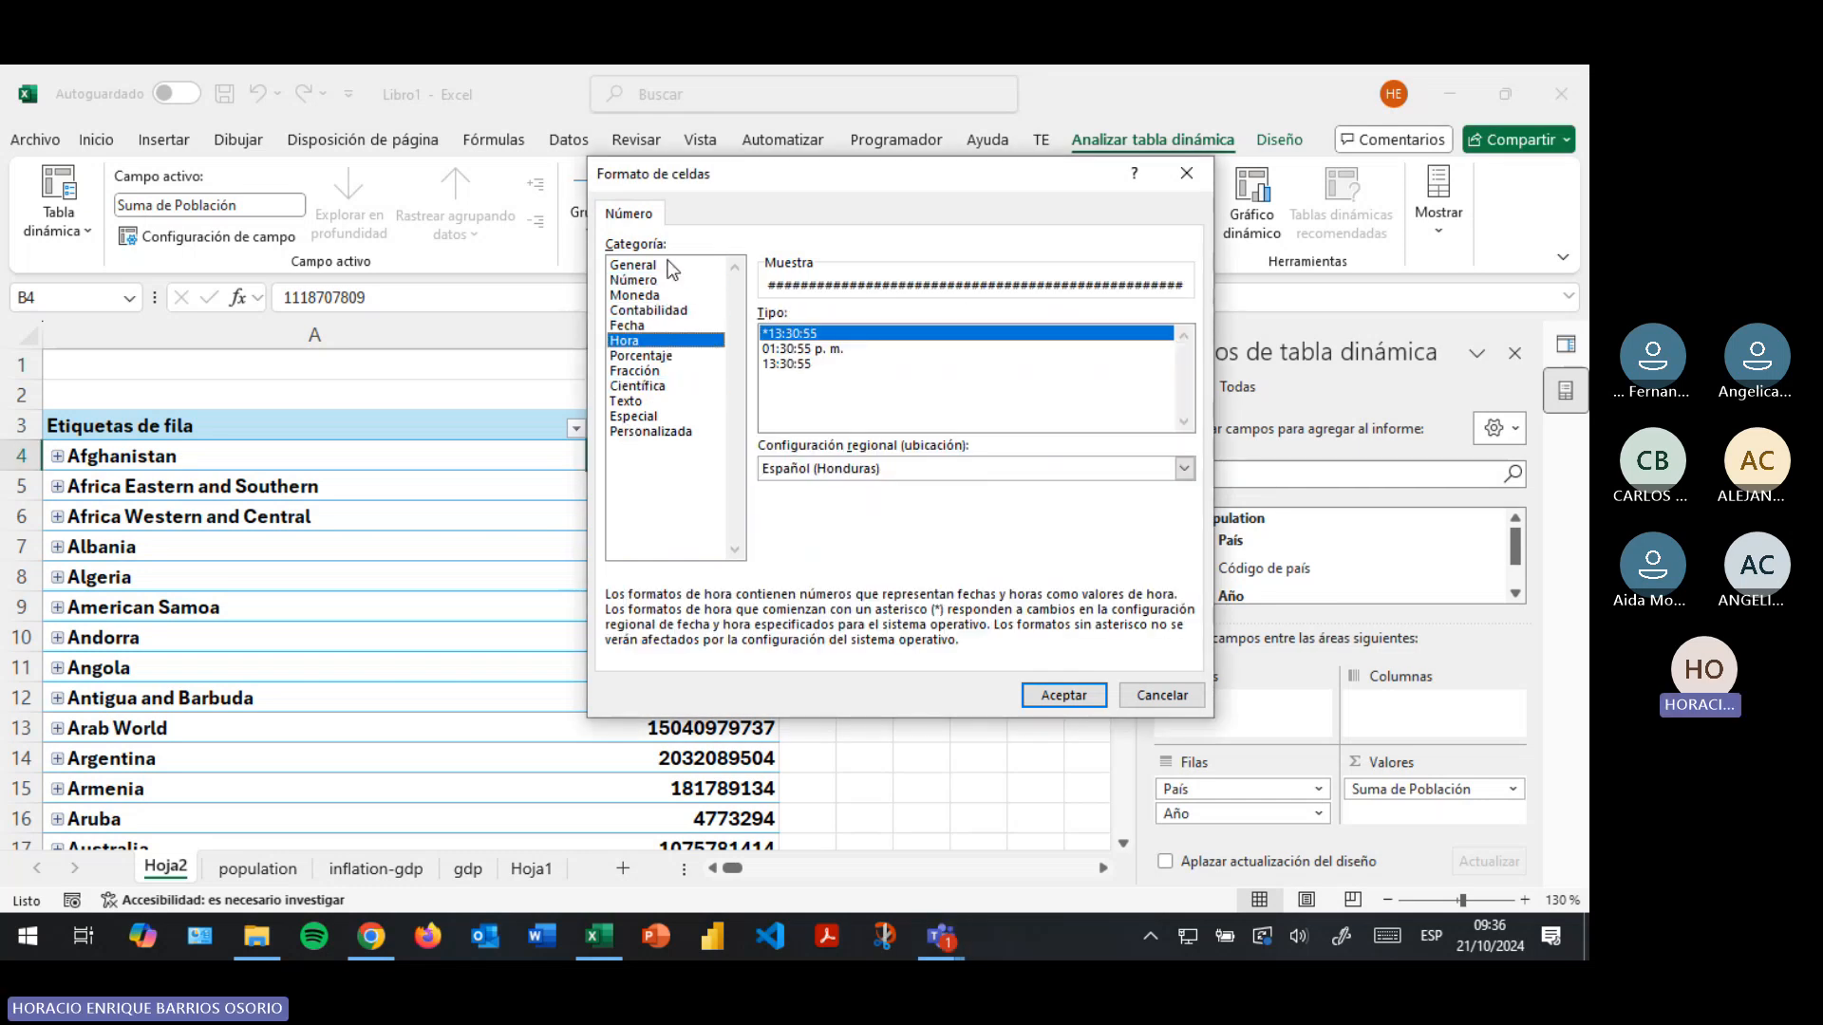
{"action": "left_click", "coordinate": [1160, 695]}
{"action": "left_click", "coordinate": [970, 601]}
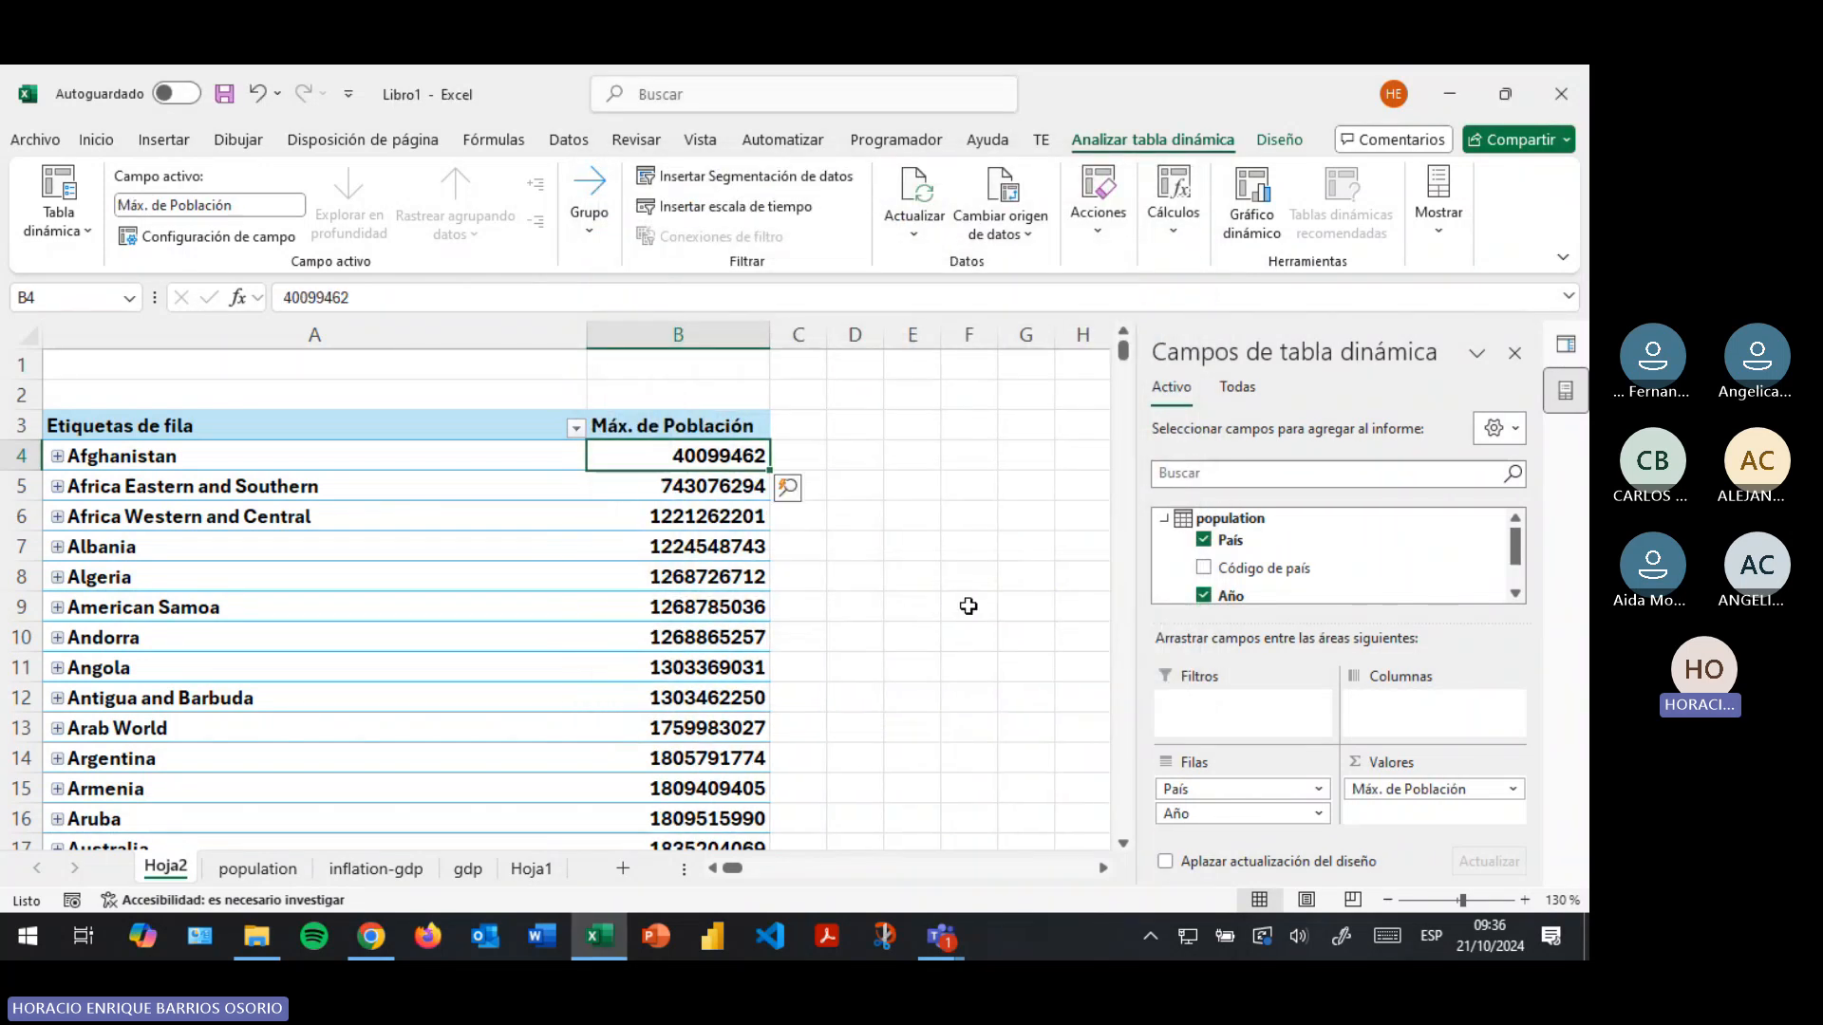
Expand Afghanistan, check its 2021 population against the country's maximum value, and collapse it again
{"action": "left_click", "coordinate": [58, 458]}
{"action": "scroll", "coordinate": [501, 557], "scroll_direction": "down", "scroll_amount": 20}
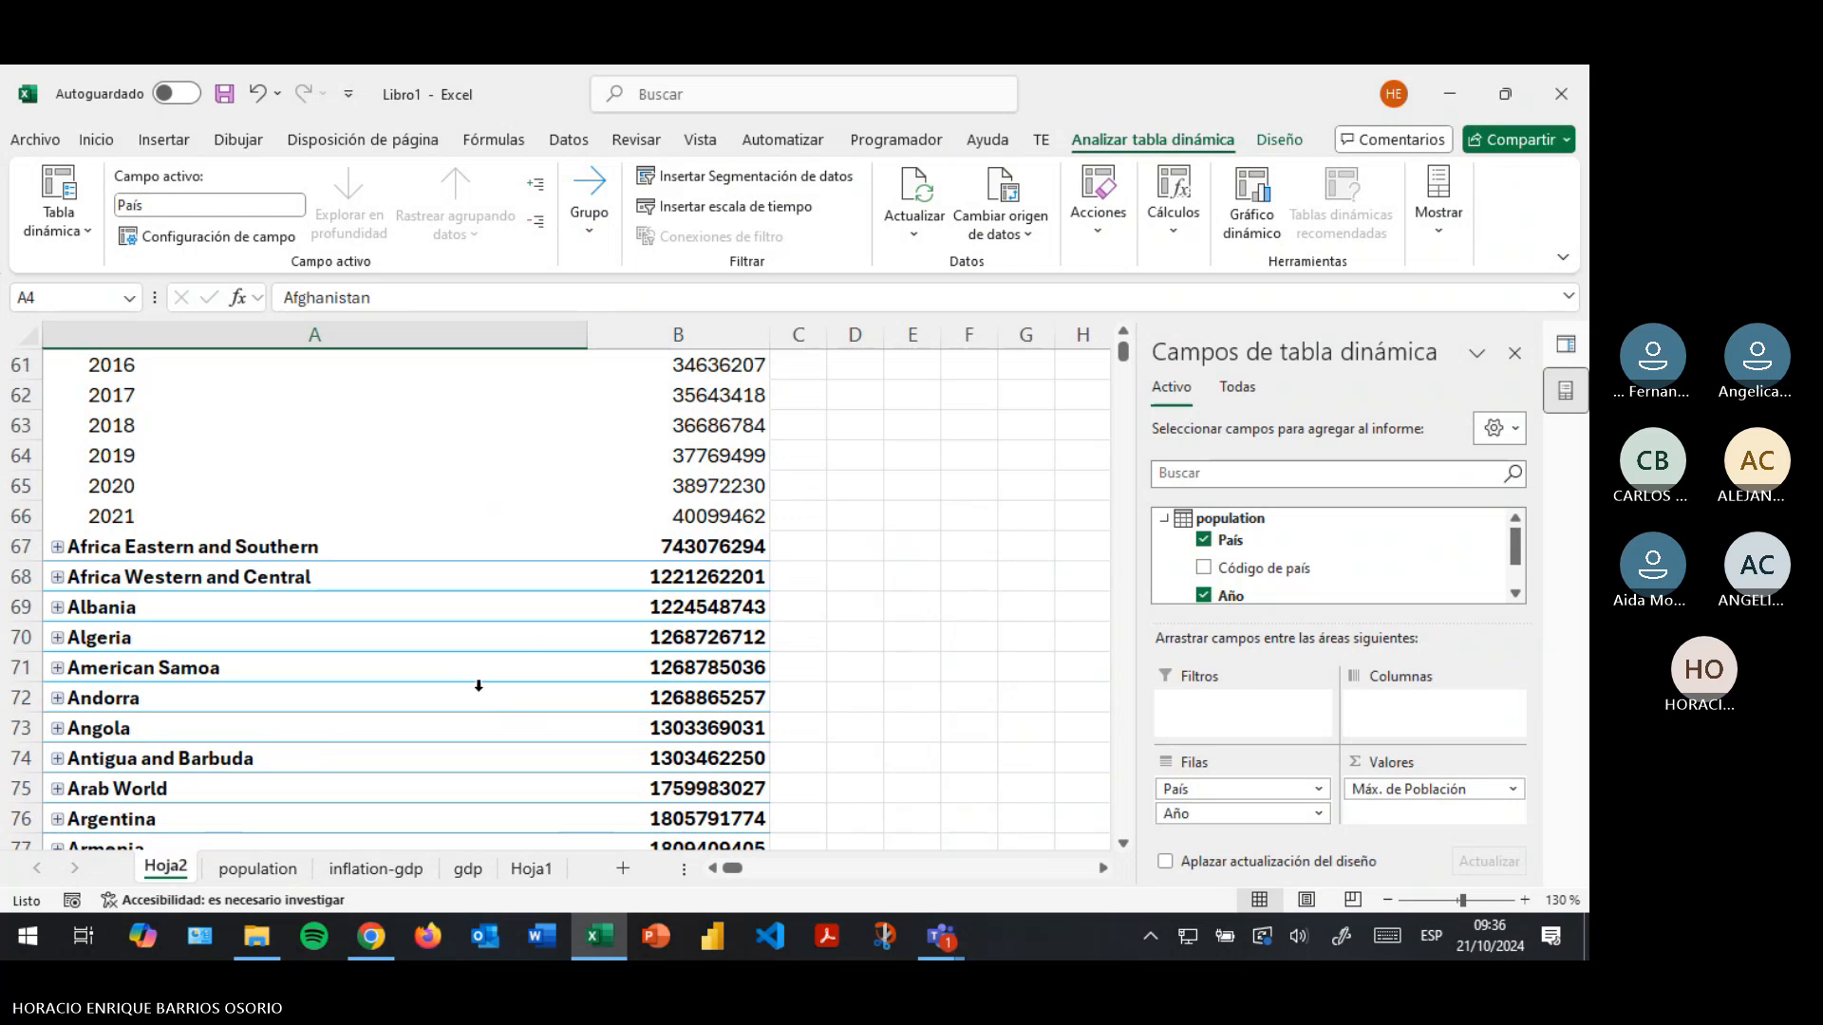
{"action": "left_click", "coordinate": [696, 516]}
{"action": "scroll", "coordinate": [662, 561], "scroll_direction": "up", "scroll_amount": 20}
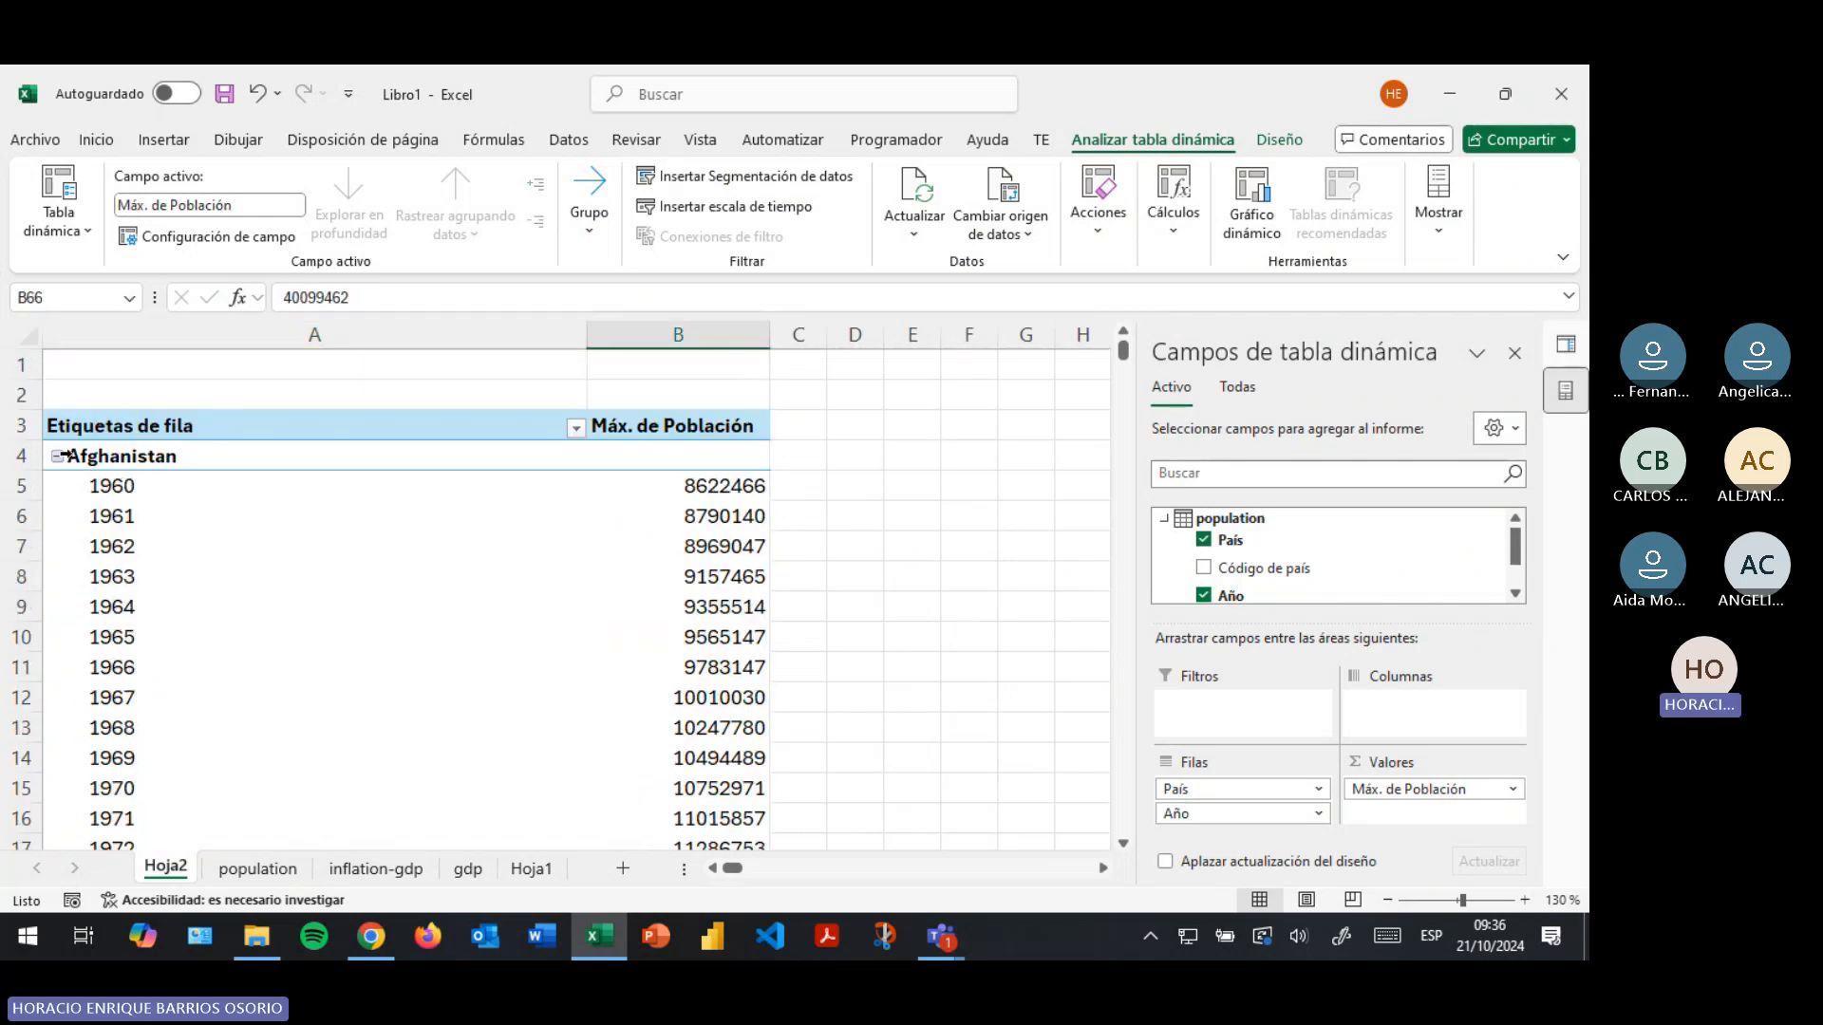
{"action": "left_click", "coordinate": [58, 458]}
{"action": "left_click", "coordinate": [727, 456]}
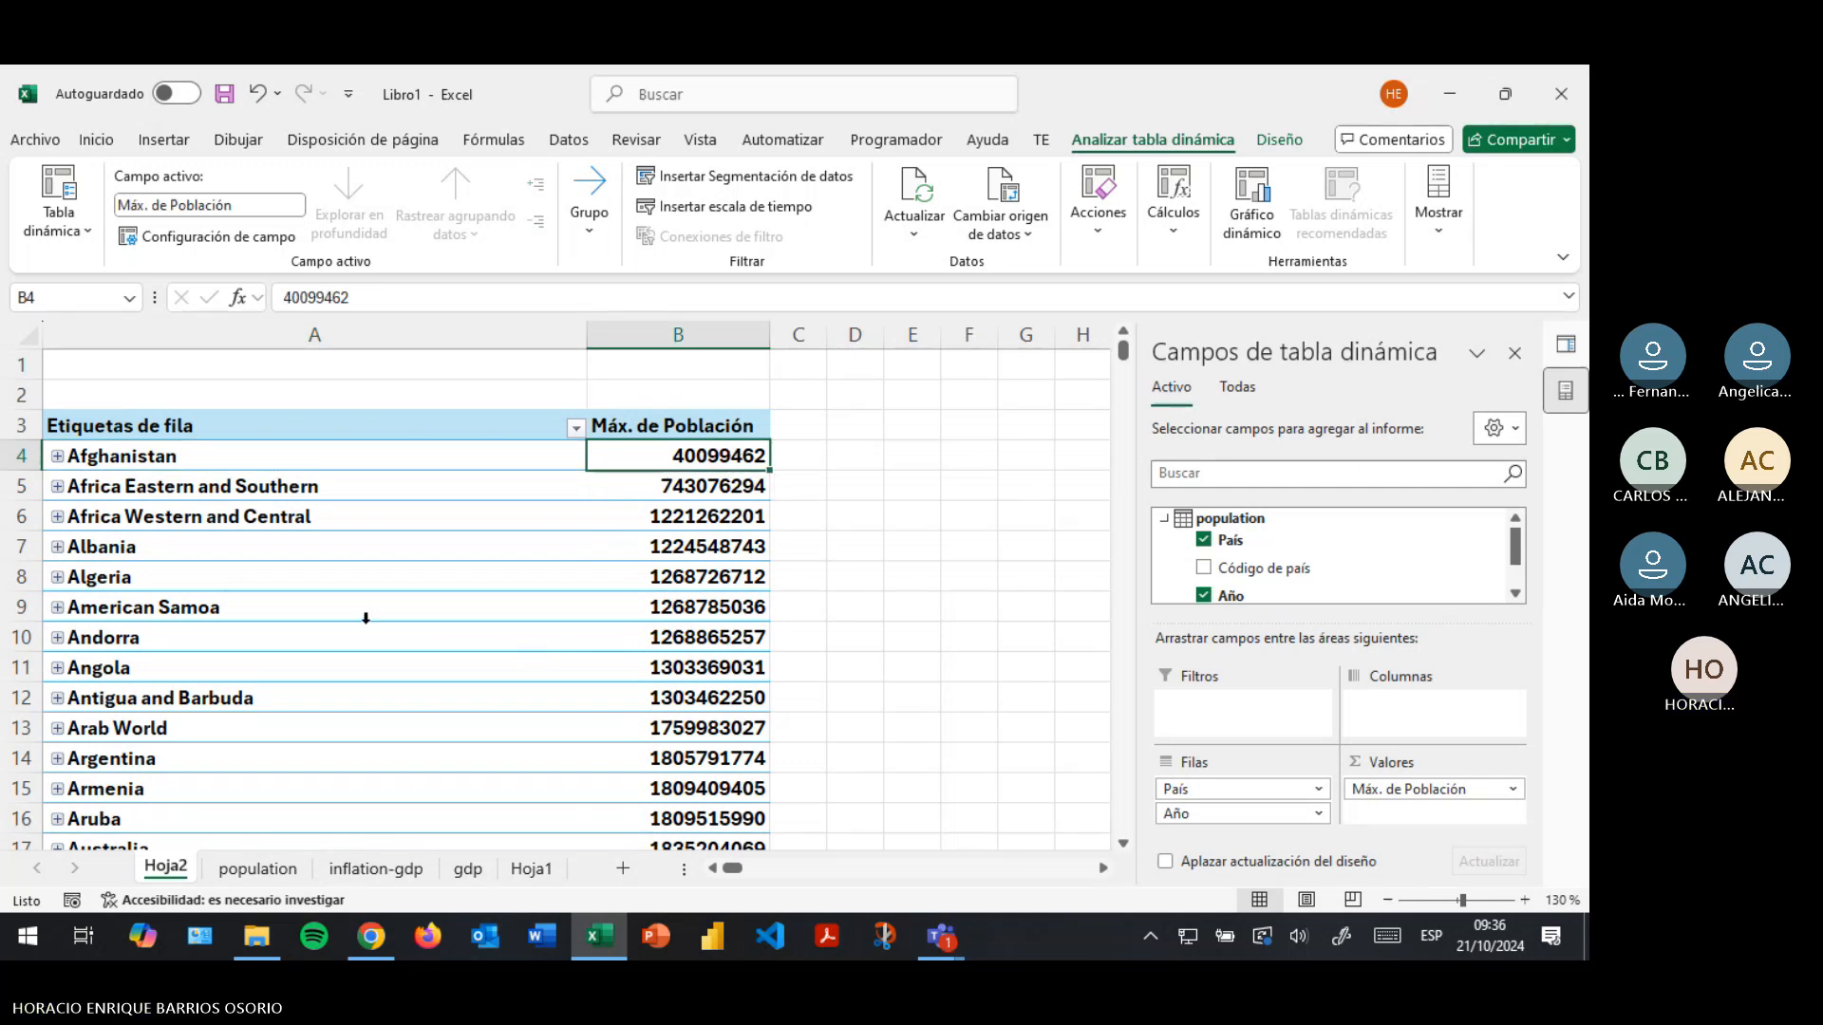
Expand Afghanistan in the pivot table, look over its yearly population values, and collapse it again
{"action": "scroll", "coordinate": [224, 709], "scroll_direction": "down", "scroll_amount": 5}
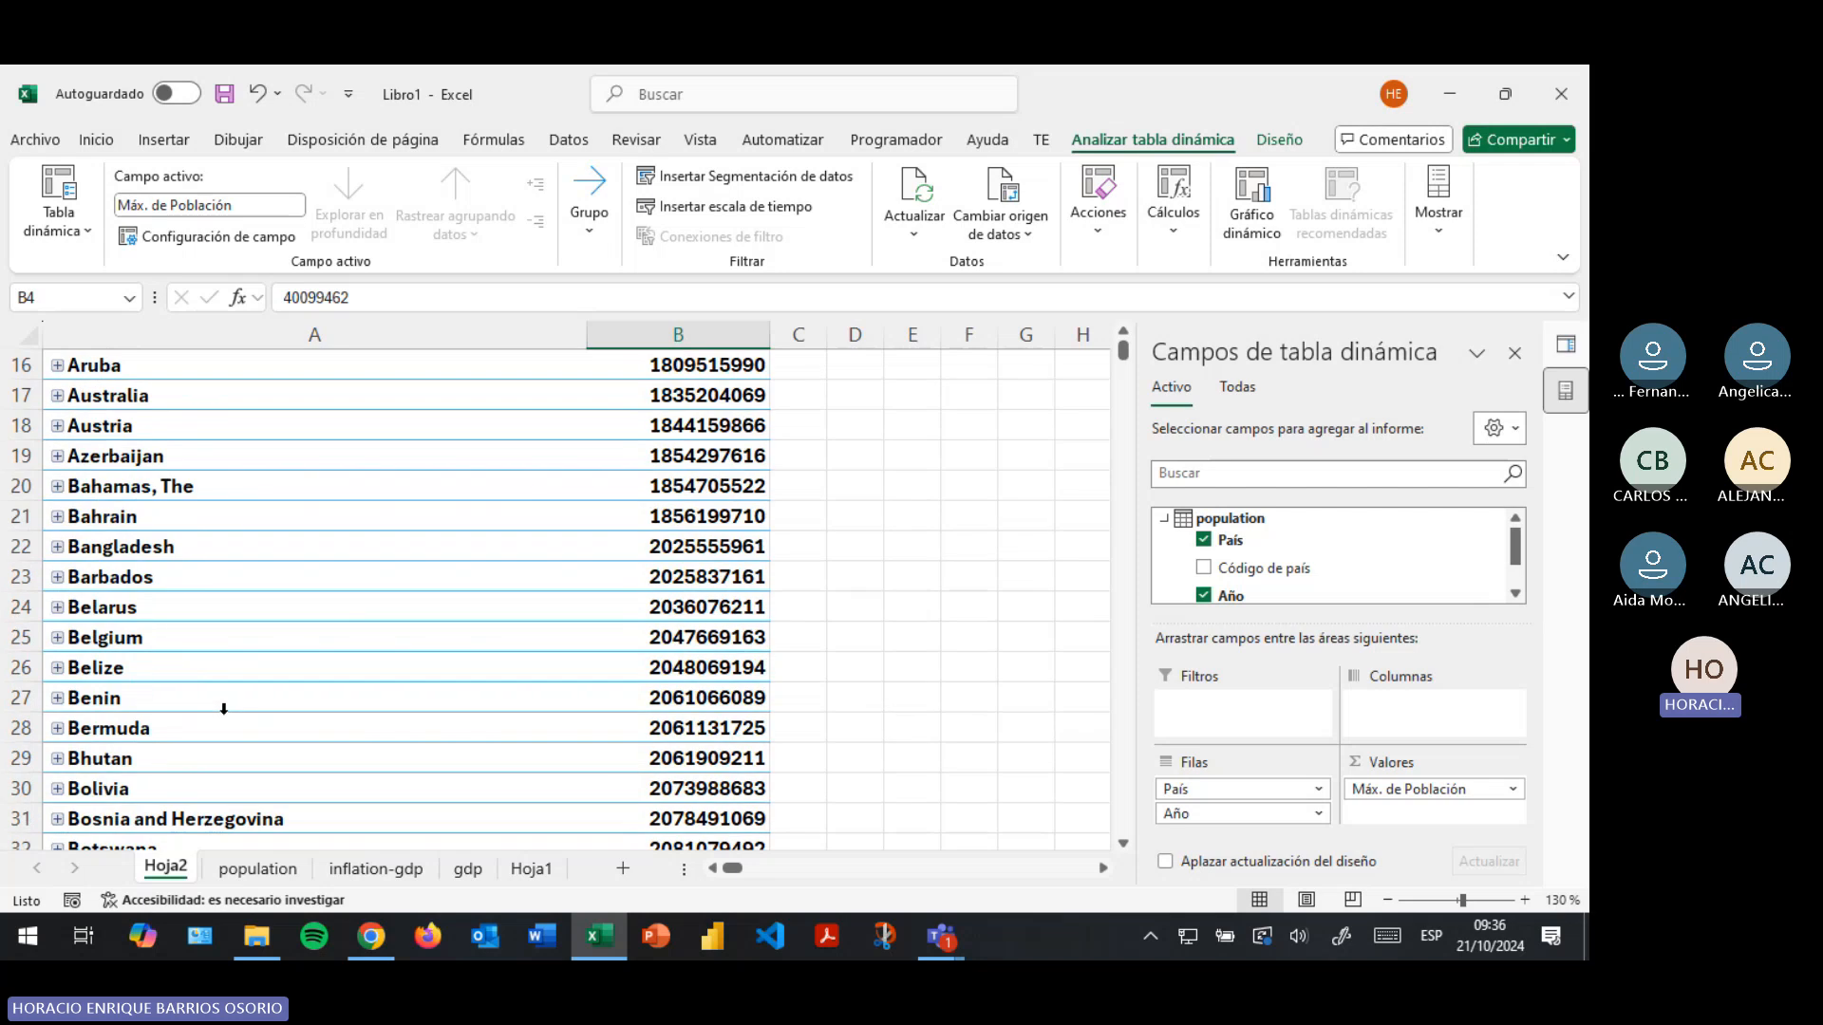
{"action": "scroll", "coordinate": [247, 726], "scroll_direction": "up", "scroll_amount": 5}
{"action": "left_click", "coordinate": [57, 457]}
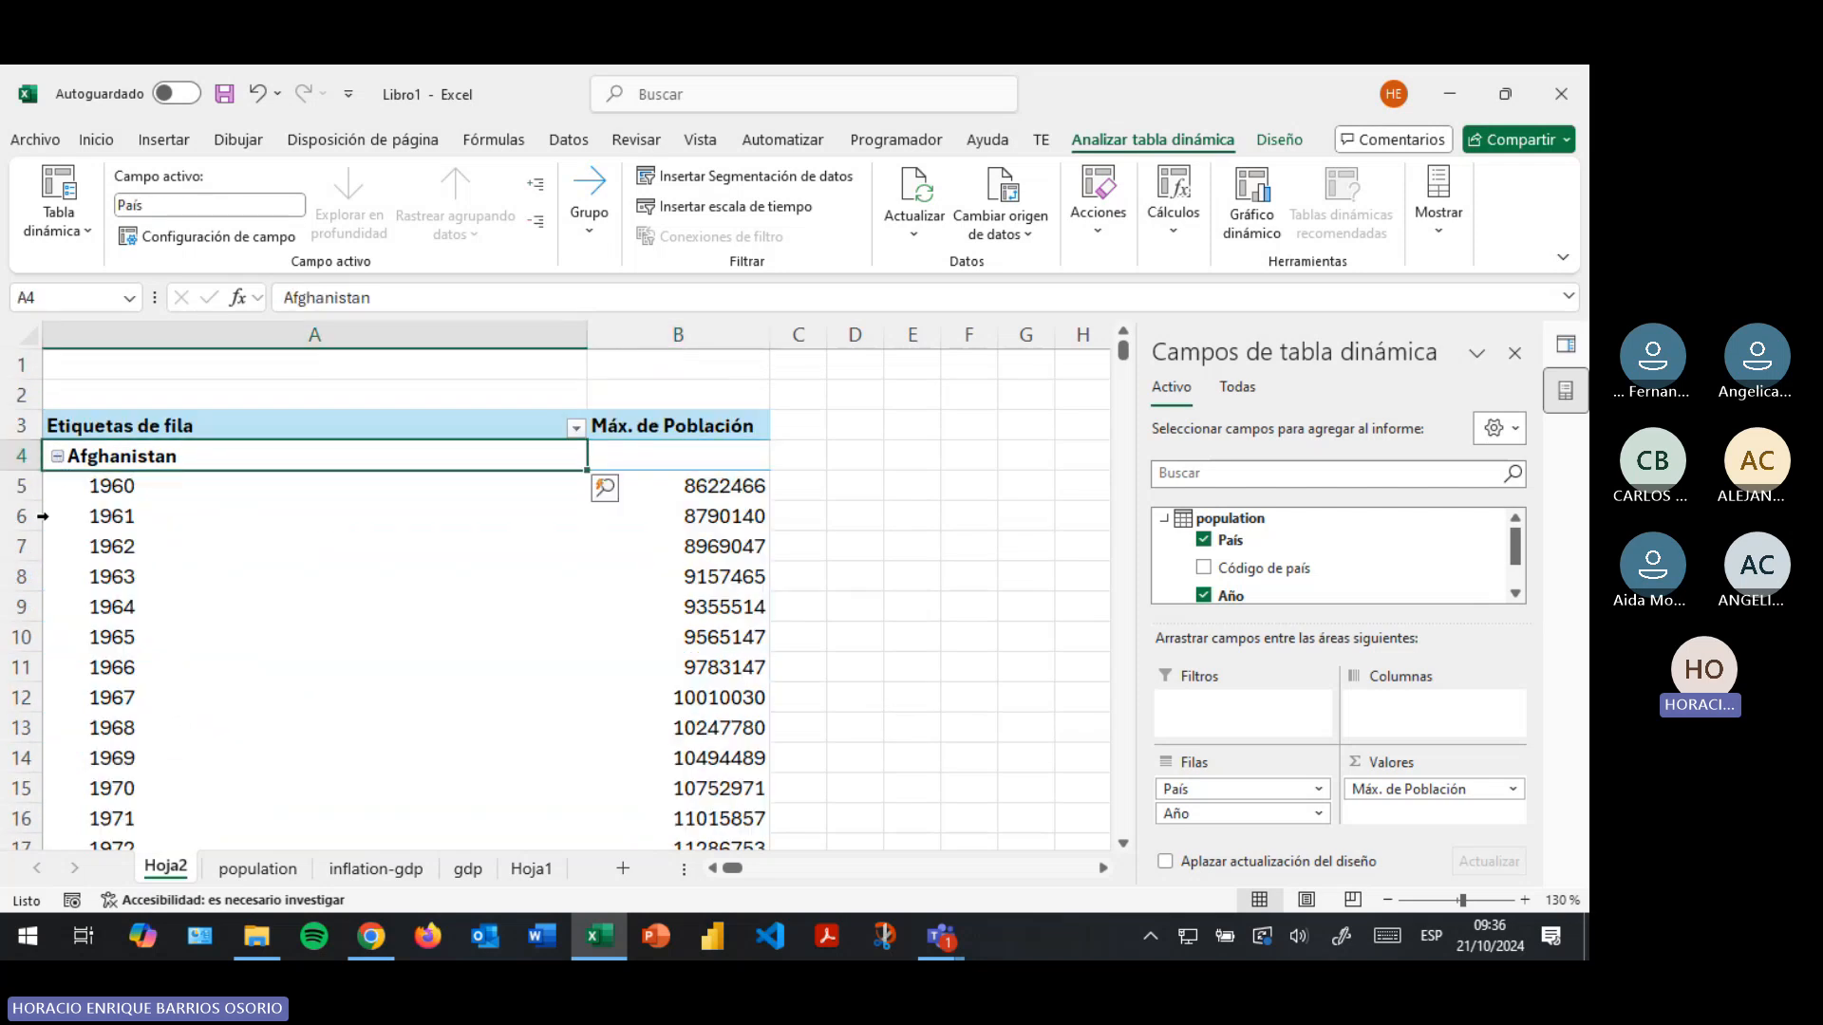
{"action": "left_click", "coordinate": [205, 499]}
{"action": "left_click", "coordinate": [210, 640]}
{"action": "left_click", "coordinate": [200, 807]}
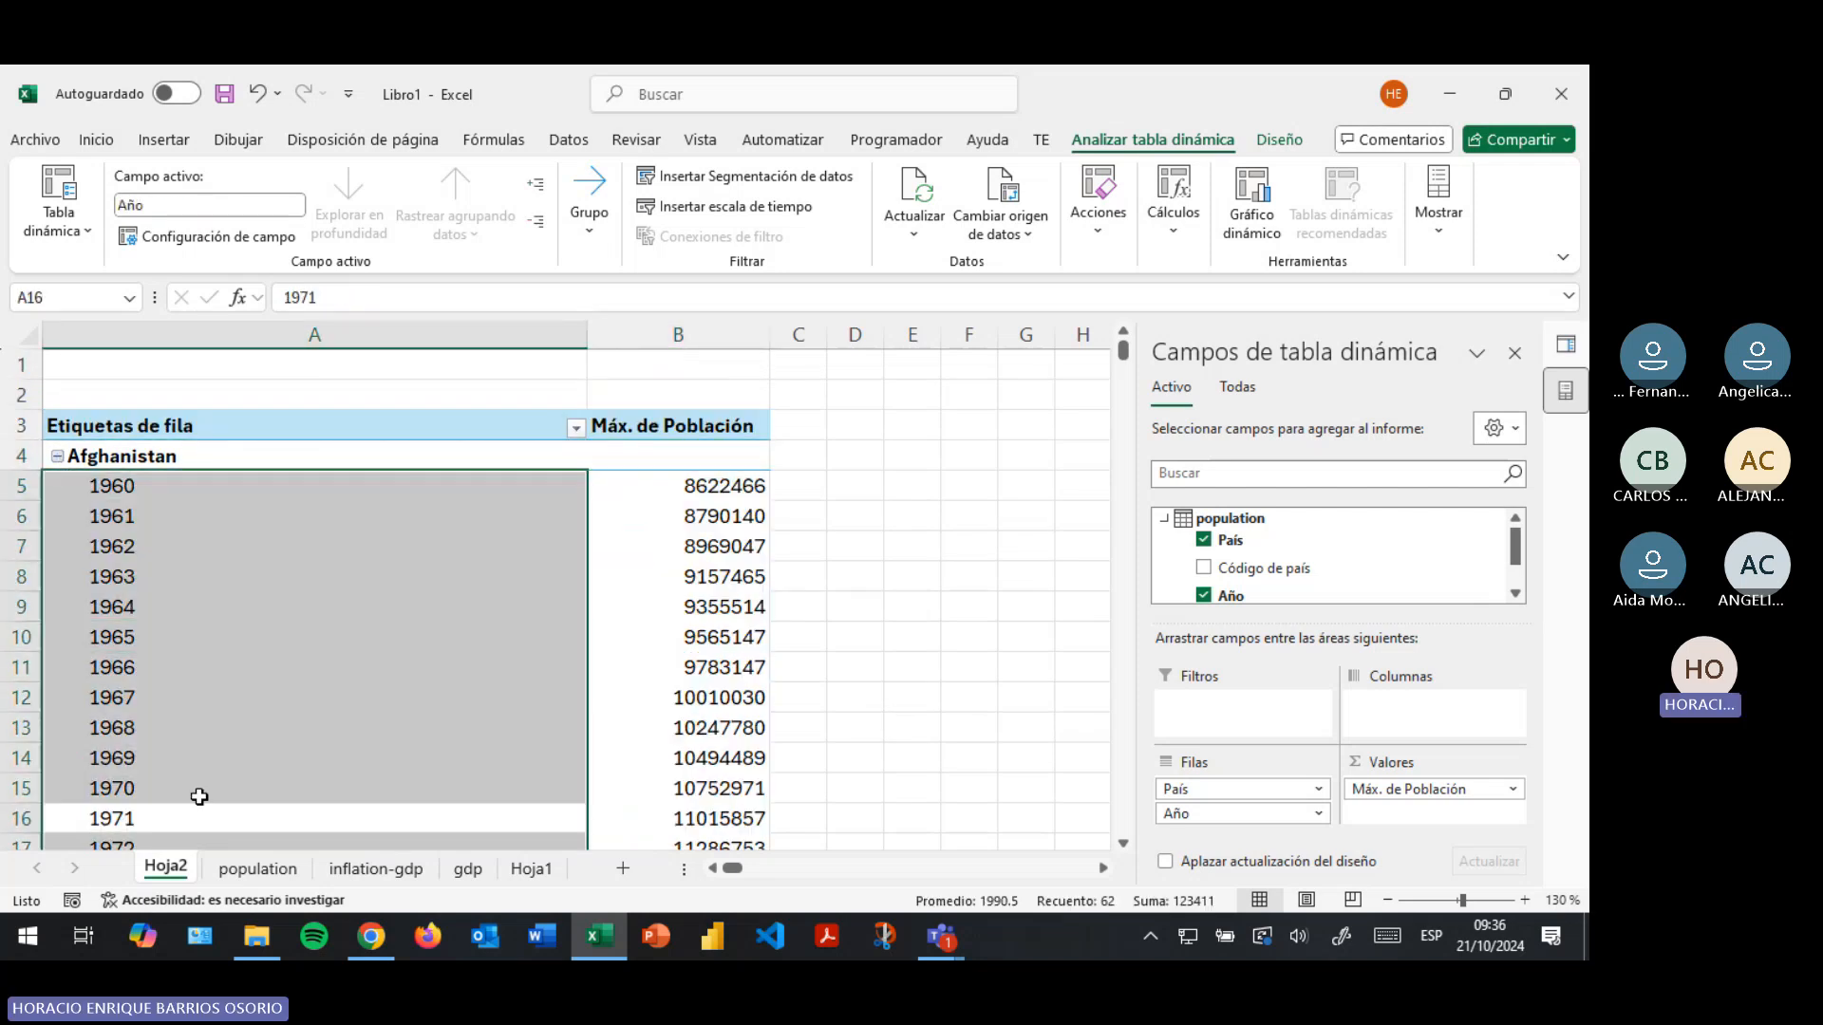
{"action": "left_click", "coordinate": [176, 556]}
{"action": "left_click", "coordinate": [58, 457]}
Find Honduras among the countries in the pivot table and expand its yearly population rows
{"action": "scroll", "coordinate": [294, 617], "scroll_direction": "down", "scroll_amount": 15}
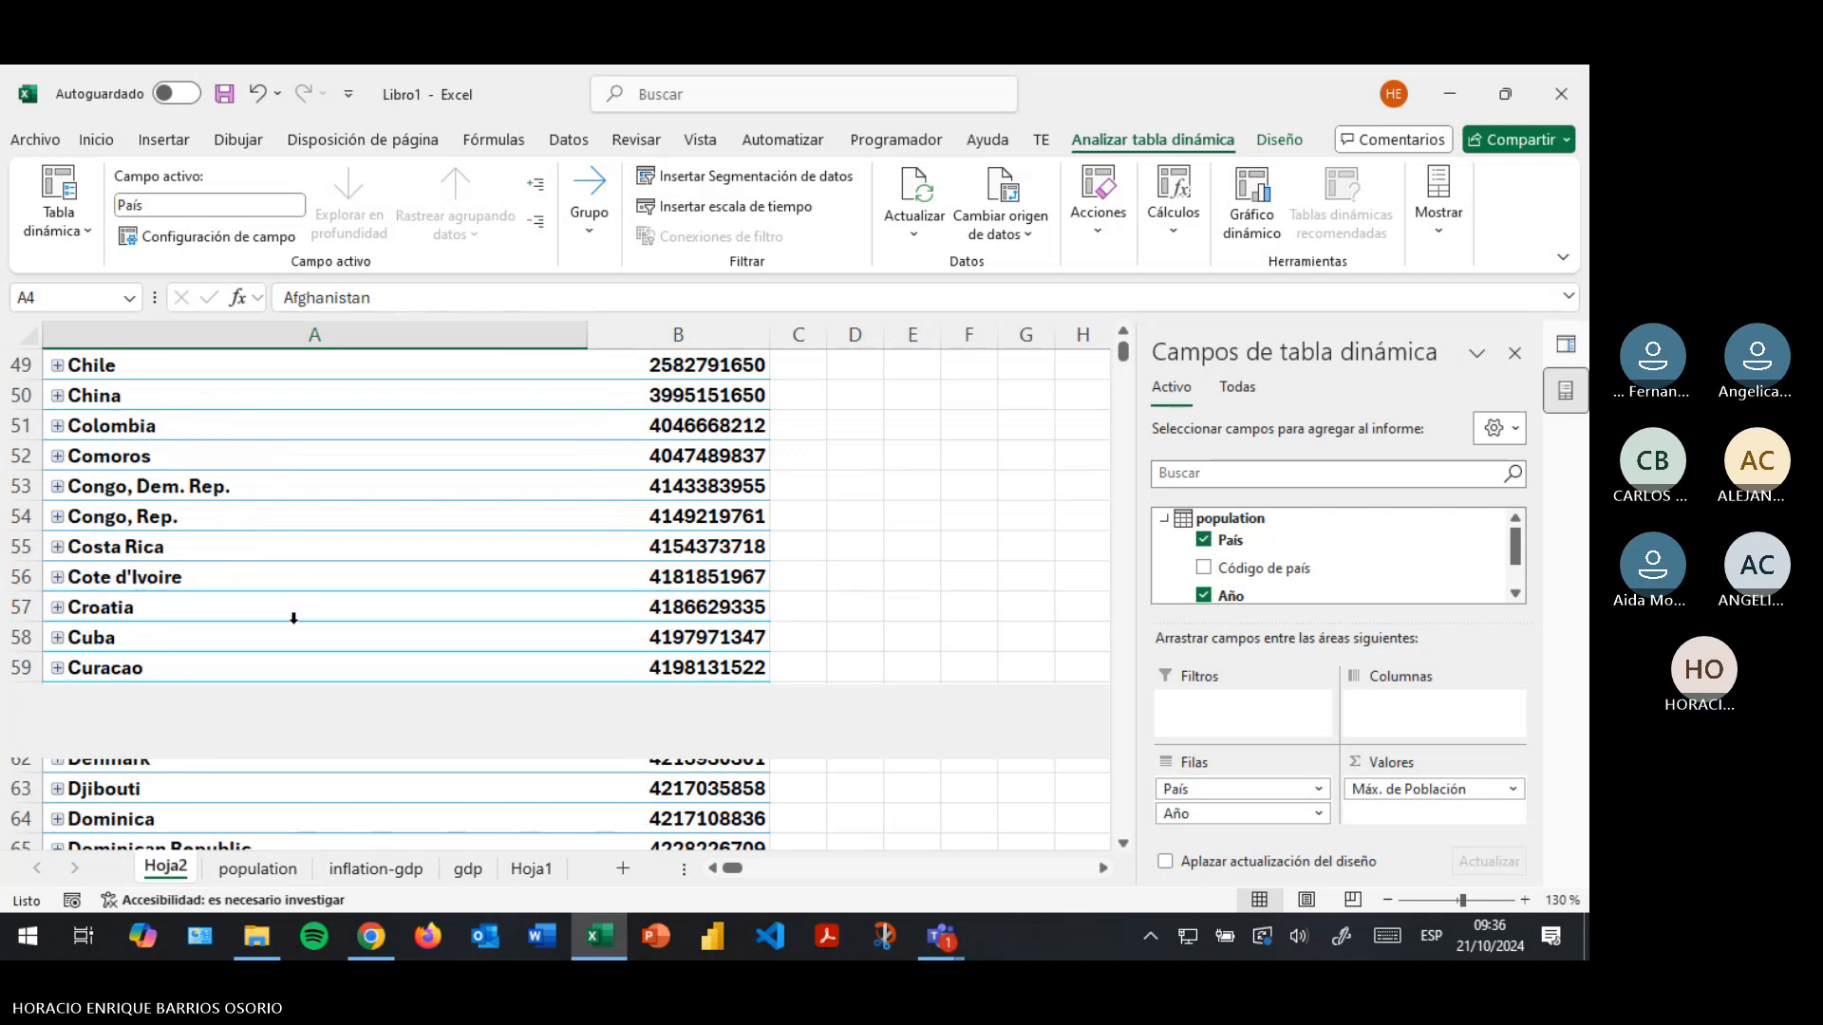
{"action": "scroll", "coordinate": [293, 618], "scroll_direction": "down", "scroll_amount": 20}
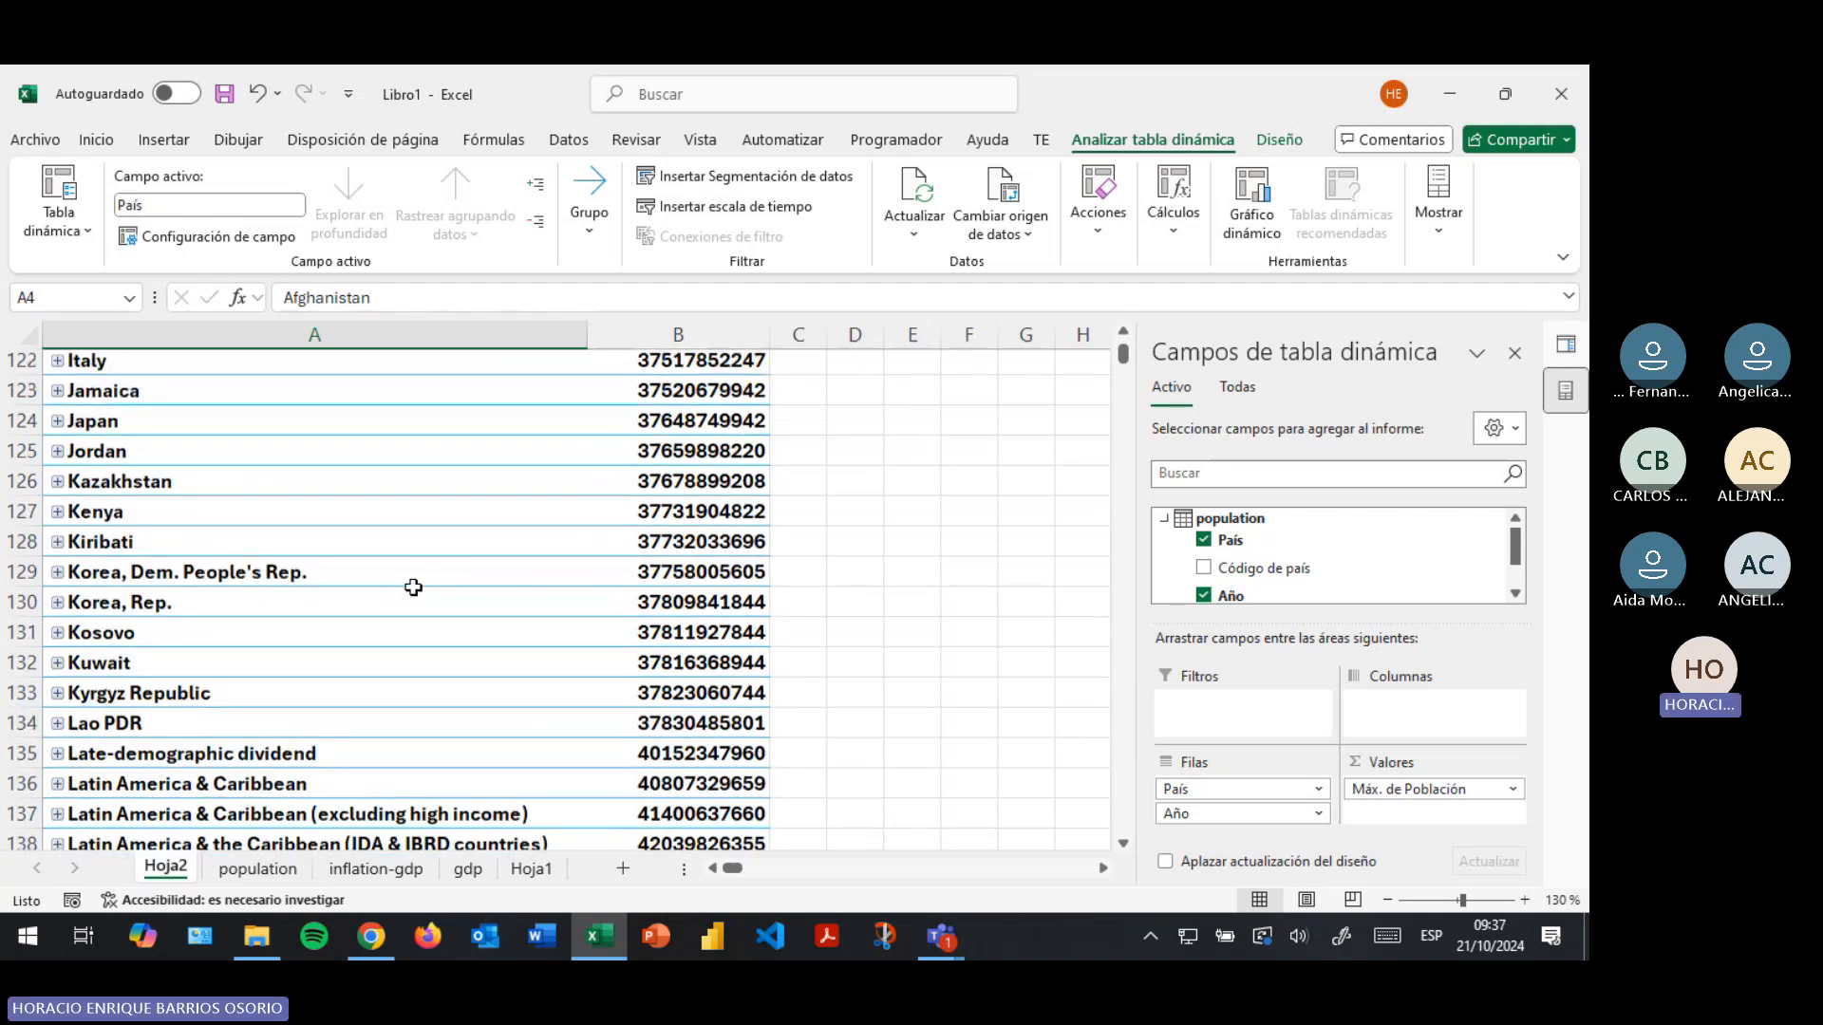
{"action": "scroll", "coordinate": [413, 587], "scroll_direction": "up", "scroll_amount": 3}
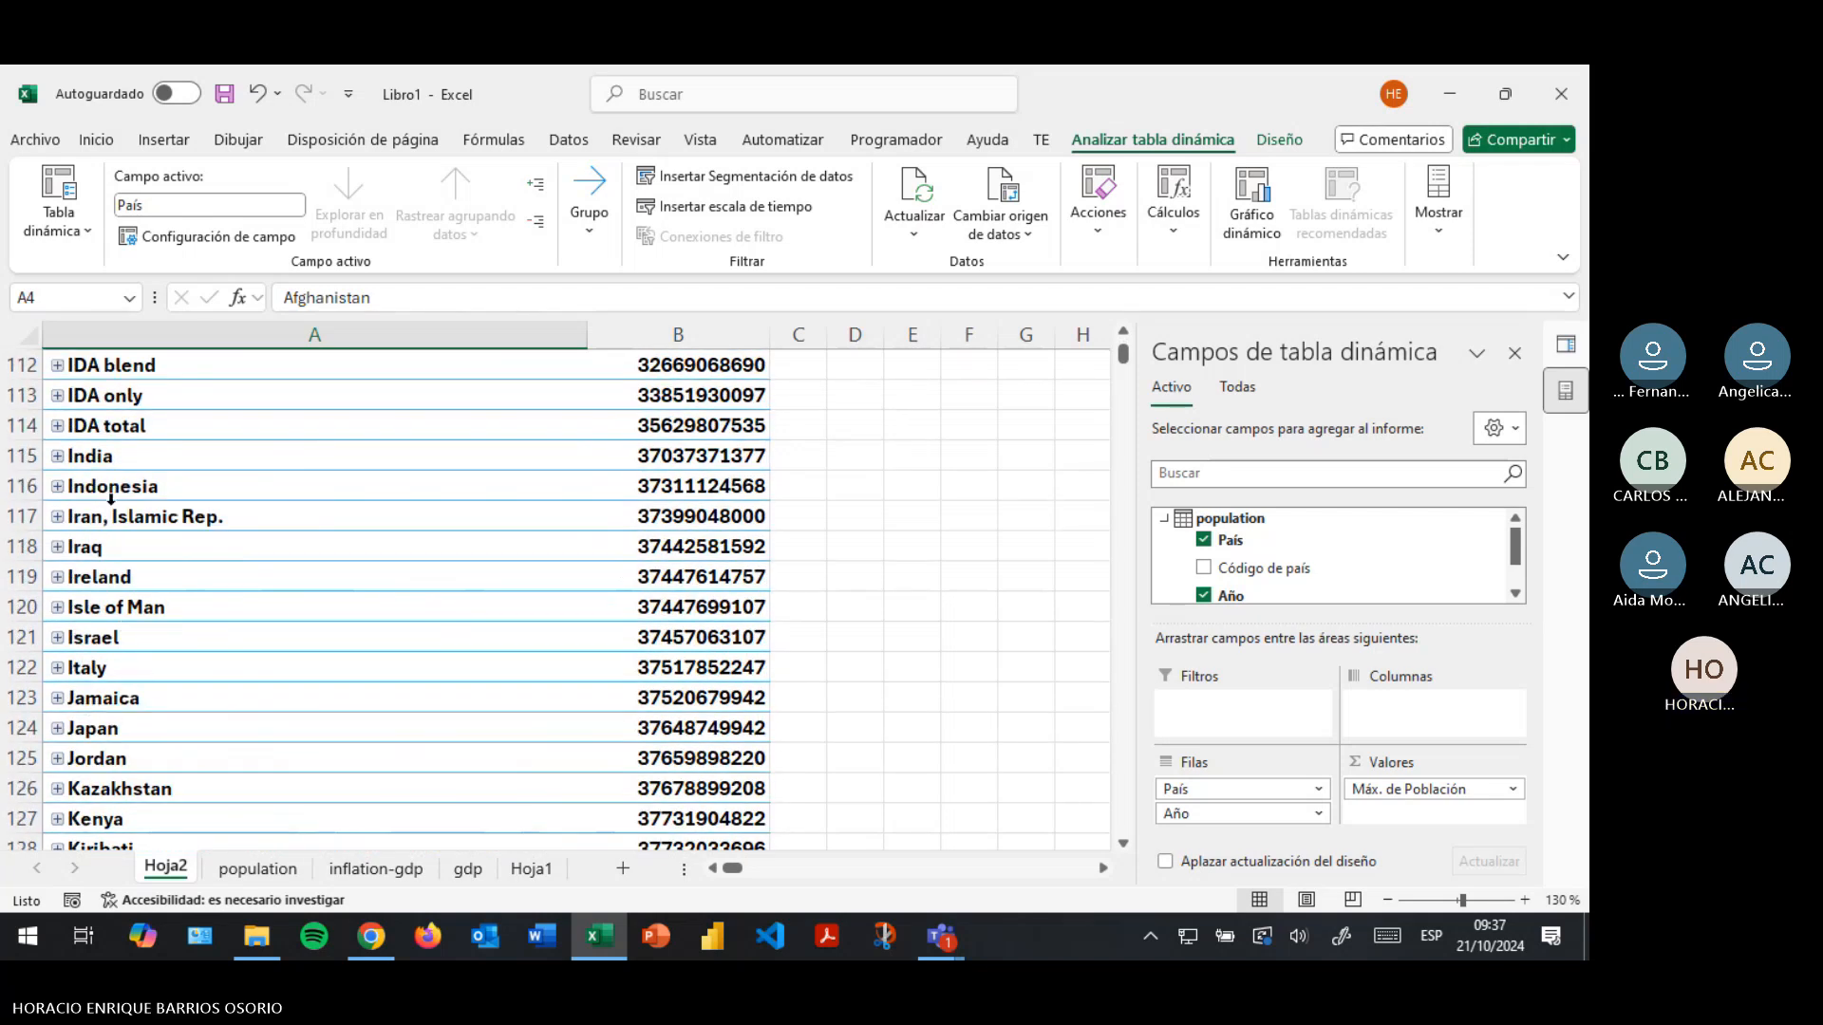
{"action": "scroll", "coordinate": [90, 705], "scroll_direction": "up", "scroll_amount": 4}
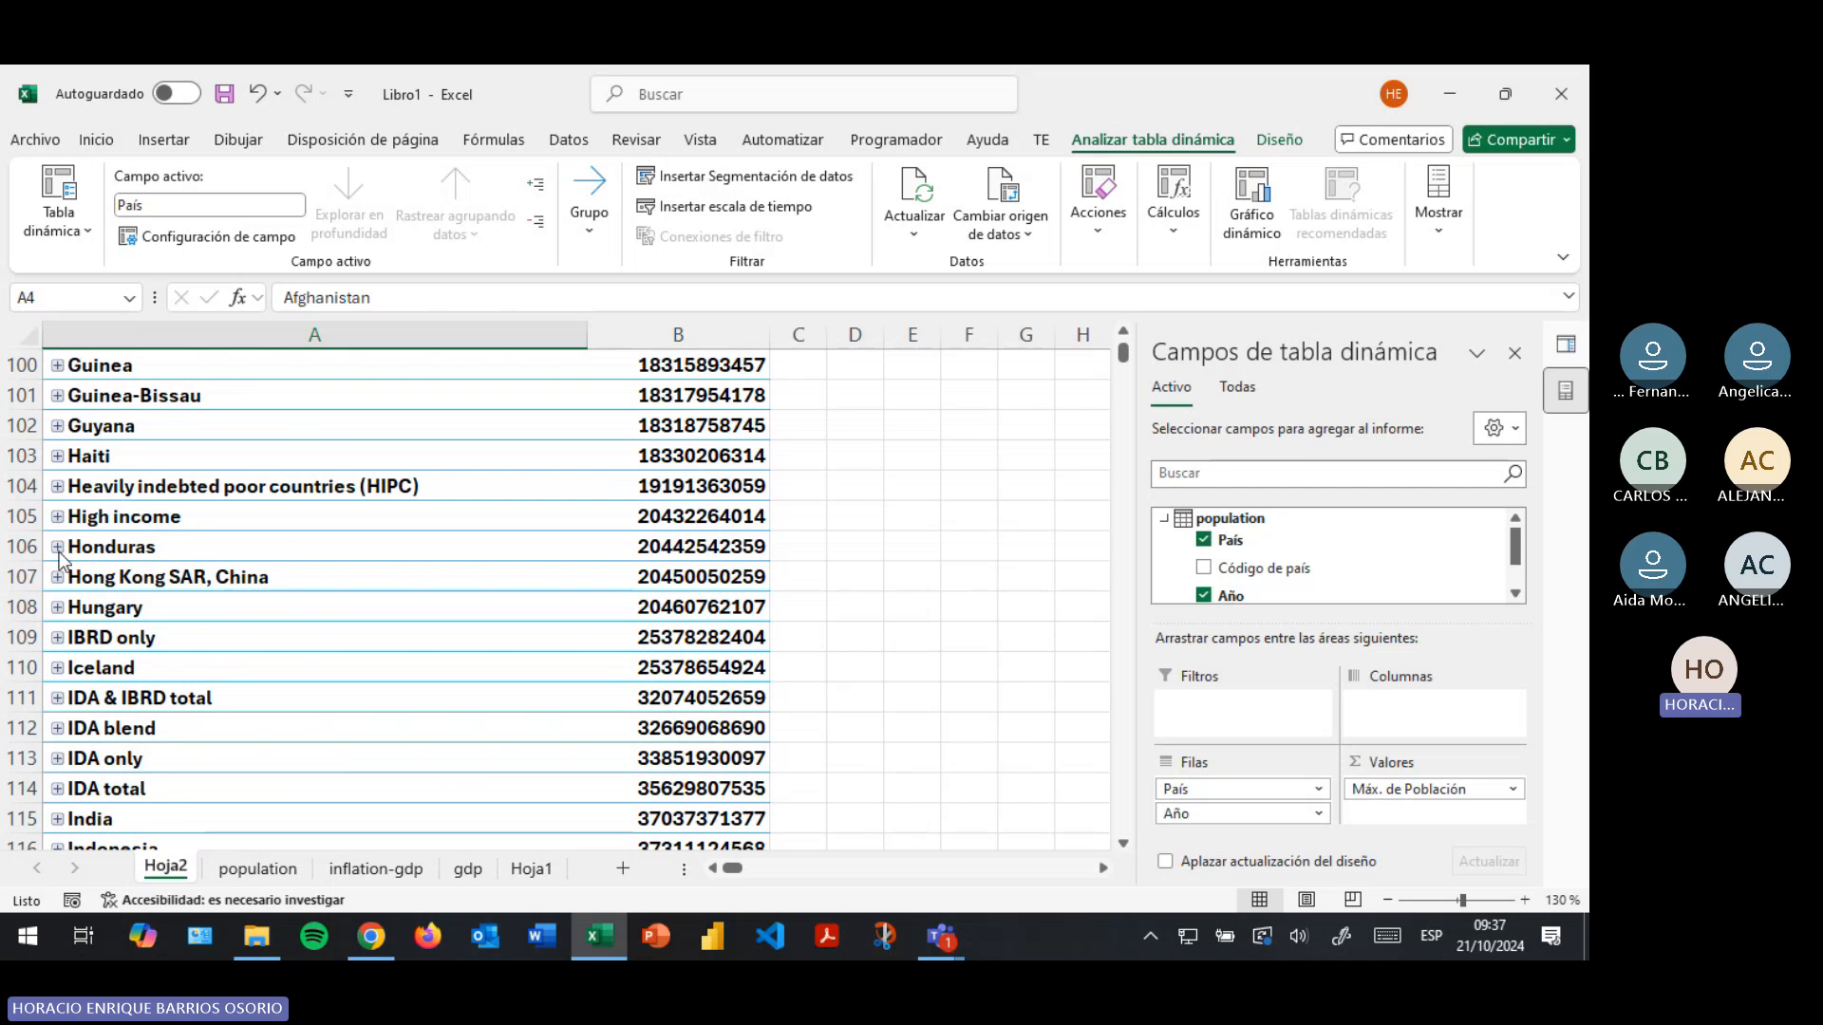
{"action": "left_click", "coordinate": [58, 517]}
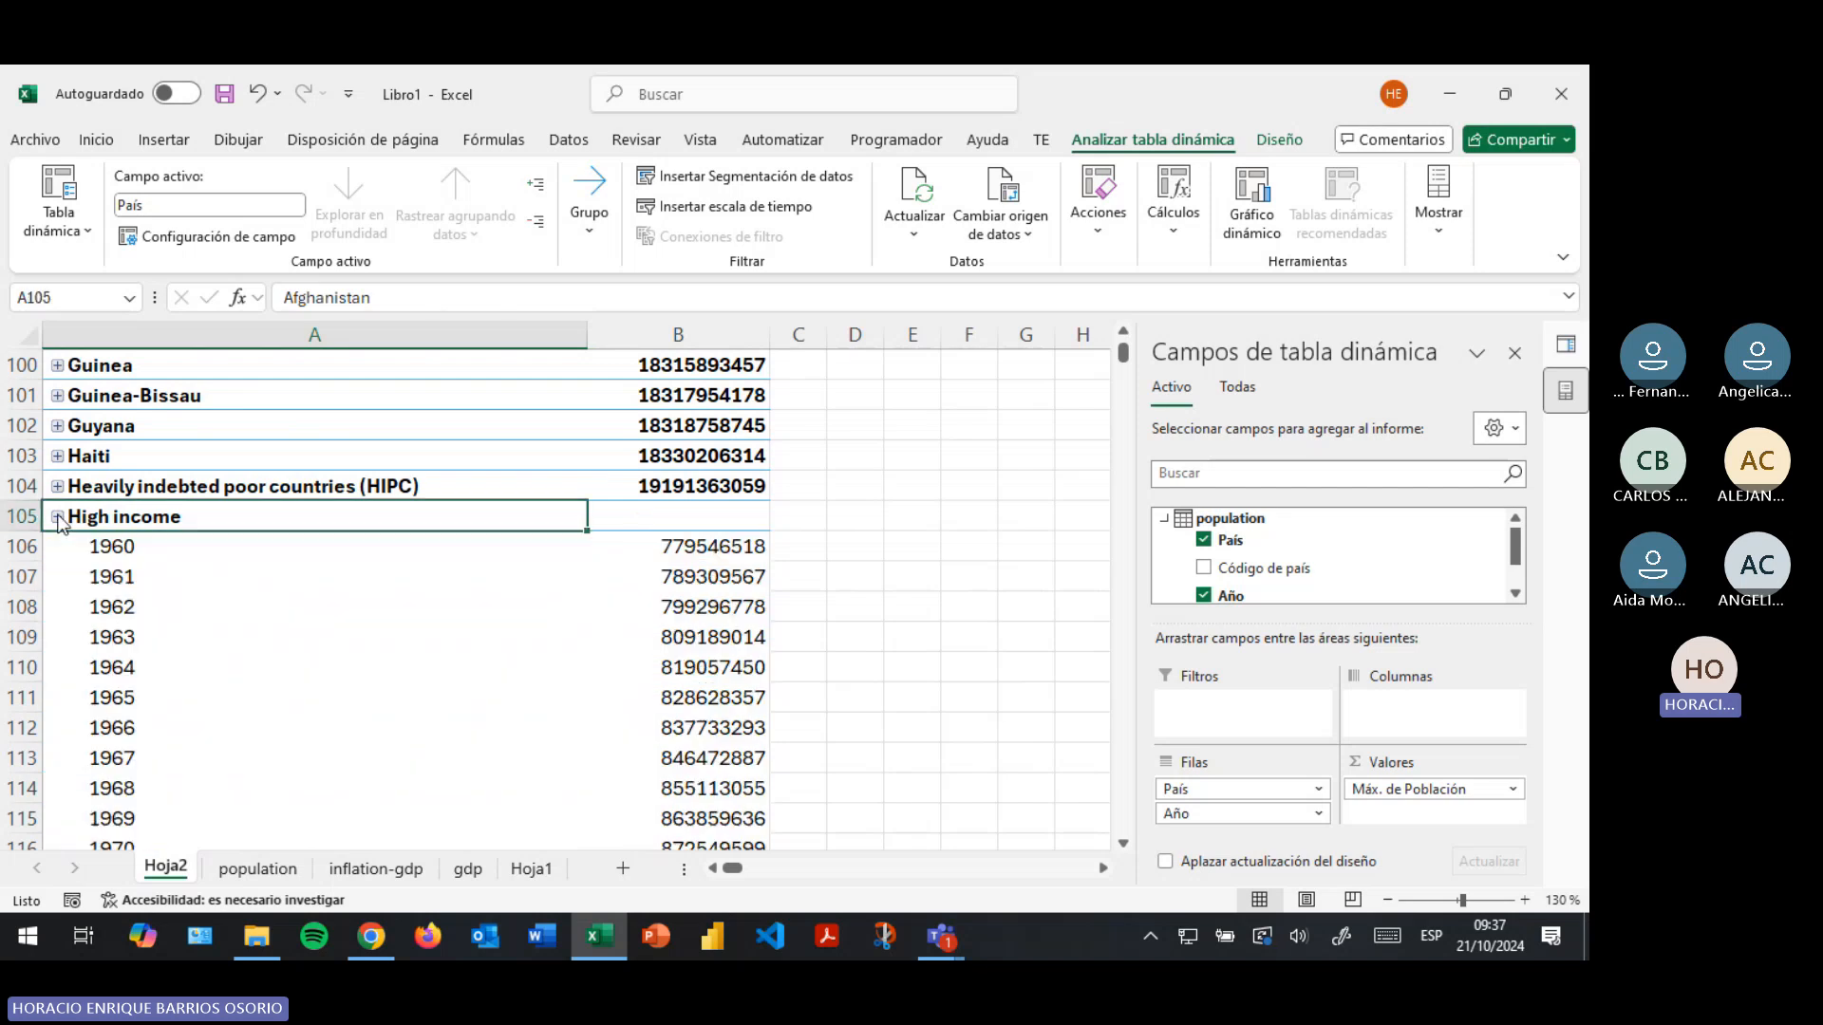
{"action": "left_click", "coordinate": [58, 518]}
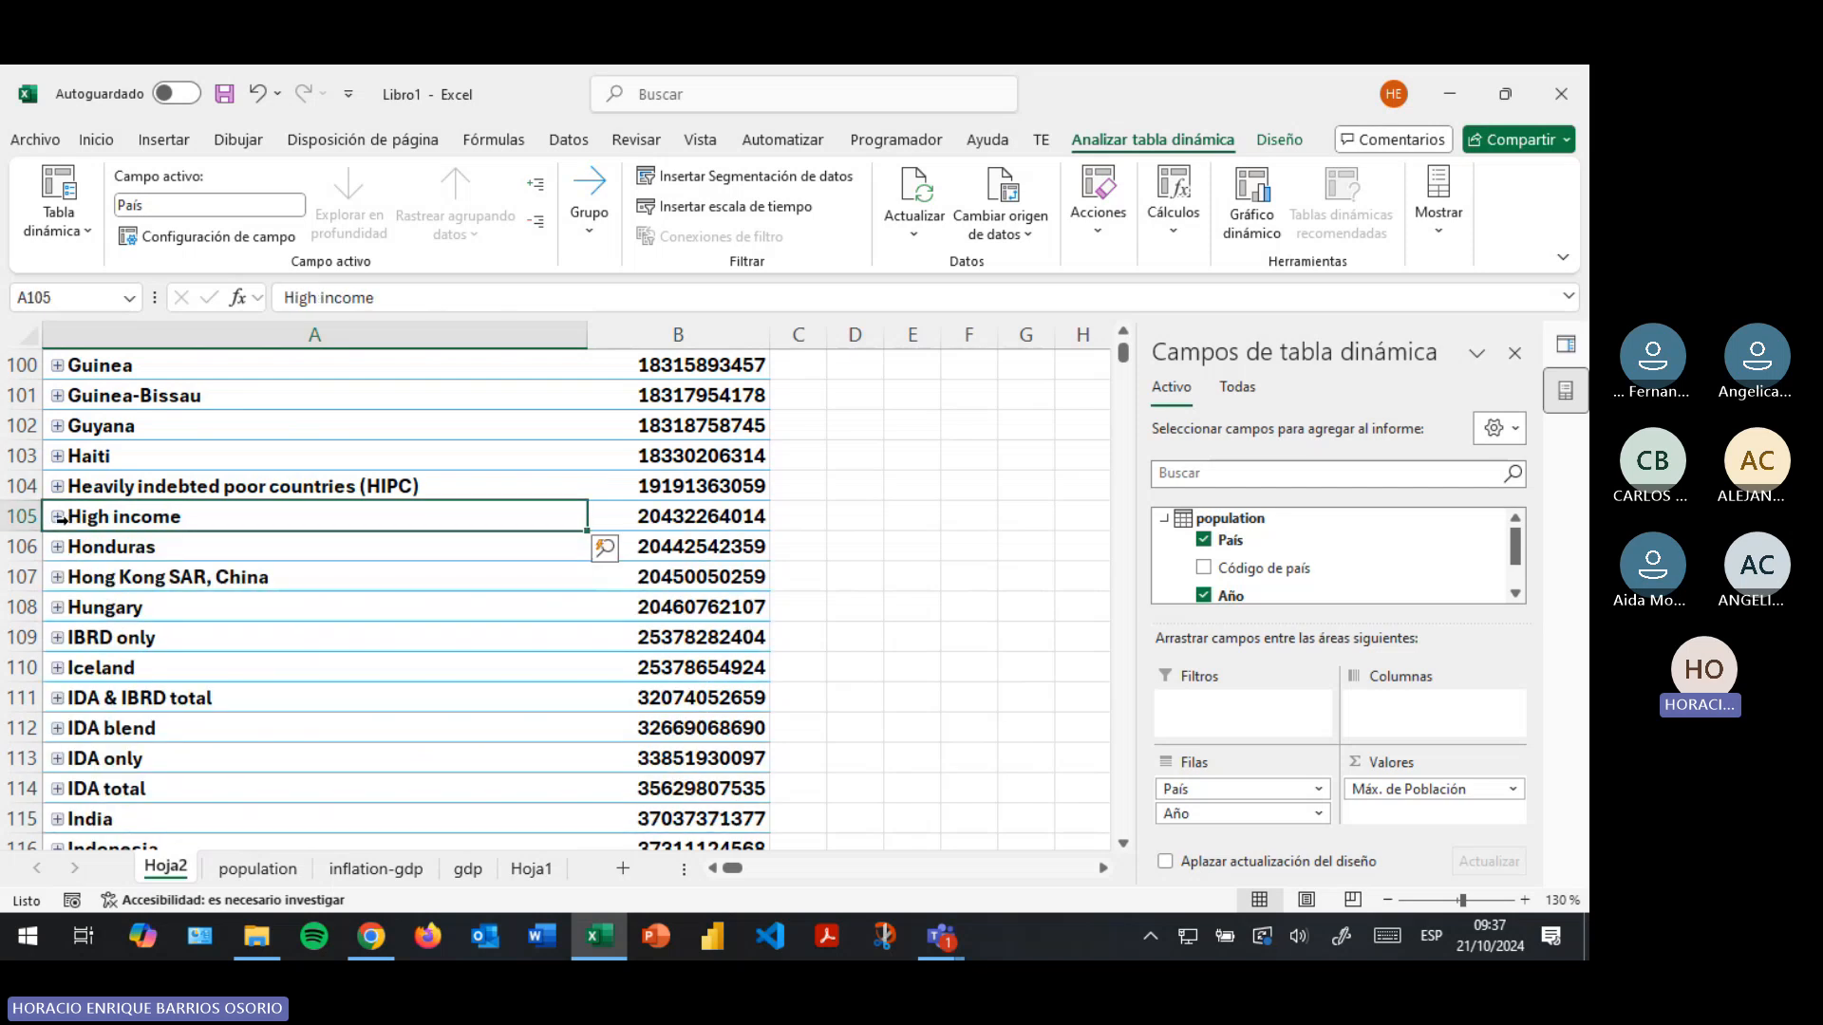
{"action": "left_click", "coordinate": [60, 549]}
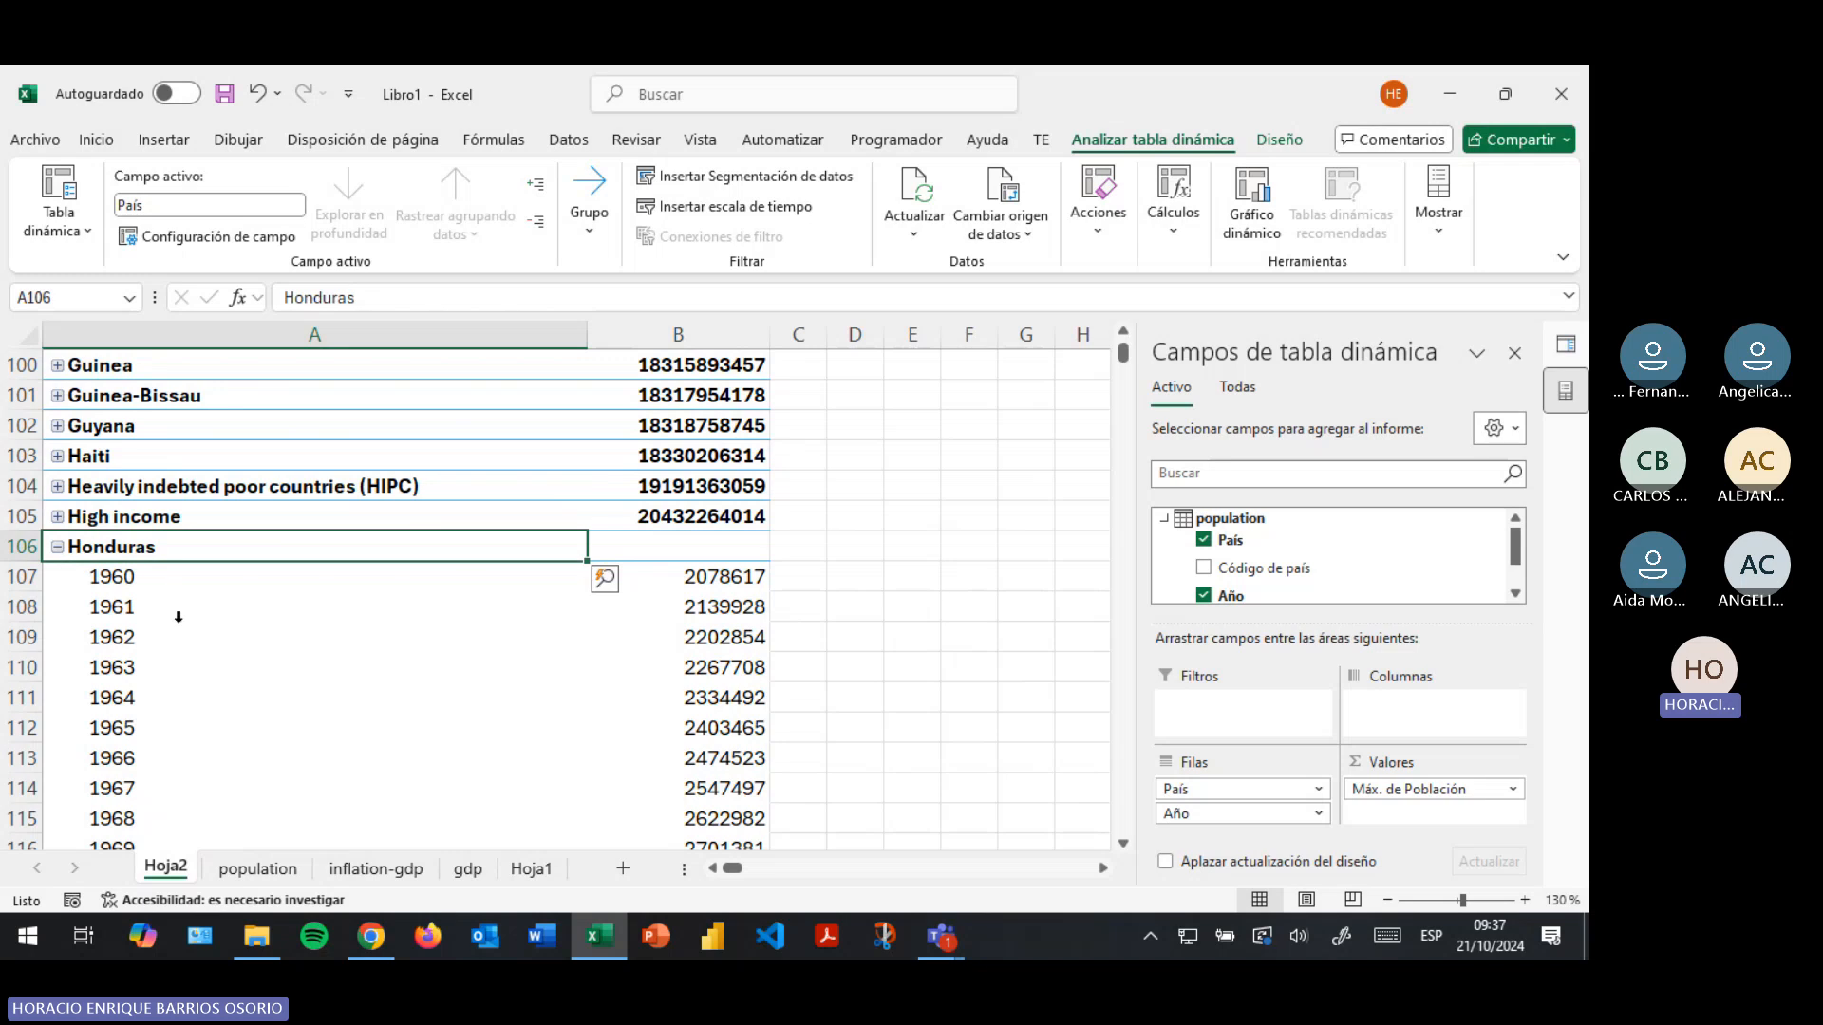
Review the Honduras population values by year, from 1960 through 2021
{"action": "scroll", "coordinate": [183, 605], "scroll_direction": "down", "scroll_amount": 6}
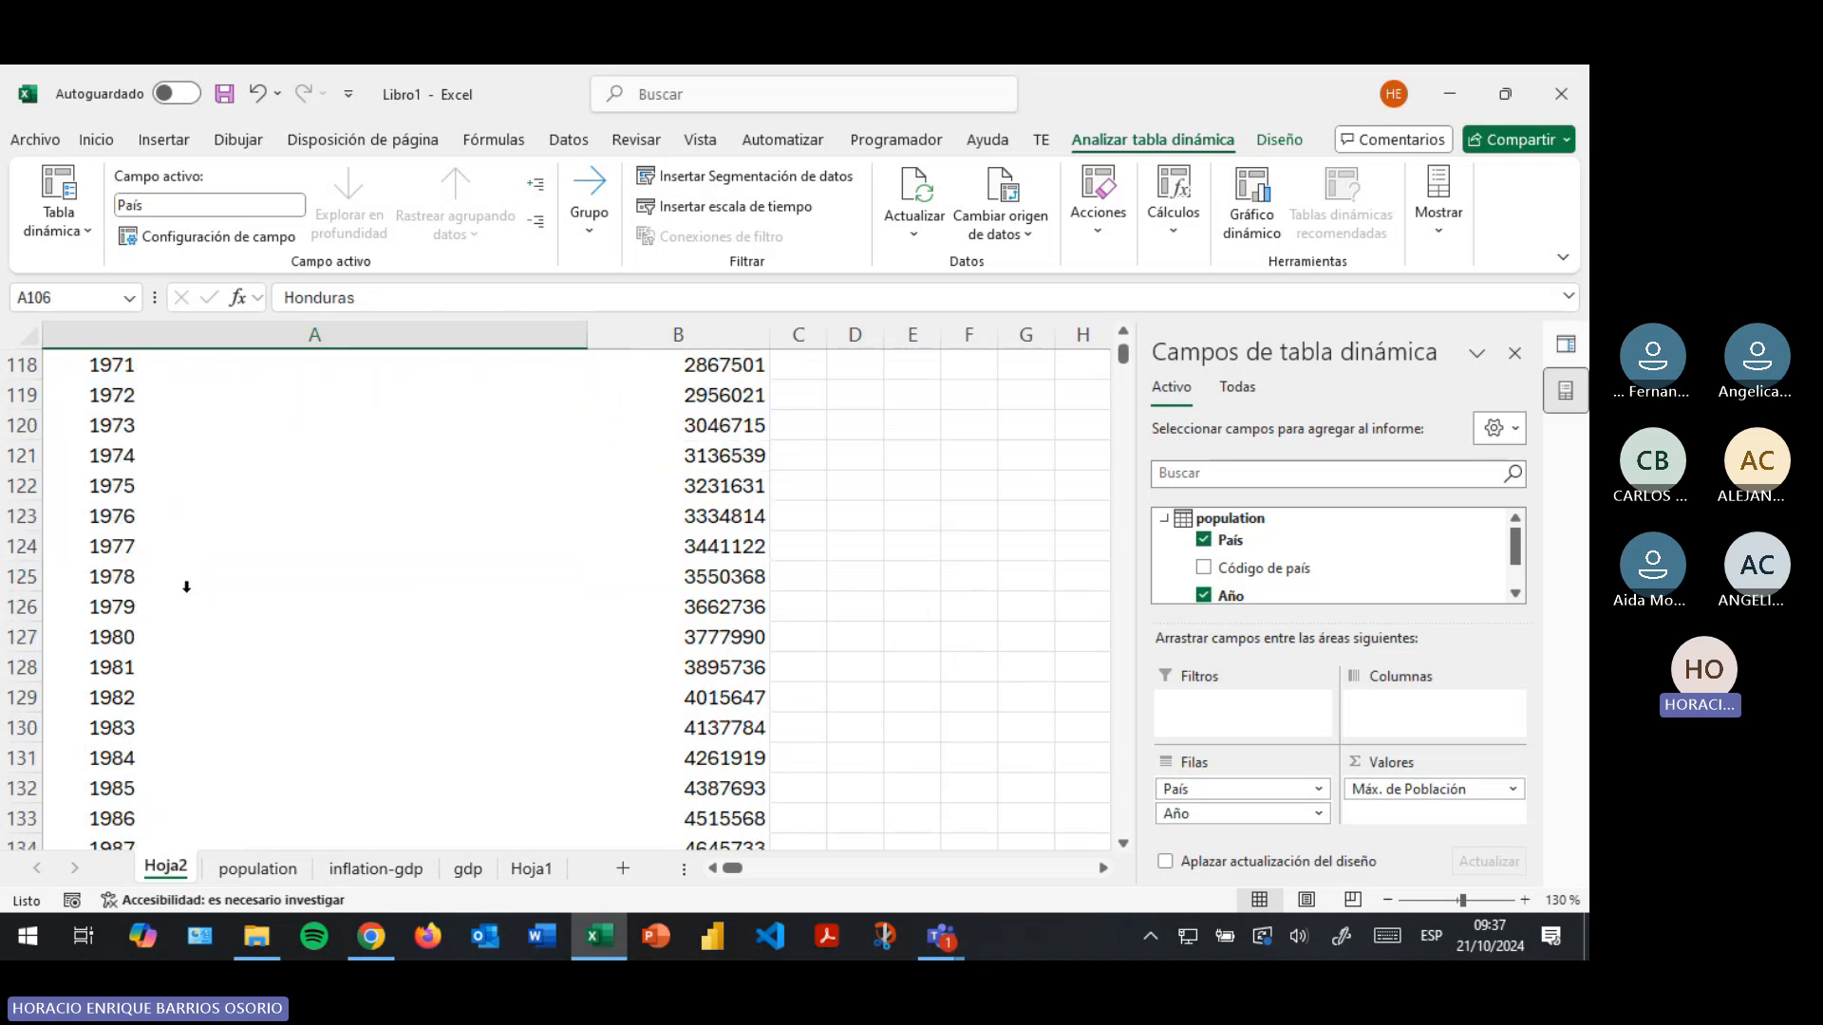
{"action": "scroll", "coordinate": [186, 586], "scroll_direction": "down", "scroll_amount": 15}
{"action": "left_click", "coordinate": [323, 503]}
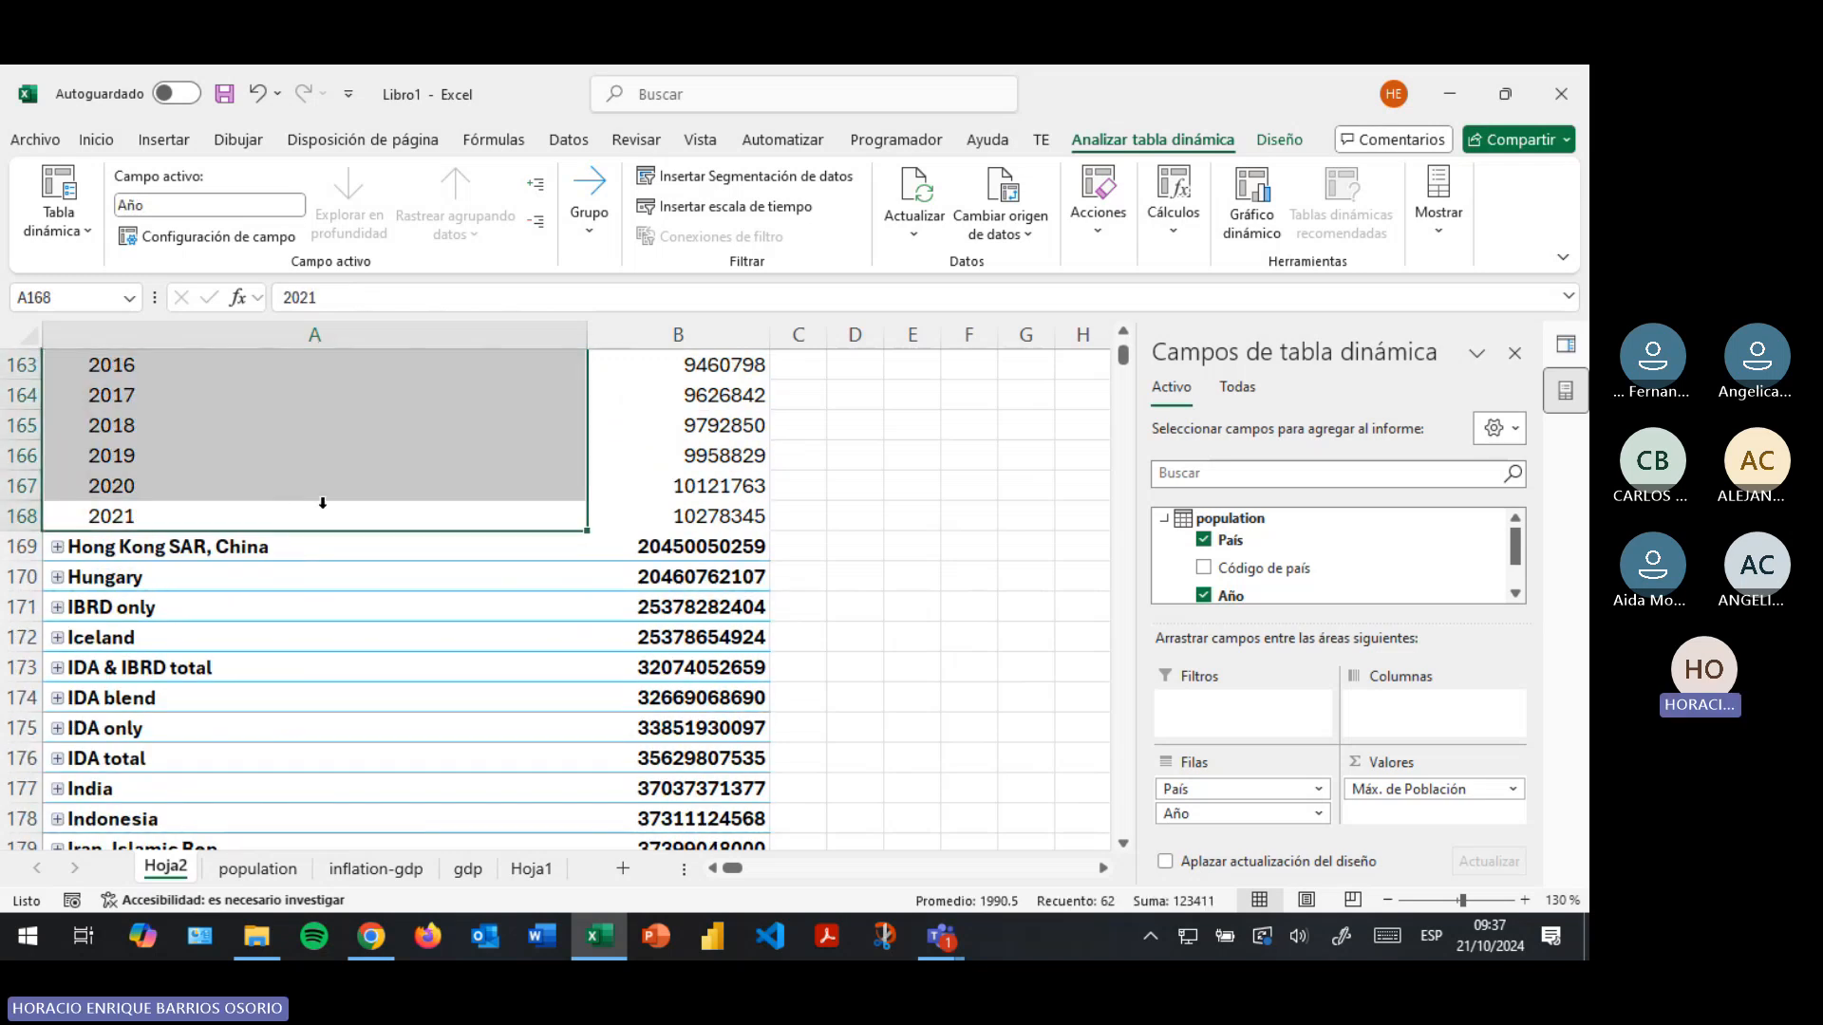
{"action": "left_click", "coordinate": [639, 510]}
{"action": "left_click_drag", "start_coordinate": [520, 506], "coordinate": [221, 478]}
{"action": "left_click", "coordinate": [221, 477]}
{"action": "left_click", "coordinate": [633, 485]}
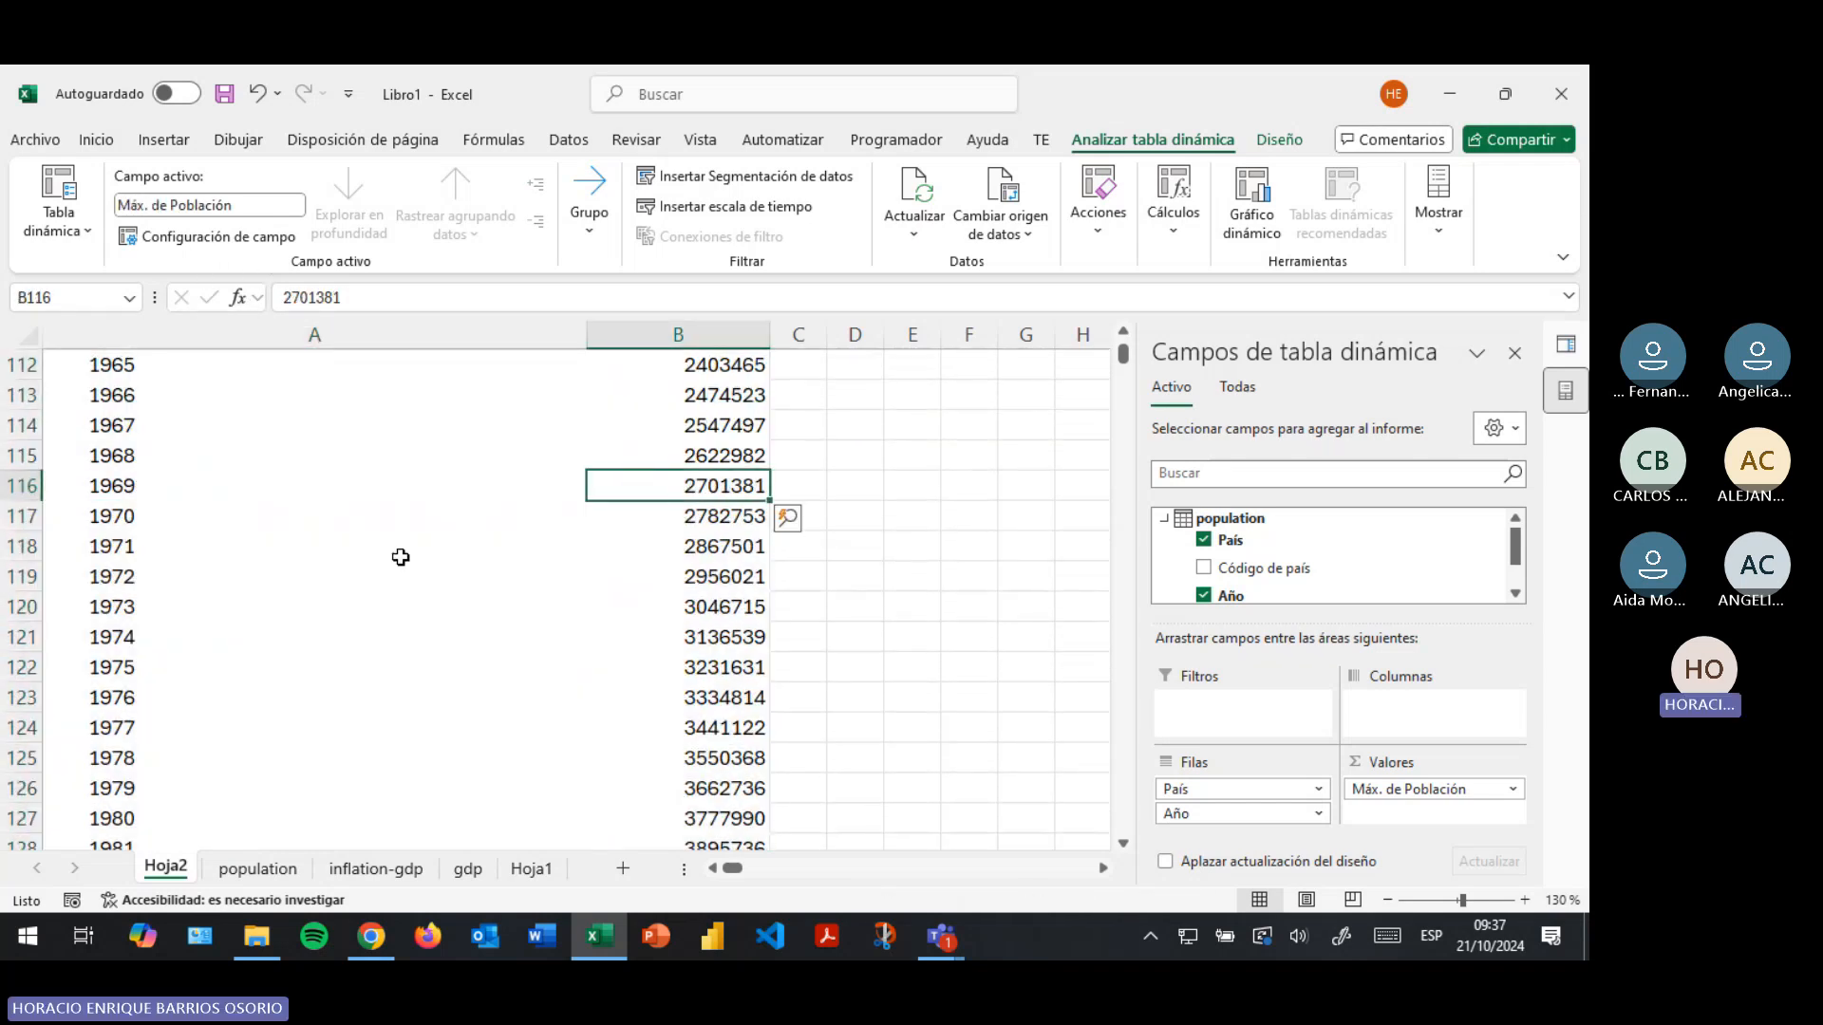
Try drilling the Honduras 1963 value down to Población with Exploración rápida, and undo the drill-down
{"action": "scroll", "coordinate": [582, 618], "scroll_direction": "up", "scroll_amount": 4}
{"action": "left_click", "coordinate": [608, 664]}
{"action": "scroll", "coordinate": [724, 606], "scroll_direction": "down", "scroll_amount": 4}
{"action": "scroll", "coordinate": [699, 520], "scroll_direction": "up", "scroll_amount": 2}
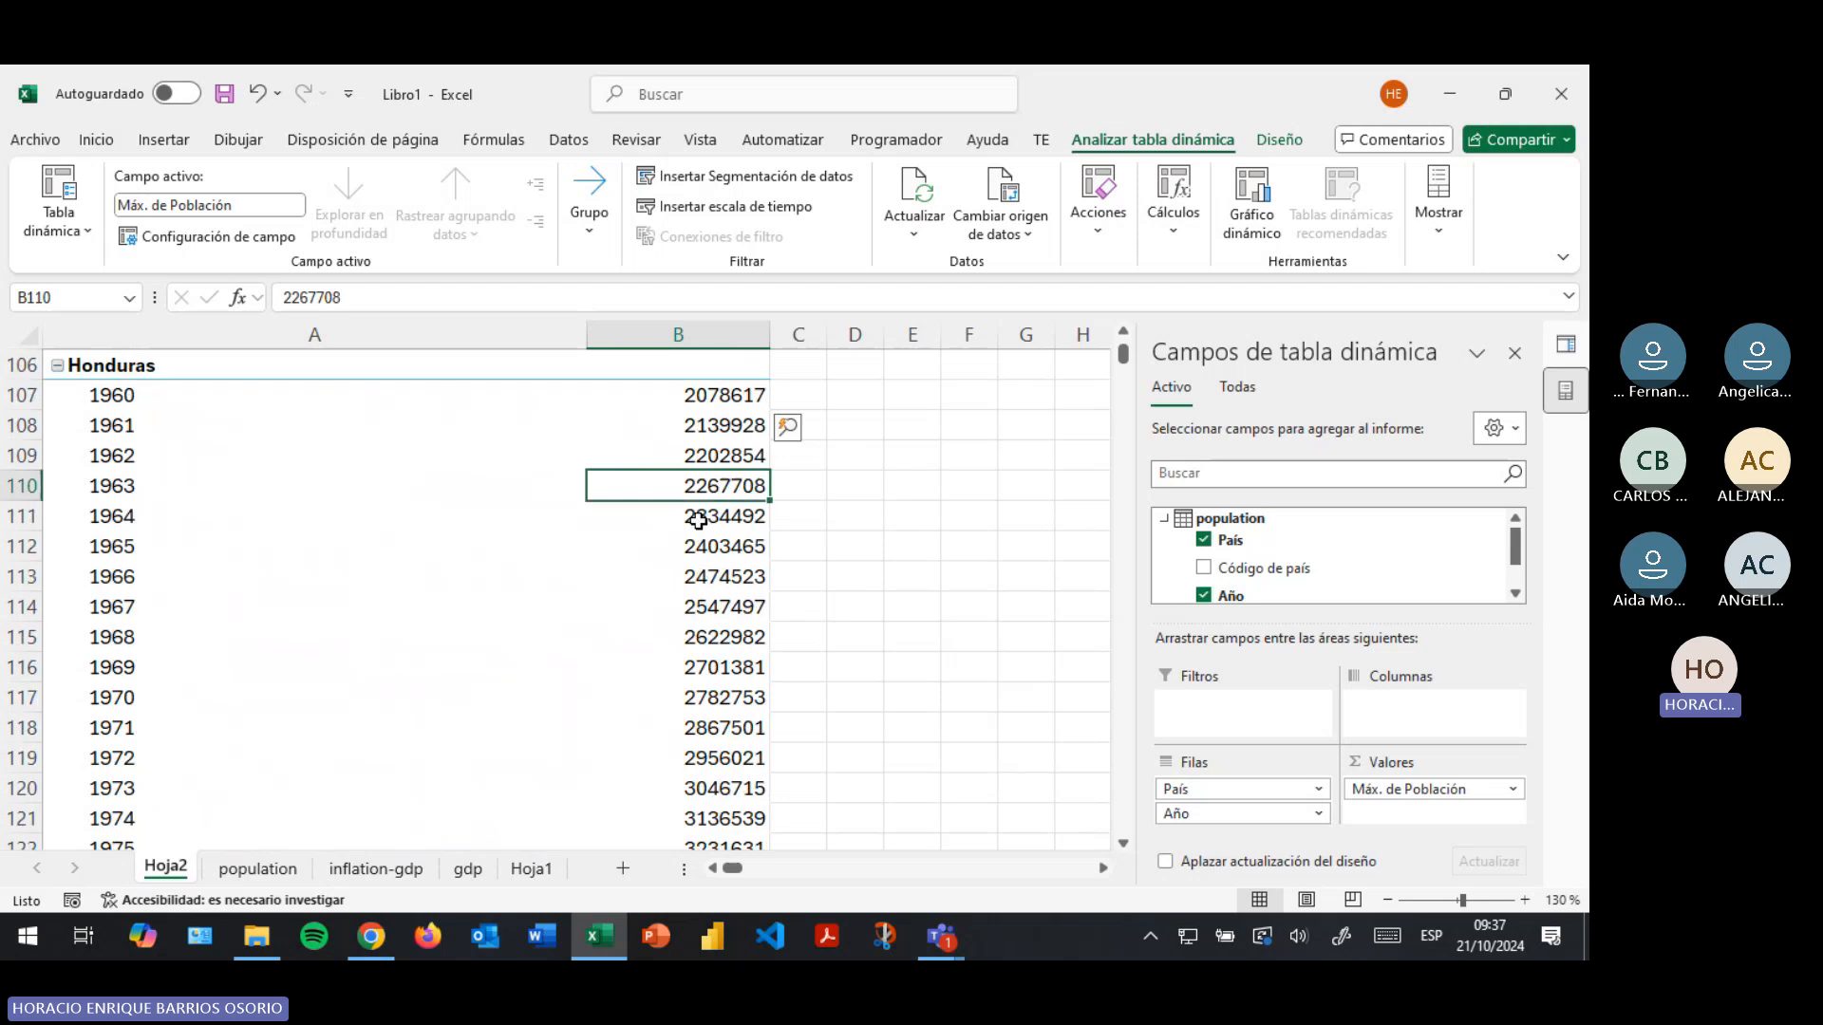
{"action": "scroll", "coordinate": [699, 520], "scroll_direction": "up", "scroll_amount": 1}
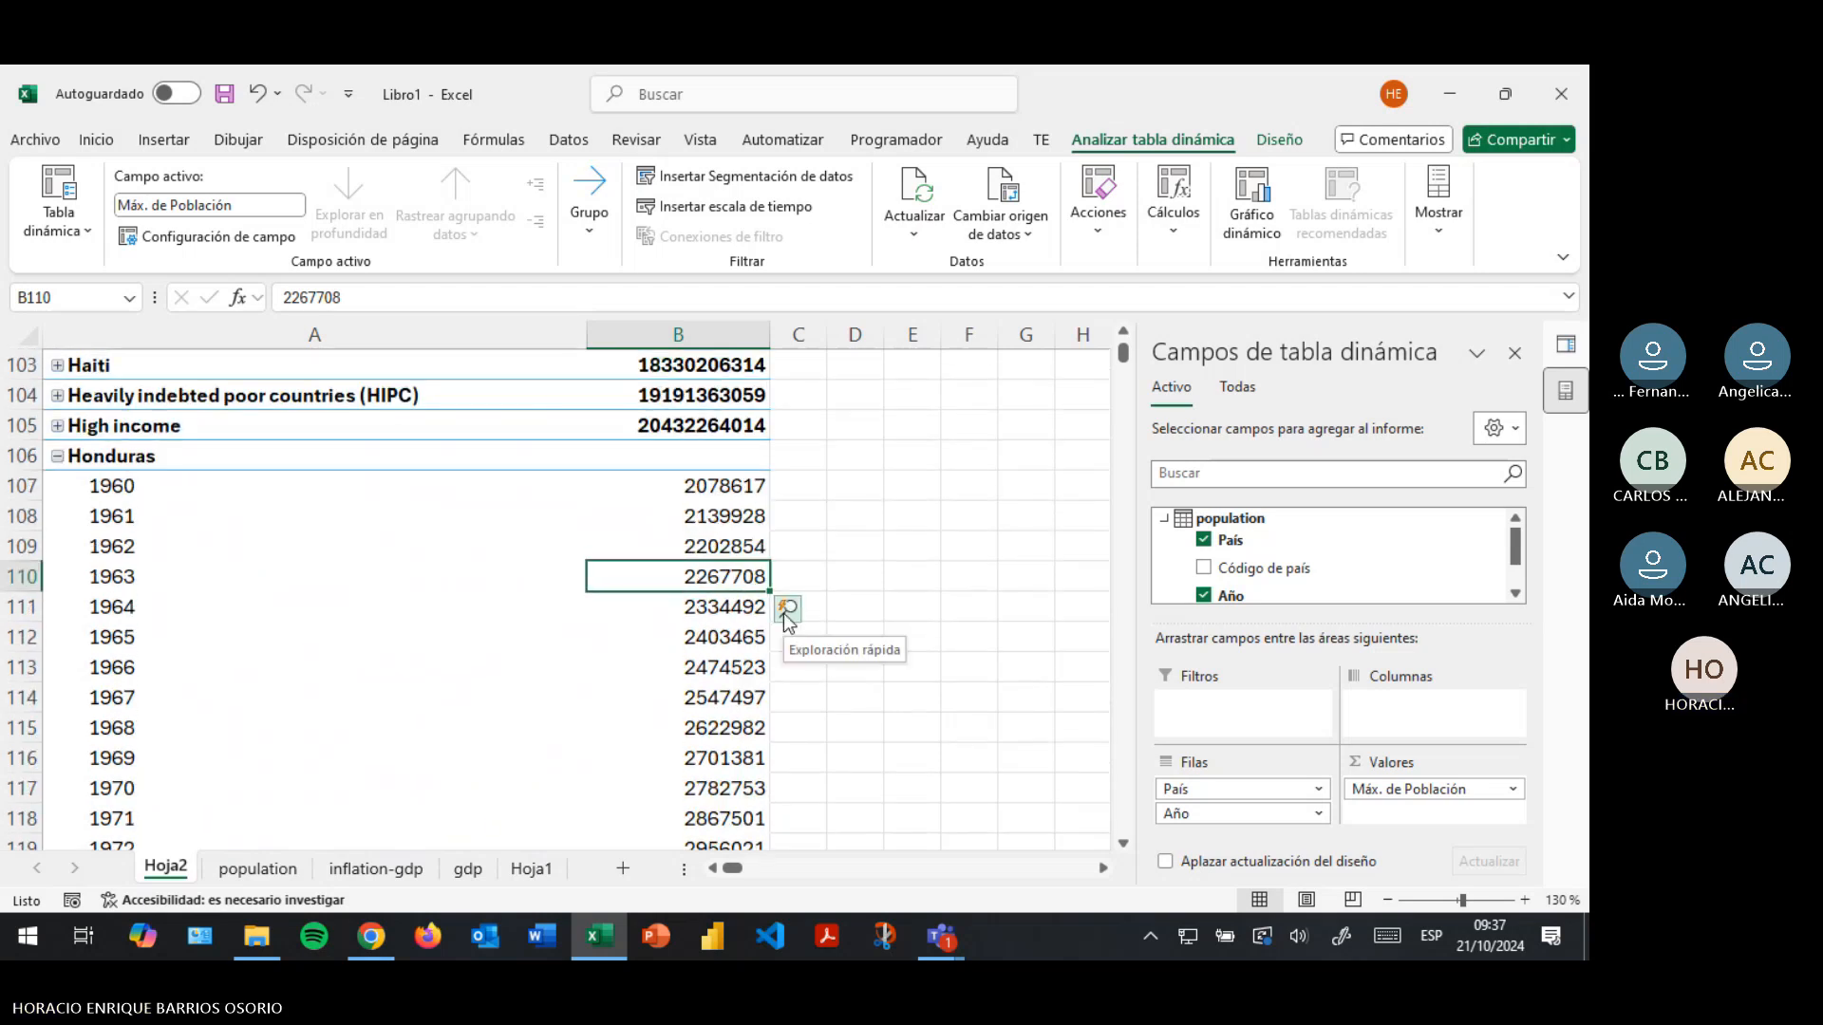
{"action": "left_click", "coordinate": [786, 611]}
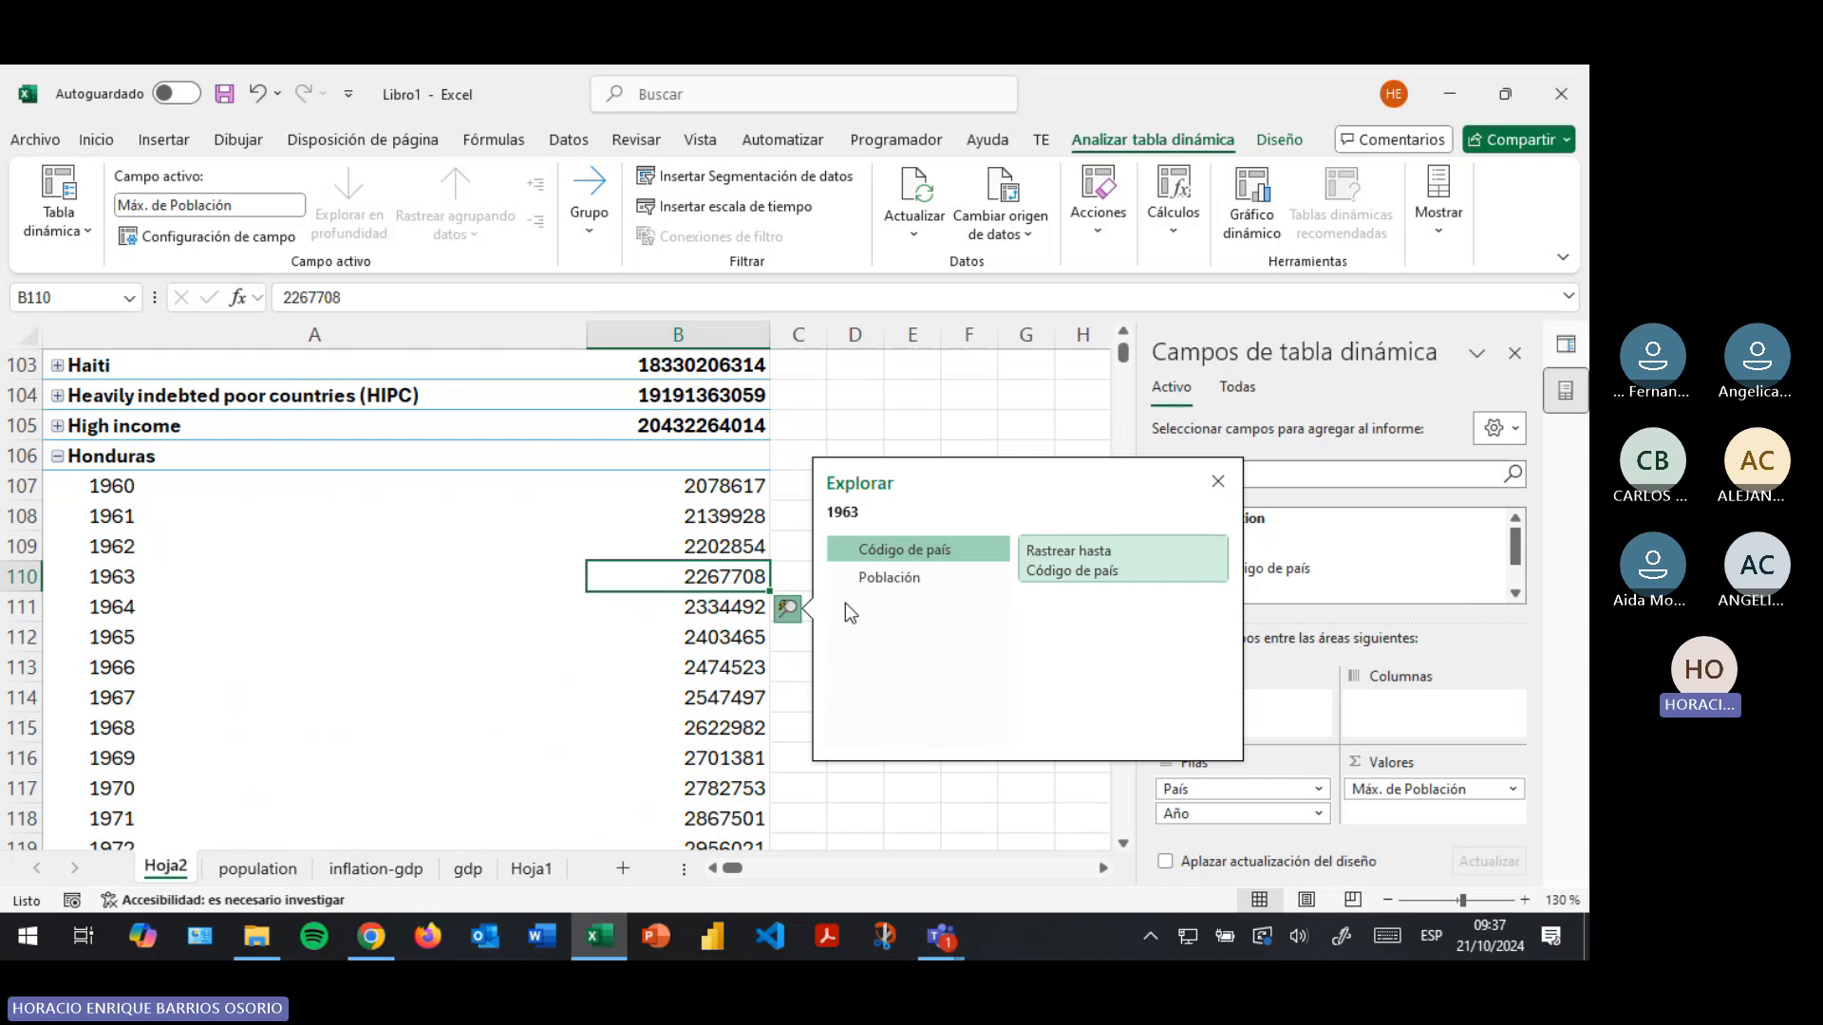
{"action": "left_click", "coordinate": [896, 577]}
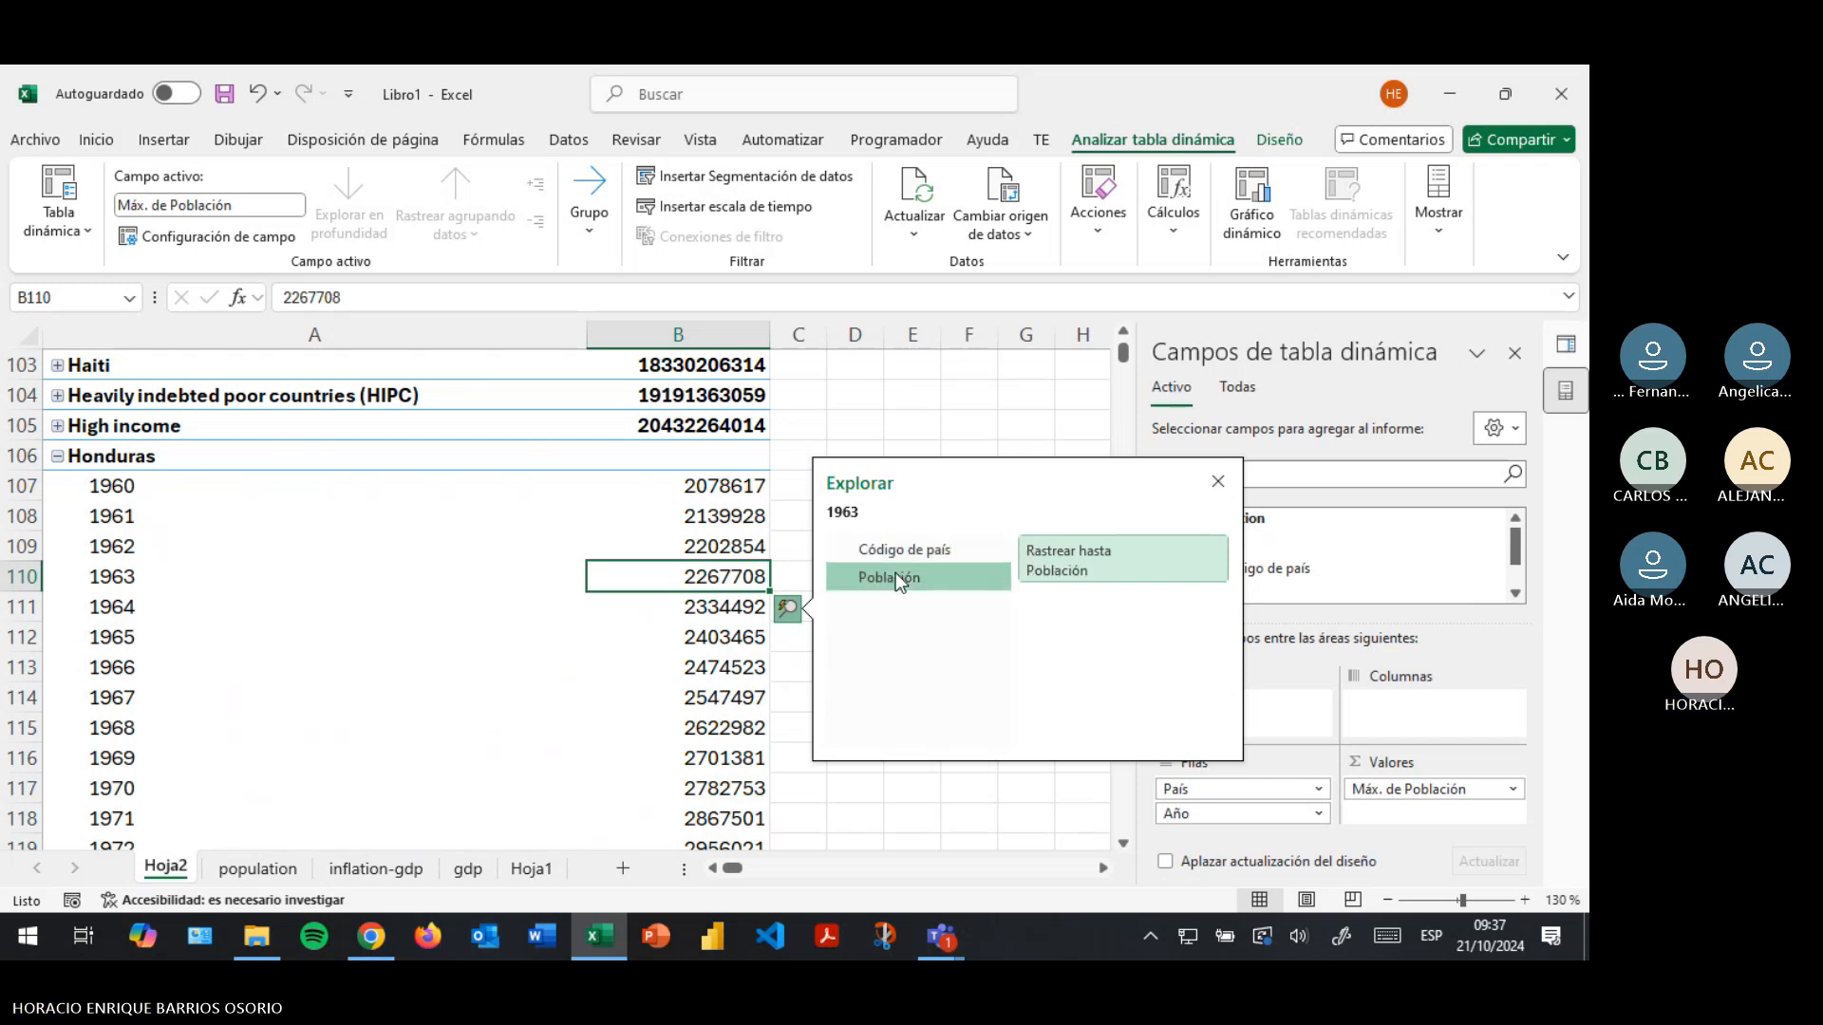
{"action": "left_click", "coordinate": [1070, 553]}
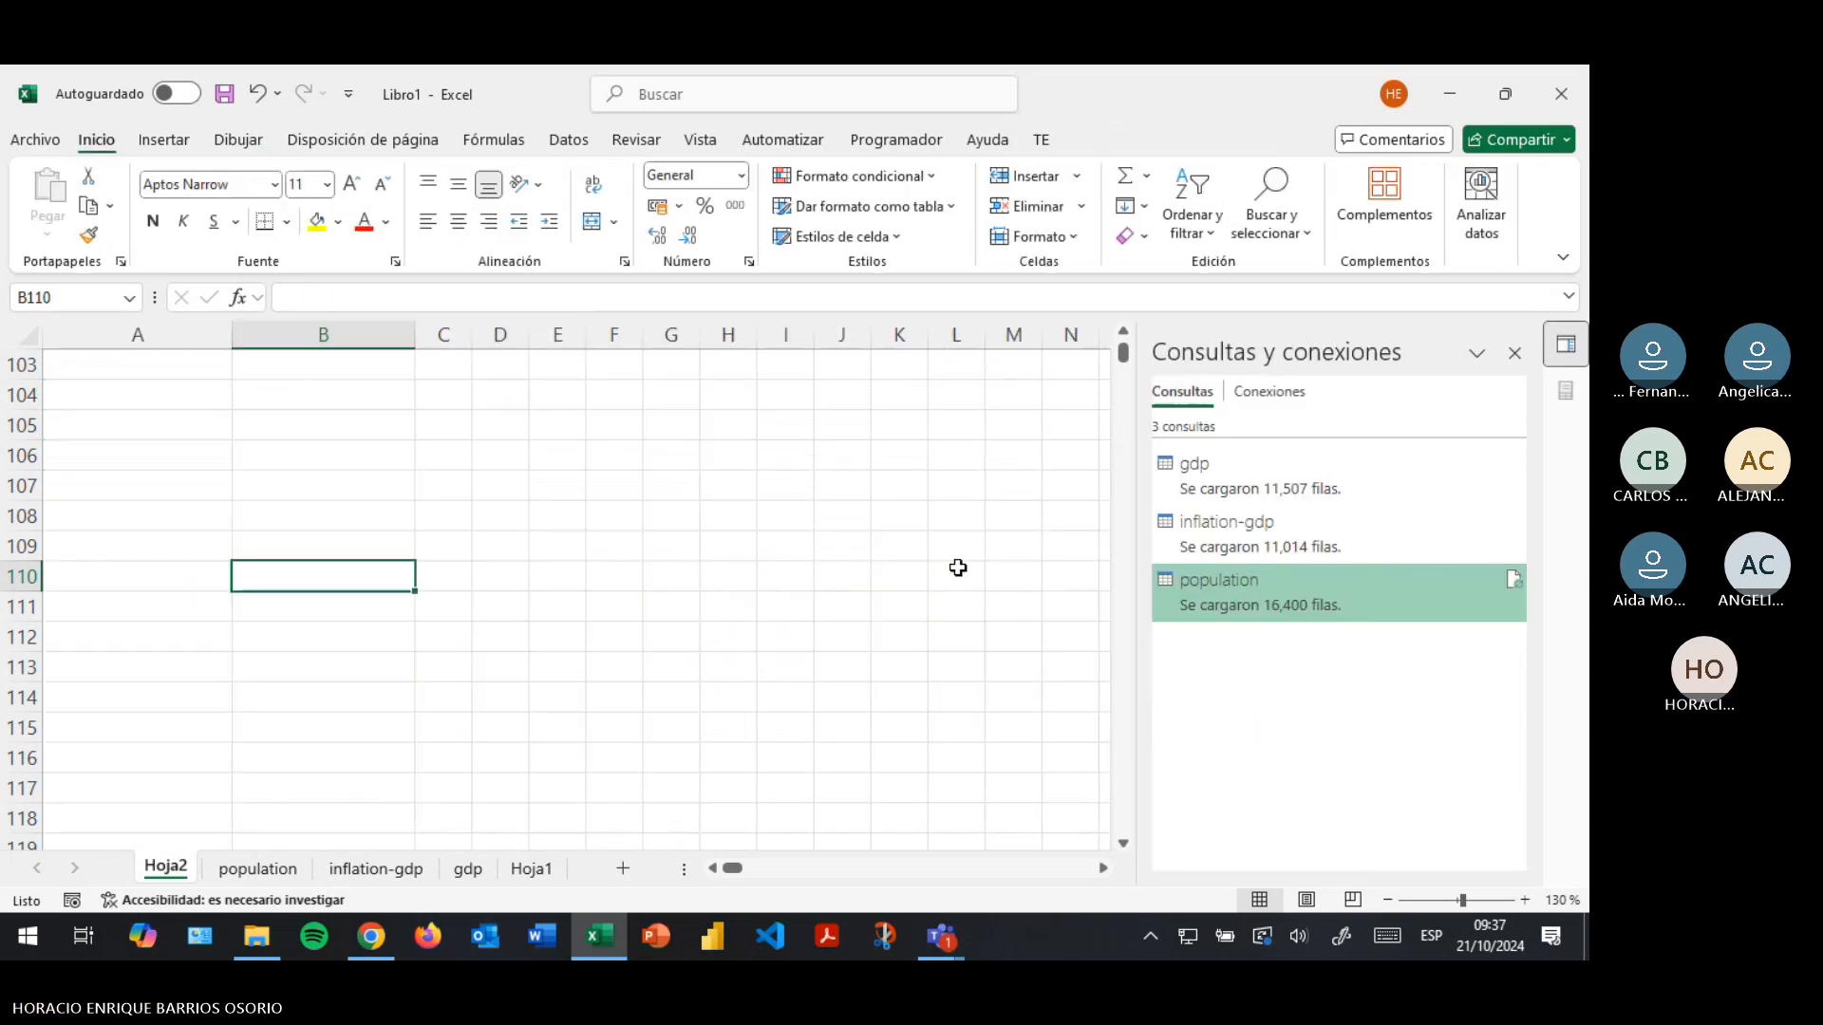
{"action": "scroll", "coordinate": [900, 569], "scroll_direction": "up", "scroll_amount": 1}
{"action": "scroll", "coordinate": [659, 581], "scroll_direction": "up", "scroll_amount": 20}
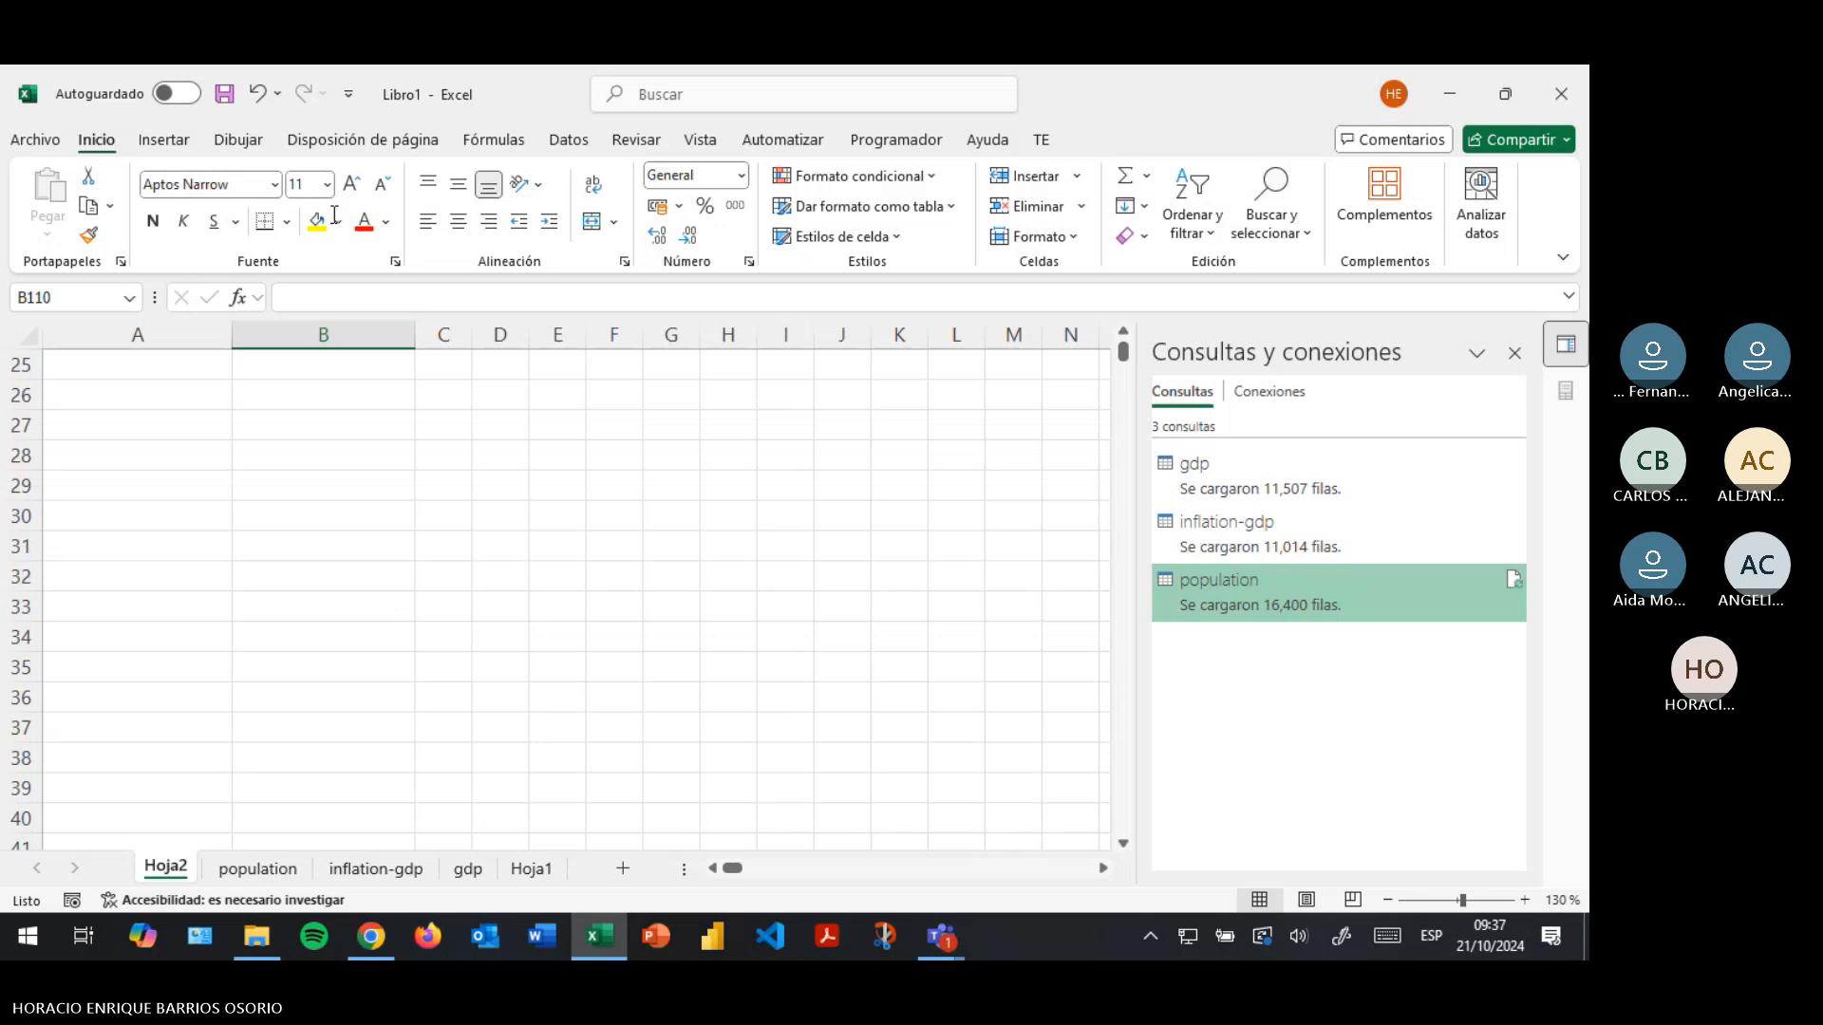
{"action": "left_click", "coordinate": [256, 93]}
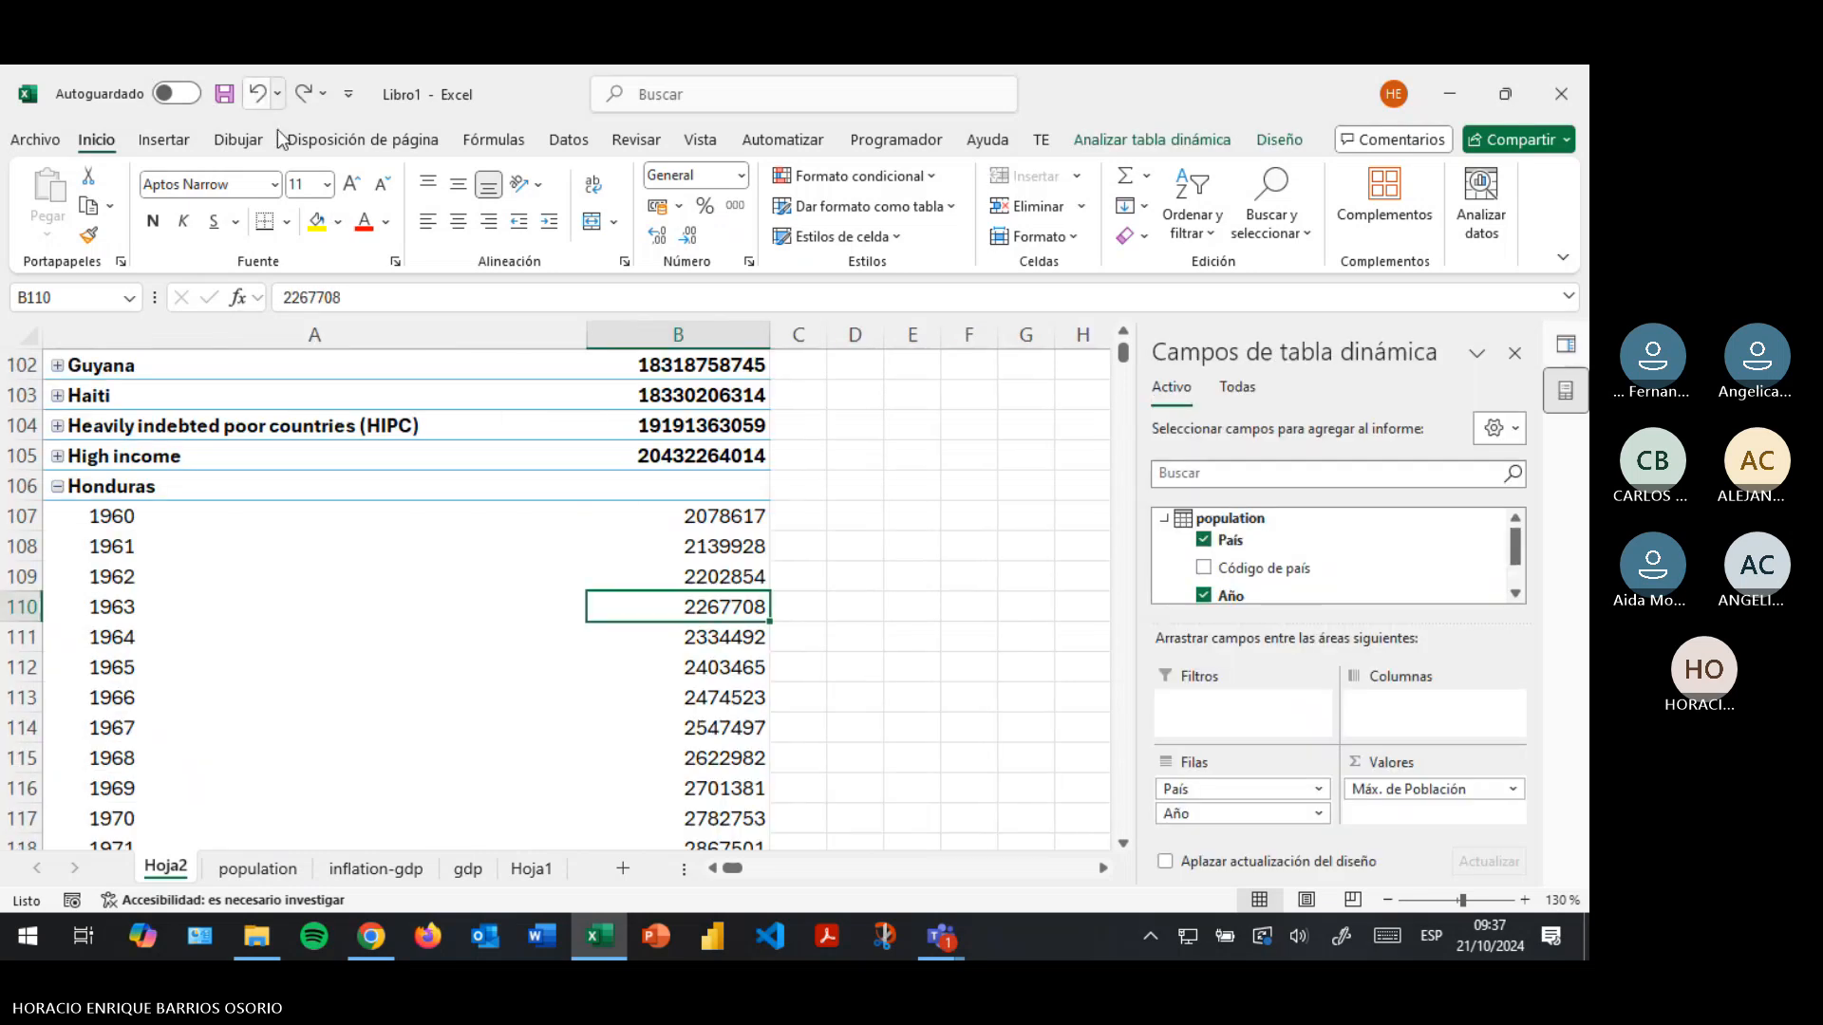
Copy the Honduras rows for 1960 to 1967 with their population values, and cancel the copy
{"action": "left_click", "coordinate": [726, 526]}
{"action": "key", "text": "ctrl+shift+Down"}
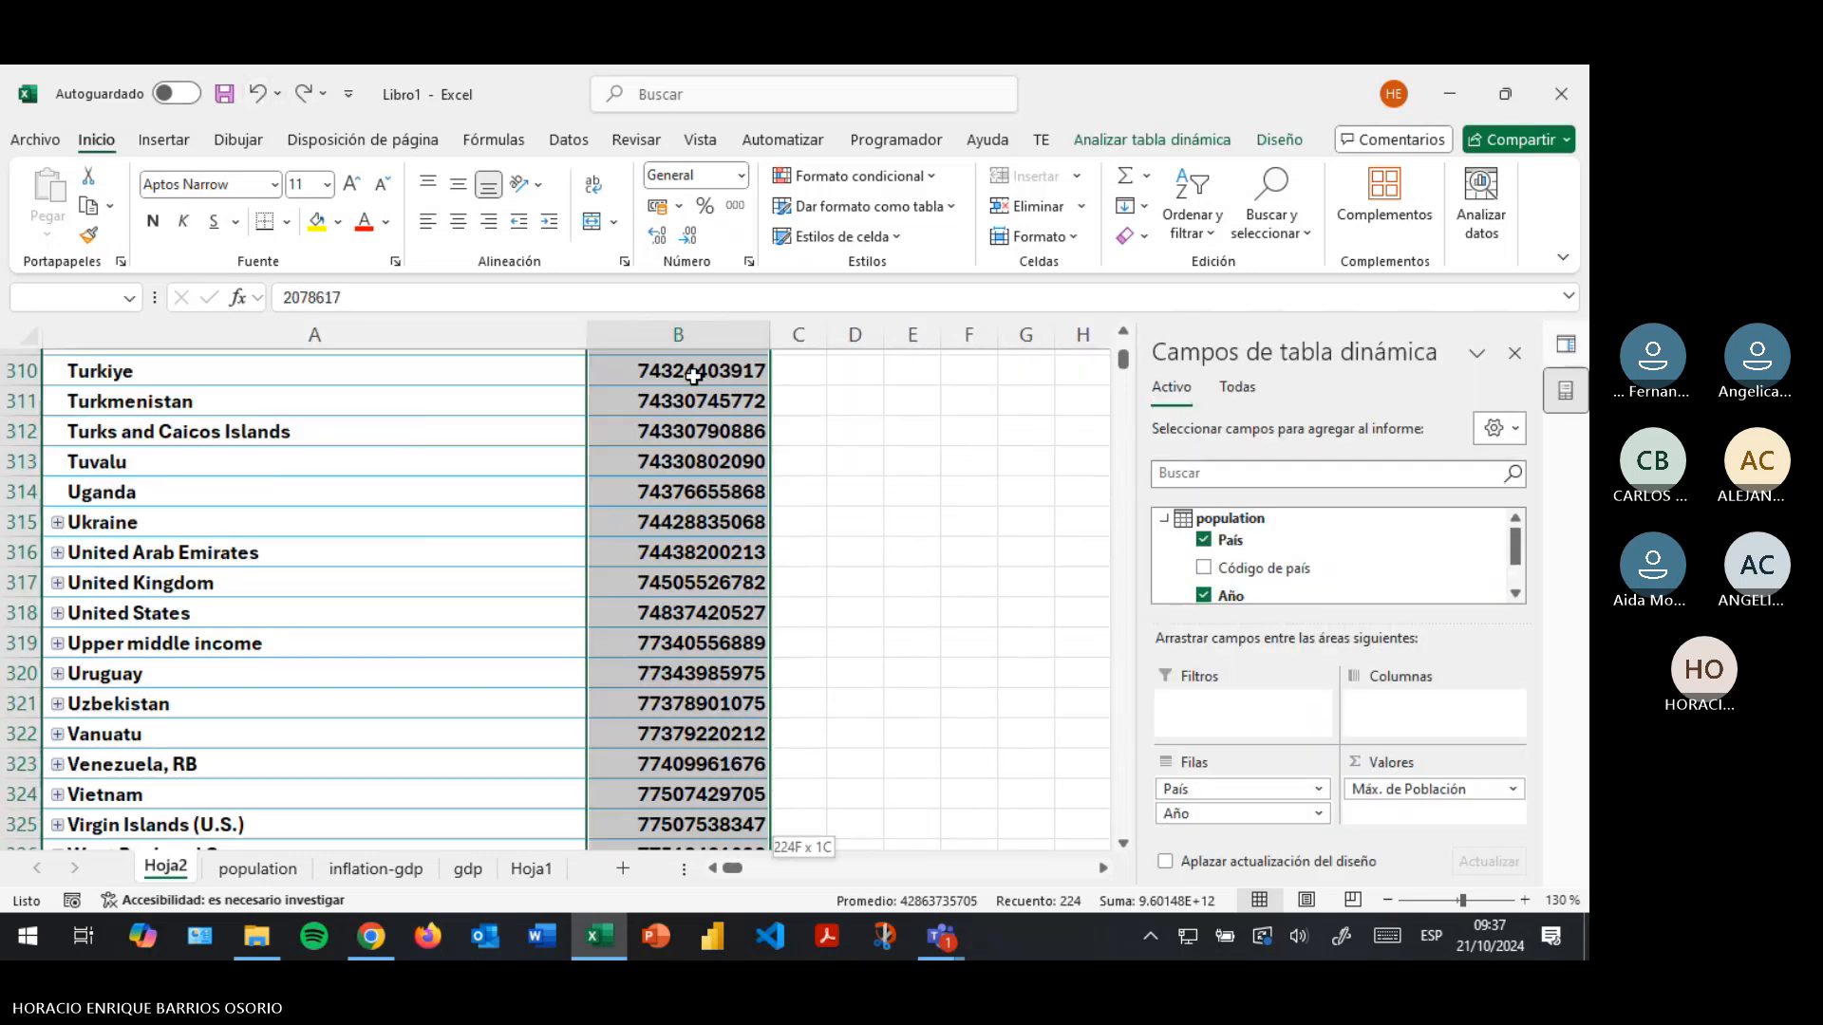
{"action": "key", "text": "ctrl+shift+Up"}
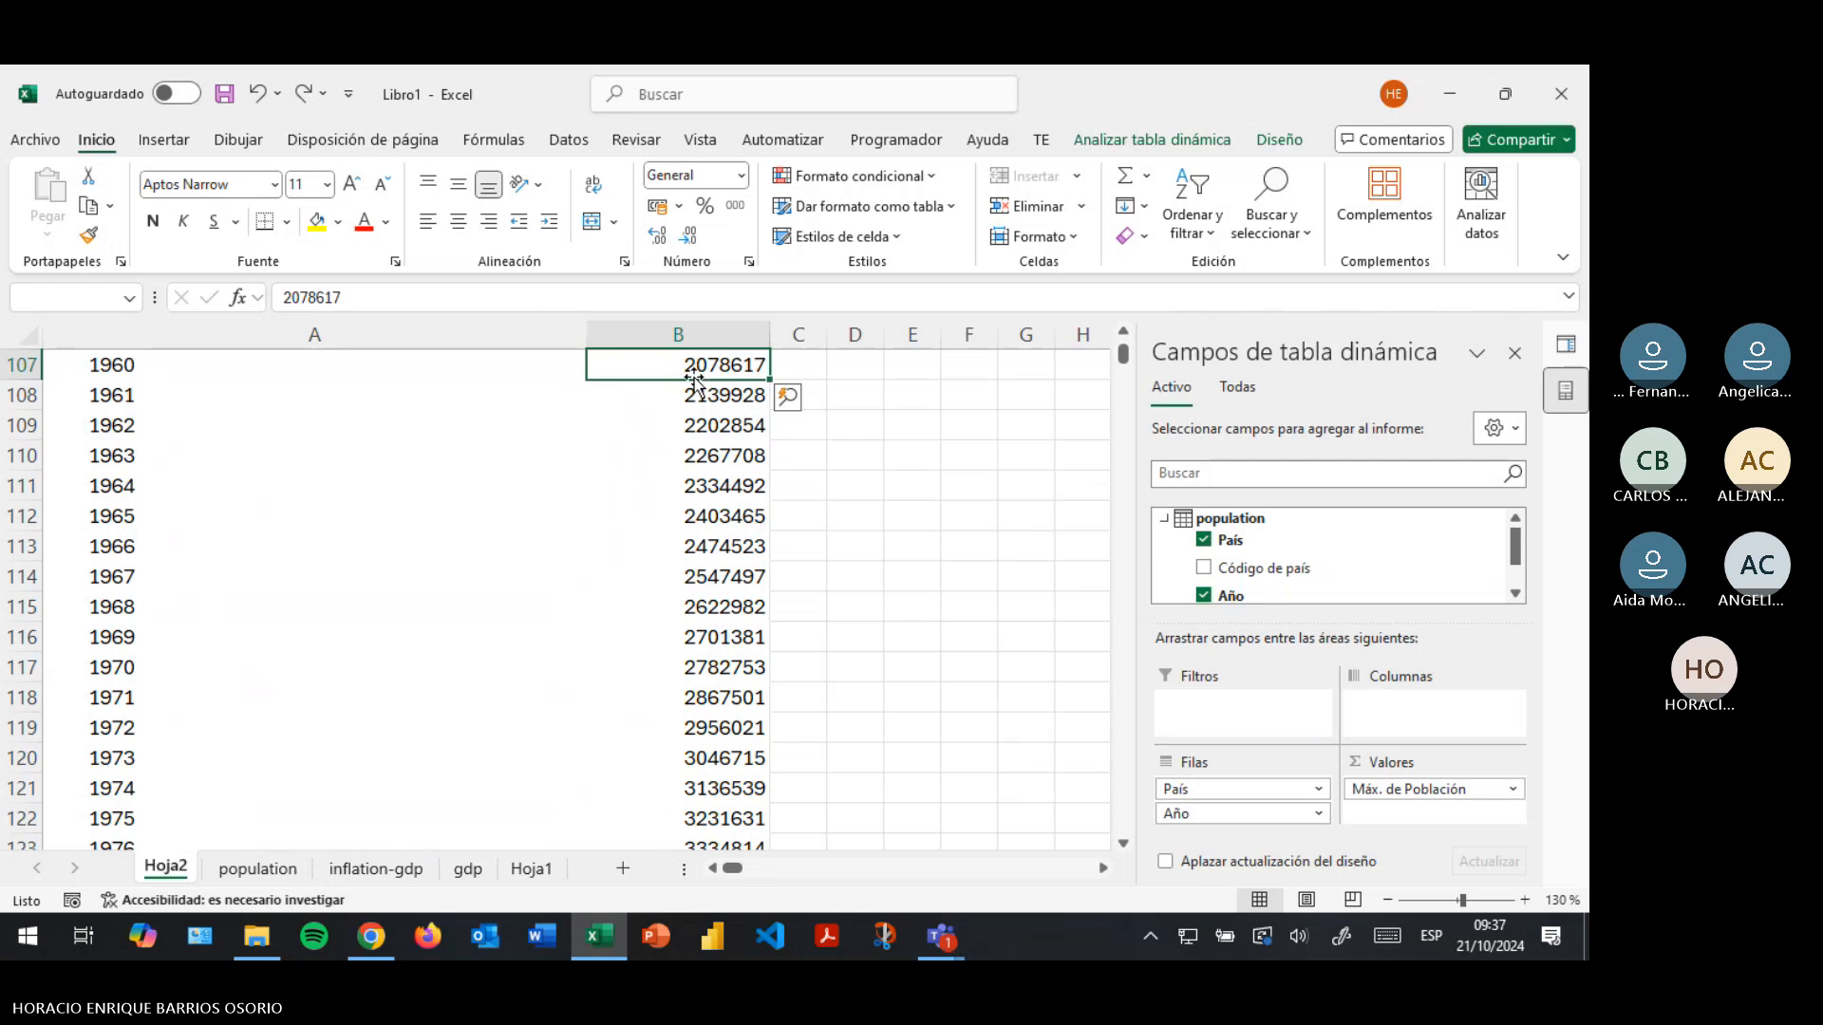
{"action": "scroll", "coordinate": [207, 483], "scroll_direction": "up", "scroll_amount": 2}
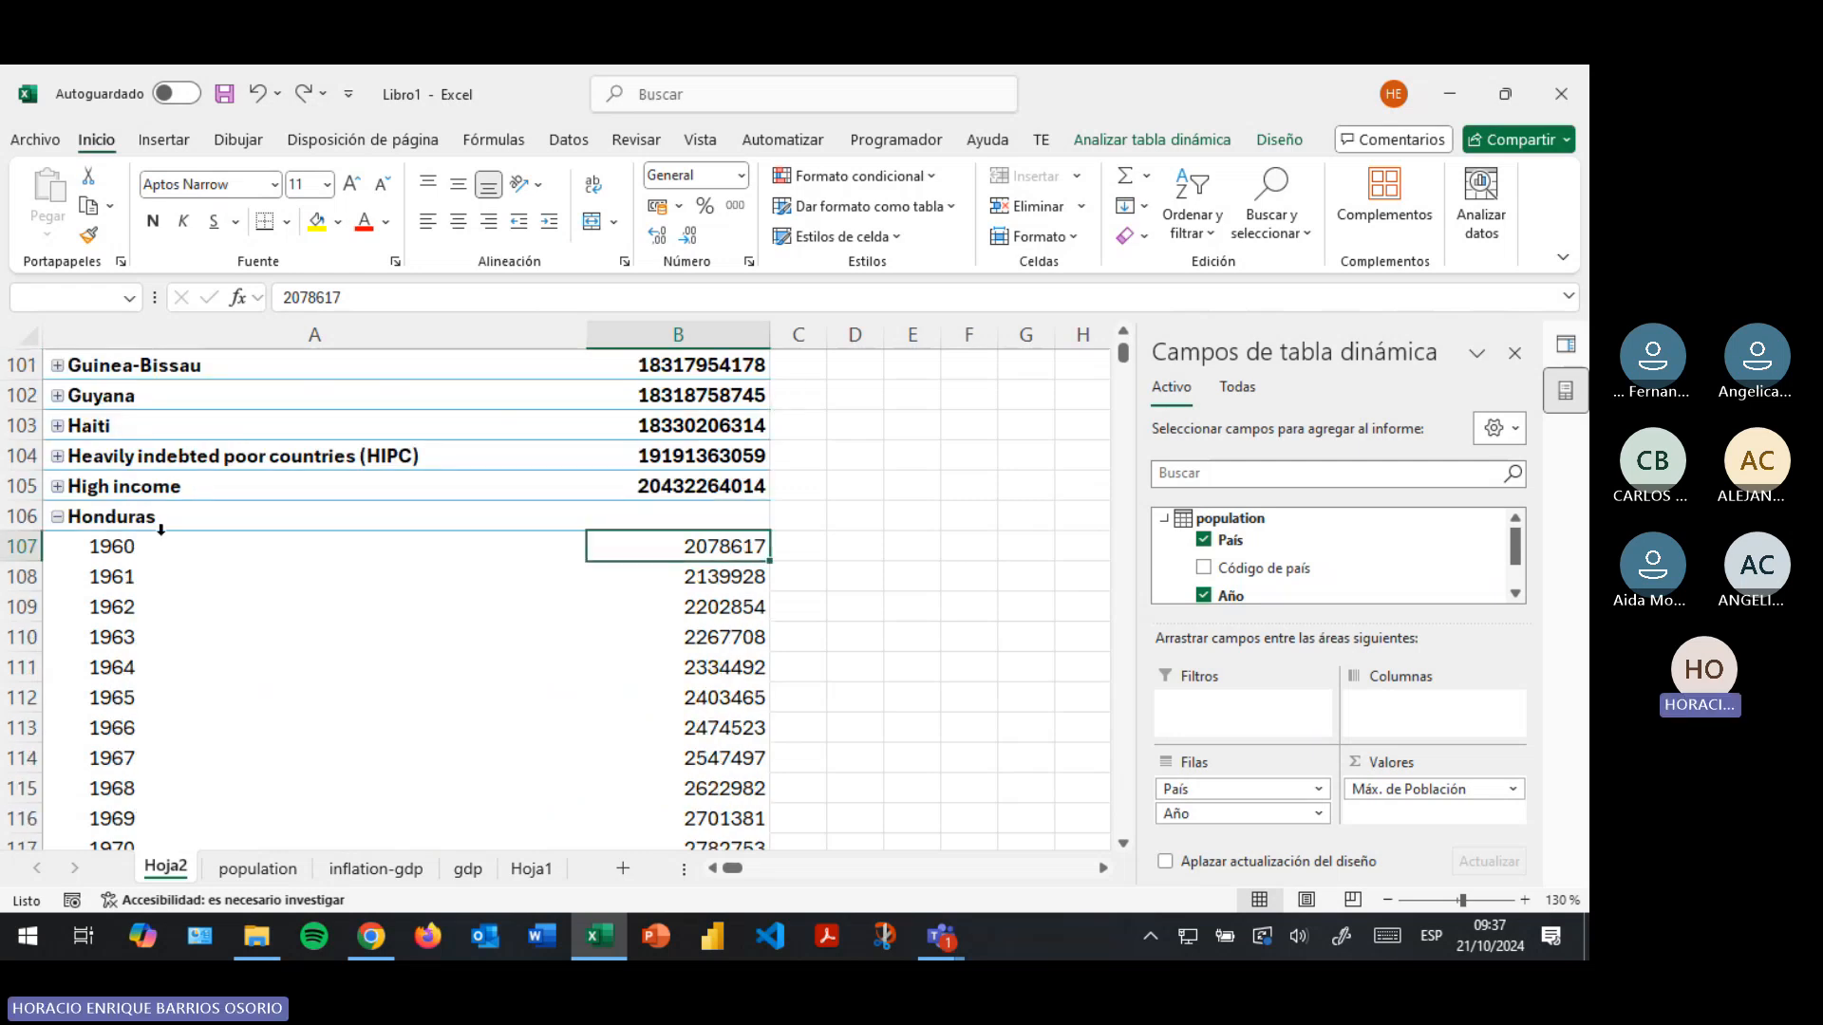
{"action": "left_click_drag", "start_coordinate": [143, 551], "coordinate": [644, 750]}
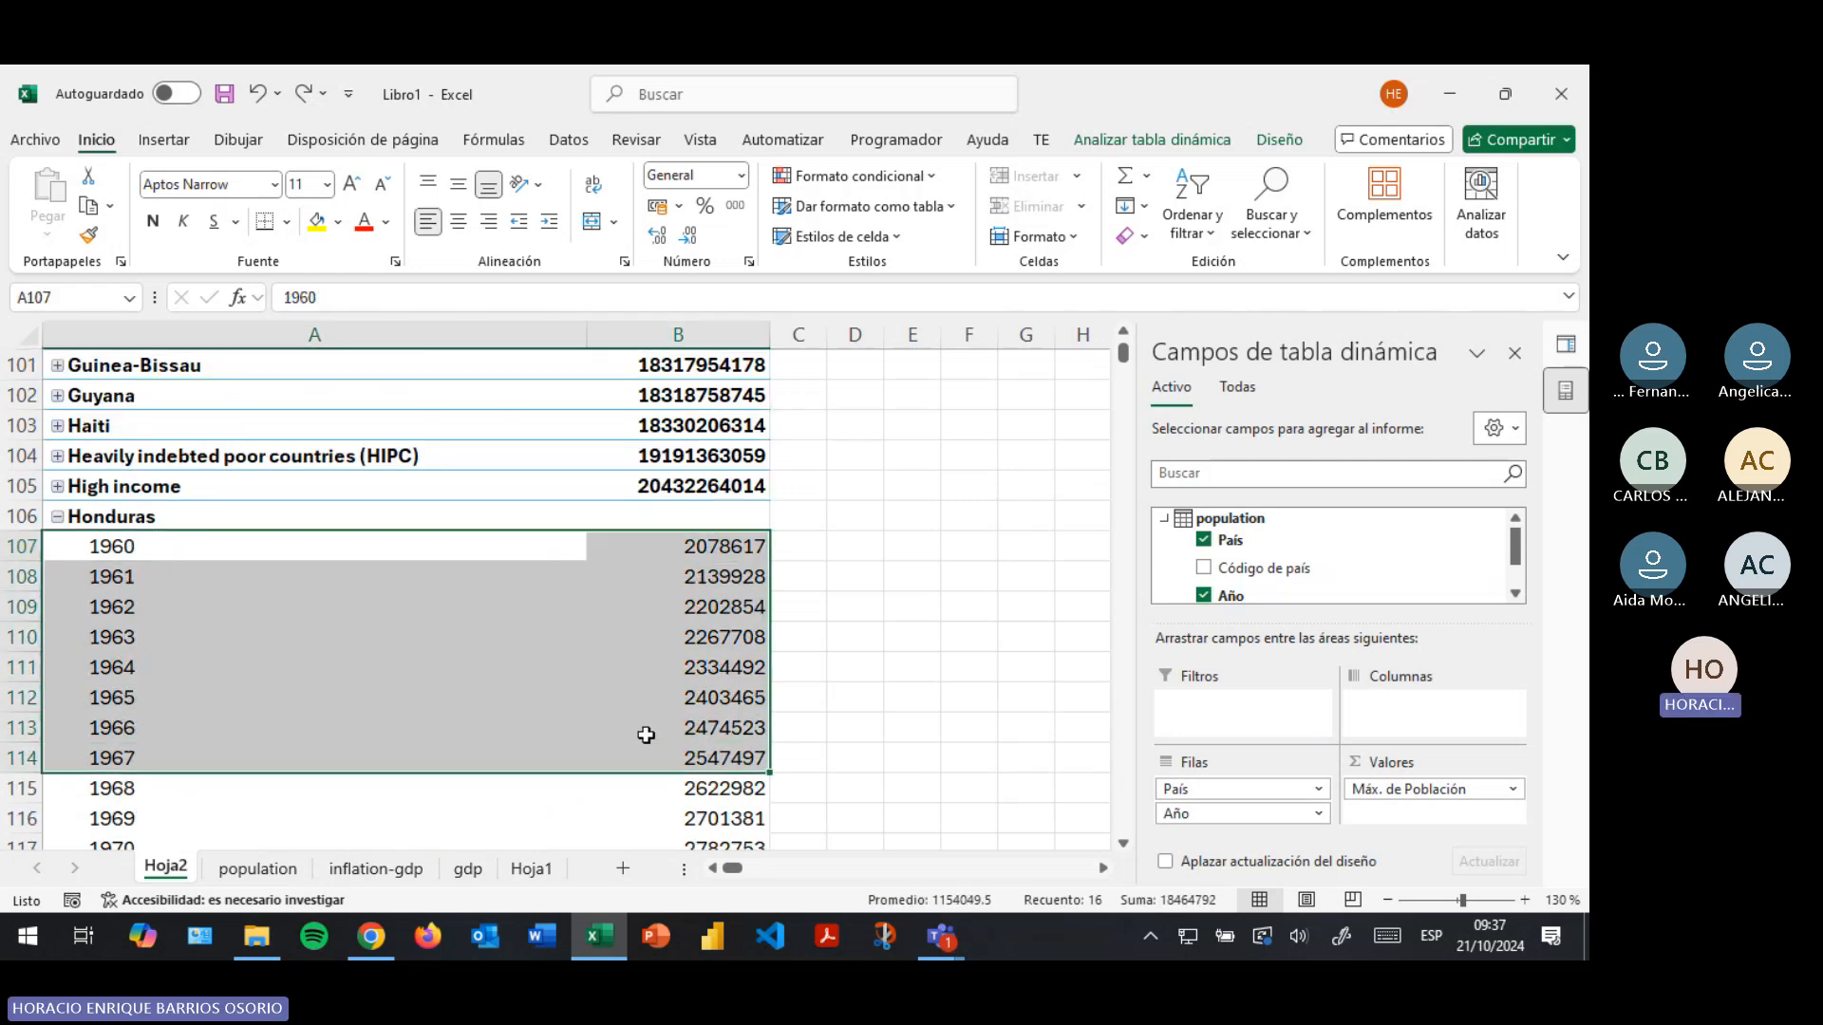
{"action": "key", "text": "ctrl+c"}
{"action": "left_click", "coordinate": [653, 666]}
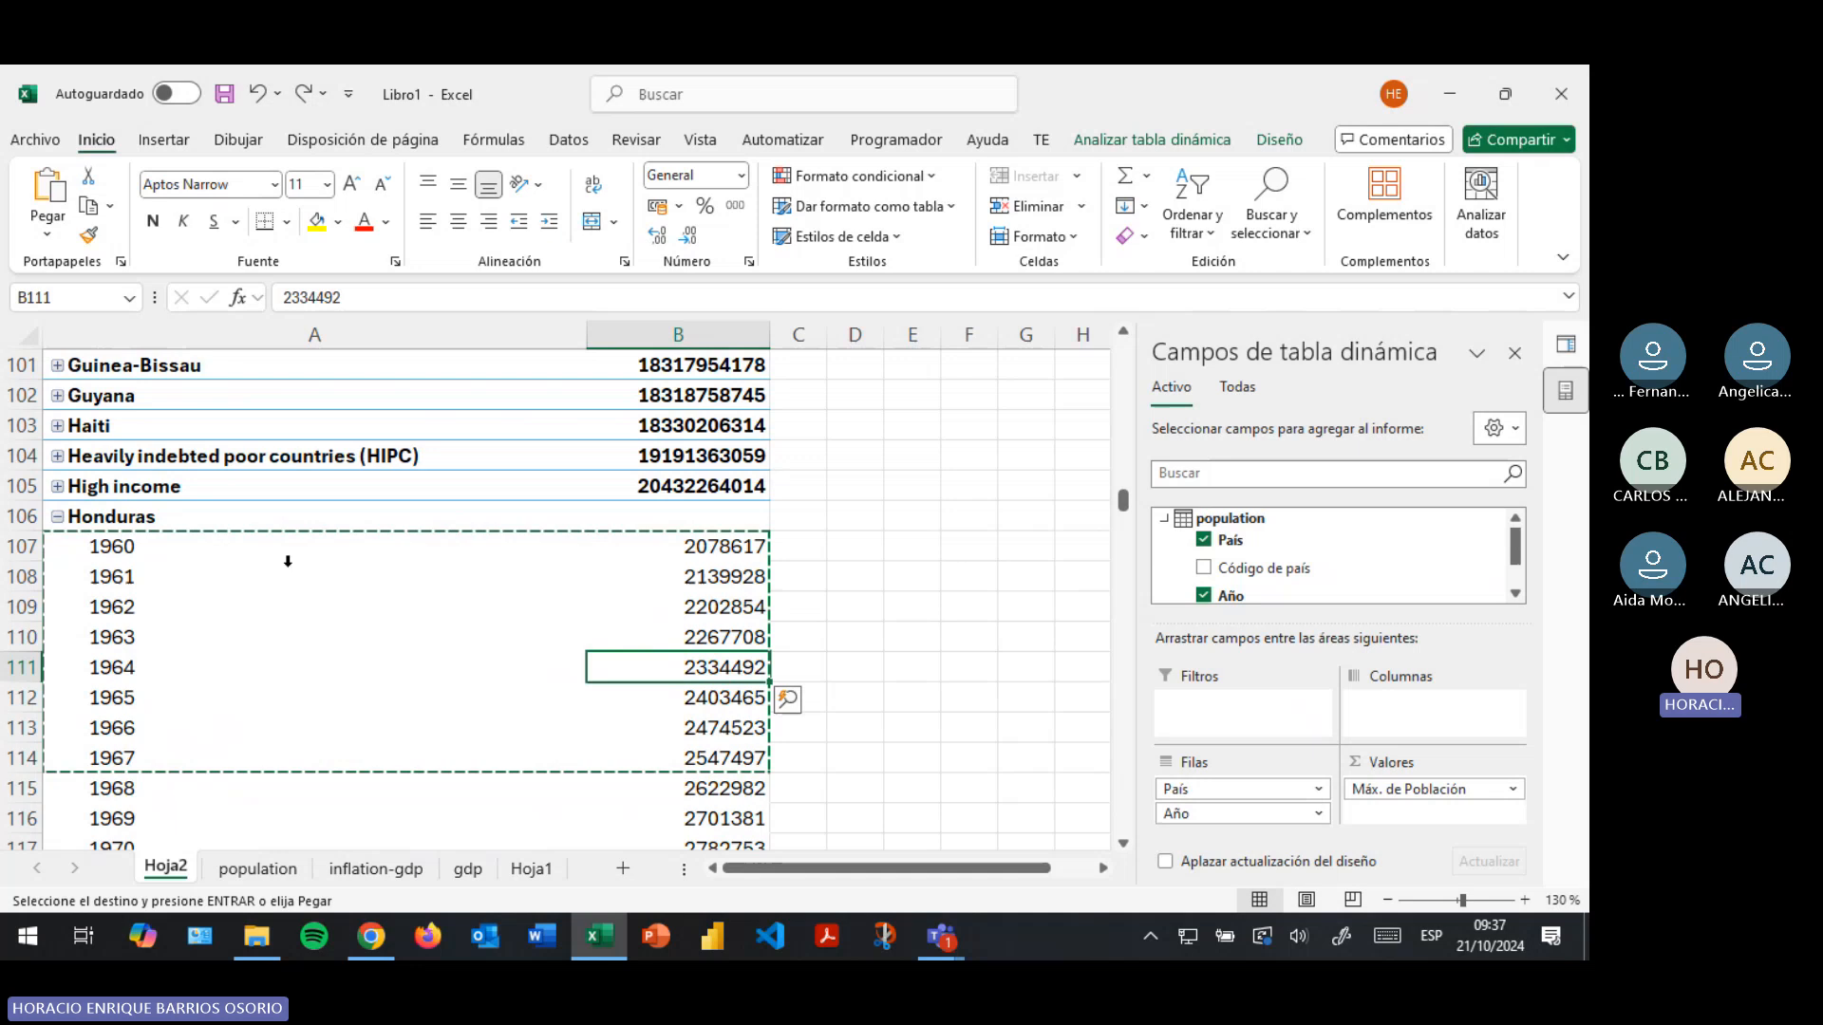
{"action": "left_click", "coordinate": [104, 551]}
{"action": "key", "text": "Escape"}
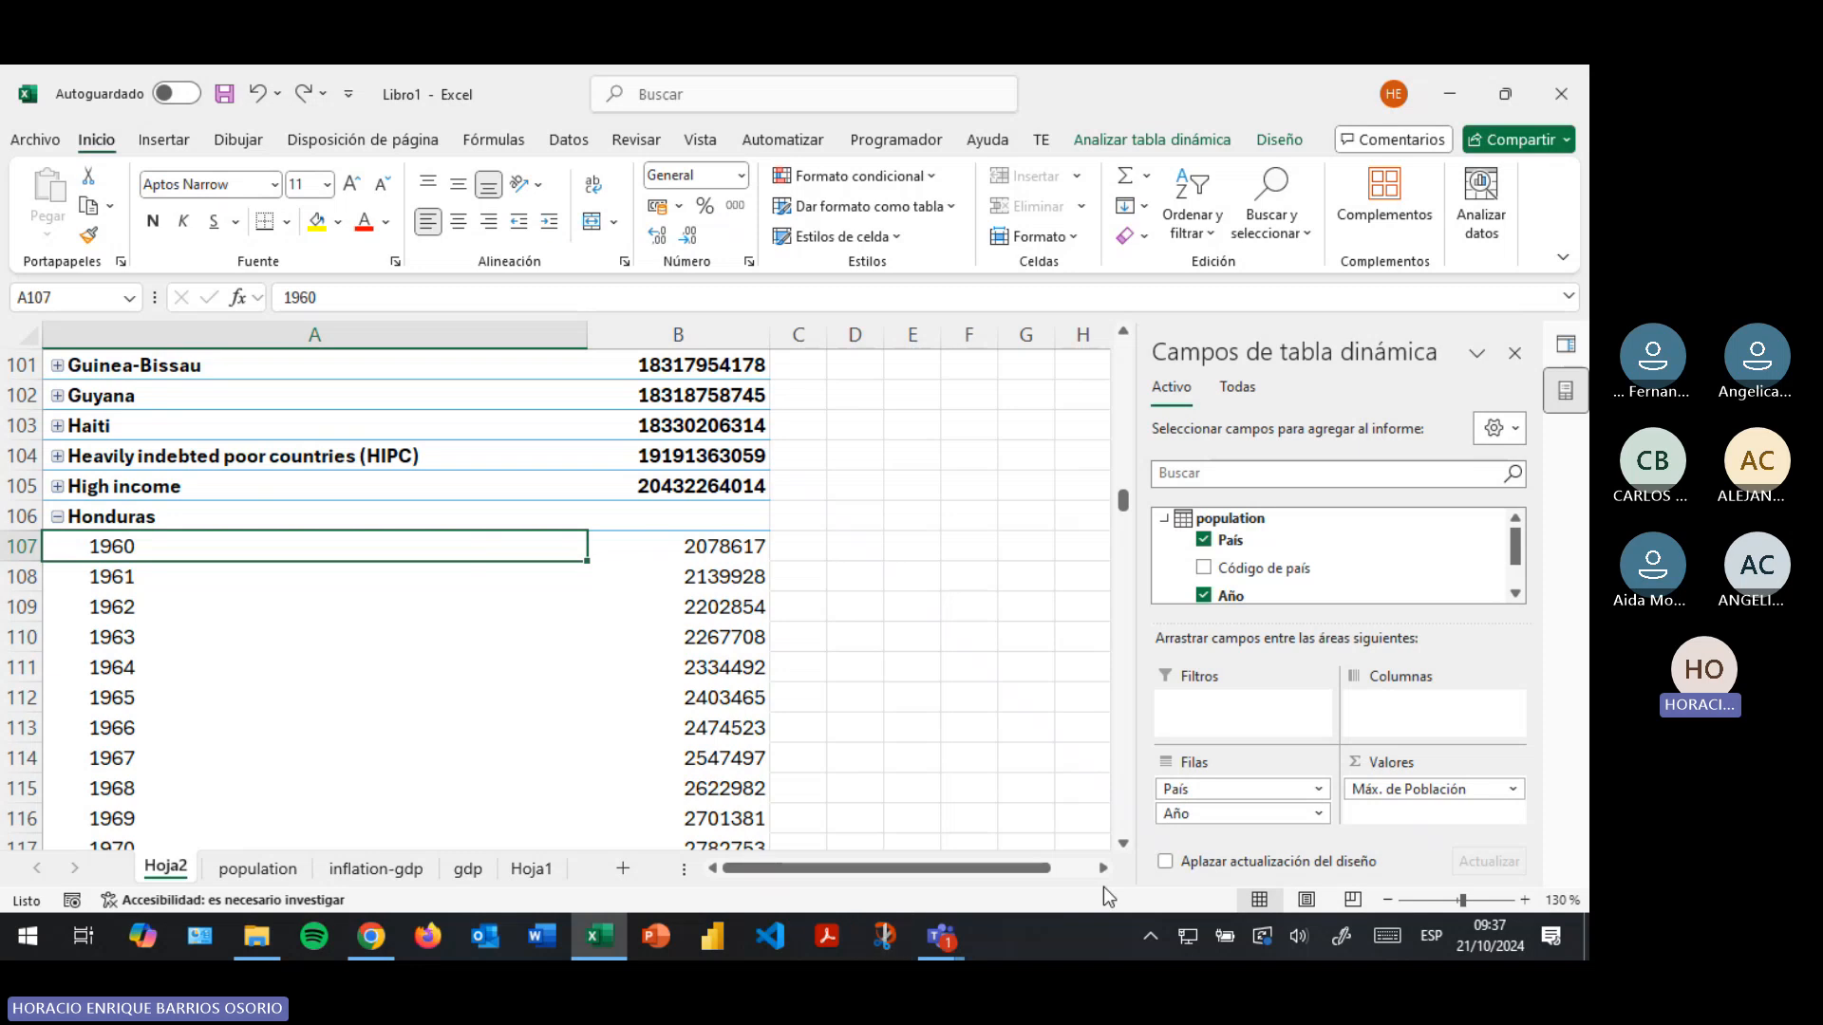
{"action": "left_click", "coordinate": [1393, 478]}
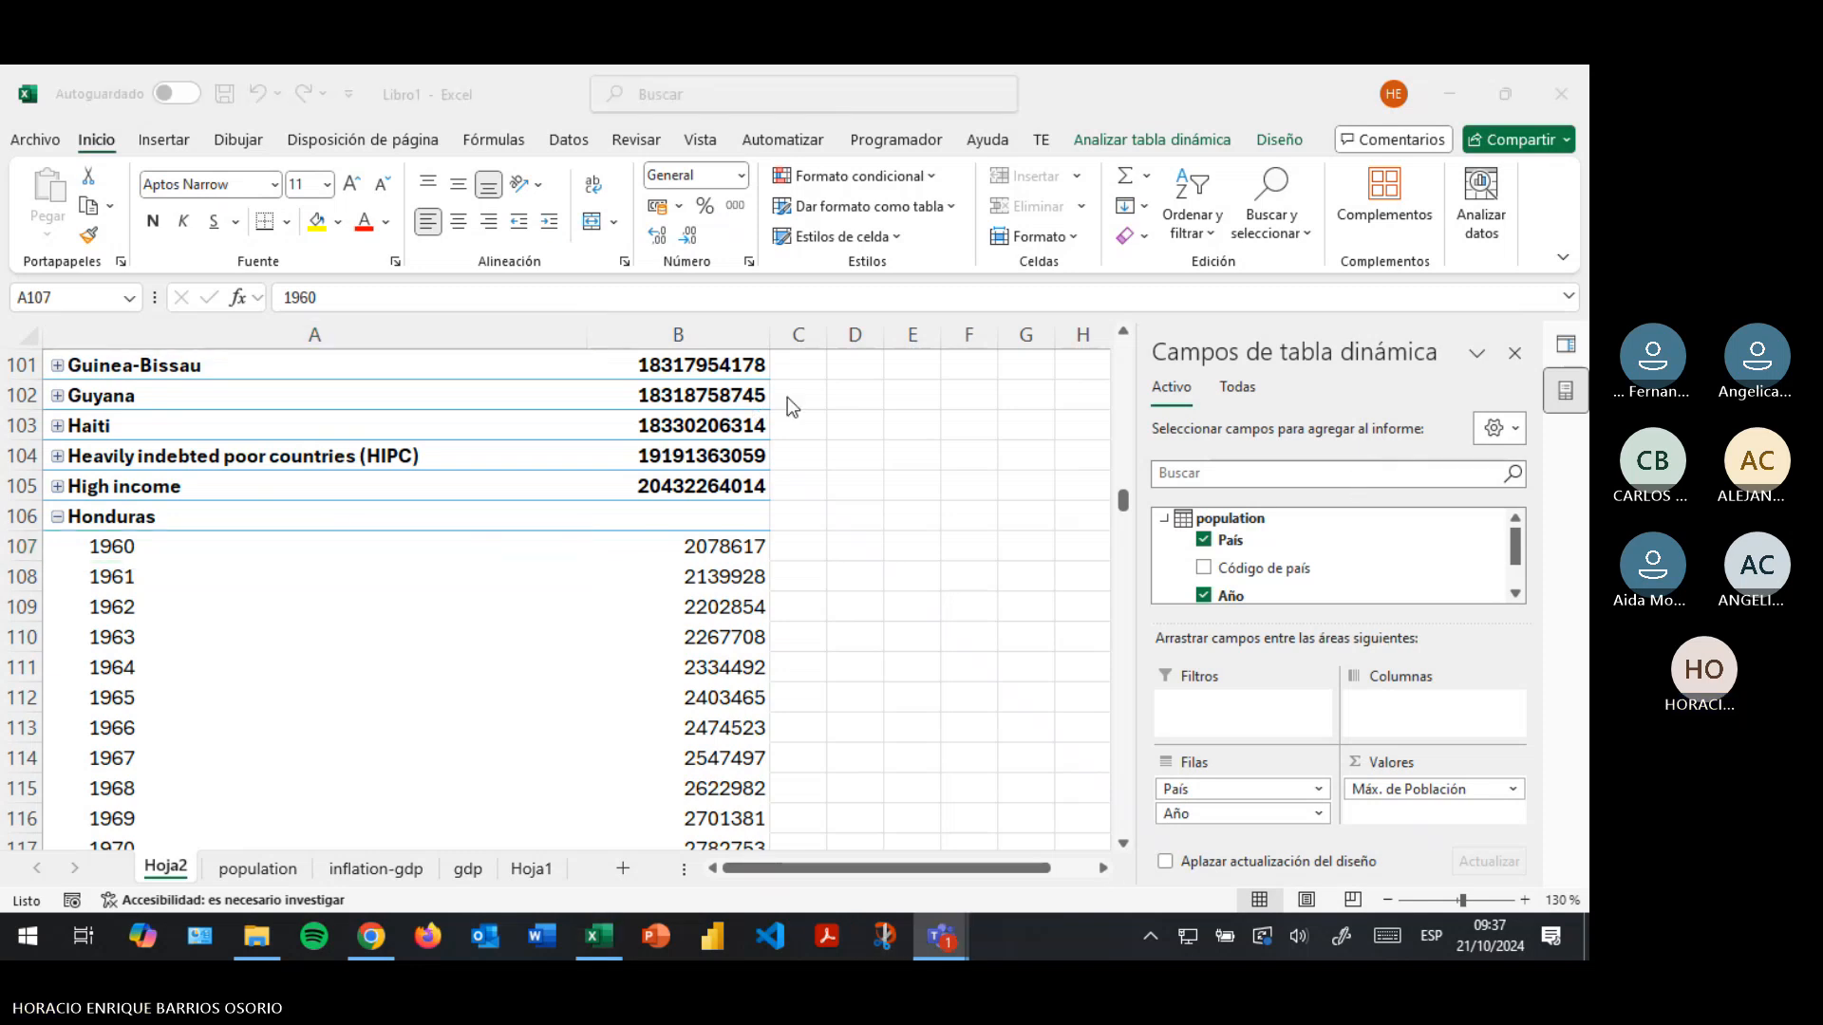
Collapse the Honduras group in the PivotTable so its yearly rows are hidden
{"action": "left_click", "coordinate": [50, 533]}
{"action": "left_click", "coordinate": [69, 516]}
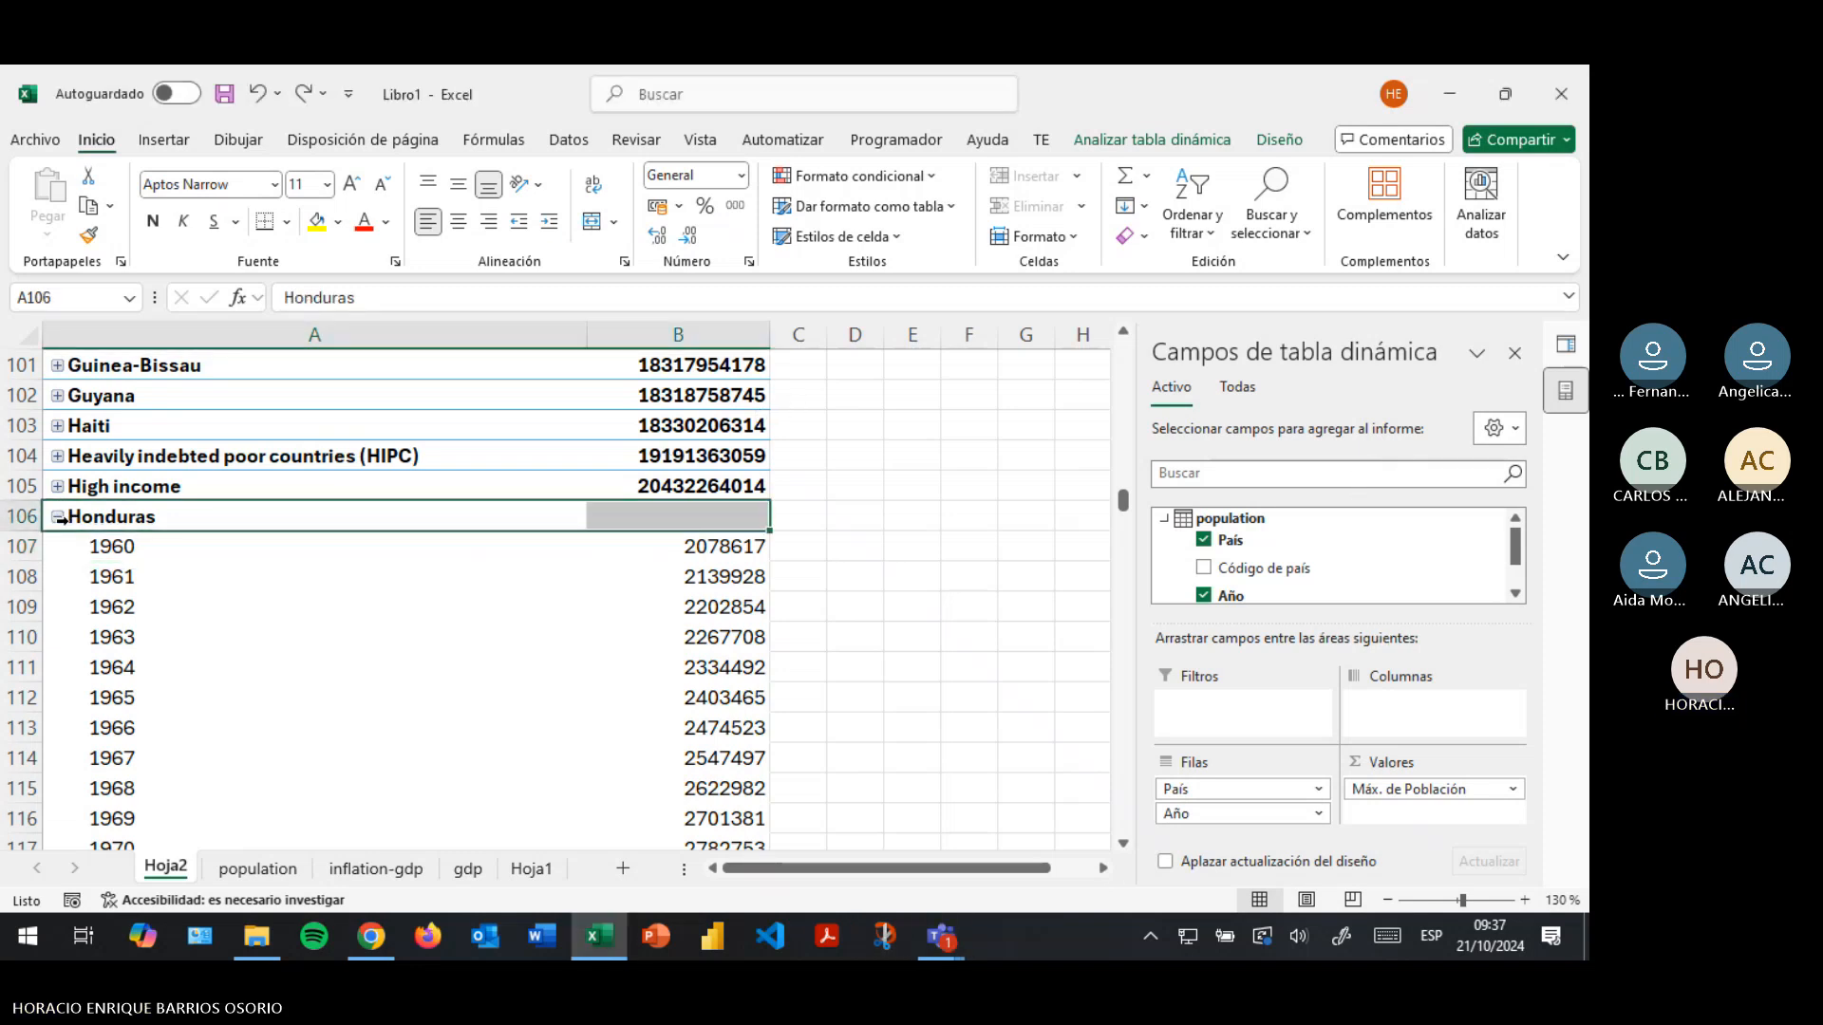
{"action": "left_click", "coordinate": [57, 516]}
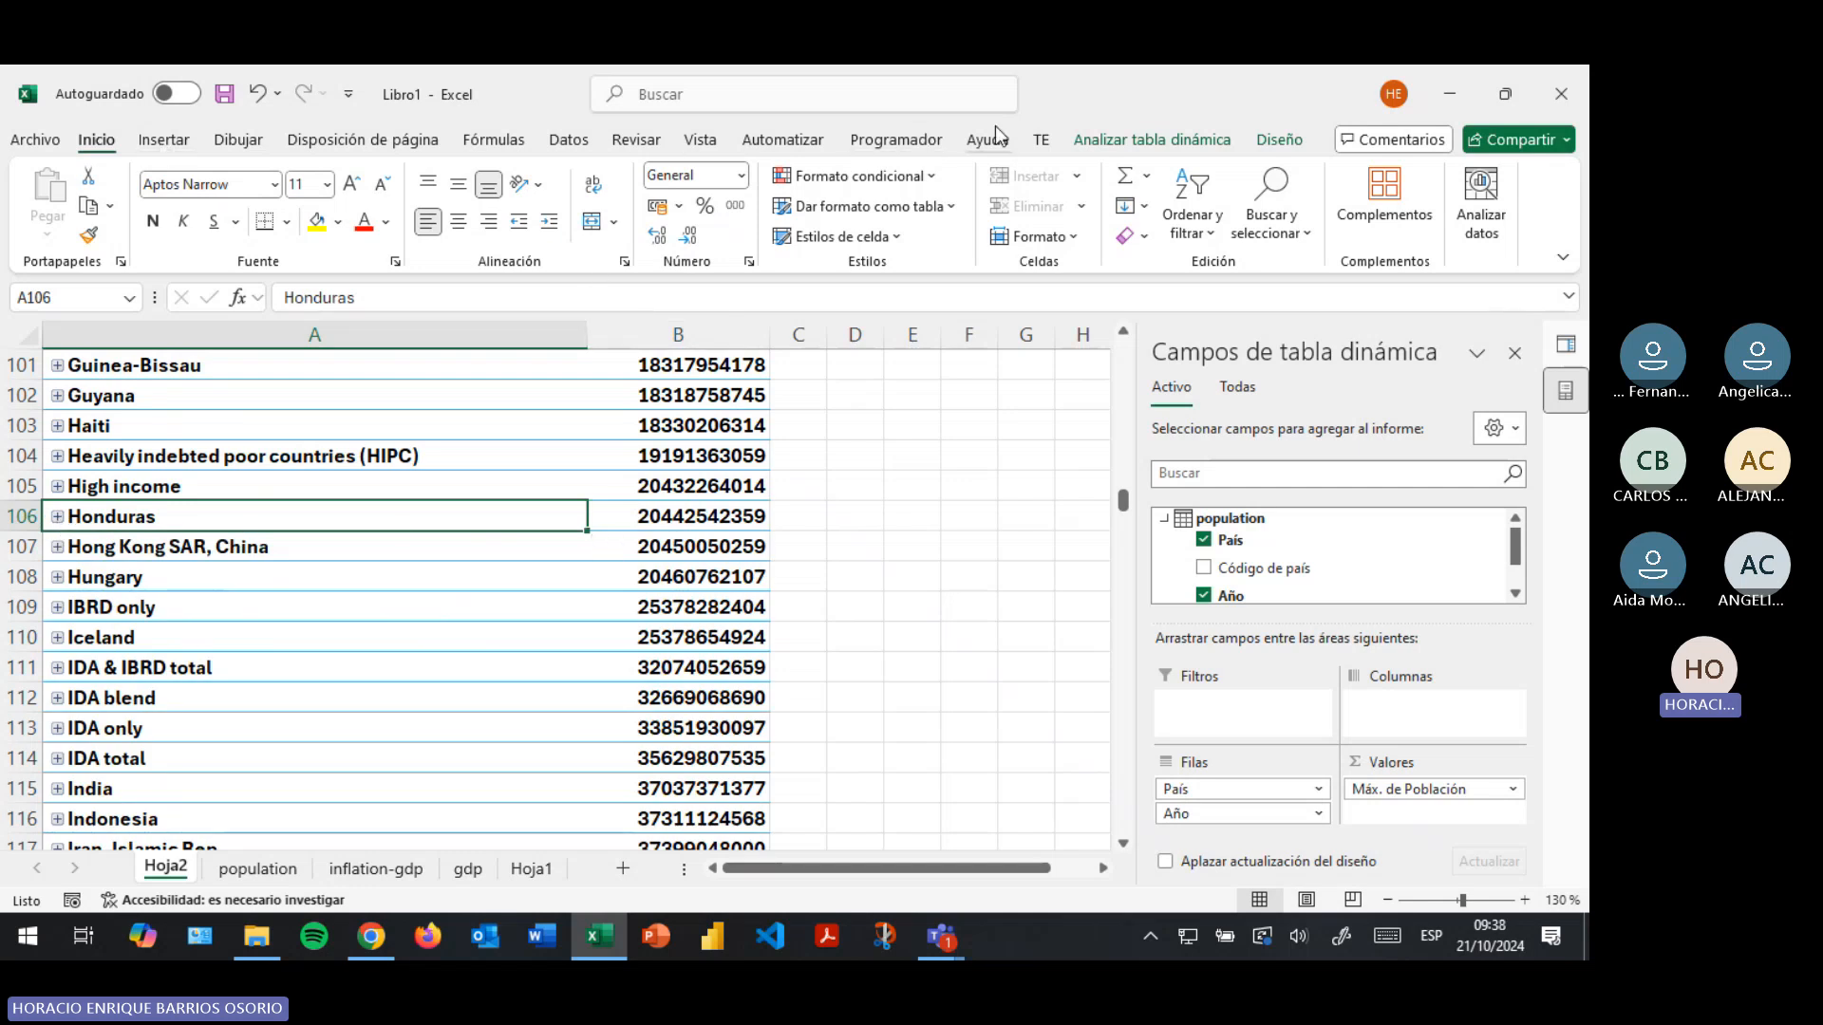
Review the PivotTable's available styles and its options for subtotals and grand totals
{"action": "left_click", "coordinate": [1109, 140]}
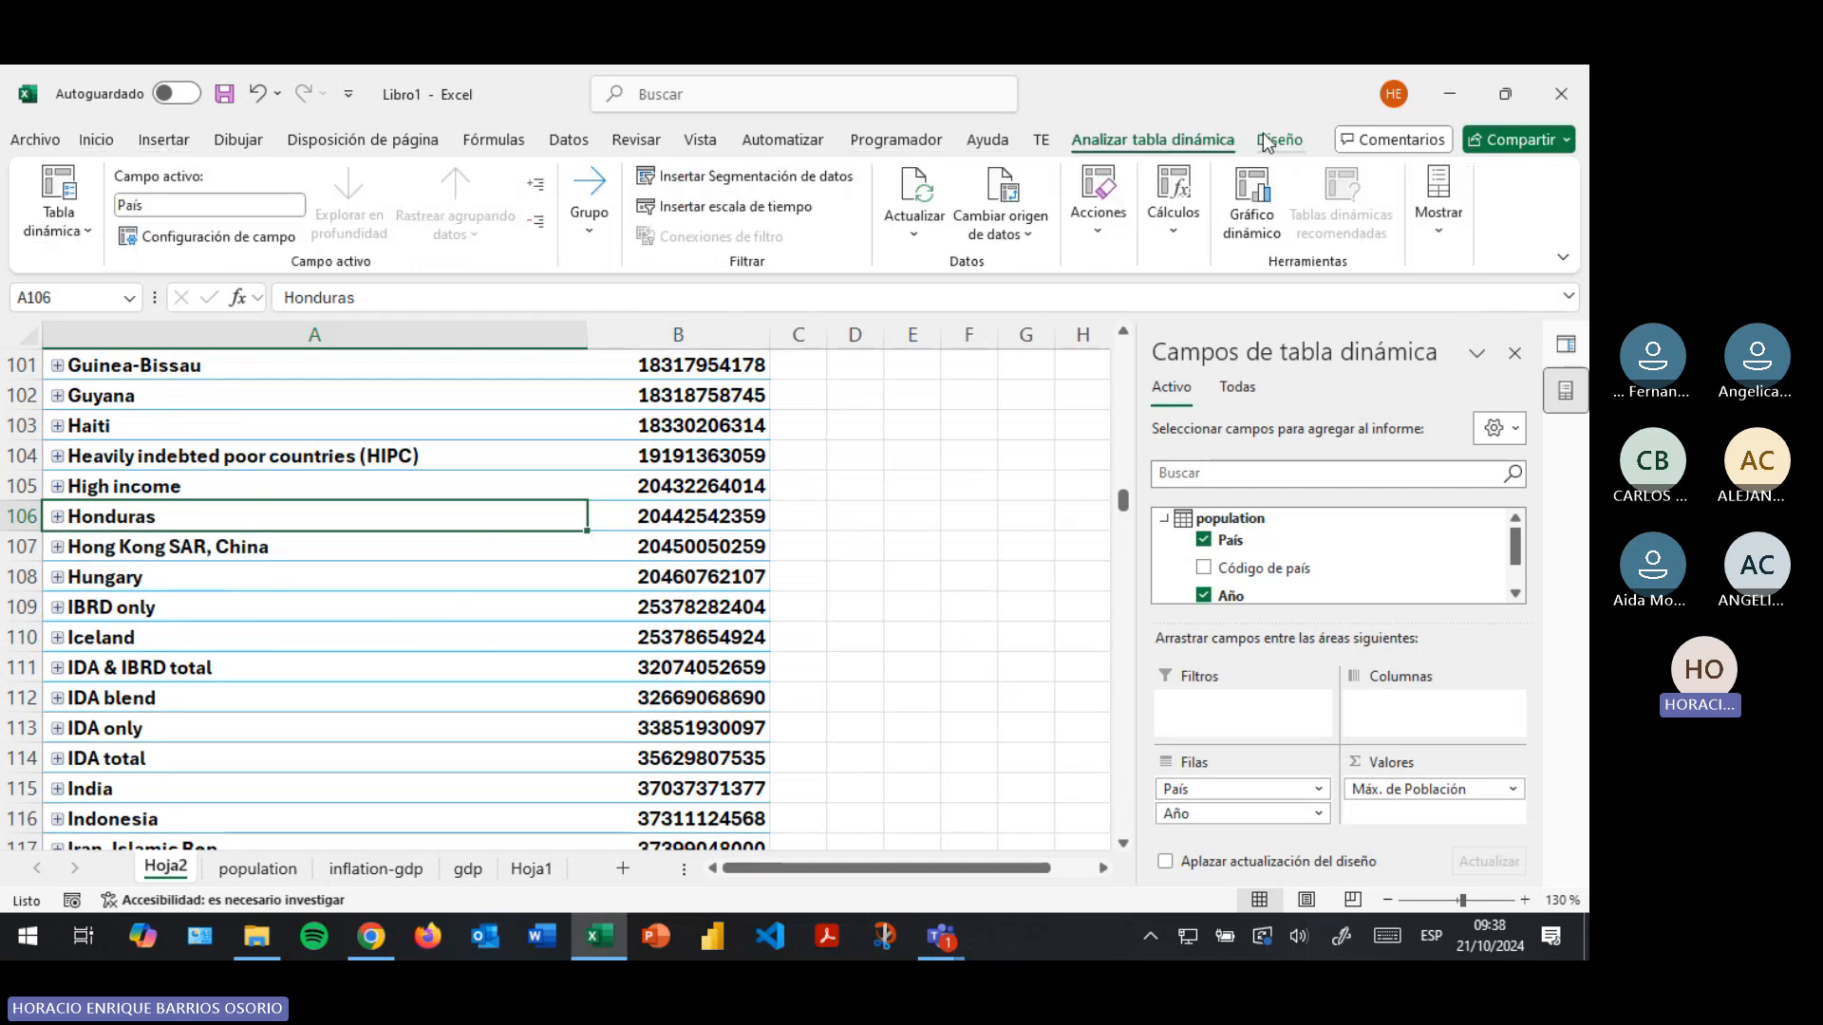
{"action": "left_click", "coordinate": [1273, 141]}
{"action": "left_click", "coordinate": [1296, 231]}
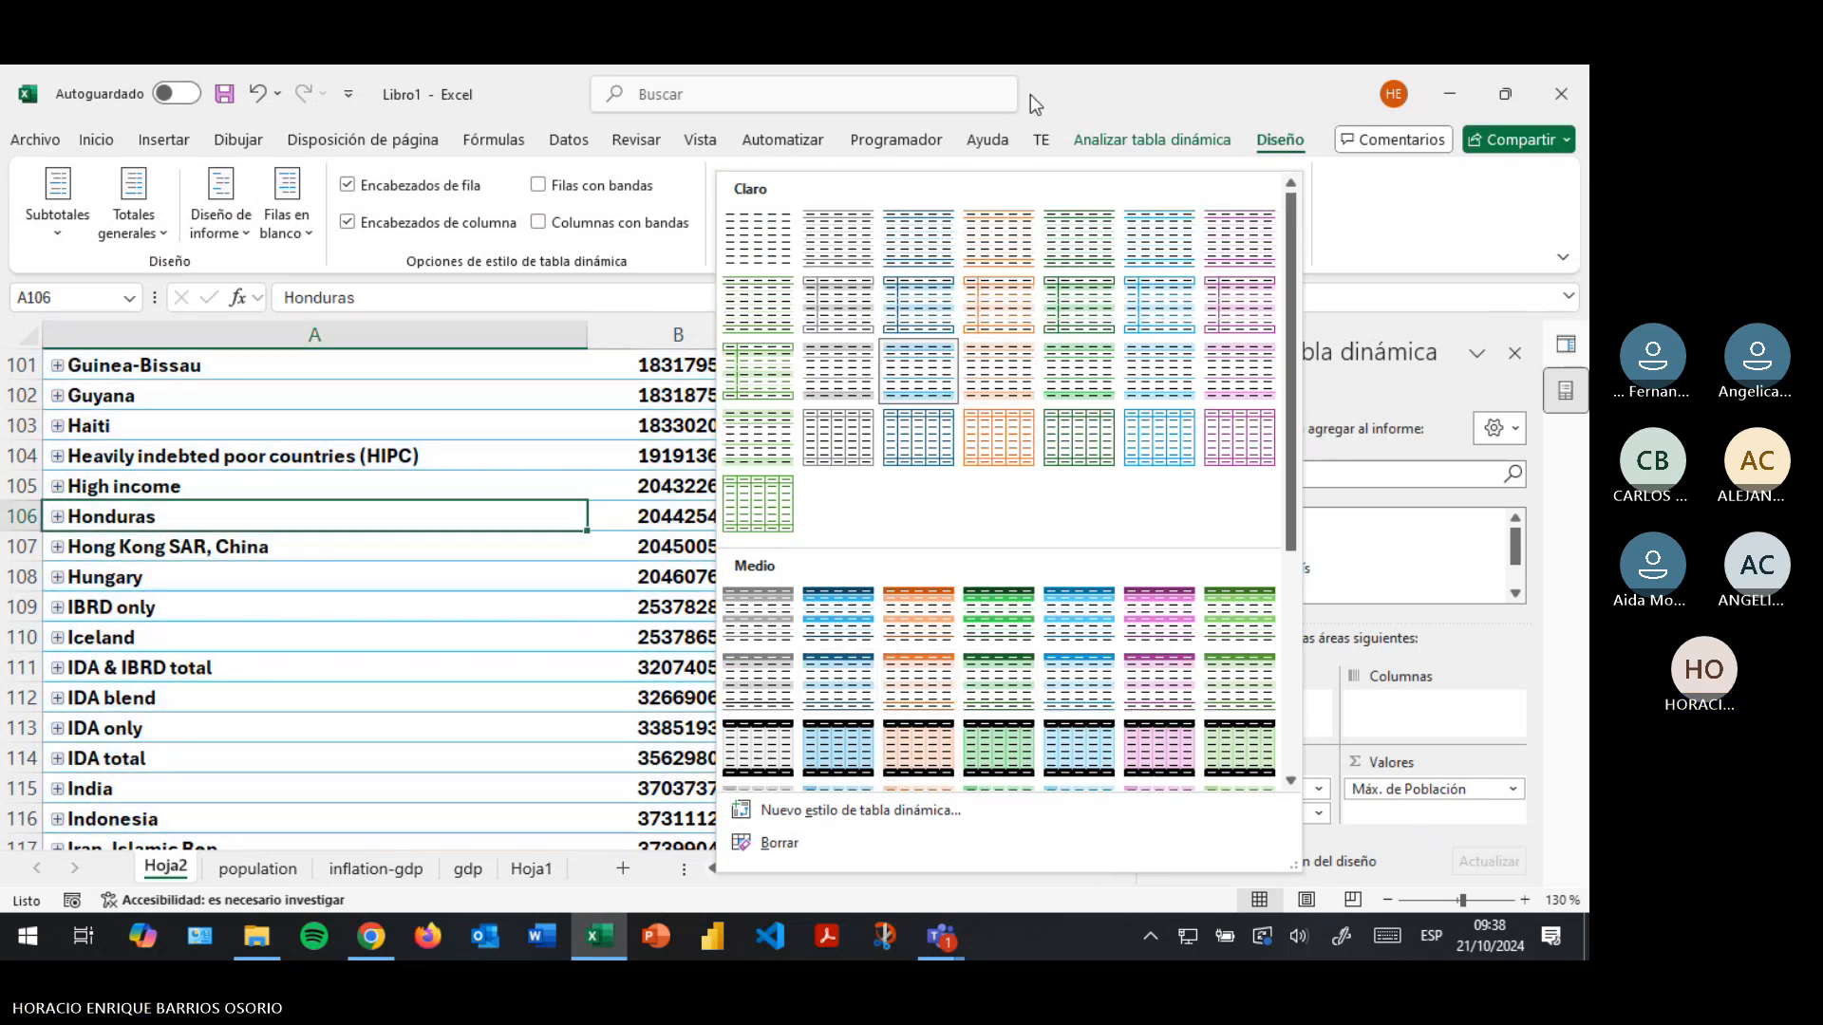
{"action": "left_click", "coordinate": [1386, 205]}
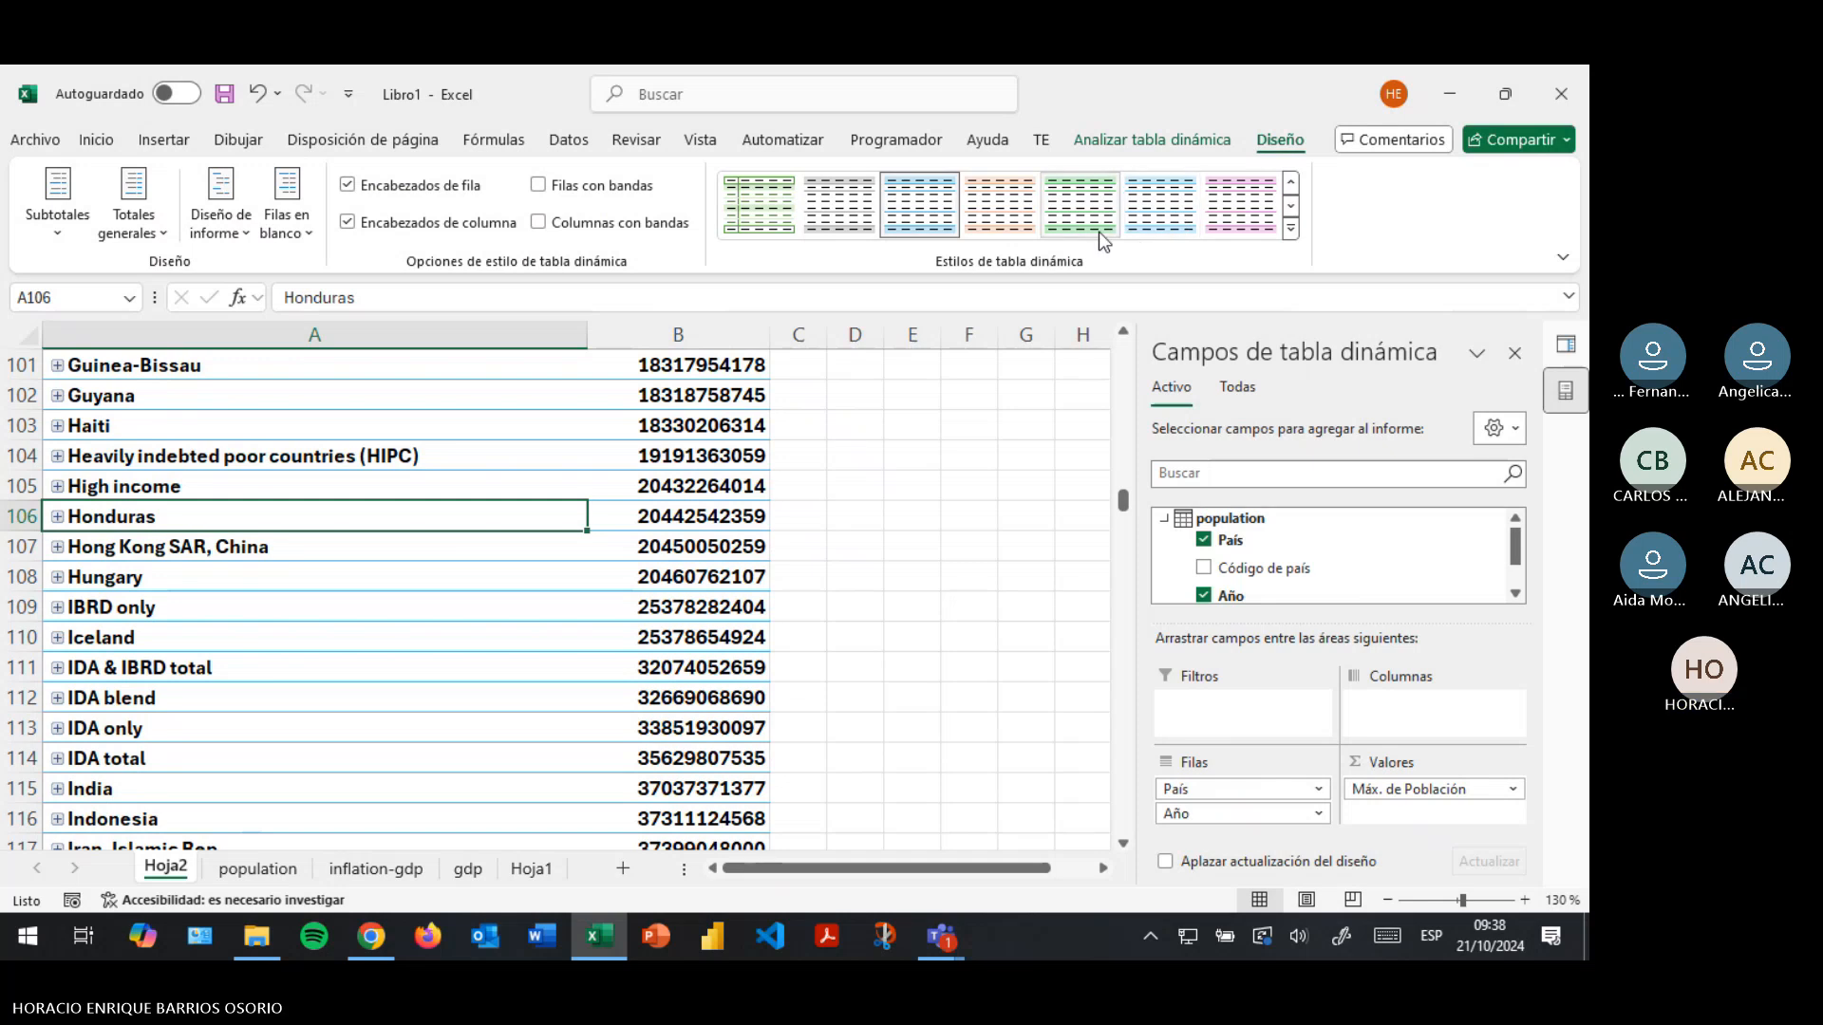
{"action": "left_click", "coordinate": [55, 228]}
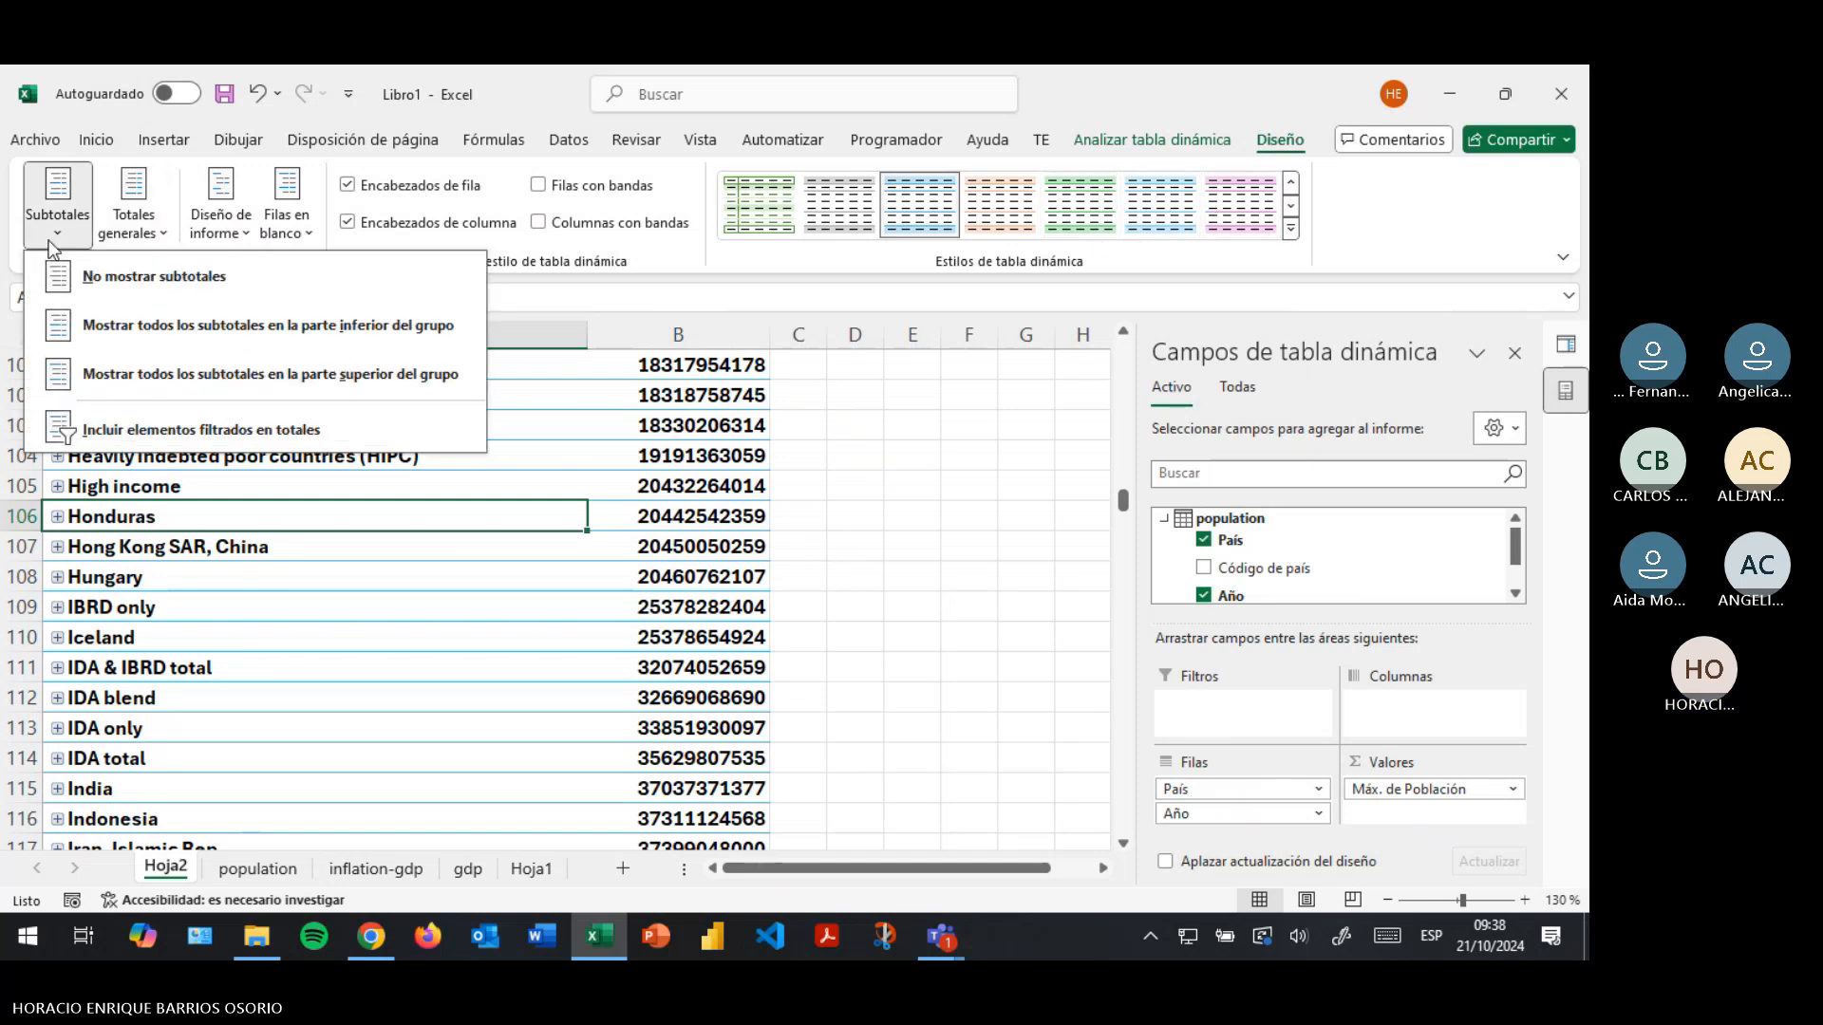
{"action": "left_click", "coordinate": [49, 241]}
{"action": "scroll", "coordinate": [357, 664], "scroll_direction": "down", "scroll_amount": 7}
{"action": "scroll", "coordinate": [357, 665], "scroll_direction": "up", "scroll_amount": 15}
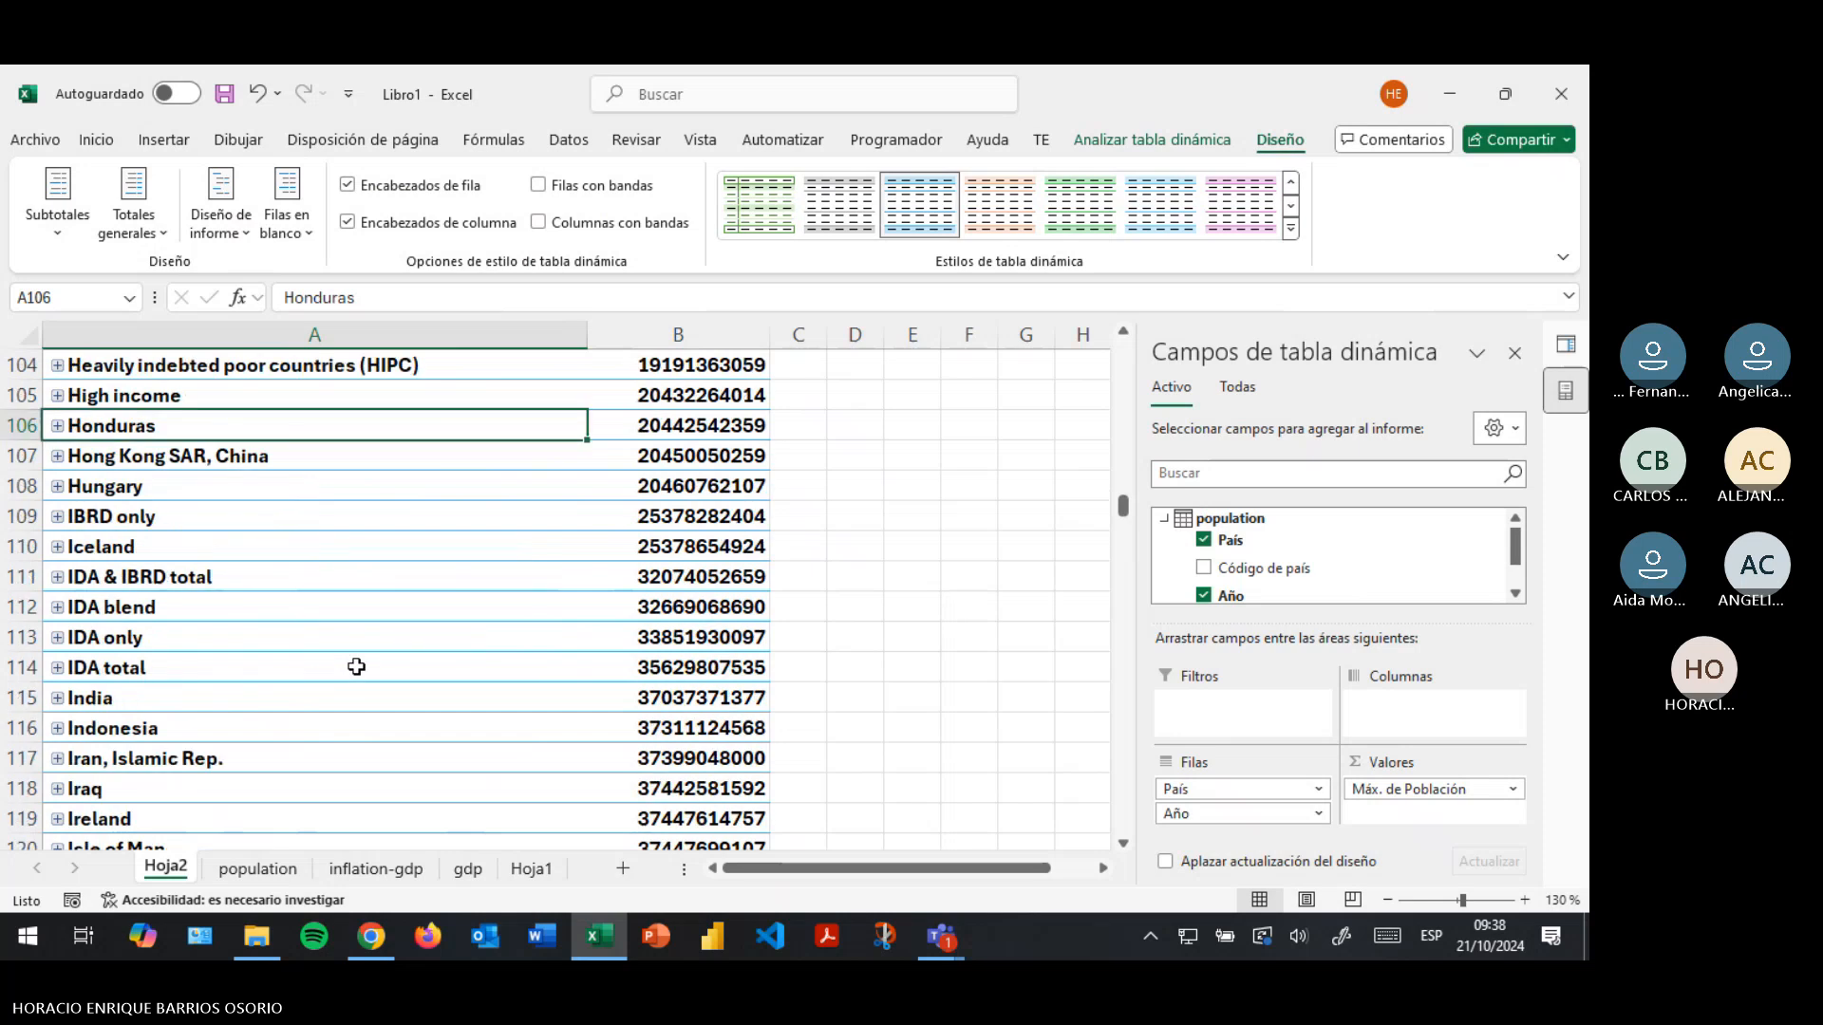
{"action": "left_click", "coordinate": [57, 213]}
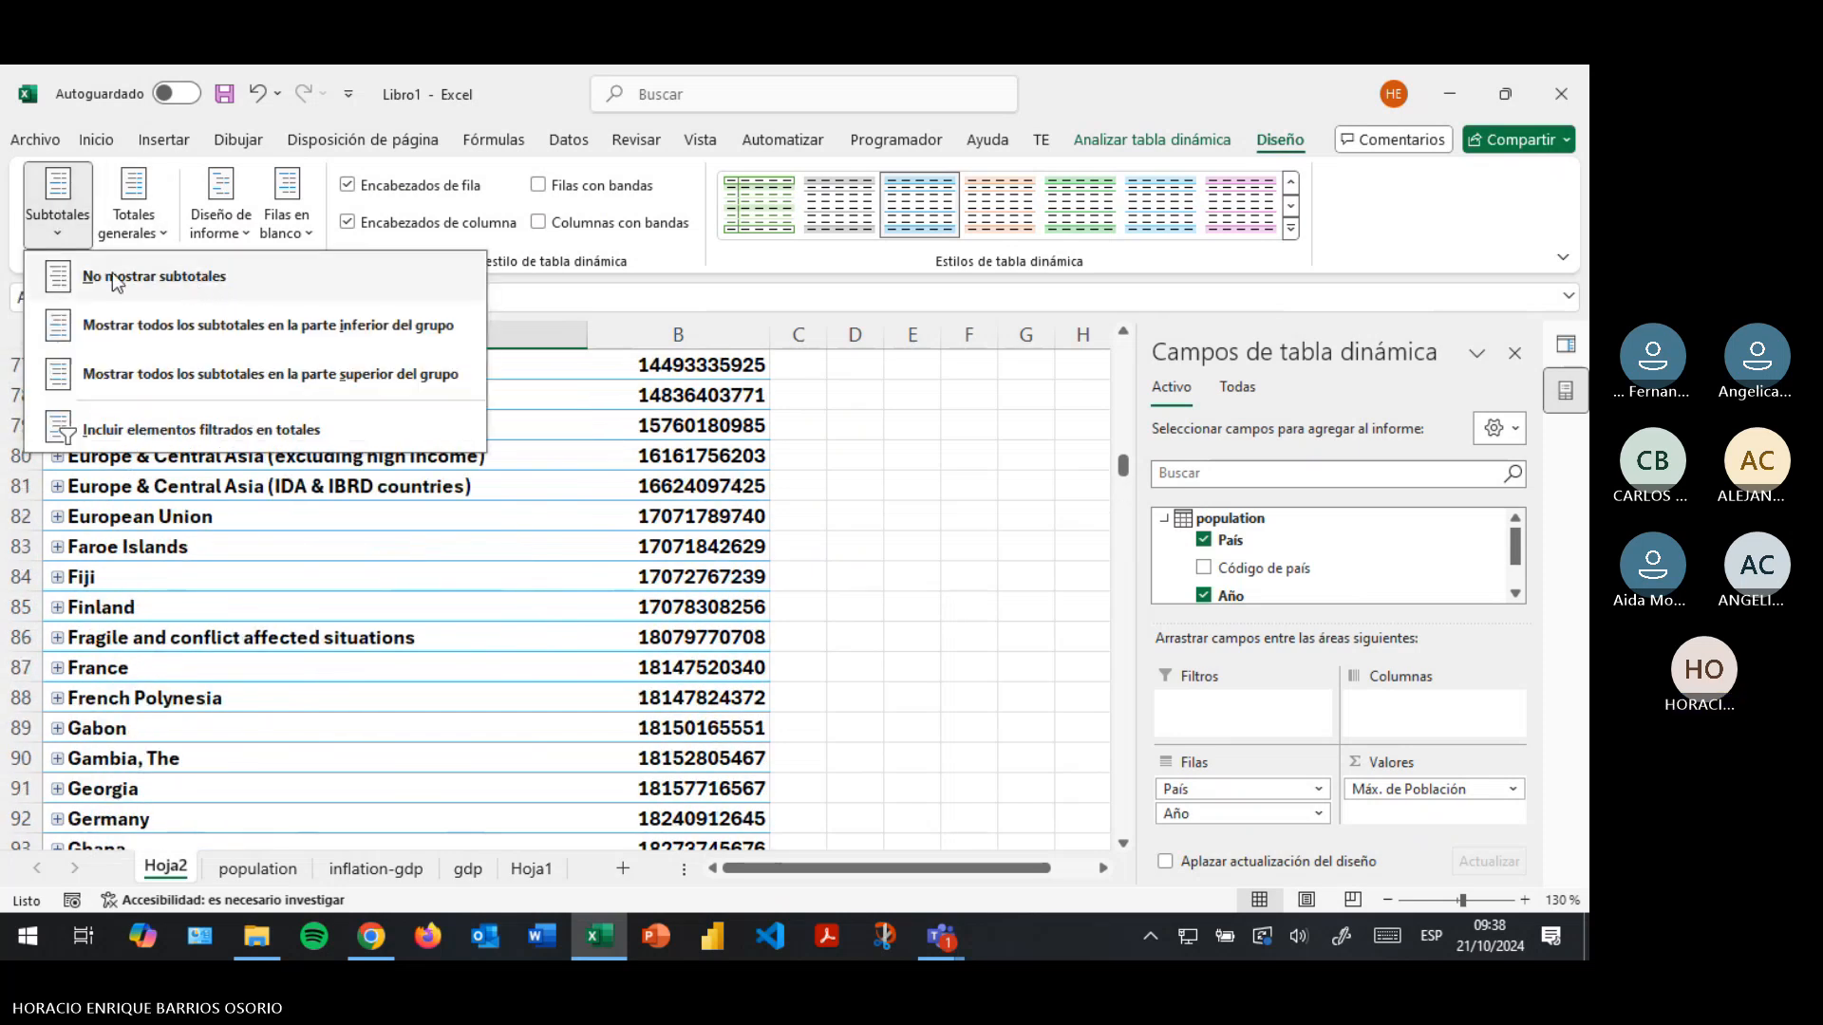
{"action": "left_click", "coordinate": [137, 226]}
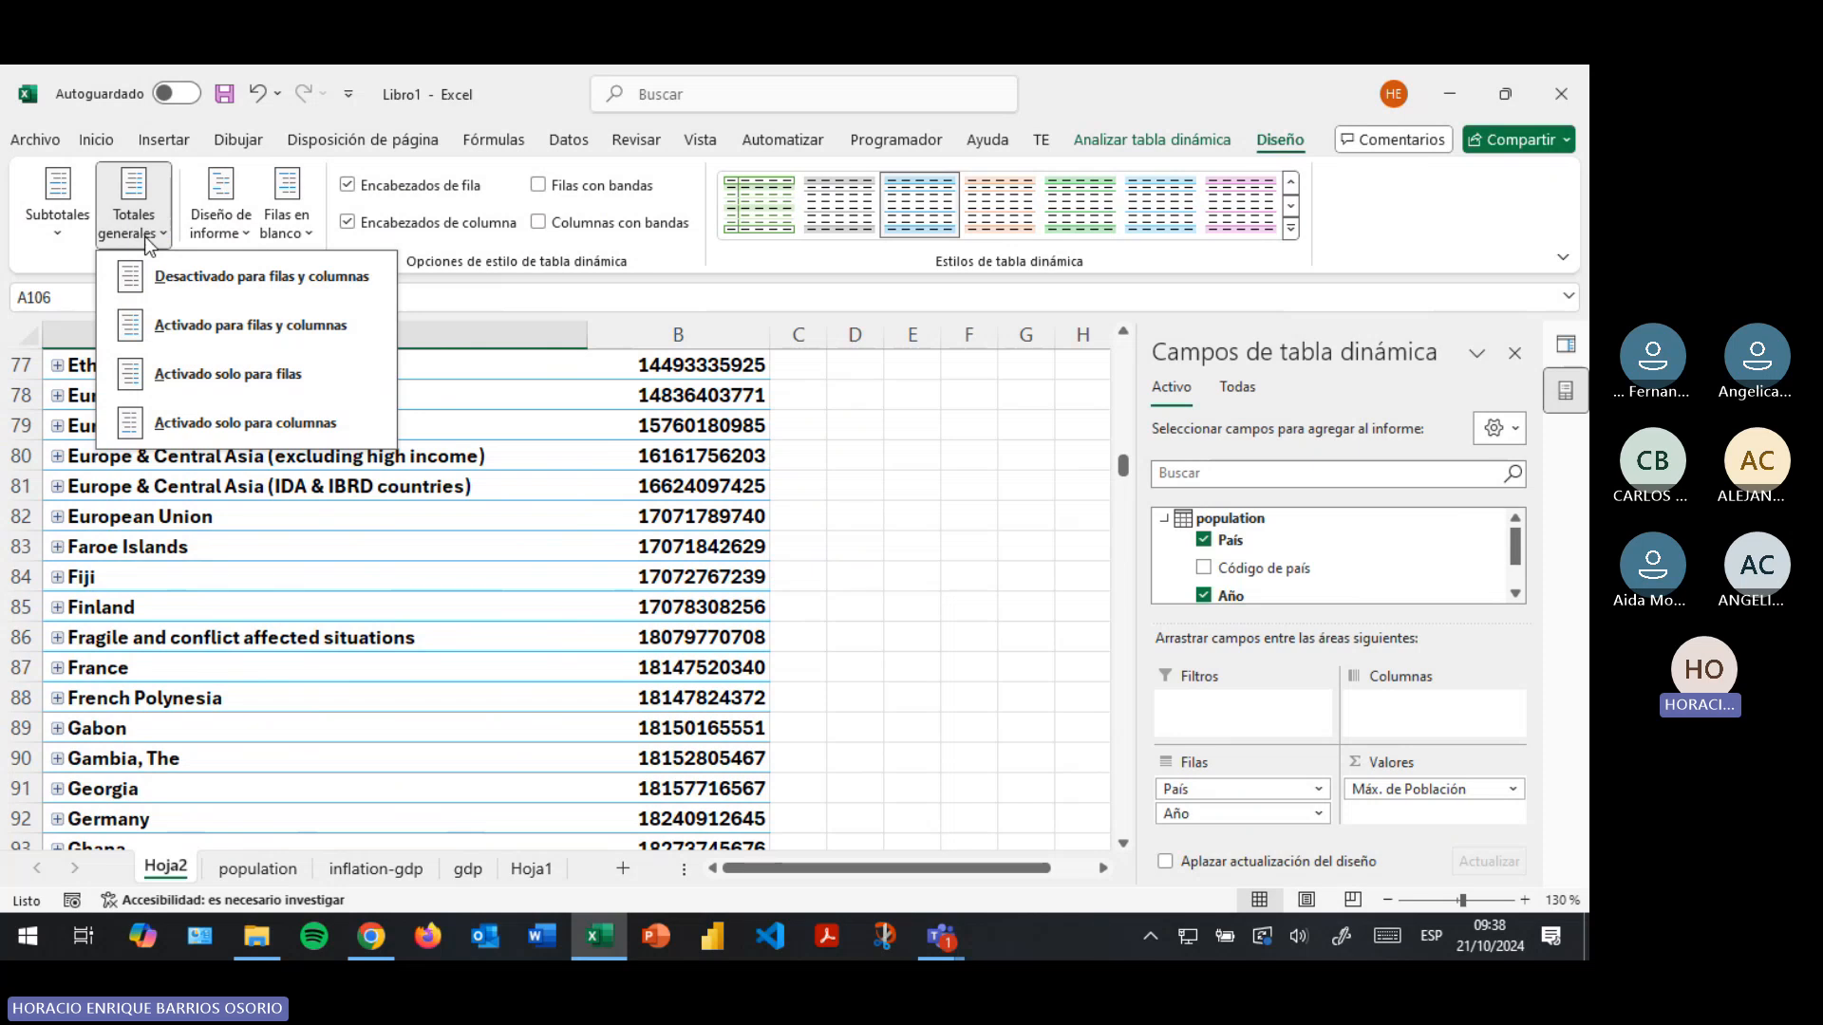
Switch the PivotTable's report layout to outline form and go to the start of the table
{"action": "left_click", "coordinate": [219, 237]}
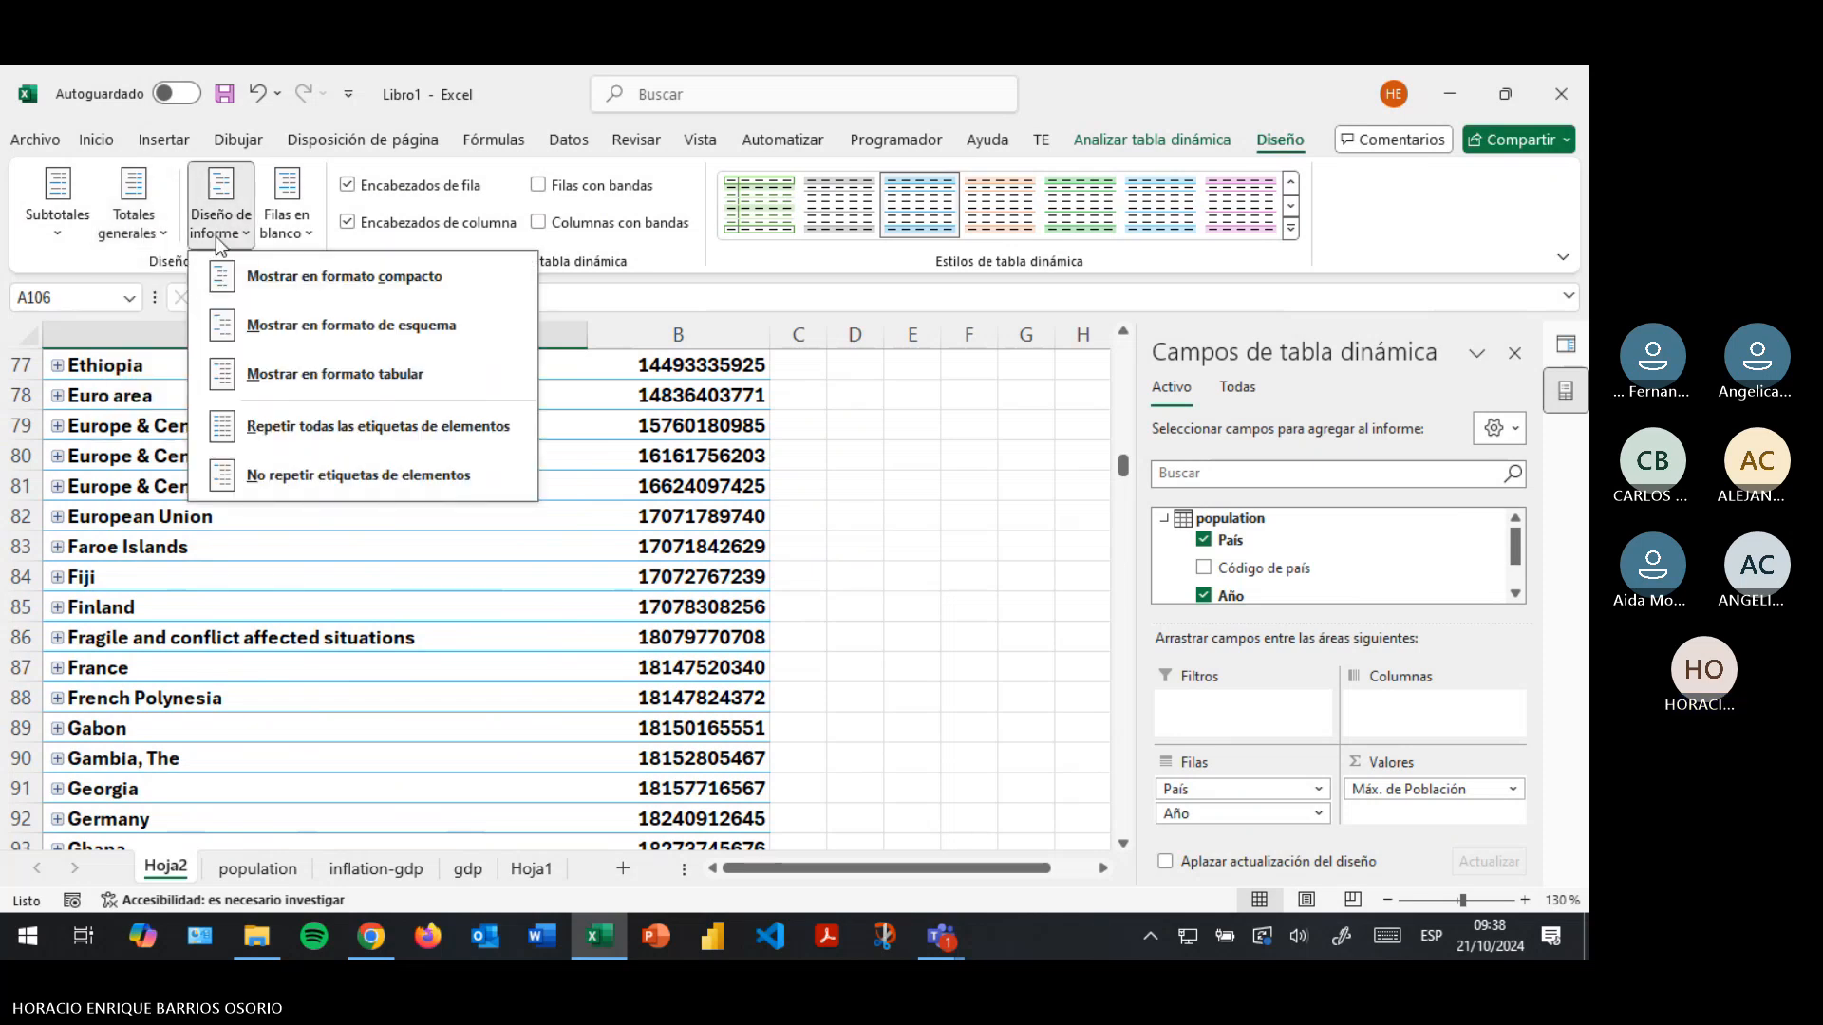
{"action": "left_click", "coordinate": [283, 276]}
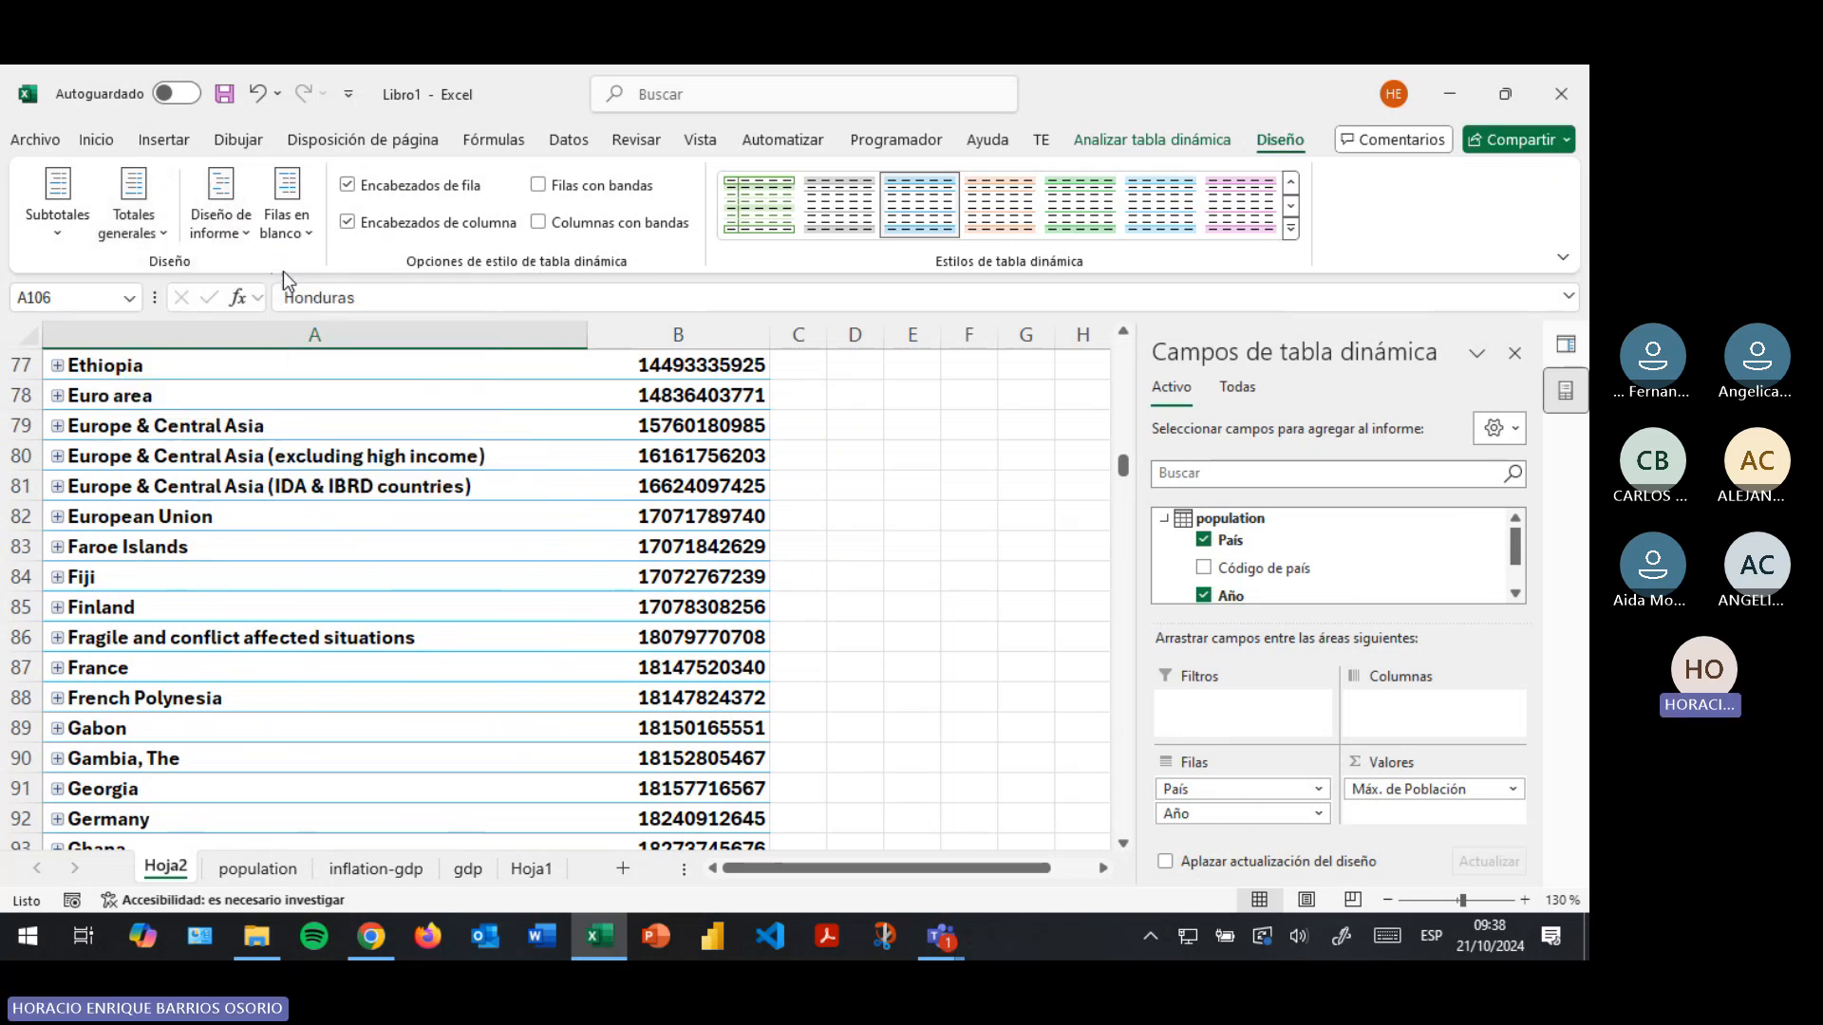
{"action": "left_click", "coordinate": [253, 235]}
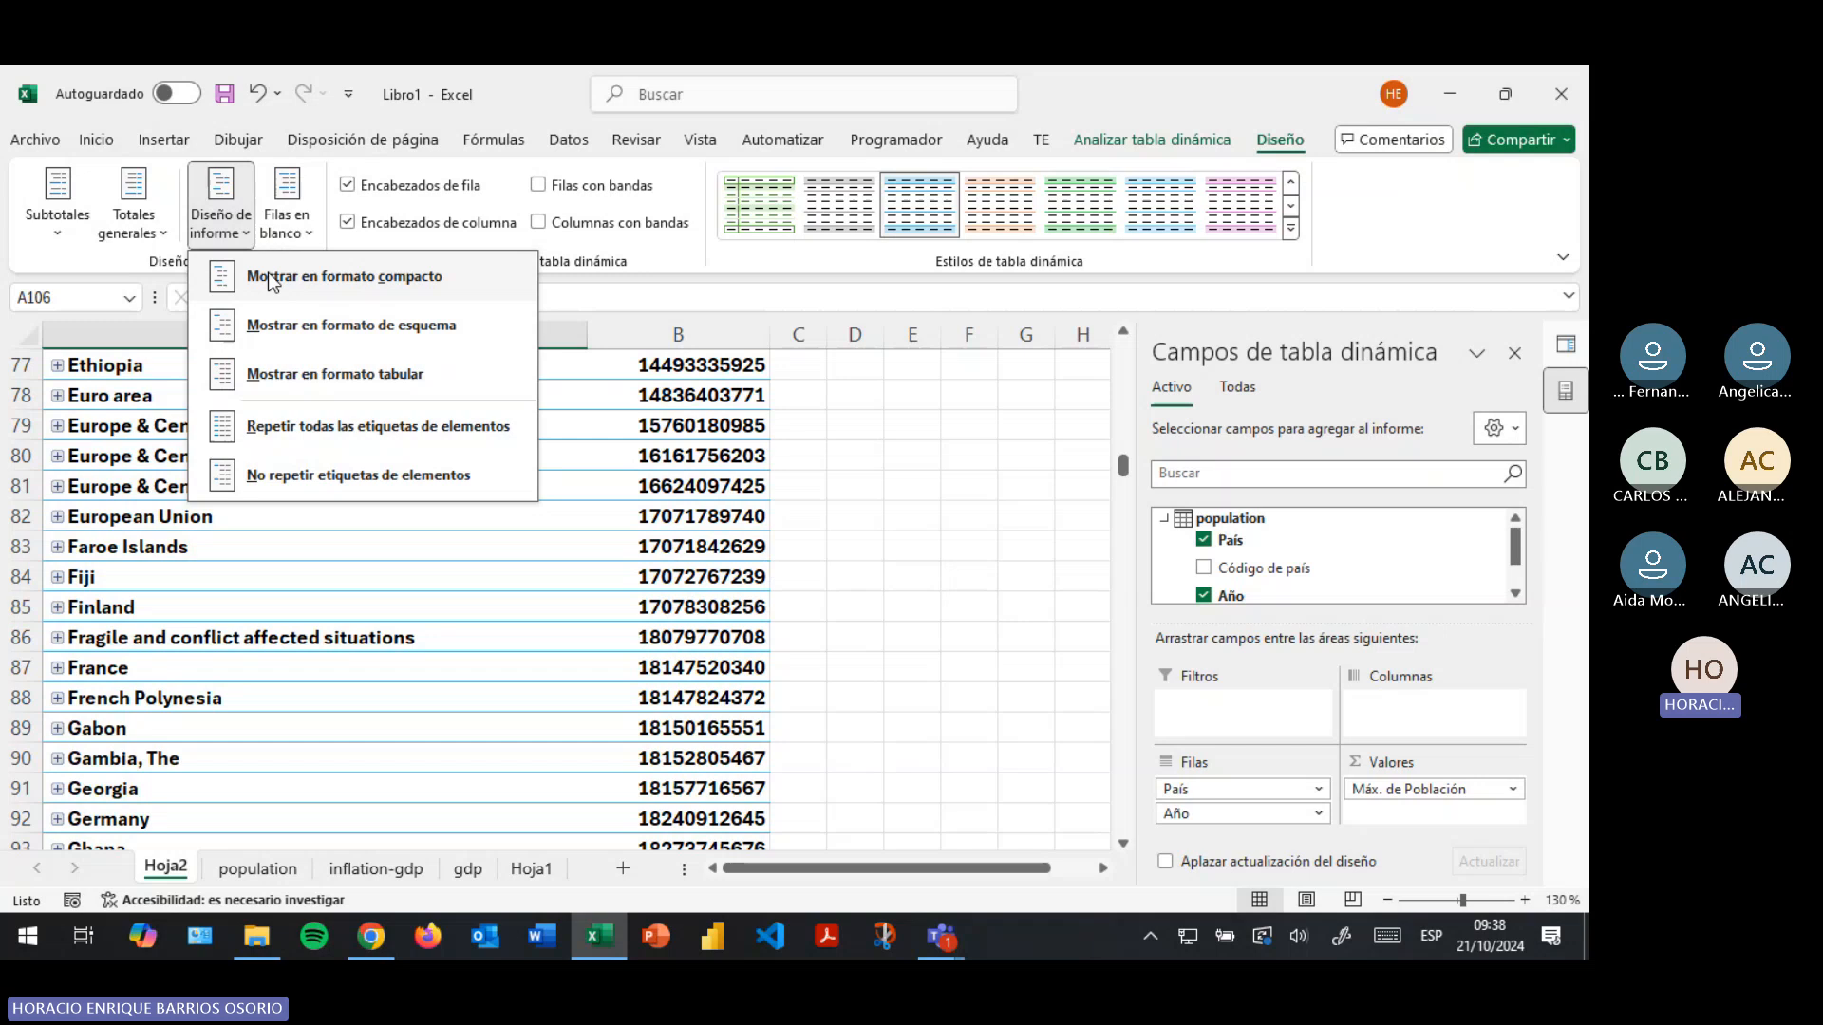
{"action": "left_click", "coordinate": [298, 334]}
{"action": "scroll", "coordinate": [335, 585], "scroll_direction": "up", "scroll_amount": 9}
{"action": "scroll", "coordinate": [334, 585], "scroll_direction": "up", "scroll_amount": 16}
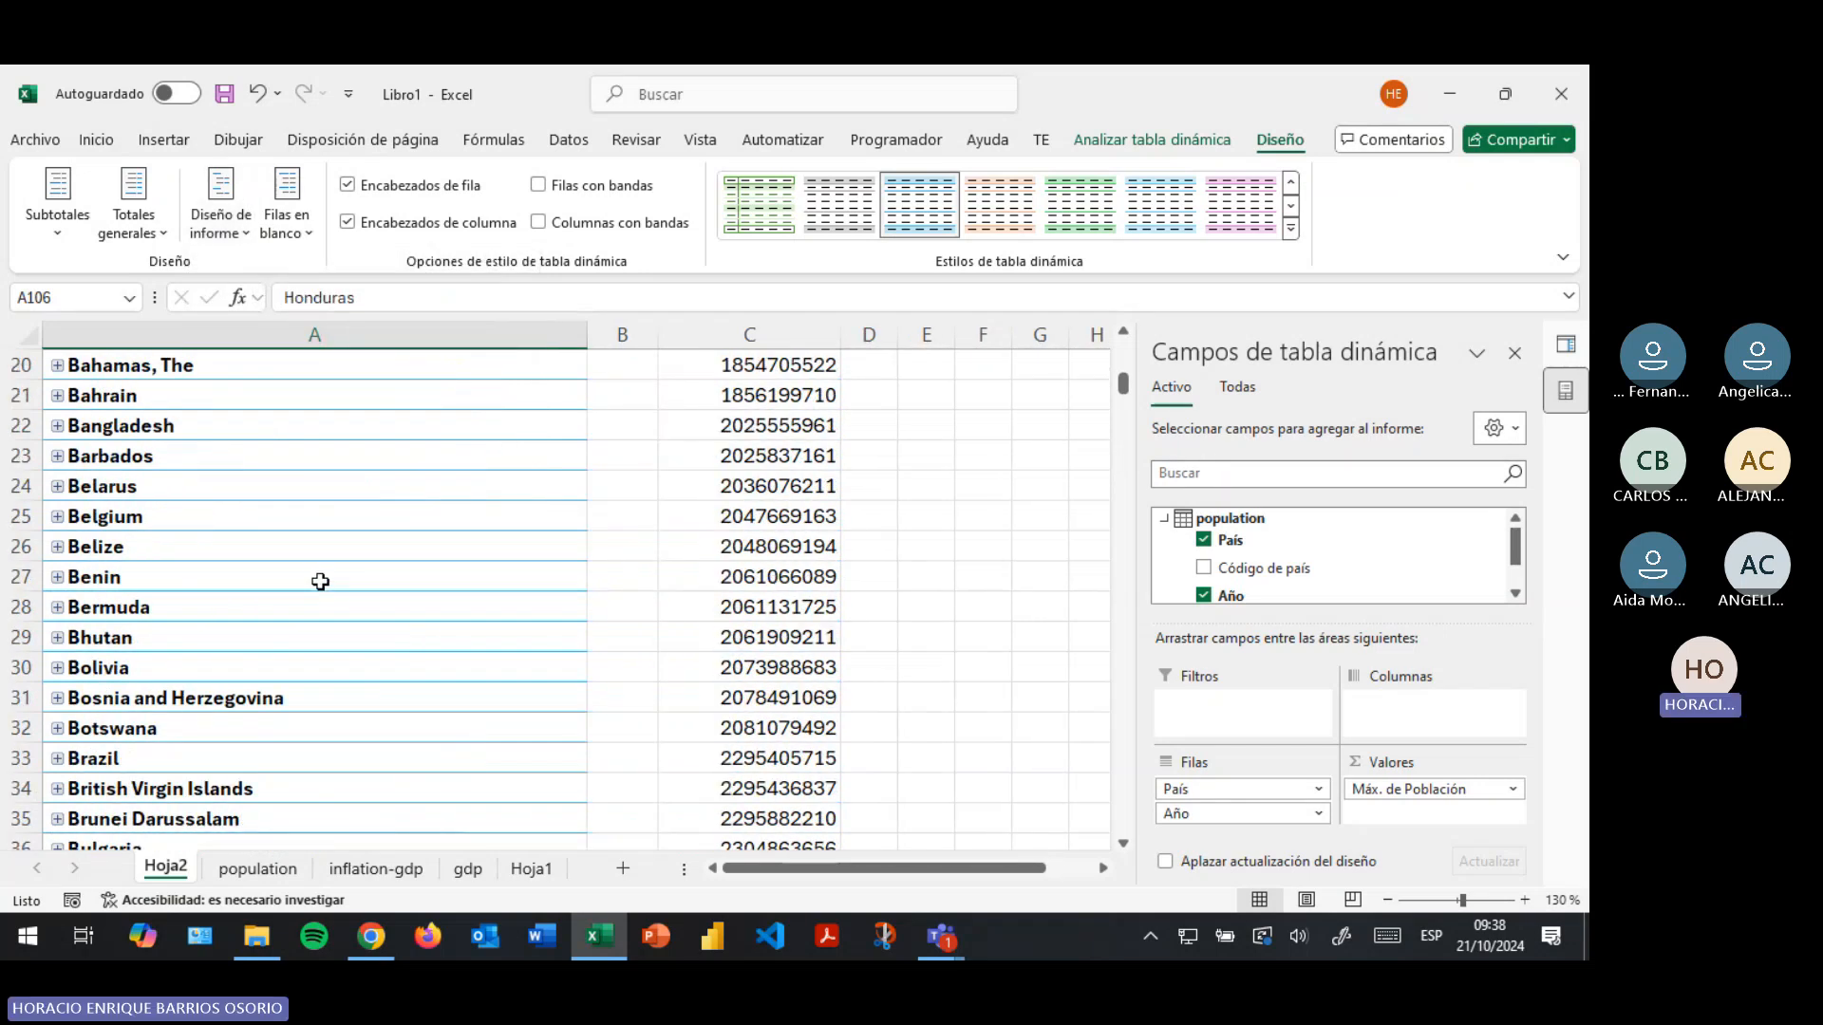
Return the PivotTable's report layout to compact form
{"action": "left_click", "coordinate": [247, 236]}
{"action": "left_click", "coordinate": [247, 235]}
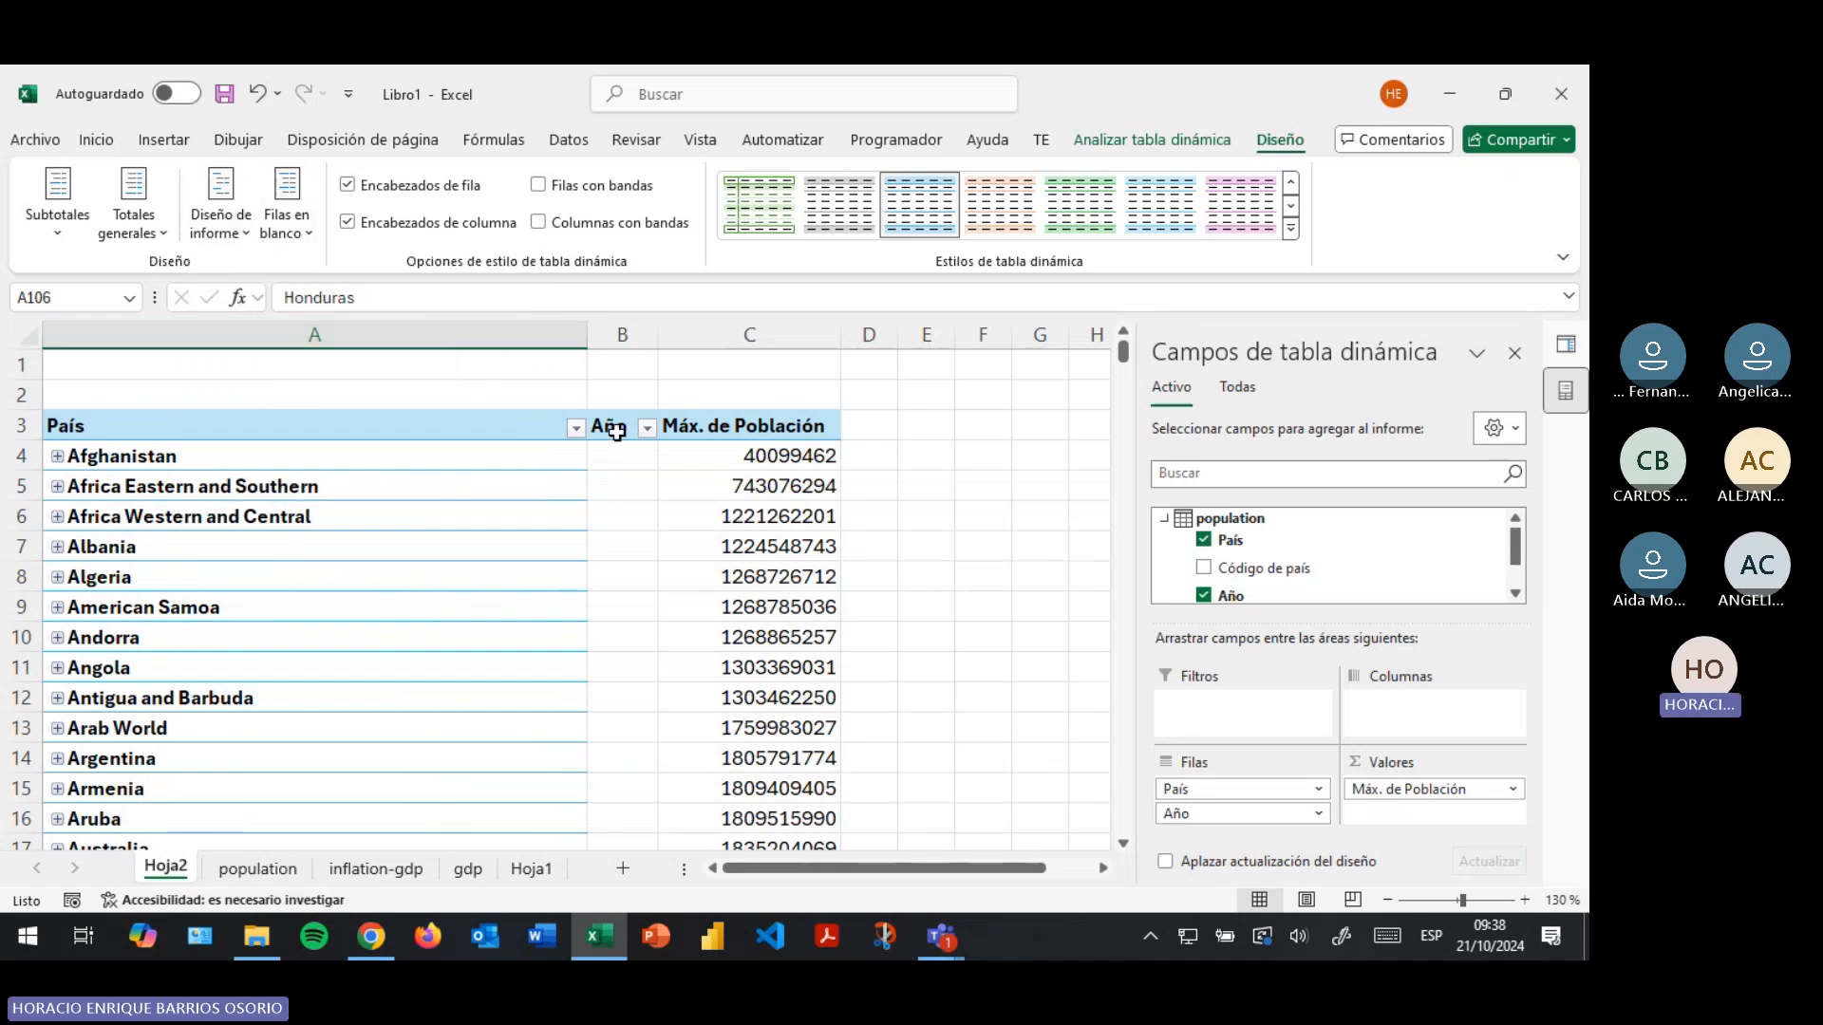
{"action": "left_click", "coordinate": [249, 235]}
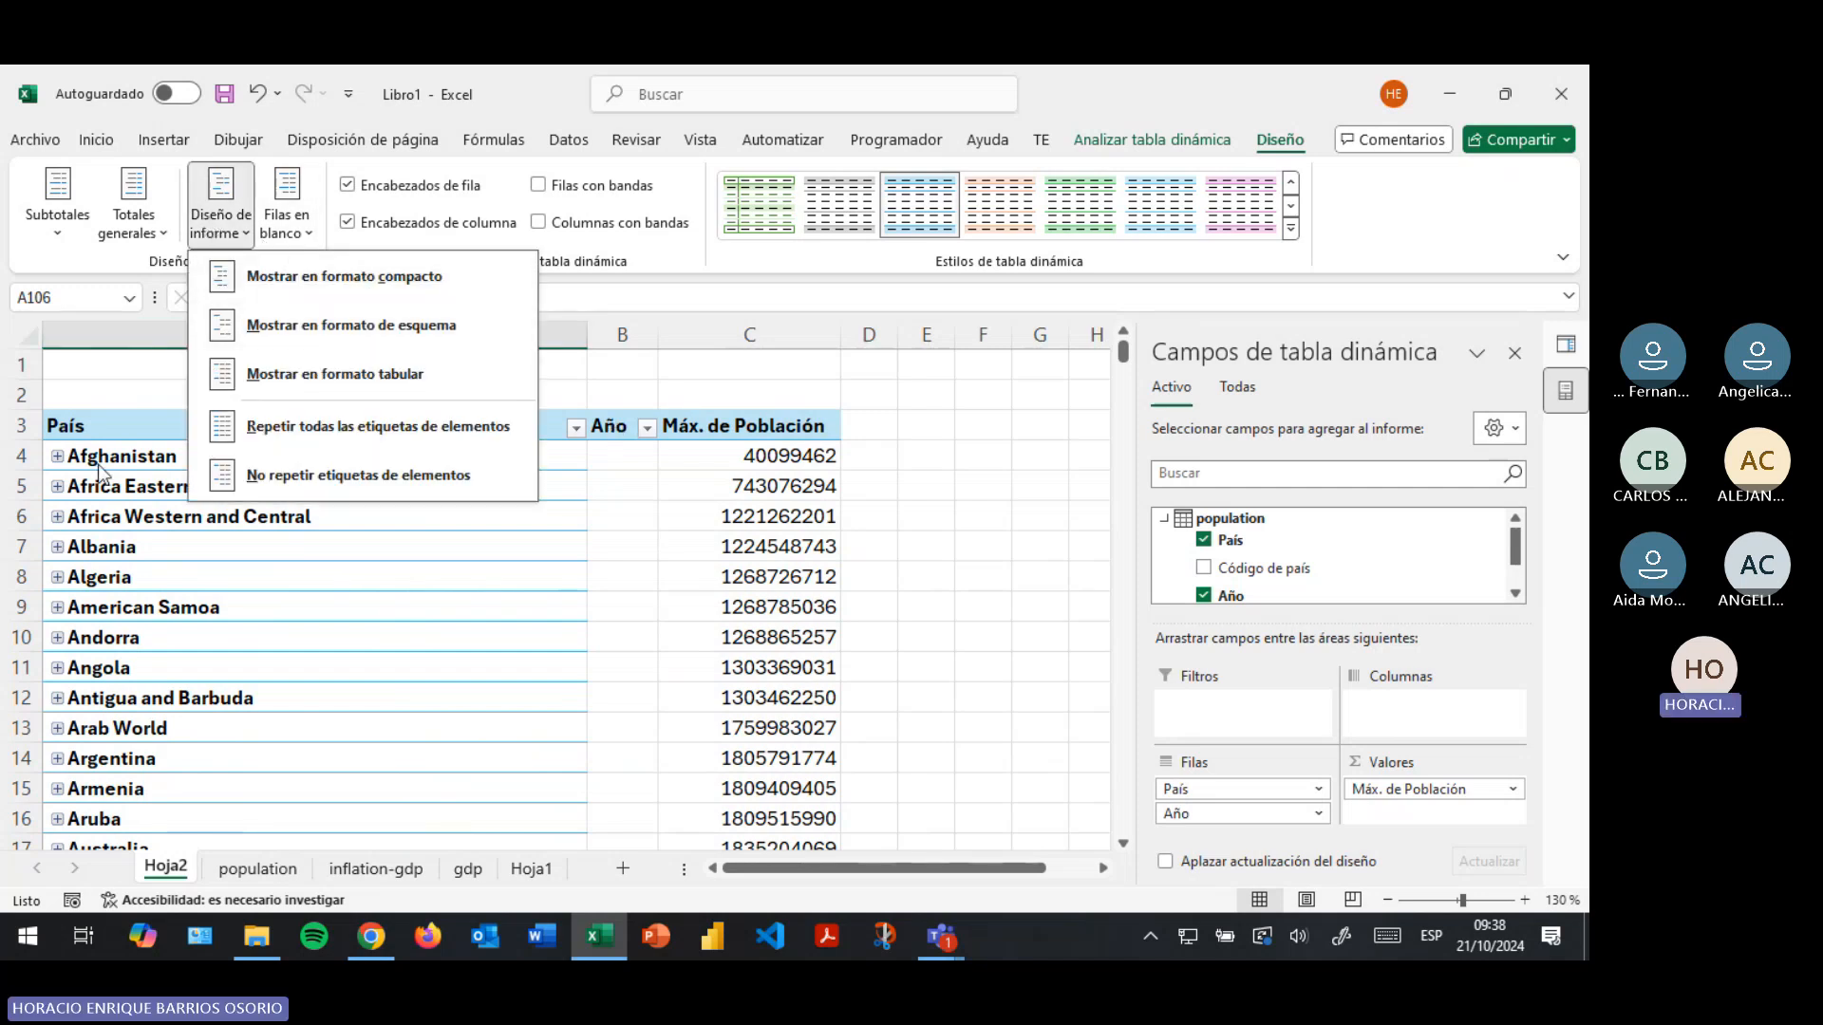
{"action": "left_click", "coordinate": [314, 277]}
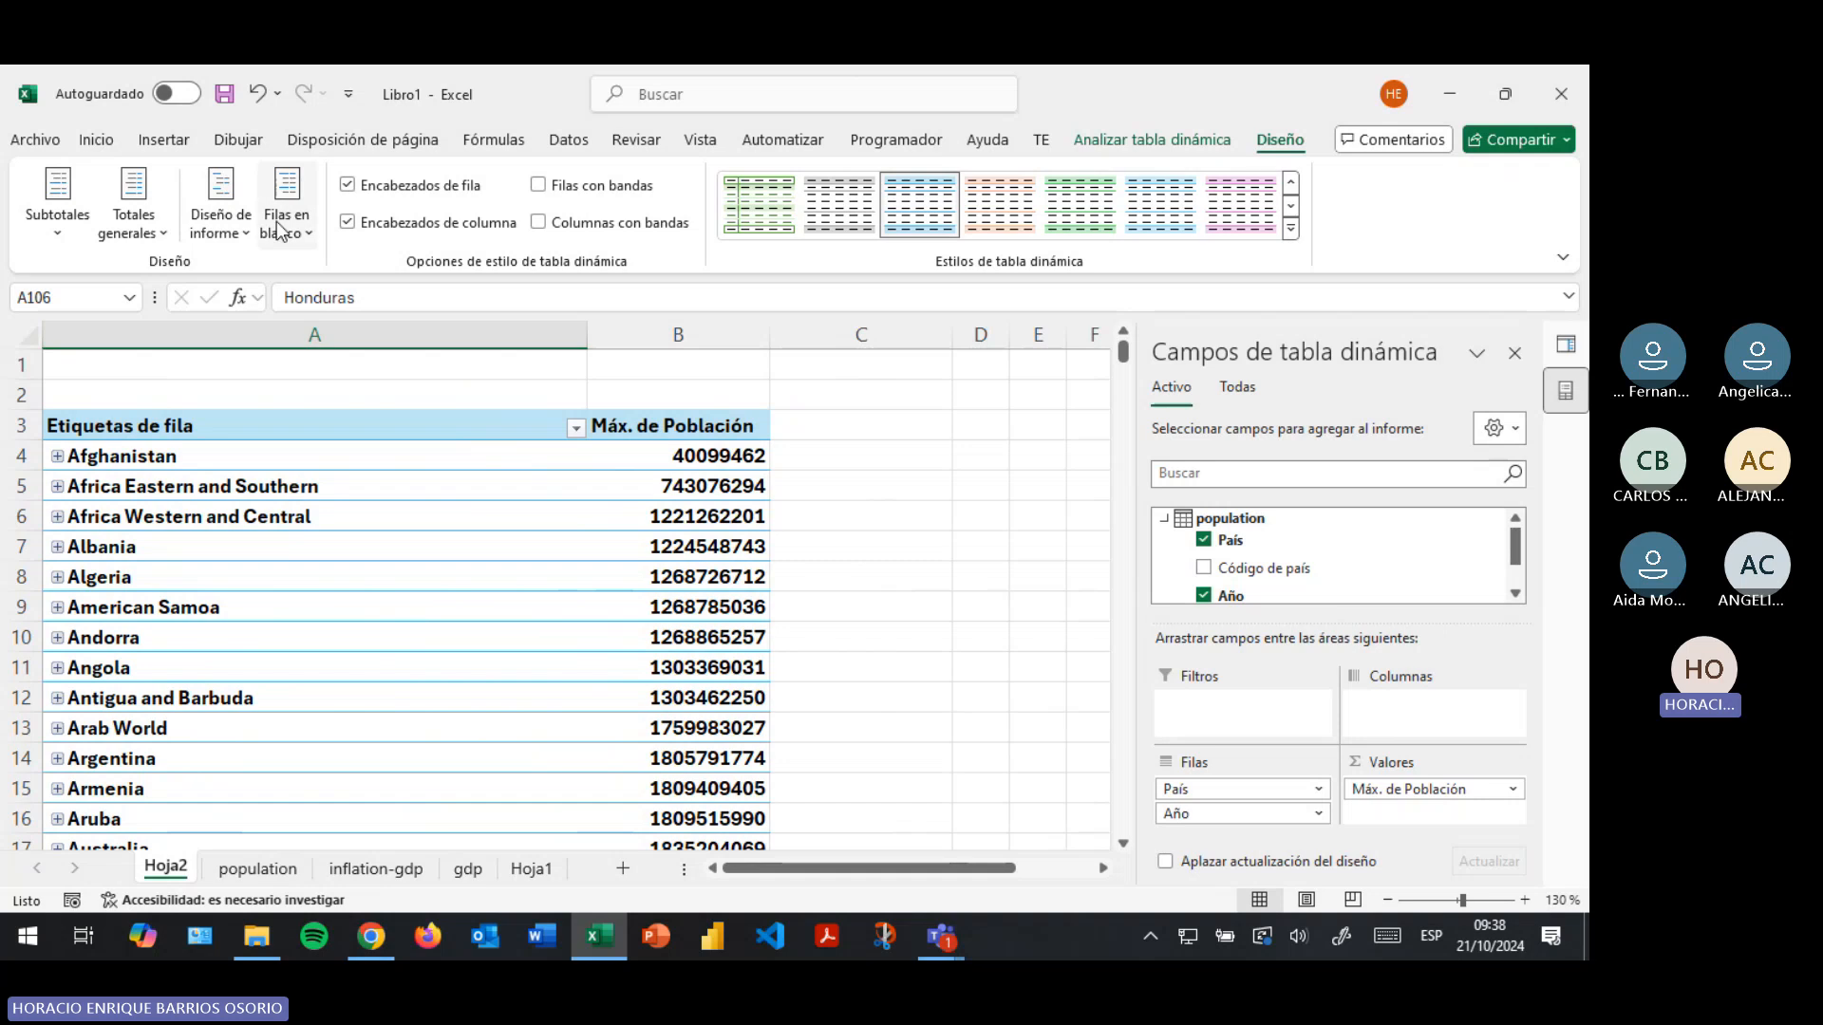
Insert a blank line after each item in the PivotTable and remove those blank lines again
{"action": "left_click", "coordinate": [222, 224]}
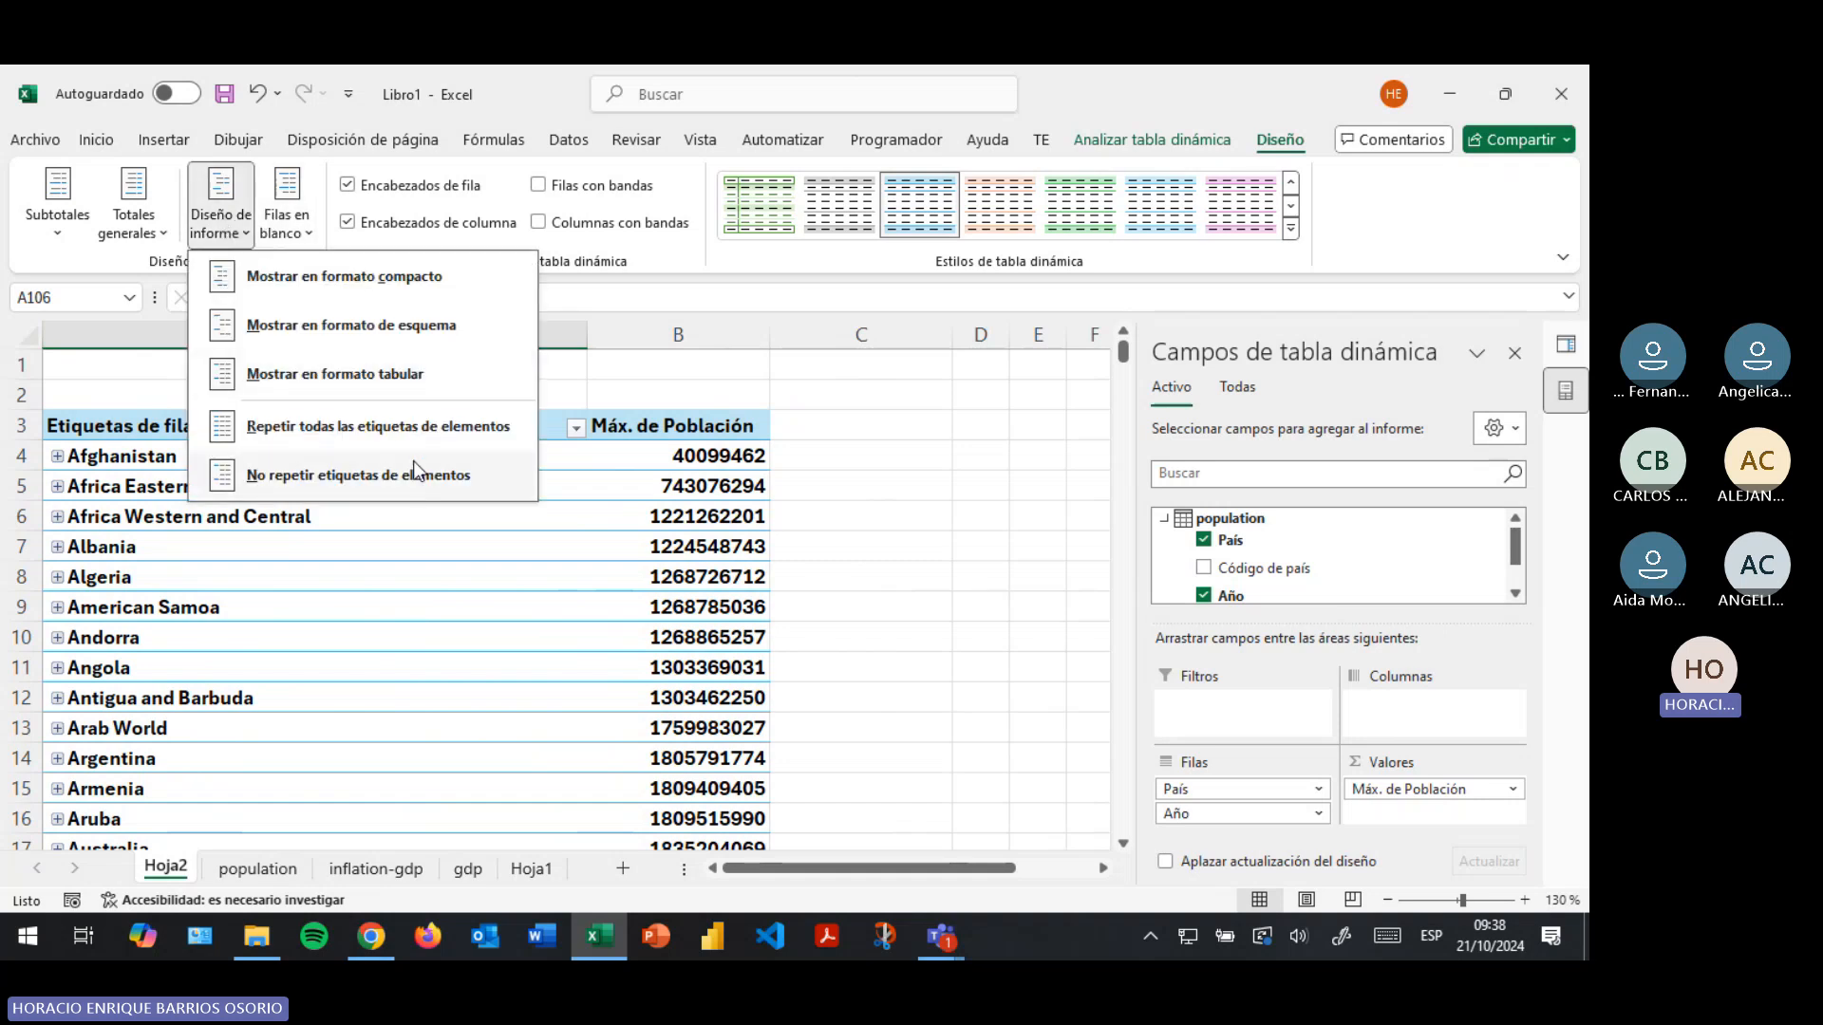
{"action": "left_click", "coordinate": [275, 226]}
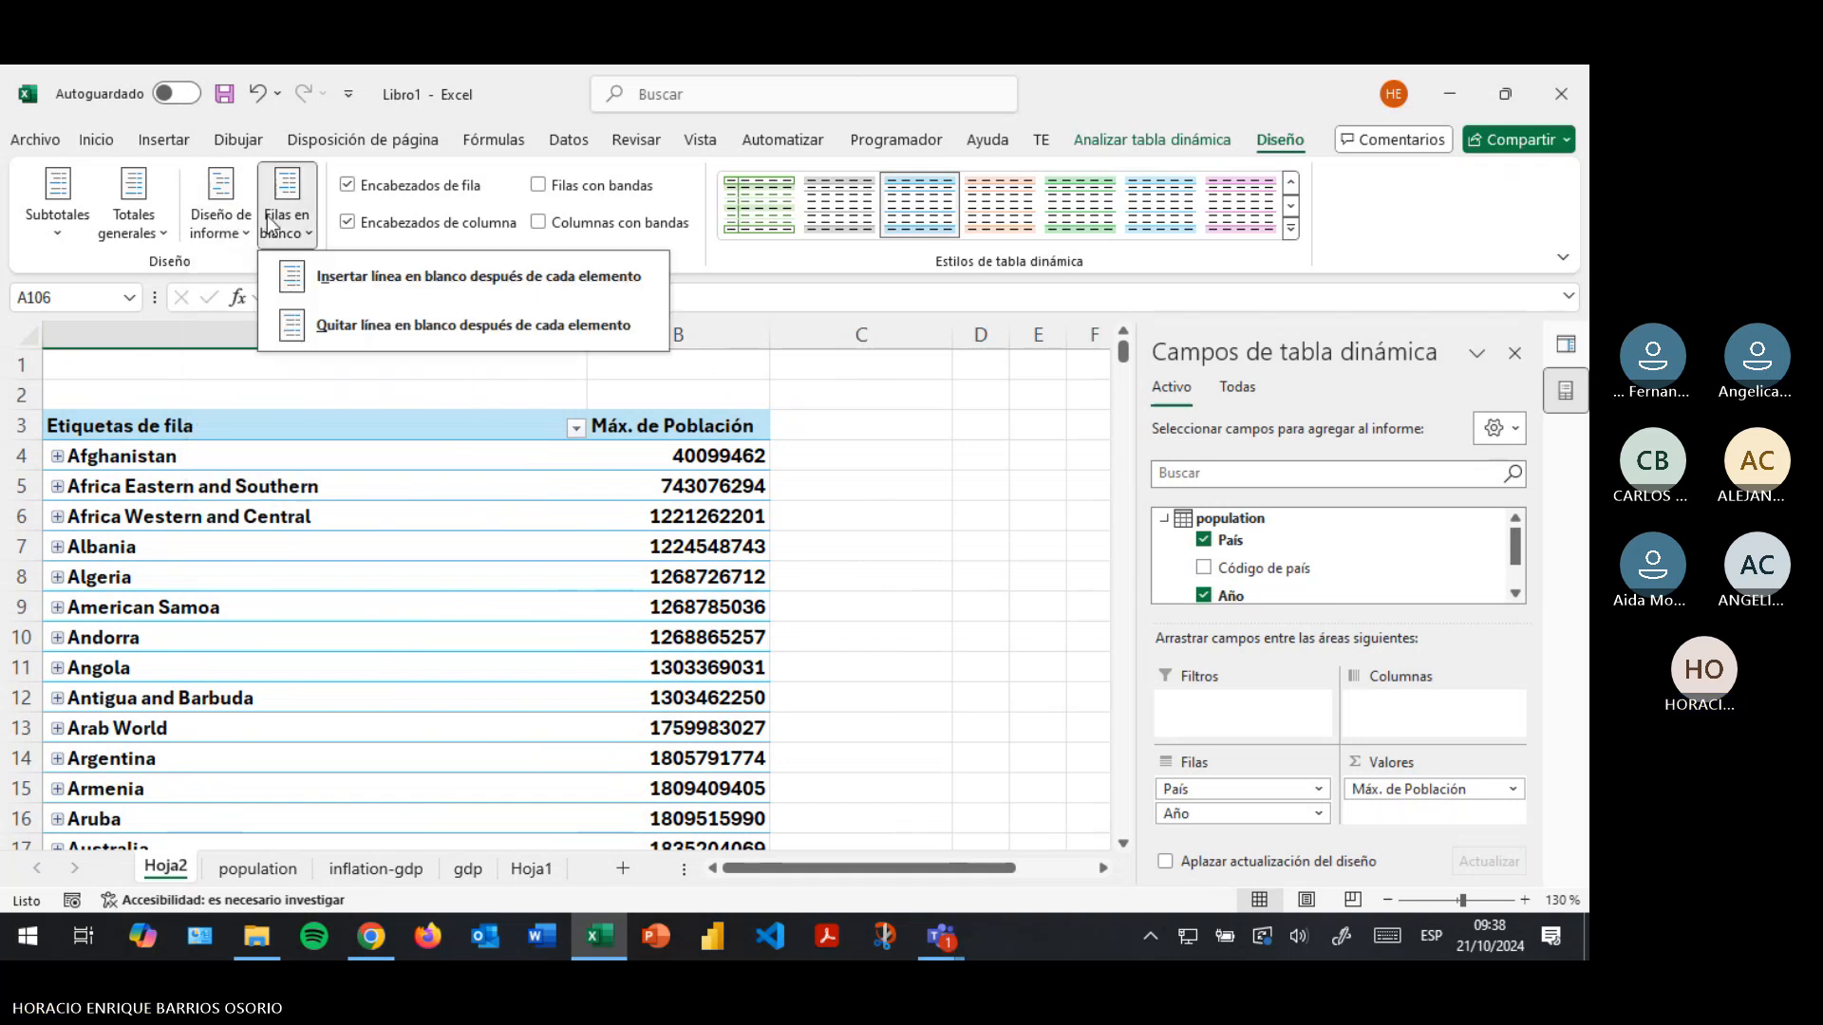
{"action": "left_click", "coordinate": [384, 250]}
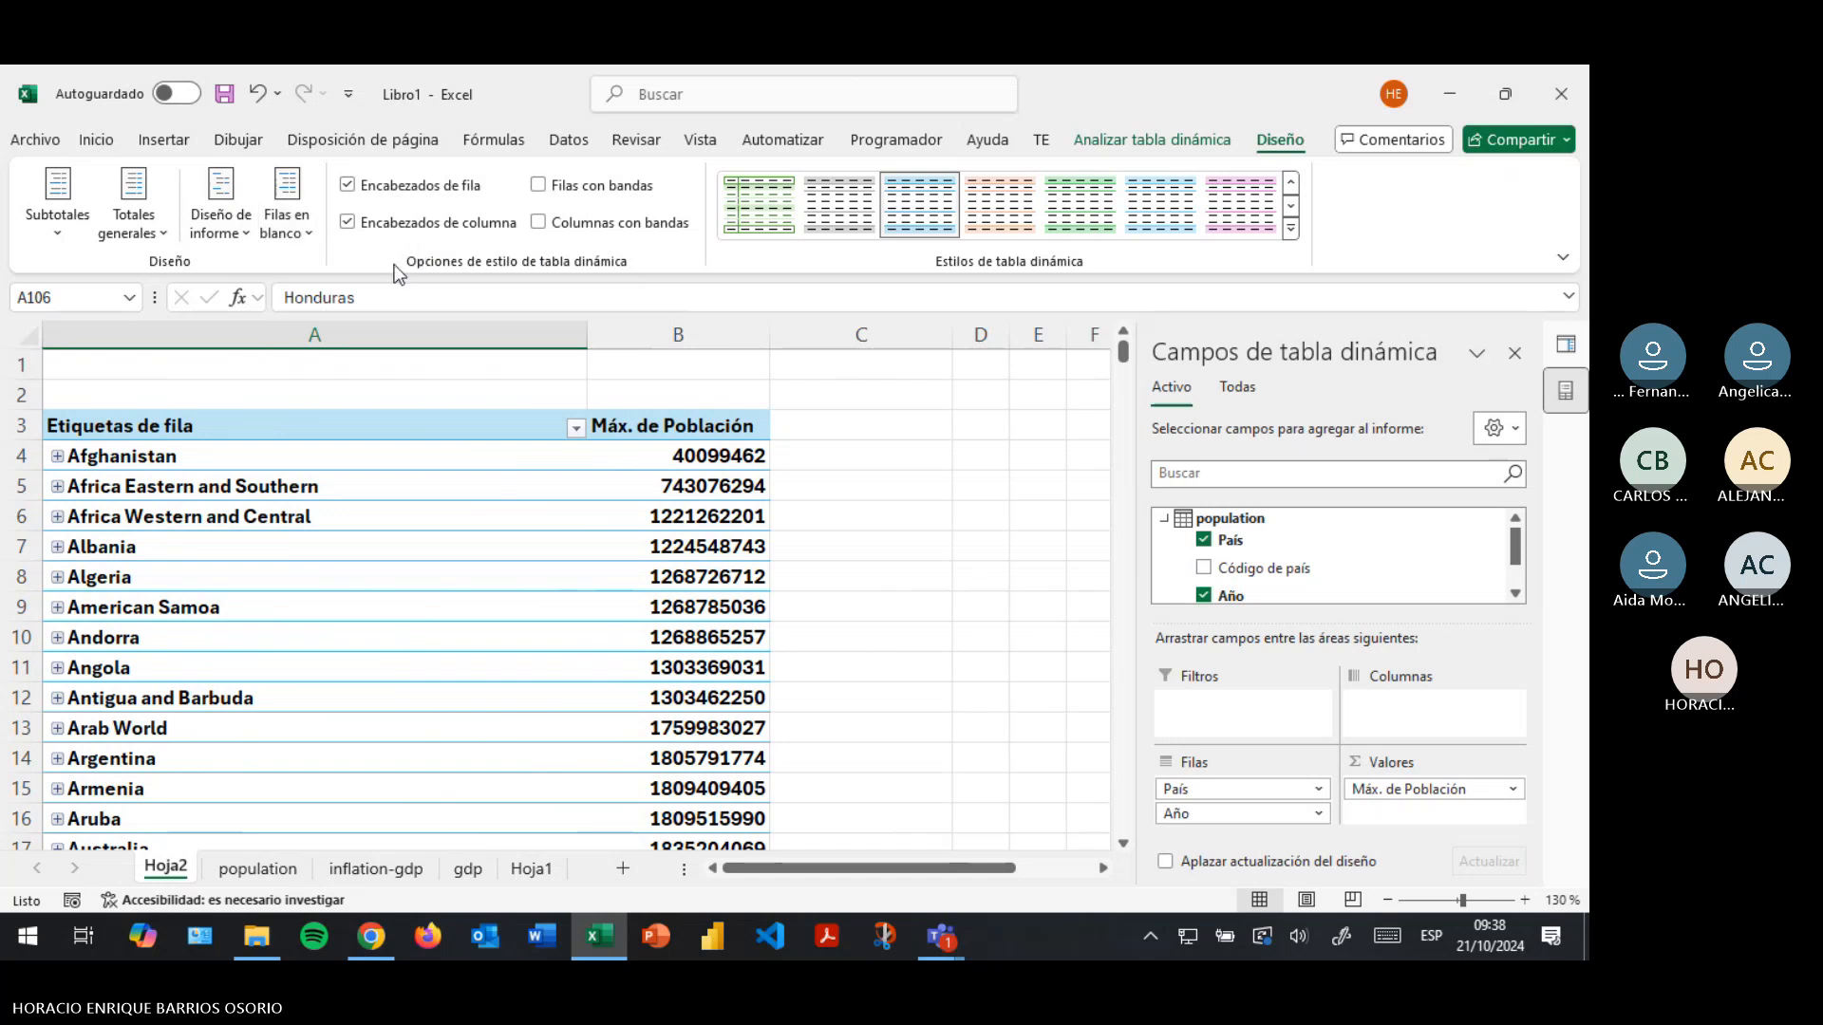
{"action": "left_click", "coordinate": [287, 226]}
{"action": "left_click", "coordinate": [408, 276]}
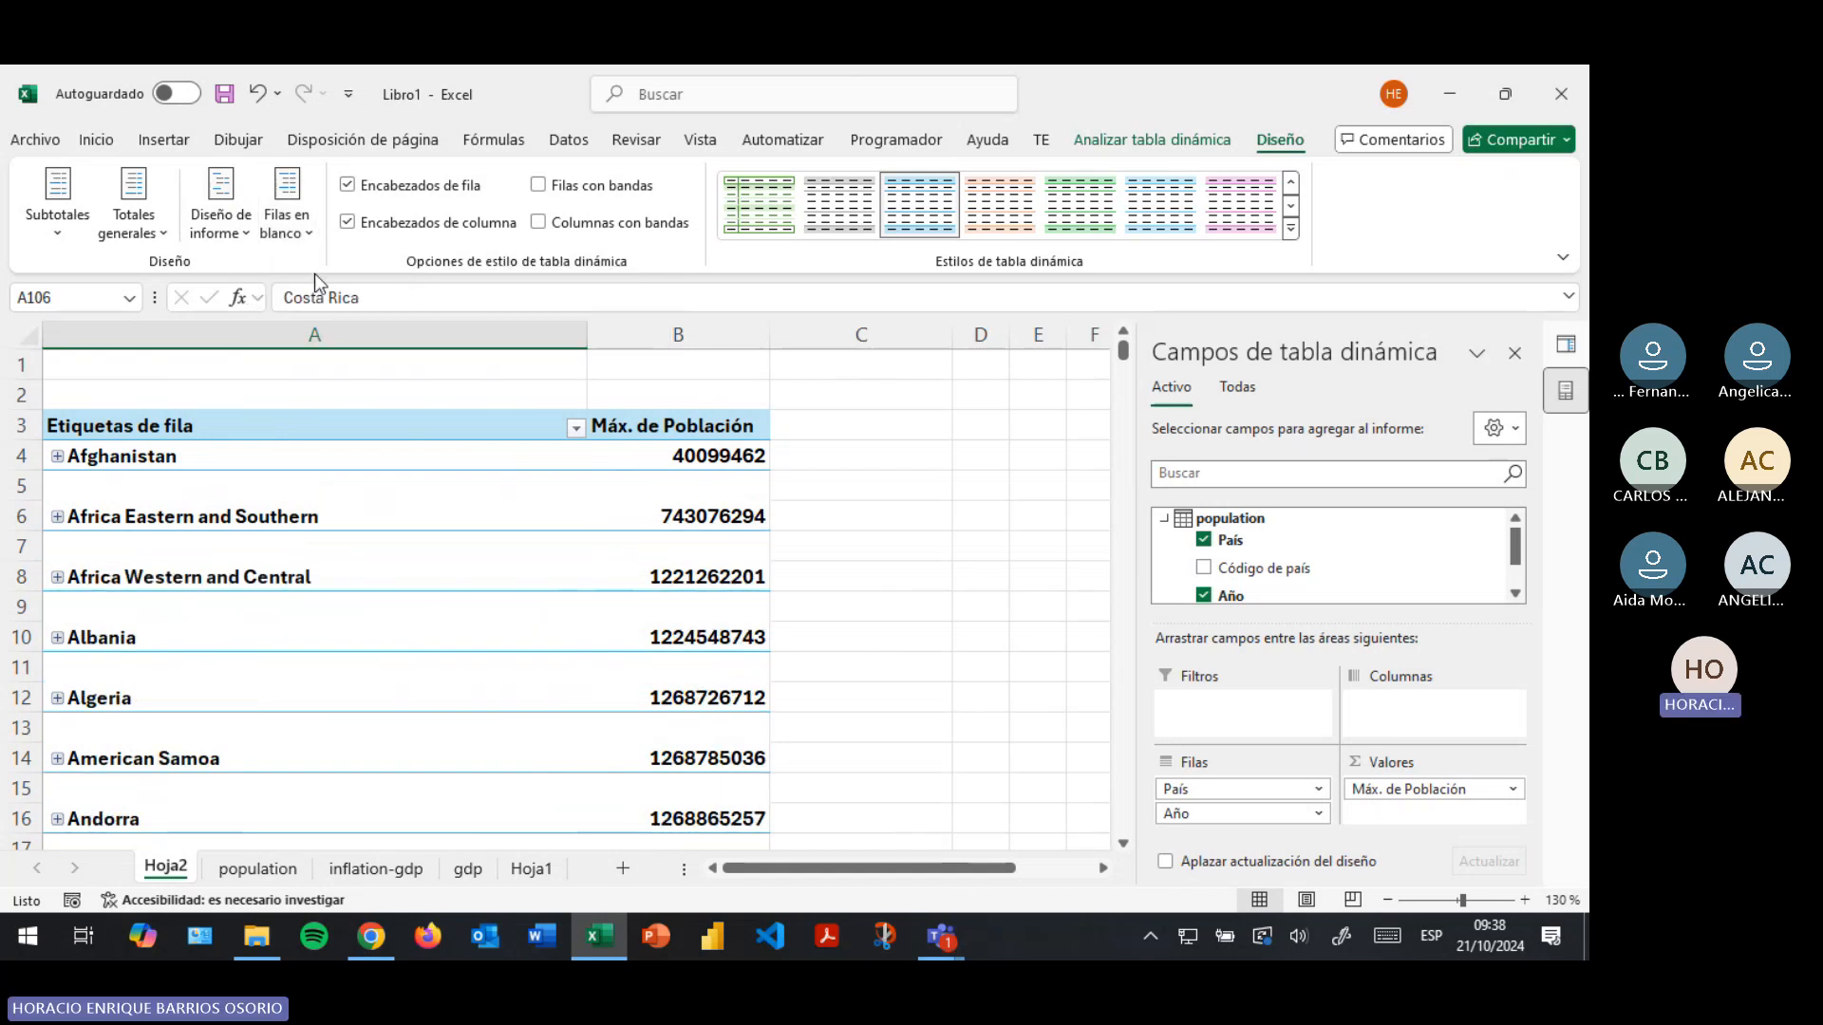
{"action": "left_click", "coordinate": [285, 235]}
{"action": "left_click", "coordinate": [408, 328]}
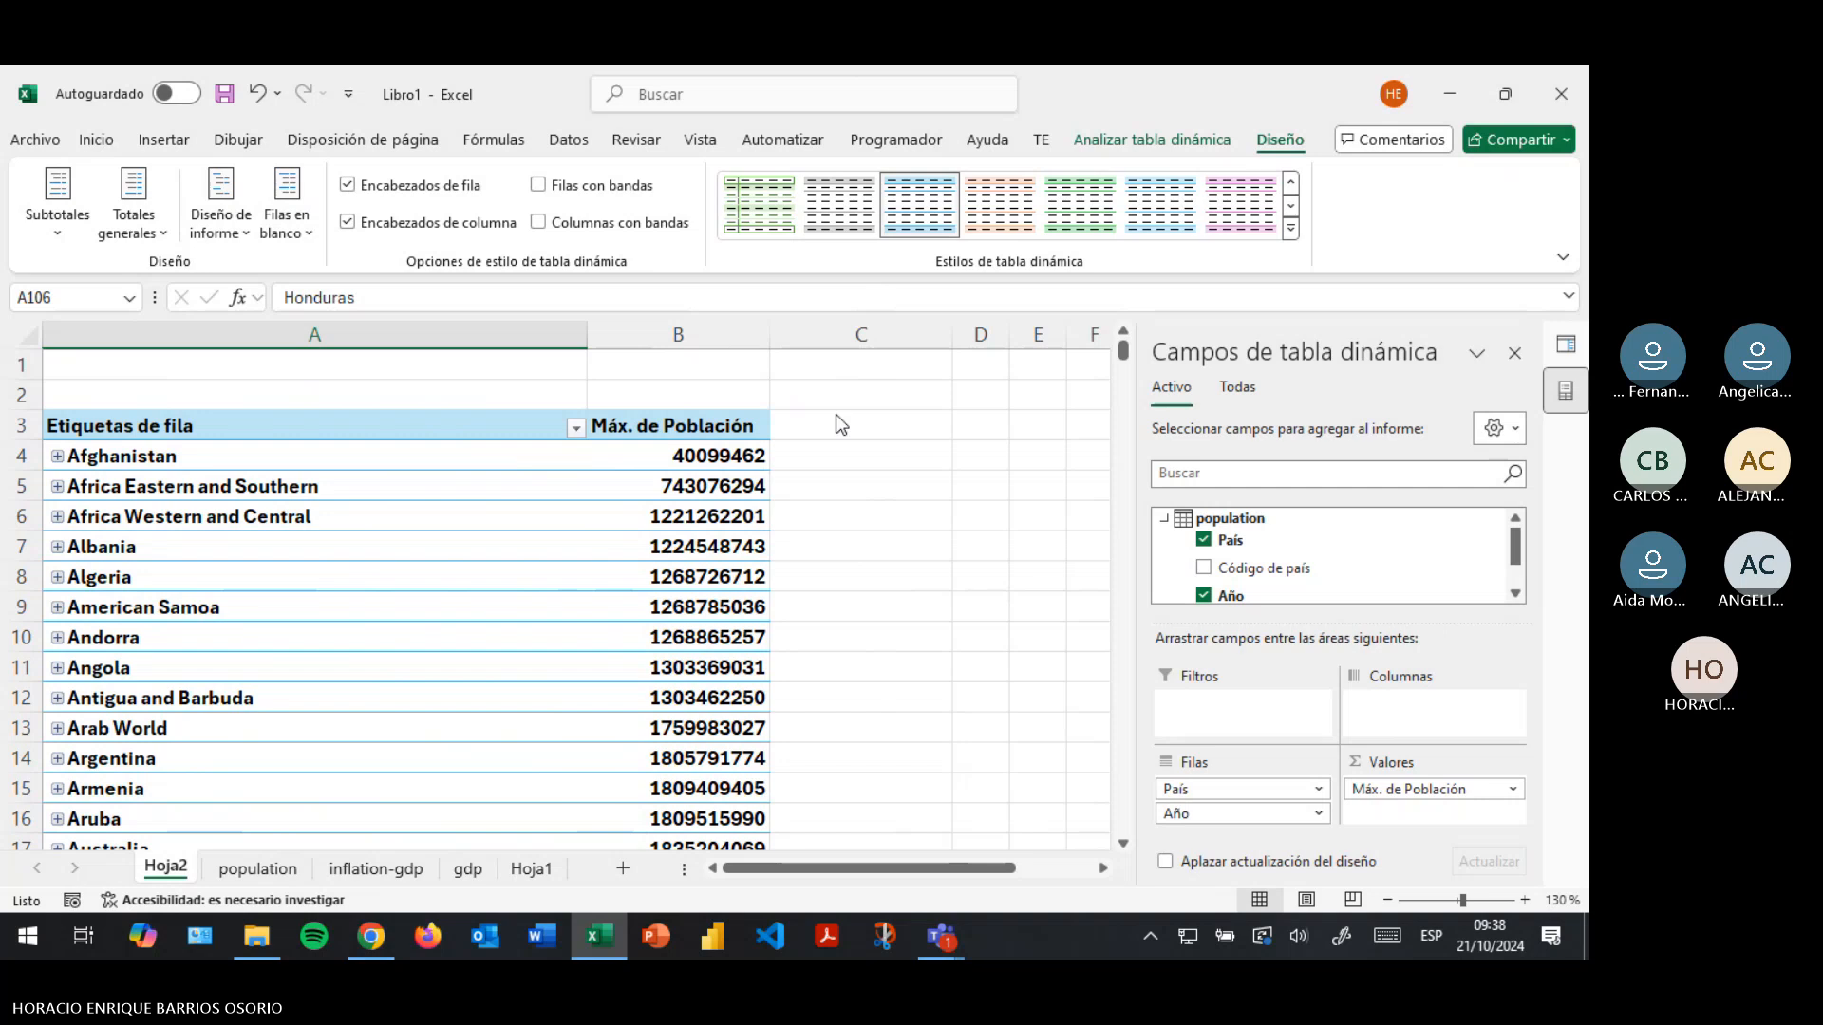
Insert slicers for the Año and País fields of the population PivotTable
{"action": "left_click", "coordinate": [1130, 140]}
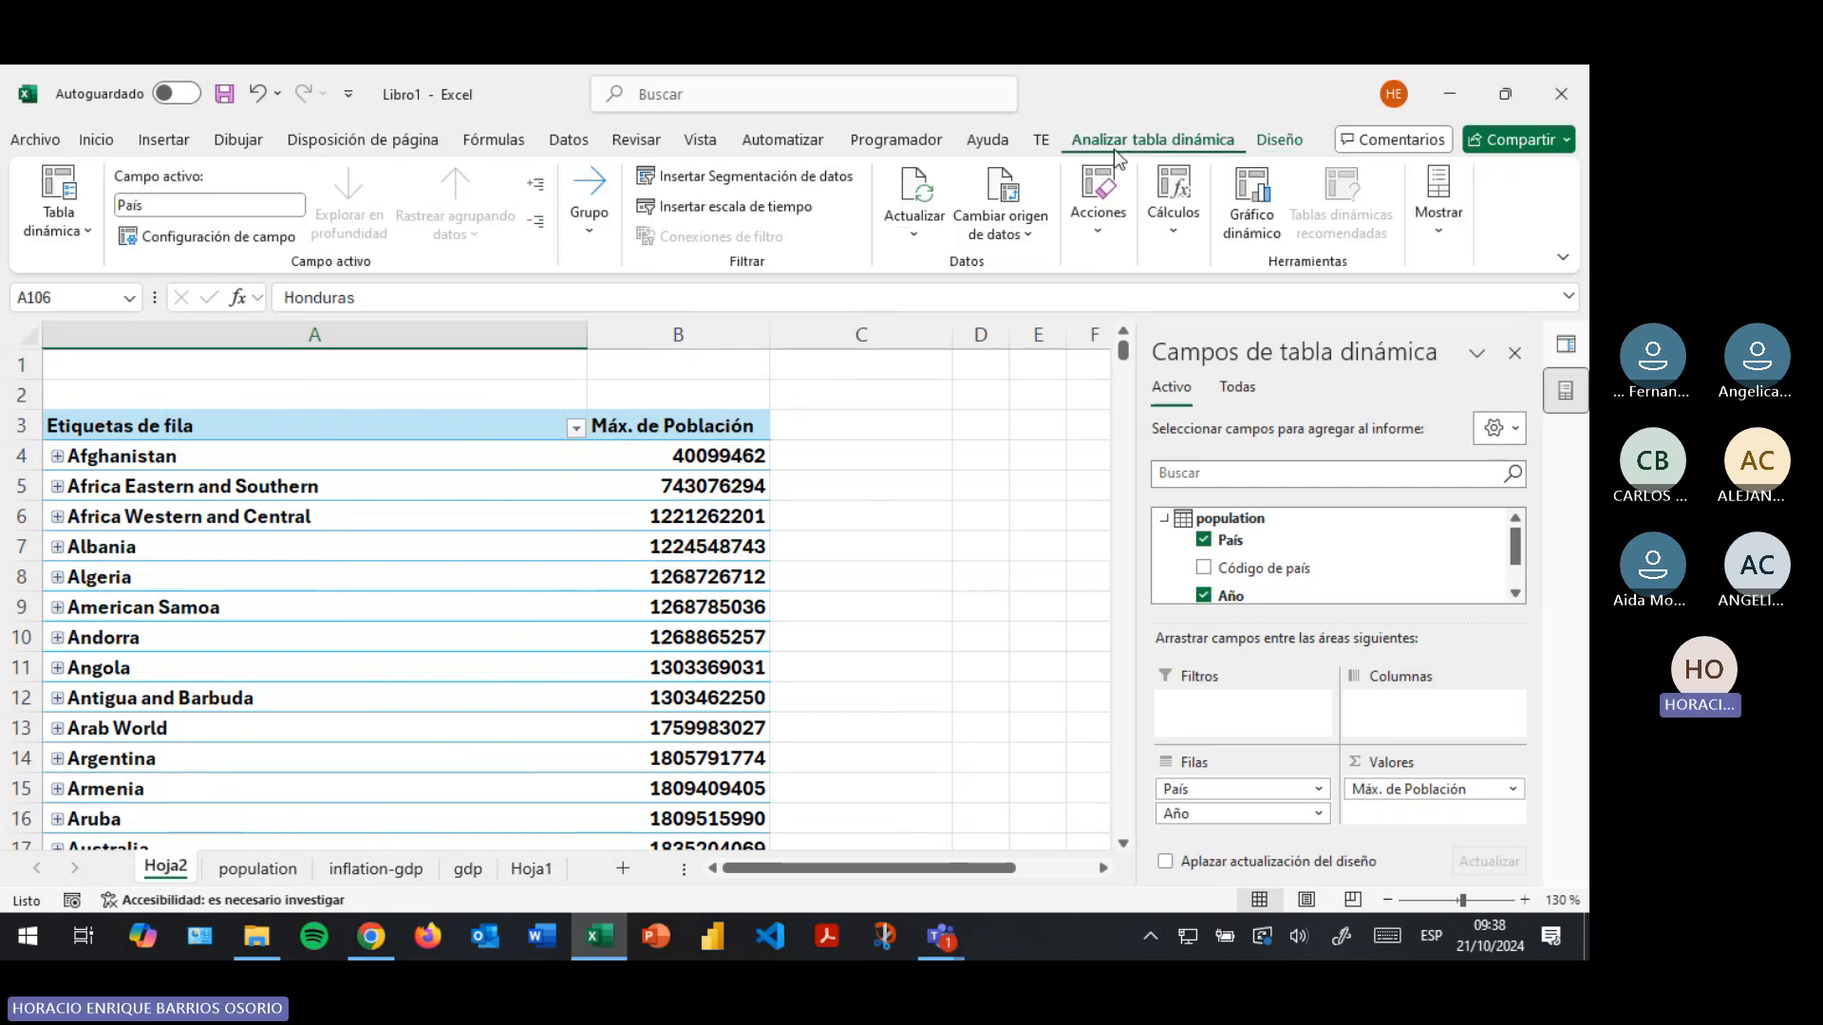
{"action": "left_click", "coordinate": [774, 178]}
{"action": "left_click", "coordinate": [823, 359]}
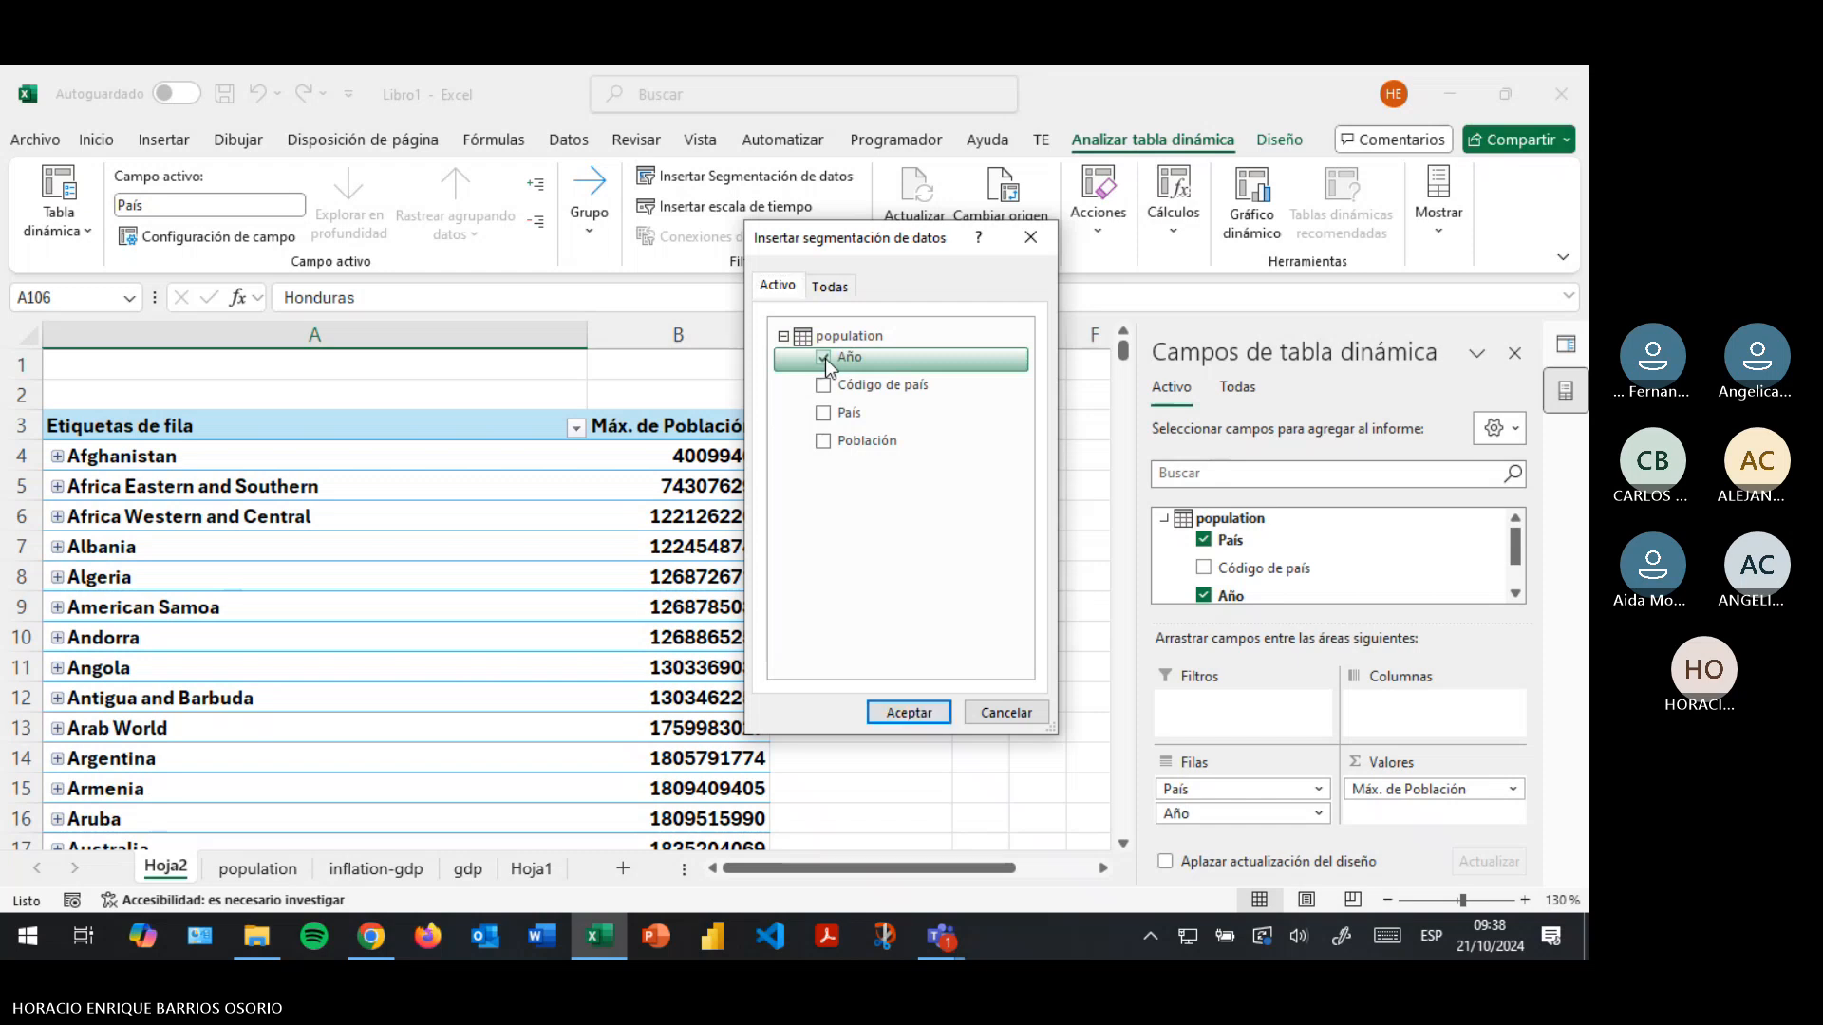
{"action": "left_click", "coordinate": [823, 413]}
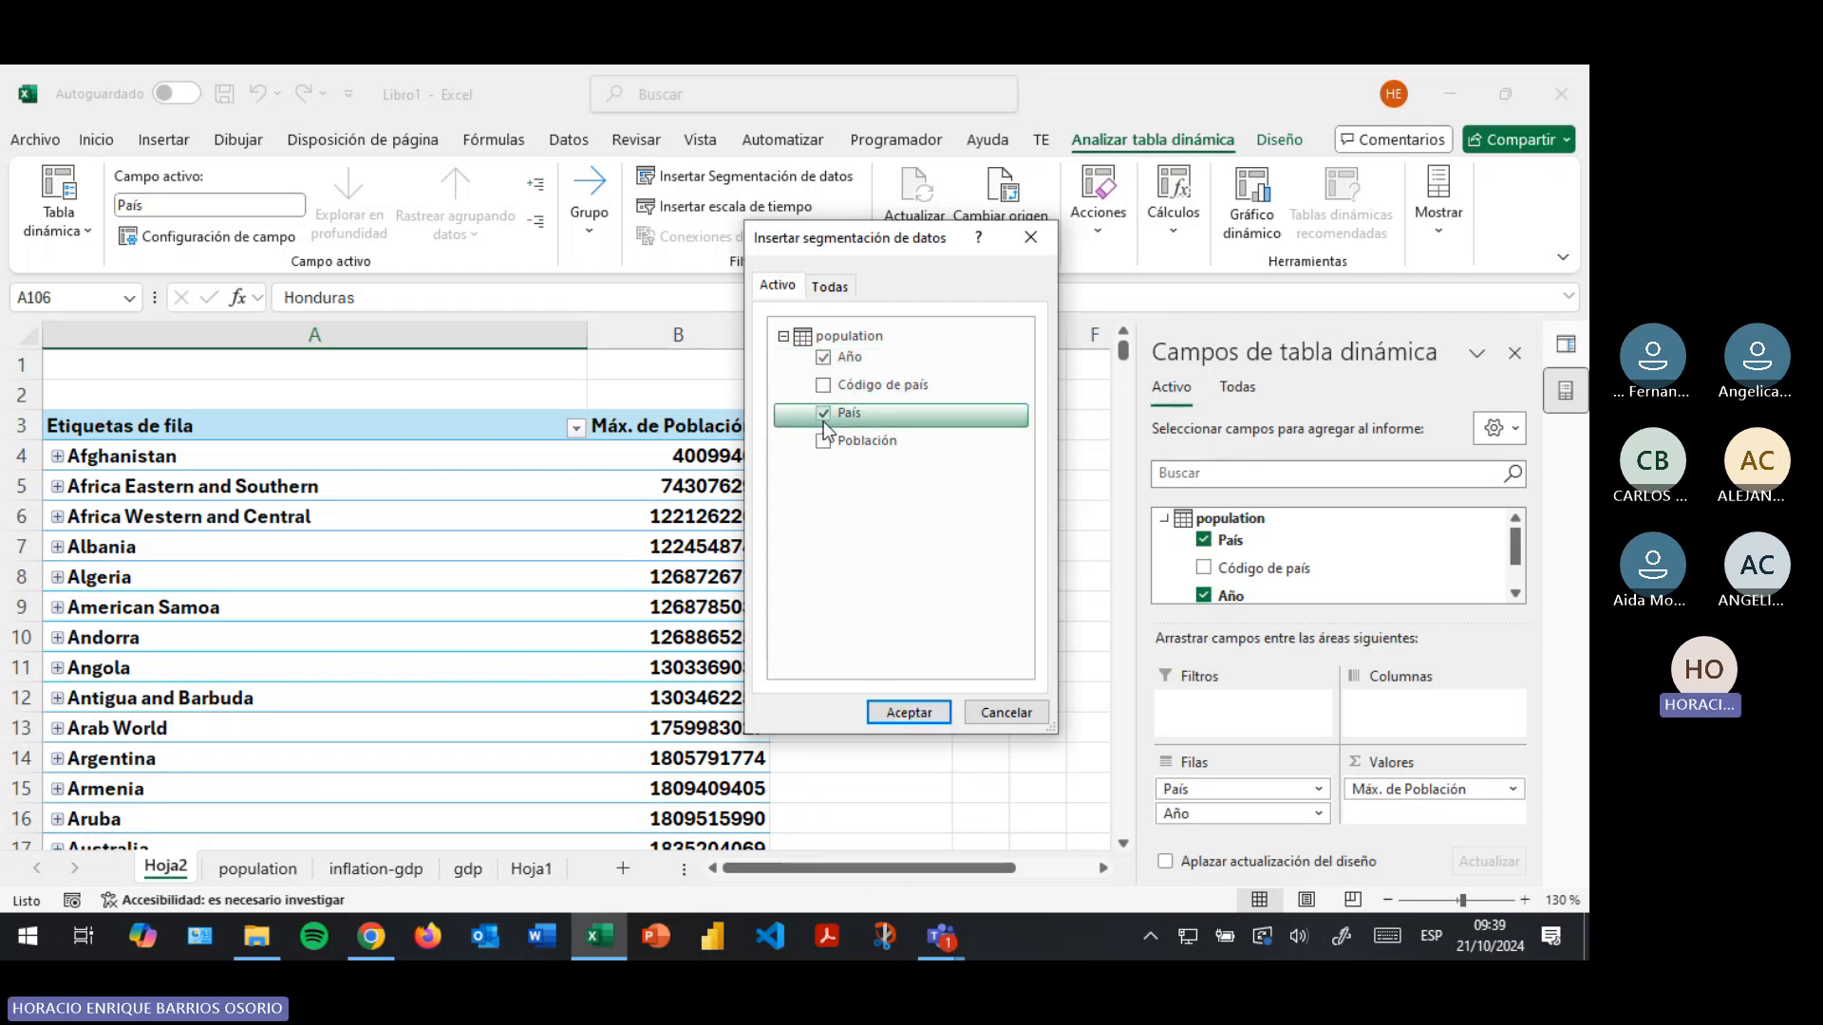
{"action": "left_click", "coordinate": [927, 722]}
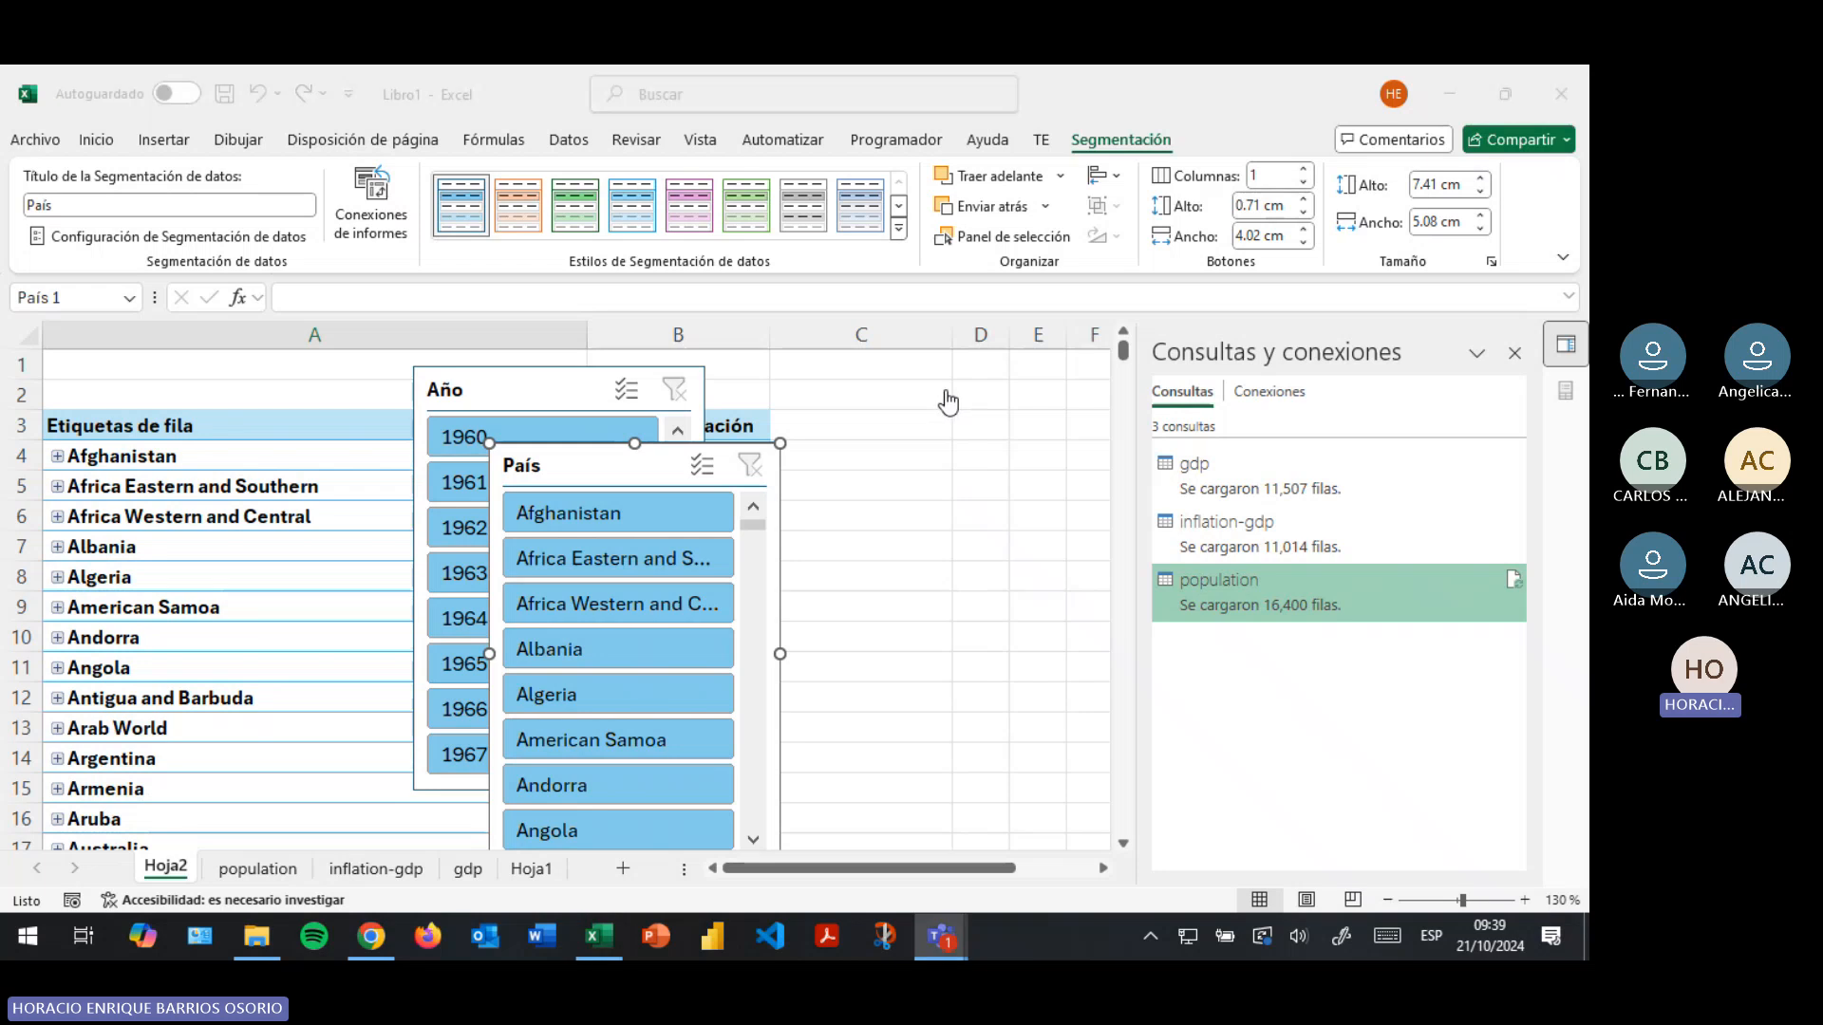
Move the País slicer beside the PivotTable, starting at column C, and place the Año slicer right next to it
{"action": "left_click", "coordinate": [600, 480]}
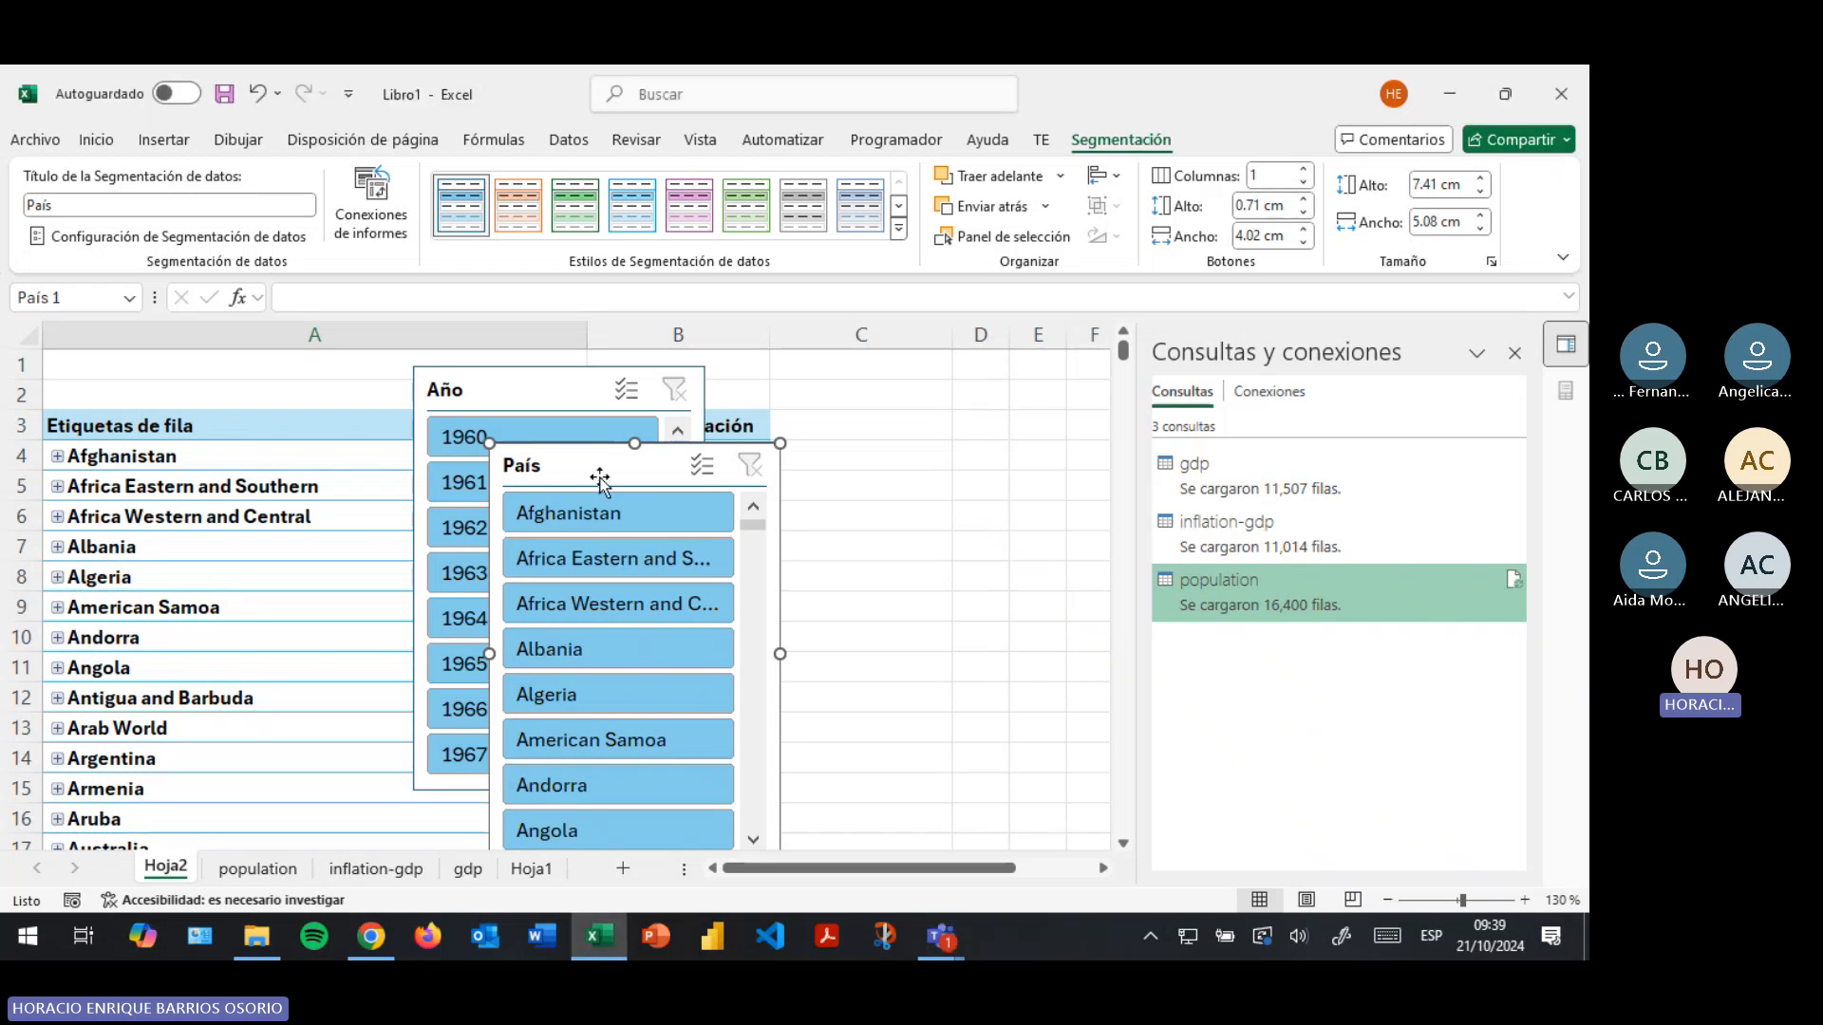
{"action": "left_click_drag", "start_coordinate": [599, 471], "coordinate": [881, 410]}
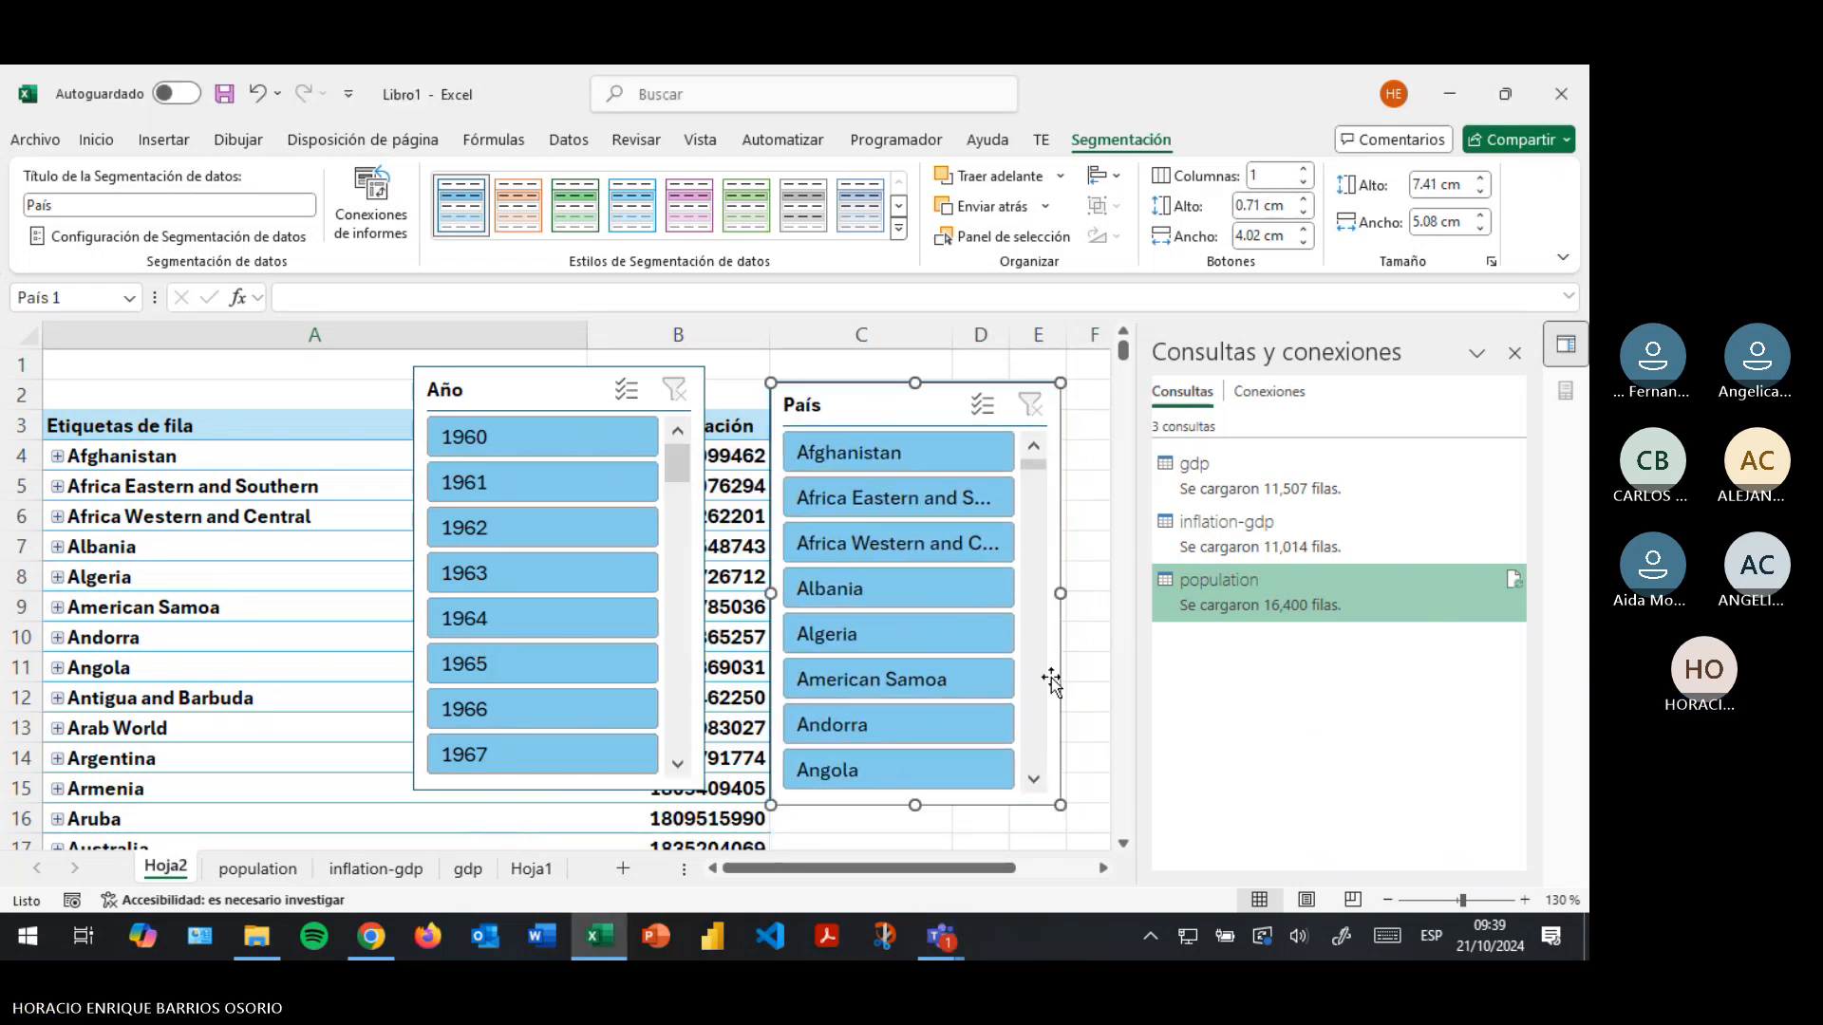
{"action": "left_click", "coordinate": [1103, 868]}
{"action": "left_click_drag", "start_coordinate": [1044, 868], "coordinate": [892, 872]}
{"action": "left_click", "coordinate": [95, 380]}
{"action": "left_click_drag", "start_coordinate": [95, 379], "coordinate": [753, 387]}
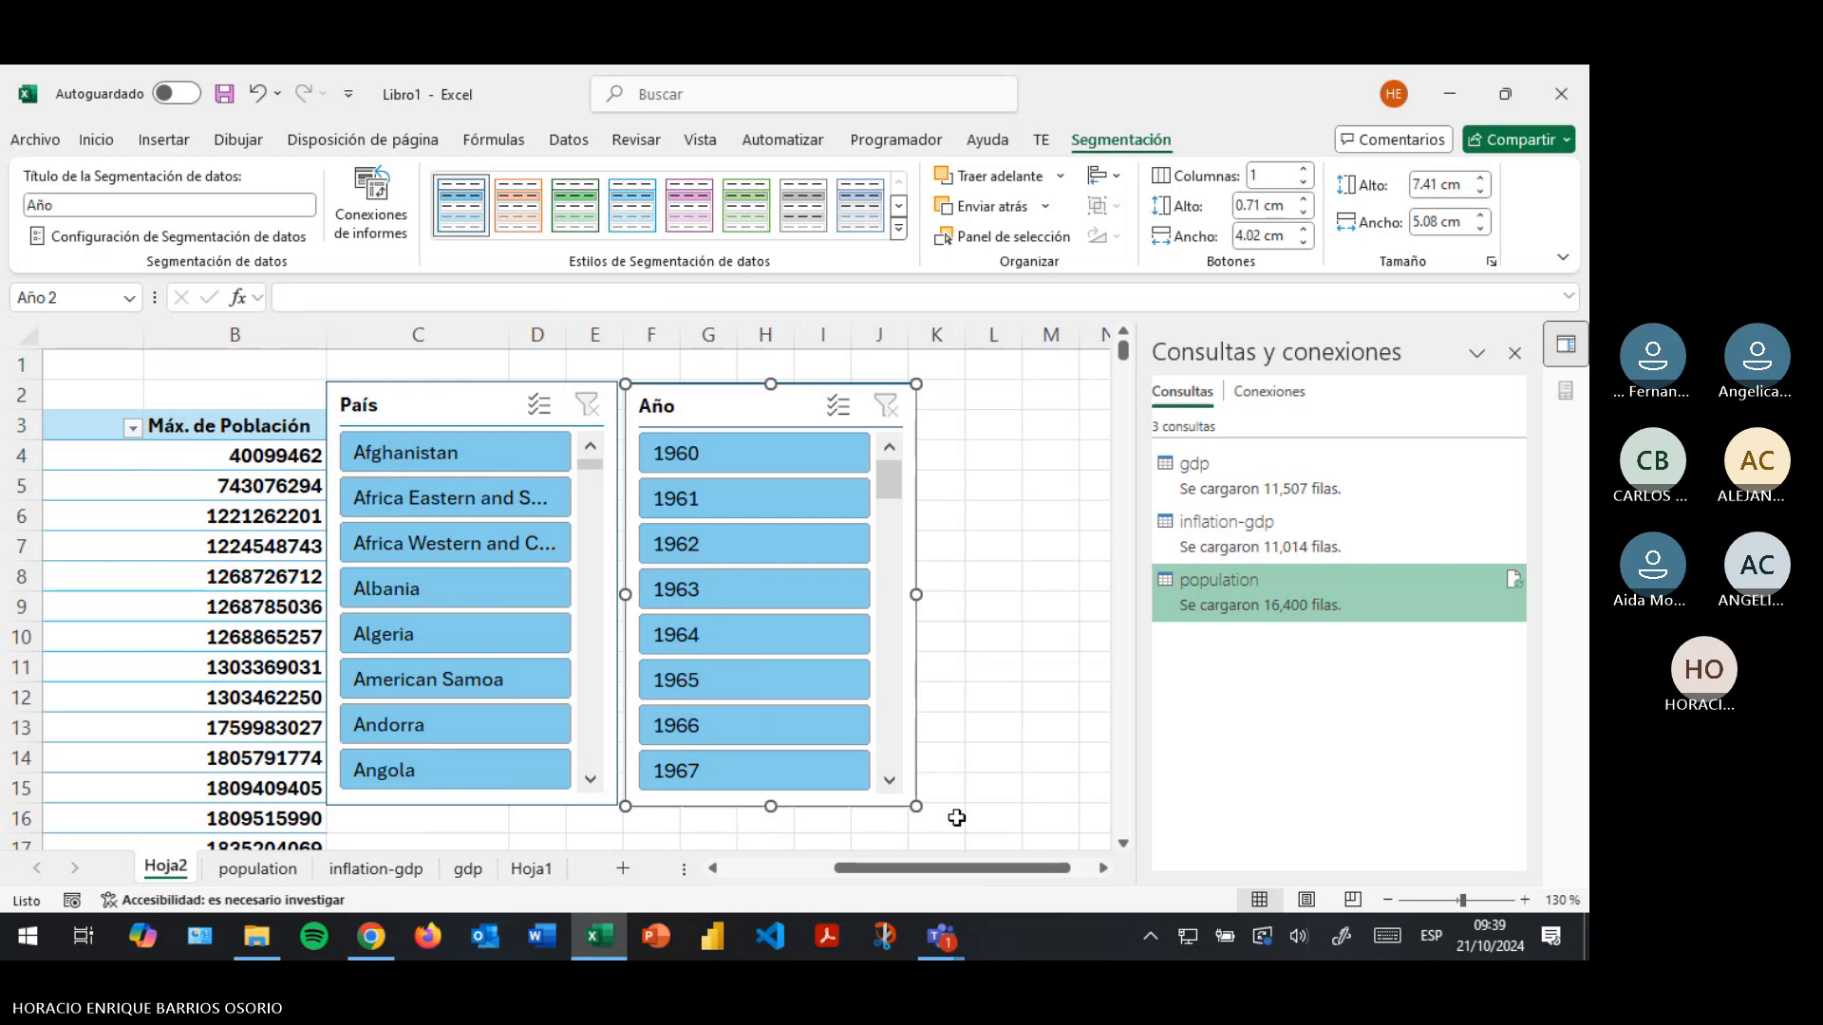
Select the País and Año slicers together and shift both slightly up and away from the PivotTable
{"action": "left_click_drag", "start_coordinate": [931, 868], "coordinate": [826, 868]}
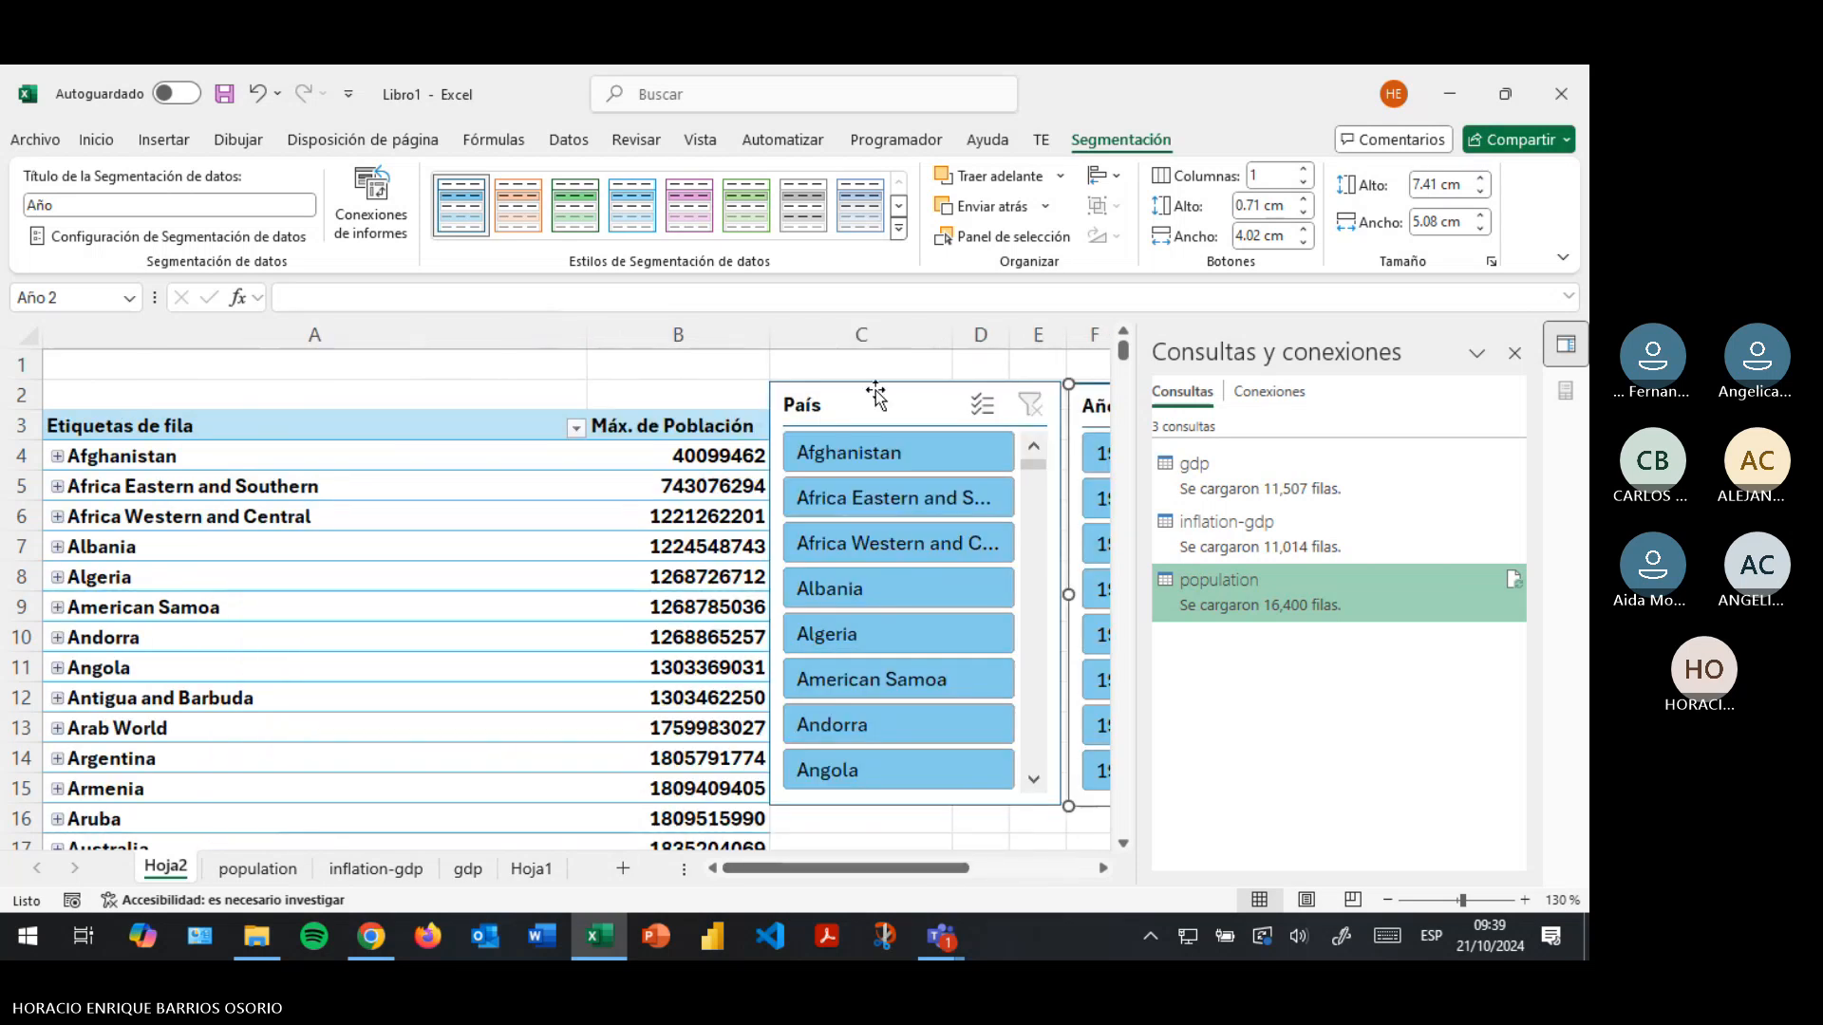
{"action": "left_click_drag", "start_coordinate": [913, 870], "coordinate": [994, 871]}
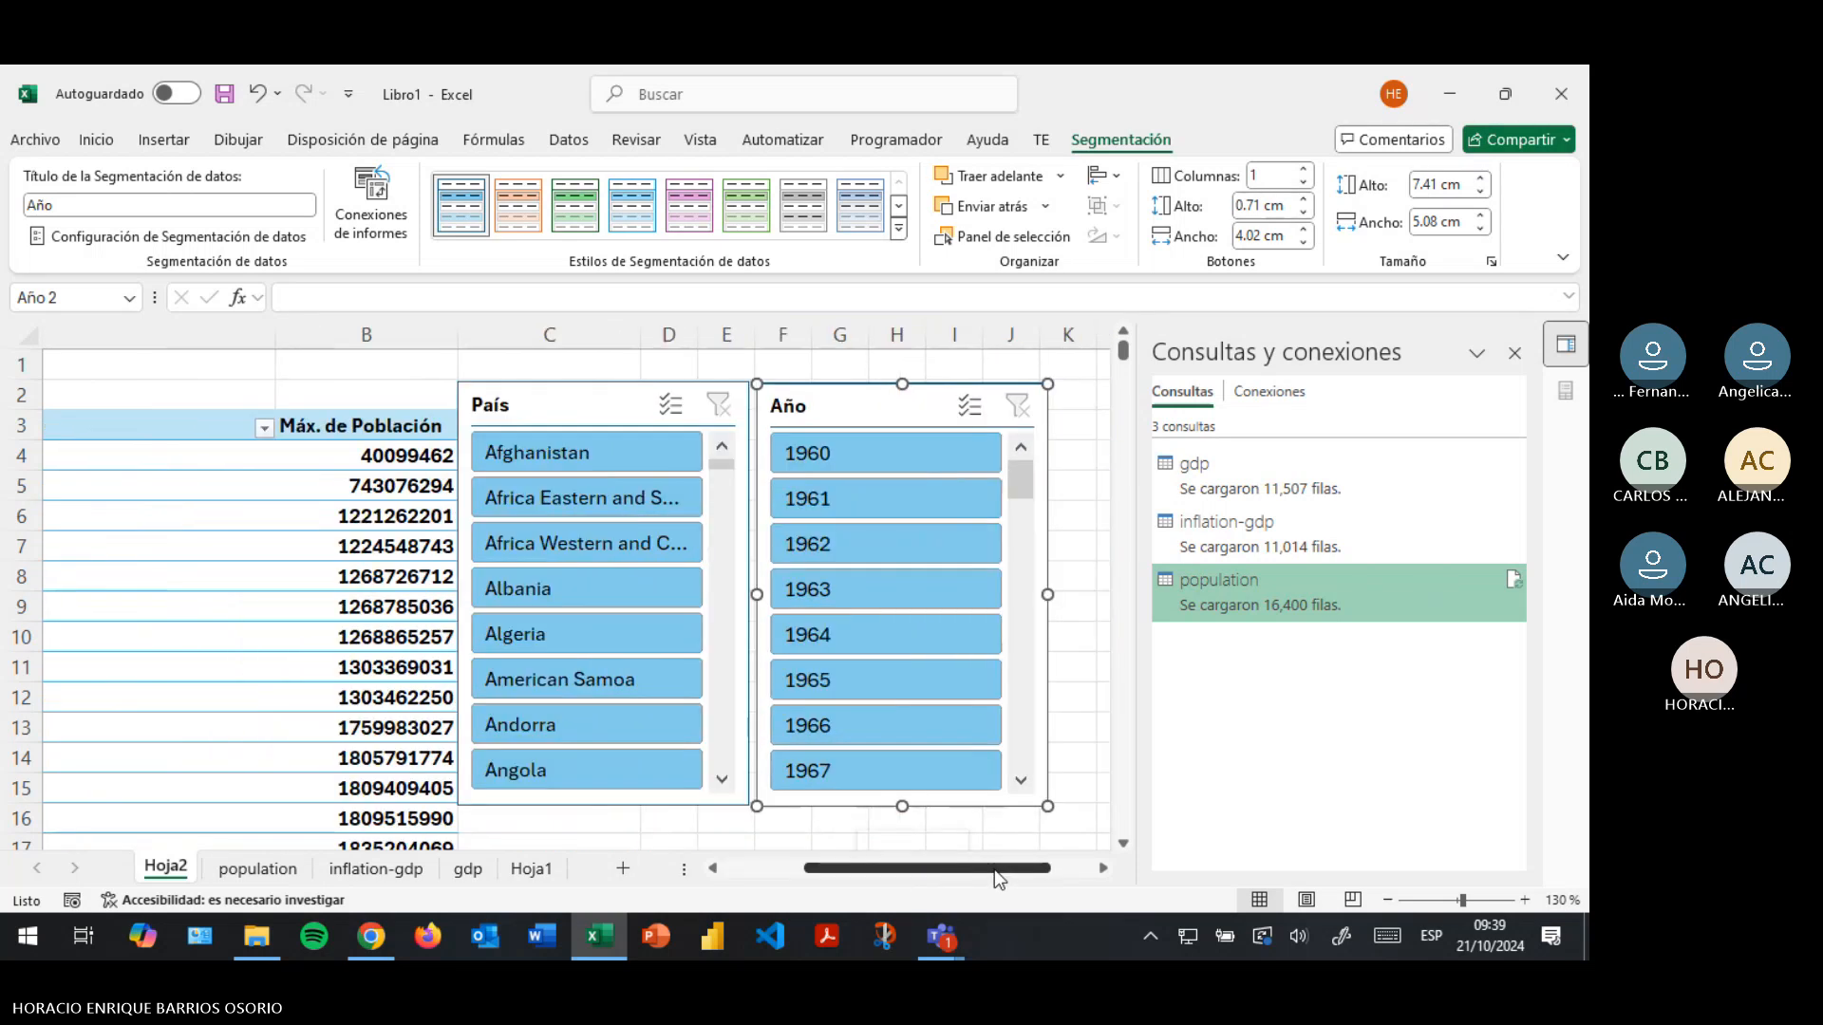
{"action": "left_click", "coordinate": [609, 403]}
{"action": "left_click", "coordinate": [817, 392], "text": "ctrl"}
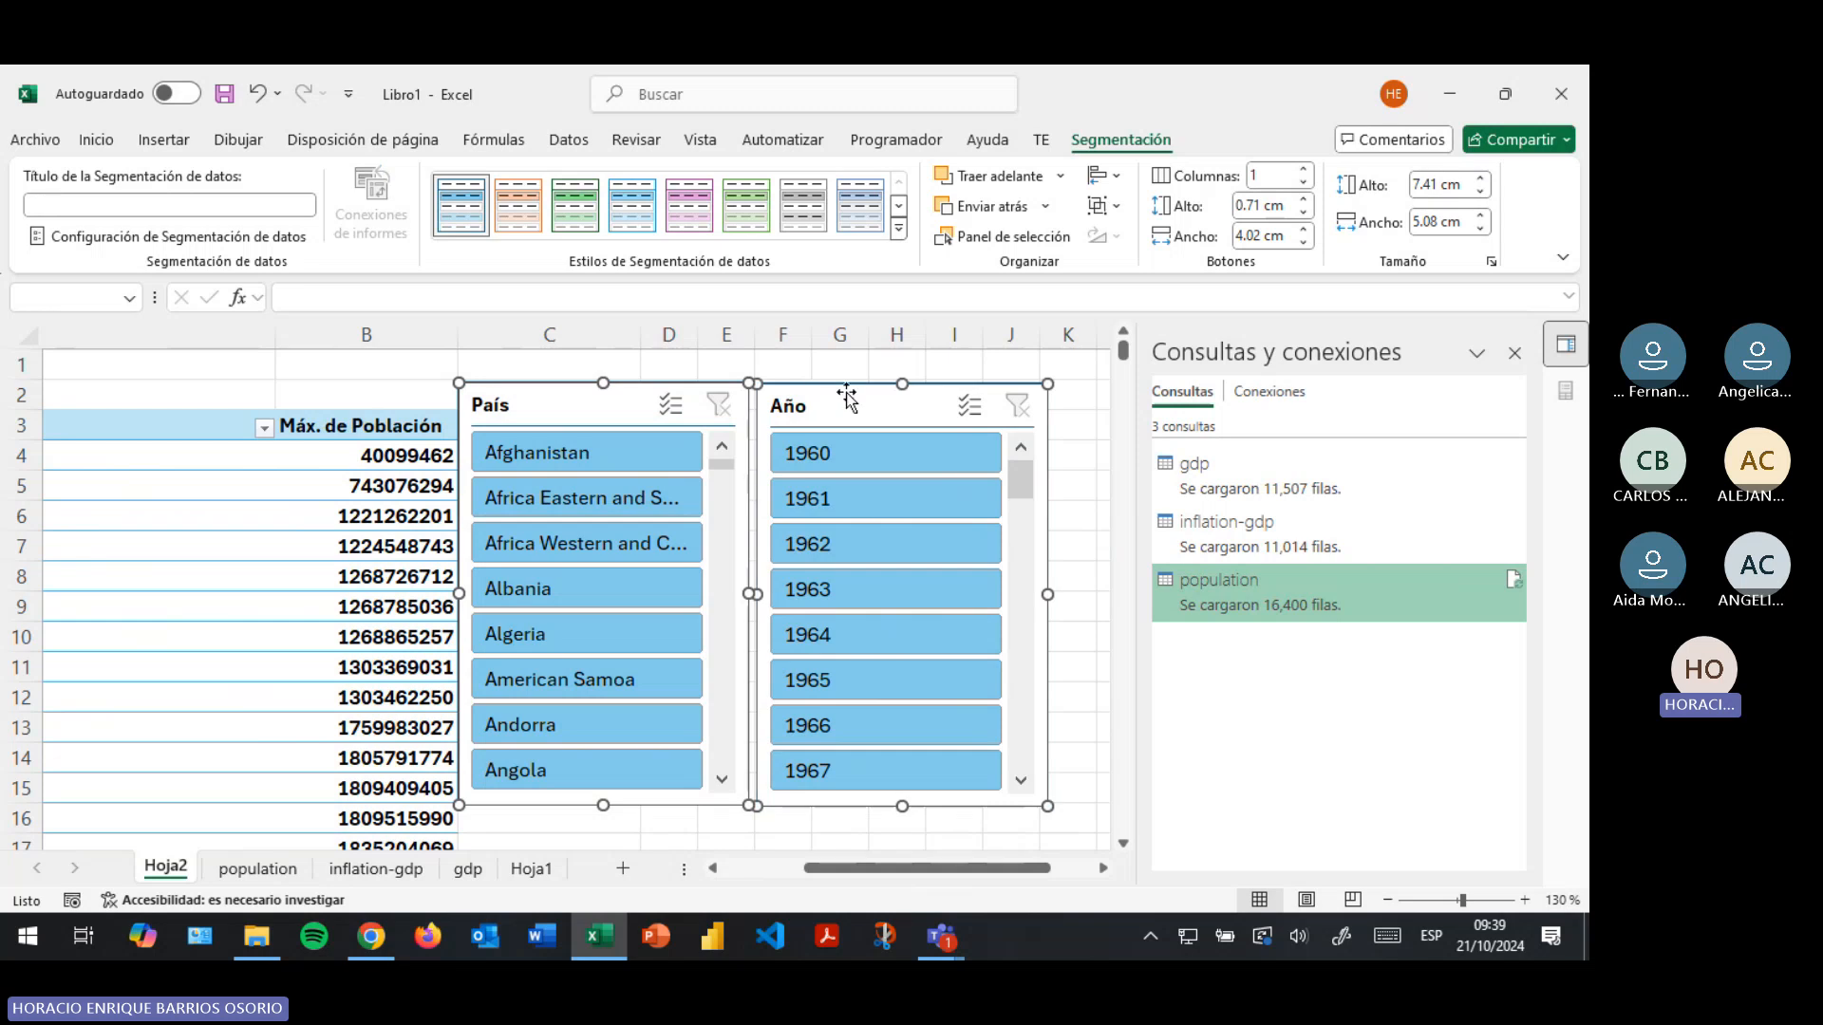
{"action": "left_click_drag", "start_coordinate": [846, 396], "coordinate": [933, 368]}
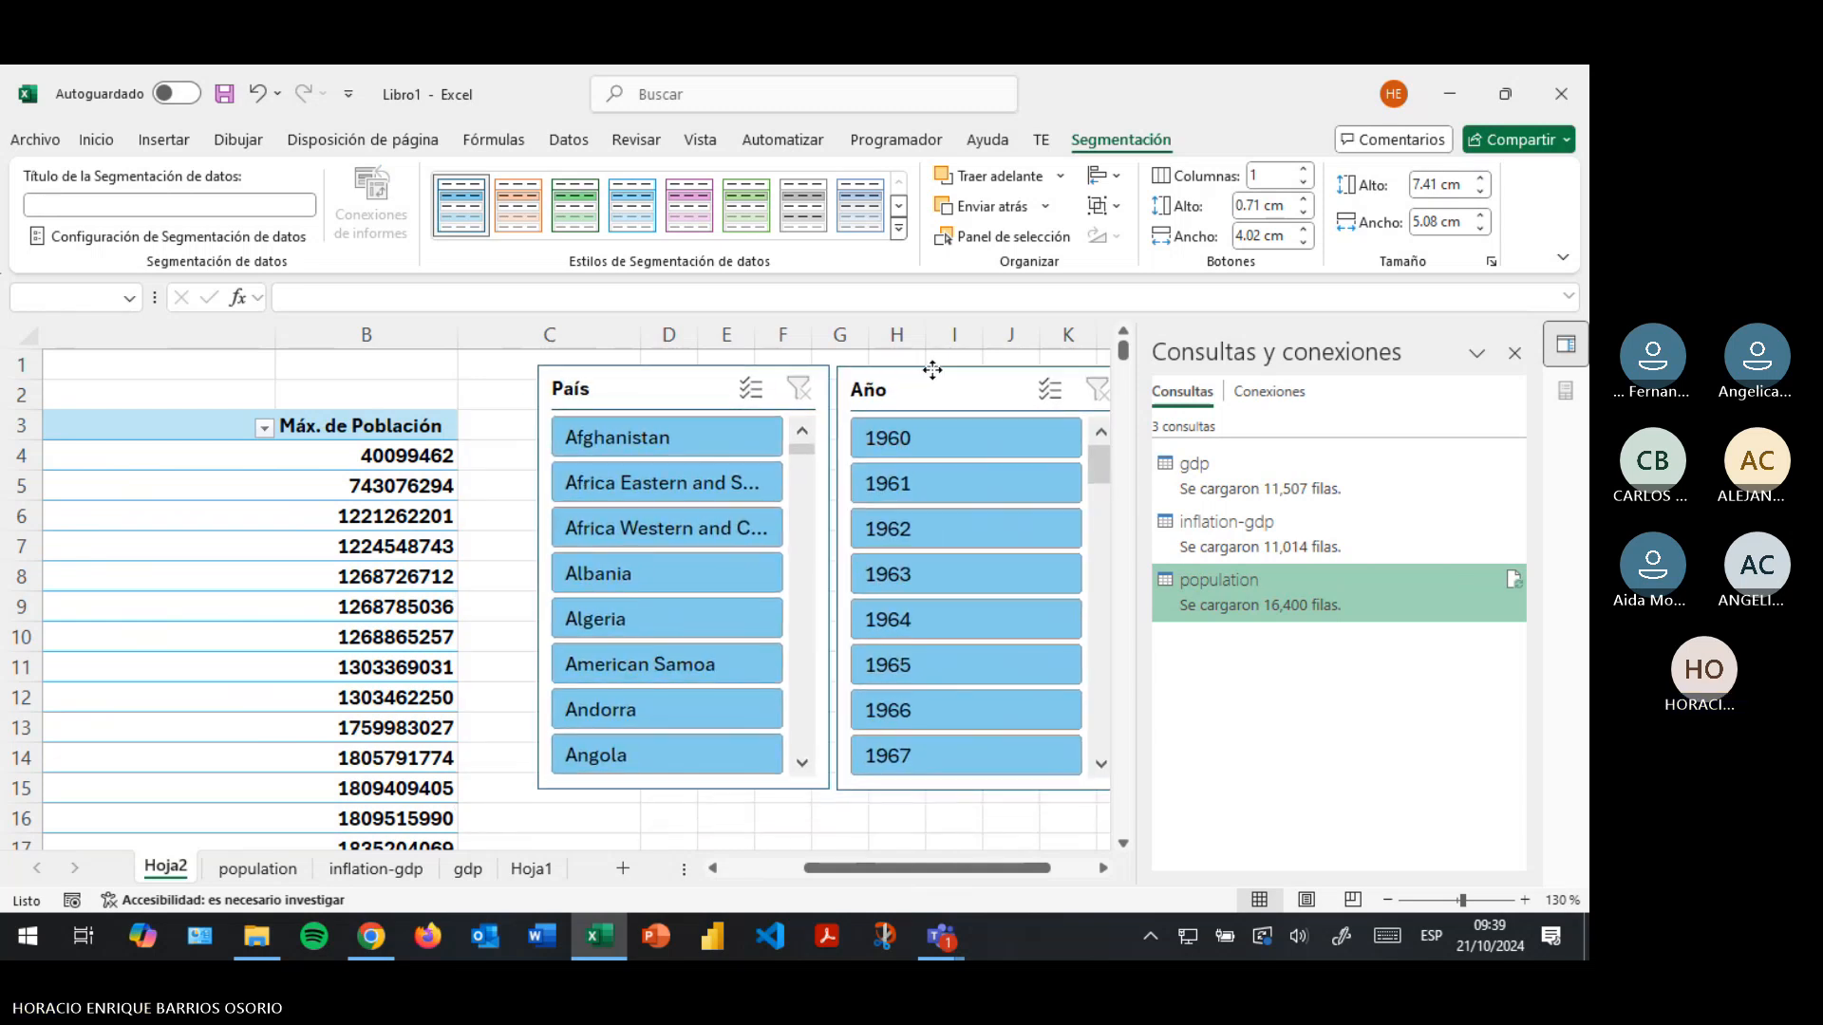
{"action": "left_click", "coordinate": [434, 397]}
Select the Angola cell in the PivotTable and try to insert a timeline
{"action": "left_click_drag", "start_coordinate": [911, 868], "coordinate": [633, 869]}
{"action": "left_click", "coordinate": [586, 682]}
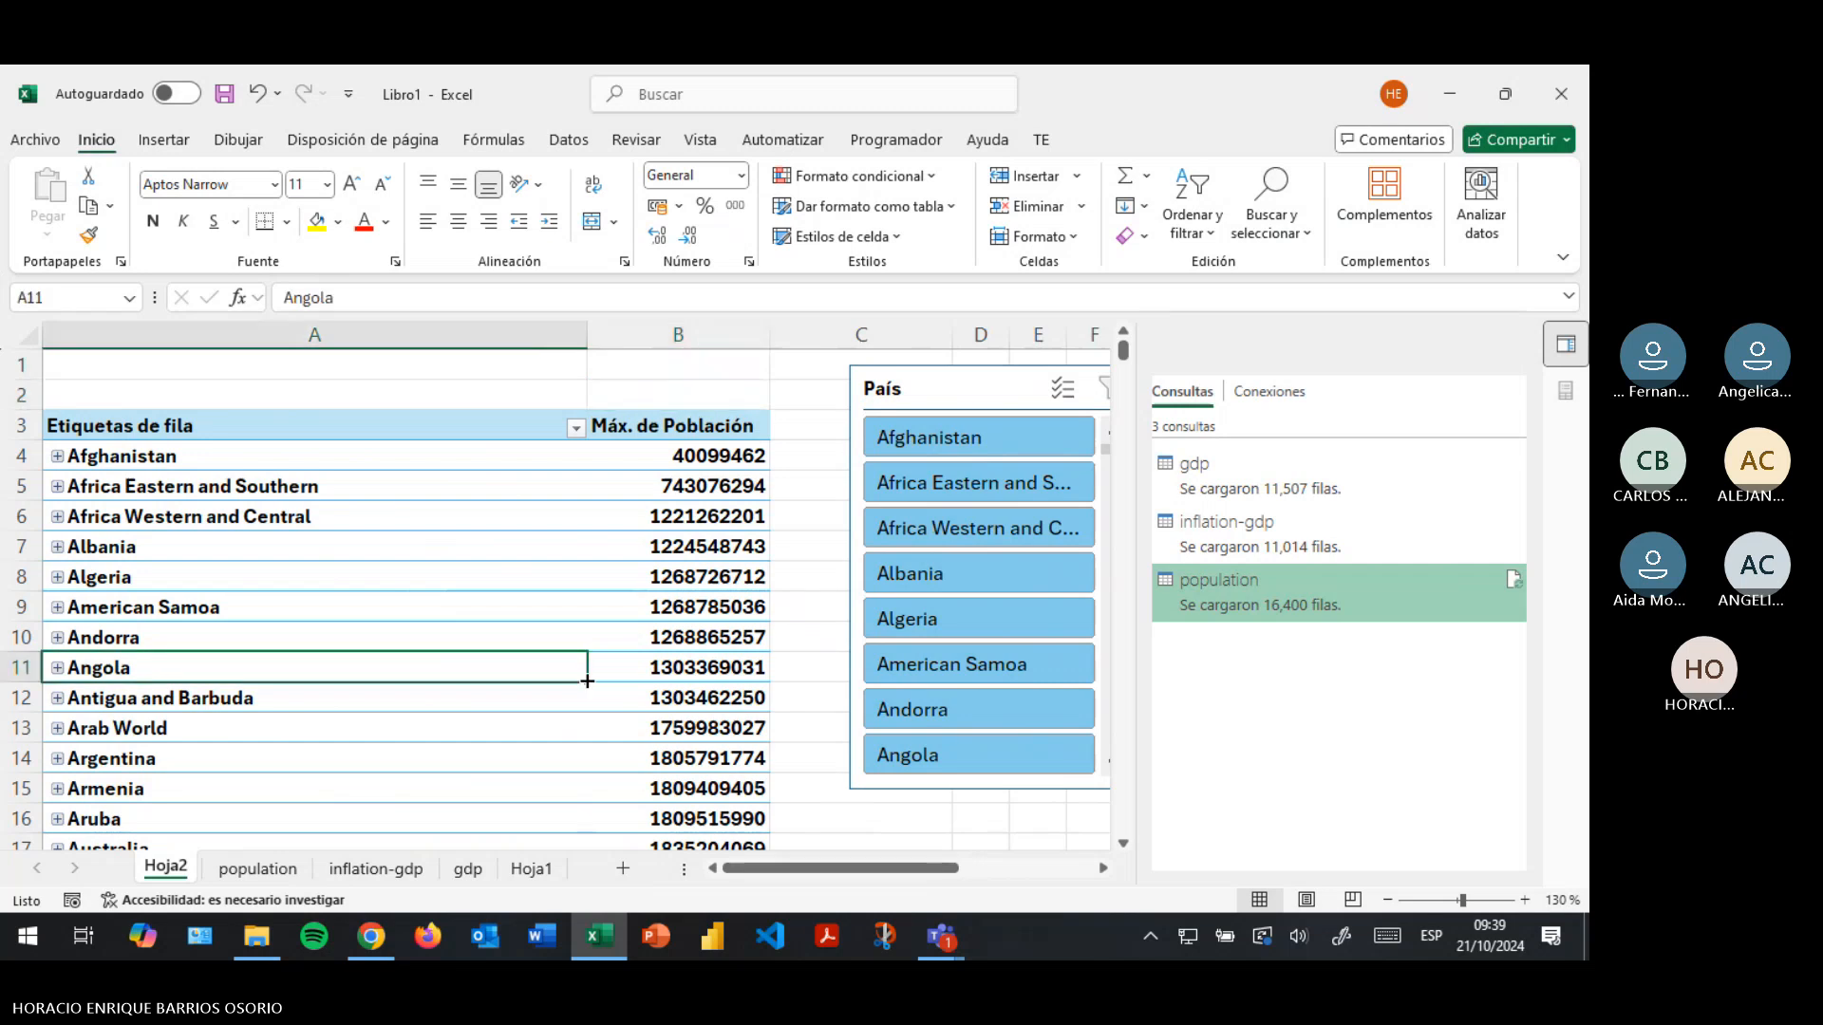
{"action": "left_click", "coordinate": [1153, 140]}
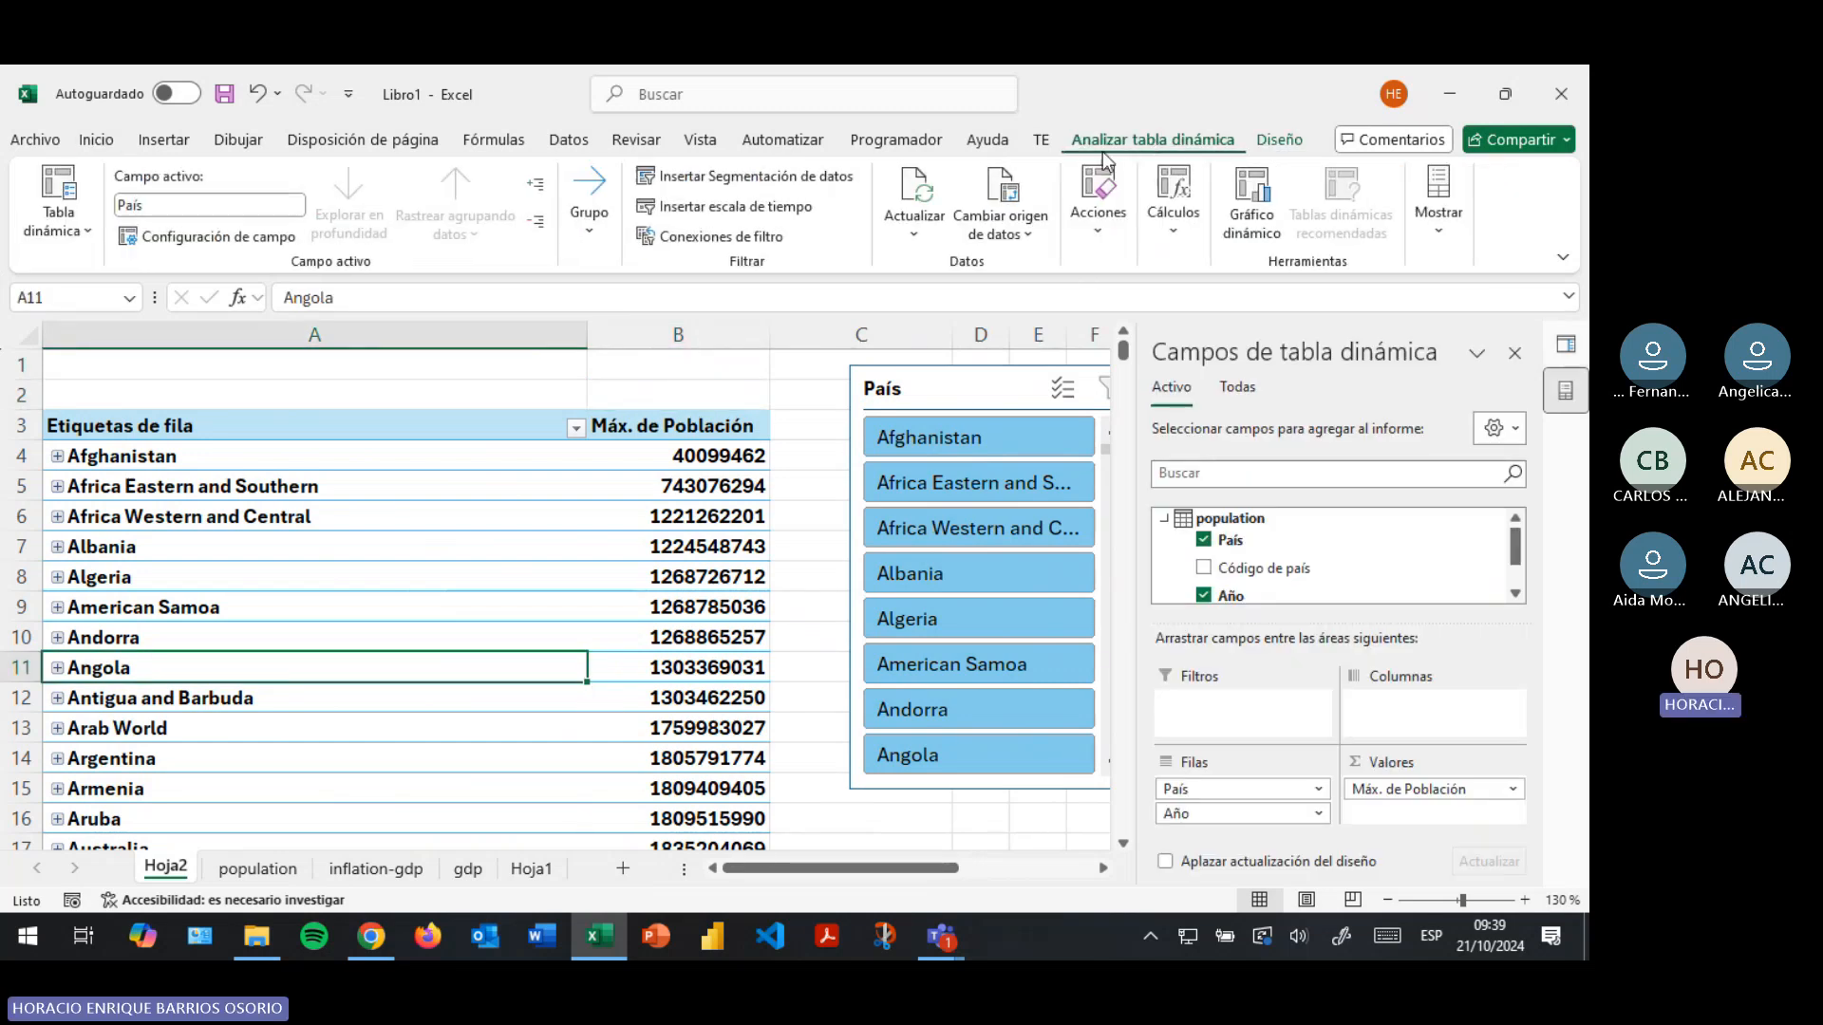
{"action": "left_click", "coordinate": [729, 213]}
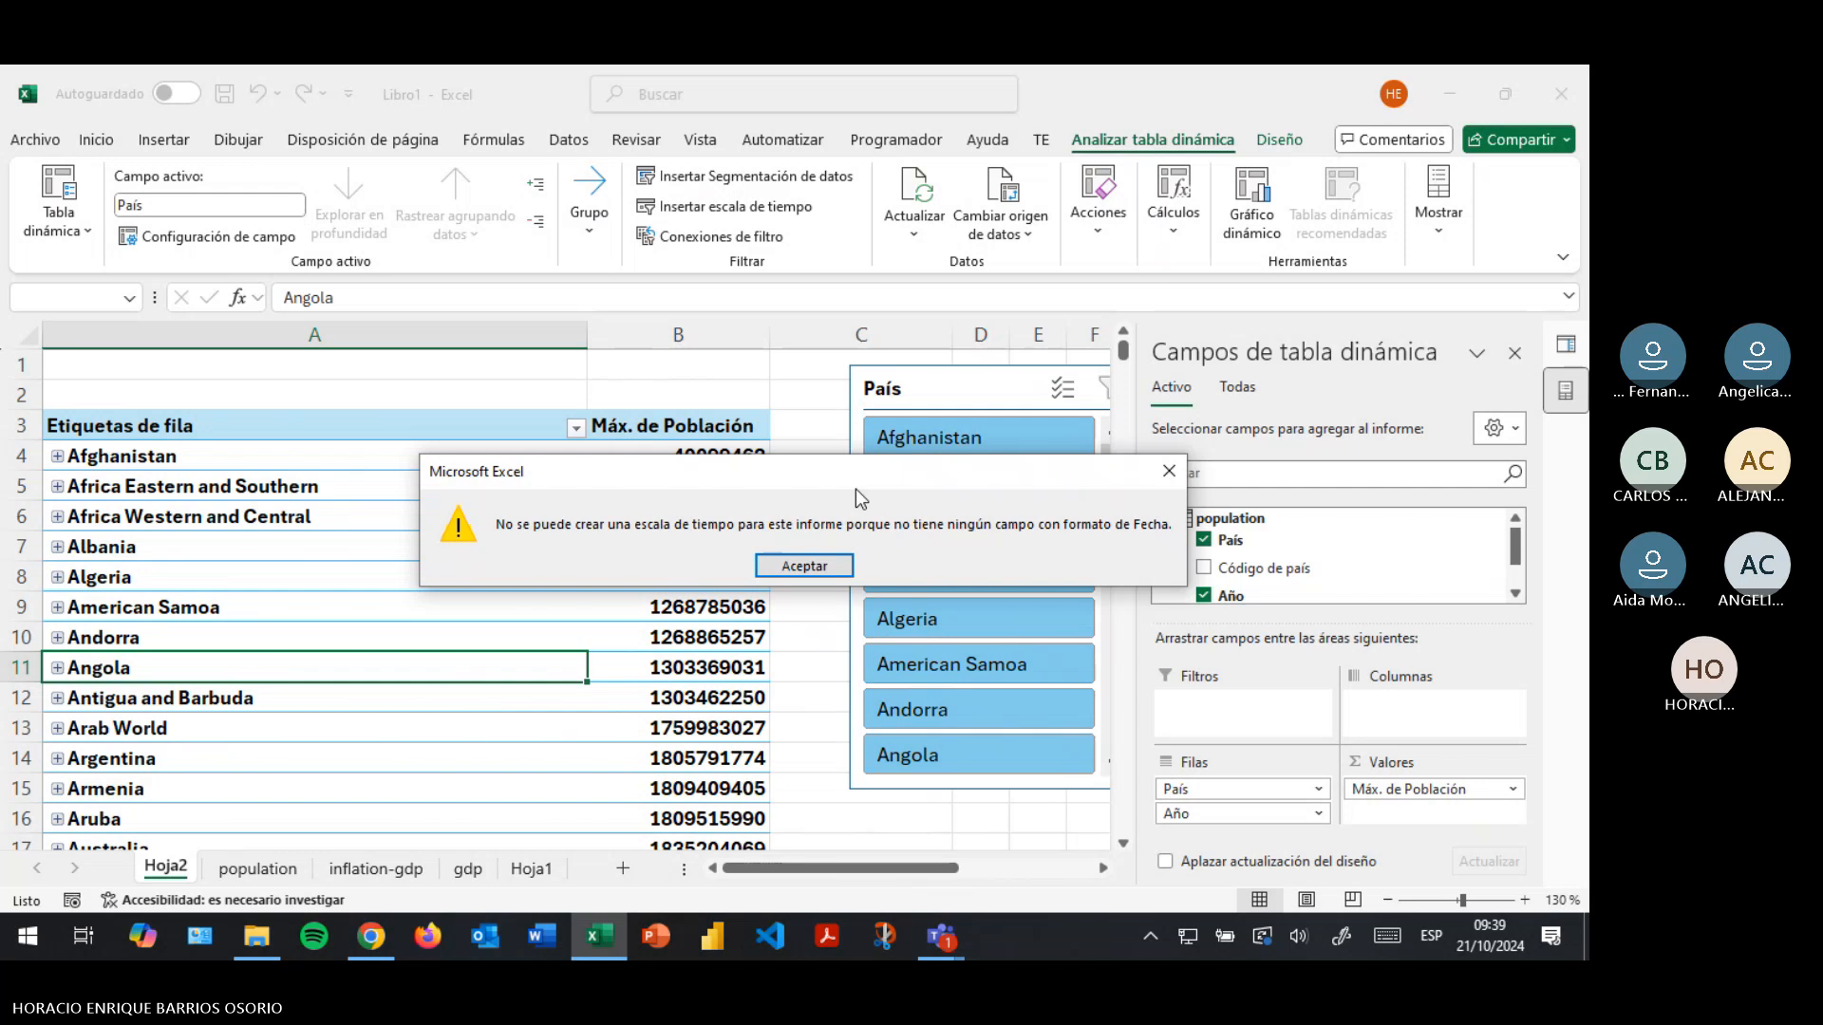
Dismiss the timeline warning and review the PivotTable's filter connections for Año and País
{"action": "left_click", "coordinate": [817, 562]}
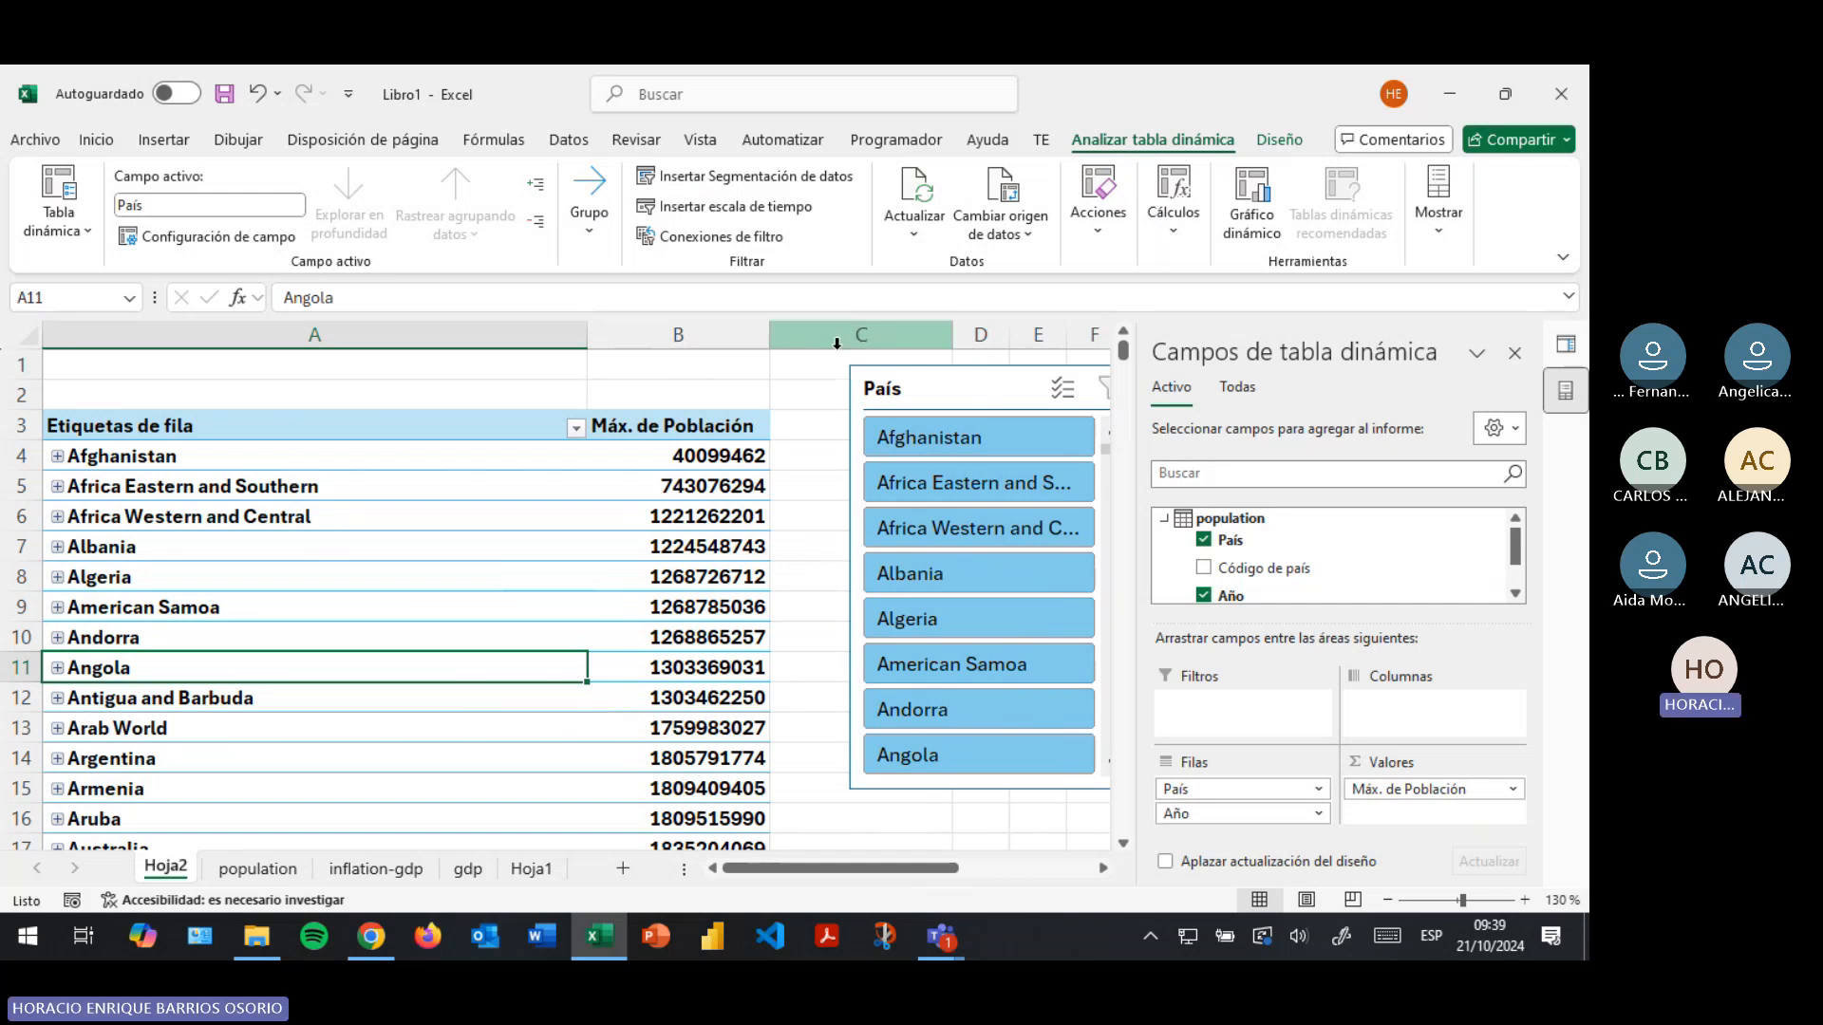
{"action": "left_click", "coordinate": [724, 245]}
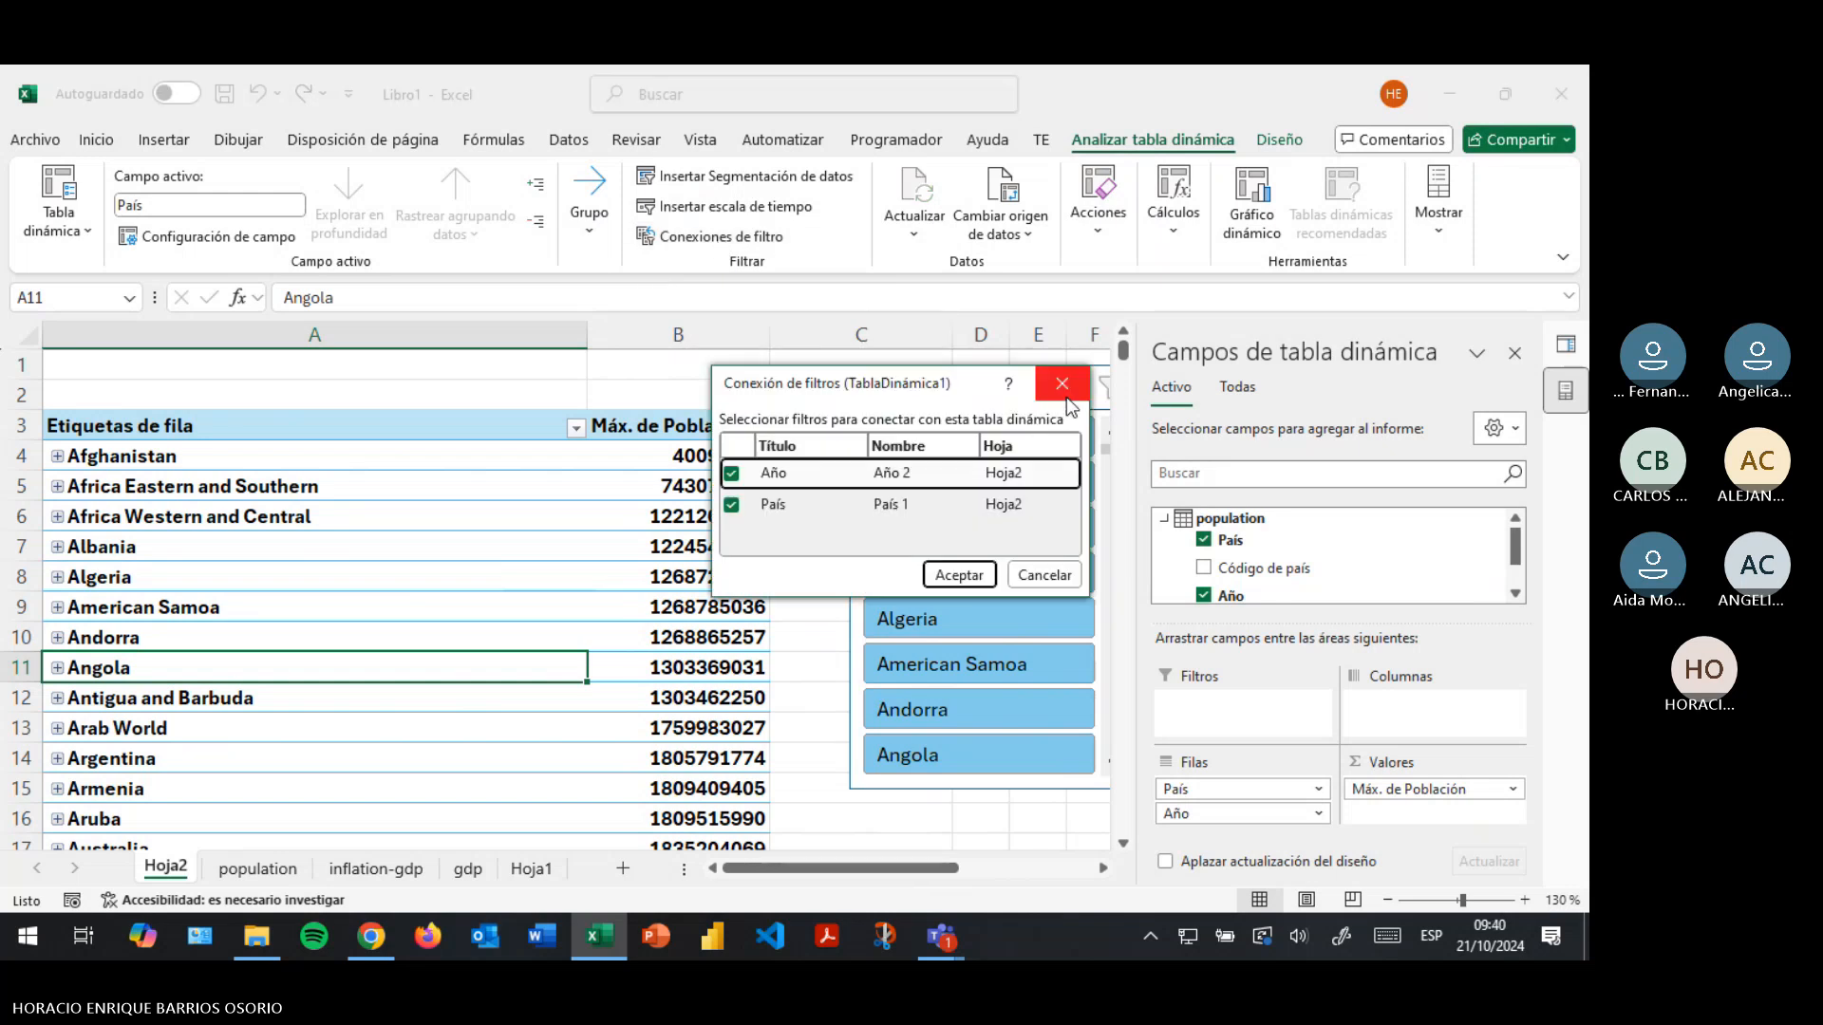
{"action": "left_click", "coordinate": [1064, 387]}
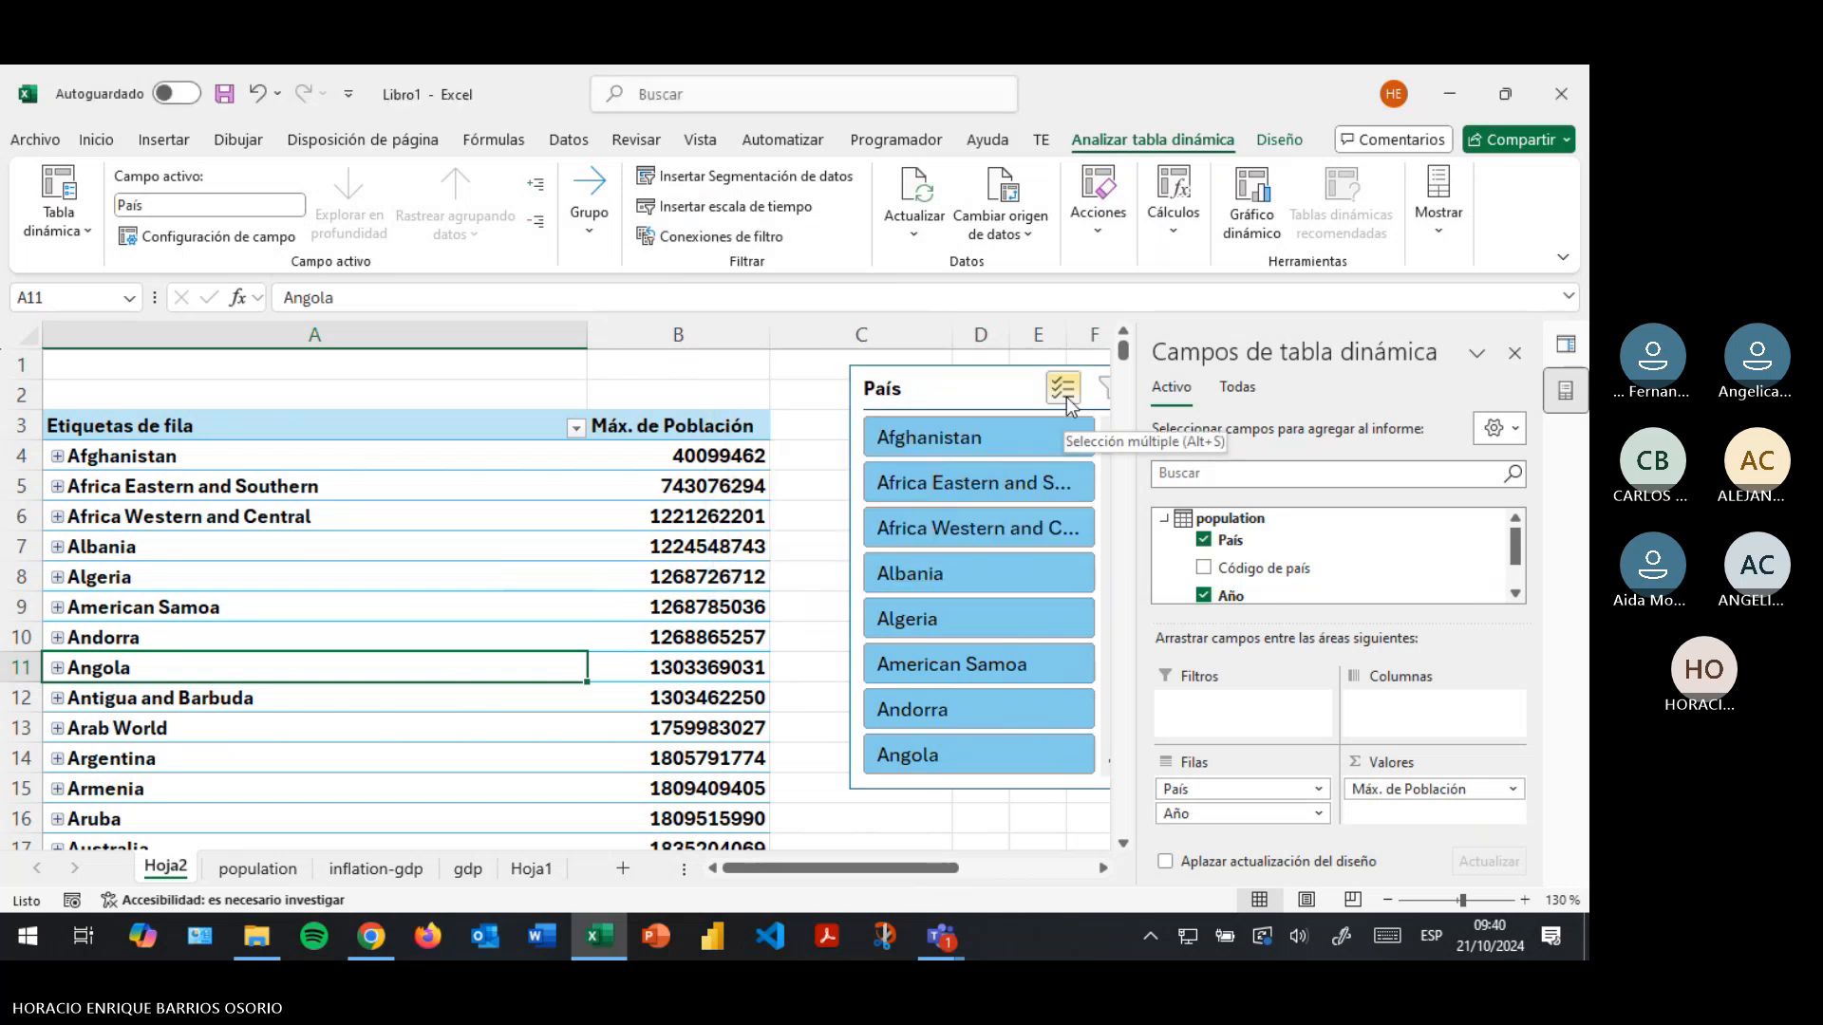
Examine the refresh, data source, clear, select, calculation and grouping options offered for the population PivotTable
{"action": "left_click", "coordinate": [917, 226]}
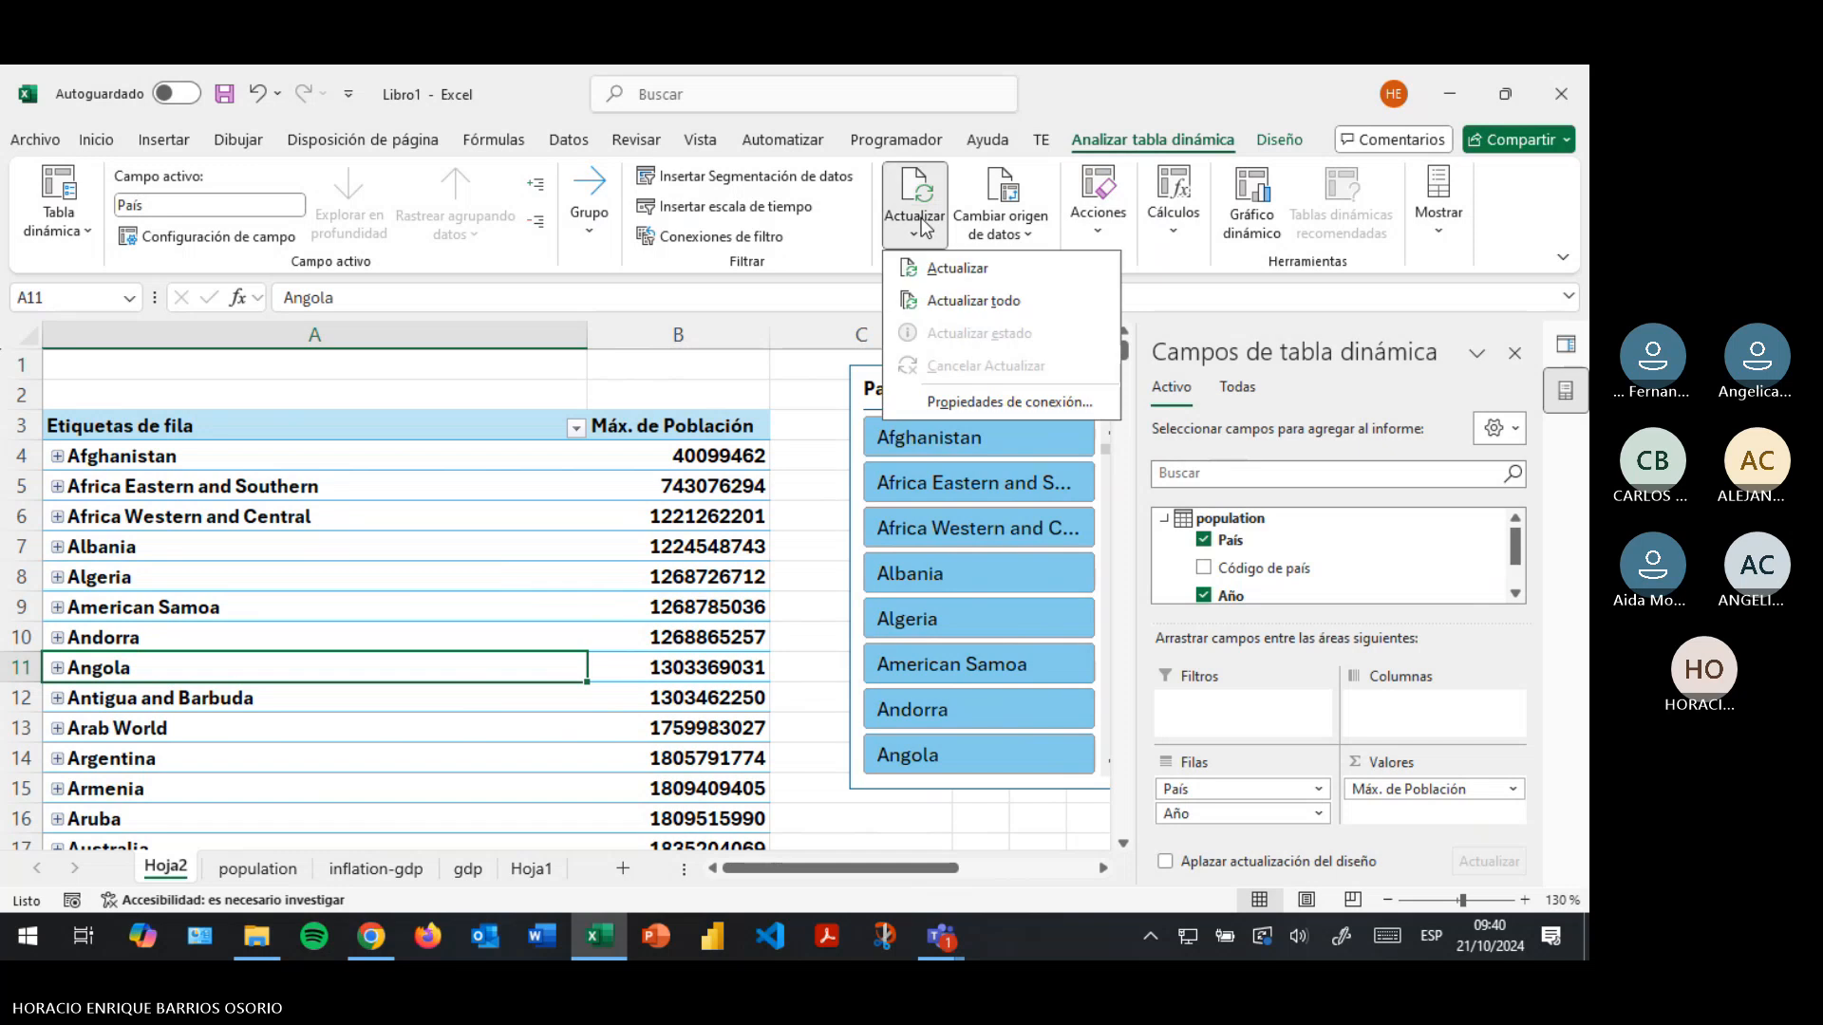
{"action": "left_click", "coordinate": [921, 222]}
{"action": "left_click", "coordinate": [1008, 242]}
{"action": "left_click", "coordinate": [1008, 241]}
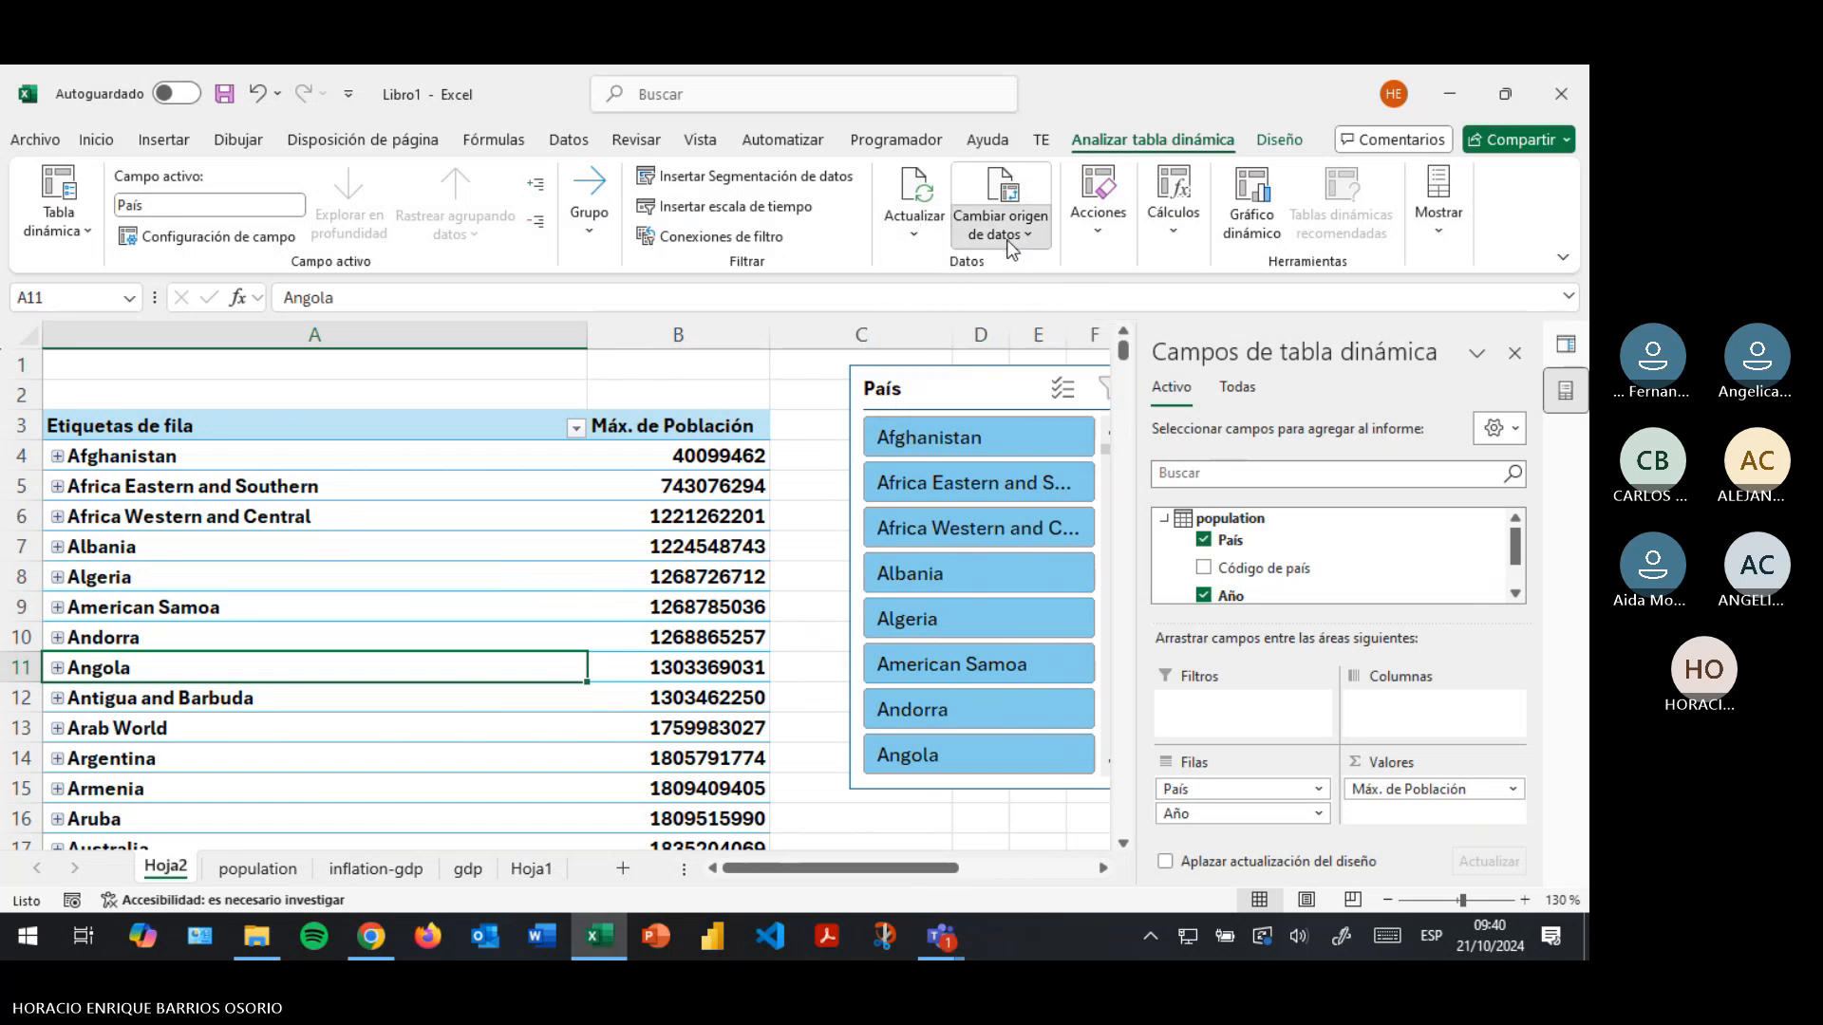
{"action": "left_click", "coordinate": [1097, 228]}
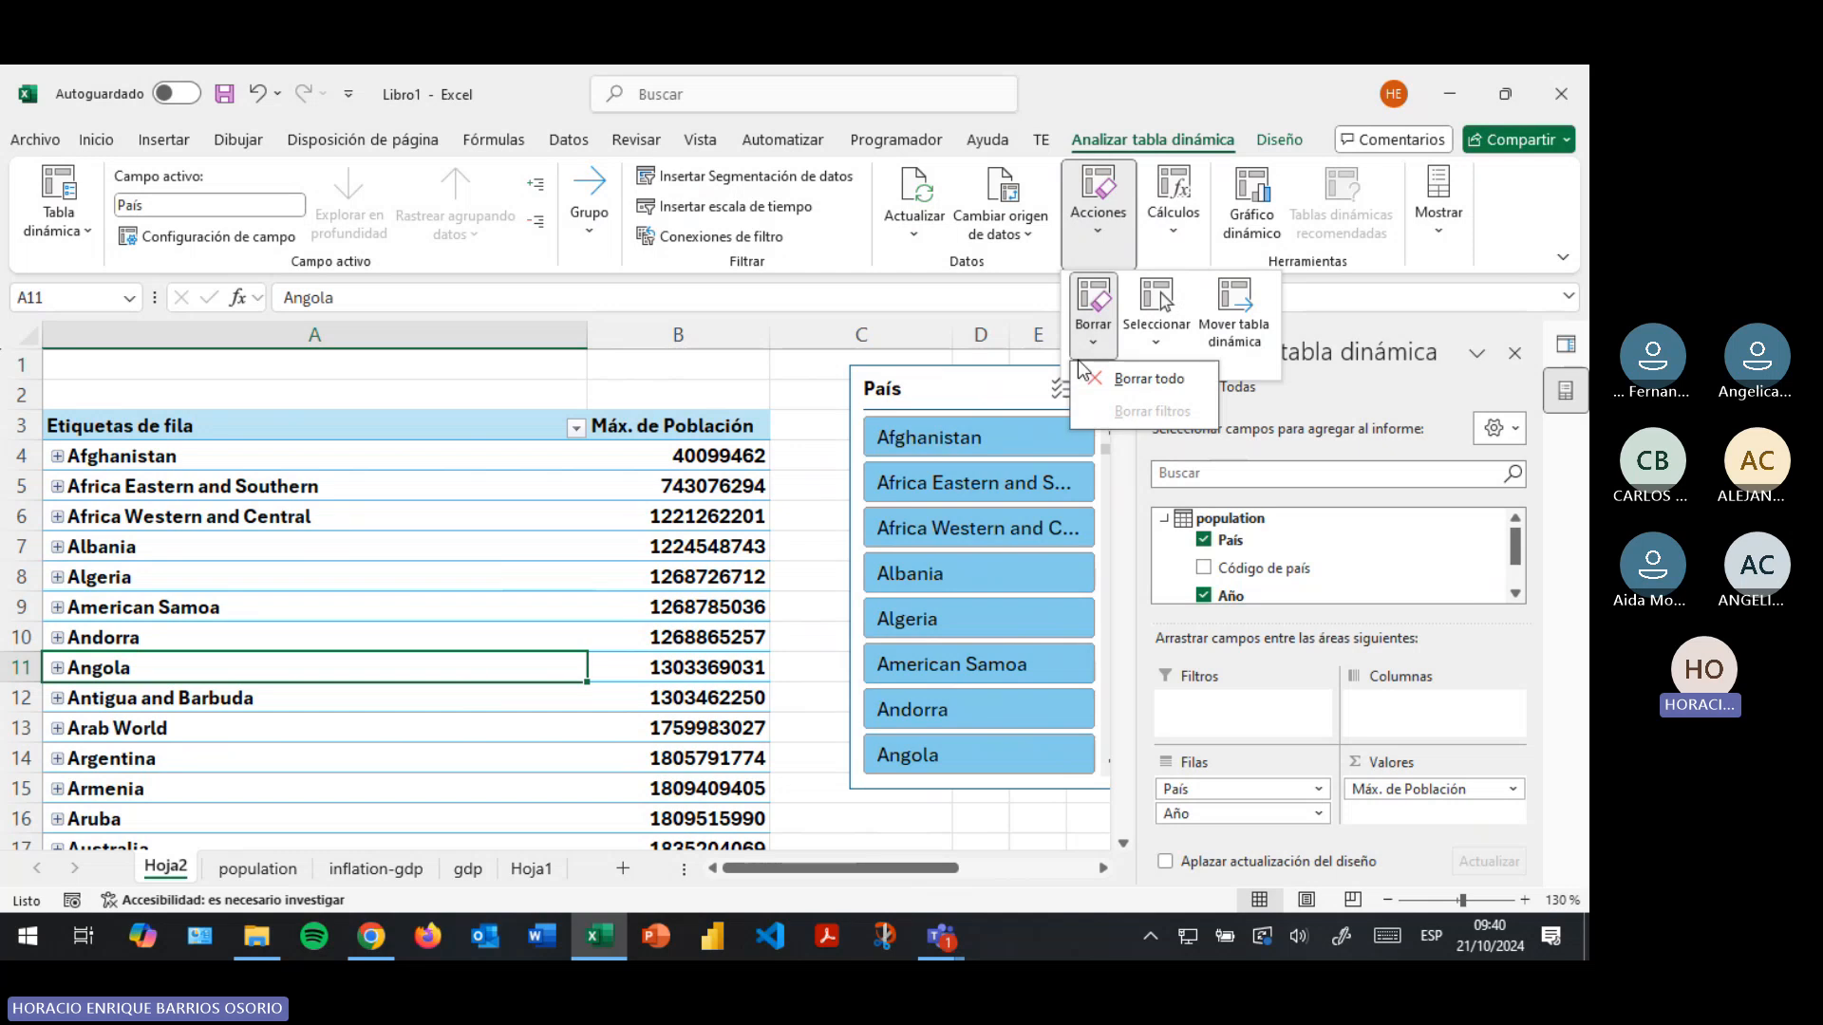
{"action": "left_click", "coordinate": [1160, 342]}
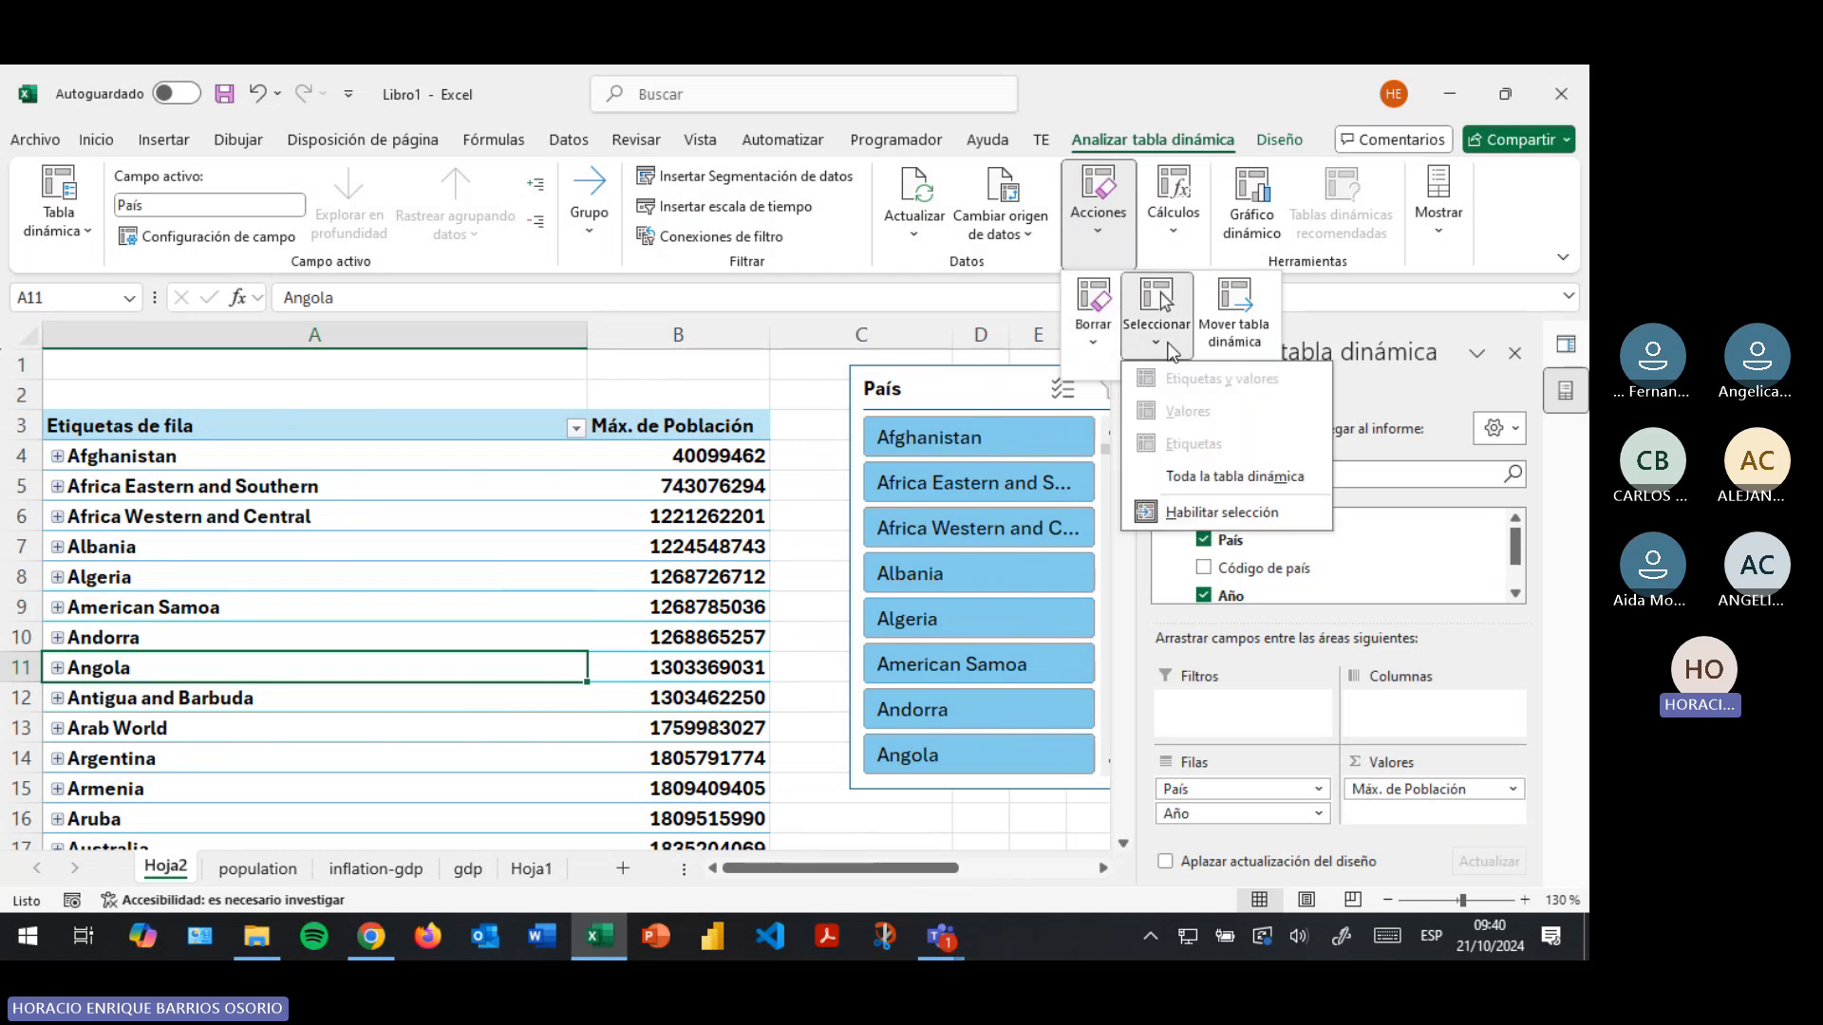
{"action": "left_click", "coordinate": [1165, 238]}
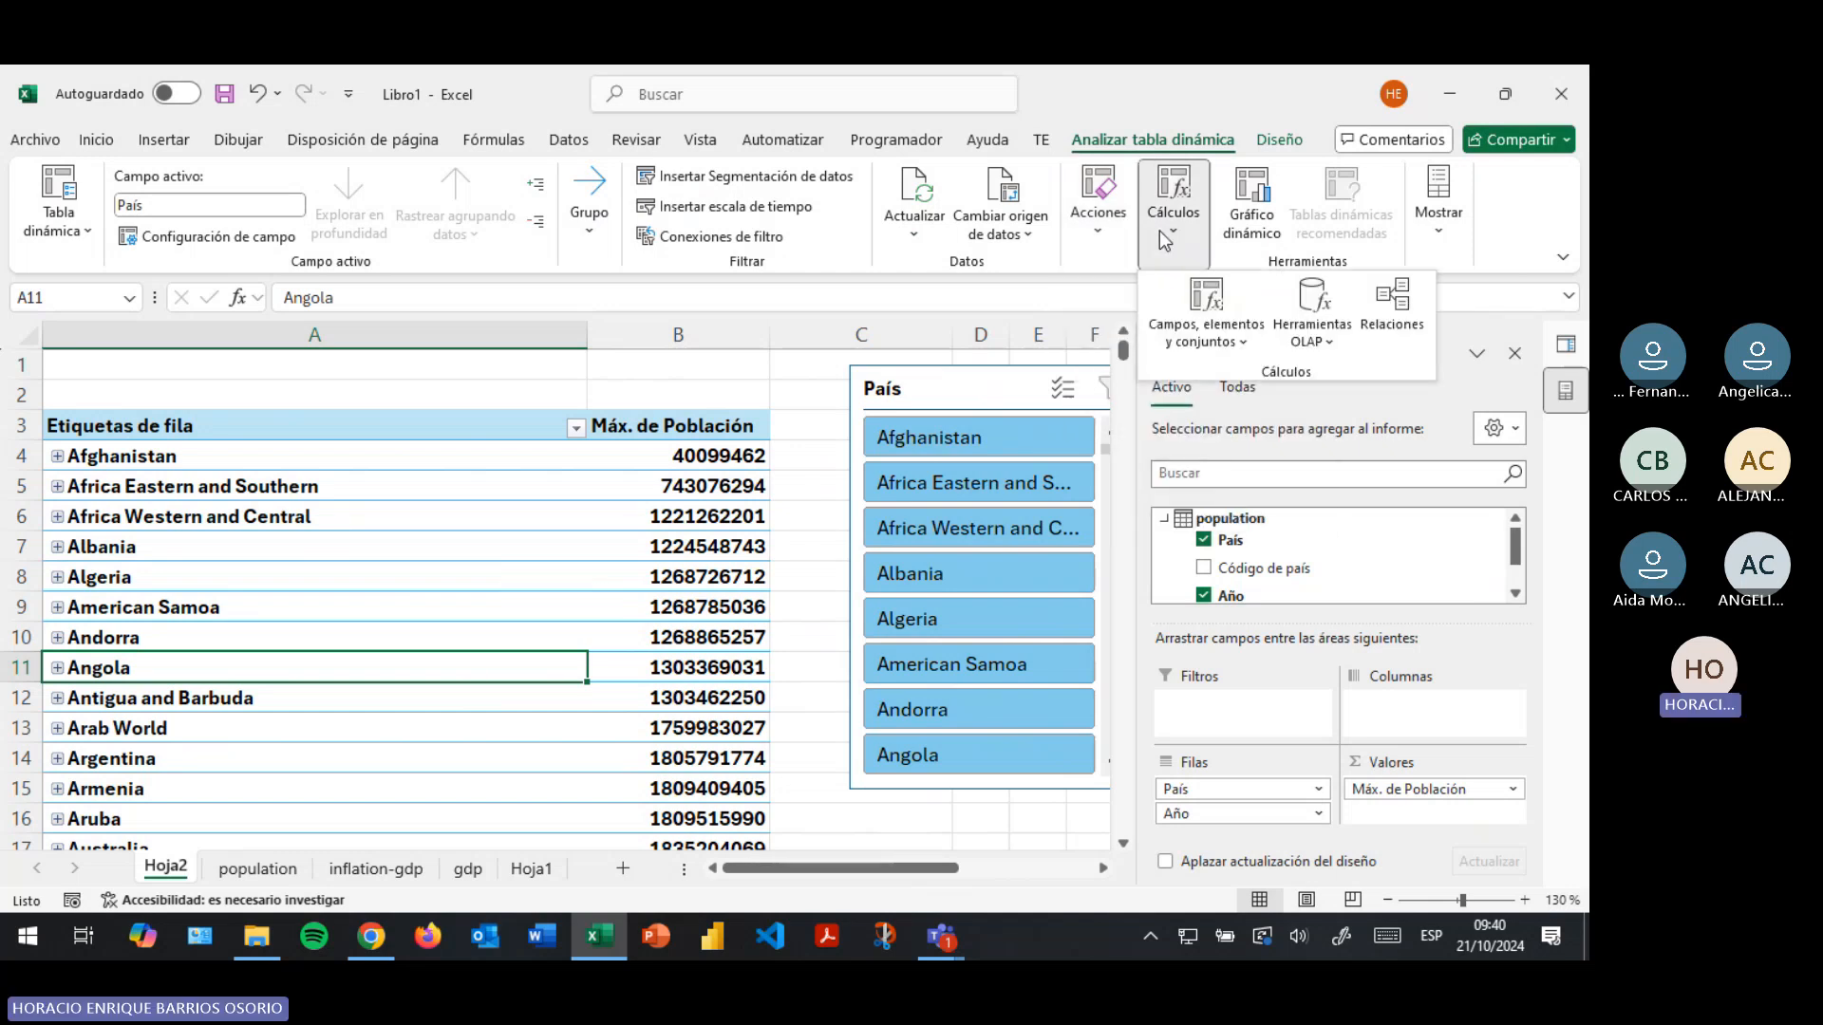
{"action": "left_click", "coordinate": [1204, 342]}
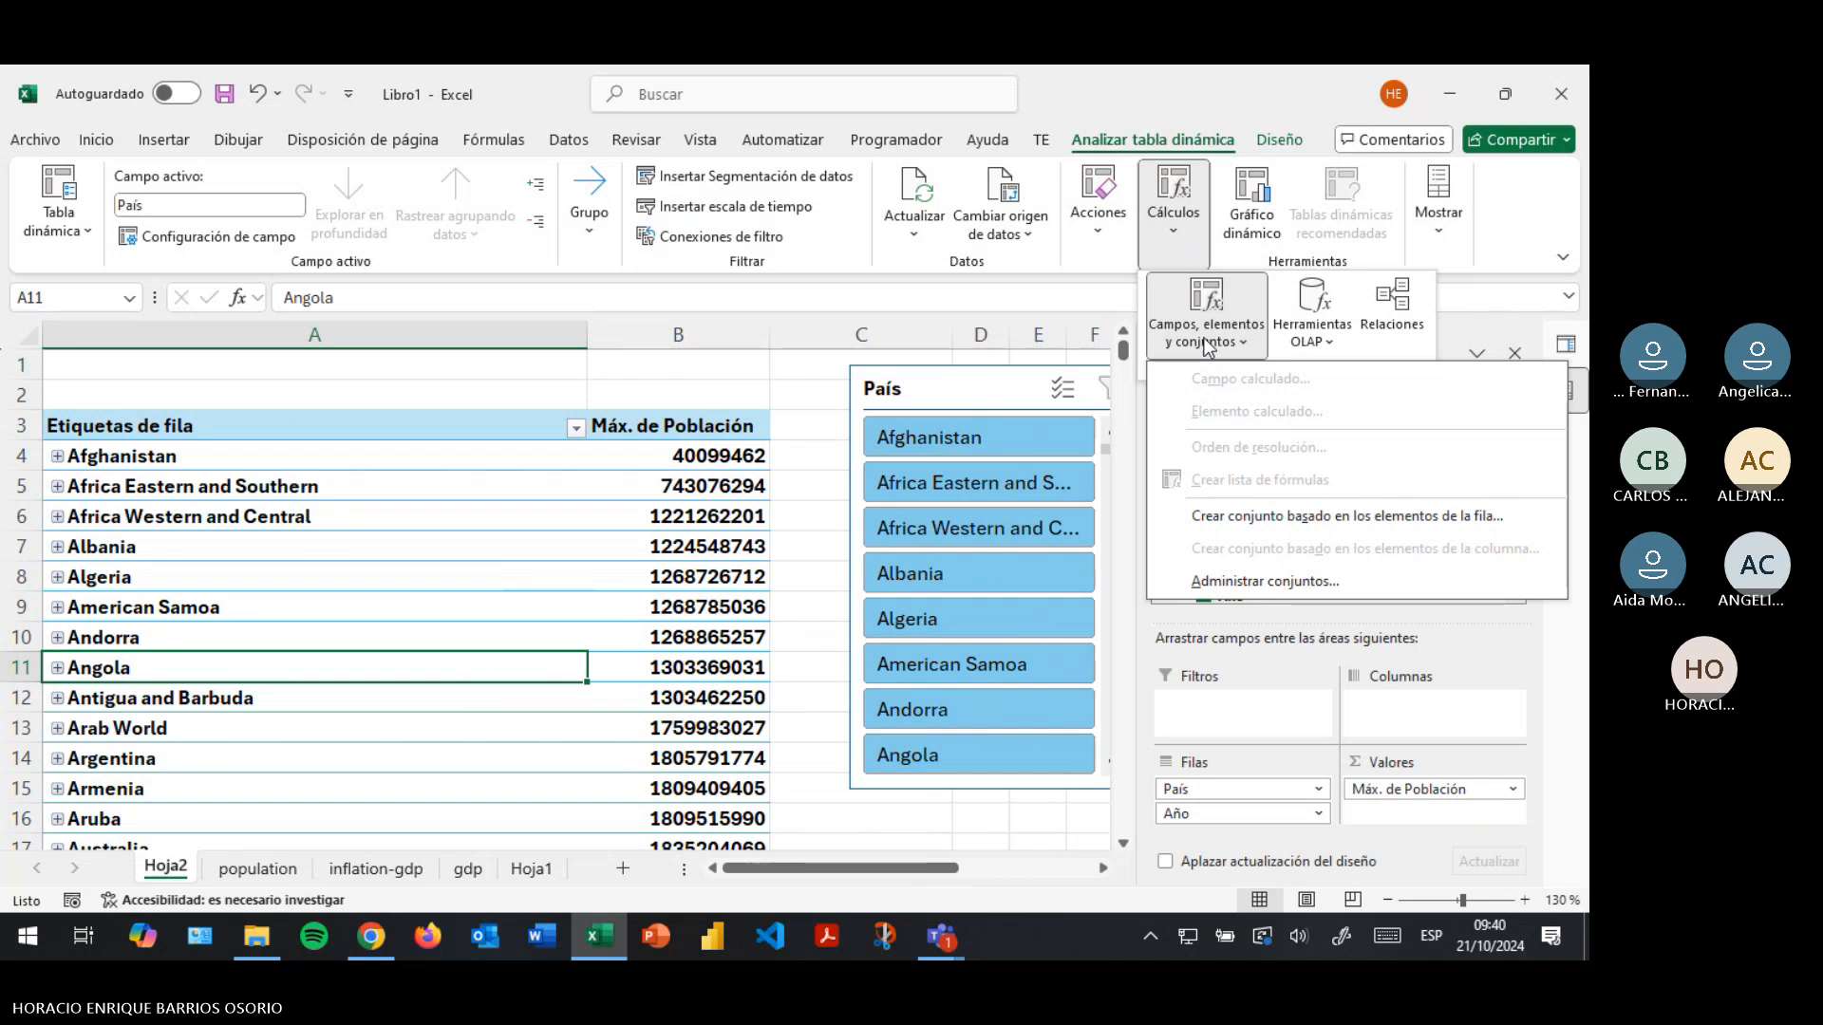
{"action": "left_click", "coordinate": [1206, 341]}
{"action": "left_click", "coordinate": [1310, 338]}
{"action": "left_click", "coordinate": [1335, 339]}
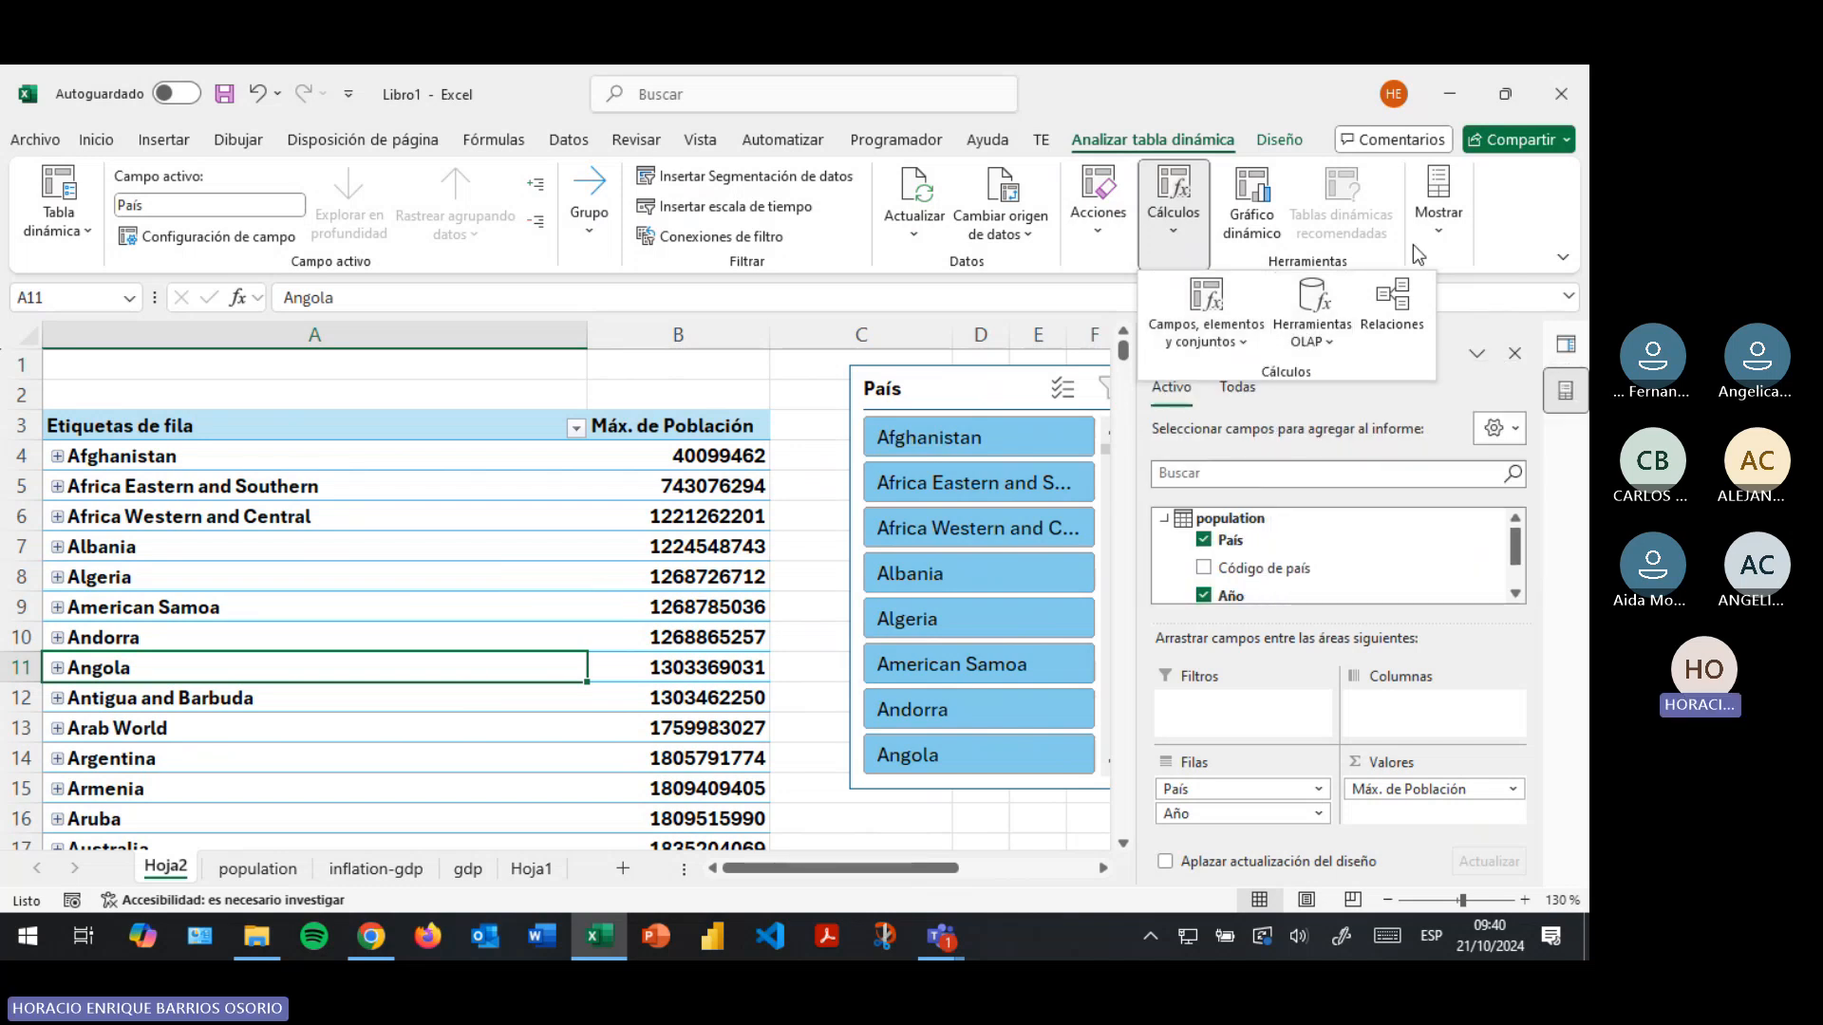
{"action": "left_click", "coordinate": [853, 252]}
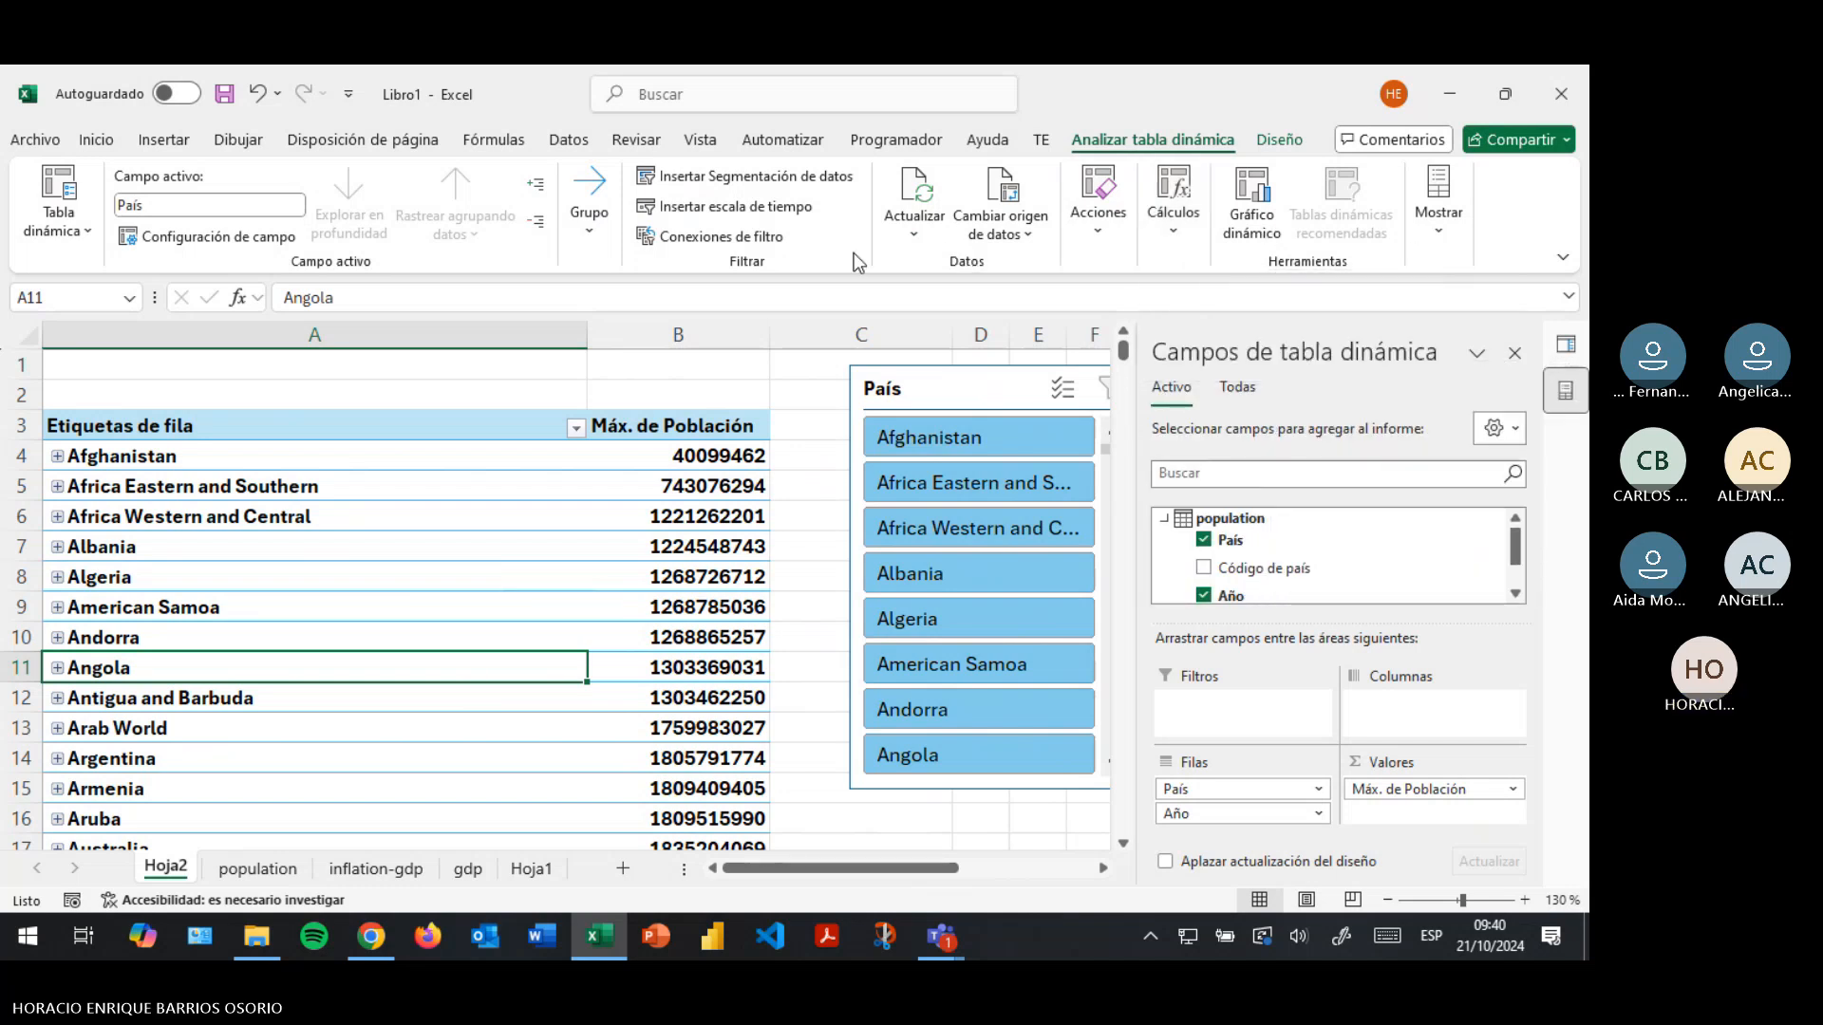
{"action": "left_click", "coordinate": [600, 226]}
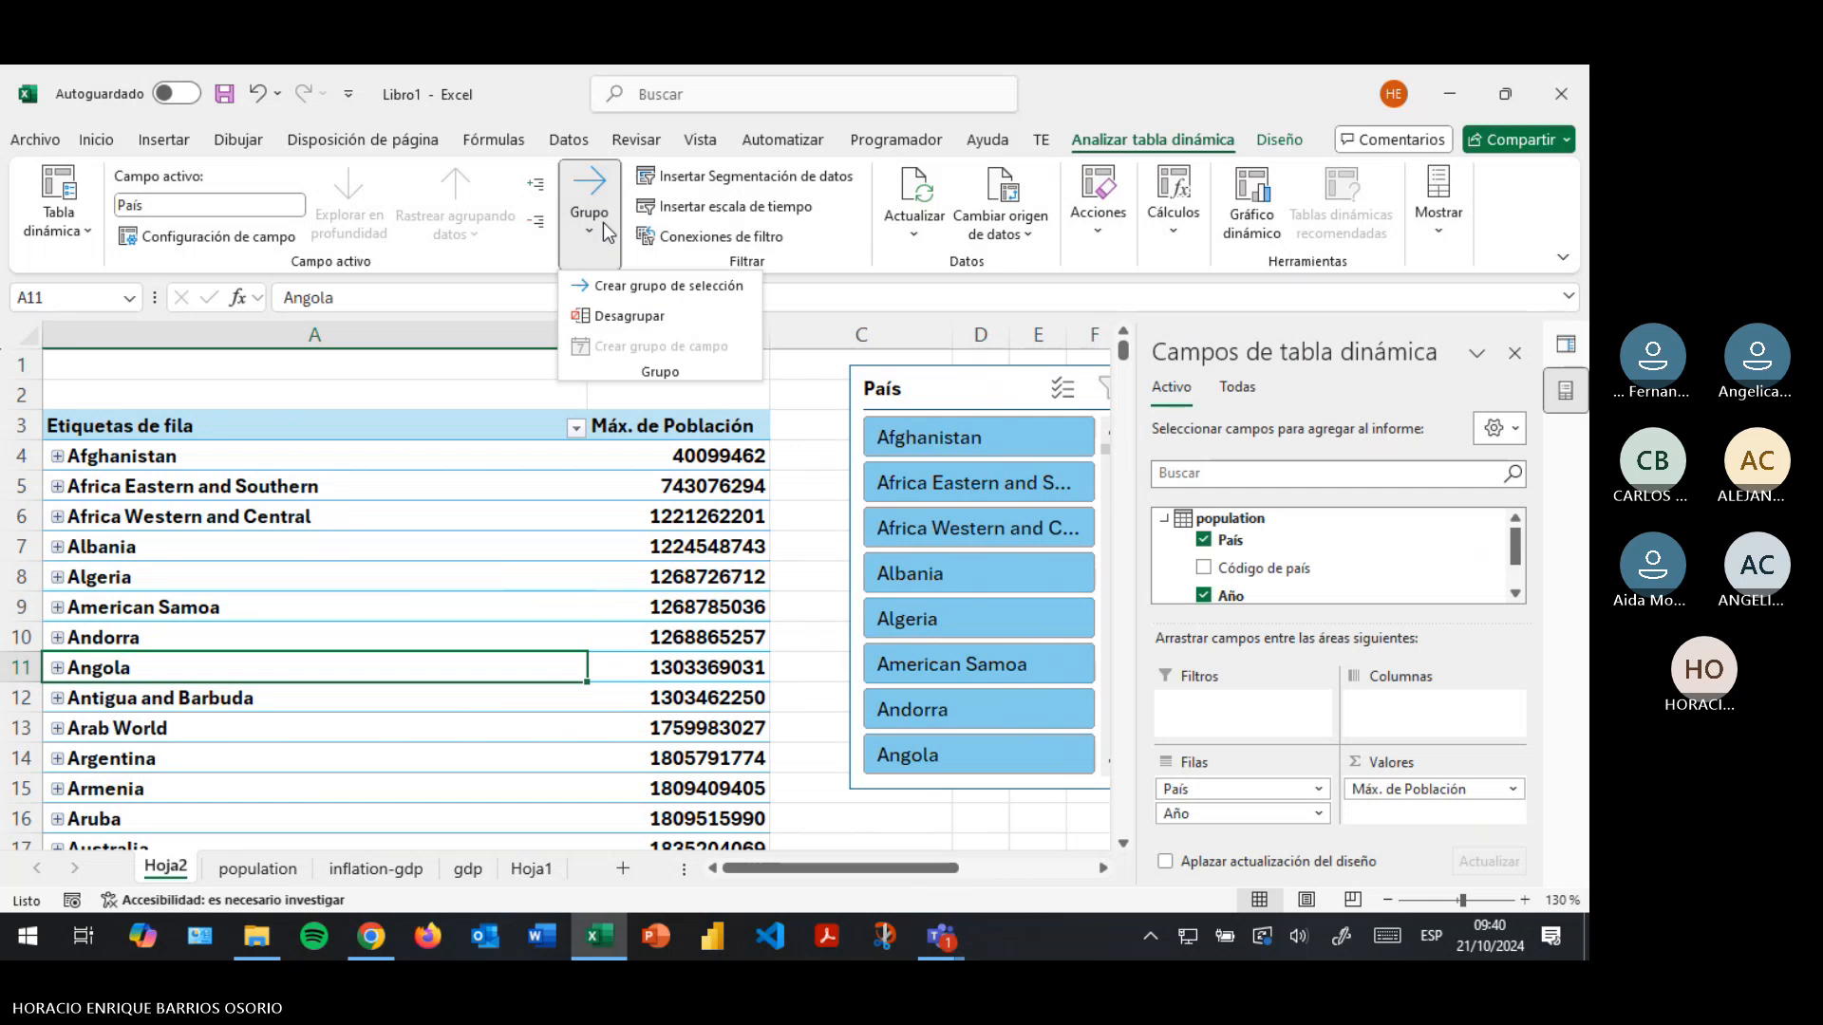
{"action": "left_click", "coordinate": [605, 231]}
Review the País field's settings, and narrow the PivotTable field list to uncover more of the slicers
{"action": "left_click", "coordinate": [178, 203]}
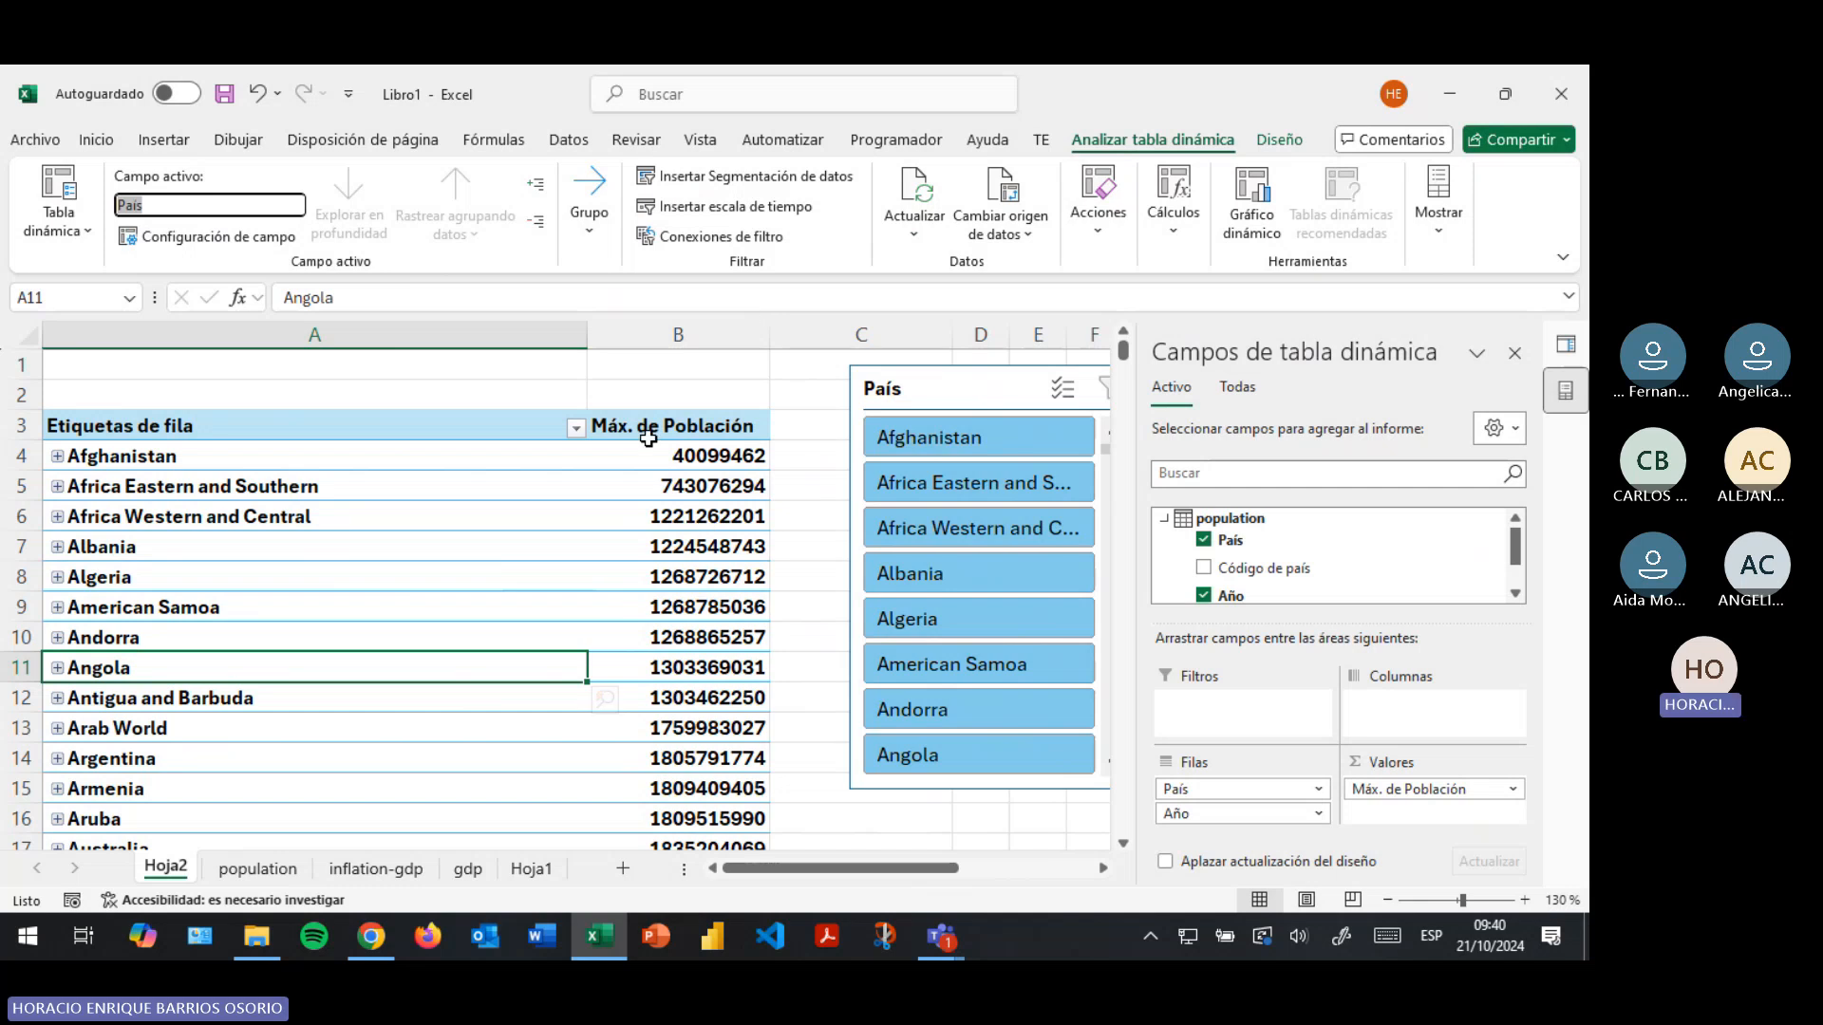
{"action": "left_click", "coordinate": [207, 243]}
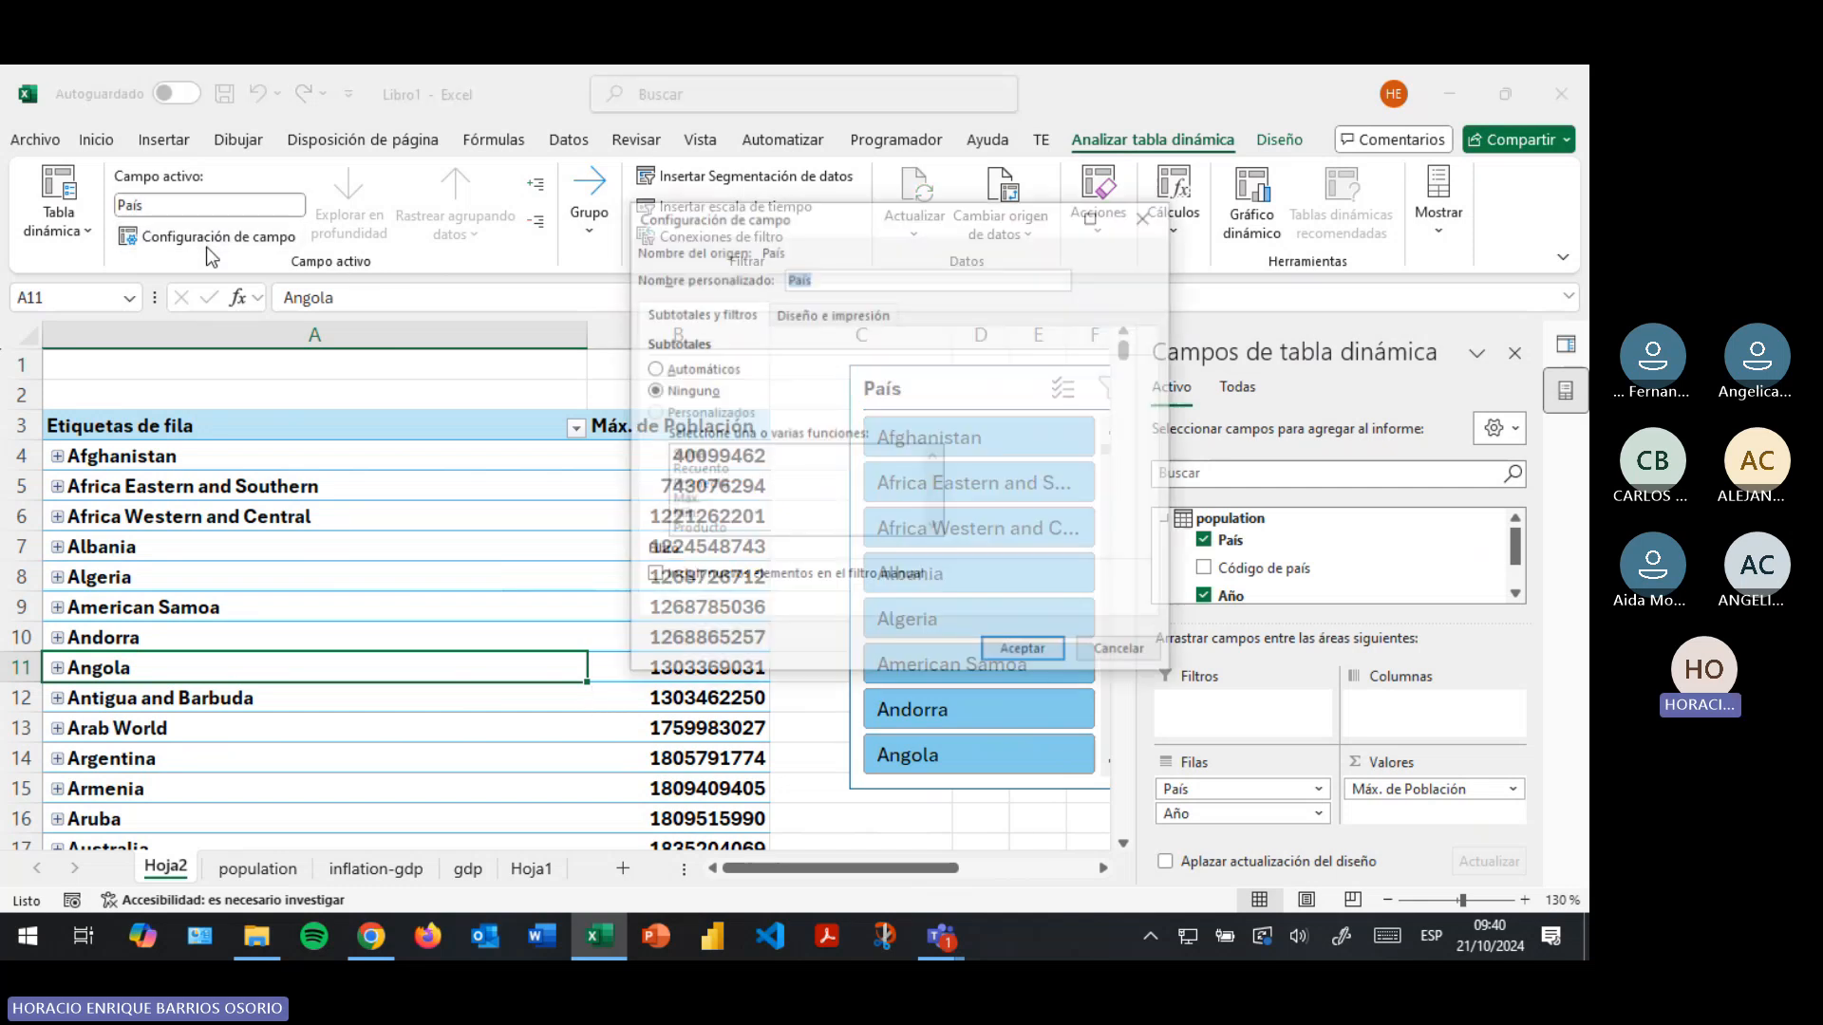
{"action": "left_click", "coordinate": [1146, 215]}
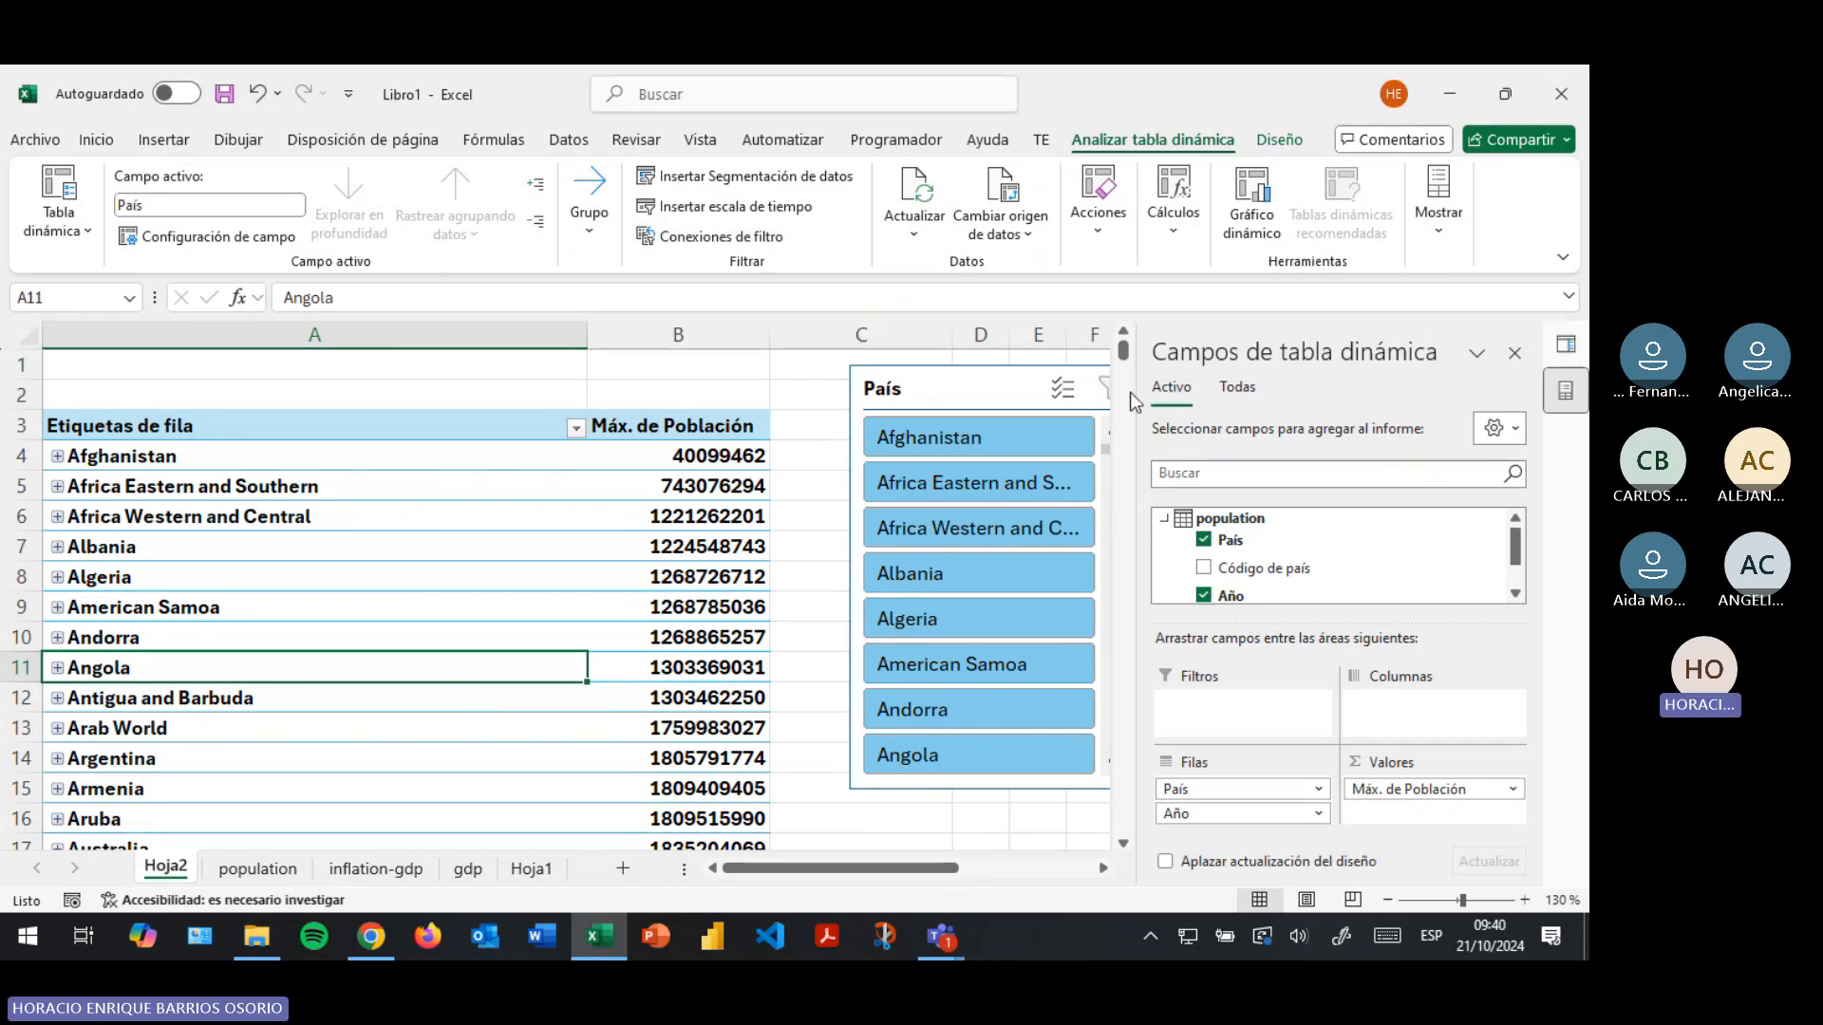
{"action": "left_click_drag", "start_coordinate": [1151, 394], "coordinate": [1251, 393]}
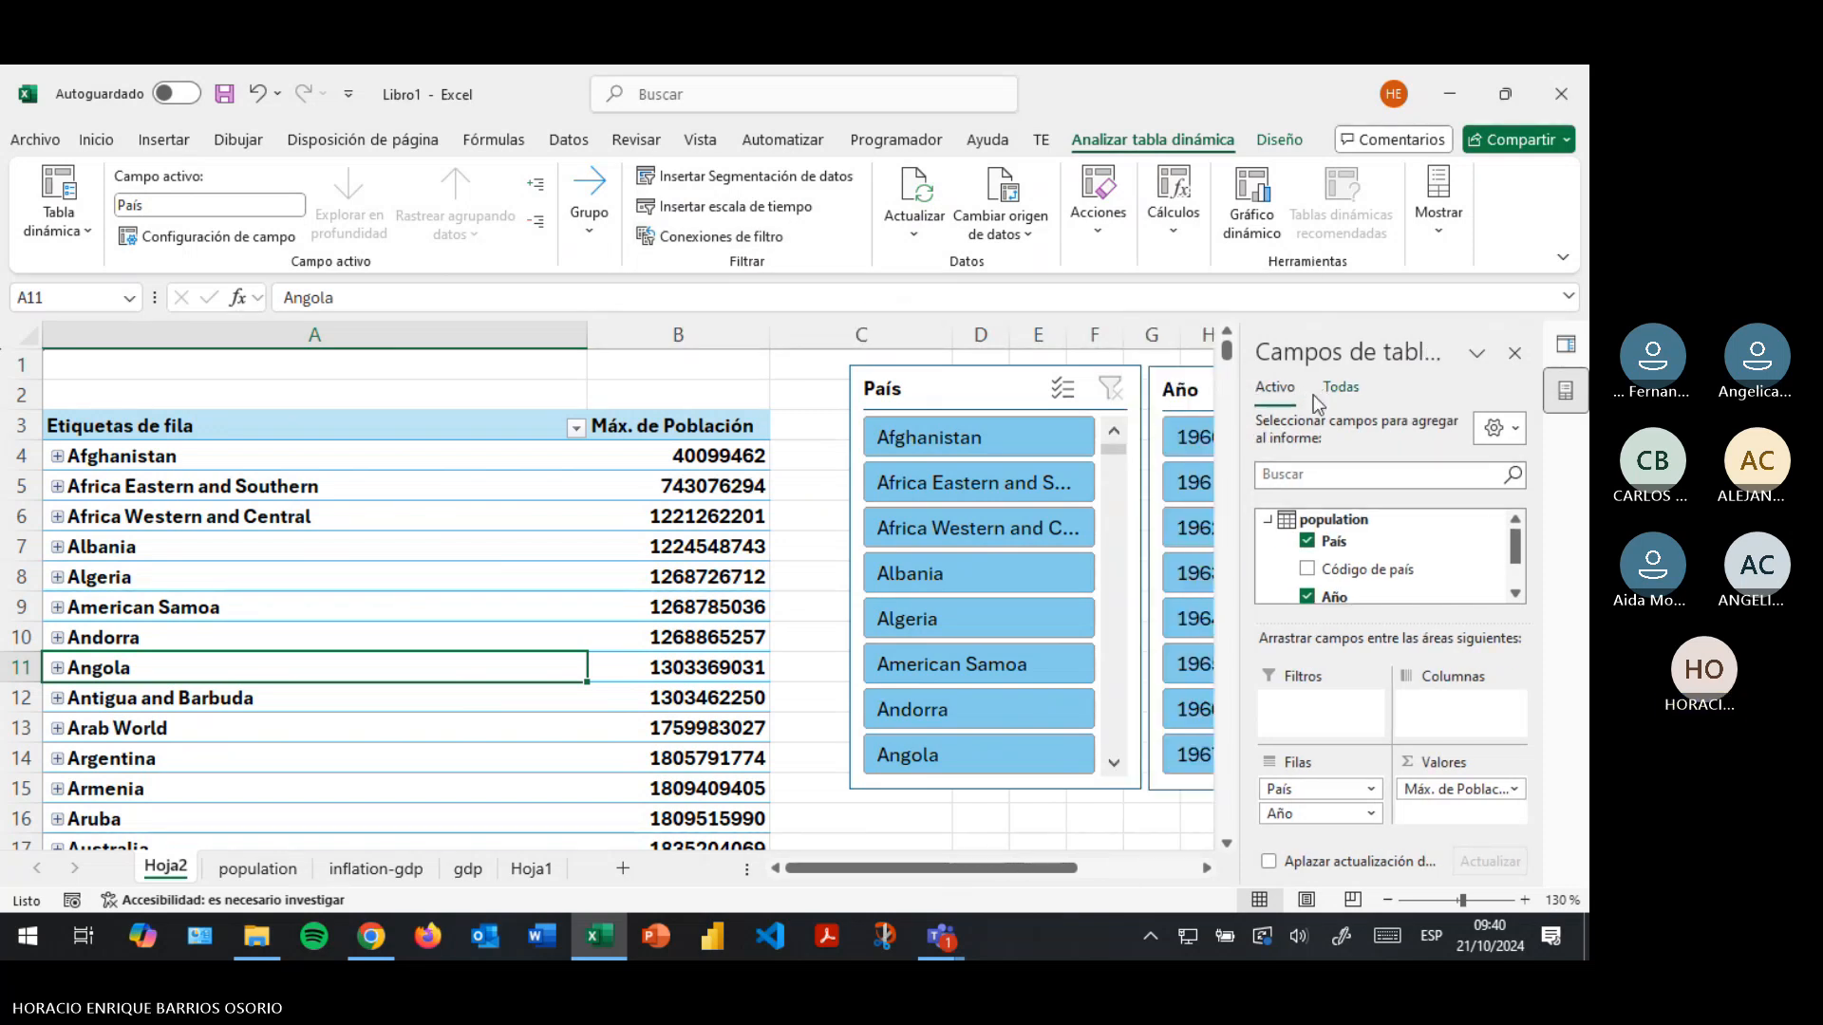
Start a PivotChart and preview the column and line types, including Línea con marcadores and Líneas 3D
{"action": "left_click", "coordinate": [1238, 217]}
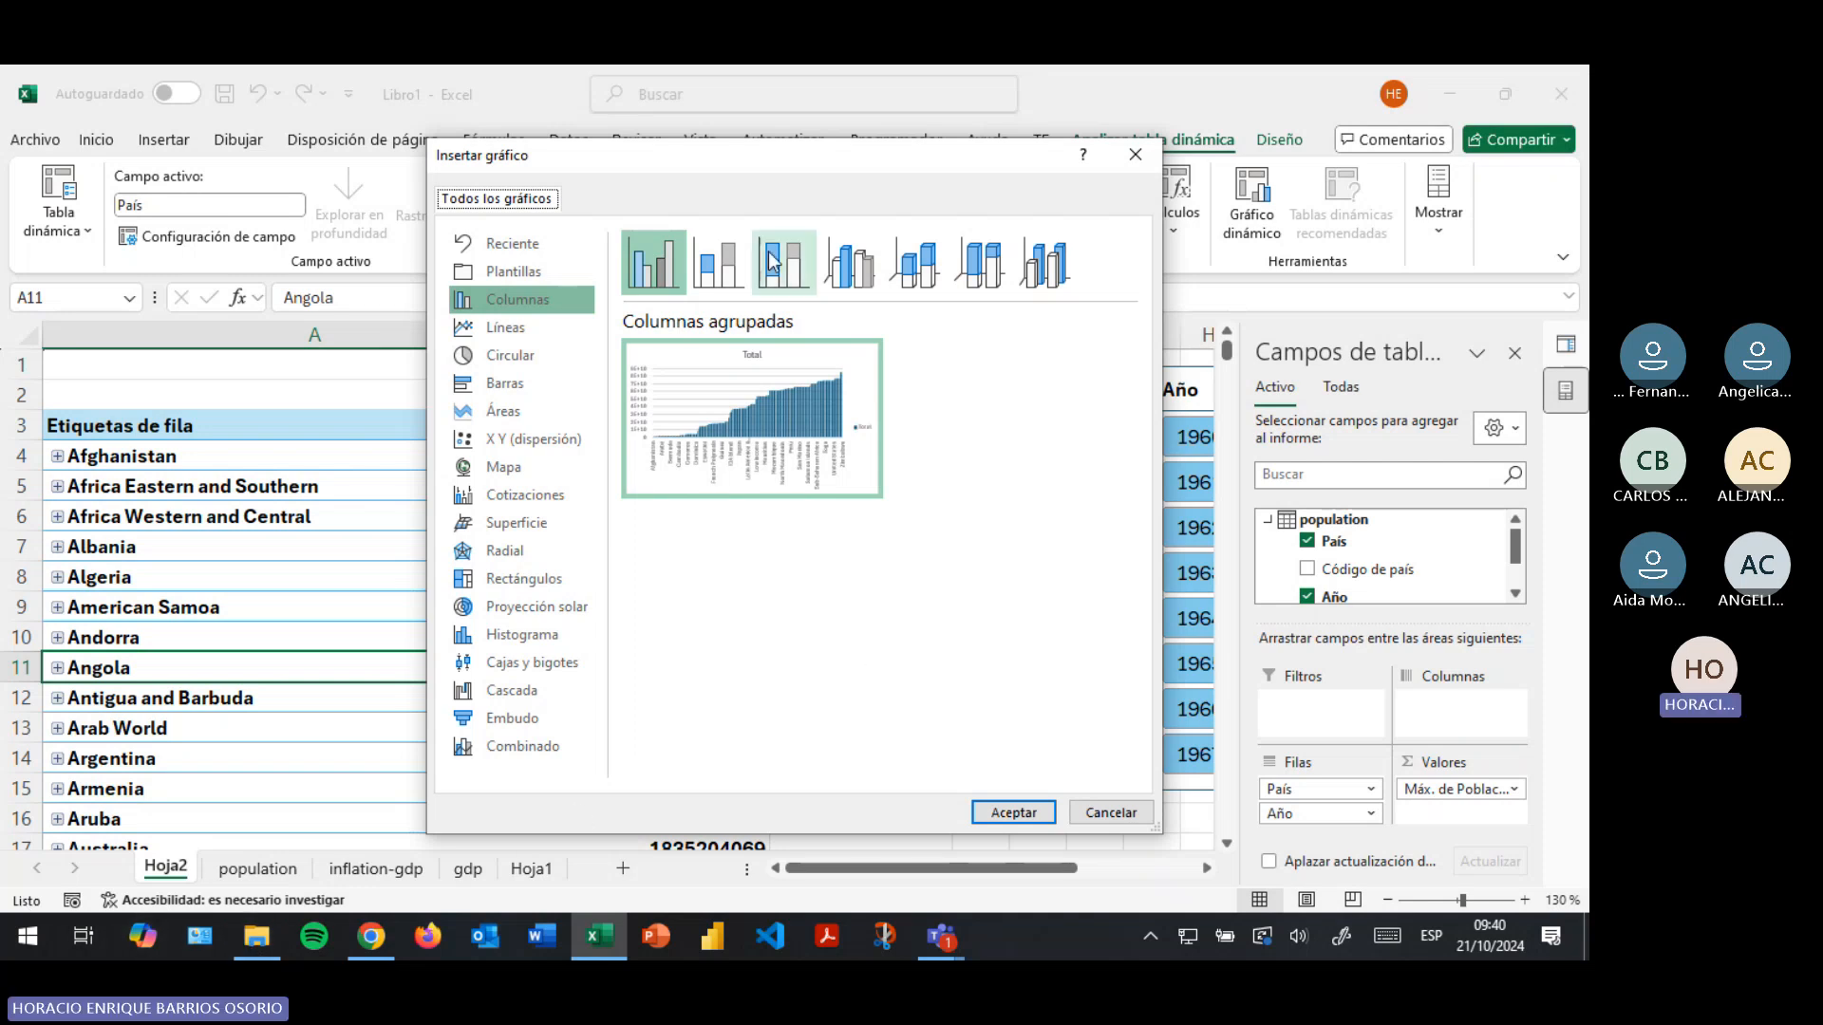
{"action": "left_click", "coordinate": [716, 249]}
{"action": "left_click", "coordinate": [520, 339]}
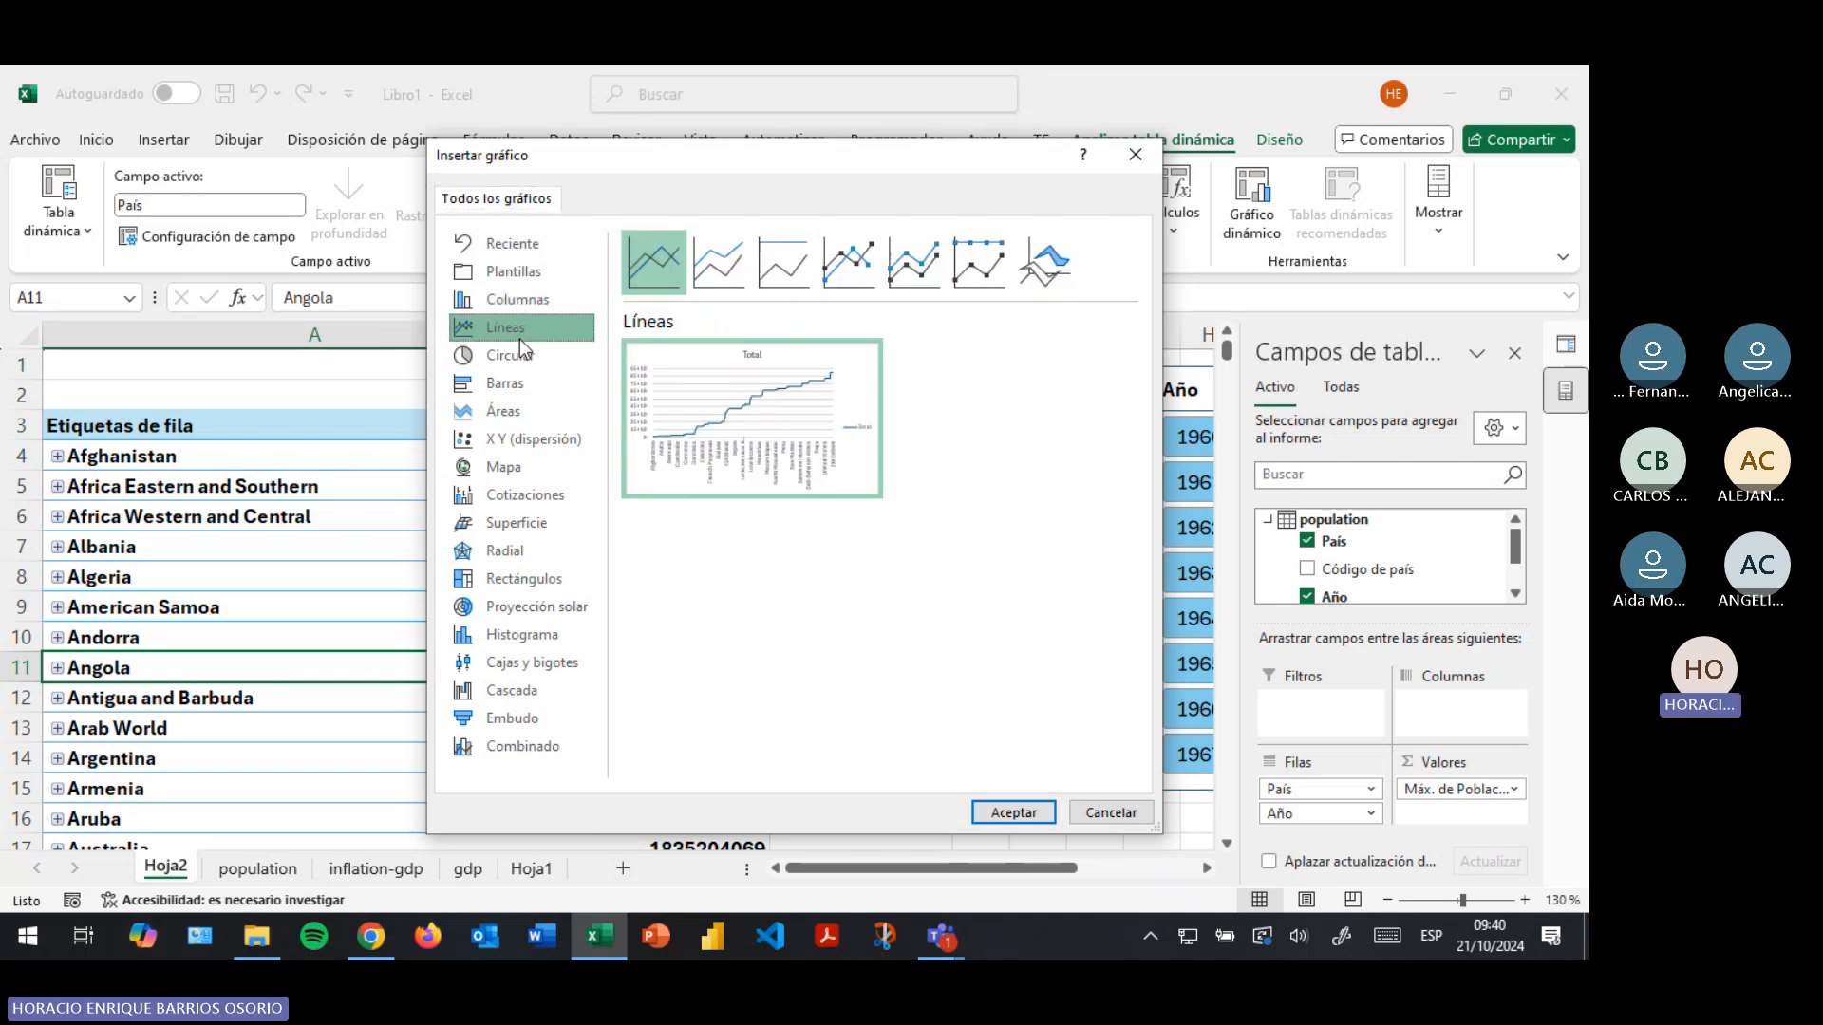
{"action": "mouse_move", "coordinate": [760, 453]}
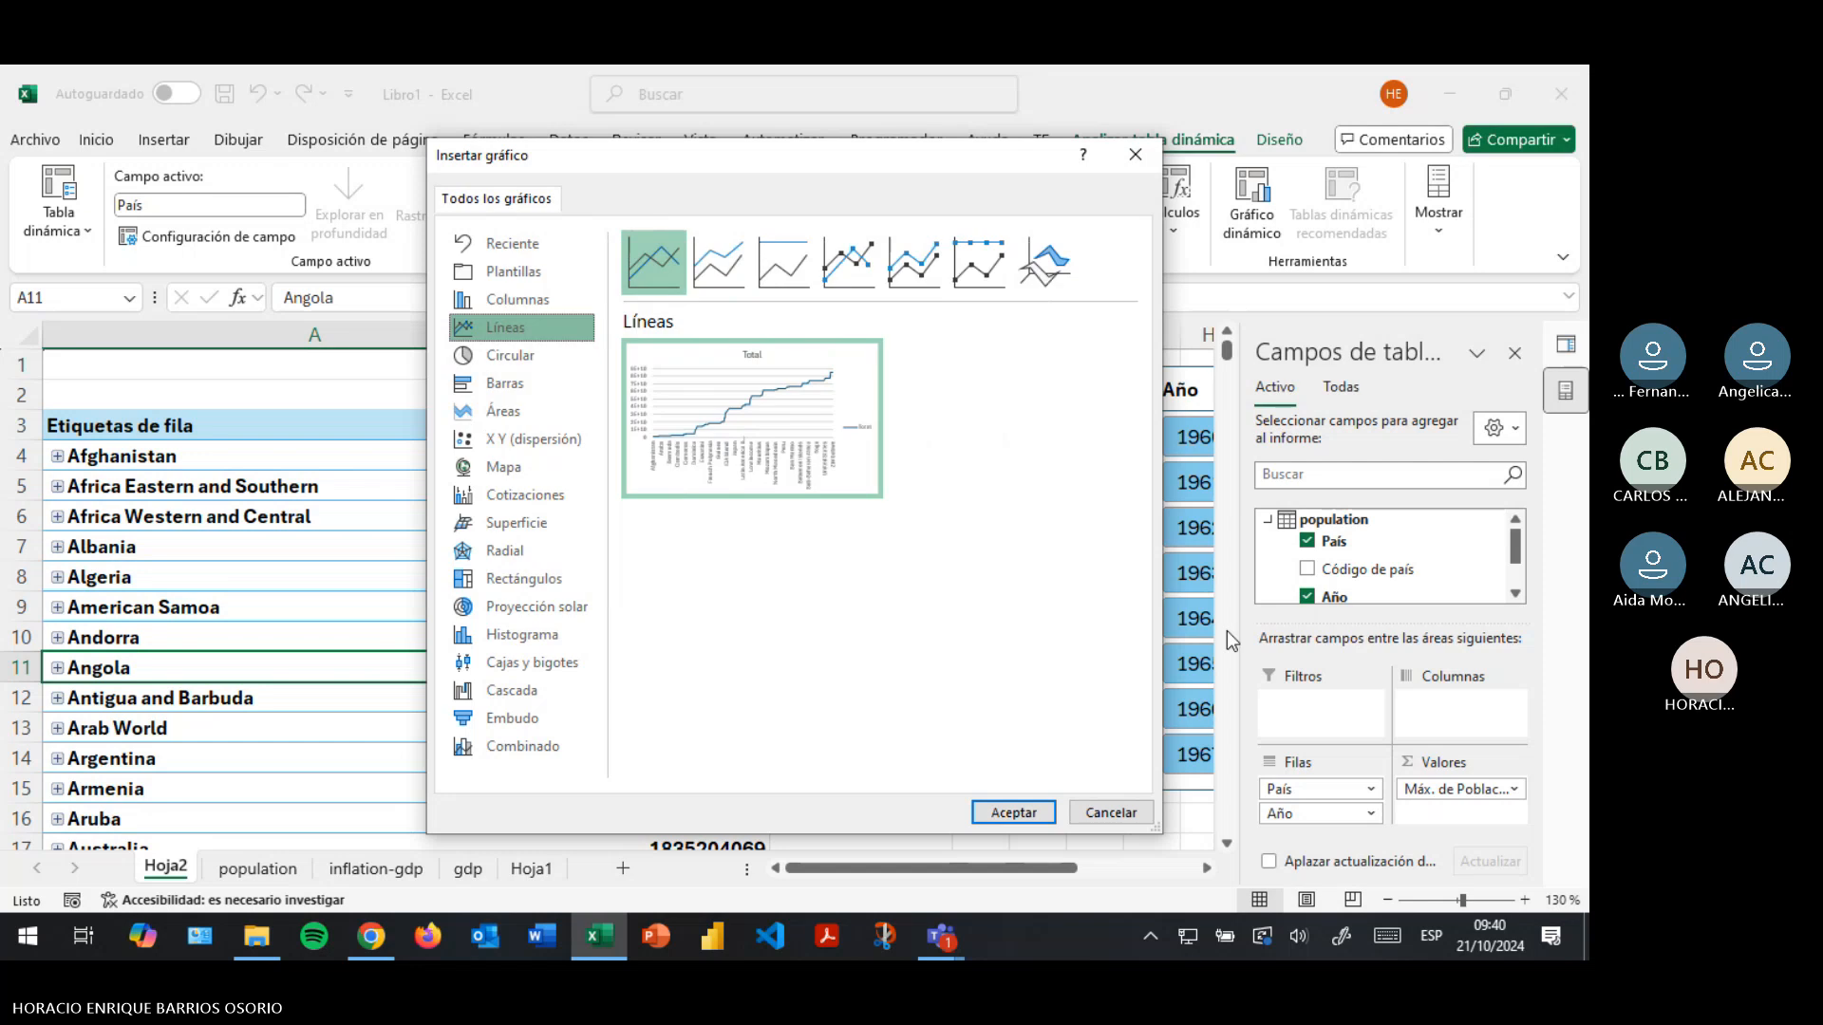
{"action": "left_click", "coordinate": [849, 258]}
{"action": "mouse_move", "coordinate": [765, 410]}
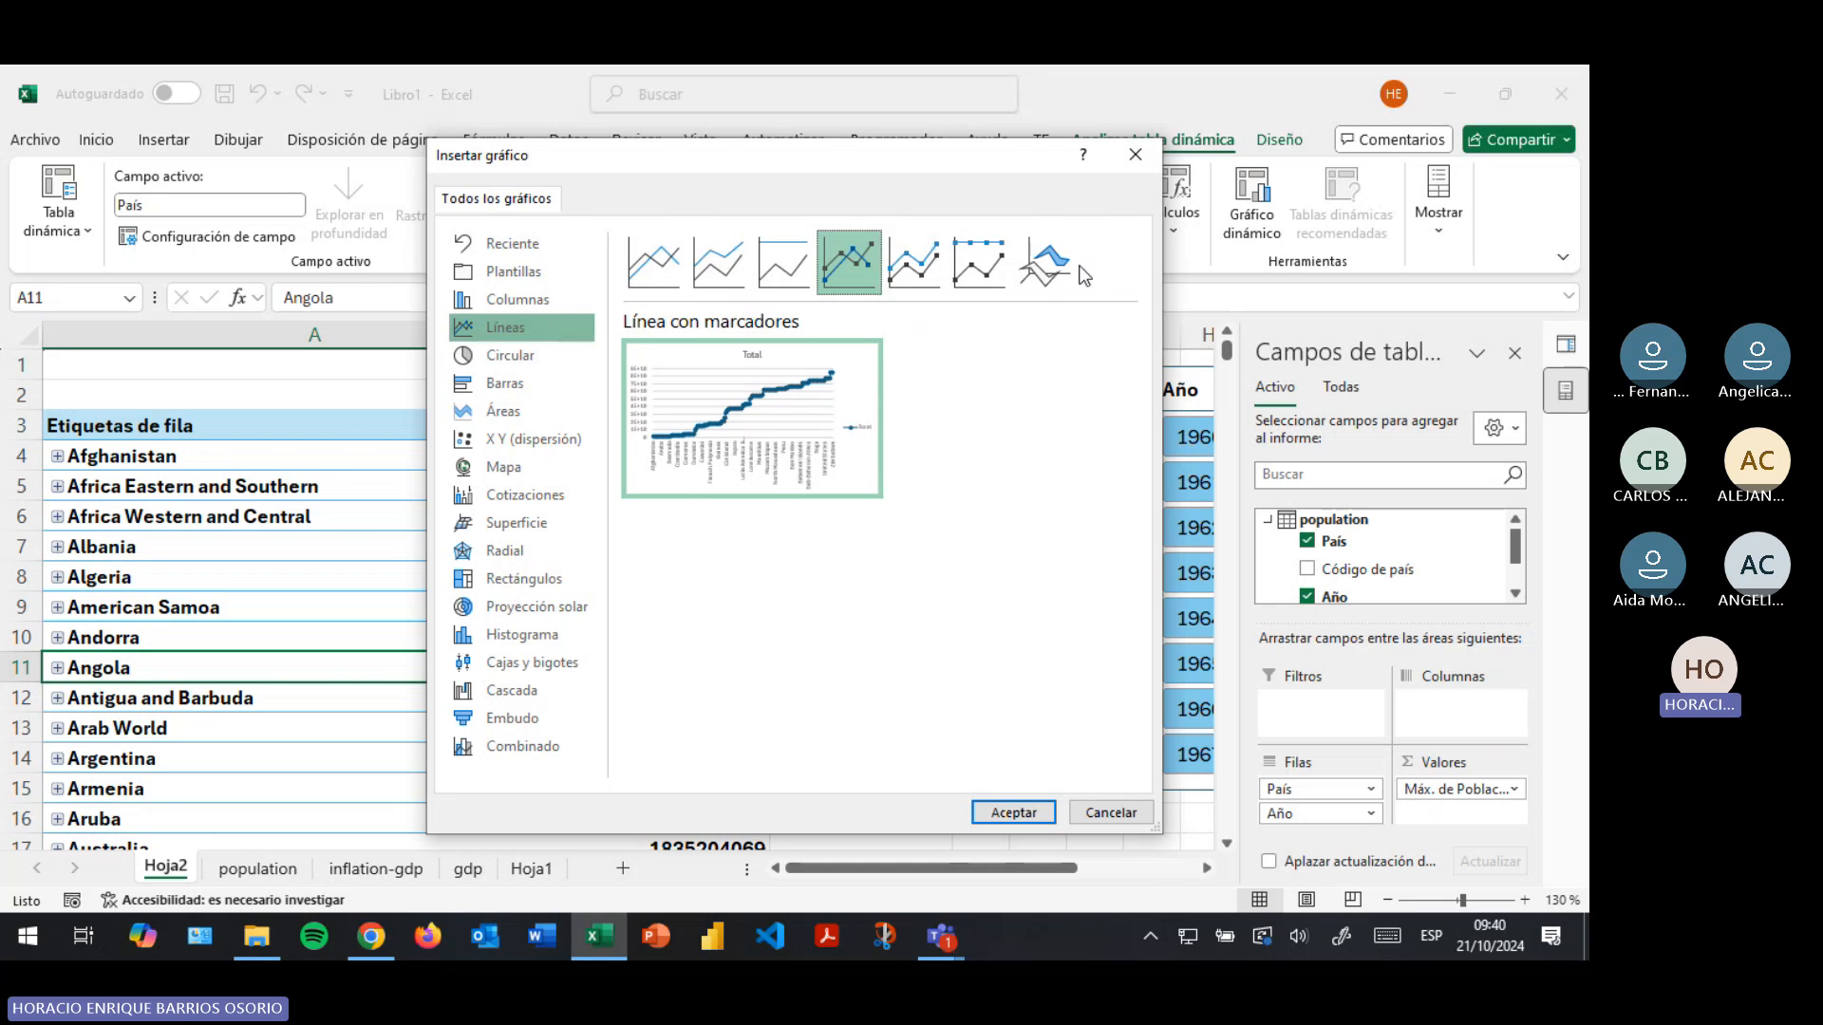
{"action": "left_click", "coordinate": [1054, 266]}
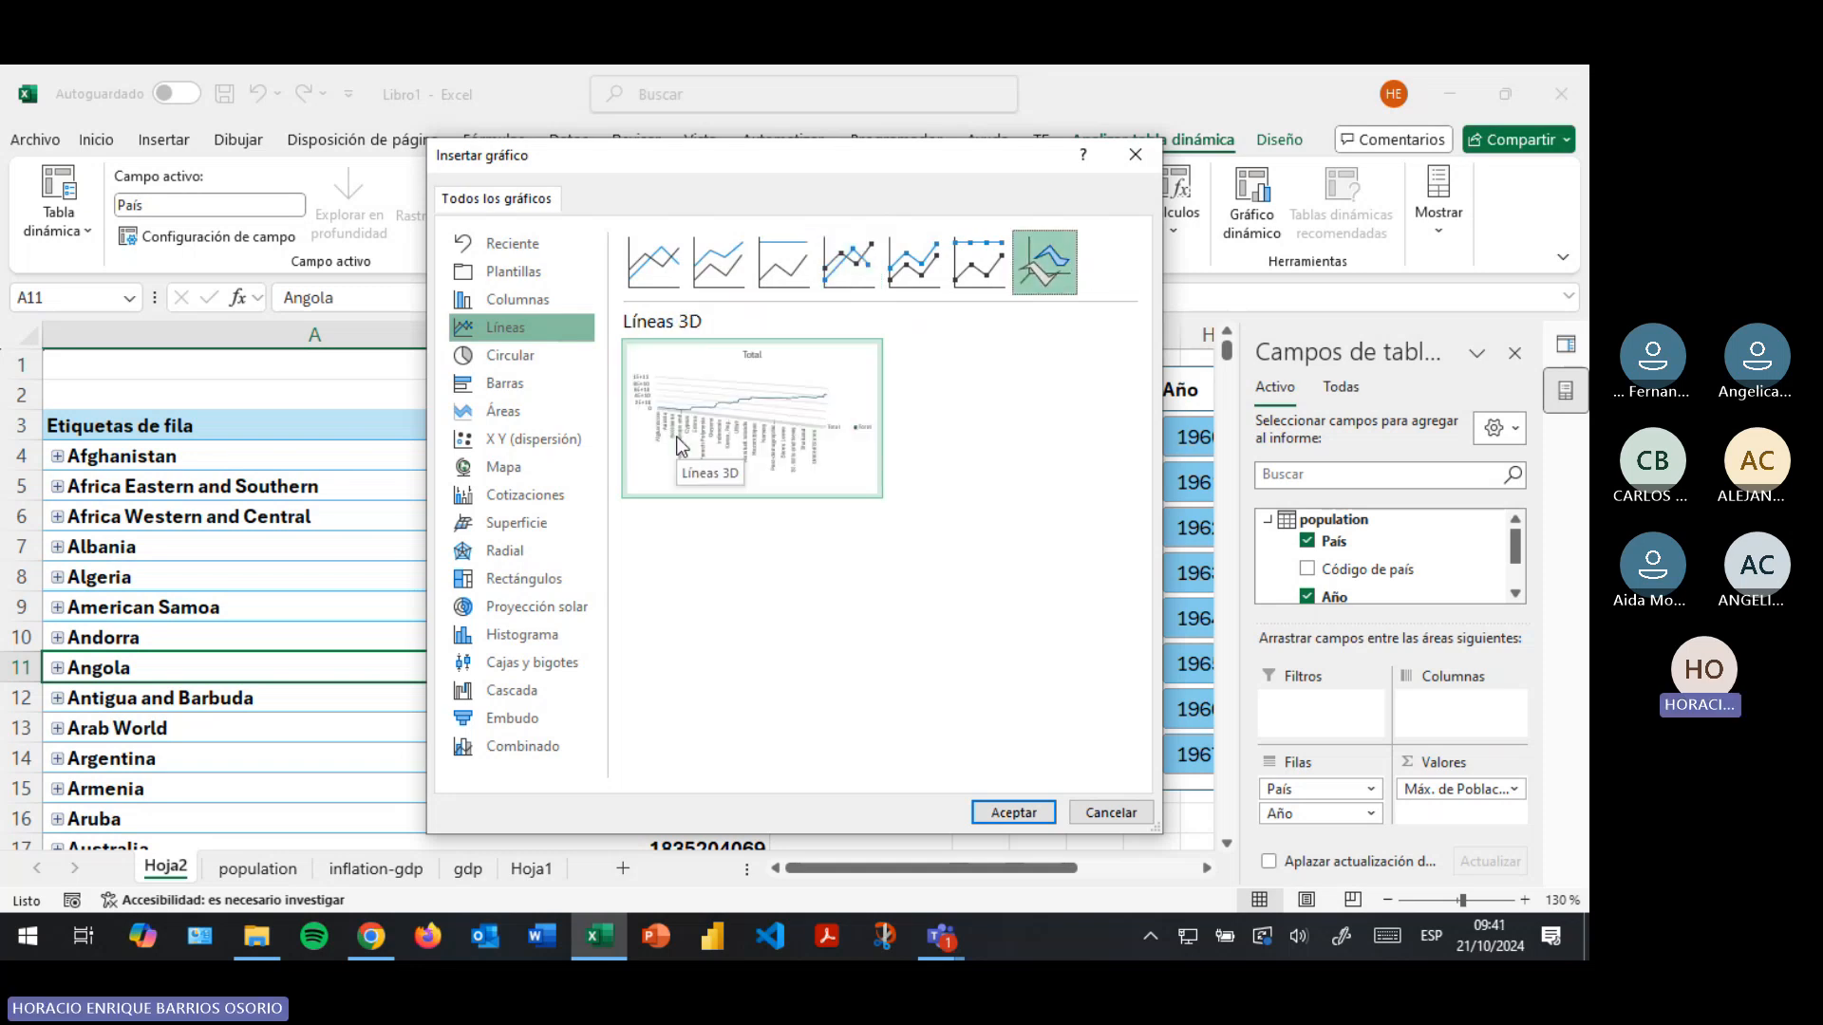
Preview the Barras, Áreas, X Y (dispersión), Mapa, Cotizaciones and Rectángulos chart types, and cancel the PivotChart
{"action": "left_click", "coordinate": [551, 387]}
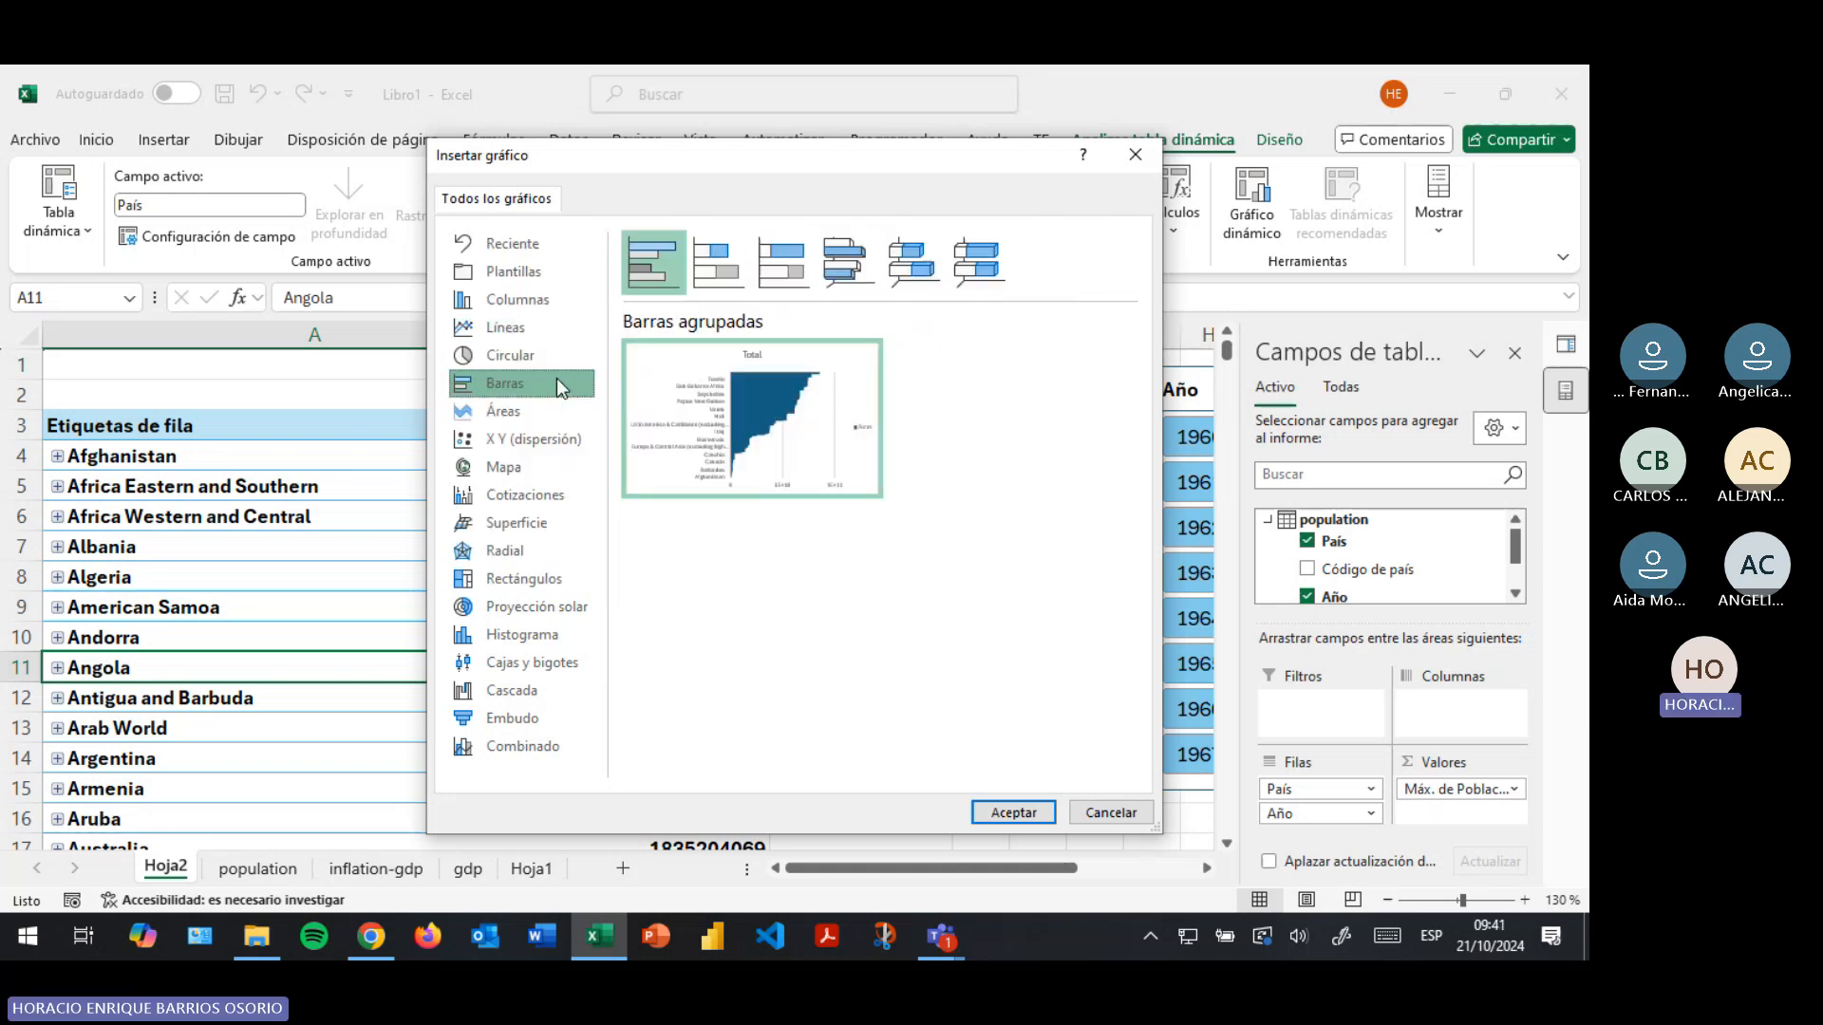
{"action": "left_click", "coordinate": [727, 285]}
{"action": "left_click", "coordinate": [537, 407]}
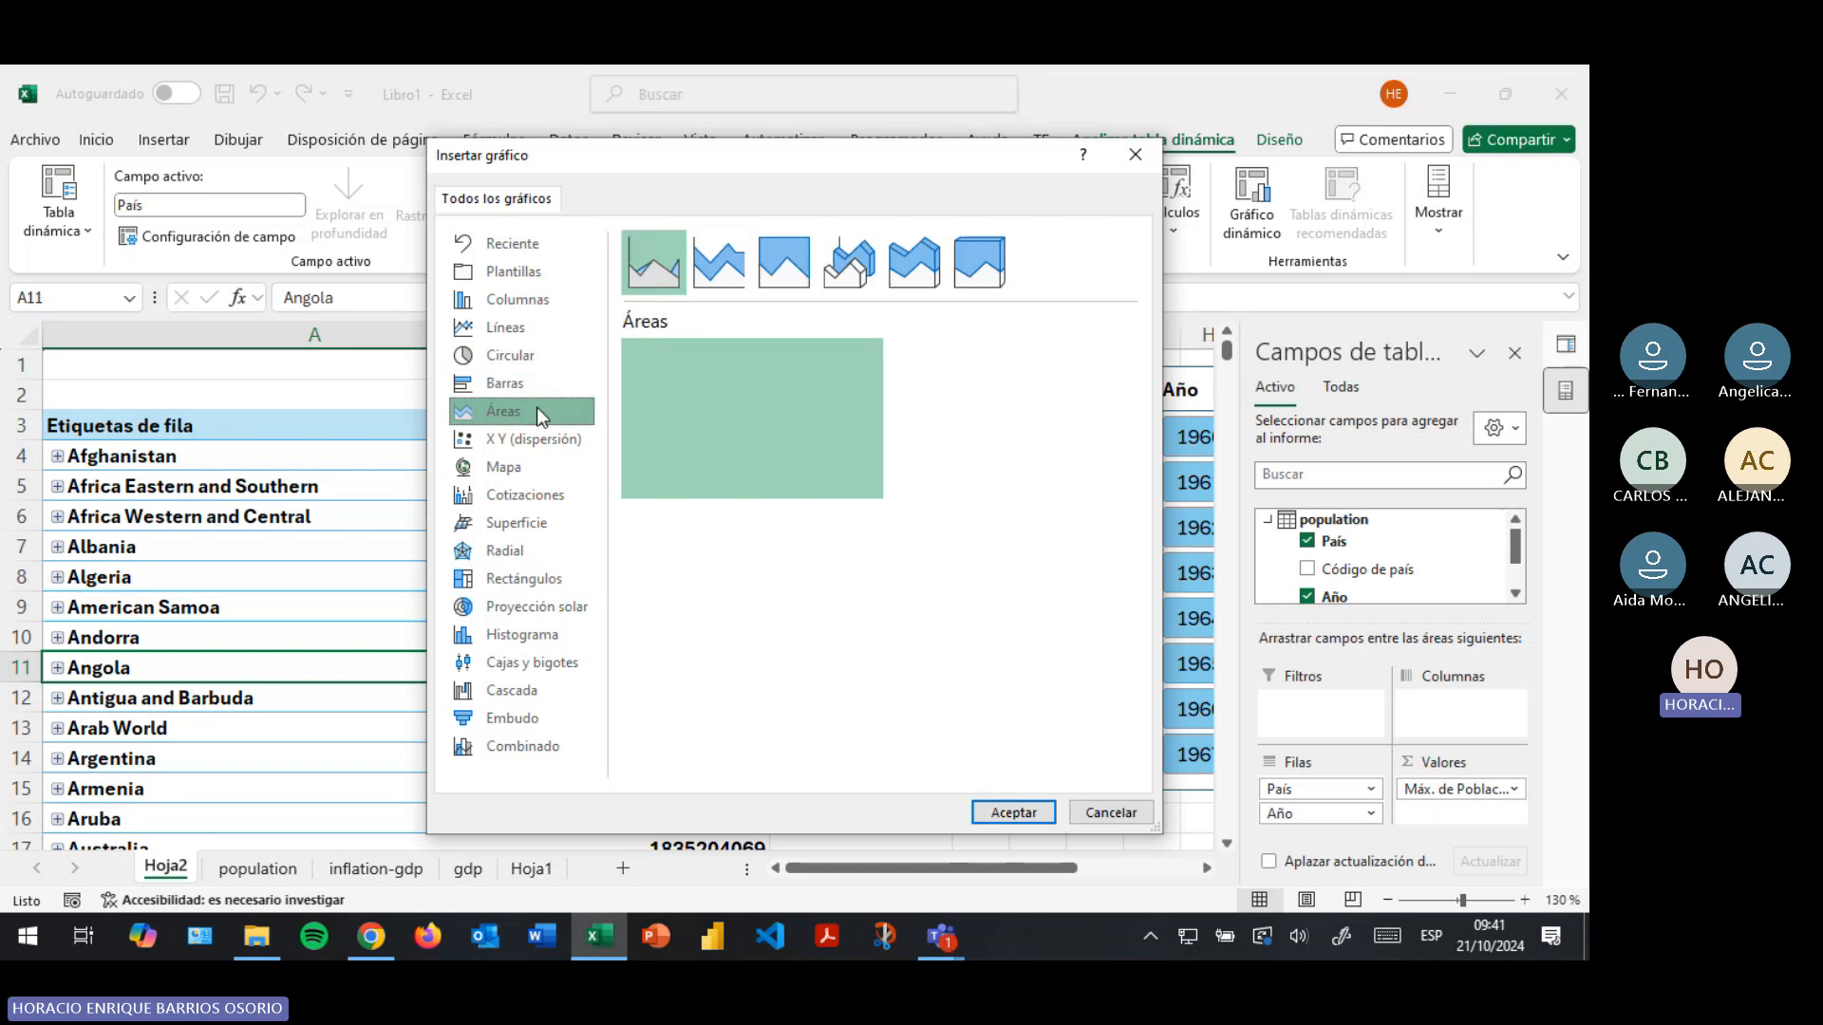
{"action": "left_click", "coordinate": [564, 433]}
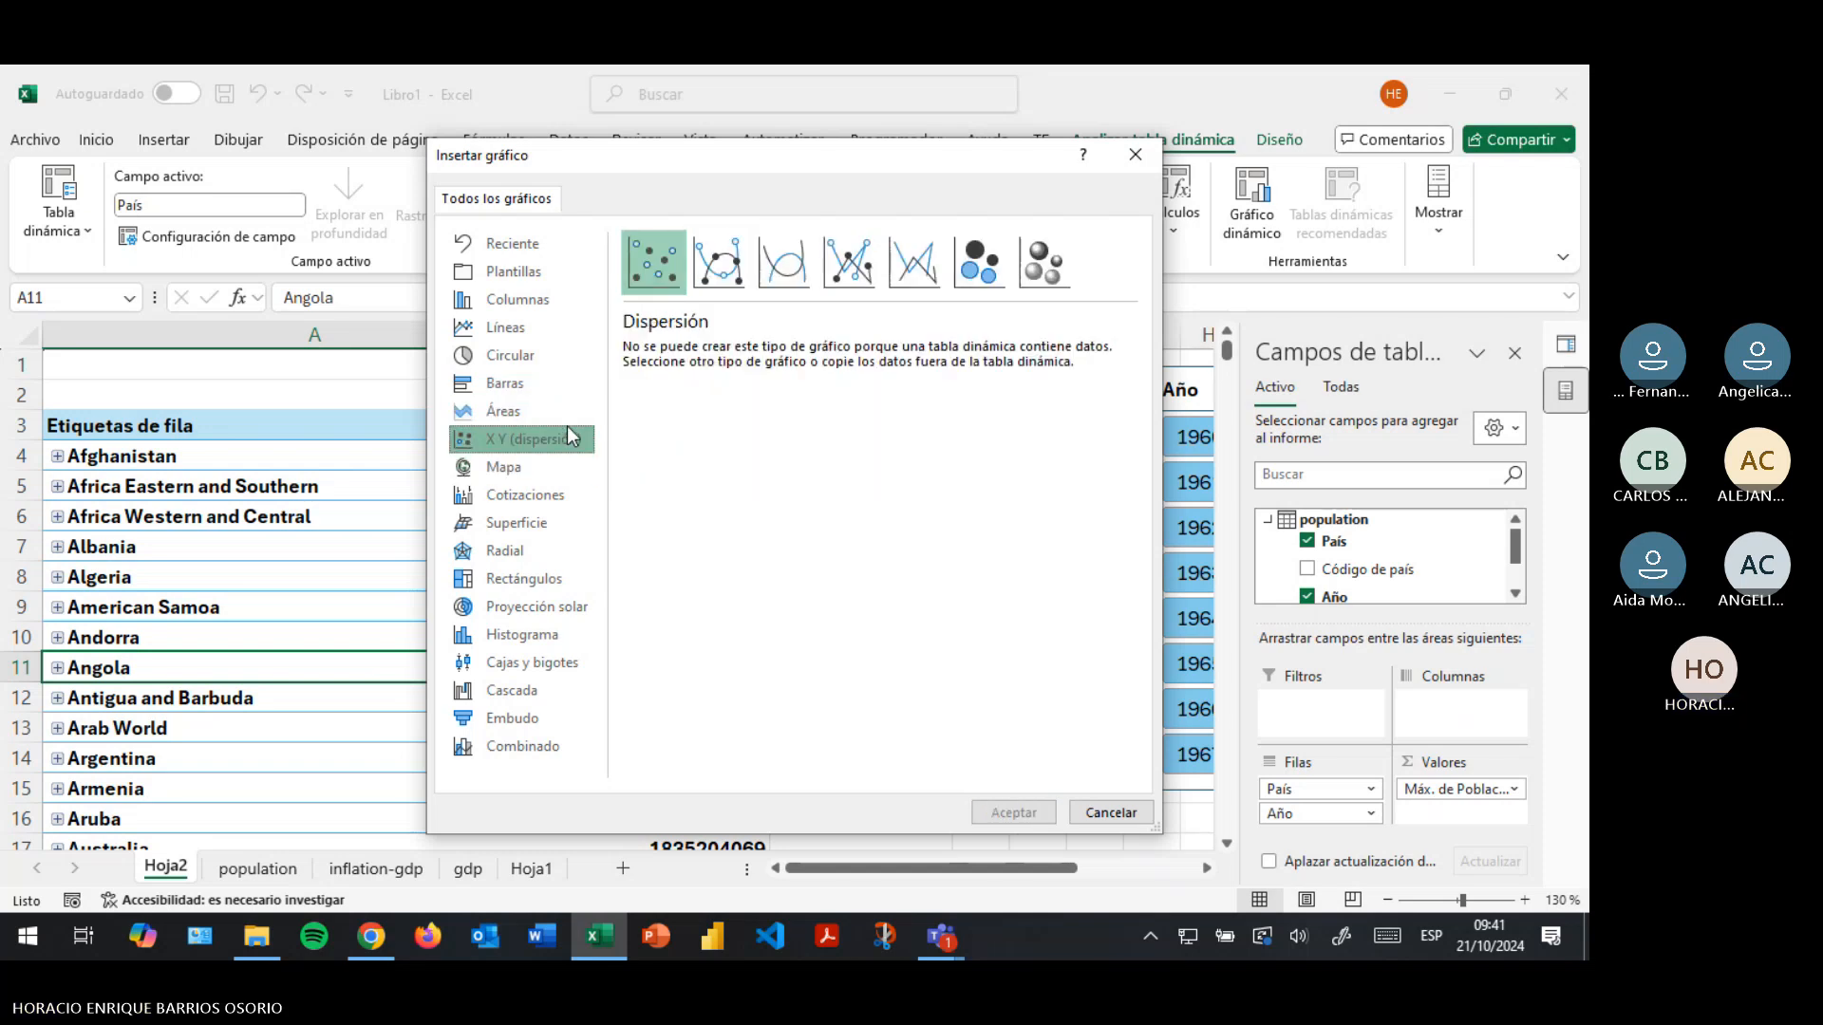
{"action": "left_click", "coordinate": [707, 280]}
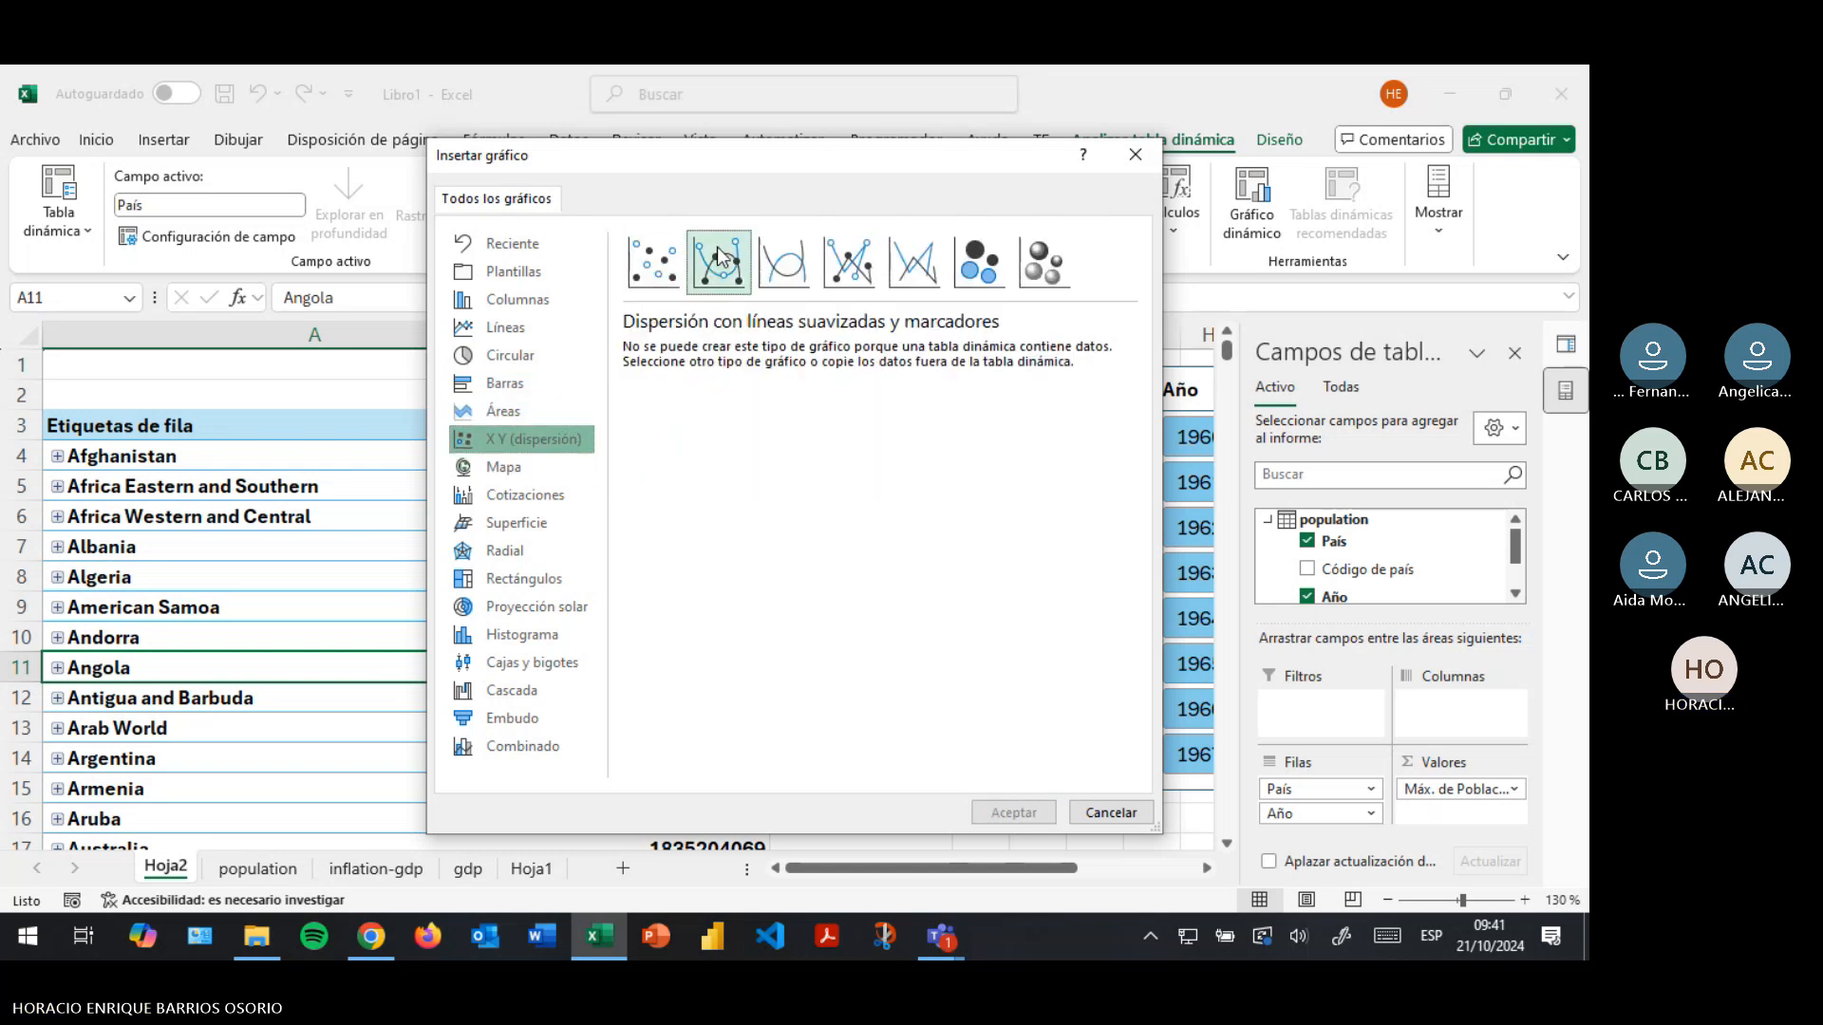
{"action": "left_click", "coordinate": [551, 468]}
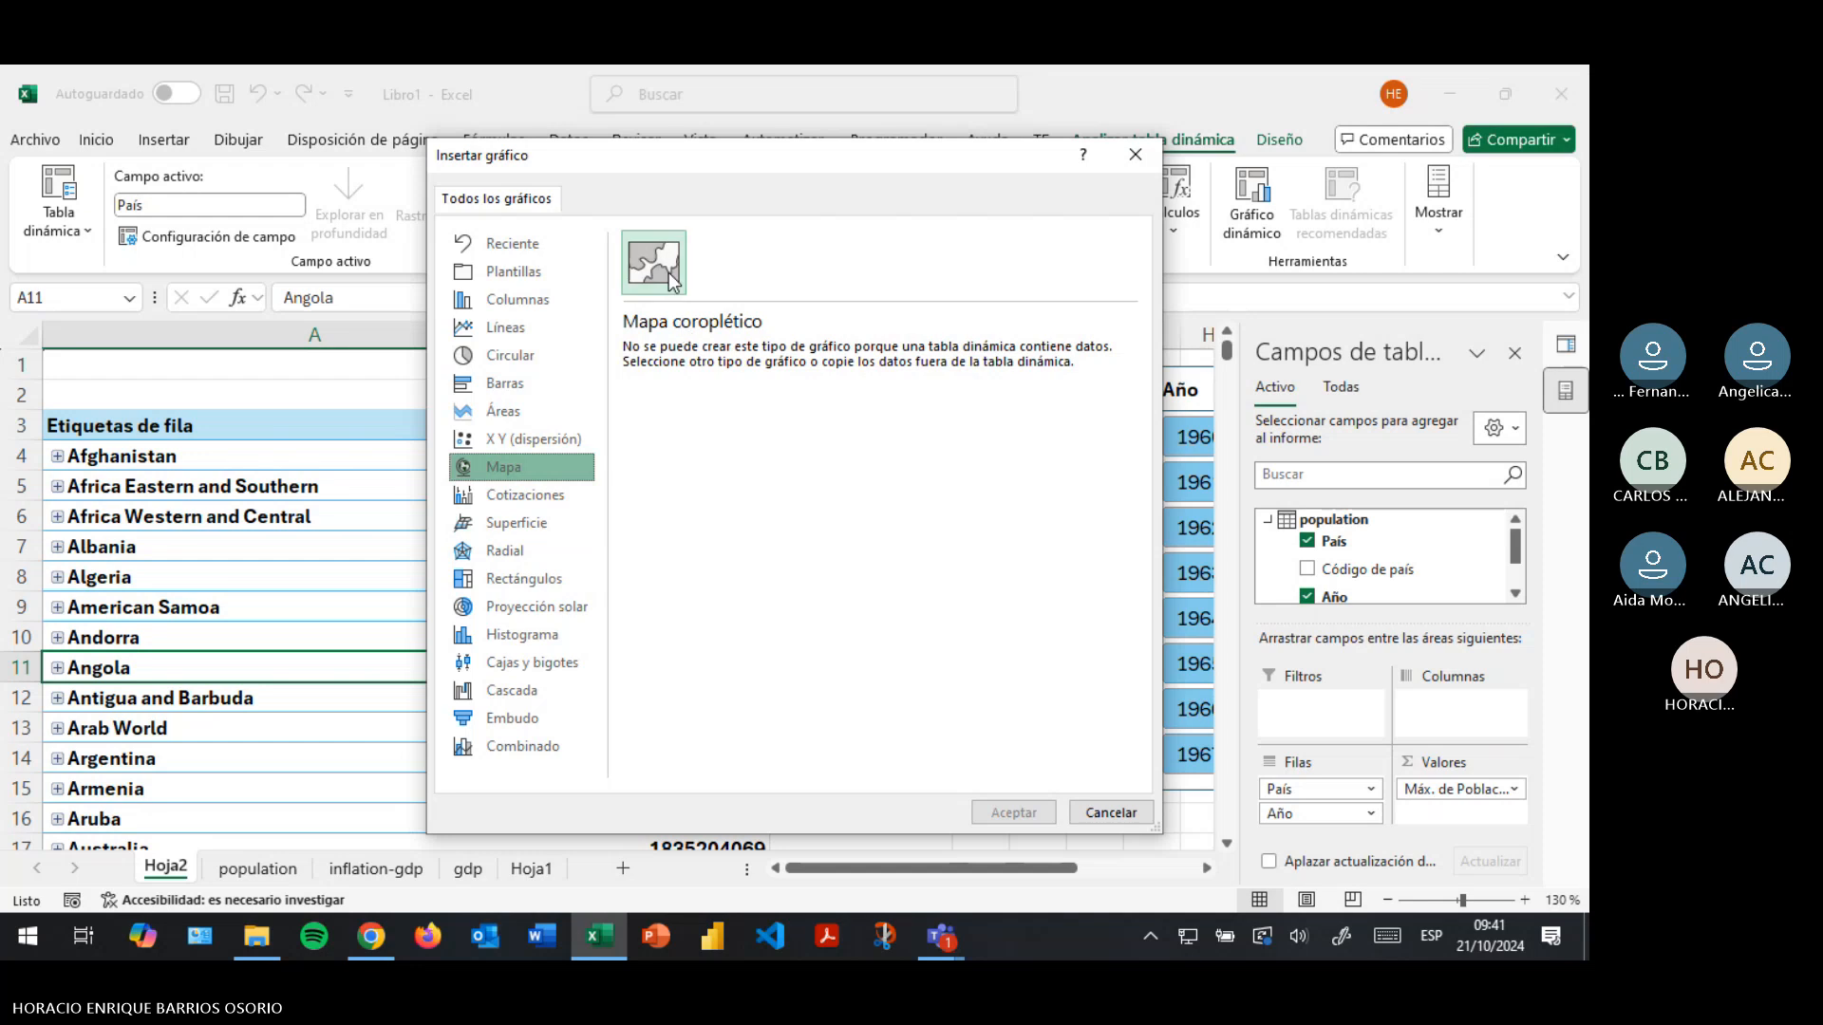
{"action": "left_click", "coordinate": [548, 488]}
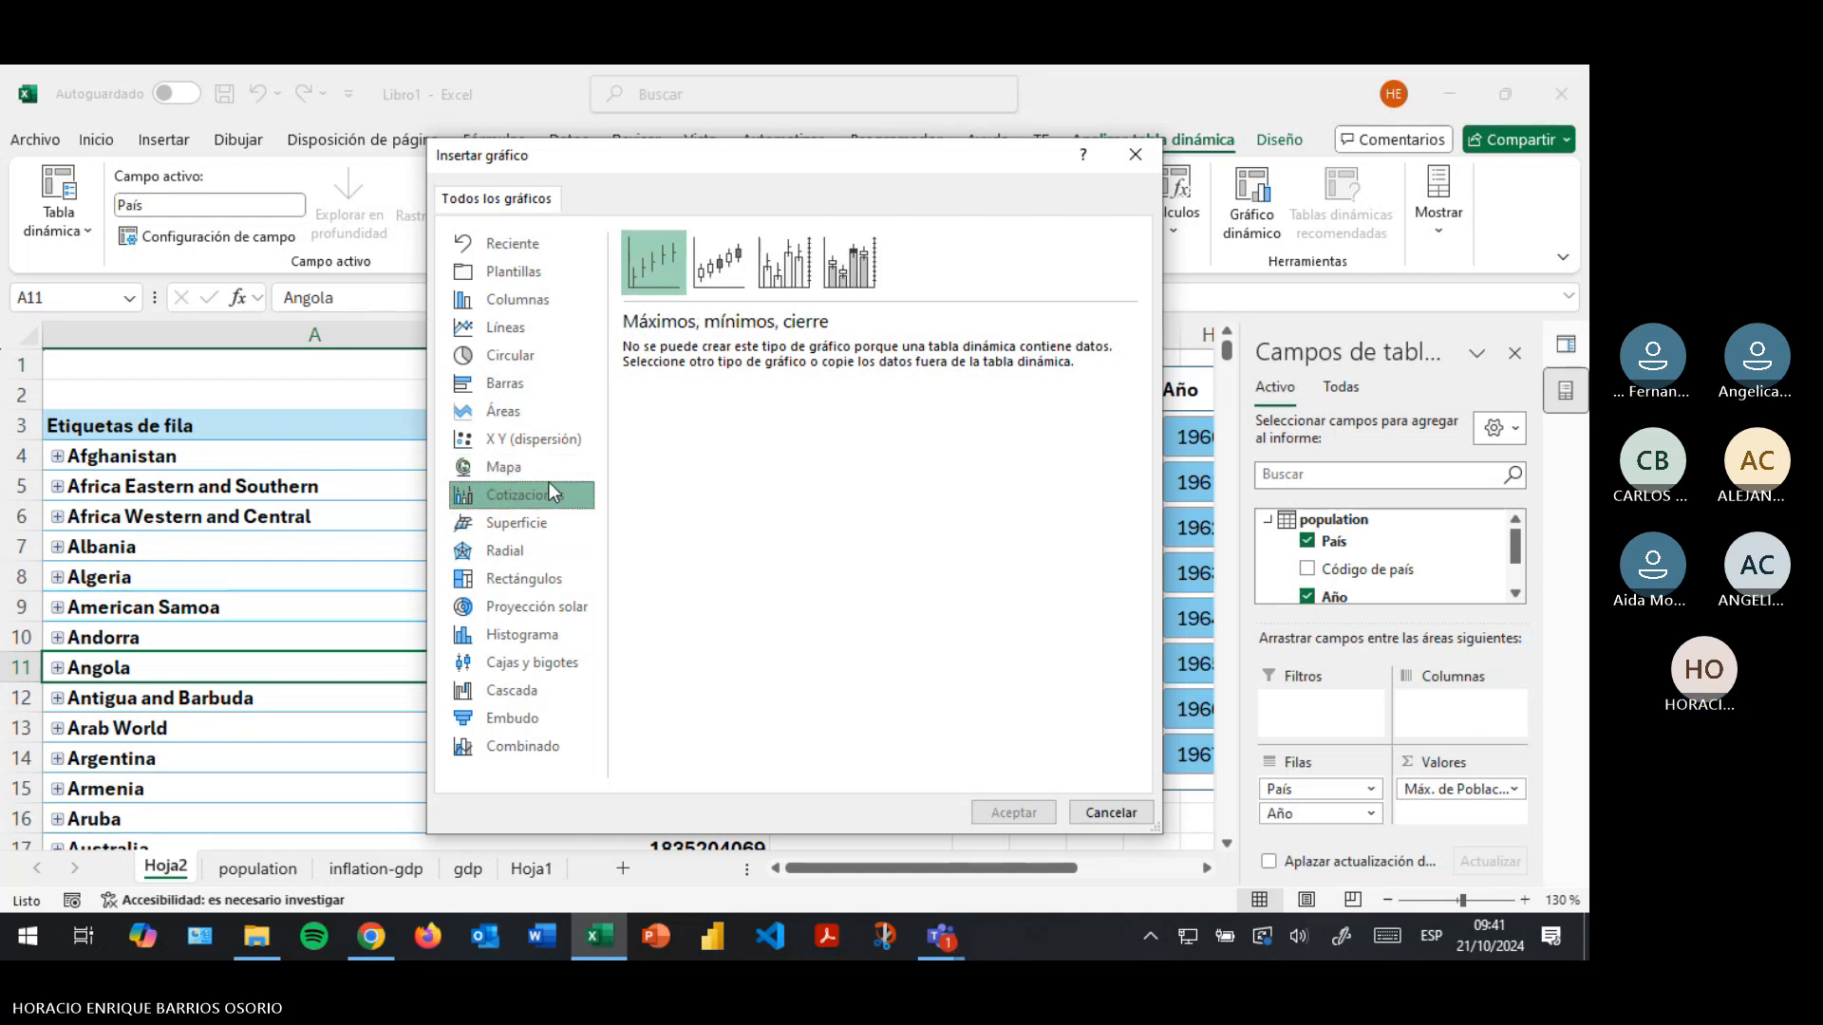
{"action": "left_click", "coordinate": [513, 473]}
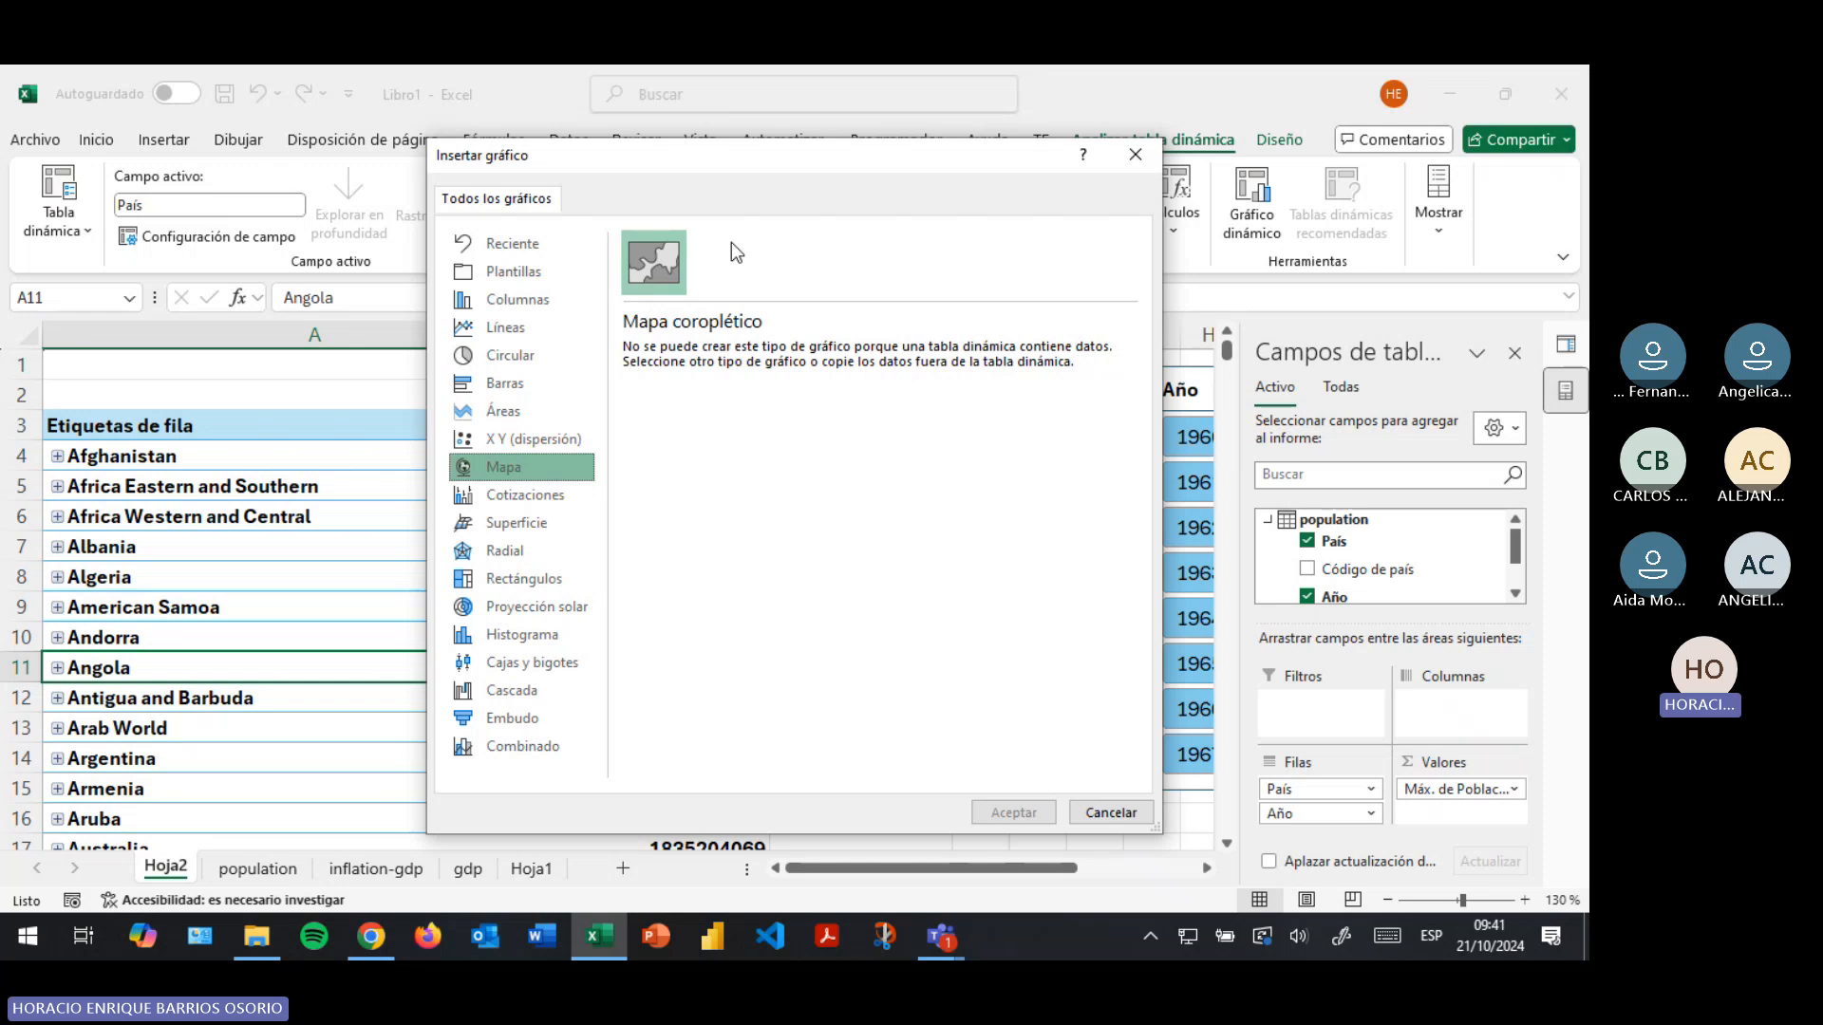
{"action": "left_click", "coordinate": [501, 570]}
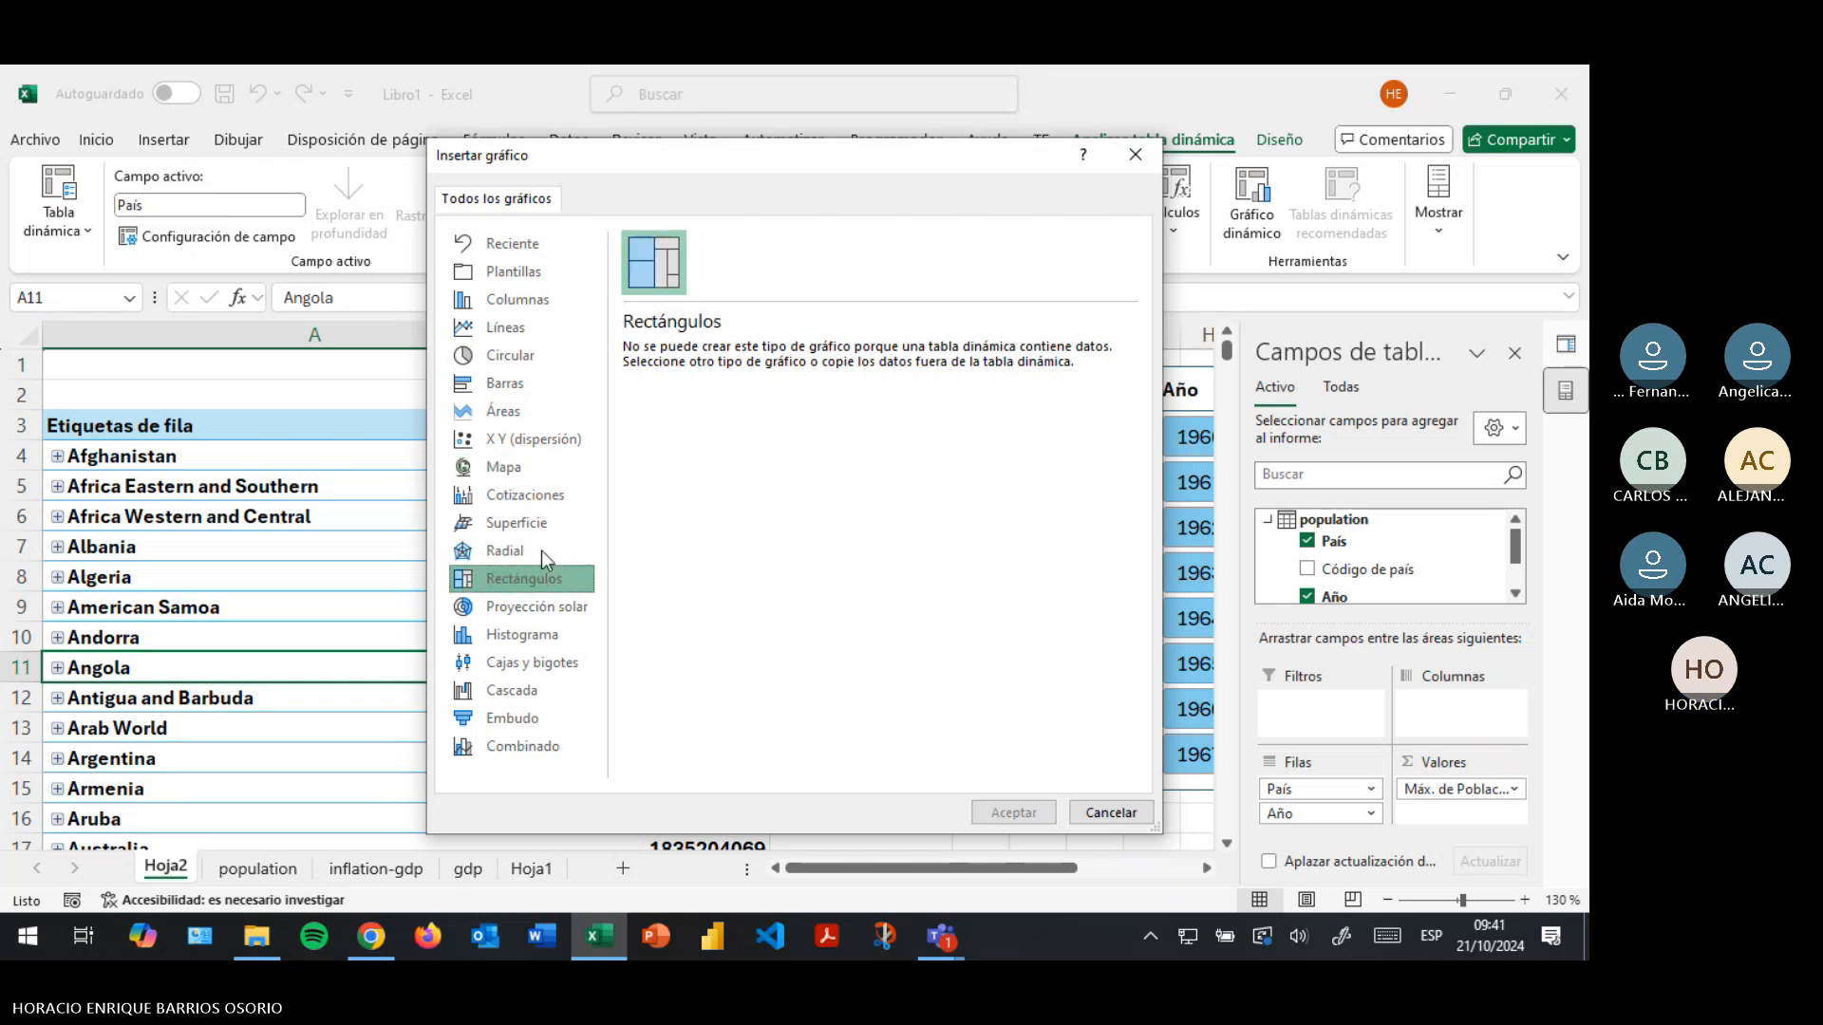
{"action": "left_click", "coordinate": [1084, 817]}
Look over the tables on the Hoja1 and population sheets and return to the PivotTable on Hoja2
{"action": "left_click", "coordinate": [664, 548]}
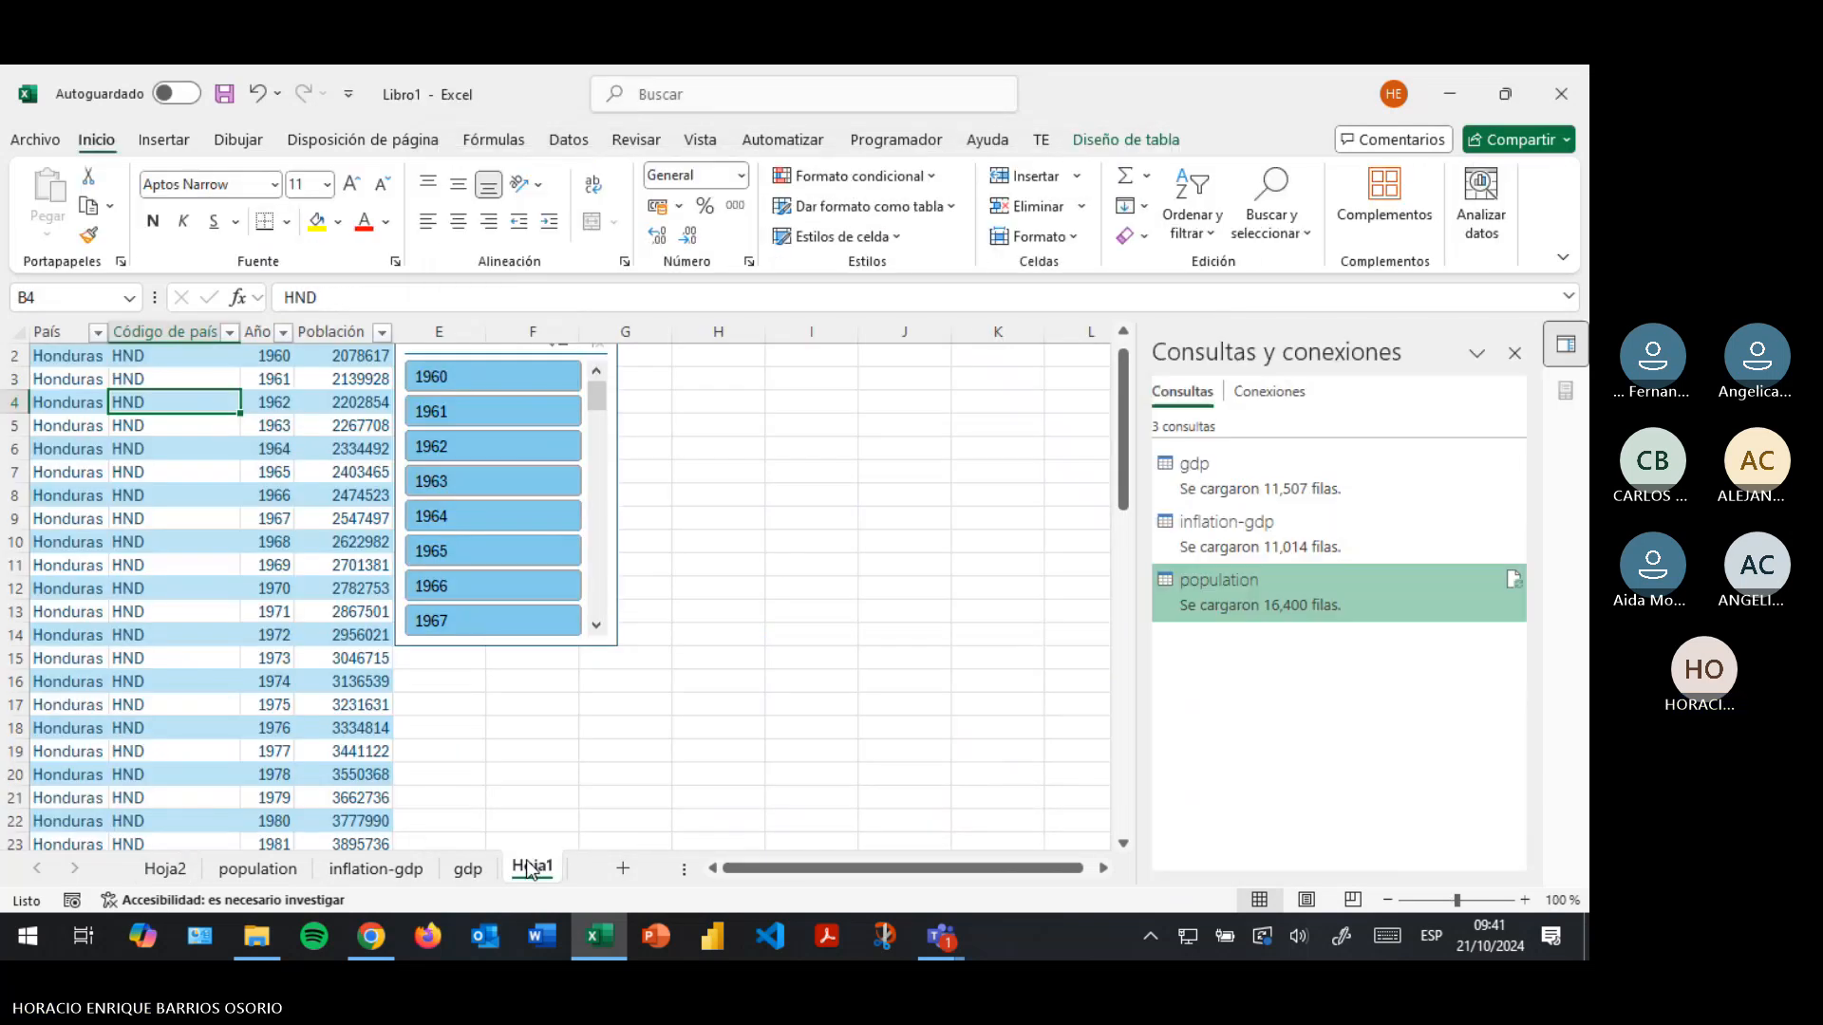
{"action": "left_click", "coordinate": [532, 870]}
{"action": "left_click", "coordinate": [258, 870]}
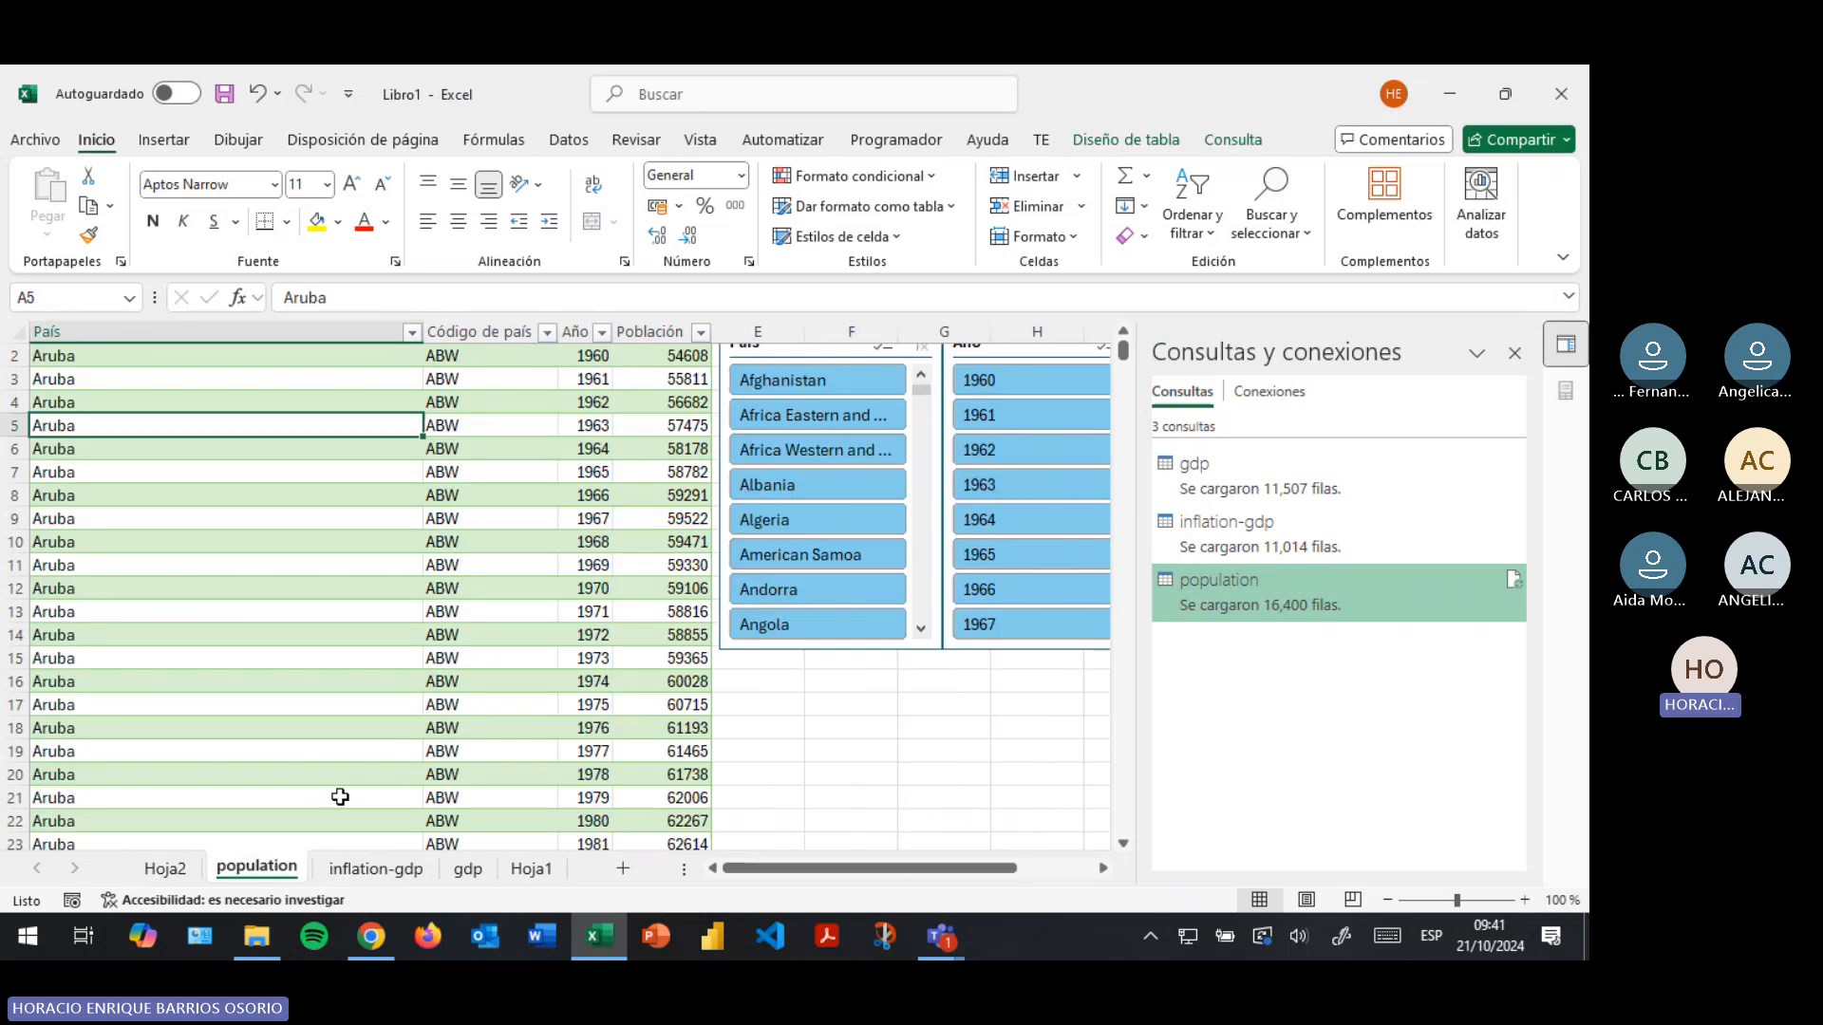
{"action": "left_click", "coordinate": [373, 558]}
{"action": "left_click", "coordinate": [274, 355]}
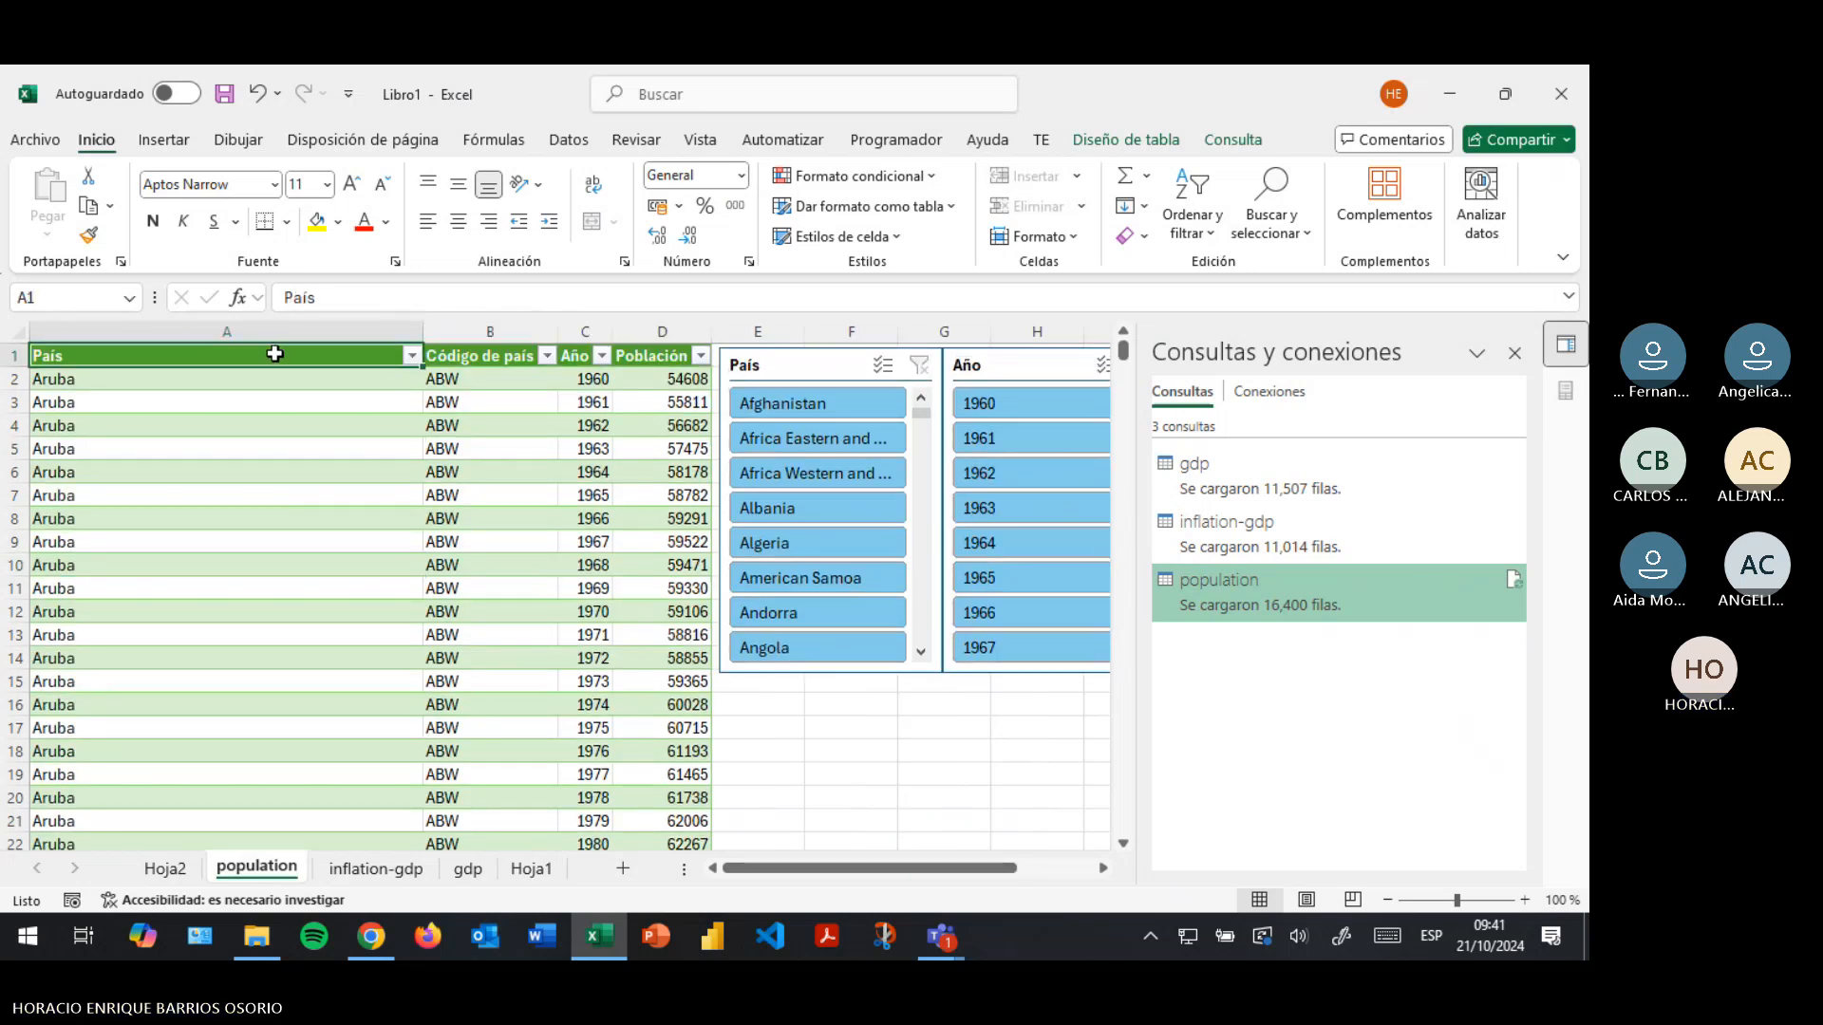
{"action": "left_click", "coordinate": [163, 868]}
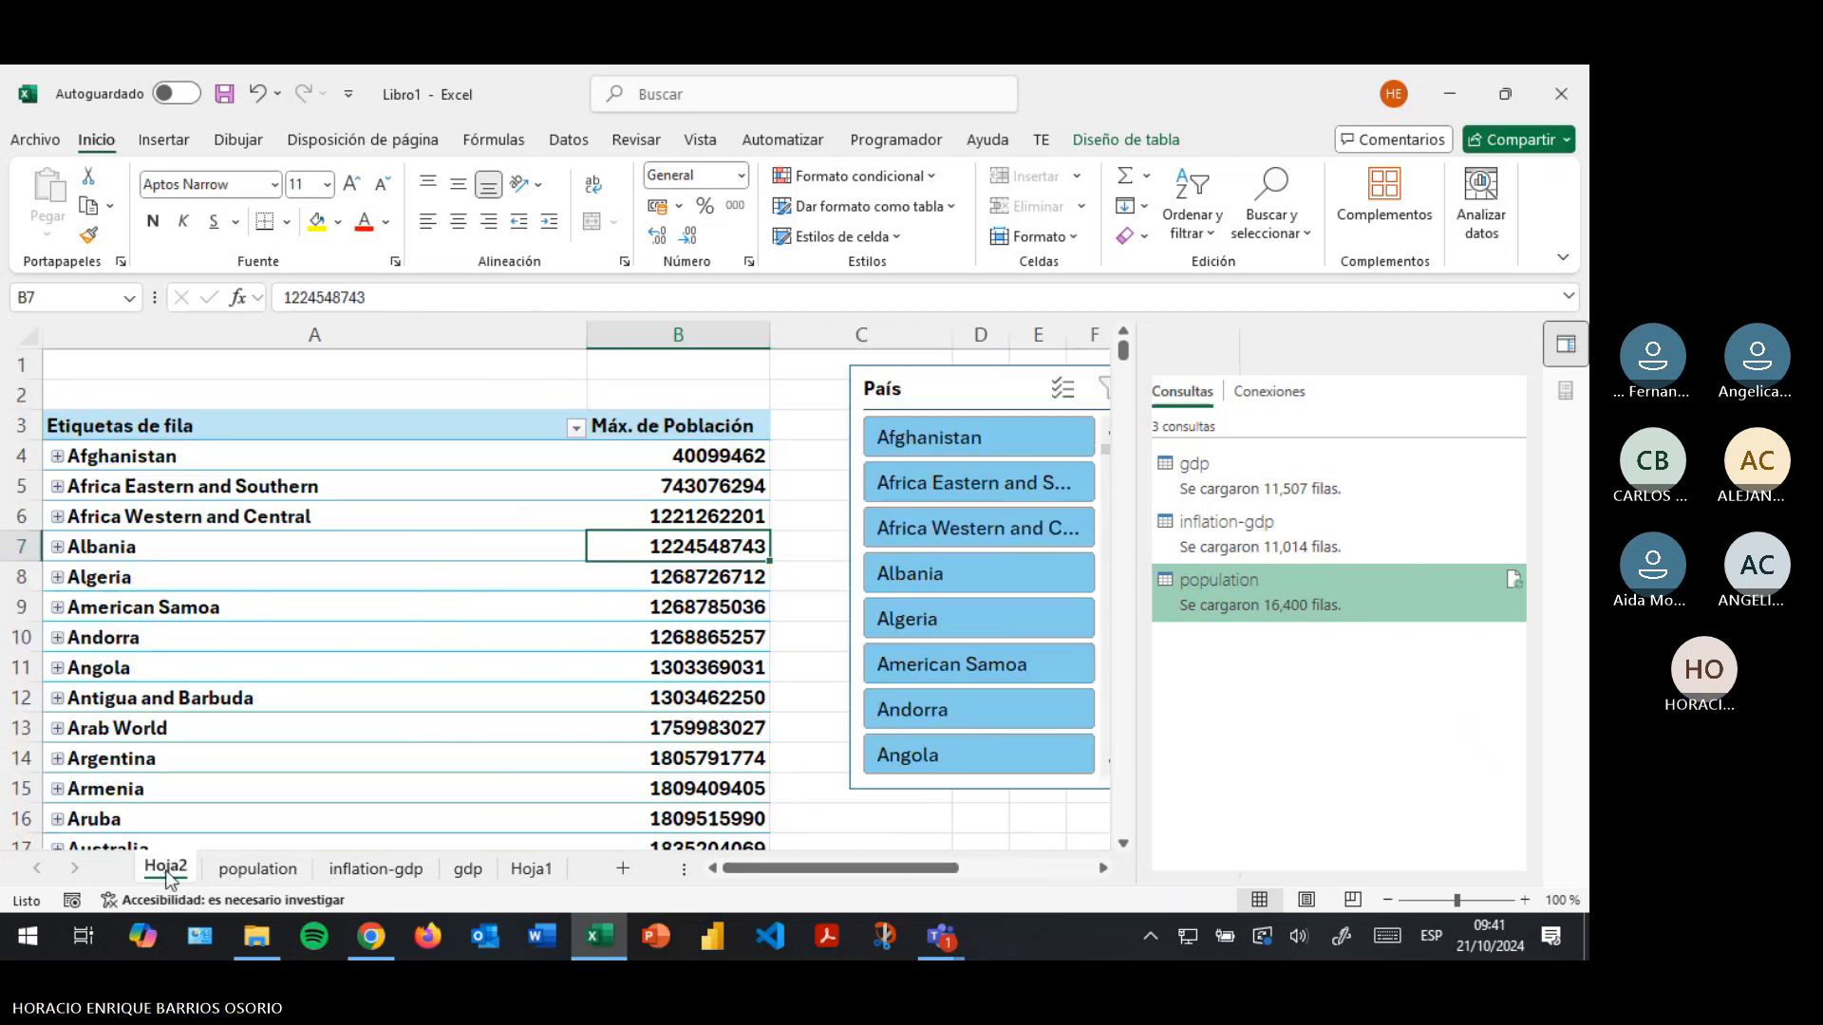
Start a PivotChart from the PivotTable on Hoja2 and preview the Superficie chart types, including Superficie 3D and Contorno
{"action": "left_click", "coordinate": [500, 730]}
{"action": "left_click", "coordinate": [1189, 139]}
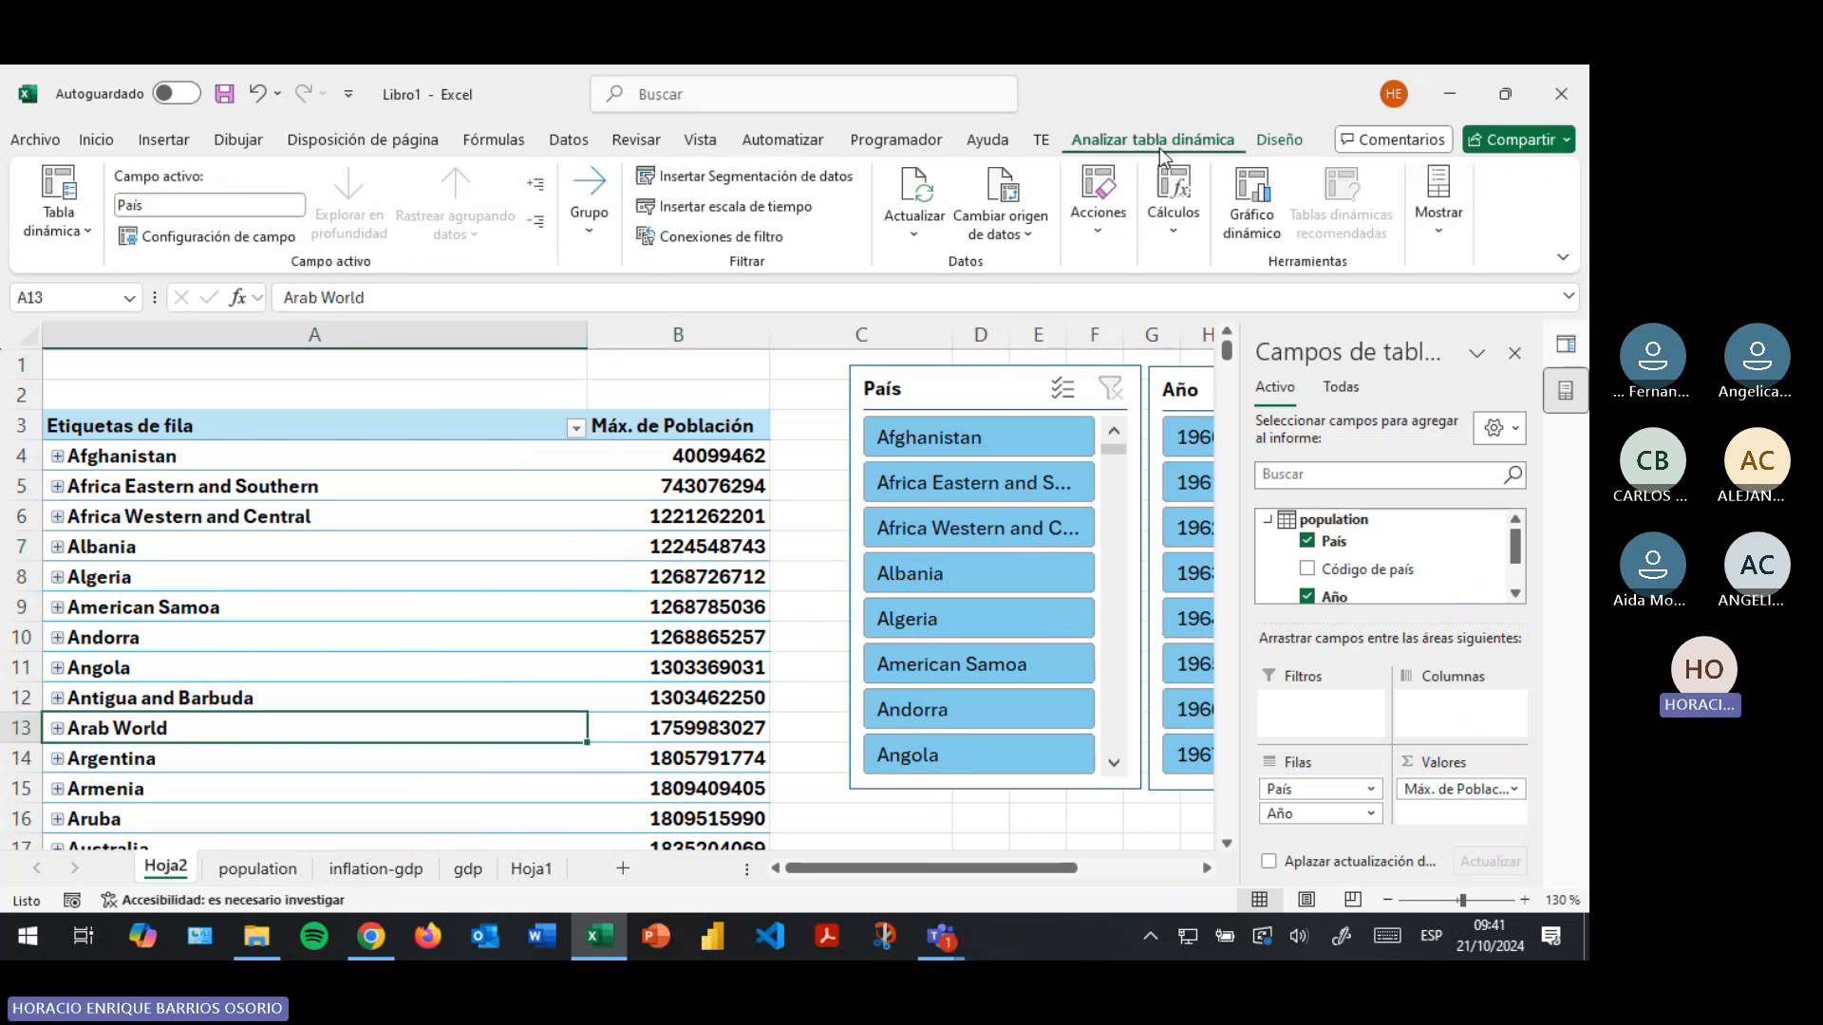
{"action": "left_click", "coordinate": [1251, 204]}
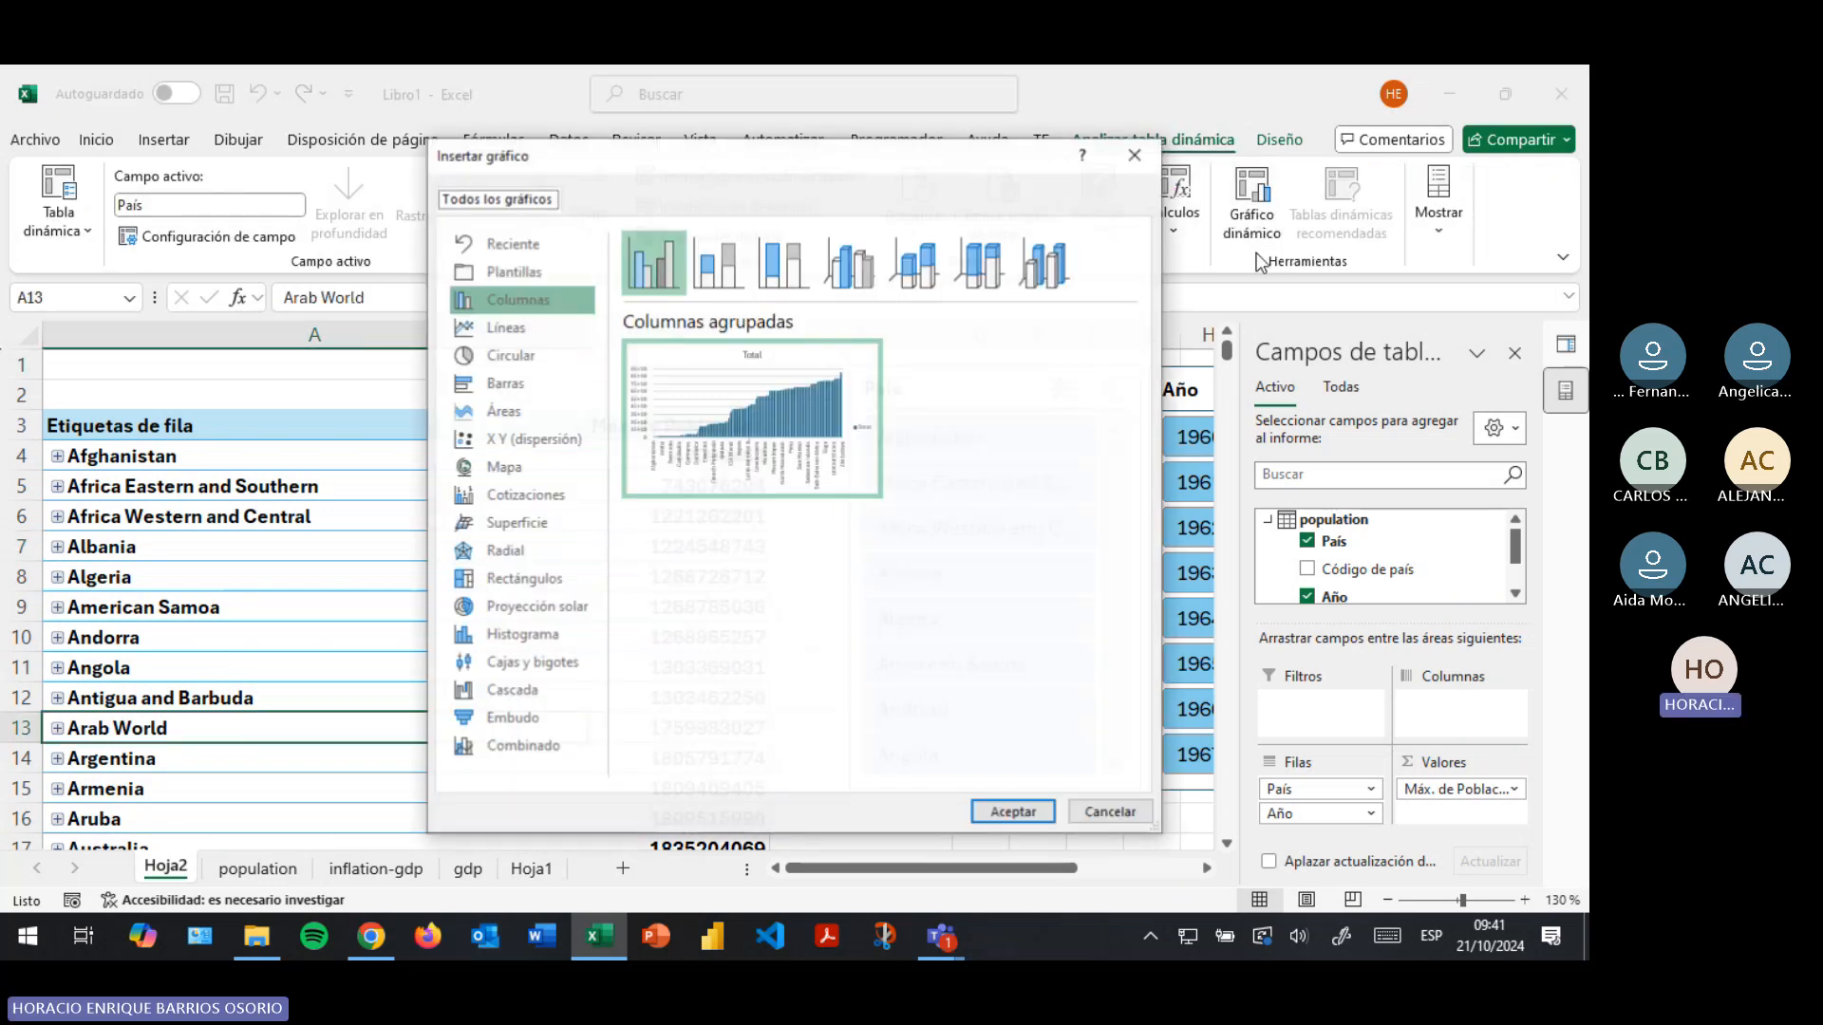
{"action": "left_click", "coordinate": [510, 556]}
{"action": "left_click", "coordinate": [524, 525]}
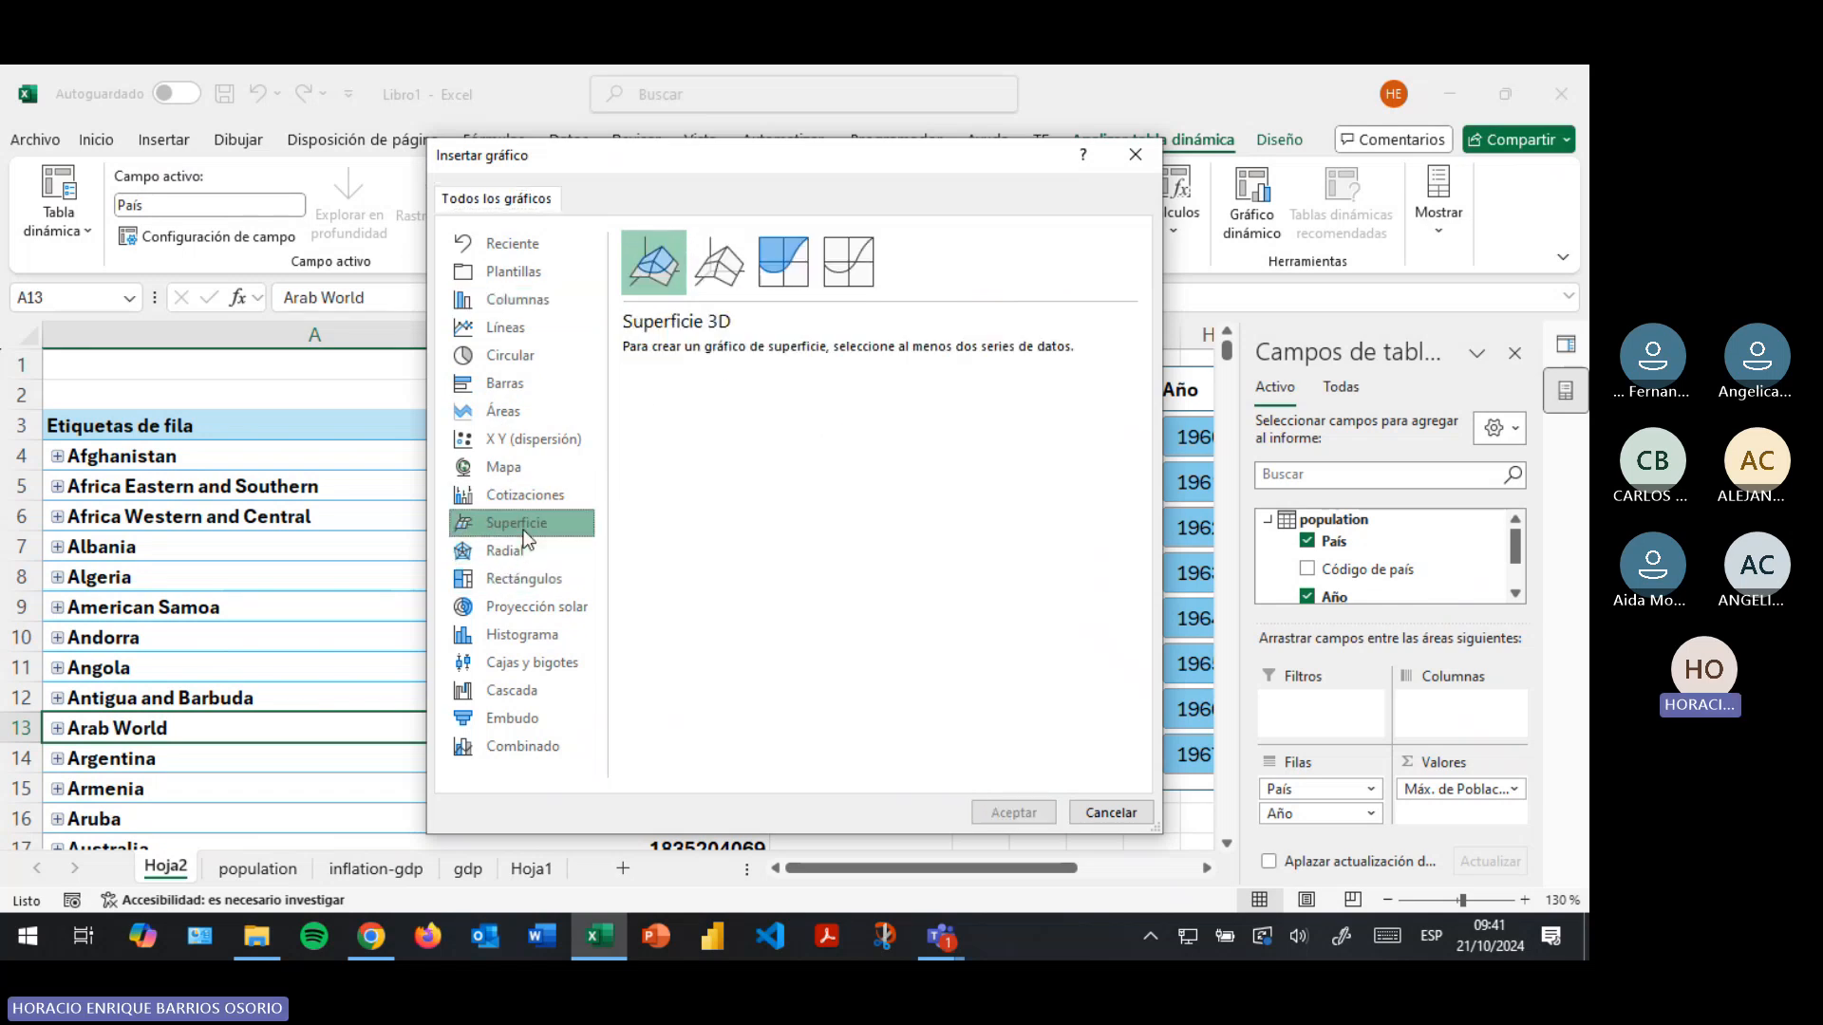
{"action": "left_click", "coordinate": [776, 259]}
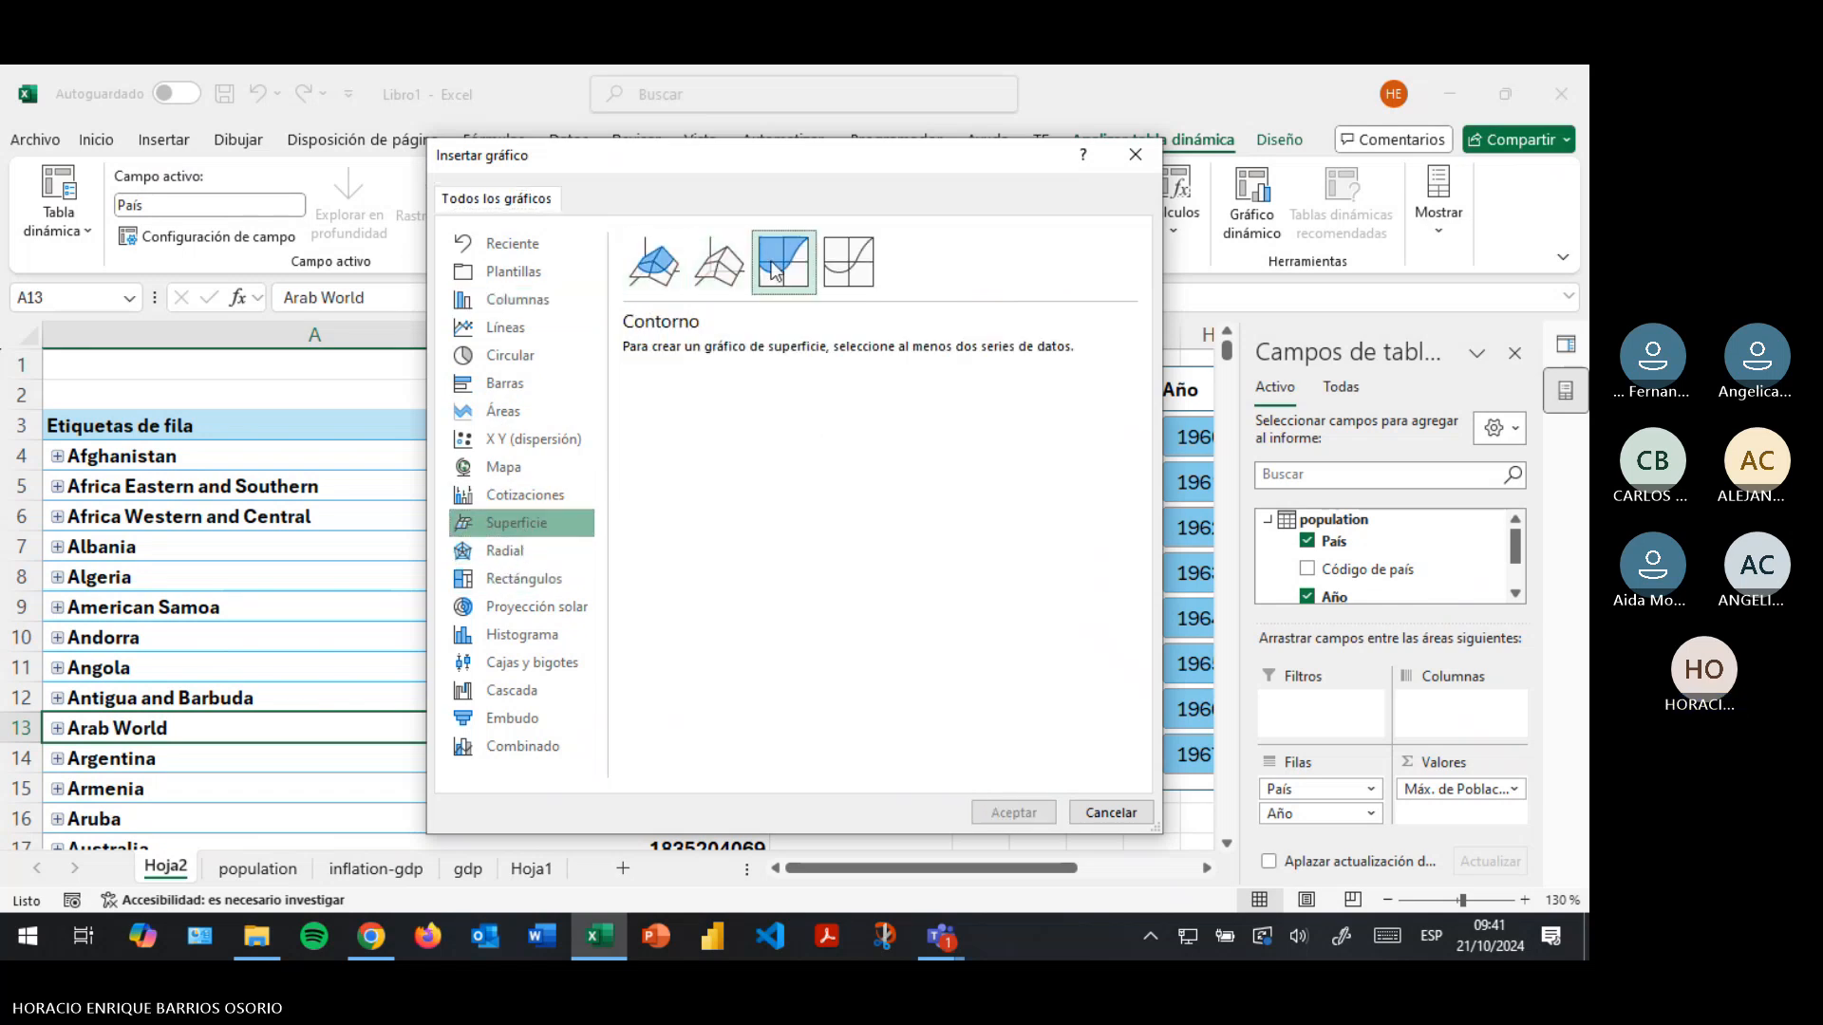
{"action": "left_click", "coordinate": [718, 259]}
Preview the Rectángulos, Histograma, Cajas y bigotes, Cascada, Embudo and Combinado chart types
{"action": "left_click", "coordinate": [543, 580]}
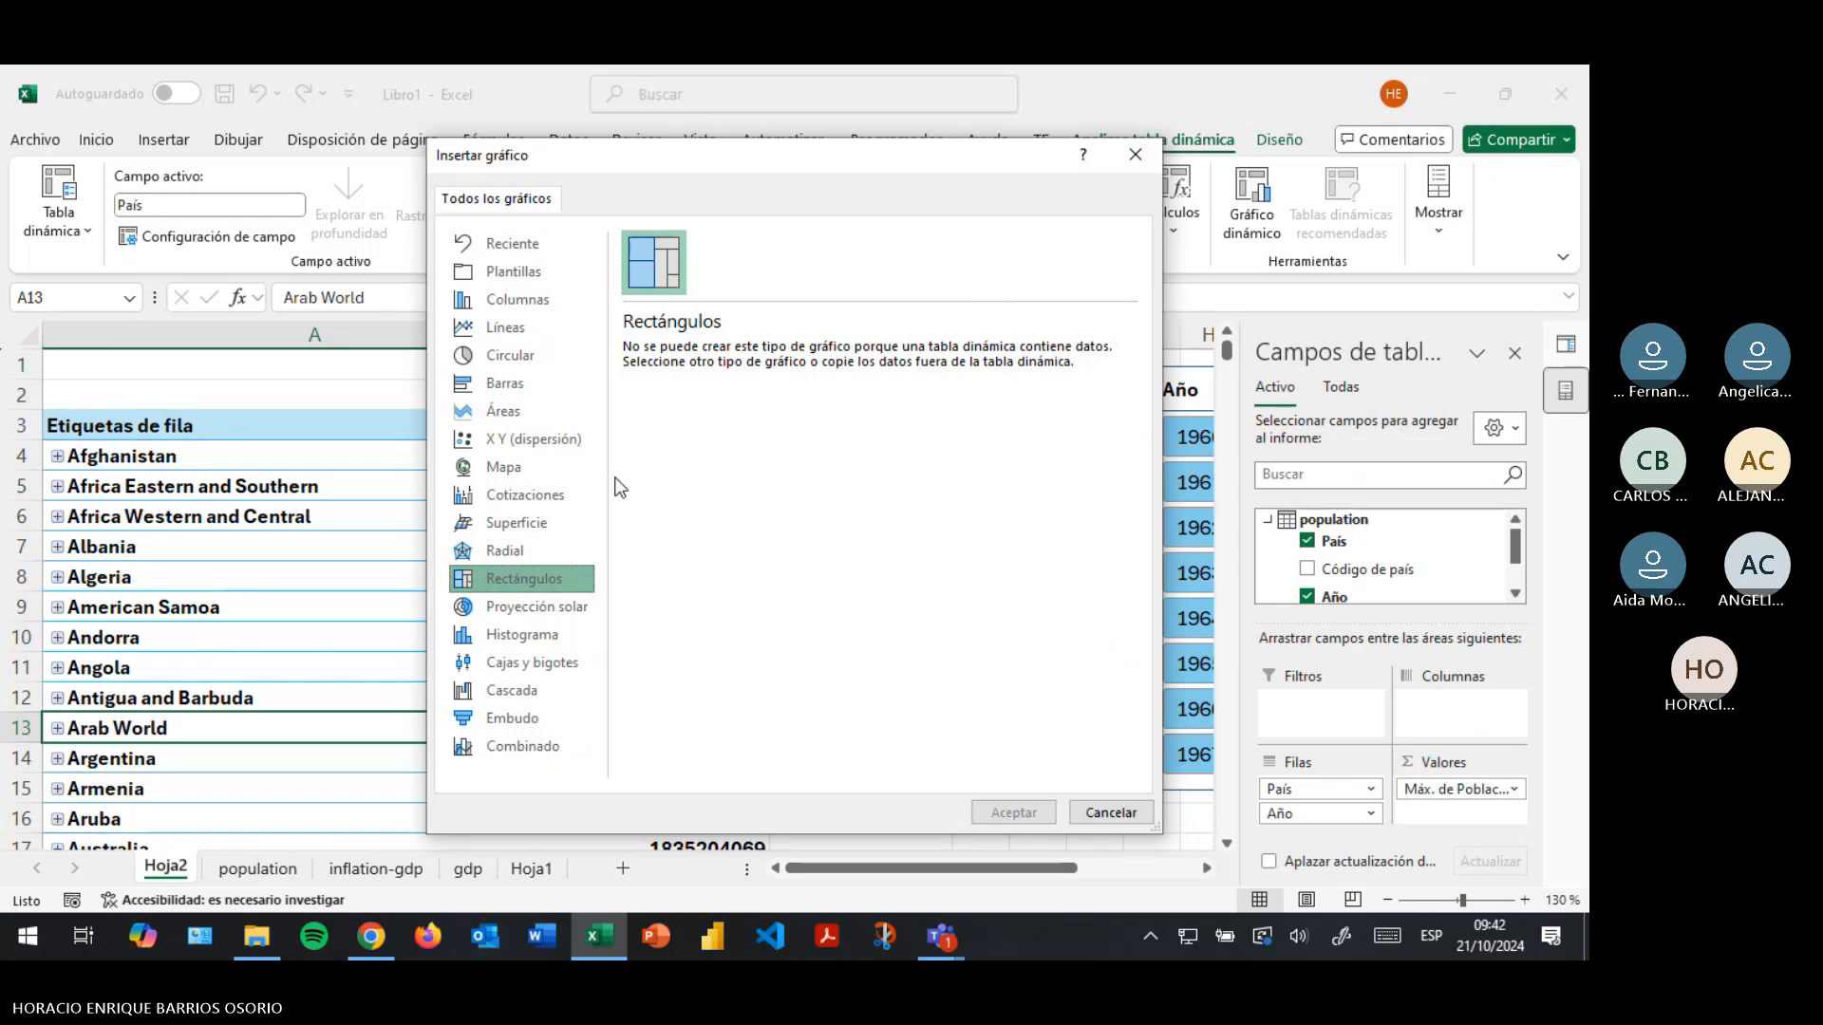
{"action": "left_click", "coordinate": [527, 634]}
{"action": "left_click", "coordinate": [526, 661]}
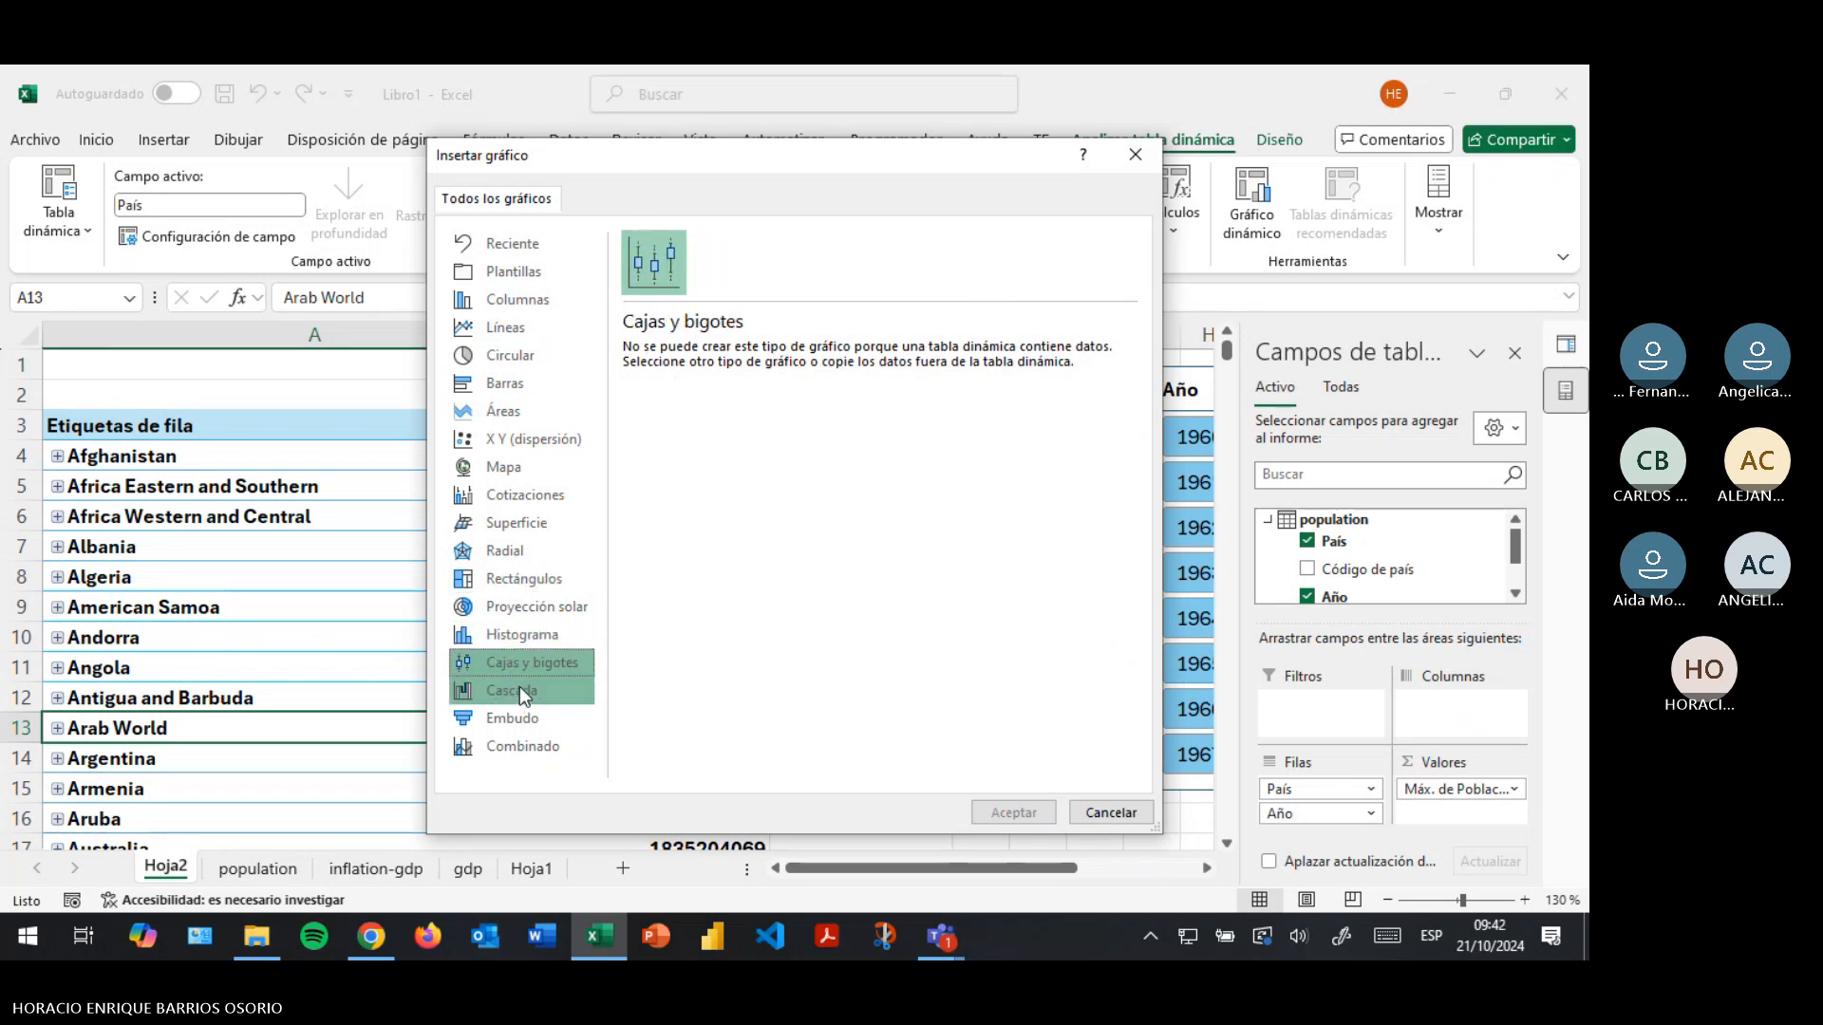
{"action": "left_click", "coordinate": [520, 689]}
{"action": "left_click", "coordinate": [515, 722]}
{"action": "left_click", "coordinate": [515, 750]}
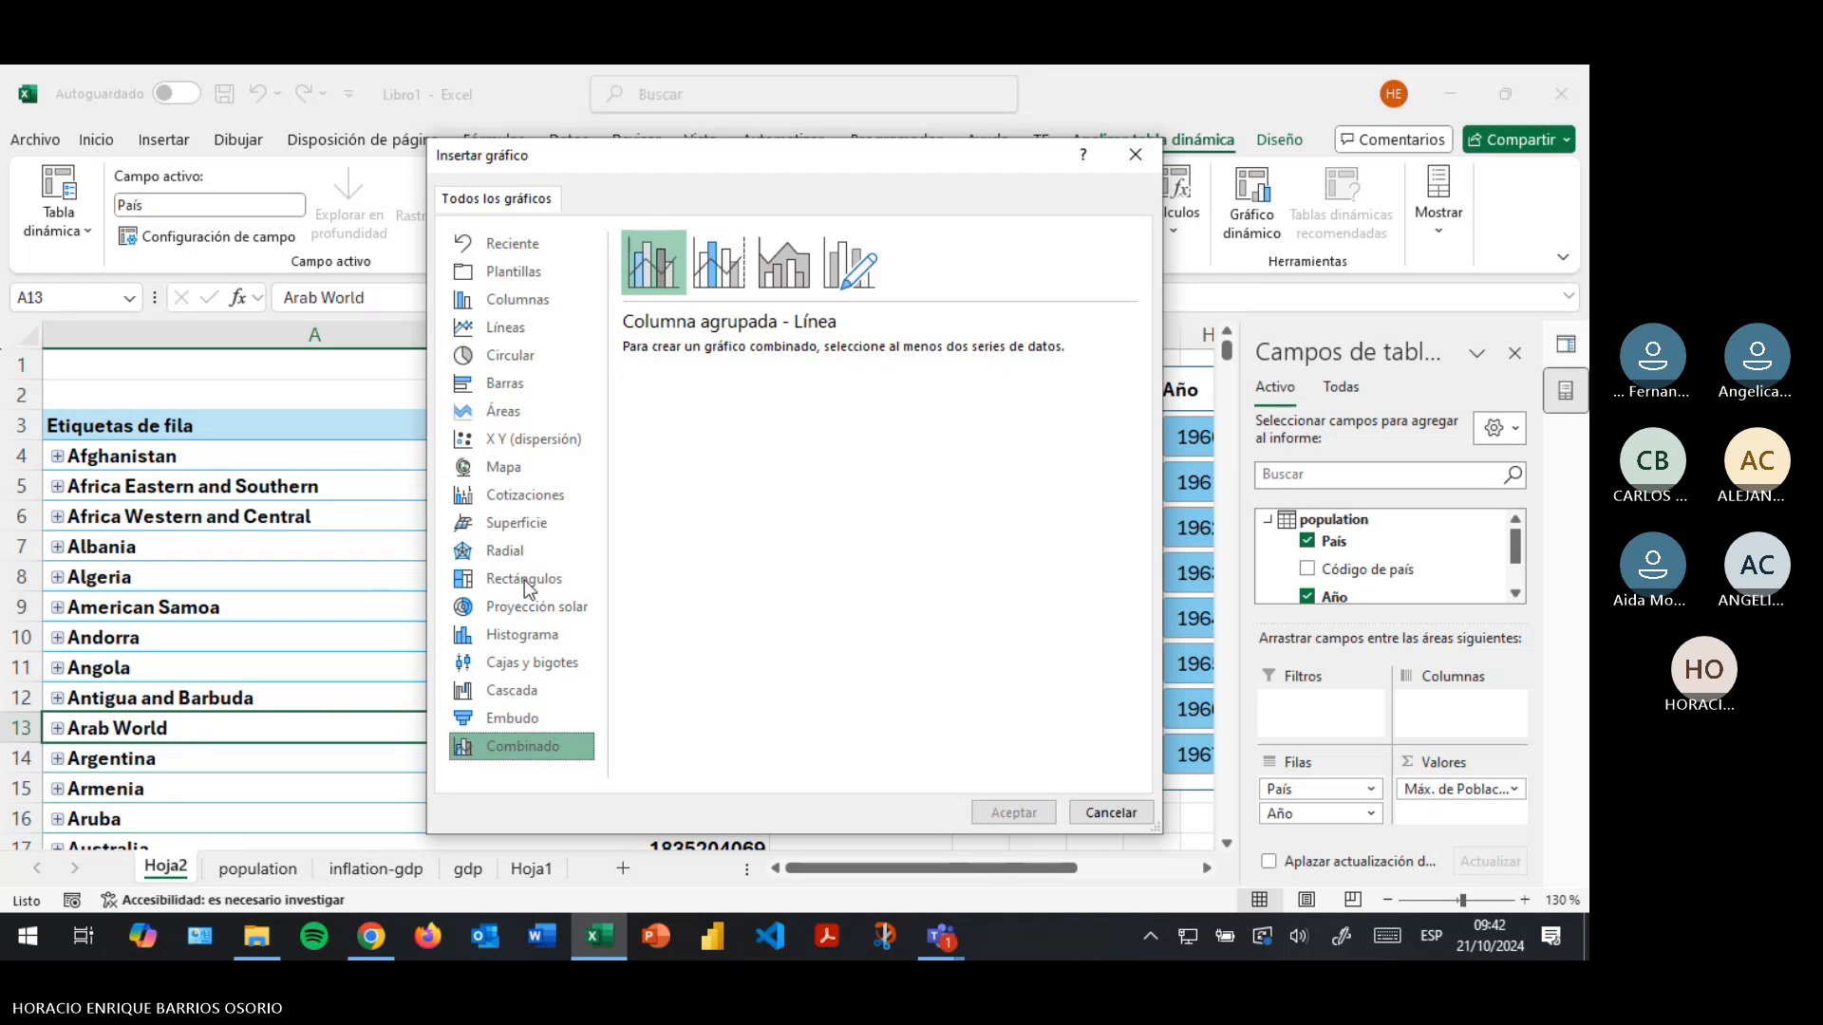
Preview the Líneas type and the Circular variants, including Circular 3D and Anillos
{"action": "left_click", "coordinate": [526, 328]}
{"action": "left_click", "coordinate": [509, 355]}
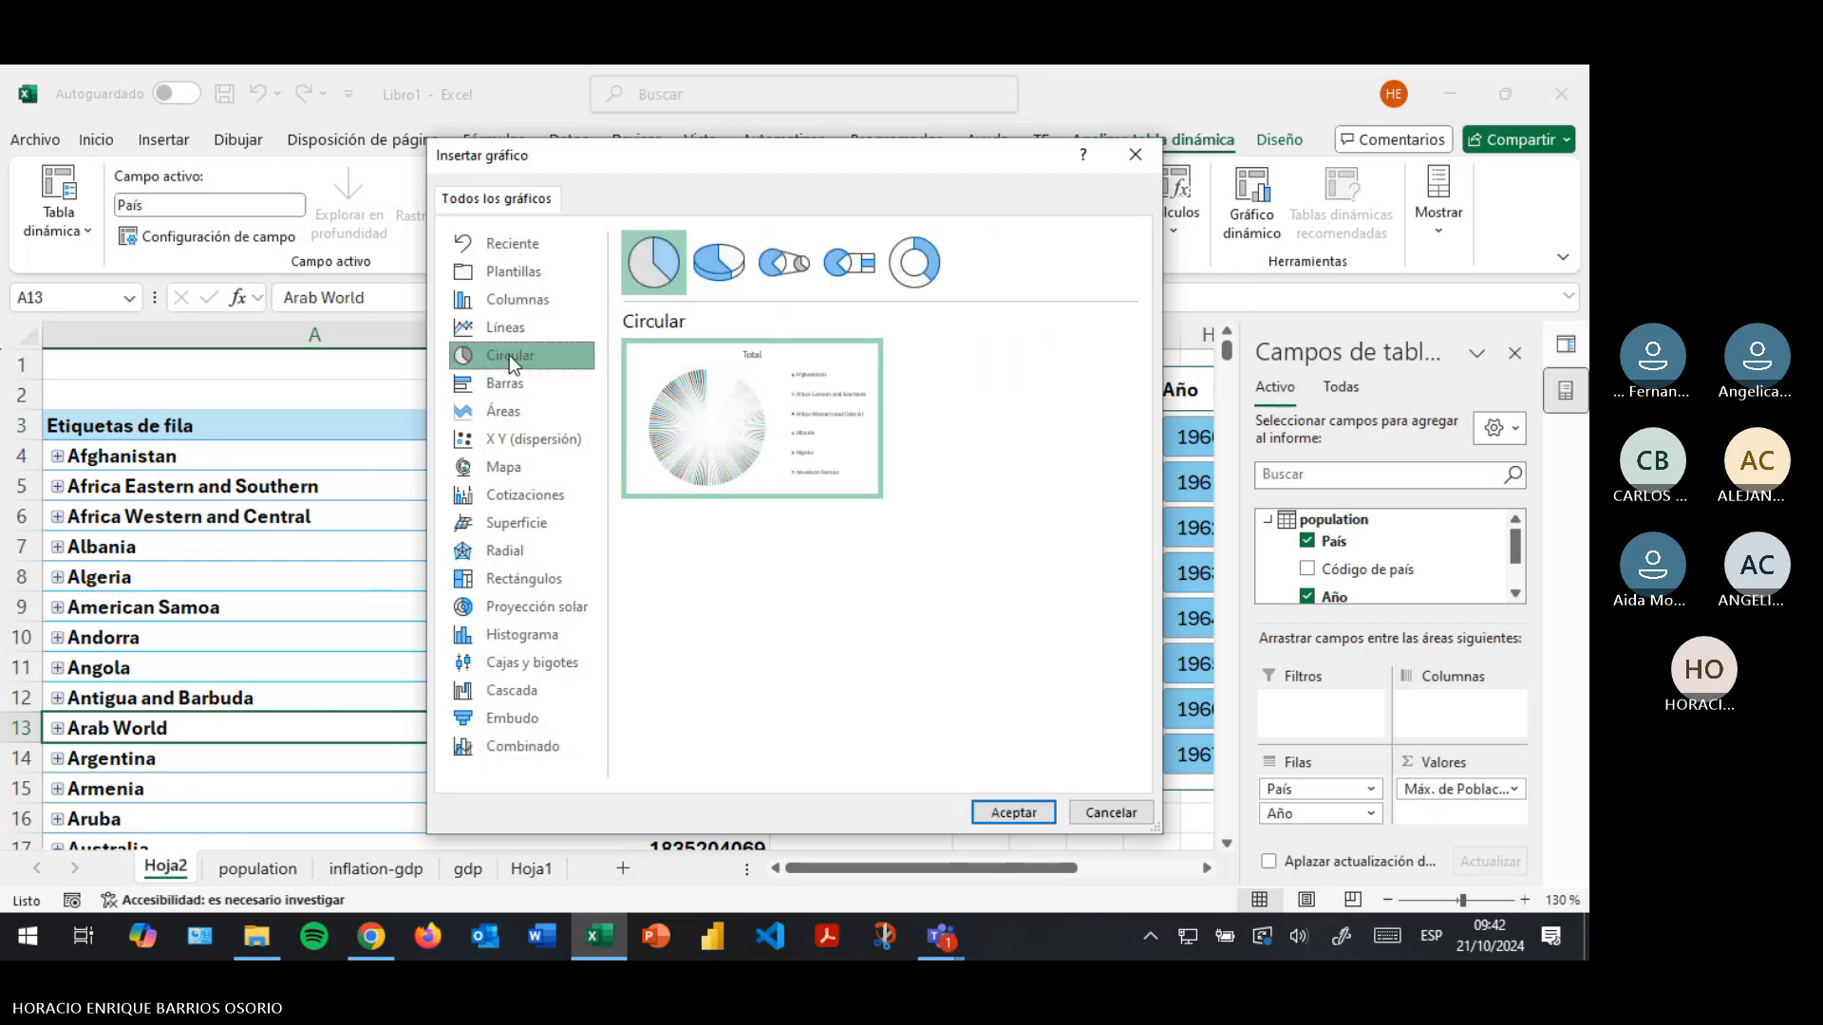
{"action": "mouse_move", "coordinate": [759, 397]}
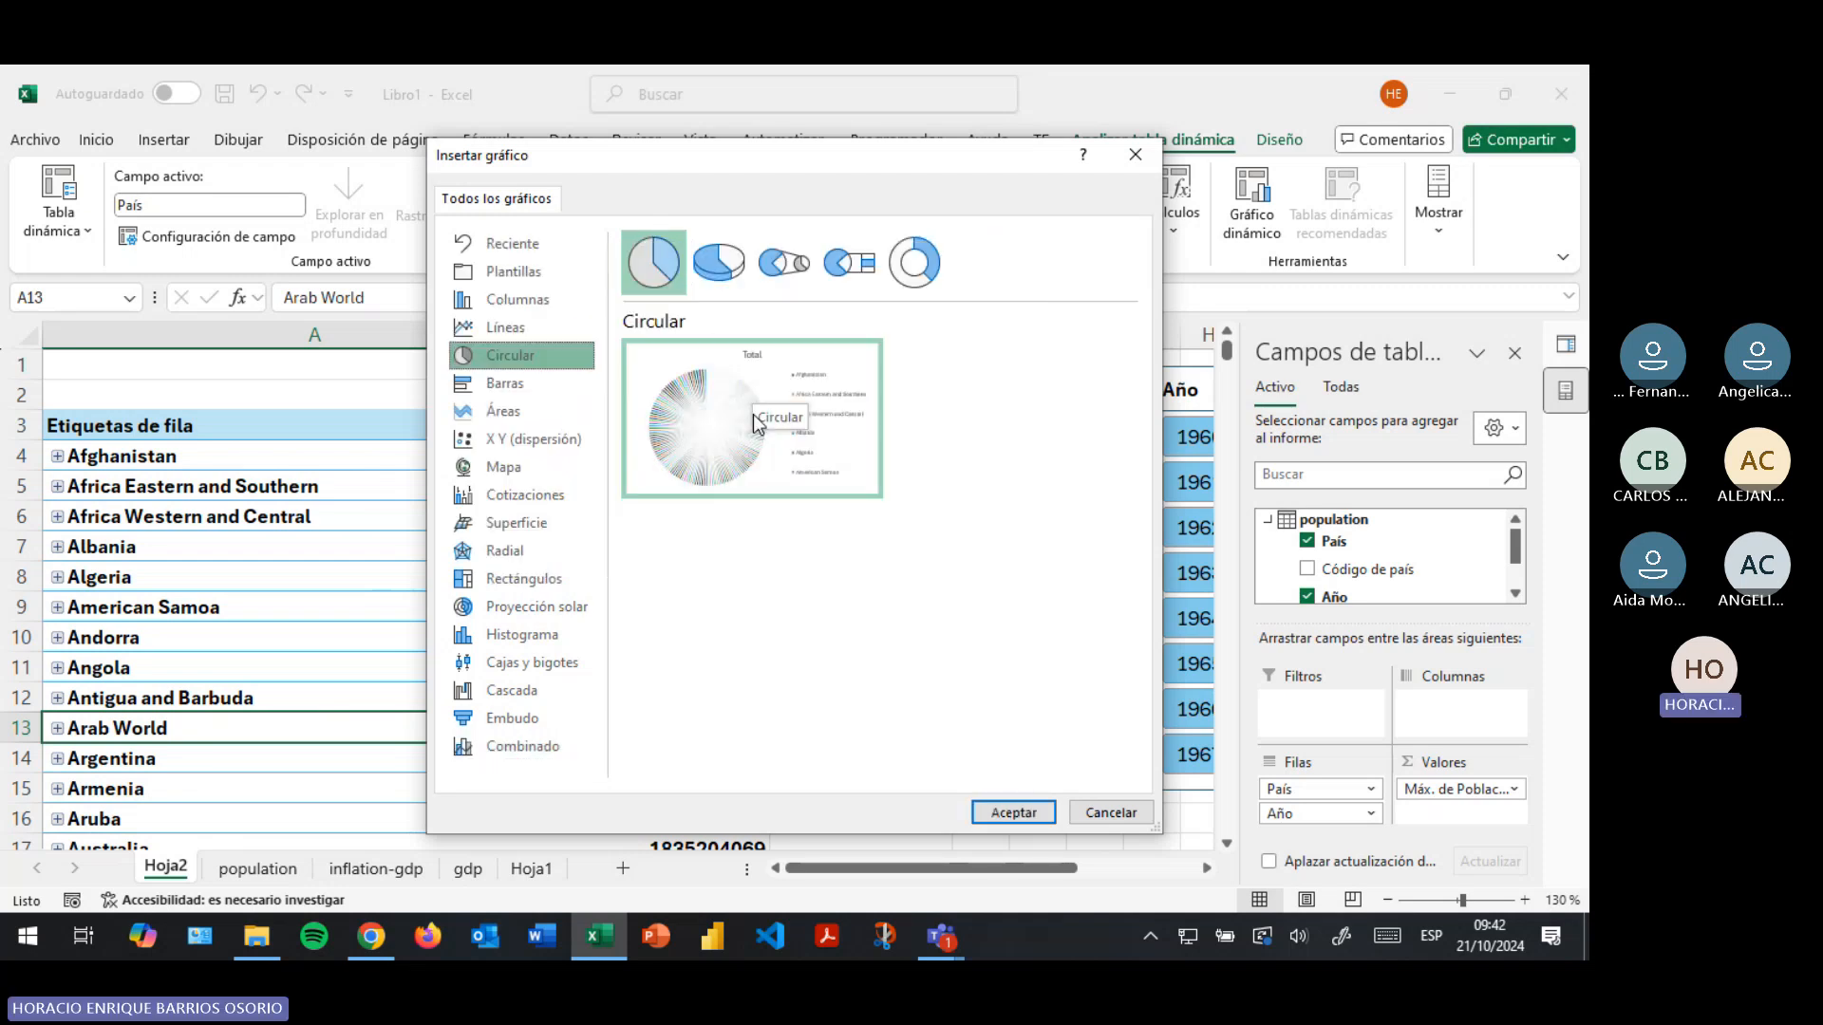
{"action": "left_click", "coordinate": [716, 260]}
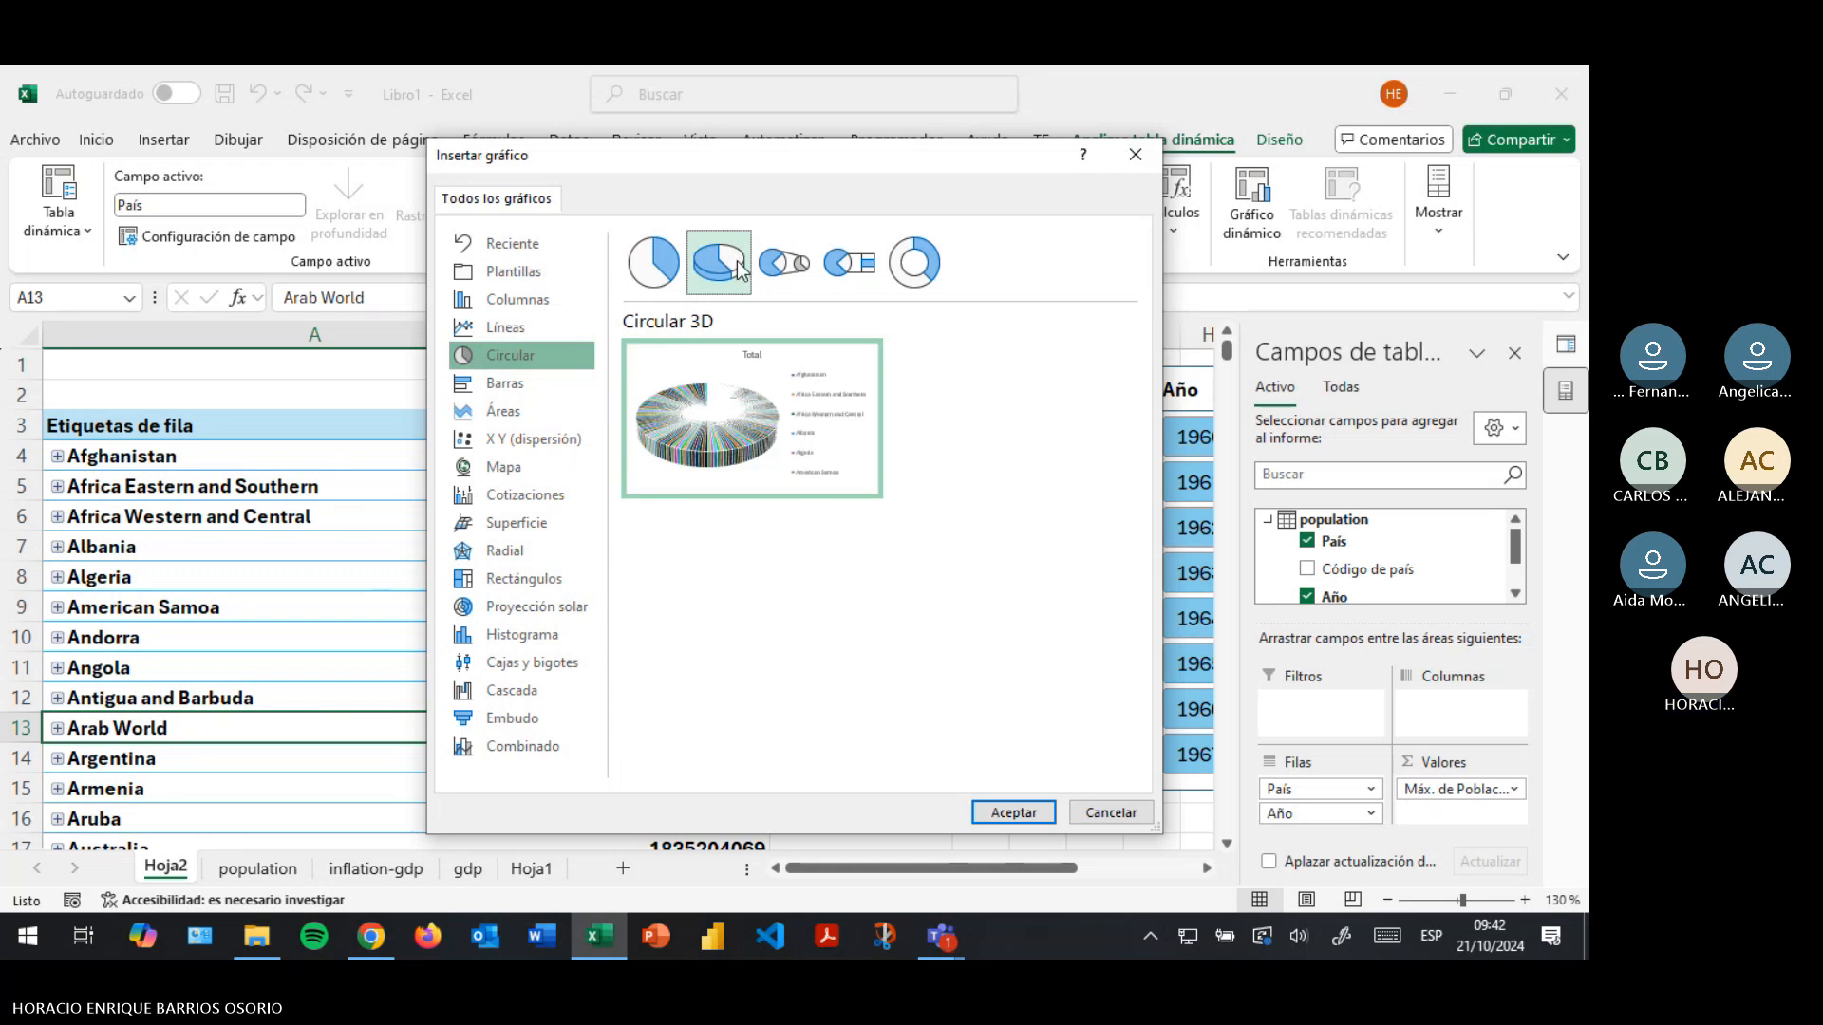
{"action": "left_click", "coordinate": [784, 262]}
{"action": "left_click", "coordinate": [921, 274]}
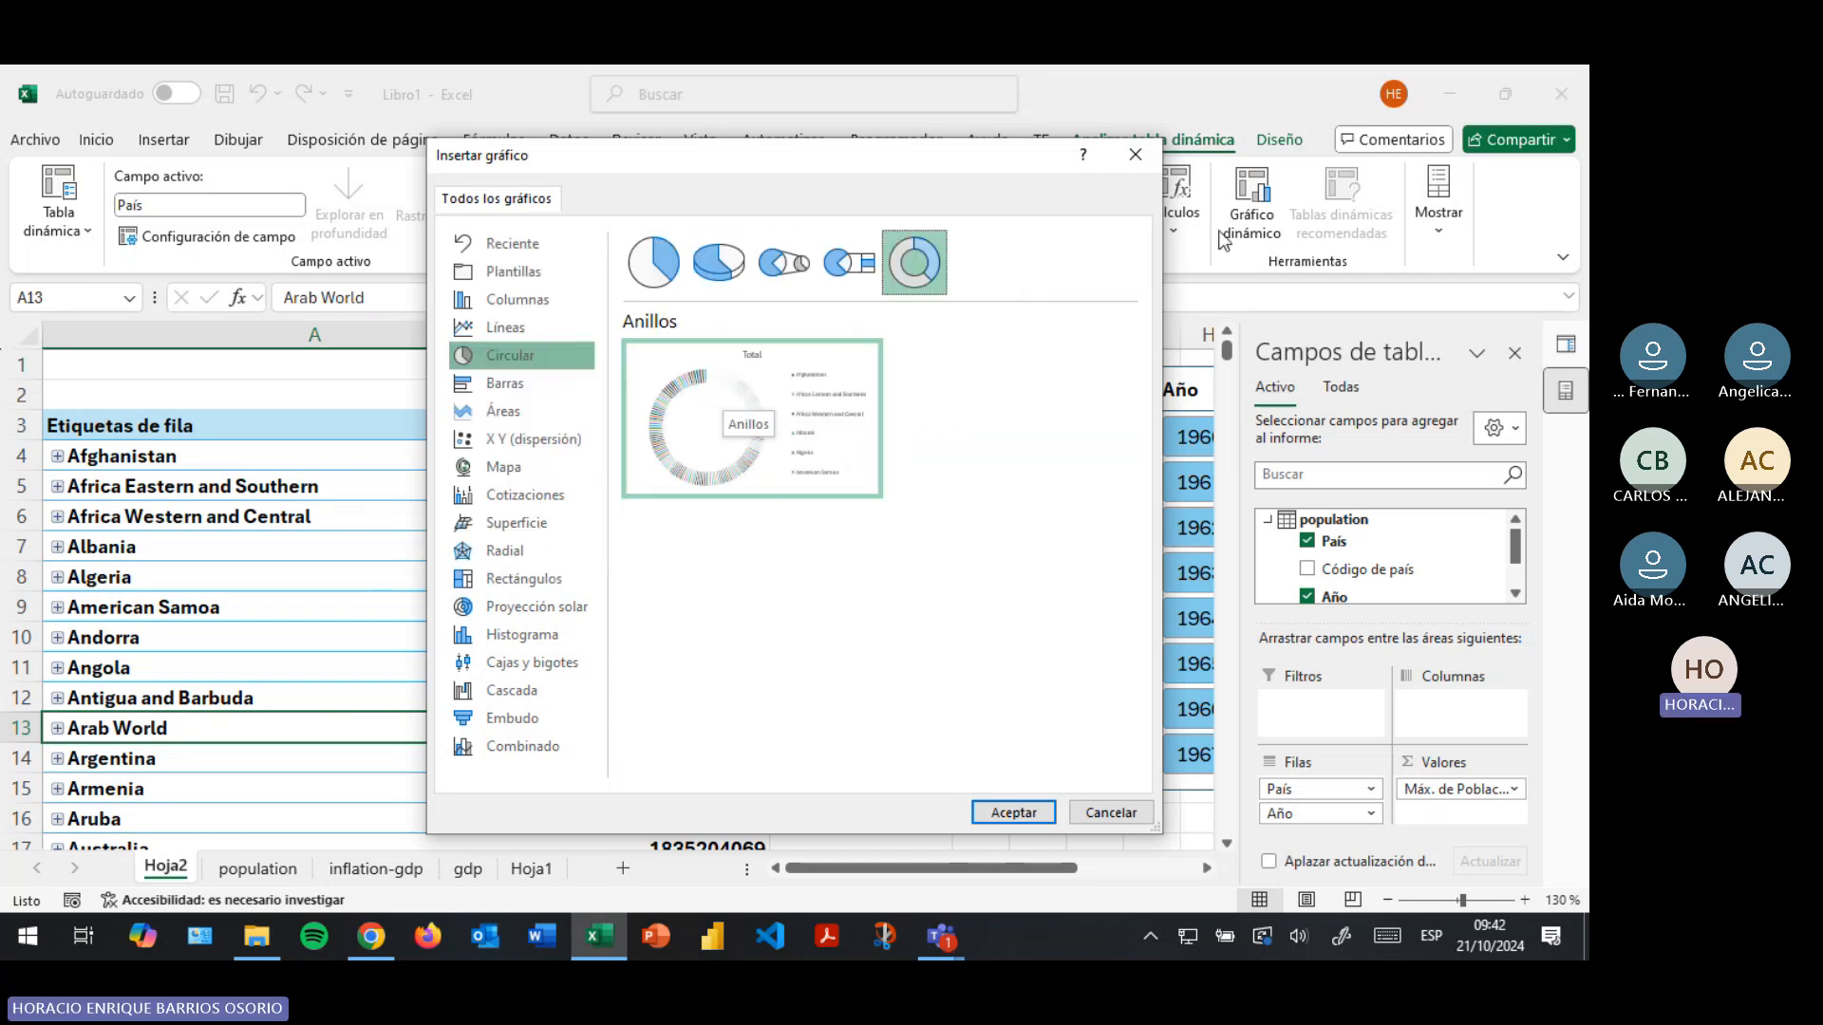
Preview the Áreas variants, including Áreas apiladas, and the Barras agrupadas chart
{"action": "left_click", "coordinate": [503, 408]}
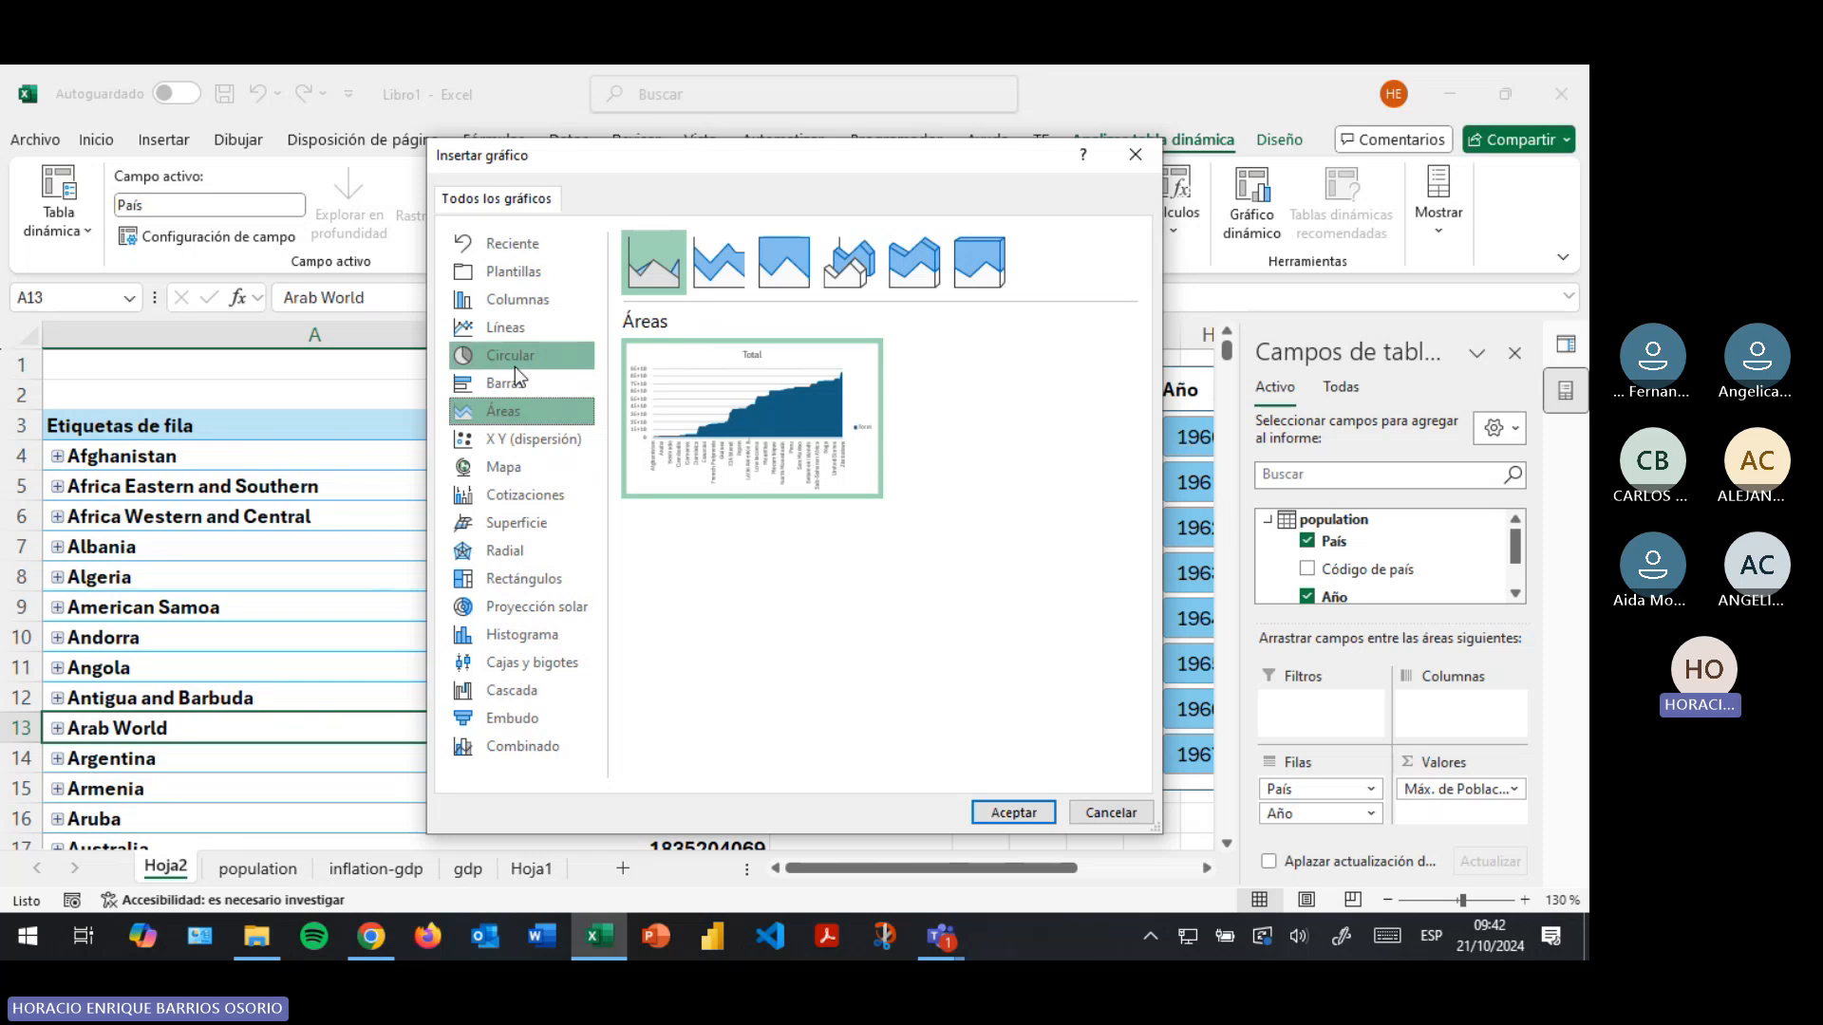
{"action": "left_click", "coordinate": [783, 262]}
{"action": "left_click", "coordinate": [719, 262]}
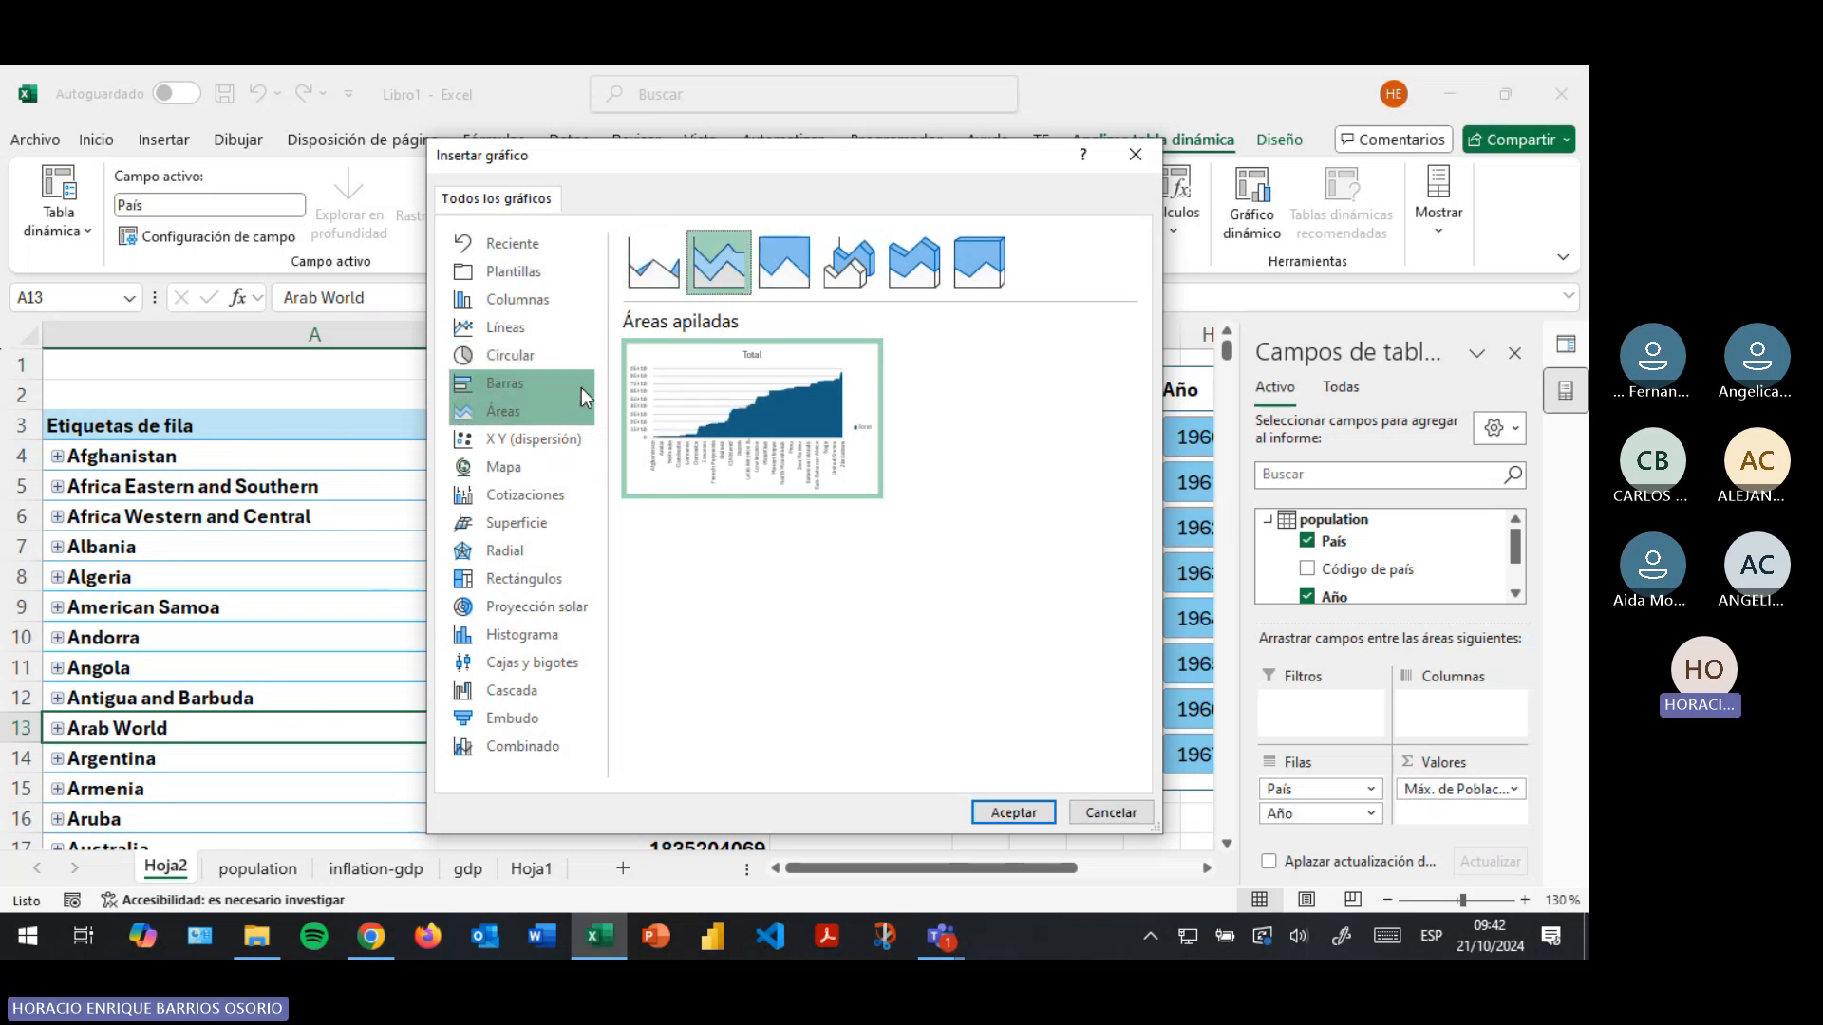
{"action": "left_click", "coordinate": [539, 389]}
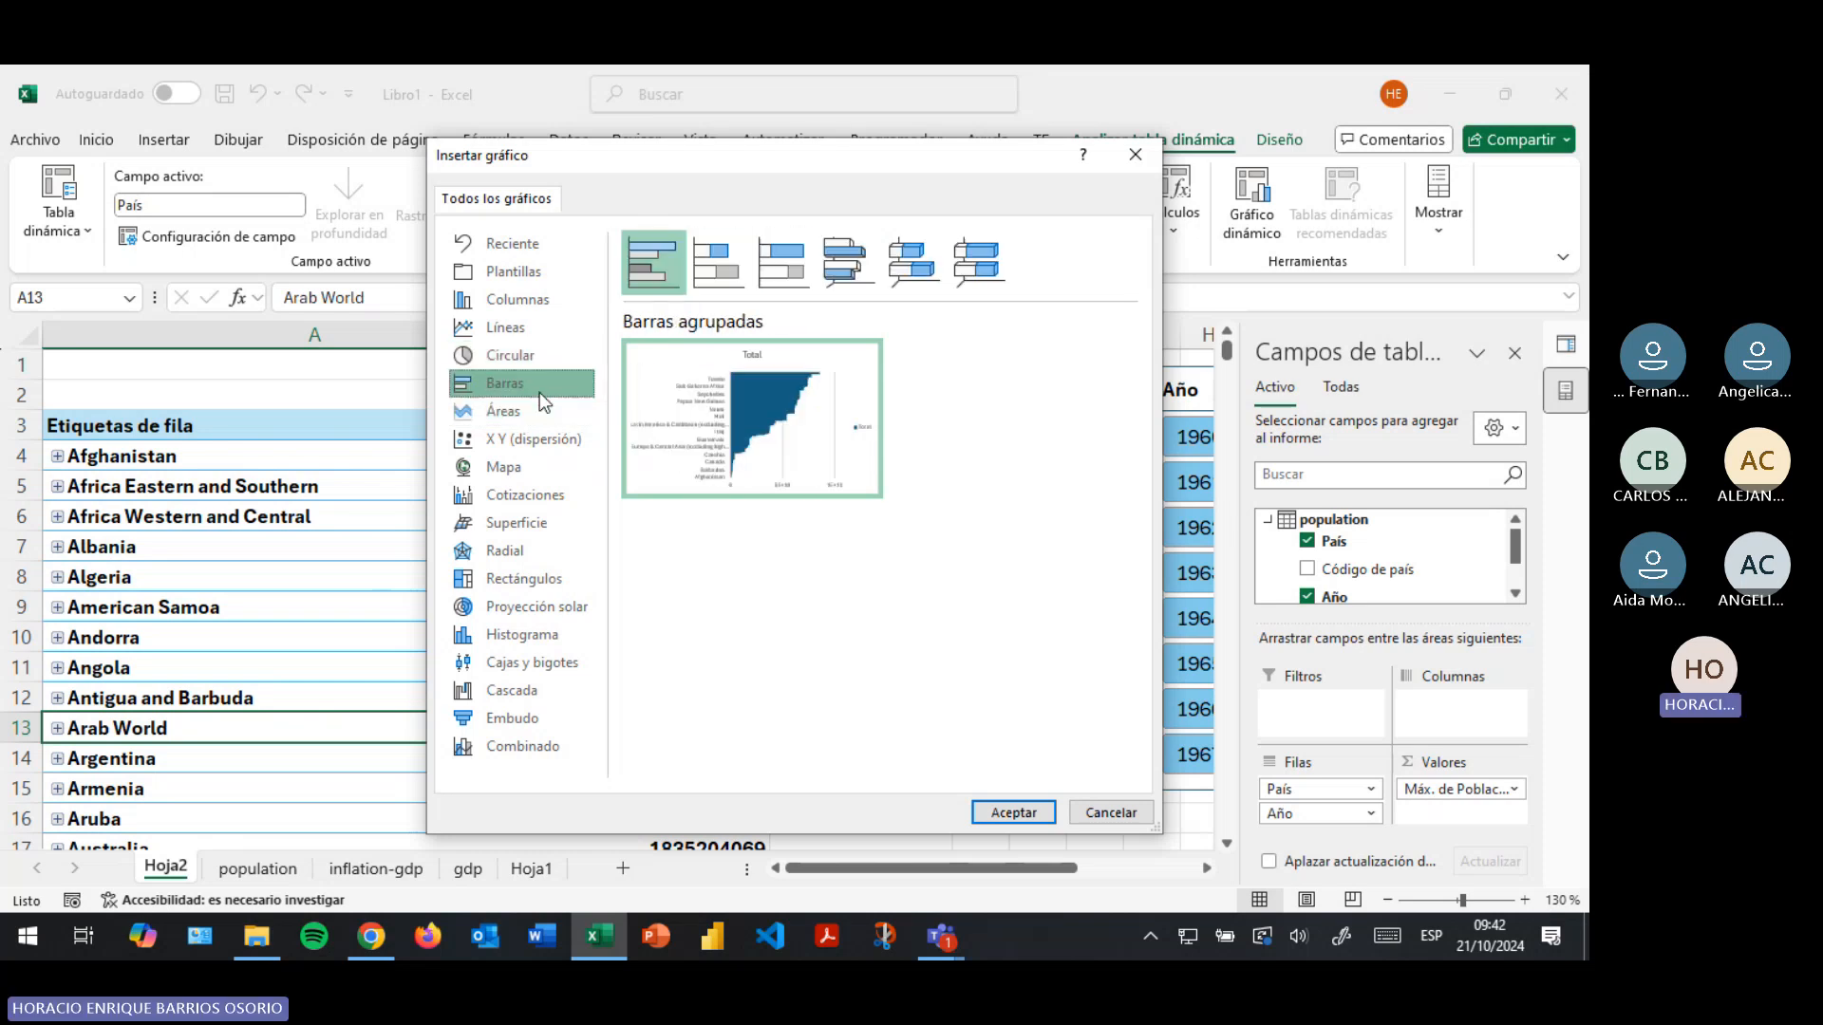
Insert the PivotChart as Columnas agrupadas
{"action": "left_click", "coordinate": [513, 299]}
{"action": "mouse_move", "coordinate": [731, 397]}
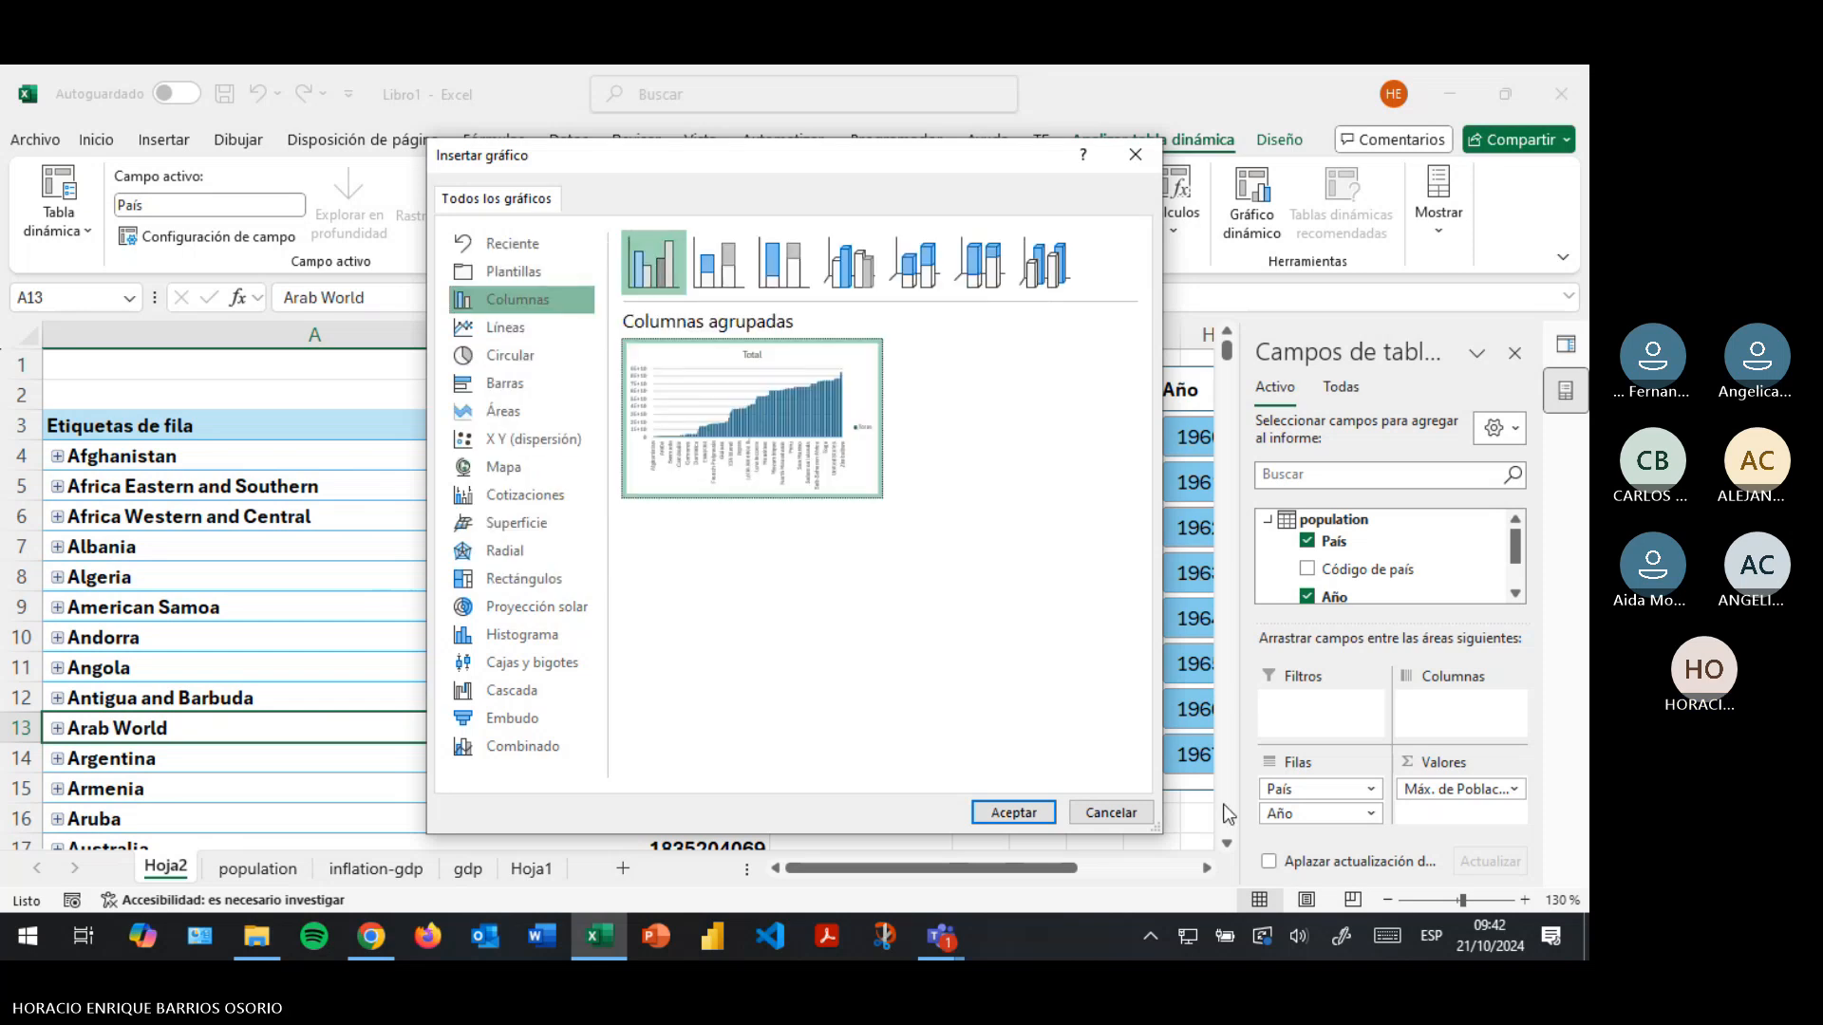
{"action": "left_click", "coordinate": [1024, 813]}
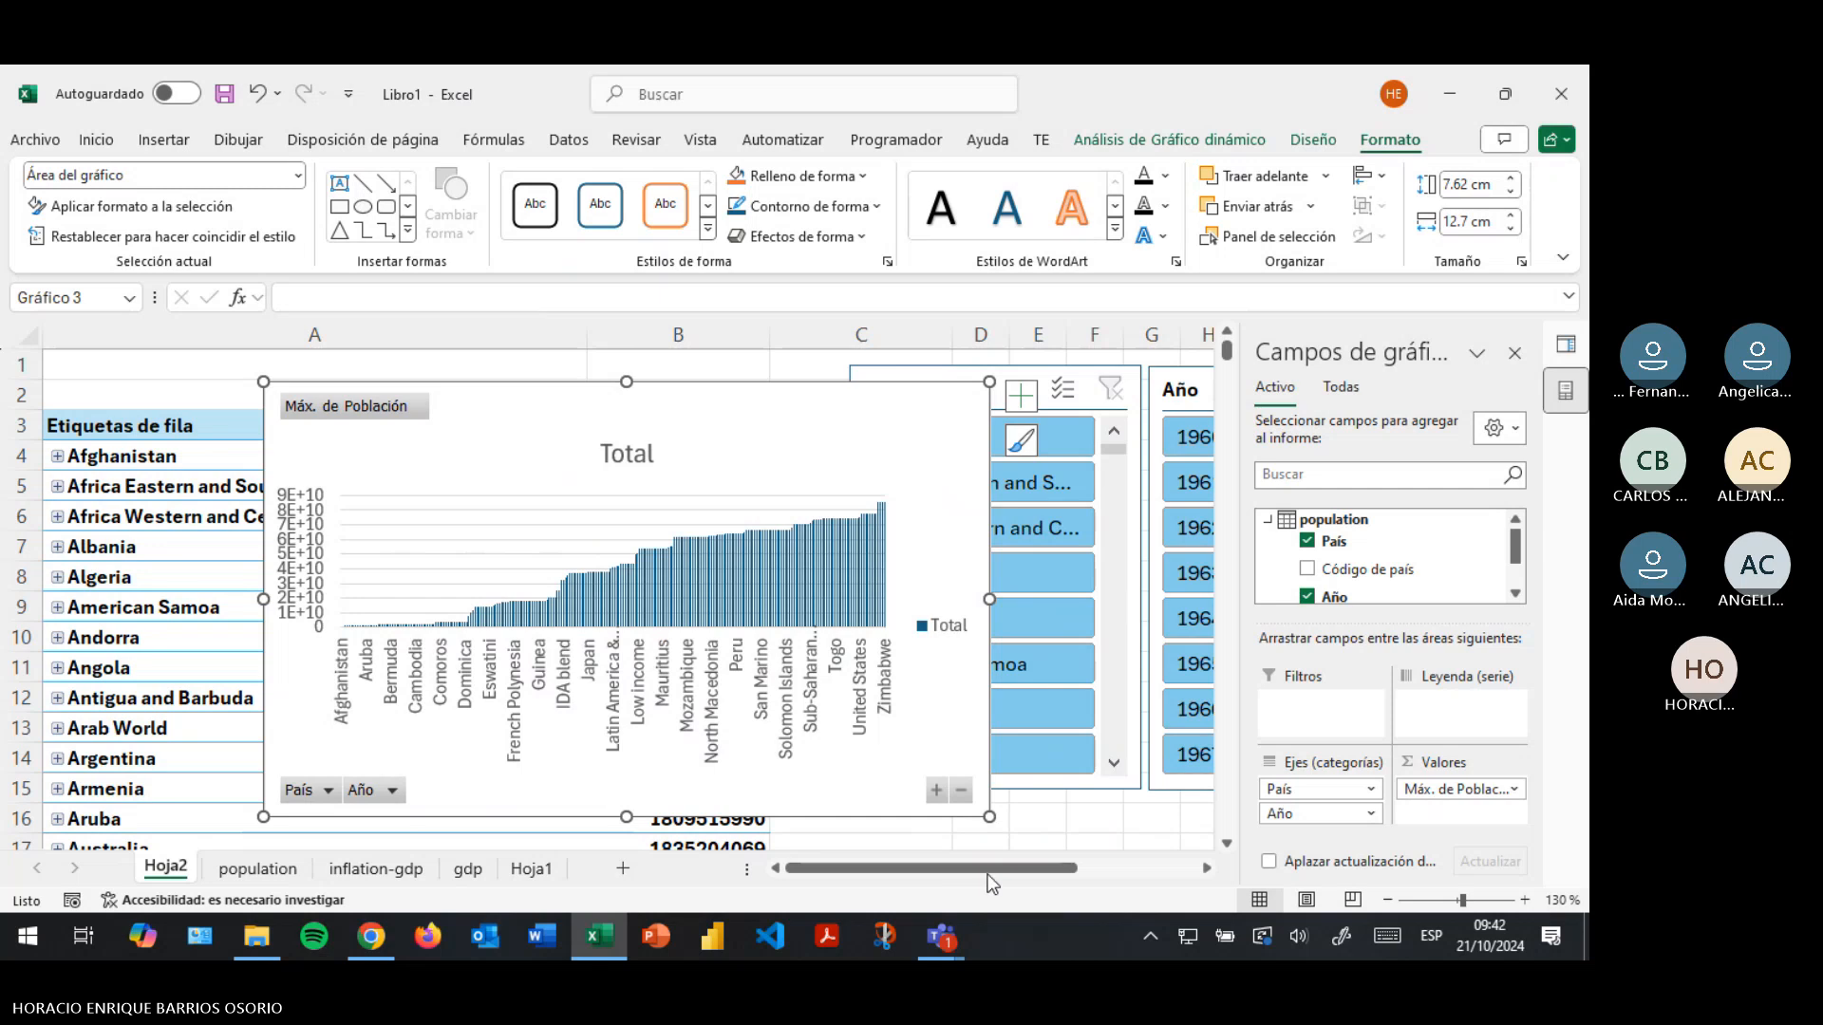
Move the PivotChart to just below the País and Año slicers, starting at about row 16
{"action": "left_click", "coordinate": [1050, 867]}
{"action": "left_click_drag", "start_coordinate": [1049, 875], "coordinate": [1149, 869]}
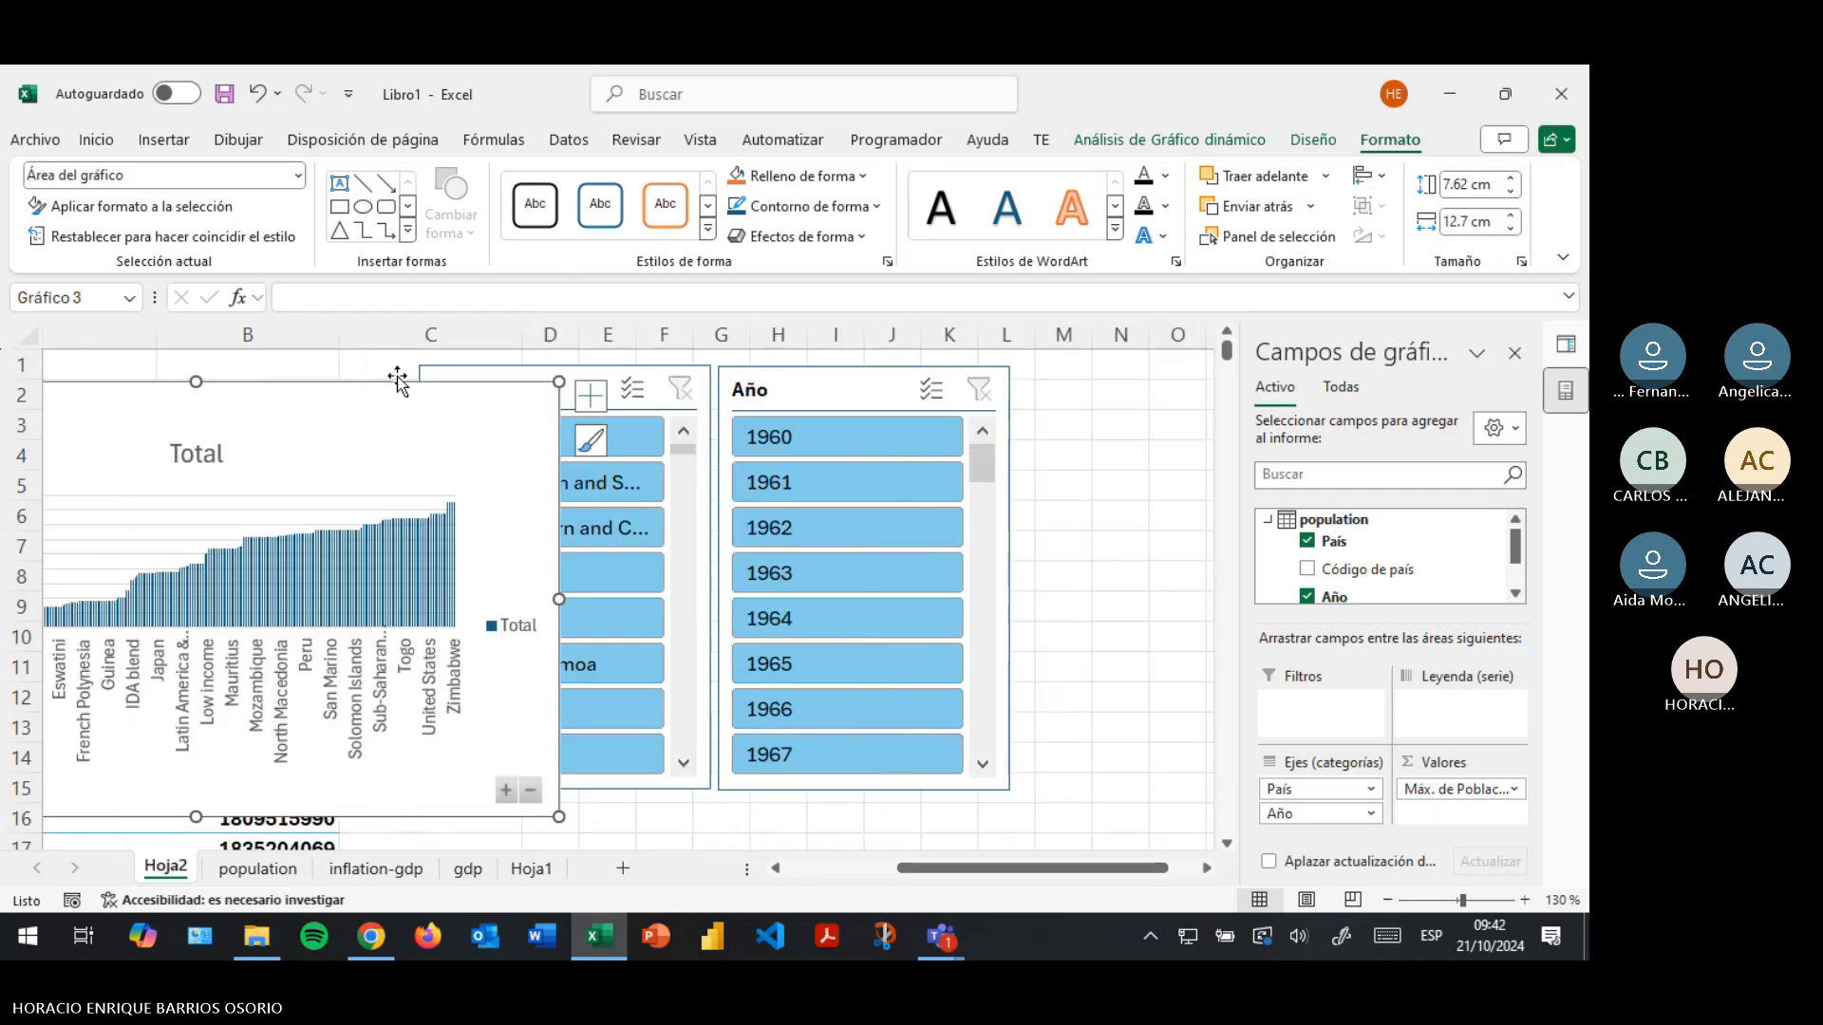
{"action": "left_click_drag", "start_coordinate": [832, 617], "coordinate": [902, 554]}
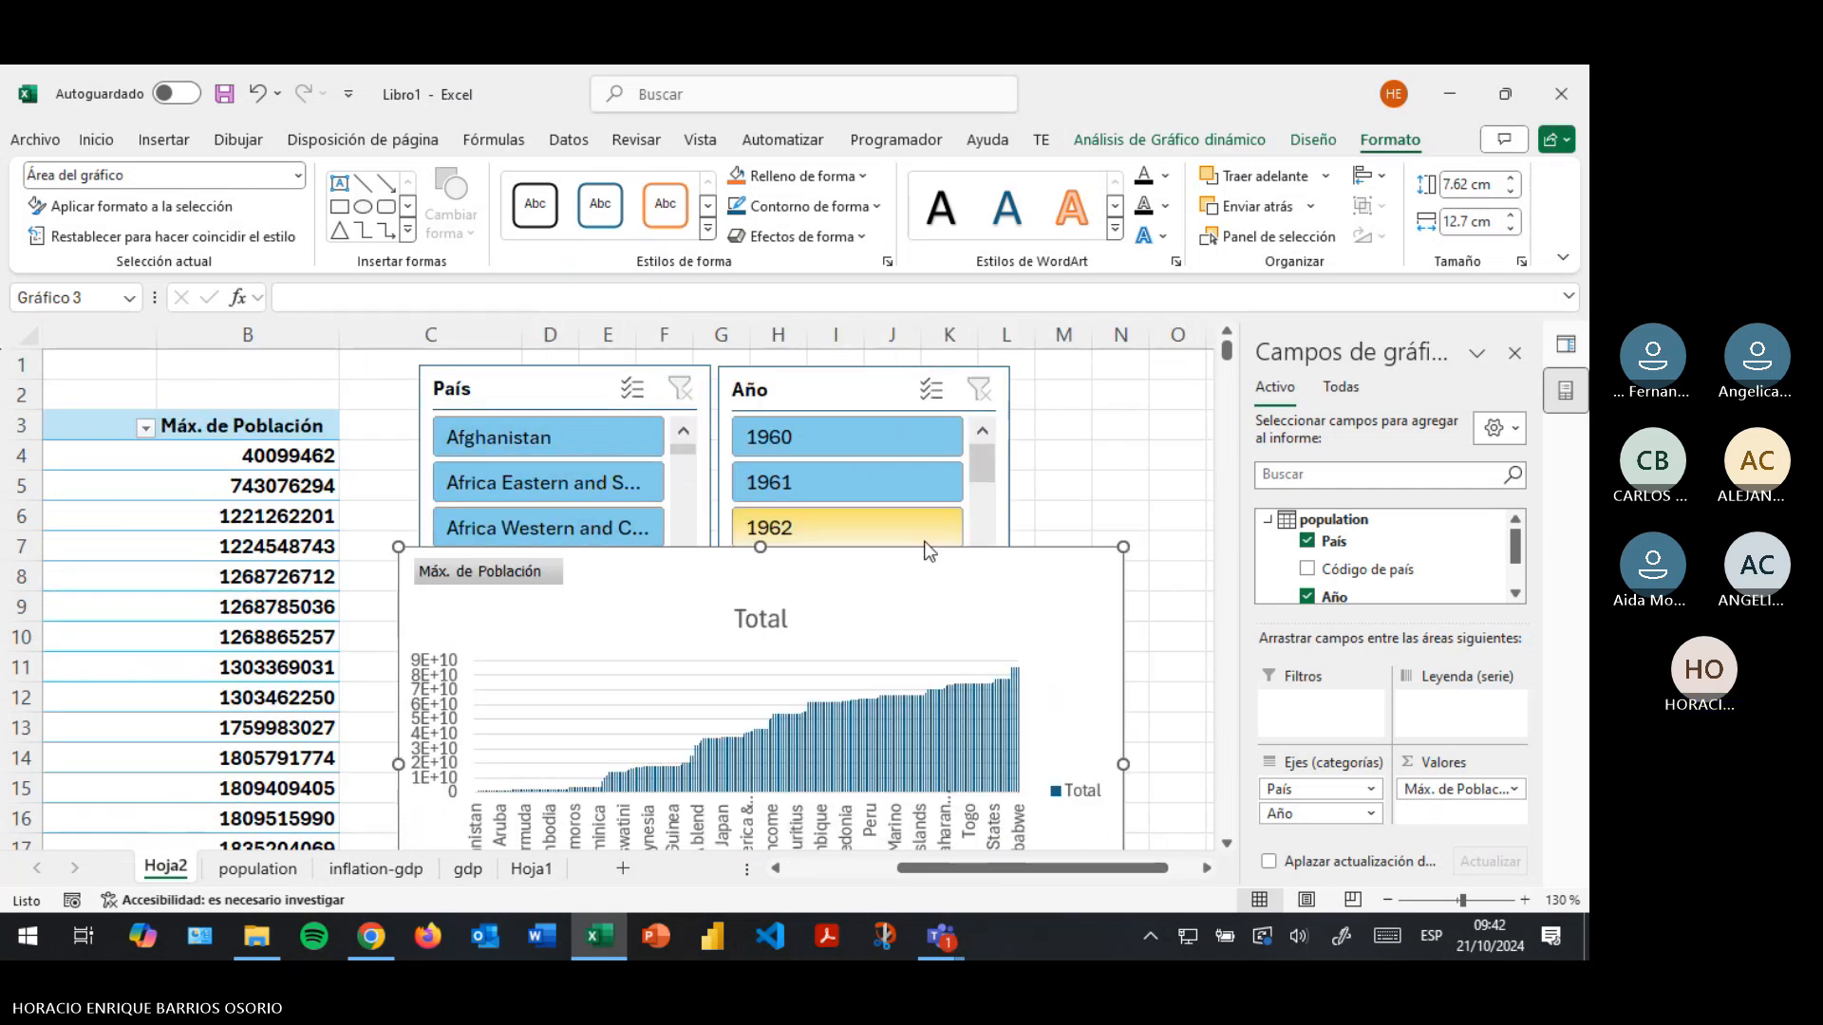
{"action": "scroll", "coordinate": [930, 529], "scroll_direction": "down", "scroll_amount": 3}
{"action": "scroll", "coordinate": [941, 520], "scroll_direction": "up", "scroll_amount": 1}
{"action": "left_click_drag", "start_coordinate": [996, 391], "coordinate": [948, 622]}
{"action": "scroll", "coordinate": [1048, 520], "scroll_direction": "down", "scroll_amount": 2}
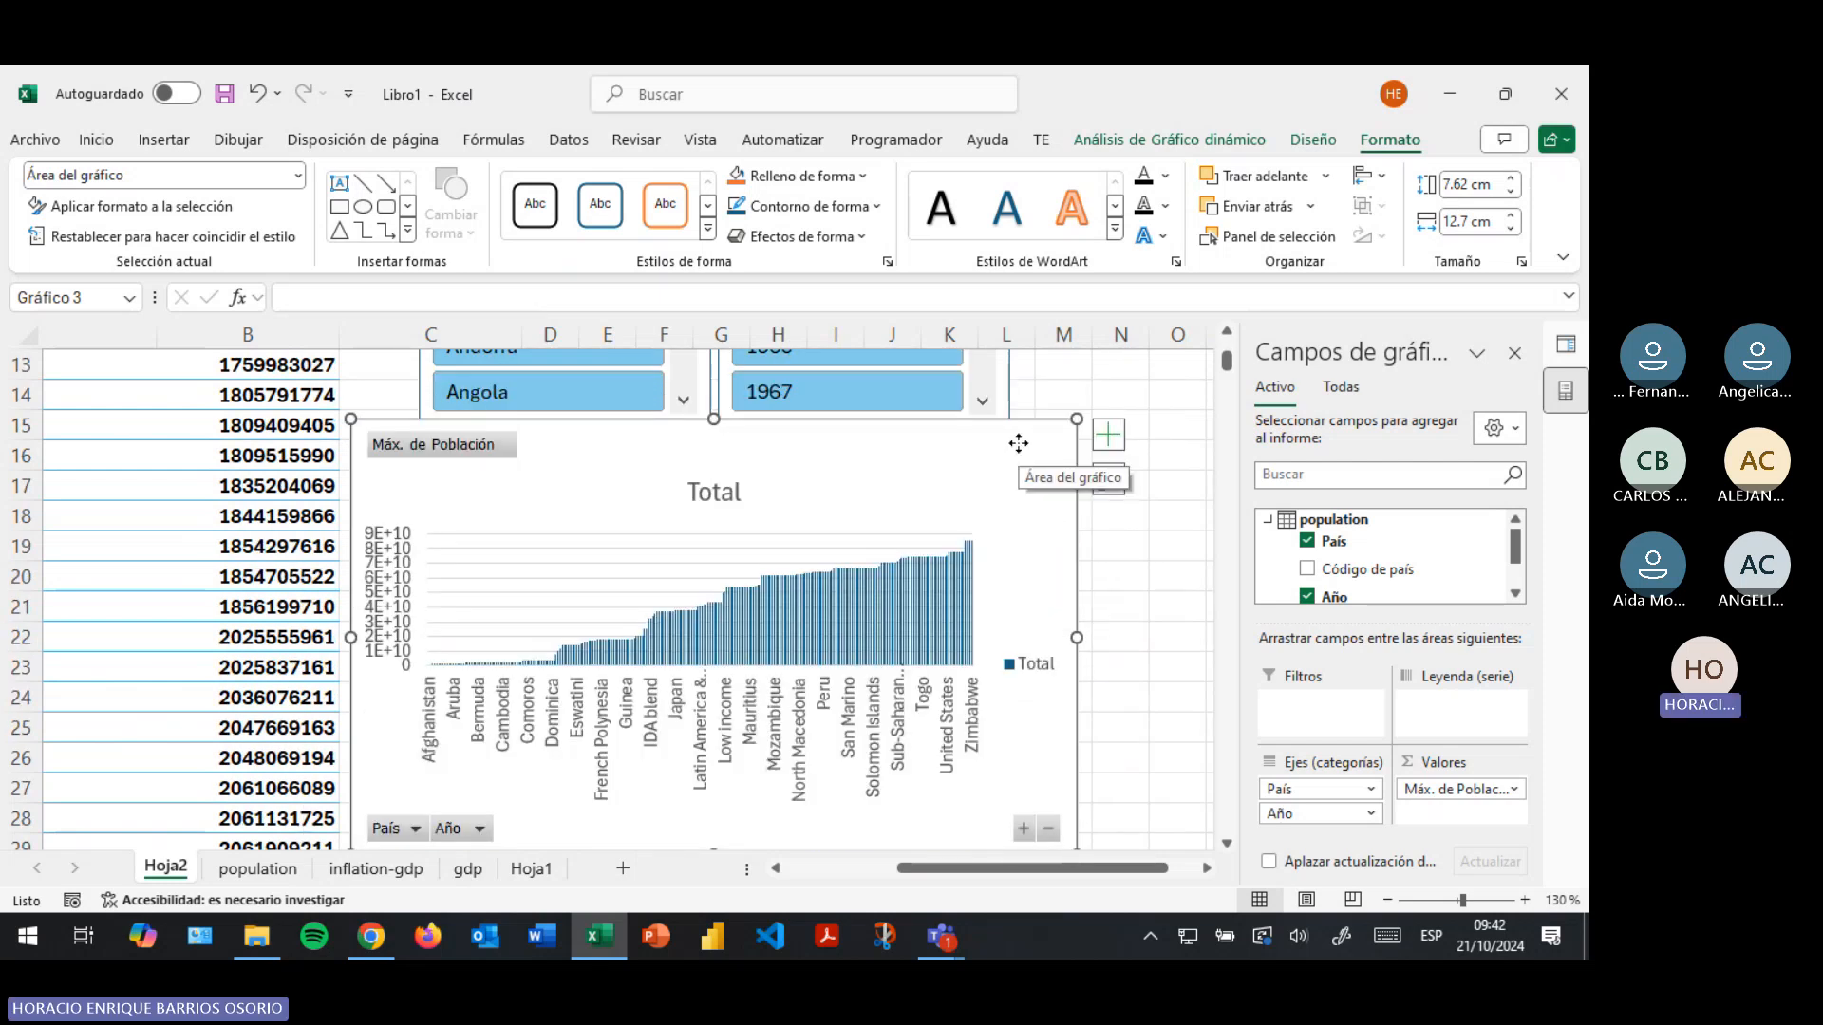
{"action": "left_click_drag", "start_coordinate": [1017, 447], "coordinate": [1077, 466]}
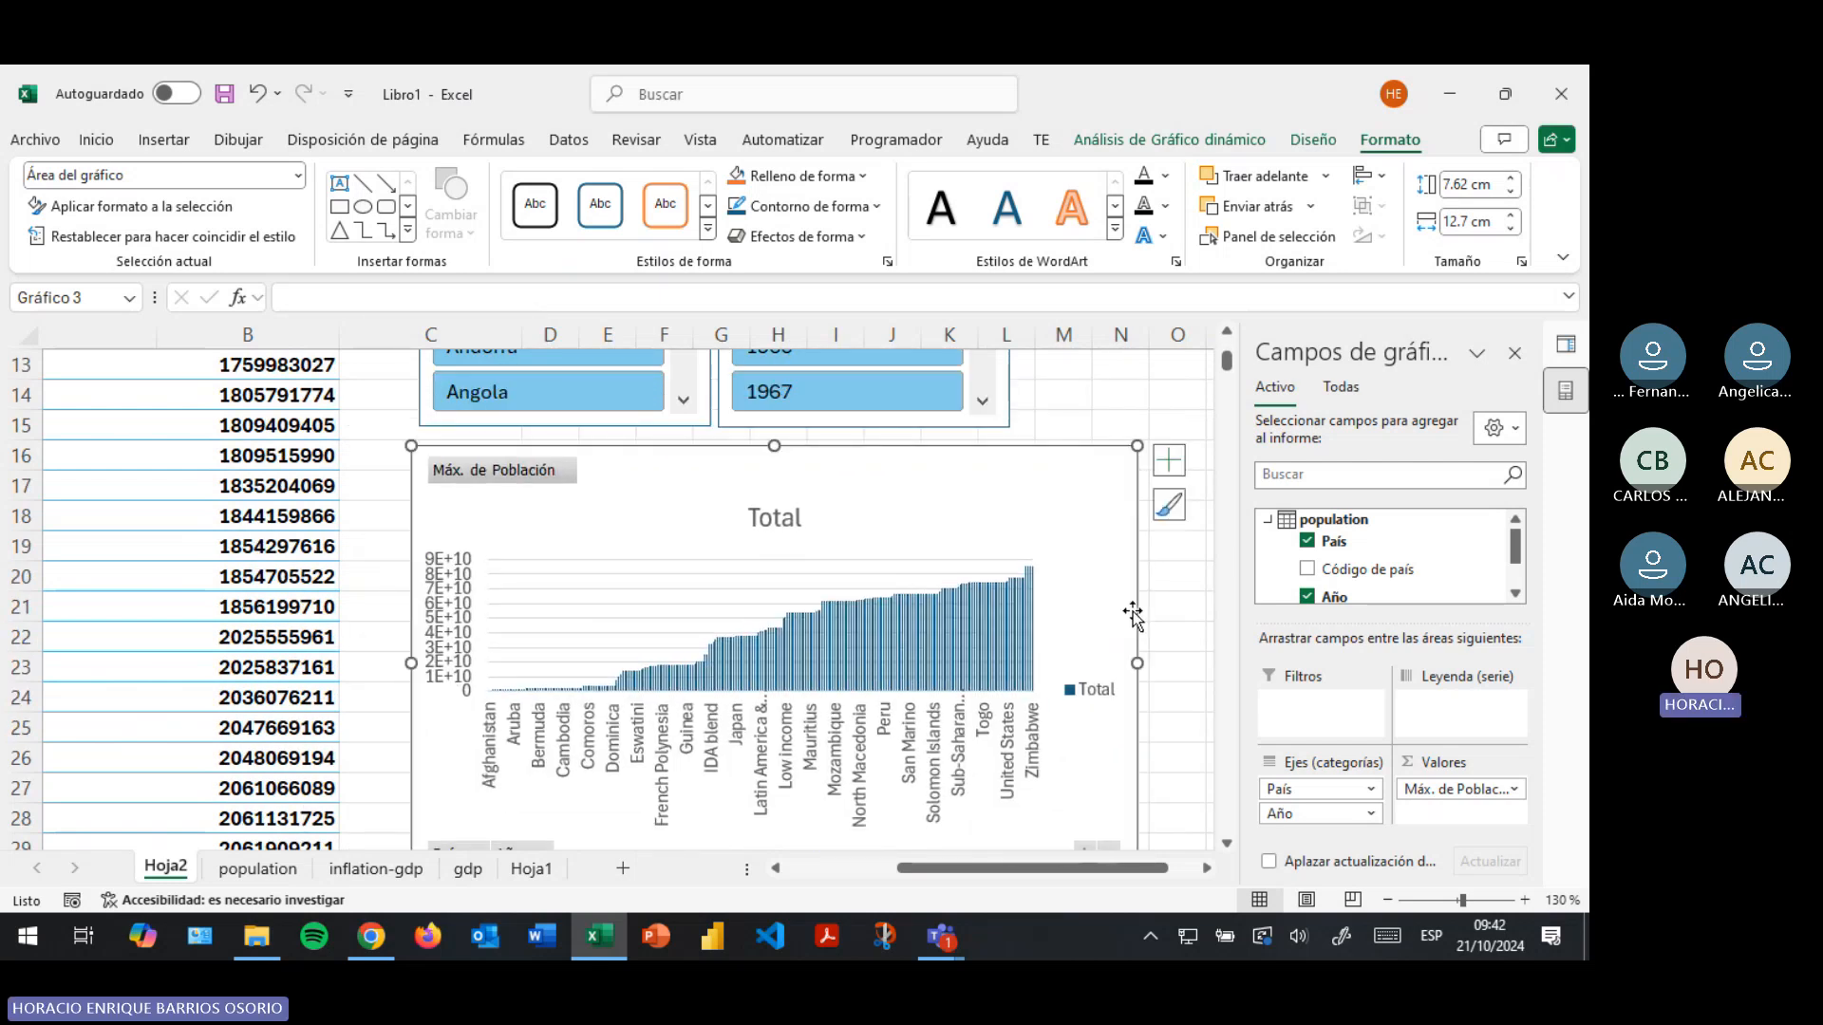
Filter the chart's País field with the search text "hon", keeping Honduras and Hong Kong SAR, China
{"action": "scroll", "coordinate": [1077, 467], "scroll_direction": "down", "scroll_amount": 2}
{"action": "left_click", "coordinate": [479, 670]}
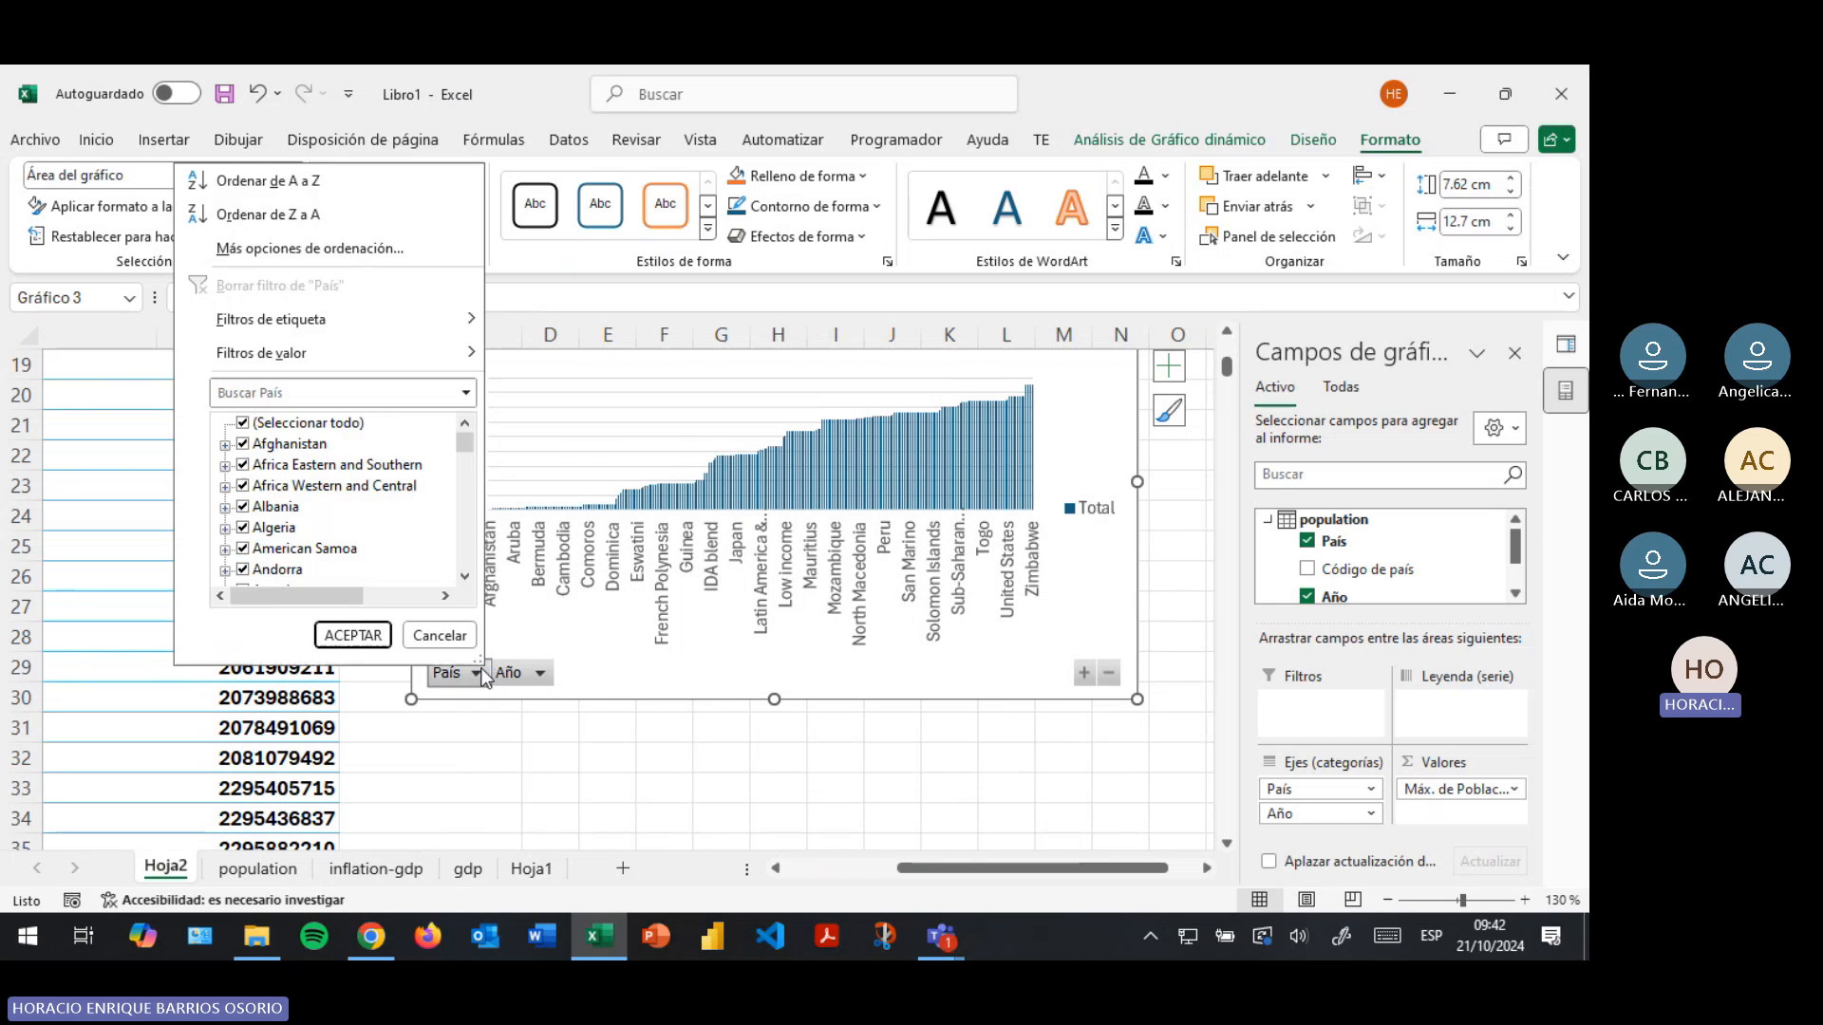
{"action": "left_click", "coordinate": [243, 423]}
{"action": "scroll", "coordinate": [296, 503], "scroll_direction": "down", "scroll_amount": 3}
{"action": "scroll", "coordinate": [296, 504], "scroll_direction": "down", "scroll_amount": 2}
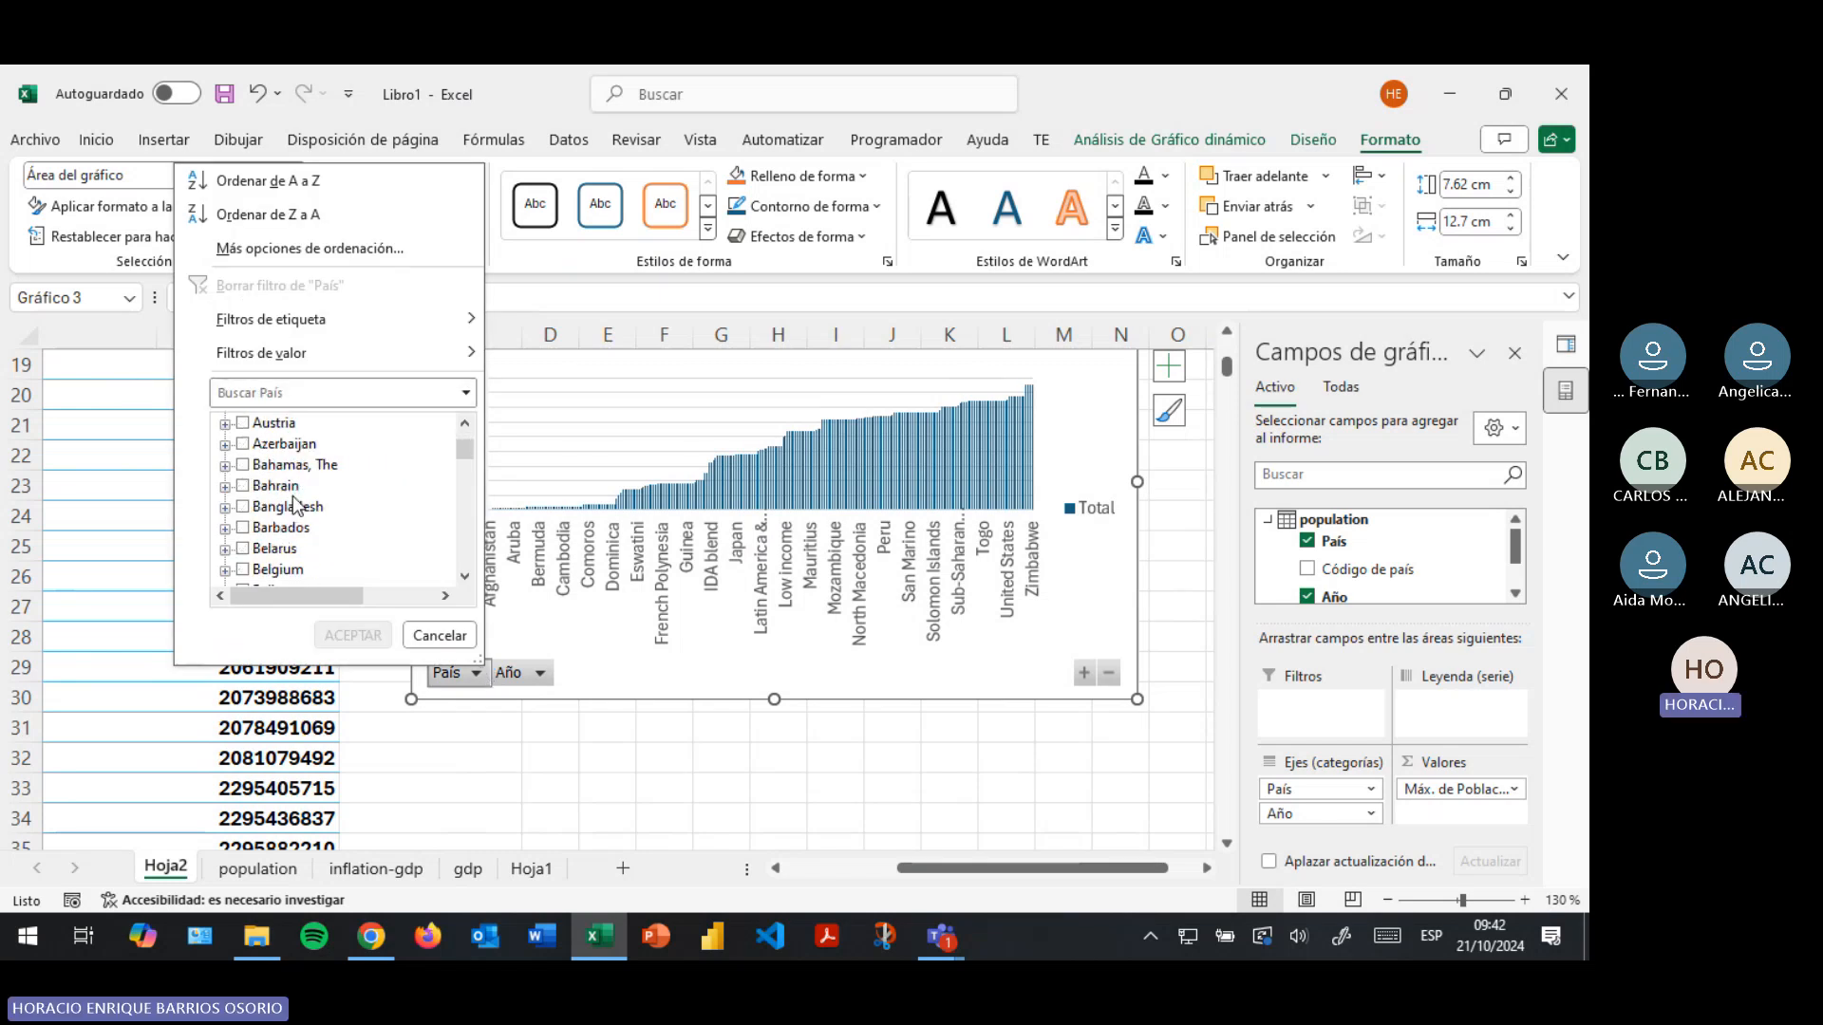
{"action": "left_click", "coordinate": [280, 388]}
{"action": "type", "text": "h"}
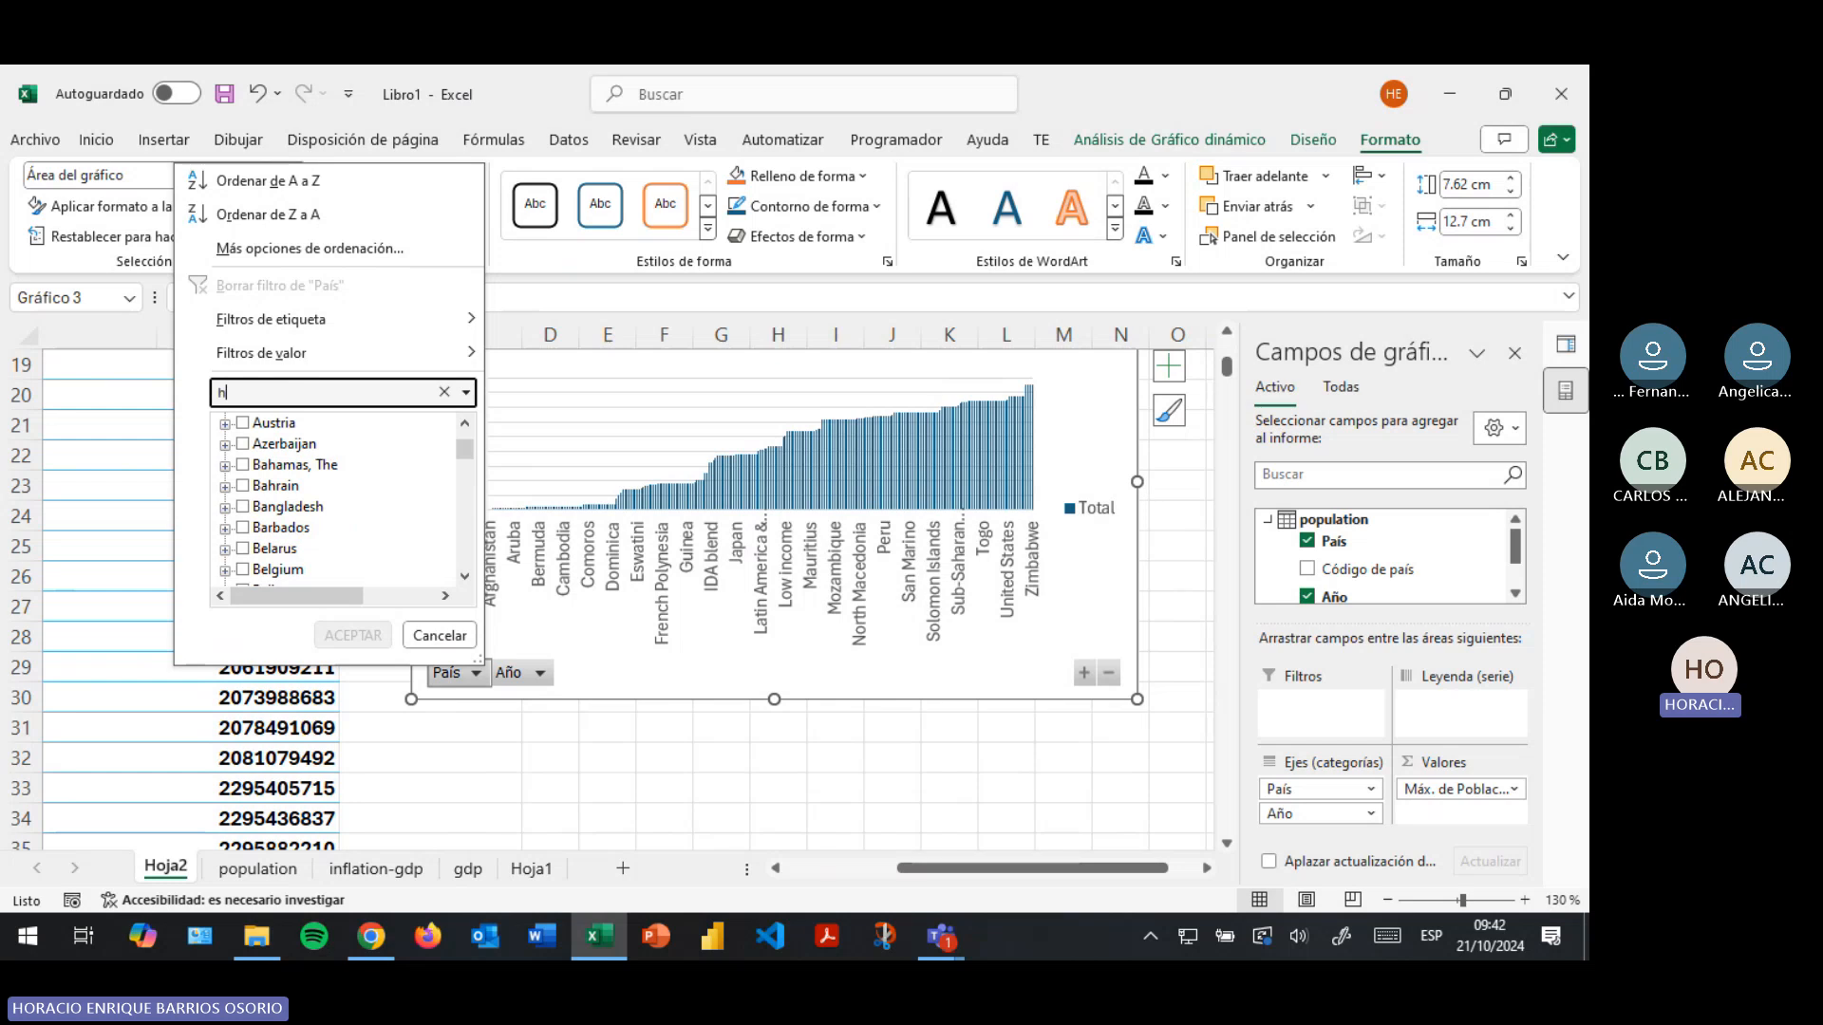
{"action": "type", "text": "on"}
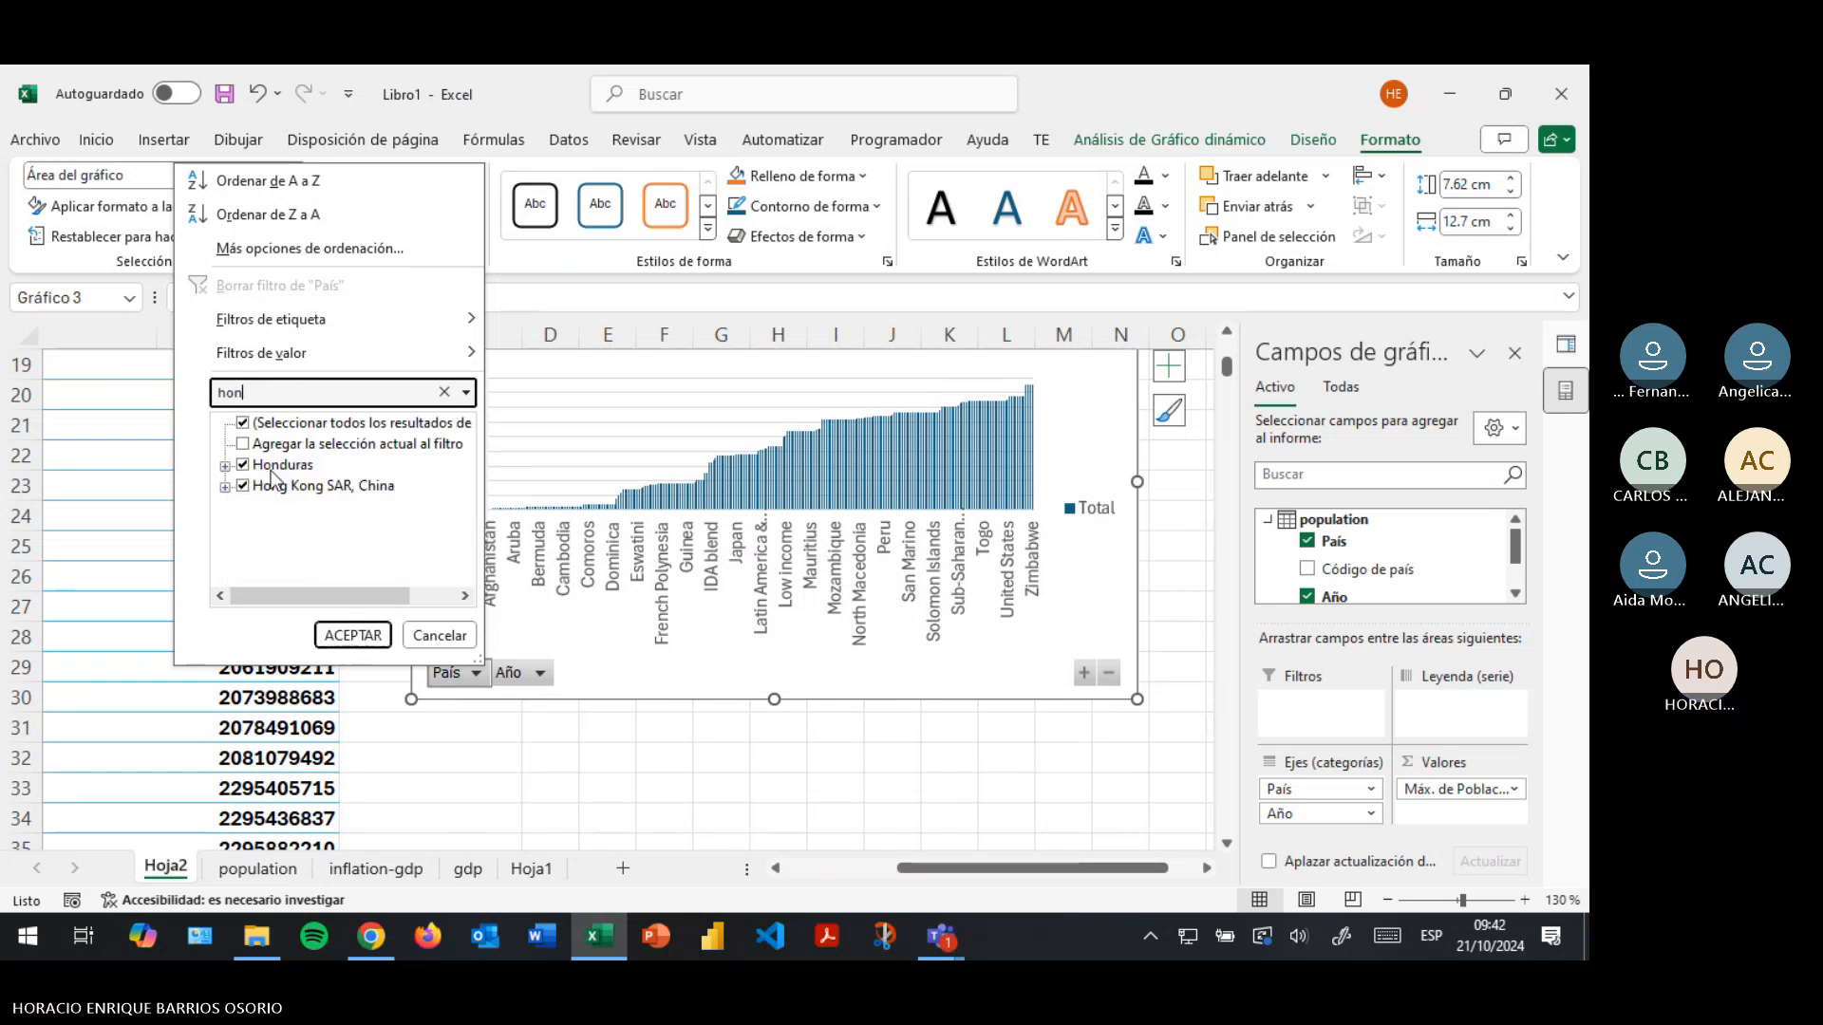
{"action": "left_click", "coordinate": [353, 635]}
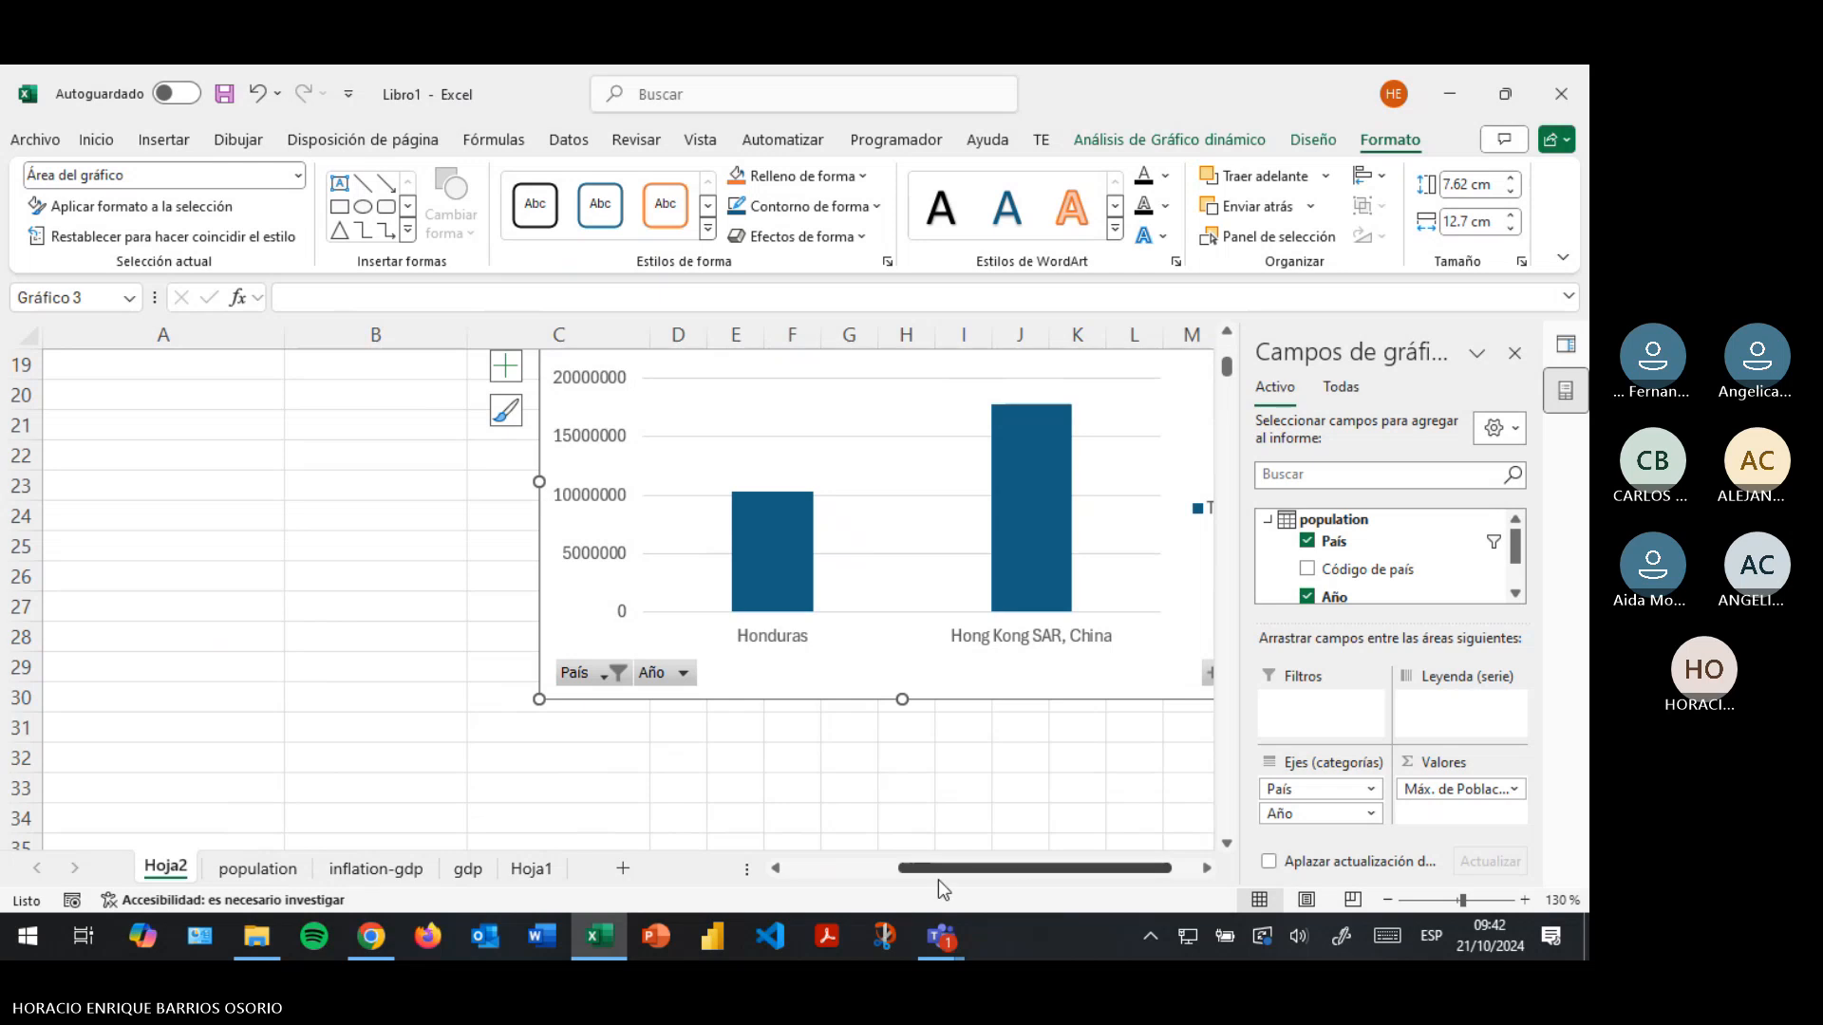
Filter the chart's País field to Honduras only, using the search text "honduras"
{"action": "left_click_drag", "start_coordinate": [938, 879], "coordinate": [1124, 870]}
{"action": "scroll", "coordinate": [1044, 710], "scroll_direction": "up", "scroll_amount": 1}
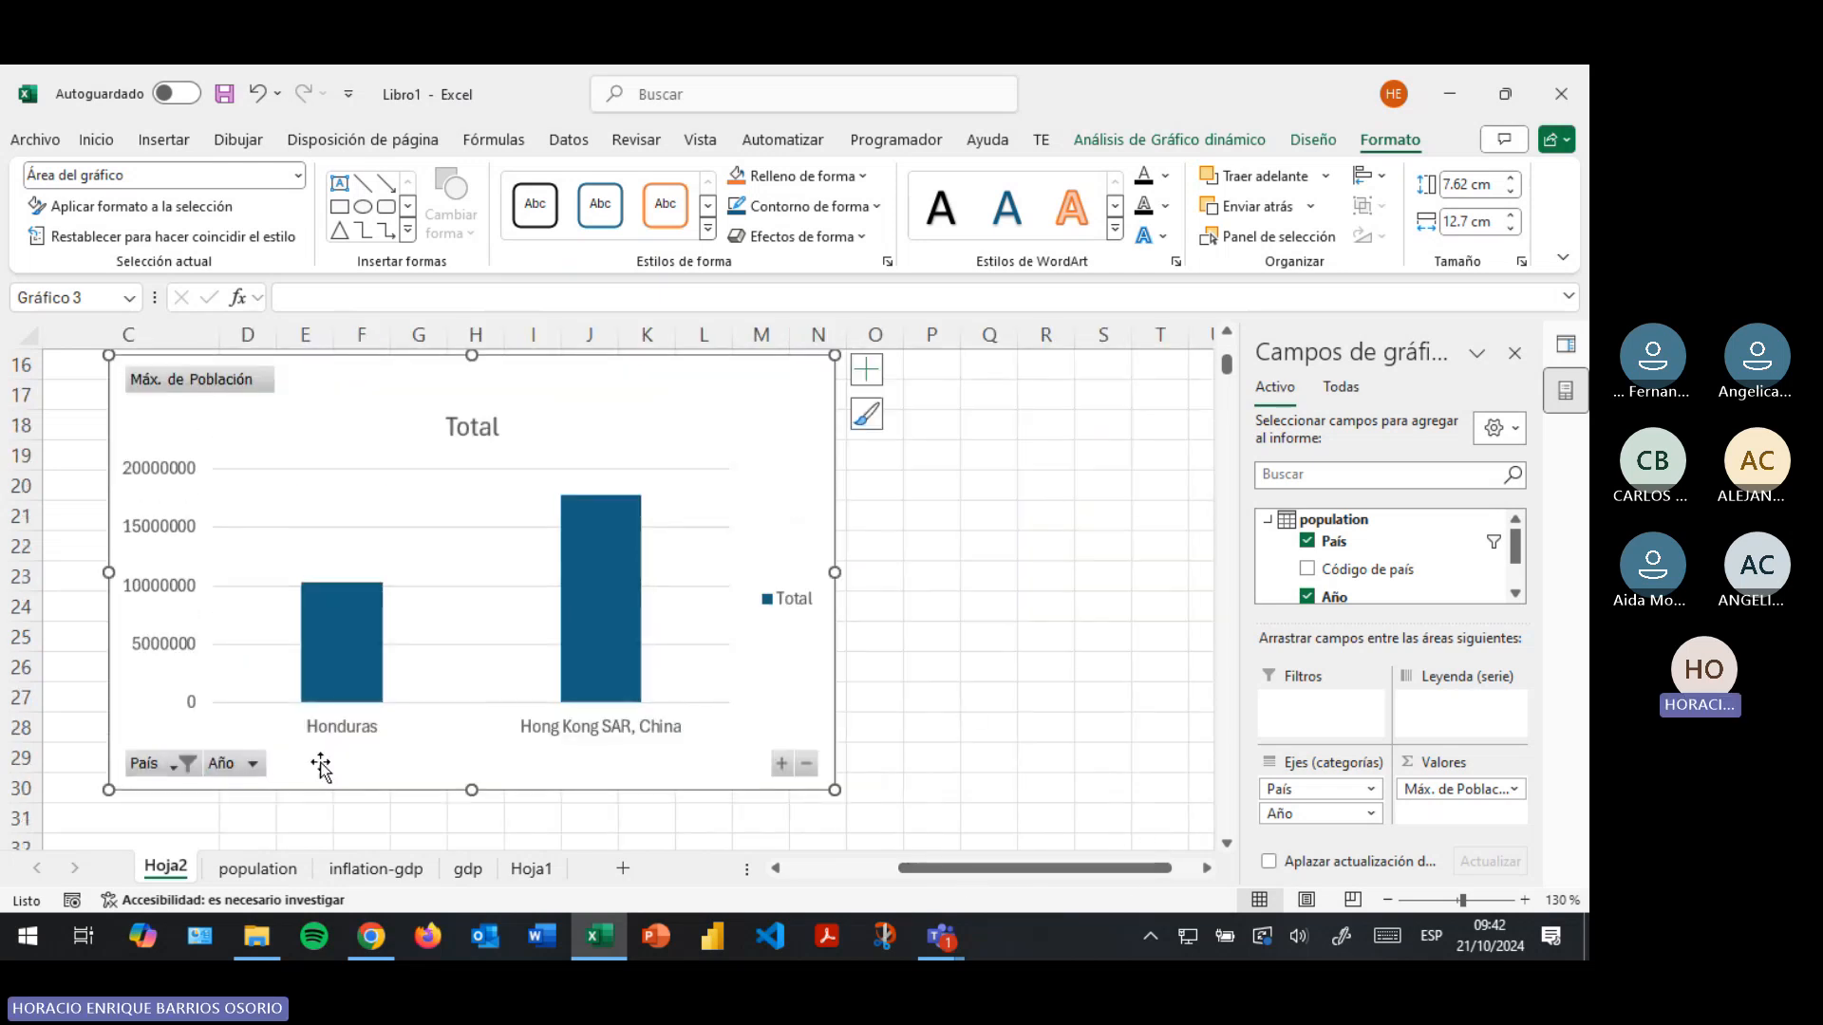
{"action": "left_click", "coordinate": [180, 764]}
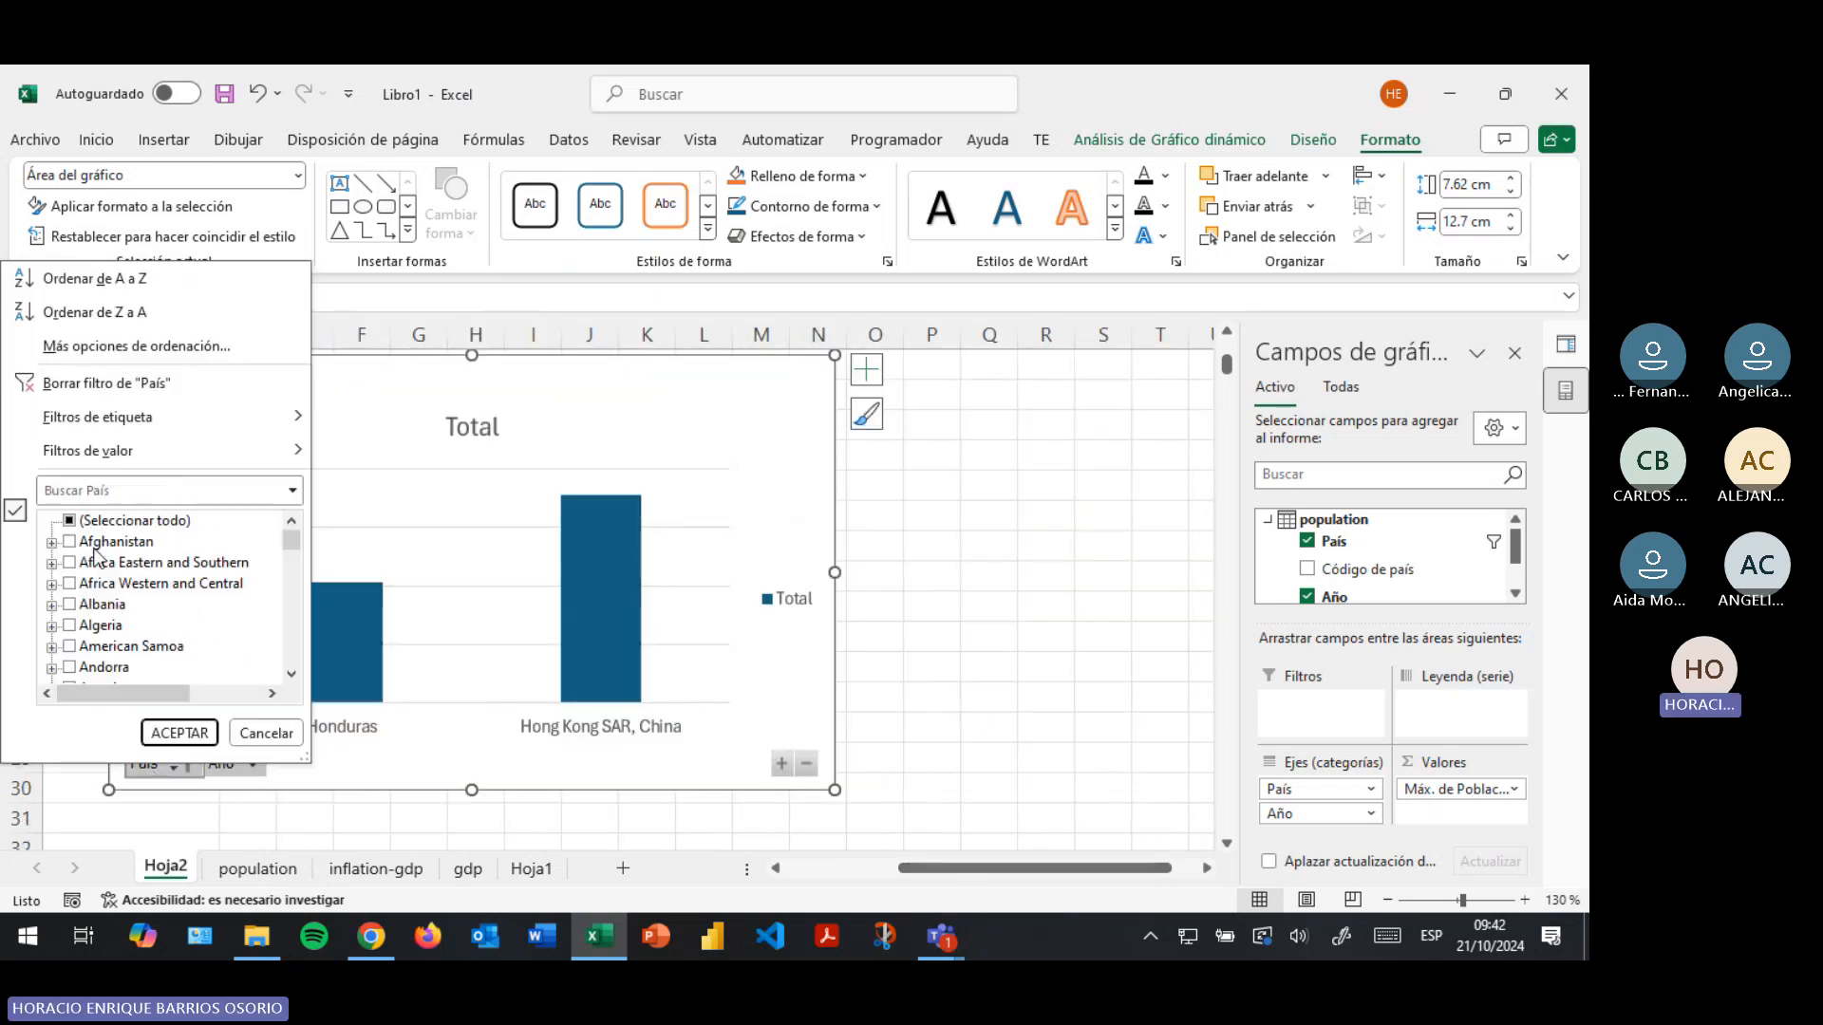
{"action": "left_click", "coordinate": [71, 522]}
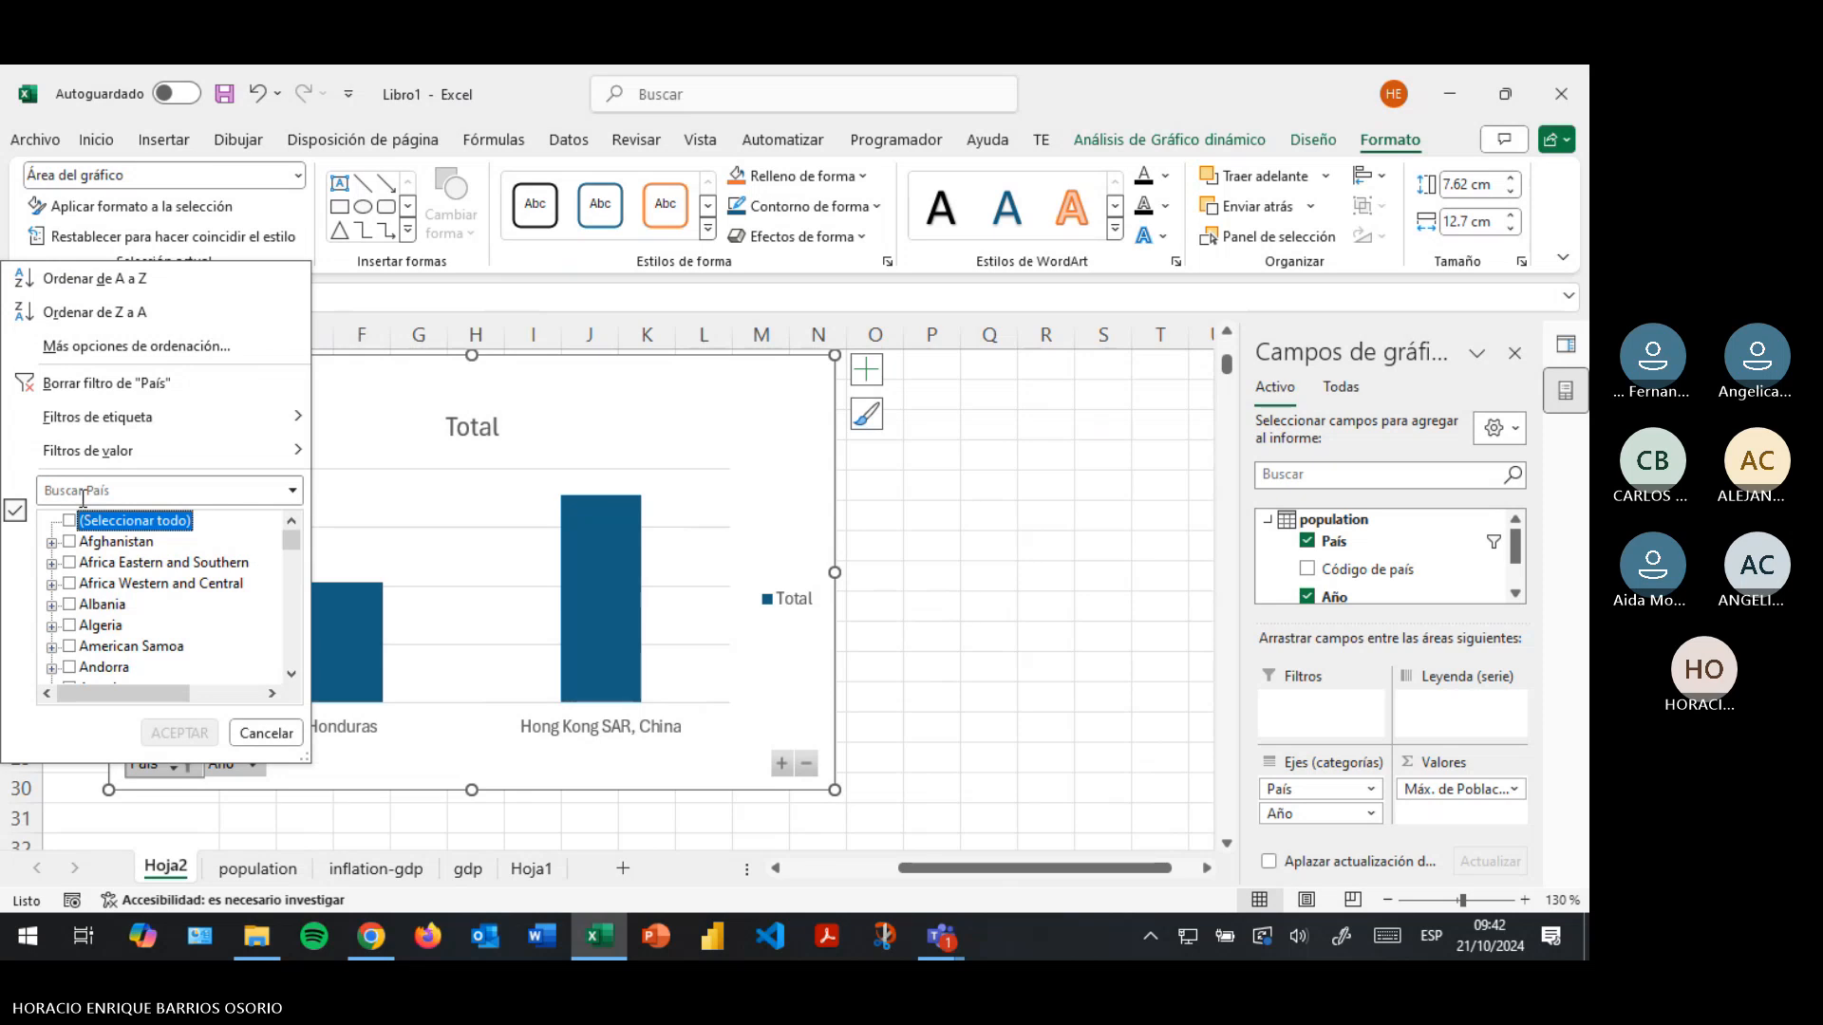
{"action": "left_click", "coordinate": [82, 491]}
{"action": "type", "text": "ho"}
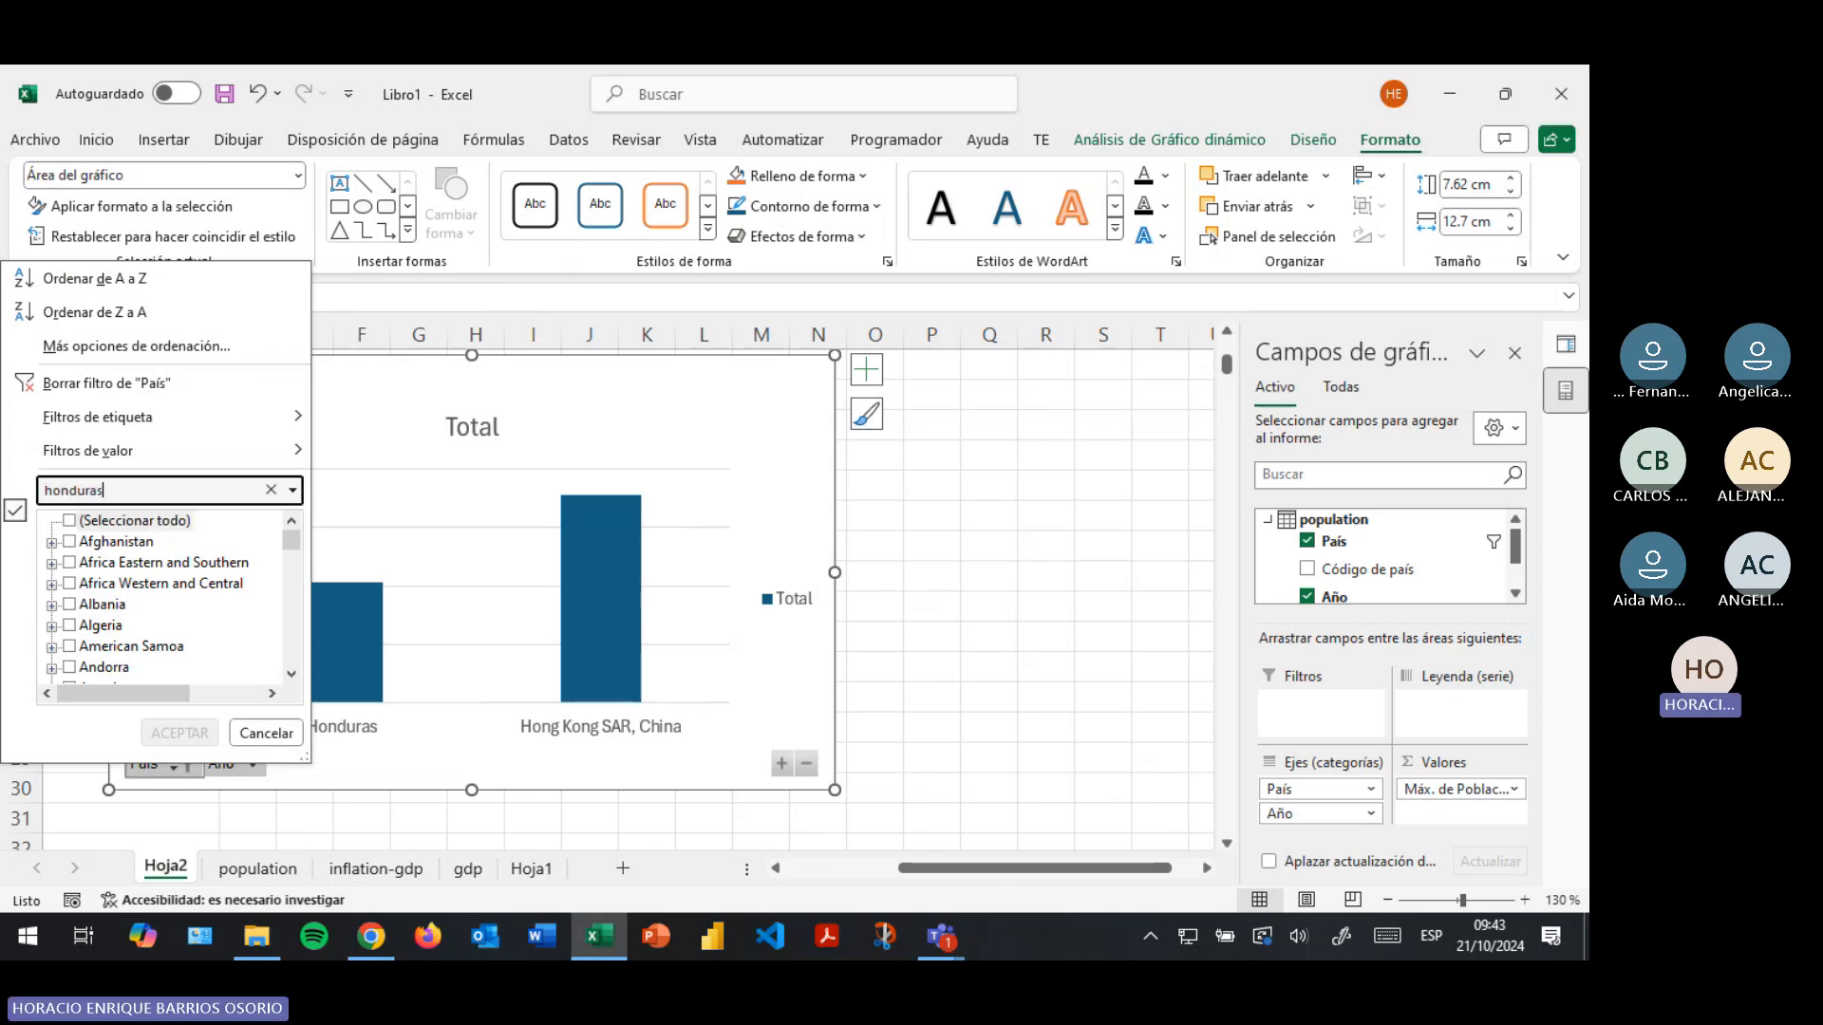
{"action": "type", "text": "nduras"}
{"action": "left_click", "coordinate": [171, 731]}
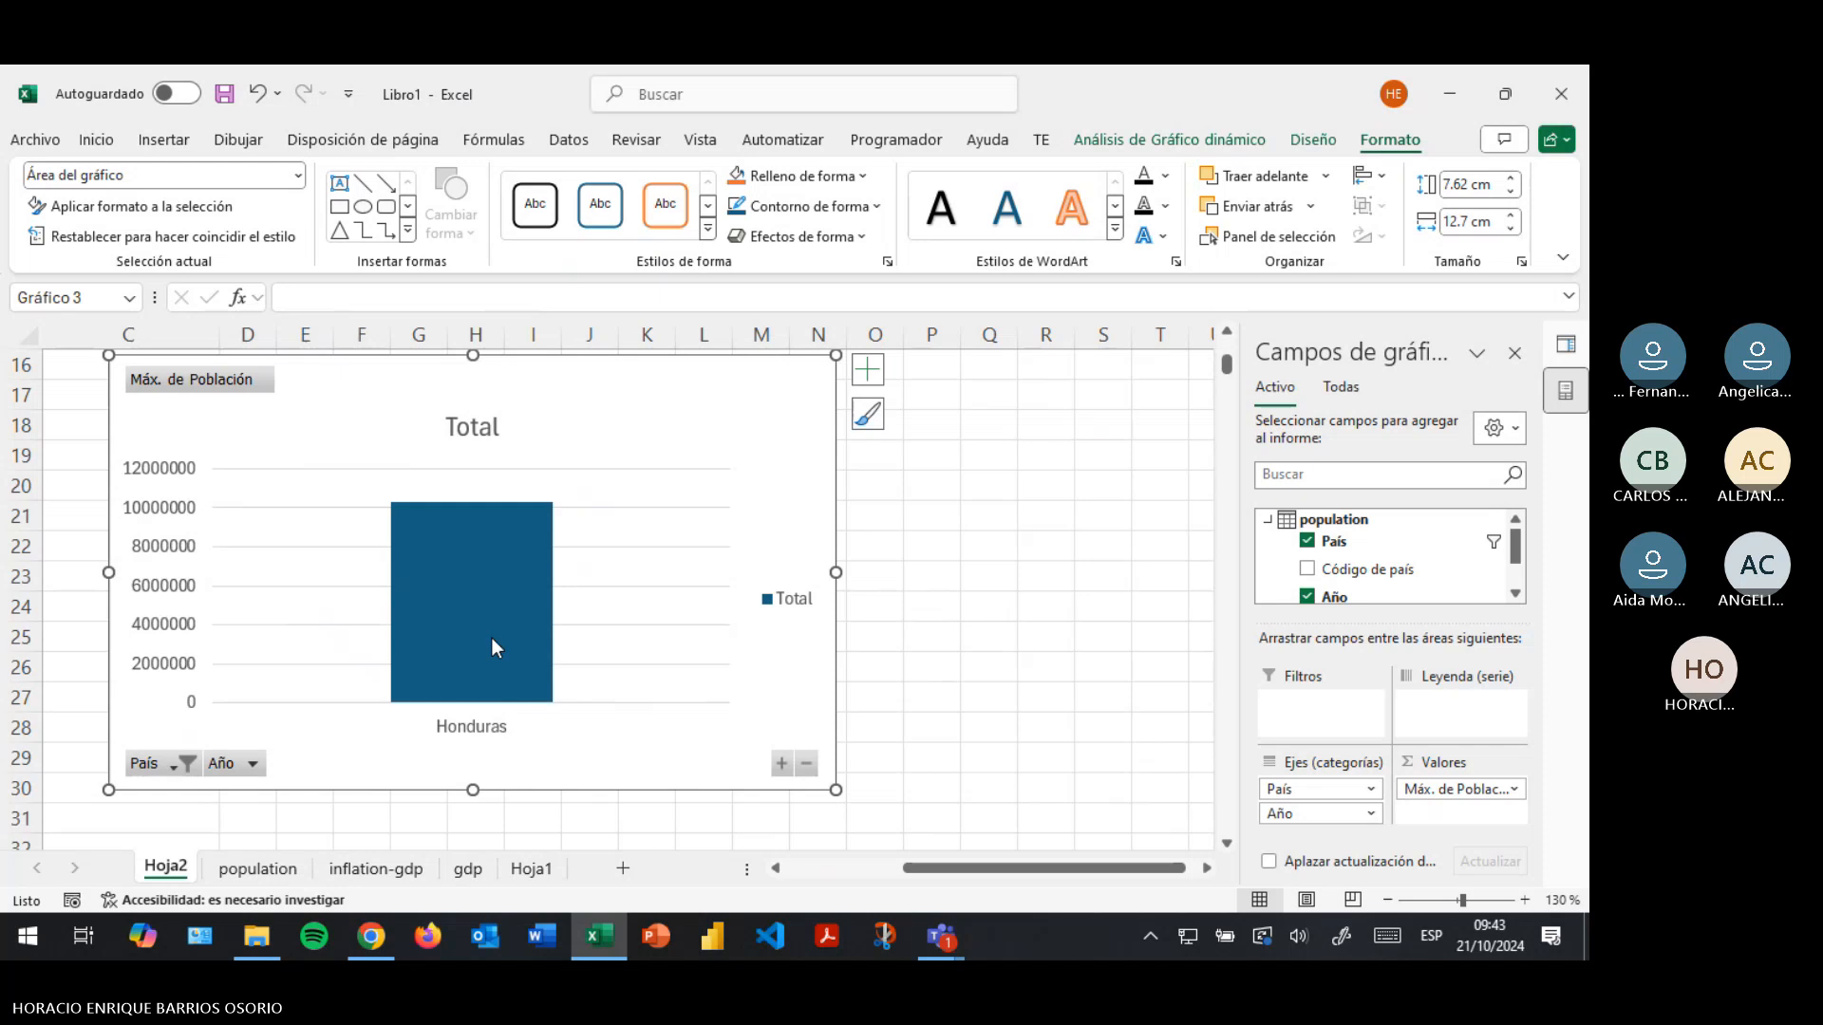
Filter the chart's Año field to 1960 only, and expand the category axis to the year level
{"action": "mouse_move", "coordinate": [523, 614]}
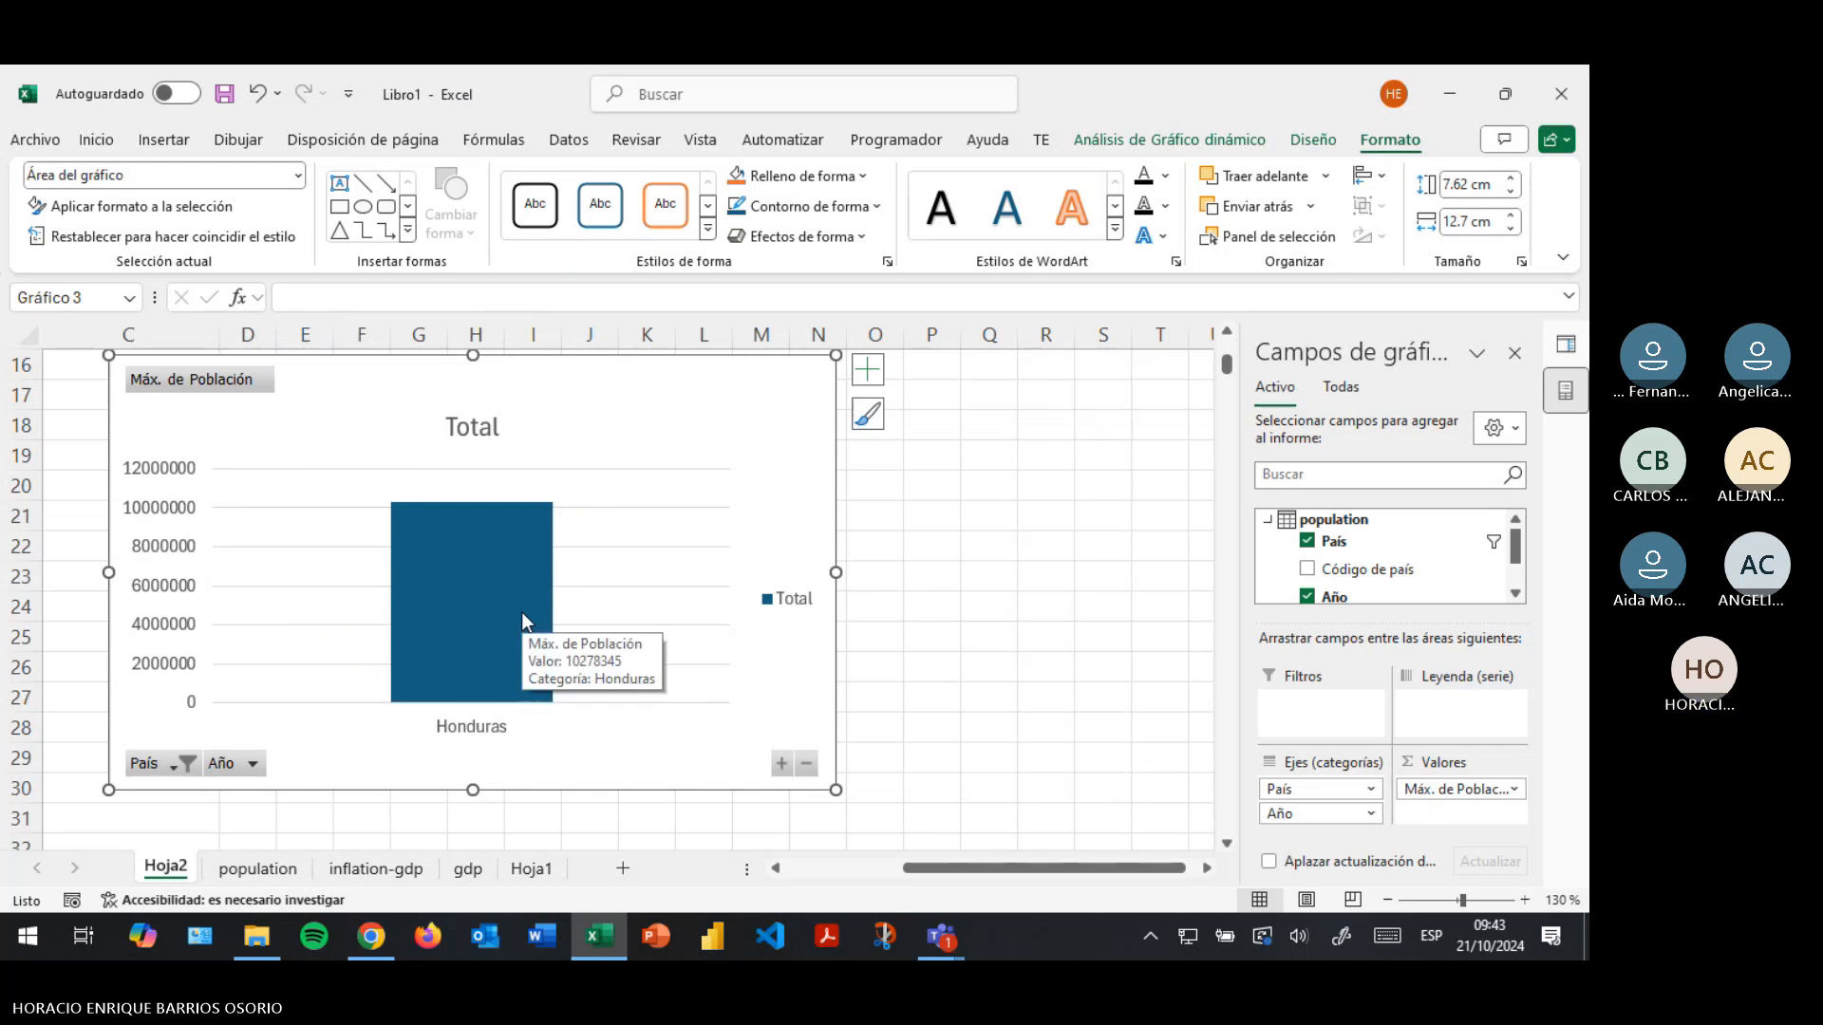
{"action": "left_click", "coordinate": [212, 379]}
{"action": "left_click", "coordinate": [244, 766]}
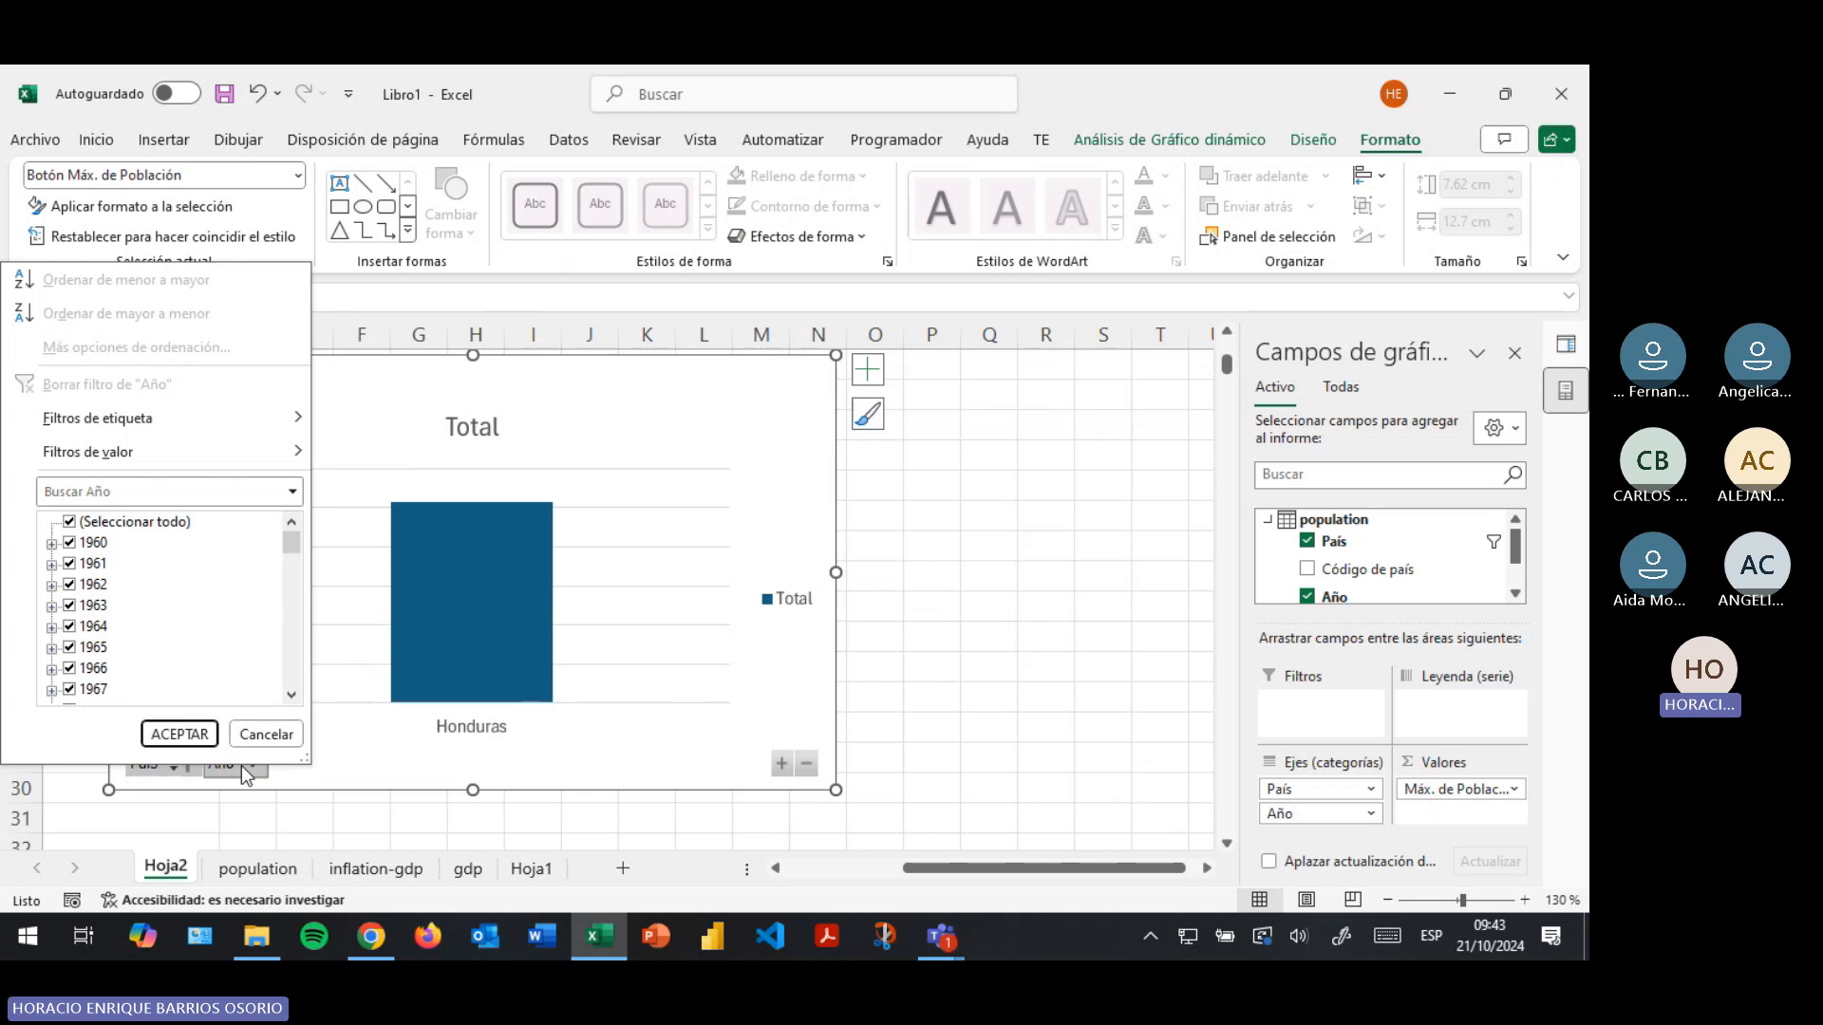
{"action": "left_click", "coordinate": [69, 523]}
{"action": "left_click", "coordinate": [69, 543]}
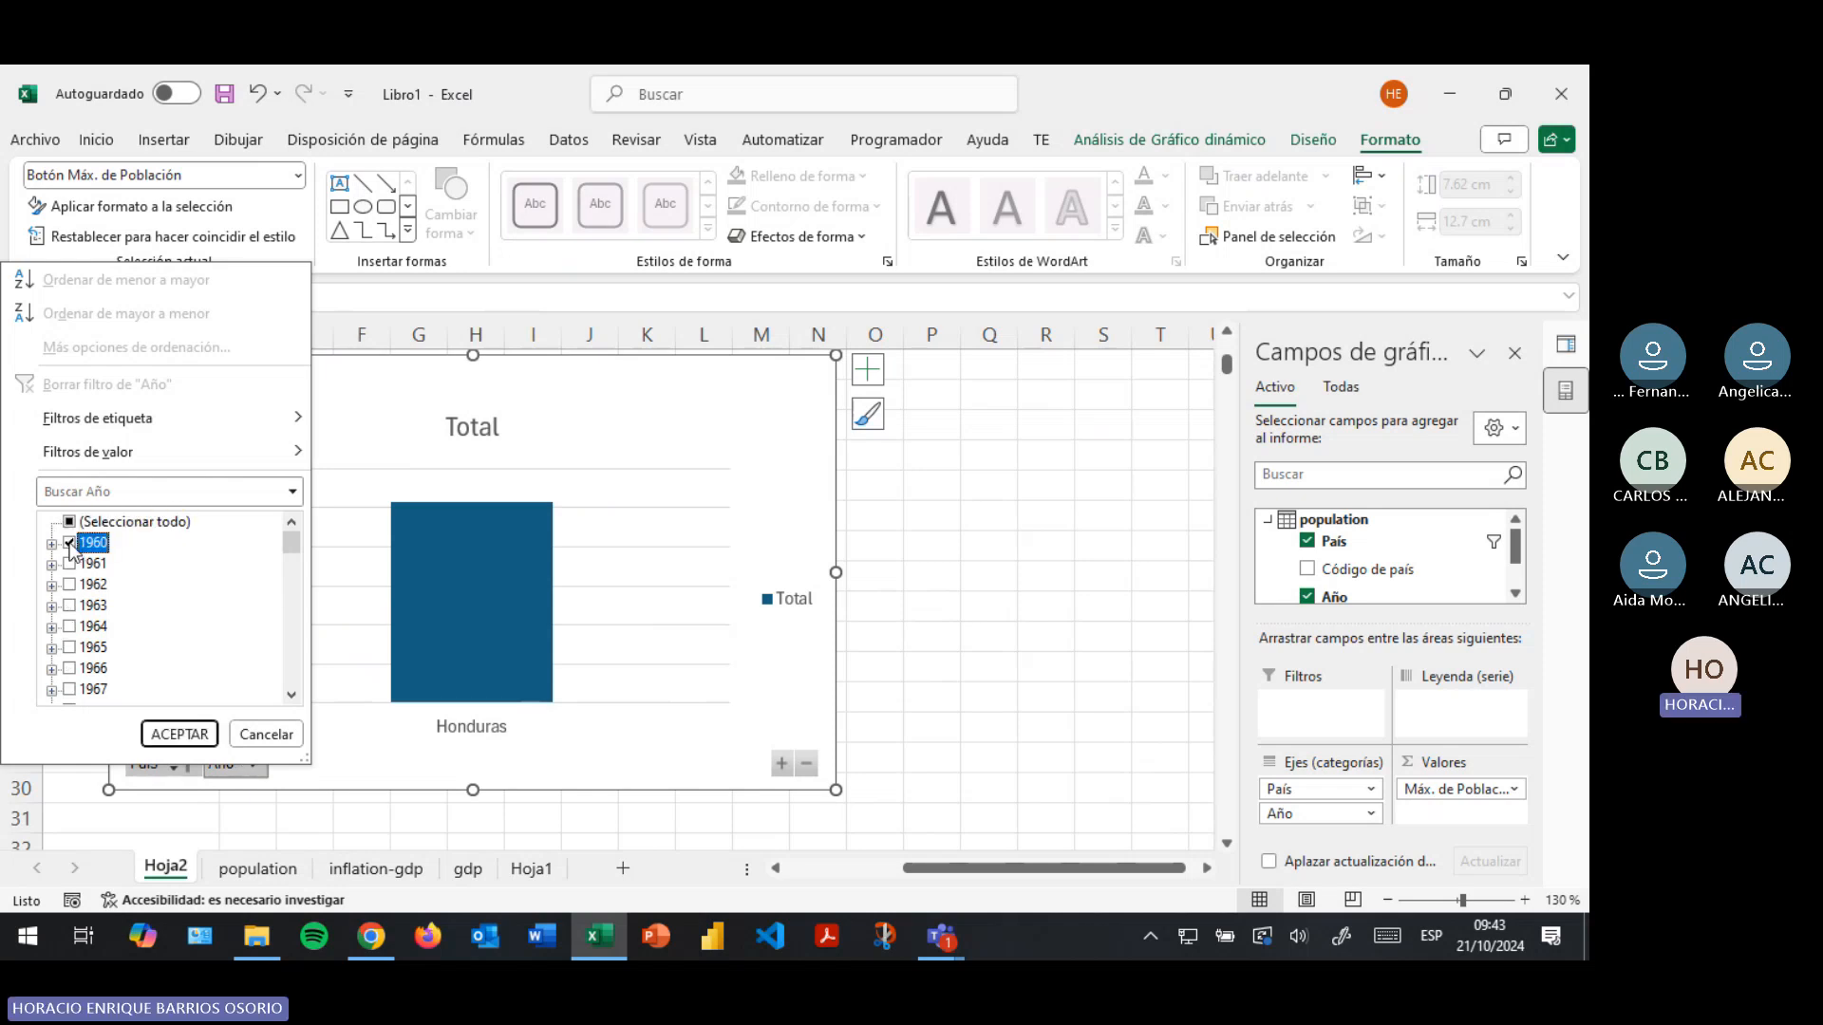
{"action": "left_click", "coordinate": [195, 734]}
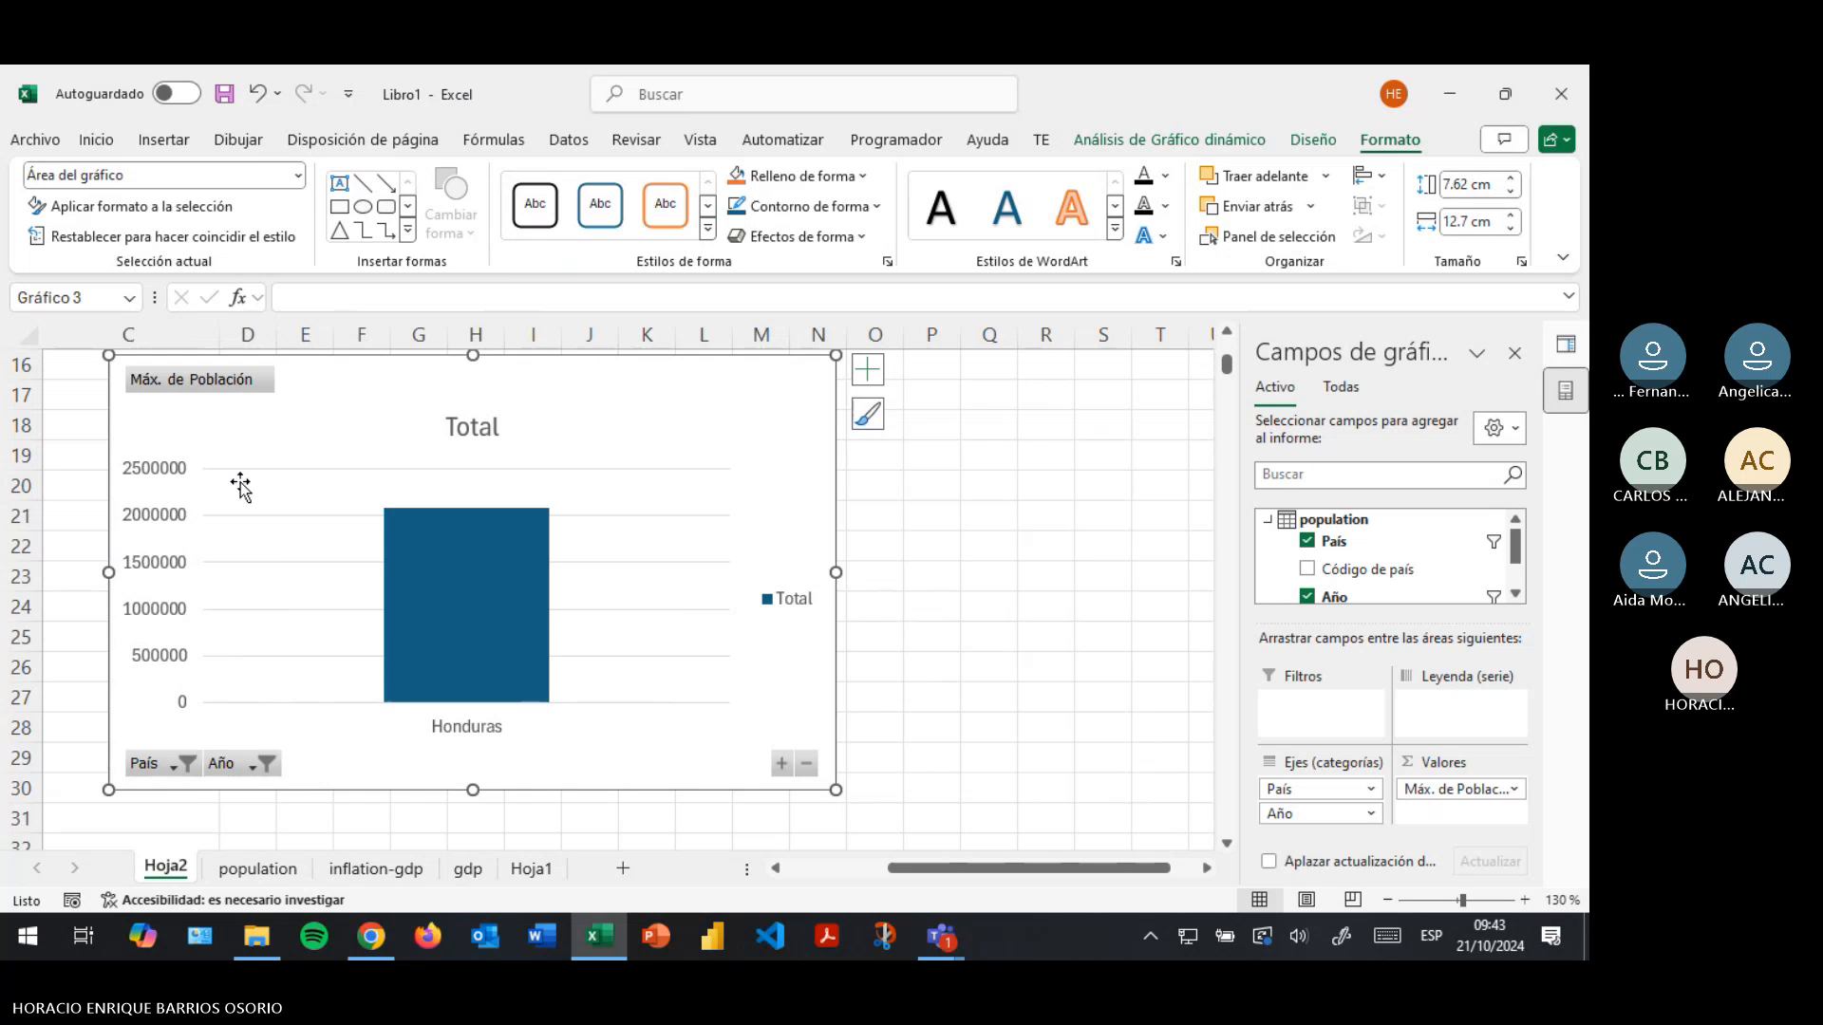
{"action": "left_click", "coordinate": [788, 765]}
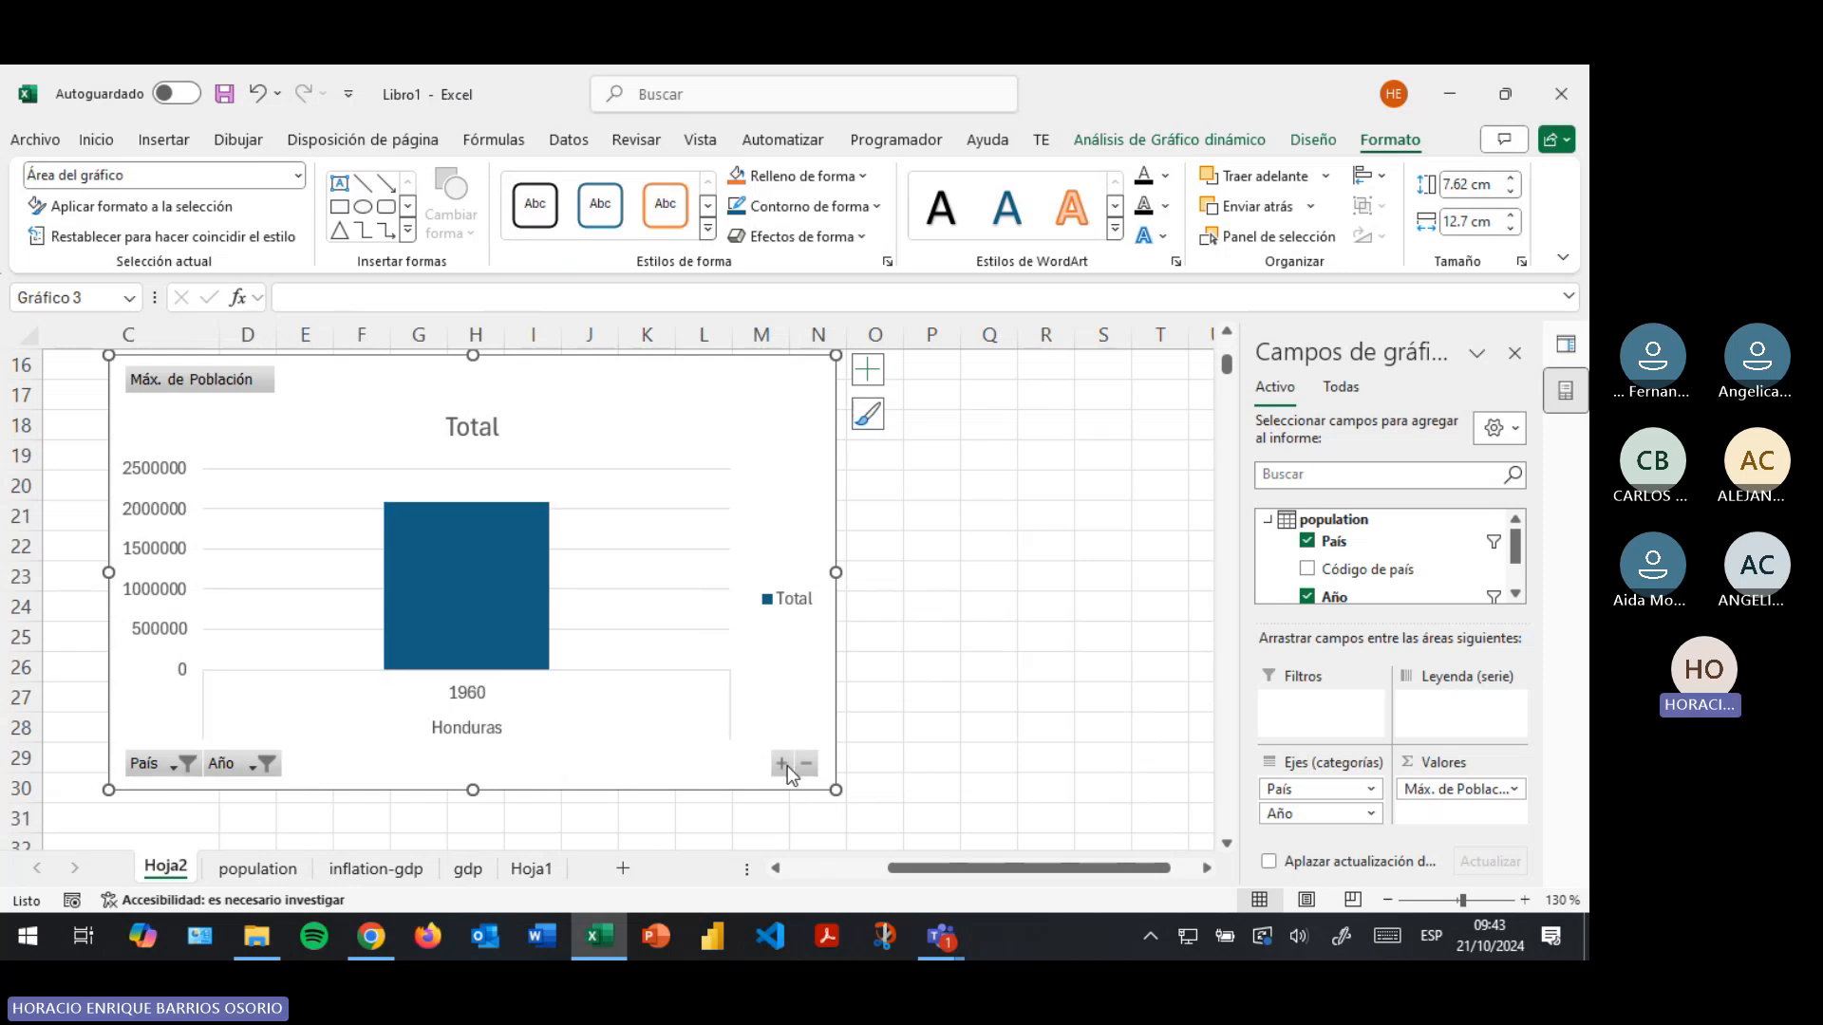
Collapse and expand the chart's category axis between country and year level, finishing at the country level
{"action": "left_click", "coordinate": [806, 764]}
{"action": "left_click", "coordinate": [778, 765]}
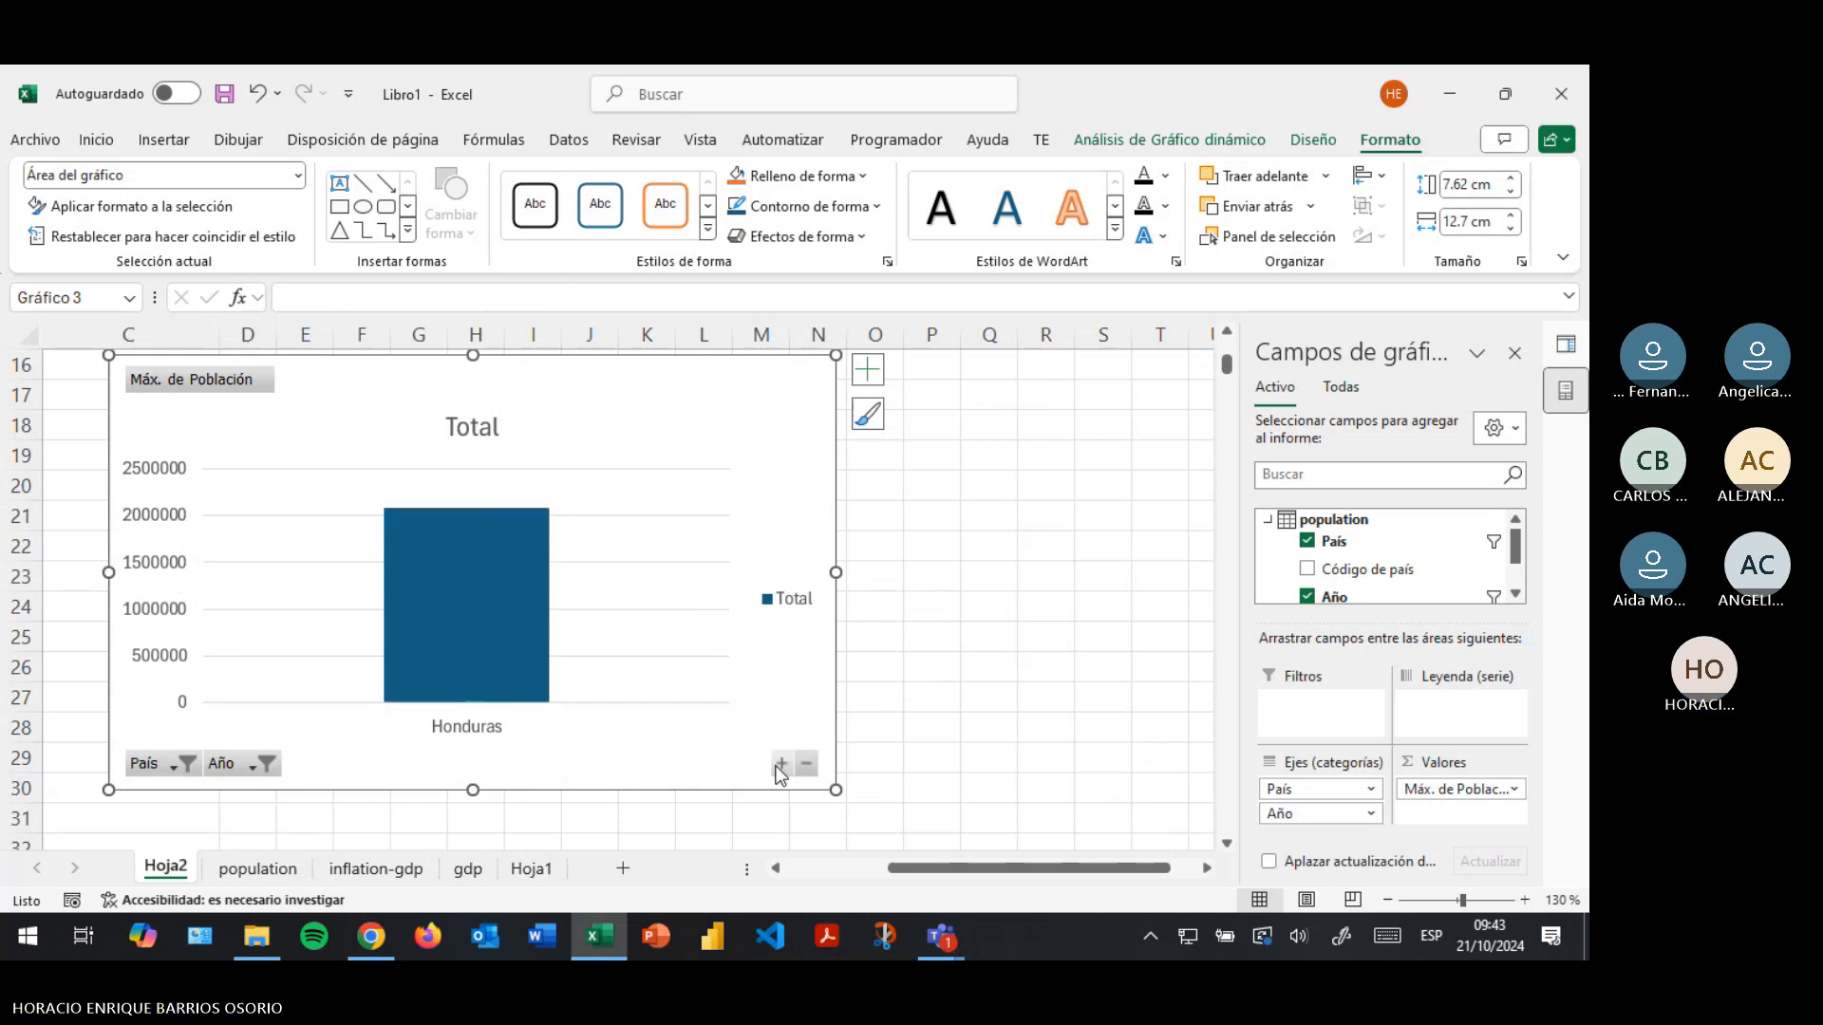
{"action": "left_click", "coordinate": [786, 765]}
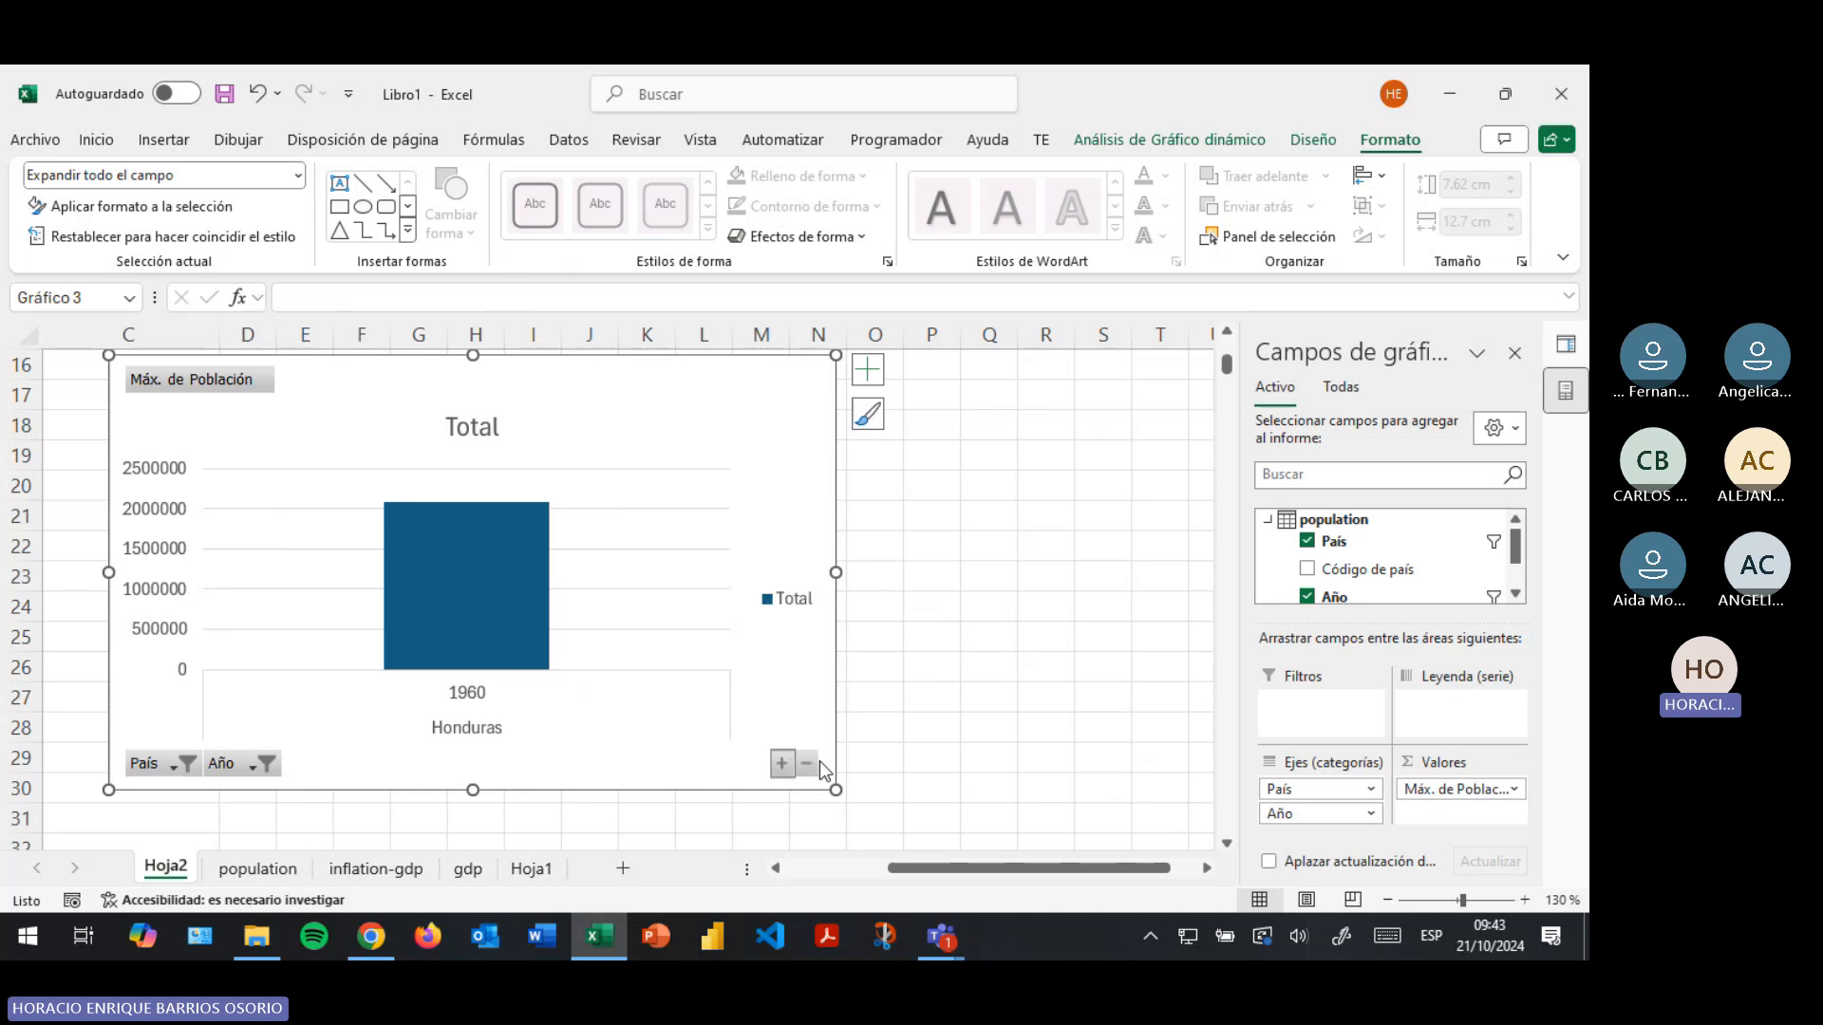
{"action": "left_click", "coordinate": [819, 762]}
Select all years in the PivotChart's Año filter
{"action": "left_click", "coordinate": [767, 869]}
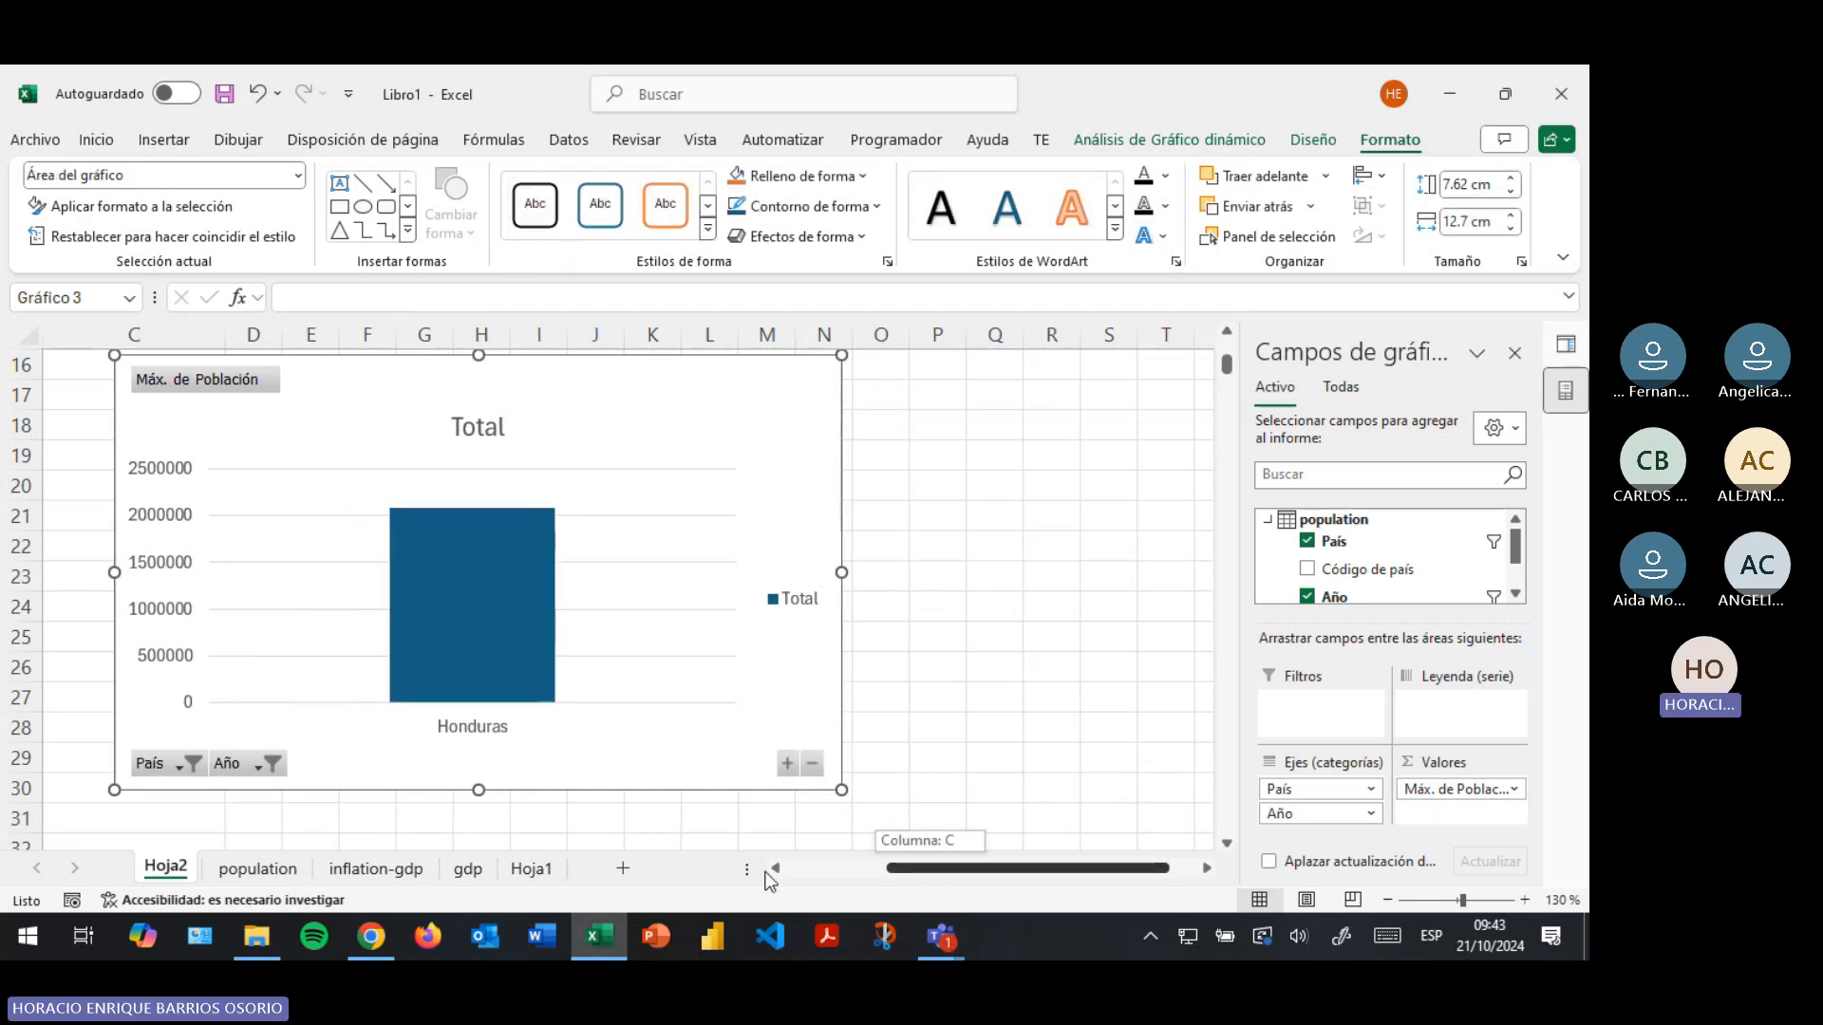
{"action": "left_click", "coordinate": [772, 869]}
{"action": "left_click", "coordinate": [618, 765]}
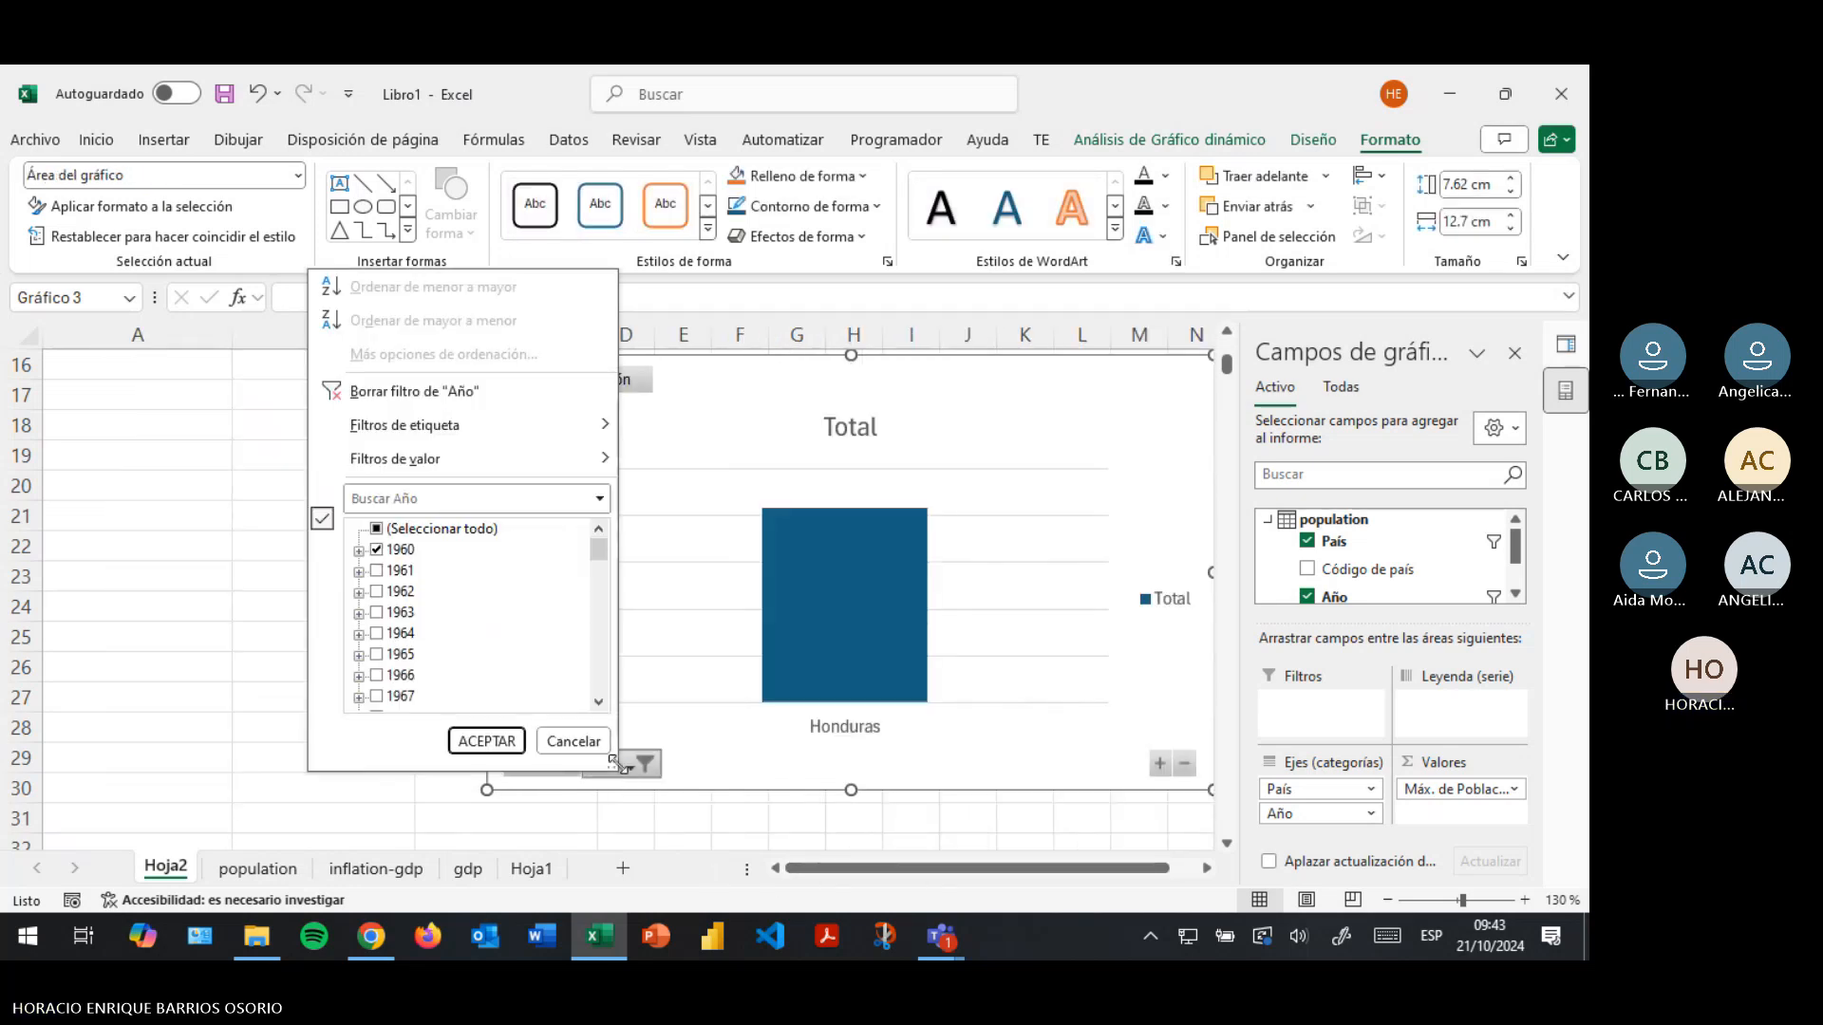
{"action": "left_click", "coordinate": [376, 528]}
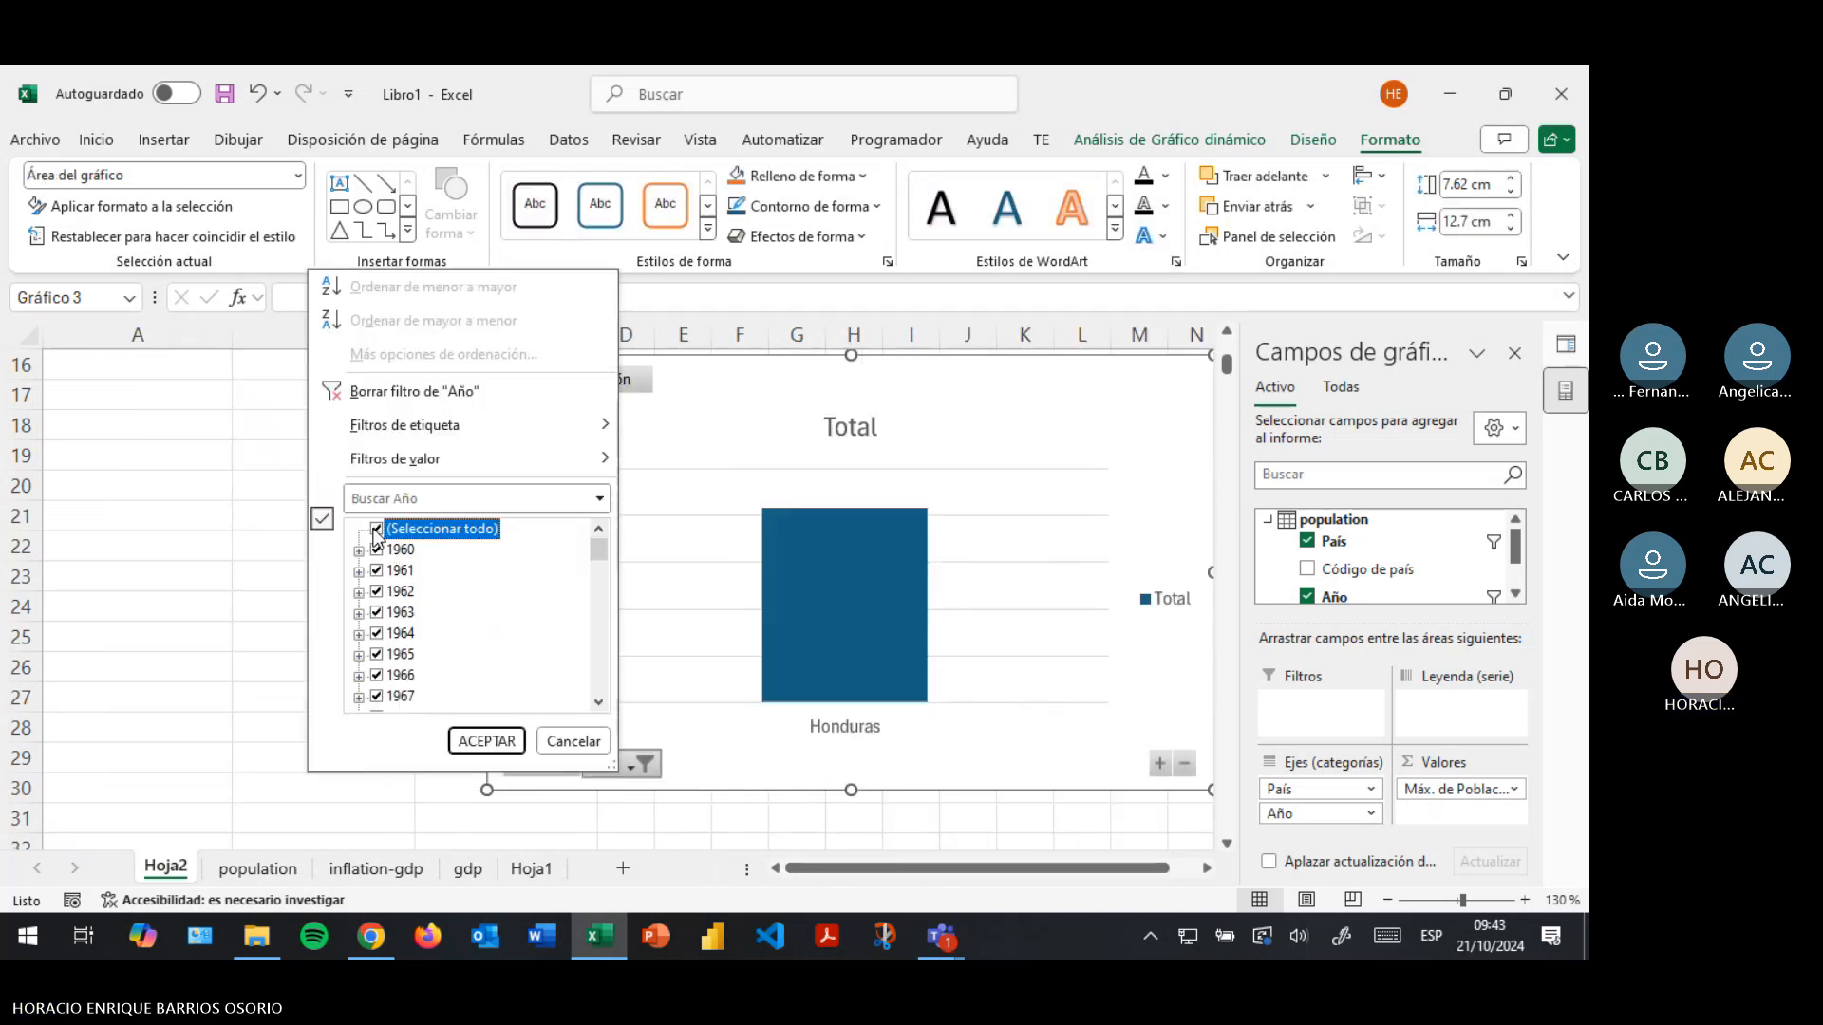
{"action": "left_click", "coordinate": [511, 742]}
{"action": "scroll", "coordinate": [785, 653], "scroll_direction": "up", "scroll_amount": 5}
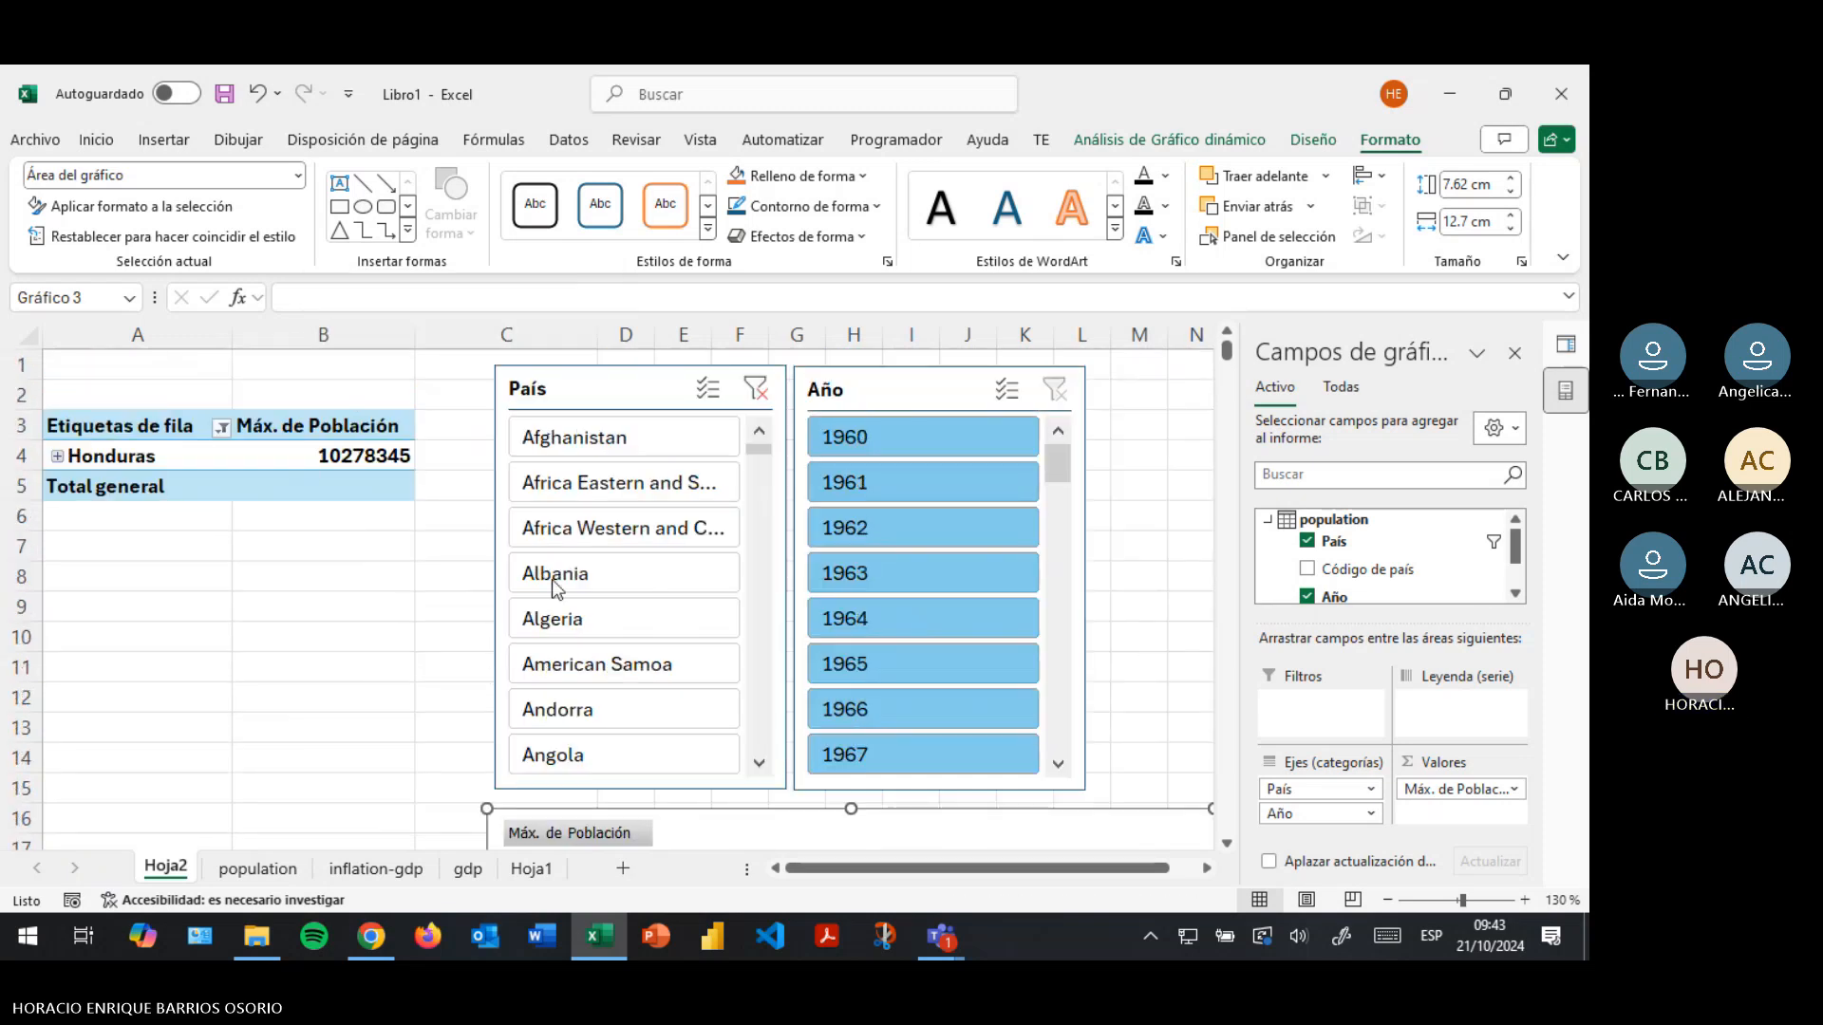
{"action": "scroll", "coordinate": [309, 475], "scroll_direction": "down", "scroll_amount": 5}
Review the summary functions for the Población value field and summarize it by Recuento
{"action": "left_click", "coordinate": [598, 390]}
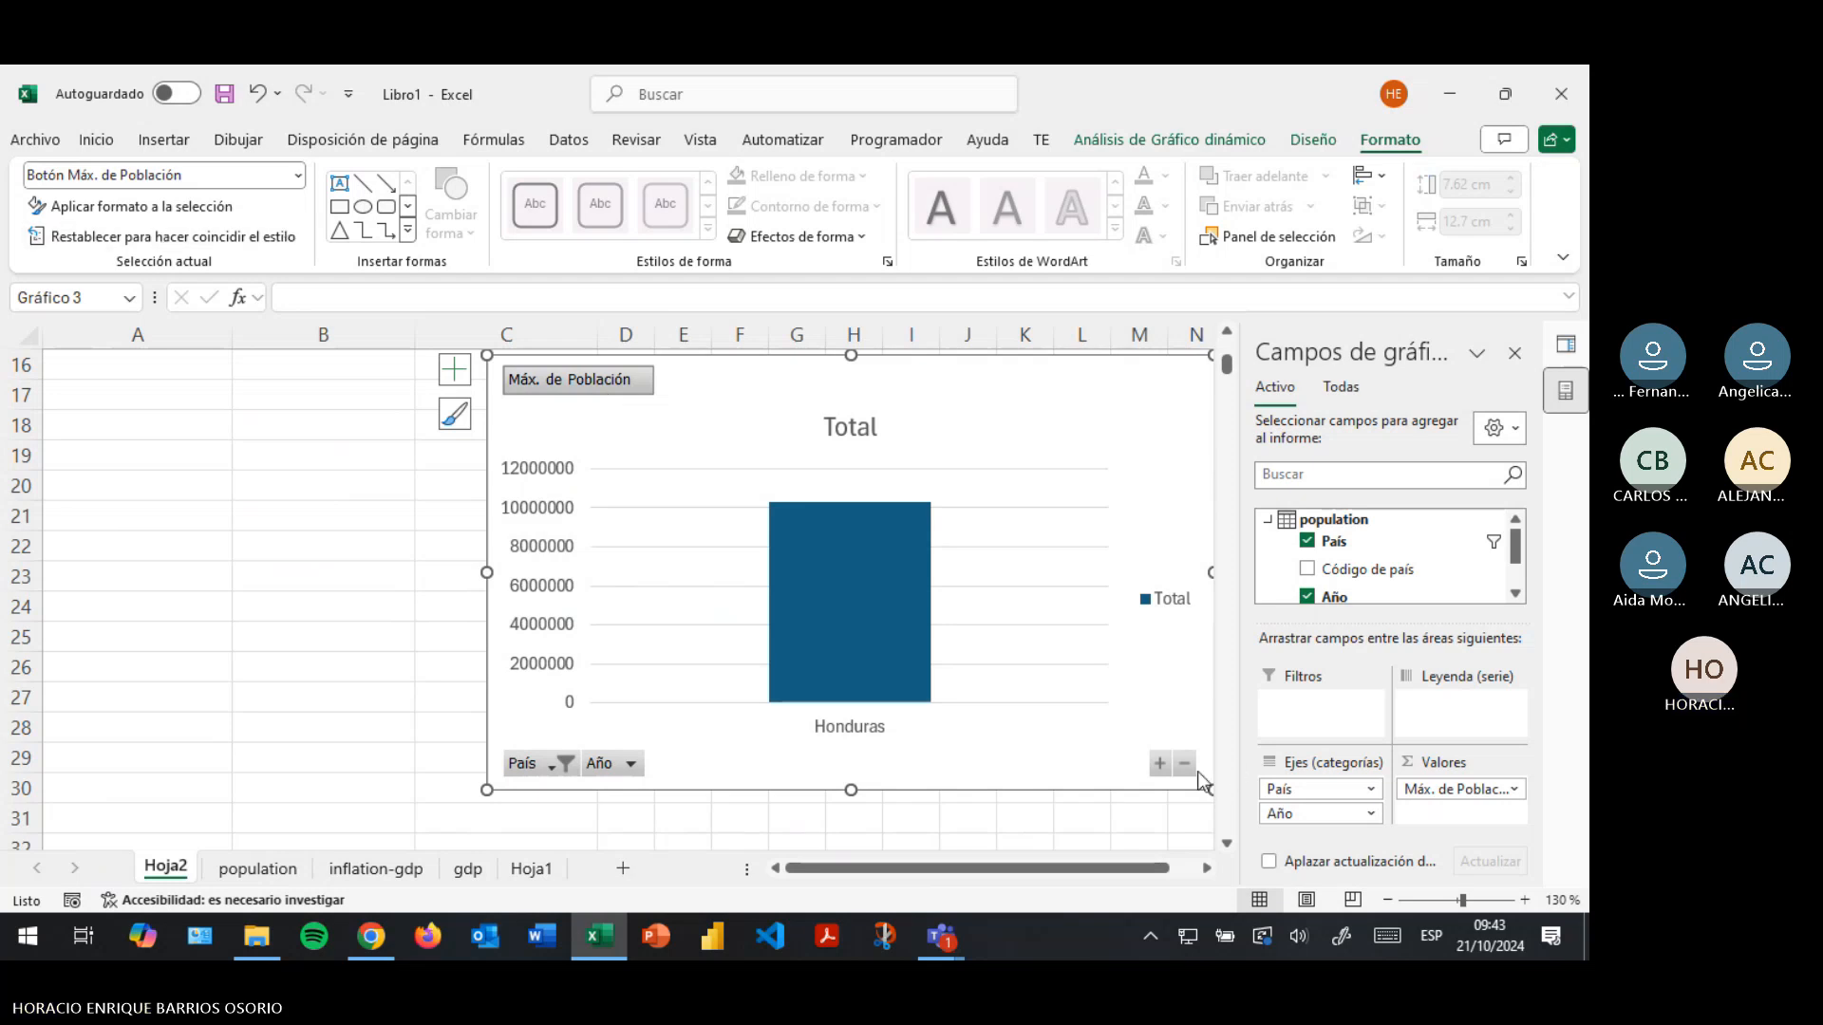
{"action": "left_click", "coordinate": [1514, 789]}
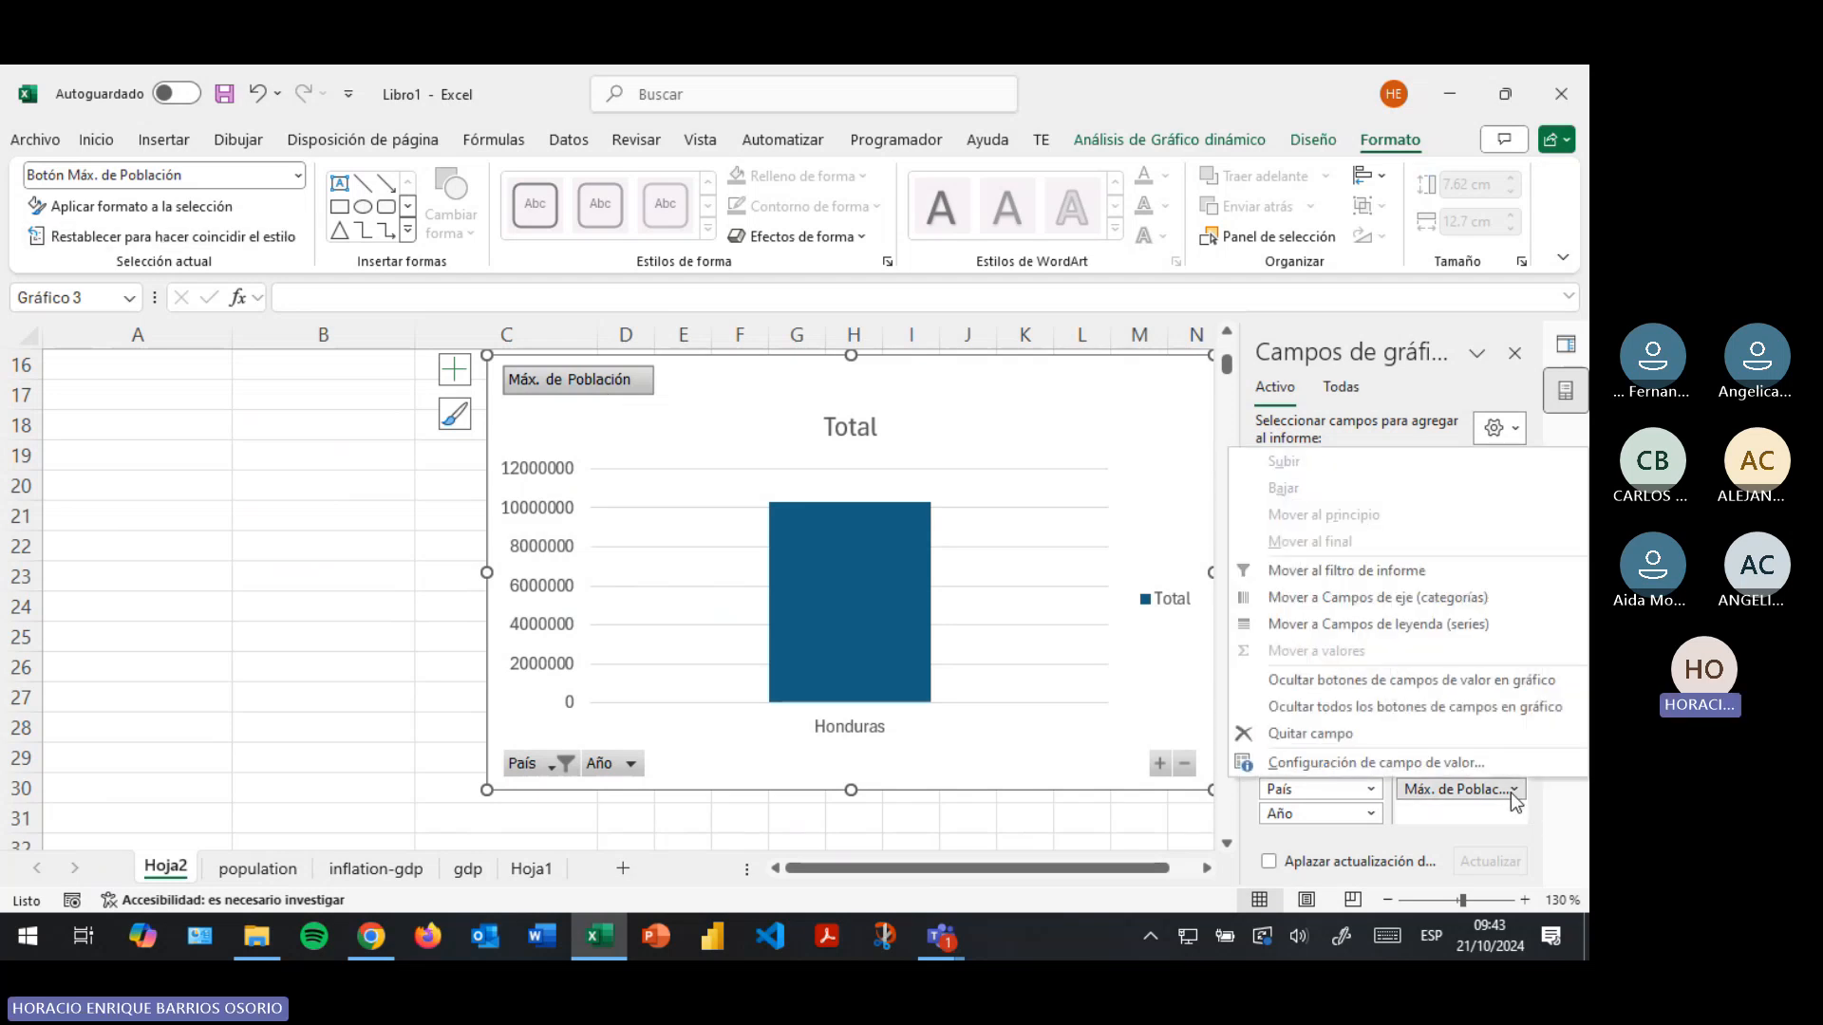
{"action": "left_click", "coordinate": [1397, 753]}
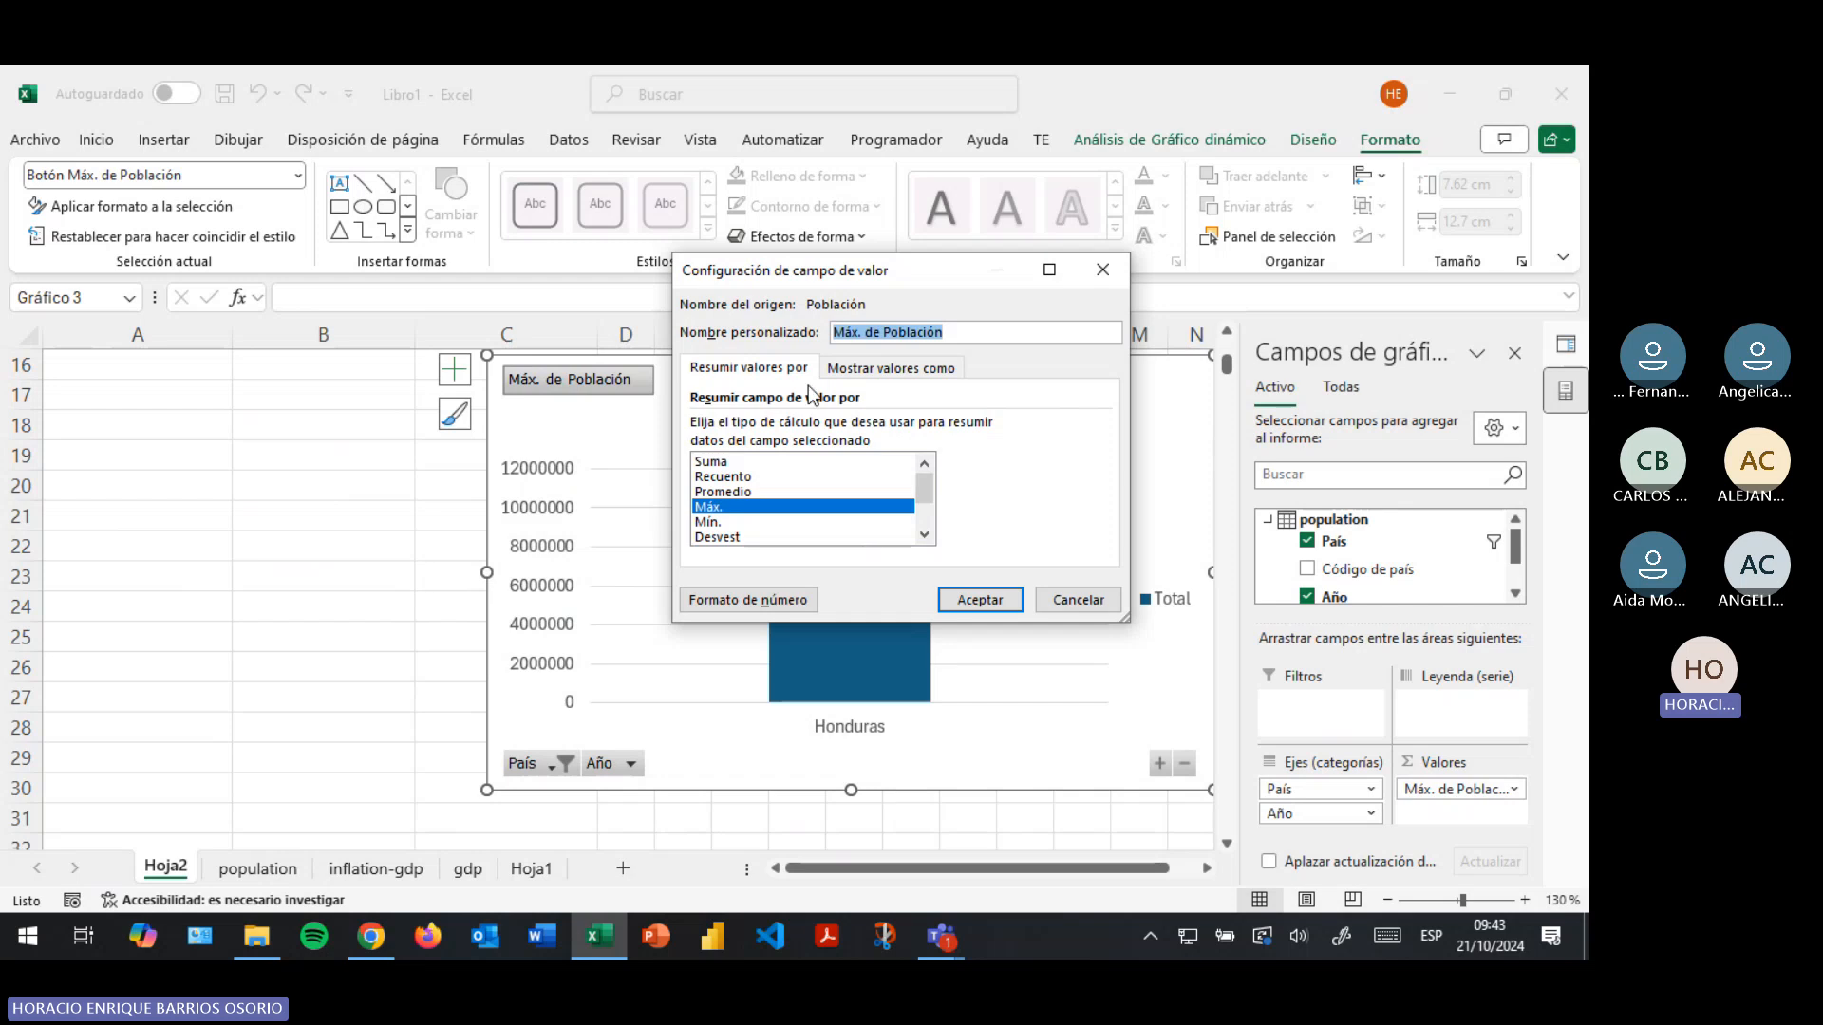
{"action": "scroll", "coordinate": [835, 491], "scroll_direction": "down", "scroll_amount": 1}
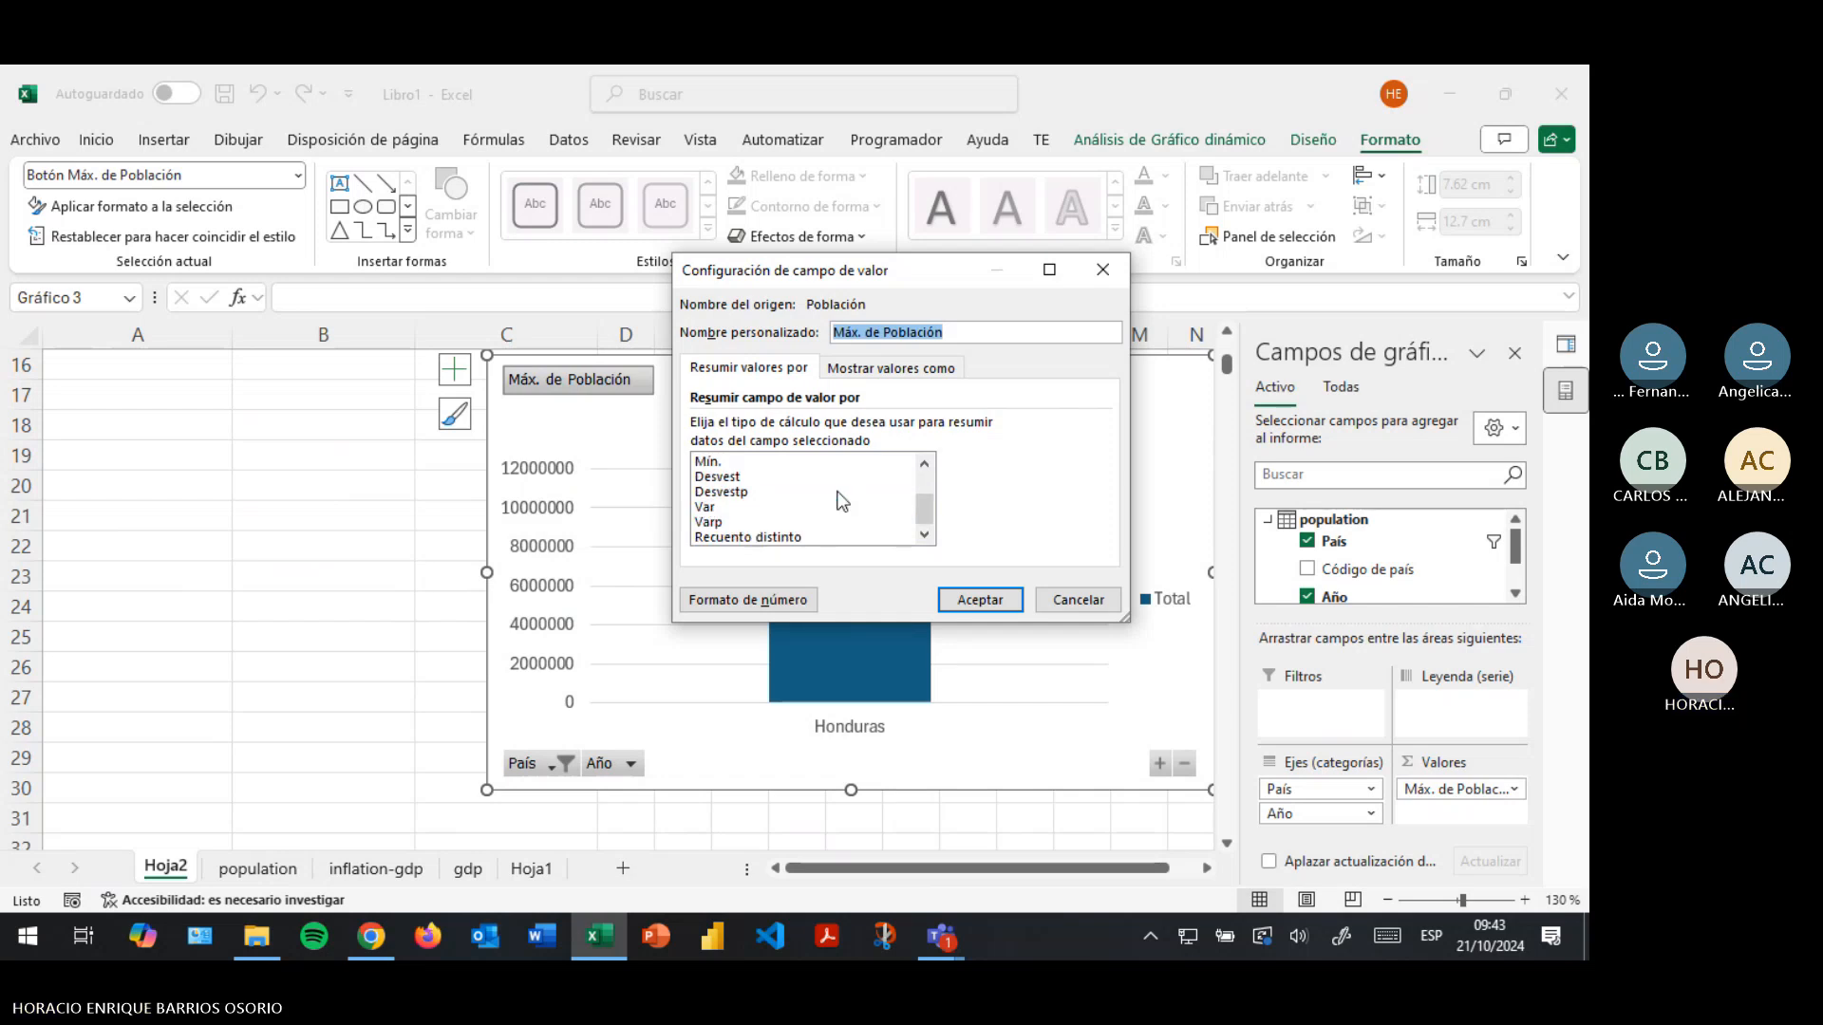
{"action": "scroll", "coordinate": [802, 522], "scroll_direction": "up", "scroll_amount": 1}
{"action": "scroll", "coordinate": [805, 532], "scroll_direction": "down", "scroll_amount": 1}
{"action": "scroll", "coordinate": [805, 531], "scroll_direction": "down", "scroll_amount": 1}
{"action": "scroll", "coordinate": [805, 532], "scroll_direction": "up", "scroll_amount": 2}
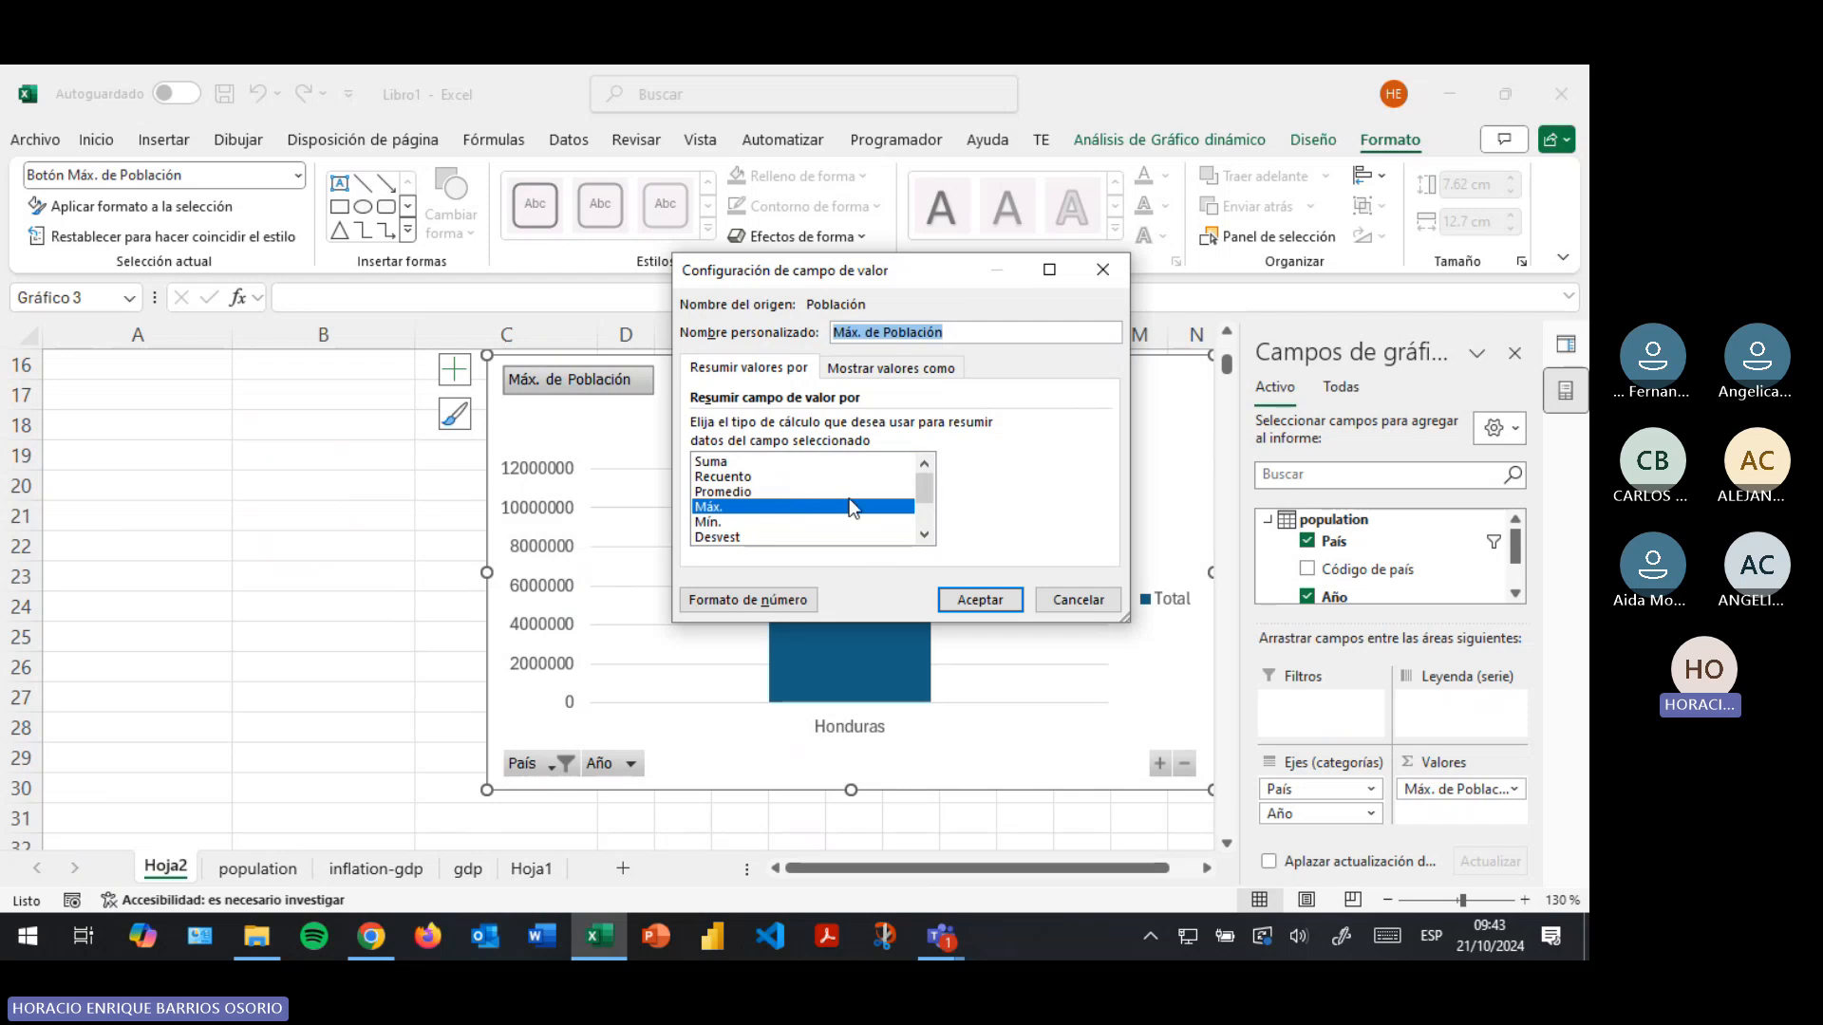
{"action": "left_click", "coordinate": [772, 478]}
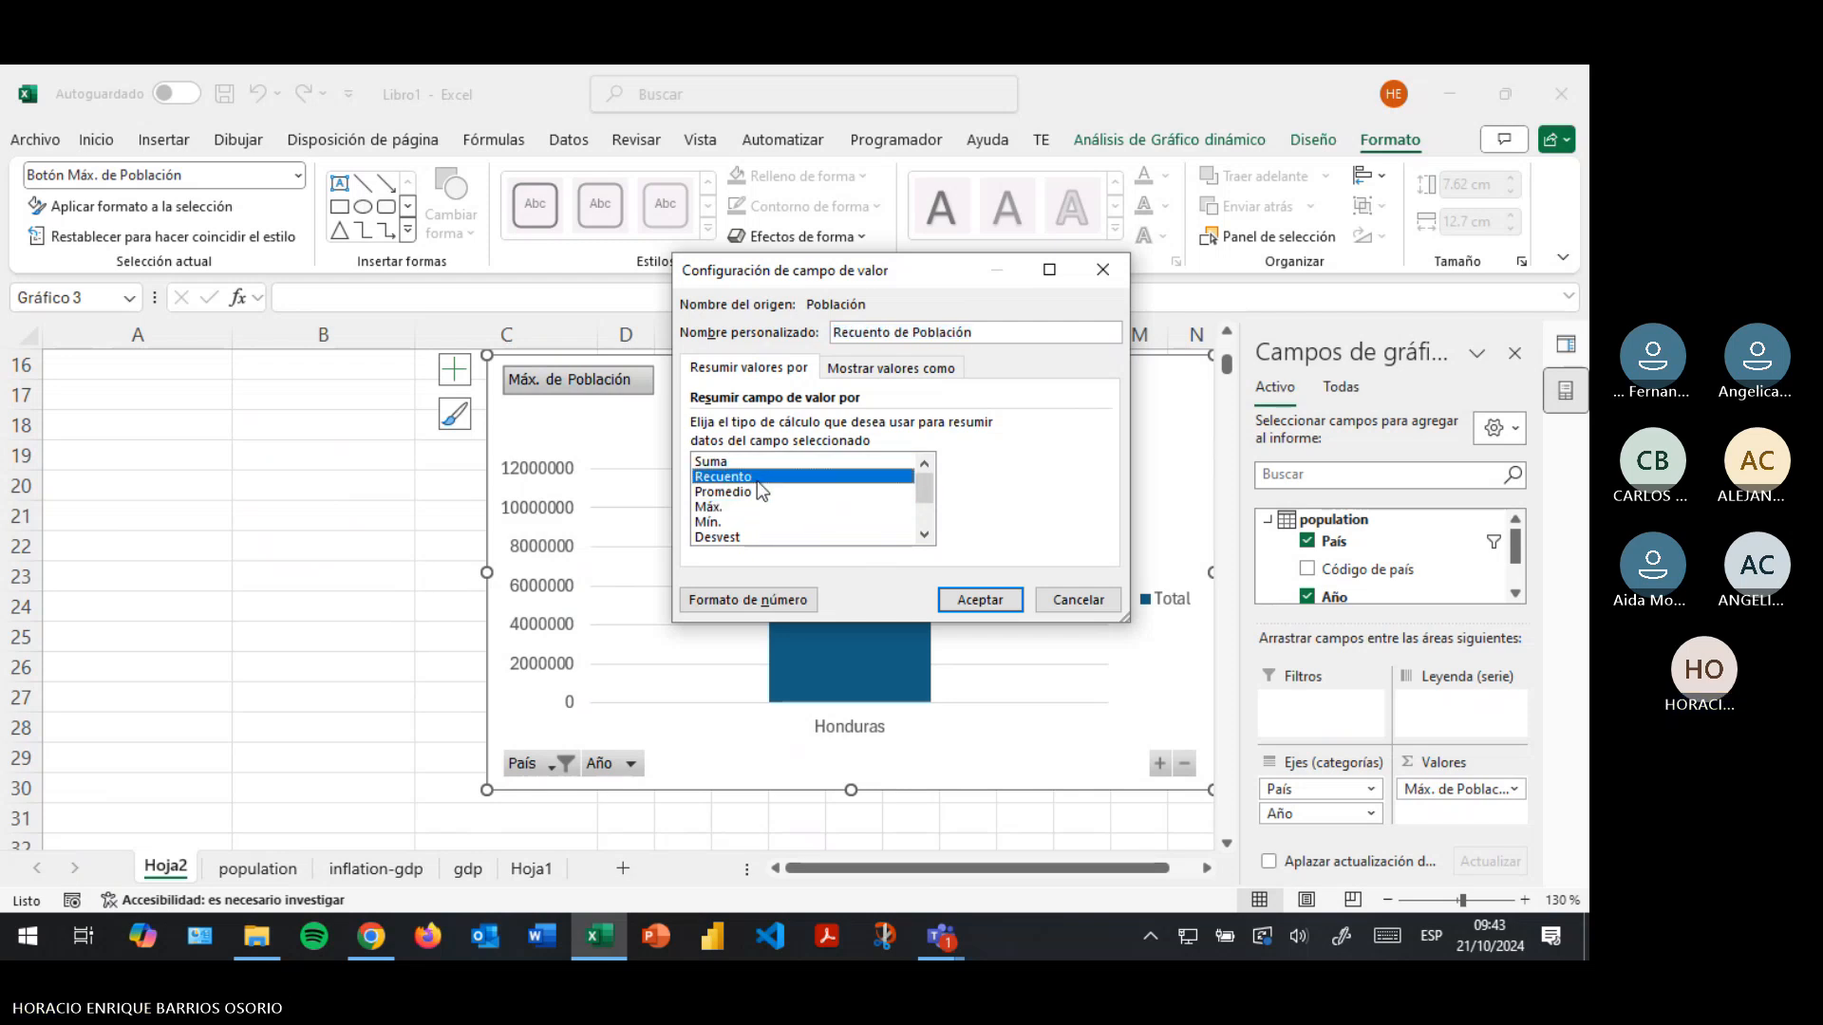
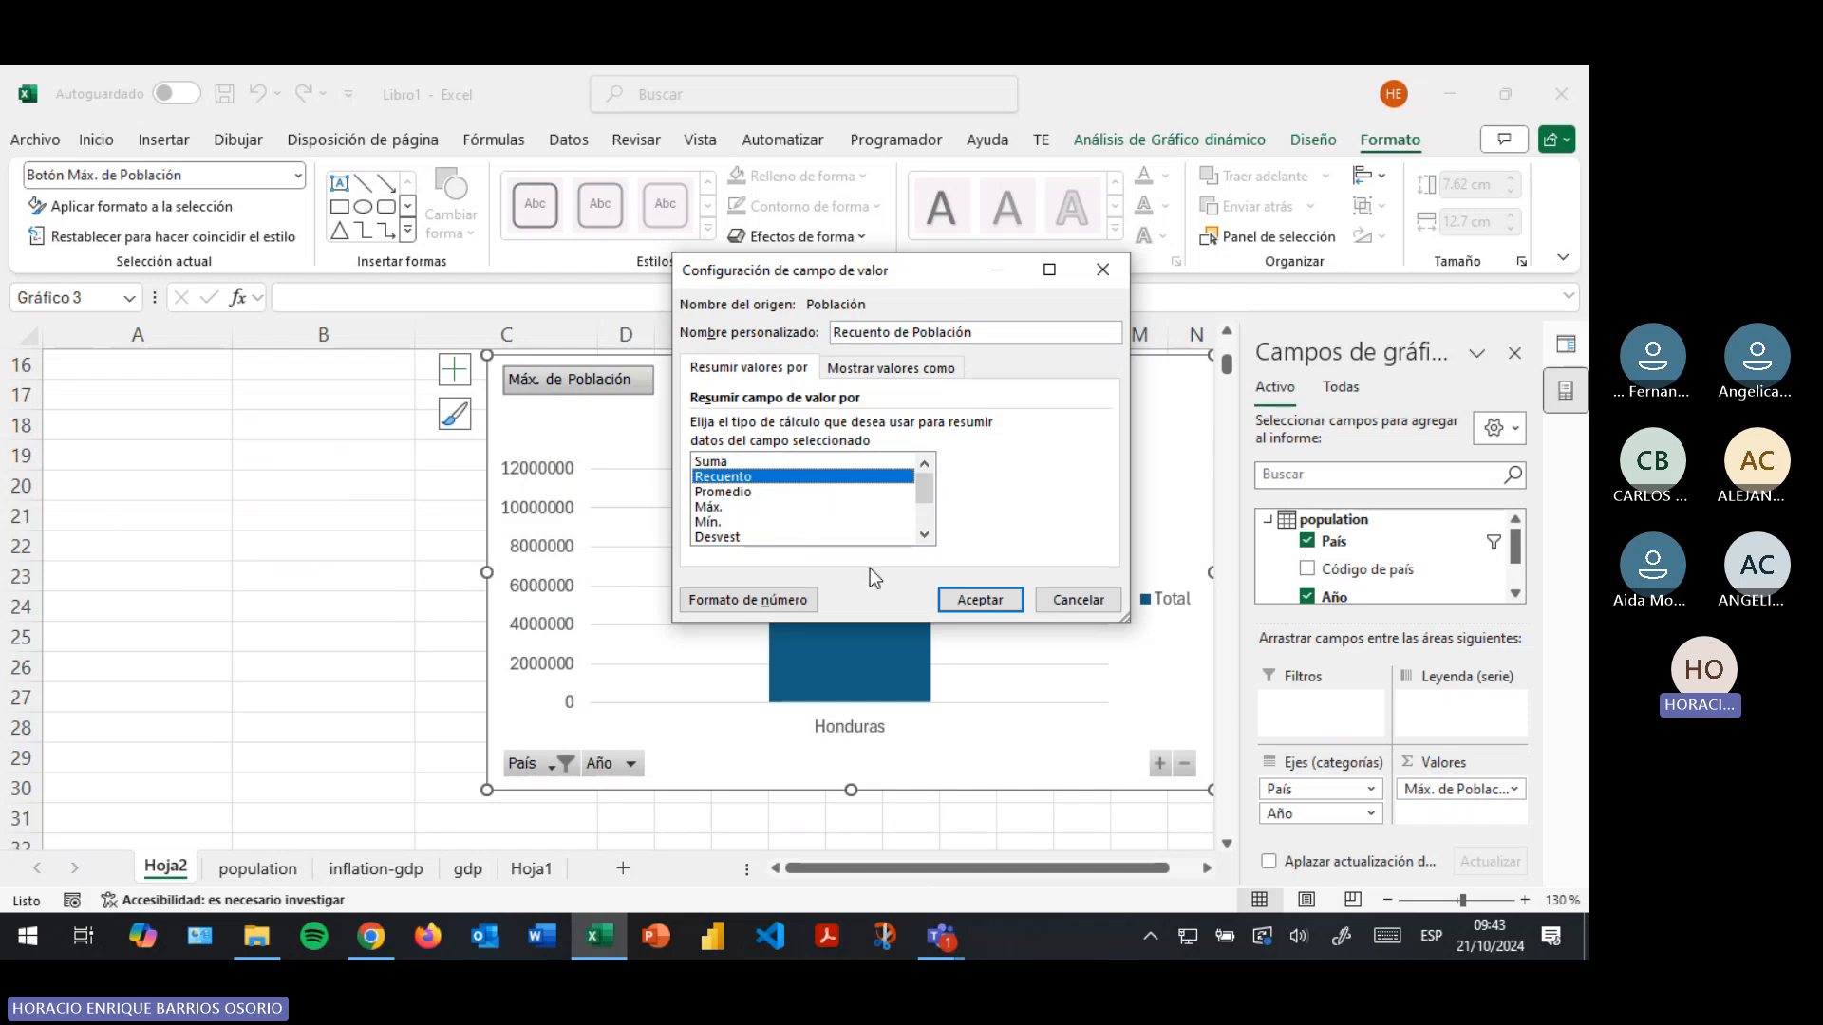
{"action": "left_click", "coordinate": [981, 600]}
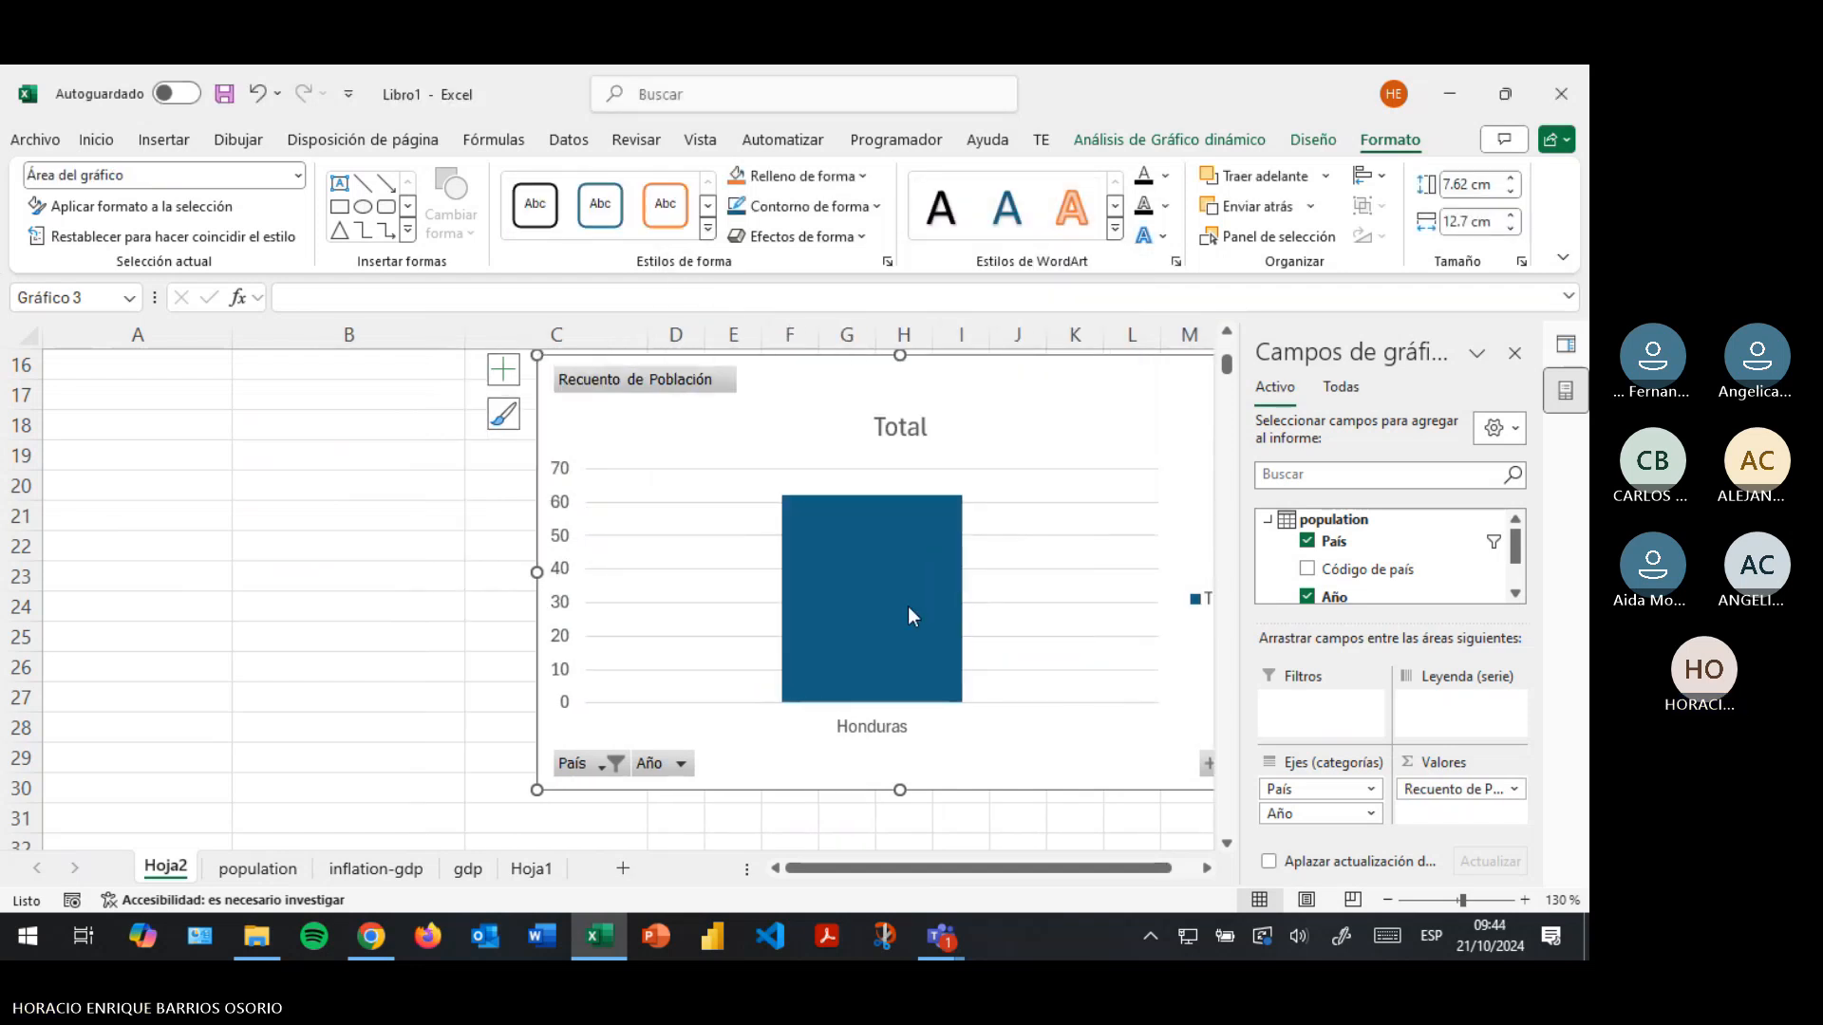
Summarize the chart's Población value field by Suma
{"action": "mouse_move", "coordinate": [908, 610]}
{"action": "left_click", "coordinate": [1515, 789]}
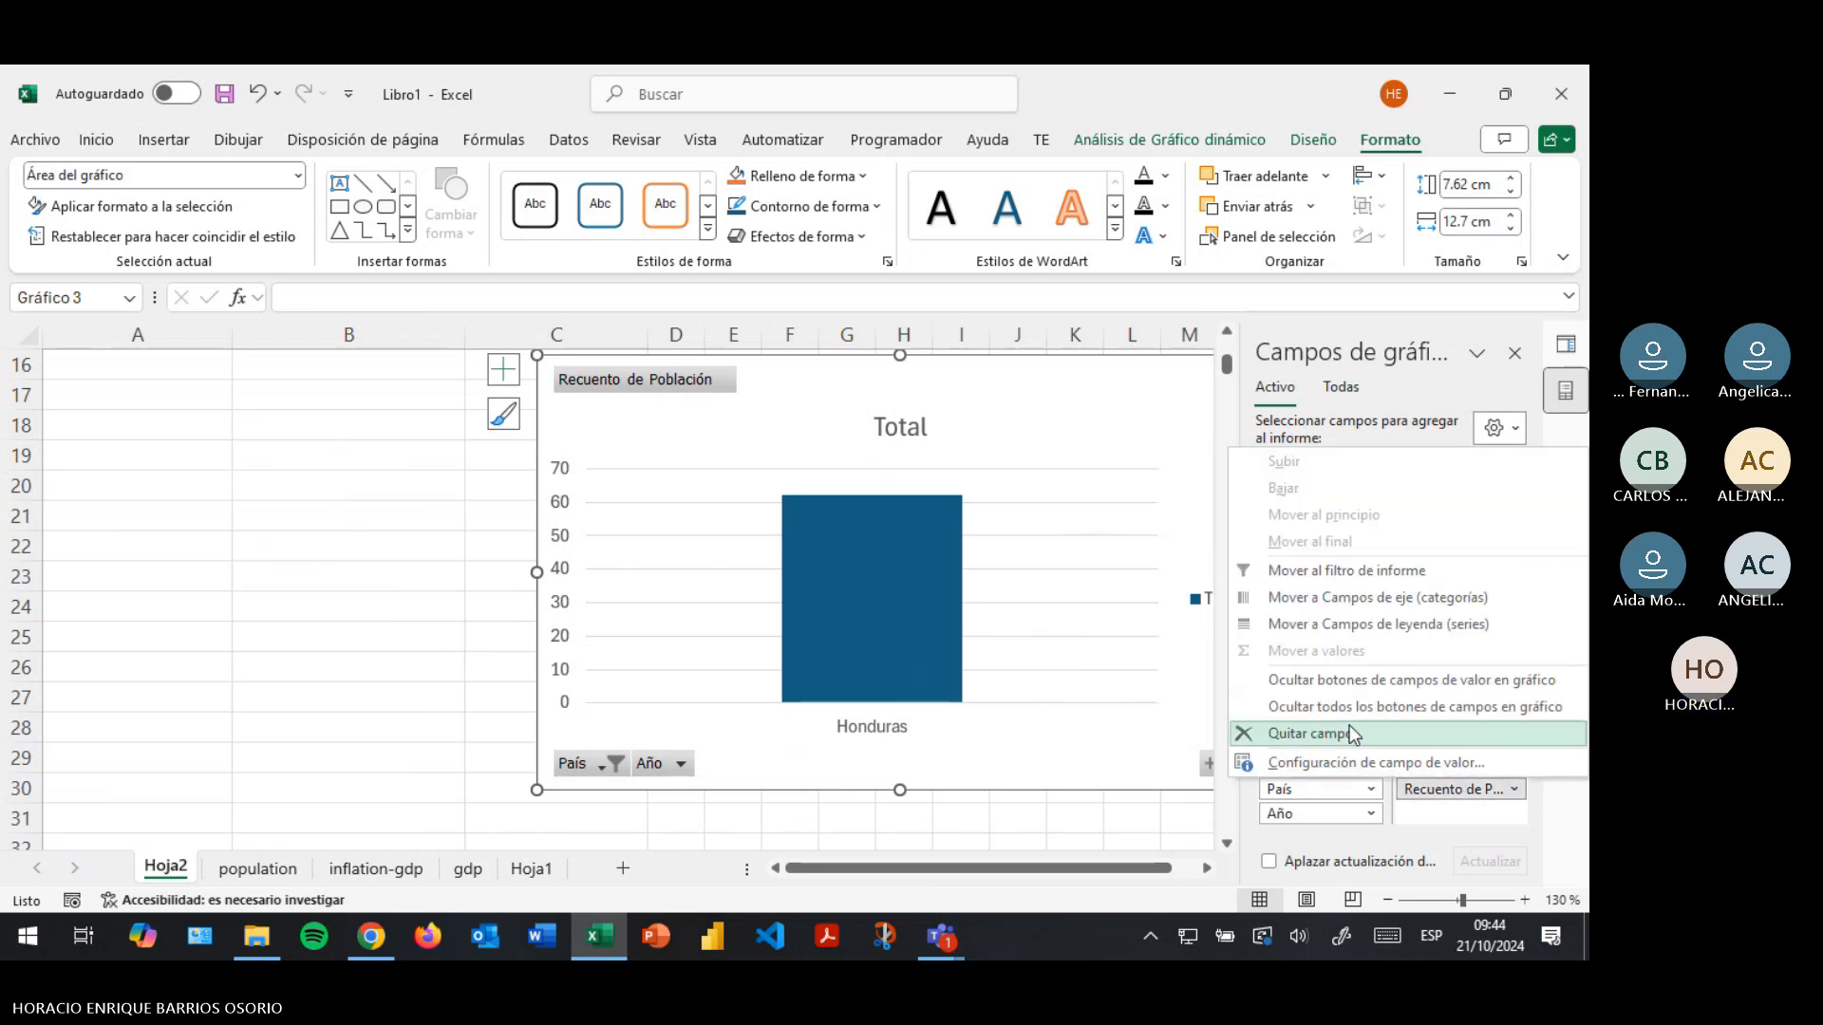
{"action": "left_click", "coordinate": [1339, 759]}
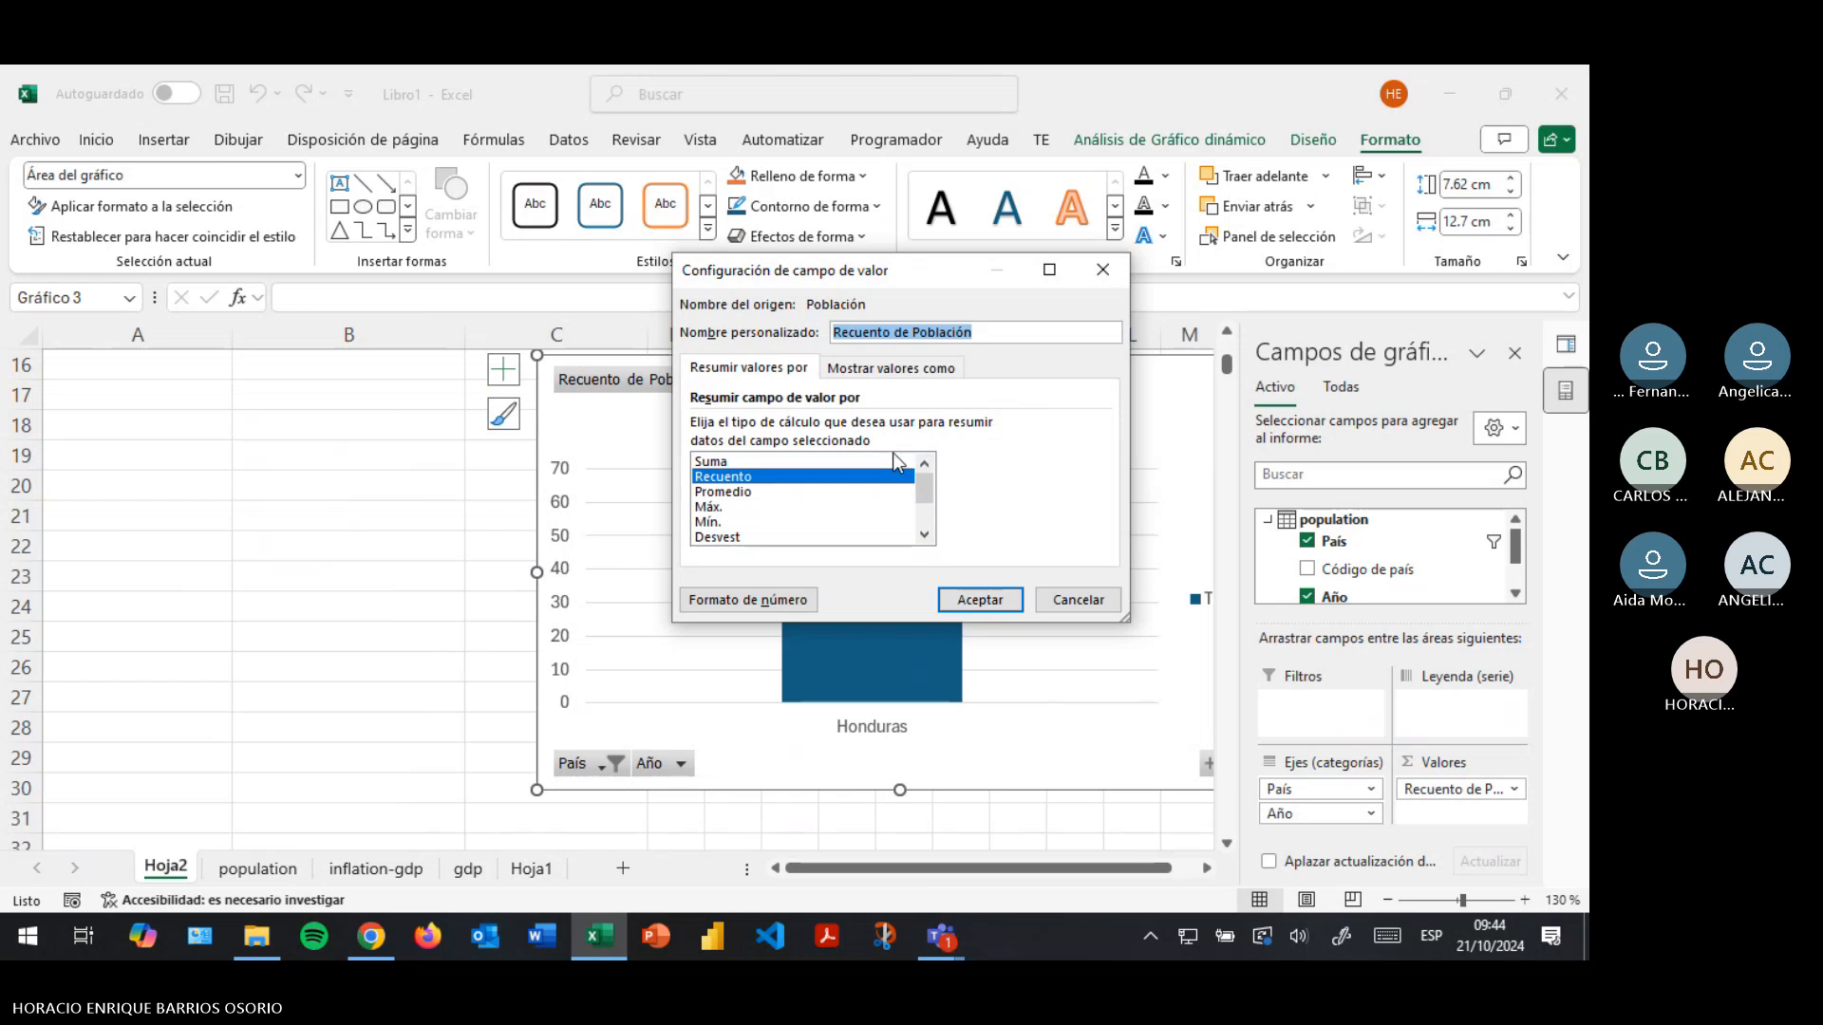
{"action": "left_click", "coordinate": [738, 472]}
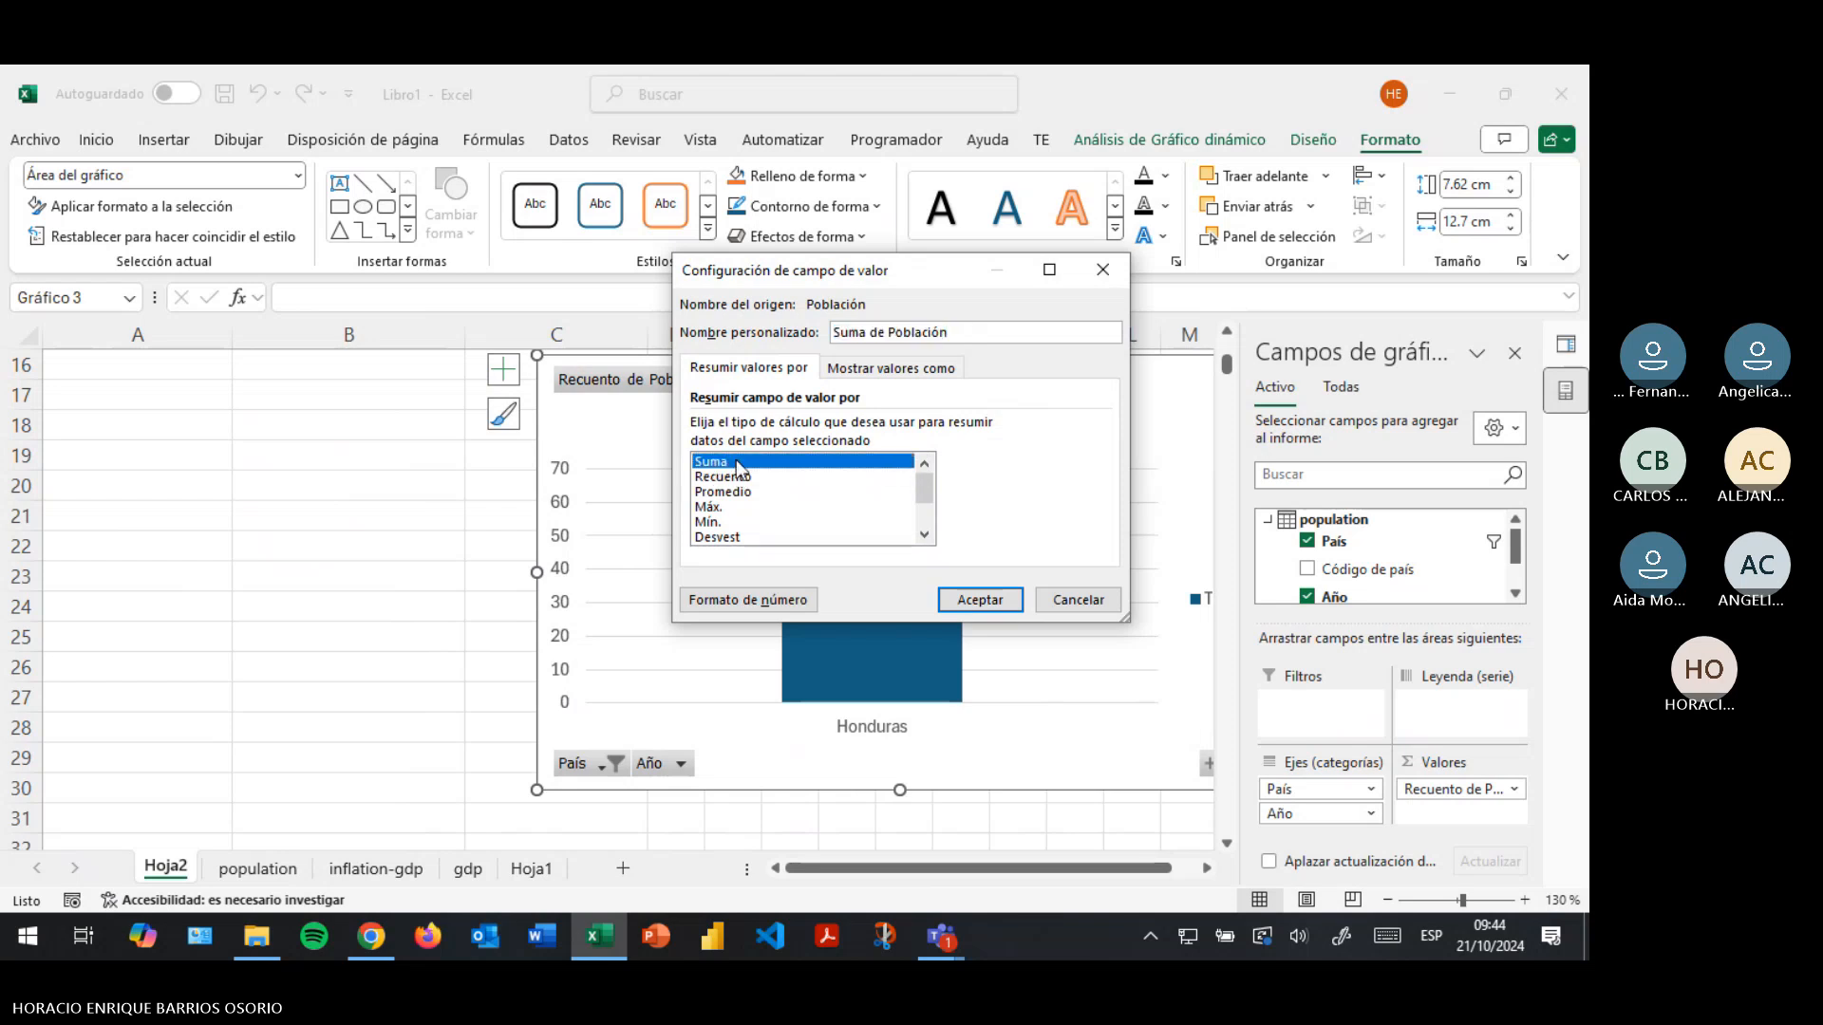
{"action": "left_click", "coordinate": [979, 600]}
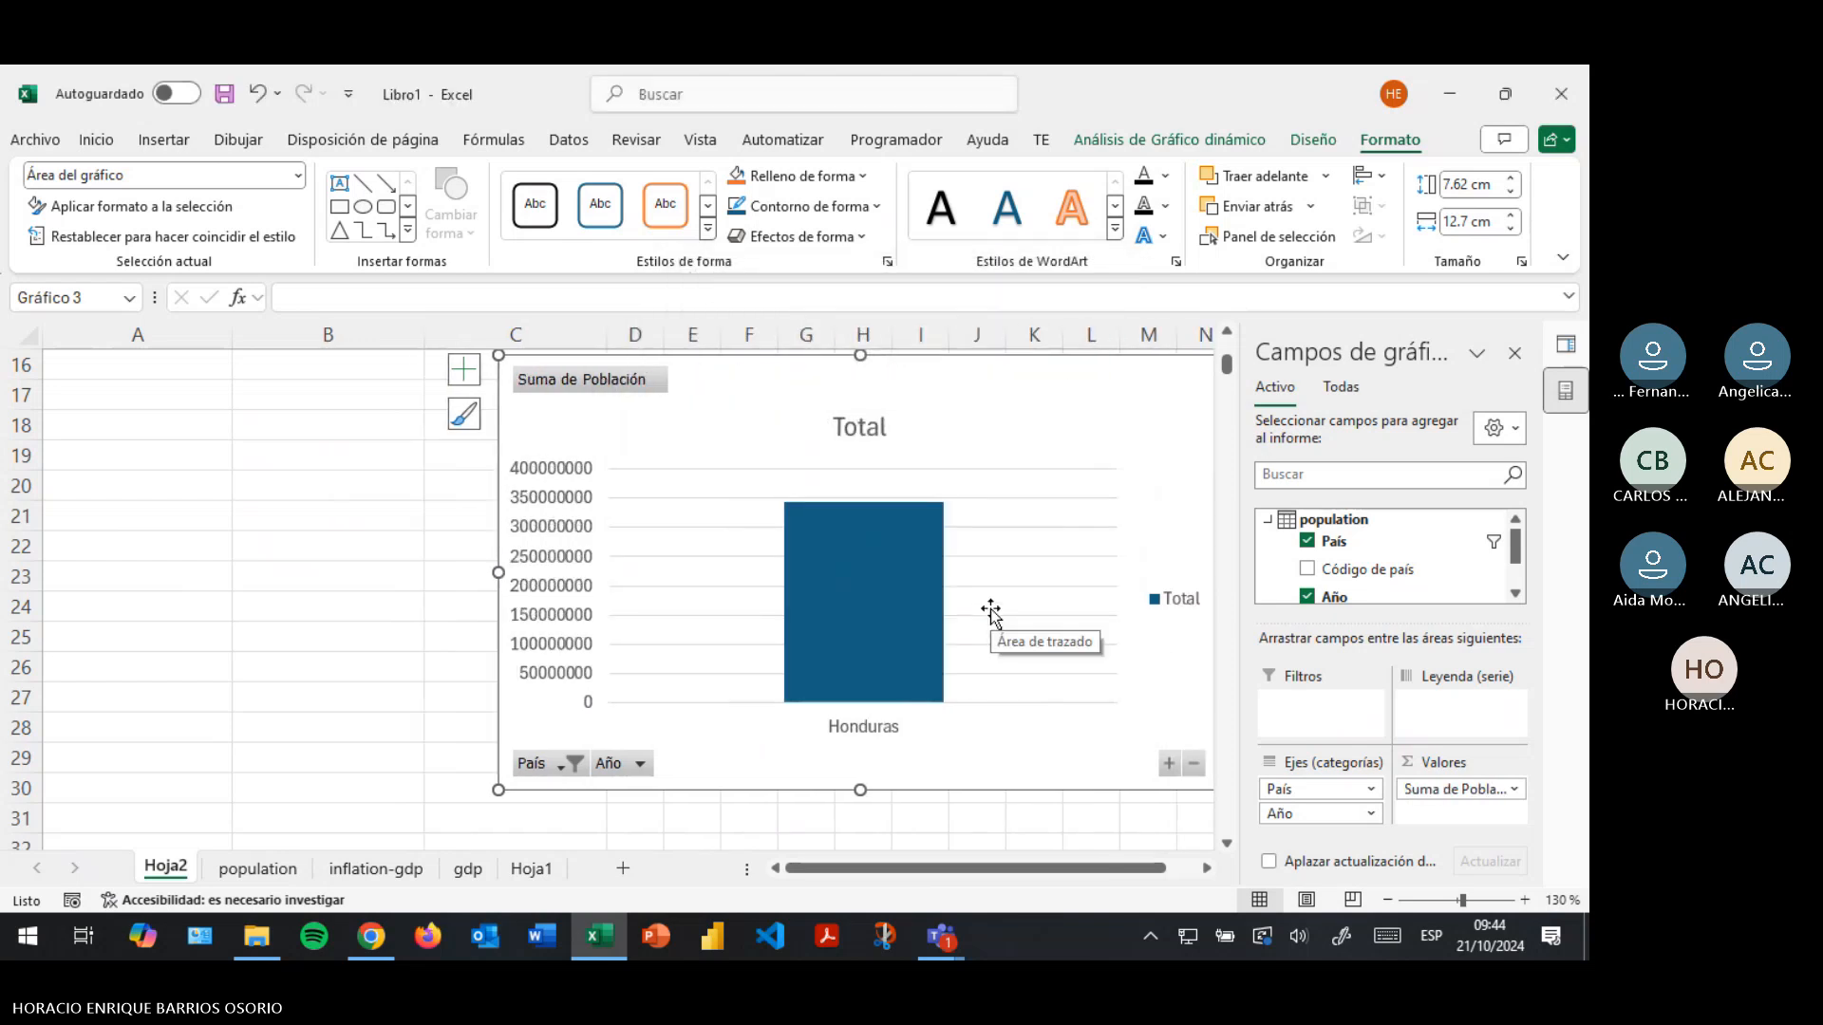
Examine the legend series and horizontal axis labels in the chart's data source settings
{"action": "left_click", "coordinate": [1251, 140]}
{"action": "left_click", "coordinate": [1306, 142]}
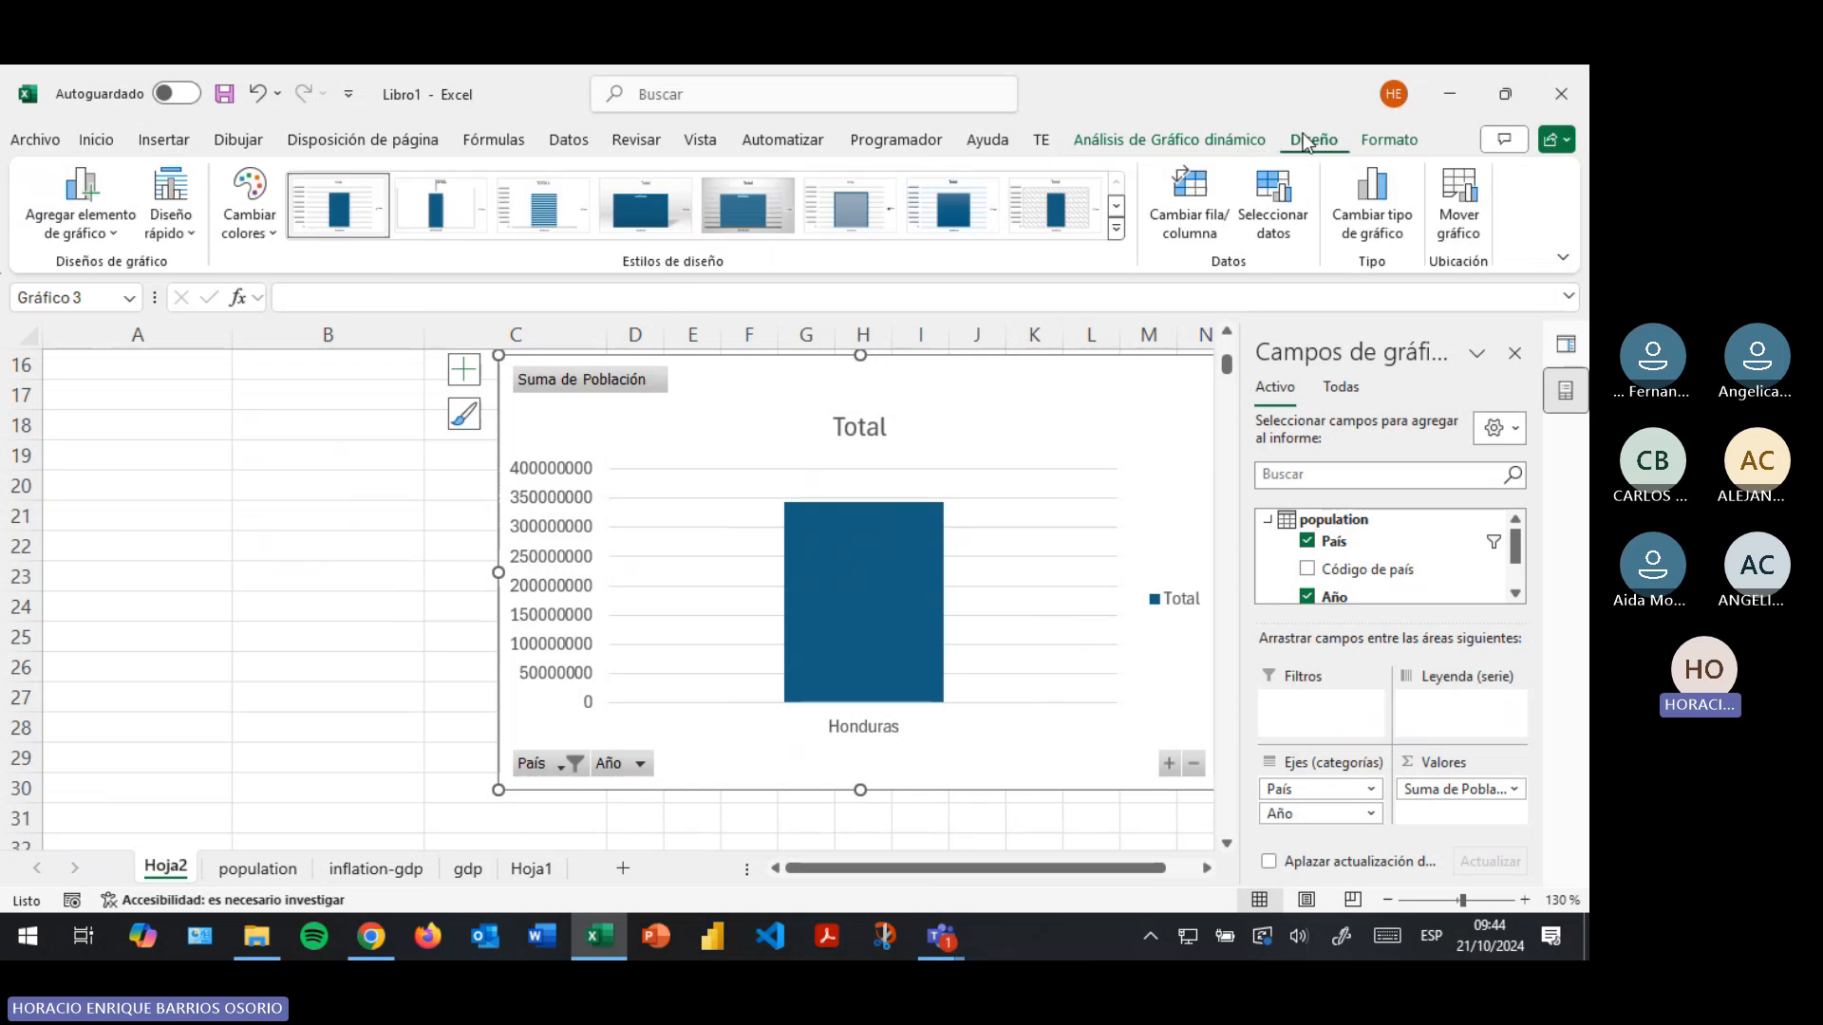
{"action": "left_click", "coordinate": [1257, 203]}
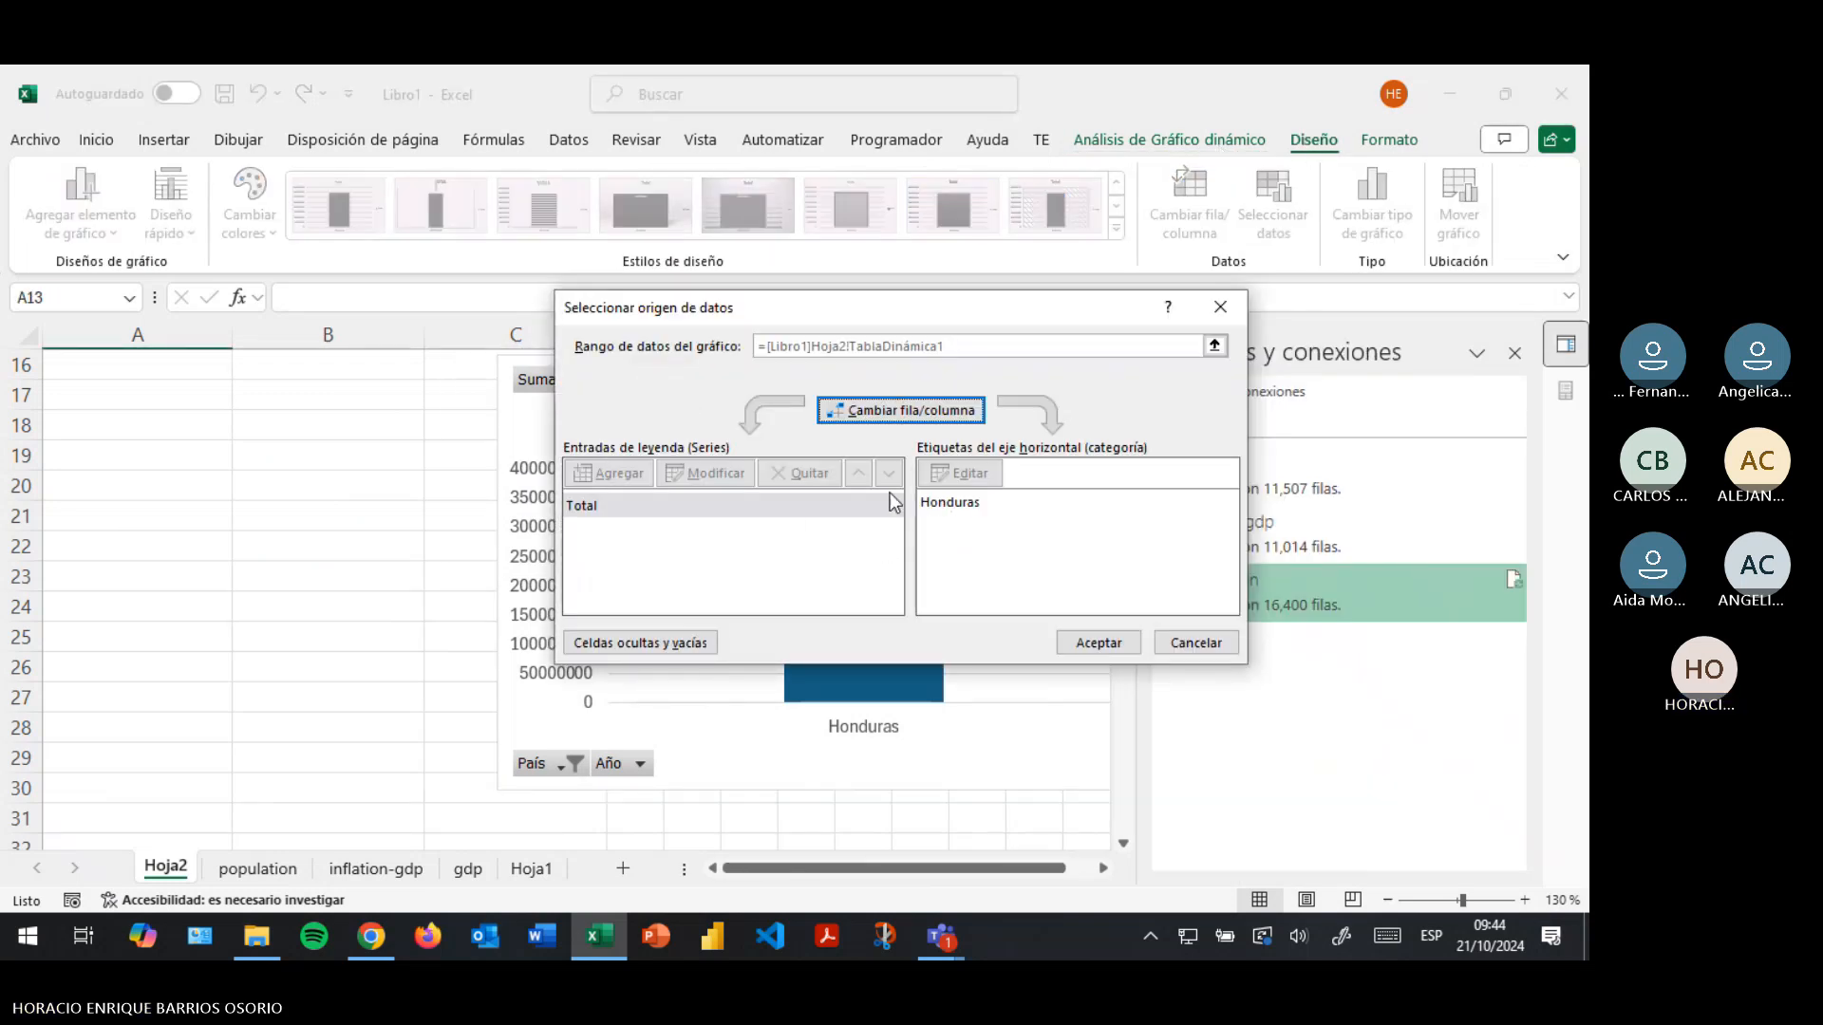
{"action": "left_click", "coordinate": [753, 512]}
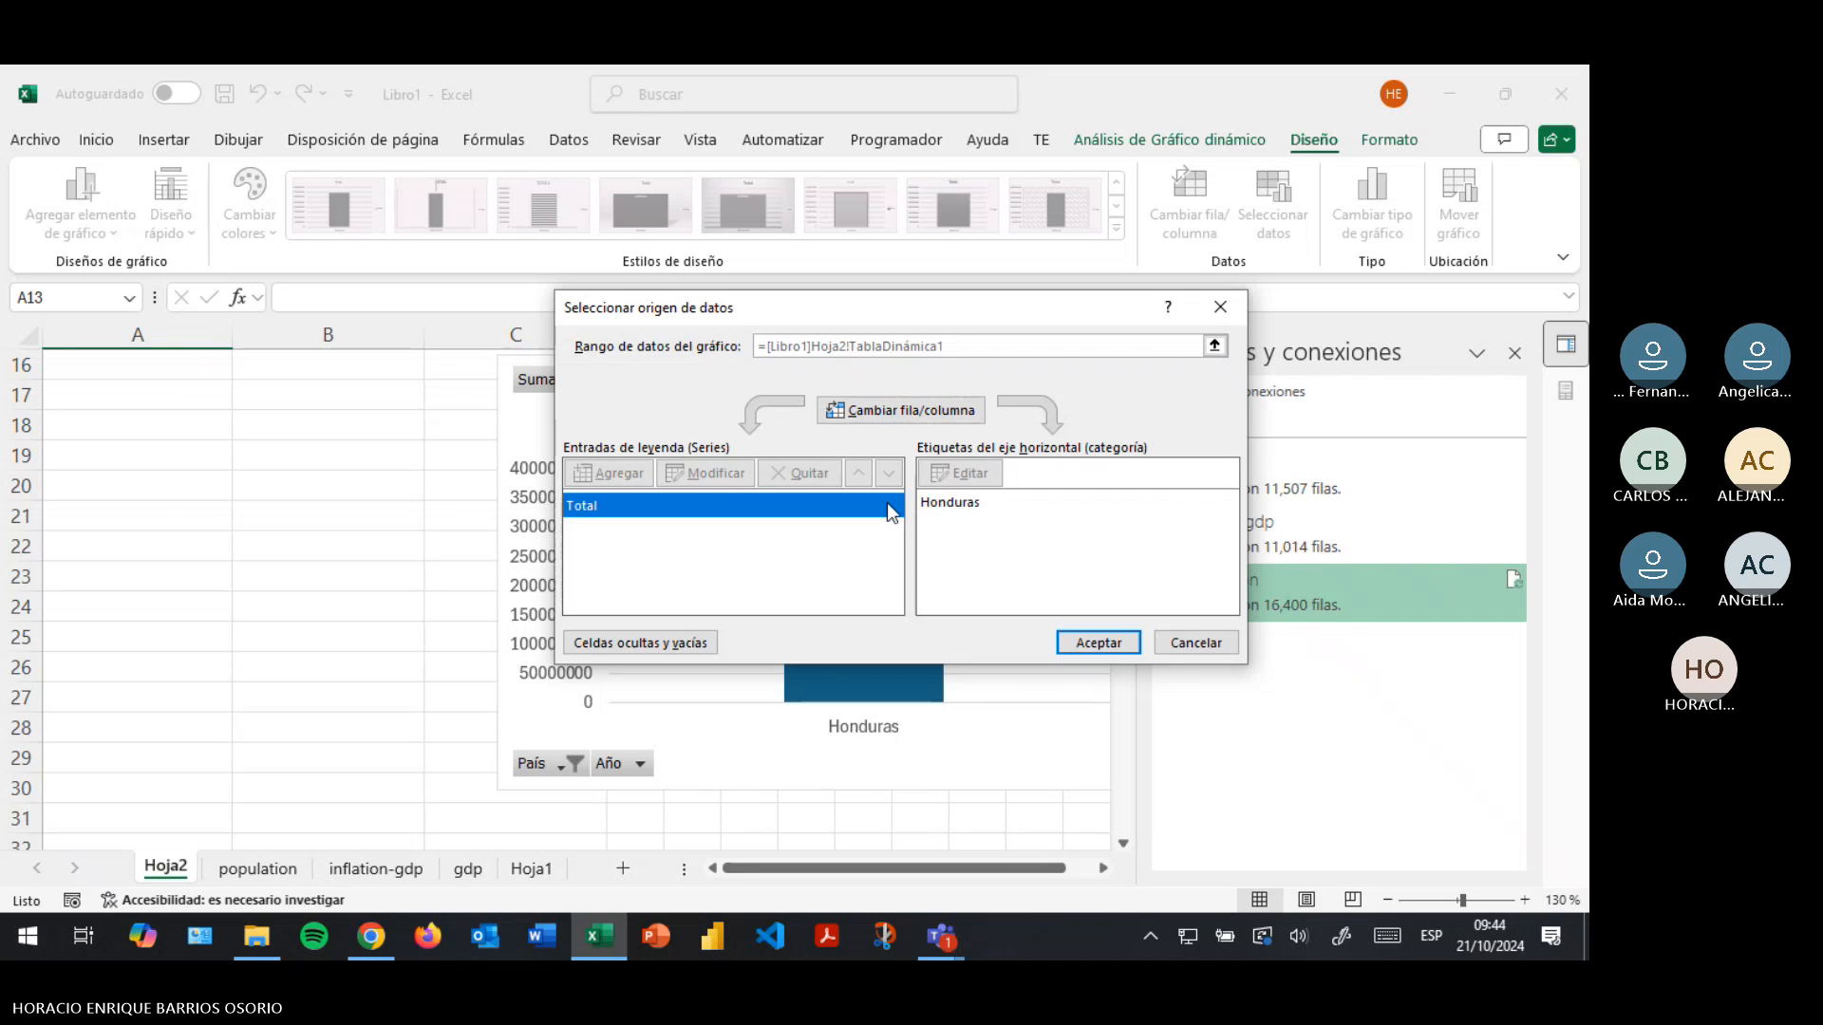
{"action": "left_click", "coordinate": [961, 509]}
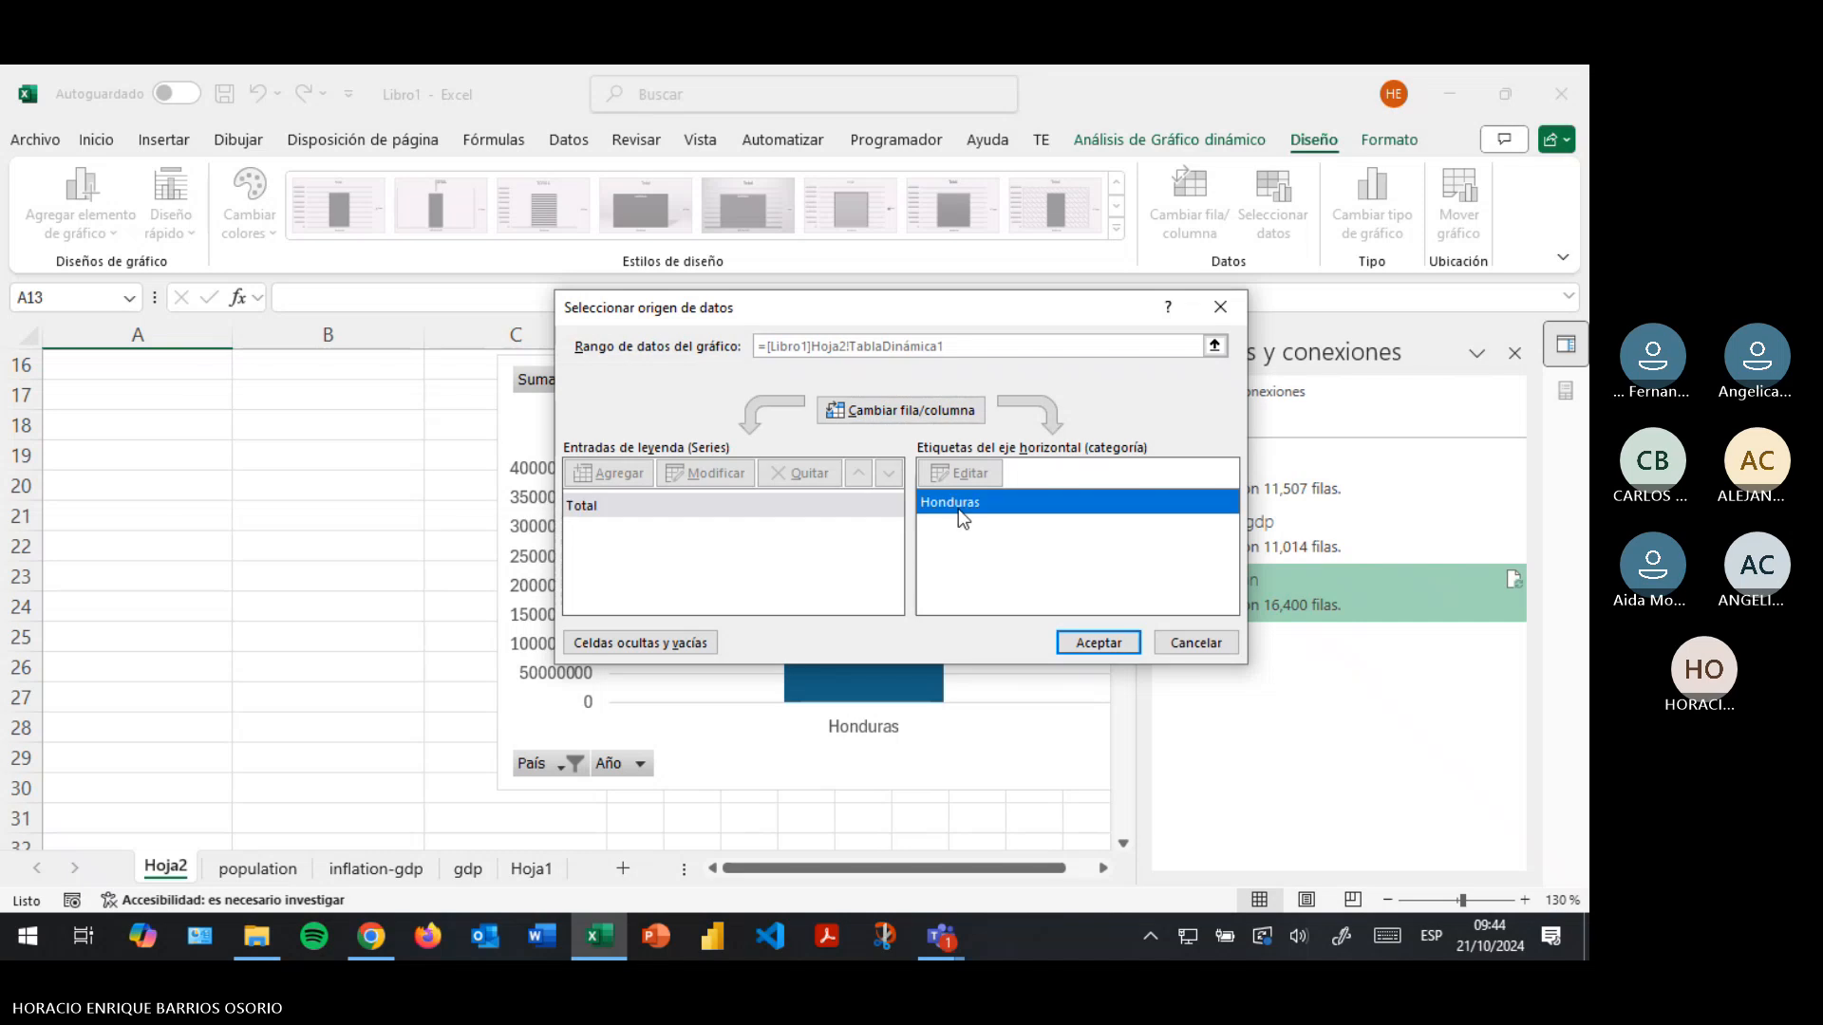
{"action": "left_click", "coordinate": [1107, 650]}
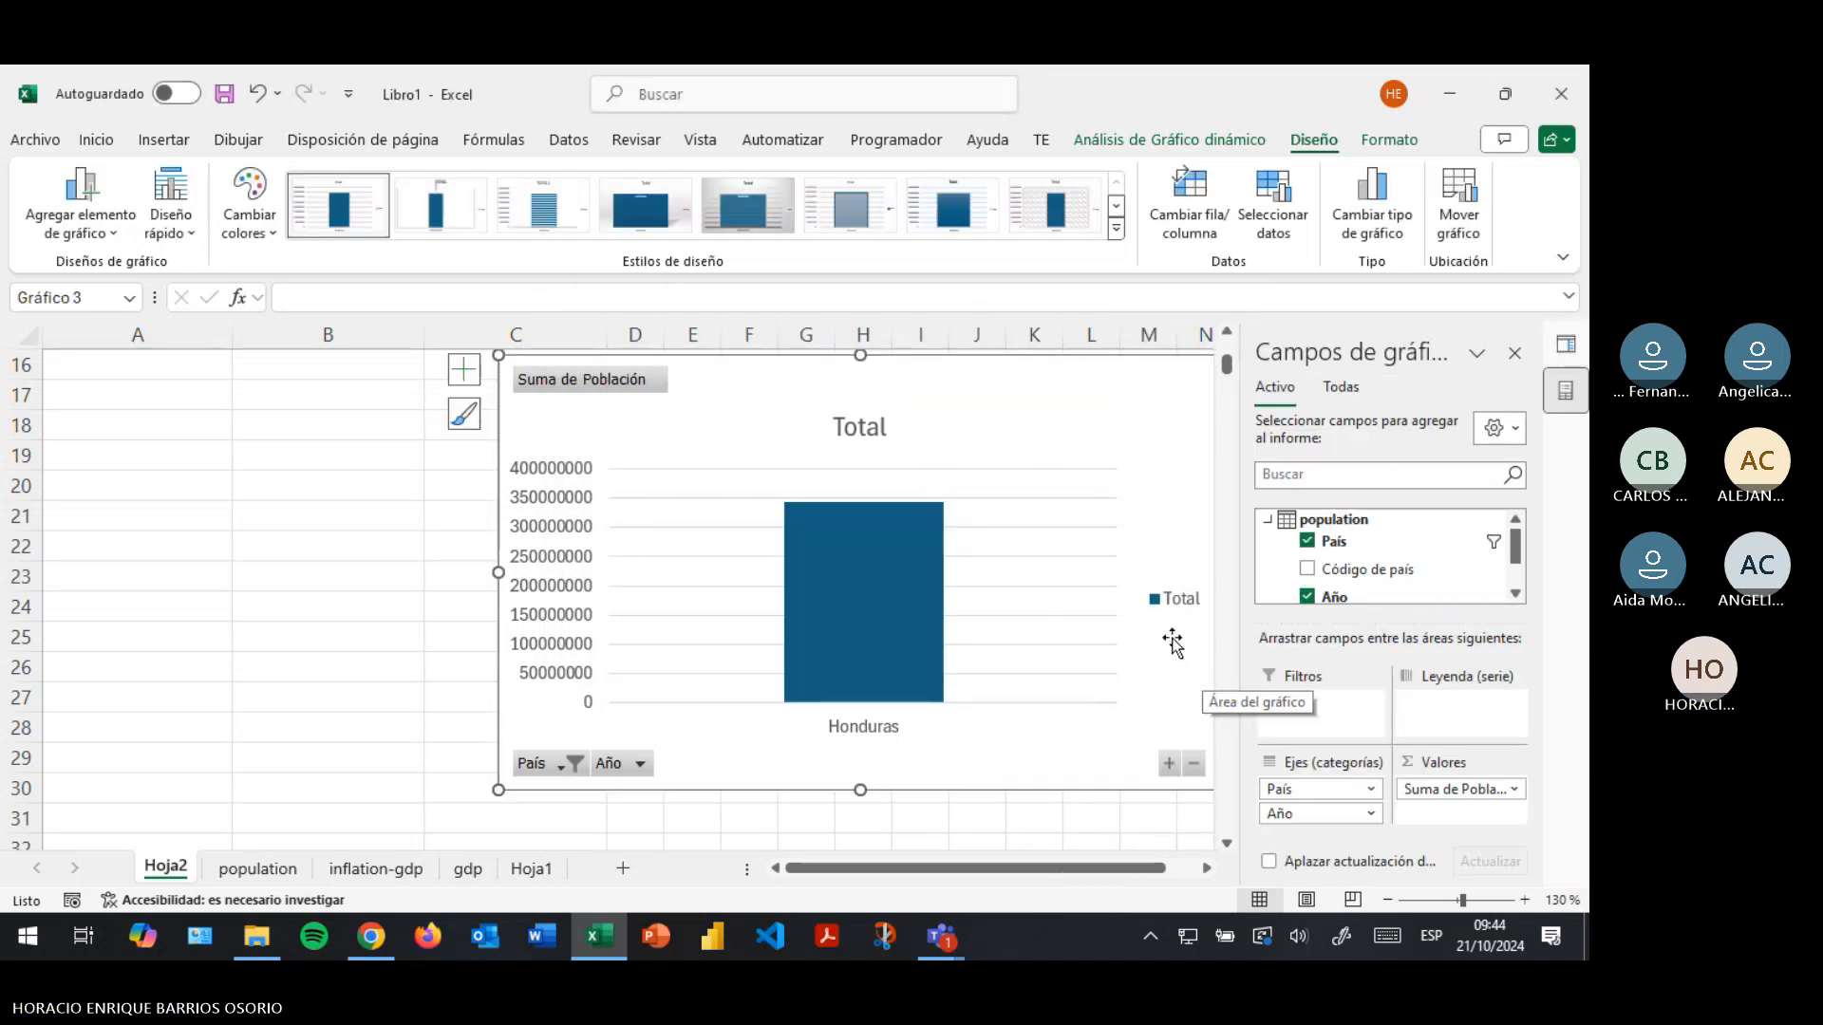
Move the Año field from the PivotTable's rows to its columns so each year becomes a chart series
{"action": "scroll", "coordinate": [731, 598], "scroll_direction": "up", "scroll_amount": 5}
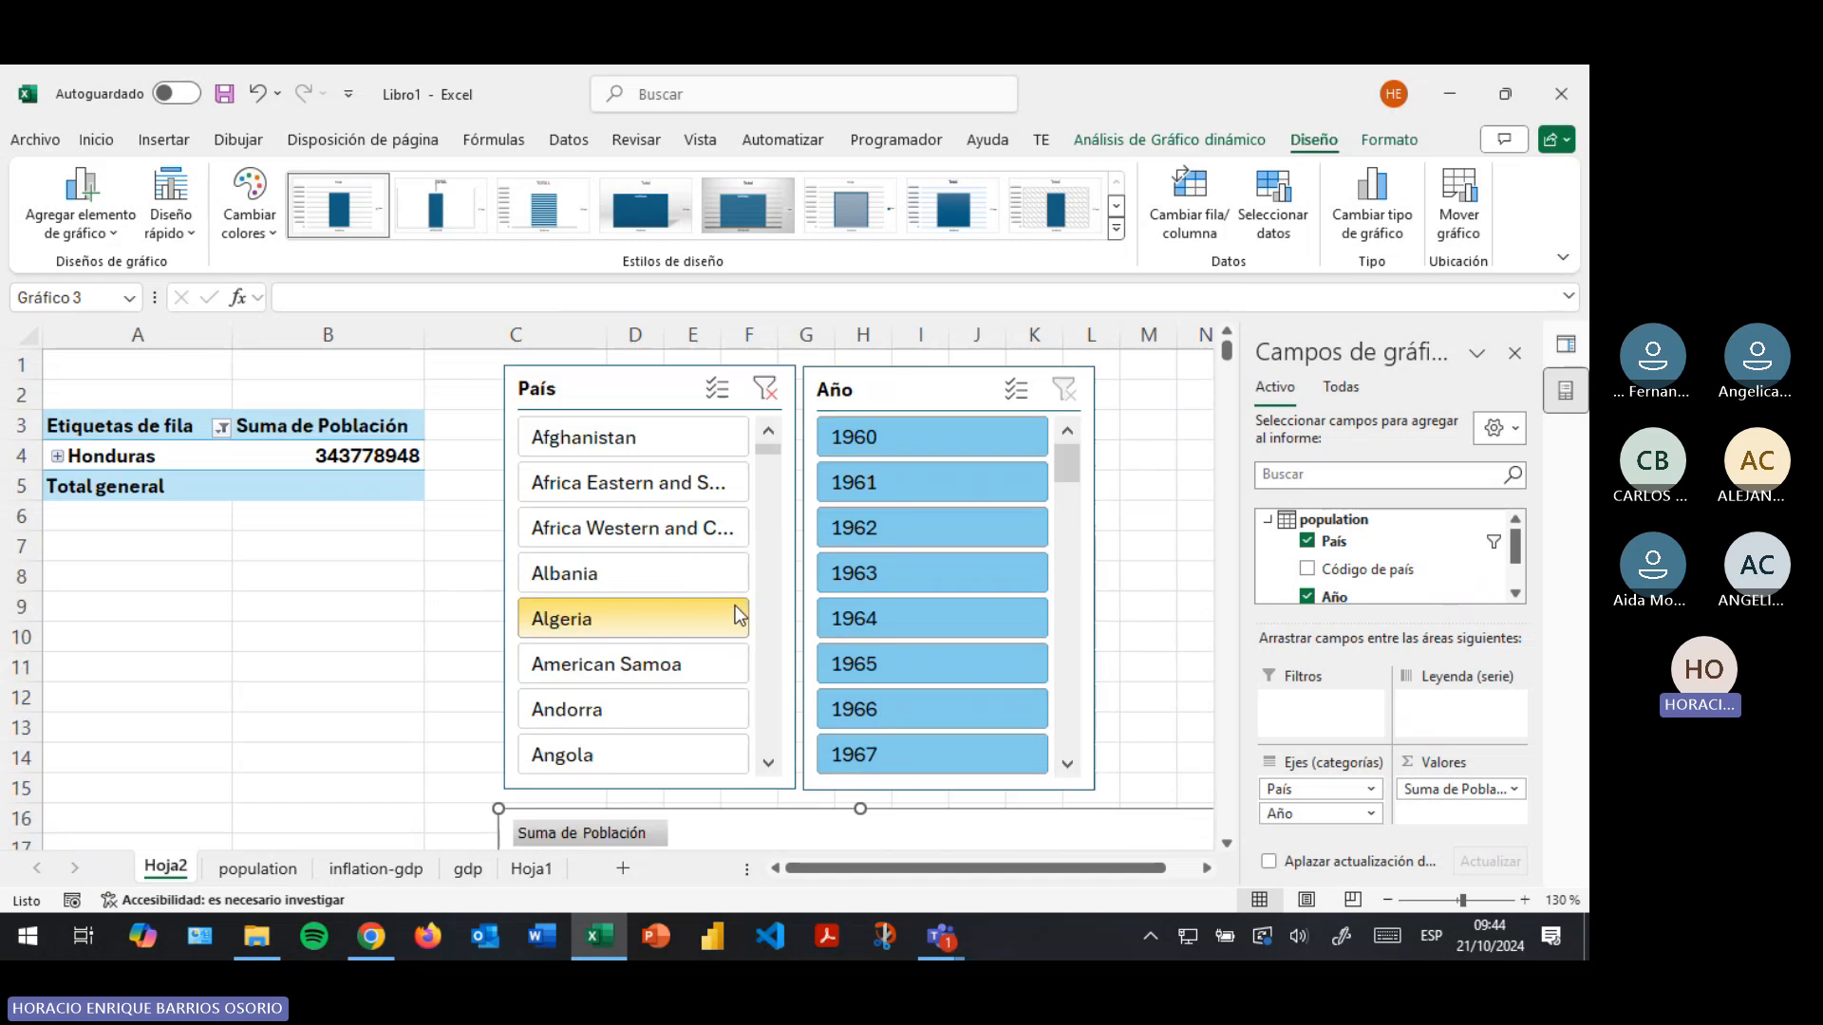
{"action": "left_click", "coordinate": [222, 429]}
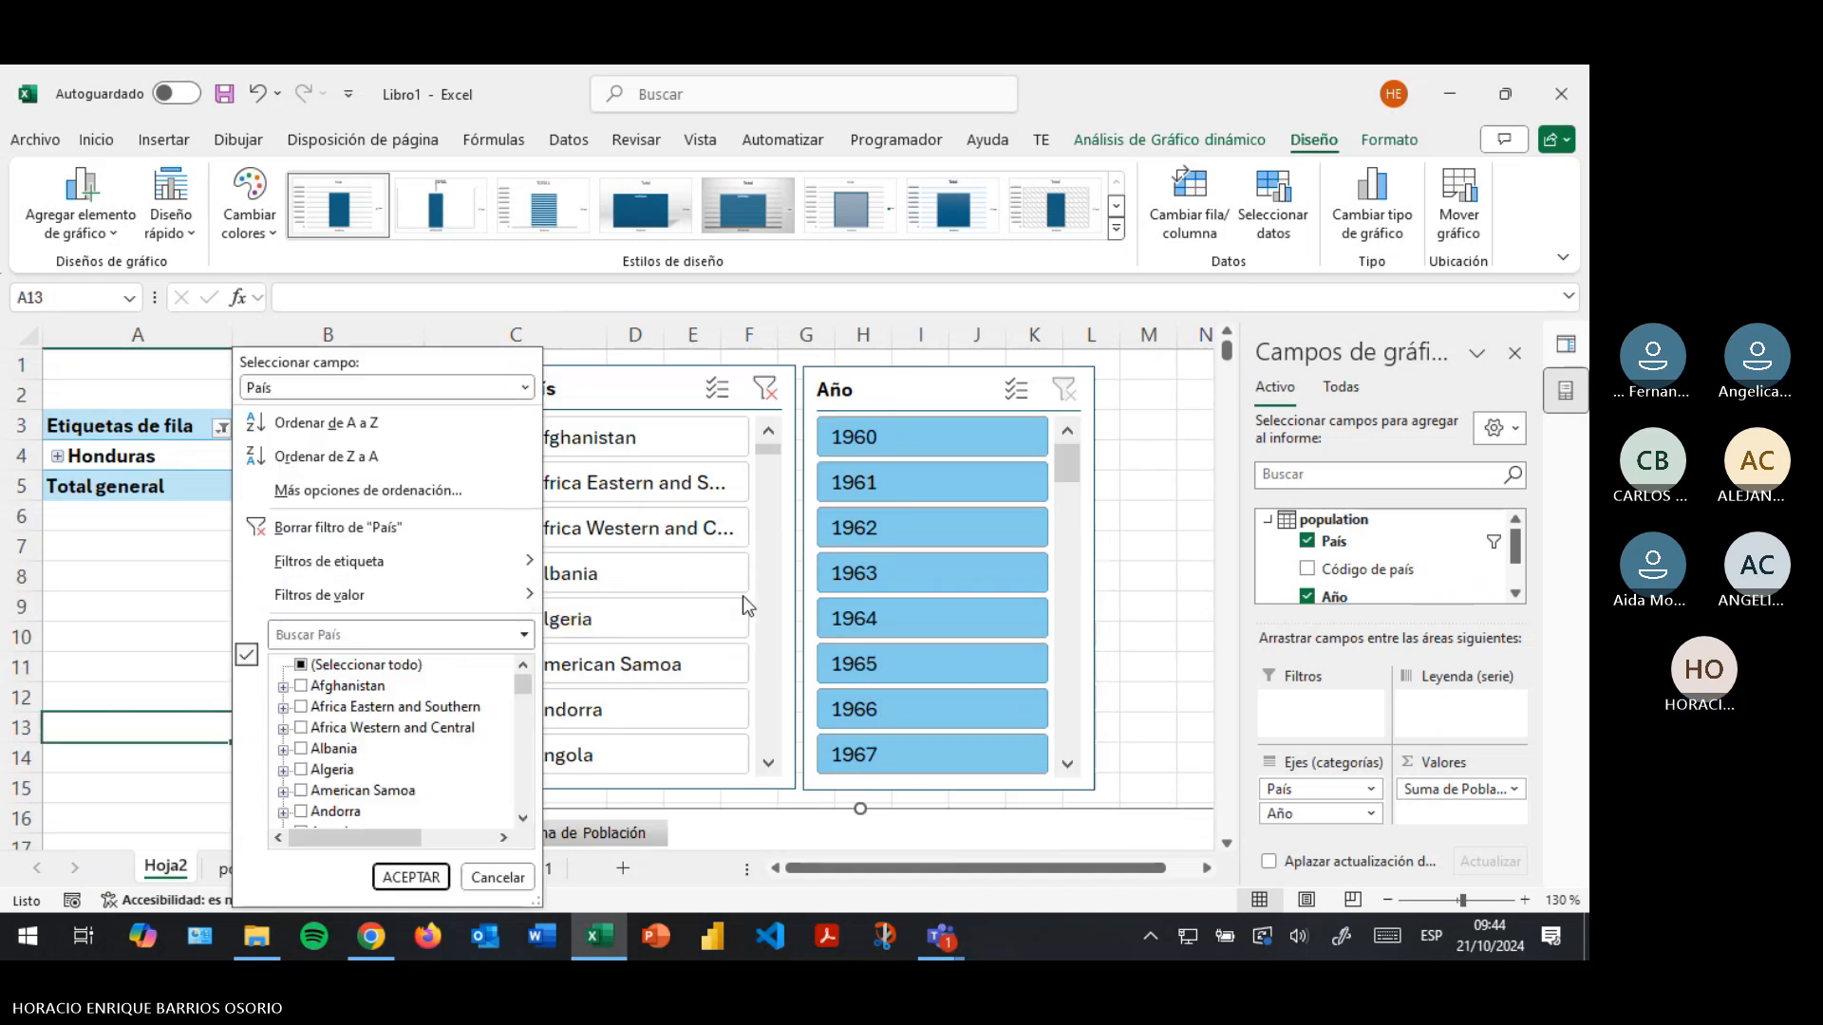
{"action": "key", "text": "Escape"}
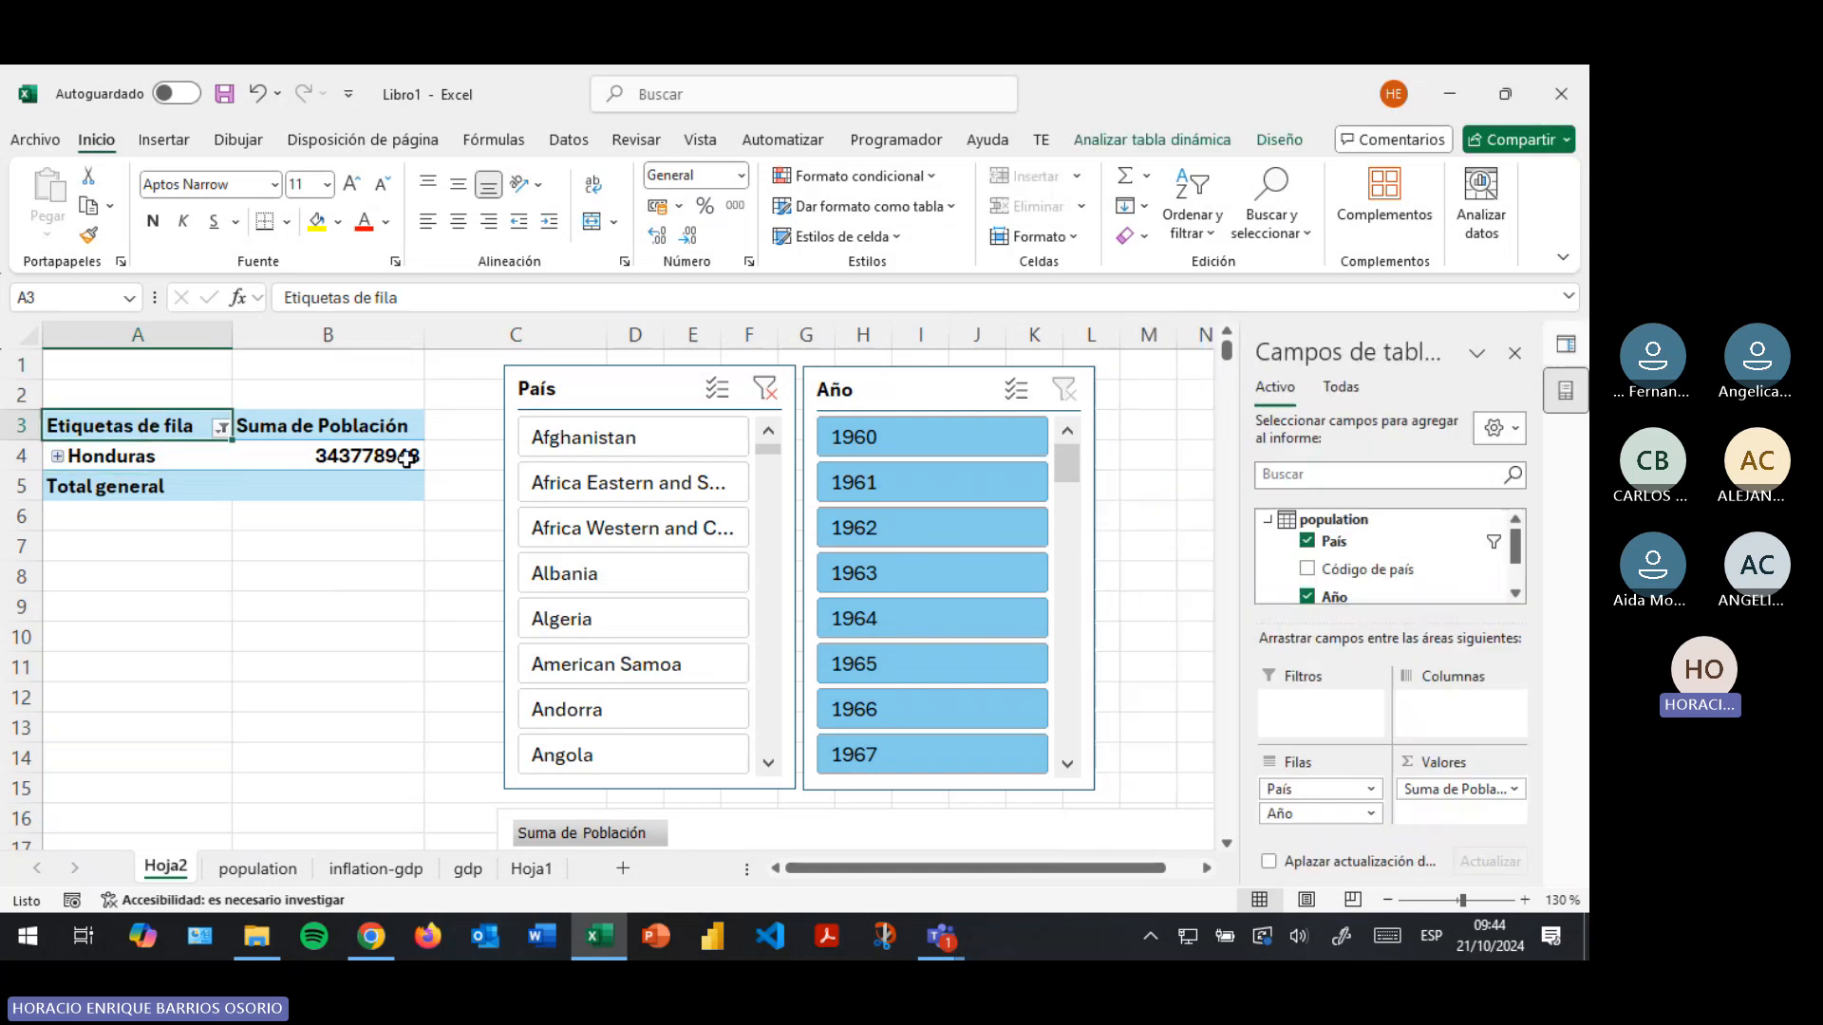
{"action": "left_click_drag", "start_coordinate": [1329, 813], "coordinate": [1463, 716]}
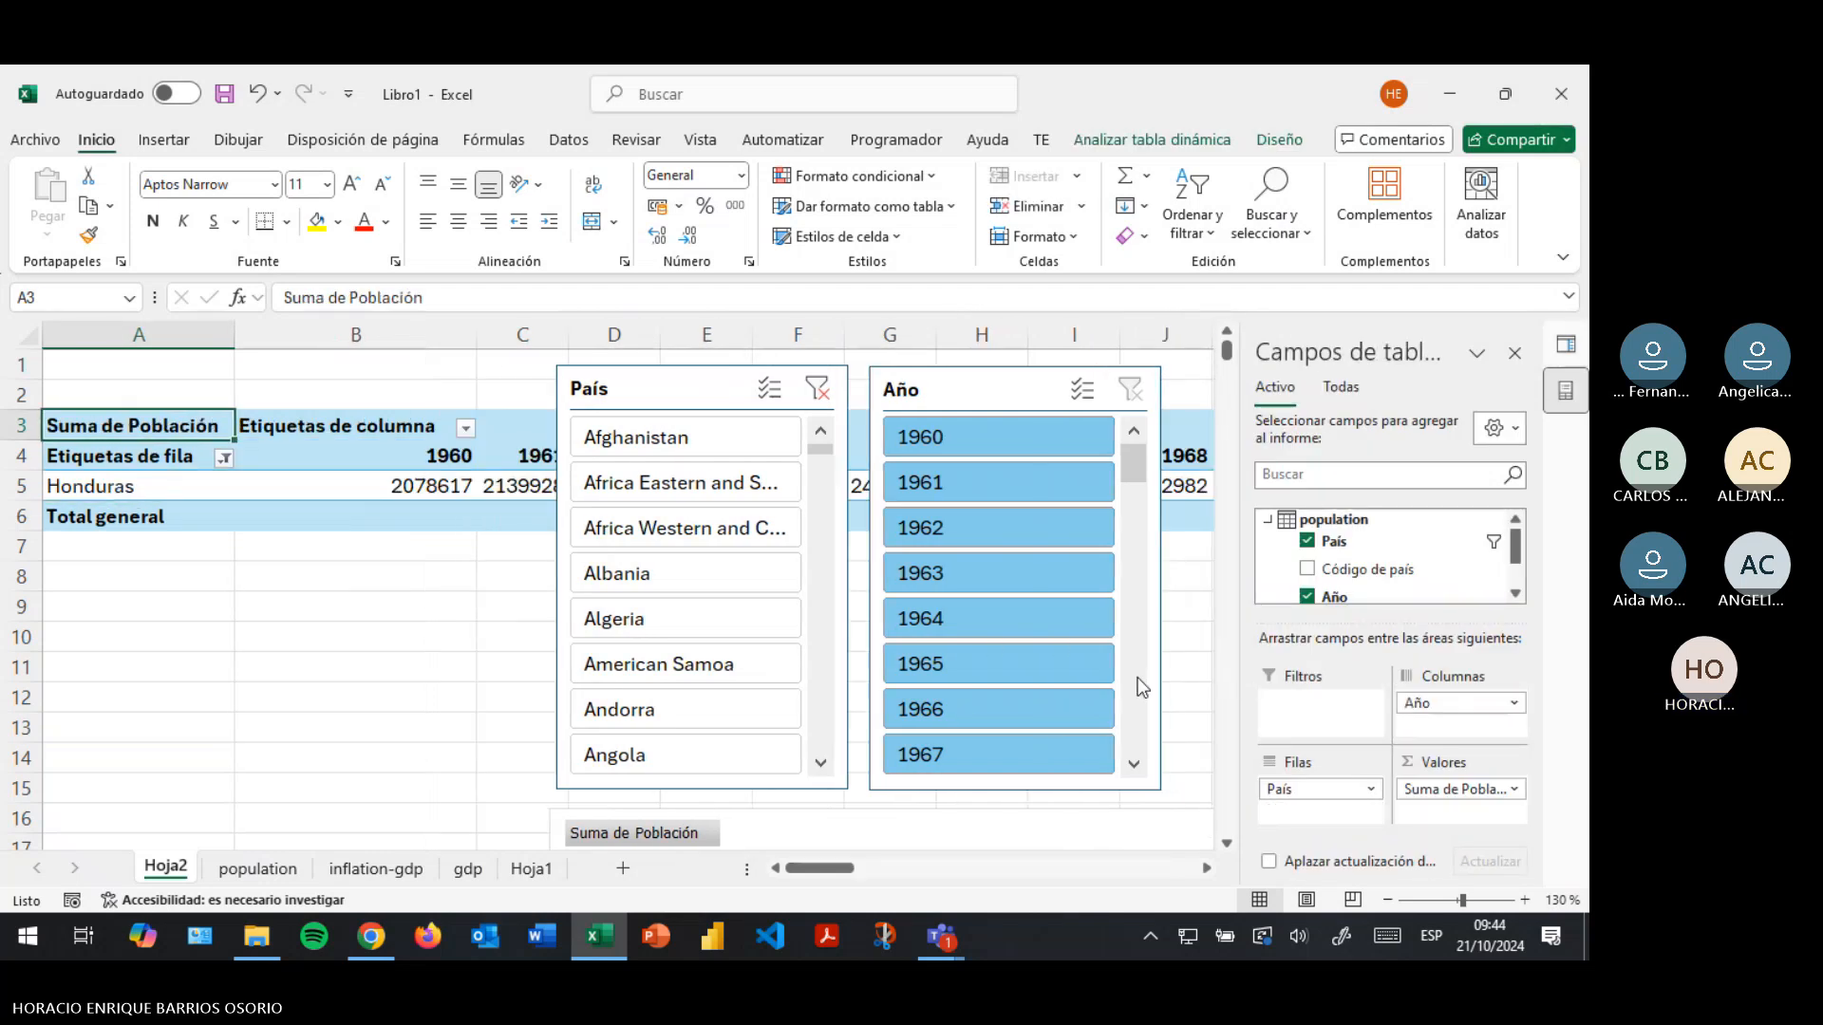
{"action": "scroll", "coordinate": [1142, 686], "scroll_direction": "down", "scroll_amount": 9}
{"action": "scroll", "coordinate": [1116, 684], "scroll_direction": "up", "scroll_amount": 2}
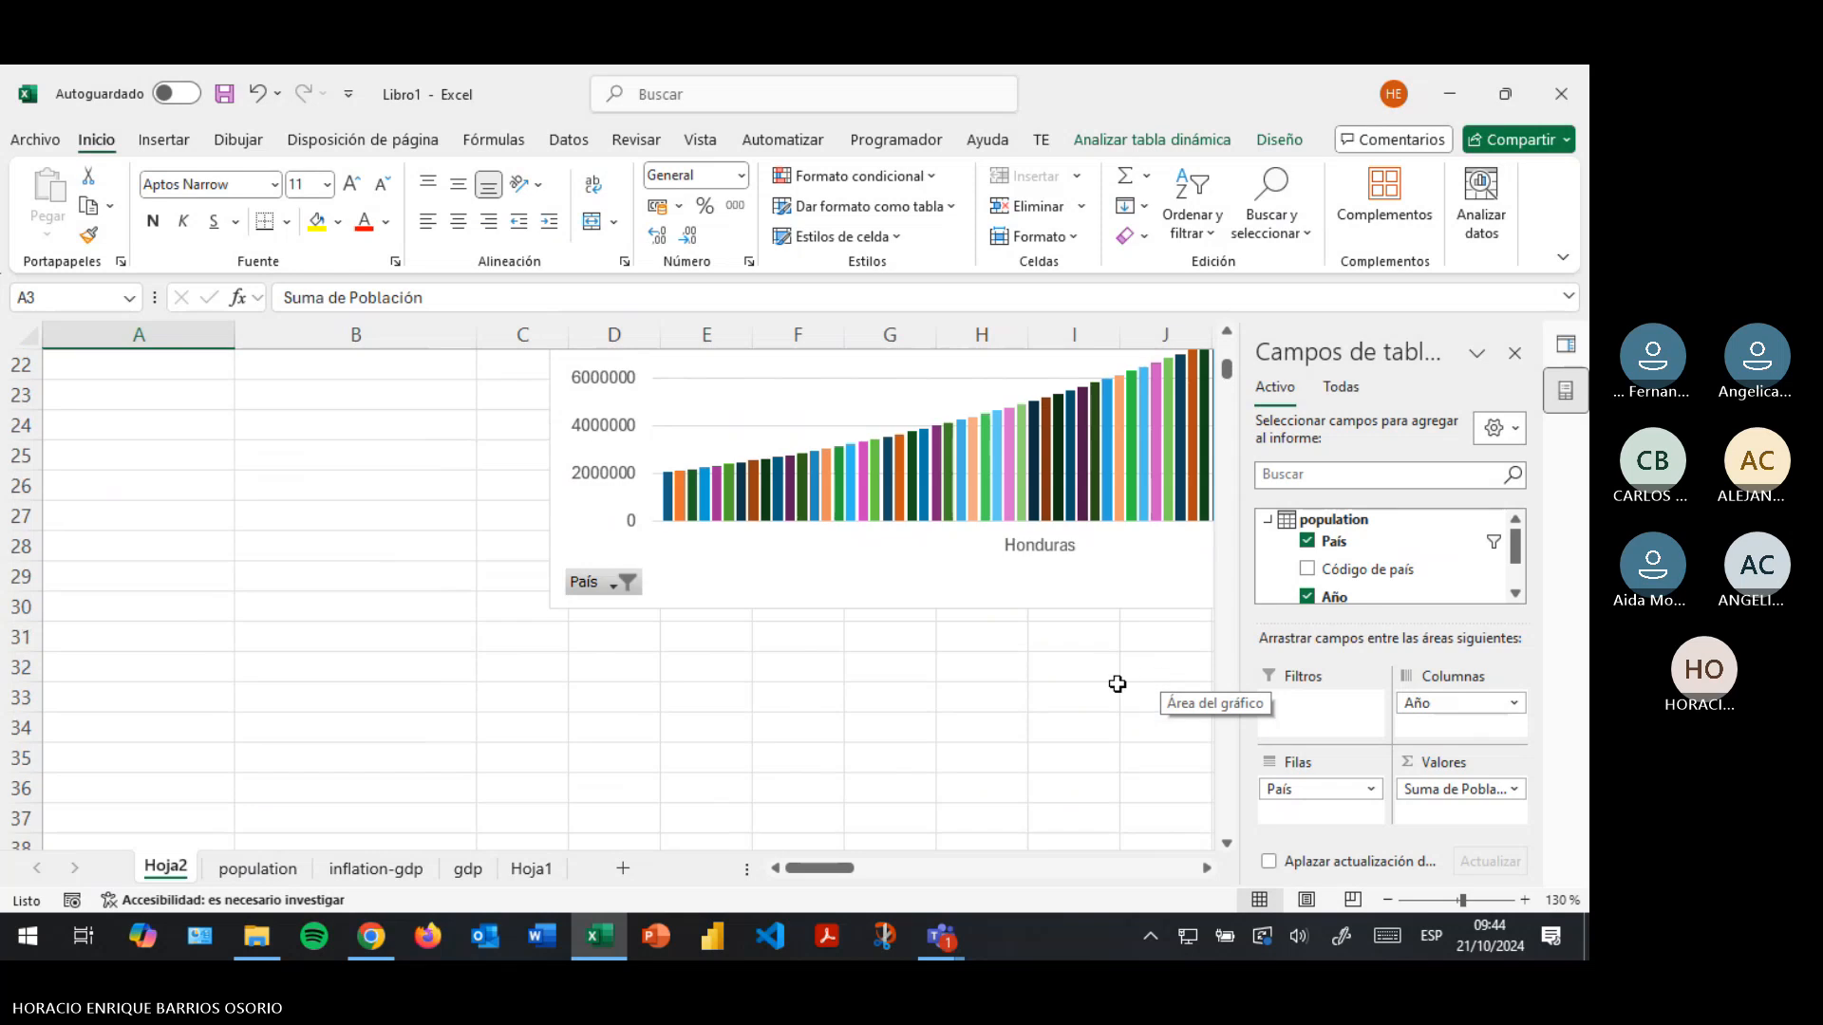
{"action": "scroll", "coordinate": [1118, 685], "scroll_direction": "up", "scroll_amount": 2}
{"action": "left_click_drag", "start_coordinate": [827, 872], "coordinate": [865, 878]}
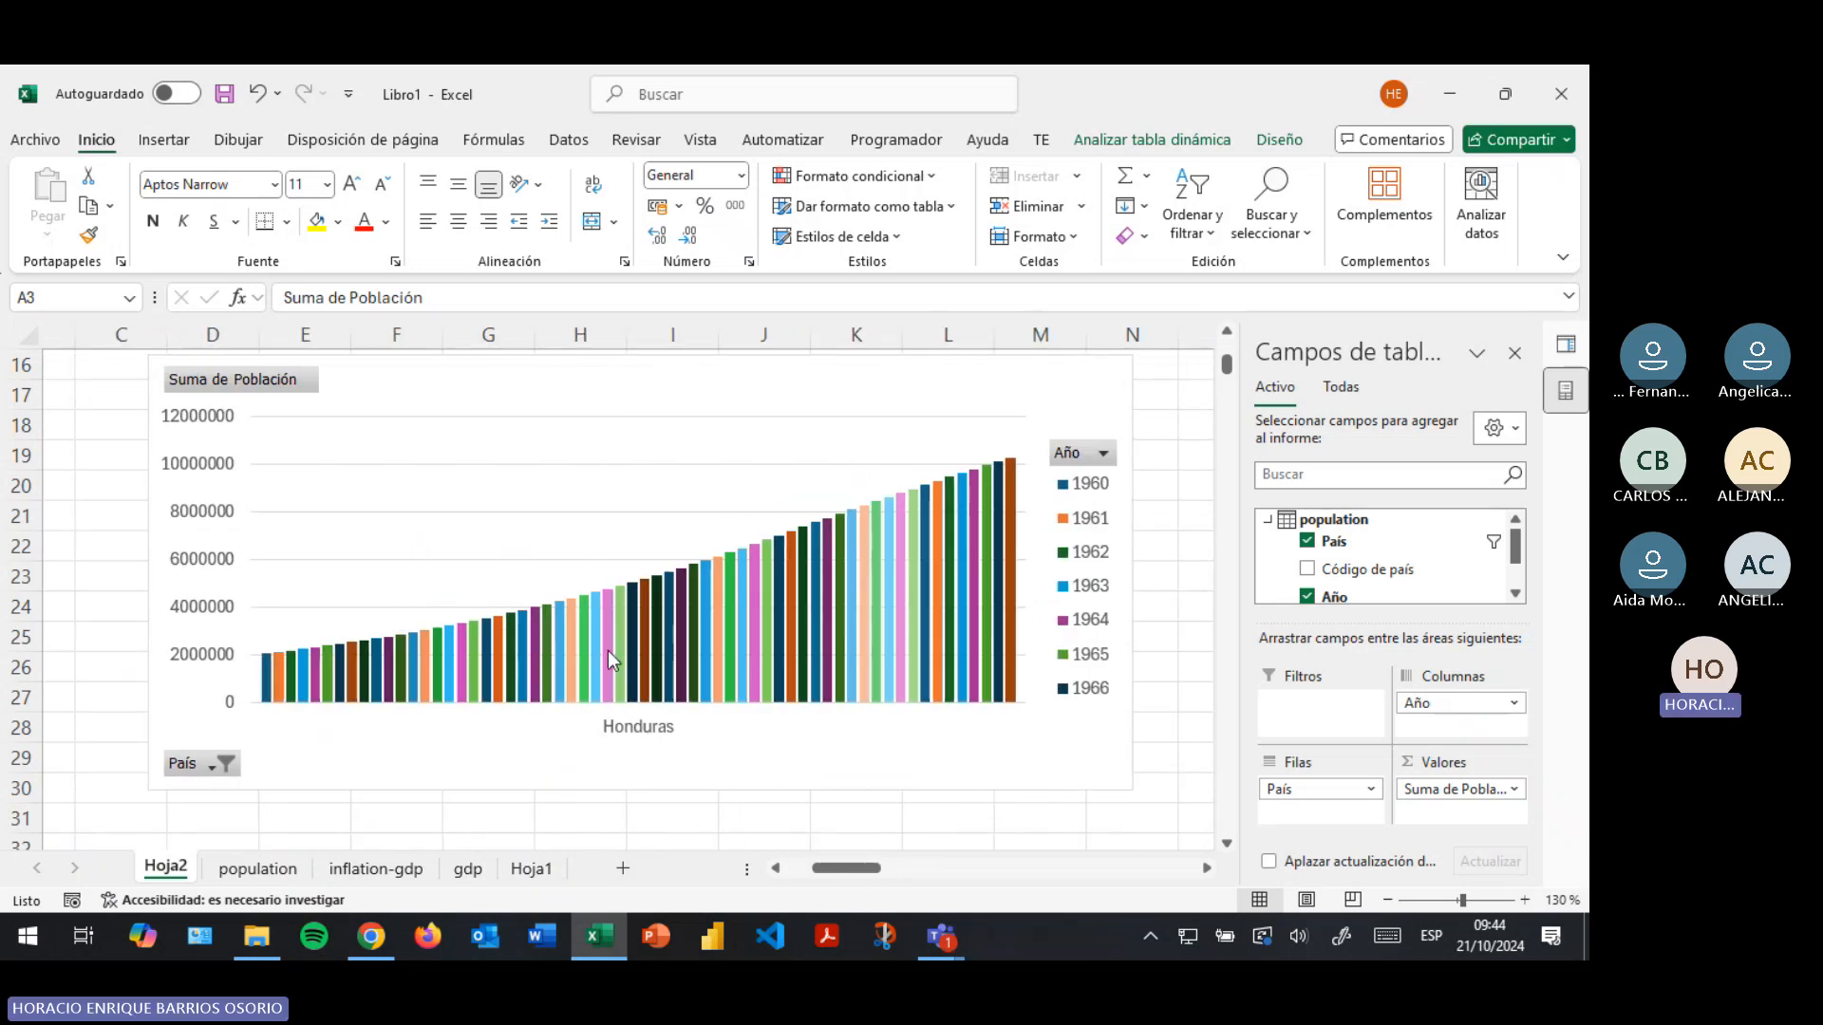
Keep all years in the chart's Año filter and select all countries in its País filter
{"action": "left_click", "coordinate": [1103, 456]}
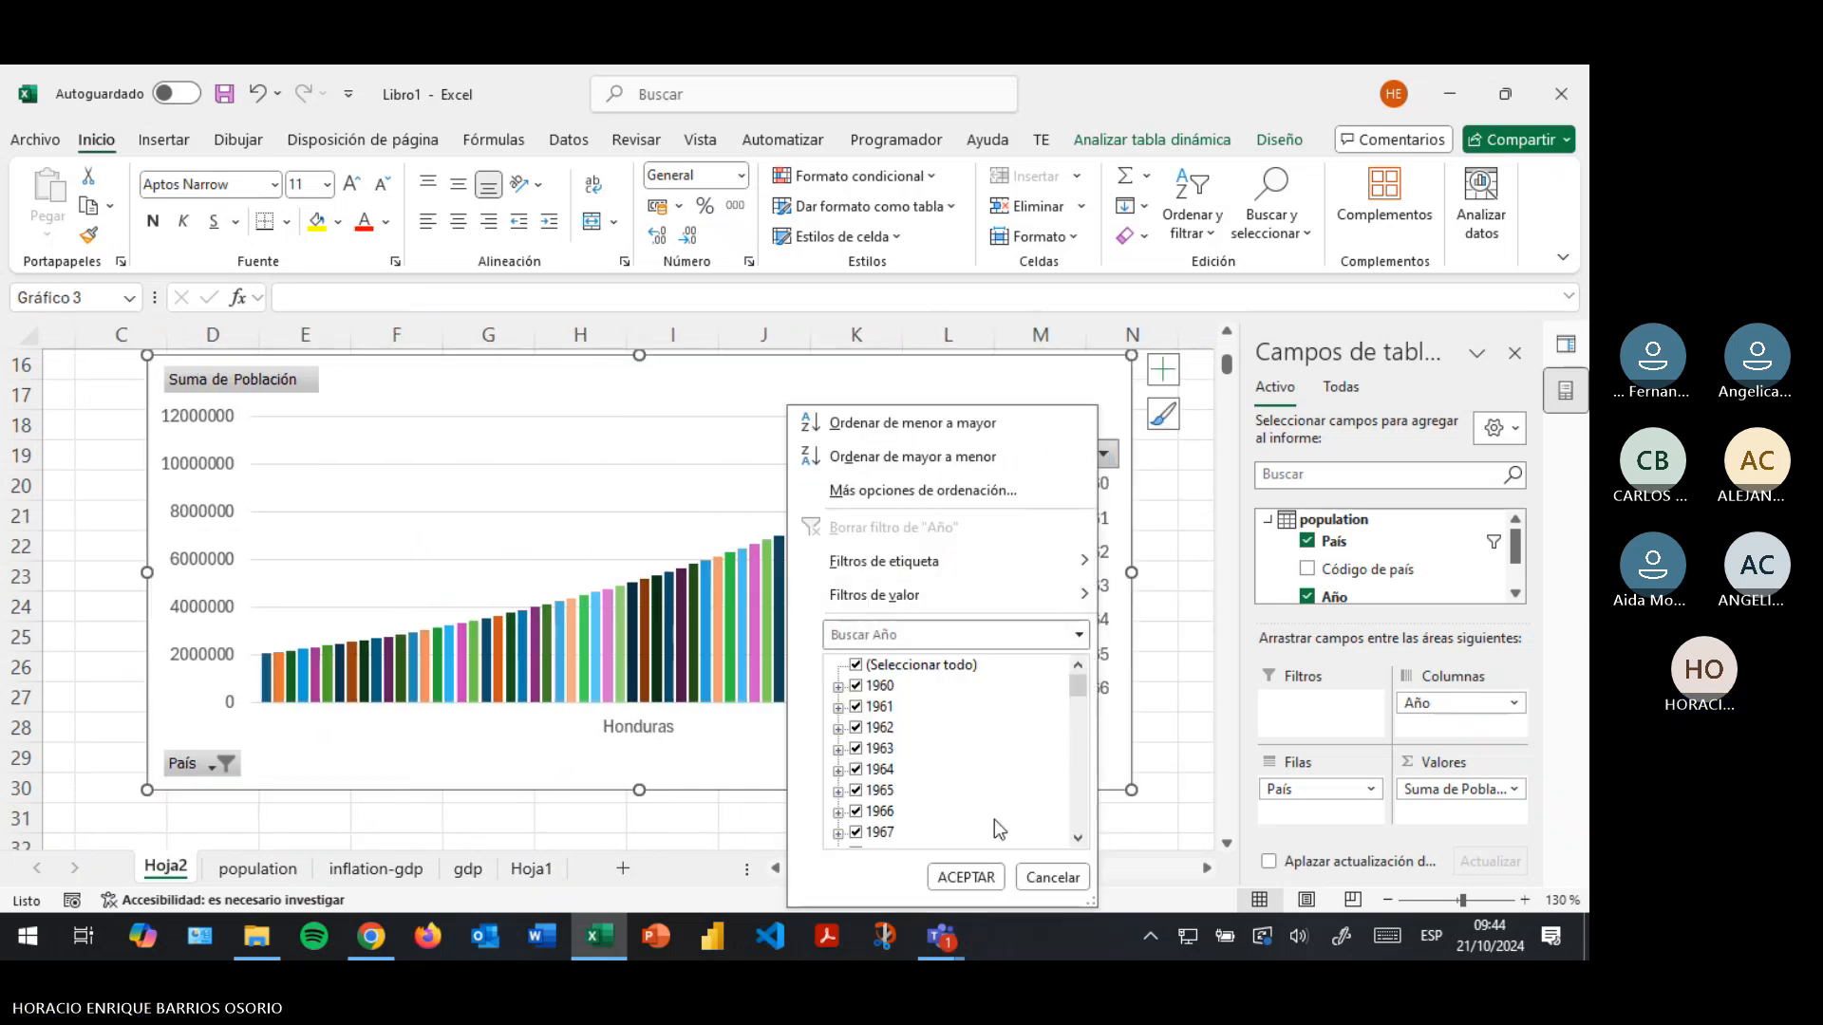
{"action": "left_click", "coordinate": [966, 878]}
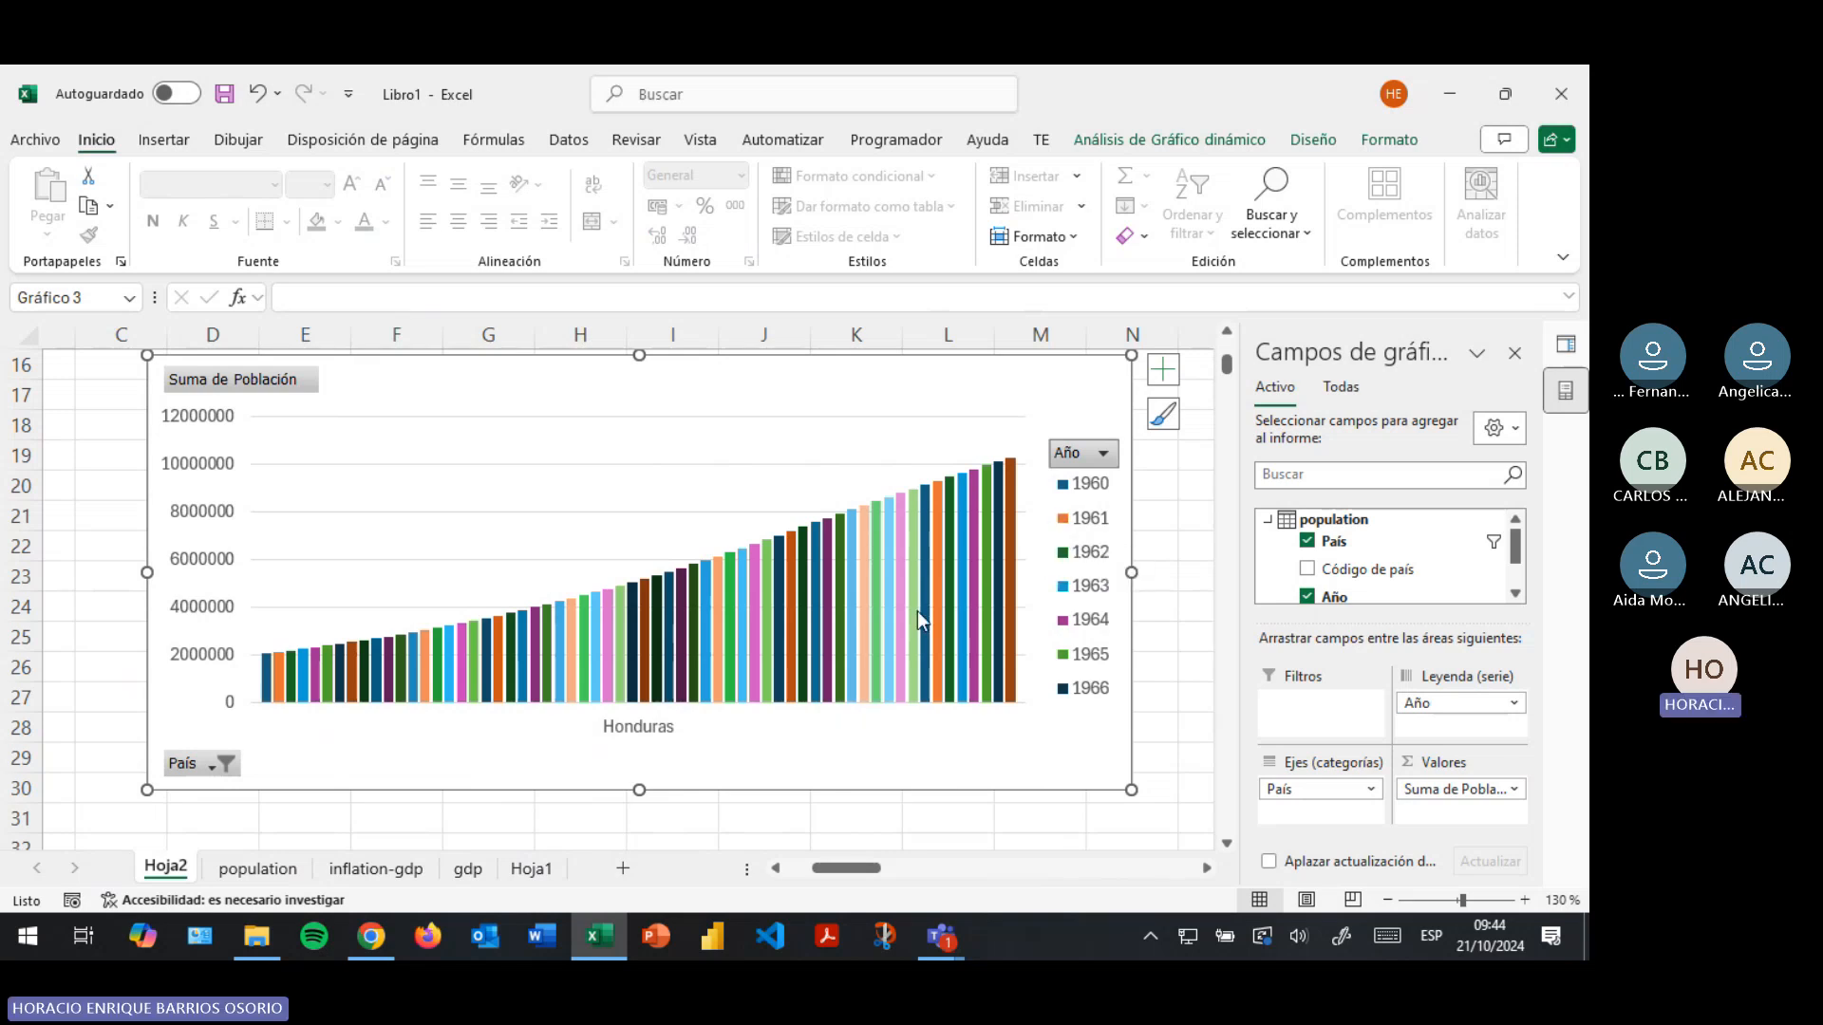
{"action": "left_click", "coordinate": [184, 776]}
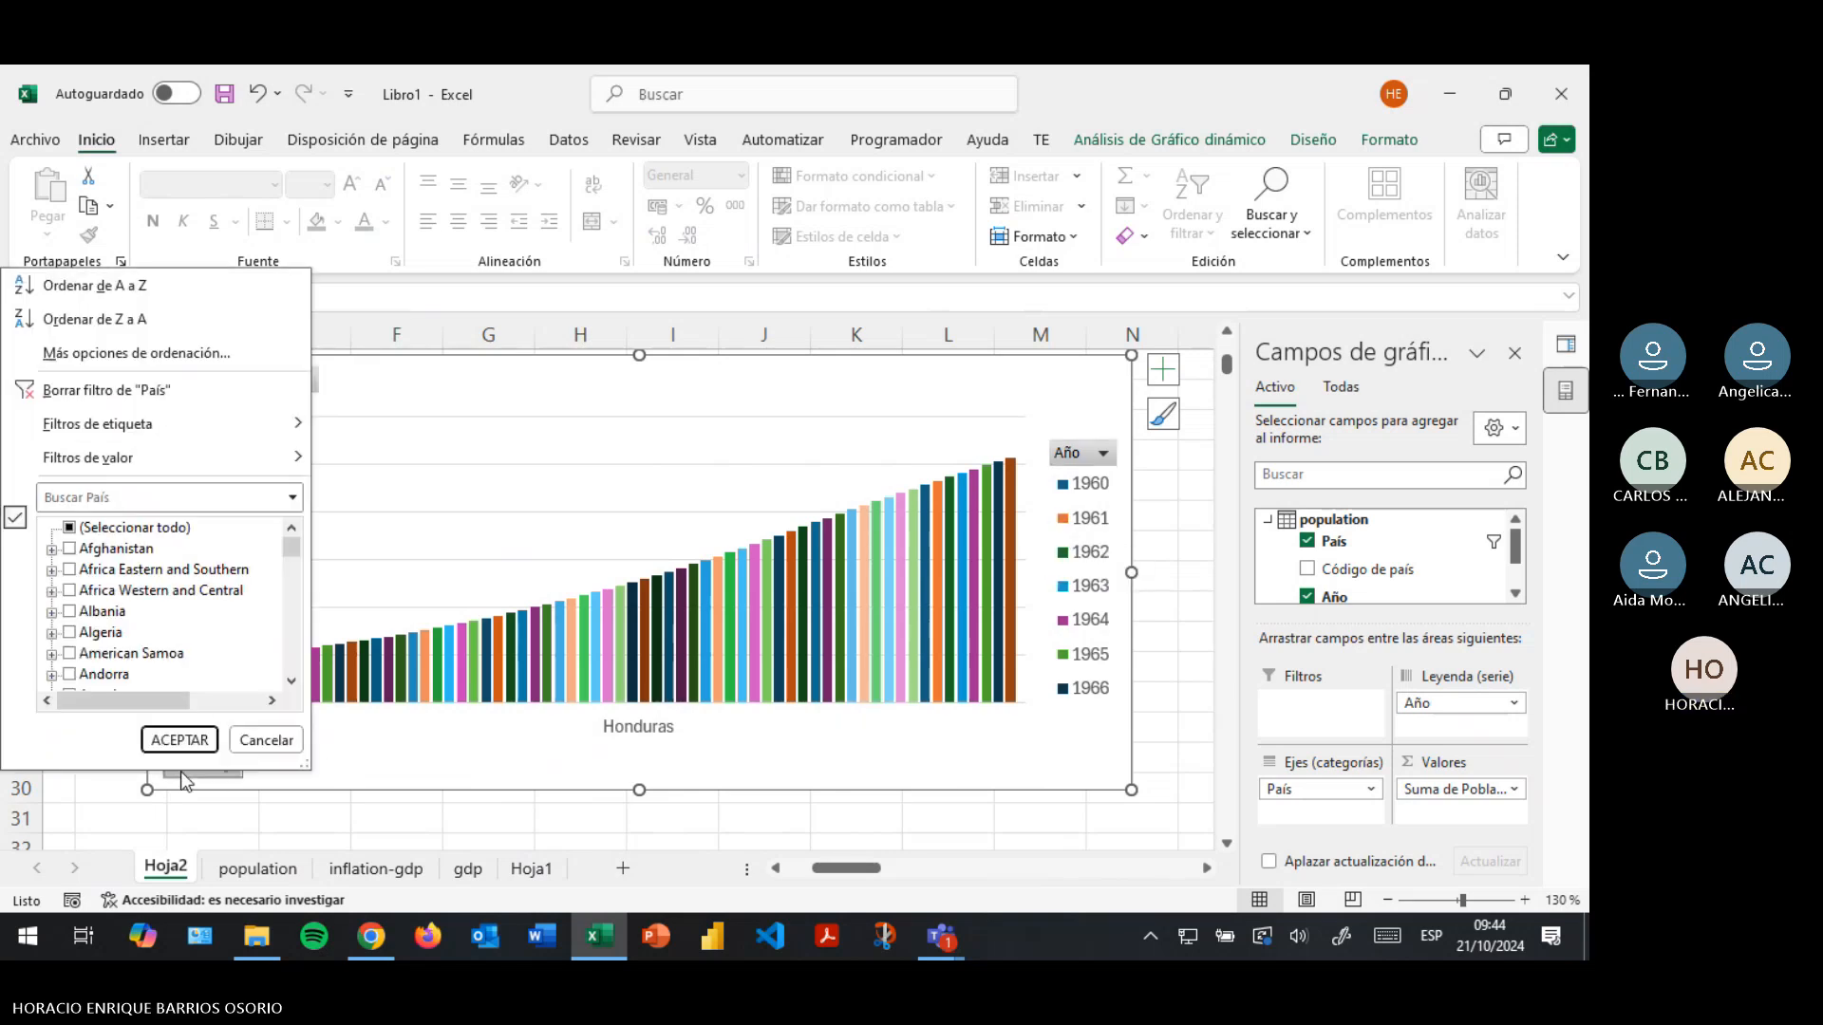
{"action": "left_click", "coordinate": [68, 528]}
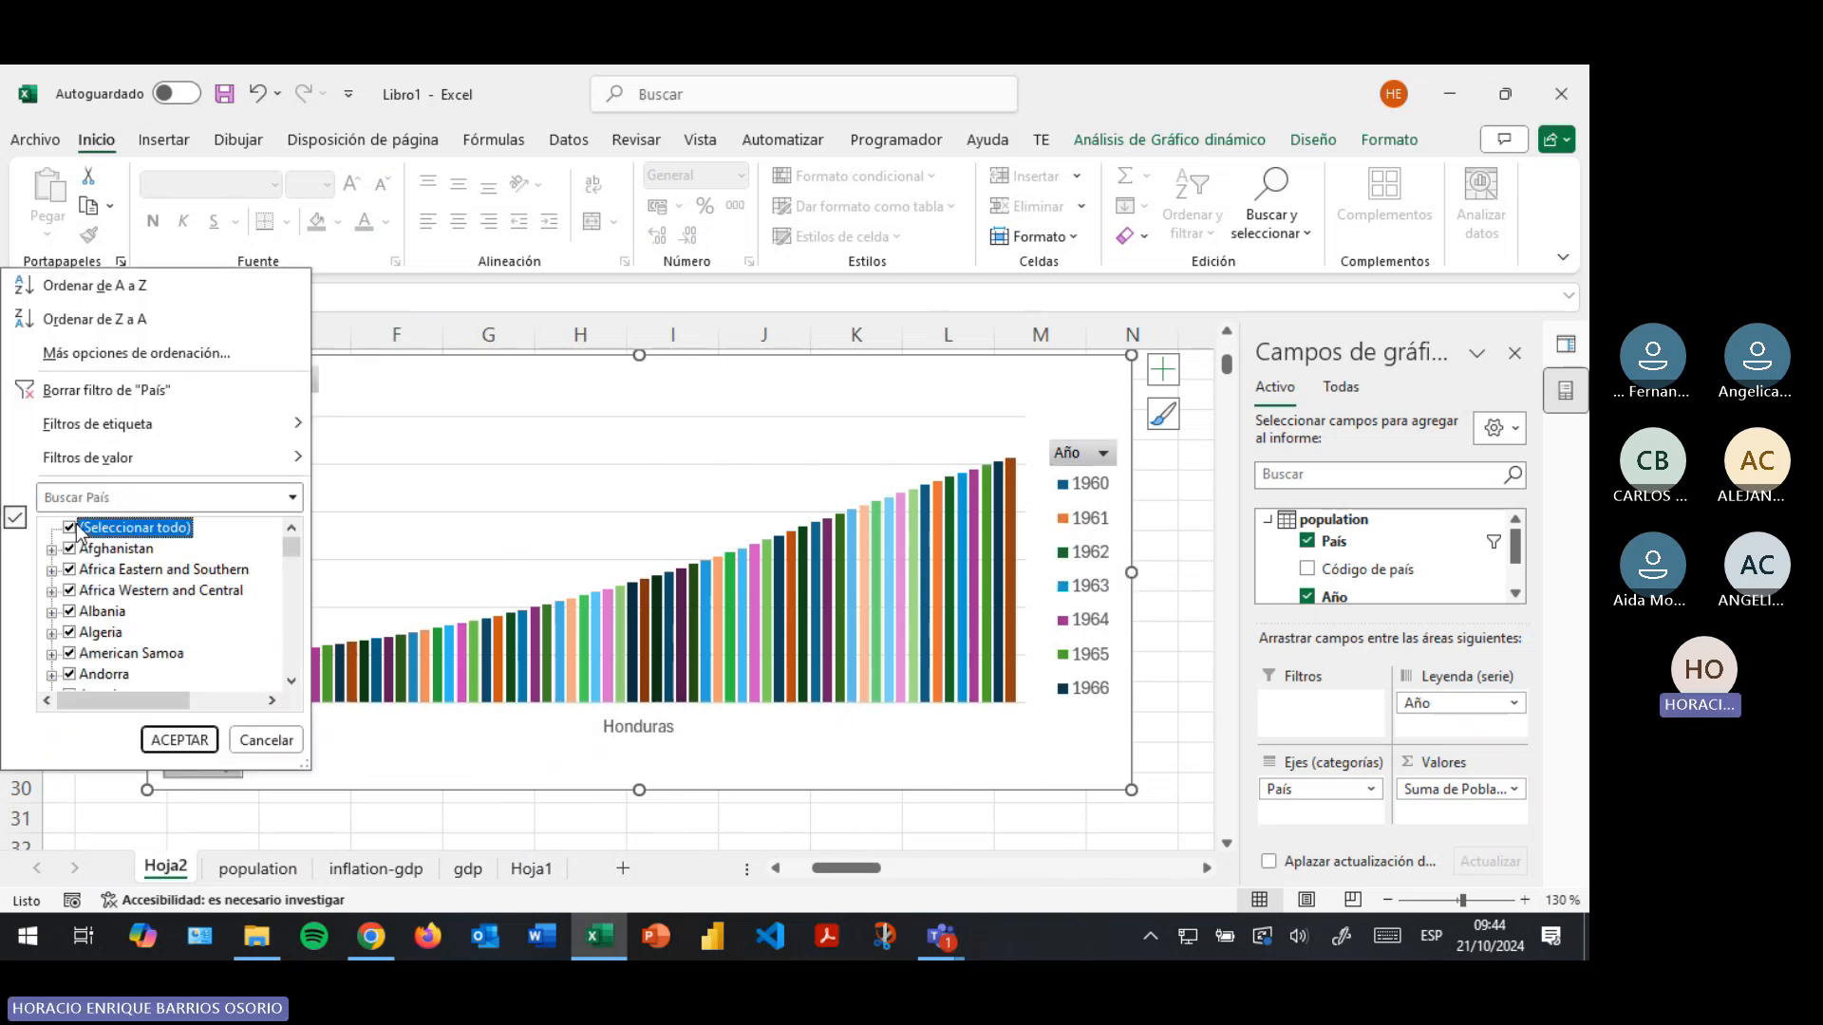
{"action": "left_click", "coordinate": [180, 739]}
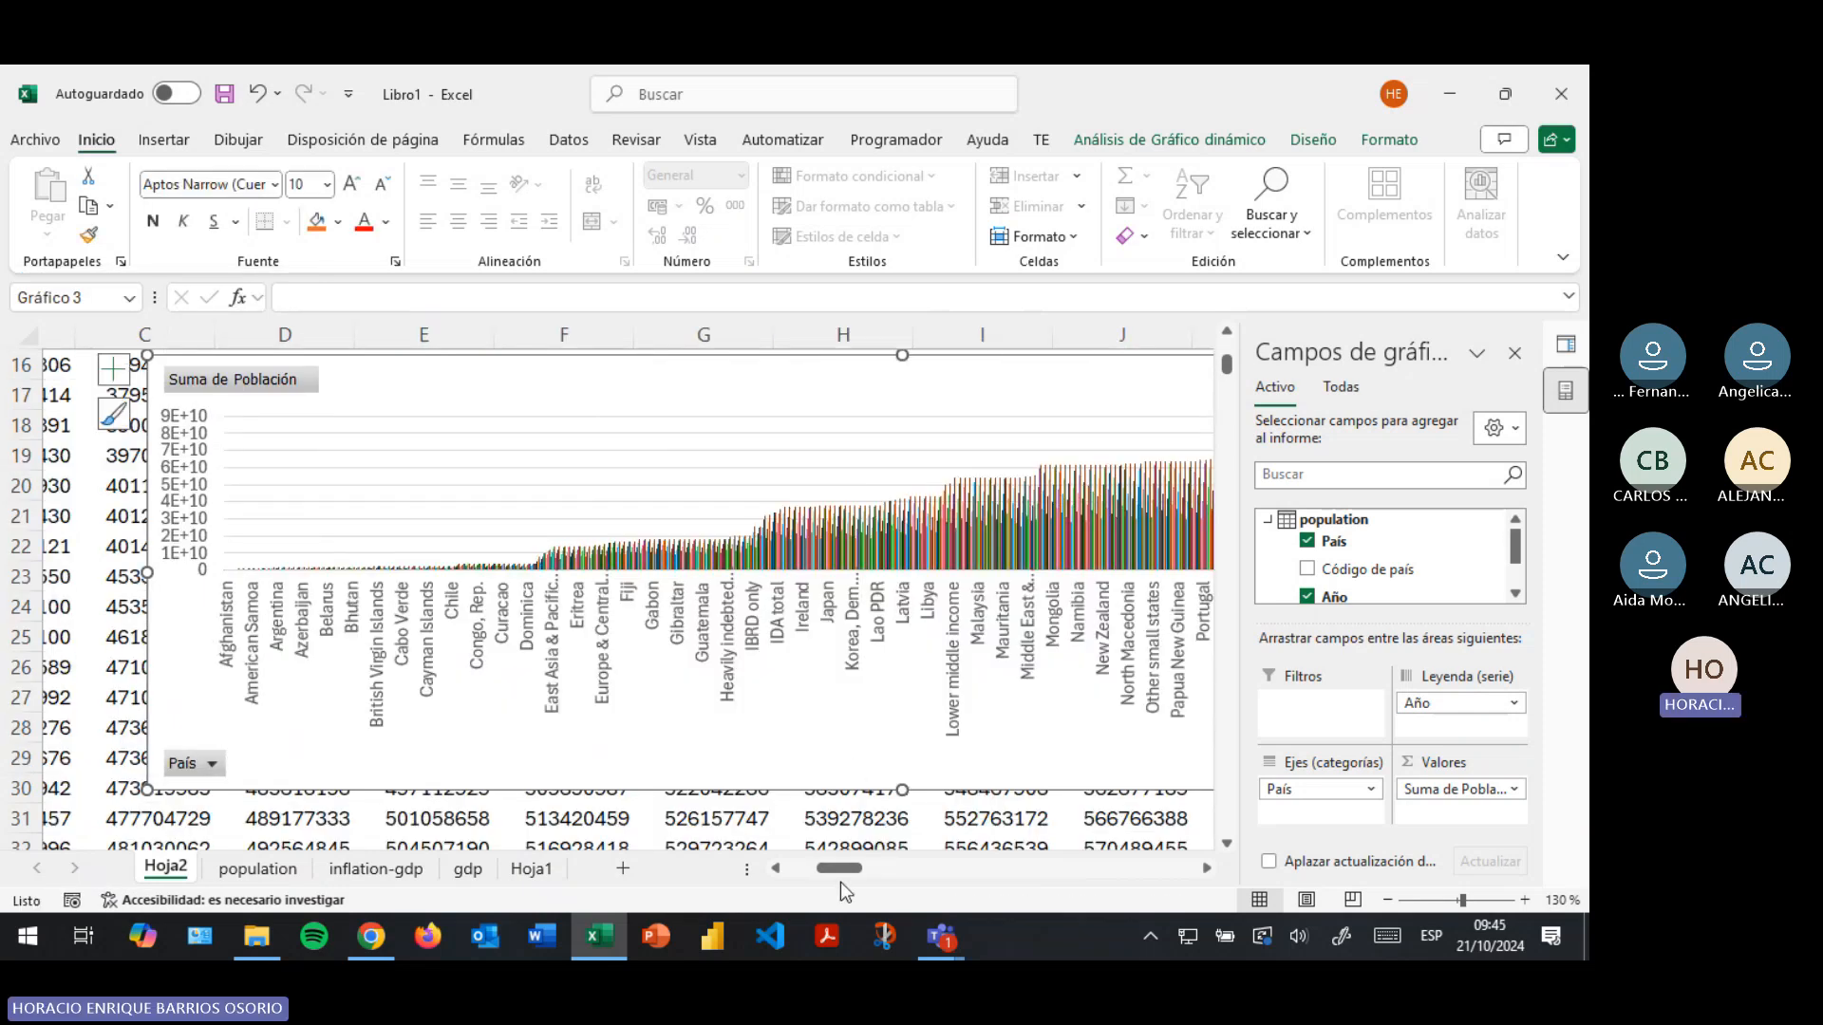
{"action": "scroll", "coordinate": [860, 762], "scroll_direction": "down", "scroll_amount": 2, "text": "ctrl"}
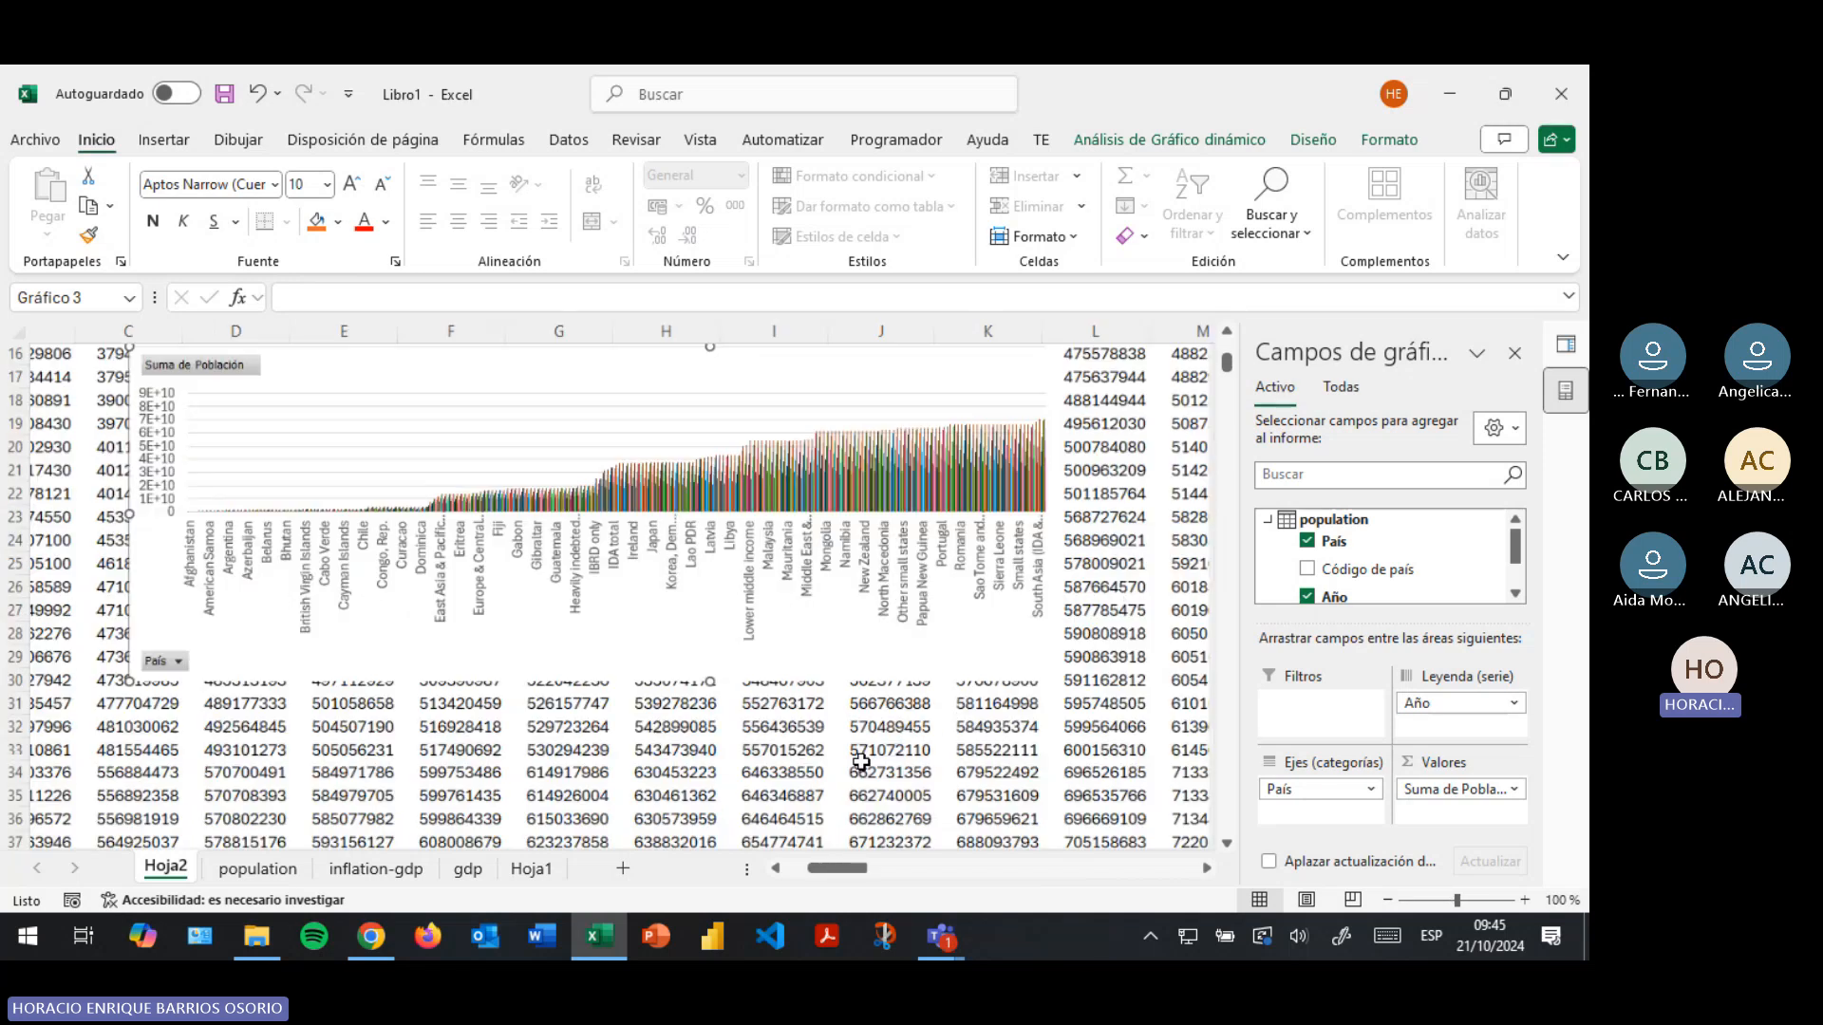
Clear all fields from the population PivotChart and its linked PivotTable
{"action": "scroll", "coordinate": [860, 763], "scroll_direction": "down", "scroll_amount": 3, "text": "ctrl"}
{"action": "scroll", "coordinate": [680, 634], "scroll_direction": "down", "scroll_amount": 4, "text": "ctrl"}
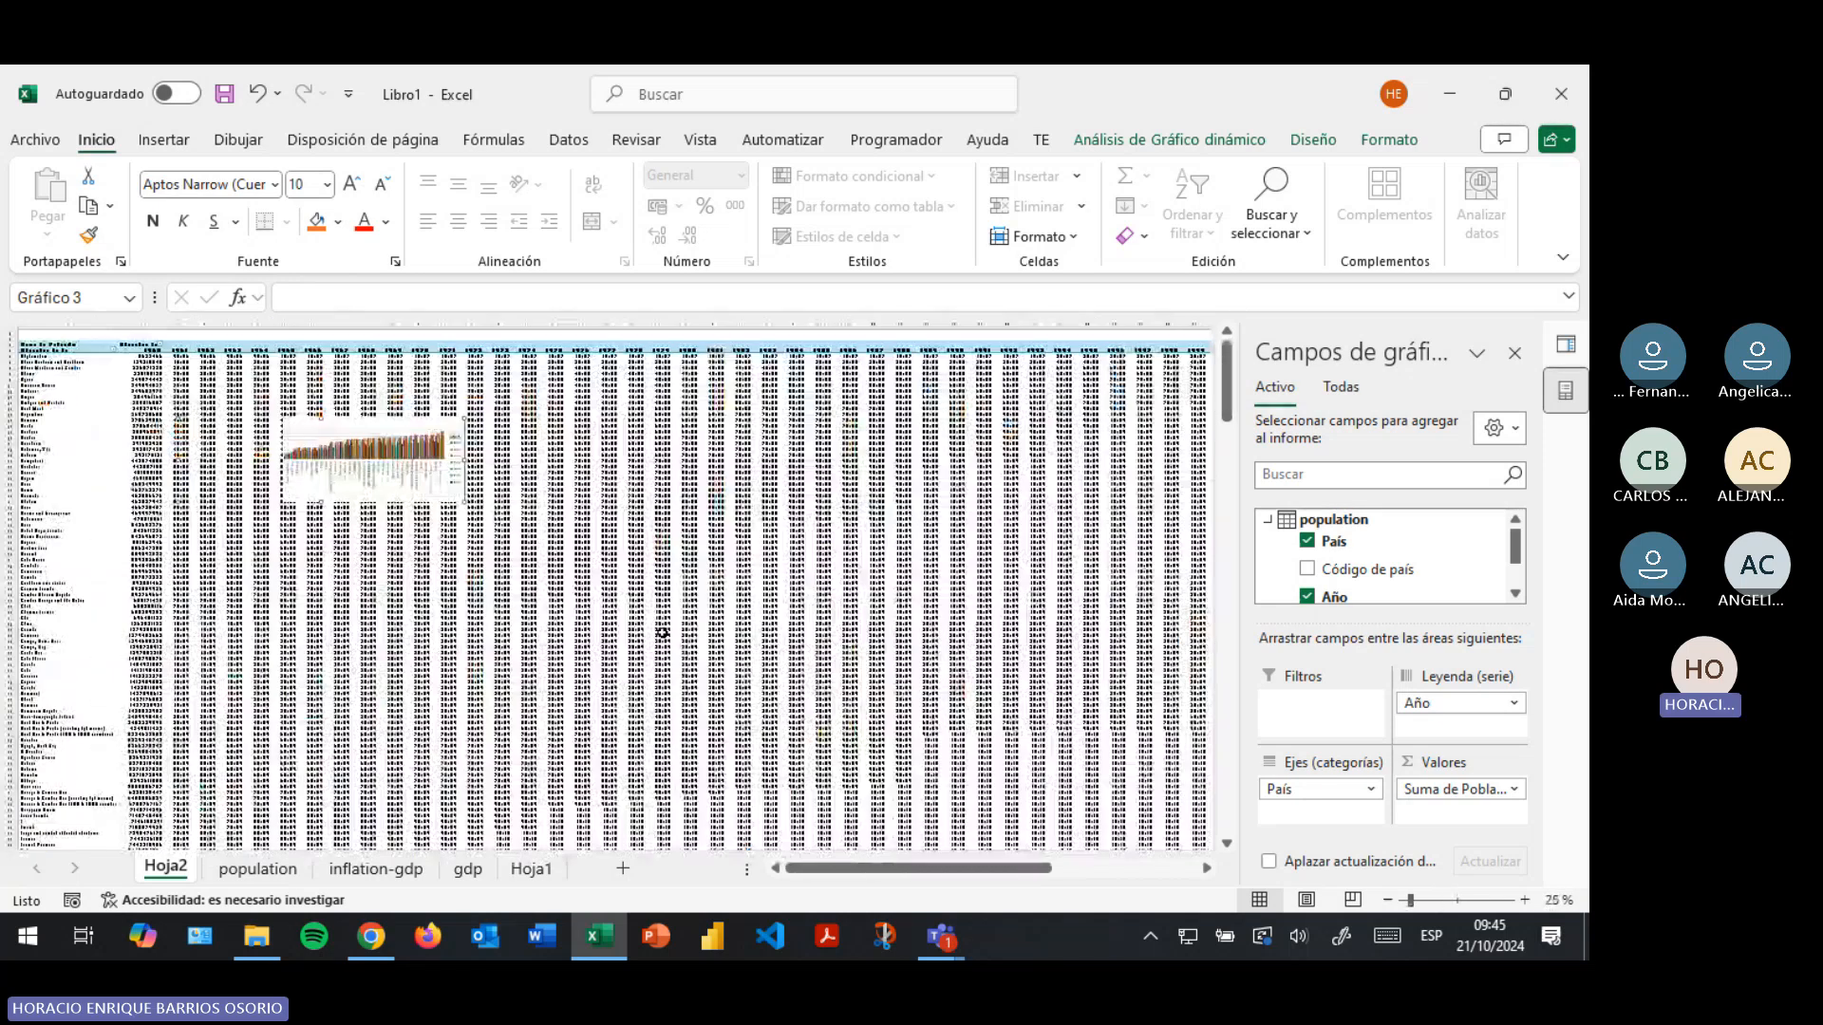
{"action": "scroll", "coordinate": [423, 525], "scroll_direction": "up", "scroll_amount": 4, "text": "ctrl"}
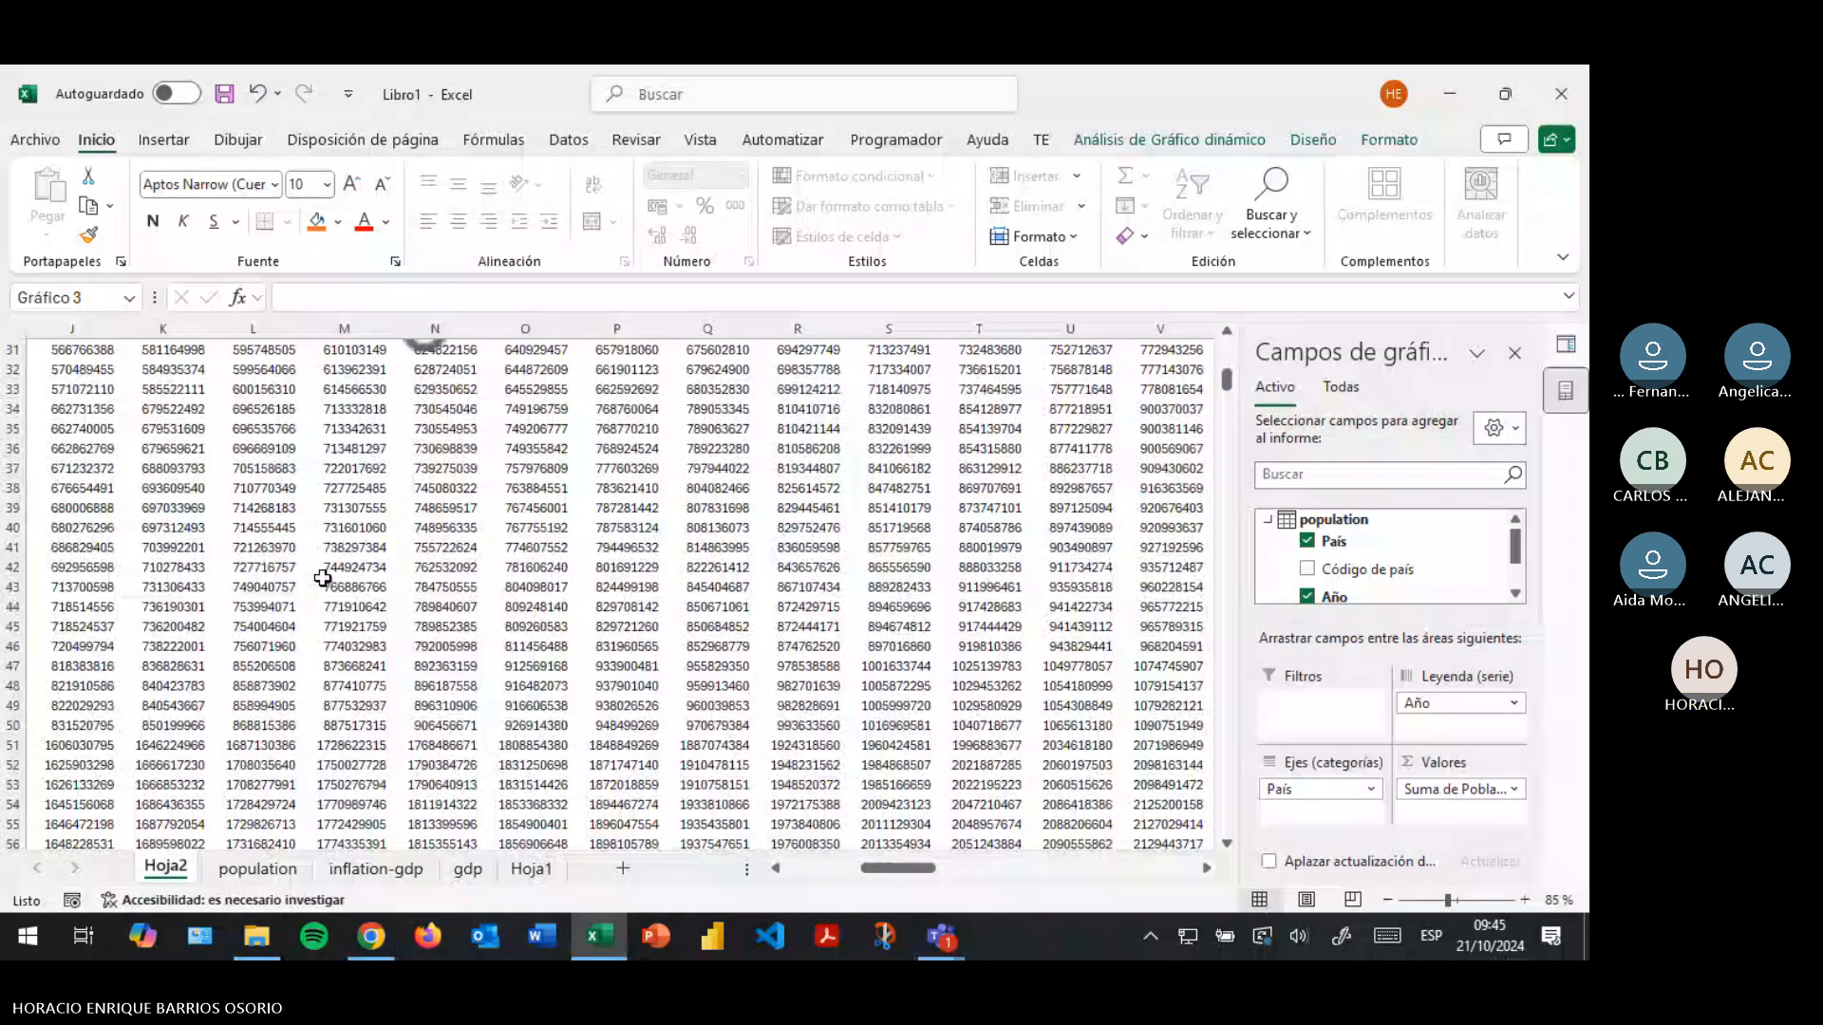
{"action": "scroll", "coordinate": [871, 822], "scroll_direction": "up", "scroll_amount": 1}
{"action": "scroll", "coordinate": [908, 877], "scroll_direction": "up", "scroll_amount": 3}
{"action": "left_click_drag", "start_coordinate": [894, 869], "coordinate": [708, 875]}
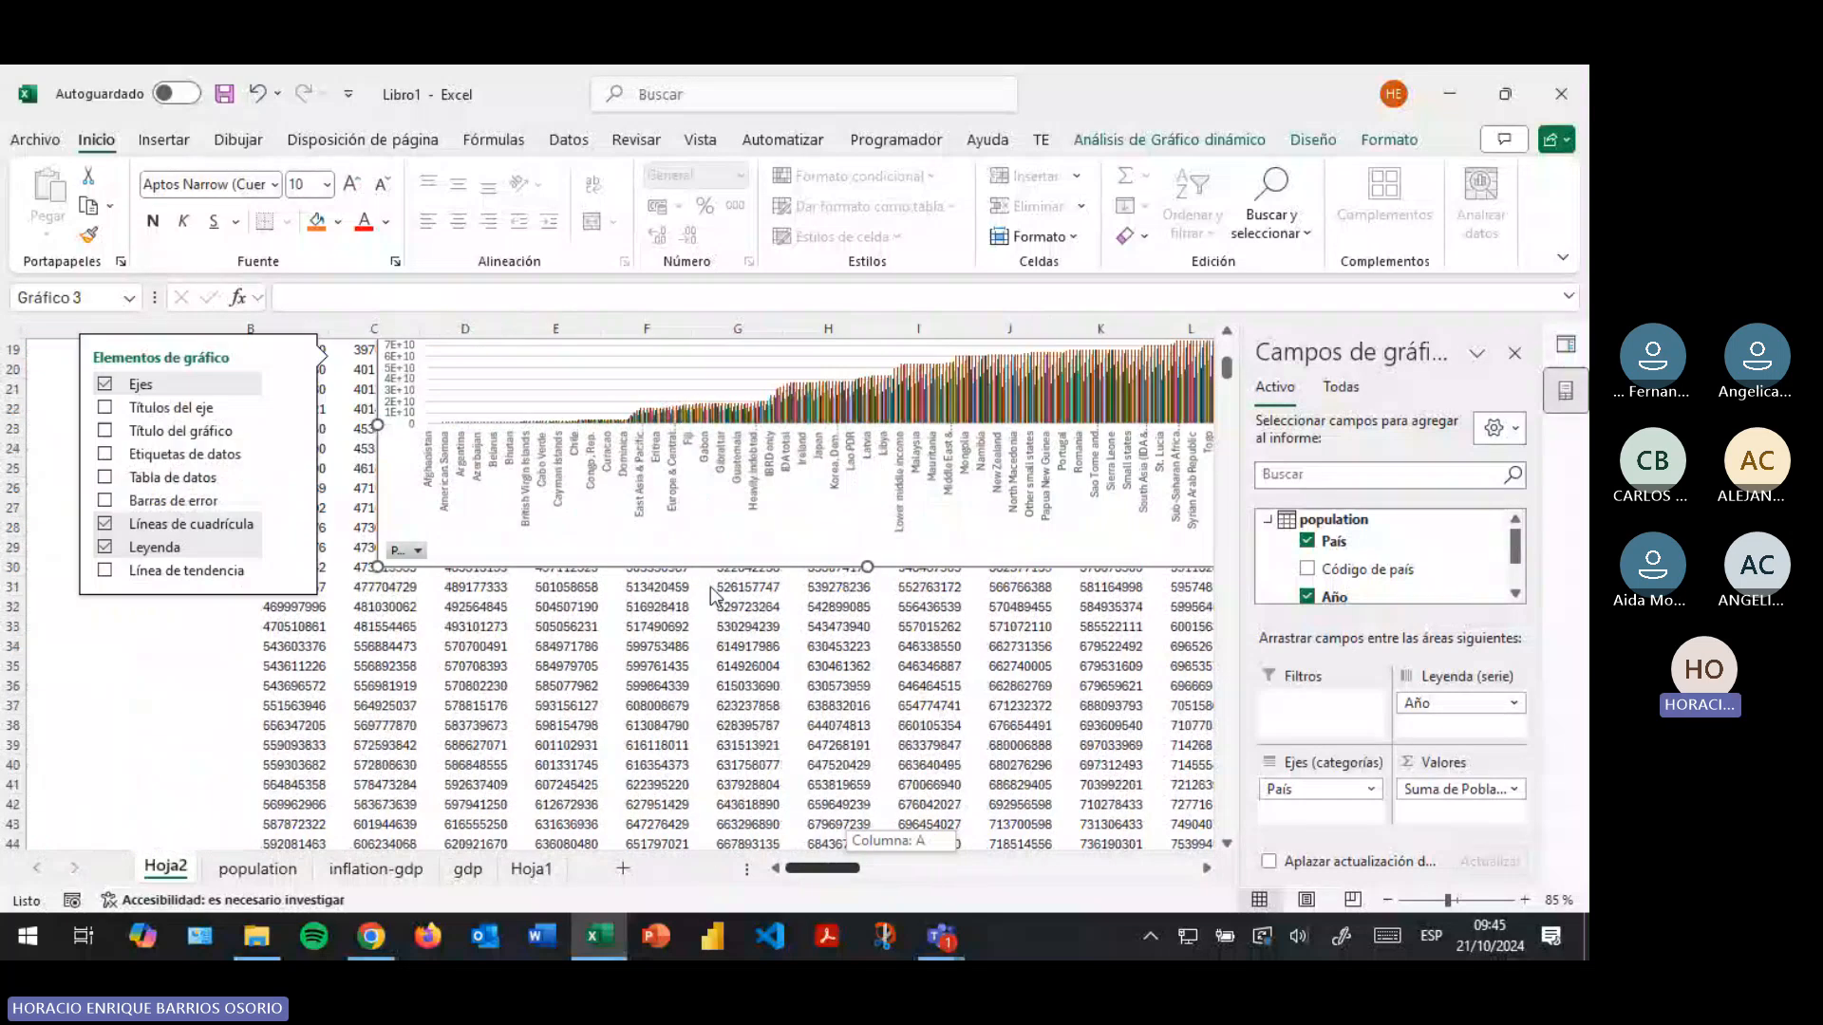
{"action": "left_click", "coordinate": [1215, 144]}
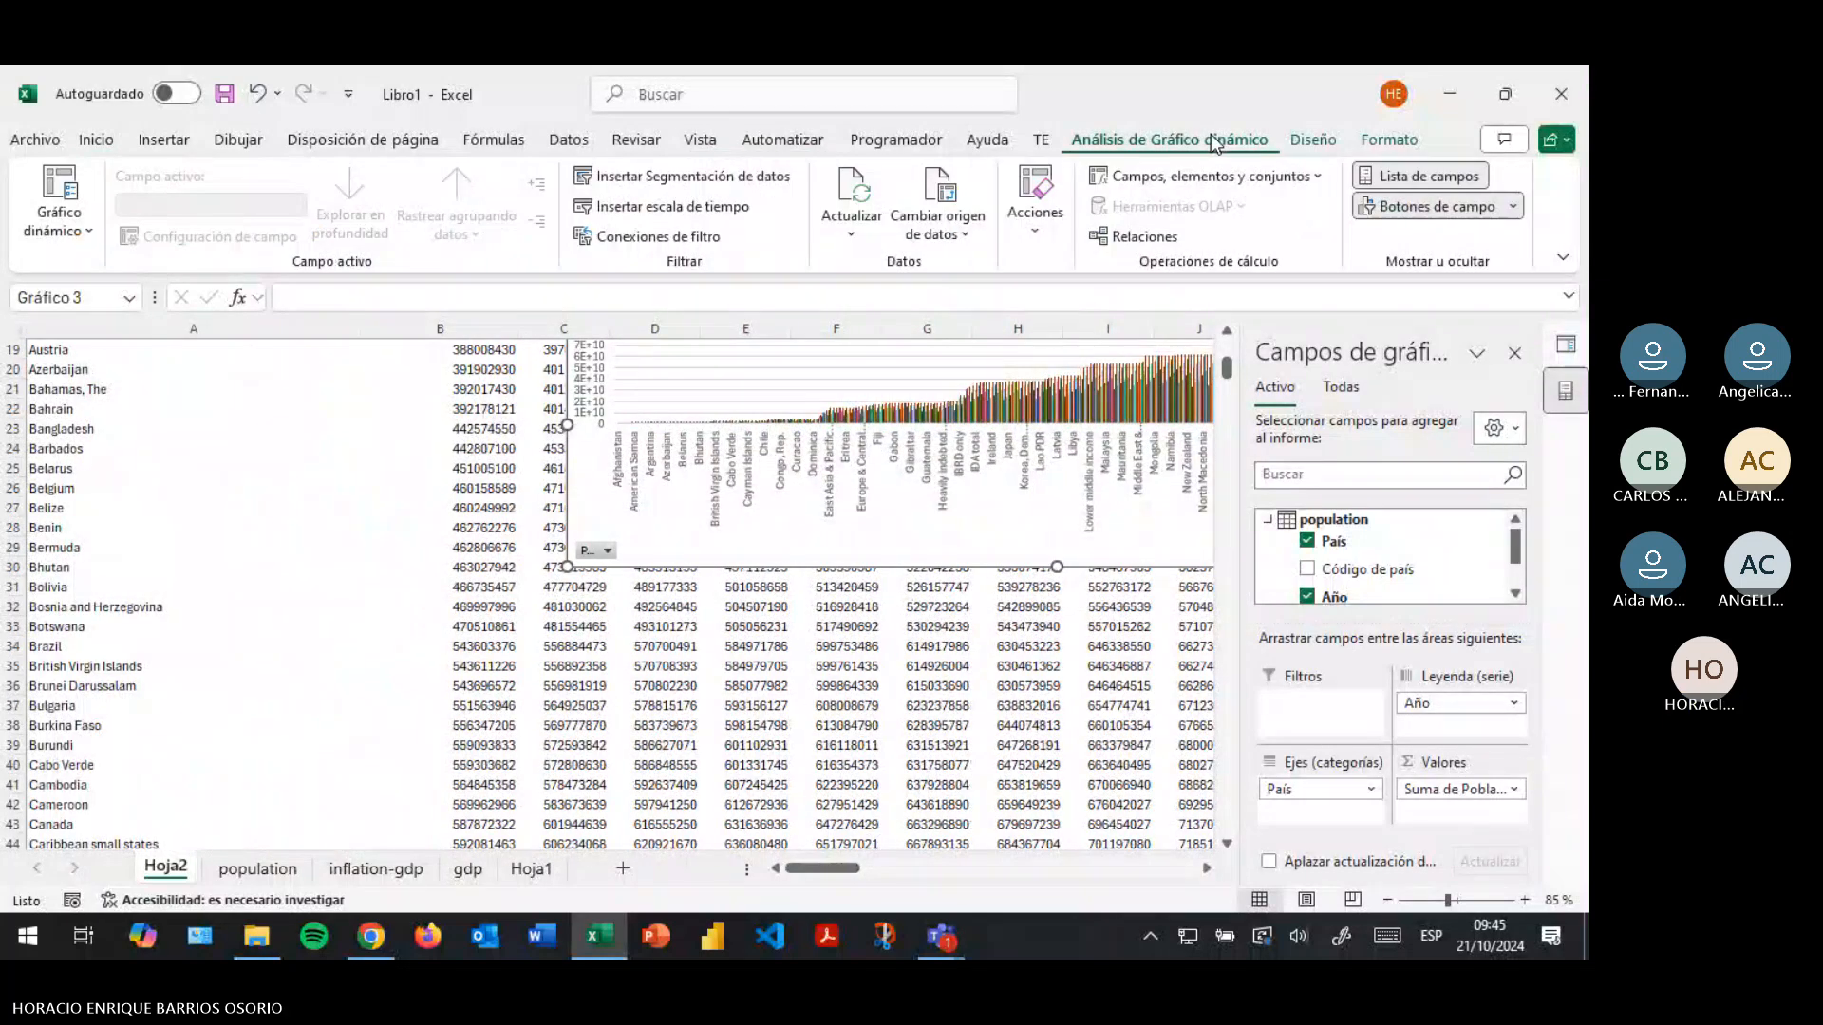
{"action": "left_click", "coordinate": [1320, 143]}
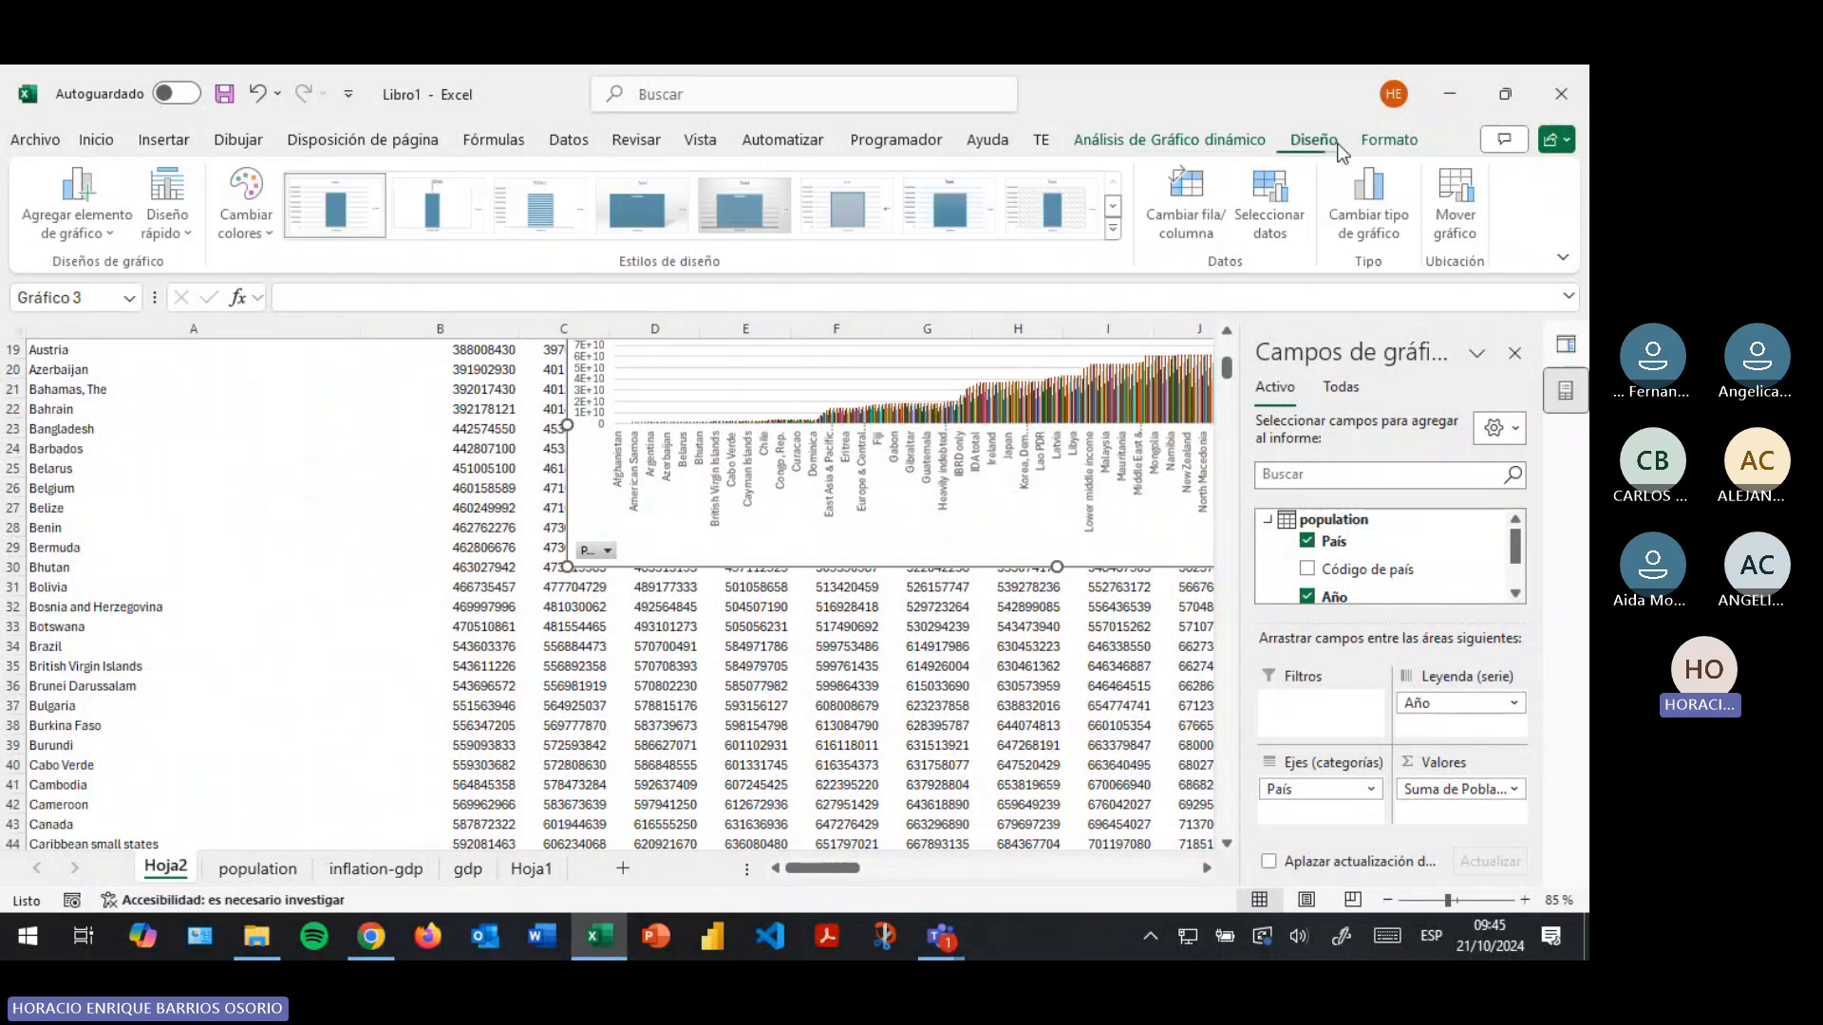
{"action": "left_click", "coordinate": [1258, 143]}
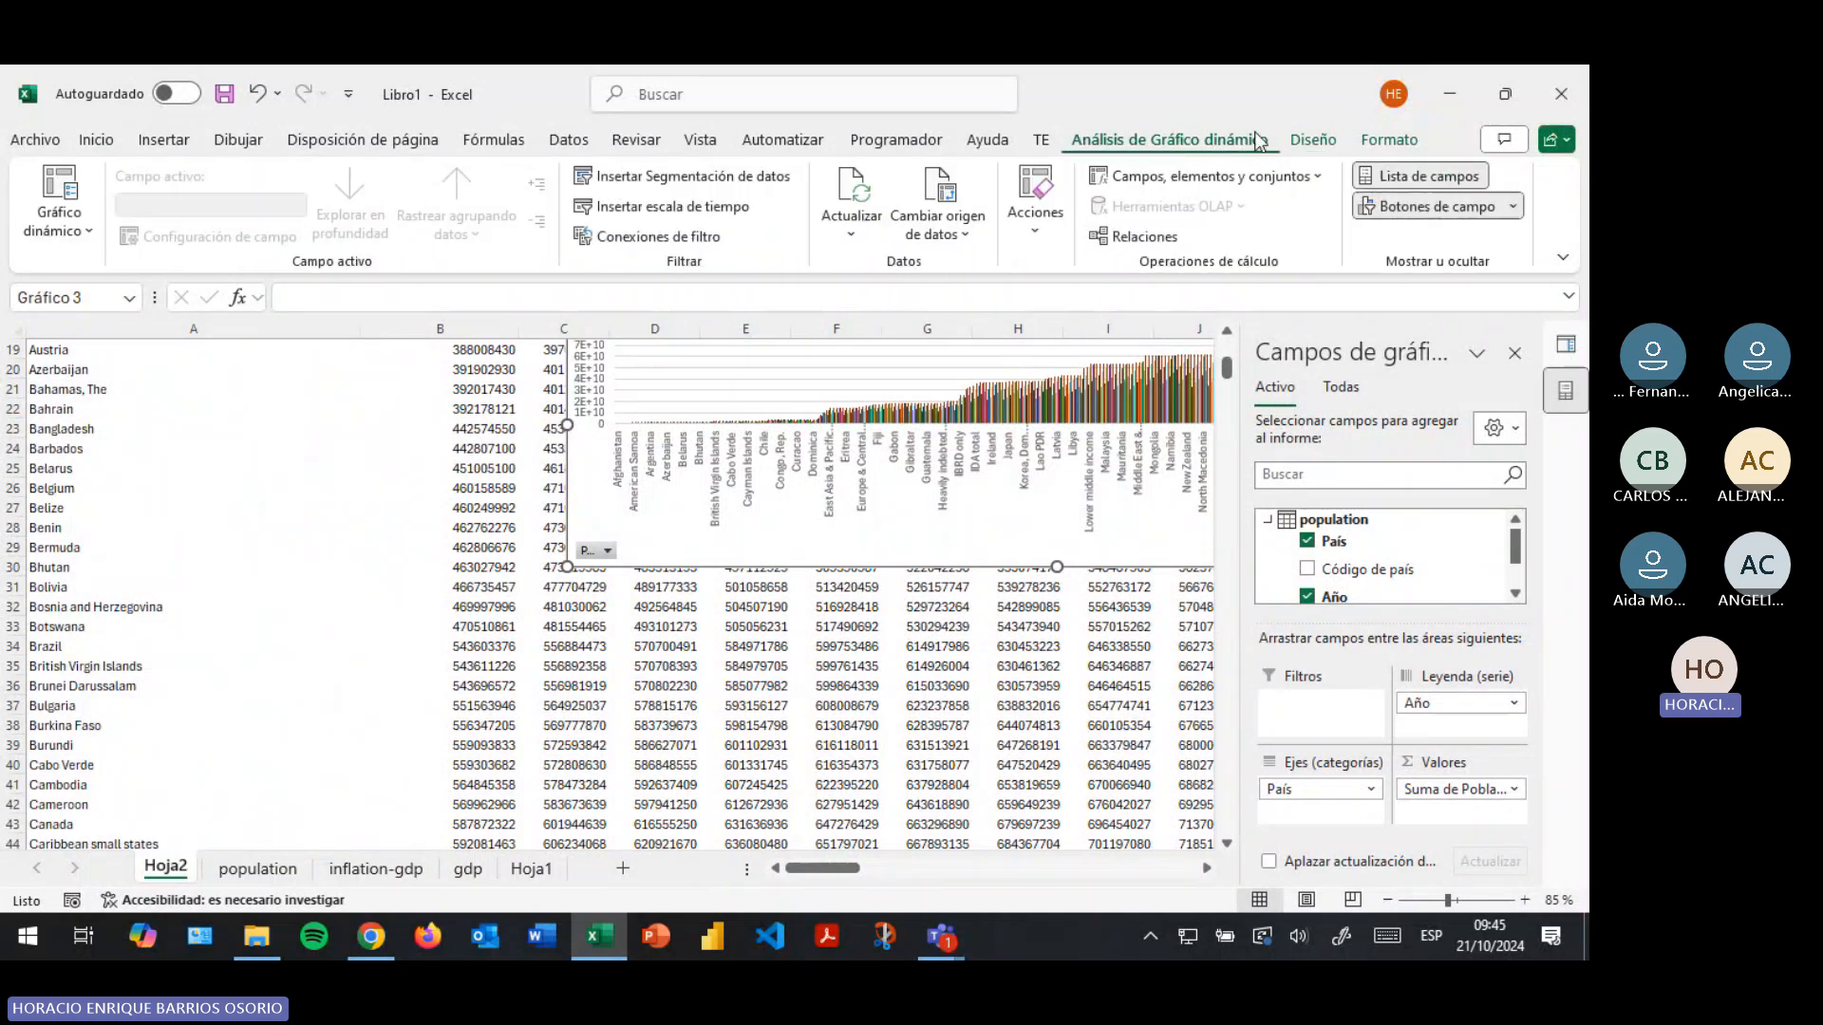
{"action": "left_click", "coordinate": [1019, 233]}
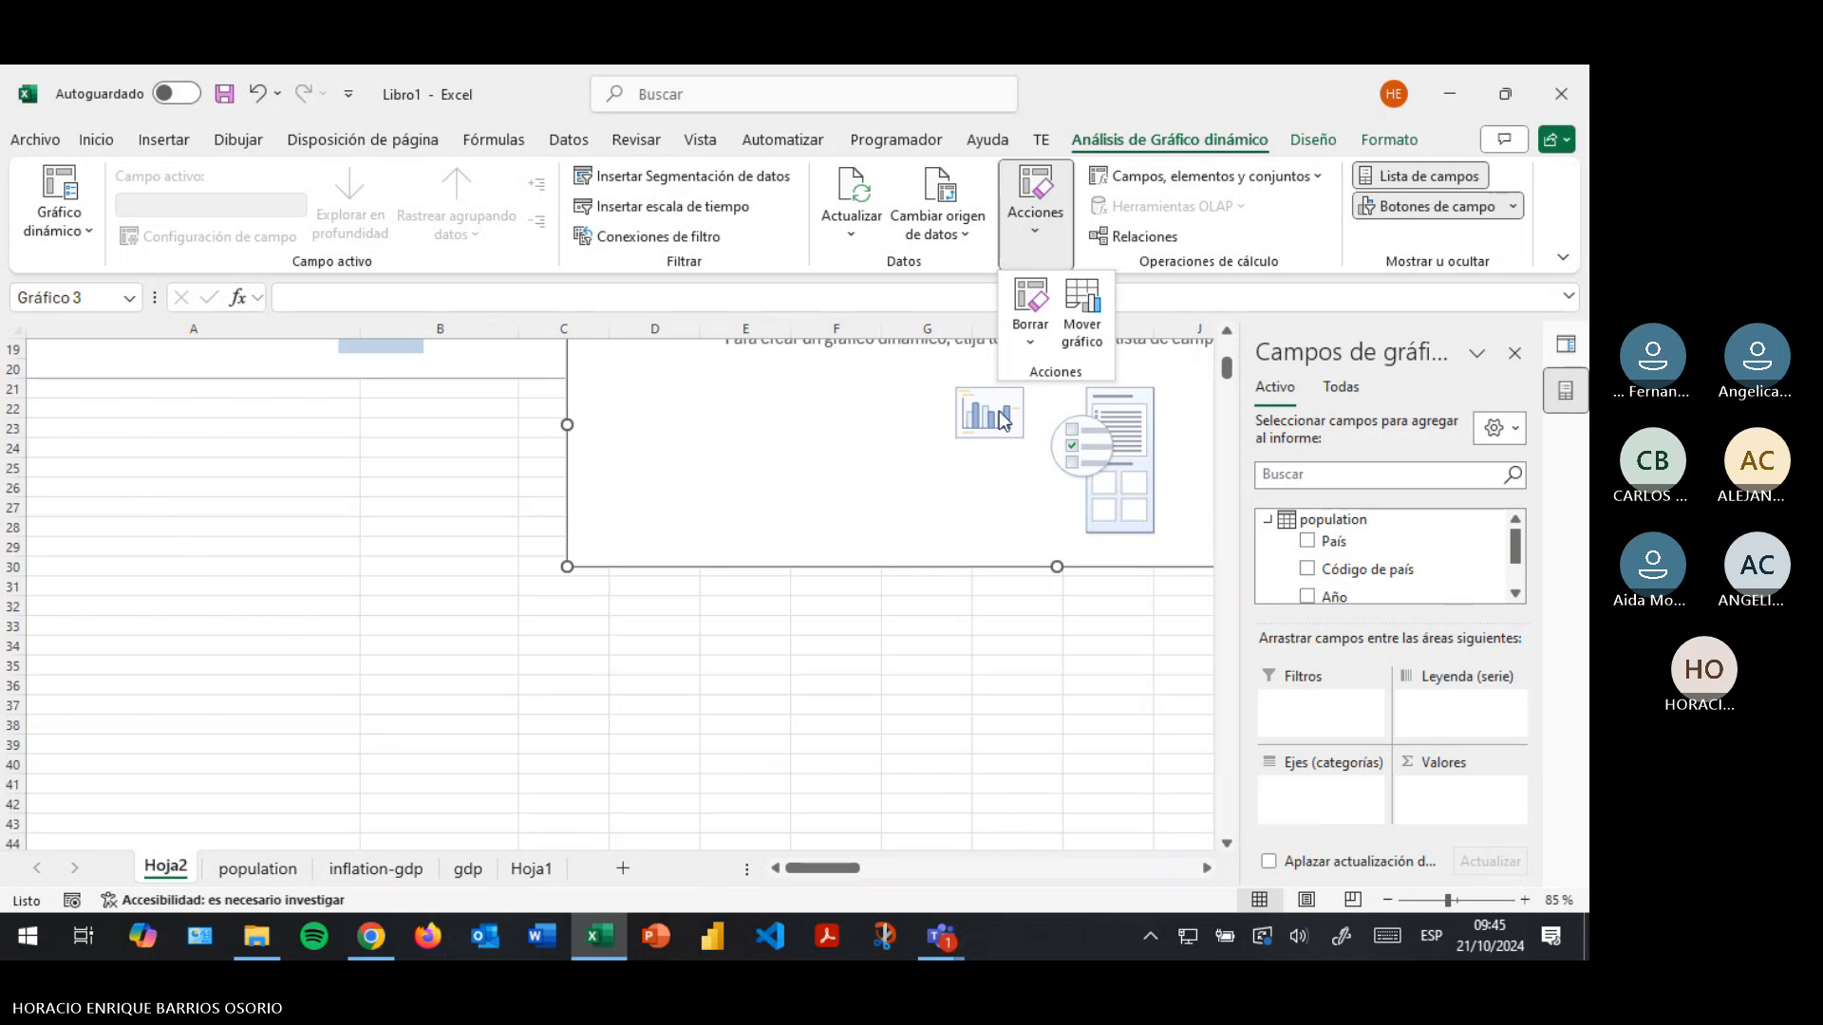
Rebuild the empty PivotTable with País as rows and the sum of Población as values
{"action": "scroll", "coordinate": [827, 653], "scroll_direction": "up", "scroll_amount": 5}
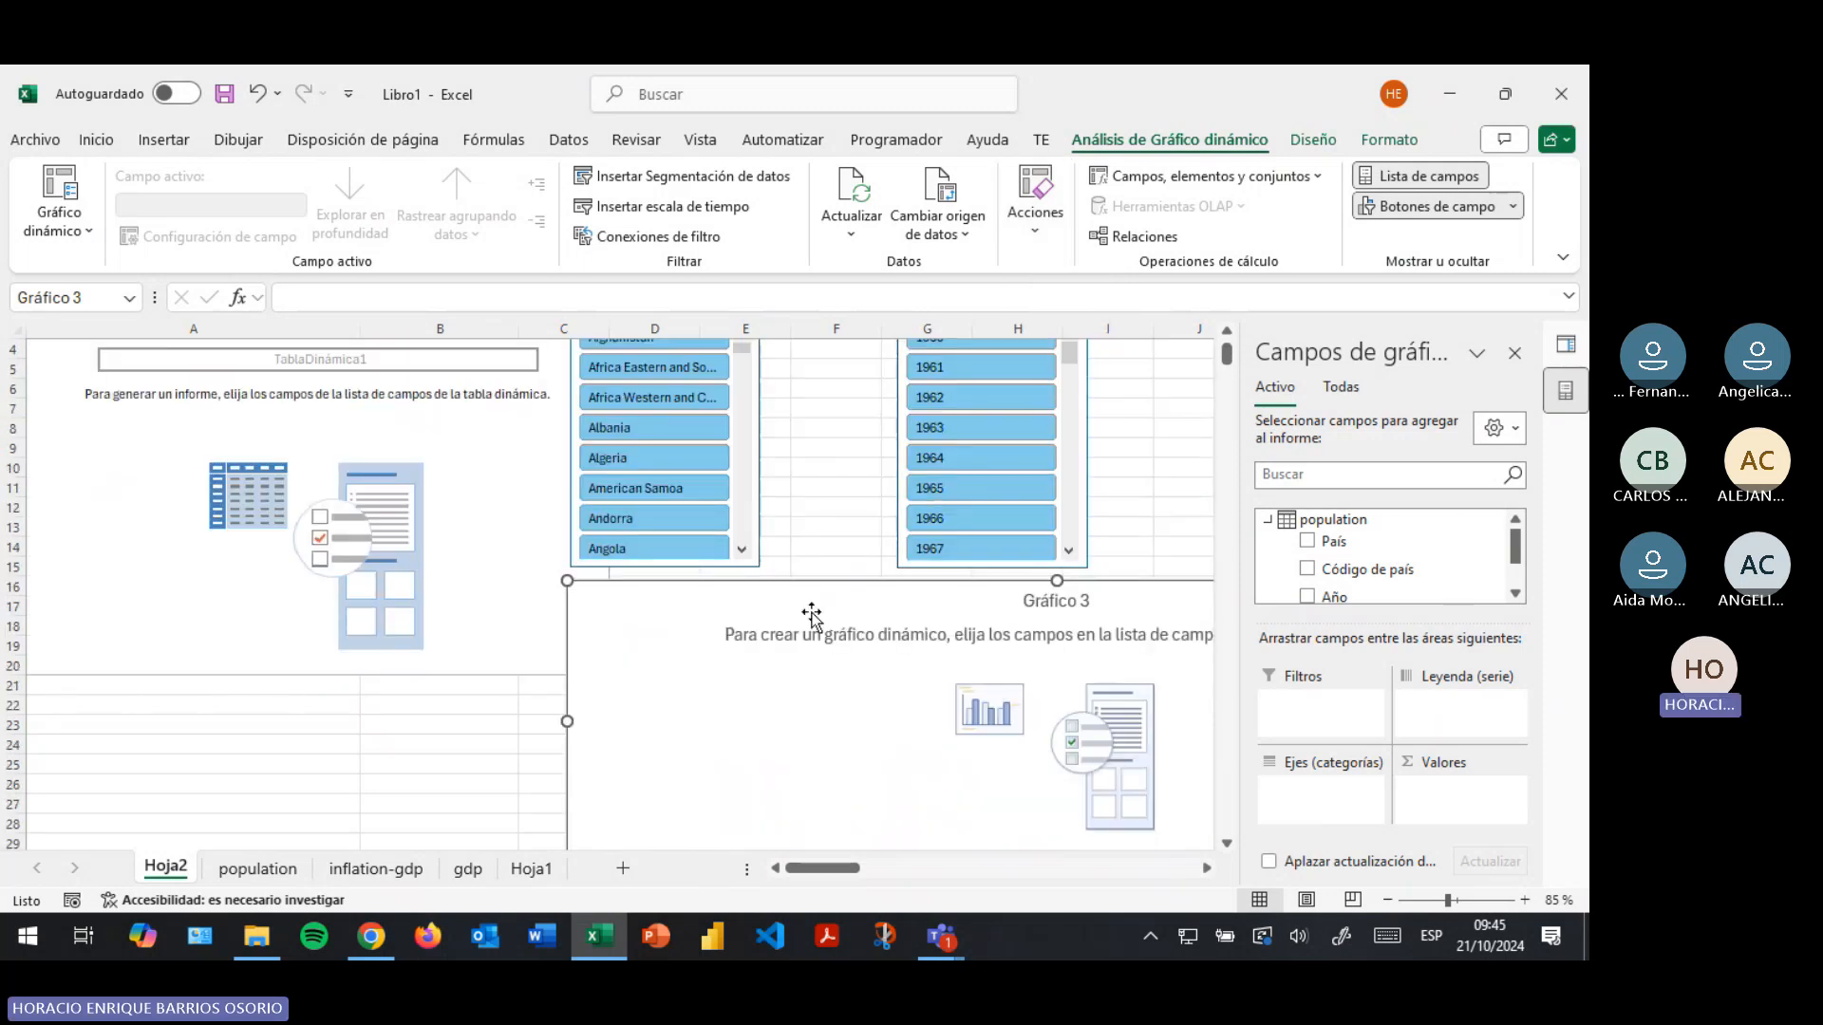
{"action": "left_click", "coordinate": [394, 503]}
{"action": "left_click", "coordinate": [207, 432]}
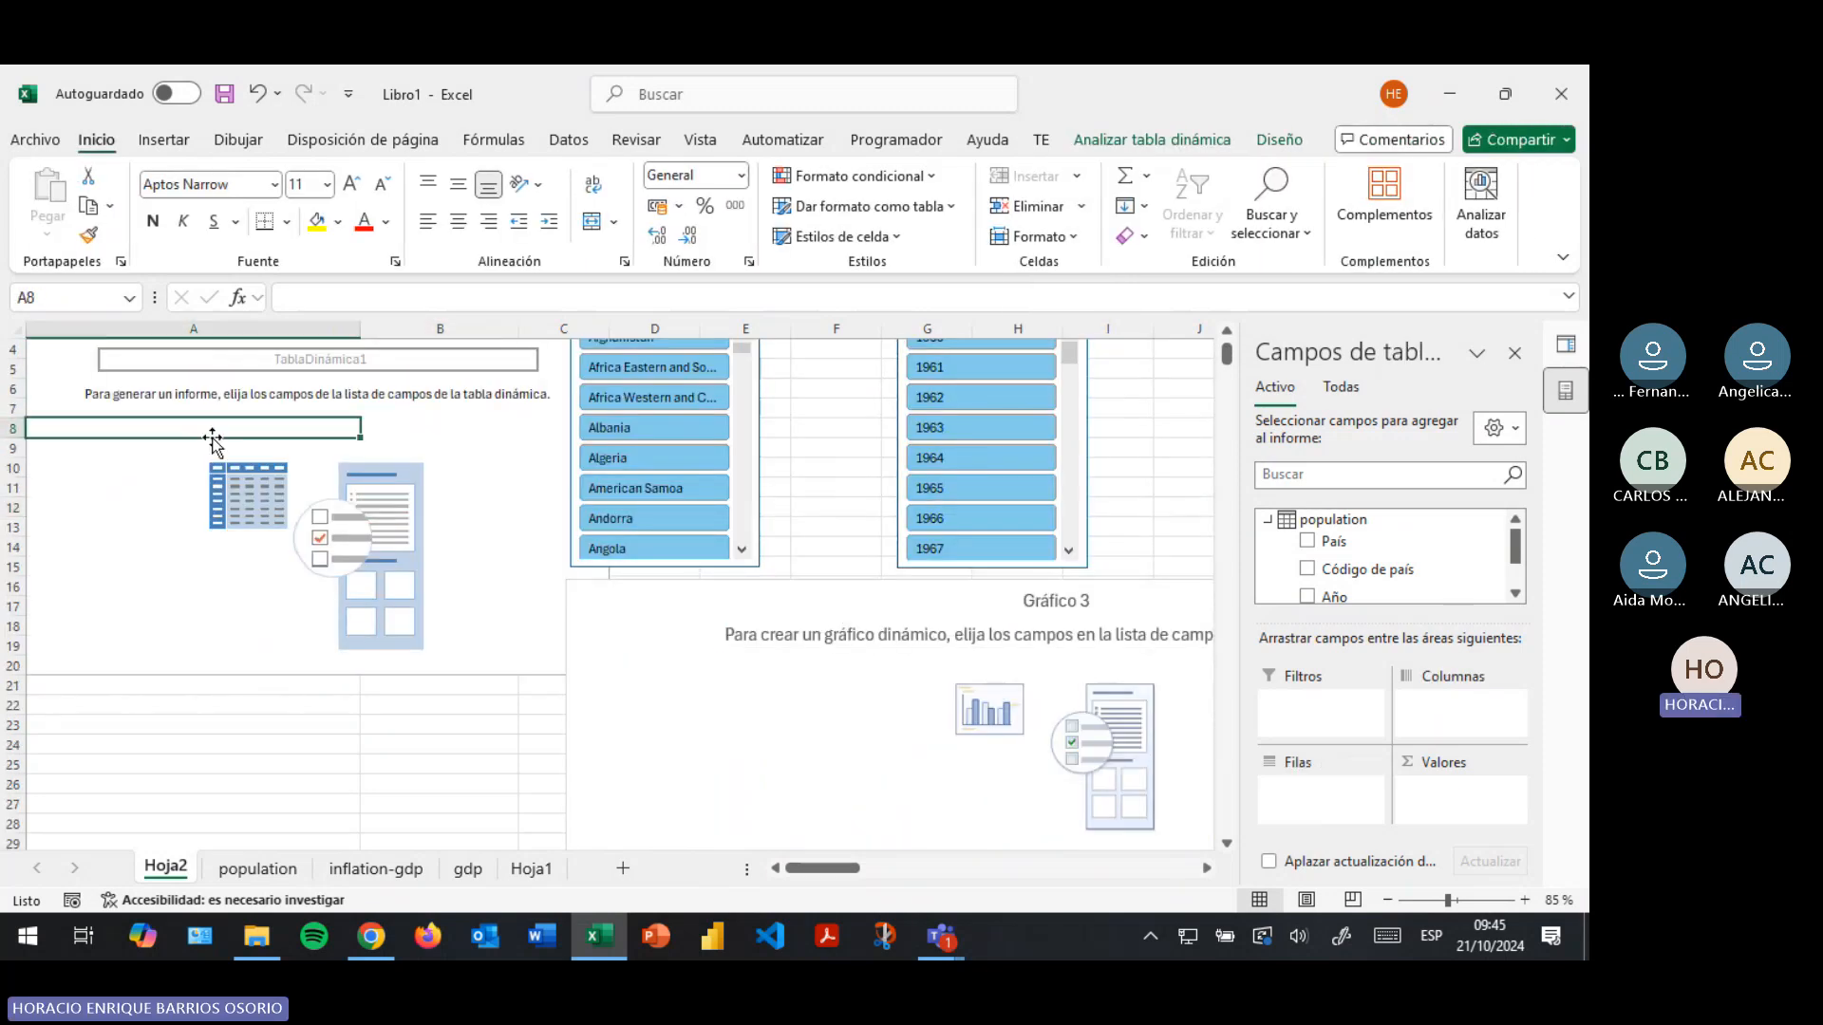
{"action": "scroll", "coordinate": [204, 422], "scroll_direction": "up", "scroll_amount": 1}
{"action": "left_click", "coordinate": [204, 422]}
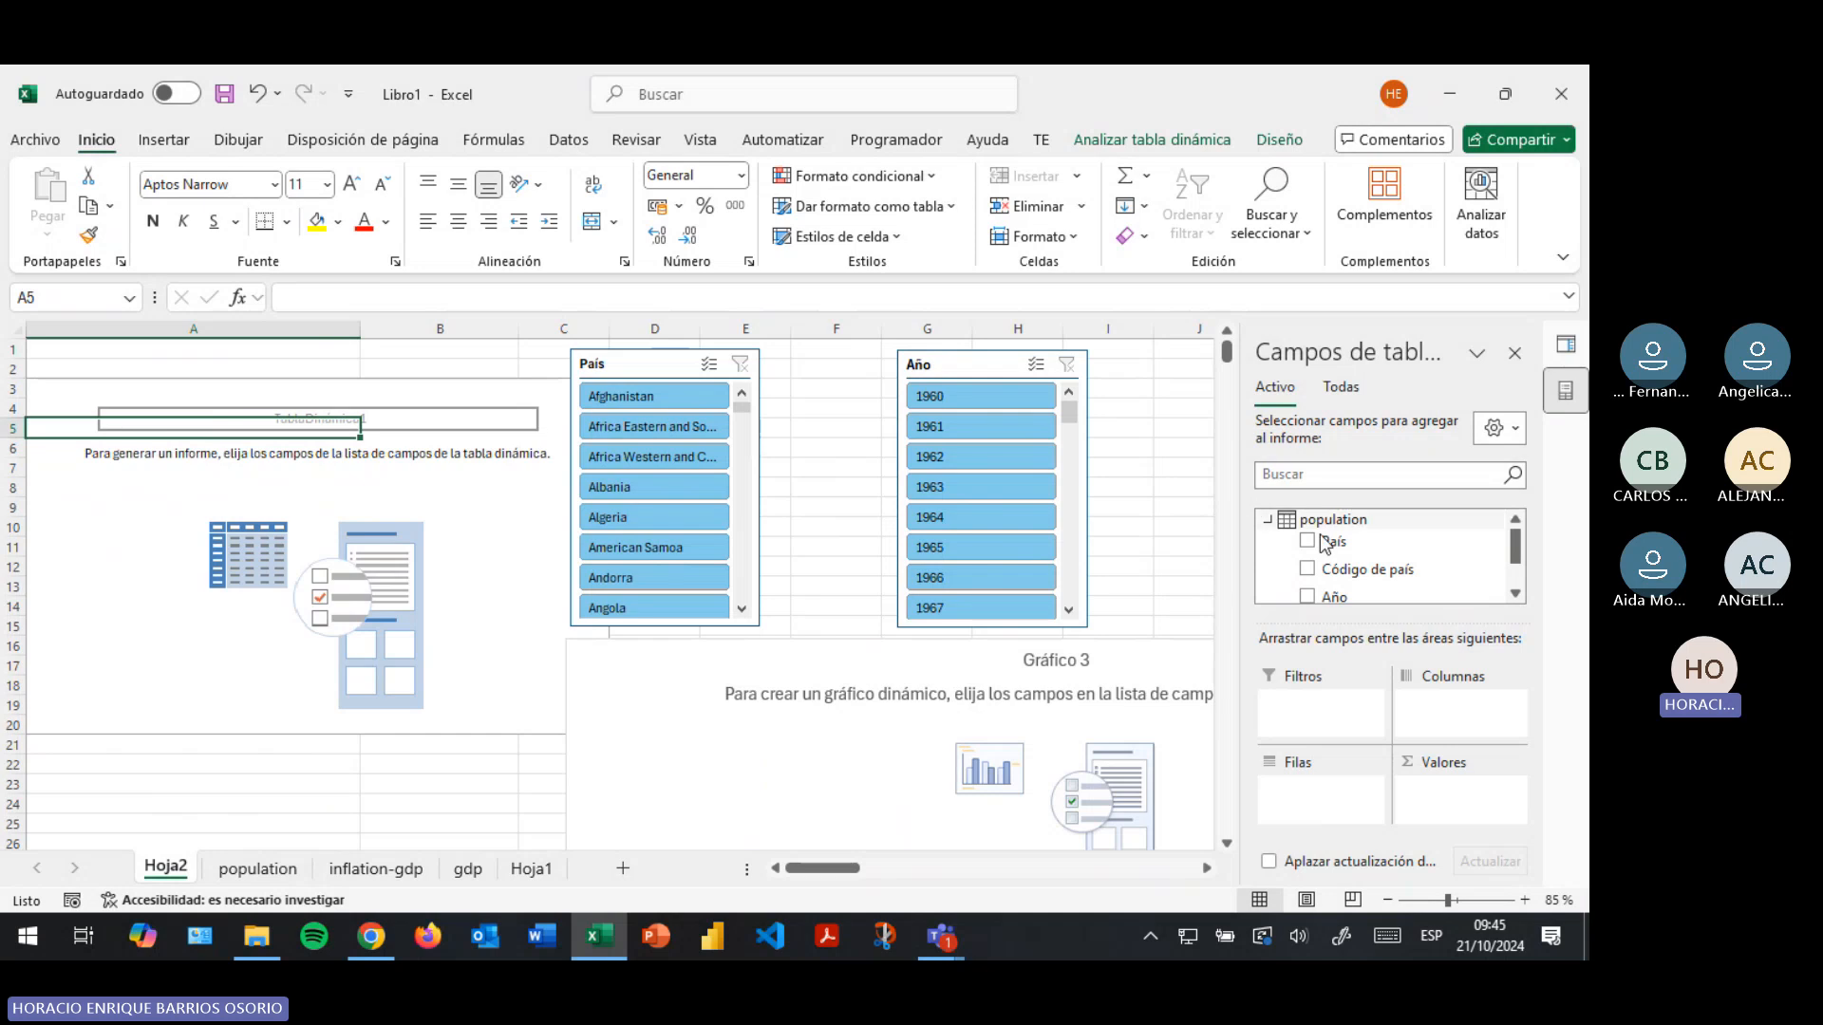
{"action": "left_click_drag", "start_coordinate": [1329, 543], "coordinate": [1310, 803]}
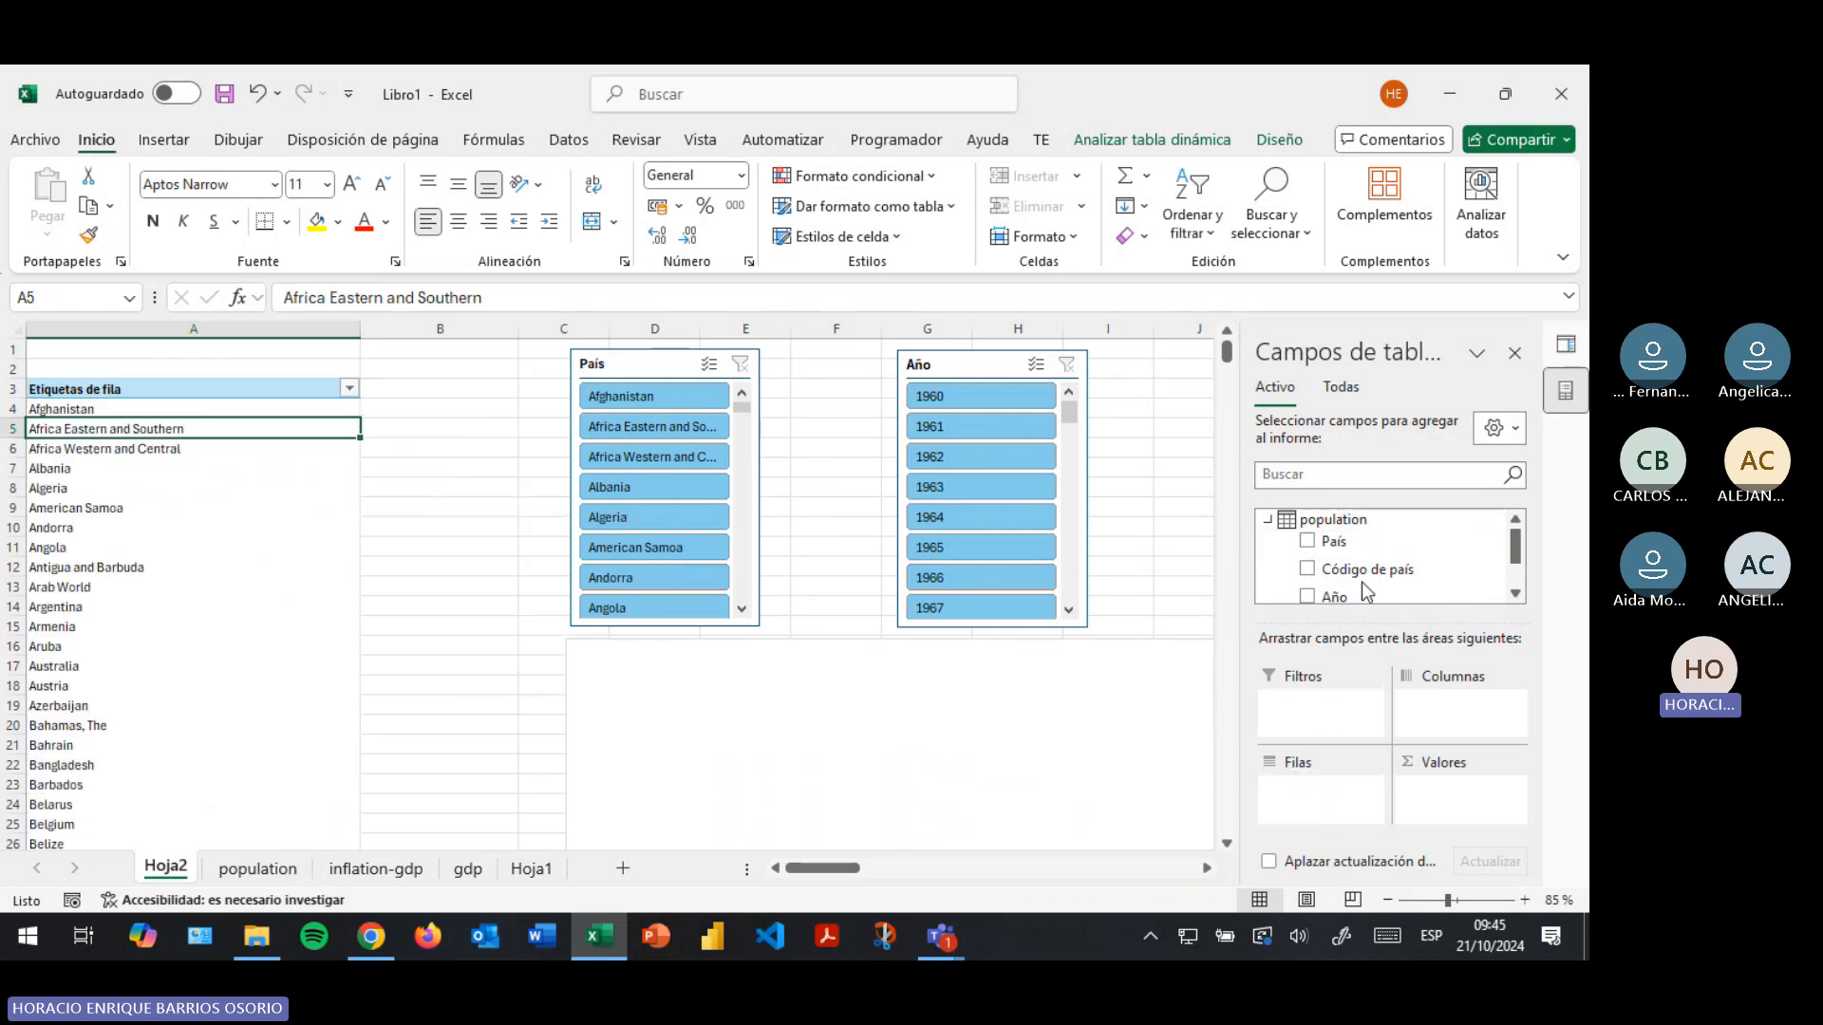
{"action": "scroll", "coordinate": [1362, 573], "scroll_direction": "down", "scroll_amount": 1}
{"action": "left_click_drag", "start_coordinate": [1352, 576], "coordinate": [1456, 796]}
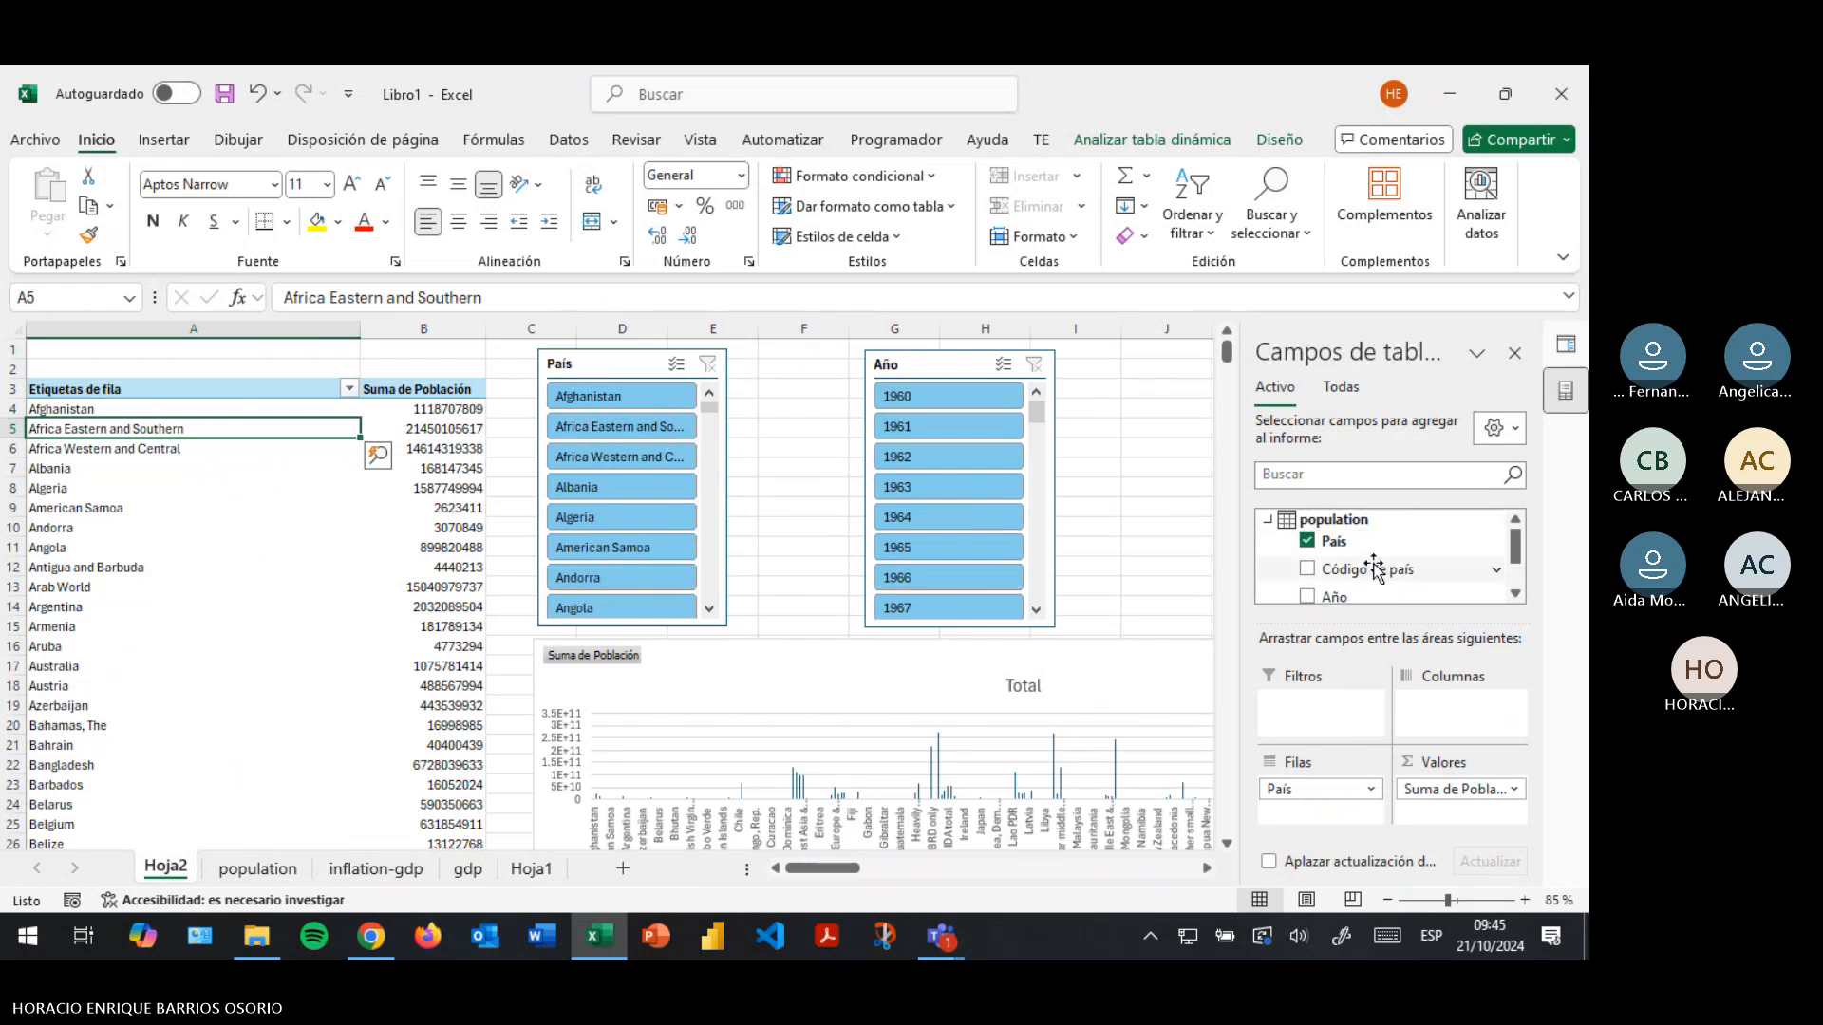
Add the Año field to the PivotTable's columns and move it to the rows beneath País
{"action": "left_click", "coordinate": [1514, 791]}
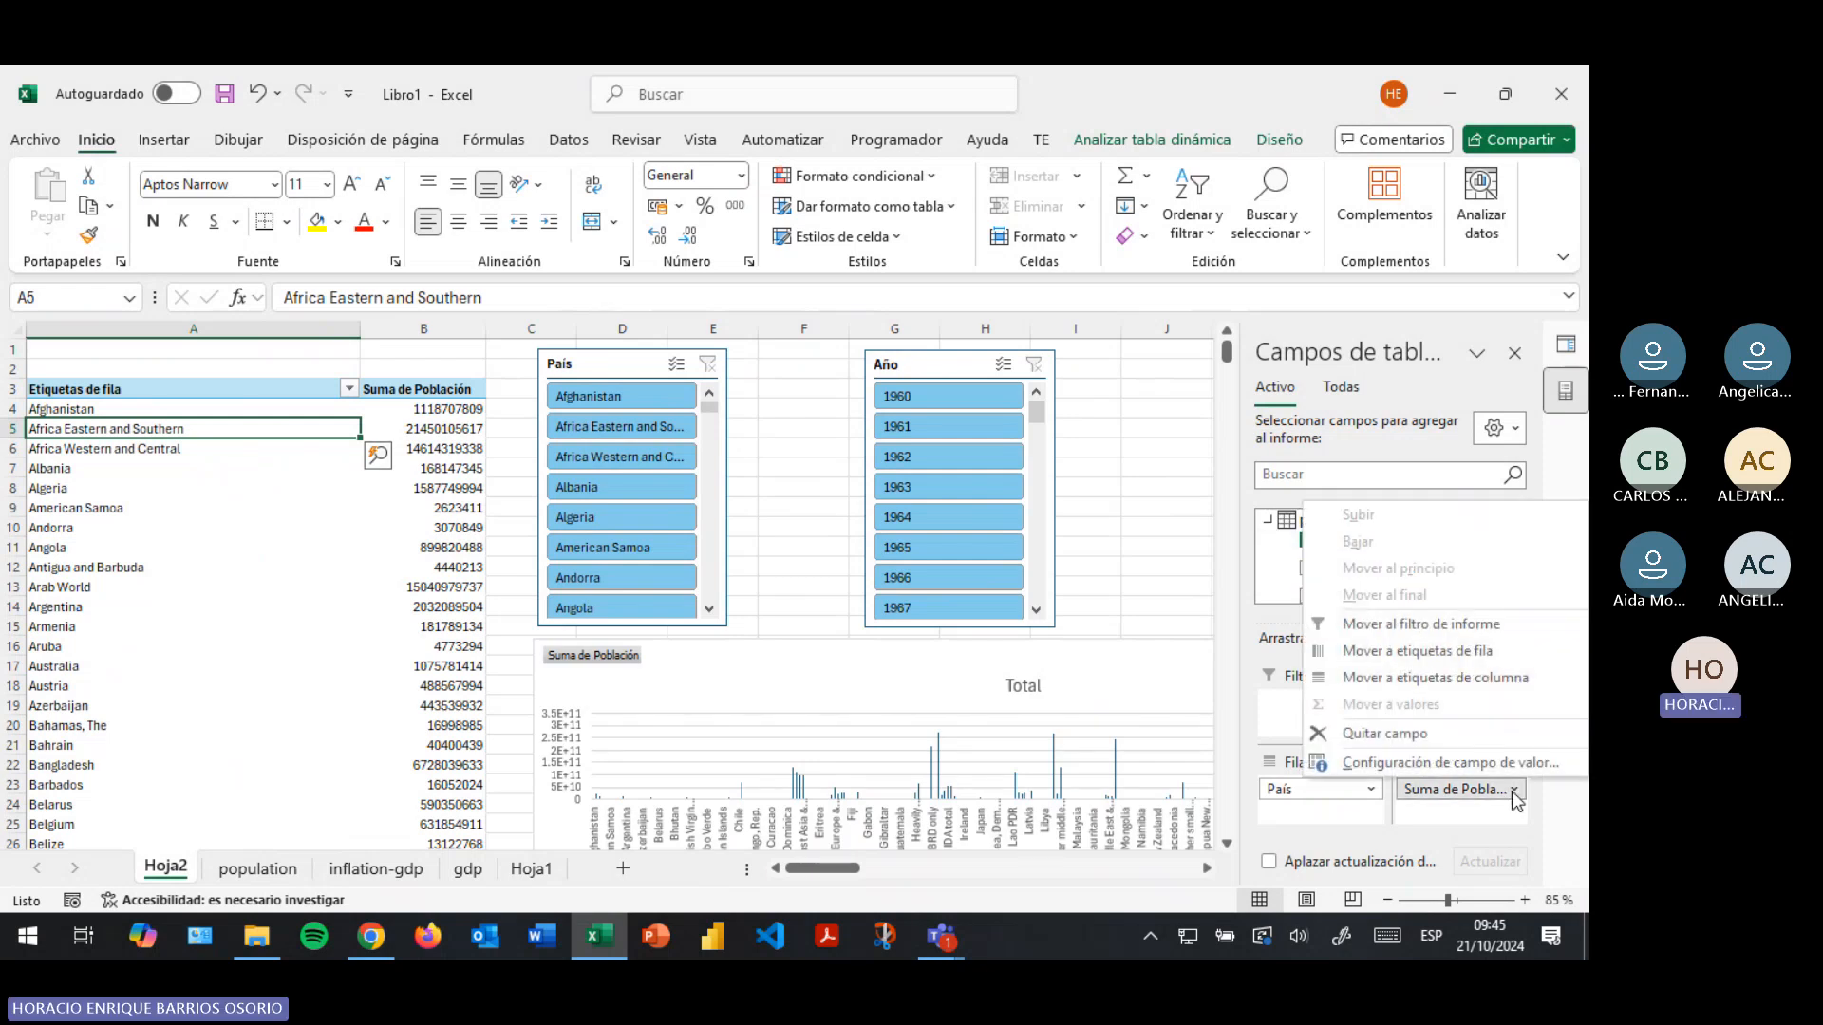
{"action": "left_click", "coordinate": [1515, 791]}
{"action": "scroll", "coordinate": [375, 634], "scroll_direction": "up", "scroll_amount": 1}
{"action": "scroll", "coordinate": [374, 634], "scroll_direction": "up", "scroll_amount": 1}
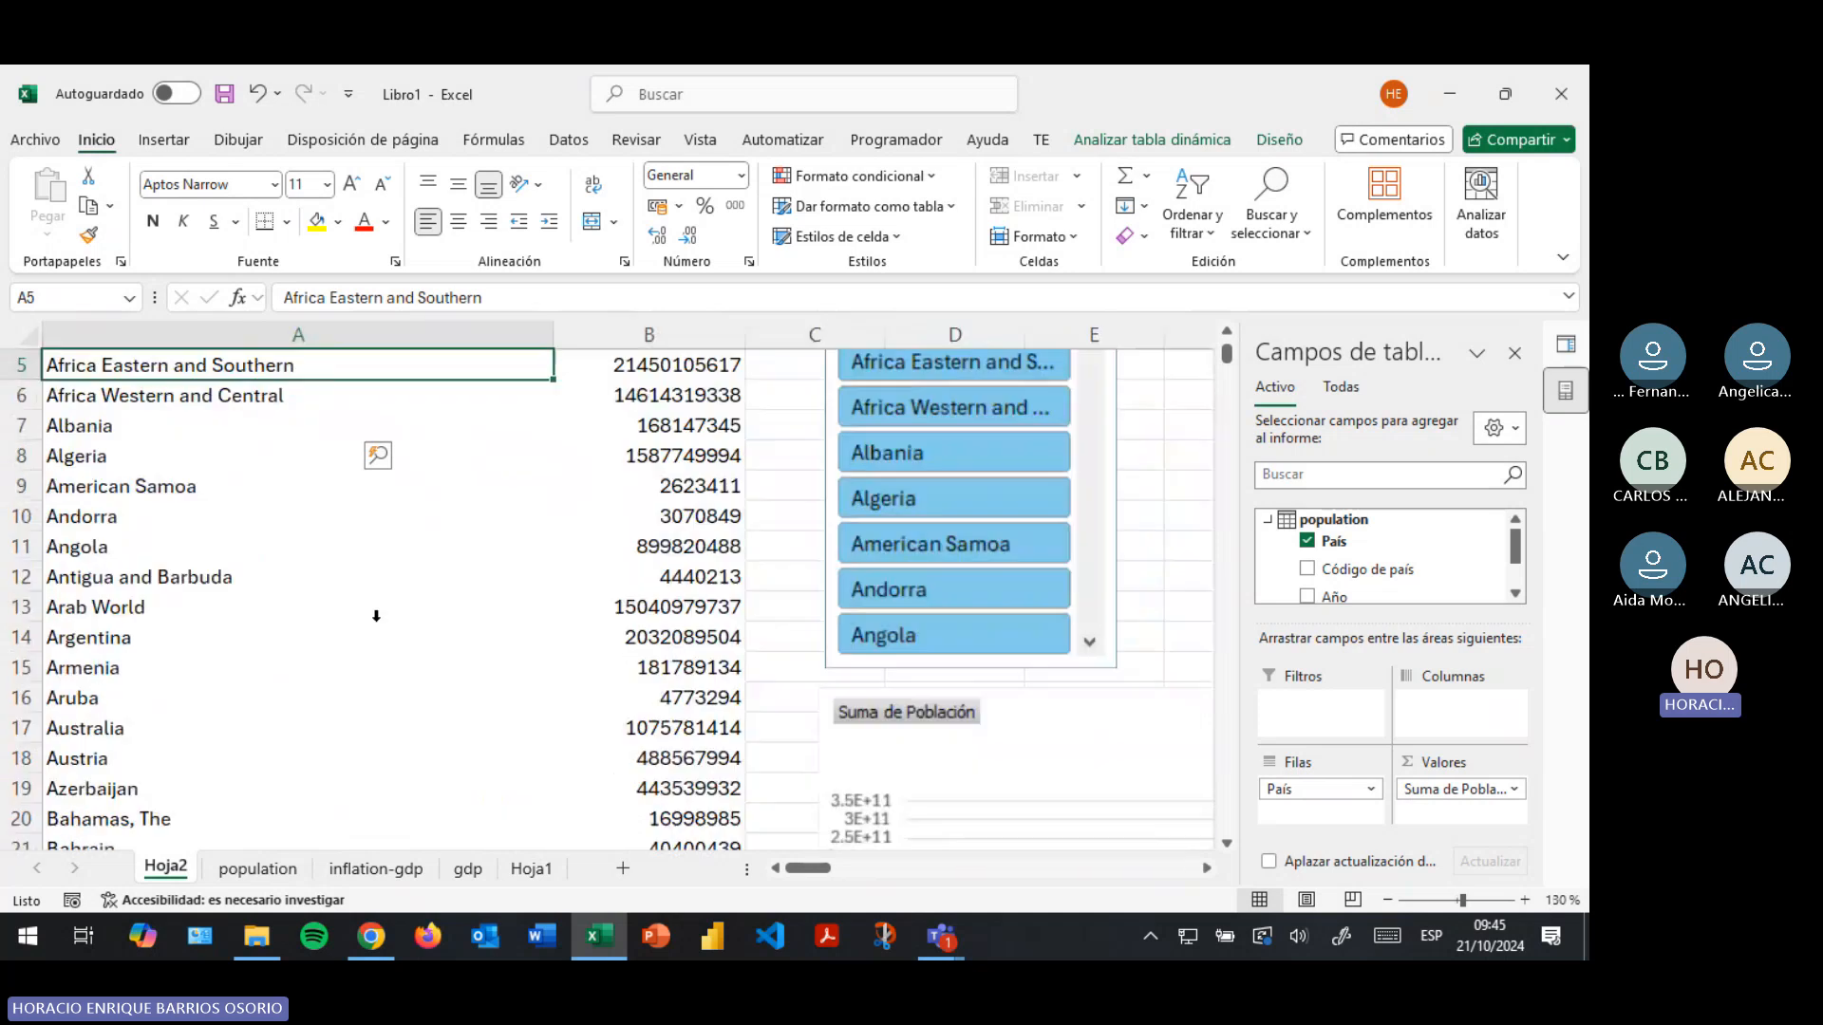
{"action": "scroll", "coordinate": [435, 582], "scroll_direction": "up", "scroll_amount": 1}
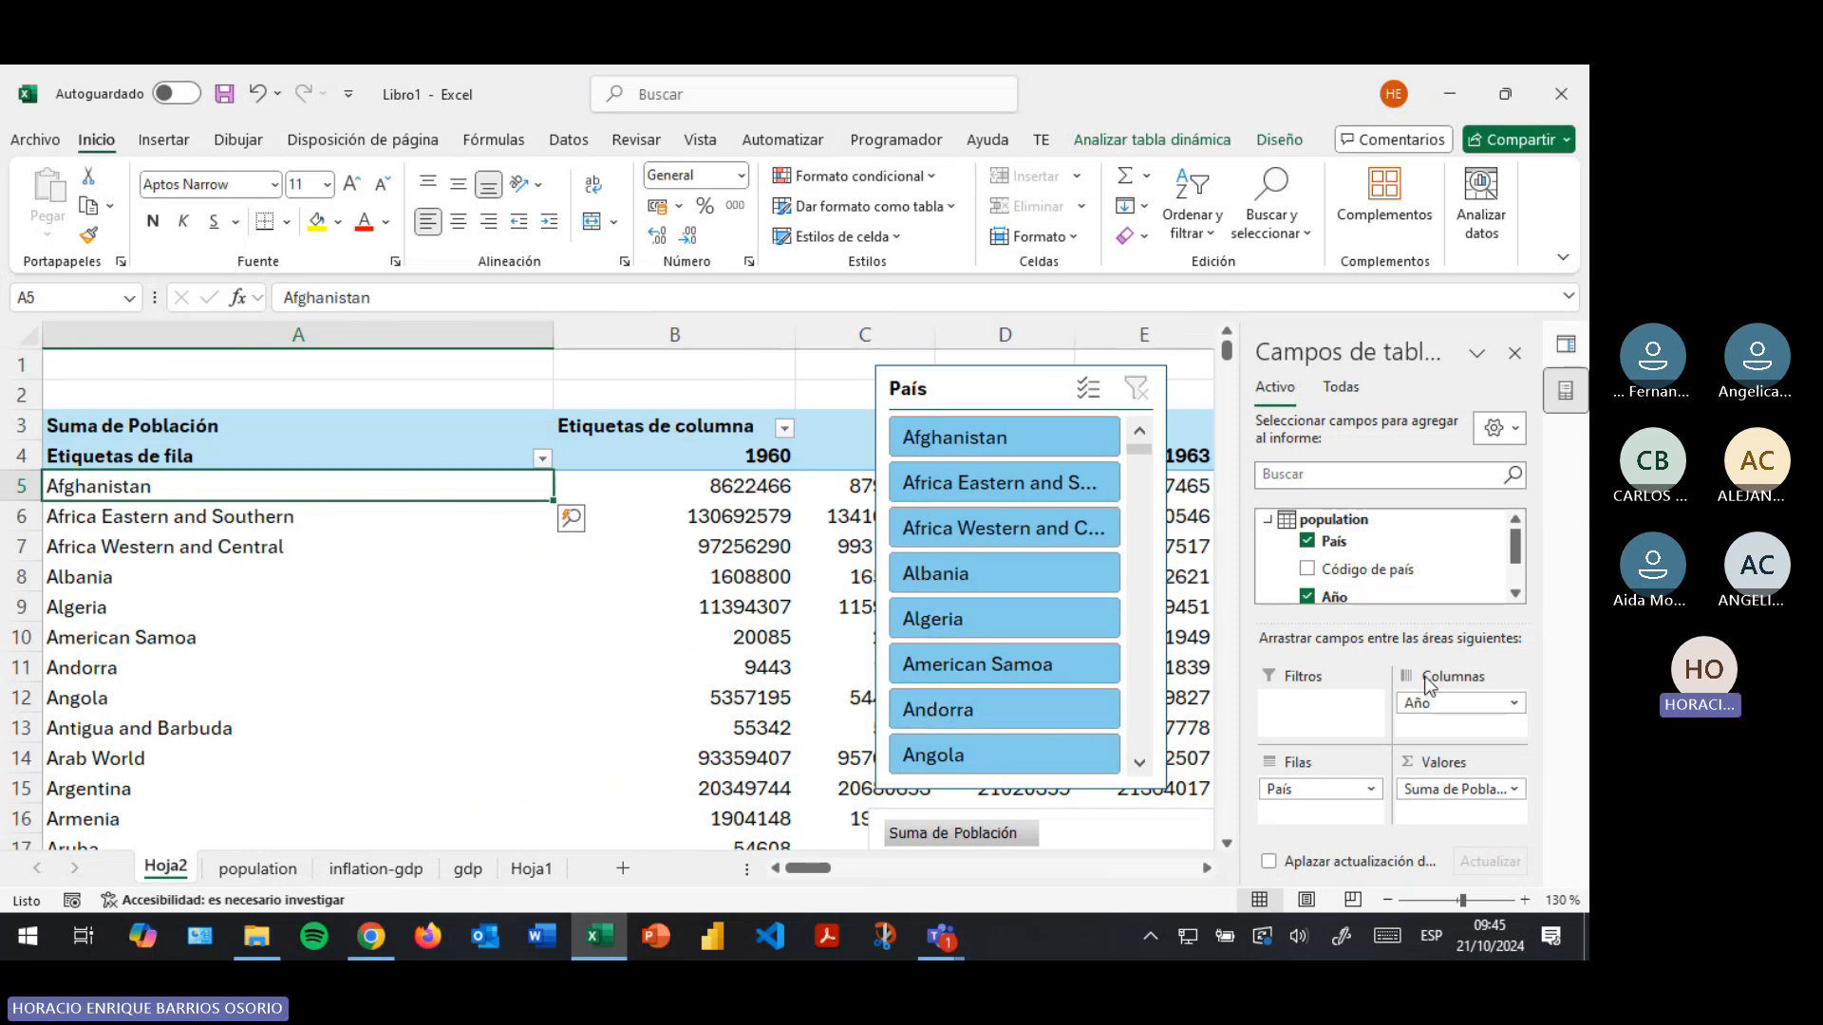
{"action": "left_click_drag", "start_coordinate": [1420, 705], "coordinate": [1326, 813]}
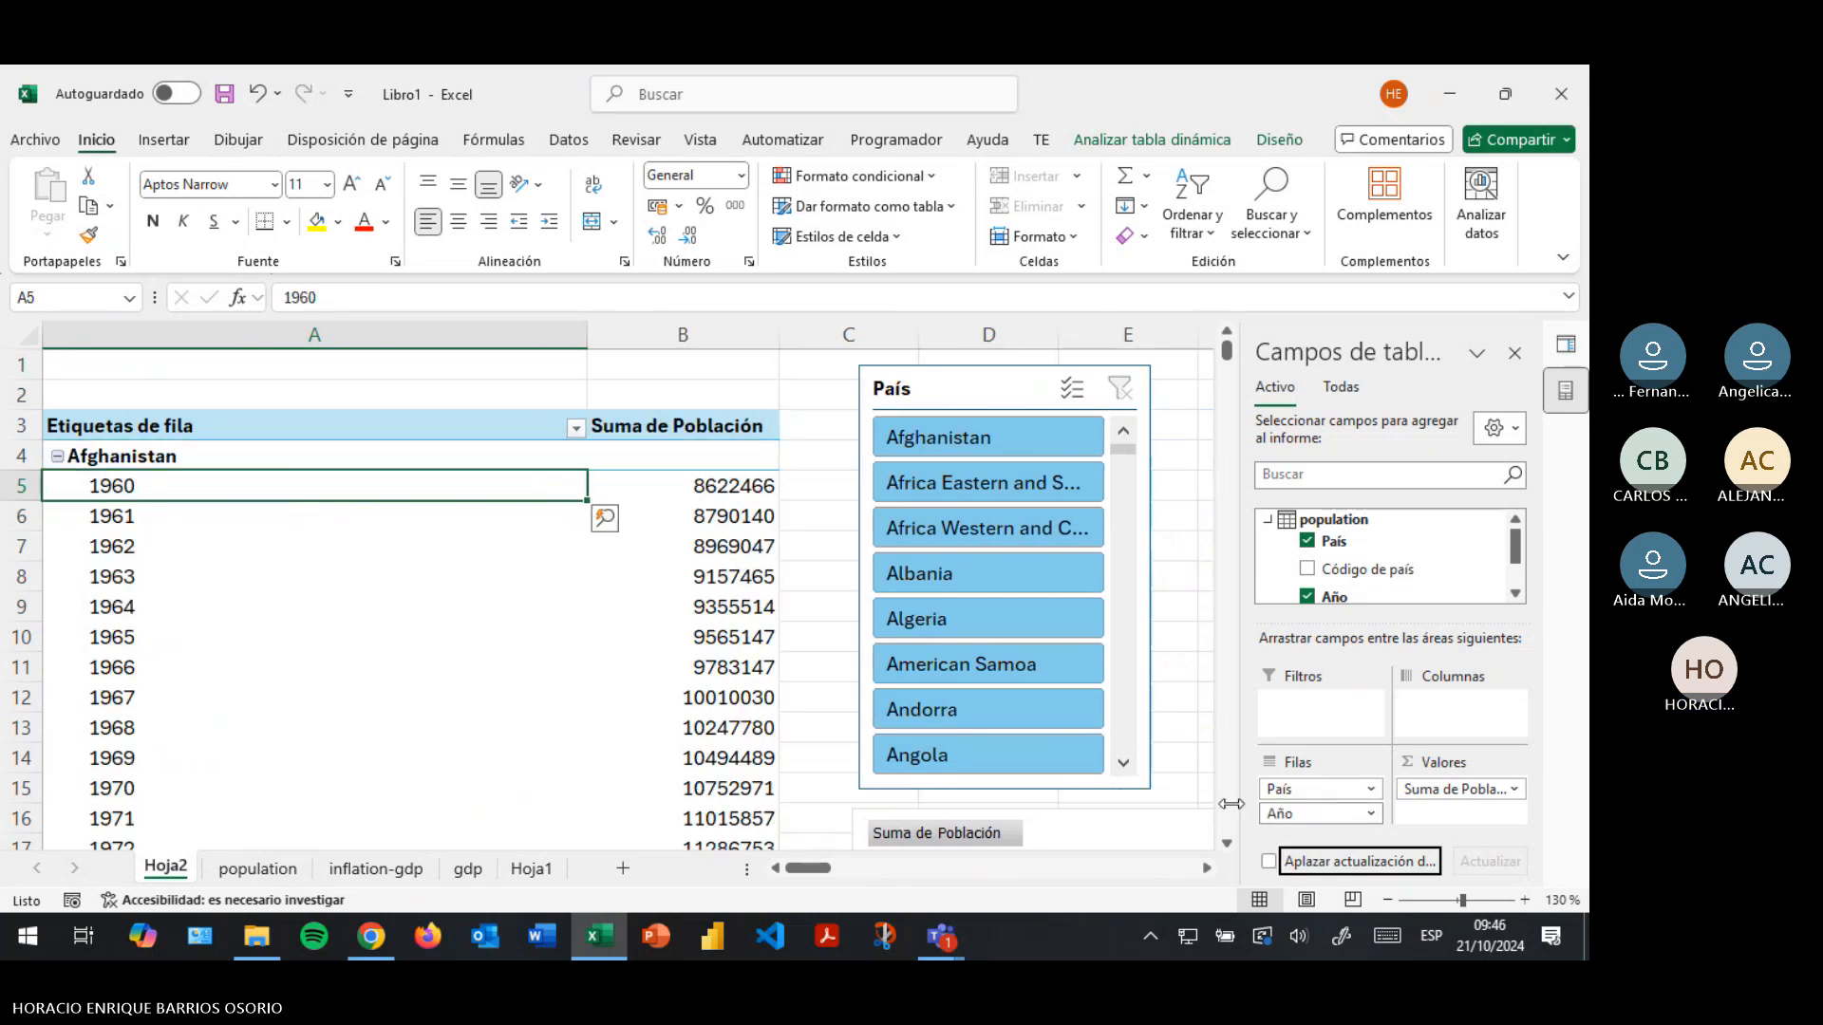
Collapse Afghanistan and Africa Eastern and Southern, and collapse the entire País field so only countries are listed
{"action": "left_click", "coordinate": [60, 456]}
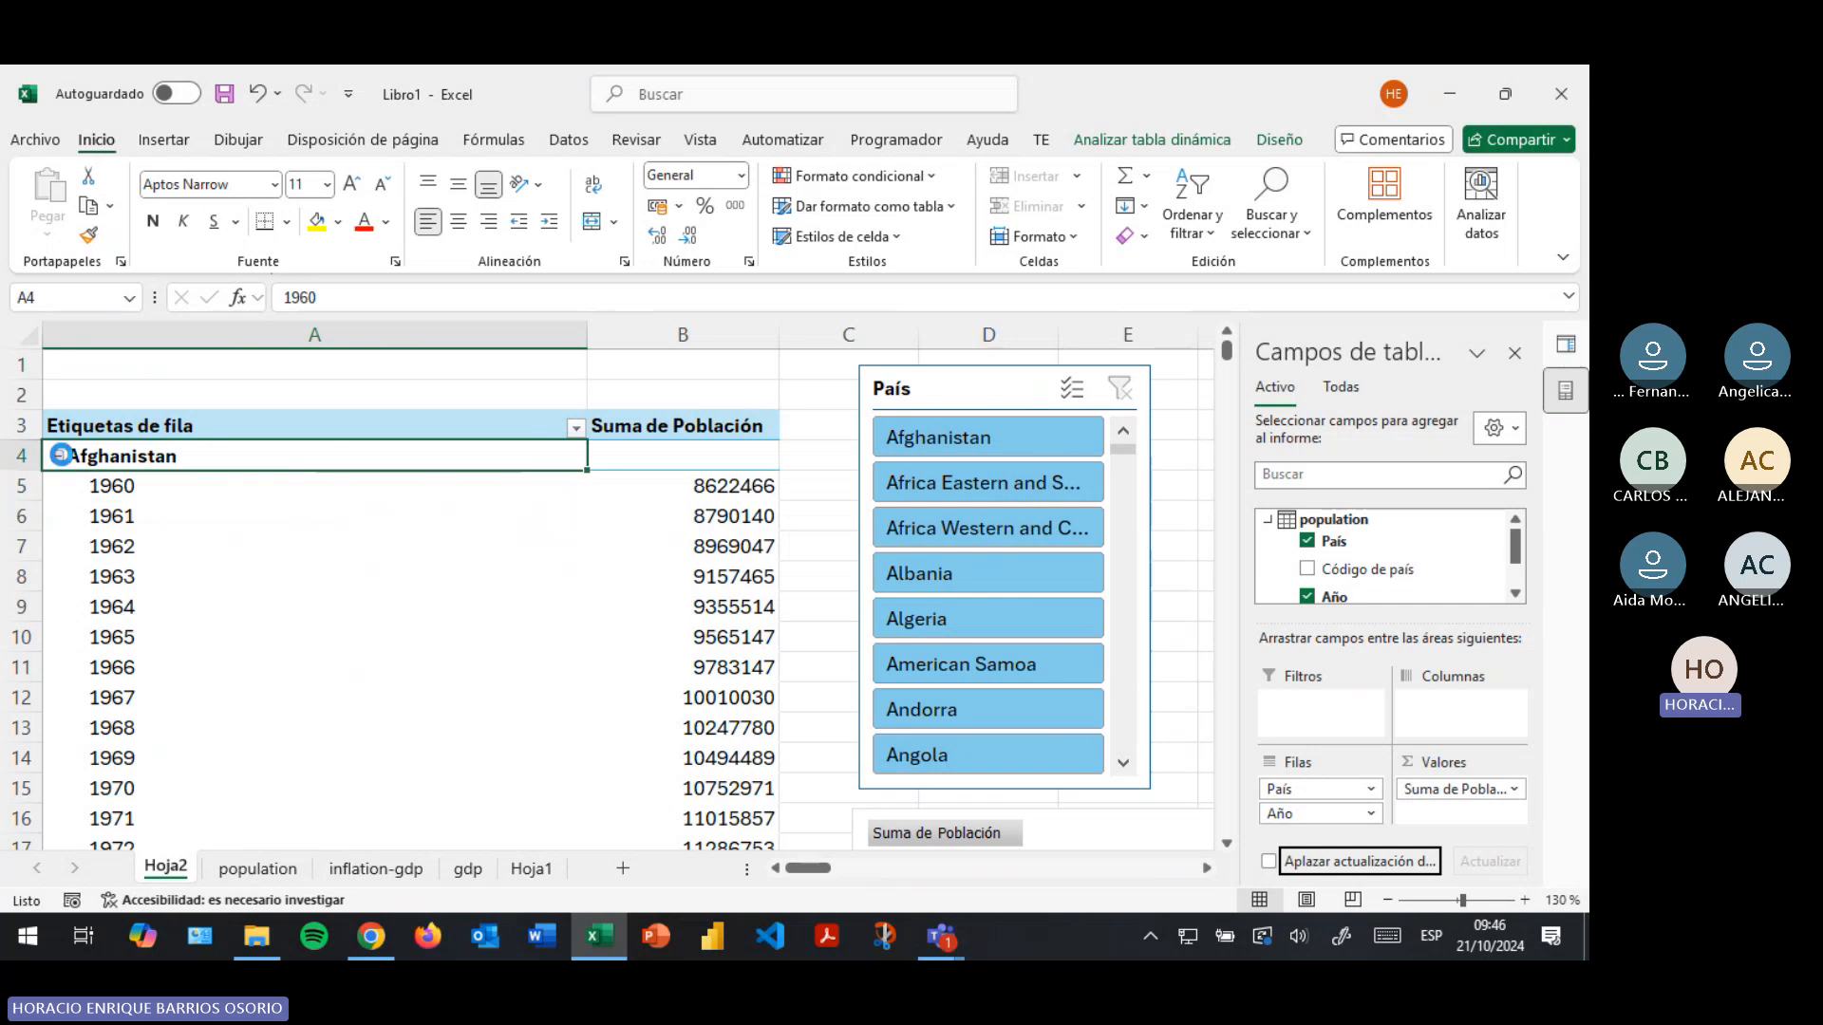
{"action": "left_click", "coordinate": [59, 458]}
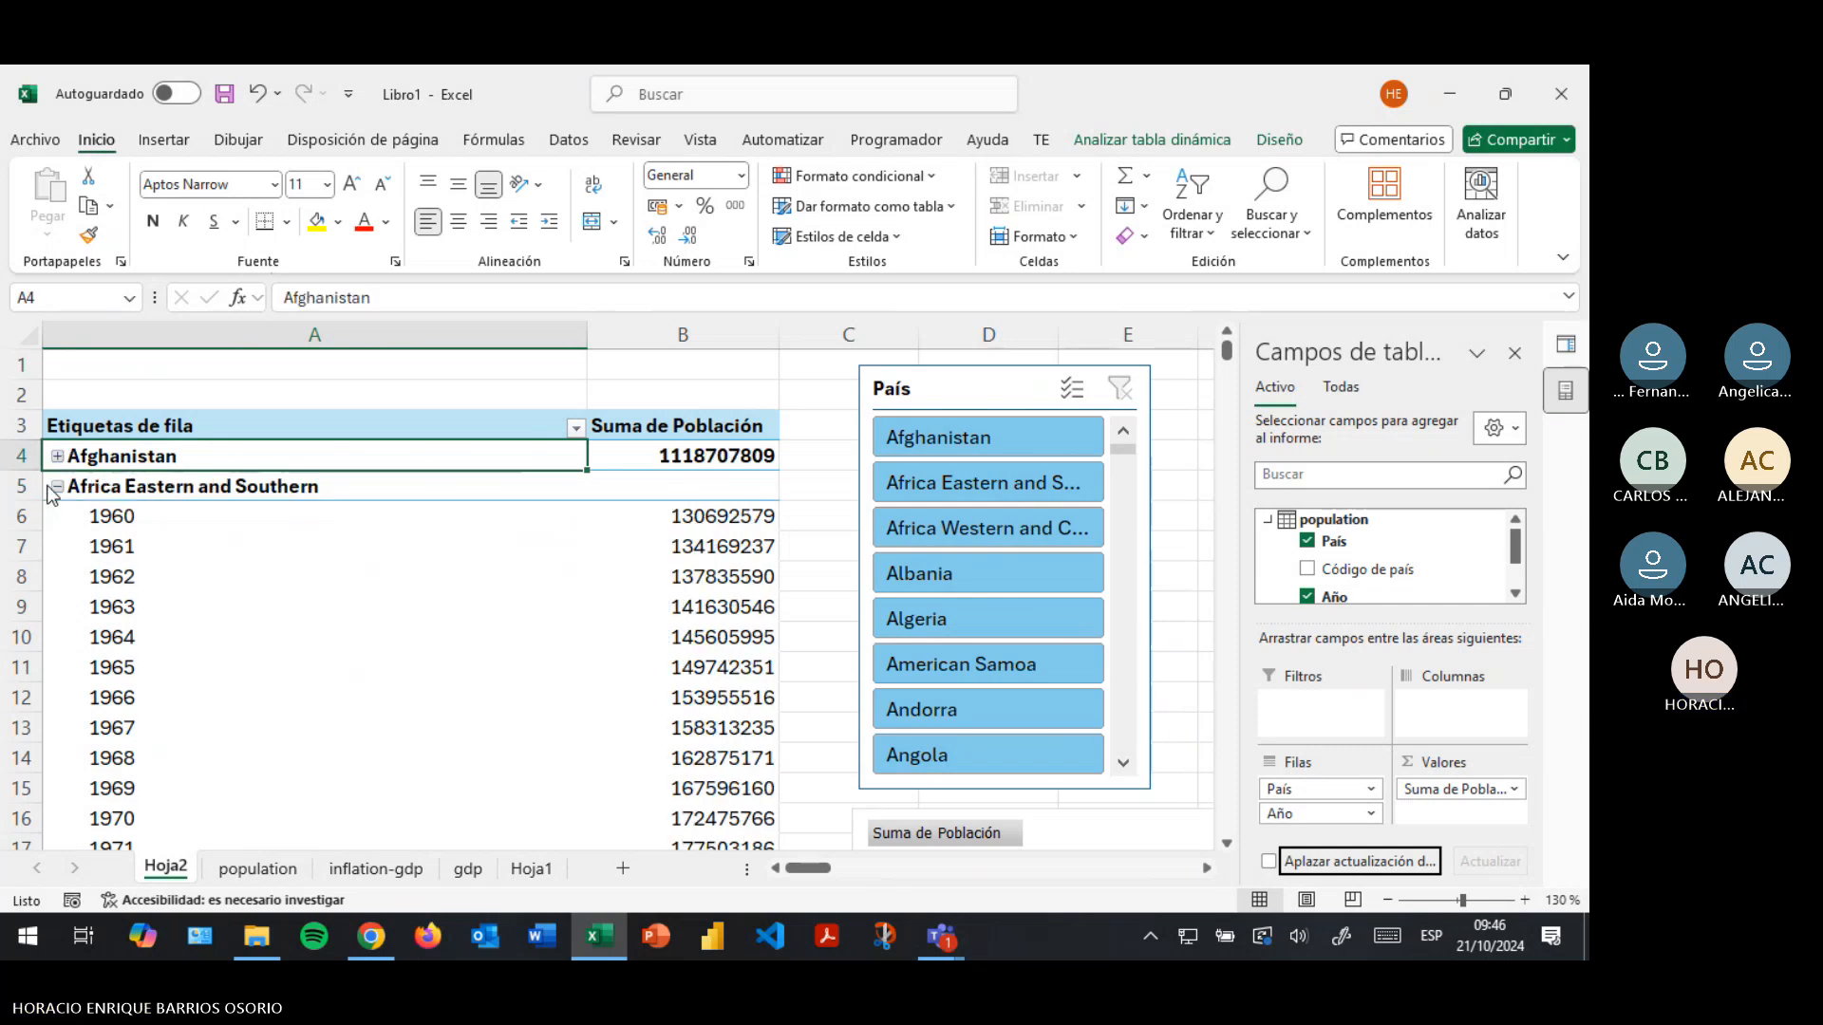
{"action": "left_click", "coordinate": [61, 488]}
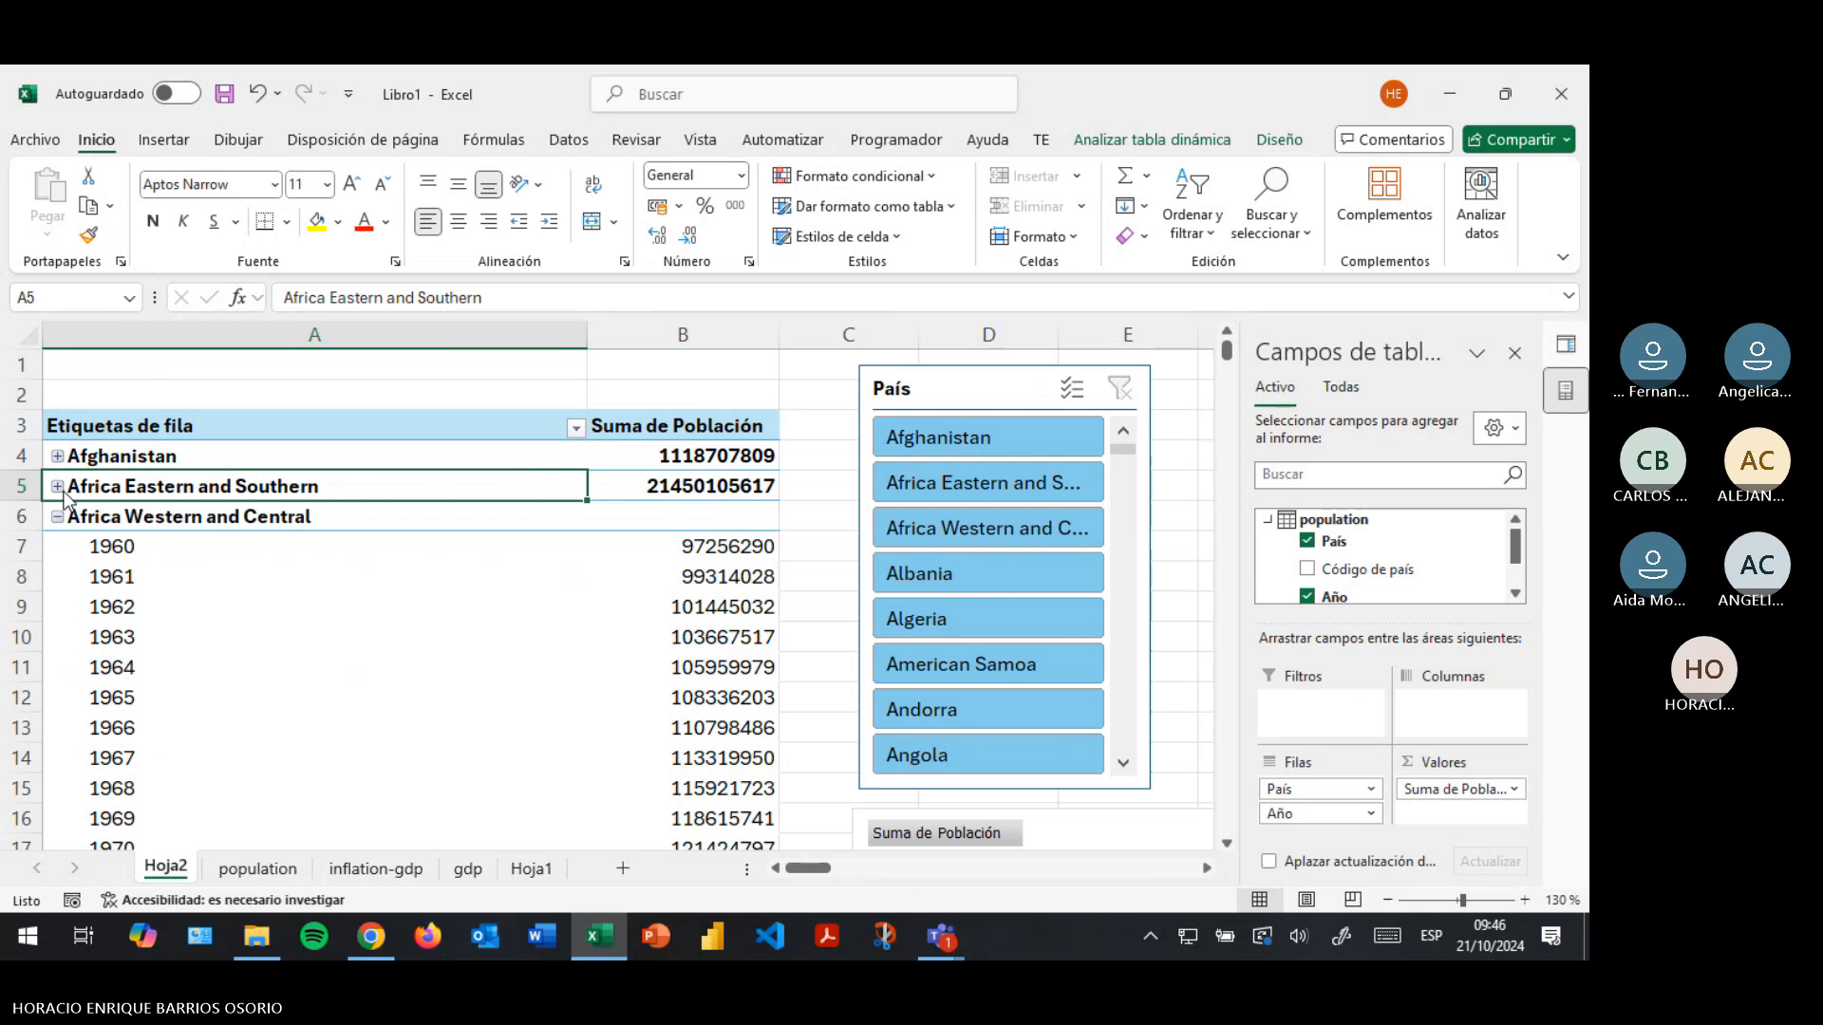
{"action": "right_click", "coordinate": [290, 488]}
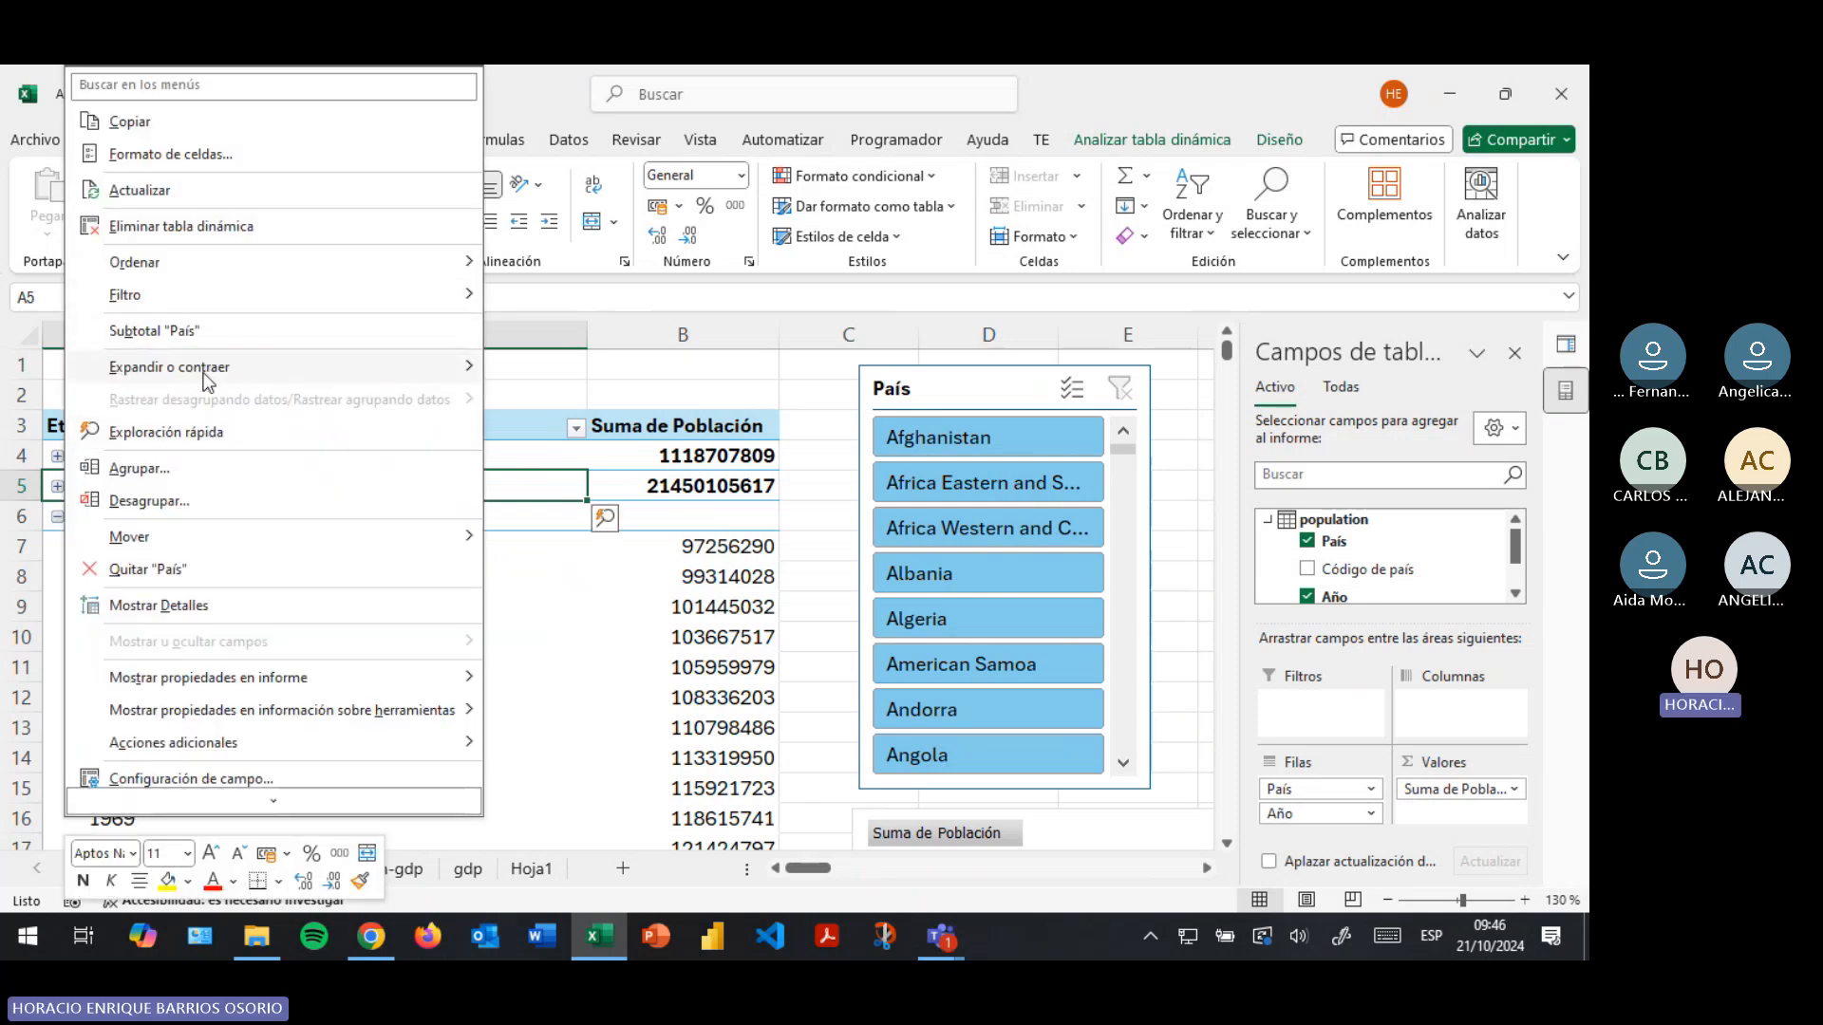
{"action": "mouse_move", "coordinate": [208, 382]}
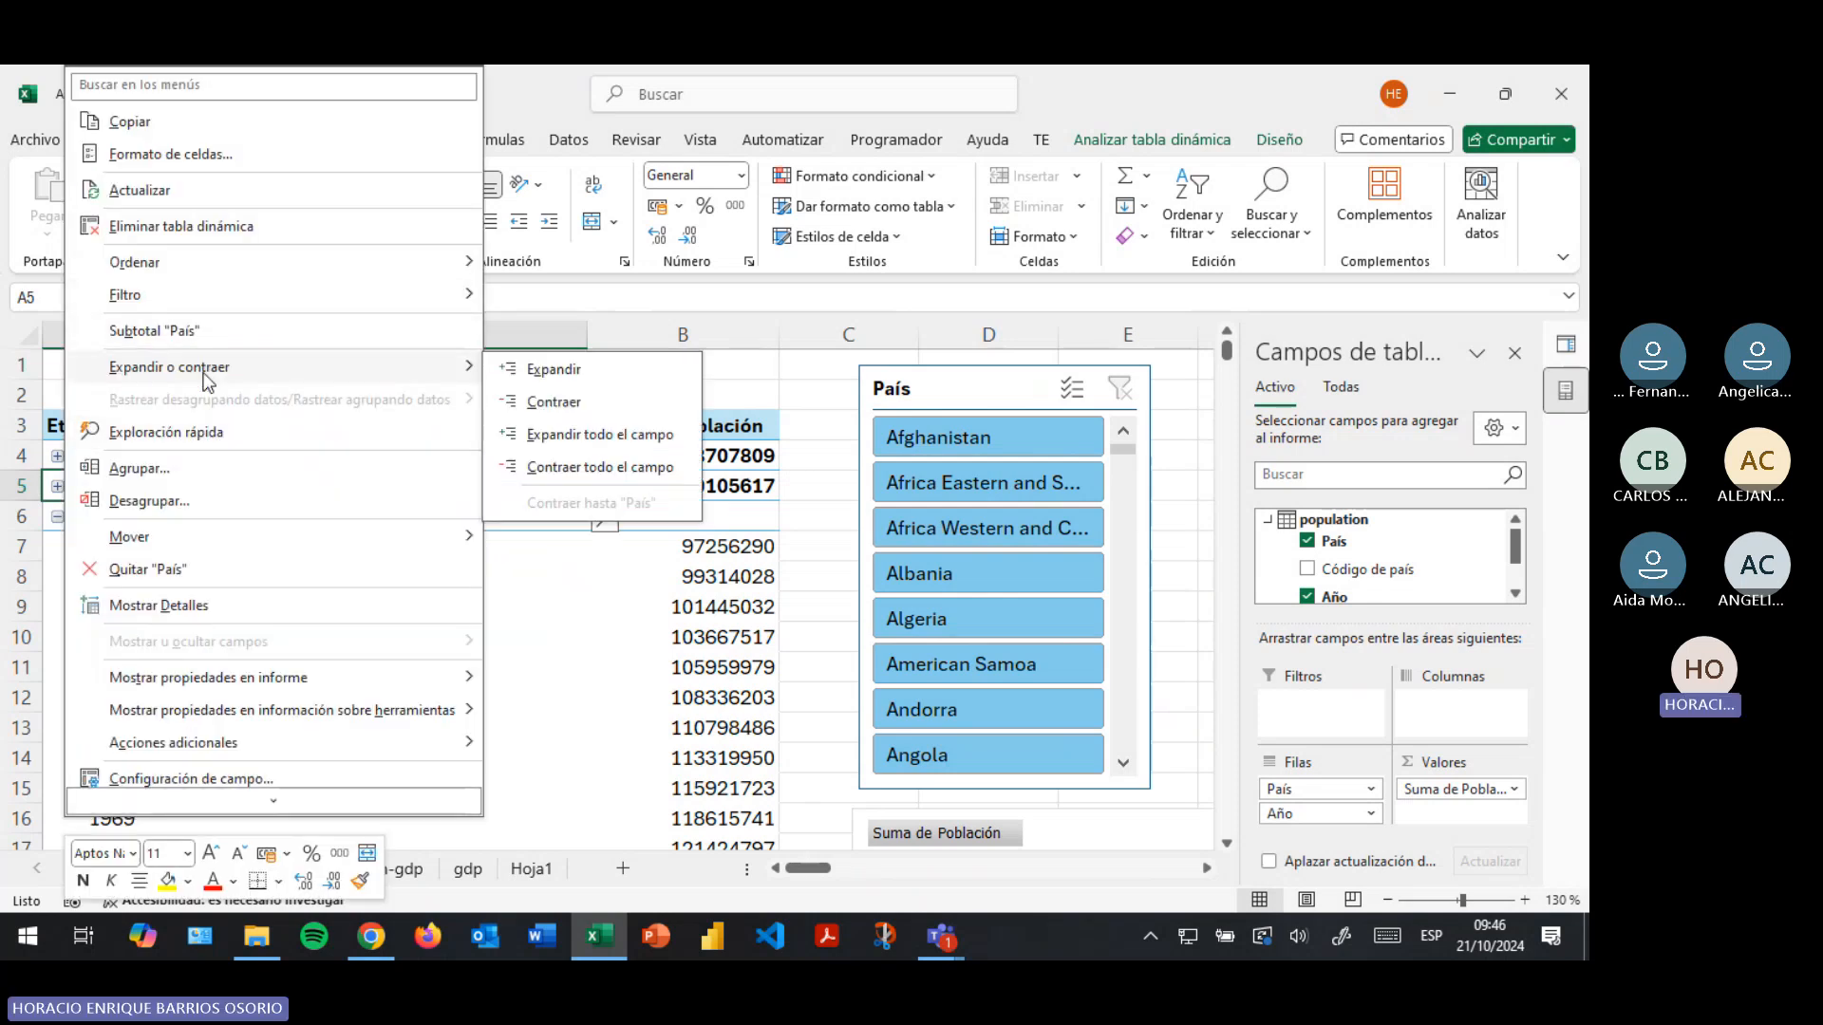
{"action": "left_click", "coordinate": [592, 471]}
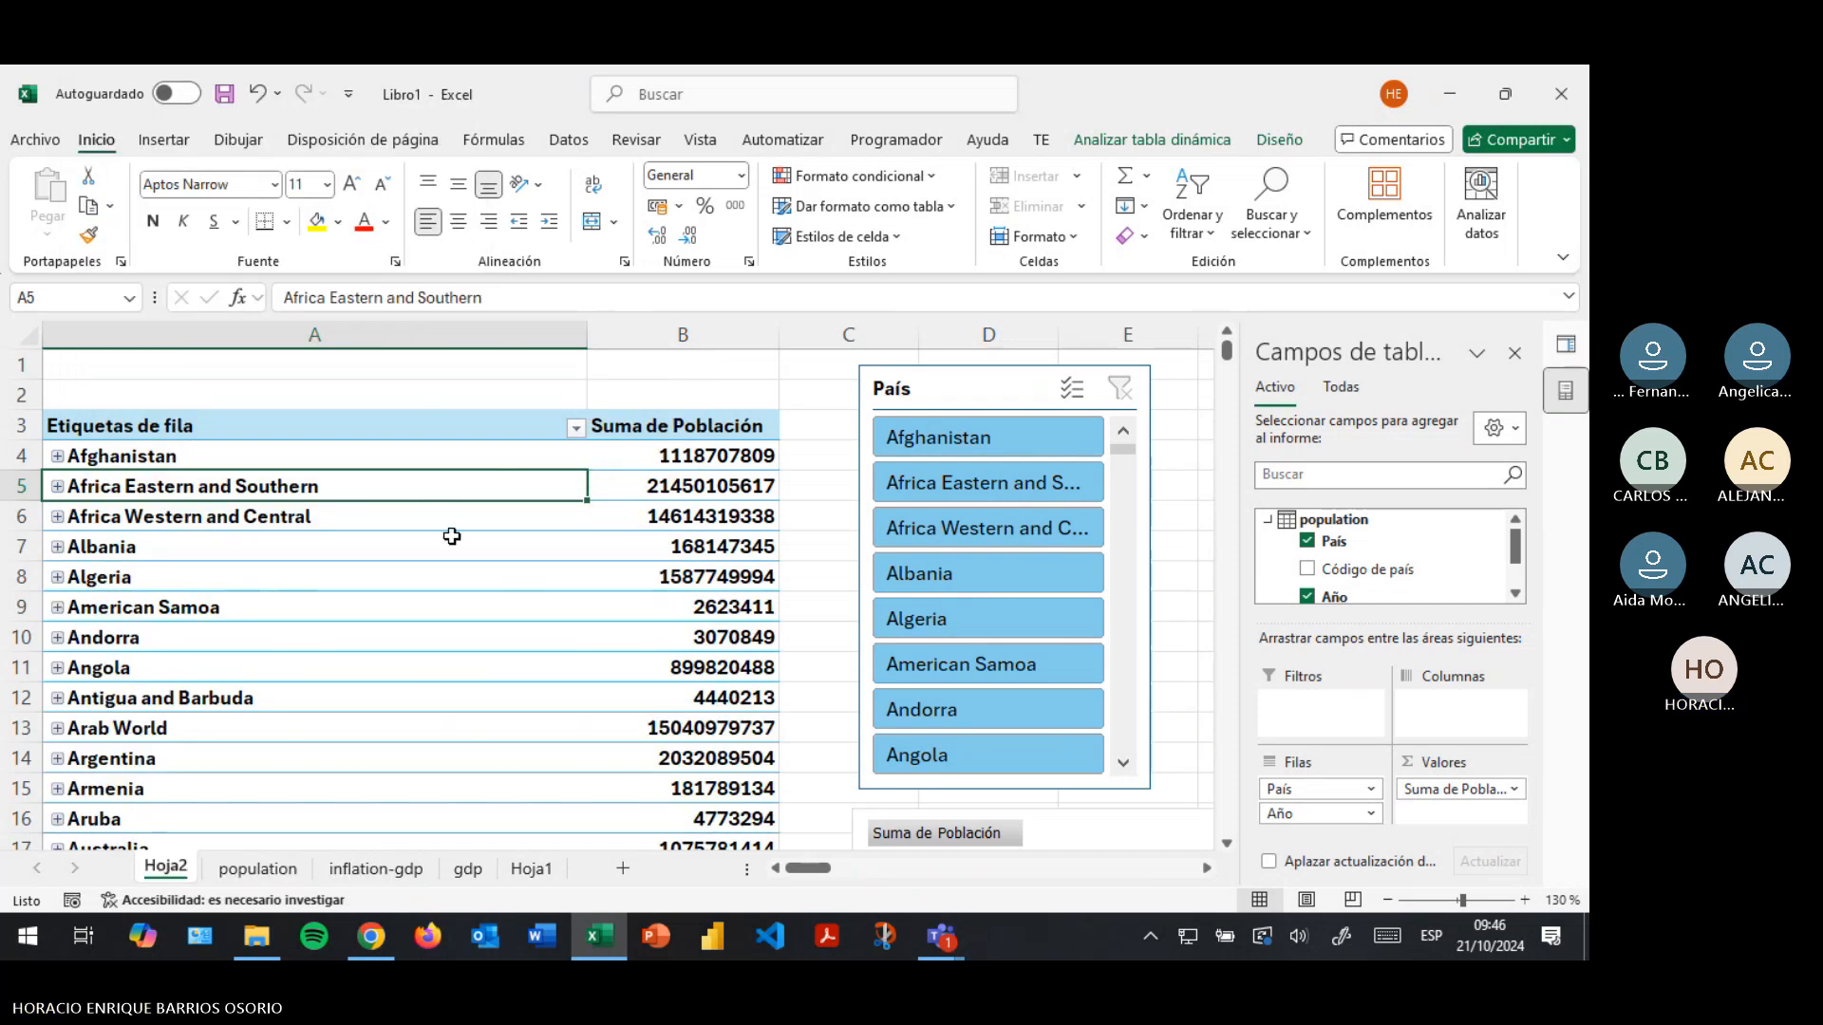
Try clearing all fields from the PivotChart and undo the clearing
{"action": "scroll", "coordinate": [451, 537], "scroll_direction": "down", "scroll_amount": 8}
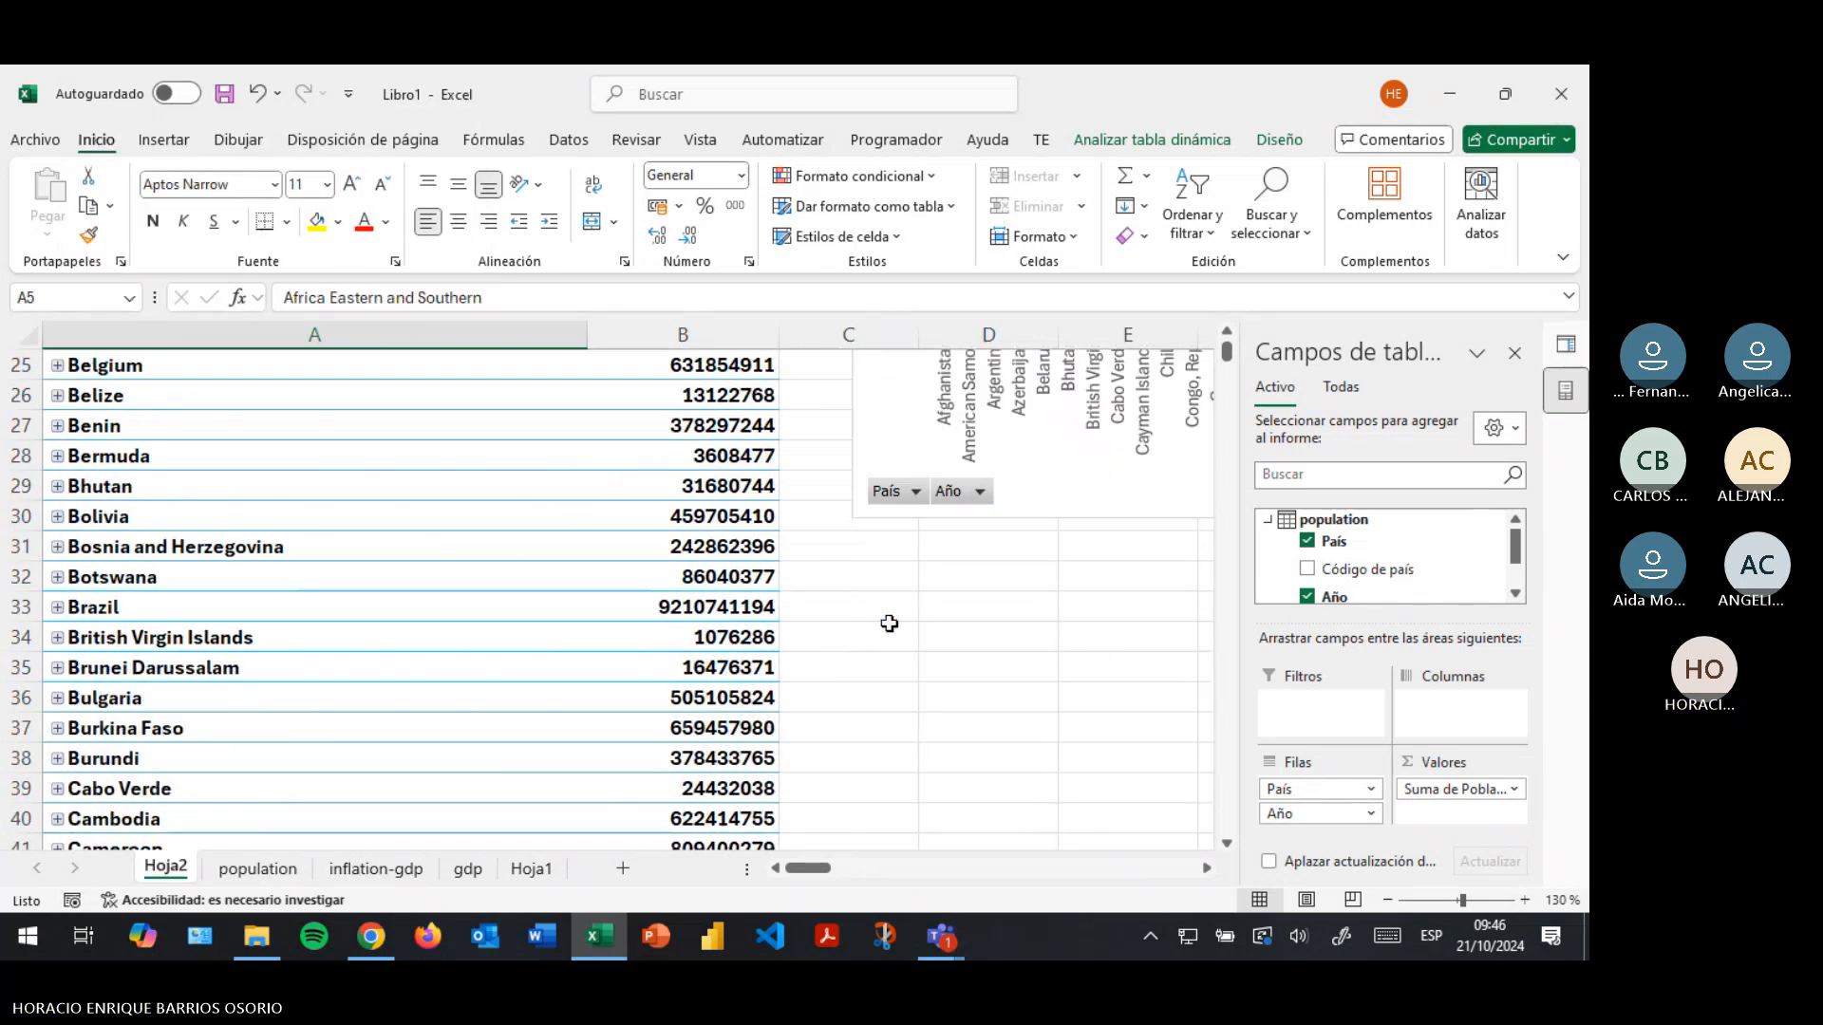
{"action": "scroll", "coordinate": [888, 623], "scroll_direction": "up", "scroll_amount": 5}
{"action": "left_click", "coordinate": [948, 586]}
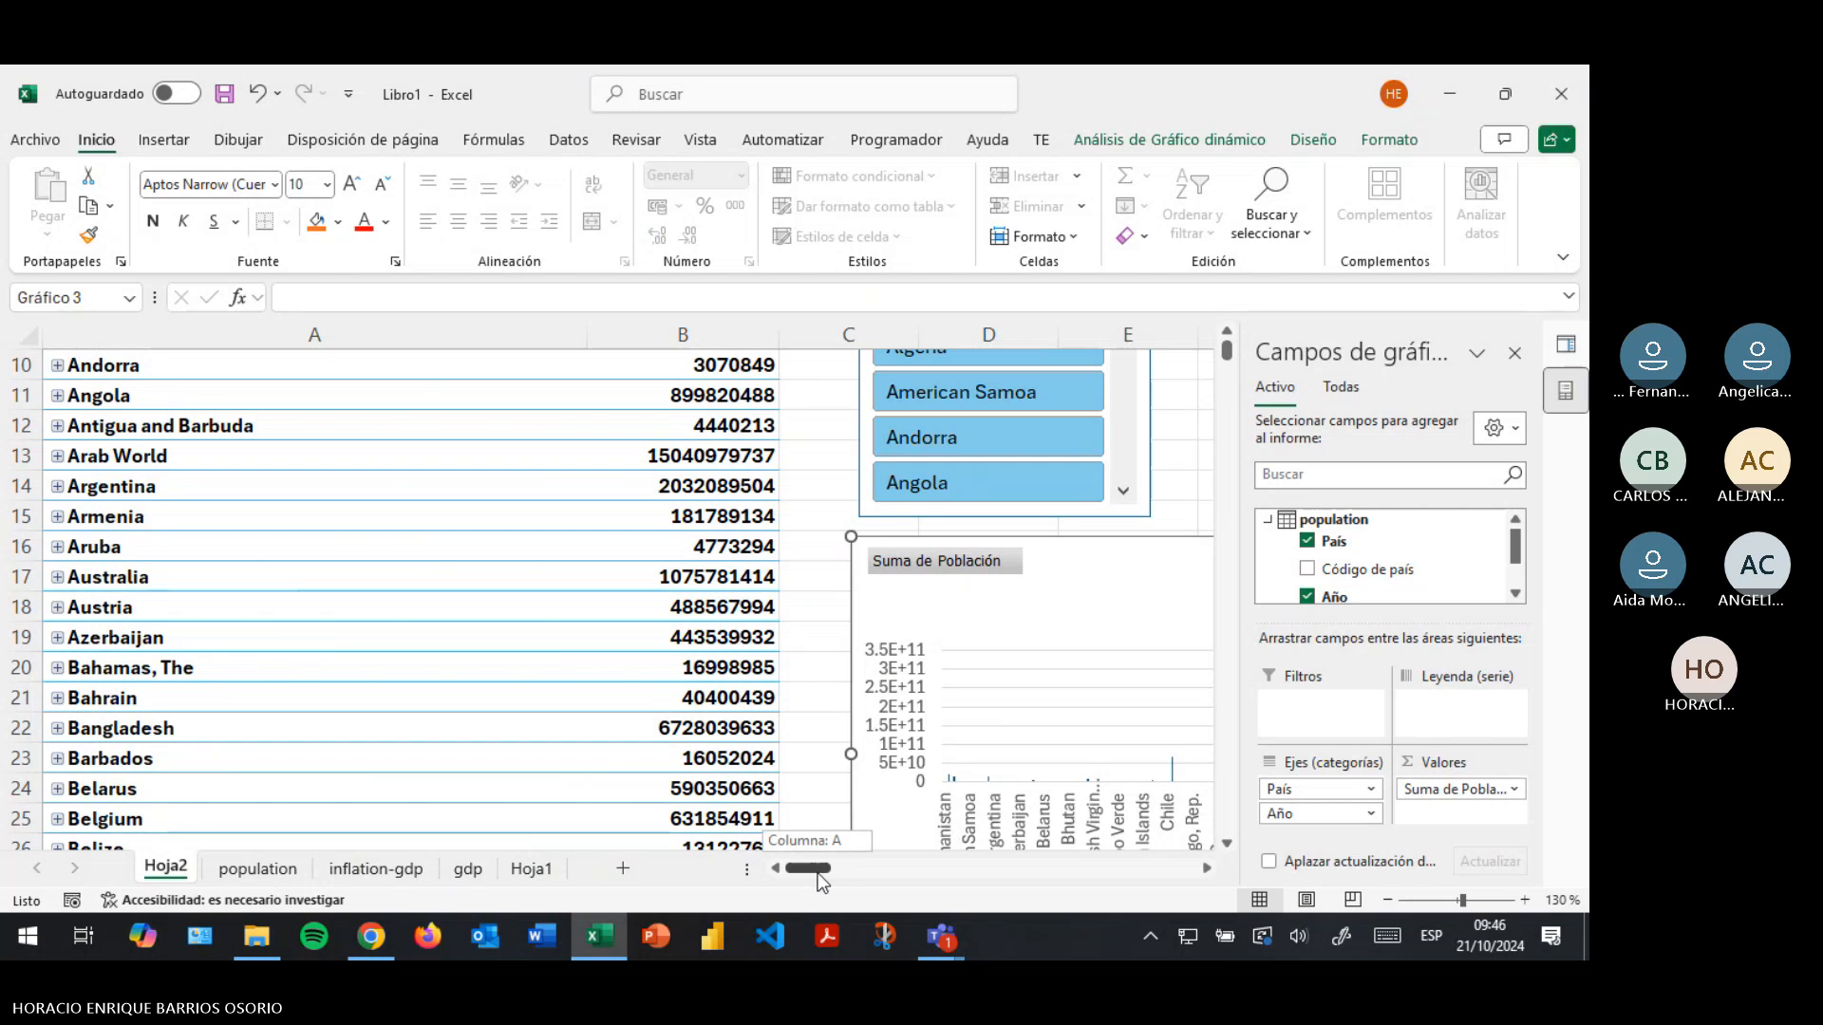
{"action": "mouse_move", "coordinate": [822, 883]}
{"action": "left_mouse_down"}
{"action": "mouse_move", "coordinate": [900, 883]}
{"action": "mouse_move", "coordinate": [778, 866]}
{"action": "left_mouse_up"}
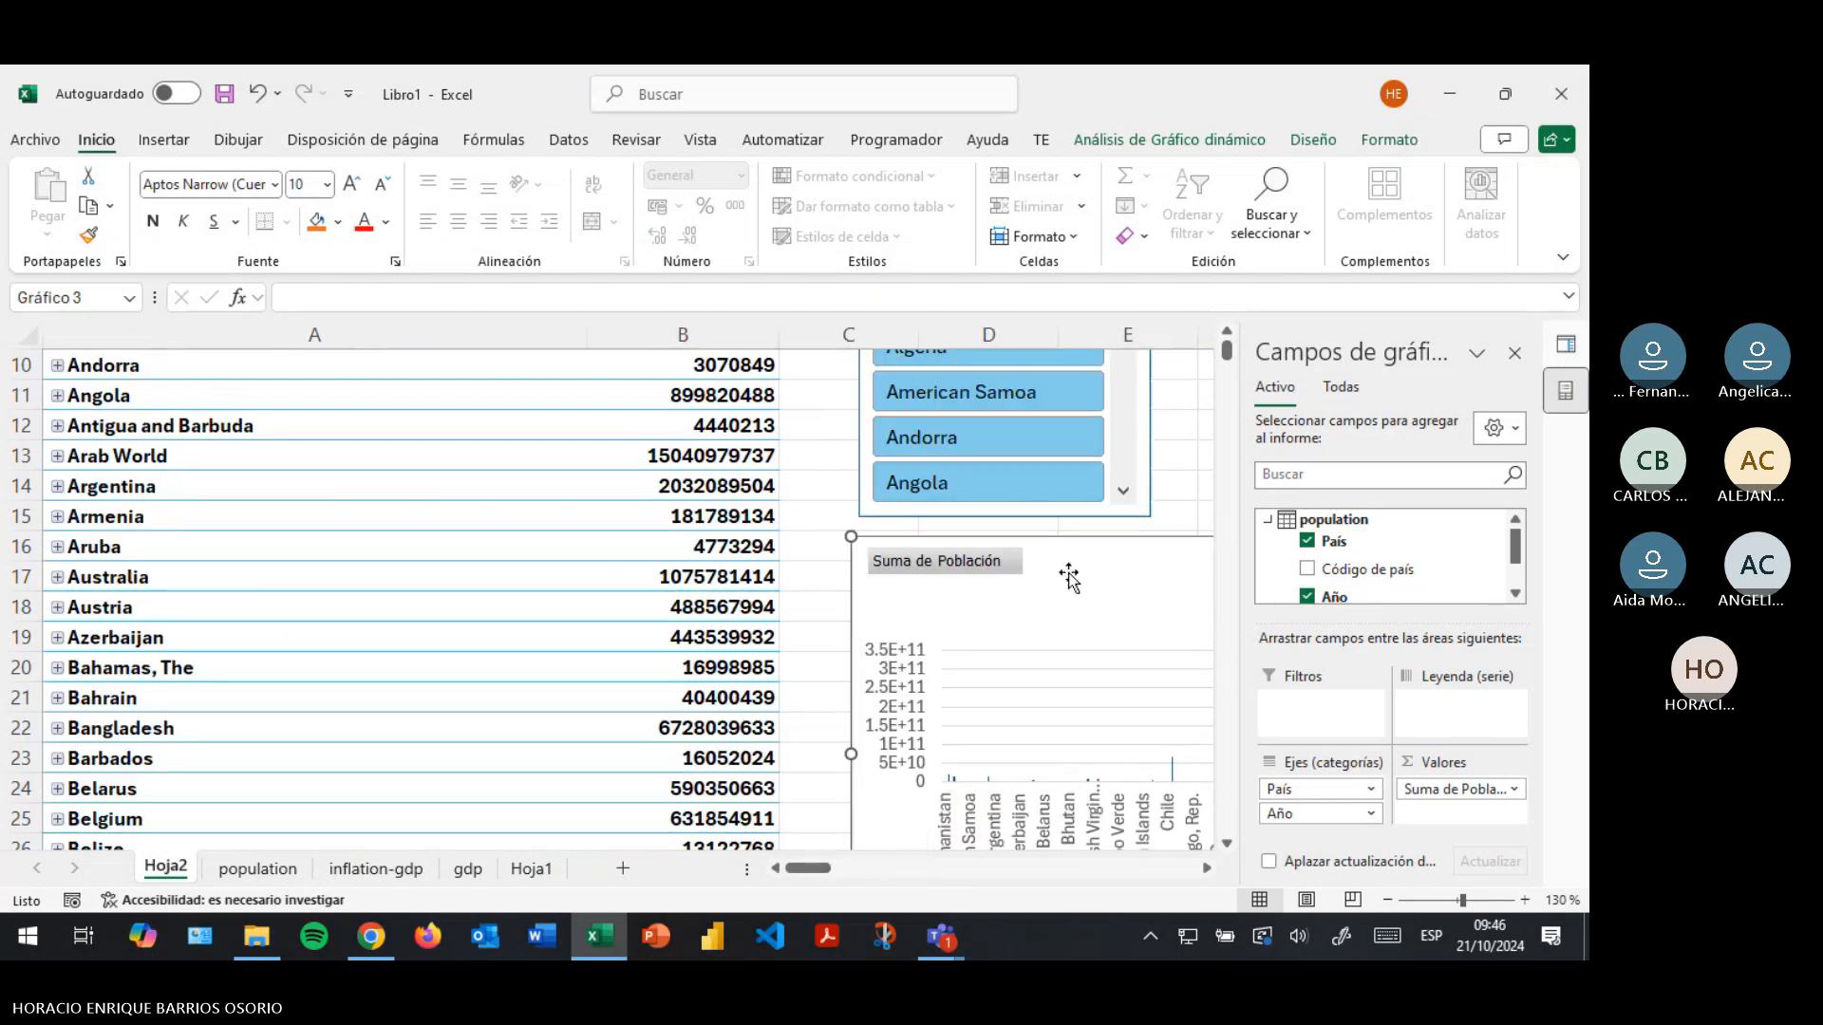
{"action": "left_click", "coordinate": [1226, 142]}
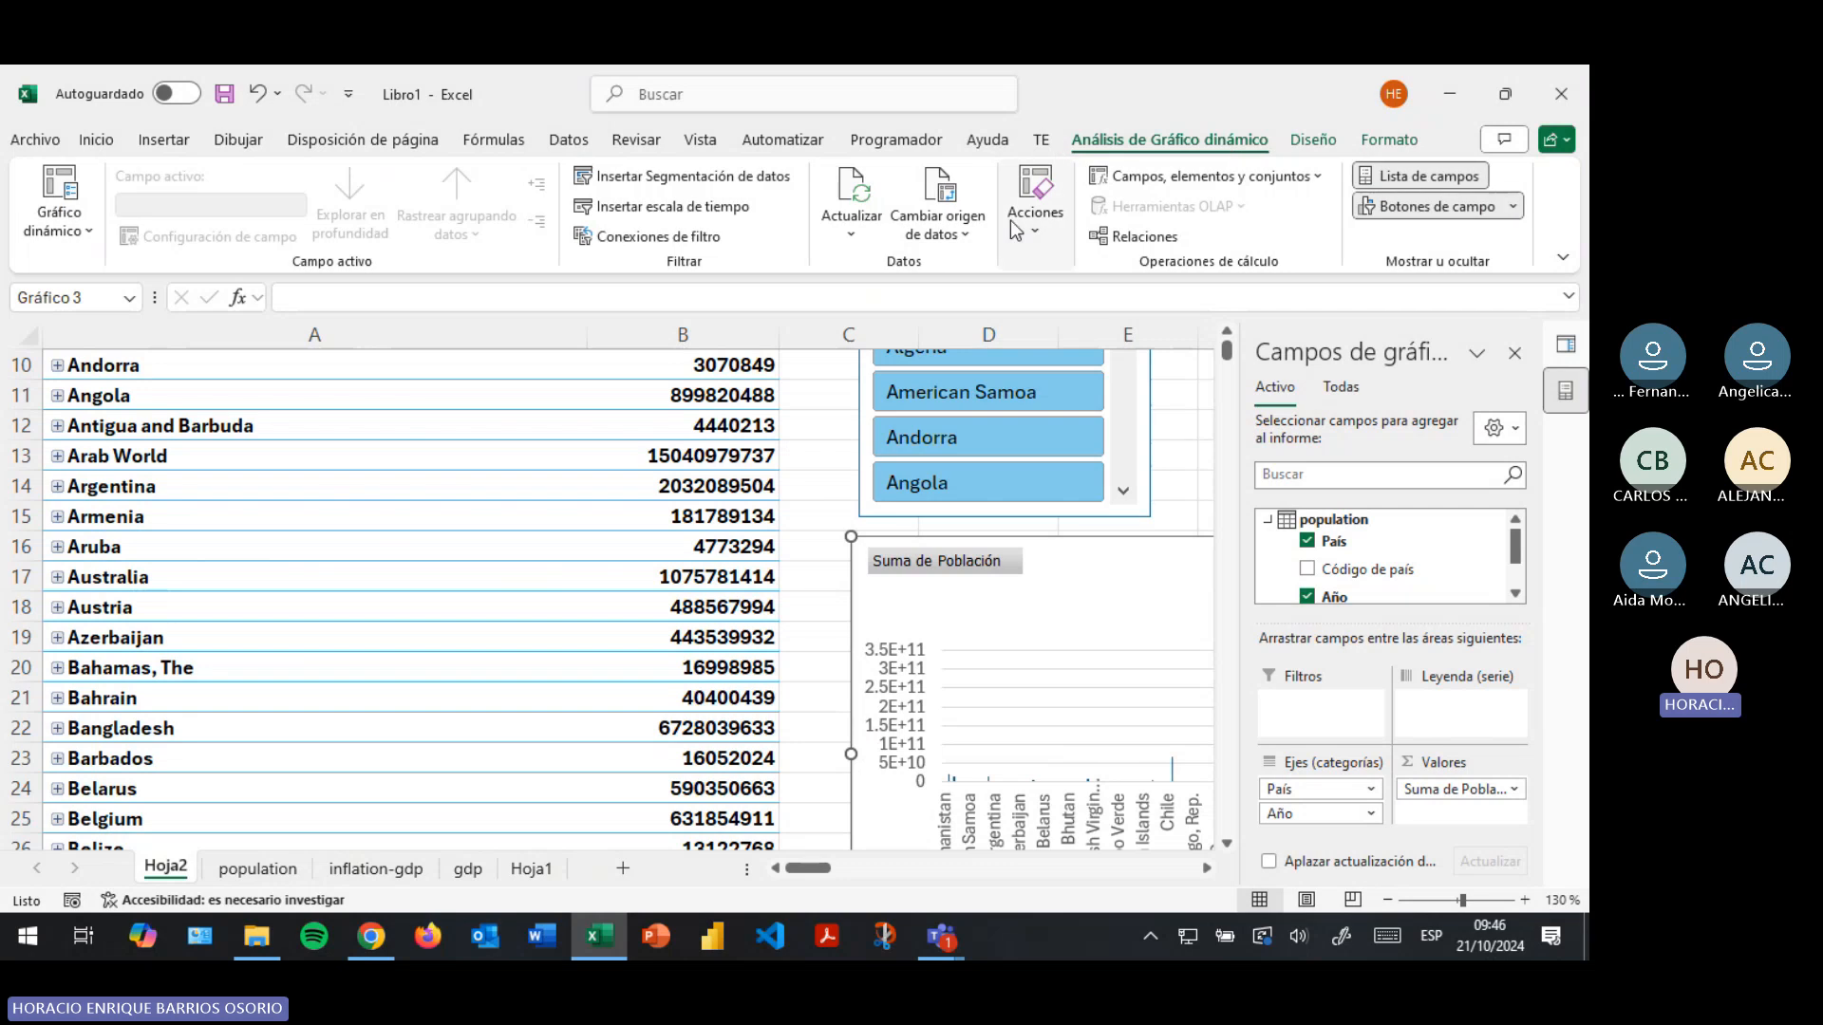
{"action": "left_click", "coordinate": [1035, 220]}
{"action": "left_click", "coordinate": [1039, 309]}
{"action": "left_click", "coordinate": [1076, 369]}
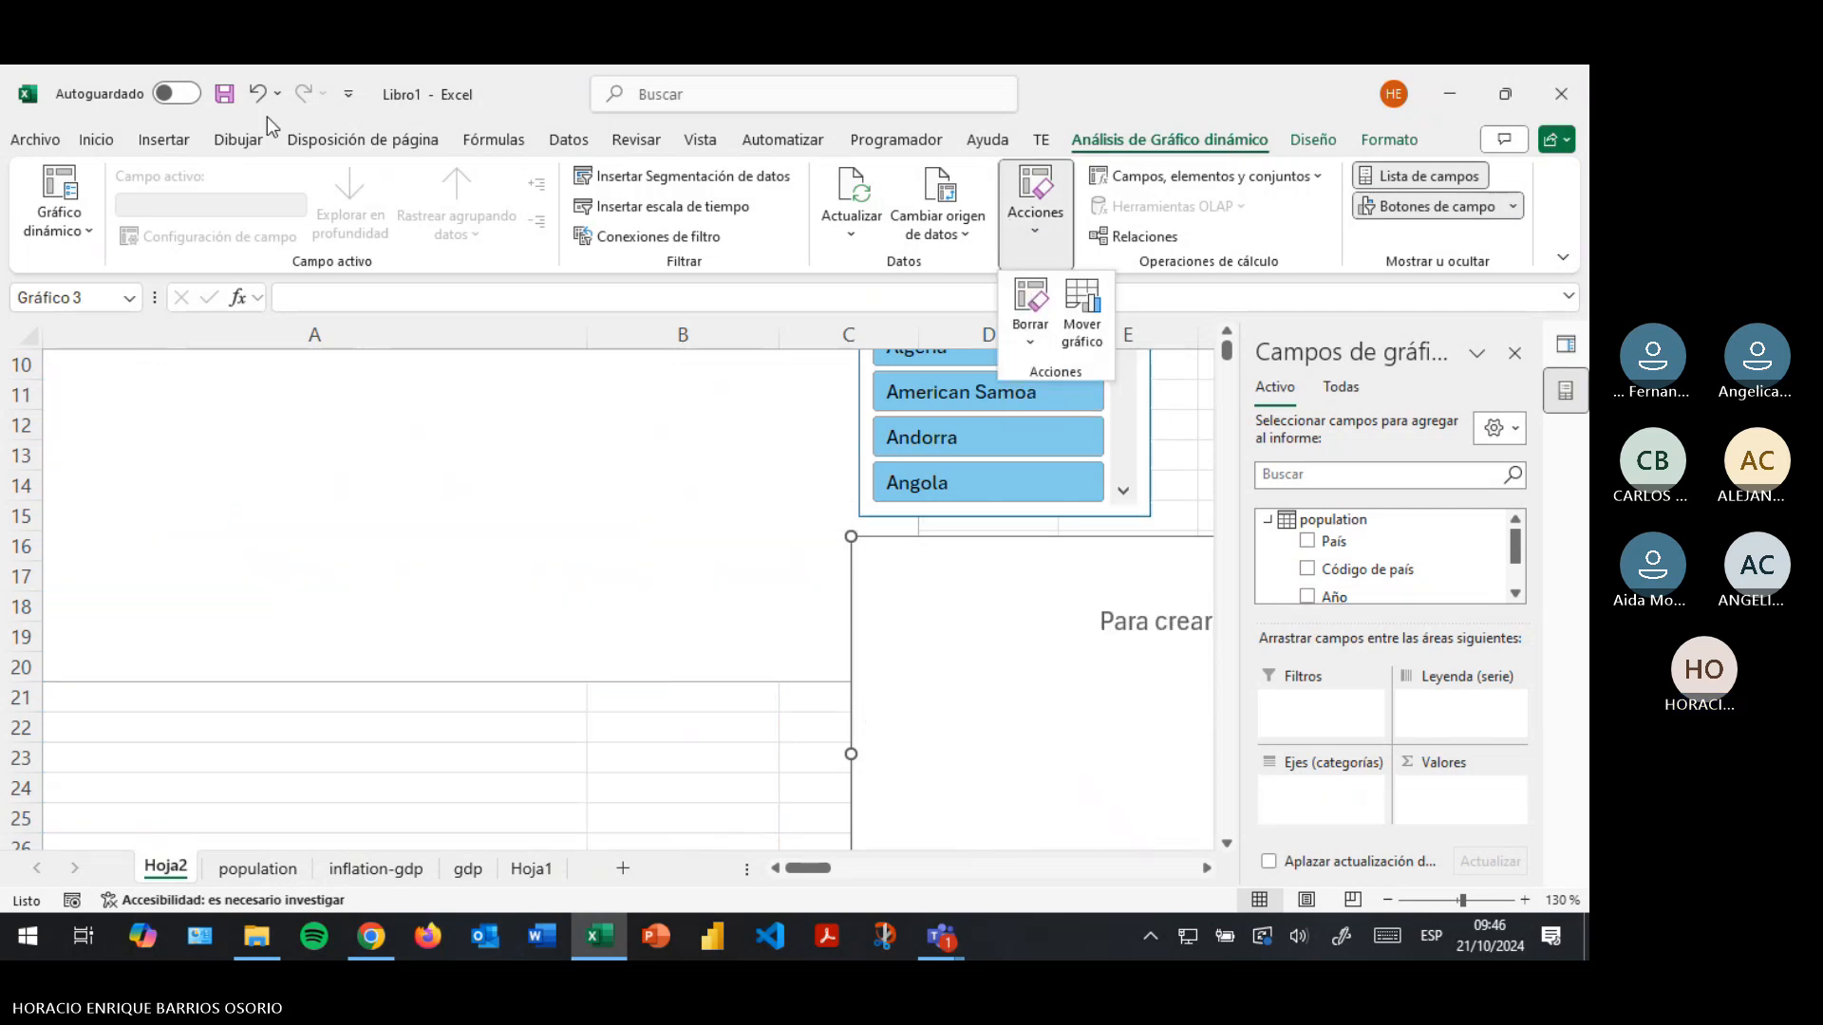
{"action": "left_click", "coordinate": [257, 93]}
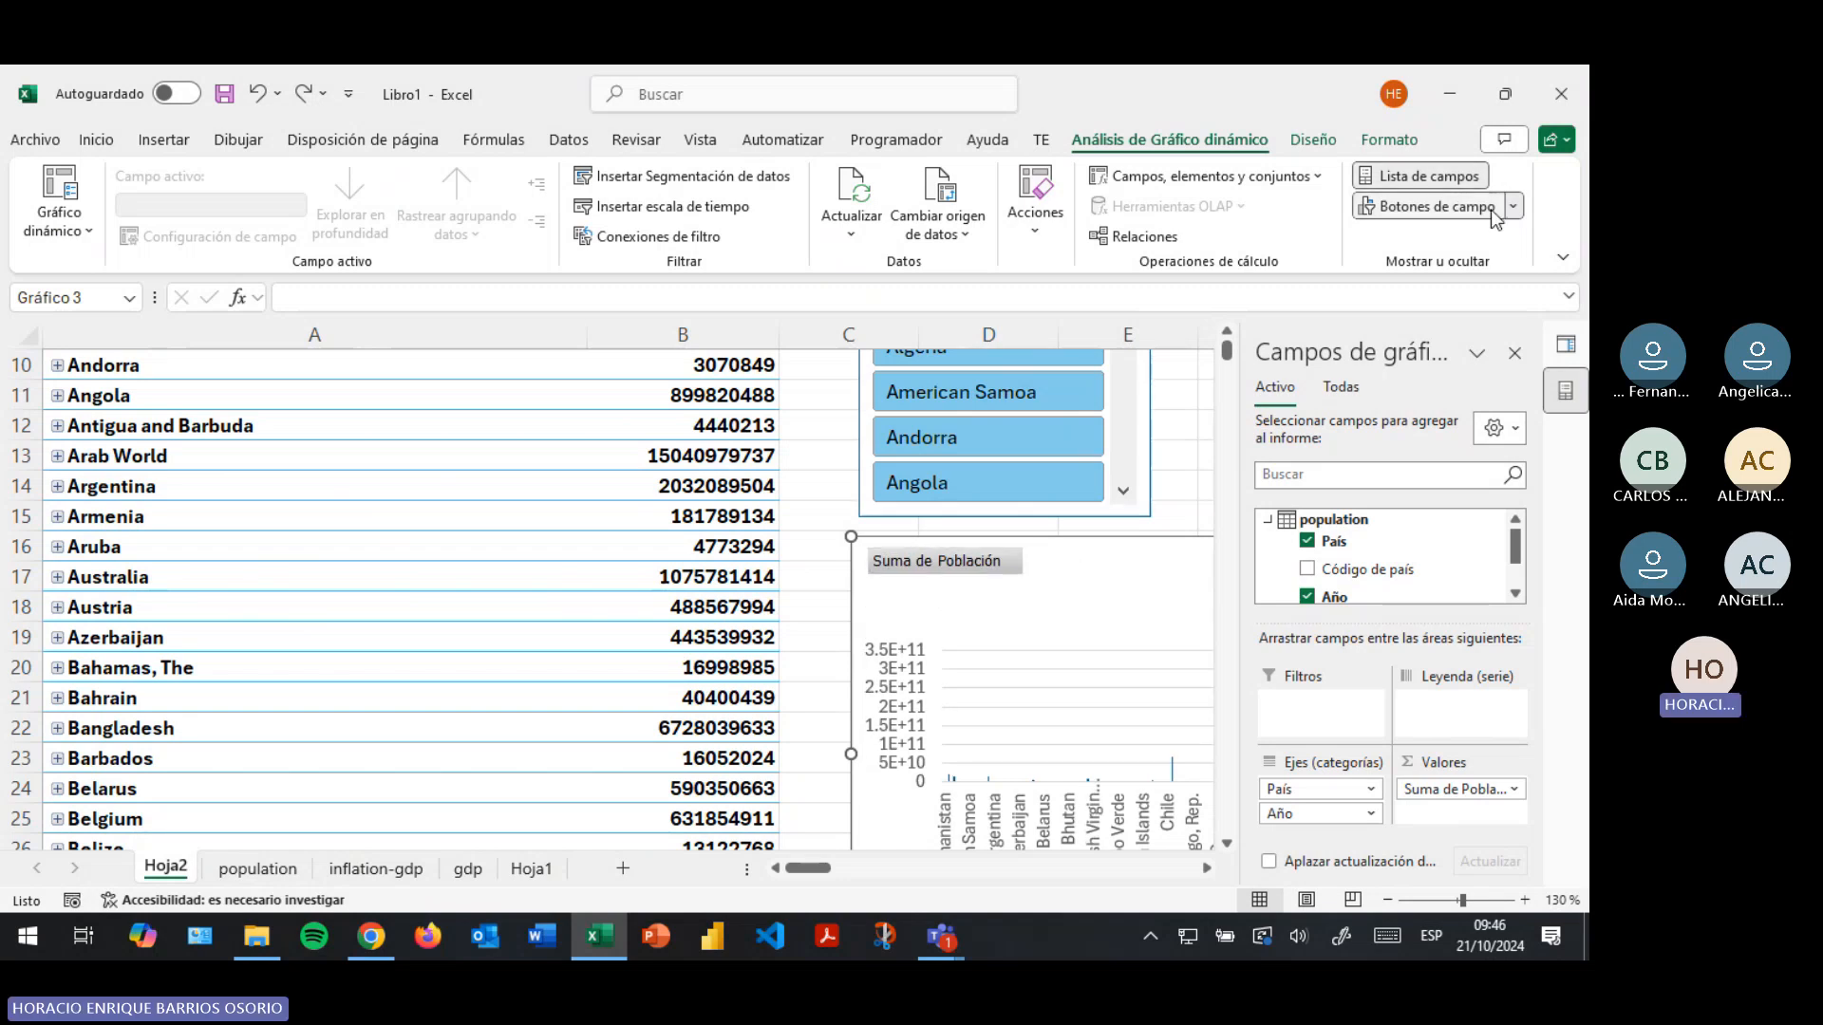
Hide the chart's field list and delete the PivotChart from Hoja2
{"action": "left_click", "coordinate": [1457, 179]}
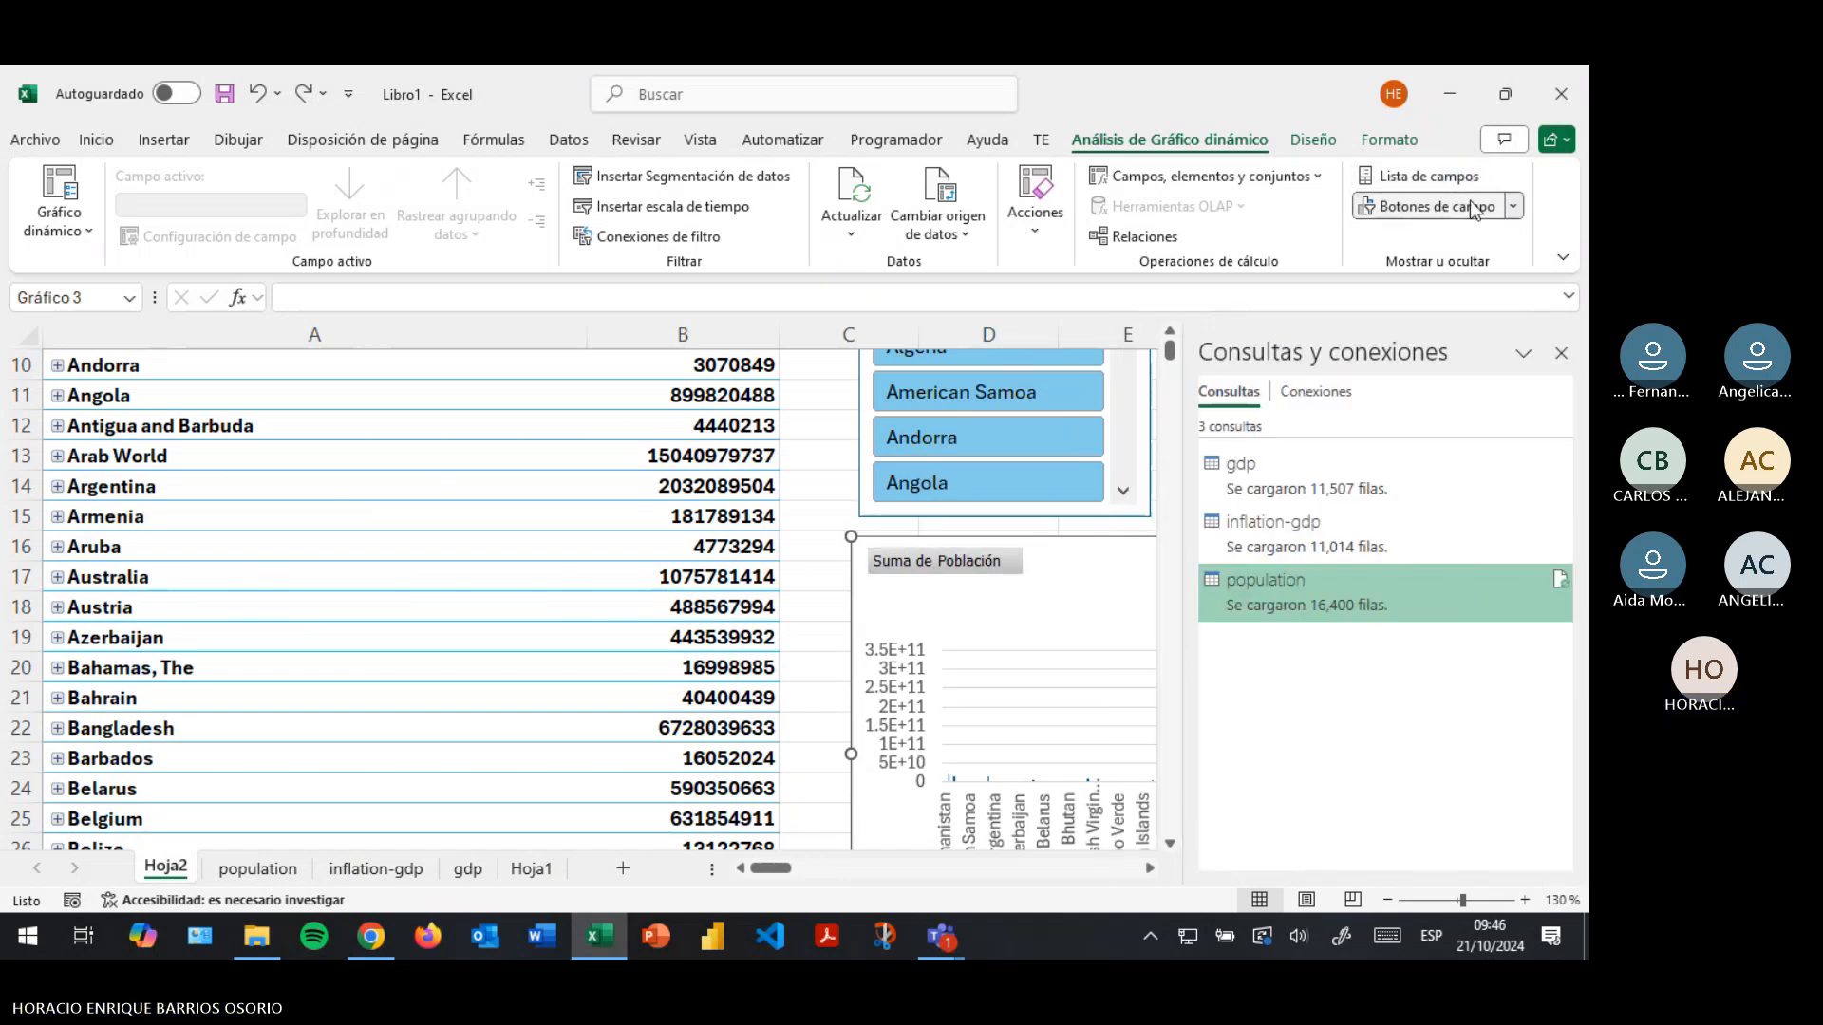
{"action": "left_click", "coordinate": [1513, 207]}
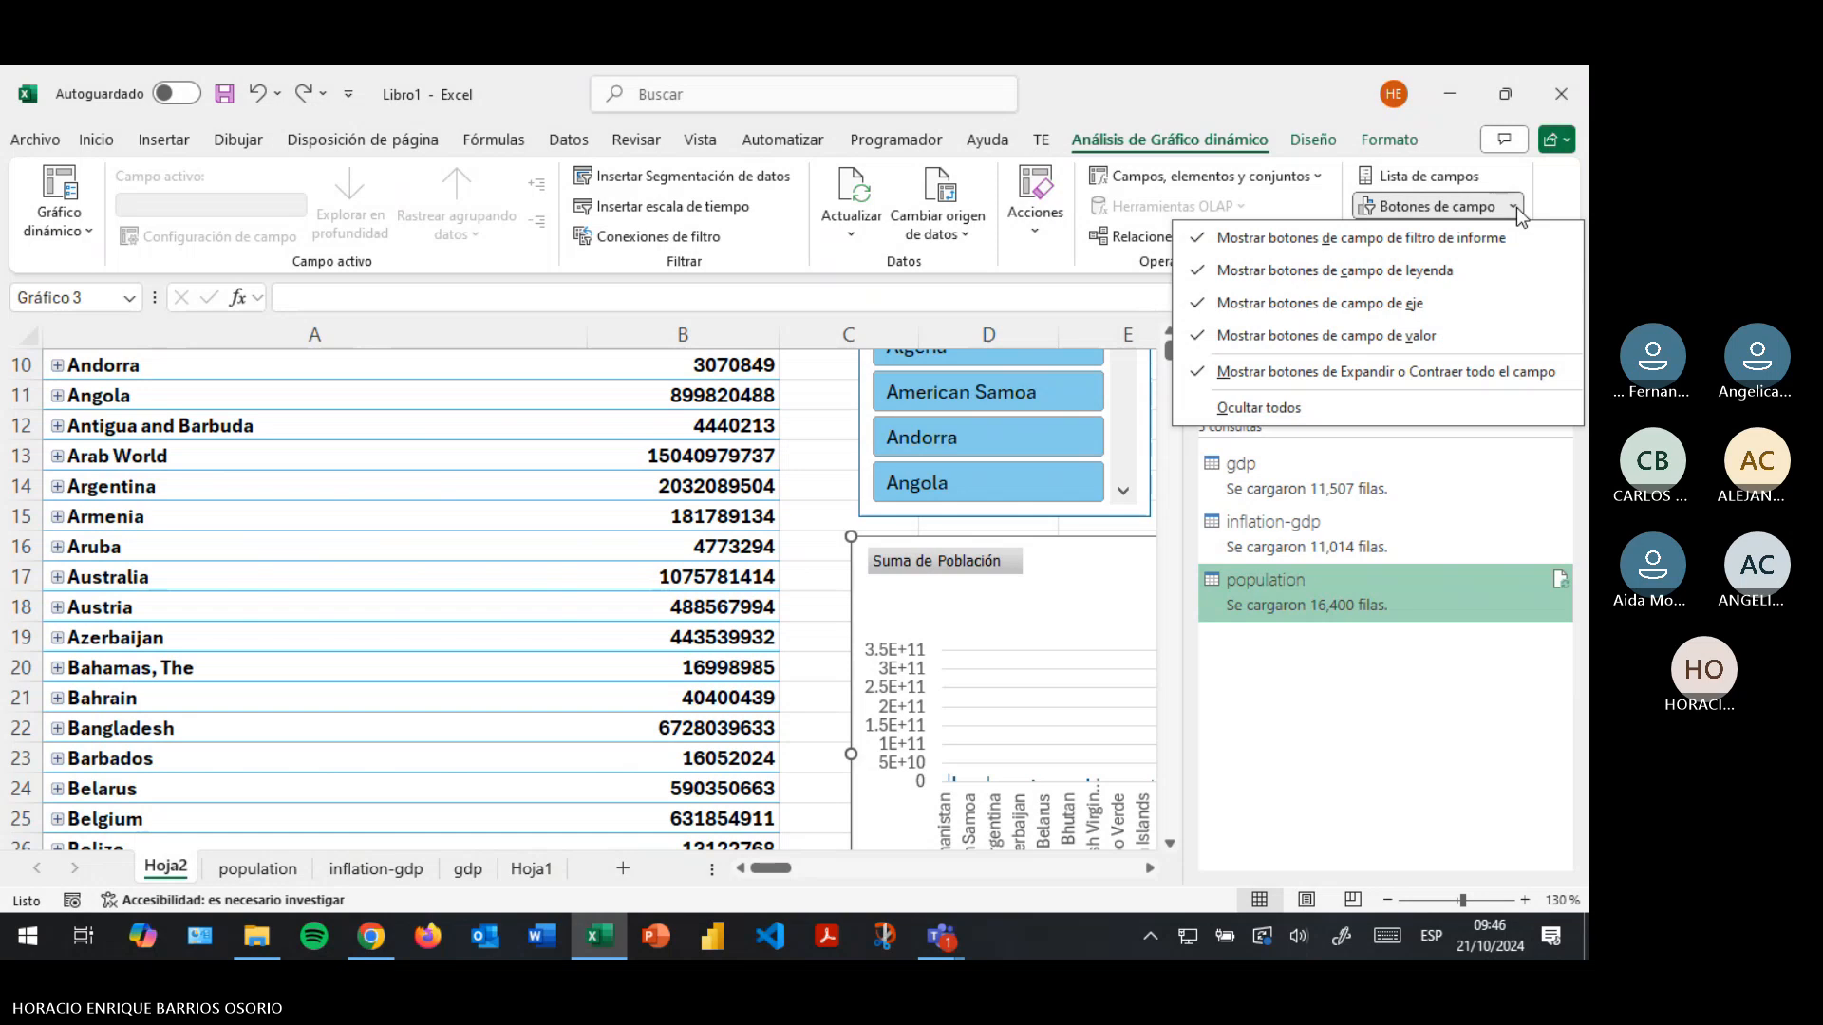
{"action": "left_click", "coordinate": [1515, 209]}
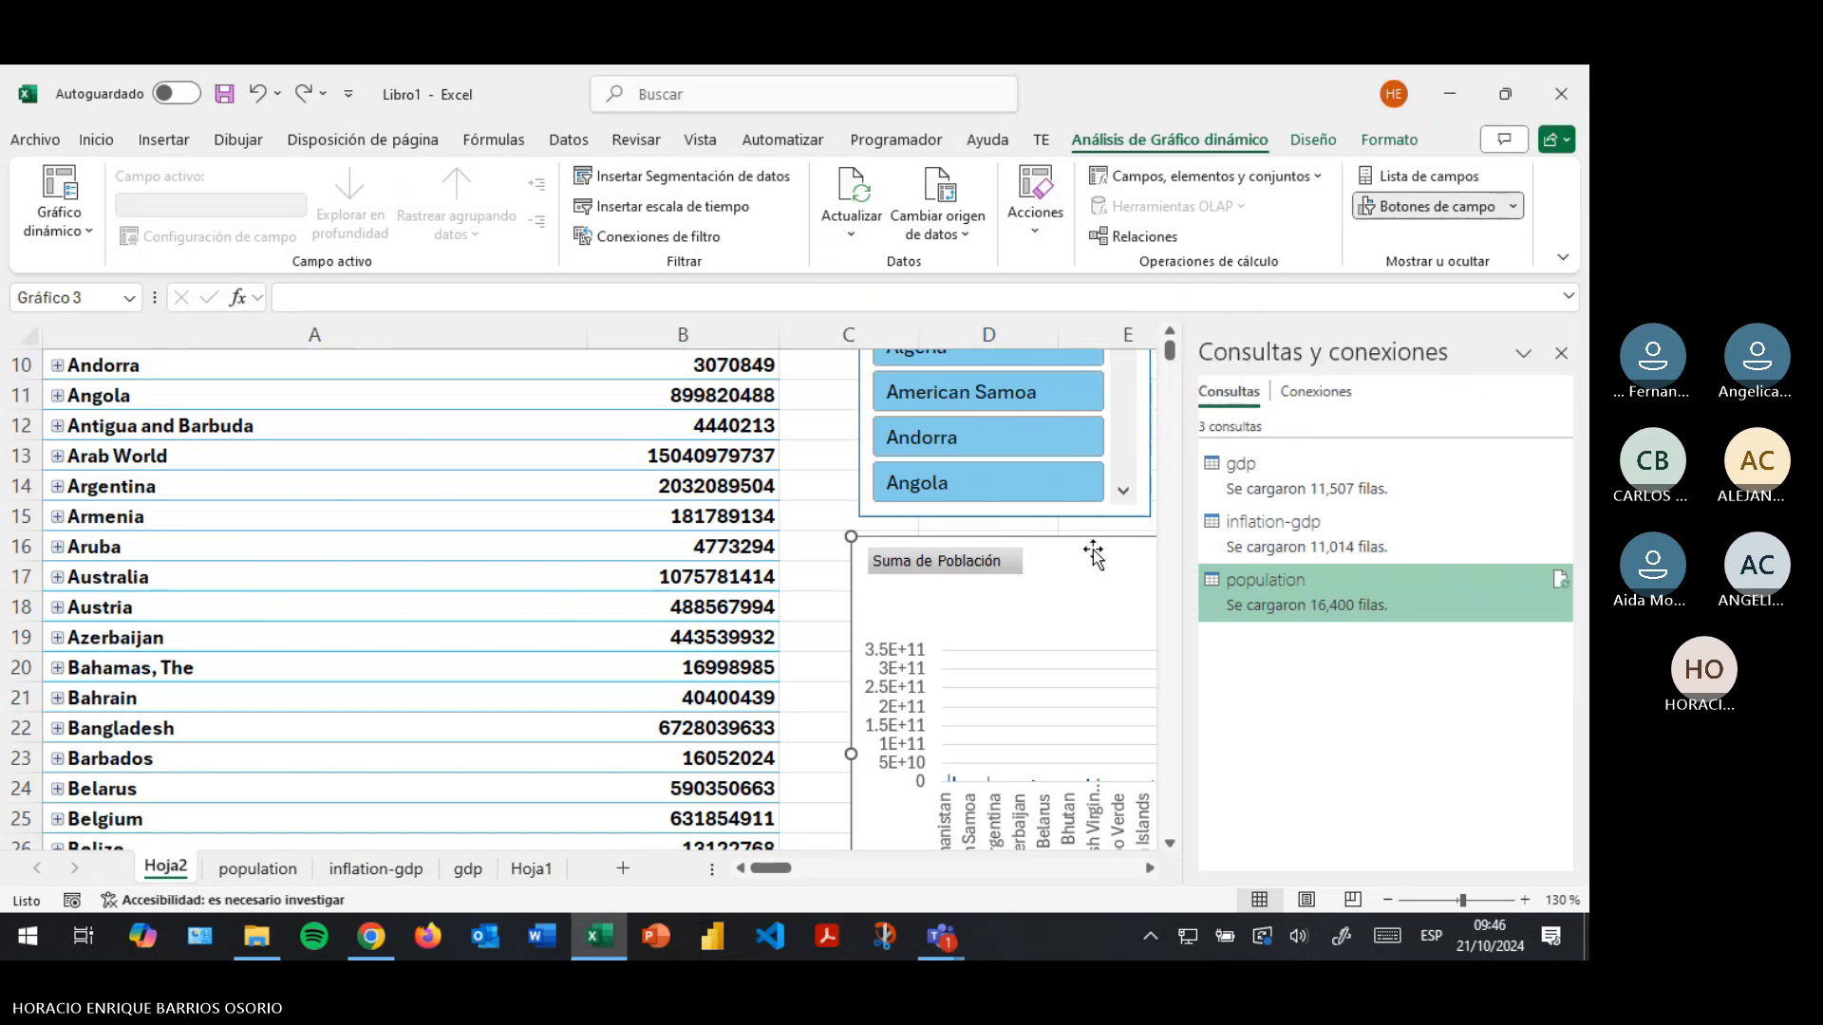
{"action": "key", "text": "Delete"}
{"action": "left_click", "coordinate": [1035, 583]}
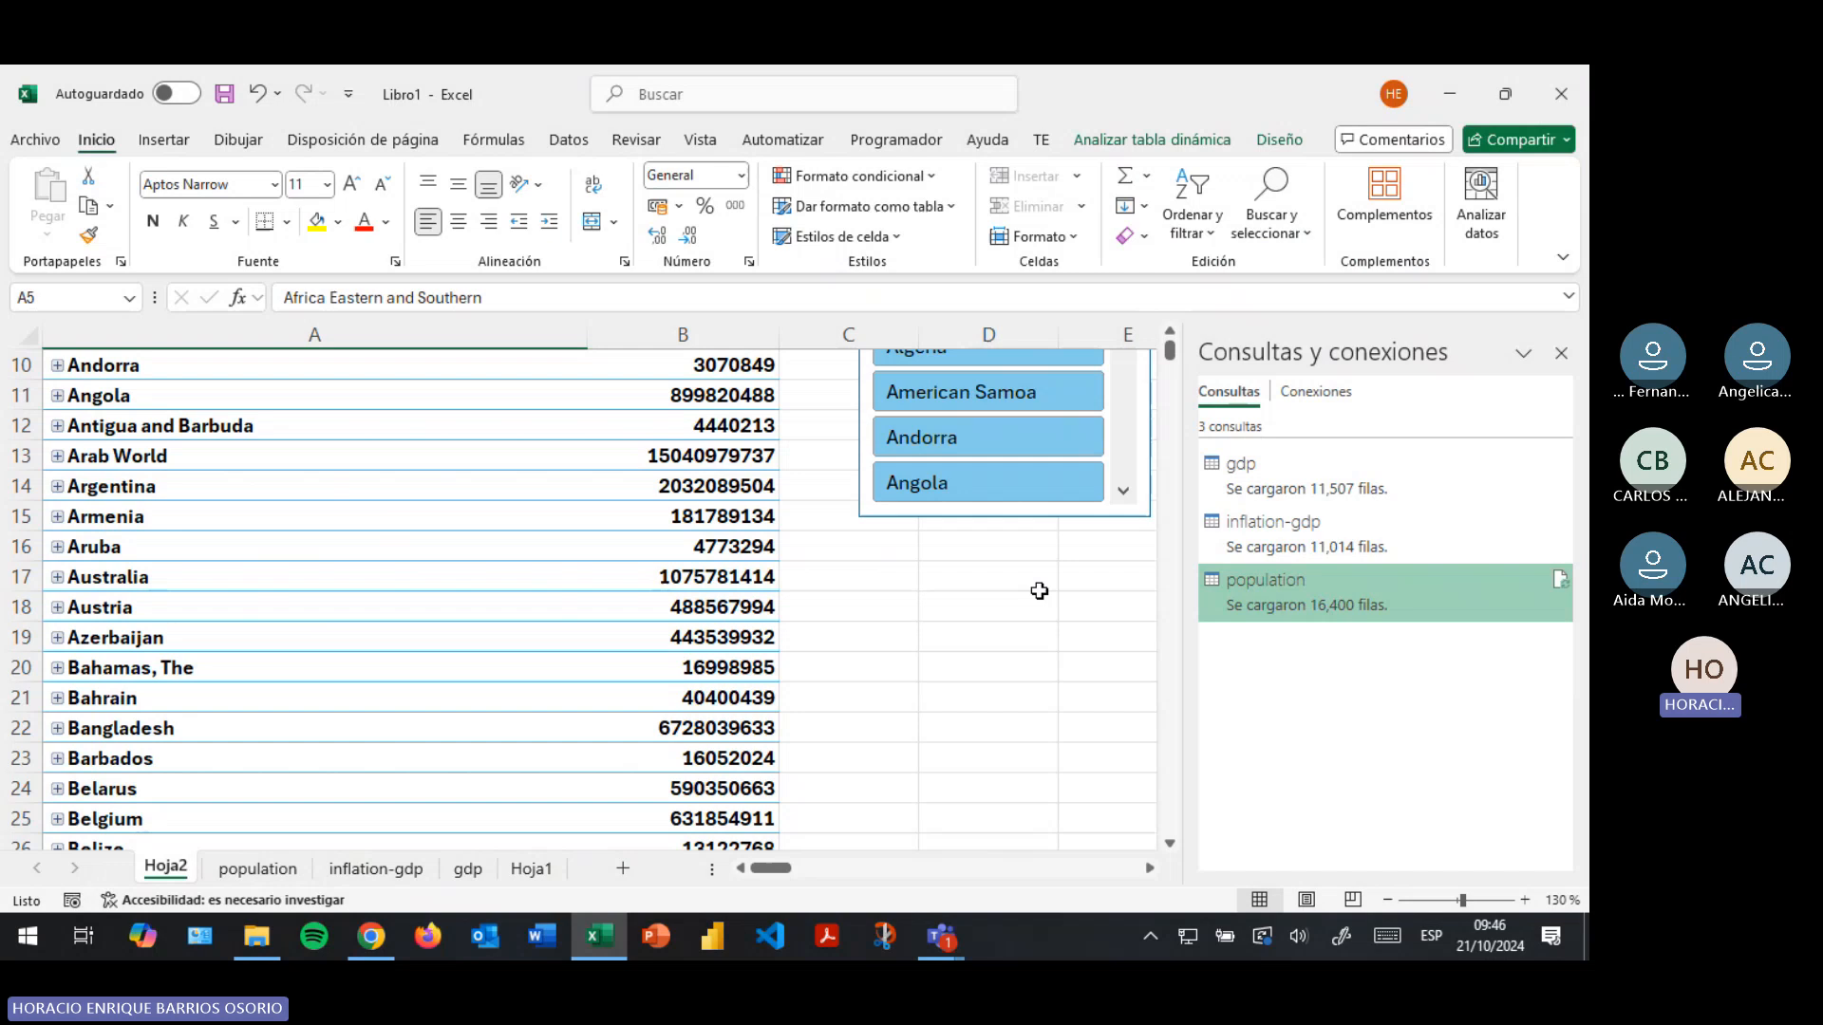
Select a country in the PivotTable and display its field list again
{"action": "left_click", "coordinate": [522, 575]}
{"action": "scroll", "coordinate": [656, 712], "scroll_direction": "up", "scroll_amount": 3}
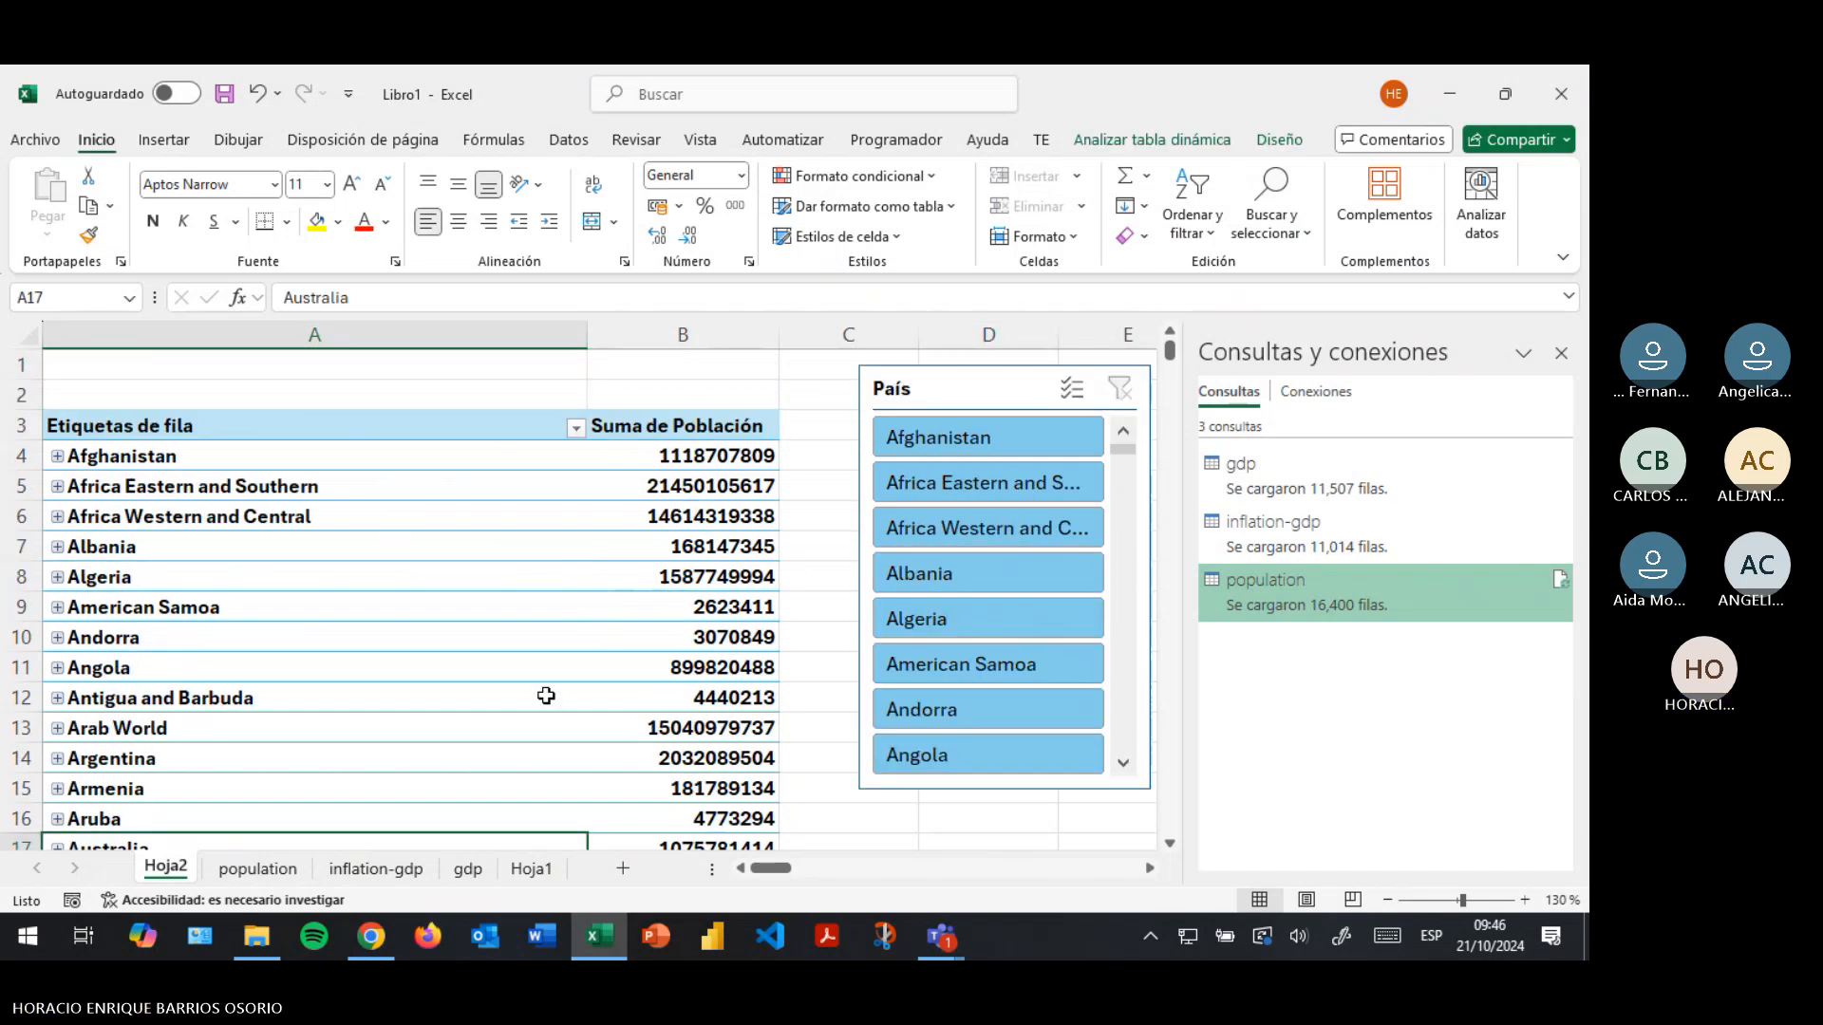
{"action": "left_click", "coordinate": [1209, 143]}
{"action": "left_click", "coordinate": [1438, 204]}
{"action": "left_click", "coordinate": [1406, 316]}
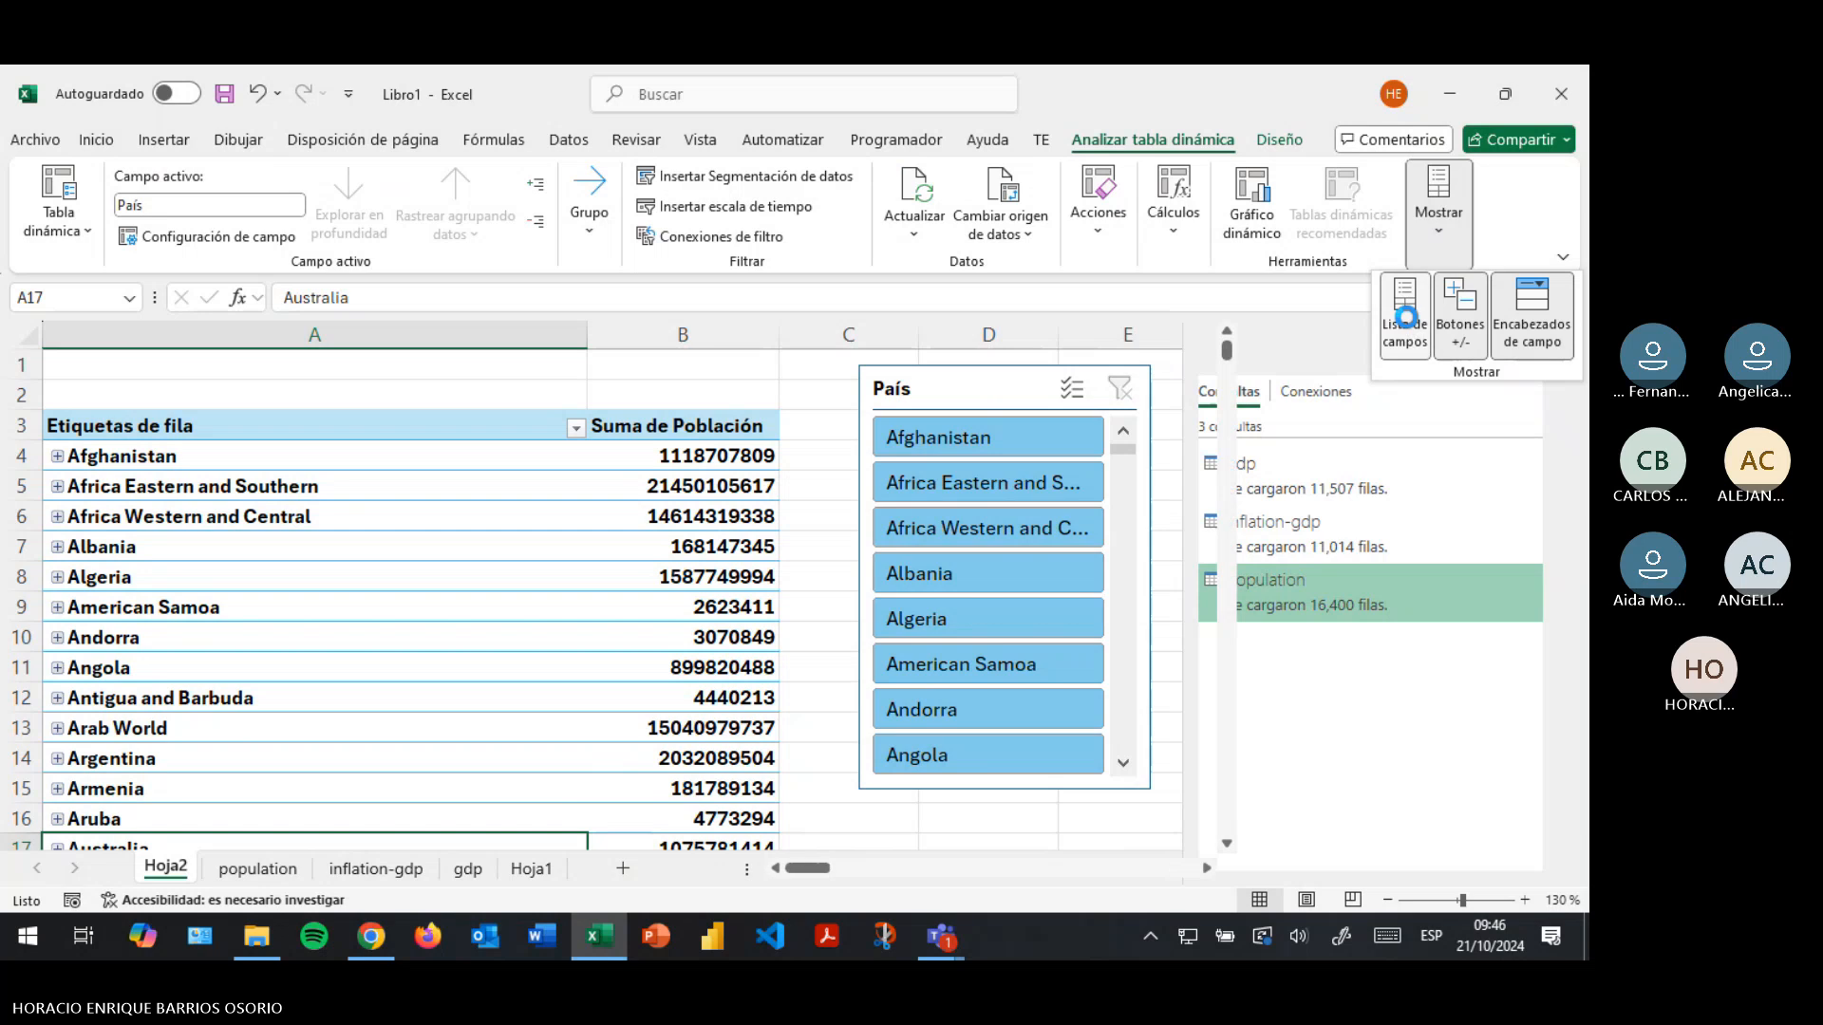
{"action": "left_click", "coordinate": [1438, 226]}
{"action": "left_click", "coordinate": [1438, 226]}
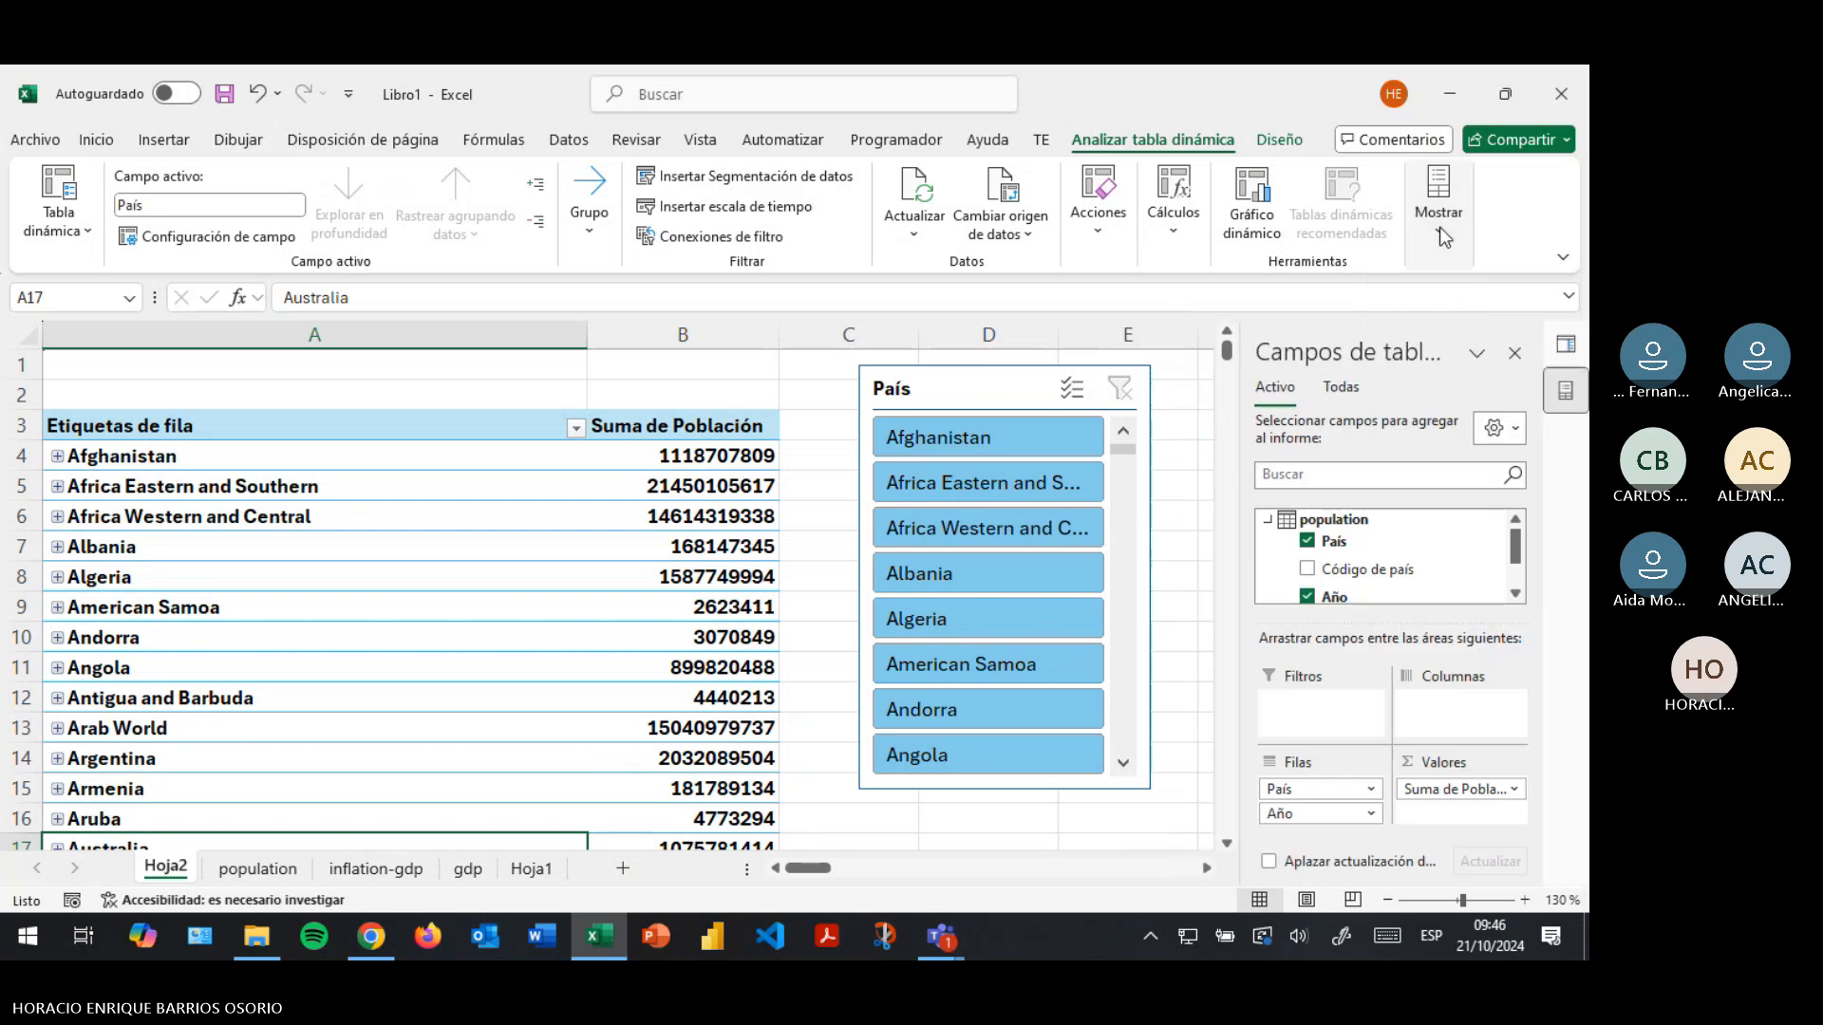
Place the Año slicer directly beside the País slicer and filter the PivotTable to Afghanistan
{"action": "mouse_move", "coordinate": [807, 868]}
{"action": "left_mouse_down"}
{"action": "mouse_move", "coordinate": [891, 871]}
{"action": "mouse_move", "coordinate": [840, 871]}
{"action": "left_mouse_up"}
{"action": "left_click", "coordinate": [915, 408]}
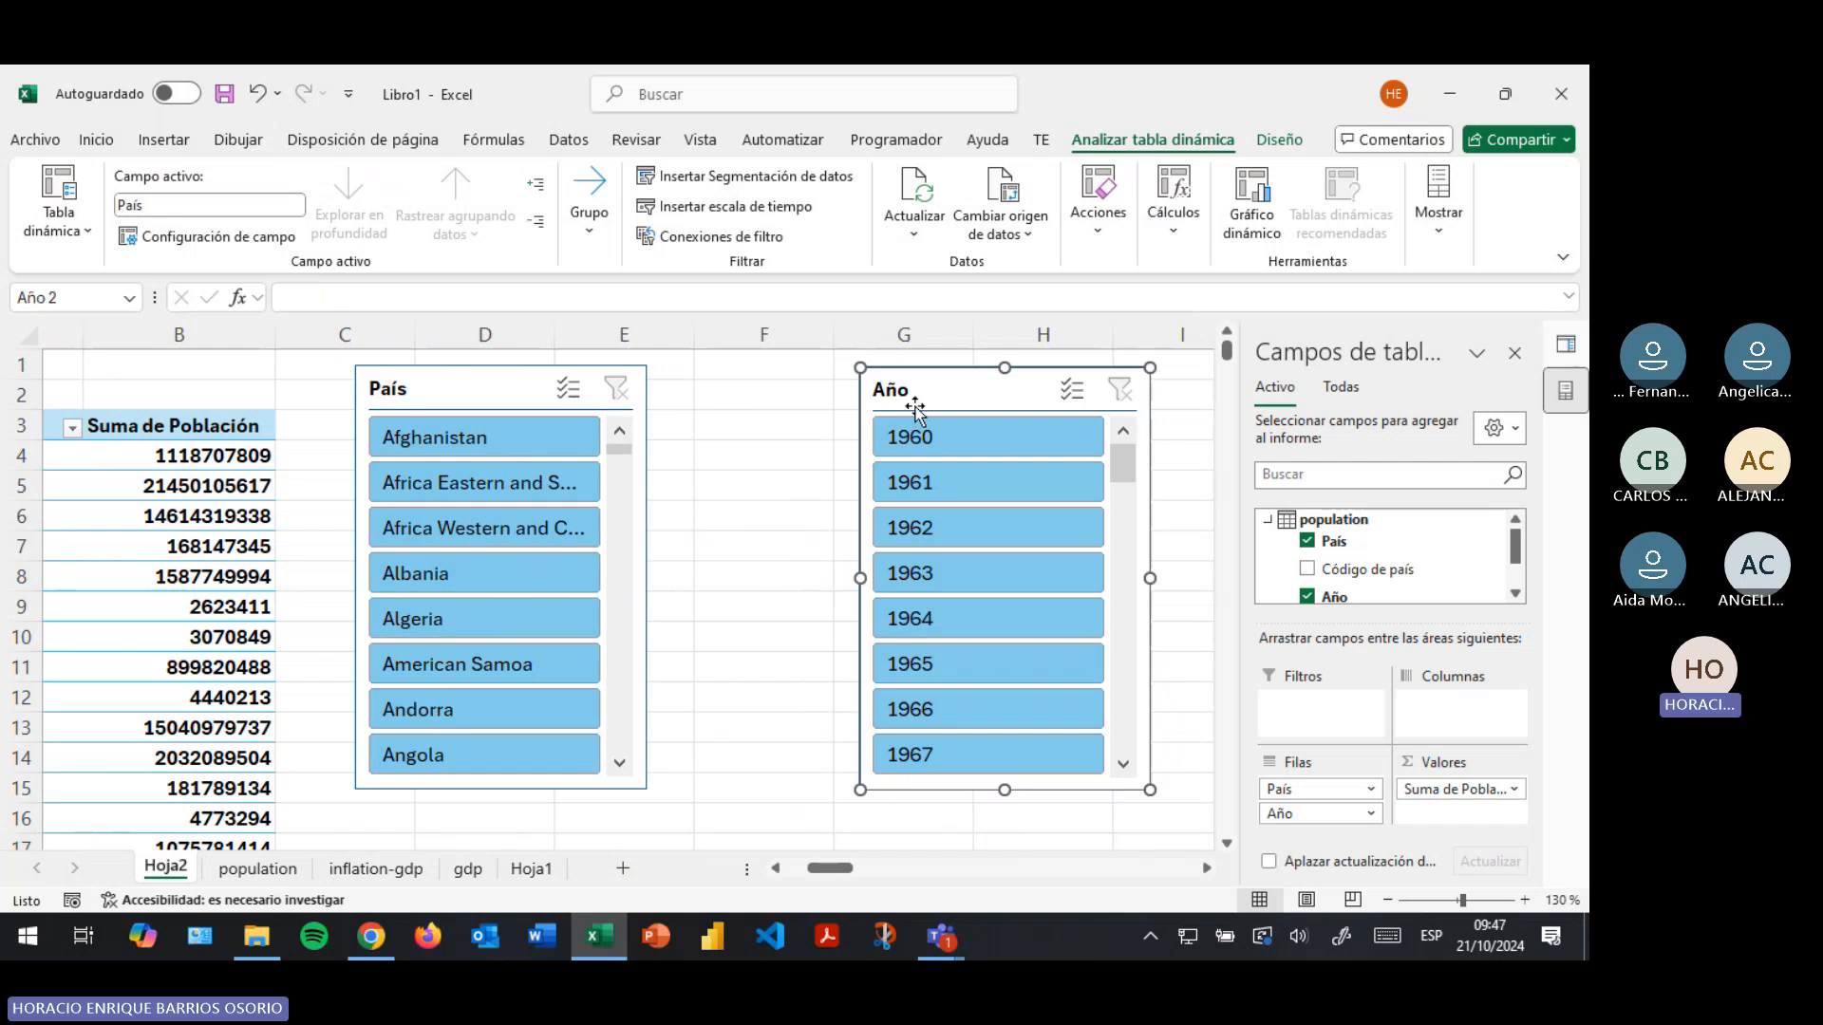
{"action": "left_click_drag", "start_coordinate": [931, 386], "coordinate": [725, 388]}
{"action": "left_click_drag", "start_coordinate": [748, 874], "coordinate": [739, 873]}
{"action": "left_click", "coordinate": [917, 431]}
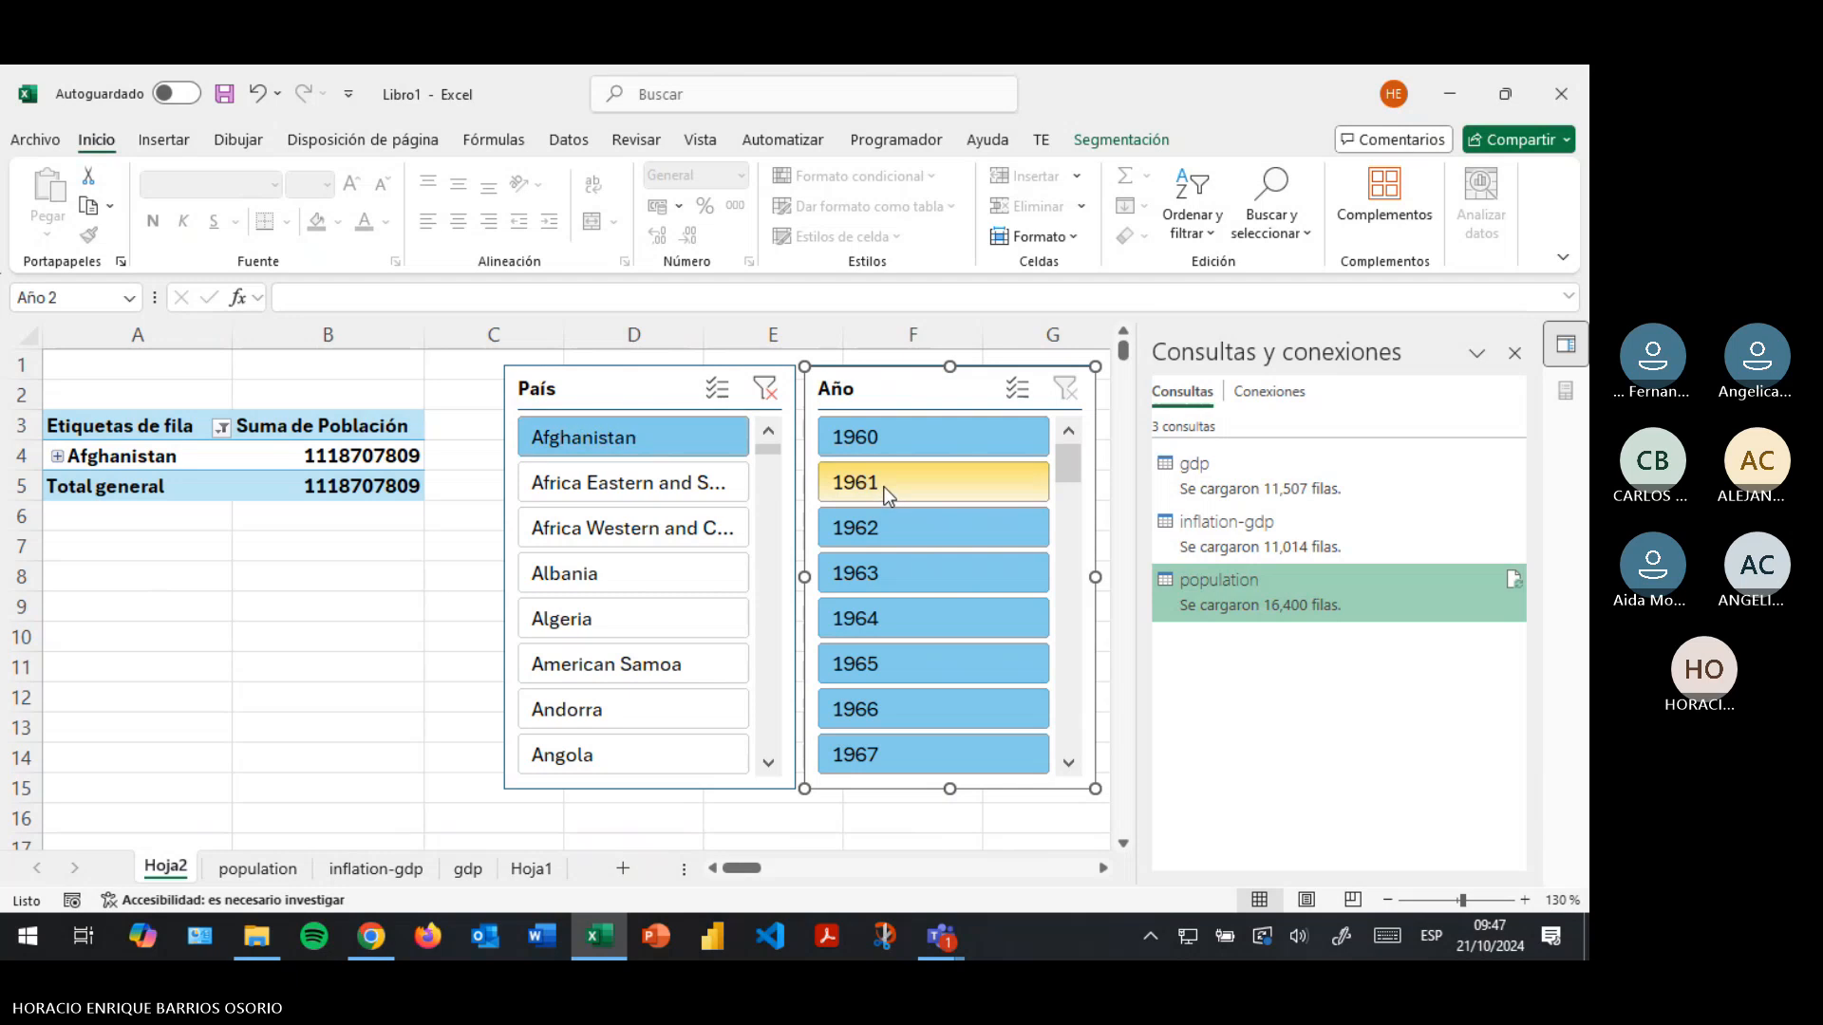
Change the Población value field's summary calculation to Recuento distinto
{"action": "left_click", "coordinate": [315, 456]}
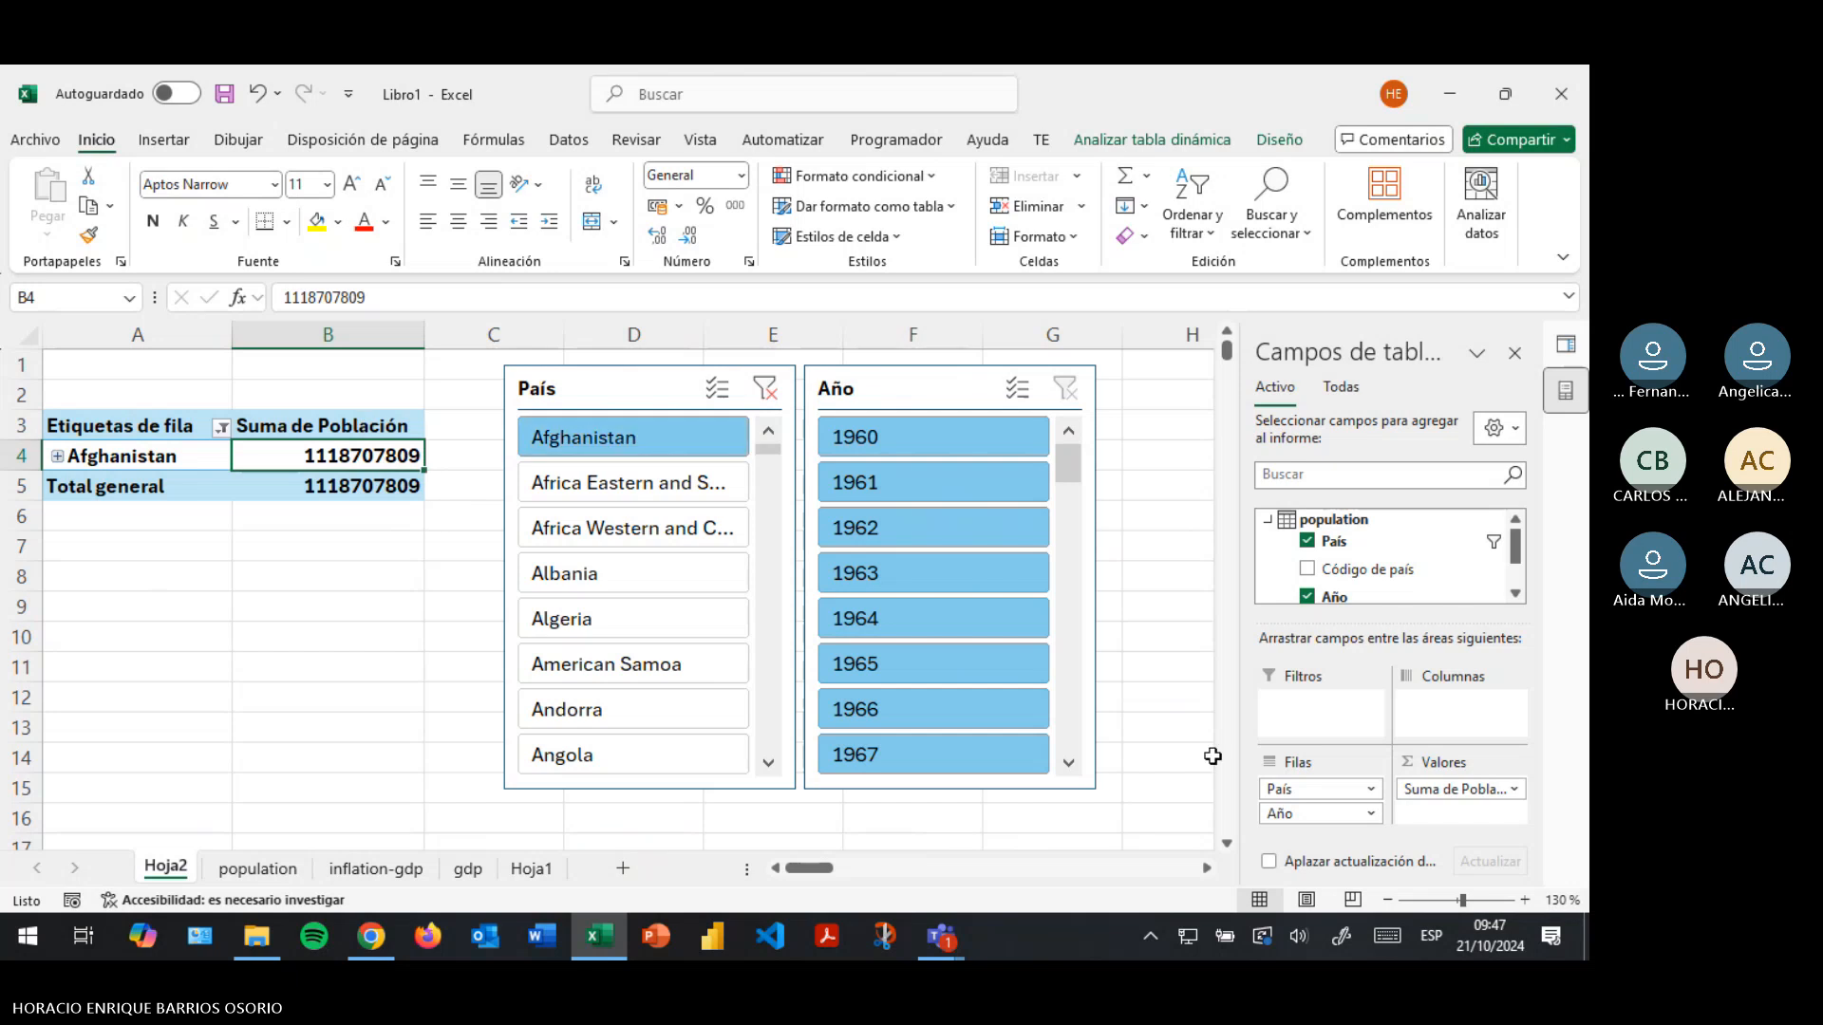
{"action": "left_click", "coordinate": [1514, 789]}
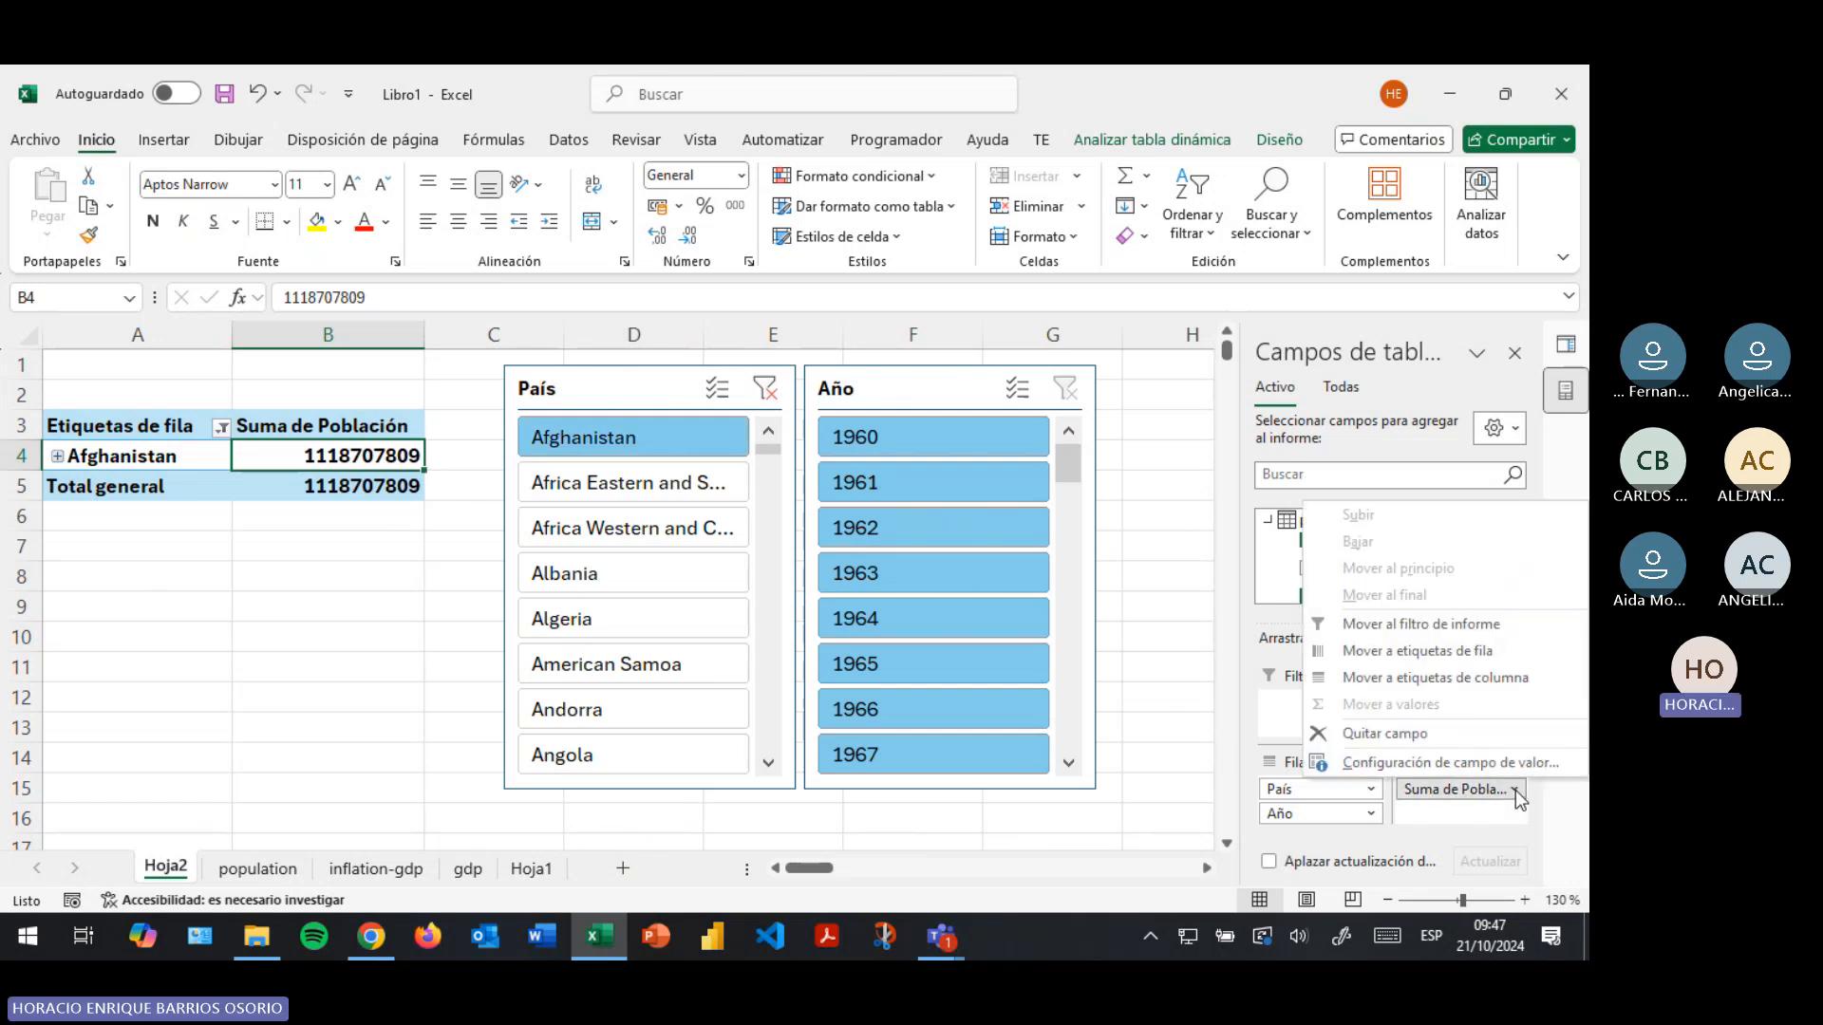
{"action": "left_click", "coordinate": [1422, 762]}
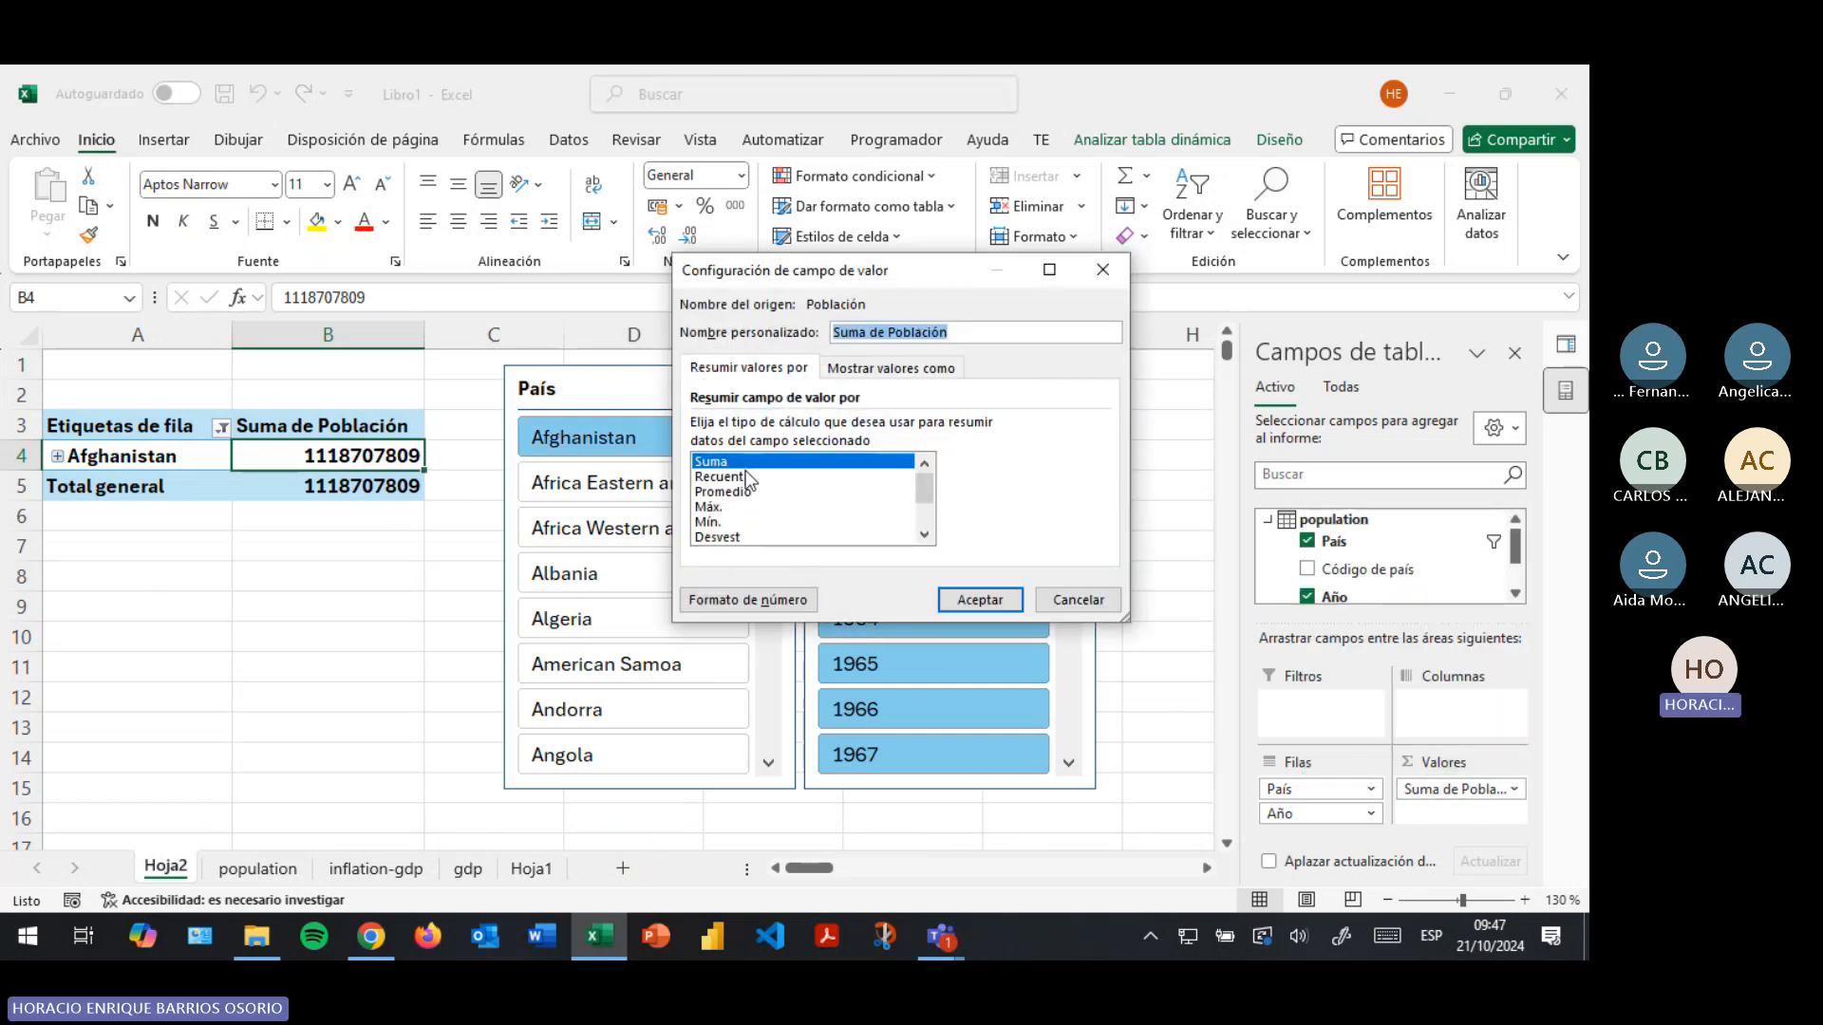
{"action": "scroll", "coordinate": [765, 500], "scroll_direction": "down", "scroll_amount": 2}
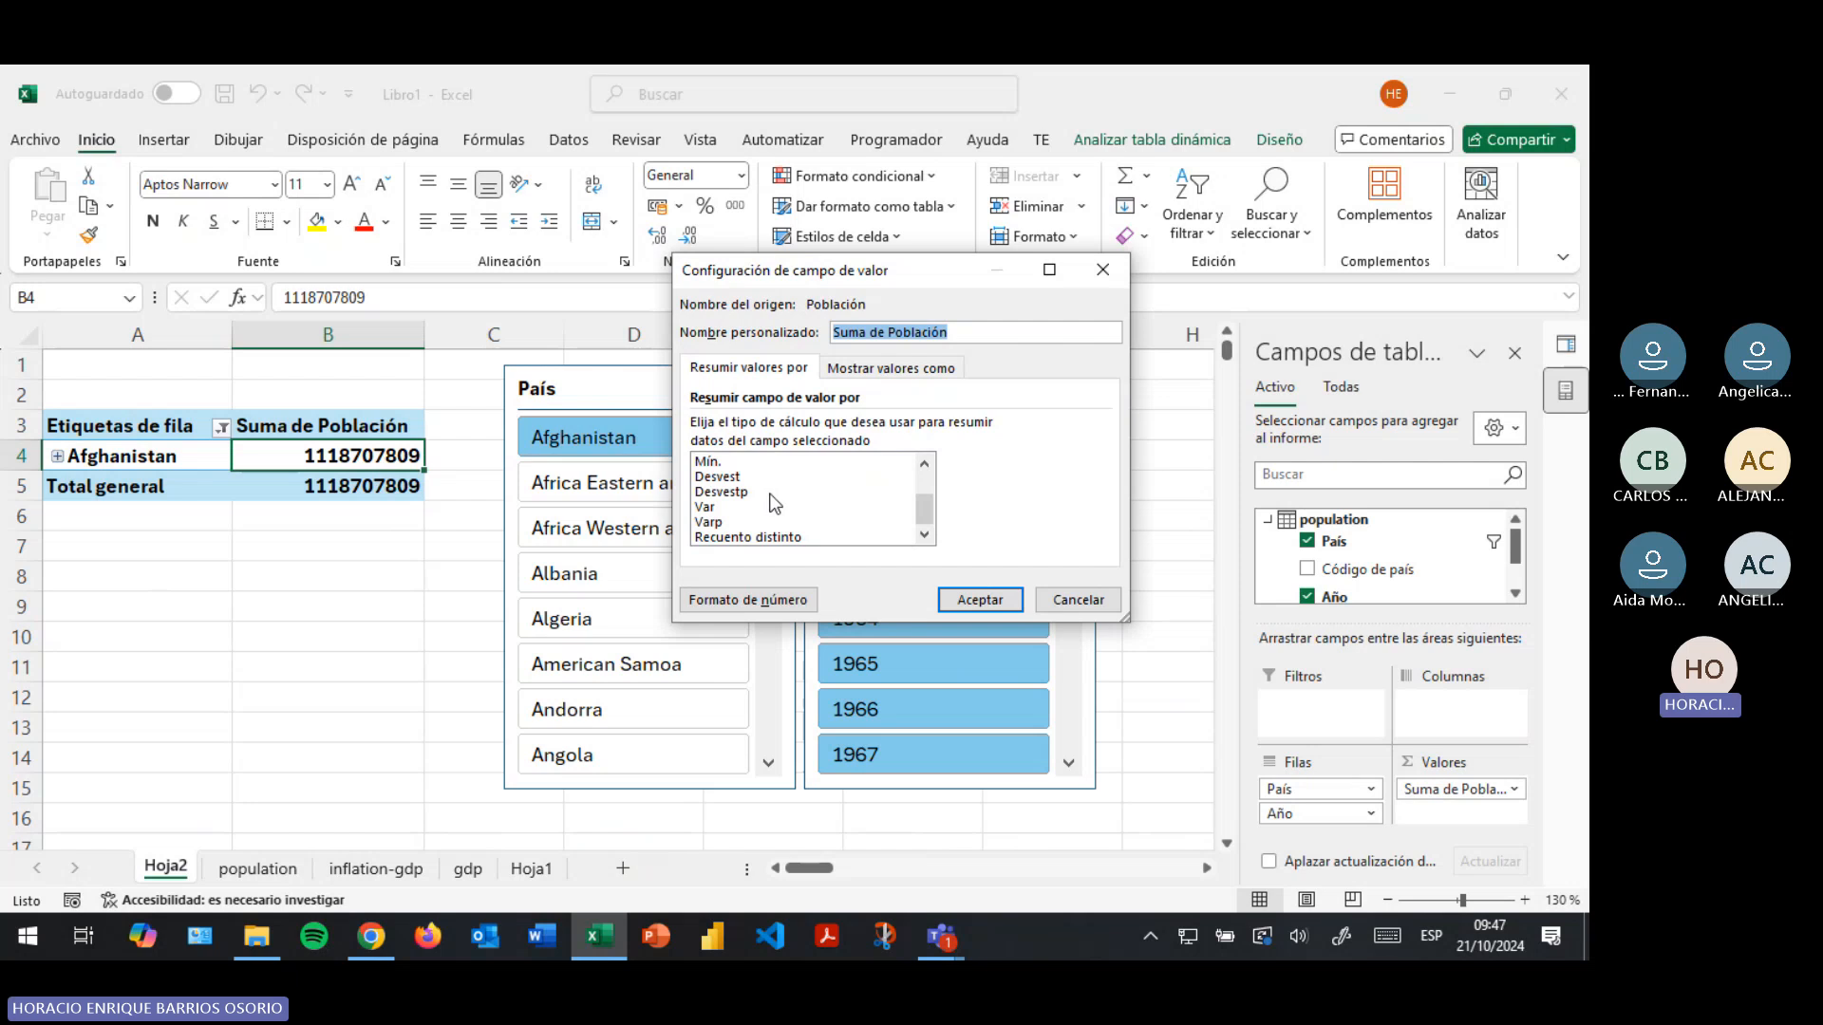
{"action": "left_click", "coordinate": [727, 537]}
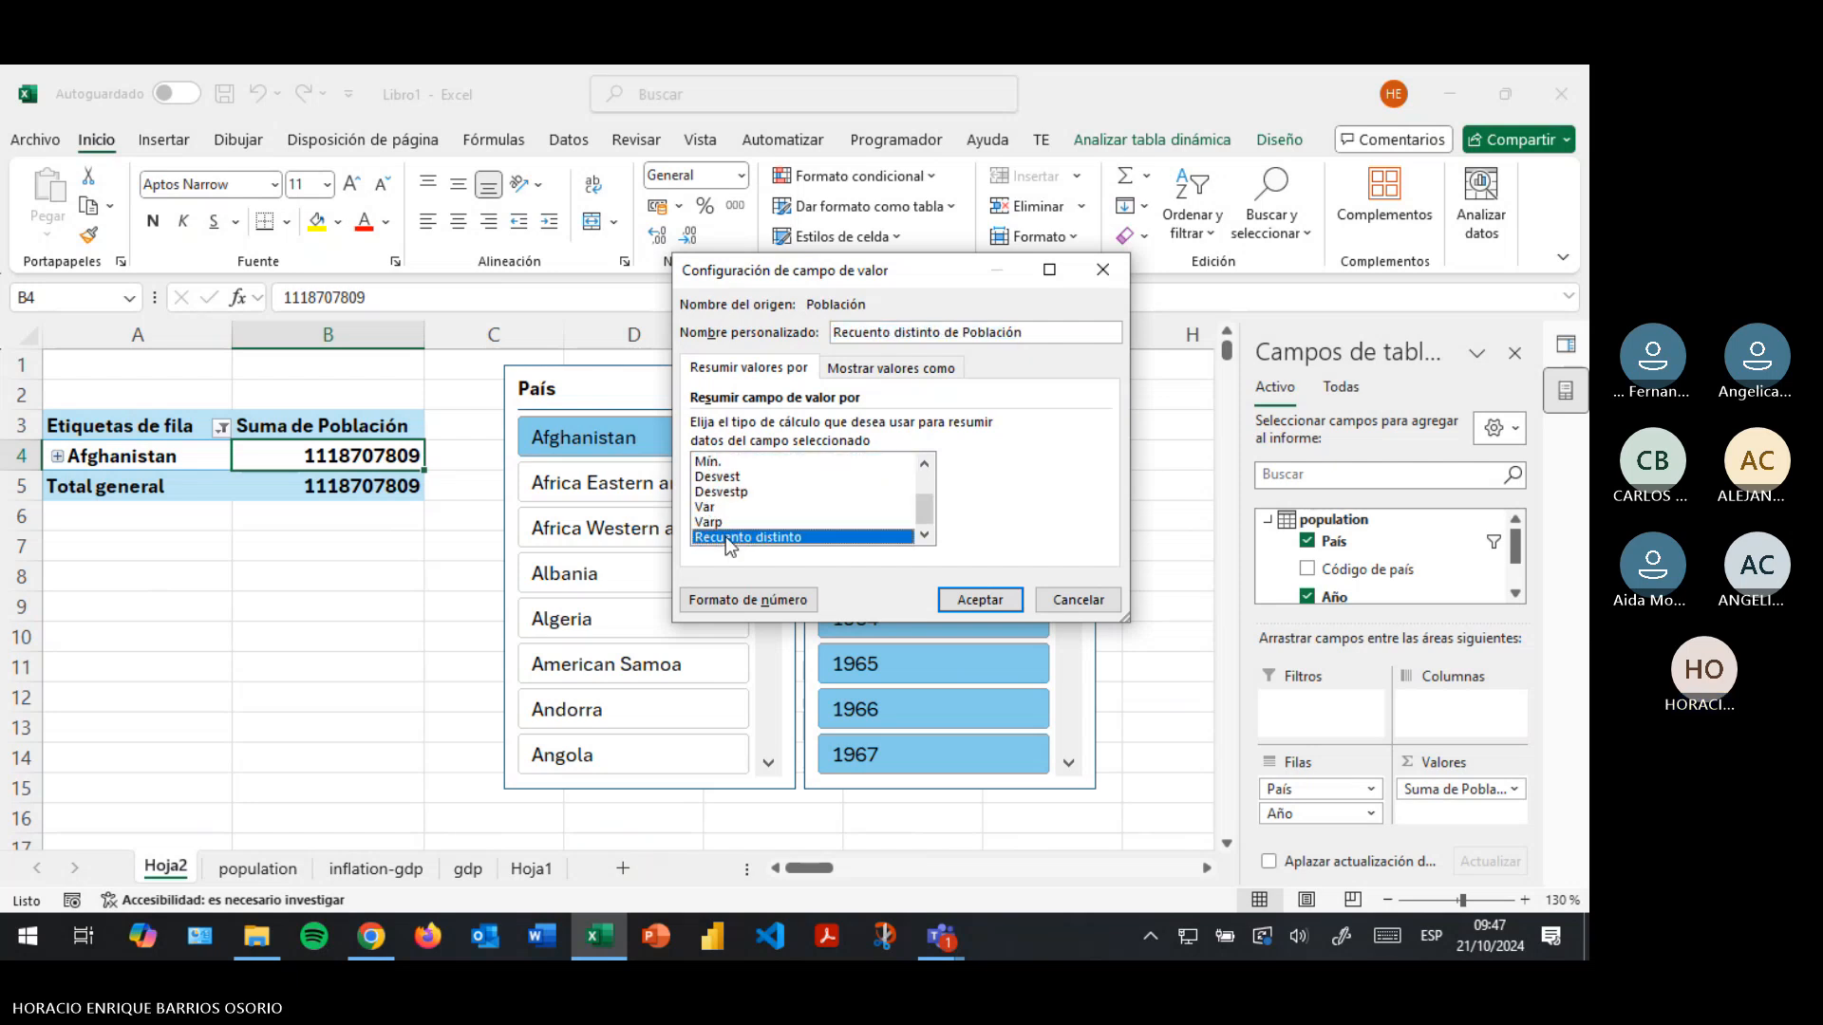
{"action": "left_click", "coordinate": [974, 600]}
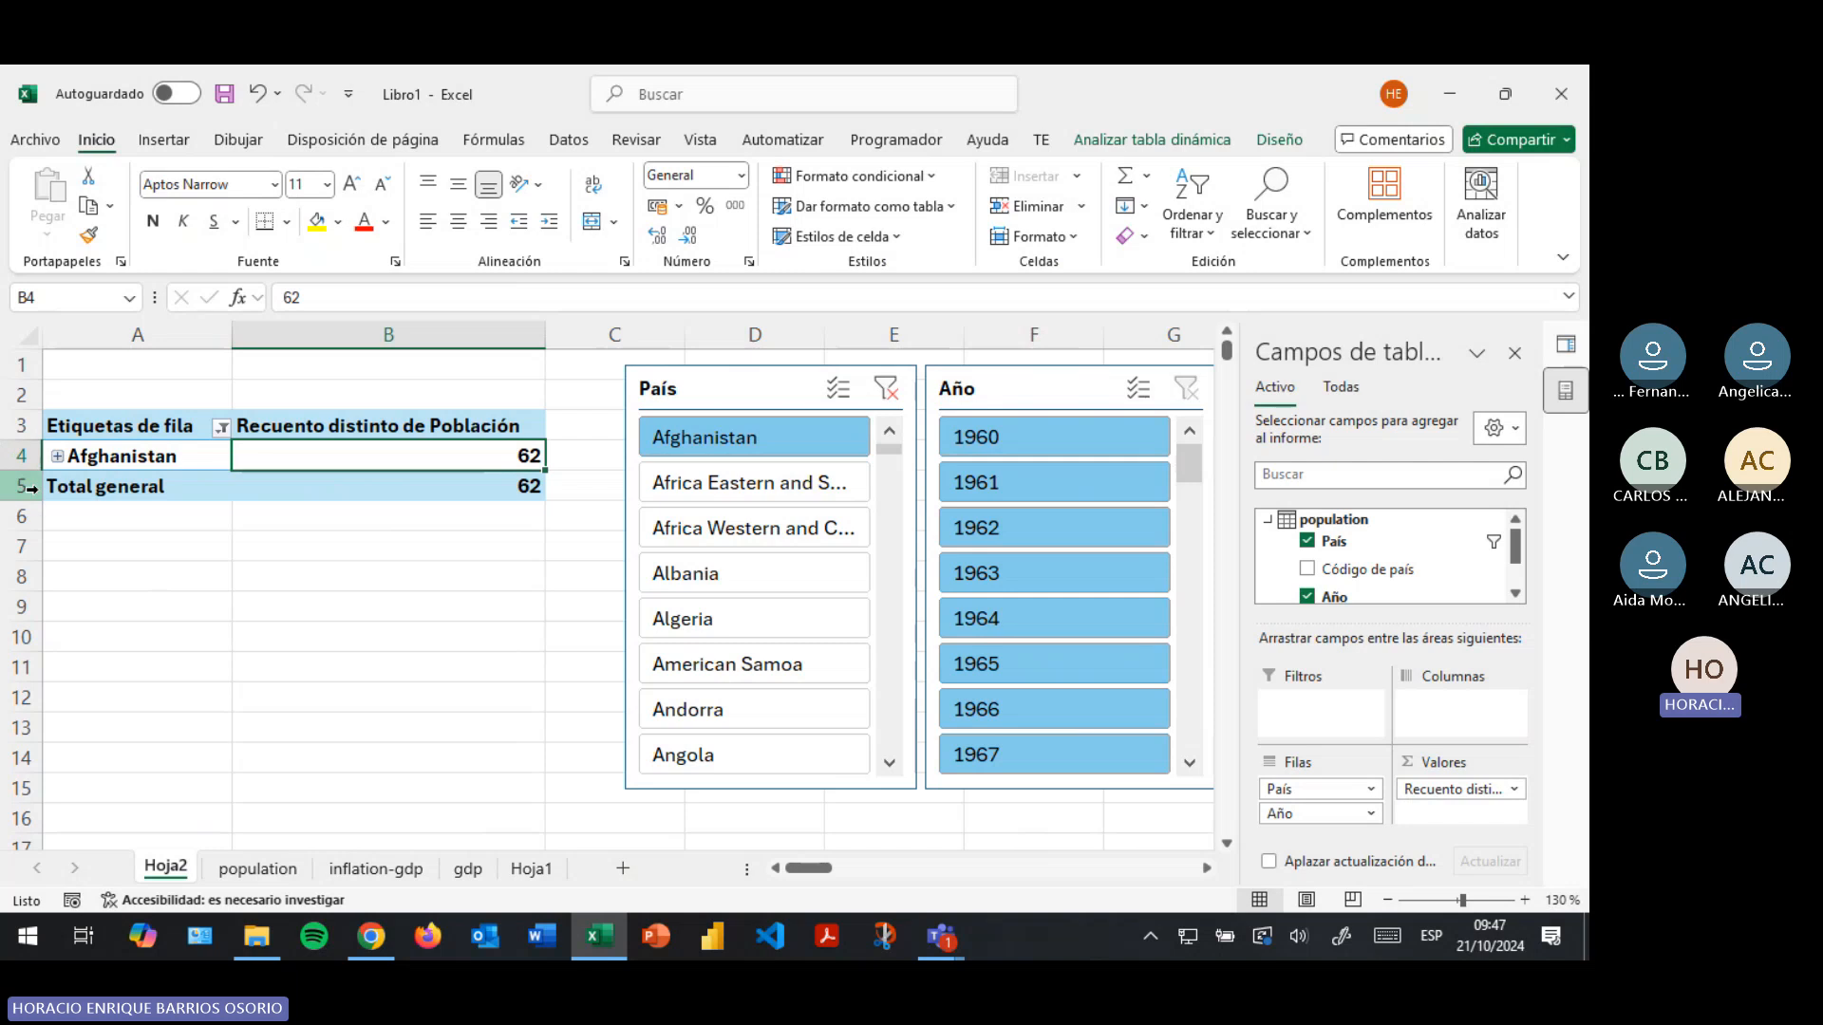
Expand Afghanistan to examine the distinct count for each year, and collapse it again
{"action": "left_click", "coordinate": [58, 456]}
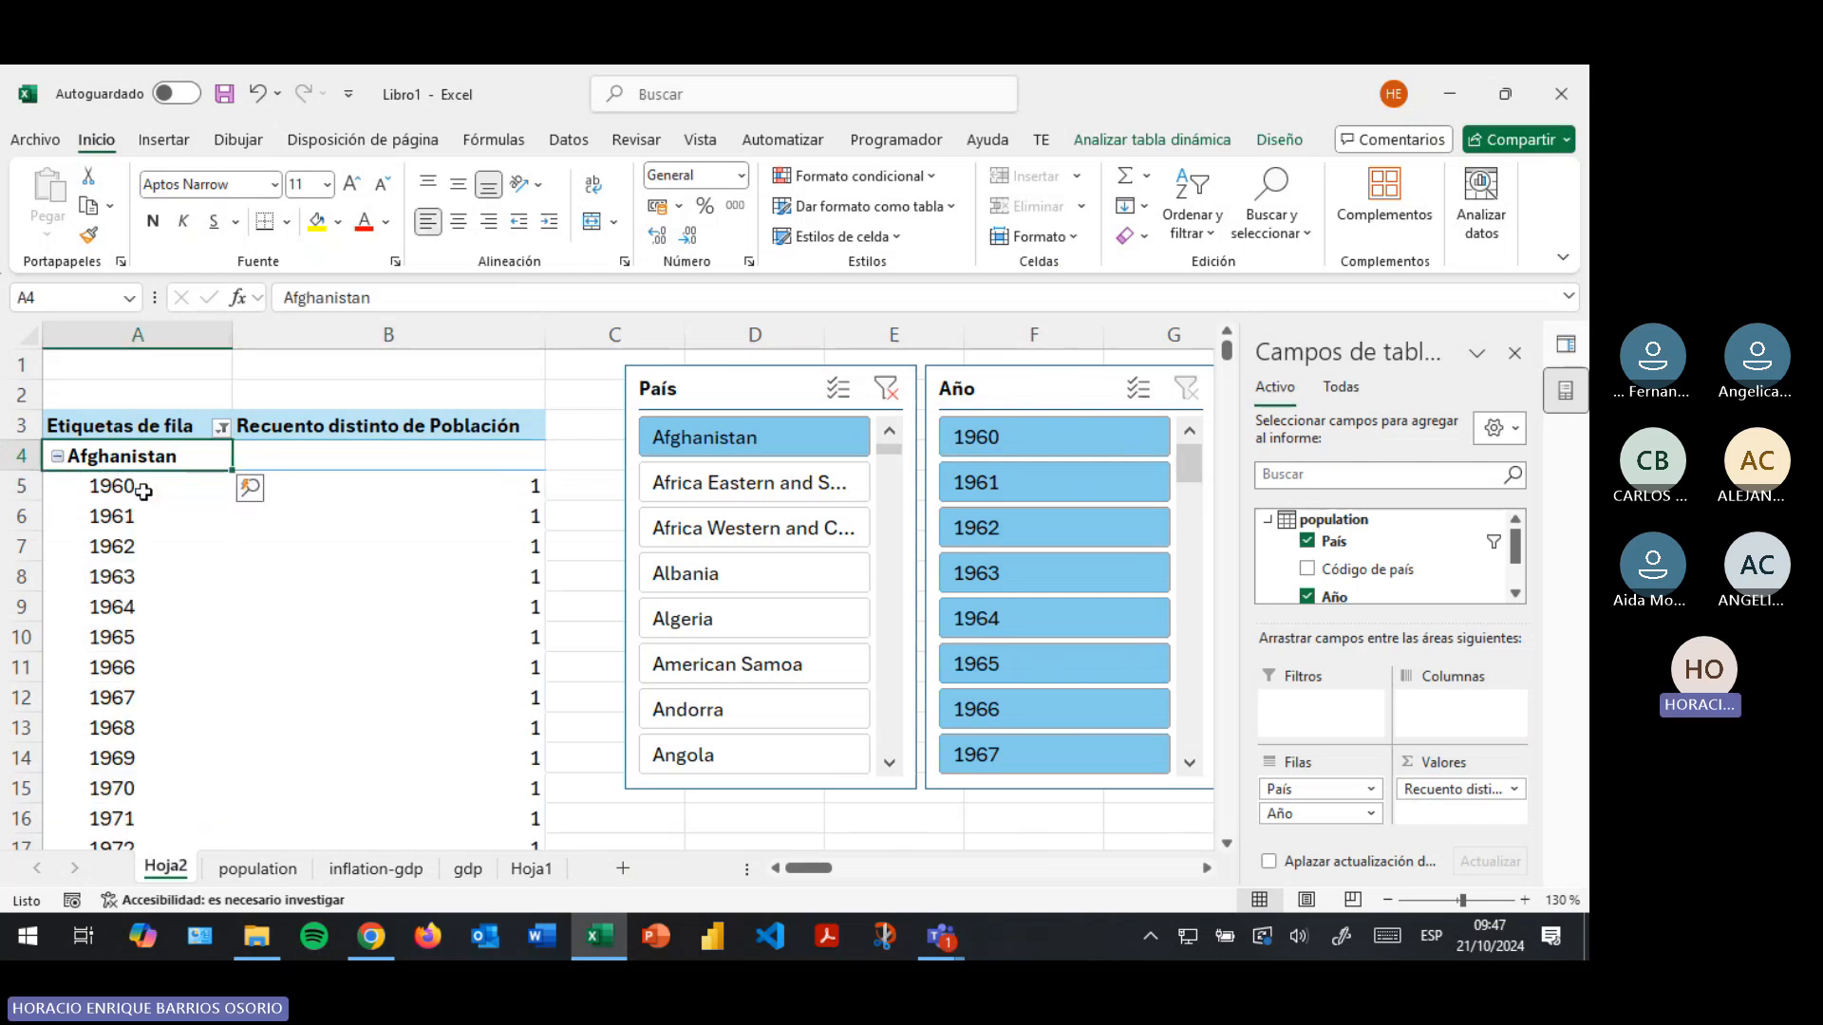
{"action": "left_click", "coordinate": [138, 491]}
{"action": "left_click", "coordinate": [57, 456]}
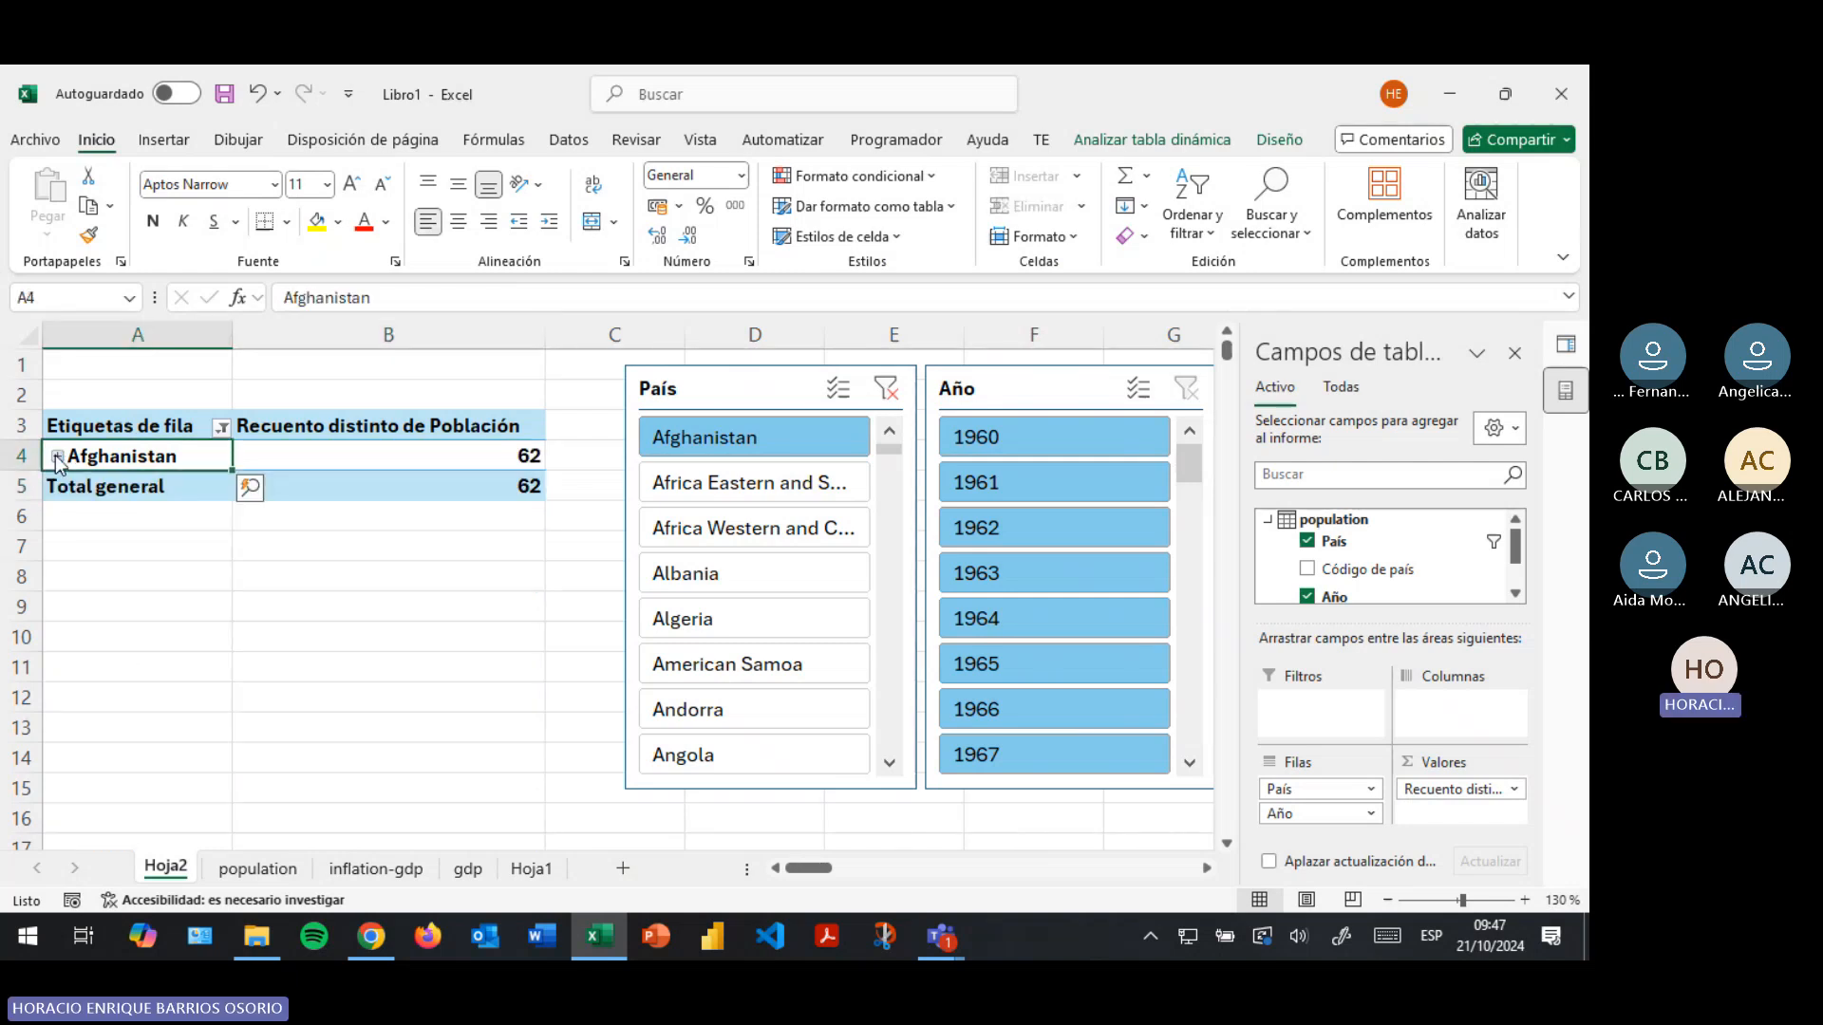
Change the Población value field's summary calculation to Máx
{"action": "left_click", "coordinate": [427, 459]}
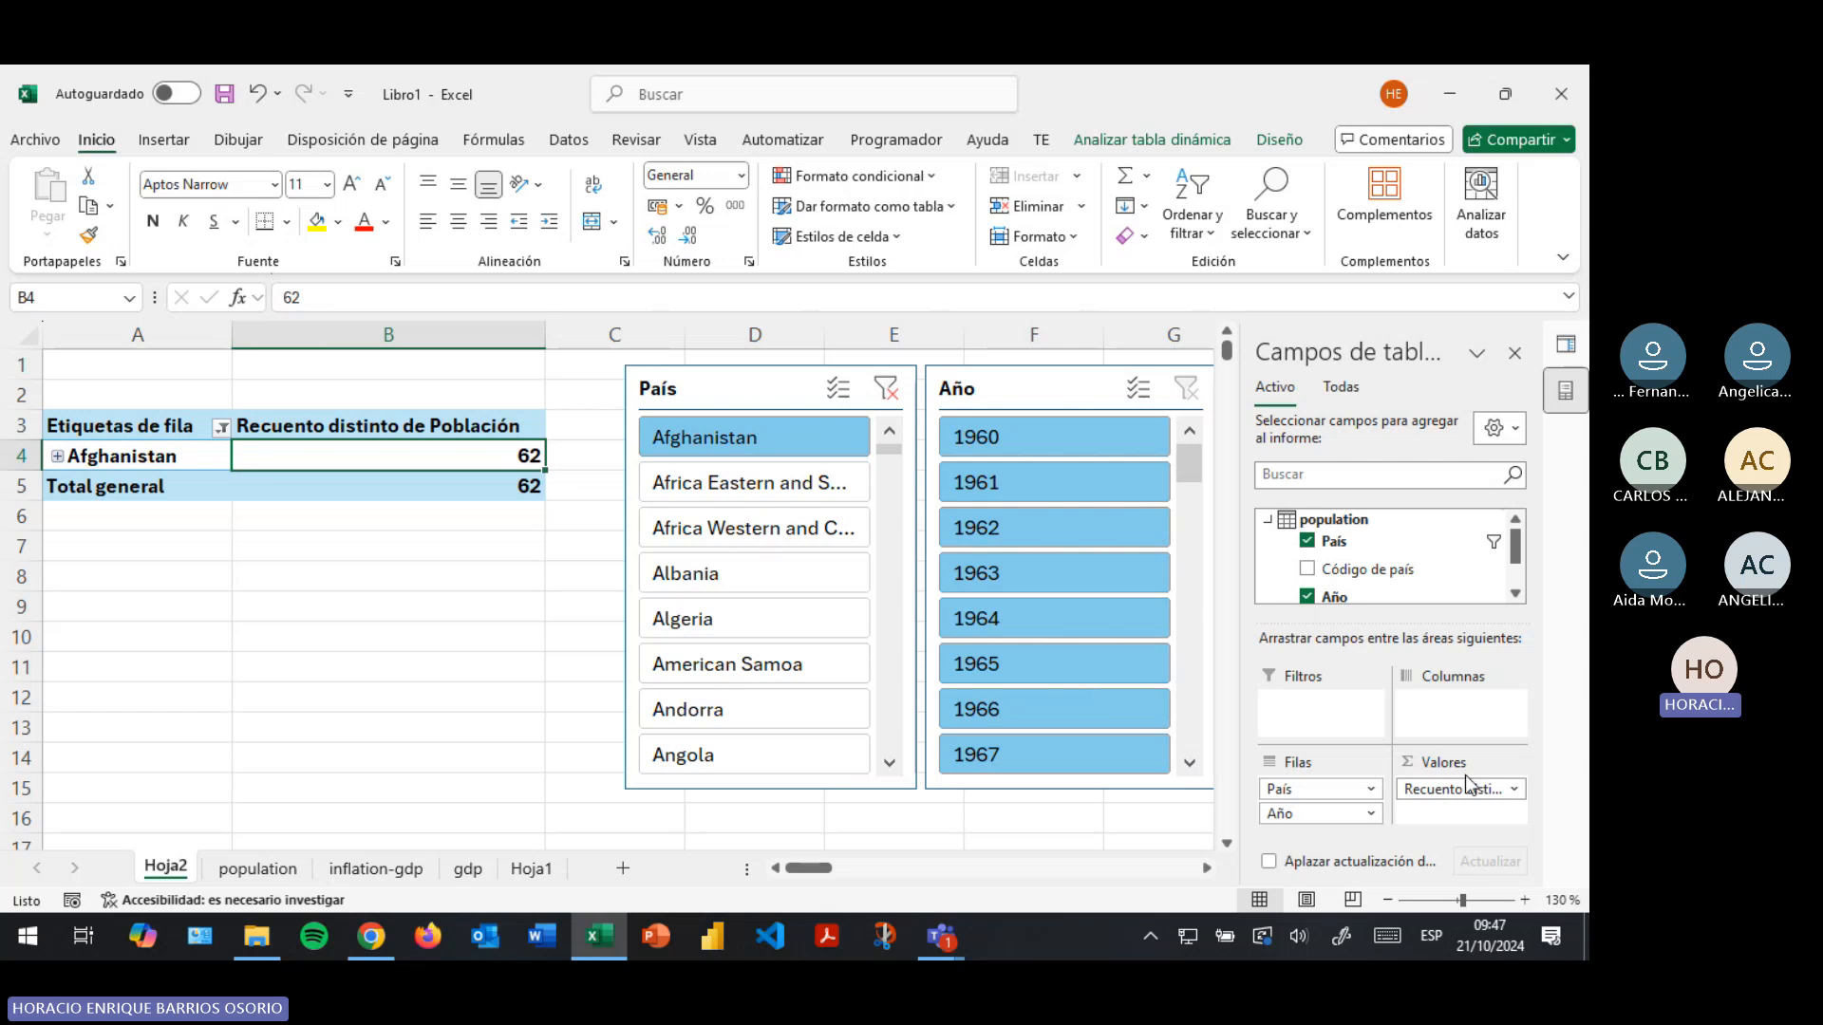
{"action": "left_click", "coordinate": [1518, 788]}
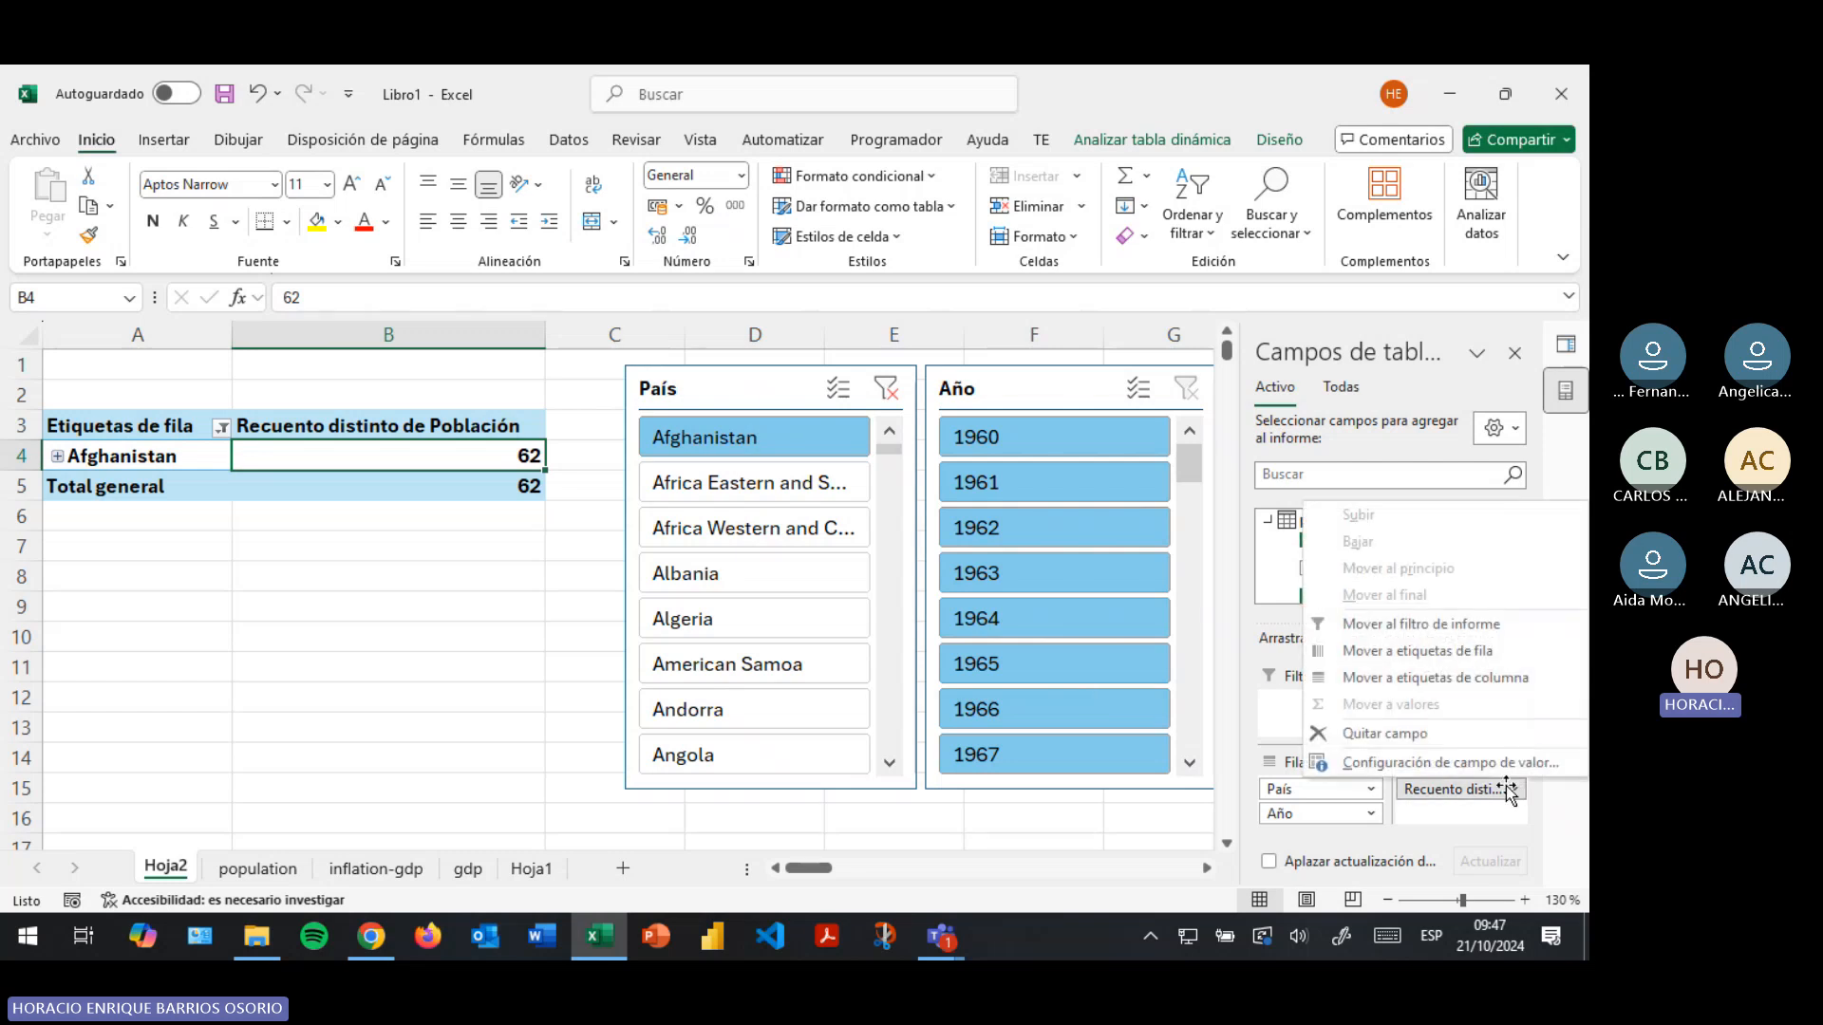
{"action": "left_click", "coordinate": [1445, 756]}
{"action": "scroll", "coordinate": [723, 512], "scroll_direction": "up", "scroll_amount": 3}
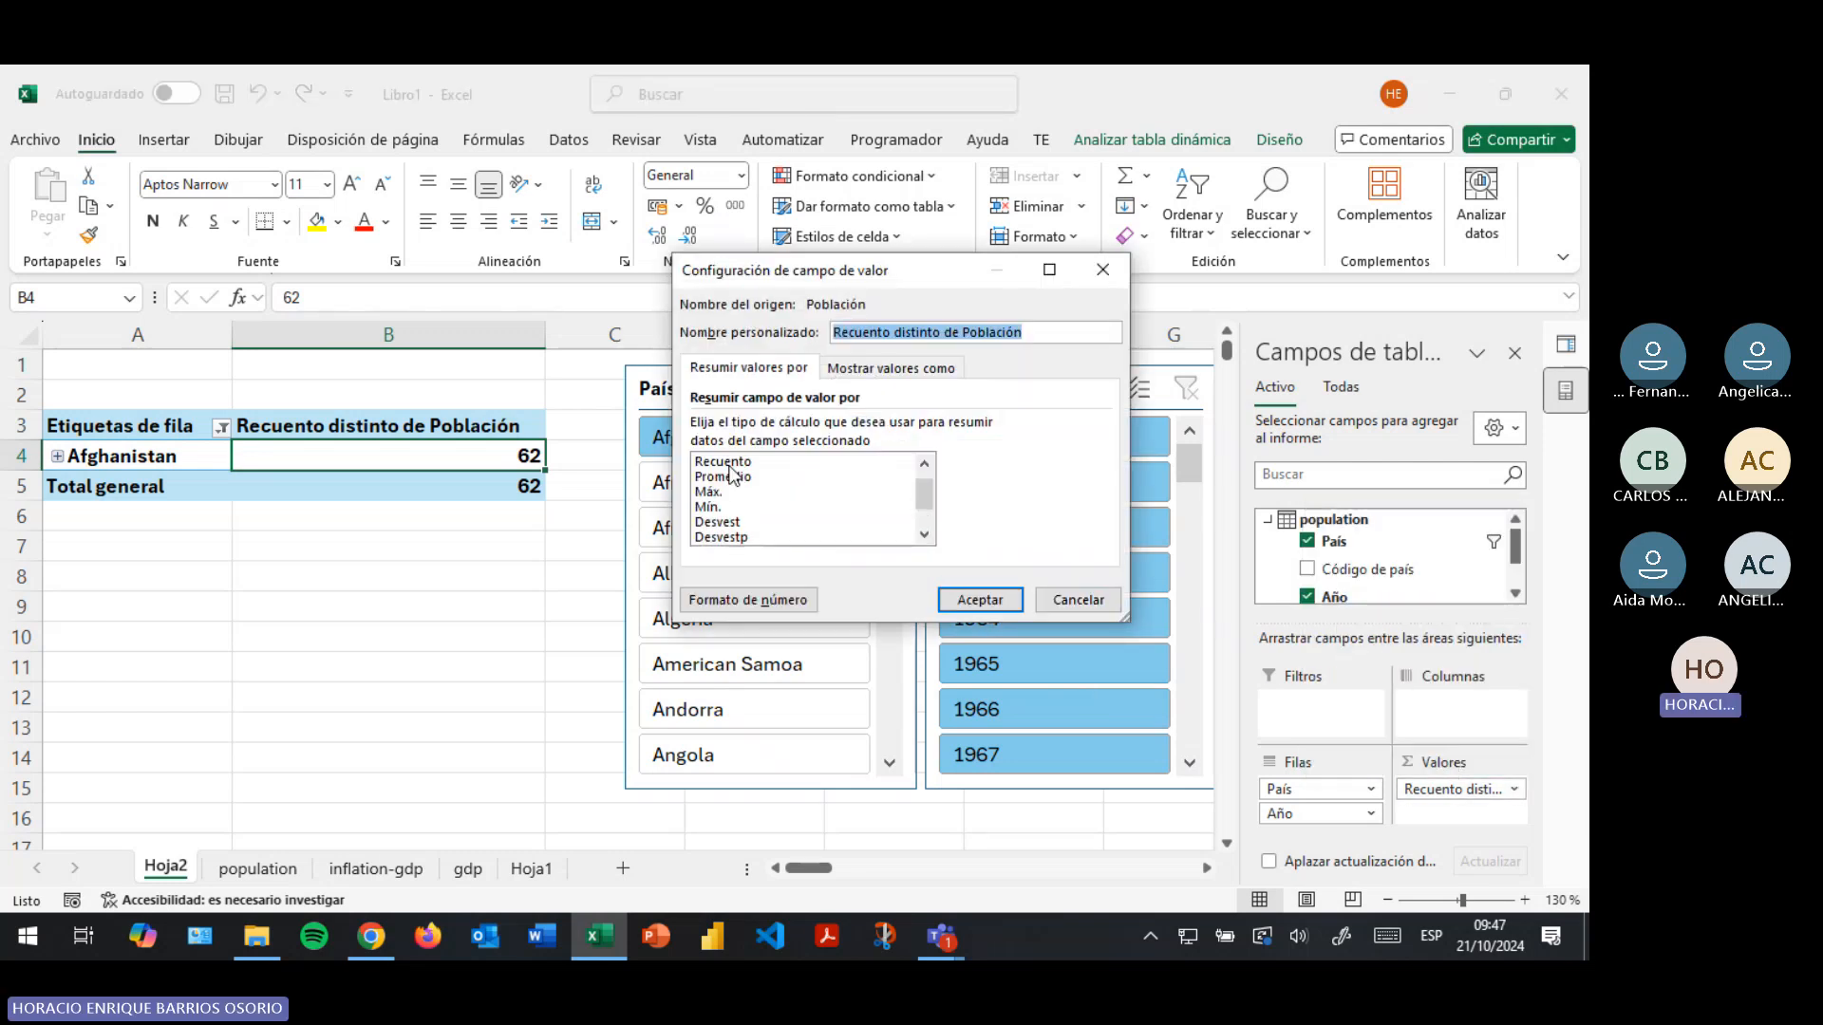
{"action": "left_click", "coordinate": [714, 492]}
{"action": "left_click", "coordinate": [1016, 601]}
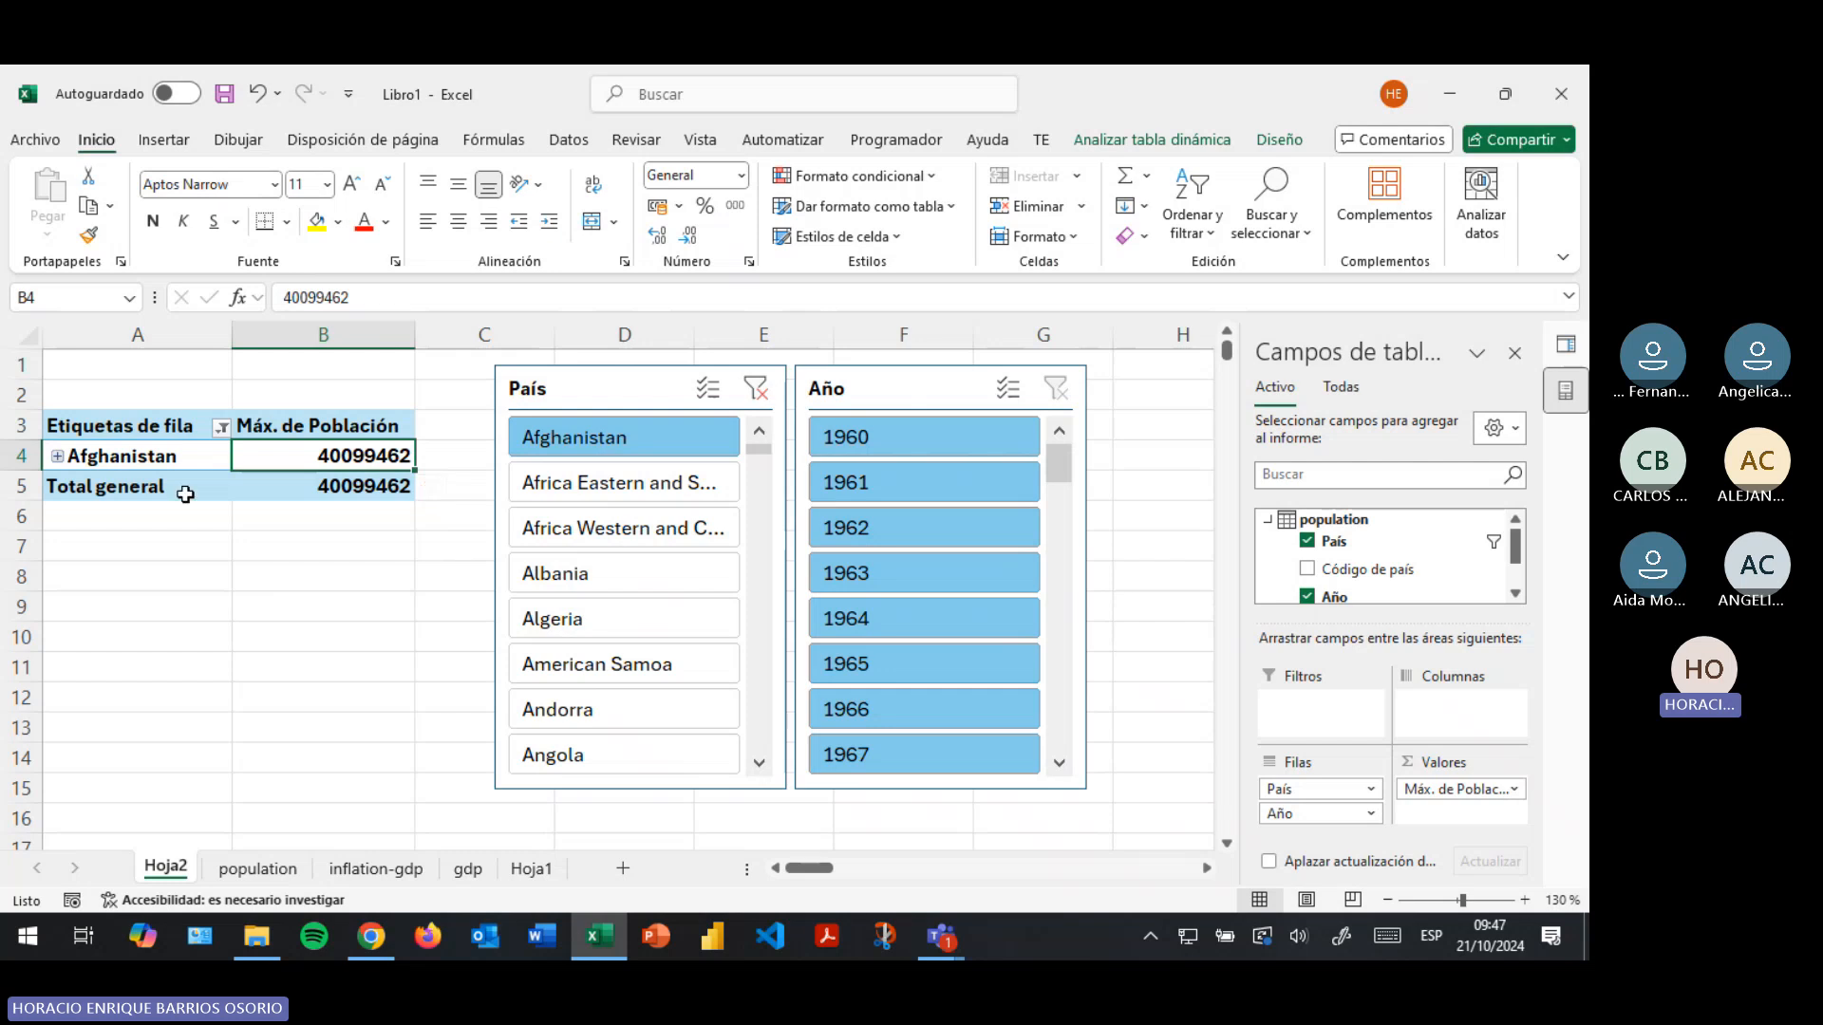
Filter País to Africa Eastern and Southern, and clear the País slicer's filter to list every country
{"action": "left_click", "coordinate": [605, 478]}
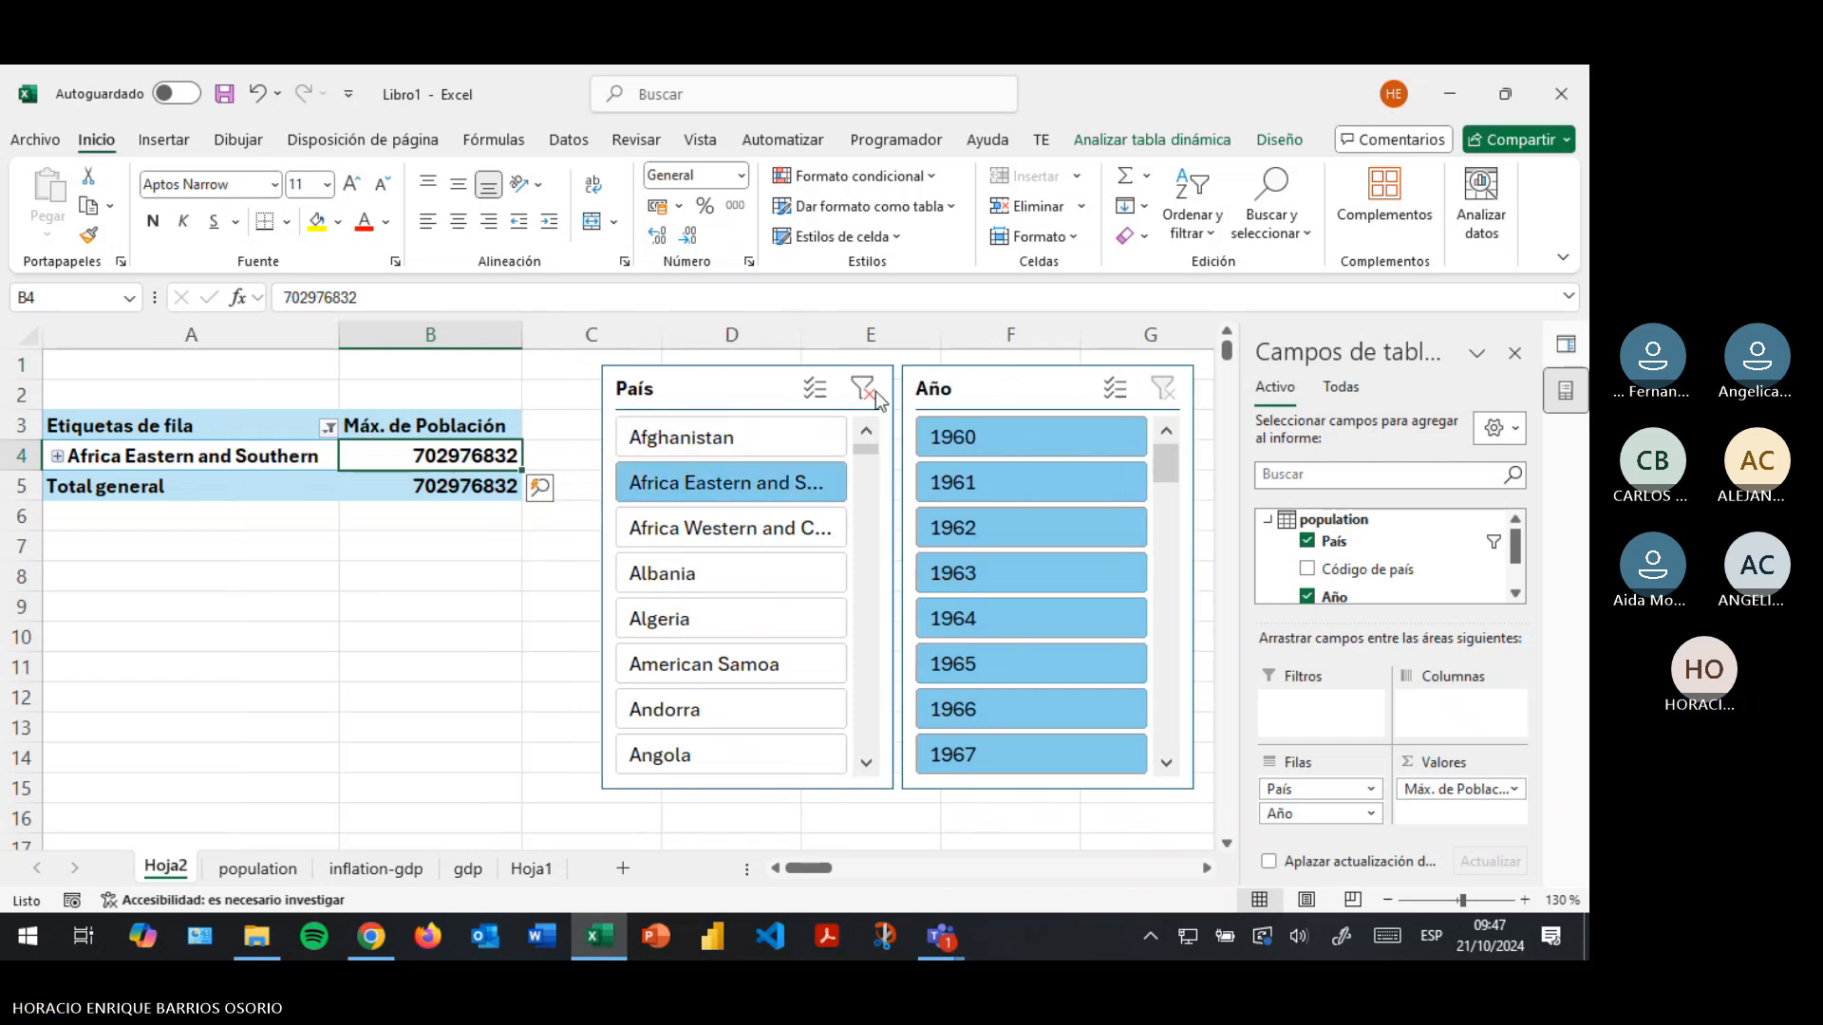
{"action": "left_click", "coordinate": [873, 392]}
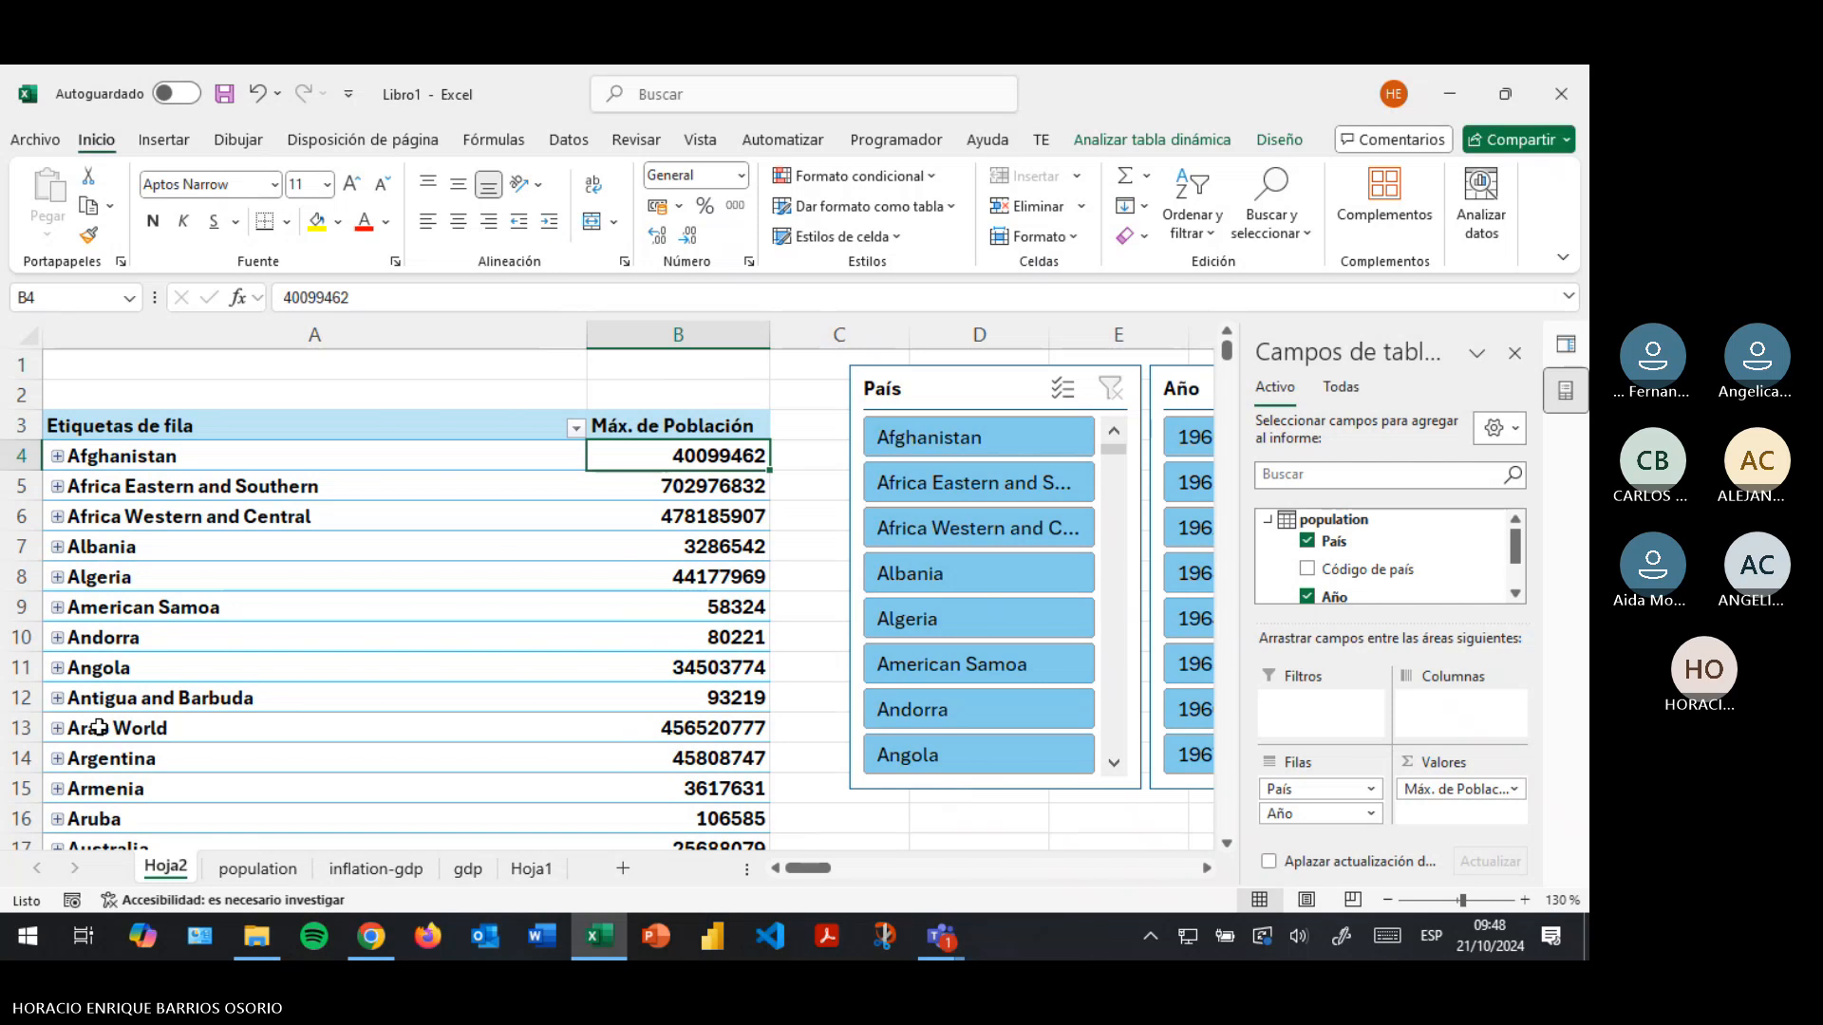
Examine the maximum population of the listed countries down to Colombia and the Congo entries
{"action": "left_click", "coordinate": [271, 710]}
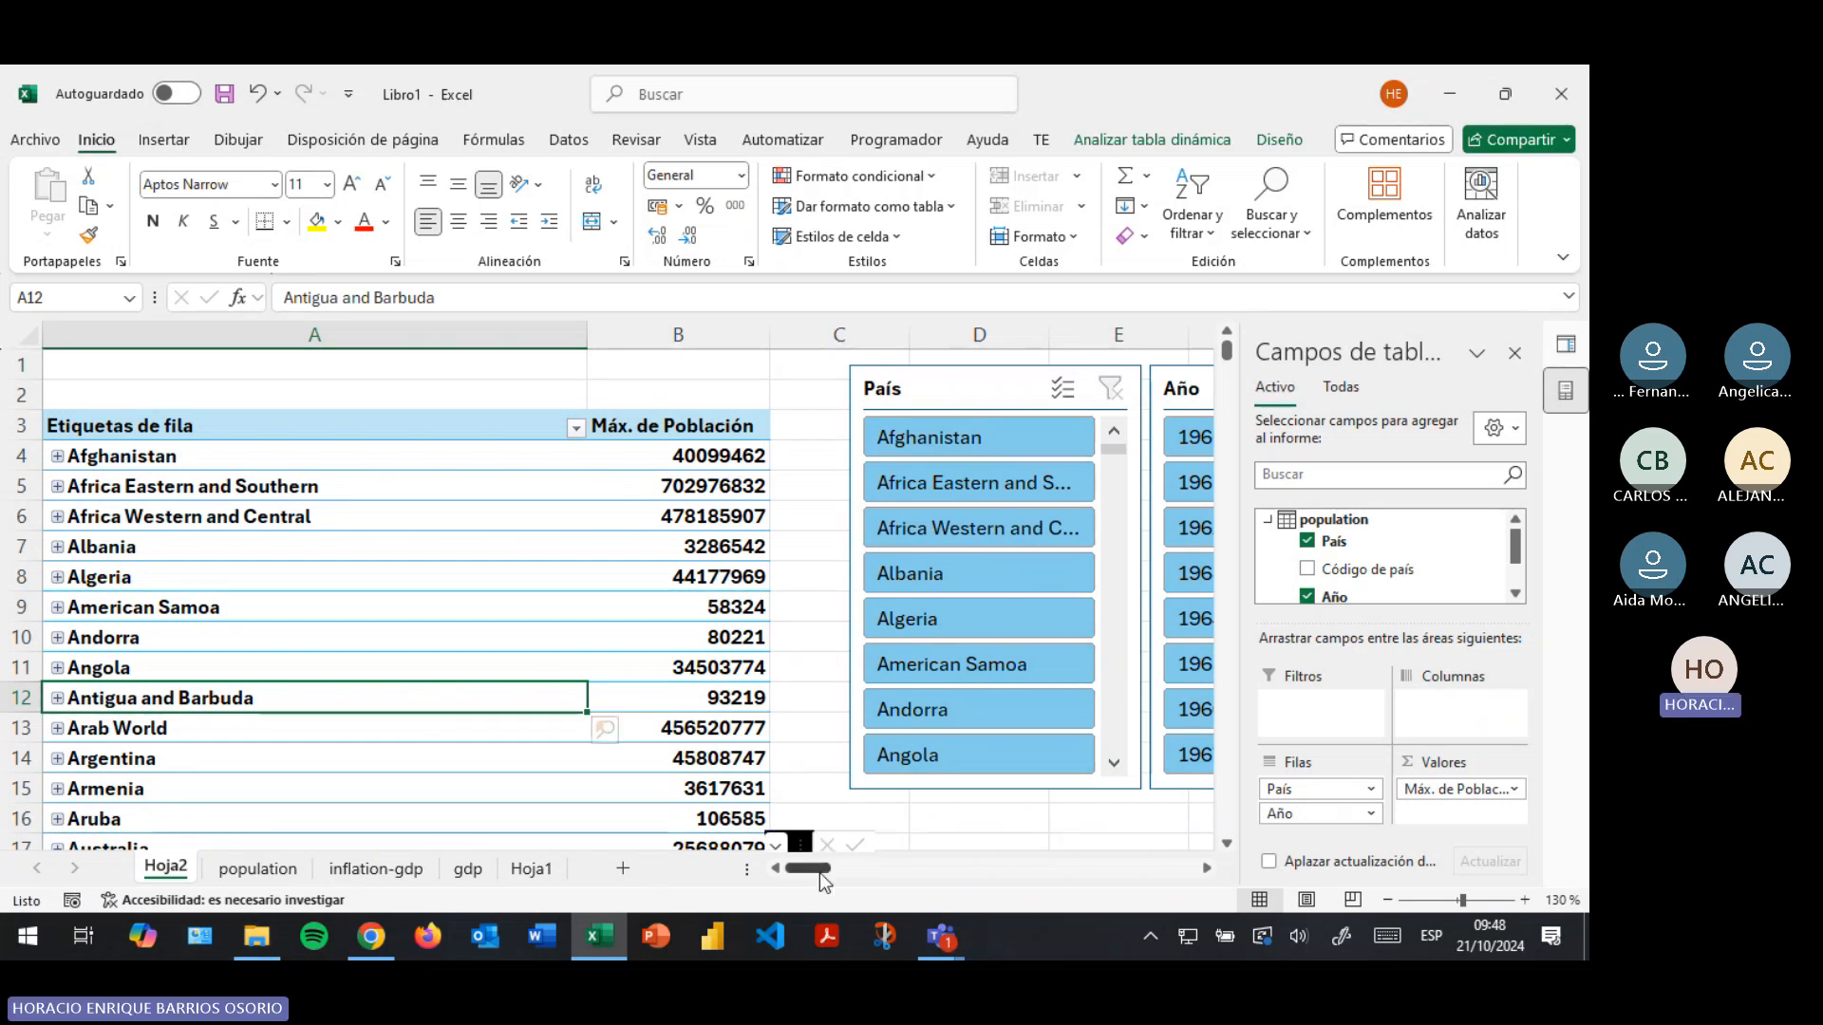
{"action": "left_click", "coordinate": [714, 455]}
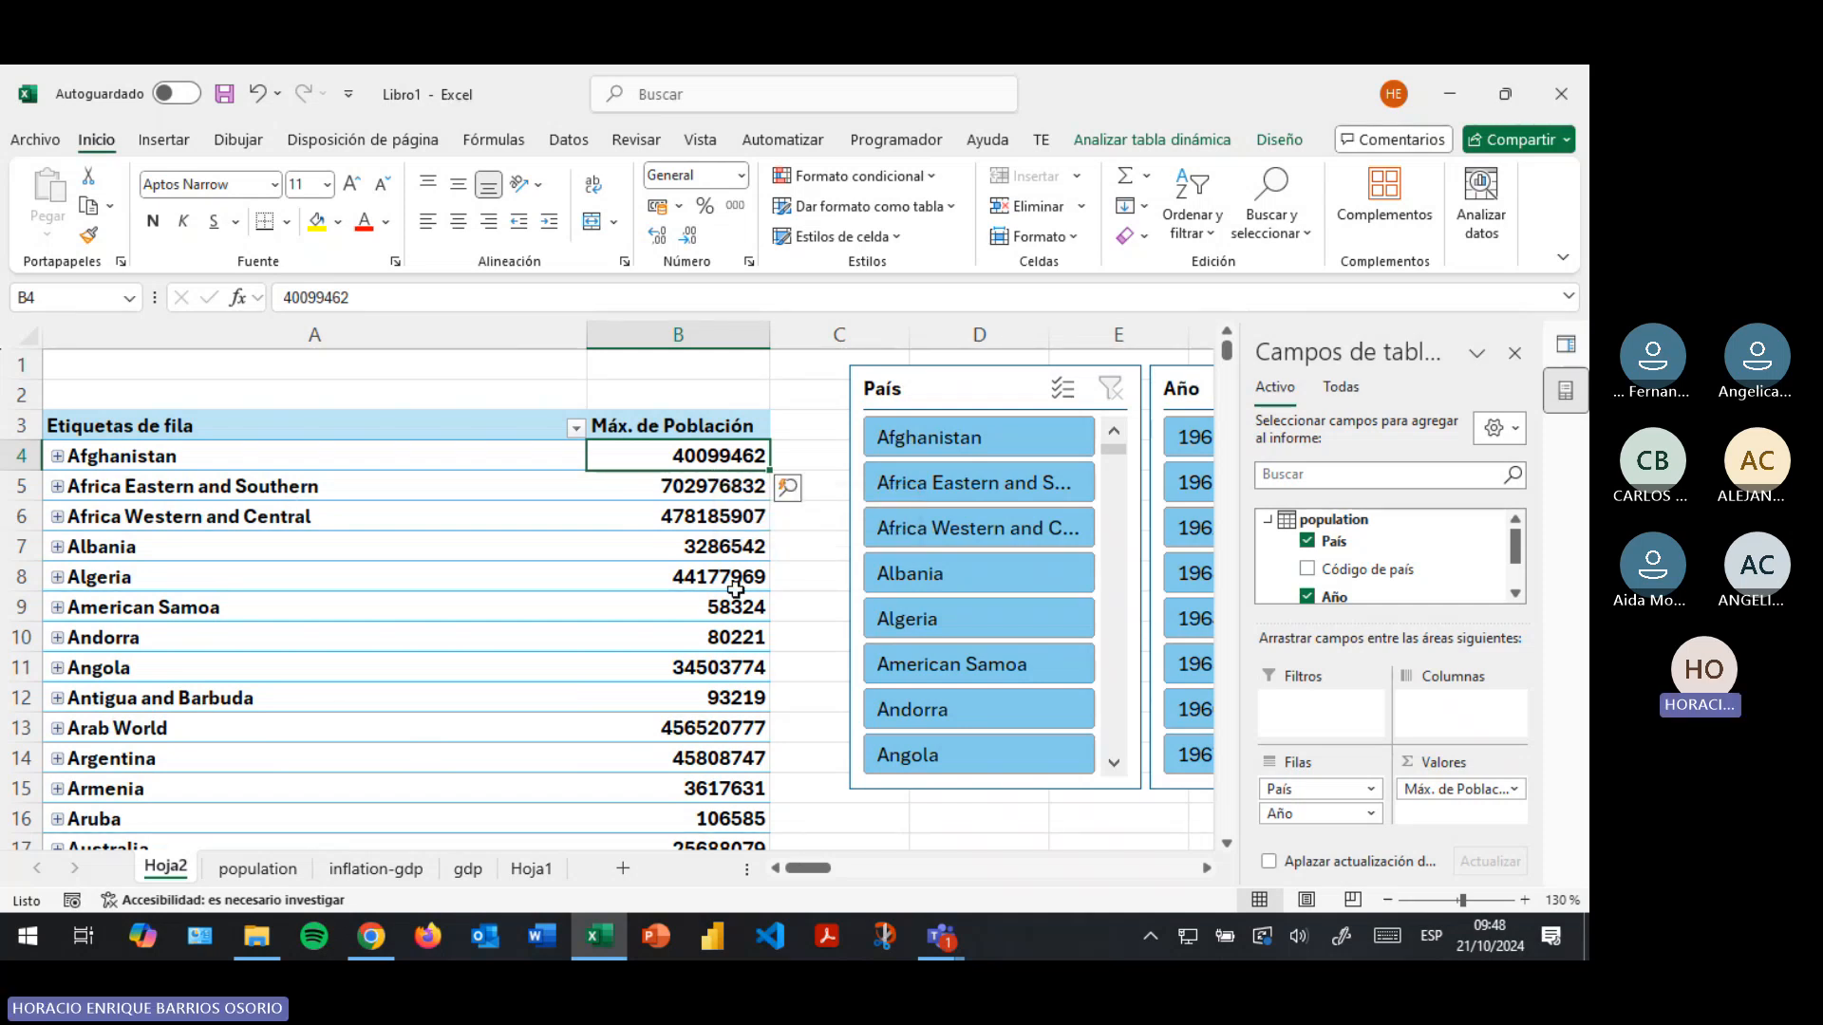
{"action": "scroll", "coordinate": [736, 590], "scroll_direction": "down", "scroll_amount": 6}
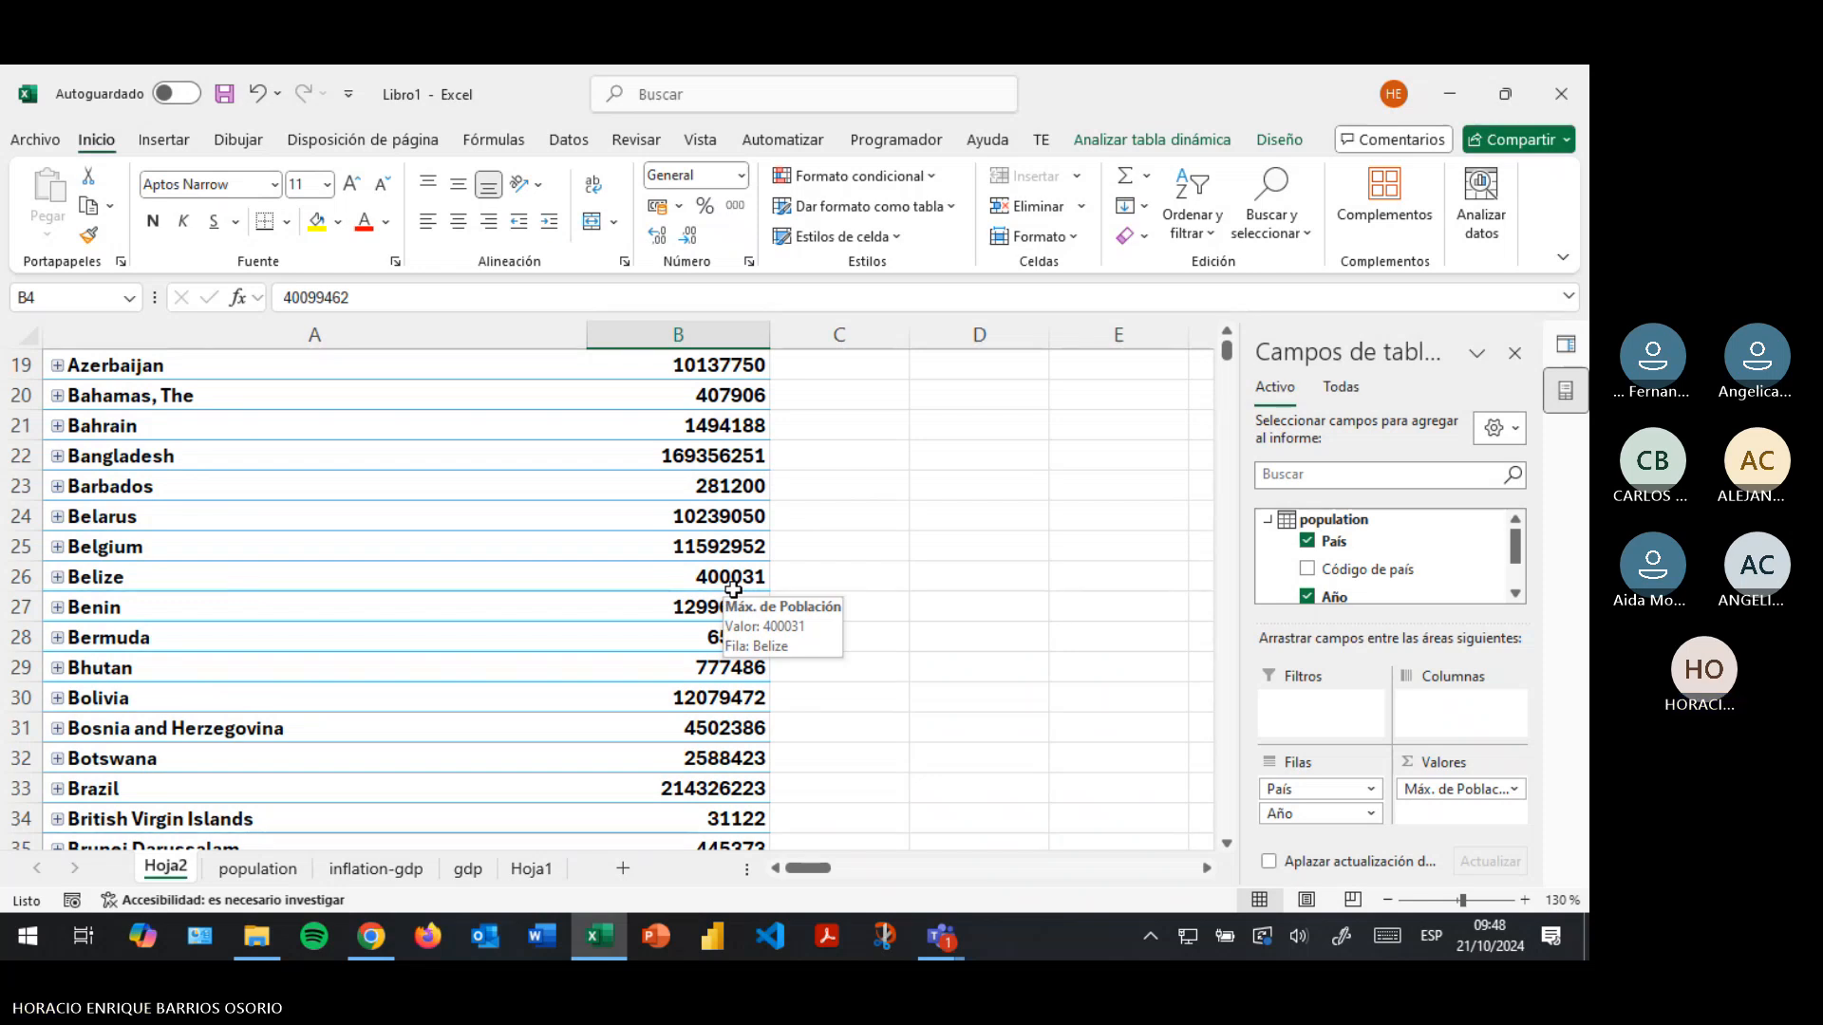
{"action": "scroll", "coordinate": [733, 590], "scroll_direction": "down", "scroll_amount": 3}
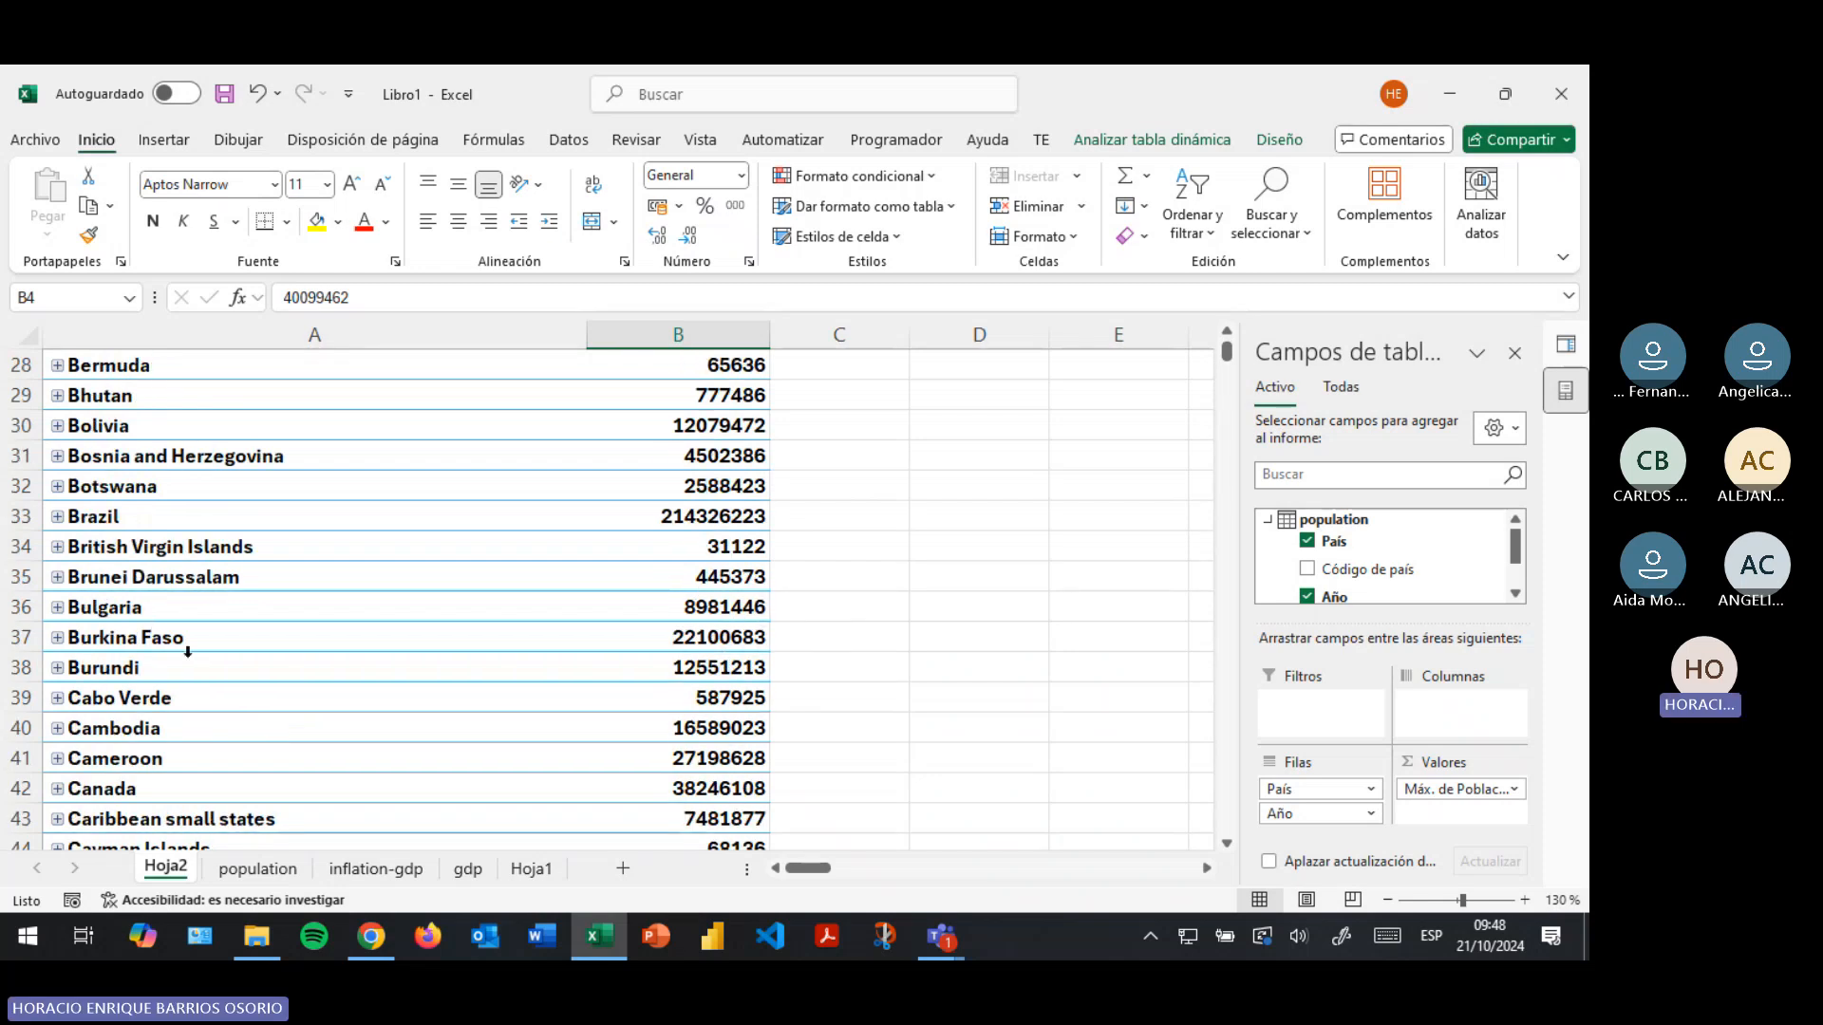
{"action": "scroll", "coordinate": [185, 650], "scroll_direction": "down", "scroll_amount": 10}
{"action": "scroll", "coordinate": [182, 648], "scroll_direction": "up", "scroll_amount": 3}
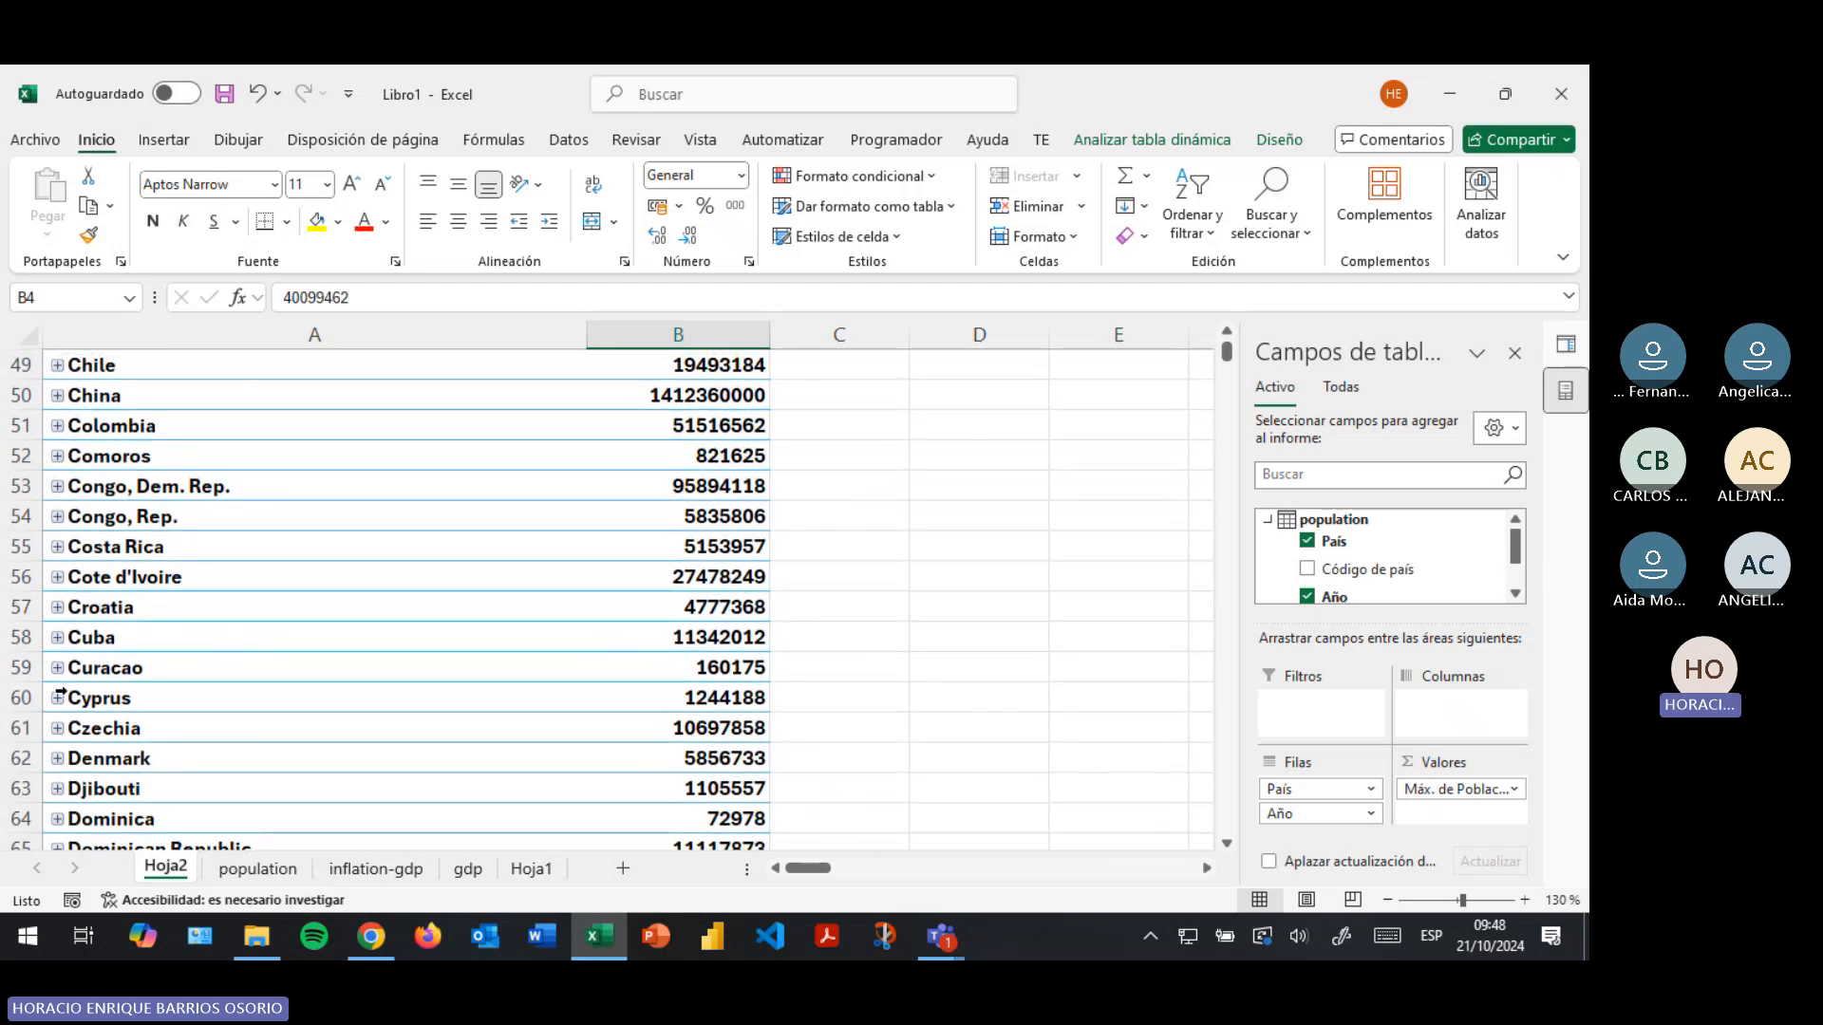
{"action": "scroll", "coordinate": [59, 696], "scroll_direction": "down", "scroll_amount": 2}
{"action": "scroll", "coordinate": [69, 587], "scroll_direction": "up", "scroll_amount": 3}
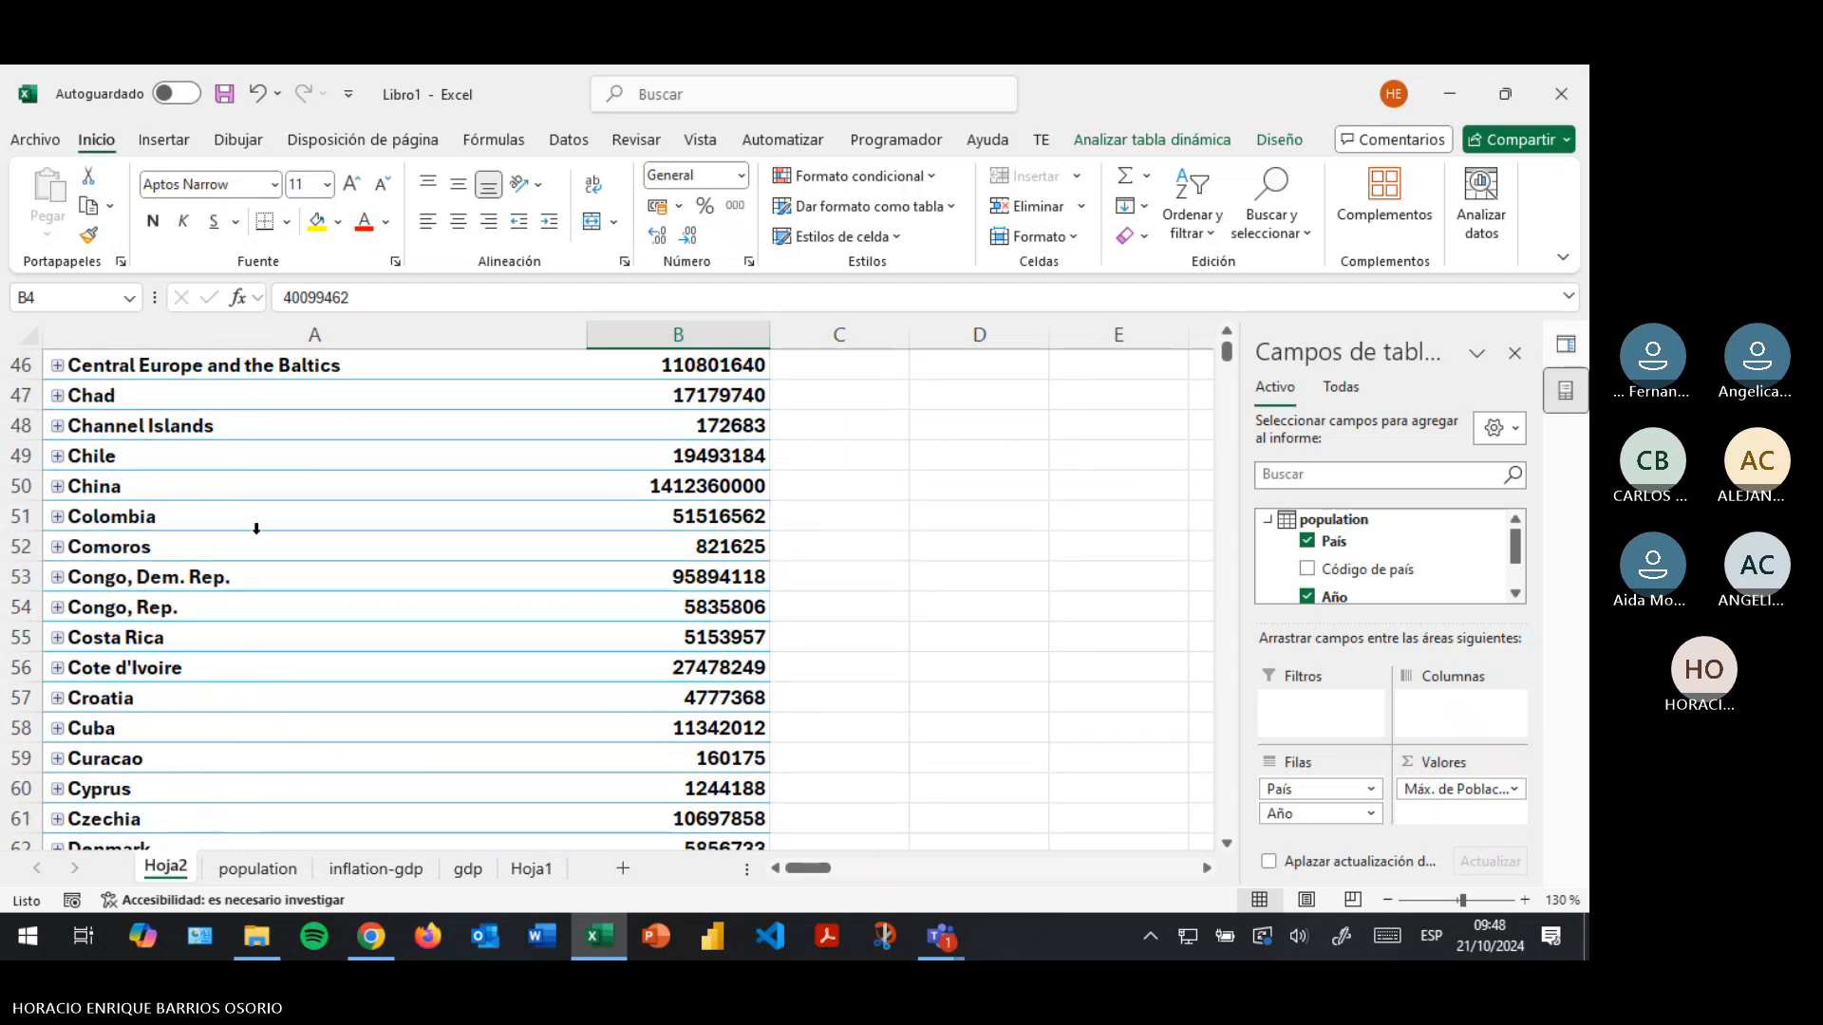
Expand Congo, Rep. to examine its population year by year from 1960 to 2021, and collapse it again
{"action": "left_click", "coordinate": [58, 608]}
{"action": "left_click", "coordinate": [55, 610]}
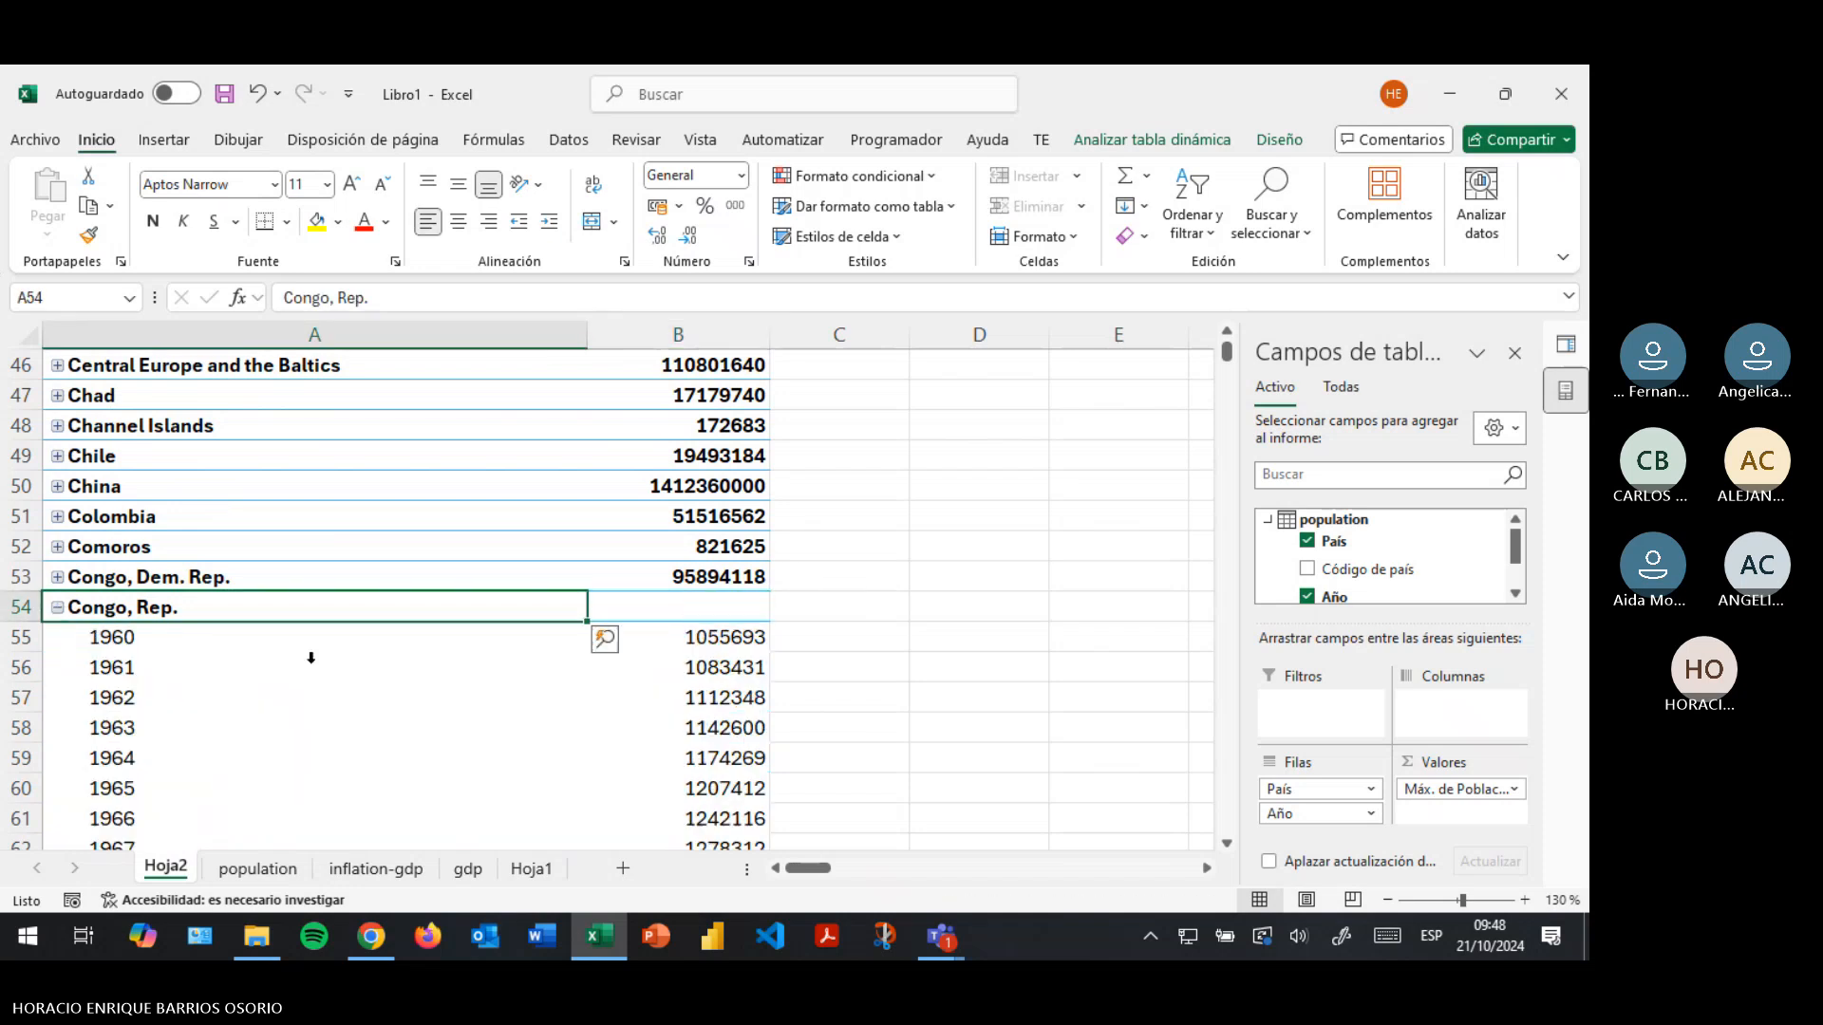
{"action": "scroll", "coordinate": [354, 671], "scroll_direction": "down", "scroll_amount": 3}
{"action": "scroll", "coordinate": [353, 672], "scroll_direction": "down", "scroll_amount": 1}
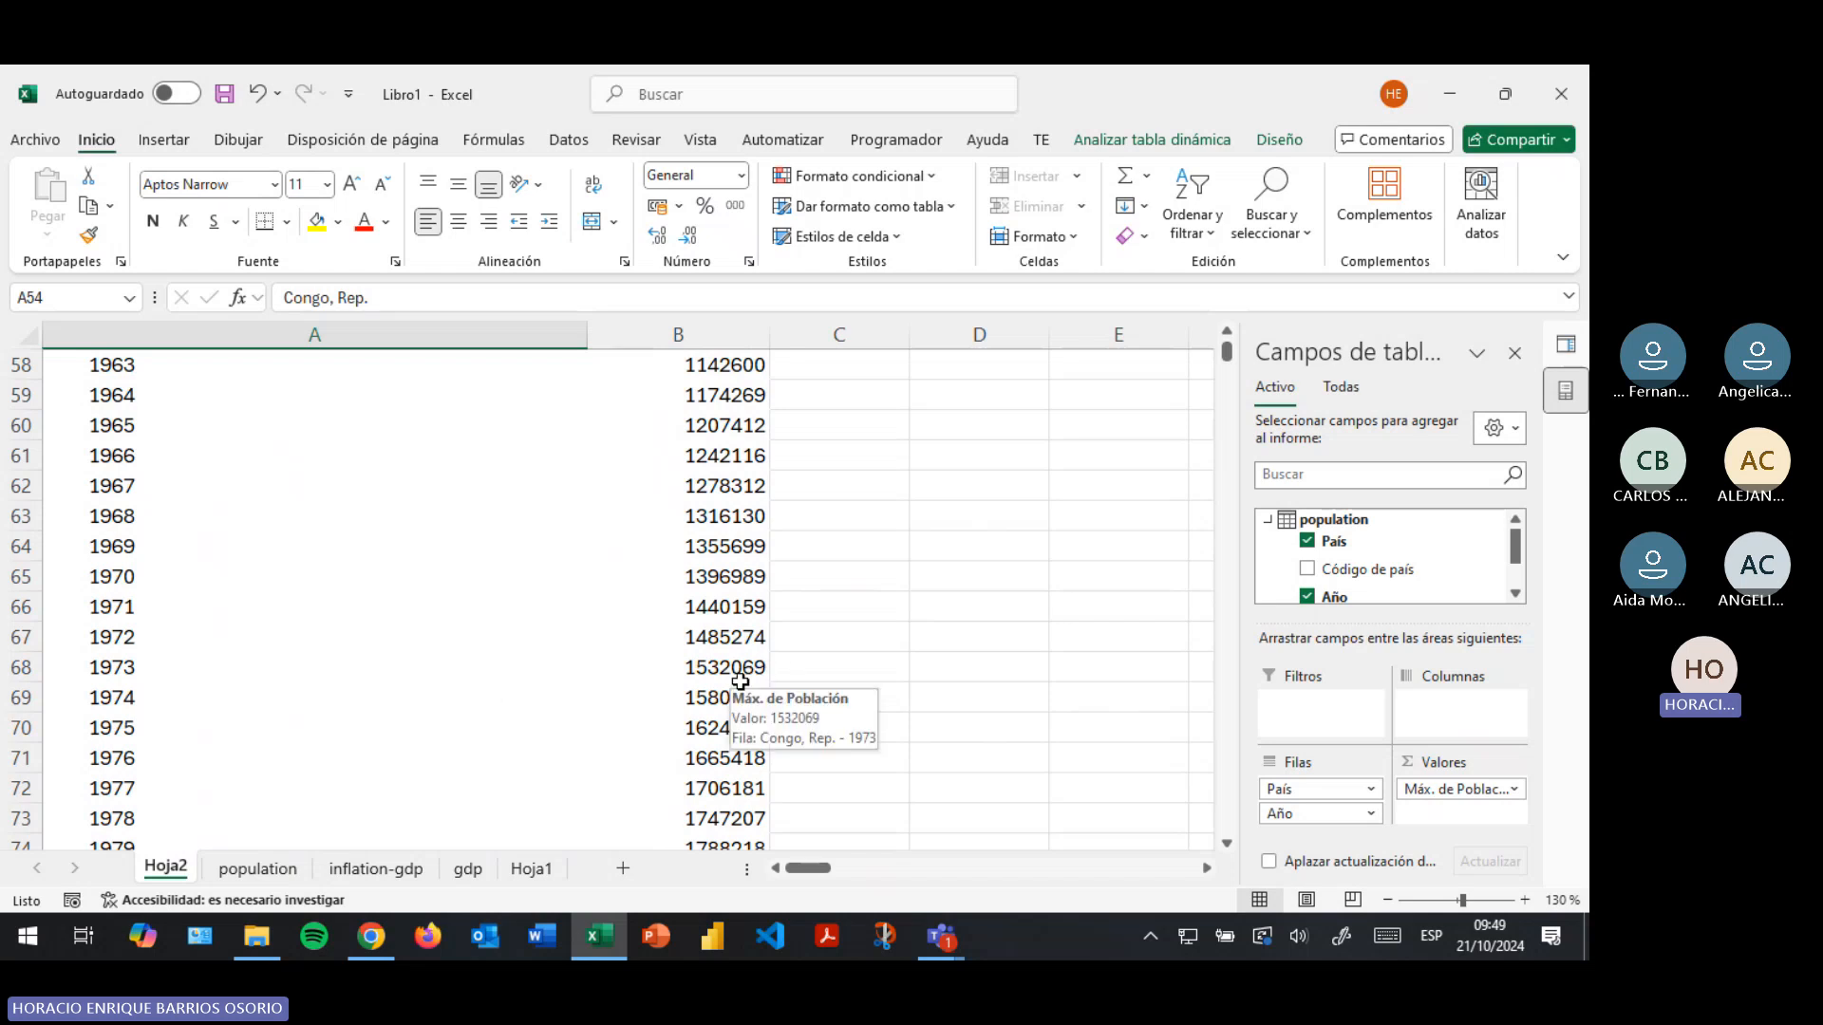
{"action": "scroll", "coordinate": [750, 676], "scroll_direction": "down", "scroll_amount": 1}
{"action": "scroll", "coordinate": [740, 680], "scroll_direction": "down", "scroll_amount": 1}
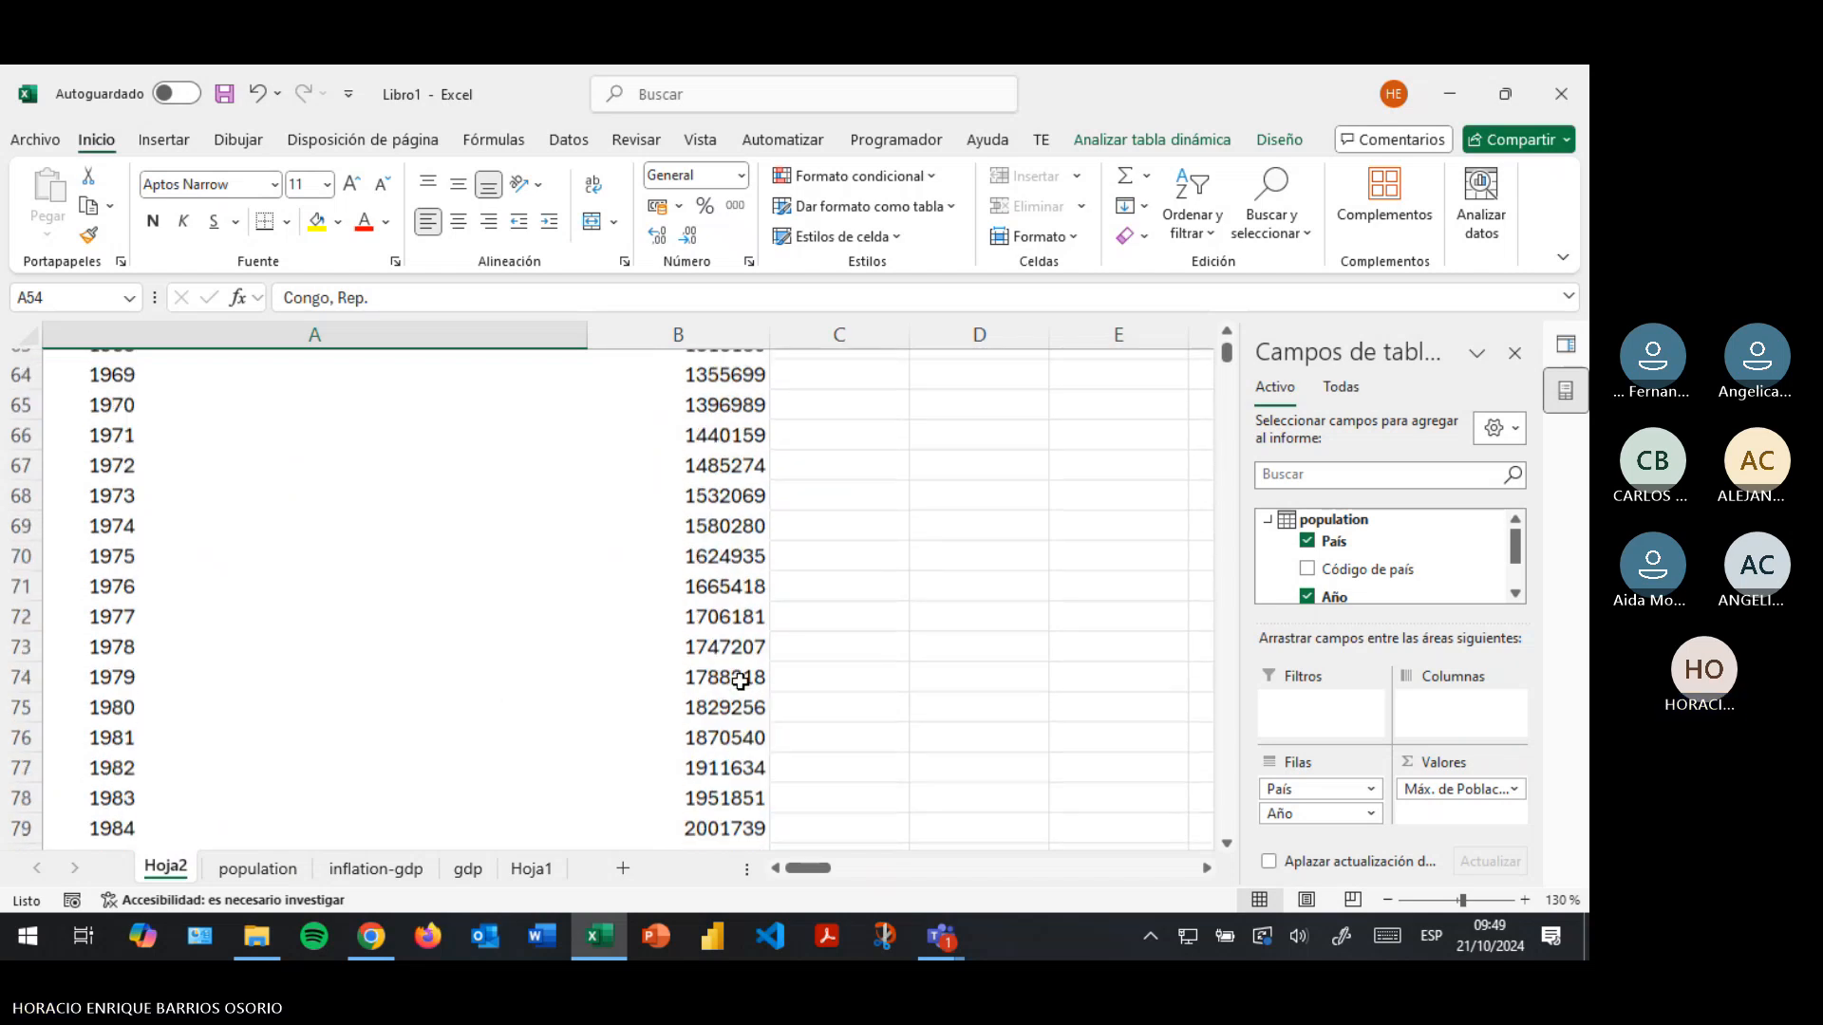
{"action": "scroll", "coordinate": [740, 680], "scroll_direction": "down", "scroll_amount": 2}
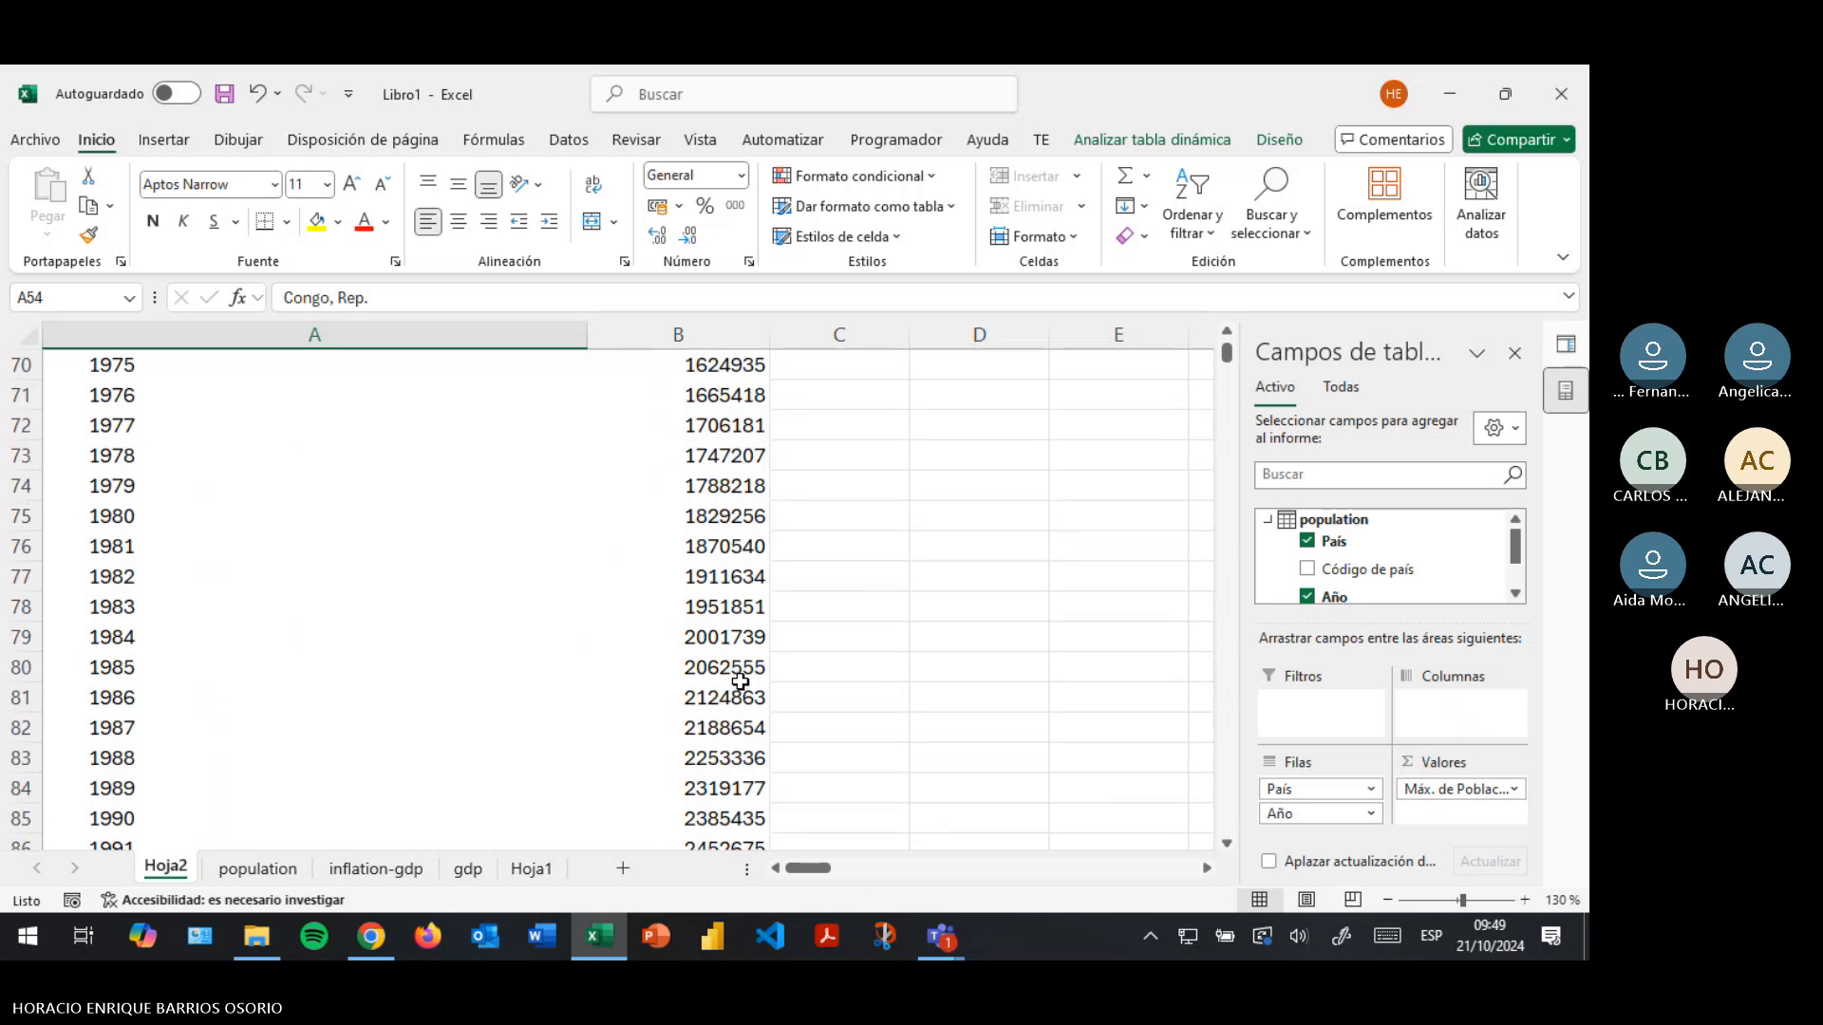
{"action": "scroll", "coordinate": [740, 681], "scroll_direction": "down", "scroll_amount": 5}
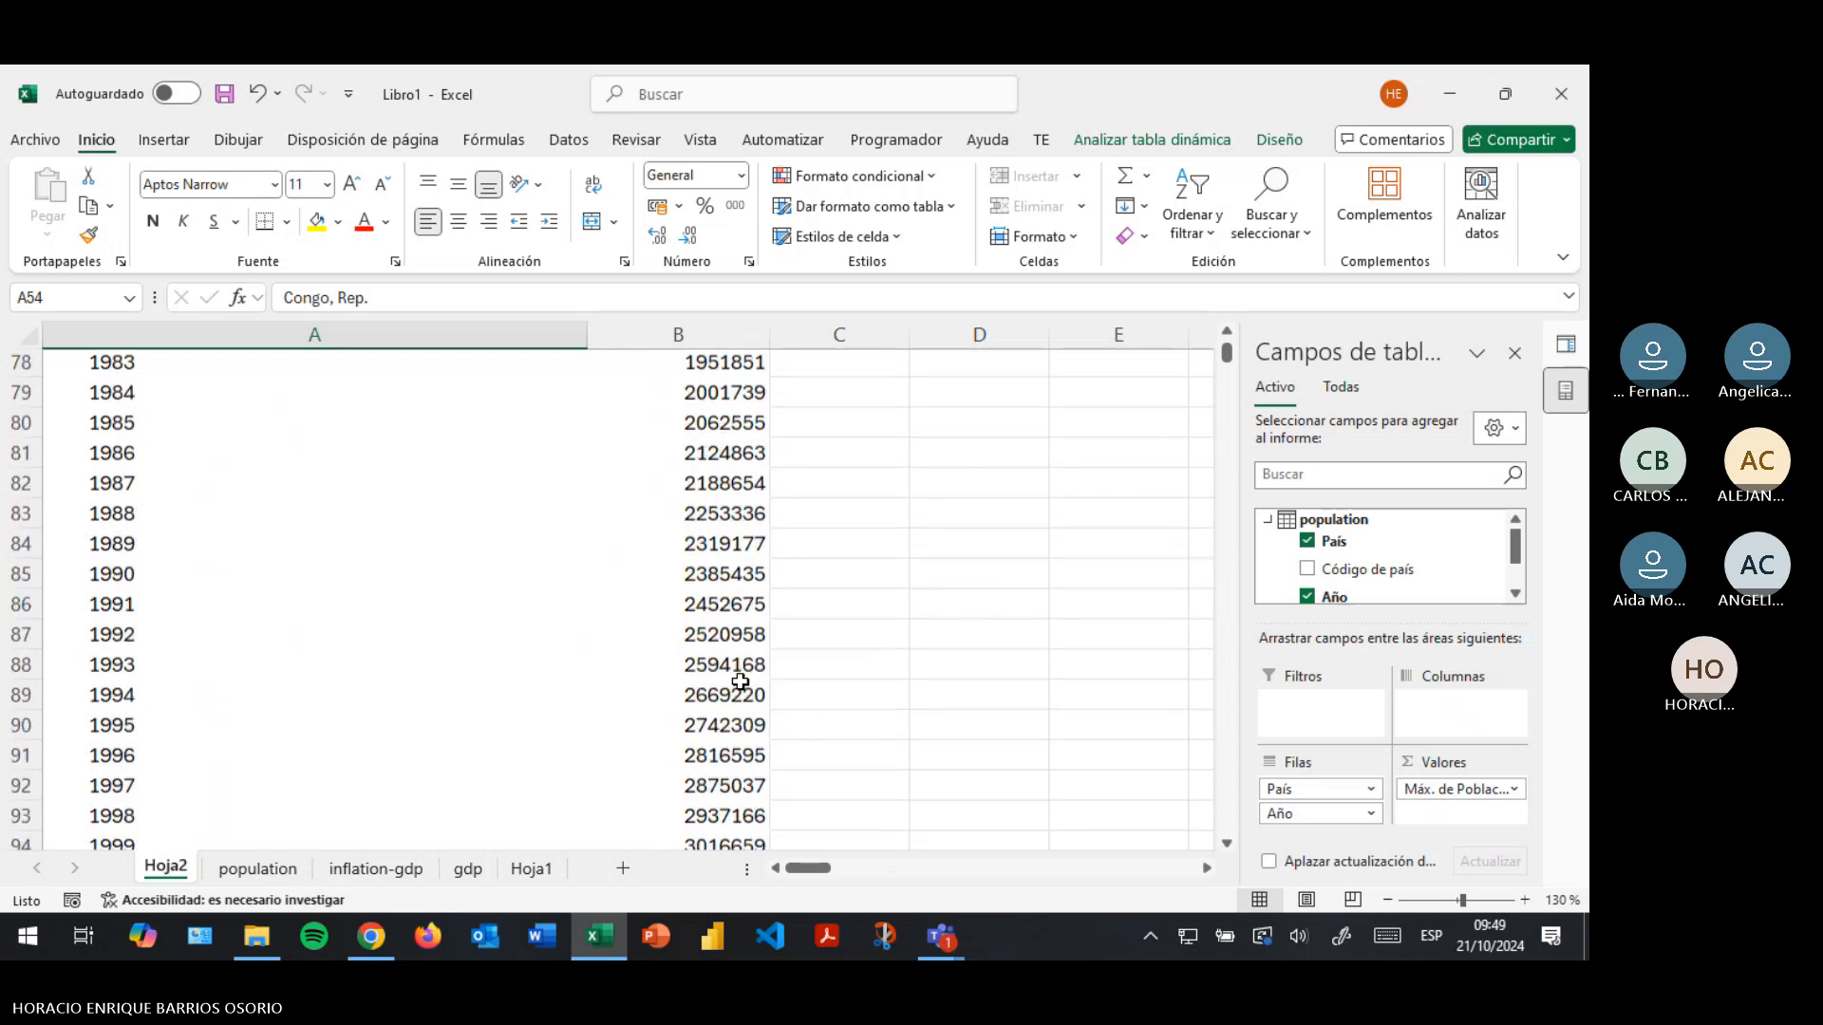
{"action": "left_click", "coordinate": [741, 680]}
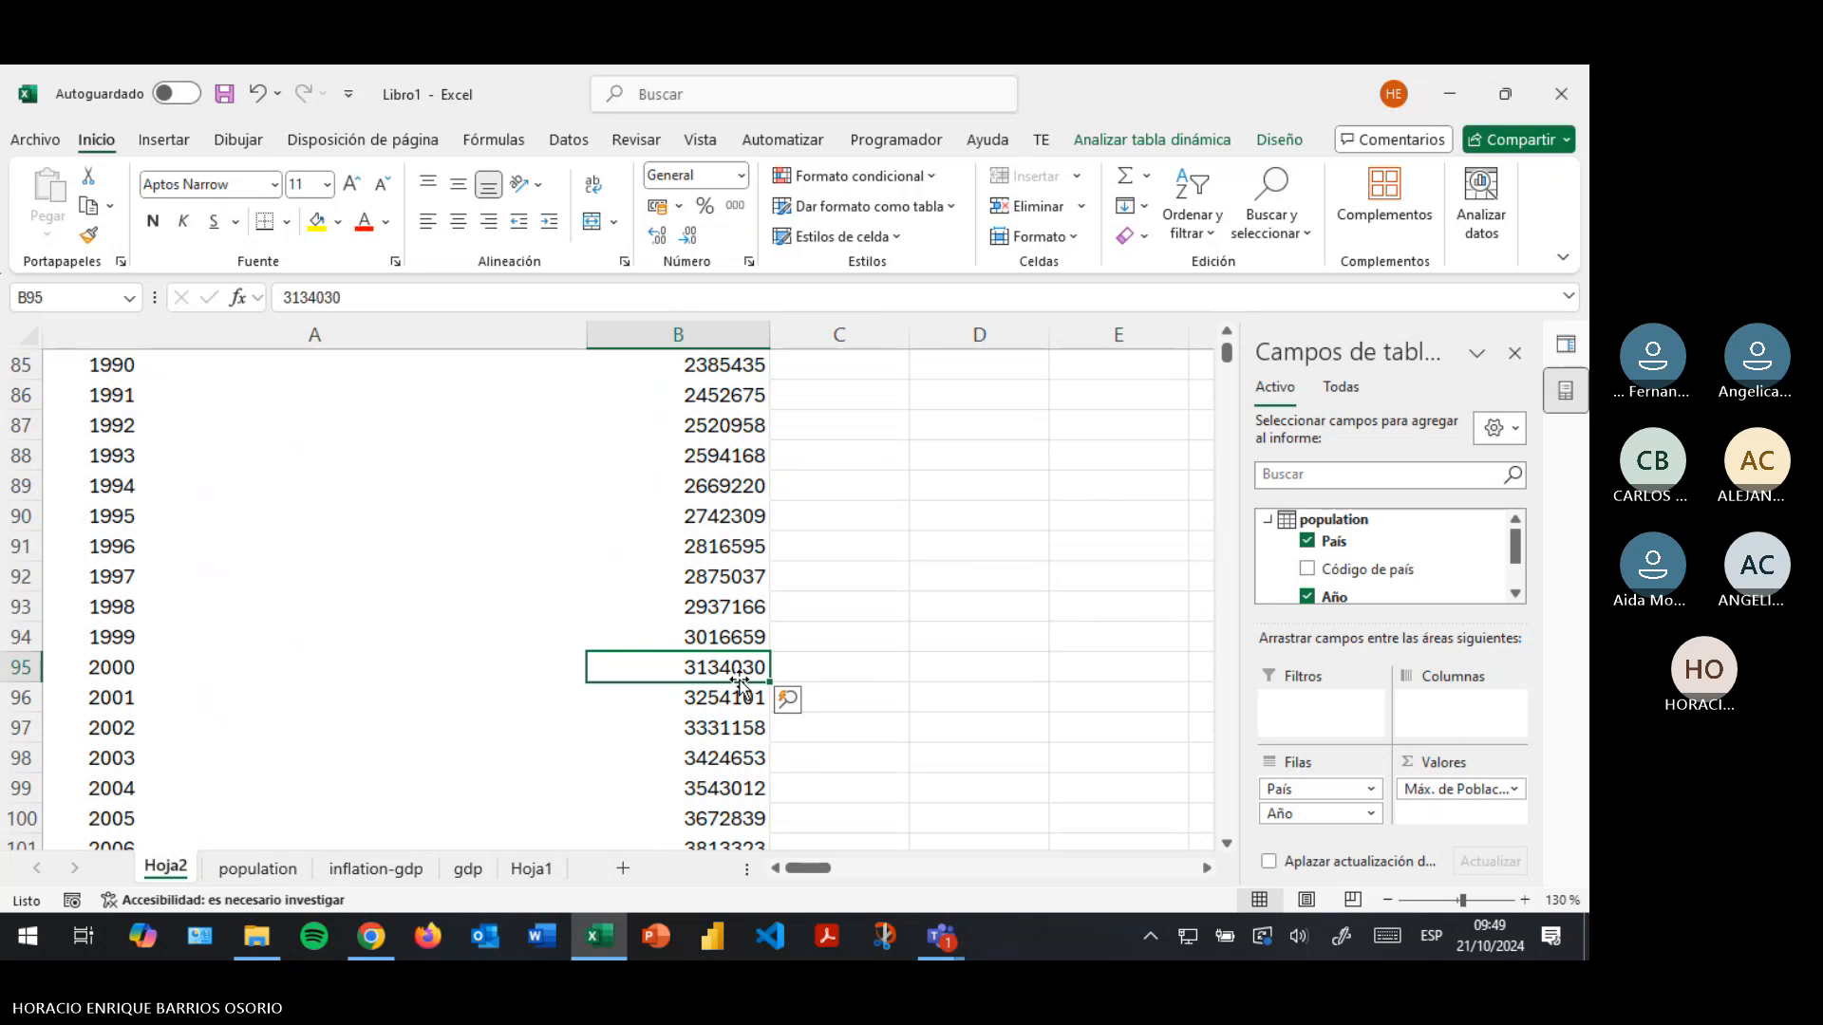
{"action": "scroll", "coordinate": [741, 680], "scroll_direction": "down", "scroll_amount": 8}
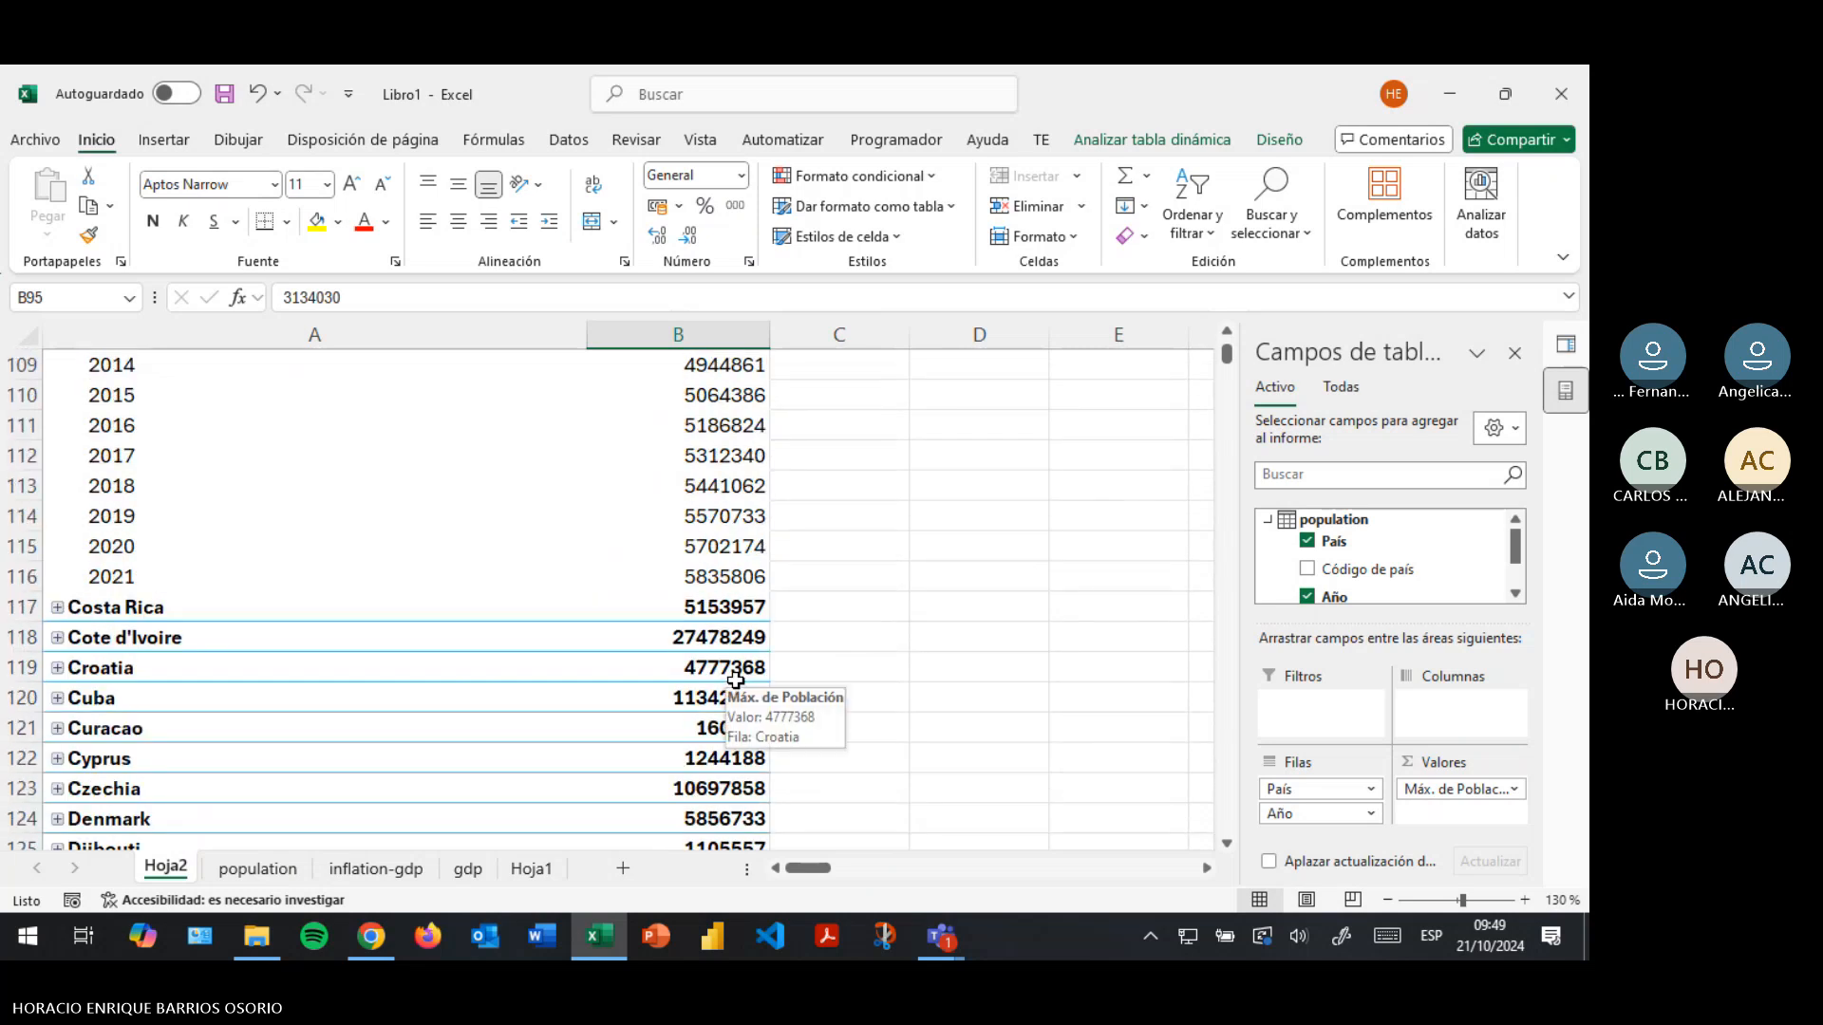
{"action": "scroll", "coordinate": [736, 680], "scroll_direction": "up", "scroll_amount": 20}
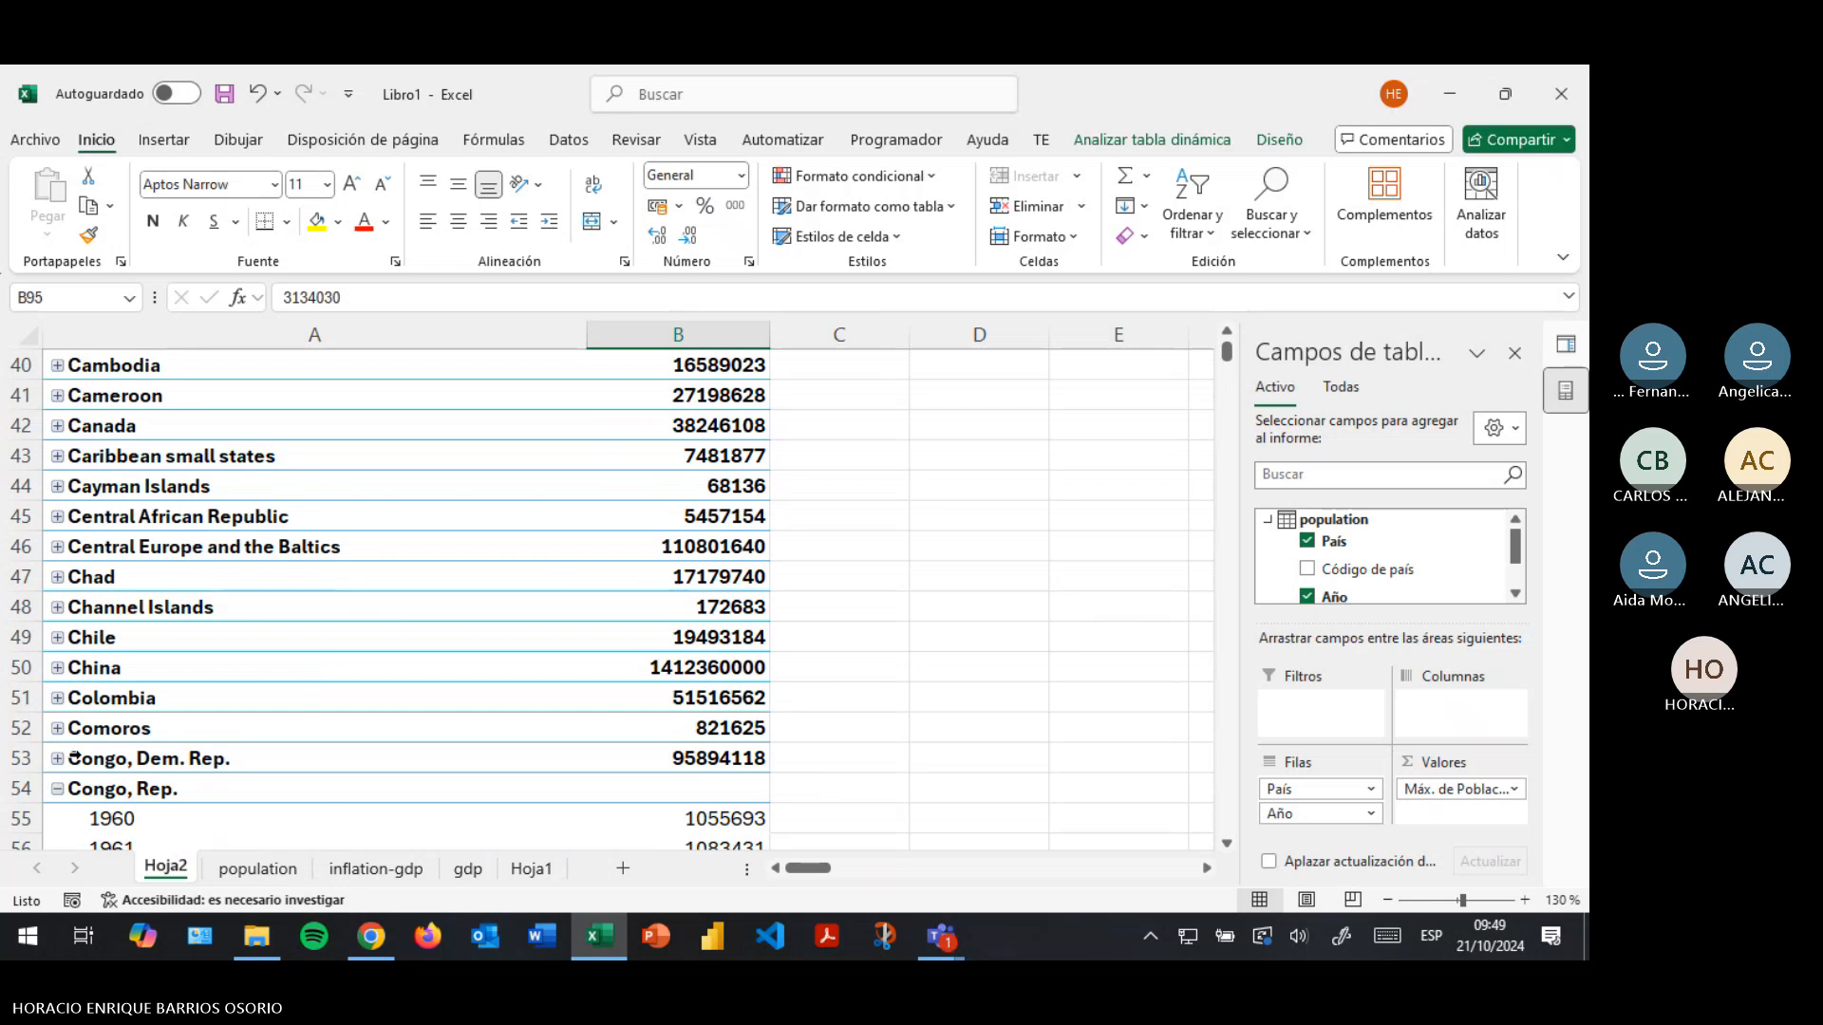
{"action": "scroll", "coordinate": [72, 758], "scroll_direction": "down", "scroll_amount": 2}
{"action": "left_click", "coordinate": [57, 608]}
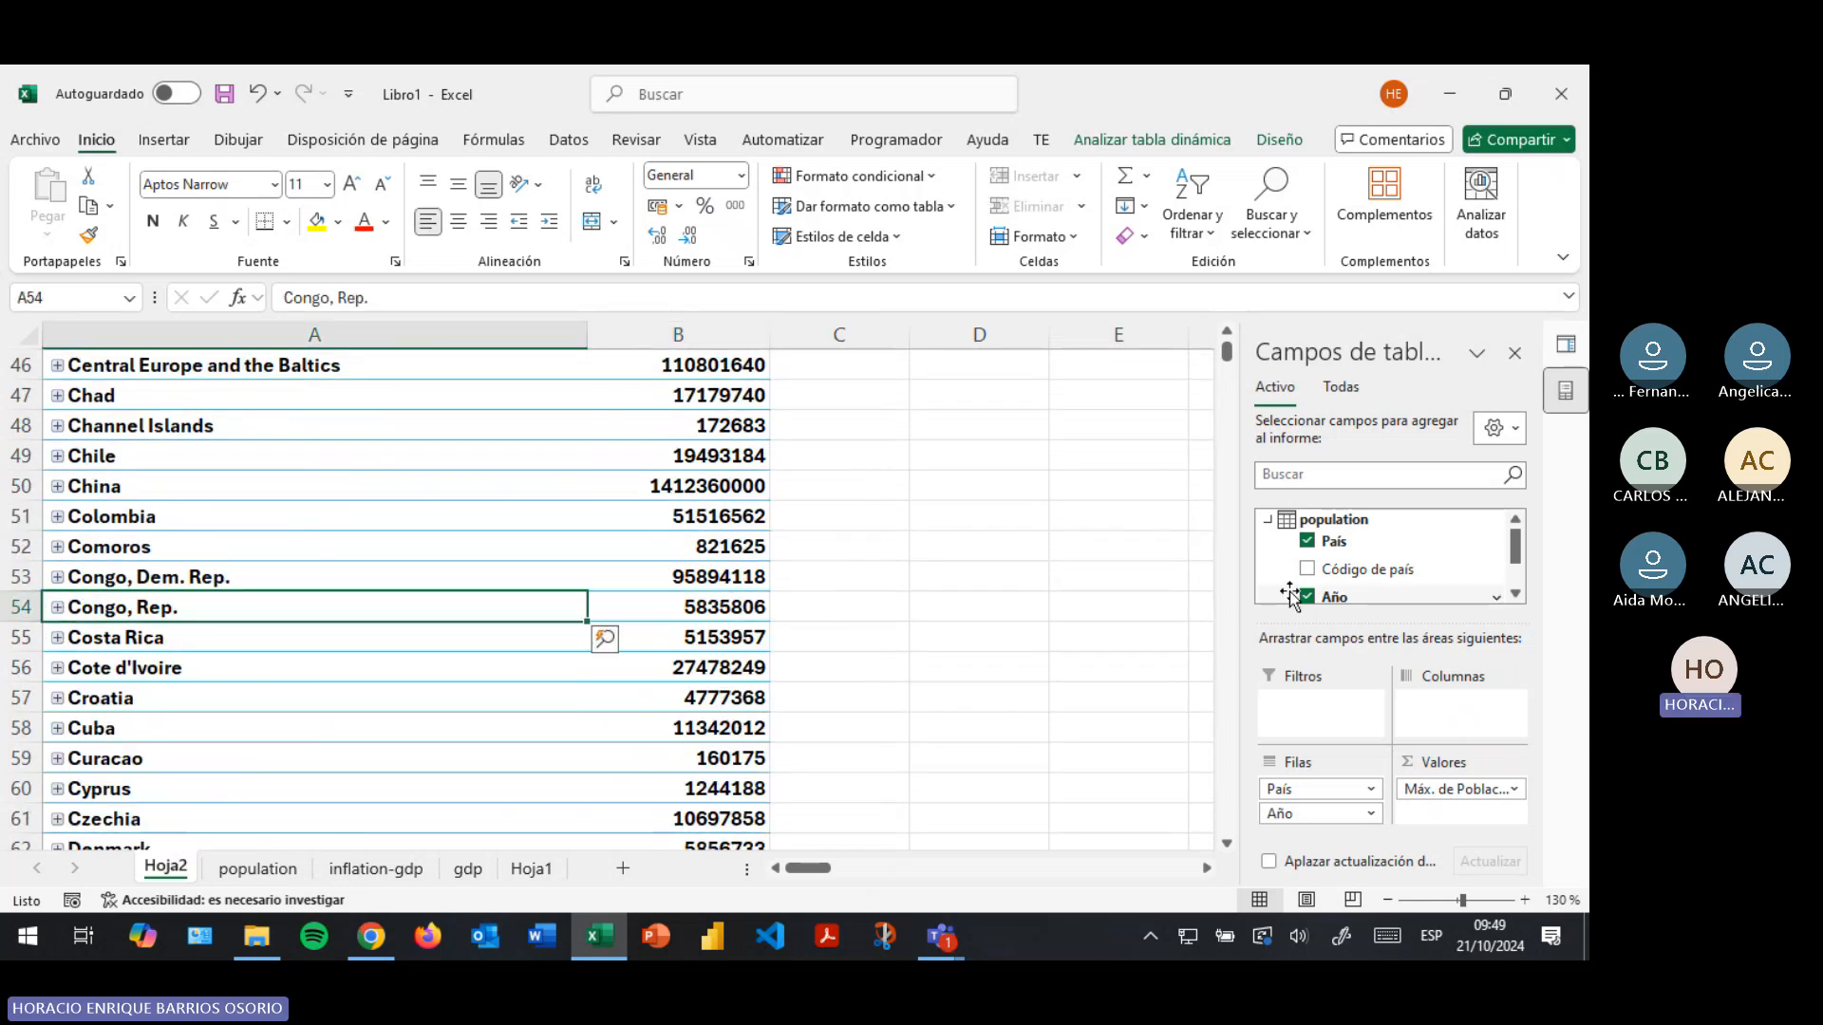
Add Código de país to the PivotTable as a report filter
{"action": "left_click_drag", "start_coordinate": [1363, 570], "coordinate": [1319, 723]}
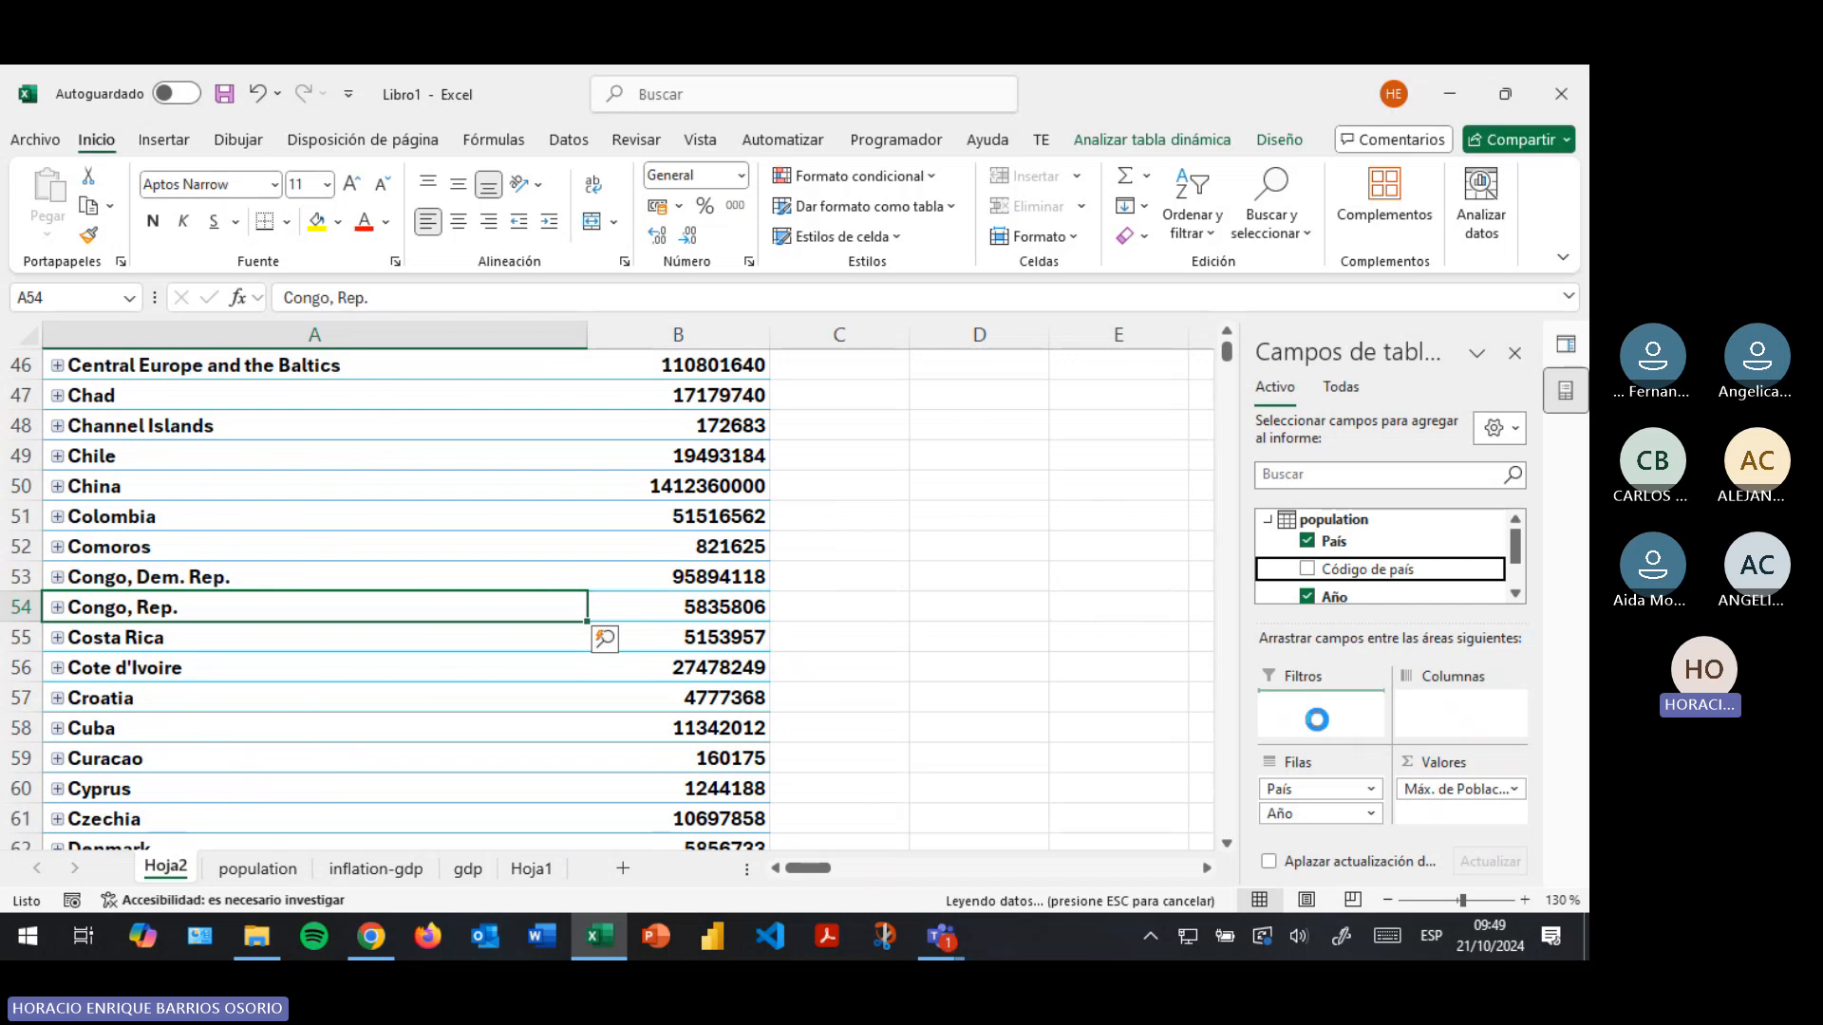
{"action": "scroll", "coordinate": [531, 655], "scroll_direction": "up", "scroll_amount": 8}
{"action": "scroll", "coordinate": [561, 670], "scroll_direction": "up", "scroll_amount": 7}
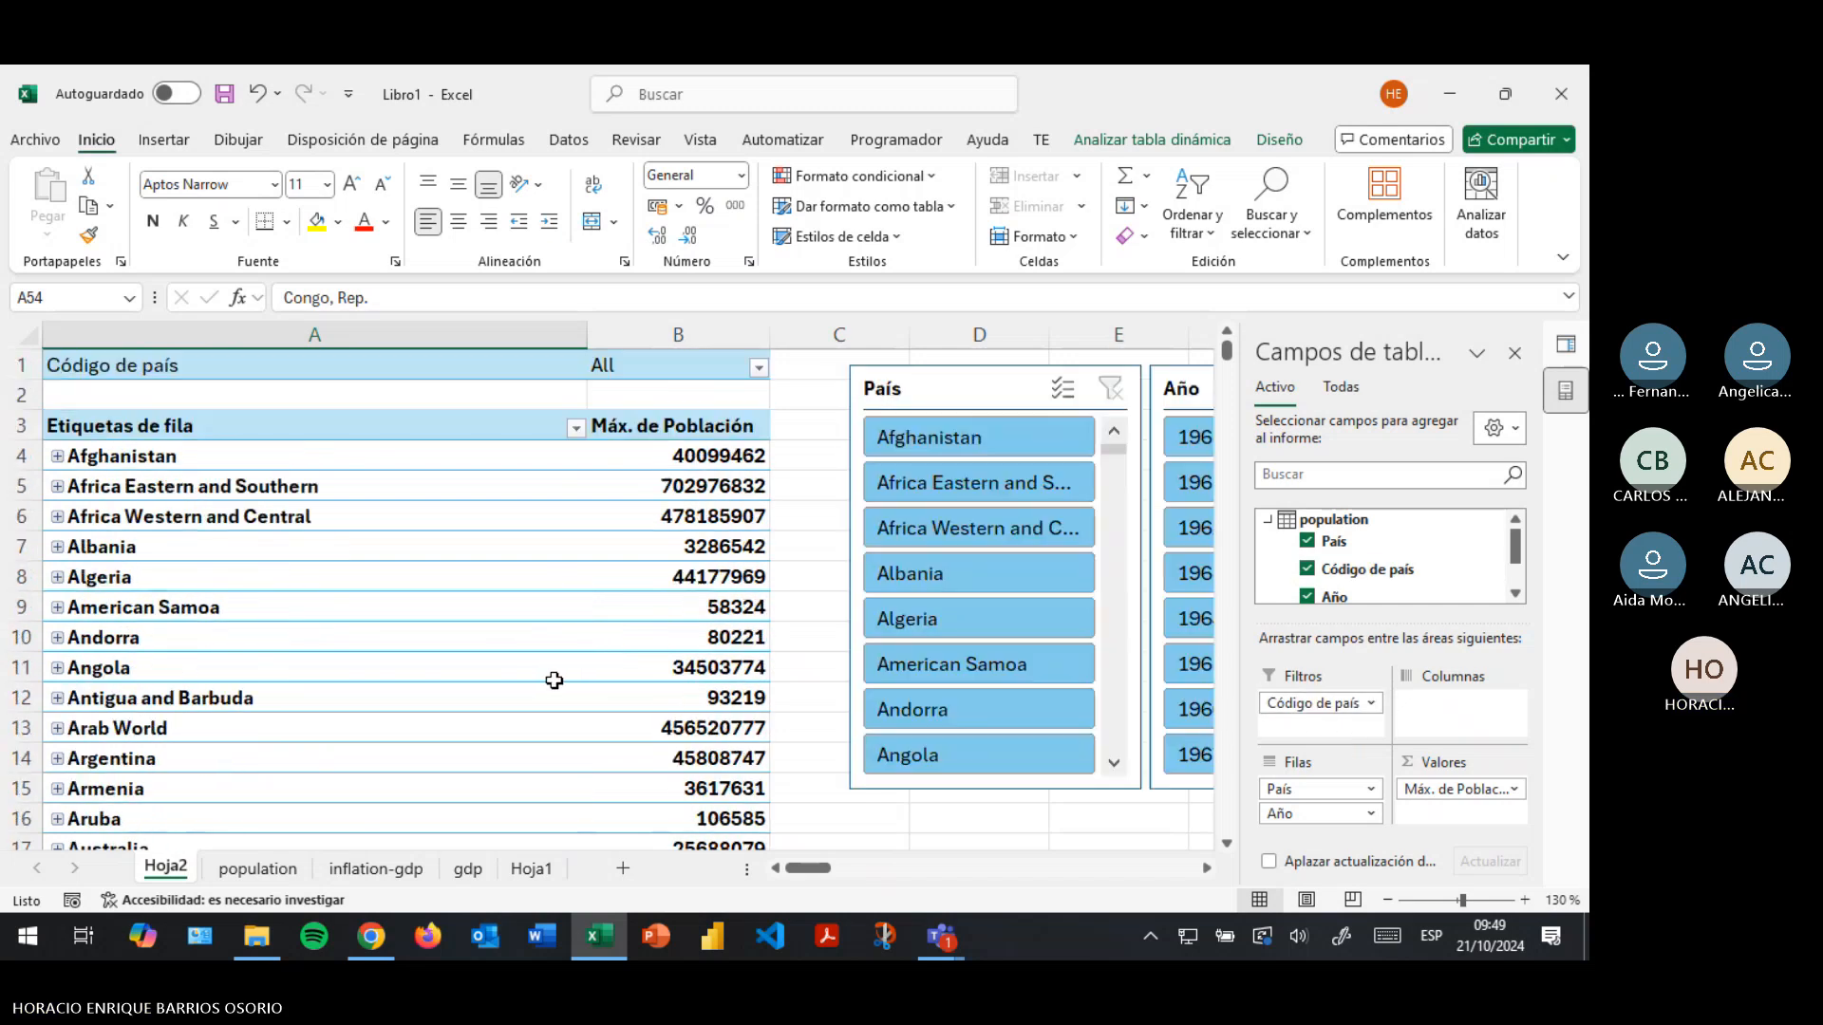
Filter the PivotTable to Código de país ABW, and remove the Código de país report filter
{"action": "left_click", "coordinate": [759, 369]}
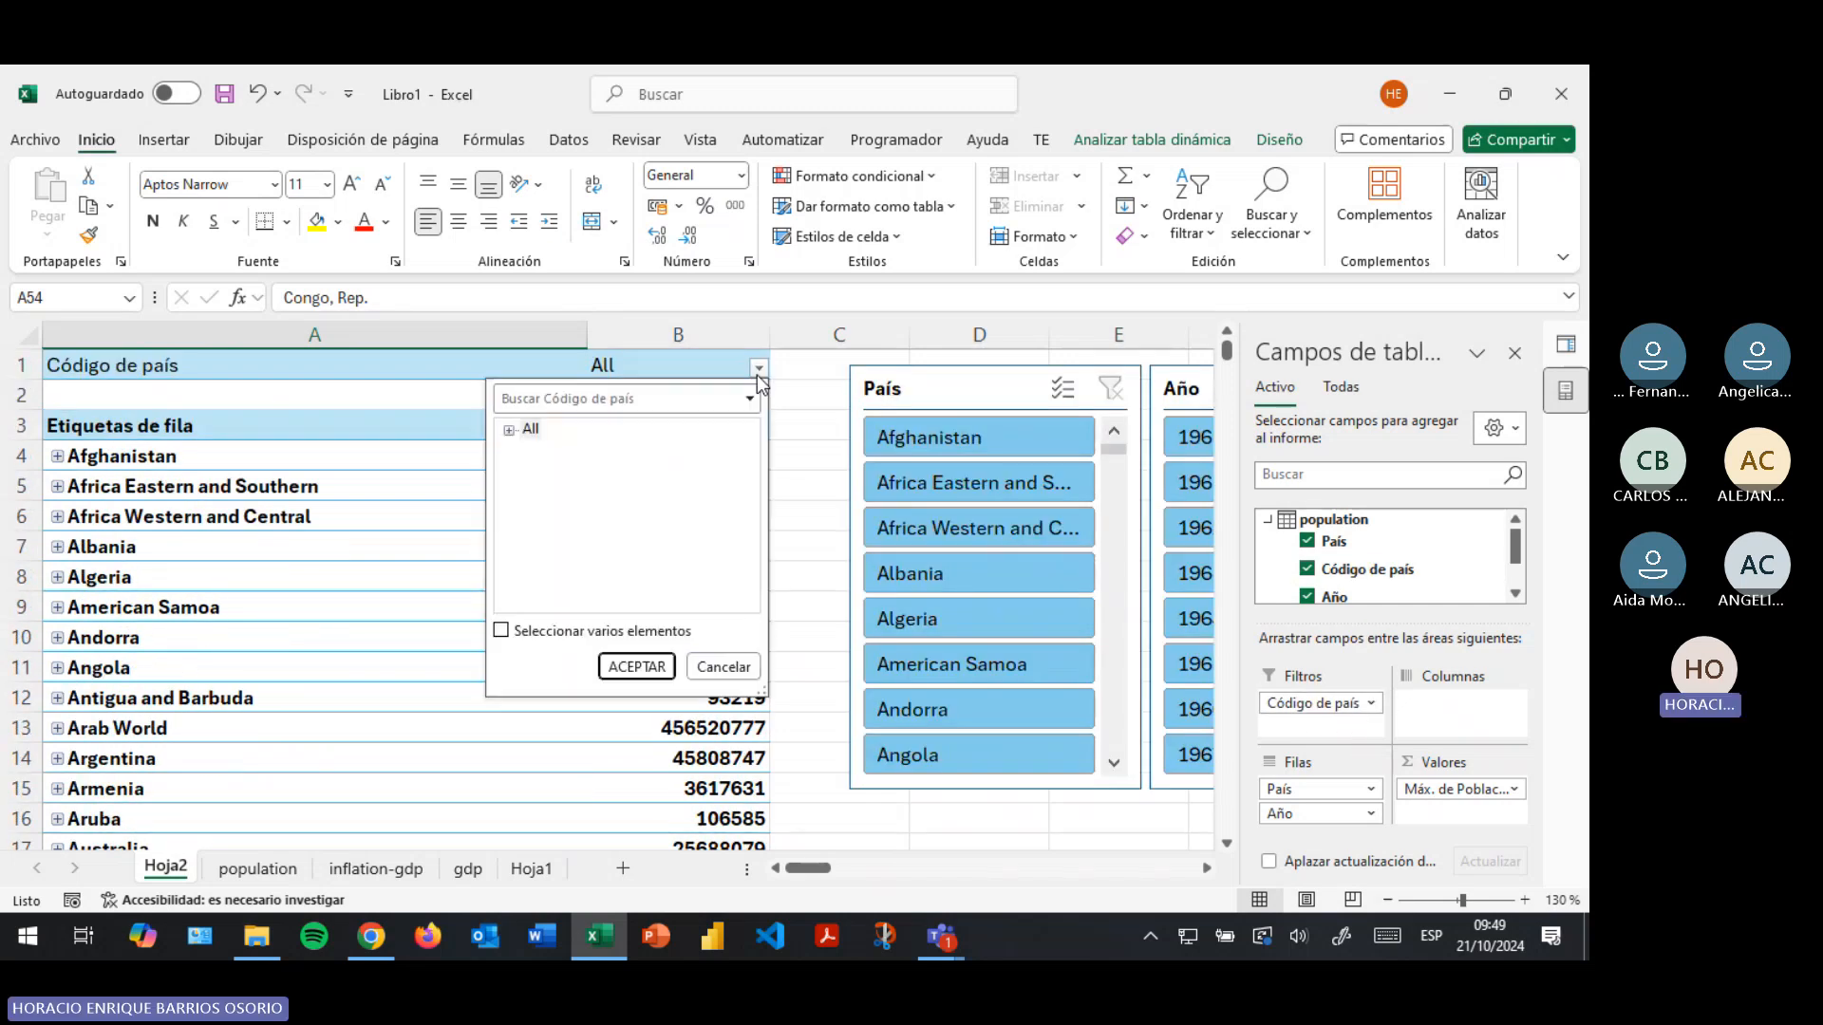
{"action": "left_click", "coordinate": [509, 431]}
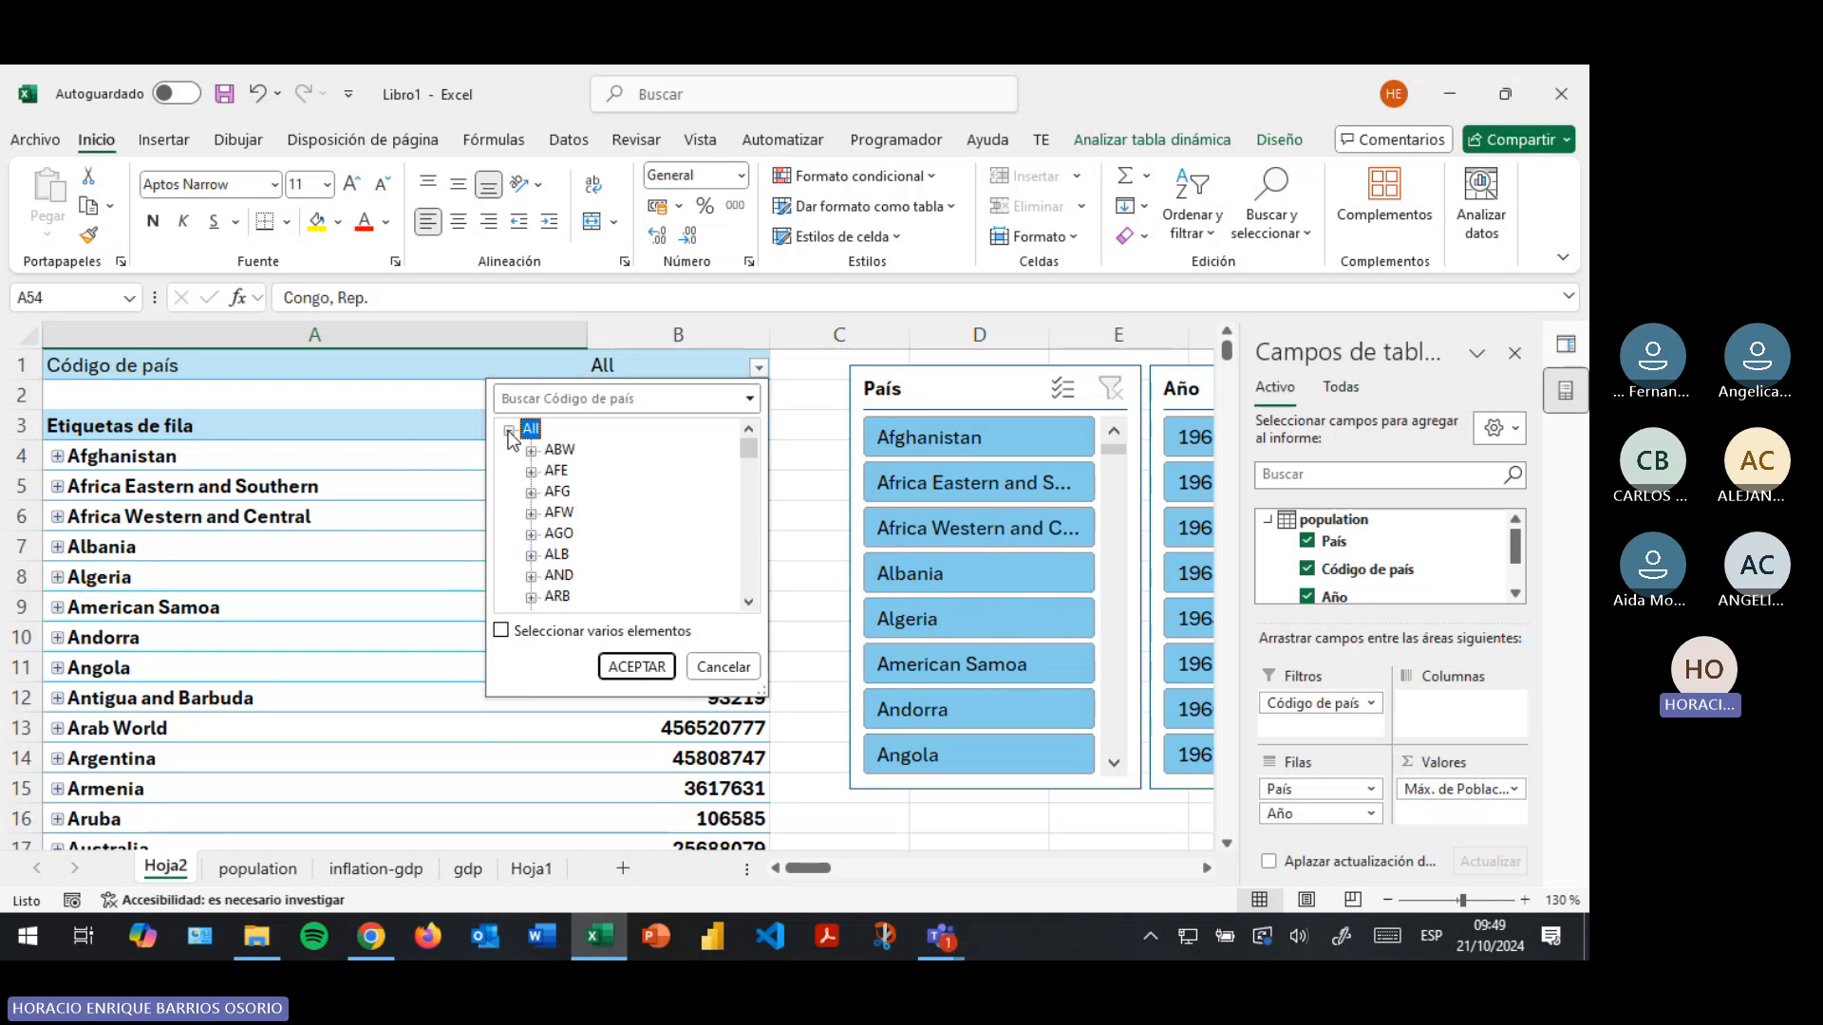
{"action": "left_click", "coordinate": [558, 449]}
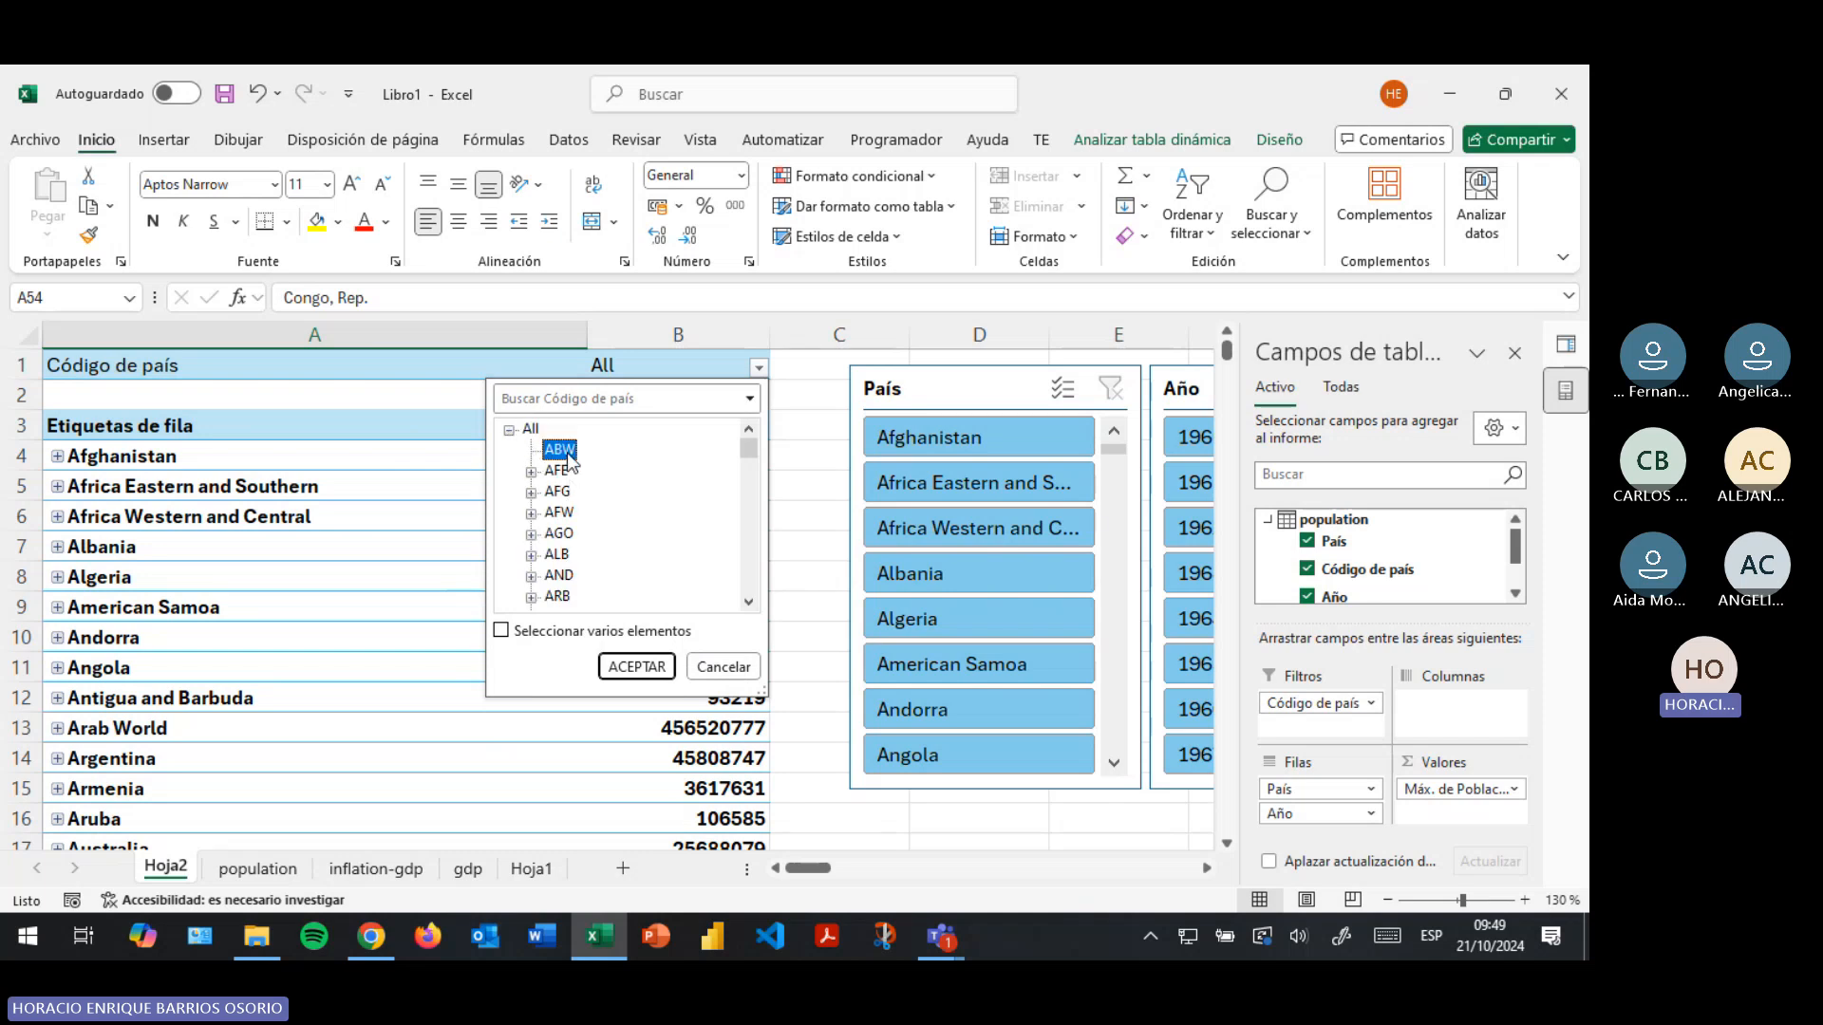
{"action": "left_click", "coordinate": [635, 666]}
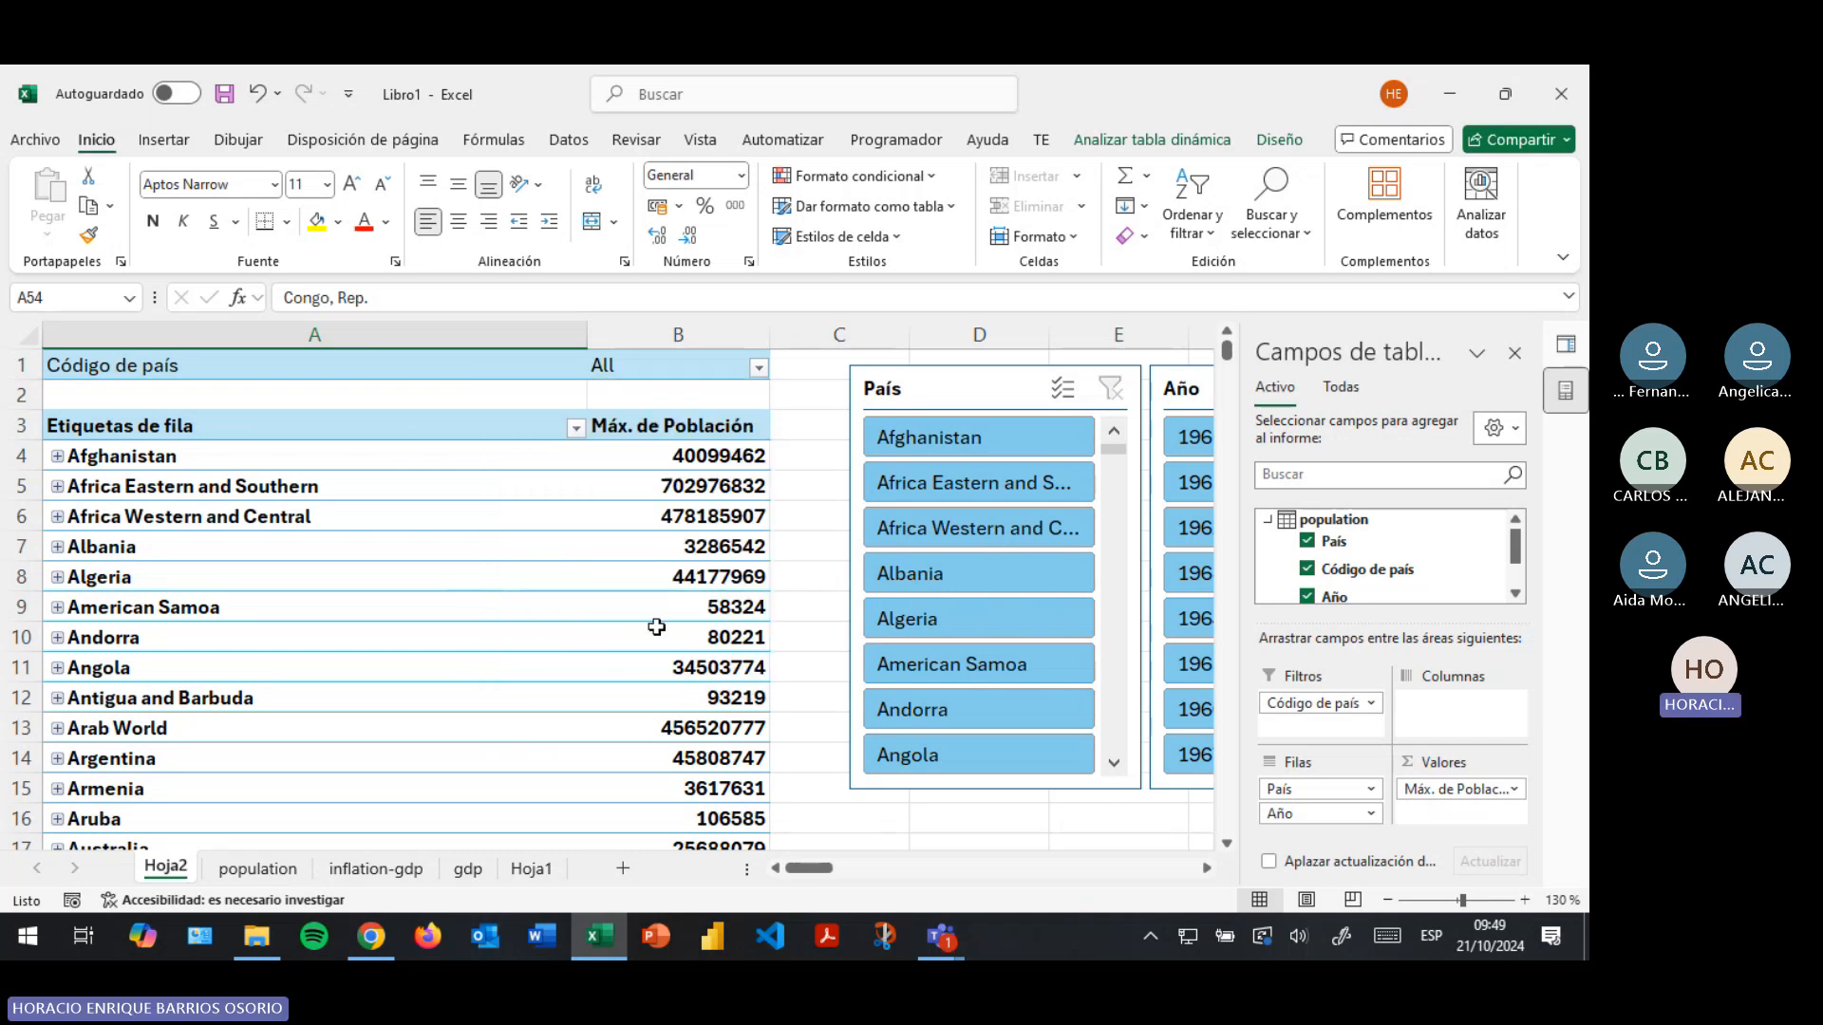
{"action": "left_click", "coordinate": [362, 374]}
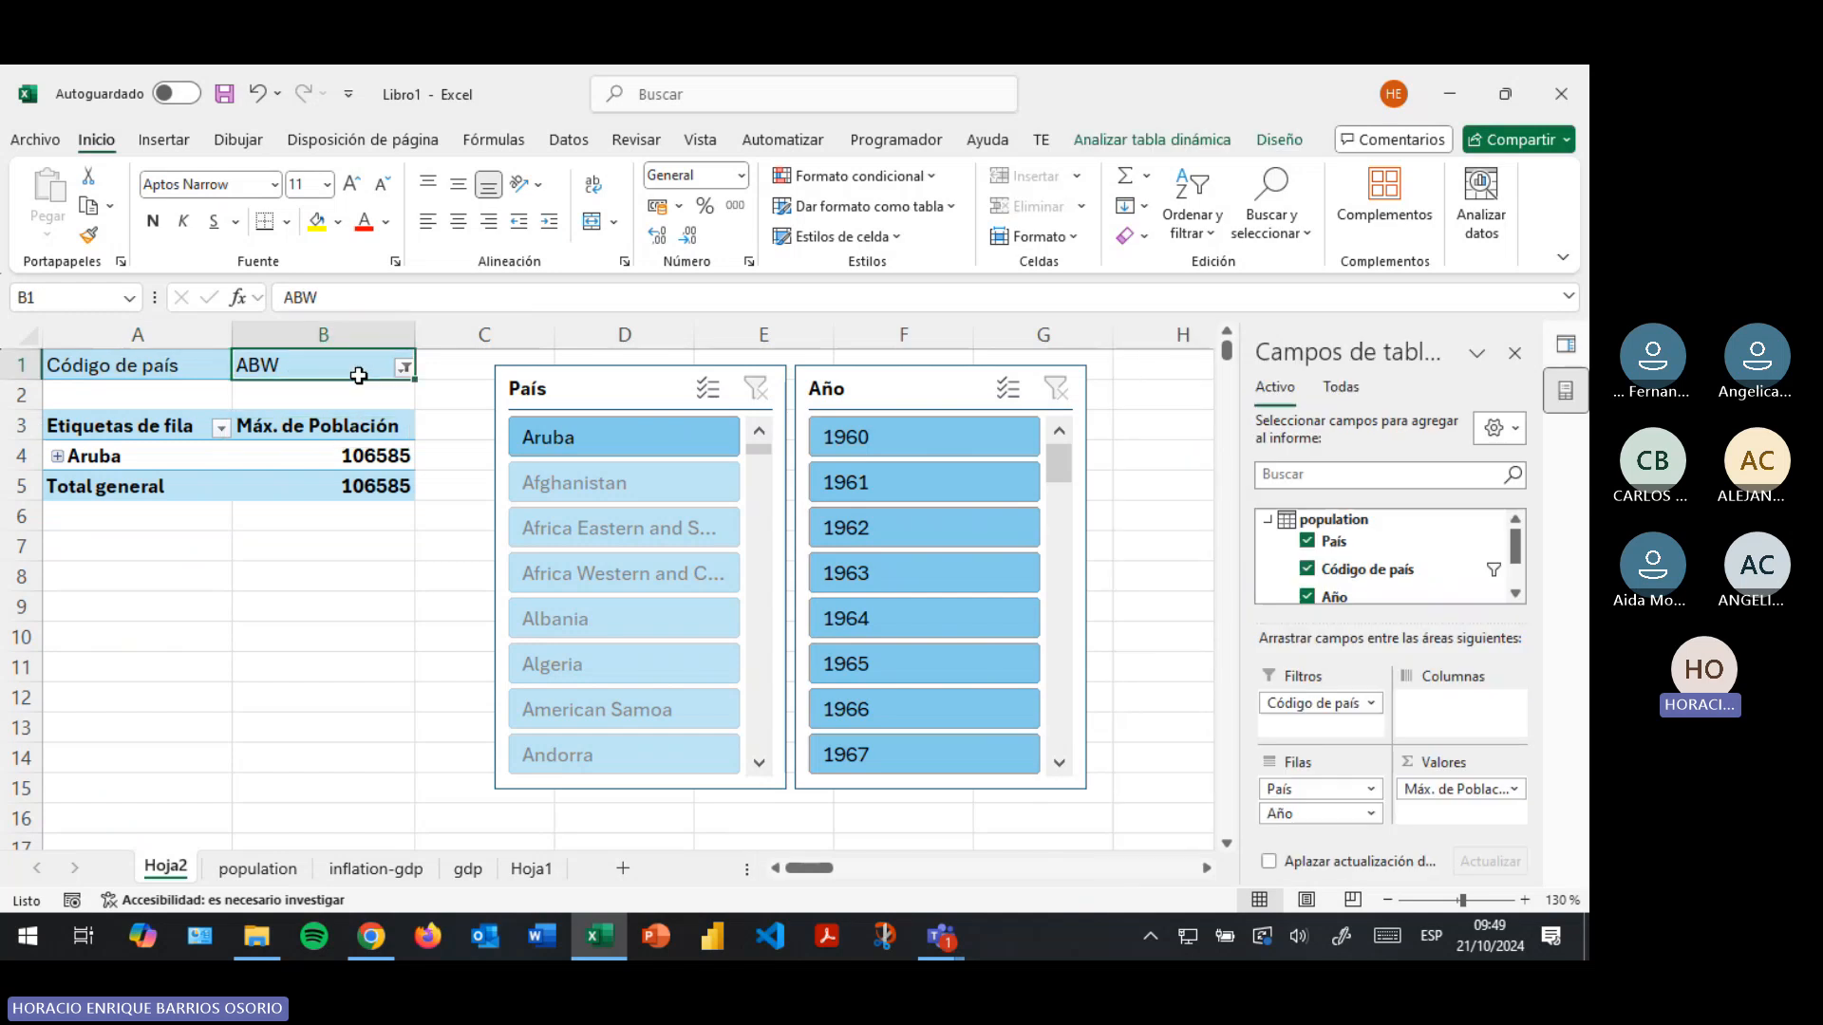
{"action": "left_click", "coordinate": [1329, 705]}
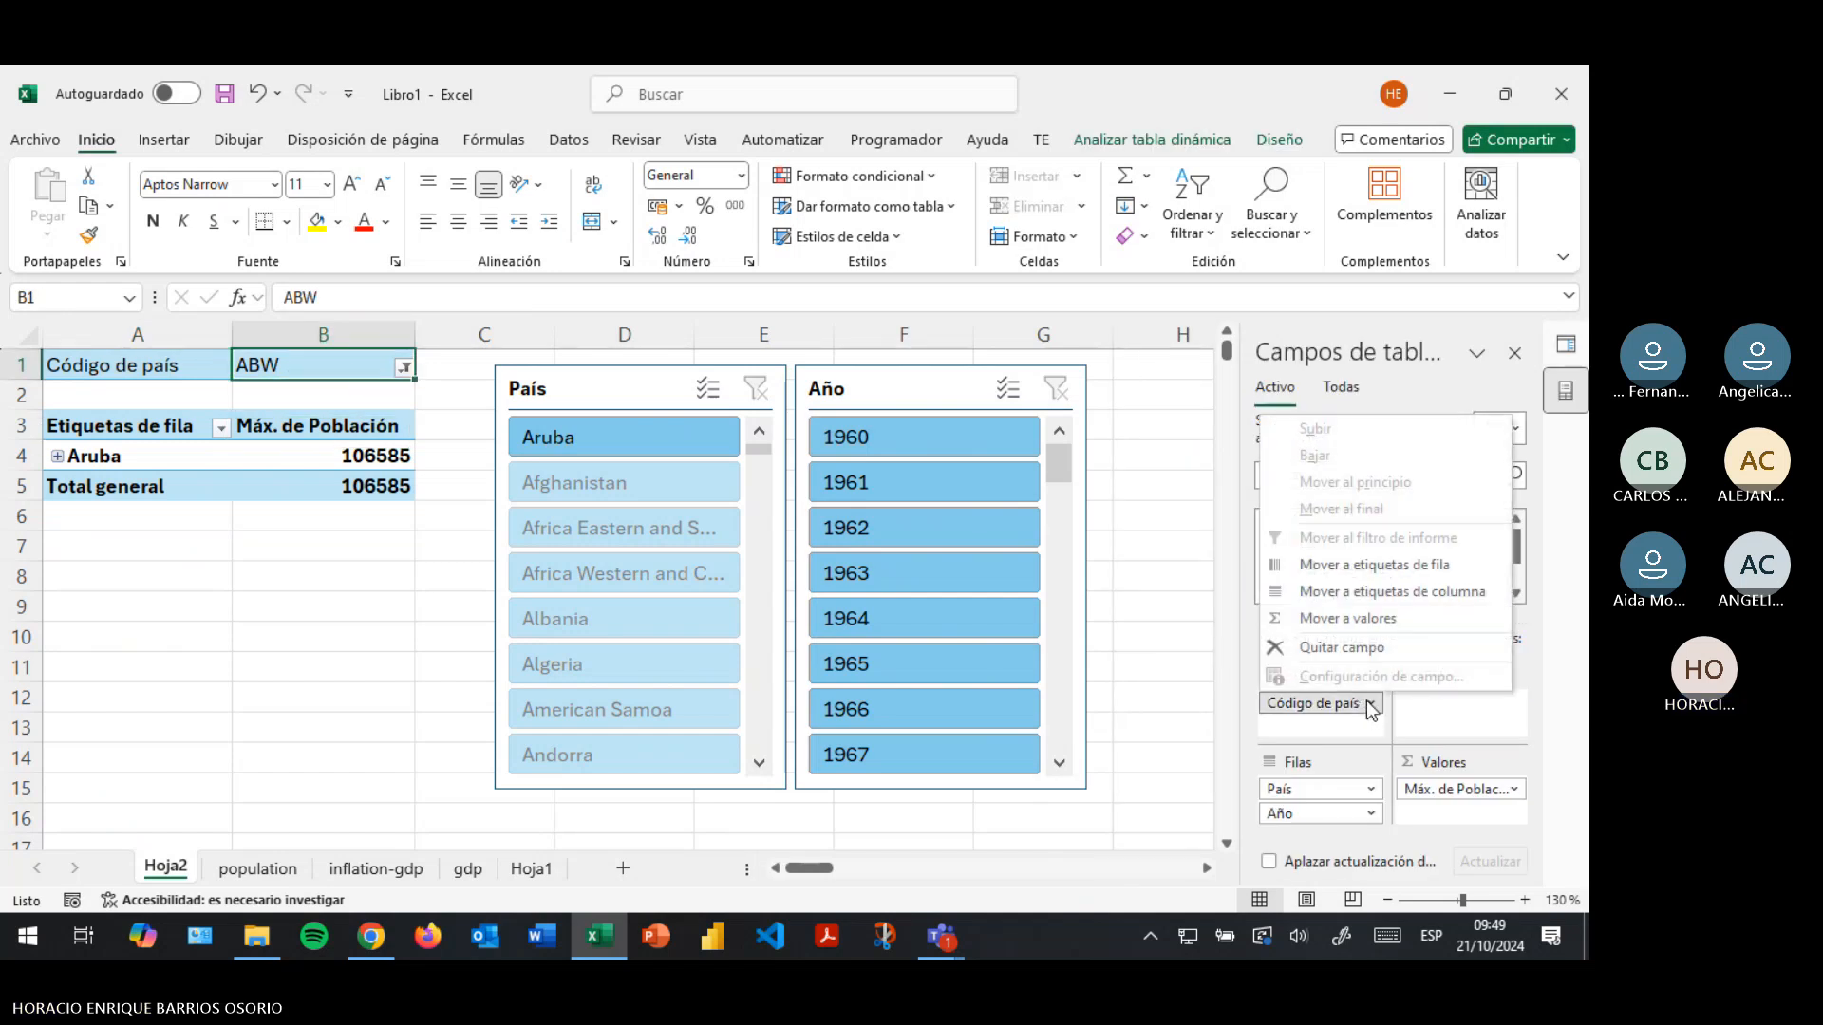
{"action": "left_click", "coordinate": [1341, 655]}
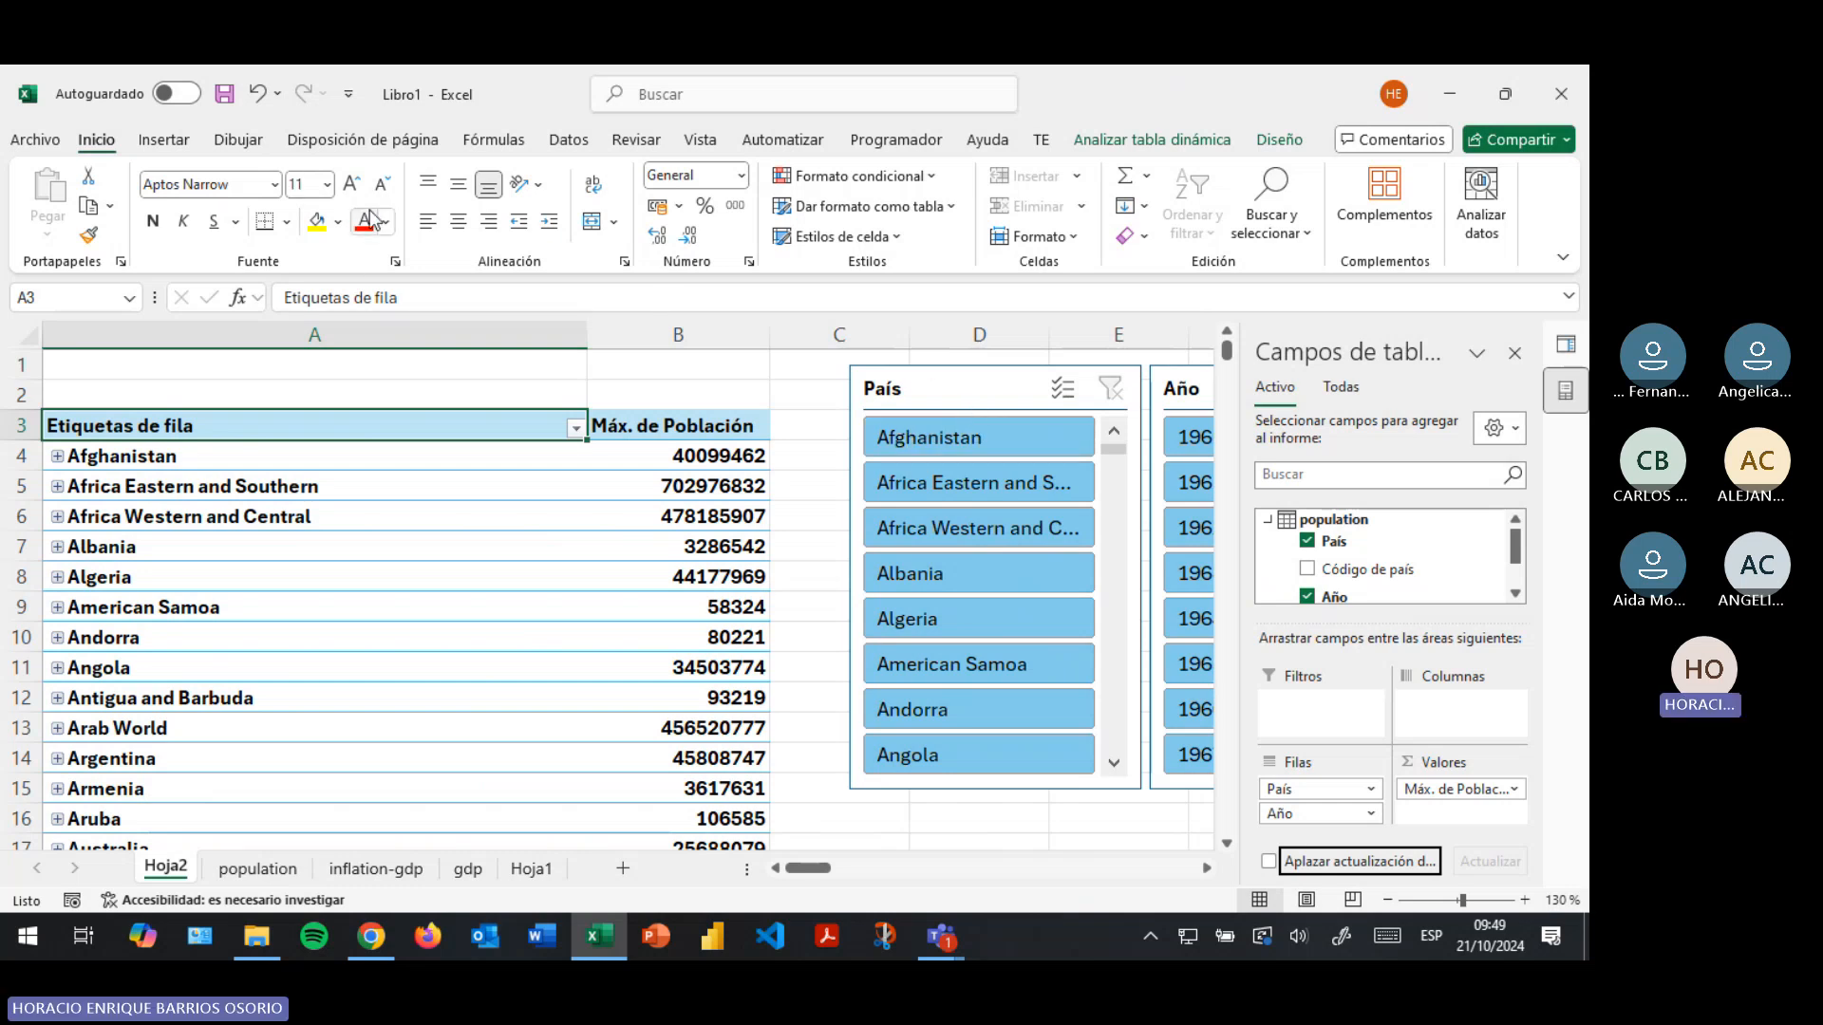
Create a workbook from the Tutorial de tablas dinámicas template and go to its ¿Qué es una tabla dinámica? page
{"action": "left_click", "coordinate": [28, 144]}
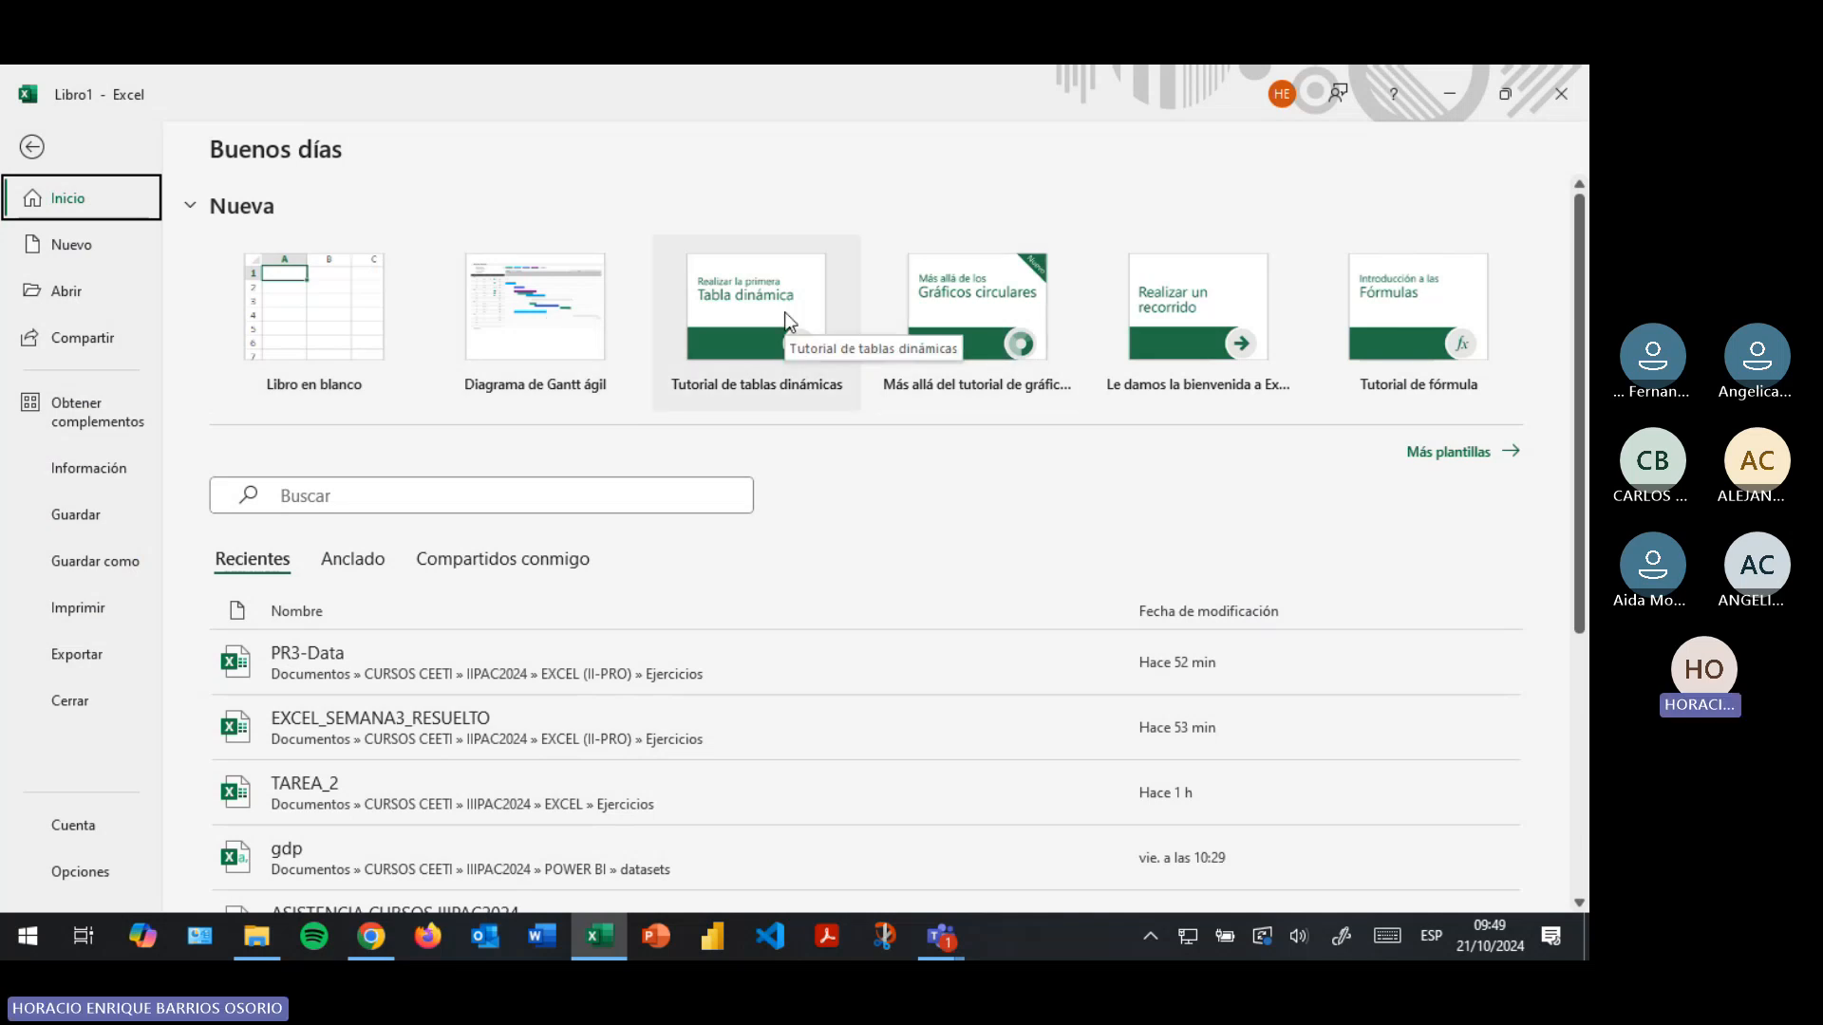
{"action": "left_click", "coordinate": [785, 315]}
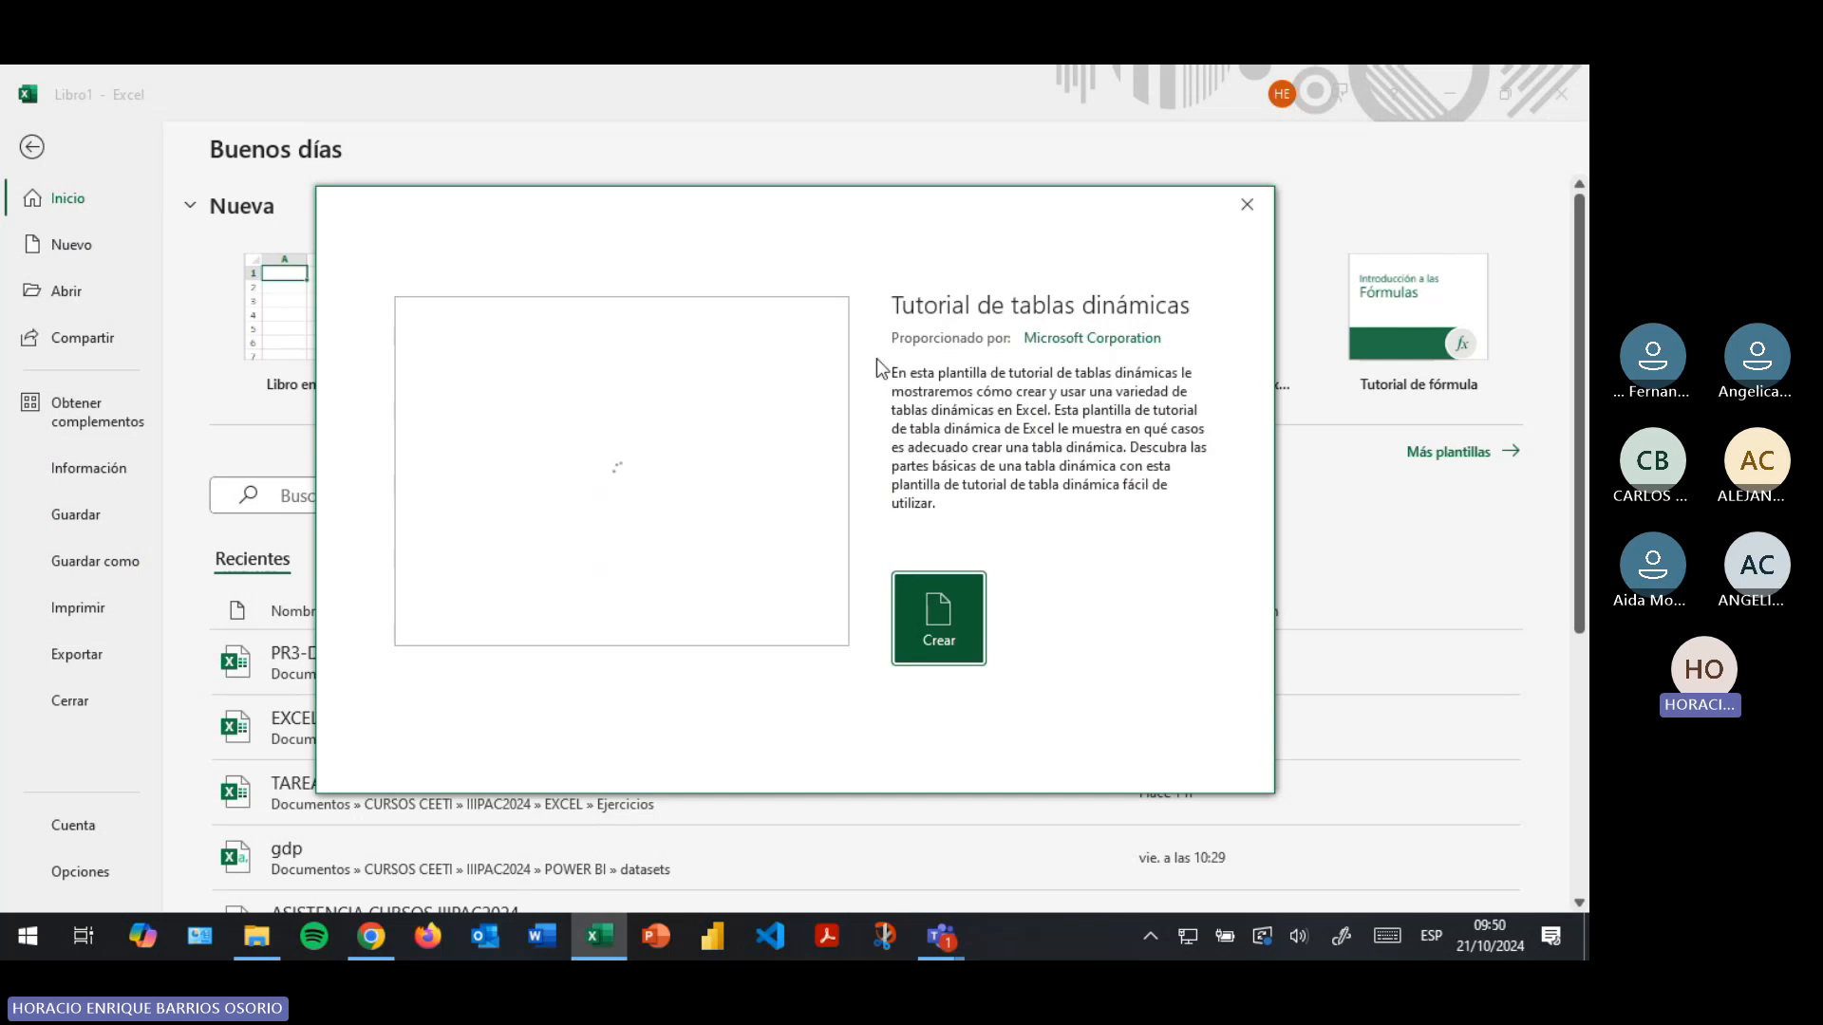
{"action": "left_click", "coordinate": [917, 589]}
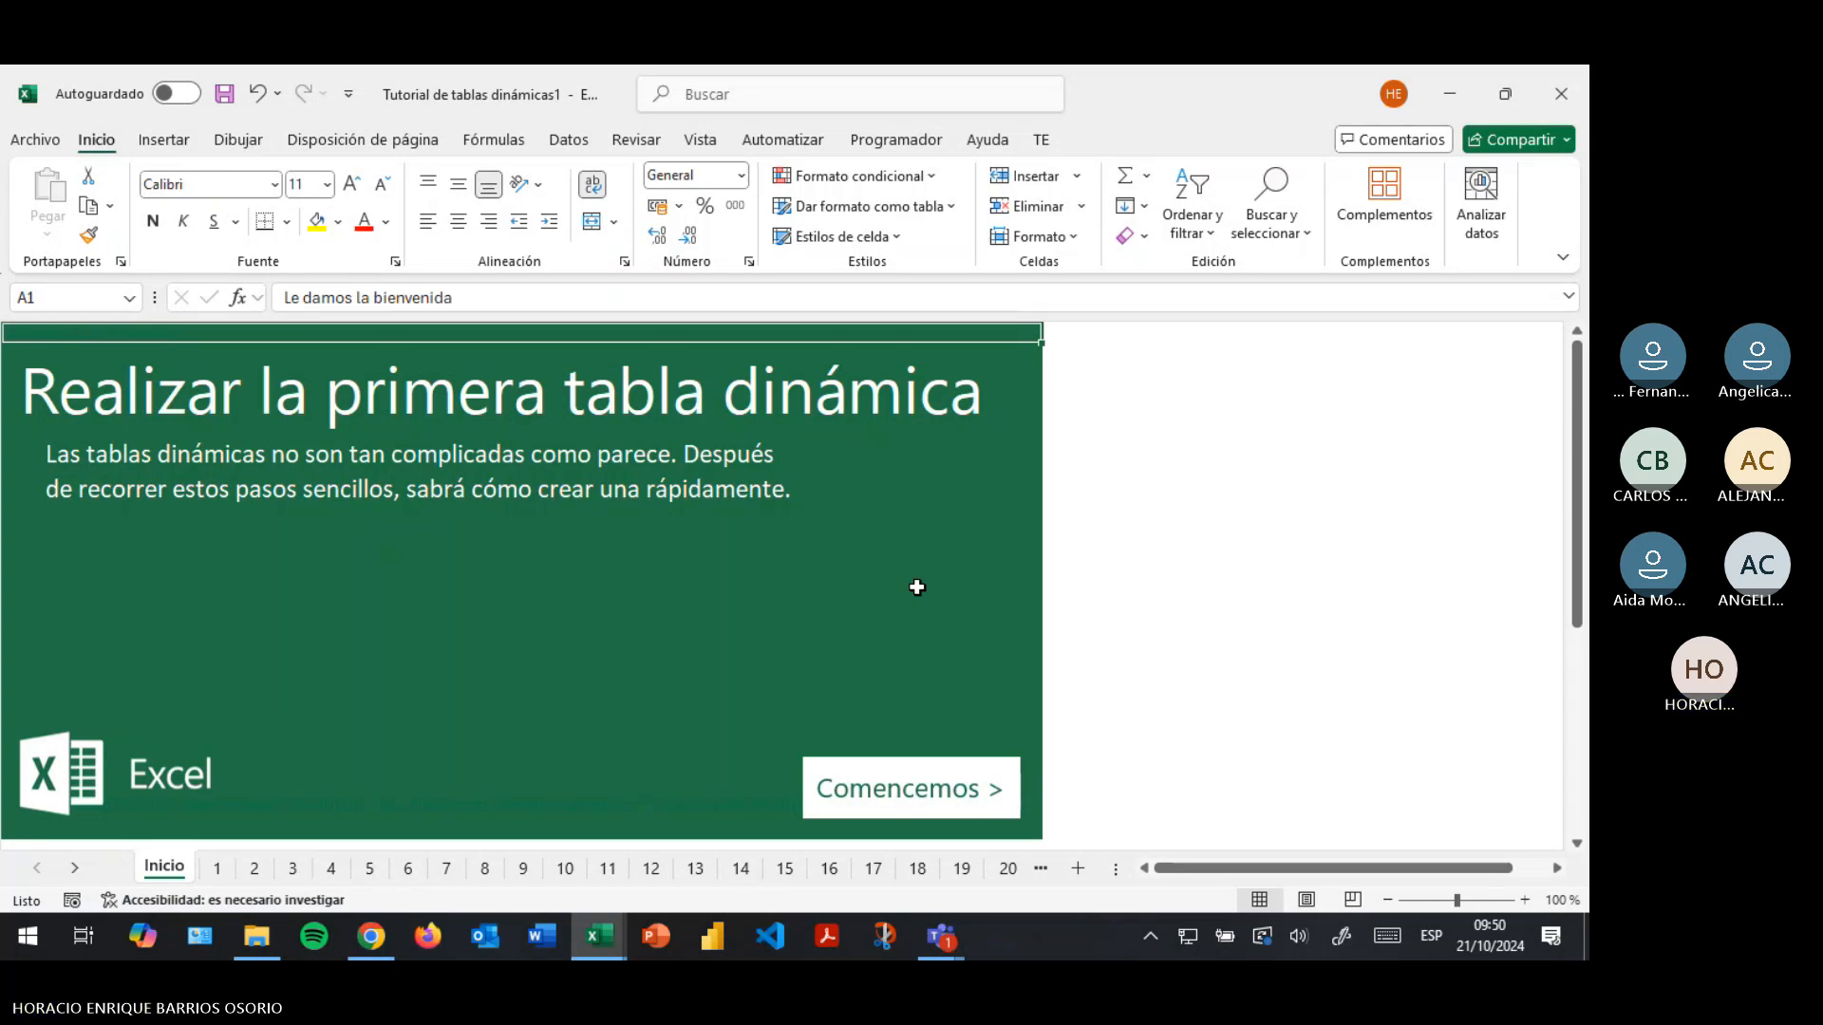
{"action": "left_click", "coordinate": [864, 803]}
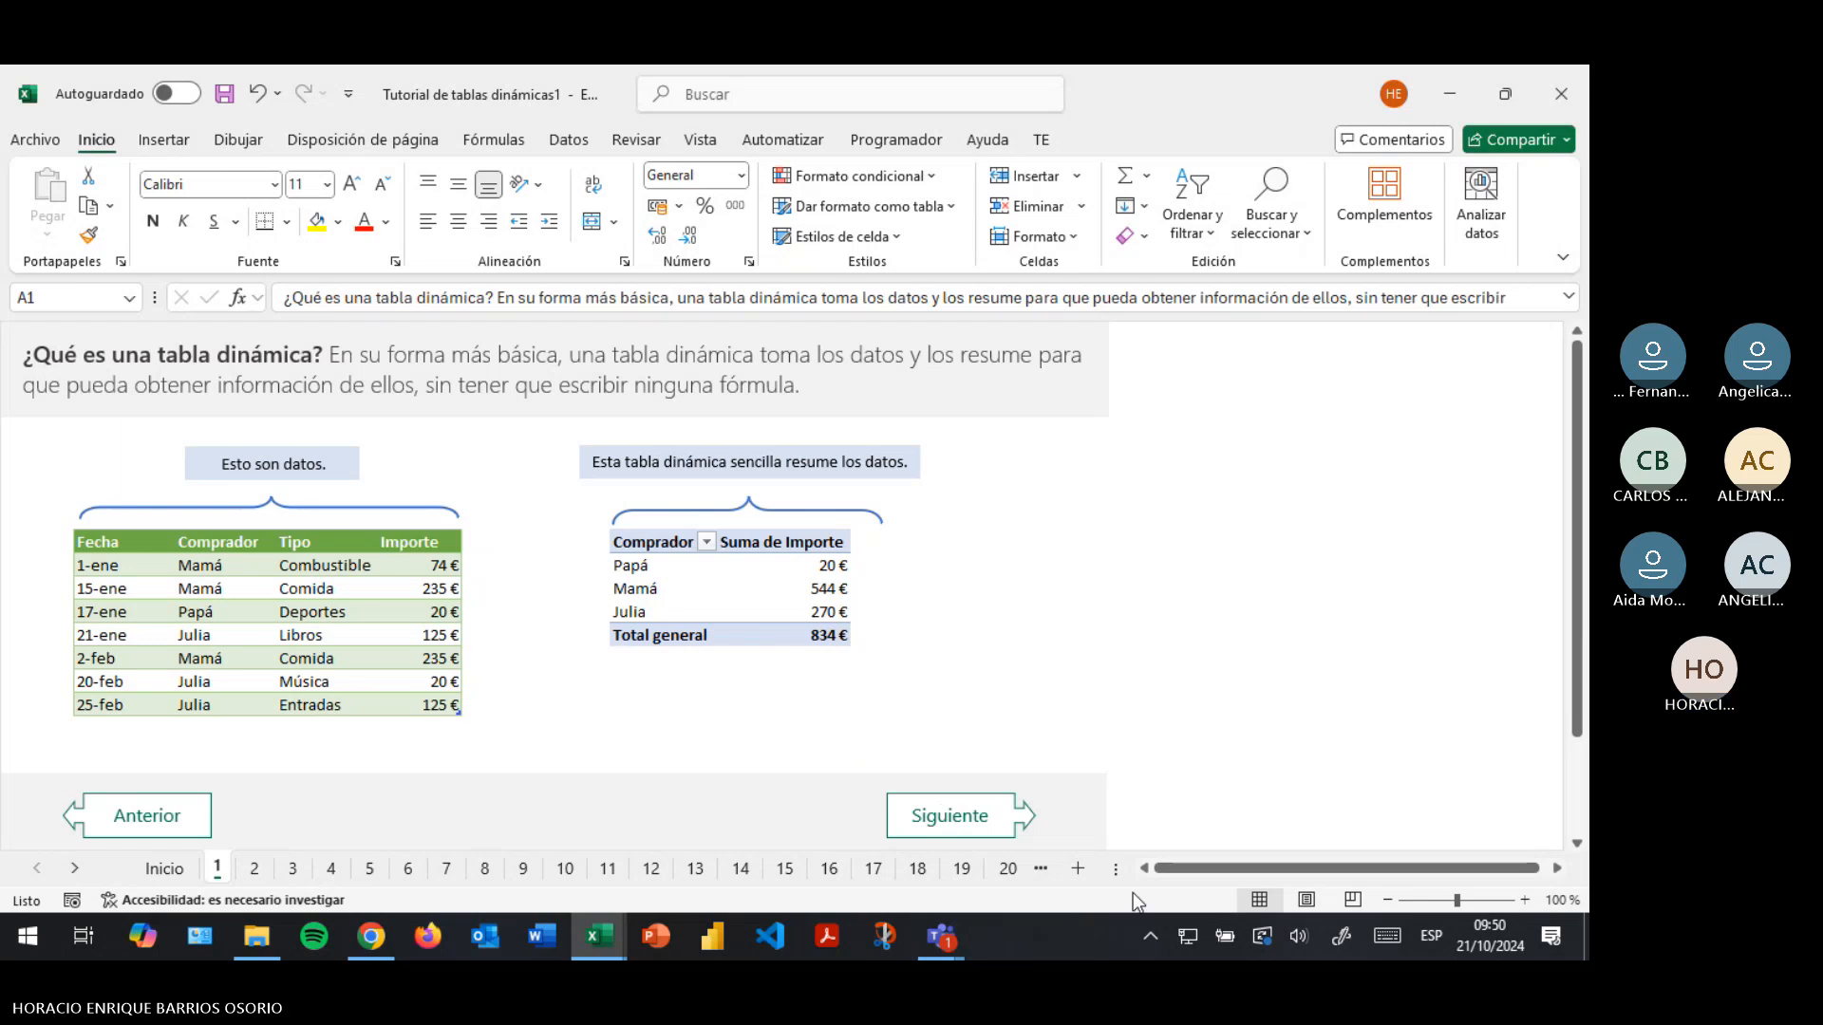
{"action": "left_click", "coordinate": [144, 814]}
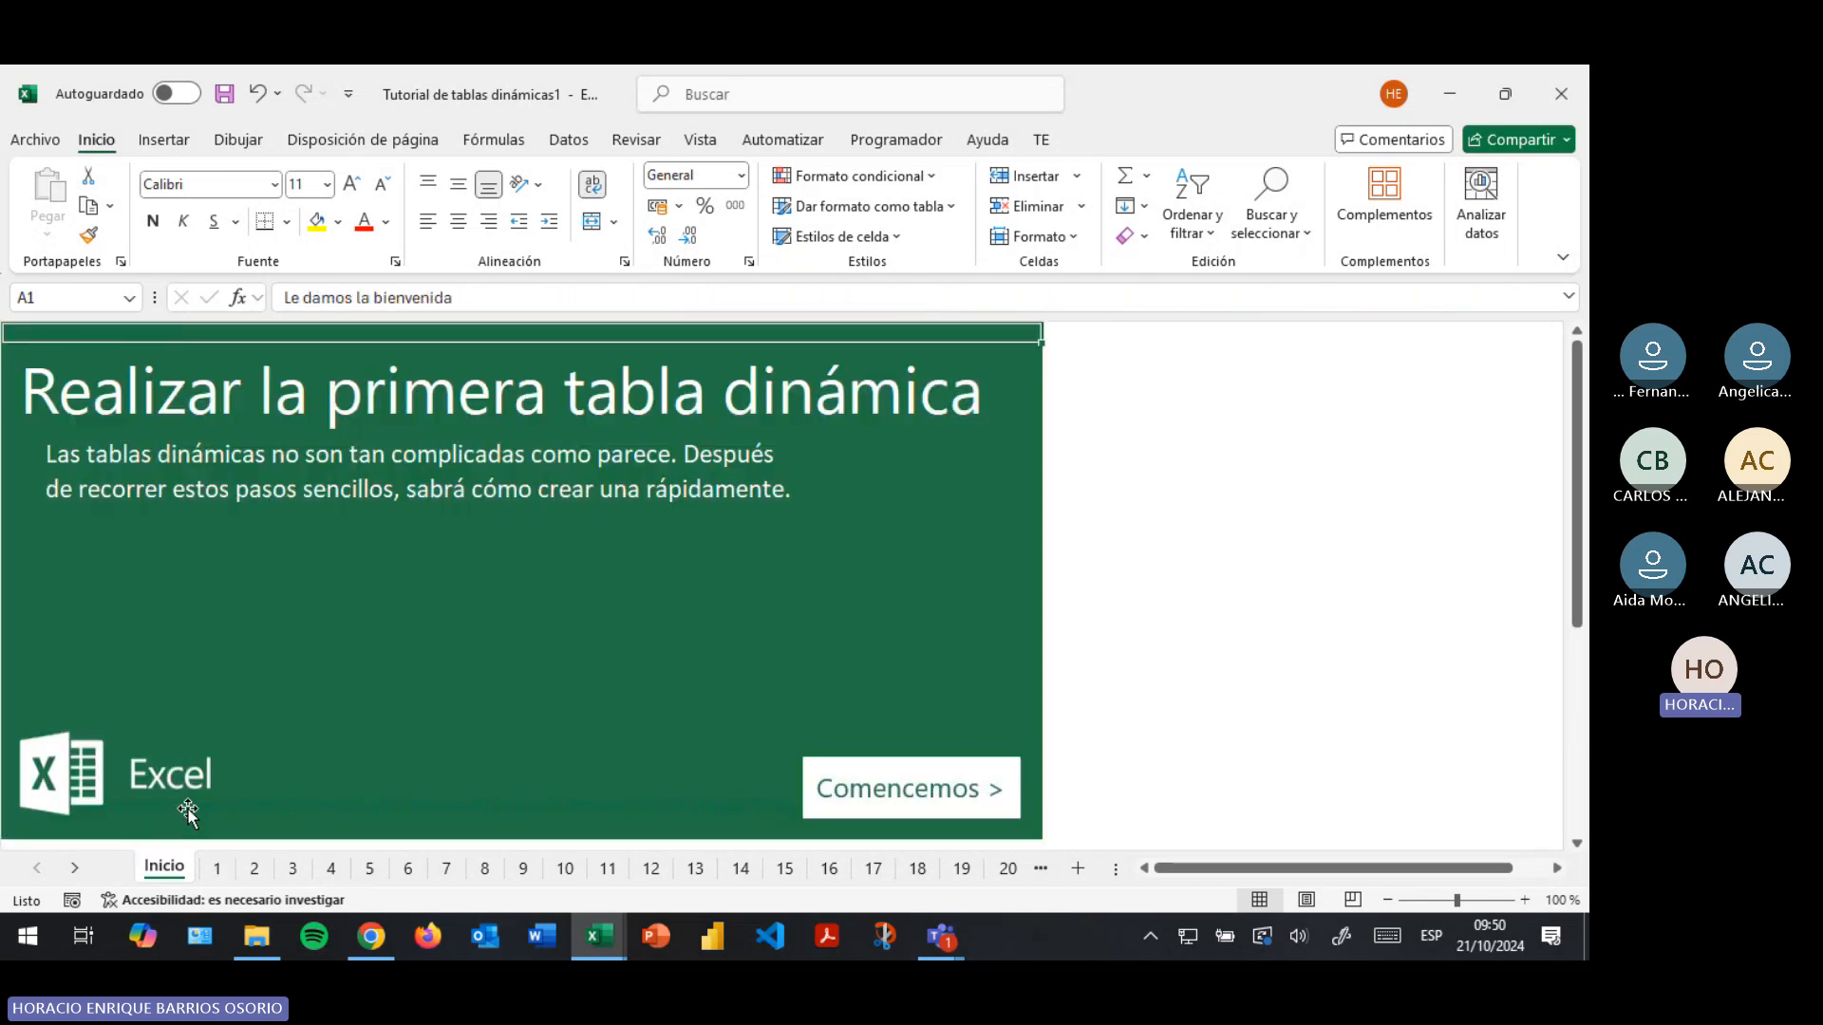
{"action": "left_click", "coordinate": [845, 794]}
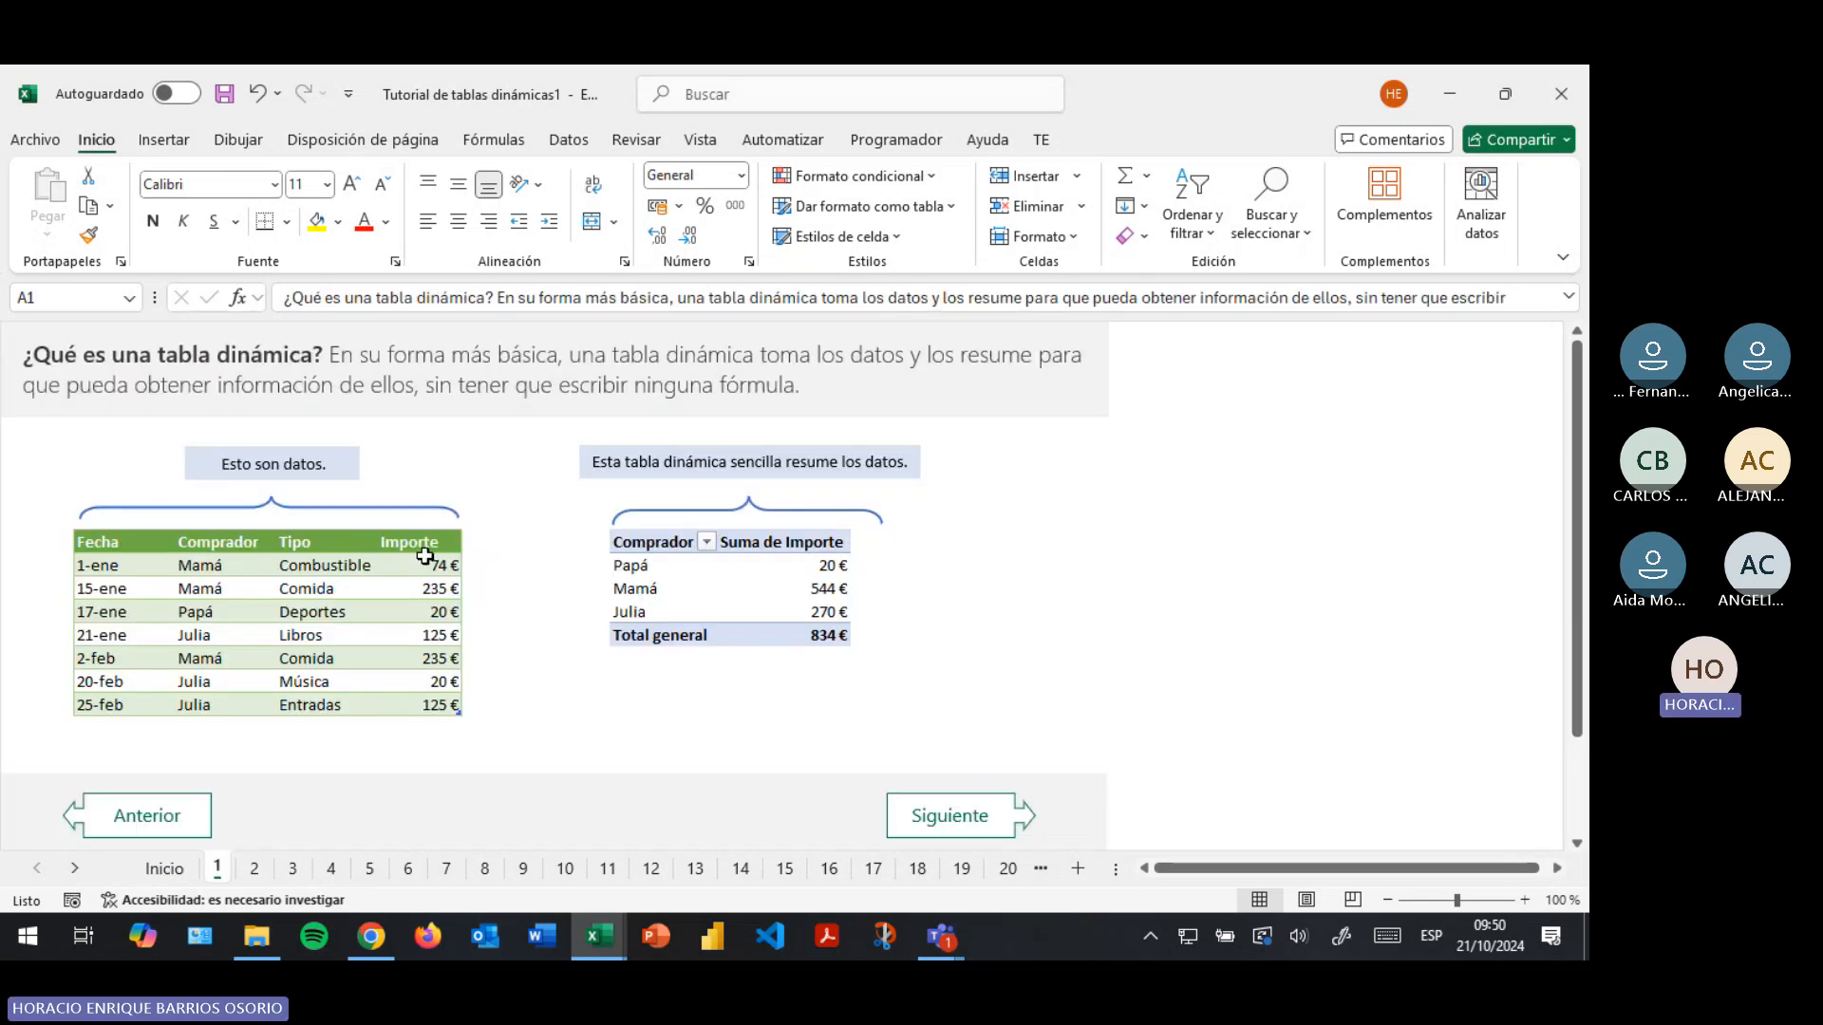
Examine the sample expense table and the Comprador and Suma de Importe columns of the PivotTable that summarizes it
{"action": "left_click", "coordinate": [276, 482]}
{"action": "left_click", "coordinate": [323, 538]}
{"action": "left_click", "coordinate": [314, 611]}
{"action": "left_click_drag", "start_coordinate": [133, 568], "coordinate": [419, 715]}
{"action": "left_click", "coordinate": [690, 611]}
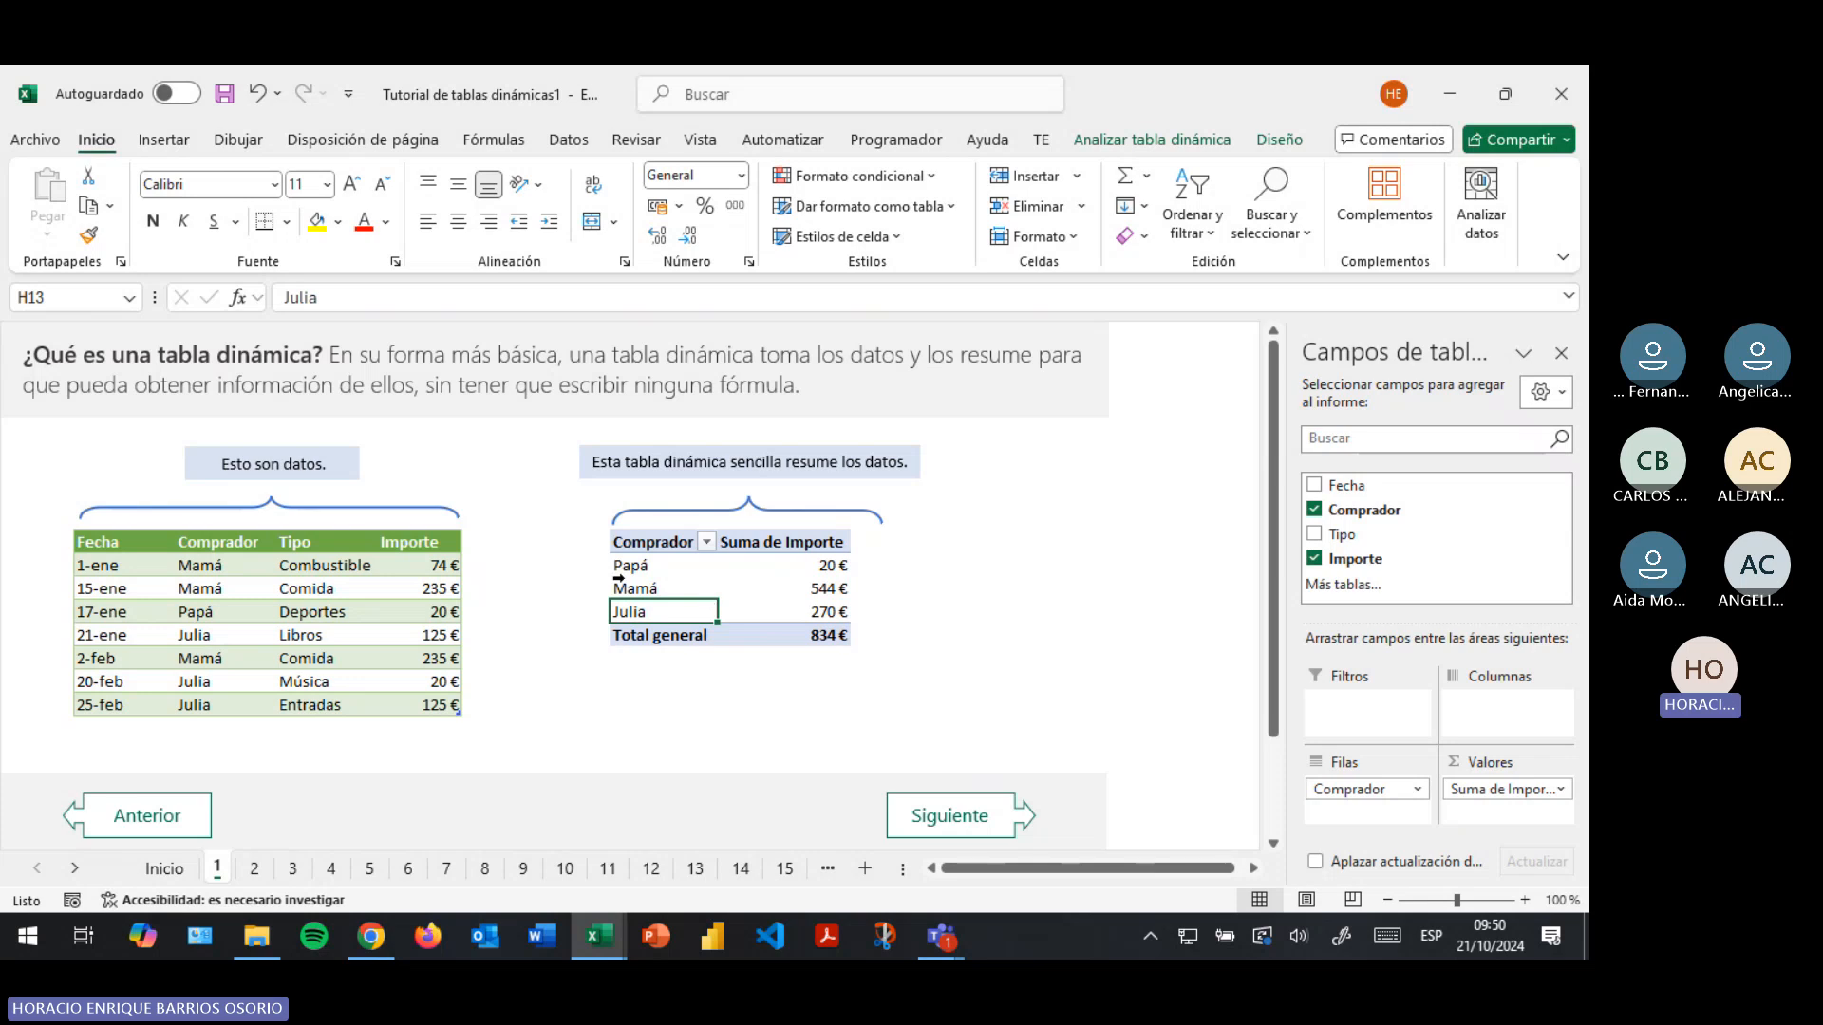
{"action": "left_click", "coordinate": [659, 556]}
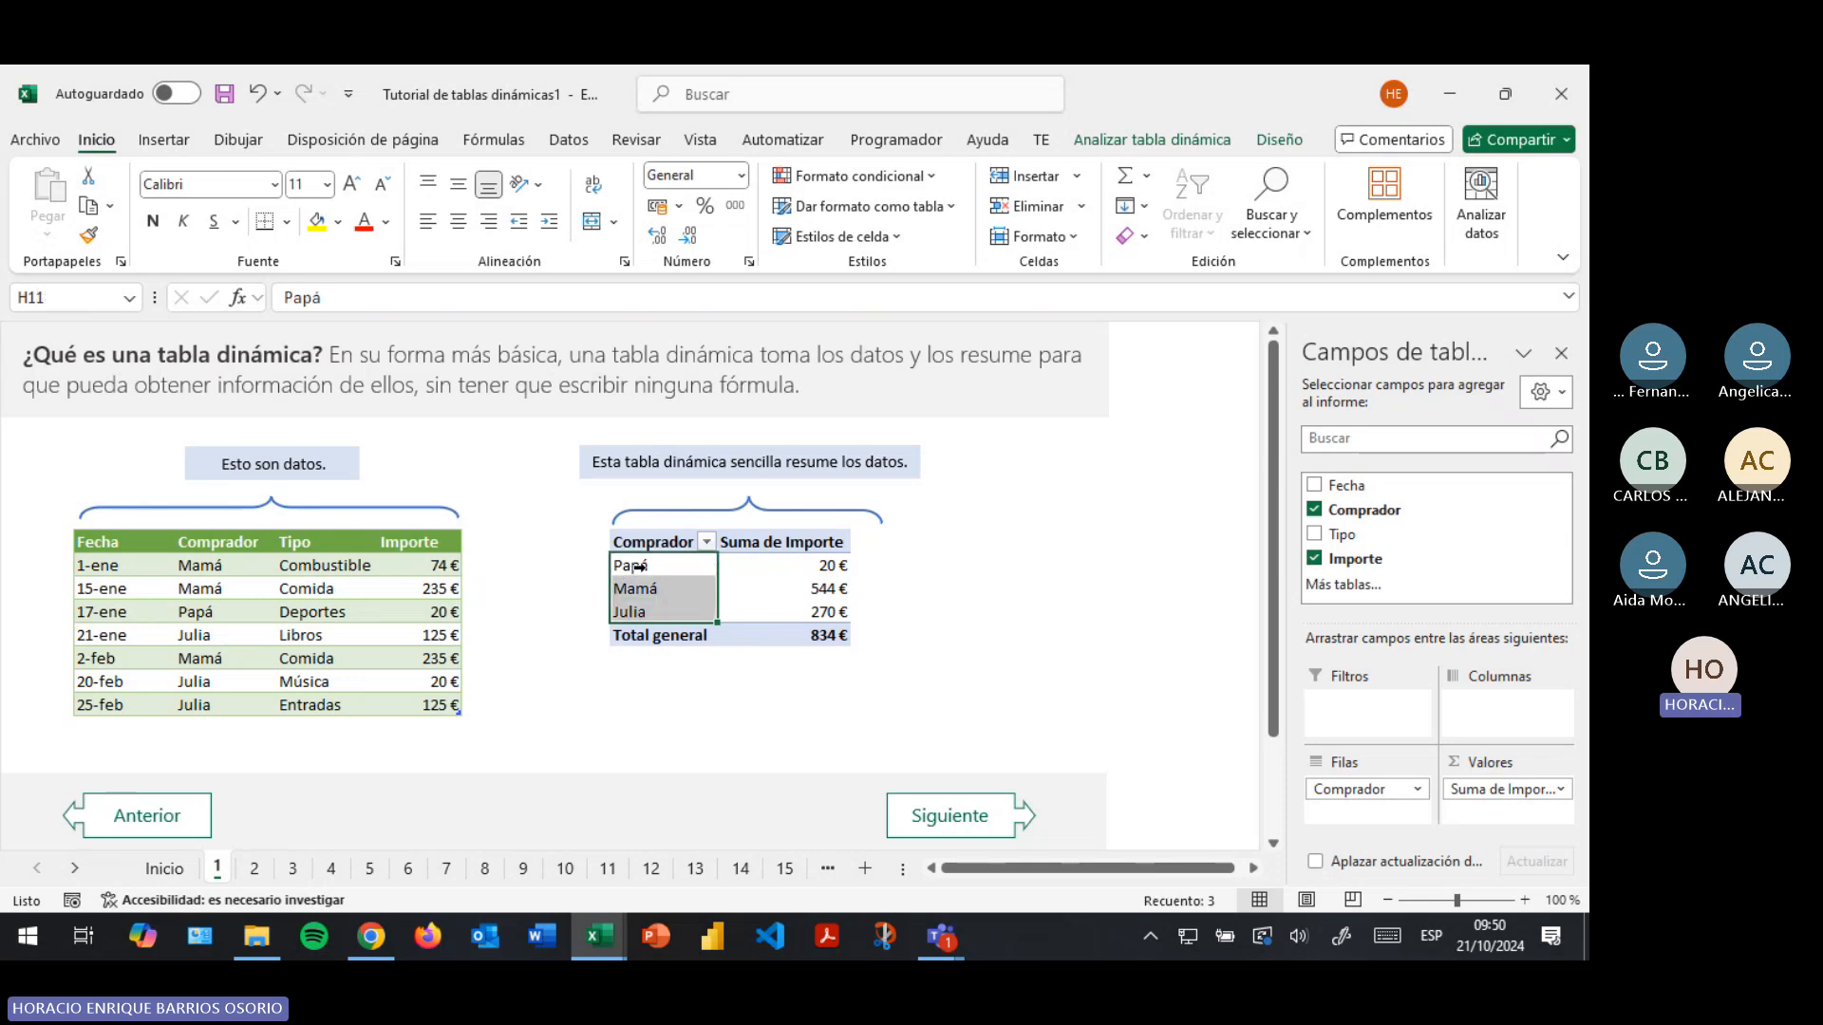
{"action": "left_click", "coordinate": [636, 566]}
{"action": "left_click", "coordinate": [622, 589]}
{"action": "left_click", "coordinate": [765, 567]}
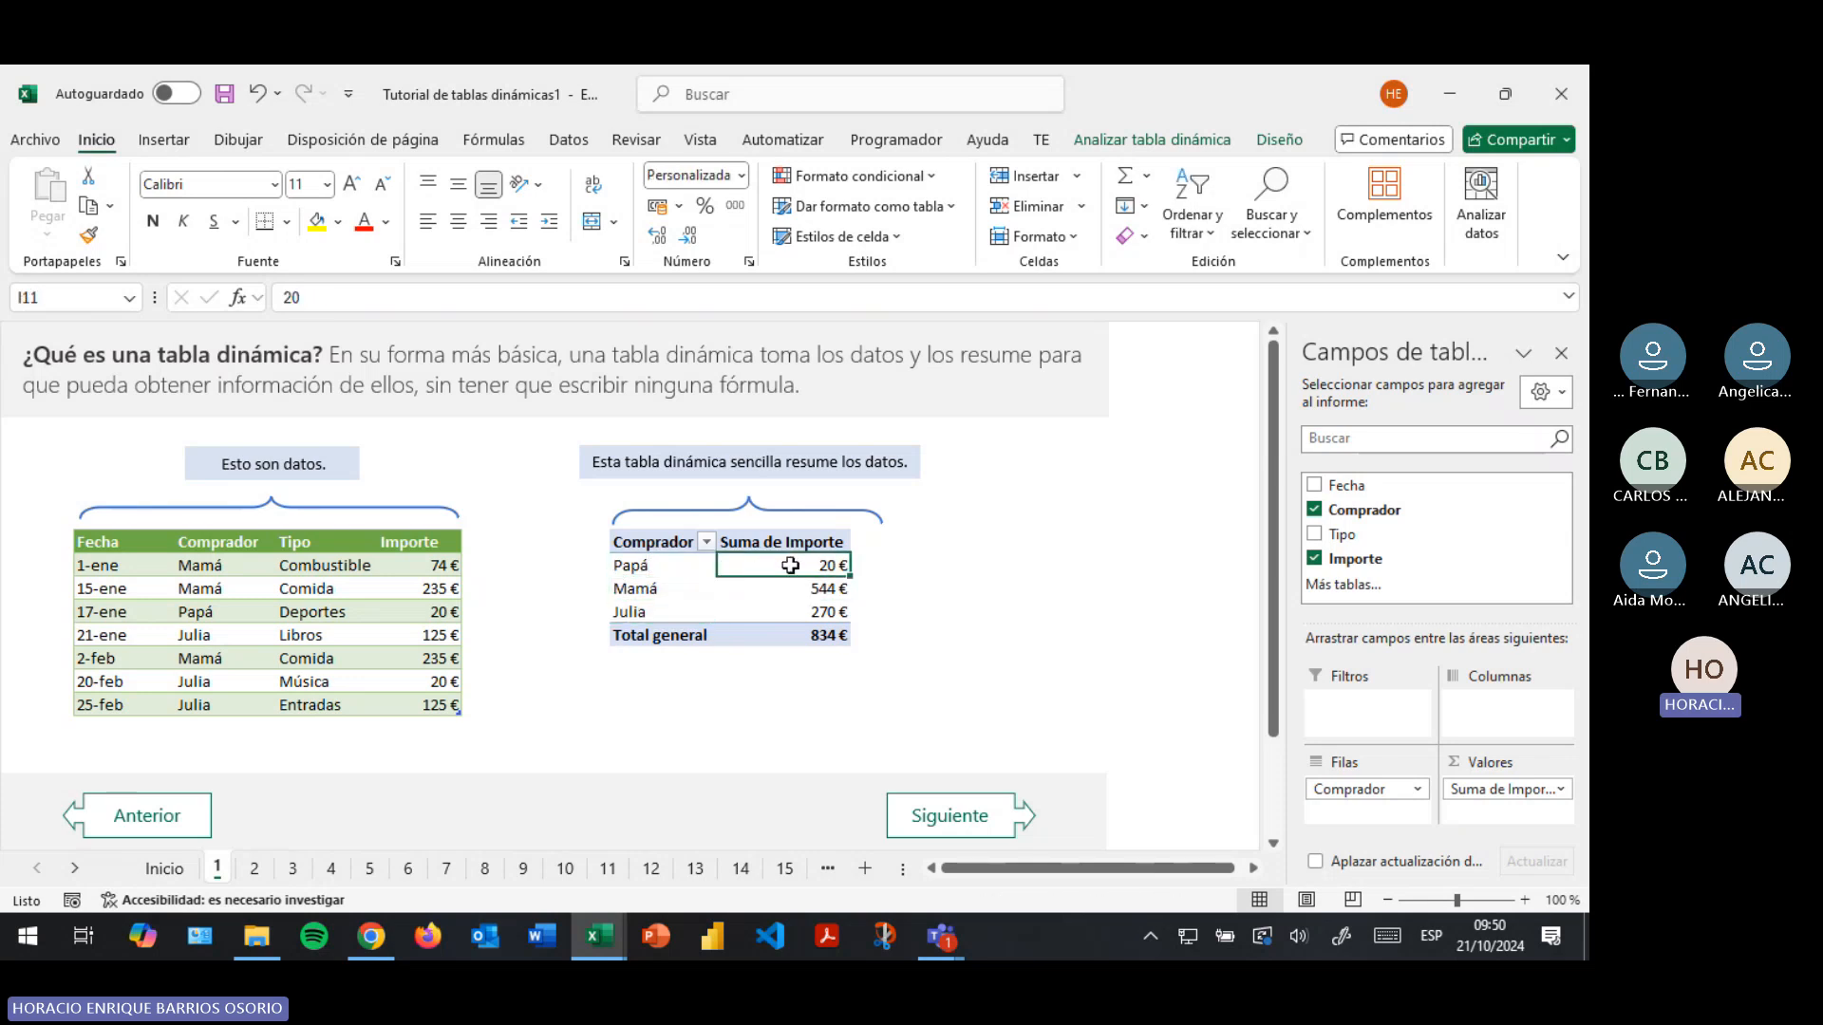
{"action": "left_click_drag", "start_coordinate": [784, 559], "coordinate": [748, 630]}
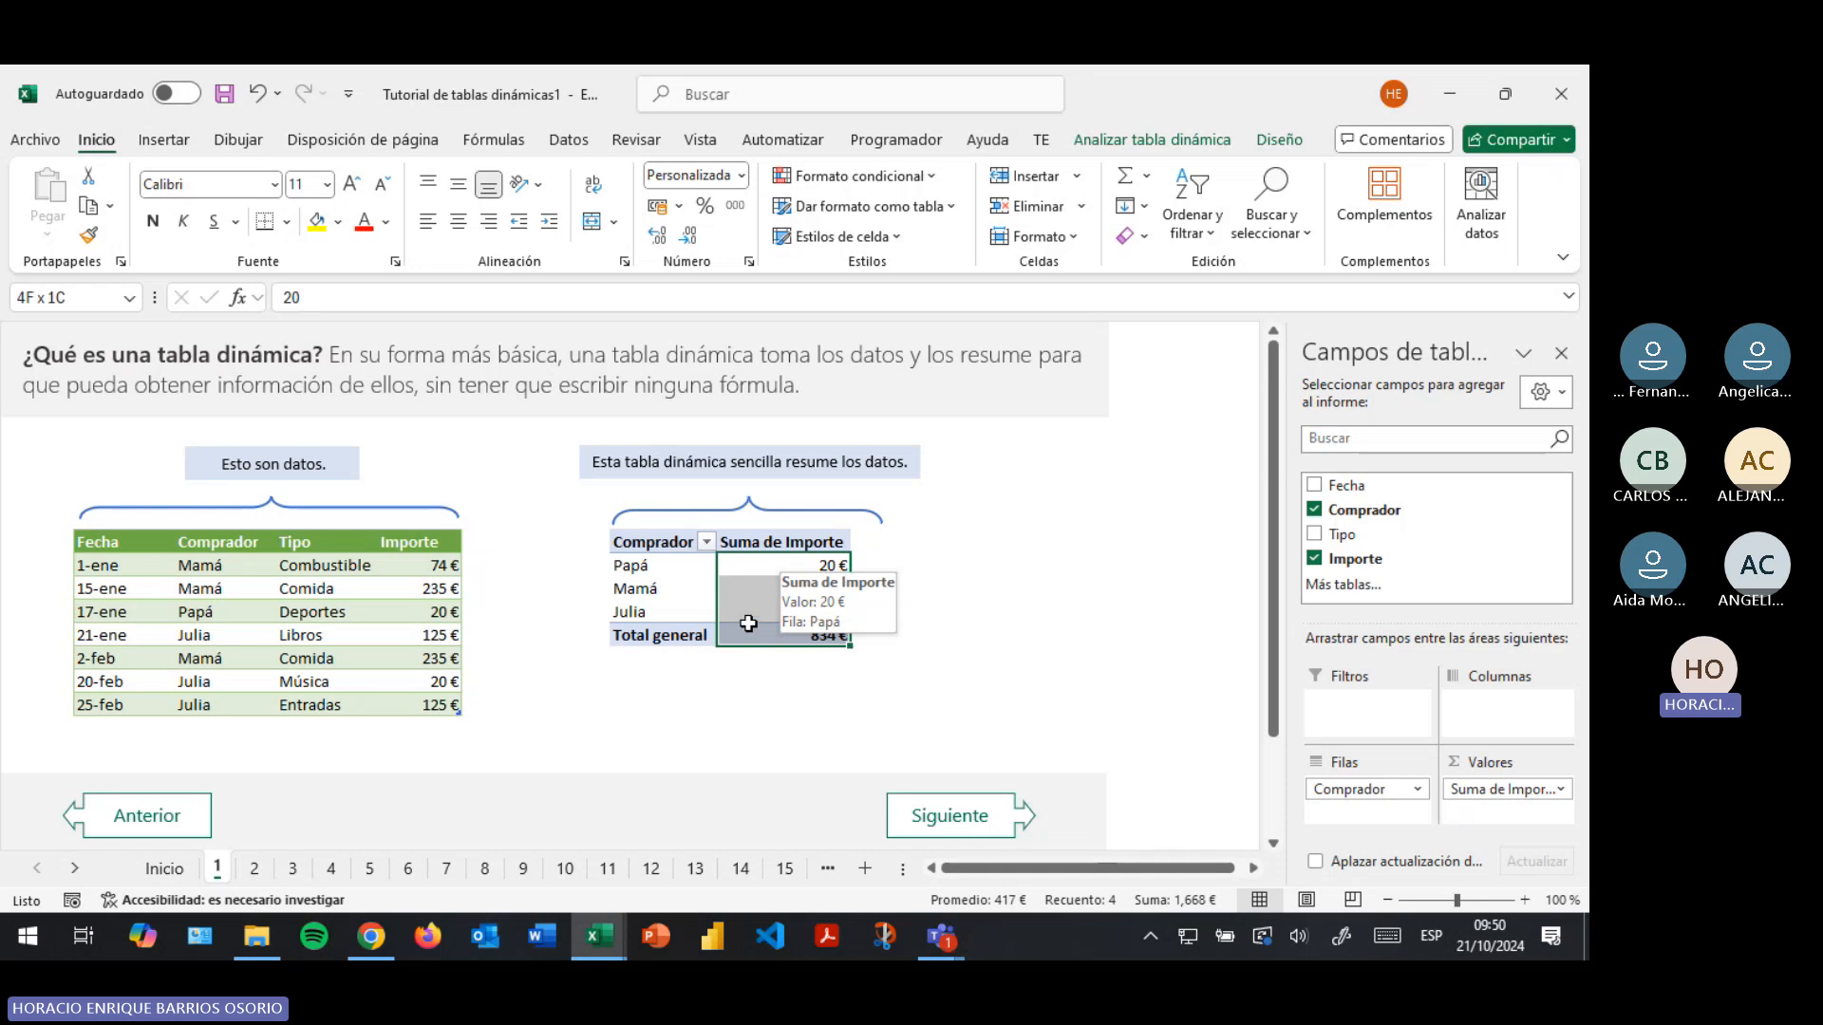
Compare the last listed buyer's individual Importe entries in the source table with that buyer's Suma de Importe in the PivotTable
{"action": "left_click", "coordinate": [446, 613]}
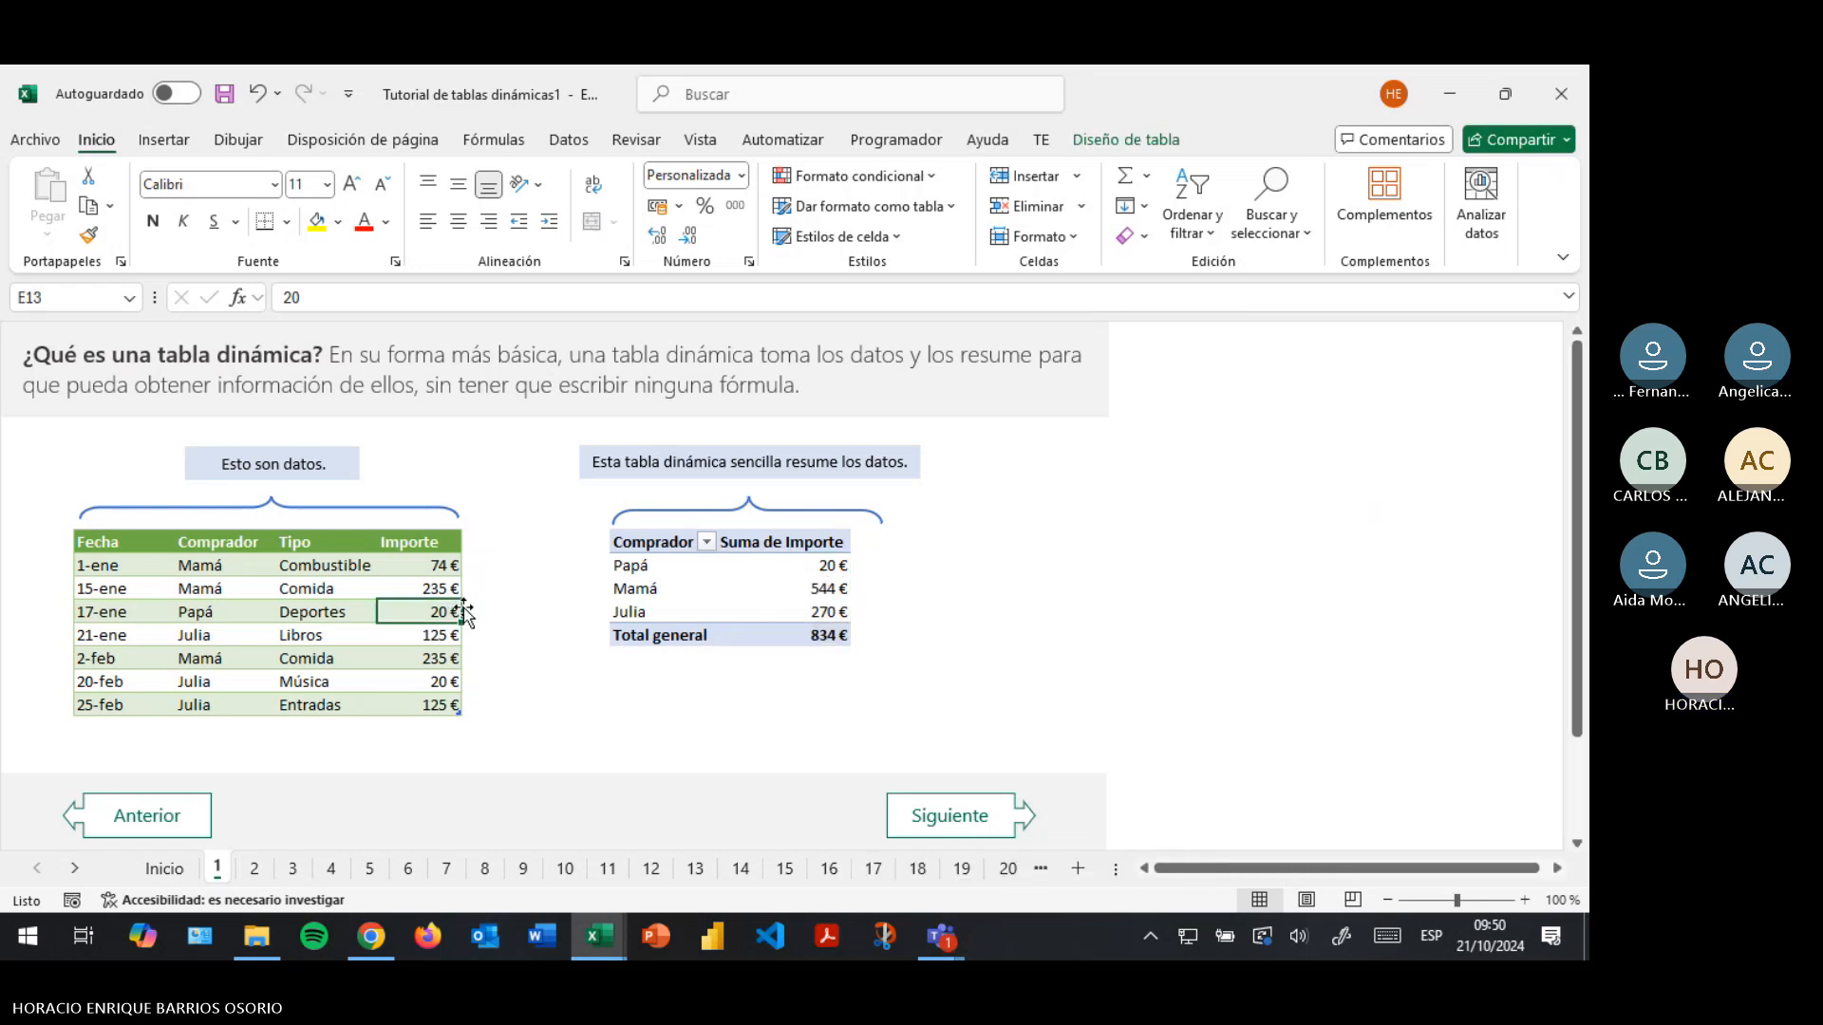
{"action": "left_click", "coordinate": [624, 612]}
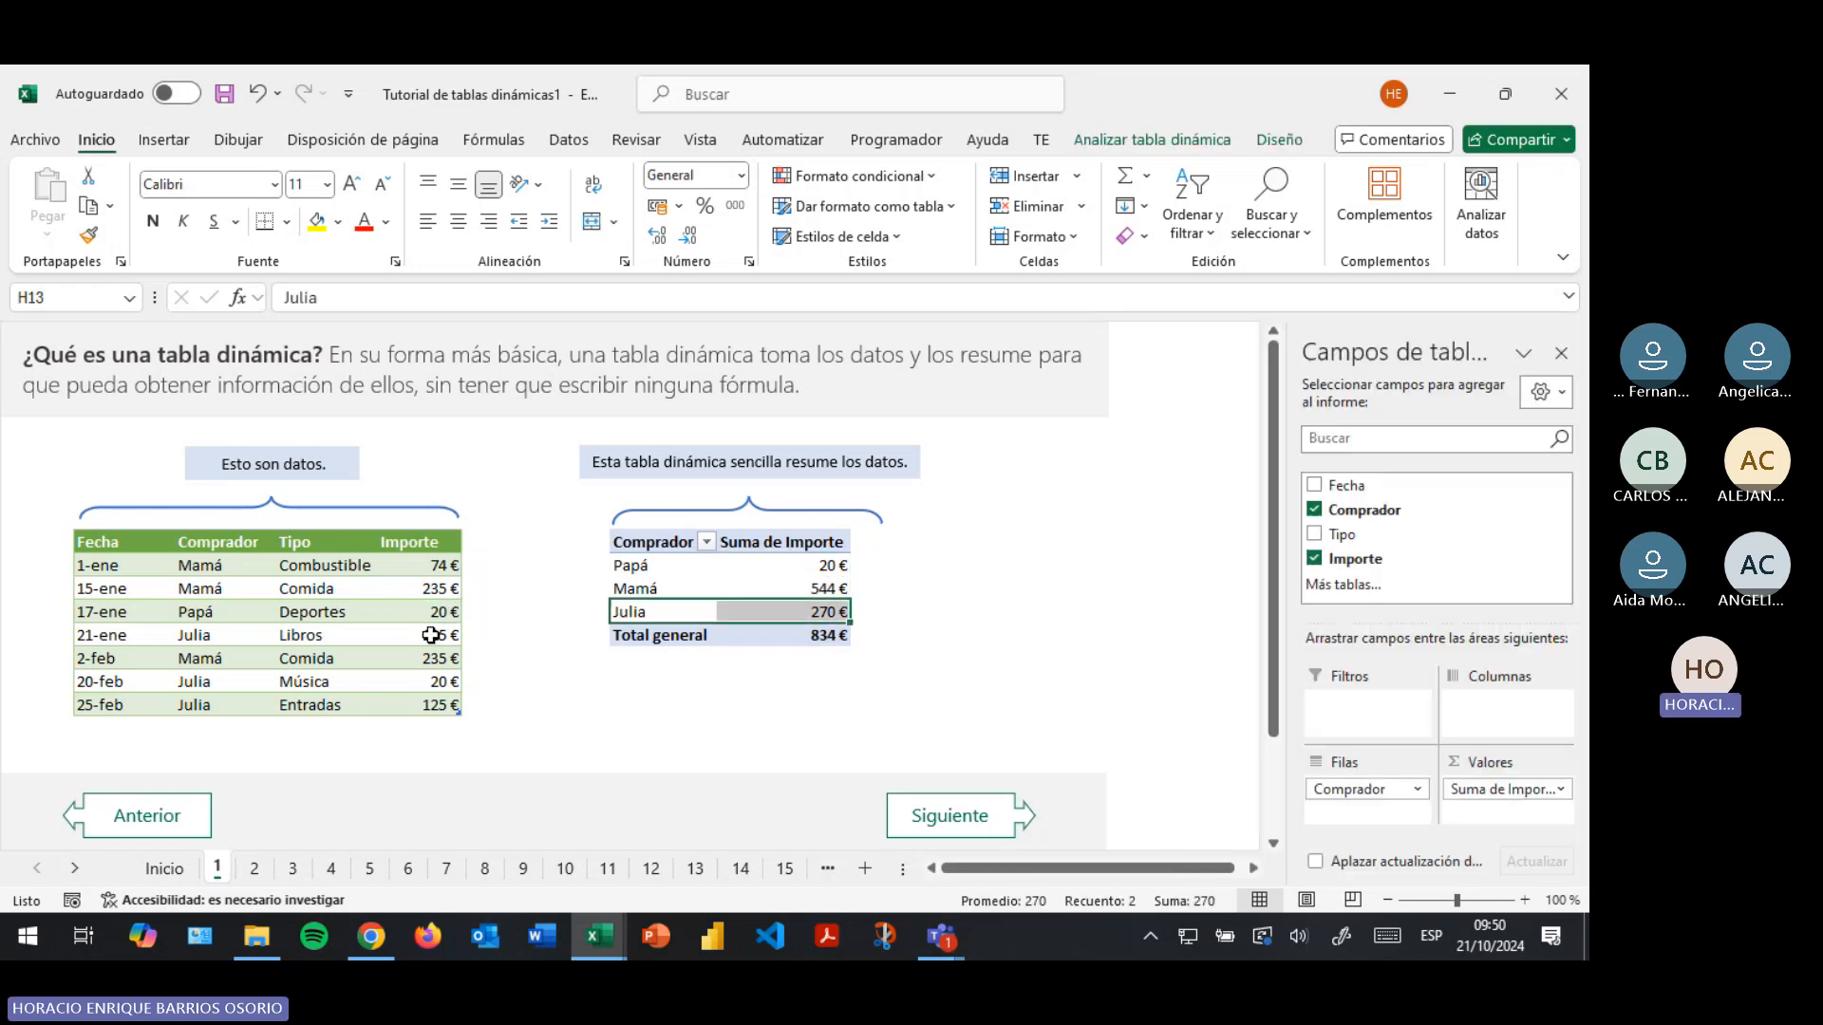
{"action": "left_click", "coordinate": [196, 686]}
{"action": "left_click", "coordinate": [343, 683]}
{"action": "left_click", "coordinate": [432, 684]}
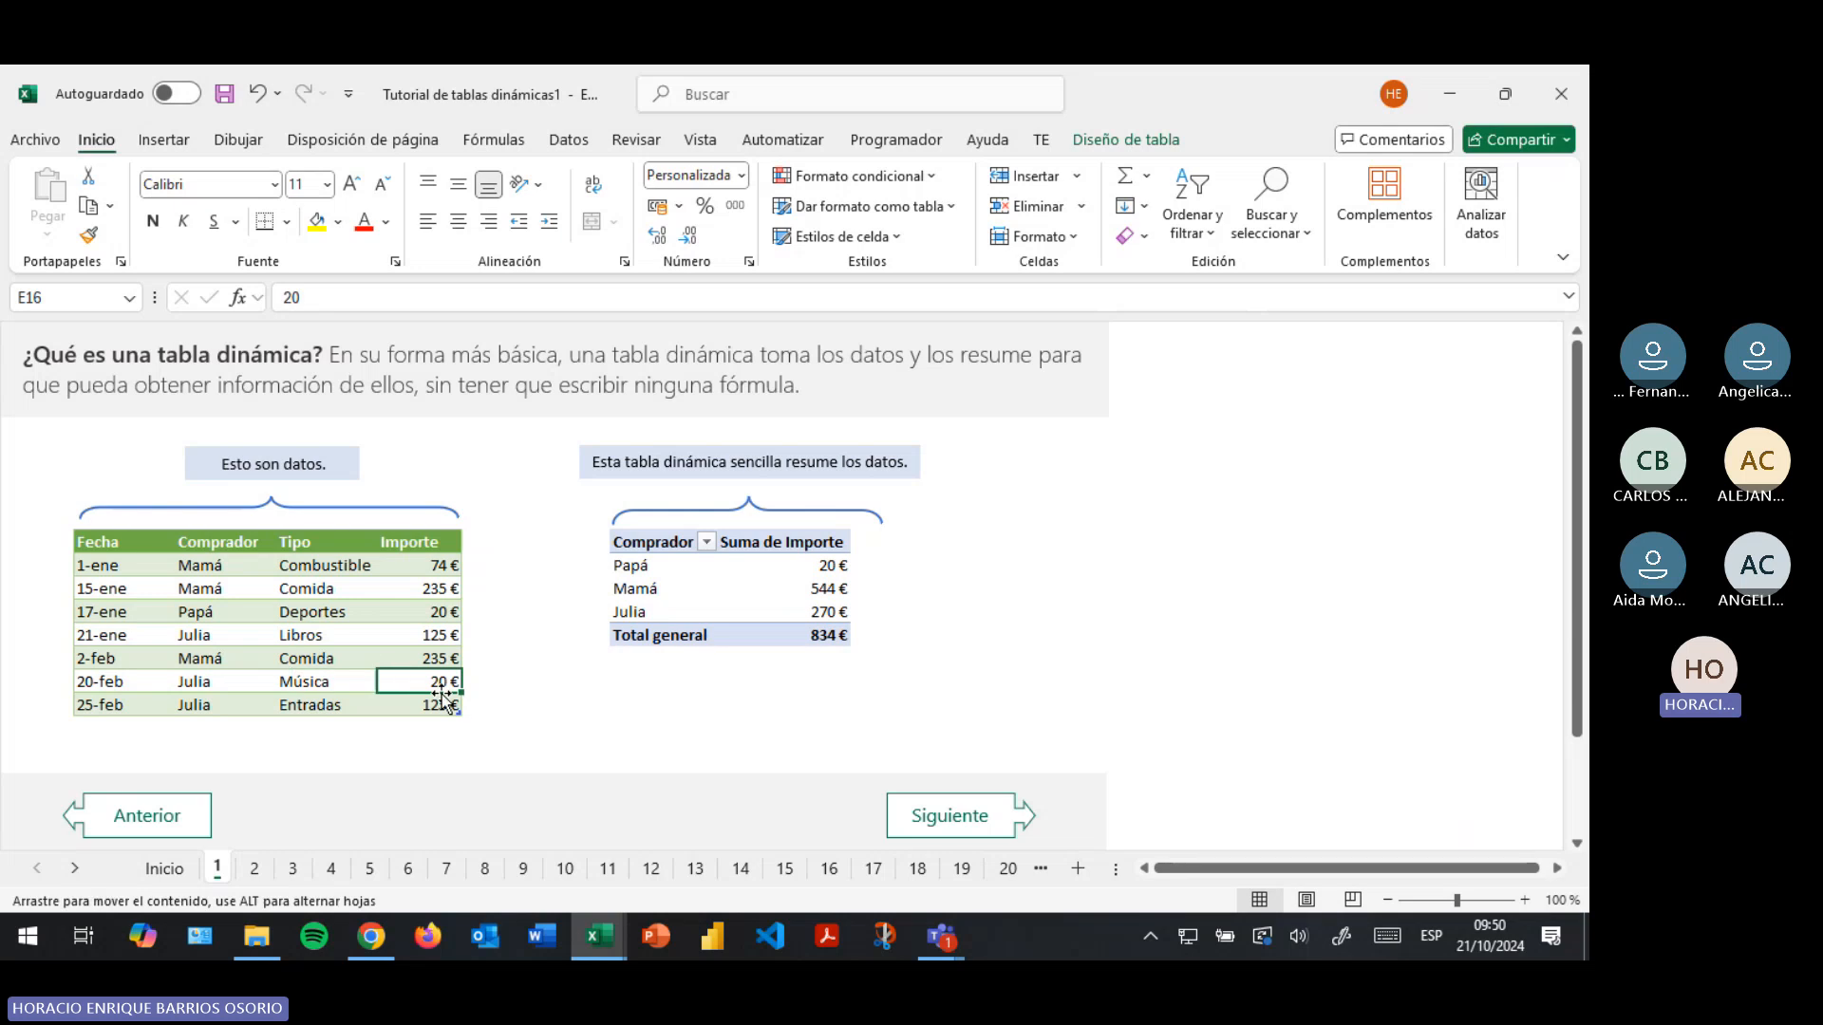
{"action": "left_click", "coordinate": [426, 705]}
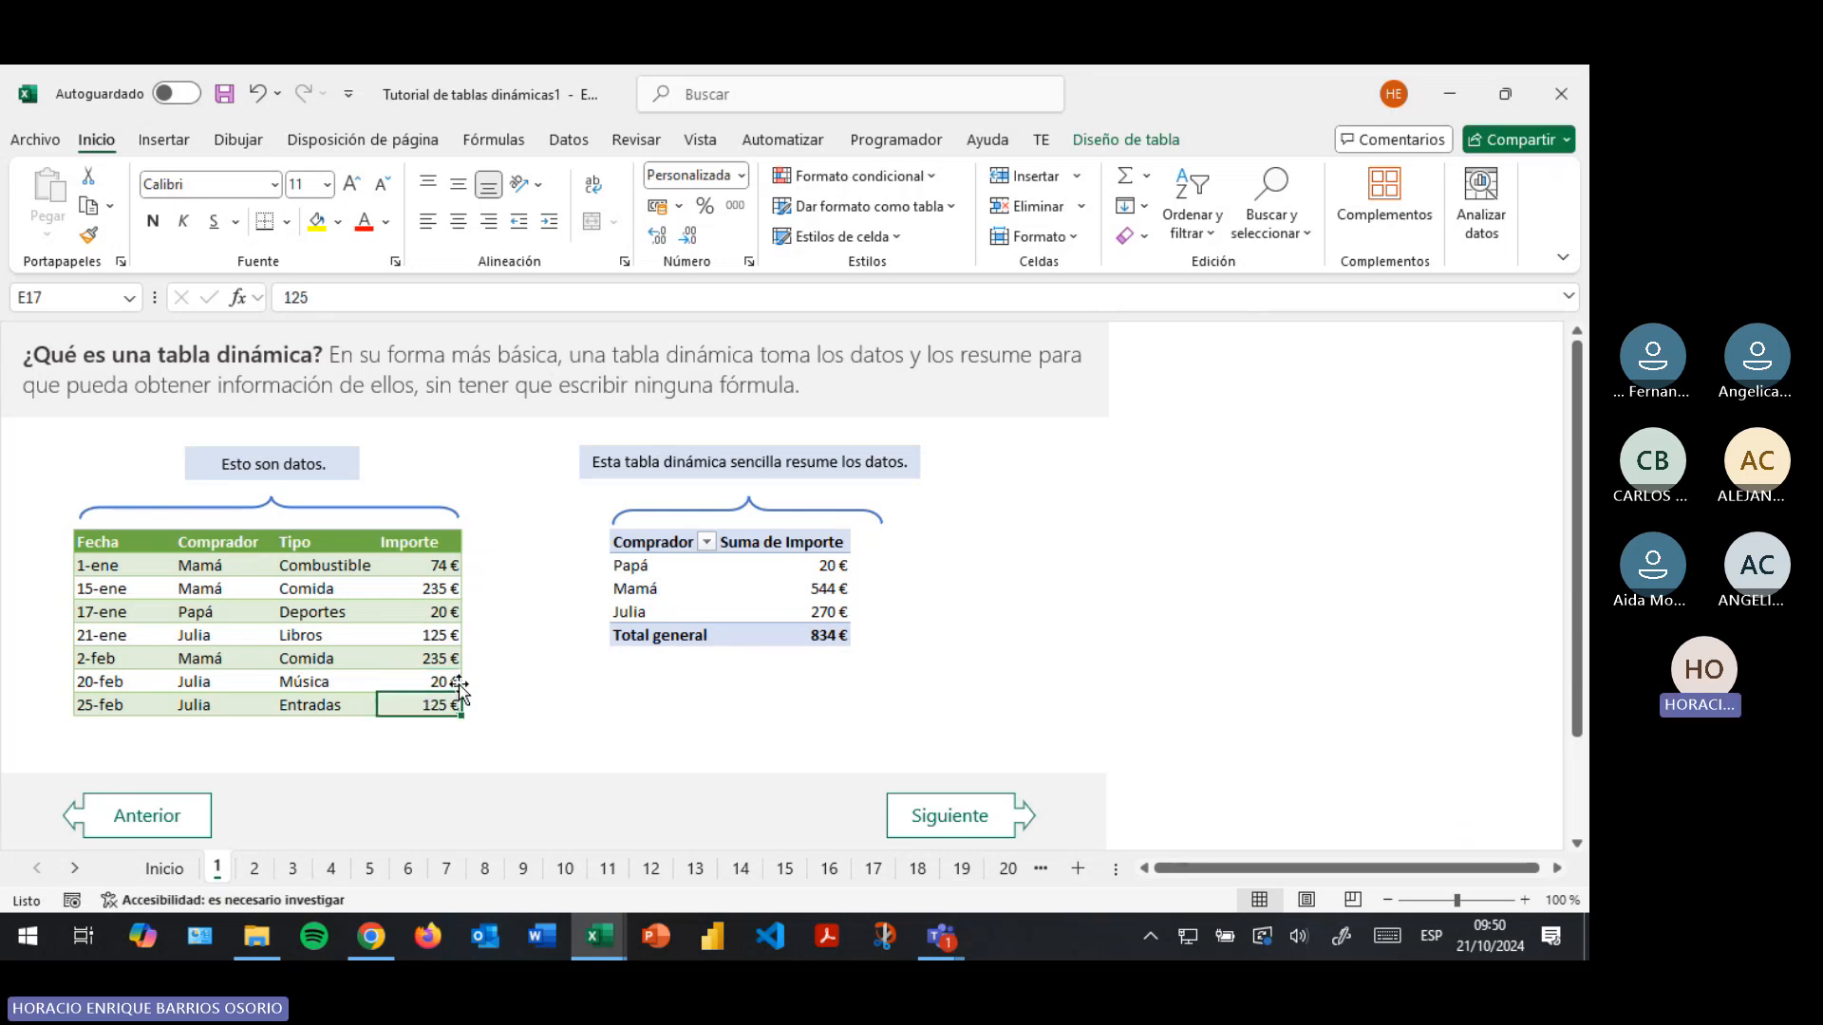
{"action": "left_click", "coordinate": [444, 632]}
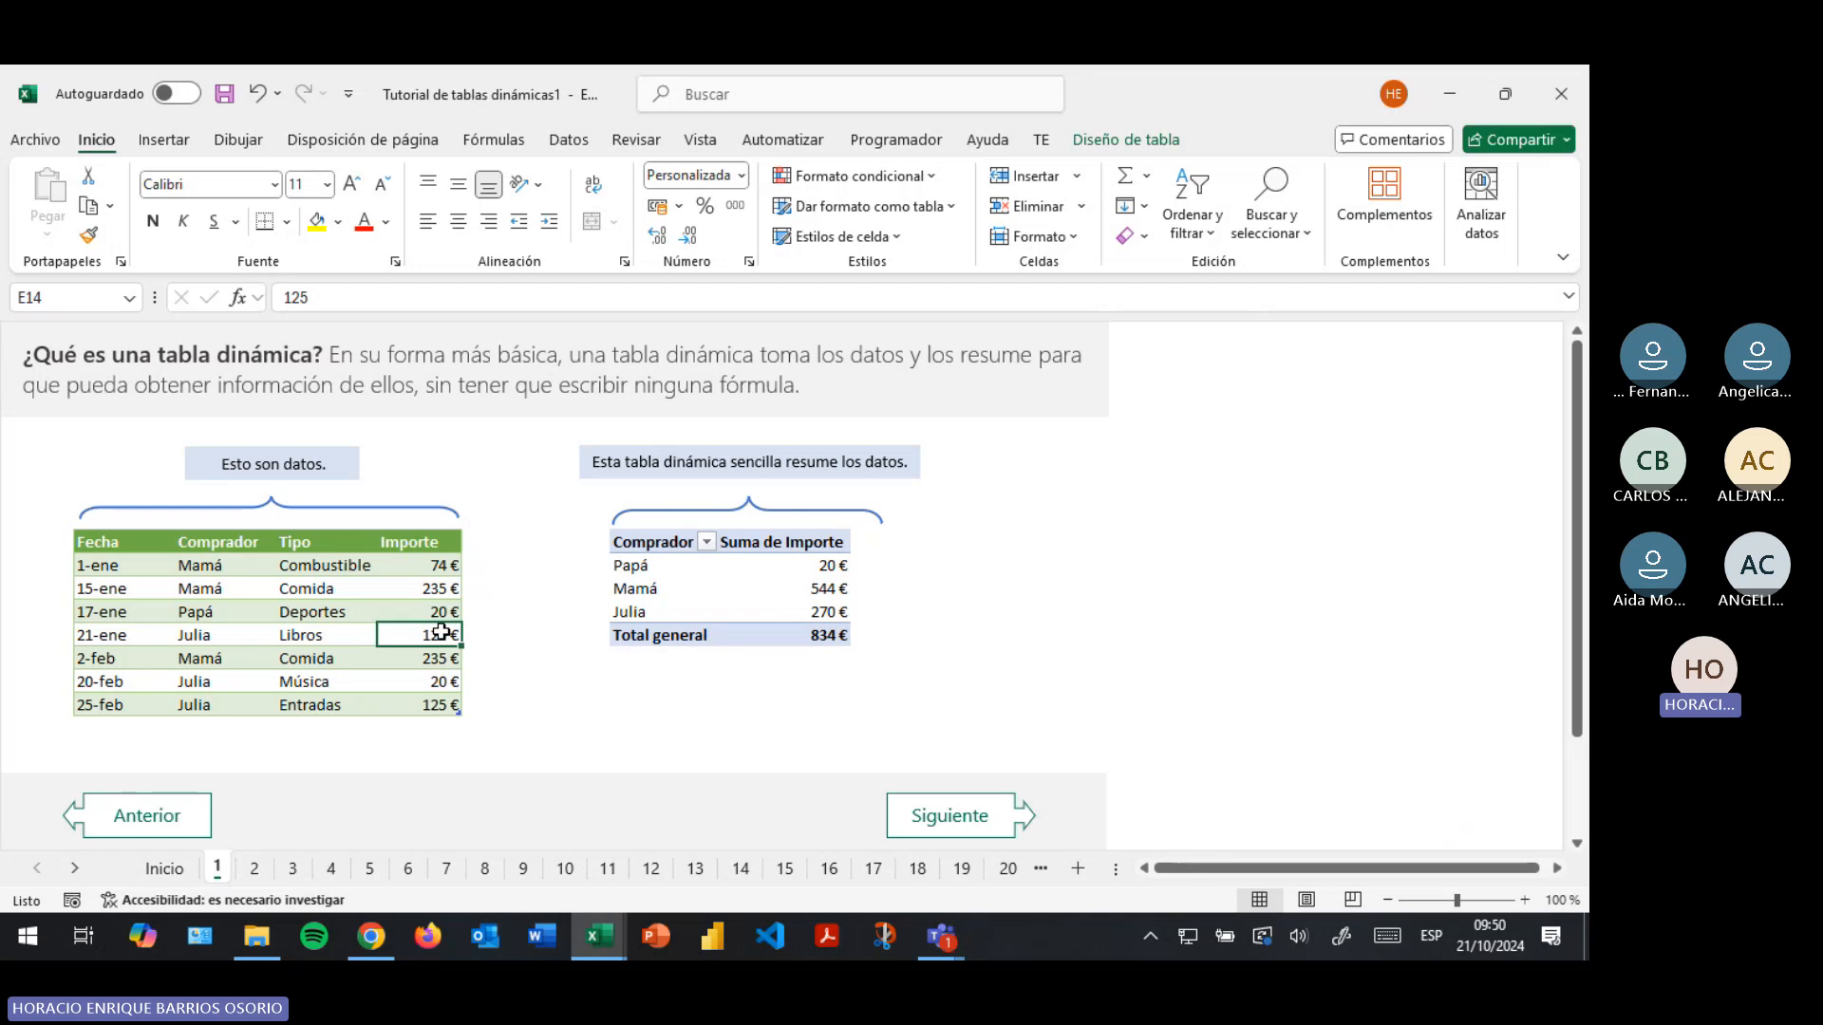
{"action": "left_click", "coordinate": [800, 610]}
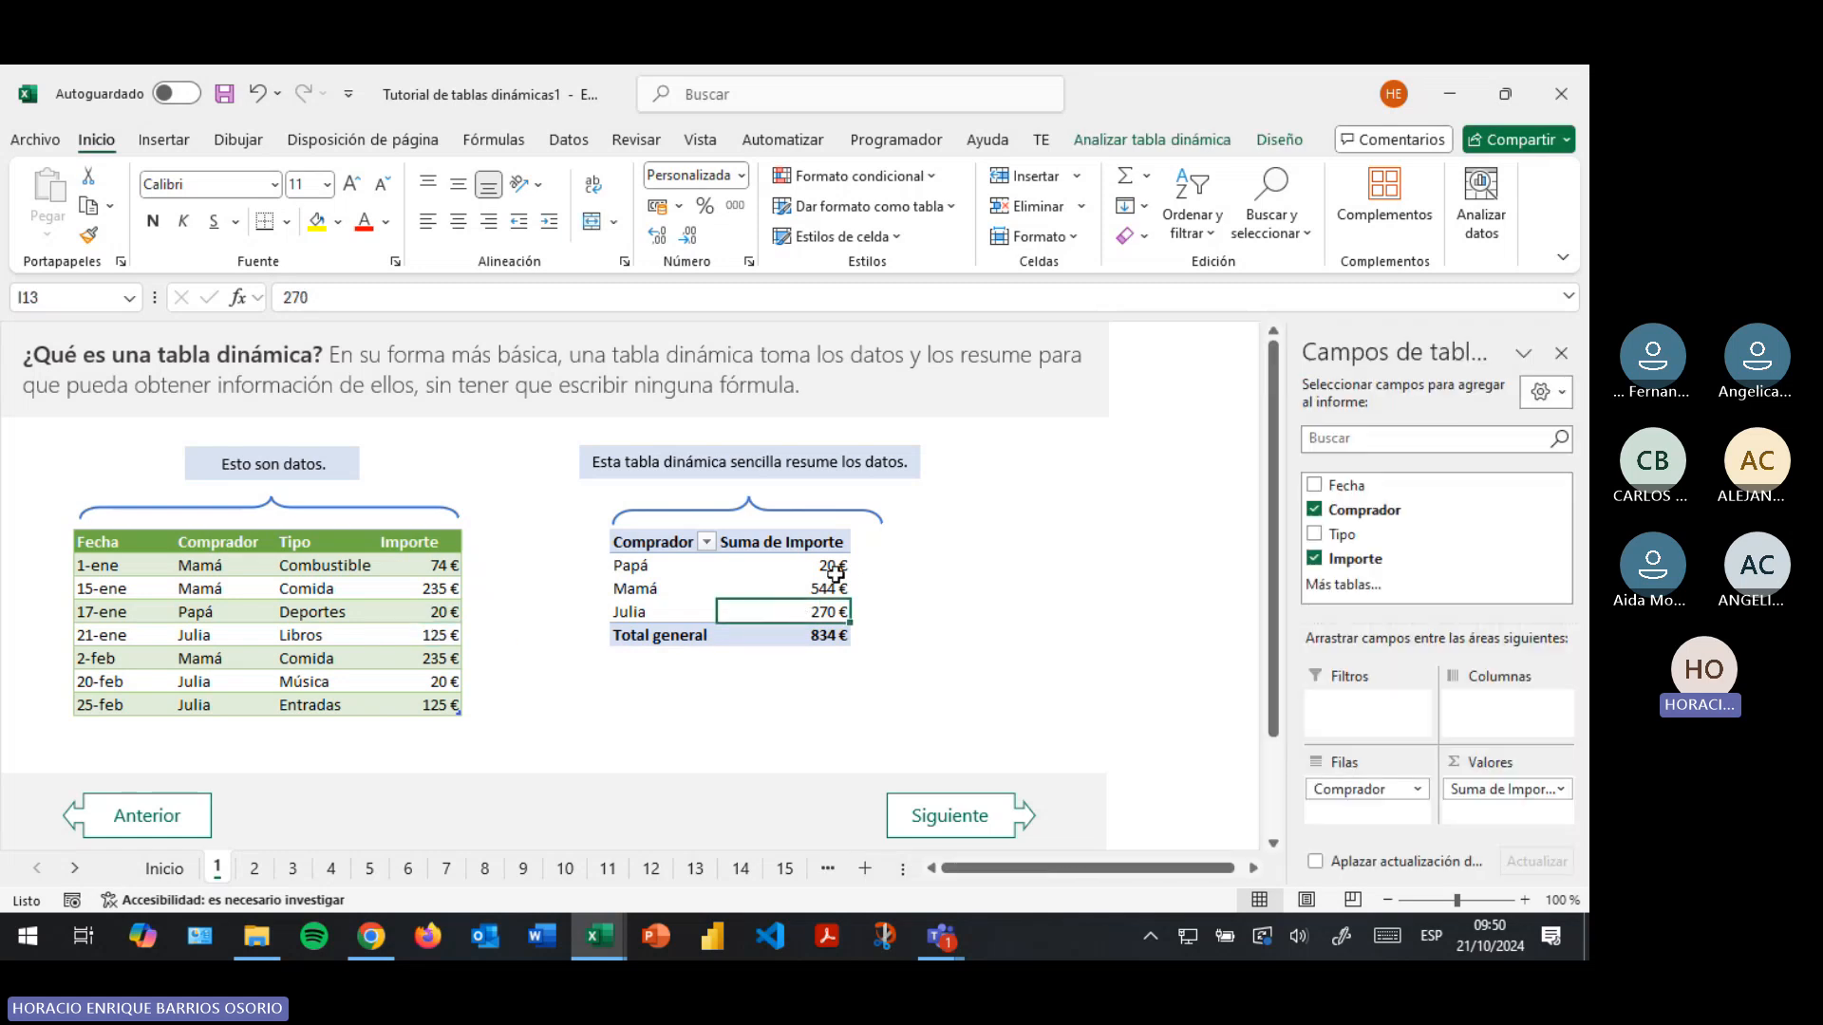
{"action": "left_click", "coordinate": [411, 657]}
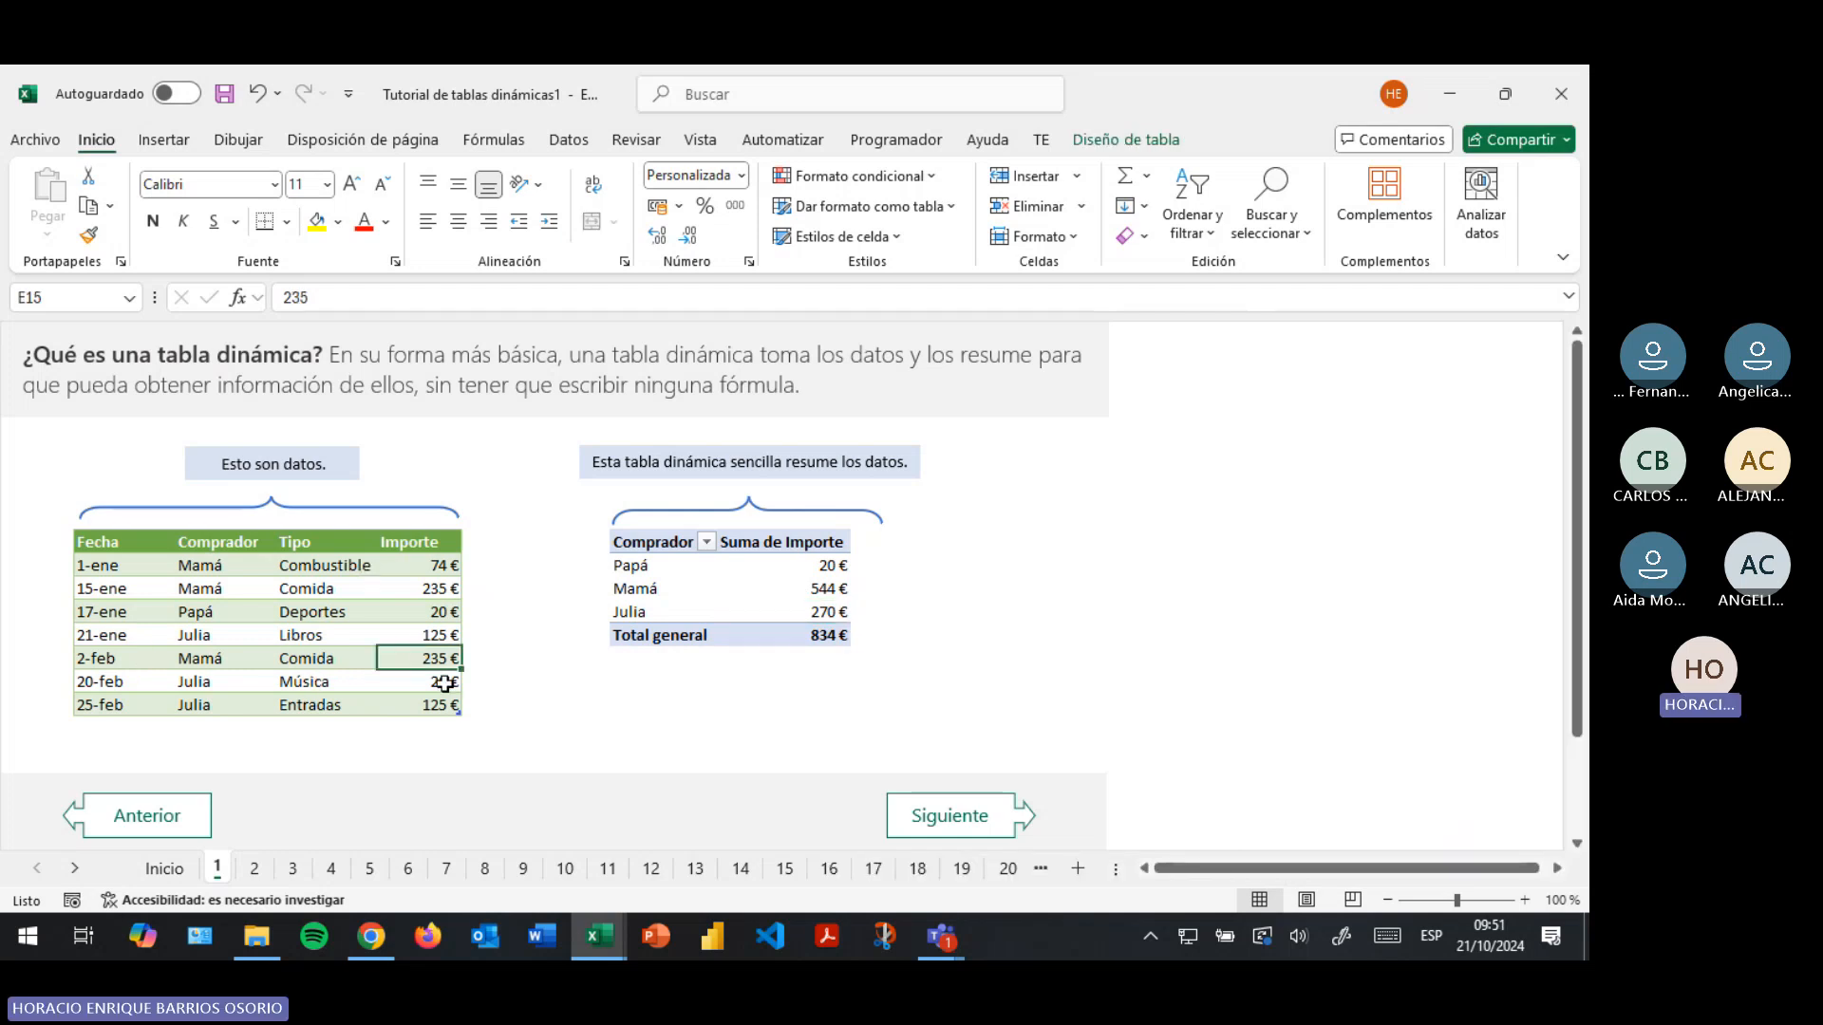
{"action": "left_click", "coordinate": [383, 684]}
{"action": "left_click", "coordinate": [195, 695]}
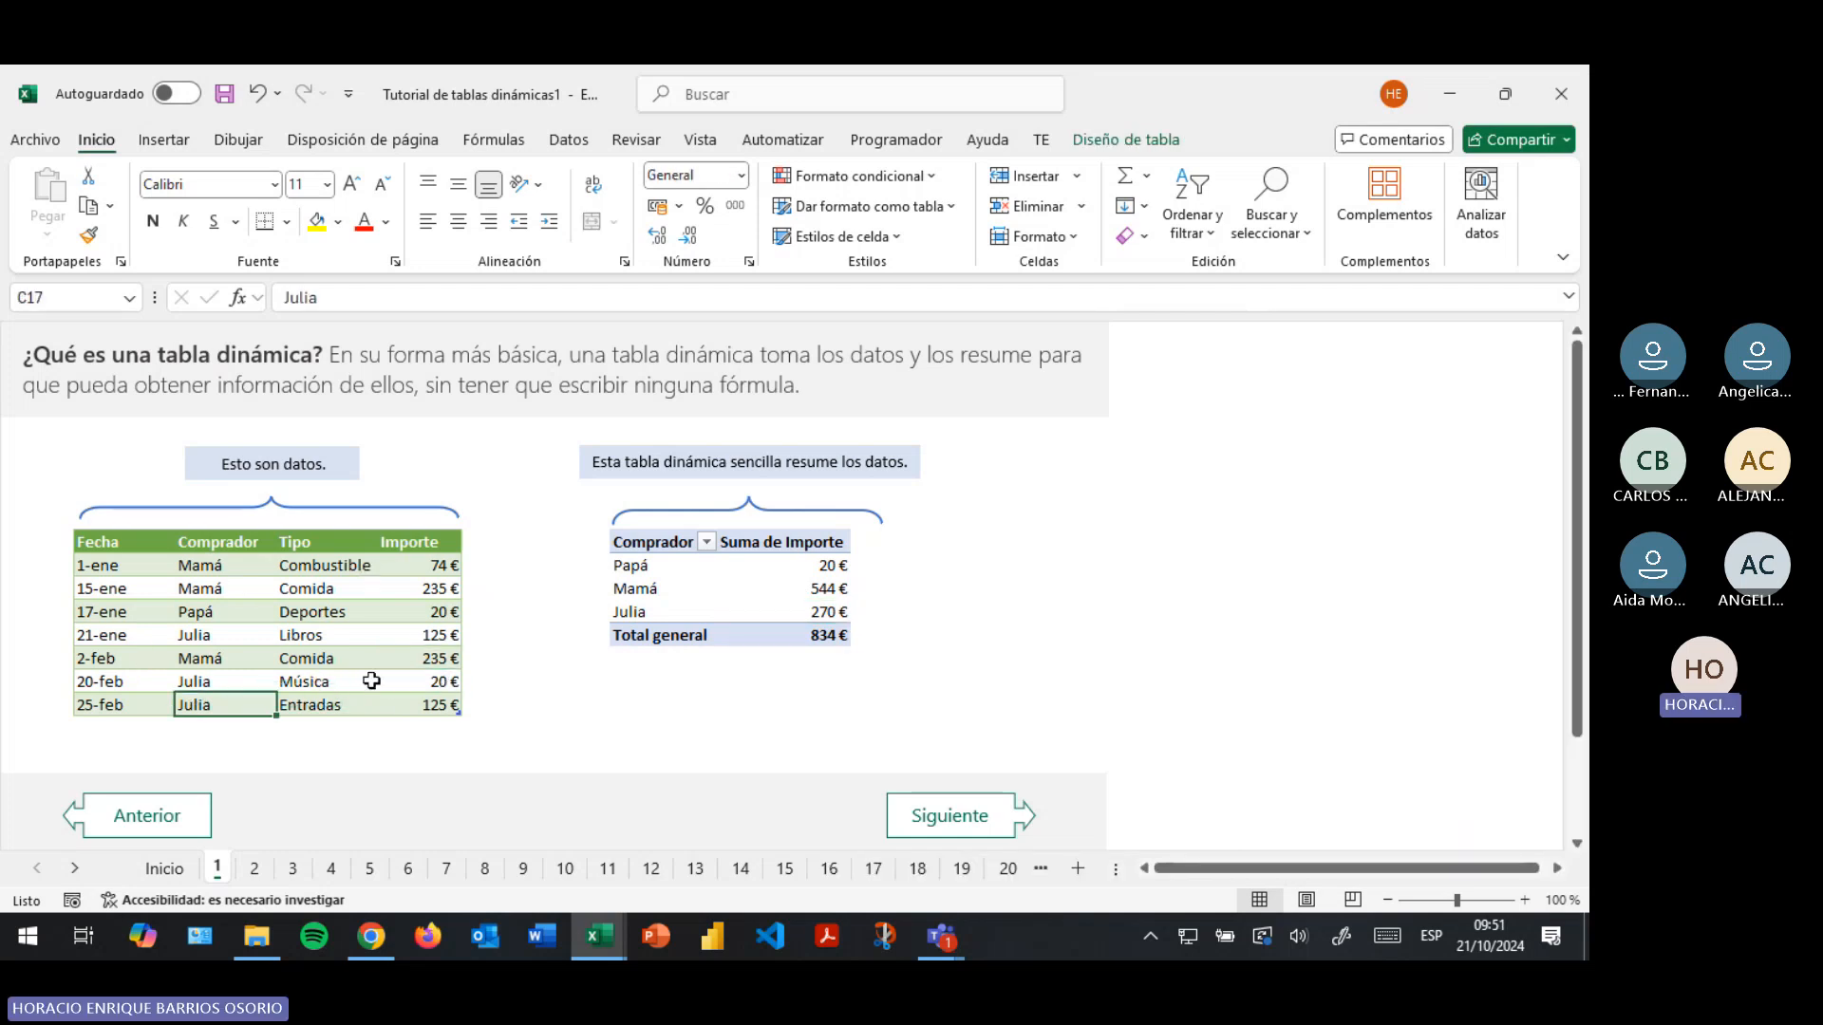
{"action": "left_click", "coordinate": [435, 703]}
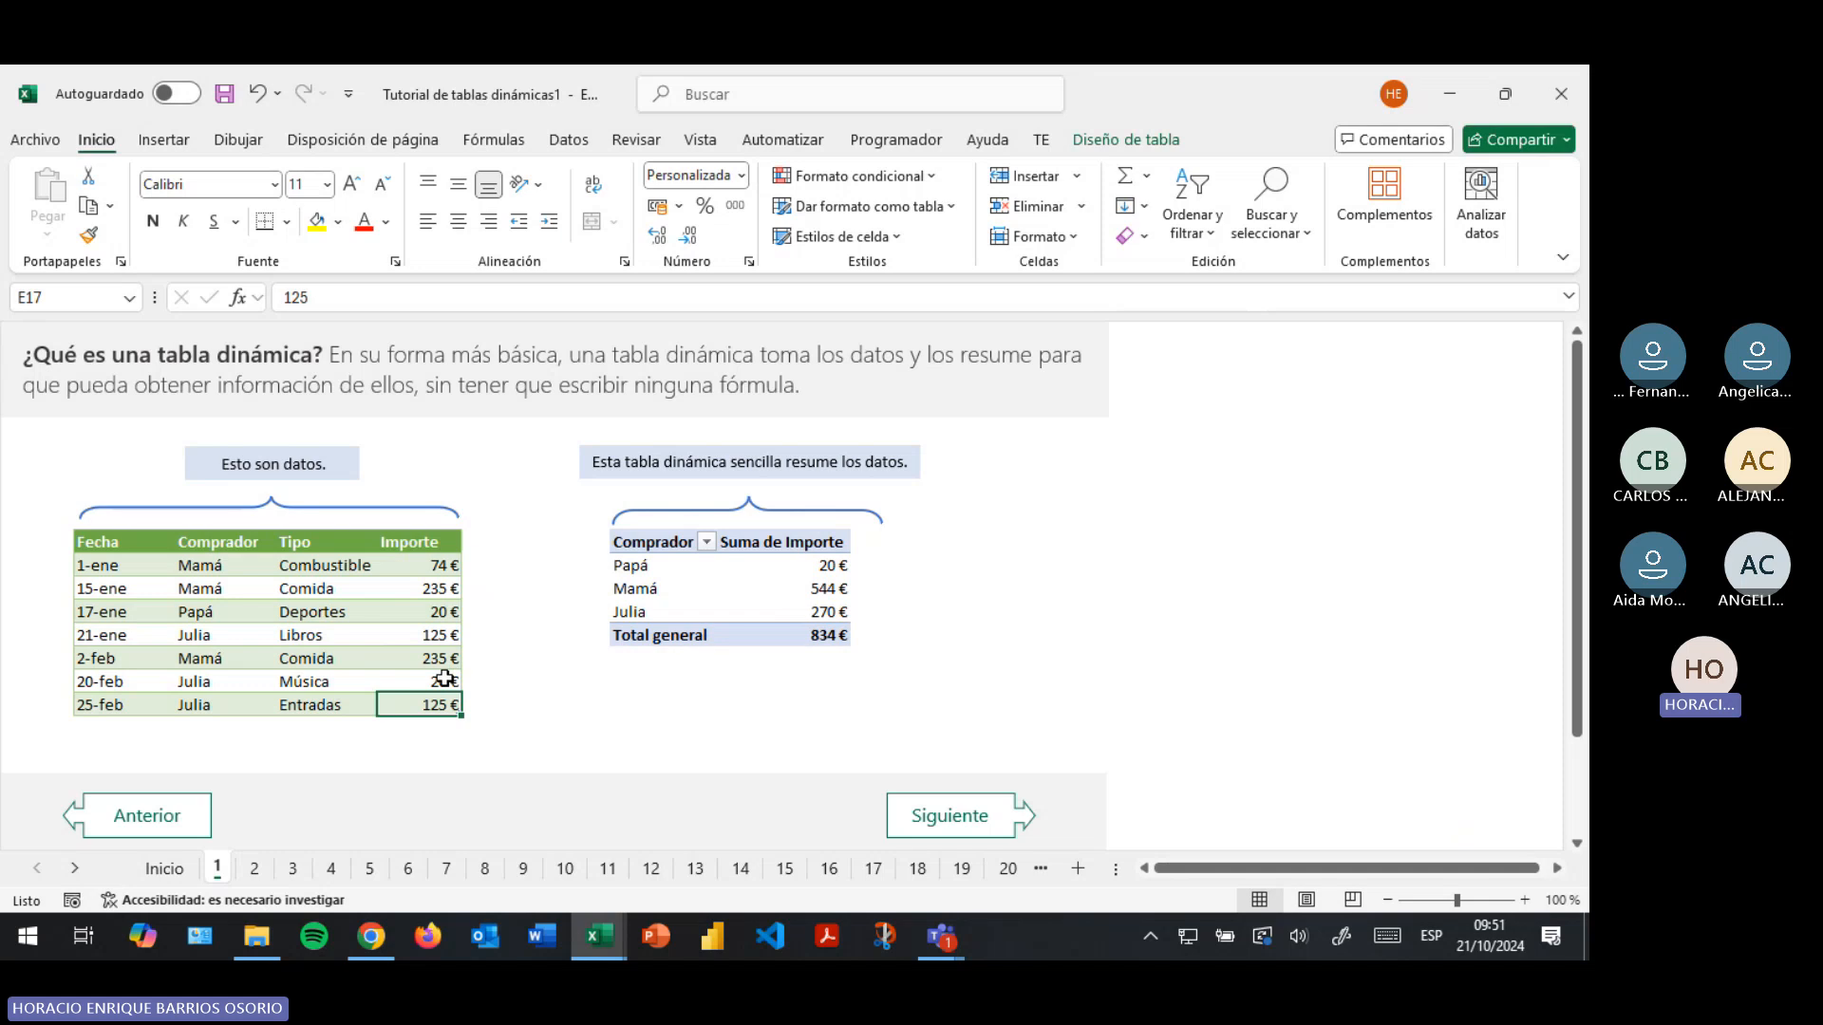
{"action": "left_click", "coordinate": [450, 681]}
{"action": "left_click", "coordinate": [438, 634]}
{"action": "left_click", "coordinate": [546, 726]}
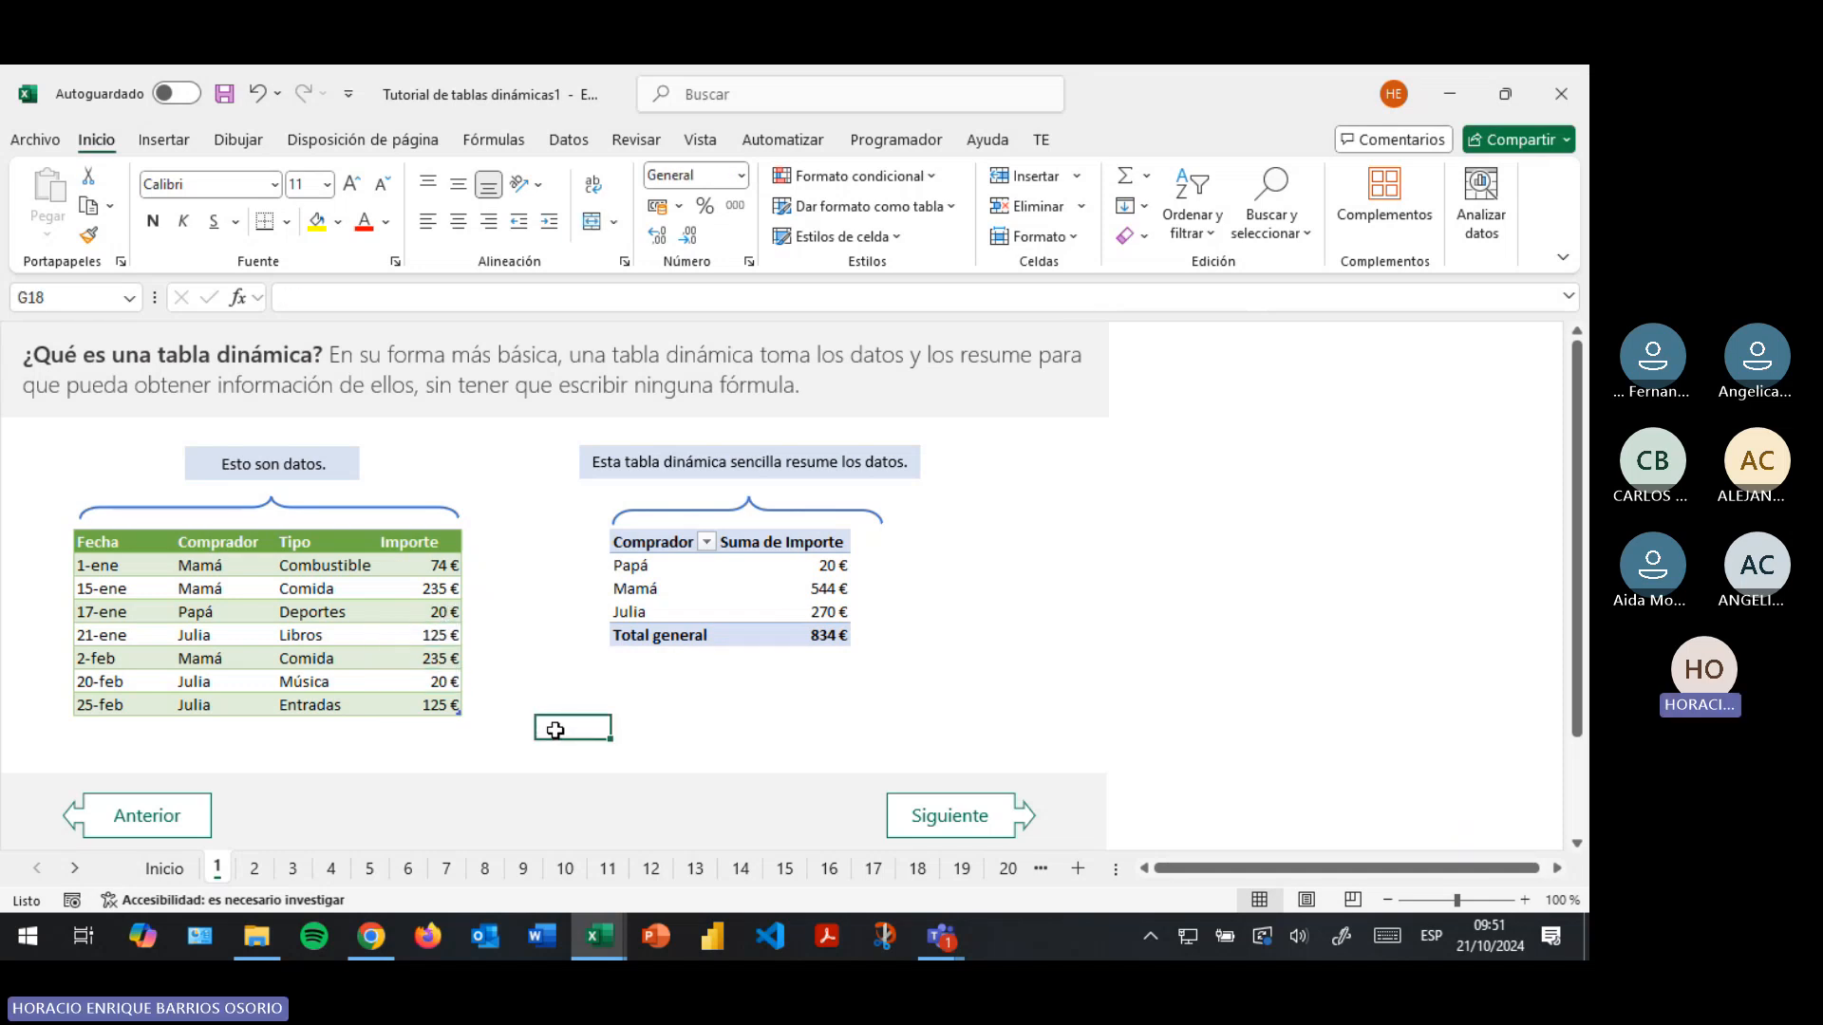
{"action": "left_click", "coordinate": [580, 689]}
{"action": "left_click", "coordinate": [572, 705]}
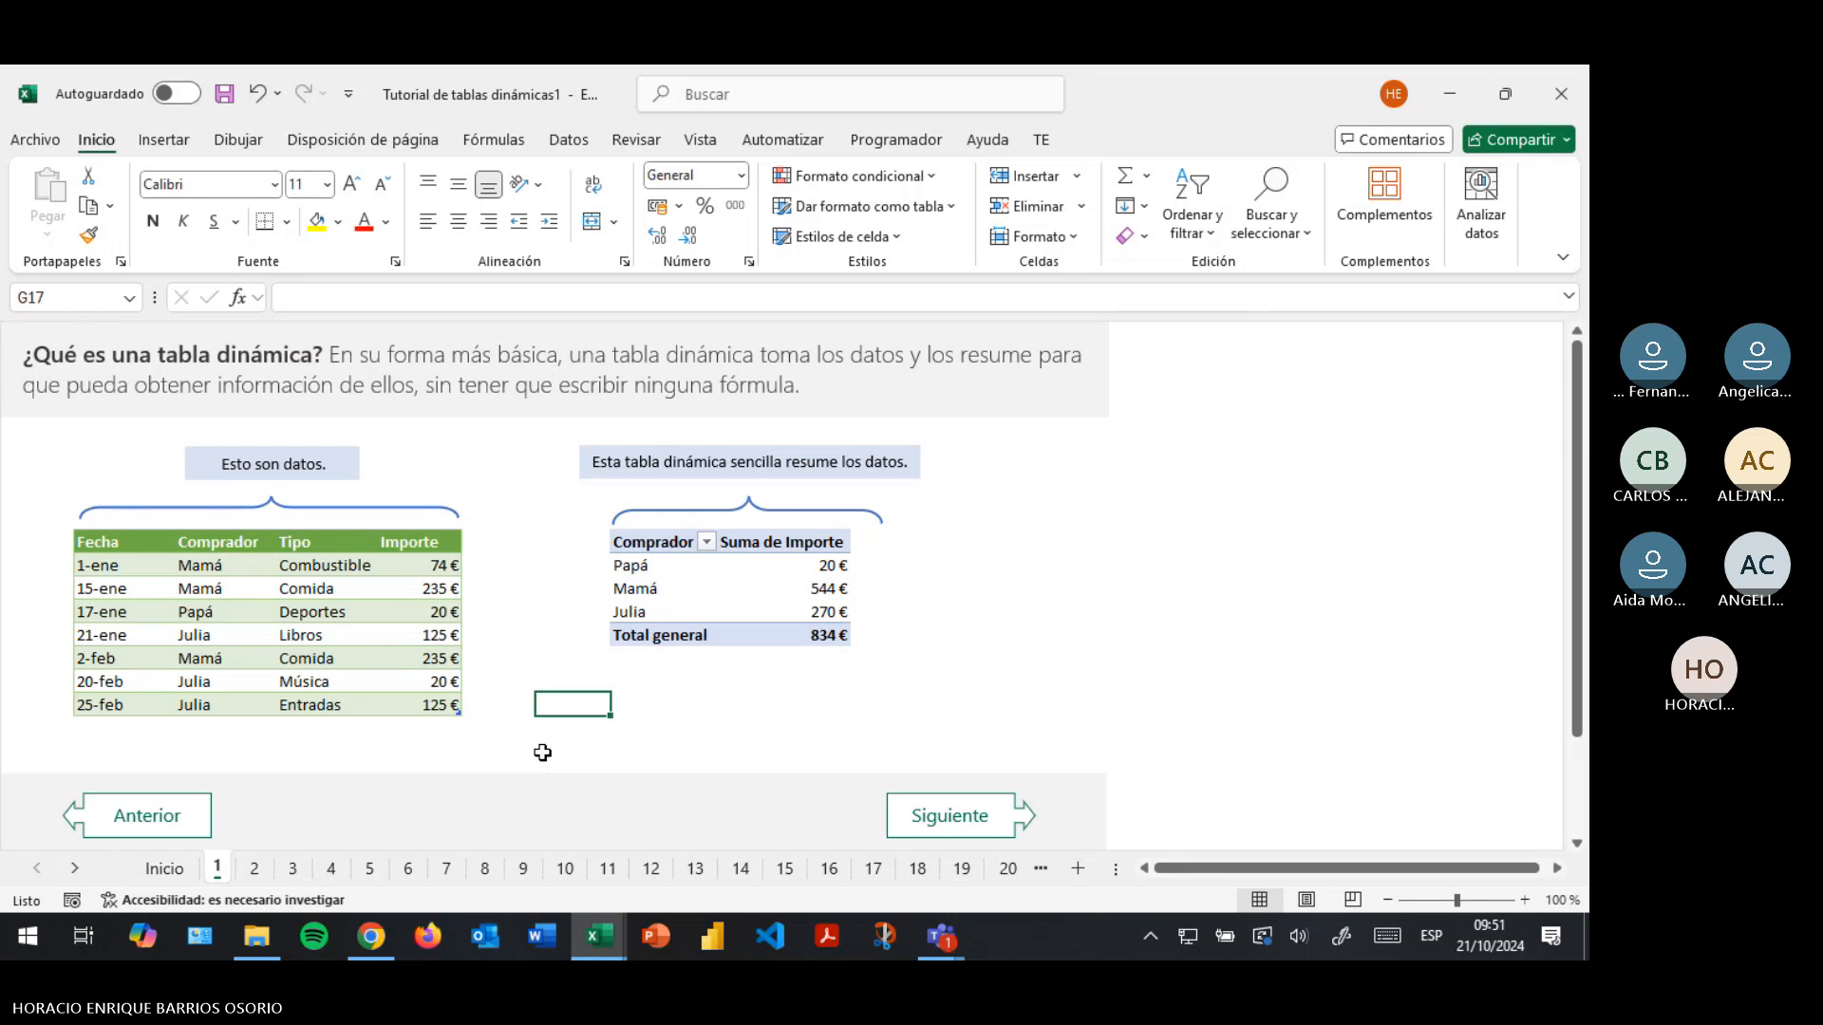
{"action": "key", "text": "Down"}
{"action": "type", "text": "0"}
{"action": "key", "text": "Return"}
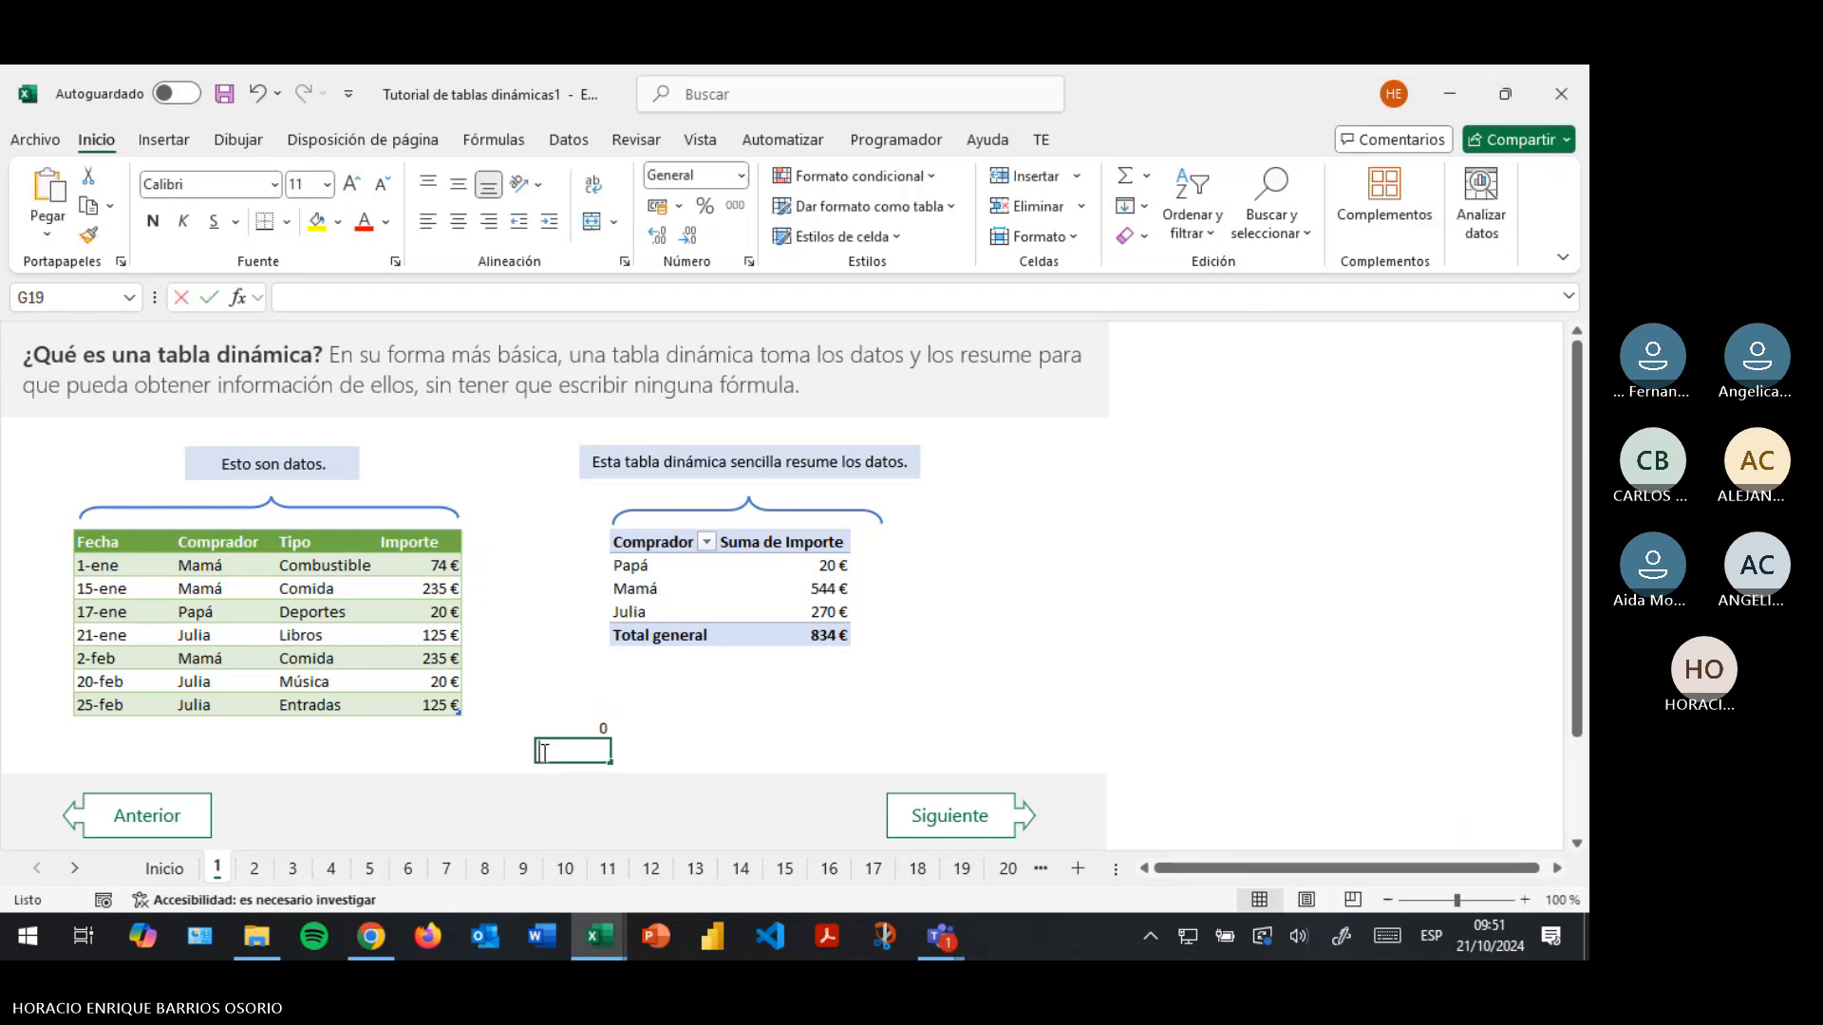
{"action": "type", "text": "0"}
Start an SI formula in G18 that tests whether Gastos1[Comprador] equals the last buyer listed in the PivotTable
{"action": "key", "text": "Up"}
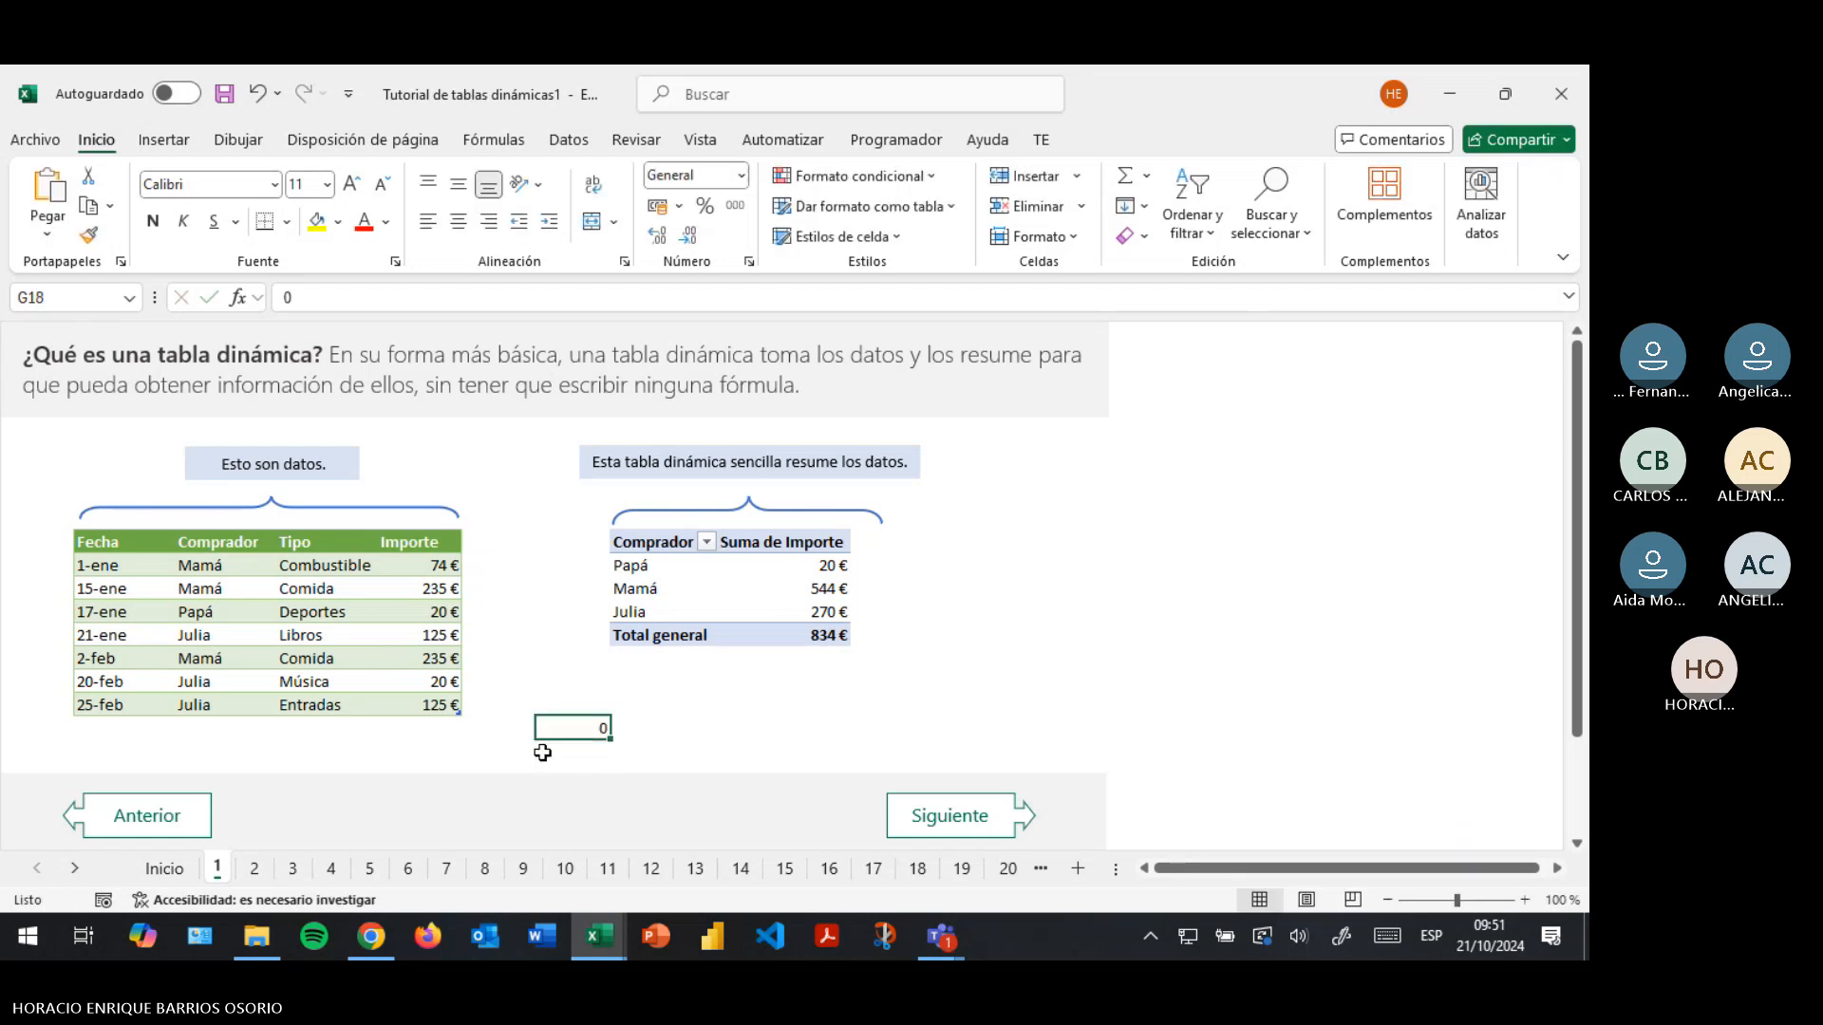
{"action": "type", "text": "="}
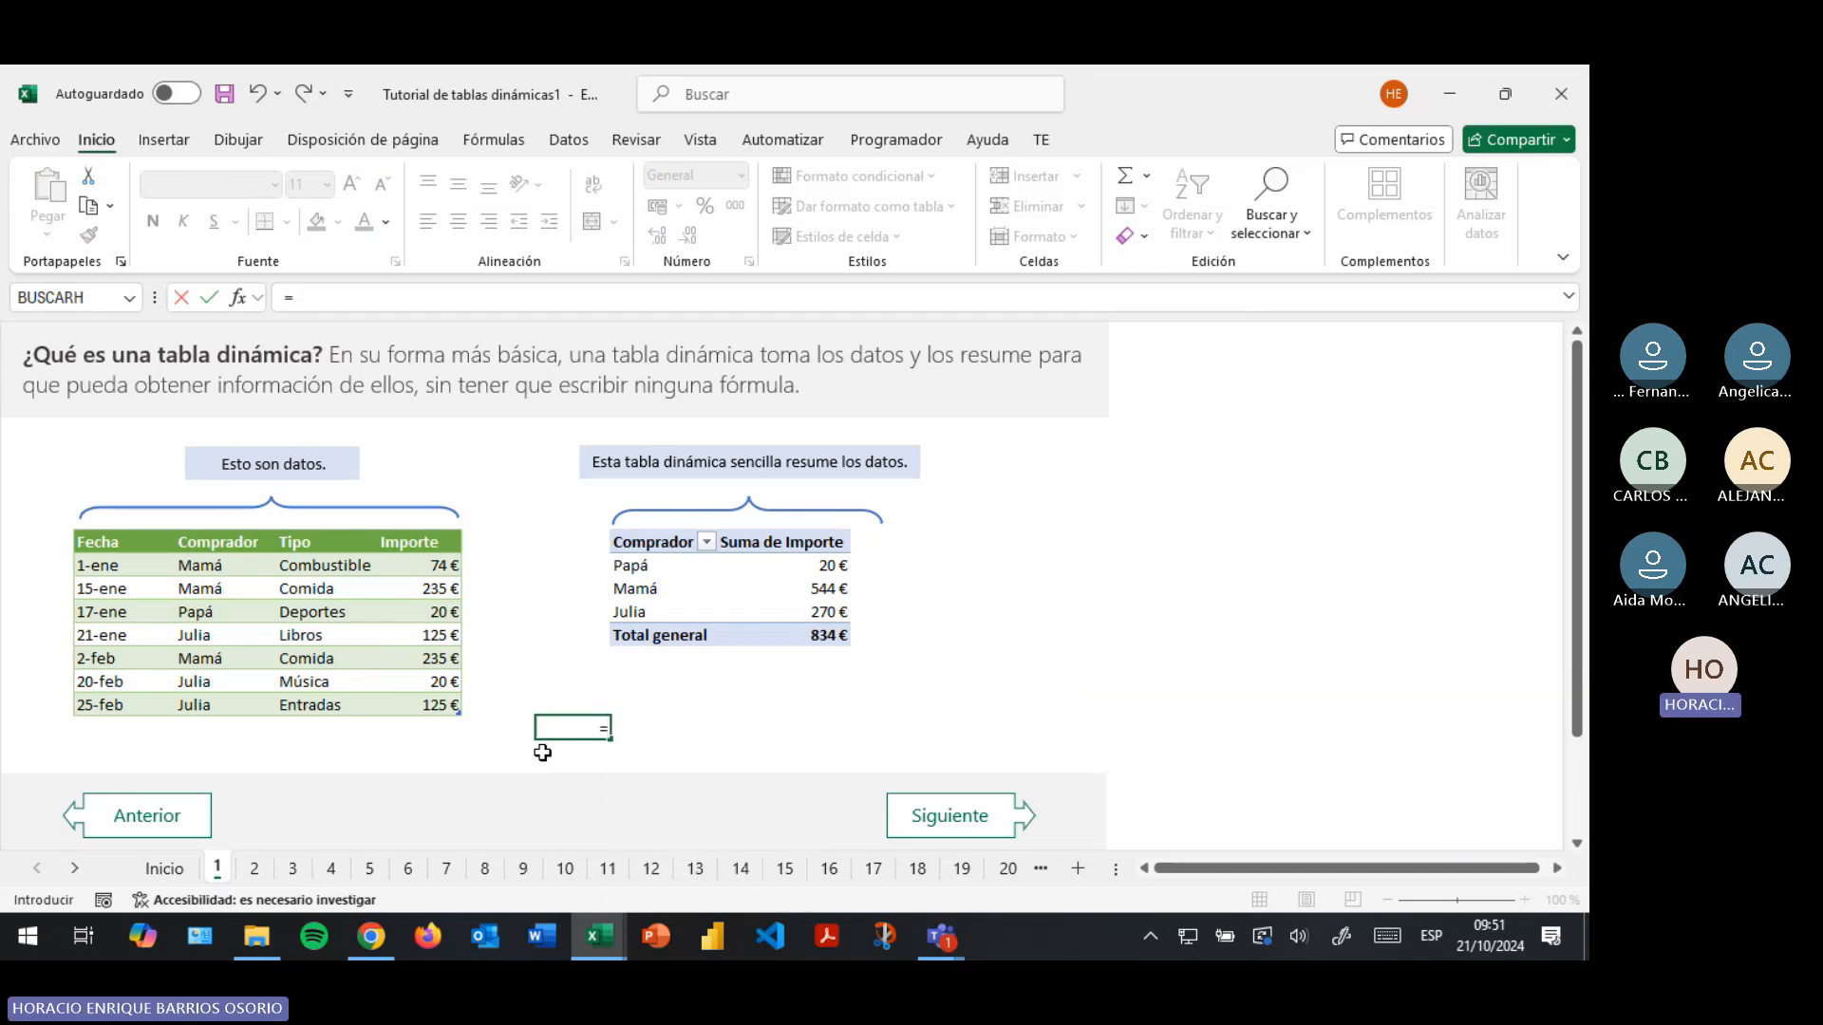
{"action": "type", "text": "si"}
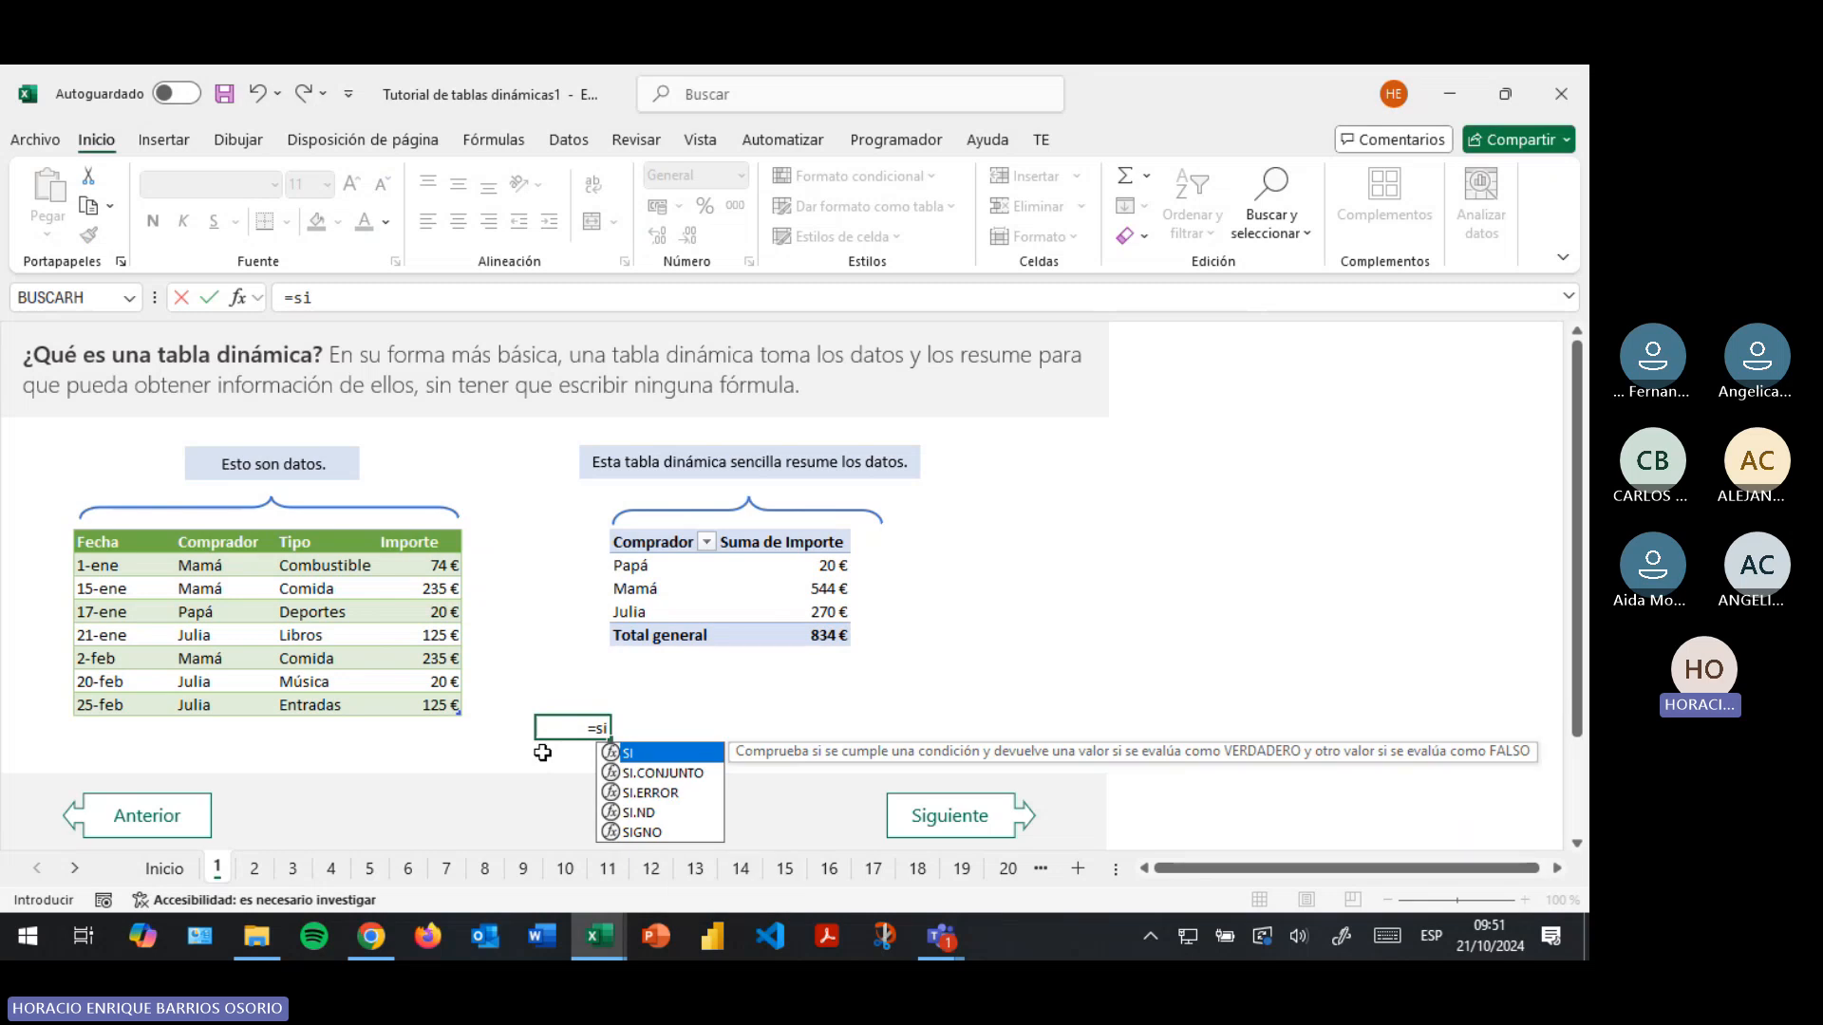
{"action": "key", "text": "Tab"}
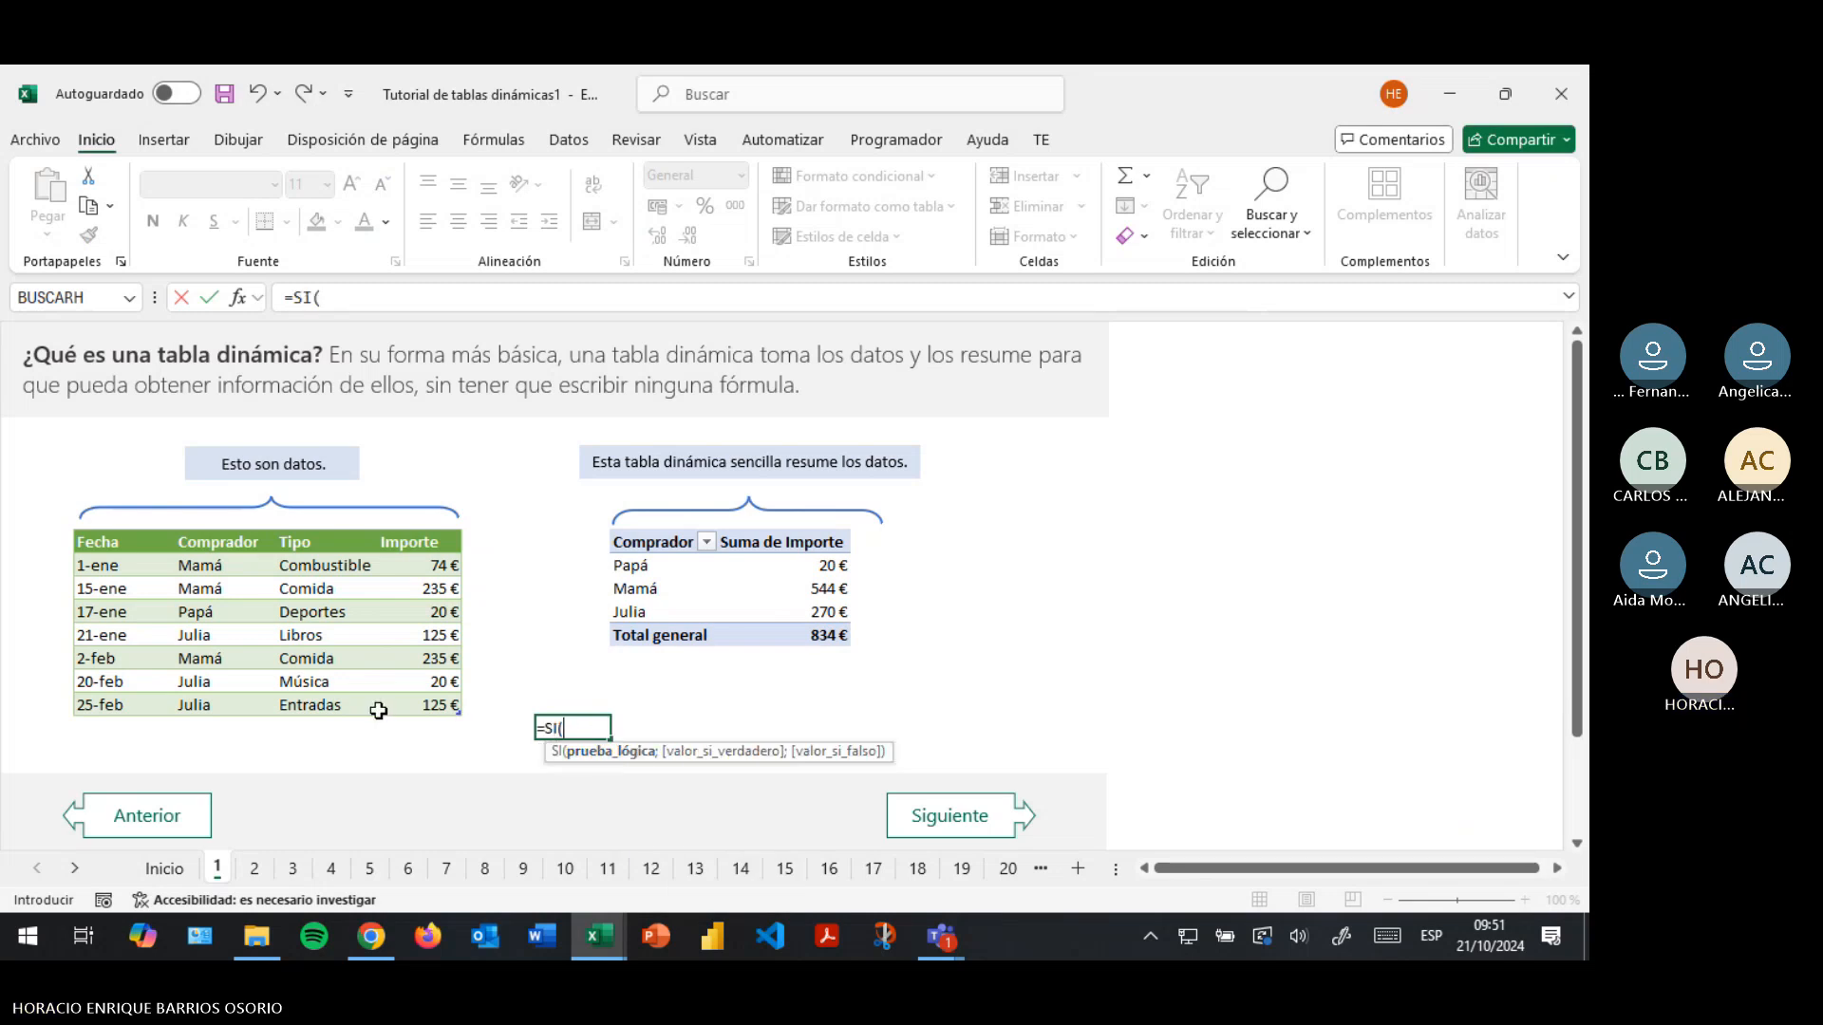
{"action": "left_click_drag", "start_coordinate": [227, 566], "coordinate": [211, 701]}
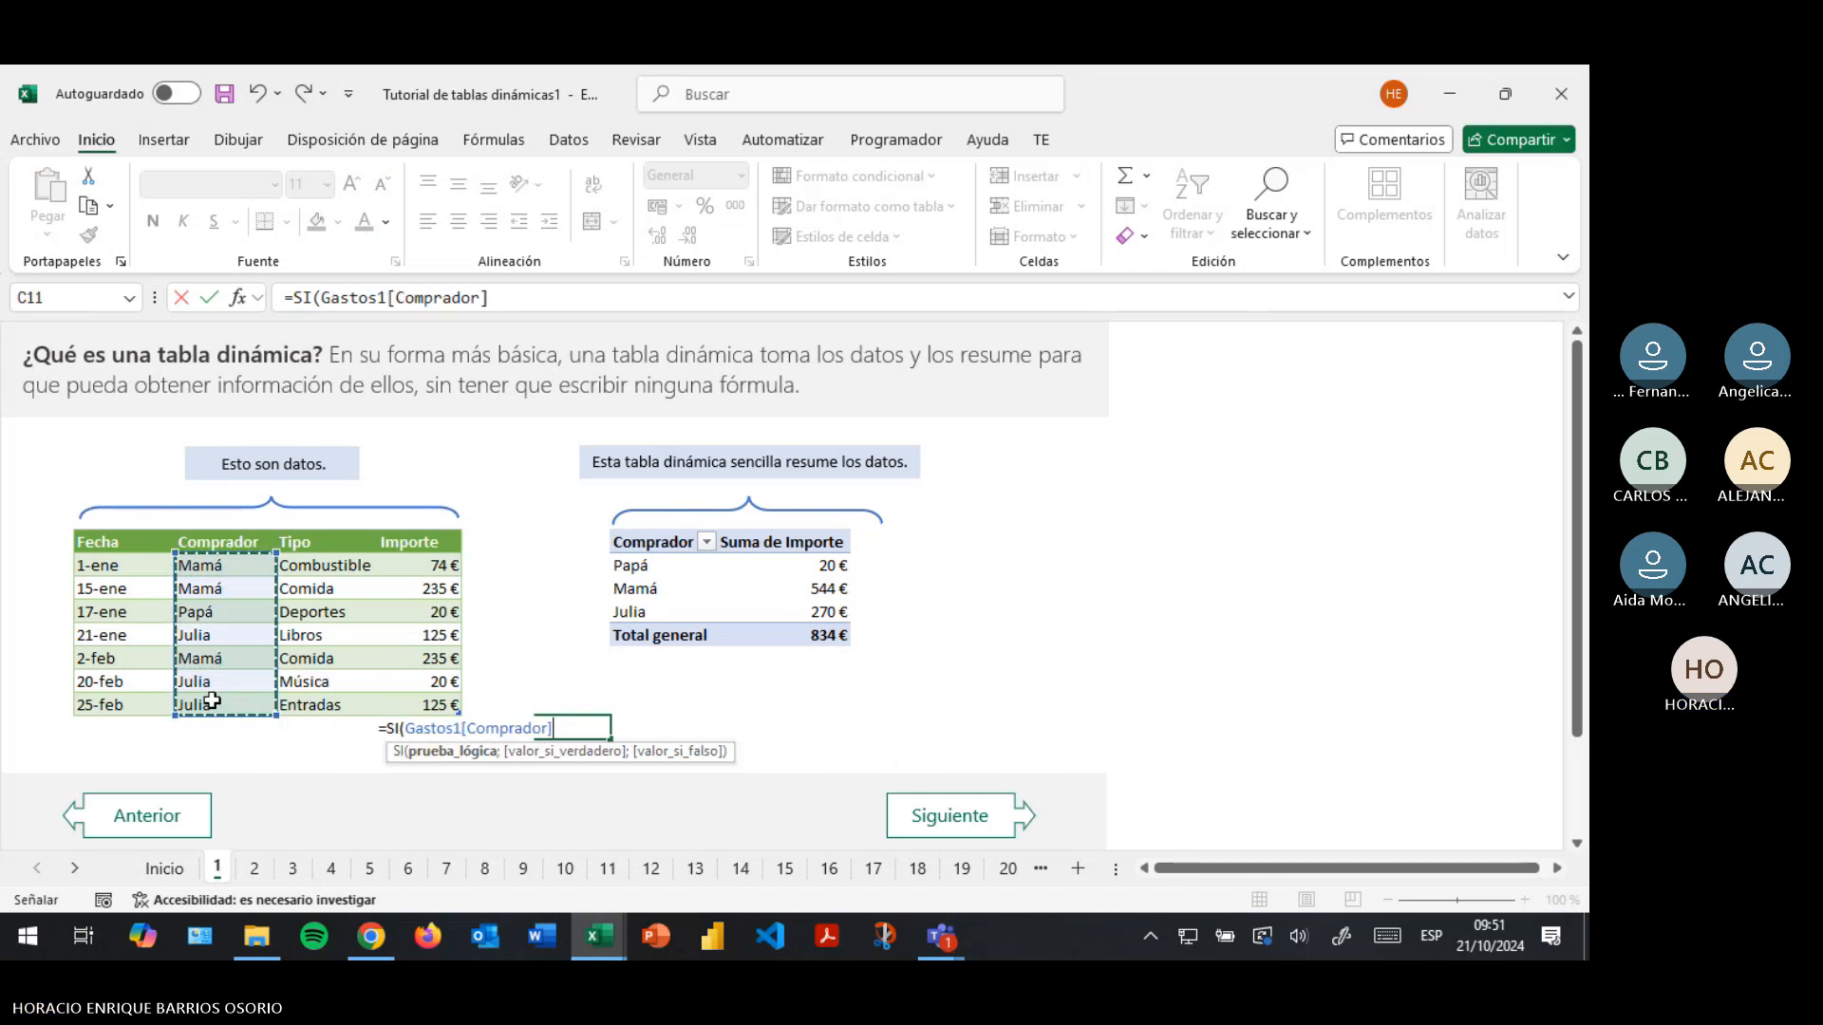
{"action": "type", "text": "=\"Ju"}
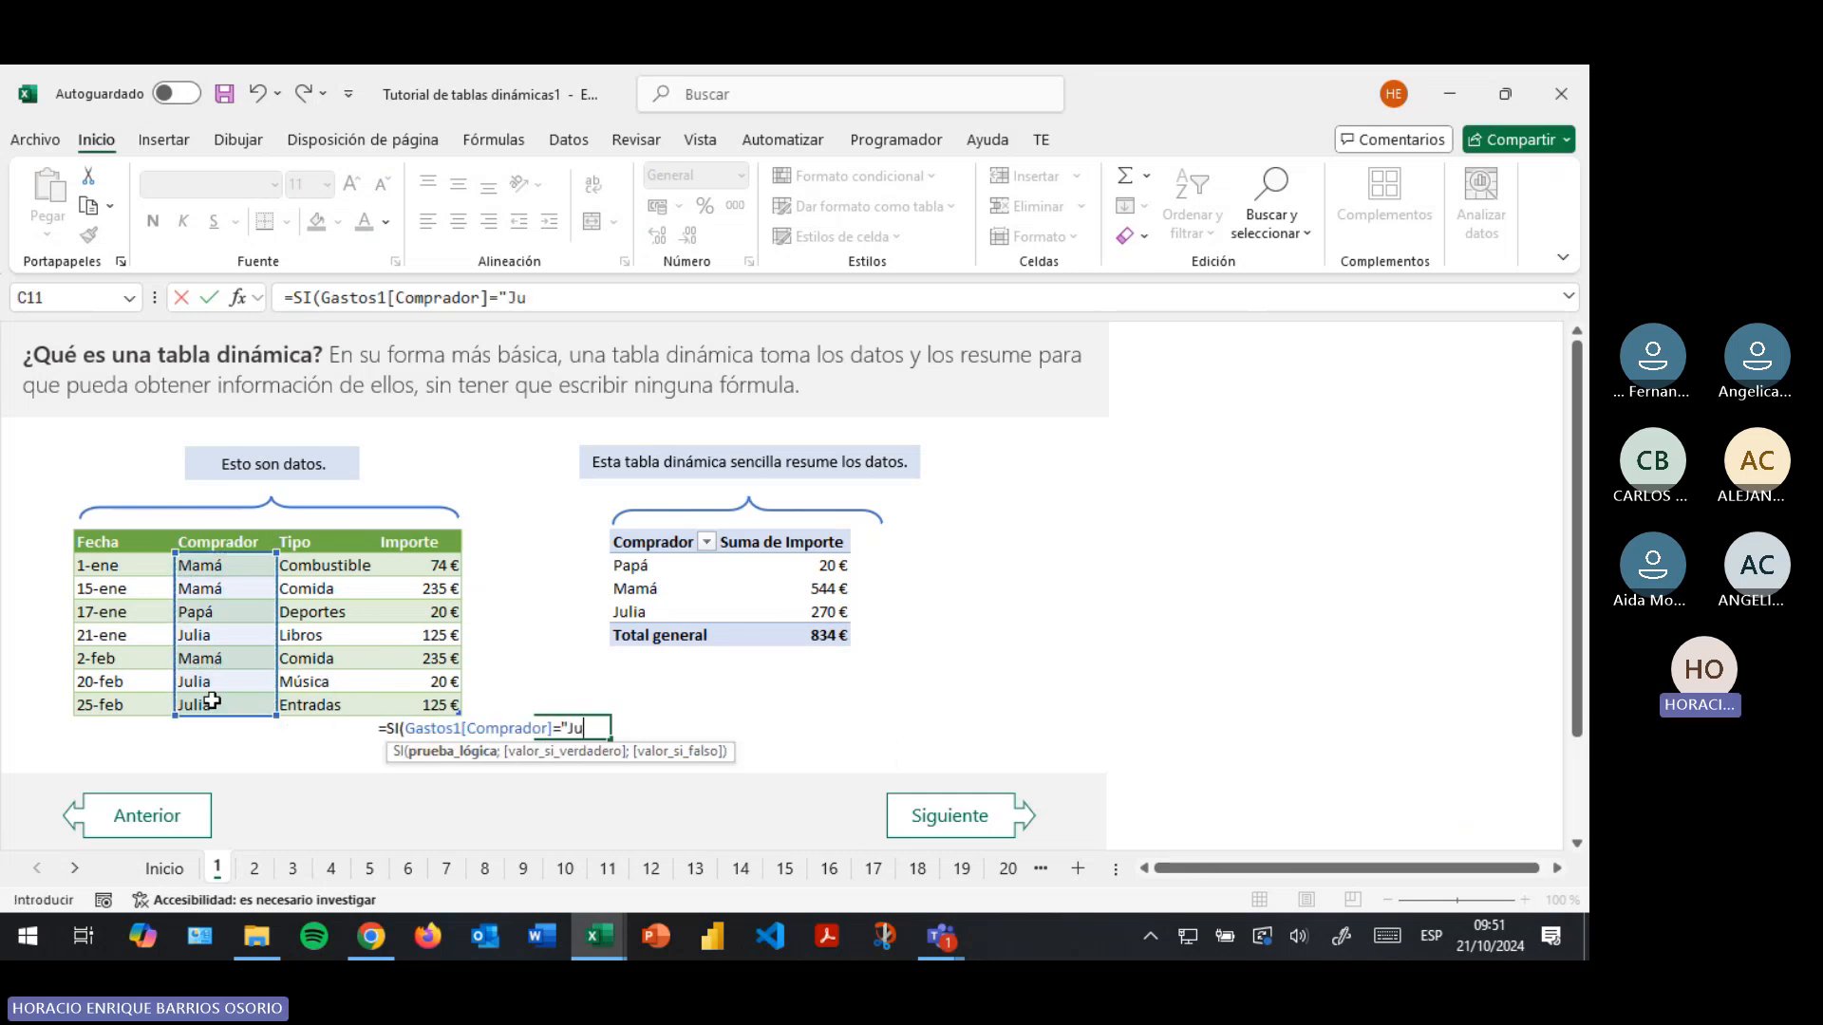
{"action": "type", "text": "lia\";"}
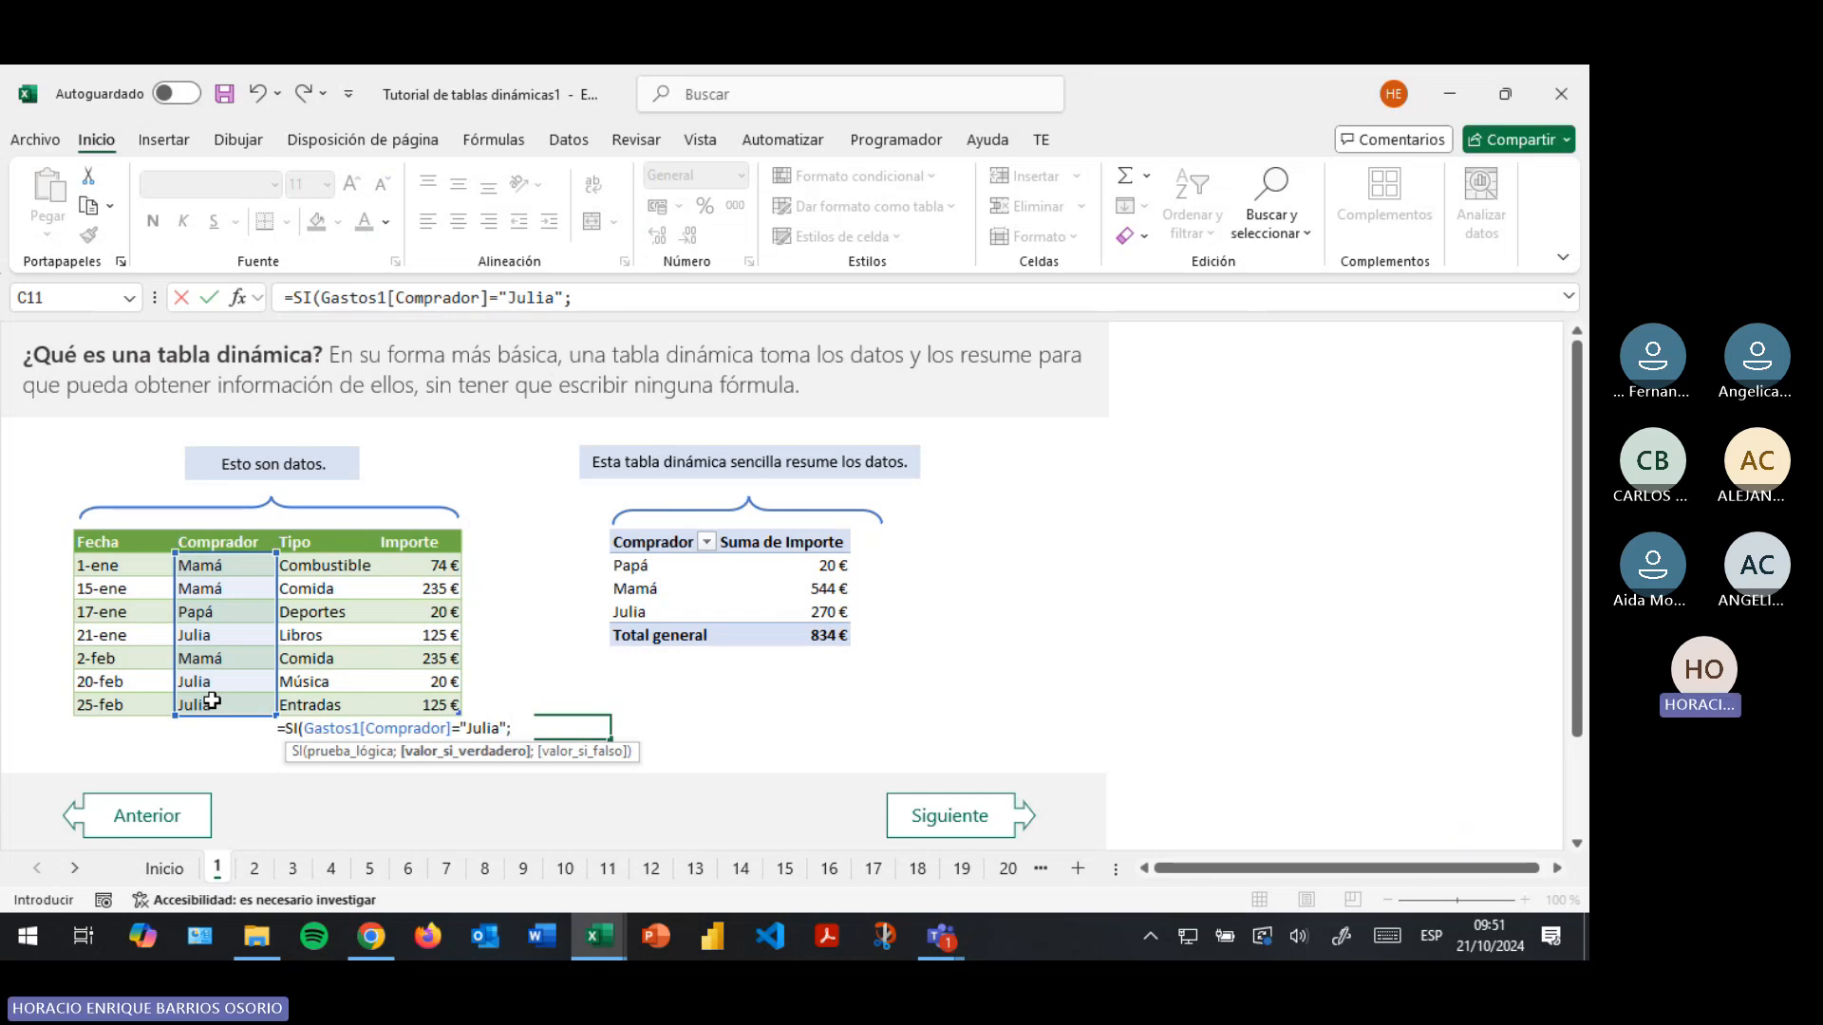
{"action": "type", "text": "sum"}
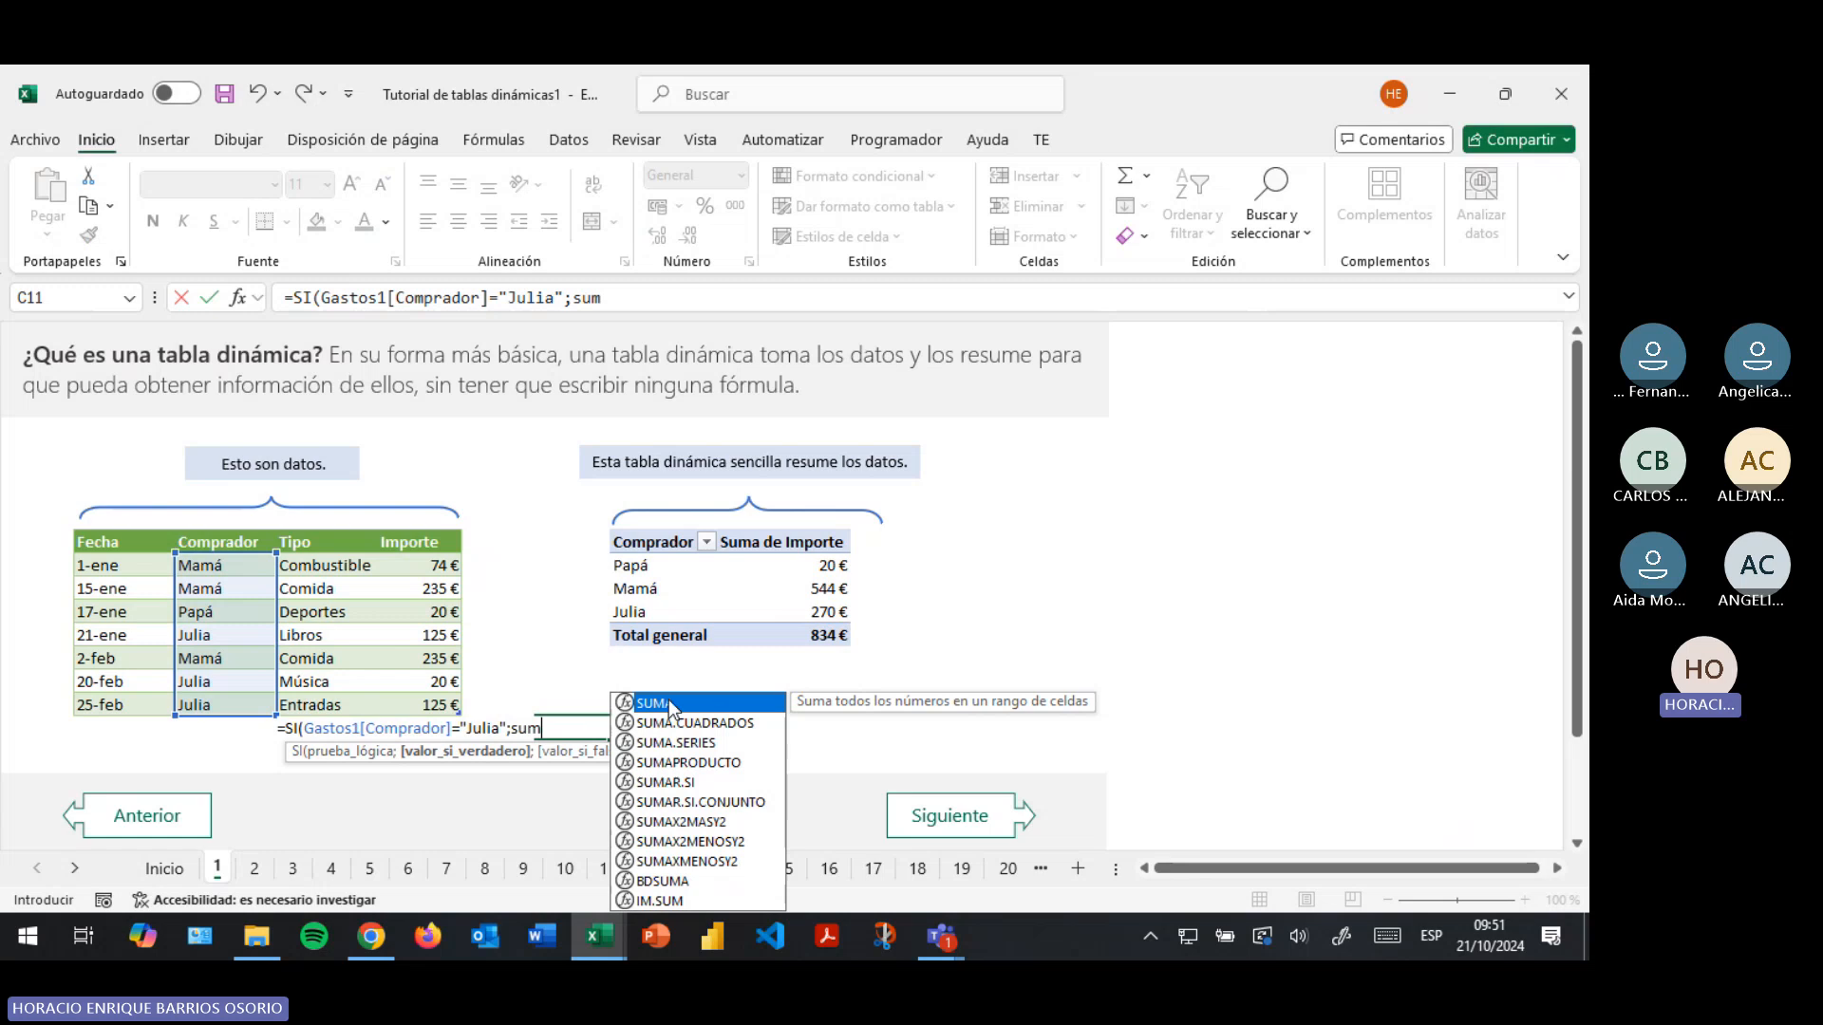
{"action": "double_click", "coordinate": [668, 702]}
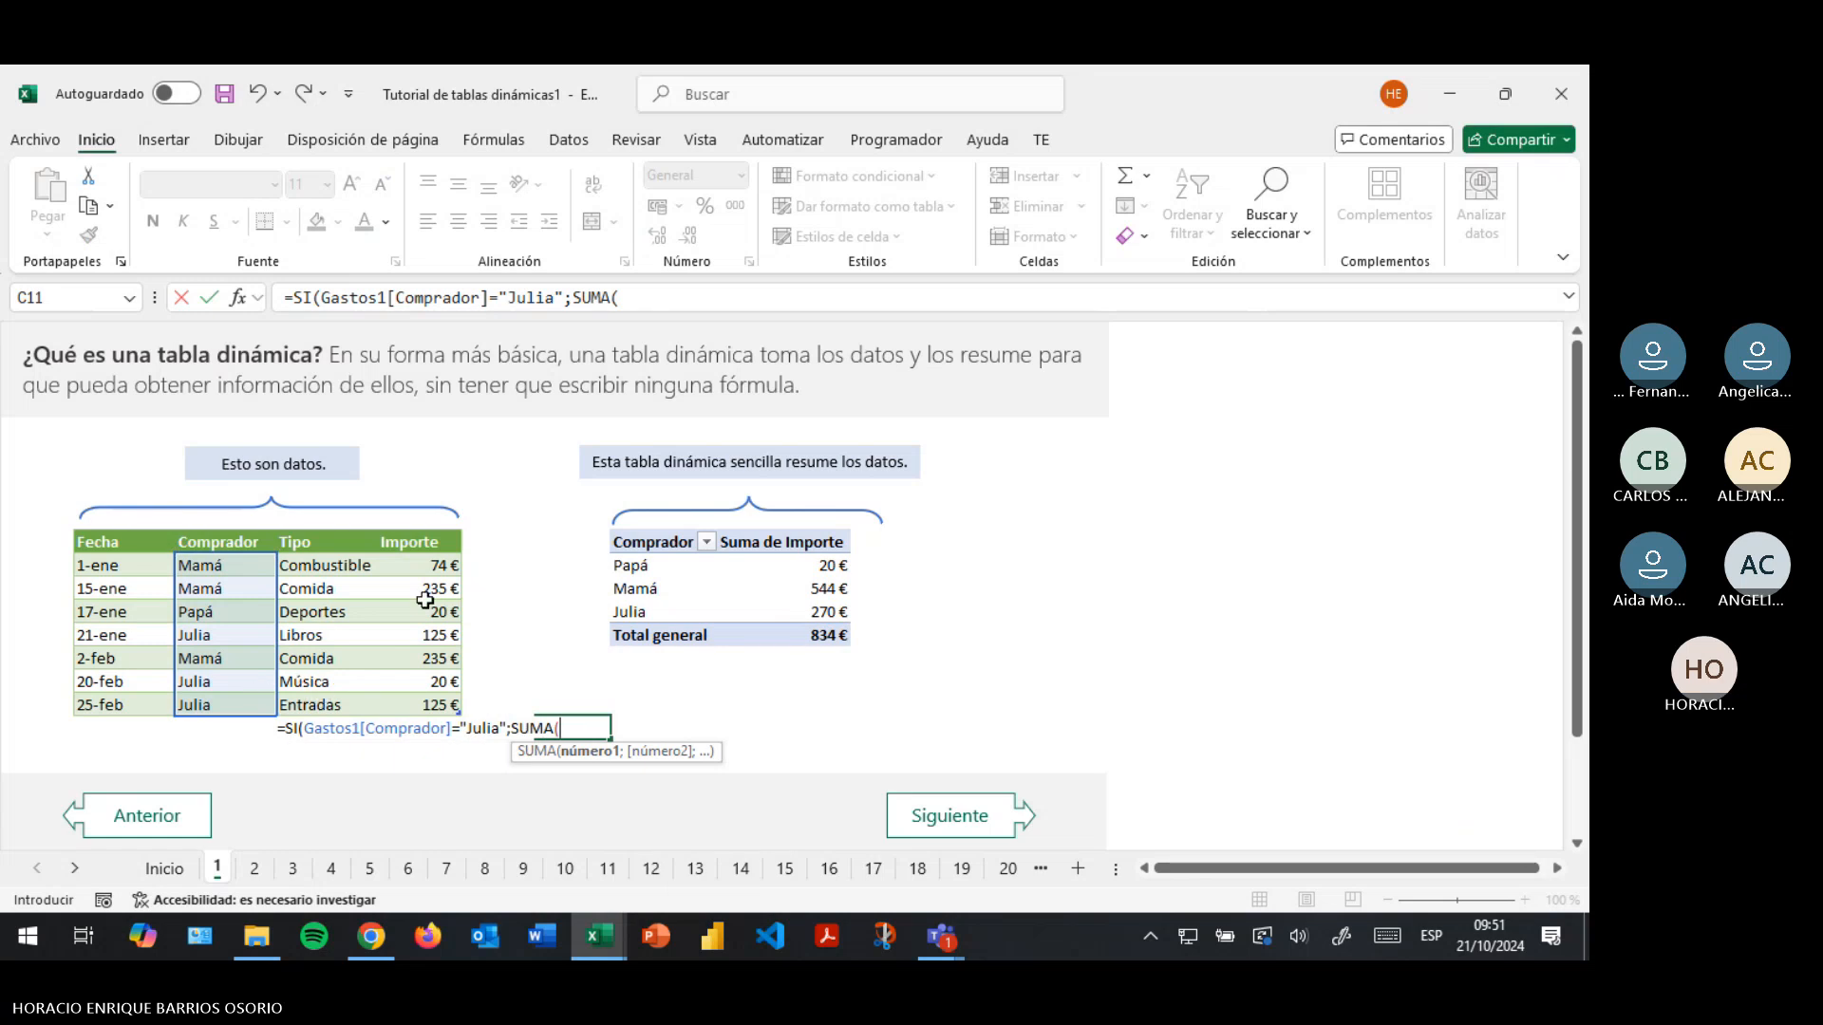
{"action": "left_click", "coordinate": [446, 564]}
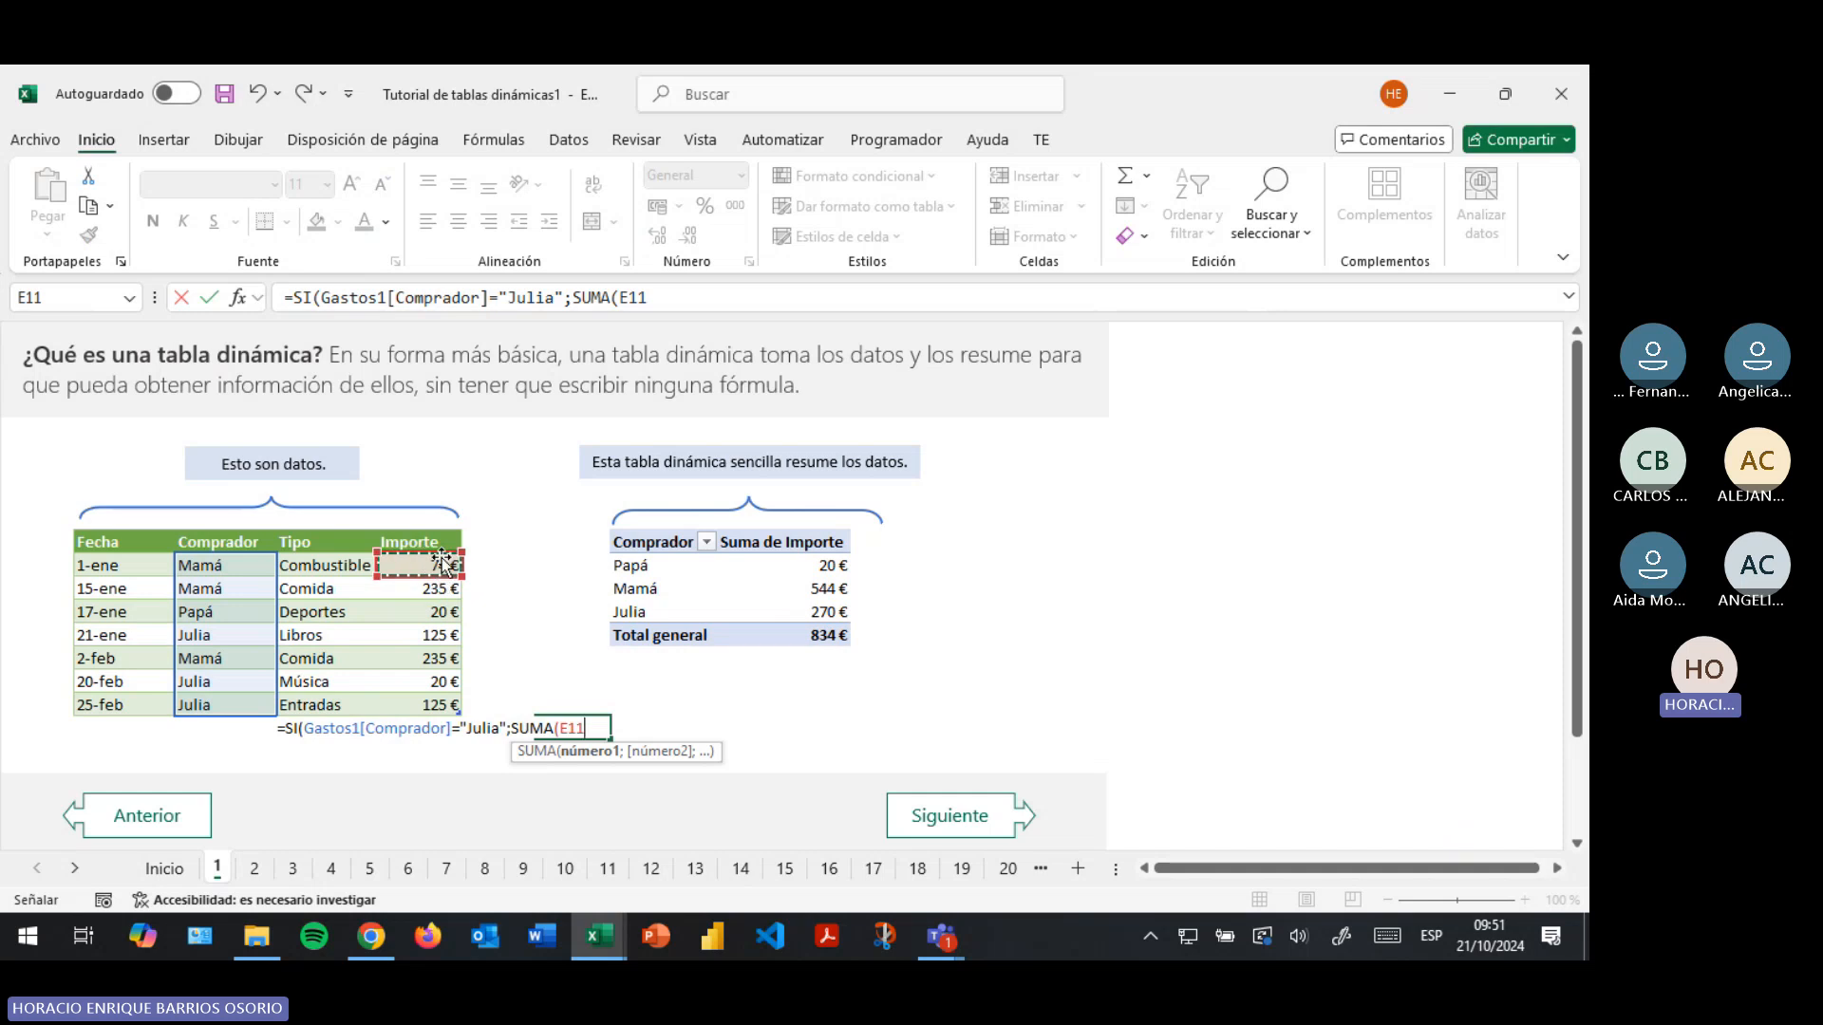
{"action": "left_click", "coordinate": [433, 543]}
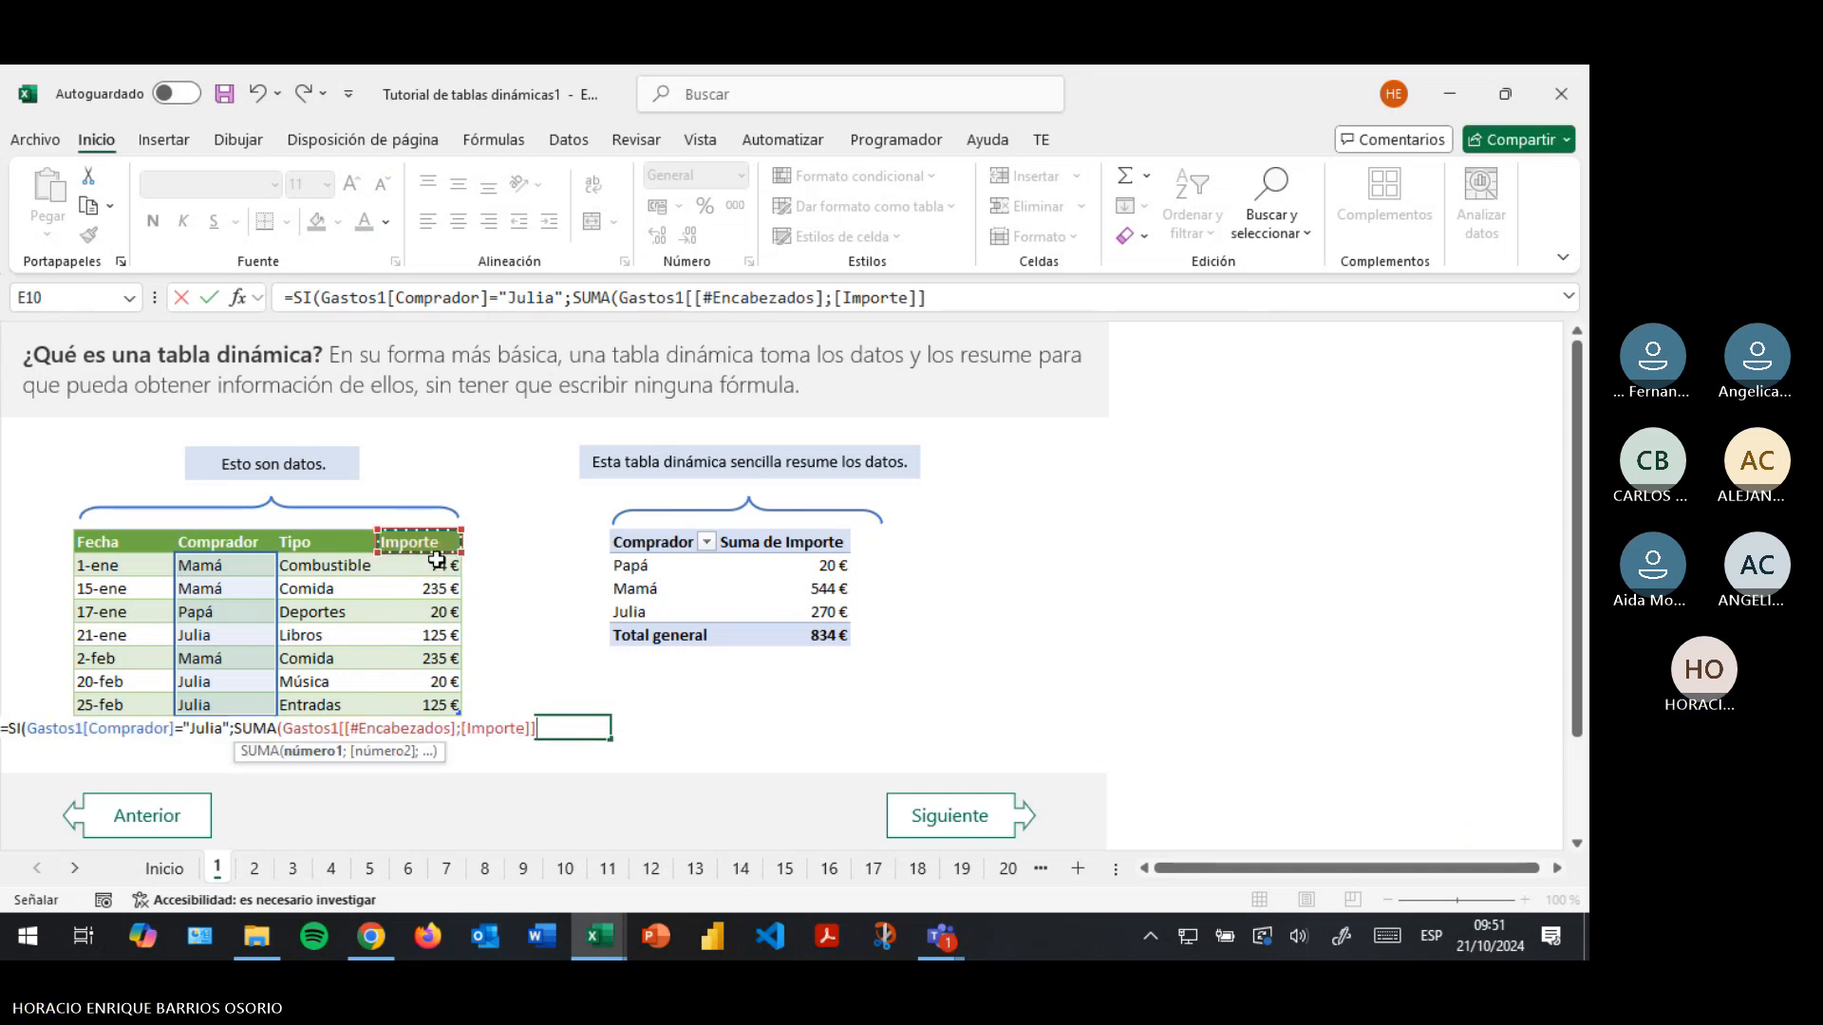
{"action": "left_click", "coordinate": [437, 565]}
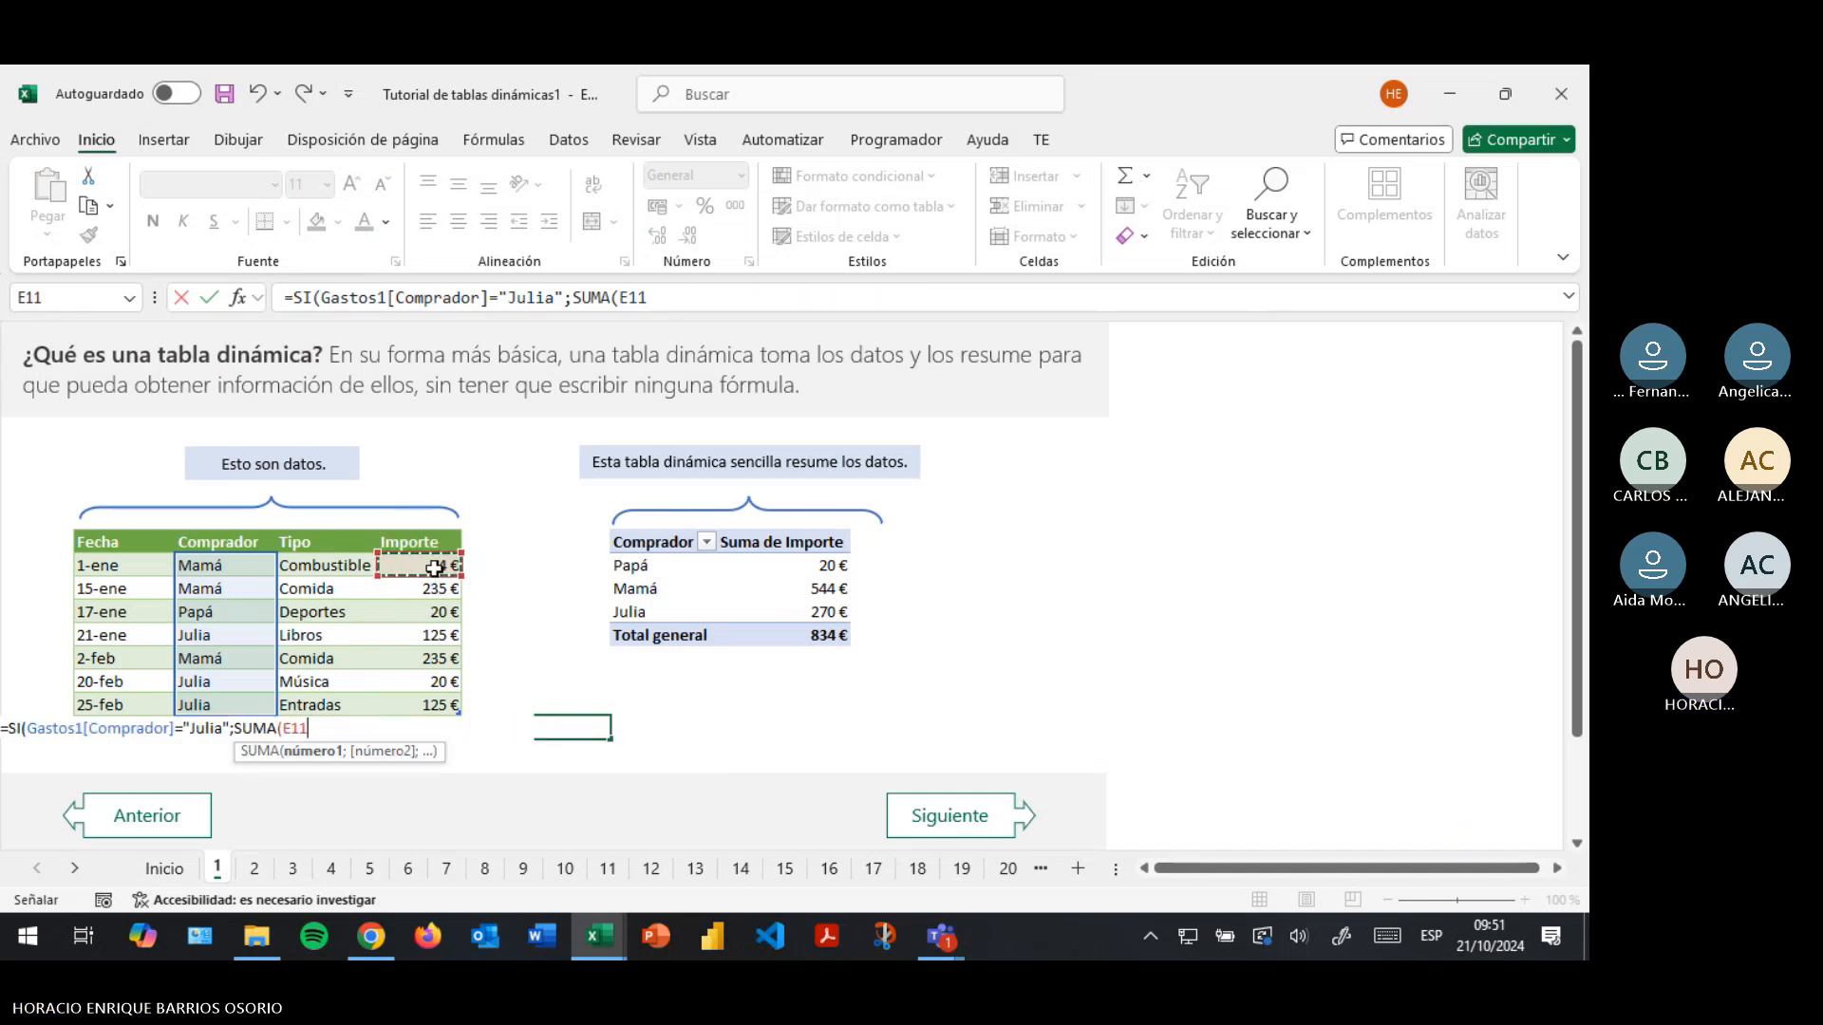
{"action": "left_click", "coordinate": [429, 707]}
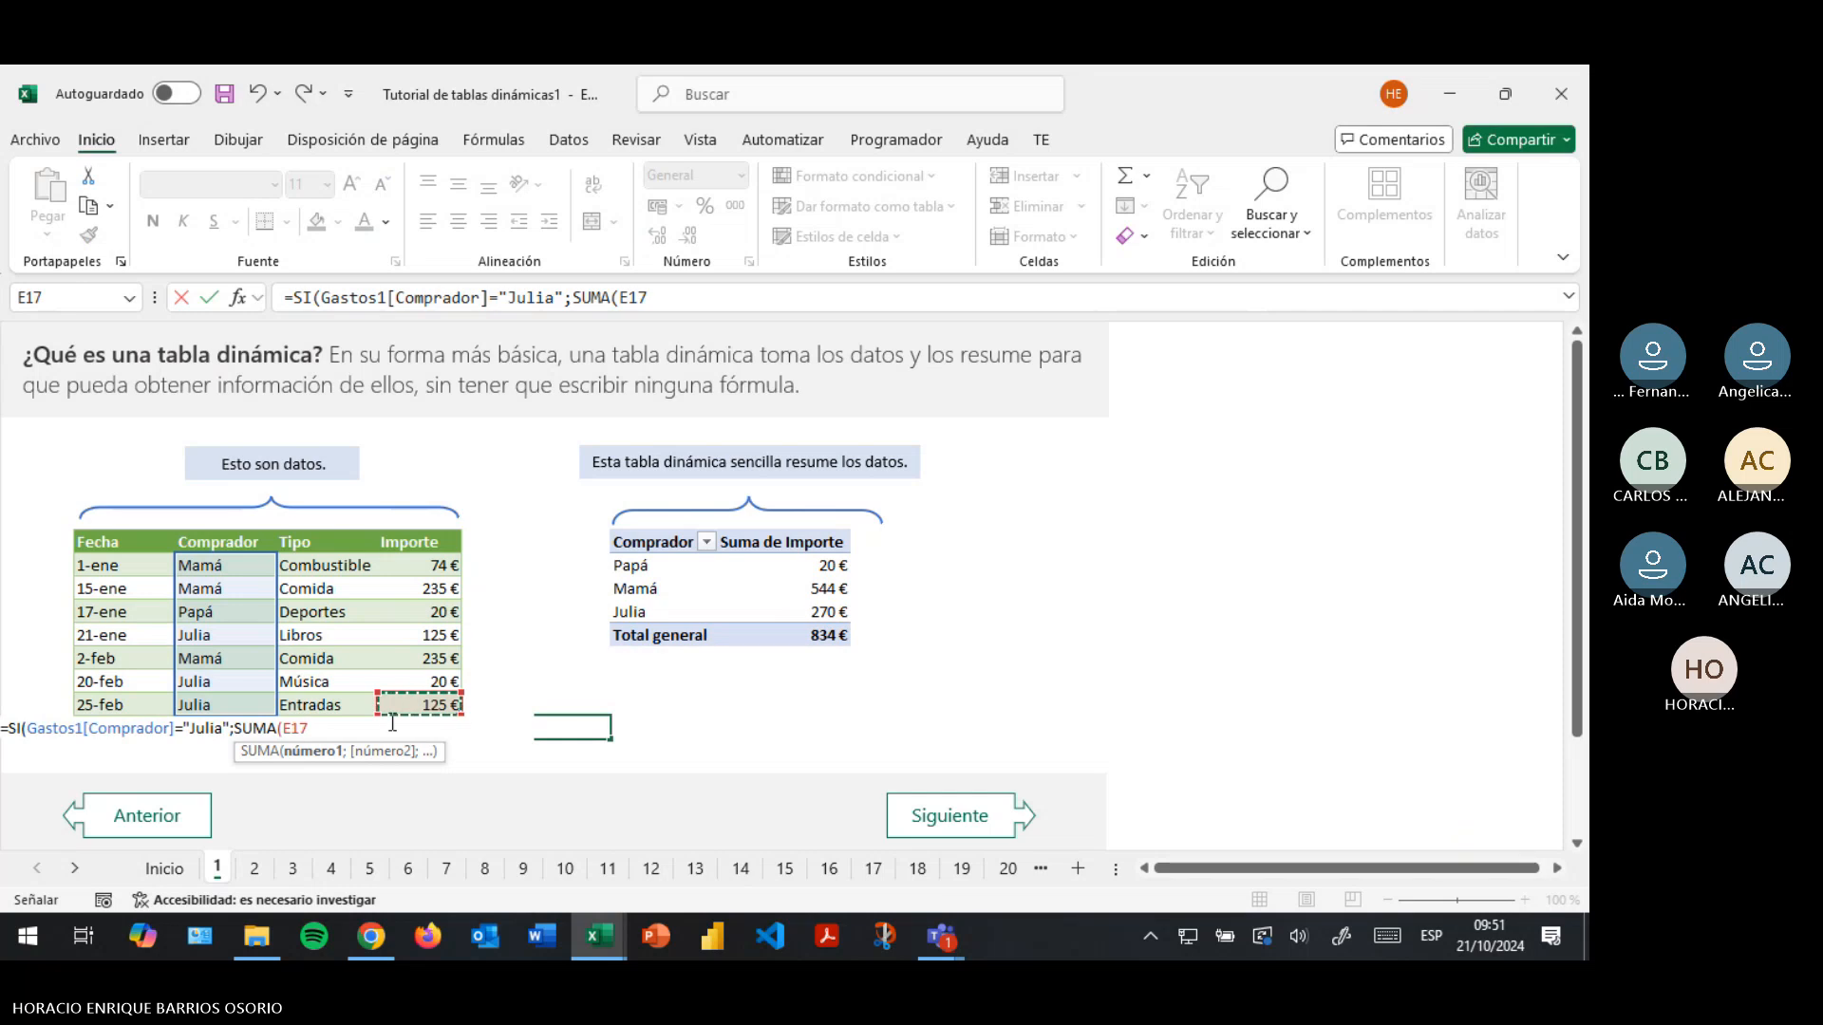
{"action": "key", "text": "BackSpace"}
{"action": "key", "text": "BackSpace"}
{"action": "key", "text": "BackSpace"}
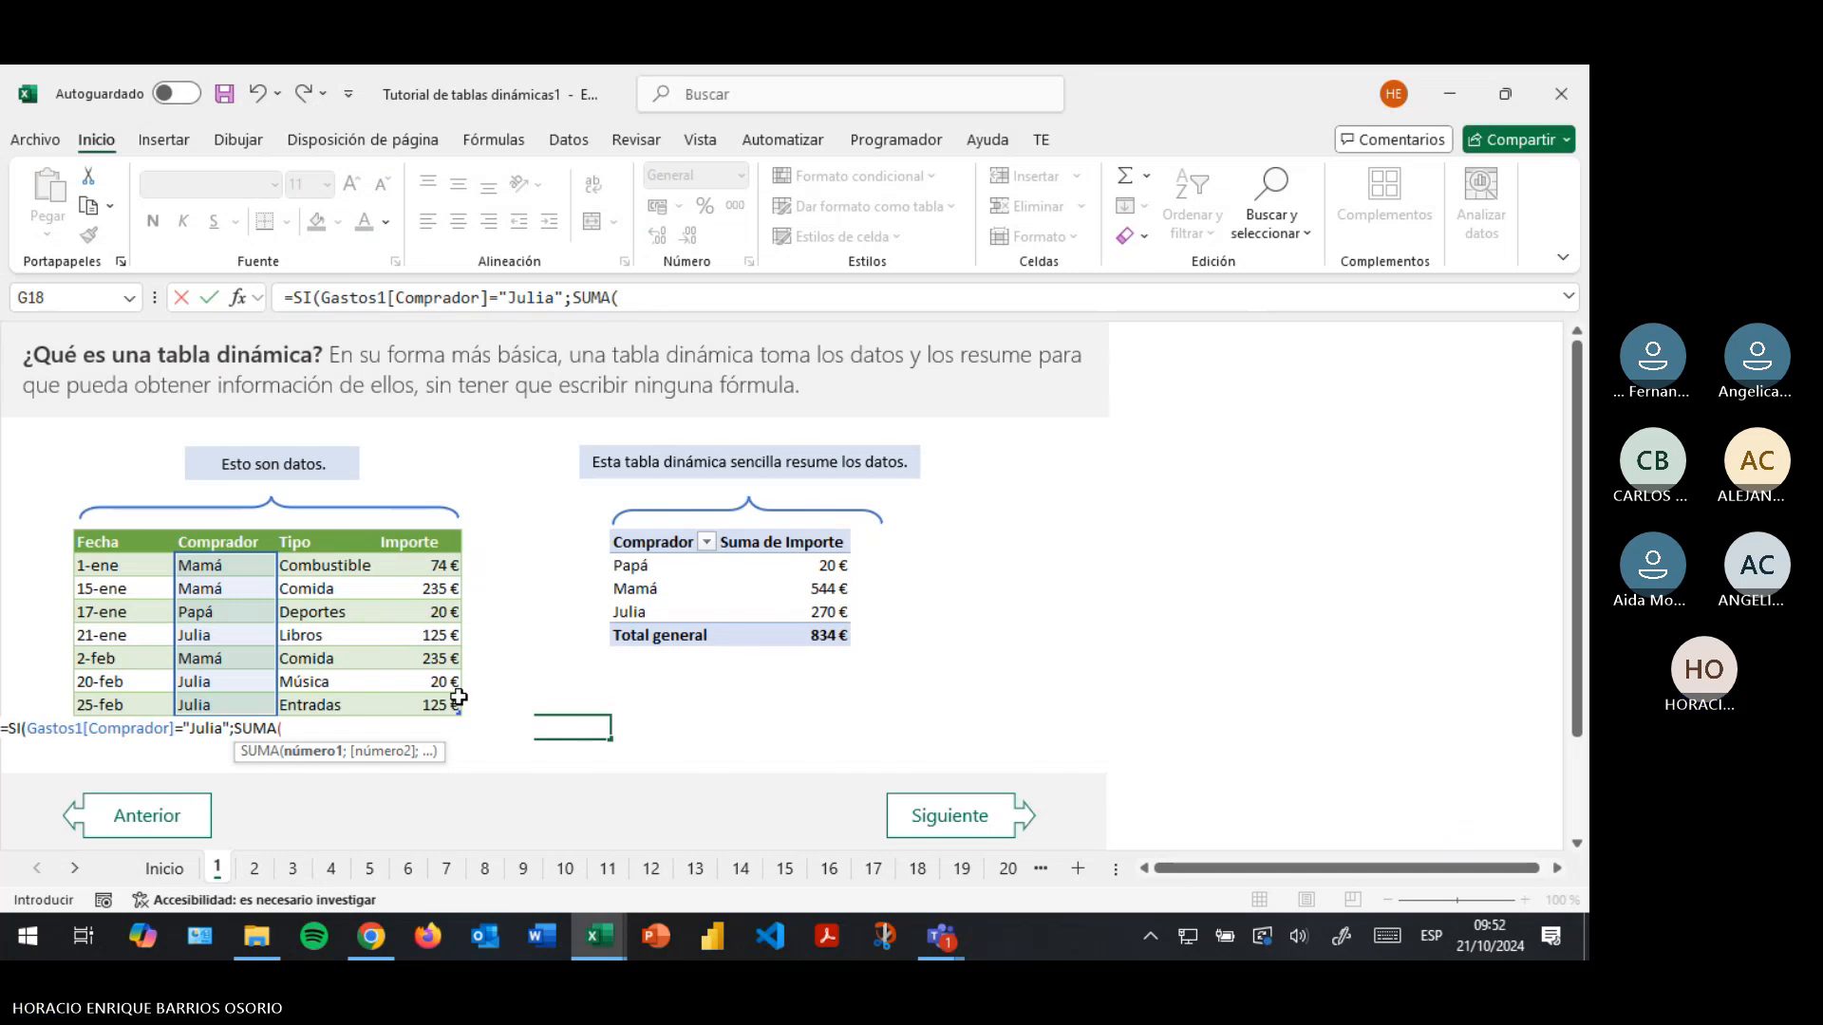
{"action": "key", "text": "BackSpace"}
{"action": "key", "text": "BackSpace"}
{"action": "key", "text": "BackSpace"}
{"action": "key", "text": "BackSpace"}
{"action": "key", "text": "BackSpace"}
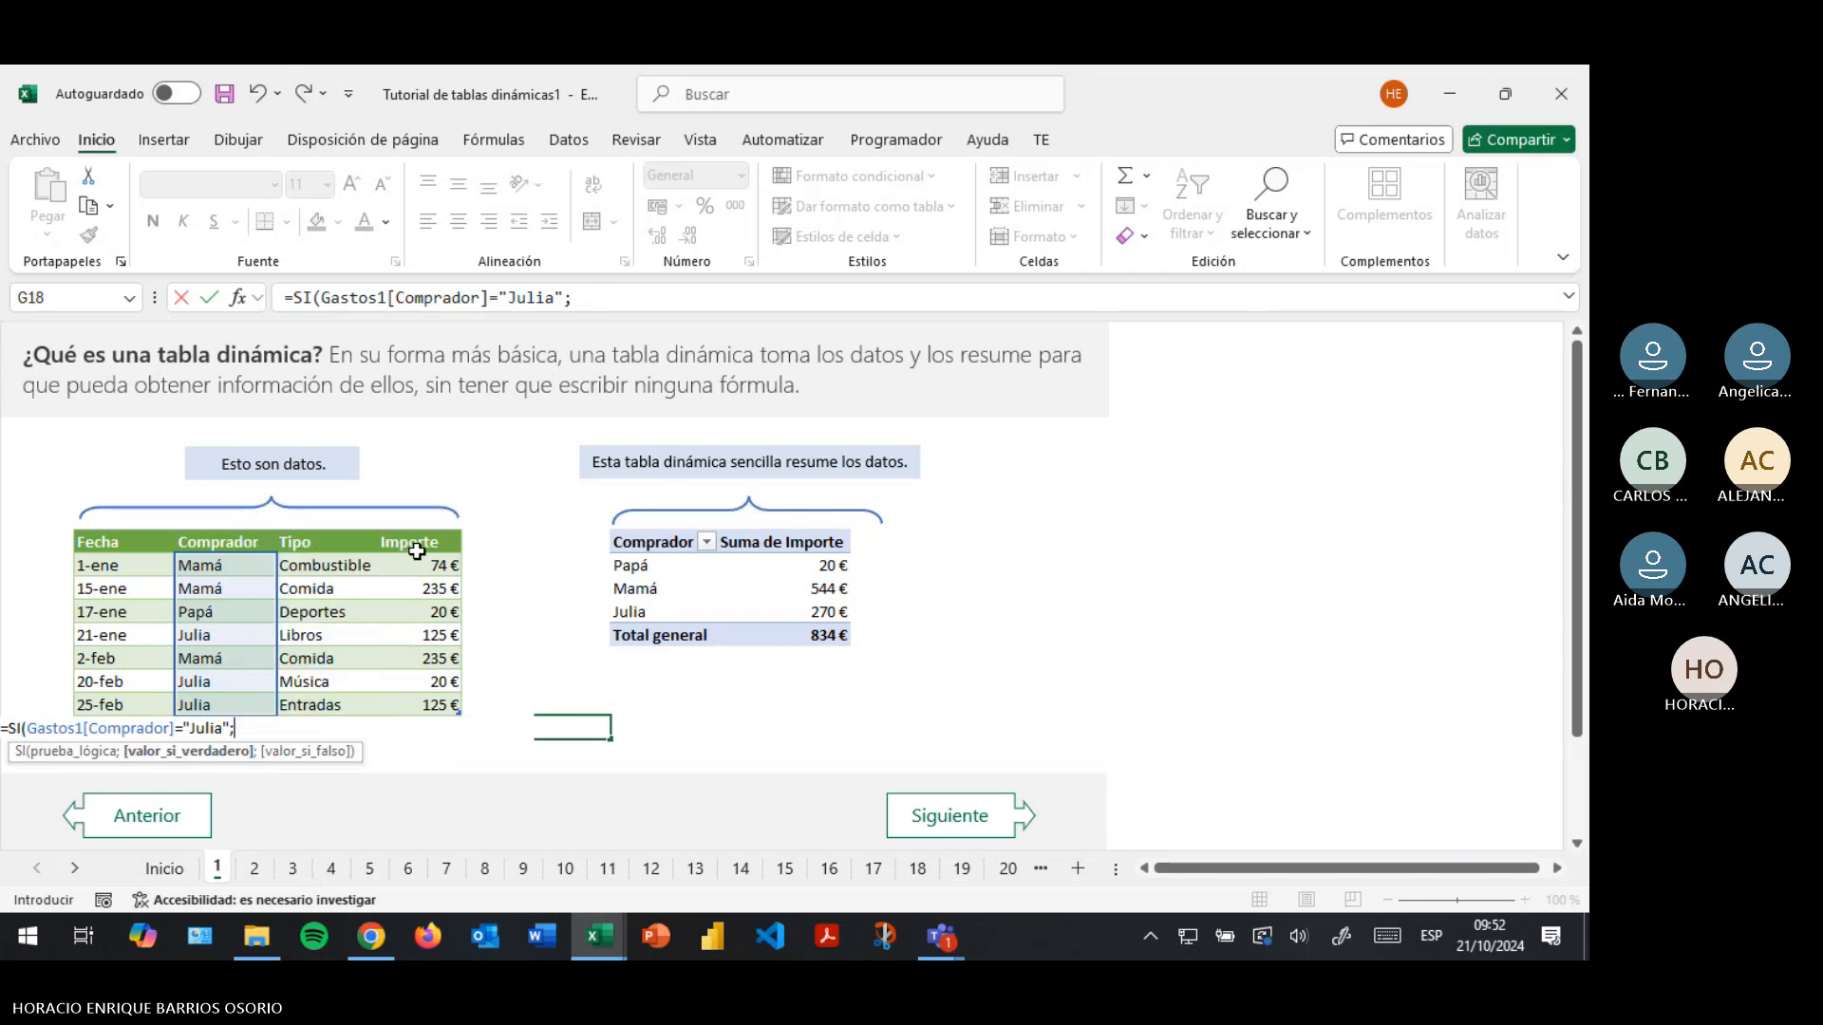
Complete the SI formula in G18 to return Gastos1[Importe] when the buyer matches and 0 otherwise
{"action": "type", "text": "as"}
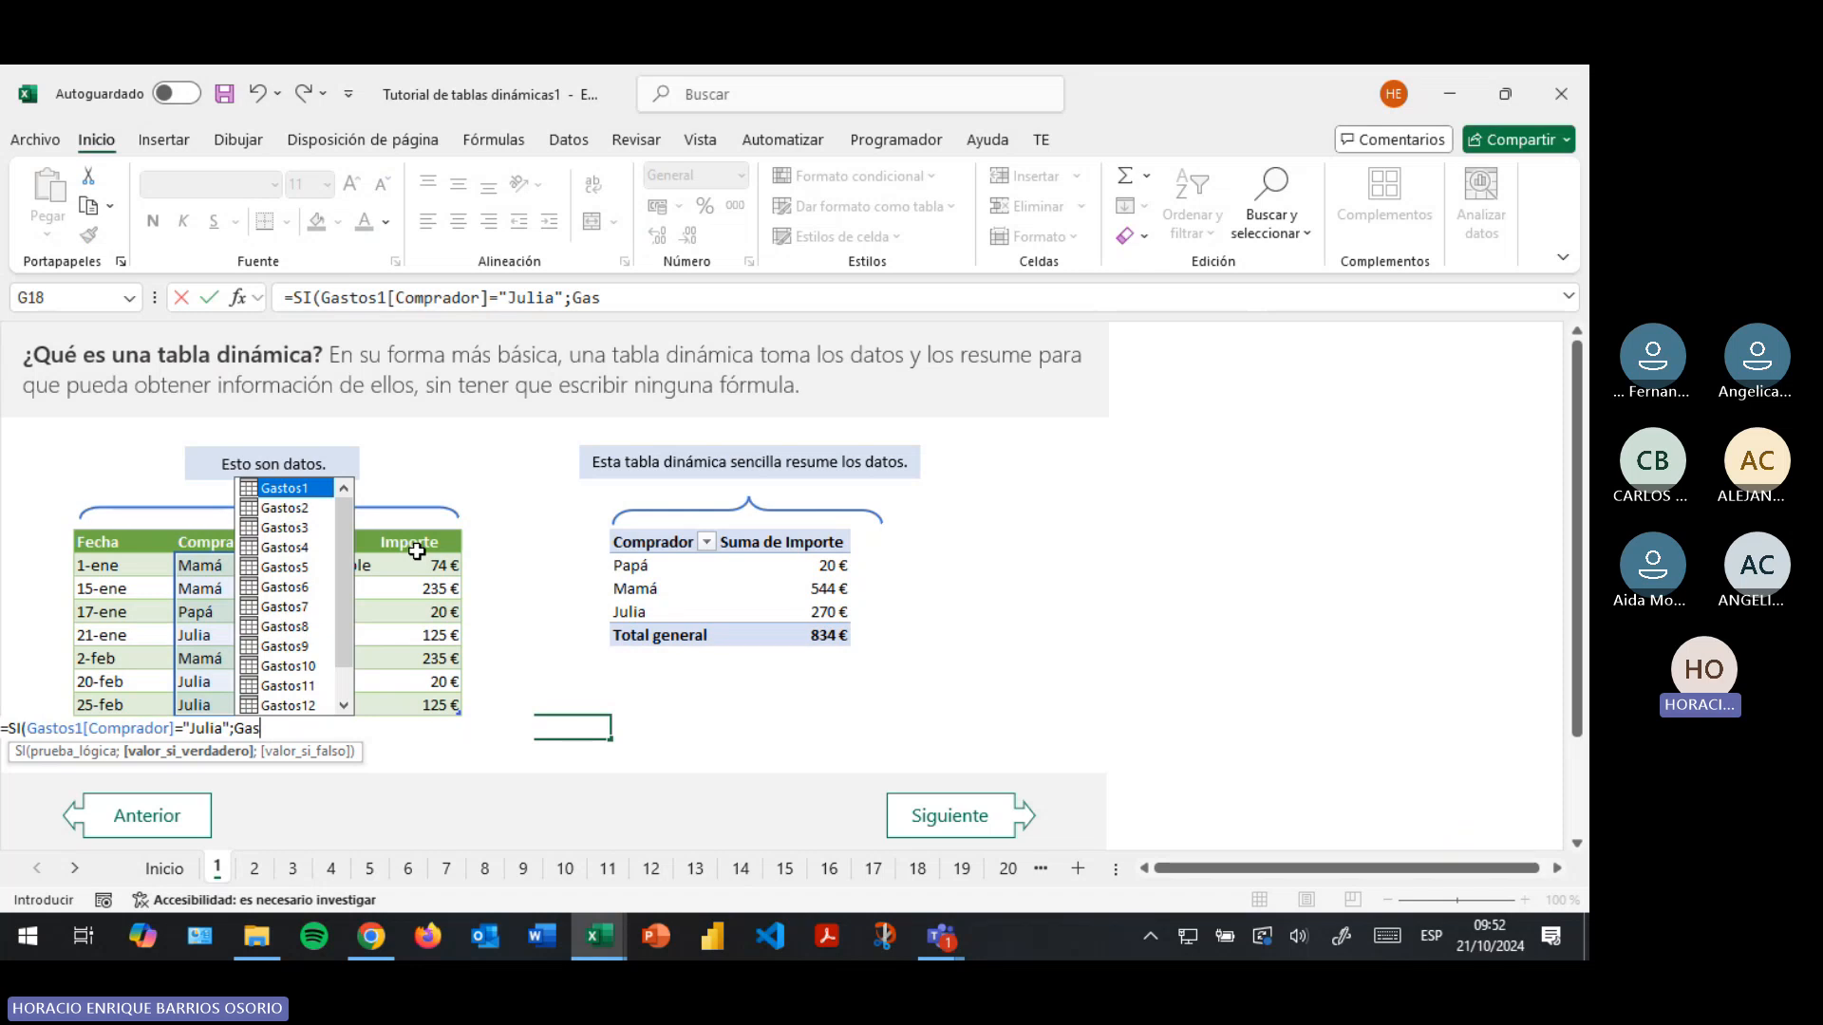
{"action": "double_click", "coordinate": [294, 489]}
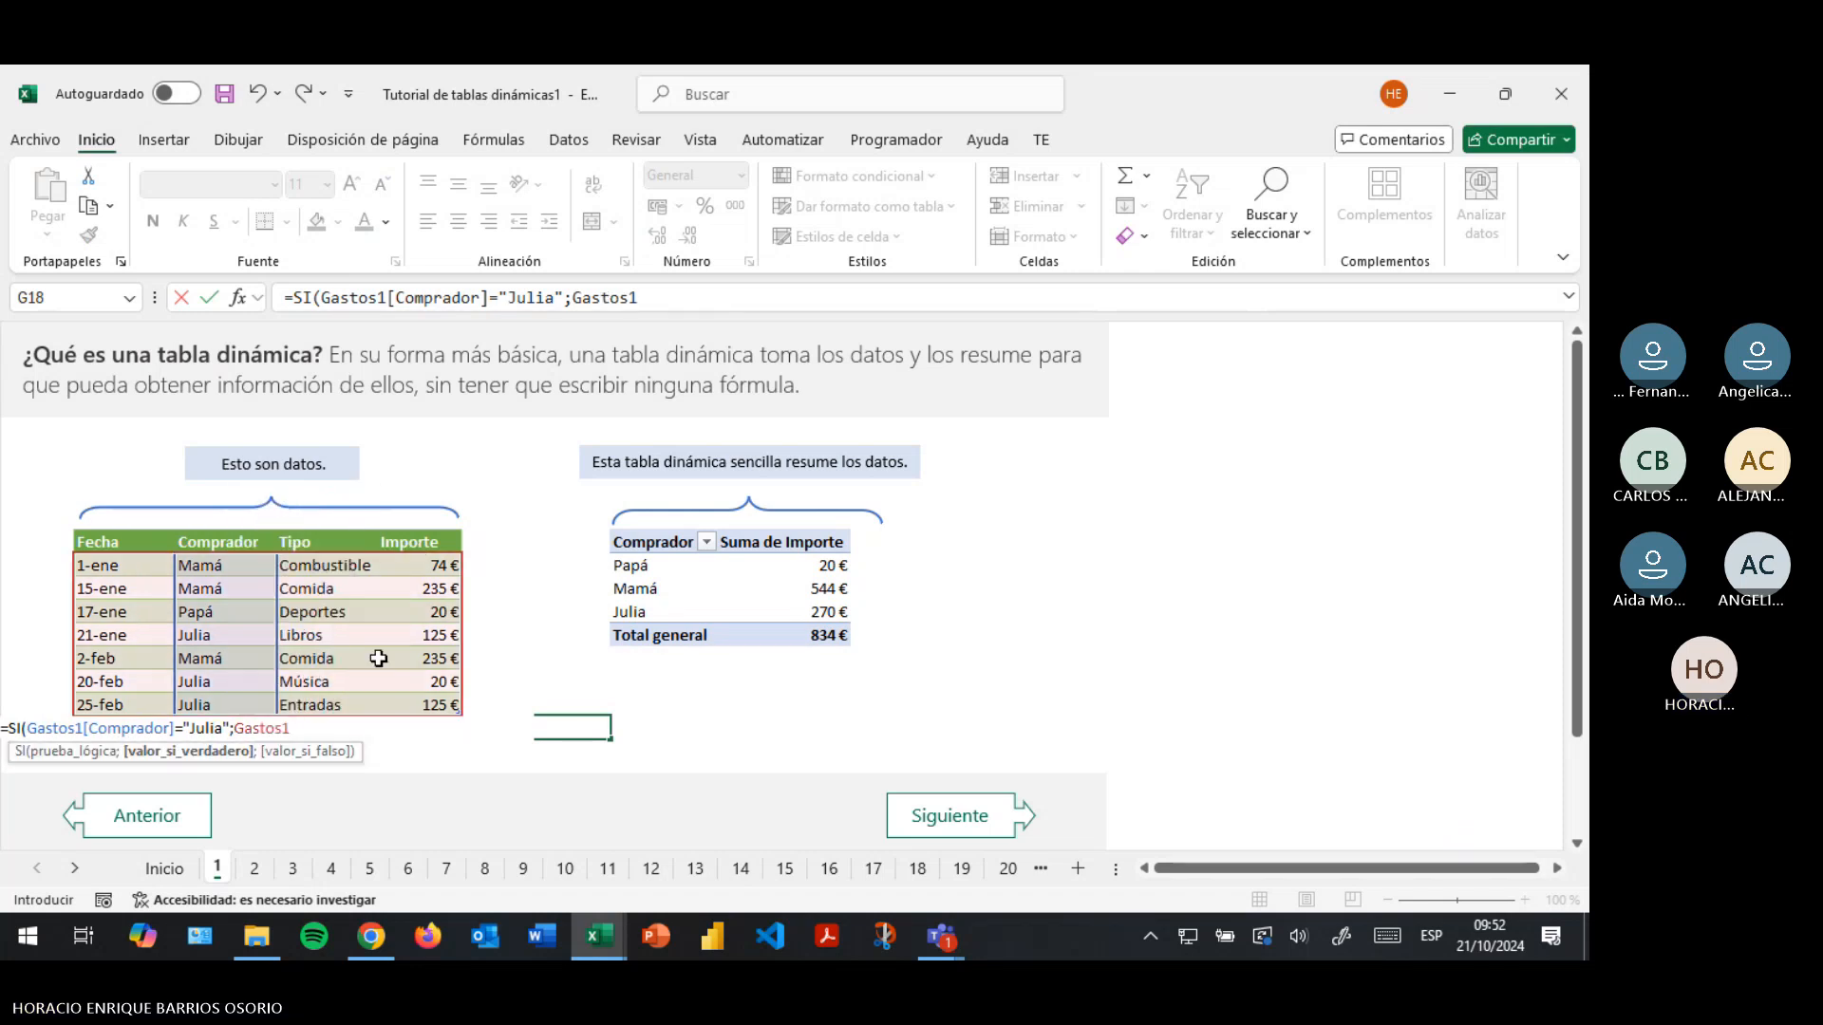
{"action": "type", "text": "["}
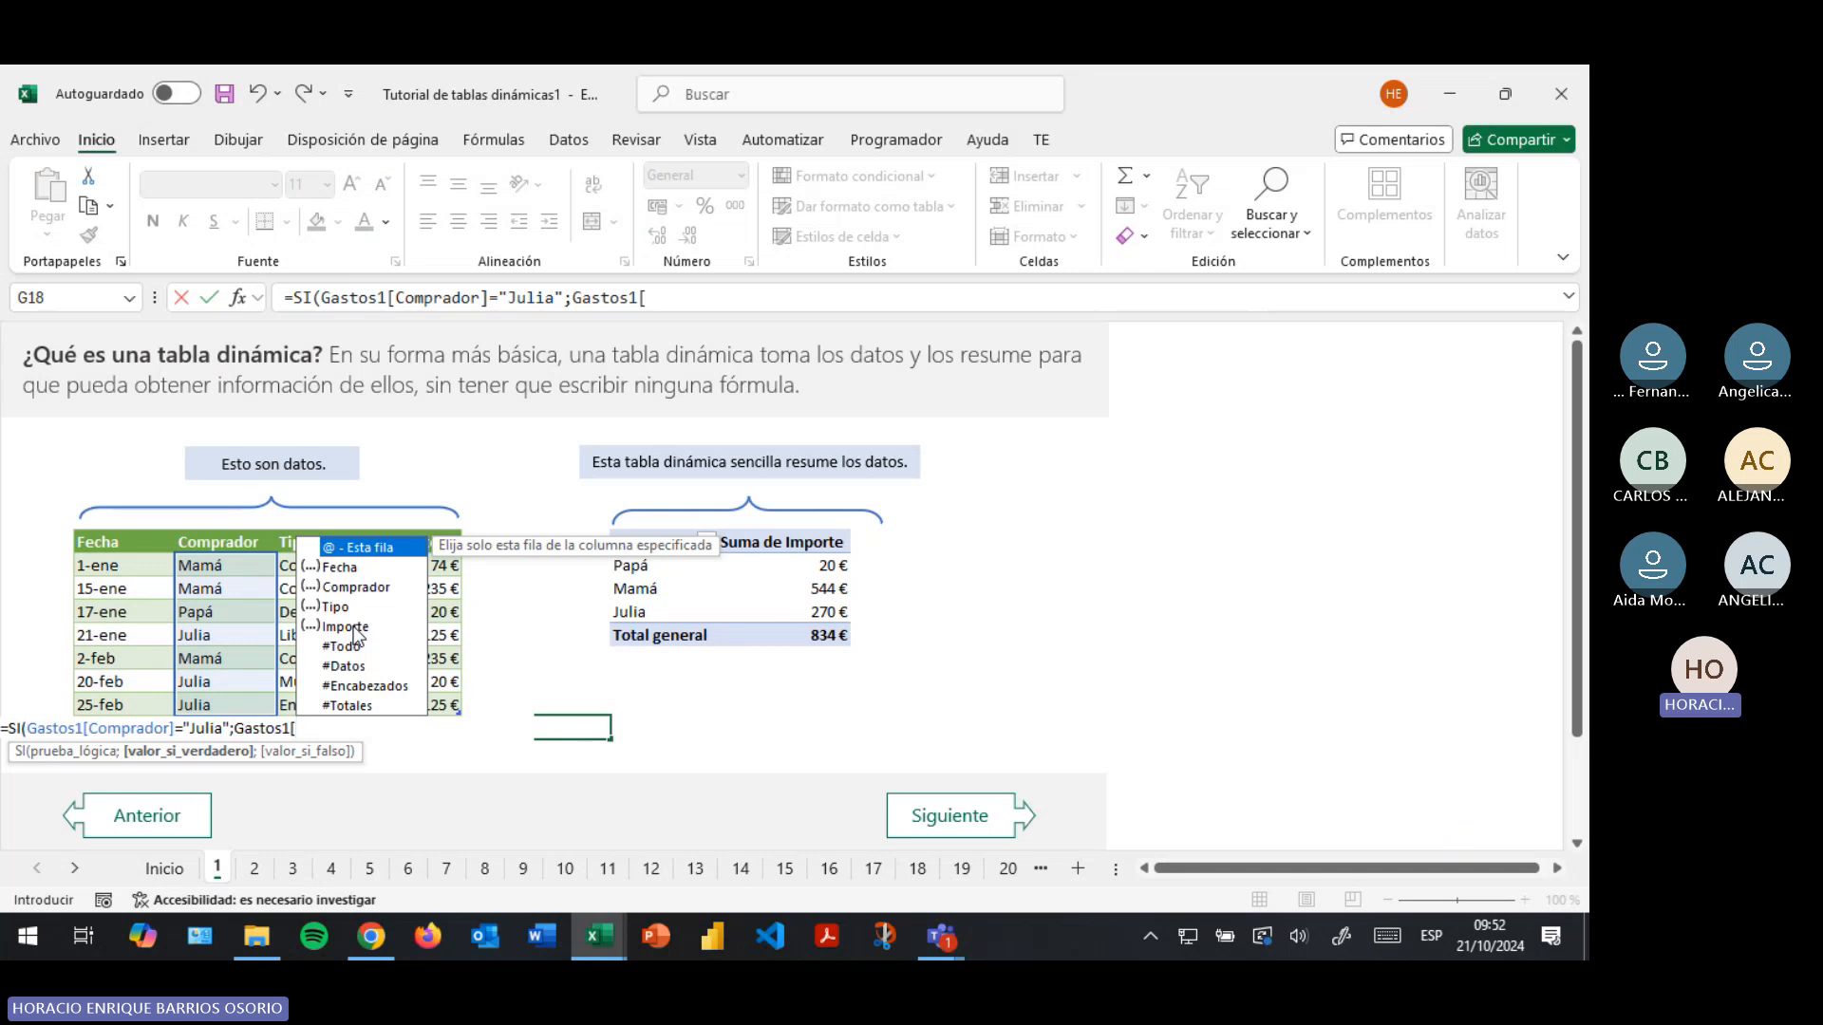
{"action": "double_click", "coordinate": [353, 629]}
{"action": "type", "text": "]"}
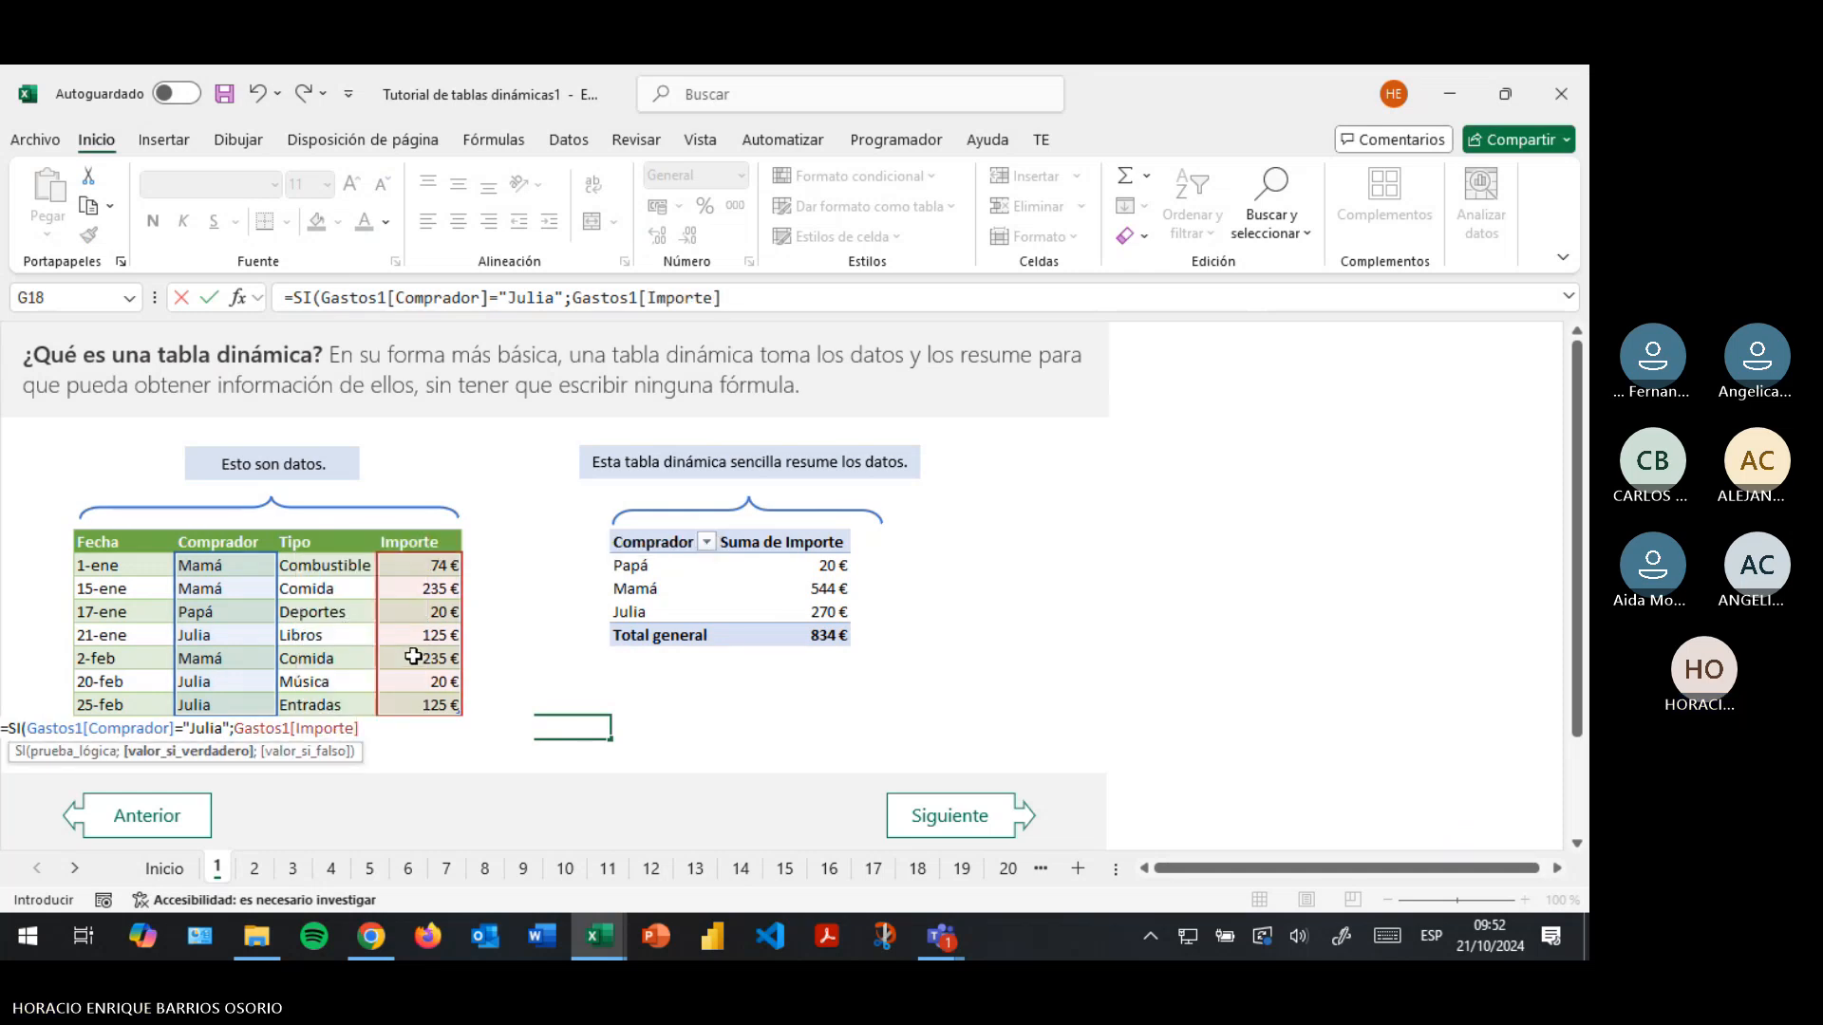
{"action": "type", "text": ";"}
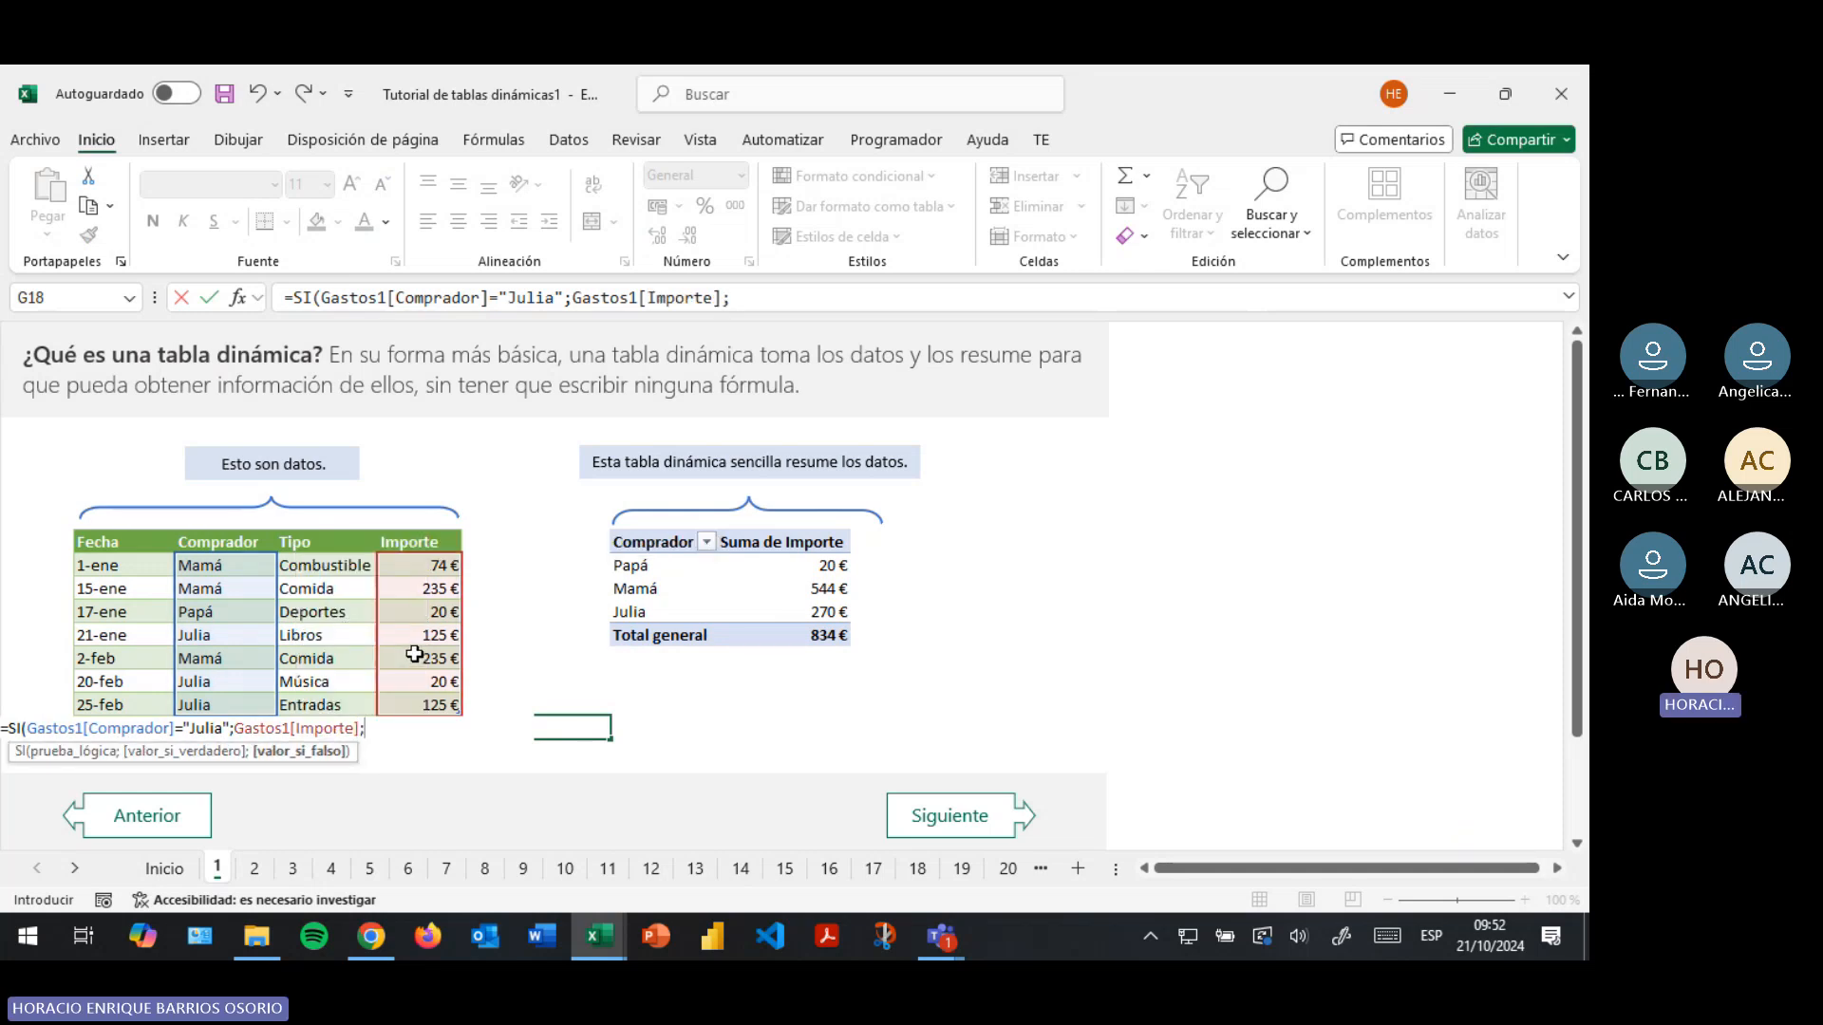
{"action": "type", "text": "0)"}
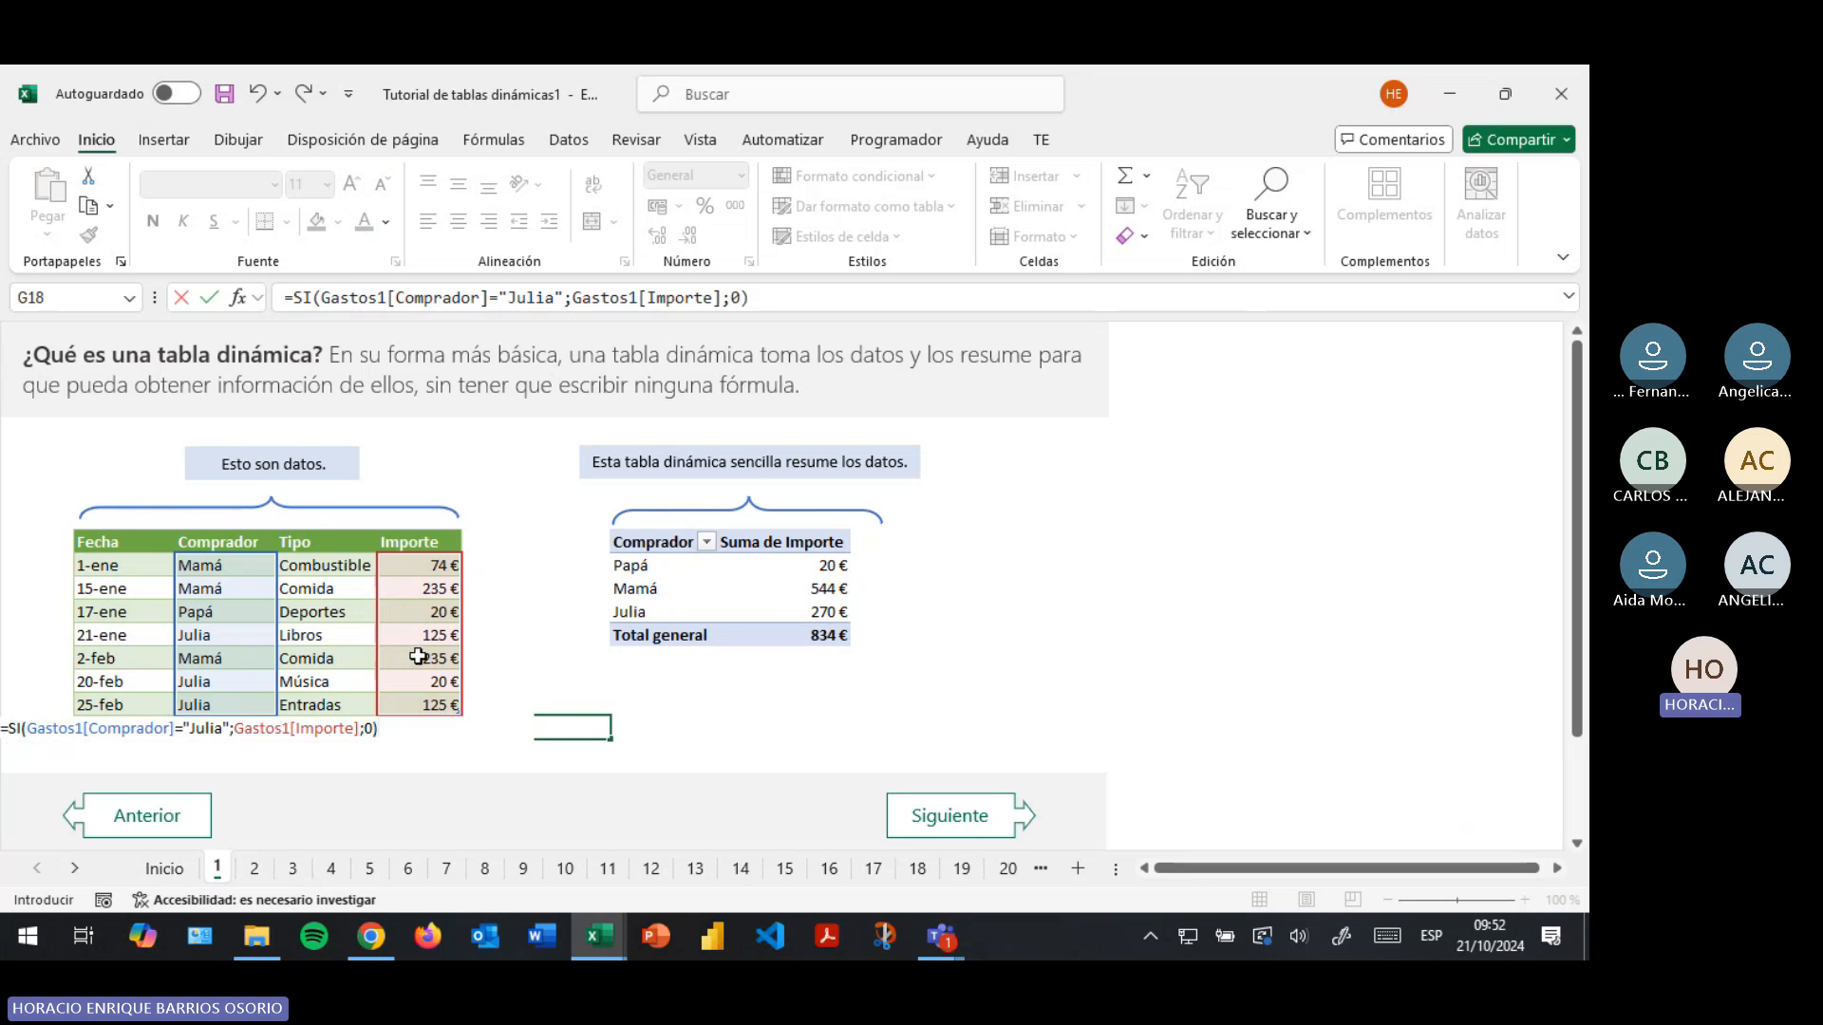
Wrap the SI expression in G18 in a SUMA function and enter the formula
{"action": "left_click_drag", "start_coordinate": [293, 298], "coordinate": [842, 296]}
{"action": "key", "text": "ctrl+x"}
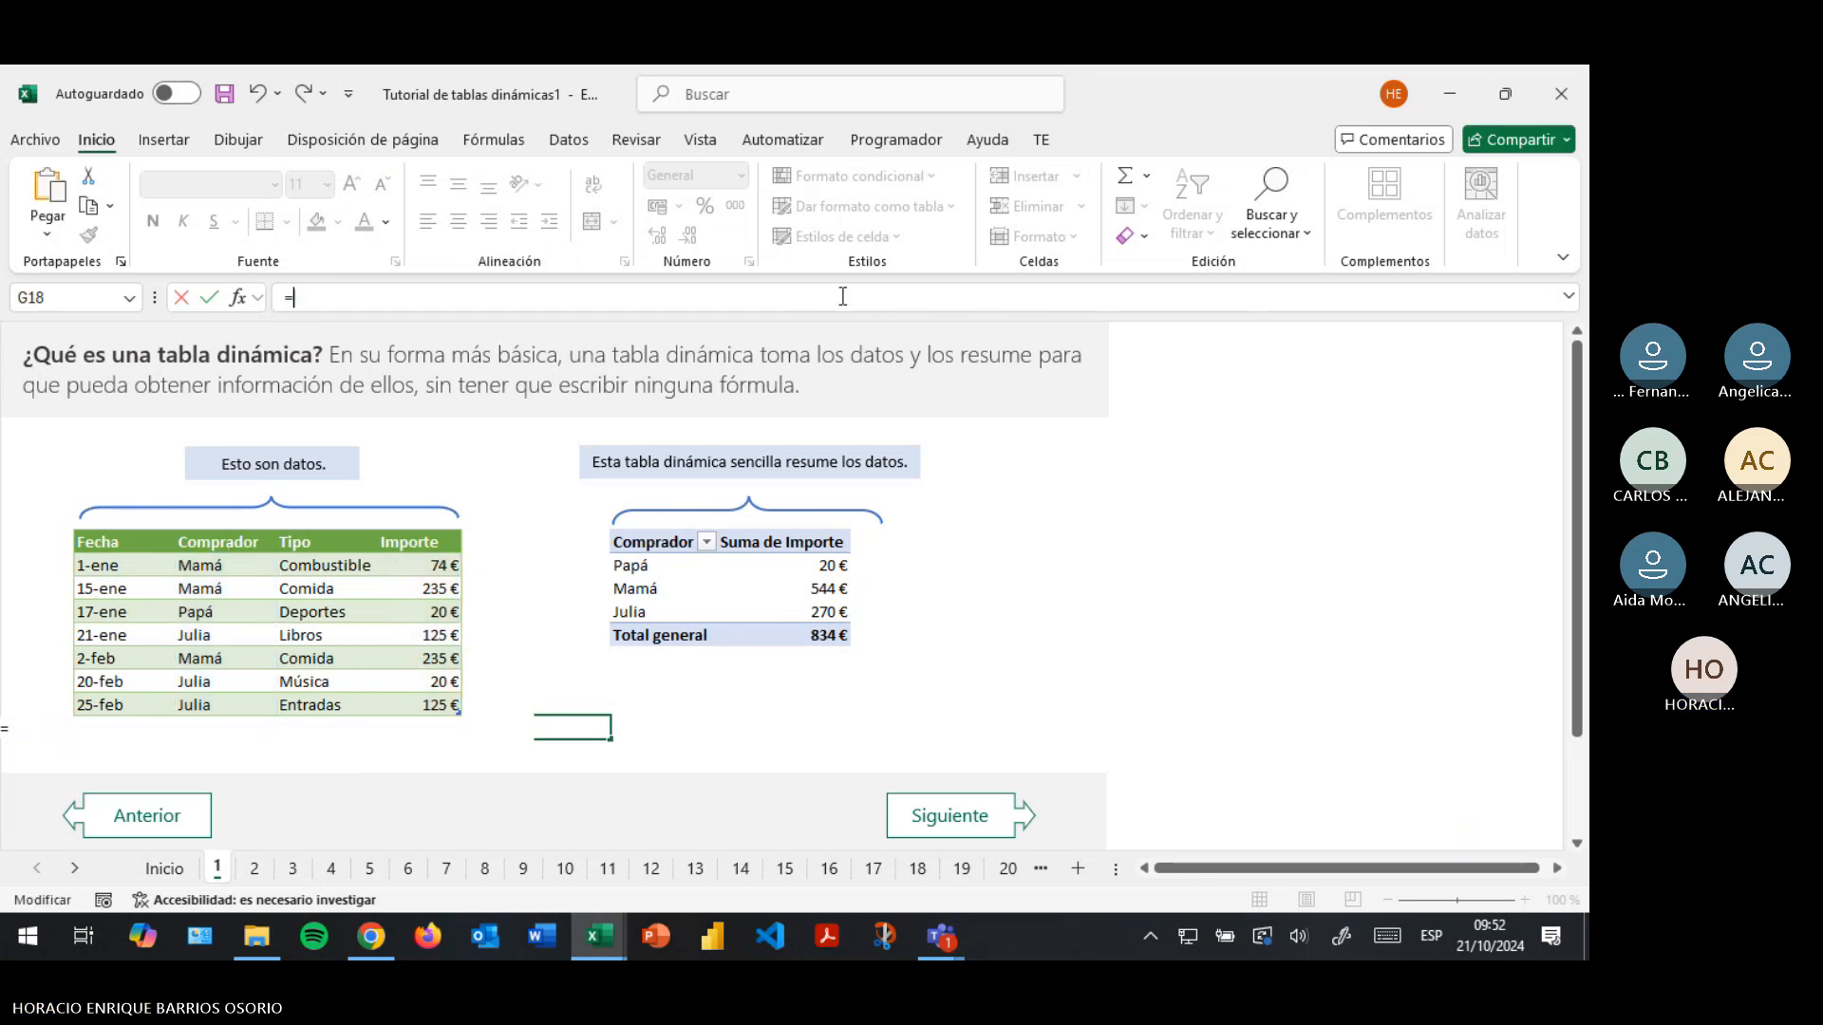
{"action": "type", "text": "suma"}
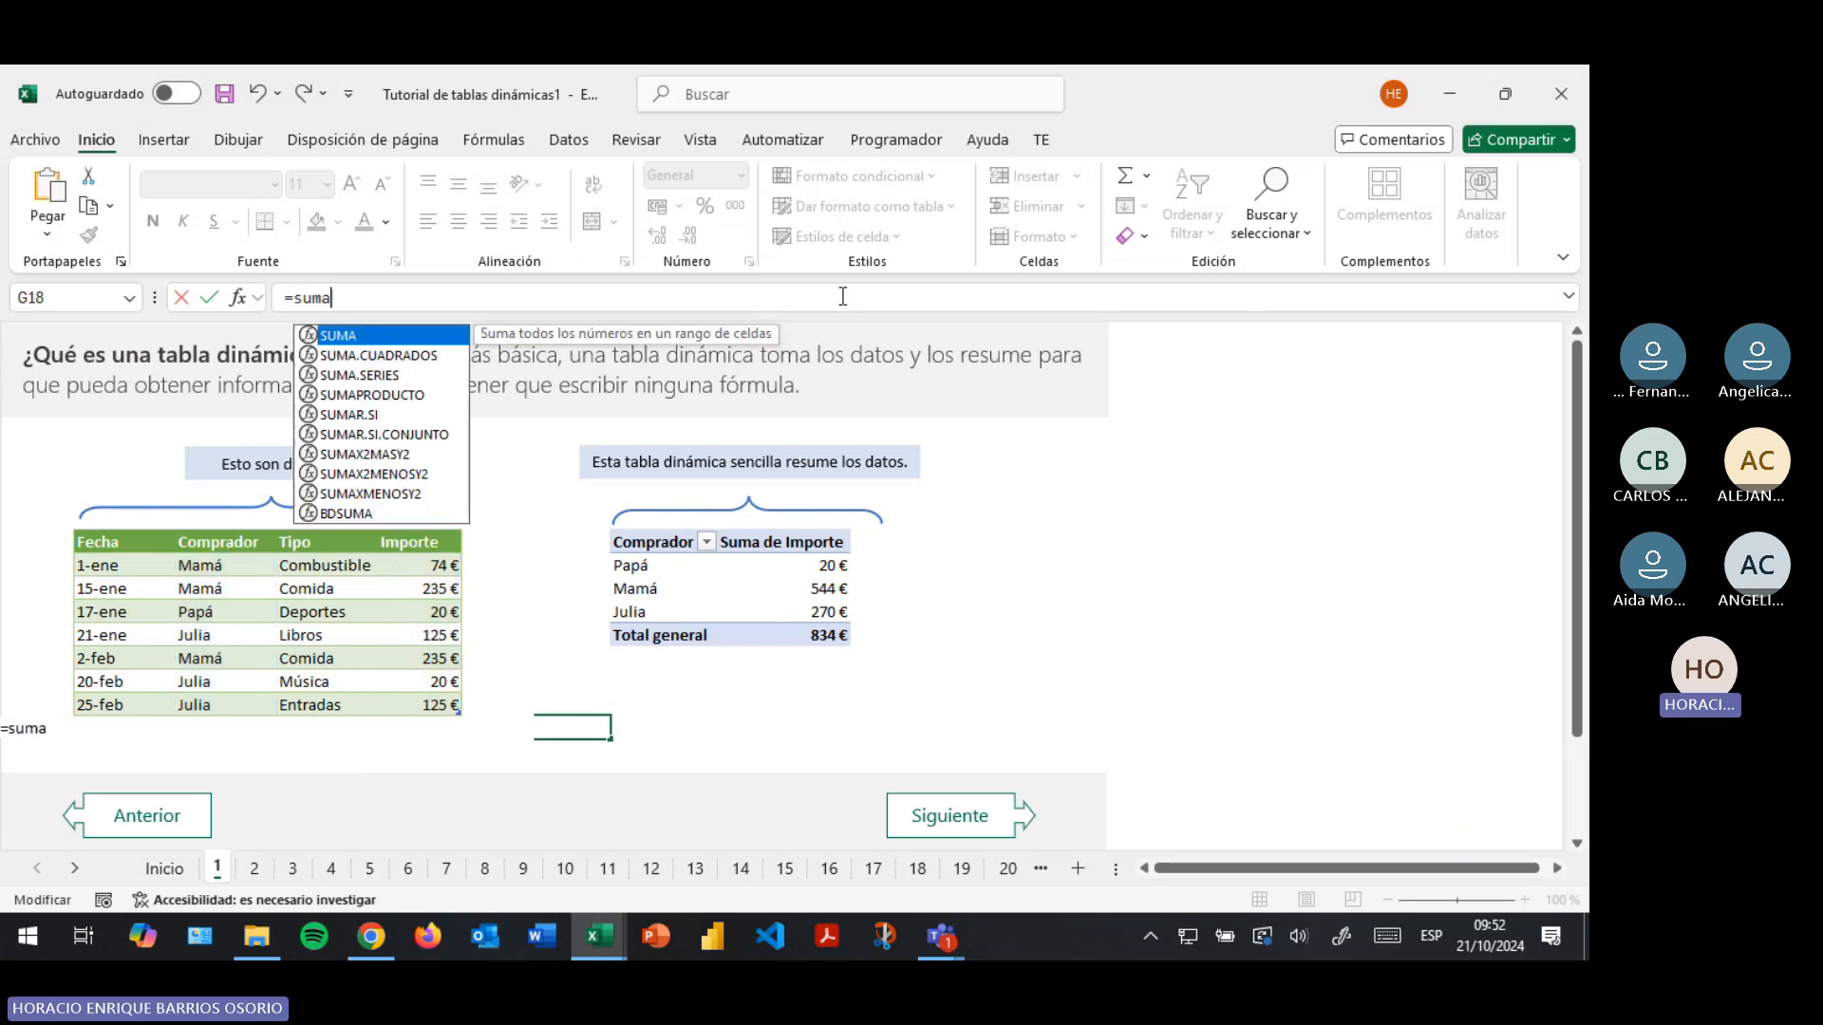
{"action": "double_click", "coordinate": [321, 337]}
{"action": "key", "text": "ctrl+v"}
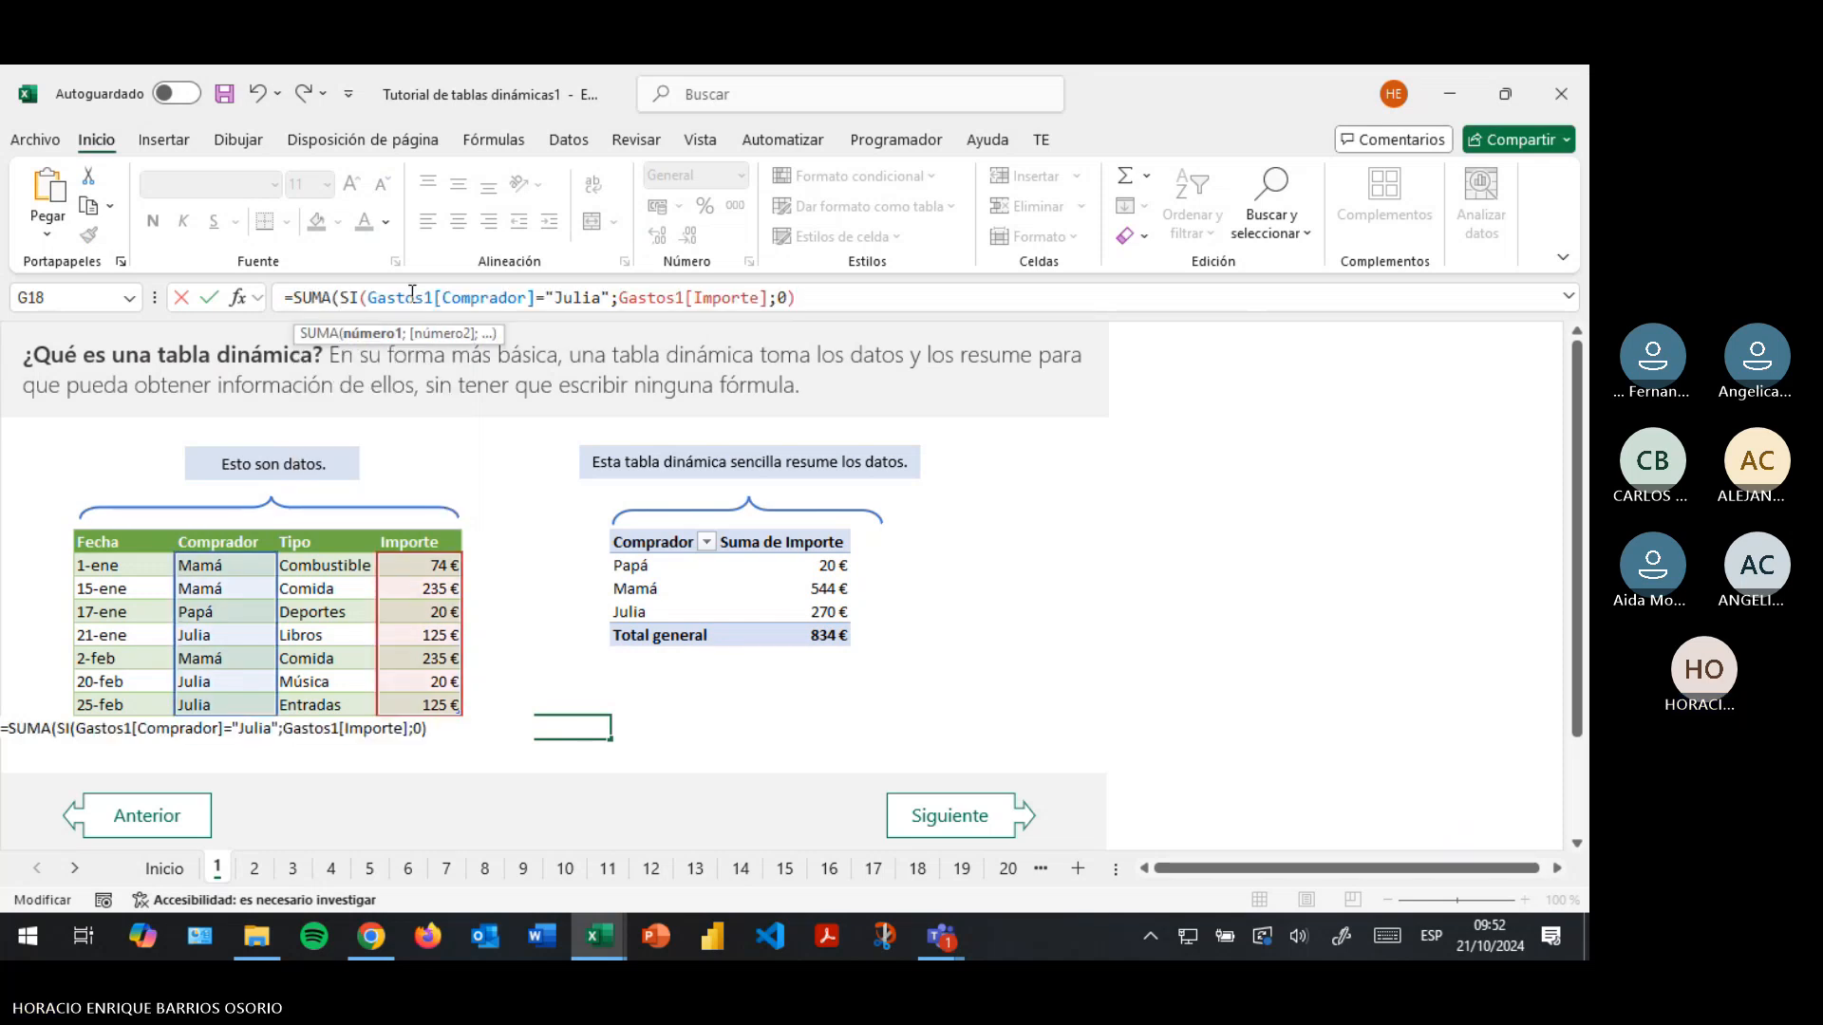
{"action": "type", "text": ")"}
{"action": "key", "text": "Return"}
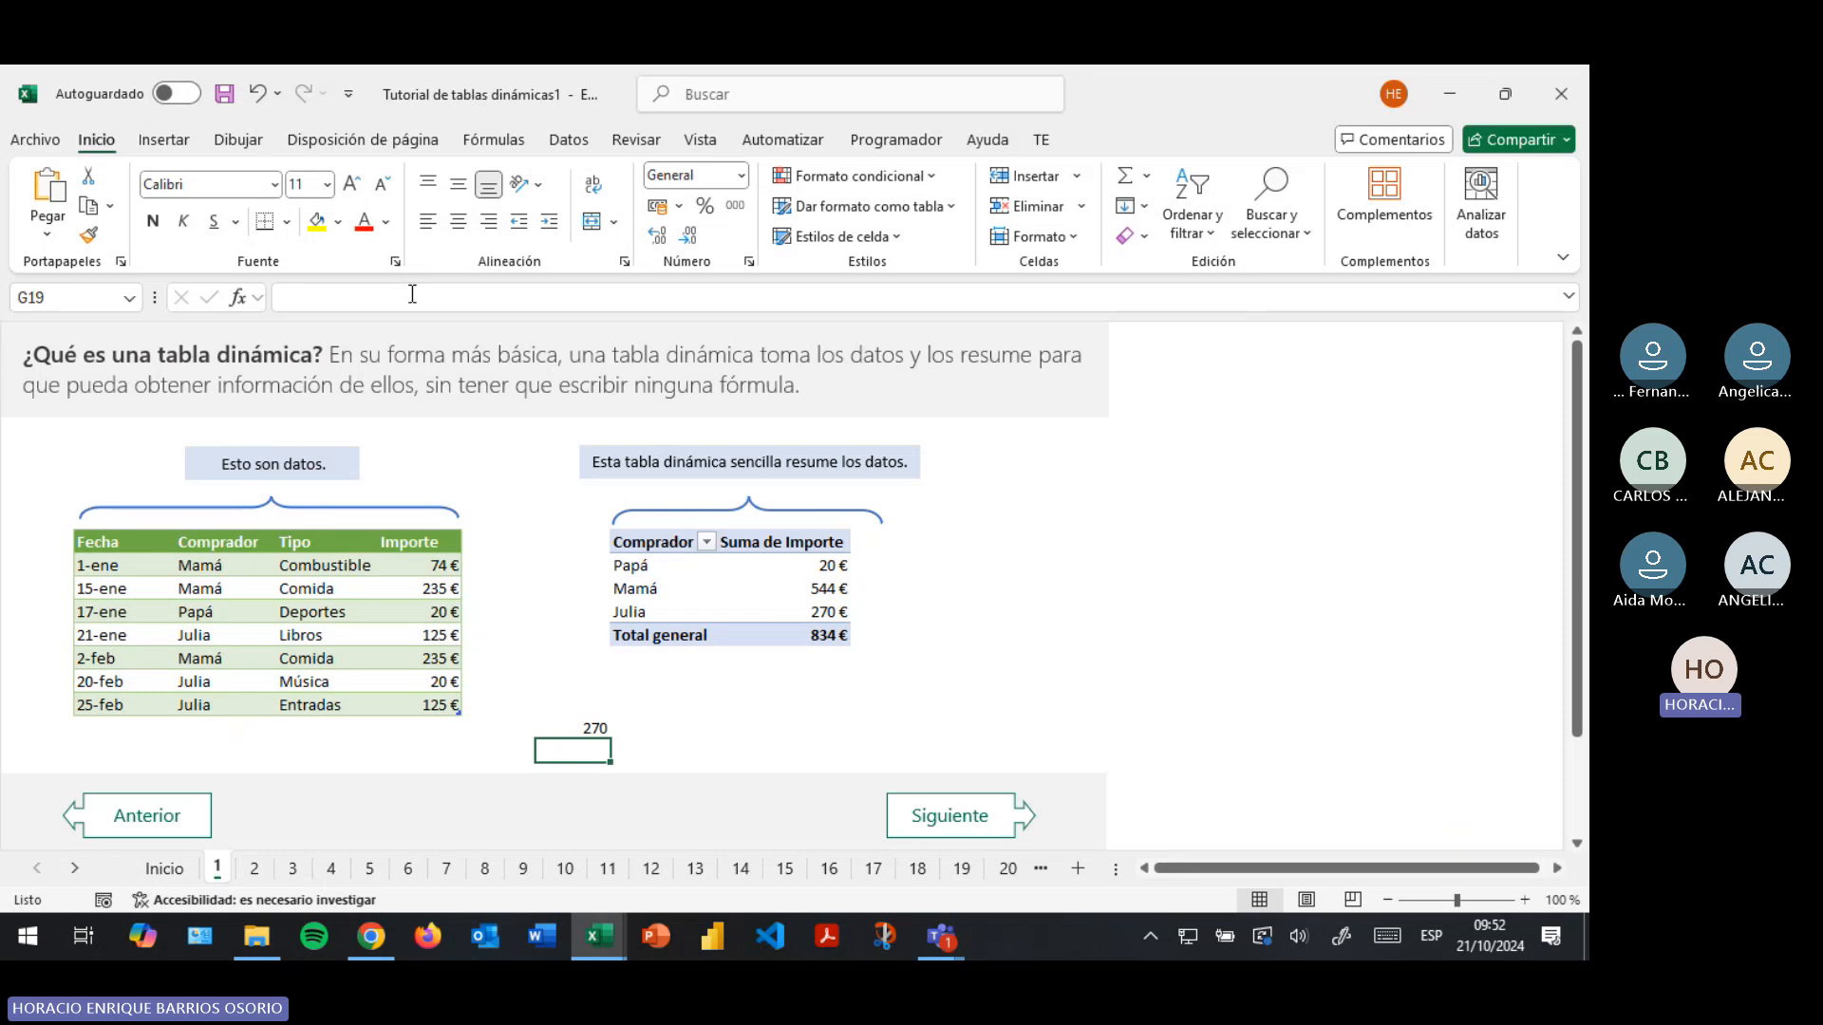
Compare the SUMA(SI) formula in G18 with the PivotTable's Suma de Importe for each buyer and its Total general
{"action": "key", "text": "Up"}
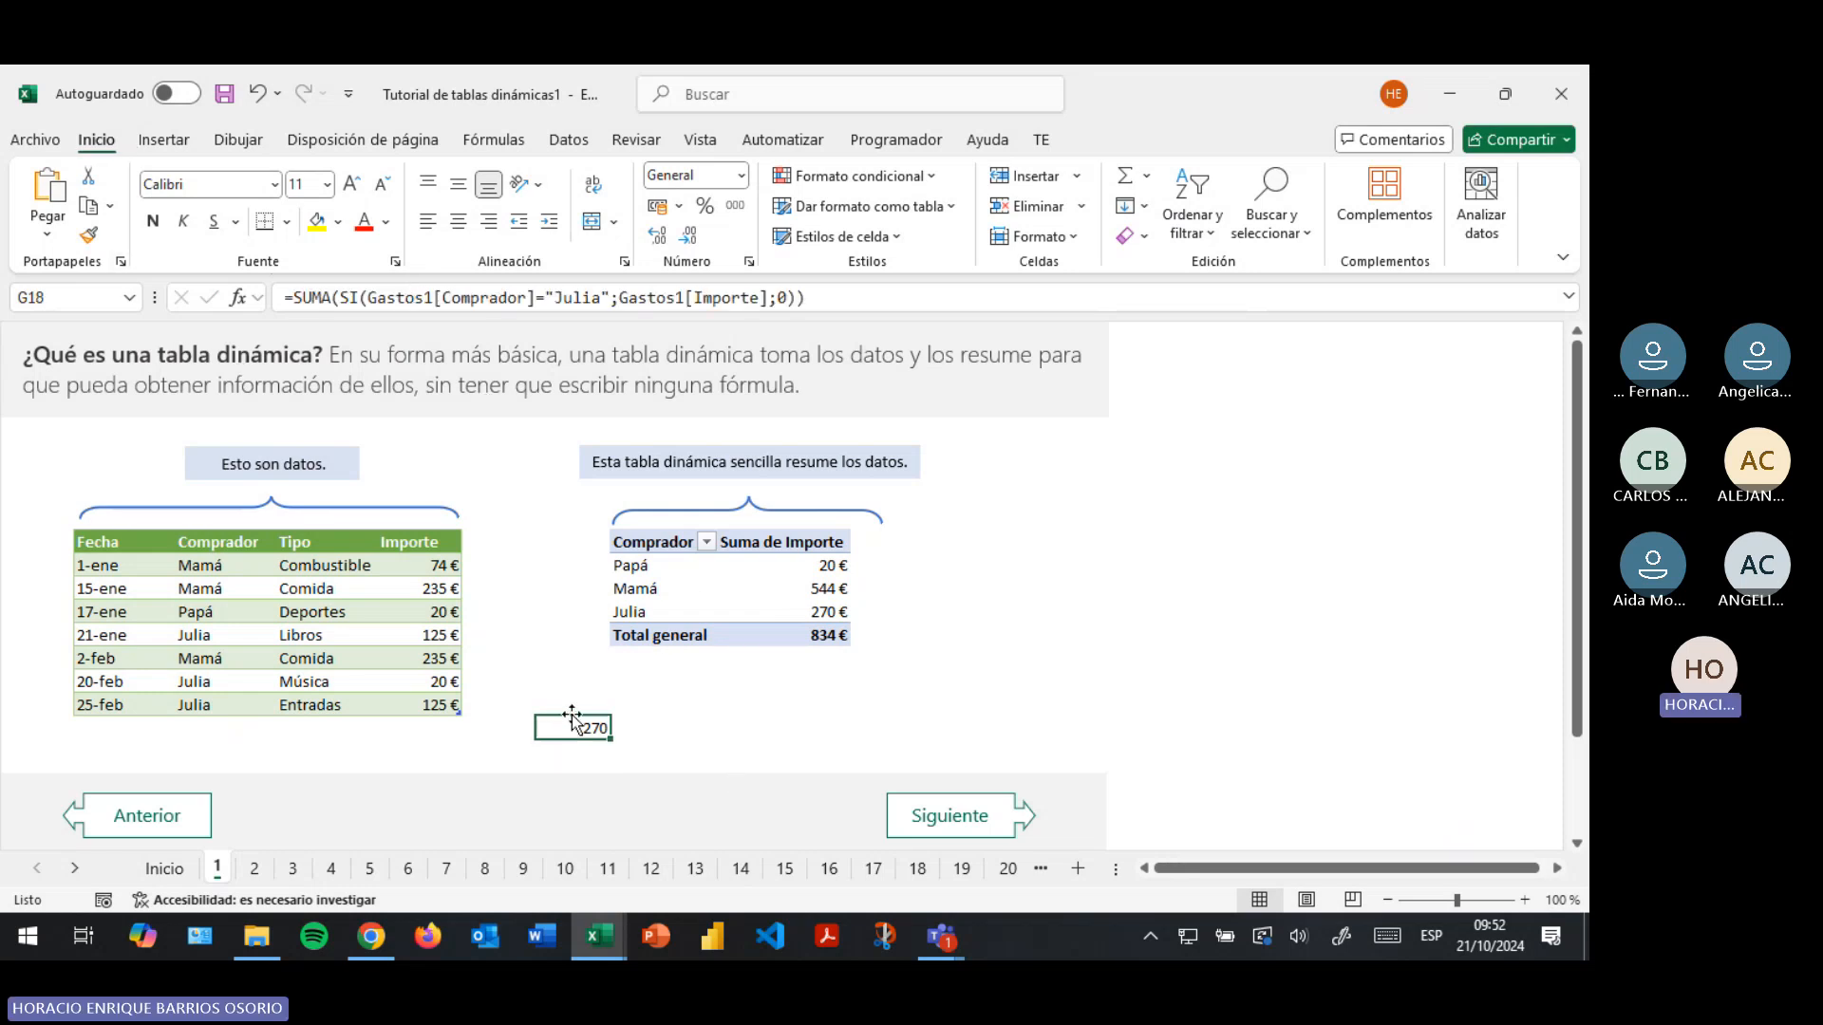
{"action": "key", "text": "Down"}
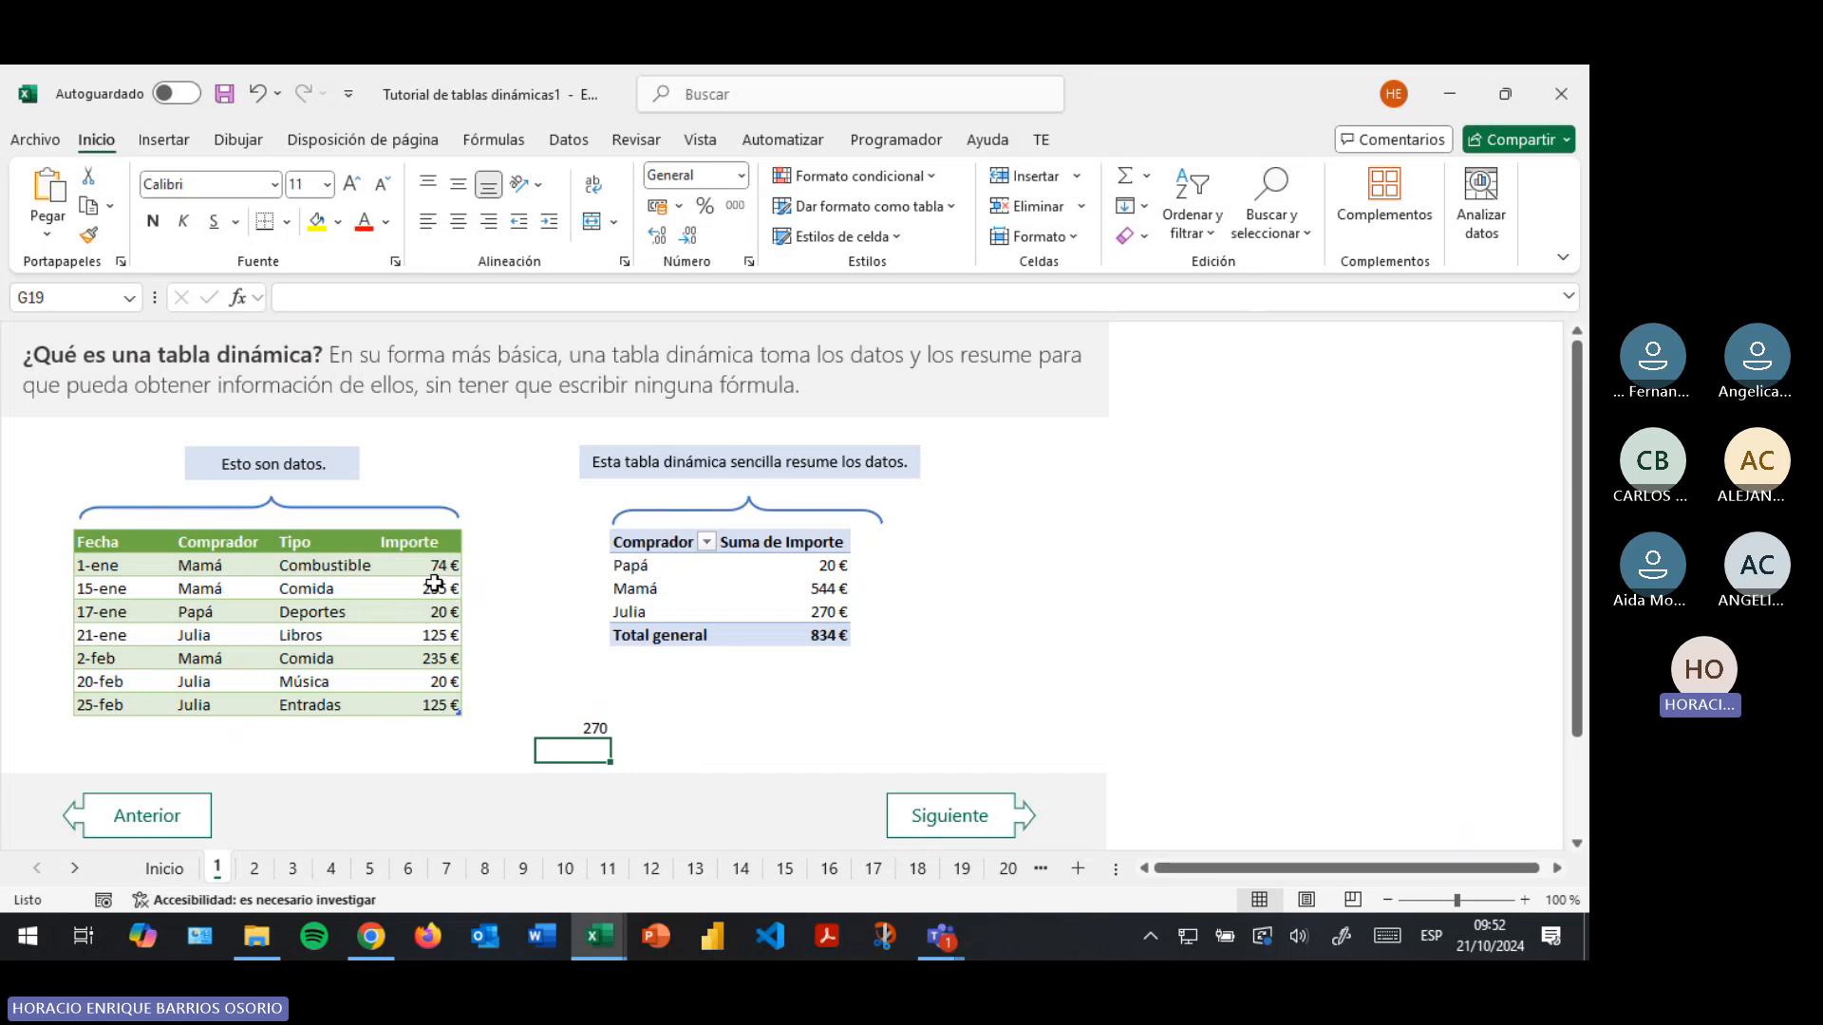
{"action": "left_click", "coordinate": [593, 731]}
{"action": "left_click", "coordinate": [802, 567]}
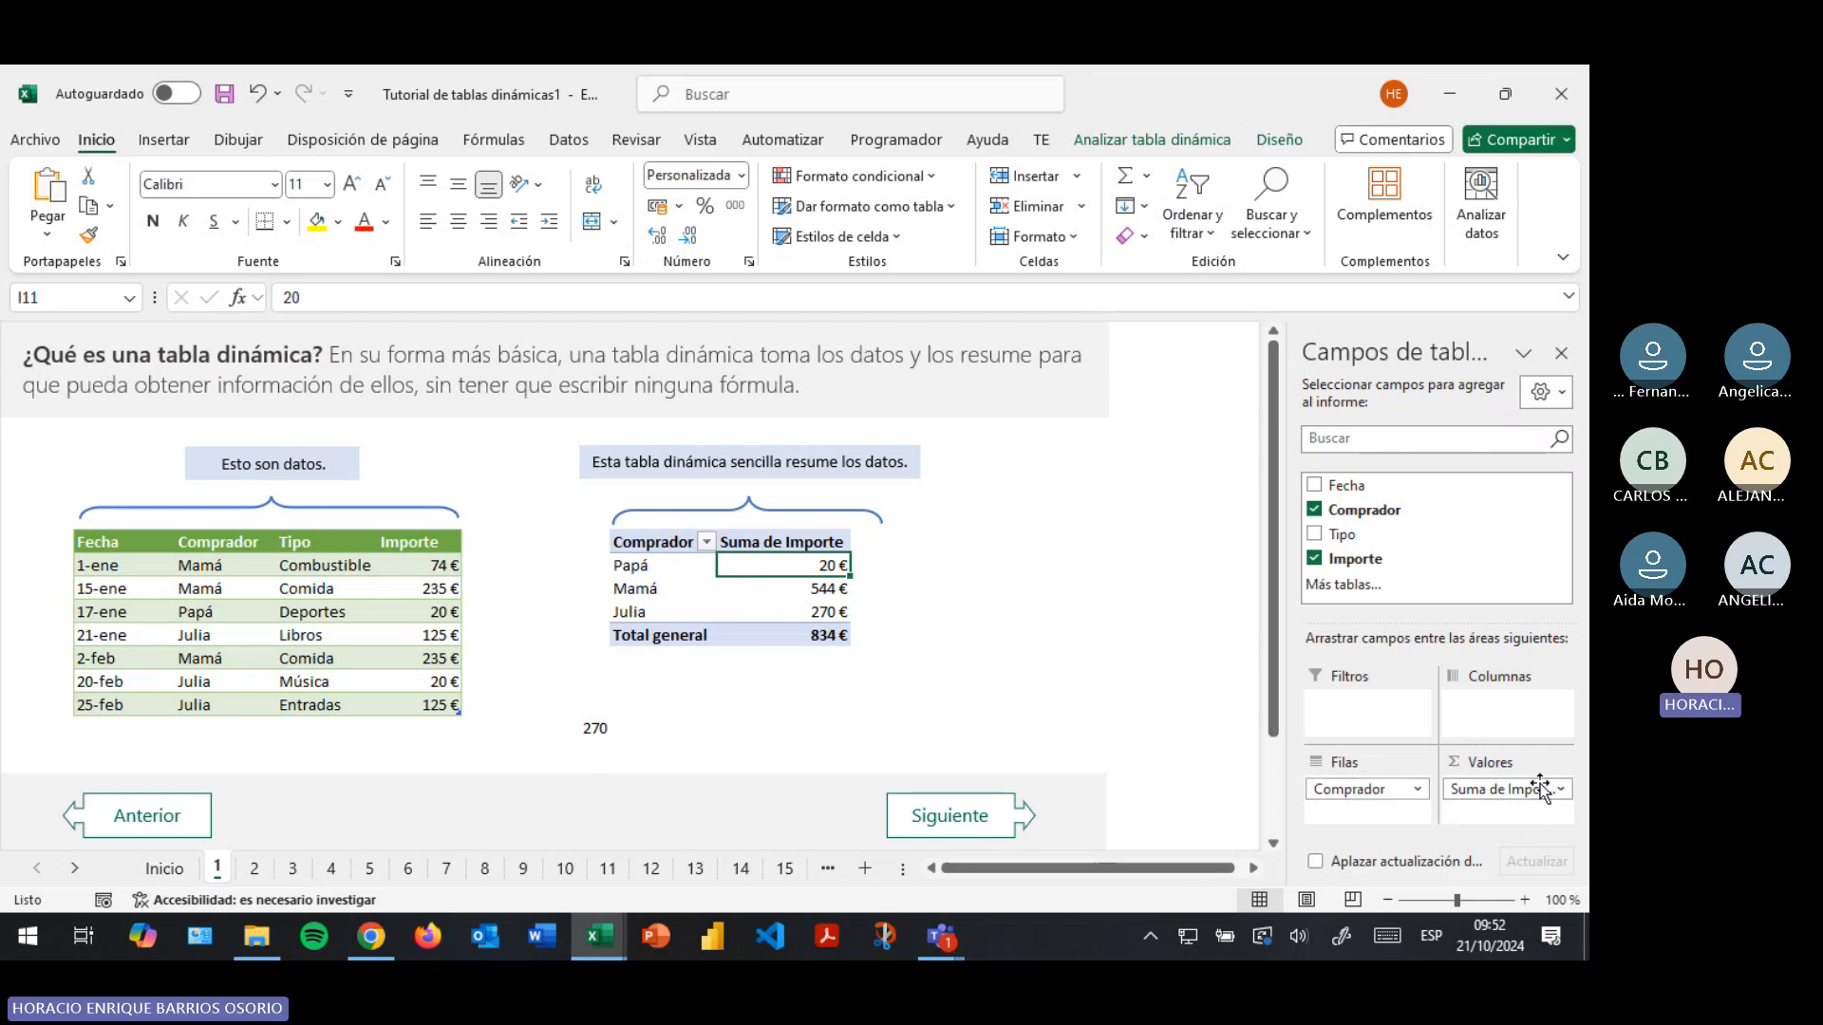
{"action": "left_click", "coordinate": [823, 612]}
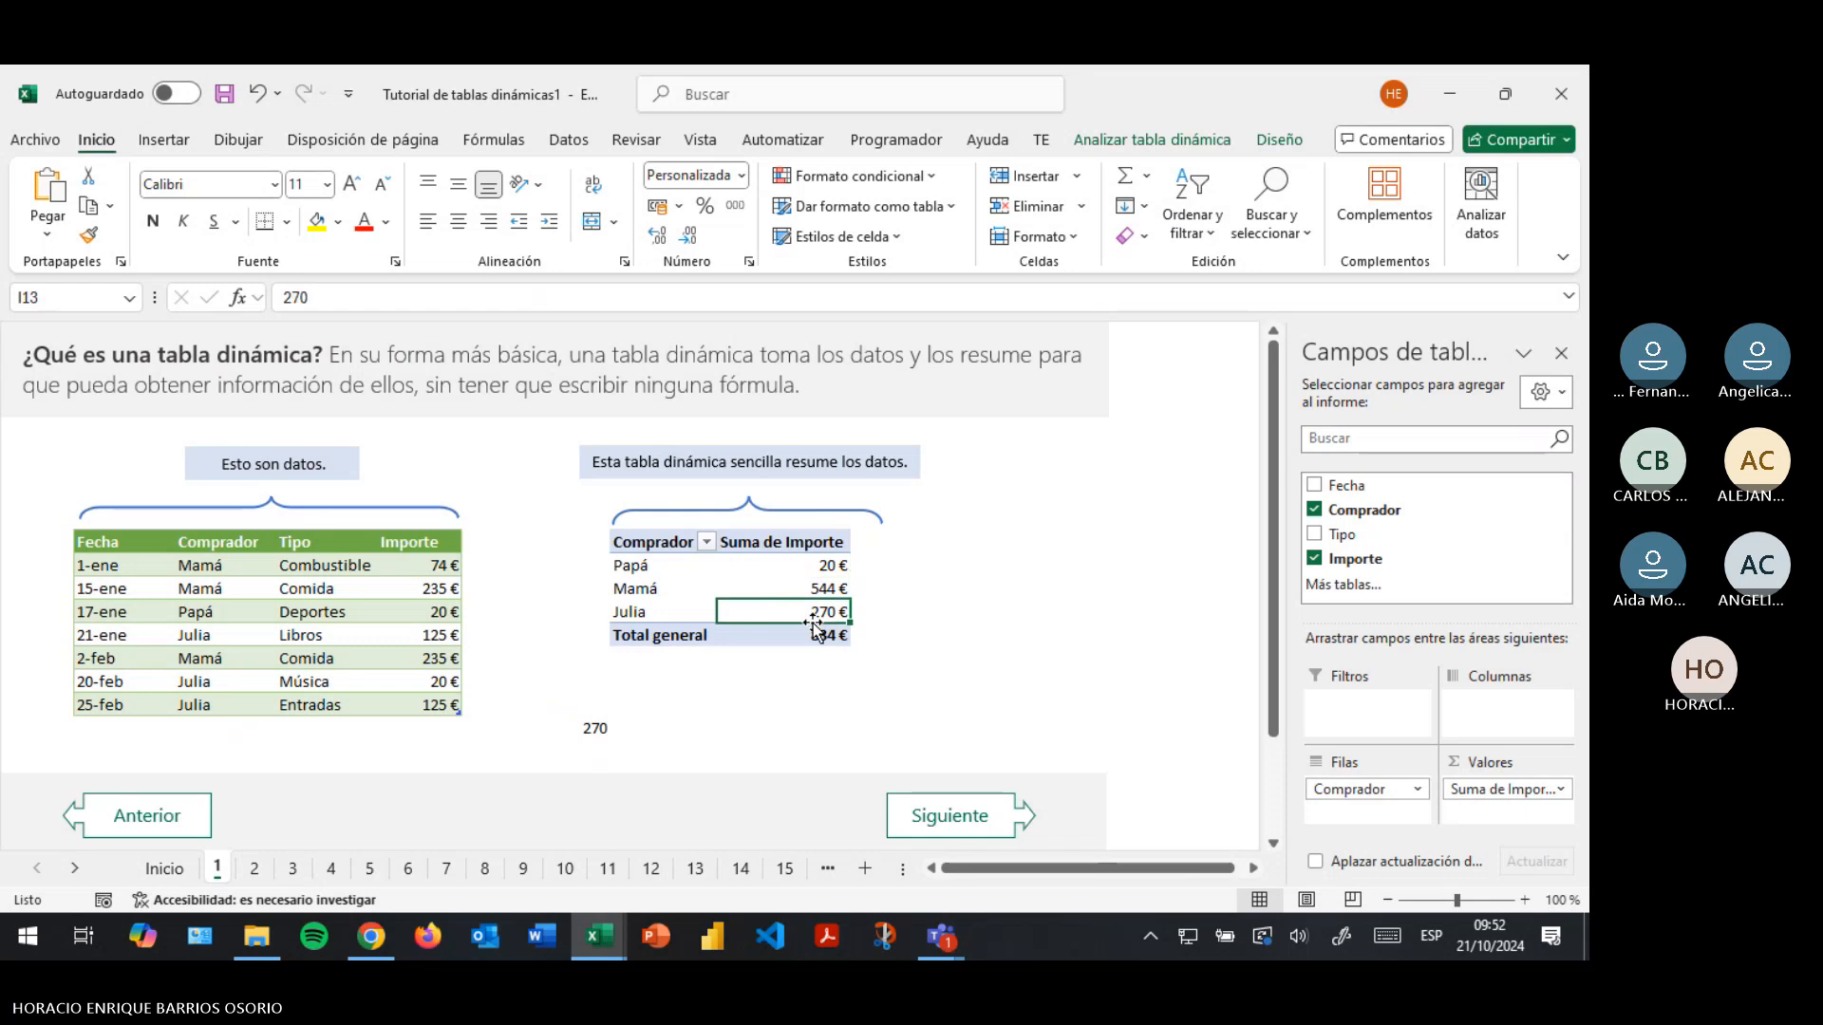
{"action": "left_click", "coordinate": [823, 563]}
{"action": "left_click", "coordinate": [823, 613]}
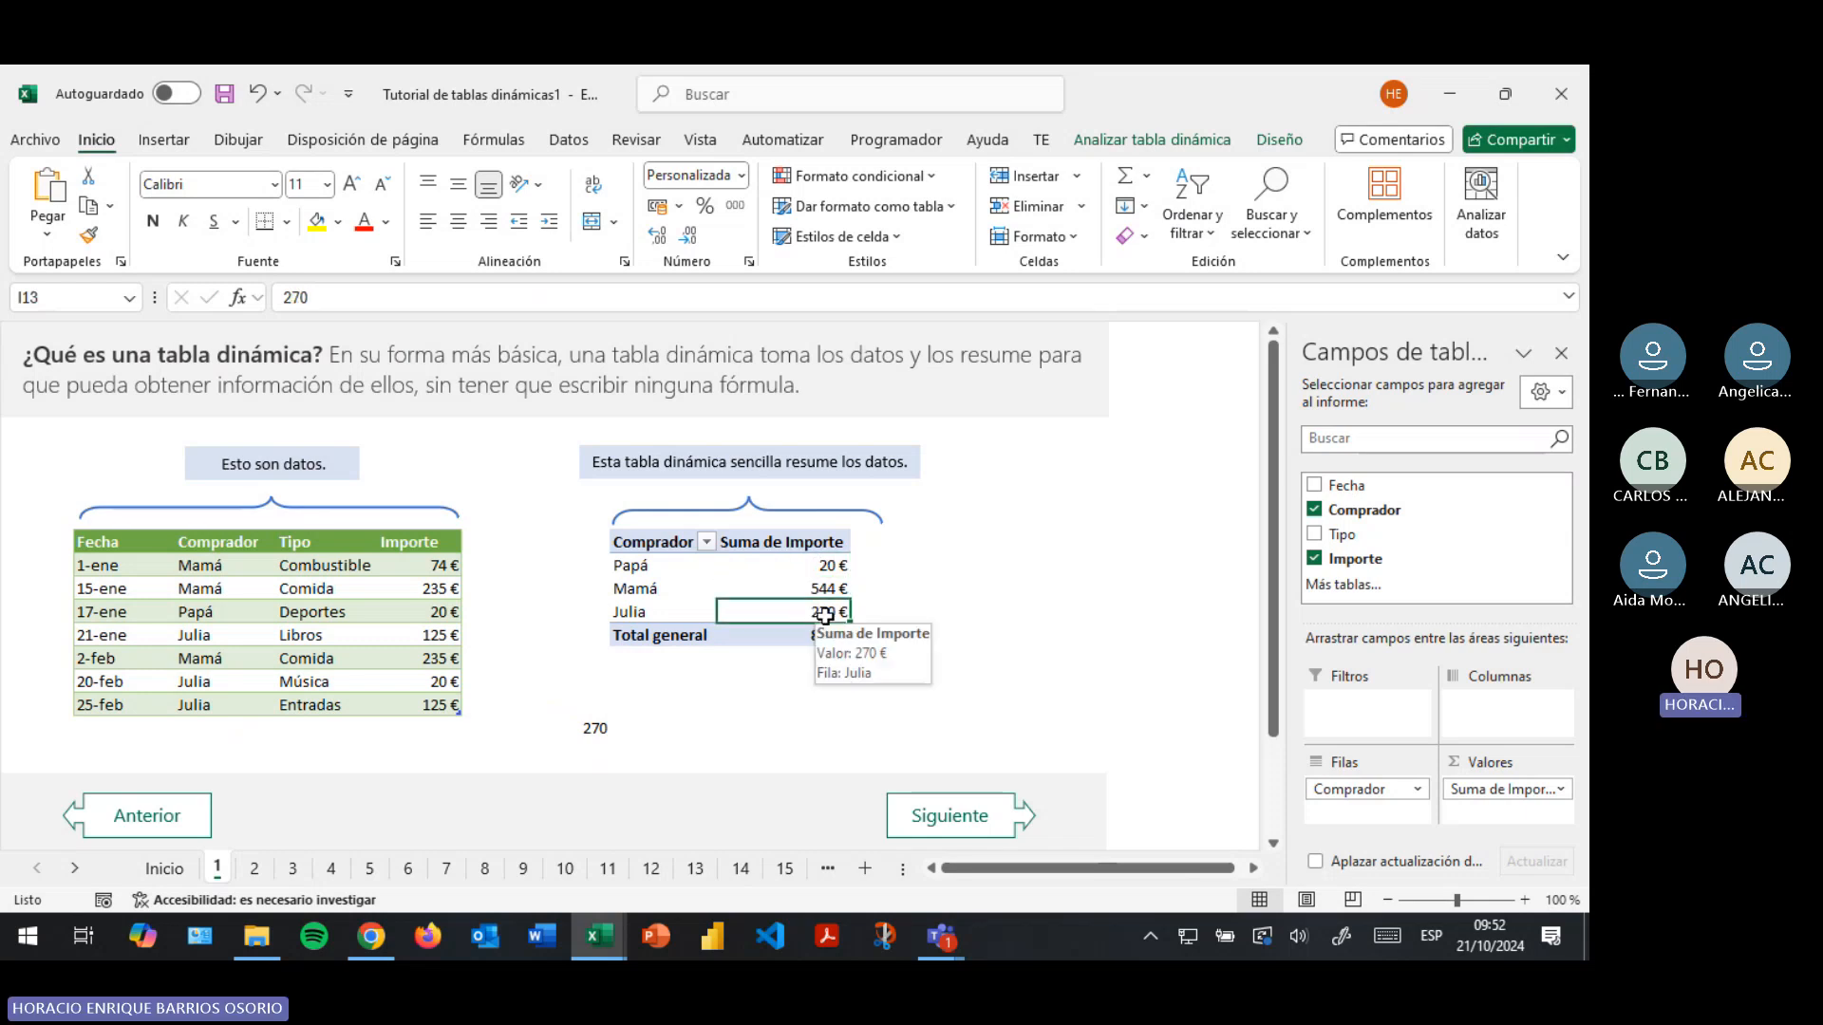
{"action": "left_click", "coordinate": [774, 634]}
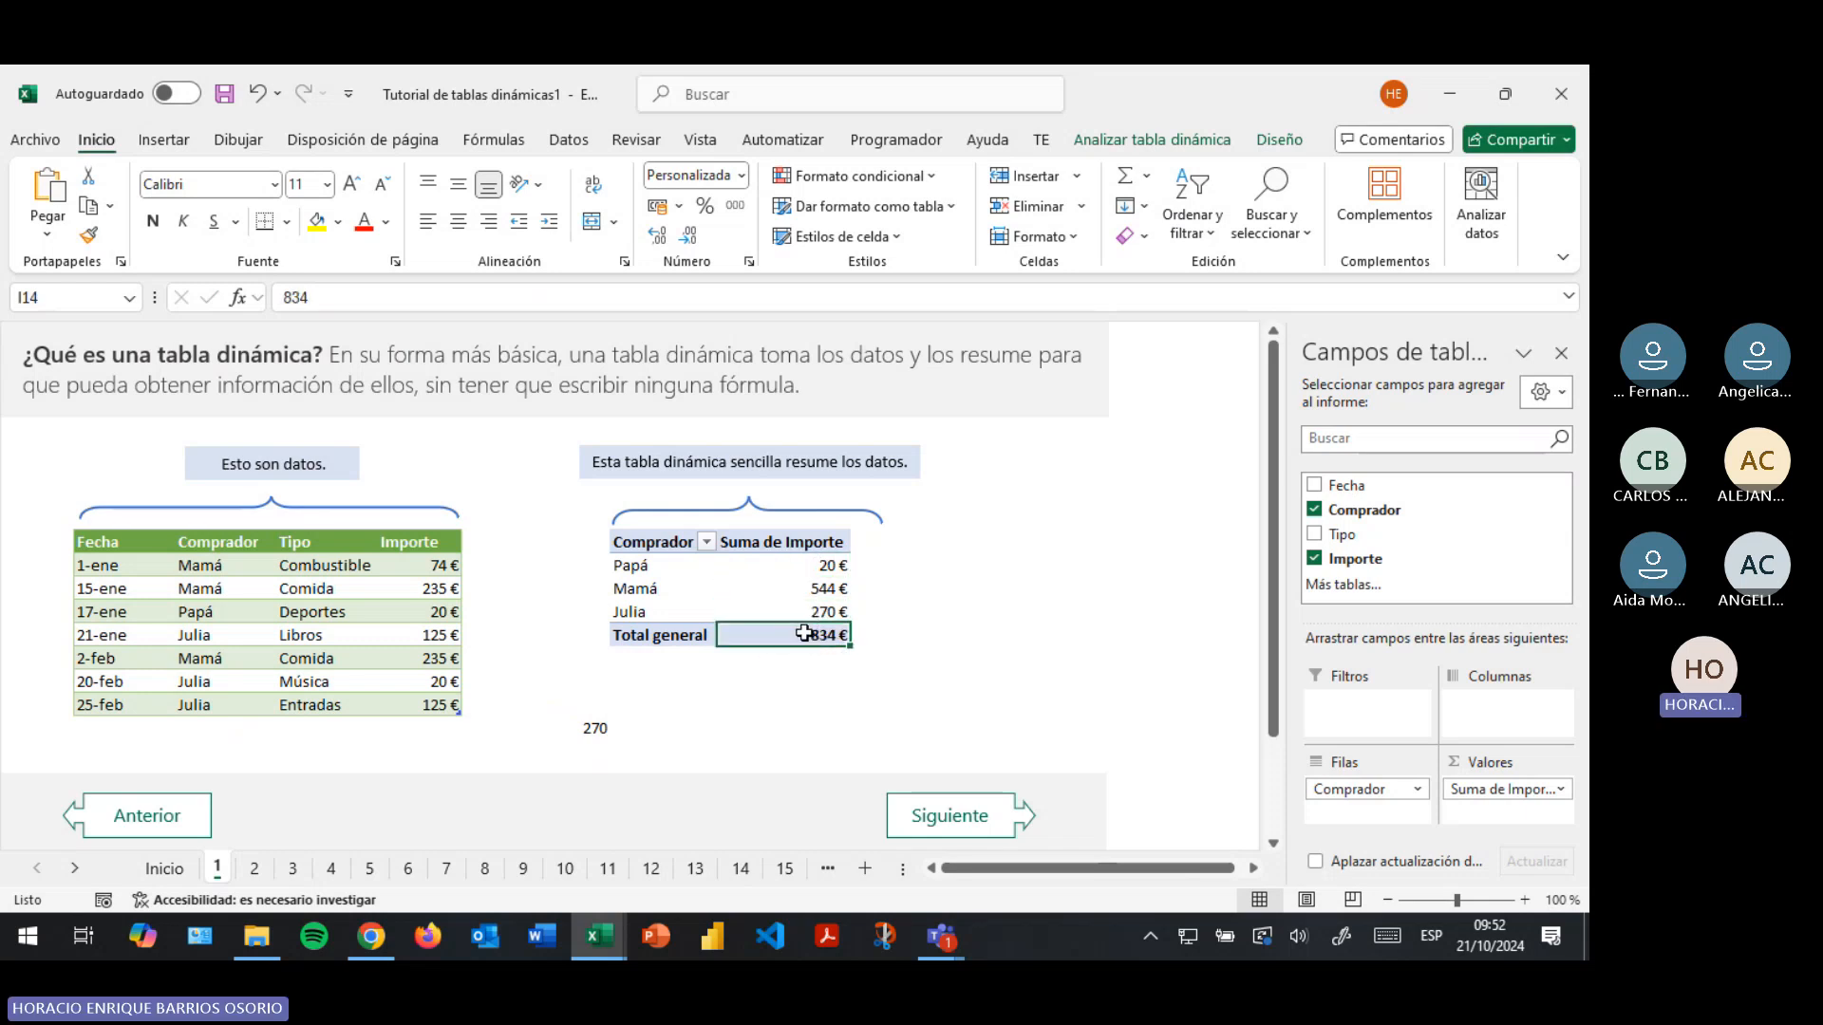
{"action": "left_click", "coordinate": [670, 627]}
{"action": "left_click", "coordinate": [789, 636]}
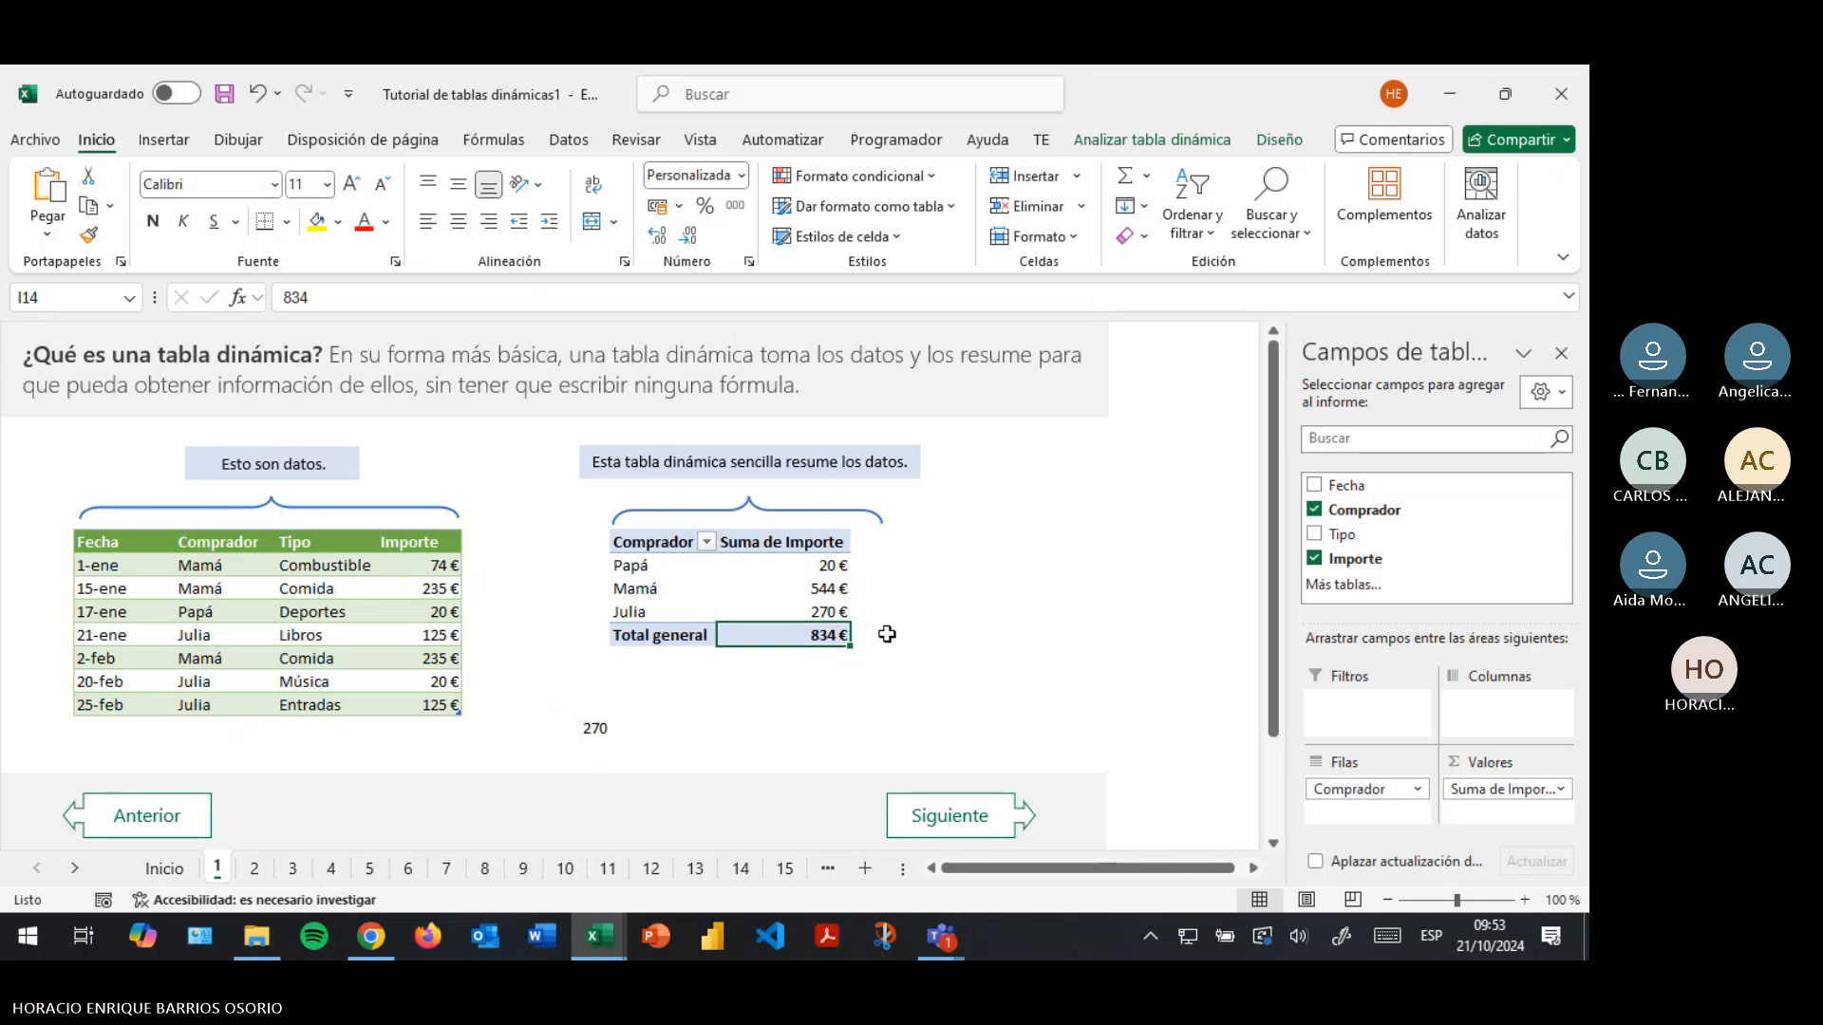
{"action": "left_click_drag", "start_coordinate": [779, 569], "coordinate": [788, 615]}
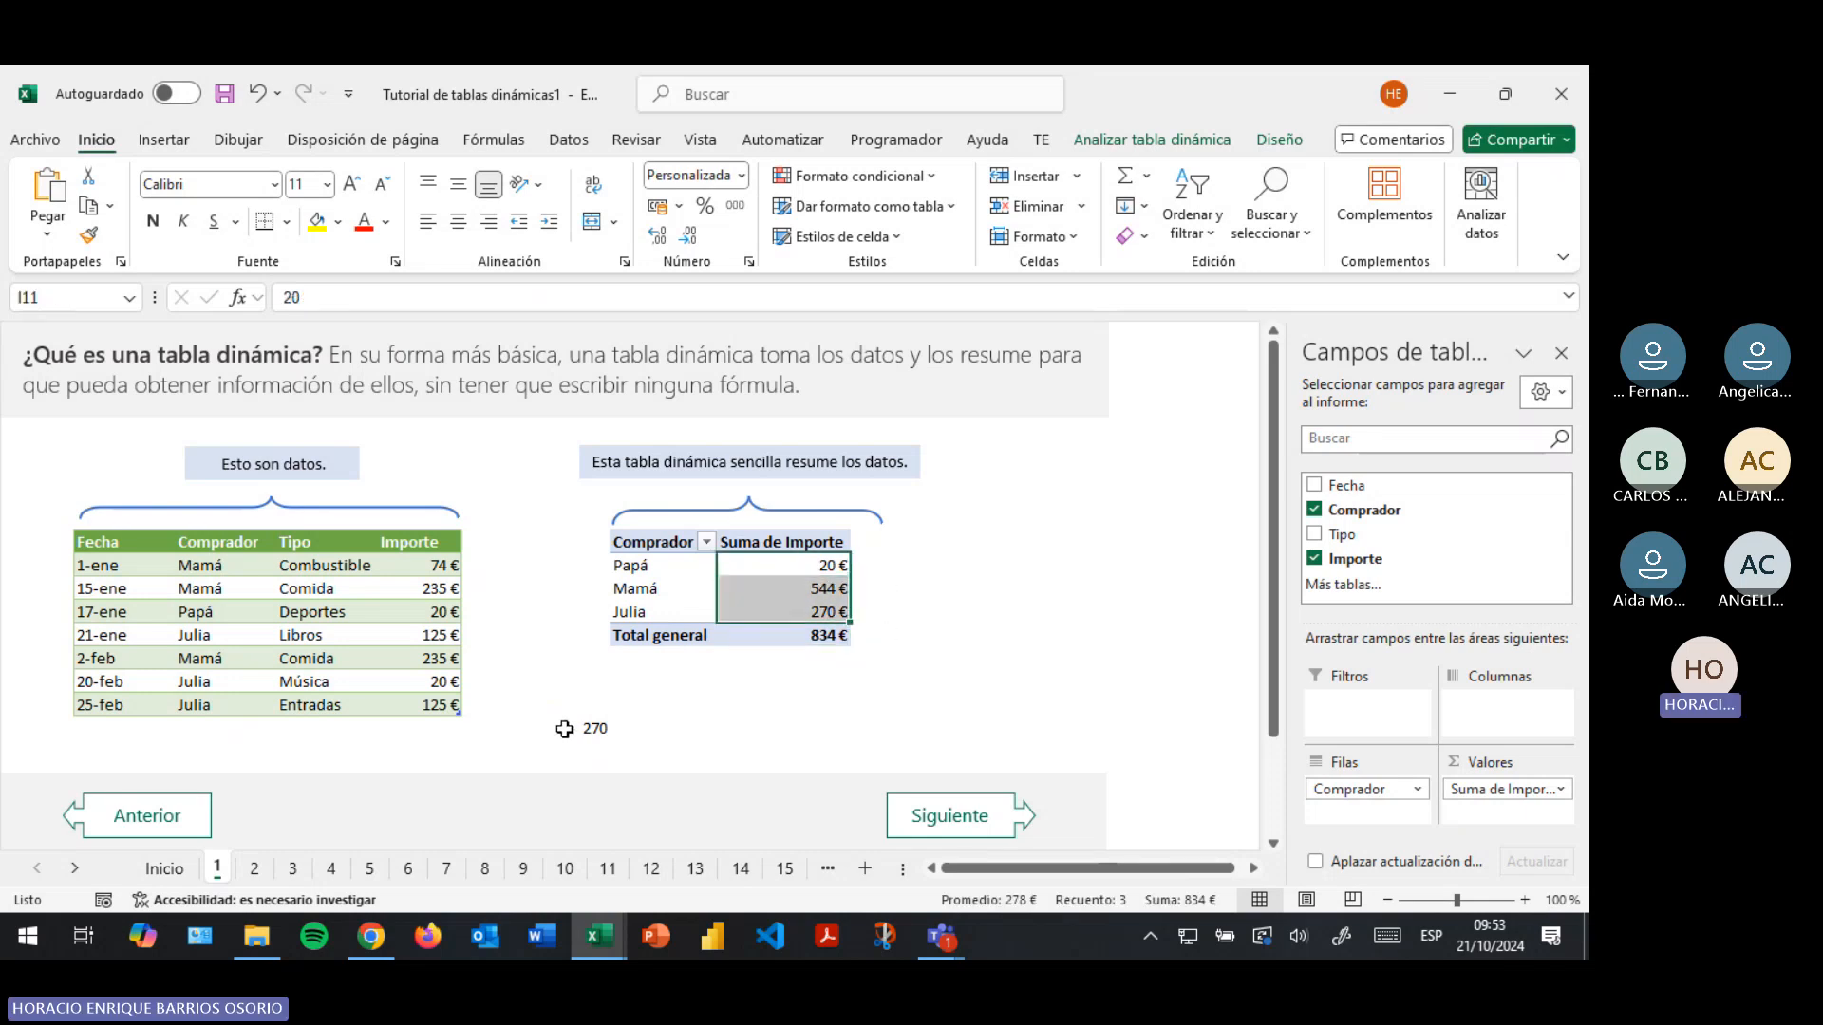
{"action": "left_click", "coordinate": [574, 729]}
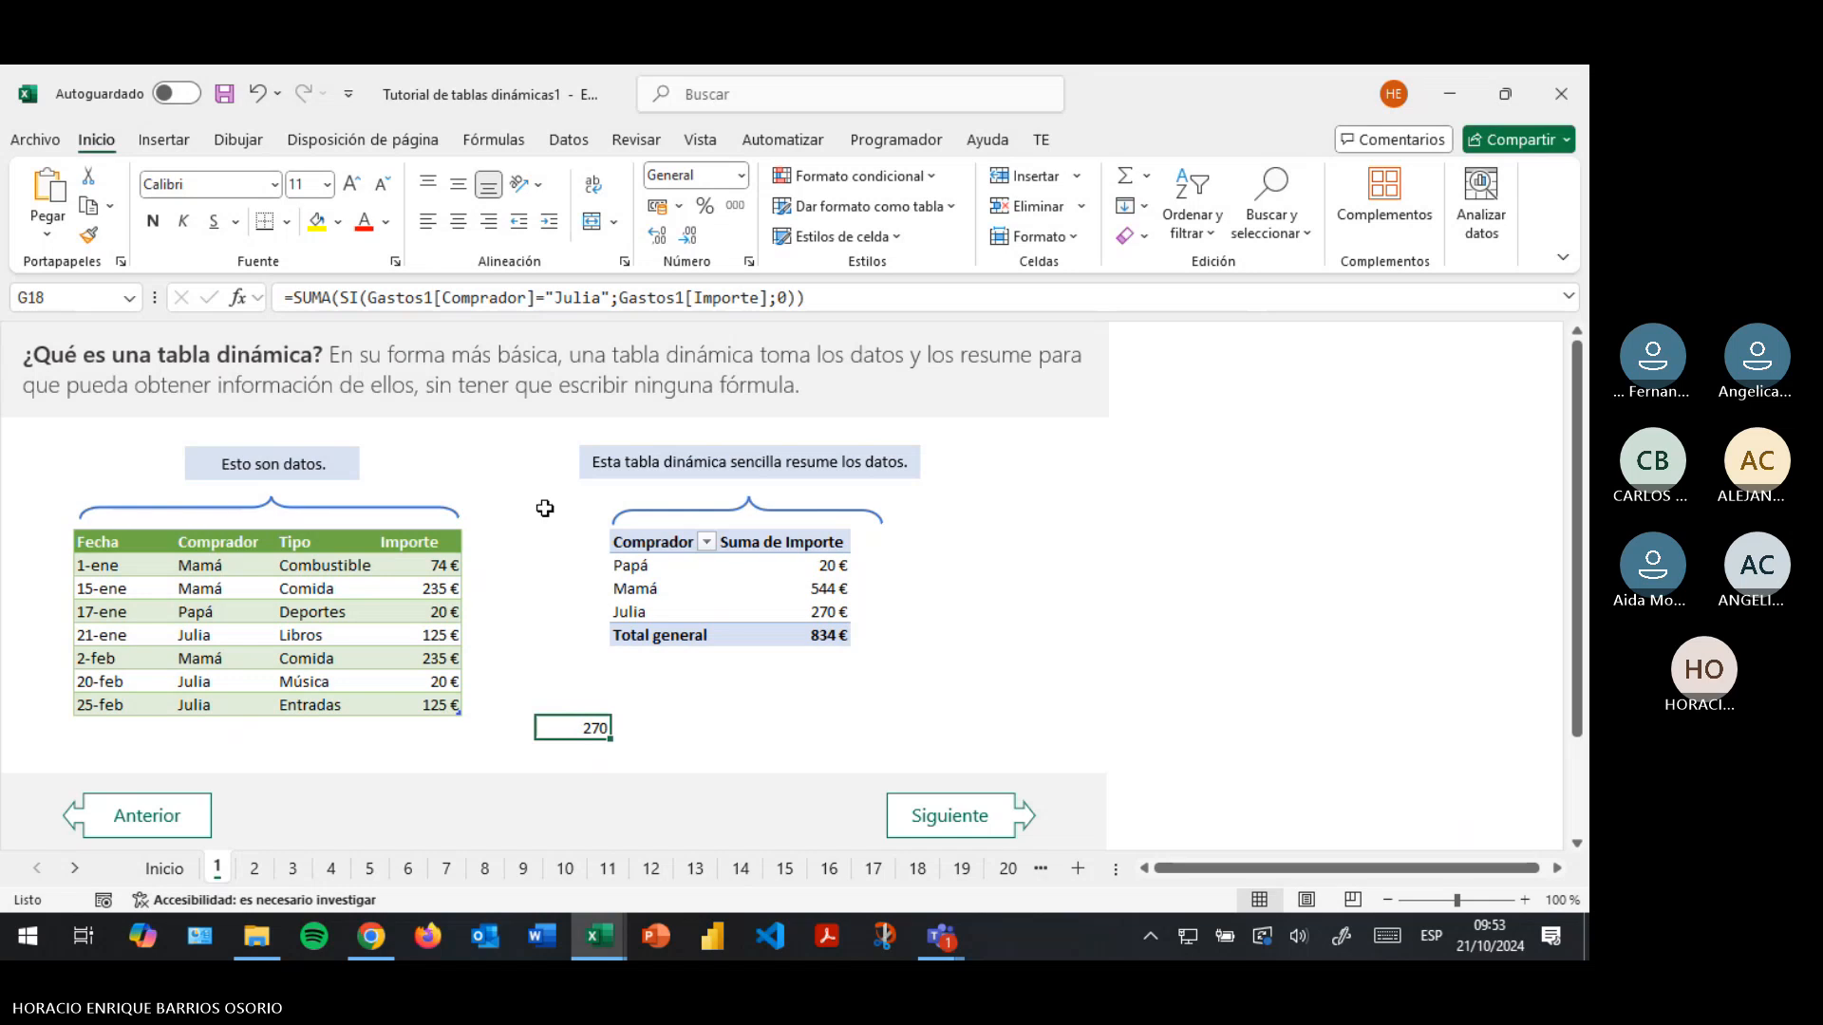
{"action": "left_click", "coordinate": [745, 609]}
{"action": "left_click", "coordinate": [574, 732]}
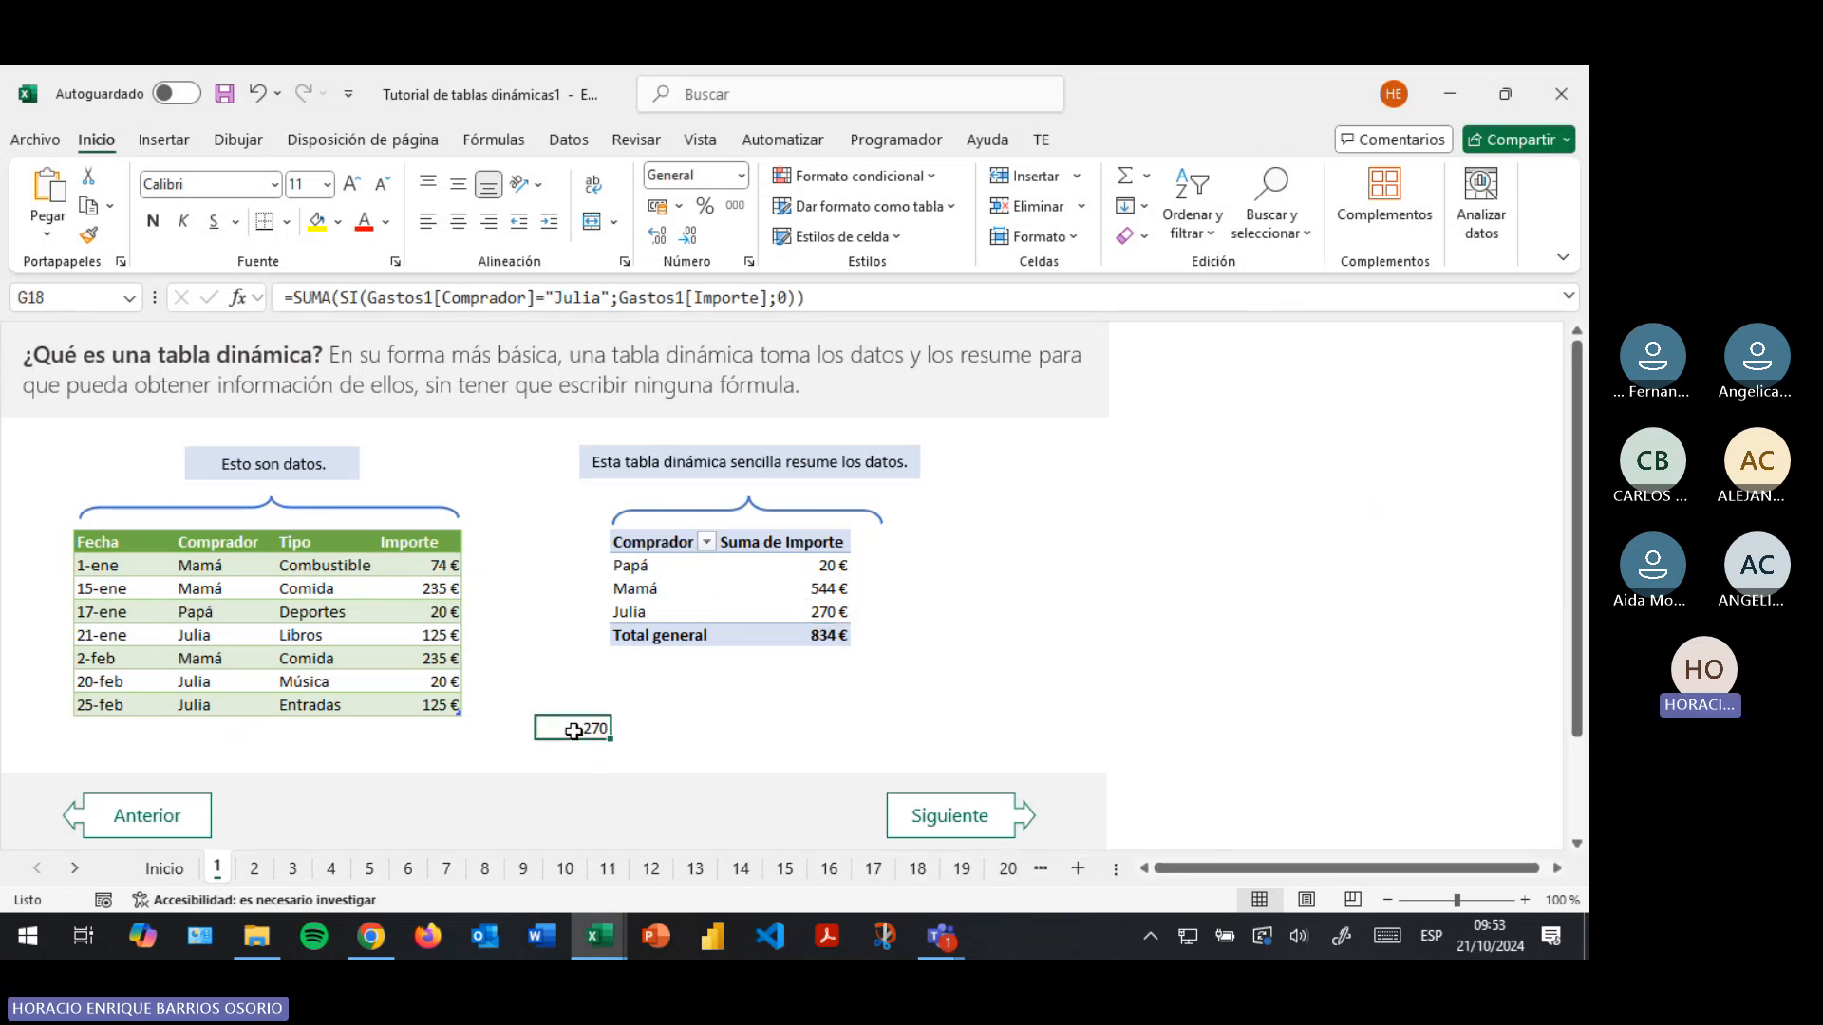
Review the complete formula in G18 and its outer SUMA function against the PivotTable's amounts
{"action": "left_click", "coordinate": [396, 302]}
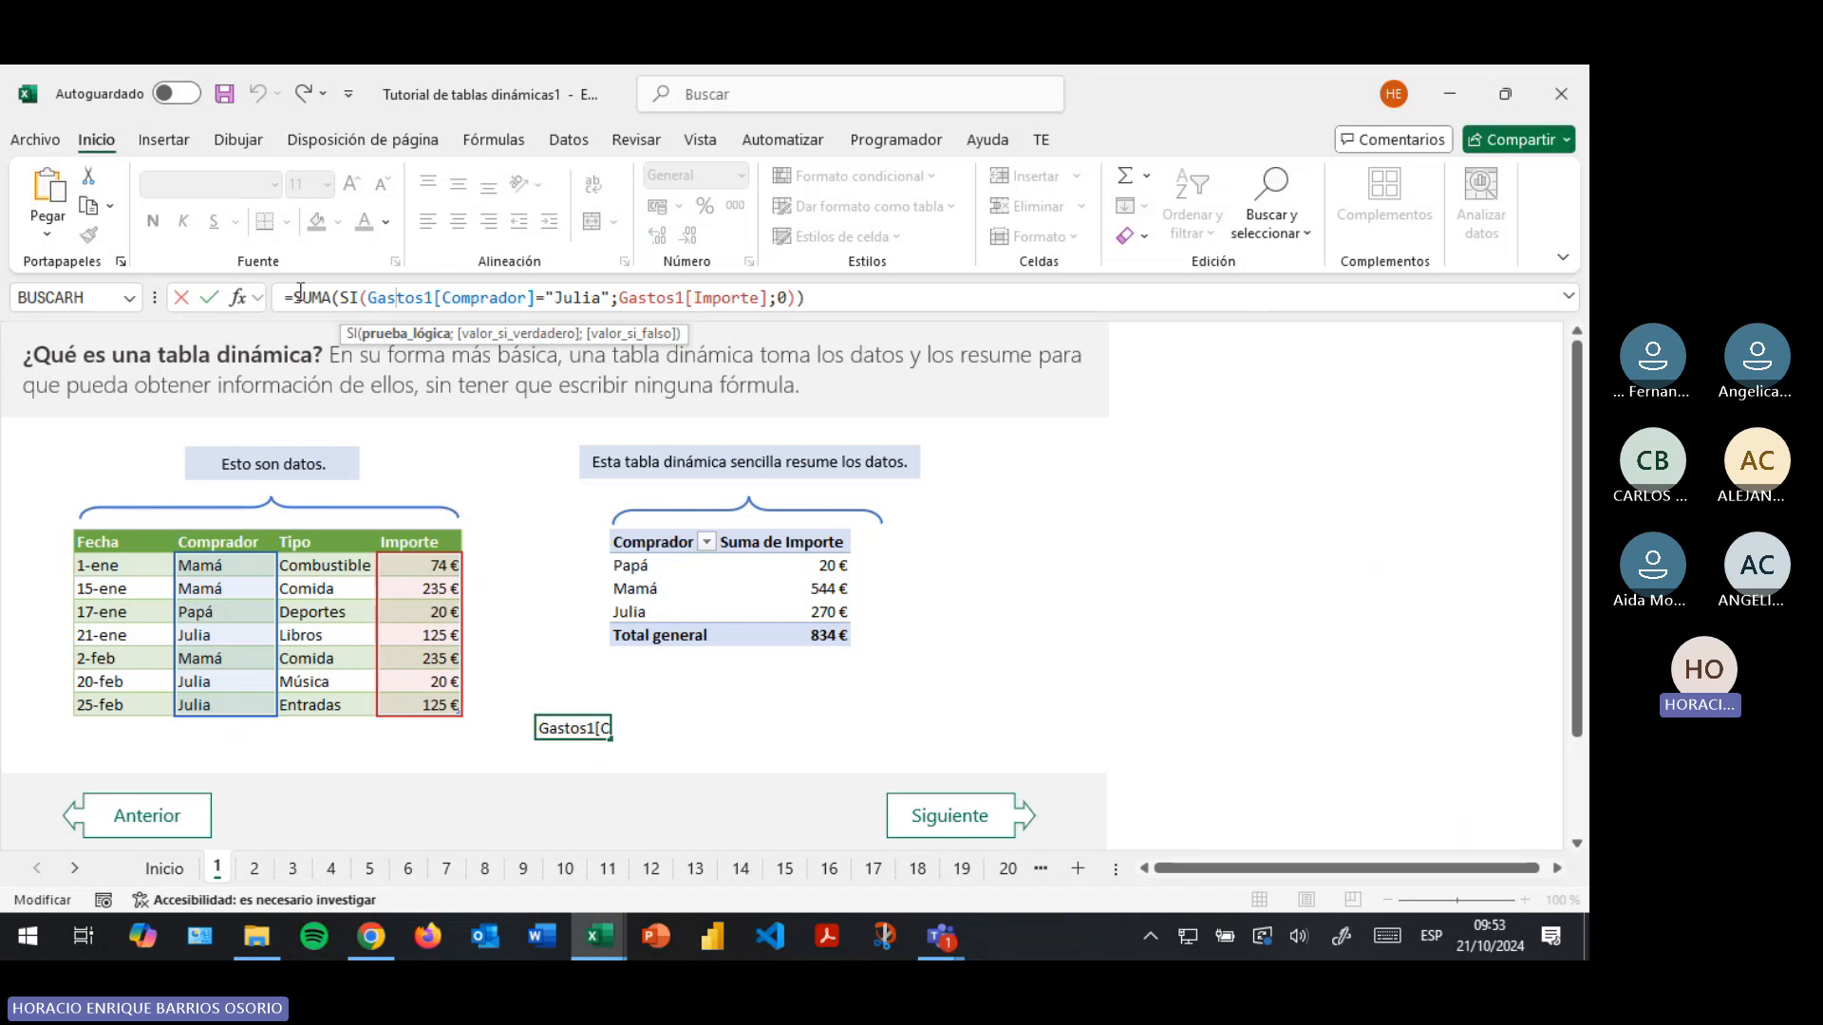
{"action": "key", "text": "Return"}
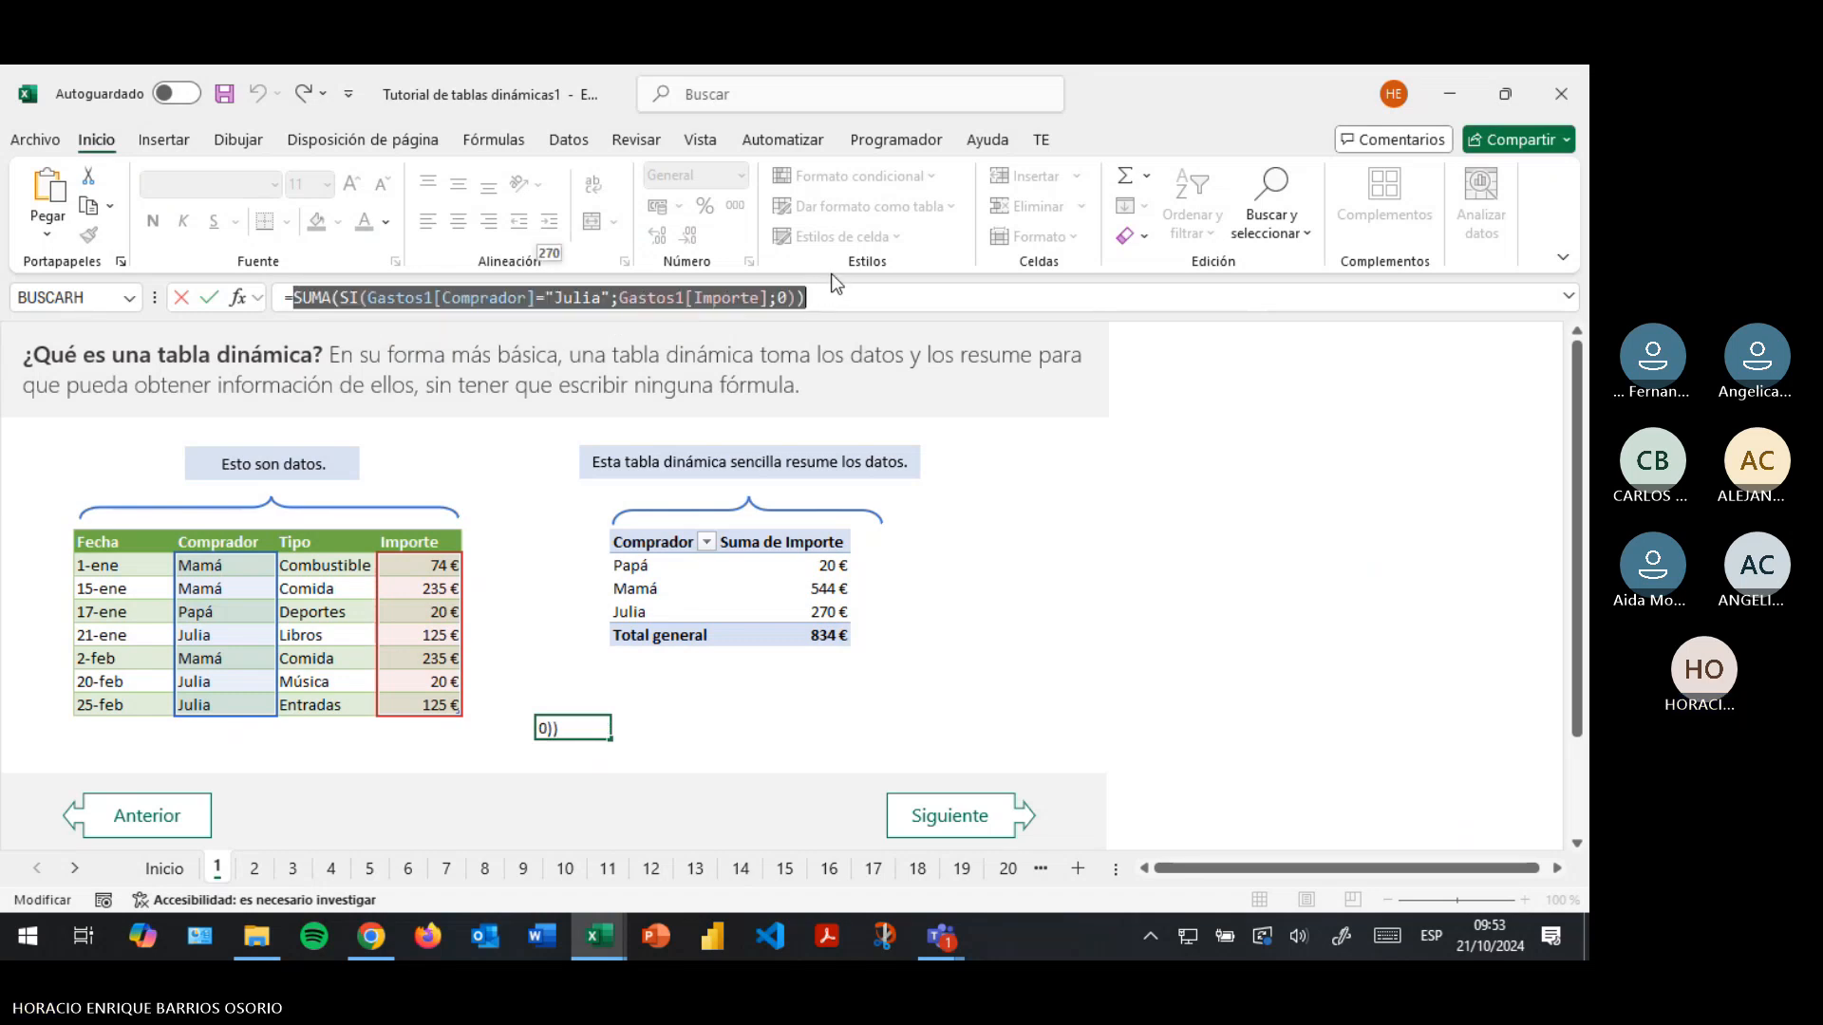
{"action": "left_click", "coordinate": [818, 586]}
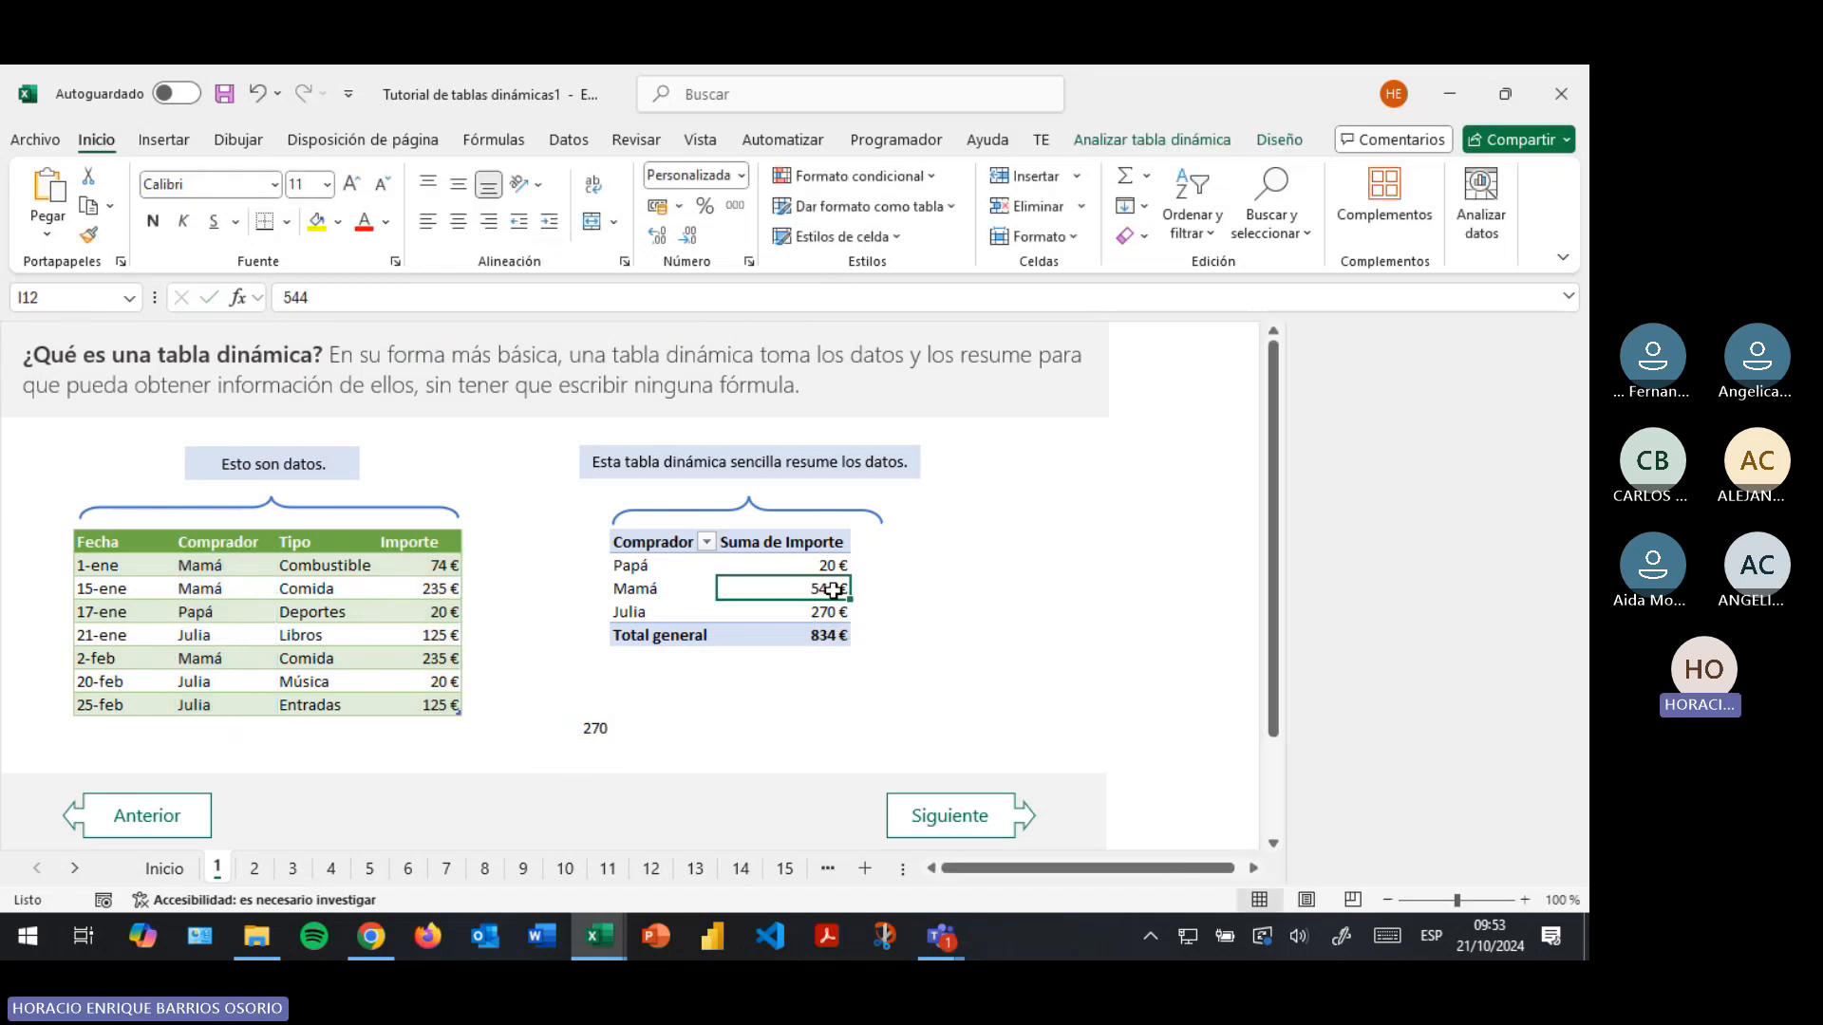
{"action": "left_click", "coordinate": [570, 730]}
{"action": "left_click", "coordinate": [292, 300]}
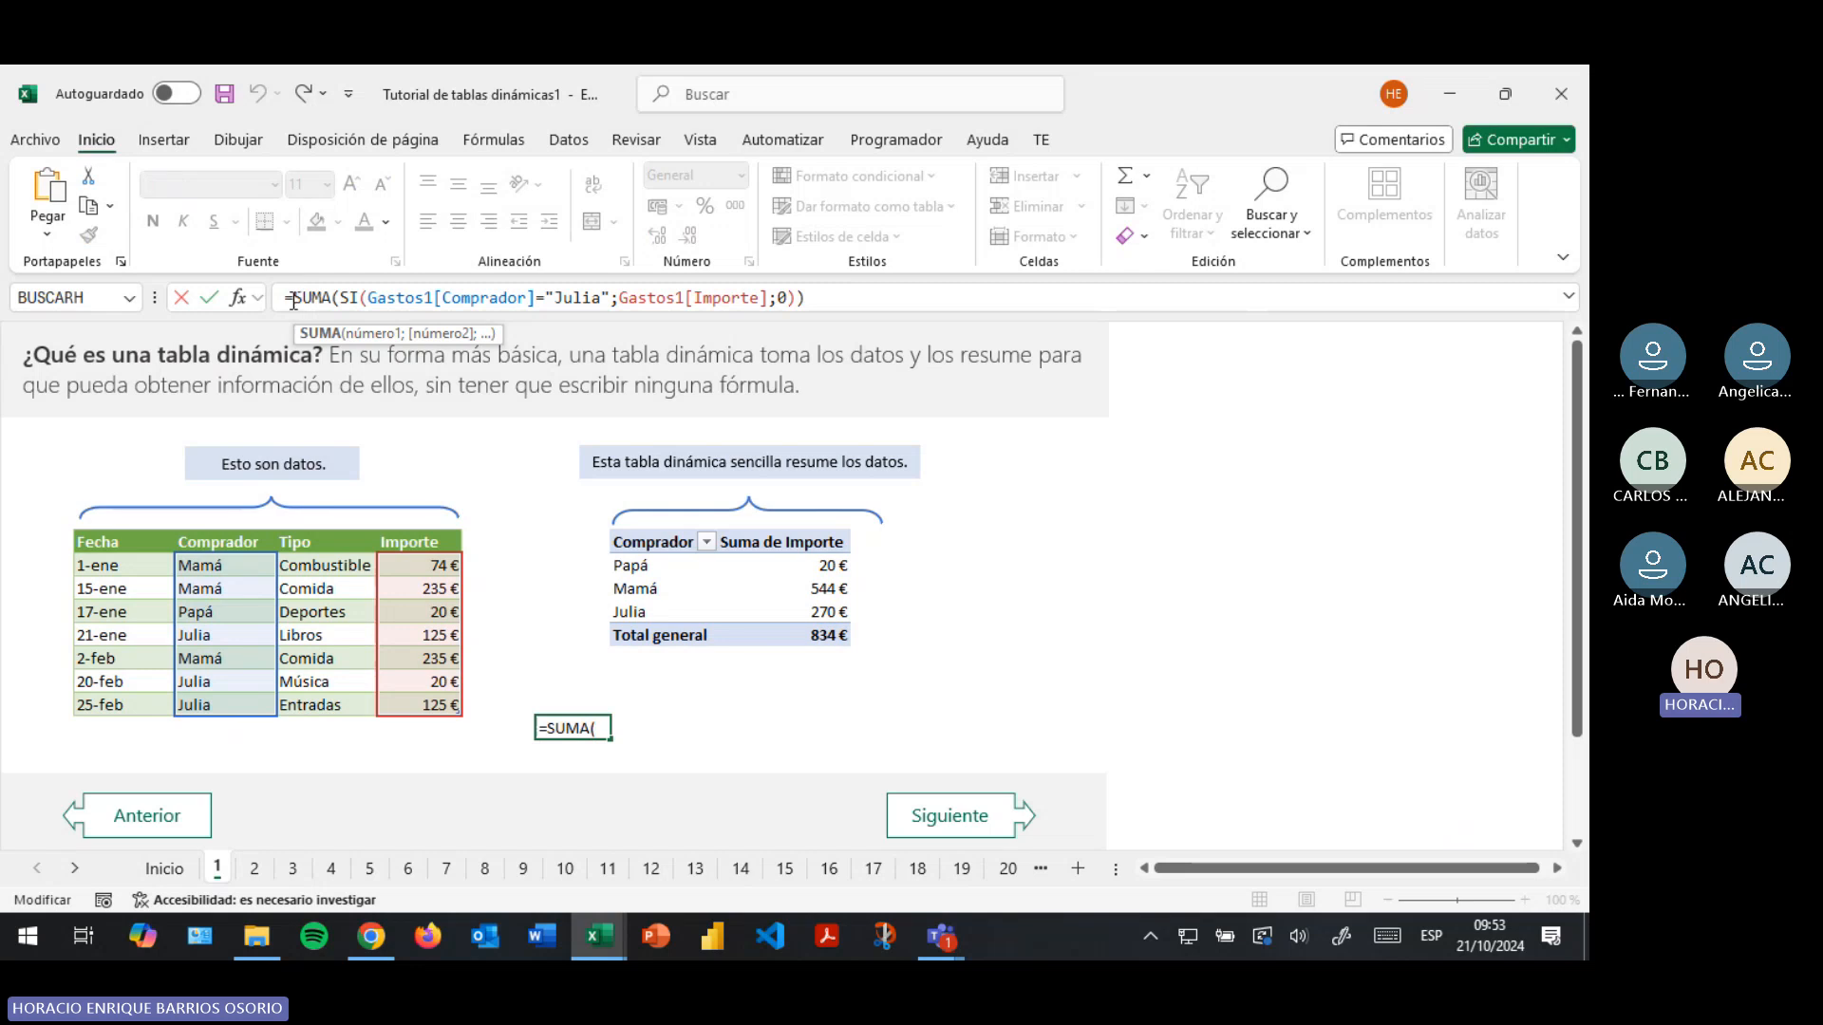
{"action": "left_click_drag", "start_coordinate": [325, 288], "coordinate": [810, 268]}
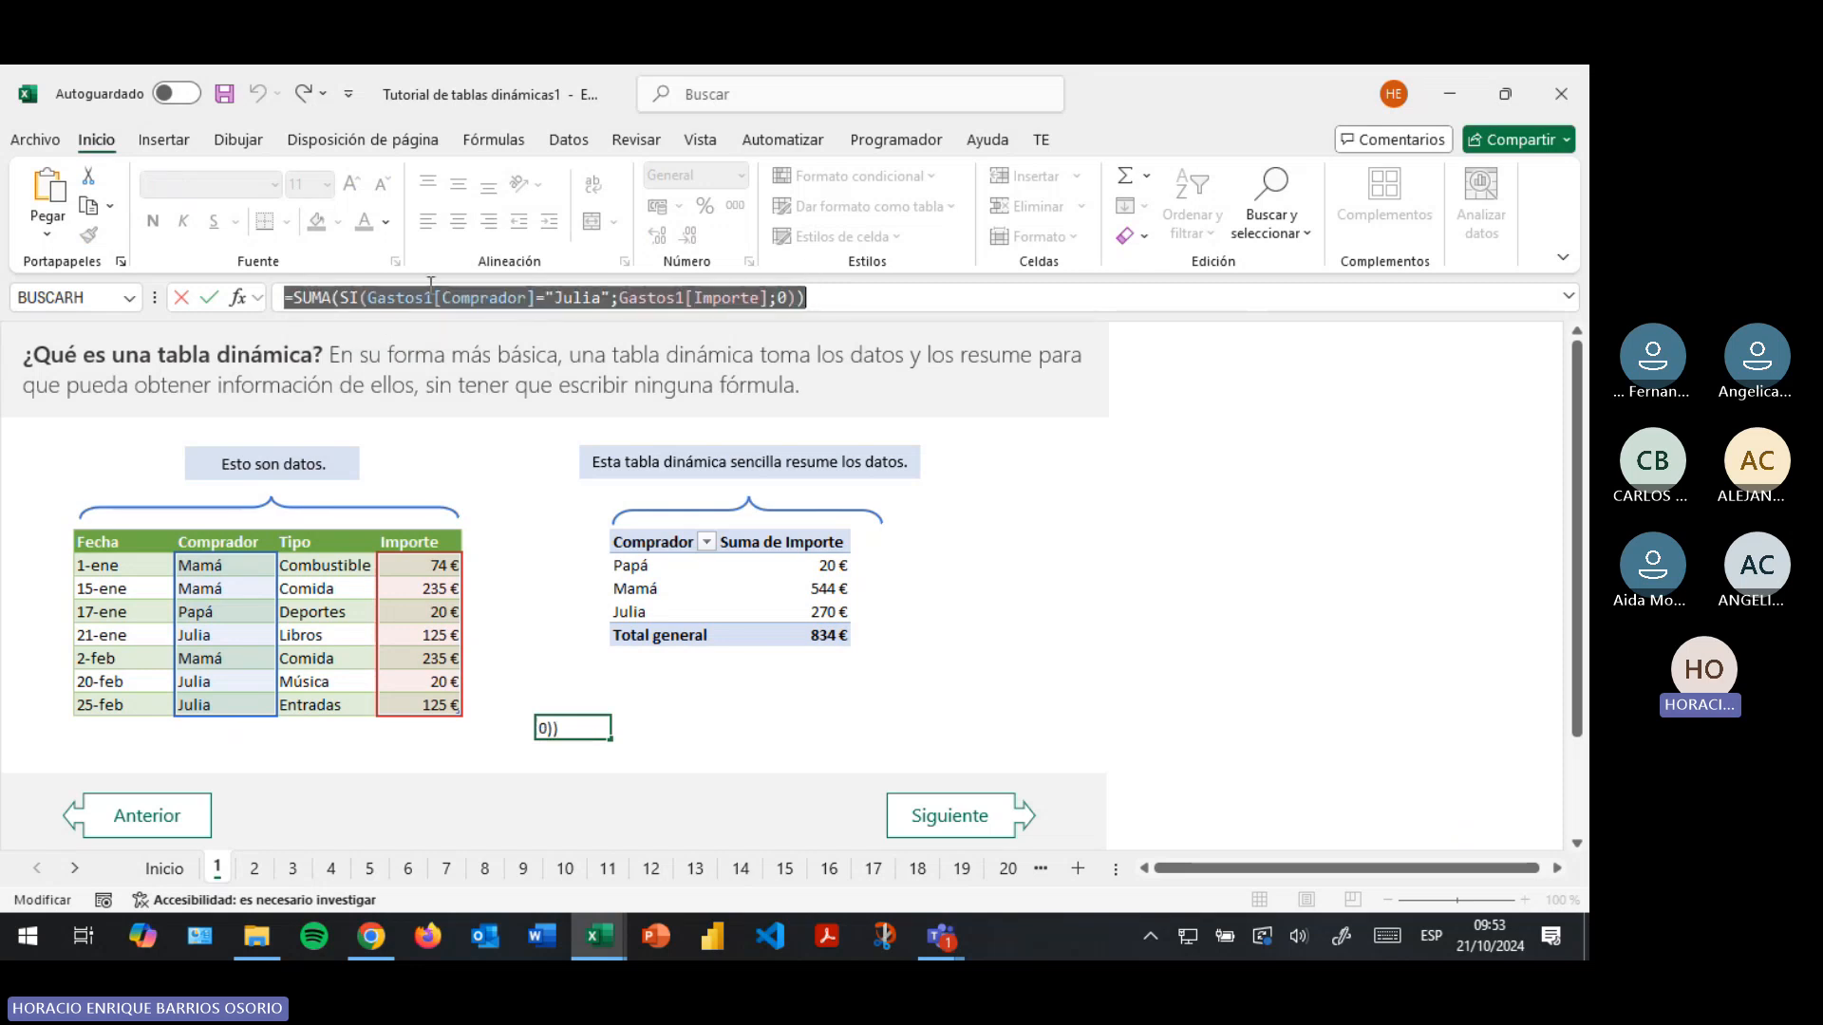
{"action": "left_click", "coordinate": [324, 299]}
{"action": "left_click_drag", "start_coordinate": [294, 300], "coordinate": [334, 289]}
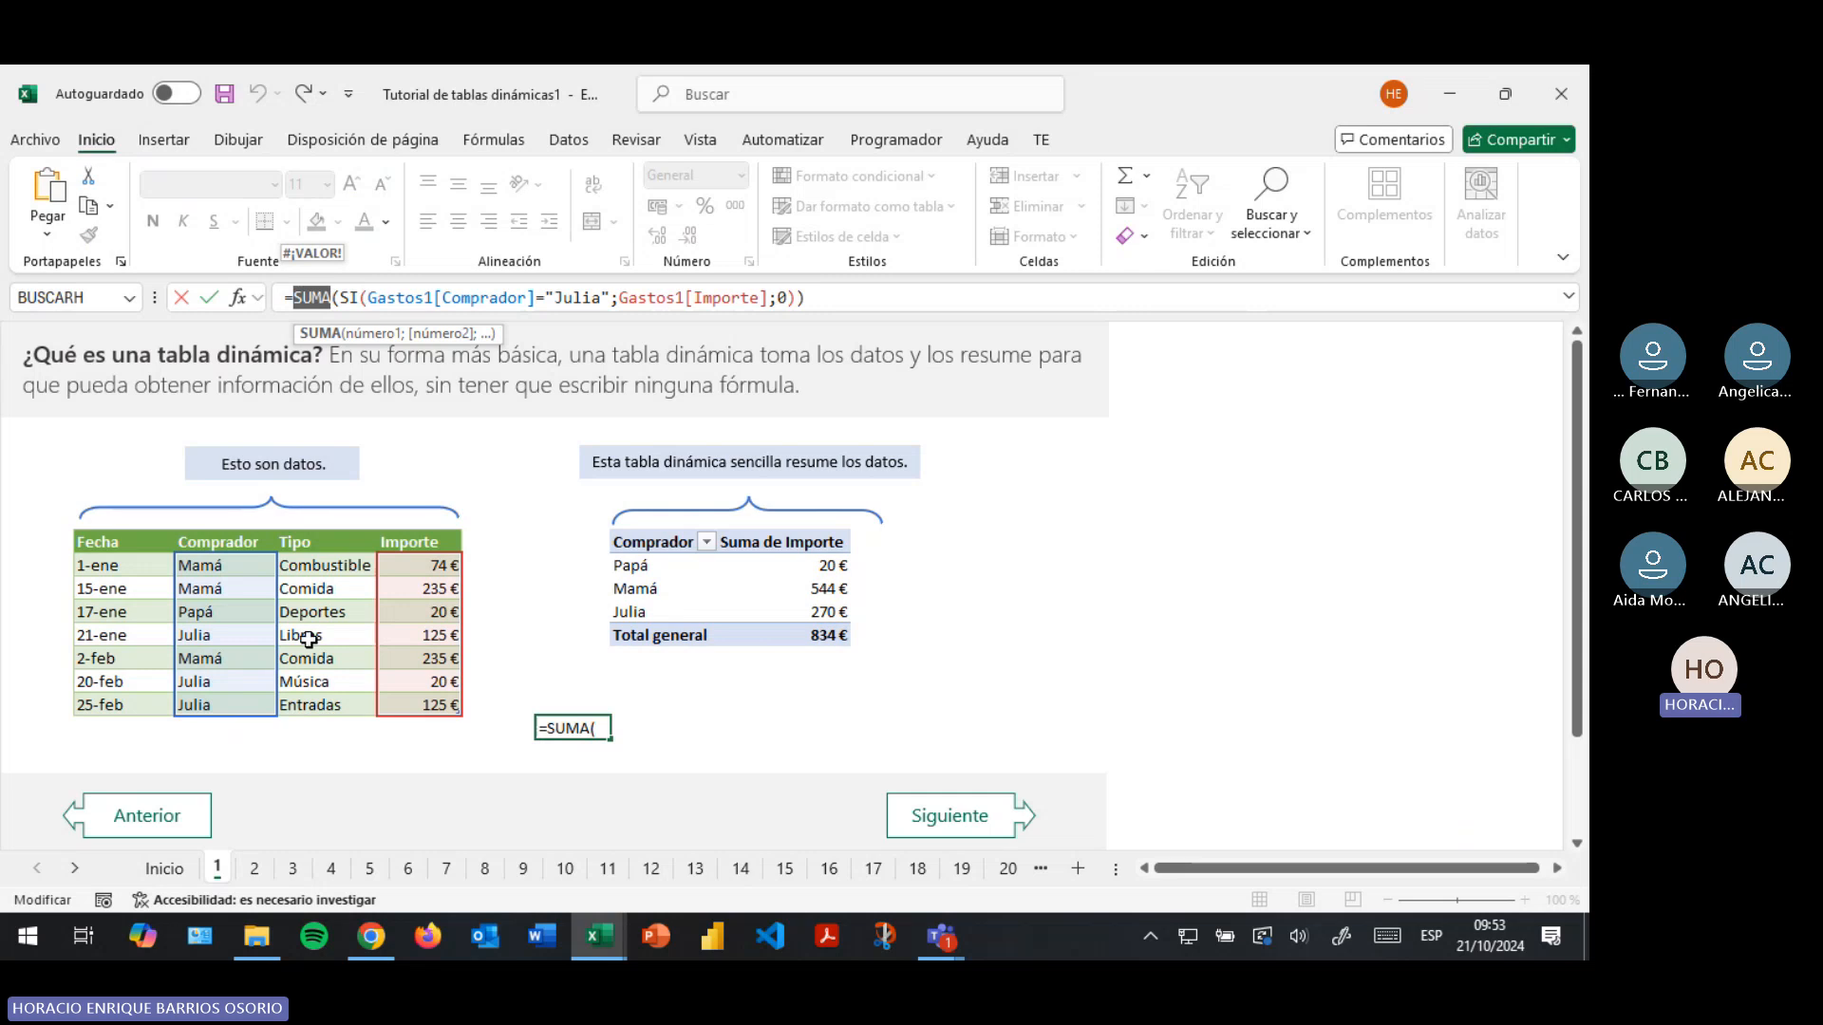
Examine the nested SI expression in G18: the Gastos1[Comprador] condition, the Gastos1[Importe] true value and the 0 false value
{"action": "left_click", "coordinate": [345, 297]}
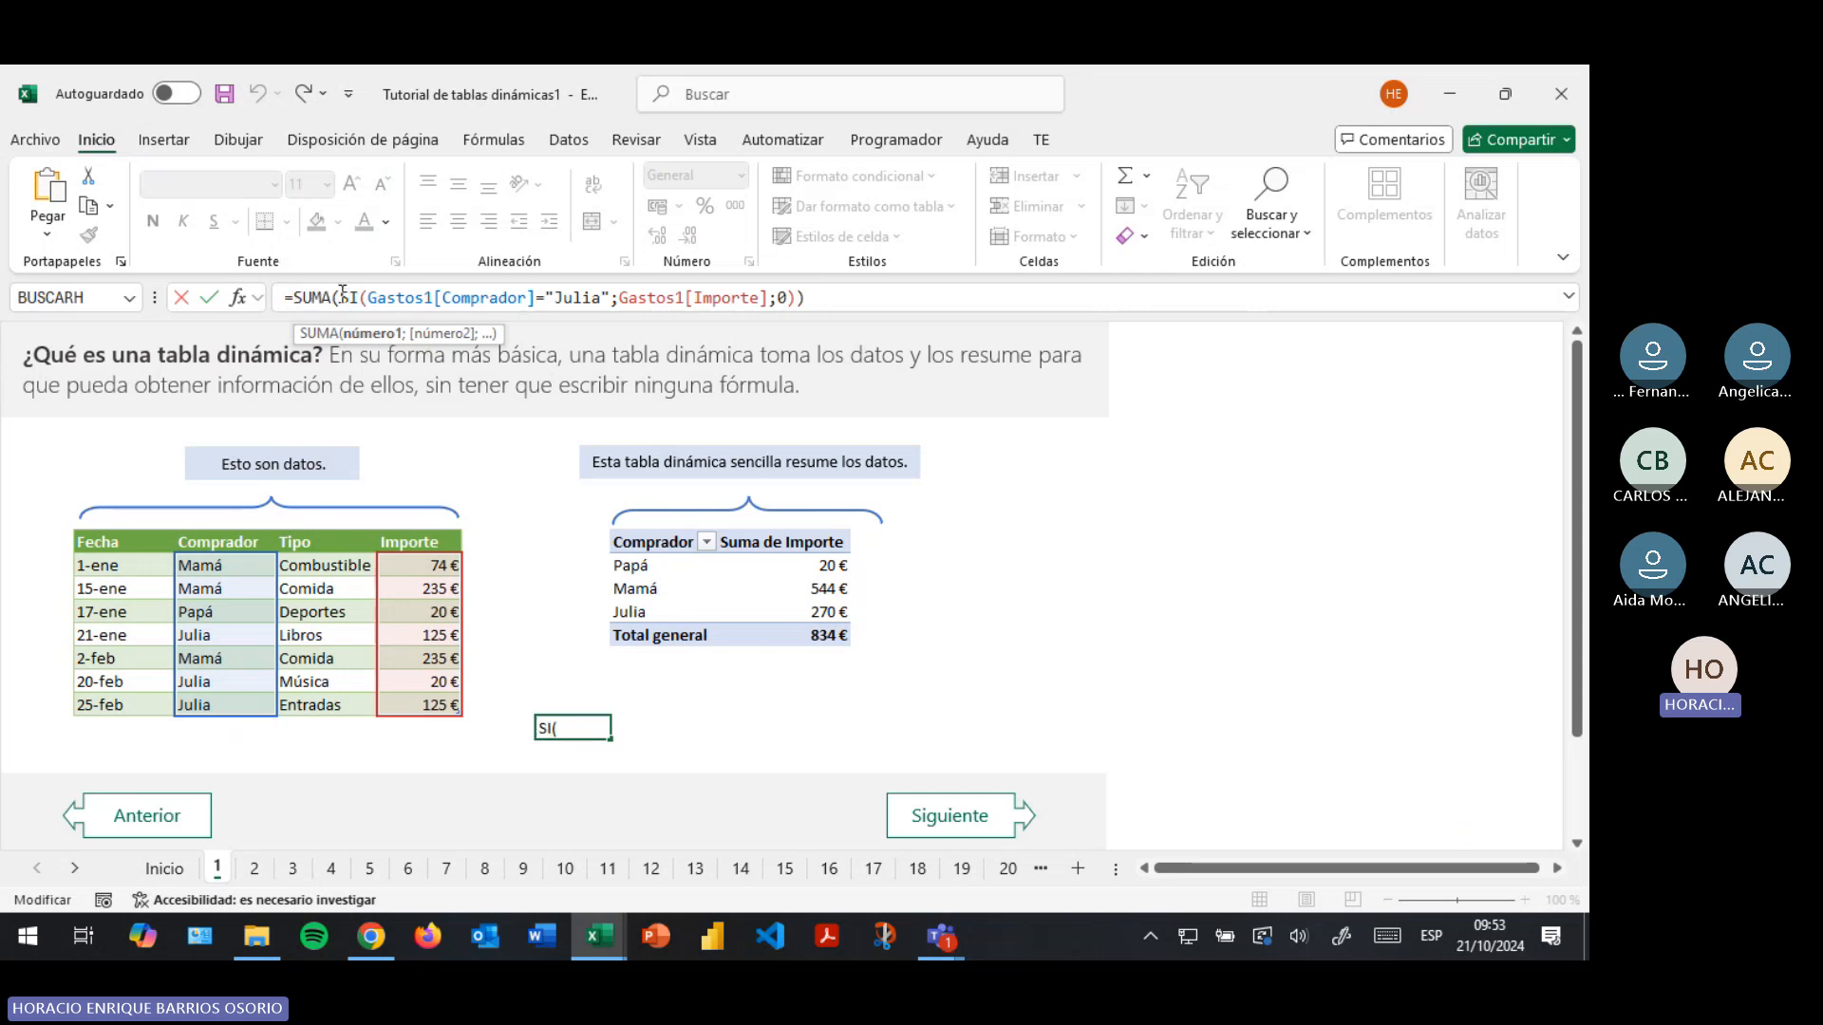
{"action": "left_click_drag", "start_coordinate": [343, 293], "coordinate": [794, 340]}
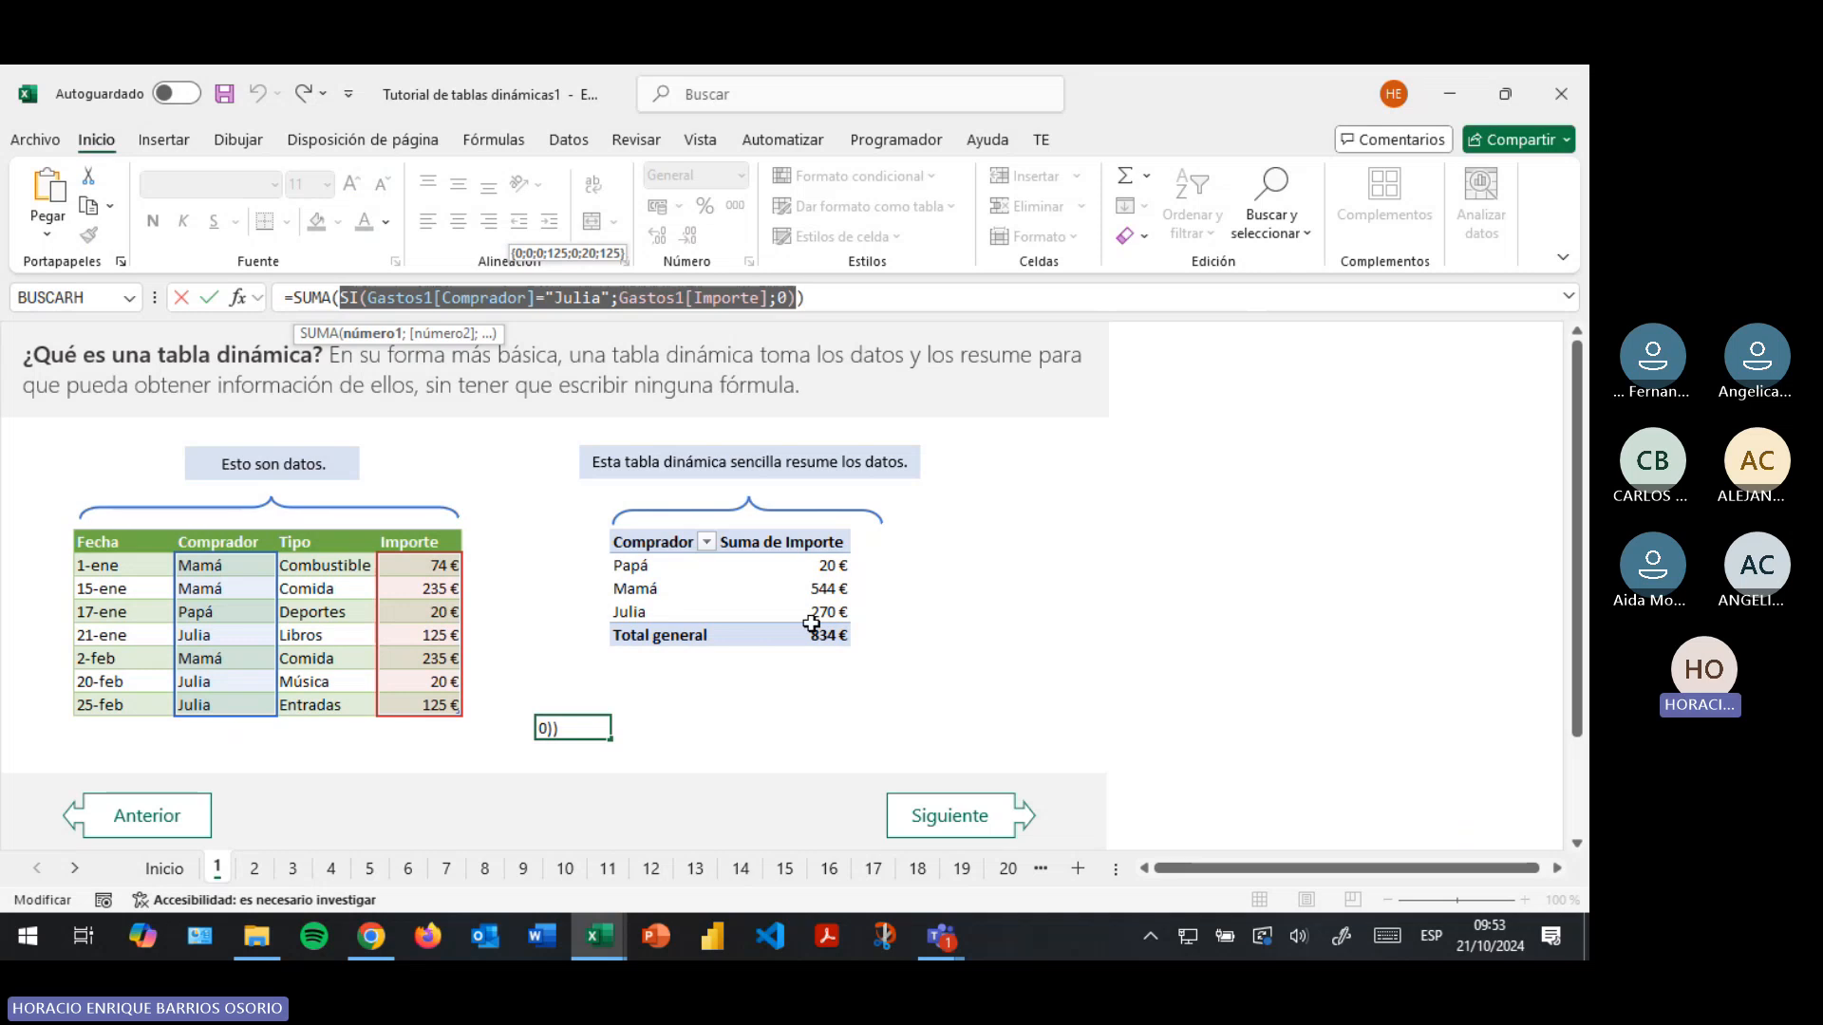
{"action": "left_click", "coordinate": [401, 300]}
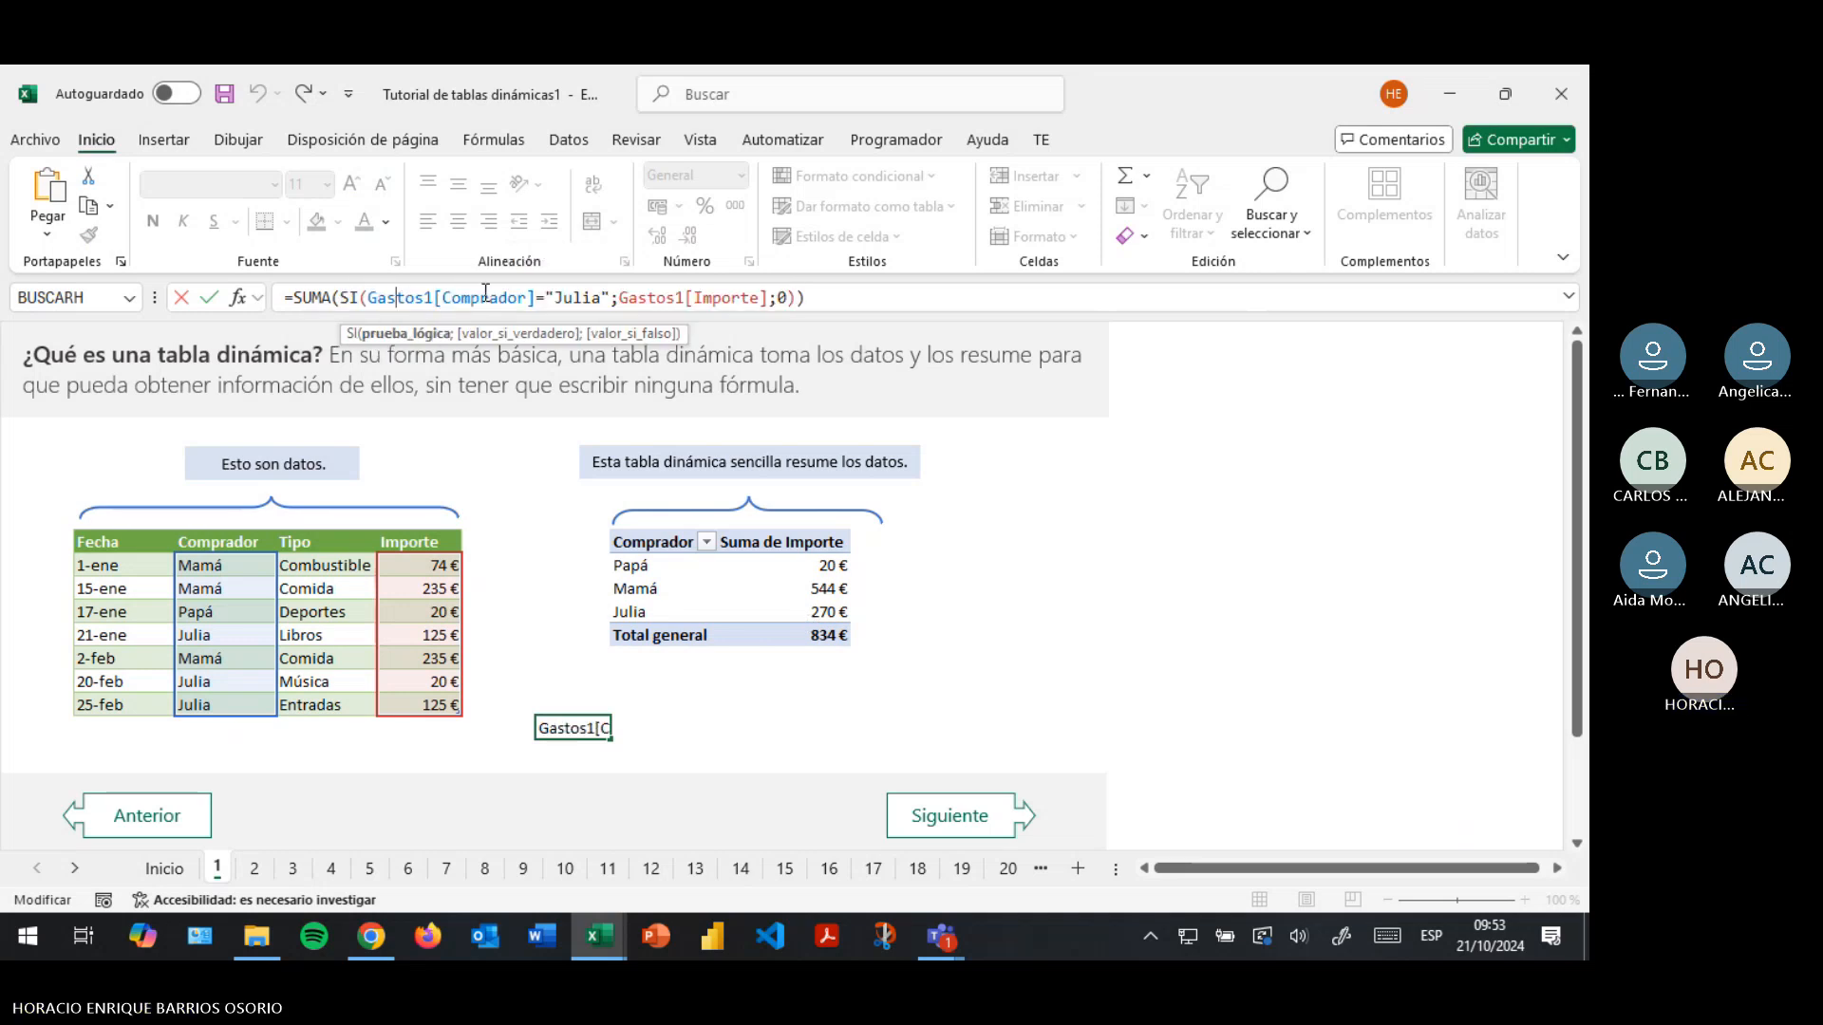
{"action": "left_click", "coordinate": [540, 294]}
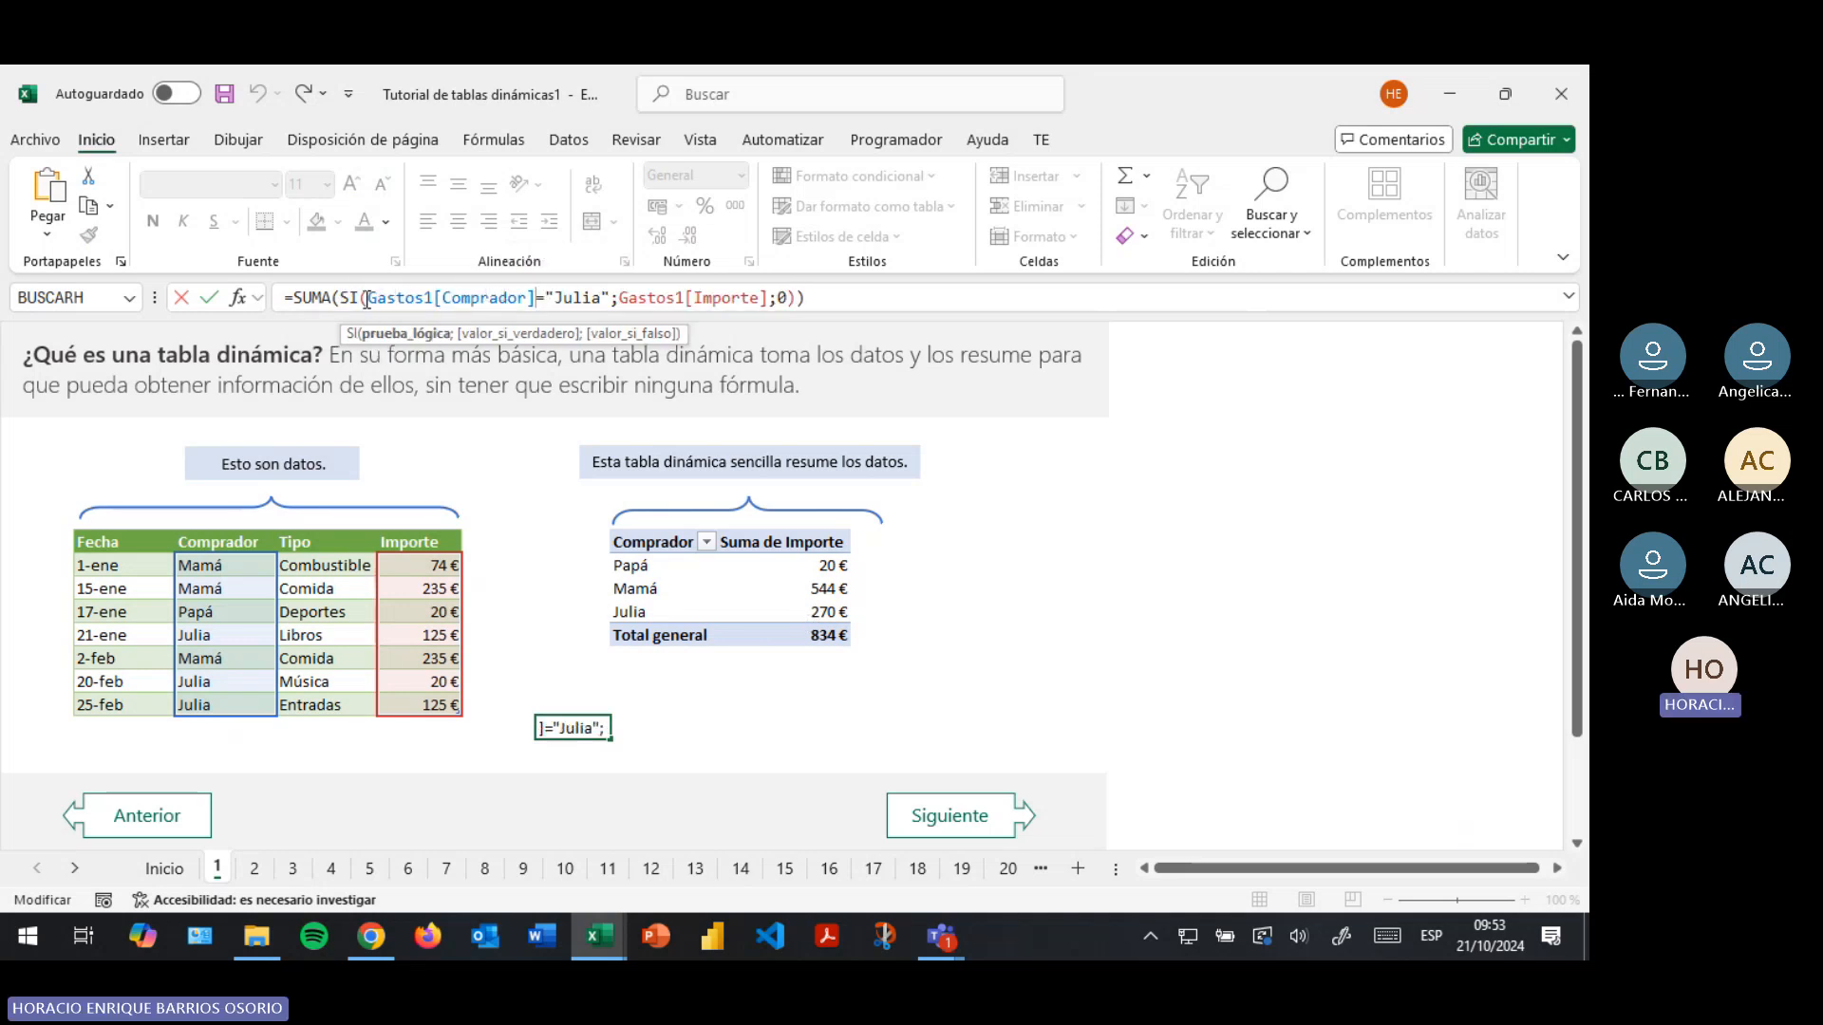
{"action": "left_click_drag", "start_coordinate": [369, 300], "coordinate": [538, 289]}
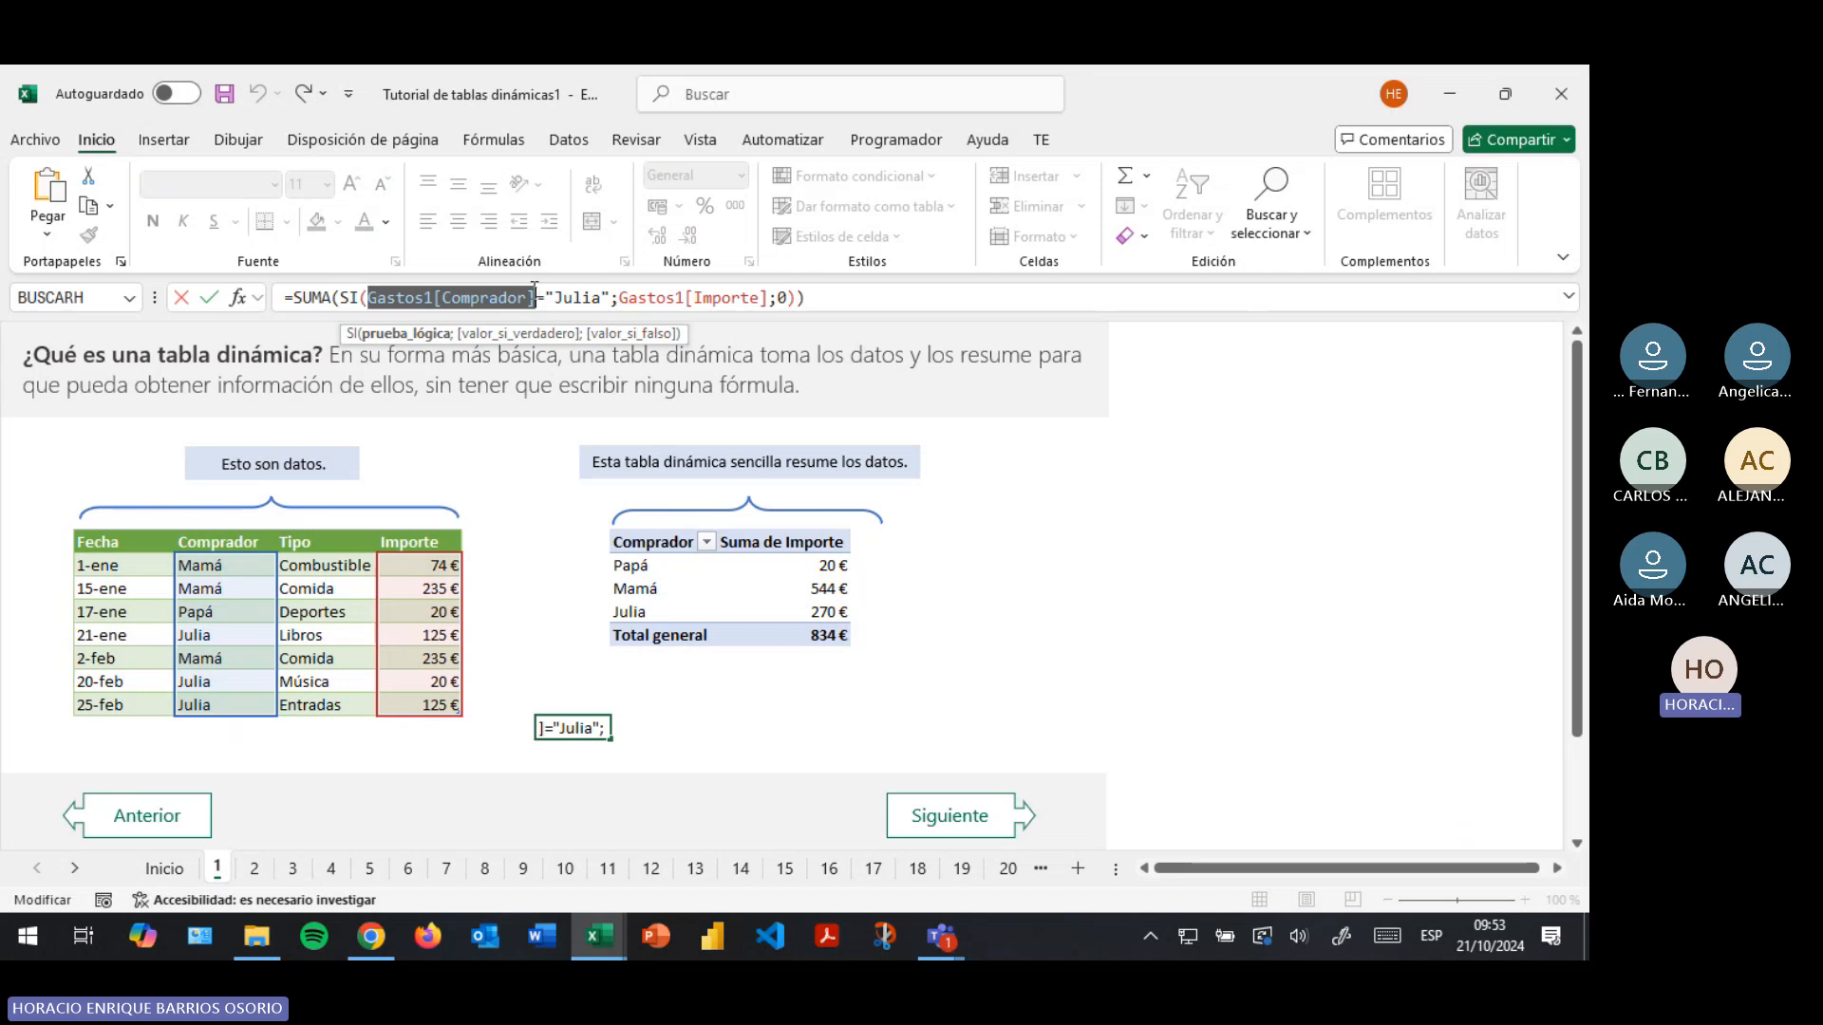
{"action": "left_click", "coordinate": [558, 296]}
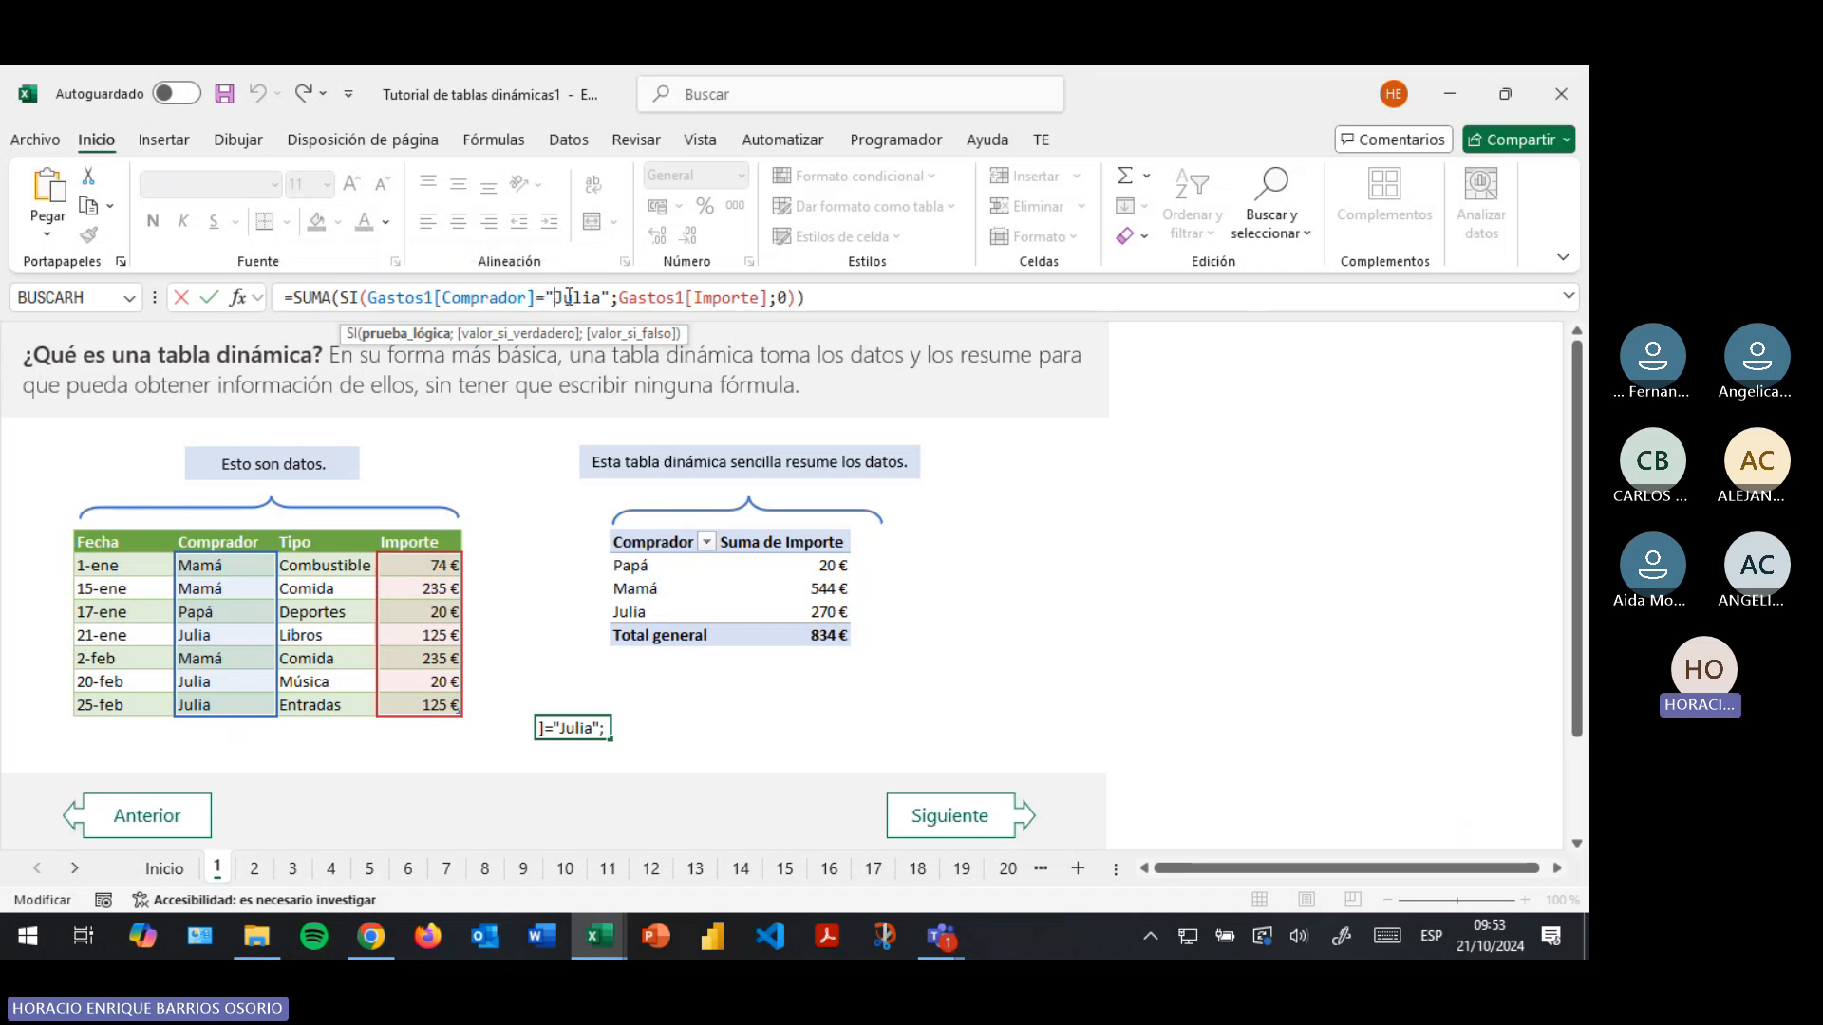
{"action": "left_click_drag", "start_coordinate": [553, 298], "coordinate": [767, 298]}
{"action": "left_click", "coordinate": [617, 298]}
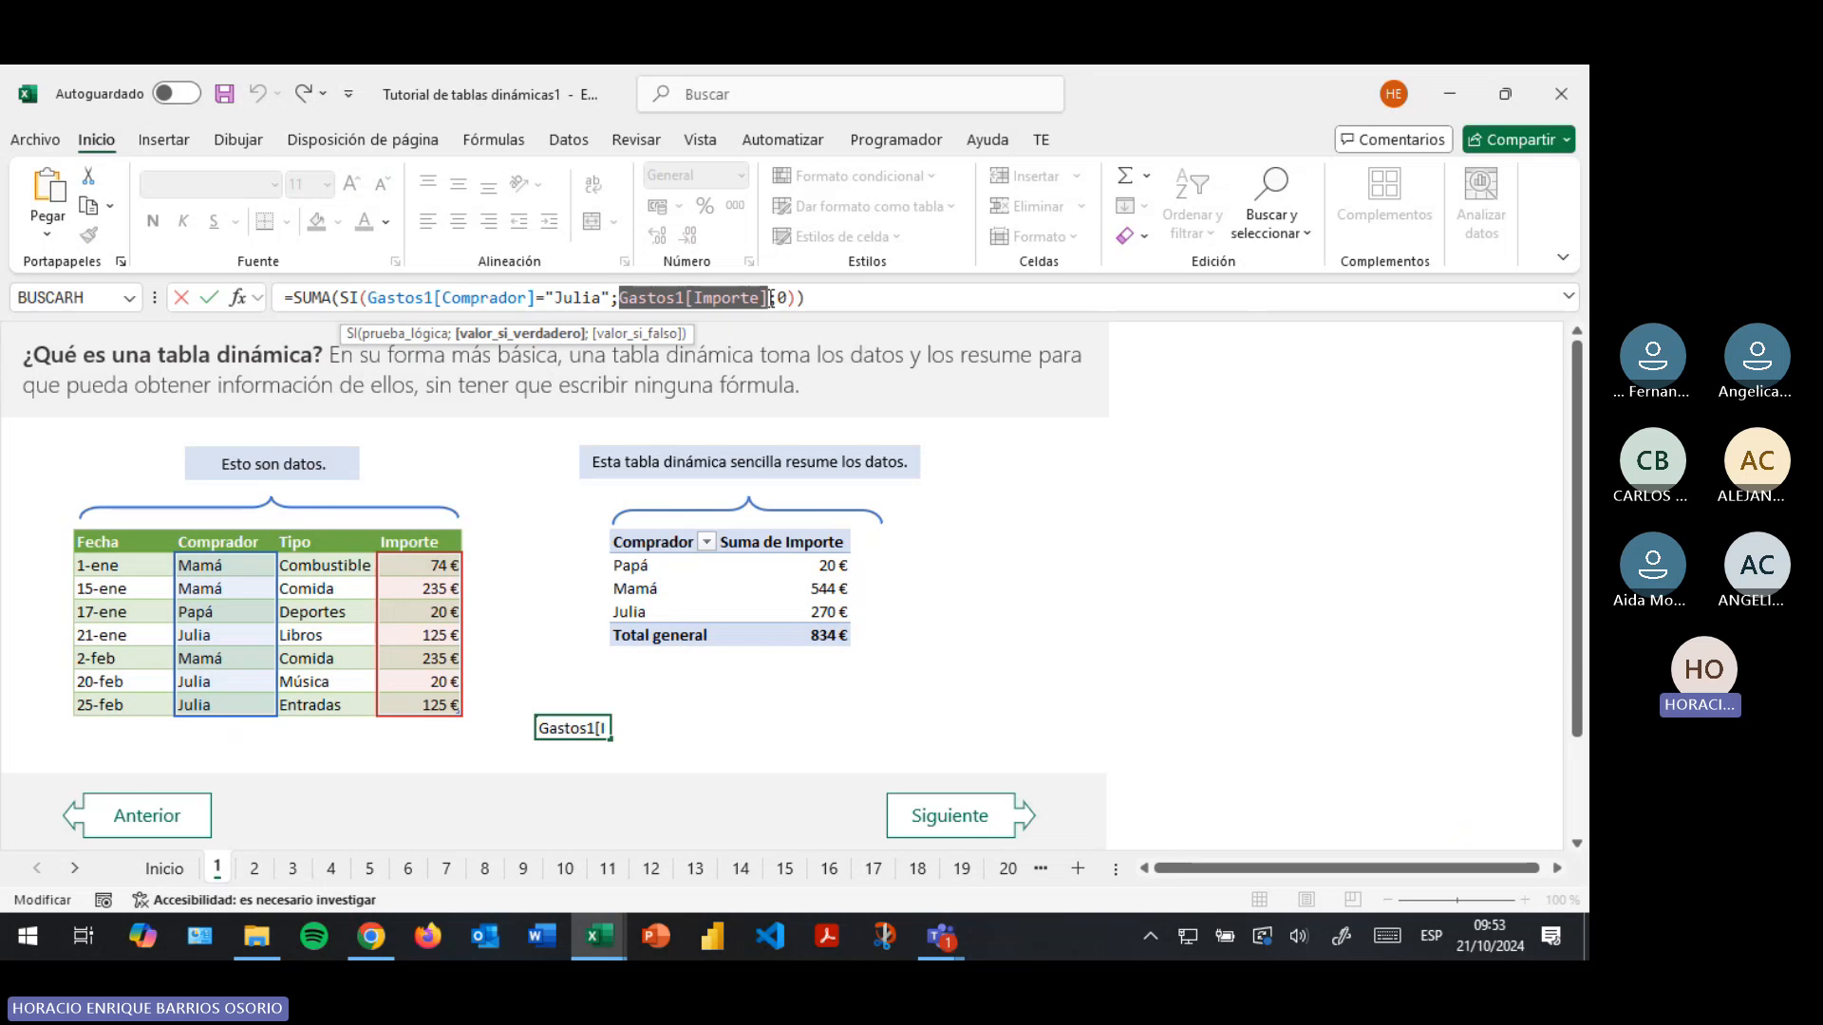
{"action": "double_click", "coordinate": [781, 298]}
{"action": "key", "text": "Return"}
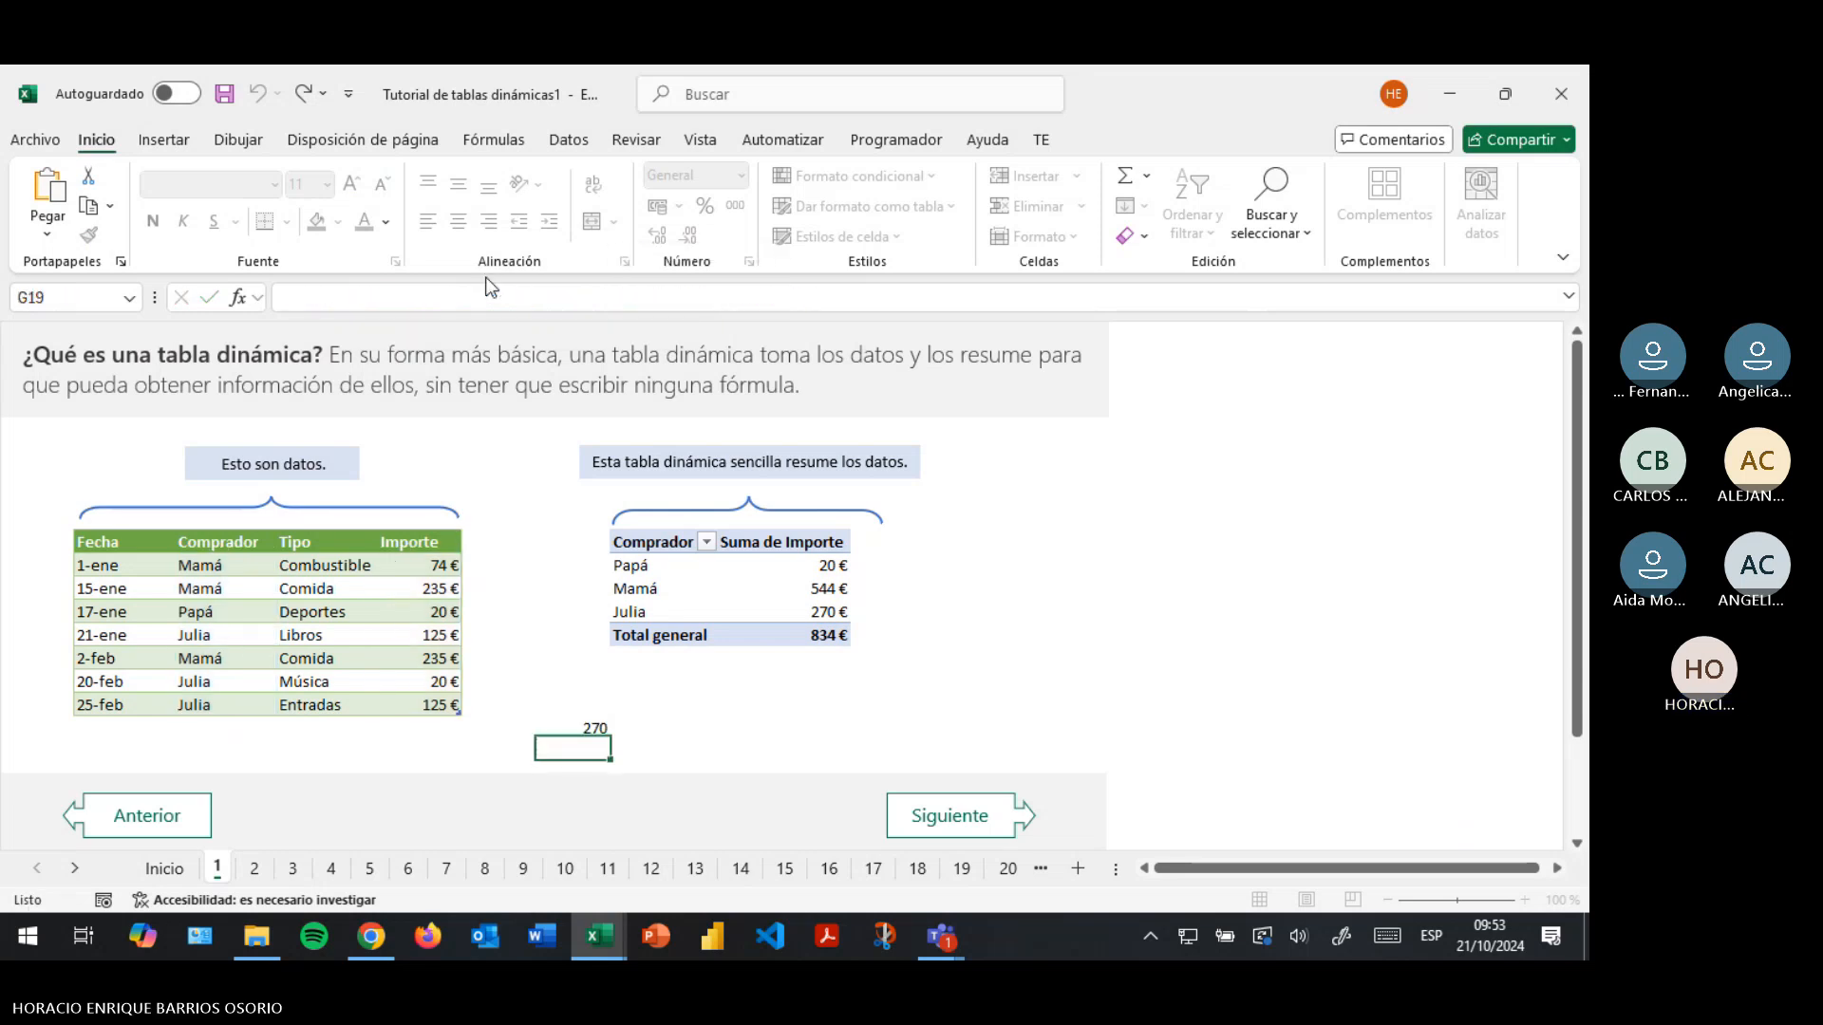
Clear the manual formula from G18 and go to the tutorial's page 2
{"action": "key", "text": "Up"}
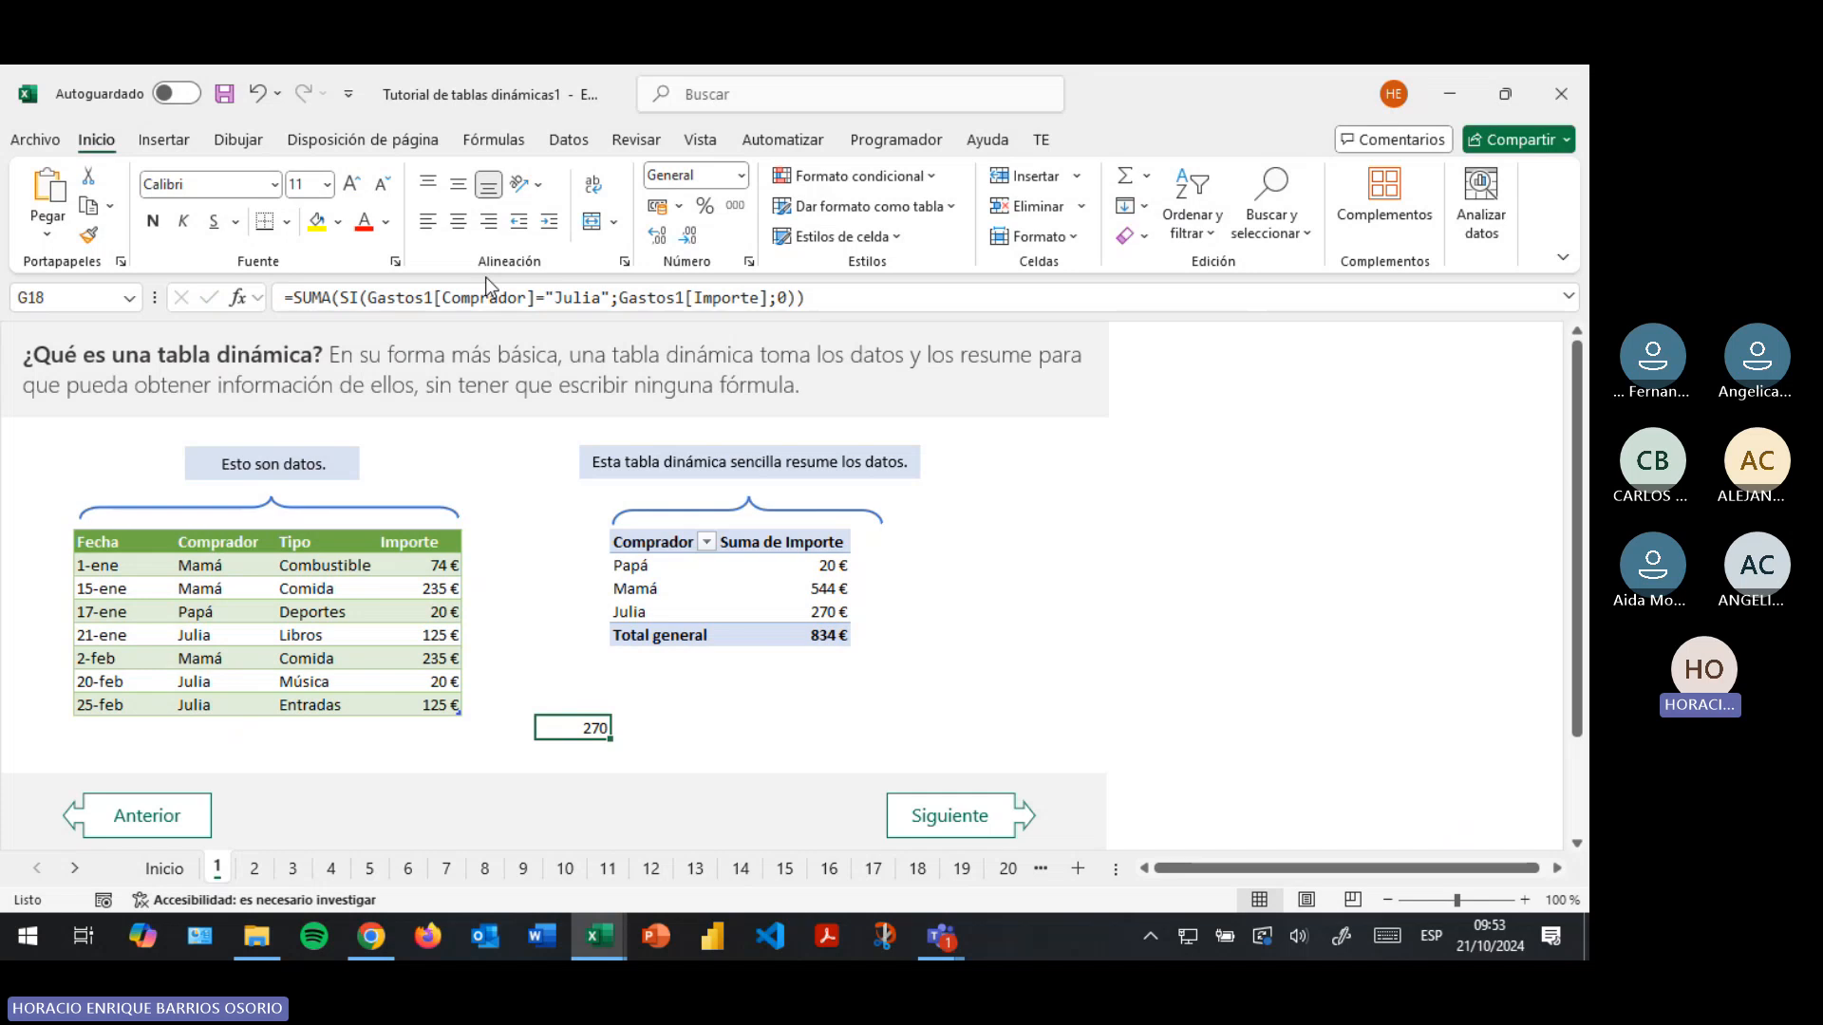
{"action": "key", "text": "Delete"}
{"action": "left_click", "coordinate": [966, 813]}
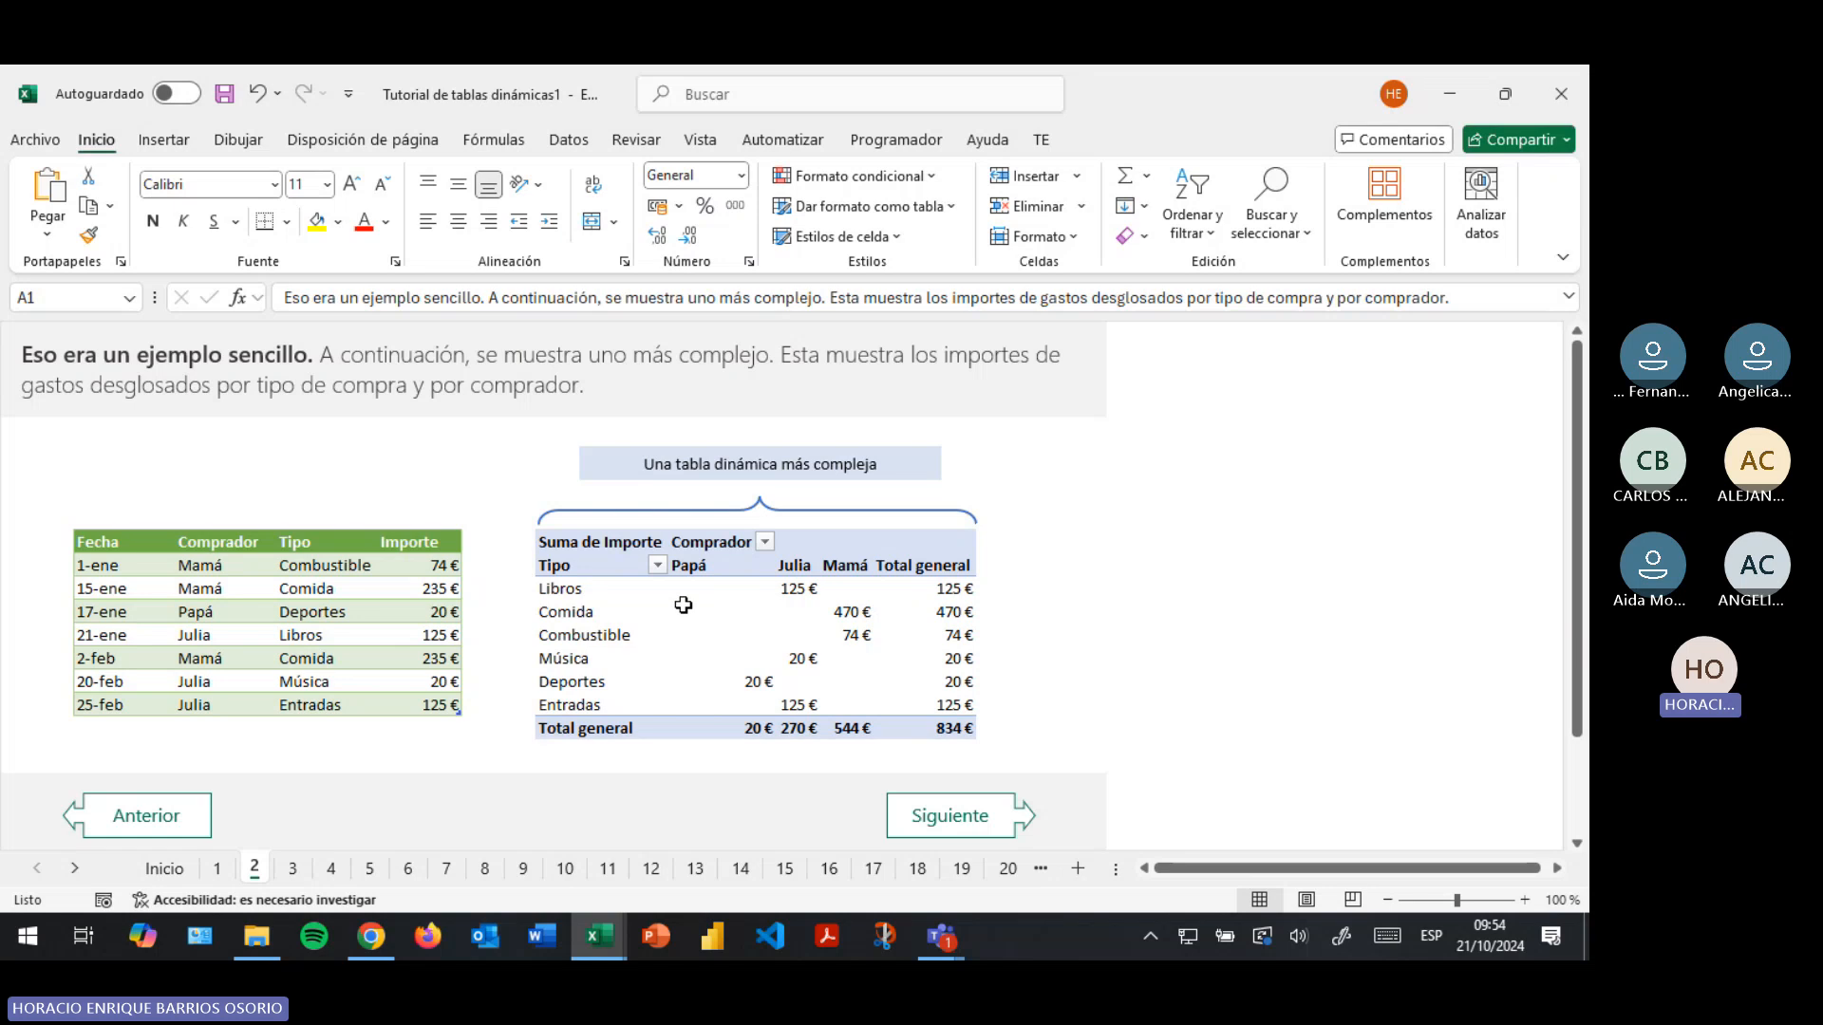
Examine how the more complex PivotTable breaks down Suma de Importe by Tipo in rows and Comprador in columns
{"action": "left_click", "coordinate": [611, 542]}
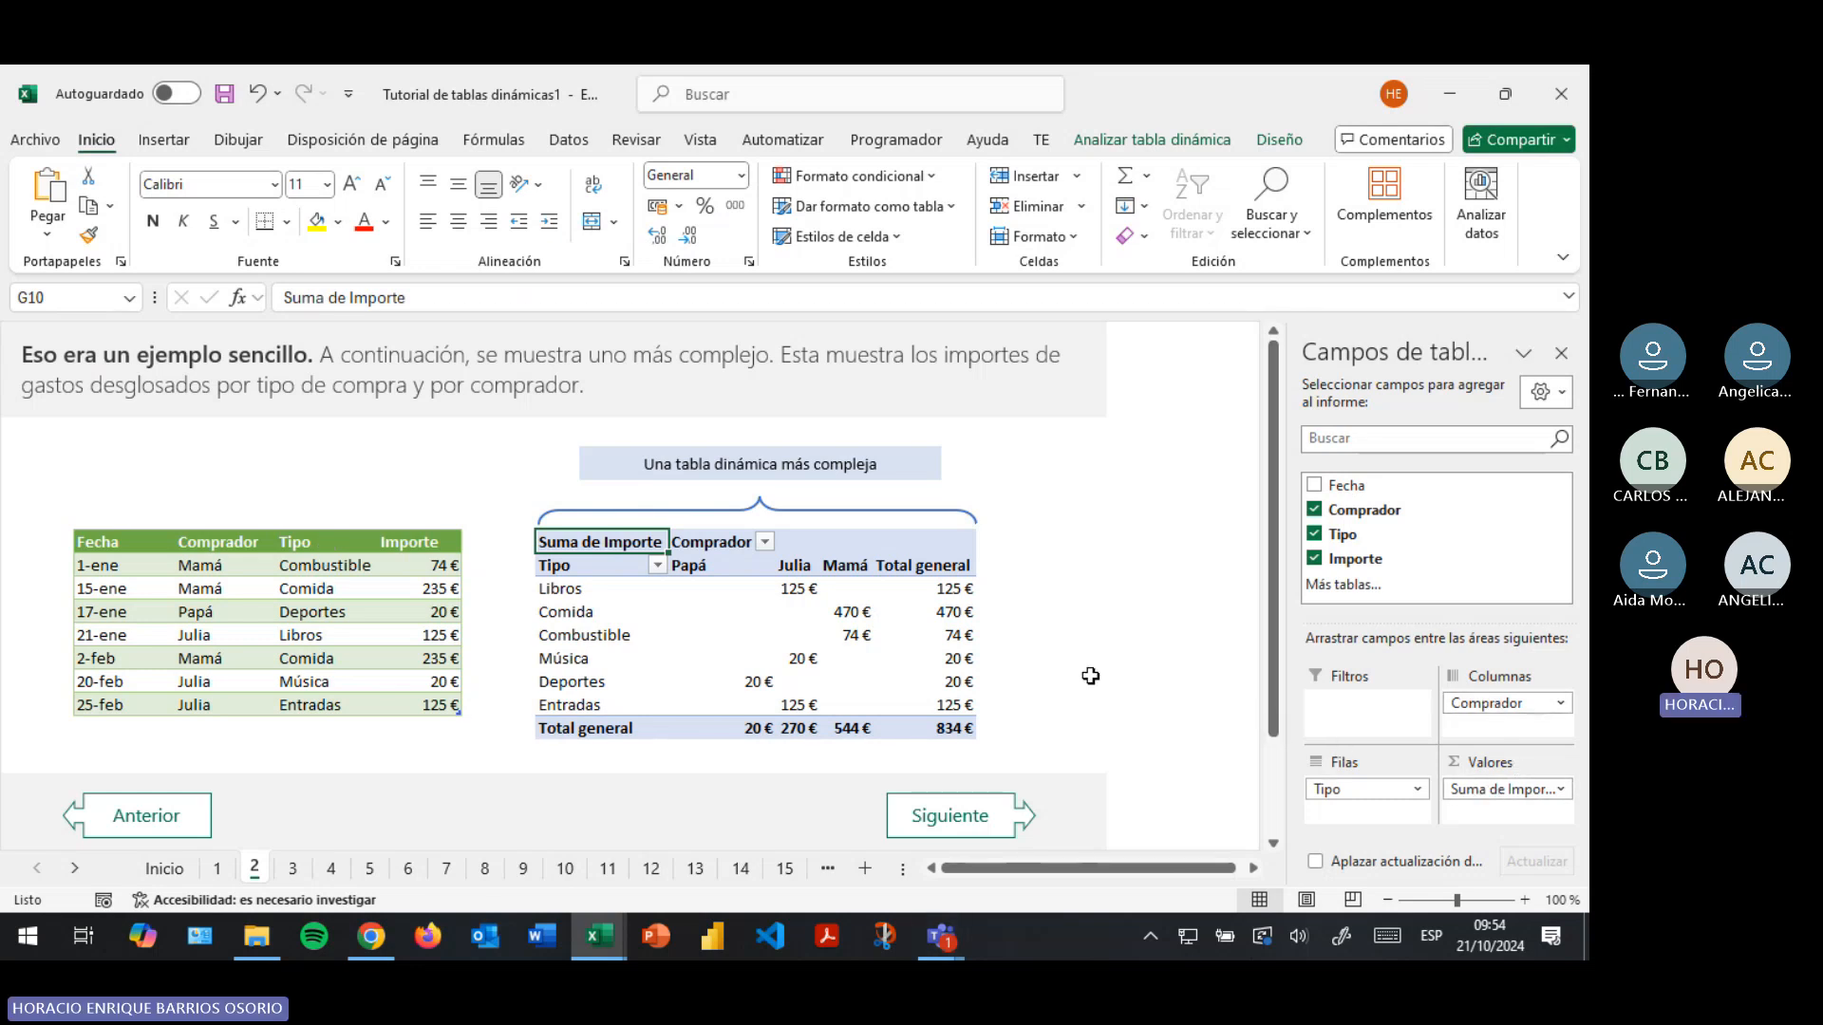
{"action": "left_click", "coordinate": [796, 589]}
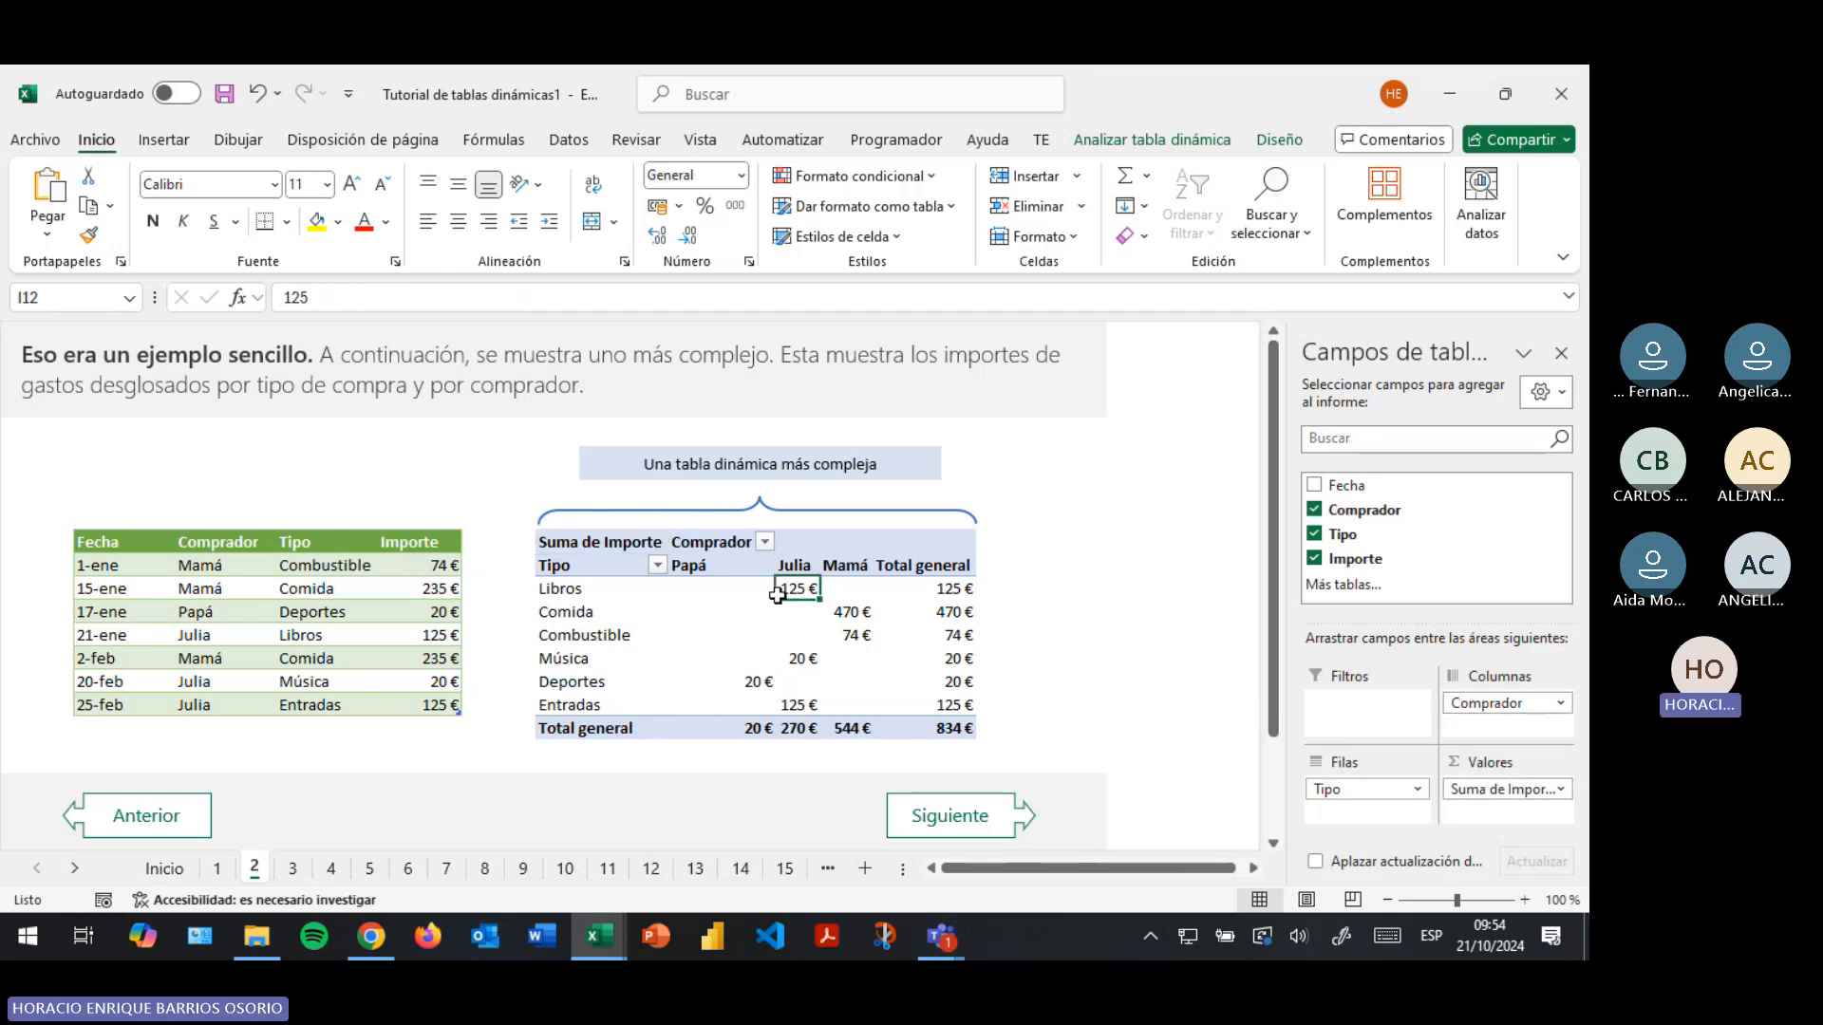
{"action": "left_click", "coordinate": [845, 627]}
{"action": "left_click", "coordinate": [913, 662]}
{"action": "left_click", "coordinate": [850, 680]}
{"action": "left_click", "coordinate": [856, 604]}
{"action": "left_click_drag", "start_coordinate": [800, 594], "coordinate": [784, 617]}
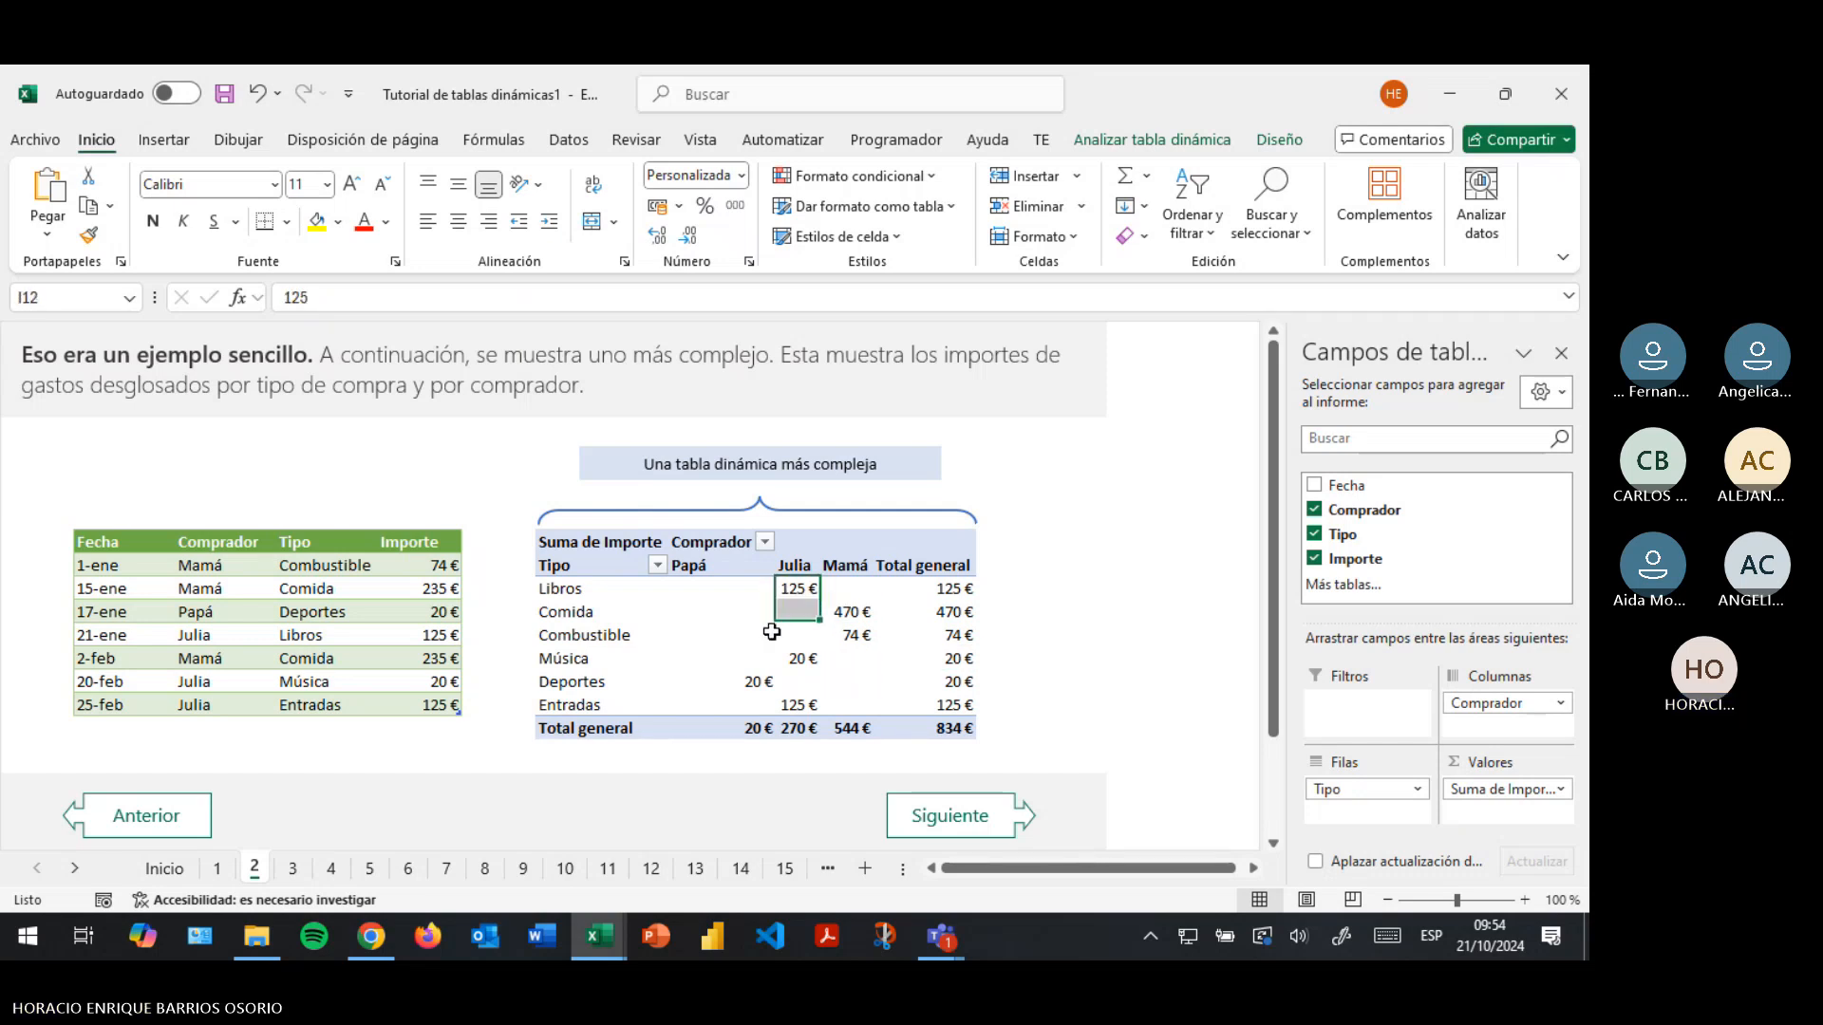
{"action": "left_click_drag", "start_coordinate": [756, 681], "coordinate": [790, 681]}
{"action": "left_click", "coordinate": [935, 680]}
{"action": "left_click", "coordinate": [798, 636]}
{"action": "left_click", "coordinate": [785, 682]}
{"action": "left_click", "coordinate": [878, 612]}
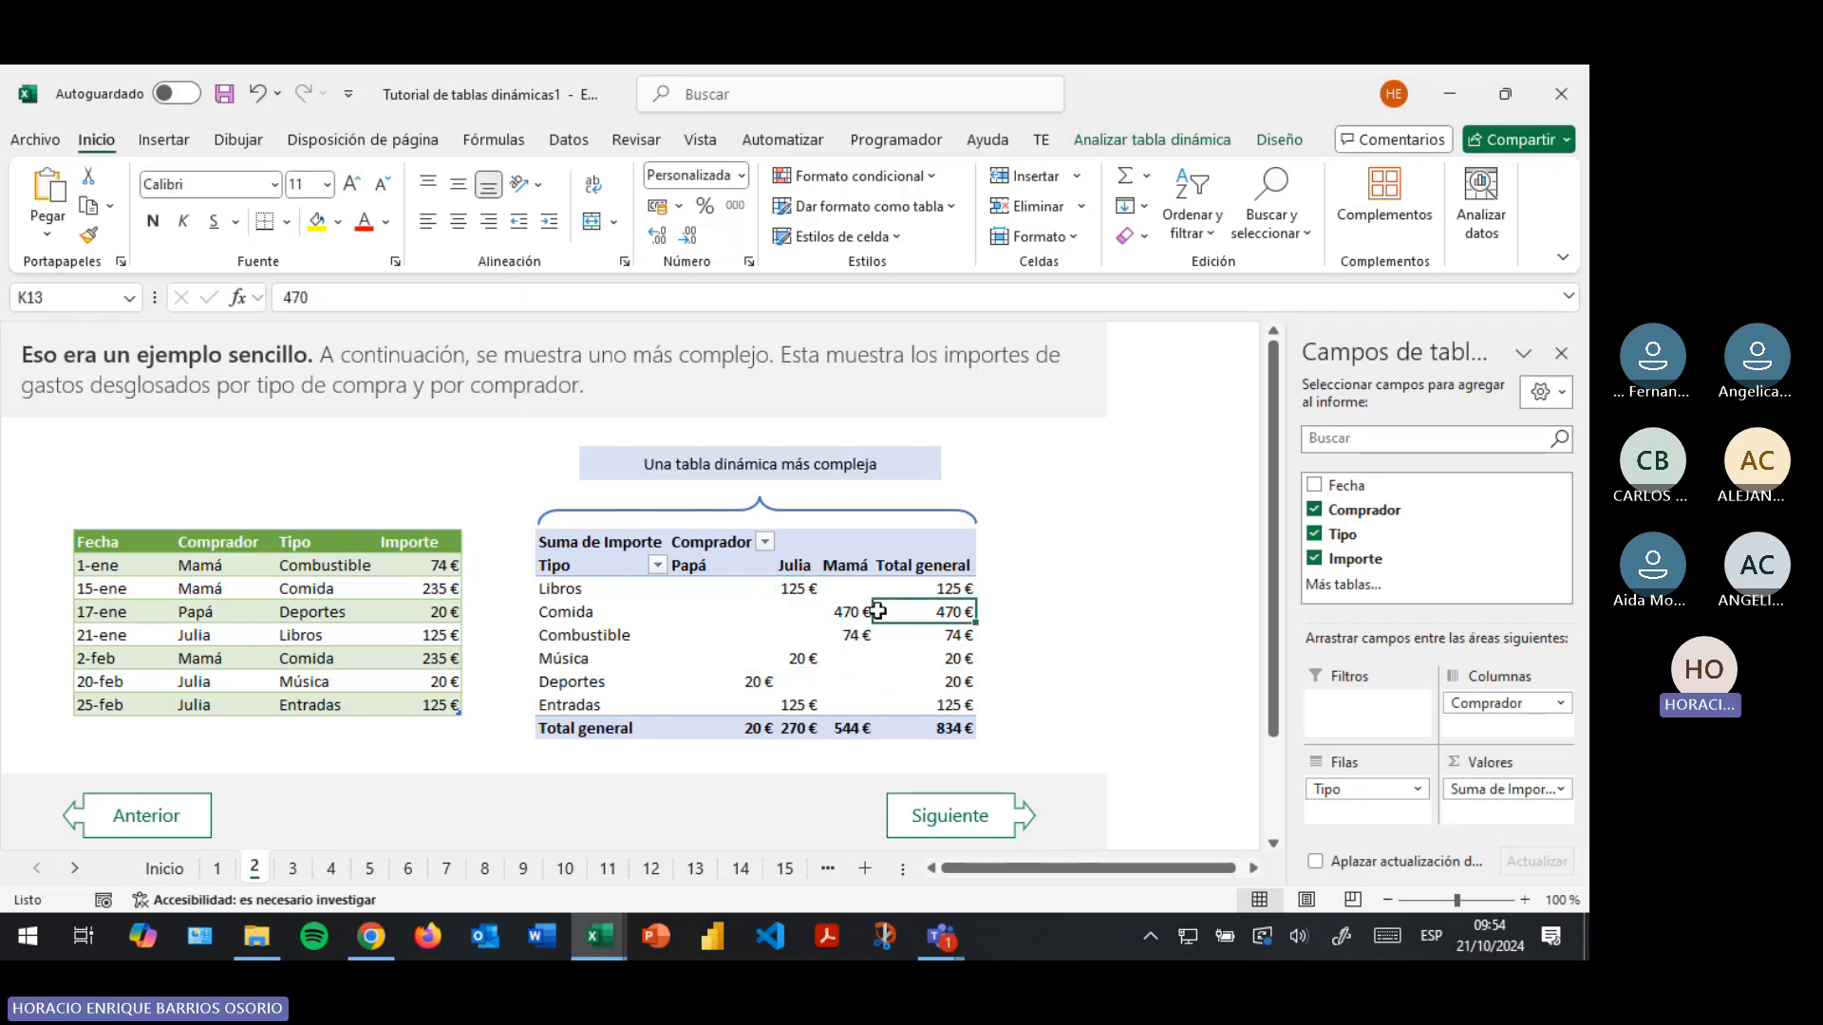
Go to the tutorial's page 3 and examine the example PivotChart and its category axis
{"action": "left_click", "coordinate": [978, 829]}
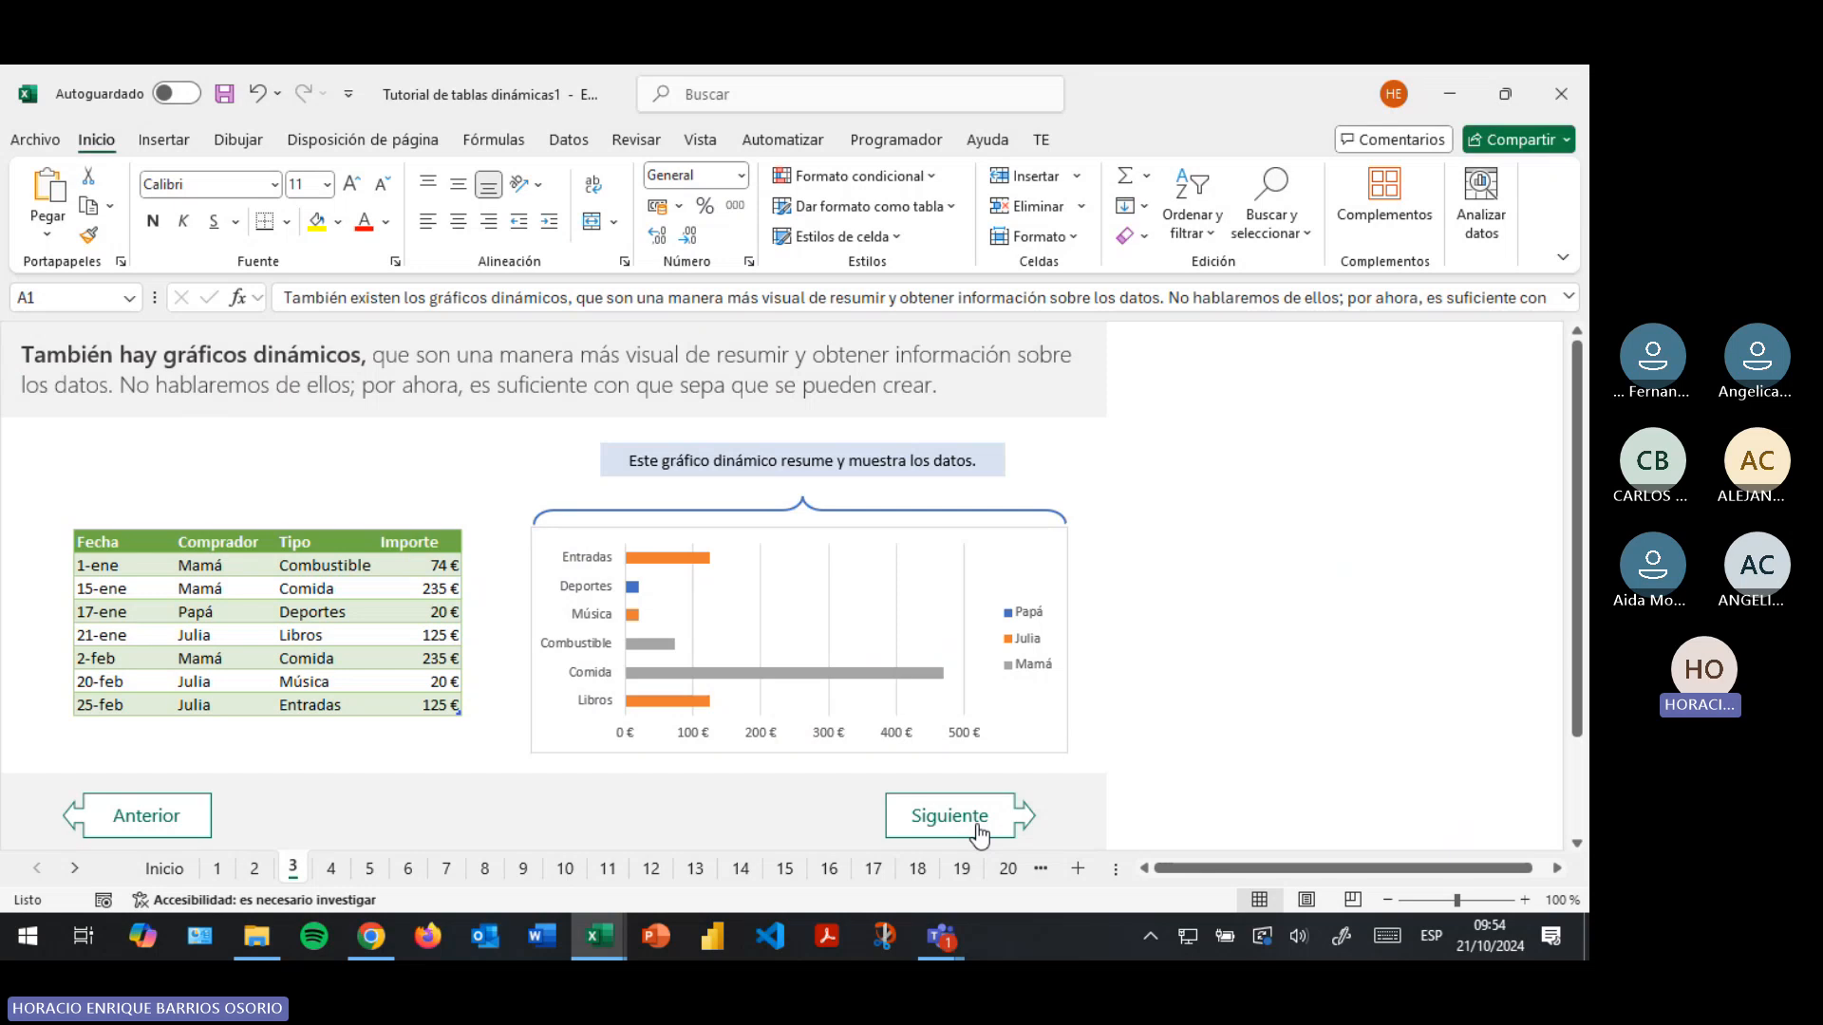
{"action": "left_click", "coordinate": [733, 693]}
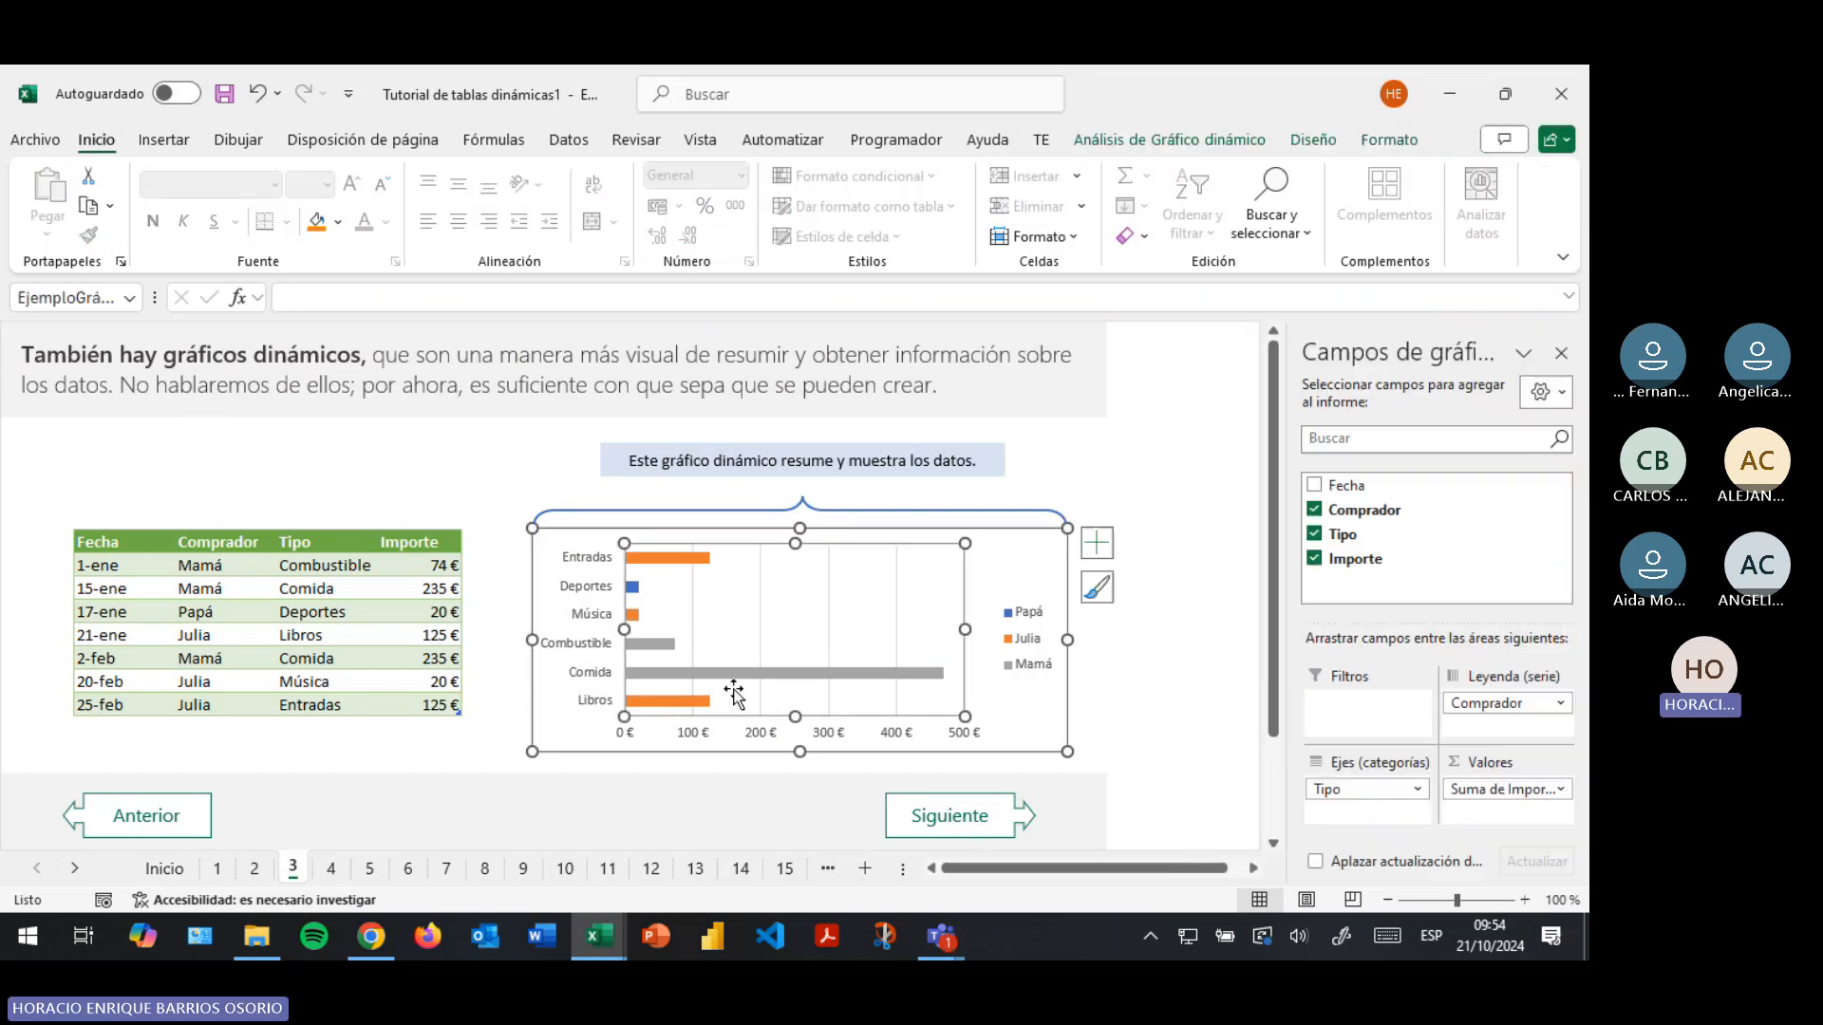
{"action": "left_click", "coordinate": [406, 446]}
{"action": "left_click", "coordinate": [571, 661]}
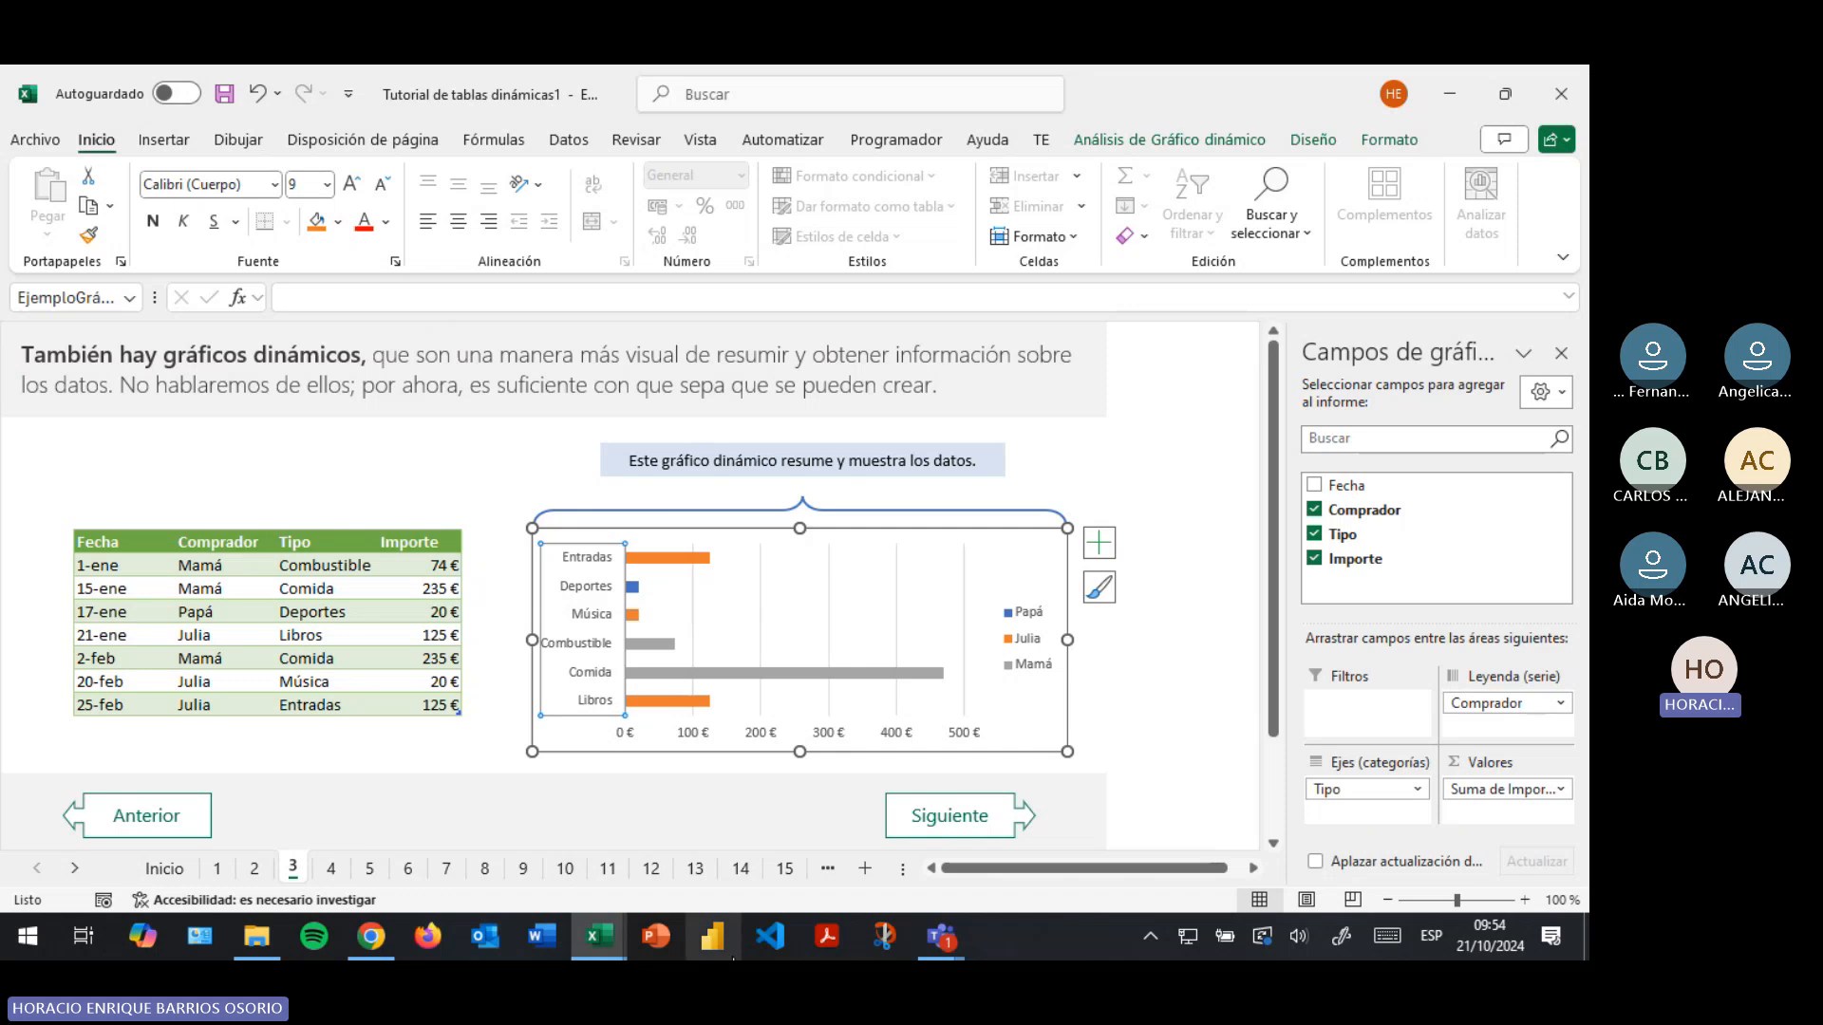
Switch to the Libro1 workbook and insert a clustered column PivotChart (Columnas agrupadas) from the population PivotTable on Hoja2
{"action": "key", "text": "alt+Tab"}
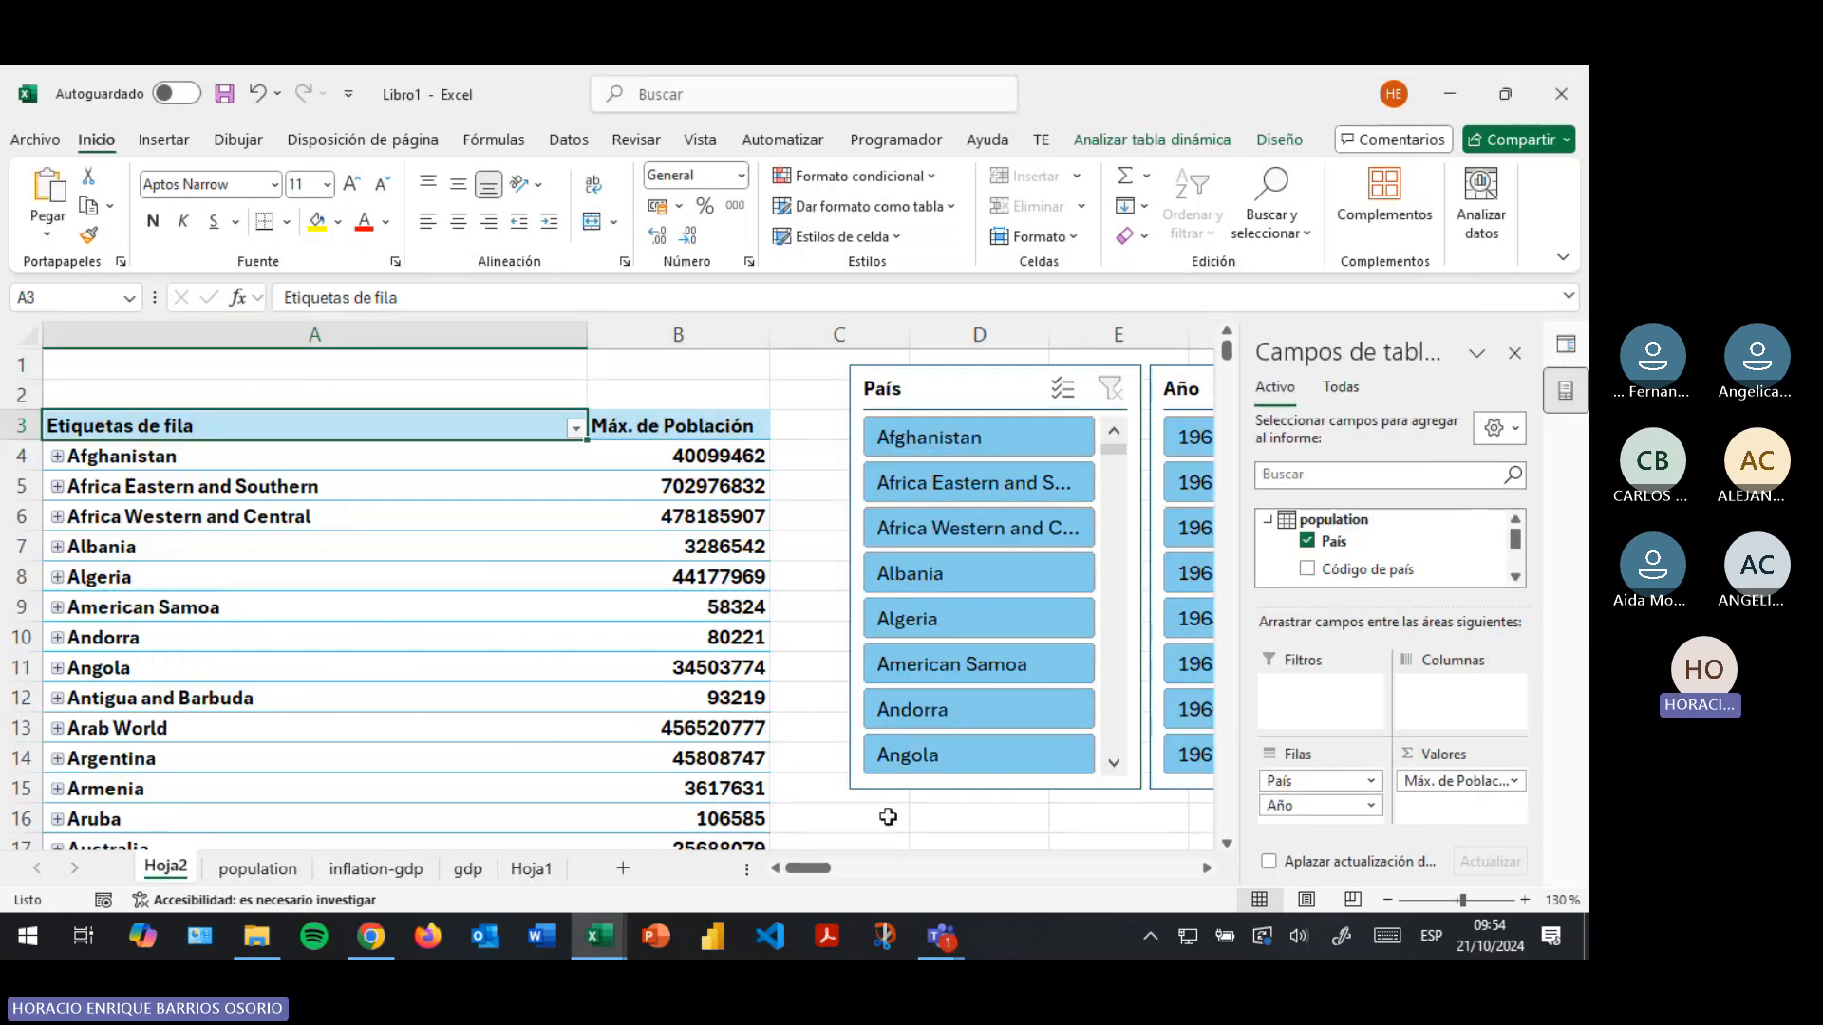
{"action": "left_click", "coordinate": [888, 816]}
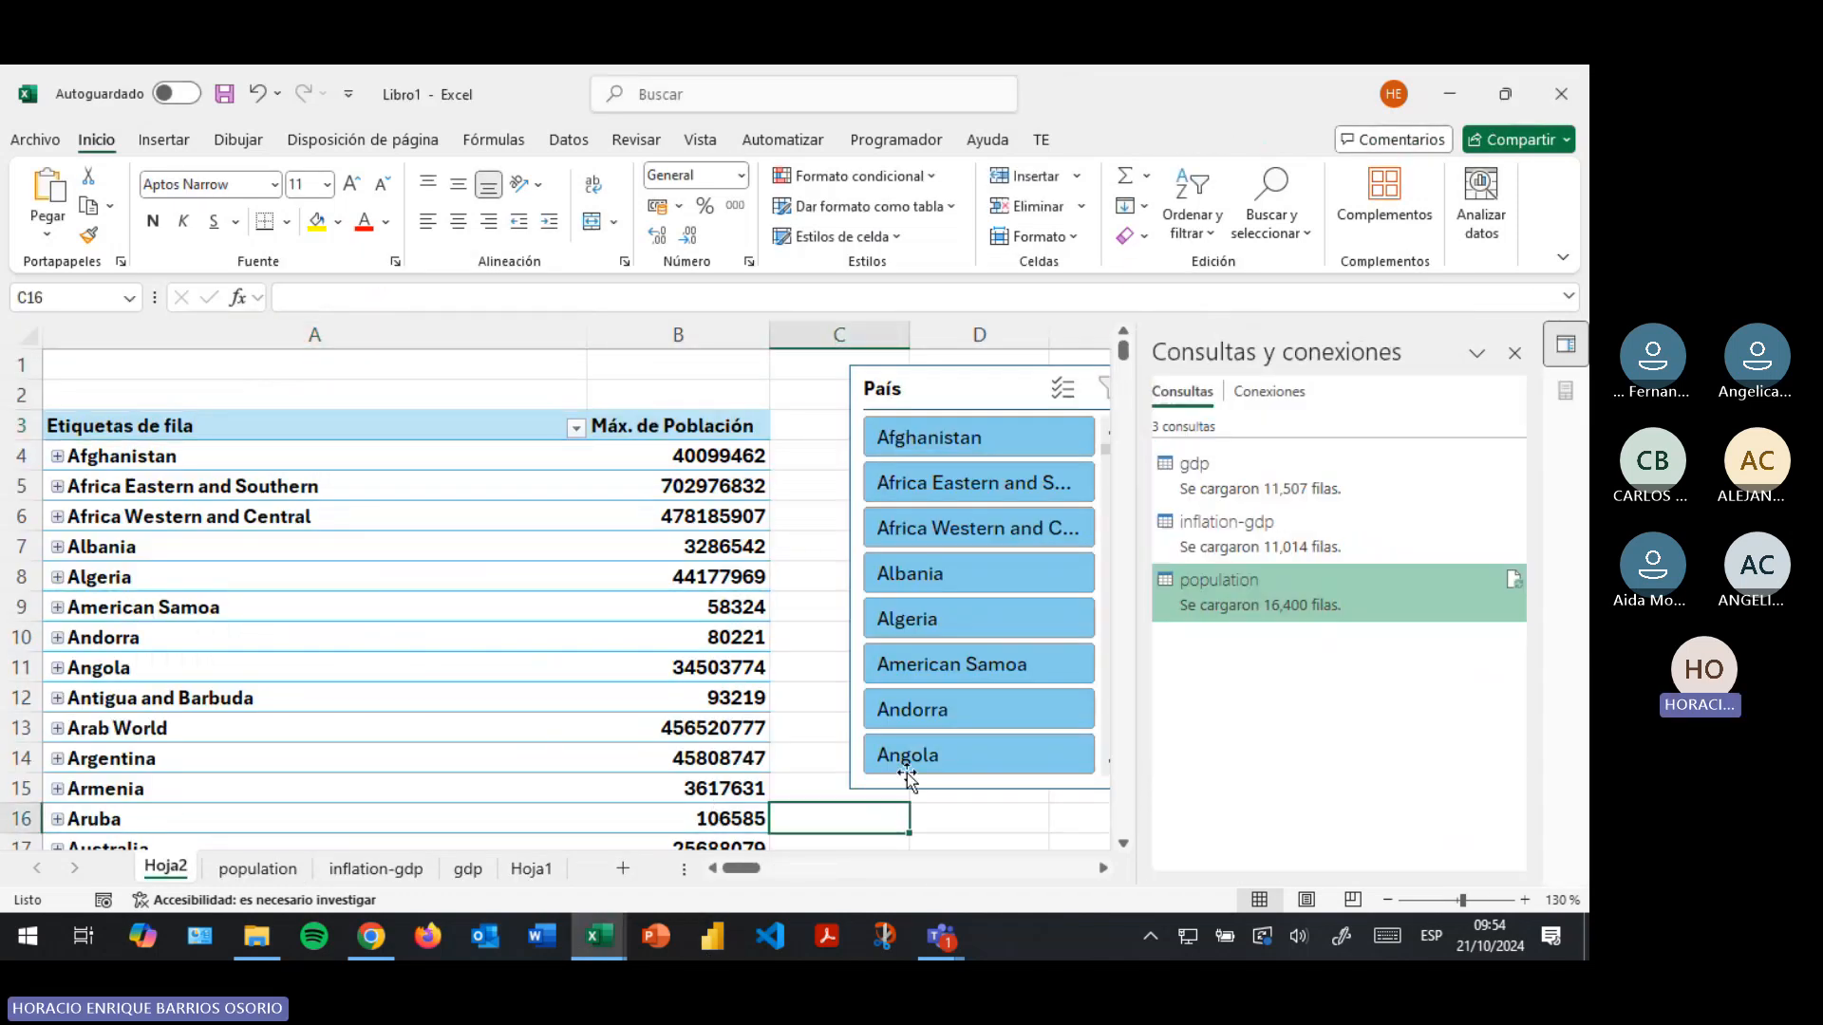
{"action": "left_click", "coordinate": [454, 517]}
{"action": "left_click", "coordinate": [1216, 135]}
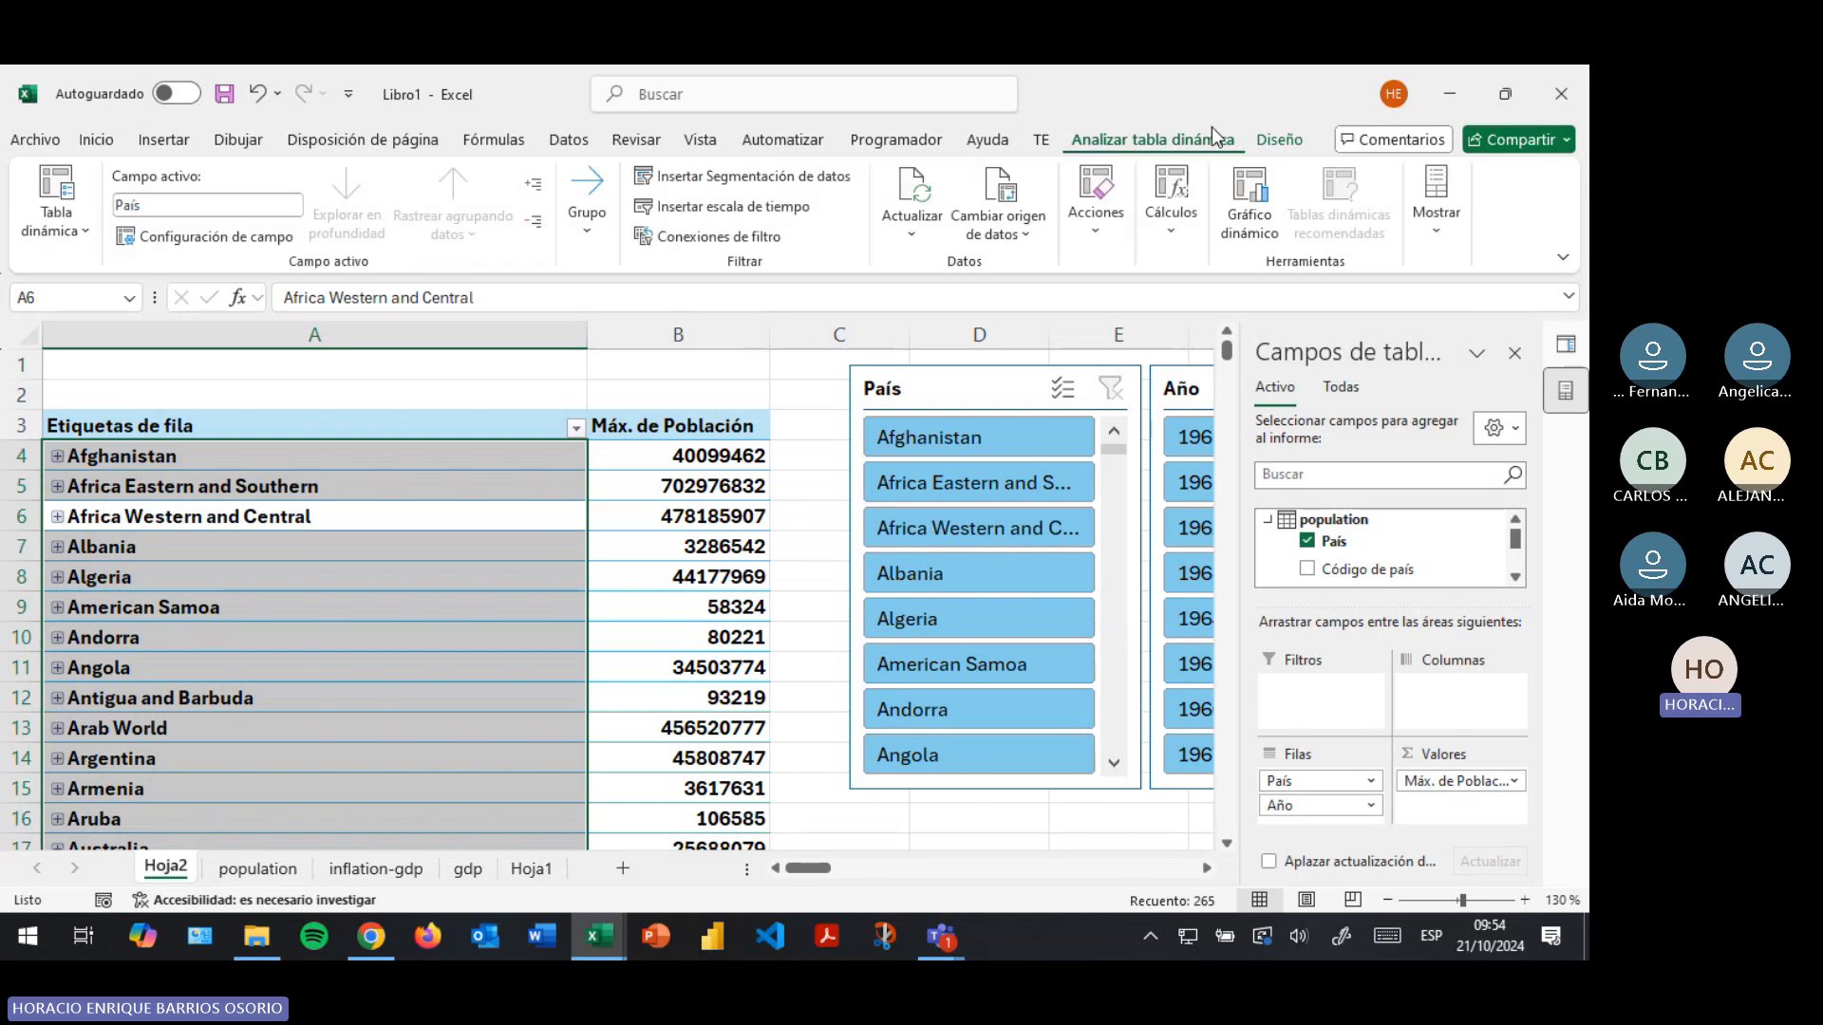
{"action": "left_click", "coordinate": [1250, 204]}
{"action": "mouse_move", "coordinate": [850, 377]}
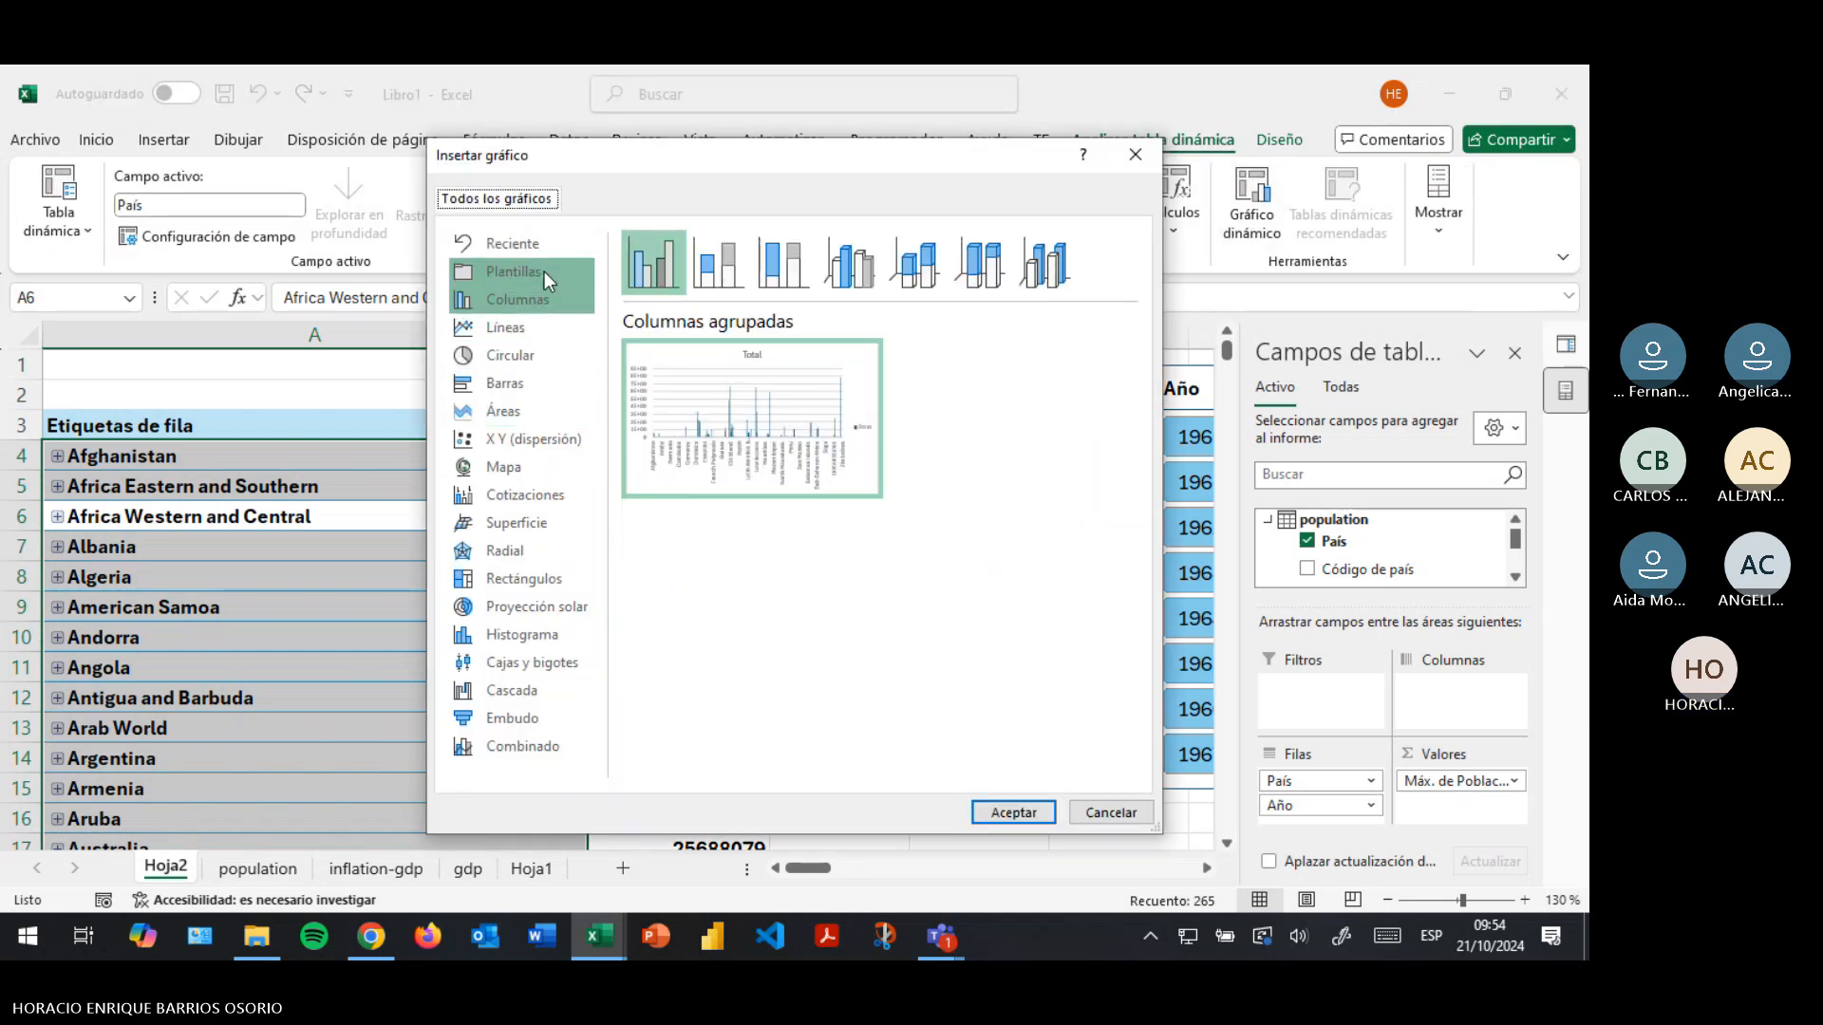
{"action": "left_click", "coordinate": [1012, 809]}
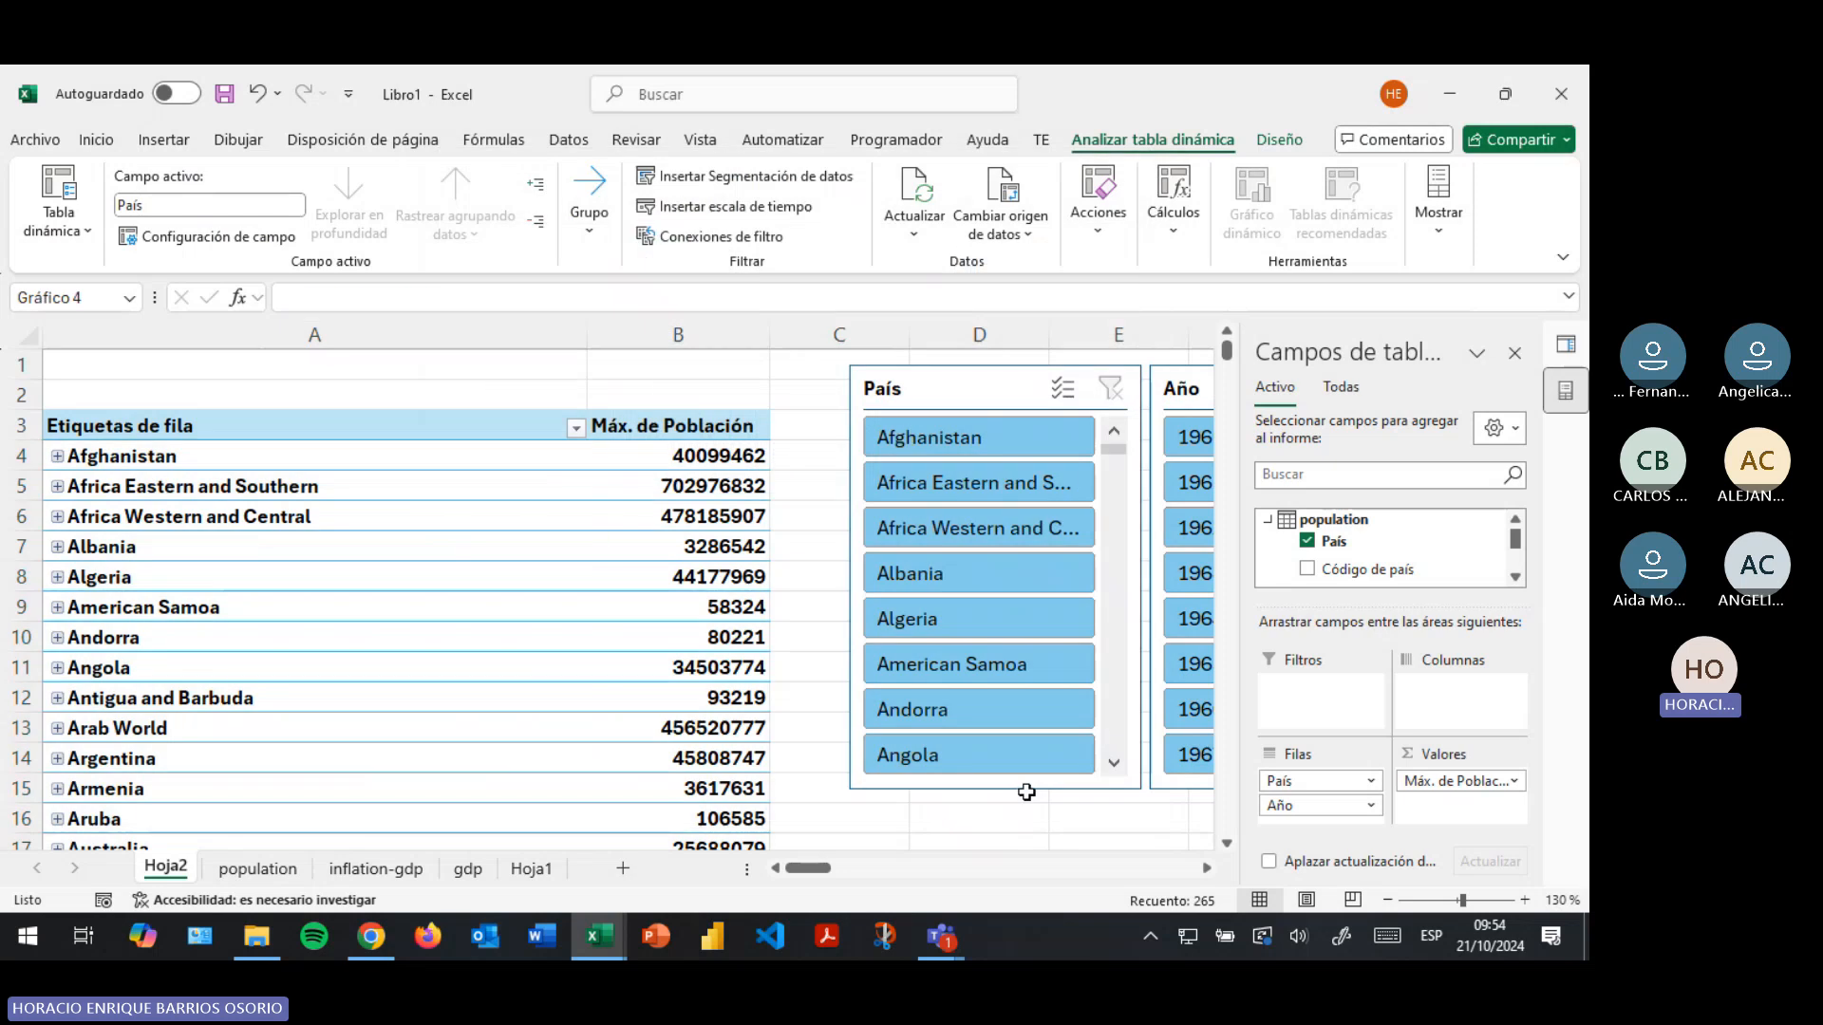
Select the new population PivotChart and inspect its field list, hiding and redisplaying the list
{"action": "left_click", "coordinate": [653, 438]}
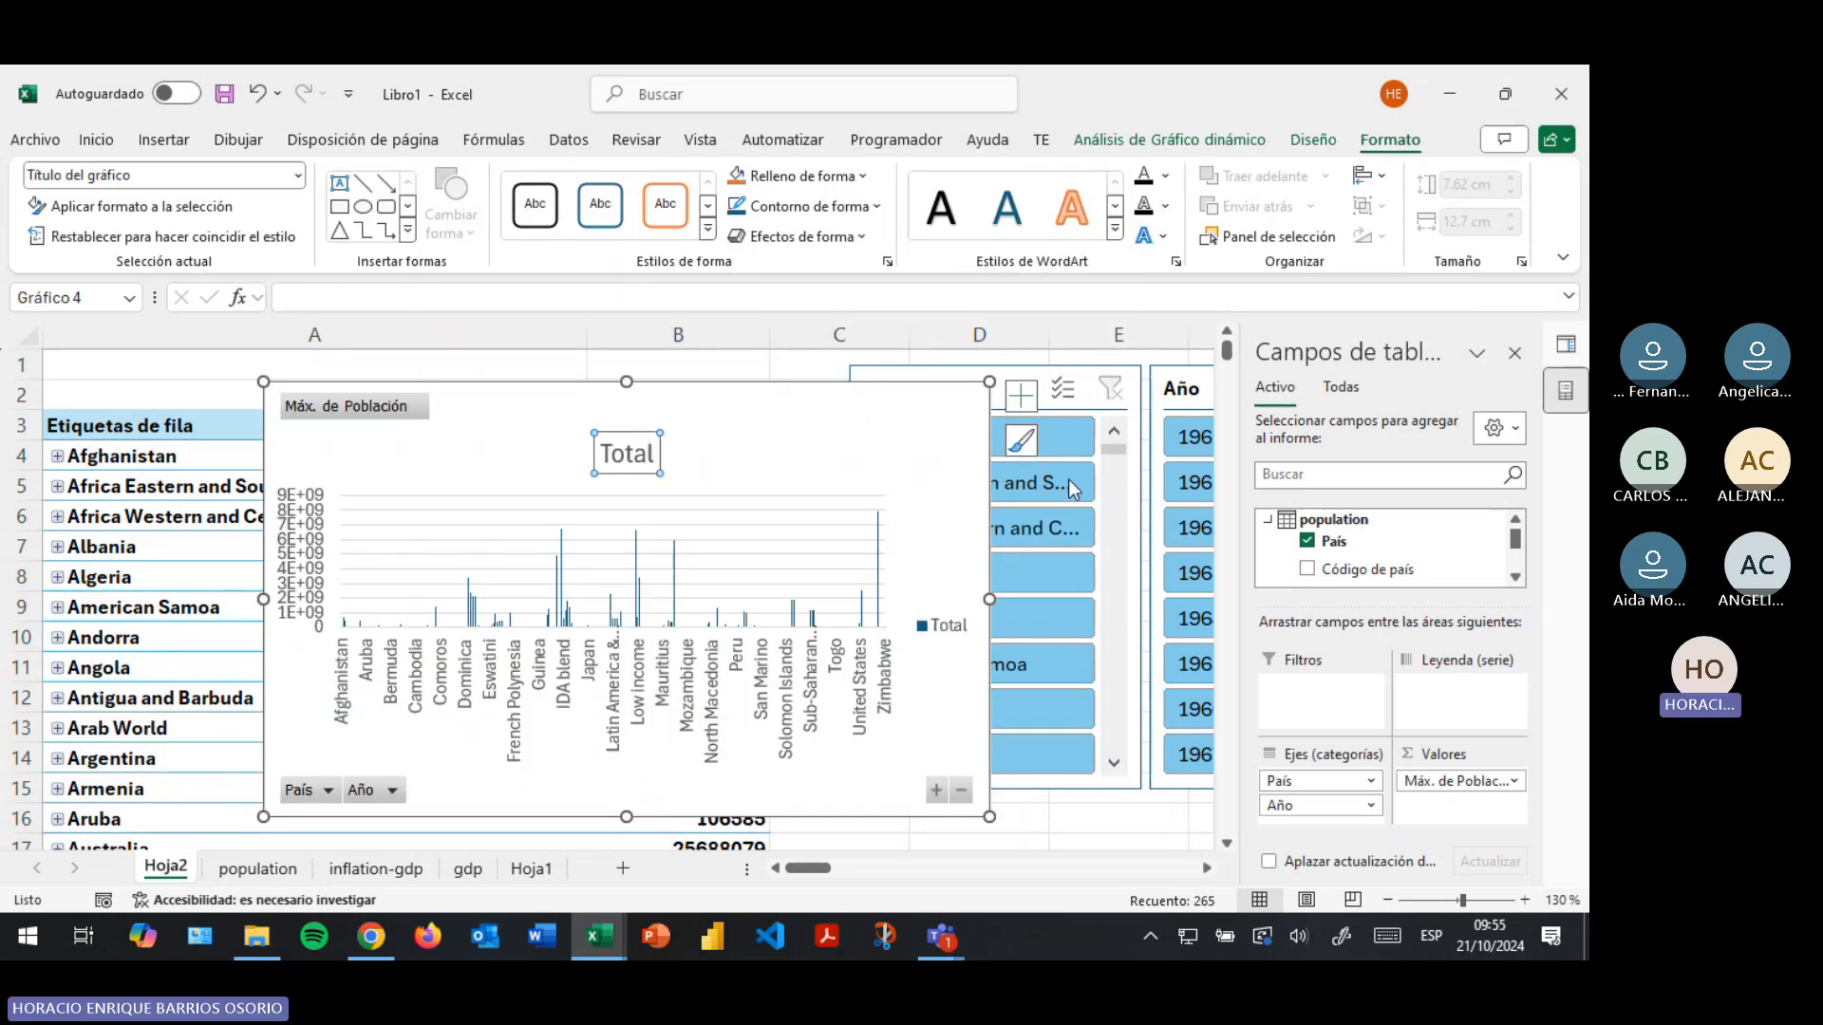
{"action": "left_click", "coordinate": [1044, 815]}
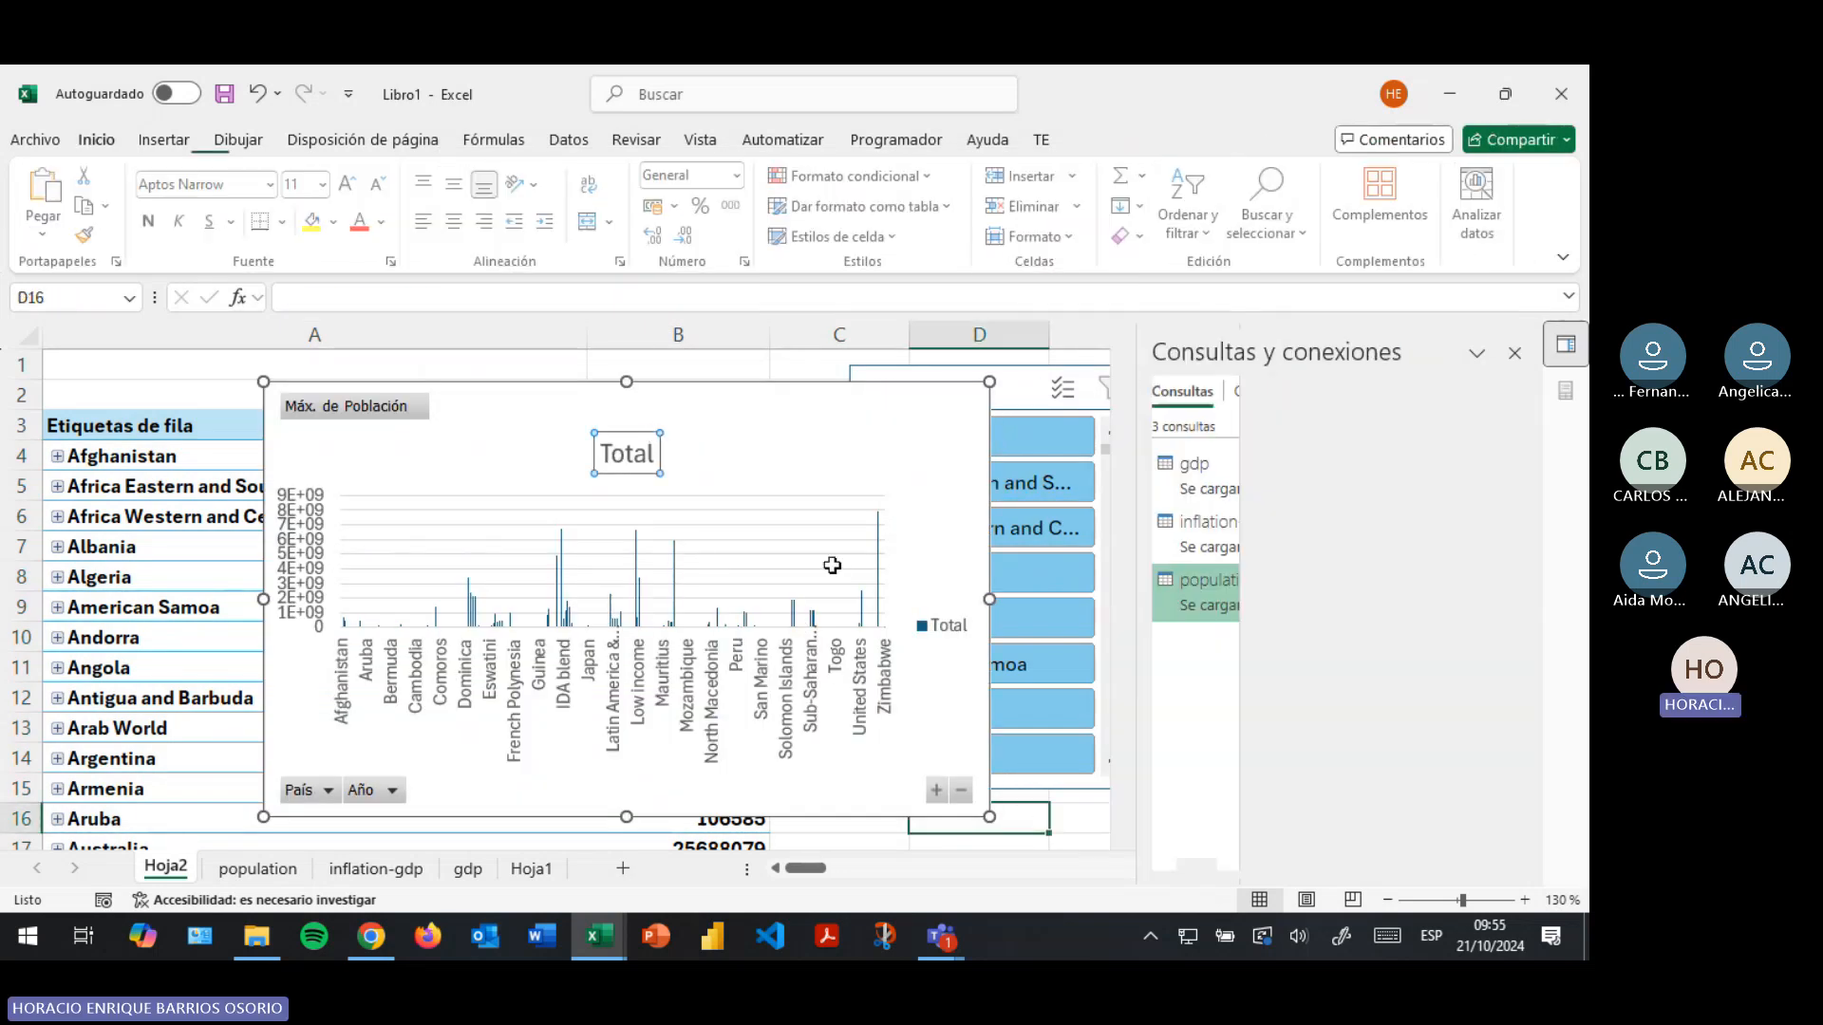
{"action": "left_click", "coordinate": [718, 425]}
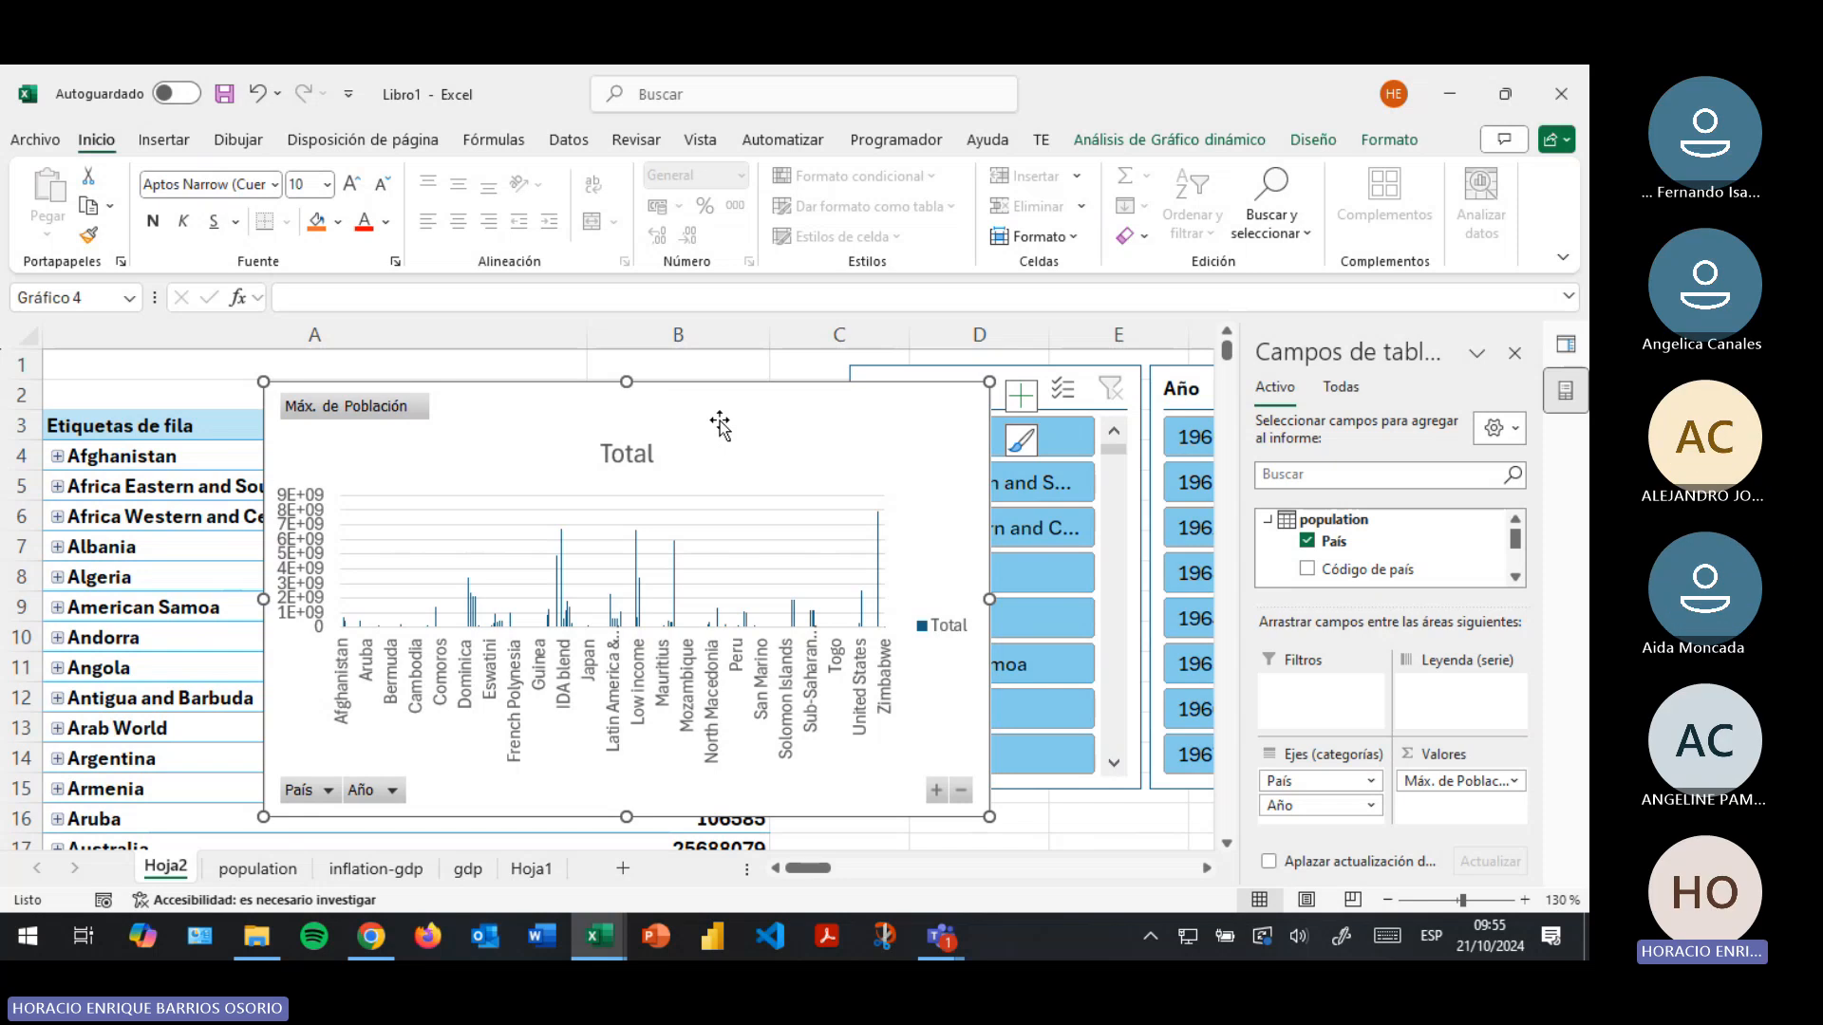
{"action": "left_click", "coordinate": [1477, 355]}
{"action": "left_click", "coordinate": [1477, 355]}
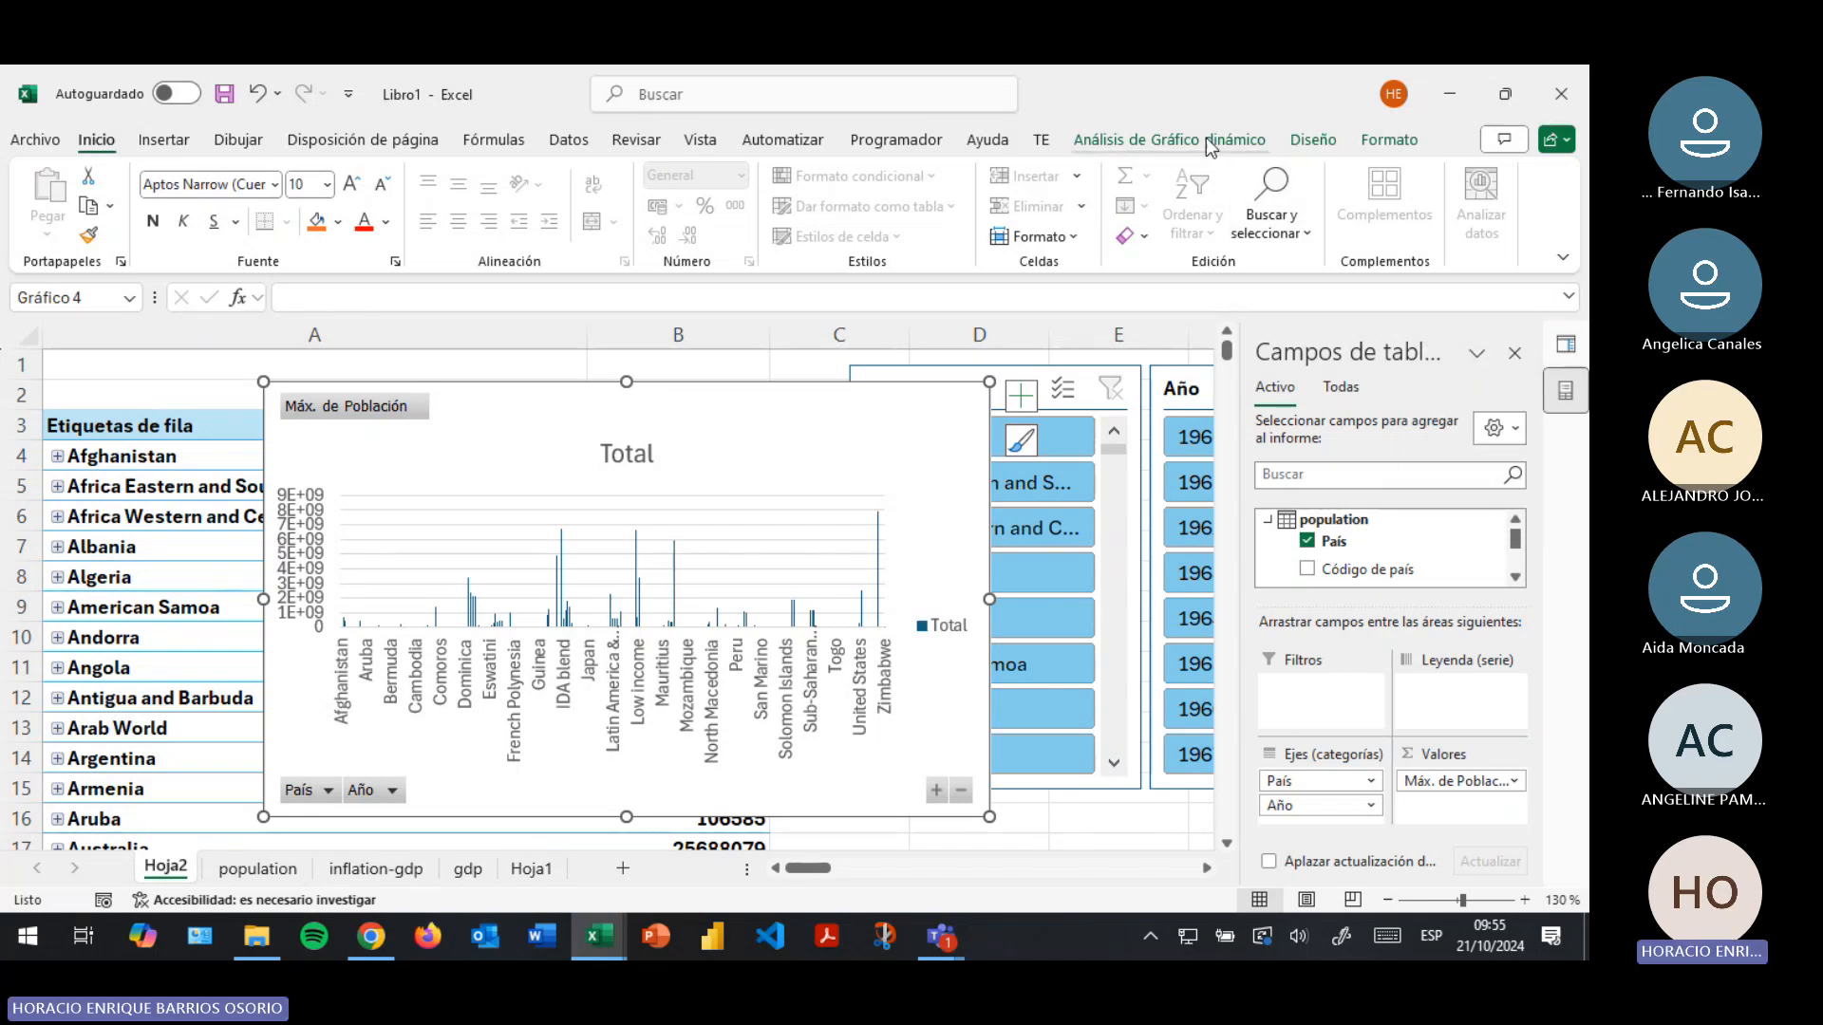
{"action": "left_click", "coordinate": [1244, 141]}
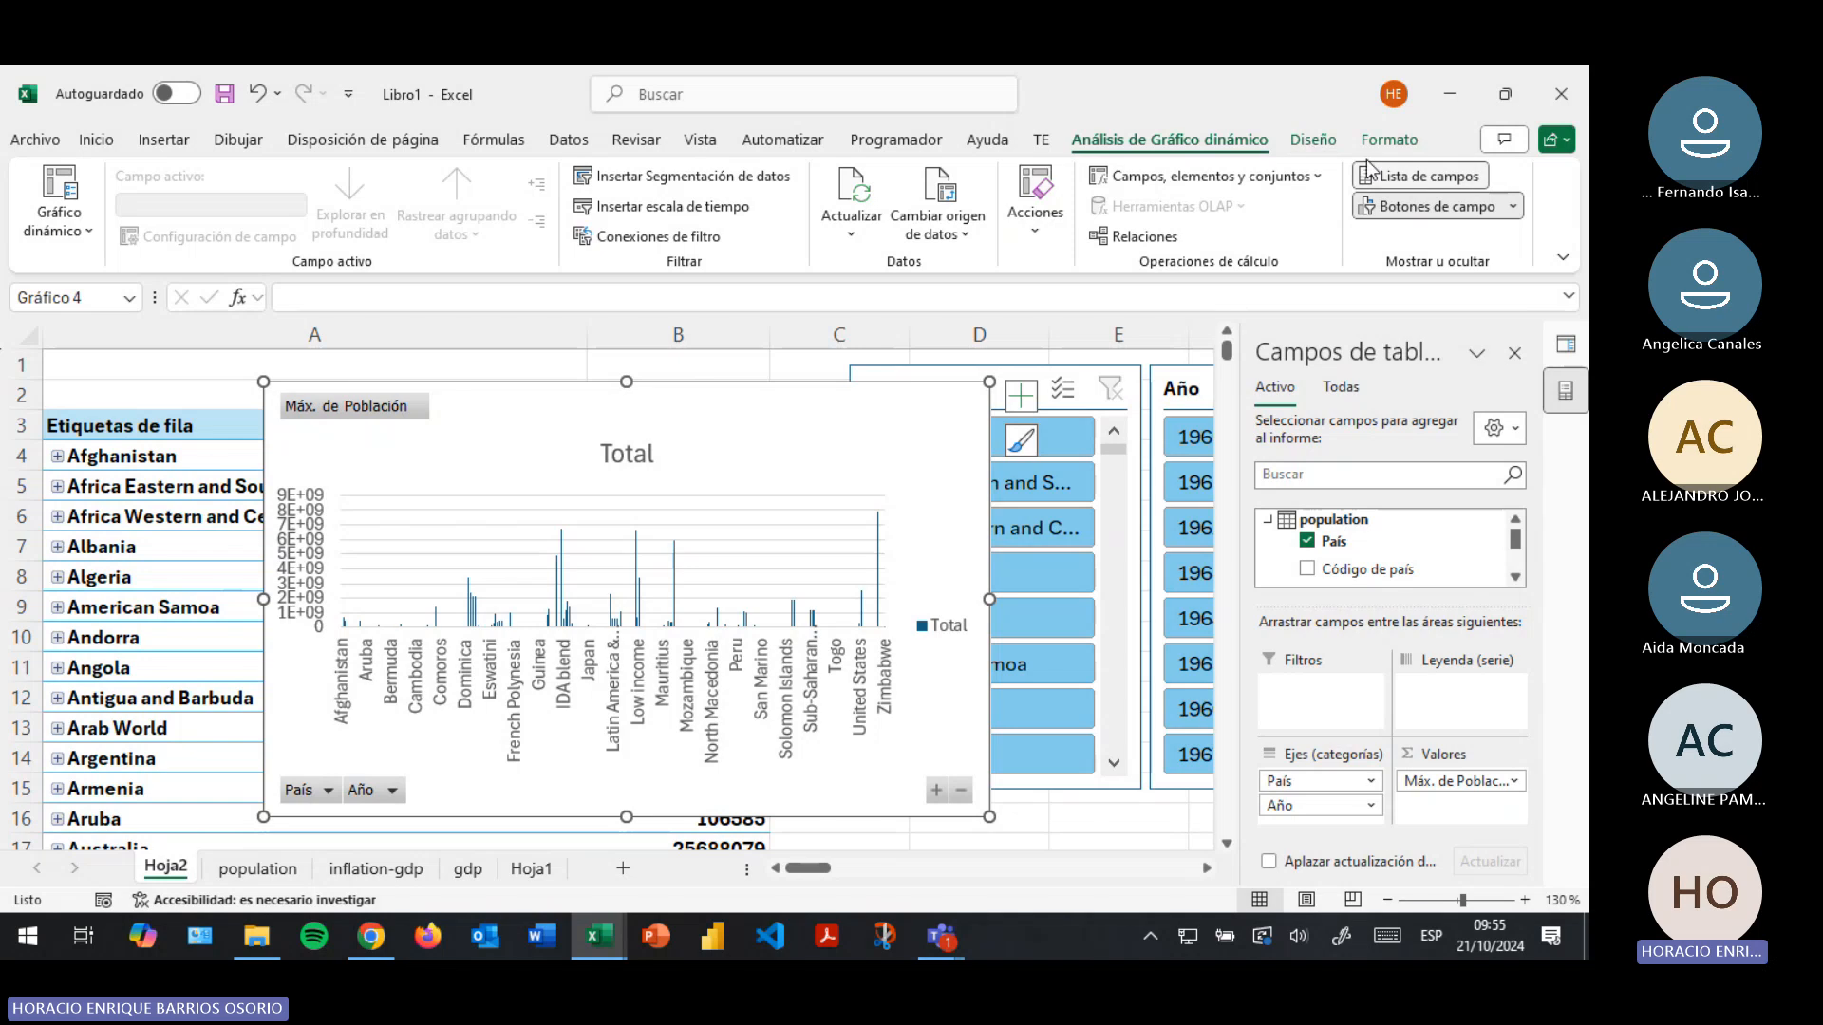
{"action": "left_click", "coordinate": [1458, 179]}
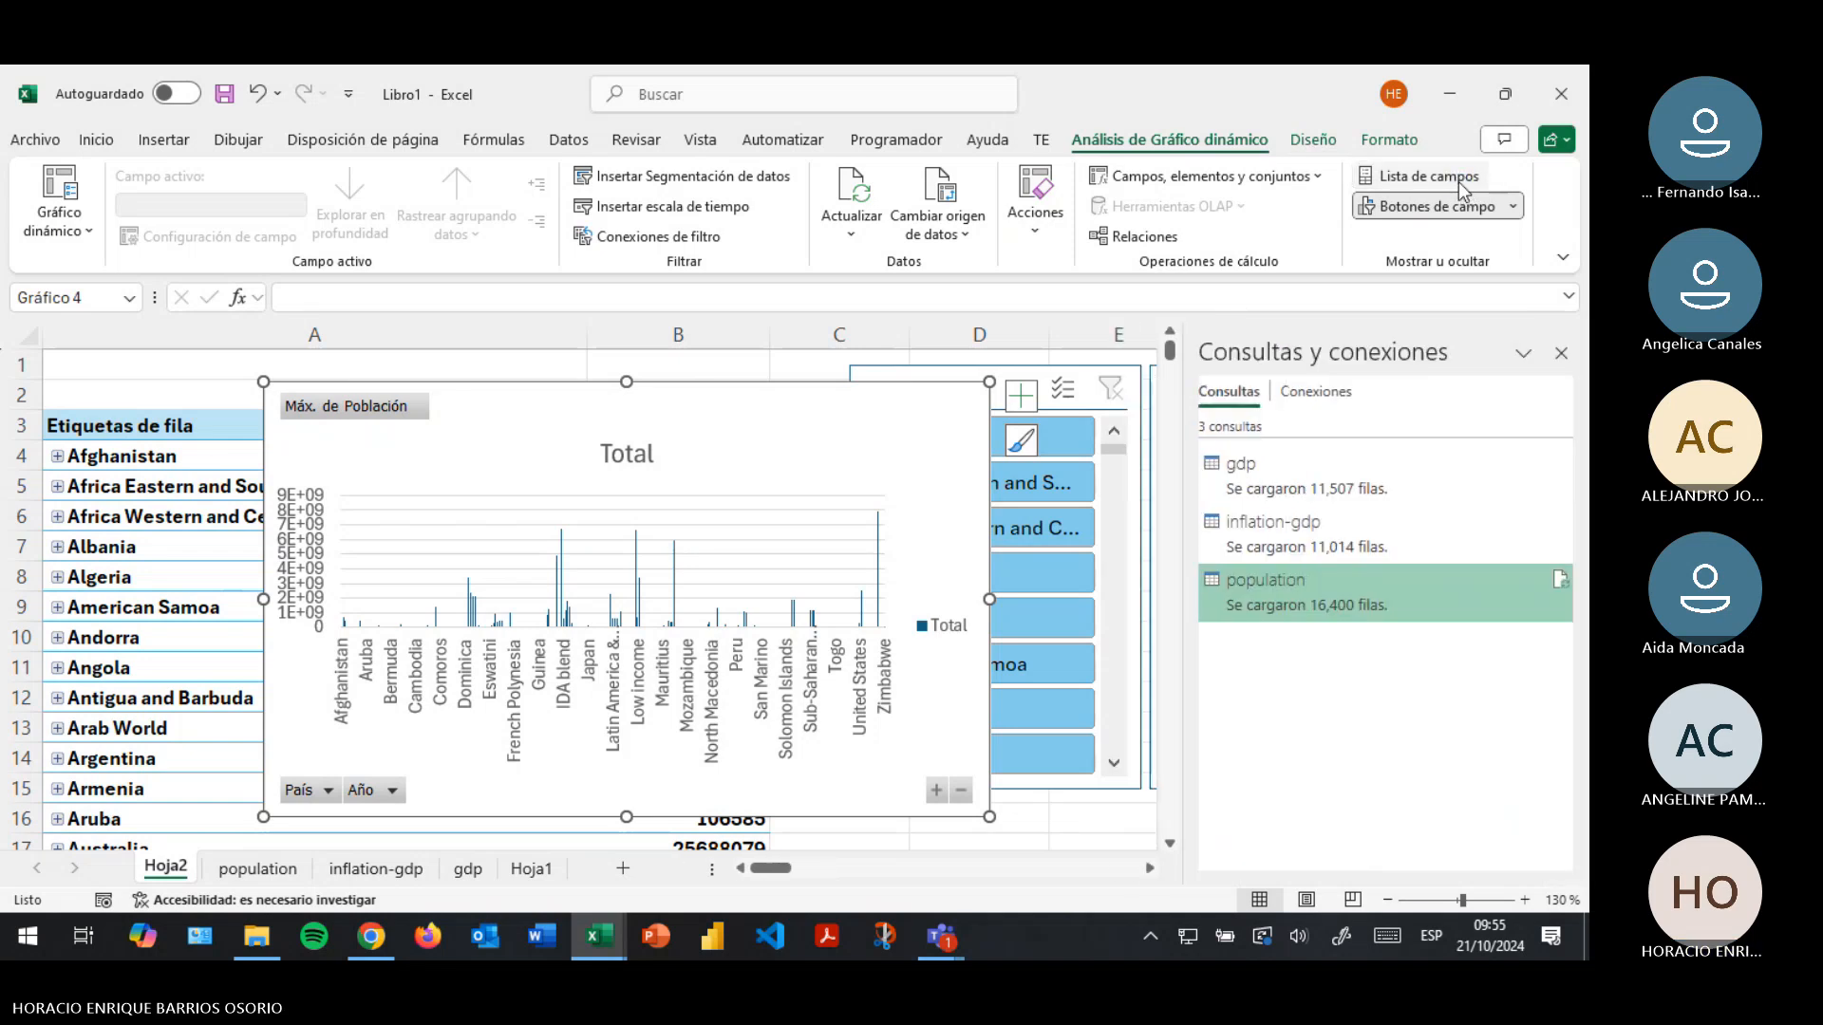
{"action": "left_click", "coordinate": [1461, 185]}
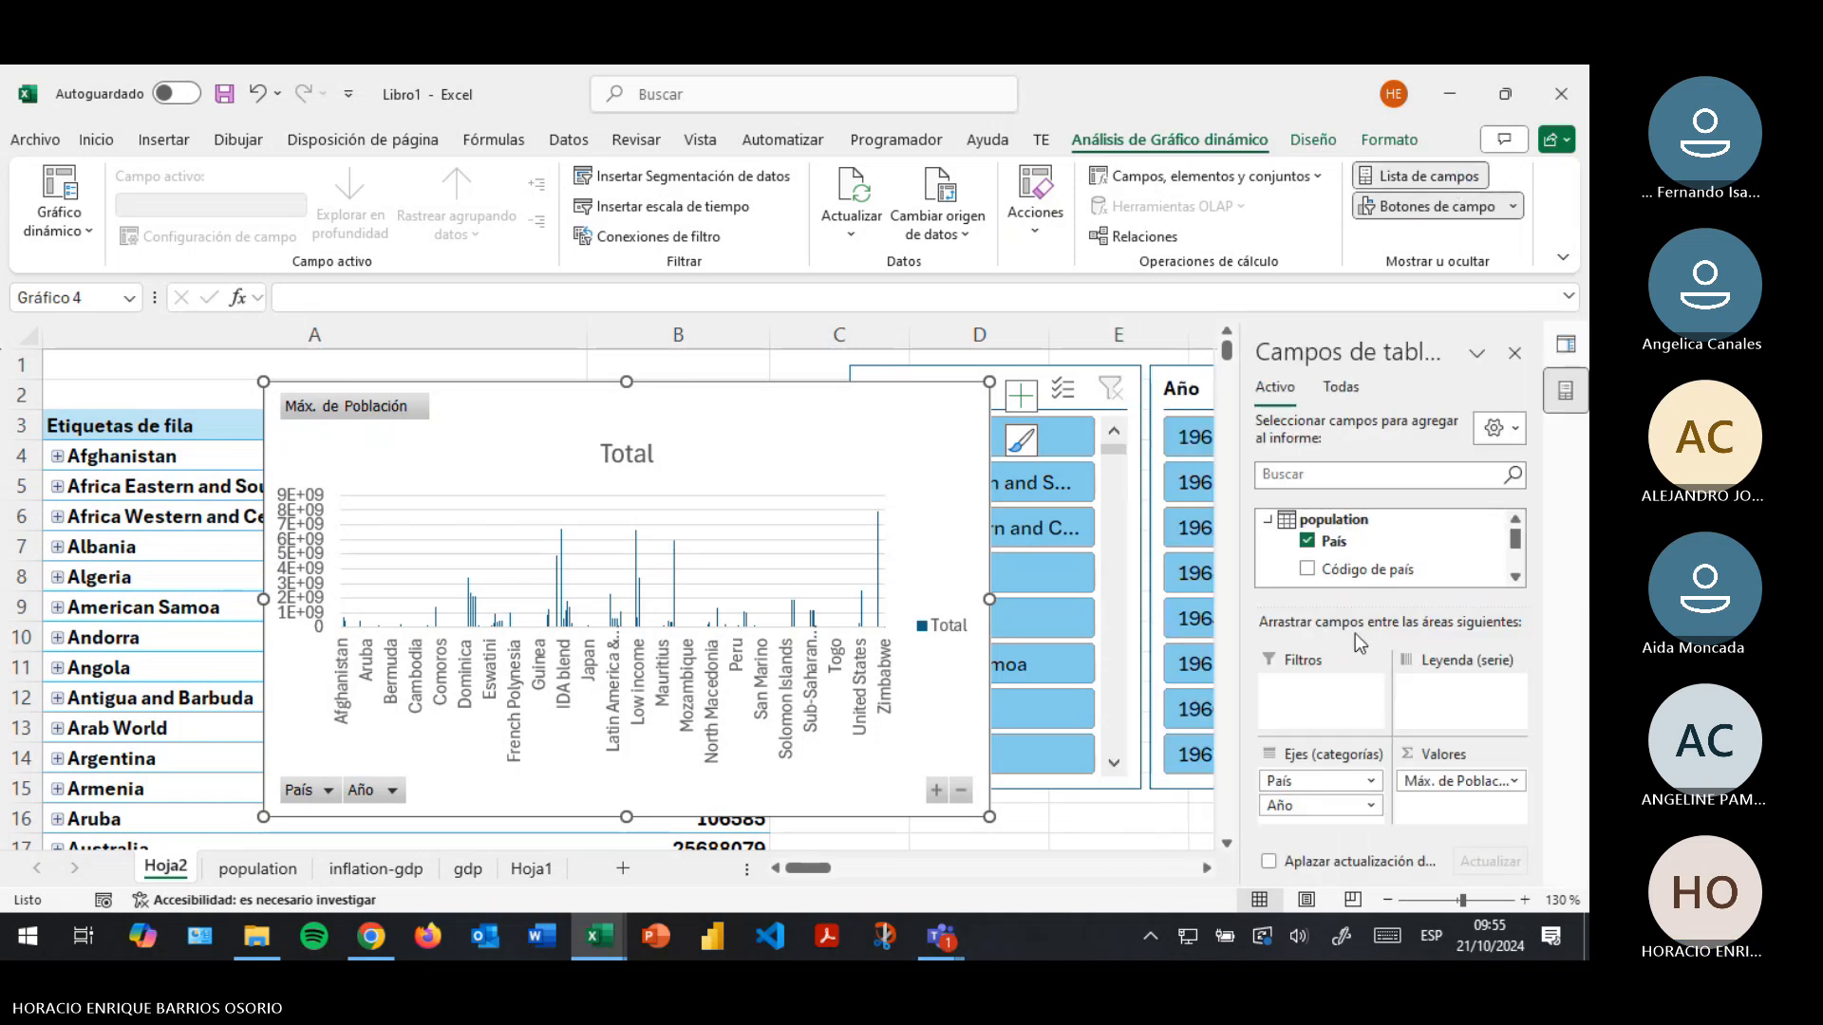
Try País as the legend series of the population PivotChart, accepting the alerts, and remove País from the field layout
{"action": "left_click_drag", "start_coordinate": [1310, 805], "coordinate": [1439, 703]}
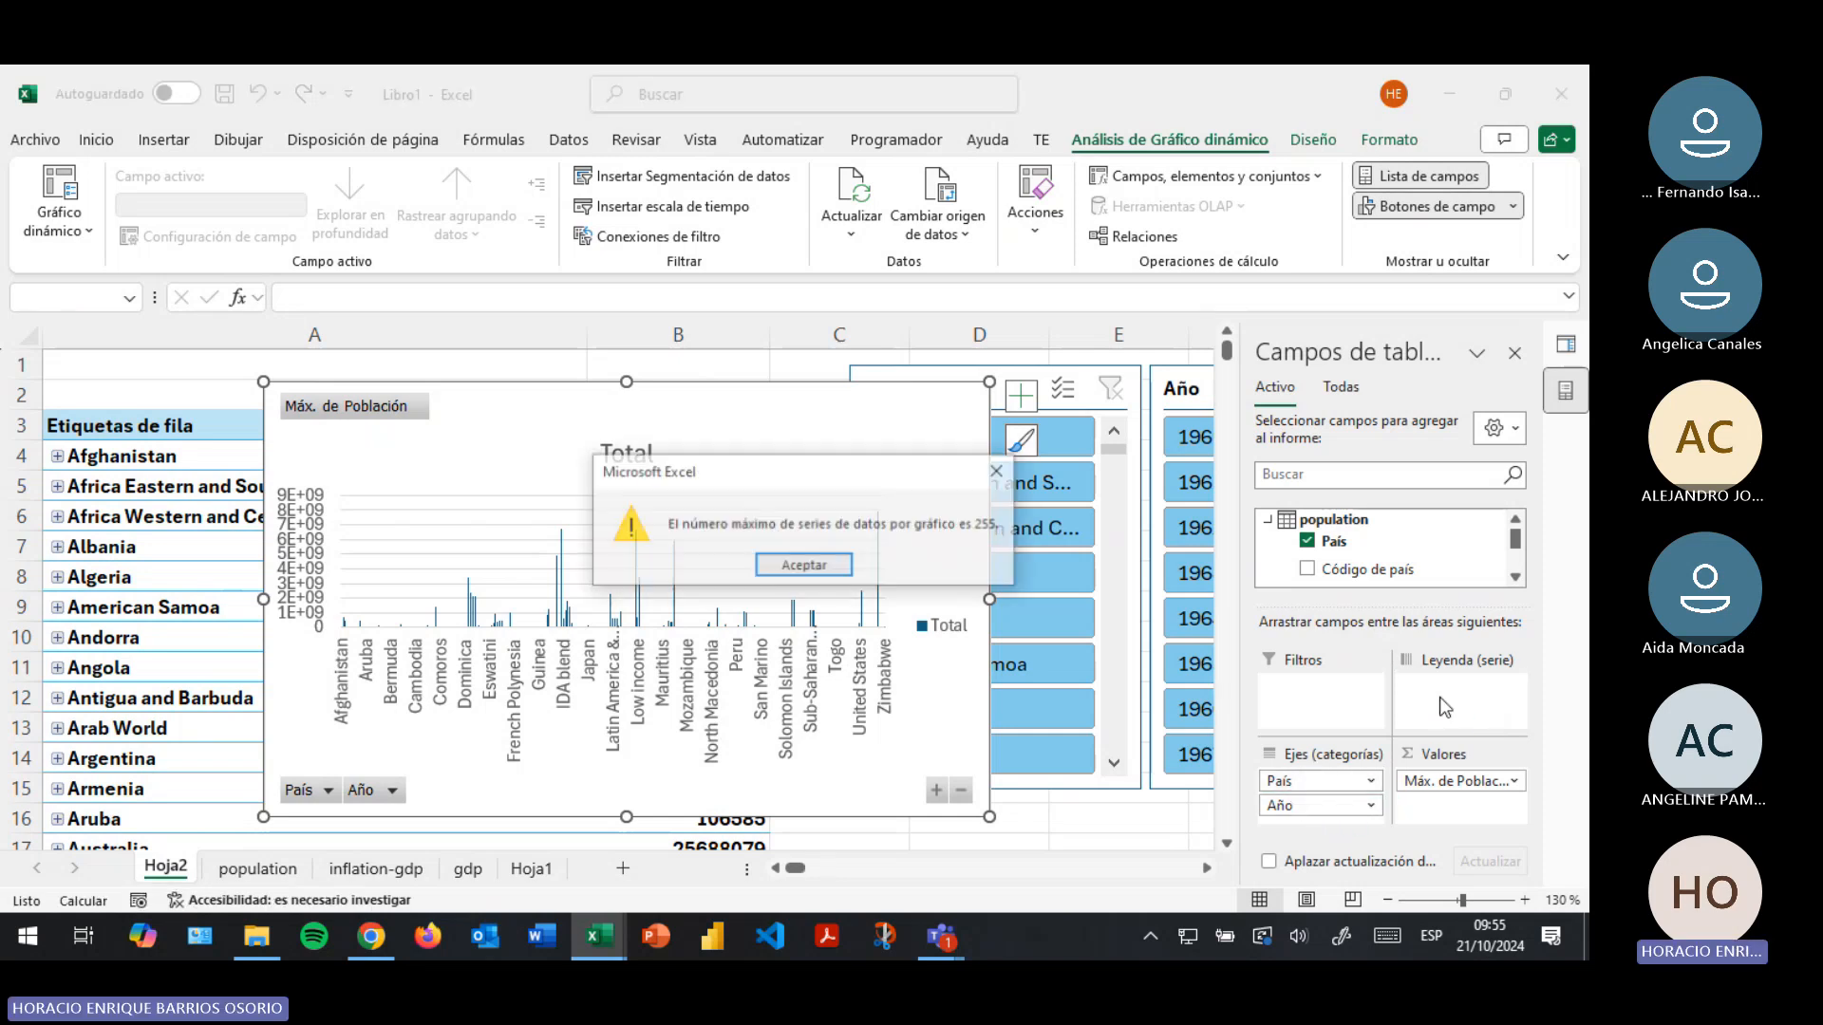
{"action": "left_click", "coordinate": [817, 557]}
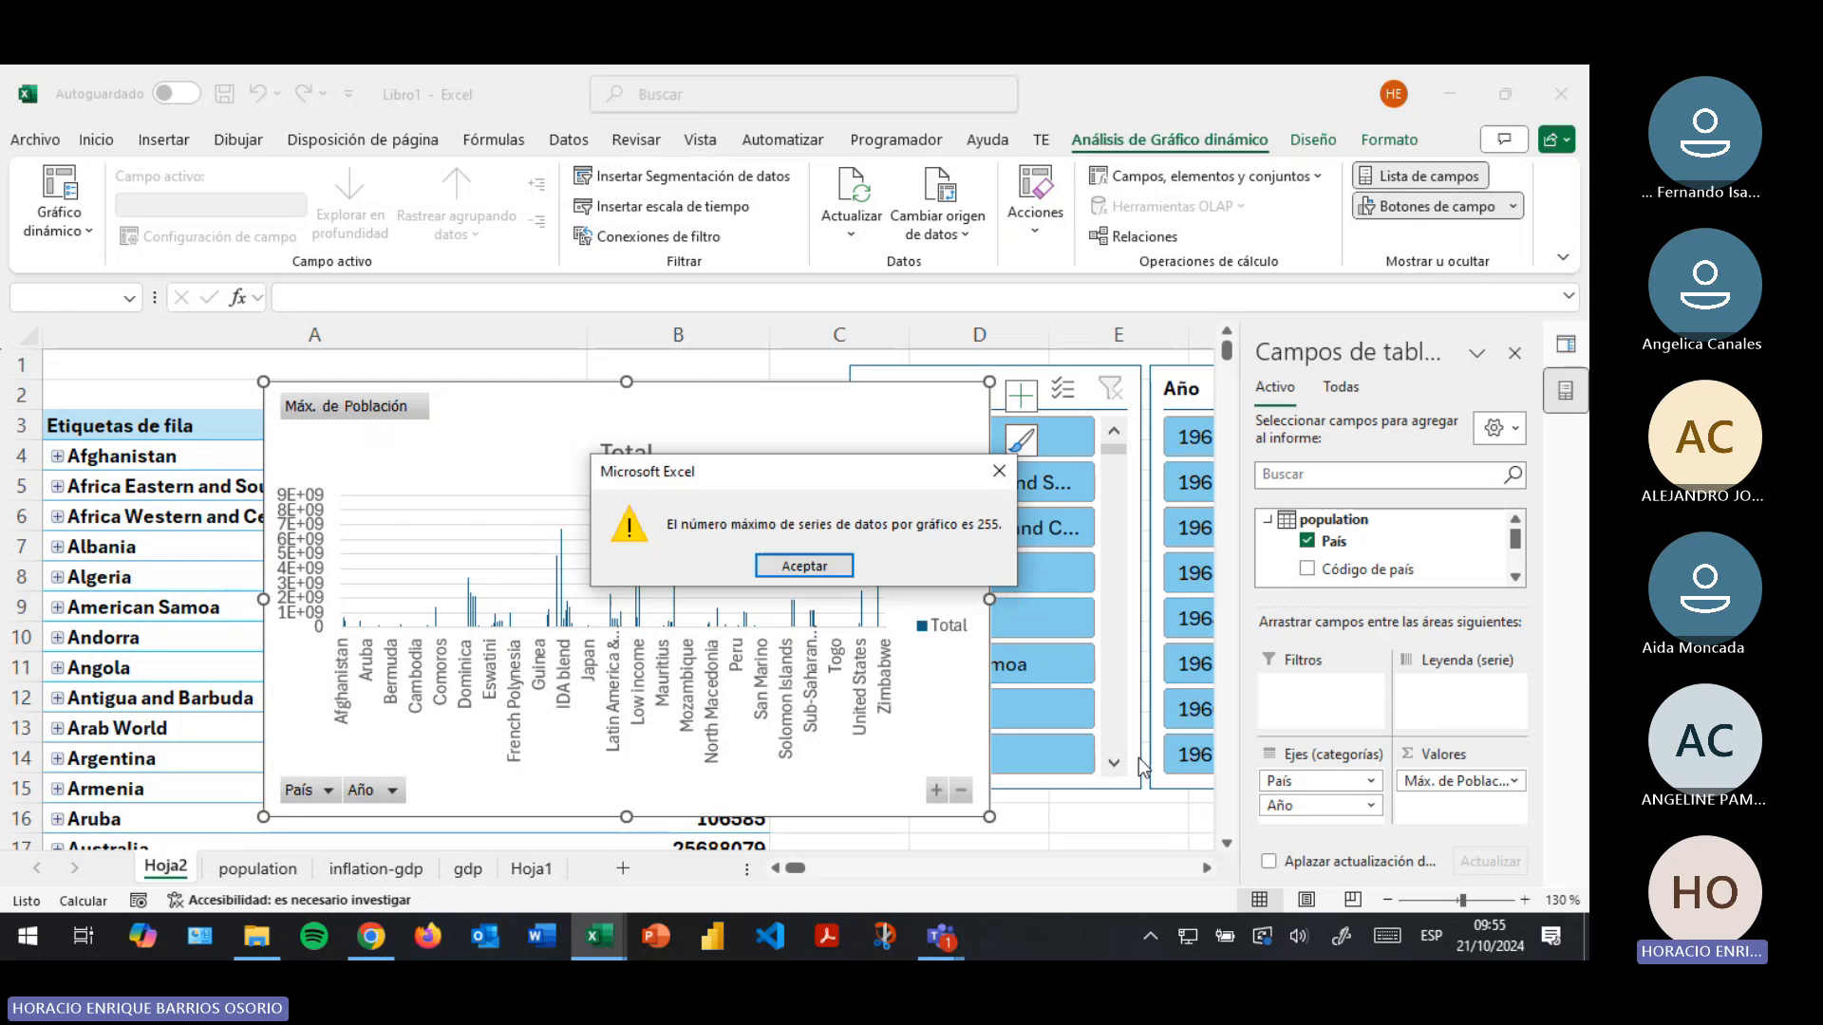
{"action": "left_click", "coordinate": [804, 566]}
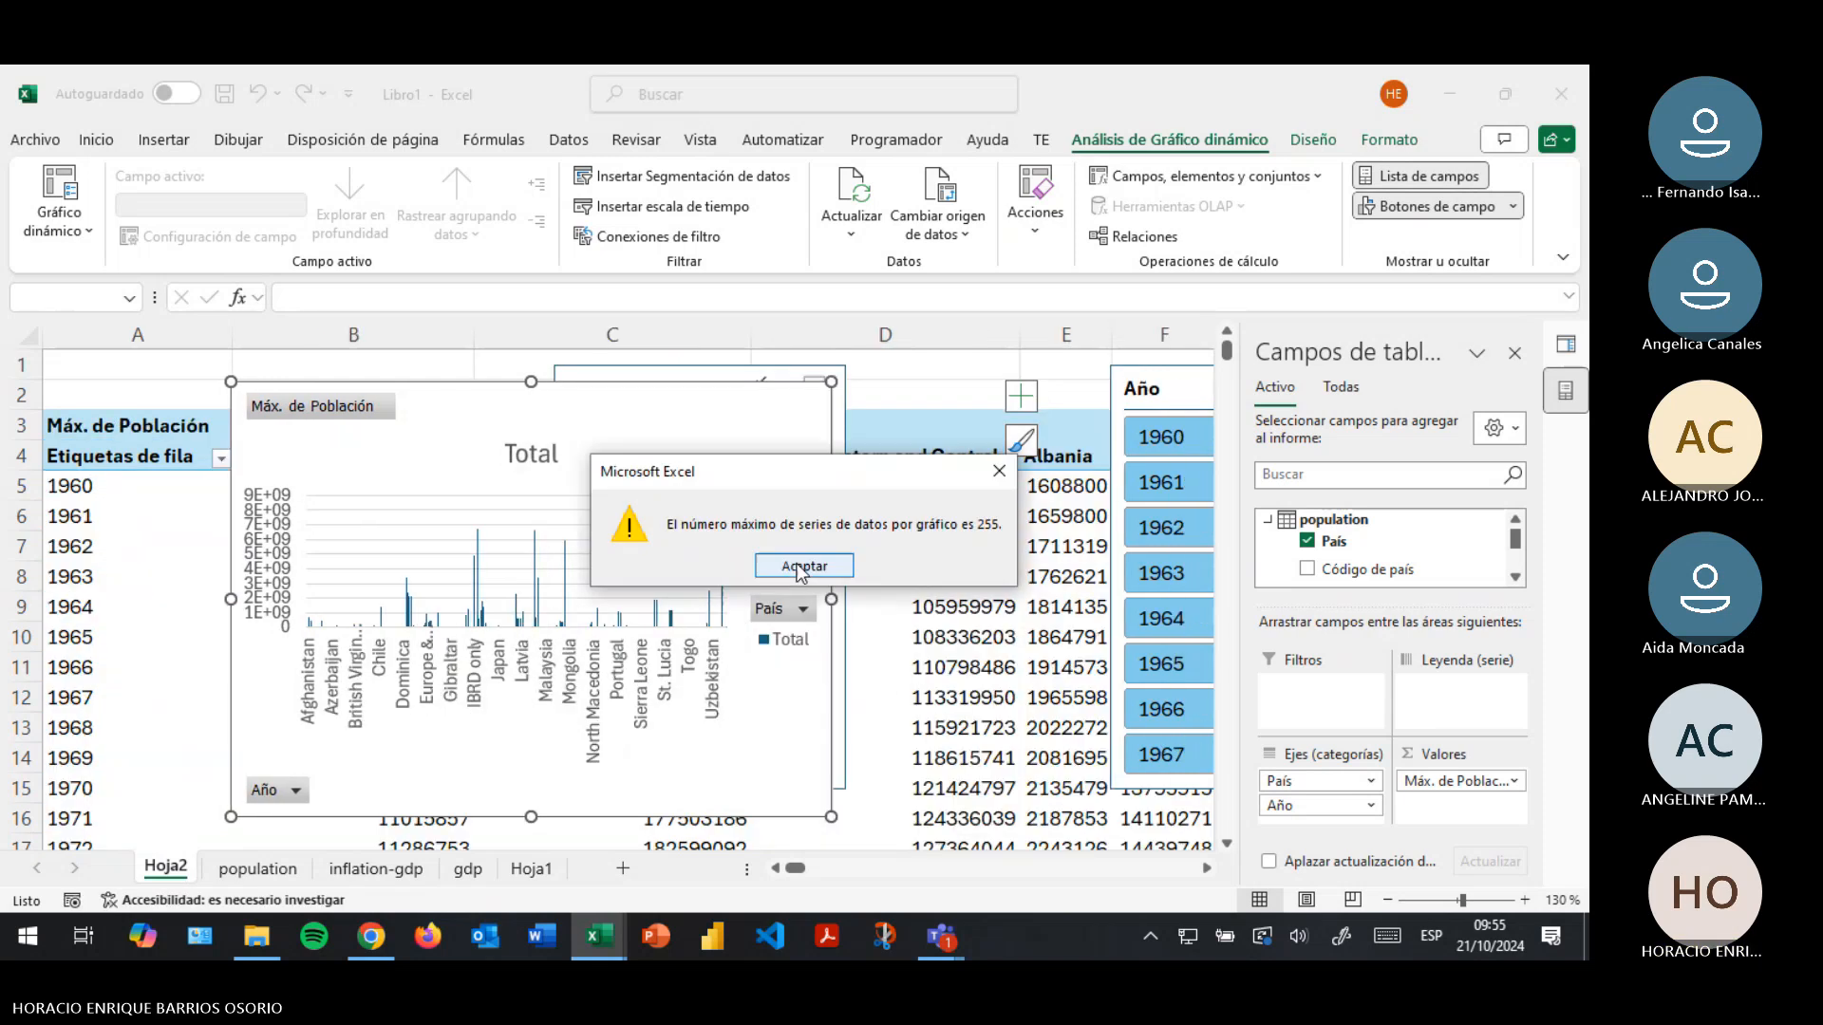
{"action": "left_click", "coordinate": [802, 565]}
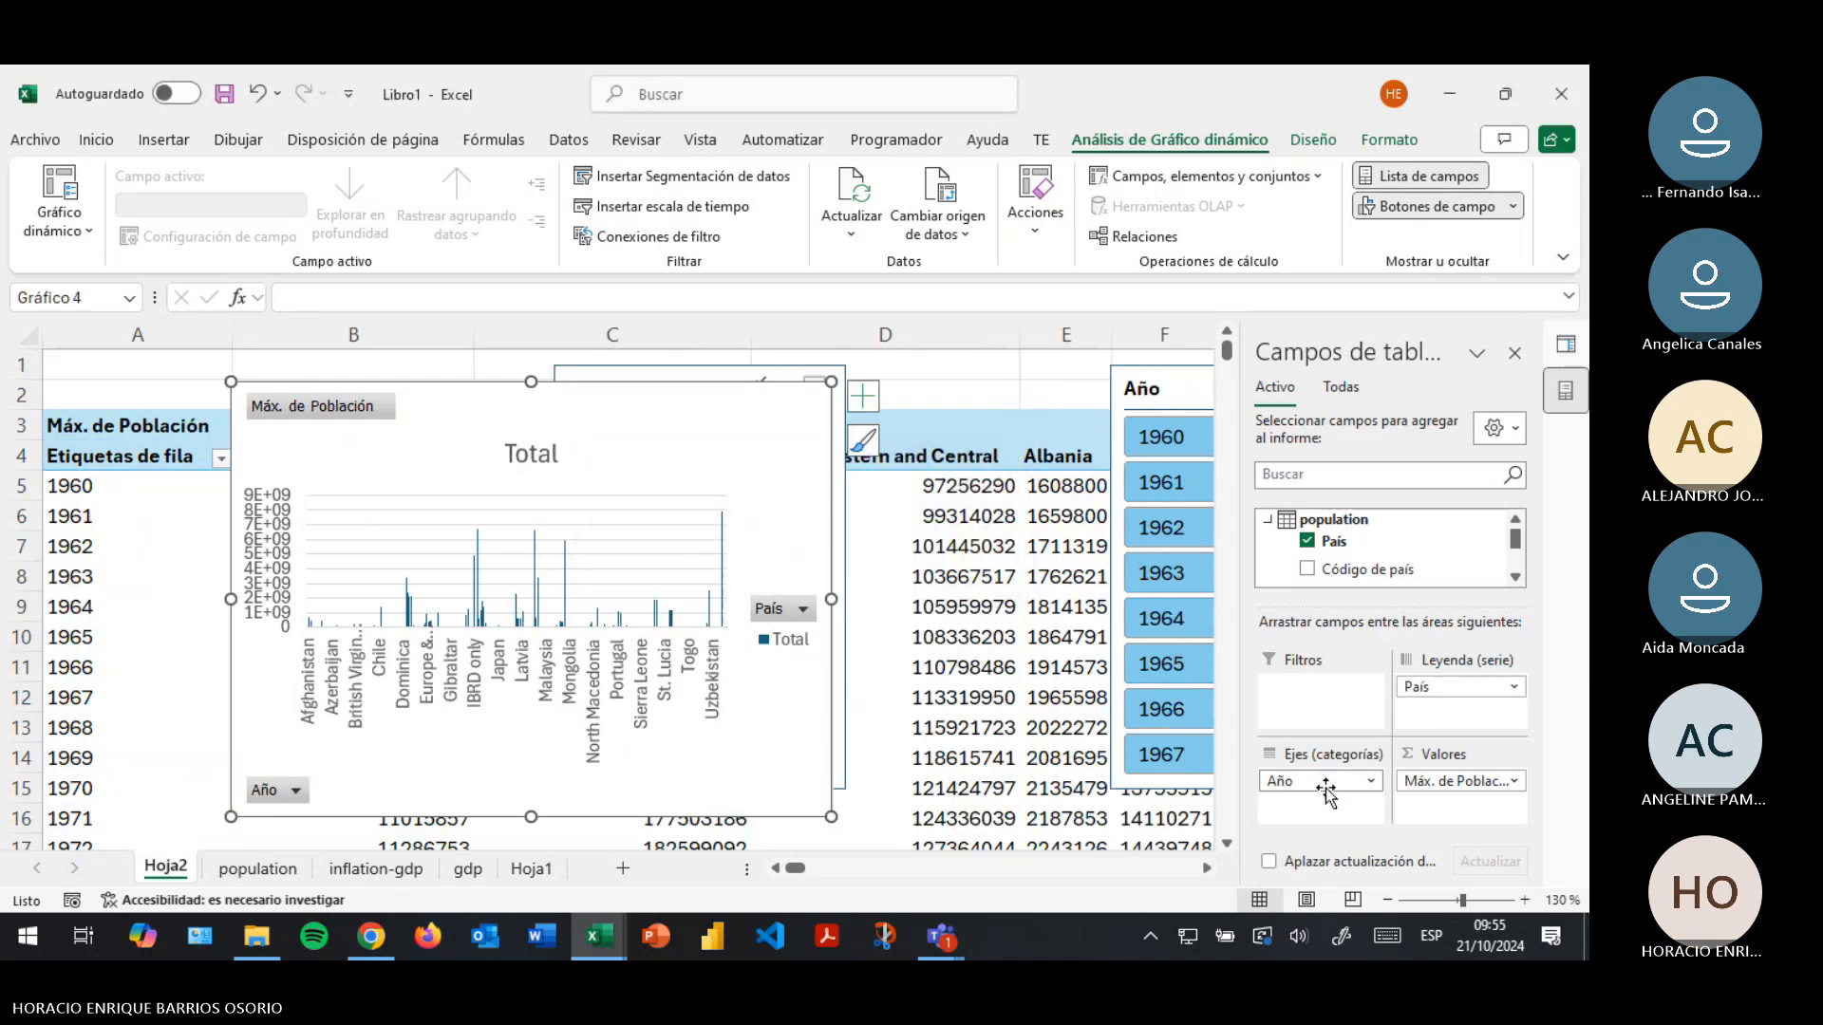
{"action": "left_click", "coordinate": [1513, 686]}
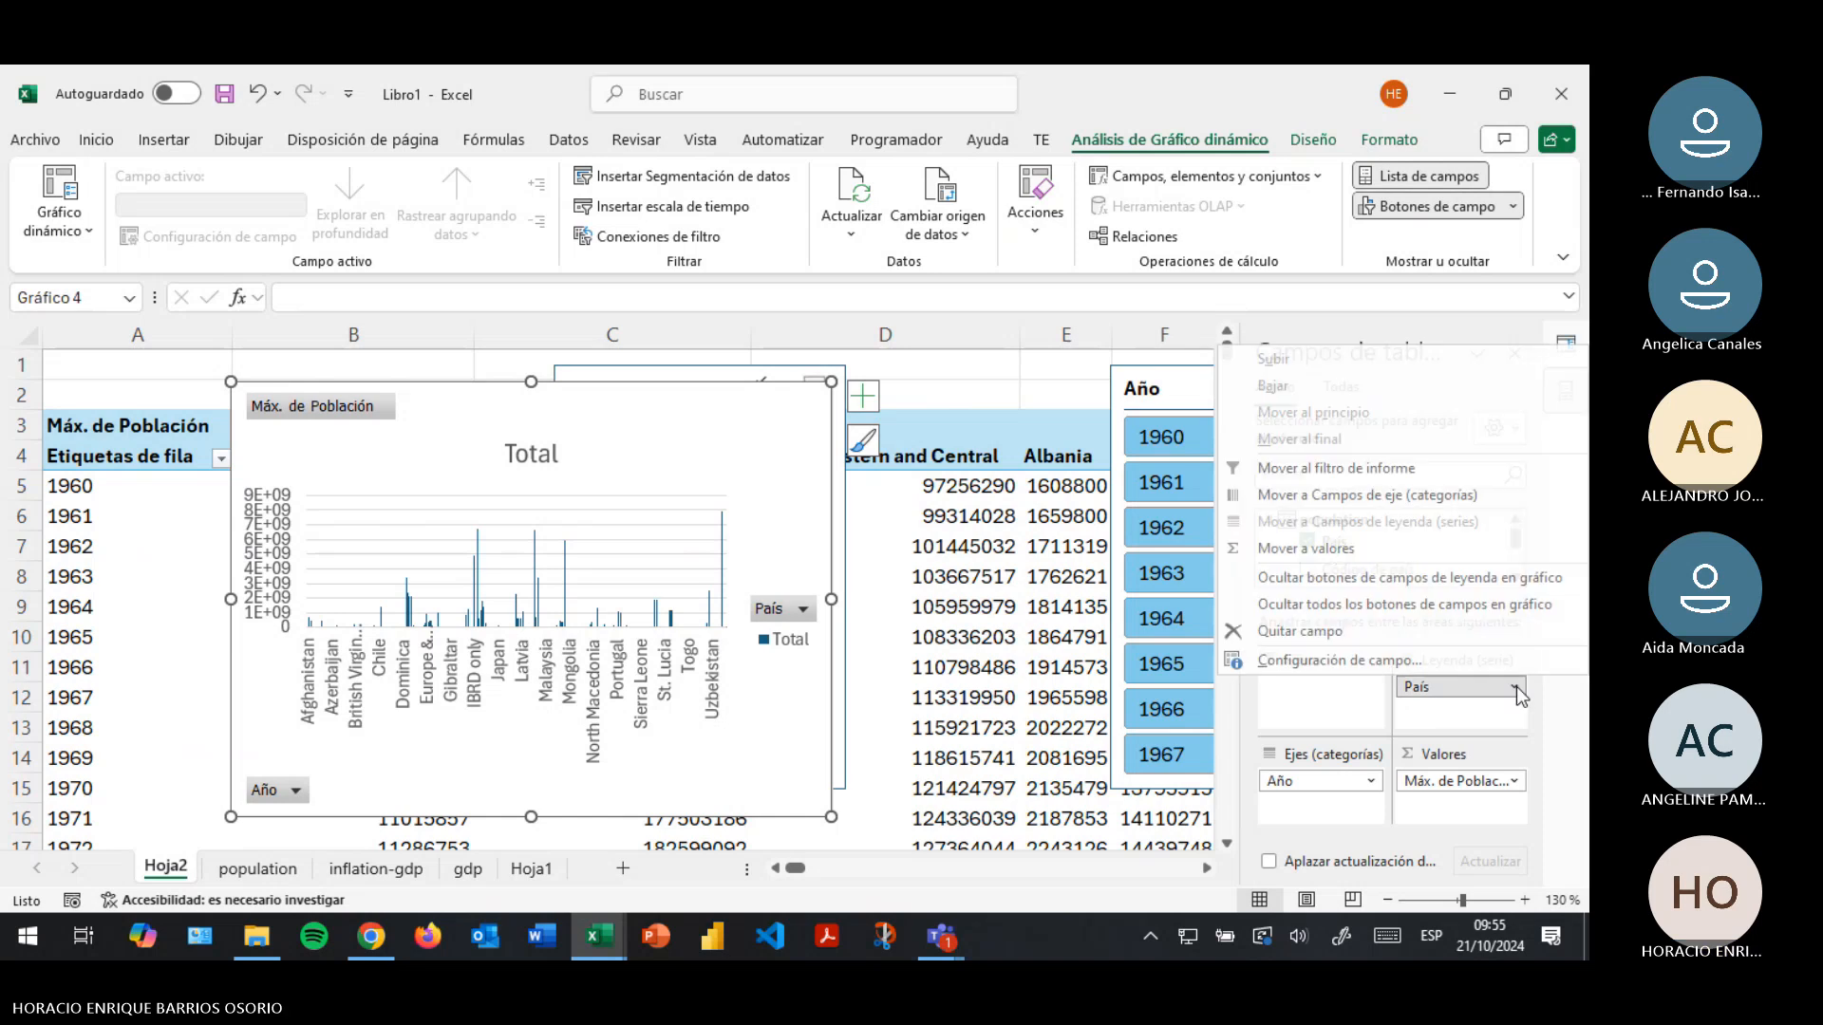
{"action": "left_click", "coordinate": [1328, 631]}
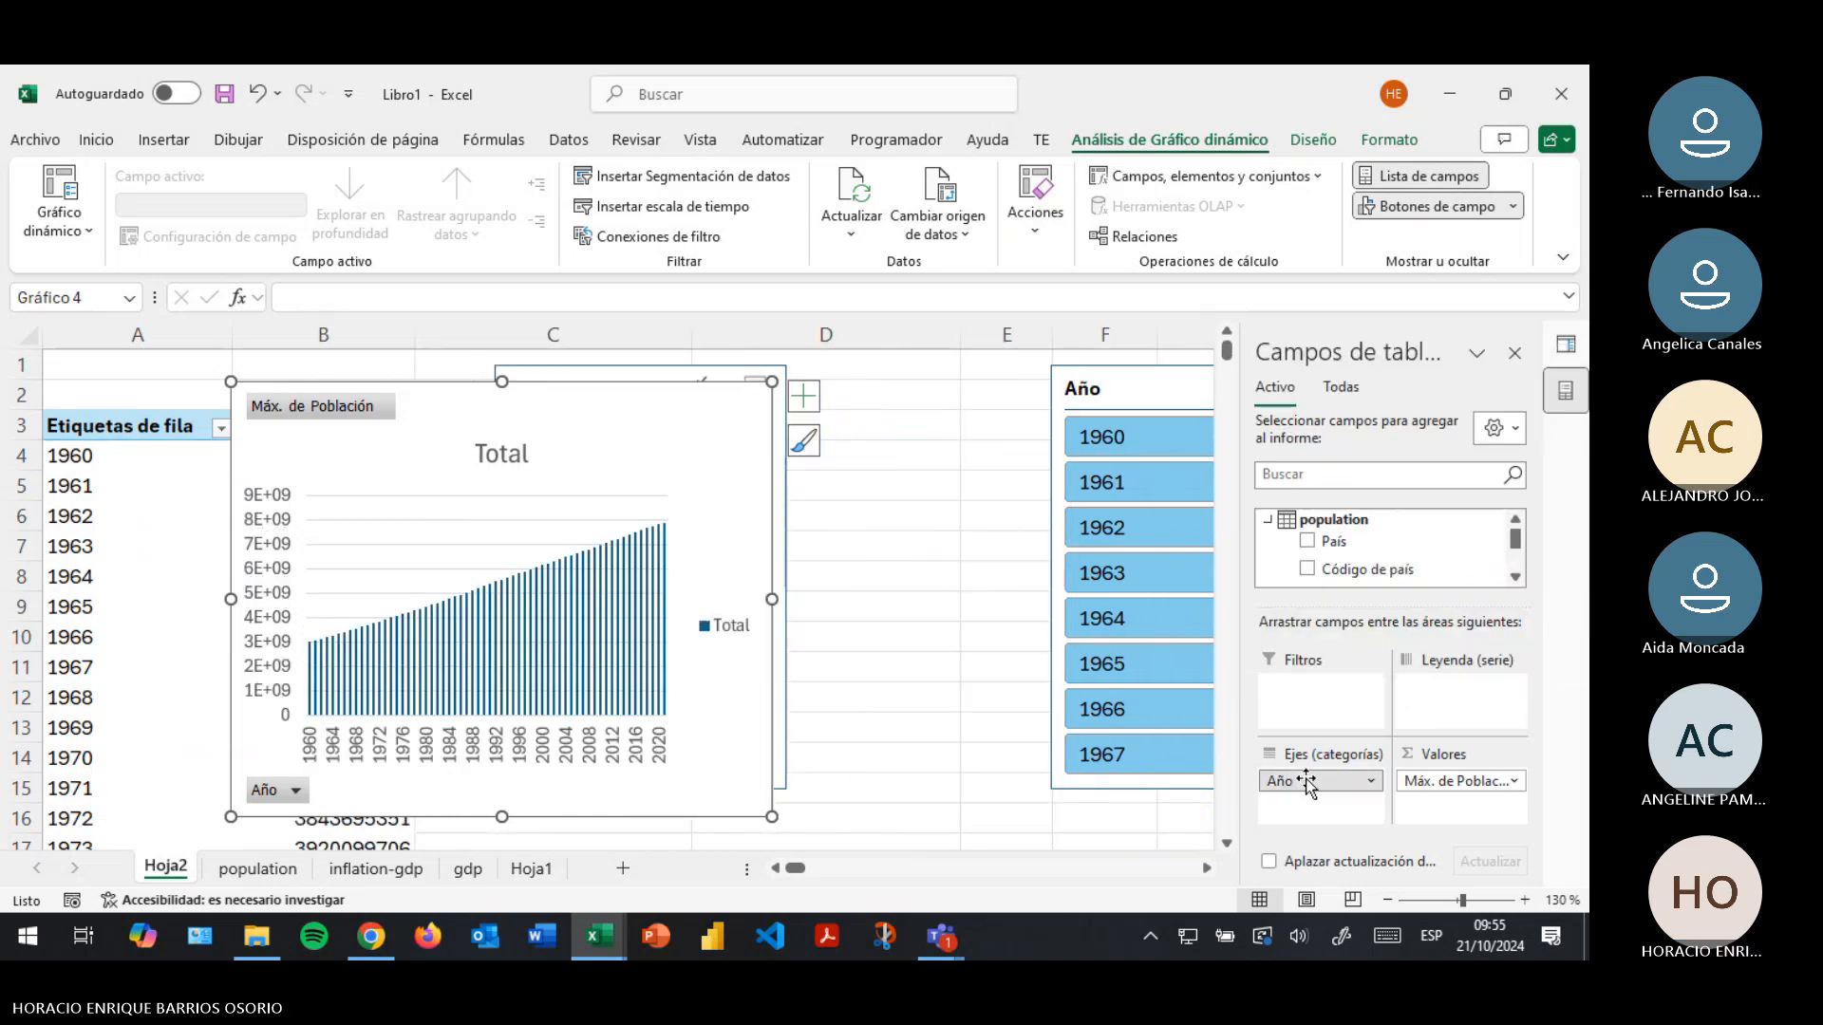
Set Año as the PivotChart's legend series and País as its category axis, and move the chart down beneath the slicers
{"action": "left_click_drag", "start_coordinate": [1319, 781], "coordinate": [1444, 705]}
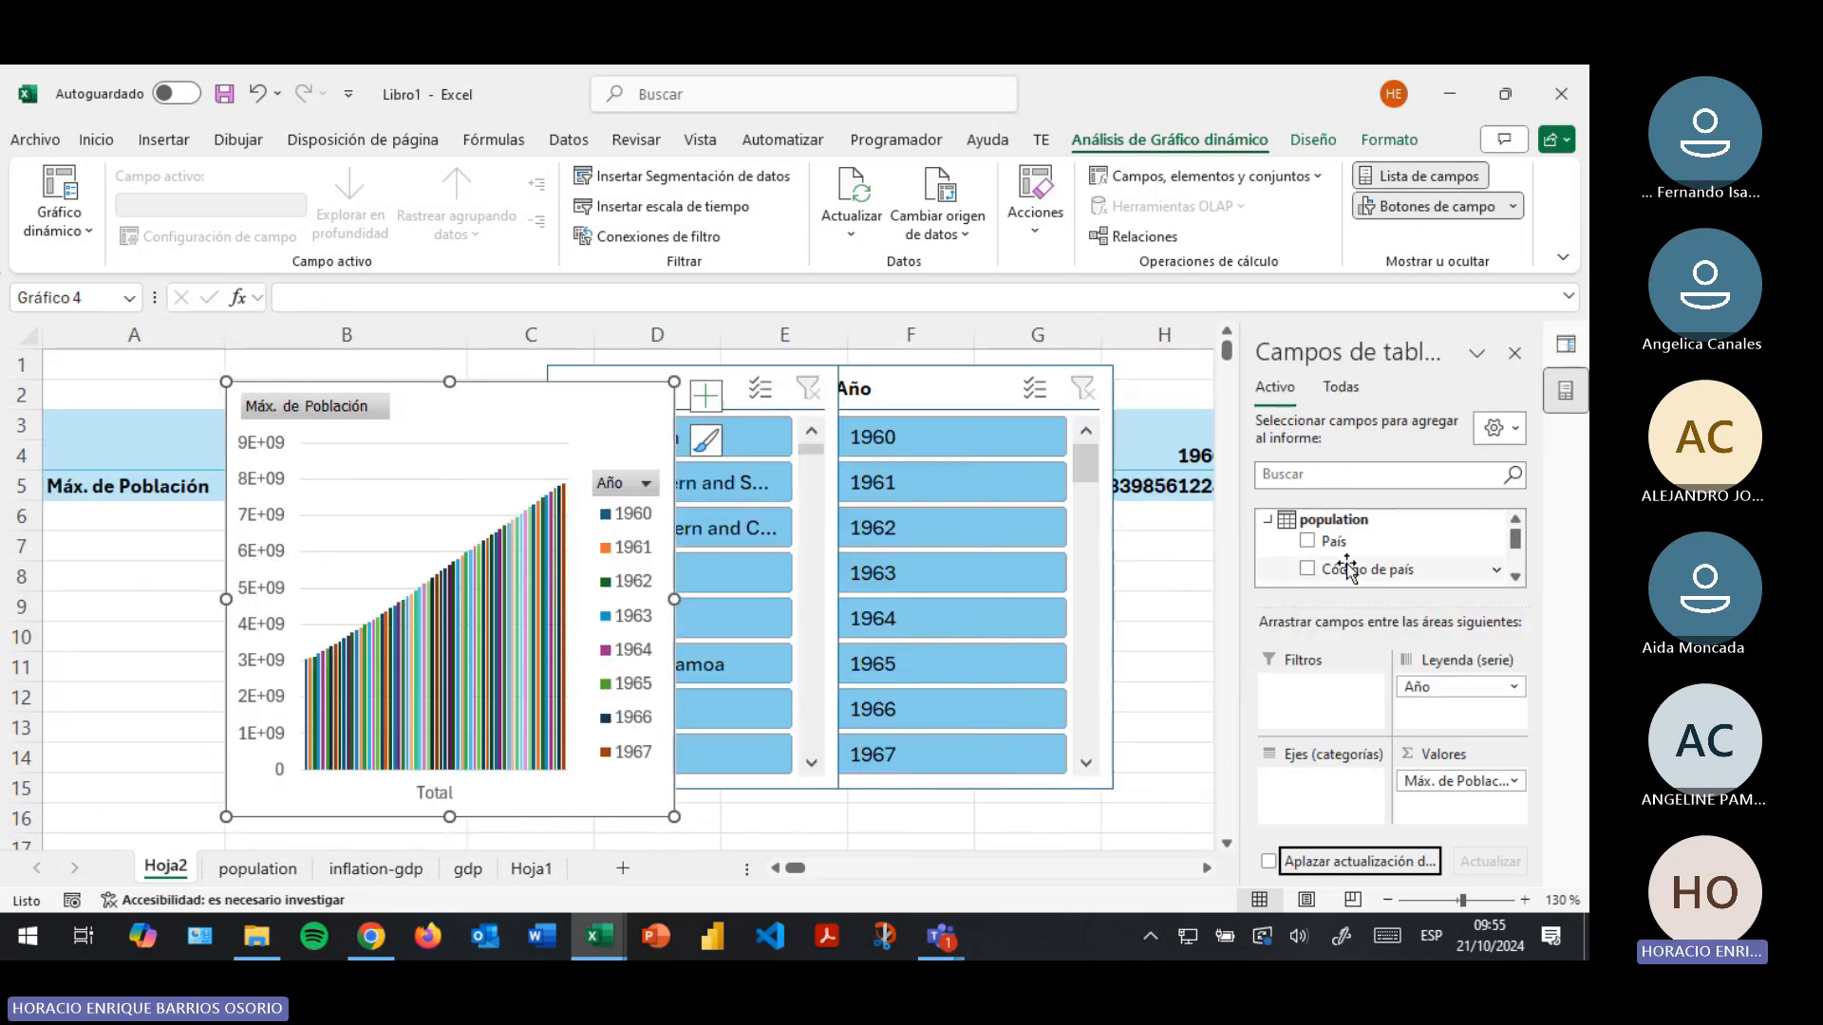
{"action": "left_click_drag", "start_coordinate": [1338, 555], "coordinate": [1318, 799]}
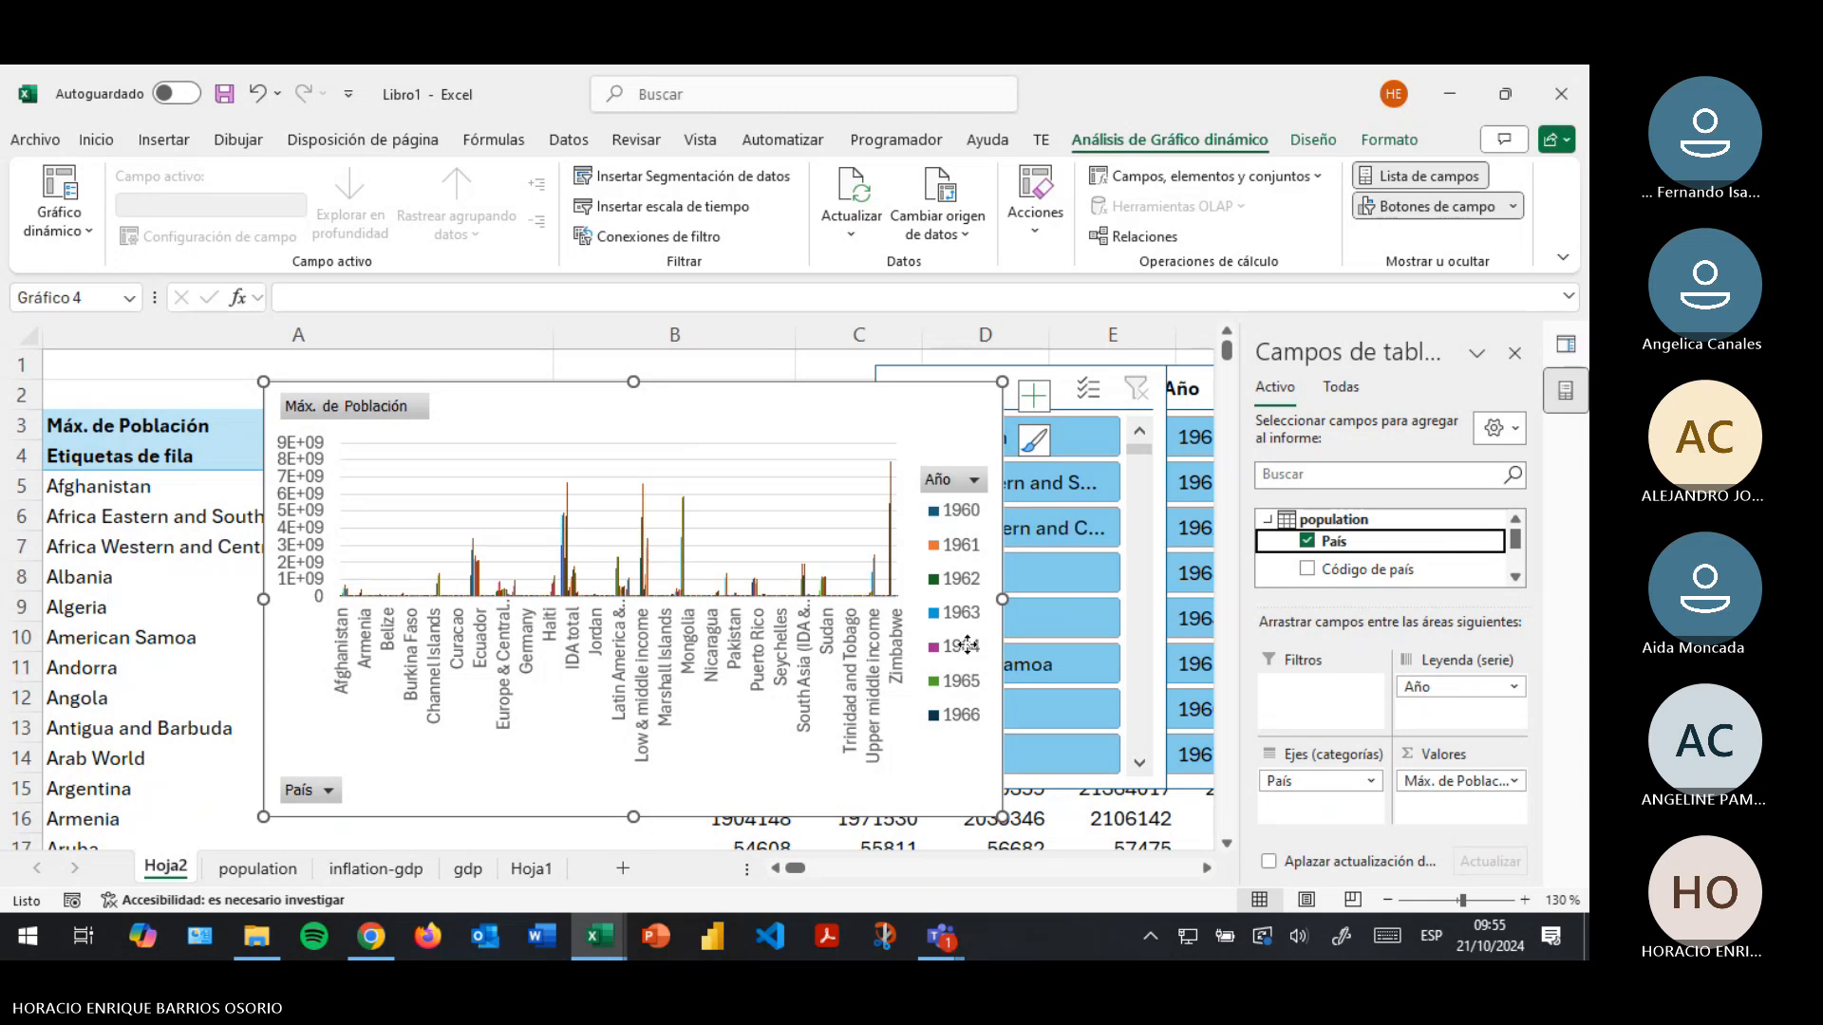
{"action": "left_click_drag", "start_coordinate": [696, 404], "coordinate": [966, 645]}
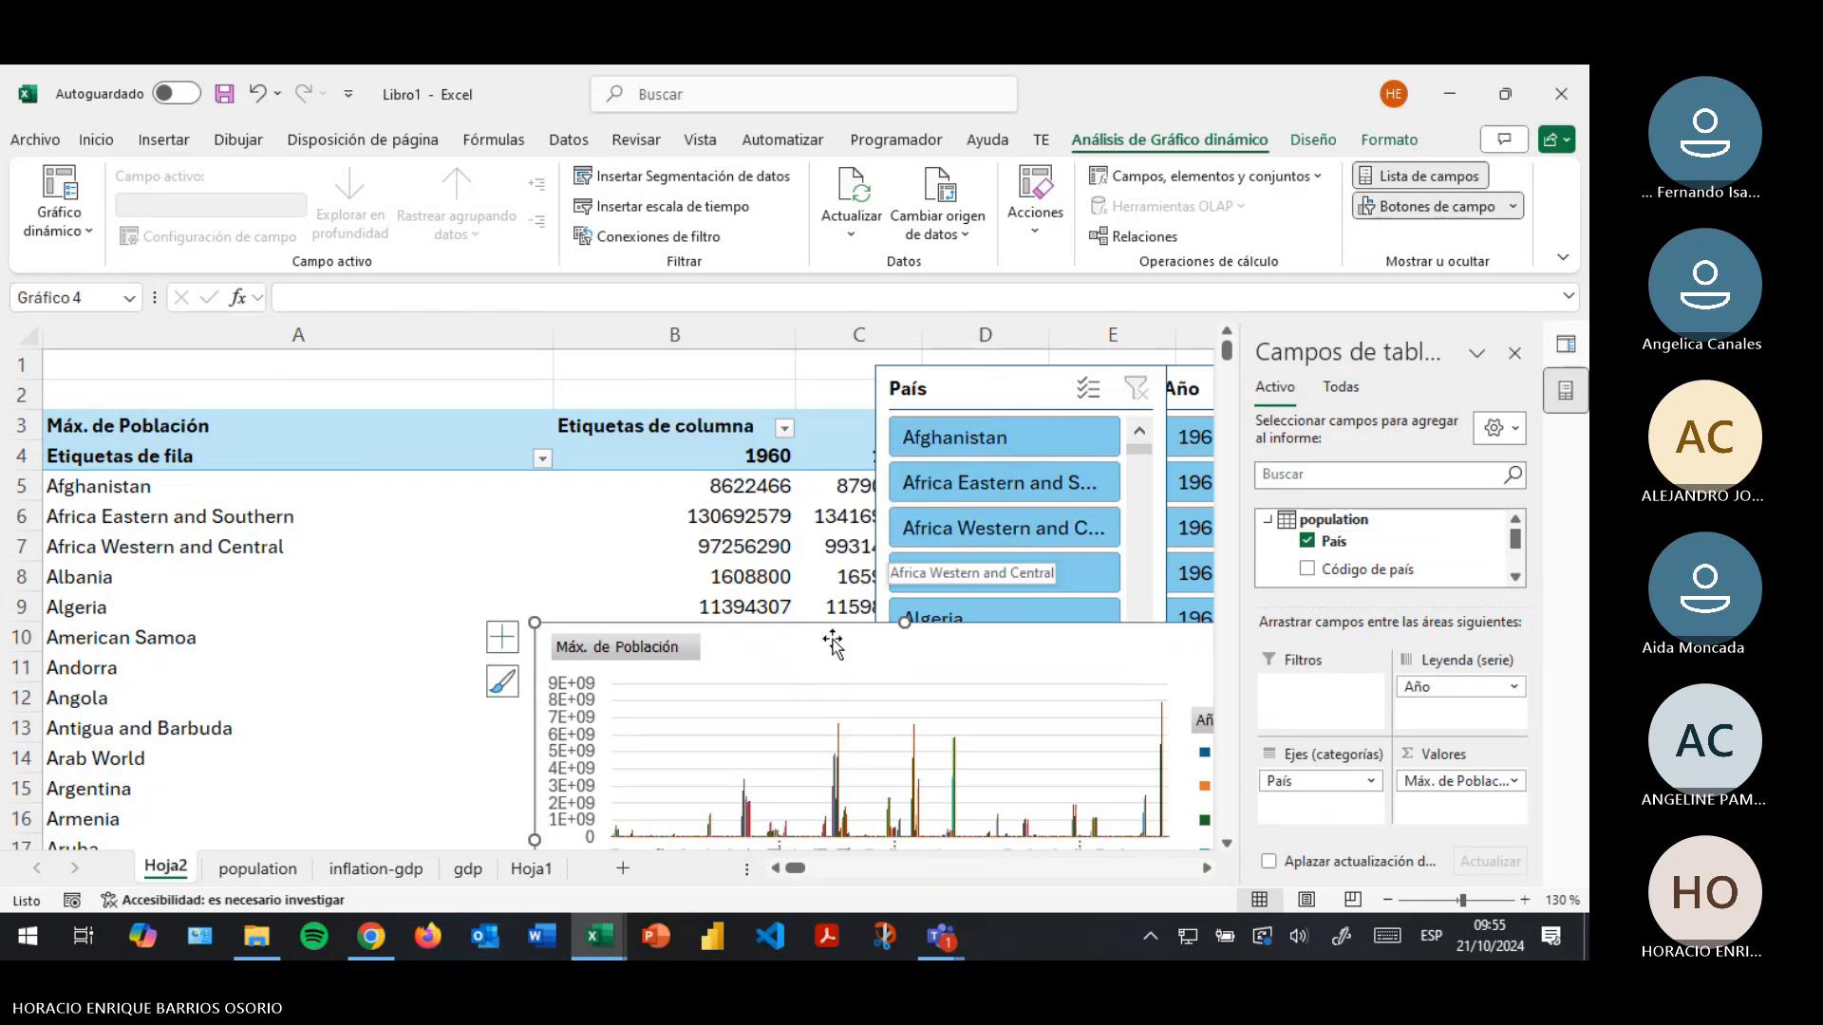
{"action": "scroll", "coordinate": [833, 647], "scroll_direction": "down", "scroll_amount": 1}
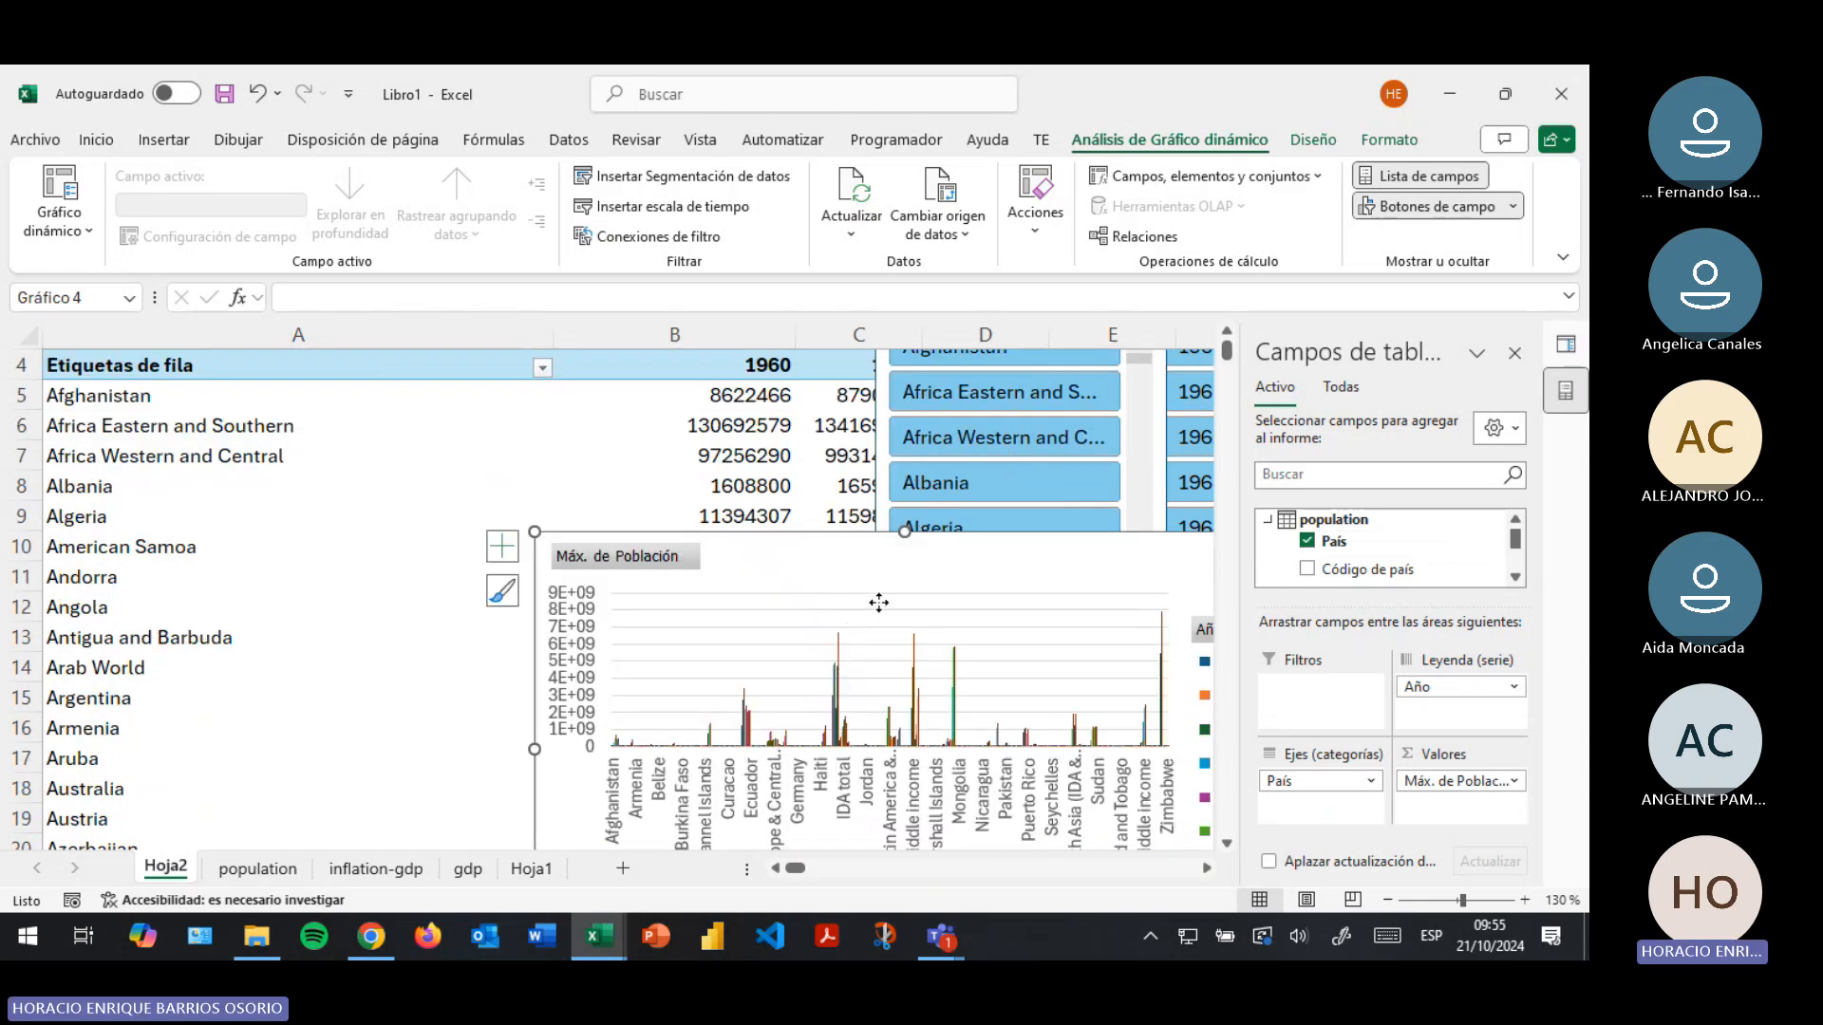
{"action": "left_click_drag", "start_coordinate": [878, 603], "coordinate": [1106, 706]}
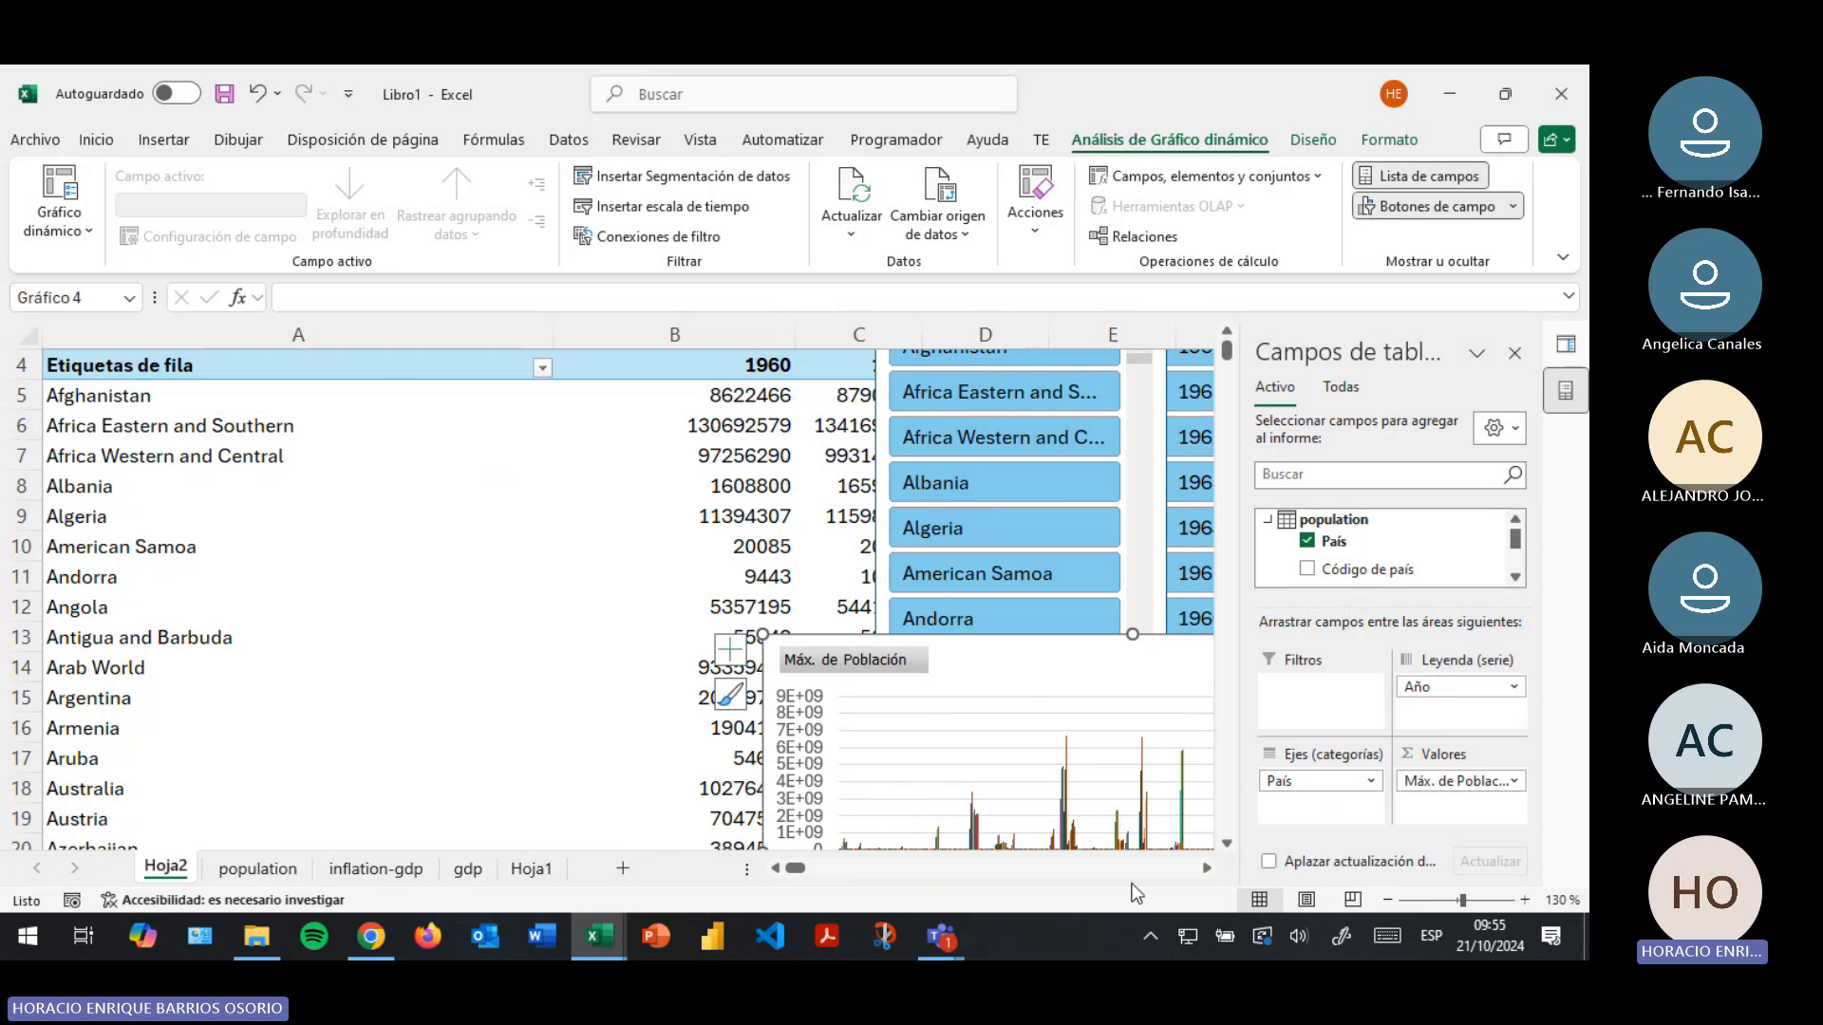
Restore País and Año to the category axis and delete the population PivotChart from Hoja2
{"action": "left_click", "coordinate": [1207, 869]}
{"action": "left_click", "coordinate": [1207, 869]}
{"action": "left_click", "coordinate": [1207, 869]}
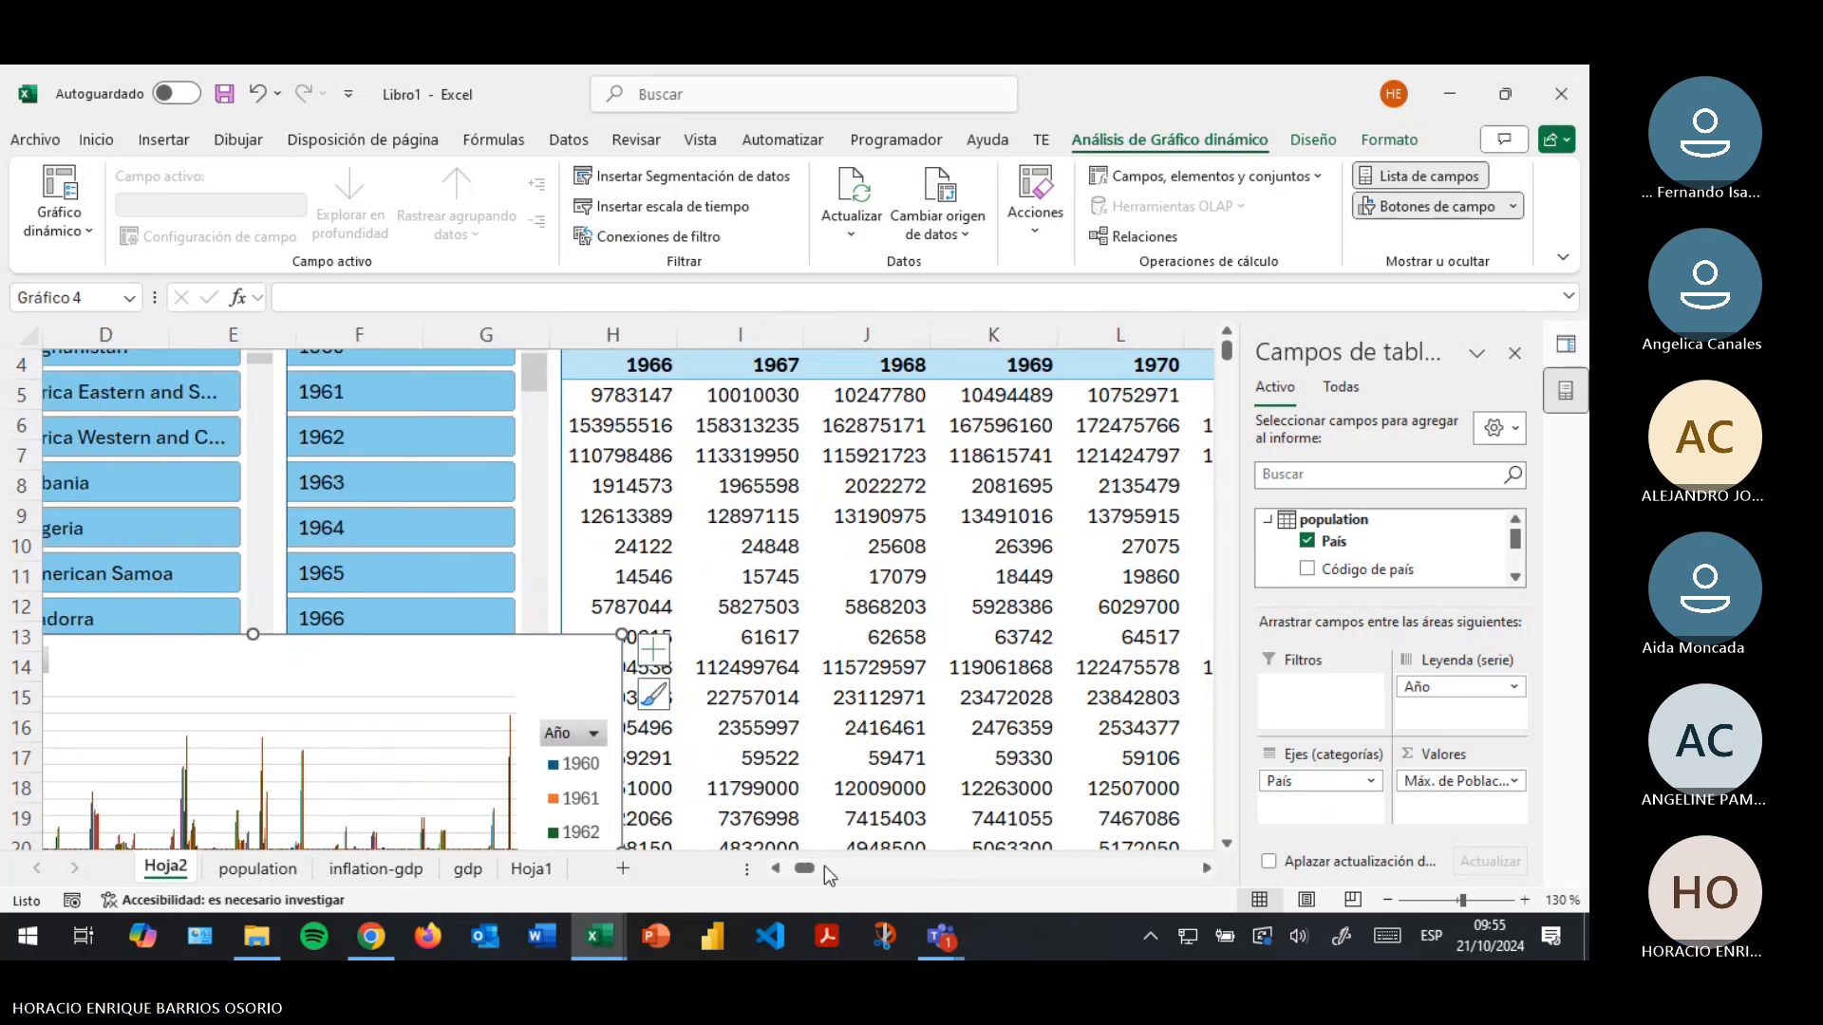
{"action": "left_click_drag", "start_coordinate": [807, 868], "coordinate": [751, 867]}
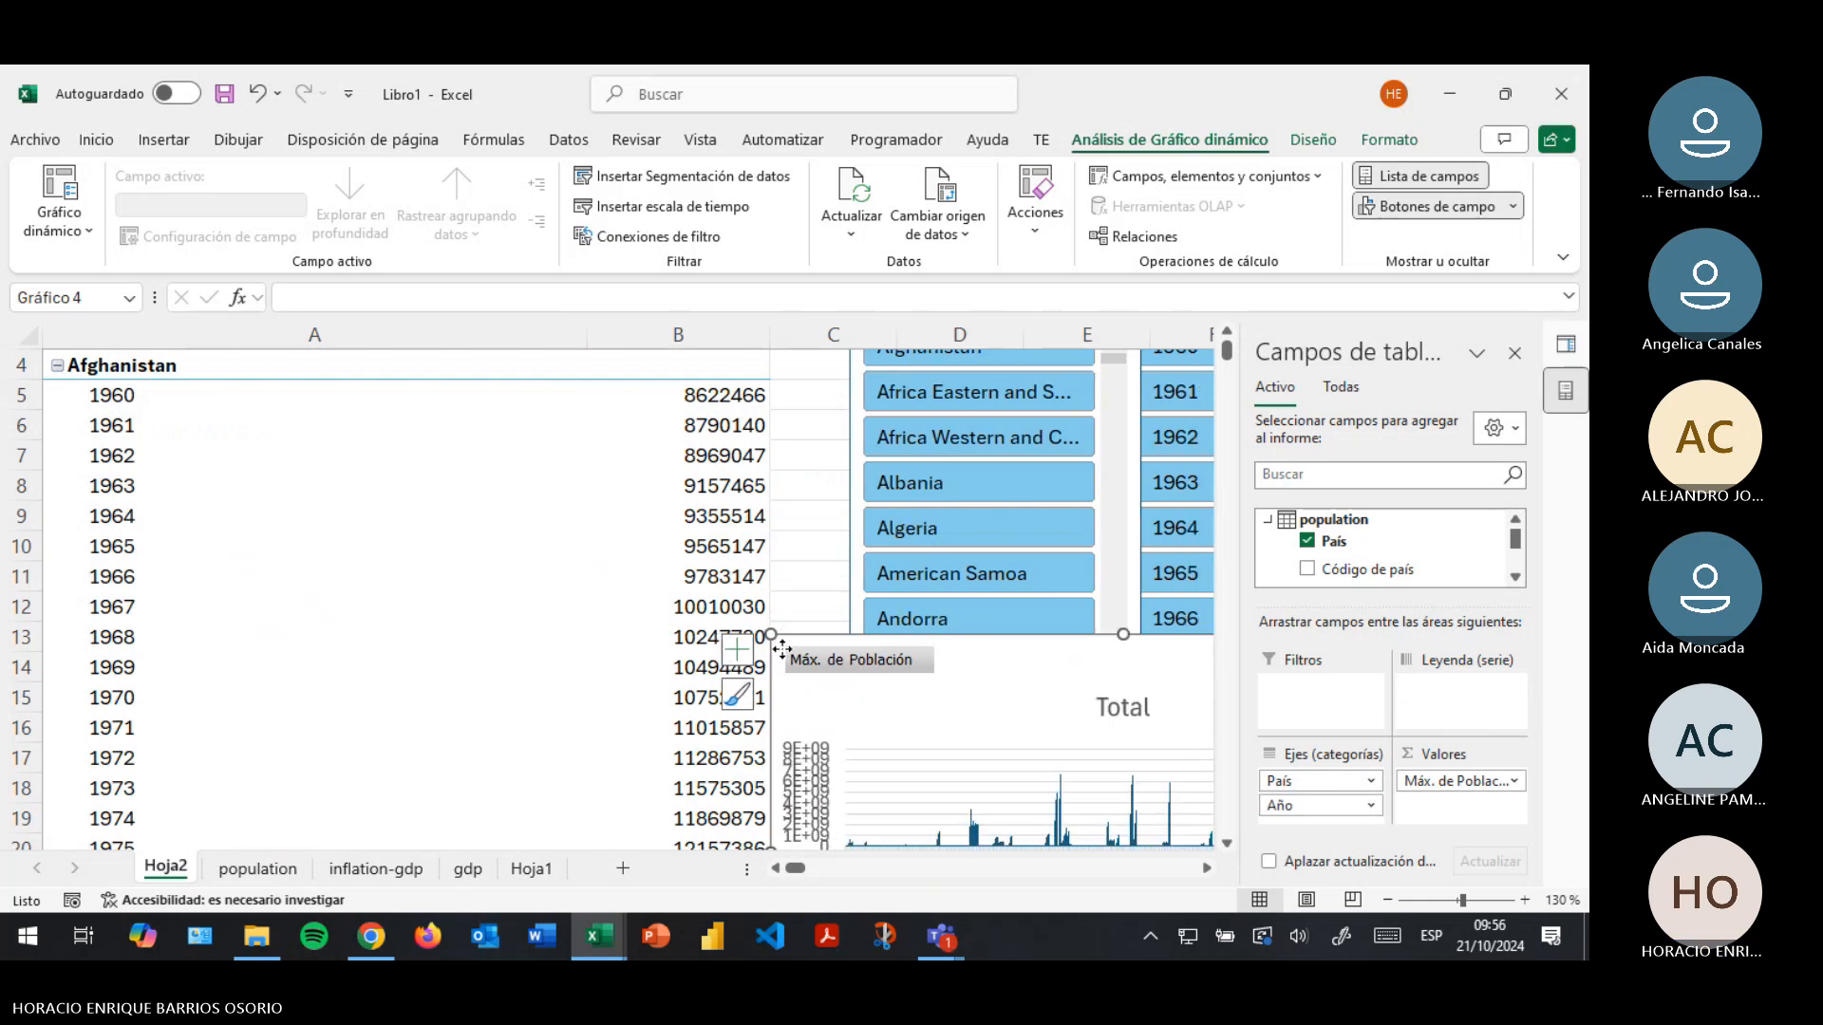
{"action": "left_click_drag", "start_coordinate": [781, 635], "coordinate": [781, 650]}
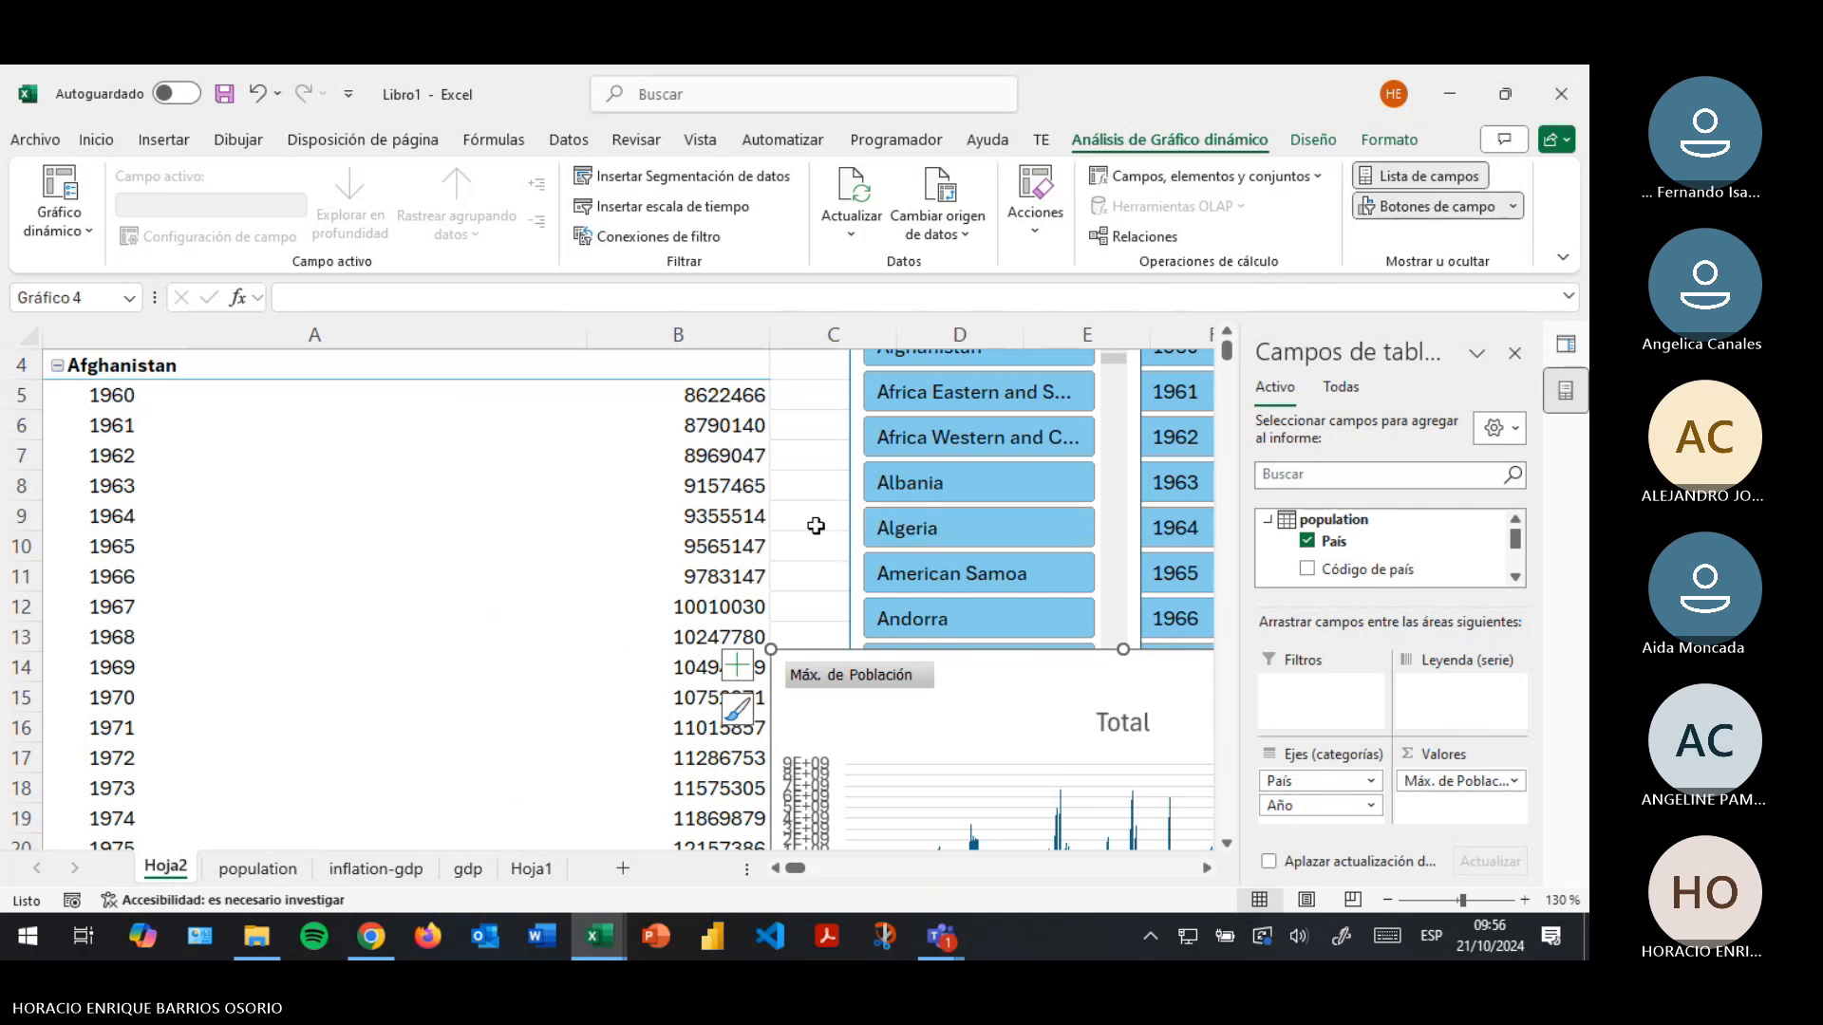
{"action": "key", "text": "Delete"}
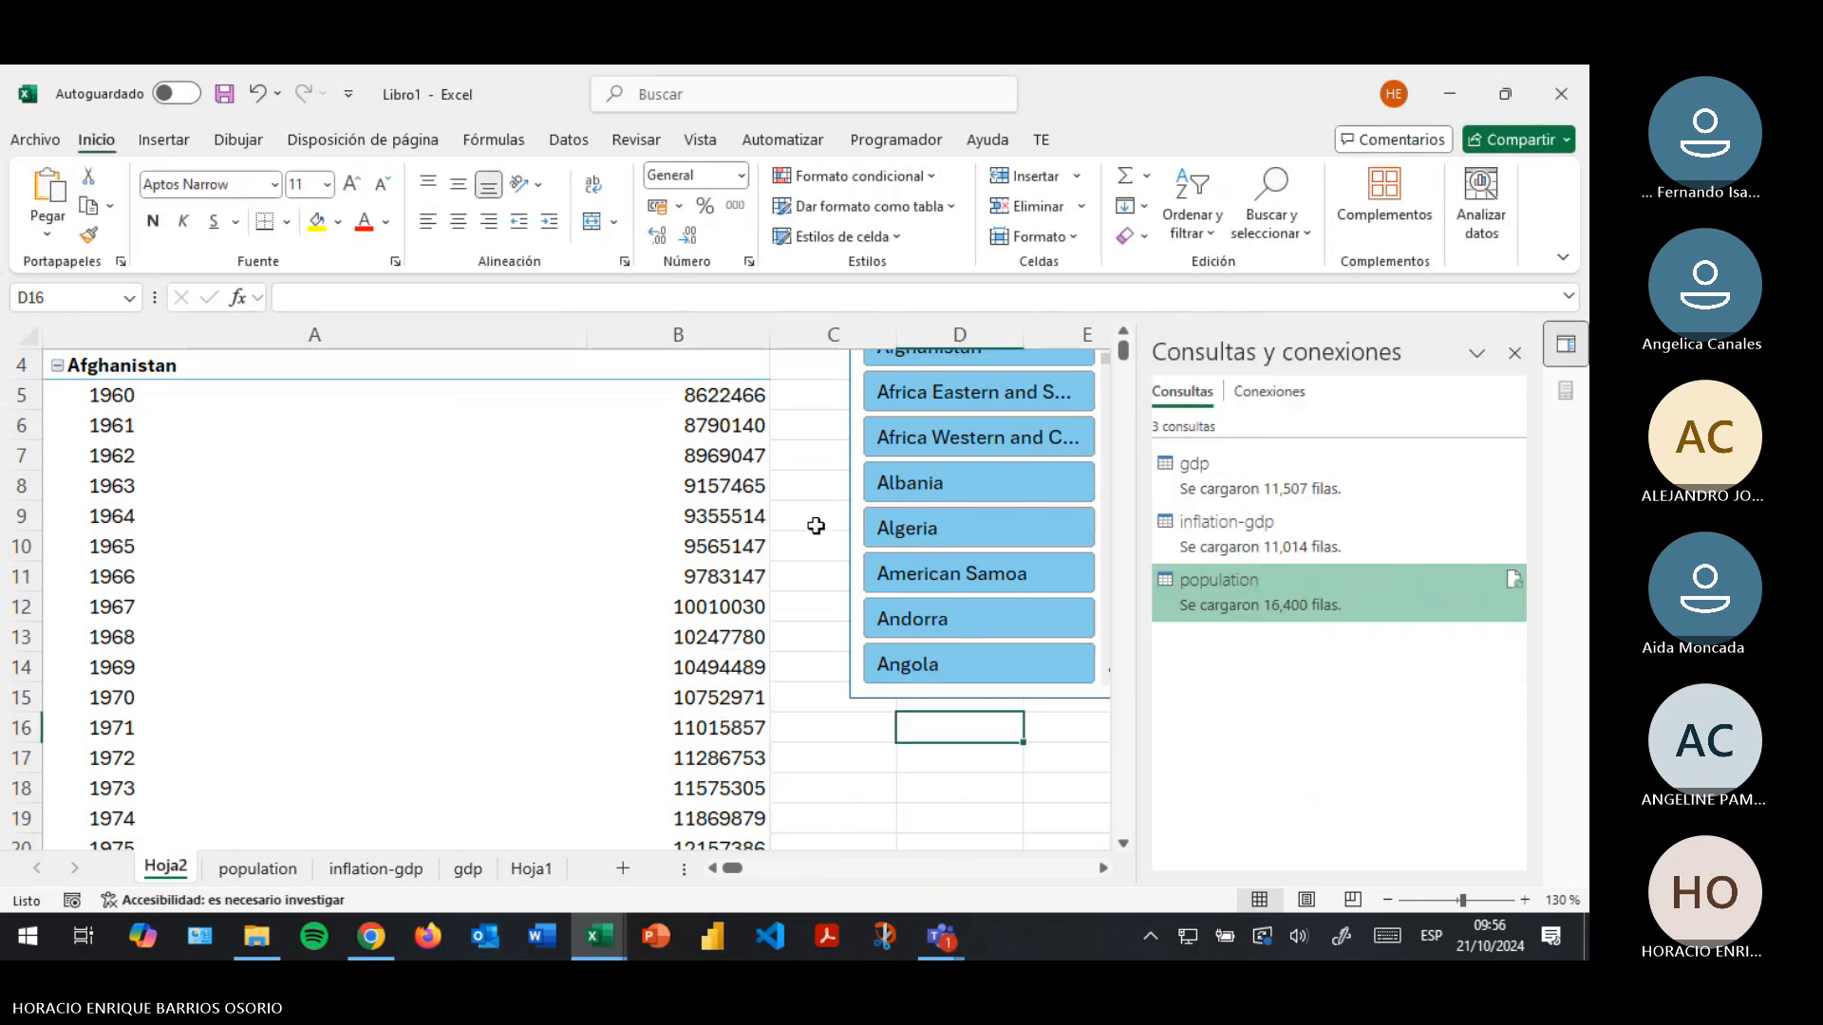
Select a value in the population PivotTable and examine its available actions, calculations and data source options
{"action": "left_click", "coordinate": [628, 485]}
{"action": "left_click", "coordinate": [1152, 140]}
{"action": "left_click", "coordinate": [1098, 239]}
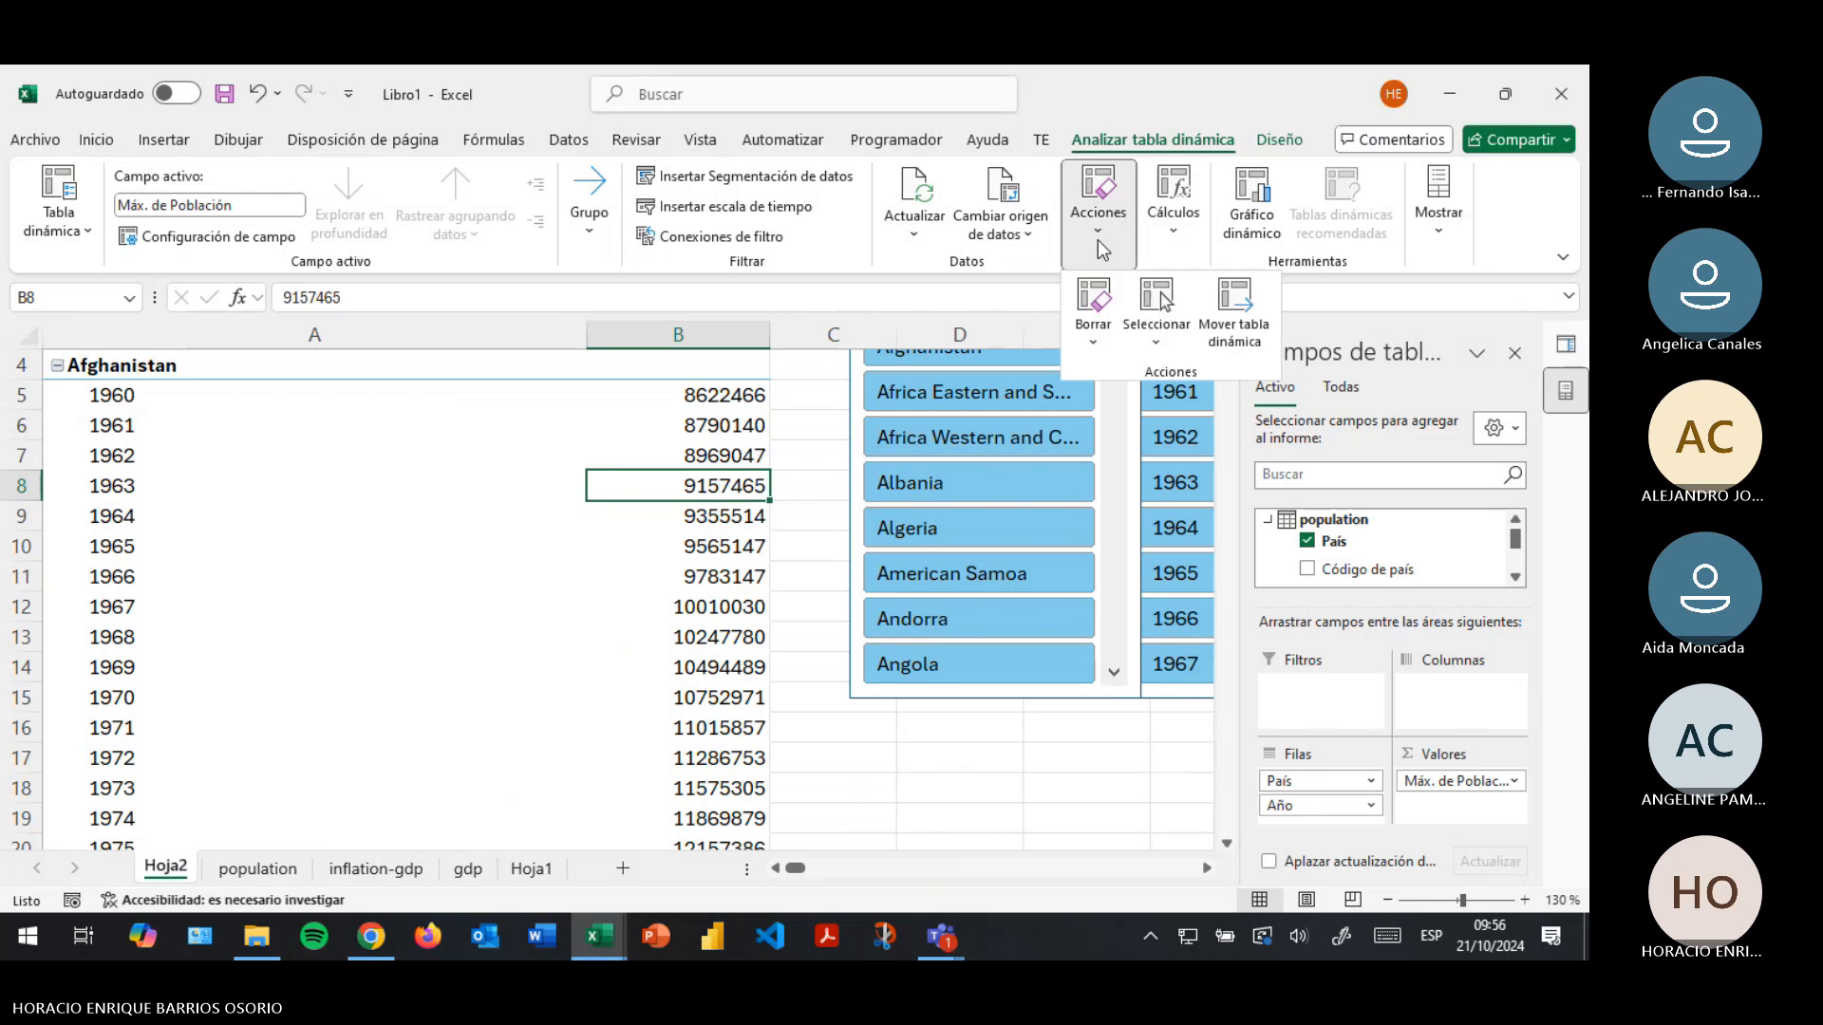
{"action": "left_click", "coordinate": [1160, 231]}
{"action": "left_click", "coordinate": [1160, 232]}
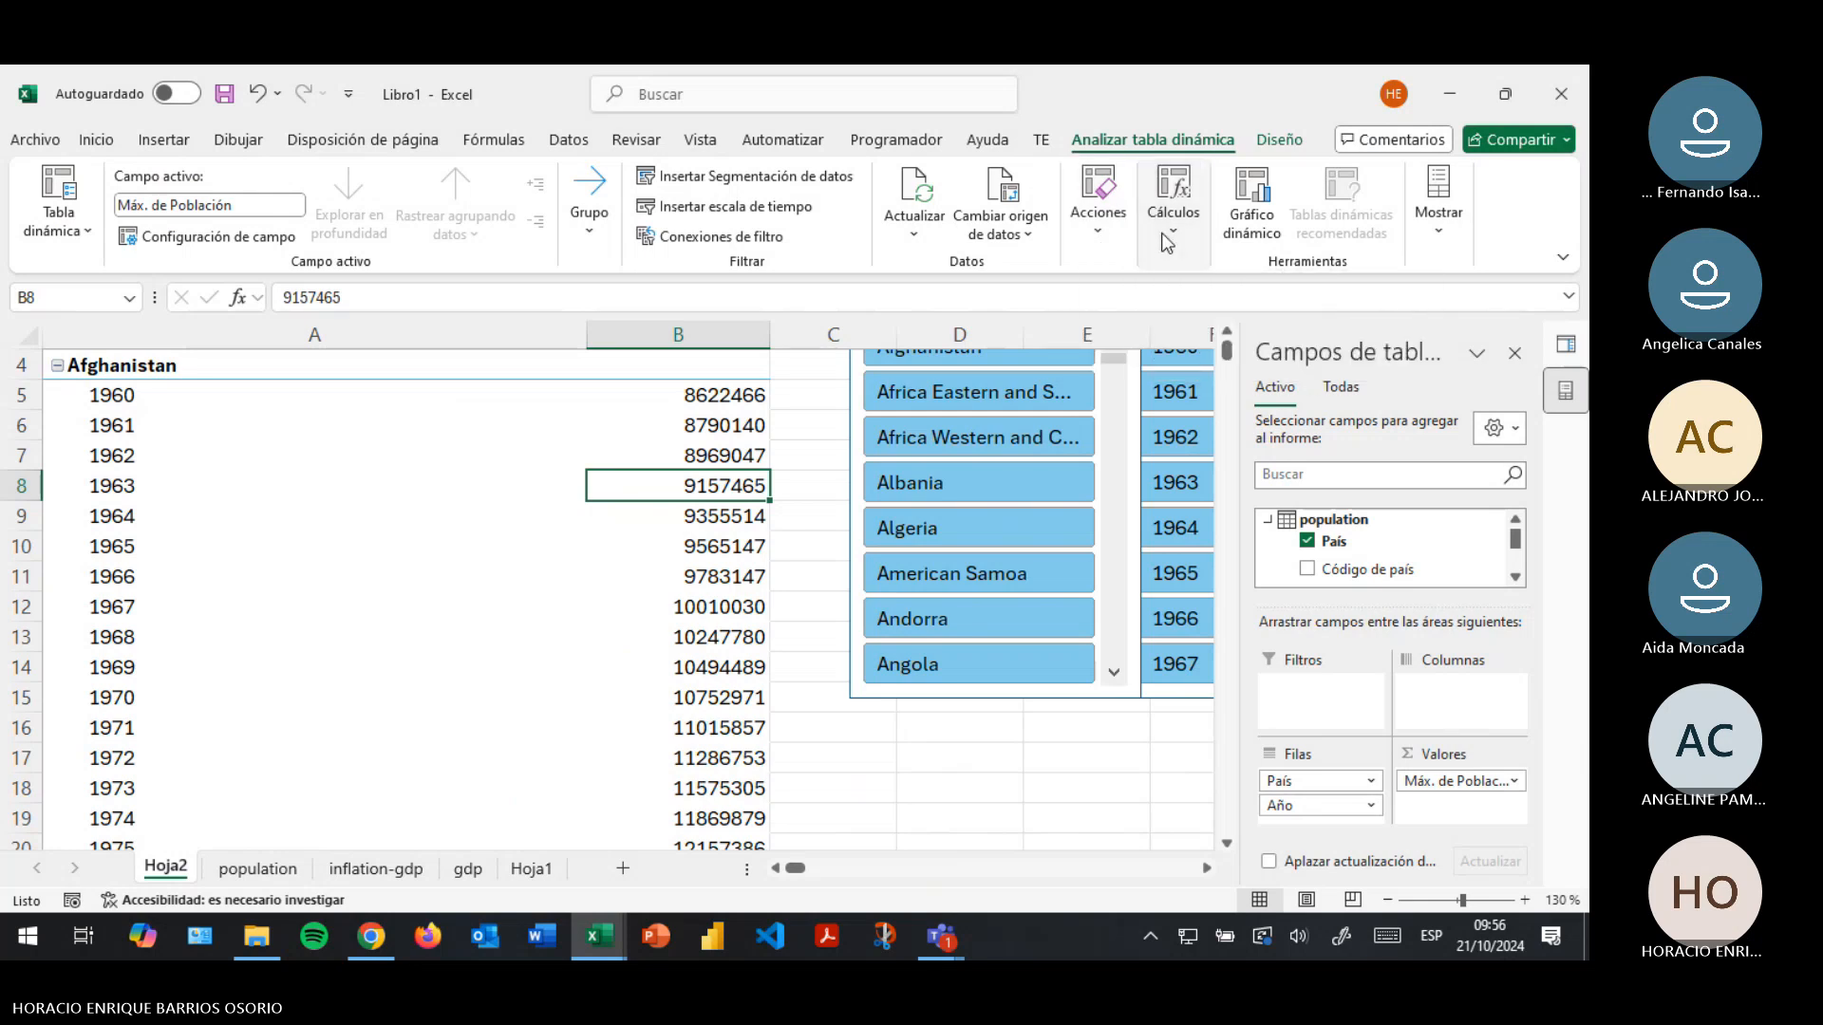
{"action": "left_click", "coordinate": [1162, 234]}
{"action": "left_click", "coordinate": [1160, 232]}
{"action": "left_click", "coordinate": [1014, 226]}
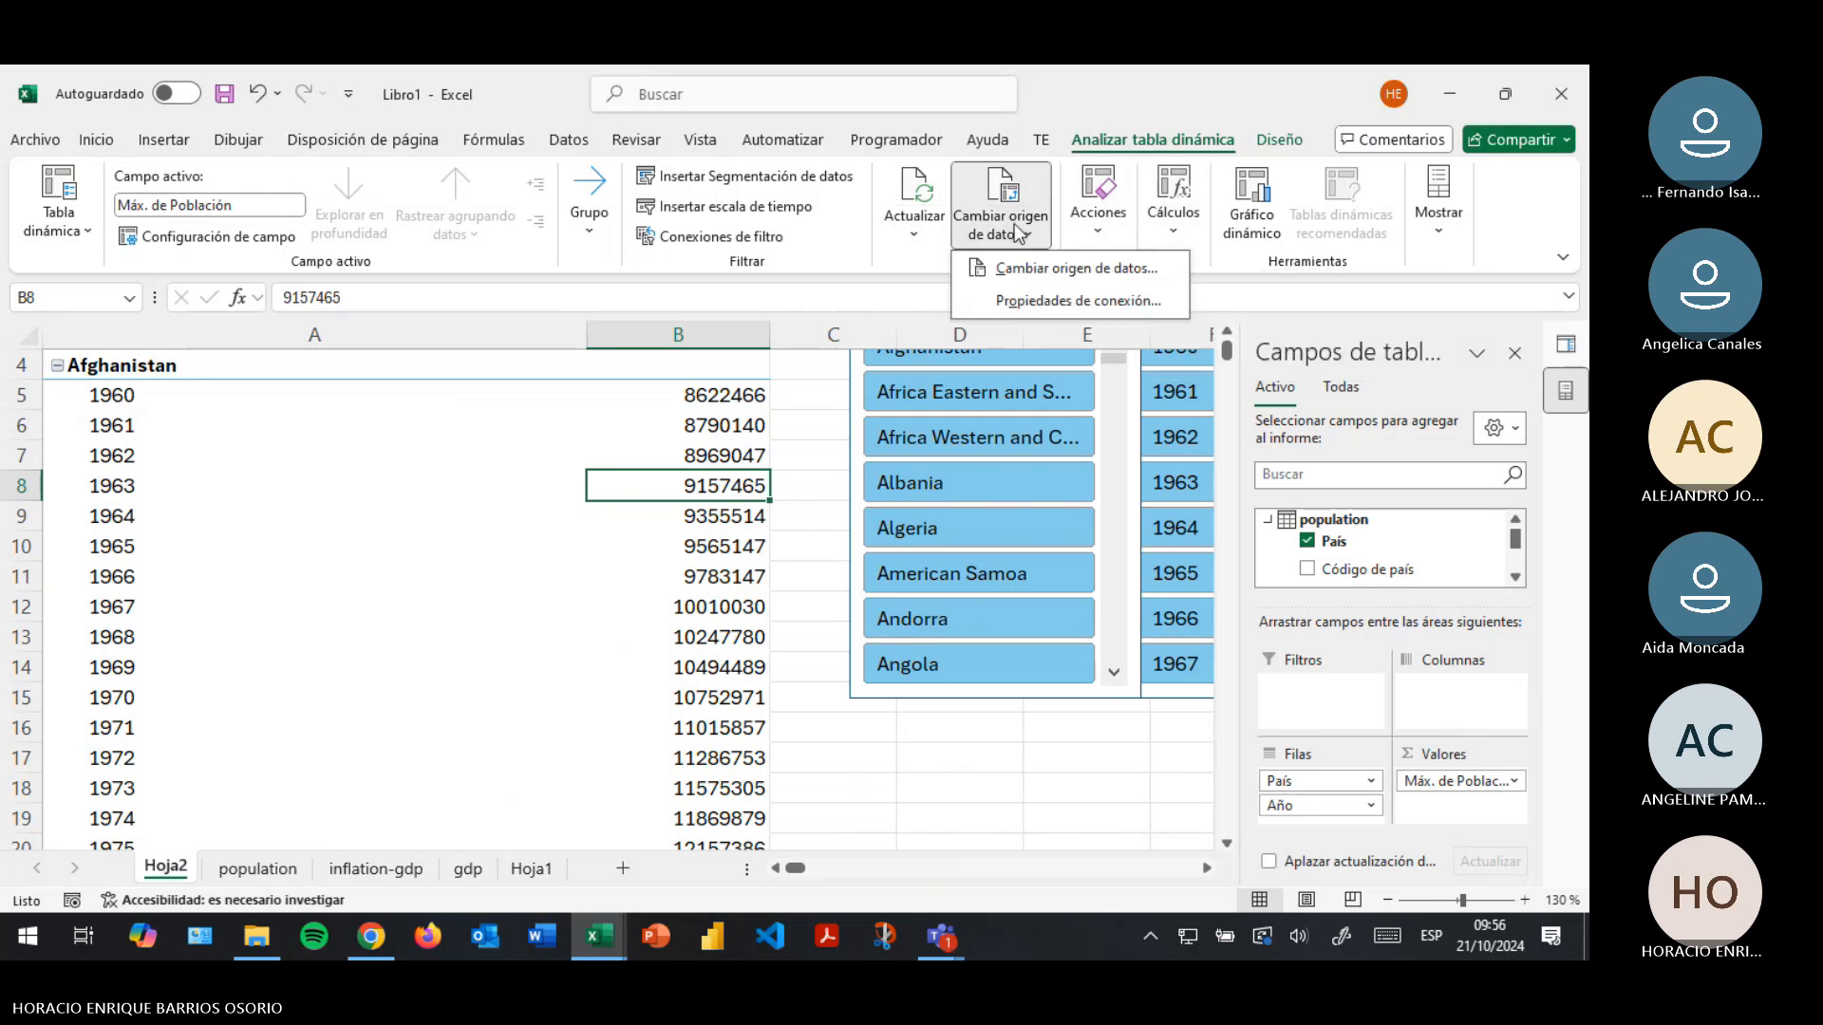
{"action": "left_click", "coordinate": [1018, 233]}
Switch to the Tutorial de tablas dinámicas1 workbook and examine page 3's example PivotChart fields and page 4's data preparation advice
{"action": "key", "text": "alt+Tab"}
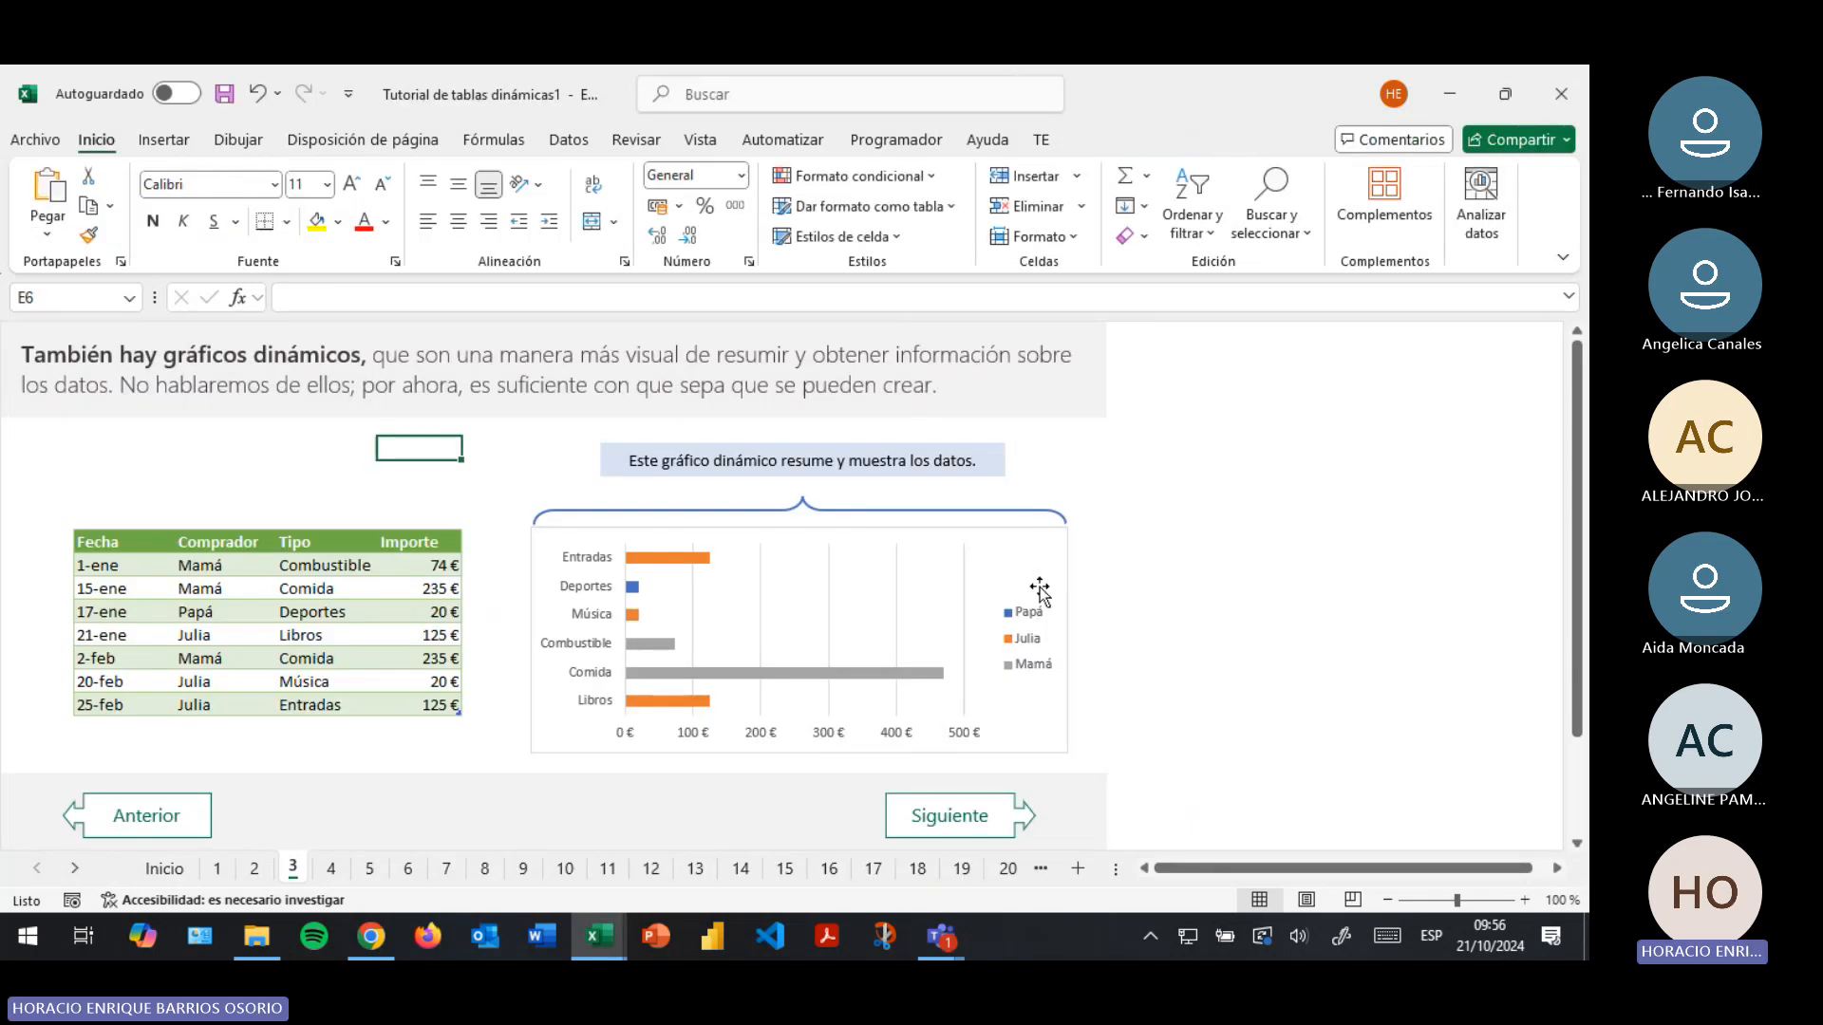
{"action": "left_click", "coordinate": [596, 729]}
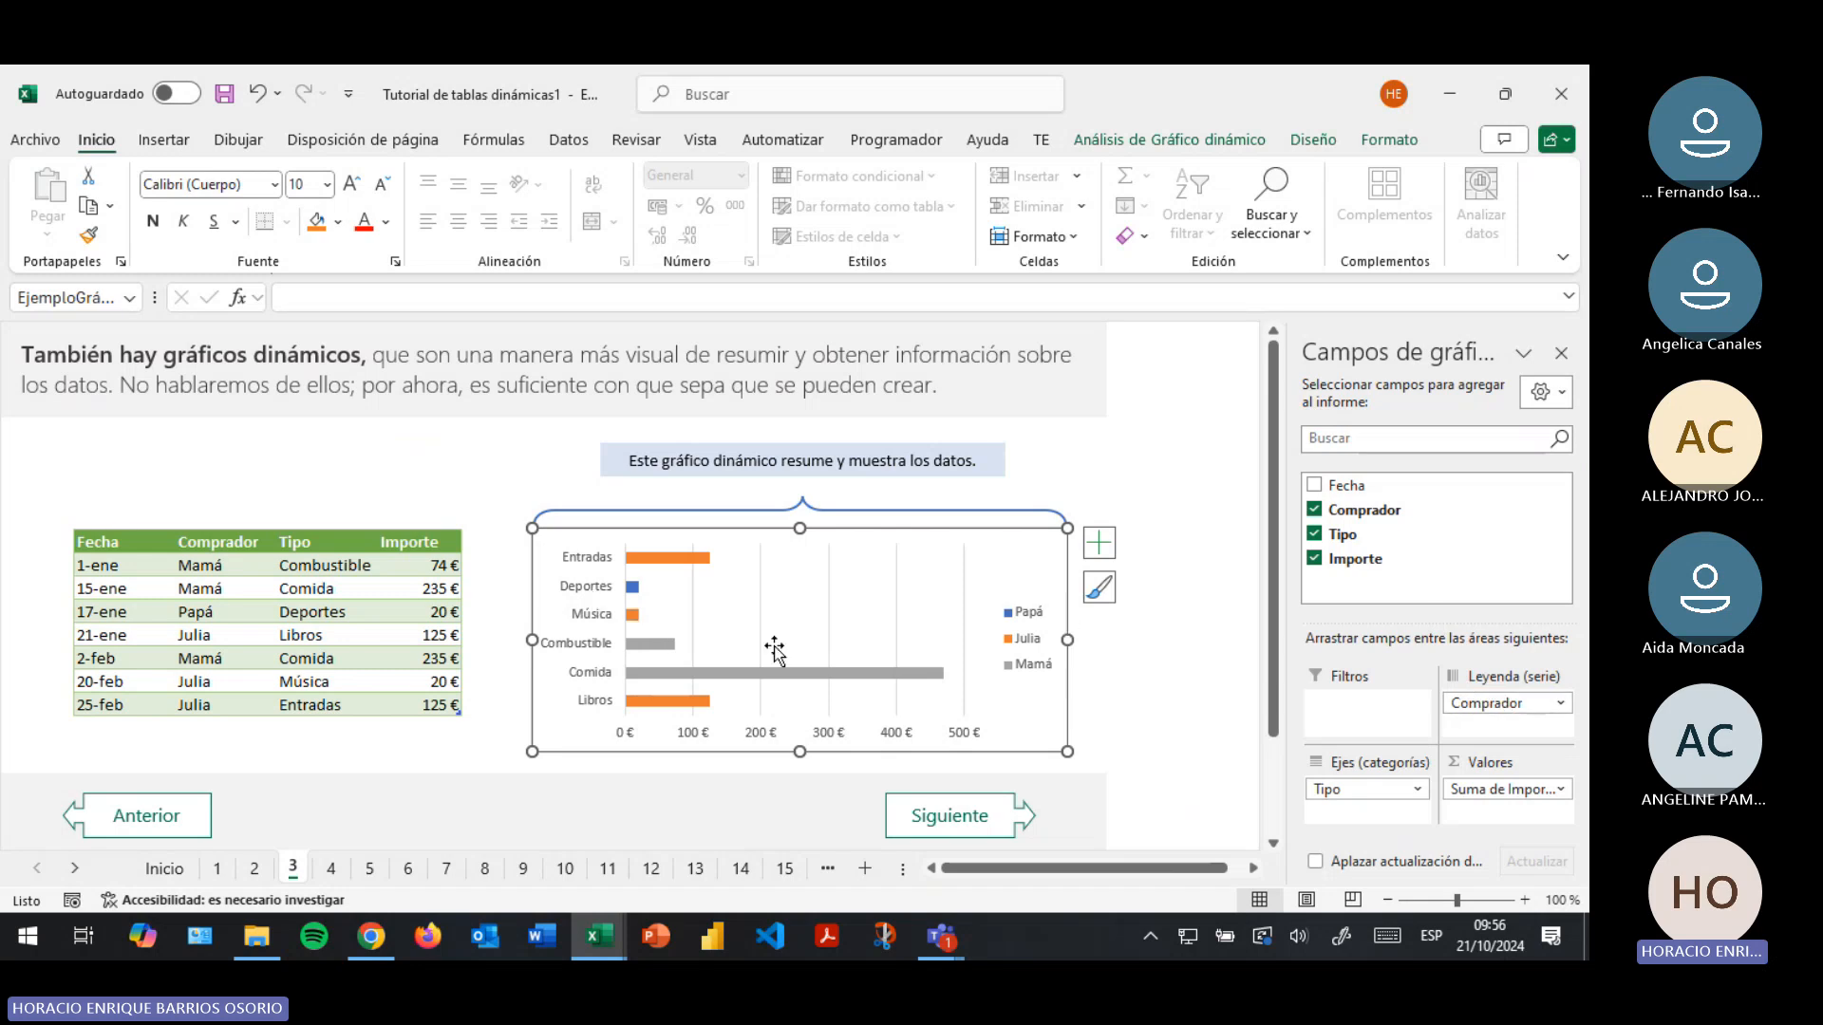
{"action": "left_click", "coordinate": [1023, 815]}
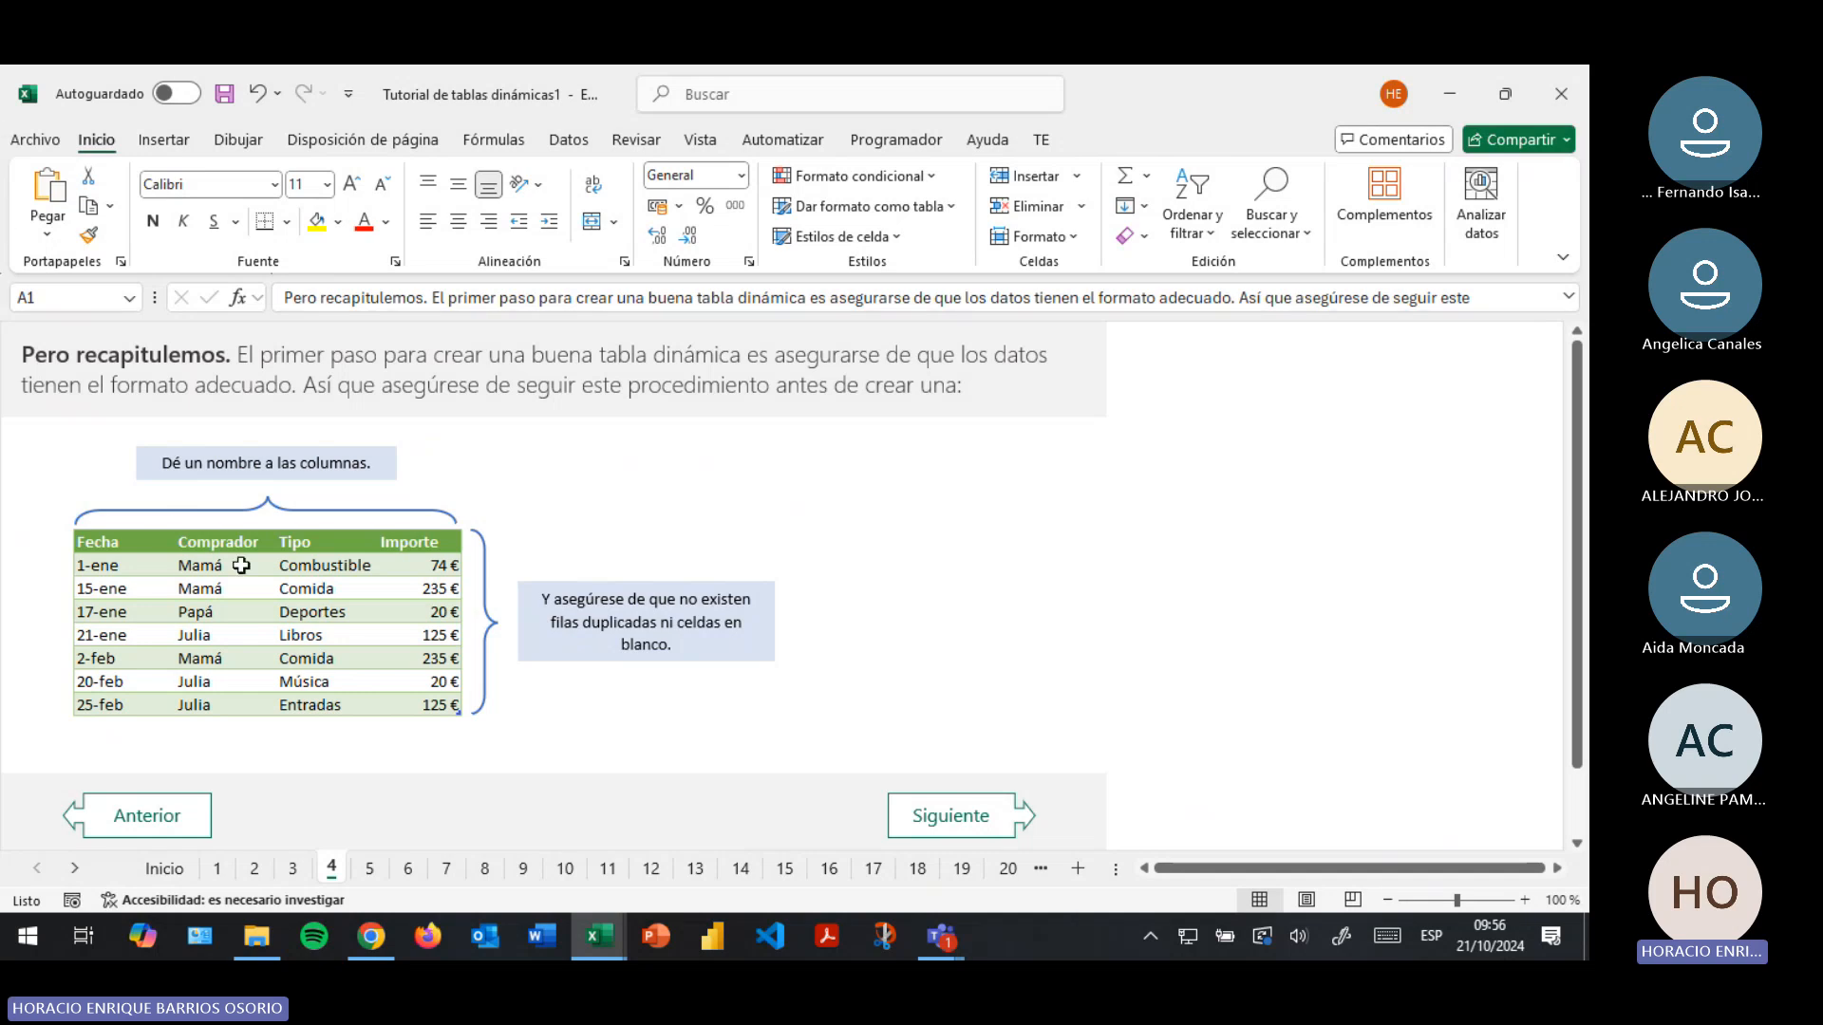
{"action": "left_click_drag", "start_coordinate": [241, 565], "coordinate": [243, 632]}
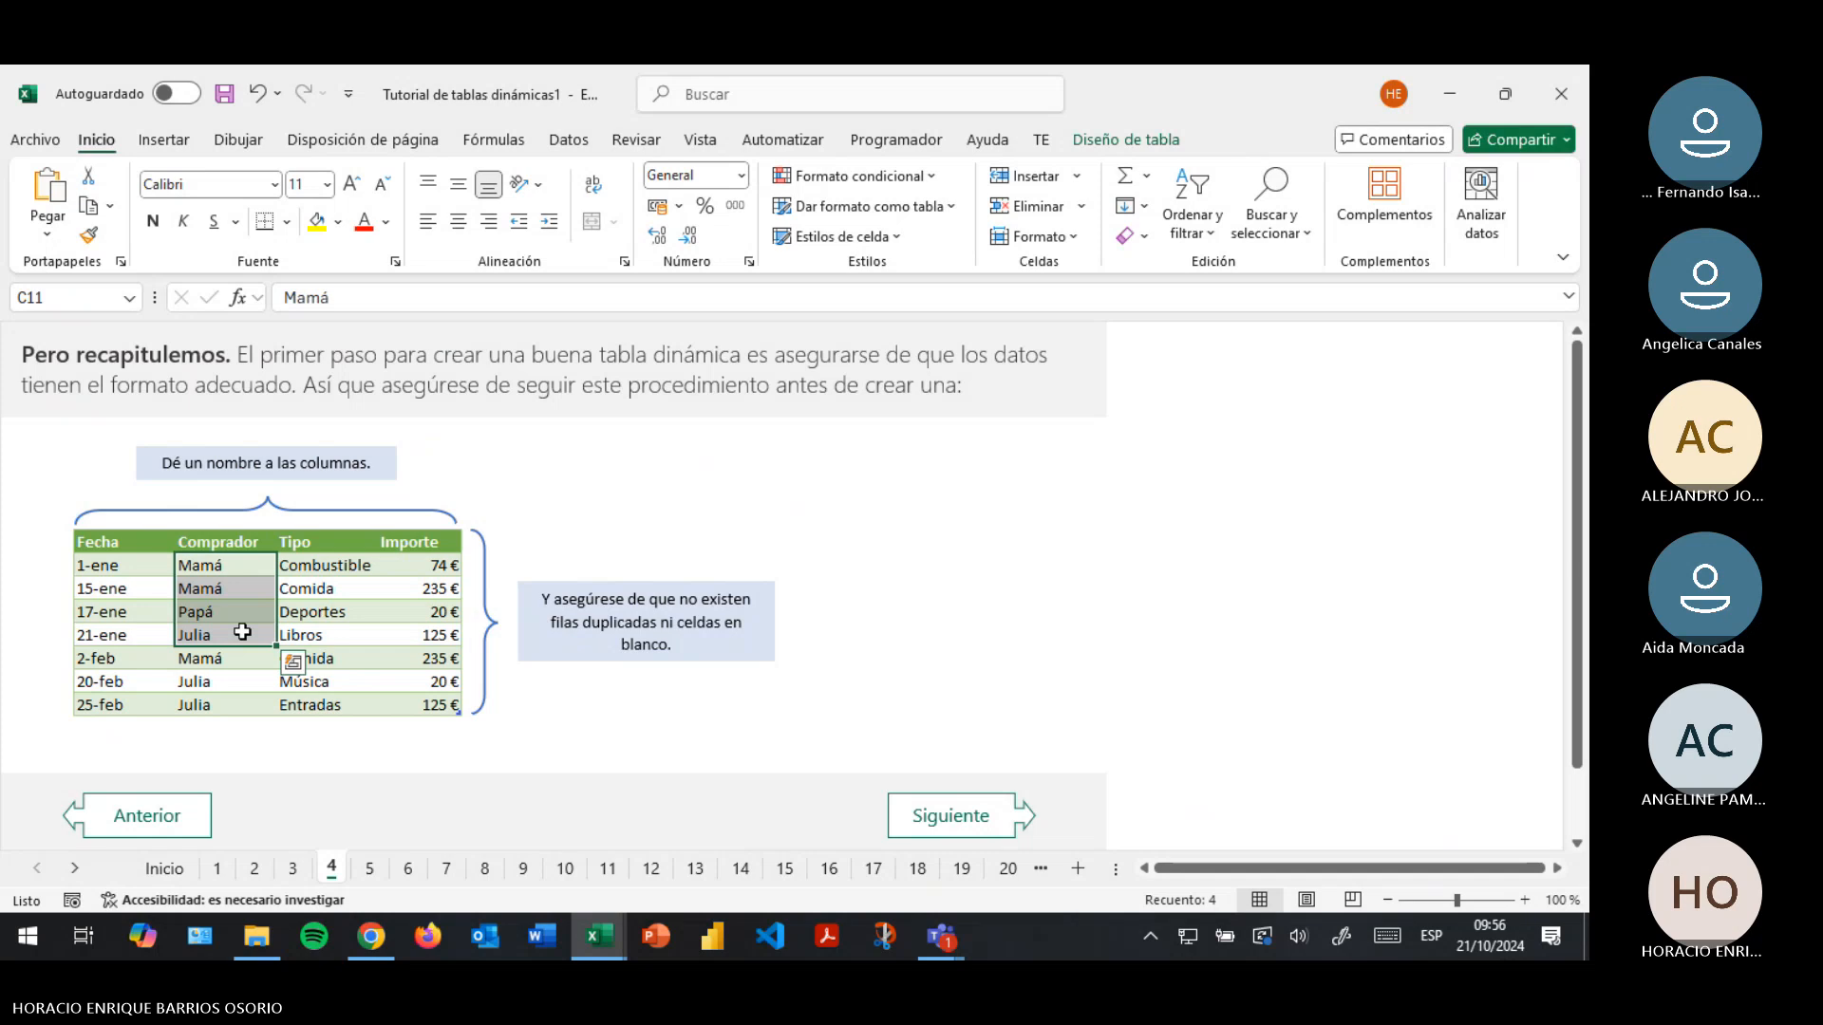
{"action": "left_click", "coordinate": [348, 638]}
{"action": "left_click", "coordinate": [621, 644]}
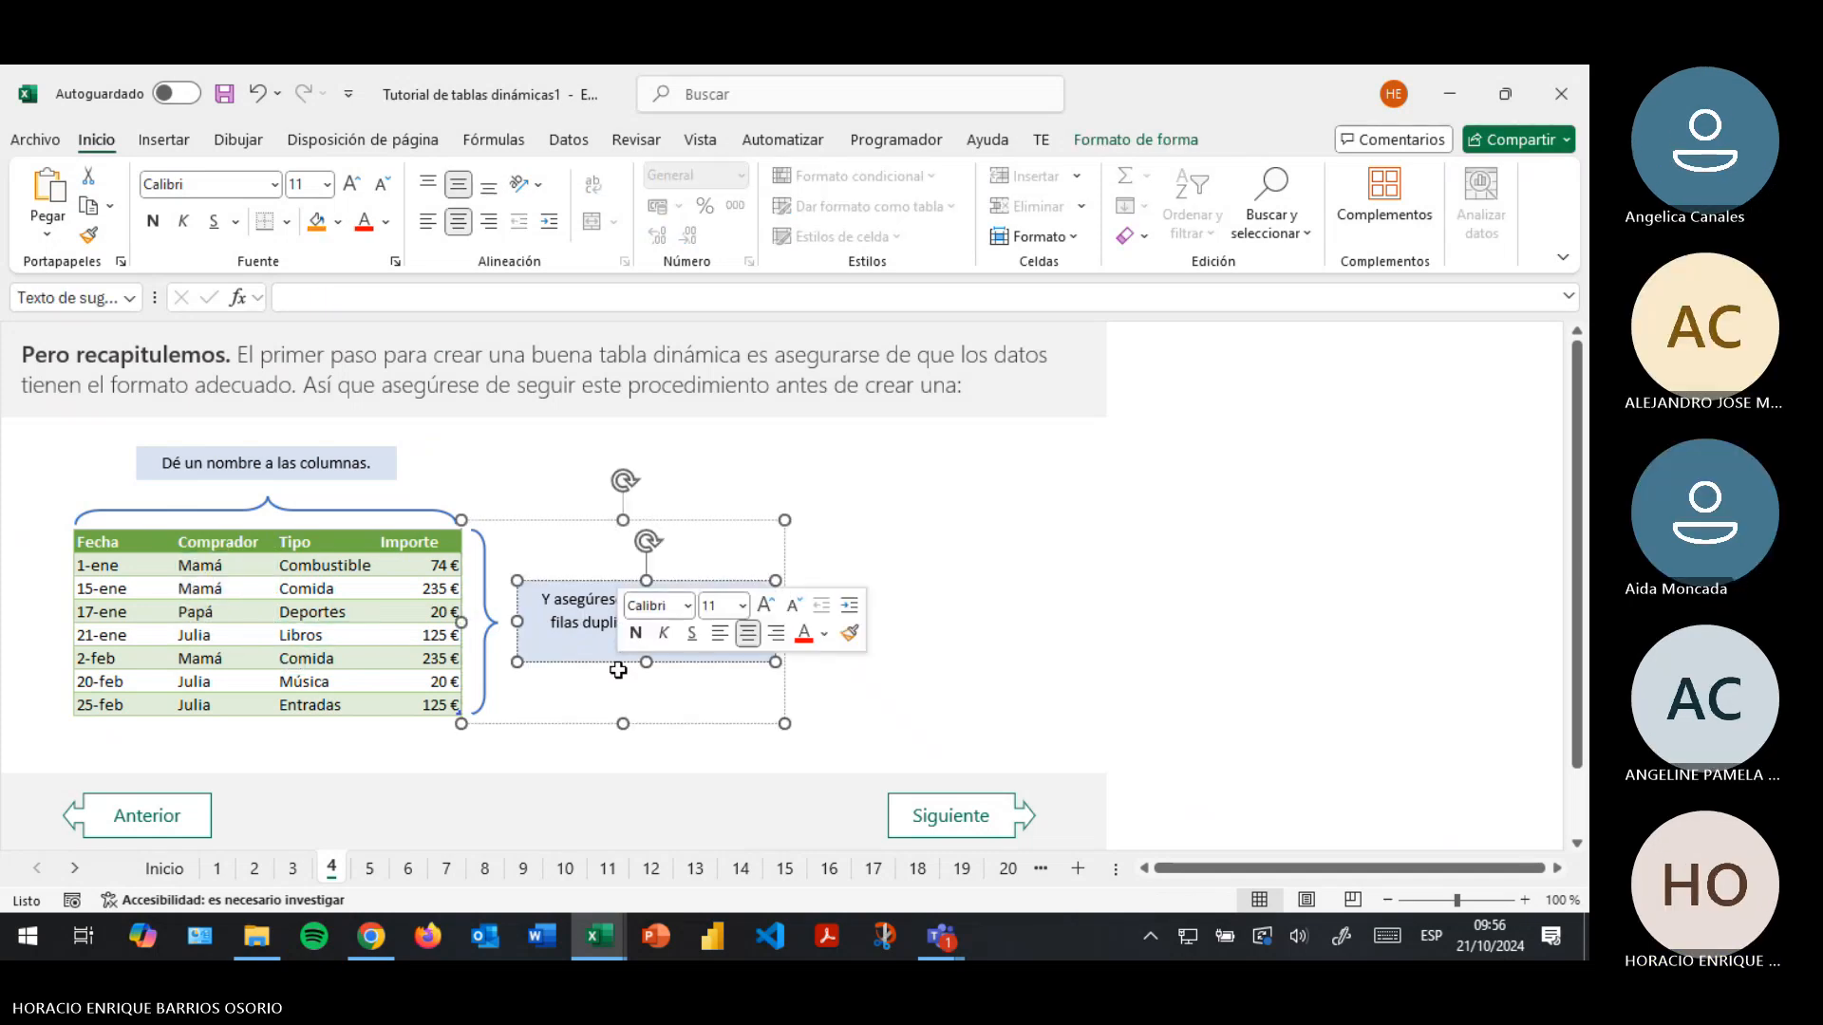
Cancel saving the tutorial workbook and close it without keeping changes
{"action": "left_click", "coordinate": [224, 93]}
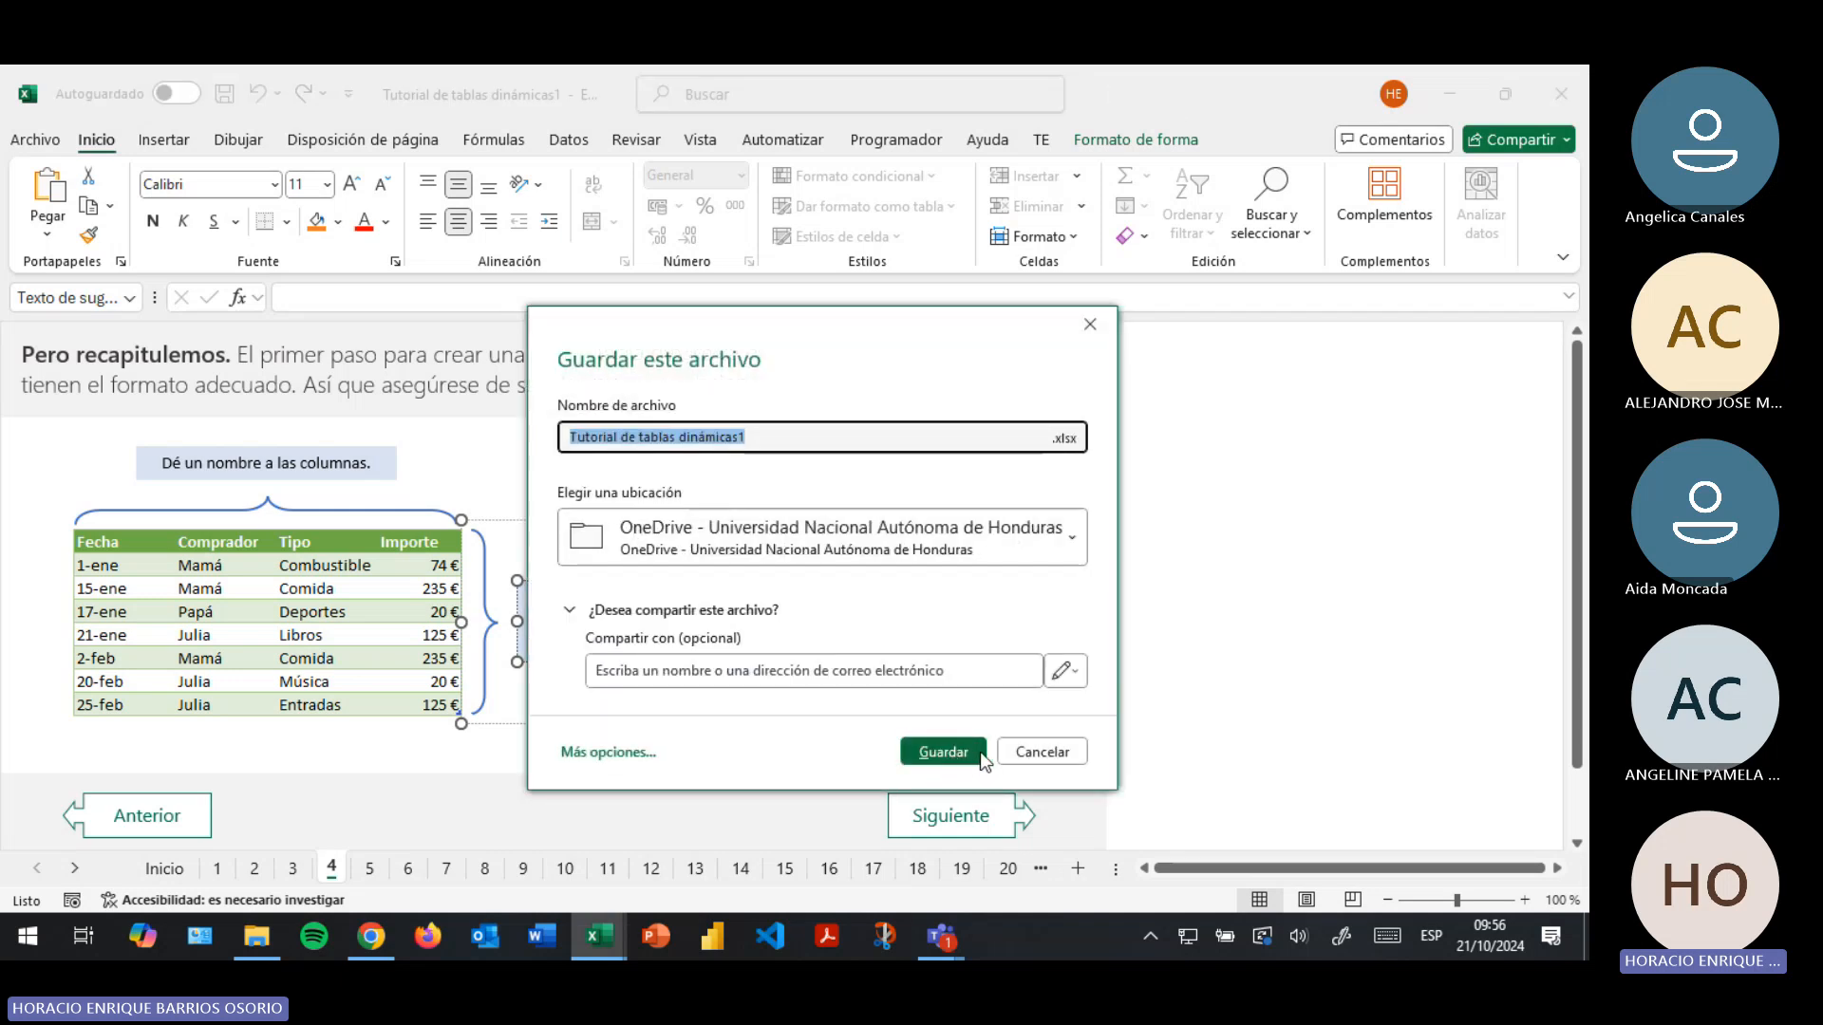
{"action": "left_click", "coordinate": [1038, 750]}
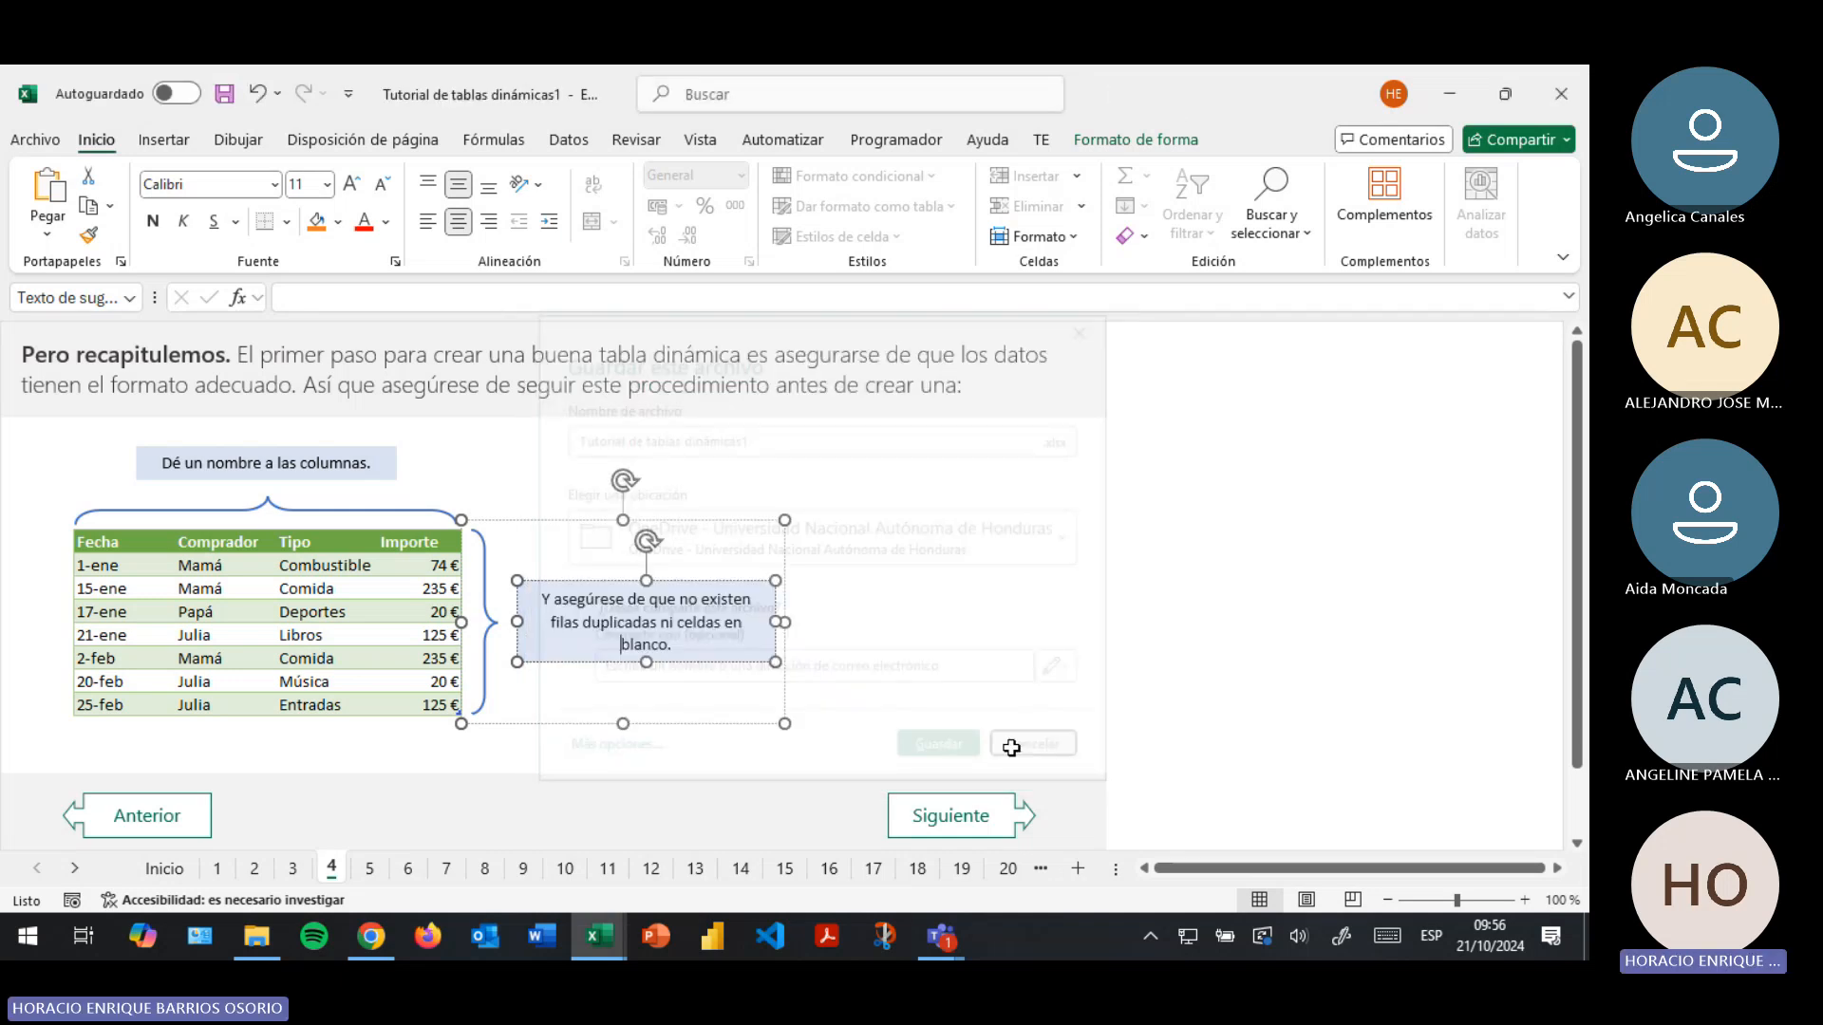
{"action": "left_click", "coordinate": [1561, 93]}
{"action": "left_click", "coordinate": [929, 629]}
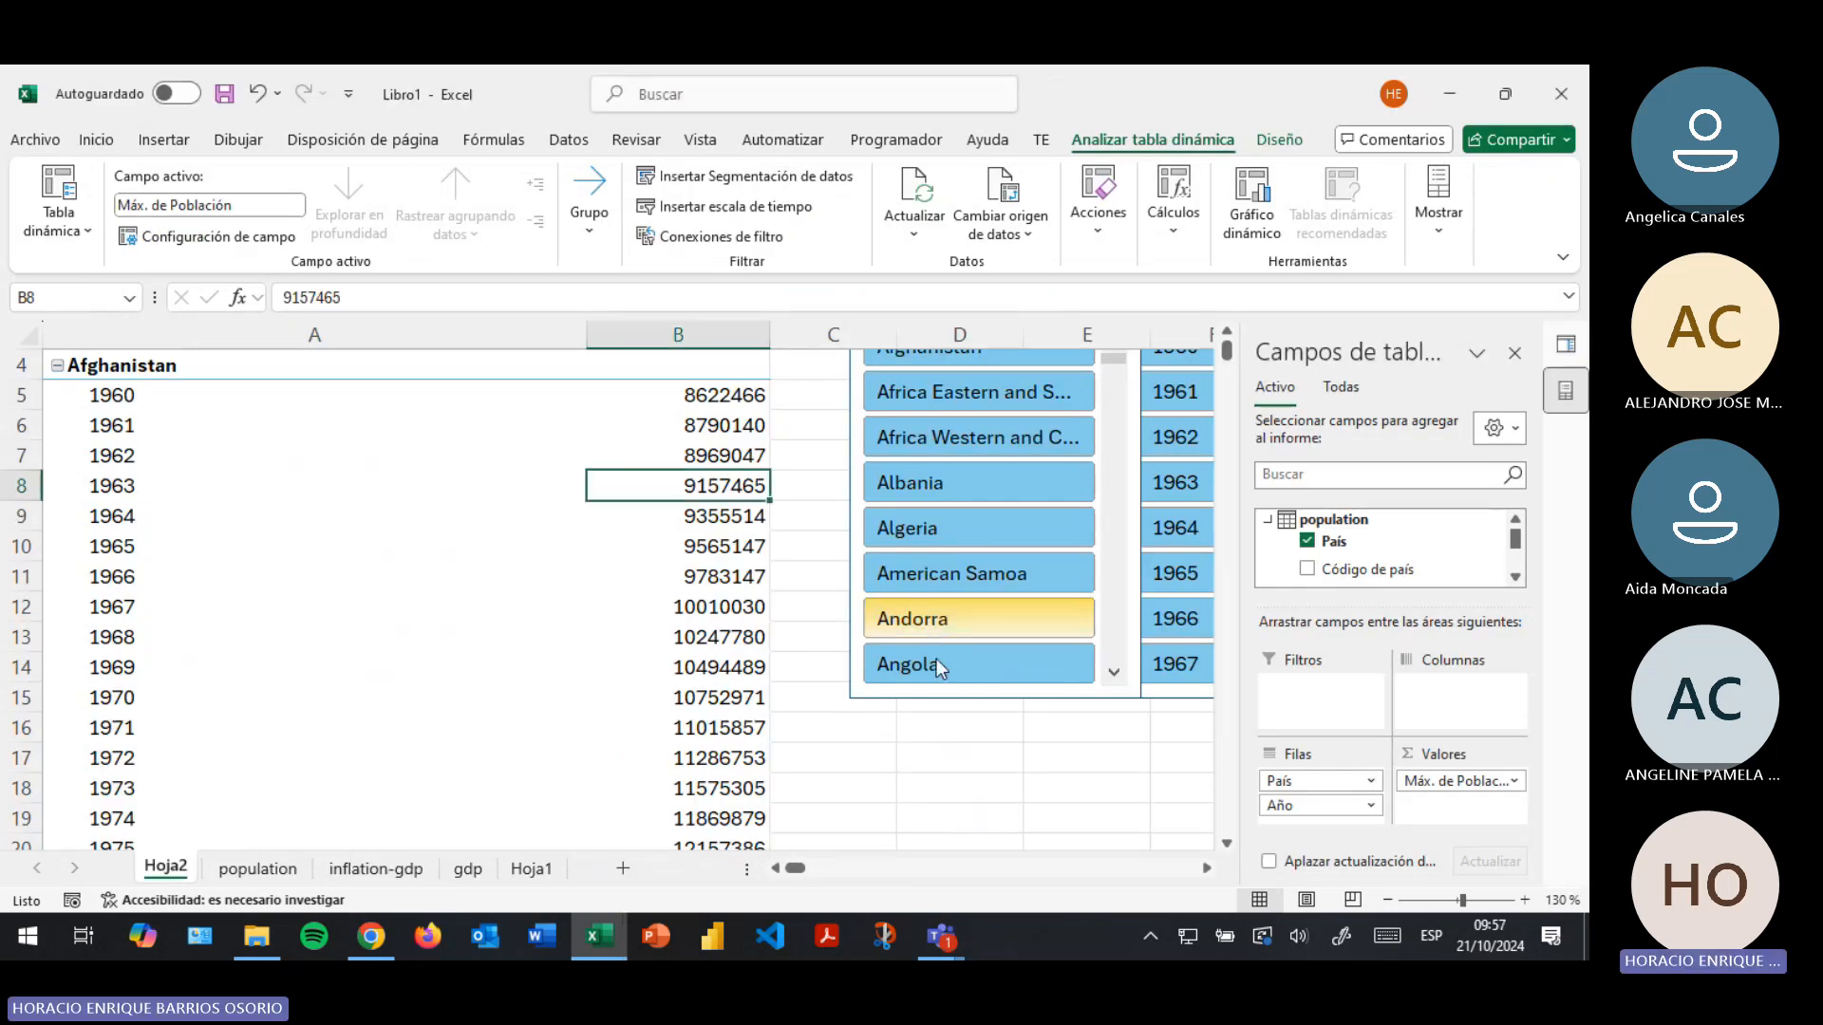
Review the Libro1 sheets from the Hoja2 PivotTable through population, inflation-gdp and gdp to Hoja1
{"action": "left_click", "coordinate": [917, 726]}
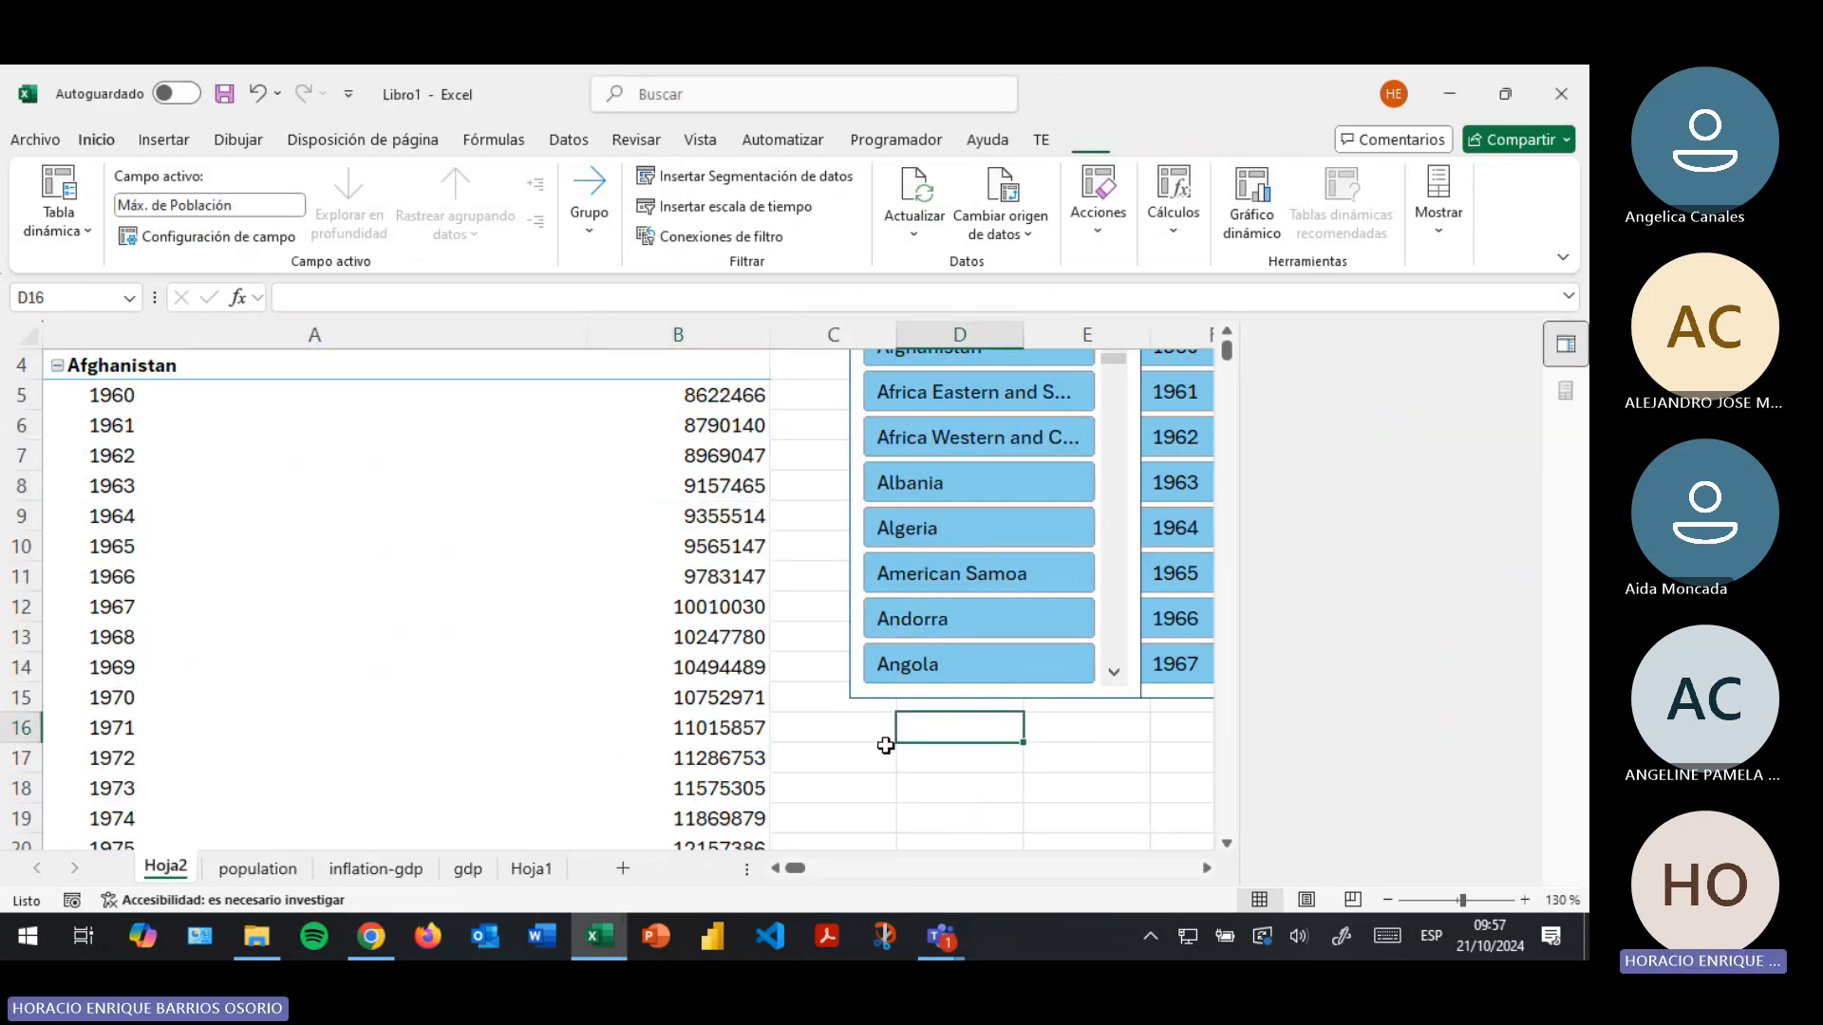
{"action": "left_click", "coordinate": [585, 647]}
{"action": "left_click", "coordinate": [256, 530]}
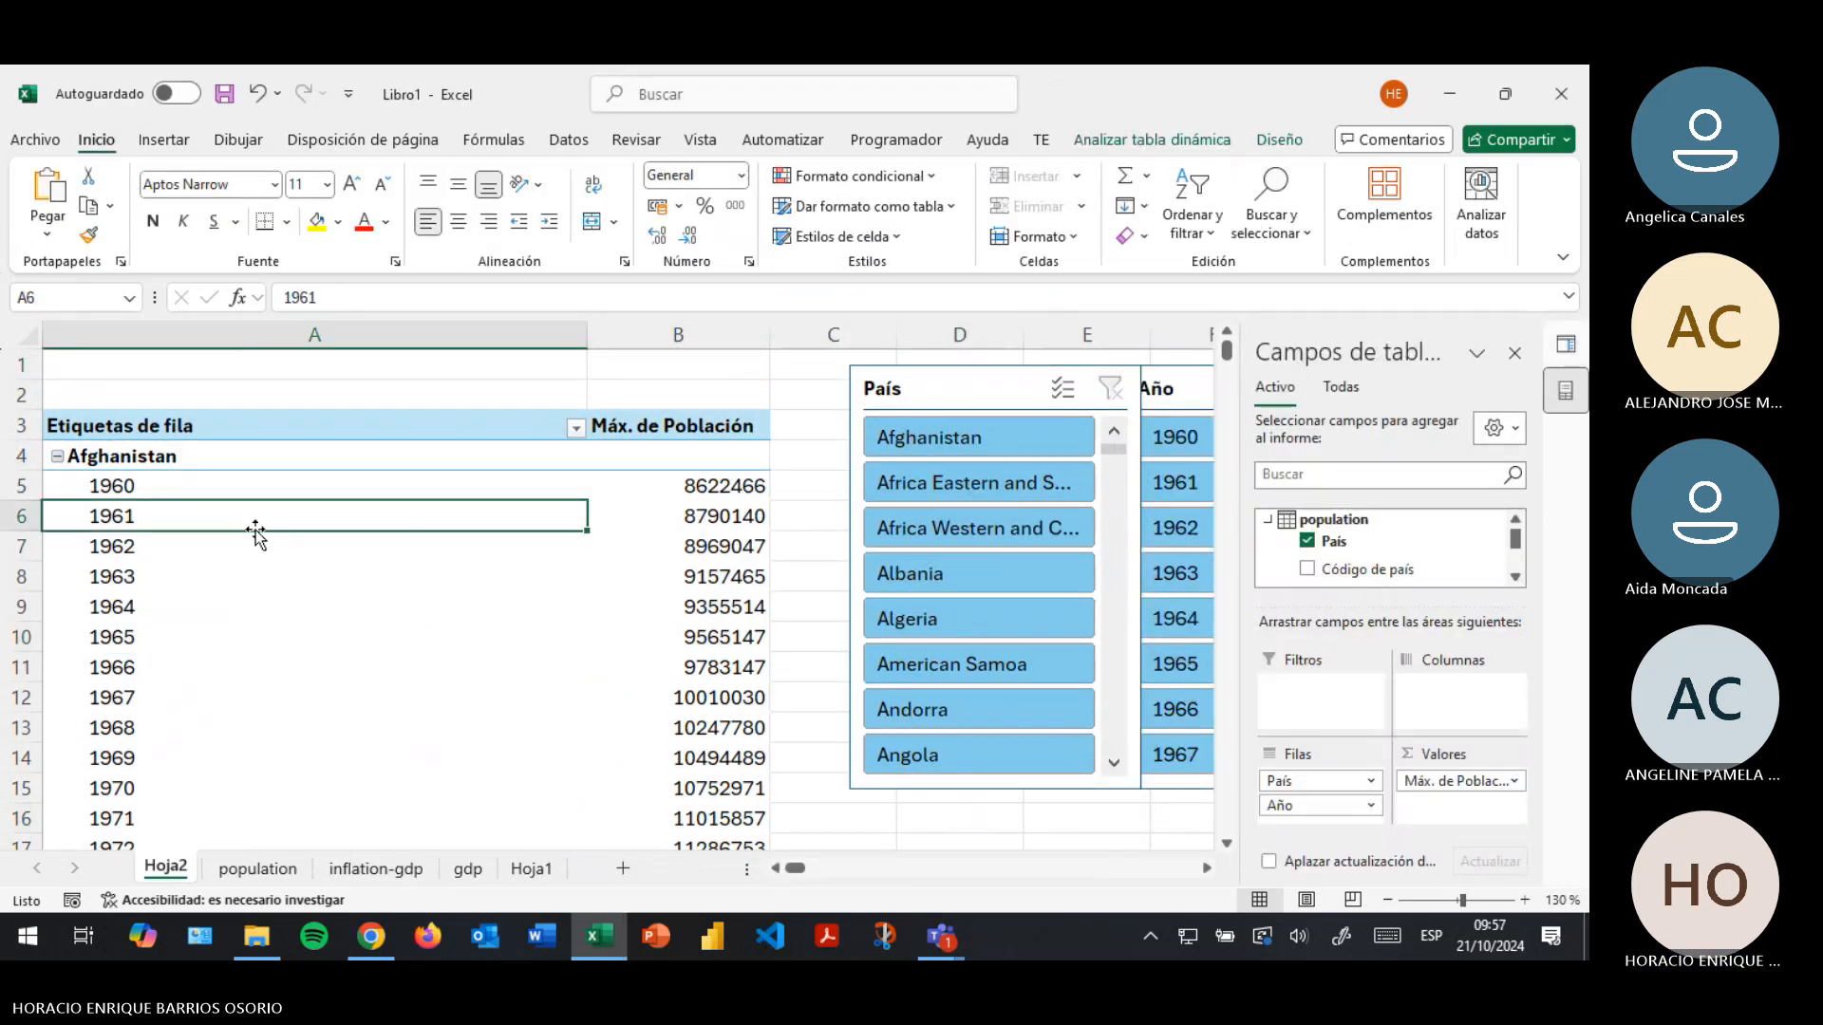
{"action": "left_click", "coordinate": [257, 869]}
{"action": "left_click", "coordinate": [374, 868]}
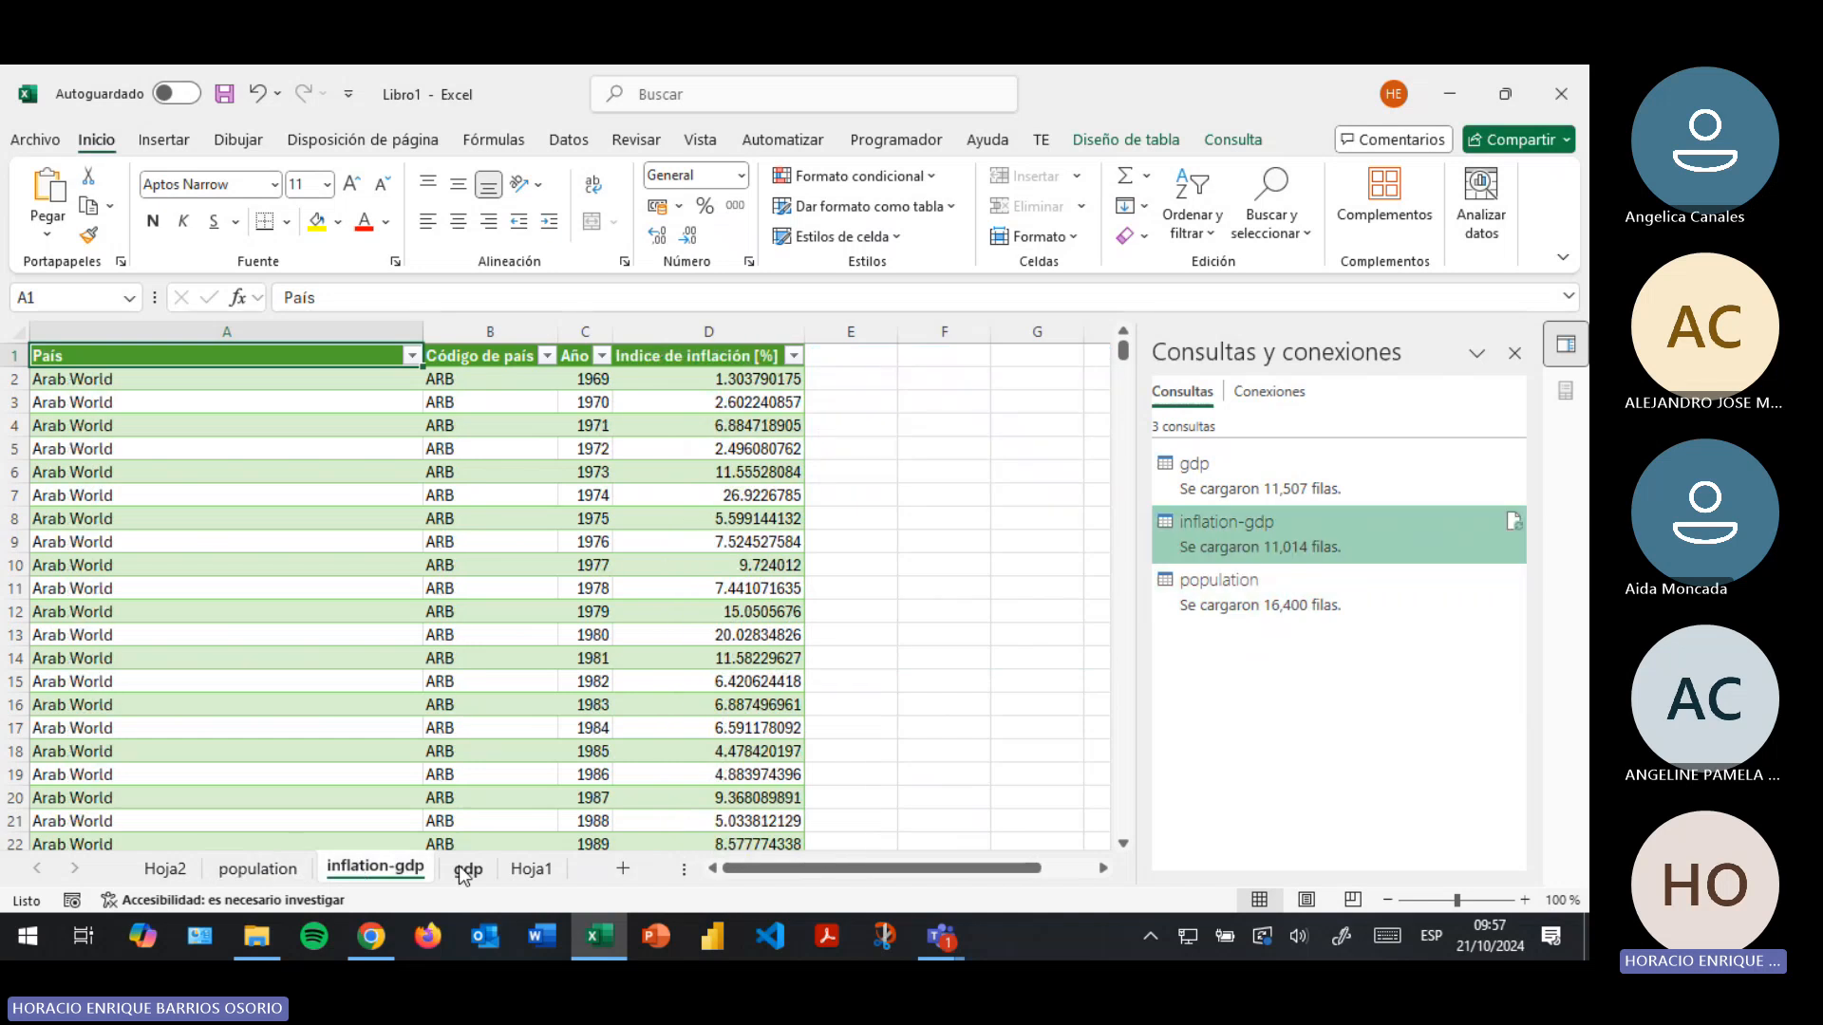
{"action": "left_click", "coordinate": [466, 869]}
{"action": "left_click", "coordinate": [531, 869]}
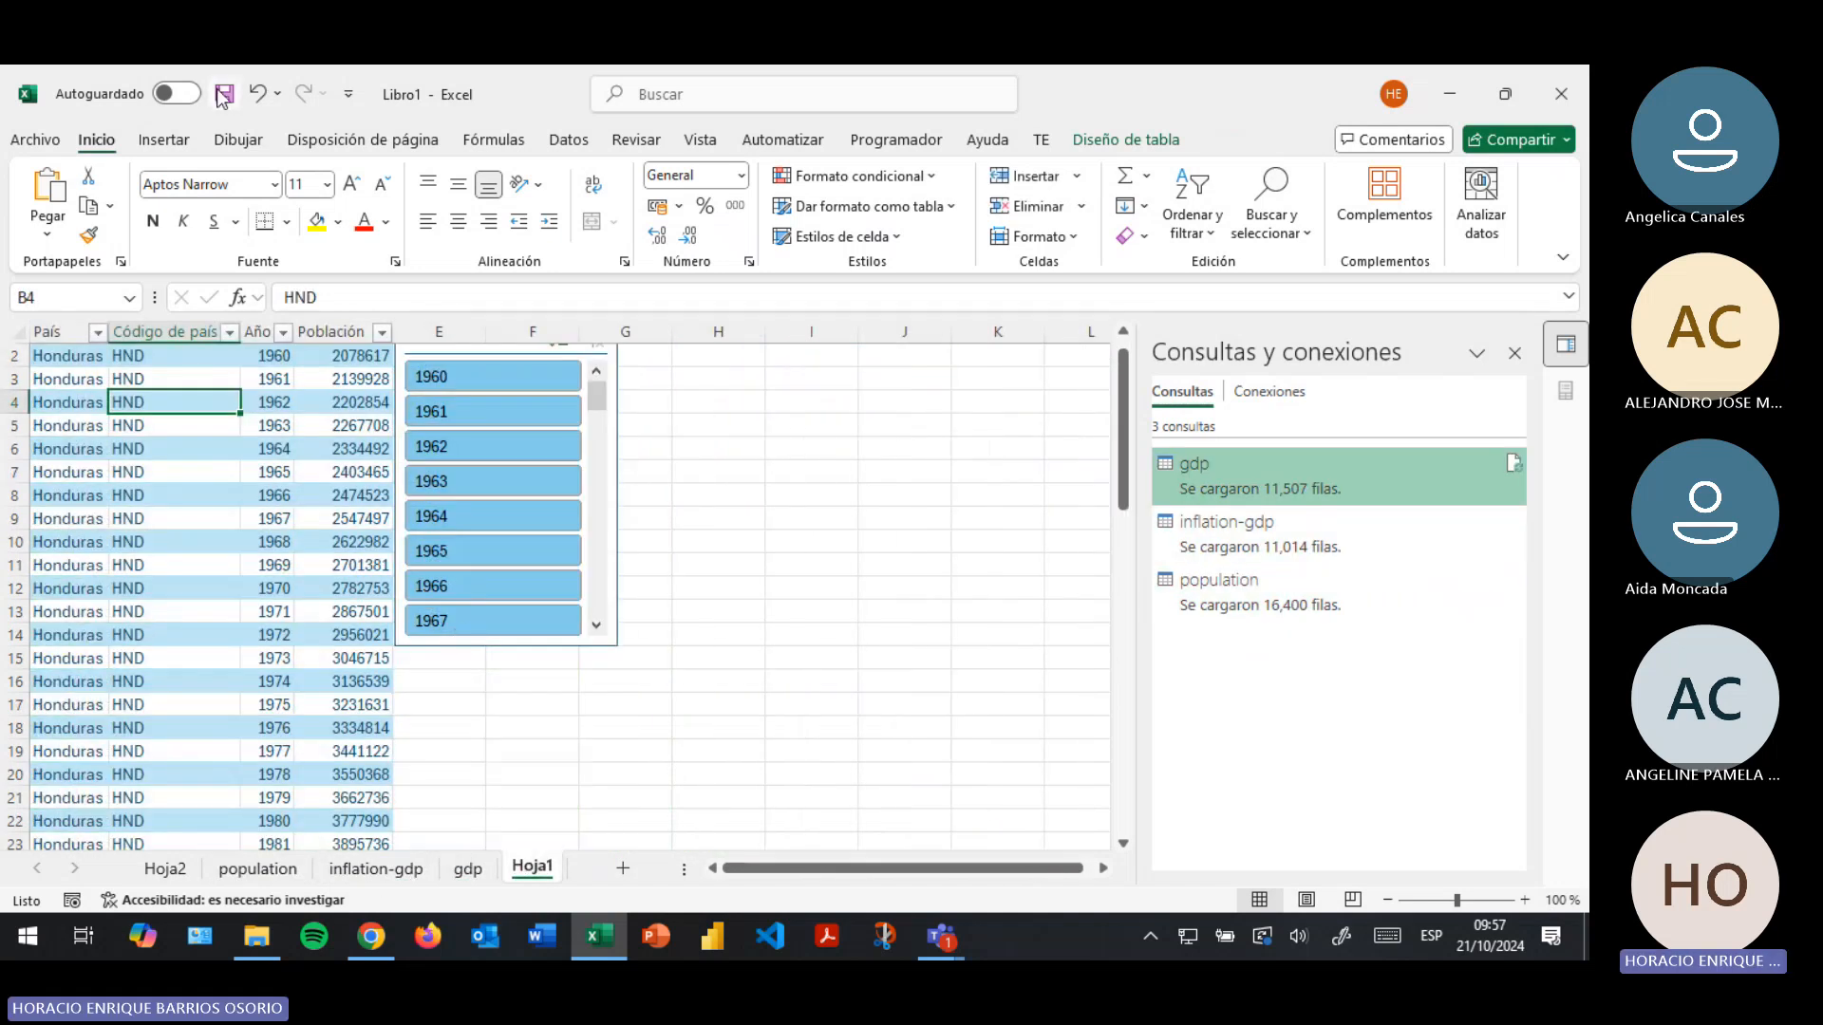
Cancel saving Libro1 and shift the Año slicer on Hoja1 slightly away from the Honduras table
{"action": "left_click", "coordinate": [223, 95]}
{"action": "left_click", "coordinate": [1042, 755]}
{"action": "scroll", "coordinate": [714, 558], "scroll_direction": "up", "scroll_amount": 1}
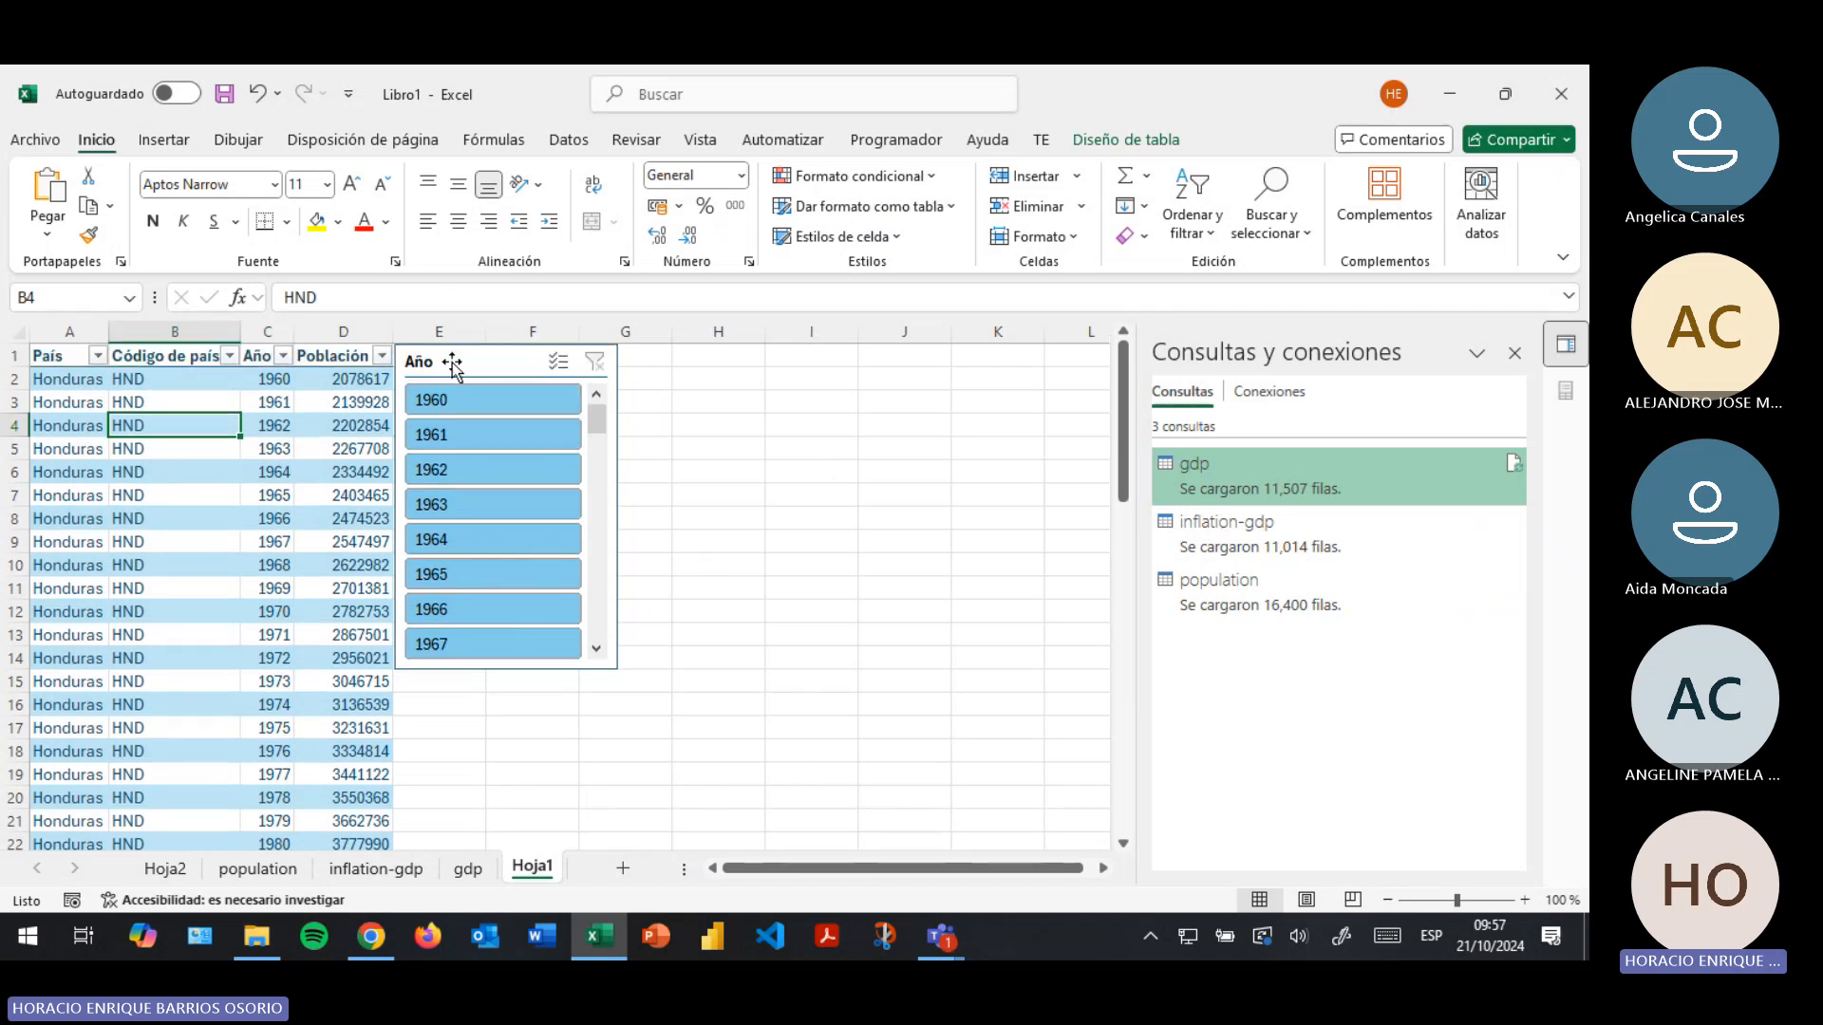
{"action": "left_click_drag", "start_coordinate": [451, 364], "coordinate": [454, 364]}
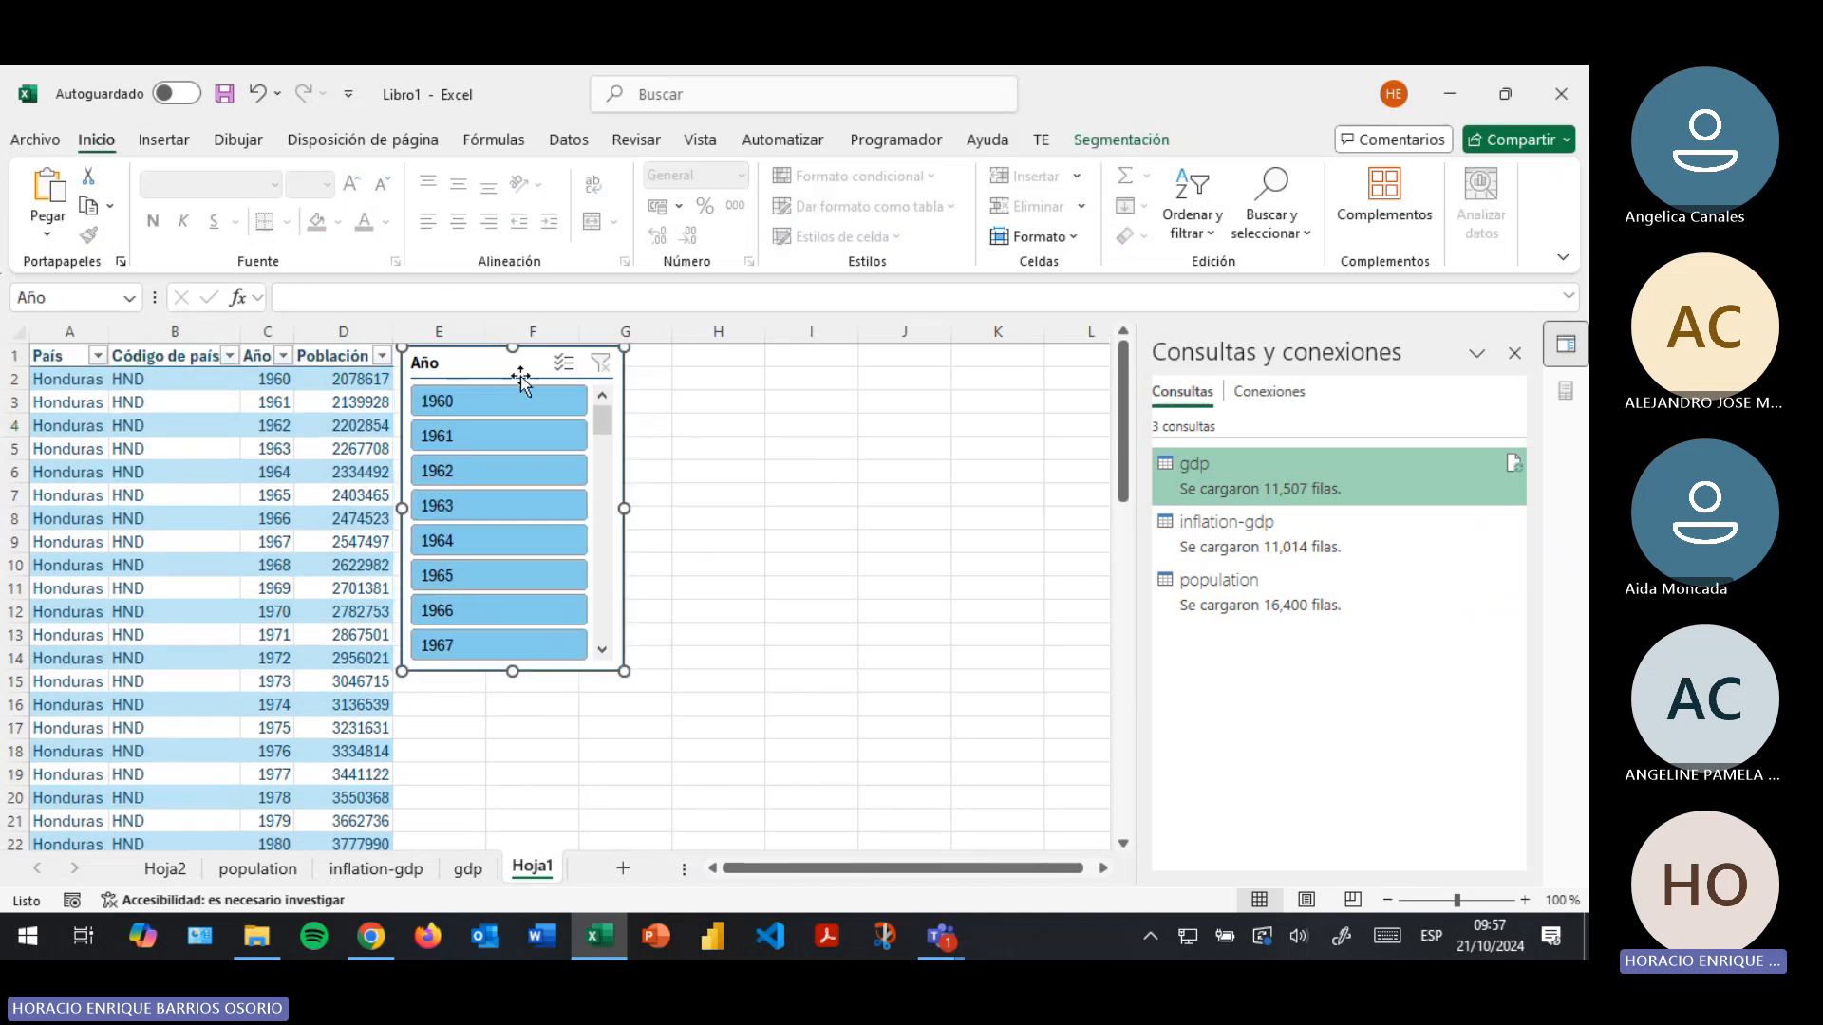